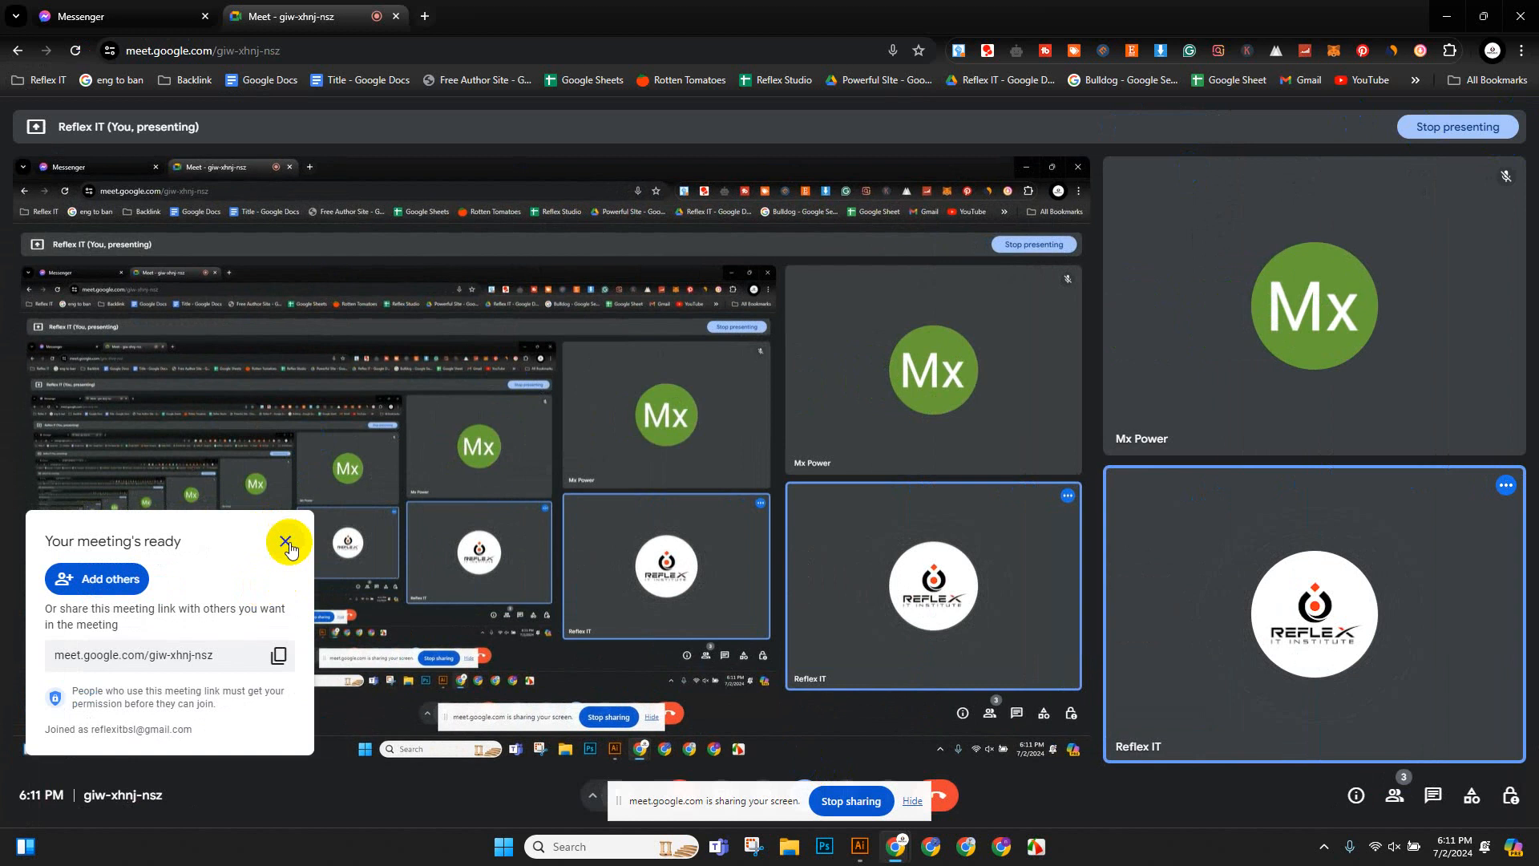
Dismiss the meeting-ready notice, switch from the browser to Illustrator and fit the artboard in the window.
{"action": "left_click", "coordinate": [285, 541]}
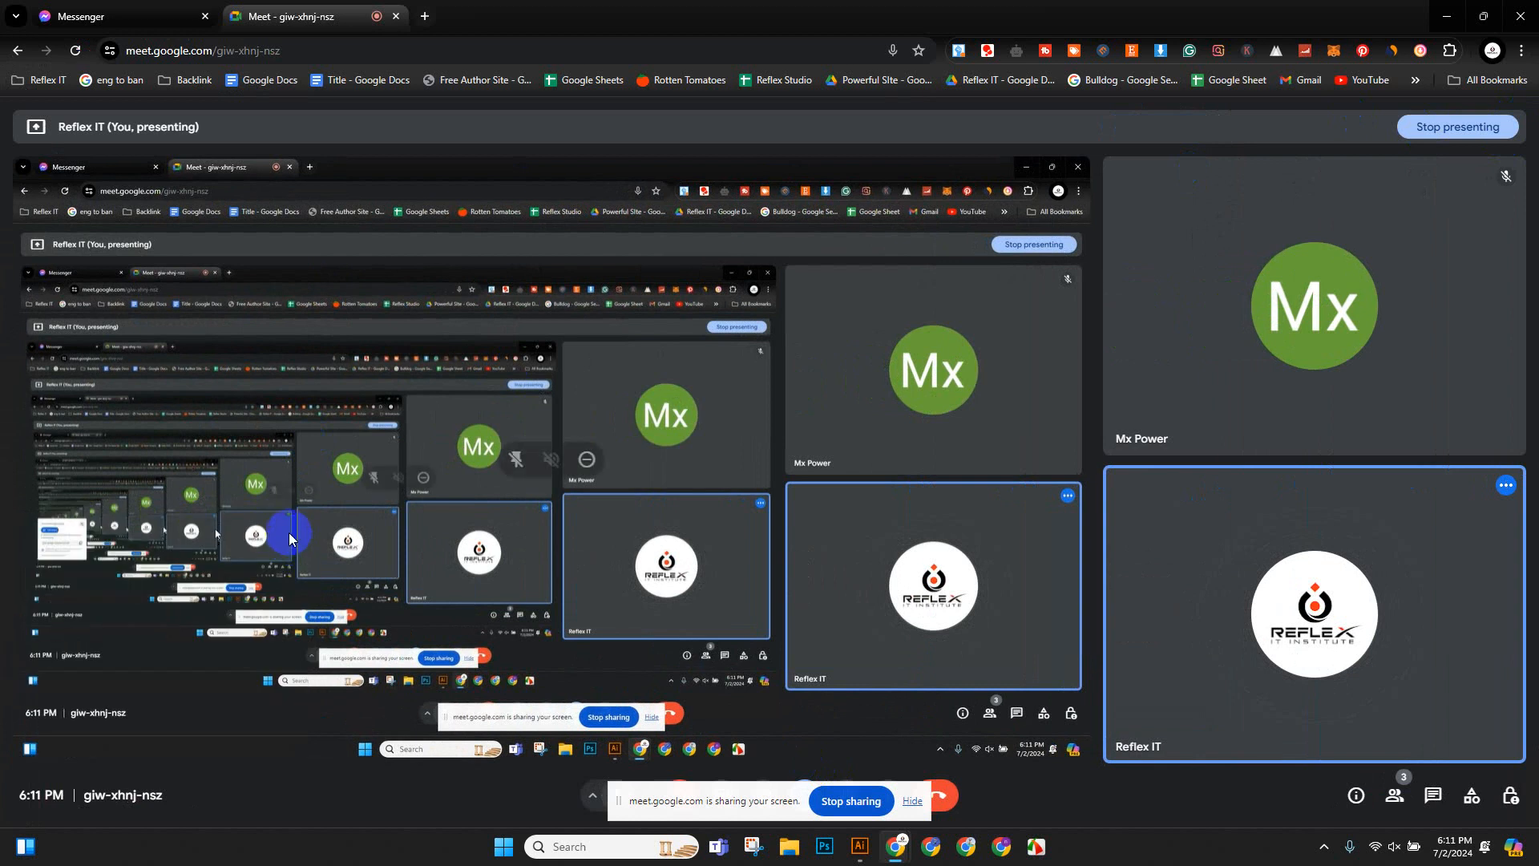
{"action": "left_click", "coordinate": [1453, 19]}
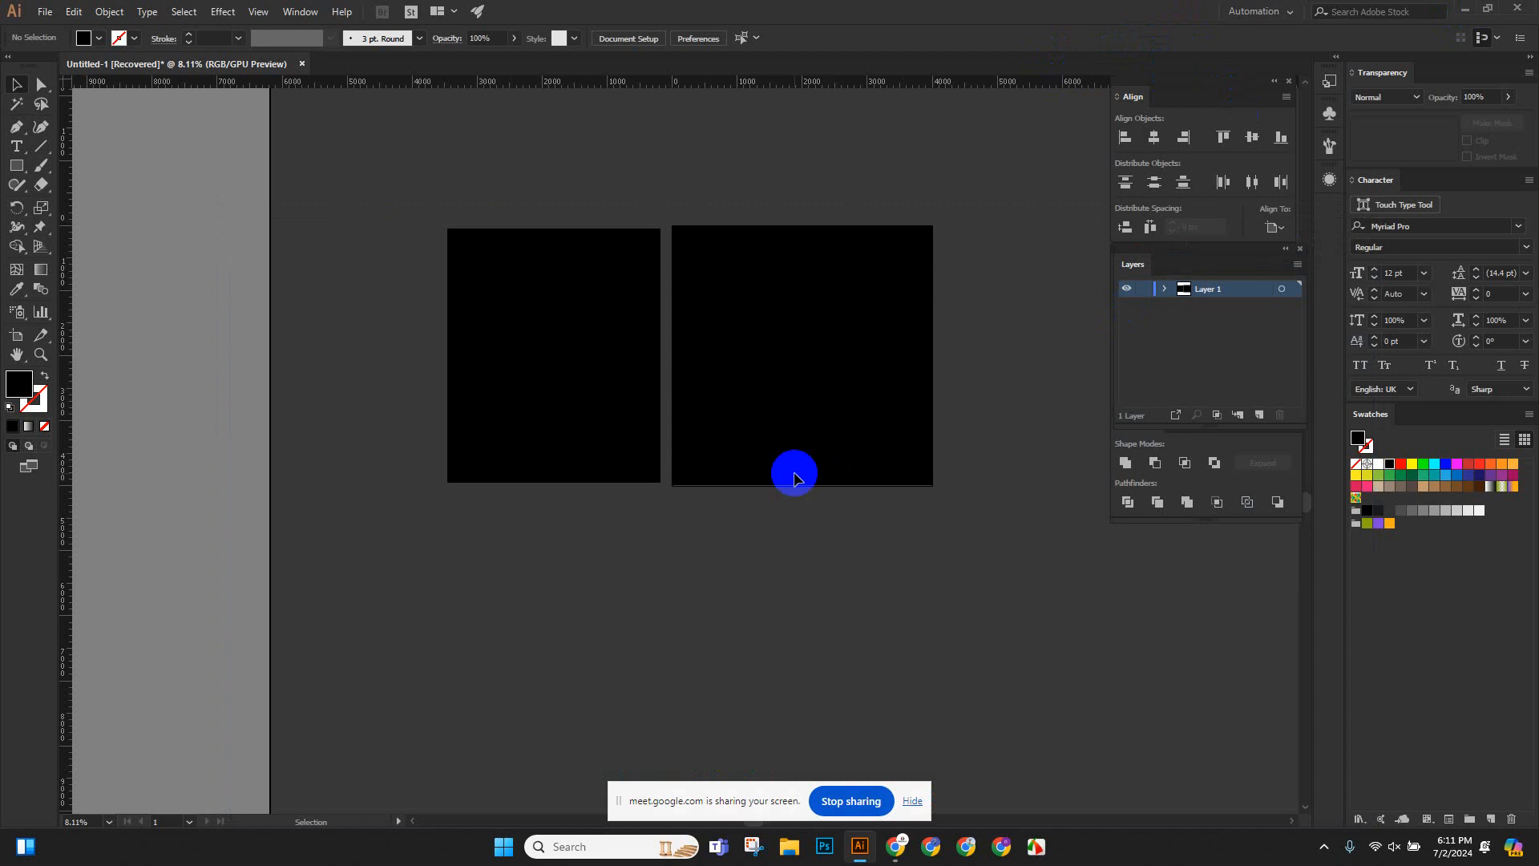
{"action": "key", "text": "ctrl+0"}
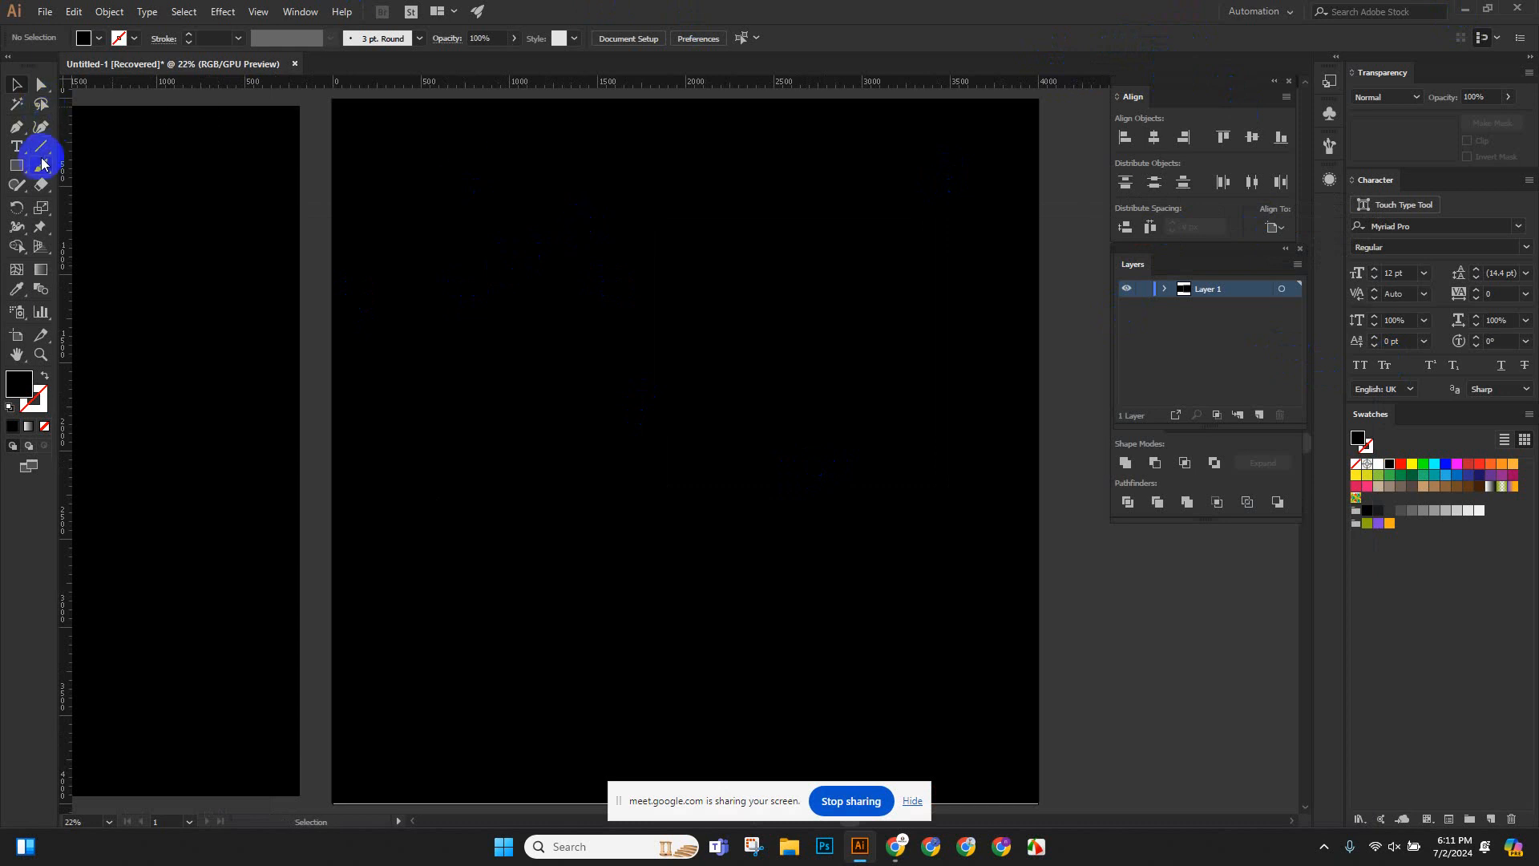
Activate the Paintbrush tool and set it to no fill with a white (FFFFFF) stroke.
{"action": "mouse_move", "coordinate": [42, 166]}
{"action": "left_mouse_down"}
{"action": "mouse_move", "coordinate": [75, 158]}
{"action": "mouse_move", "coordinate": [69, 172]}
{"action": "mouse_move", "coordinate": [132, 187]}
{"action": "left_mouse_up"}
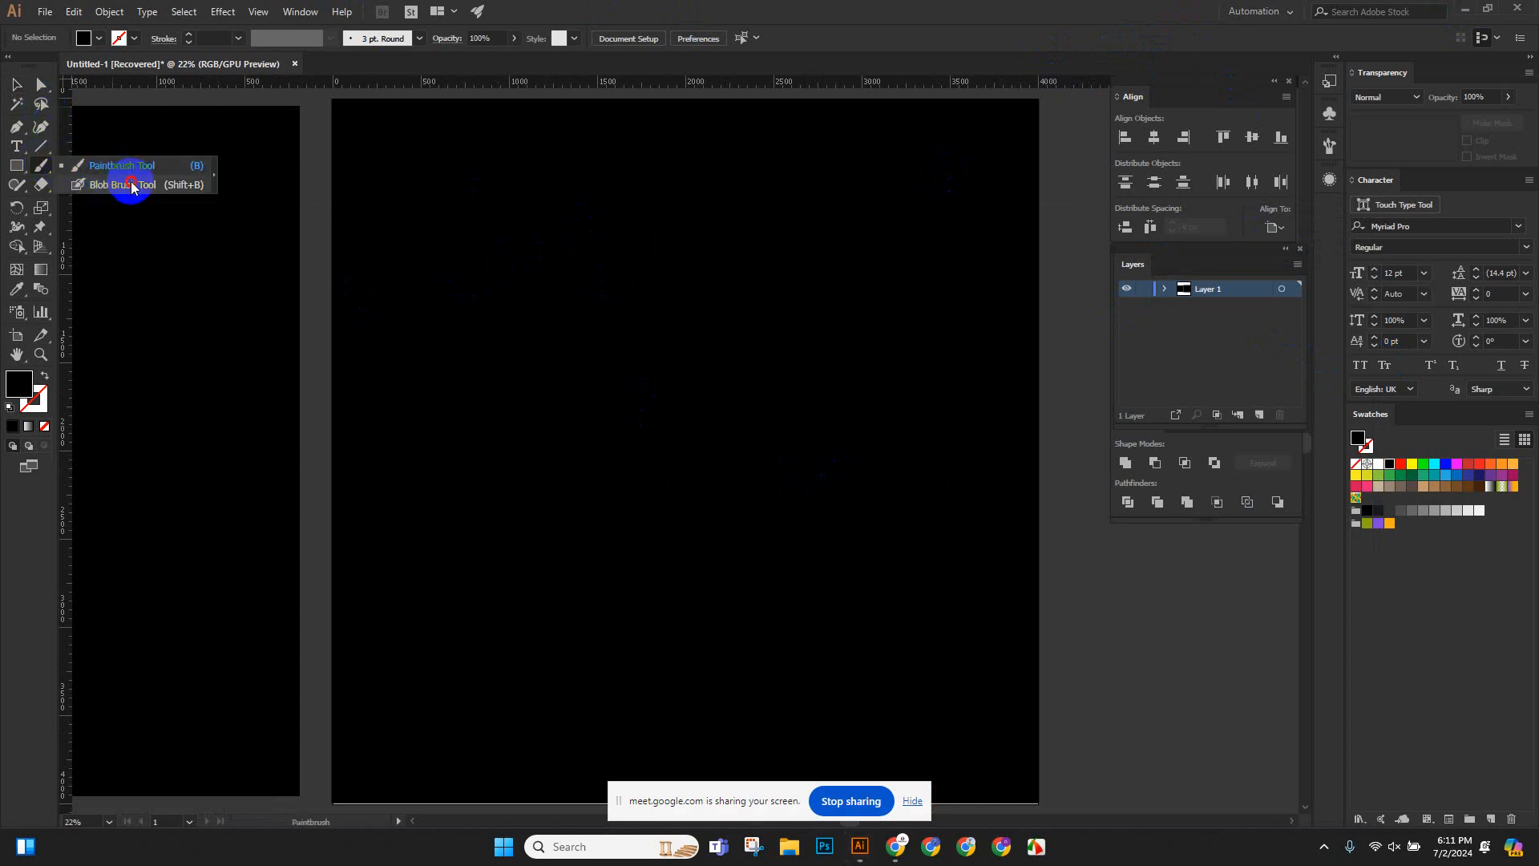
{"action": "left_click_drag", "start_coordinate": [133, 186], "coordinate": [134, 172]}
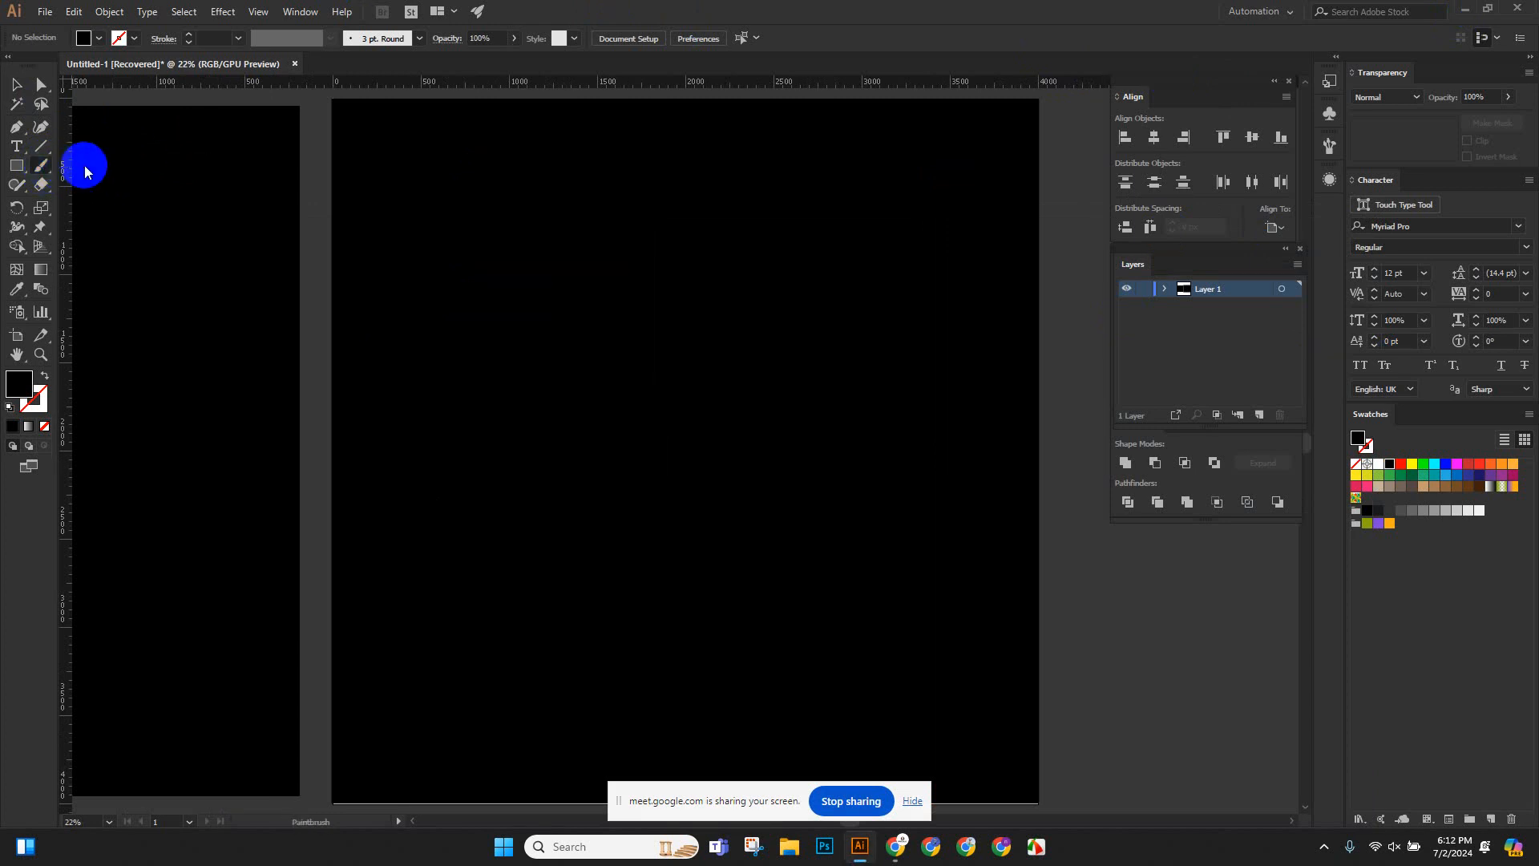
{"action": "left_click_drag", "start_coordinate": [43, 166], "coordinate": [85, 166]}
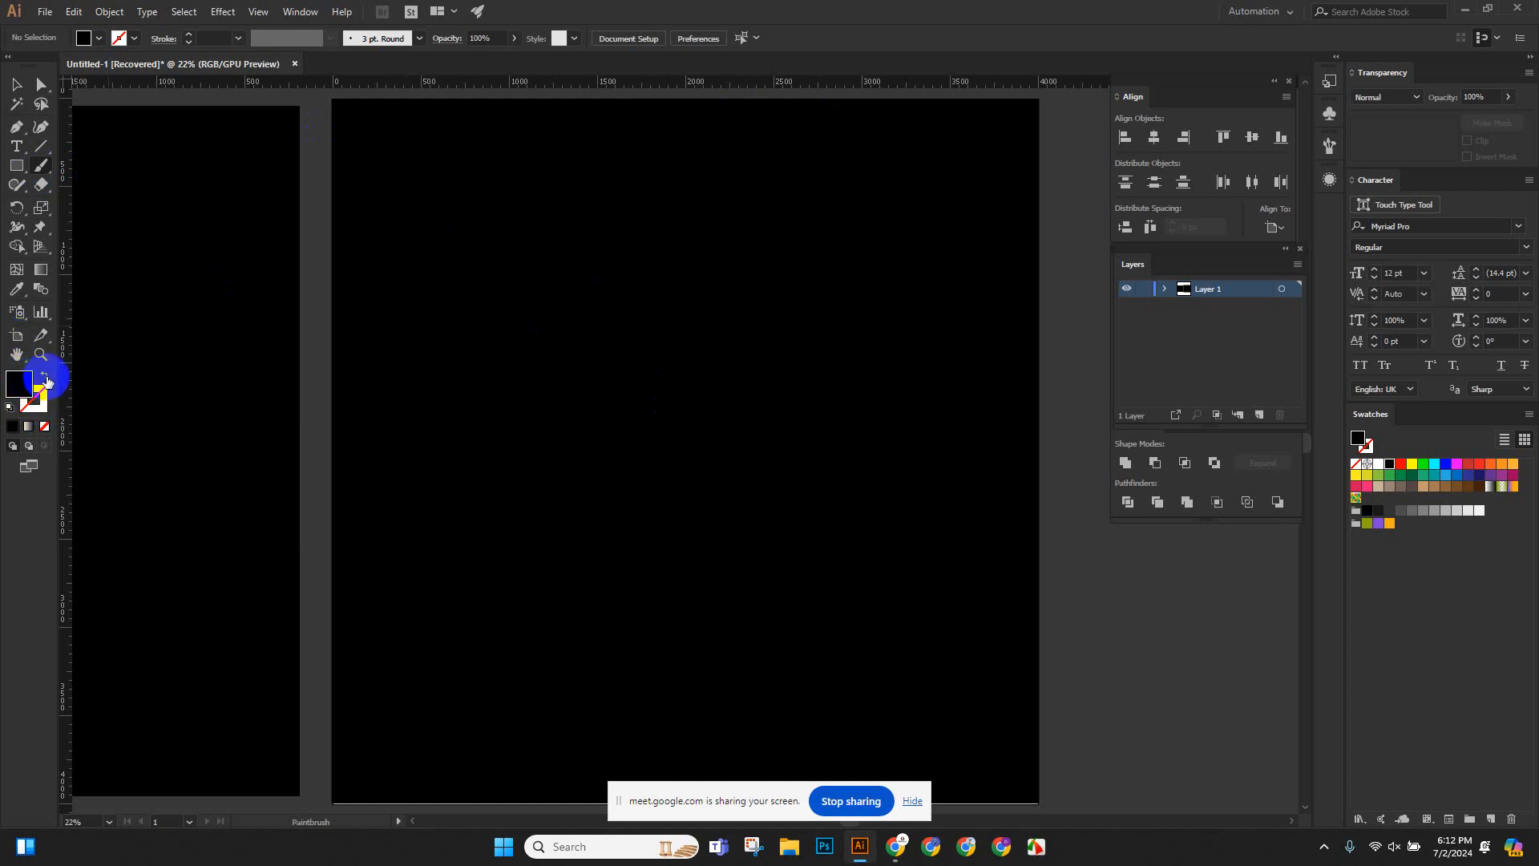
{"action": "left_click", "coordinate": [41, 171]}
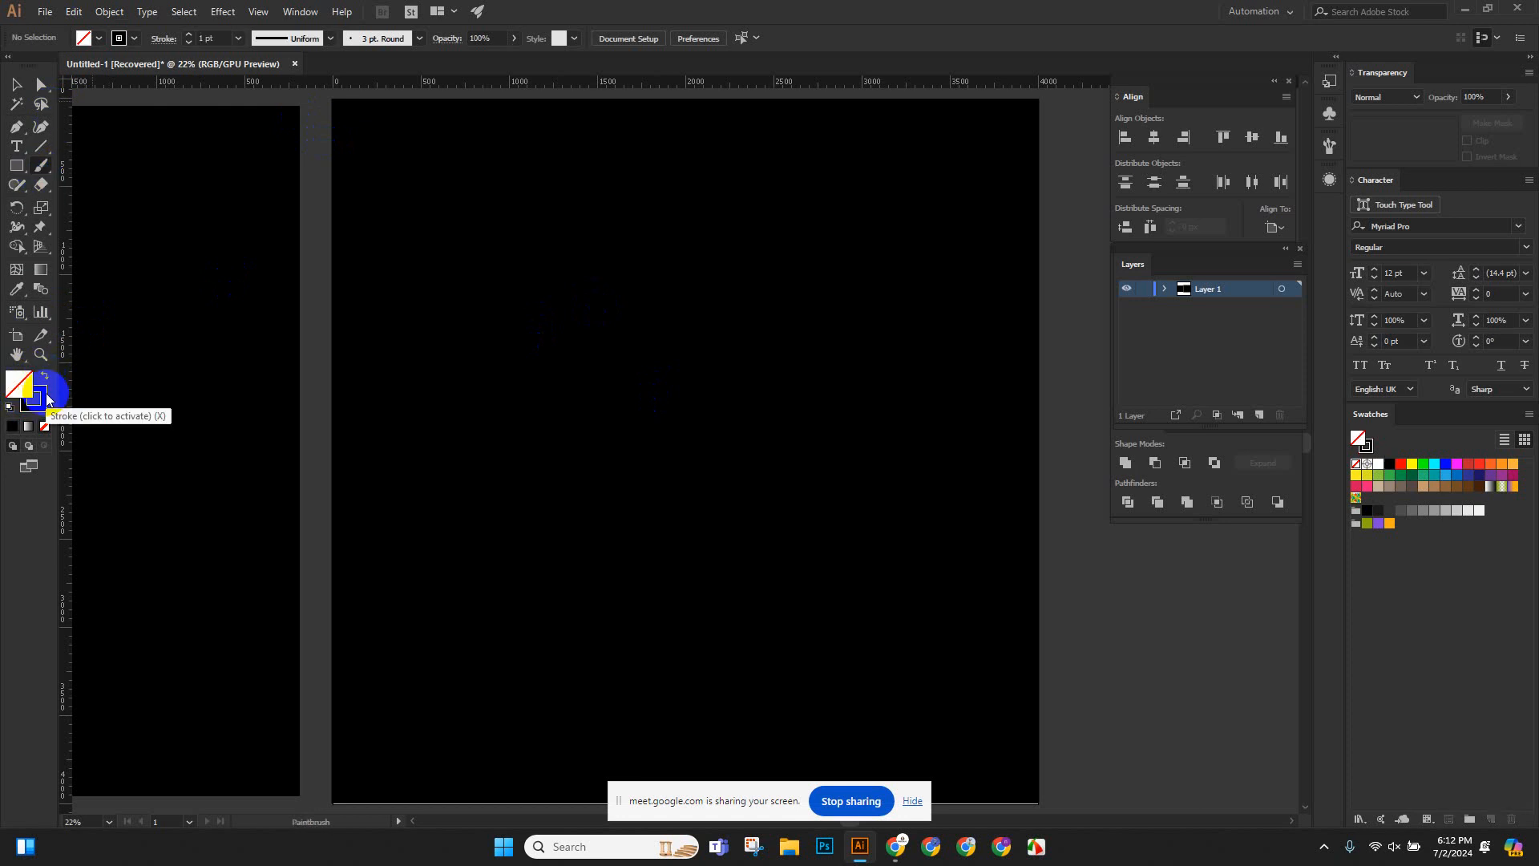
{"action": "left_click", "coordinate": [43, 377]}
{"action": "left_click", "coordinate": [1141, 373]}
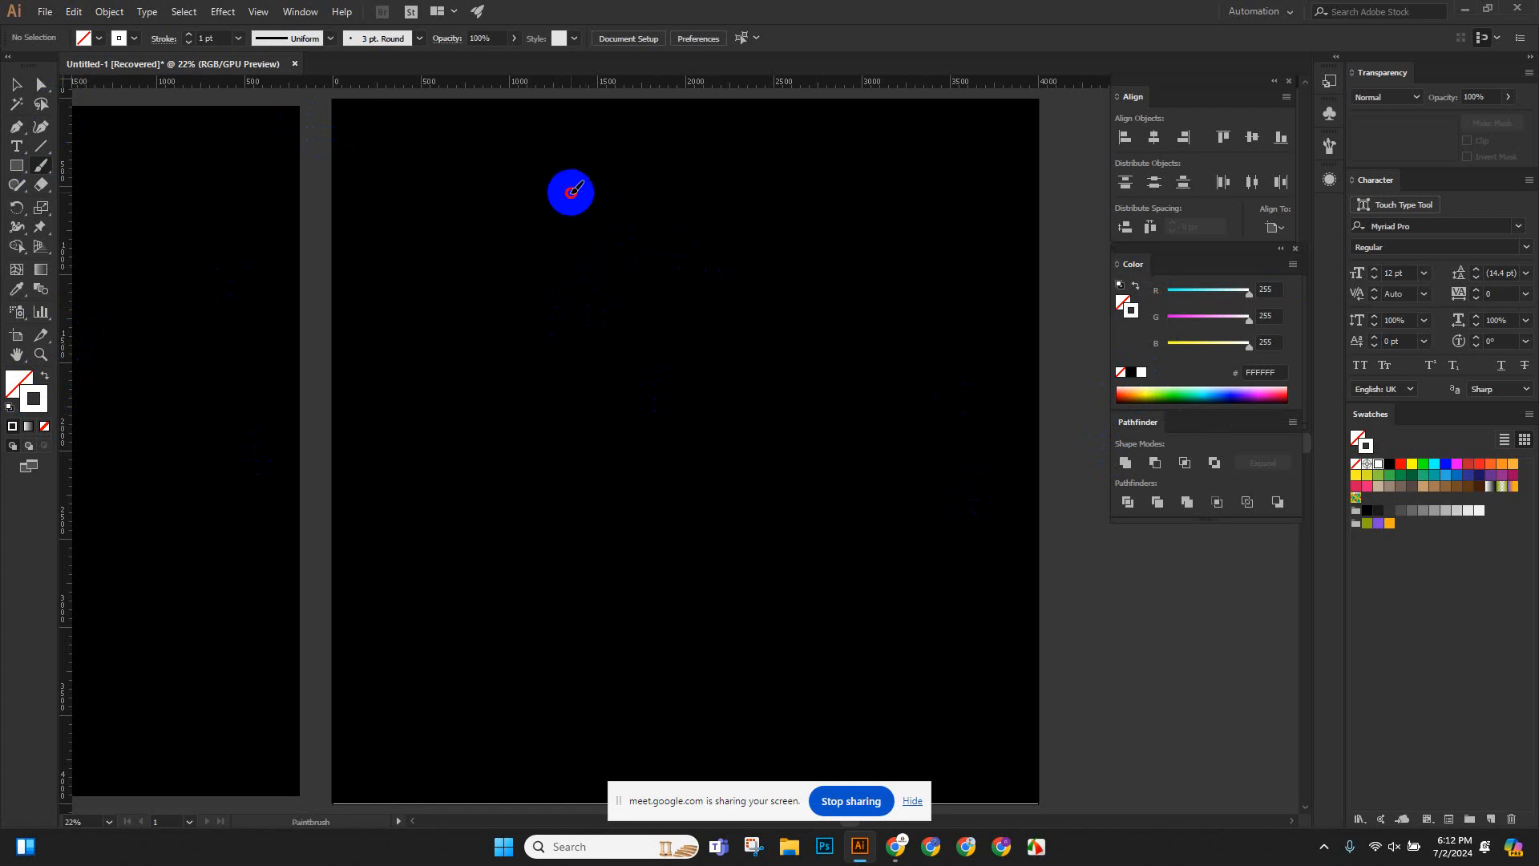
Paint an S curve about 481 px wide and 1678 px tall, plus three tiny S strokes near its upper end.
{"action": "mouse_move", "coordinate": [569, 189]}
{"action": "left_mouse_down"}
{"action": "mouse_move", "coordinate": [529, 222]}
{"action": "mouse_move", "coordinate": [596, 439]}
{"action": "mouse_move", "coordinate": [535, 484]}
{"action": "left_mouse_up"}
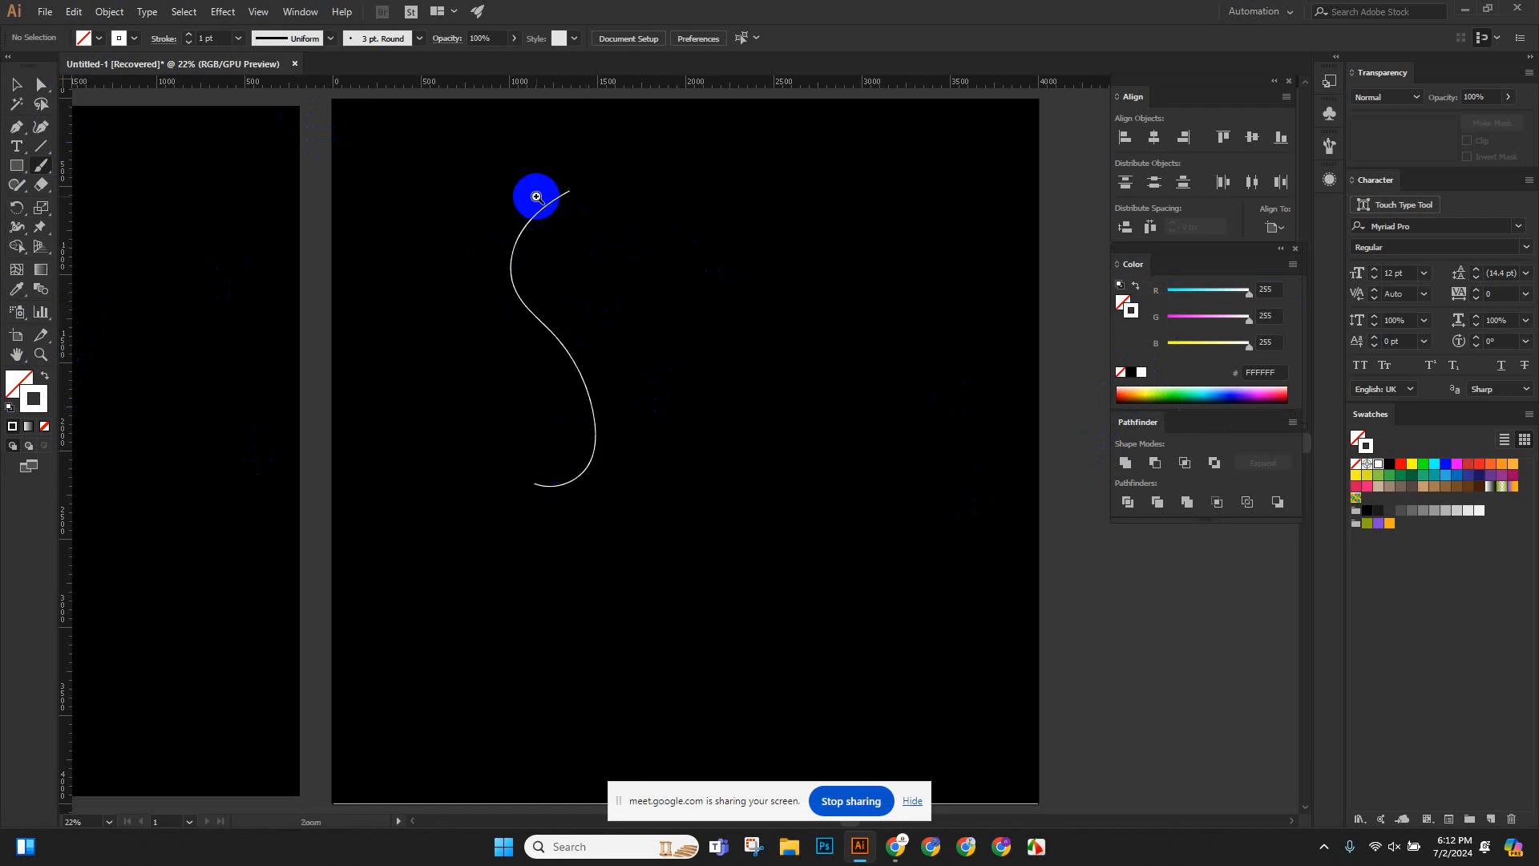
{"action": "scroll", "coordinate": [536, 192], "scroll_direction": "up", "scroll_amount": 8}
{"action": "scroll", "coordinate": [579, 335], "scroll_direction": "up", "scroll_amount": 6}
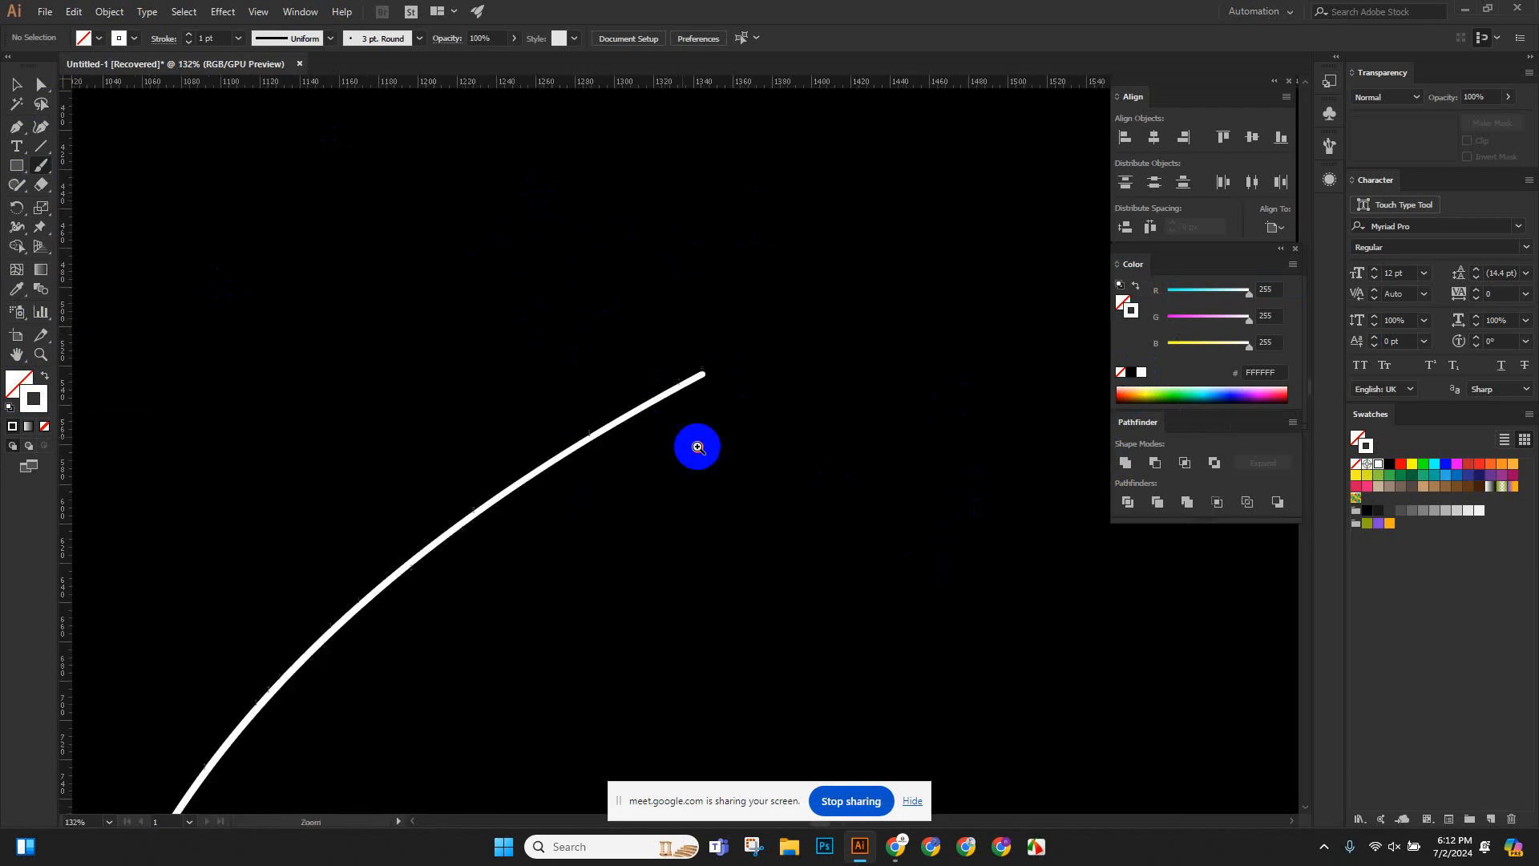
{"action": "left_click_drag", "start_coordinate": [870, 539], "coordinate": [495, 333]}
{"action": "scroll", "coordinate": [778, 450], "scroll_direction": "up", "scroll_amount": 6}
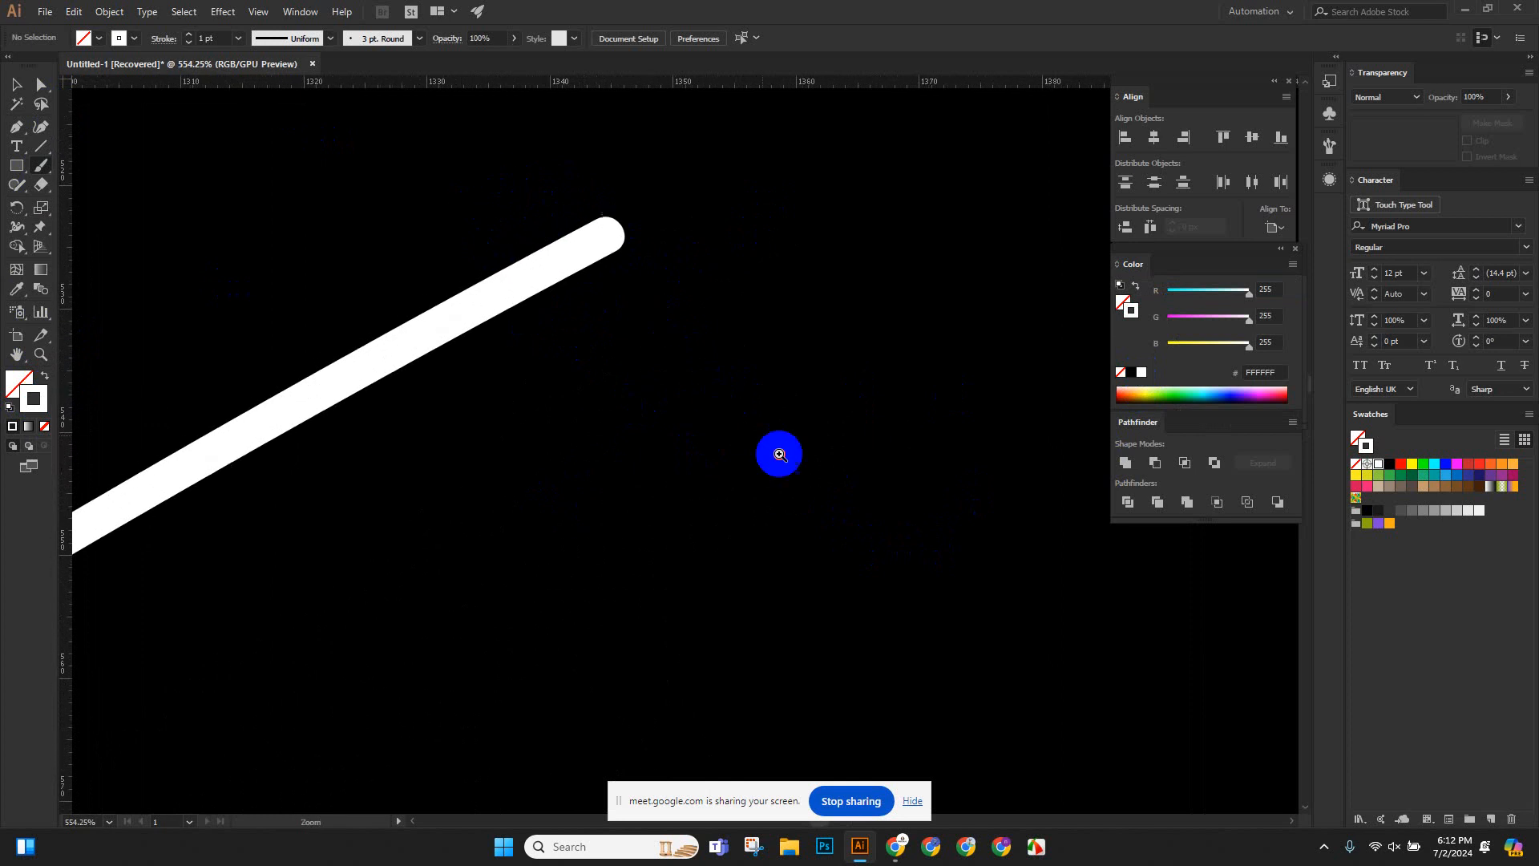
{"action": "key", "text": "b"}
{"action": "left_click_drag", "start_coordinate": [591, 234], "coordinate": [422, 371]}
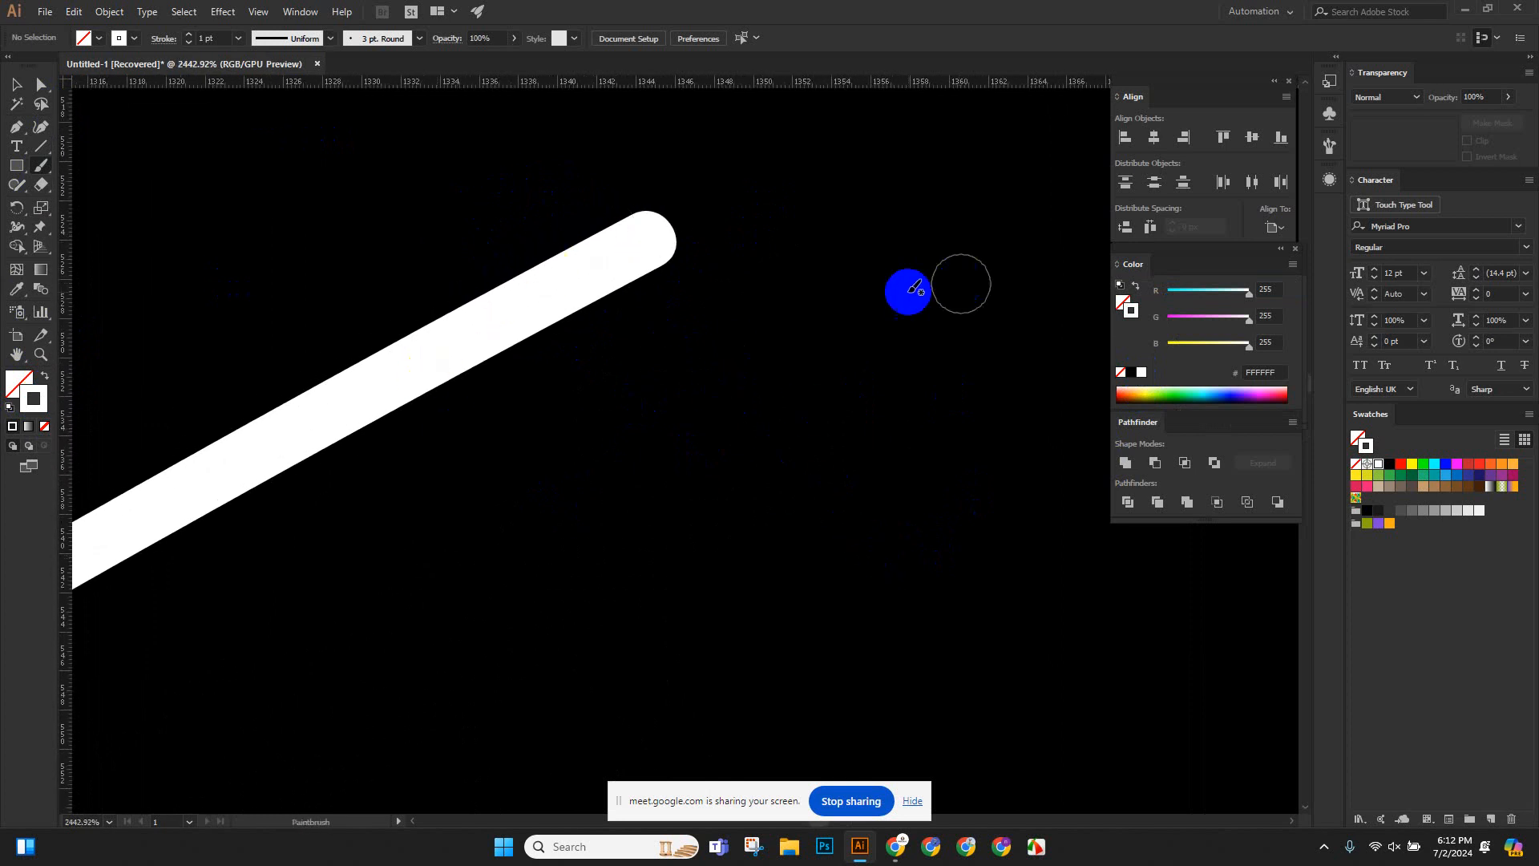
{"action": "mouse_move", "coordinate": [872, 207]}
{"action": "left_mouse_down"}
{"action": "mouse_move", "coordinate": [805, 303]}
{"action": "mouse_move", "coordinate": [900, 476]}
{"action": "mouse_move", "coordinate": [725, 562]}
{"action": "left_mouse_up"}
{"action": "scroll", "coordinate": [609, 446], "scroll_direction": "down", "scroll_amount": 5}
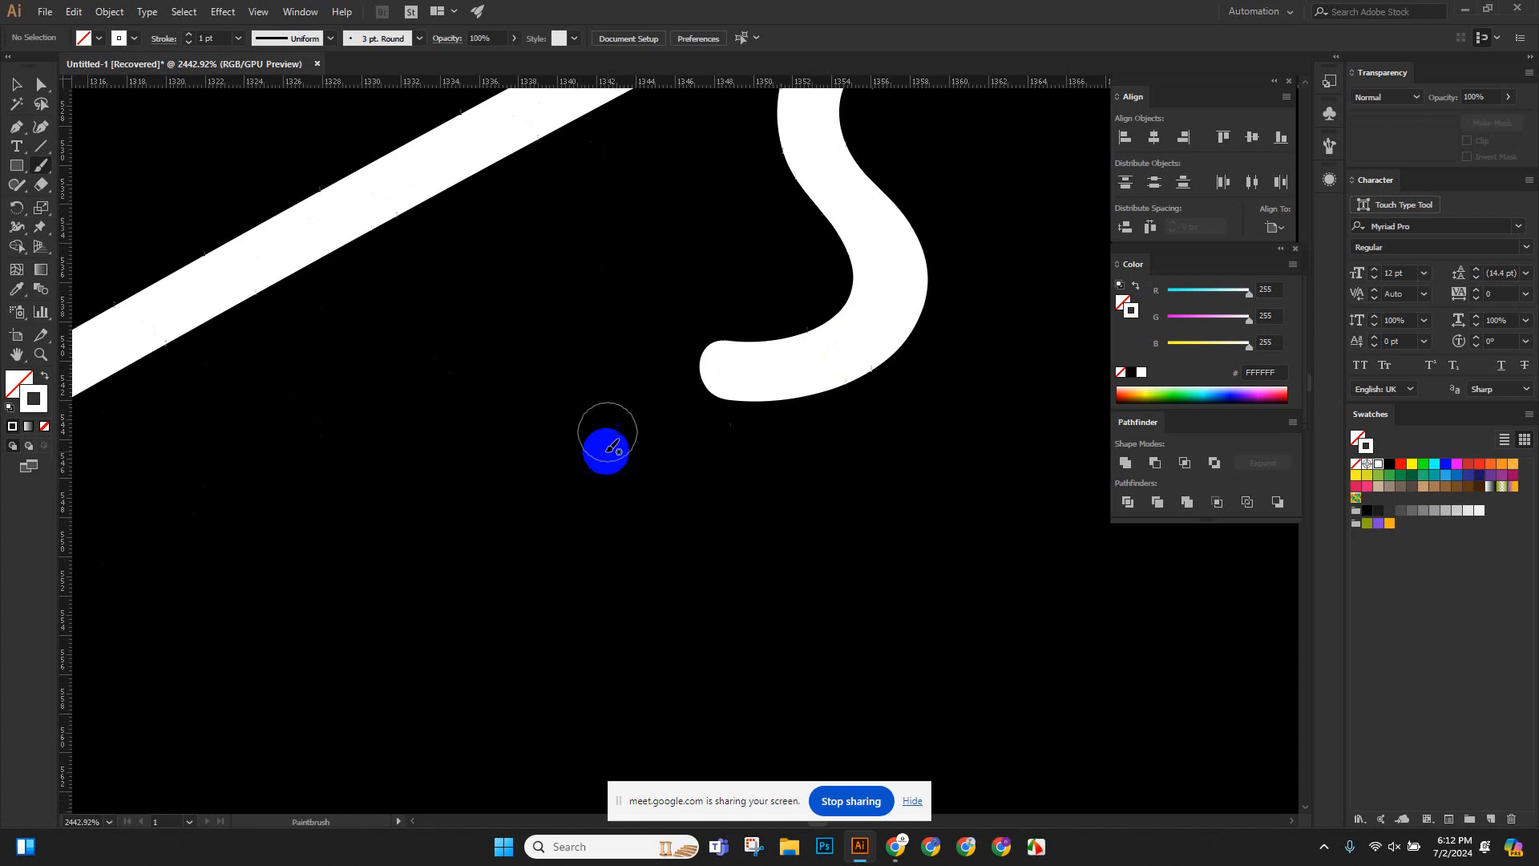
{"action": "mouse_move", "coordinate": [565, 364]}
{"action": "left_mouse_down"}
{"action": "mouse_move", "coordinate": [467, 504]}
{"action": "mouse_move", "coordinate": [659, 639]}
{"action": "mouse_move", "coordinate": [521, 772]}
{"action": "mouse_move", "coordinate": [422, 703]}
{"action": "left_mouse_up"}
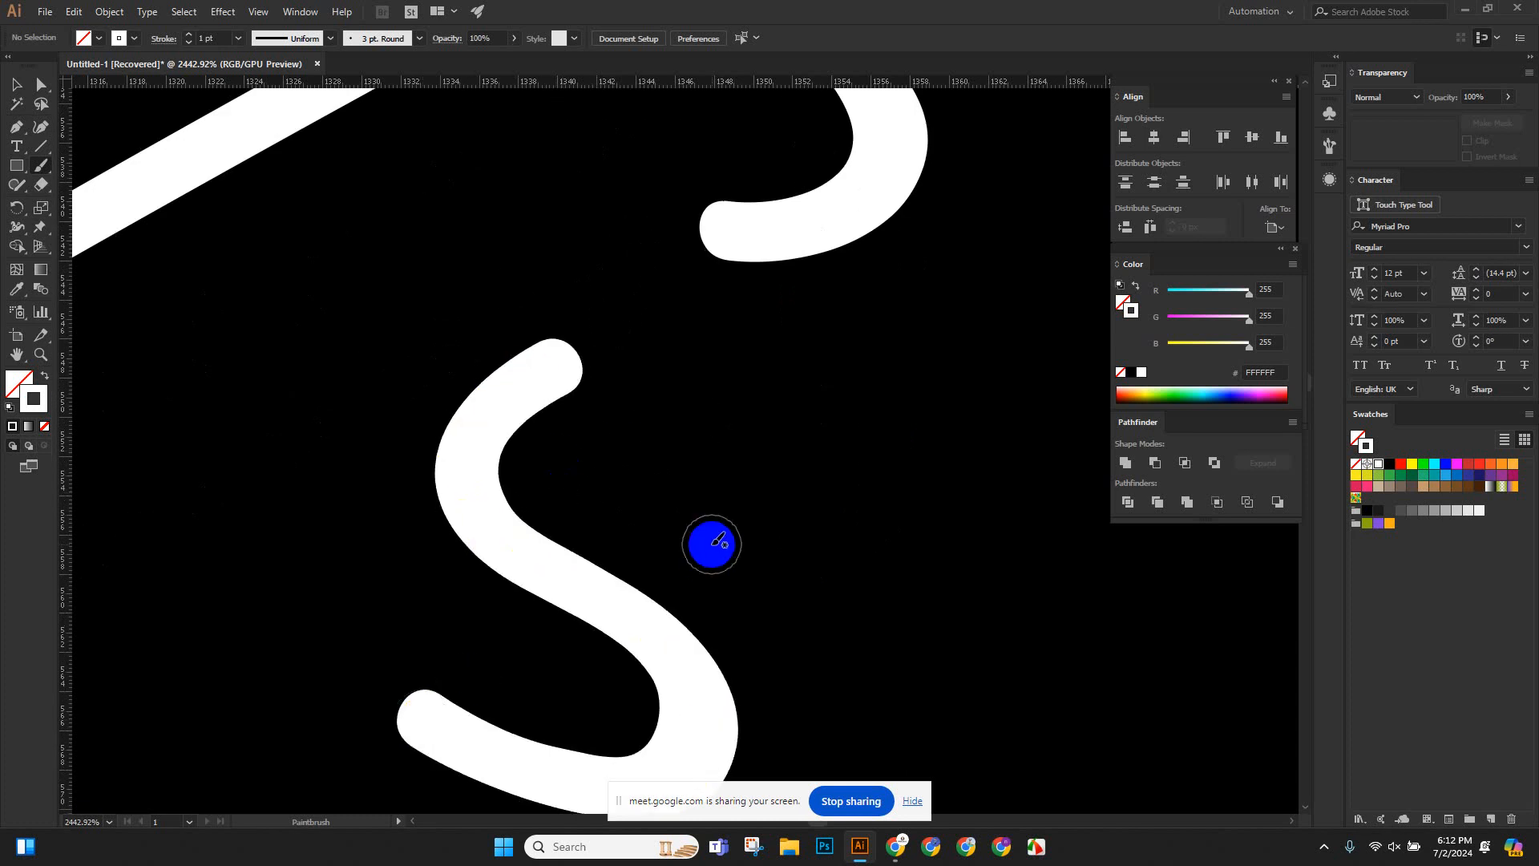
{"action": "mouse_move", "coordinate": [934, 258]}
{"action": "left_mouse_down"}
{"action": "mouse_move", "coordinate": [900, 285]}
{"action": "mouse_move", "coordinate": [771, 555]}
{"action": "left_mouse_up"}
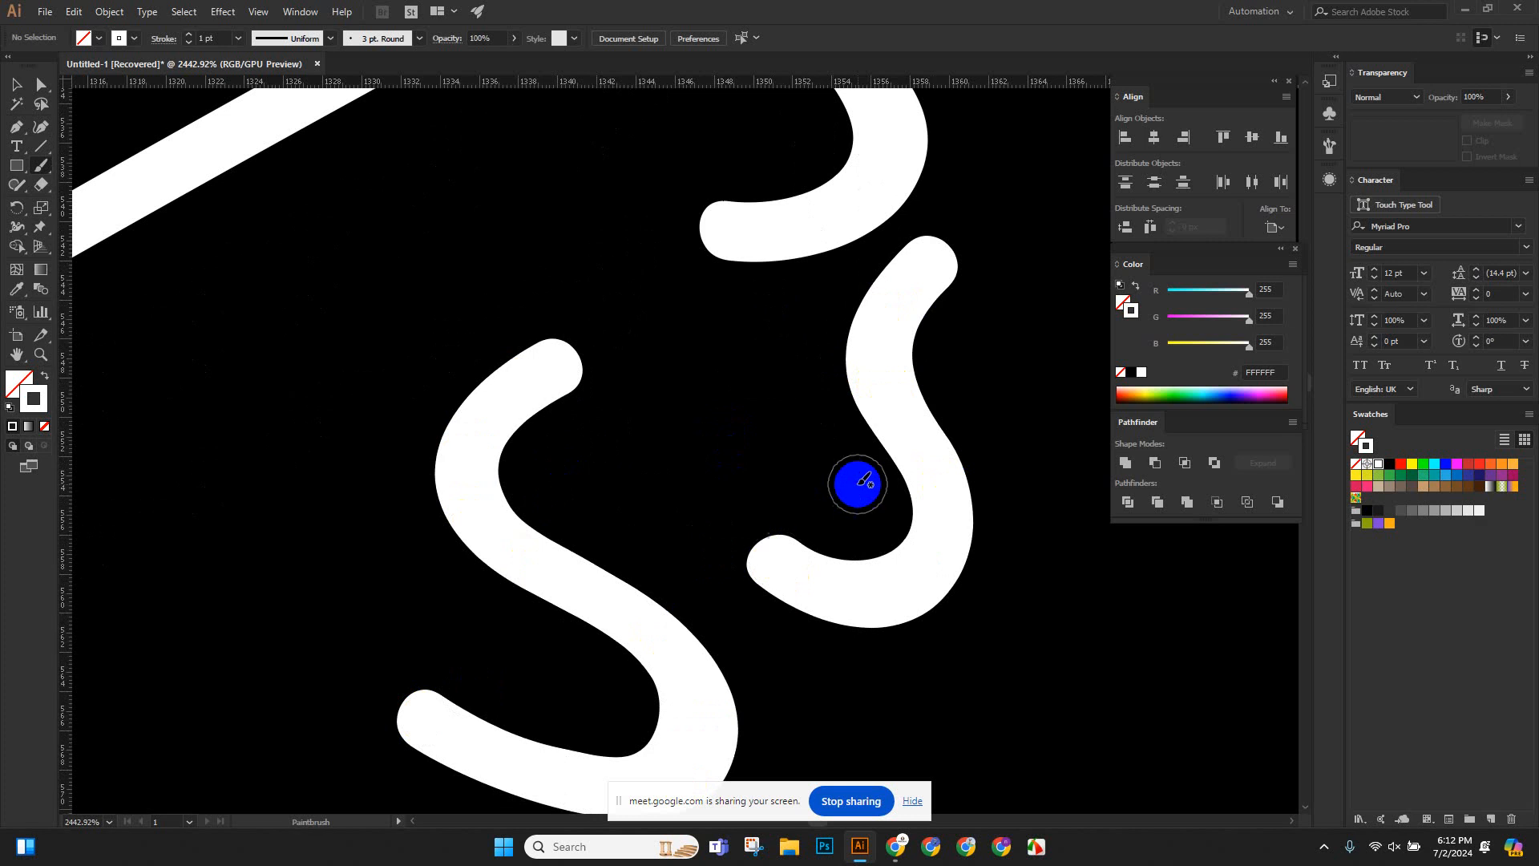
Examine how the tiny S strokes look beside the large curve at full-artboard scale.
{"action": "key", "text": "ctrl+minus"}
{"action": "key", "text": "ctrl+minus"}
{"action": "key", "text": "ctrl+minus"}
{"action": "key", "text": "ctrl+minus"}
{"action": "key", "text": "ctrl+minus"}
{"action": "key", "text": "ctrl+minus"}
{"action": "key", "text": "ctrl+minus"}
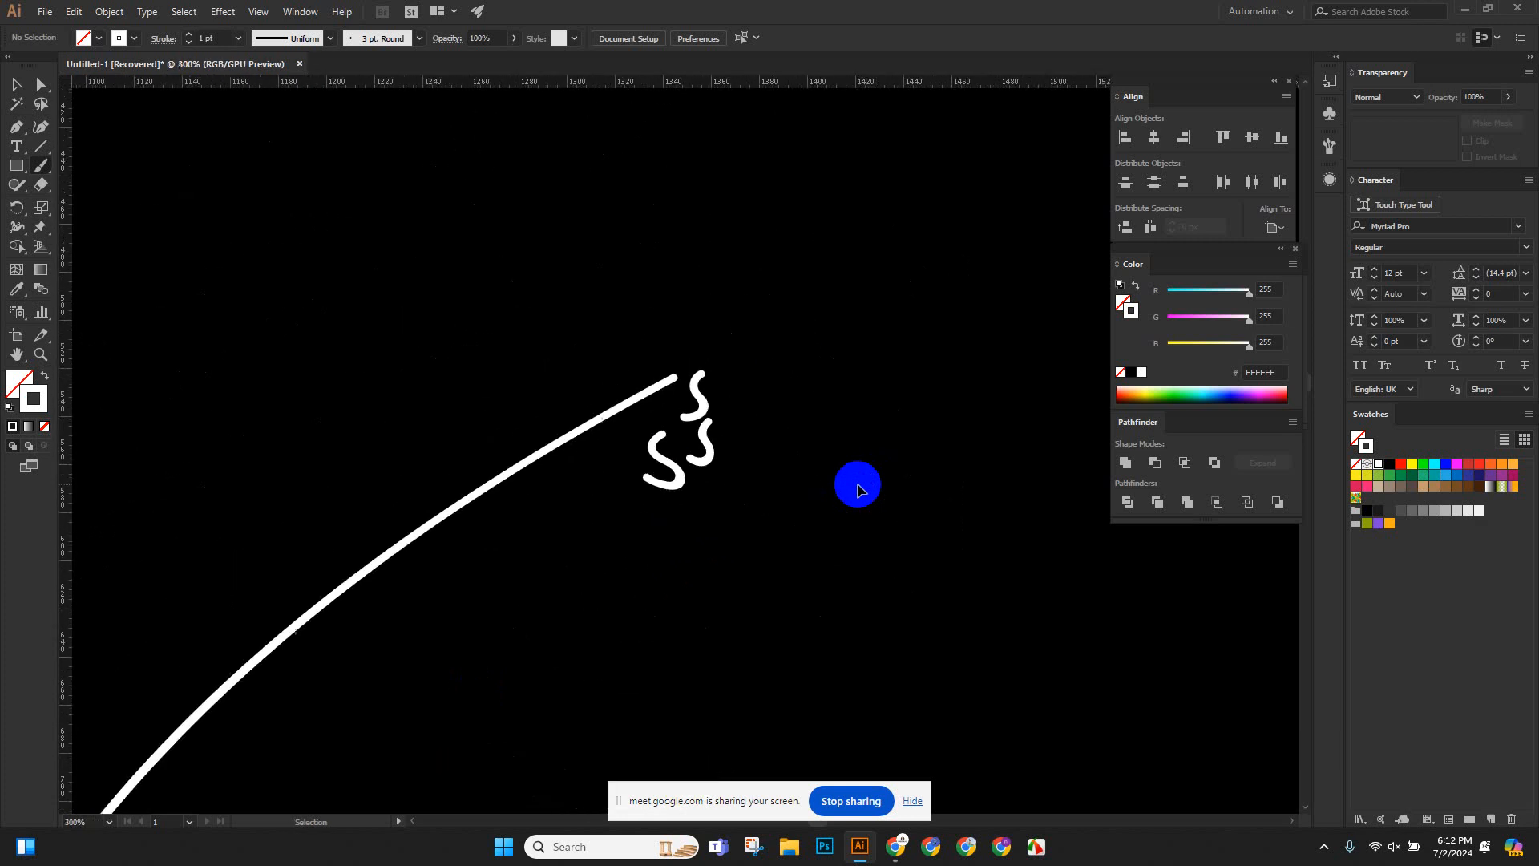
{"action": "key", "text": "ctrl+minus"}
{"action": "key", "text": "ctrl+minus"}
{"action": "key", "text": "ctrl+minus"}
{"action": "key", "text": "ctrl+minus"}
{"action": "key", "text": "ctrl+minus"}
{"action": "scroll", "coordinate": [864, 479], "scroll_direction": "down", "scroll_amount": 5}
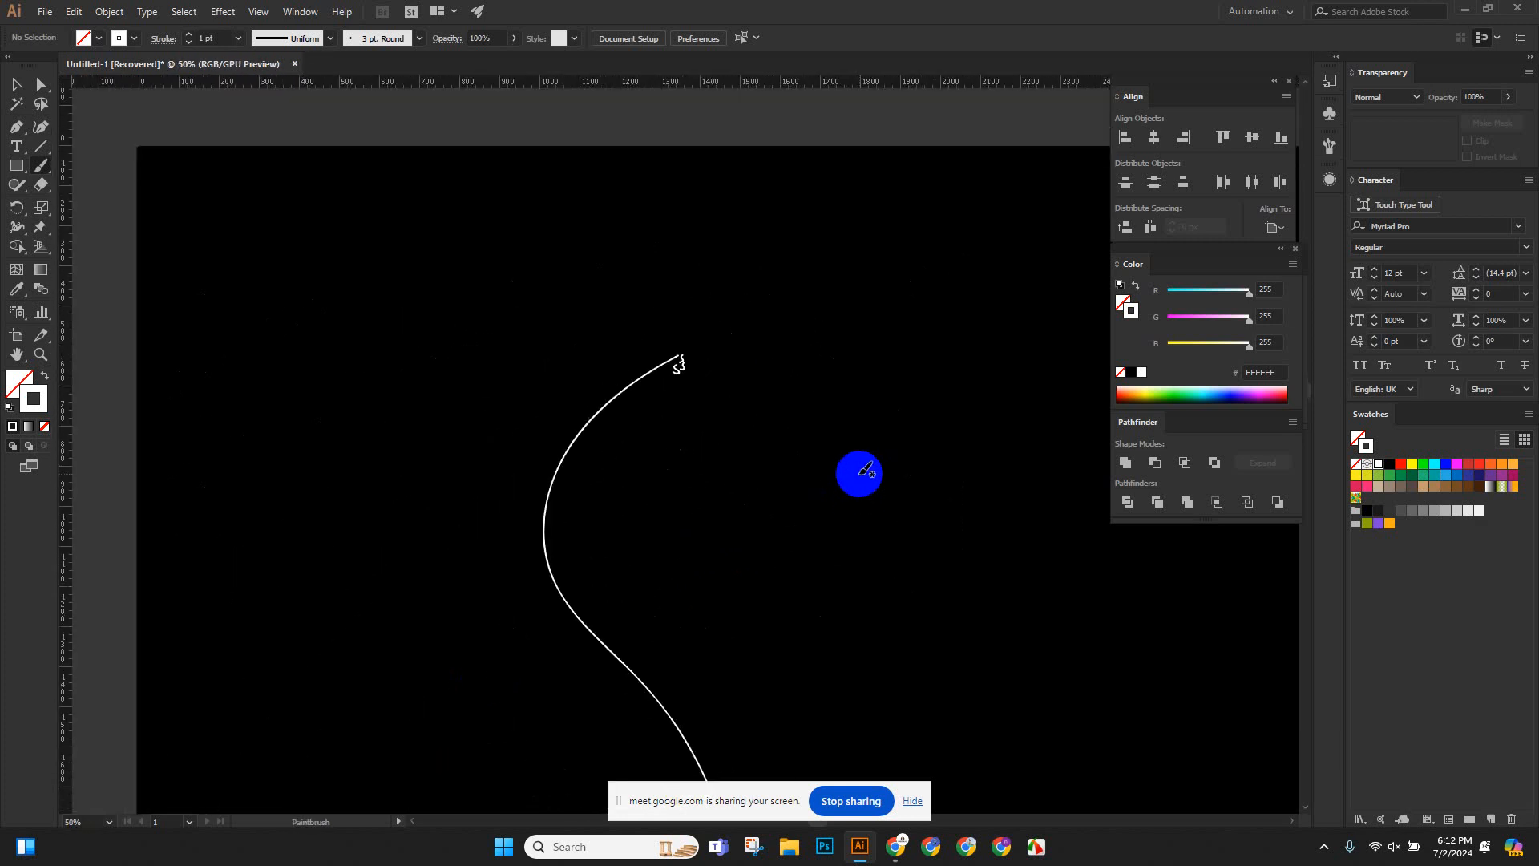
{"action": "key", "text": "ctrl+minus"}
{"action": "key", "text": "ctrl+minus"}
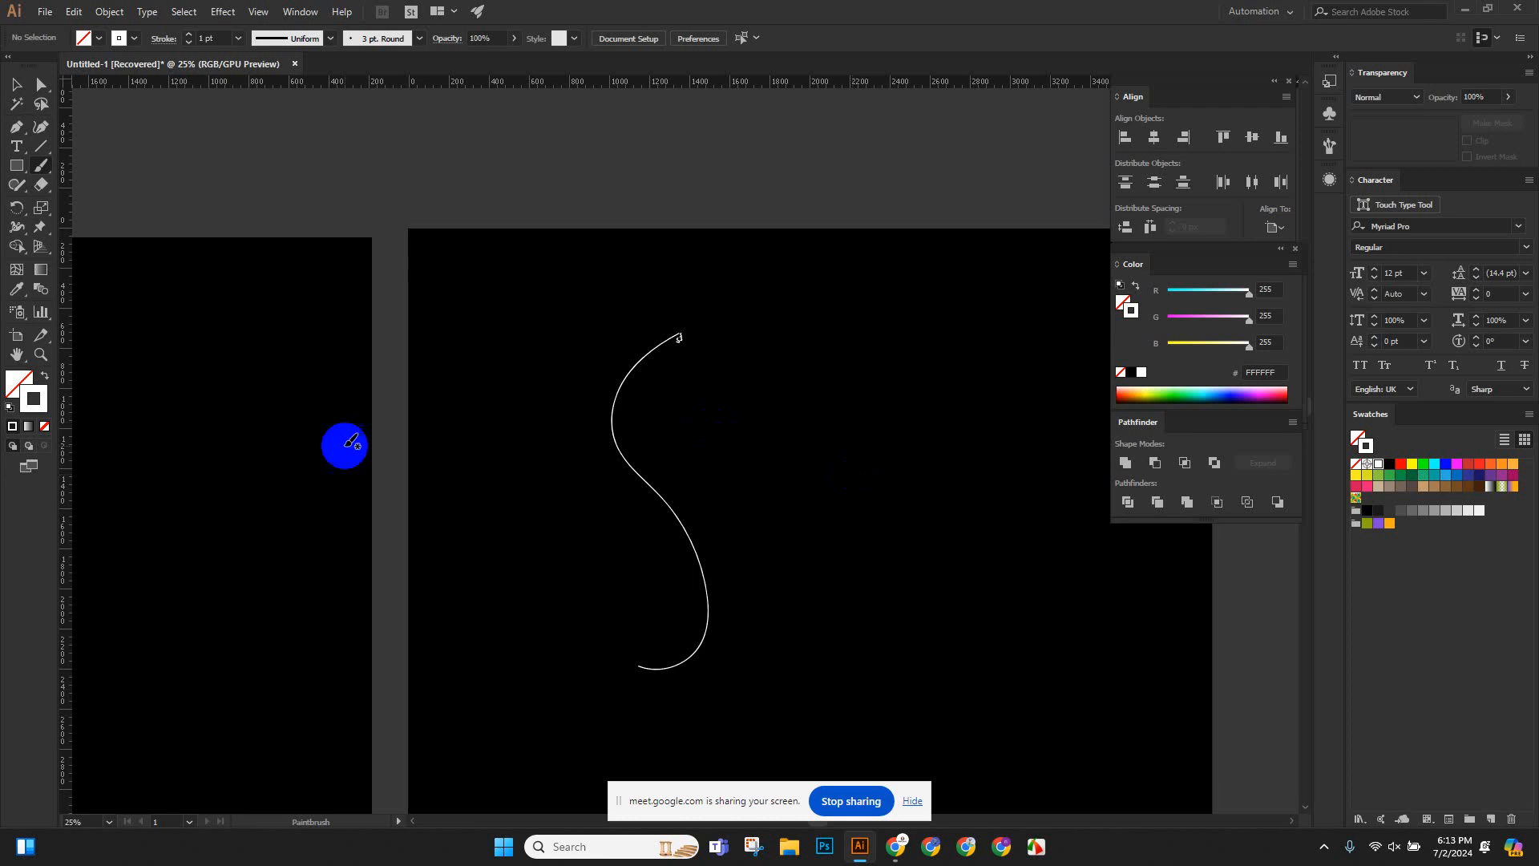
{"action": "scroll", "coordinate": [426, 442], "scroll_direction": "down", "scroll_amount": 2}
{"action": "scroll", "coordinate": [426, 448], "scroll_direction": "down", "scroll_amount": 1}
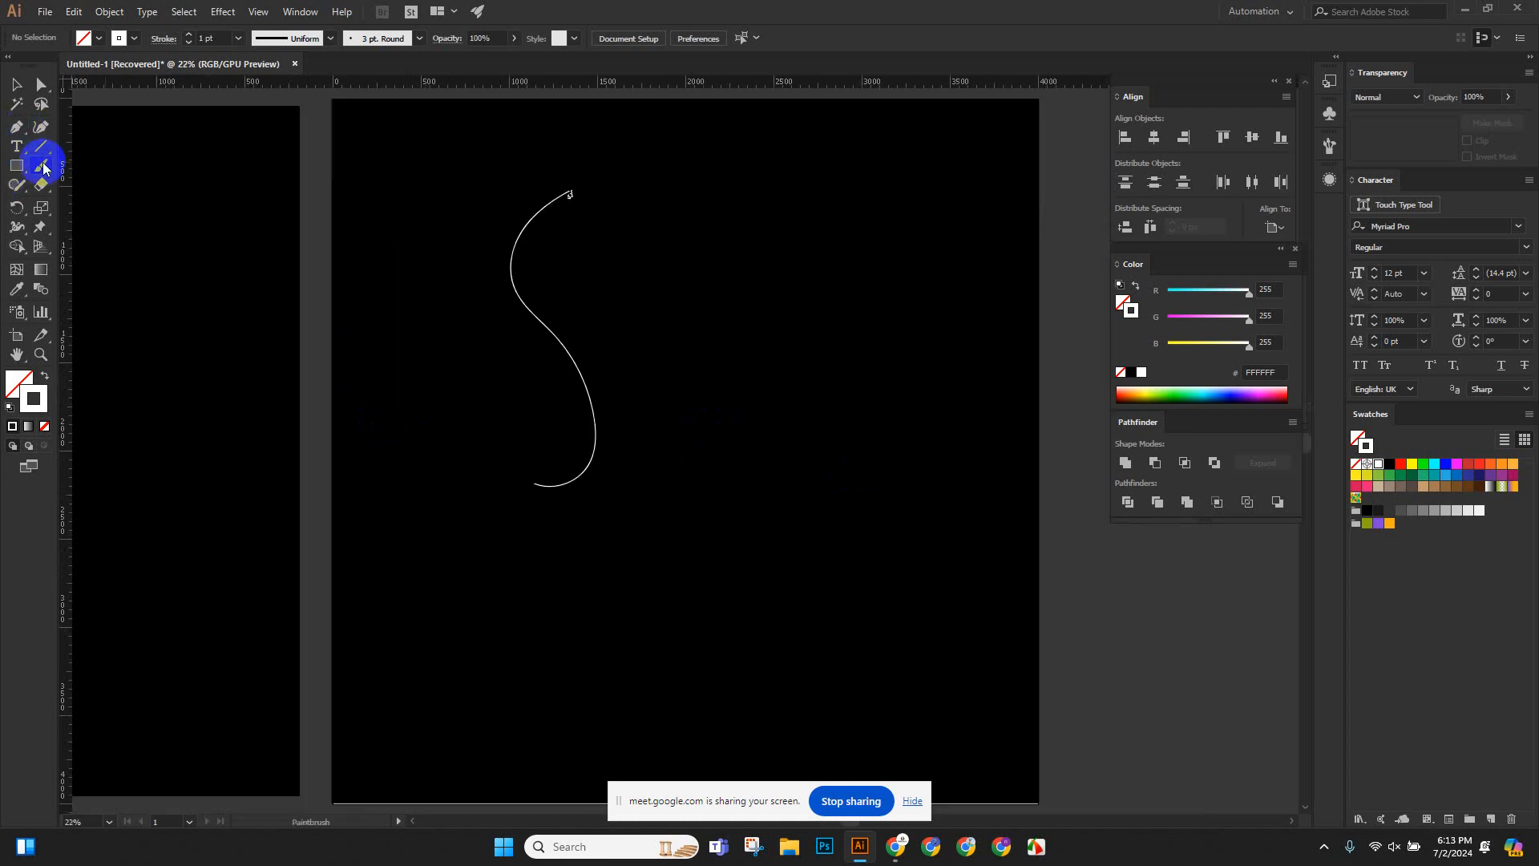
Delete the large S curve and the tiny strokes from the artboard.
{"action": "right_click", "coordinate": [40, 165]}
{"action": "left_click", "coordinate": [14, 85]}
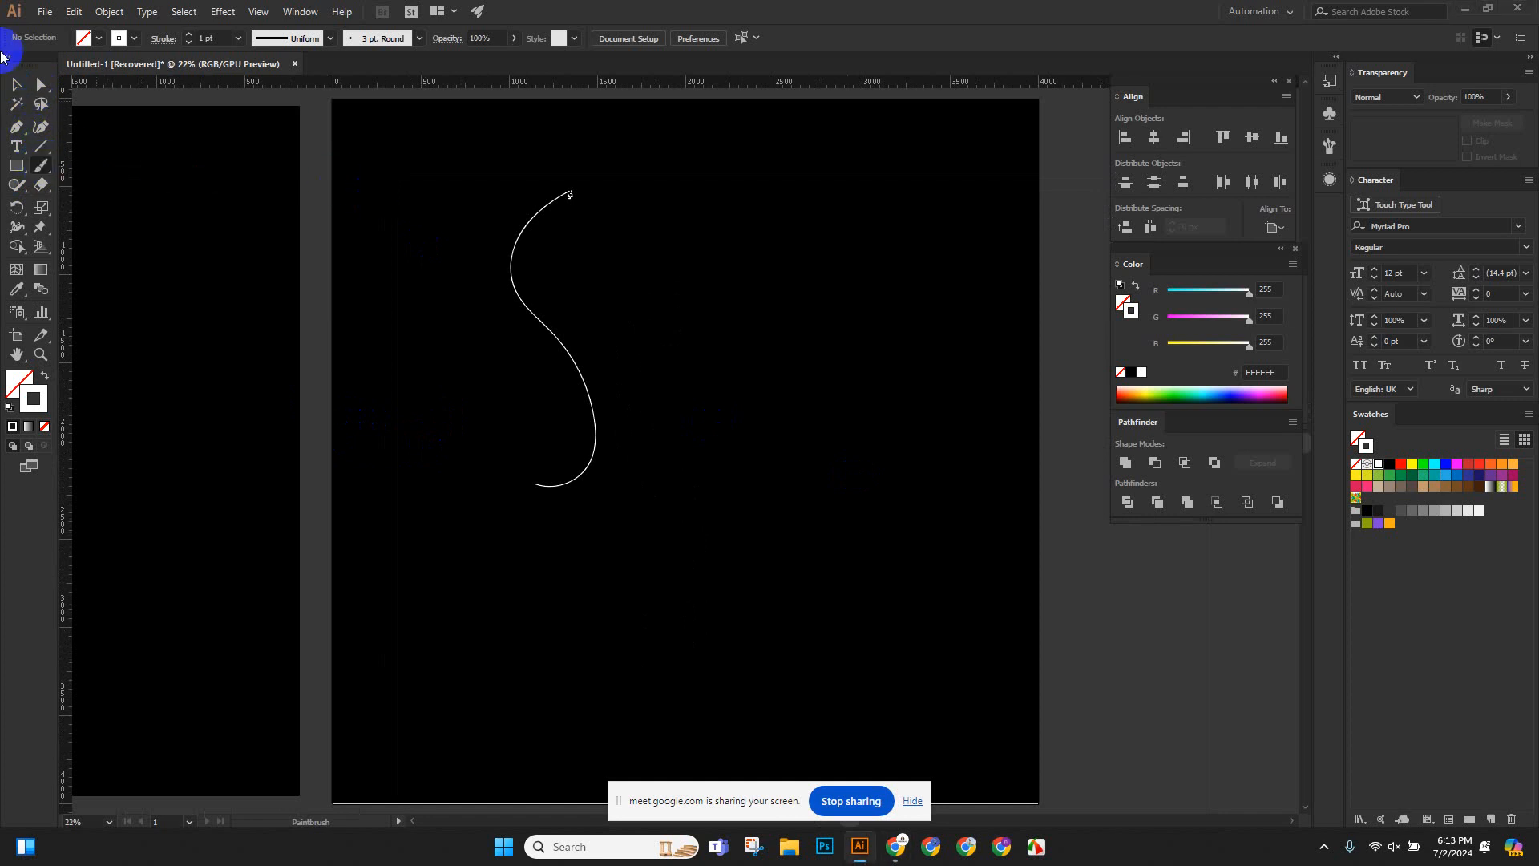
{"action": "left_click", "coordinate": [15, 87]}
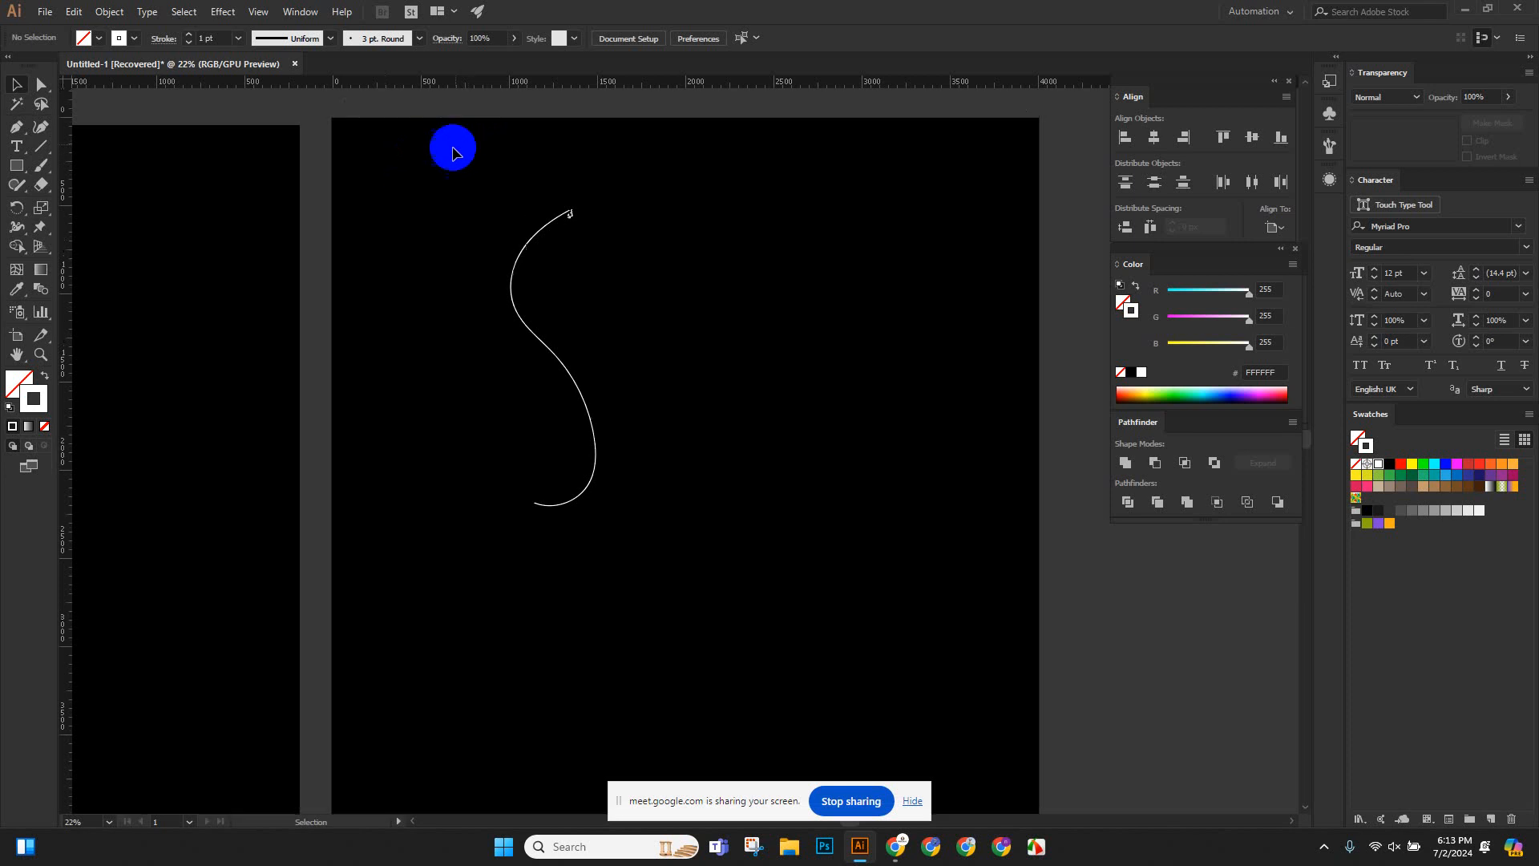
{"action": "scroll", "coordinate": [433, 177], "scroll_direction": "down", "scroll_amount": 2}
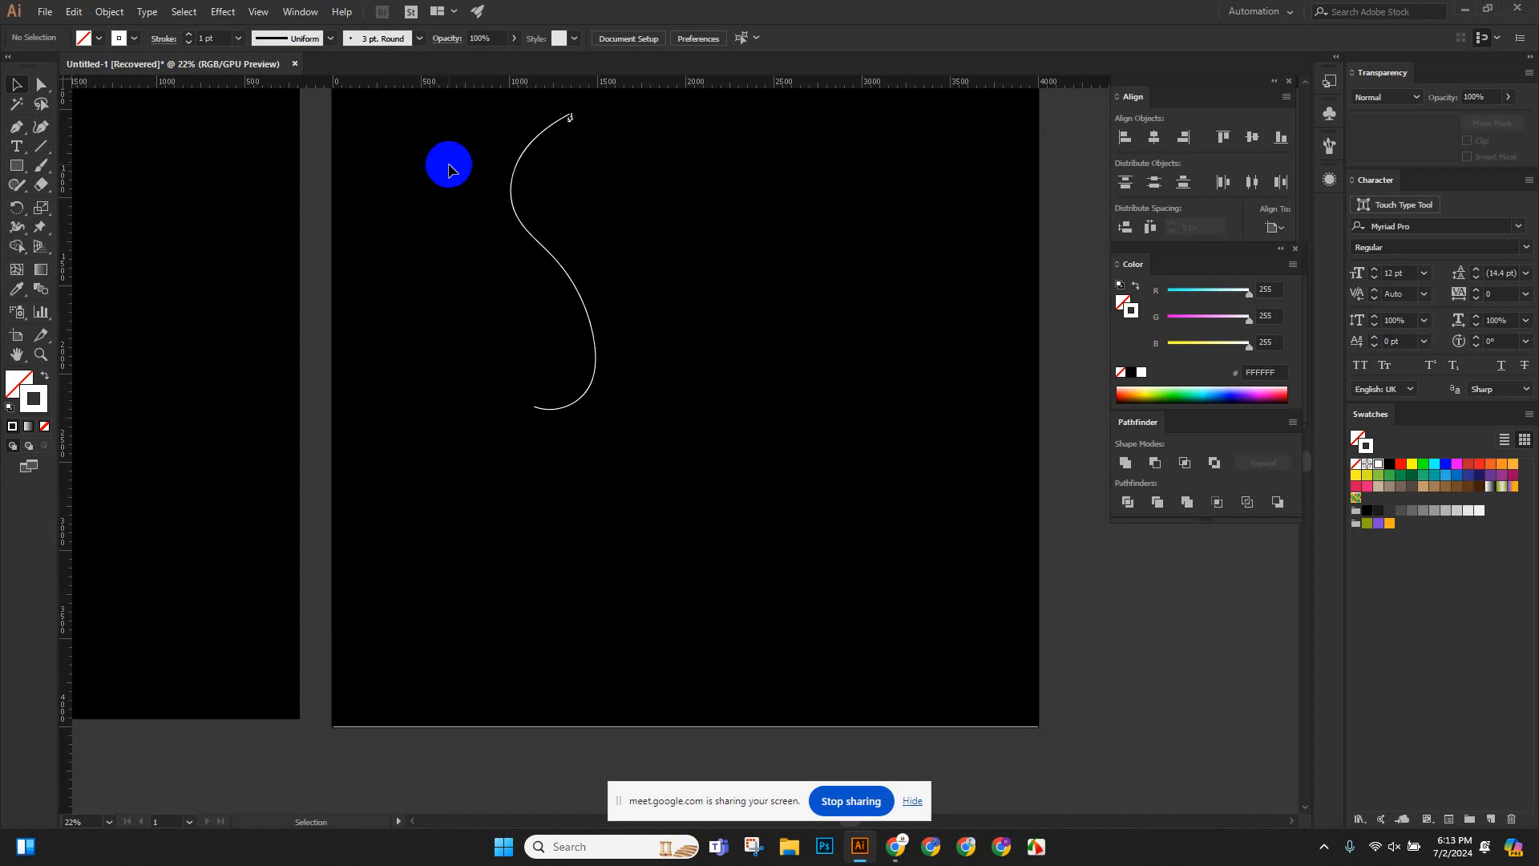
{"action": "scroll", "coordinate": [449, 170], "scroll_direction": "up", "scroll_amount": 2}
{"action": "scroll", "coordinate": [452, 229], "scroll_direction": "up", "scroll_amount": 1}
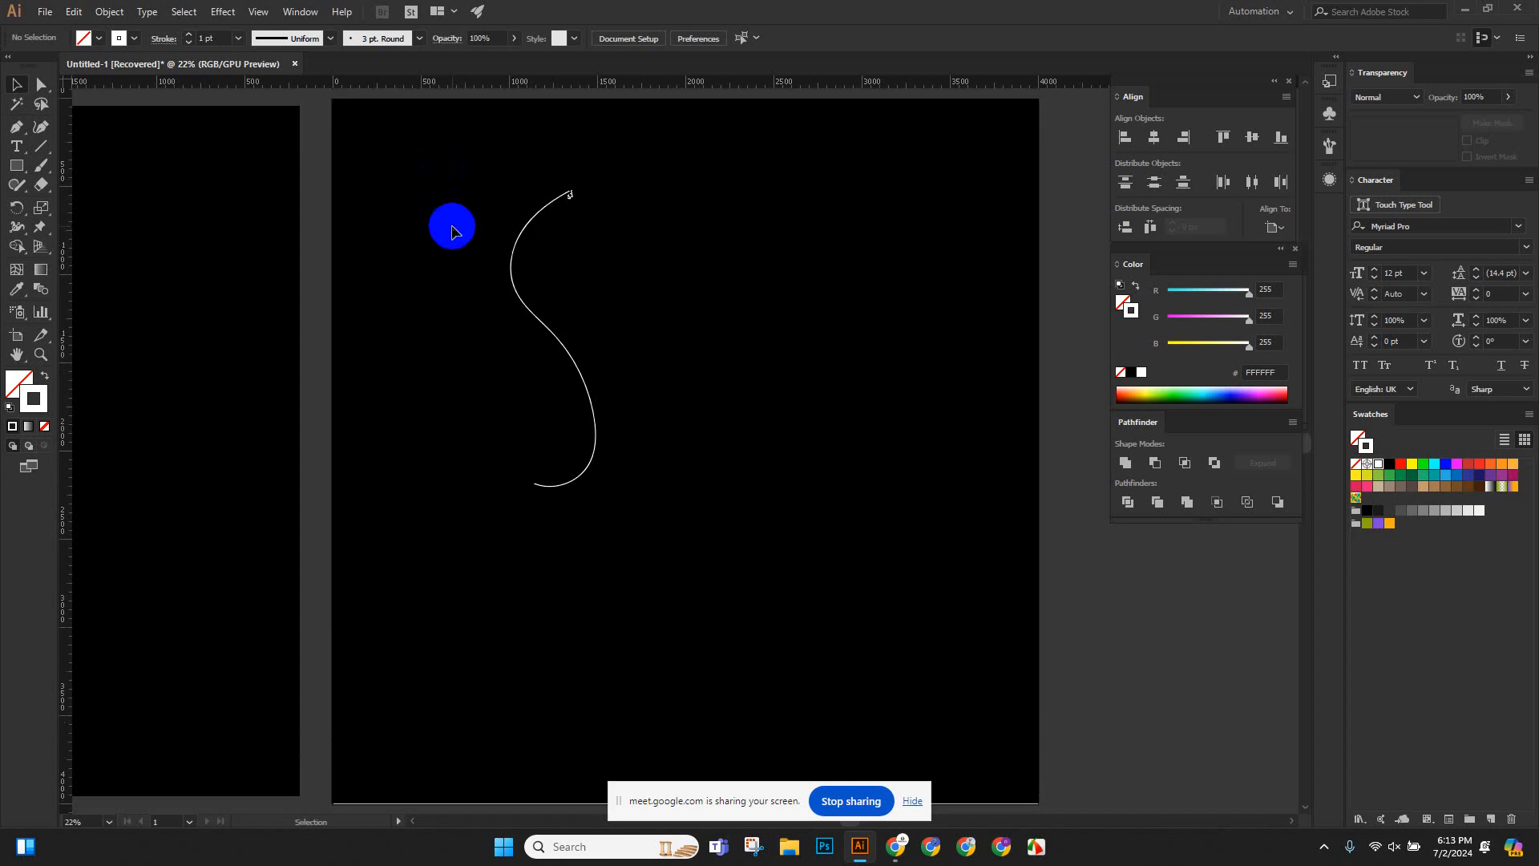
{"action": "left_click_drag", "start_coordinate": [440, 147], "coordinate": [842, 641]}
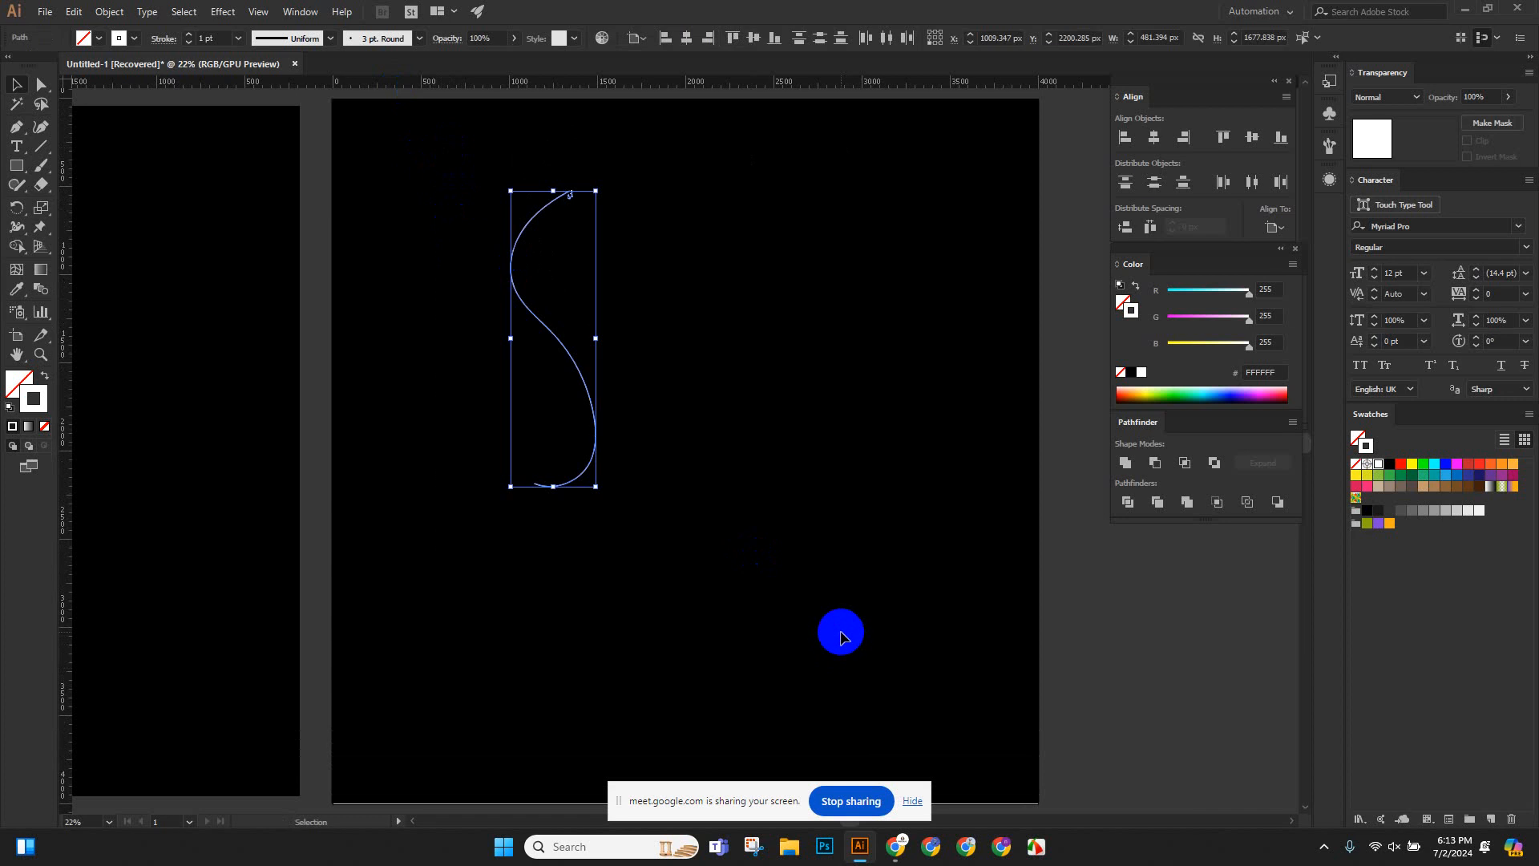
{"action": "key", "text": "Delete"}
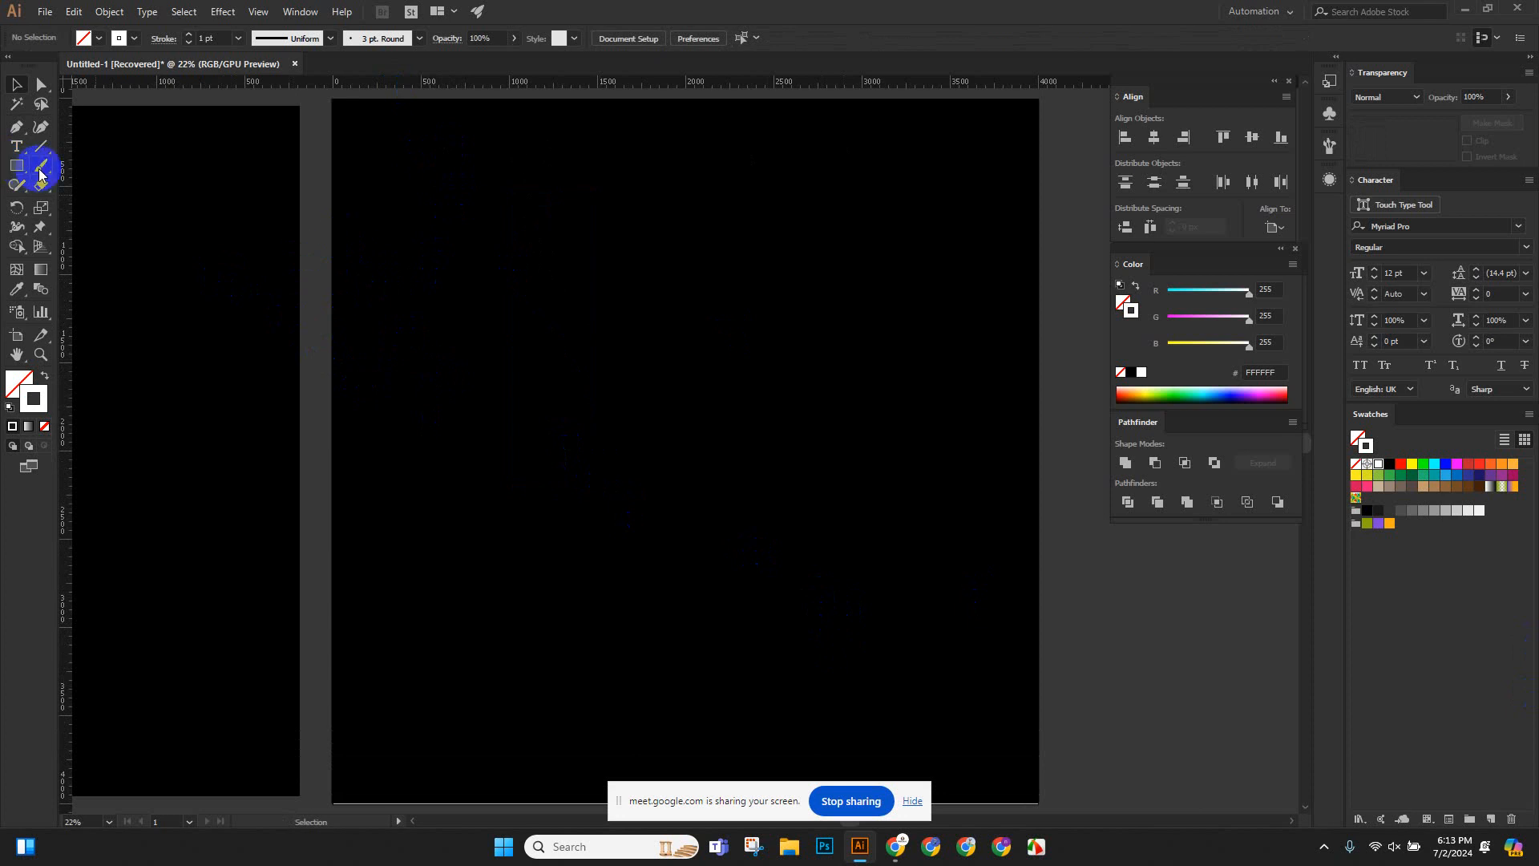
Paint four separate S-shaped curves with the Paintbrush: one at 1 pt, two at 12 pt and one at 25 pt stroke weight.
{"action": "left_click_drag", "start_coordinate": [40, 170], "coordinate": [88, 174]}
{"action": "mouse_move", "coordinate": [546, 167]}
{"action": "left_mouse_down"}
{"action": "mouse_move", "coordinate": [502, 243]}
{"action": "mouse_move", "coordinate": [485, 461]}
{"action": "left_mouse_up"}
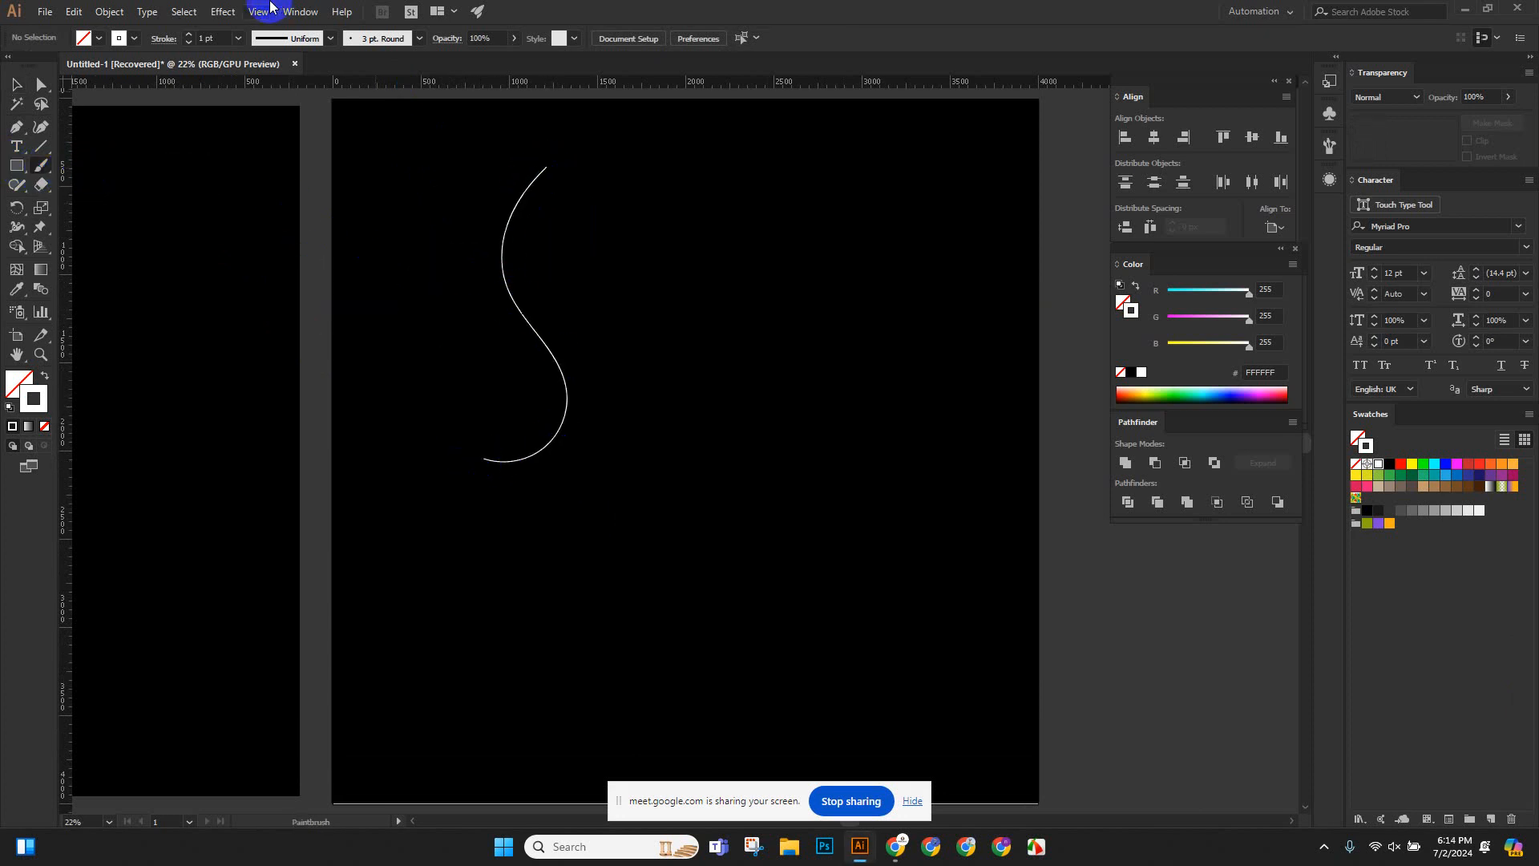
{"action": "left_click", "coordinate": [187, 35]}
{"action": "mouse_move", "coordinate": [719, 203]}
{"action": "left_mouse_down"}
{"action": "mouse_move", "coordinate": [674, 282]}
{"action": "mouse_move", "coordinate": [689, 500]}
{"action": "left_mouse_up"}
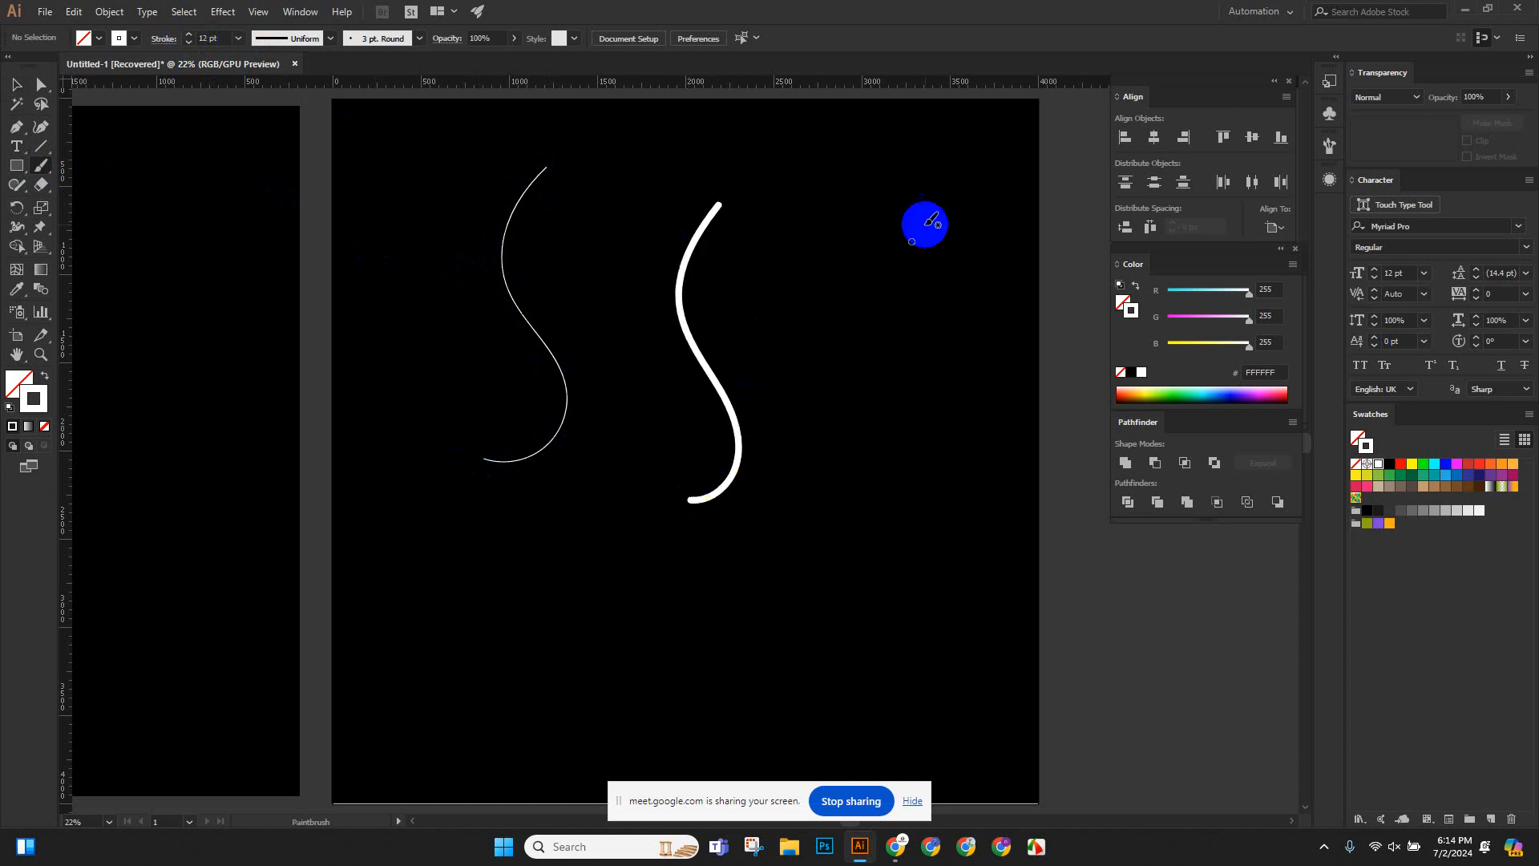
{"action": "mouse_move", "coordinate": [889, 192]}
{"action": "left_mouse_down"}
{"action": "mouse_move", "coordinate": [849, 350]}
{"action": "mouse_move", "coordinate": [830, 571]}
{"action": "left_mouse_up"}
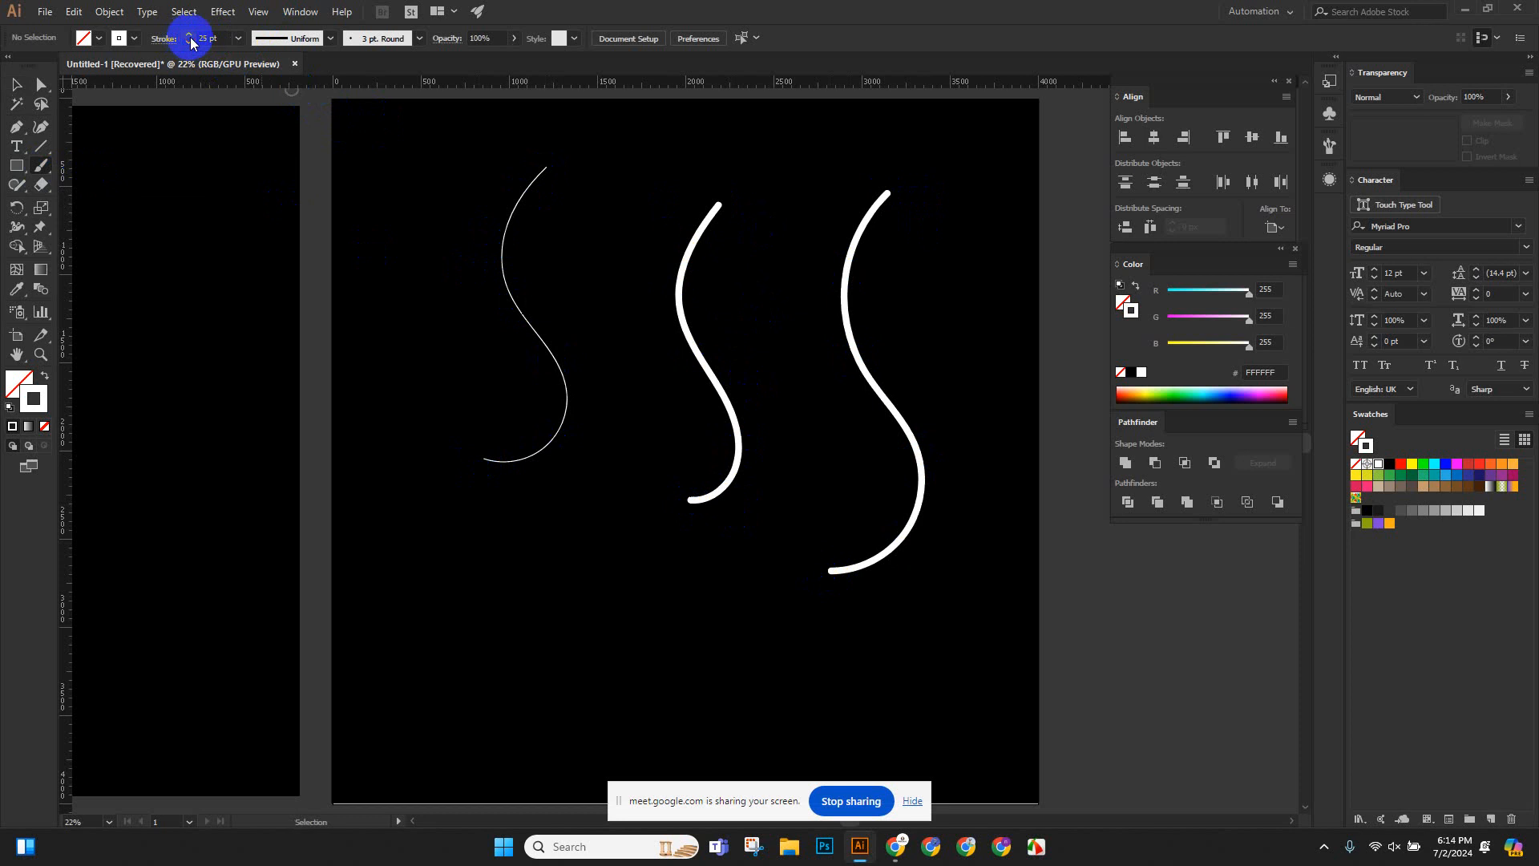
{"action": "mouse_move", "coordinate": [446, 223]}
{"action": "left_mouse_down"}
{"action": "mouse_move", "coordinate": [418, 274]}
{"action": "mouse_move", "coordinate": [396, 588]}
{"action": "left_mouse_up"}
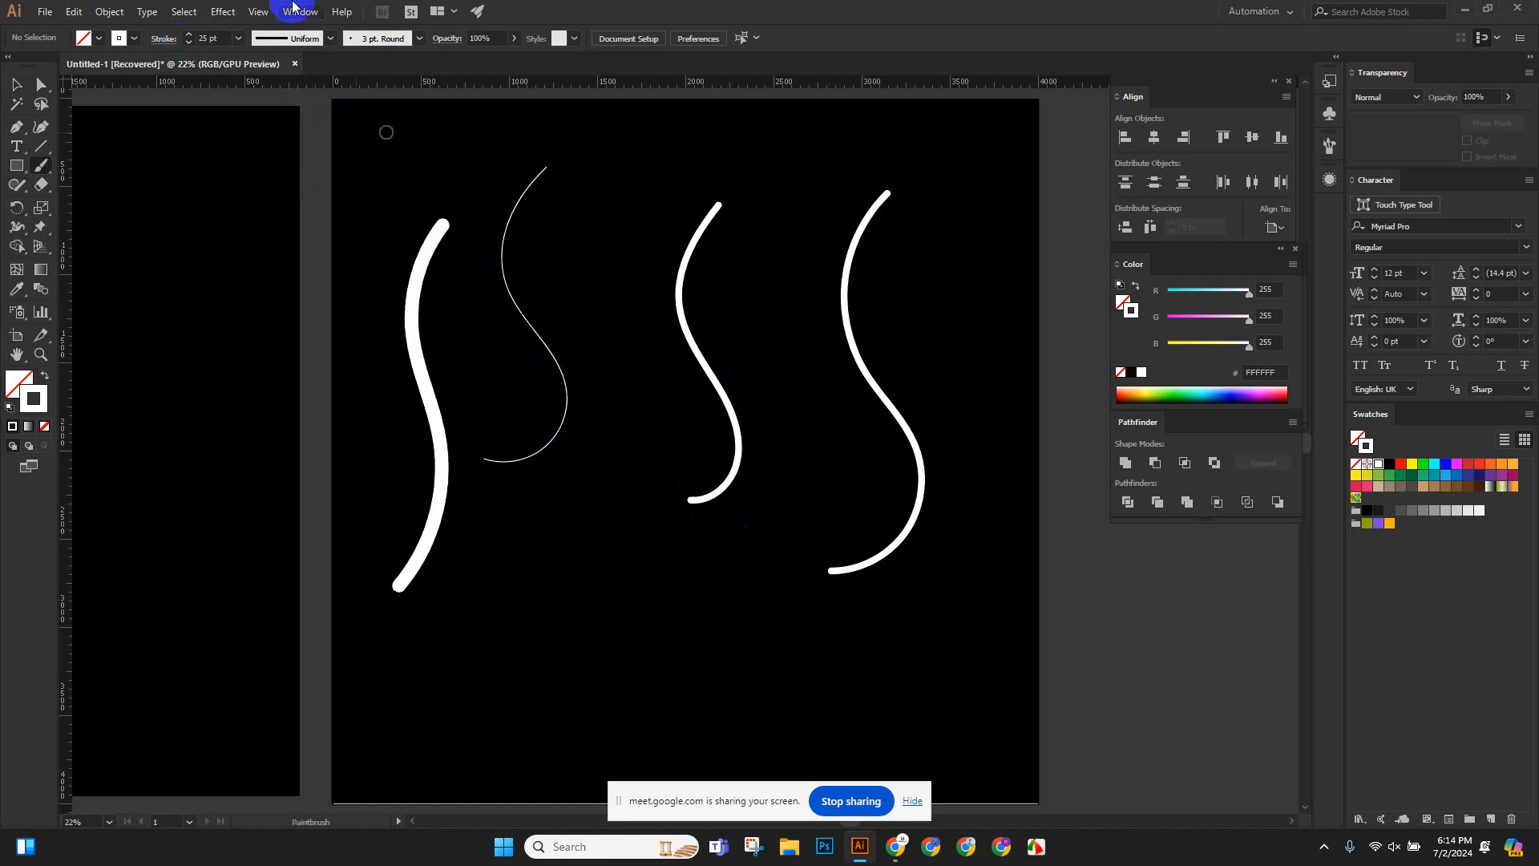
Choose the lens-shaped width profile and paint another 25 pt S curve, about 480 px wide and 2146 px tall, beside the thin 1 pt curve.
{"action": "left_click", "coordinate": [331, 44]}
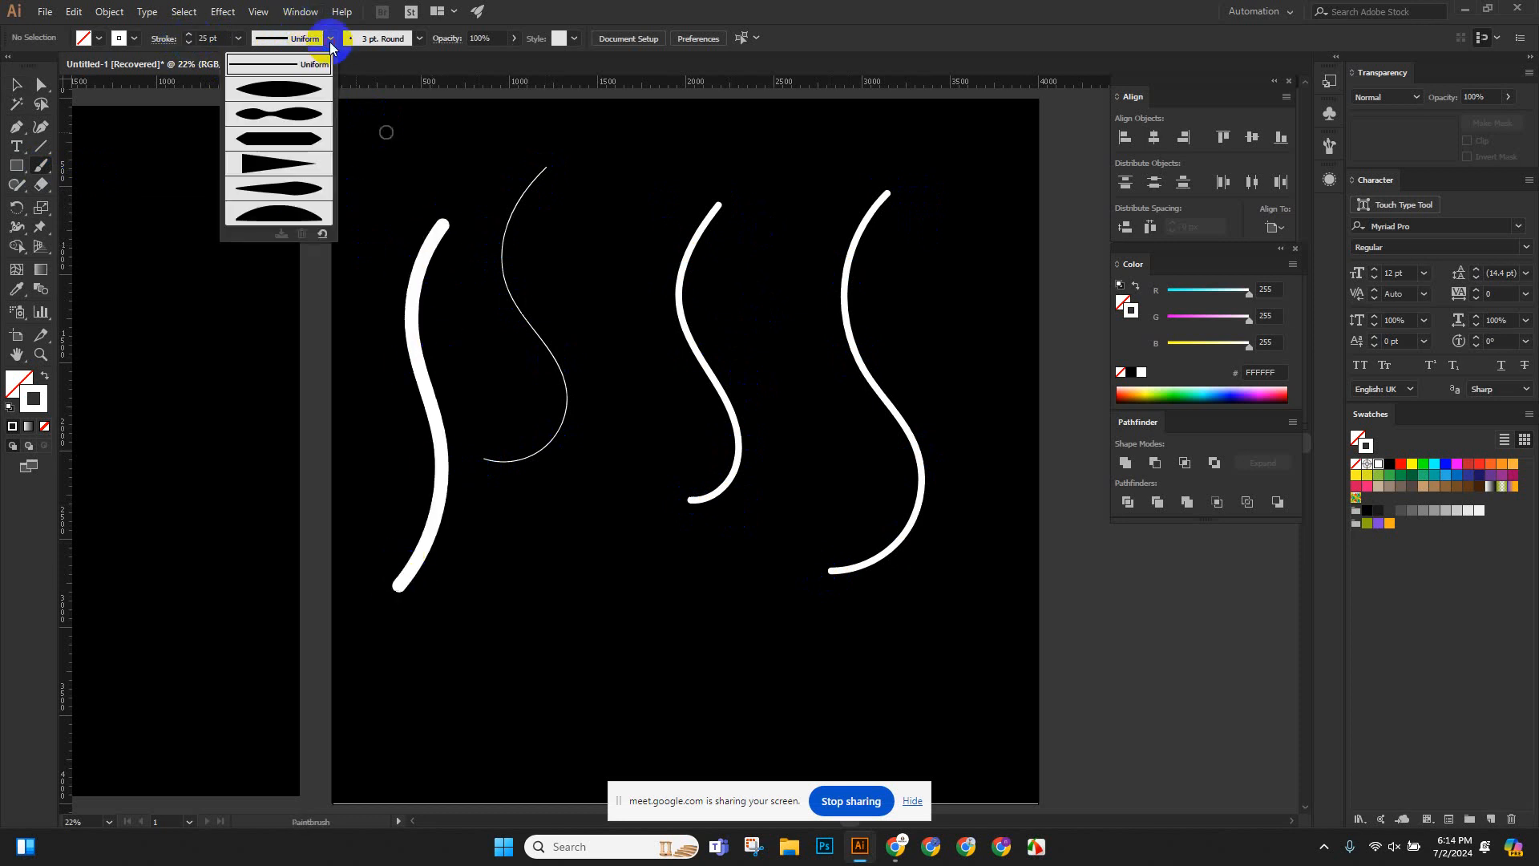
{"action": "left_click", "coordinate": [296, 96]}
{"action": "mouse_move", "coordinate": [590, 195]}
{"action": "left_mouse_down"}
{"action": "mouse_move", "coordinate": [633, 392]}
{"action": "mouse_move", "coordinate": [588, 575]}
{"action": "left_mouse_up"}
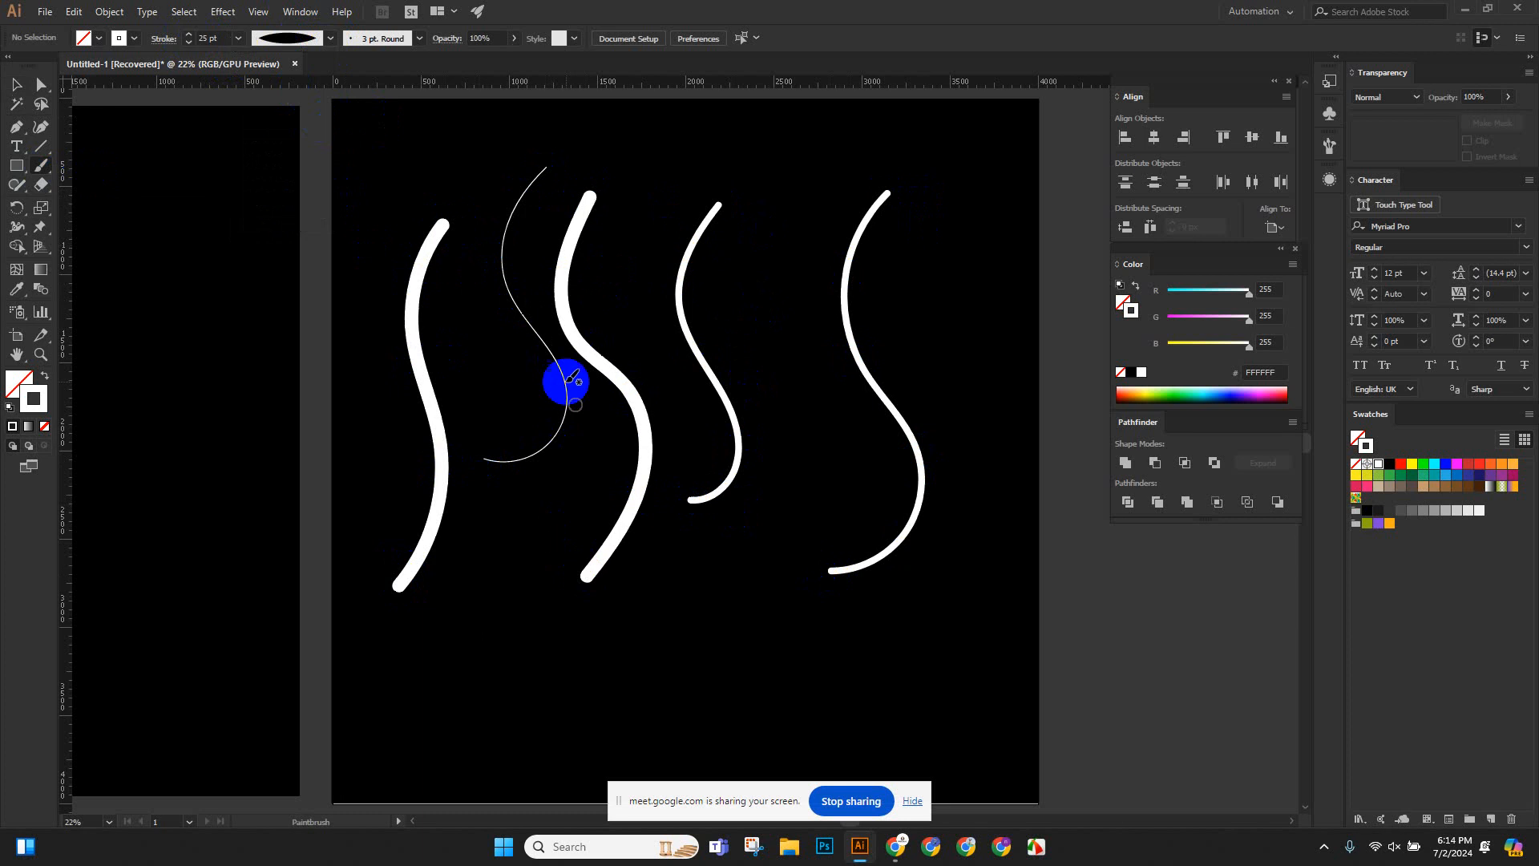
Select the newest 25 pt curve beside the thin one and assign it the wedge-shaped tapering width profile.
{"action": "left_click", "coordinate": [20, 85]}
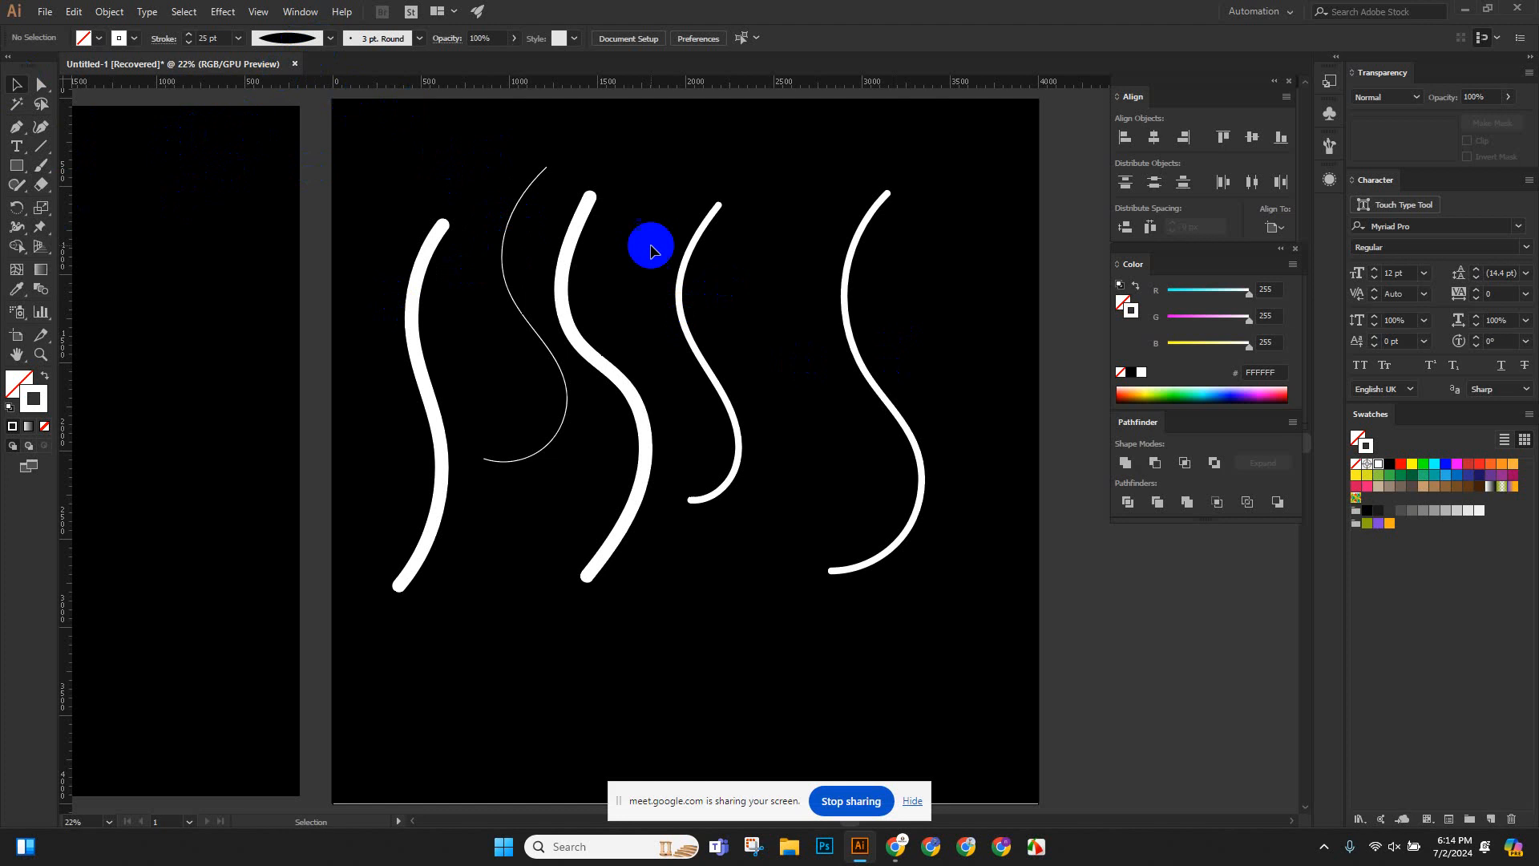
{"action": "left_click", "coordinate": [574, 227]}
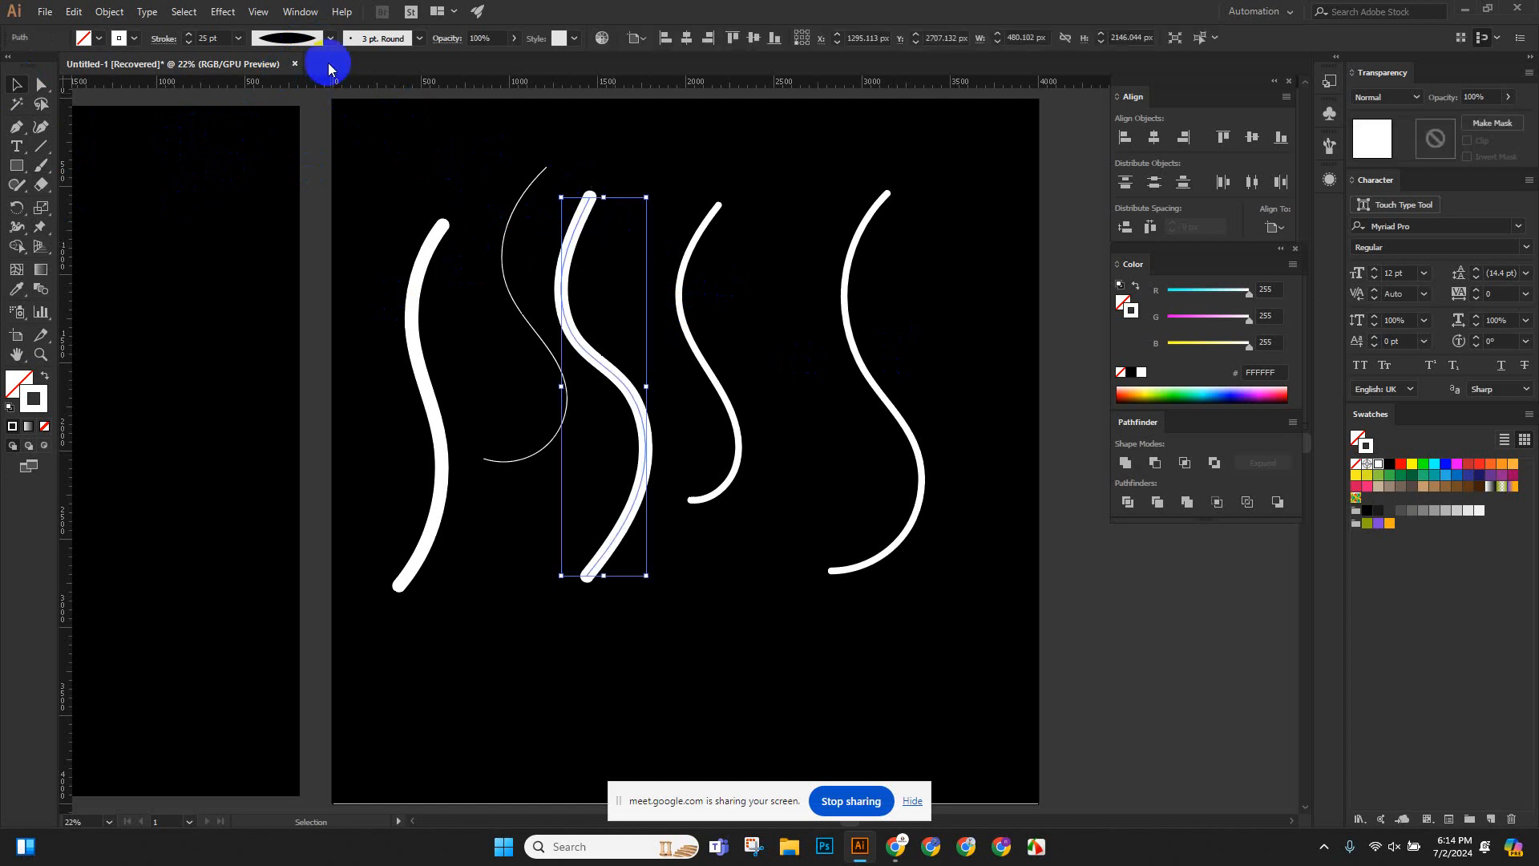
{"action": "left_click", "coordinate": [321, 40]}
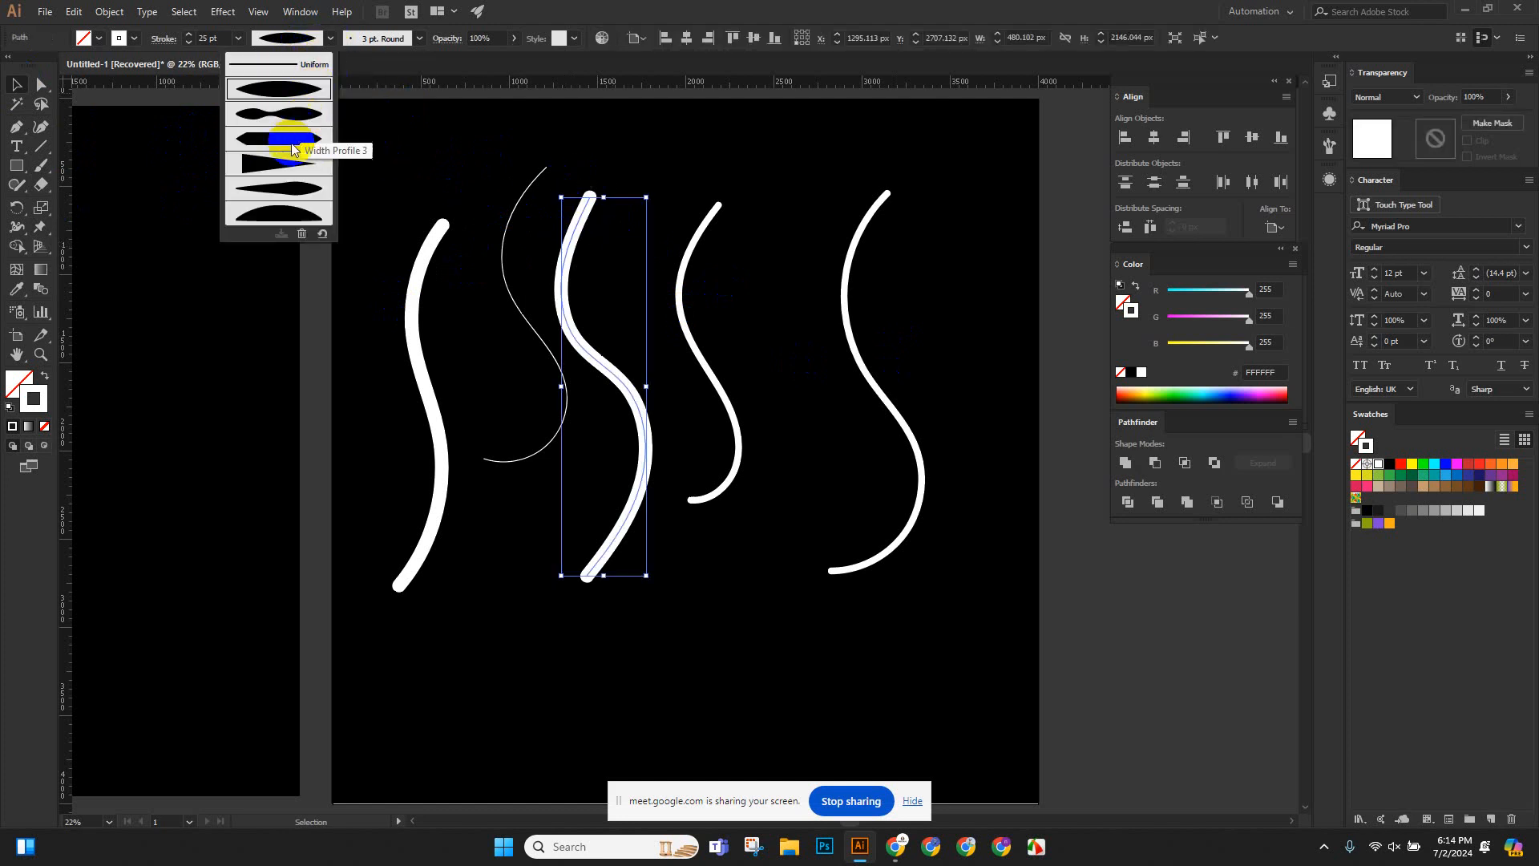
{"action": "left_click", "coordinate": [276, 166]}
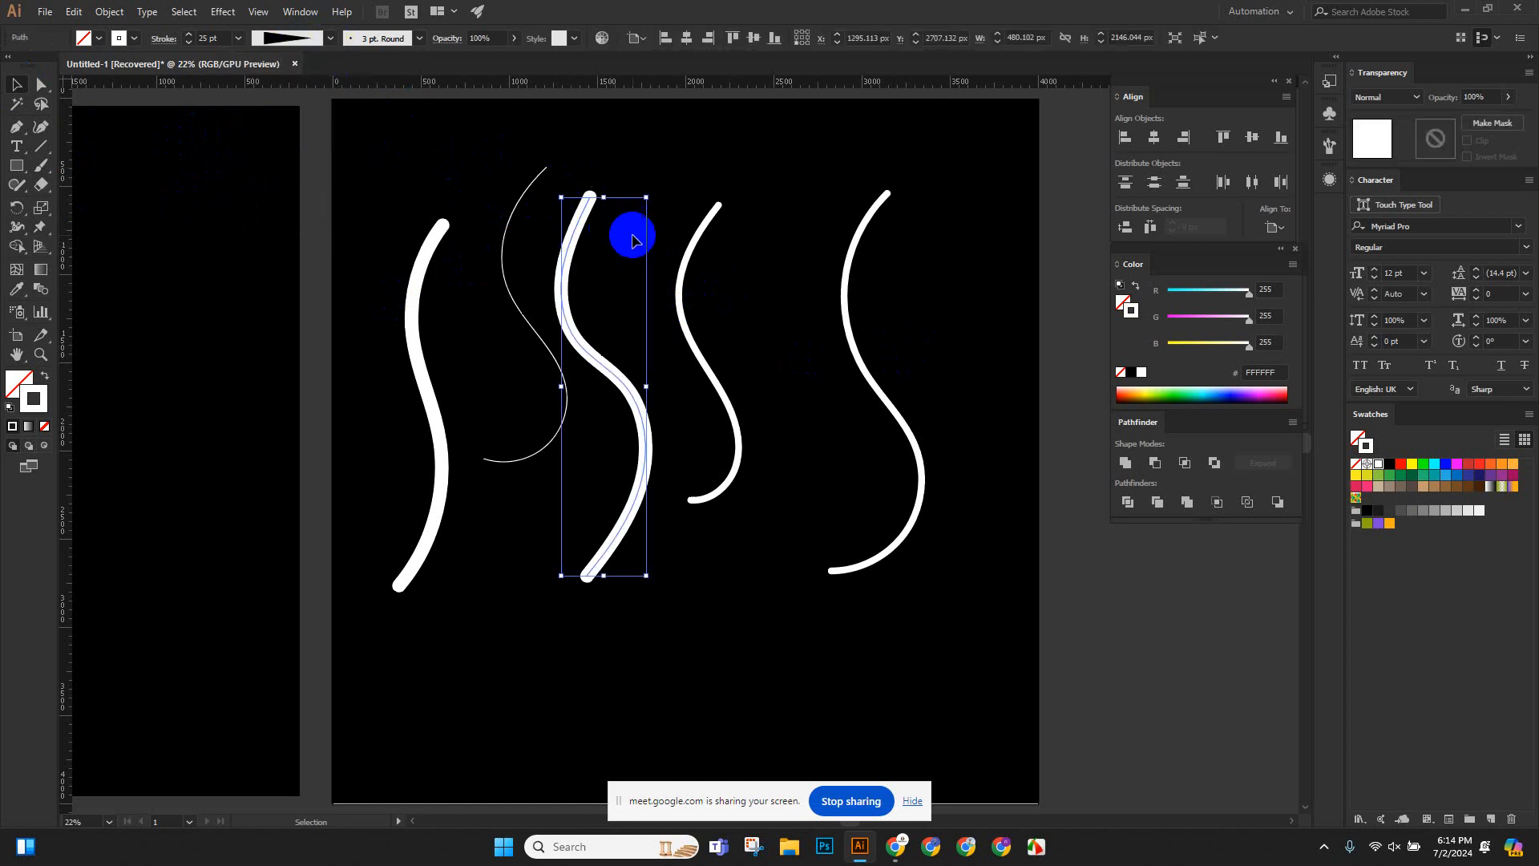
Select the thin curve and the 25 pt curve beside it, try the patterned border brush on both, and apply the 2.00 bristle brush.
{"action": "left_click_drag", "start_coordinate": [545, 157], "coordinate": [651, 370]}
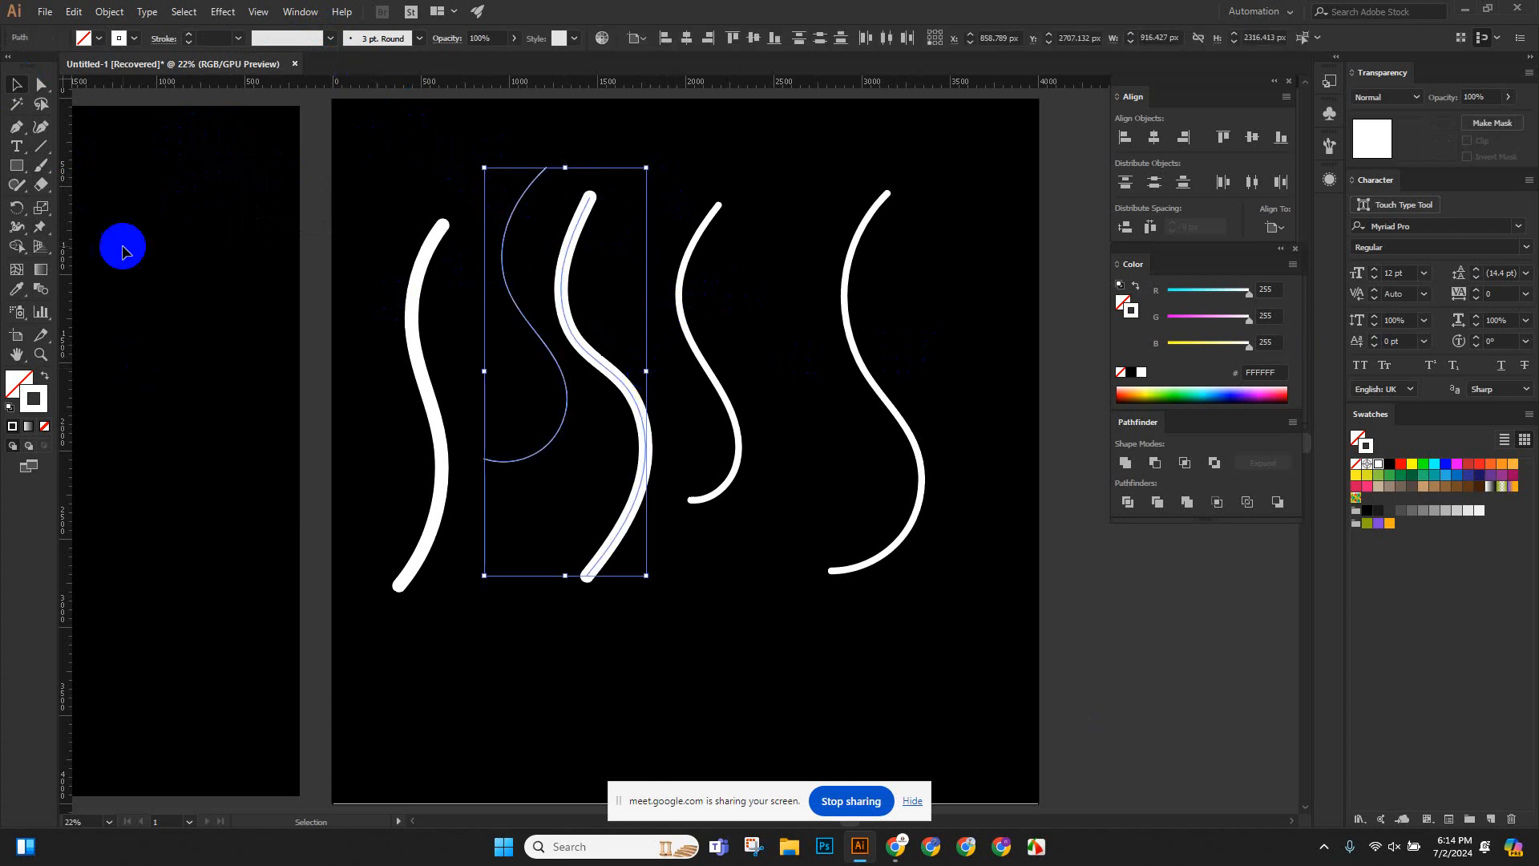
{"action": "left_click", "coordinate": [330, 38]}
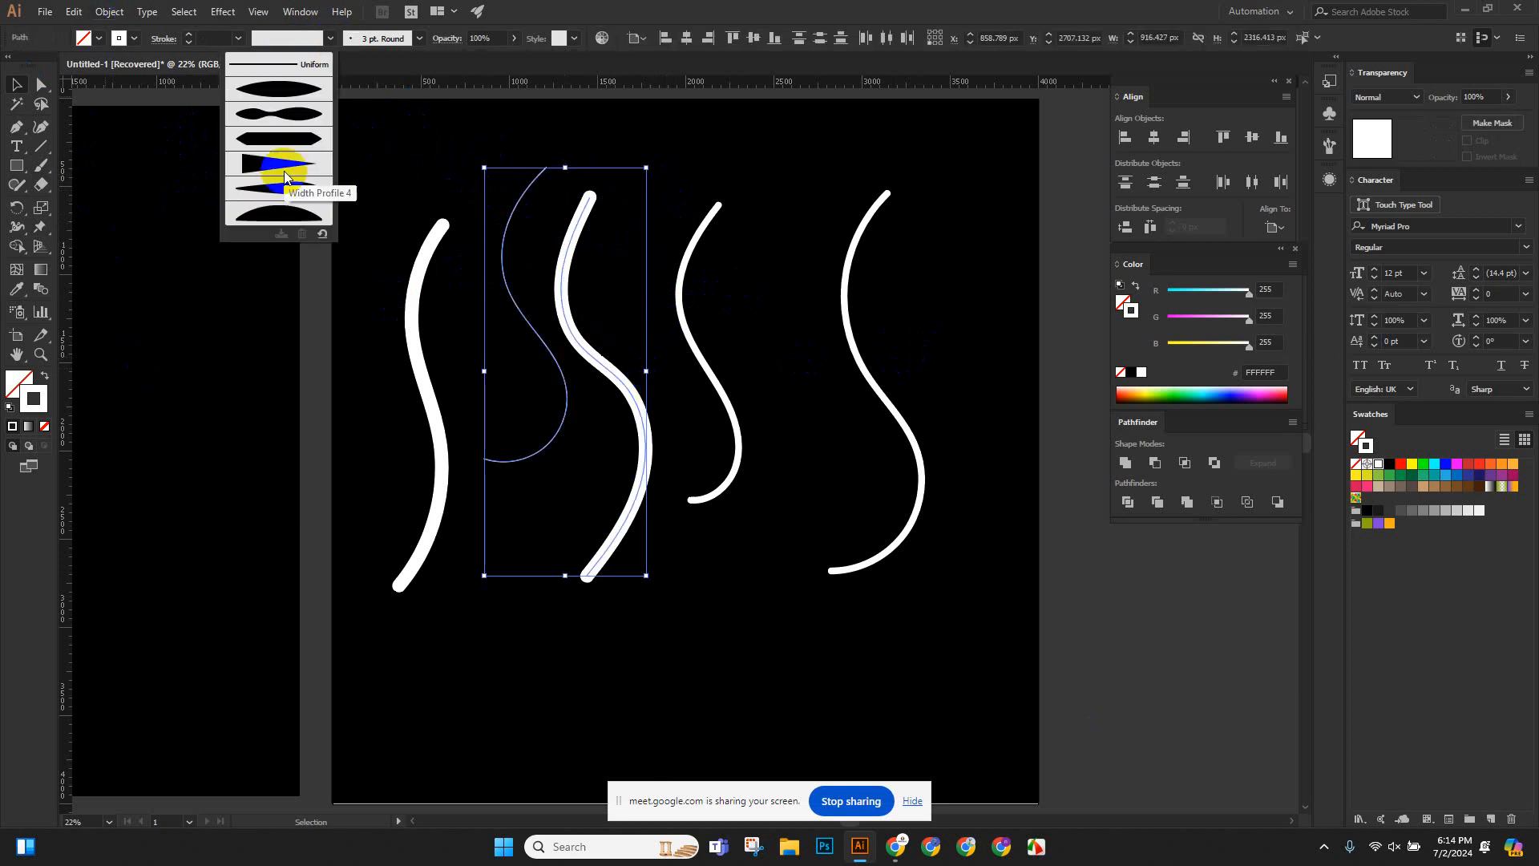
{"action": "left_click", "coordinate": [418, 46]}
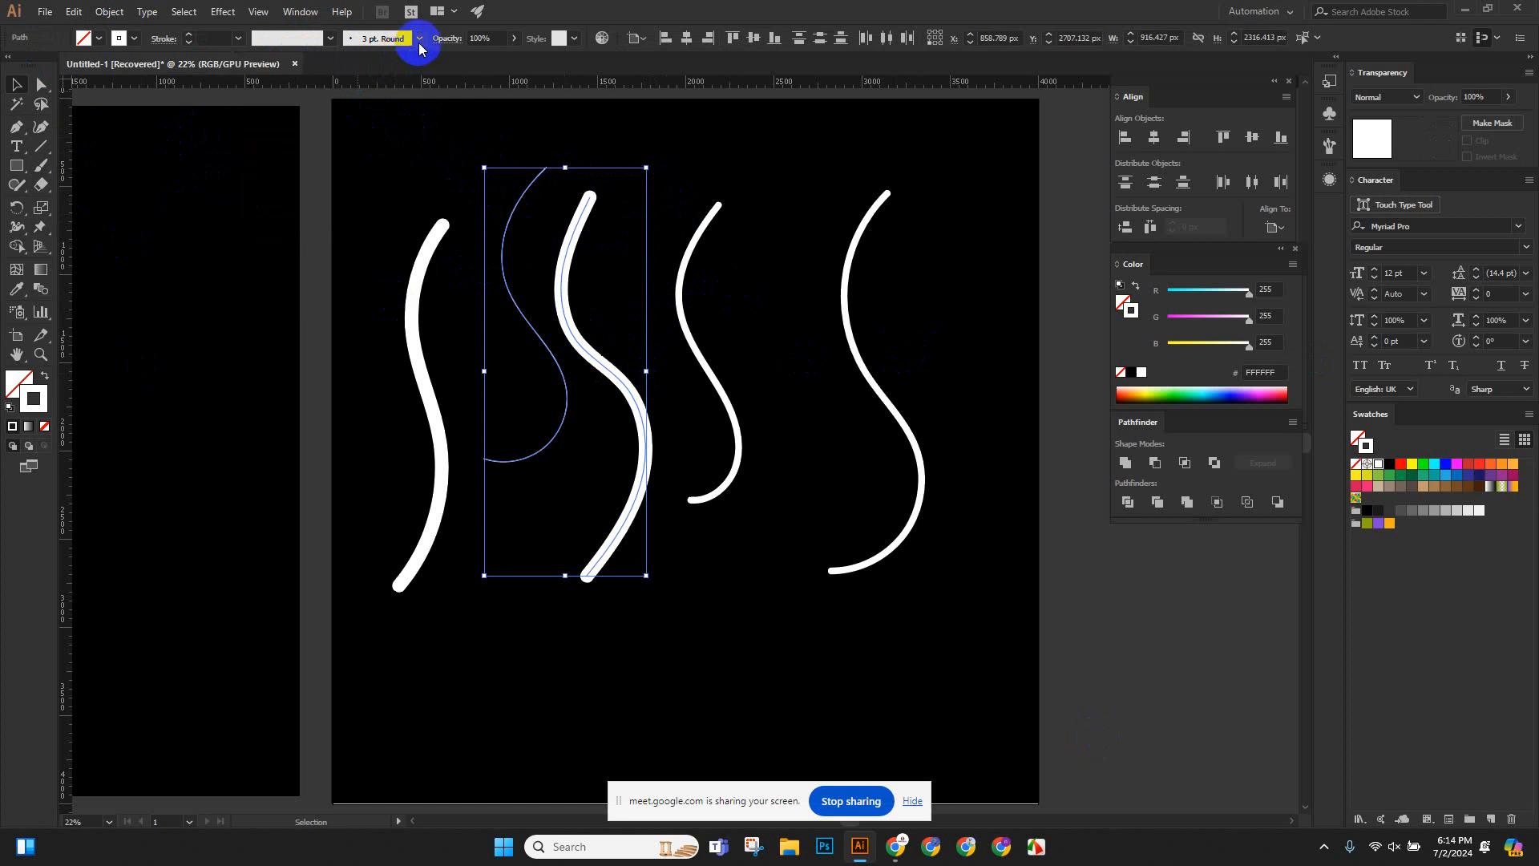
{"action": "left_click", "coordinate": [419, 46]}
{"action": "mouse_move", "coordinate": [417, 95]}
{"action": "left_mouse_down"}
{"action": "mouse_move", "coordinate": [425, 112]}
{"action": "mouse_move", "coordinate": [416, 74]}
{"action": "mouse_move", "coordinate": [420, 102]}
{"action": "left_mouse_up"}
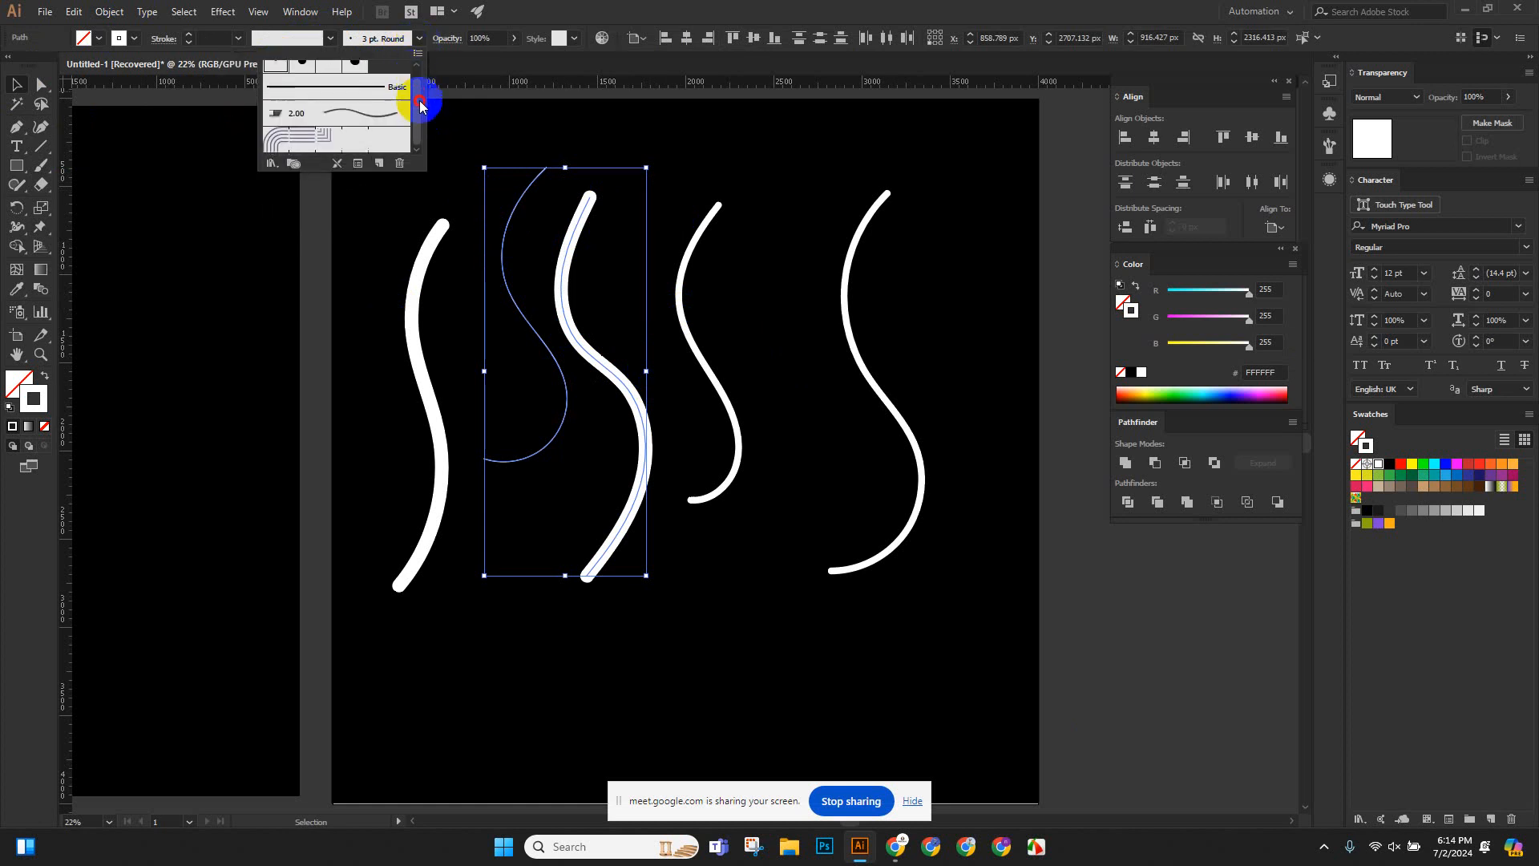
{"action": "left_click", "coordinate": [305, 137]}
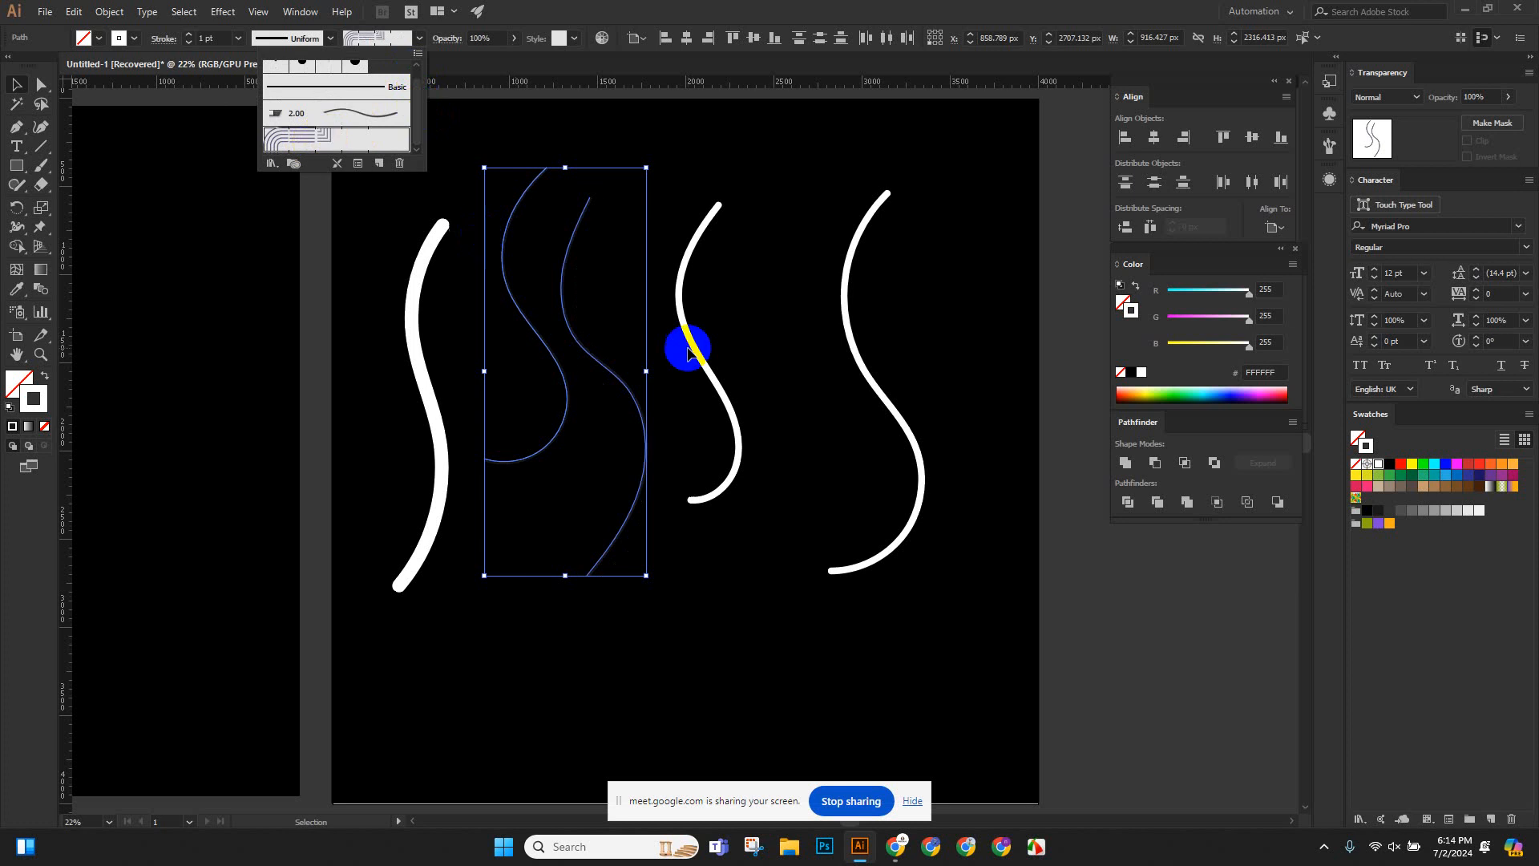
{"action": "left_click", "coordinate": [337, 116]}
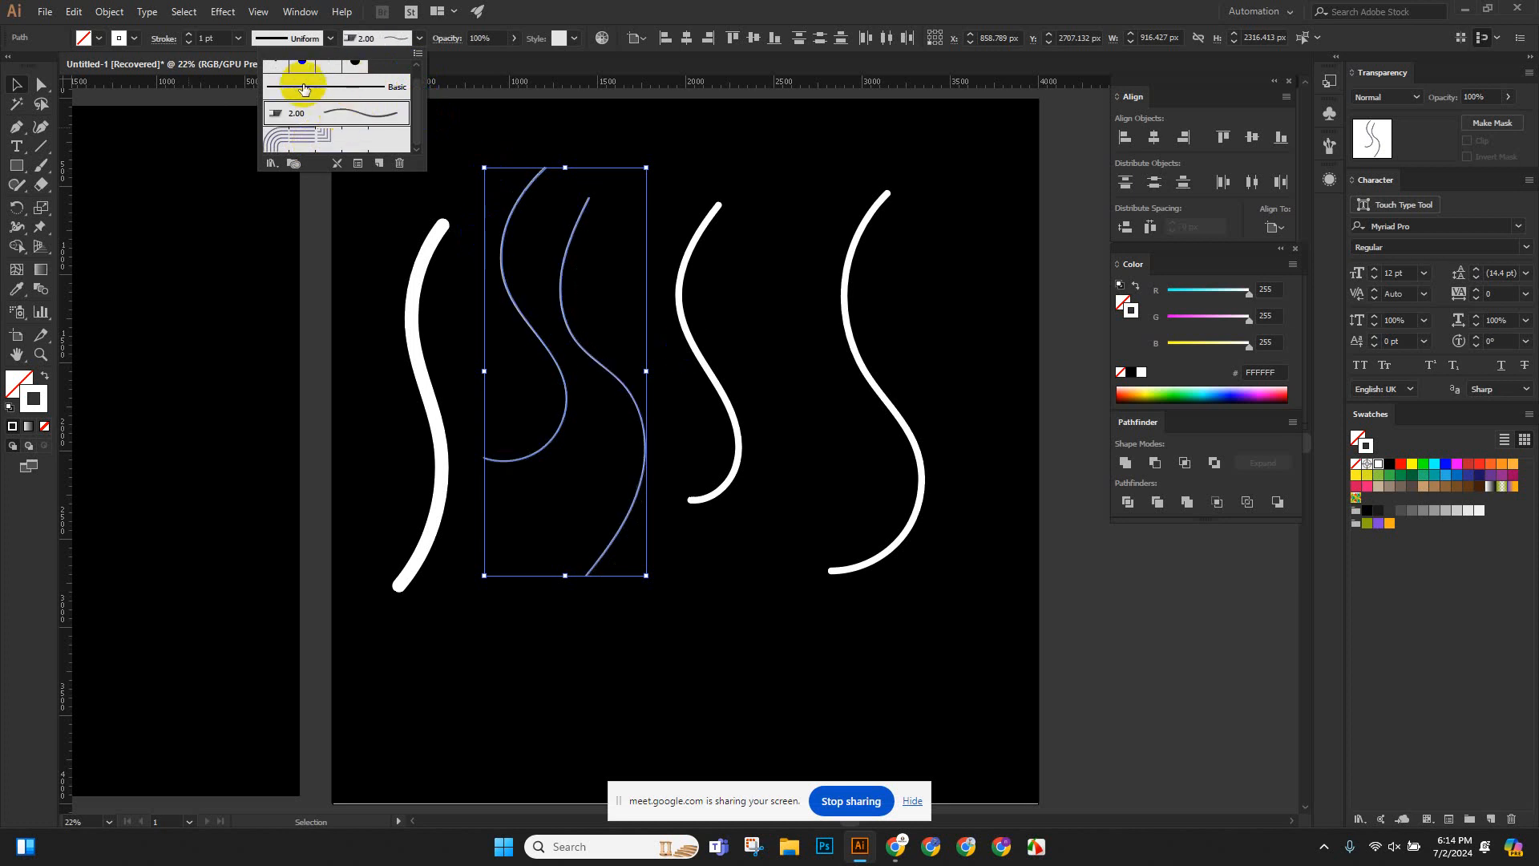
{"action": "scroll", "coordinate": [366, 132], "scroll_direction": "up", "scroll_amount": 1}
{"action": "left_click", "coordinate": [418, 37]}
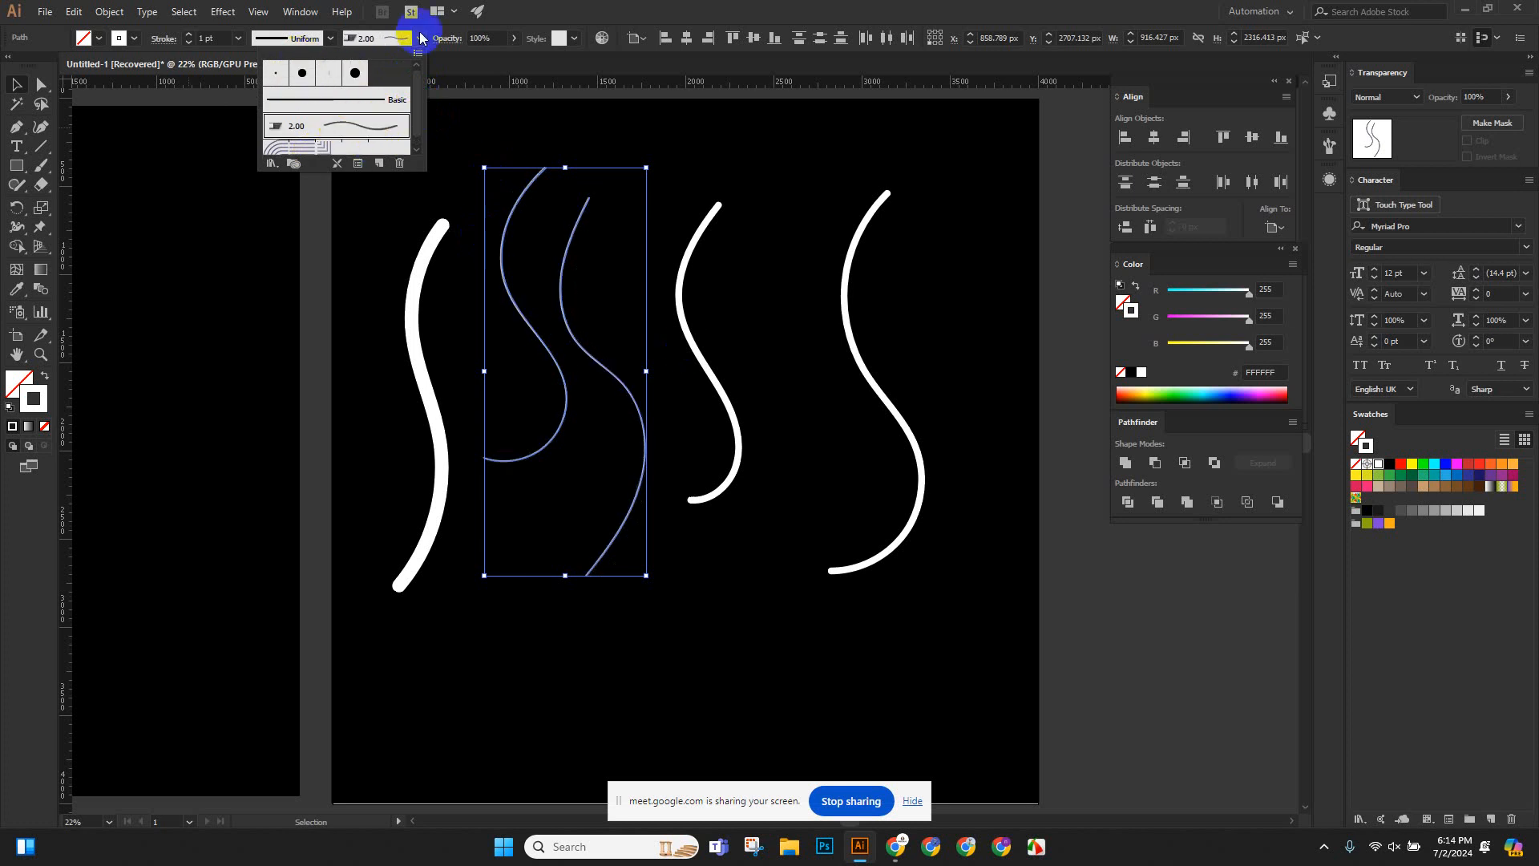
Delete all the painted curves from the artboard.
{"action": "left_click_drag", "start_coordinate": [386, 149], "coordinate": [921, 648]}
{"action": "key", "text": "Delete"}
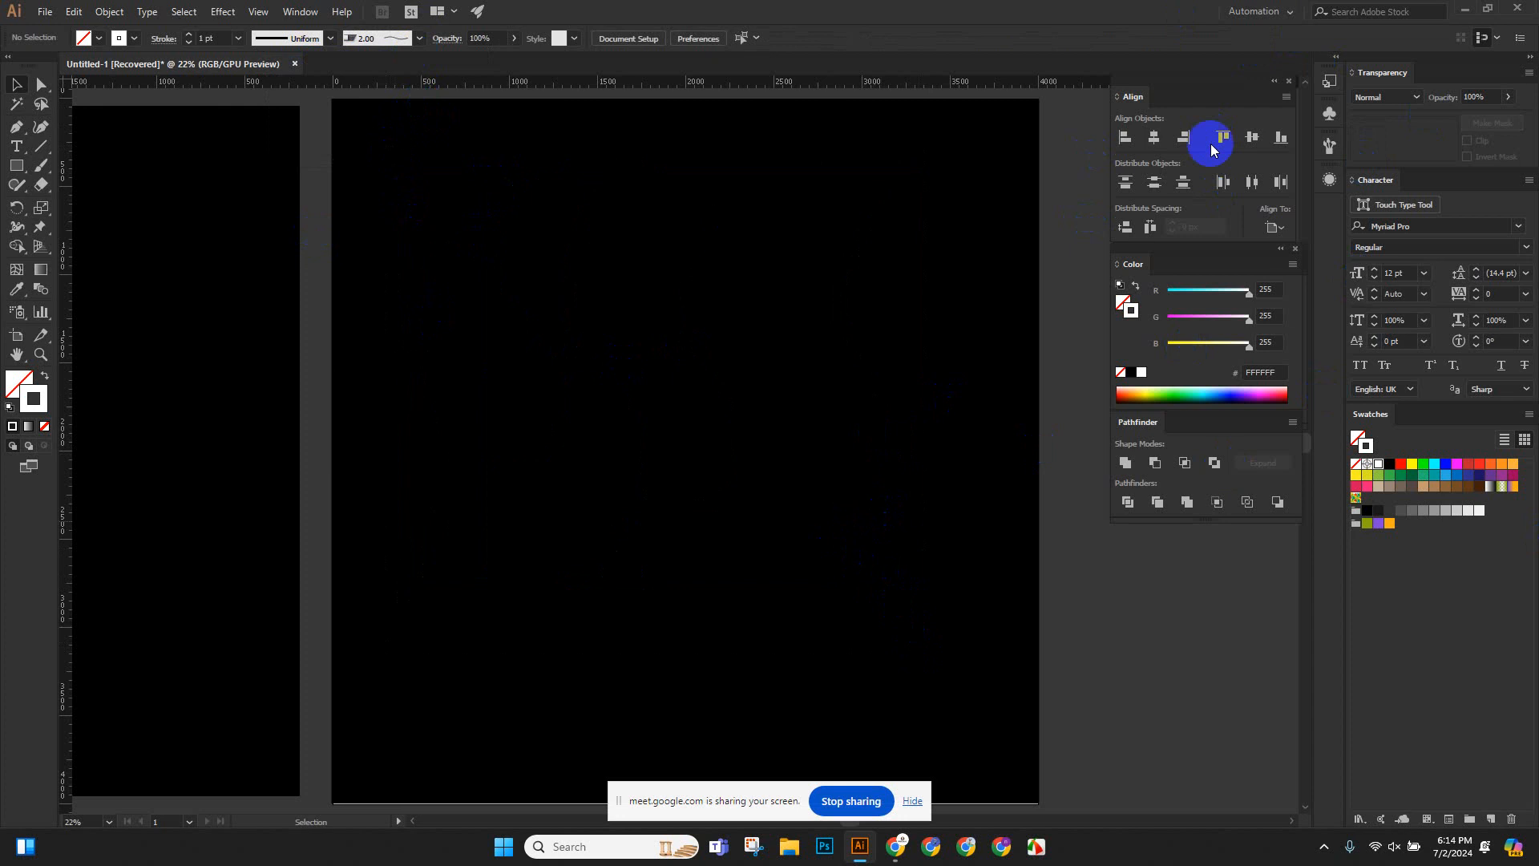
Show the Brushes panel and float it over the artboard, clear of the other panels.
{"action": "left_click", "coordinate": [304, 14]}
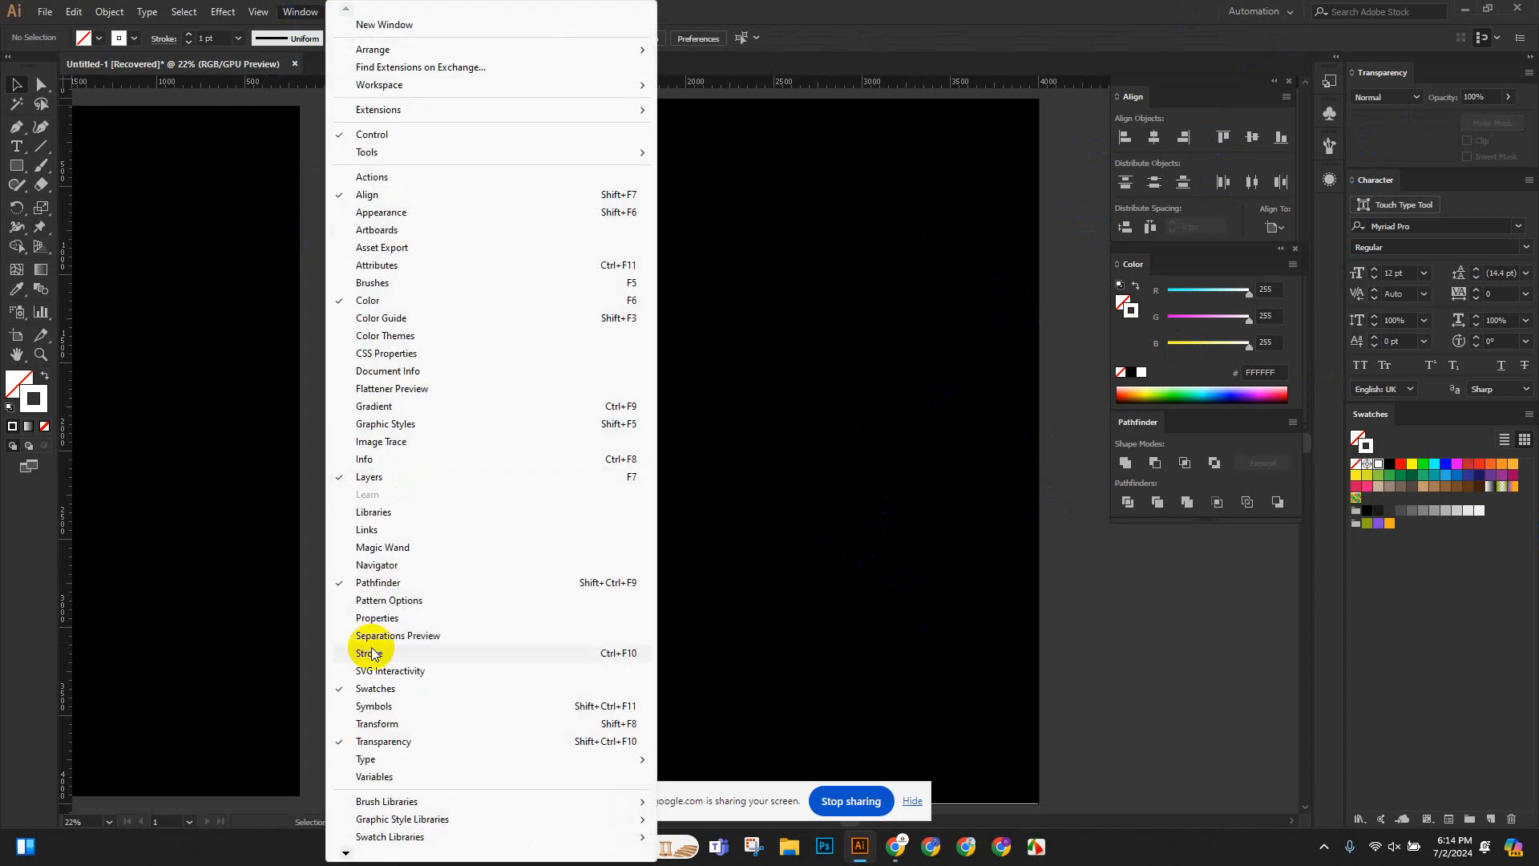
{"action": "mouse_move", "coordinate": [378, 804]}
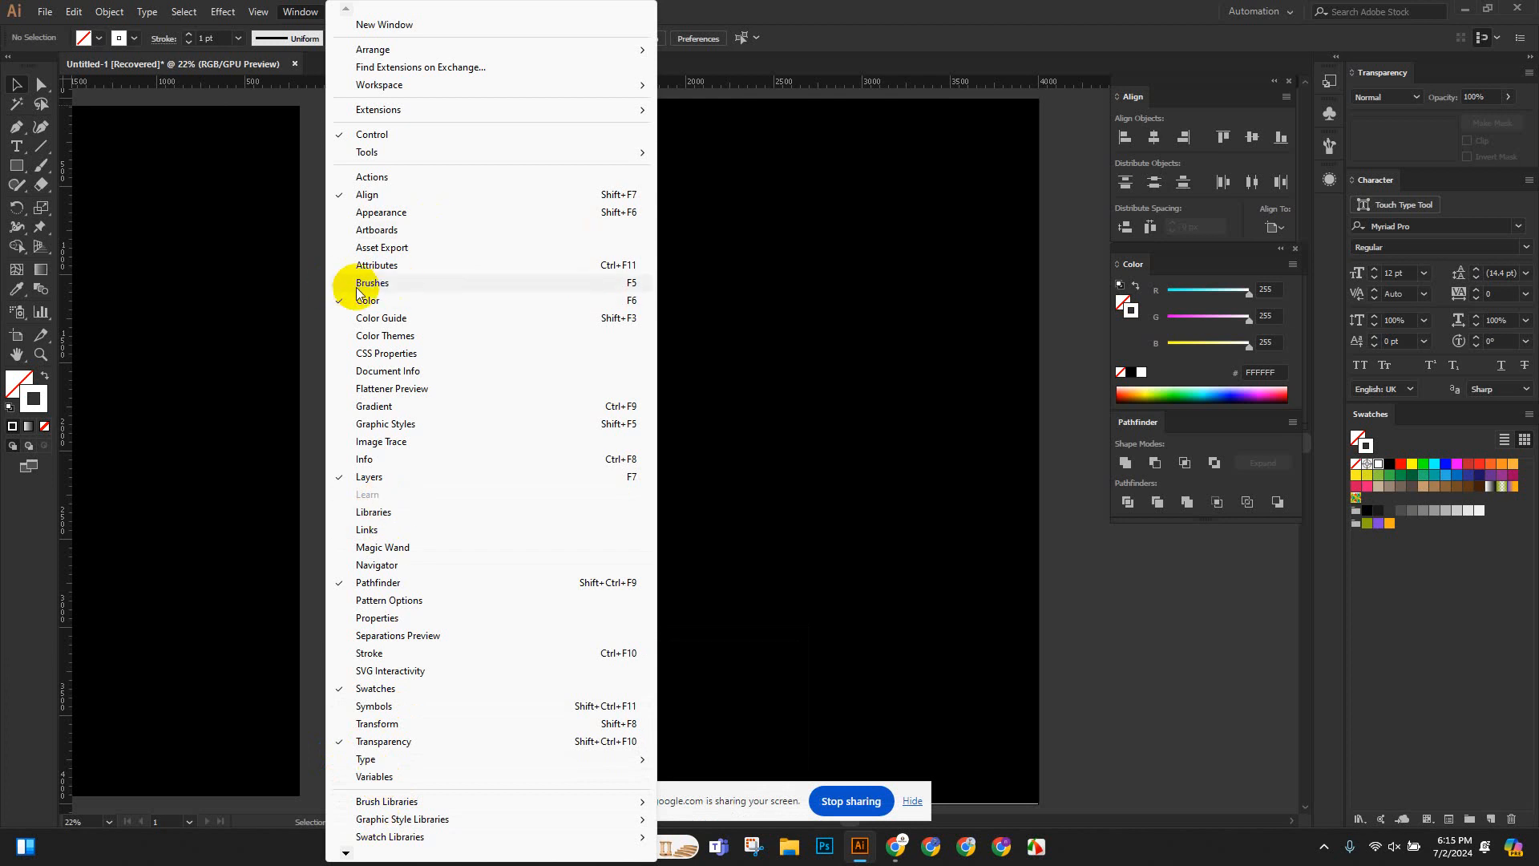
{"action": "left_click", "coordinate": [405, 282]}
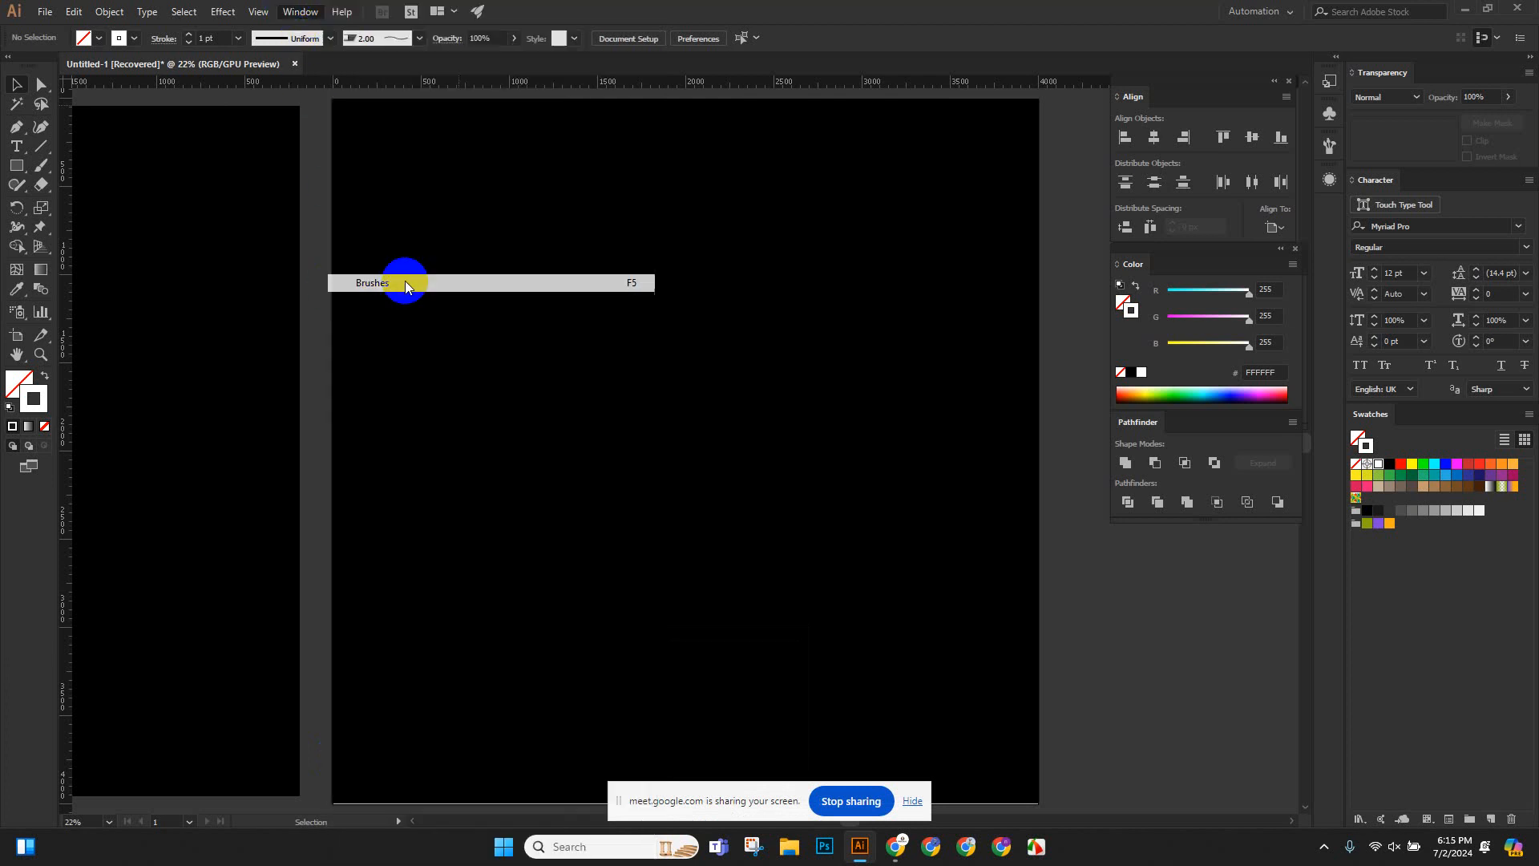
{"action": "mouse_move", "coordinate": [1210, 143]}
{"action": "left_mouse_down"}
{"action": "mouse_move", "coordinate": [996, 212]}
{"action": "mouse_move", "coordinate": [894, 64]}
{"action": "left_mouse_up"}
Rearrange the workspace: put Align below Swatches, lower the Color and Pathfinder group, close Layers, and place Brushes in the freed space.
{"action": "mouse_move", "coordinate": [1195, 88]}
{"action": "left_mouse_down"}
{"action": "mouse_move", "coordinate": [1232, 213]}
{"action": "mouse_move", "coordinate": [1240, 522]}
{"action": "mouse_move", "coordinate": [1429, 557]}
{"action": "mouse_move", "coordinate": [1433, 536]}
{"action": "left_mouse_up"}
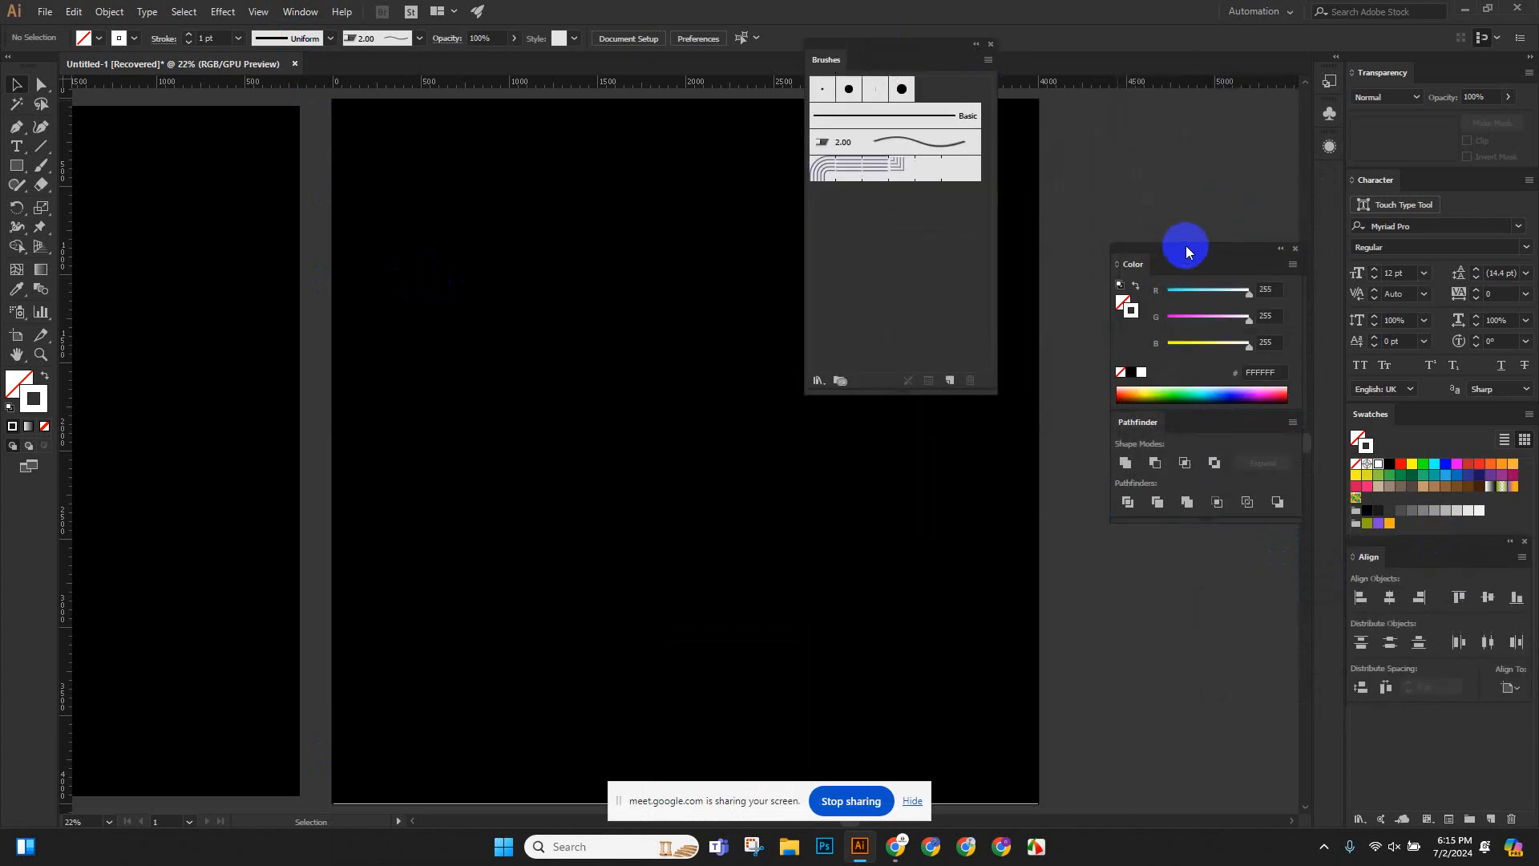
{"action": "mouse_move", "coordinate": [1186, 247]}
{"action": "left_mouse_down"}
{"action": "mouse_move", "coordinate": [1210, 505]}
{"action": "mouse_move", "coordinate": [1192, 530]}
{"action": "left_mouse_up"}
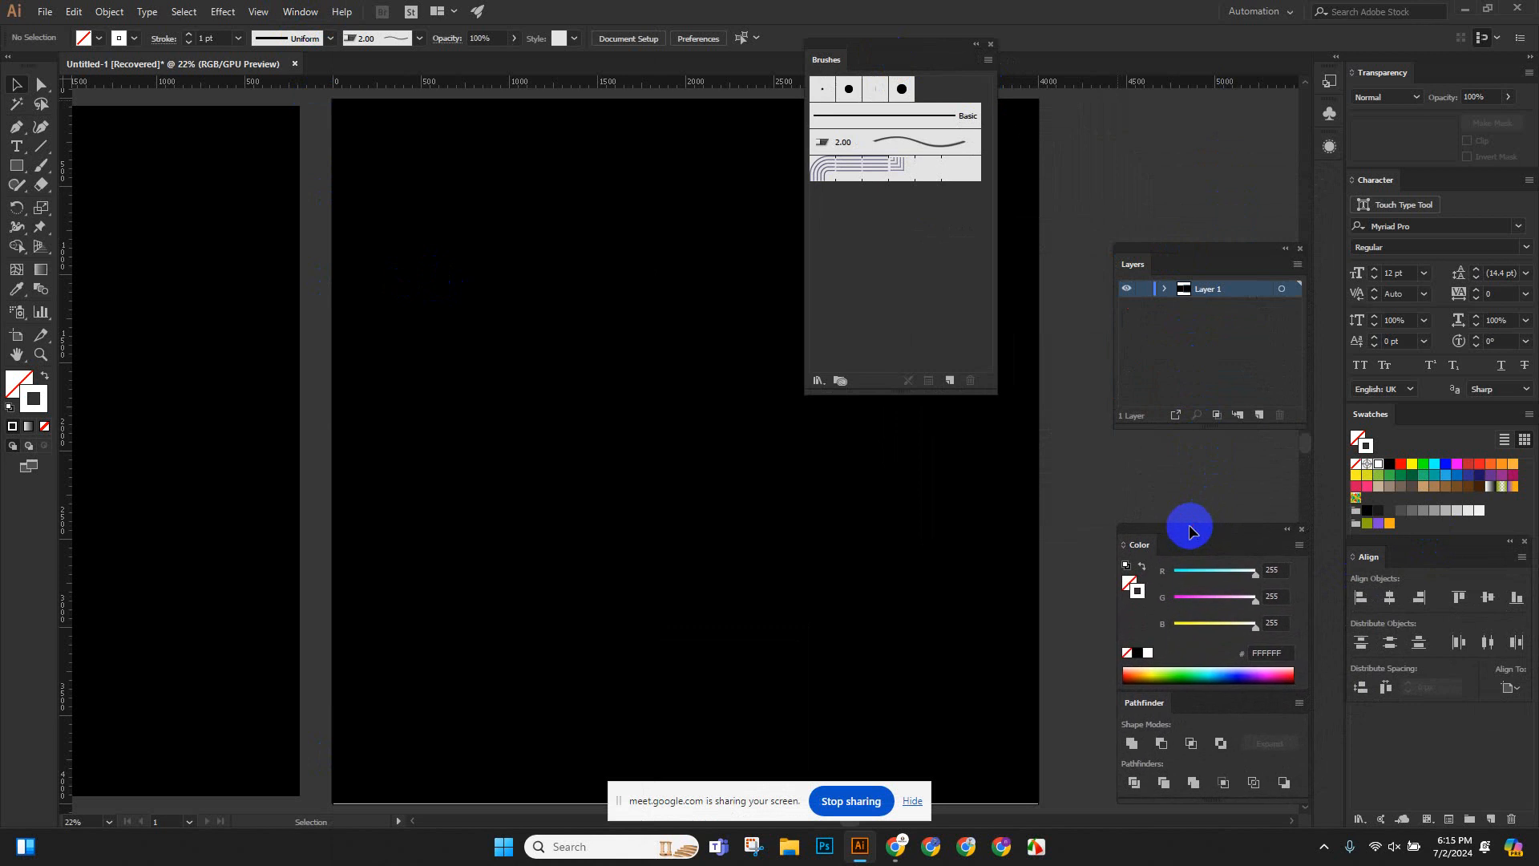
{"action": "left_click", "coordinate": [1300, 248]}
{"action": "mouse_move", "coordinate": [880, 47]}
{"action": "left_mouse_down"}
{"action": "mouse_move", "coordinate": [1125, 111]}
{"action": "mouse_move", "coordinate": [1067, 96]}
{"action": "mouse_move", "coordinate": [1182, 93]}
{"action": "left_mouse_up"}
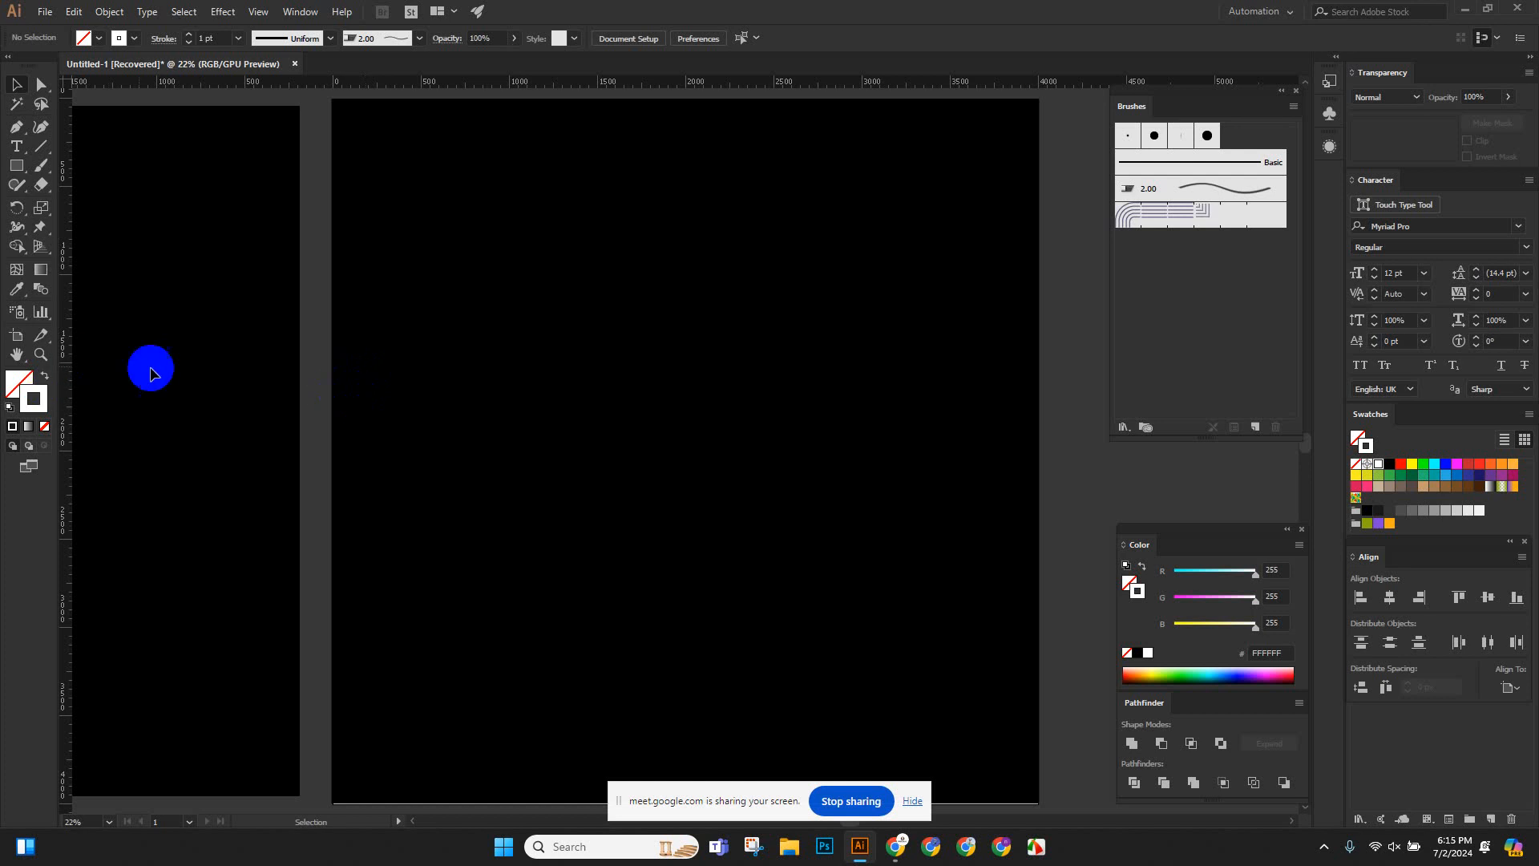
Draw an ellipse about 2590 px wide and 727 px tall on the artboard, and swap its fill and stroke for a white fill.
{"action": "left_click", "coordinate": [22, 175]}
{"action": "left_click", "coordinate": [20, 172]}
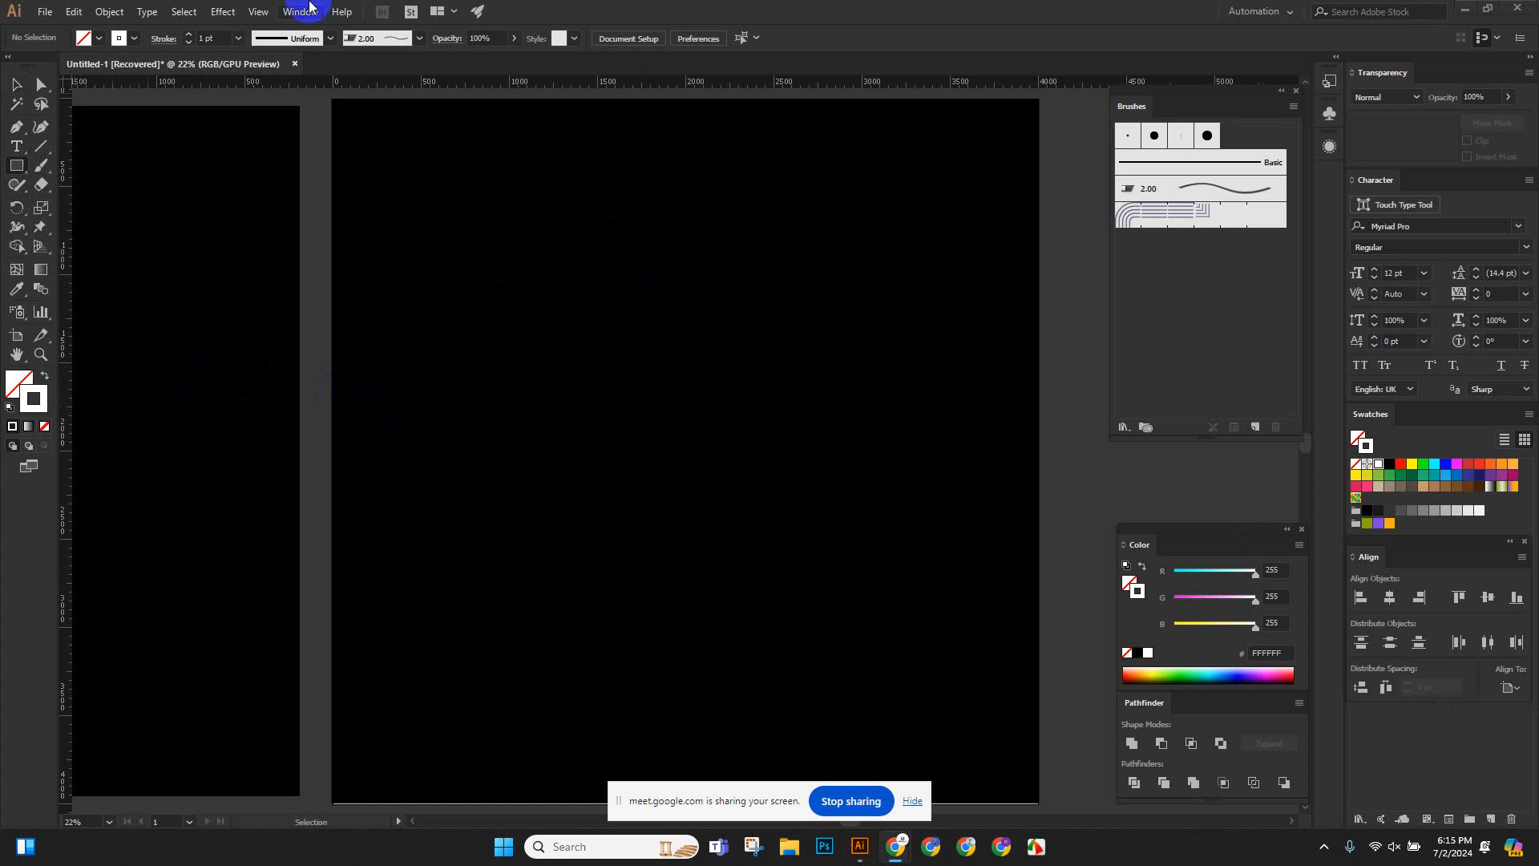
{"action": "left_click", "coordinate": [330, 39]}
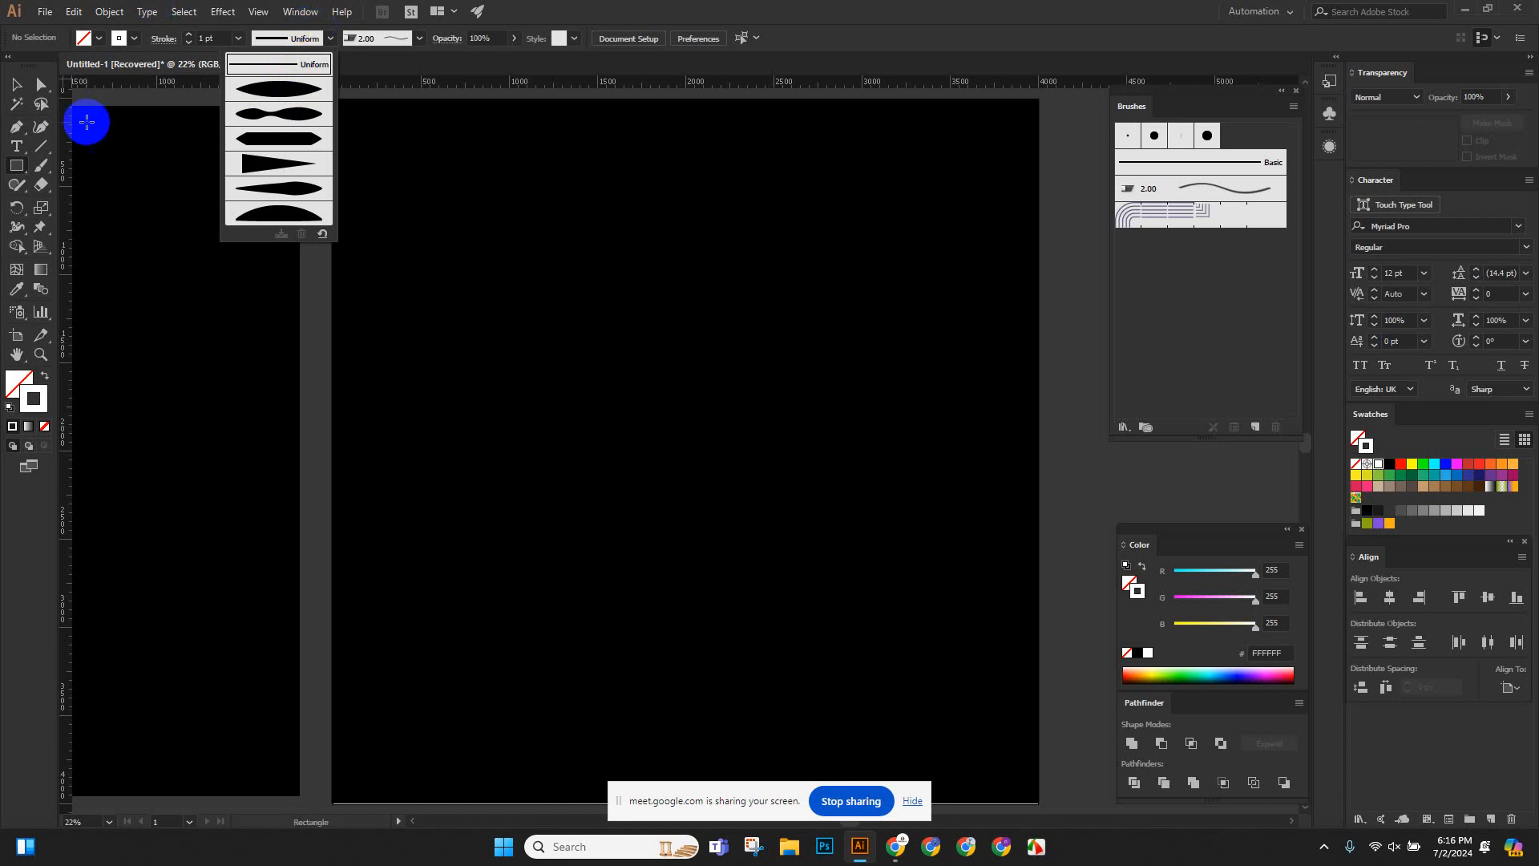
{"action": "left_click", "coordinate": [22, 167]}
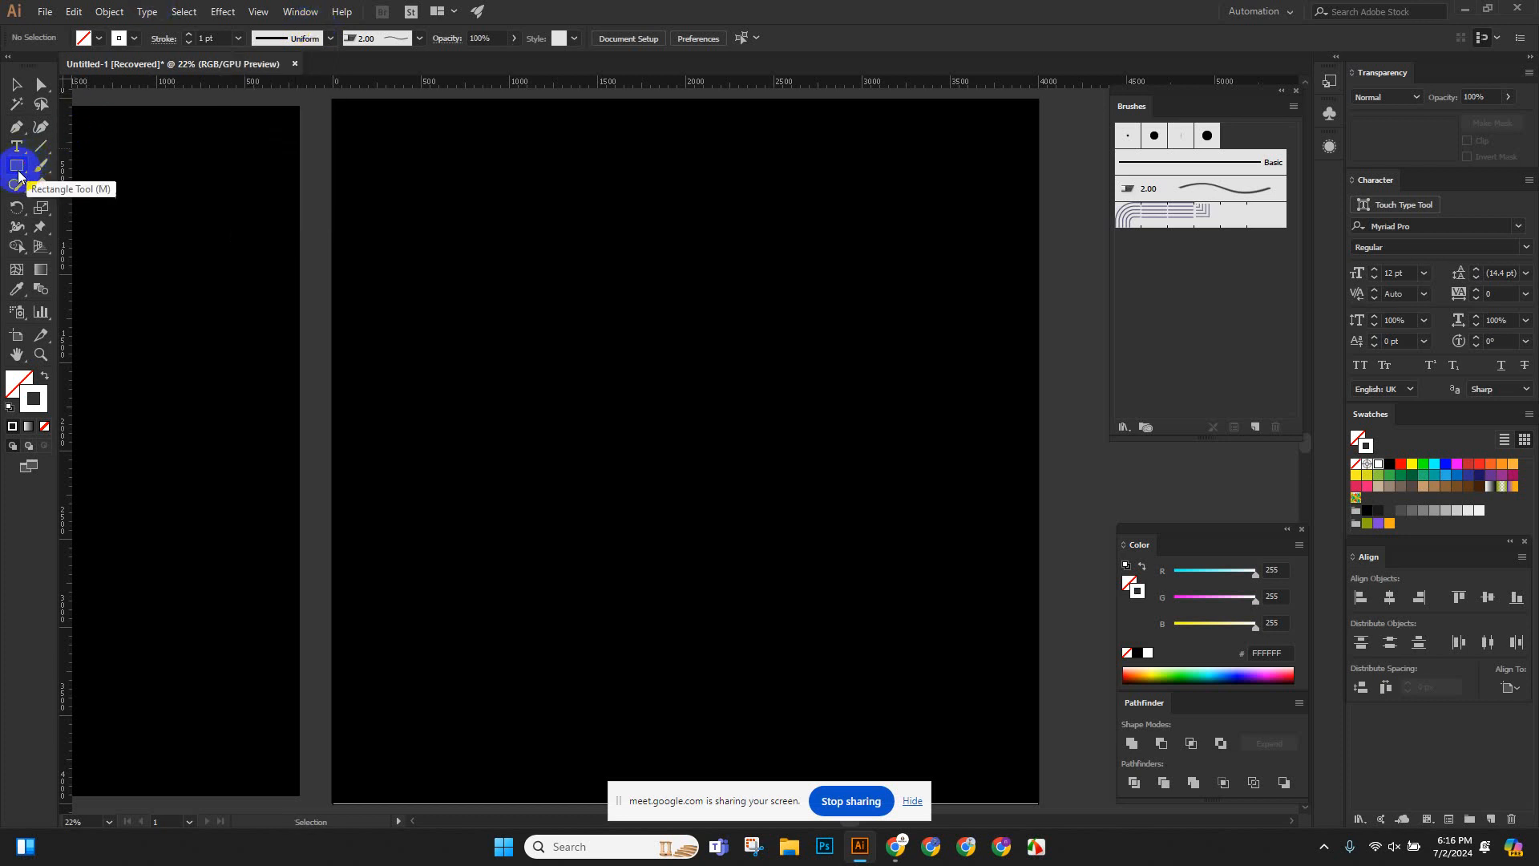
{"action": "left_click_drag", "start_coordinate": [21, 166], "coordinate": [93, 212]}
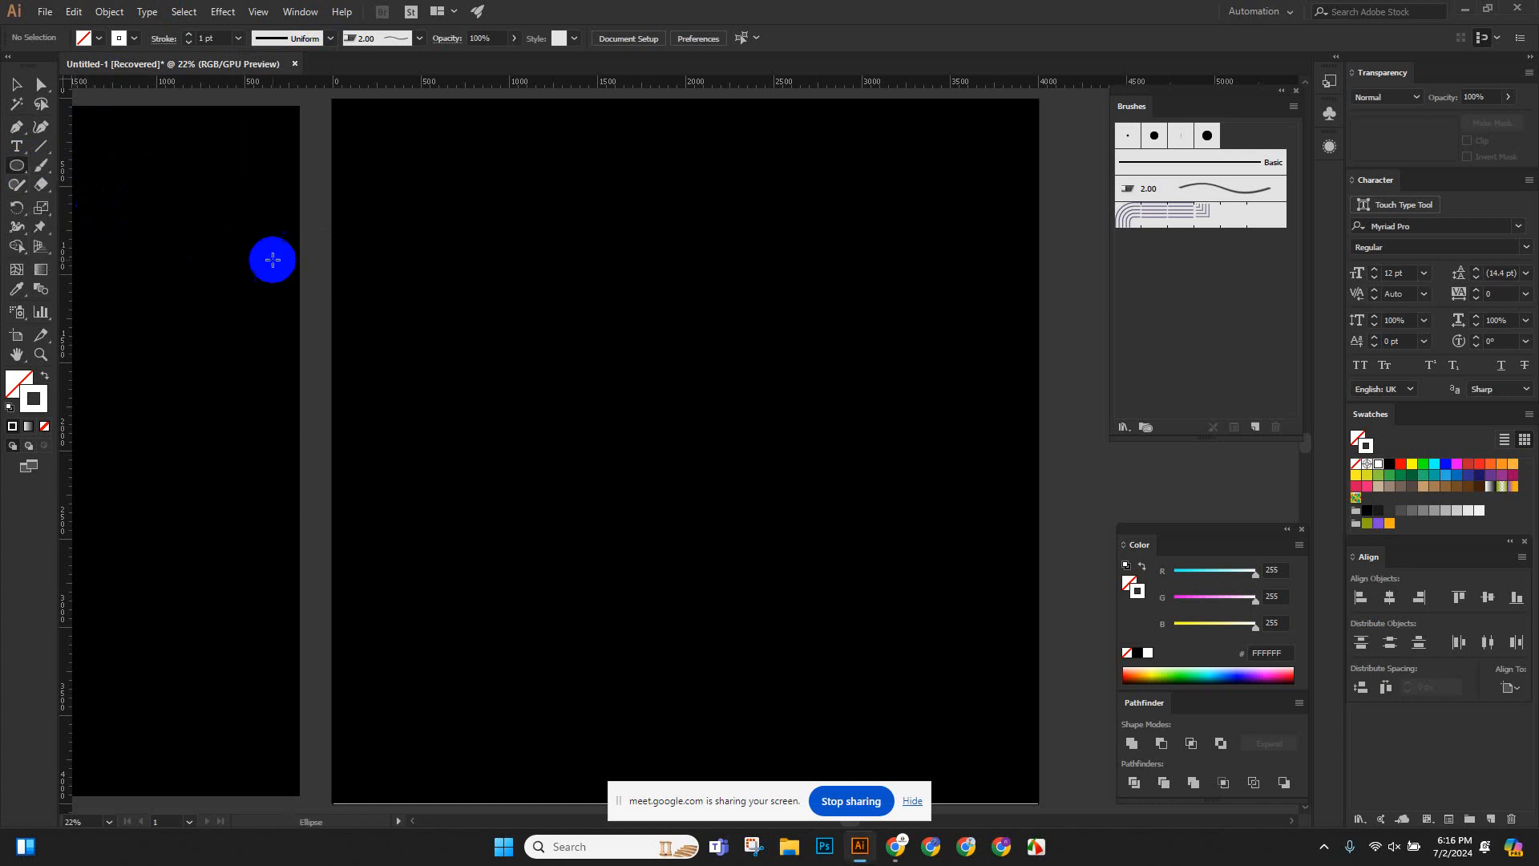
{"action": "left_click_drag", "start_coordinate": [476, 281], "coordinate": [932, 409]}
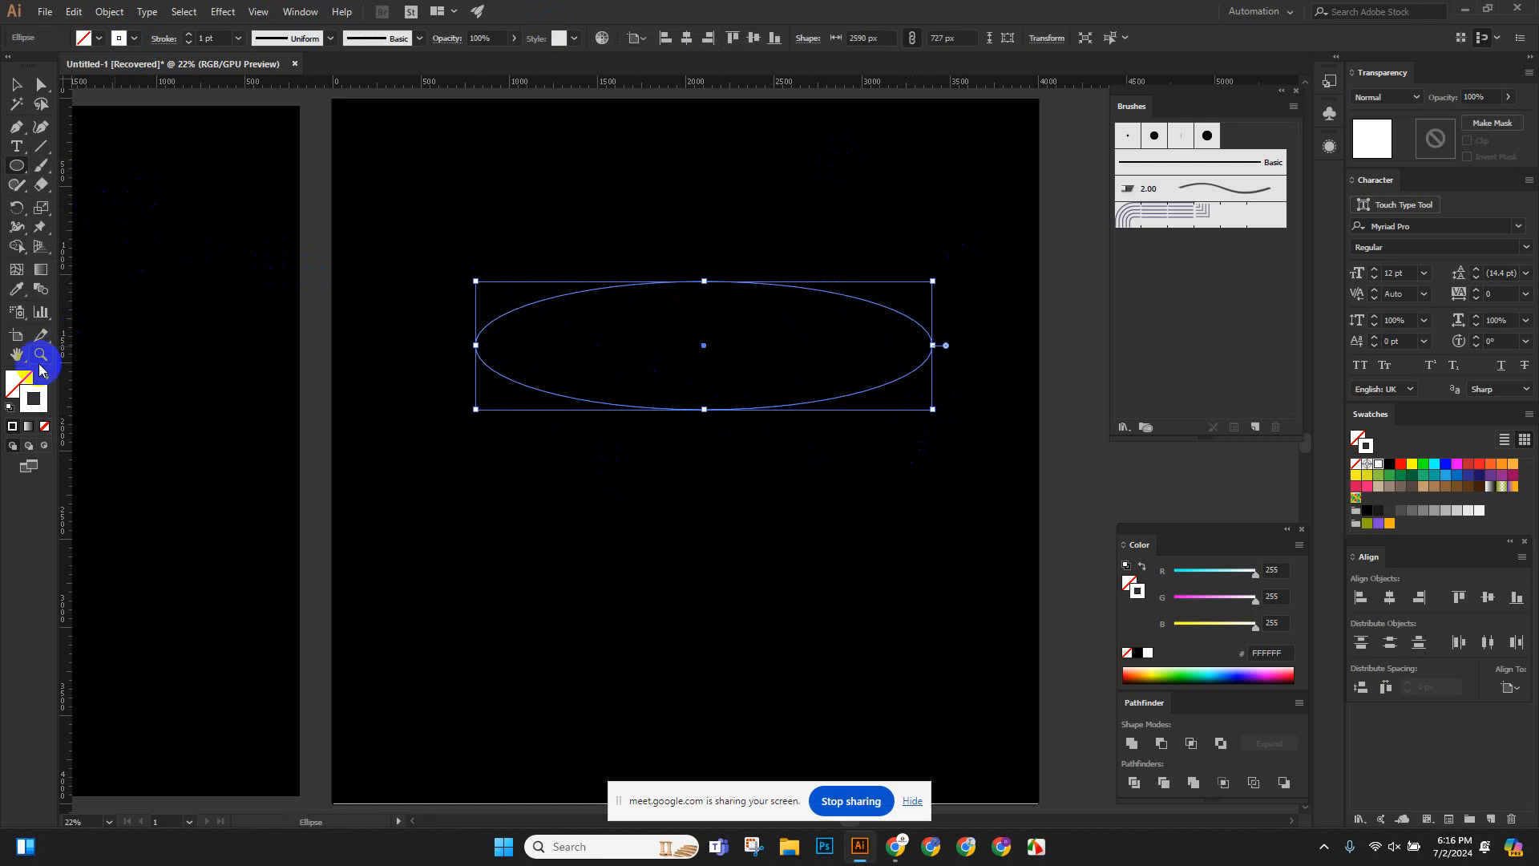
{"action": "left_click", "coordinate": [44, 378]}
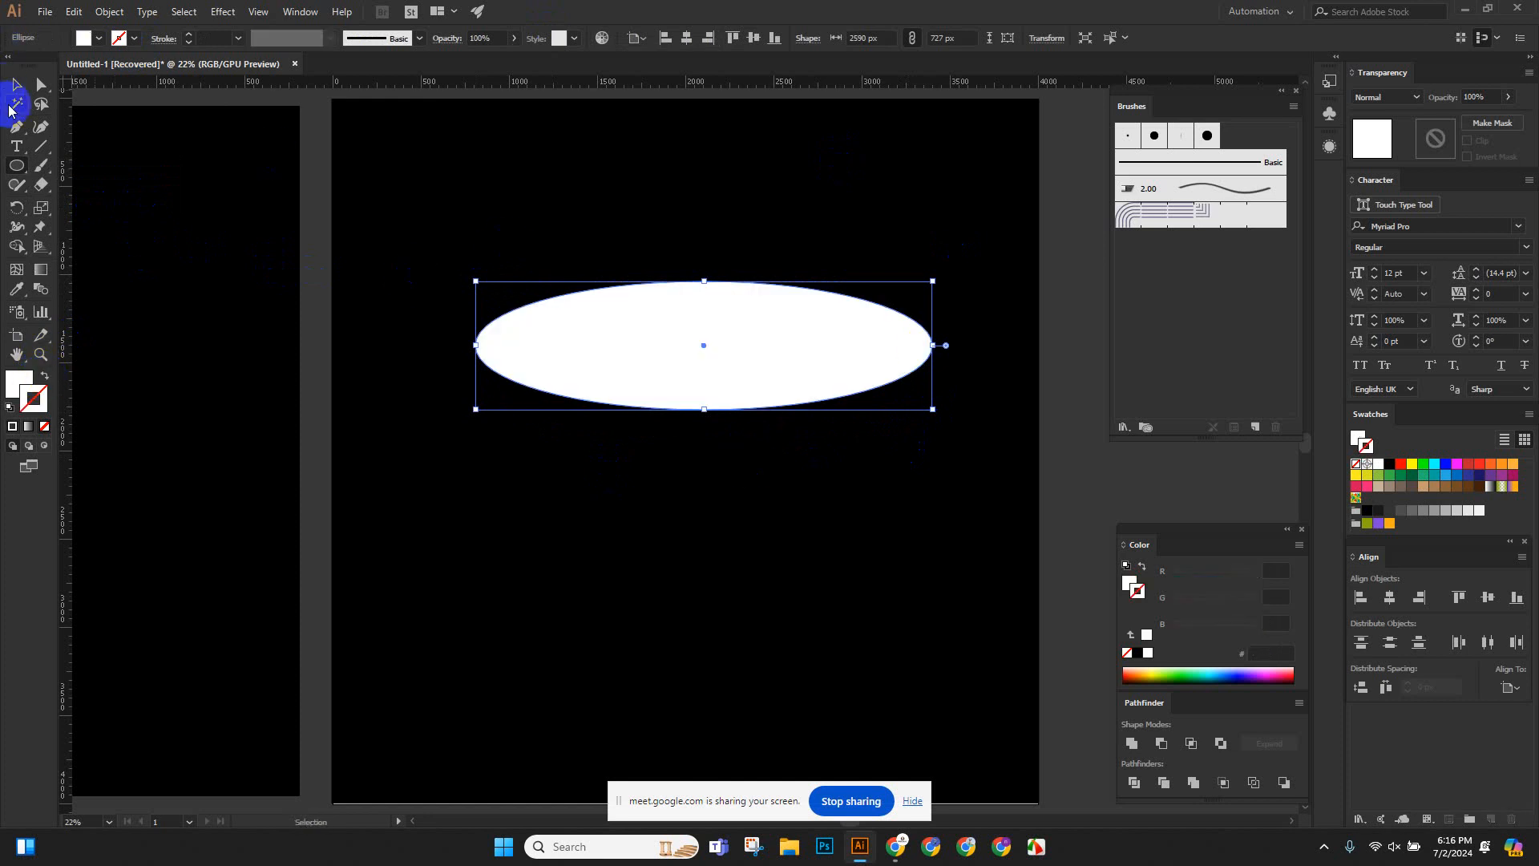
{"action": "left_click", "coordinate": [13, 86]}
{"action": "left_click", "coordinate": [649, 230]}
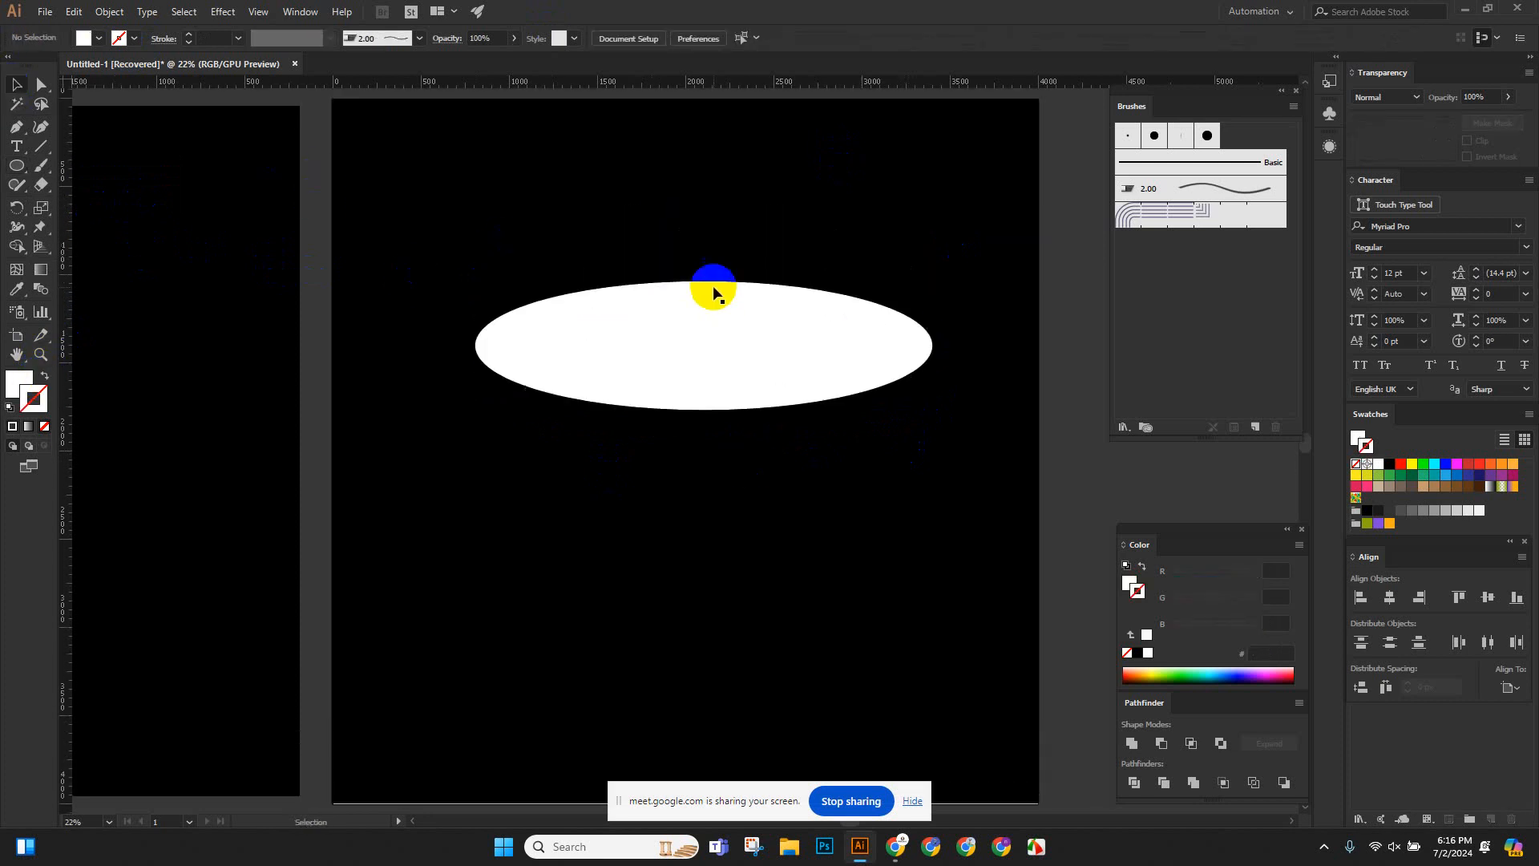
Flatten the white ellipse about its centre to a thin sliver about 18 px tall.
{"action": "scroll", "coordinate": [715, 343], "scroll_direction": "up", "scroll_amount": 4}
{"action": "left_click_drag", "start_coordinate": [457, 210], "coordinate": [629, 510]}
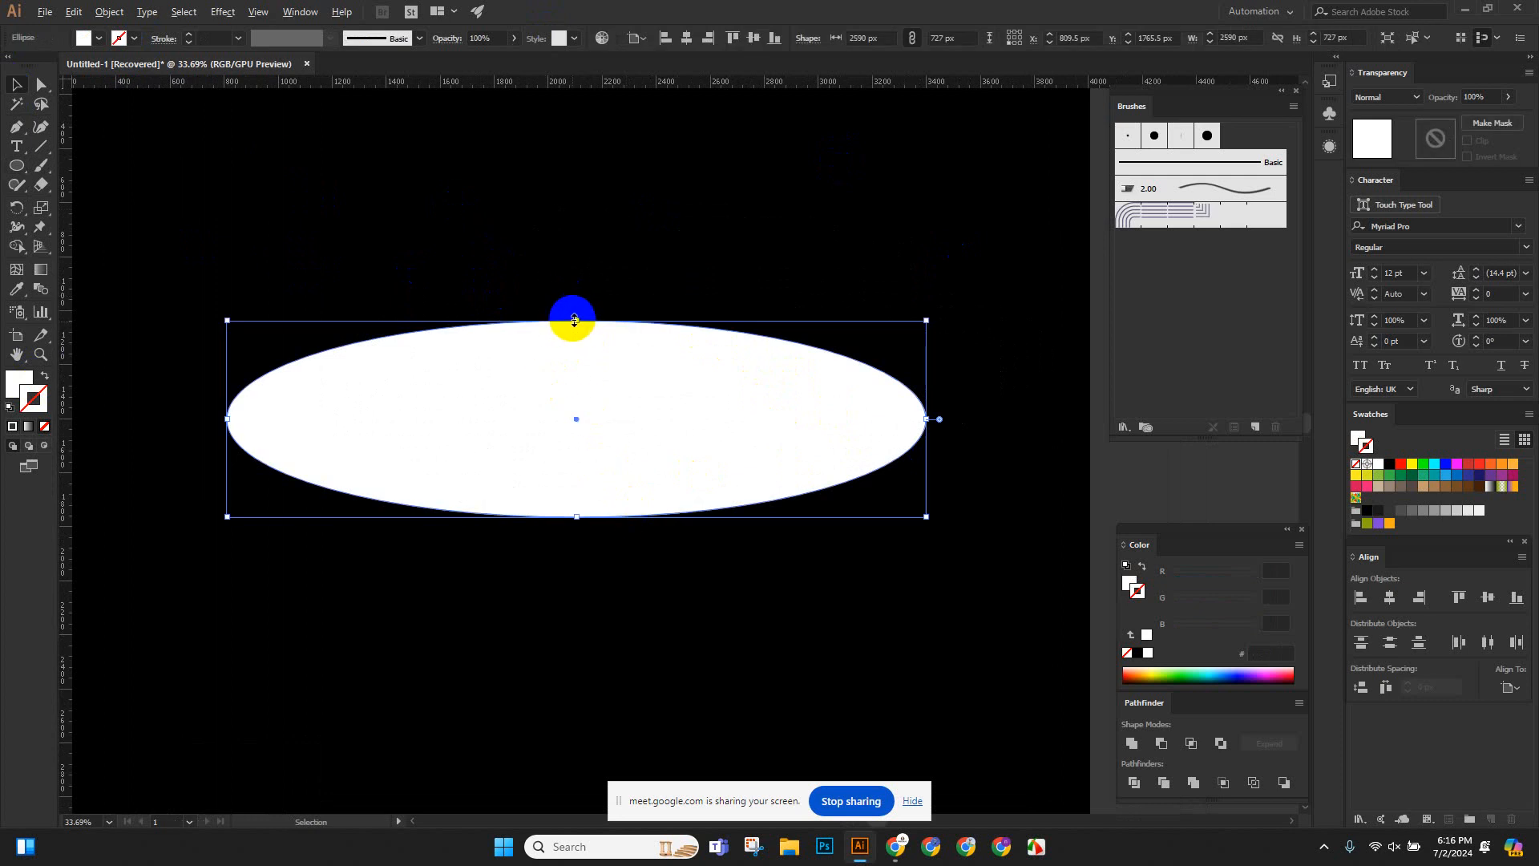
{"action": "left_click_drag", "start_coordinate": [576, 319], "coordinate": [591, 416]}
{"action": "left_click", "coordinate": [576, 359]}
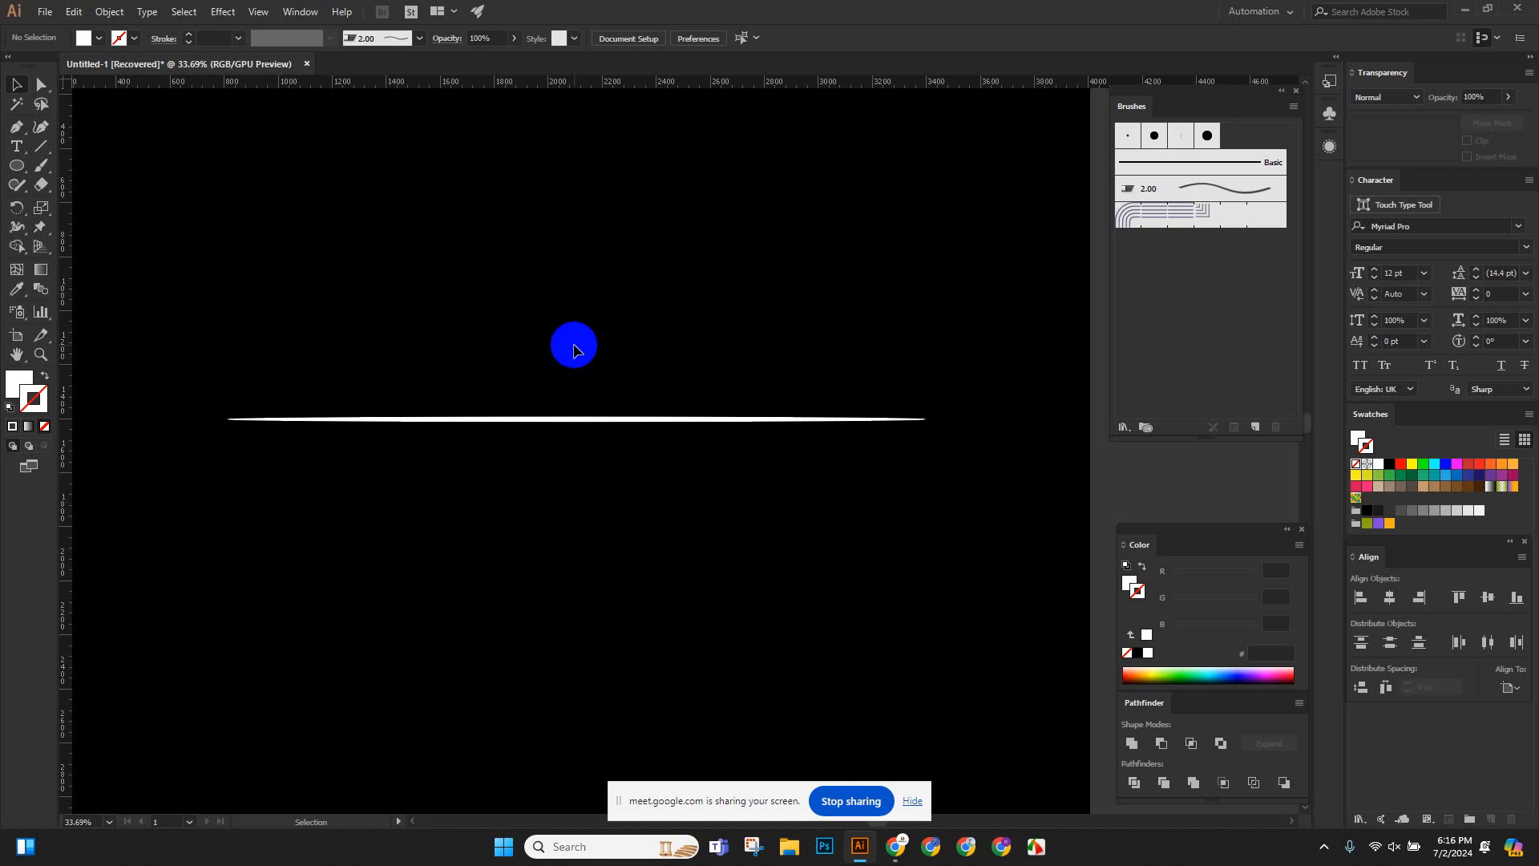
Thicken the flattened ellipse slightly about its centre to a height of about 26 px.
{"action": "scroll", "coordinate": [560, 382], "scroll_direction": "down", "scroll_amount": 1}
{"action": "left_click", "coordinate": [594, 360]}
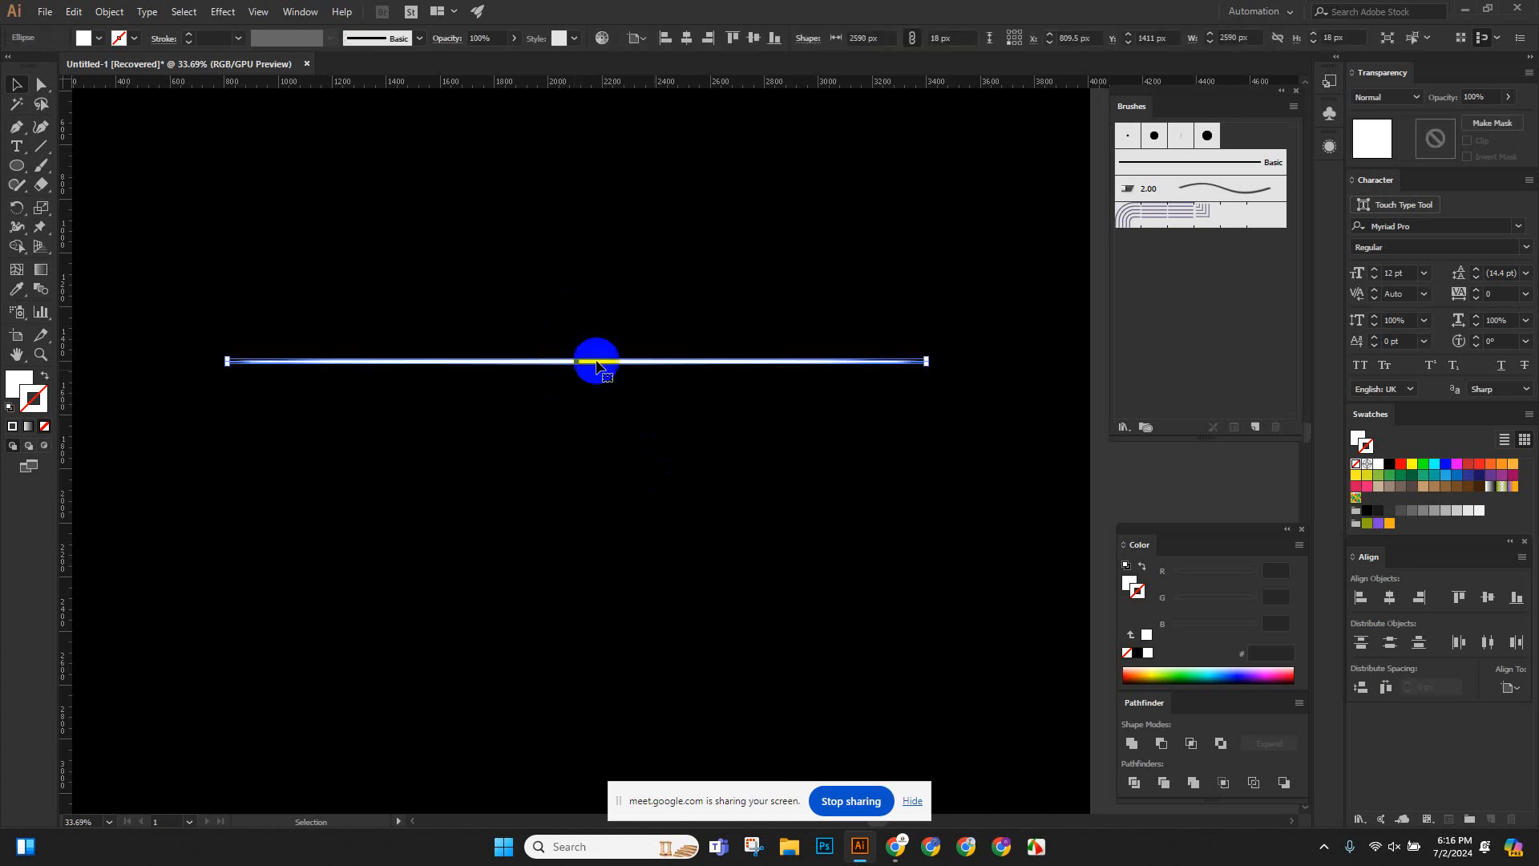
{"action": "left_click_drag", "start_coordinate": [560, 343], "coordinate": [1093, 718]}
{"action": "left_click_drag", "start_coordinate": [536, 392], "coordinate": [734, 630]}
{"action": "left_click_drag", "start_coordinate": [734, 630], "coordinate": [360, 416]}
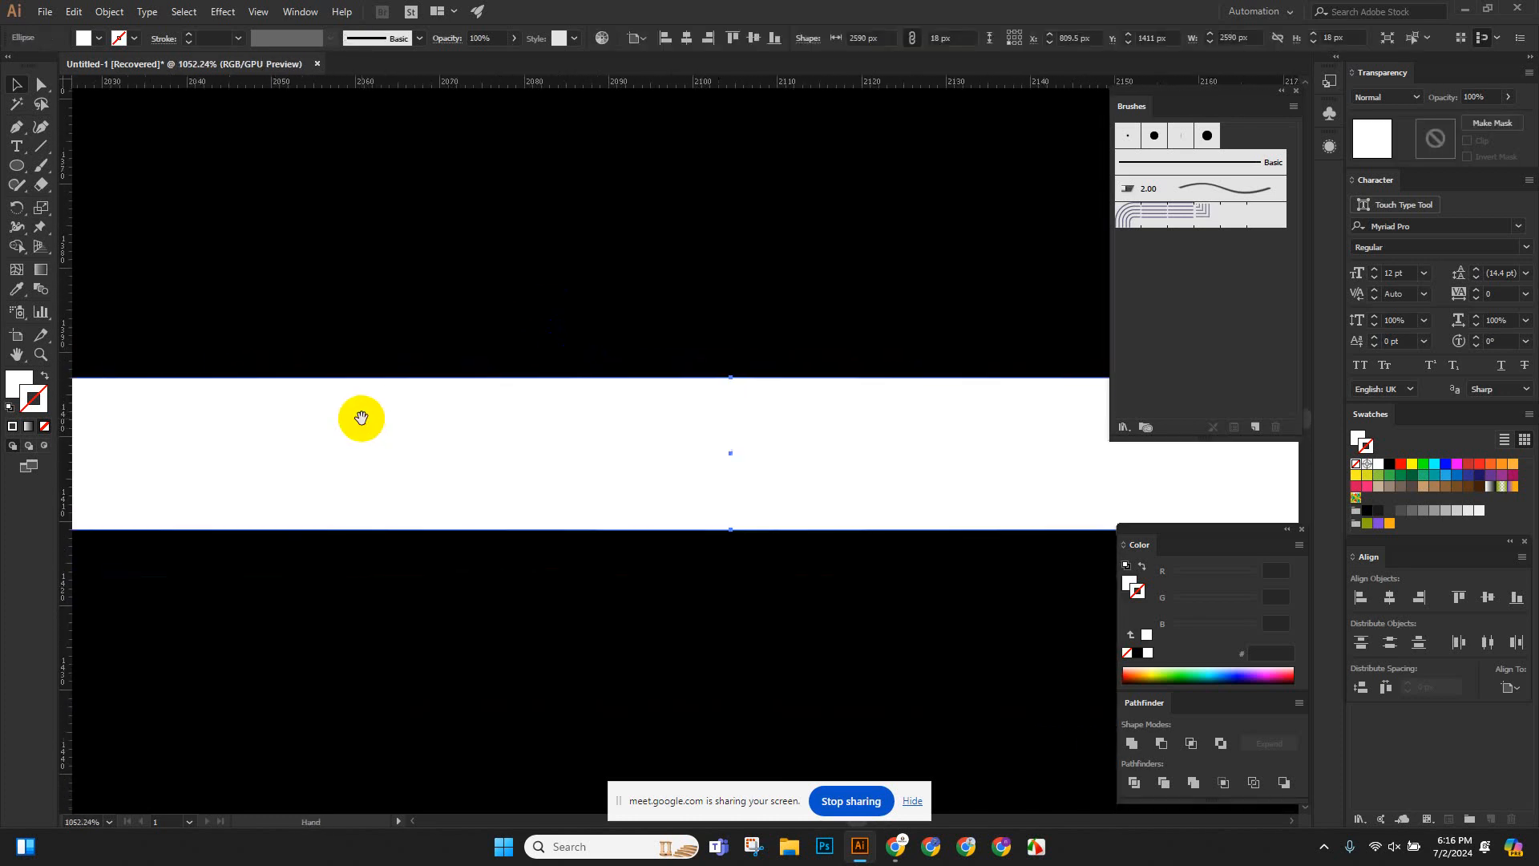
{"action": "left_click_drag", "start_coordinate": [731, 376], "coordinate": [725, 342]}
{"action": "left_click_drag", "start_coordinate": [825, 286], "coordinate": [562, 426]}
{"action": "left_click_drag", "start_coordinate": [762, 405], "coordinate": [474, 450]}
{"action": "left_click_drag", "start_coordinate": [684, 428], "coordinate": [482, 427]}
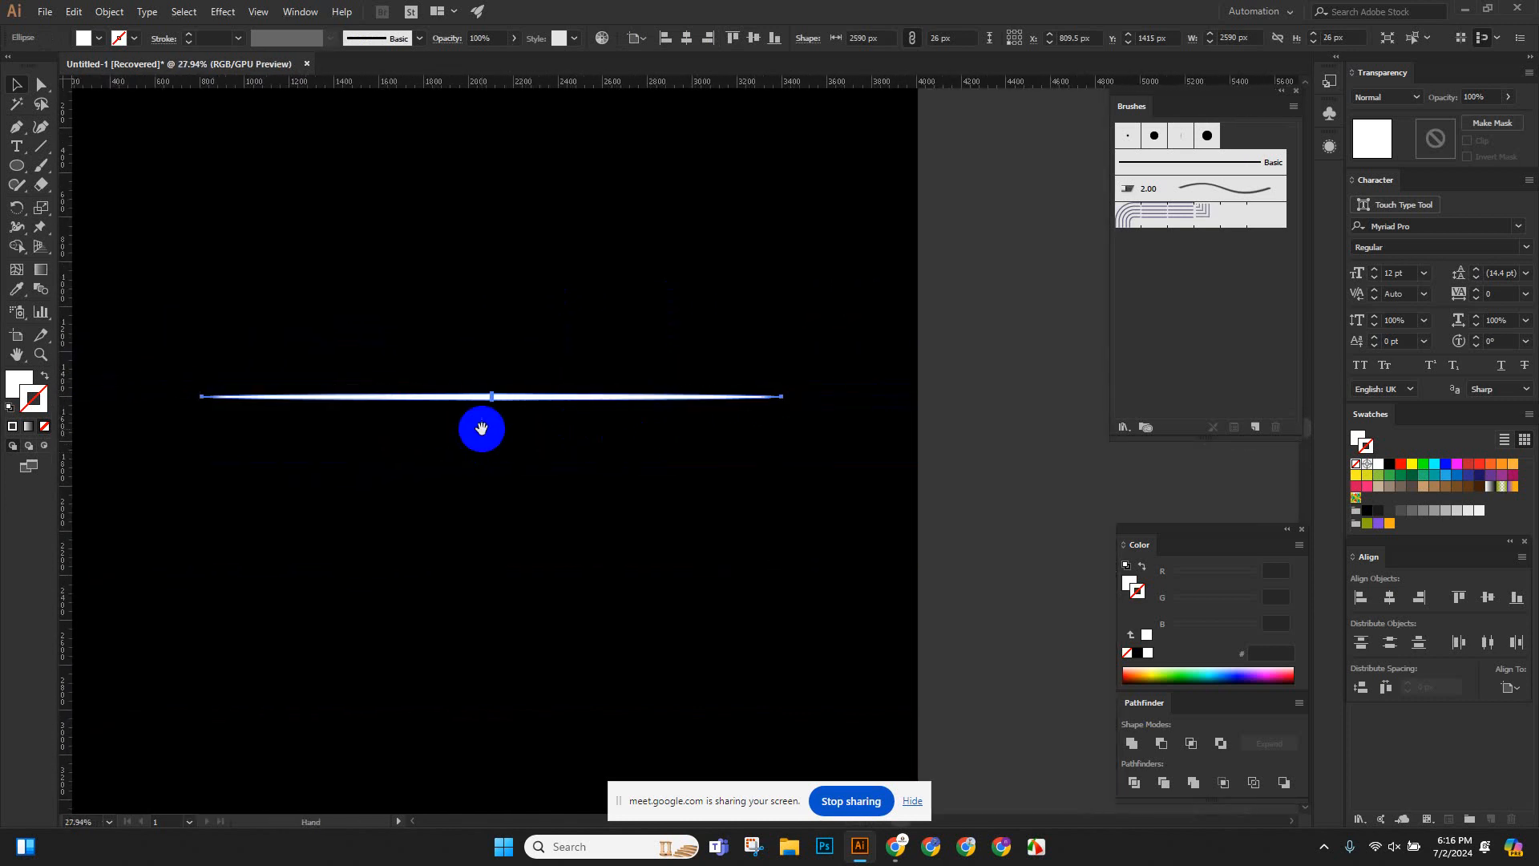
{"action": "left_click", "coordinate": [500, 332]}
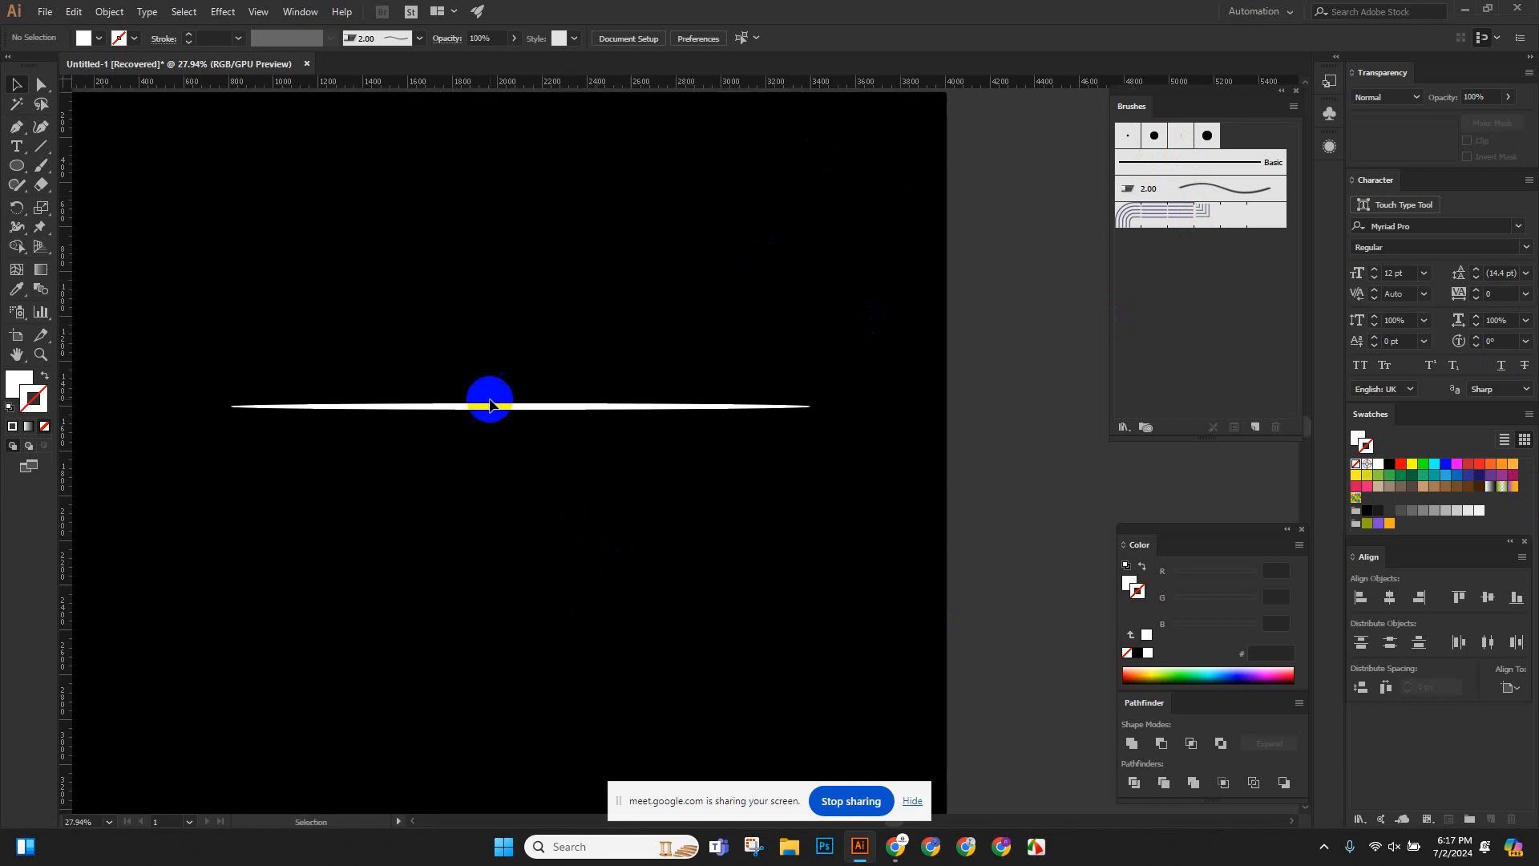
Add the flattened ellipse to the brush collection as a new Art Brush.
{"action": "left_click_drag", "start_coordinate": [392, 321], "coordinate": [531, 457]}
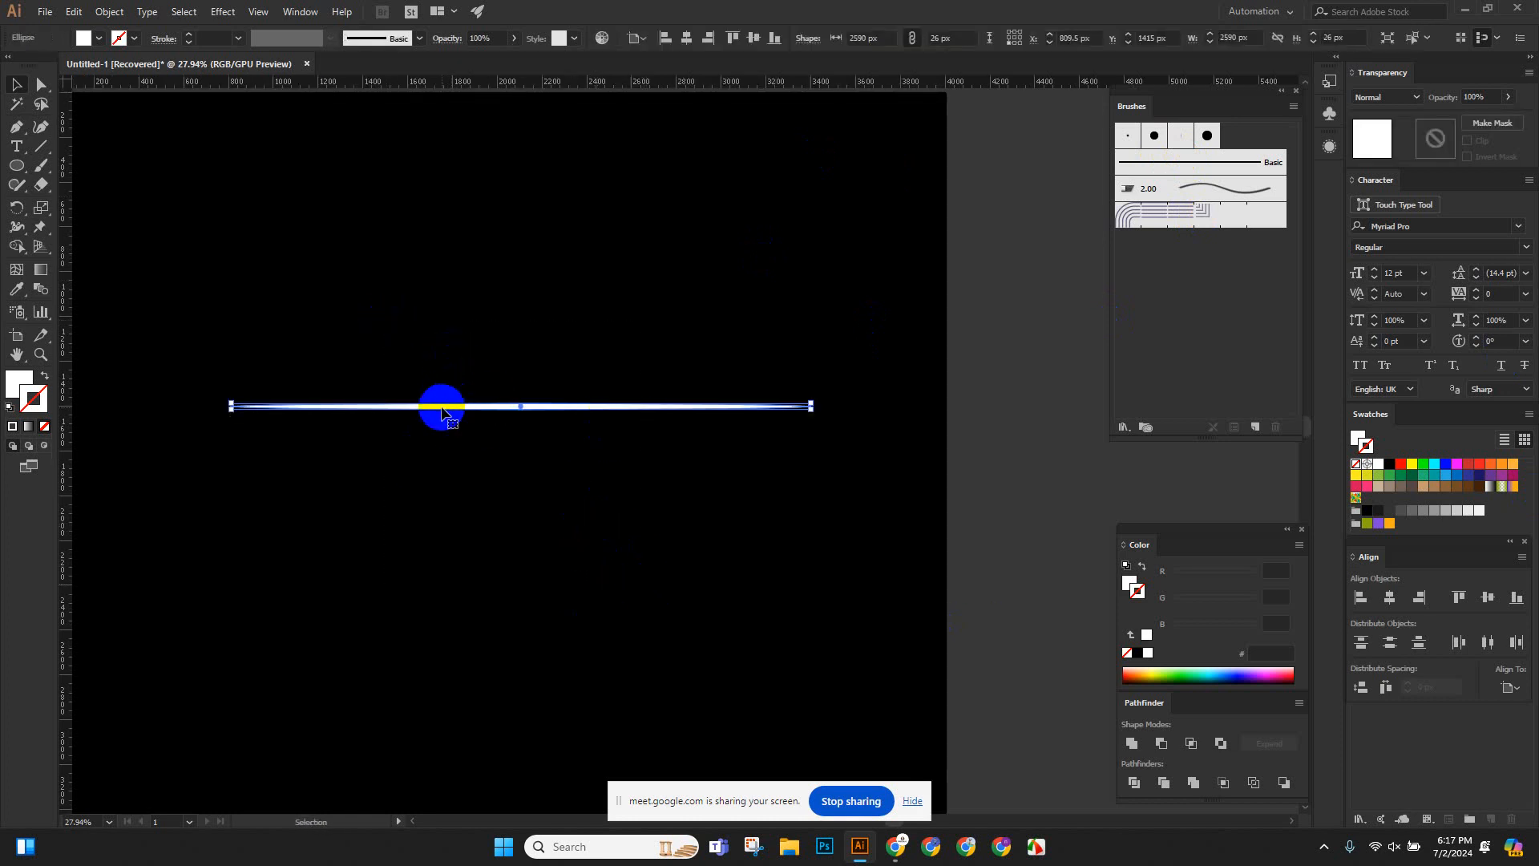
{"action": "mouse_move", "coordinate": [441, 410]}
{"action": "left_mouse_down"}
{"action": "mouse_move", "coordinate": [567, 374]}
{"action": "mouse_move", "coordinate": [492, 371]}
{"action": "mouse_move", "coordinate": [869, 265]}
{"action": "mouse_move", "coordinate": [1041, 247]}
{"action": "mouse_move", "coordinate": [1157, 259]}
{"action": "mouse_move", "coordinate": [1213, 314]}
{"action": "mouse_move", "coordinate": [1187, 265]}
{"action": "left_mouse_up"}
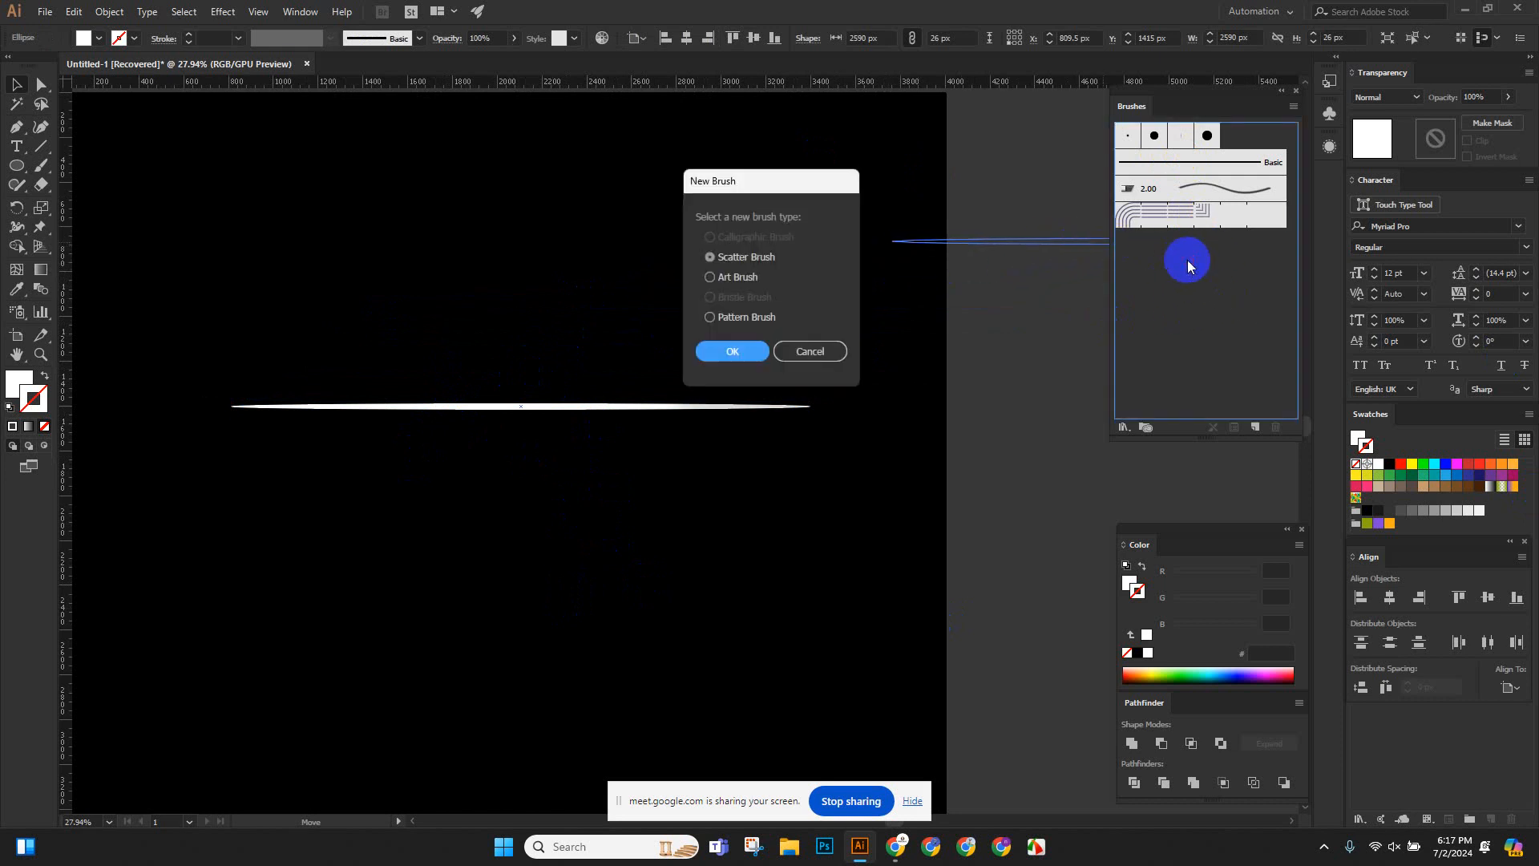
{"action": "left_click_drag", "start_coordinate": [748, 180], "coordinate": [652, 153]}
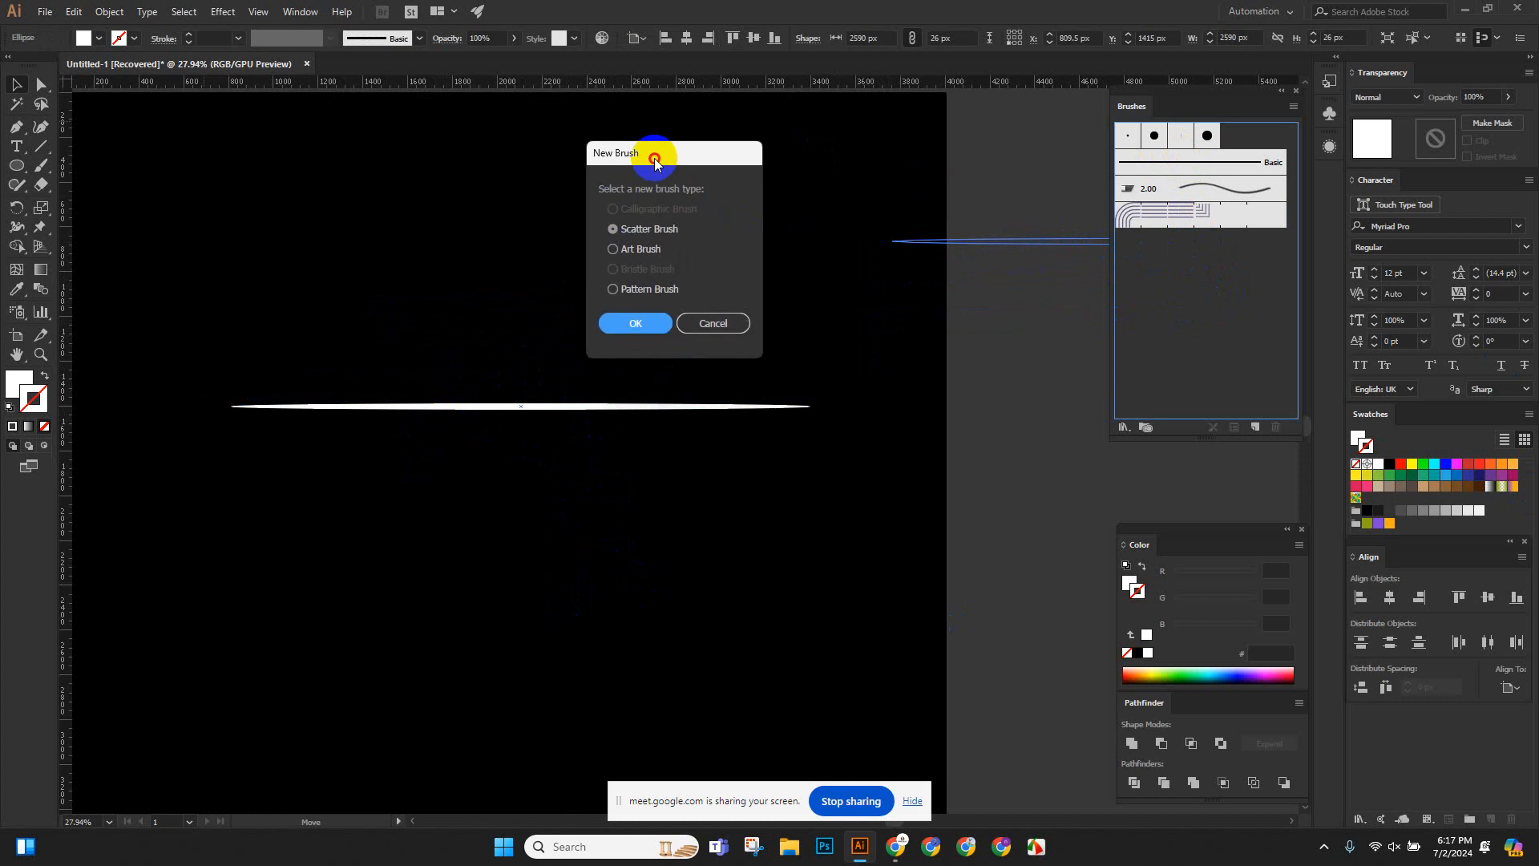
{"action": "left_click", "coordinate": [614, 251]}
{"action": "left_click", "coordinate": [653, 325]}
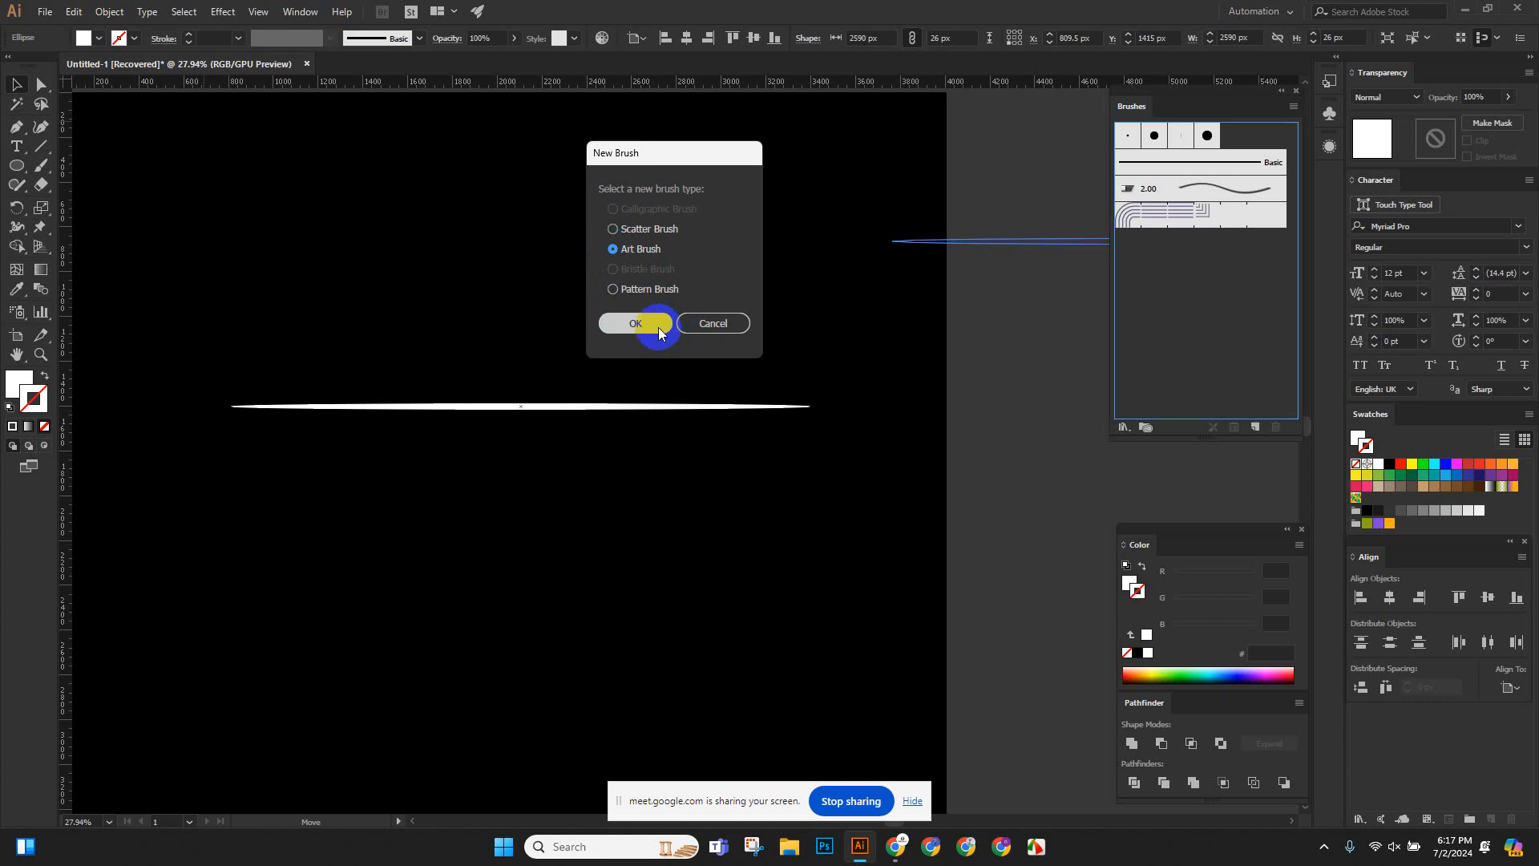
Set the new art brush's colorization method to Tints and save it as Art Brush 1.
{"action": "left_click_drag", "start_coordinate": [742, 104], "coordinate": [586, 104]}
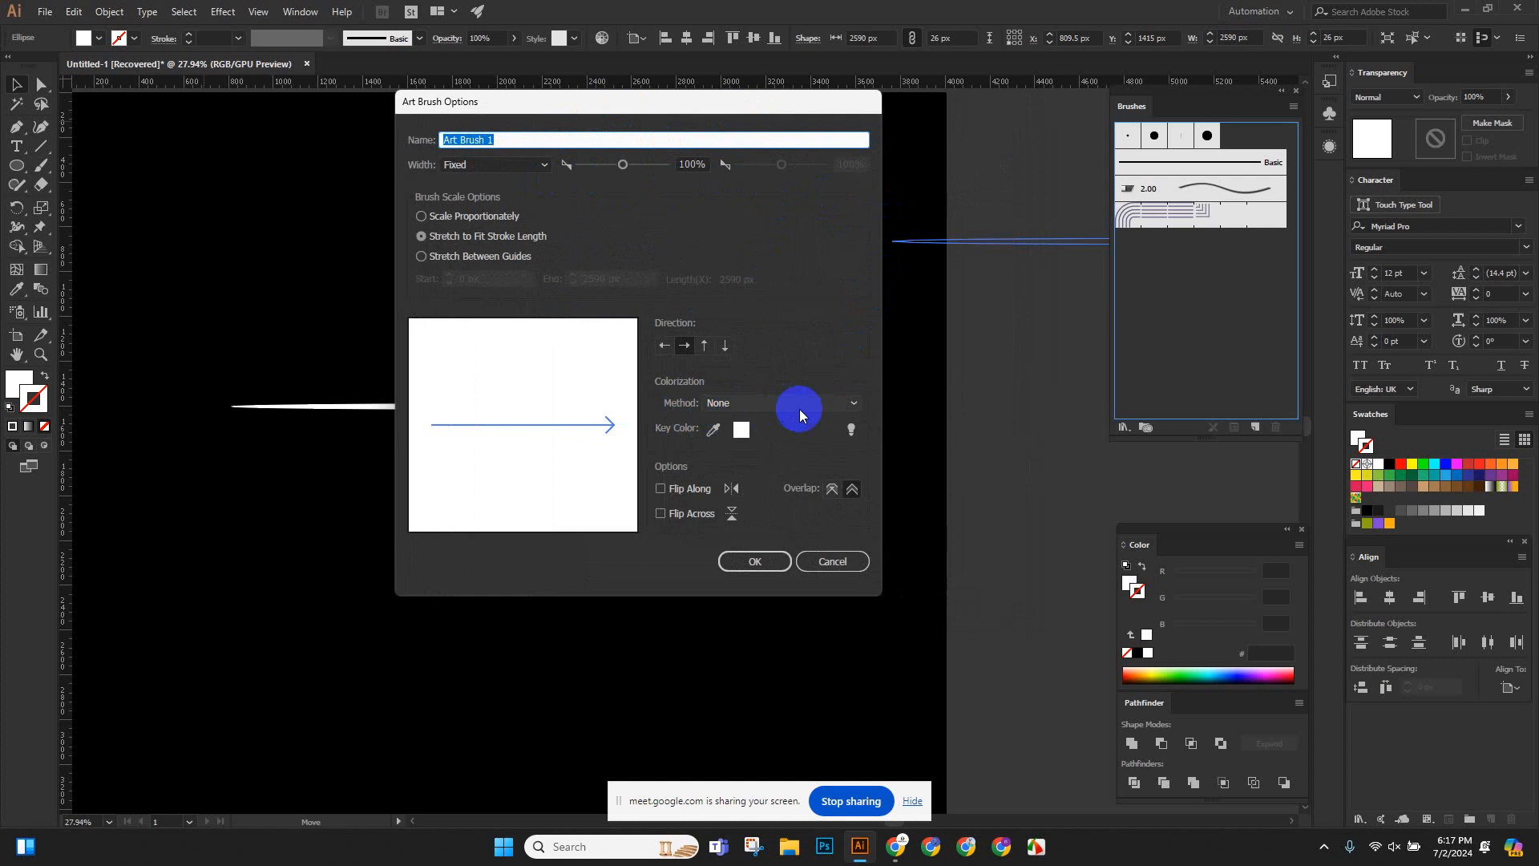
{"action": "left_click", "coordinate": [851, 406]}
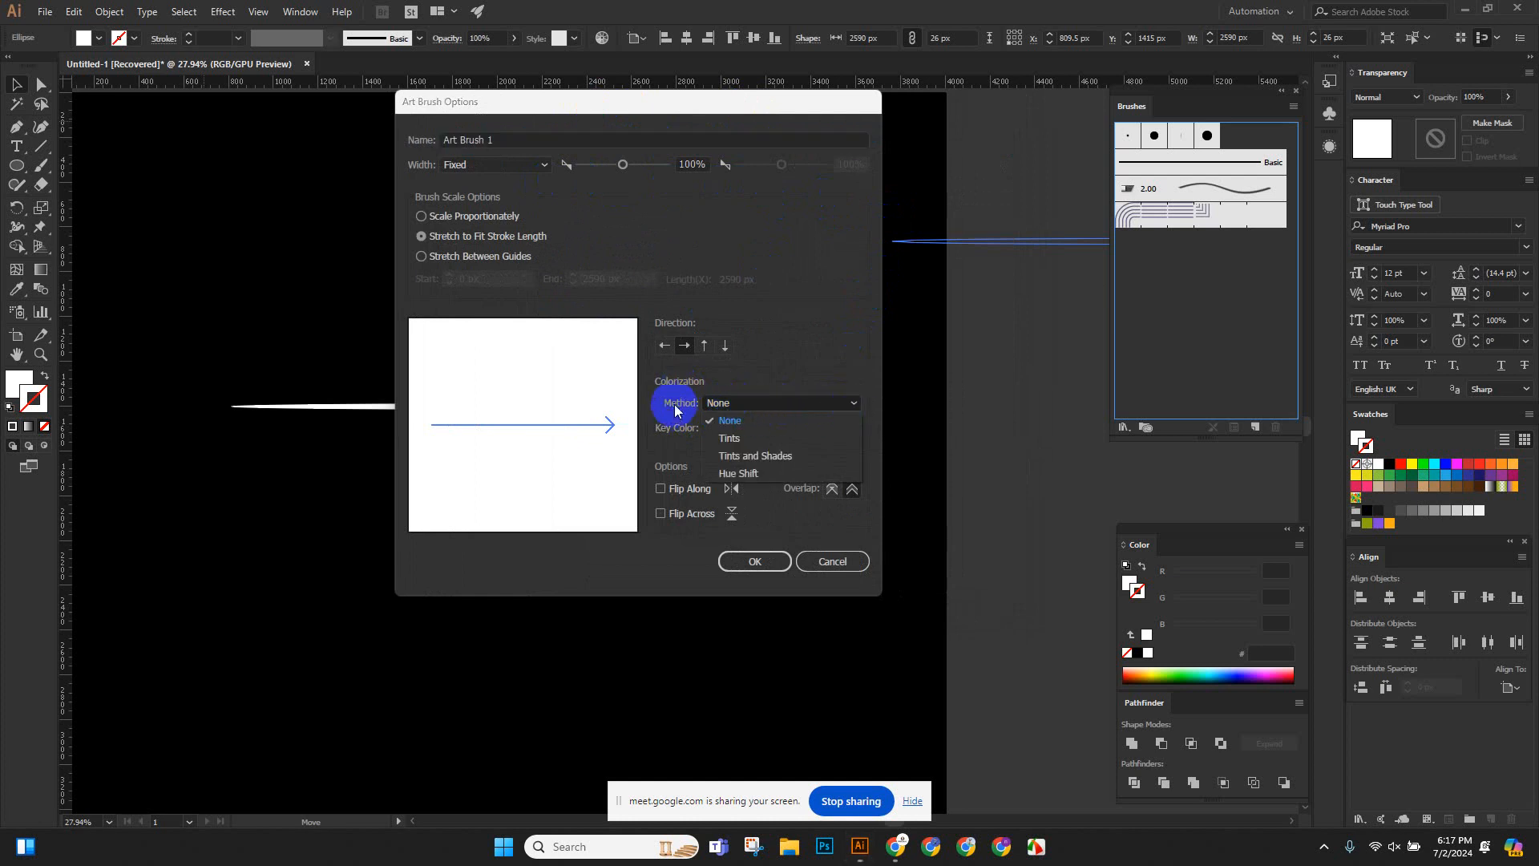
{"action": "left_click", "coordinate": [779, 439]}
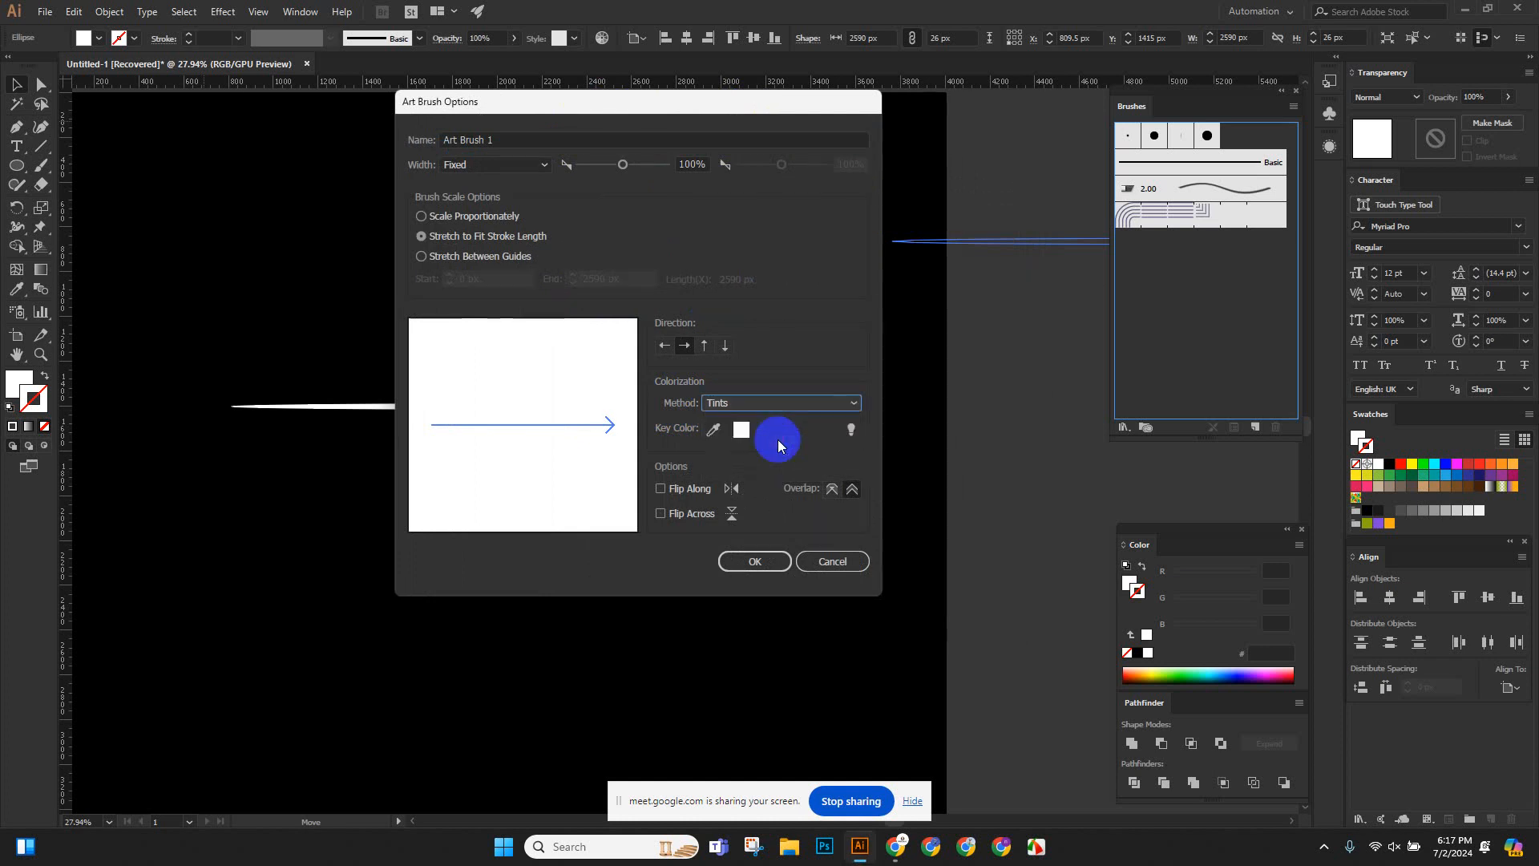
{"action": "left_click", "coordinate": [758, 560]}
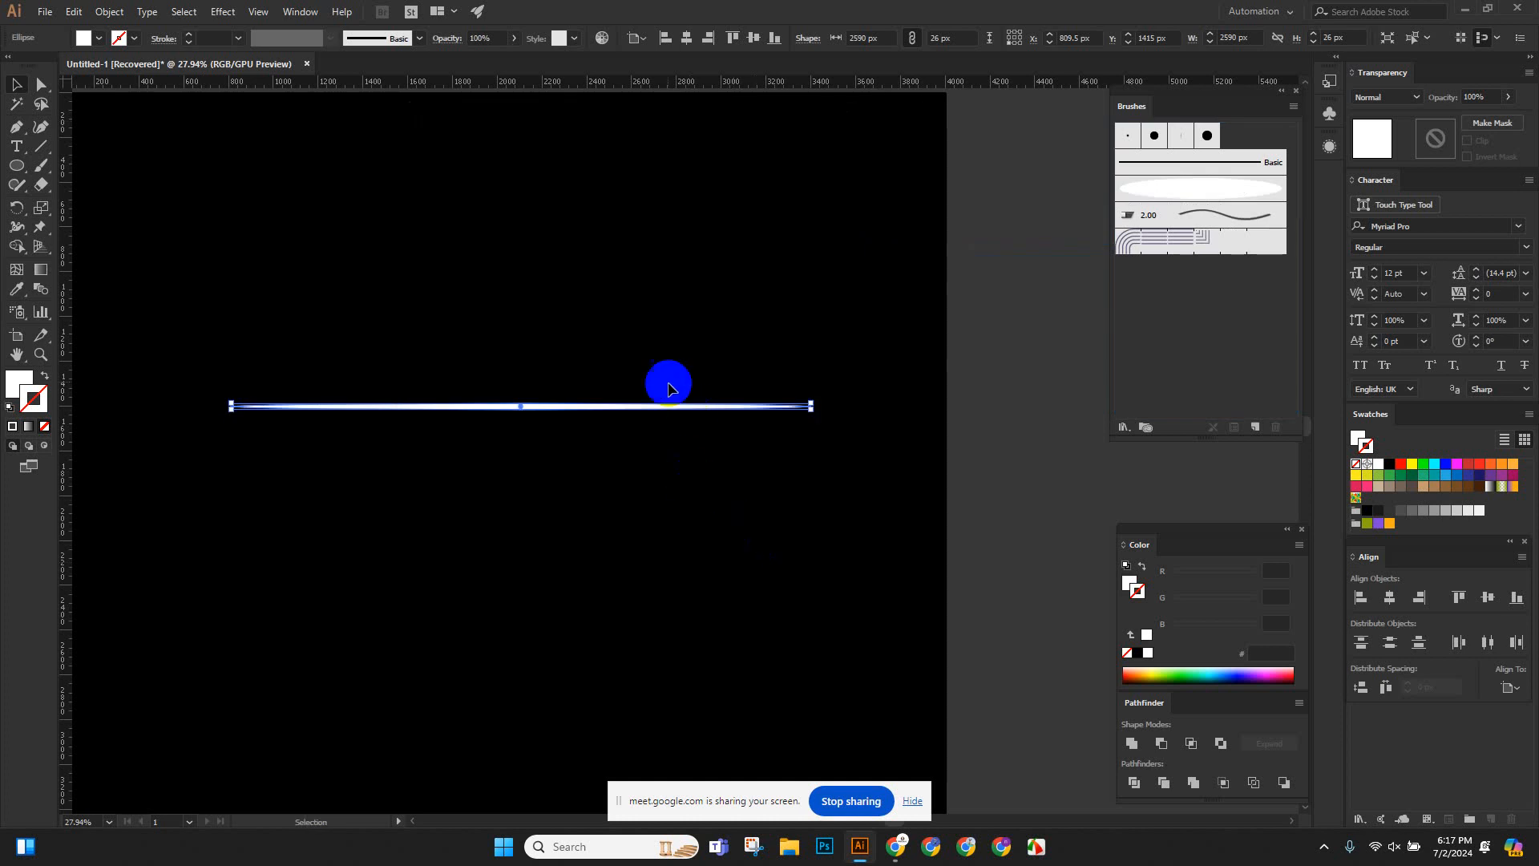
Paint two thin freehand S-curves with the Paintbrush tool using Art Brush 1, one beside and one below the flattened ellipse.
{"action": "left_click", "coordinate": [42, 166]}
{"action": "left_click", "coordinate": [1179, 191]}
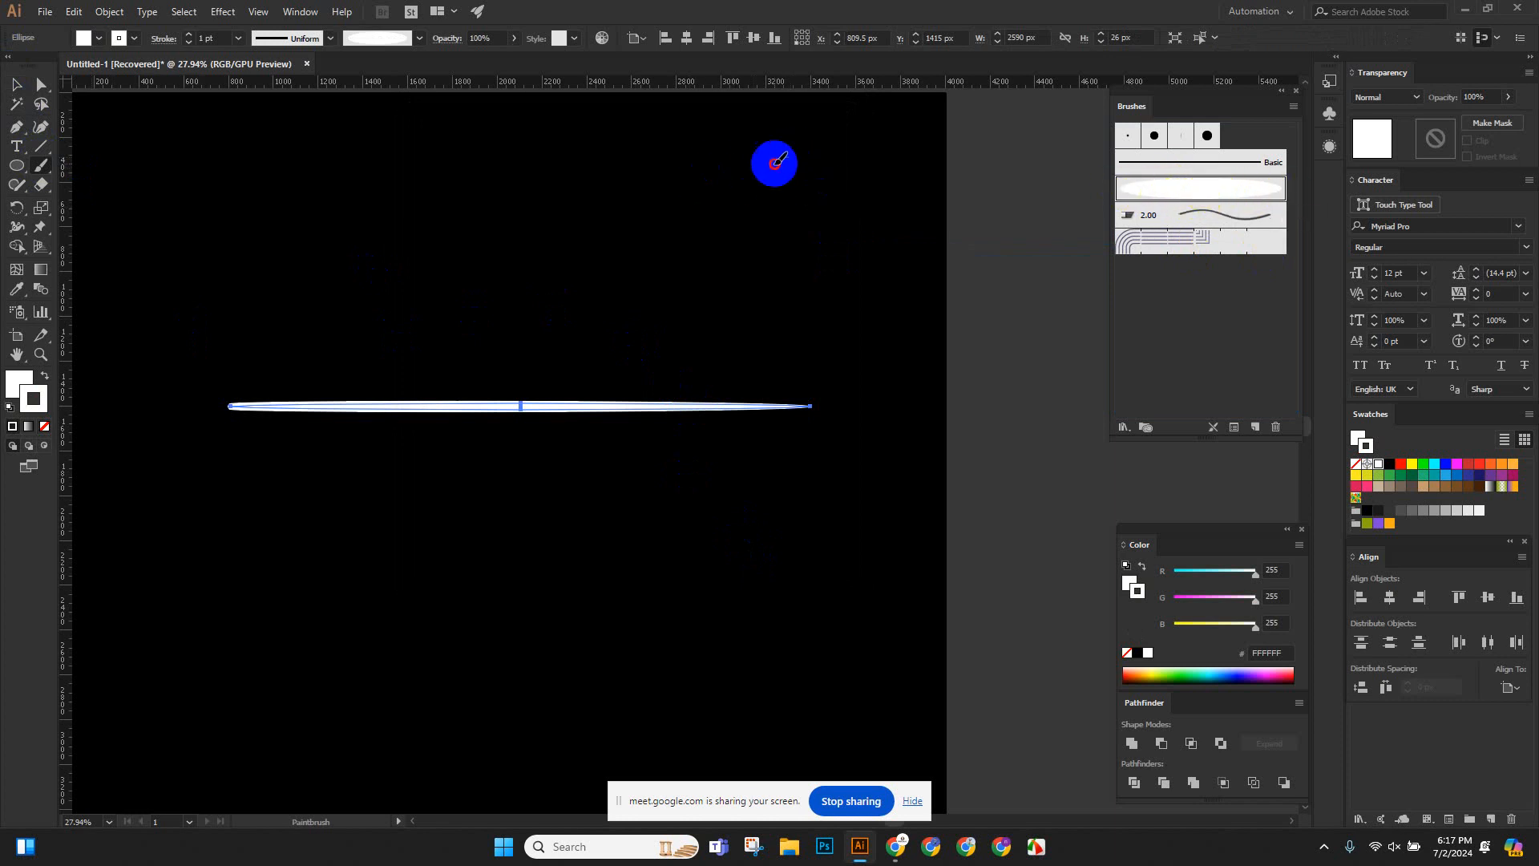
{"action": "mouse_move", "coordinate": [750, 156]}
{"action": "left_mouse_down"}
{"action": "mouse_move", "coordinate": [832, 313]}
{"action": "mouse_move", "coordinate": [773, 498]}
{"action": "left_mouse_up"}
{"action": "scroll", "coordinate": [838, 319], "scroll_direction": "down", "scroll_amount": 3}
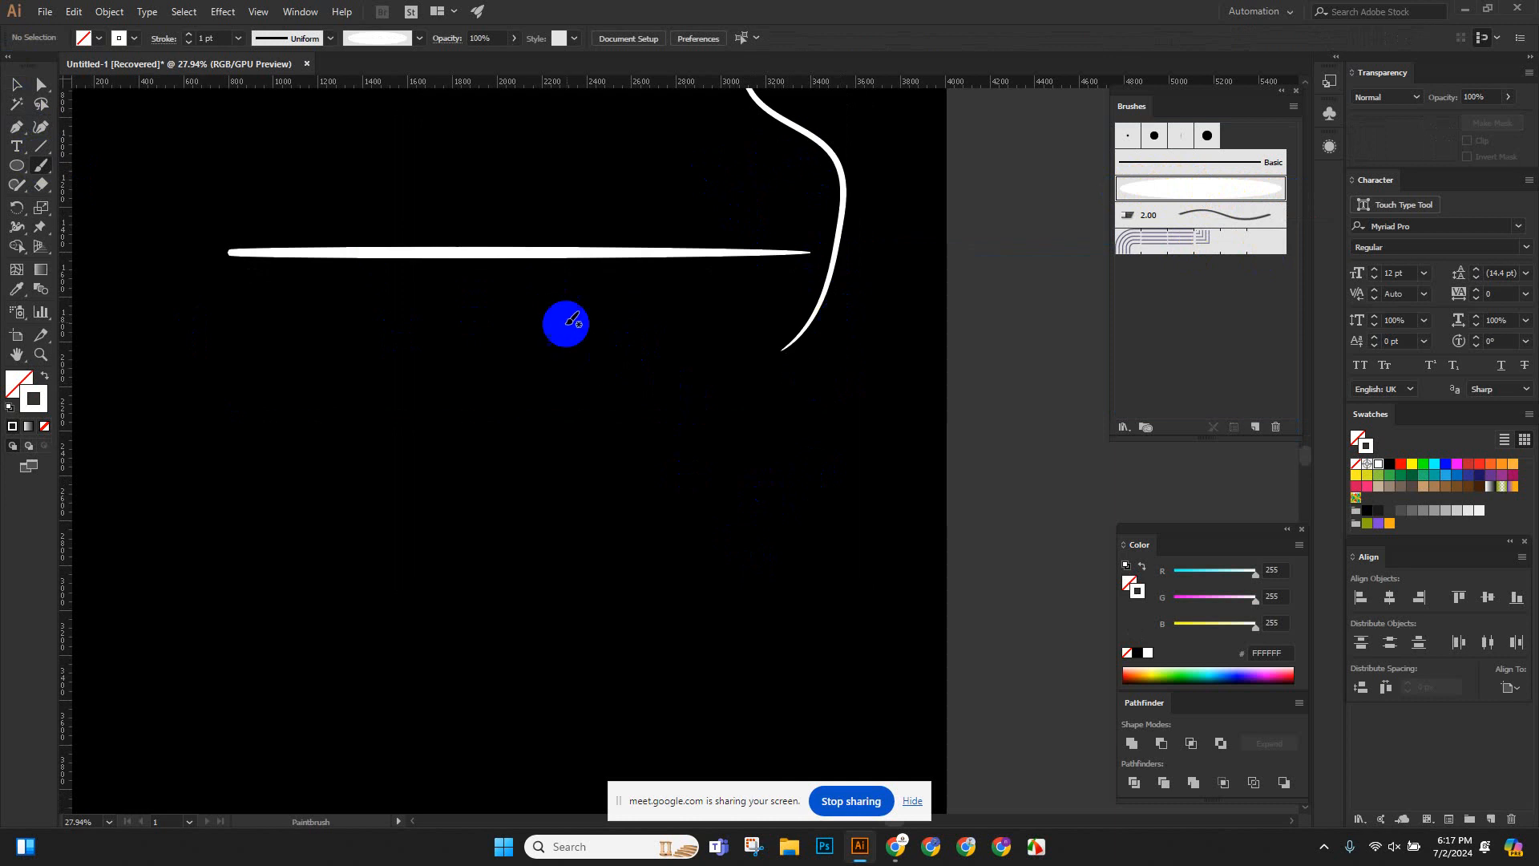
{"action": "mouse_move", "coordinate": [593, 306]}
{"action": "left_mouse_down"}
{"action": "mouse_move", "coordinate": [577, 533]}
{"action": "mouse_move", "coordinate": [493, 635]}
{"action": "left_mouse_up"}
{"action": "scroll", "coordinate": [522, 508], "scroll_direction": "down", "scroll_amount": 2}
{"action": "scroll", "coordinate": [602, 478], "scroll_direction": "up", "scroll_amount": 4}
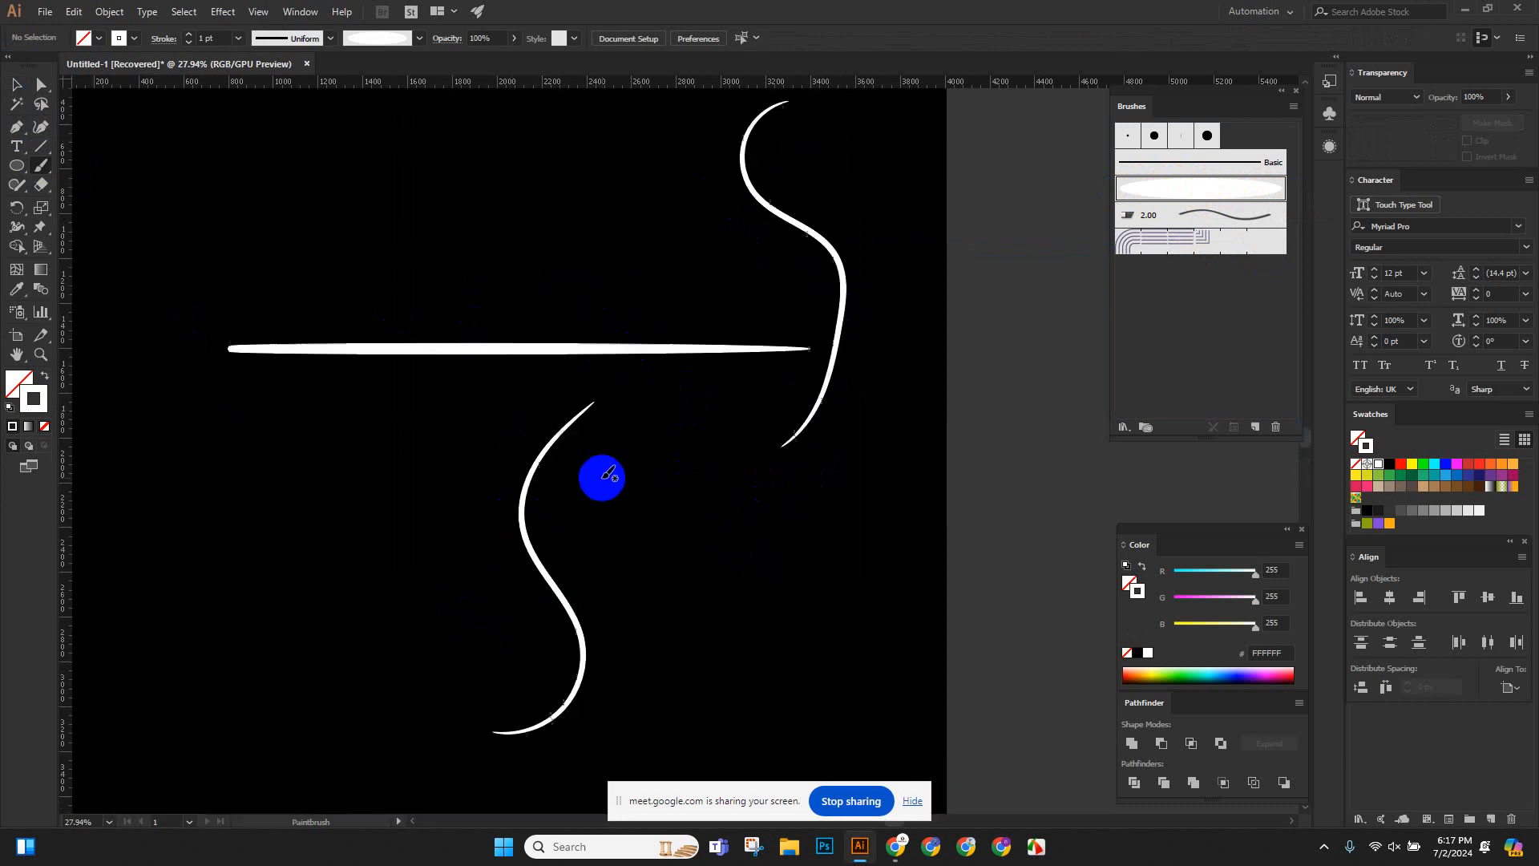
Raise the stroke weight to 8 pt and paint two thick S-curves with Art Brush 1 on the left half of the main artboard.
{"action": "scroll", "coordinate": [516, 381], "scroll_direction": "up", "scroll_amount": 5}
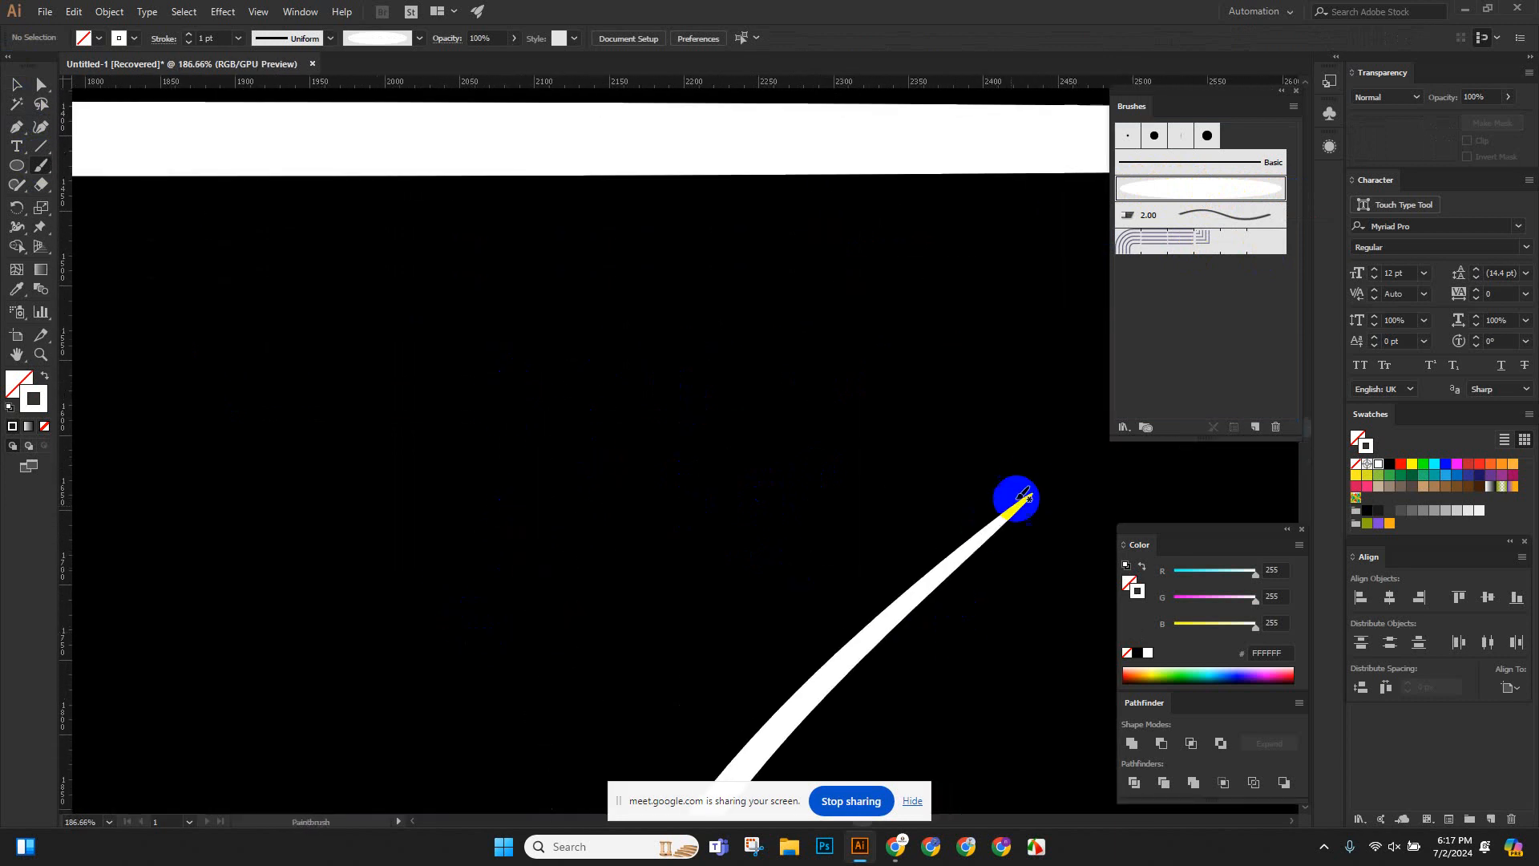
{"action": "scroll", "coordinate": [921, 635], "scroll_direction": "down", "scroll_amount": 3}
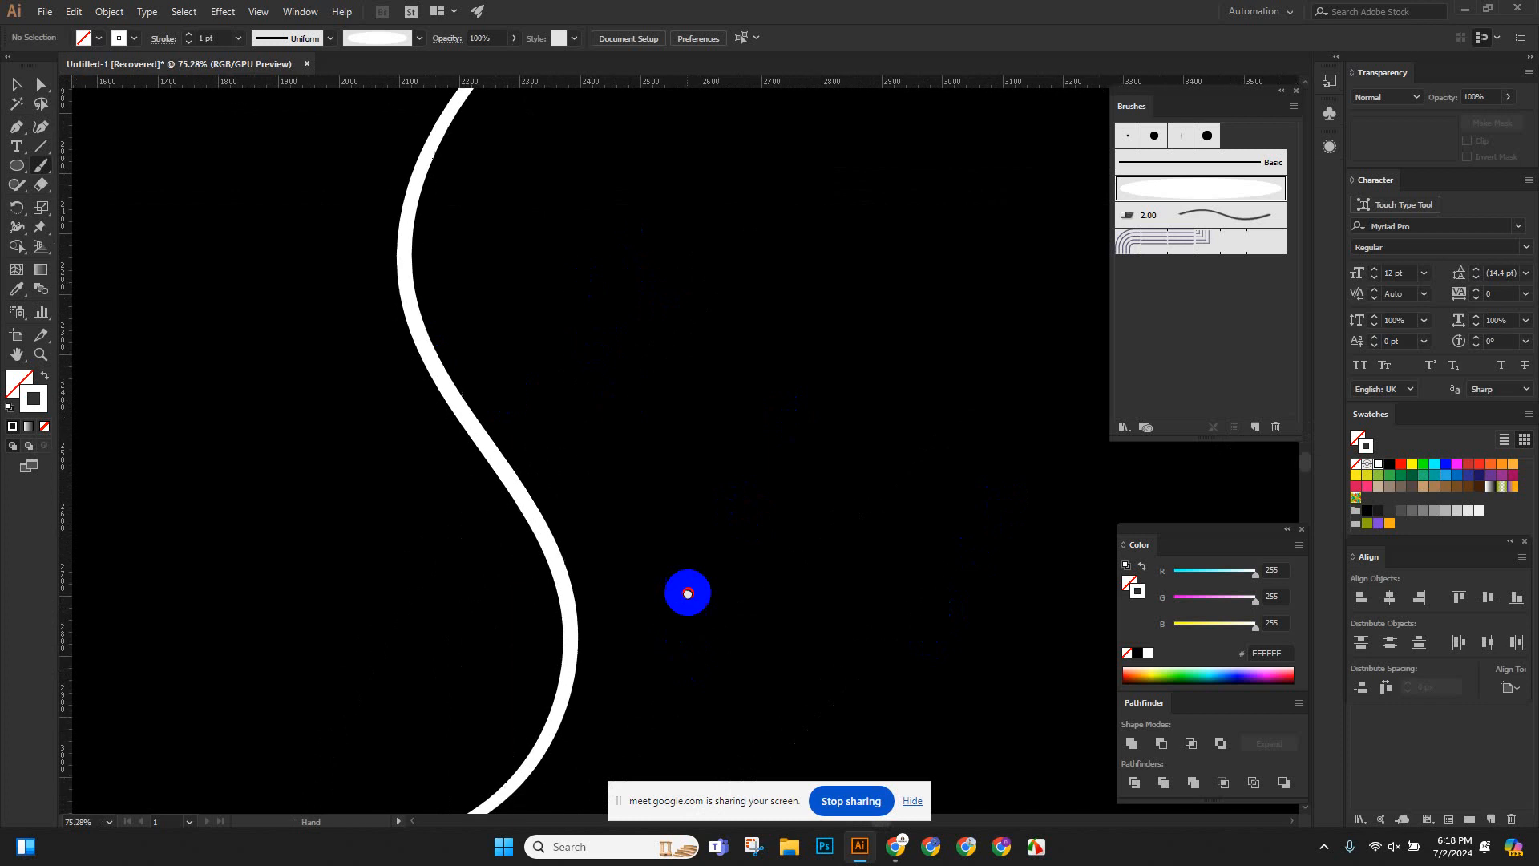
{"action": "left_click_drag", "start_coordinate": [688, 594], "coordinate": [669, 324]}
{"action": "mouse_move", "coordinate": [304, 515]}
{"action": "left_mouse_down"}
{"action": "mouse_move", "coordinate": [624, 752]}
{"action": "mouse_move", "coordinate": [284, 507]}
{"action": "left_mouse_up"}
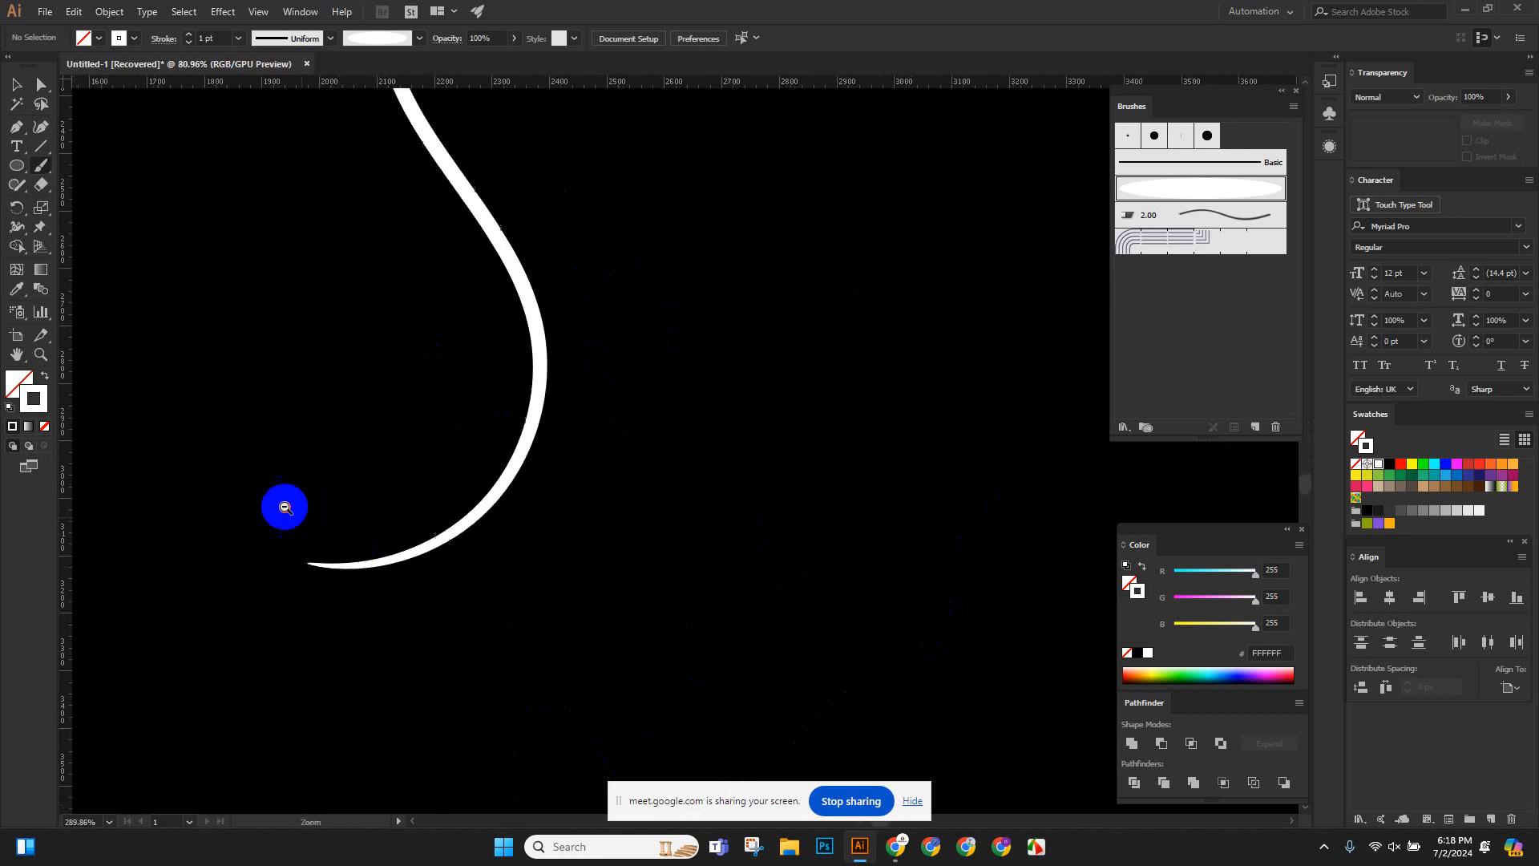
{"action": "scroll", "coordinate": [285, 507], "scroll_direction": "down", "scroll_amount": 7}
{"action": "left_click_drag", "start_coordinate": [550, 481], "coordinate": [746, 676]}
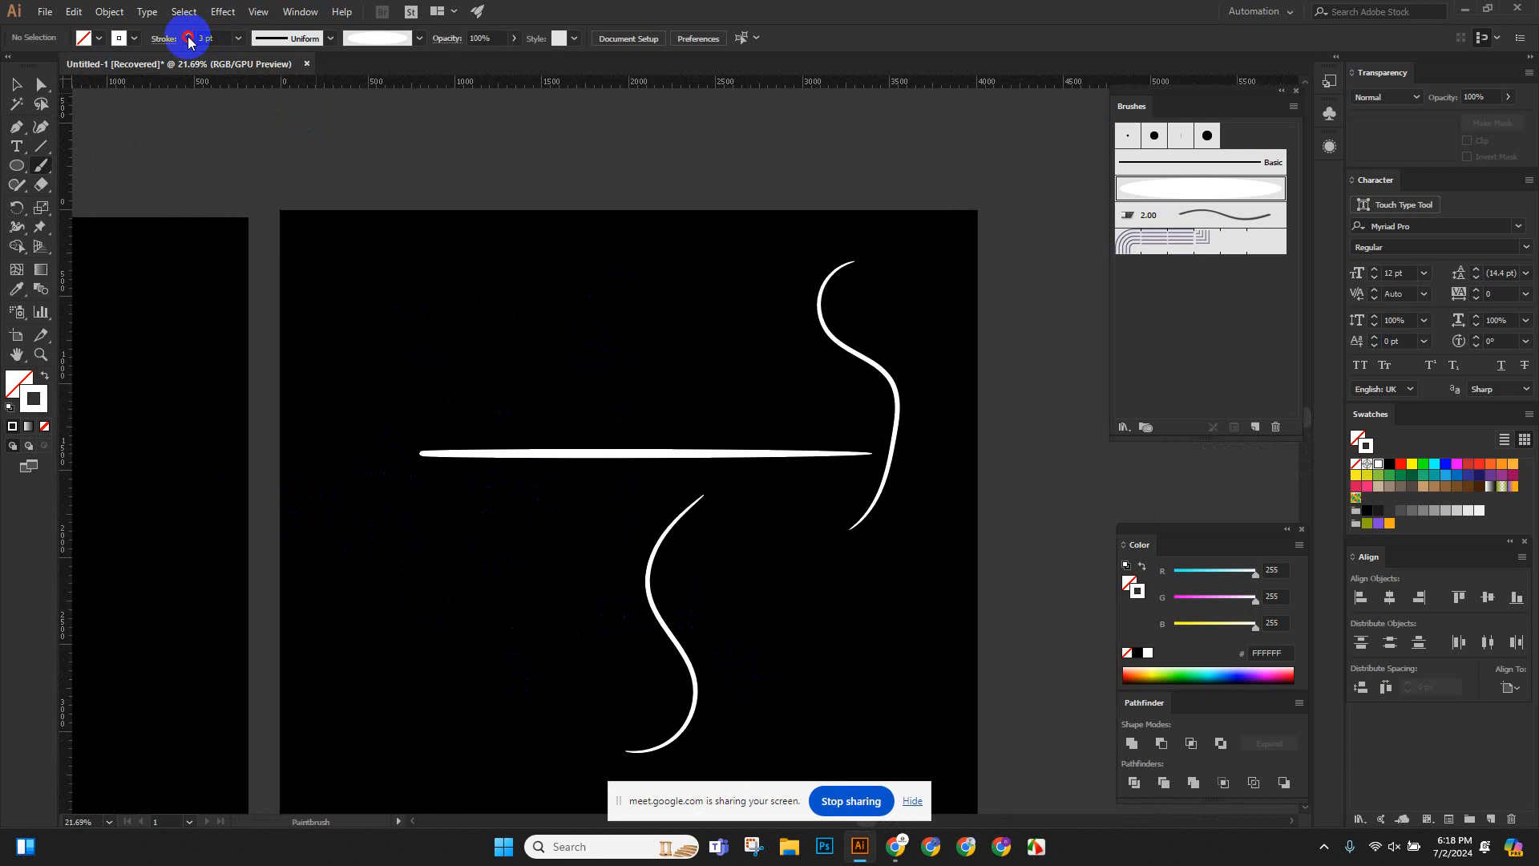
{"action": "mouse_move", "coordinate": [405, 237]}
{"action": "left_mouse_down"}
{"action": "mouse_move", "coordinate": [348, 332]}
{"action": "mouse_move", "coordinate": [406, 603]}
{"action": "left_mouse_up"}
{"action": "scroll", "coordinate": [406, 605], "scroll_direction": "down", "scroll_amount": 3}
{"action": "mouse_move", "coordinate": [523, 427]}
{"action": "left_mouse_down"}
{"action": "mouse_move", "coordinate": [451, 529]}
{"action": "mouse_move", "coordinate": [457, 736]}
{"action": "left_mouse_up"}
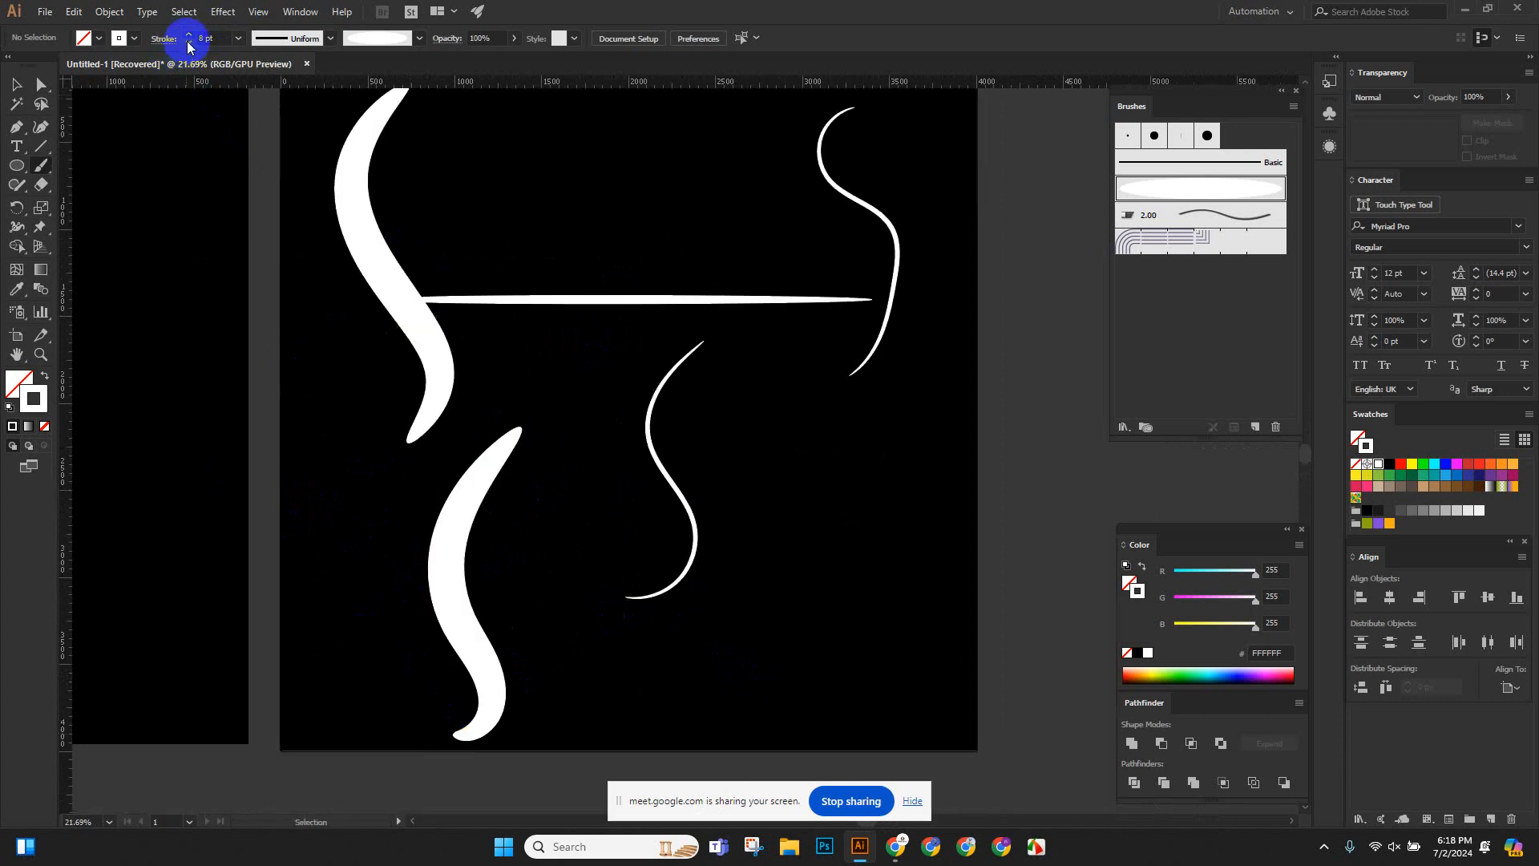
Set the stroke weight to 4 pt and paint a long S-curve with Art Brush 1 on each of the two artboards.
{"action": "mouse_move", "coordinate": [189, 158]}
{"action": "left_mouse_down"}
{"action": "mouse_move", "coordinate": [164, 277]}
{"action": "mouse_move", "coordinate": [201, 551]}
{"action": "left_mouse_up"}
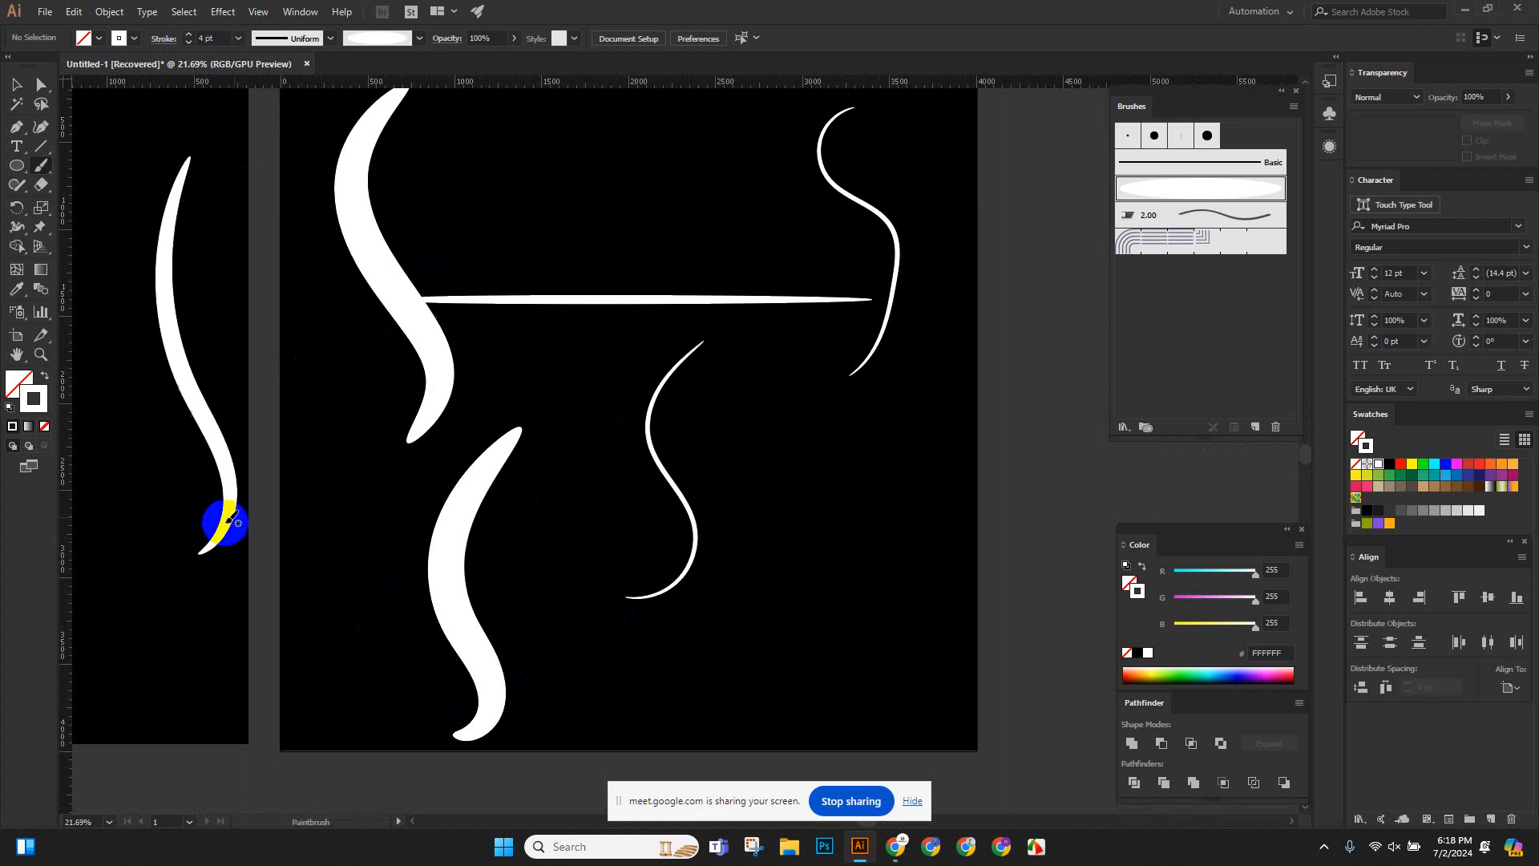
{"action": "scroll", "coordinate": [289, 460], "scroll_direction": "up", "scroll_amount": 3}
{"action": "scroll", "coordinate": [617, 755], "scroll_direction": "down", "scroll_amount": 5}
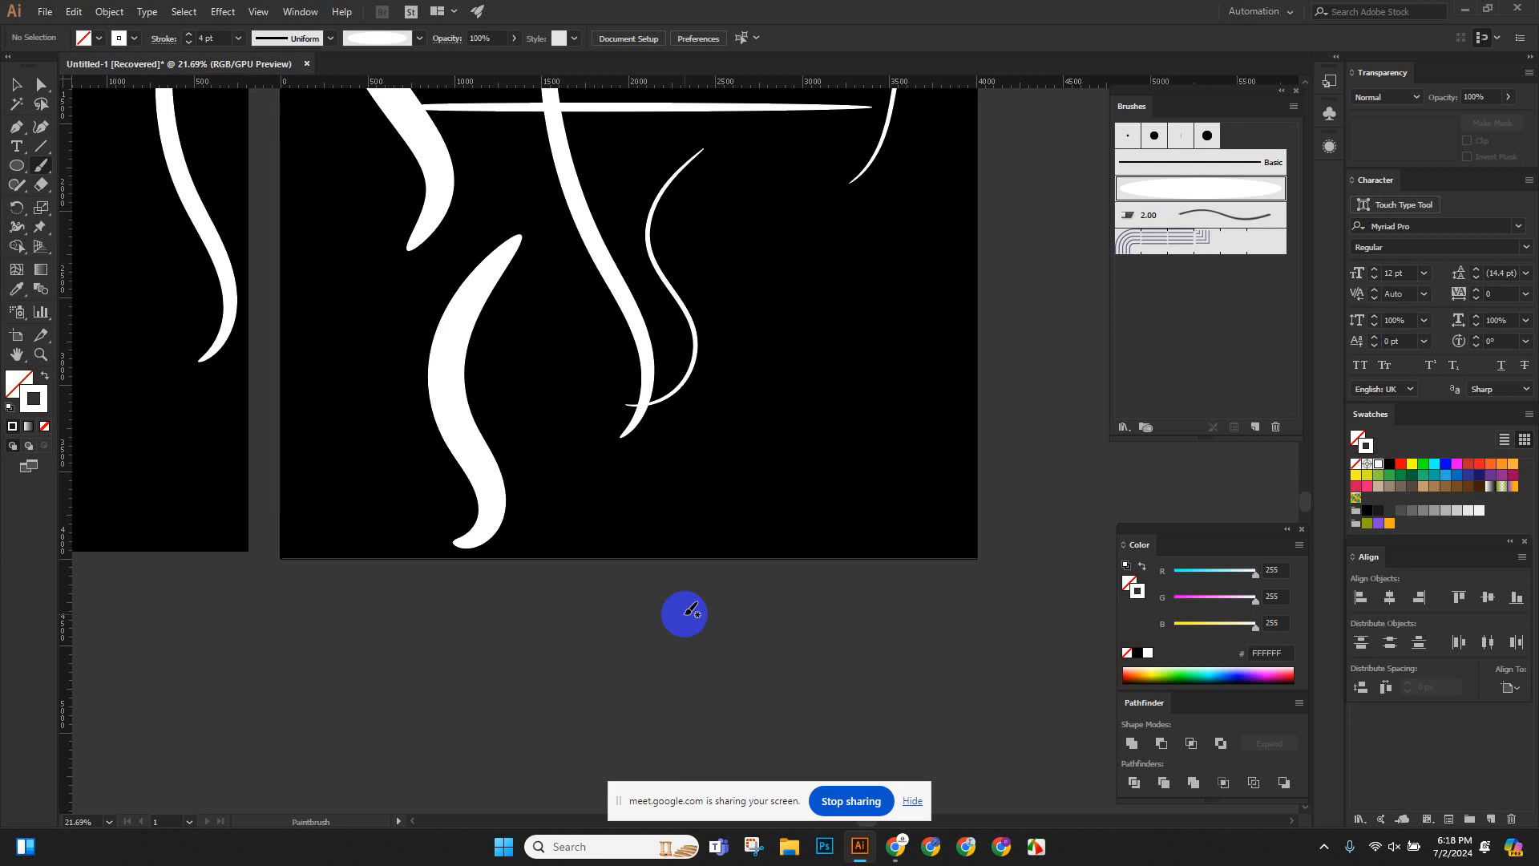
{"action": "scroll", "coordinate": [684, 612], "scroll_direction": "up", "scroll_amount": 3}
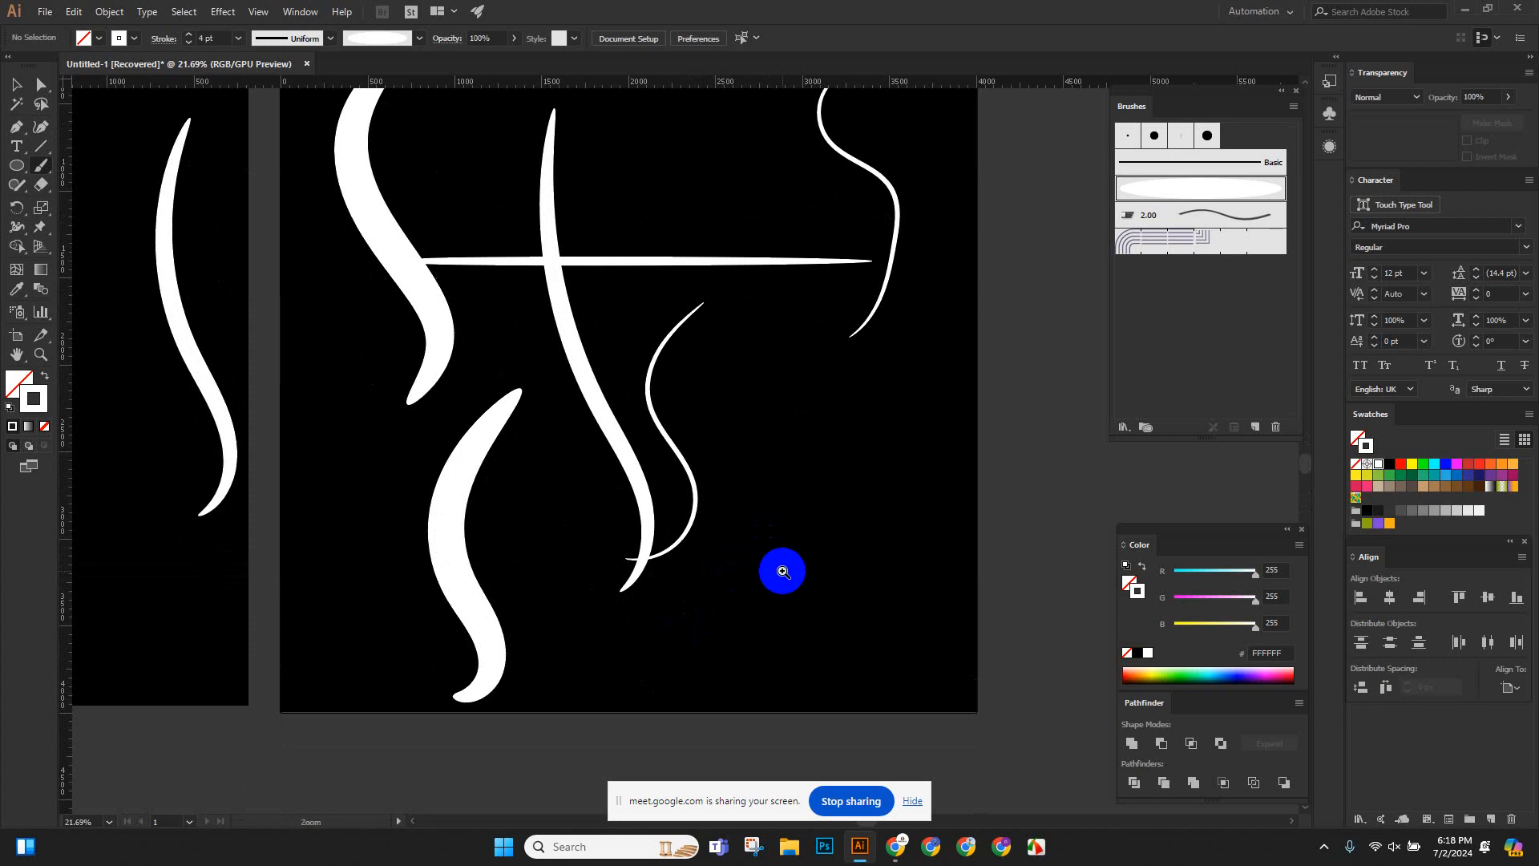
Delete the flattened ellipse and all painted strokes from both artboards.
{"action": "left_click_drag", "start_coordinate": [819, 577], "coordinate": [616, 521]}
{"action": "left_click_drag", "start_coordinate": [767, 550], "coordinate": [537, 495]}
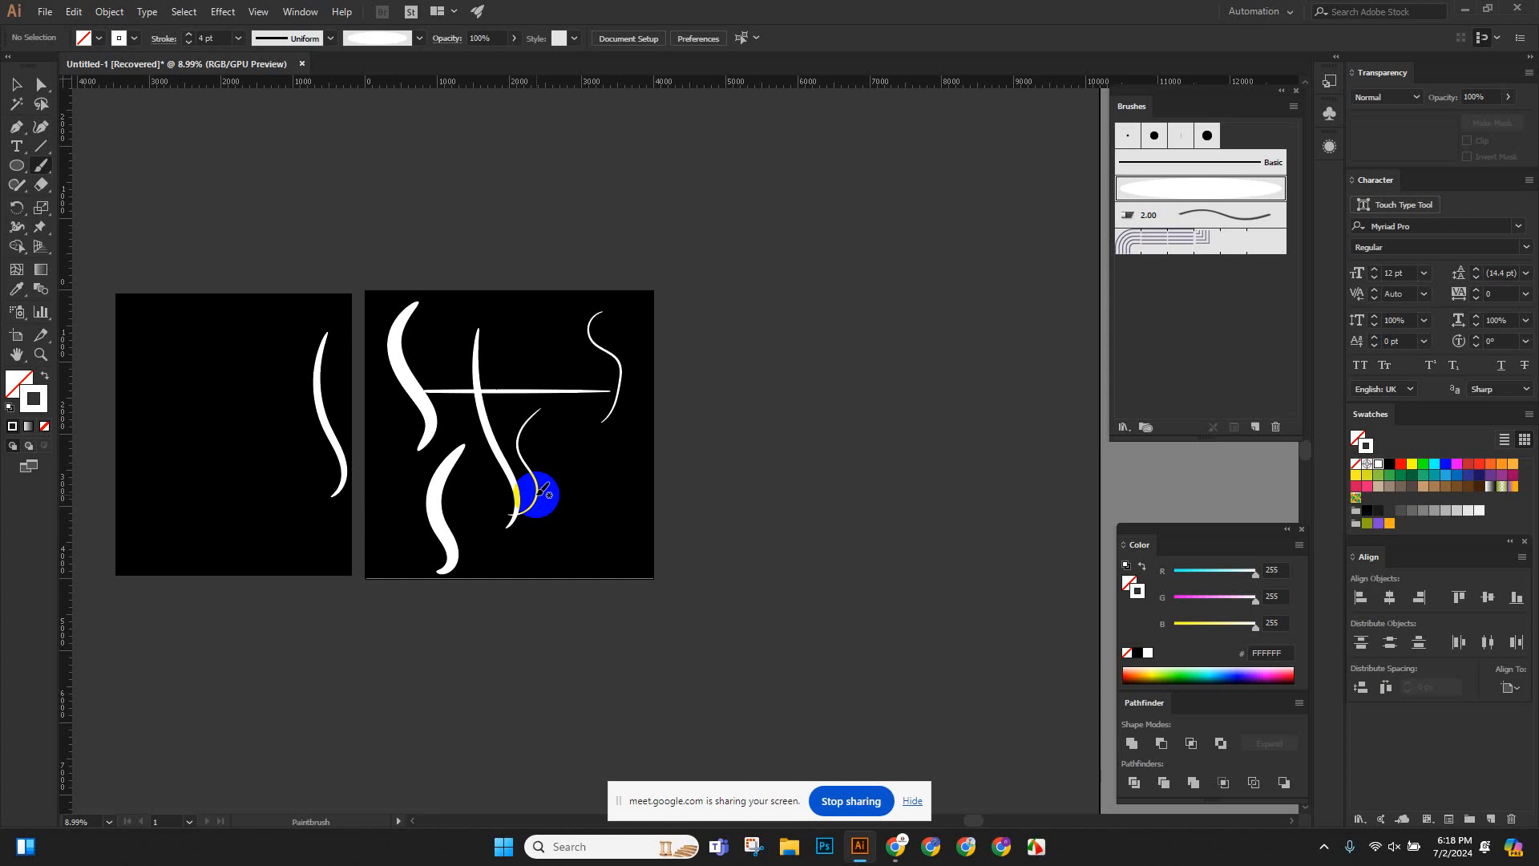
{"action": "left_click_drag", "start_coordinate": [543, 490], "coordinate": [521, 510]}
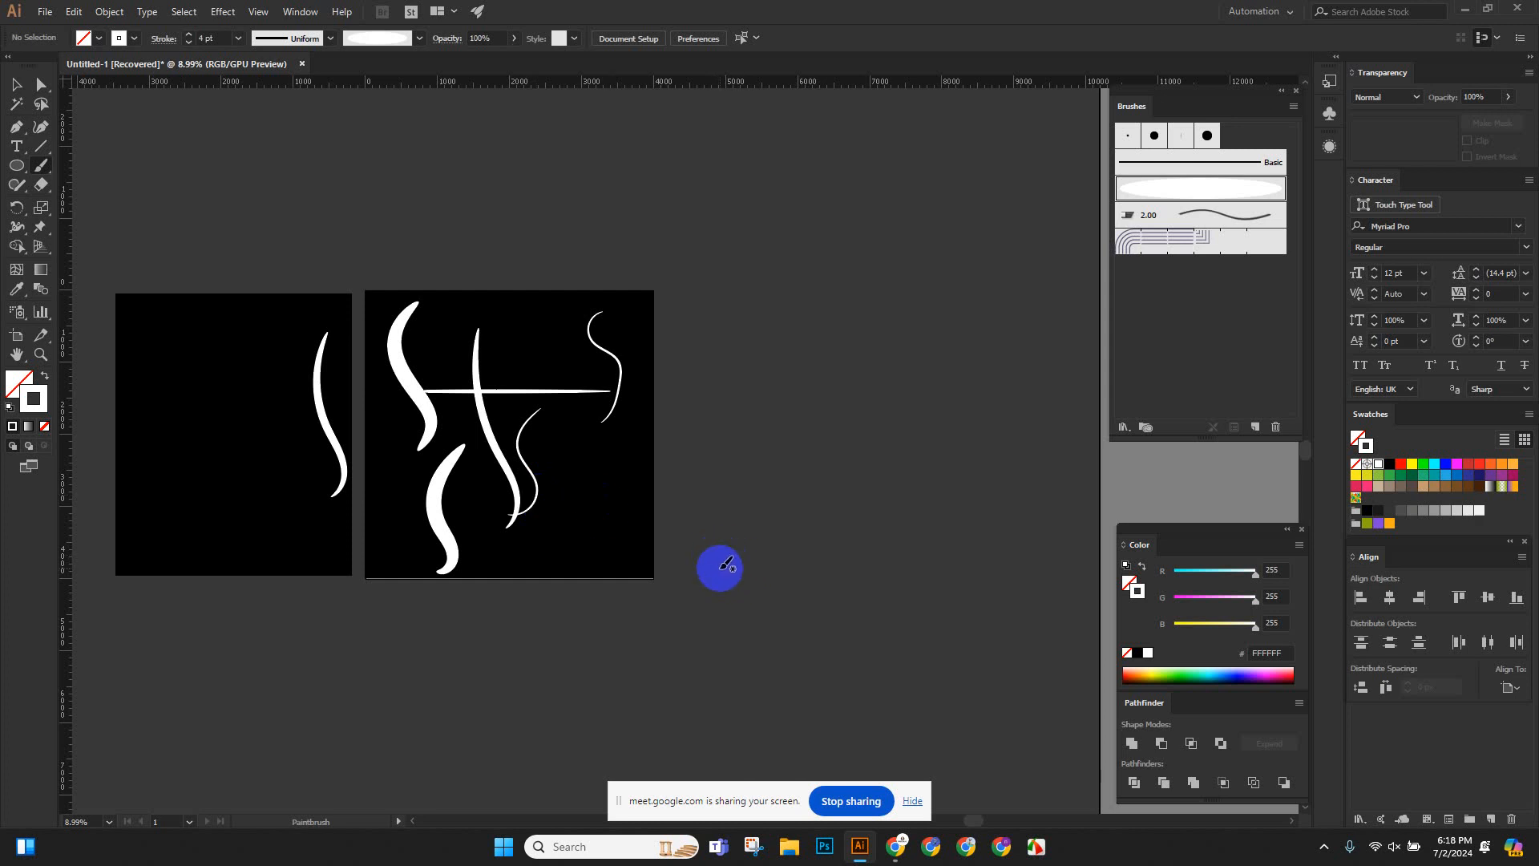
{"action": "key", "text": "ctrl+minus"}
{"action": "key", "text": "ctrl+minus"}
{"action": "key", "text": "ctrl+minus"}
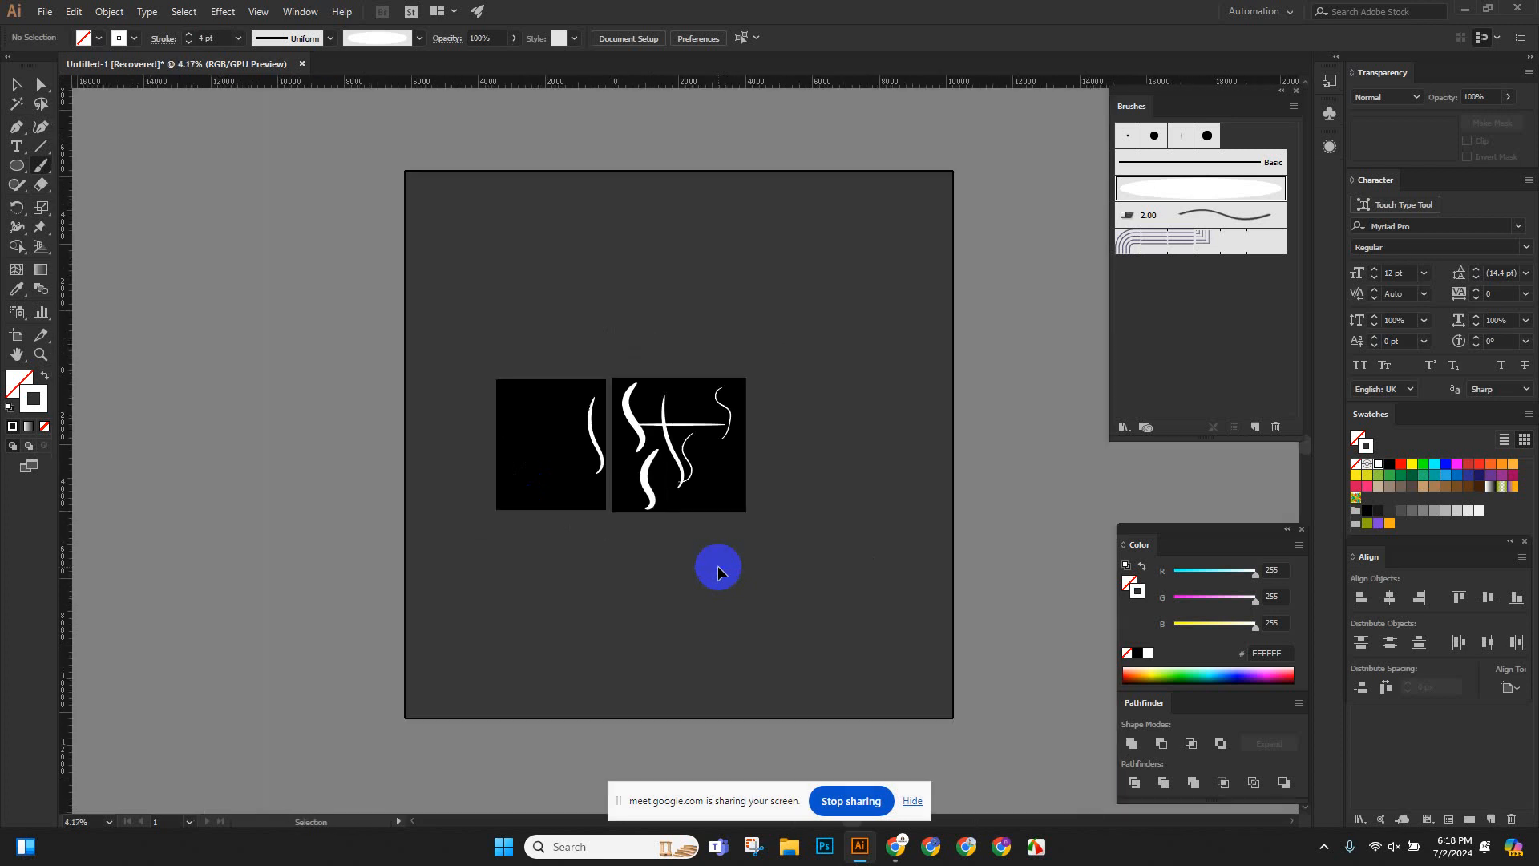
{"action": "left_click_drag", "start_coordinate": [641, 393], "coordinate": [777, 540]}
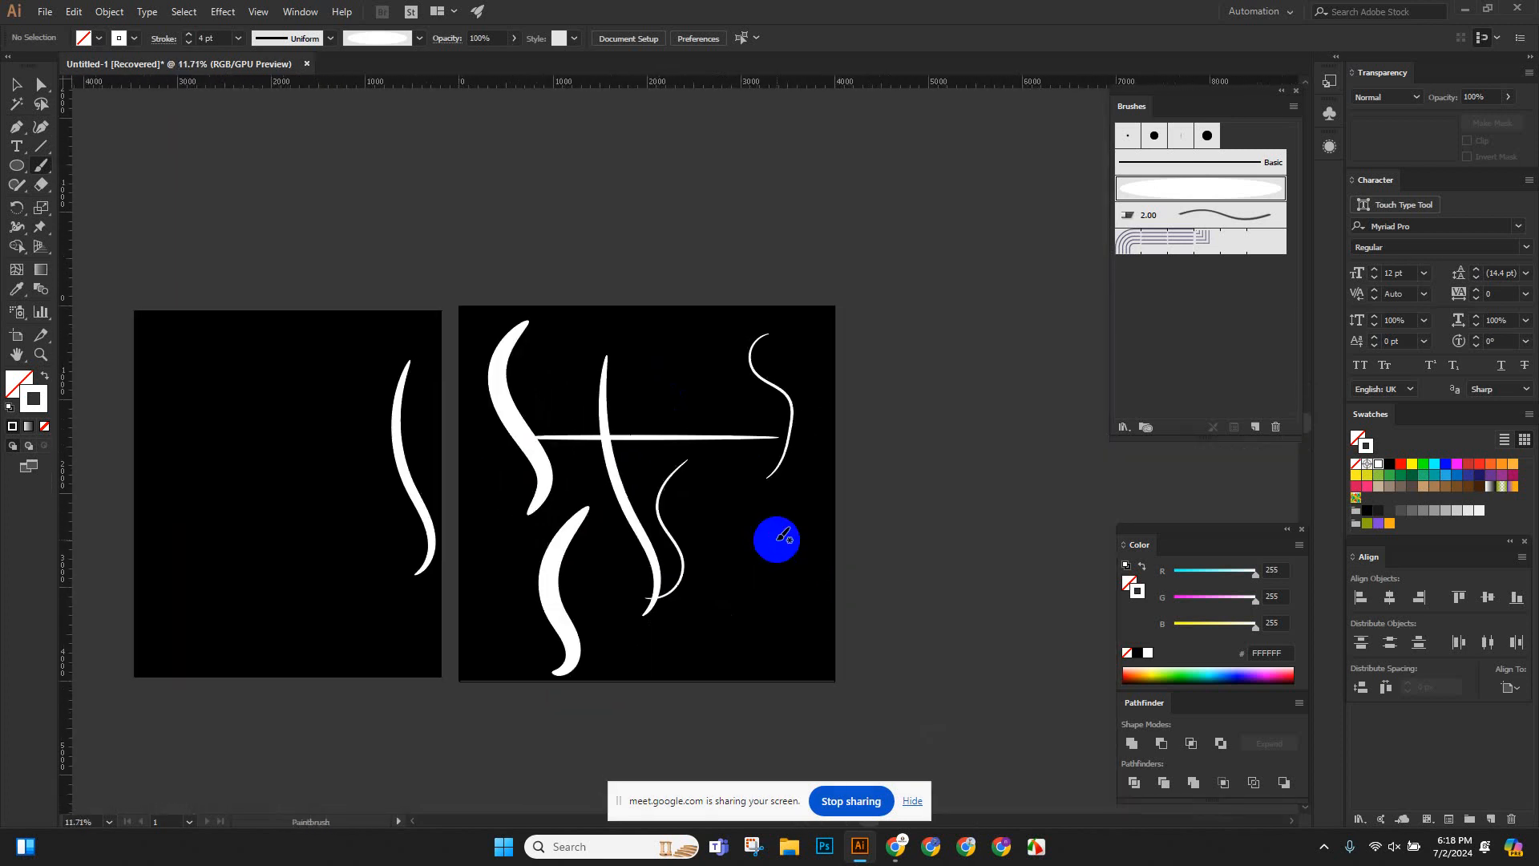
{"action": "left_click", "coordinate": [17, 84]}
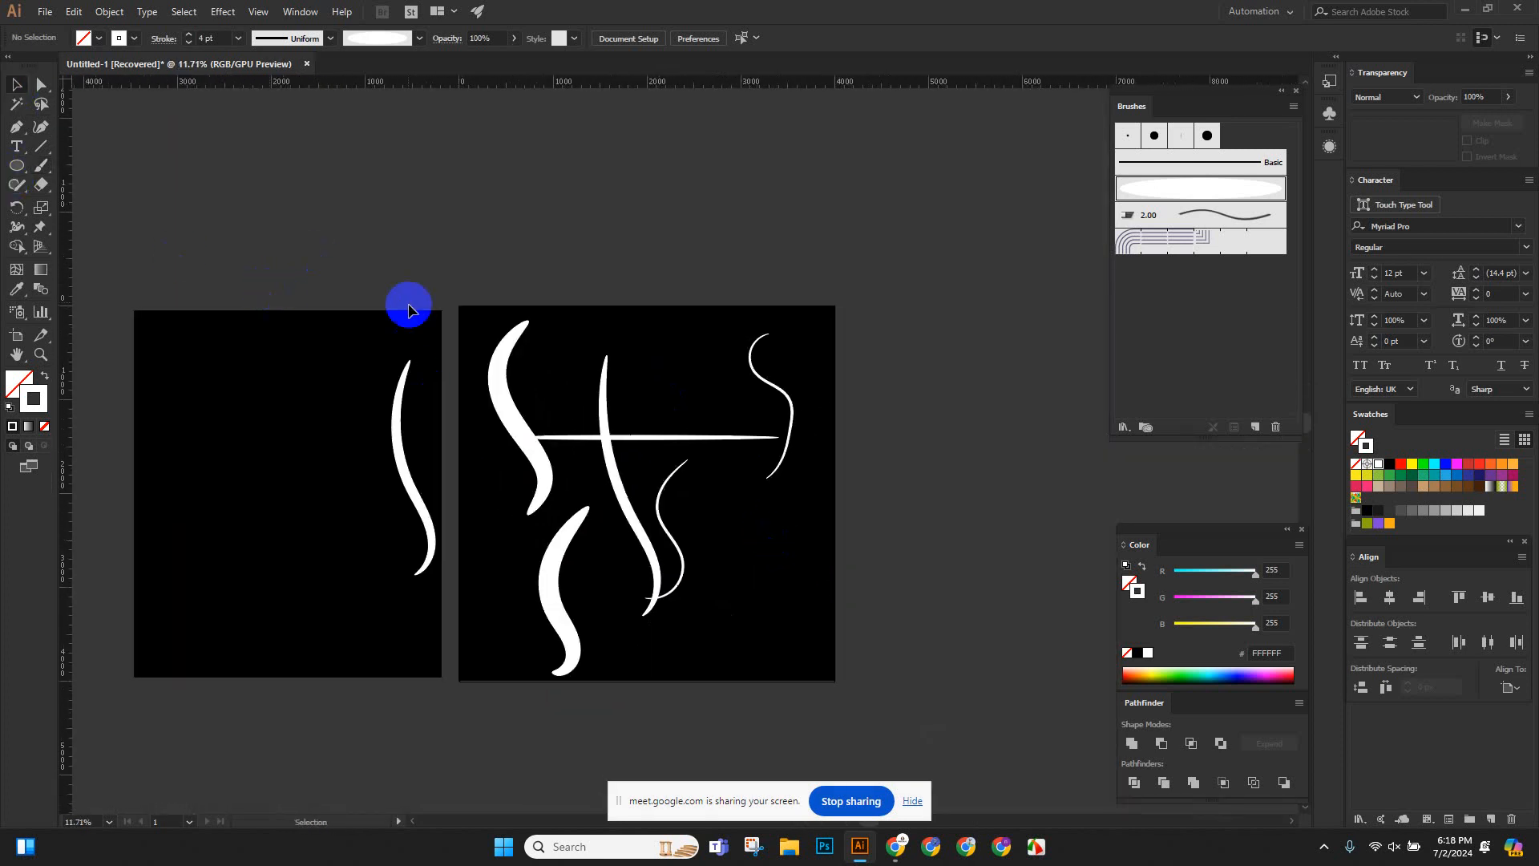
{"action": "left_click_drag", "start_coordinate": [357, 270], "coordinate": [922, 746]}
{"action": "key", "text": "Delete"}
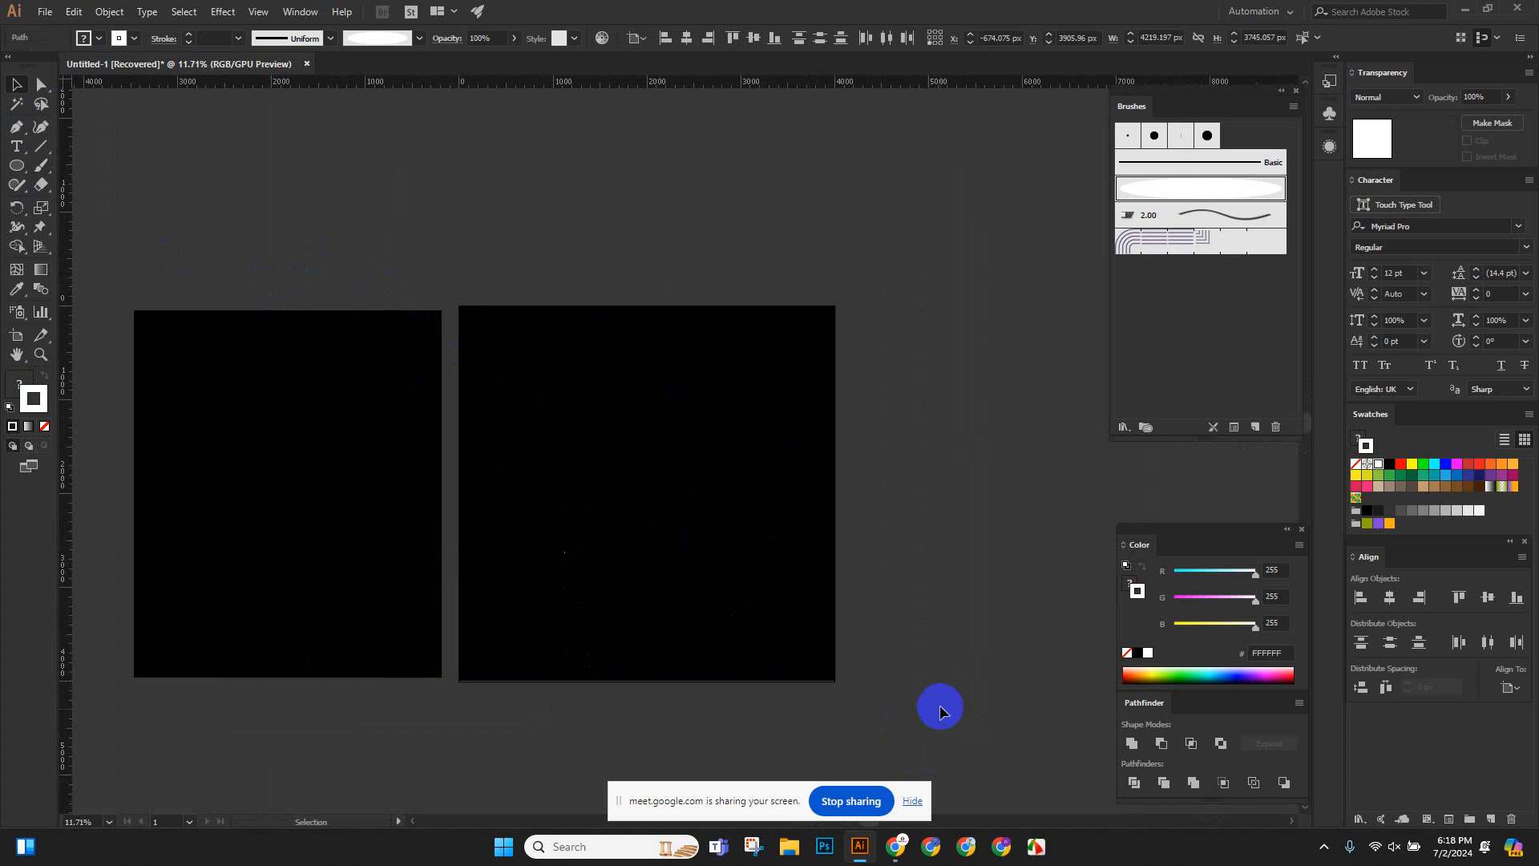
Delete Art Brush 1 from the brush collection.
{"action": "left_click", "coordinate": [1181, 188]}
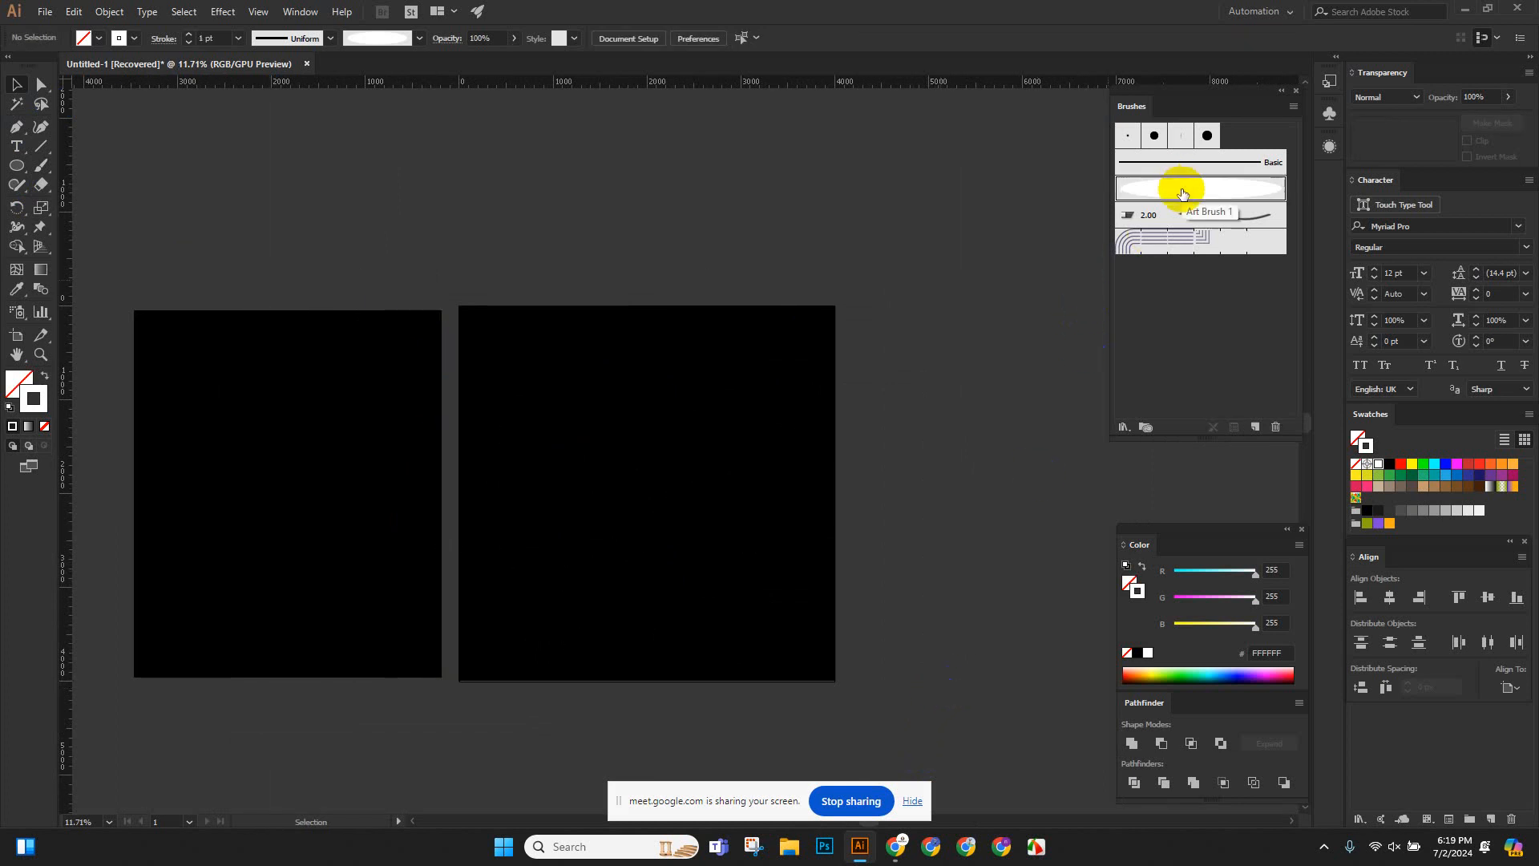
{"action": "left_click", "coordinate": [1275, 426]}
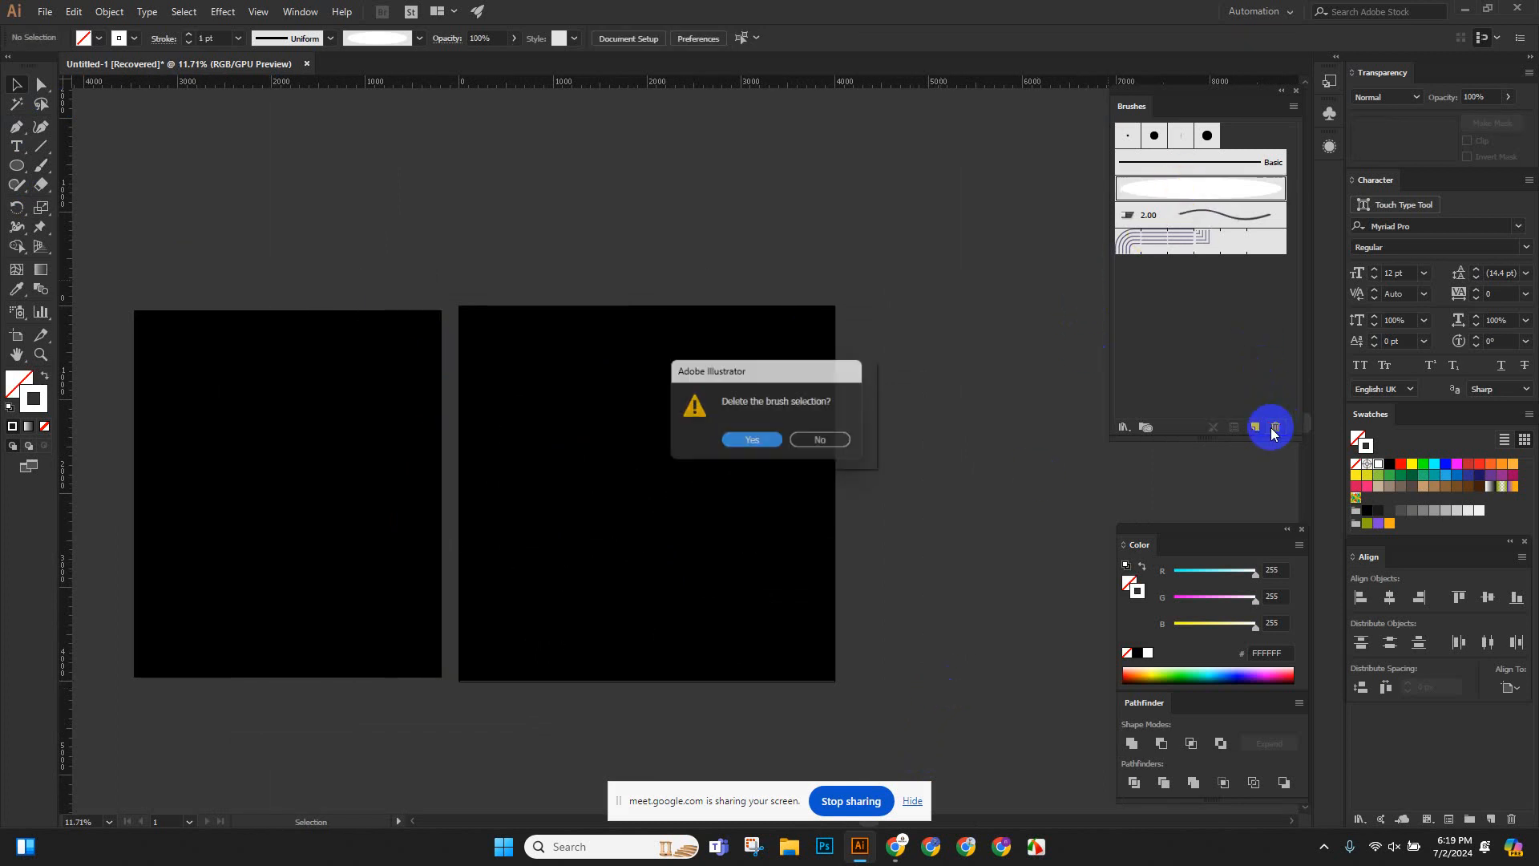
{"action": "left_click", "coordinate": [752, 442]}
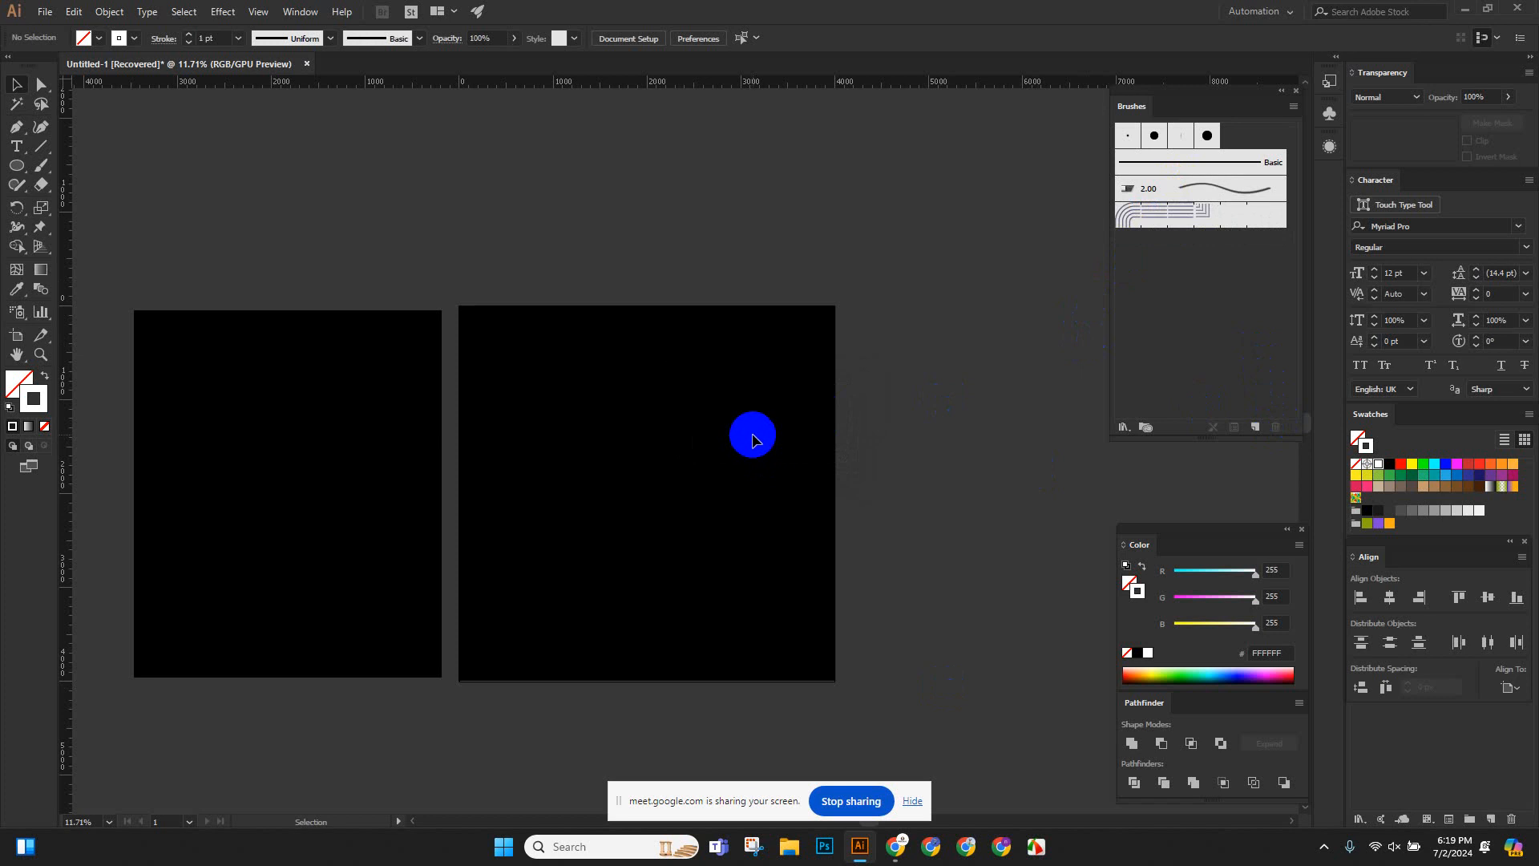
Draw a long flat ellipse about 2891 by 259 px on the main artboard and give it a white fill without stroke.
{"action": "key", "text": "ctrl+0"}
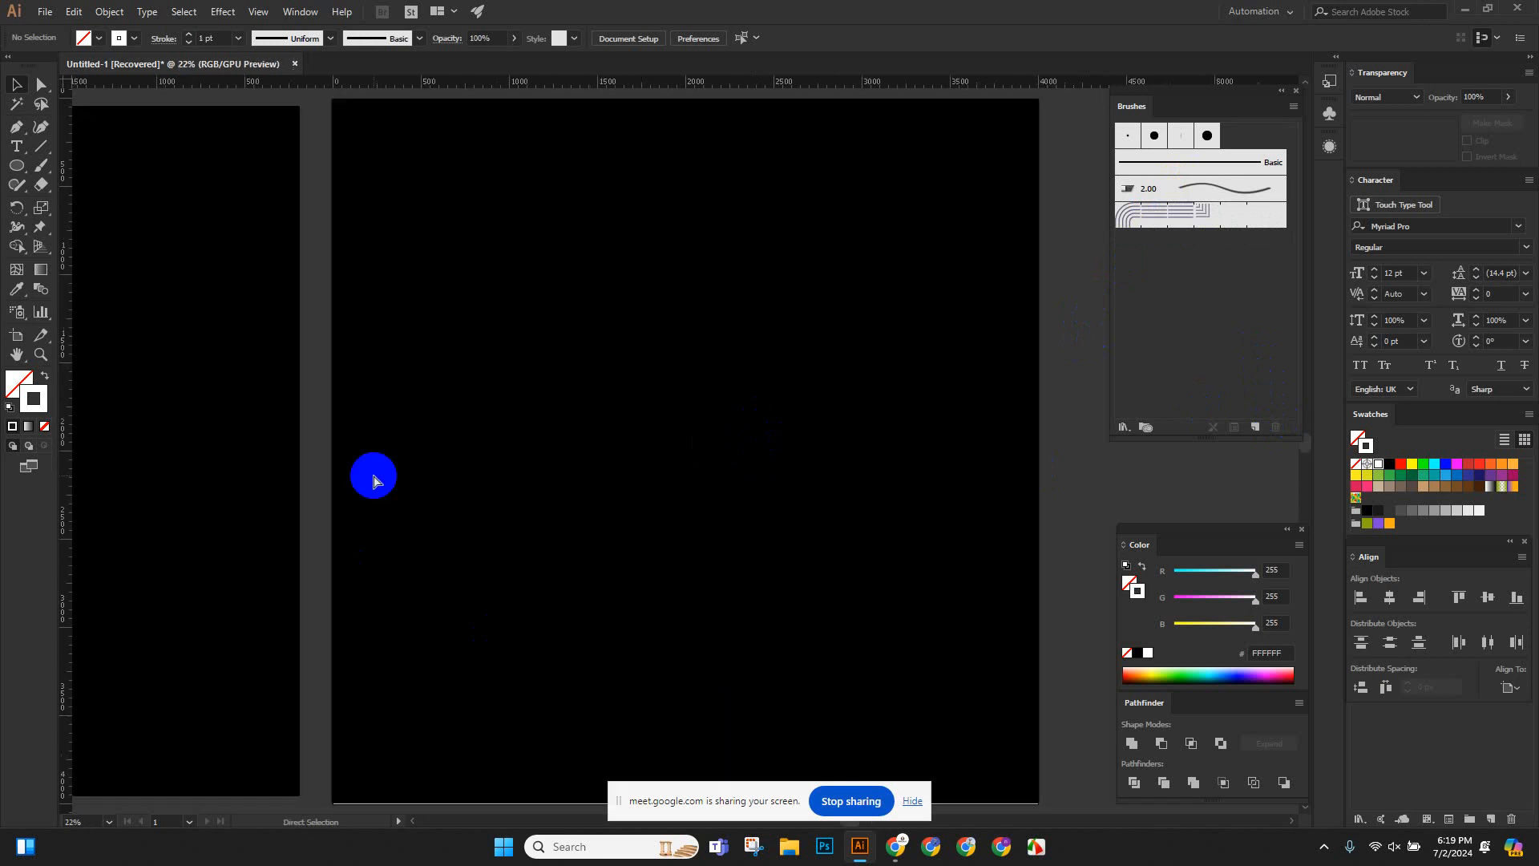
{"action": "left_click", "coordinate": [17, 167]}
{"action": "left_click", "coordinate": [139, 203]}
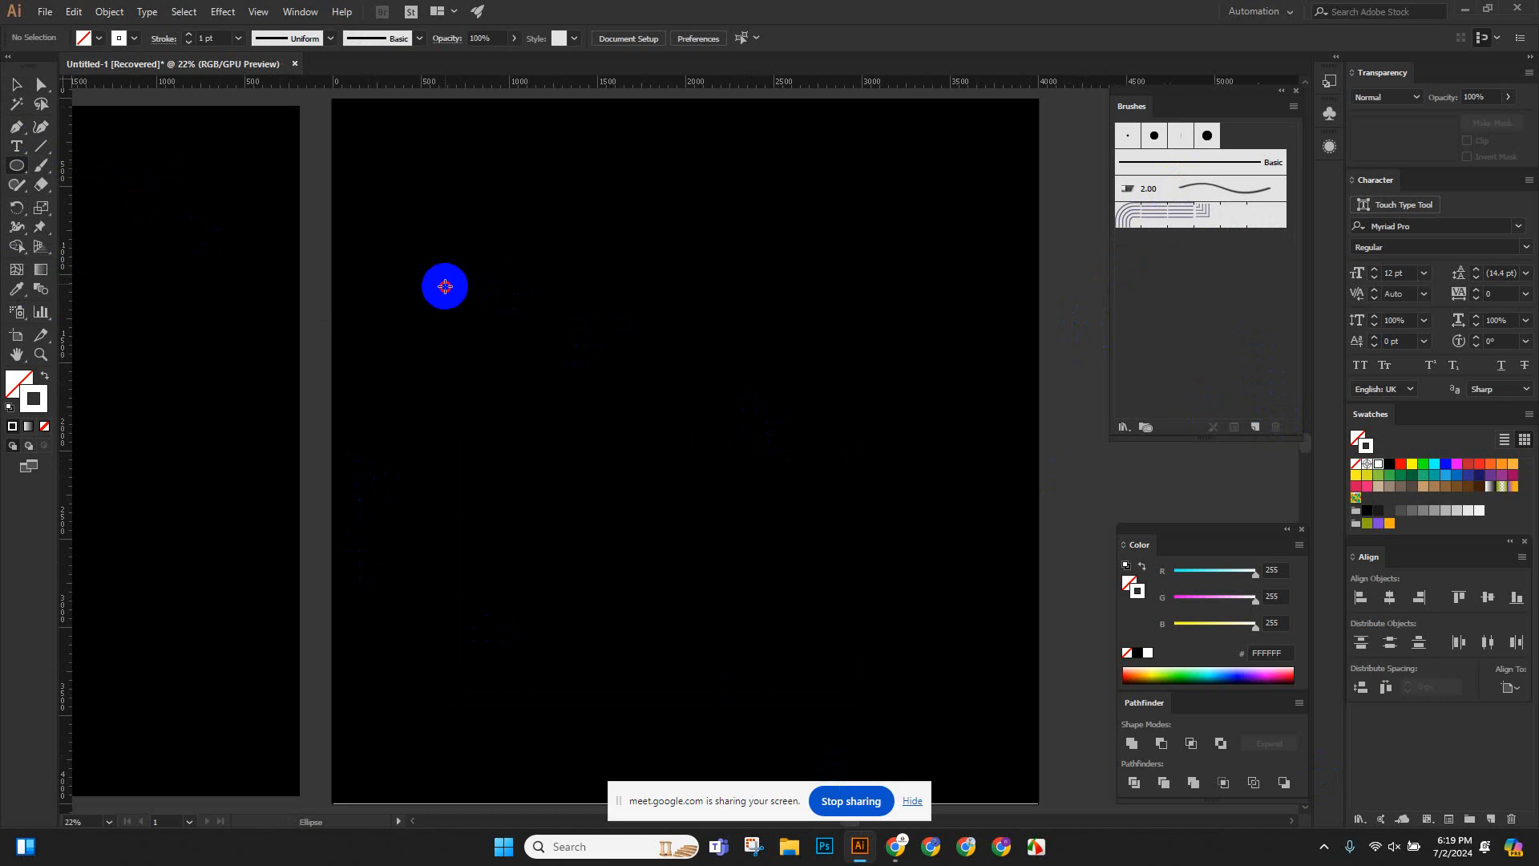
{"action": "left_click_drag", "start_coordinate": [444, 286], "coordinate": [955, 331]}
{"action": "left_click", "coordinate": [15, 85]}
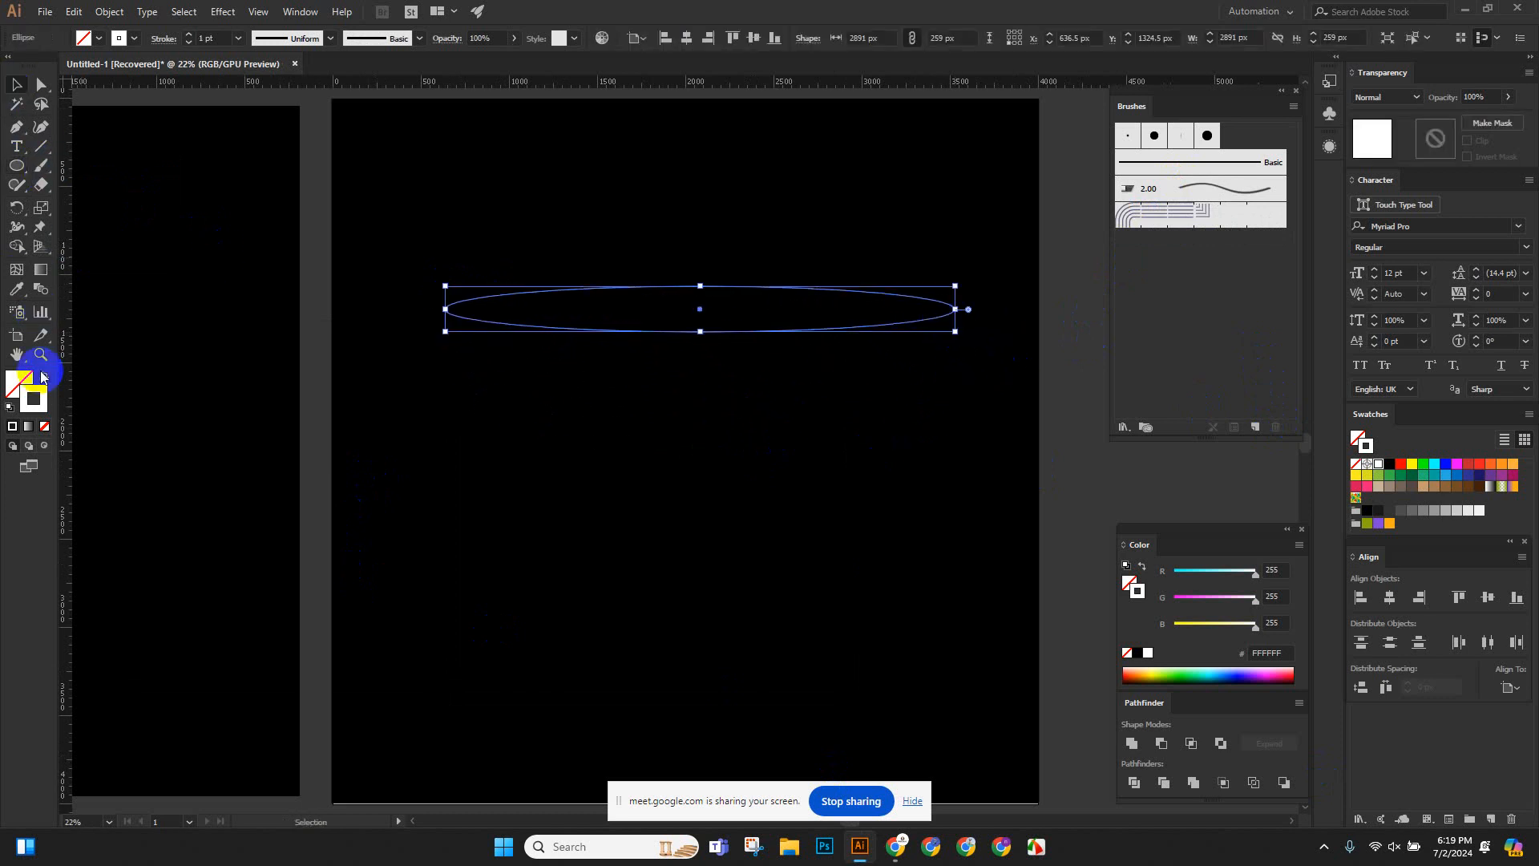
{"action": "left_click", "coordinate": [45, 374]}
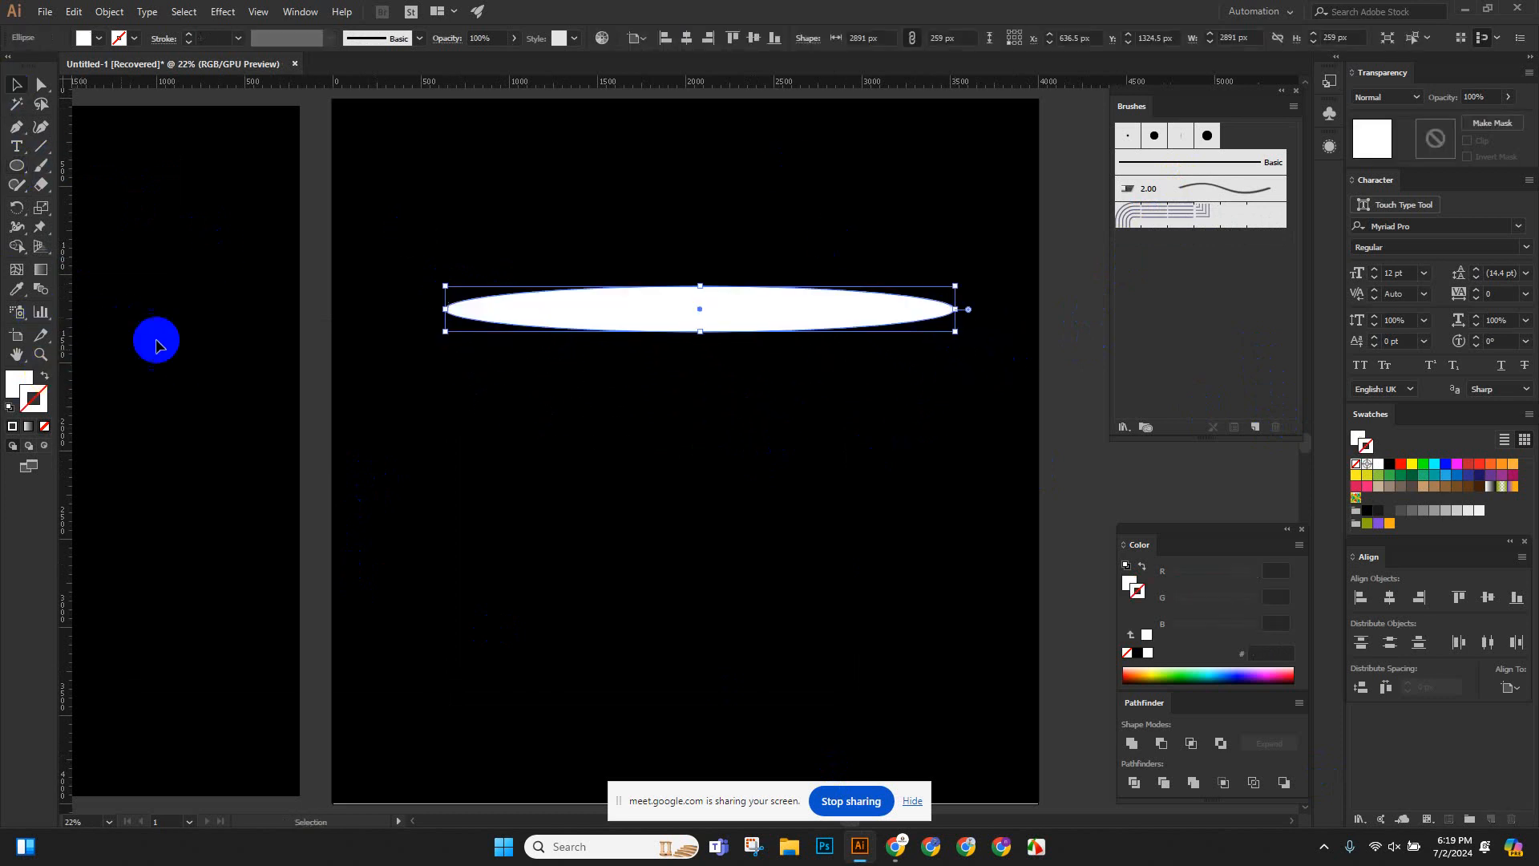
Try flattening the white ellipse about its centre to a thin sliver.
{"action": "key", "text": "ctrl+h"}
{"action": "scroll", "coordinate": [746, 302], "scroll_direction": "up", "scroll_amount": 4}
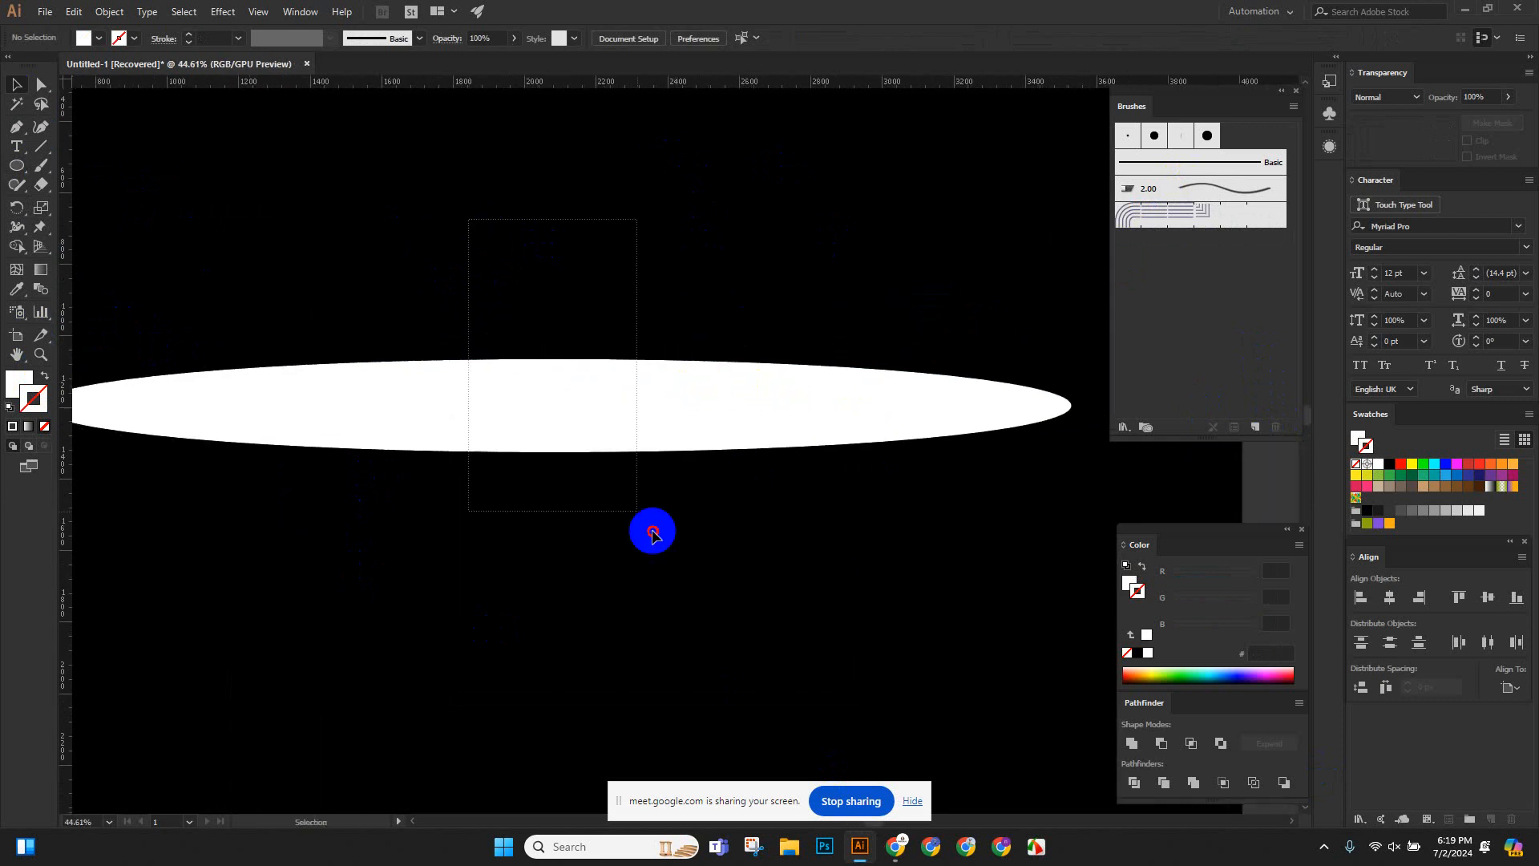
{"action": "left_click_drag", "start_coordinate": [554, 358], "coordinate": [558, 400]}
{"action": "left_click", "coordinate": [639, 312]}
{"action": "scroll", "coordinate": [849, 364], "scroll_direction": "down", "scroll_amount": 5}
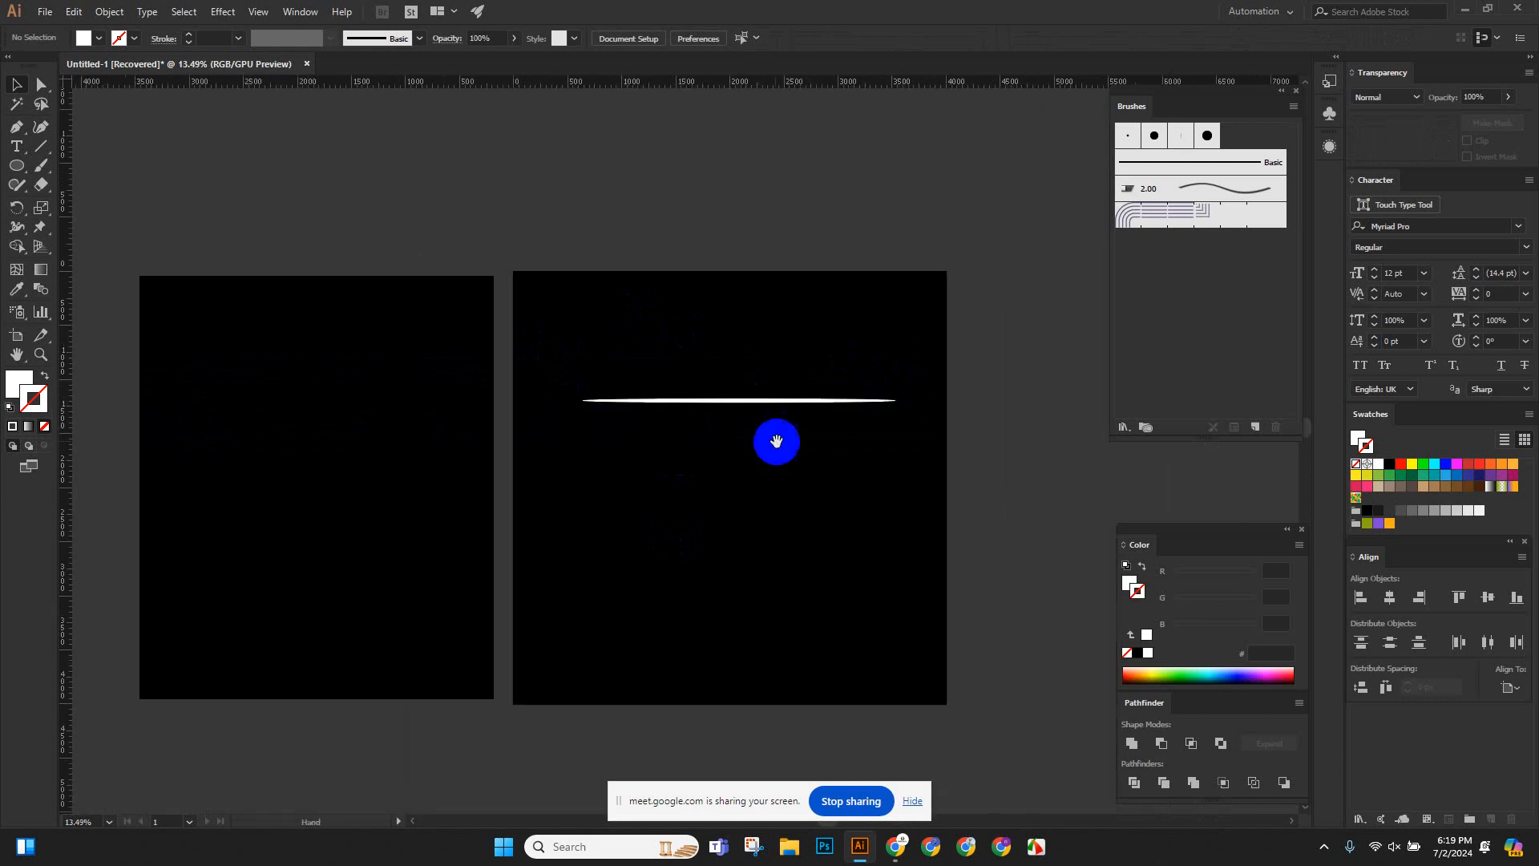
{"action": "left_click_drag", "start_coordinate": [776, 441], "coordinate": [618, 447]}
{"action": "left_click", "coordinate": [630, 414]}
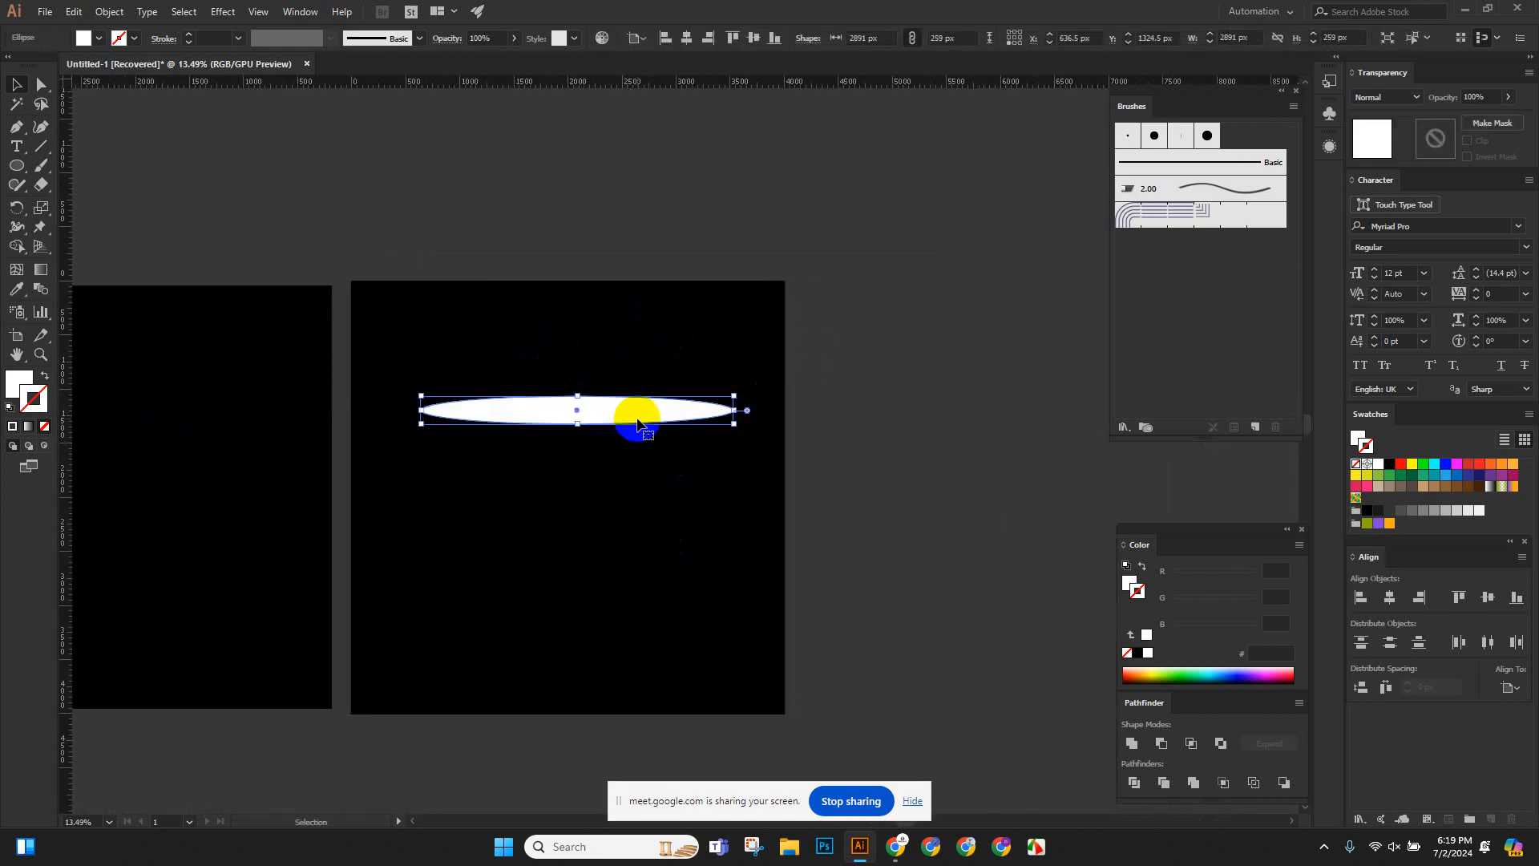
Convert the left end anchor of the white ellipse to a sharp corner with the Anchor Point tool.
{"action": "scroll", "coordinate": [399, 382], "scroll_direction": "up", "scroll_amount": 9}
{"action": "left_click", "coordinate": [632, 553]}
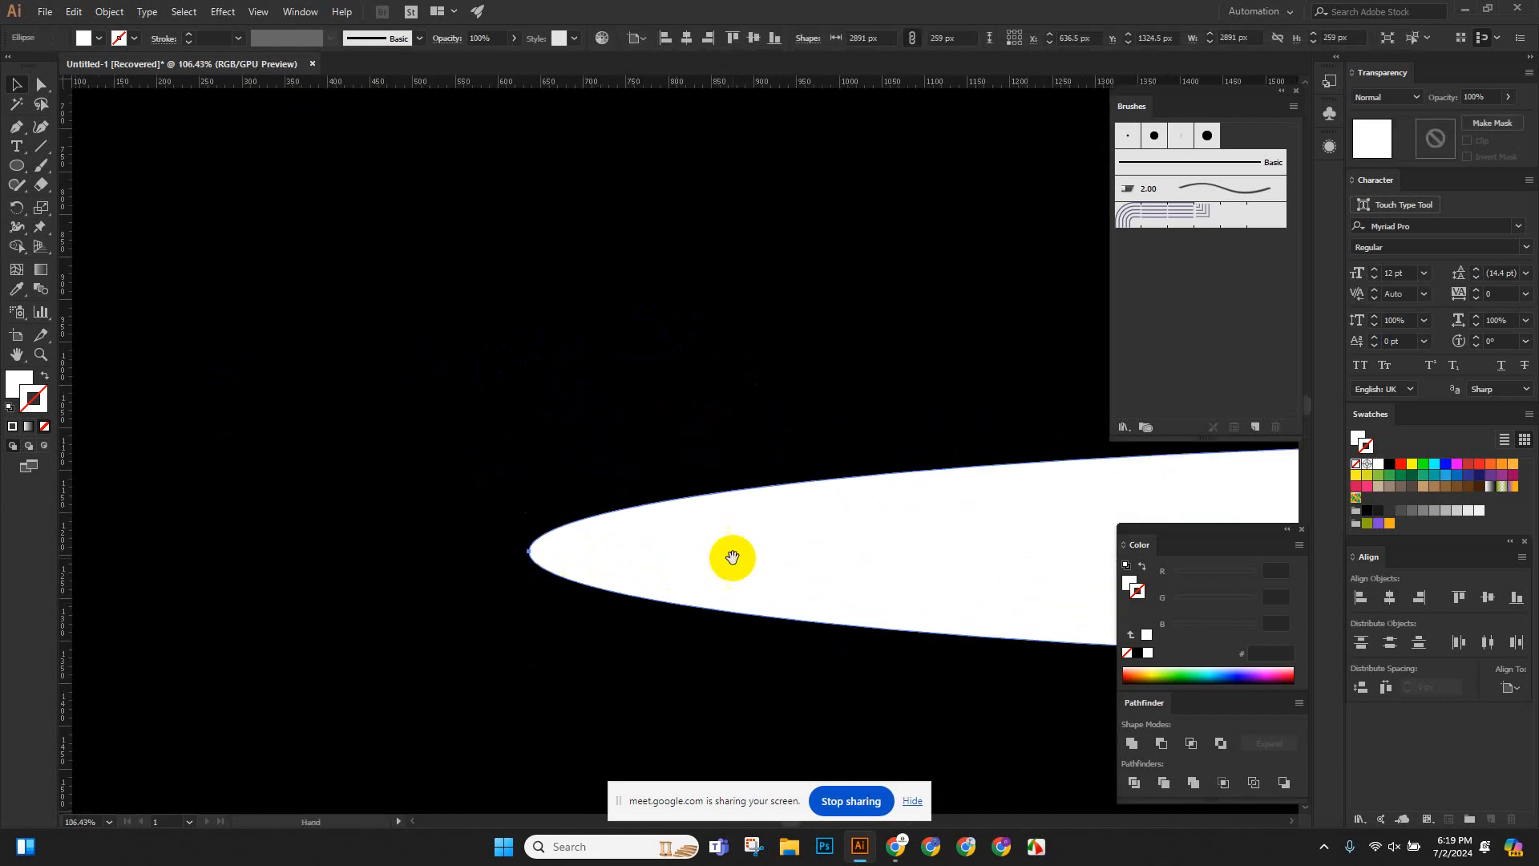
{"action": "scroll", "coordinate": [718, 457], "scroll_direction": "down", "scroll_amount": 6}
{"action": "left_click_drag", "start_coordinate": [718, 457], "coordinate": [645, 476]}
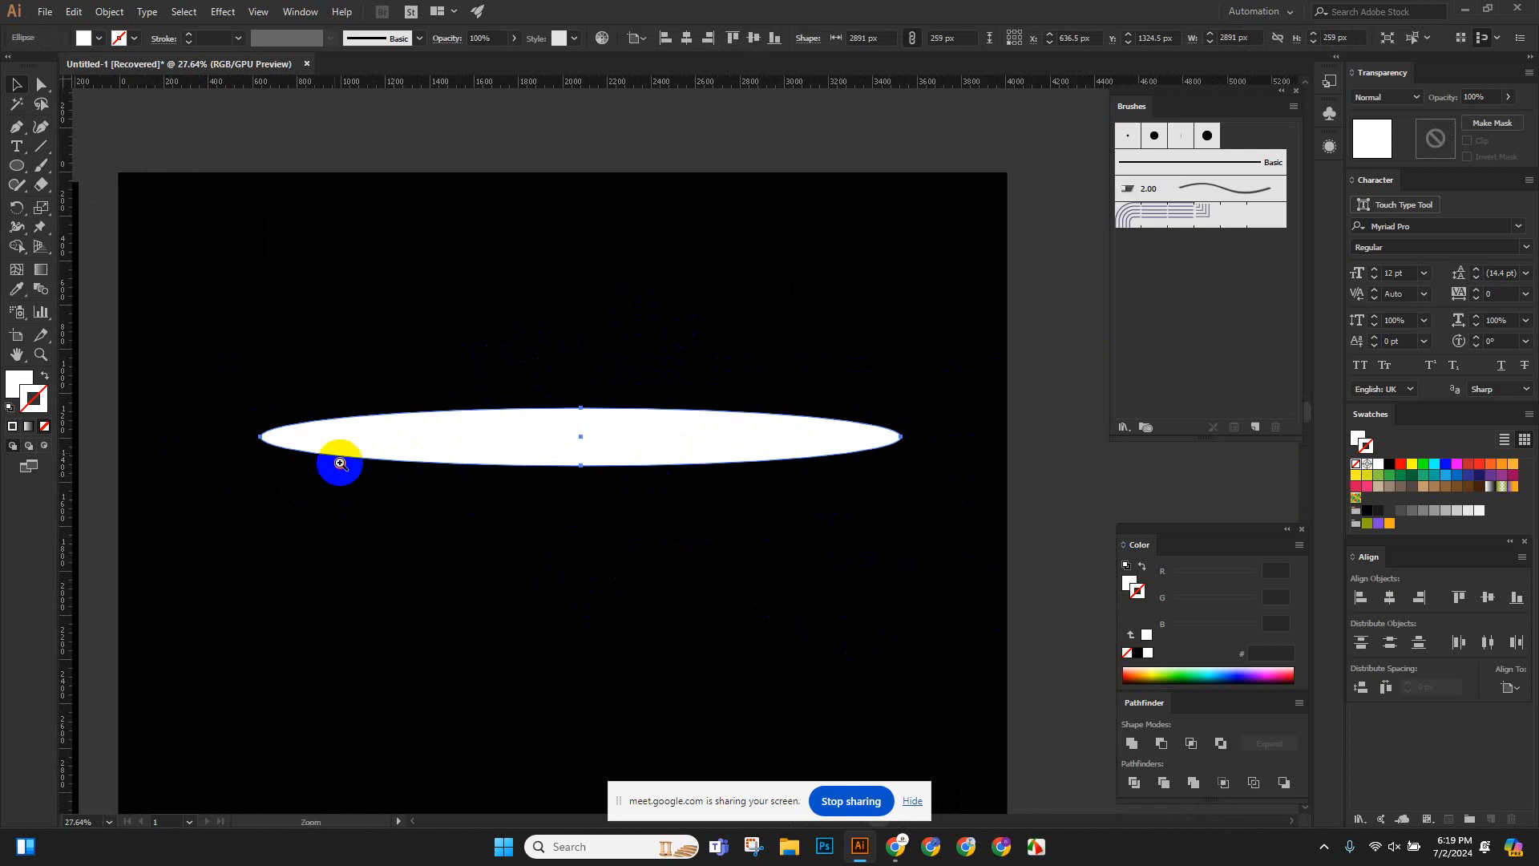
{"action": "scroll", "coordinate": [336, 457], "scroll_direction": "up", "scroll_amount": 3}
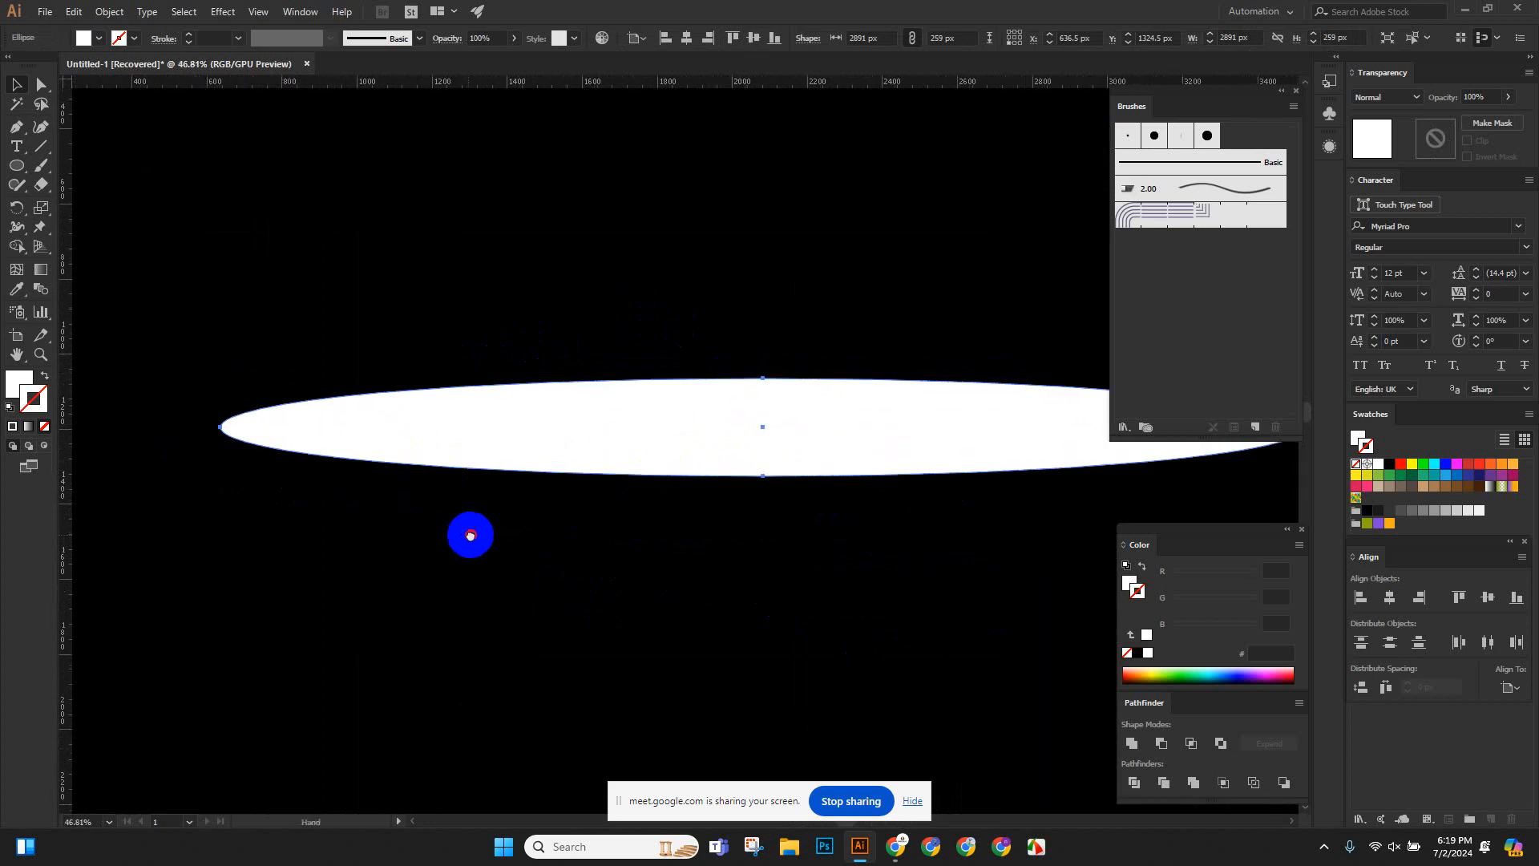
{"action": "left_click", "coordinate": [17, 133]}
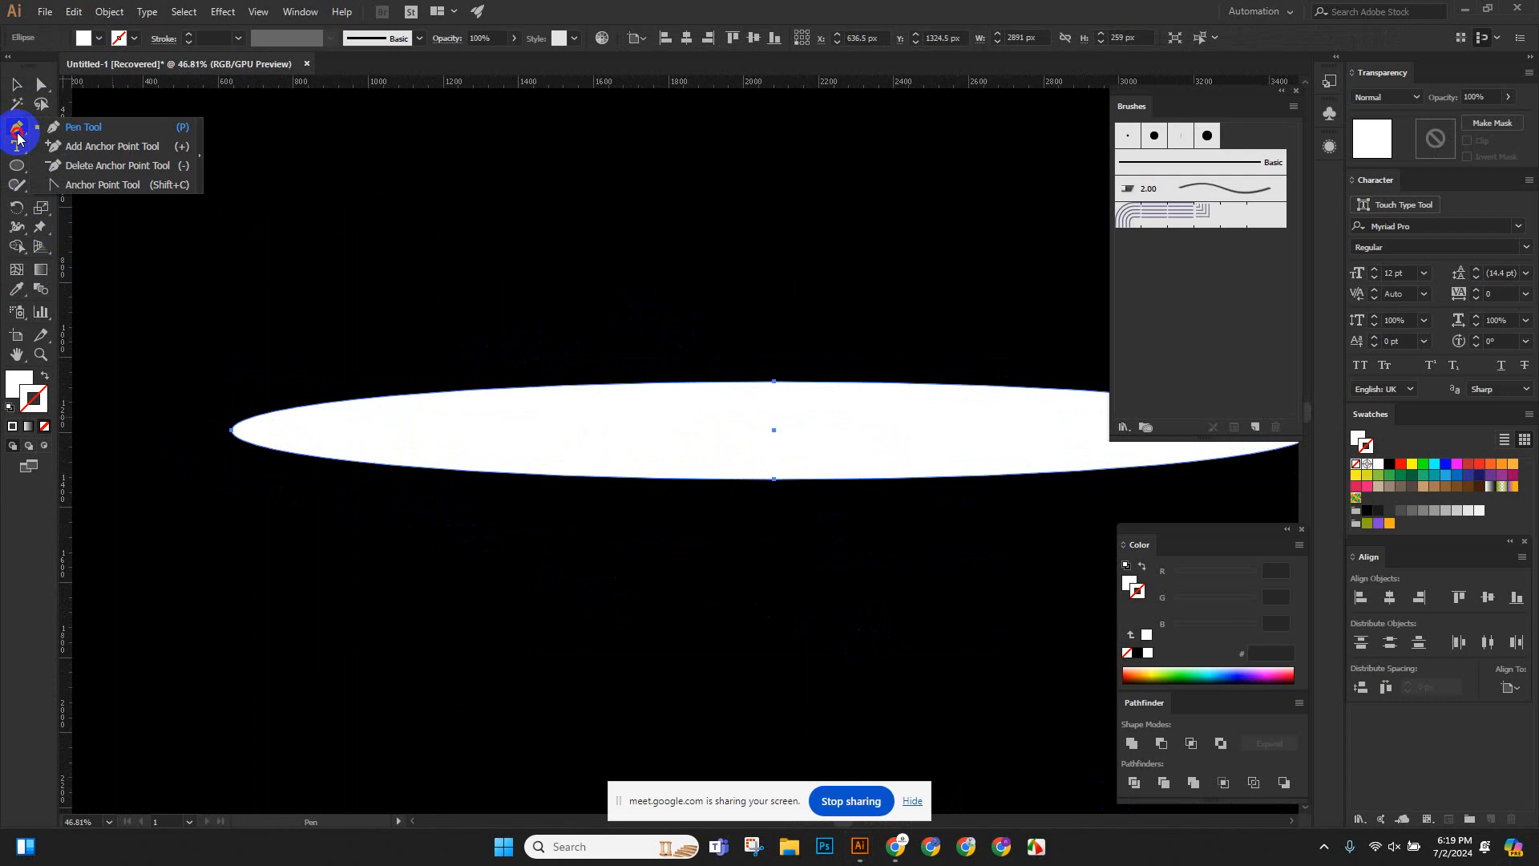
{"action": "left_click_drag", "start_coordinate": [18, 137], "coordinate": [68, 188]}
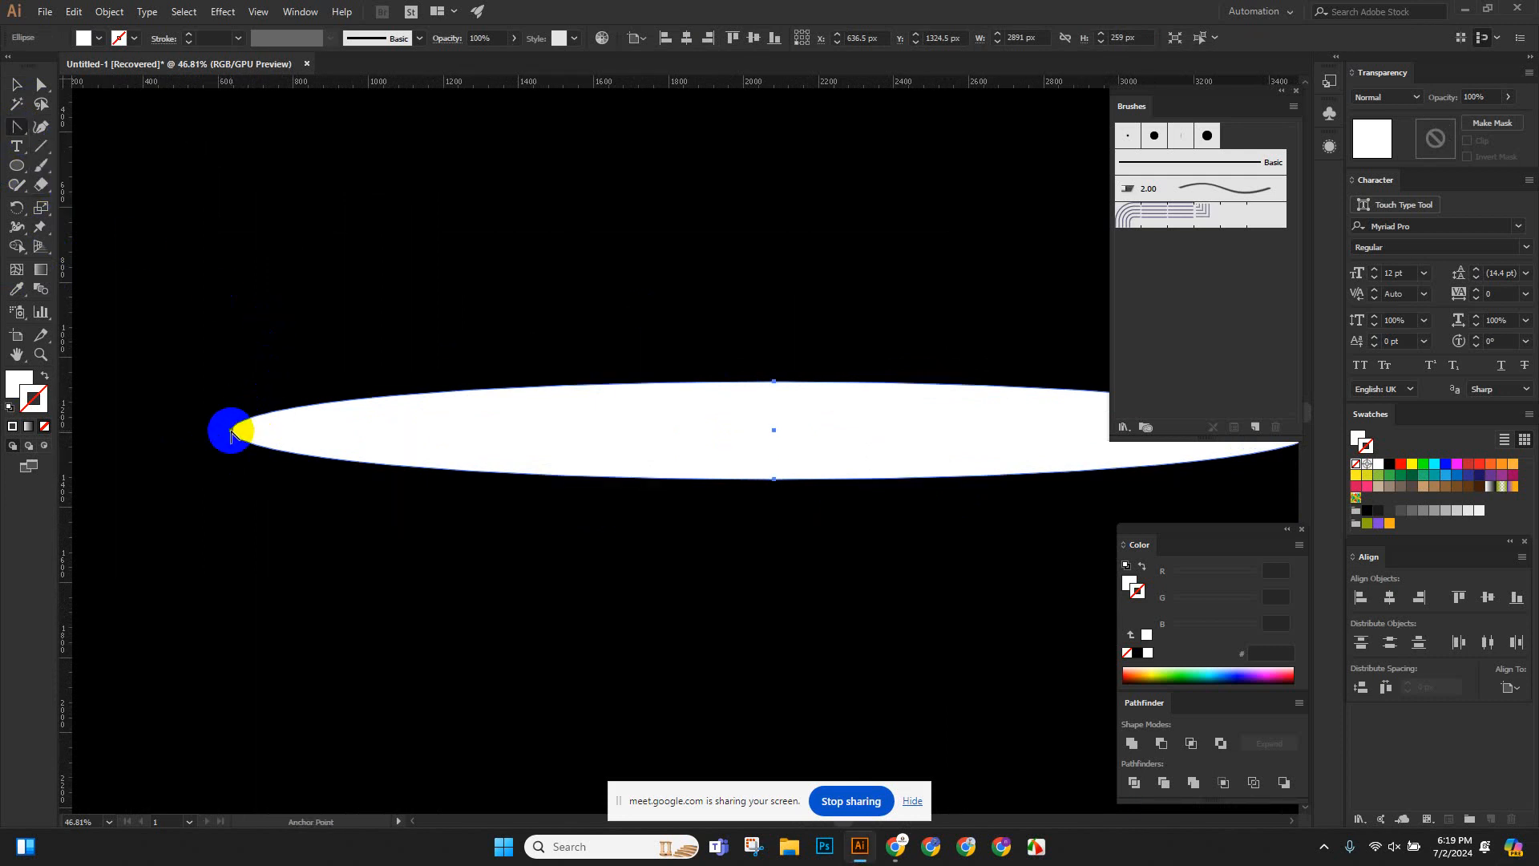
{"action": "left_click", "coordinate": [232, 434]}
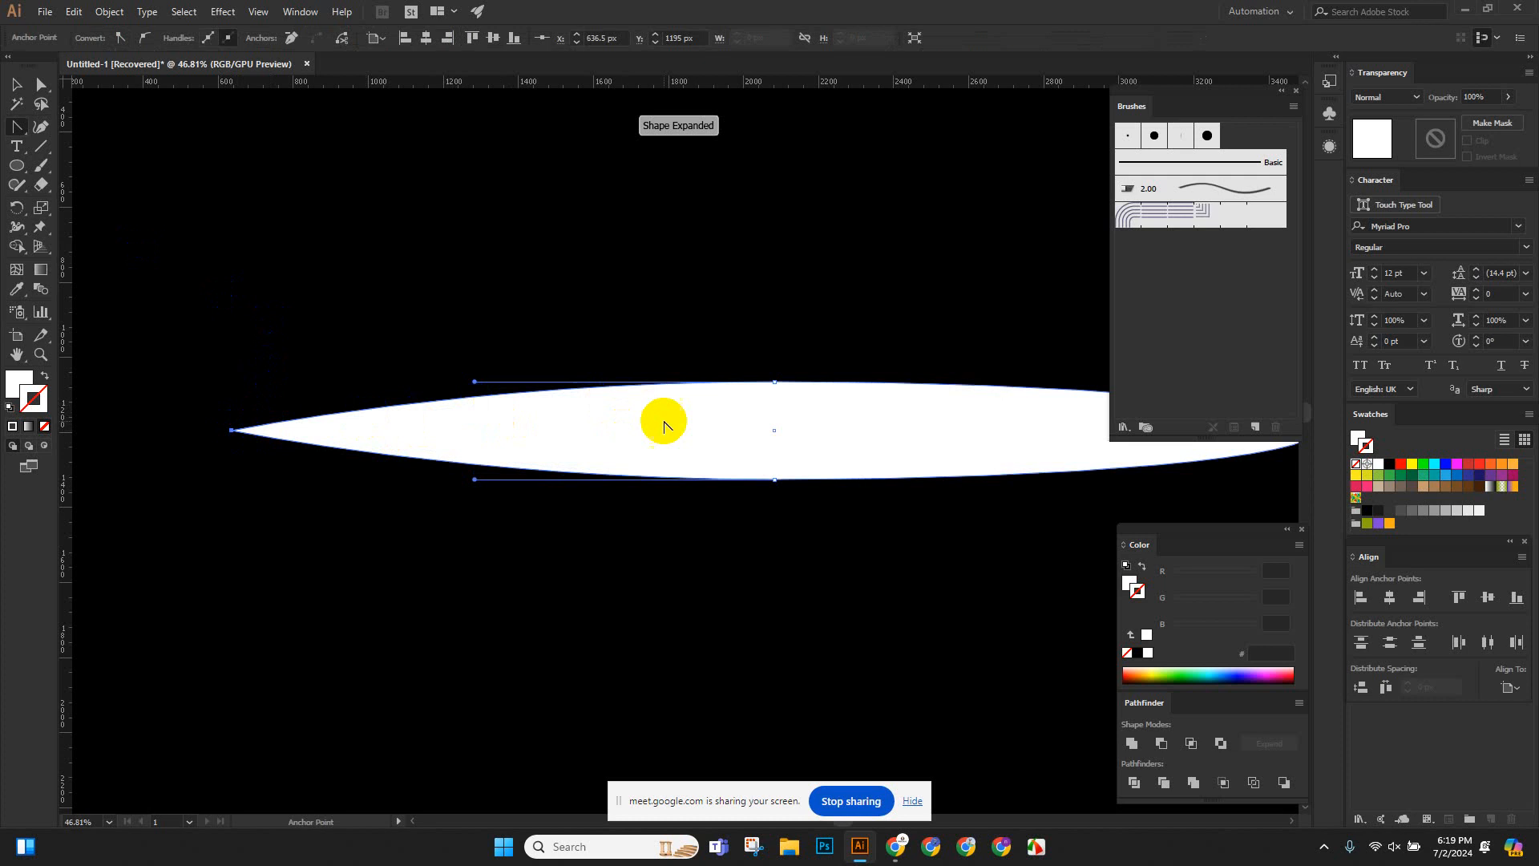
Convert the right end anchor of the white shape to a sharp corner and deselect the shape.
{"action": "left_click_drag", "start_coordinate": [663, 419], "coordinate": [251, 377]}
{"action": "left_click", "coordinate": [697, 394]}
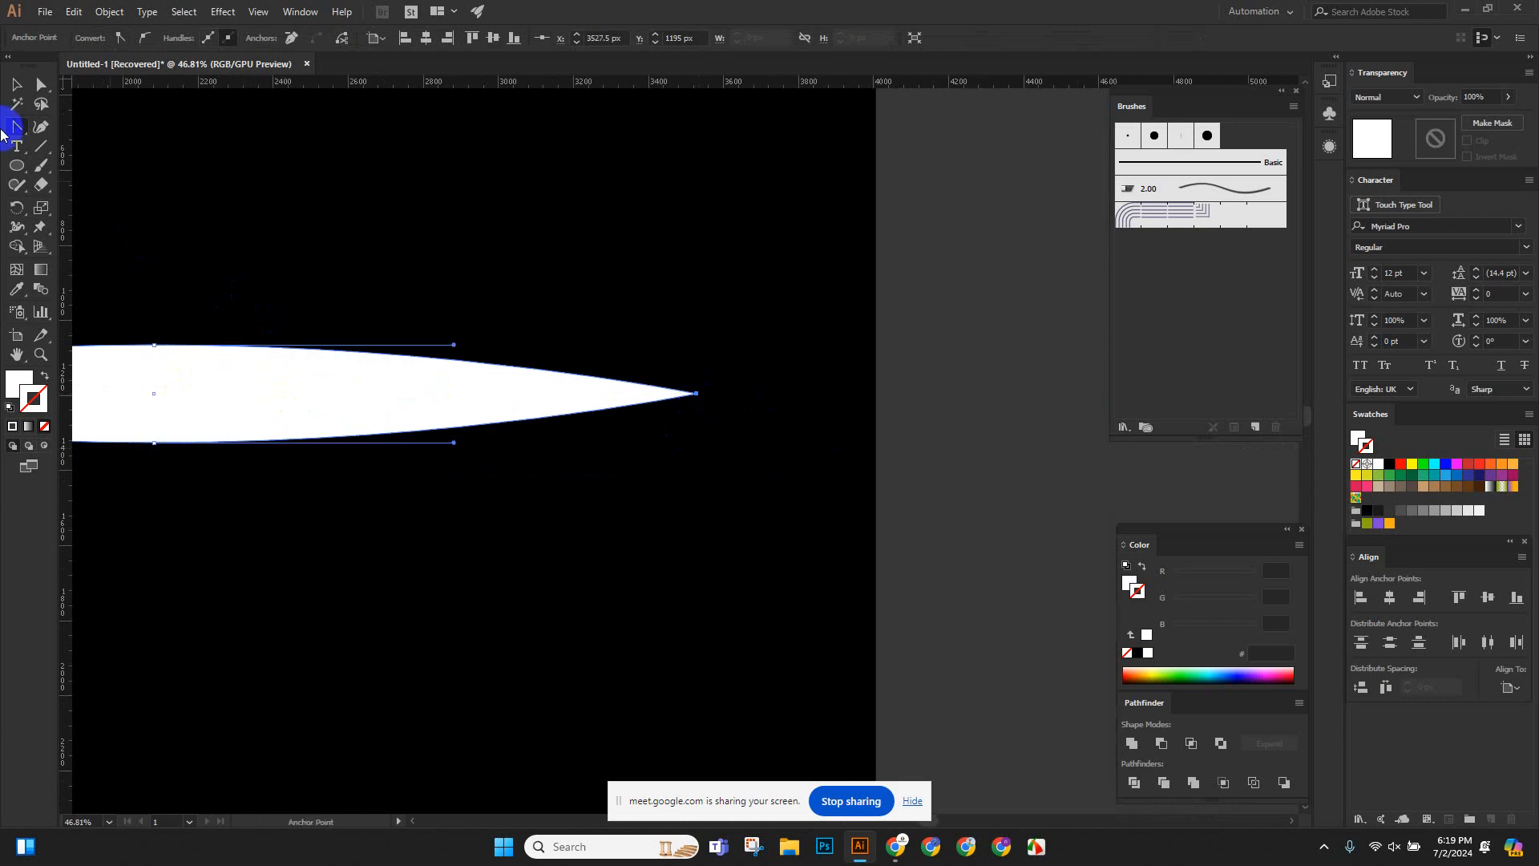
{"action": "left_click", "coordinate": [16, 84]}
{"action": "left_click", "coordinate": [481, 237]}
{"action": "scroll", "coordinate": [536, 426], "scroll_direction": "down", "scroll_amount": 5}
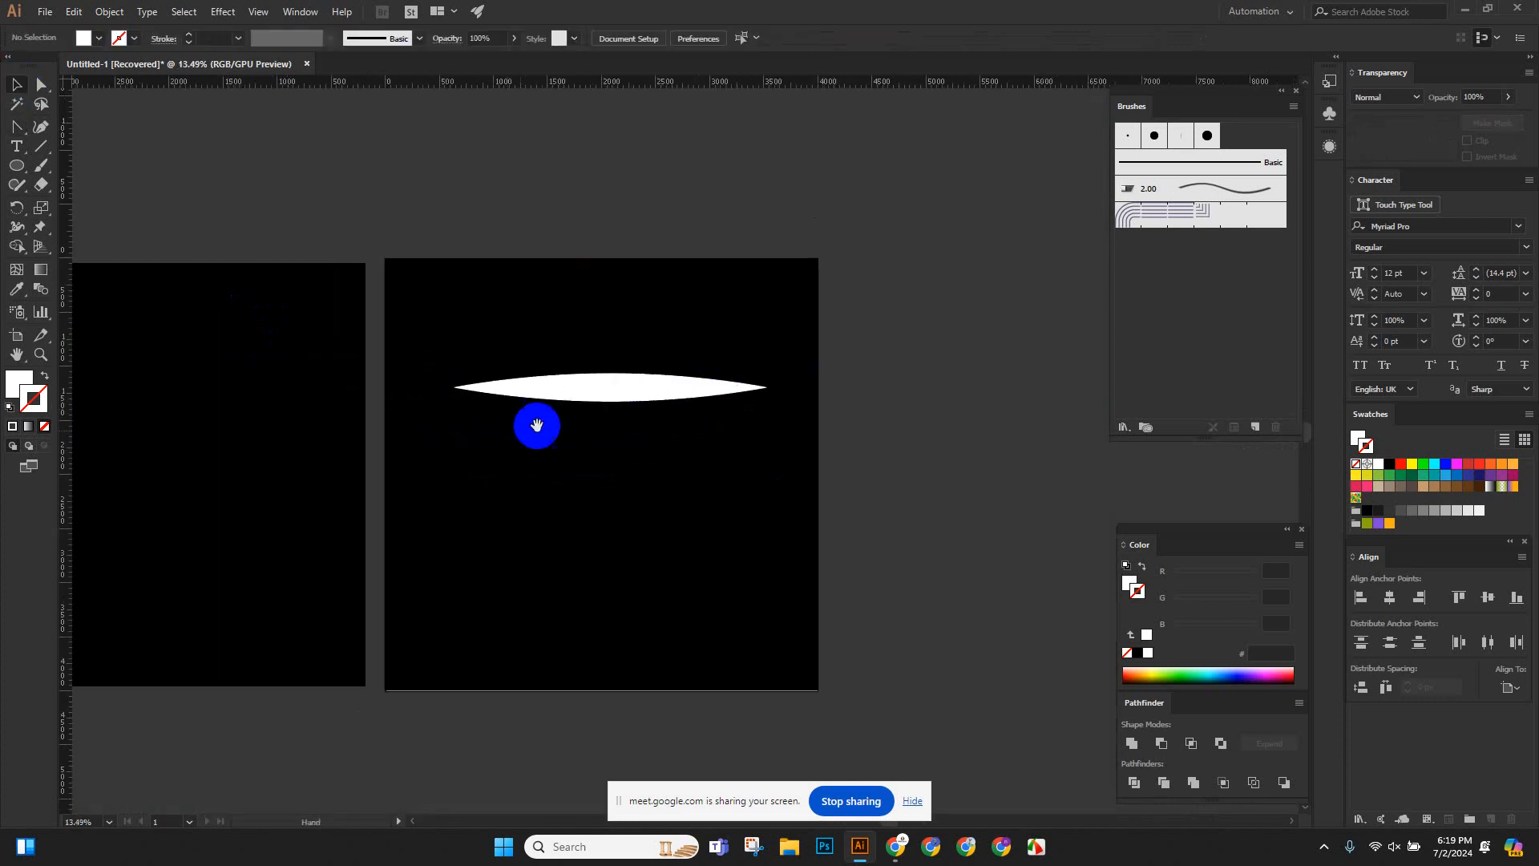
Flatten the white pointed shape to about 26 px high and create a new art brush from it with Tints colorization.
{"action": "scroll", "coordinate": [440, 337], "scroll_direction": "up", "scroll_amount": 4}
{"action": "left_click", "coordinate": [591, 473]}
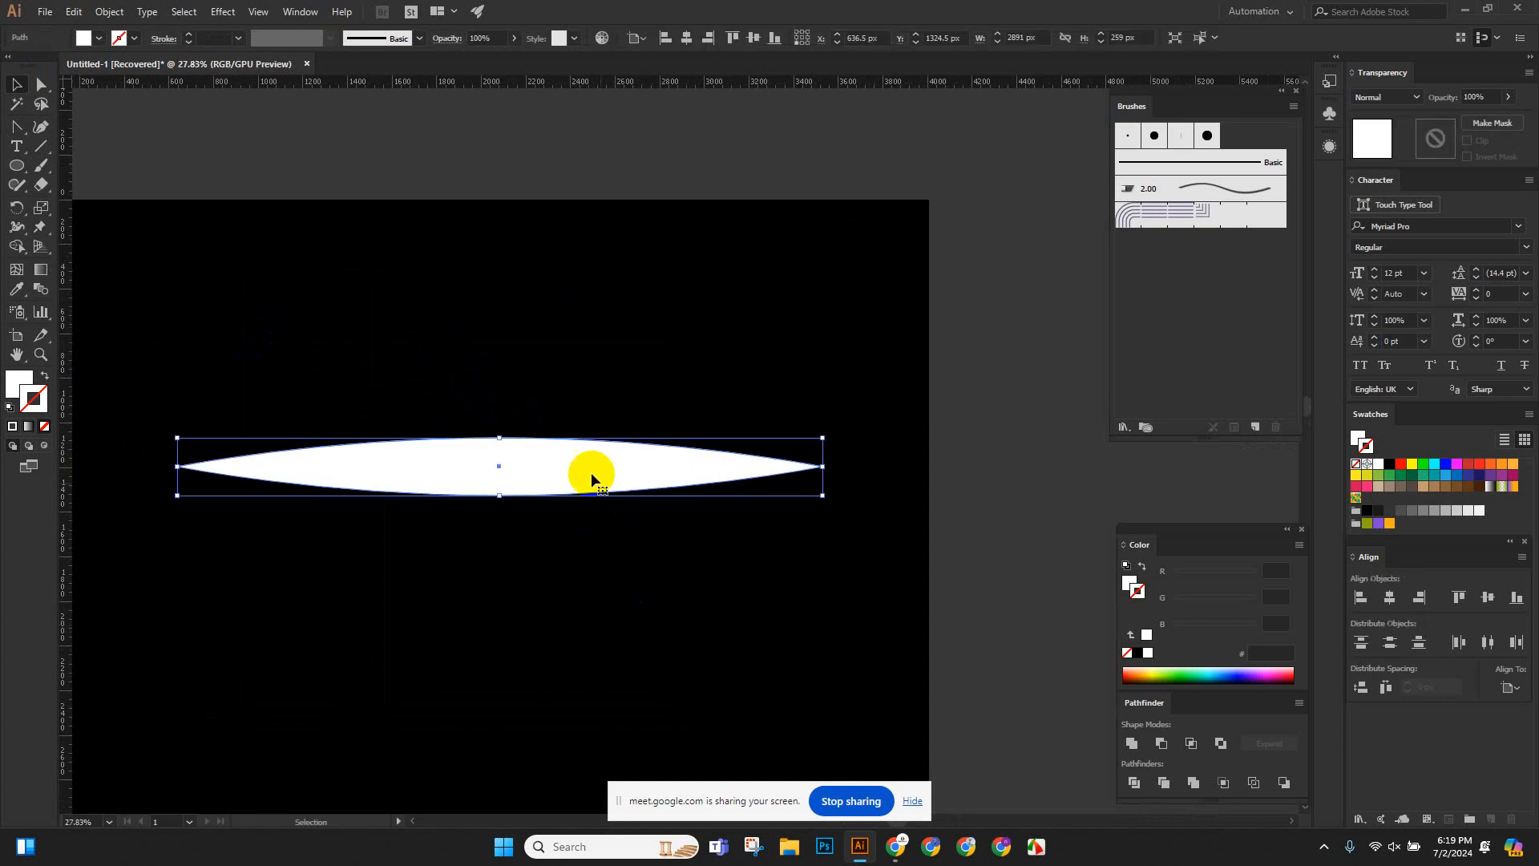
{"action": "mouse_move", "coordinate": [497, 451]}
{"action": "left_mouse_down"}
{"action": "mouse_move", "coordinate": [478, 462]}
{"action": "mouse_move", "coordinate": [1154, 206]}
{"action": "mouse_move", "coordinate": [1206, 257]}
{"action": "left_mouse_up"}
{"action": "left_click", "coordinate": [479, 447]}
{"action": "left_click", "coordinate": [613, 249]}
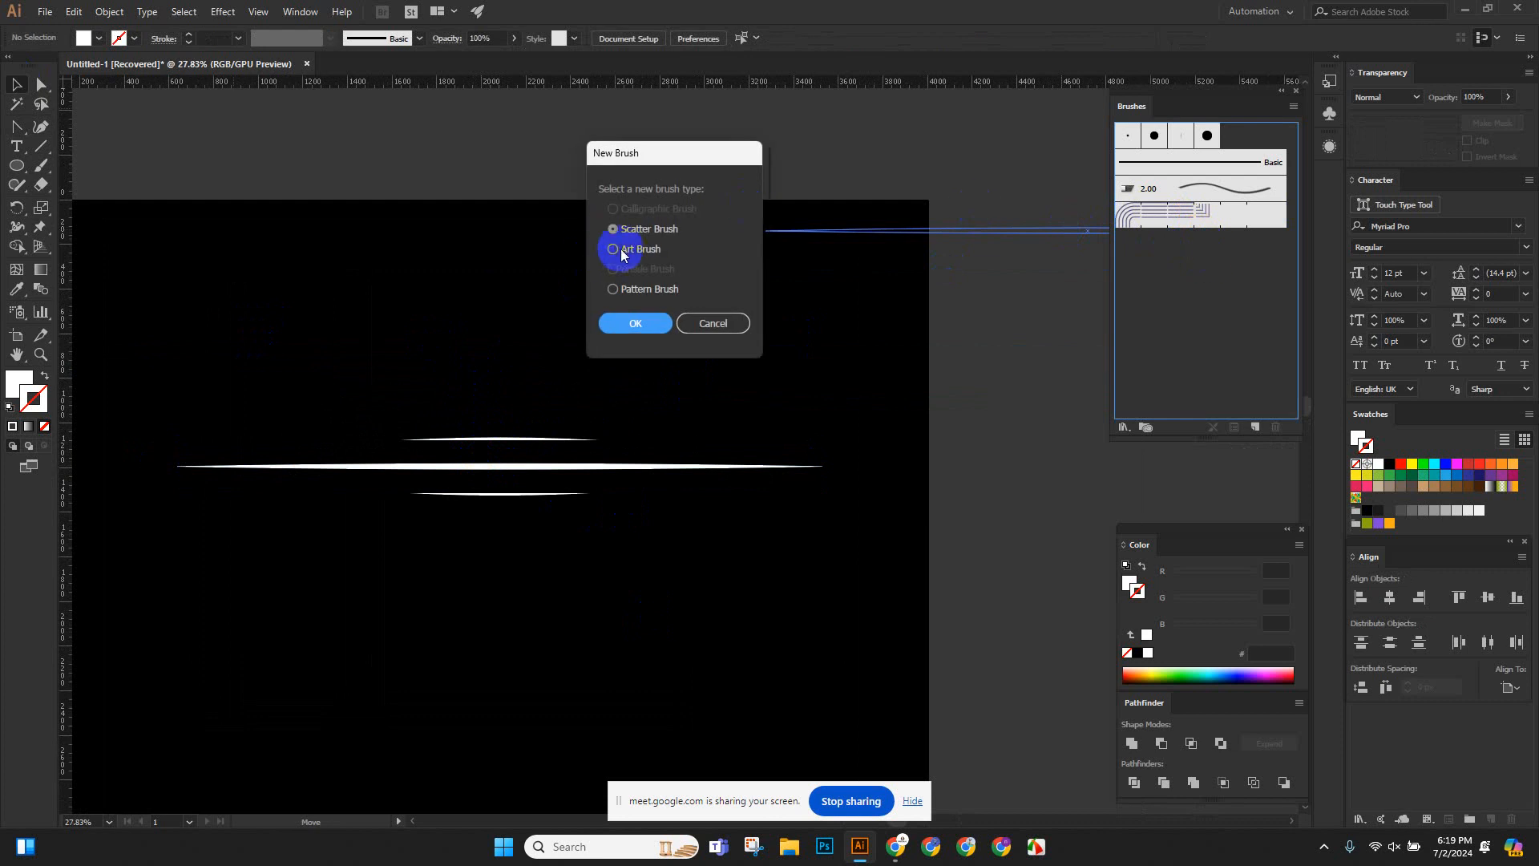
{"action": "left_click", "coordinate": [650, 323]}
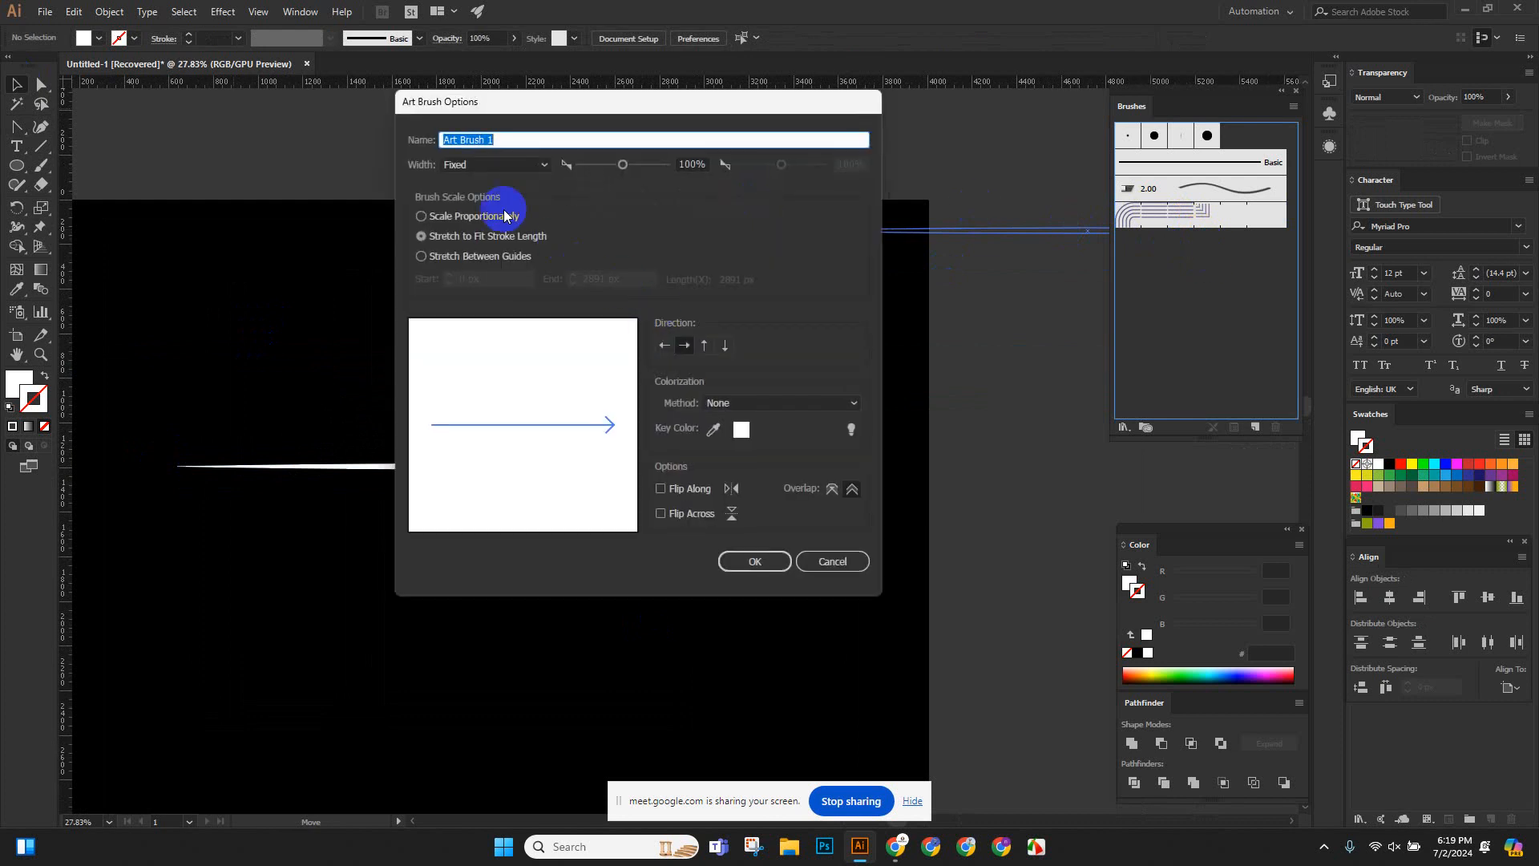
{"action": "left_click", "coordinate": [763, 403]}
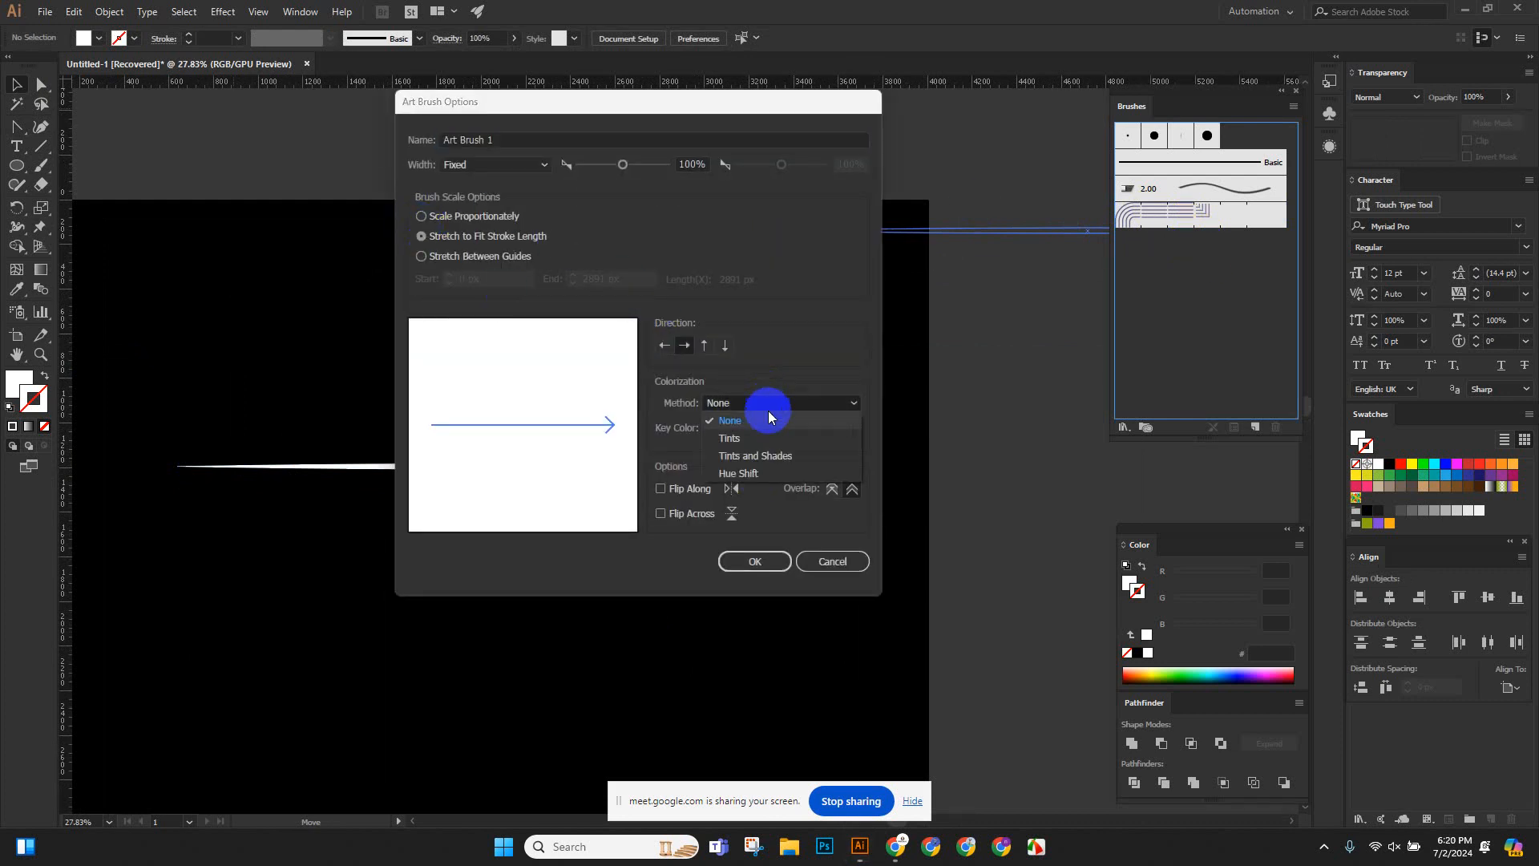
{"action": "left_click", "coordinate": [732, 440]}
{"action": "left_click", "coordinate": [736, 562]}
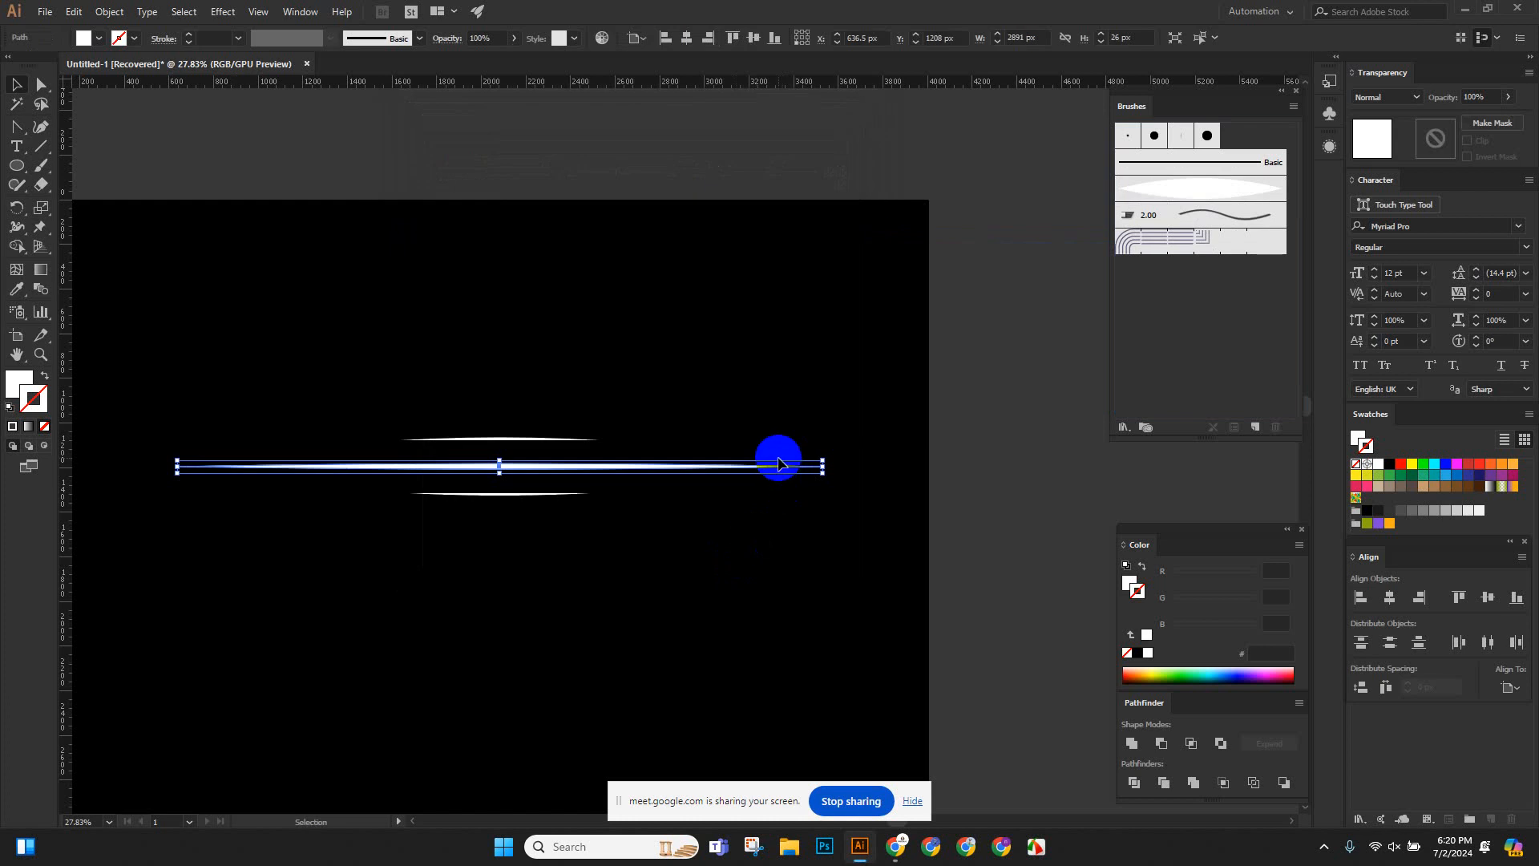
Apply the new tapered art brush to the flattened shape and paint an S-shaped stroke across it with the Paintbrush.
{"action": "left_click", "coordinate": [1157, 199]}
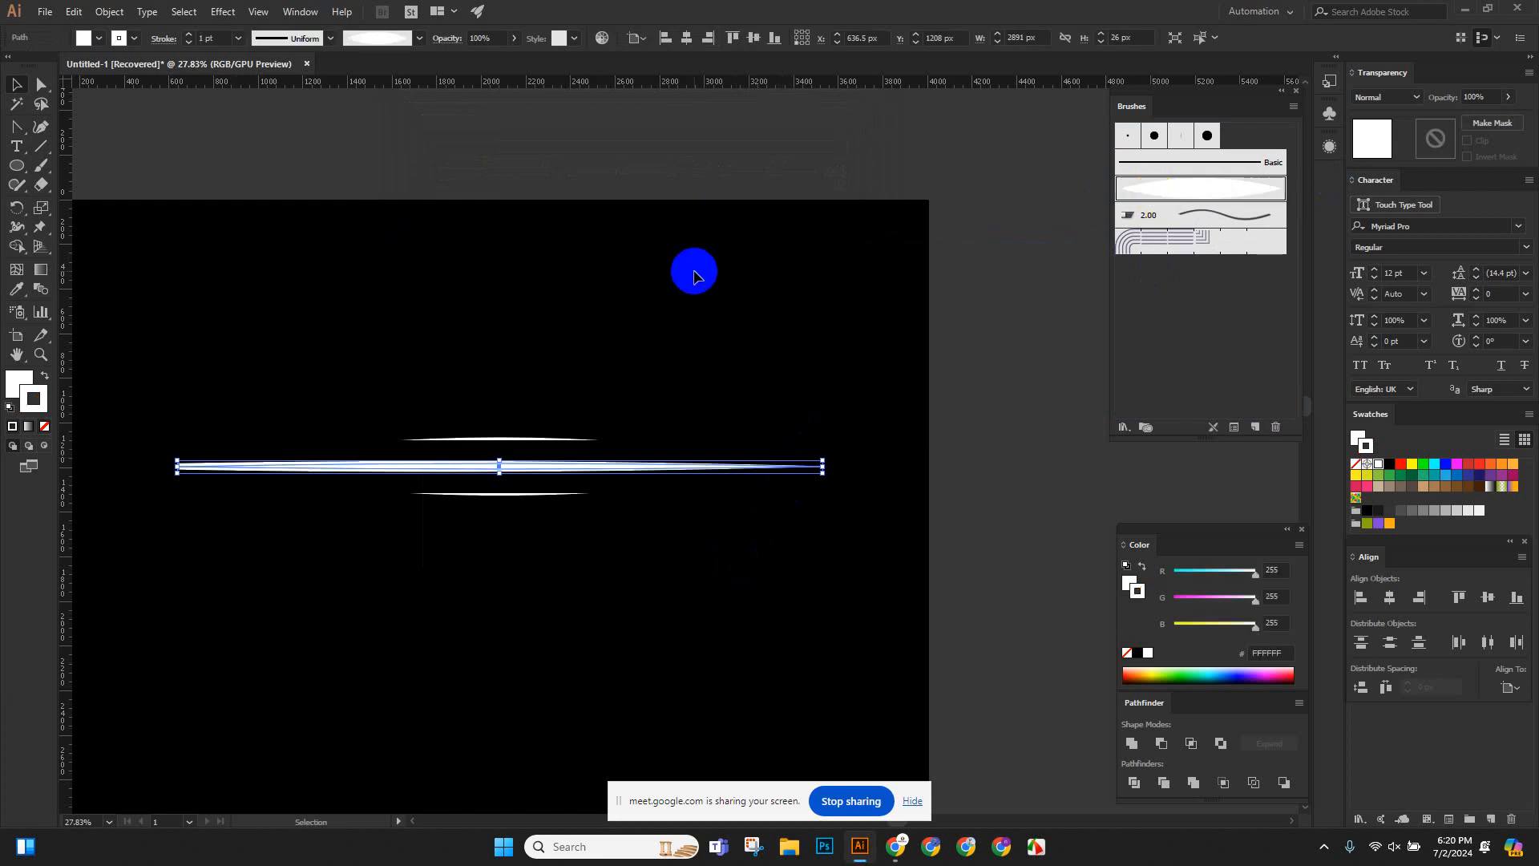
{"action": "scroll", "coordinate": [692, 268], "scroll_direction": "down", "scroll_amount": 2}
{"action": "left_click", "coordinate": [43, 165]}
{"action": "left_click_drag", "start_coordinate": [574, 152], "coordinate": [498, 488]}
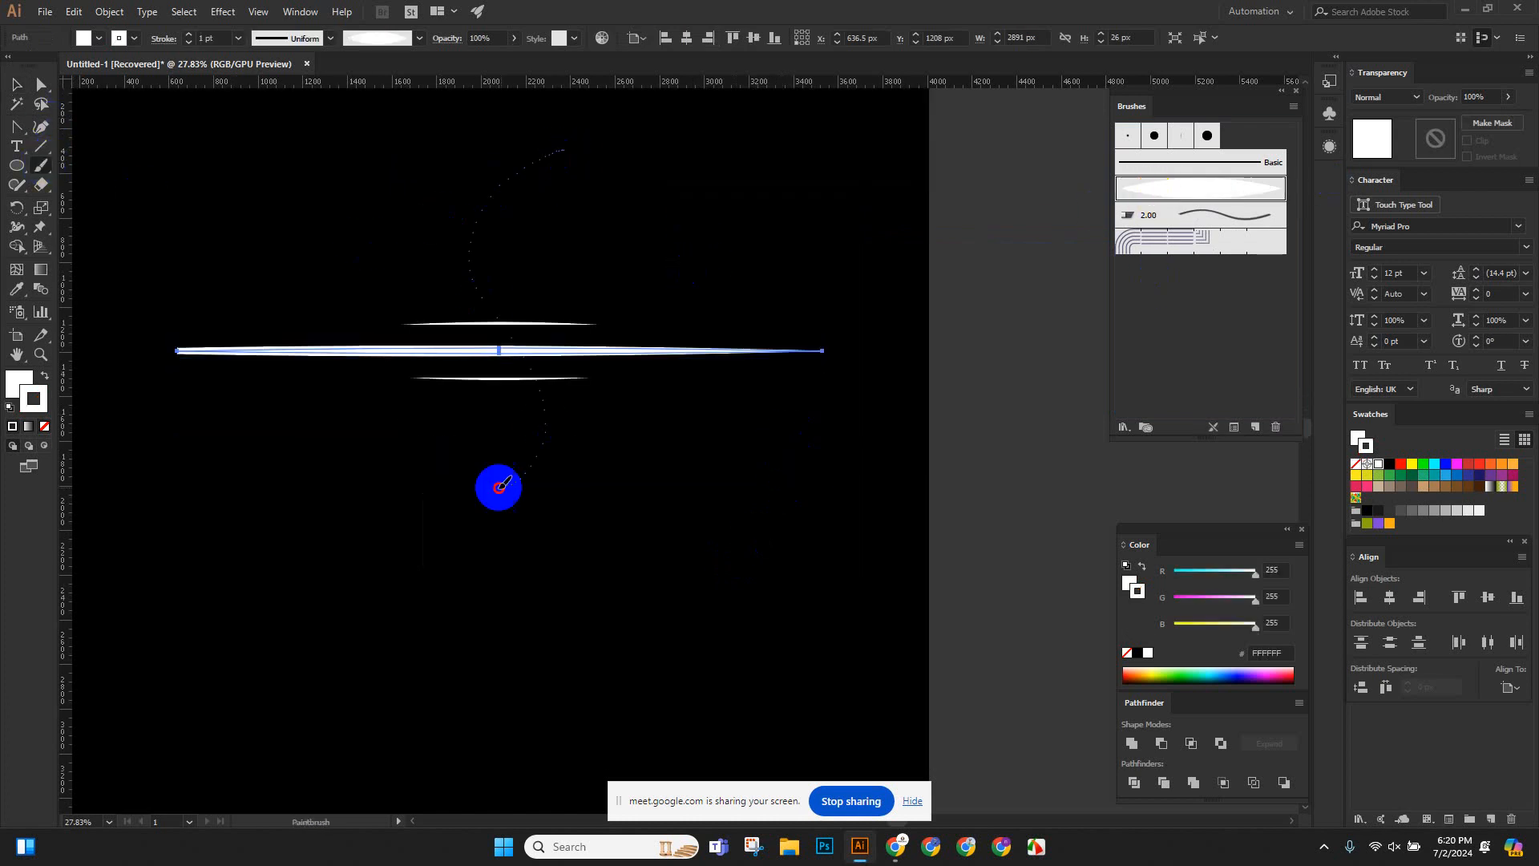
Paint seven long, crossing curved strokes with the tapered brush in the area below the flattened white shape.
{"action": "scroll", "coordinate": [574, 409], "scroll_direction": "down", "scroll_amount": 3}
{"action": "mouse_move", "coordinate": [633, 313]}
{"action": "left_mouse_down"}
{"action": "mouse_move", "coordinate": [559, 371]}
{"action": "mouse_move", "coordinate": [470, 582]}
{"action": "left_mouse_up"}
{"action": "mouse_move", "coordinate": [245, 481]}
{"action": "left_mouse_down"}
{"action": "mouse_move", "coordinate": [288, 449]}
{"action": "mouse_move", "coordinate": [865, 437]}
{"action": "left_mouse_up"}
{"action": "mouse_move", "coordinate": [311, 574]}
{"action": "left_mouse_down"}
{"action": "mouse_move", "coordinate": [470, 390]}
{"action": "mouse_move", "coordinate": [791, 311]}
{"action": "left_mouse_up"}
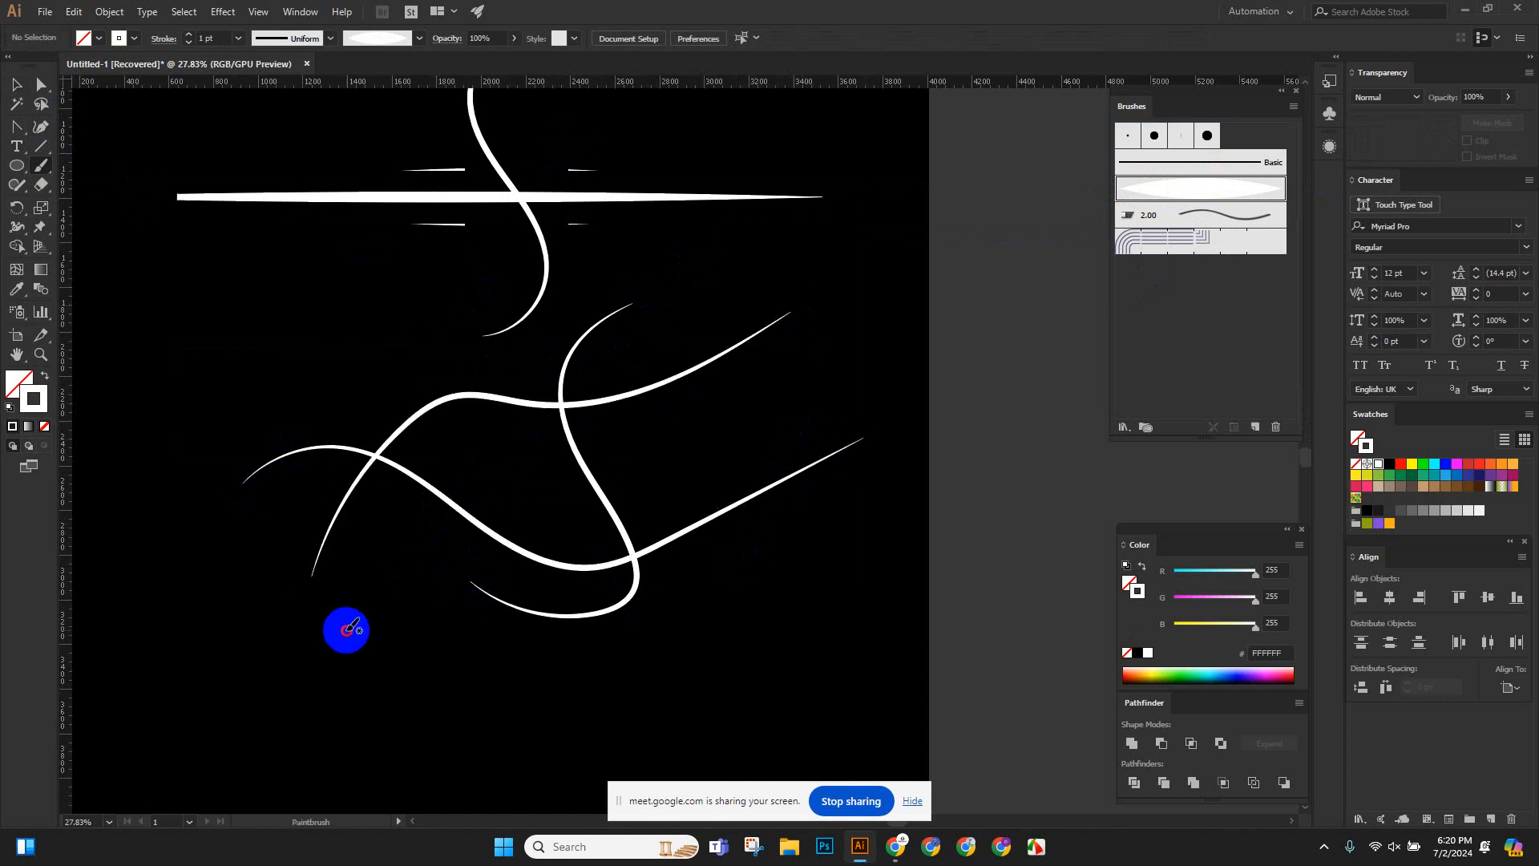
{"action": "mouse_move", "coordinate": [345, 628]}
{"action": "left_mouse_down"}
{"action": "mouse_move", "coordinate": [437, 448]}
{"action": "mouse_move", "coordinate": [681, 330]}
{"action": "left_mouse_up"}
{"action": "mouse_move", "coordinate": [457, 650]}
{"action": "left_mouse_down"}
{"action": "mouse_move", "coordinate": [478, 508]}
{"action": "mouse_move", "coordinate": [782, 391]}
{"action": "left_mouse_up"}
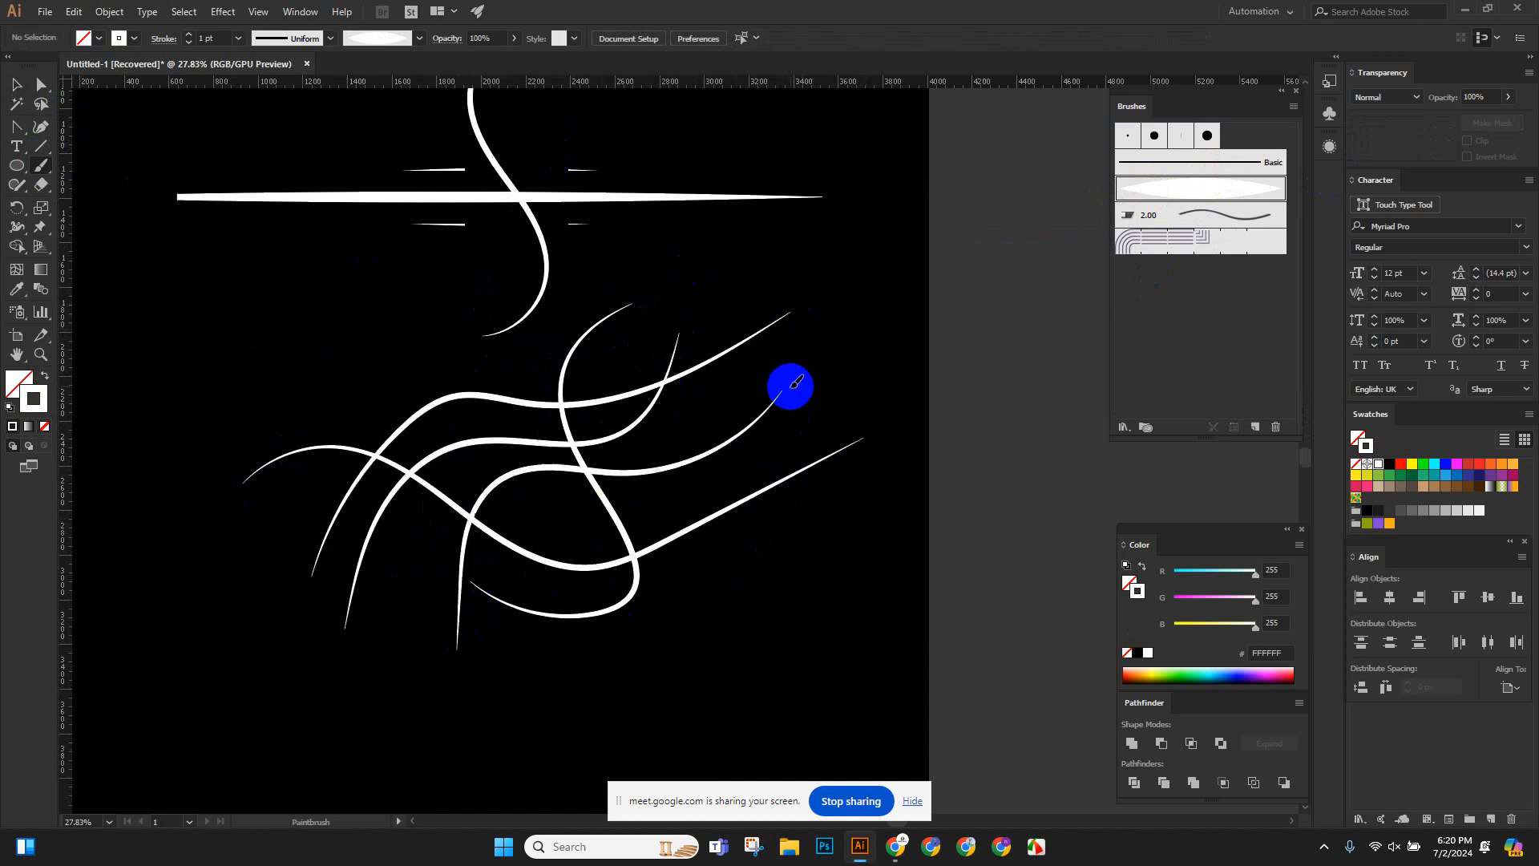
{"action": "mouse_move", "coordinate": [506, 685]}
{"action": "left_mouse_down"}
{"action": "mouse_move", "coordinate": [508, 629]}
{"action": "mouse_move", "coordinate": [911, 391]}
{"action": "left_mouse_up"}
{"action": "mouse_move", "coordinate": [627, 678]}
{"action": "left_mouse_down"}
{"action": "mouse_move", "coordinate": [663, 472]}
{"action": "mouse_move", "coordinate": [946, 404]}
{"action": "left_mouse_up"}
{"action": "scroll", "coordinate": [904, 339], "scroll_direction": "down", "scroll_amount": 2}
{"action": "scroll", "coordinate": [906, 341], "scroll_direction": "up", "scroll_amount": 3}
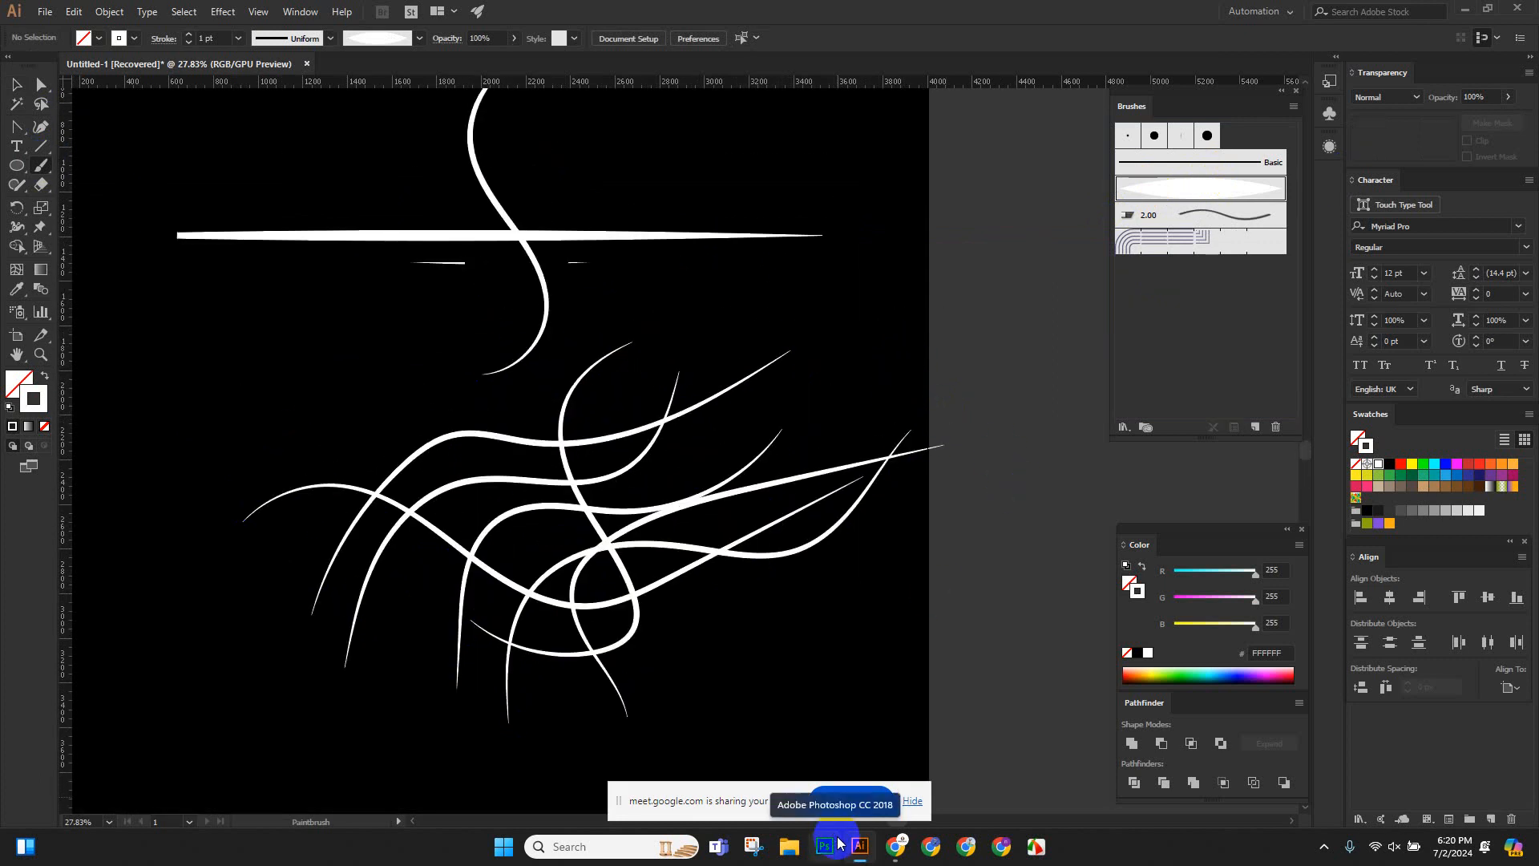
Delete the flattened white shape and all painted strokes from the main black artboard.
{"action": "mouse_move", "coordinate": [849, 844]}
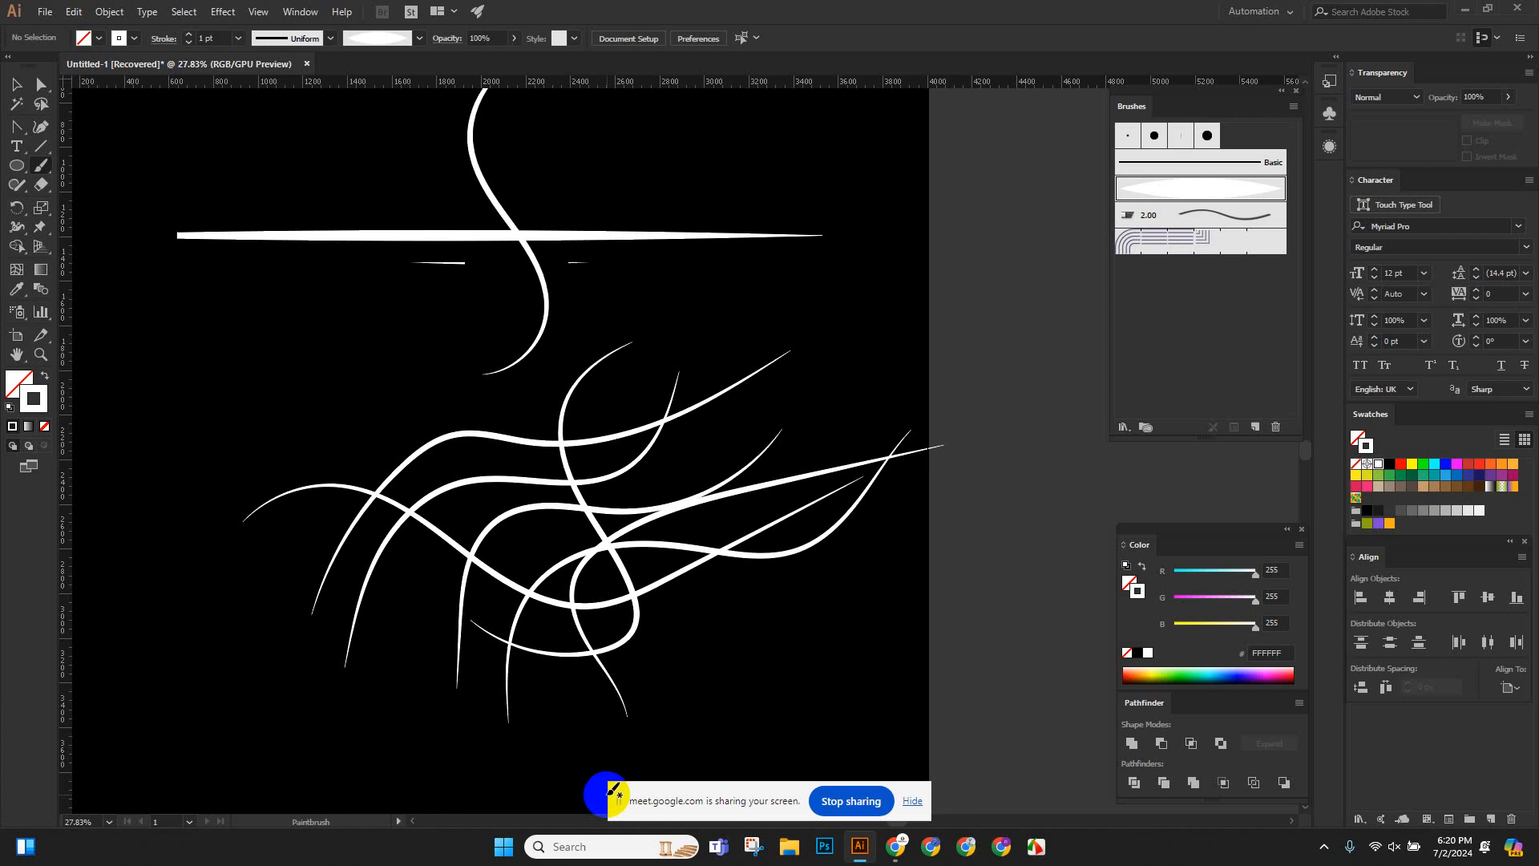
{"action": "scroll", "coordinate": [609, 800], "scroll_direction": "up", "scroll_amount": 5}
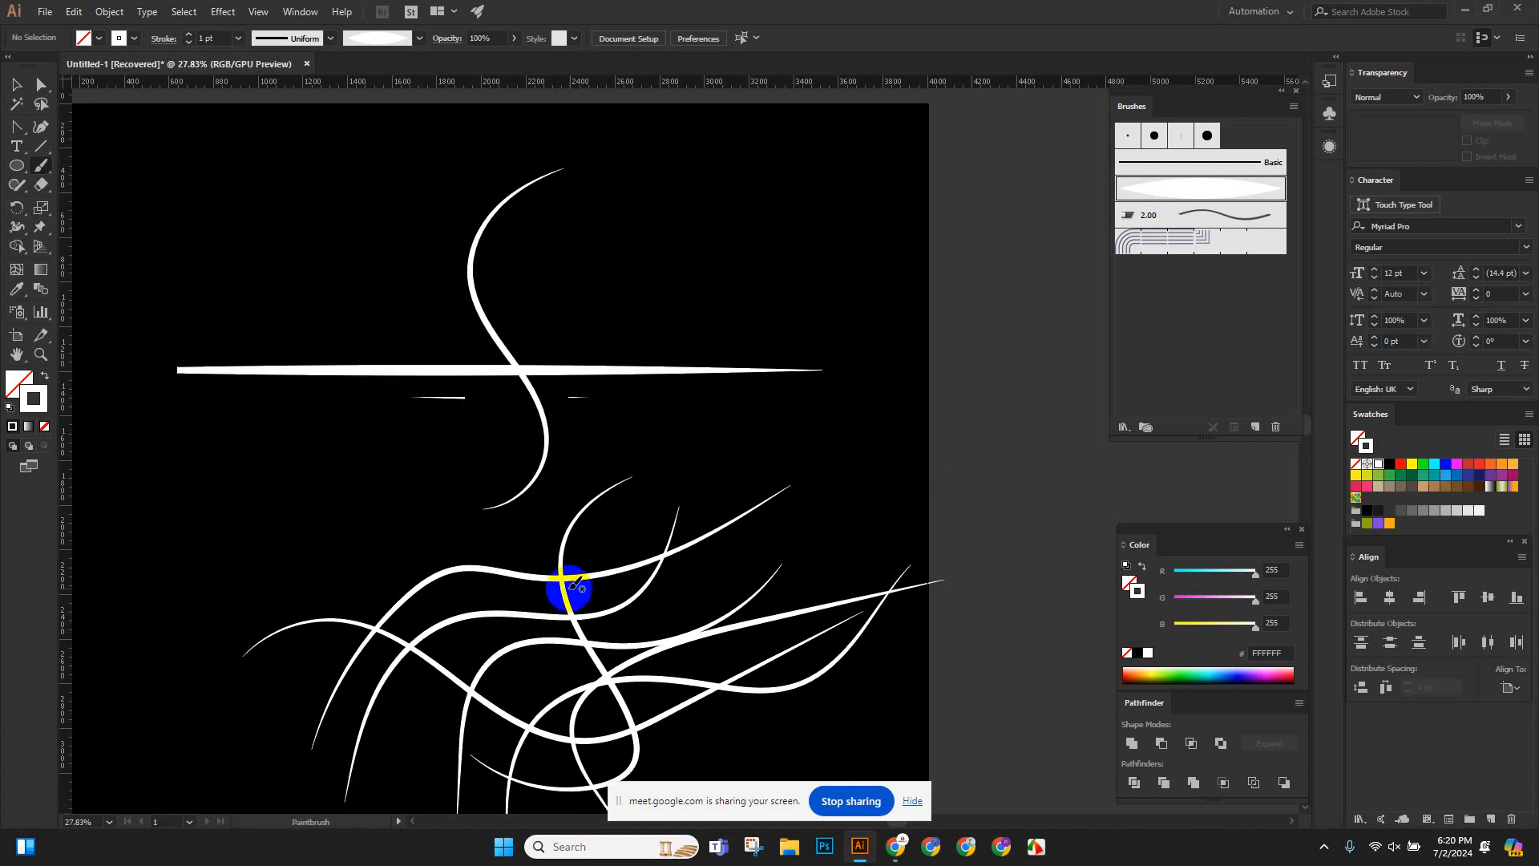
{"action": "key", "text": "ctrl+minus"}
{"action": "key", "text": "ctrl+minus"}
{"action": "key", "text": "ctrl+minus"}
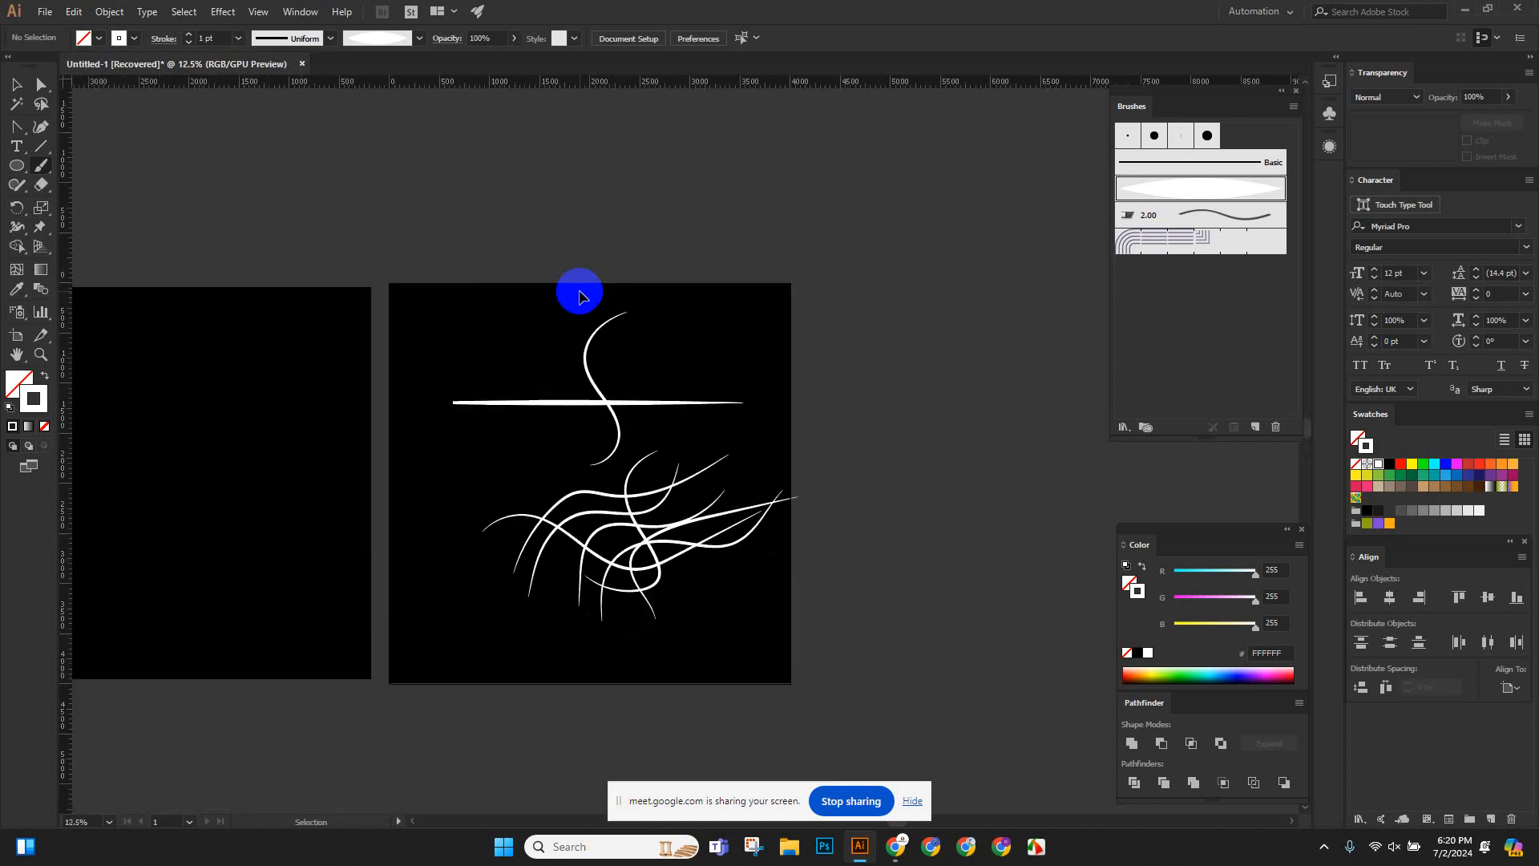
{"action": "left_click", "coordinate": [23, 90]}
{"action": "left_click_drag", "start_coordinate": [452, 308], "coordinate": [729, 681]}
{"action": "key", "text": "Delete"}
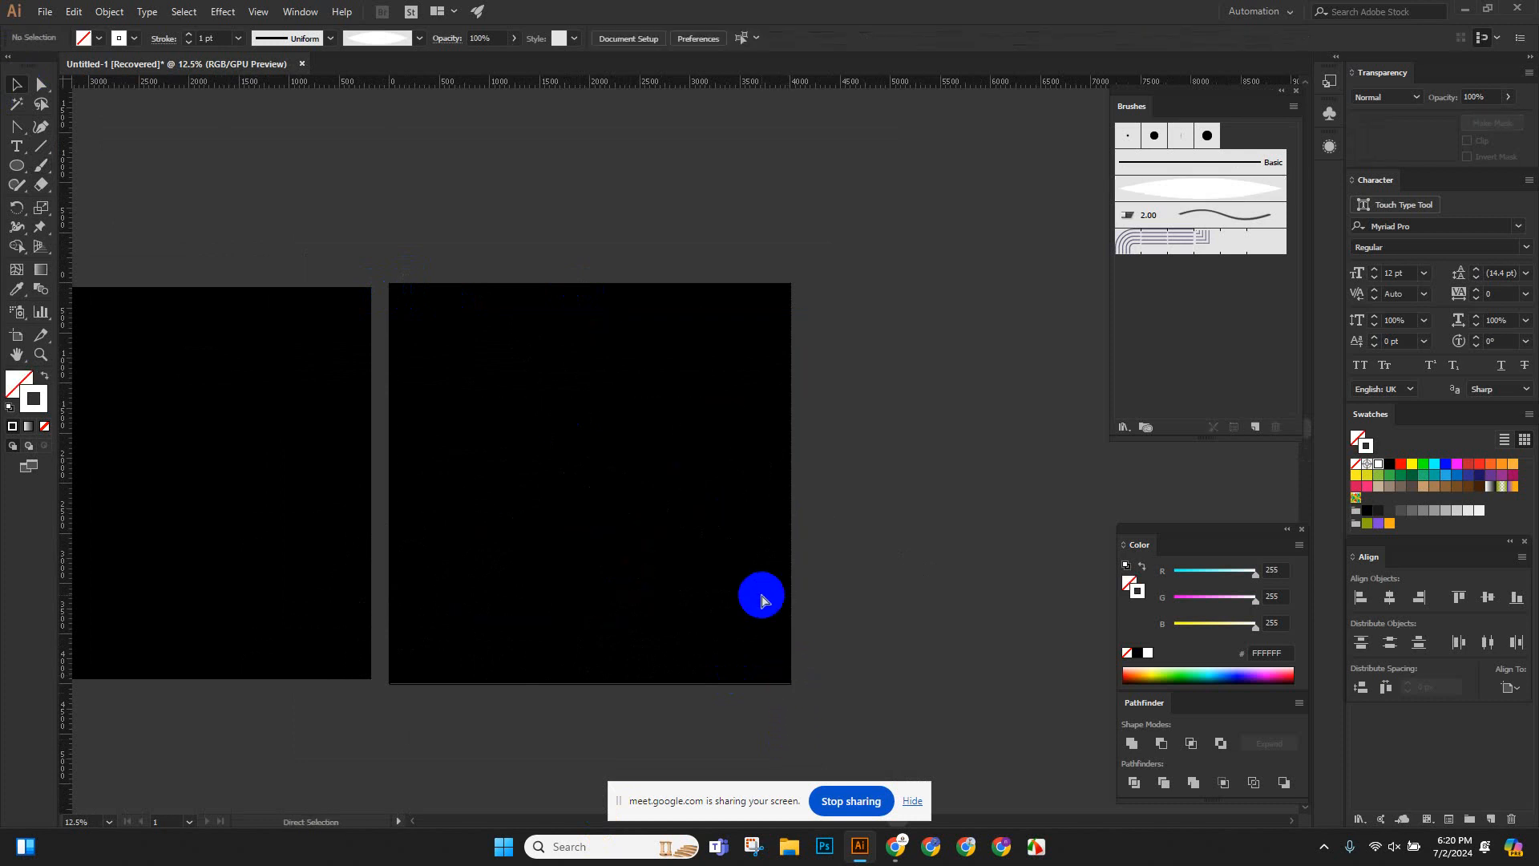
{"action": "key", "text": "ctrl+plus"}
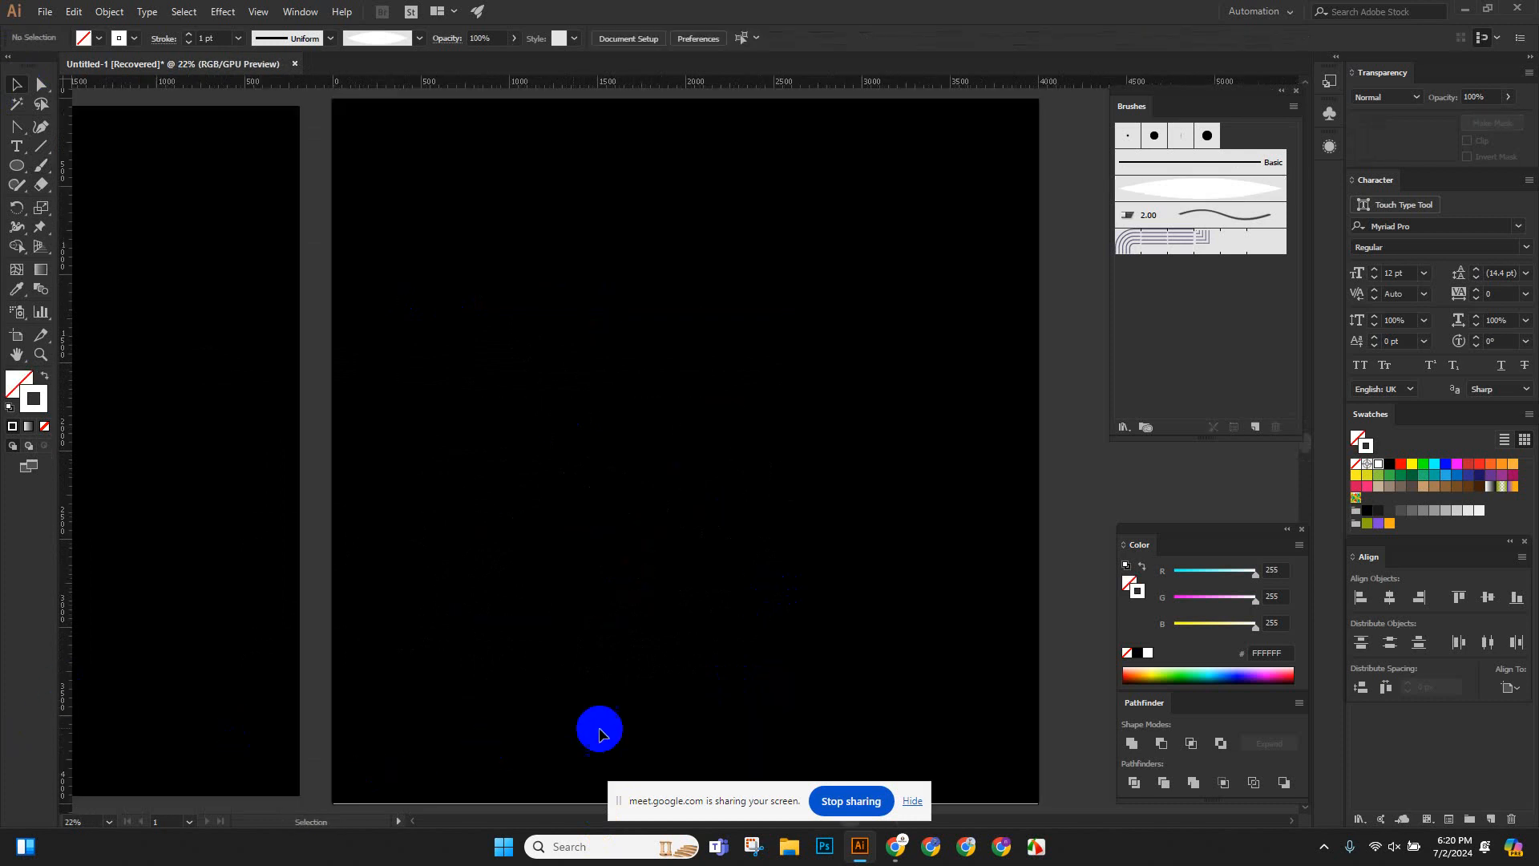
Switch to Chrome and search Google in a new tab for "cat imafe".
{"action": "mouse_move", "coordinate": [898, 850]}
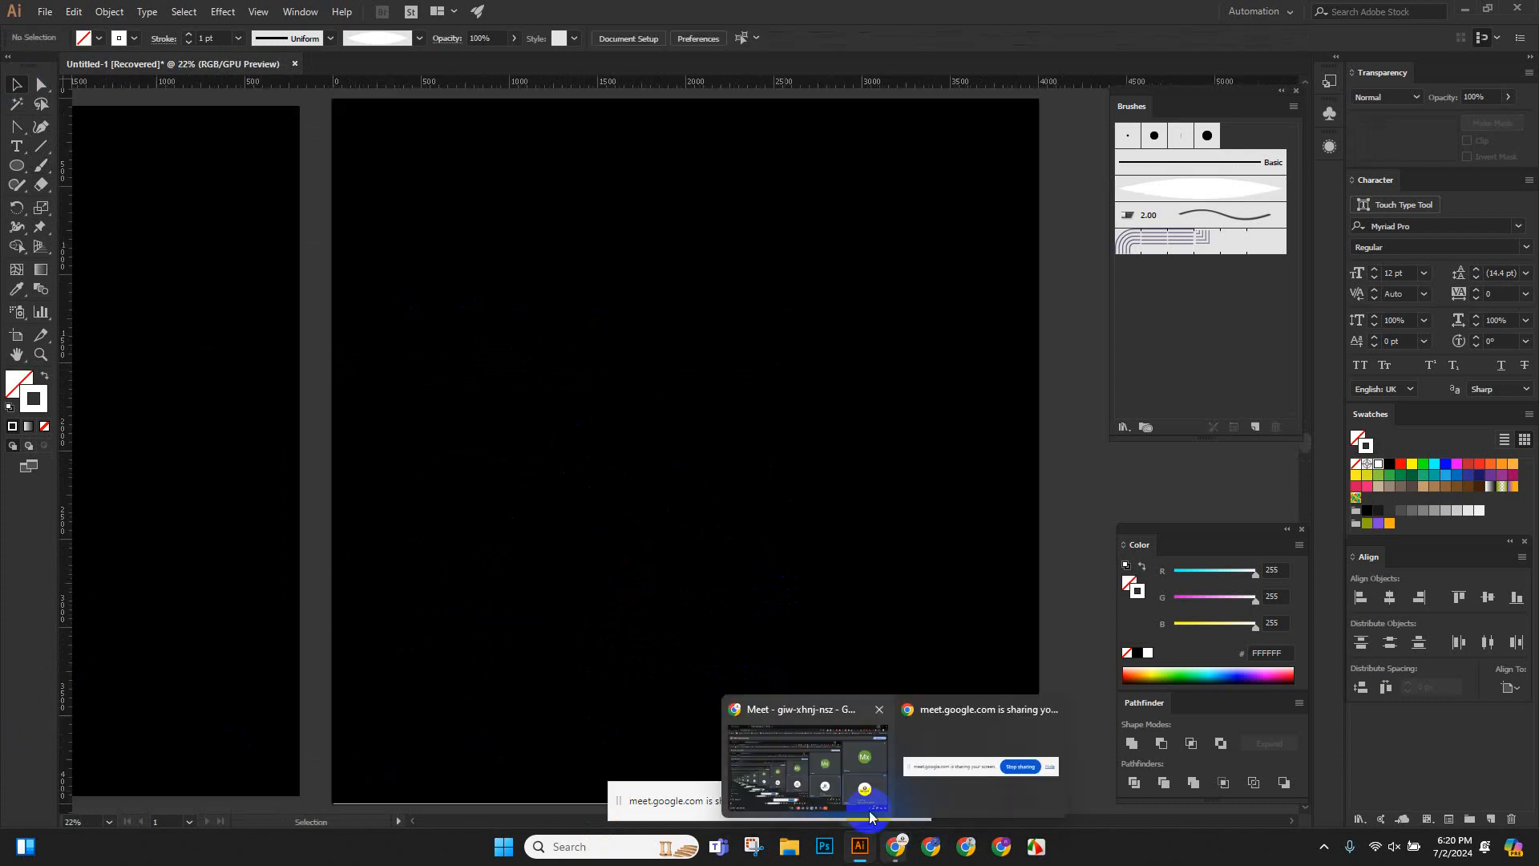
{"action": "mouse_move", "coordinate": [874, 802]}
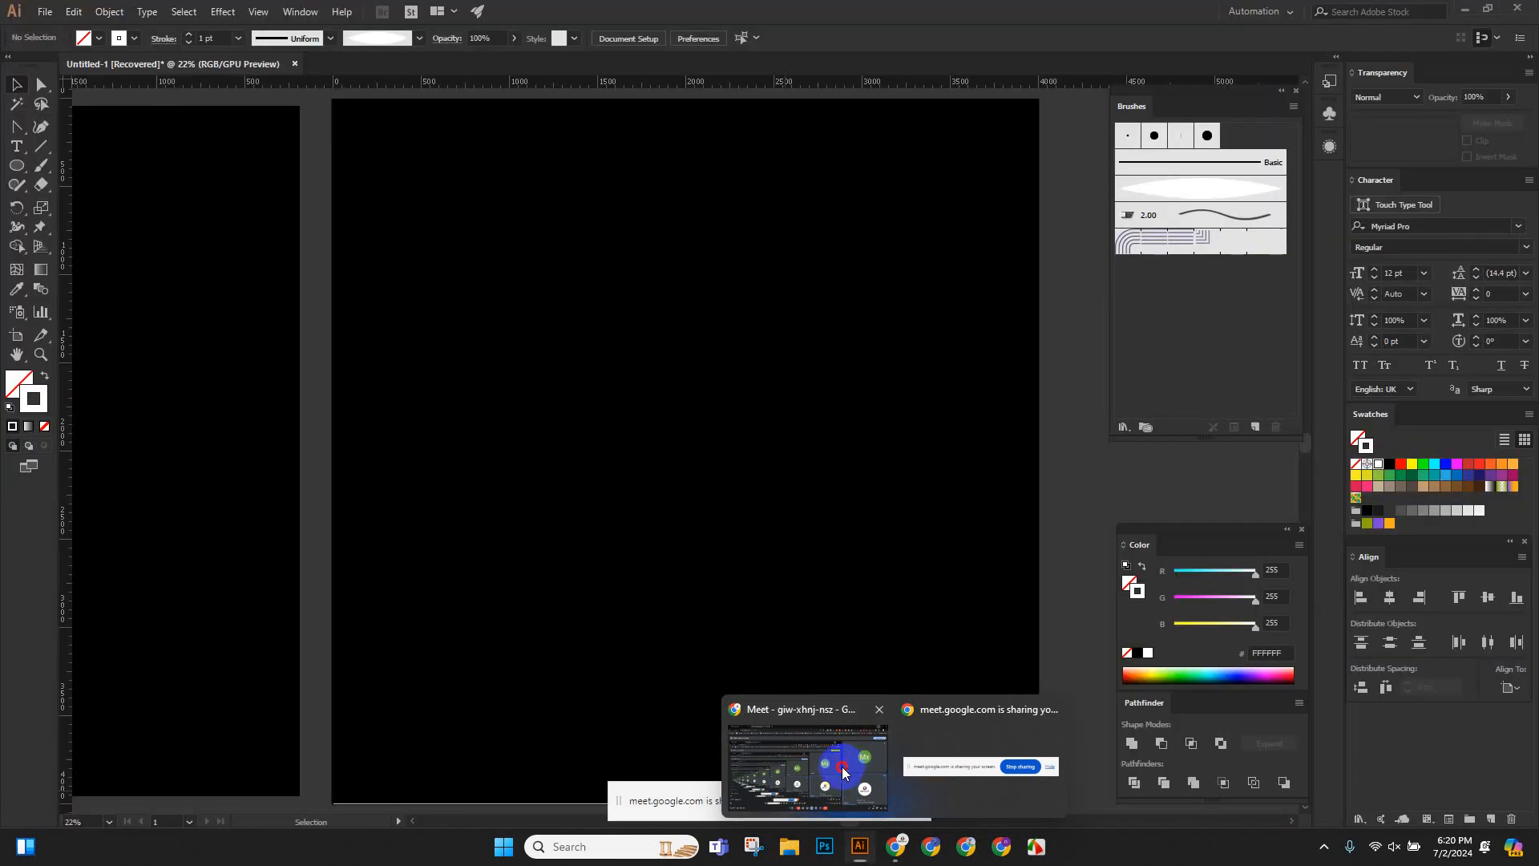
{"action": "left_click", "coordinate": [814, 810]}
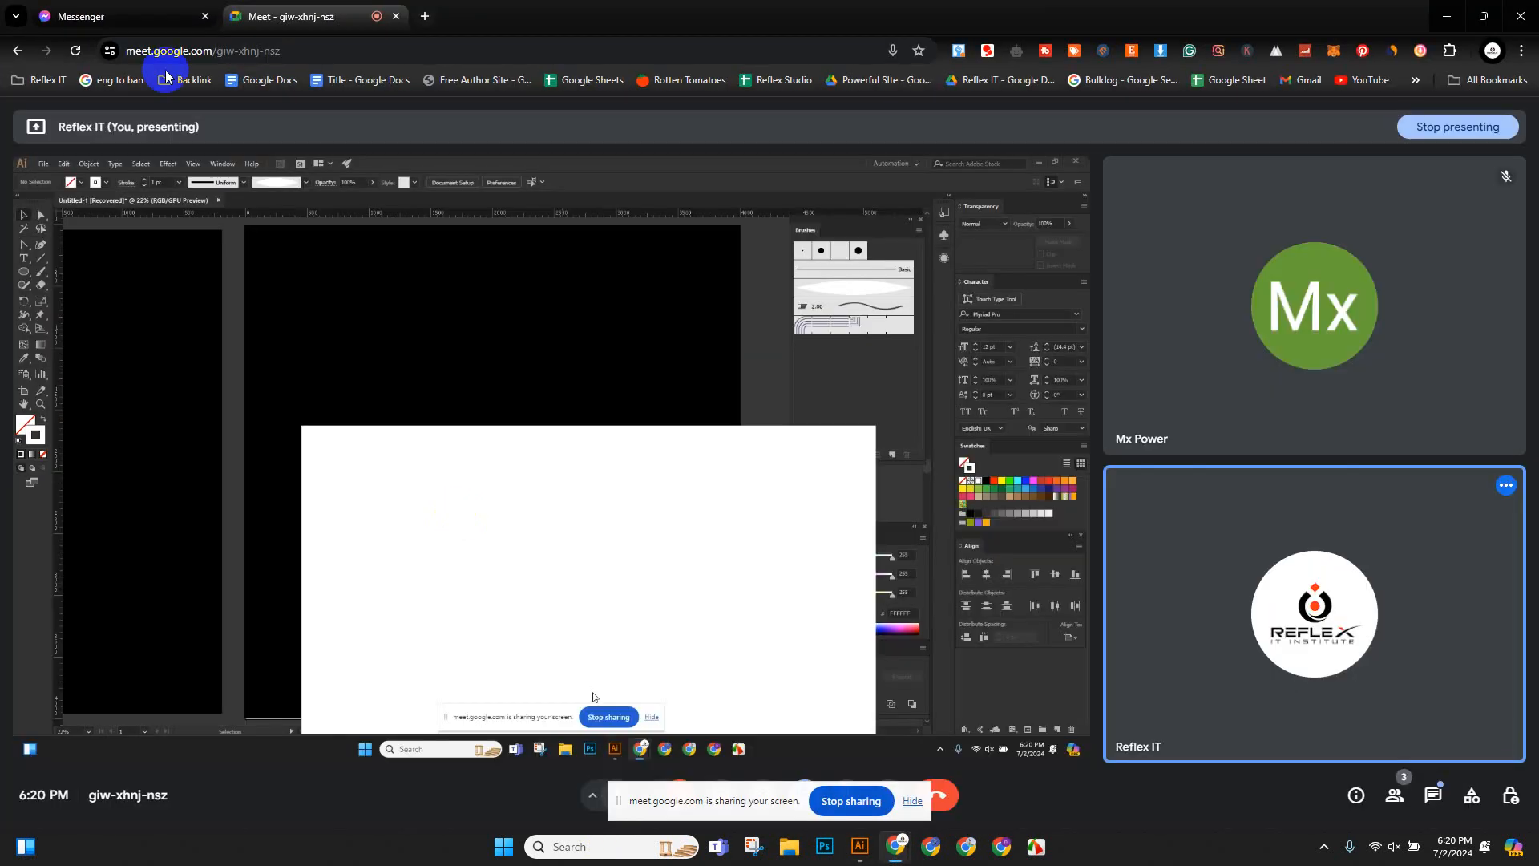
{"action": "left_click", "coordinate": [425, 16]}
{"action": "left_click", "coordinate": [607, 353]}
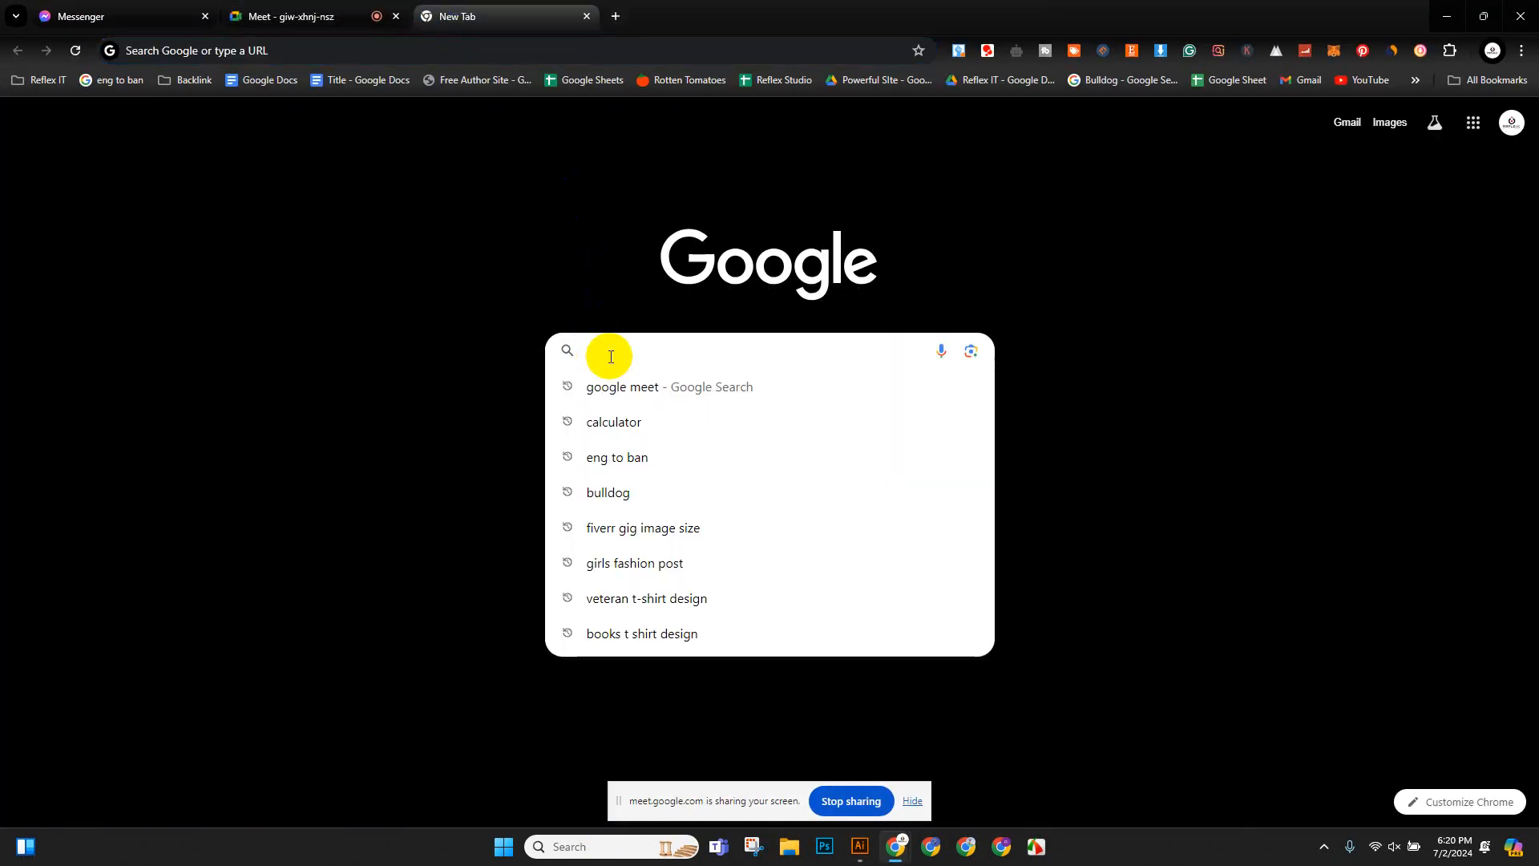
{"action": "type", "text": "cat im"}
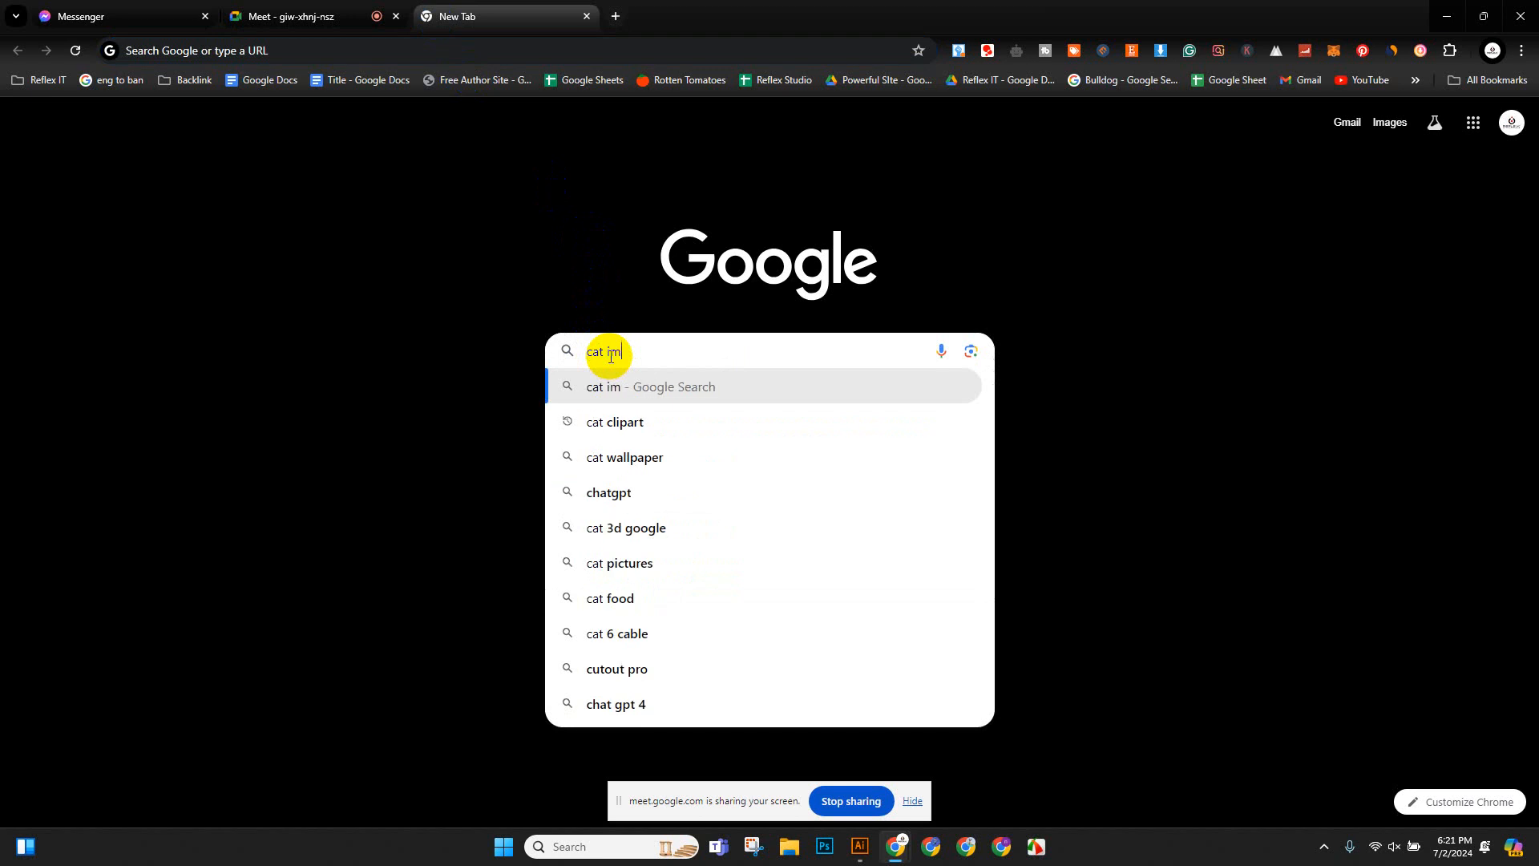
{"action": "type", "text": "afe"}
{"action": "key", "text": "Return"}
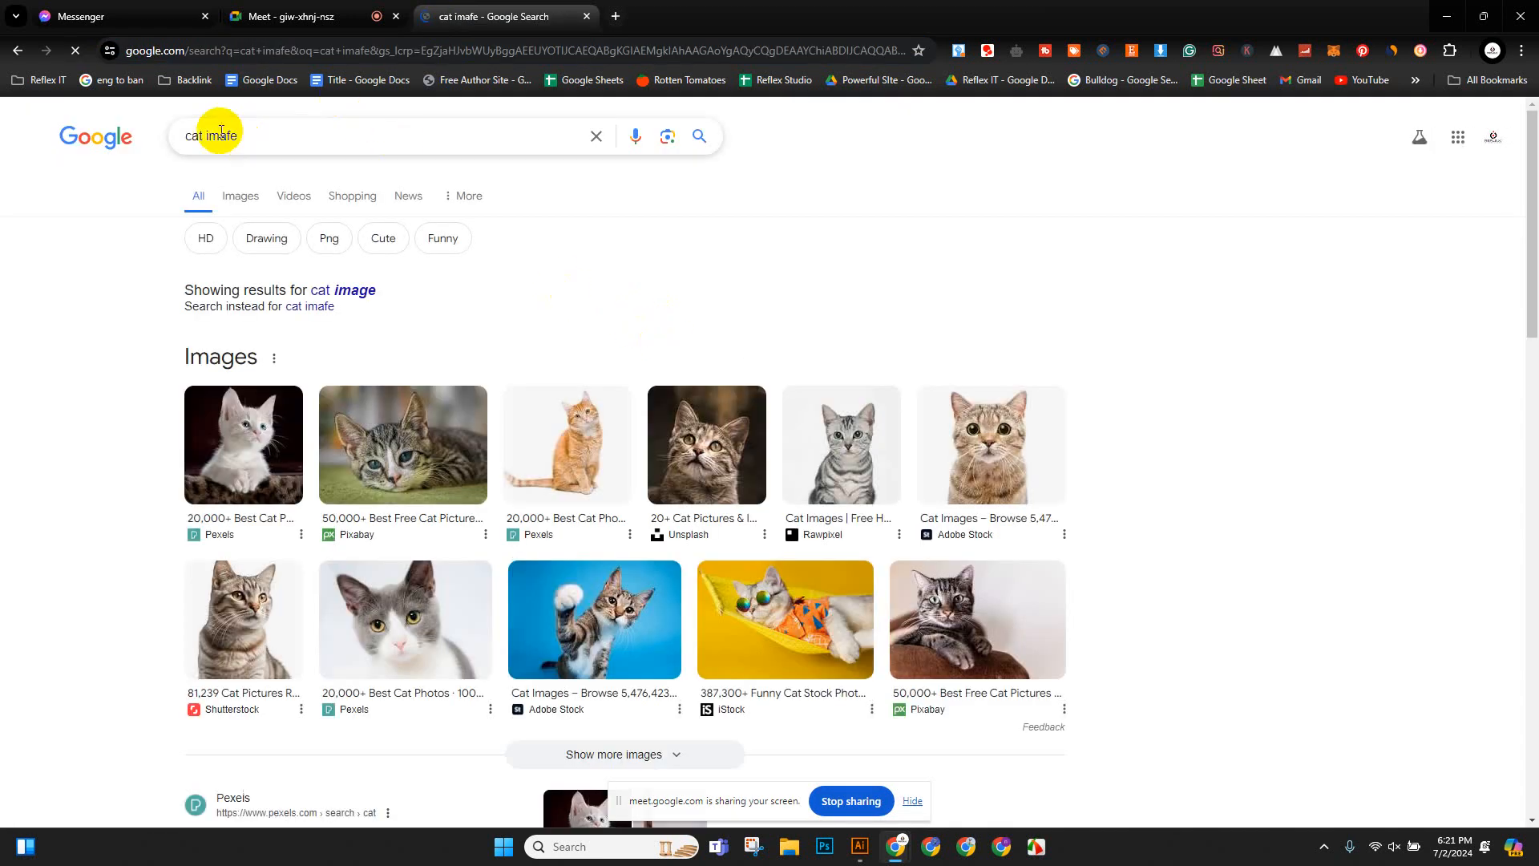
Replace the Google query with "car drawing image" and run the search.
{"action": "left_click", "coordinate": [248, 137]}
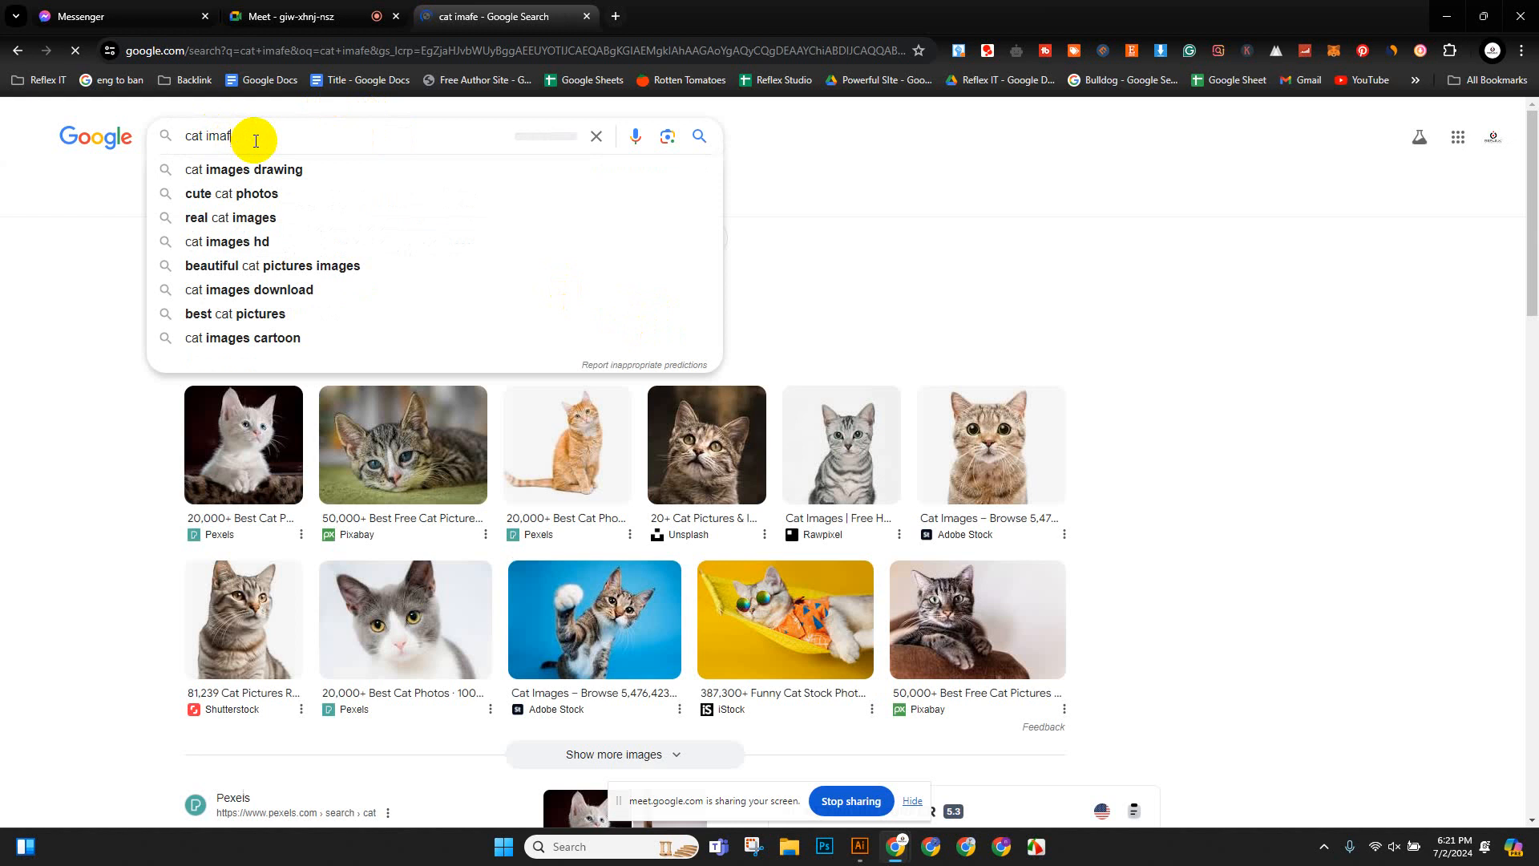
{"action": "key", "text": "BackSpace"}
{"action": "key", "text": "BackSpace"}
{"action": "key", "text": "BackSpace"}
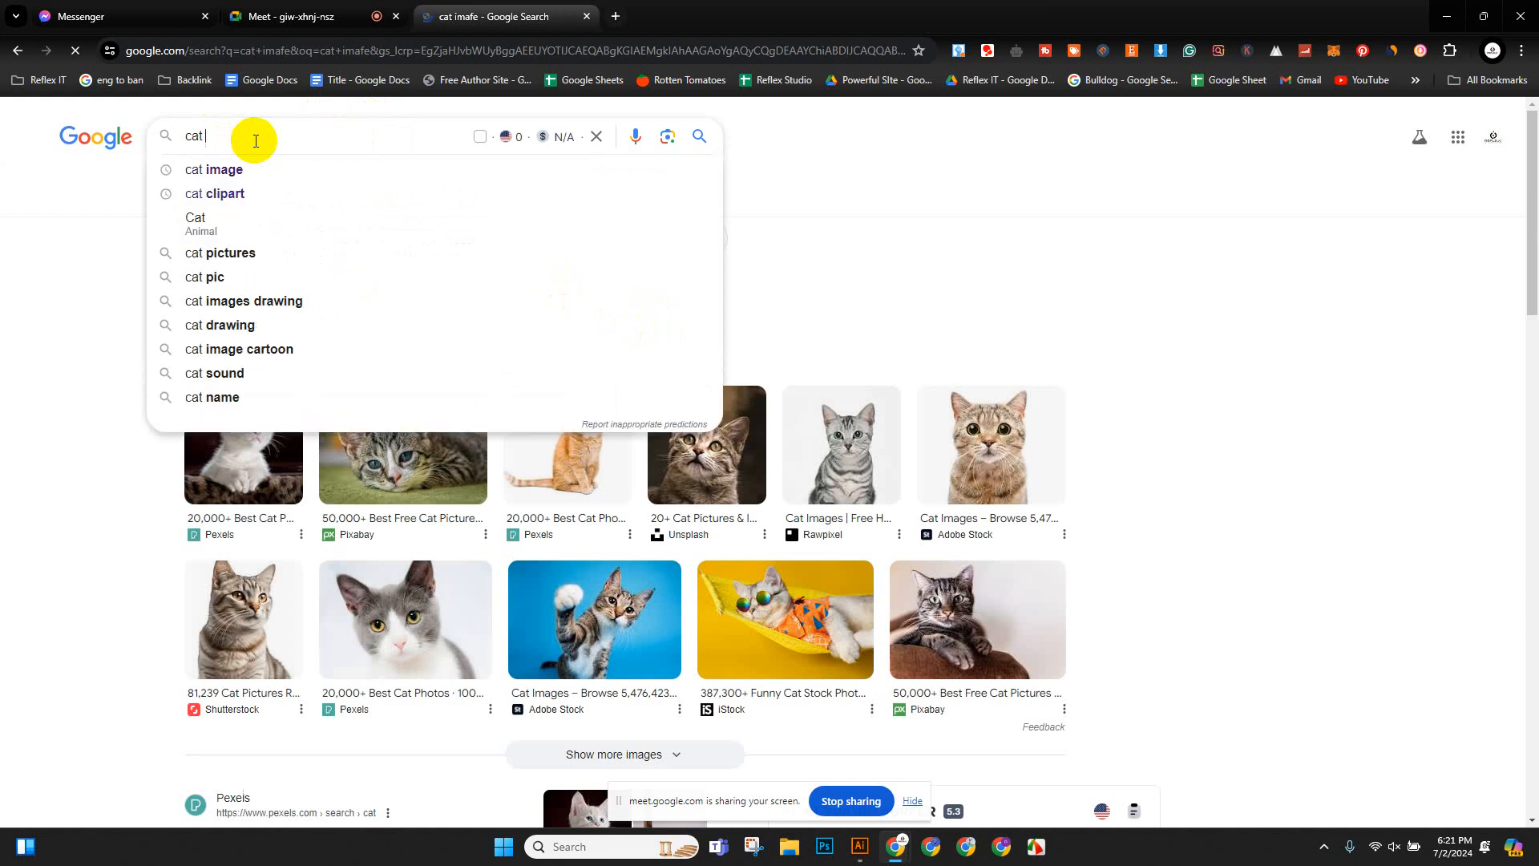
{"action": "key", "text": "BackSpace"}
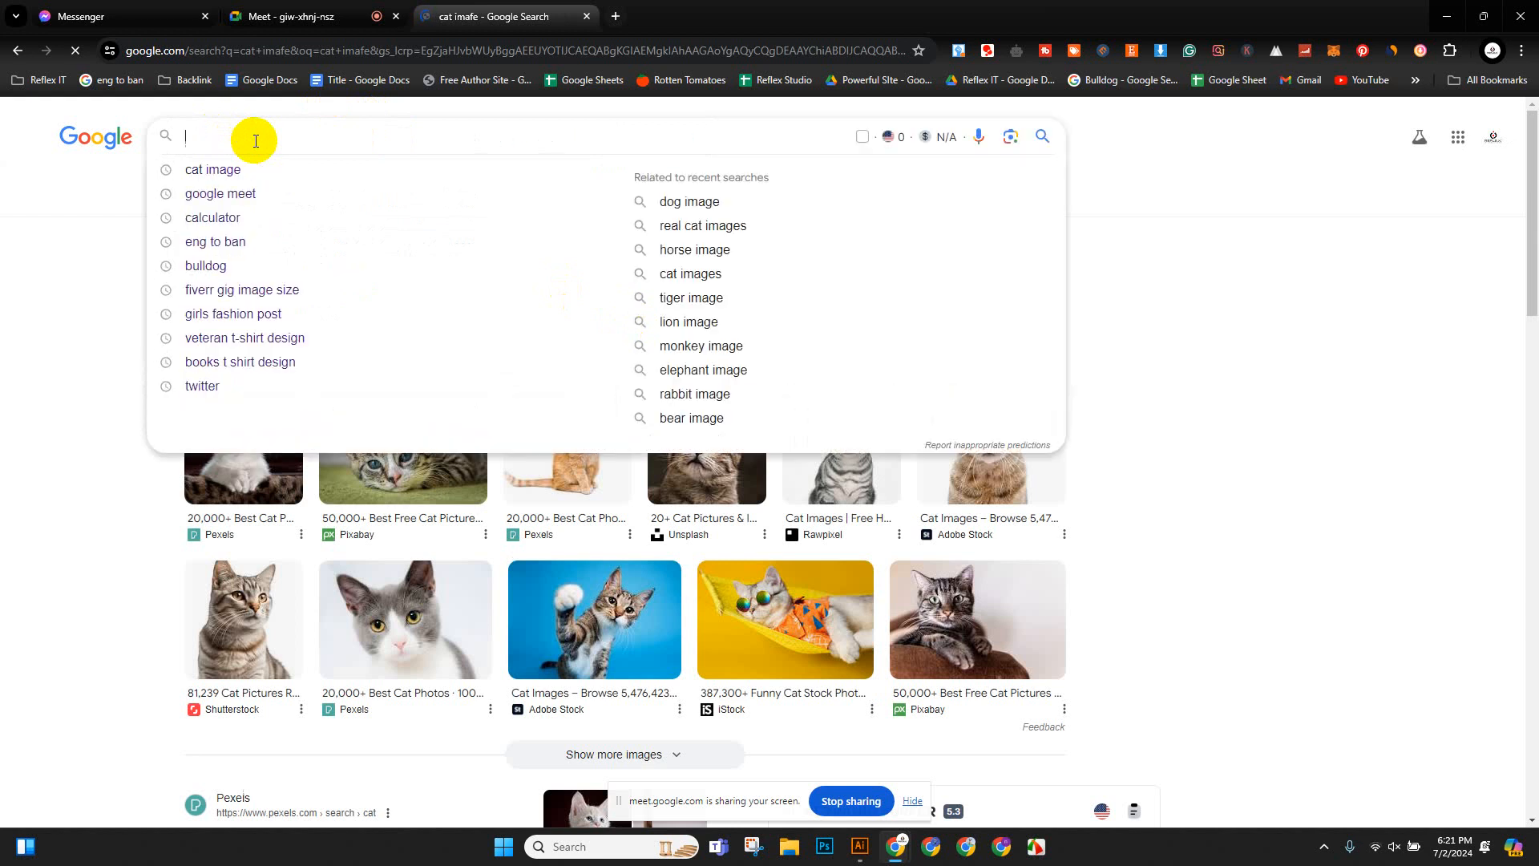
{"action": "type", "text": "car"}
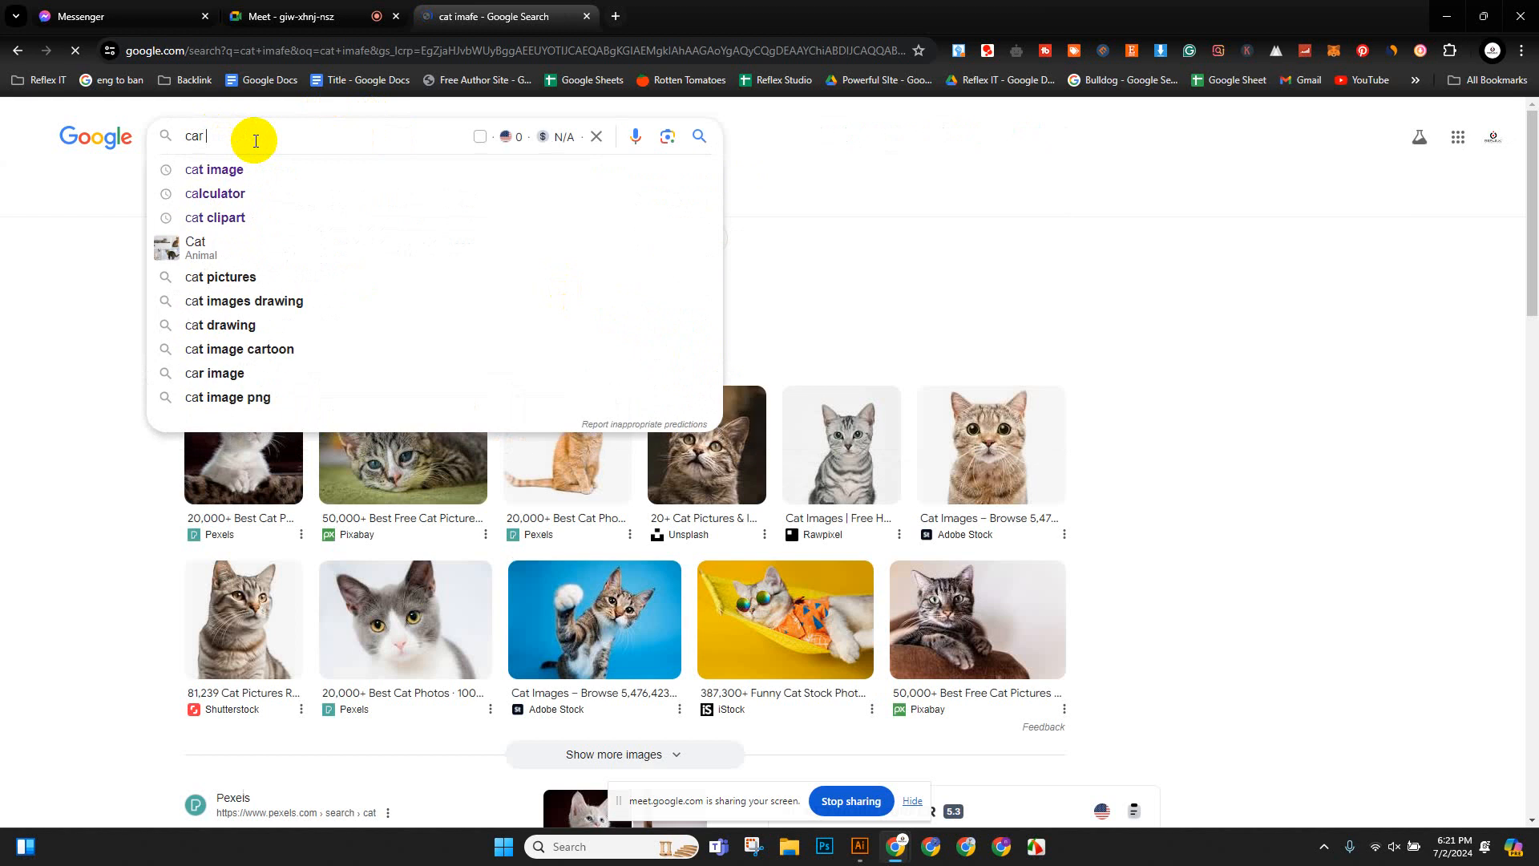
{"action": "type", "text": " drawin"}
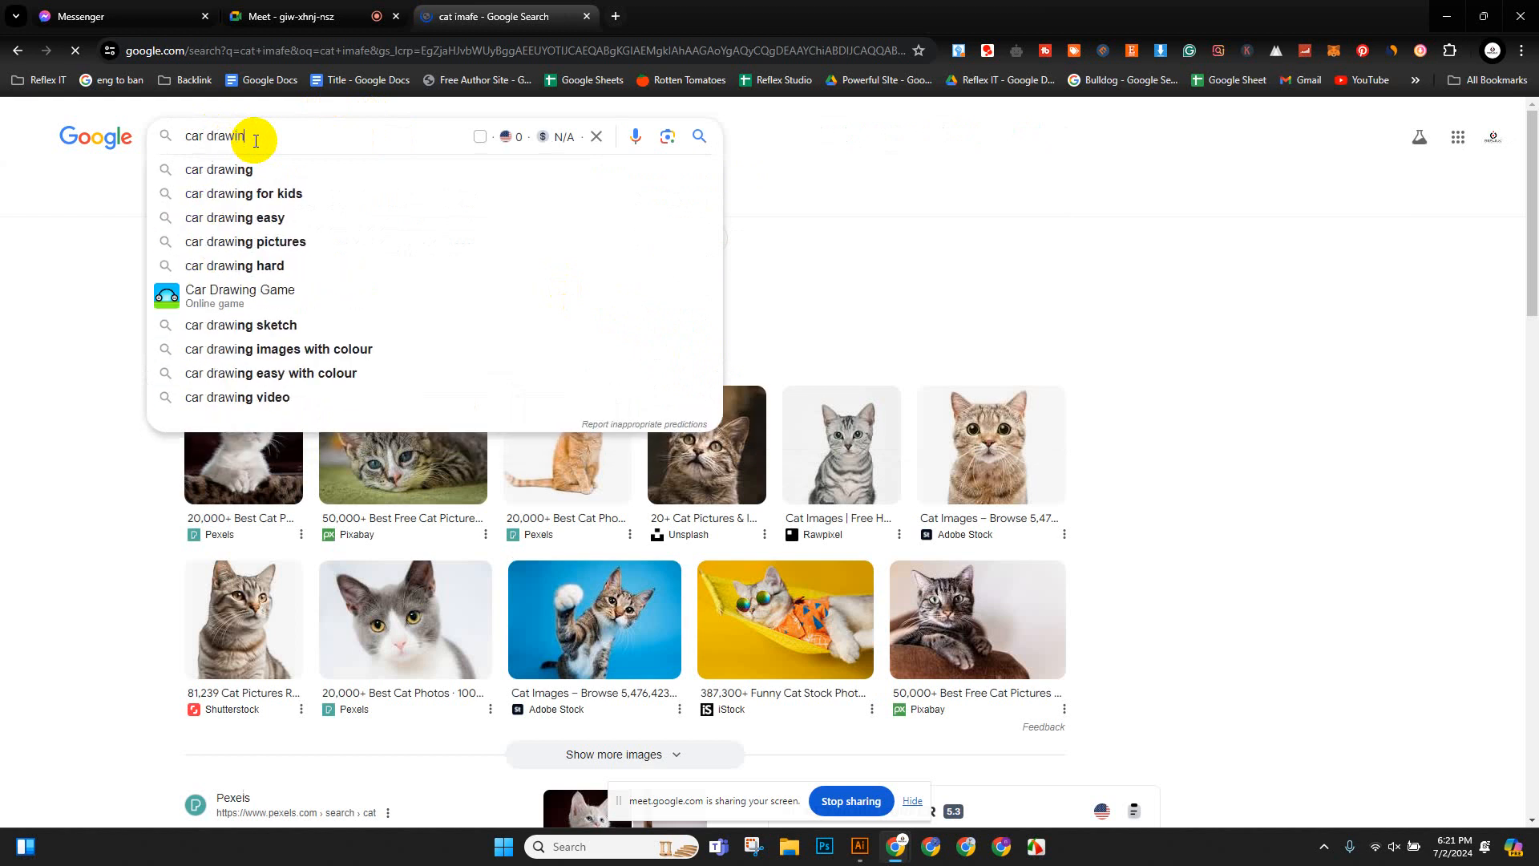
{"action": "type", "text": "g imaf"}
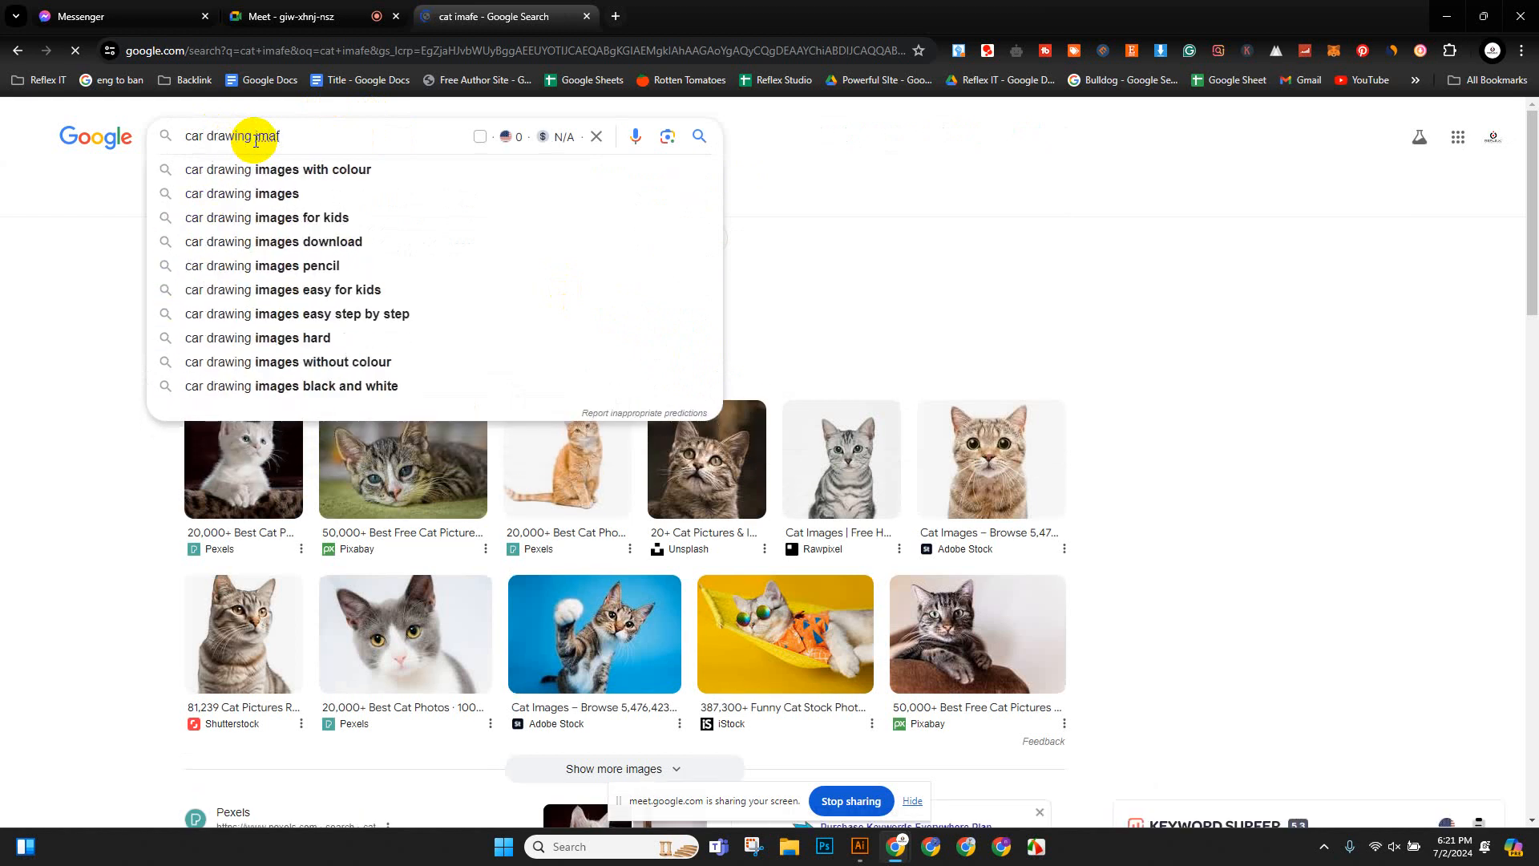
{"action": "key", "text": "BackSpace"}
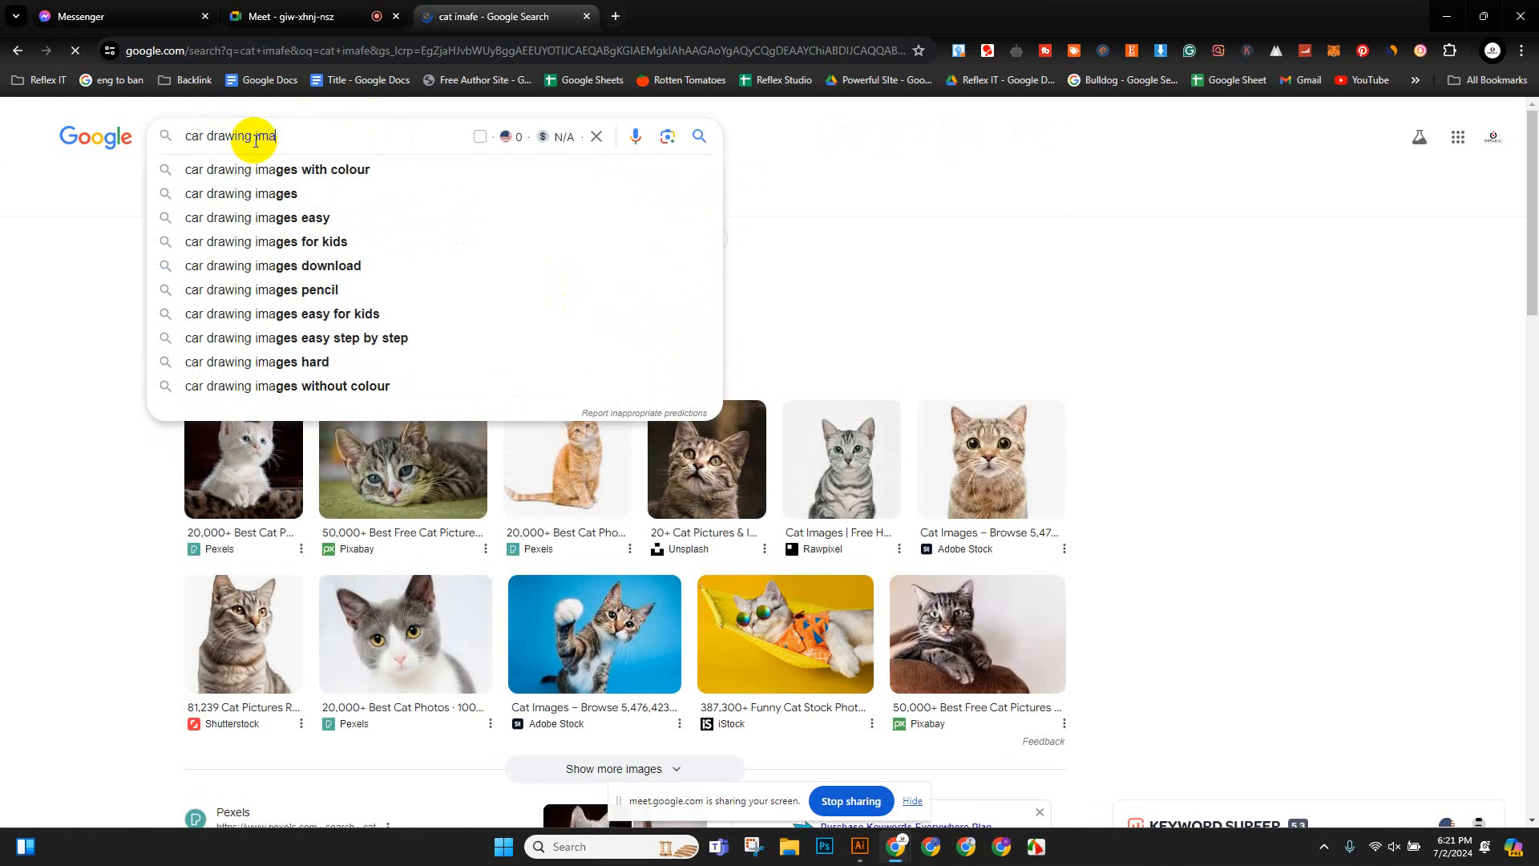
{"action": "type", "text": "ge"}
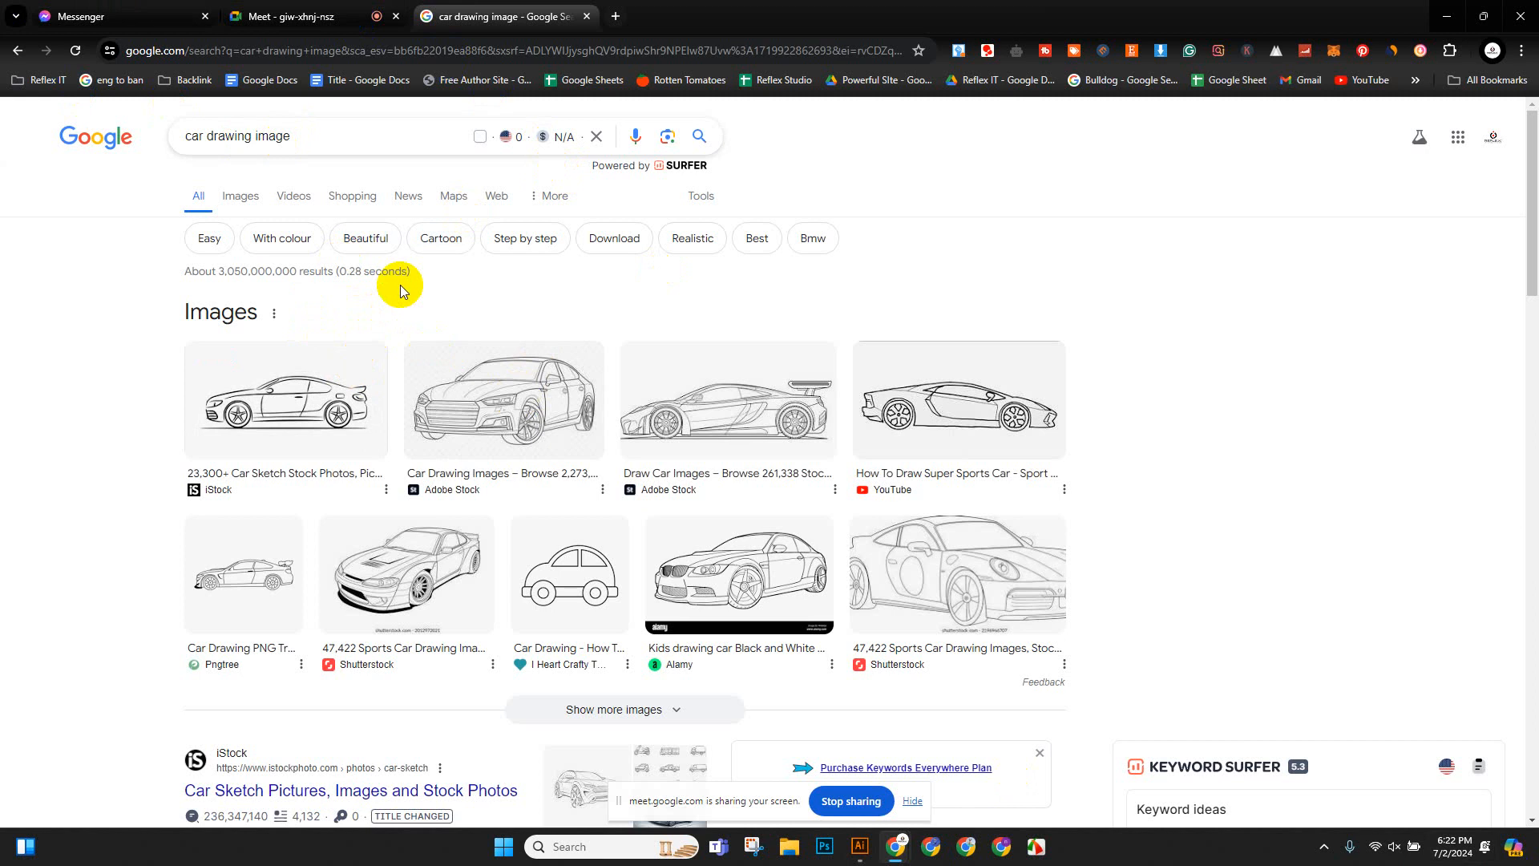
Search Google in another new tab for "t shirt design", show the image results and open the SAVAGE tiger design's preview.
{"action": "left_click", "coordinate": [616, 16]}
{"action": "left_click", "coordinate": [789, 348]}
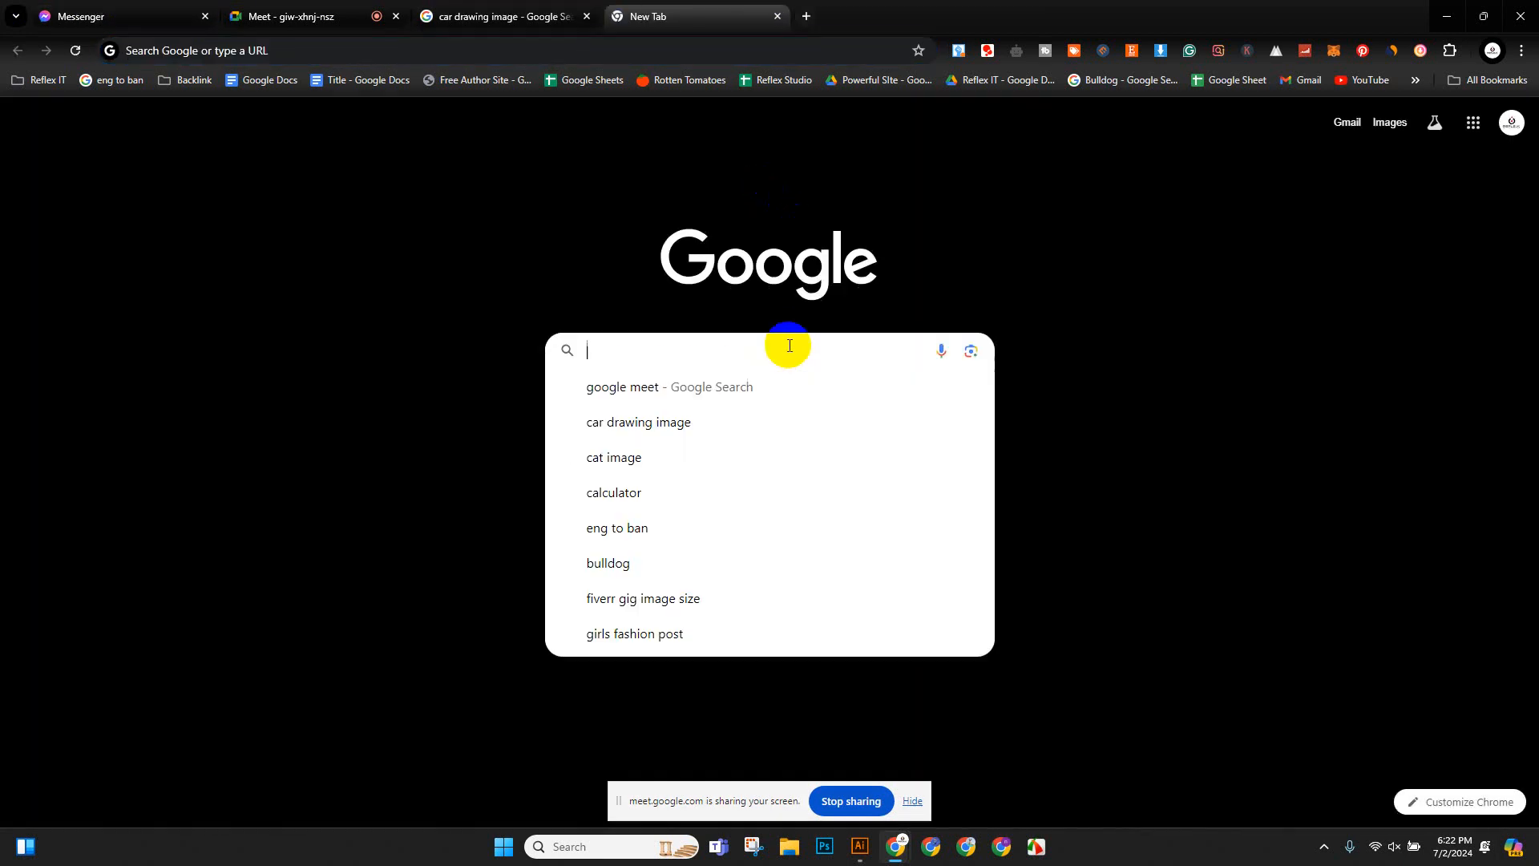
{"action": "type", "text": "t shir"}
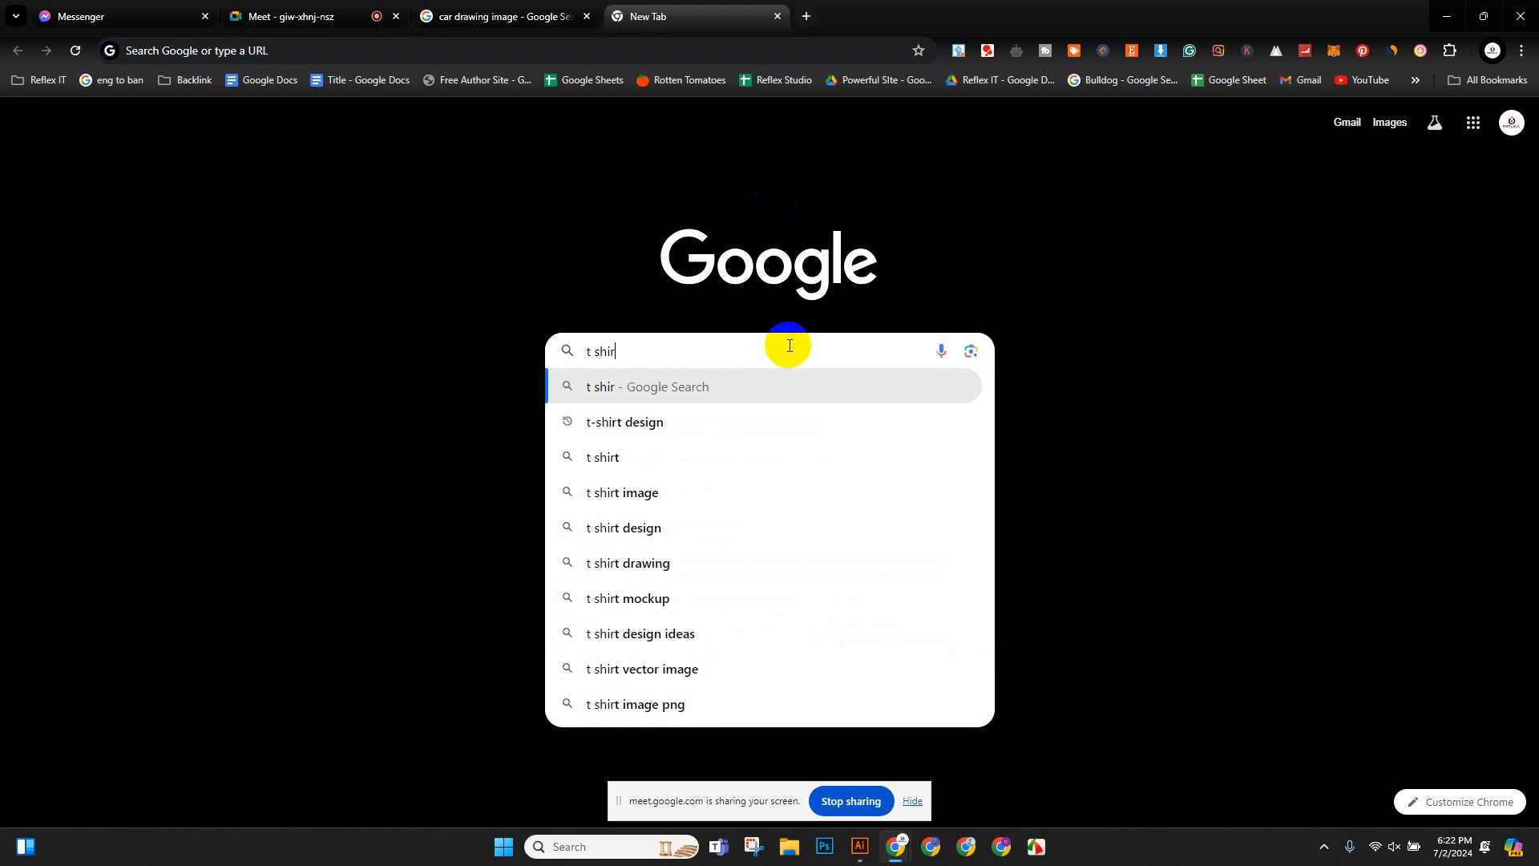
{"action": "type", "text": "t design"}
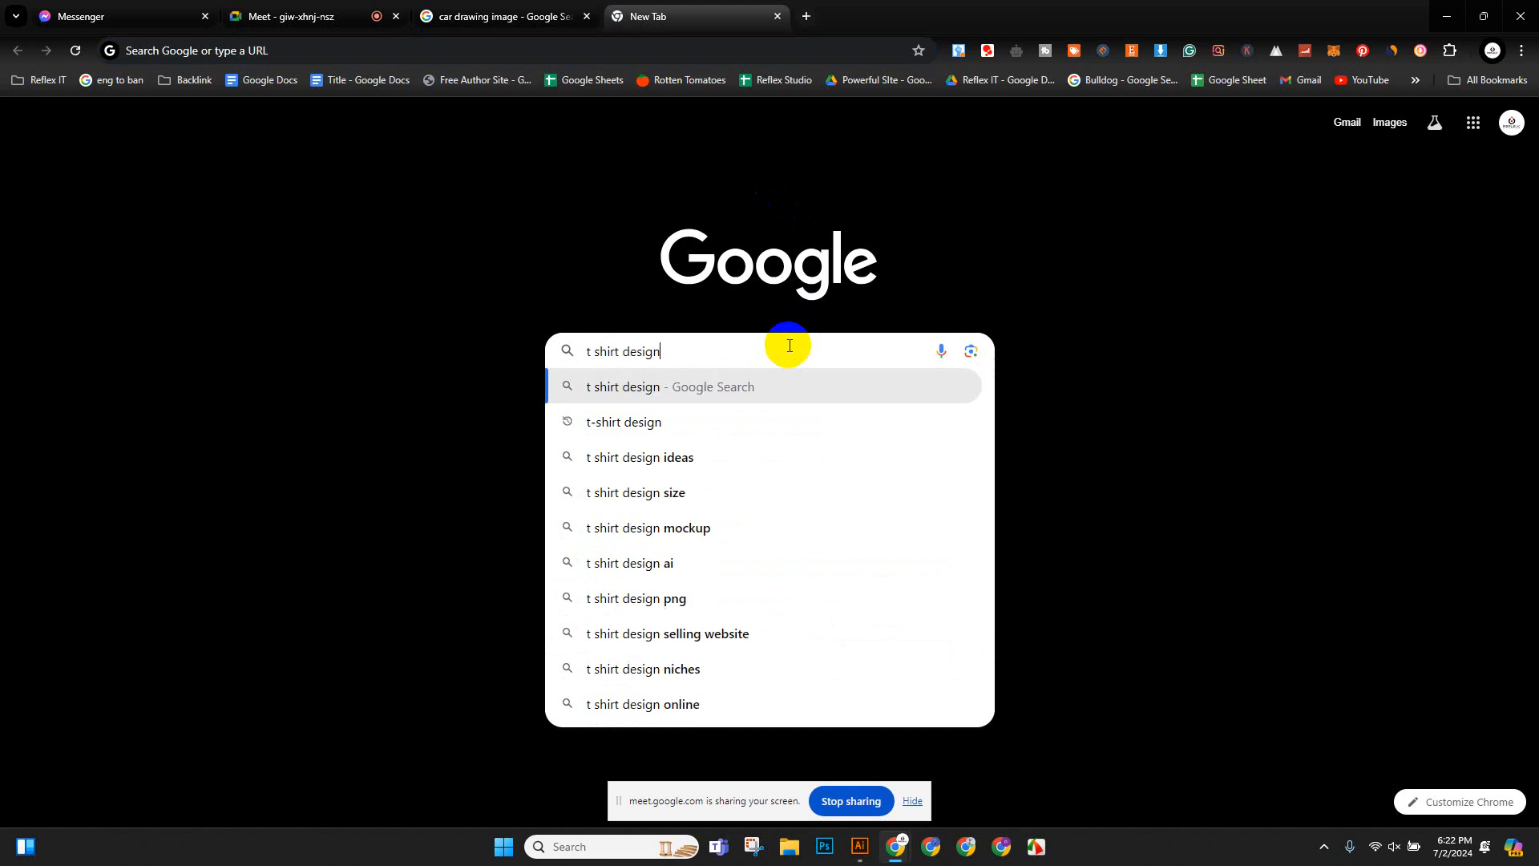
{"action": "key", "text": "Return"}
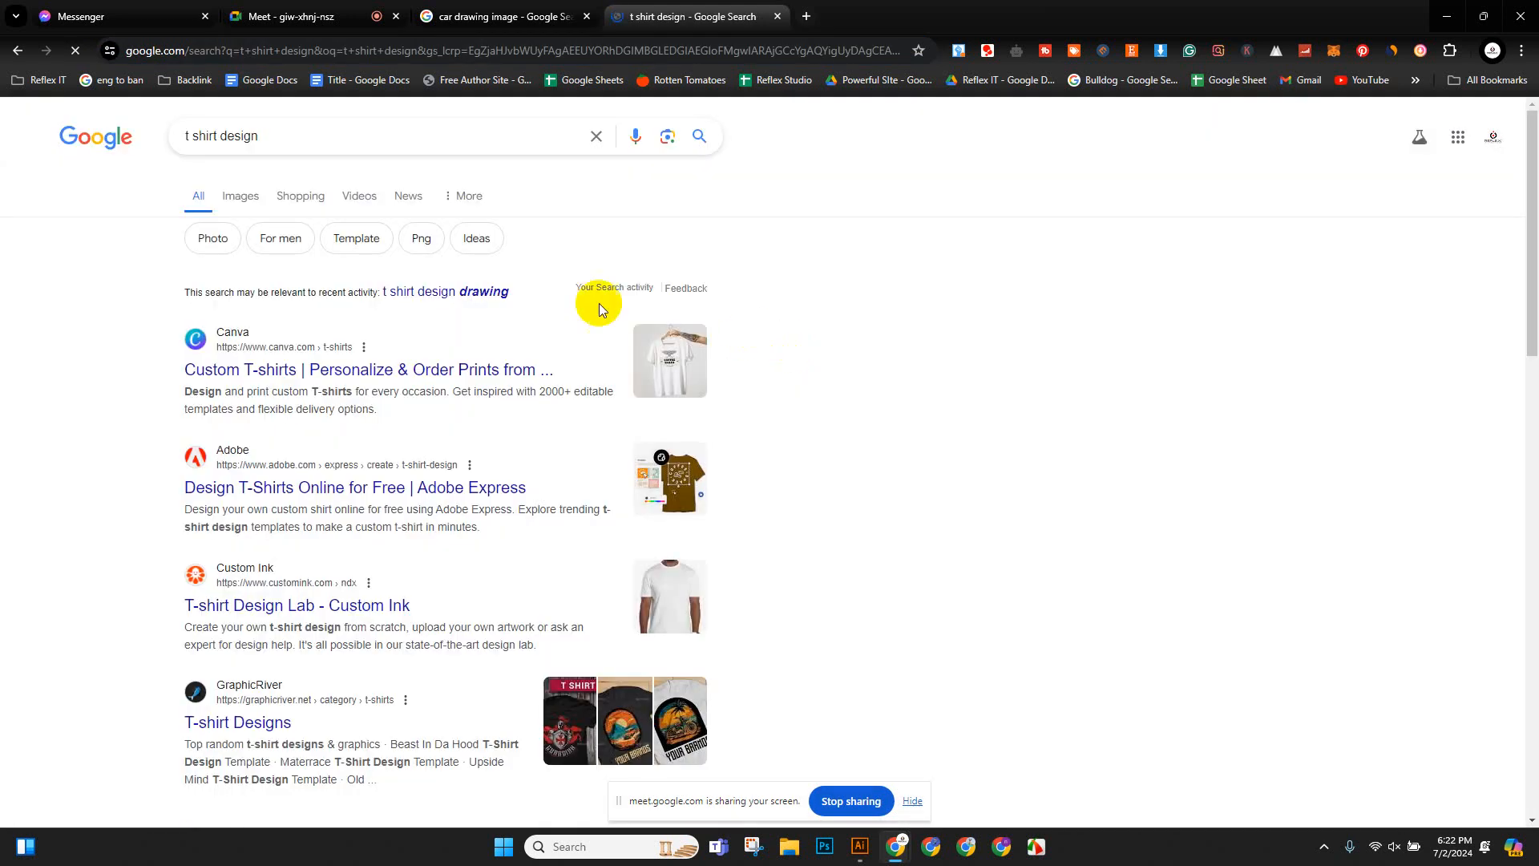
{"action": "left_click", "coordinate": [240, 196]}
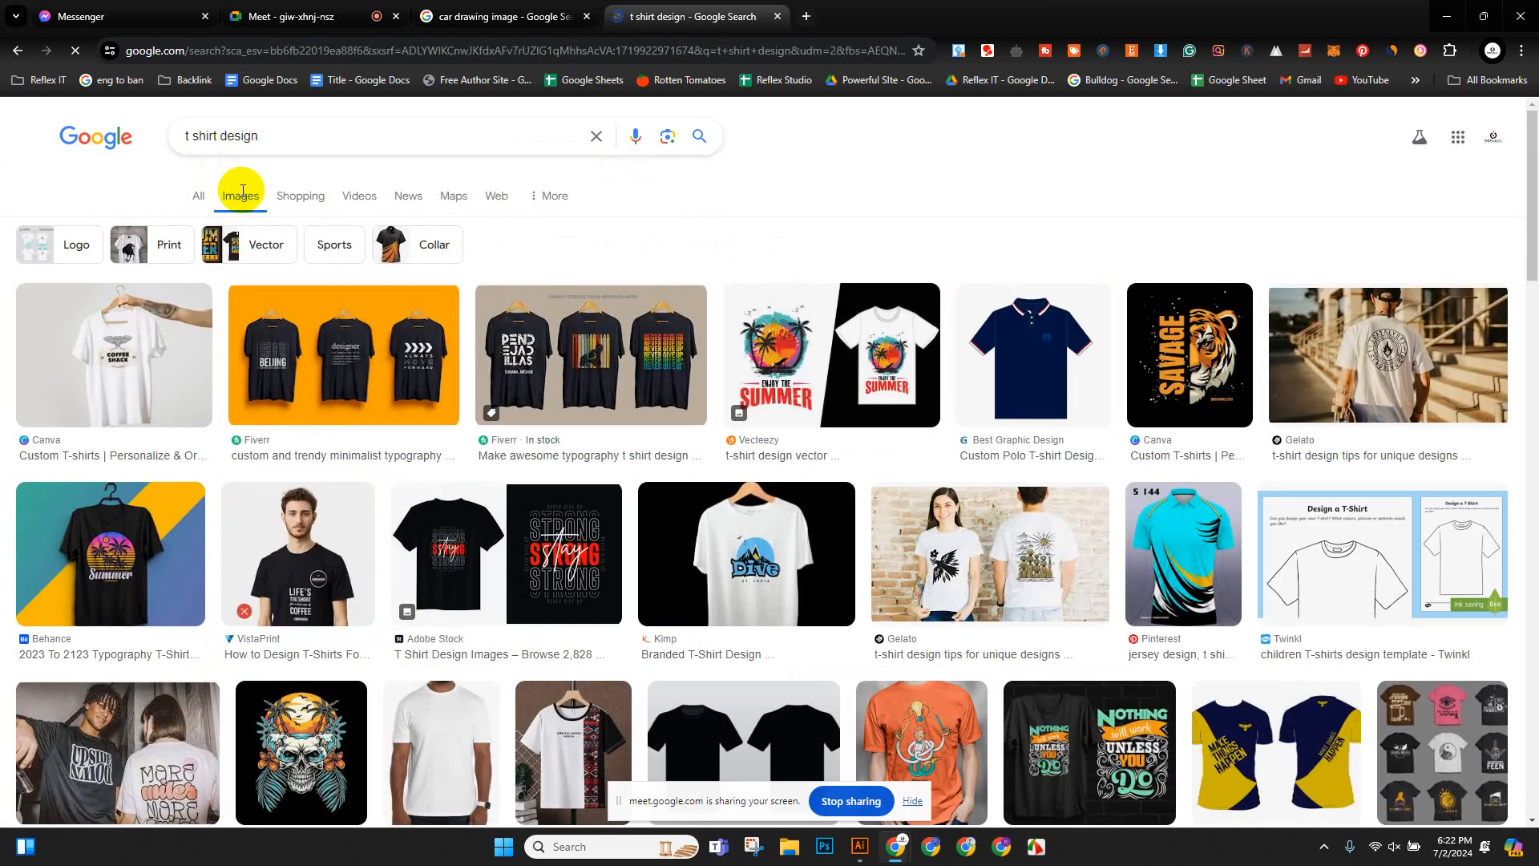
{"action": "left_click", "coordinate": [1171, 360]}
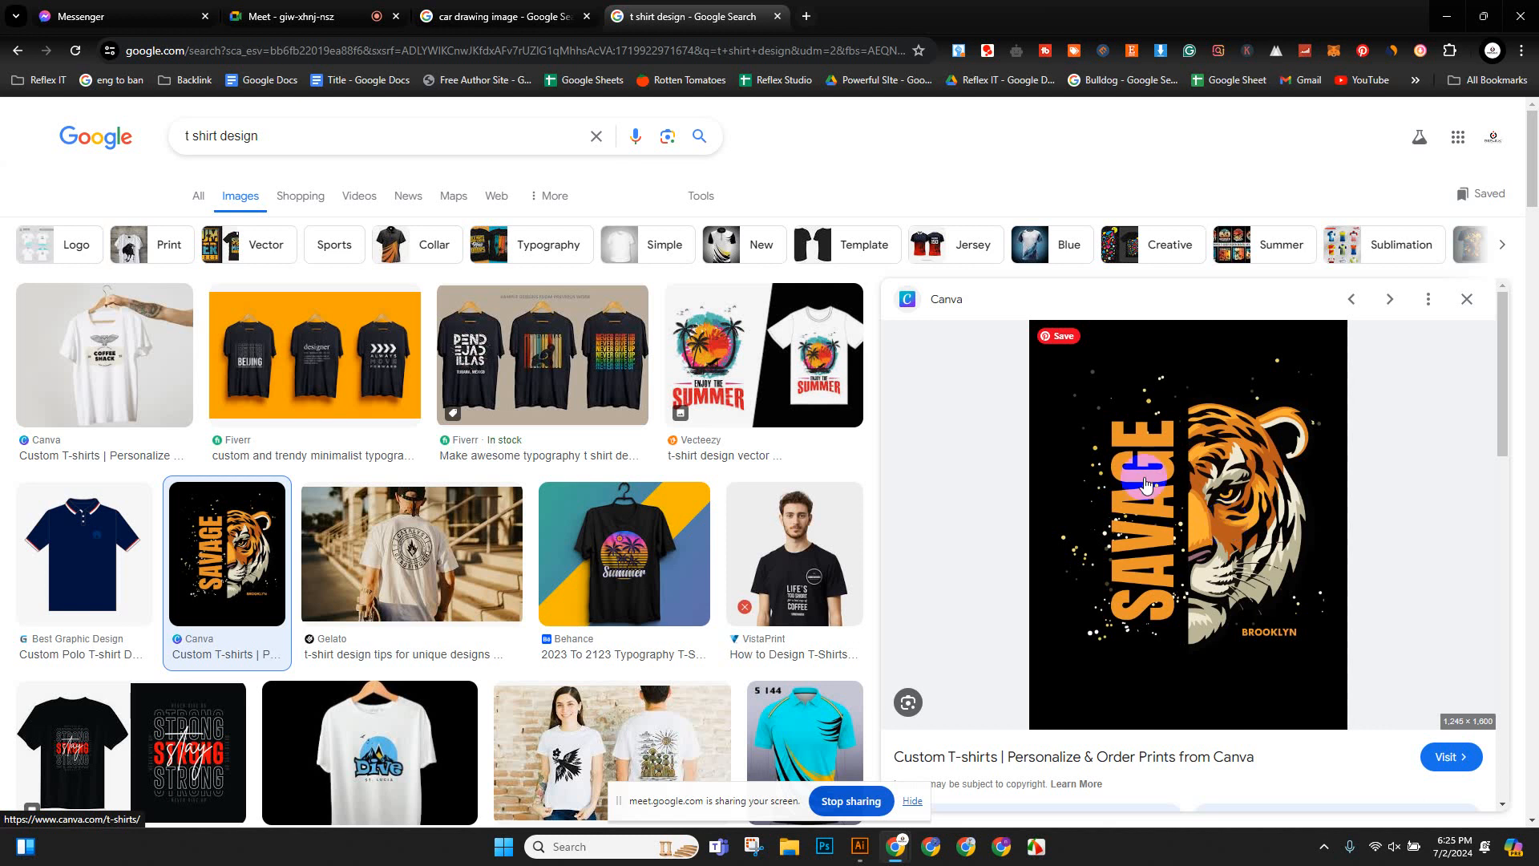
Copy the SAVAGE tiger image, switch to Illustrator, paste it and enlarge it to about 3209 × 4124 px over the main artboard.
{"action": "right_click", "coordinate": [1232, 534]}
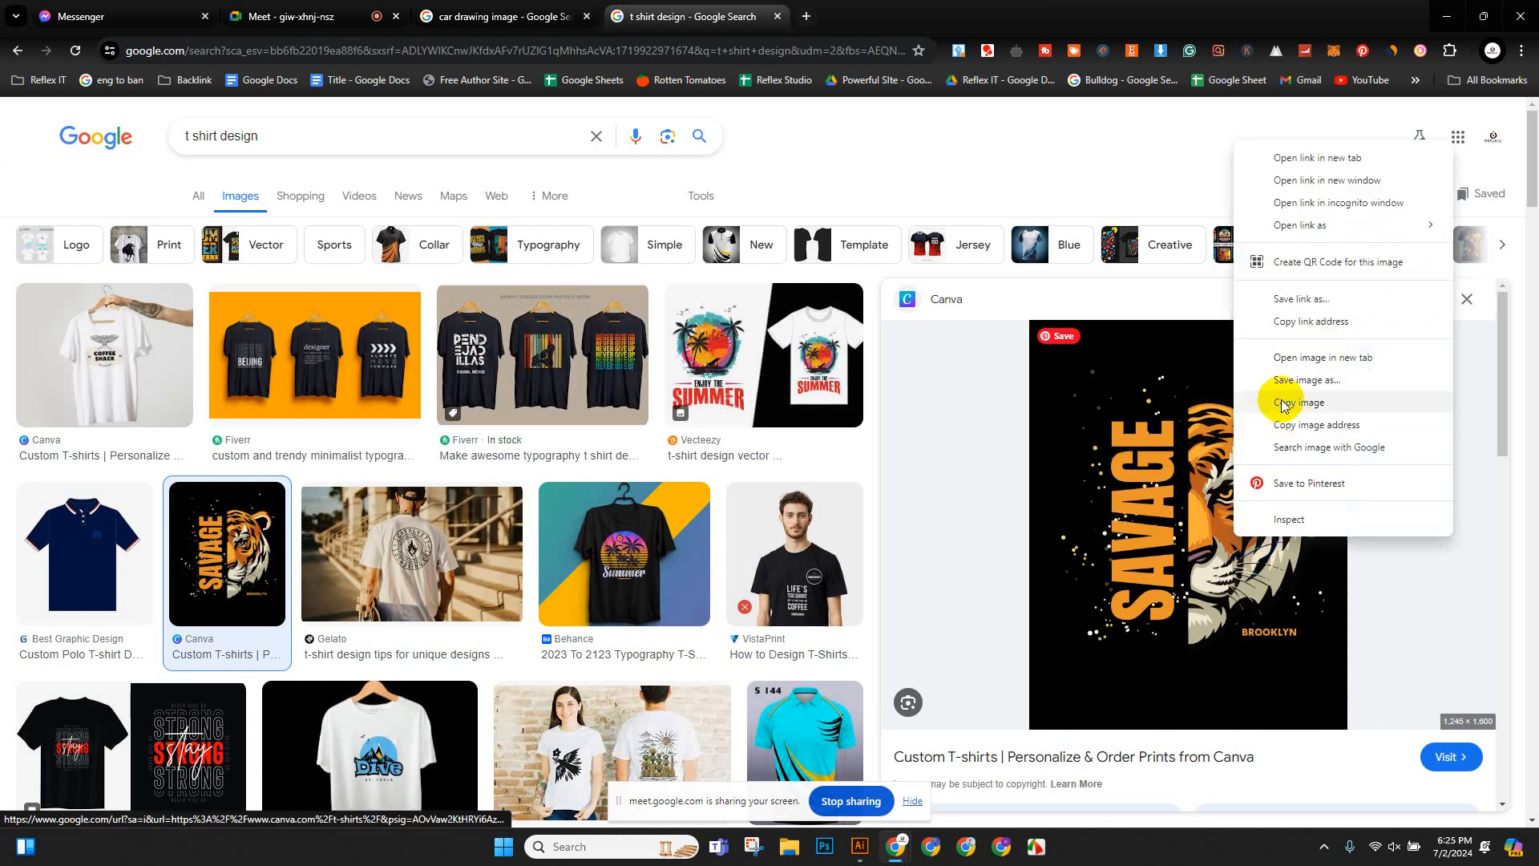
{"action": "left_click", "coordinate": [1297, 402]}
{"action": "left_click", "coordinate": [860, 850]}
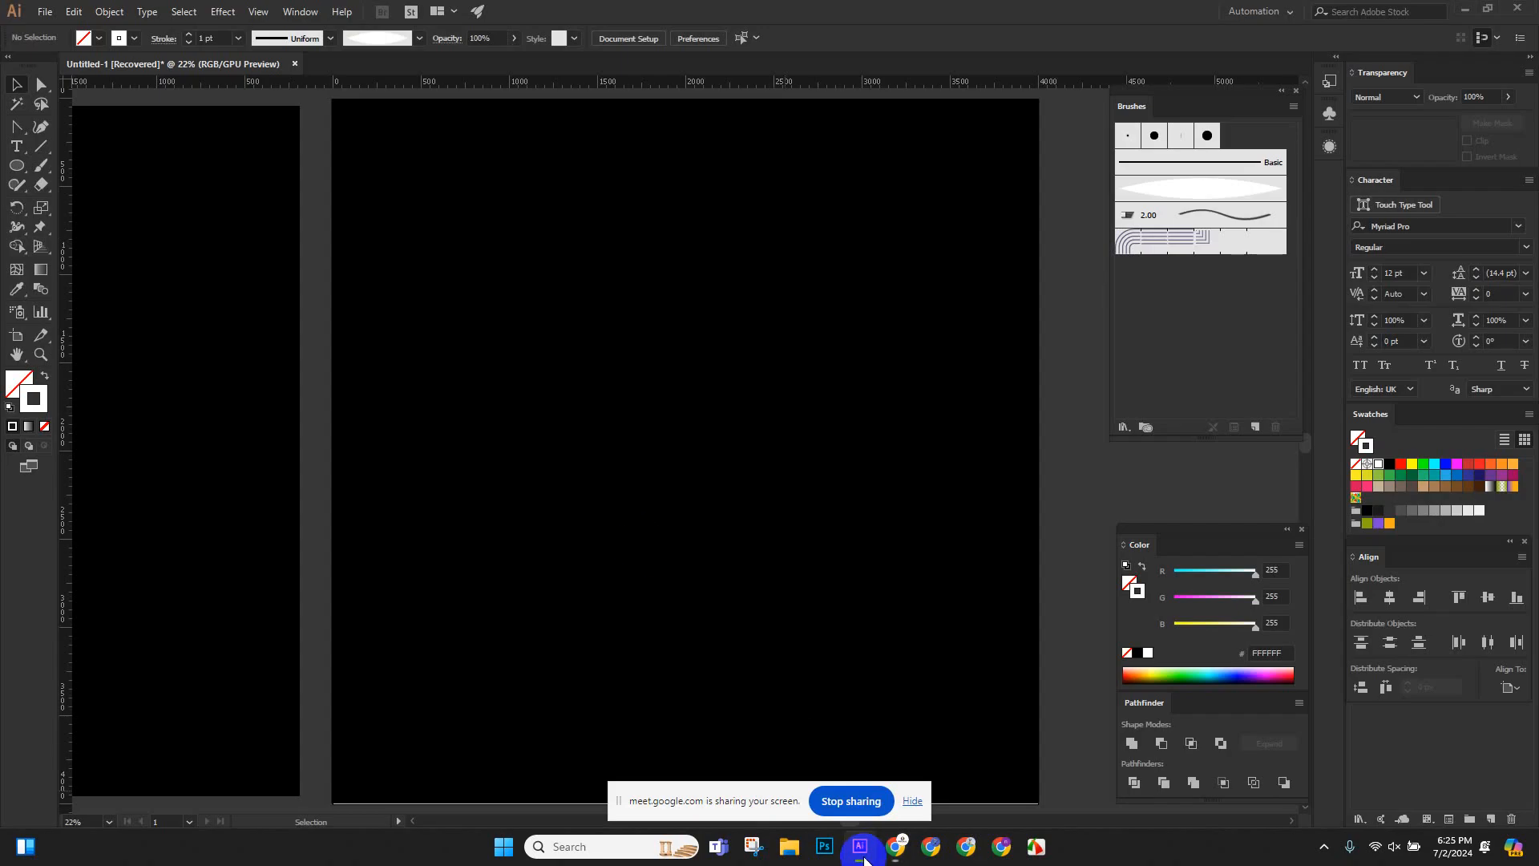
{"action": "key", "text": "ctrl+v"}
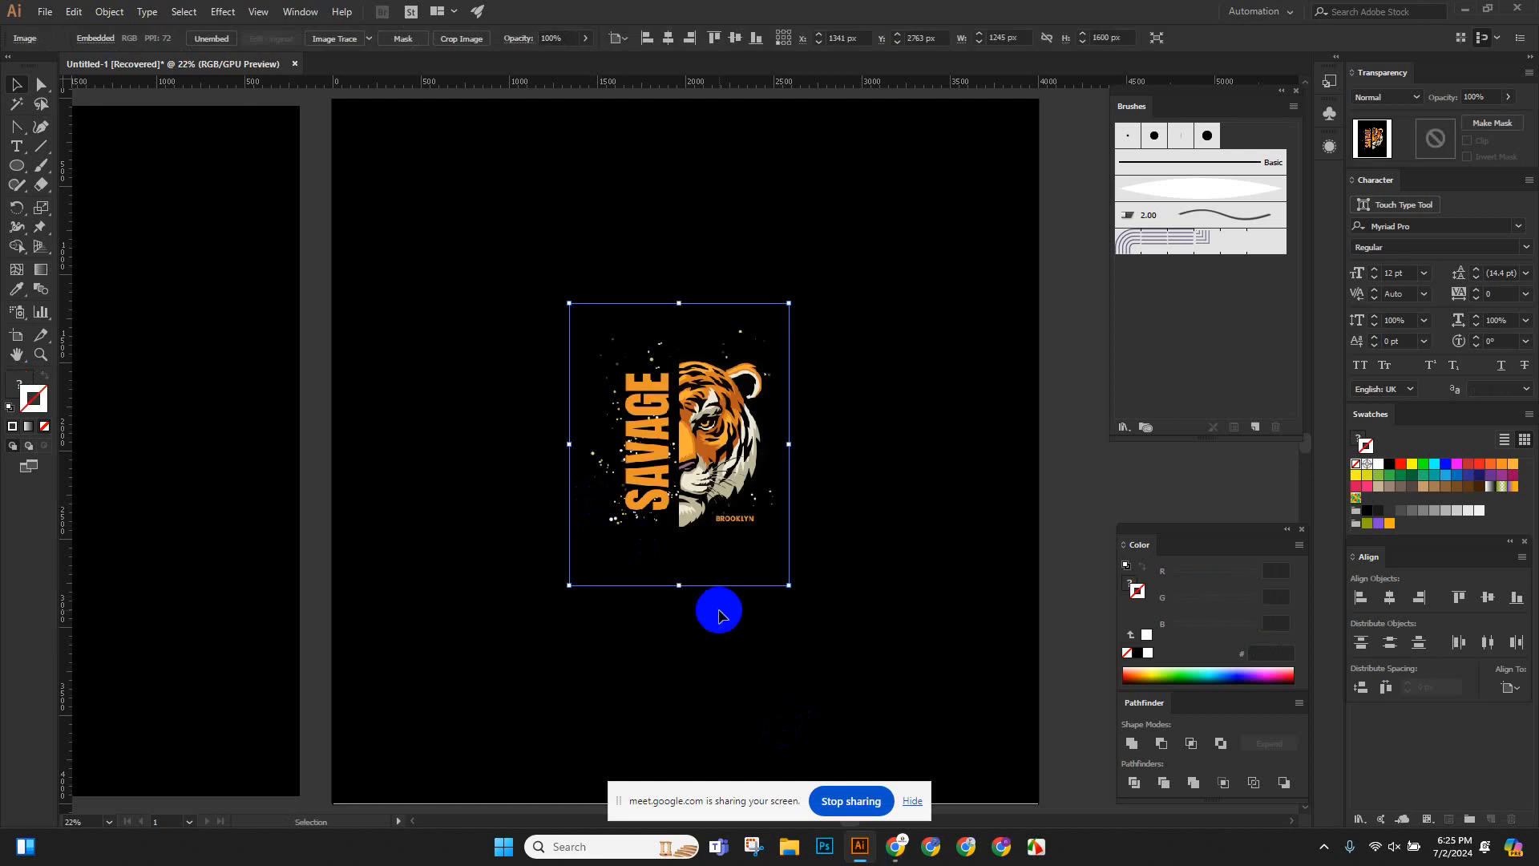
{"action": "left_click_drag", "start_coordinate": [786, 586], "coordinate": [991, 806]}
{"action": "scroll", "coordinate": [947, 661], "scroll_direction": "up", "scroll_amount": 2}
{"action": "scroll", "coordinate": [834, 497], "scroll_direction": "down", "scroll_amount": 2}
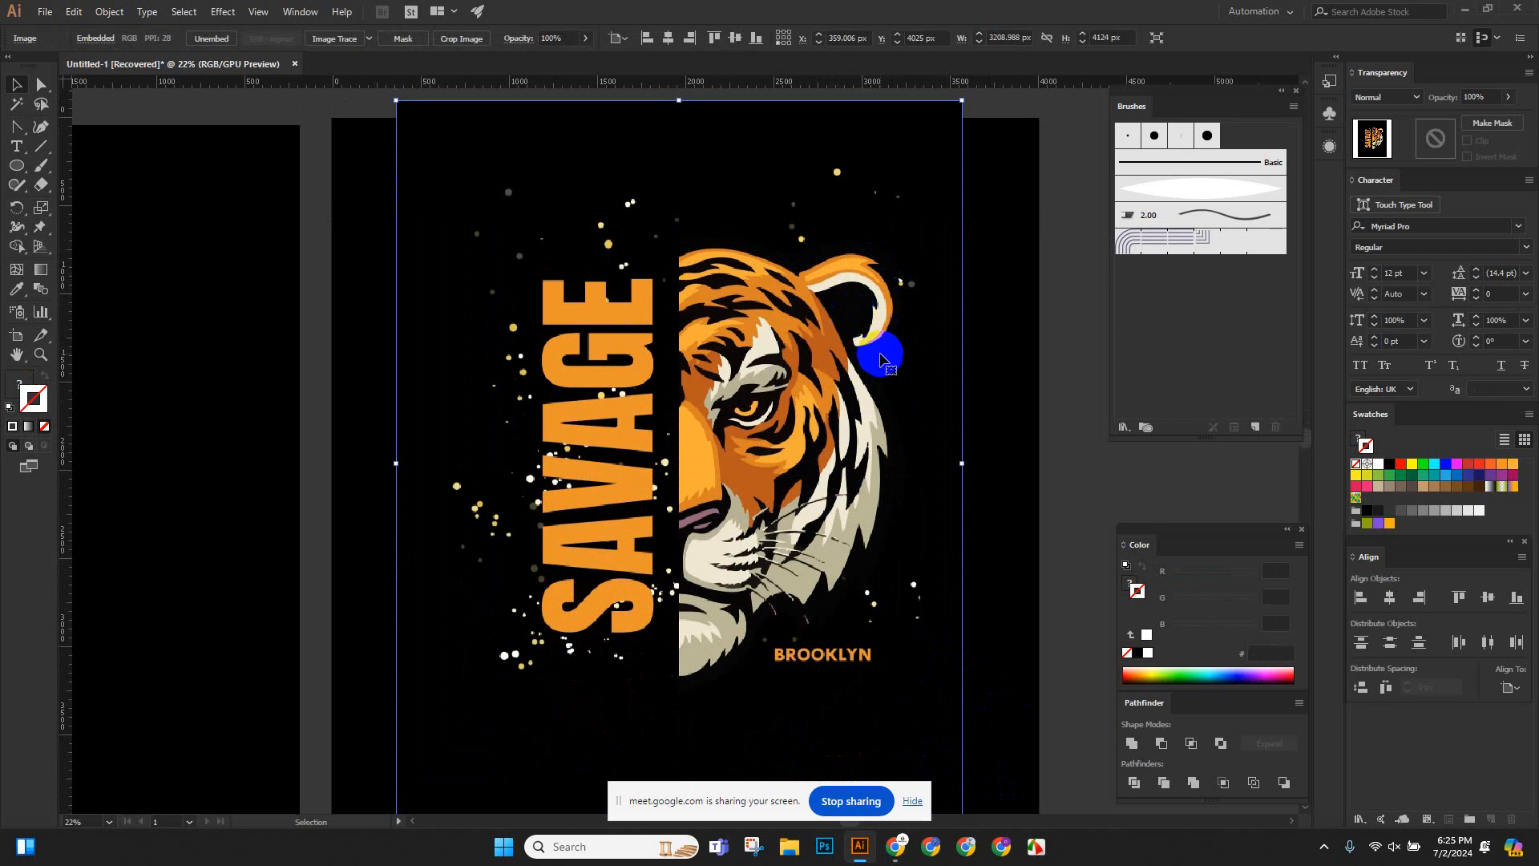
Move the tiger image off the main artboard, up and left so it overlaps the neighbouring black artboard.
{"action": "key", "text": "z"}
{"action": "left_click_drag", "start_coordinate": [741, 408], "coordinate": [684, 511]}
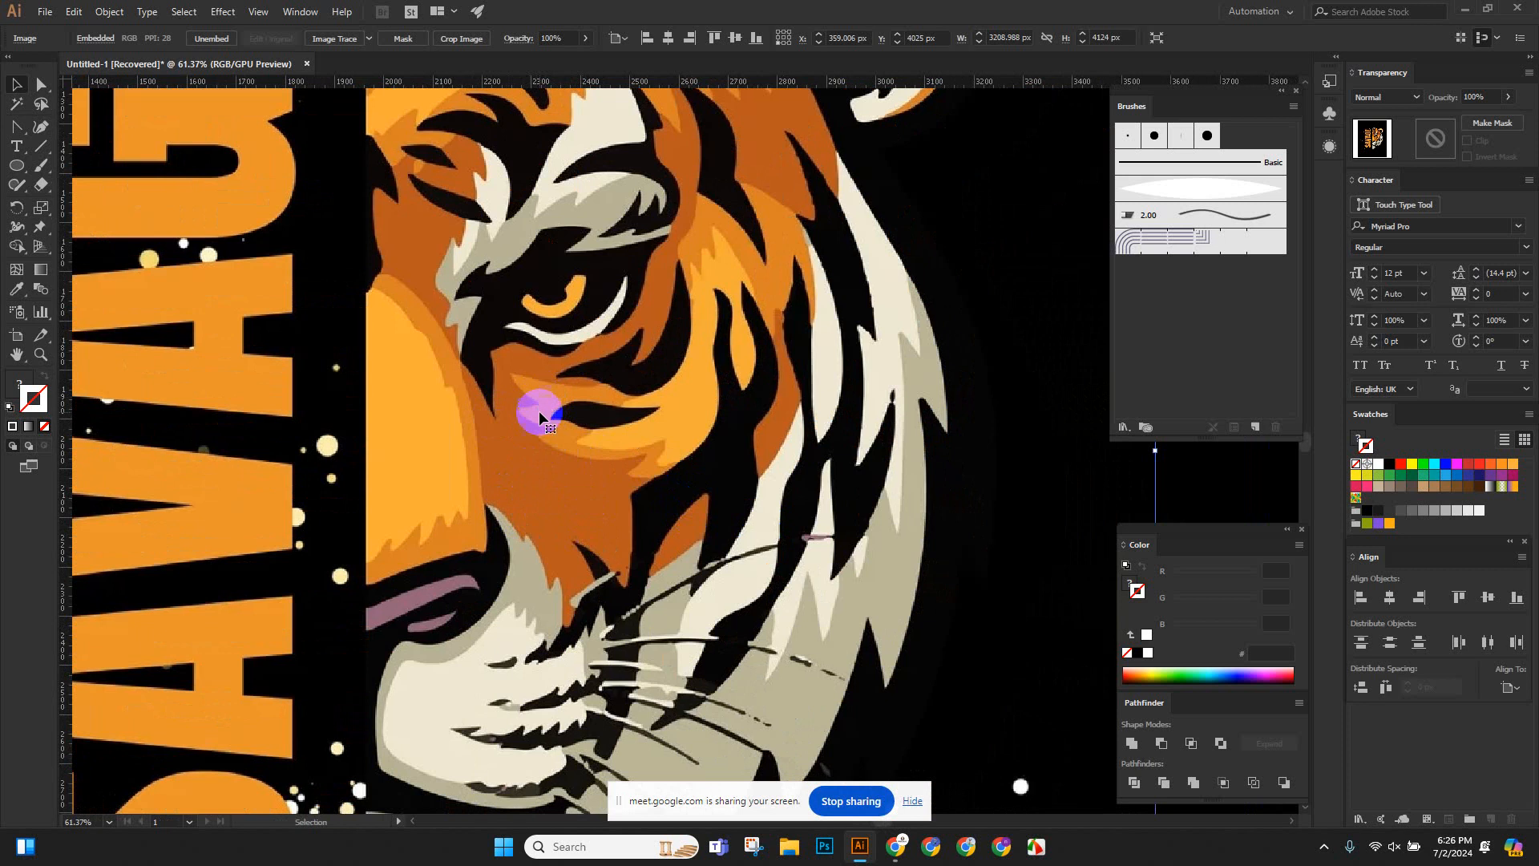
{"action": "left_click", "coordinate": [601, 399]}
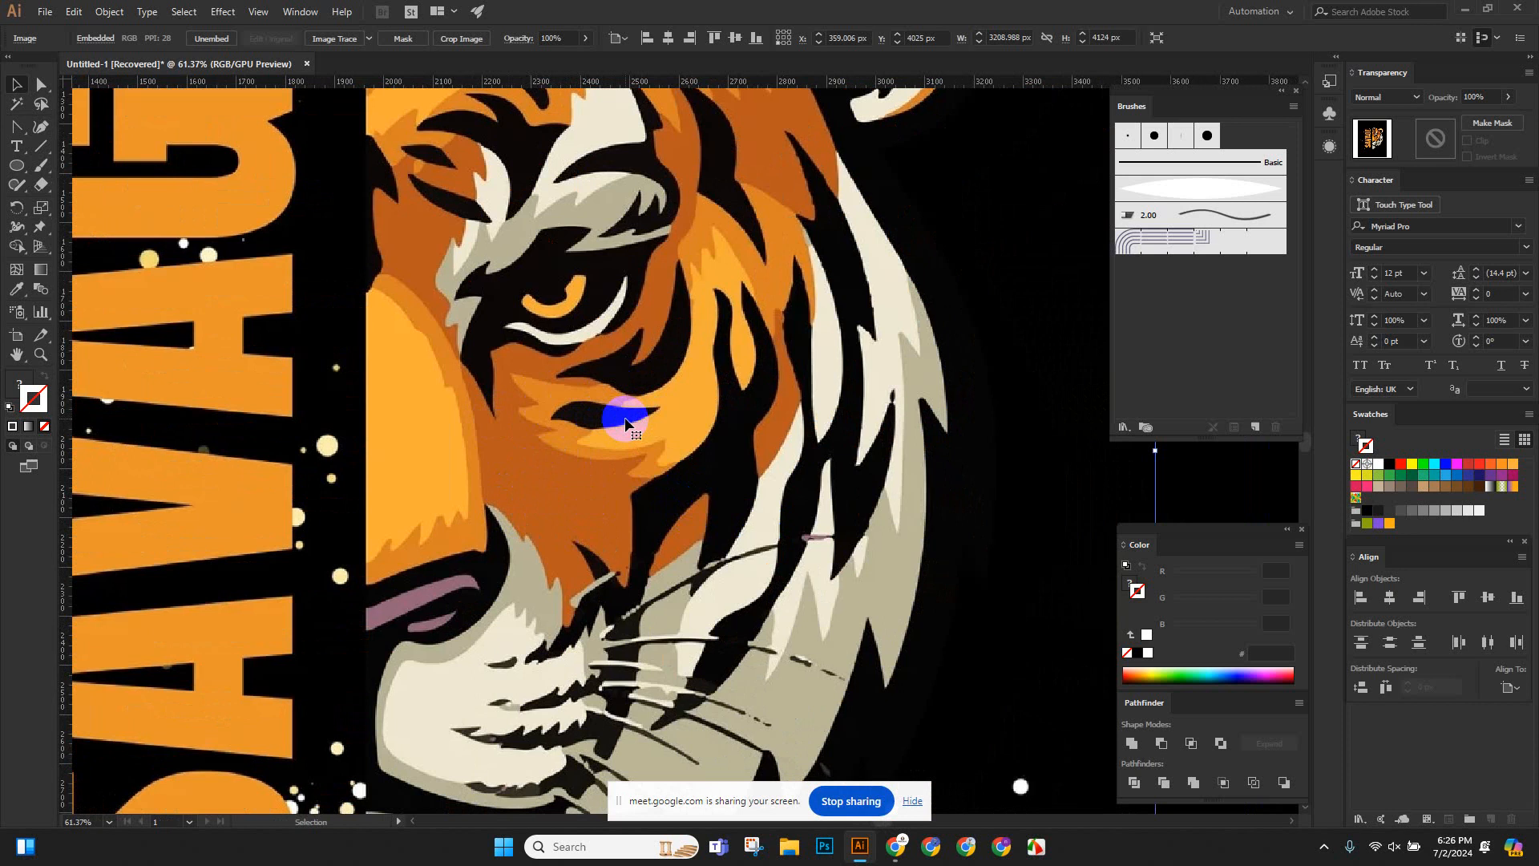
{"action": "scroll", "coordinate": [662, 490], "scroll_direction": "down", "scroll_amount": 5}
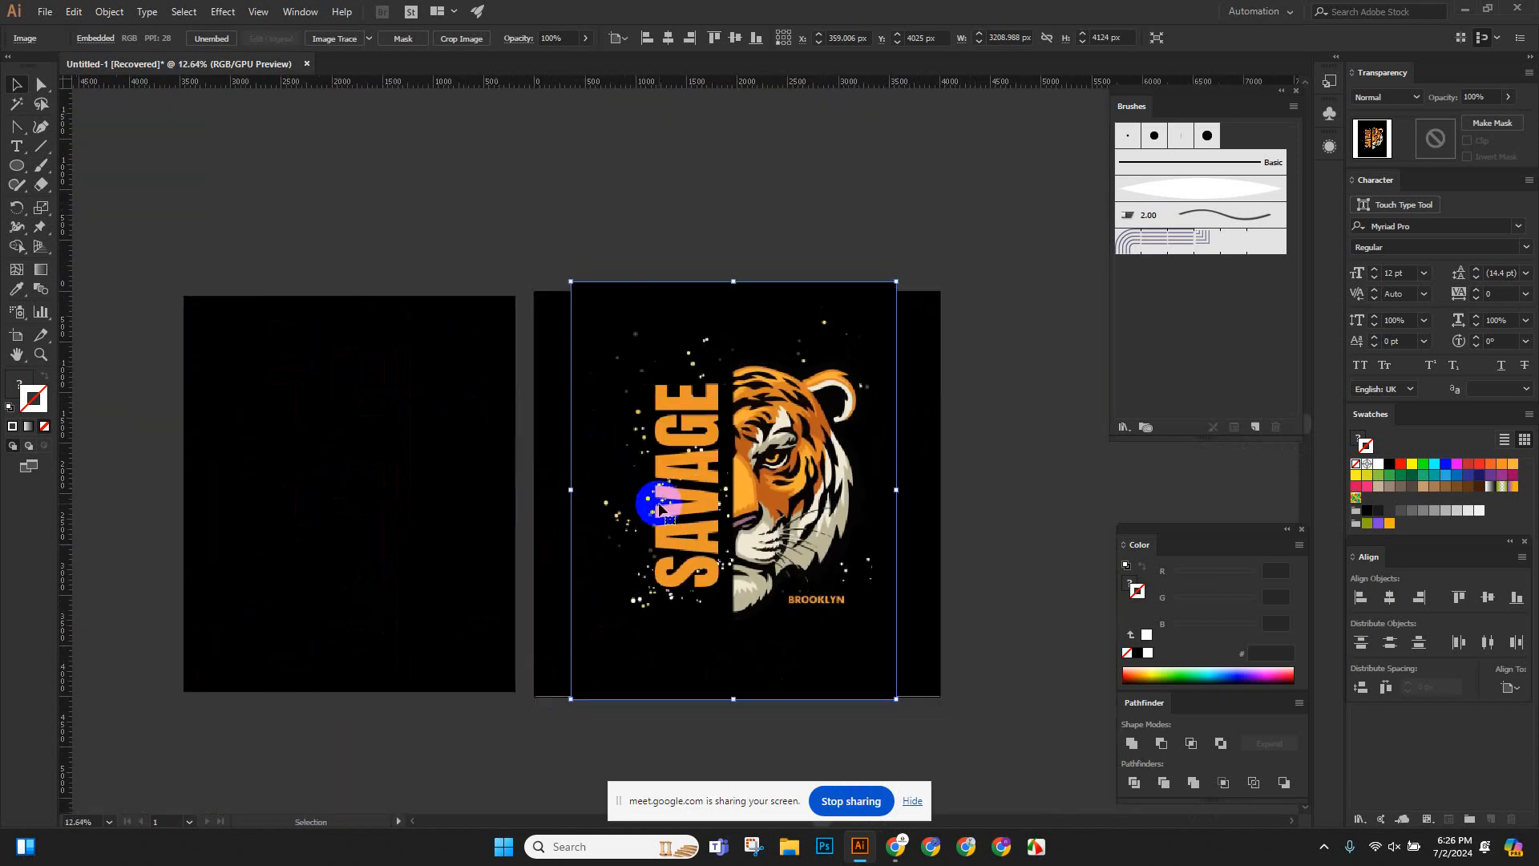
{"action": "left_click_drag", "start_coordinate": [816, 453], "coordinate": [480, 319]}
{"action": "scroll", "coordinate": [401, 400], "scroll_direction": "right", "scroll_amount": 2}
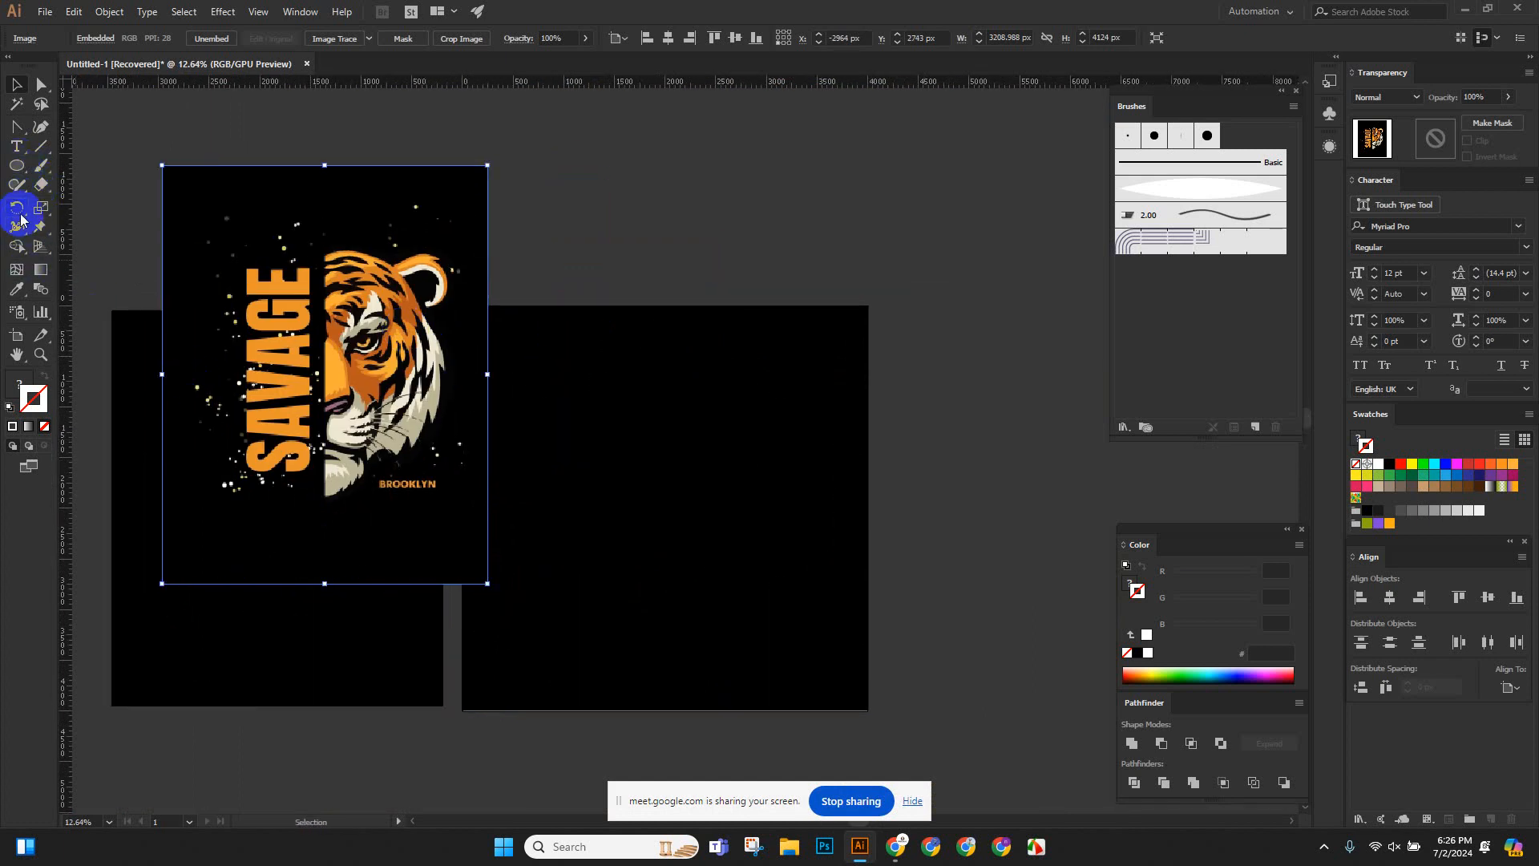
Draw a closed oval about 943 × 991 px above the main artboard with the Pencil tool and fill it olive with no stroke.
{"action": "left_click", "coordinate": [25, 133]}
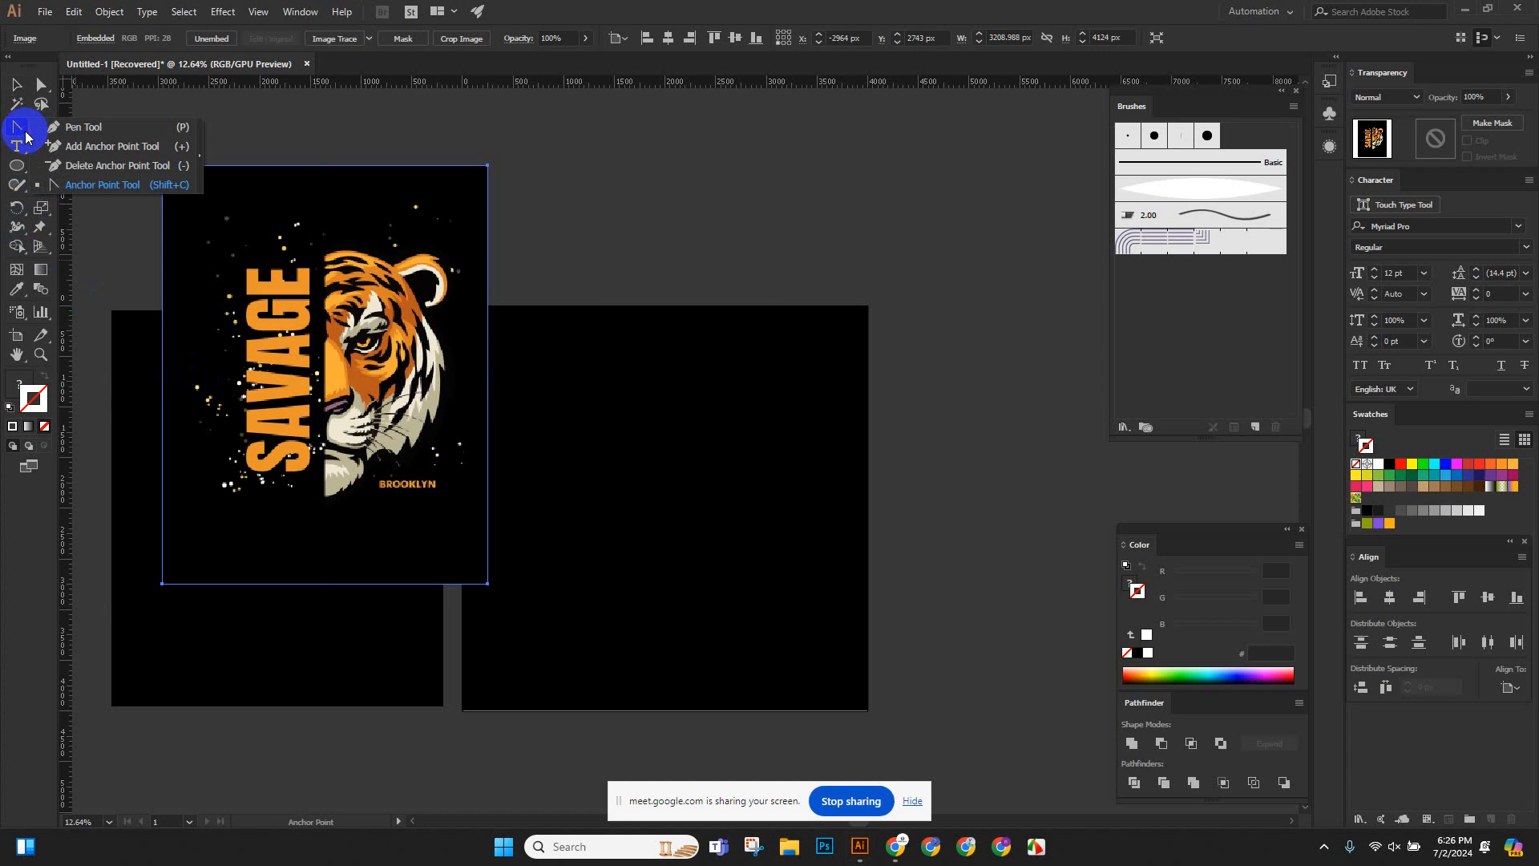
{"action": "left_click", "coordinate": [21, 186]}
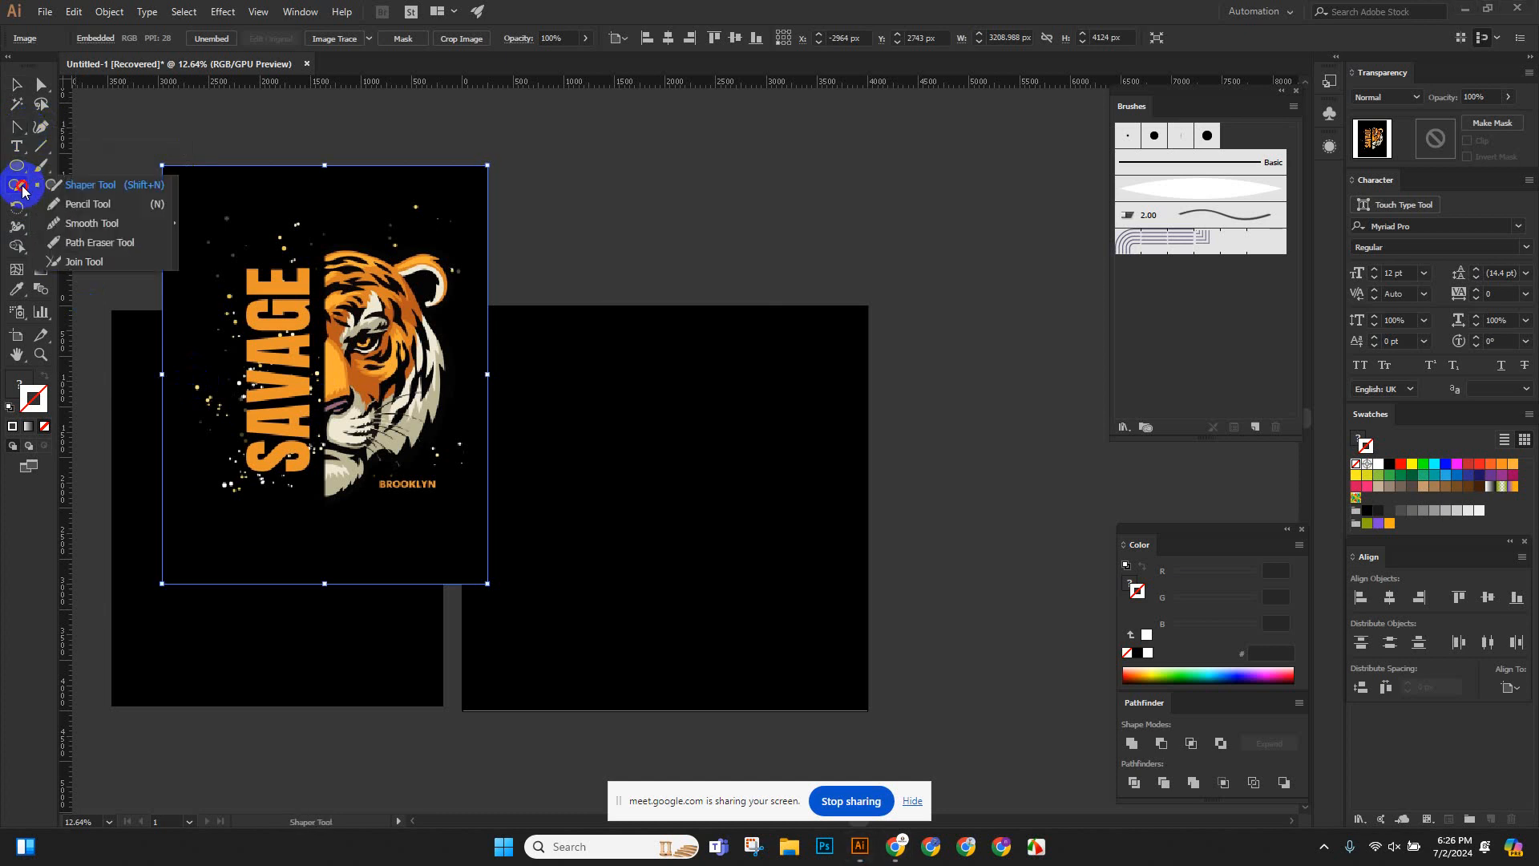
{"action": "left_click_drag", "start_coordinate": [22, 185], "coordinate": [101, 206]}
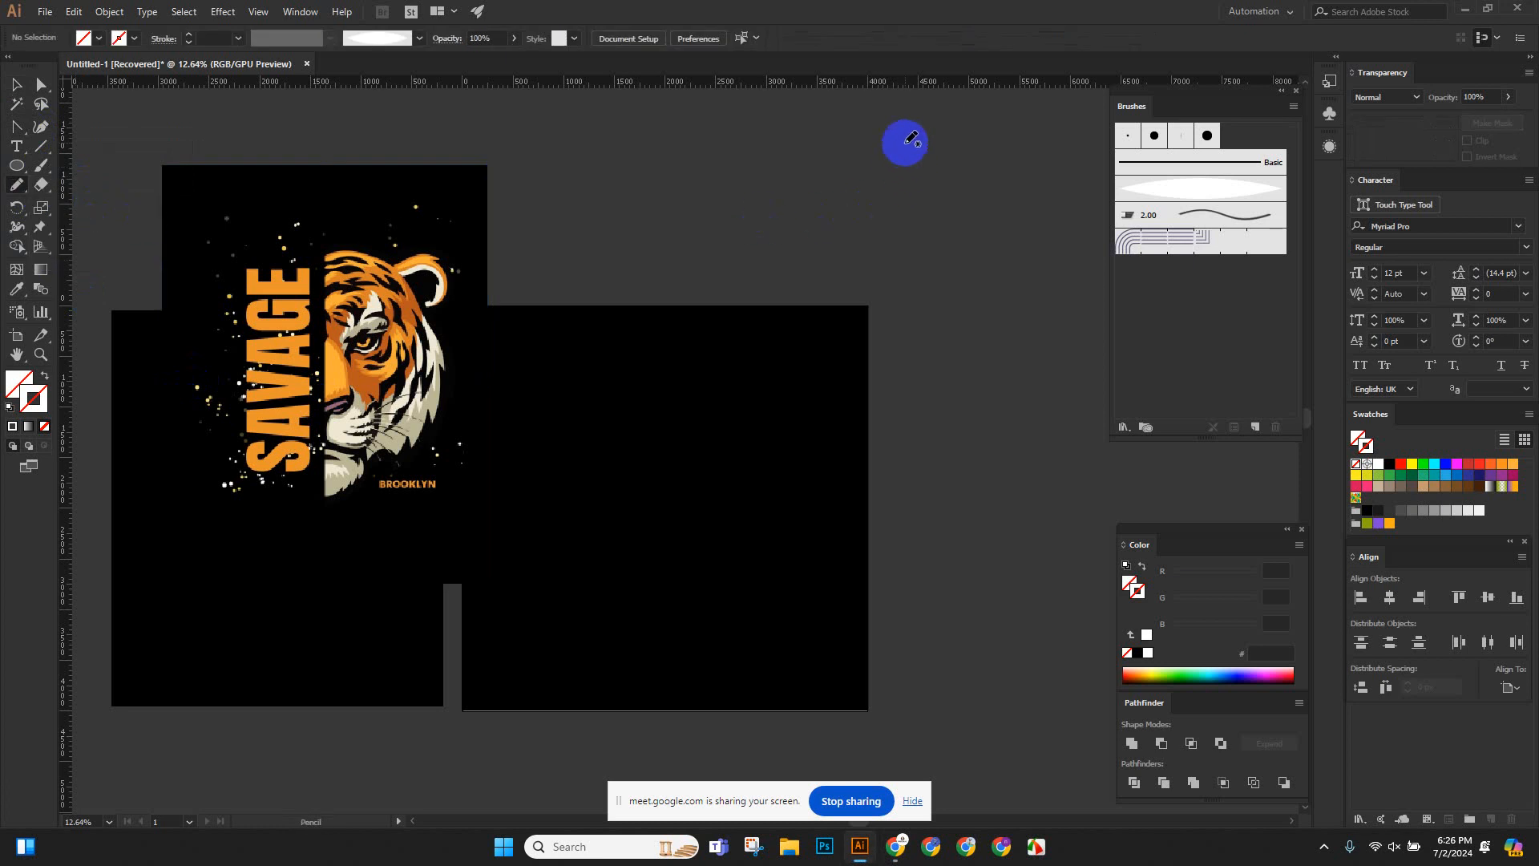
{"action": "mouse_move", "coordinate": [904, 141]}
{"action": "left_mouse_down"}
{"action": "mouse_move", "coordinate": [847, 171]}
{"action": "mouse_move", "coordinate": [826, 220]}
{"action": "mouse_move", "coordinate": [836, 236]}
{"action": "mouse_move", "coordinate": [899, 224]}
{"action": "mouse_move", "coordinate": [900, 141]}
{"action": "left_mouse_up"}
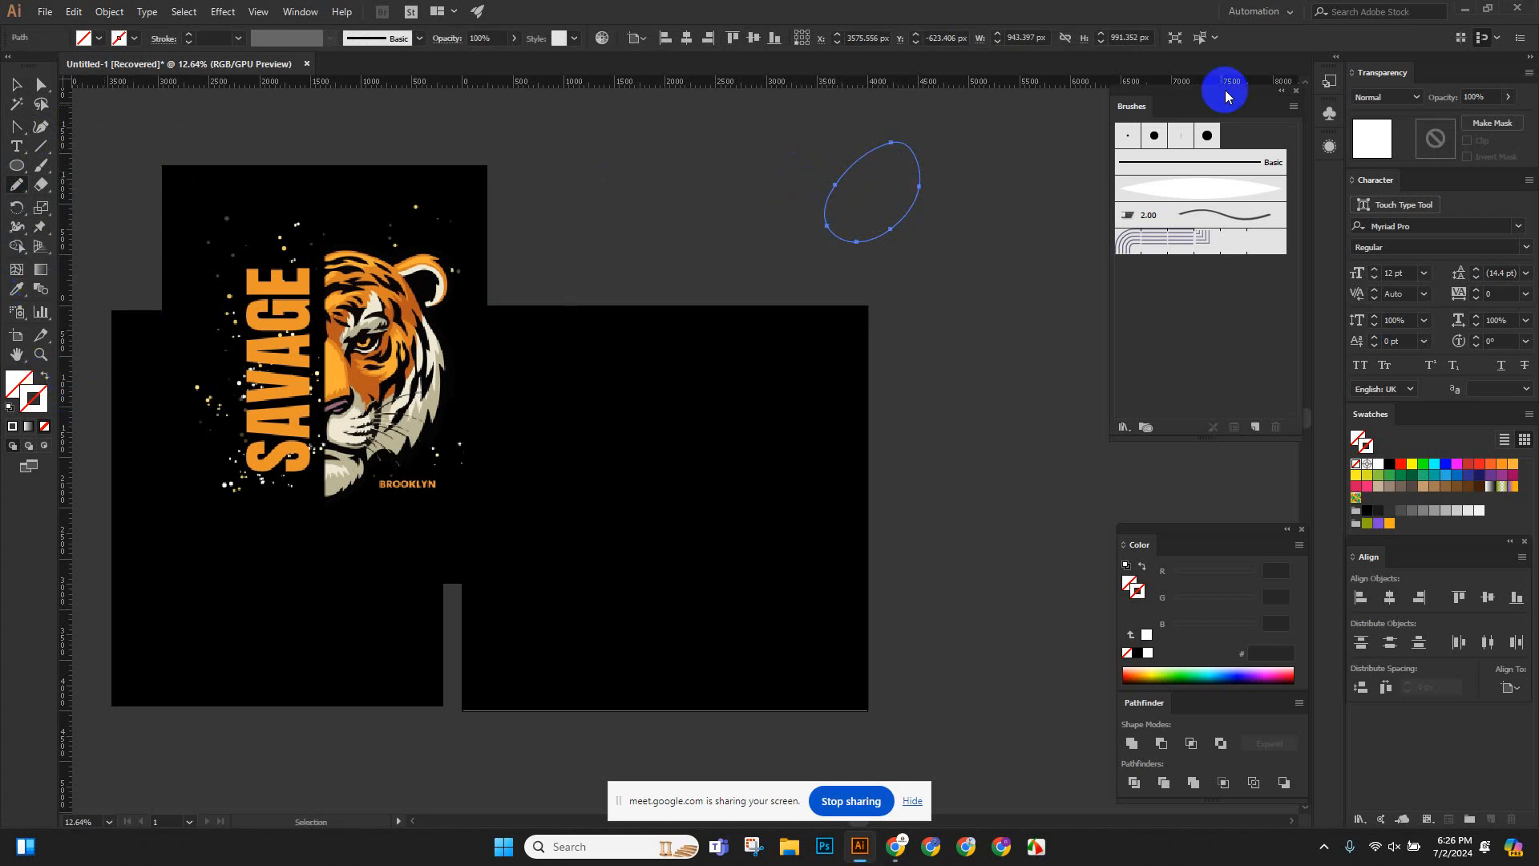
{"action": "left_click", "coordinate": [1158, 673]}
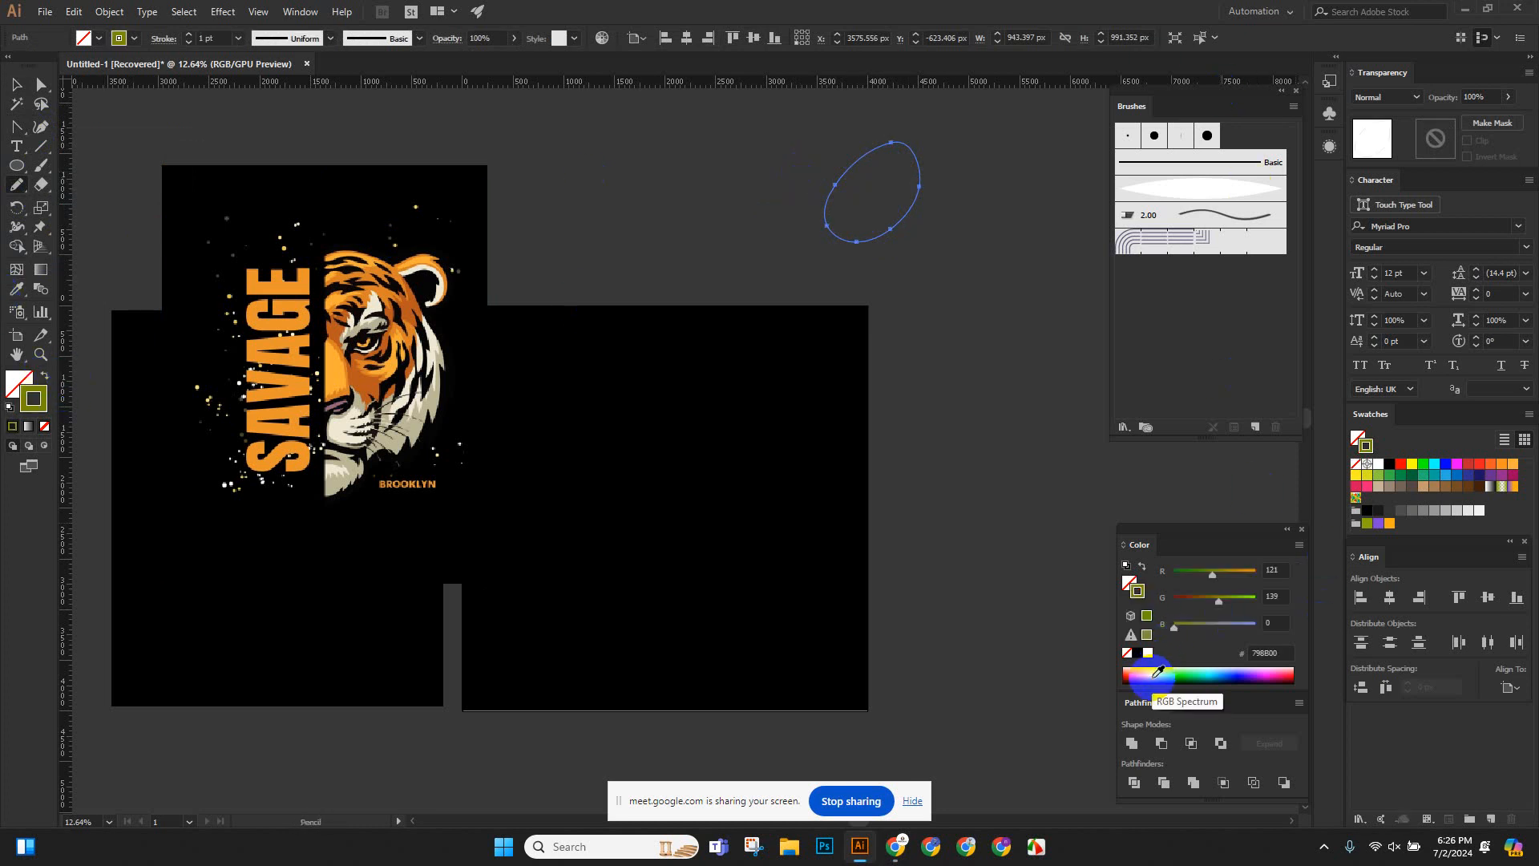
{"action": "left_click", "coordinate": [44, 377]}
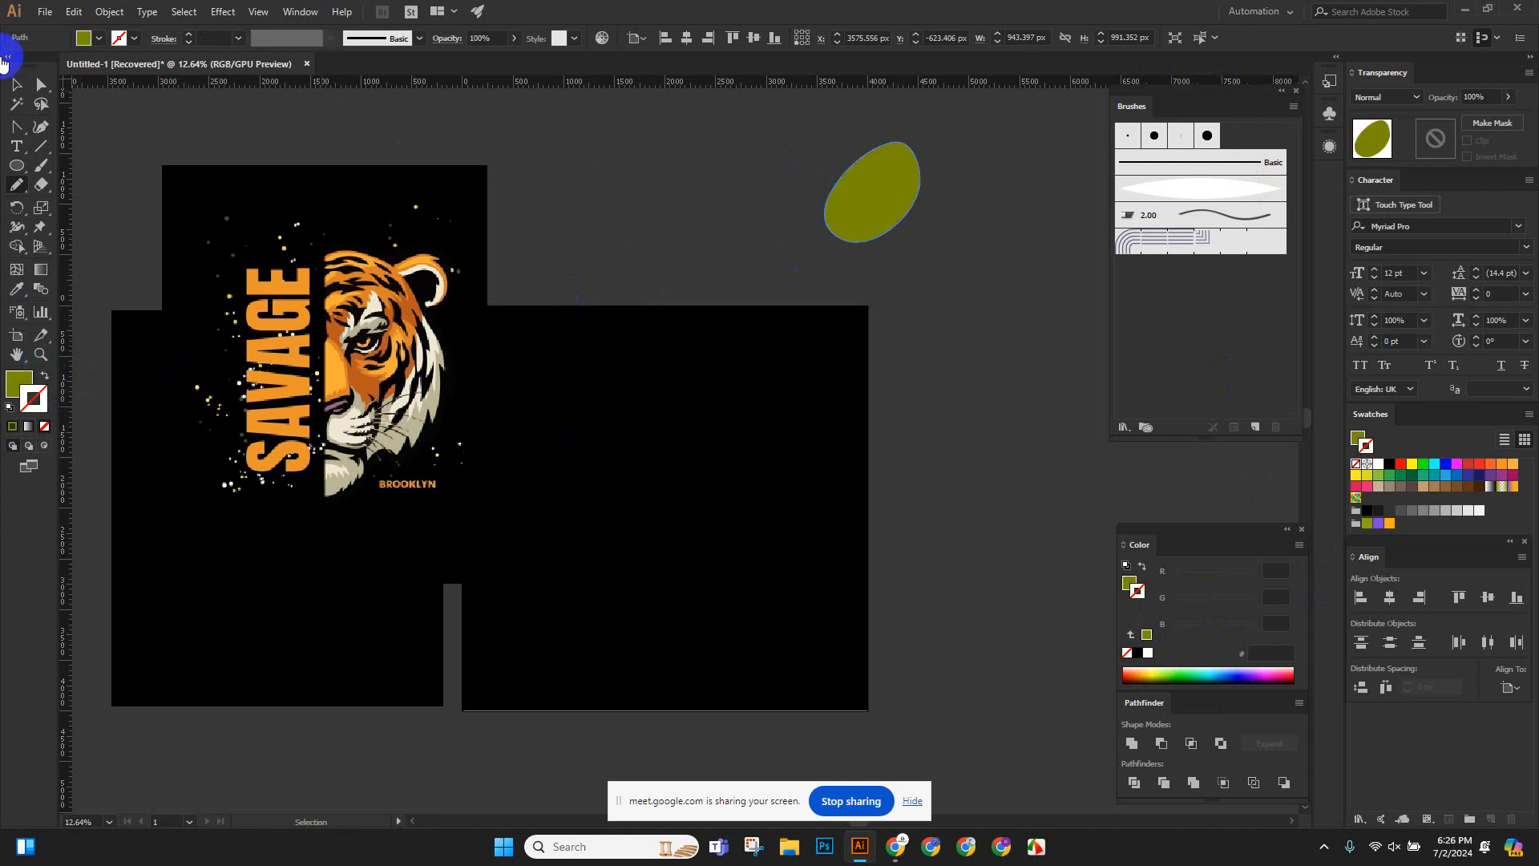
Trace the black stripe below the tiger's eye with the Pencil tool as an olive-filled shape about 214 × 54 px.
{"action": "left_click", "coordinate": [17, 83]}
{"action": "scroll", "coordinate": [550, 317], "scroll_direction": "down", "scroll_amount": 3}
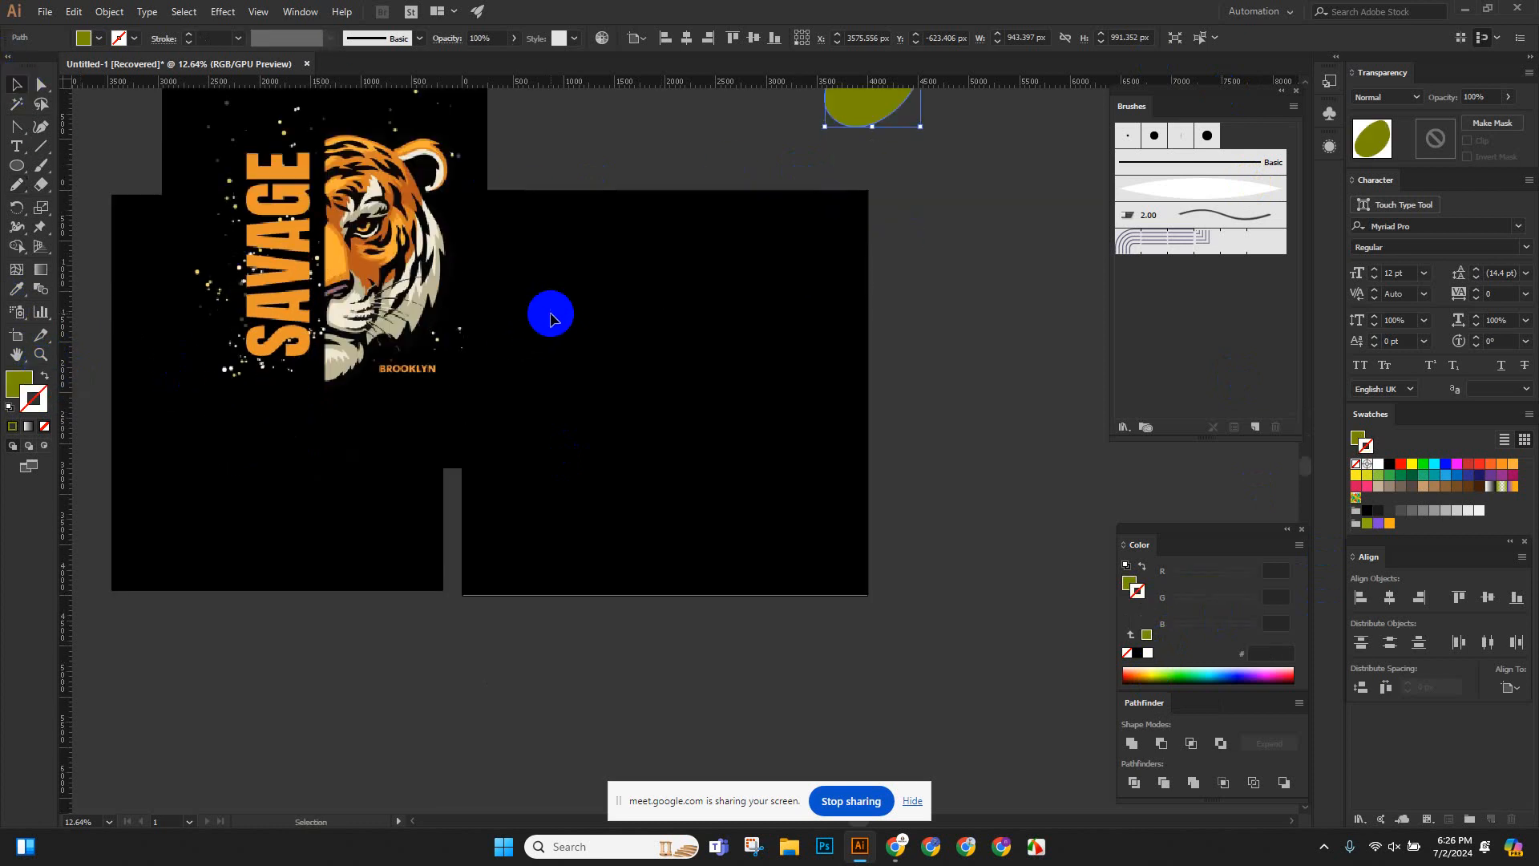
{"action": "left_click", "coordinate": [568, 206]}
{"action": "scroll", "coordinate": [568, 206], "scroll_direction": "up", "scroll_amount": 3}
{"action": "left_click_drag", "start_coordinate": [371, 264], "coordinate": [851, 596]}
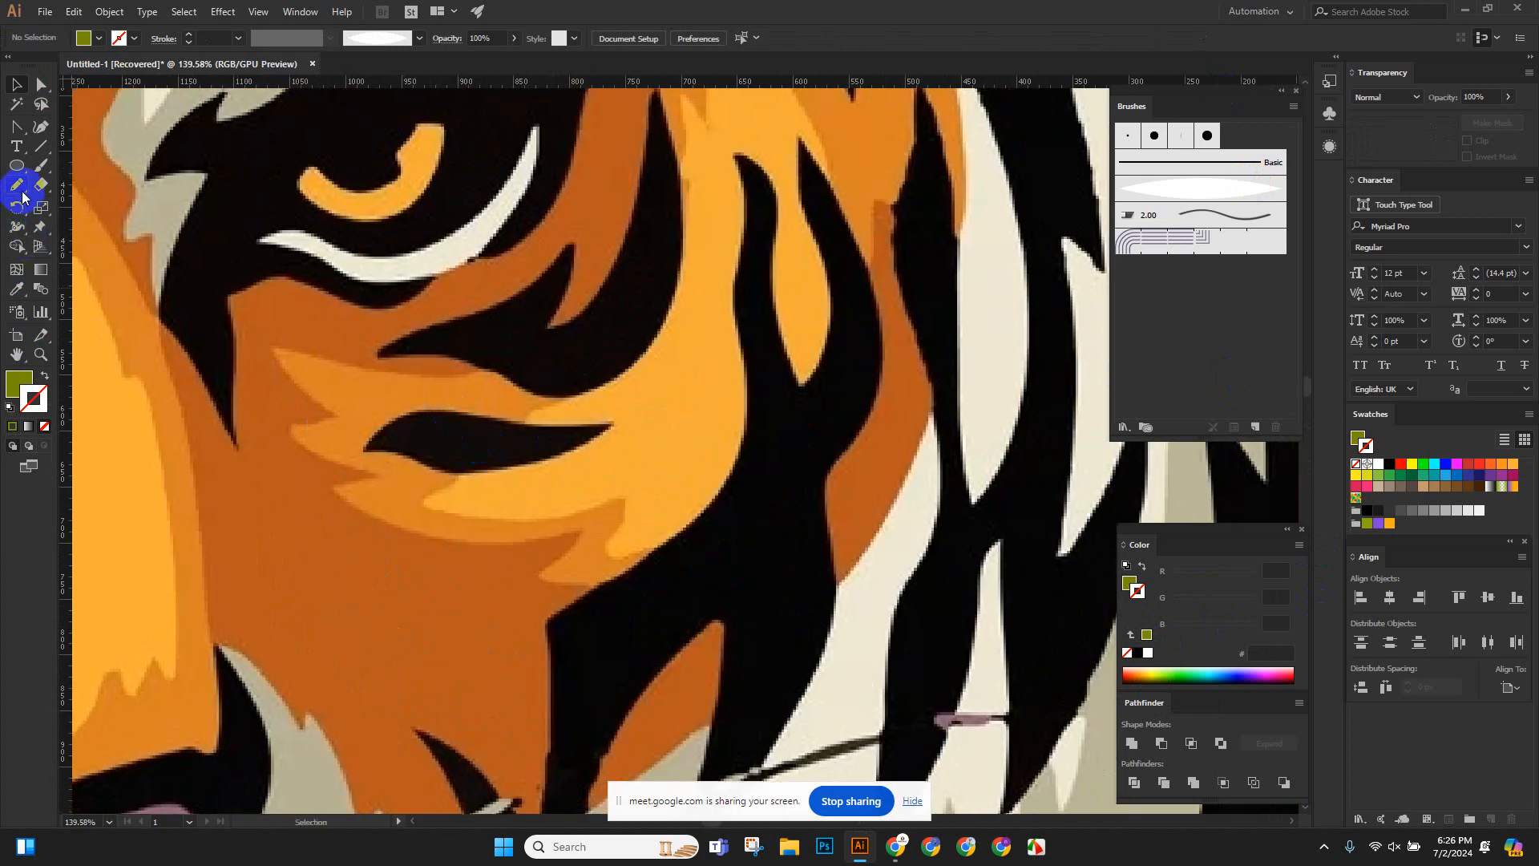
{"action": "mouse_move", "coordinate": [364, 446]}
{"action": "left_mouse_down"}
{"action": "mouse_move", "coordinate": [426, 413]}
{"action": "mouse_move", "coordinate": [606, 420]}
{"action": "mouse_move", "coordinate": [596, 444]}
{"action": "mouse_move", "coordinate": [516, 469]}
{"action": "mouse_move", "coordinate": [451, 473]}
{"action": "mouse_move", "coordinate": [359, 437]}
{"action": "left_mouse_up"}
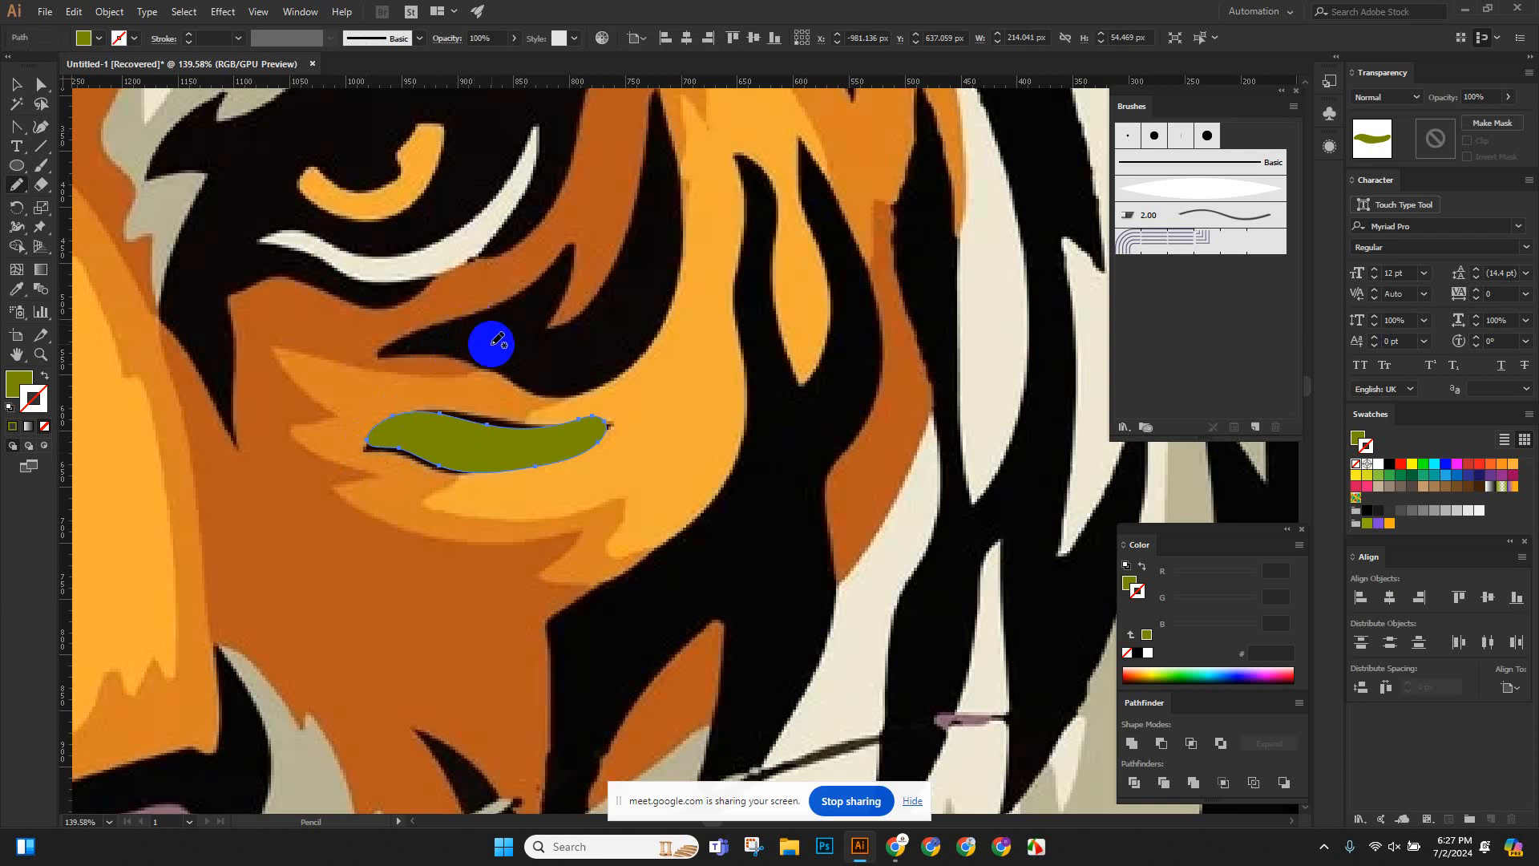
Delete the tiger image with its traced stripe and the olive oval, and fit the main artboard in the window.
{"action": "key", "text": "ctrl+minus"}
{"action": "key", "text": "ctrl+minus"}
{"action": "key", "text": "ctrl+minus"}
{"action": "key", "text": "ctrl+minus"}
{"action": "key", "text": "ctrl+minus"}
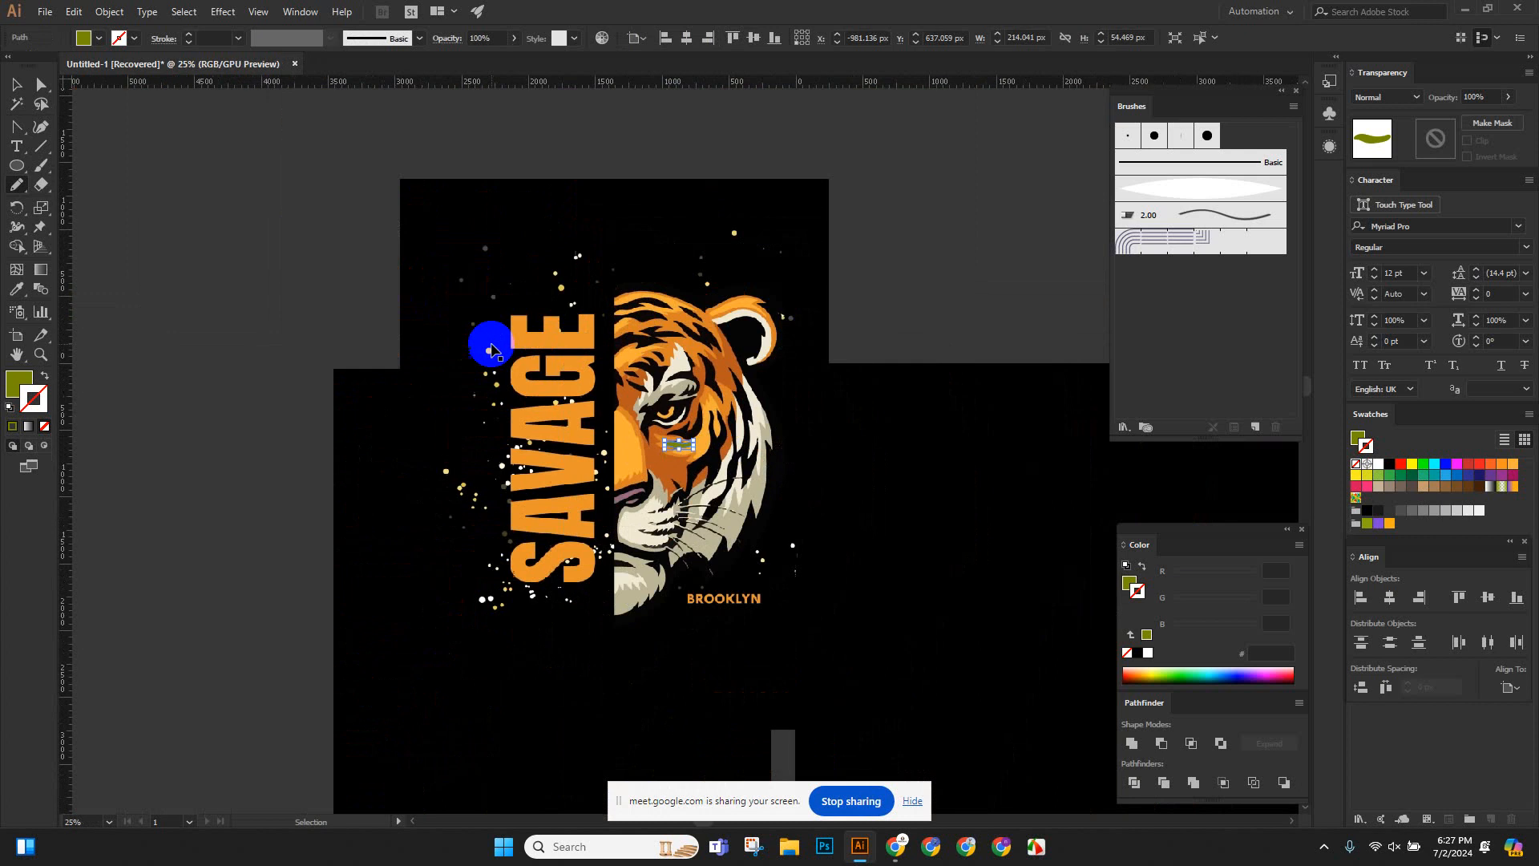
{"action": "key", "text": "ctrl+minus"}
{"action": "key", "text": "ctrl+minus"}
{"action": "left_click", "coordinate": [17, 87]}
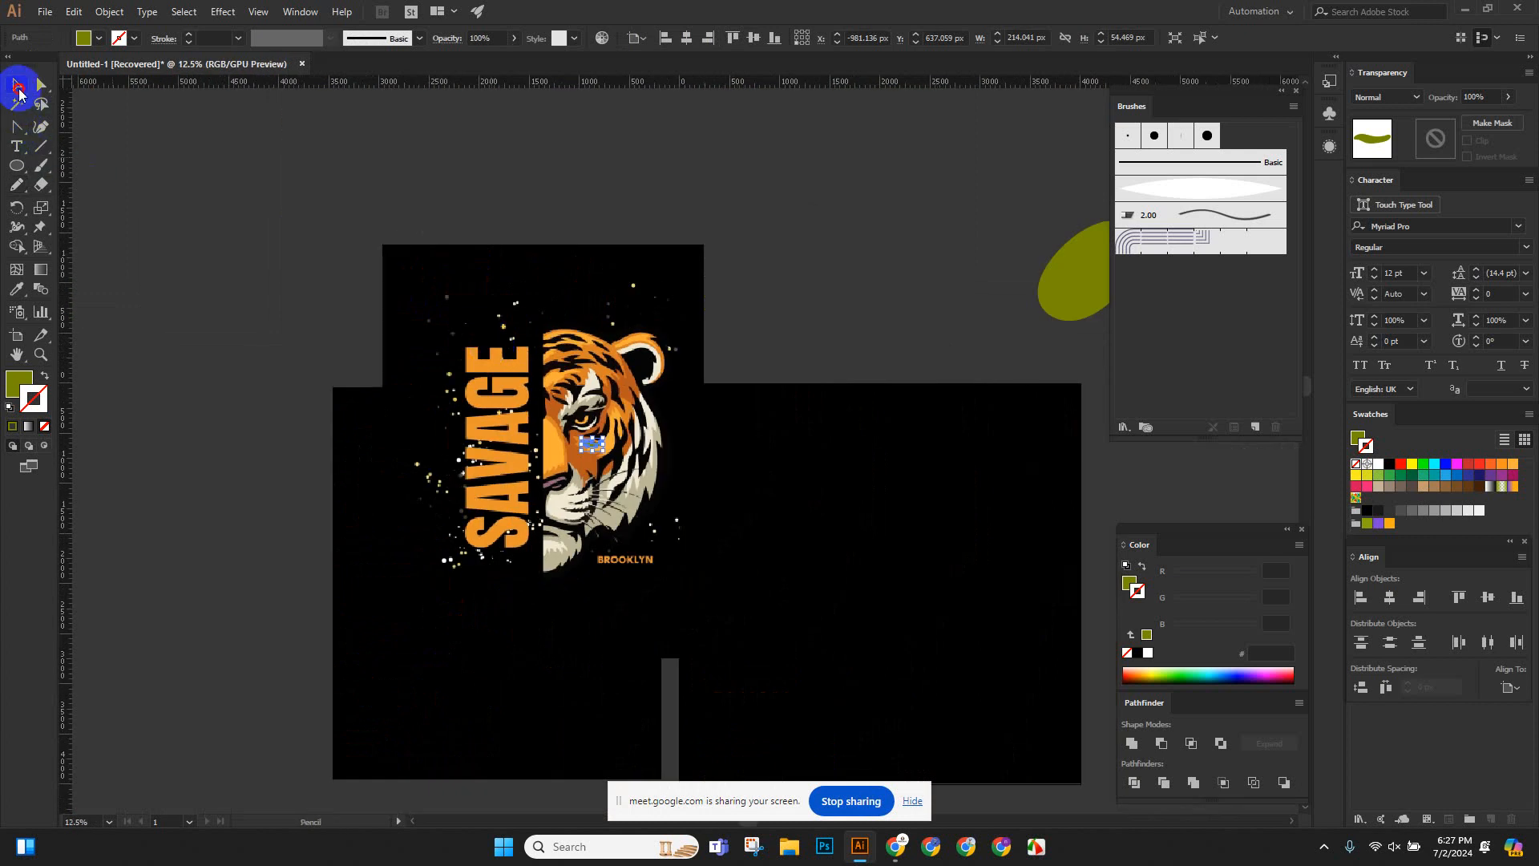
{"action": "left_click_drag", "start_coordinate": [295, 186], "coordinate": [419, 537]}
{"action": "key", "text": "Delete"}
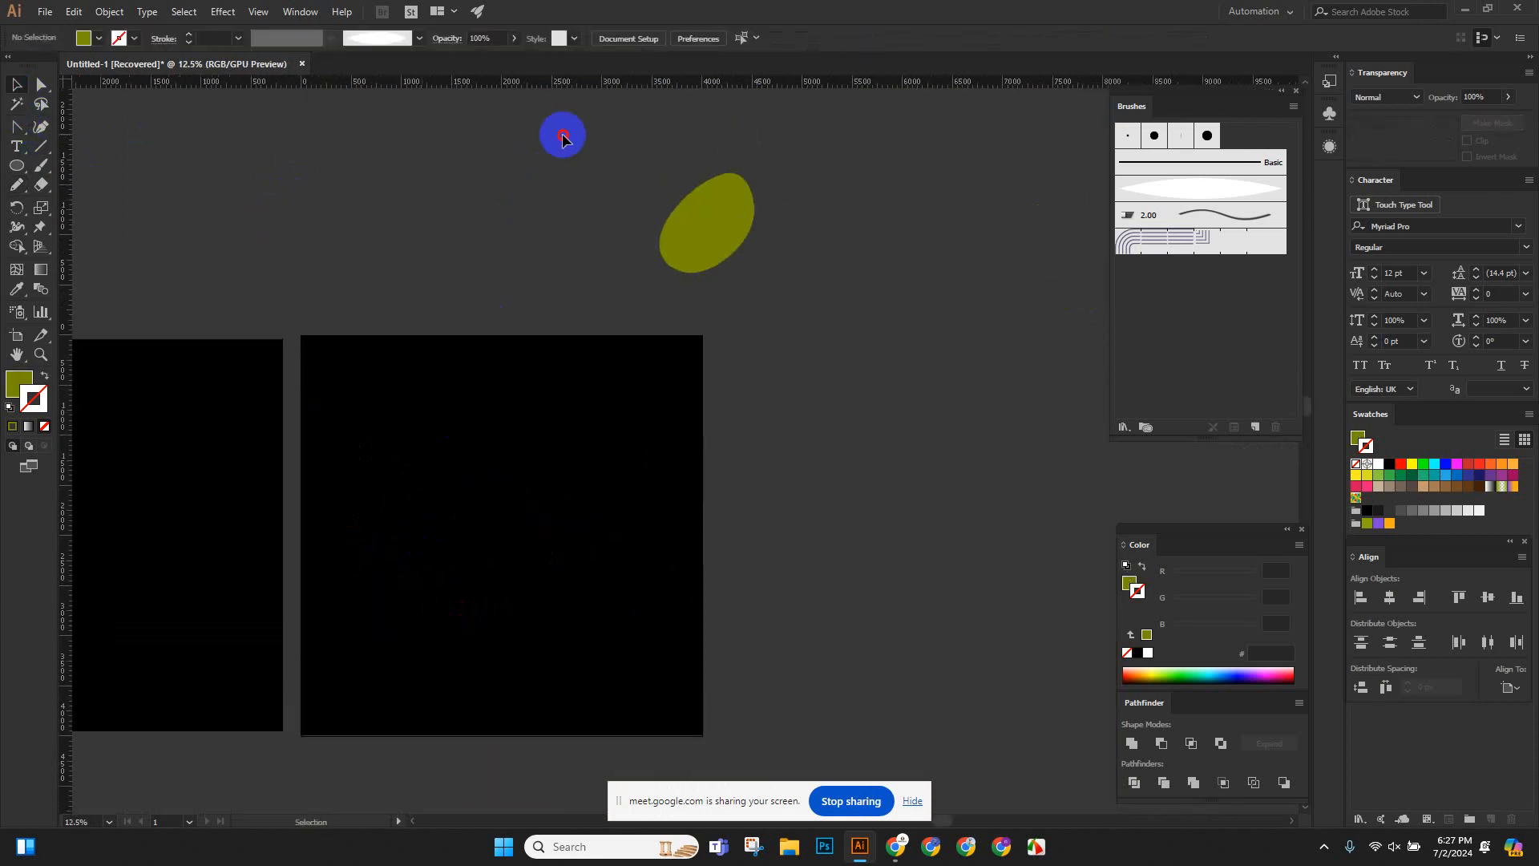
{"action": "left_click_drag", "start_coordinate": [563, 138], "coordinate": [880, 368]}
{"action": "key", "text": "Delete"}
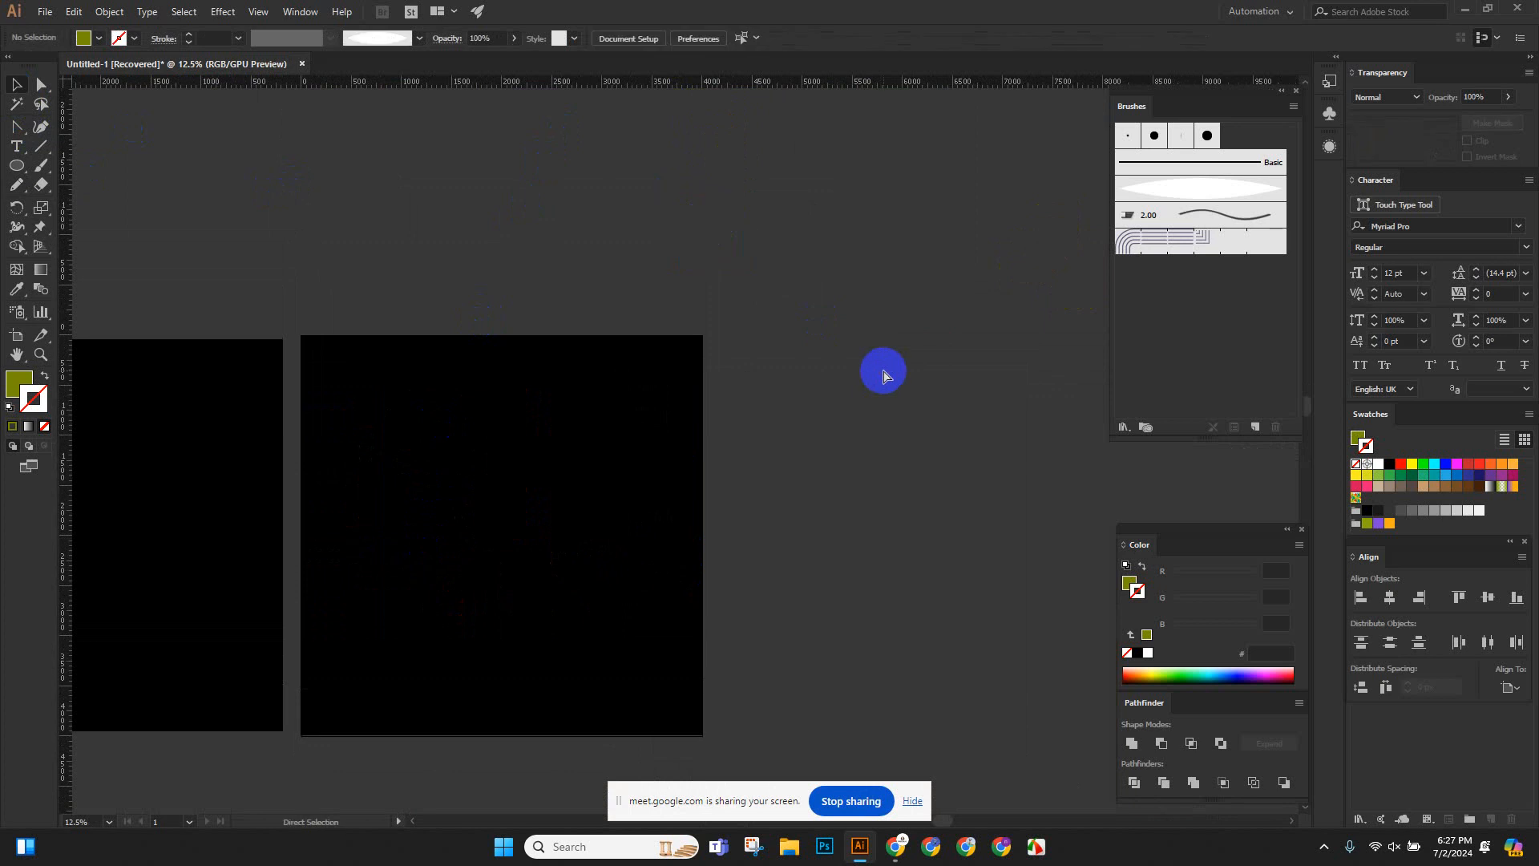
{"action": "key", "text": "ctrl+0"}
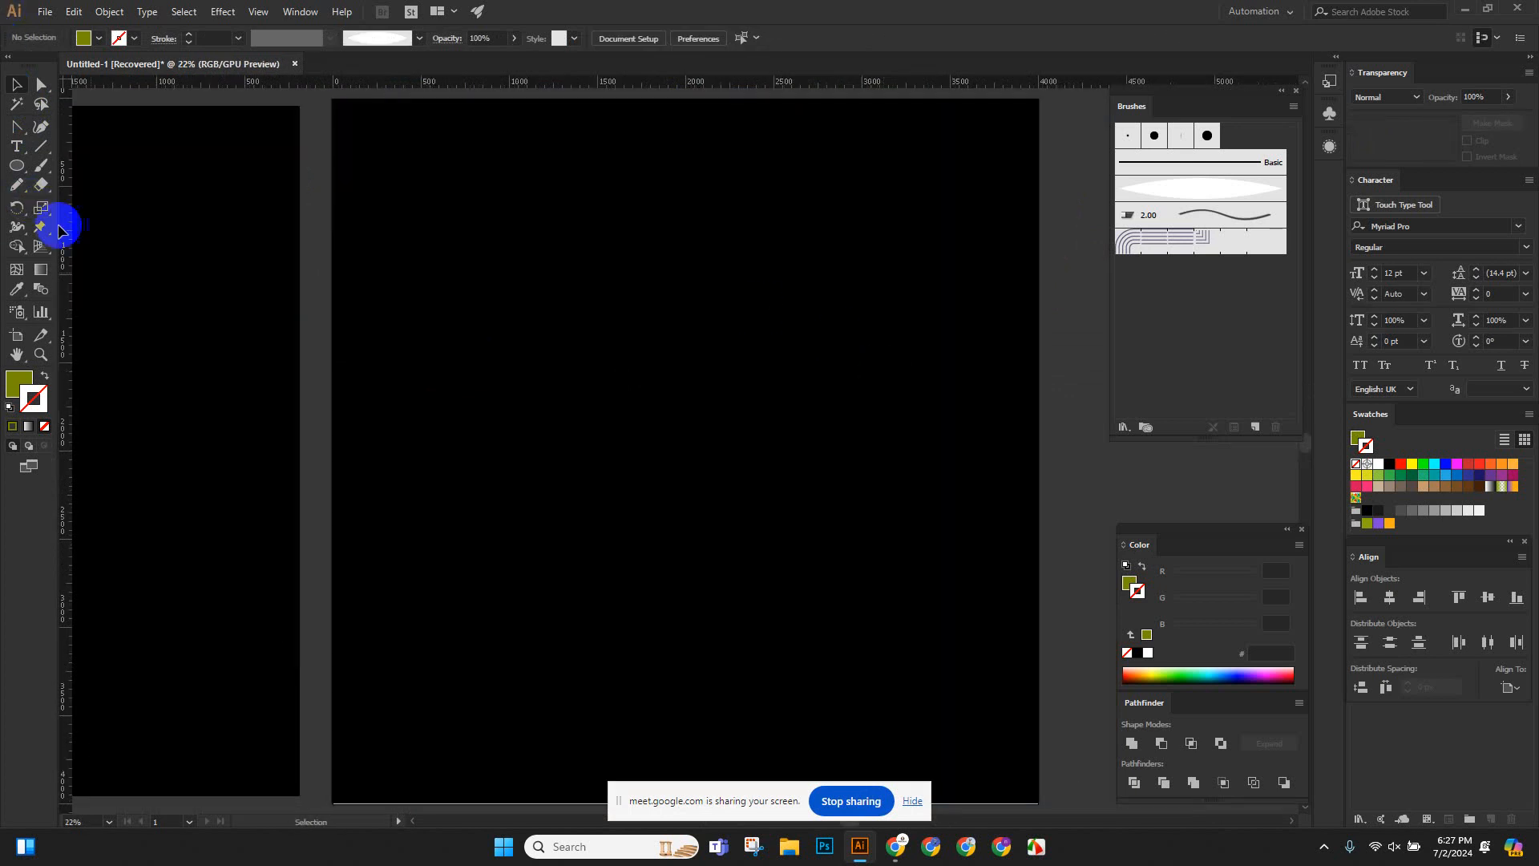
Switch to Chrome and show the image results for the "car drawing image" search.
{"action": "mouse_move", "coordinate": [895, 847]}
{"action": "left_click", "coordinate": [833, 782]}
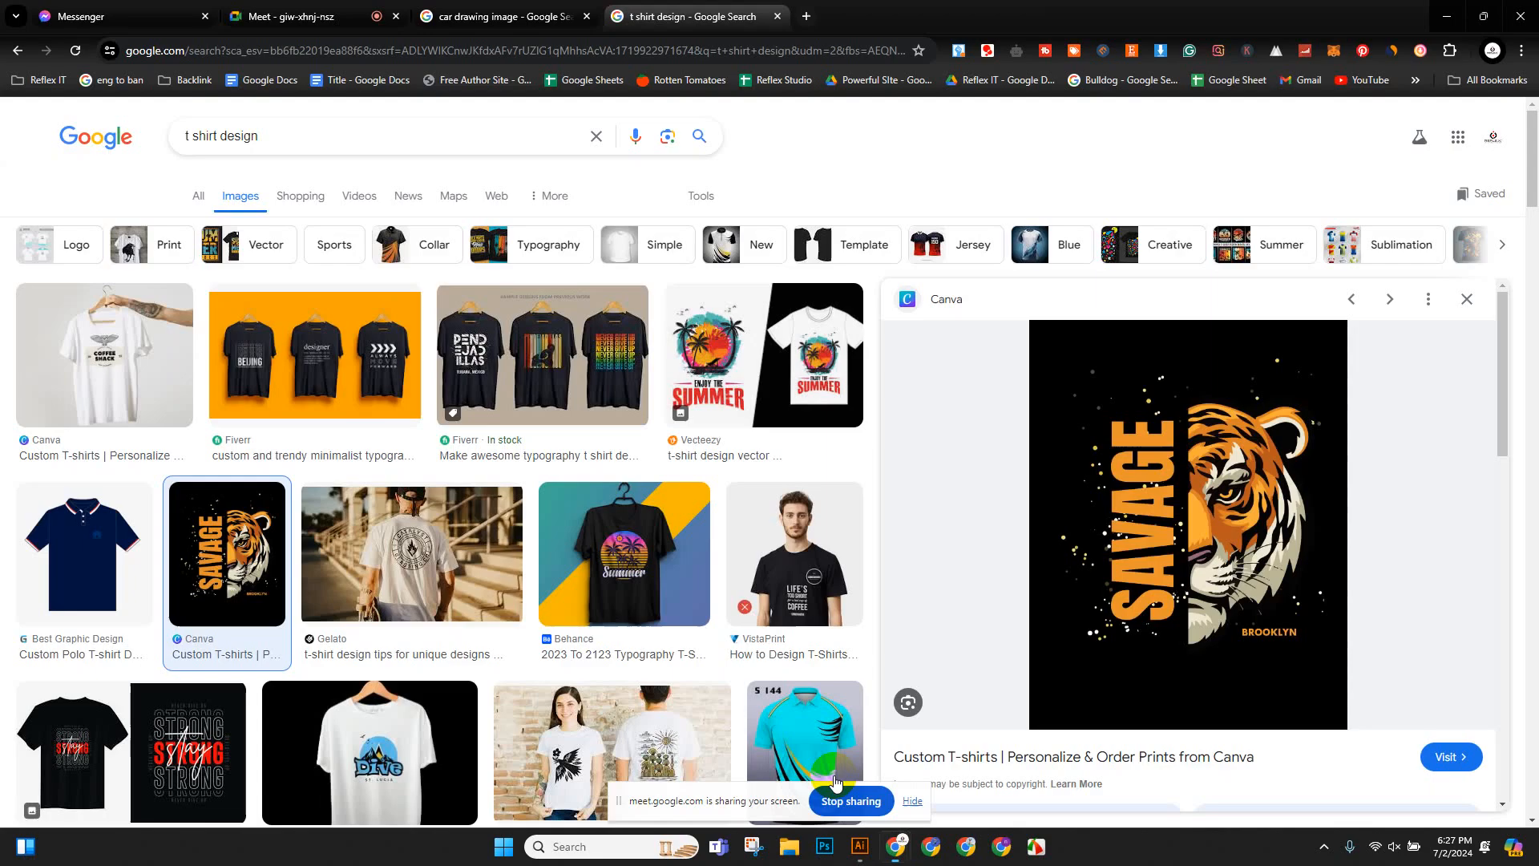
{"action": "left_click_drag", "start_coordinate": [292, 137], "coordinate": [113, 137]}
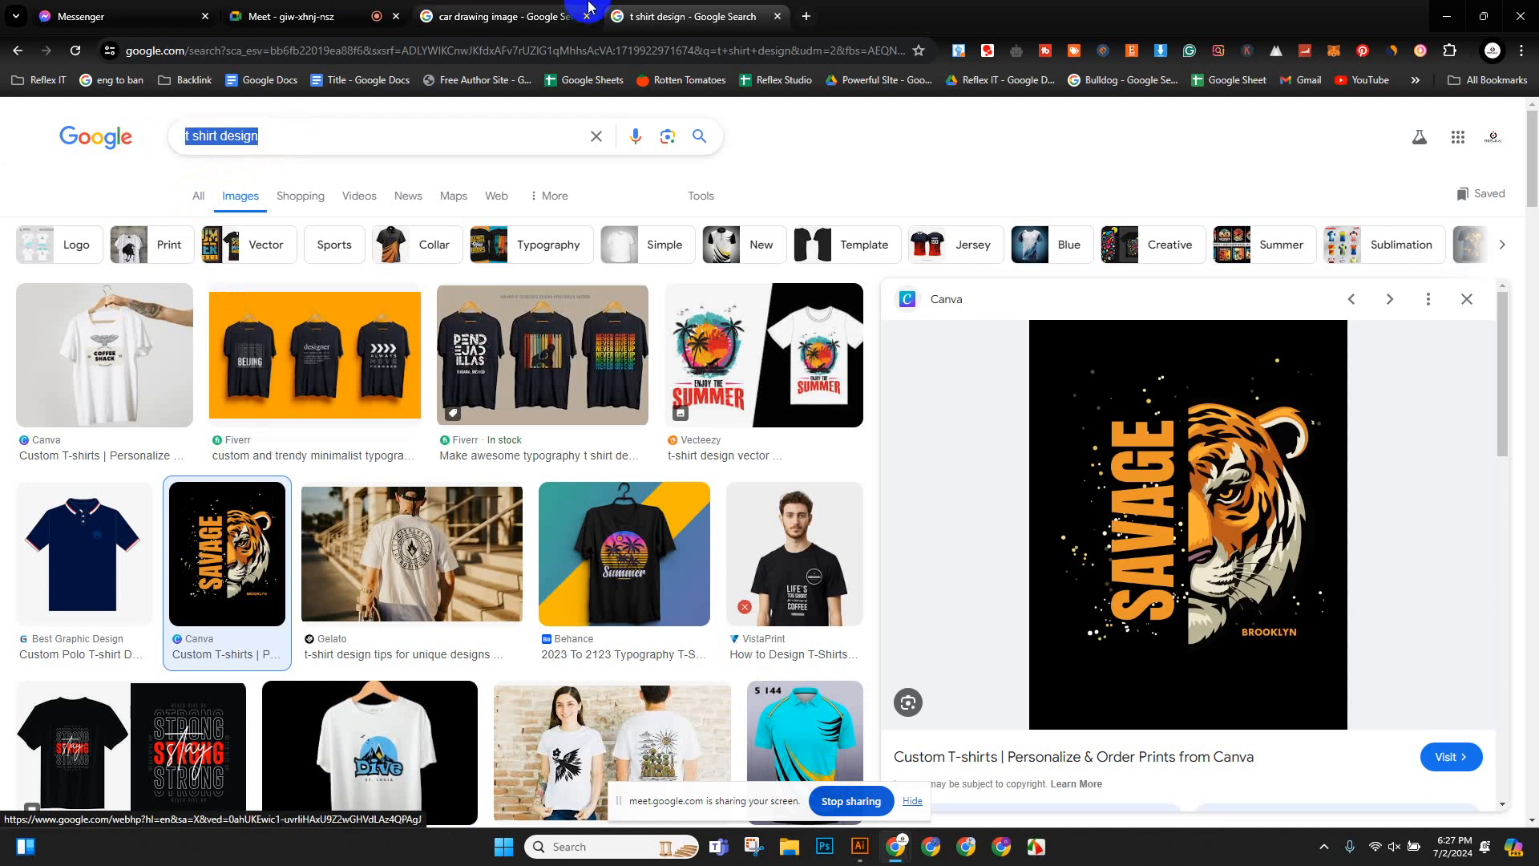
{"action": "left_click", "coordinate": [588, 7]}
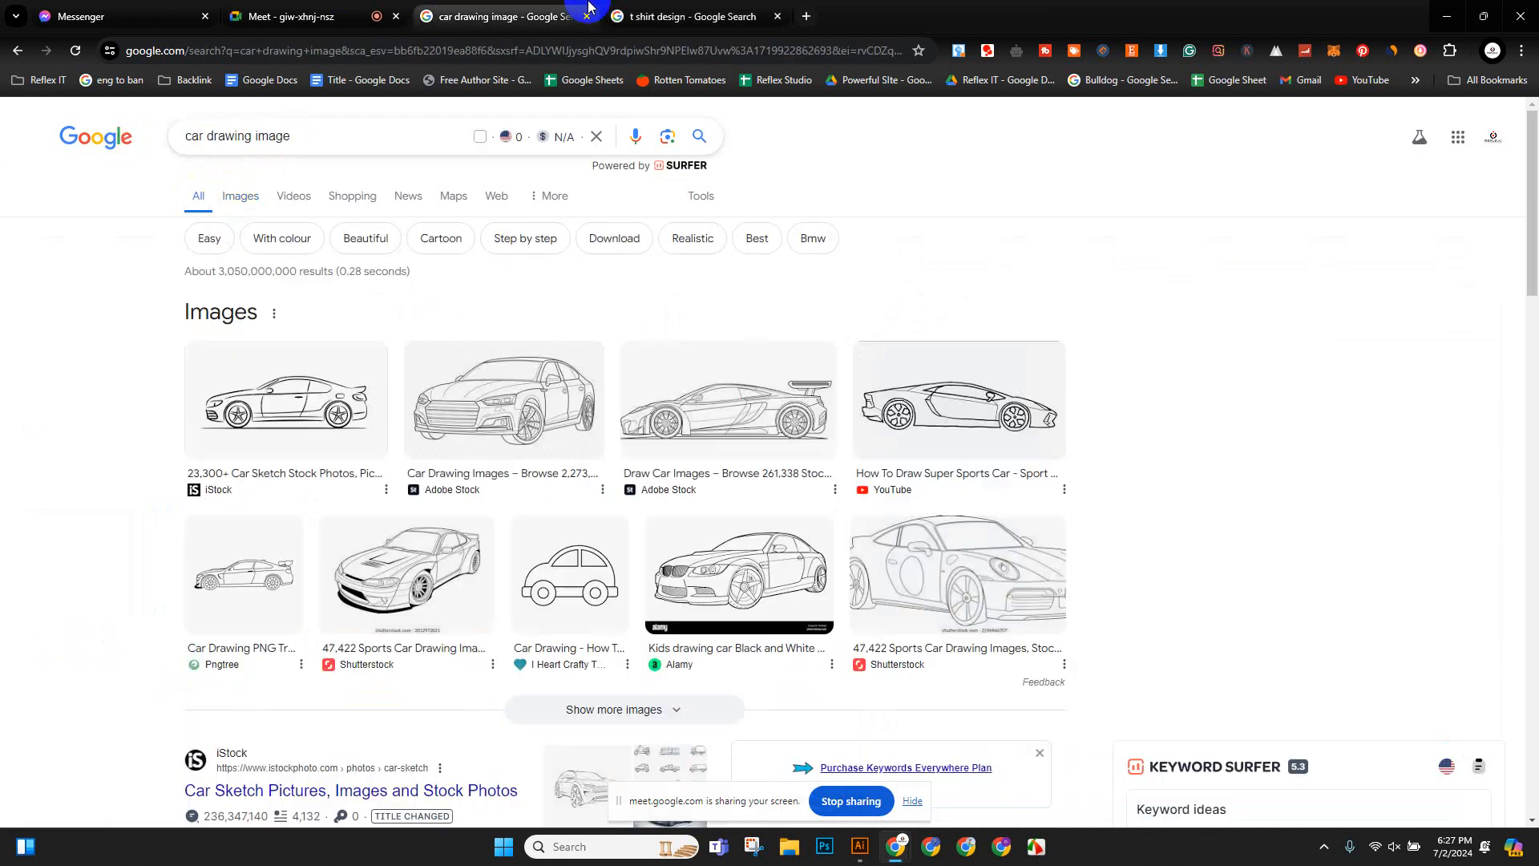
{"action": "left_click", "coordinate": [249, 194]}
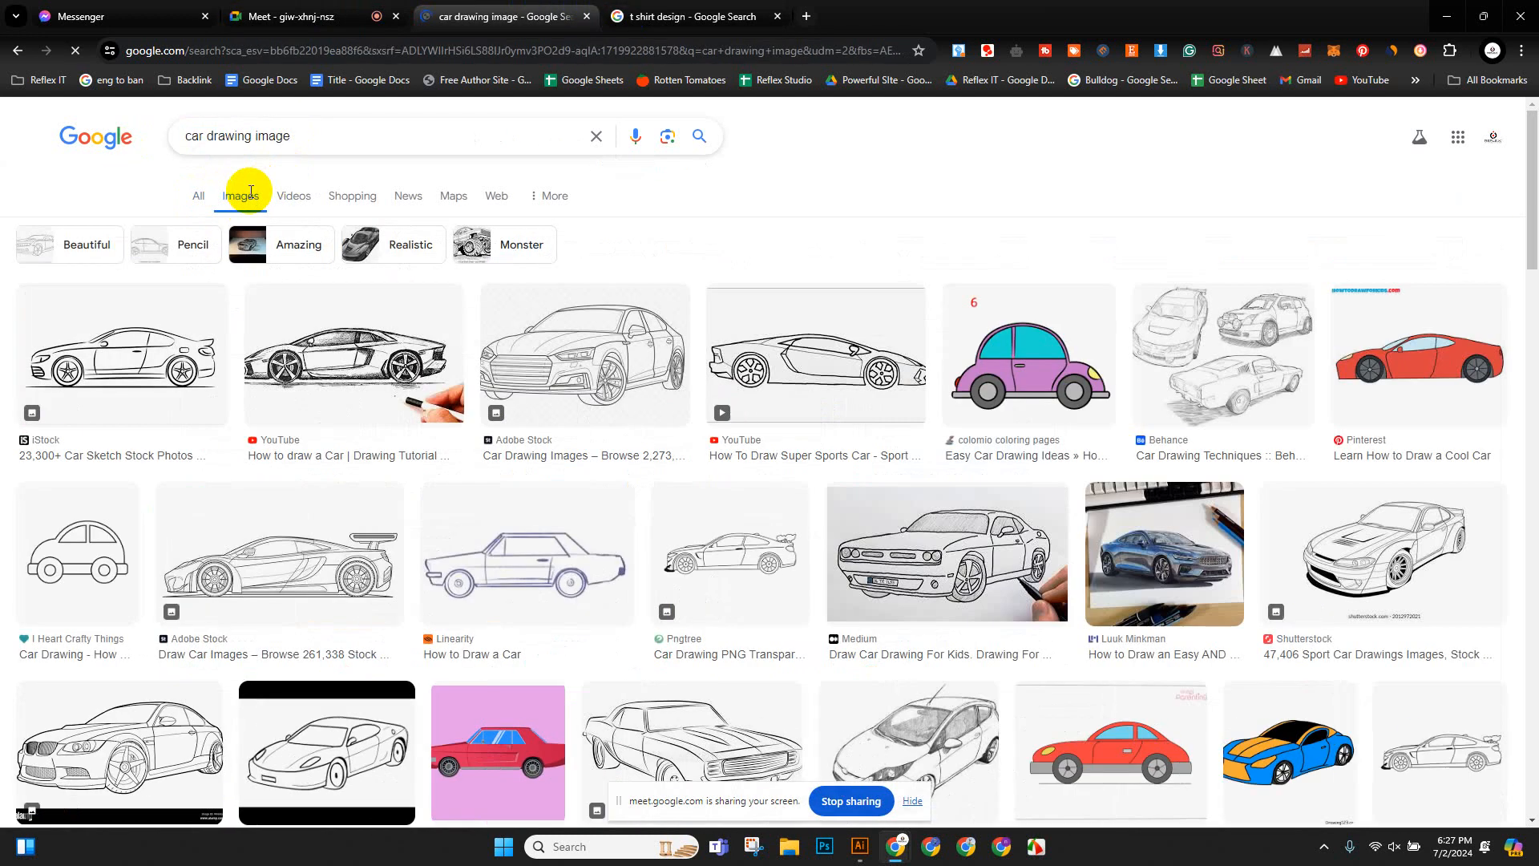
Browse the car drawings and open the preview of the red sports car from Easy Drawing Guides via the blue sports car's related images.
{"action": "scroll", "coordinate": [1030, 252], "scroll_direction": "down", "scroll_amount": 3}
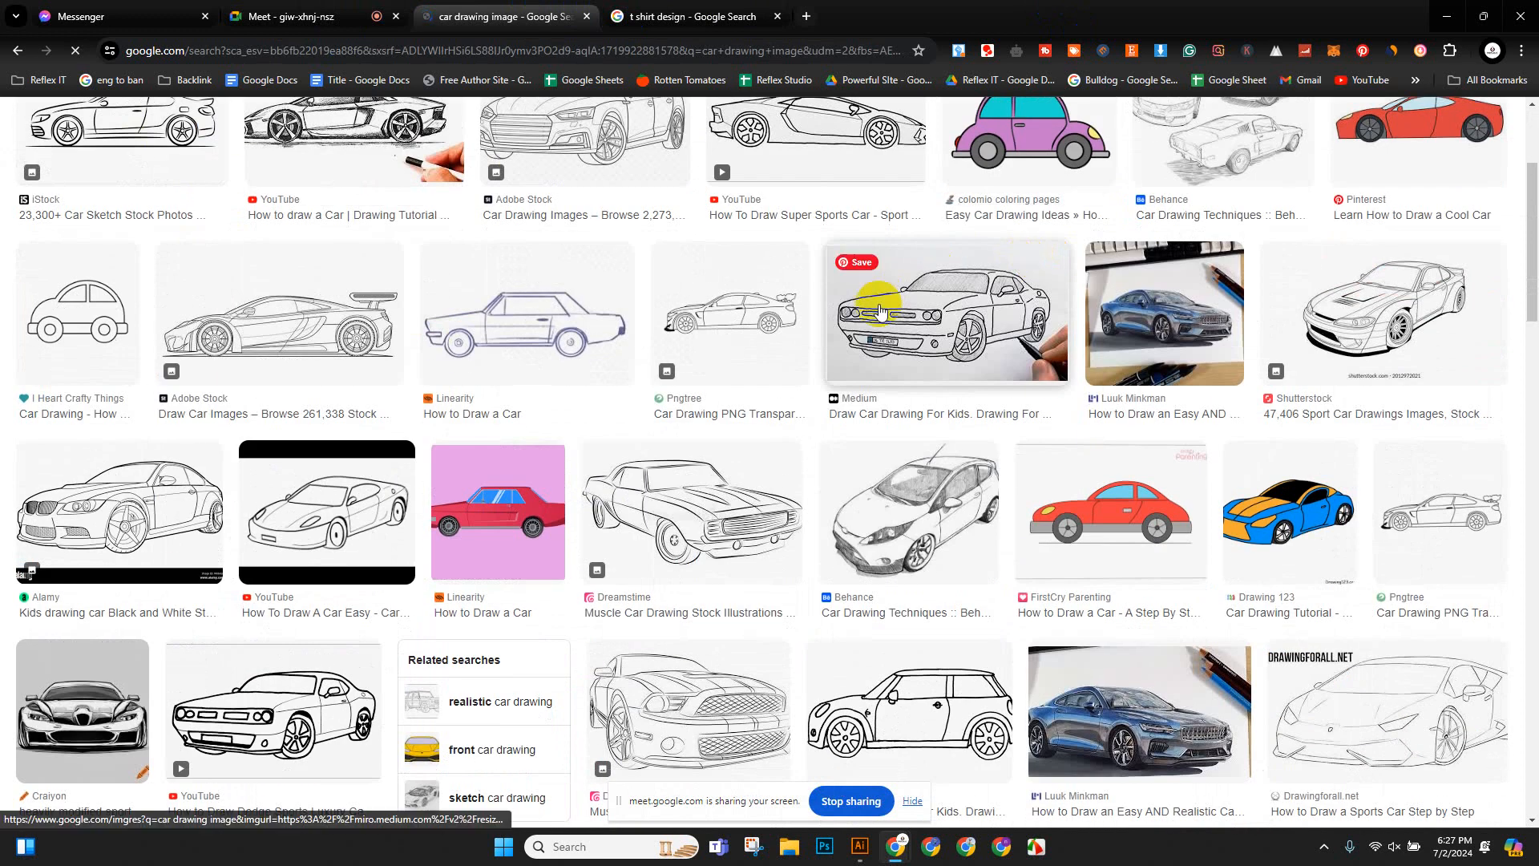
{"action": "scroll", "coordinate": [878, 304], "scroll_direction": "down", "scroll_amount": 3}
{"action": "scroll", "coordinate": [881, 311], "scroll_direction": "down", "scroll_amount": 1}
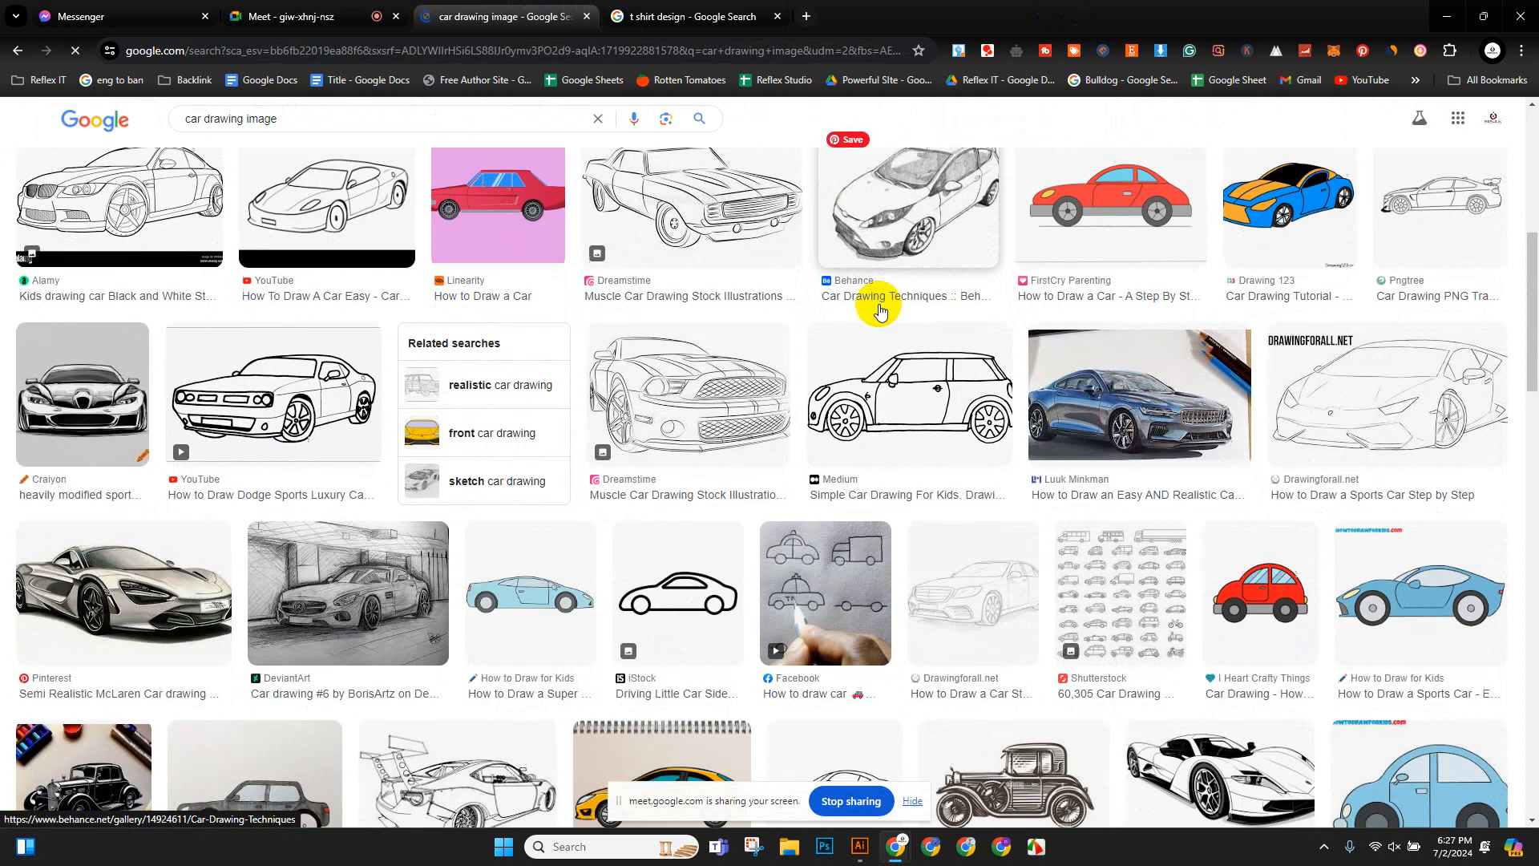
{"action": "scroll", "coordinate": [879, 311], "scroll_direction": "down", "scroll_amount": 4}
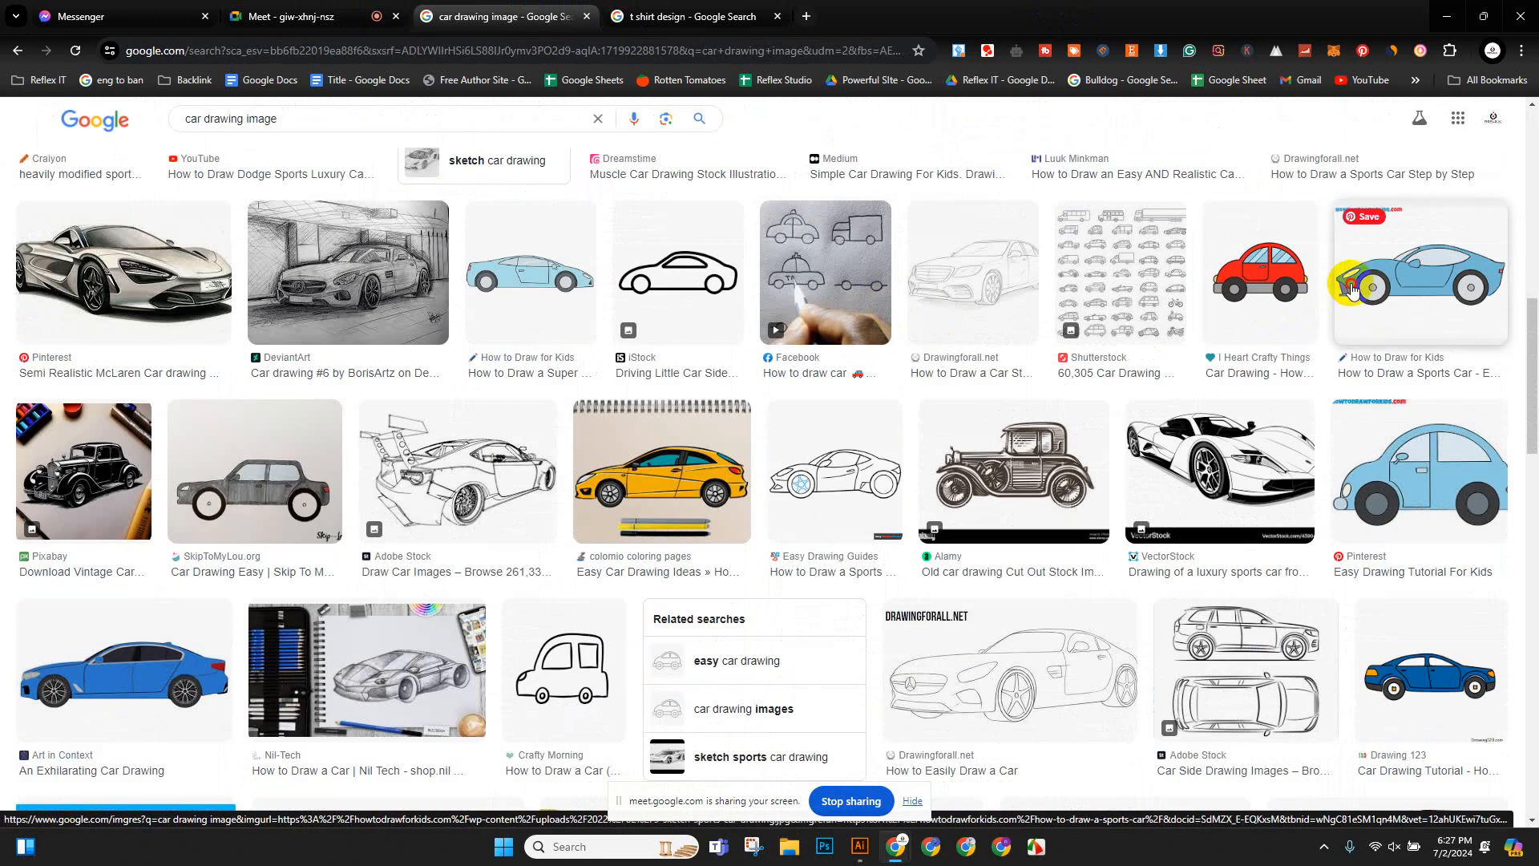
{"action": "left_click", "coordinate": [1352, 290]}
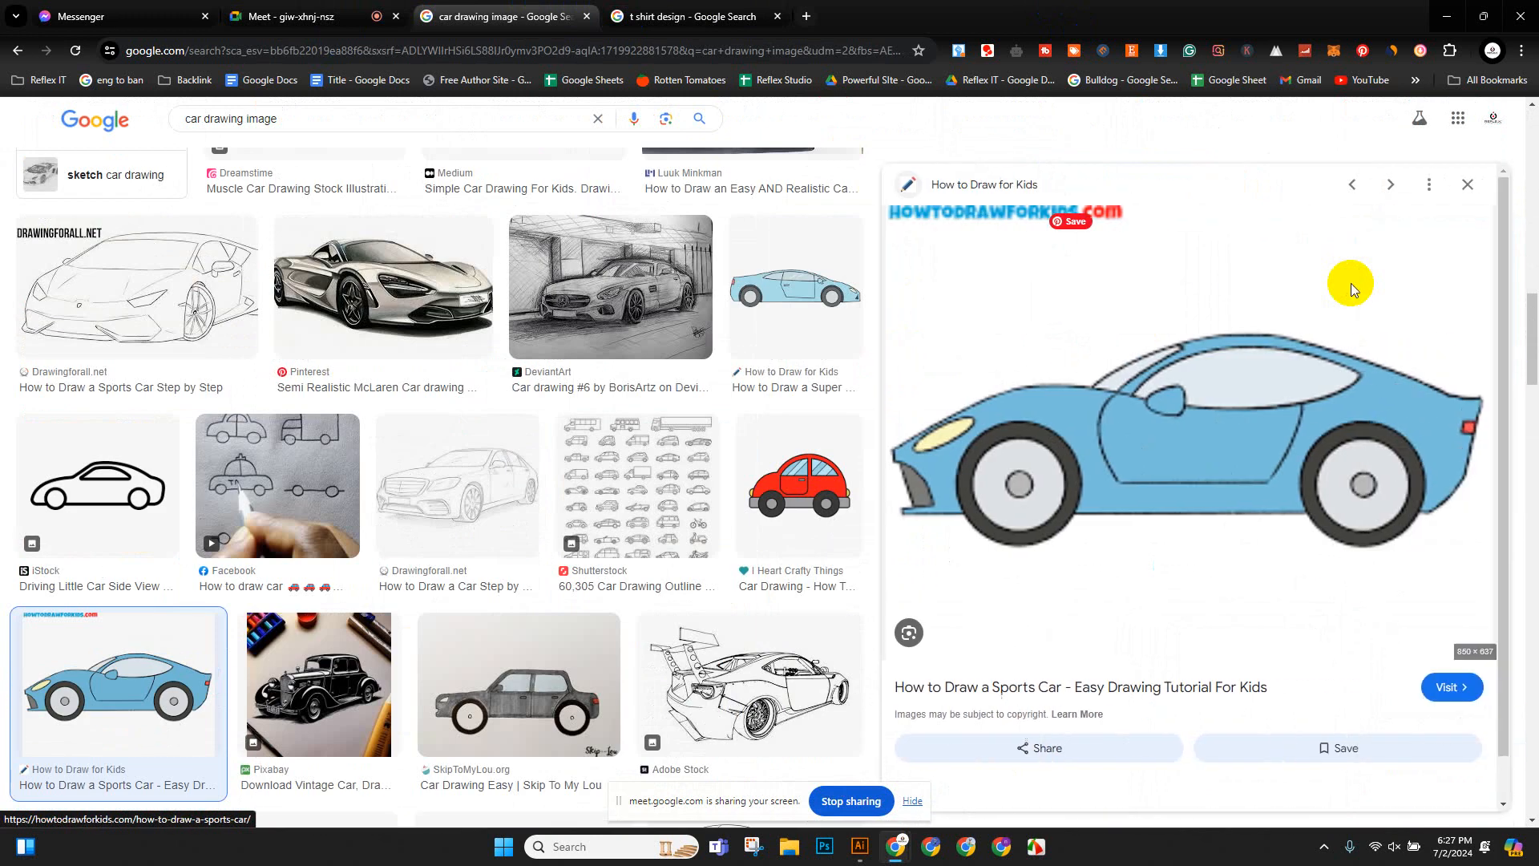
{"action": "scroll", "coordinate": [1219, 333], "scroll_direction": "down", "scroll_amount": 7}
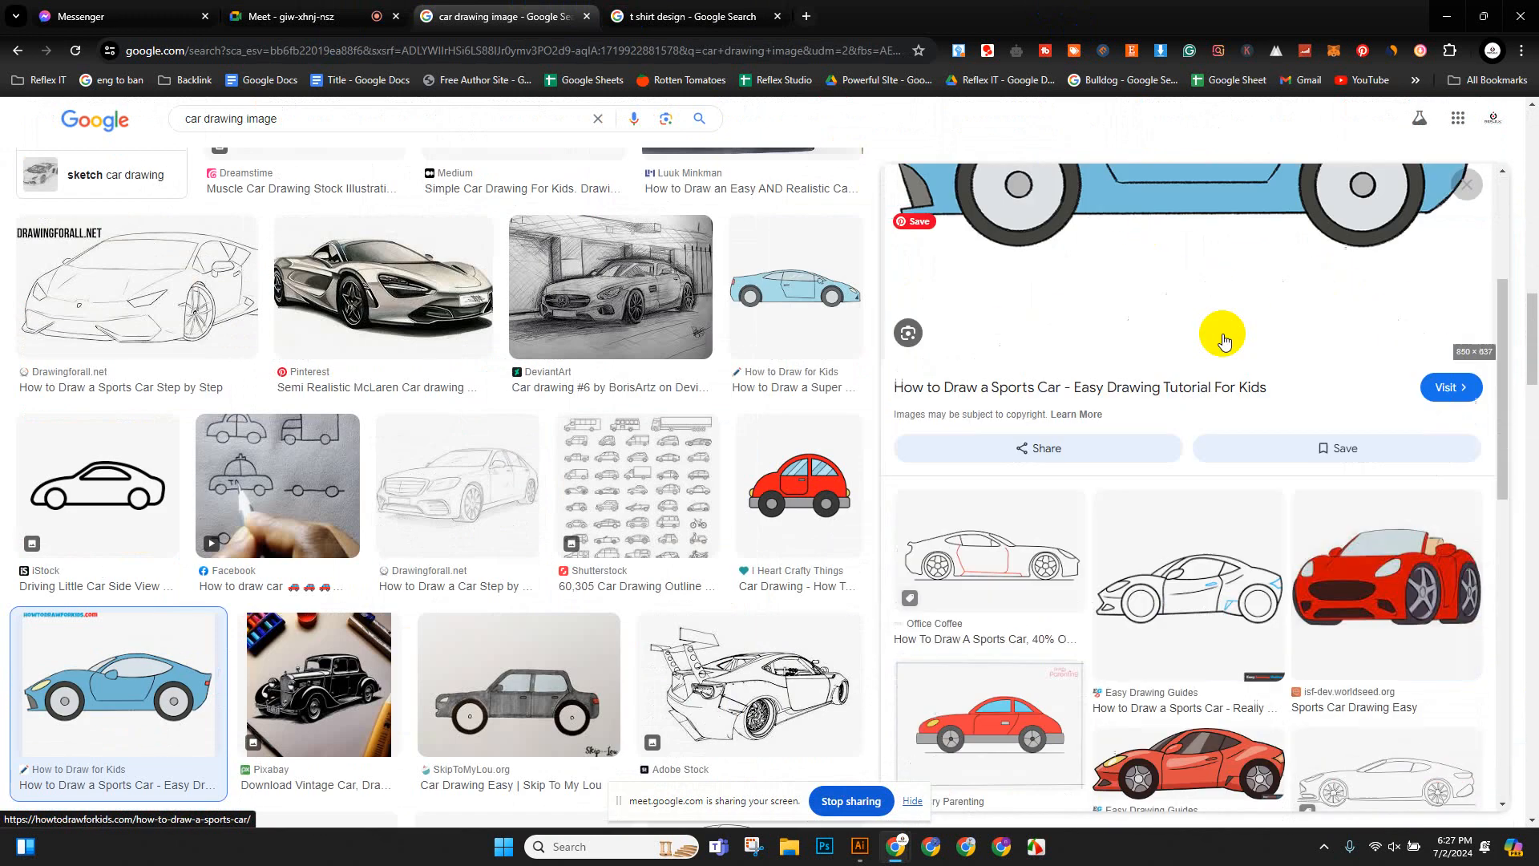
{"action": "left_click", "coordinate": [1169, 484]}
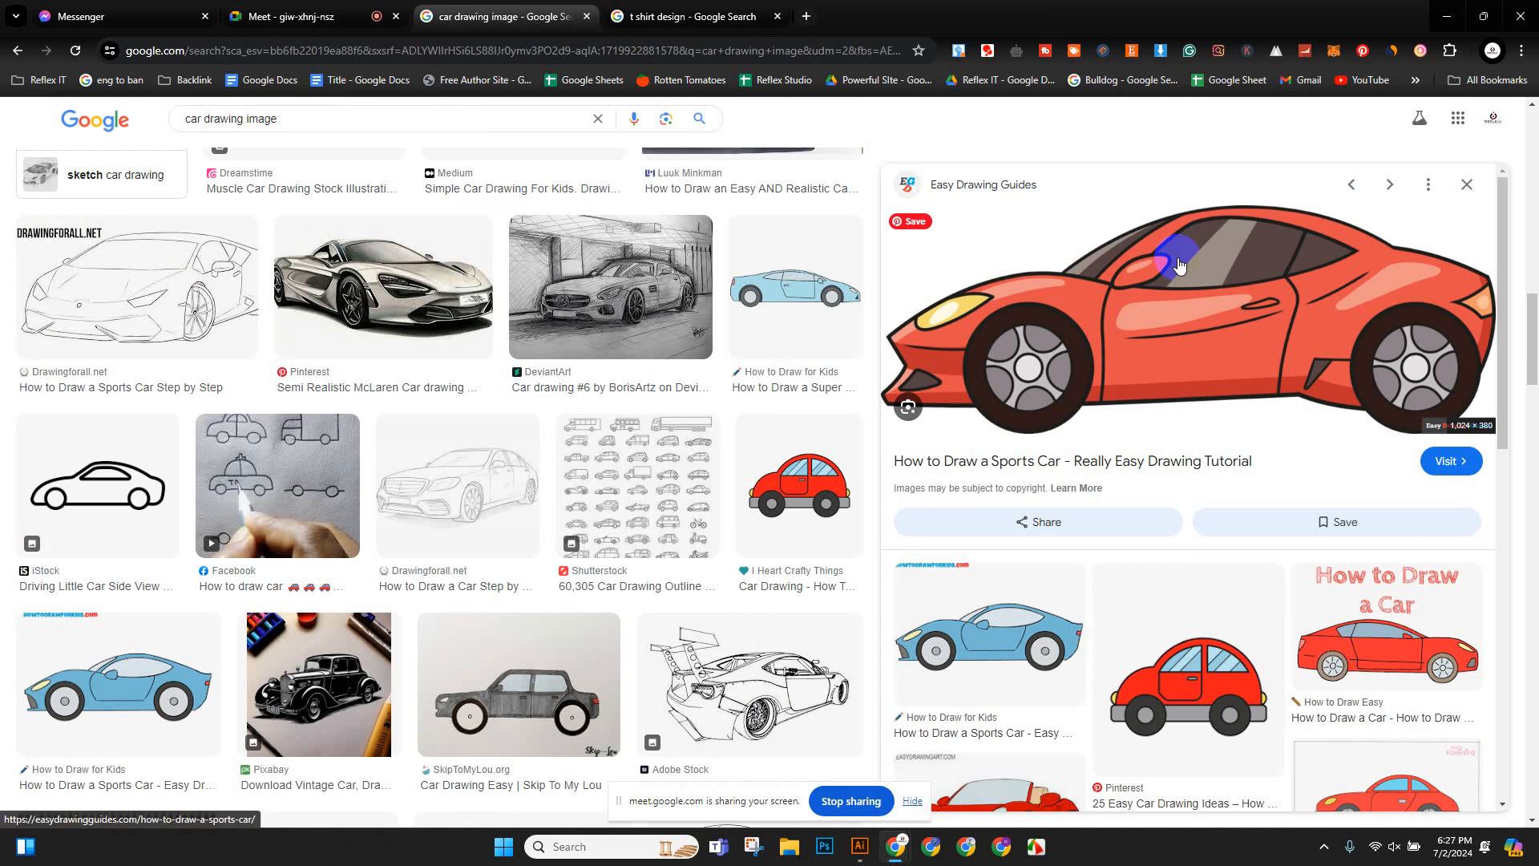
Copy the red sports car image, switch to Illustrator and paste it onto the main black artboard.
{"action": "right_click", "coordinate": [1184, 305]}
{"action": "left_click", "coordinate": [1283, 568]}
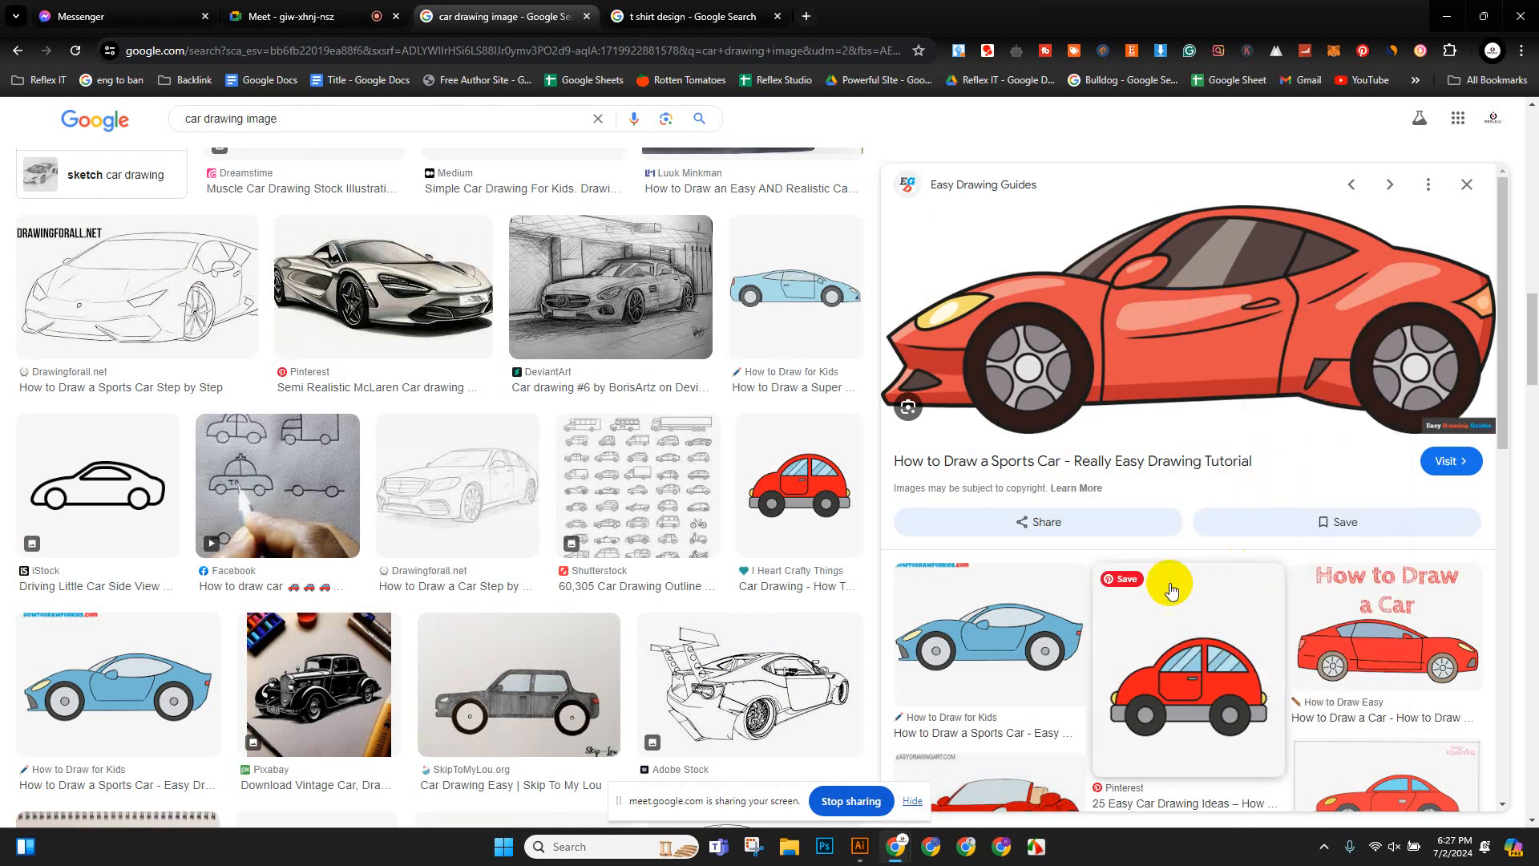
{"action": "left_click", "coordinate": [857, 855]}
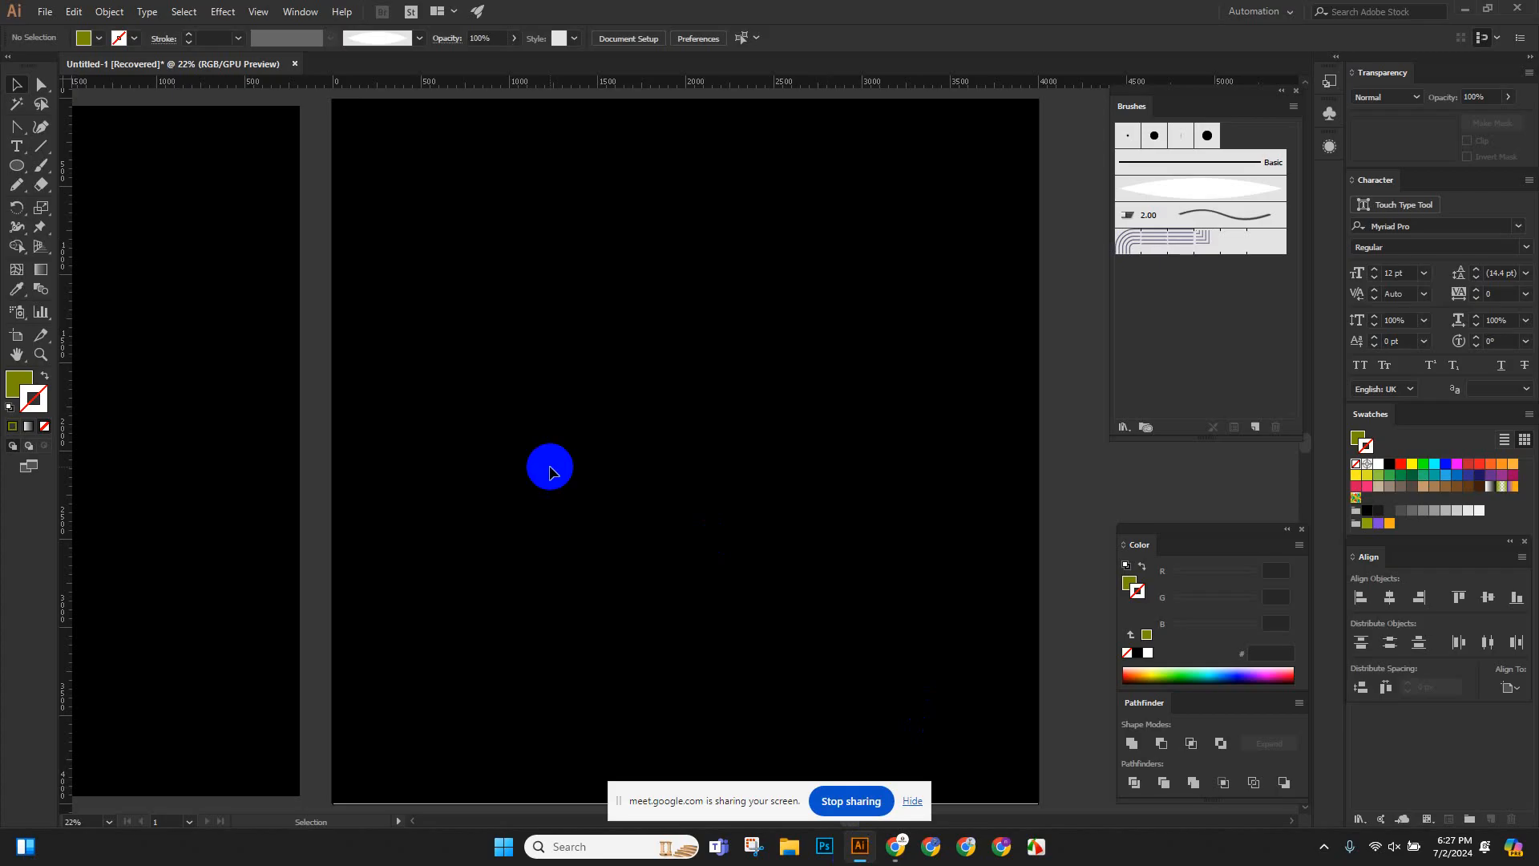
{"action": "key", "text": "ctrl+v"}
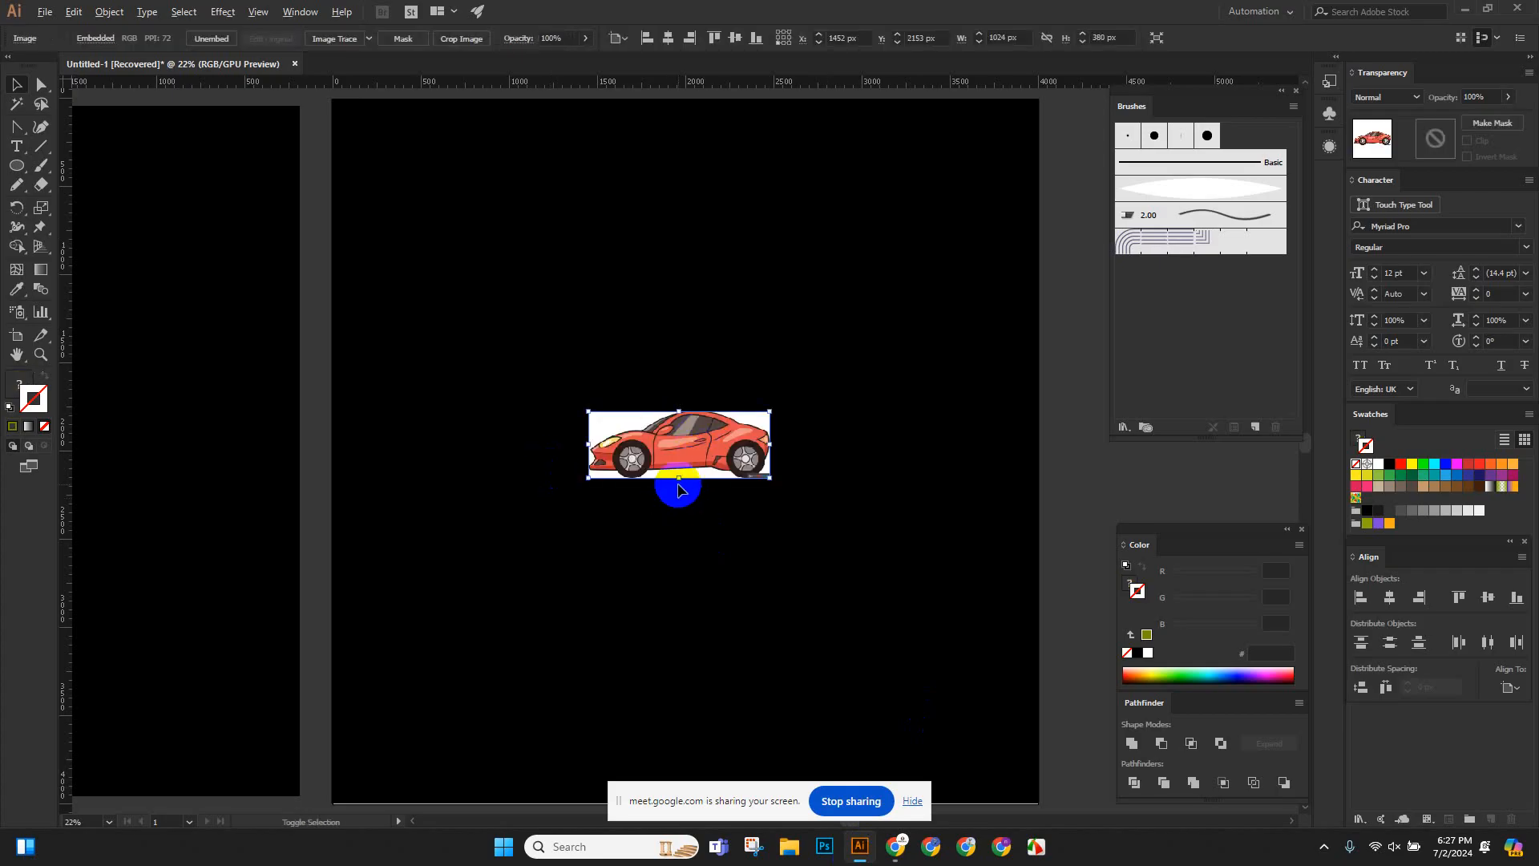
Scale the pasted car image up to about 3886 px wide, nearly filling the black artboard's width, and deselect it.
{"action": "left_click_drag", "start_coordinate": [680, 481], "coordinate": [691, 570]}
{"action": "left_click", "coordinate": [694, 608]}
{"action": "scroll", "coordinate": [704, 585], "scroll_direction": "down", "scroll_amount": 3}
{"action": "scroll", "coordinate": [705, 585], "scroll_direction": "up", "scroll_amount": 5}
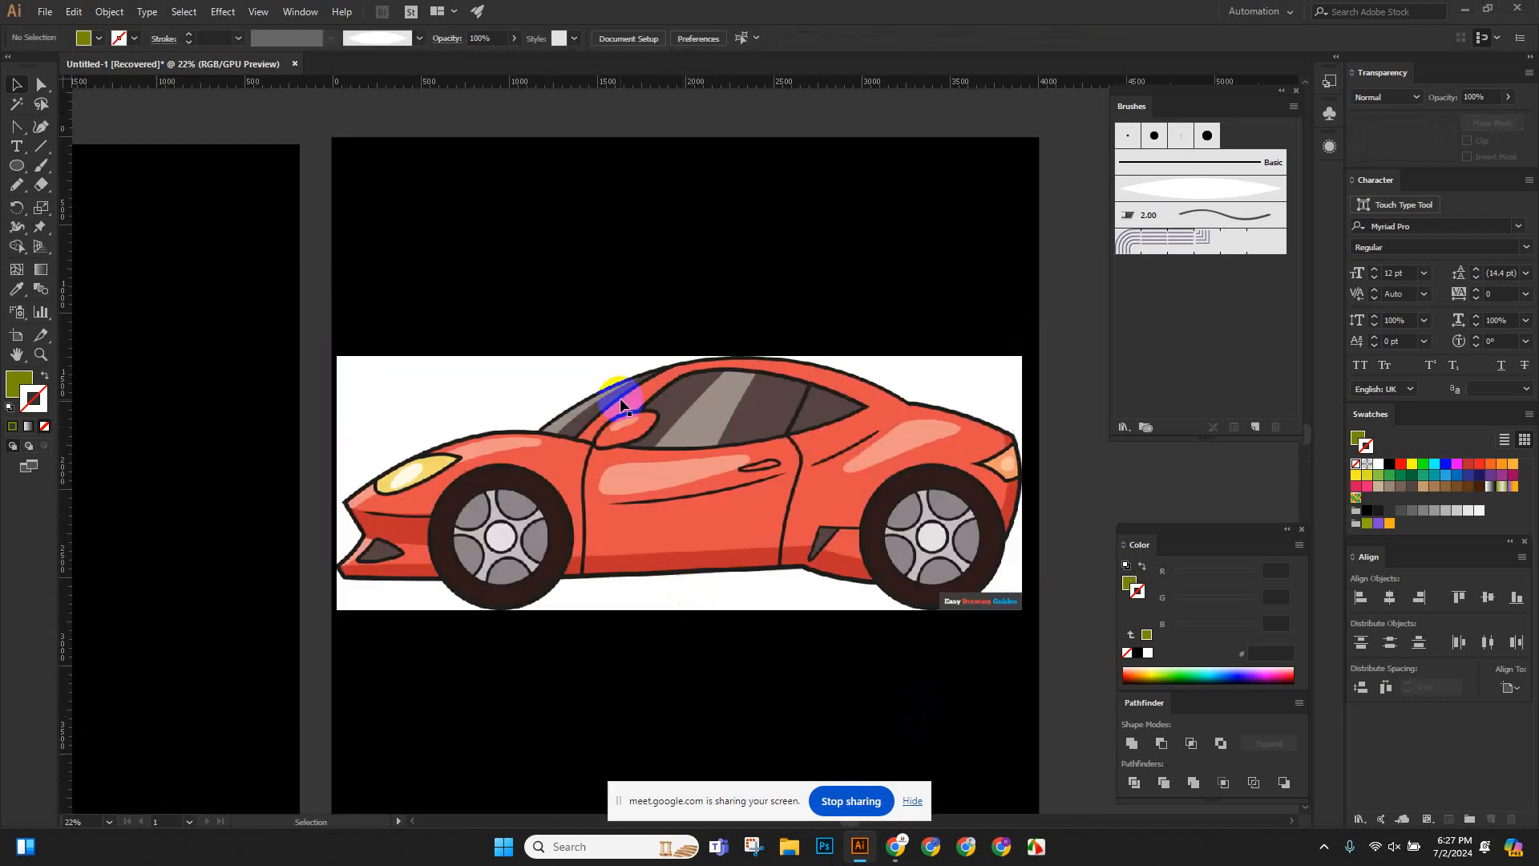
{"action": "left_click", "coordinate": [795, 583]}
{"action": "key", "text": "ctrl+shift+a"}
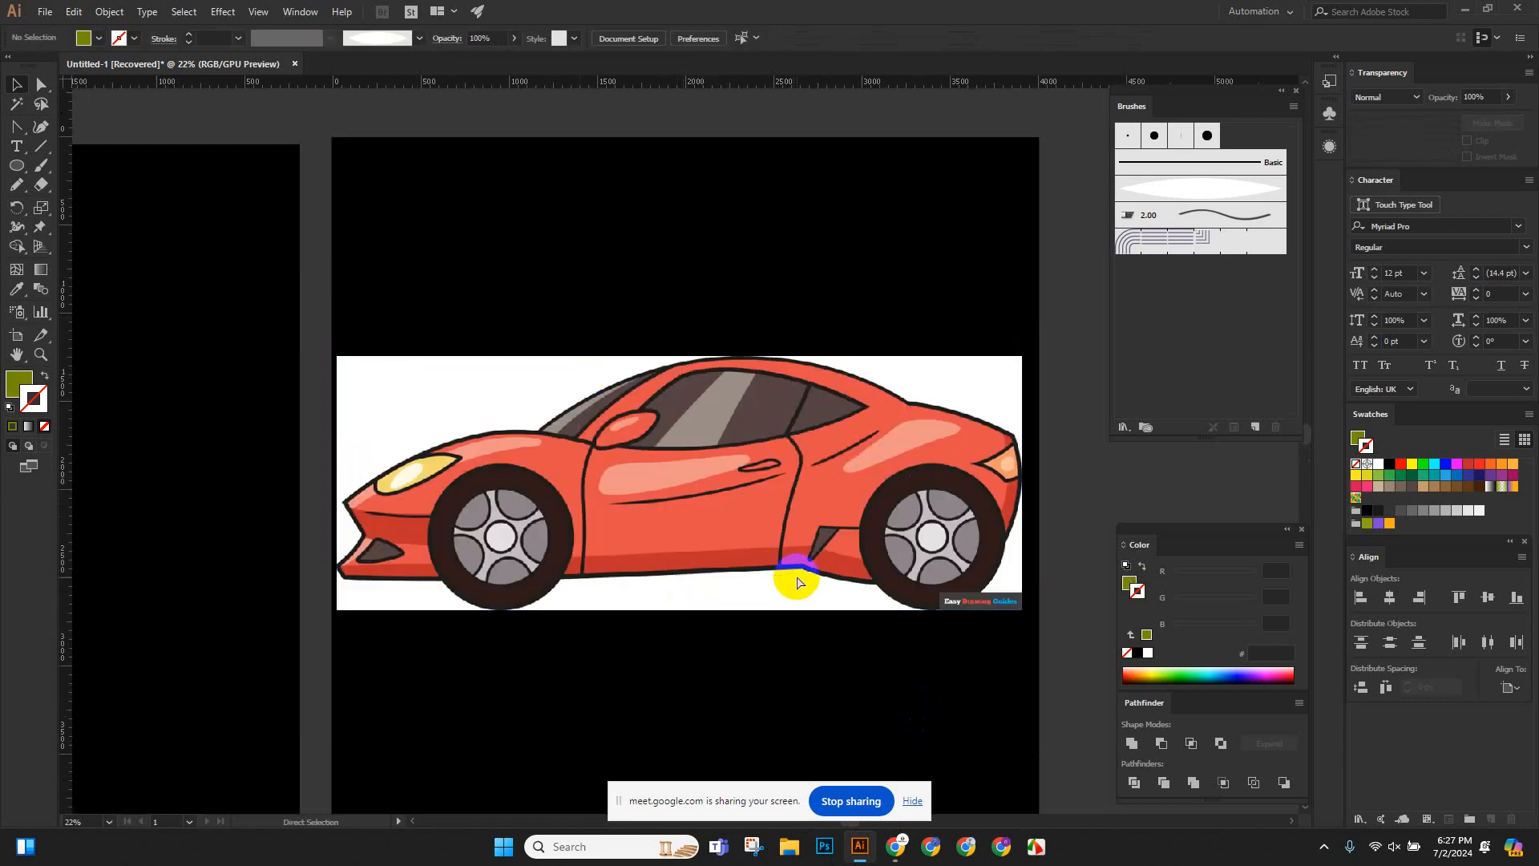
{"action": "scroll", "coordinate": [796, 583], "scroll_direction": "down", "scroll_amount": 1}
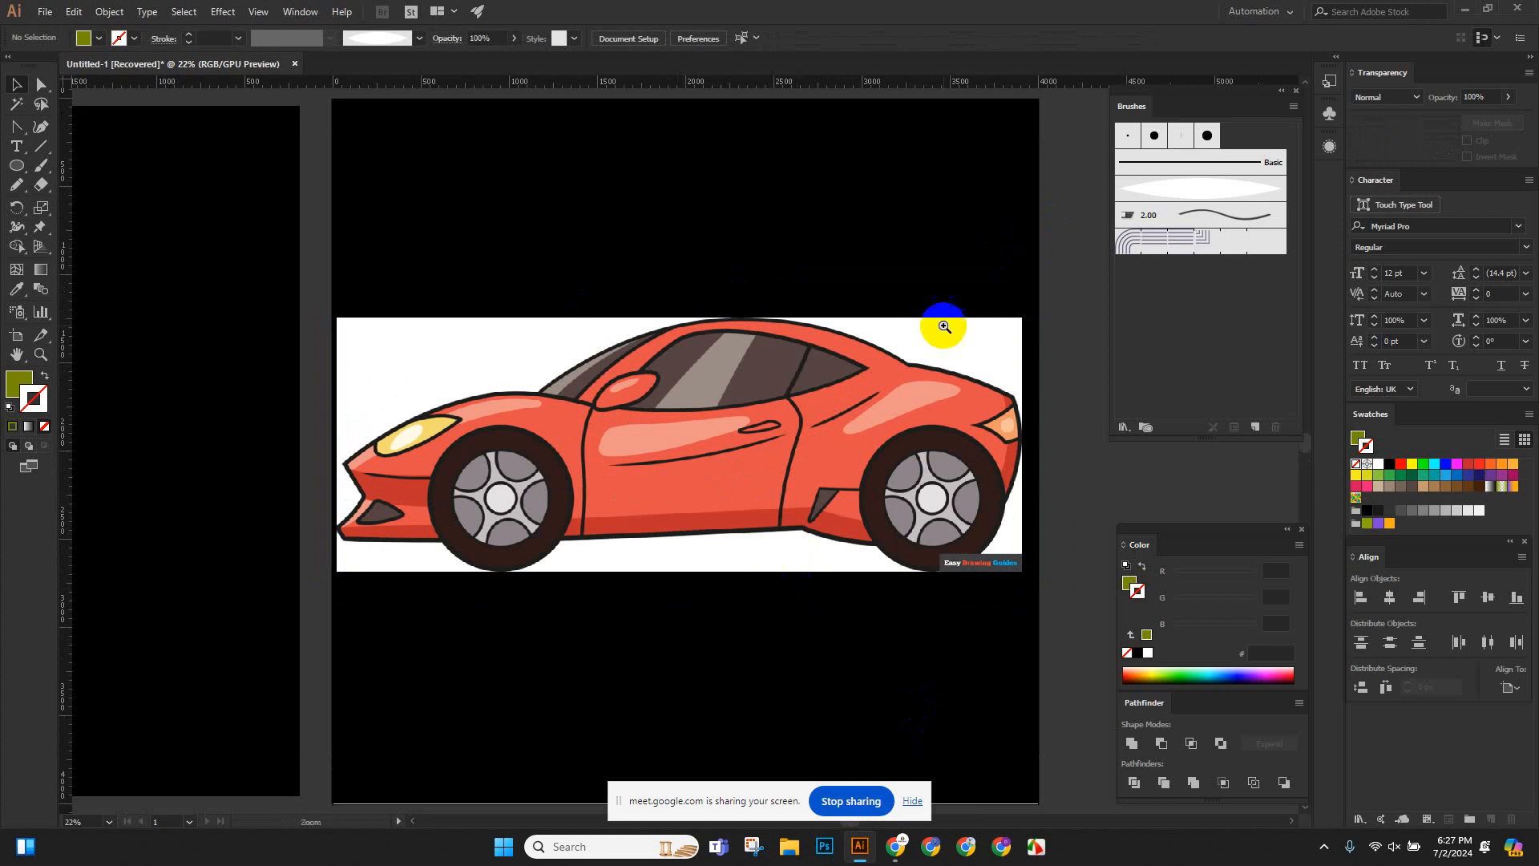
{"action": "key", "text": "ctrl+space"}
{"action": "left_click_drag", "start_coordinate": [389, 451], "coordinate": [626, 611]}
{"action": "left_click_drag", "start_coordinate": [742, 554], "coordinate": [334, 460]}
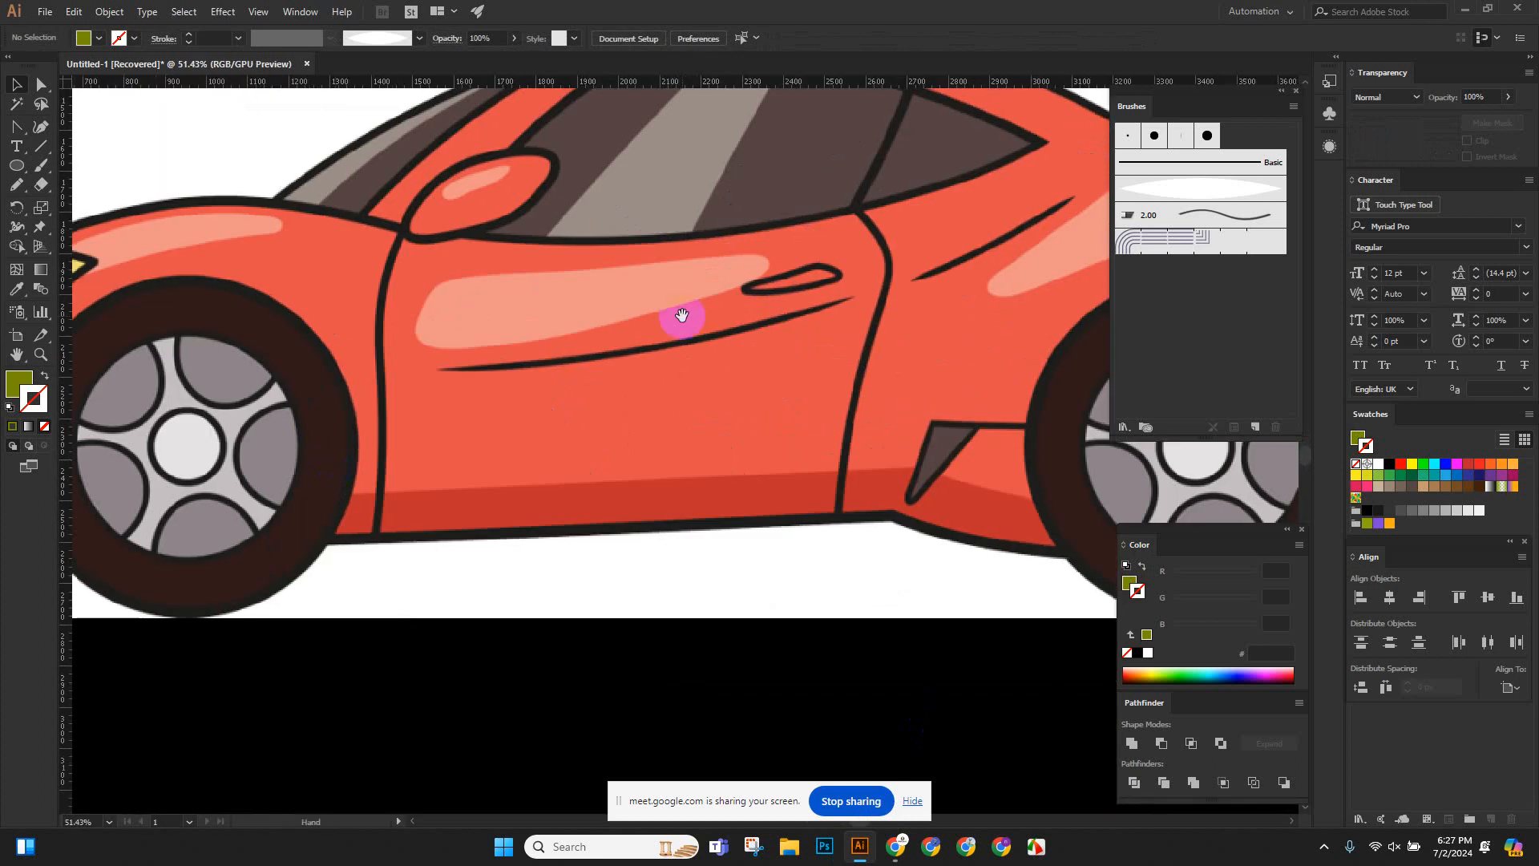
{"action": "left_click_drag", "start_coordinate": [681, 320], "coordinate": [554, 528]}
{"action": "left_click_drag", "start_coordinate": [522, 401], "coordinate": [560, 395]}
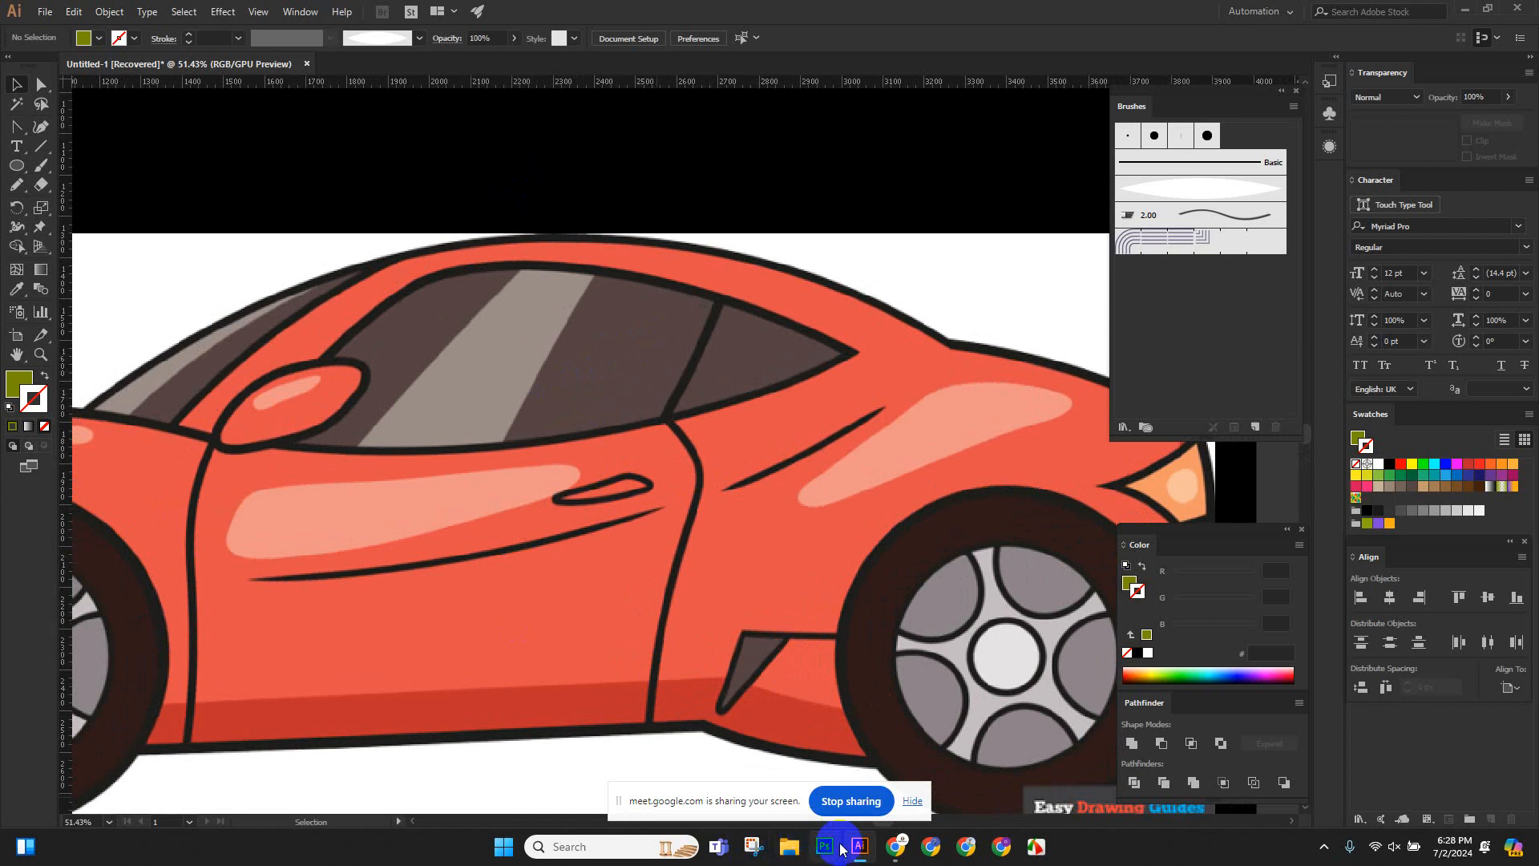
{"action": "left_click", "coordinate": [1488, 11]}
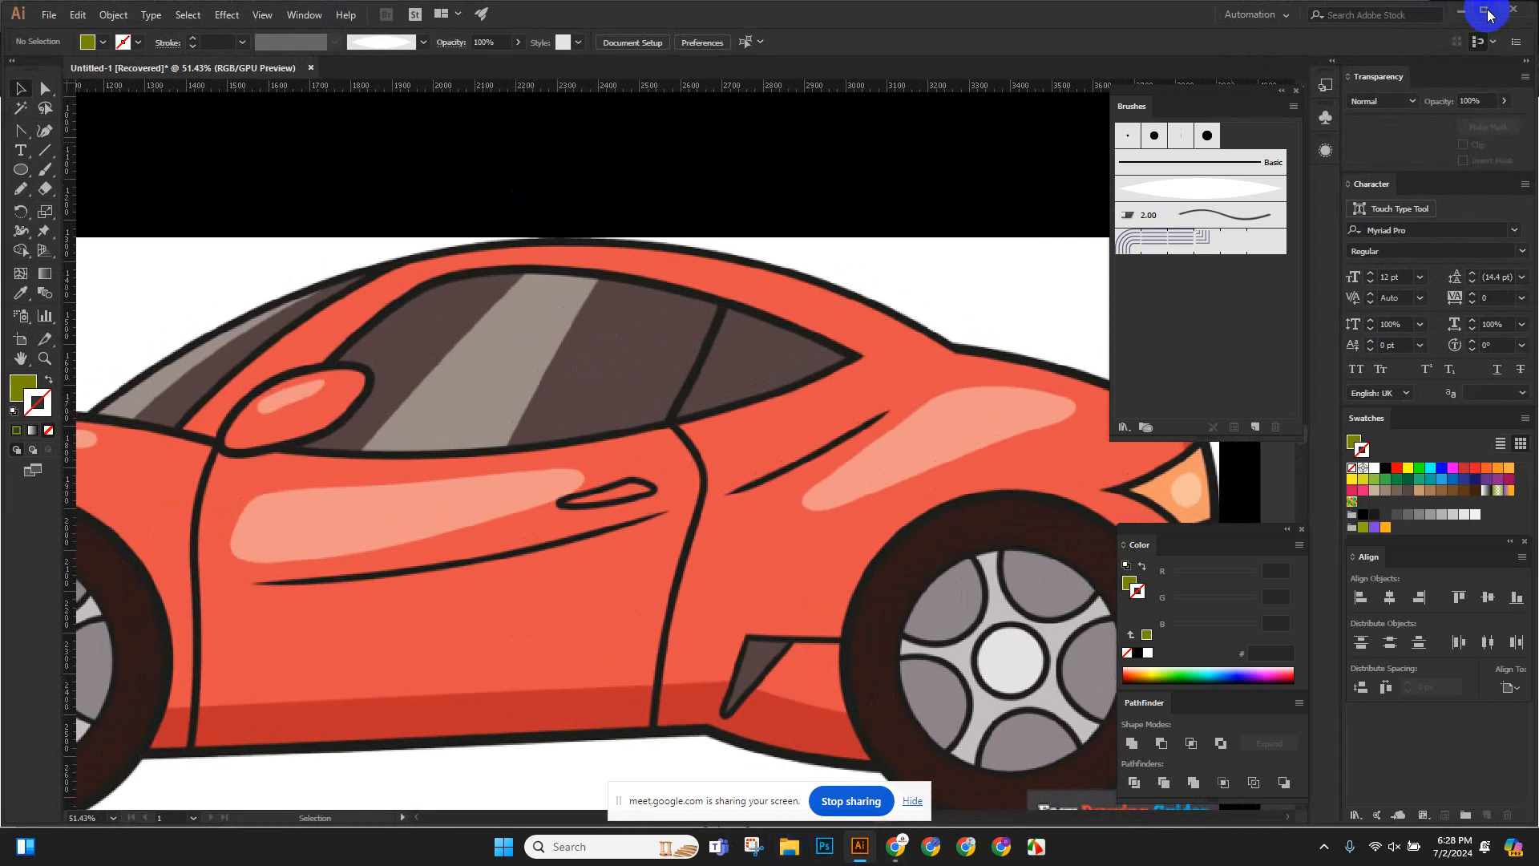
{"action": "left_click_drag", "start_coordinate": [1084, 19], "coordinate": [683, 173]}
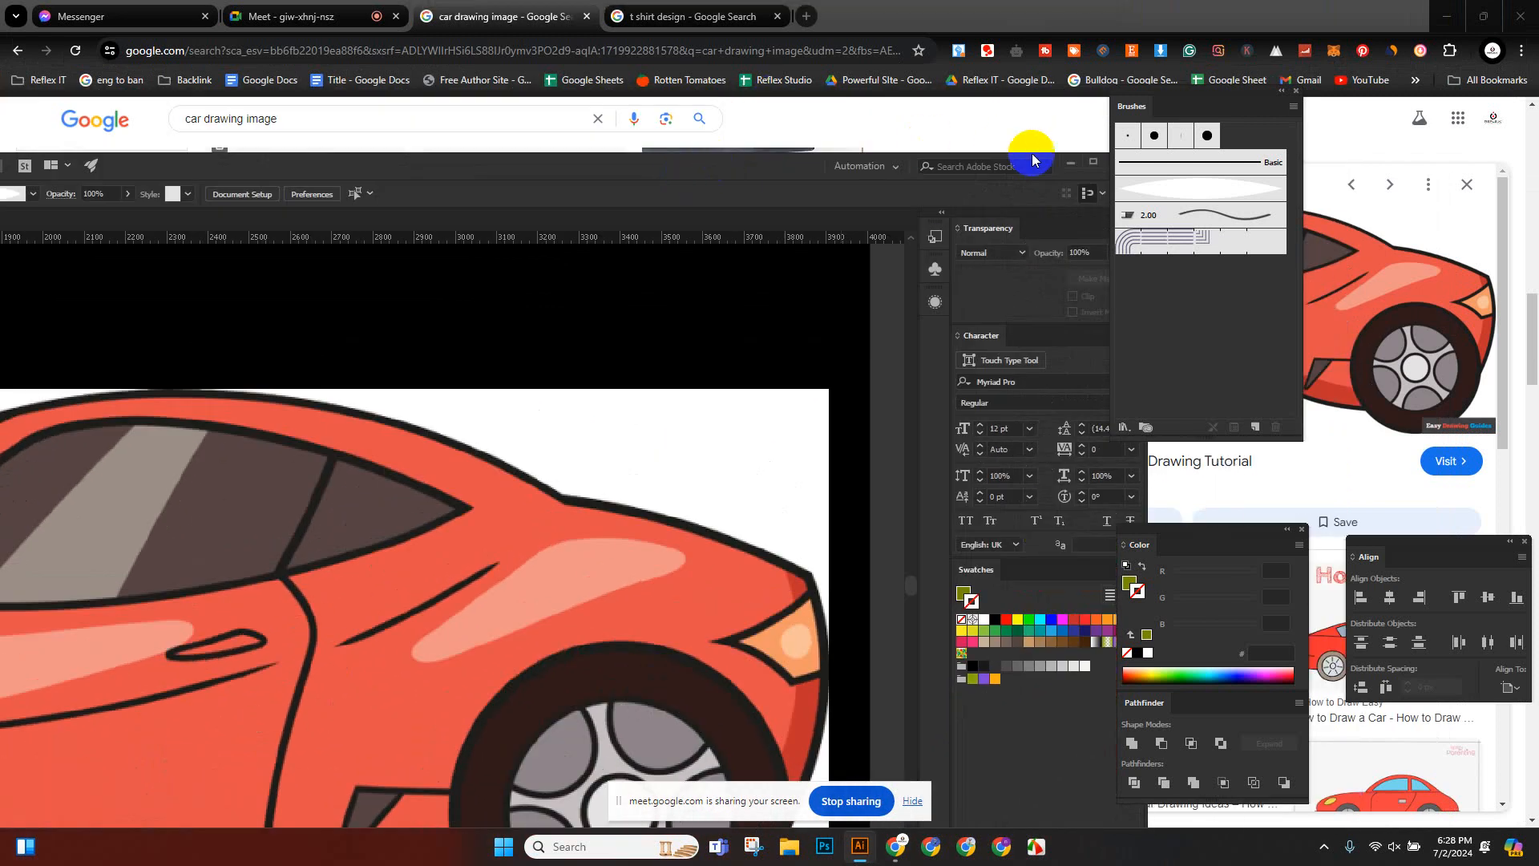
{"action": "left_click", "coordinate": [1092, 162]}
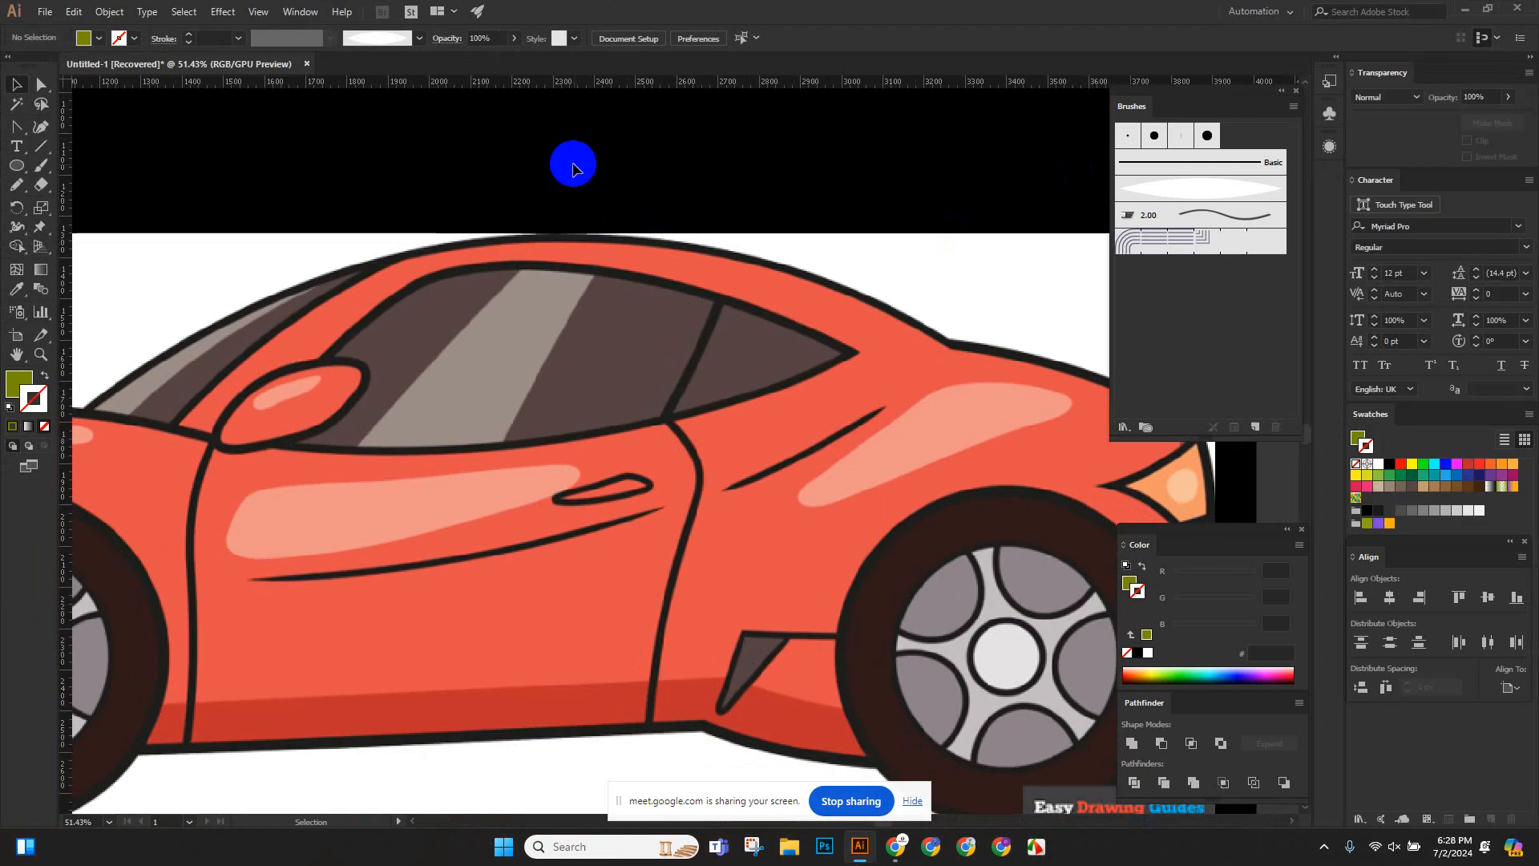
Lock the black background rectangle behind the car image.
{"action": "key", "text": "ctrl+minus"}
{"action": "key", "text": "ctrl+minus"}
{"action": "key", "text": "ctrl+minus"}
{"action": "key", "text": "ctrl+minus"}
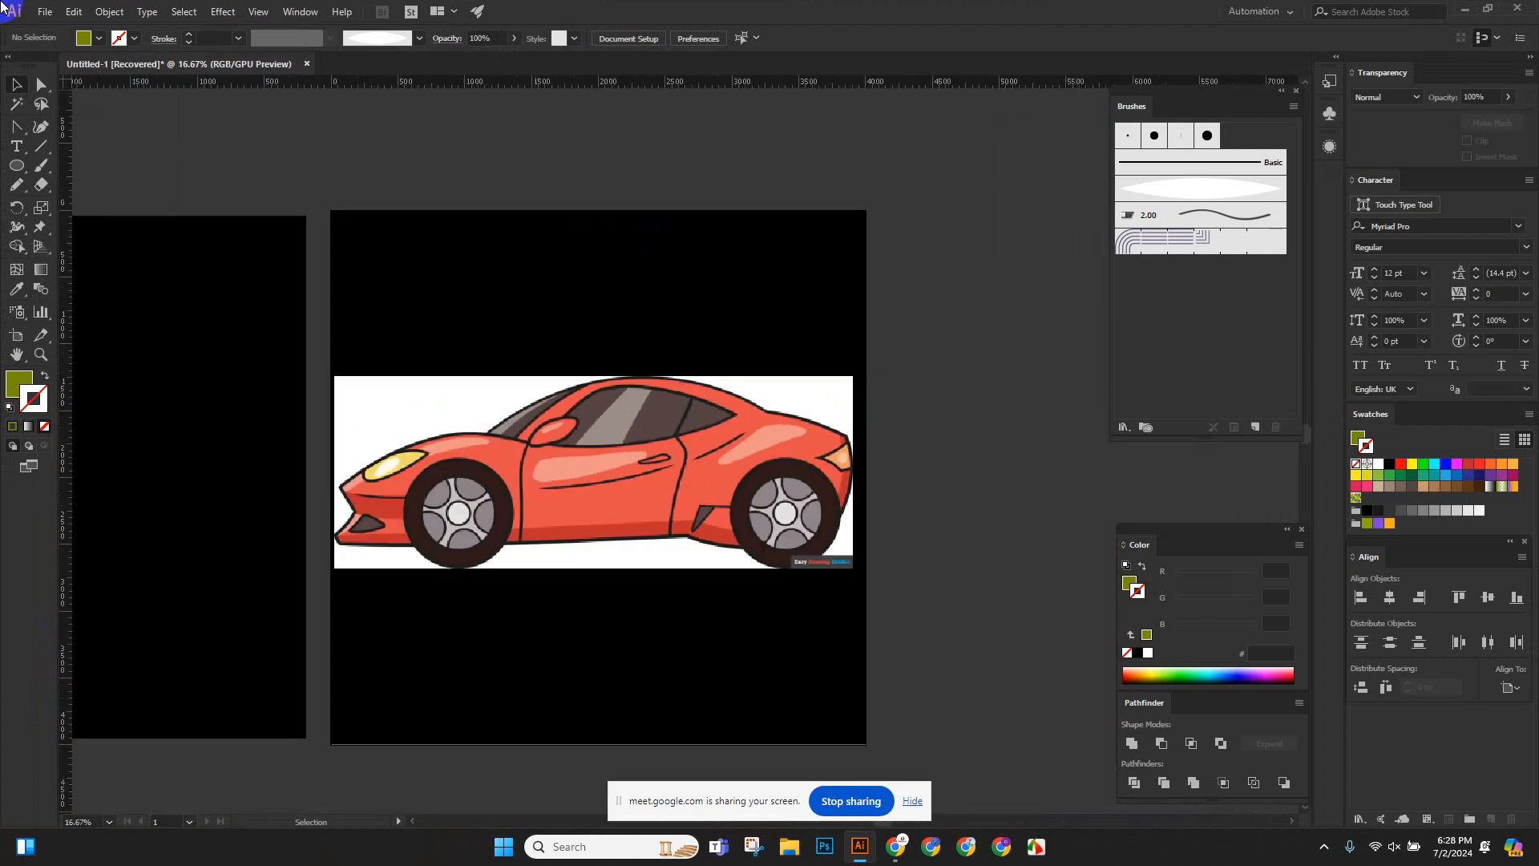
{"action": "key", "text": "ctrl+a"}
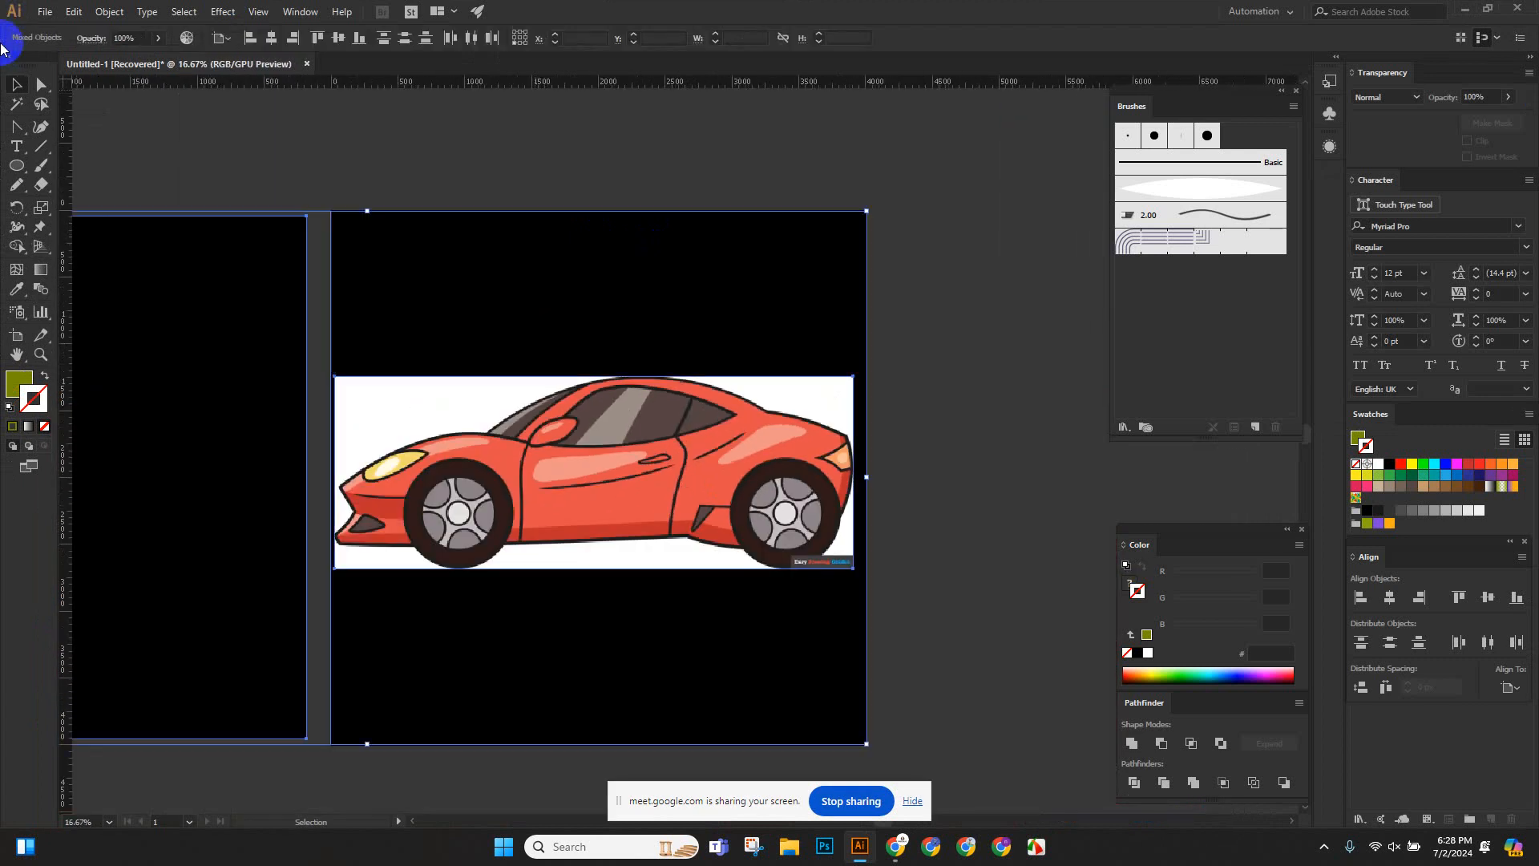
{"action": "left_click", "coordinate": [967, 217]}
{"action": "left_click", "coordinate": [657, 343]}
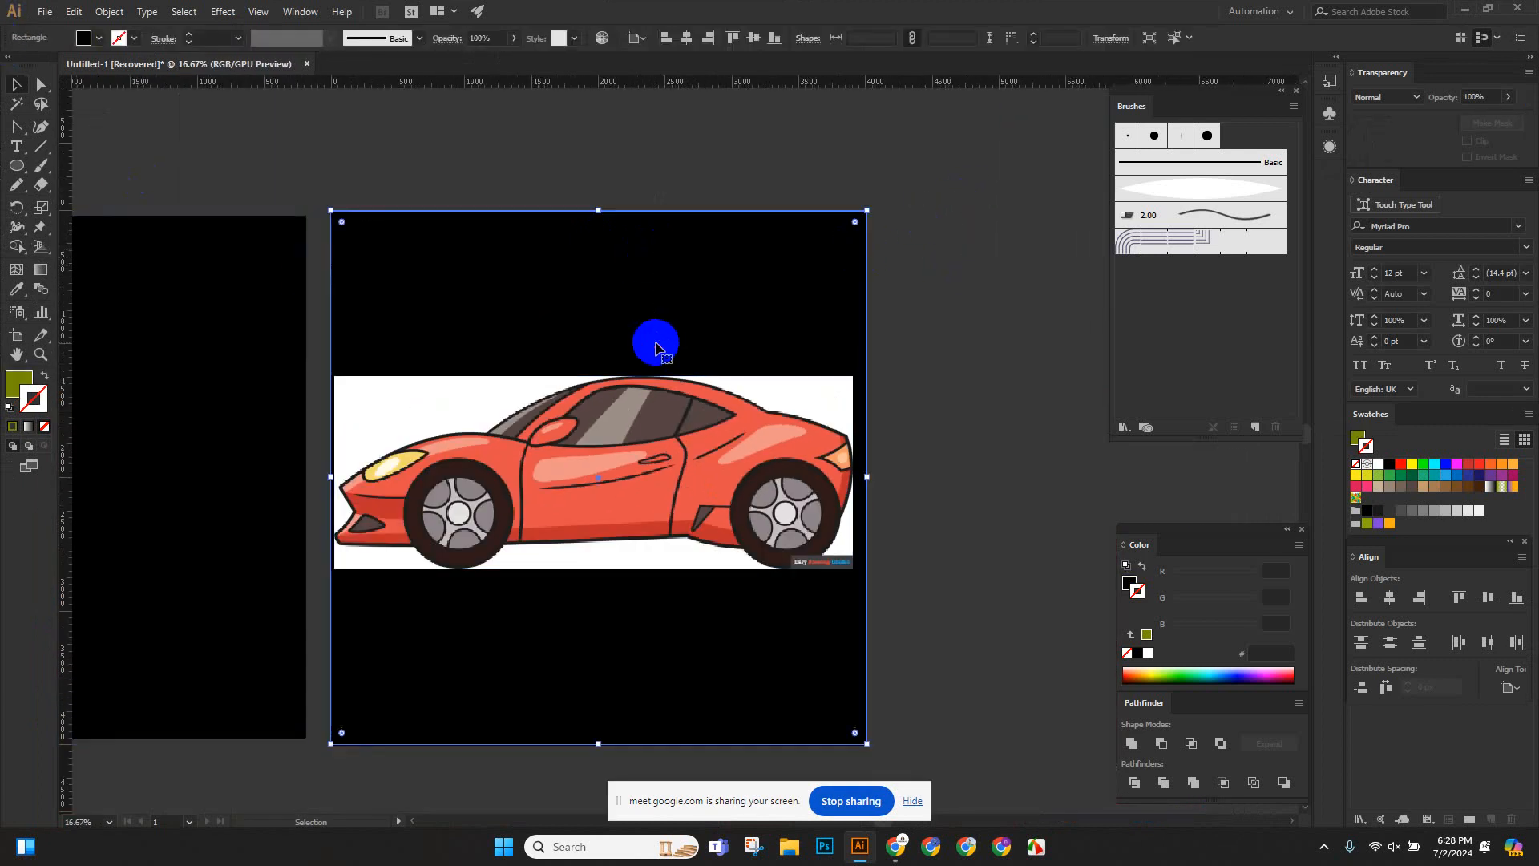
{"action": "key", "text": "ctrl+2"}
Scale the car image down proportionally about its centre to about 3546 px wide, leaving margins on the artboard, and deselect it.
{"action": "left_click", "coordinate": [552, 419]}
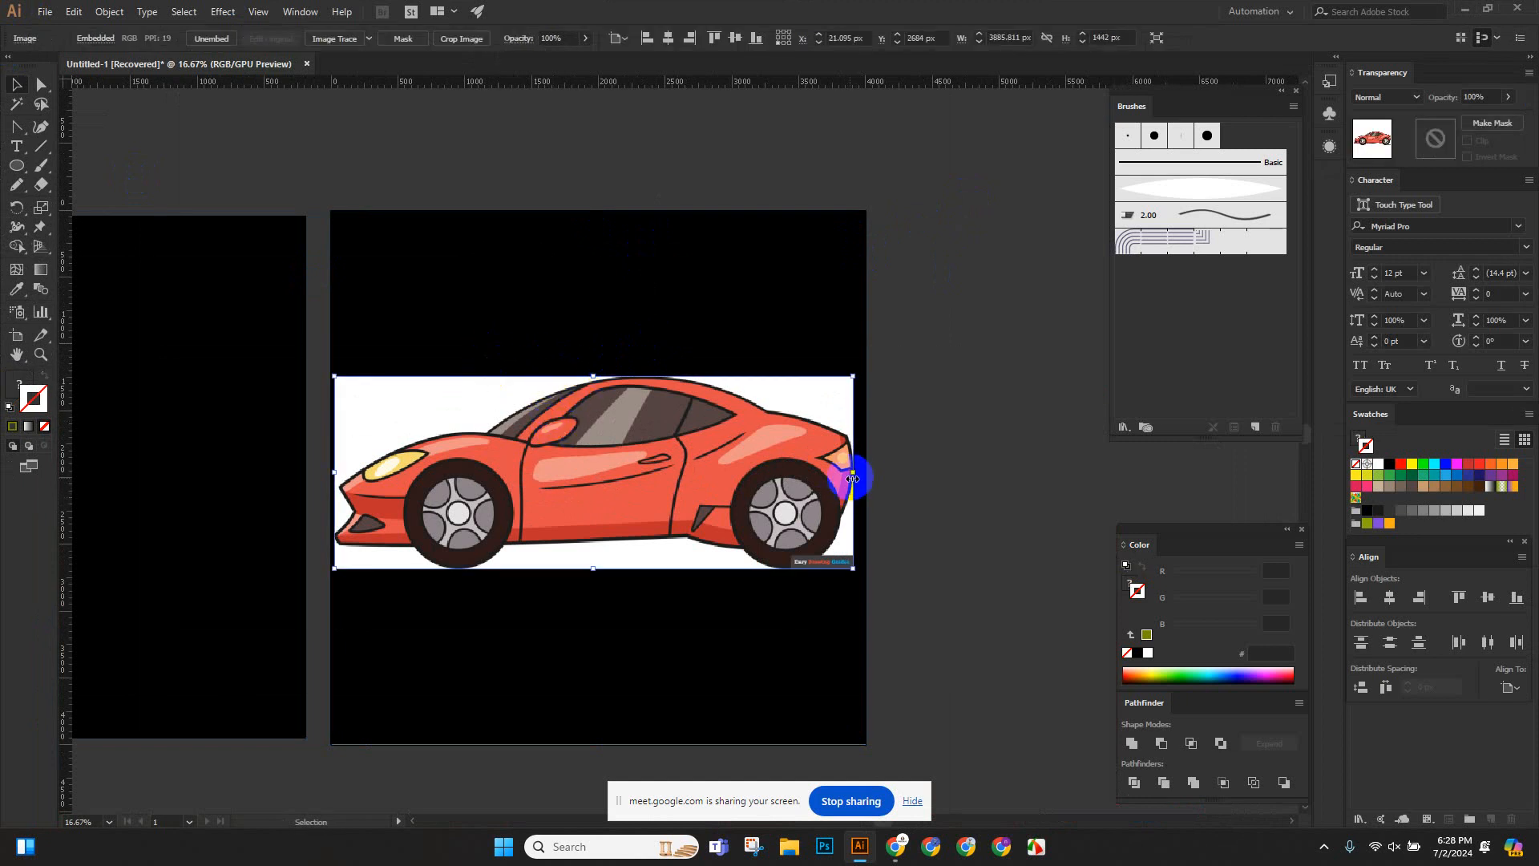
{"action": "left_click_drag", "start_coordinate": [853, 479], "coordinate": [728, 513]}
{"action": "key", "text": "ctrl+z"}
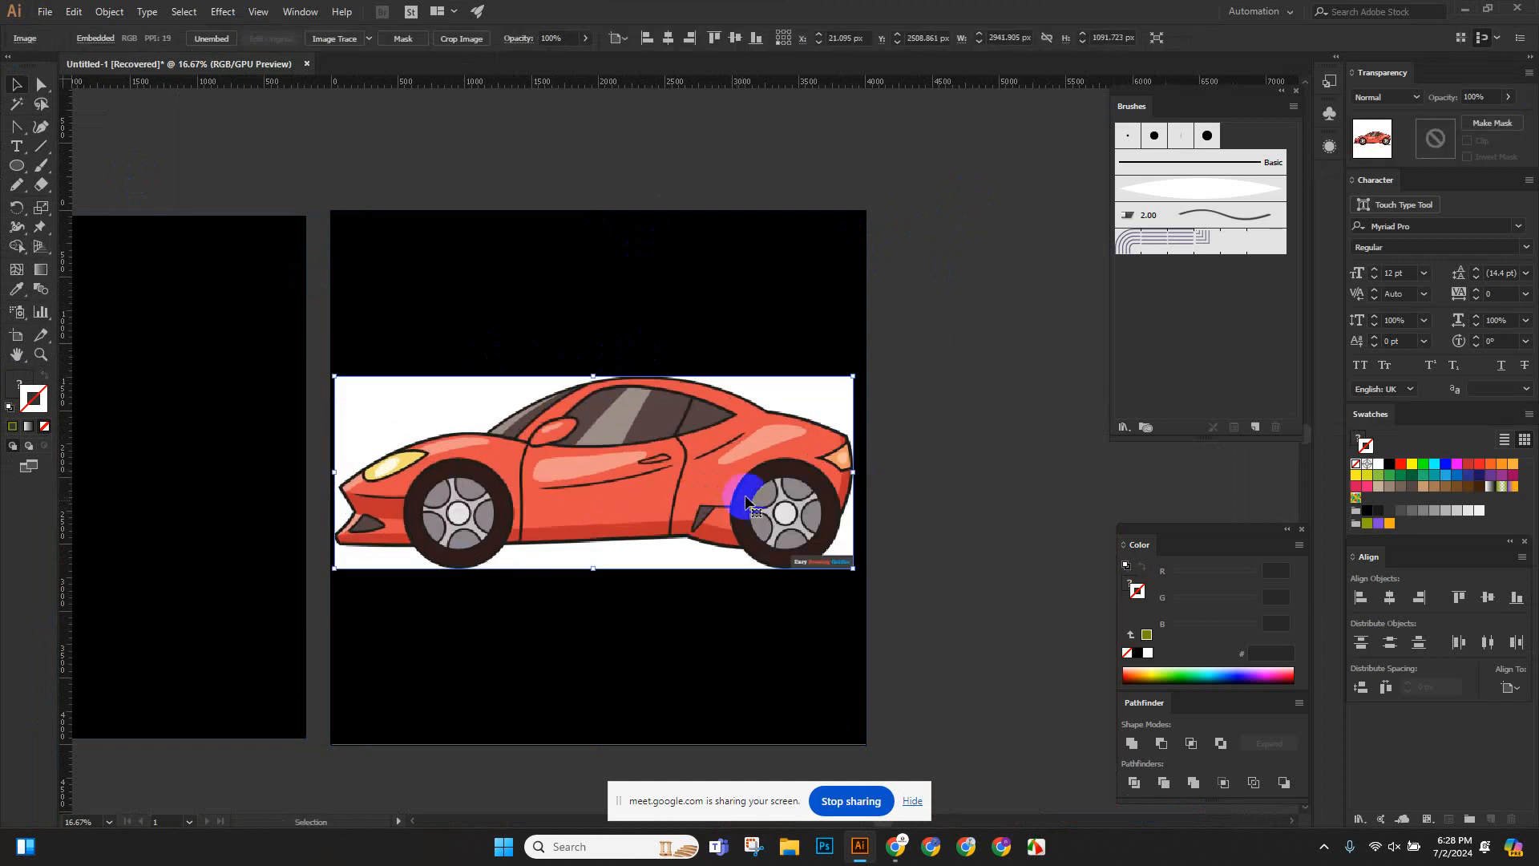
{"action": "left_click_drag", "start_coordinate": [853, 472], "coordinate": [801, 563]}
{"action": "left_click", "coordinate": [934, 389]}
{"action": "left_click", "coordinate": [770, 525]}
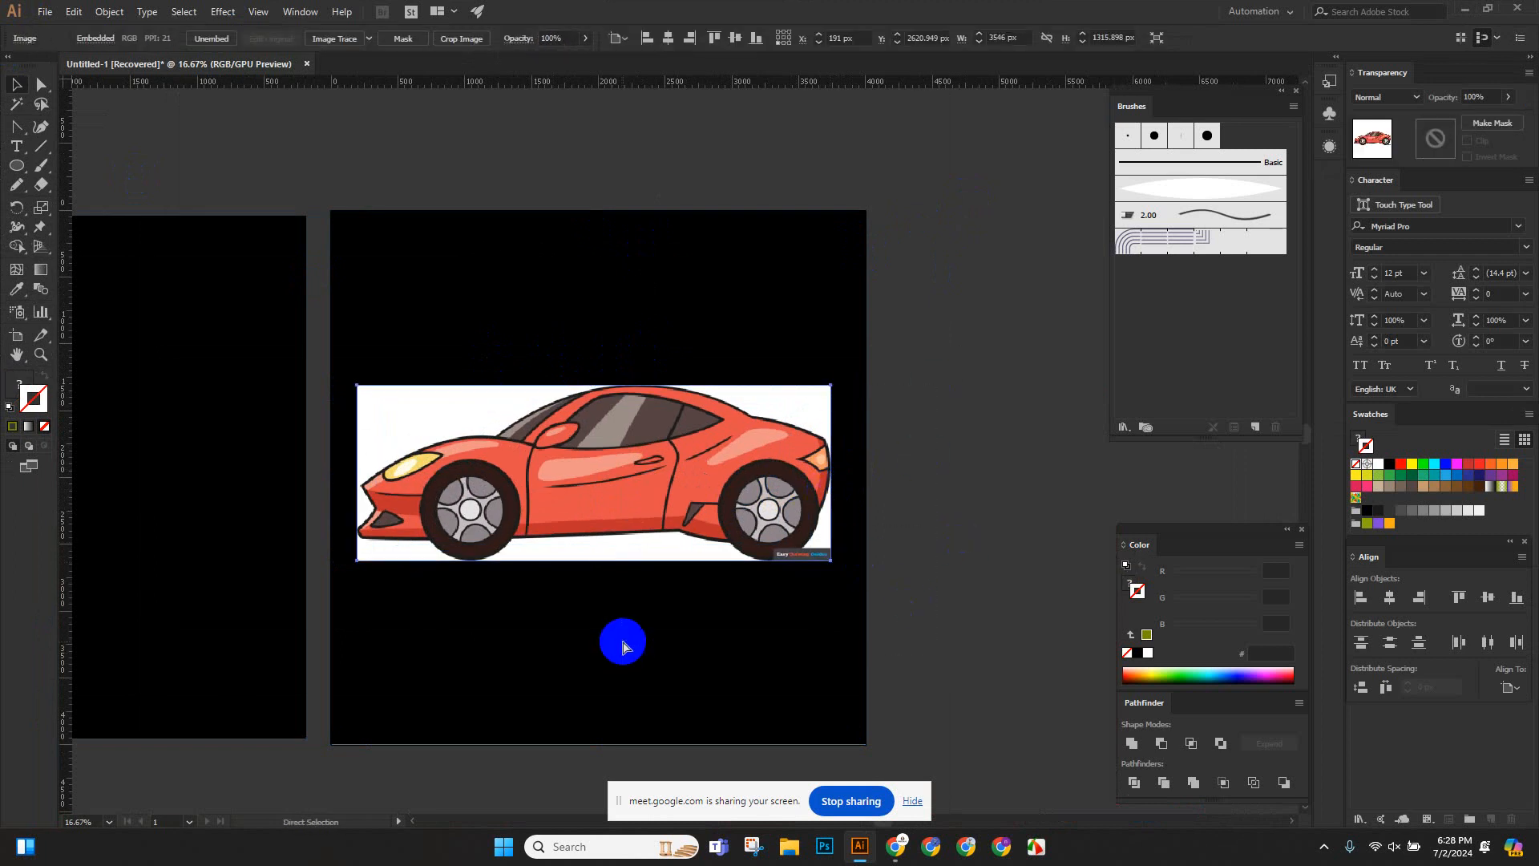
{"action": "left_click", "coordinate": [623, 642]}
{"action": "key", "text": "ctrl+0"}
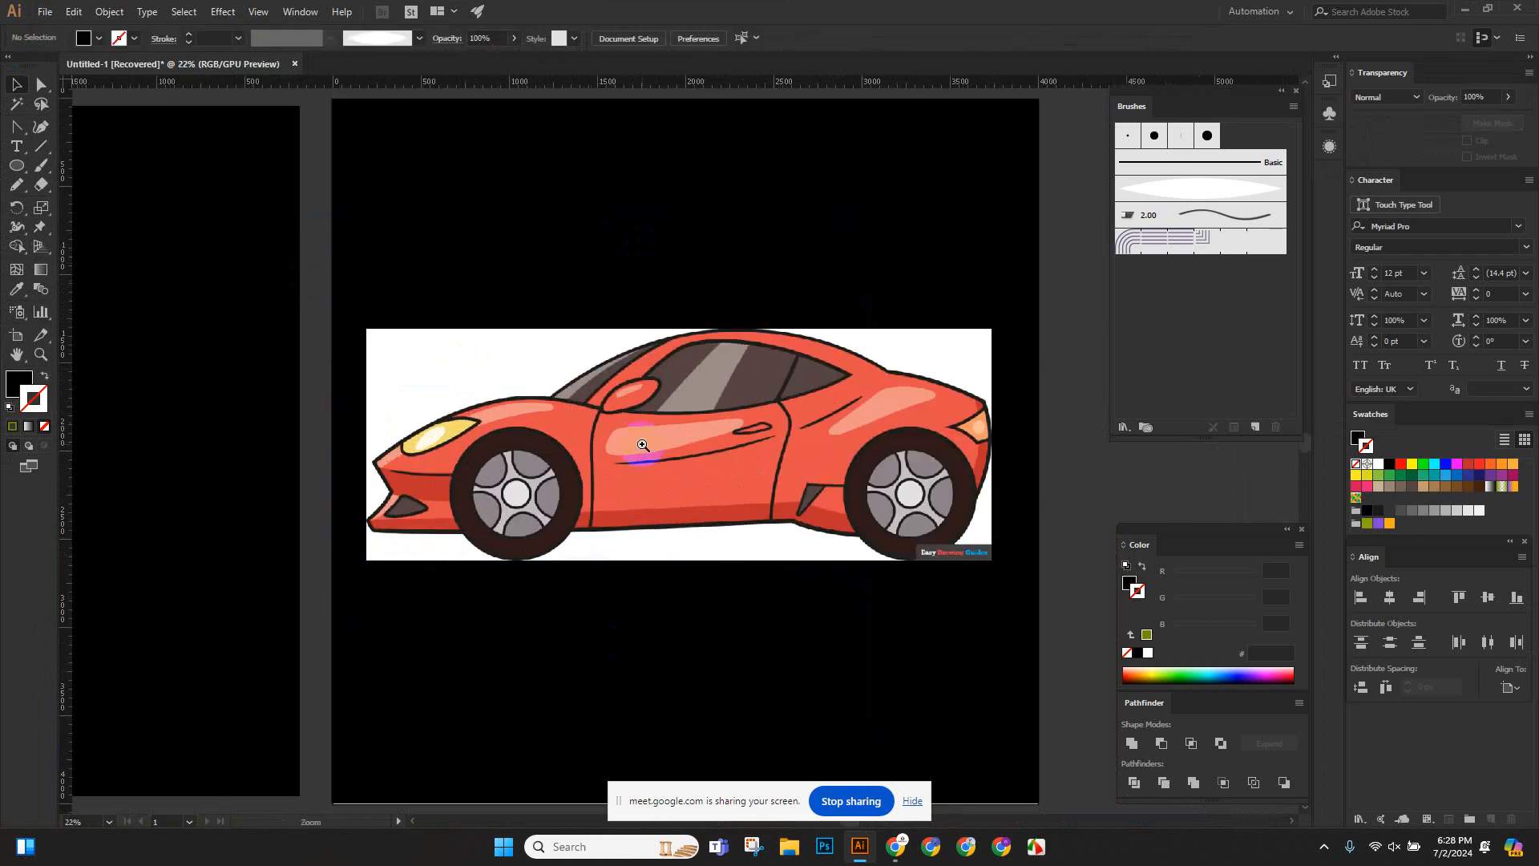
{"action": "left_click_drag", "start_coordinate": [448, 403], "coordinate": [655, 552]}
{"action": "left_click_drag", "start_coordinate": [834, 479], "coordinate": [532, 507]}
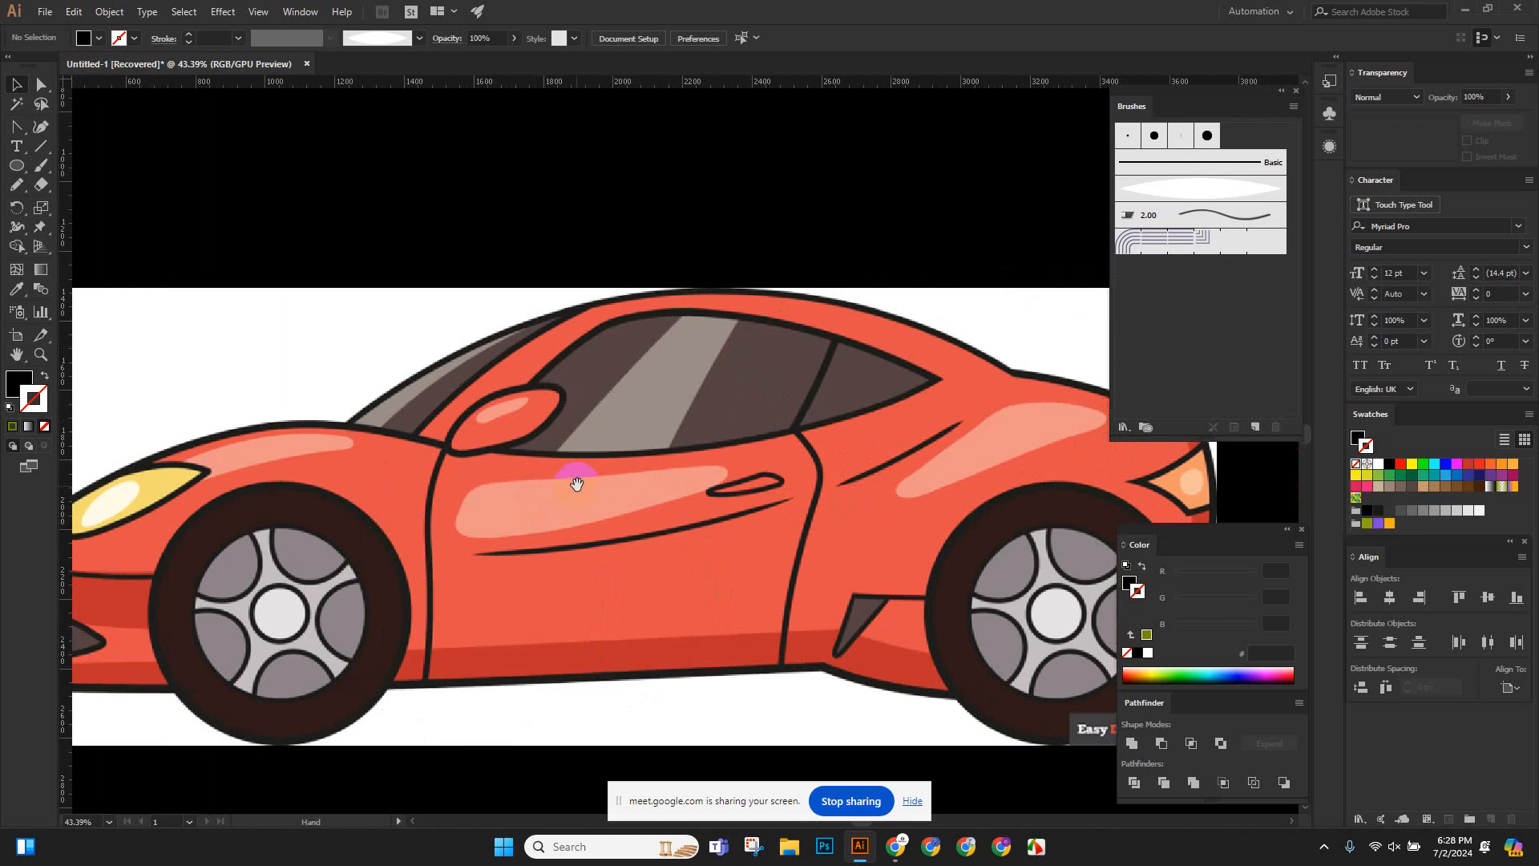
{"action": "left_click_drag", "start_coordinate": [739, 465], "coordinate": [683, 458]}
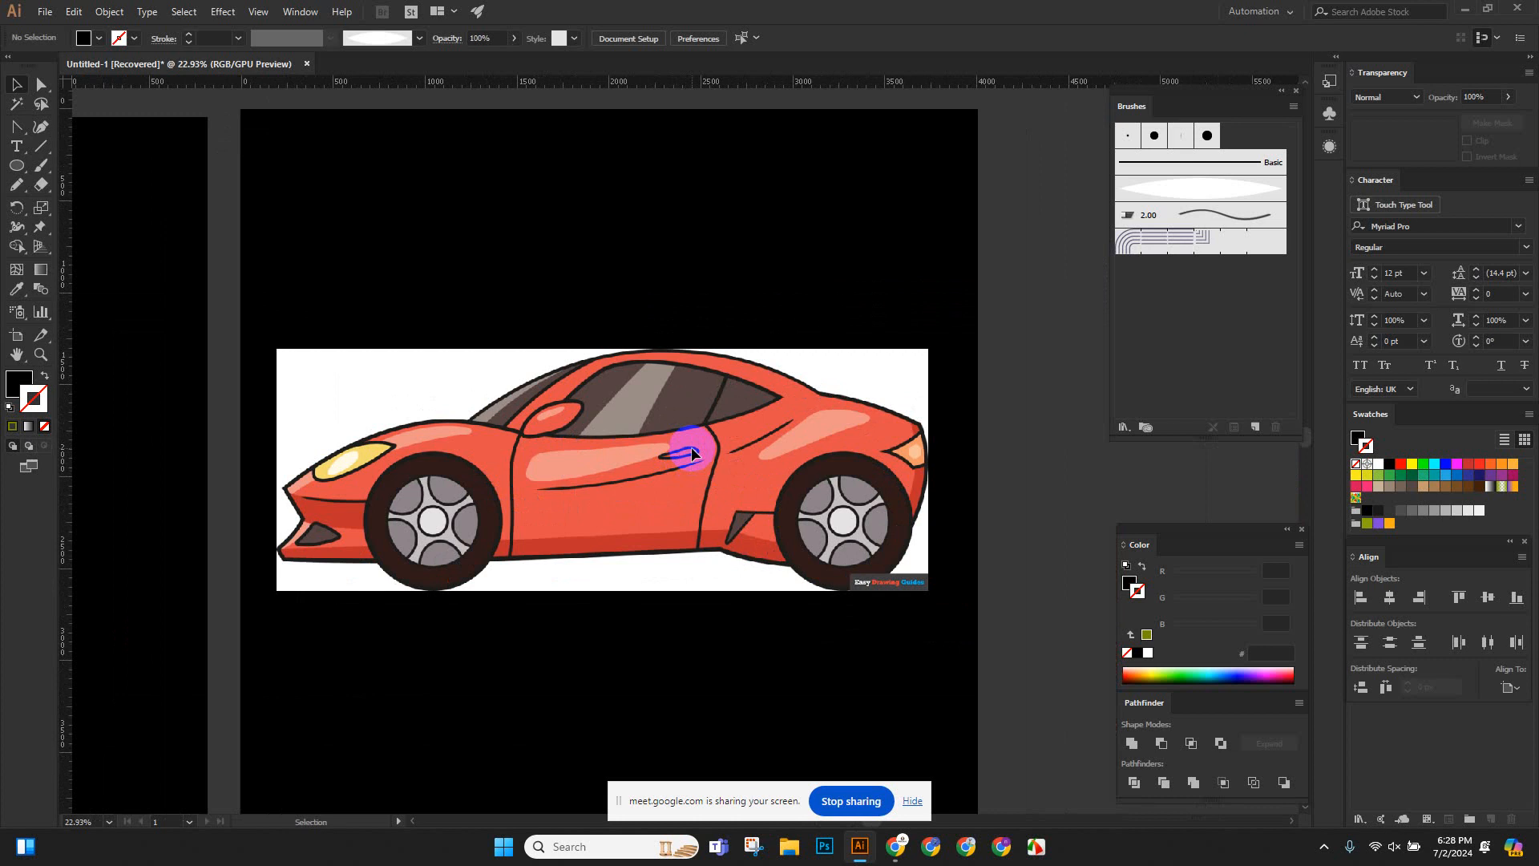
Switch to Chrome, search Google Images for "dog drawing" and browse the results.
{"action": "mouse_move", "coordinate": [892, 846]}
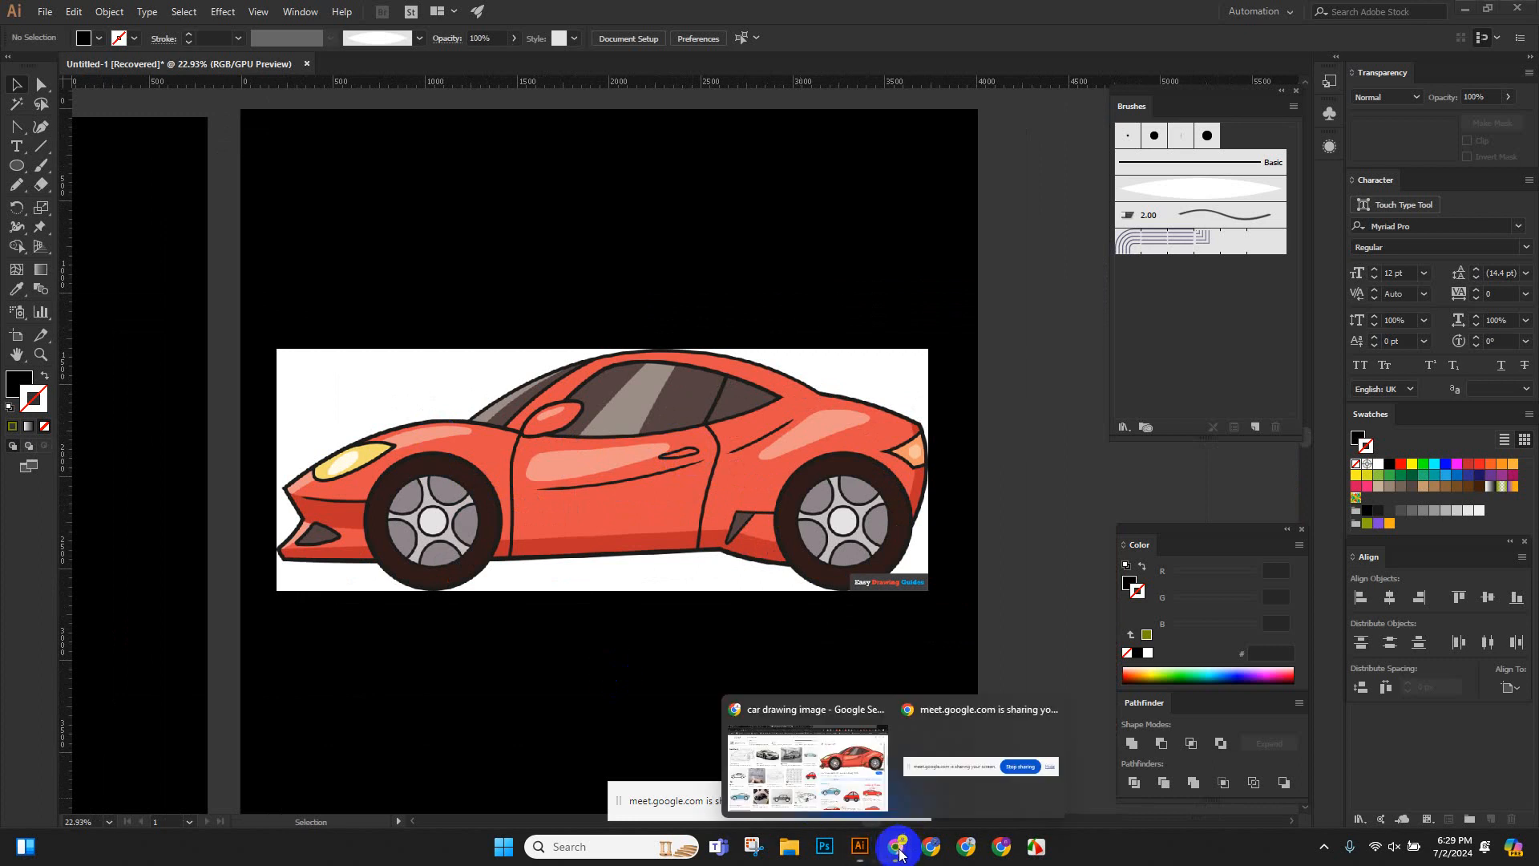
{"action": "left_click", "coordinate": [812, 767]}
{"action": "left_click", "coordinate": [290, 127]}
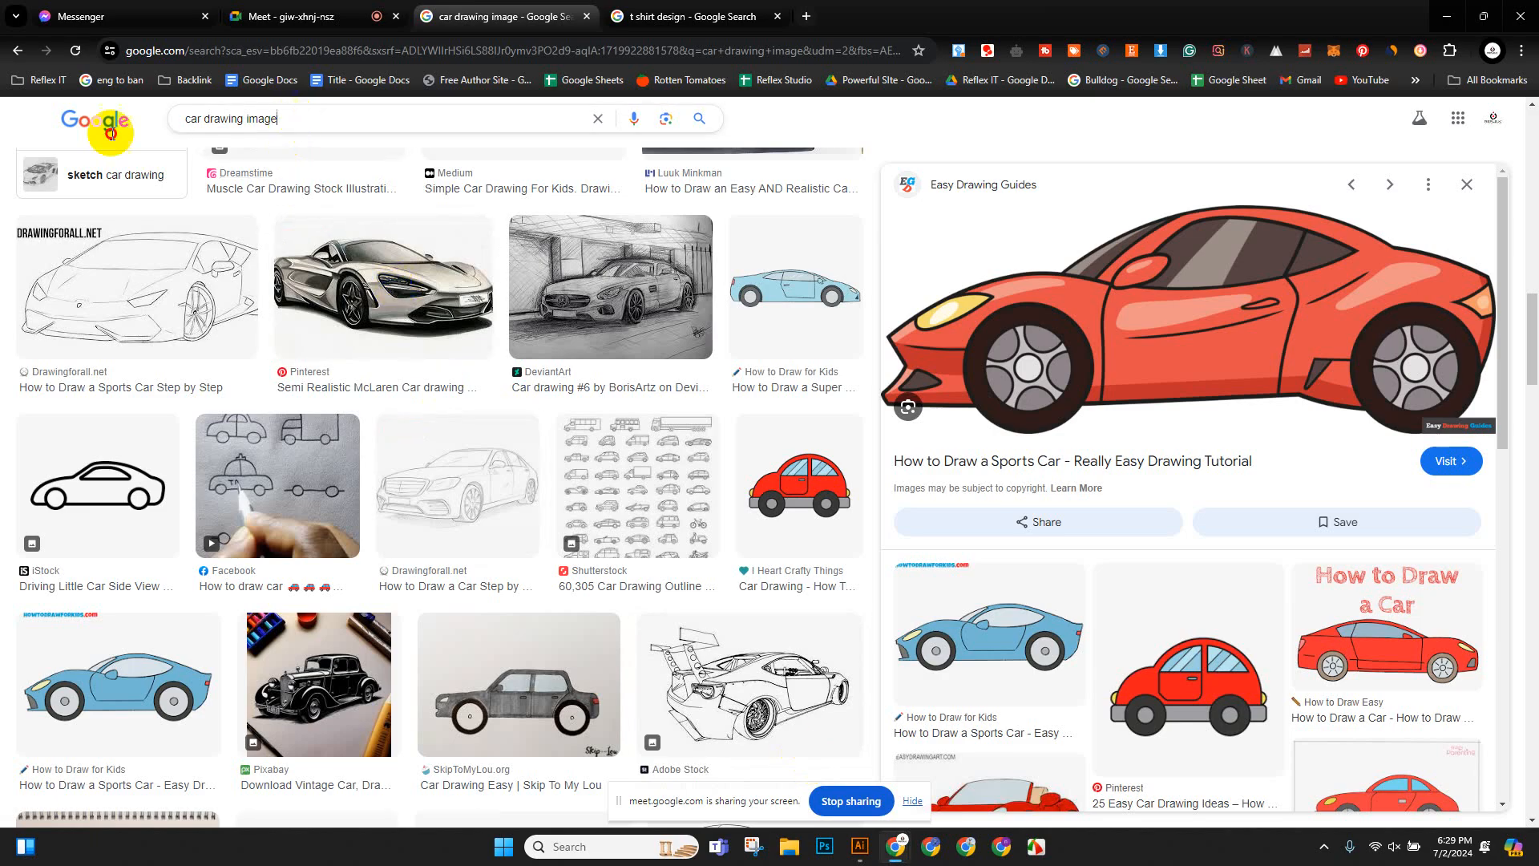
{"action": "key", "text": "ctrl+a"}
{"action": "type", "text": "do"}
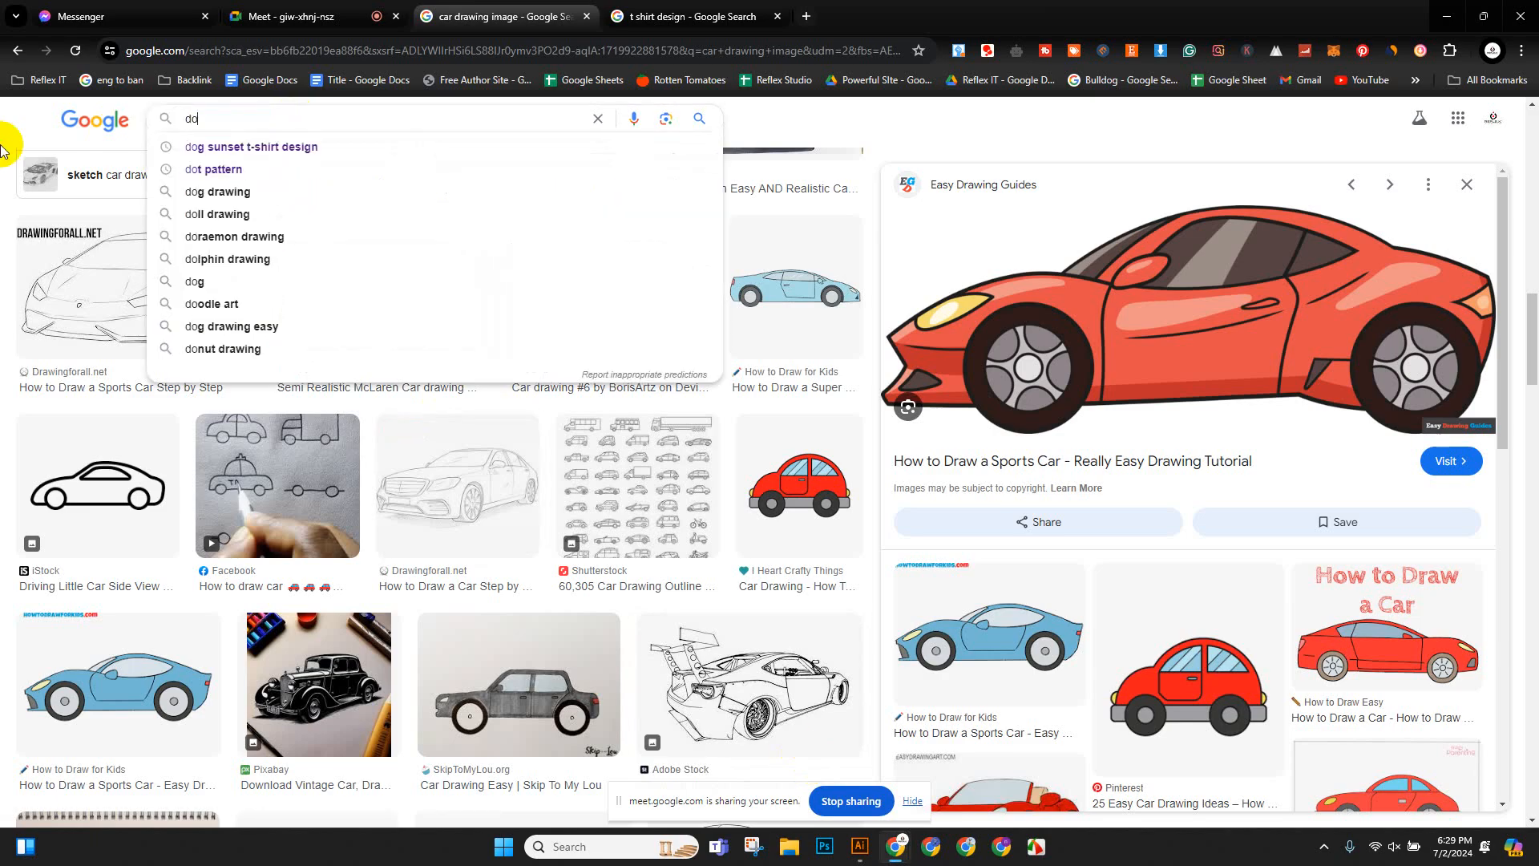
{"action": "type", "text": "g drawing"}
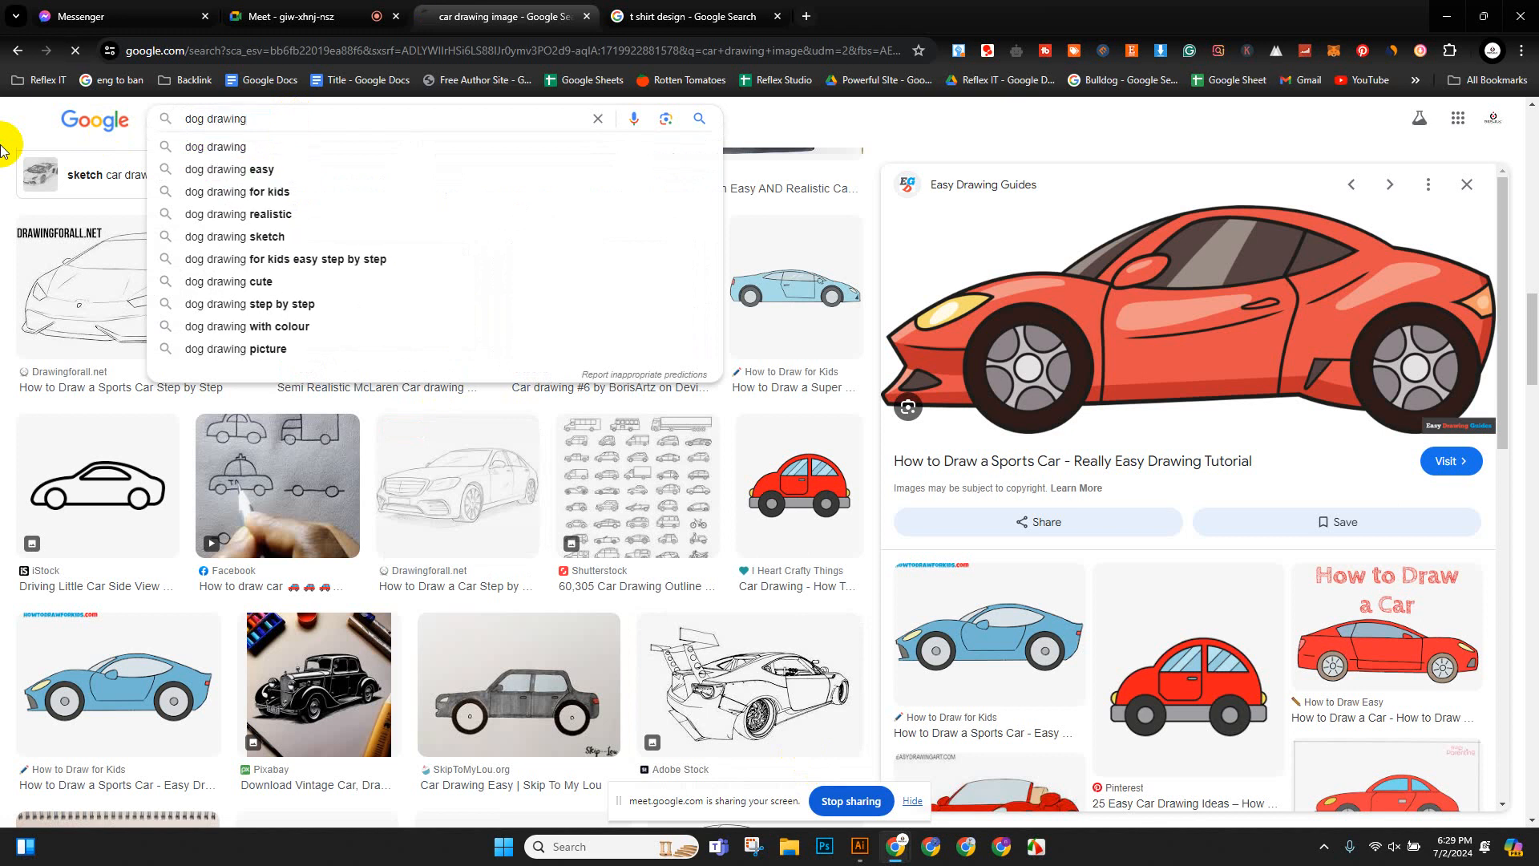
{"action": "key", "text": "Return"}
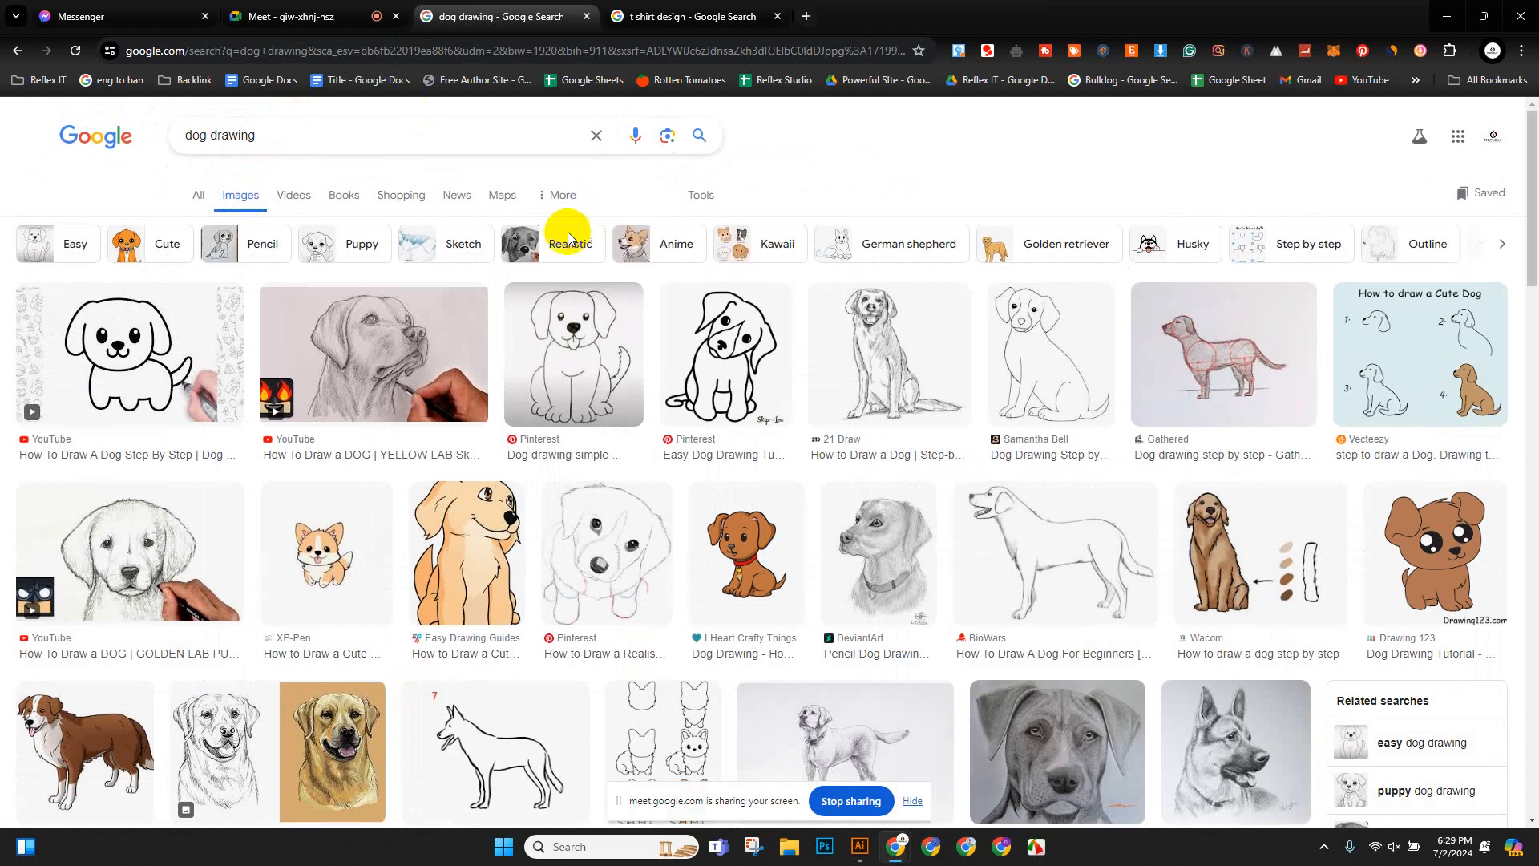
{"action": "scroll", "coordinate": [567, 241], "scroll_direction": "down", "scroll_amount": 6}
{"action": "scroll", "coordinate": [735, 282], "scroll_direction": "down", "scroll_amount": 7}
{"action": "scroll", "coordinate": [732, 292], "scroll_direction": "up", "scroll_amount": 13}
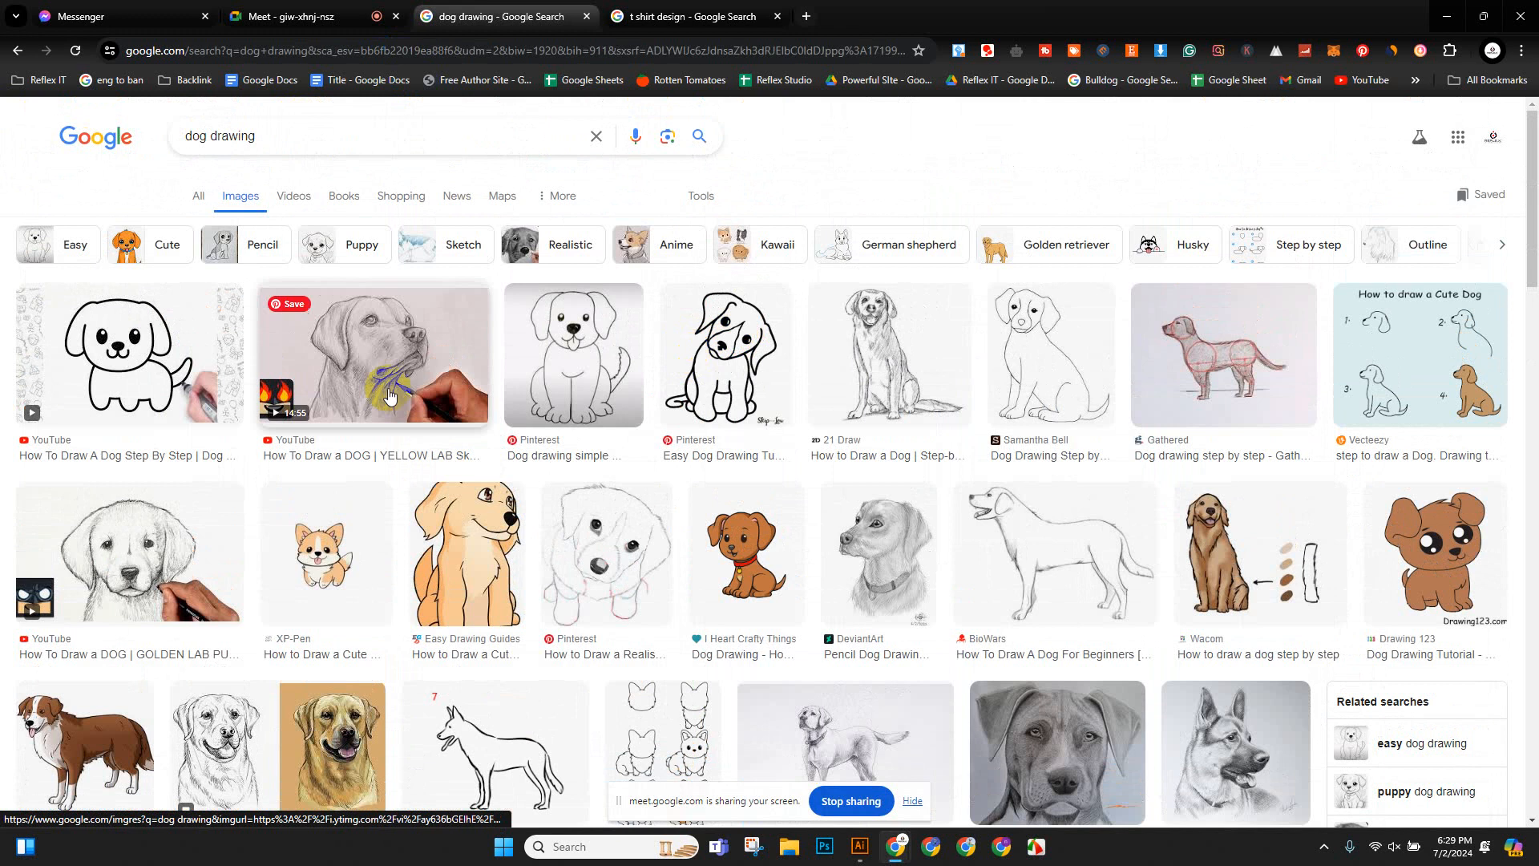
Replace the image search query with "dog image" and run the search.
{"action": "left_click_drag", "start_coordinate": [302, 132], "coordinate": [163, 127]}
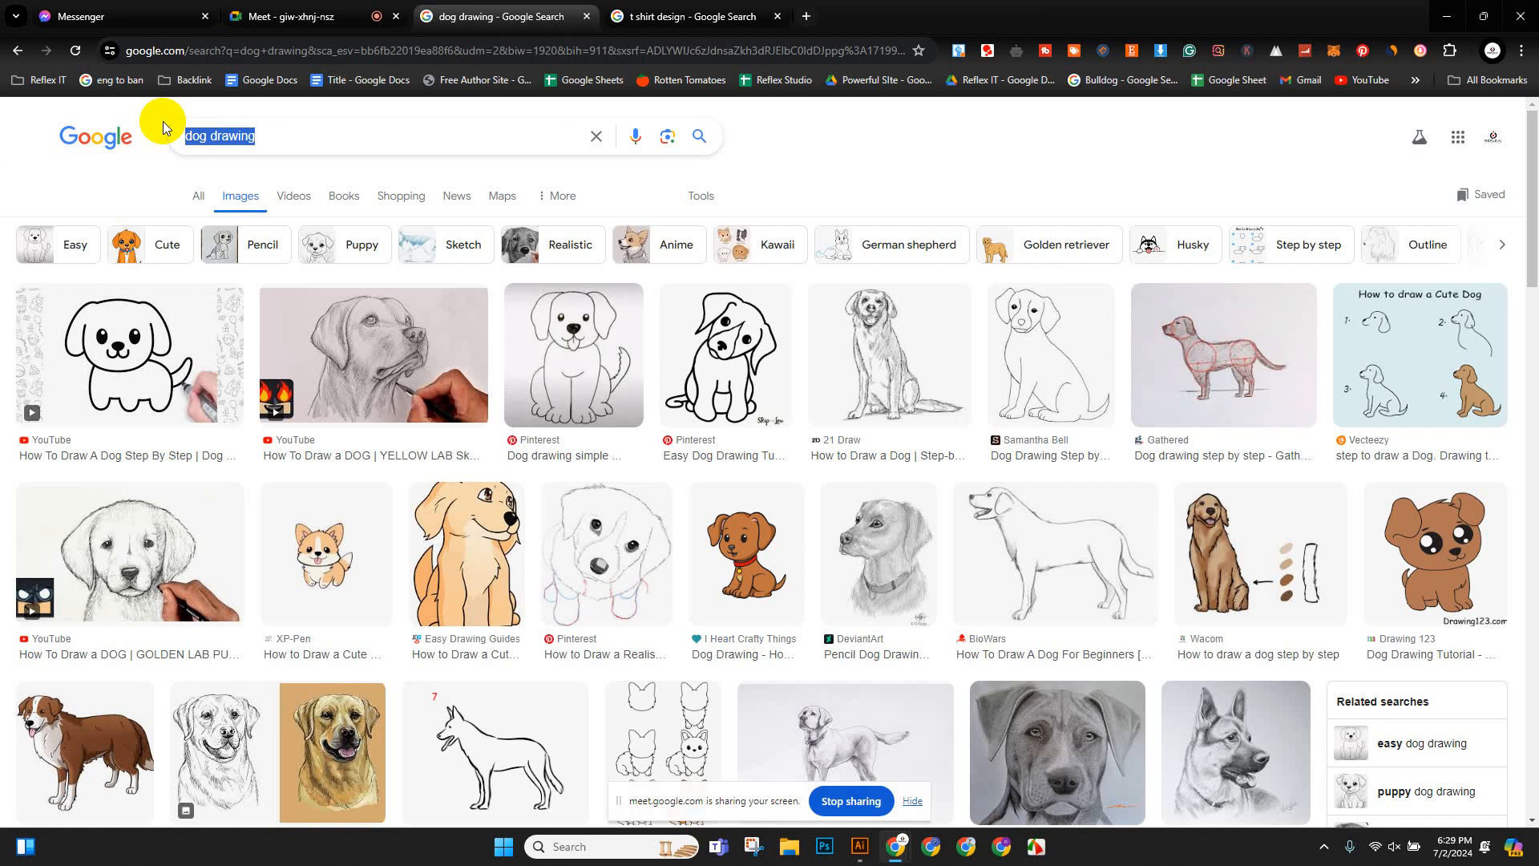
{"action": "type", "text": "dog"}
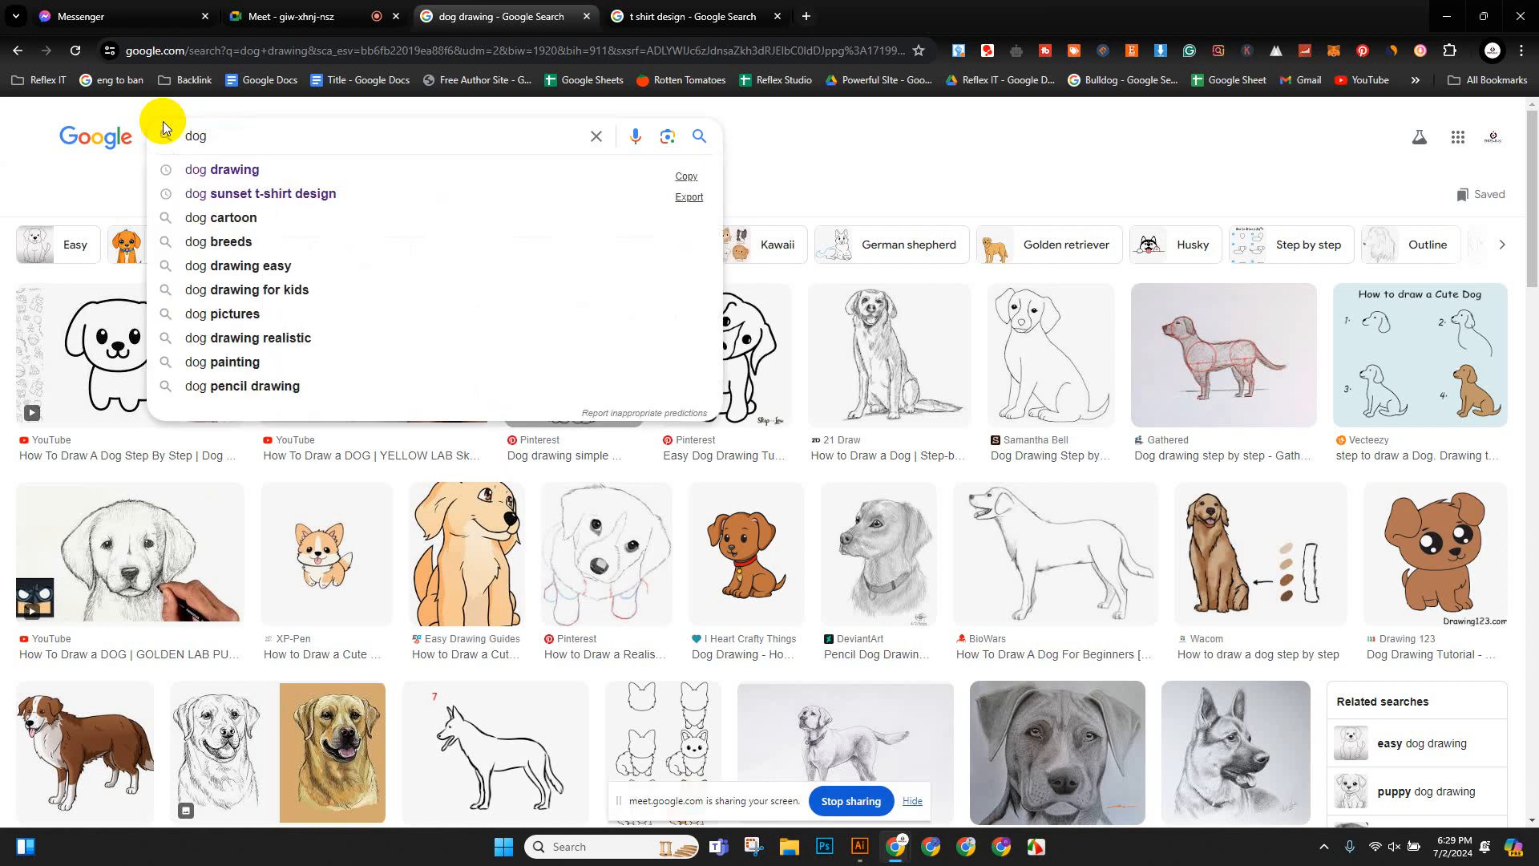
{"action": "type", "text": " ina"}
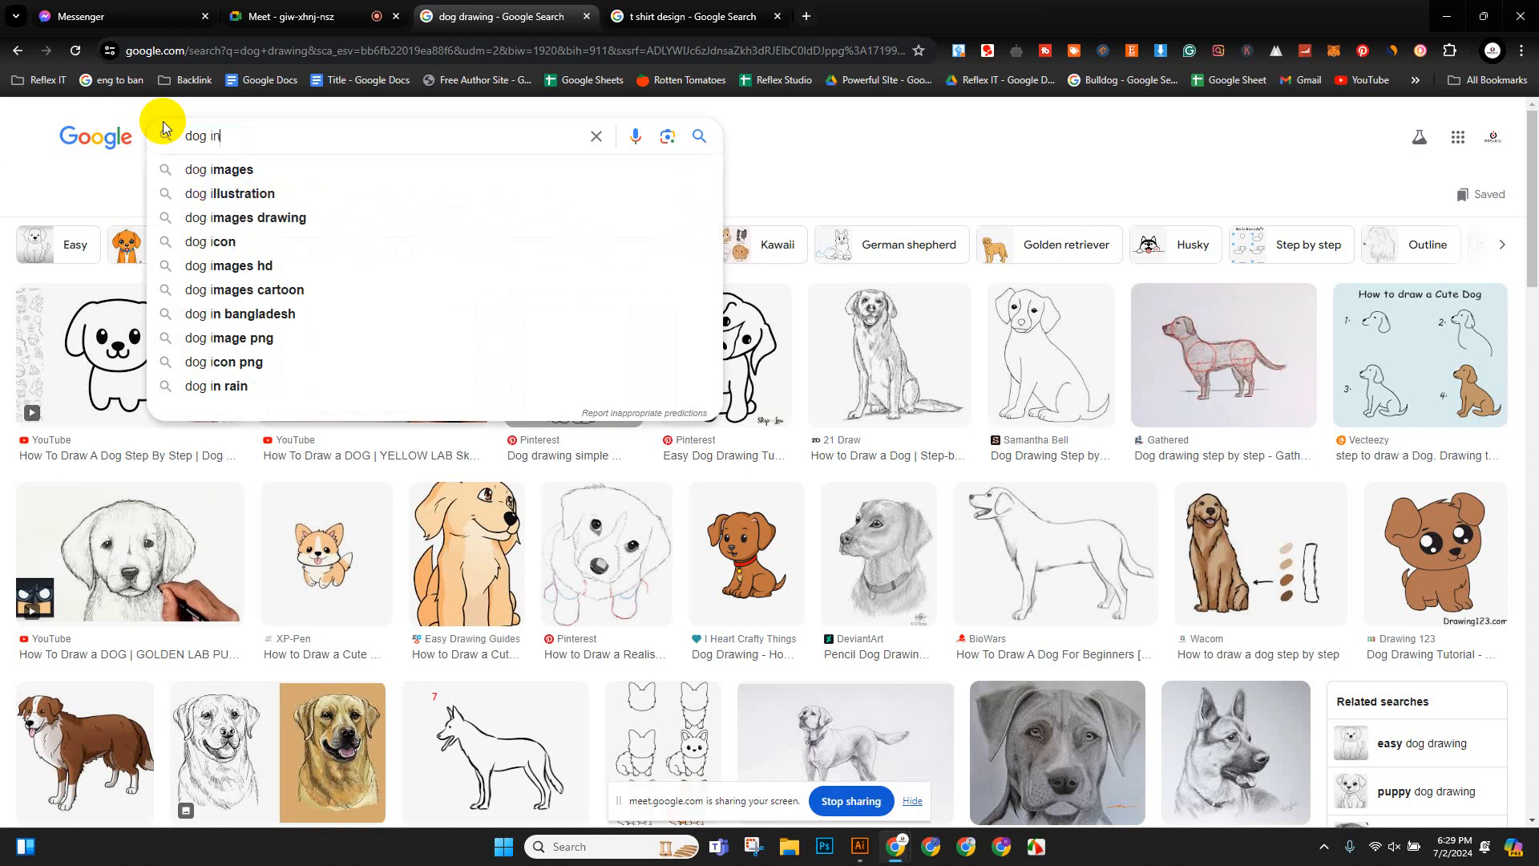
{"action": "key", "text": "BackSpace"}
{"action": "key", "text": "BackSpace"}
{"action": "type", "text": "mage"}
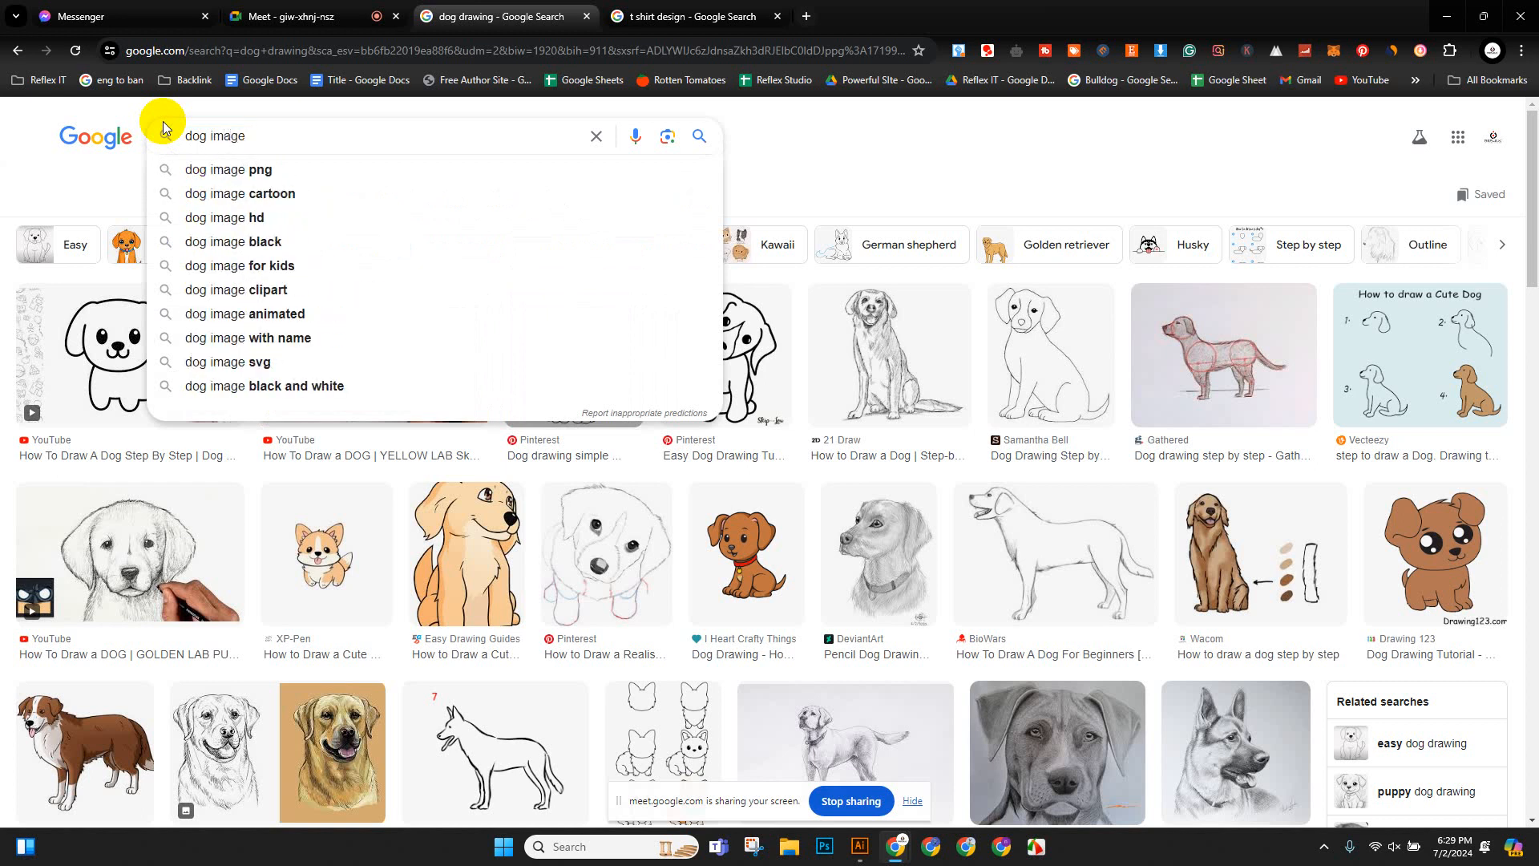
{"action": "key", "text": "Return"}
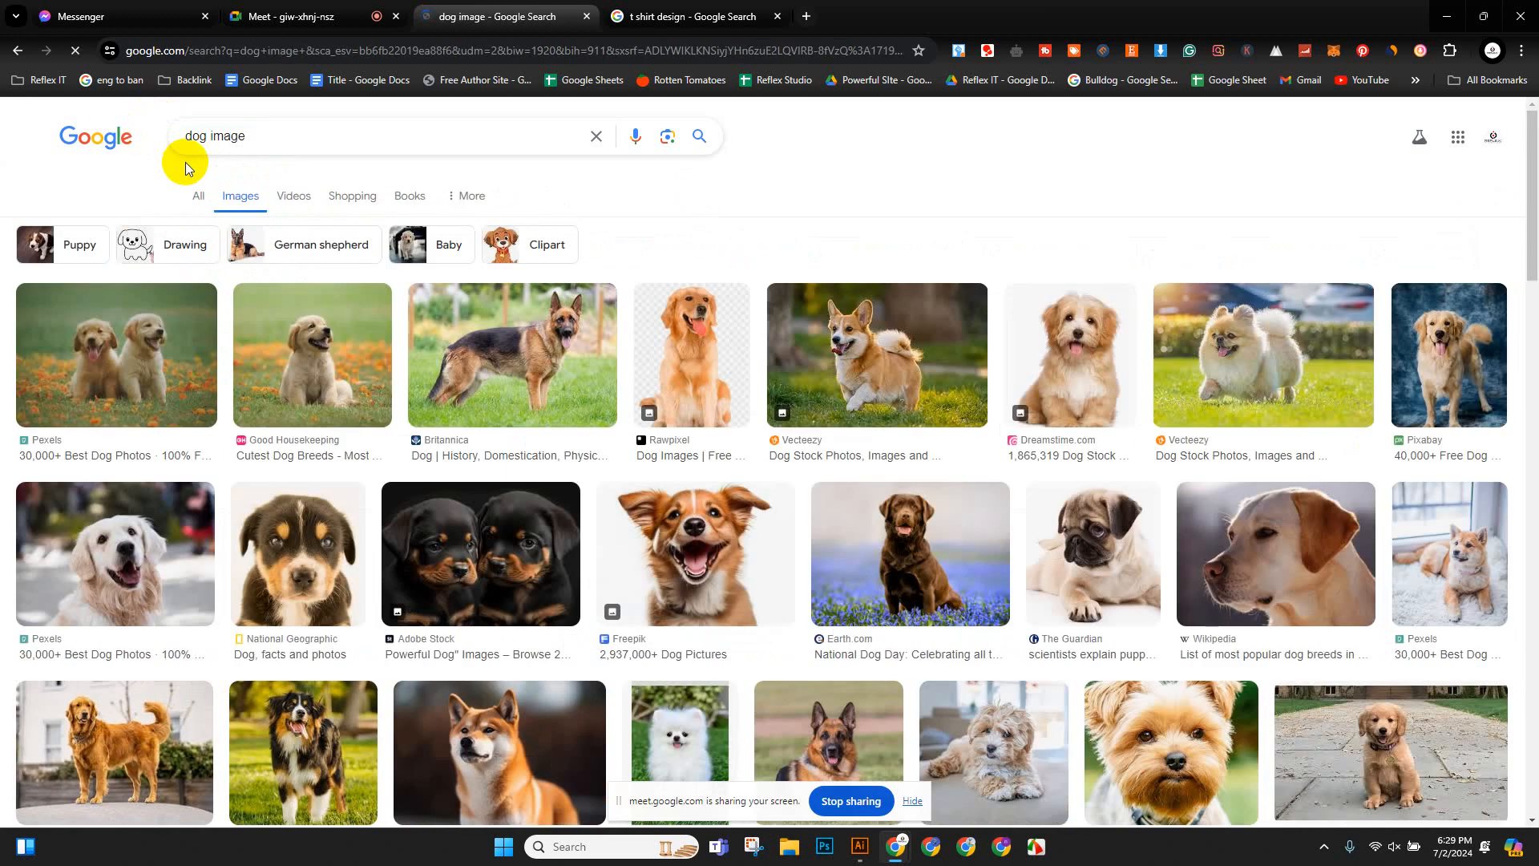
Search Google Images for "dog vector" and browse the results for a dog illustration.
{"action": "left_click", "coordinate": [278, 136]}
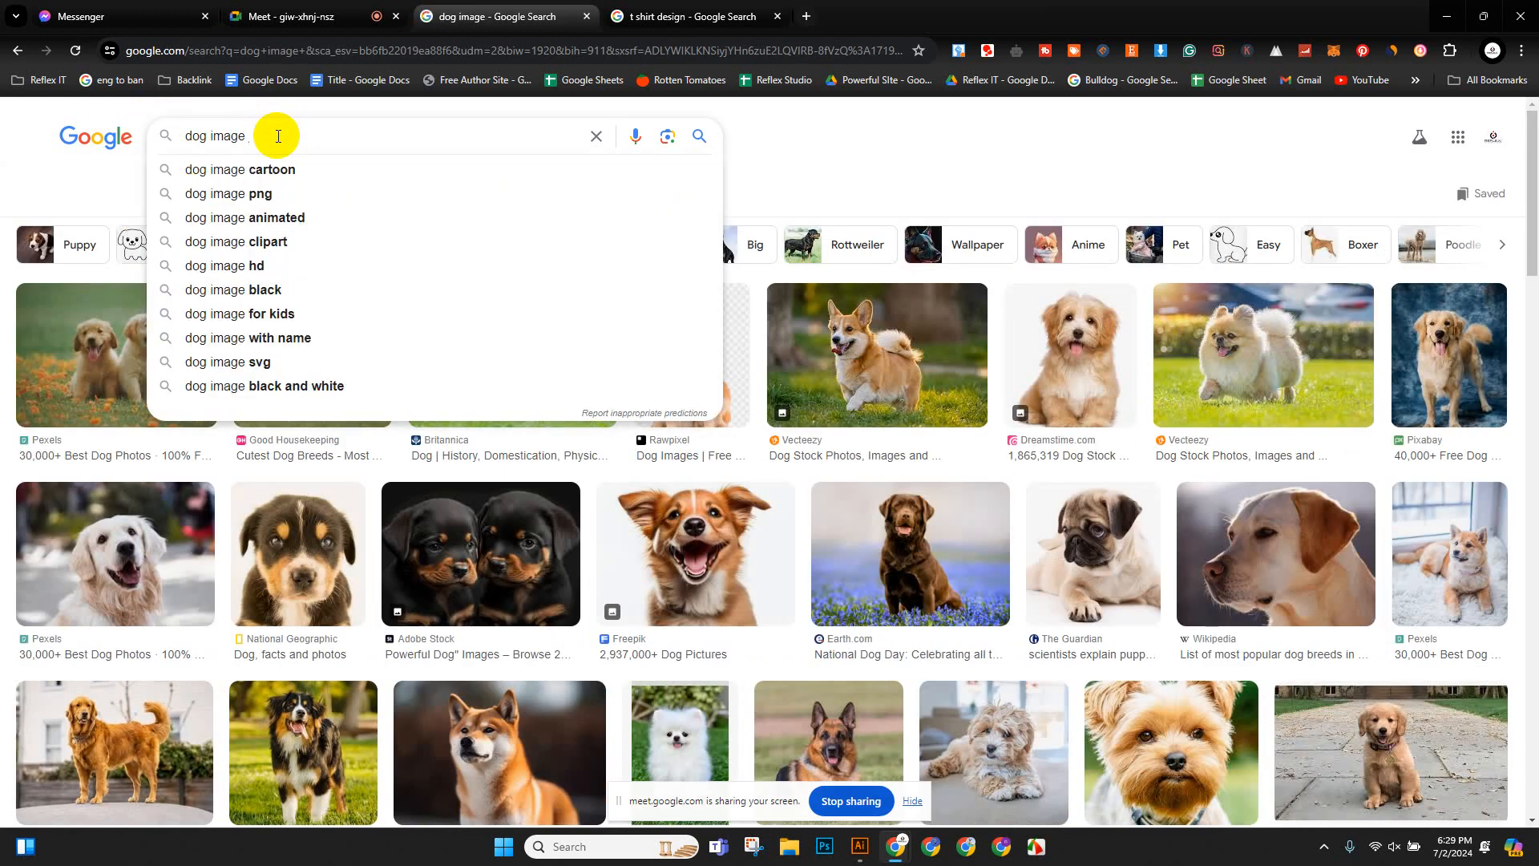
{"action": "key", "text": "BackSpace"}
{"action": "key", "text": "BackSpace"}
{"action": "key", "text": "BackSpace"}
{"action": "key", "text": "BackSpace"}
{"action": "key", "text": "BackSpace"}
{"action": "key", "text": "BackSpace"}
{"action": "key", "text": "BackSpace"}
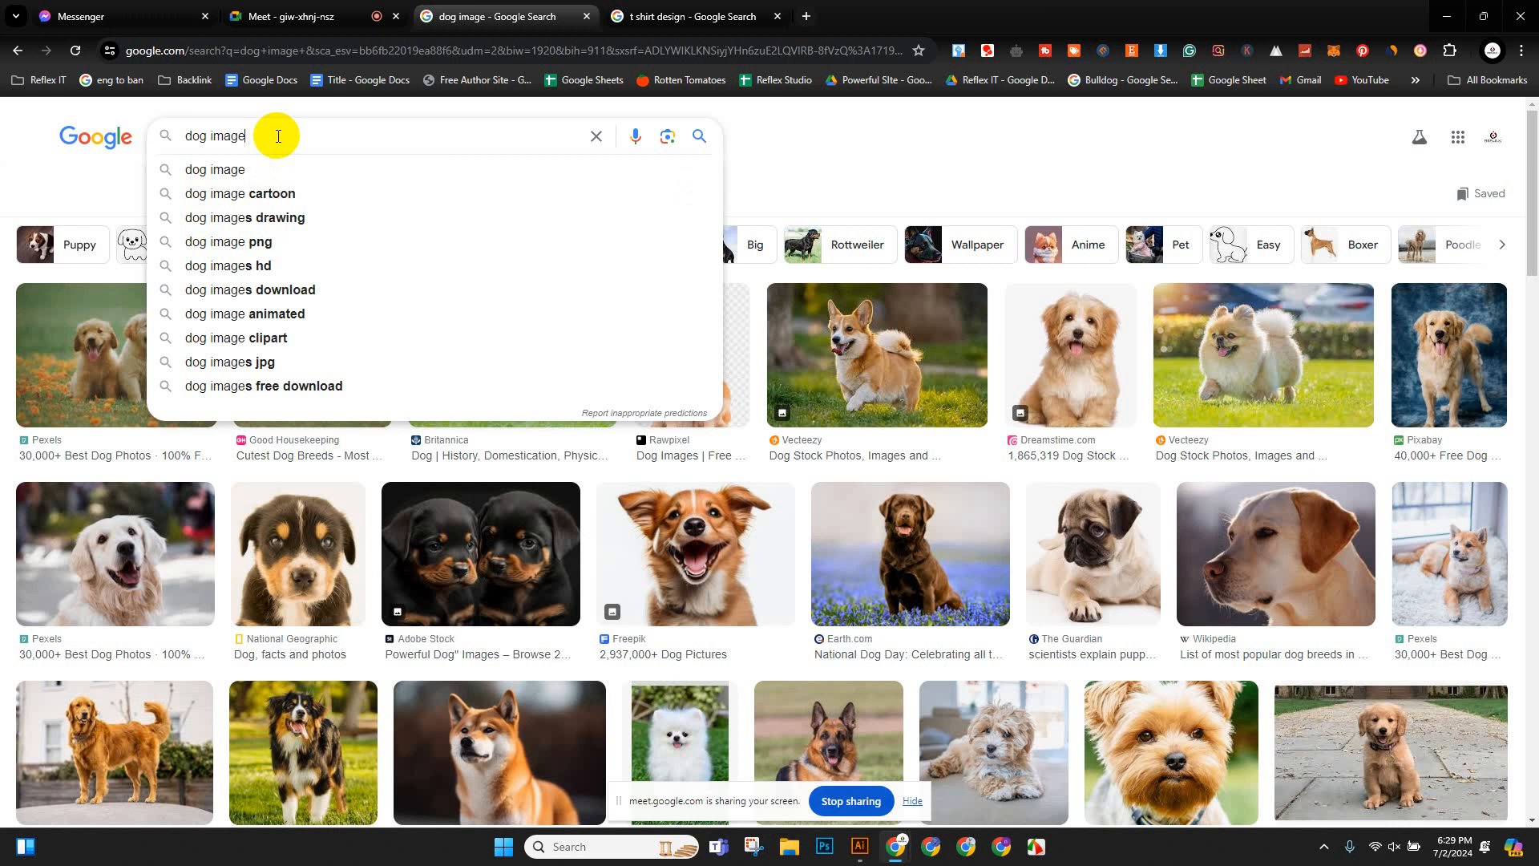
{"action": "type", "text": "vector"}
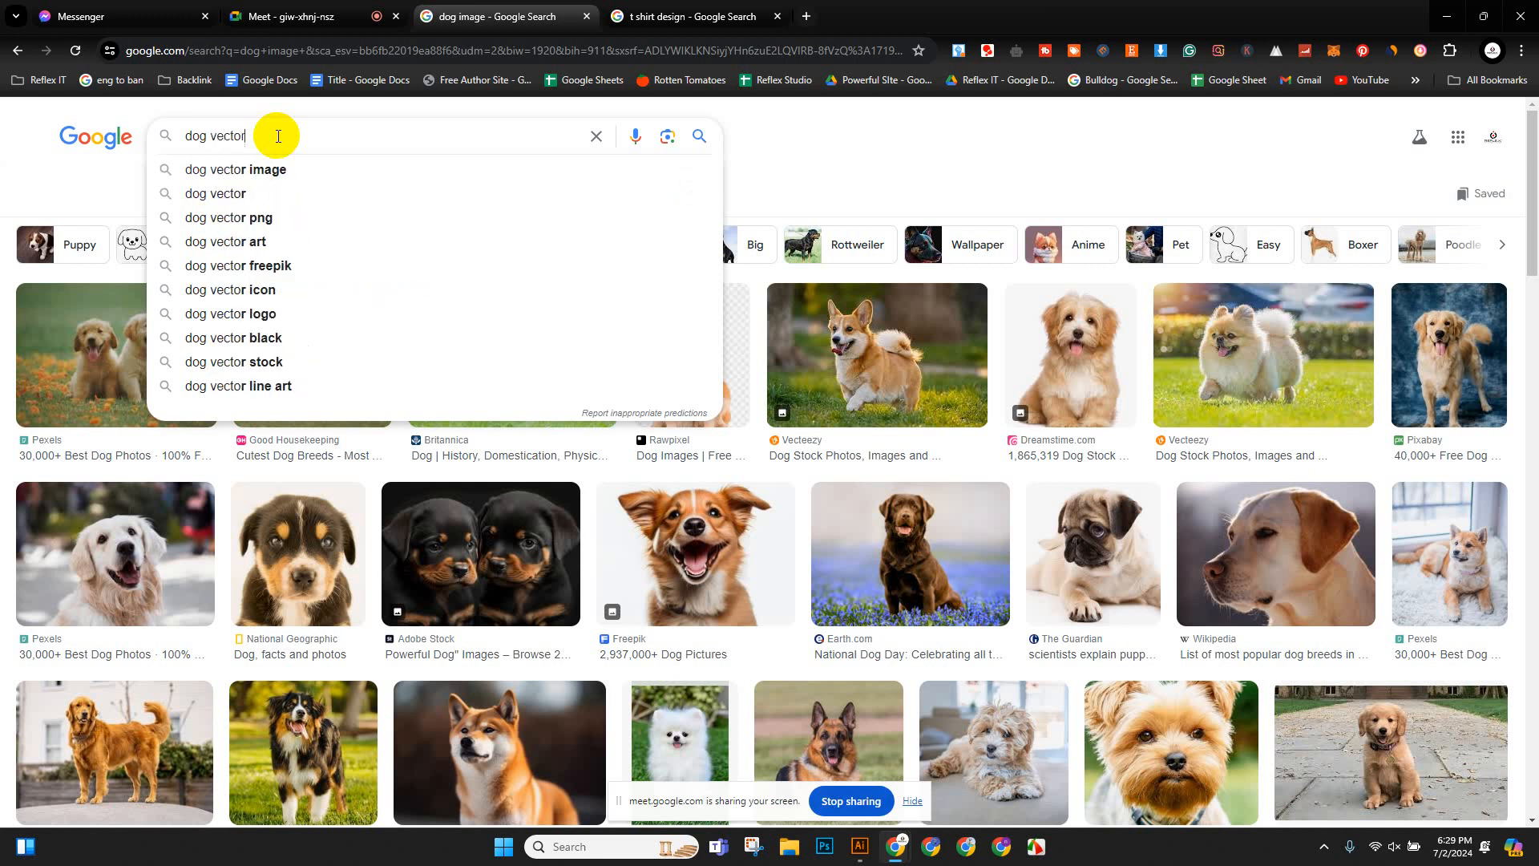
{"action": "key", "text": "Return"}
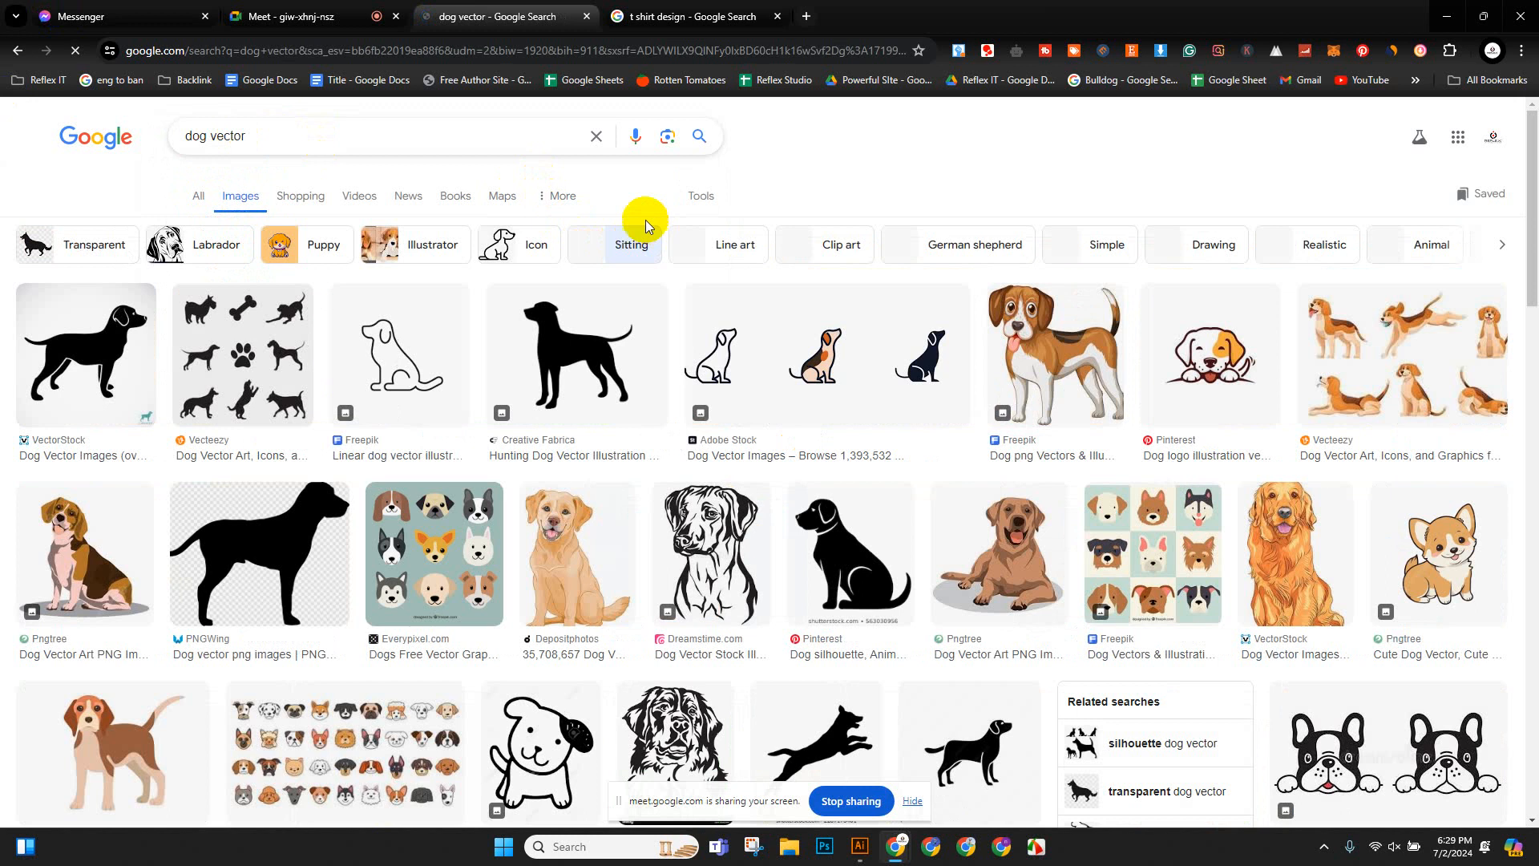
{"action": "scroll", "coordinate": [810, 355], "scroll_direction": "down", "scroll_amount": 3}
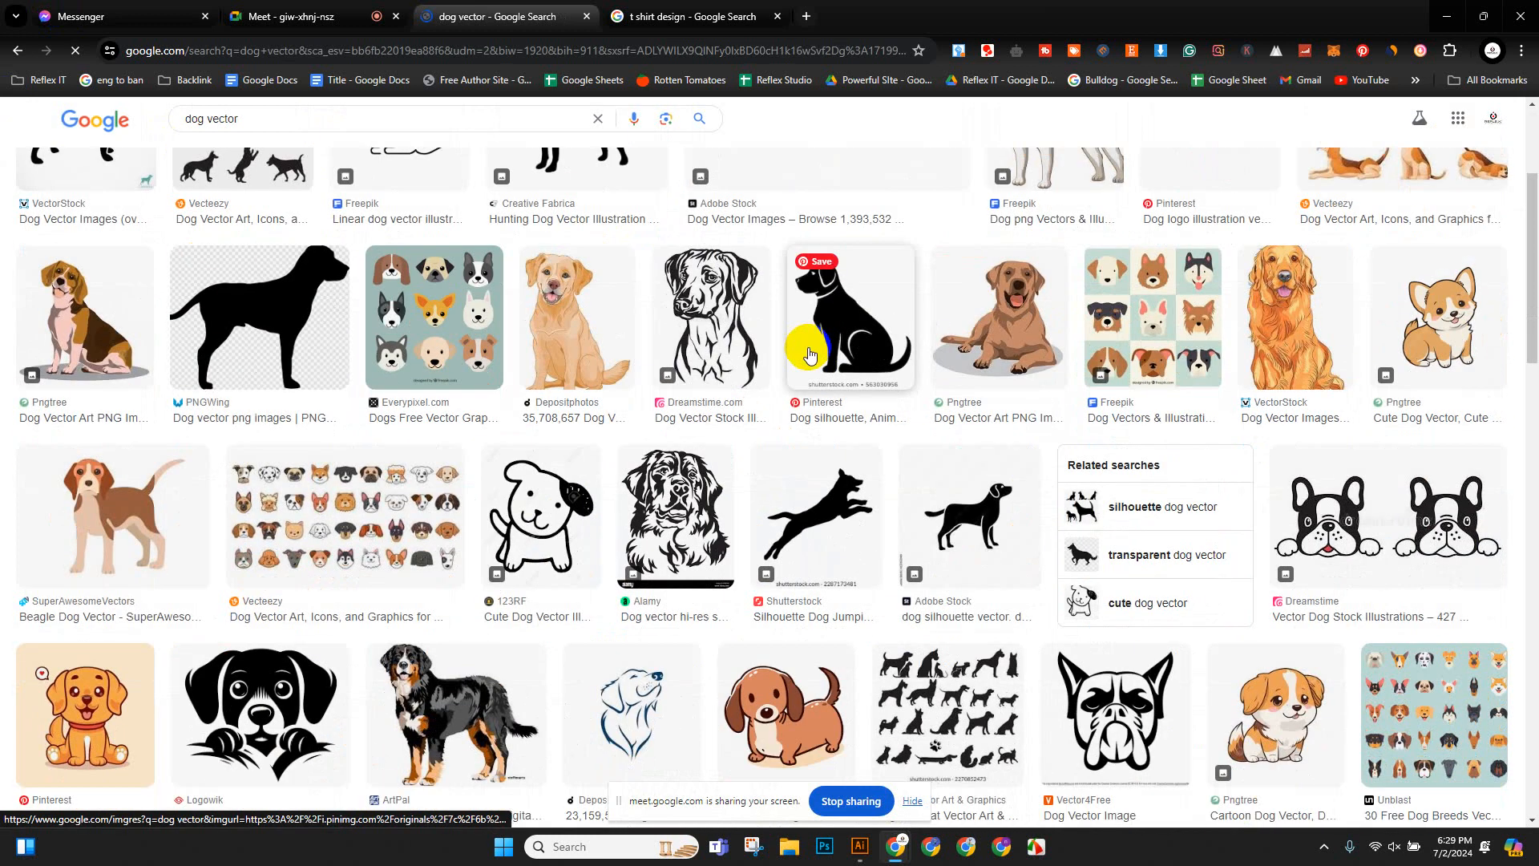
{"action": "scroll", "coordinate": [977, 412], "scroll_direction": "down", "scroll_amount": 5}
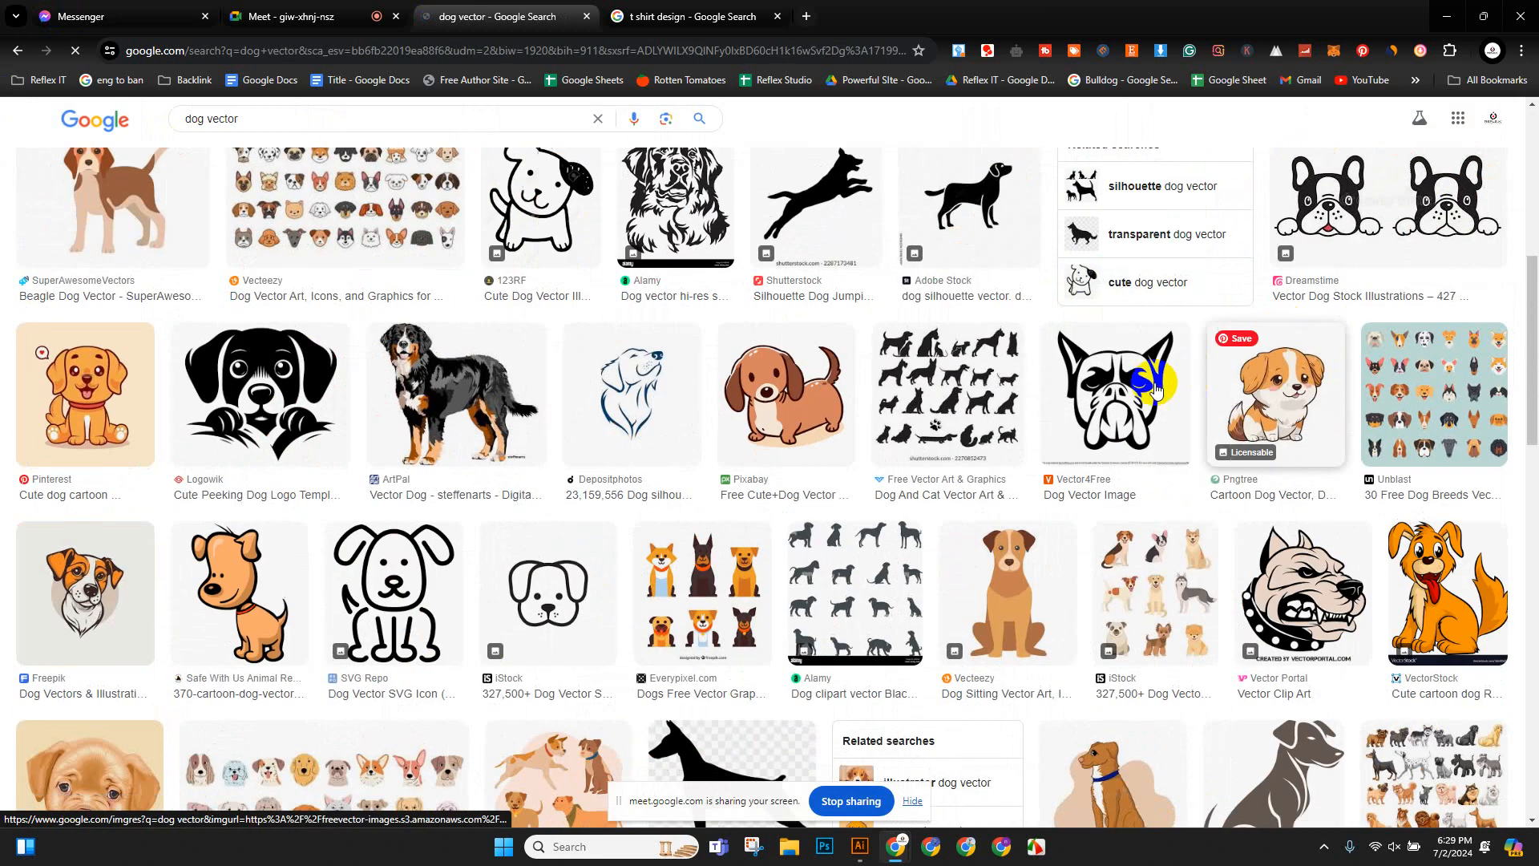
{"action": "scroll", "coordinate": [977, 411], "scroll_direction": "down", "scroll_amount": 2}
{"action": "scroll", "coordinate": [976, 411], "scroll_direction": "down", "scroll_amount": 4}
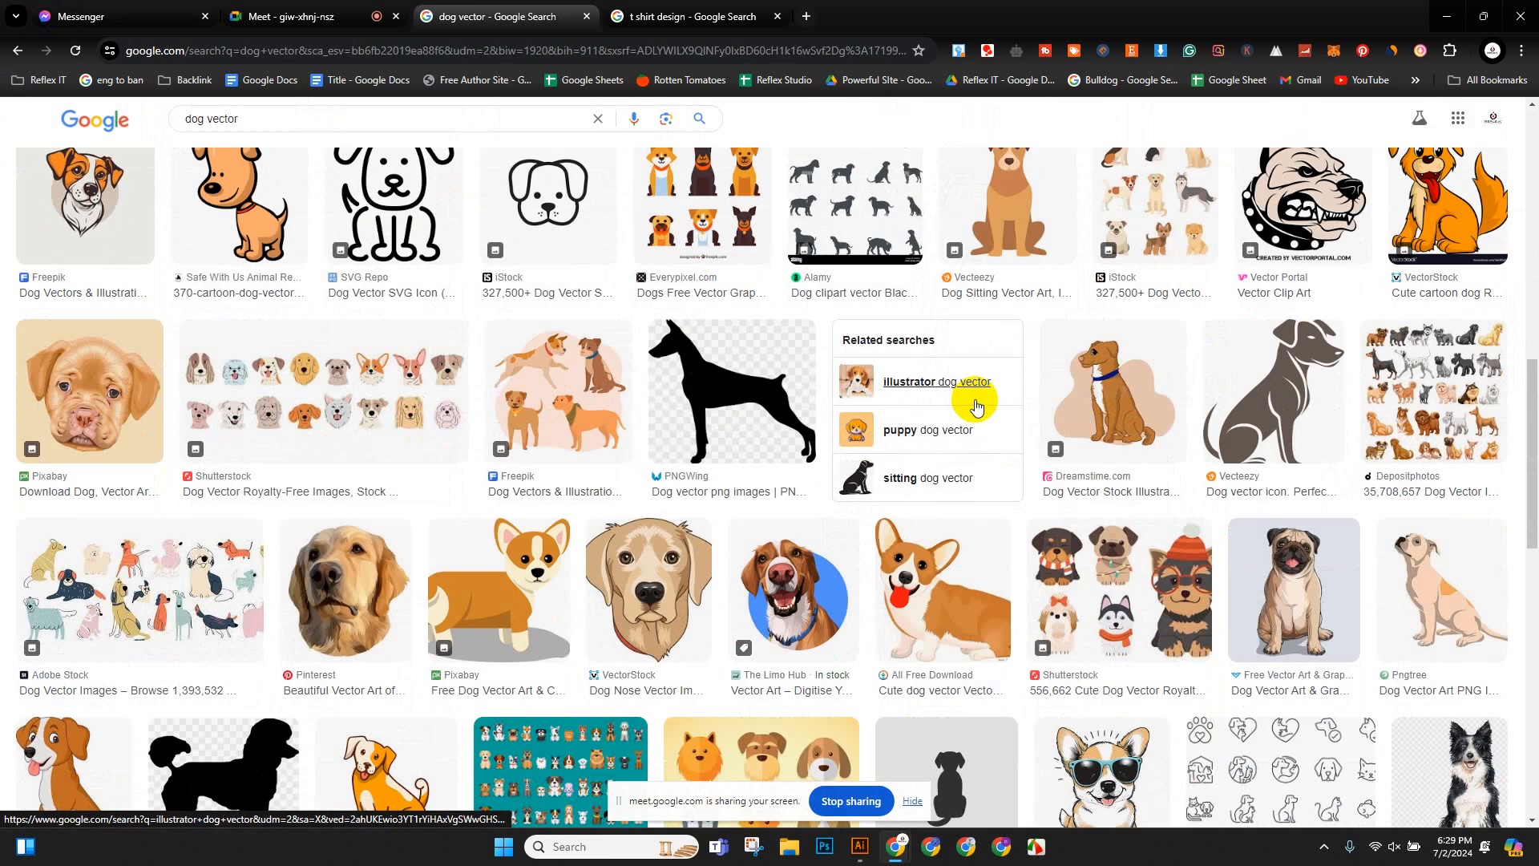
Find the brown-and-white sitting cartoon dog from Vecteezy in the image results, open its preview and copy the image.
{"action": "scroll", "coordinate": [976, 405], "scroll_direction": "up", "scroll_amount": 3}
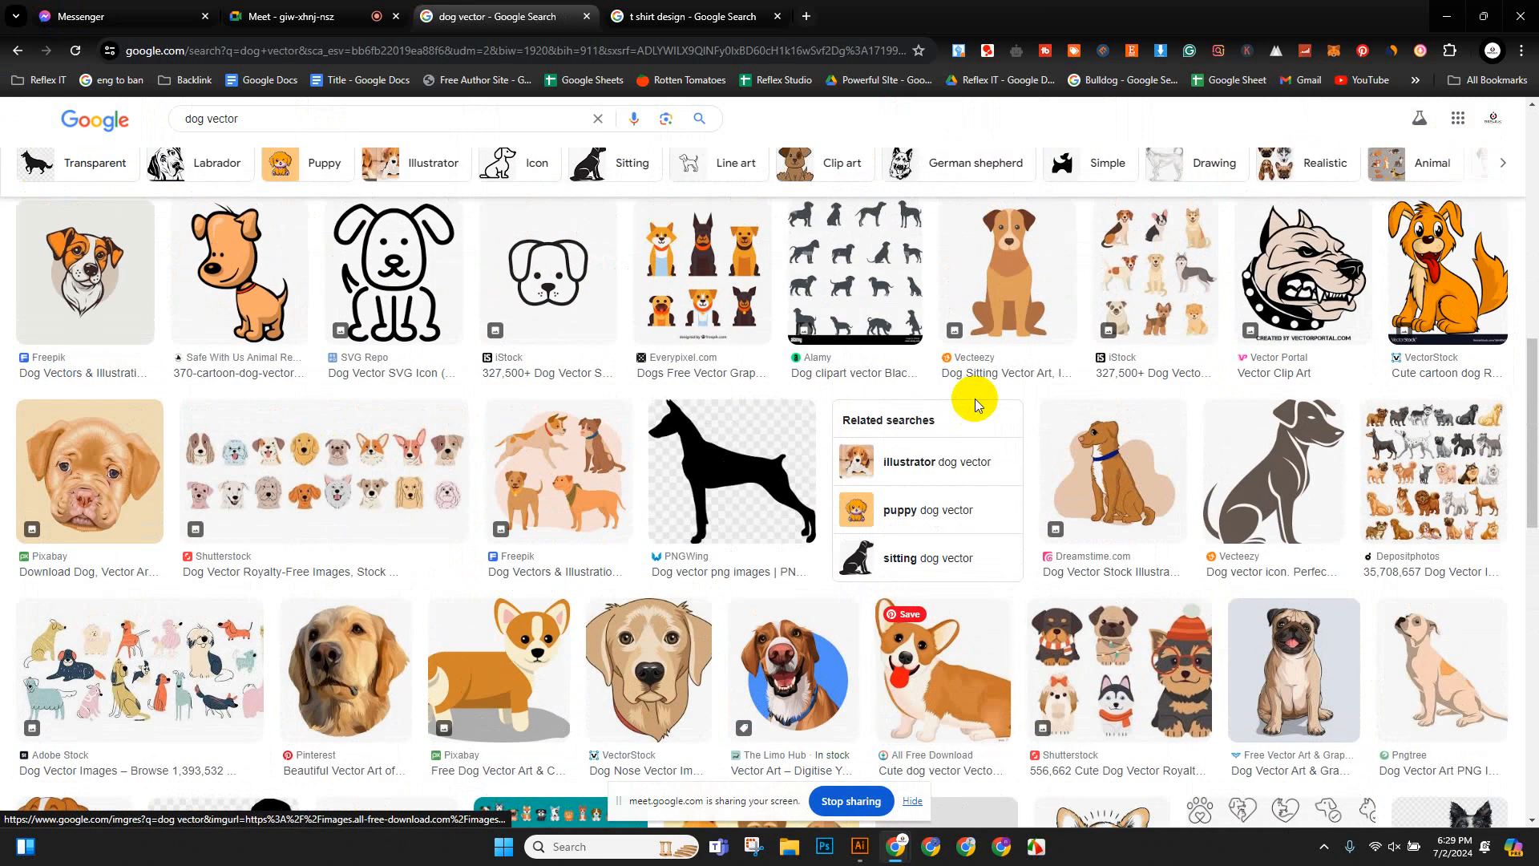
{"action": "scroll", "coordinate": [976, 405], "scroll_direction": "down", "scroll_amount": 6}
{"action": "scroll", "coordinate": [976, 405], "scroll_direction": "down", "scroll_amount": 3}
{"action": "scroll", "coordinate": [976, 405], "scroll_direction": "up", "scroll_amount": 4}
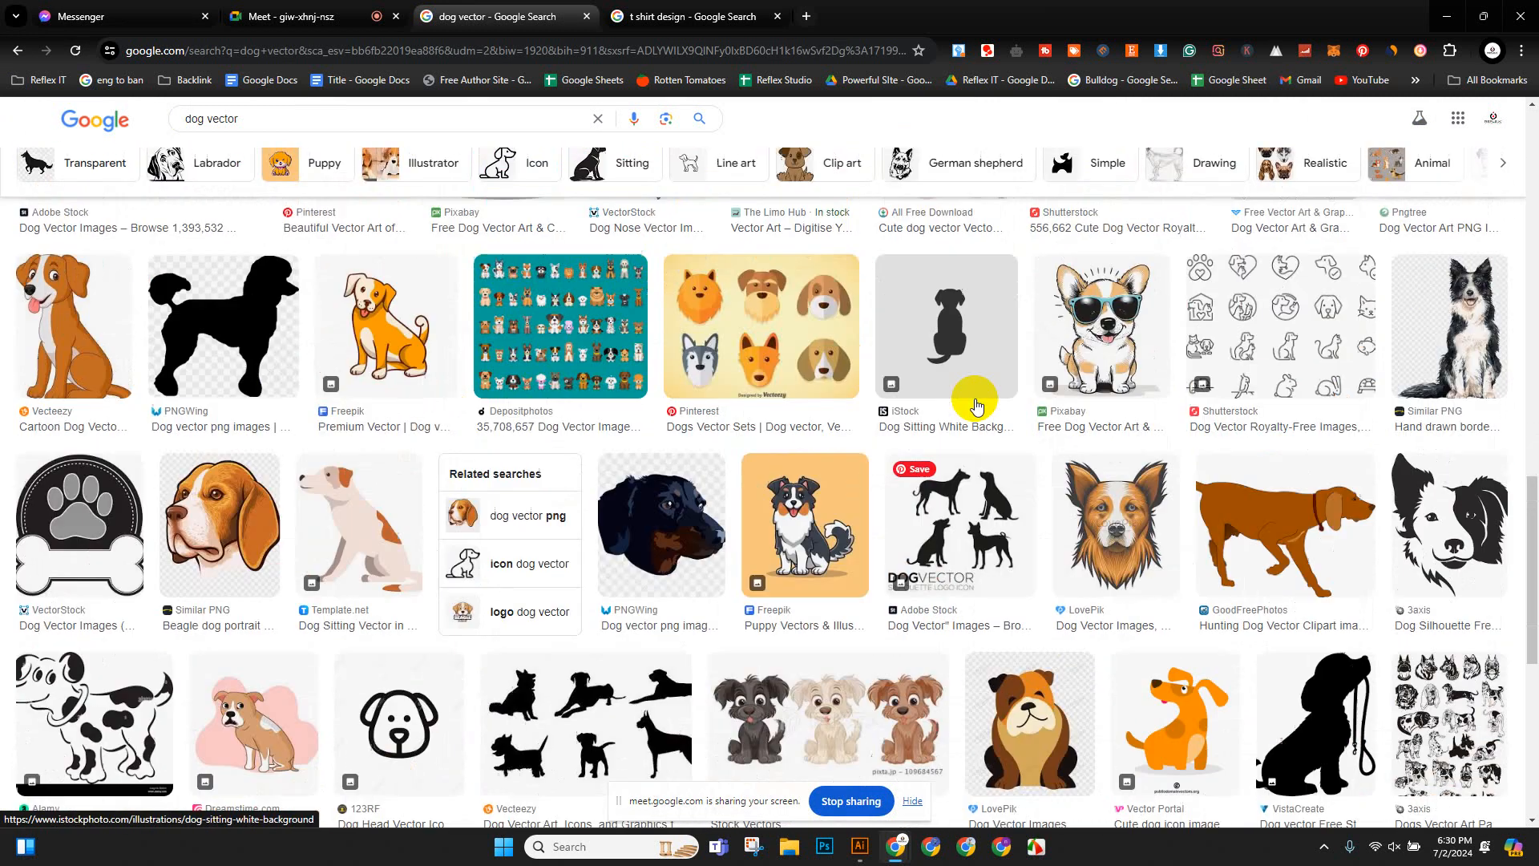
{"action": "left_click", "coordinate": [76, 468]}
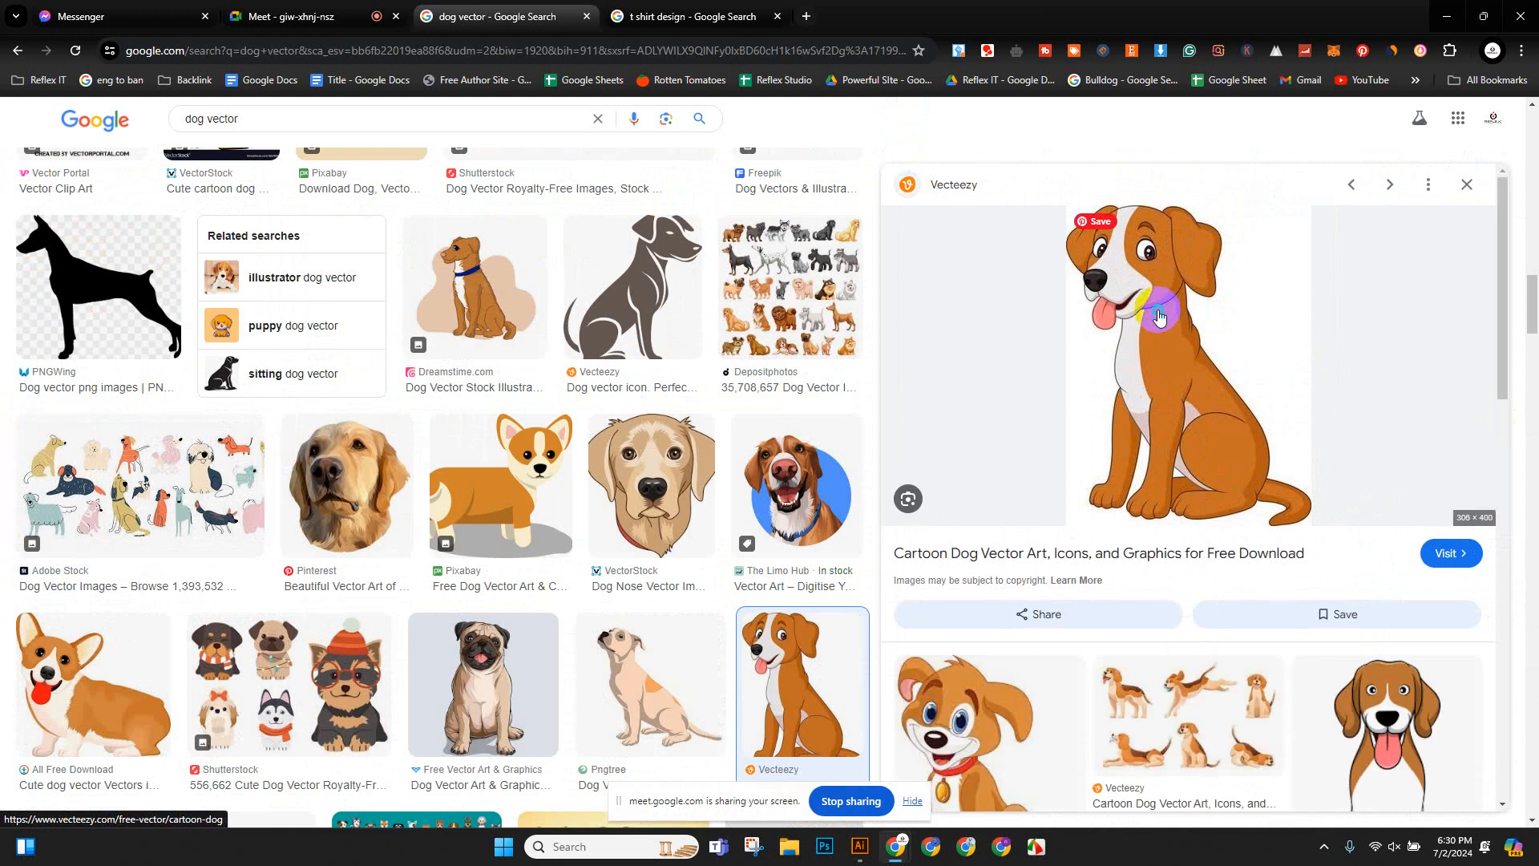
{"action": "right_click", "coordinate": [1159, 315]}
{"action": "left_click", "coordinate": [1275, 592]}
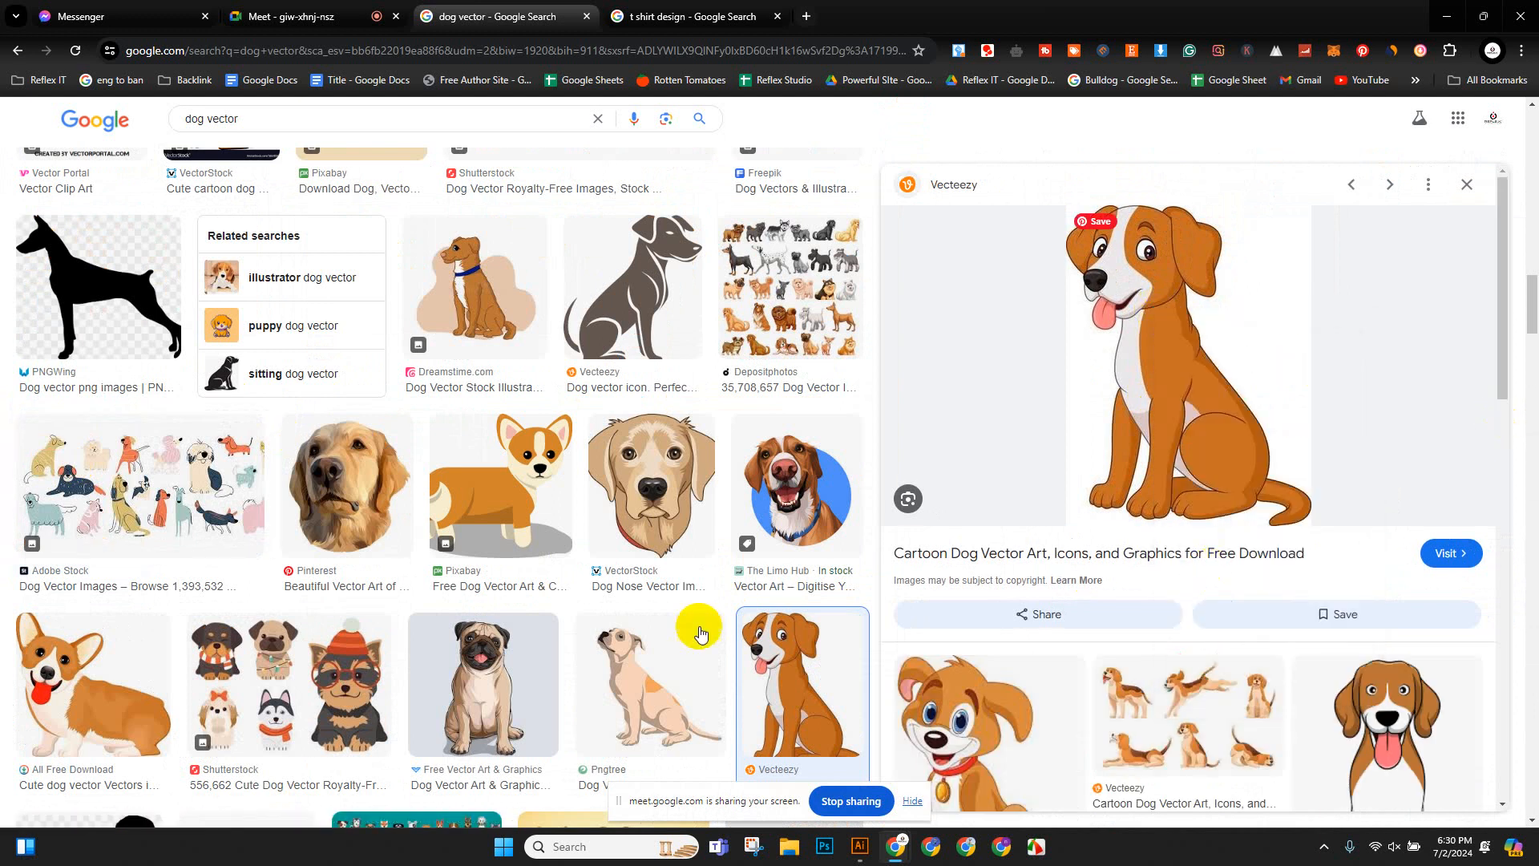
Switch to Illustrator and delete the red car image from the artboard.
{"action": "left_click", "coordinate": [859, 847]}
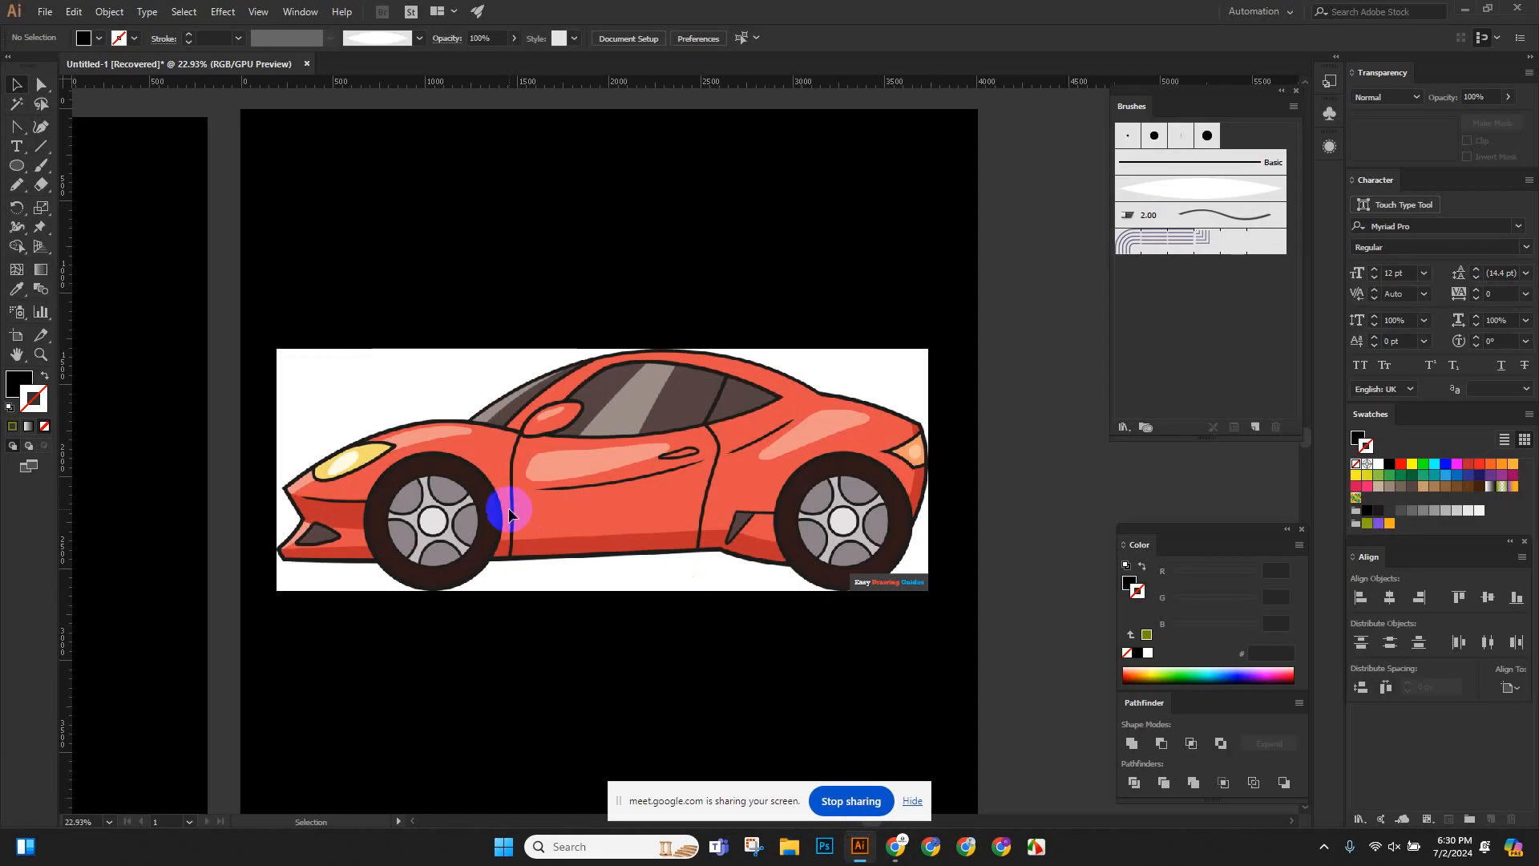
{"action": "left_click_drag", "start_coordinate": [411, 175], "coordinate": [716, 559]}
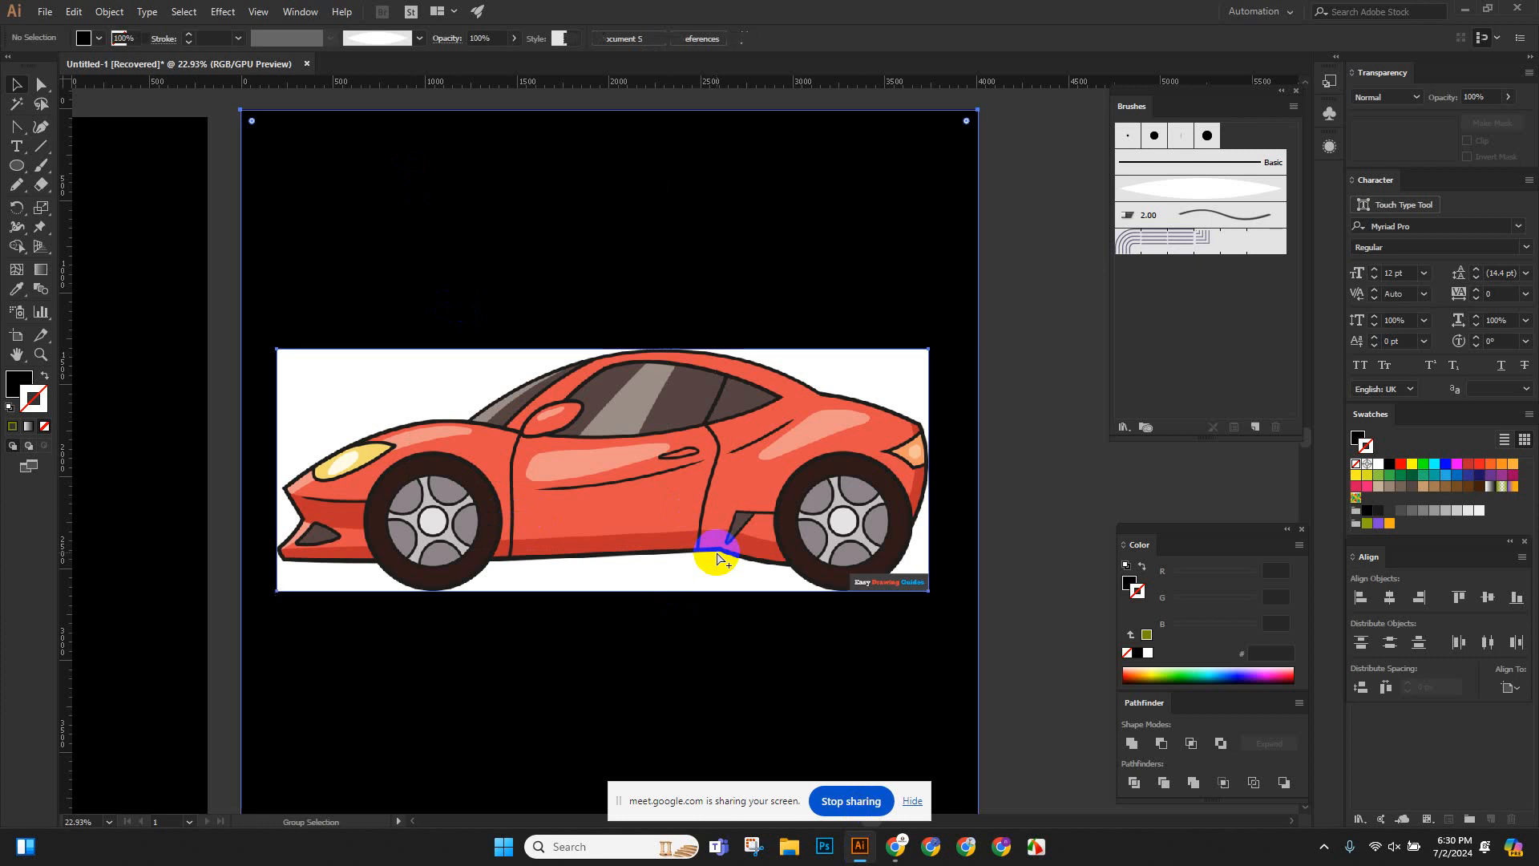
{"action": "left_click", "coordinate": [1048, 320]}
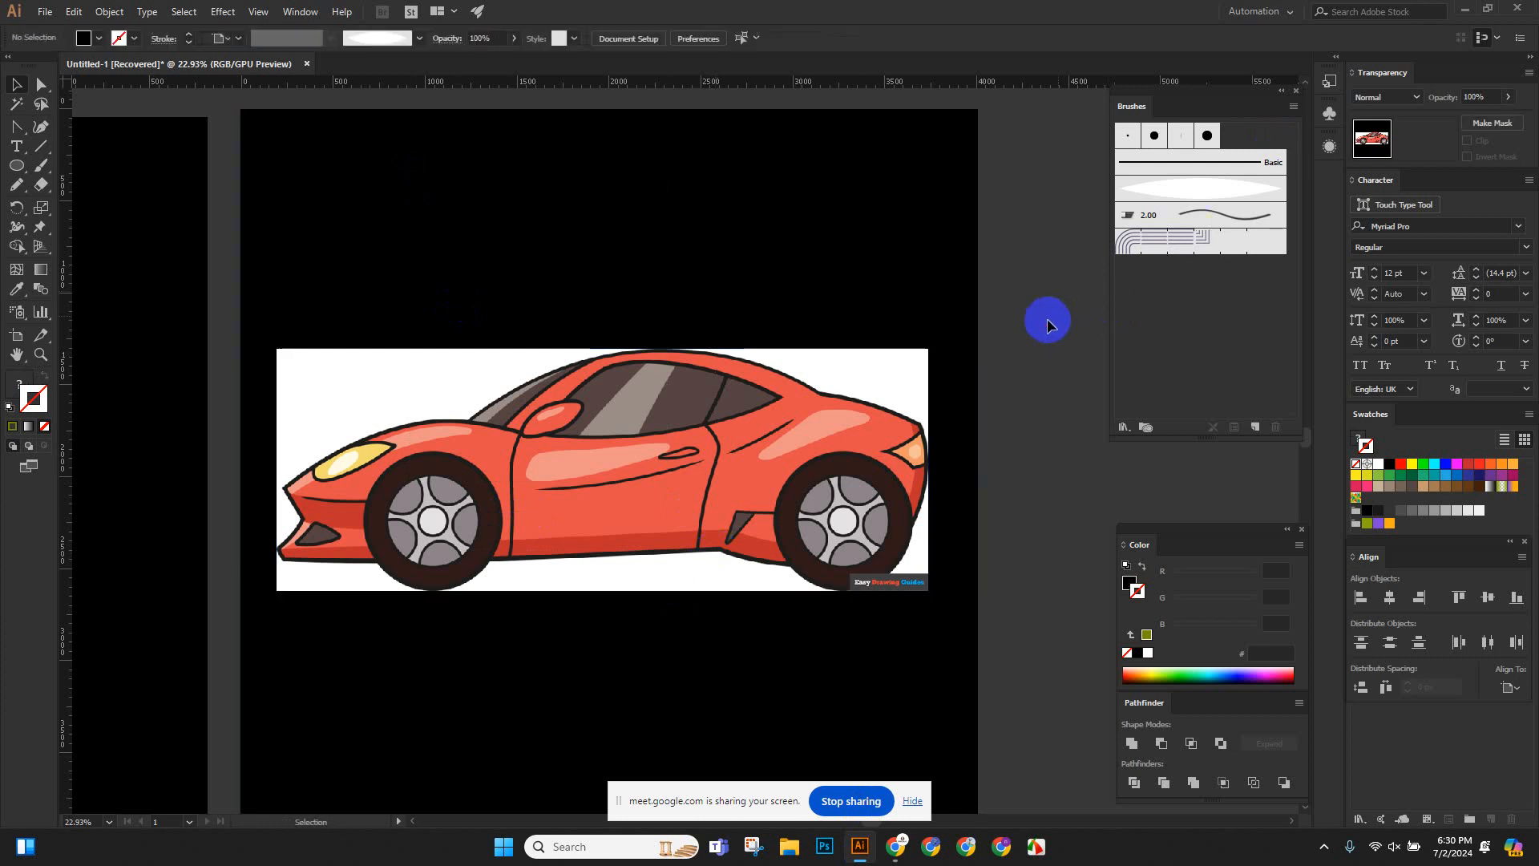
{"action": "left_click", "coordinate": [890, 397]}
{"action": "key", "text": "Delete"}
{"action": "scroll", "coordinate": [989, 312], "scroll_direction": "up", "scroll_amount": 2}
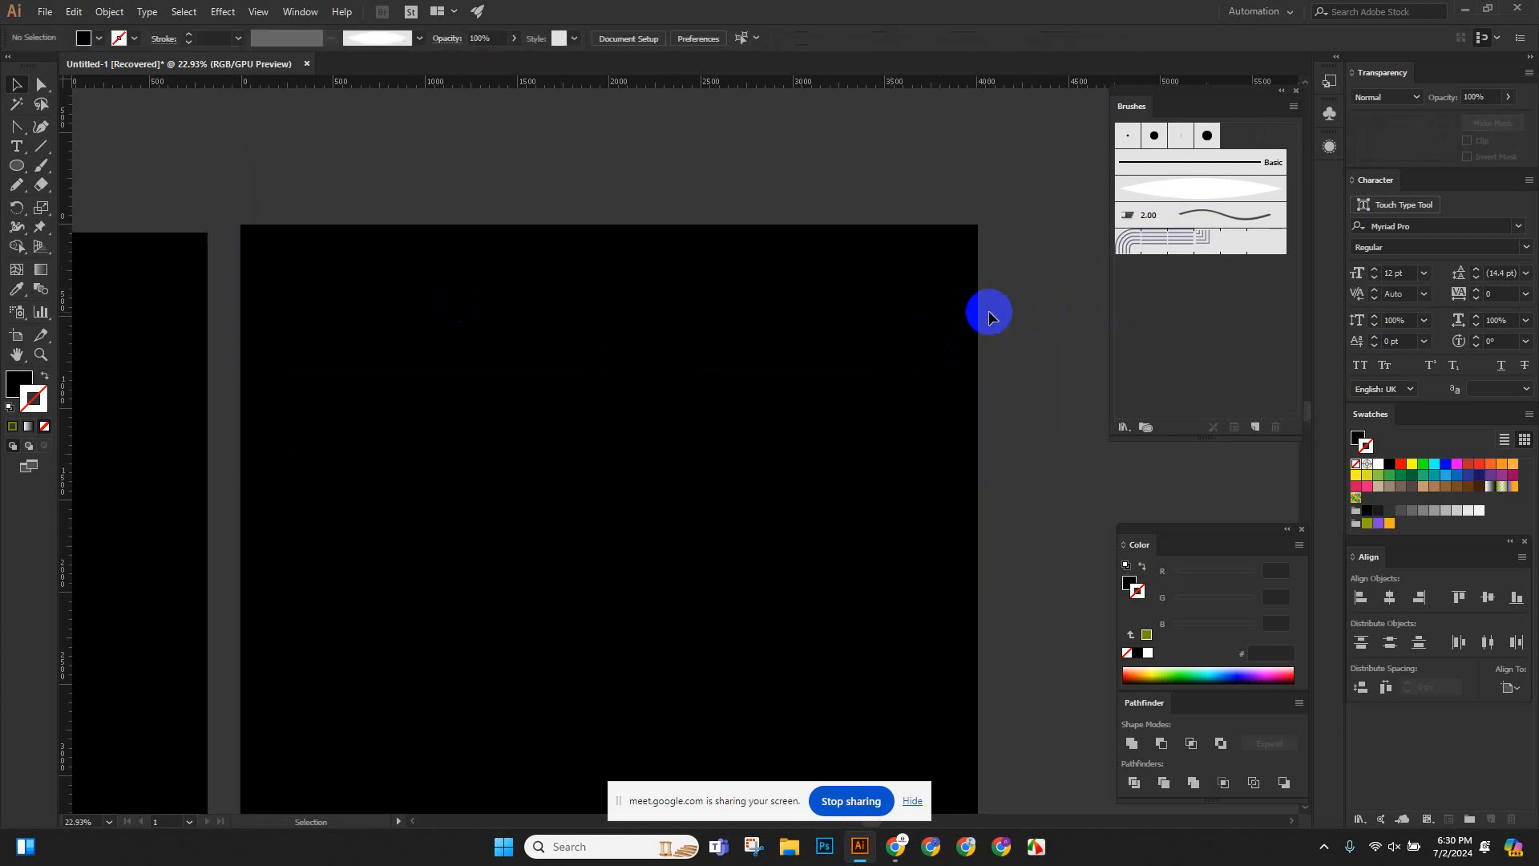
Give the black background rectangle on the main artboard a white (FFFFFF) fill with no stroke, and clear the selection.
{"action": "left_click_drag", "start_coordinate": [990, 313], "coordinate": [872, 484]}
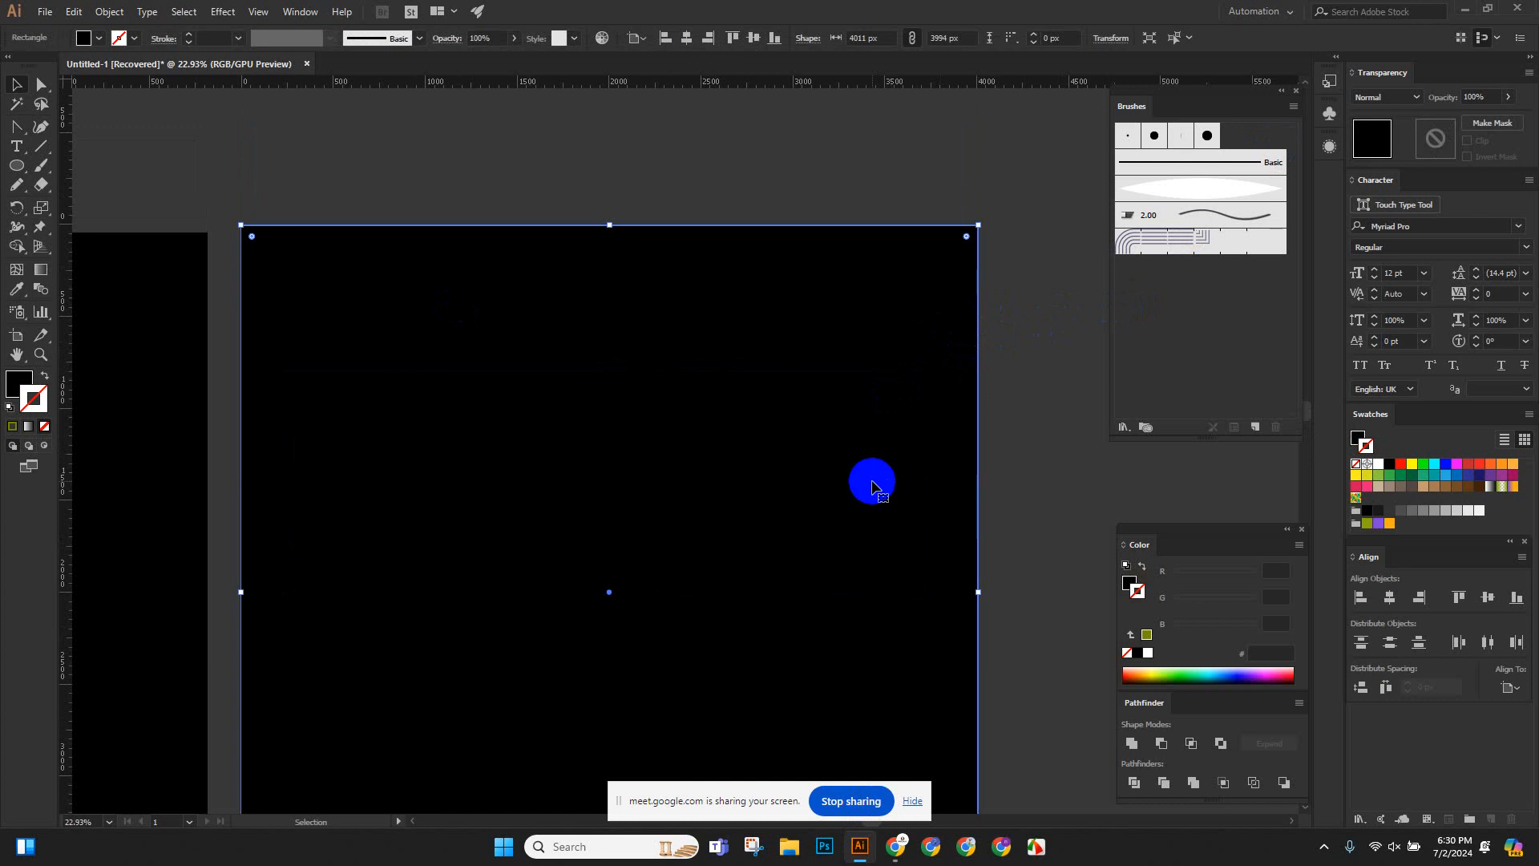
{"action": "left_click", "coordinate": [1147, 655]}
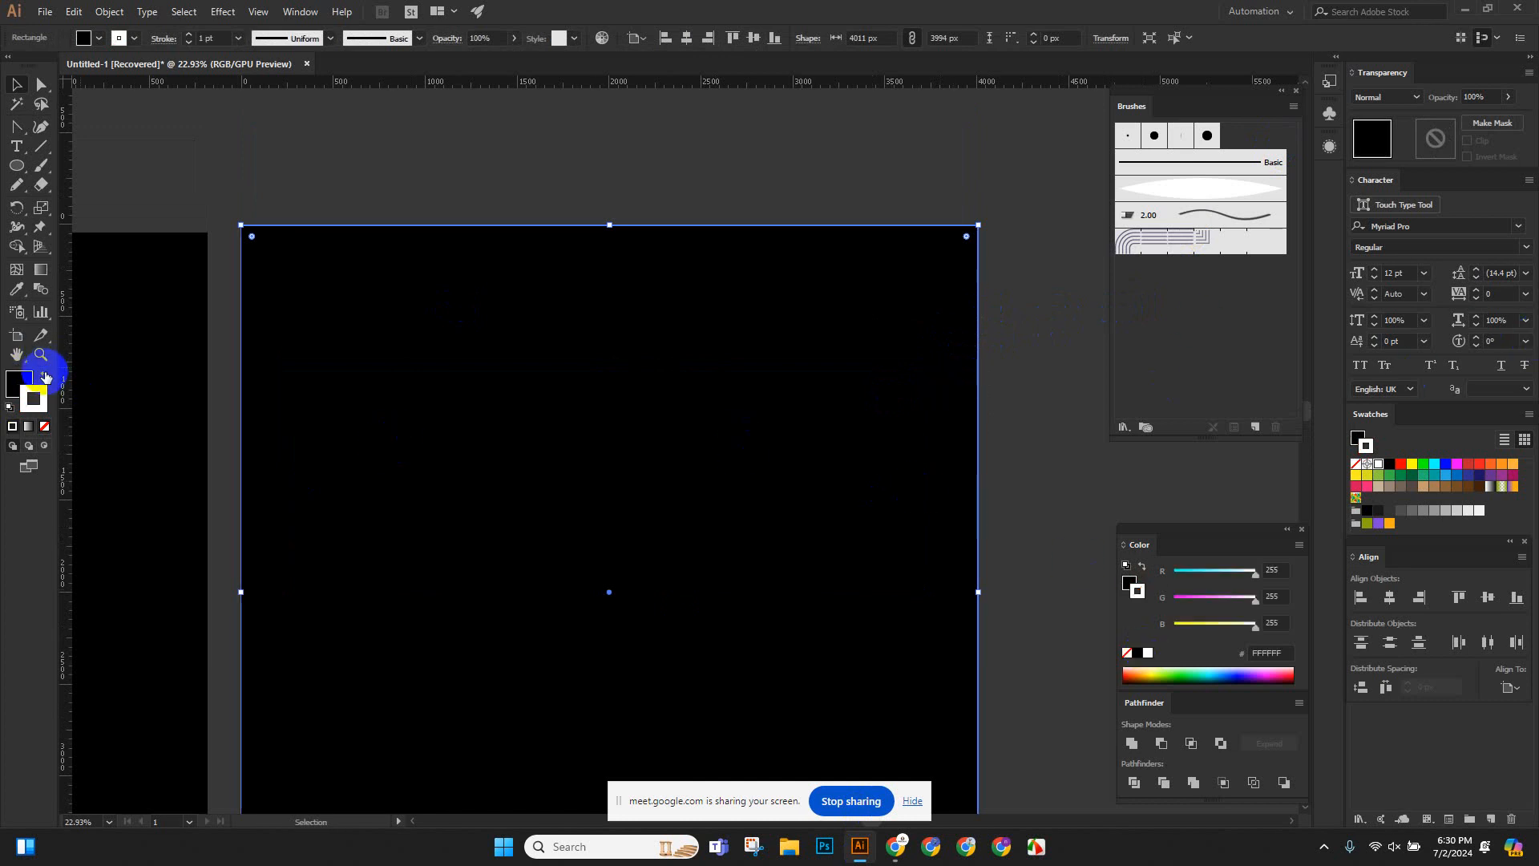
{"action": "left_click", "coordinate": [44, 376]}
{"action": "left_click", "coordinate": [45, 429]}
{"action": "left_click", "coordinate": [19, 380]}
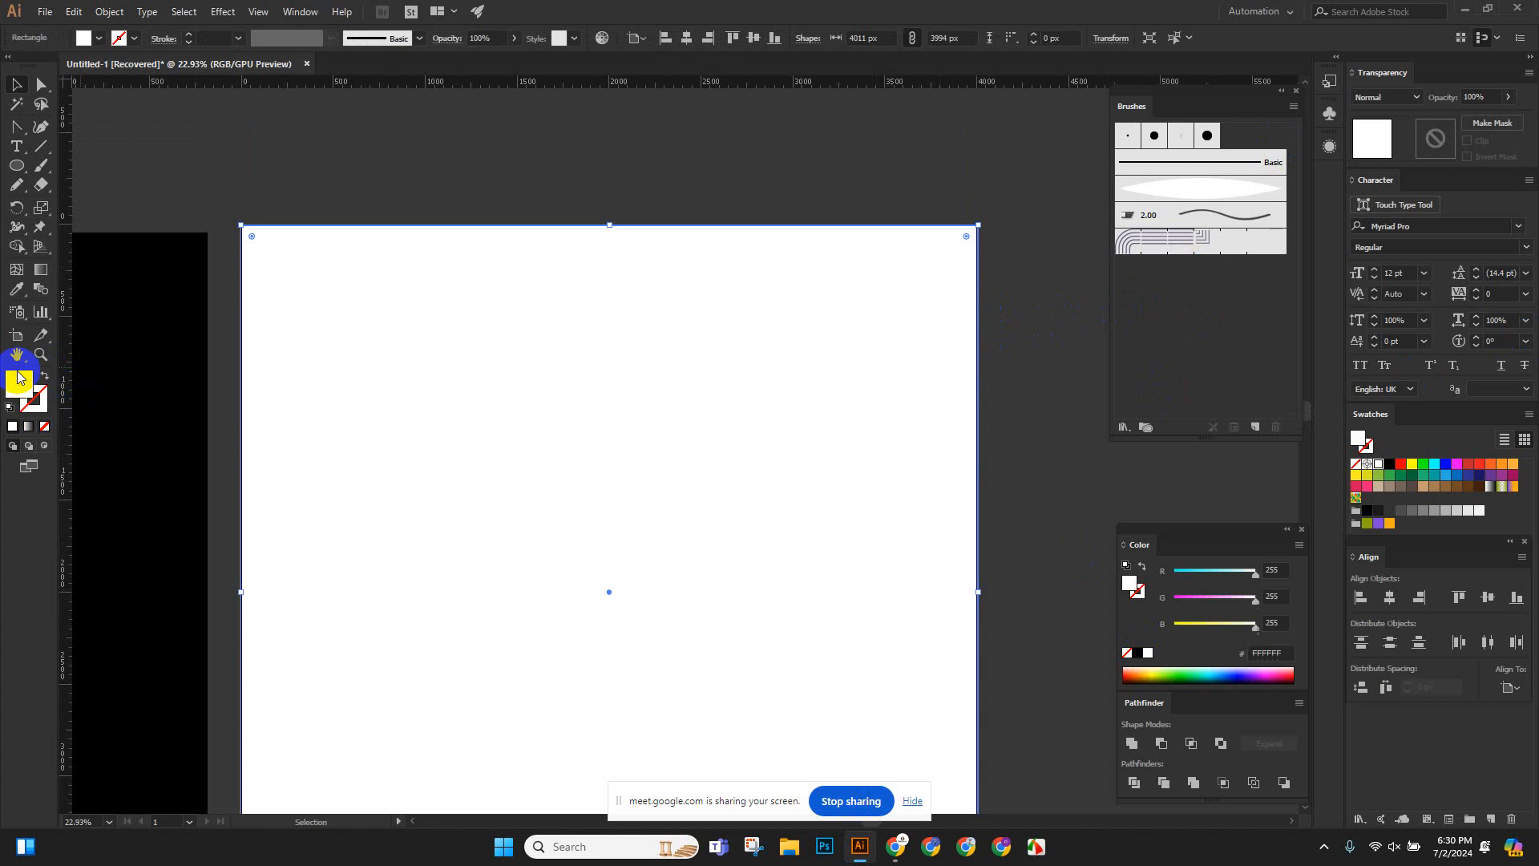
{"action": "left_click_drag", "start_coordinate": [196, 172], "coordinate": [315, 275]}
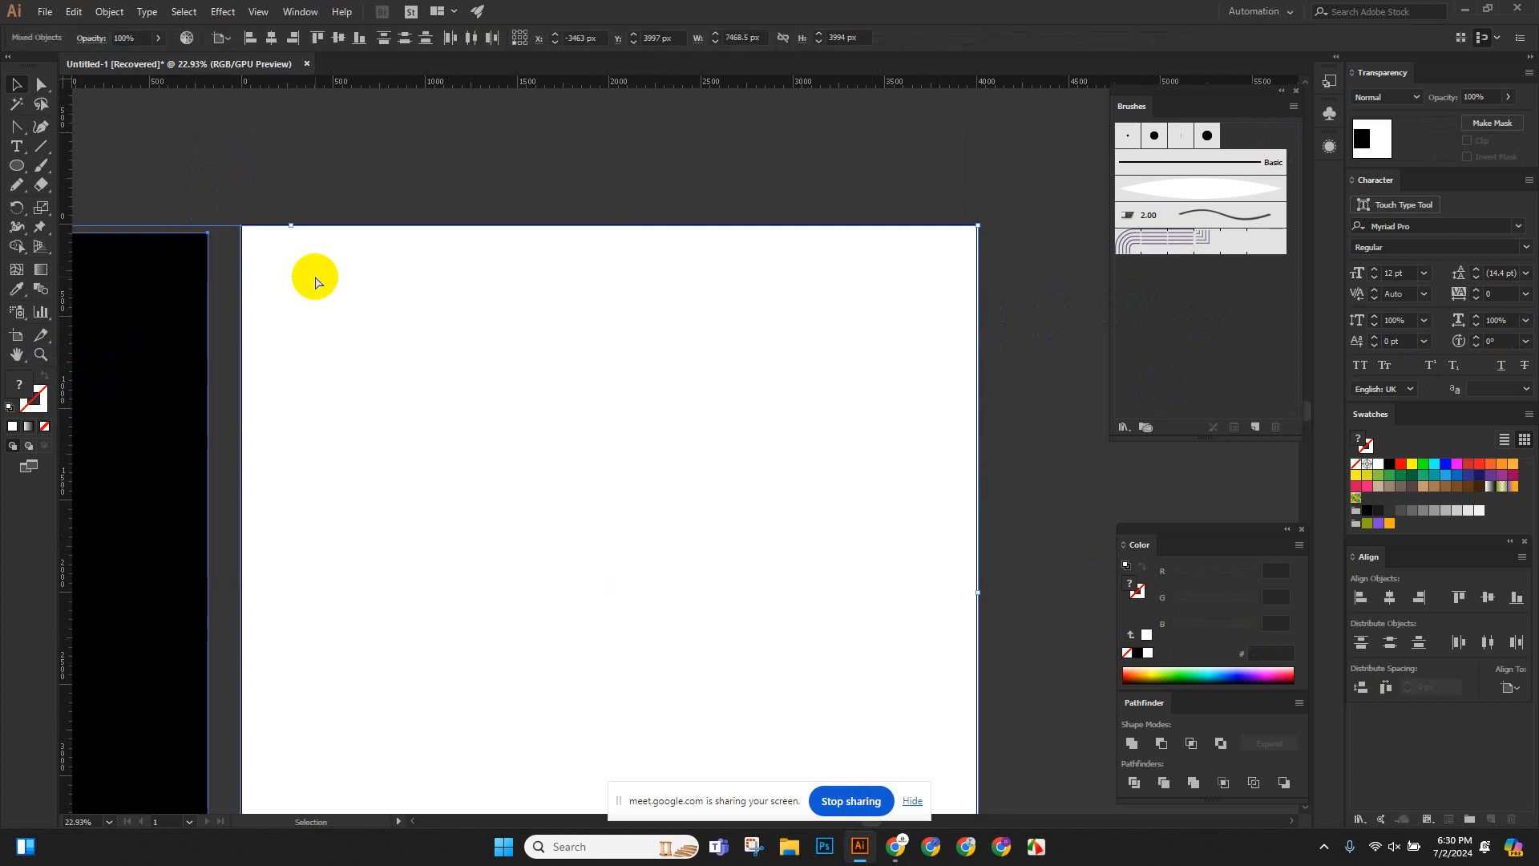
{"action": "key", "text": "ctrl+shift+a"}
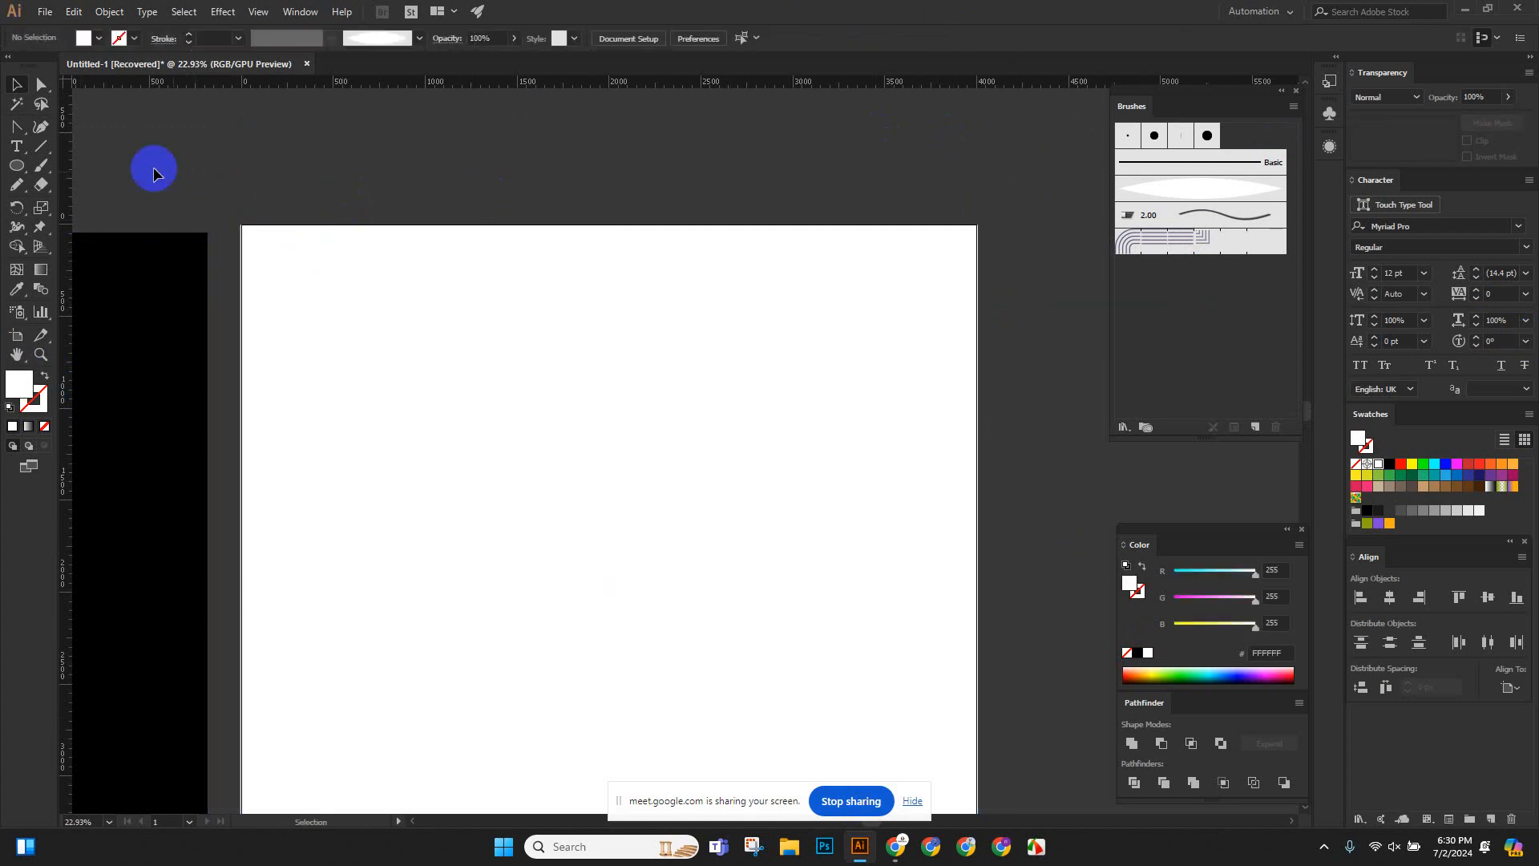
Paste the copied dog image, centre it horizontally and vertically on the white artboard, and deselect it.
{"action": "left_click_drag", "start_coordinate": [22, 170], "coordinate": [195, 194]}
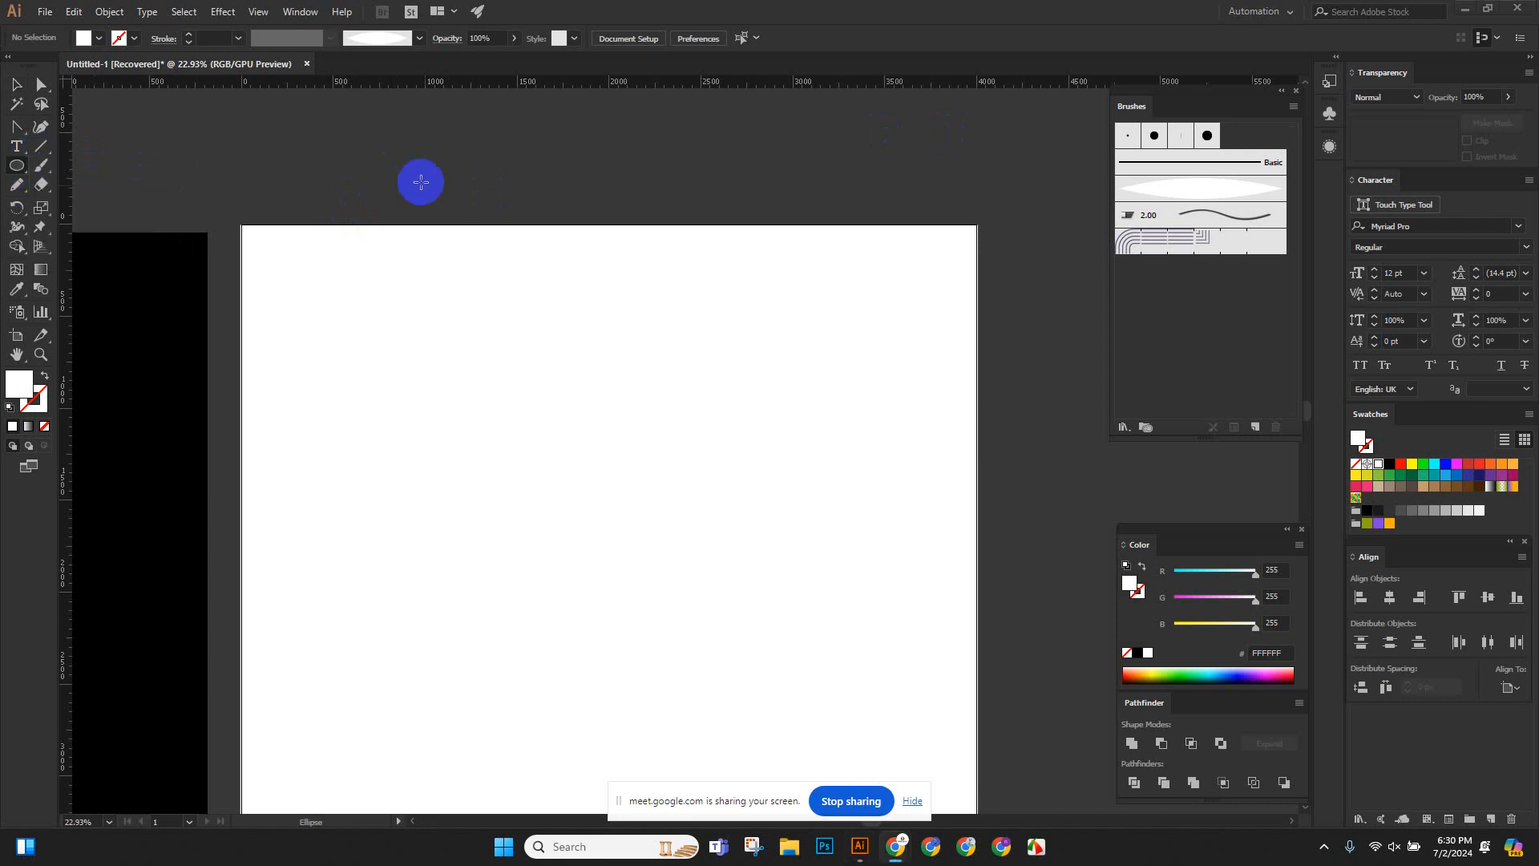
{"action": "left_click", "coordinate": [16, 84]}
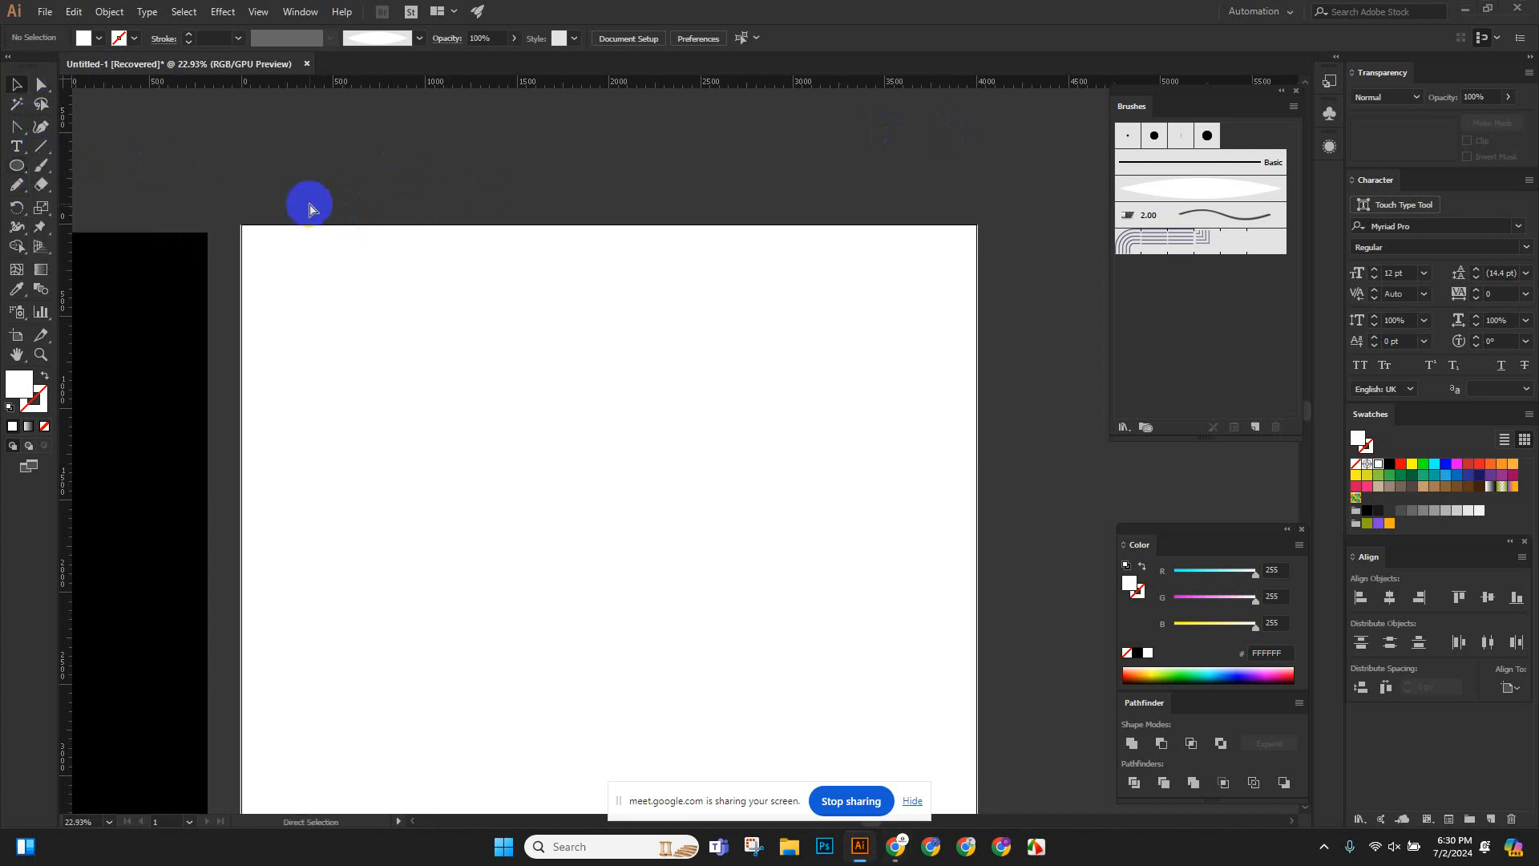
{"action": "key", "text": "ctrl+v"}
{"action": "left_click_drag", "start_coordinate": [682, 480], "coordinate": [838, 797]}
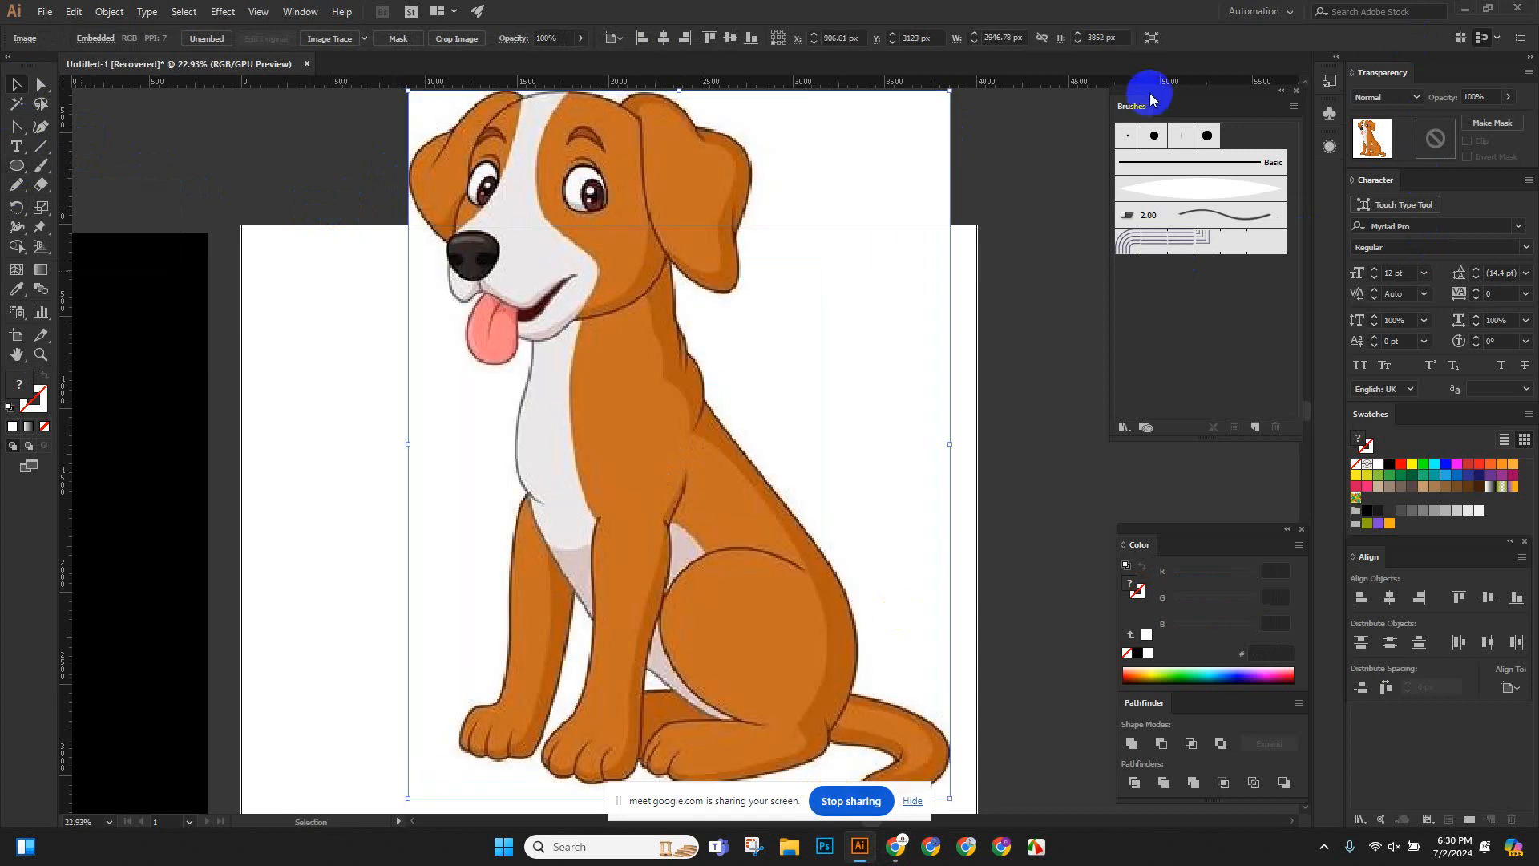
{"action": "left_click", "coordinate": [1391, 603]}
{"action": "left_click", "coordinate": [1487, 598]}
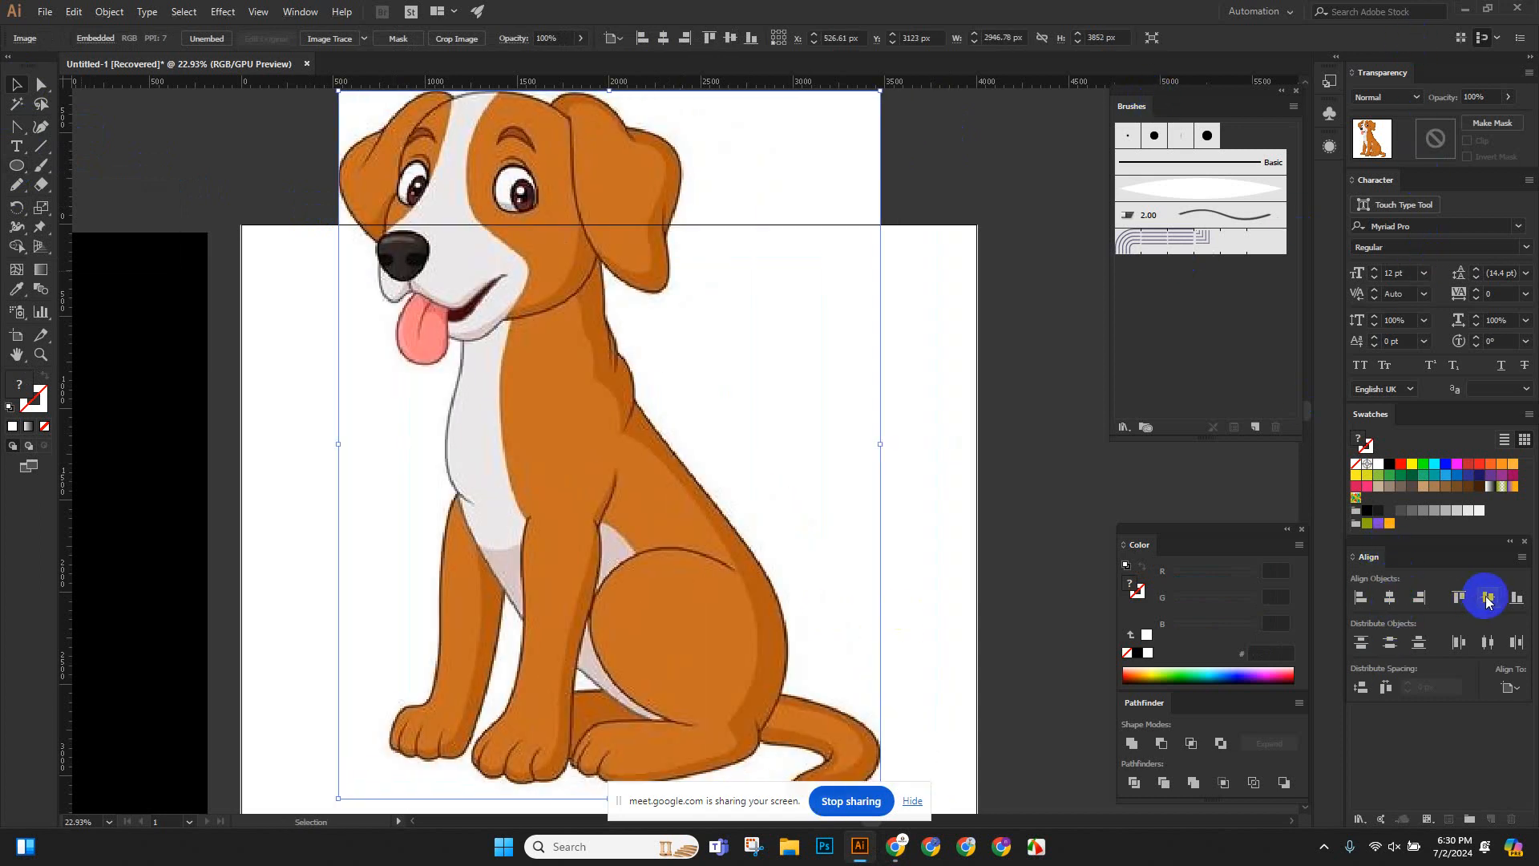
{"action": "scroll", "coordinate": [1024, 430], "scroll_direction": "up", "scroll_amount": 2}
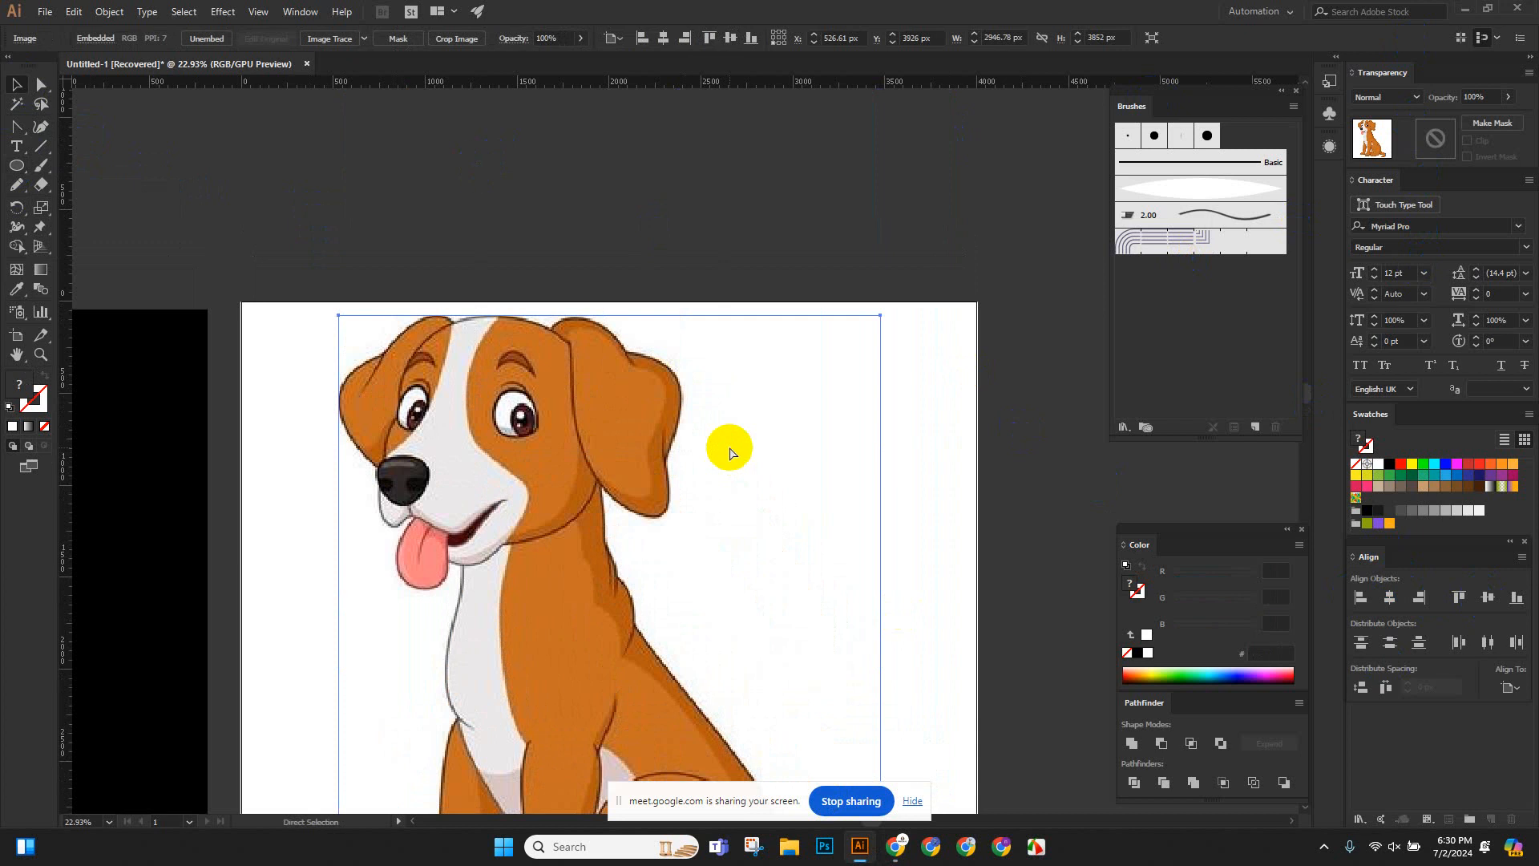
{"action": "key", "text": "ctrl+shift+a"}
Lock the white background rectangle behind the dog image.
{"action": "scroll", "coordinate": [698, 442], "scroll_direction": "down", "scroll_amount": 5}
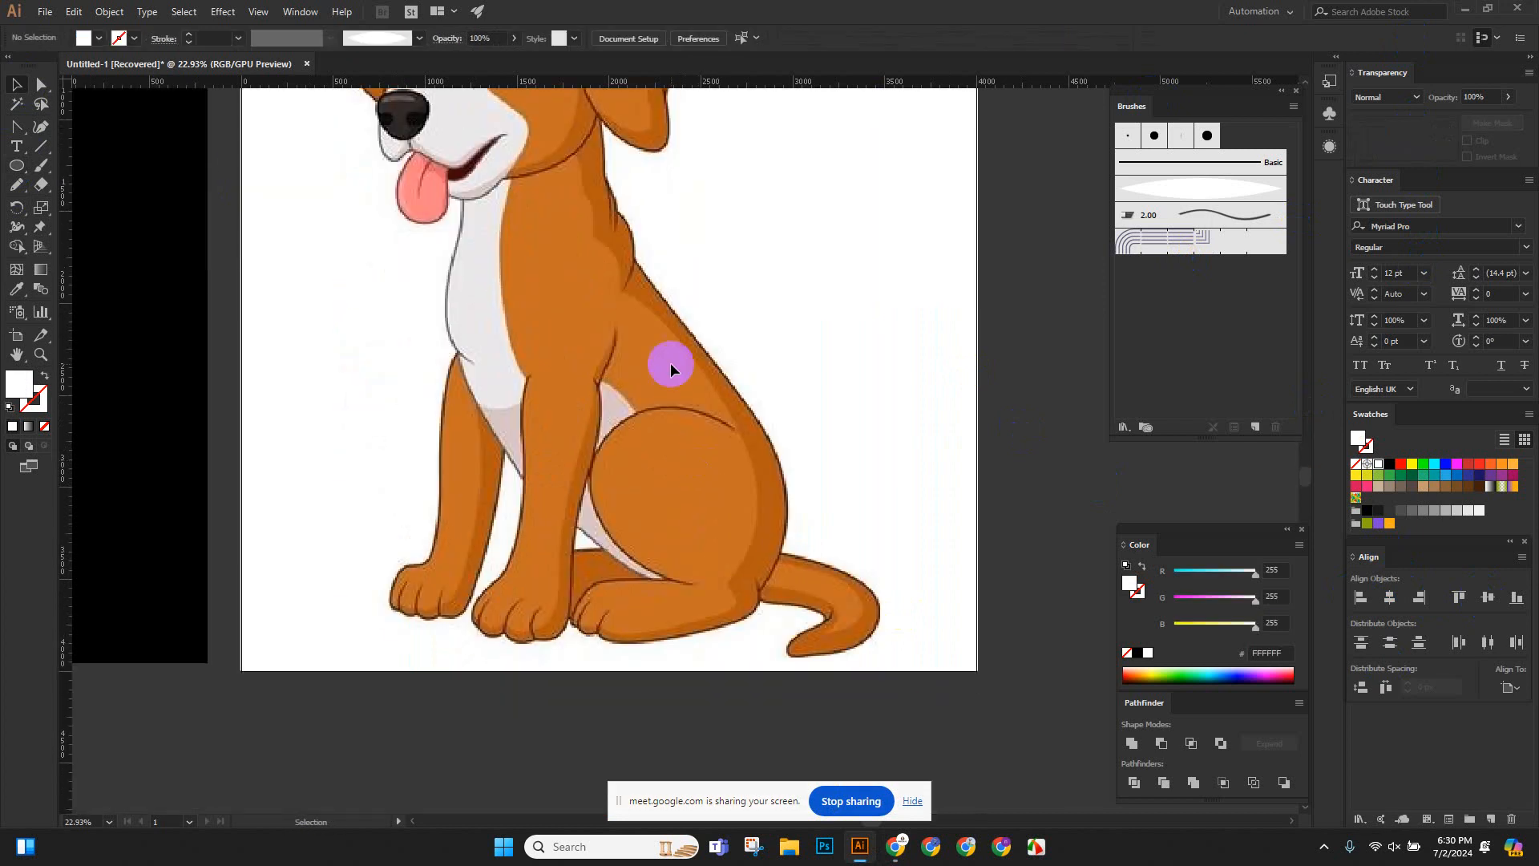
{"action": "scroll", "coordinate": [783, 495], "scroll_direction": "up", "scroll_amount": 3}
{"action": "scroll", "coordinate": [1013, 601], "scroll_direction": "down", "scroll_amount": 8}
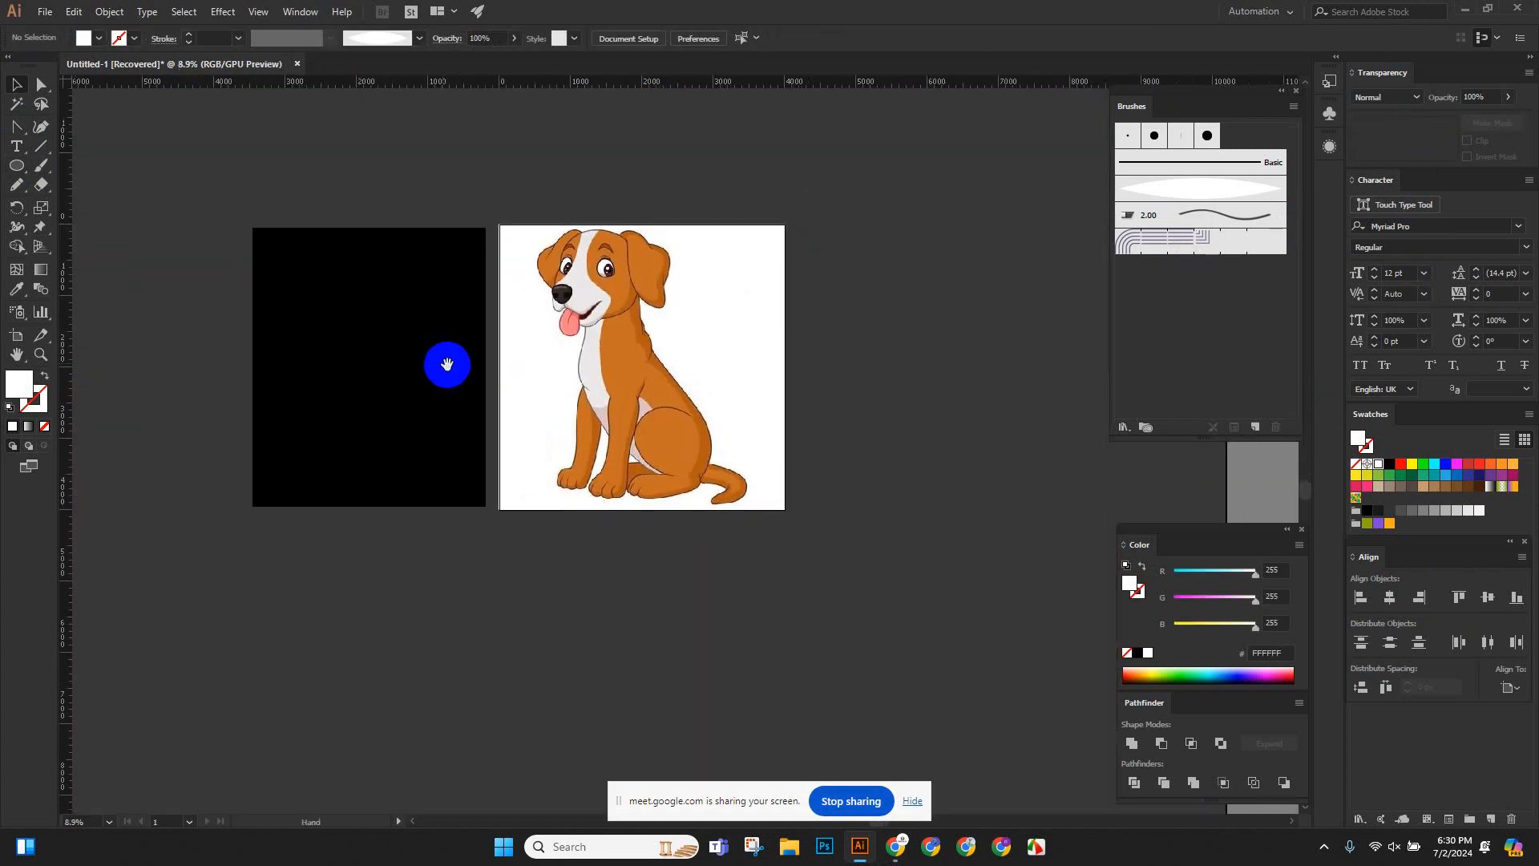
{"action": "scroll", "coordinate": [543, 412], "scroll_direction": "up", "scroll_amount": 10}
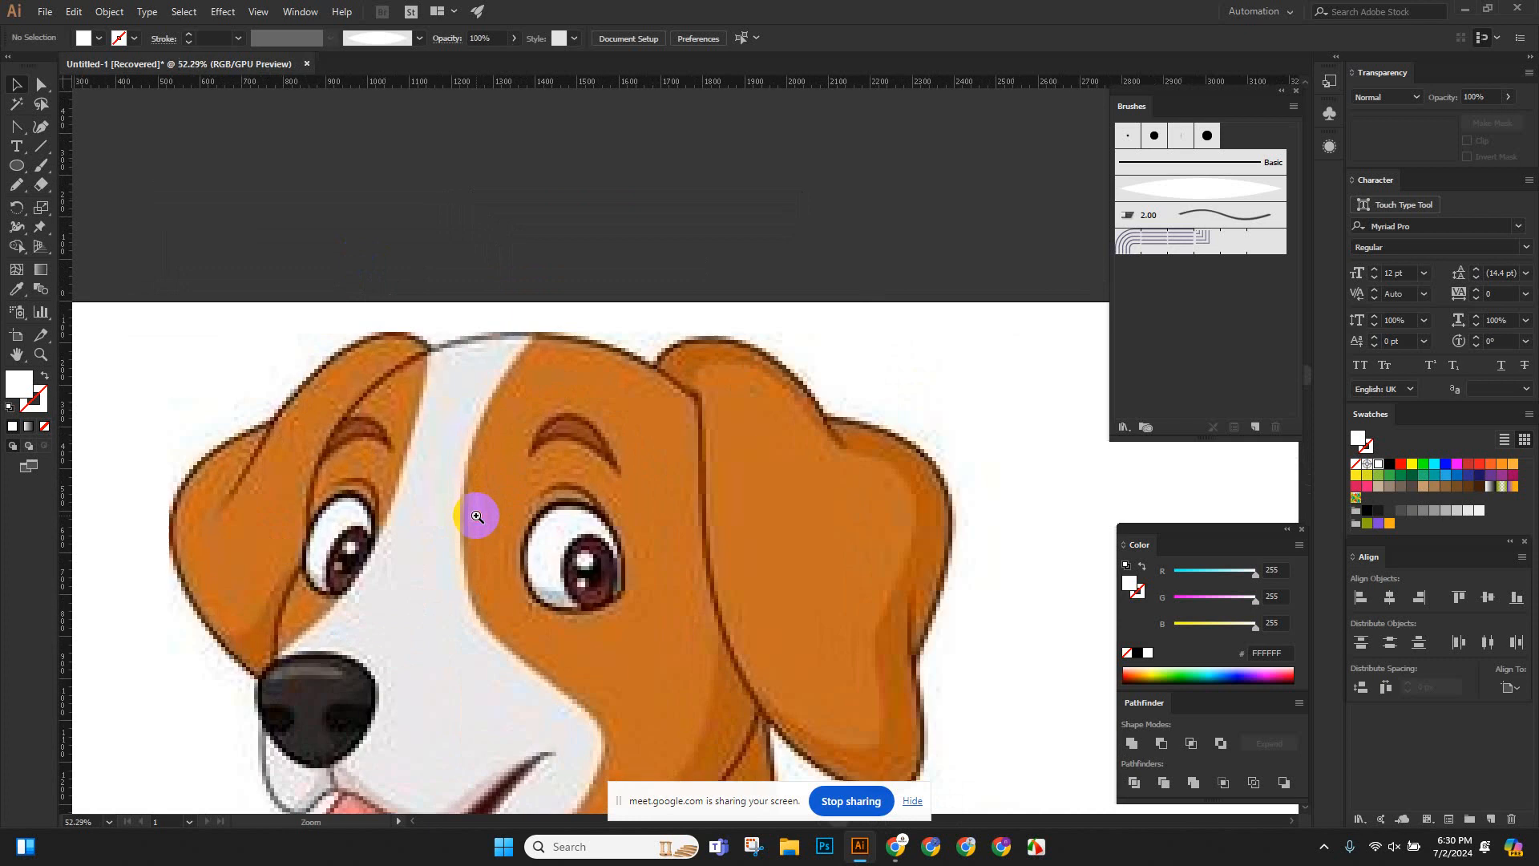
{"action": "scroll", "coordinate": [501, 433], "scroll_direction": "down", "scroll_amount": 3}
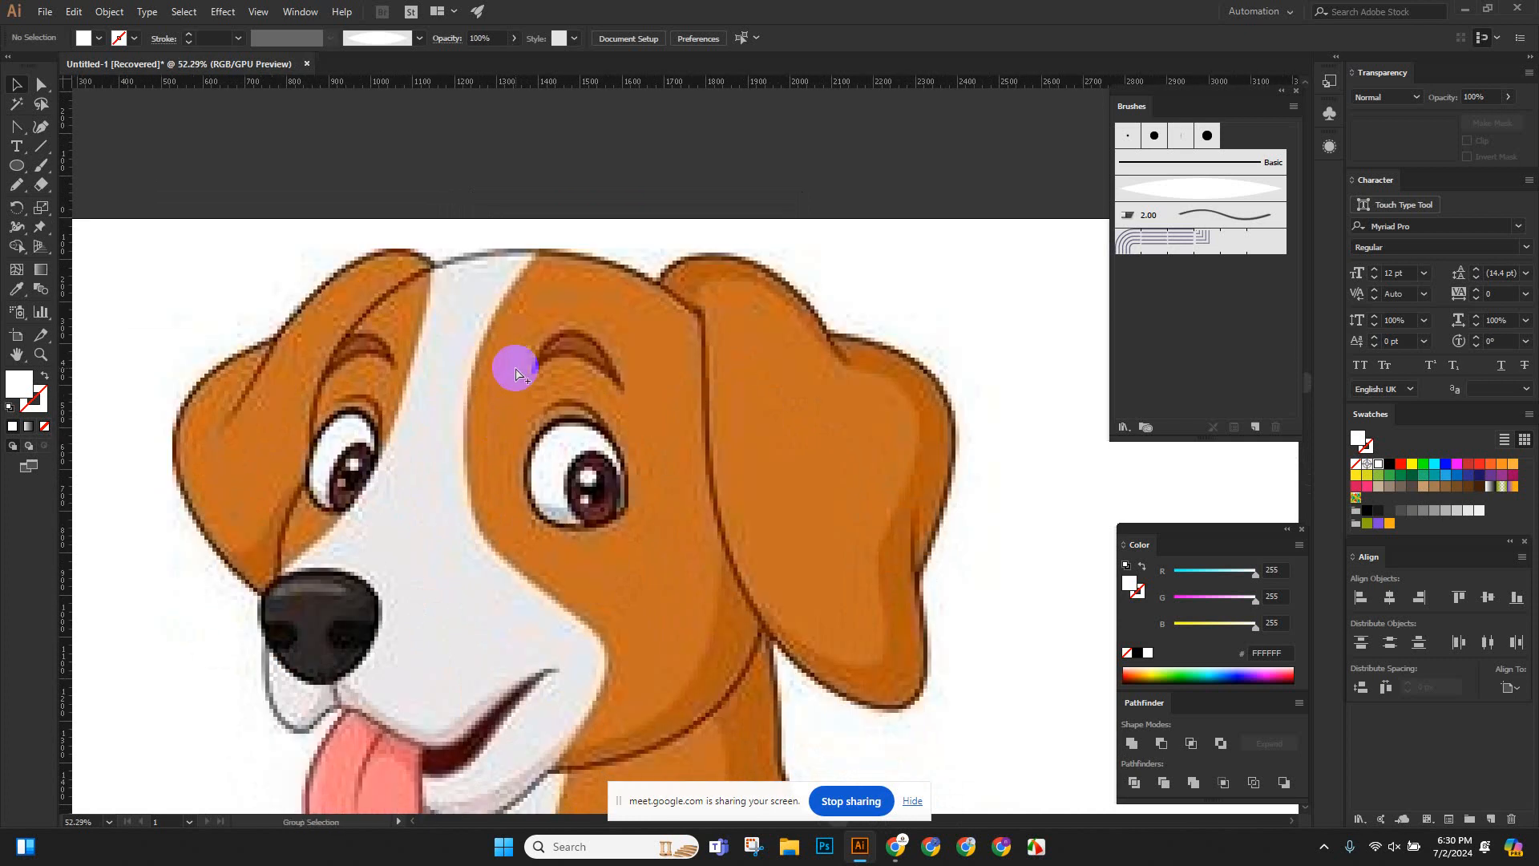
{"action": "scroll", "coordinate": [515, 367], "scroll_direction": "up", "scroll_amount": 5}
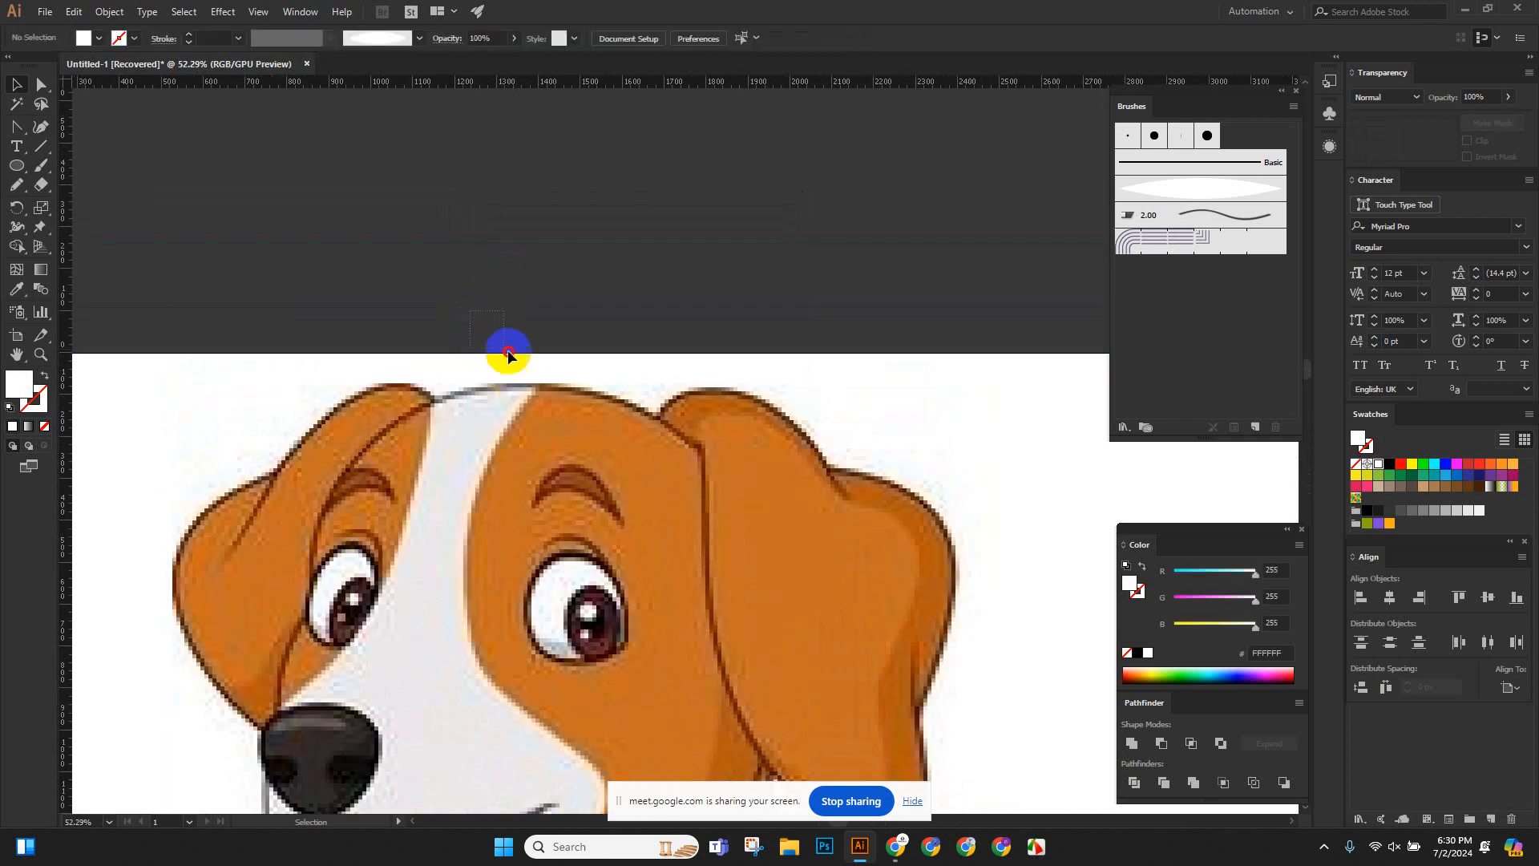
{"action": "left_click_drag", "start_coordinate": [508, 351], "coordinate": [517, 366]}
{"action": "key", "text": "ctrl+2"}
Scale the dog image down proportionally about its centre to about 2450 px high and deselect it.
{"action": "left_click", "coordinate": [538, 399]}
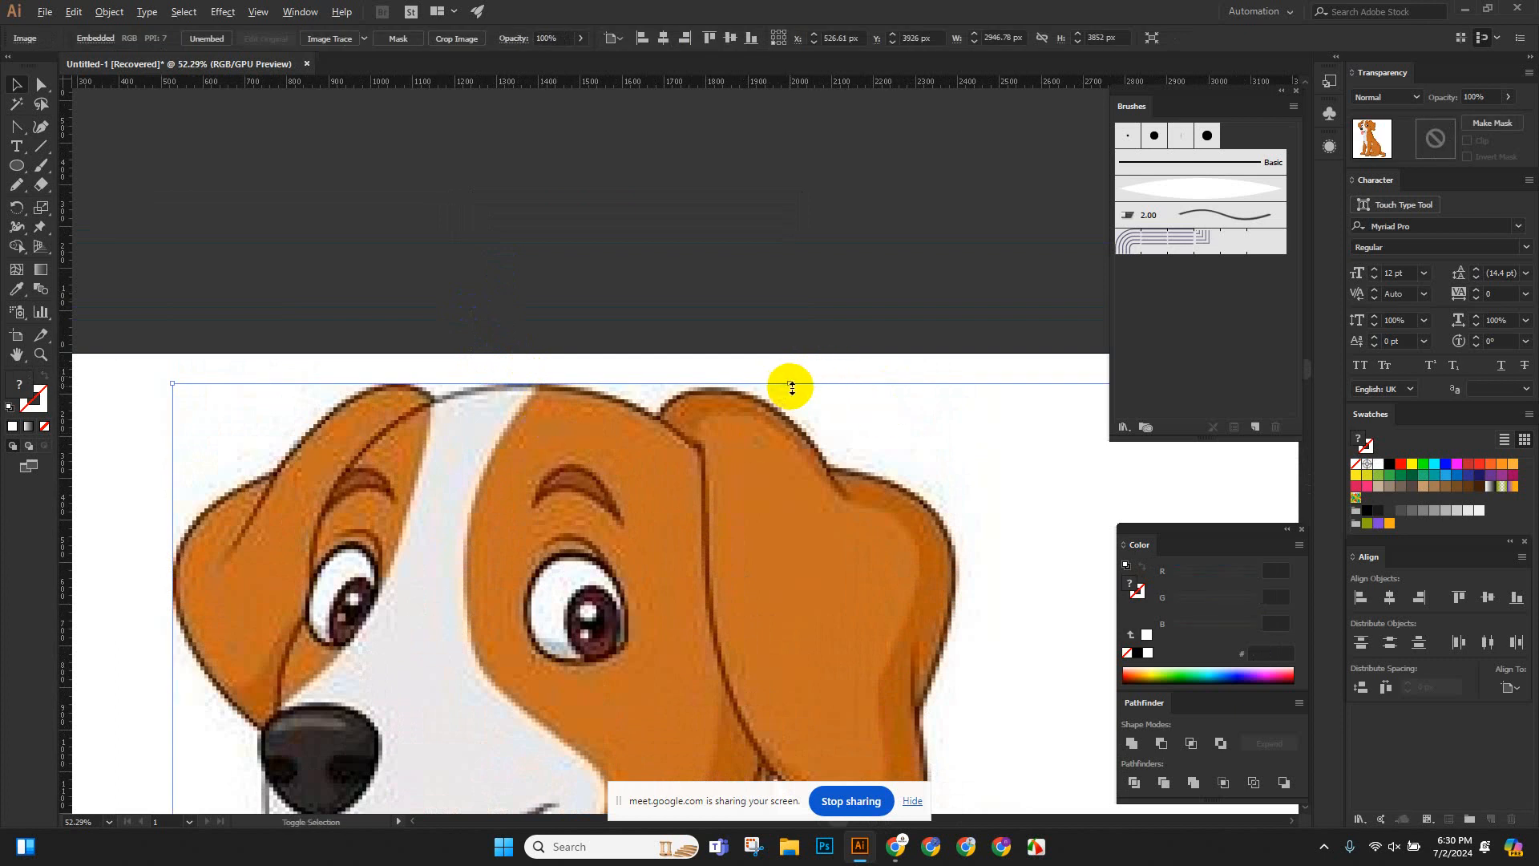
{"action": "left_click_drag", "start_coordinate": [792, 388], "coordinate": [834, 677]}
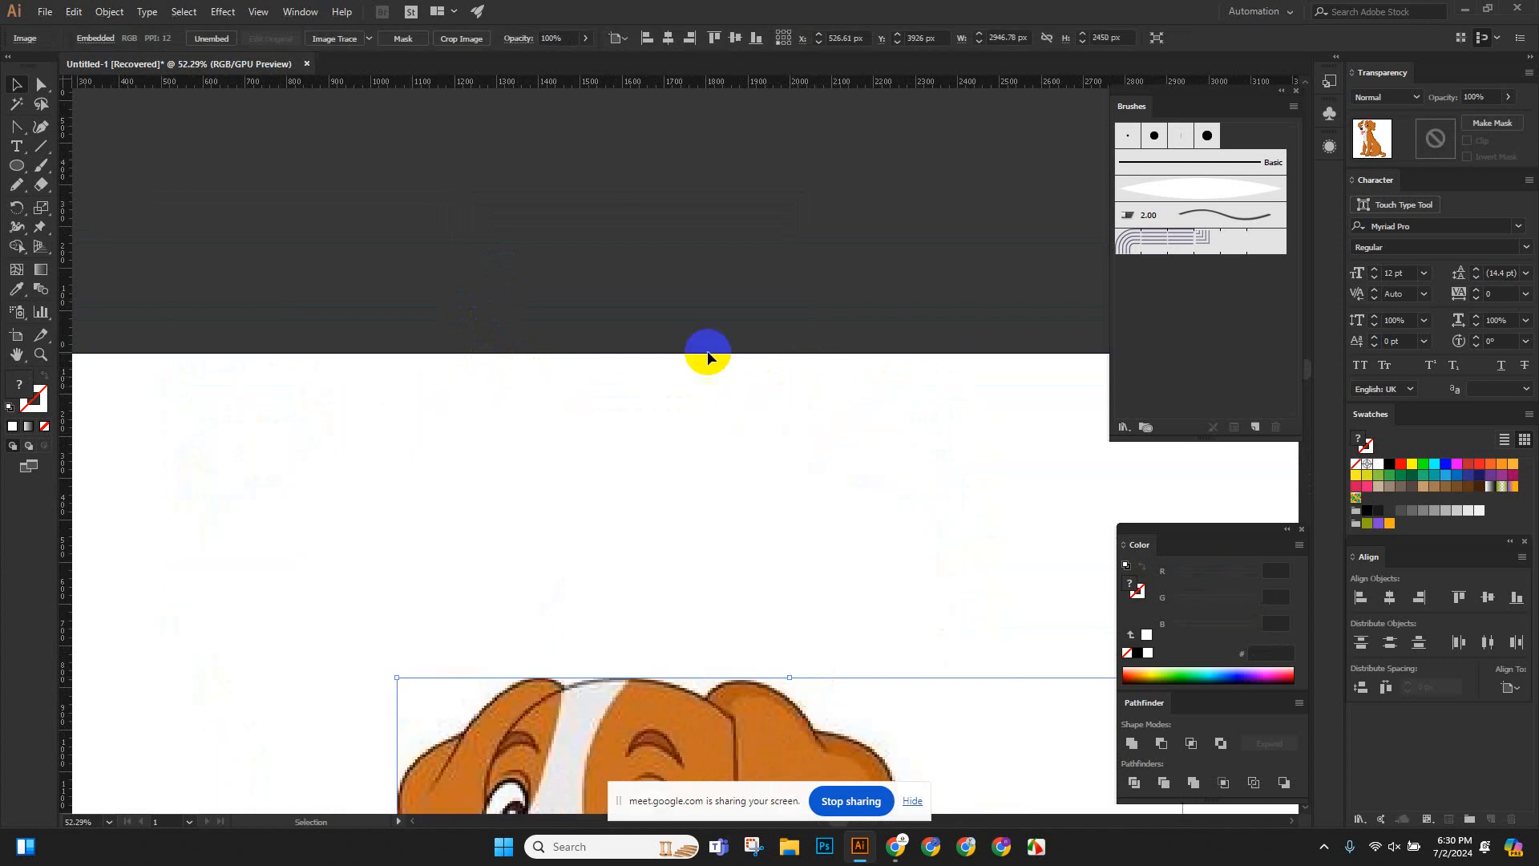
{"action": "left_click", "coordinate": [707, 357]}
{"action": "scroll", "coordinate": [714, 365], "scroll_direction": "down", "scroll_amount": 3}
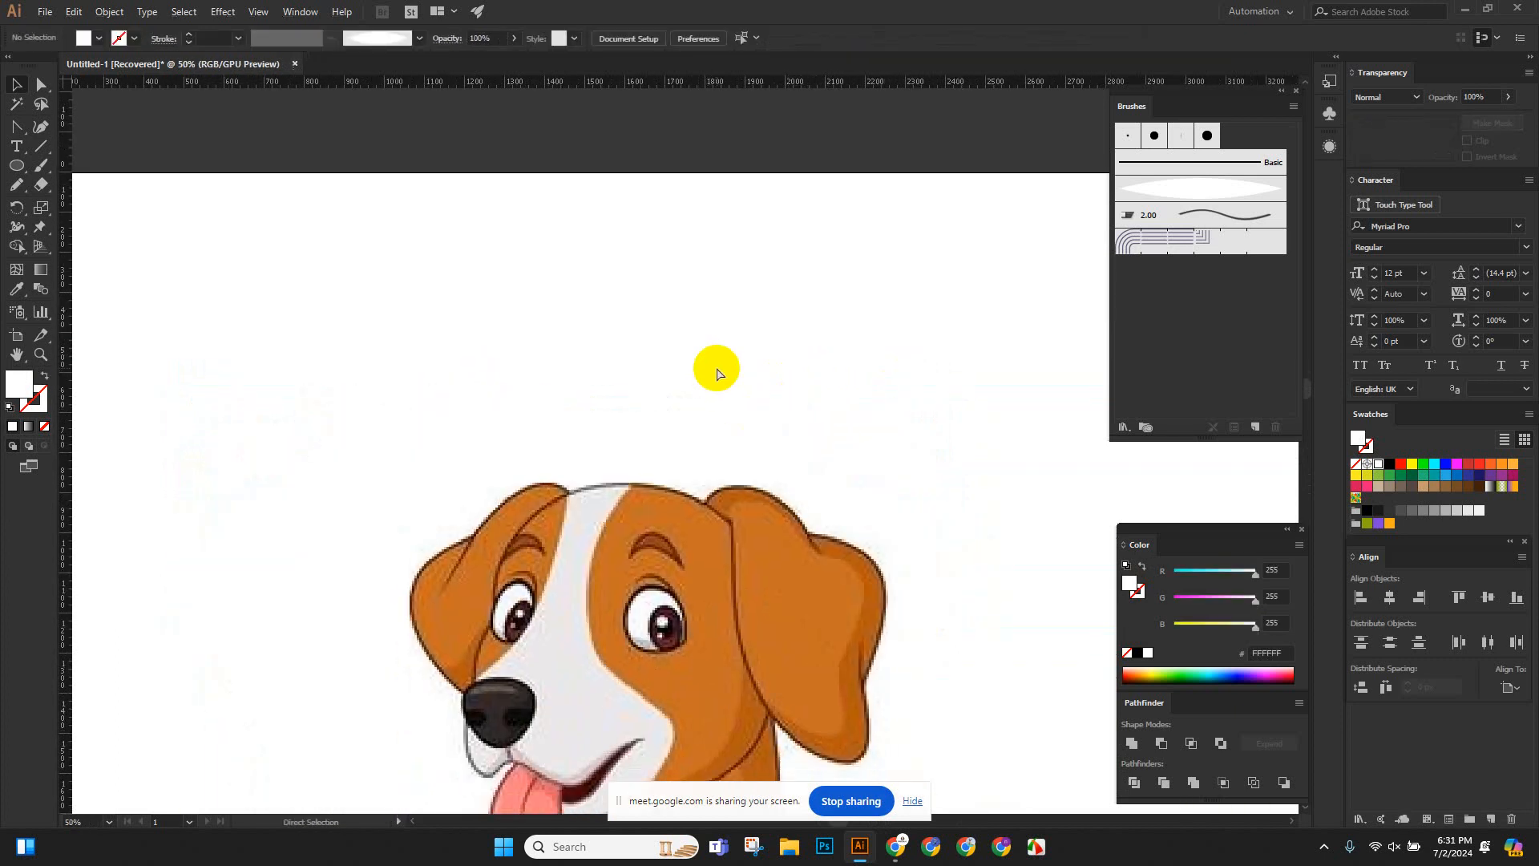
{"action": "scroll", "coordinate": [716, 373], "scroll_direction": "down", "scroll_amount": 3}
{"action": "scroll", "coordinate": [716, 371], "scroll_direction": "down", "scroll_amount": 2}
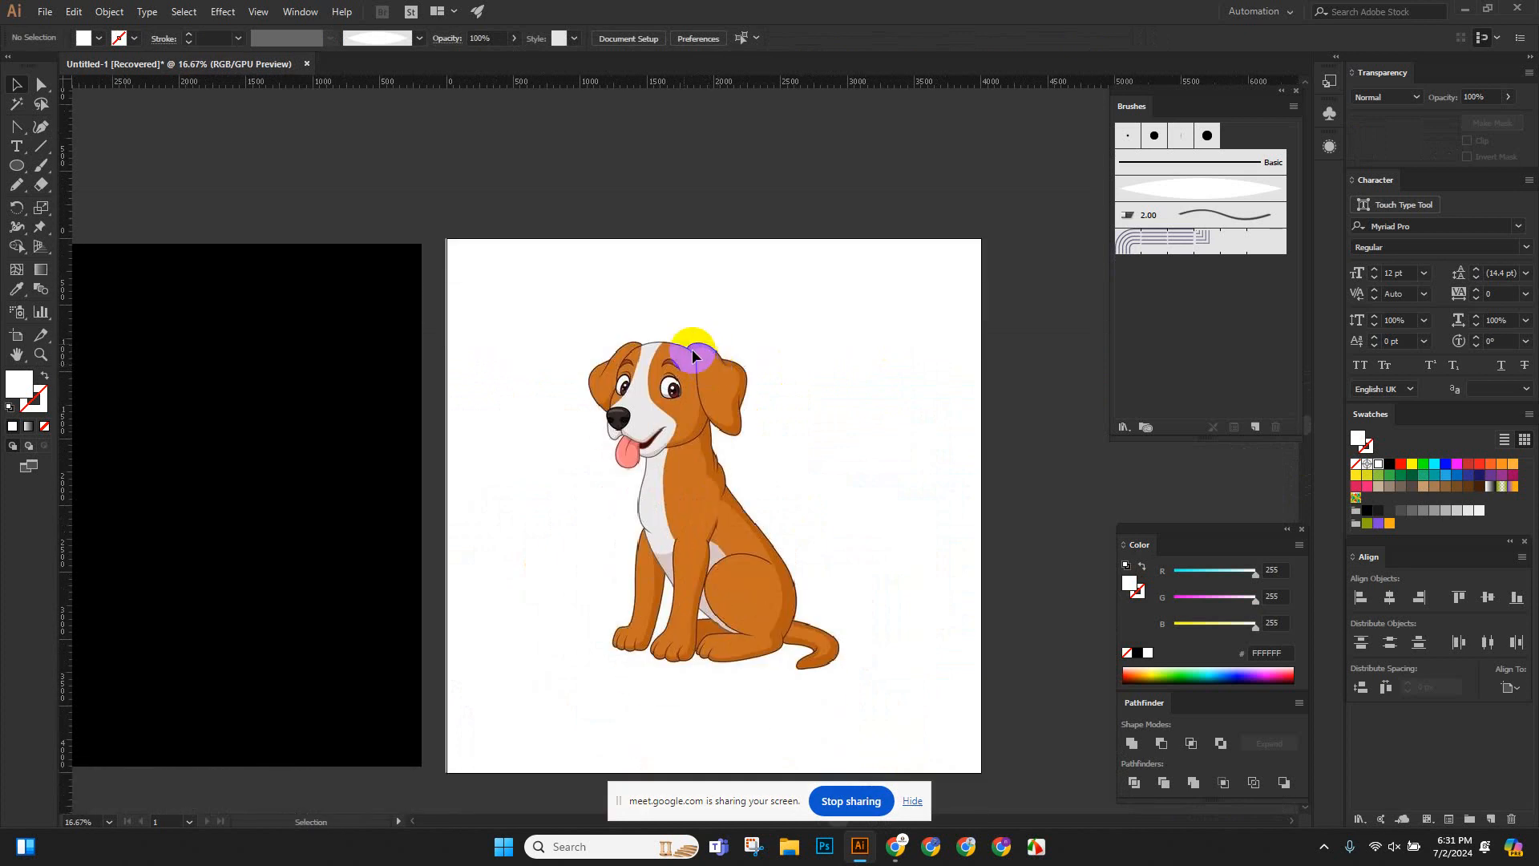
{"action": "left_click", "coordinate": [700, 494]}
{"action": "left_click", "coordinate": [700, 495]}
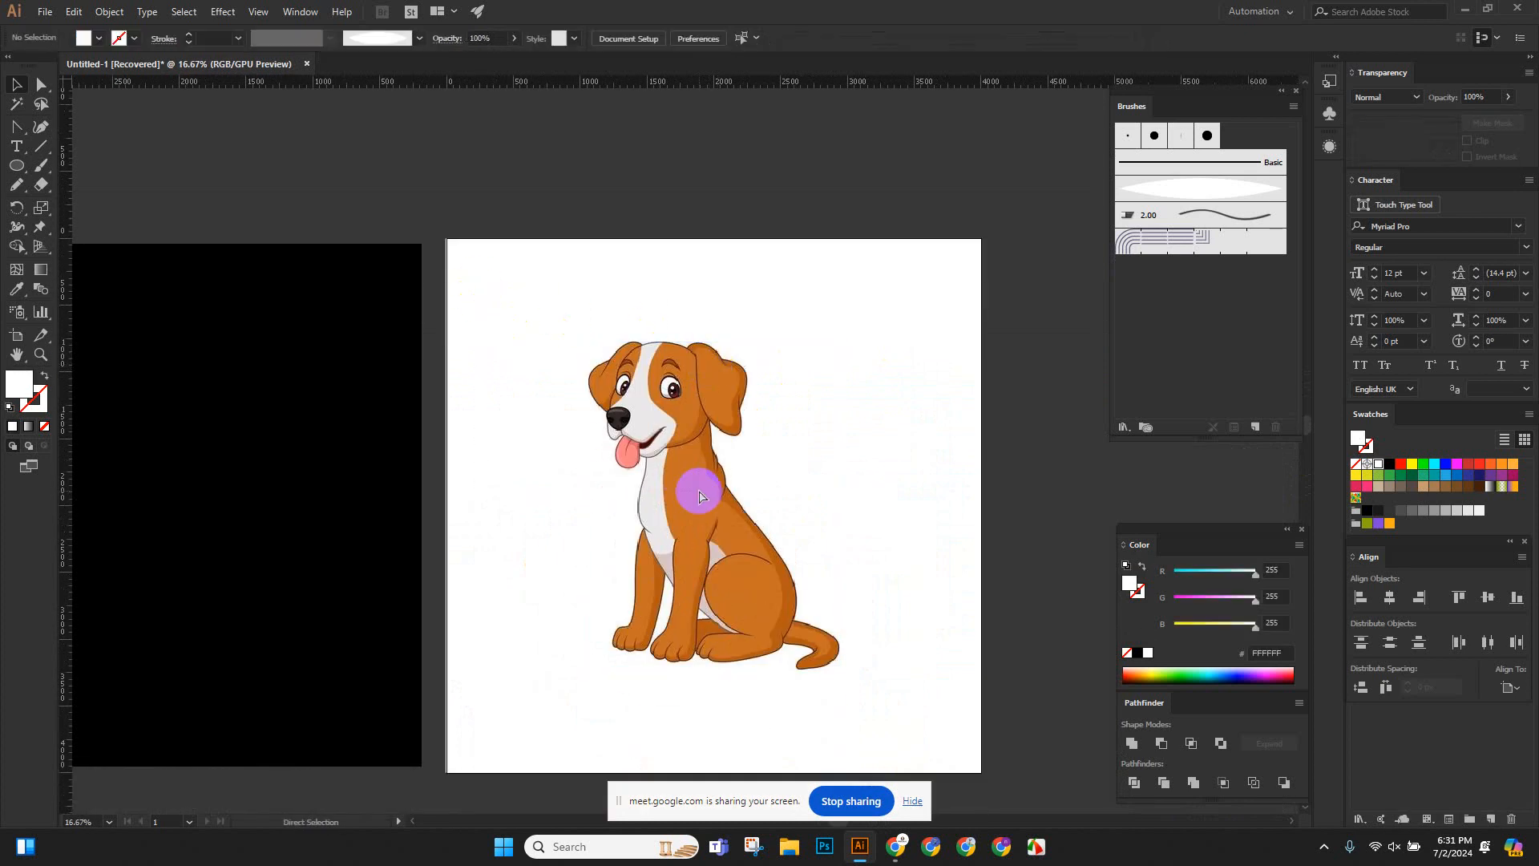
Draw a thin white horizontal ellipse about 2482 px wide and 240 px high above the dog artboard.
{"action": "scroll", "coordinate": [700, 494], "scroll_direction": "up", "scroll_amount": 1}
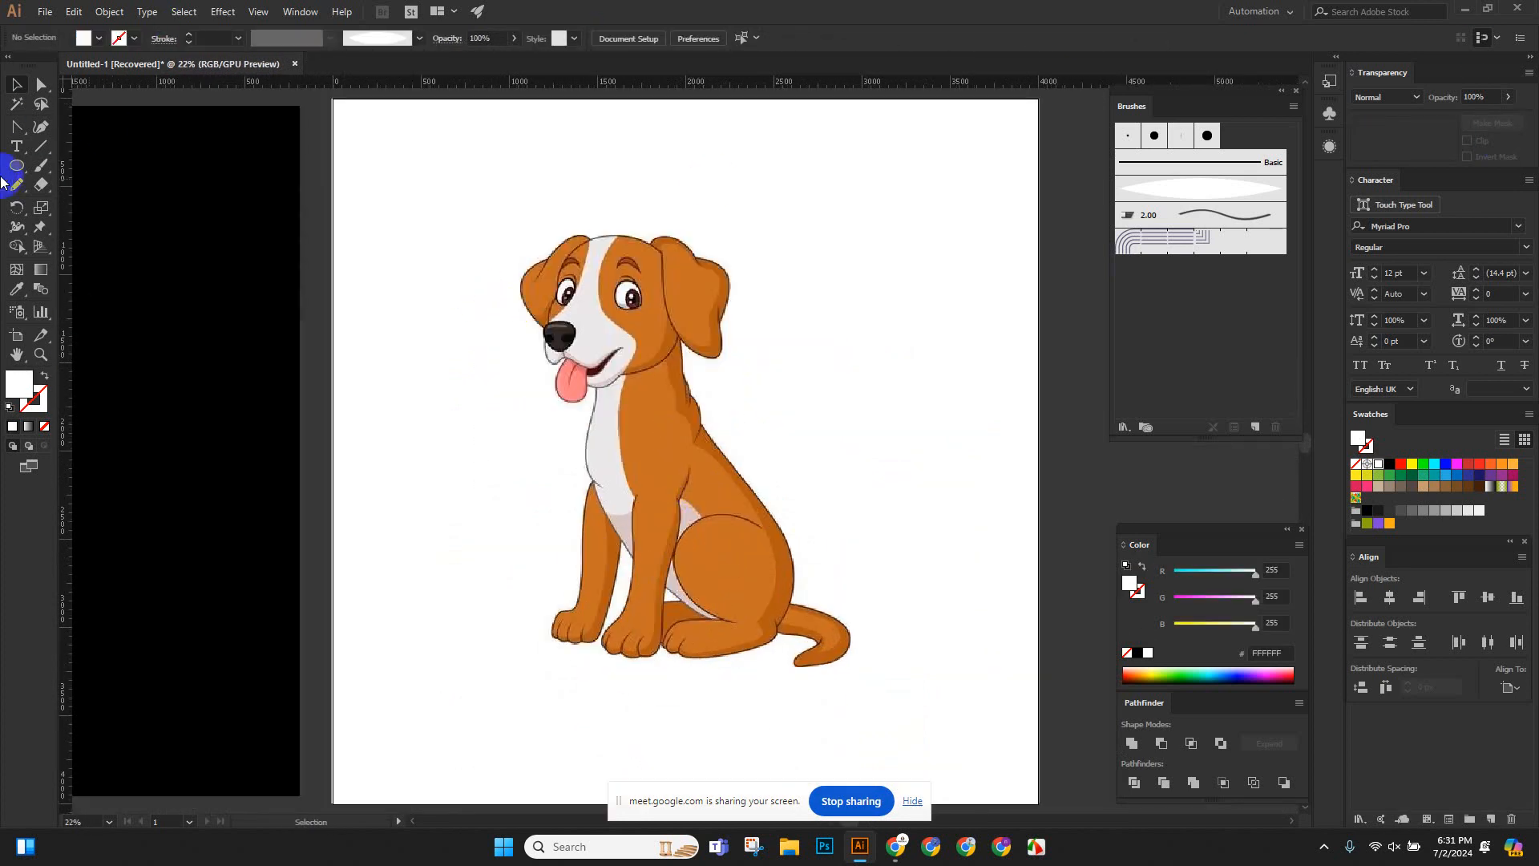
{"action": "left_click_drag", "start_coordinate": [21, 170], "coordinate": [69, 202]}
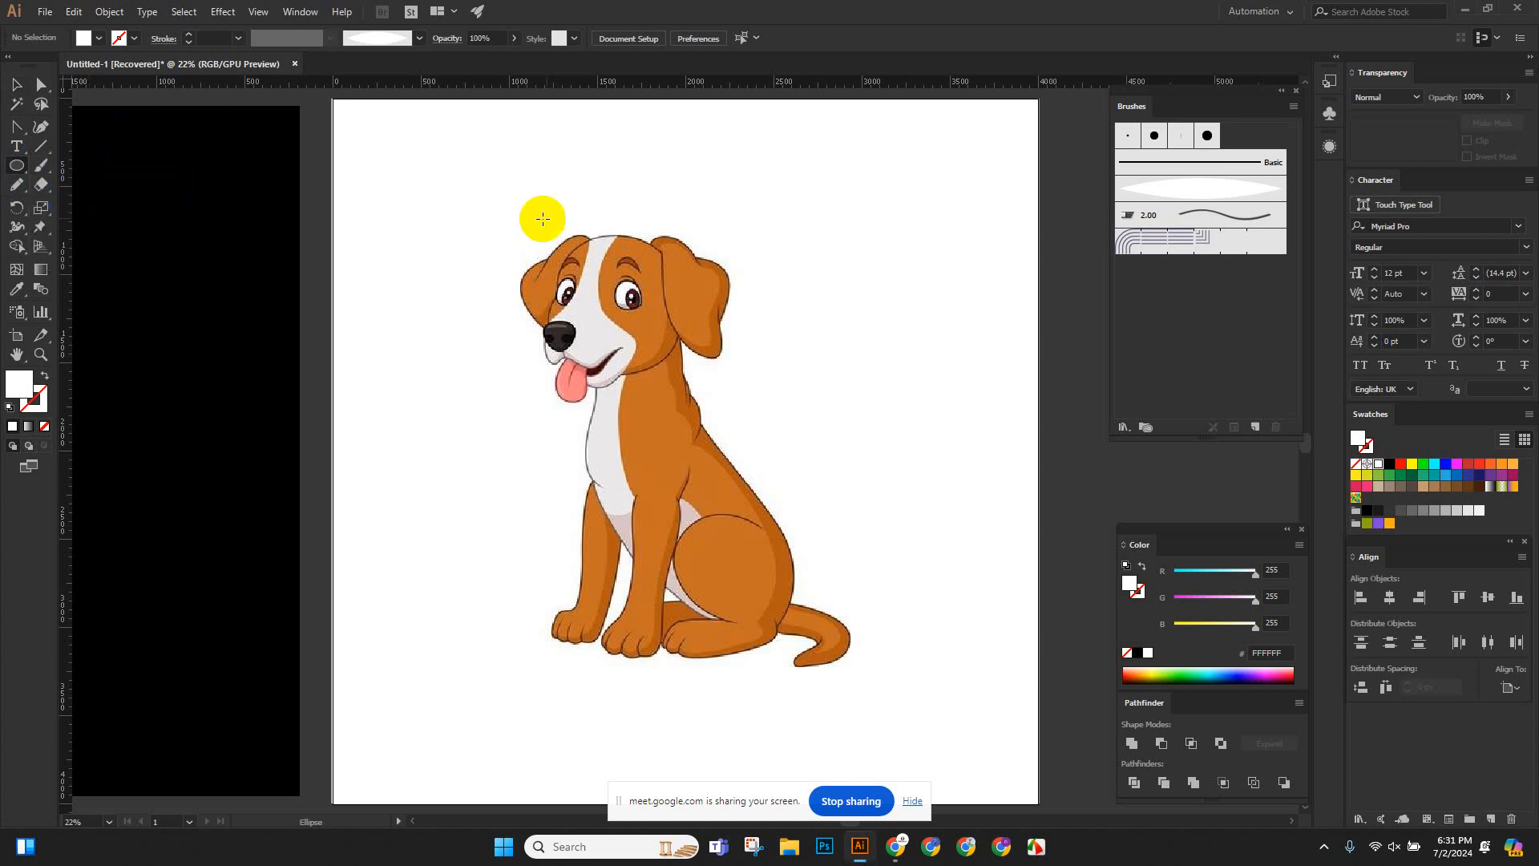
{"action": "scroll", "coordinate": [553, 218], "scroll_direction": "up", "scroll_amount": 3}
{"action": "left_click_drag", "start_coordinate": [531, 135], "coordinate": [956, 172]}
{"action": "left_click", "coordinate": [27, 159]}
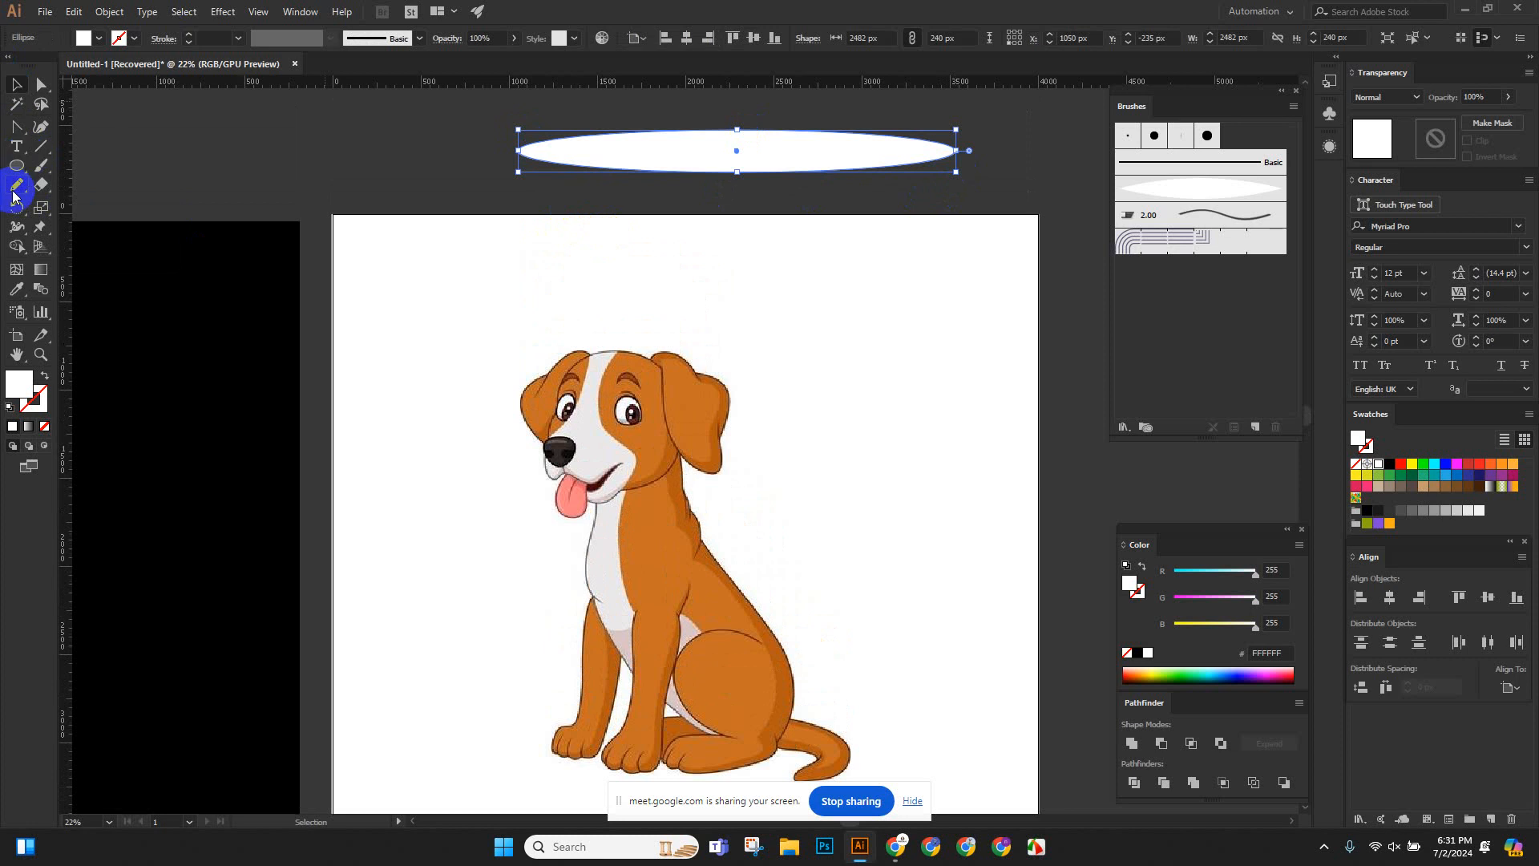
Convert both end anchors of the thin ellipse to sharp corner points with the Anchor Point tool and deselect the shape.
{"action": "left_click", "coordinate": [19, 131]}
{"action": "left_click_drag", "start_coordinate": [22, 138], "coordinate": [62, 189]}
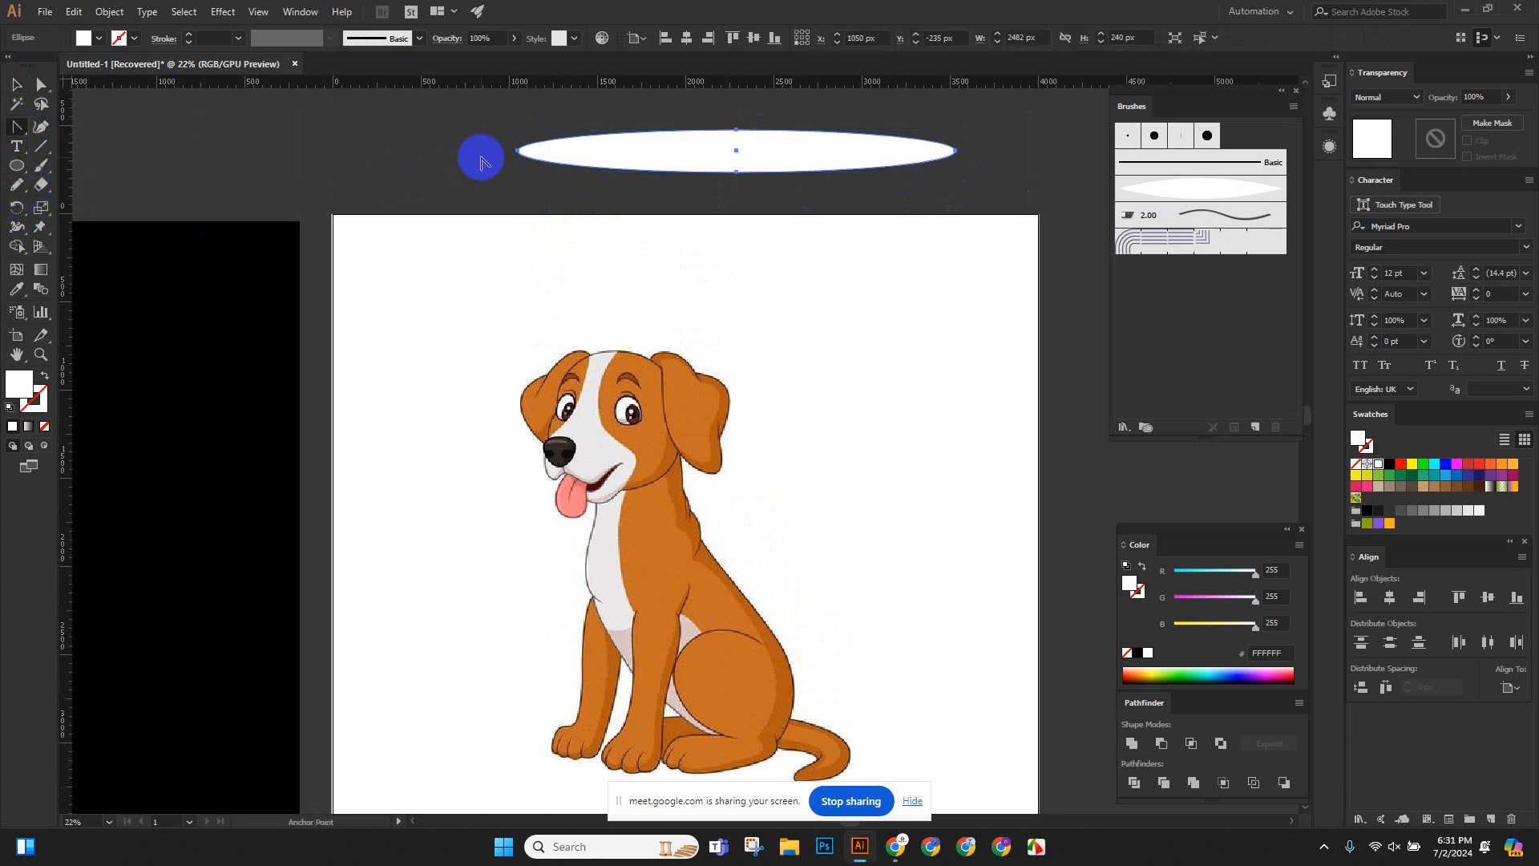
{"action": "left_click", "coordinate": [517, 152]}
{"action": "left_click", "coordinate": [959, 151]}
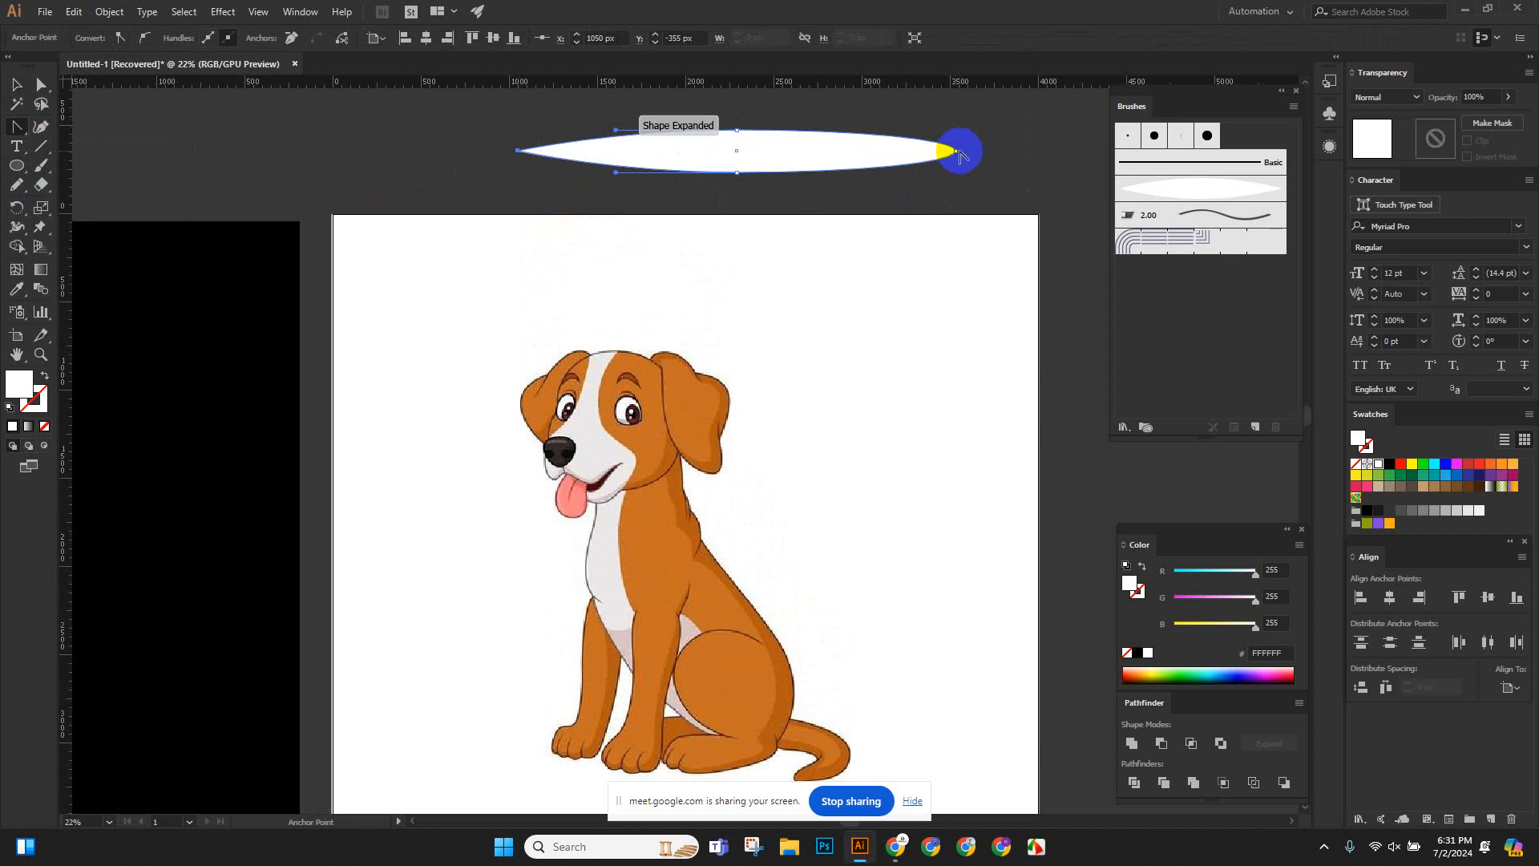
{"action": "left_click", "coordinate": [16, 85]}
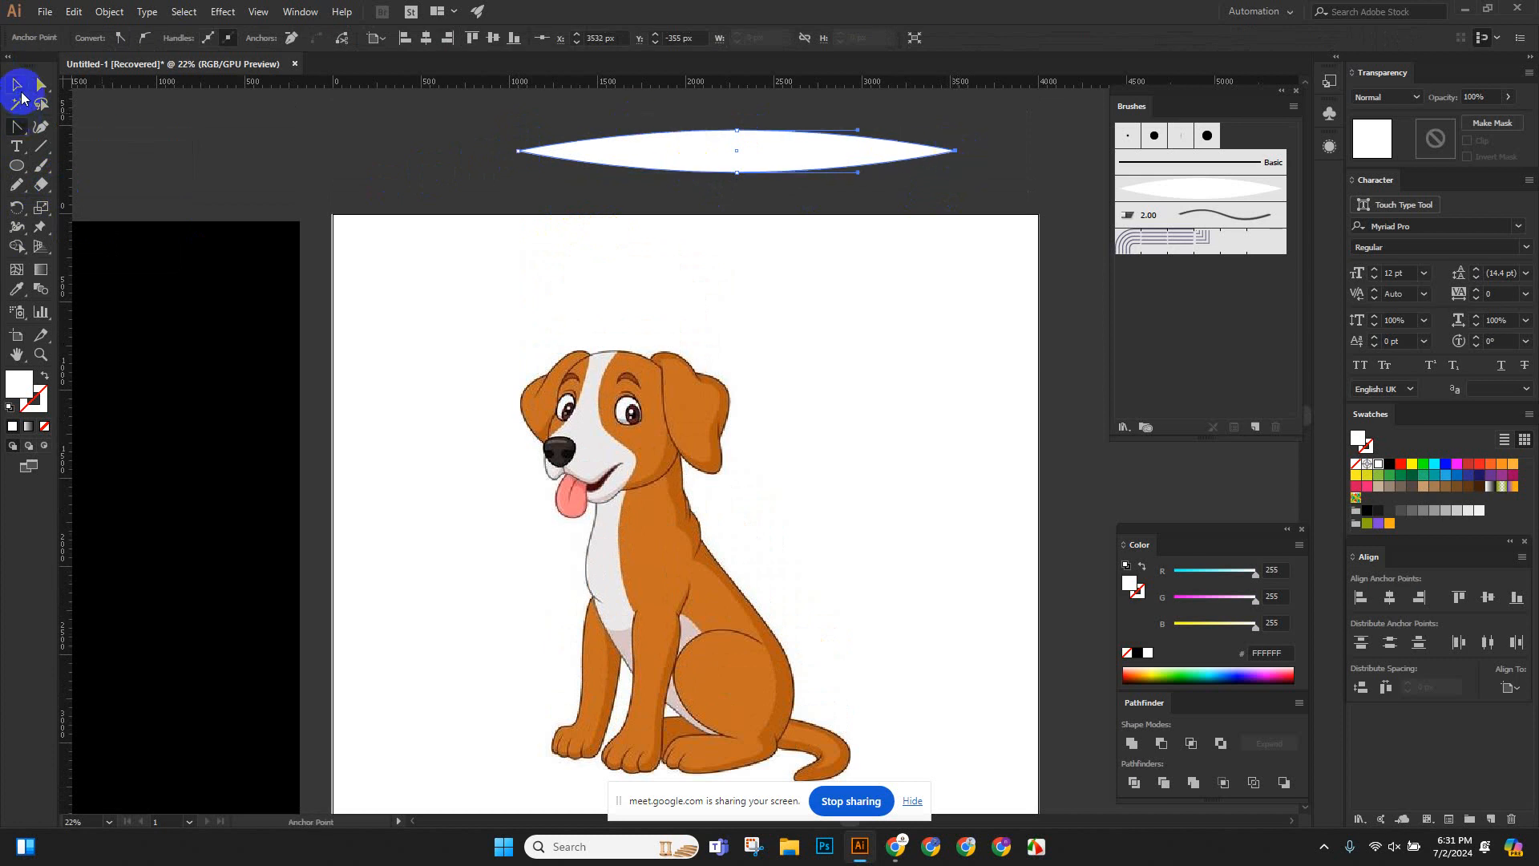
{"action": "scroll", "coordinate": [470, 200], "scroll_direction": "up", "scroll_amount": 2}
{"action": "scroll", "coordinate": [852, 396], "scroll_direction": "up", "scroll_amount": 5}
{"action": "left_click", "coordinate": [570, 334]}
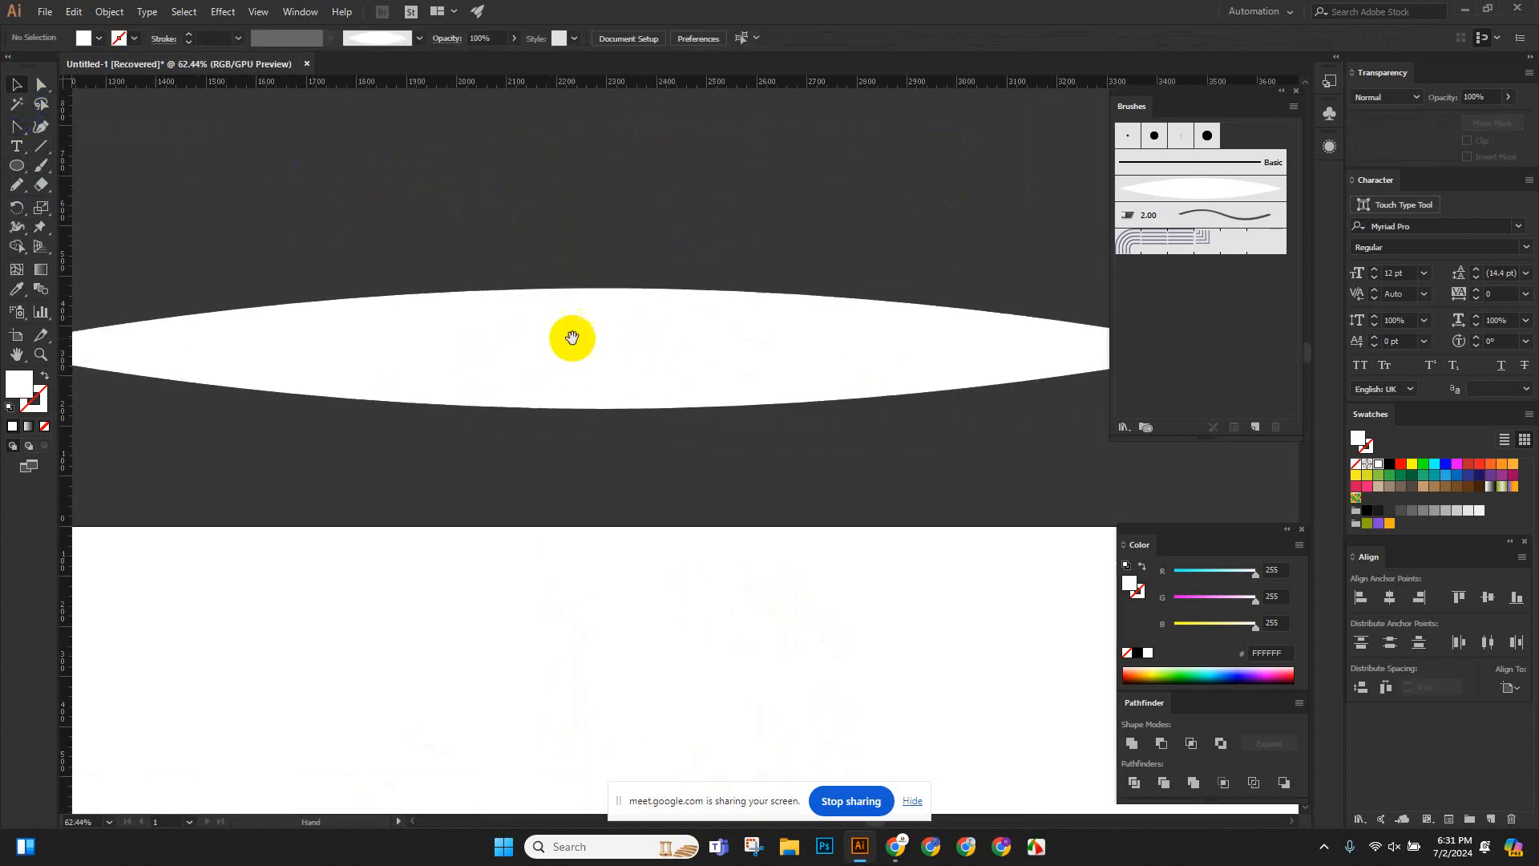
Flatten the white tapered shape above the dog artboard to about 30 px high and deselect it.
{"action": "left_click_drag", "start_coordinate": [602, 288], "coordinate": [602, 343]}
{"action": "left_click", "coordinate": [537, 305]}
{"action": "scroll", "coordinate": [538, 305], "scroll_direction": "down", "scroll_amount": 5}
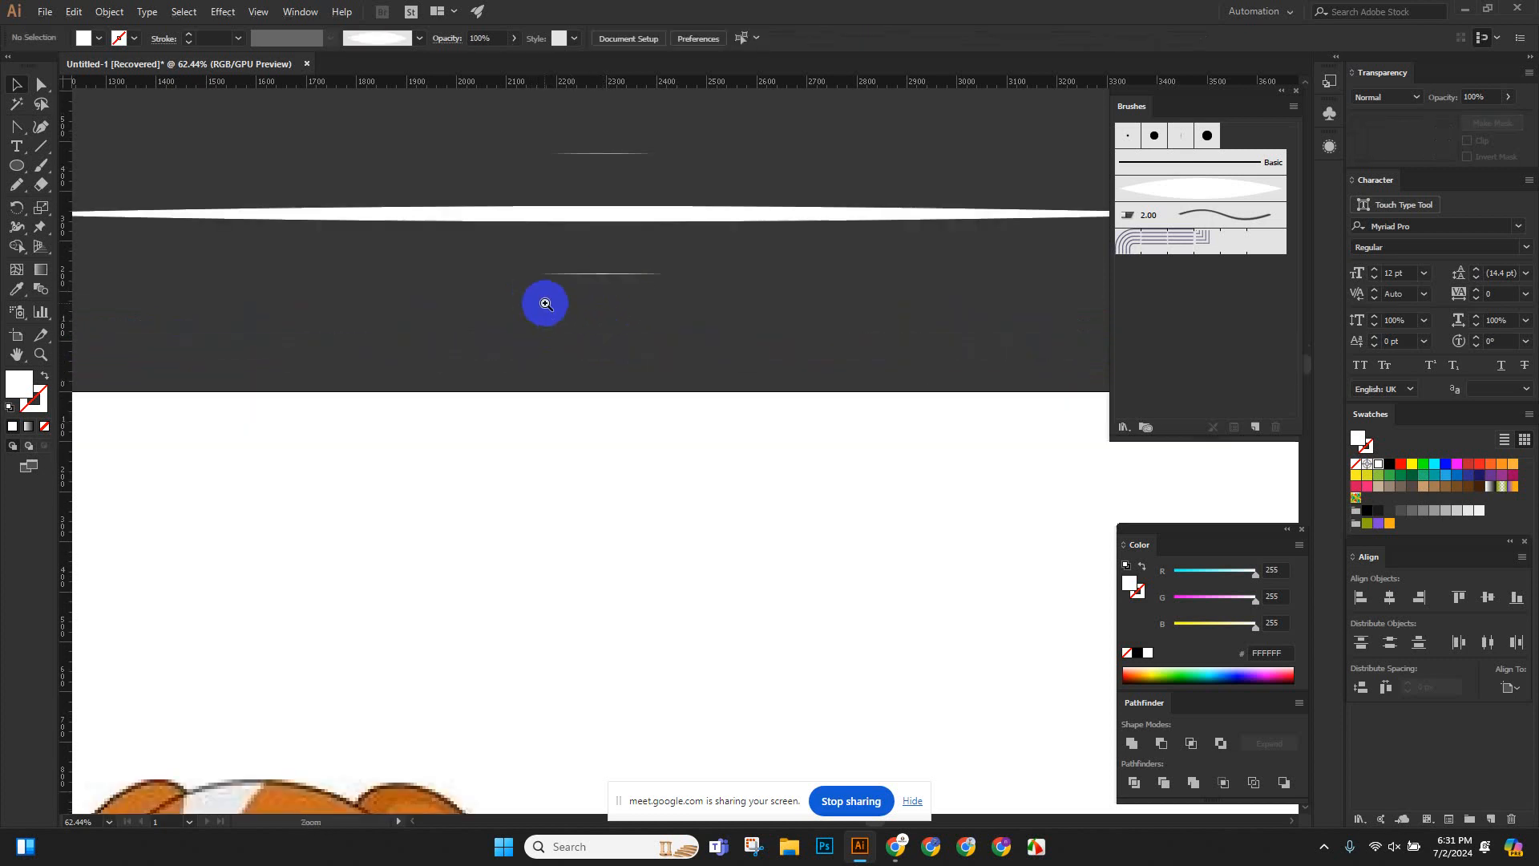
{"action": "left_click_drag", "start_coordinate": [800, 257], "coordinate": [546, 306]}
{"action": "left_click_drag", "start_coordinate": [504, 257], "coordinate": [685, 466]}
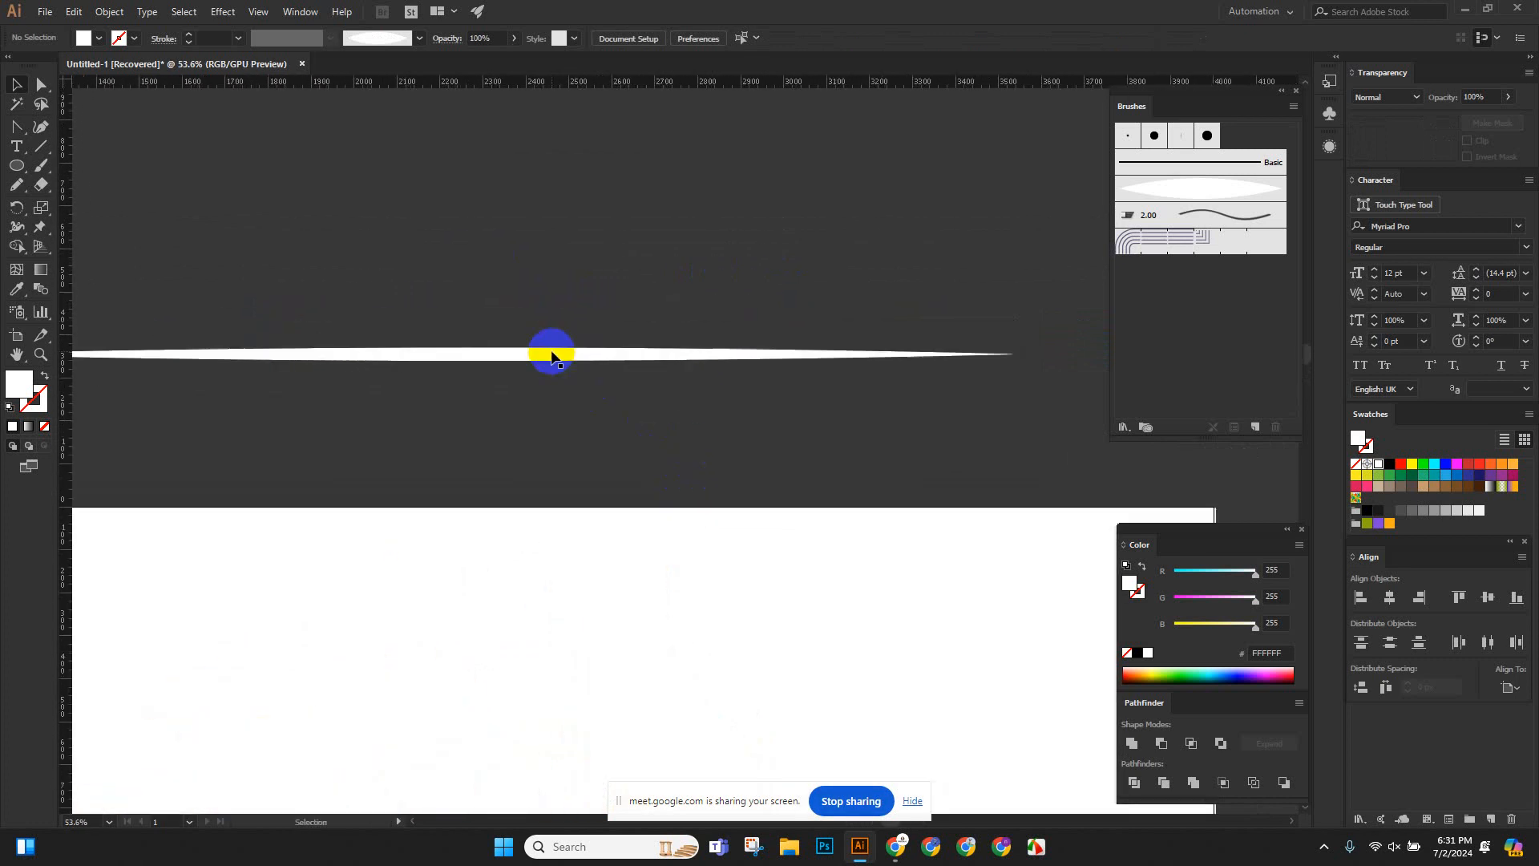
Change the tapered shape's fill to black and deselect it.
{"action": "left_click", "coordinate": [556, 353]}
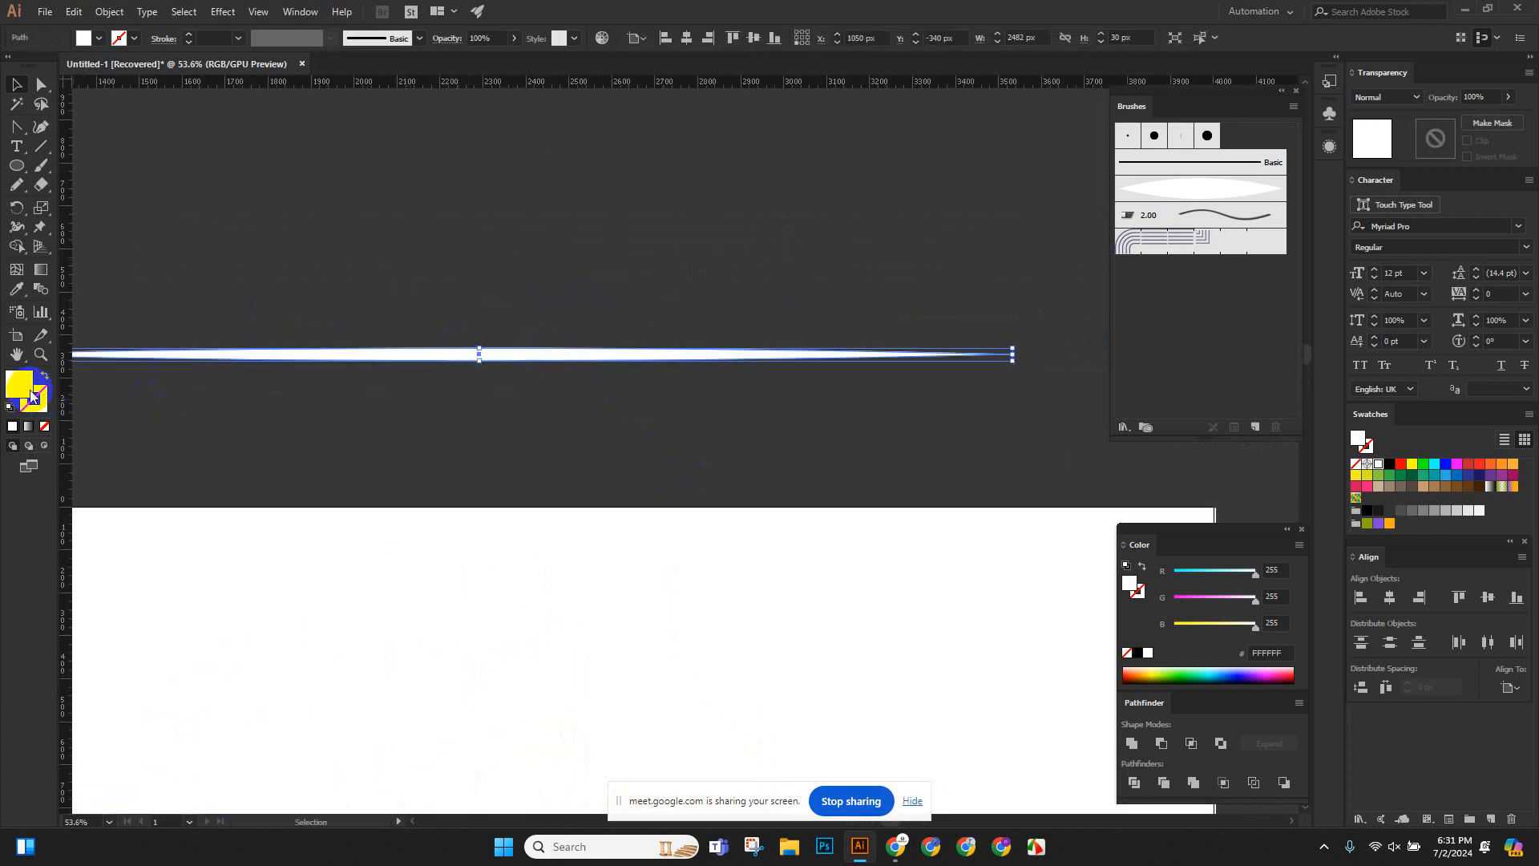
{"action": "left_click", "coordinate": [1138, 653]}
{"action": "left_click", "coordinate": [513, 245]}
Create a new art brush from the black tapered shape with the Tints colorization method and deselect the shape.
{"action": "left_click", "coordinate": [730, 371]}
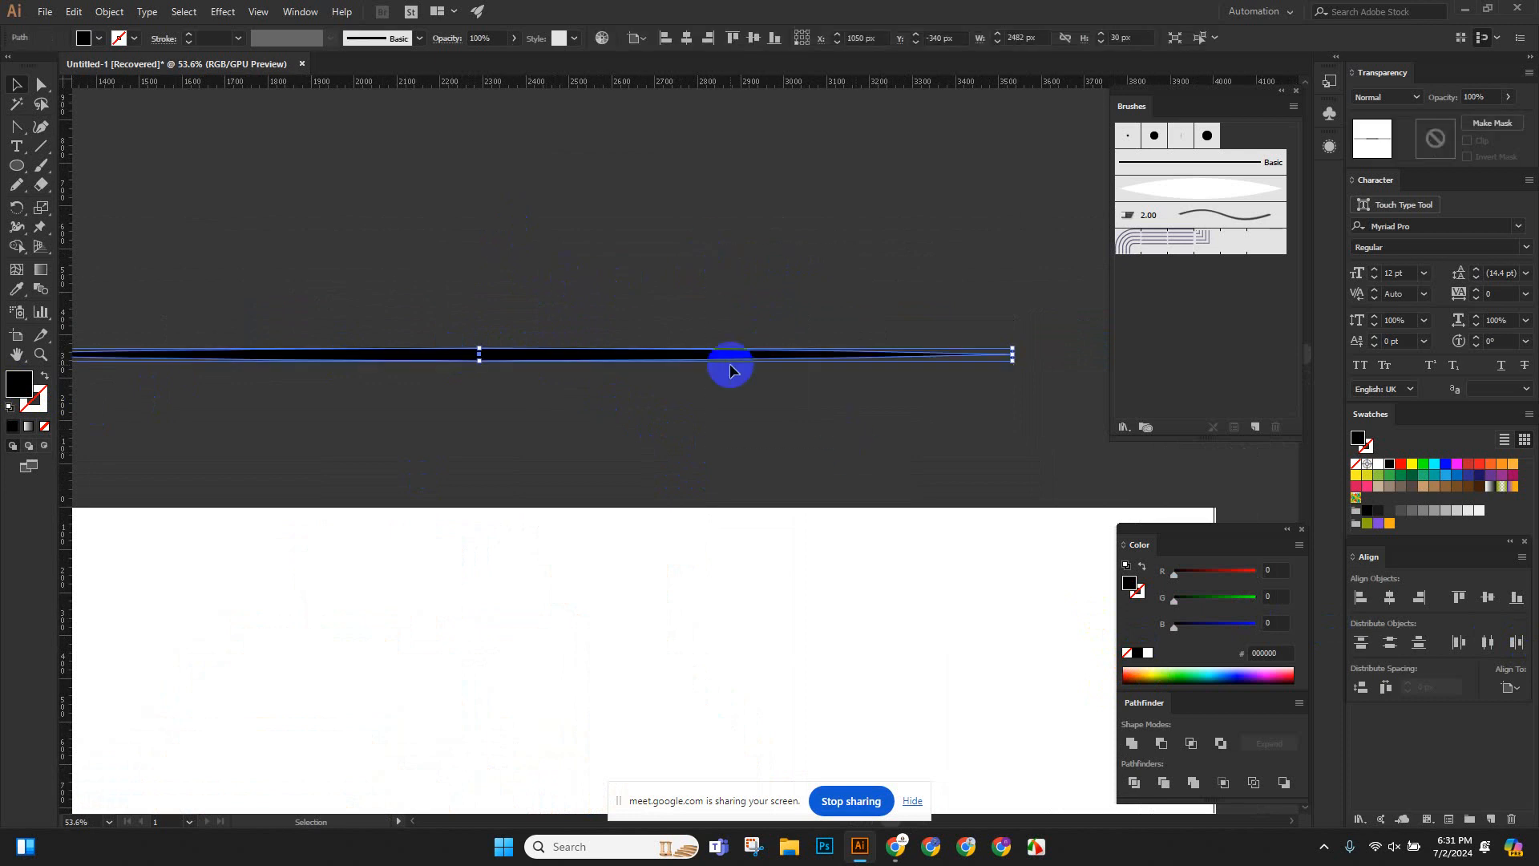
{"action": "left_click_drag", "start_coordinate": [710, 356], "coordinate": [1226, 296]}
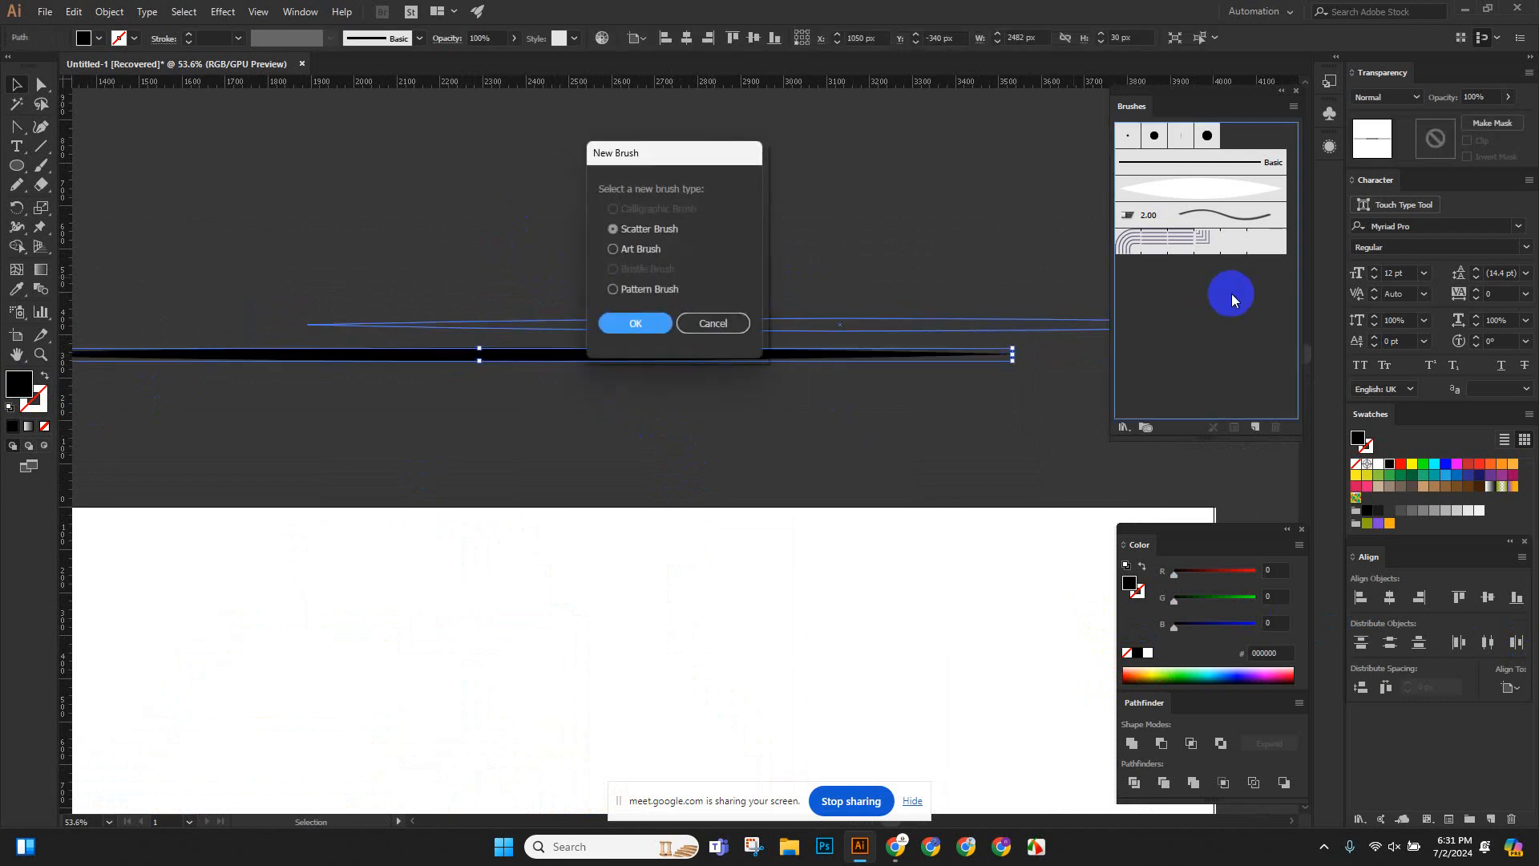
{"action": "left_click", "coordinate": [621, 248]}
{"action": "left_click", "coordinate": [635, 323]}
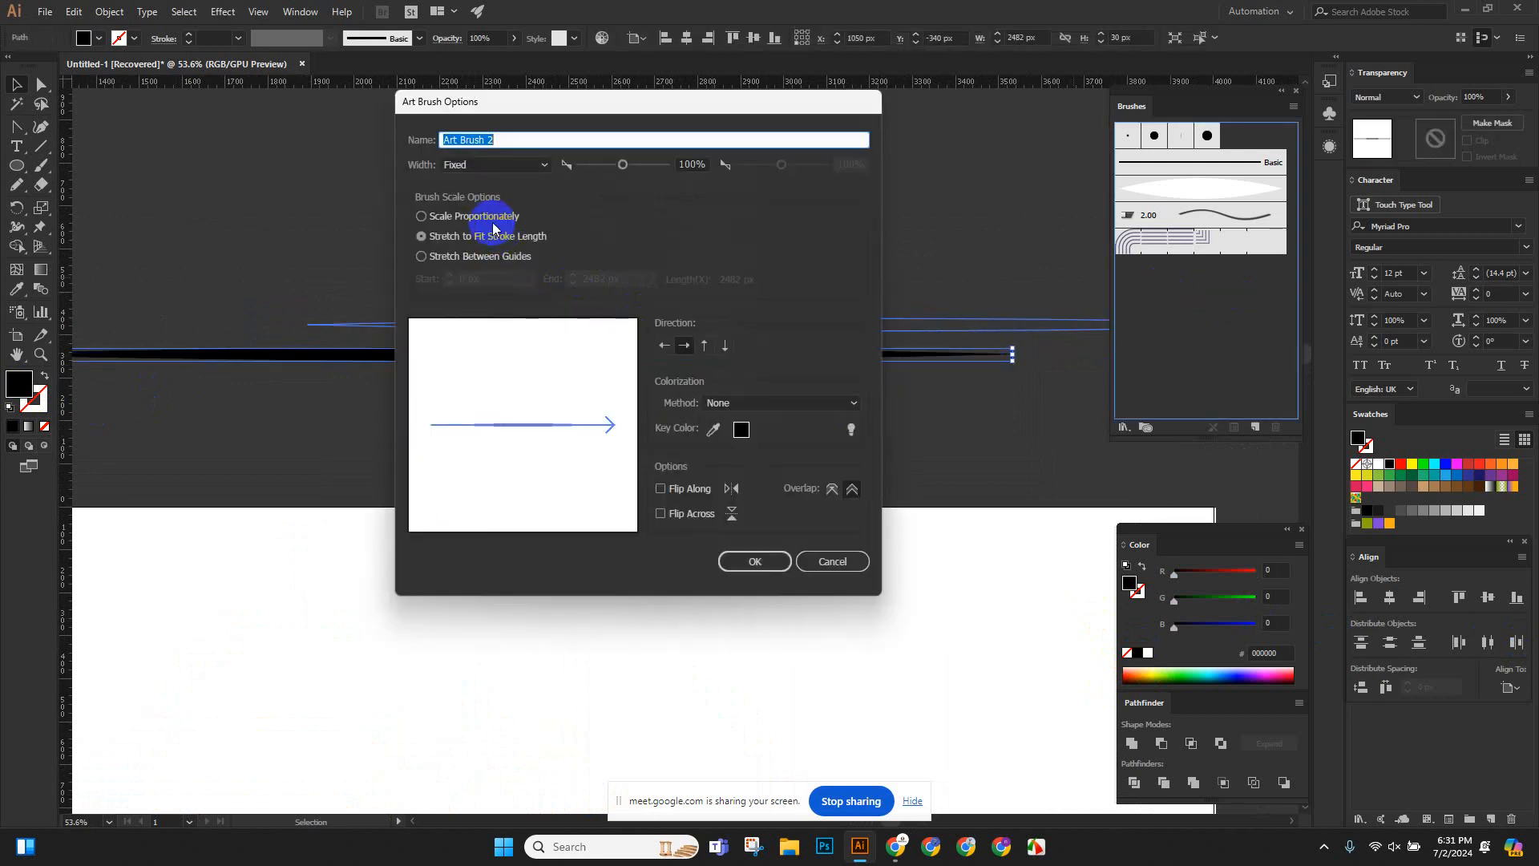
{"action": "left_click", "coordinate": [739, 408]}
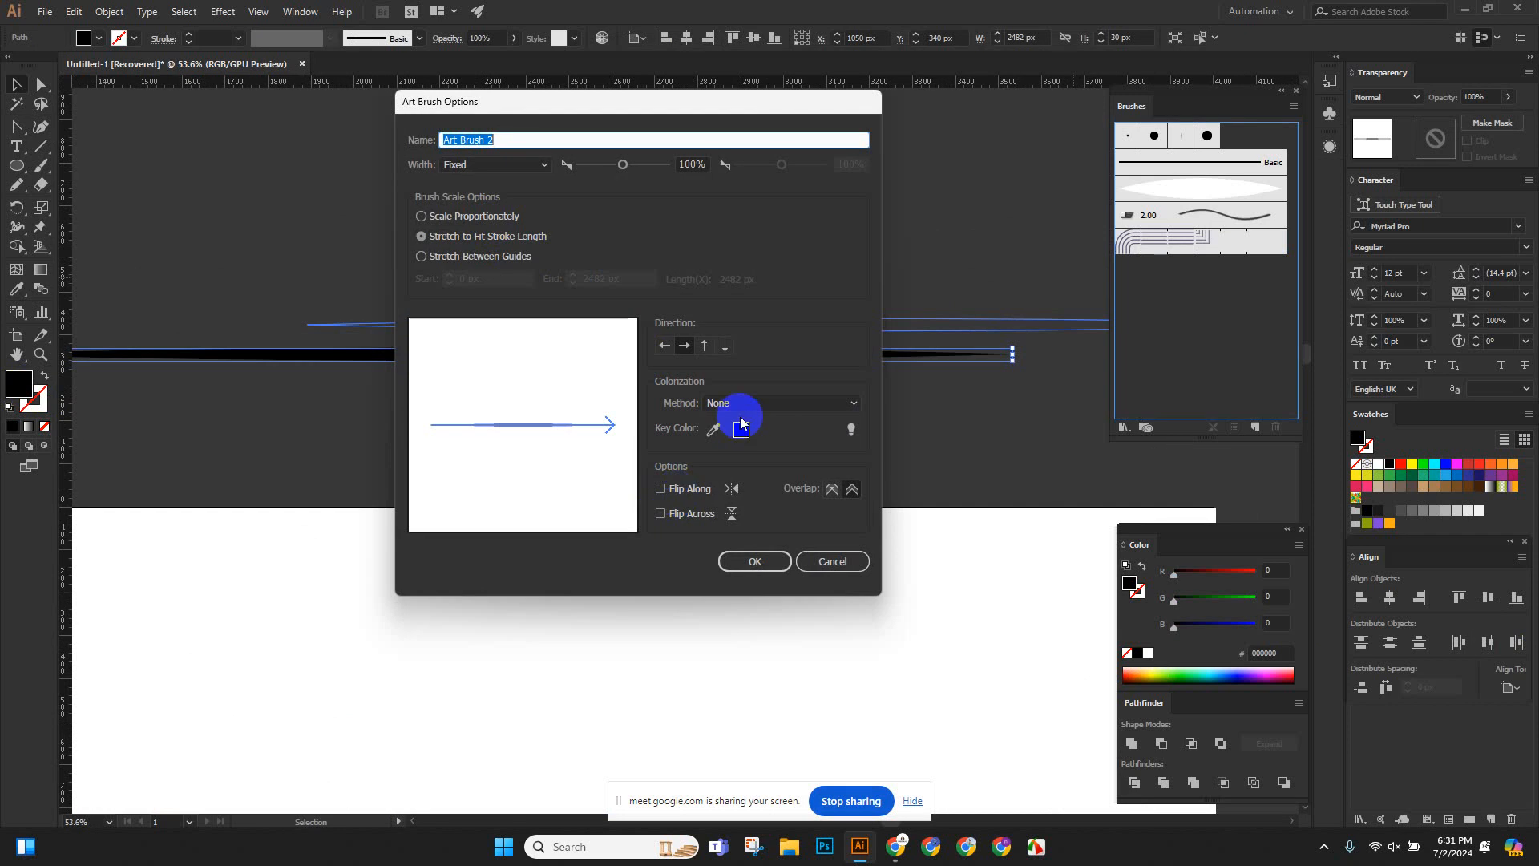
{"action": "left_click", "coordinate": [748, 457]}
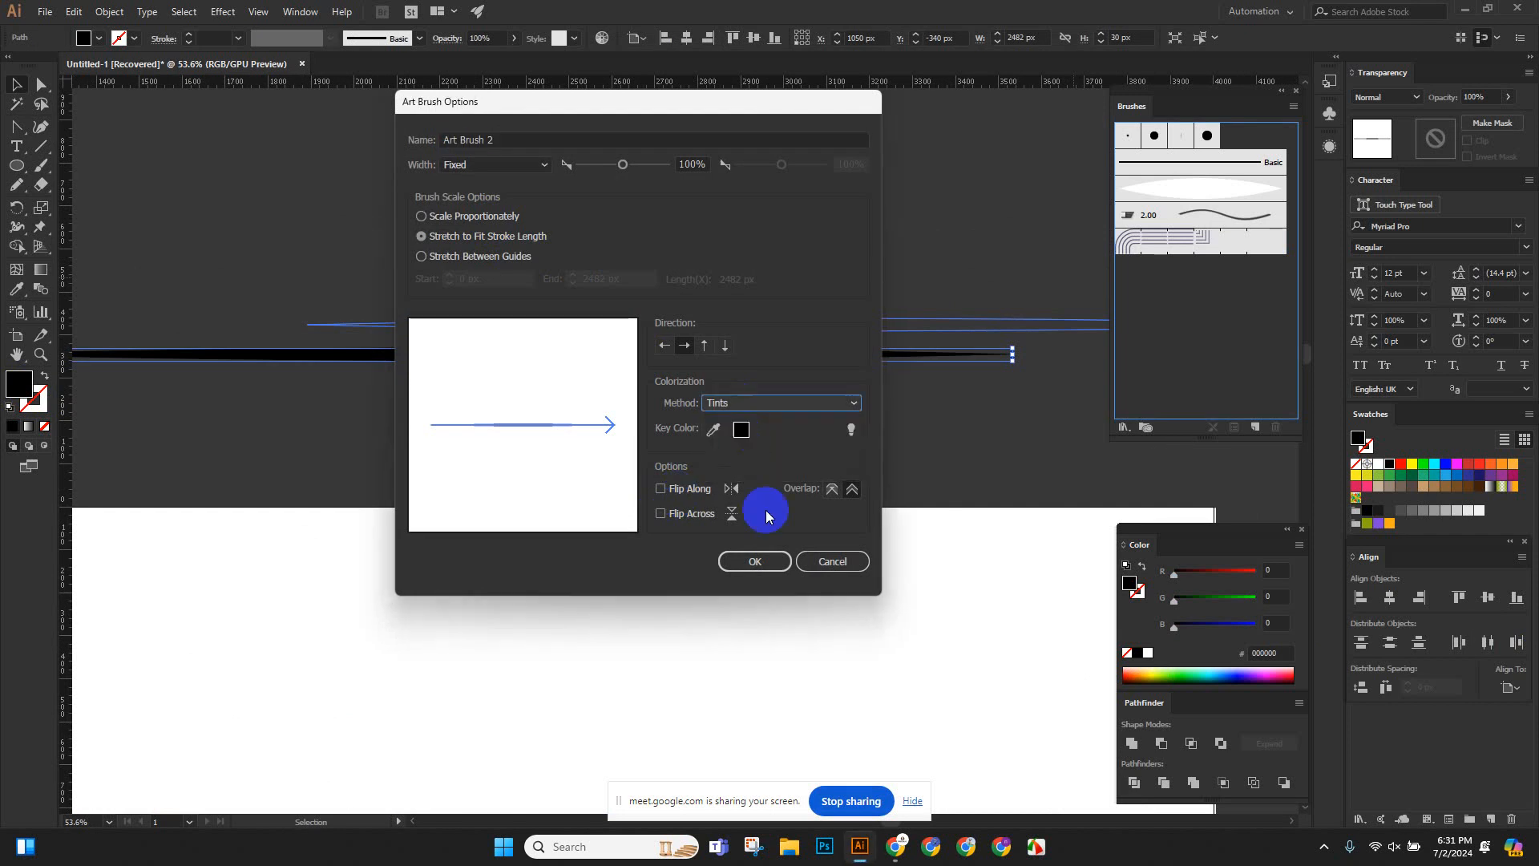
{"action": "left_click", "coordinate": [771, 562]}
{"action": "left_click", "coordinate": [868, 226]}
Paint a wavy test stroke at the dog artboard's upper-left corner with the Paintbrush and the black tapered art brush.
{"action": "left_click_drag", "start_coordinate": [879, 490], "coordinate": [878, 300]}
{"action": "left_click_drag", "start_coordinate": [848, 459], "coordinate": [464, 304]}
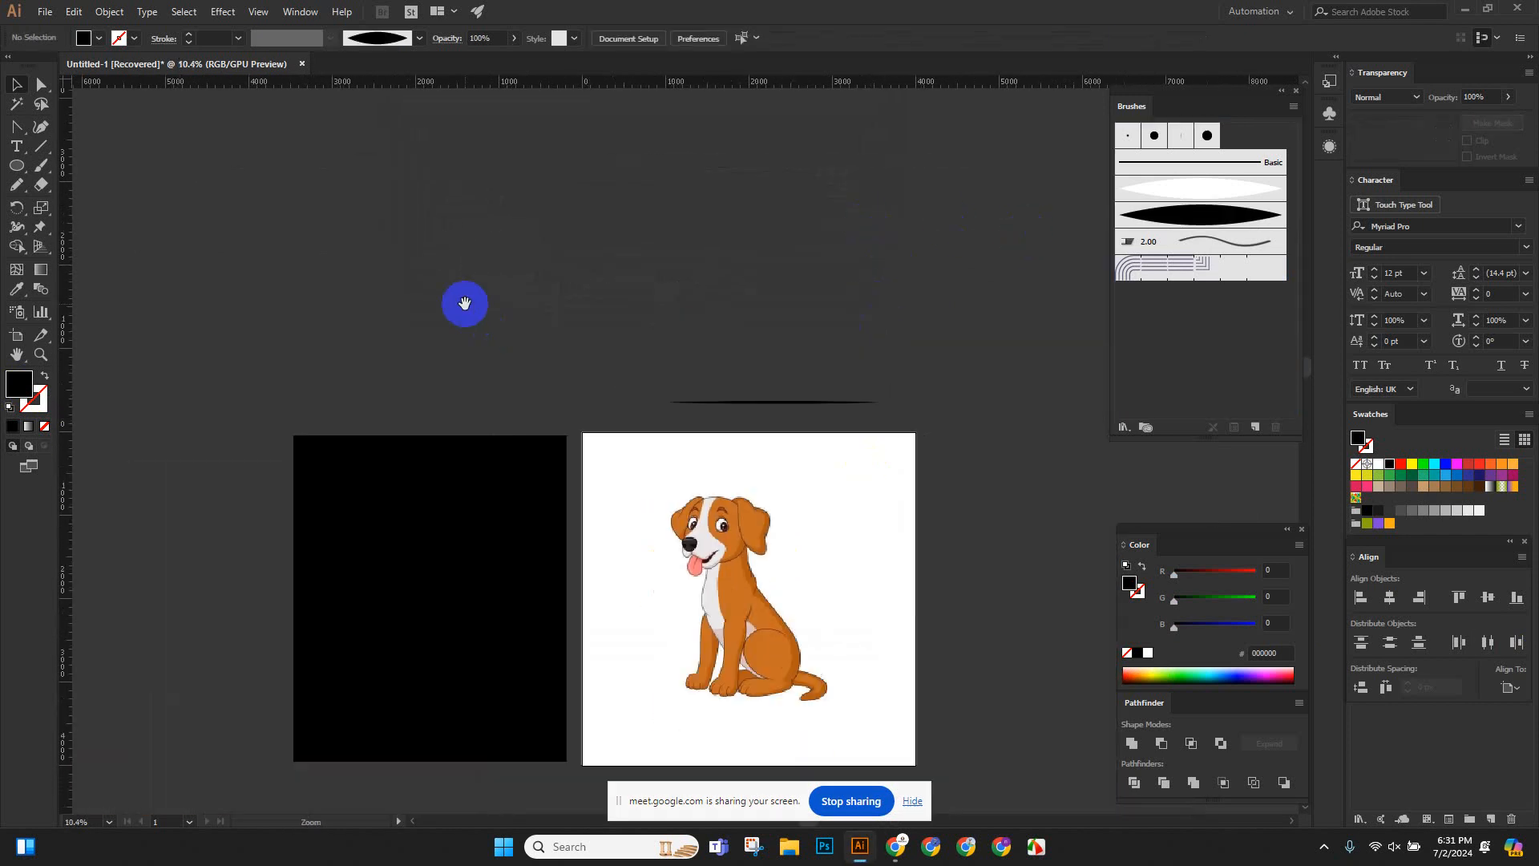
{"action": "left_click_drag", "start_coordinate": [664, 538], "coordinate": [491, 382]}
{"action": "left_click_drag", "start_coordinate": [439, 314], "coordinate": [606, 517]}
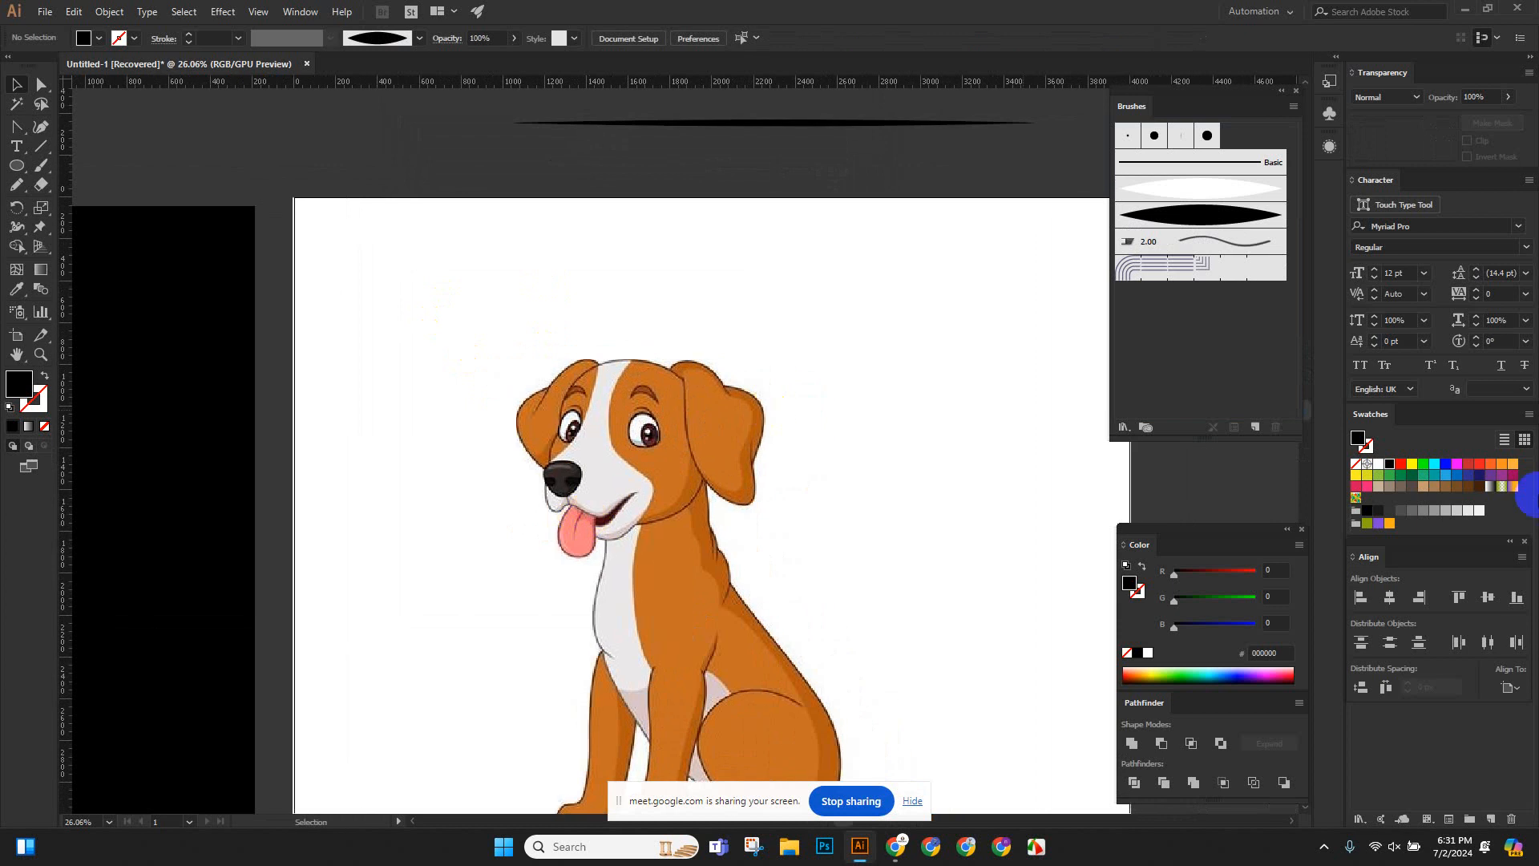
{"action": "left_click", "coordinate": [42, 166]}
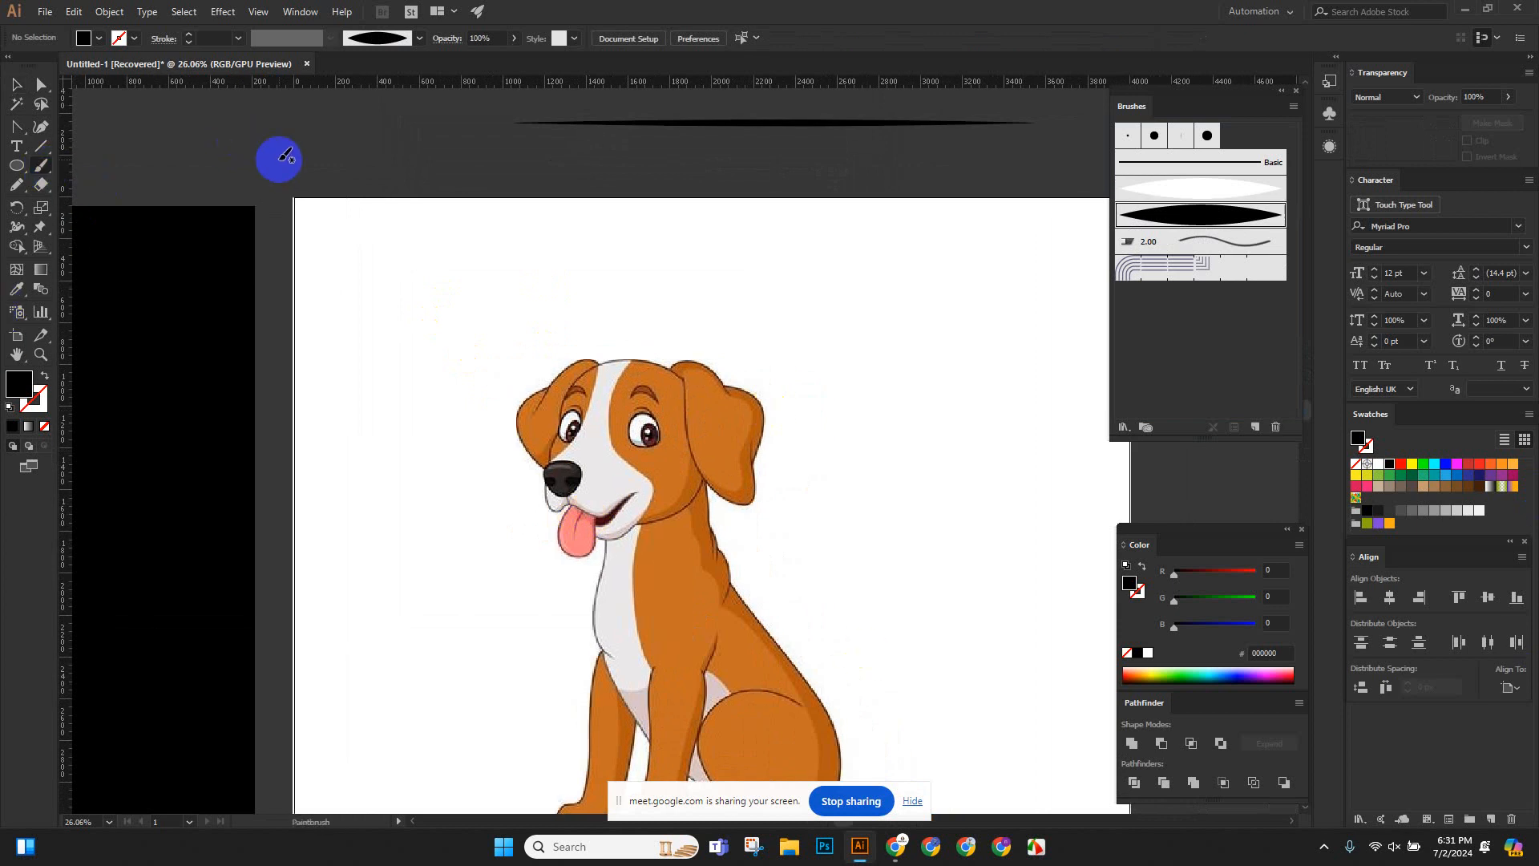
{"action": "left_click_drag", "start_coordinate": [324, 178], "coordinate": [328, 311]}
{"action": "scroll", "coordinate": [457, 309], "scroll_direction": "up", "scroll_amount": 2}
{"action": "scroll", "coordinate": [461, 309], "scroll_direction": "down", "scroll_amount": 3}
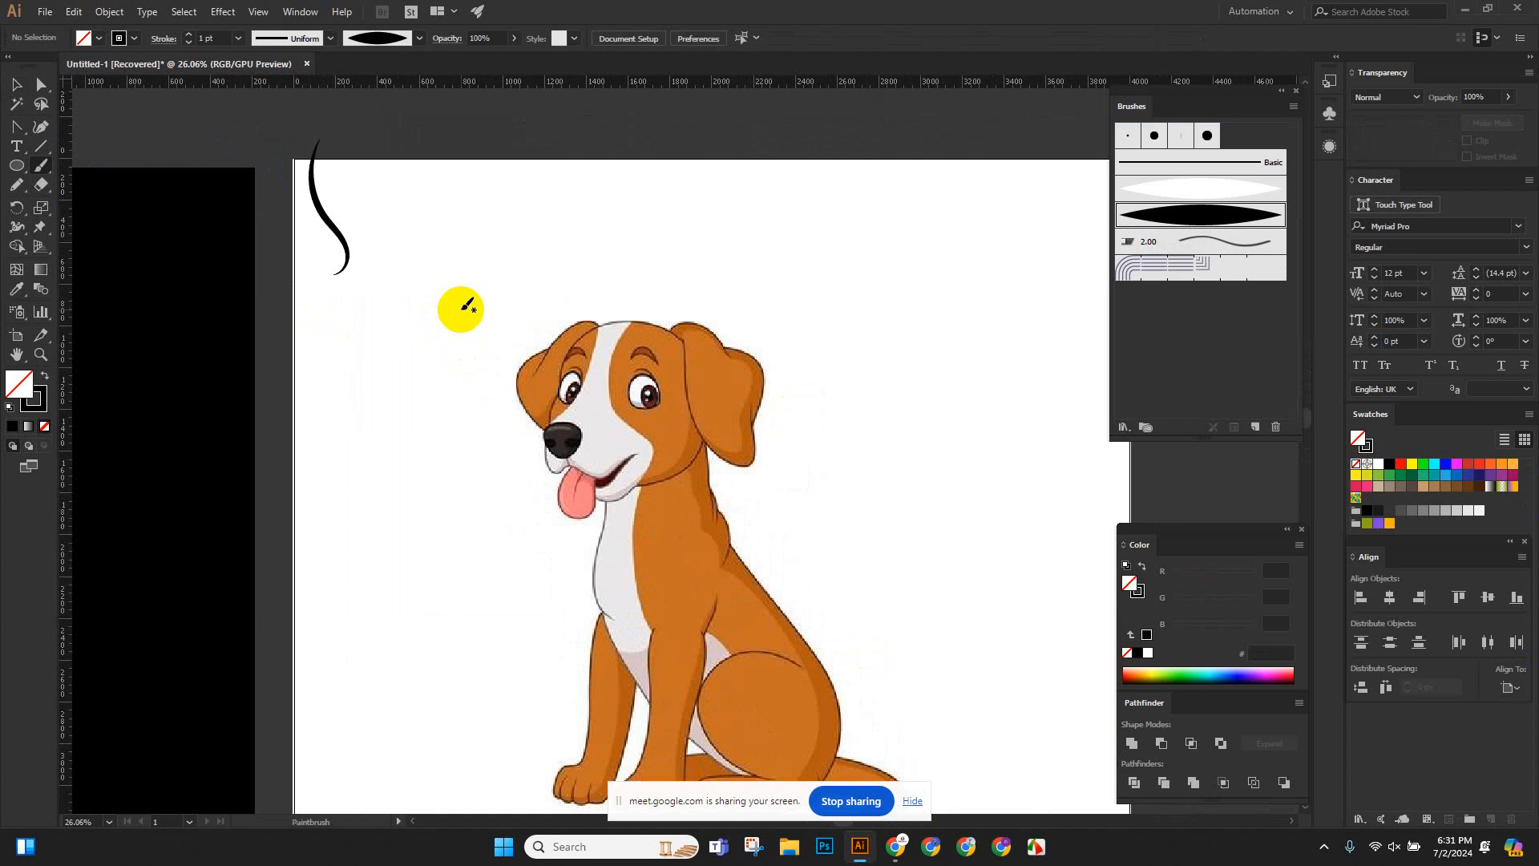
Paint two more wavy test strokes beside the first one, at 0.5 pt and 0.25 pt stroke weight.
{"action": "key", "text": "v"}
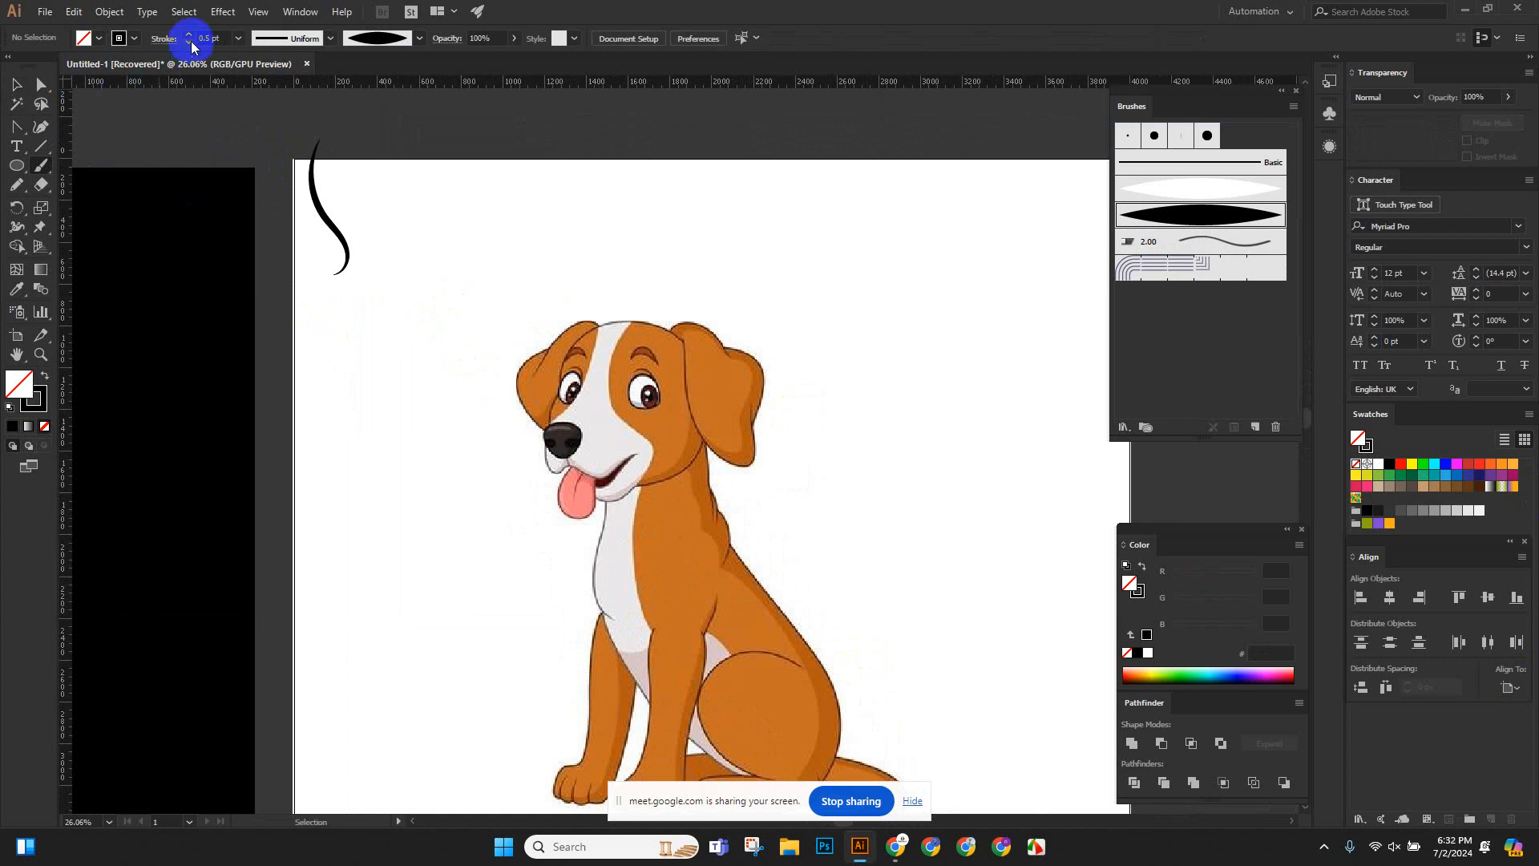
{"action": "mouse_move", "coordinate": [353, 152]}
{"action": "left_mouse_down"}
{"action": "mouse_move", "coordinate": [344, 201]}
{"action": "mouse_move", "coordinate": [376, 275]}
{"action": "left_mouse_up"}
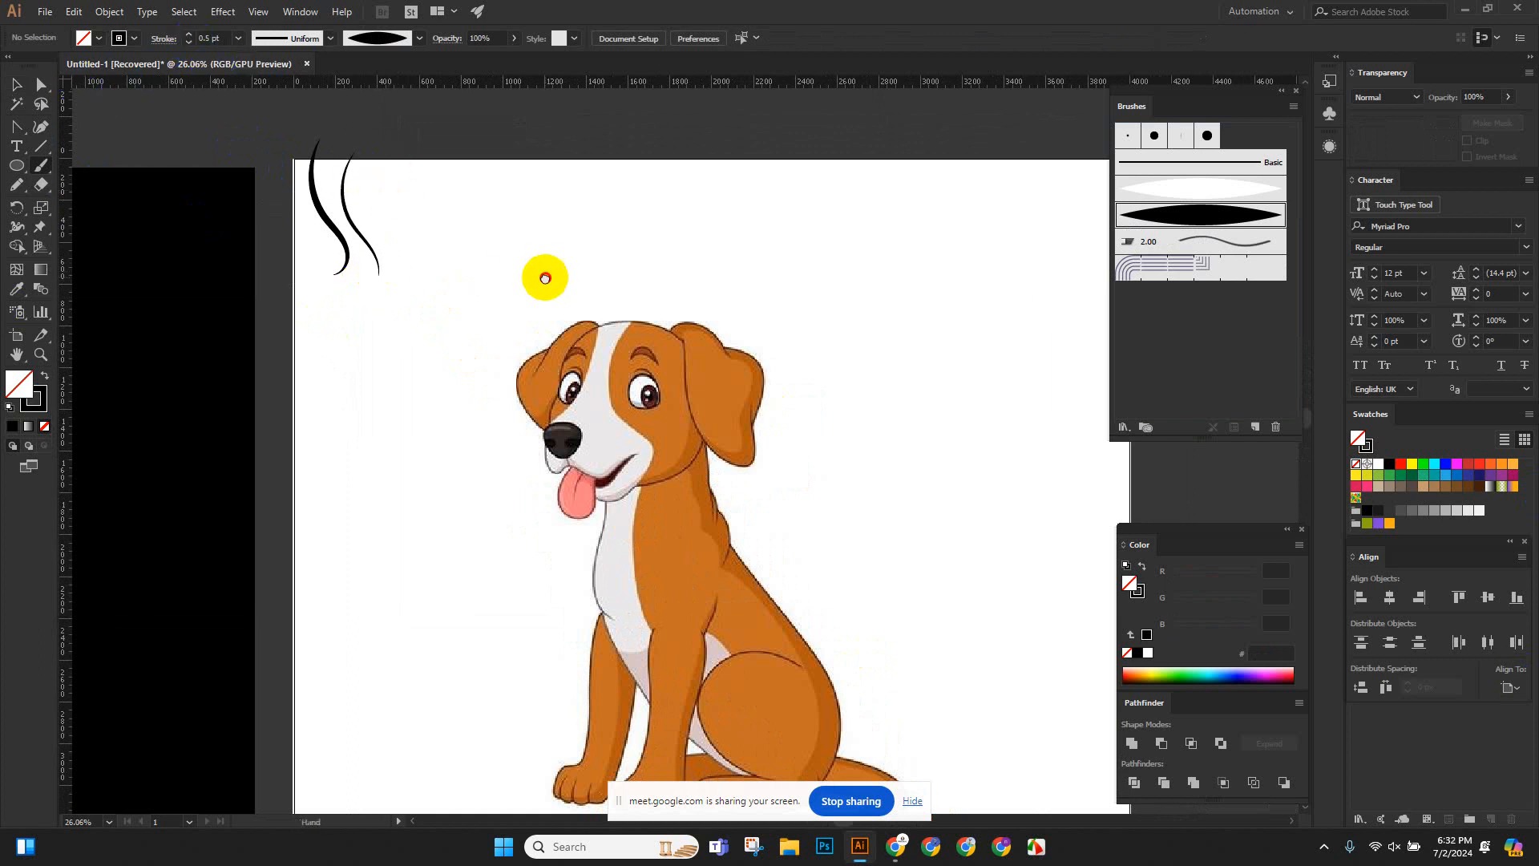
{"action": "left_click_drag", "start_coordinate": [545, 278], "coordinate": [395, 343]}
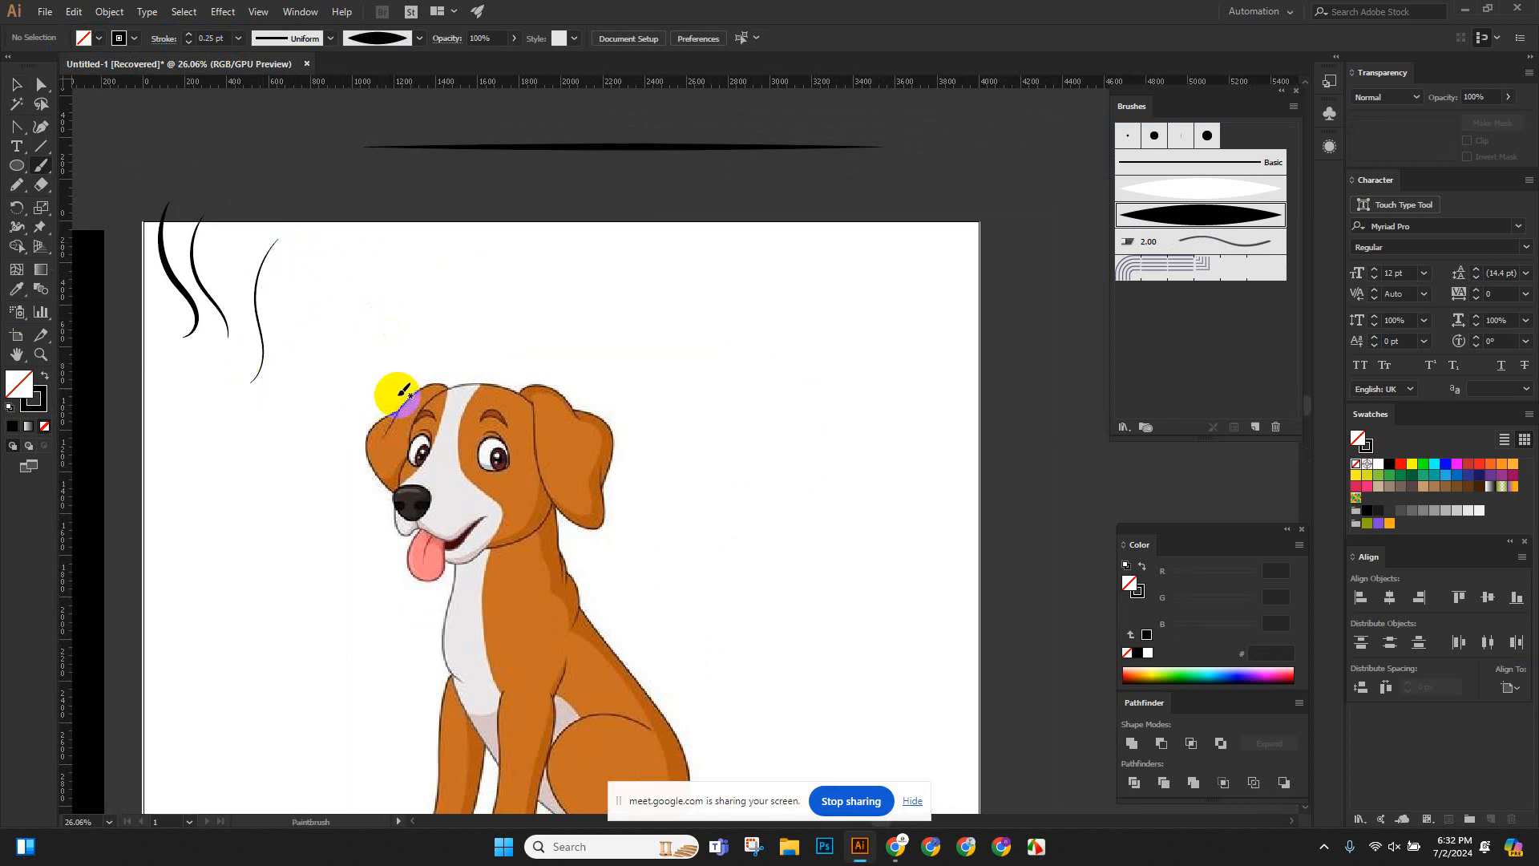
Trace the upper edge of the dog's left-hand ear with one 0.25 pt Paintbrush stroke.
{"action": "key", "text": "z"}
{"action": "left_click_drag", "start_coordinate": [389, 397], "coordinate": [800, 574]}
{"action": "key", "text": "b"}
{"action": "mouse_move", "coordinate": [378, 322]}
{"action": "left_mouse_down"}
{"action": "mouse_move", "coordinate": [257, 366]}
{"action": "mouse_move", "coordinate": [103, 490]}
{"action": "left_mouse_up"}
{"action": "mouse_move", "coordinate": [229, 437]}
{"action": "left_mouse_down"}
{"action": "mouse_move", "coordinate": [302, 364]}
{"action": "mouse_move", "coordinate": [405, 305]}
{"action": "left_mouse_up"}
{"action": "scroll", "coordinate": [449, 361], "scroll_direction": "down", "scroll_amount": 1}
{"action": "left_click_drag", "start_coordinate": [473, 395], "coordinate": [383, 352]}
{"action": "scroll", "coordinate": [374, 401], "scroll_direction": "down", "scroll_amount": 1}
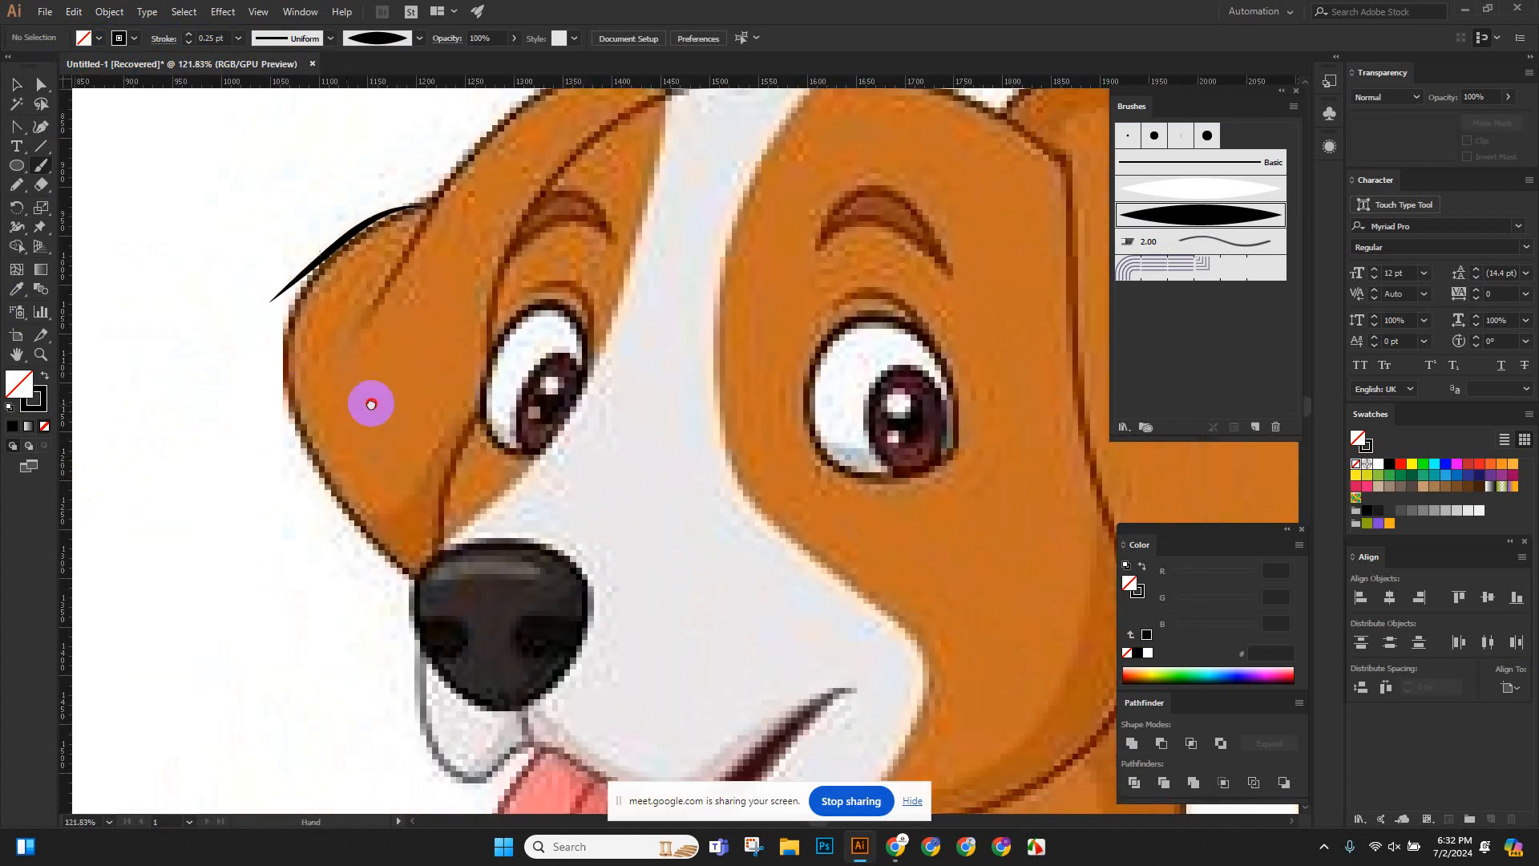
Trace the outer edge of the left-hand ear down to the nose with a Paintbrush stroke.
{"action": "mouse_move", "coordinate": [302, 289]}
{"action": "left_mouse_down"}
{"action": "mouse_move", "coordinate": [291, 417]}
{"action": "mouse_move", "coordinate": [315, 475]}
{"action": "mouse_move", "coordinate": [405, 569]}
{"action": "left_mouse_up"}
{"action": "scroll", "coordinate": [325, 376], "scroll_direction": "down", "scroll_amount": 1}
{"action": "left_click_drag", "start_coordinate": [324, 375], "coordinate": [319, 289]}
{"action": "left_click_drag", "start_coordinate": [279, 309], "coordinate": [511, 530]}
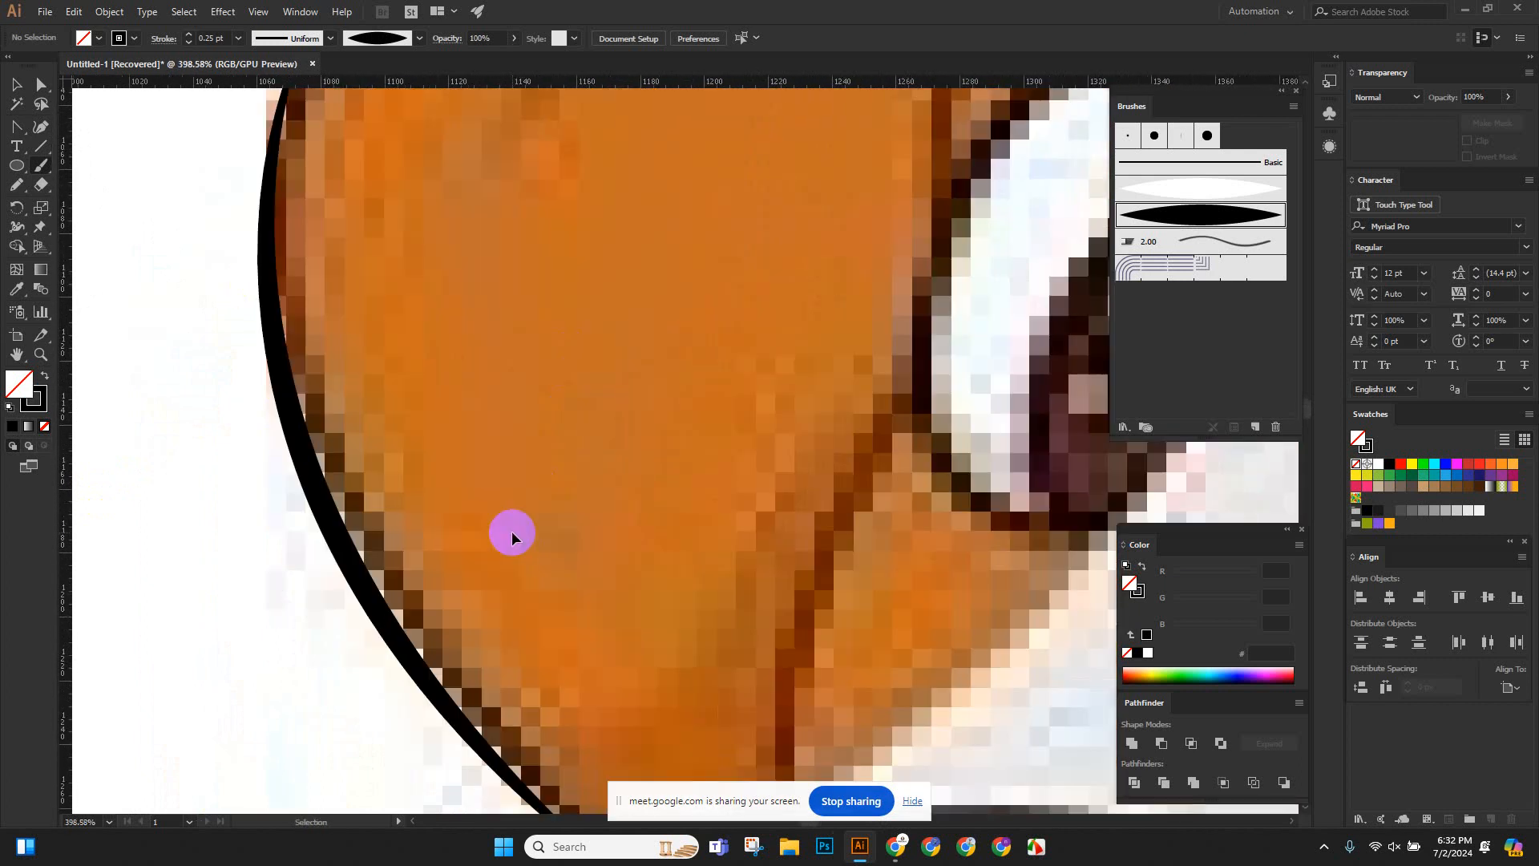
{"action": "scroll", "coordinate": [512, 531], "scroll_direction": "down", "scroll_amount": 8}
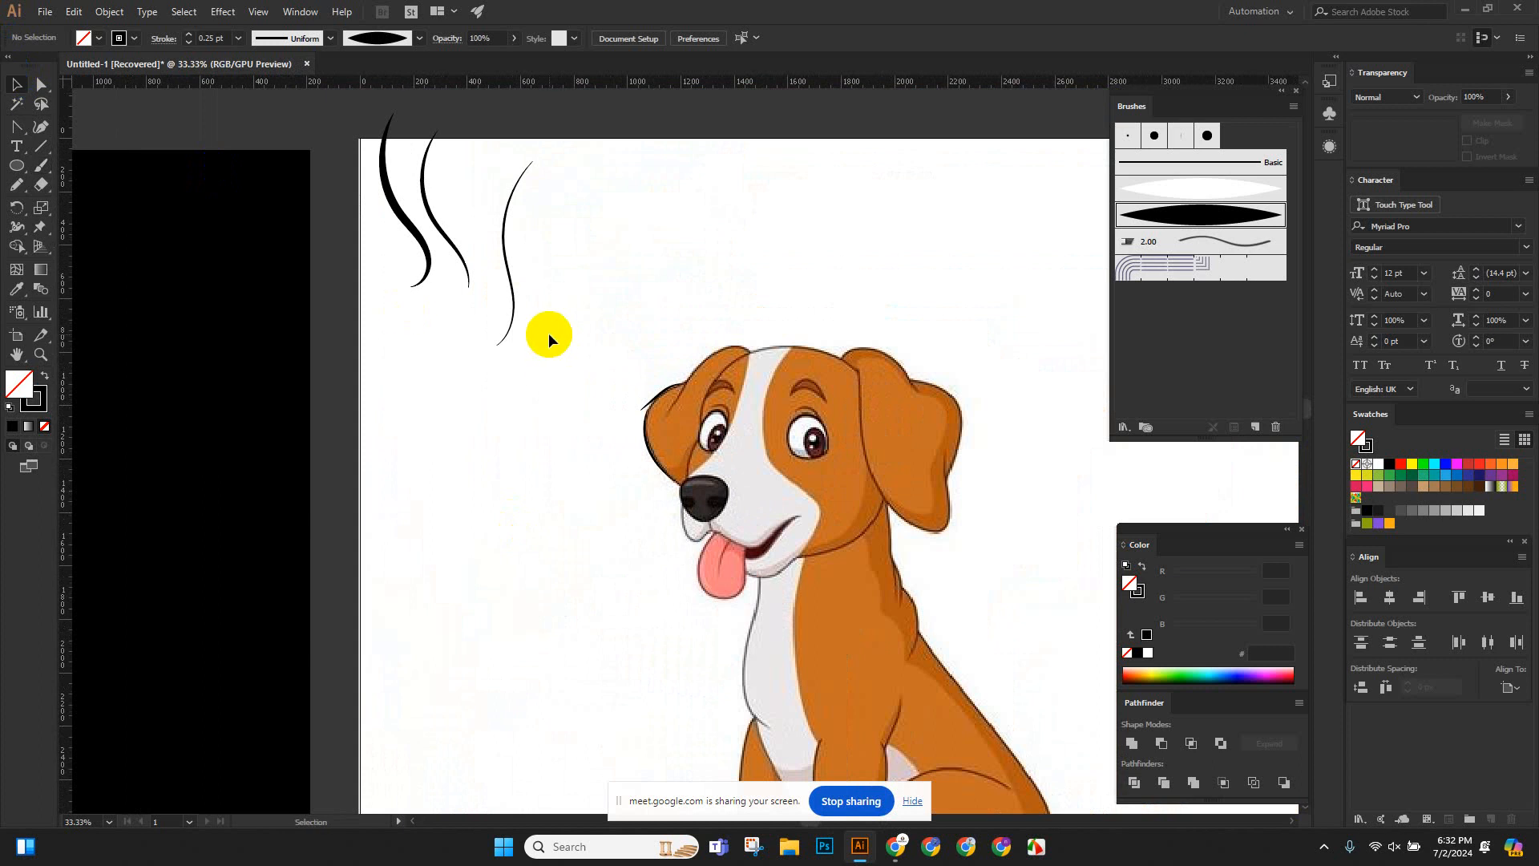
Delete the trial strokes traced along the left-hand ear.
{"action": "left_click", "coordinate": [694, 480]}
{"action": "key", "text": "Delete"}
{"action": "scroll", "coordinate": [699, 440], "scroll_direction": "down", "scroll_amount": 3}
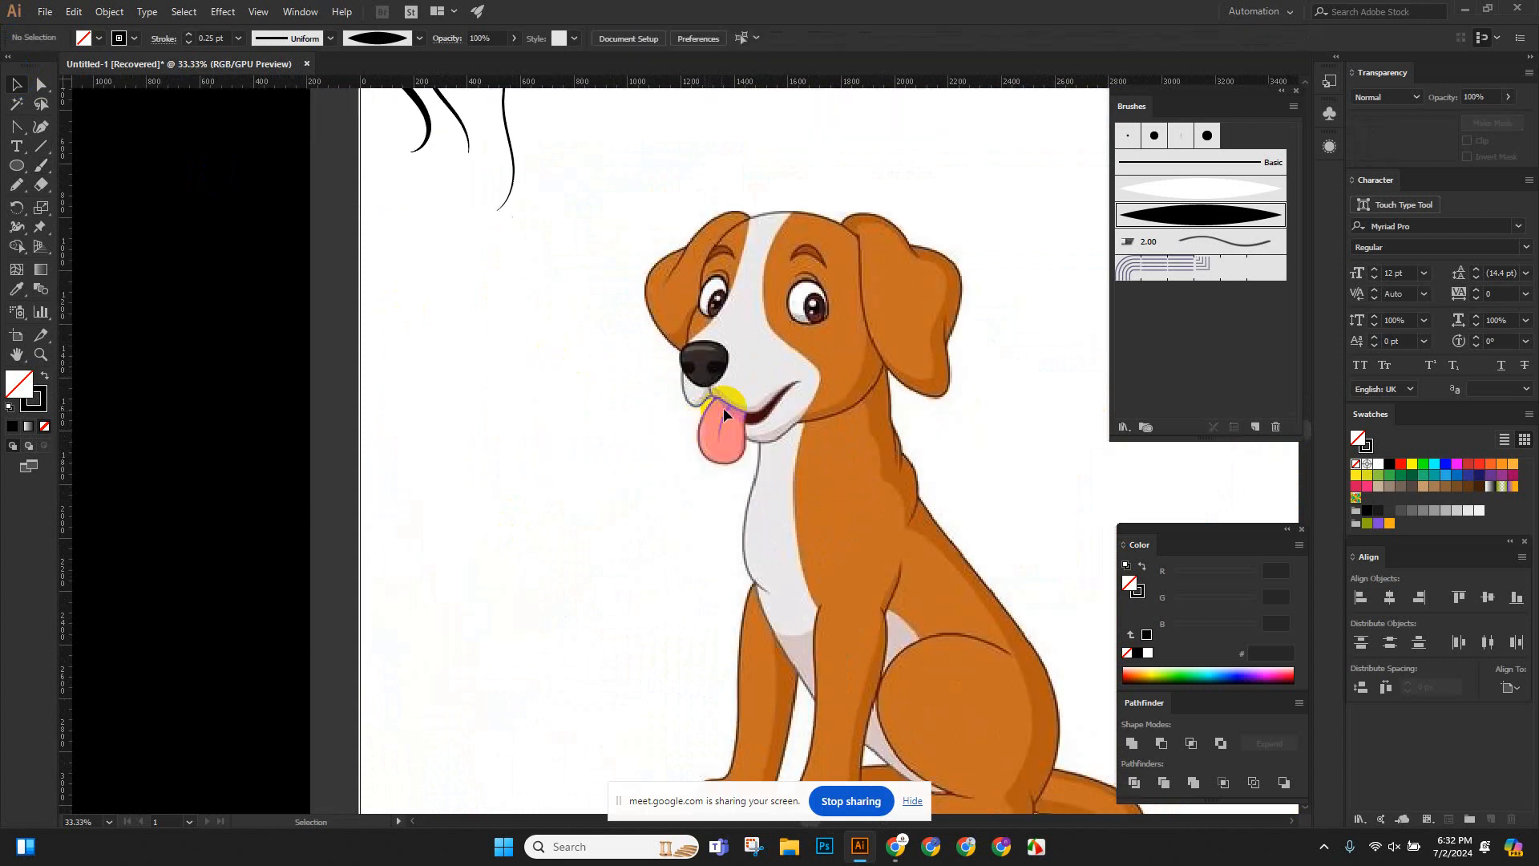
Set the stroke weight to 0.5 pt and trace the left-hand ear's fold and top edge up to the forehead.
{"action": "left_click_drag", "start_coordinate": [803, 343], "coordinate": [598, 443]}
{"action": "left_click_drag", "start_coordinate": [450, 296], "coordinate": [688, 447]}
{"action": "left_click_drag", "start_coordinate": [687, 447], "coordinate": [618, 438]}
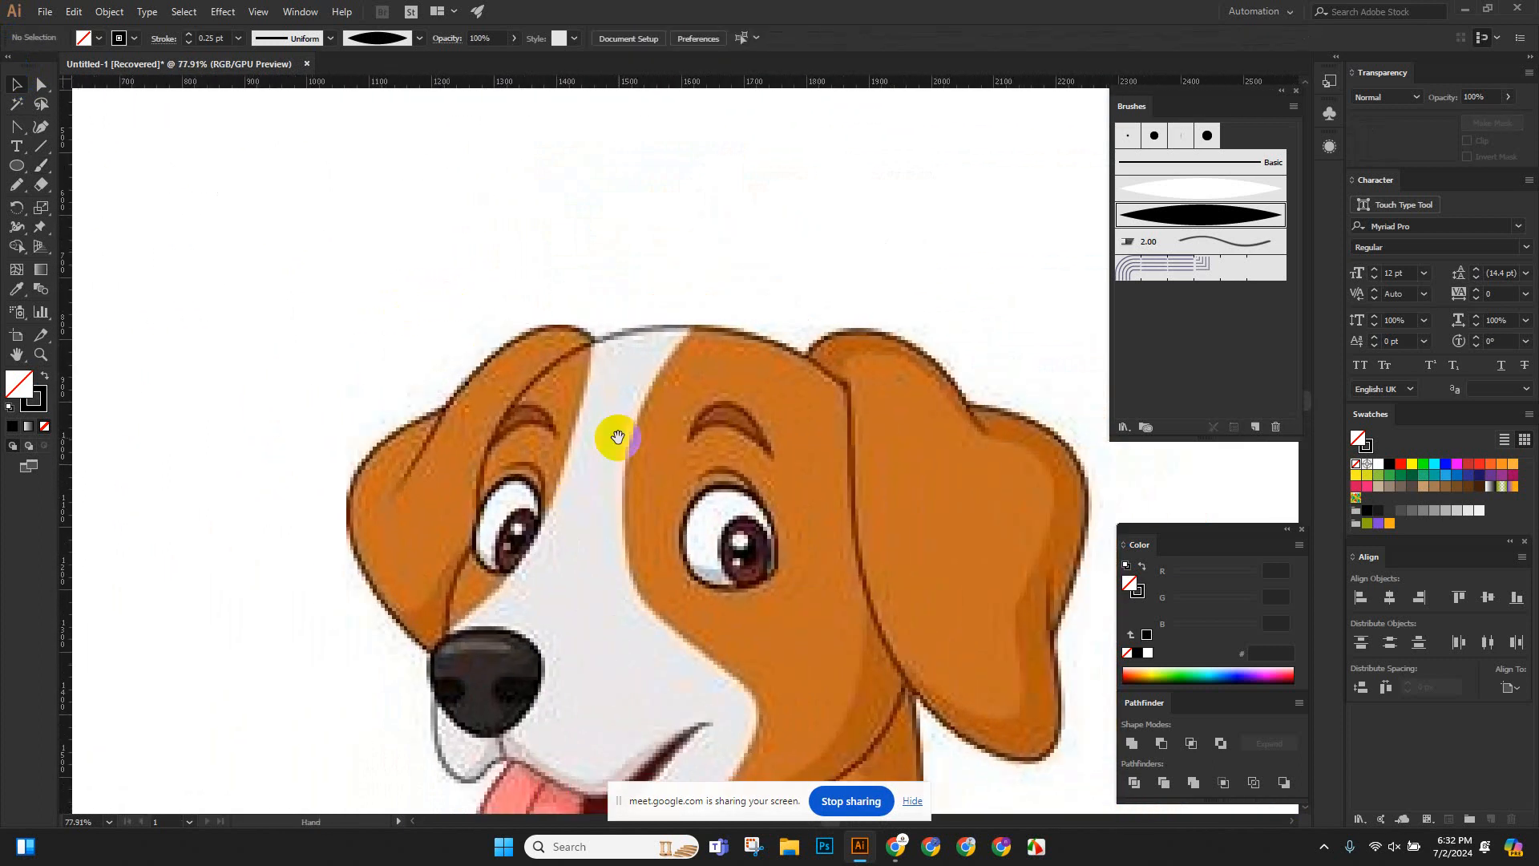
{"action": "left_click_drag", "start_coordinate": [375, 368], "coordinate": [380, 455]}
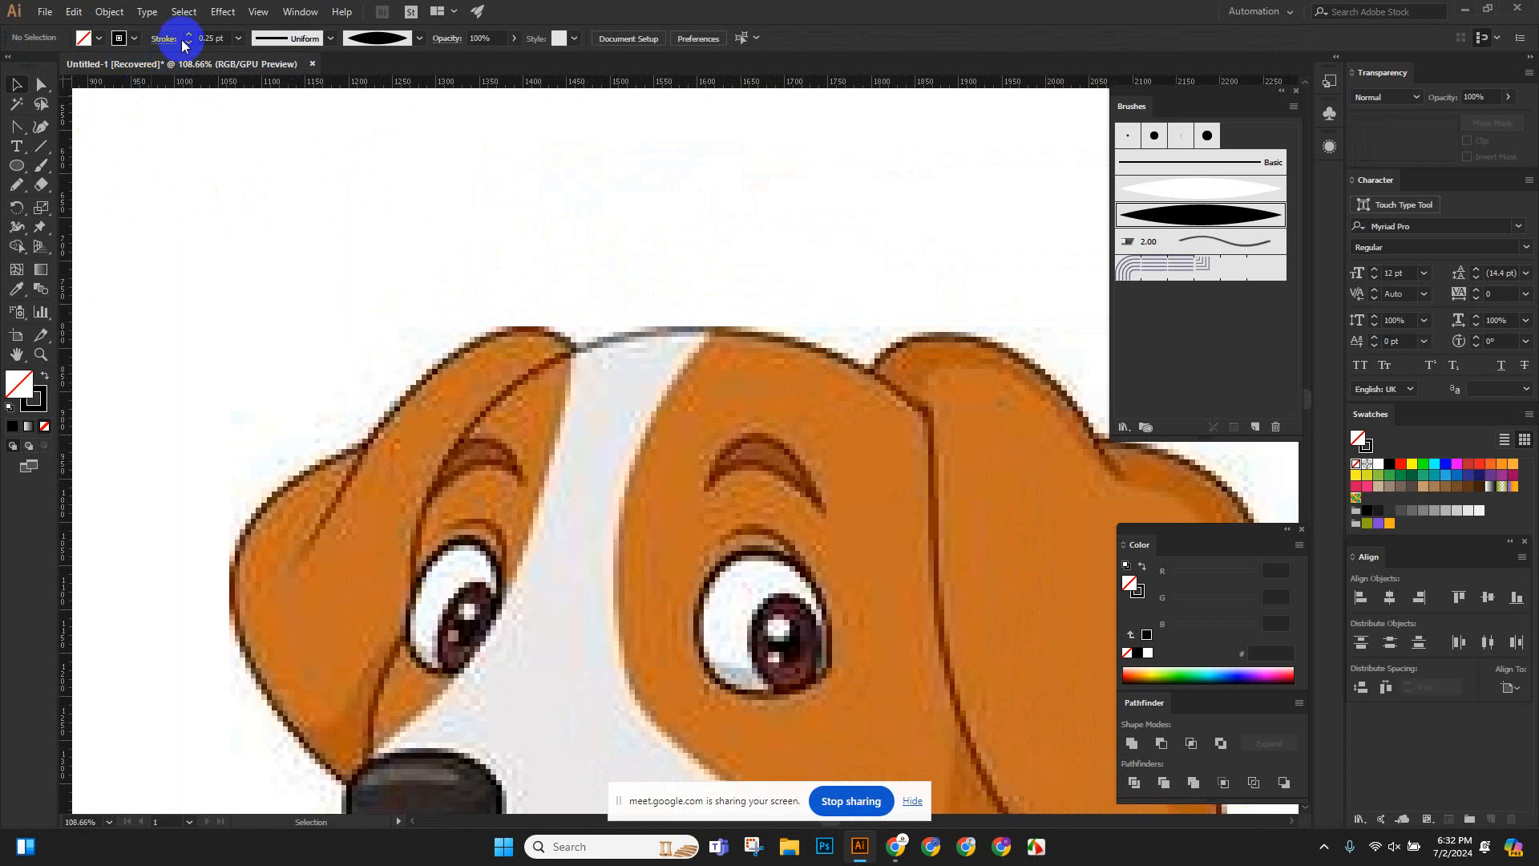
{"action": "scroll", "coordinate": [529, 444], "scroll_direction": "down", "scroll_amount": 6}
{"action": "left_click_drag", "start_coordinate": [330, 342], "coordinate": [392, 399]}
{"action": "left_click_drag", "start_coordinate": [391, 398], "coordinate": [430, 474]}
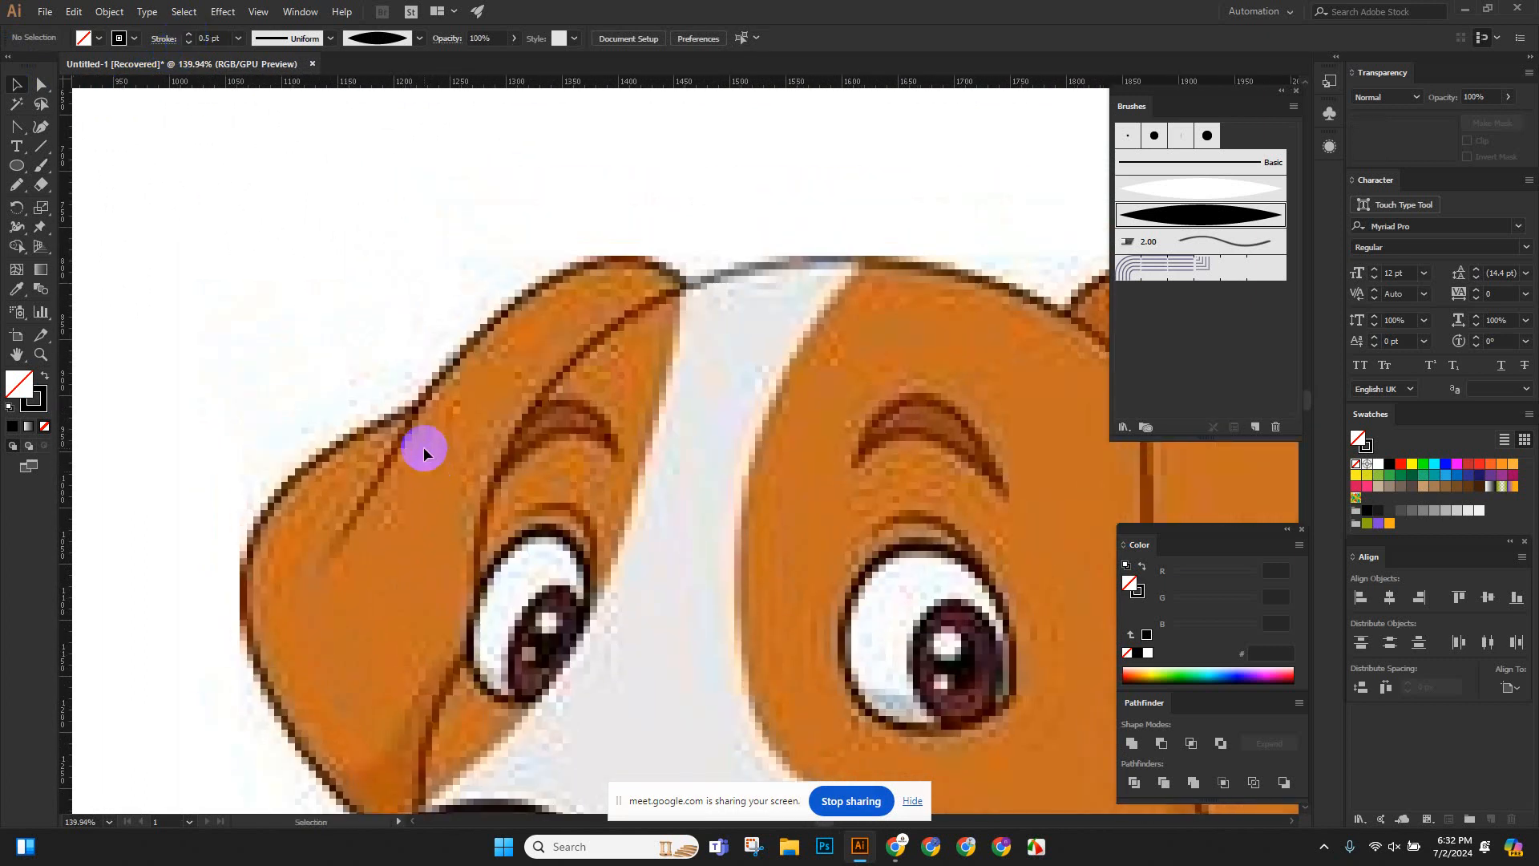
{"action": "left_click", "coordinate": [39, 165]}
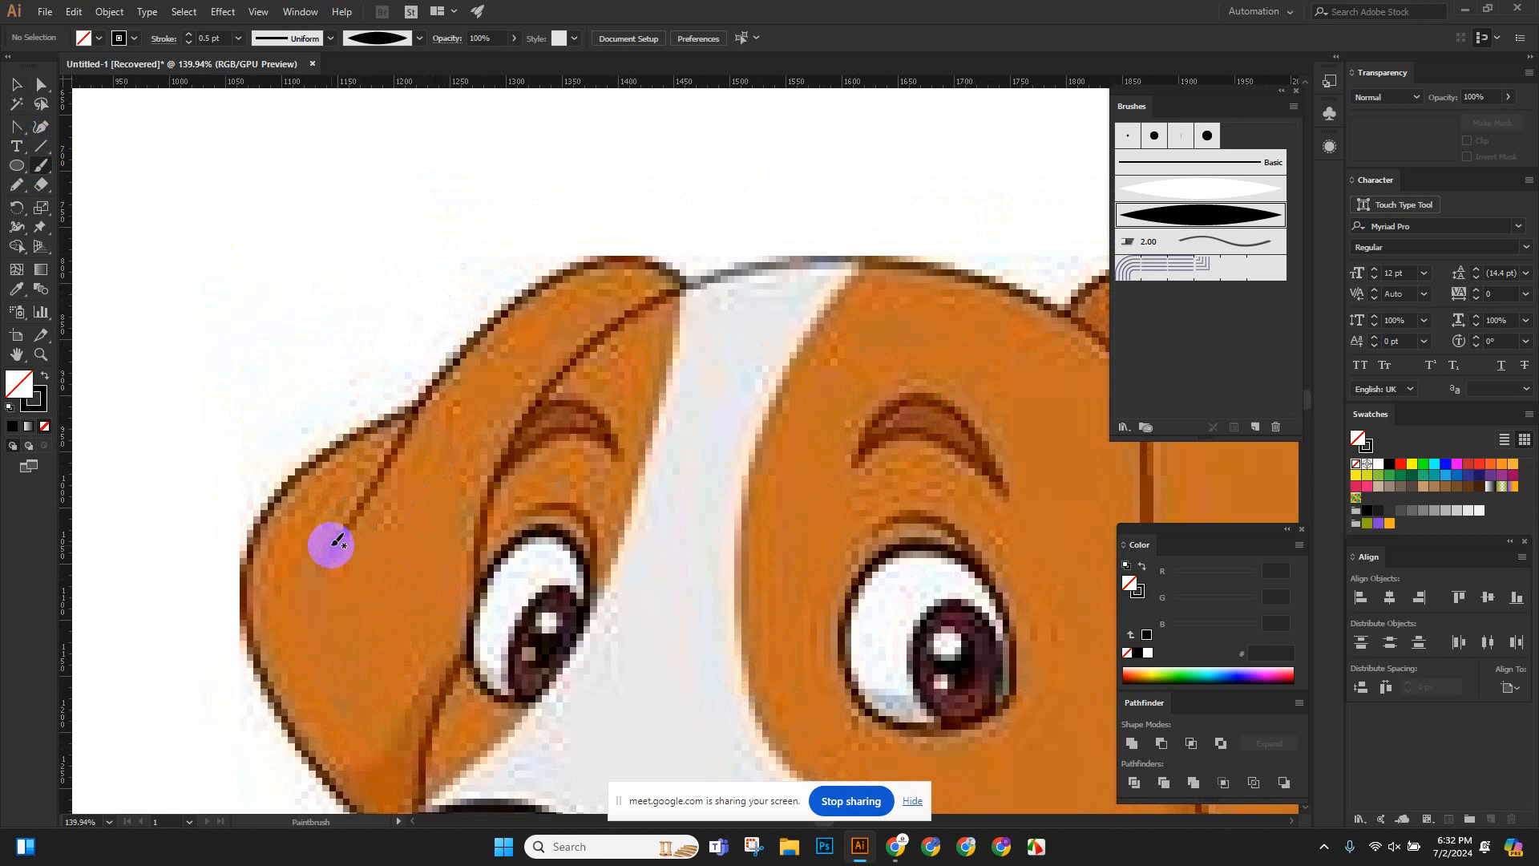
{"action": "mouse_move", "coordinate": [351, 524]}
{"action": "left_mouse_down"}
{"action": "mouse_move", "coordinate": [412, 419]}
{"action": "mouse_move", "coordinate": [538, 290]}
{"action": "mouse_move", "coordinate": [578, 265]}
{"action": "mouse_move", "coordinate": [628, 265]}
{"action": "mouse_move", "coordinate": [700, 299]}
{"action": "left_mouse_up"}
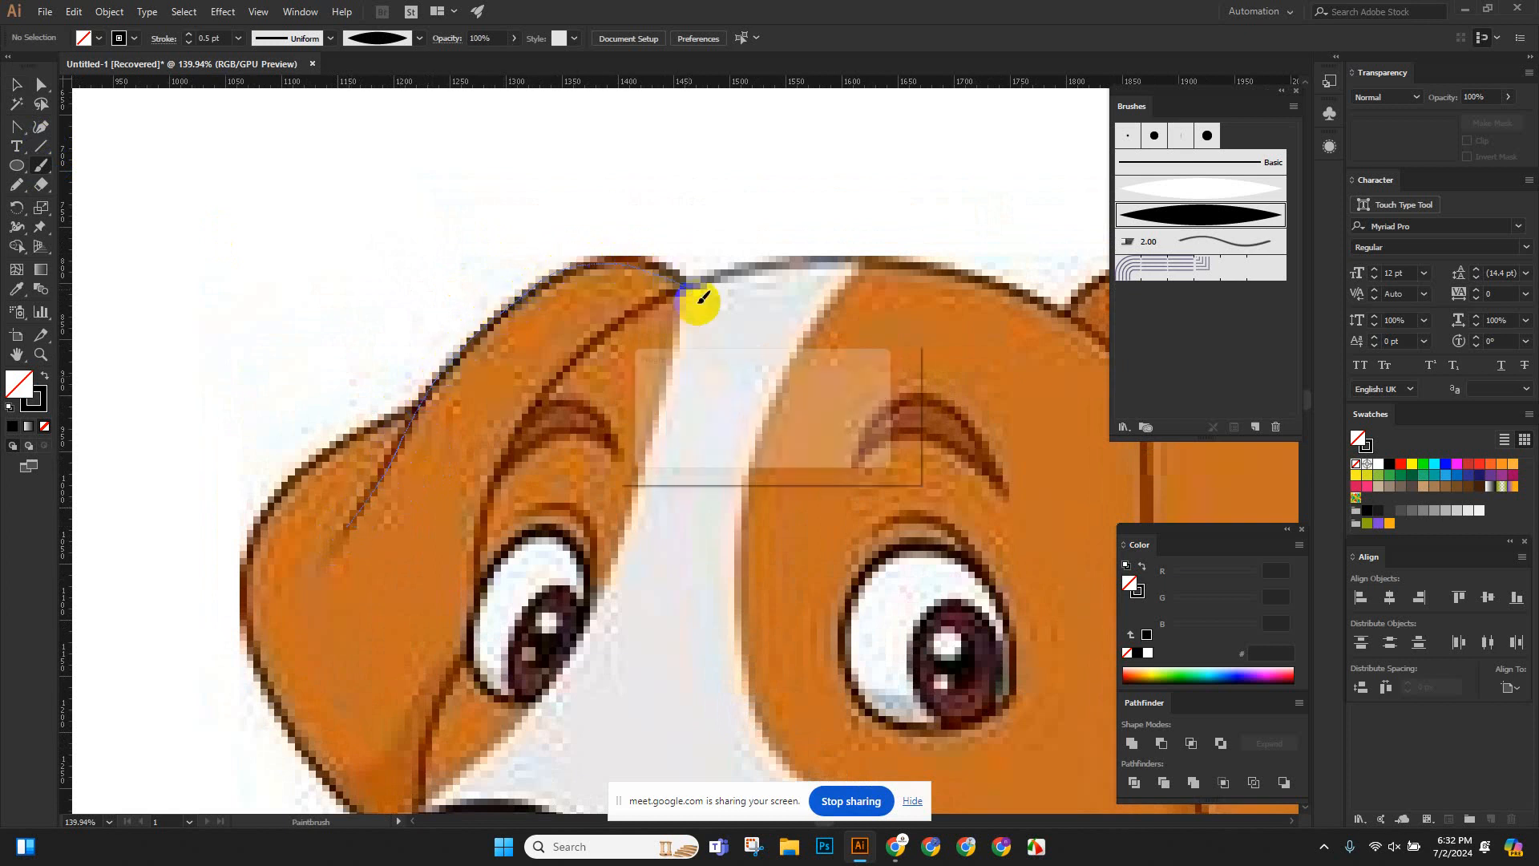
Inspect the 0.5 pt ear stroke up close and delete it.
{"action": "mouse_move", "coordinate": [612, 354]}
{"action": "left_mouse_down"}
{"action": "mouse_move", "coordinate": [792, 484]}
{"action": "mouse_move", "coordinate": [588, 405]}
{"action": "left_mouse_up"}
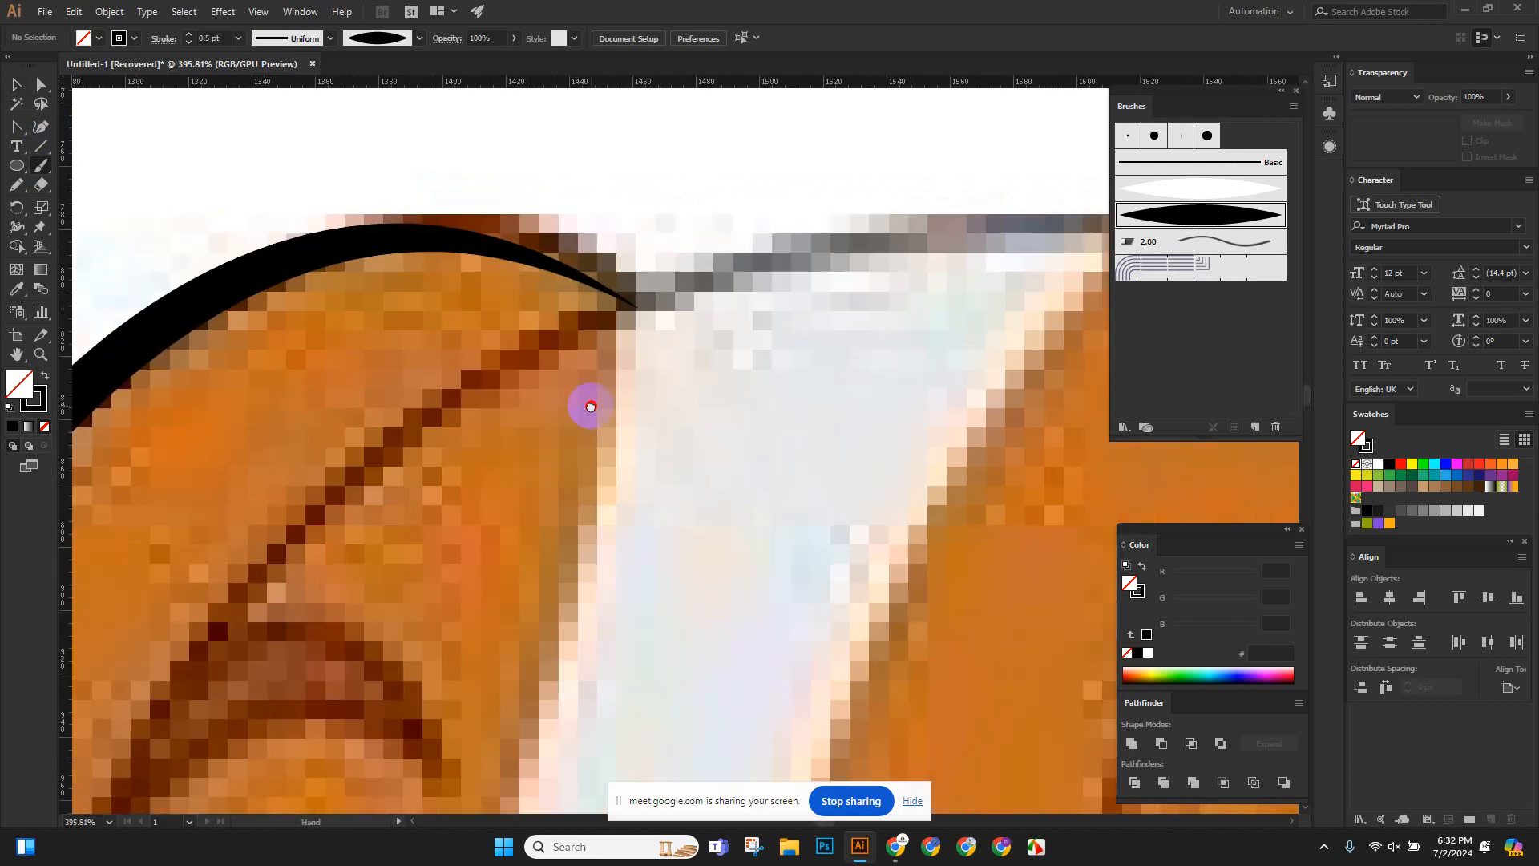
{"action": "left_click_drag", "start_coordinate": [743, 457], "coordinate": [409, 409]}
{"action": "left_click_drag", "start_coordinate": [574, 550], "coordinate": [517, 527]}
{"action": "mouse_move", "coordinate": [505, 418]}
{"action": "left_mouse_down"}
{"action": "mouse_move", "coordinate": [695, 509]}
{"action": "mouse_move", "coordinate": [567, 532]}
{"action": "left_mouse_up"}
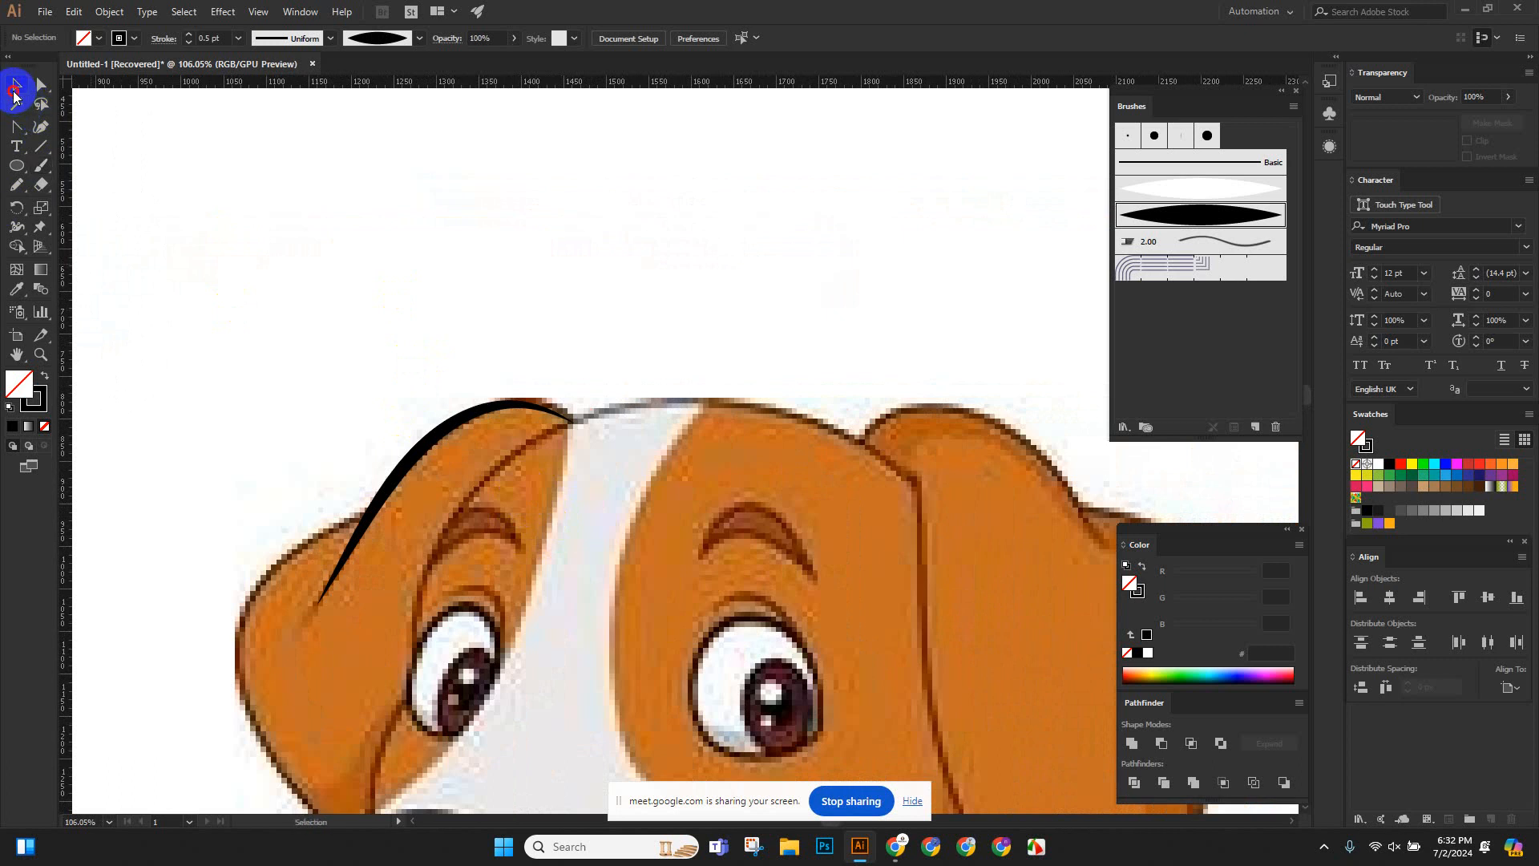
{"action": "left_click_drag", "start_coordinate": [380, 341], "coordinate": [545, 575]}
{"action": "key", "text": "Delete"}
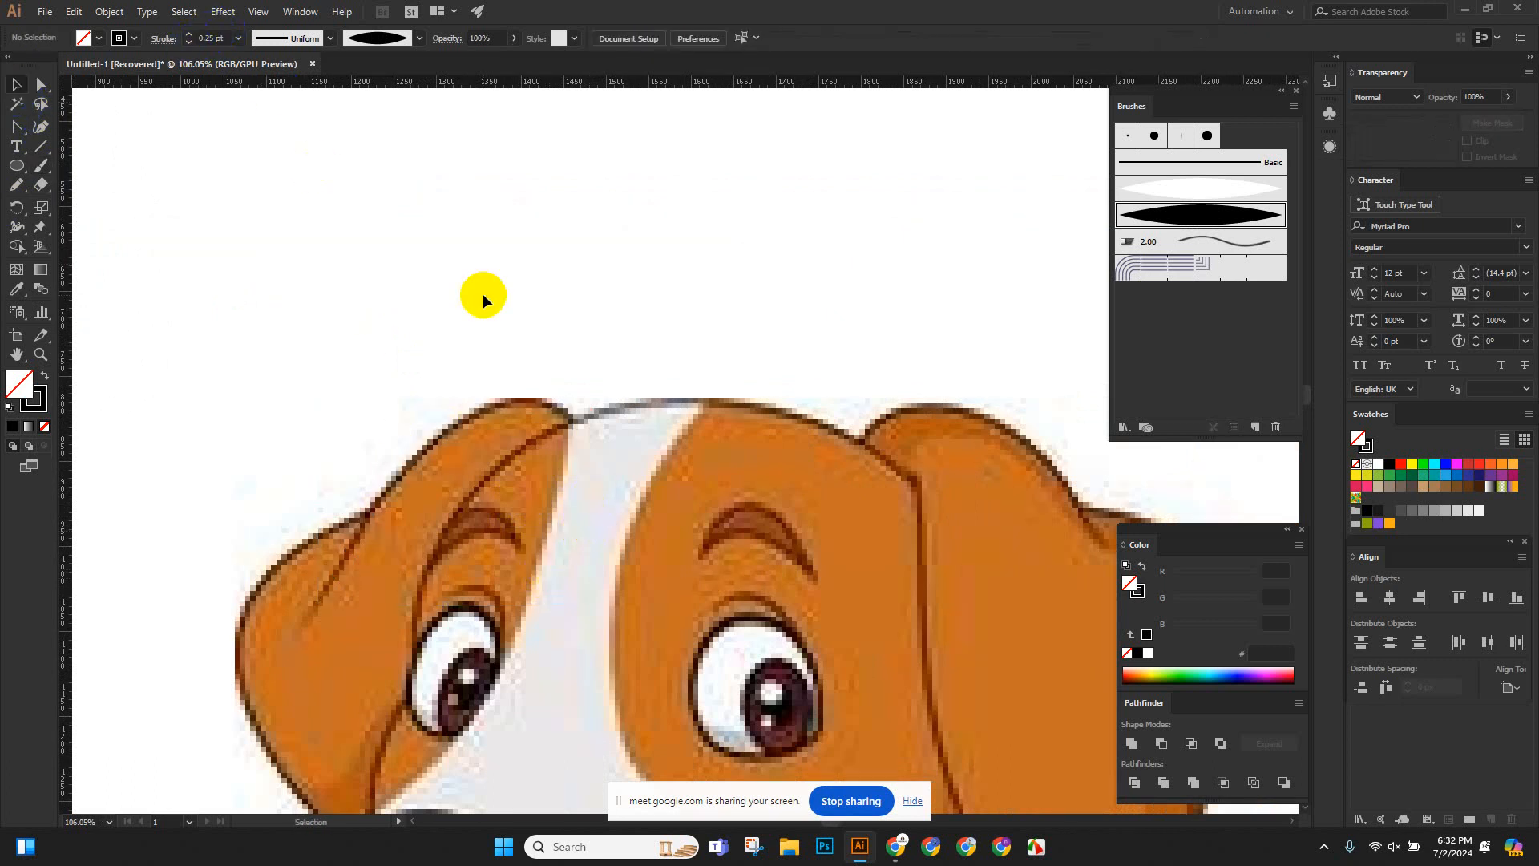
Set the stroke weight to 0.25 pt and paint a stroke along the left-hand ear's fold and top edge to the forehead.
{"action": "scroll", "coordinate": [483, 297], "scroll_direction": "down", "scroll_amount": 2}
{"action": "scroll", "coordinate": [670, 430], "scroll_direction": "up", "scroll_amount": 4}
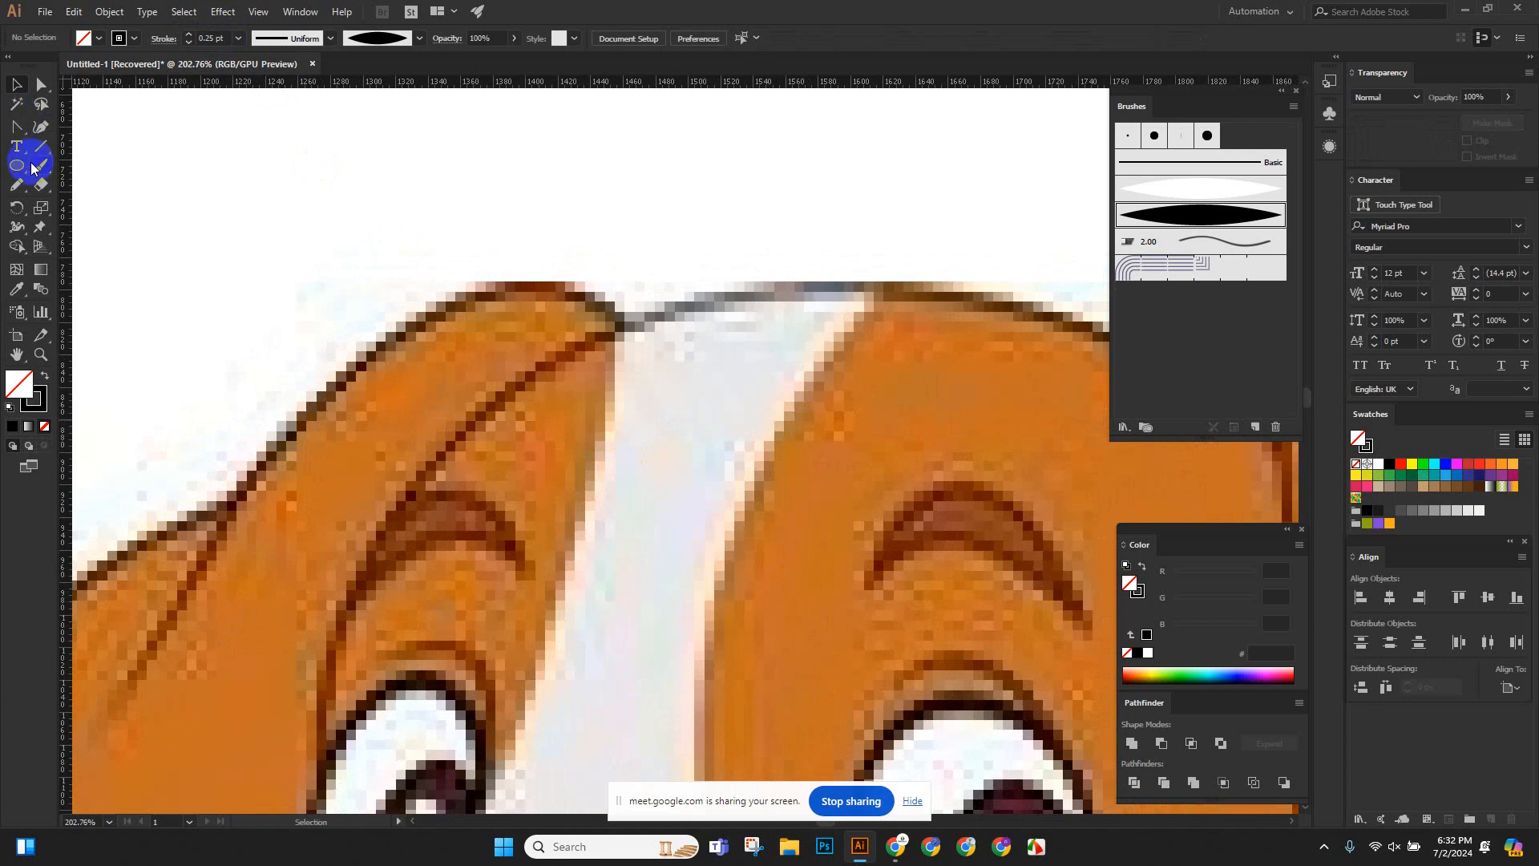
{"action": "left_click", "coordinate": [43, 160]}
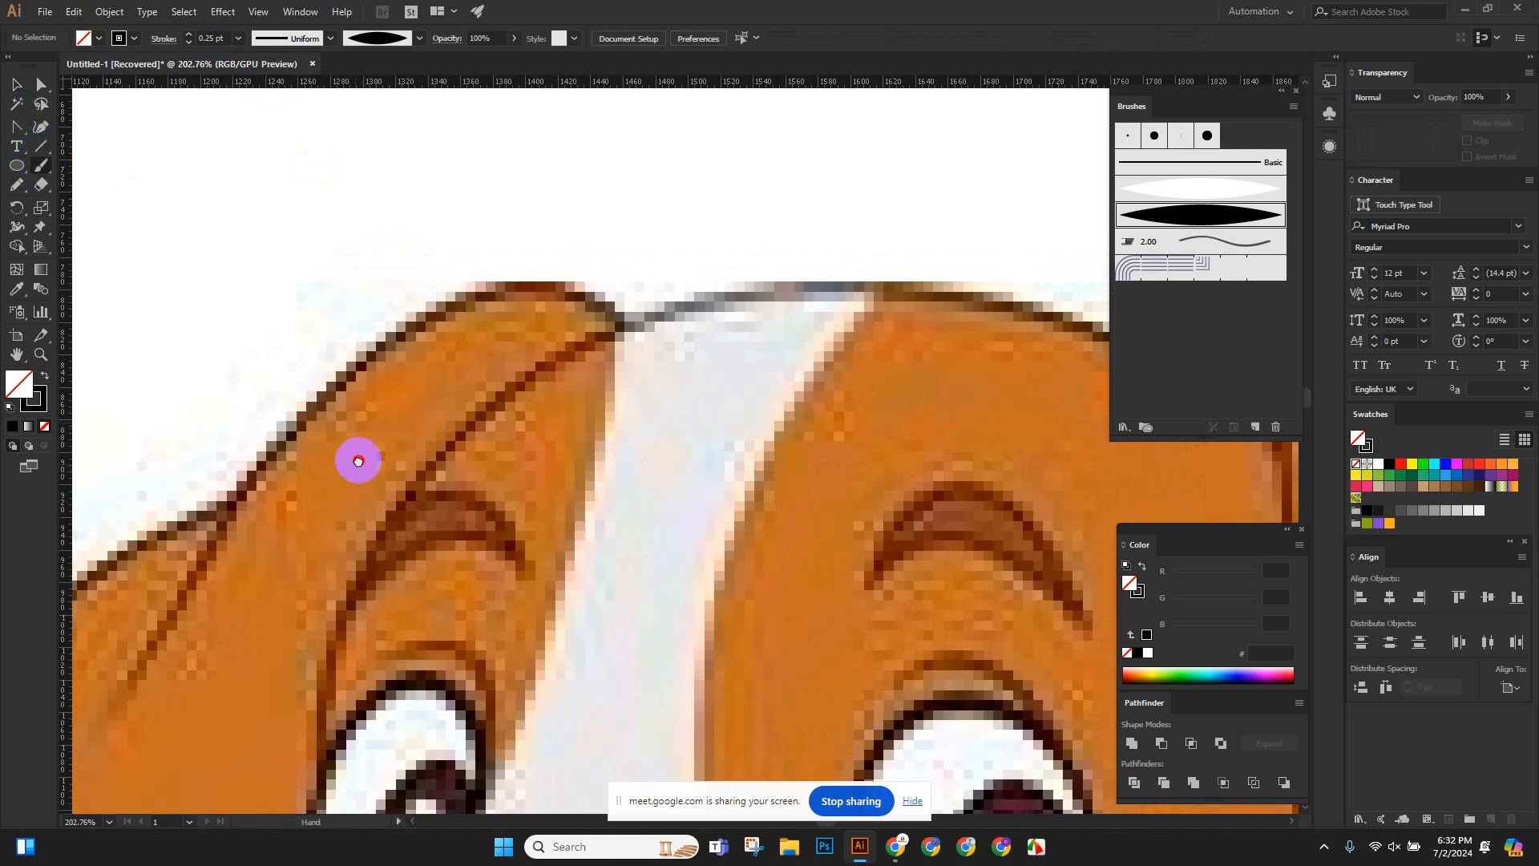
{"action": "scroll", "coordinate": [358, 457], "scroll_direction": "up", "scroll_amount": 1}
{"action": "scroll", "coordinate": [358, 457], "scroll_direction": "left", "scroll_amount": 1}
{"action": "mouse_move", "coordinate": [149, 672]}
{"action": "left_mouse_down"}
{"action": "mouse_move", "coordinate": [357, 349]}
{"action": "mouse_move", "coordinate": [473, 266]}
{"action": "mouse_move", "coordinate": [631, 271]}
{"action": "left_mouse_up"}
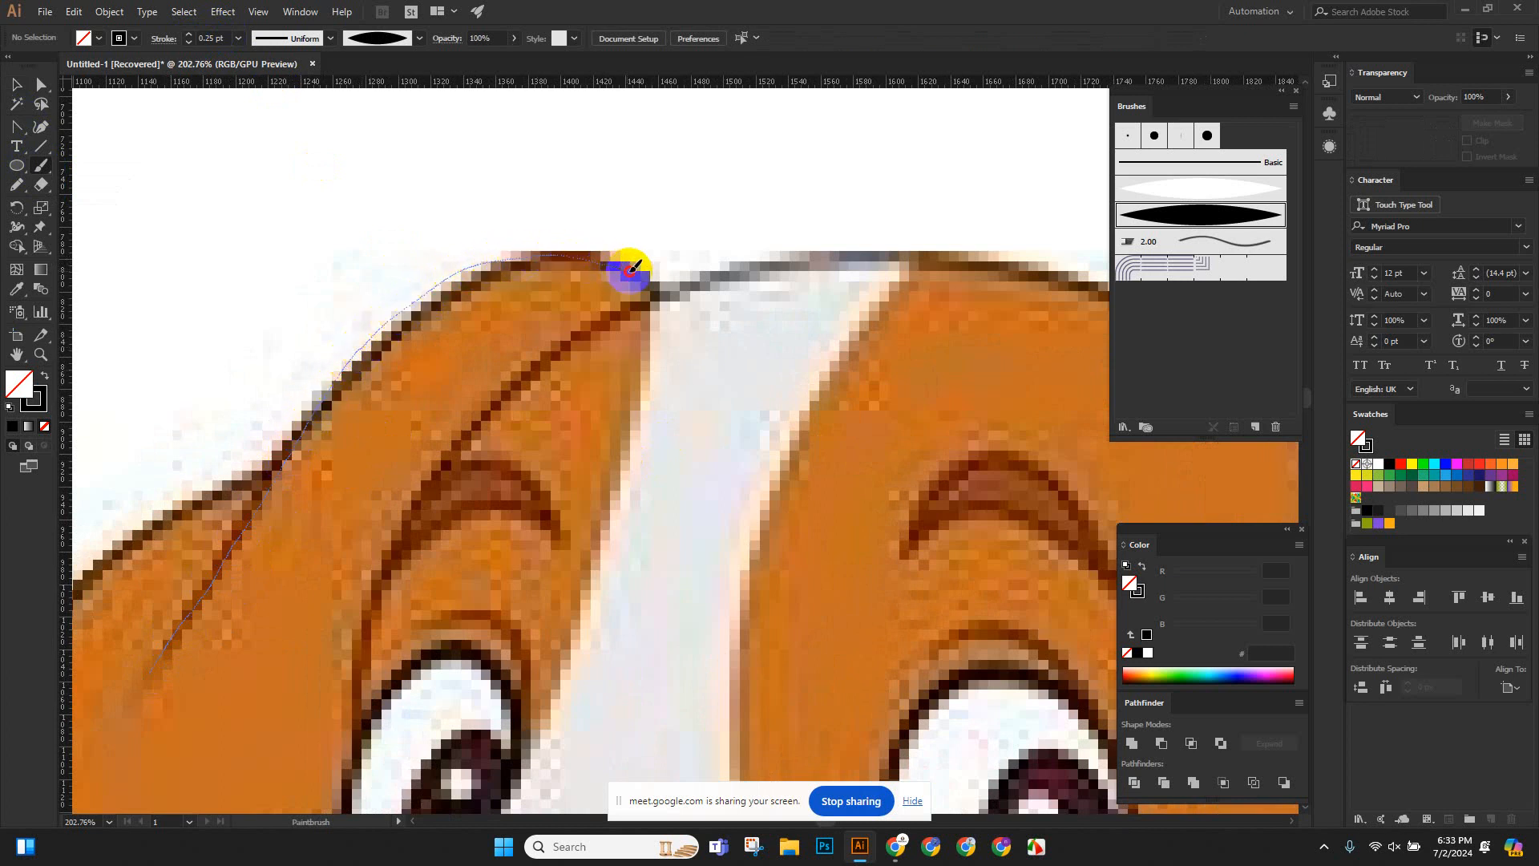
{"action": "left_click_drag", "start_coordinate": [709, 311], "coordinate": [710, 314]}
Trace the forehead outline from beside the left-hand eye up and across the top of the head with the Paintbrush.
{"action": "scroll", "coordinate": [715, 385], "scroll_direction": "down", "scroll_amount": 2}
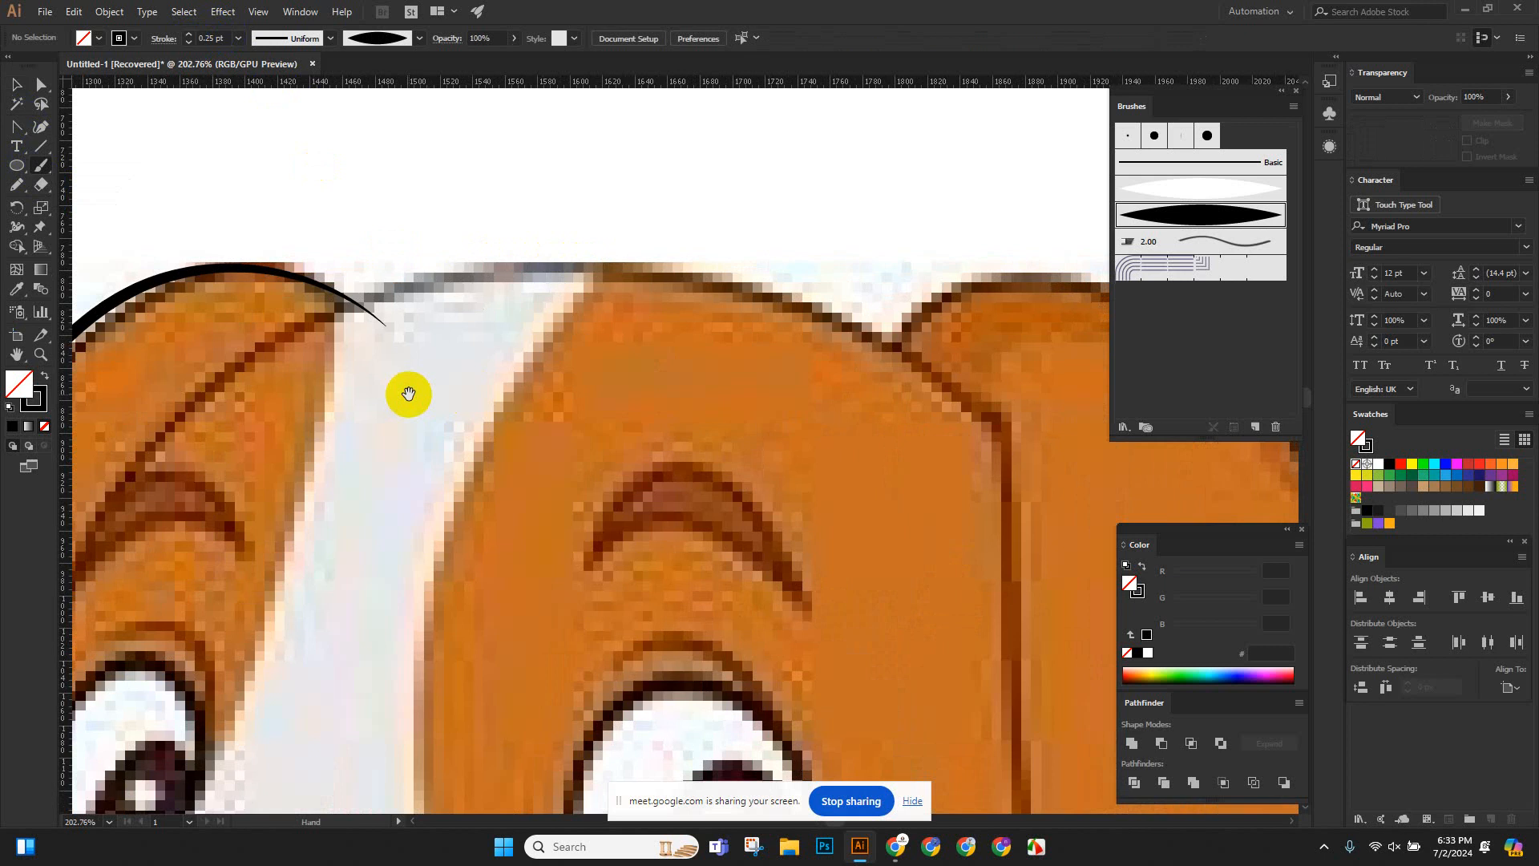
{"action": "mouse_move", "coordinate": [406, 395]}
{"action": "left_mouse_down"}
{"action": "mouse_move", "coordinate": [471, 334]}
{"action": "mouse_move", "coordinate": [529, 413]}
{"action": "left_mouse_up"}
{"action": "scroll", "coordinate": [530, 413], "scroll_direction": "down", "scroll_amount": 2}
{"action": "scroll", "coordinate": [494, 427], "scroll_direction": "up", "scroll_amount": 1}
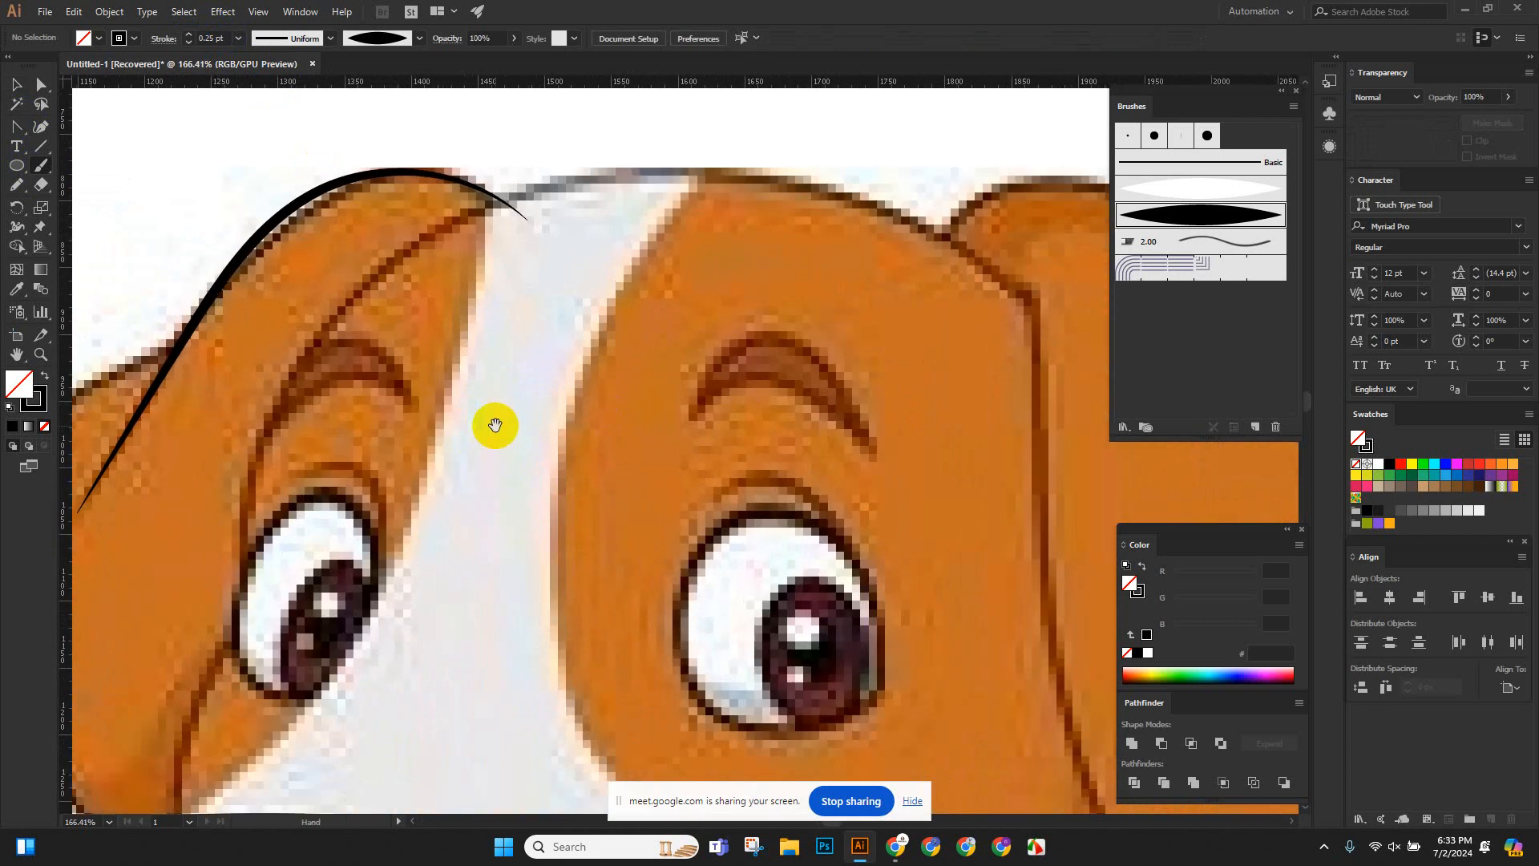
{"action": "key", "text": "b"}
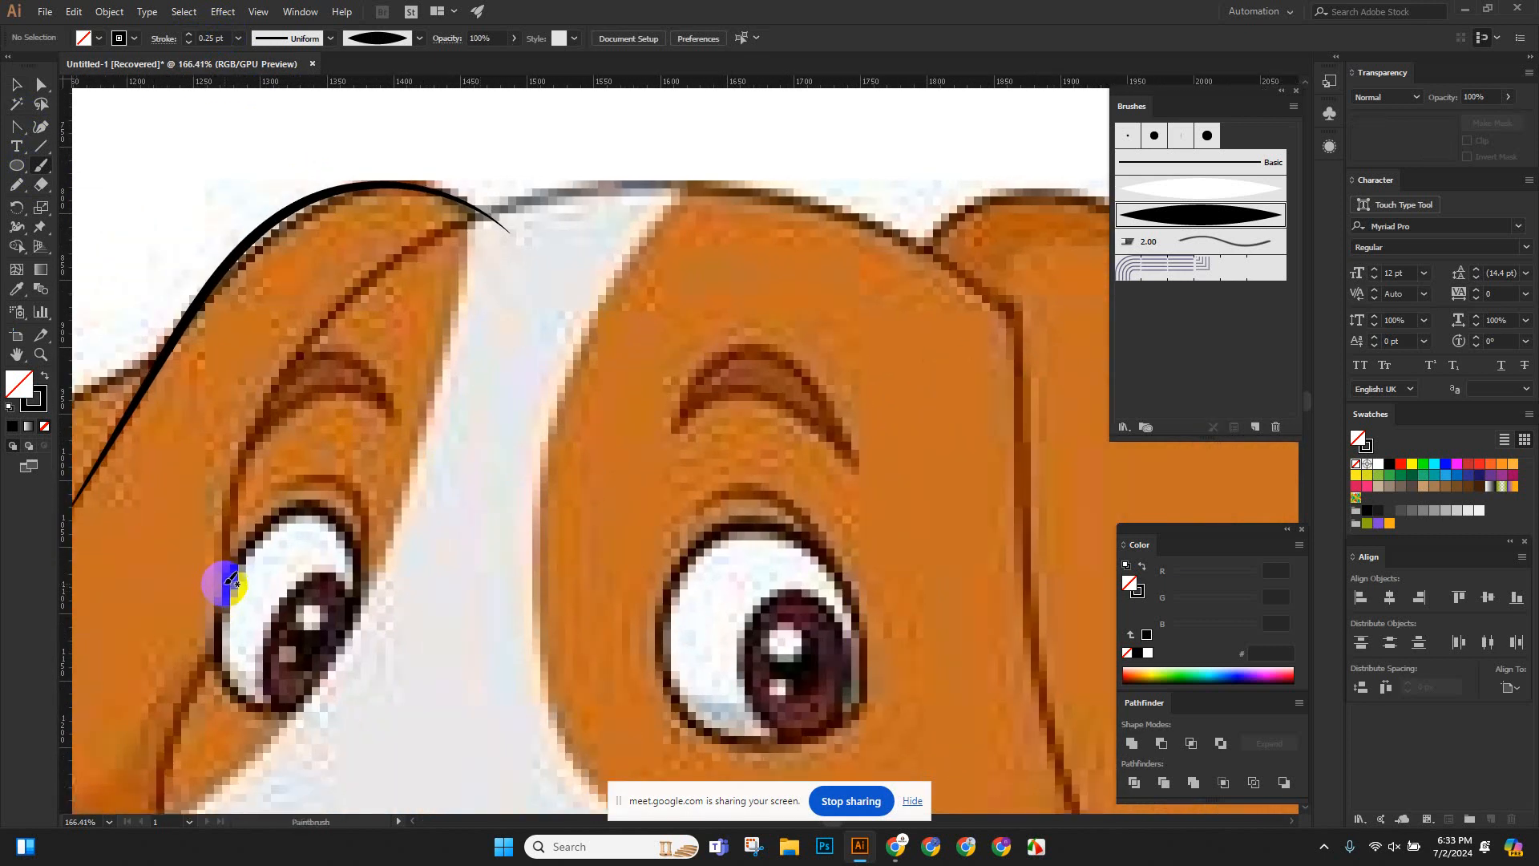
{"action": "left_click_drag", "start_coordinate": [243, 611], "coordinate": [238, 542]}
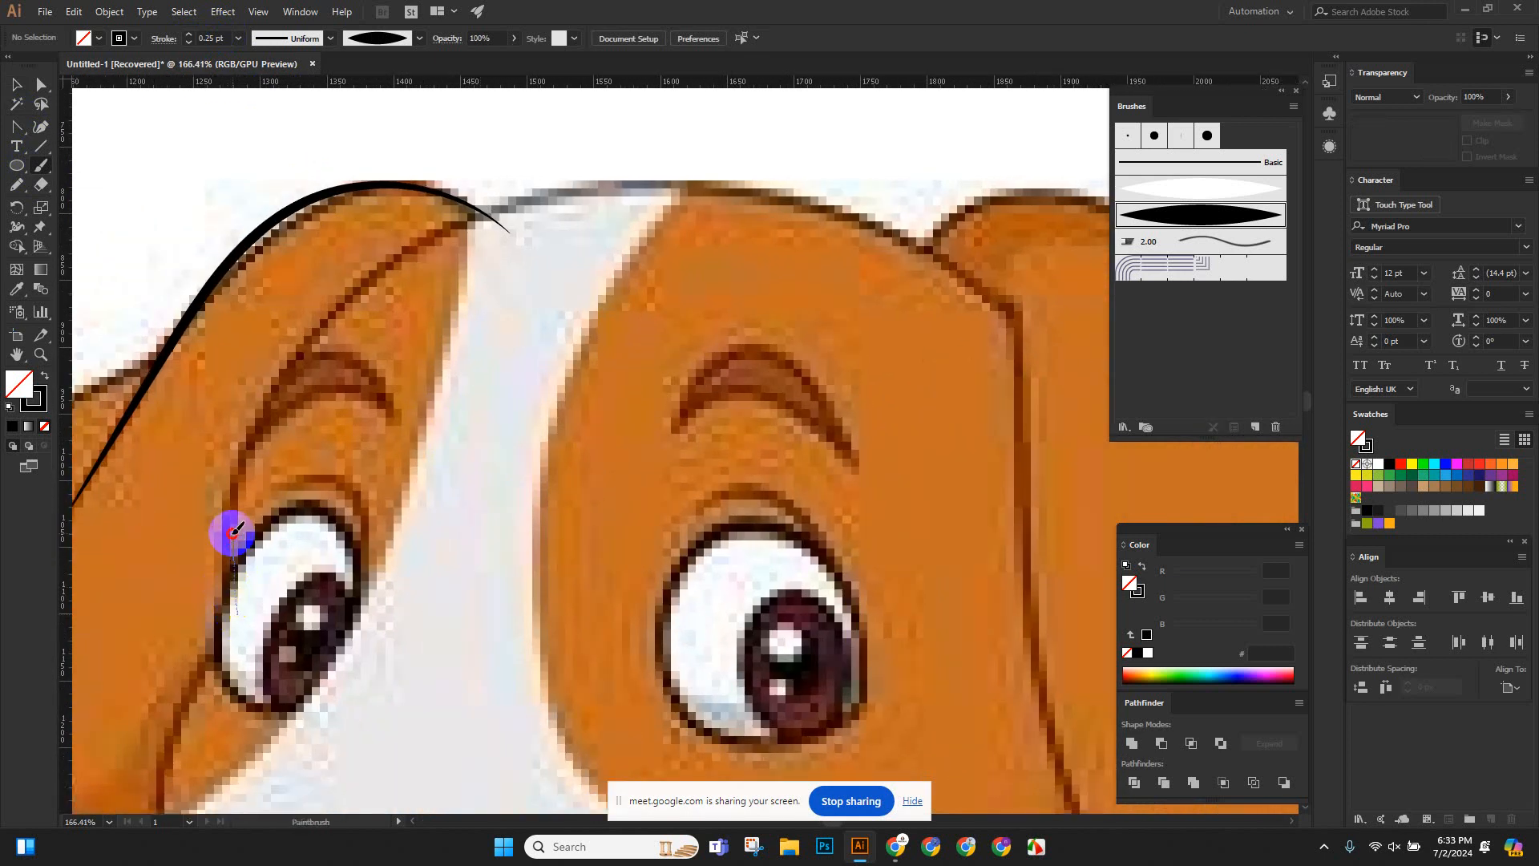
{"action": "mouse_move", "coordinate": [233, 469]}
{"action": "left_mouse_down"}
{"action": "mouse_move", "coordinate": [297, 351]}
{"action": "mouse_move", "coordinate": [427, 234]}
{"action": "mouse_move", "coordinate": [602, 183]}
{"action": "mouse_move", "coordinate": [723, 194]}
{"action": "left_mouse_up"}
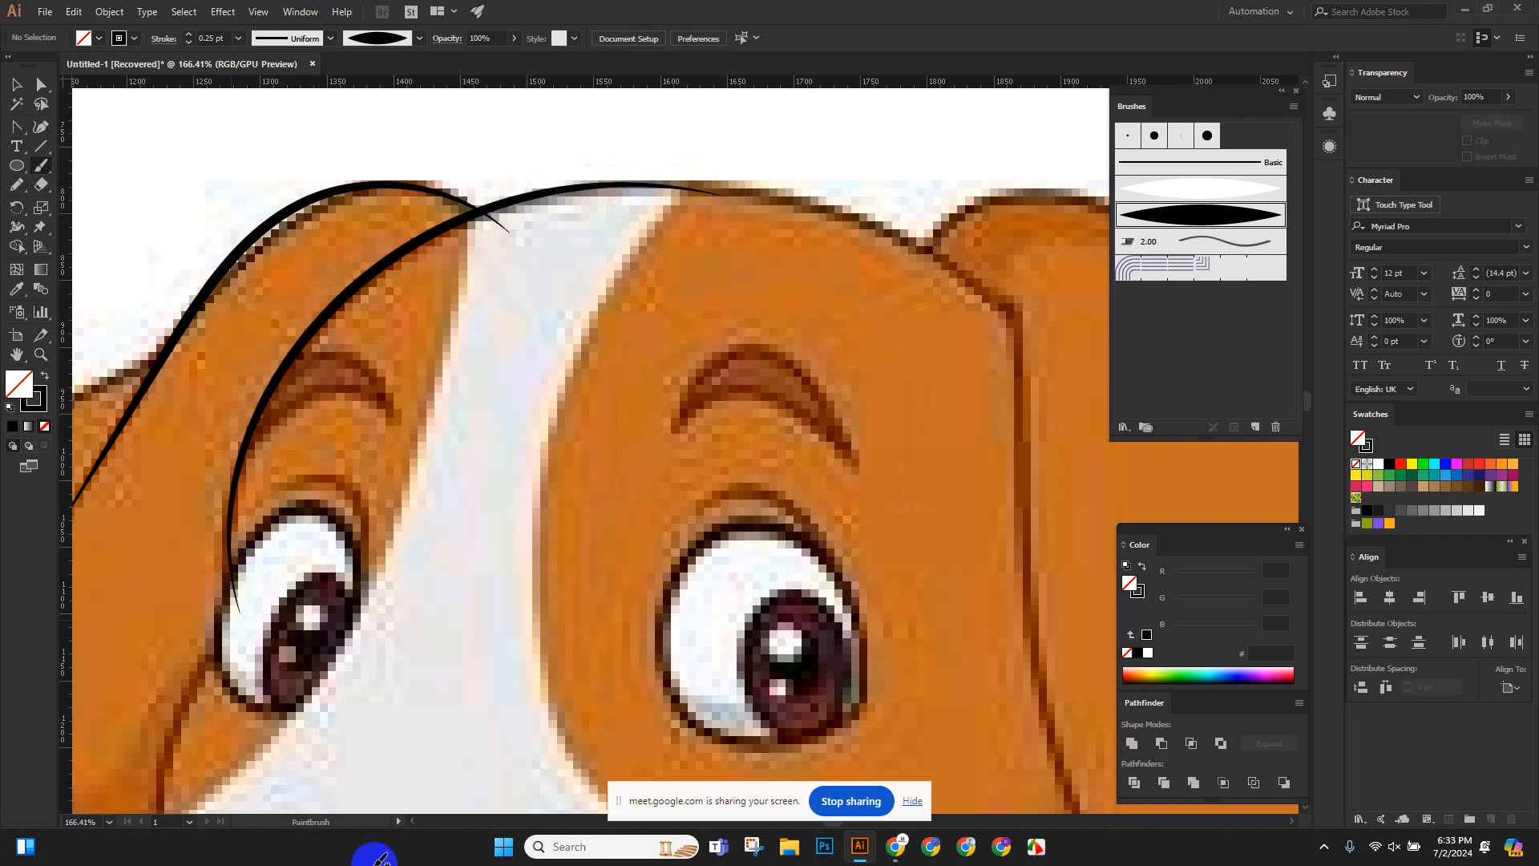
Replace the forehead stroke with one running from beside the left-hand eye over the head to just past the right-hand ear's inner corner.
{"action": "key", "text": "space"}
{"action": "left_click_drag", "start_coordinate": [565, 762], "coordinate": [439, 773]}
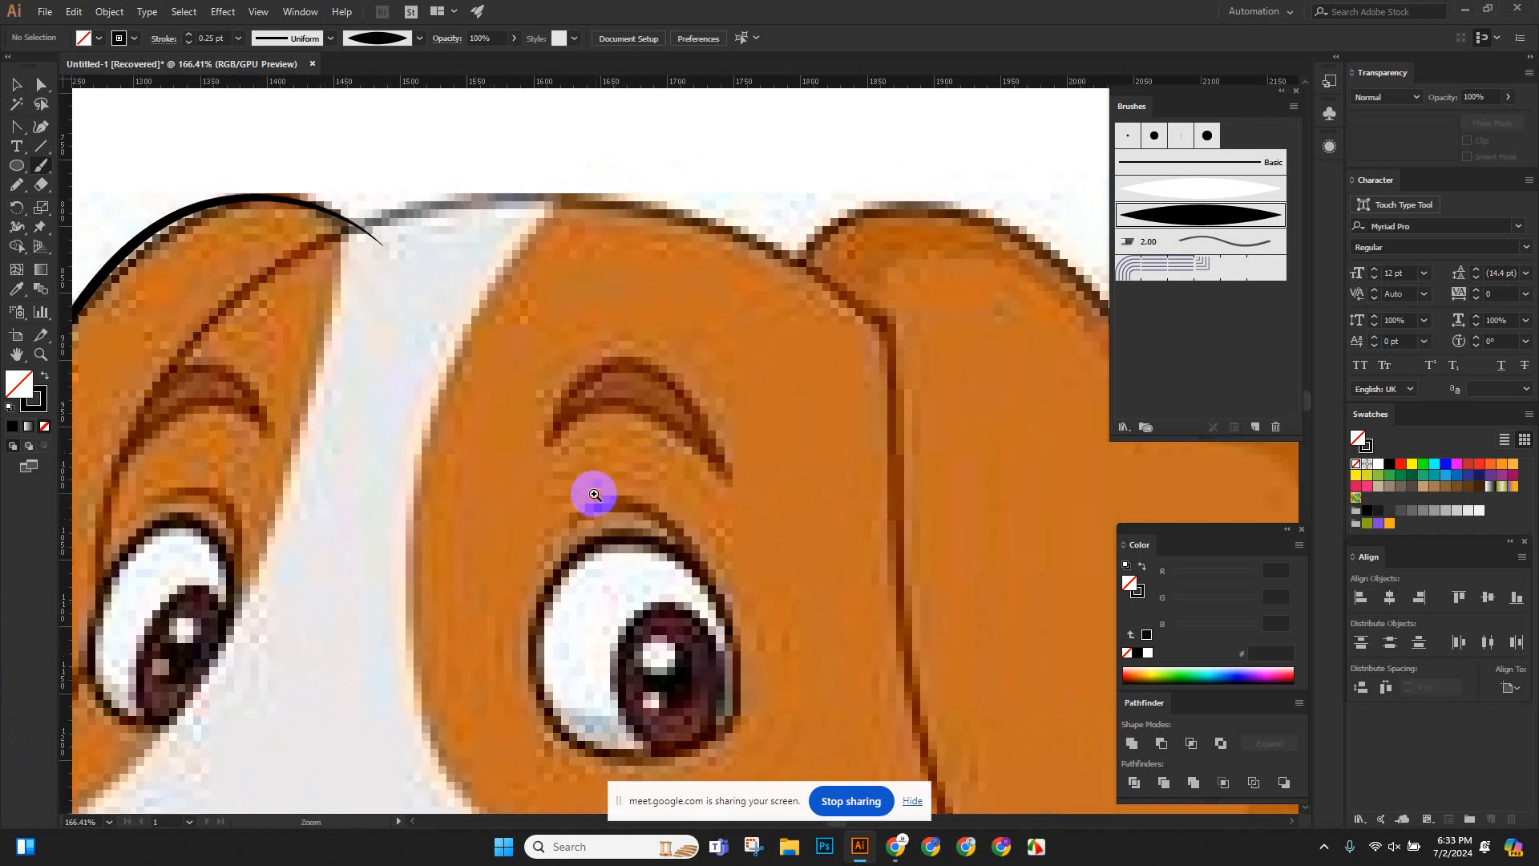
{"action": "scroll", "coordinate": [591, 499], "scroll_direction": "down", "scroll_amount": 2}
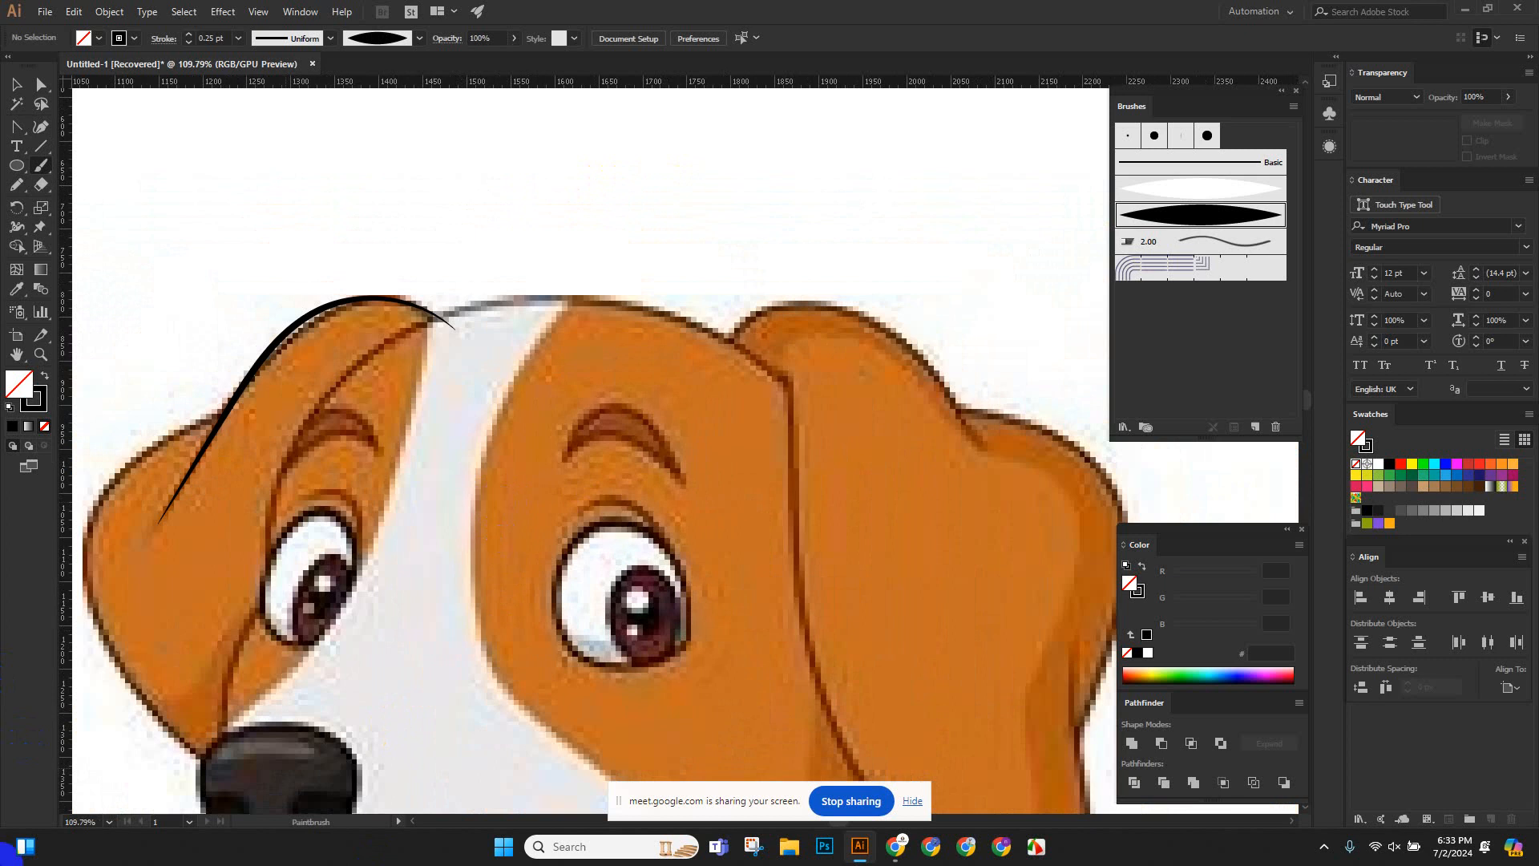
{"action": "key", "text": "ctrl+space"}
{"action": "left_click_drag", "start_coordinate": [232, 335], "coordinate": [458, 345]}
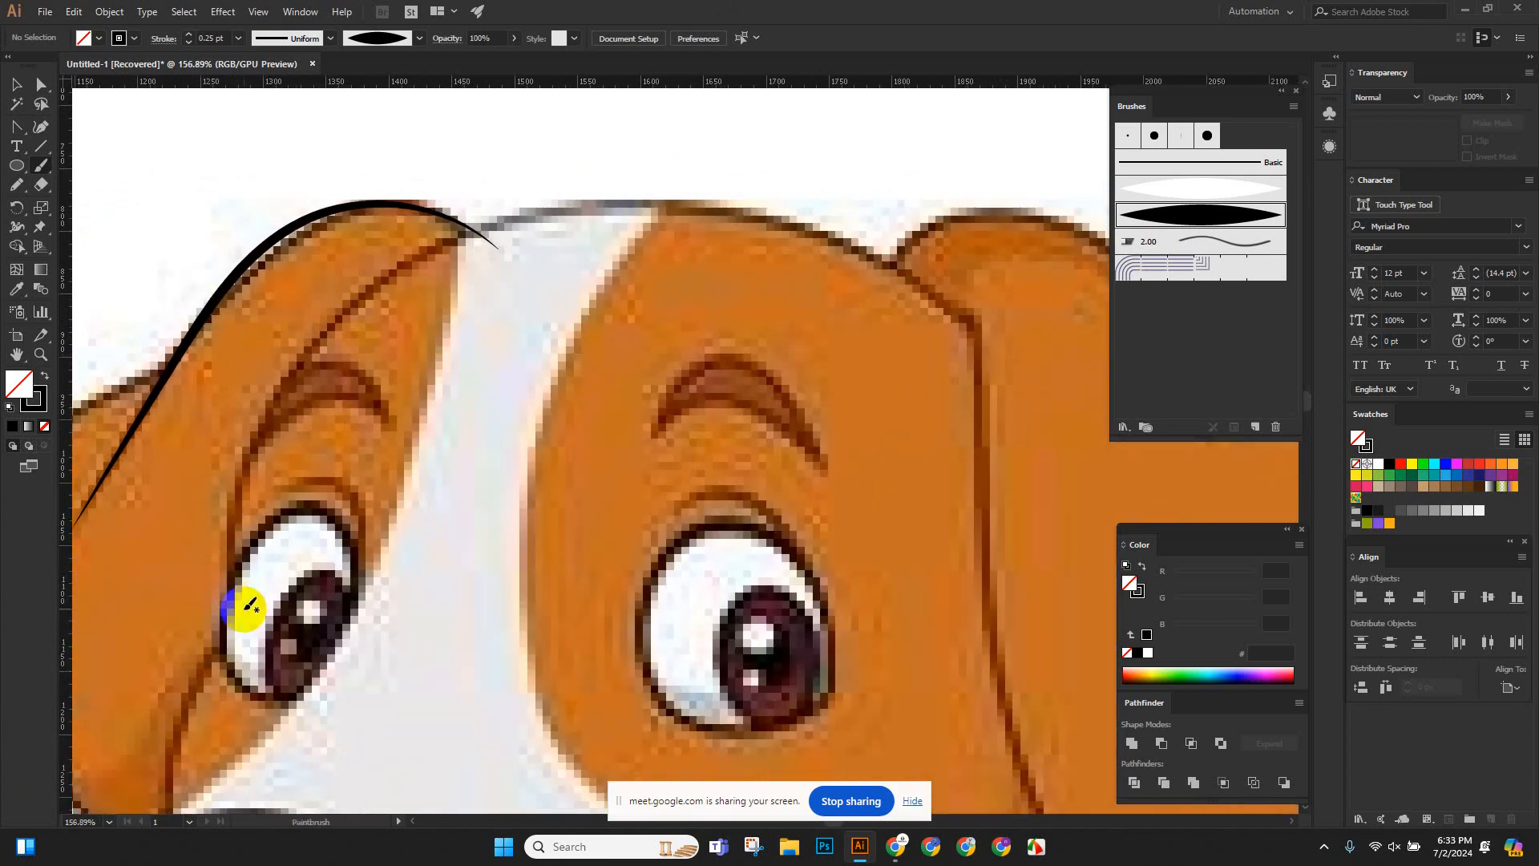
{"action": "mouse_move", "coordinate": [243, 586]}
{"action": "left_mouse_down"}
{"action": "mouse_move", "coordinate": [243, 552]}
{"action": "mouse_move", "coordinate": [235, 624]}
{"action": "mouse_move", "coordinate": [255, 428]}
{"action": "mouse_move", "coordinate": [325, 322]}
{"action": "mouse_move", "coordinate": [387, 268]}
{"action": "mouse_move", "coordinate": [493, 222]}
{"action": "mouse_move", "coordinate": [672, 200]}
{"action": "mouse_move", "coordinate": [847, 240]}
{"action": "mouse_move", "coordinate": [1024, 357]}
{"action": "mouse_move", "coordinate": [1010, 300]}
{"action": "mouse_move", "coordinate": [911, 206]}
{"action": "left_mouse_up"}
{"action": "key", "text": "ctrl+z"}
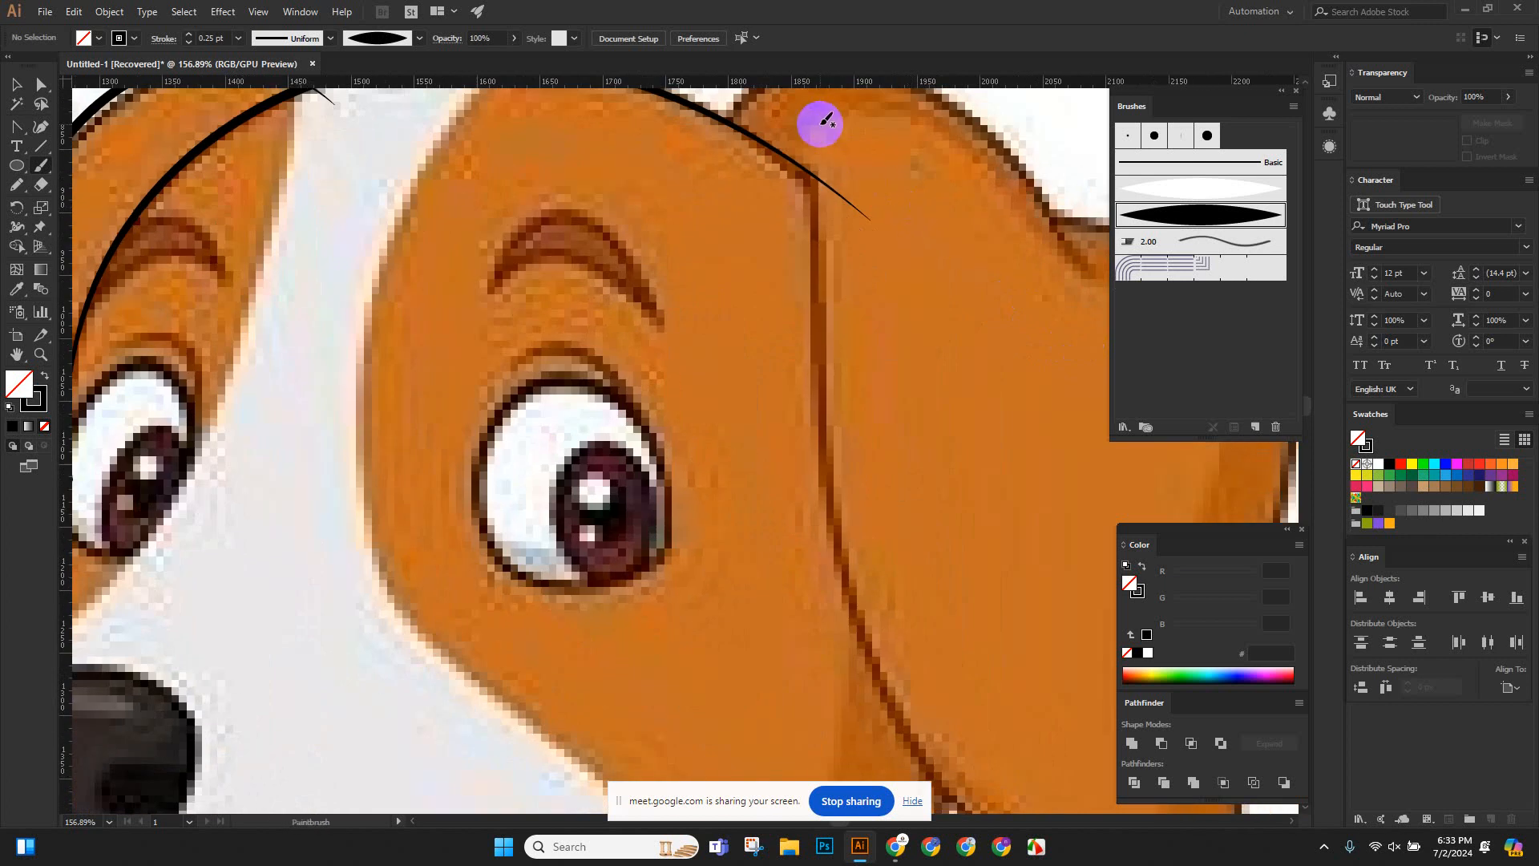
Try to trace the right-hand ear's inner edge downward from the forehead outline, and undo the stroke.
{"action": "mouse_move", "coordinate": [818, 164]}
{"action": "left_mouse_down"}
{"action": "mouse_move", "coordinate": [828, 479]}
{"action": "mouse_move", "coordinate": [879, 744]}
{"action": "left_mouse_up"}
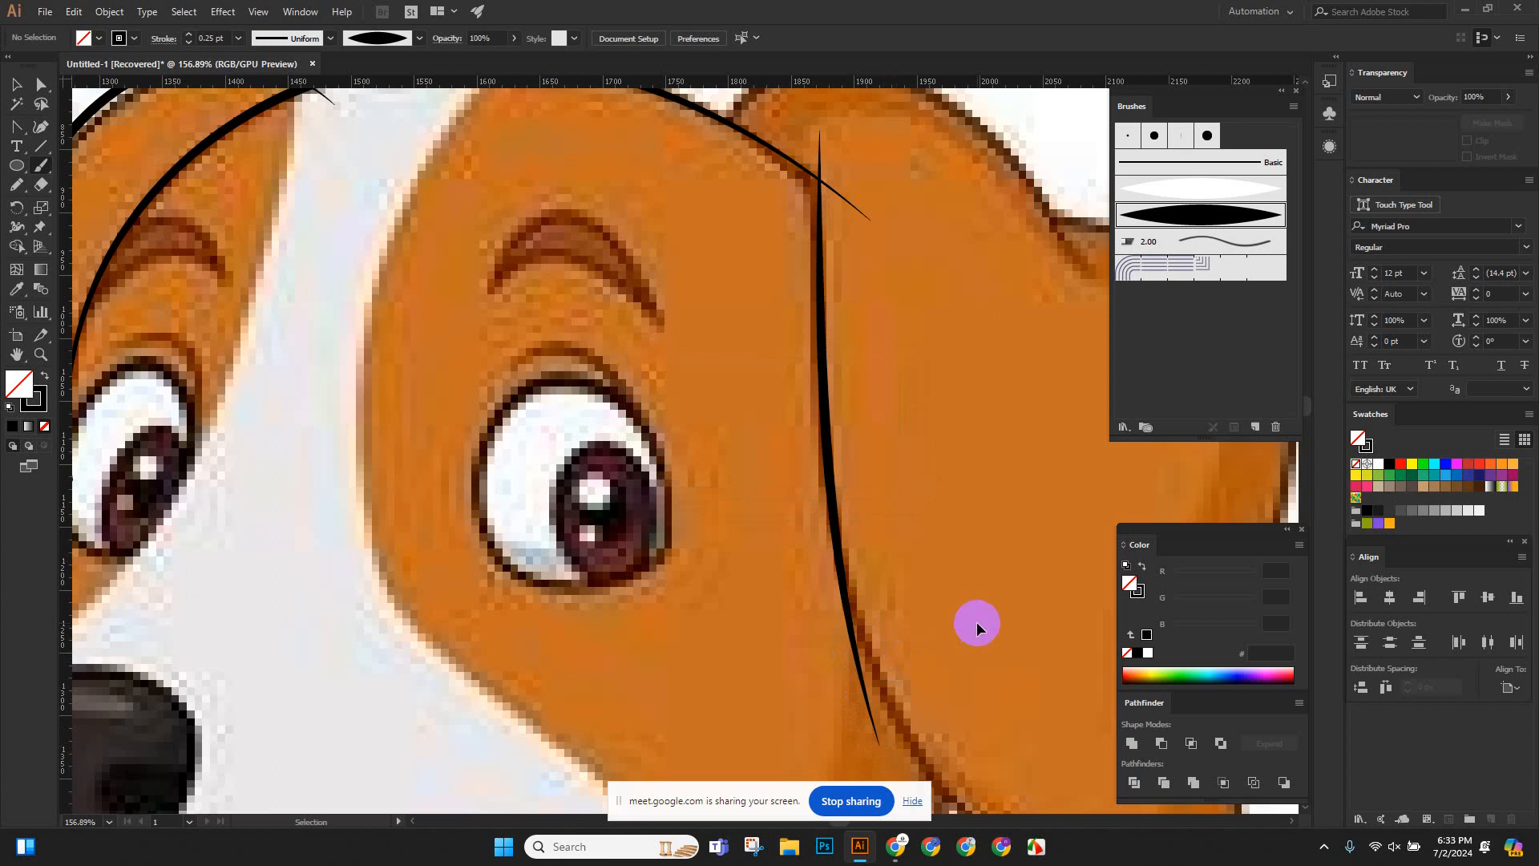
{"action": "scroll", "coordinate": [975, 616], "scroll_direction": "down", "scroll_amount": 3}
{"action": "left_click_drag", "start_coordinate": [868, 561], "coordinate": [652, 436]}
{"action": "key", "text": "ctrl+z"}
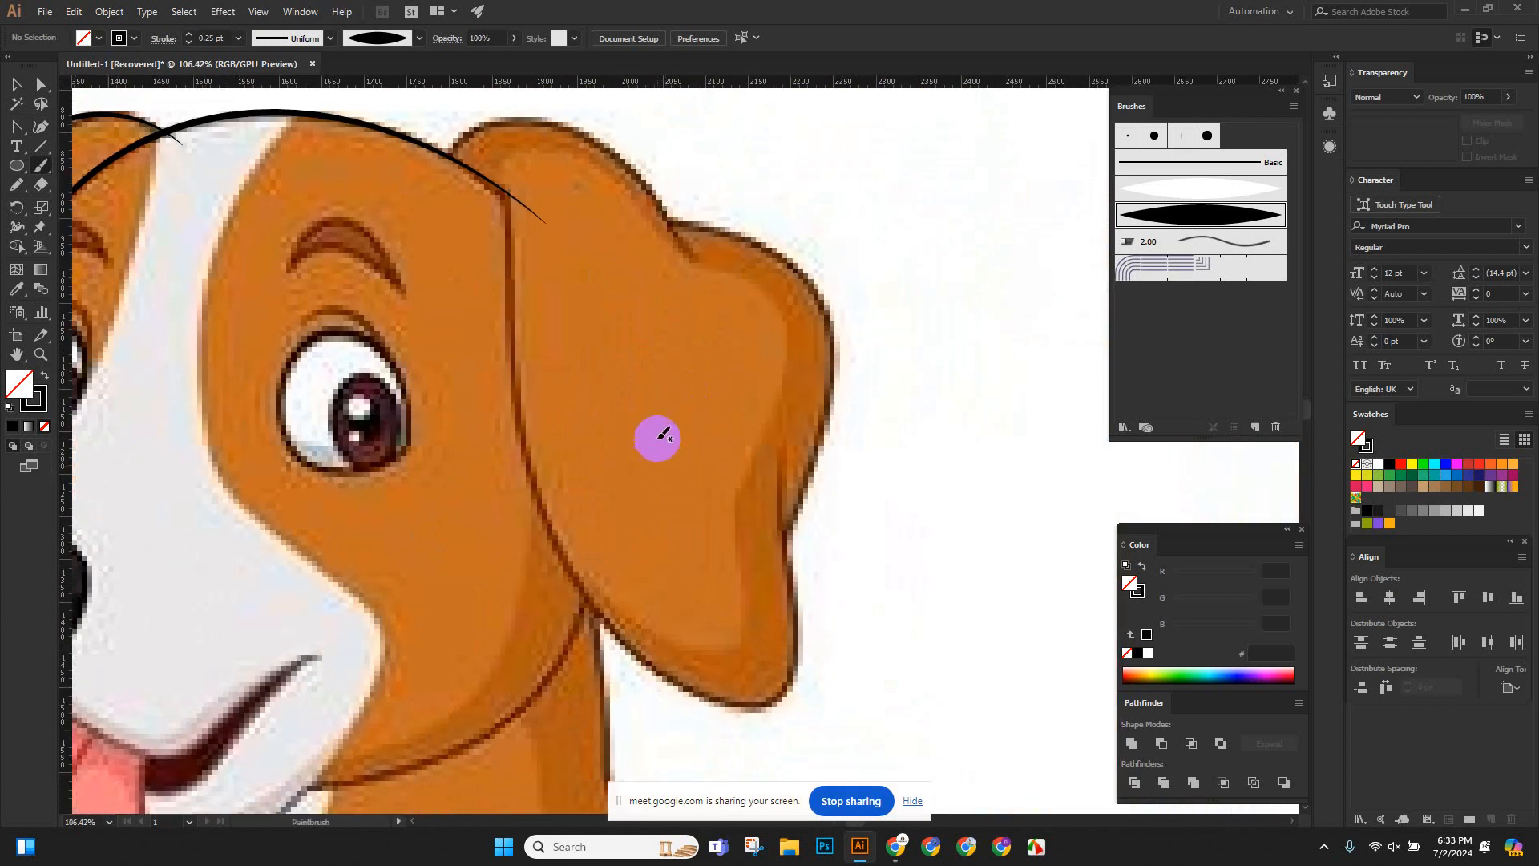
Trace the right-hand ear's inner edge from the forehead down, around the ear tip, and up to the outer notch.
{"action": "scroll", "coordinate": [756, 373], "scroll_direction": "down", "scroll_amount": 2}
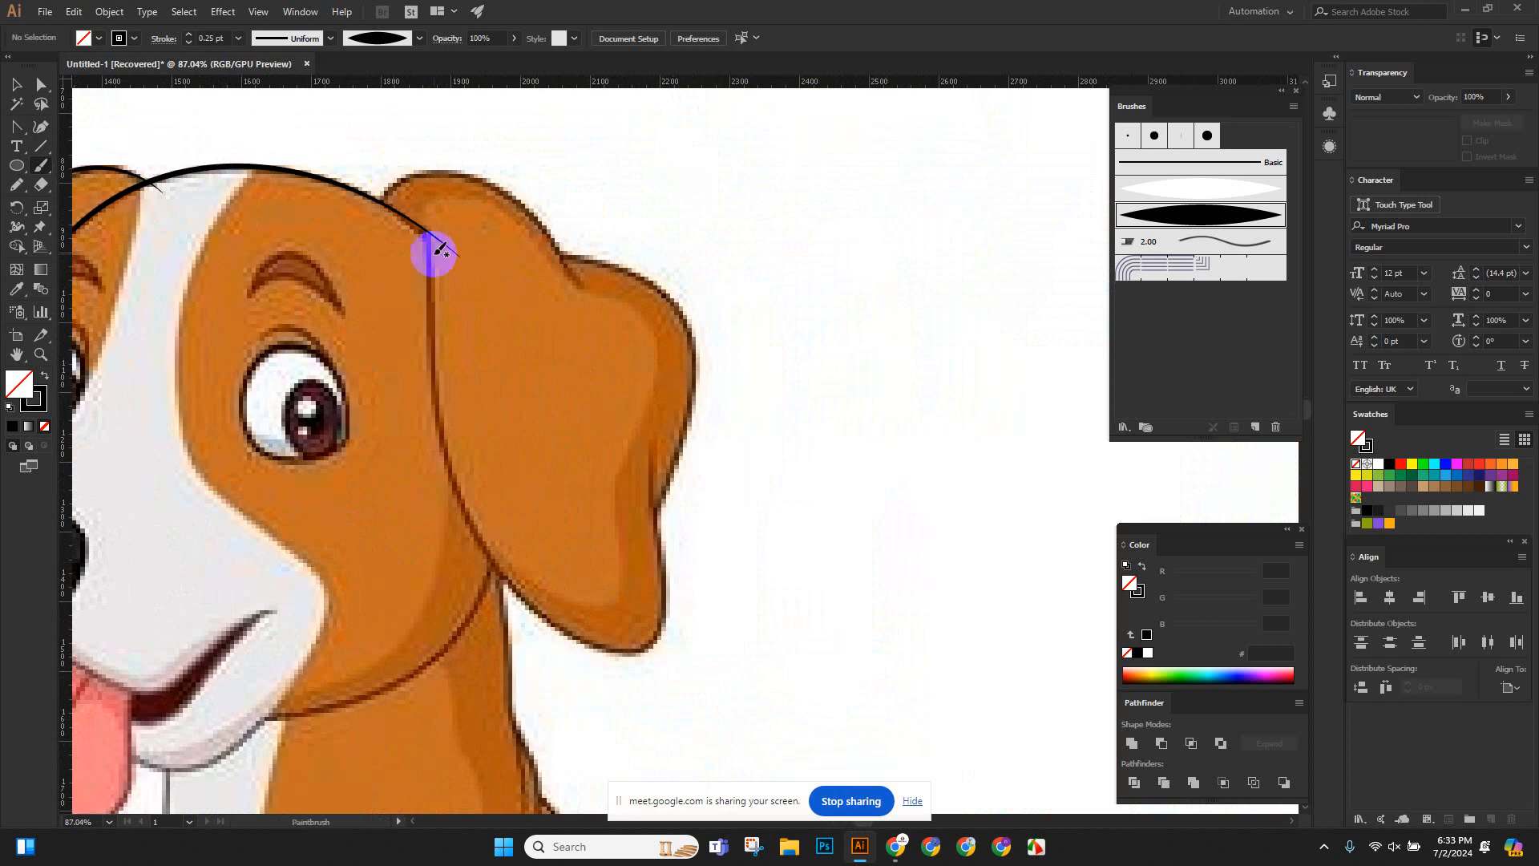
{"action": "left_click_drag", "start_coordinate": [421, 210], "coordinate": [440, 423]}
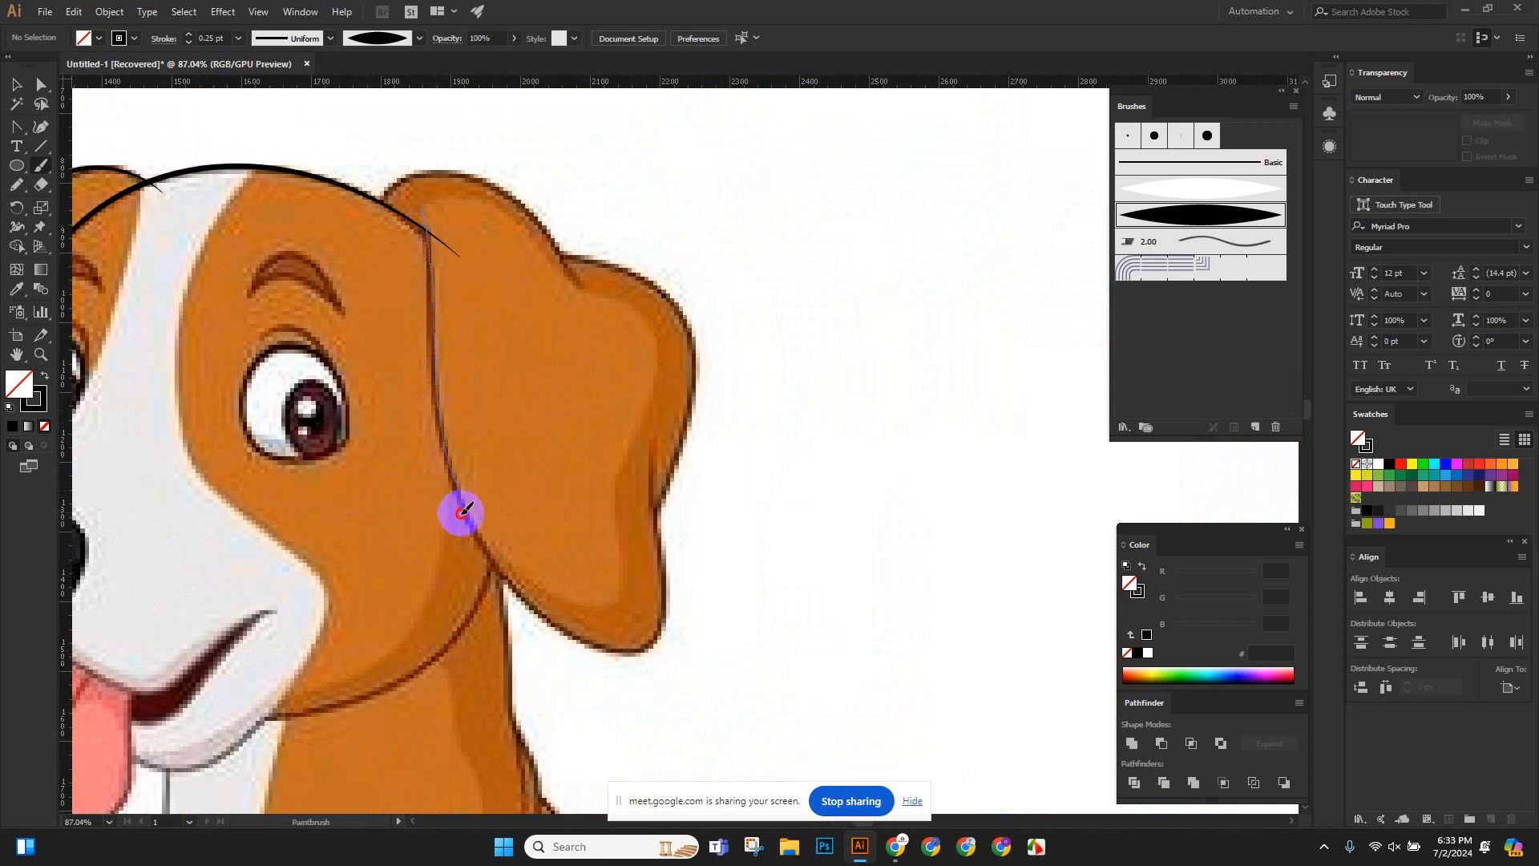
{"action": "left_click_drag", "start_coordinate": [462, 512], "coordinate": [481, 548]}
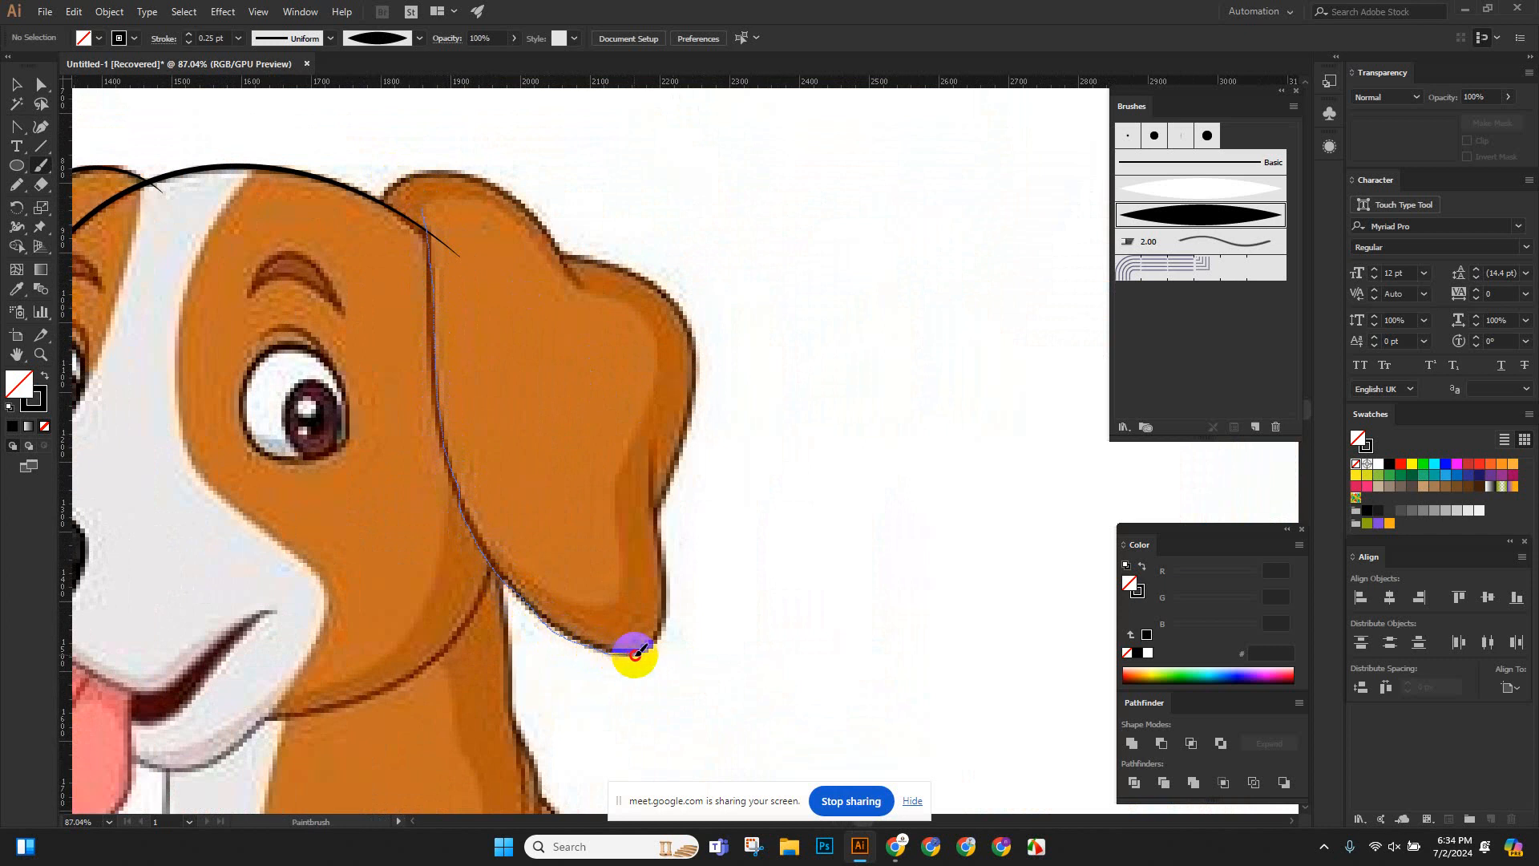
{"action": "left_click_drag", "start_coordinate": [664, 621], "coordinate": [651, 460]}
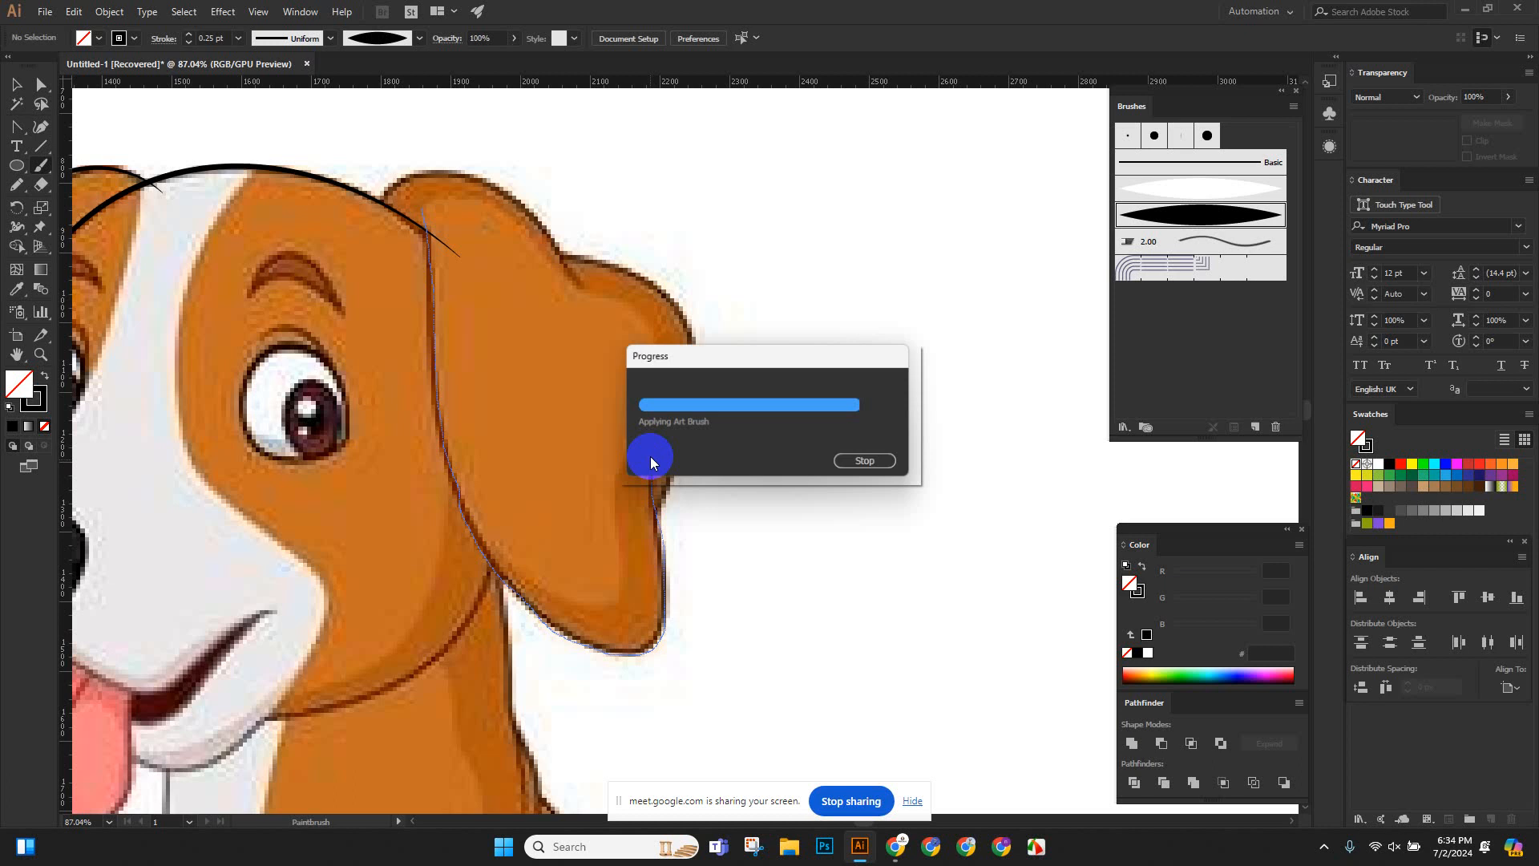
{"action": "left_click_drag", "start_coordinate": [746, 416], "coordinate": [707, 459]}
Try to trace the right-hand ear's outer edge from the upper fold down across the notch, and undo the stroke.
{"action": "left_click_drag", "start_coordinate": [536, 272], "coordinate": [486, 279]}
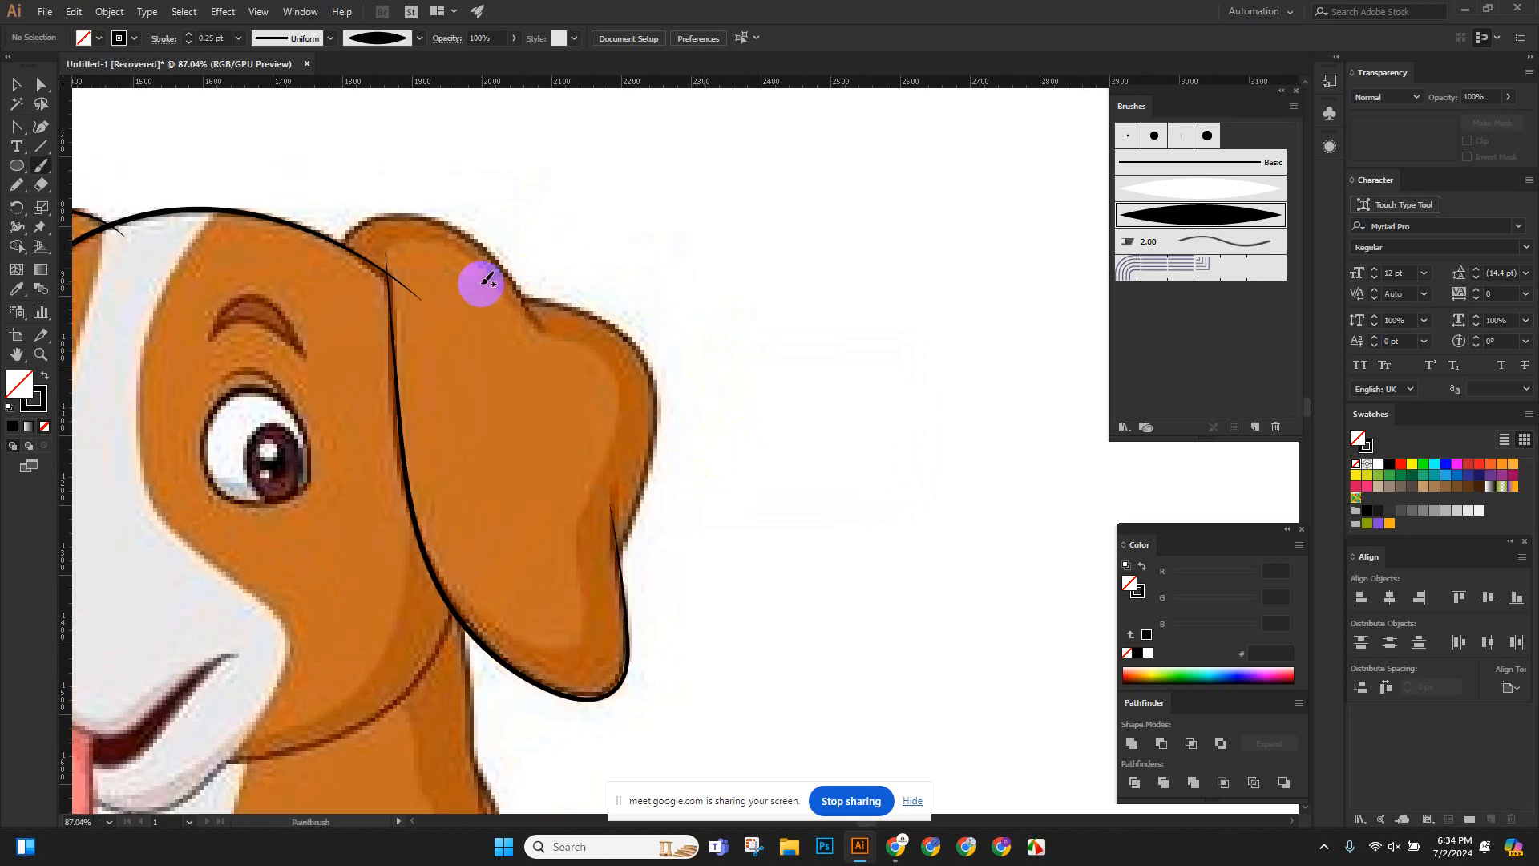
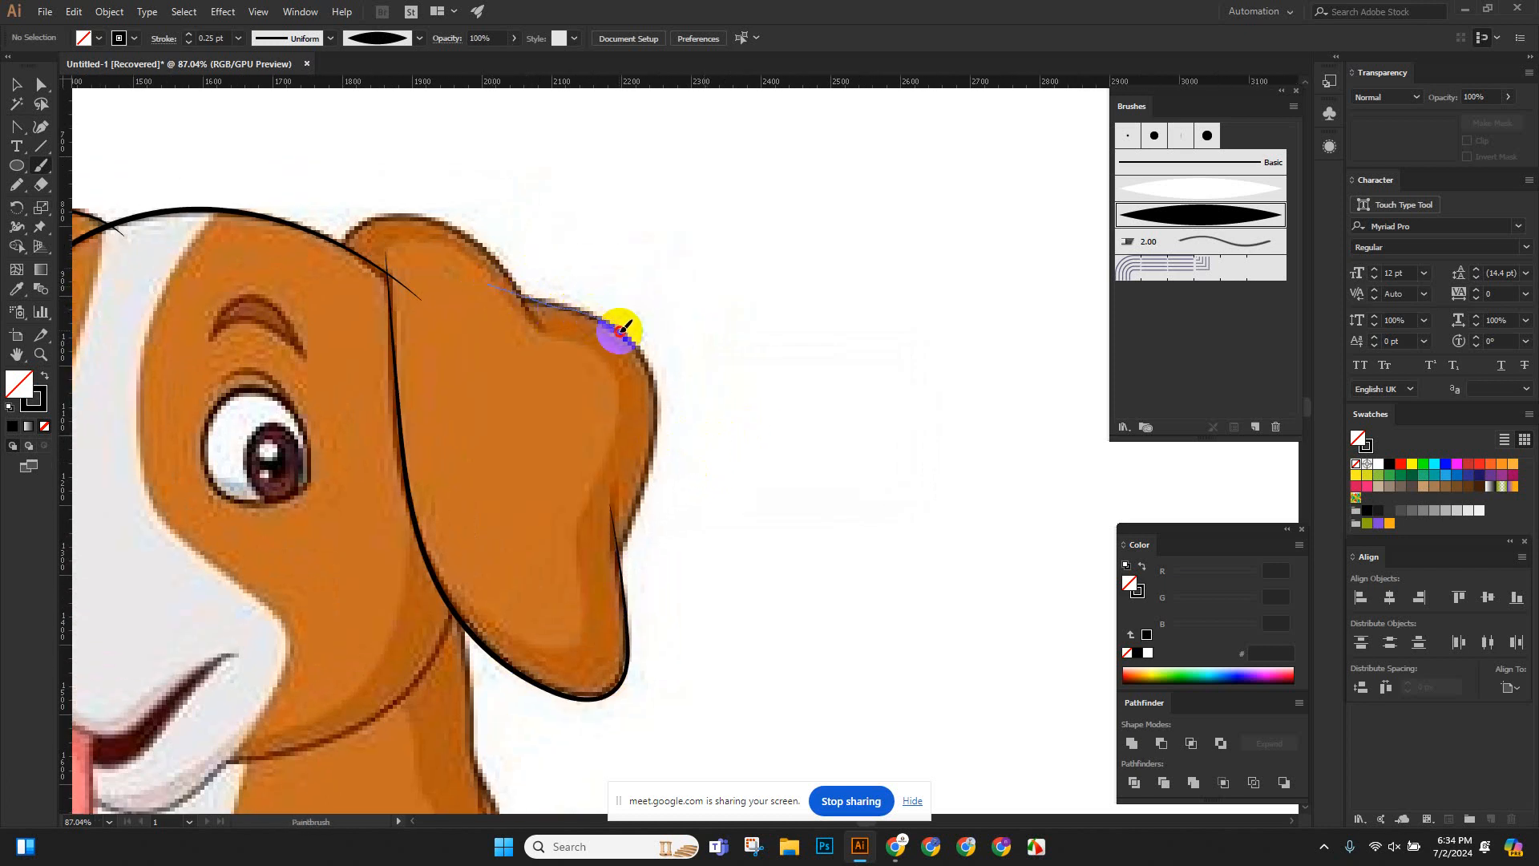
{"action": "mouse_move", "coordinate": [646, 352]}
{"action": "left_mouse_down"}
{"action": "mouse_move", "coordinate": [662, 440]}
{"action": "mouse_move", "coordinate": [648, 498]}
{"action": "left_mouse_up"}
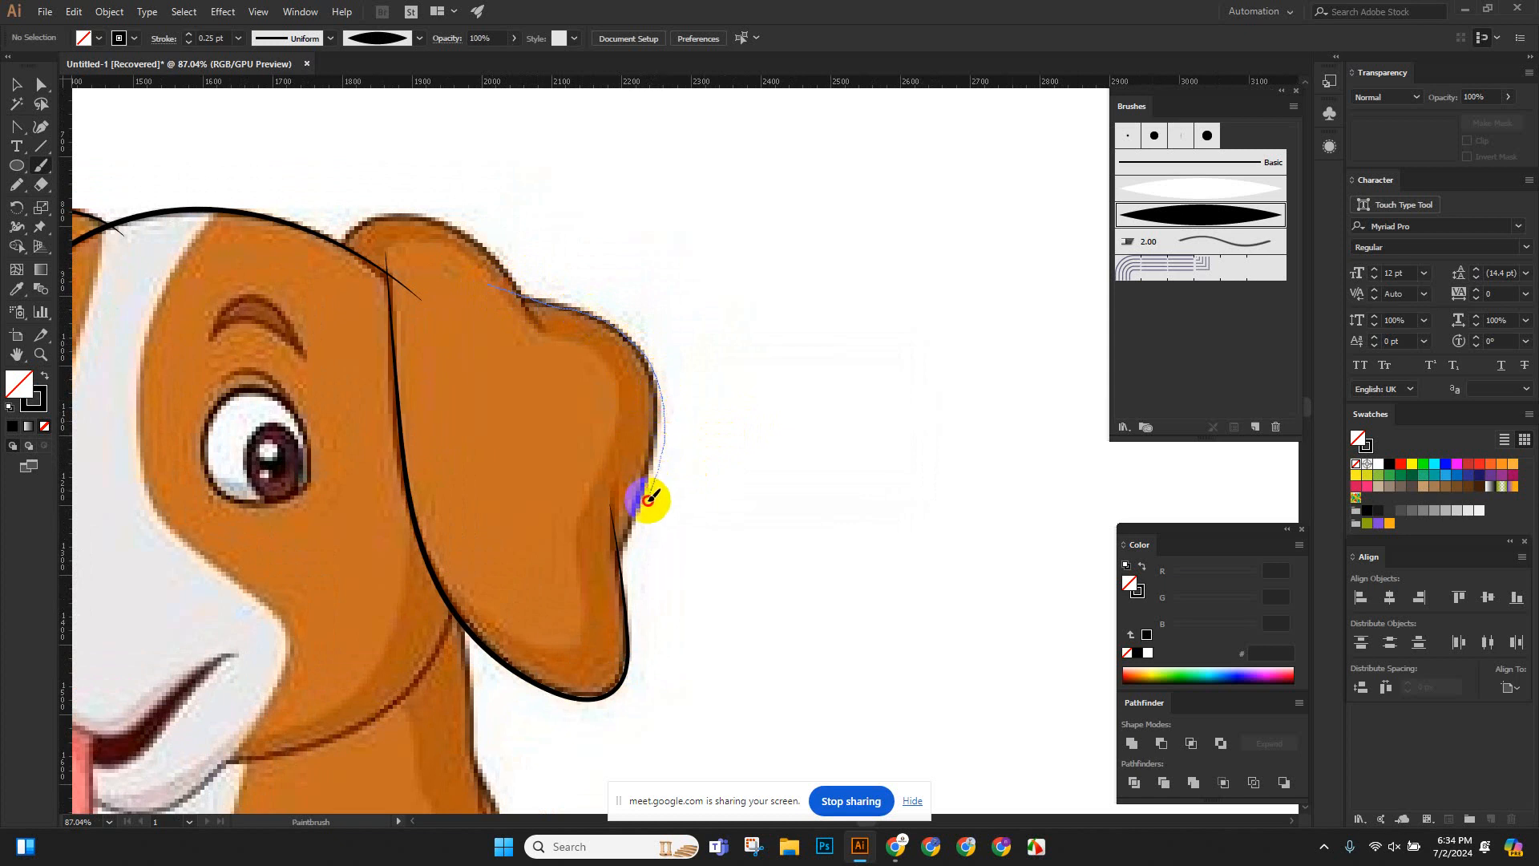
{"action": "left_click_drag", "start_coordinate": [612, 565], "coordinate": [591, 587]}
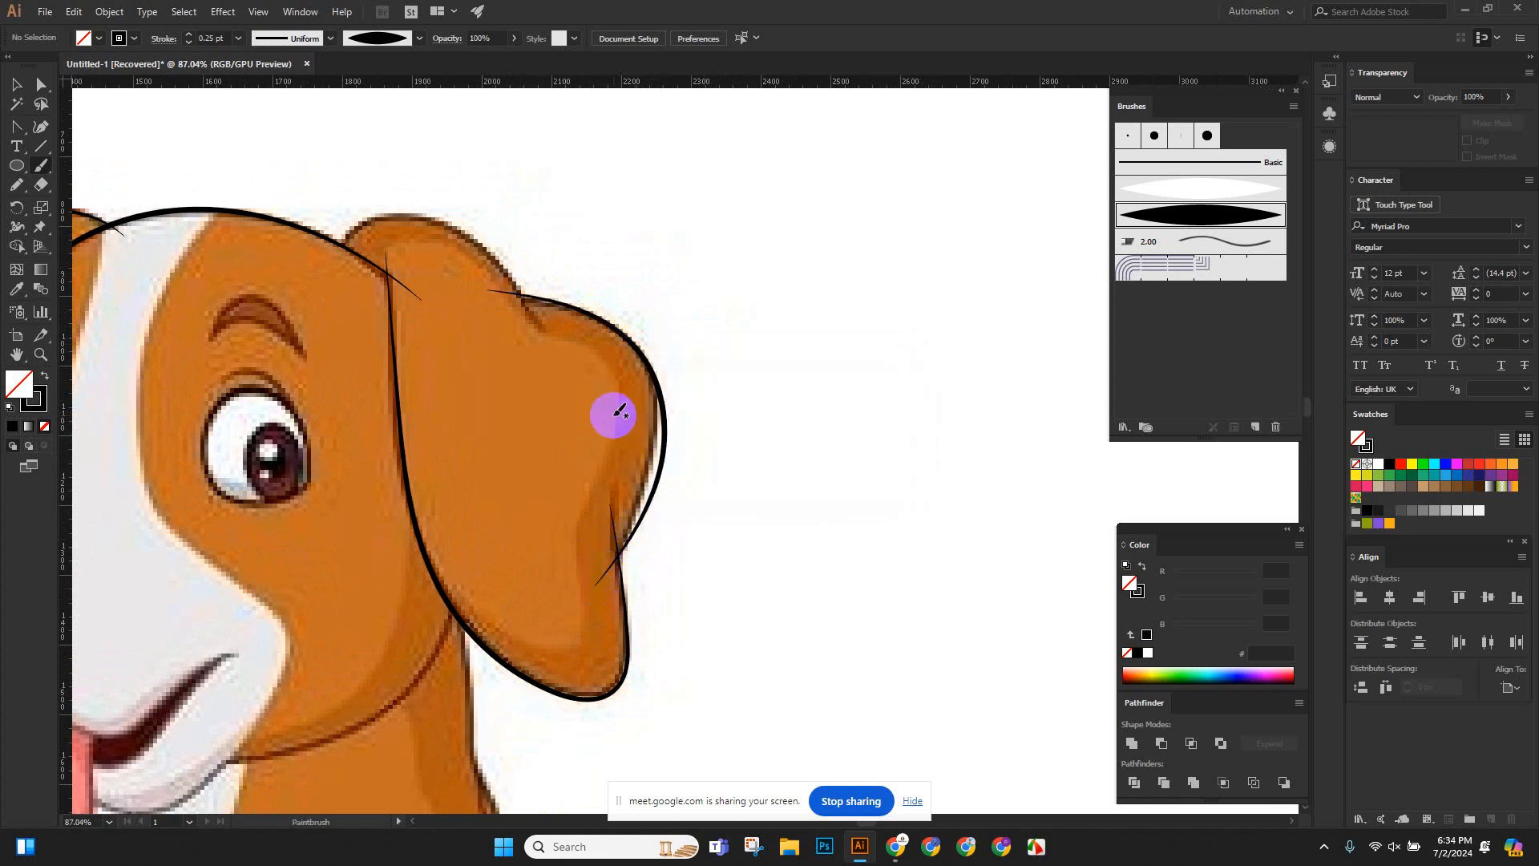
{"action": "scroll", "coordinate": [694, 383], "scroll_direction": "up", "scroll_amount": 2}
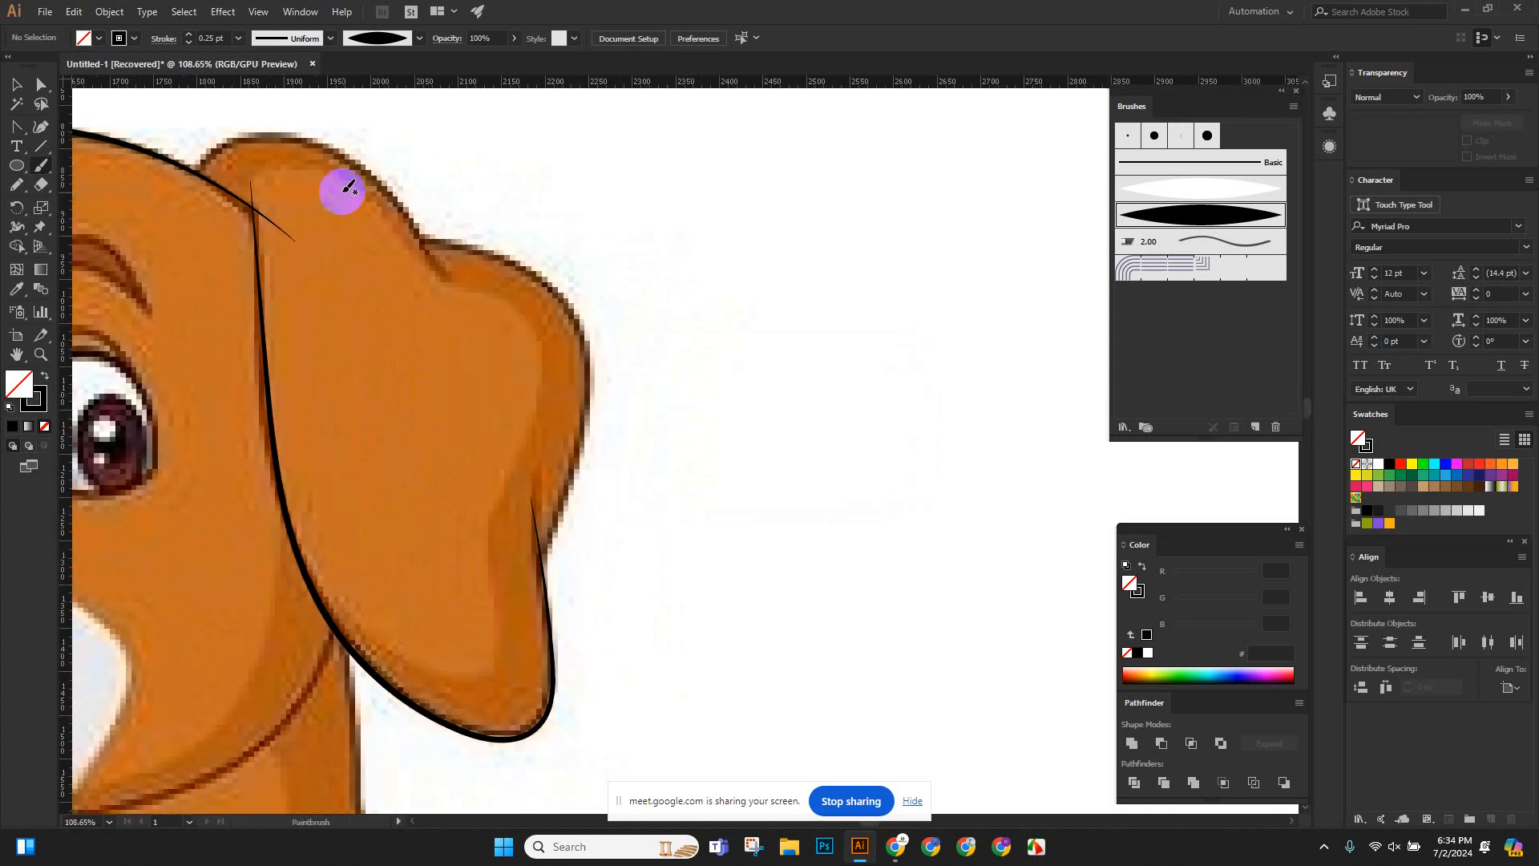
Paint the right-hand ear's outer edge from the upper fold to the notch, and its top lobe from the forehead to the fold.
{"action": "left_click_drag", "start_coordinate": [344, 189], "coordinate": [367, 235]}
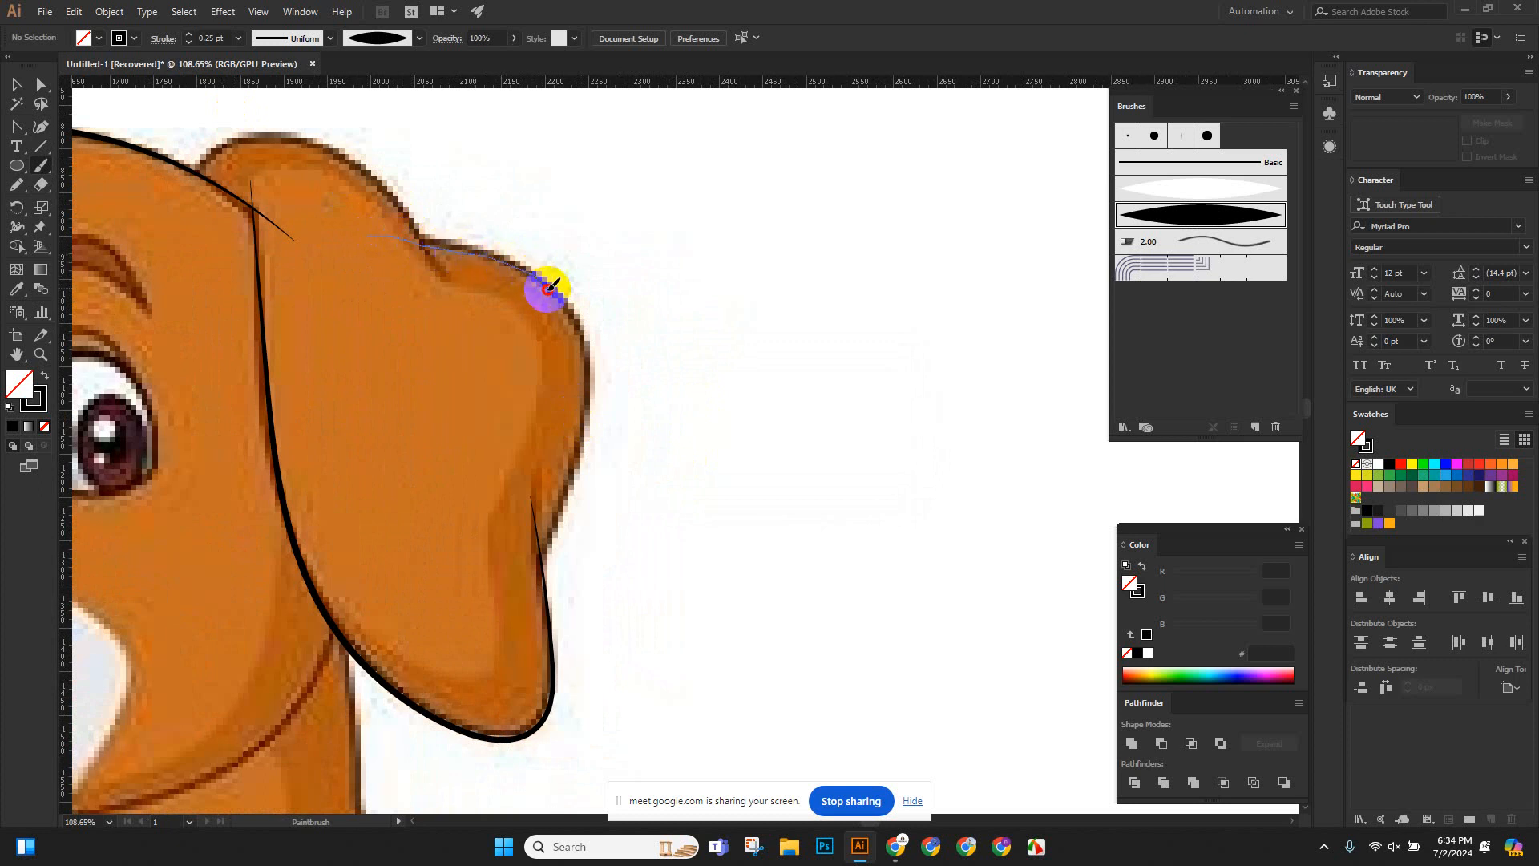
{"action": "mouse_move", "coordinate": [569, 320]}
{"action": "left_mouse_down"}
{"action": "mouse_move", "coordinate": [585, 440]}
{"action": "mouse_move", "coordinate": [506, 588]}
{"action": "left_mouse_up"}
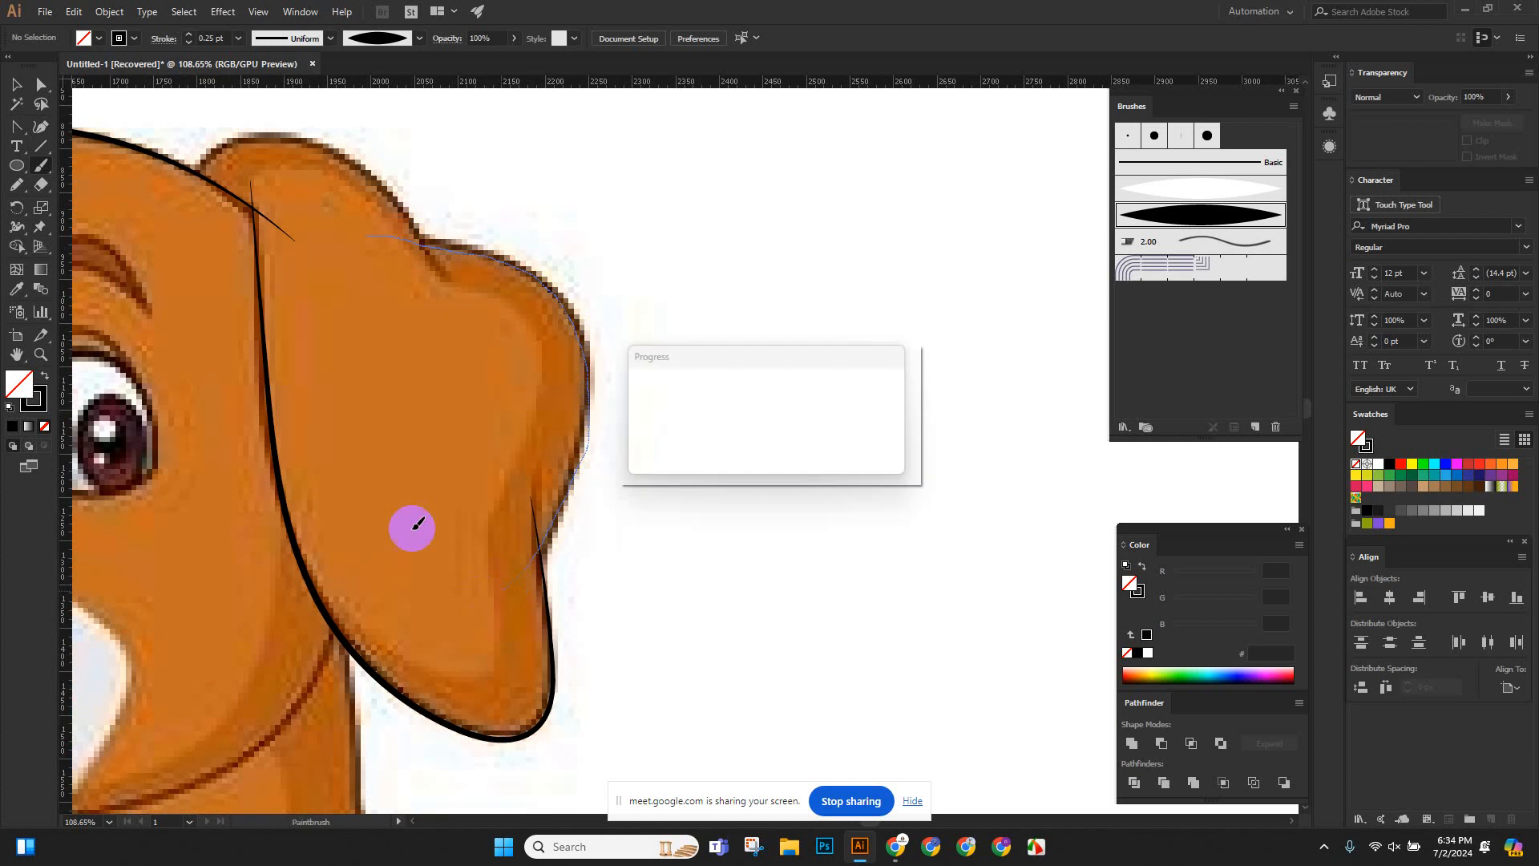
{"action": "left_click_drag", "start_coordinate": [483, 265], "coordinate": [509, 314]}
{"action": "scroll", "coordinate": [398, 251], "scroll_direction": "up", "scroll_amount": 3}
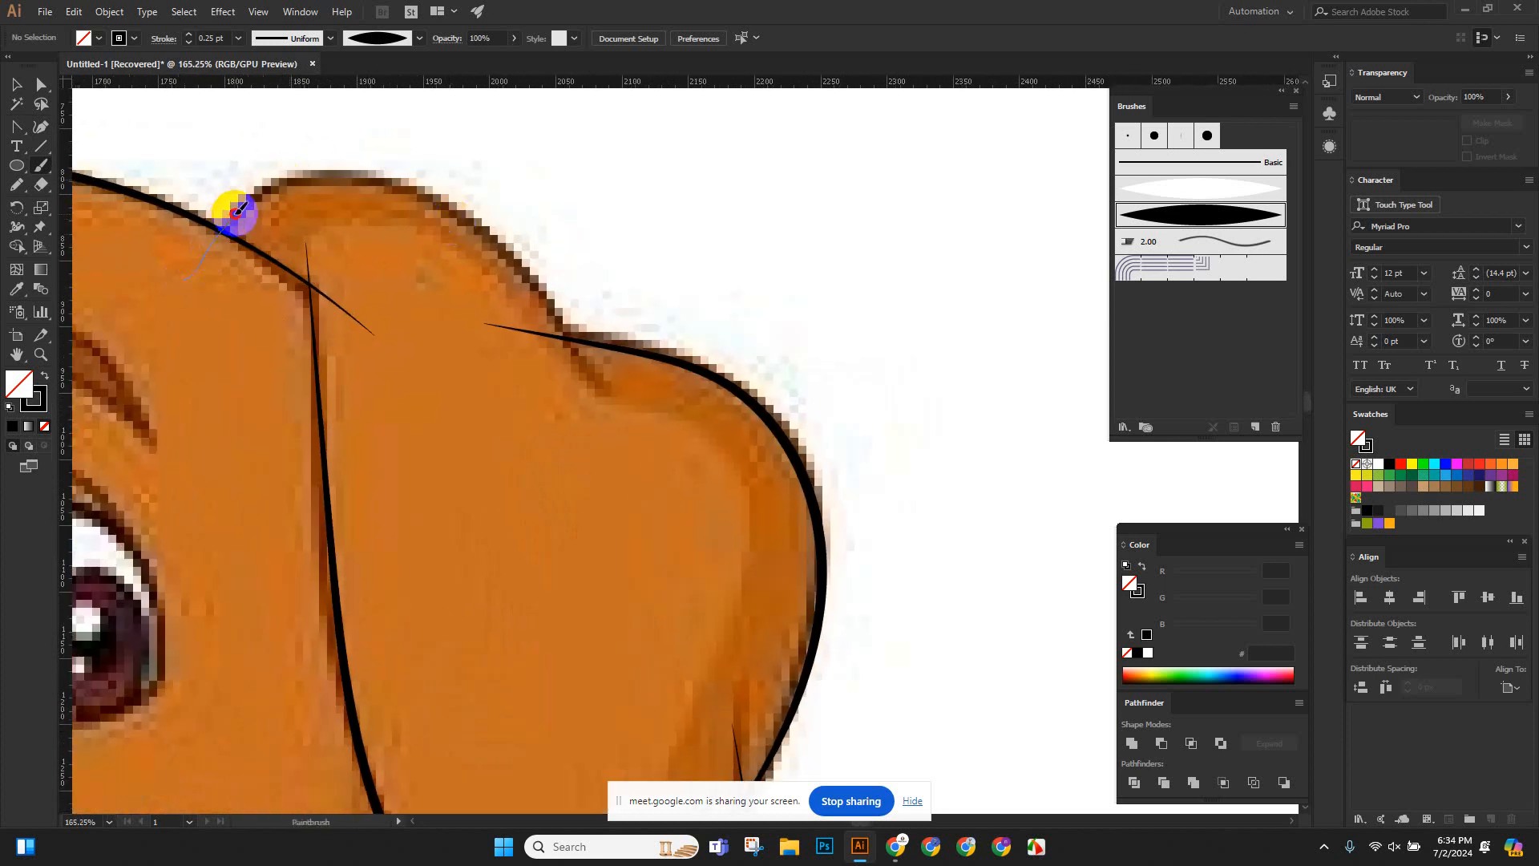
{"action": "mouse_move", "coordinate": [266, 186]}
{"action": "left_mouse_down"}
{"action": "mouse_move", "coordinate": [375, 177]}
{"action": "mouse_move", "coordinate": [459, 210]}
{"action": "mouse_move", "coordinate": [524, 274]}
{"action": "left_mouse_up"}
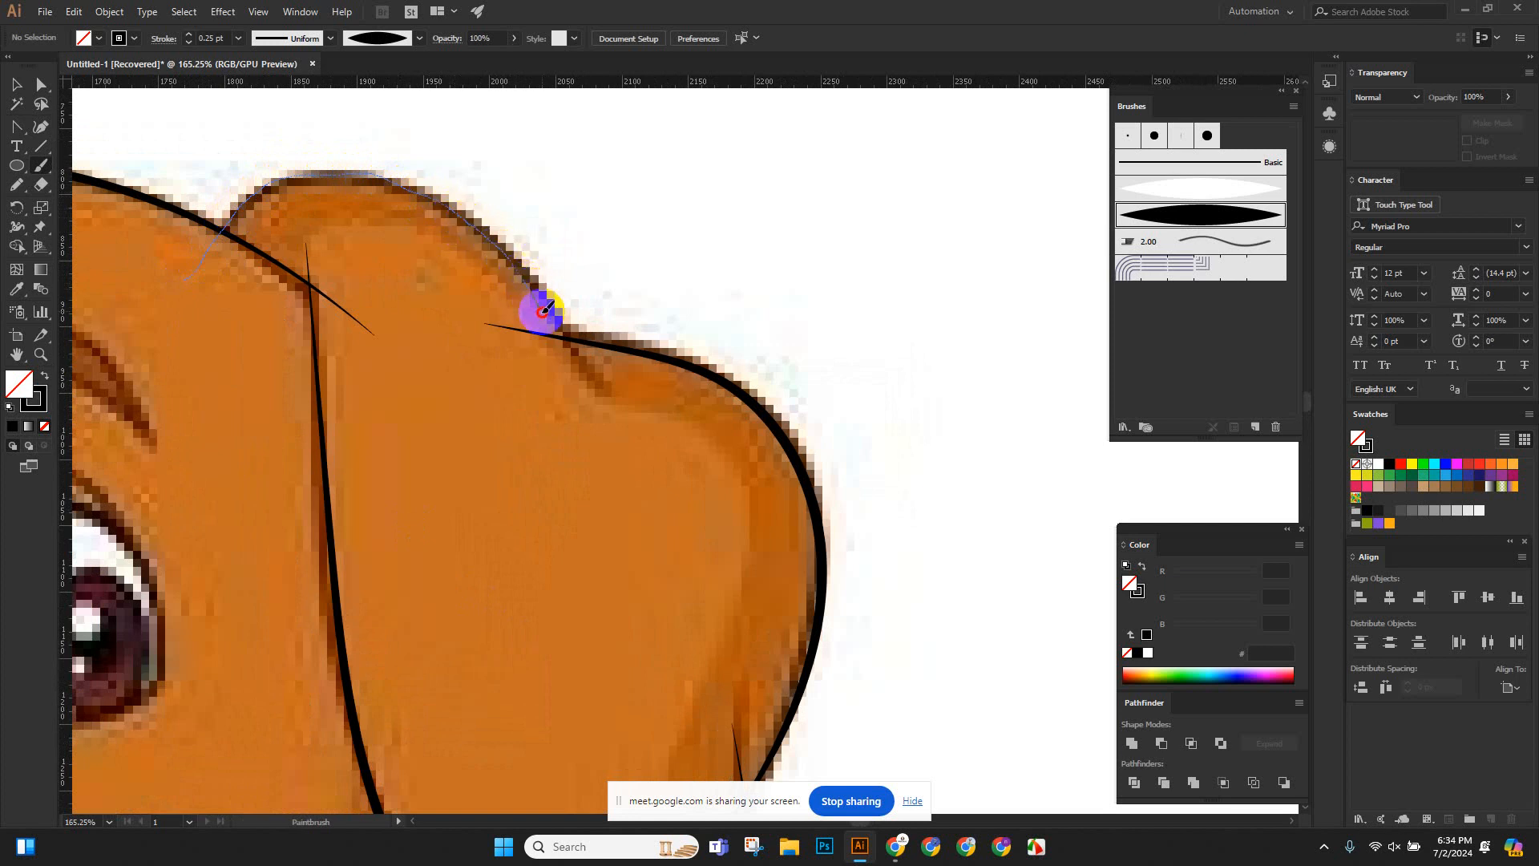
{"action": "left_click_drag", "start_coordinate": [593, 365], "coordinate": [597, 367]}
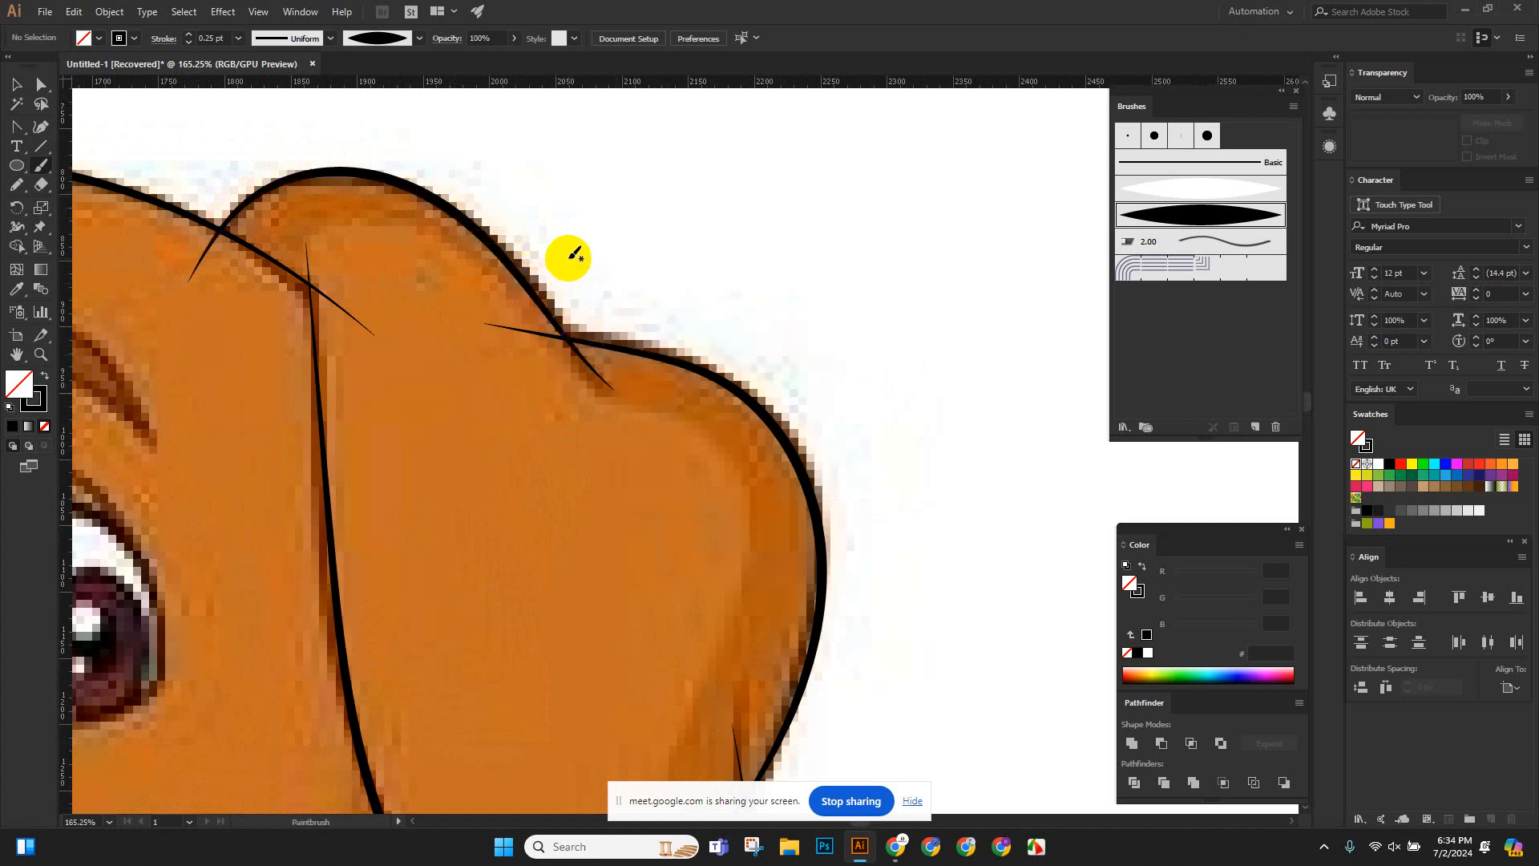
Try to trace the left-hand ear's outer edge from the fold down toward the nose, and undo the stroke.
{"action": "scroll", "coordinate": [306, 240], "scroll_direction": "down", "scroll_amount": 5}
{"action": "scroll", "coordinate": [623, 351], "scroll_direction": "up", "scroll_amount": 4}
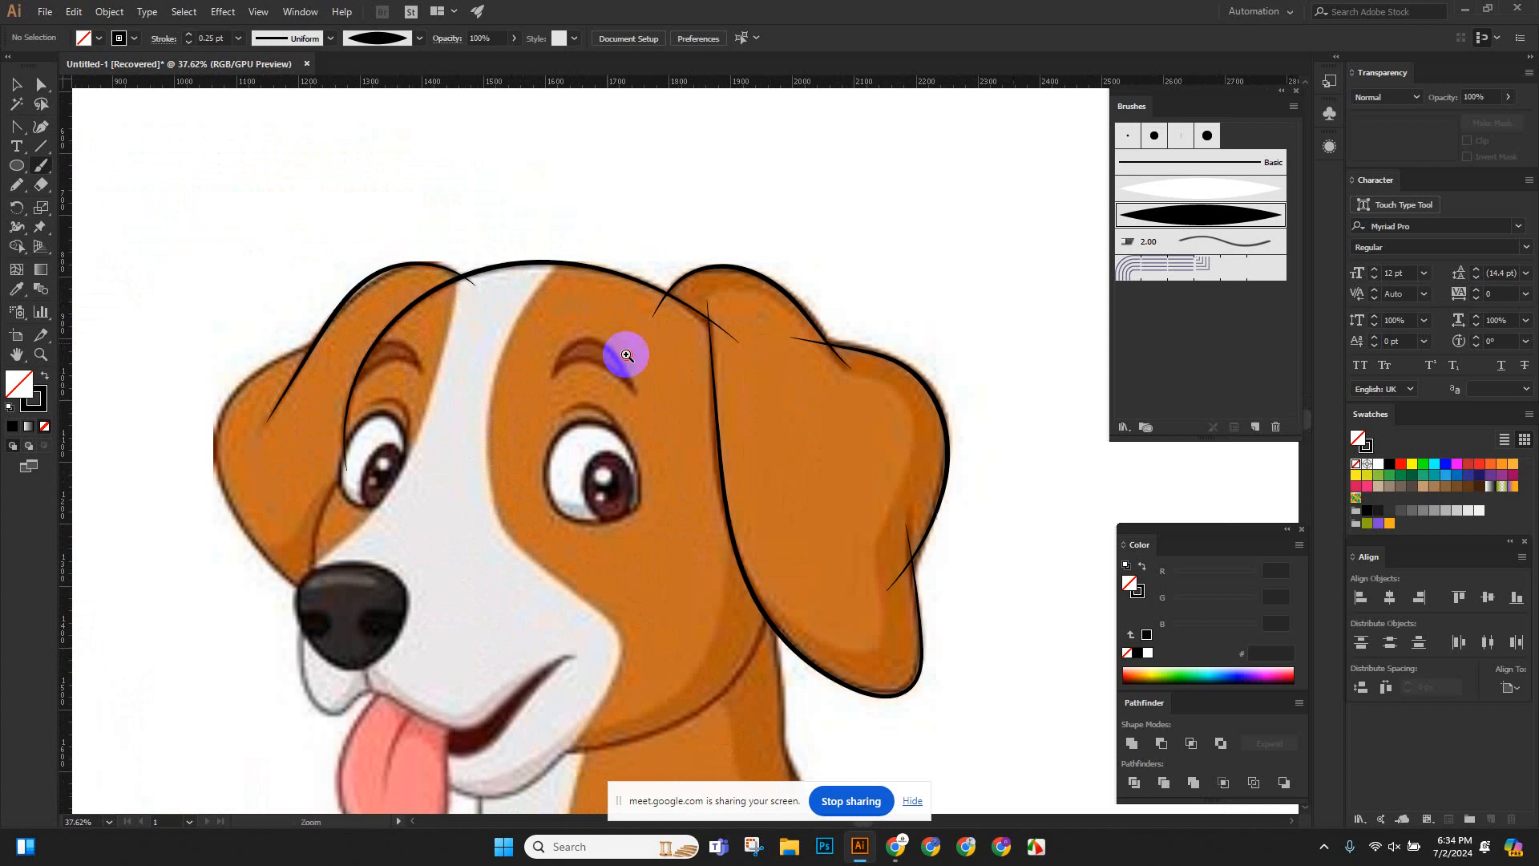
{"action": "left_click_drag", "start_coordinate": [615, 313], "coordinate": [623, 320]}
{"action": "scroll", "coordinate": [585, 325], "scroll_direction": "up", "scroll_amount": 3}
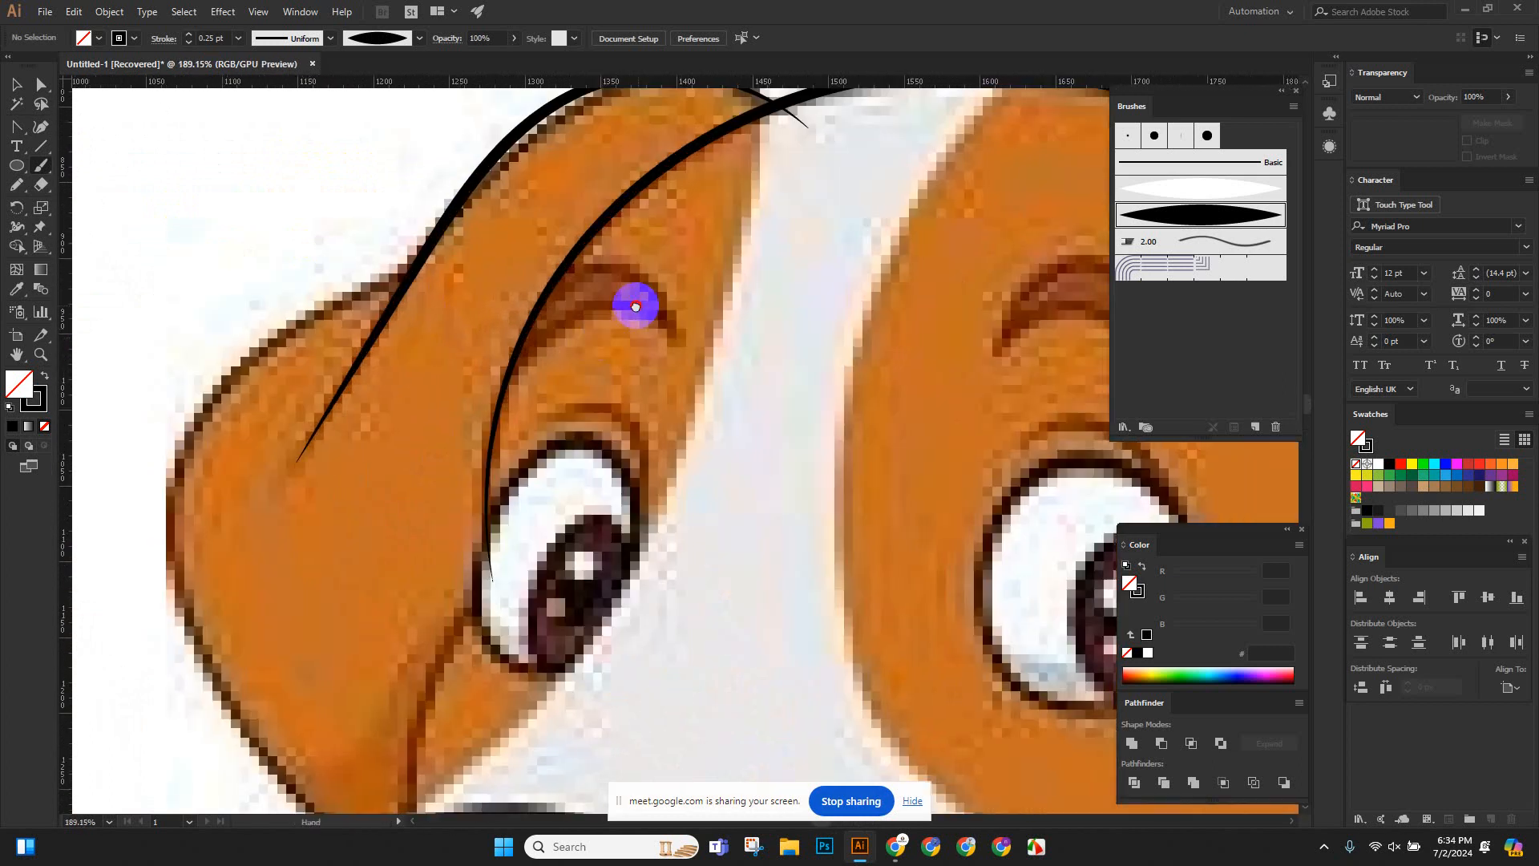
{"action": "scroll", "coordinate": [594, 340], "scroll_direction": "down", "scroll_amount": 3}
{"action": "scroll", "coordinate": [540, 395], "scroll_direction": "up", "scroll_amount": 2}
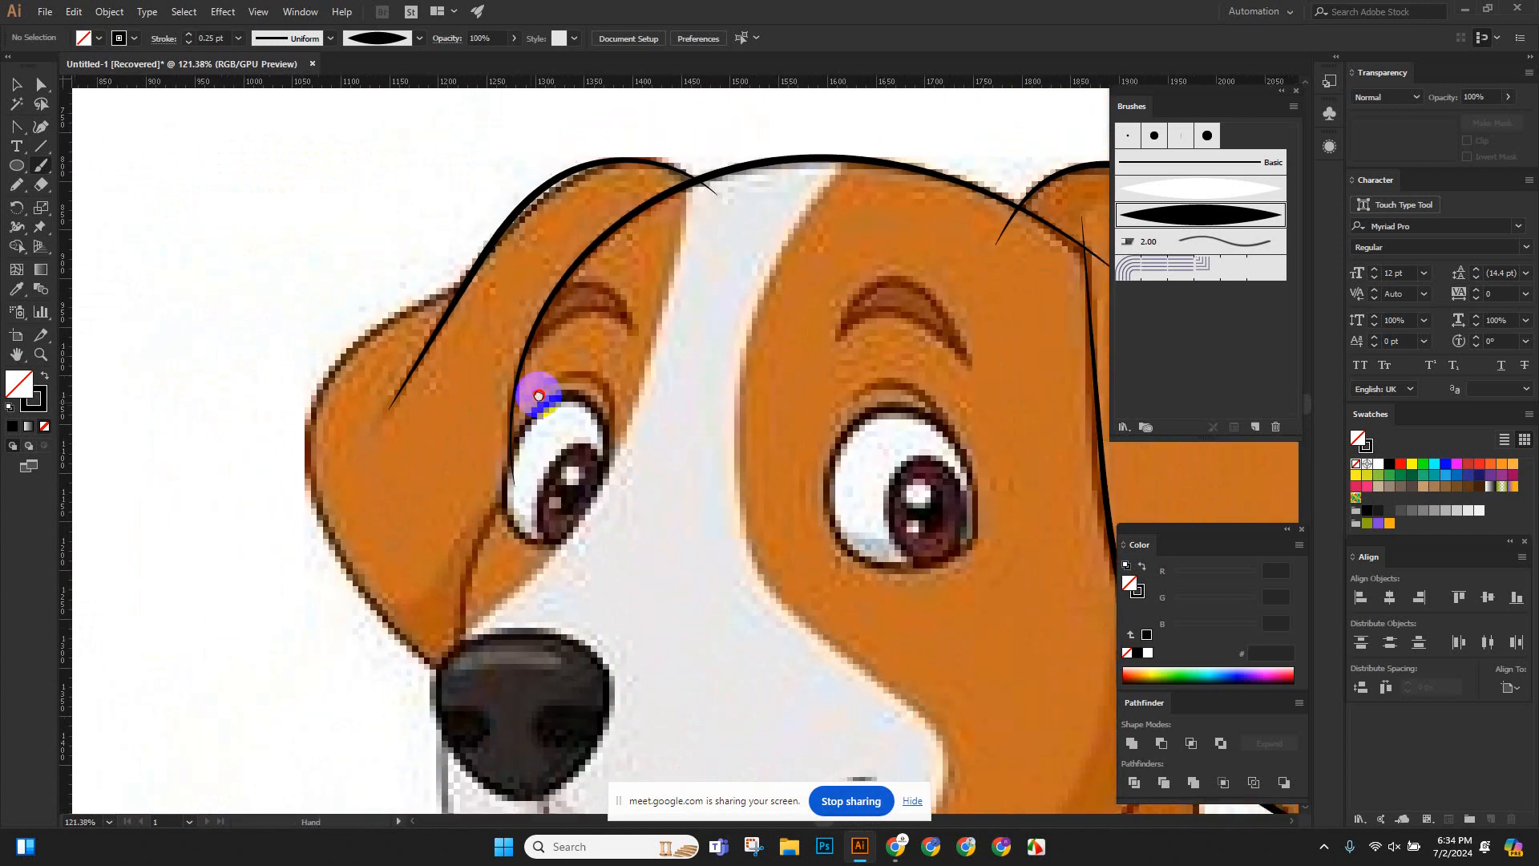
{"action": "left_click_drag", "start_coordinate": [571, 165], "coordinate": [594, 172]}
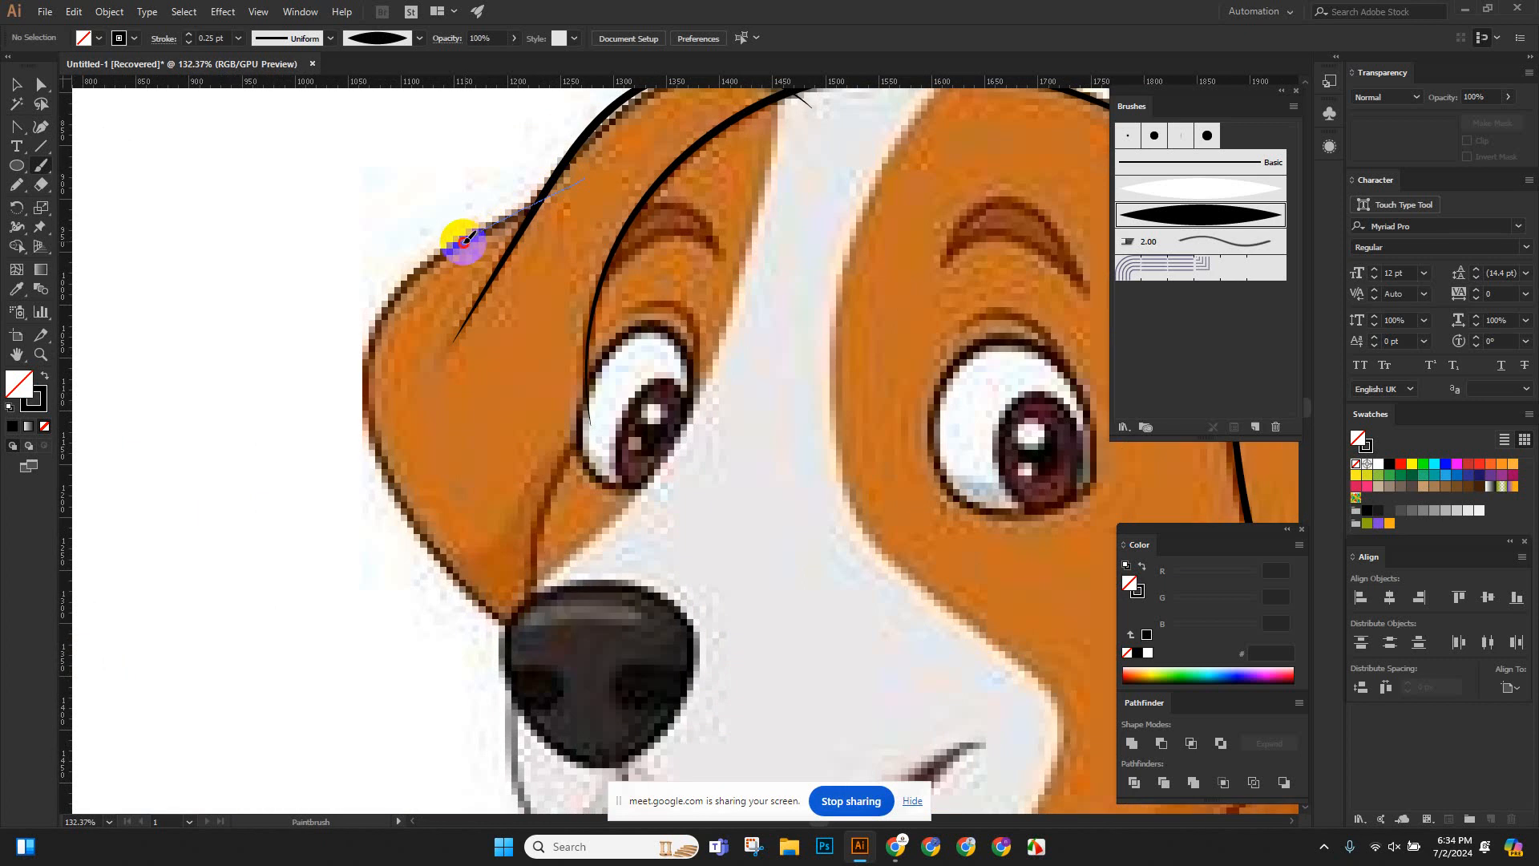
{"action": "mouse_move", "coordinate": [410, 277]}
{"action": "left_mouse_down"}
{"action": "mouse_move", "coordinate": [371, 302]}
{"action": "mouse_move", "coordinate": [363, 350]}
{"action": "left_mouse_up"}
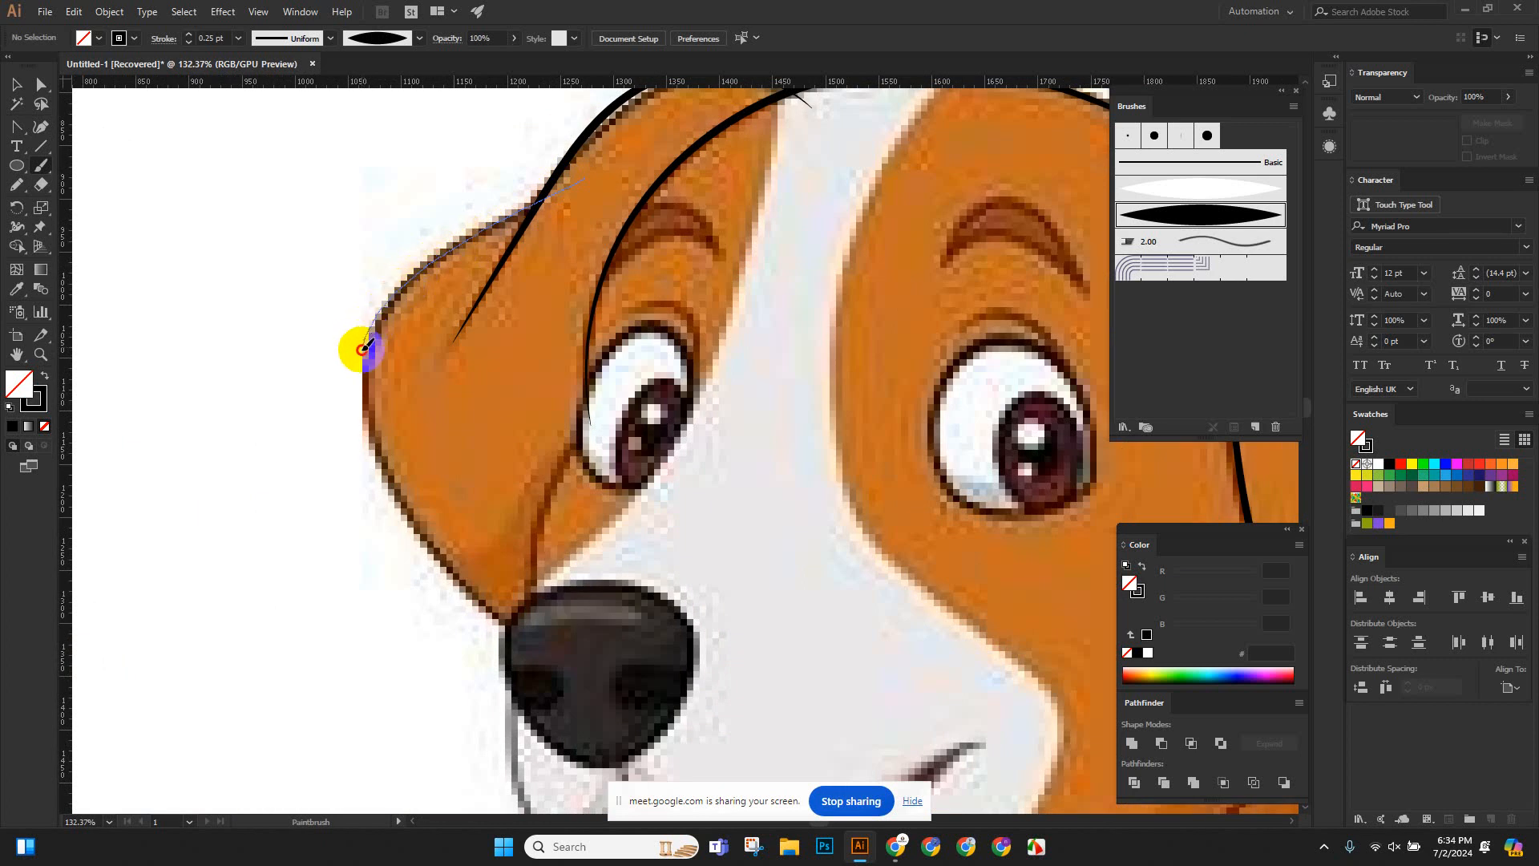
{"action": "left_click_drag", "start_coordinate": [379, 465], "coordinate": [485, 632]}
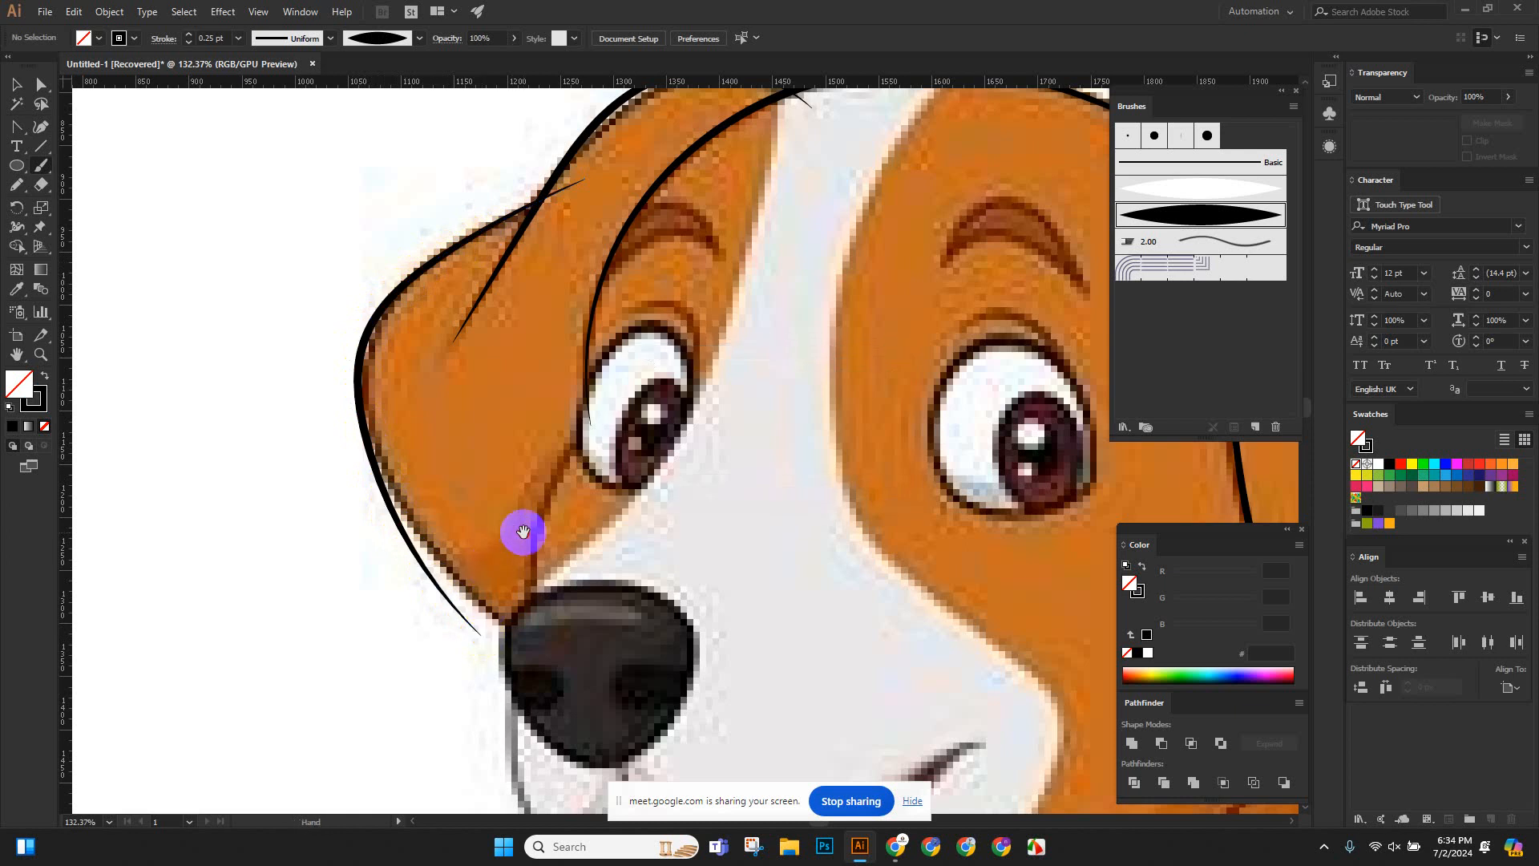
{"action": "key", "text": "ctrl+z"}
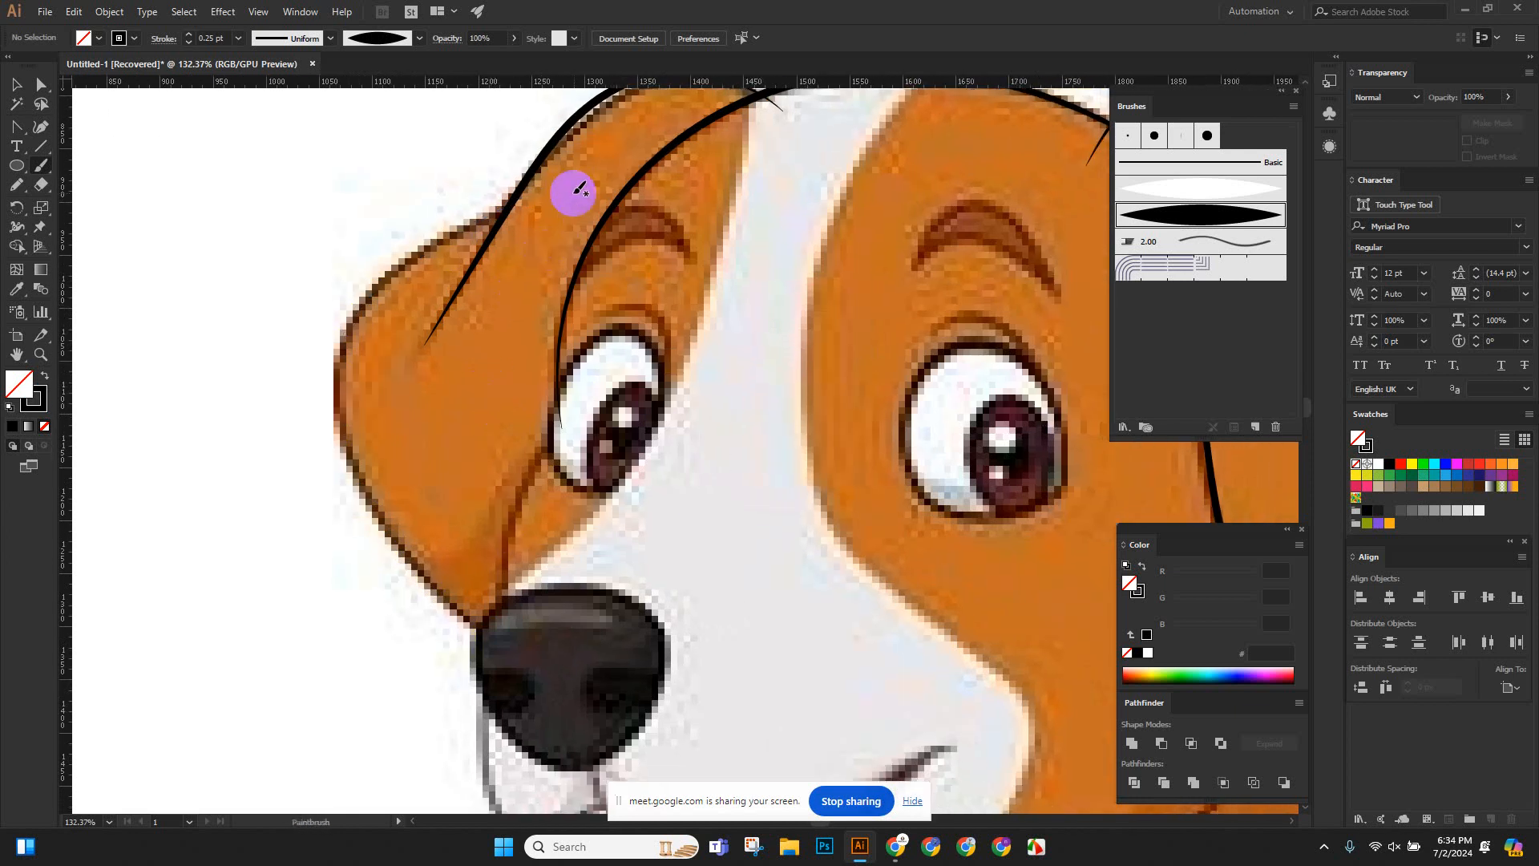
Paint the left-hand ear's outer edge in one stroke from the fold around and down to the nose.
{"action": "left_click_drag", "start_coordinate": [549, 190], "coordinate": [489, 210]}
{"action": "mouse_move", "coordinate": [454, 232]}
{"action": "left_mouse_down"}
{"action": "mouse_move", "coordinate": [356, 315]}
{"action": "mouse_move", "coordinate": [334, 406]}
{"action": "mouse_move", "coordinate": [350, 454]}
{"action": "left_mouse_up"}
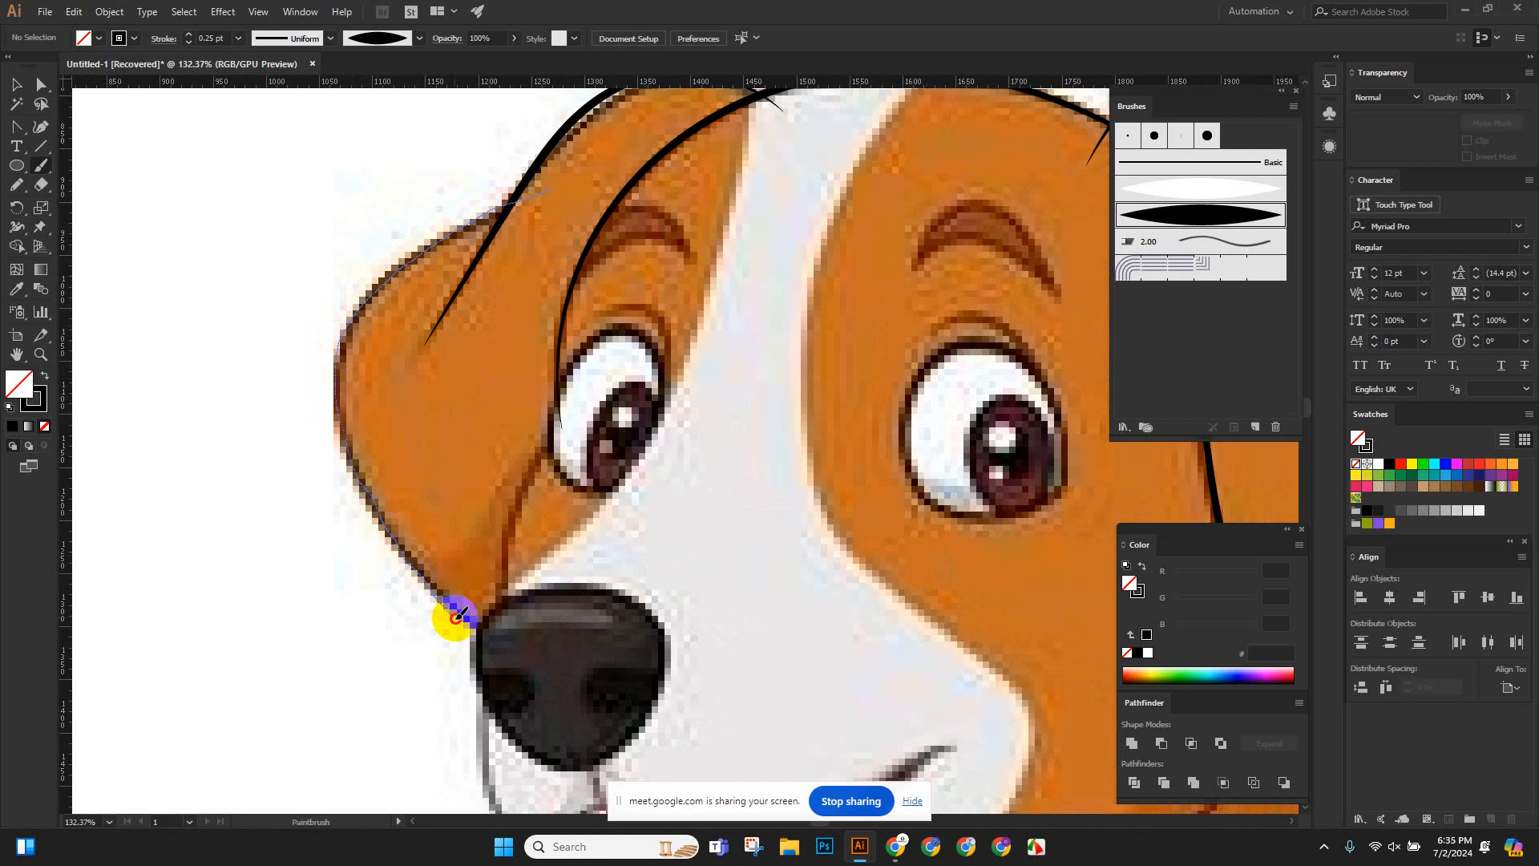
{"action": "left_click_drag", "start_coordinate": [456, 616], "coordinate": [500, 655]}
Trace the cheek line from the left-hand eye down to the top of the nose.
{"action": "mouse_move", "coordinate": [527, 541]}
{"action": "left_mouse_down"}
{"action": "mouse_move", "coordinate": [464, 446]}
{"action": "mouse_move", "coordinate": [503, 458]}
{"action": "left_mouse_up"}
{"action": "scroll", "coordinate": [423, 471], "scroll_direction": "up", "scroll_amount": 1}
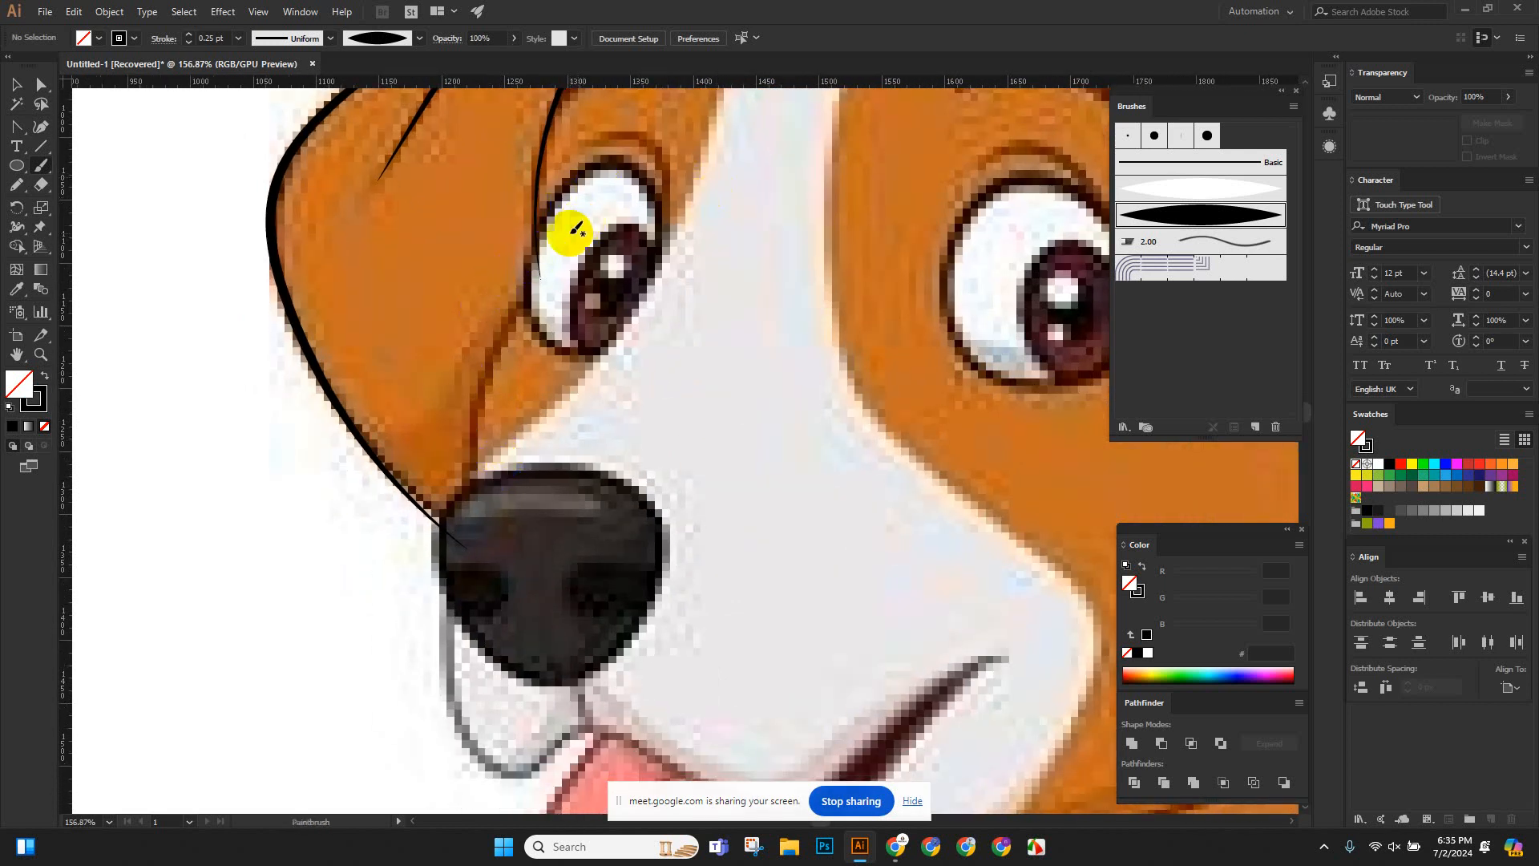
{"action": "mouse_move", "coordinate": [571, 231]}
{"action": "left_mouse_down"}
{"action": "mouse_move", "coordinate": [516, 292]}
{"action": "mouse_move", "coordinate": [481, 377]}
{"action": "mouse_move", "coordinate": [477, 519]}
{"action": "left_mouse_up"}
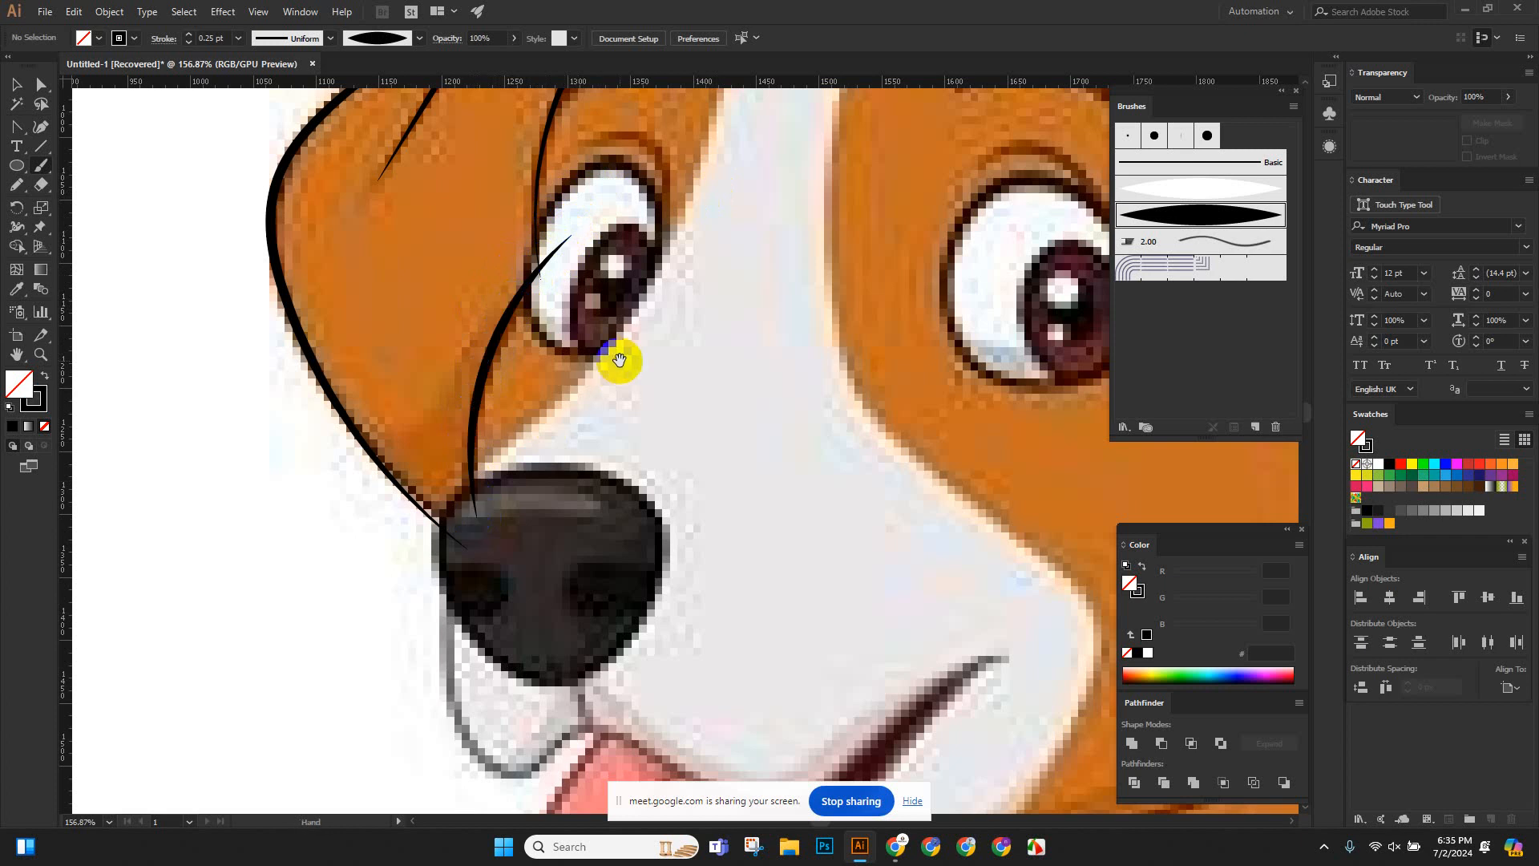
Trace the upper and lower edges of the left-hand eyebrow, starting each stroke at the forehead outline.
{"action": "key", "text": "space"}
{"action": "mouse_move", "coordinate": [647, 324]}
{"action": "left_mouse_down"}
{"action": "mouse_move", "coordinate": [588, 464]}
{"action": "mouse_move", "coordinate": [639, 513]}
{"action": "mouse_move", "coordinate": [599, 548]}
{"action": "left_mouse_up"}
{"action": "scroll", "coordinate": [646, 484], "scroll_direction": "down", "scroll_amount": 2}
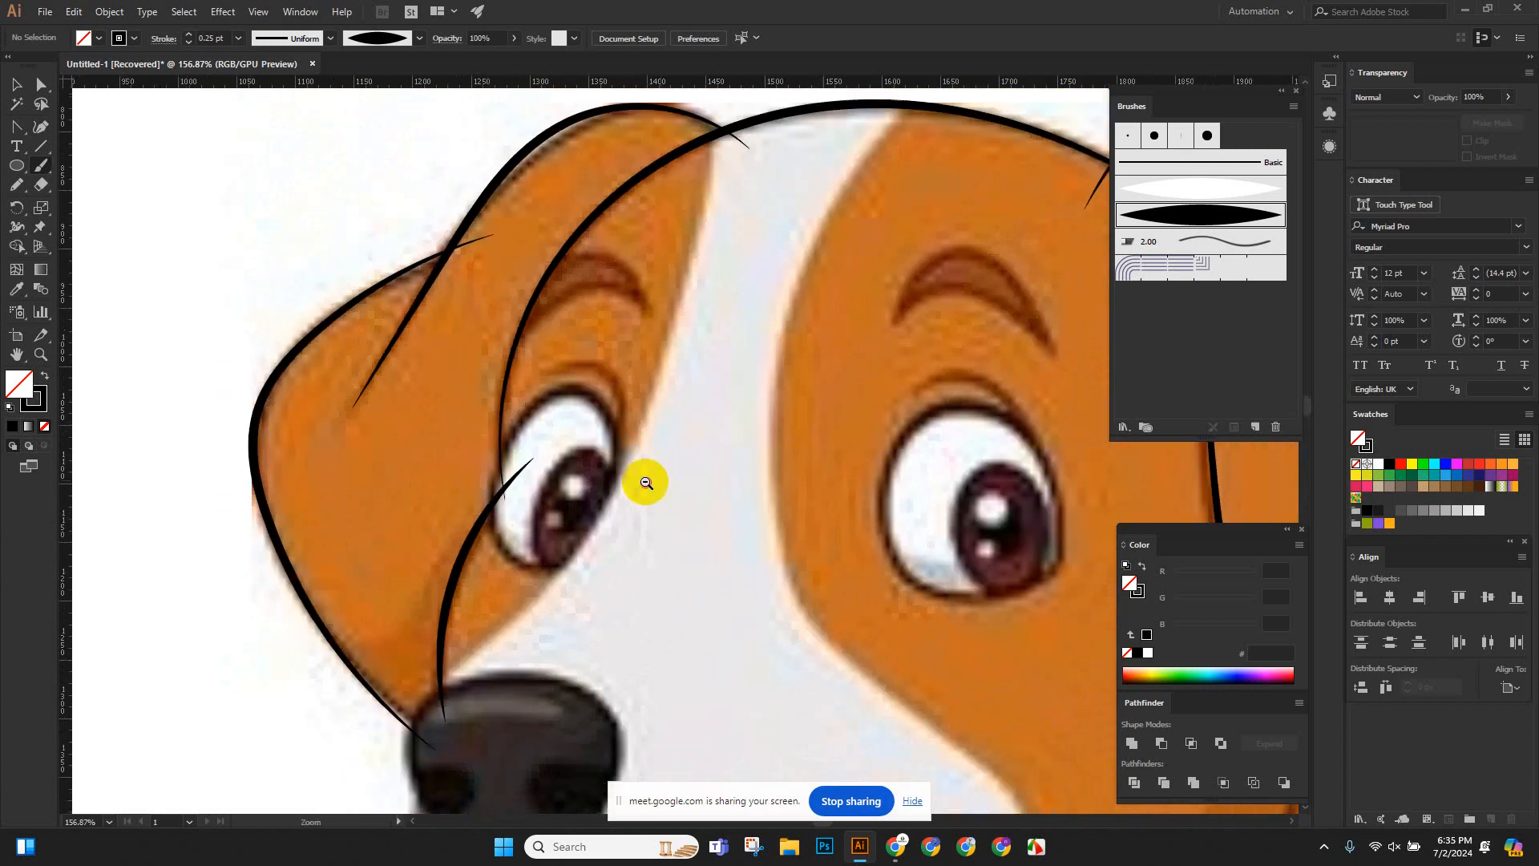
{"action": "left_click_drag", "start_coordinate": [686, 438], "coordinate": [569, 496]}
{"action": "scroll", "coordinate": [483, 338], "scroll_direction": "up", "scroll_amount": 5}
{"action": "left_click_drag", "start_coordinate": [504, 358], "coordinate": [396, 433]}
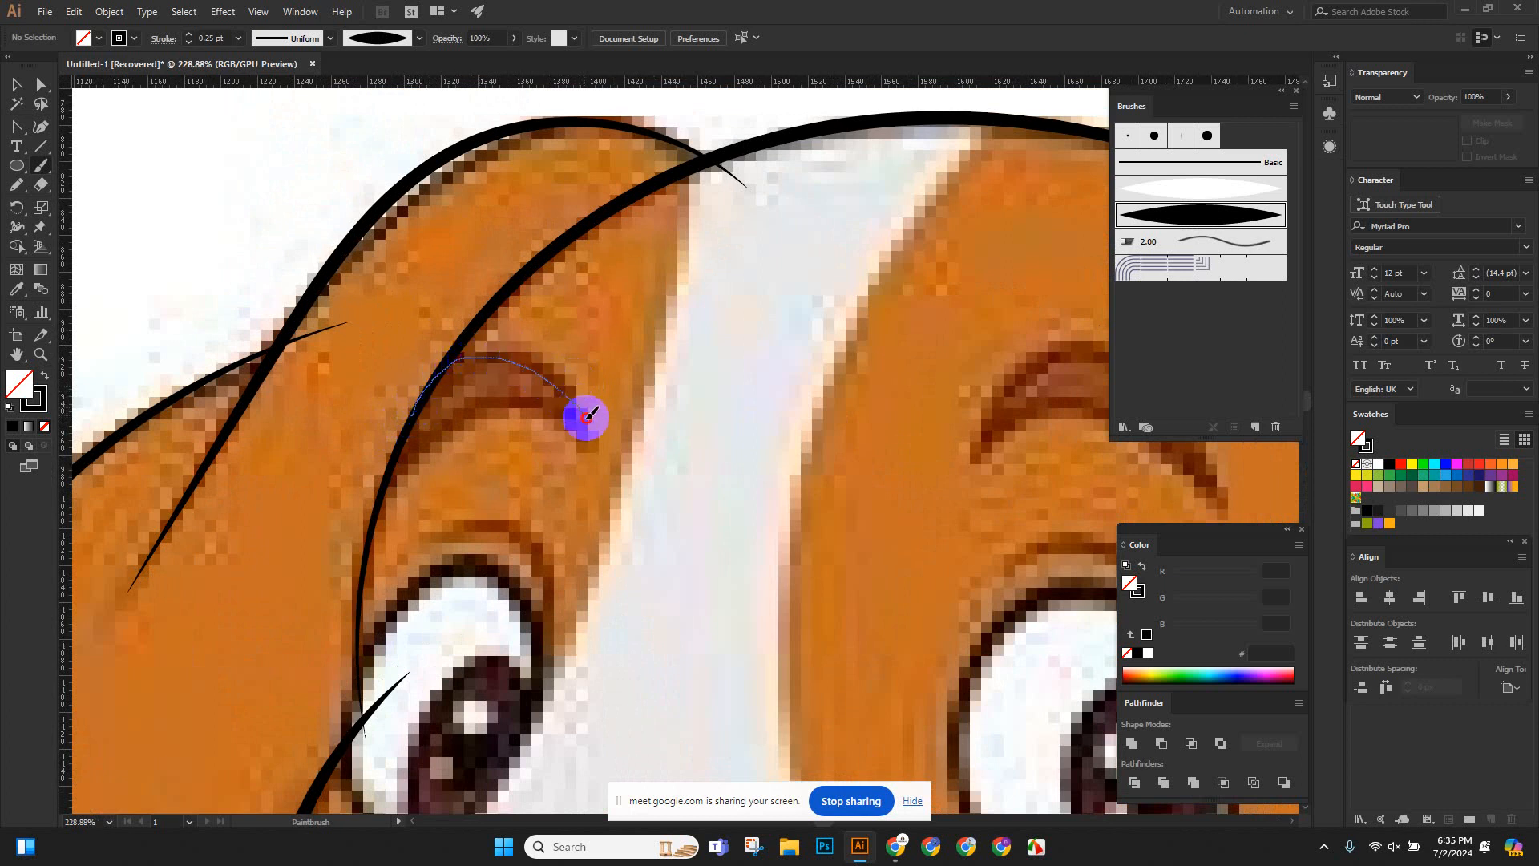
{"action": "left_click_drag", "start_coordinate": [601, 445], "coordinate": [602, 446]}
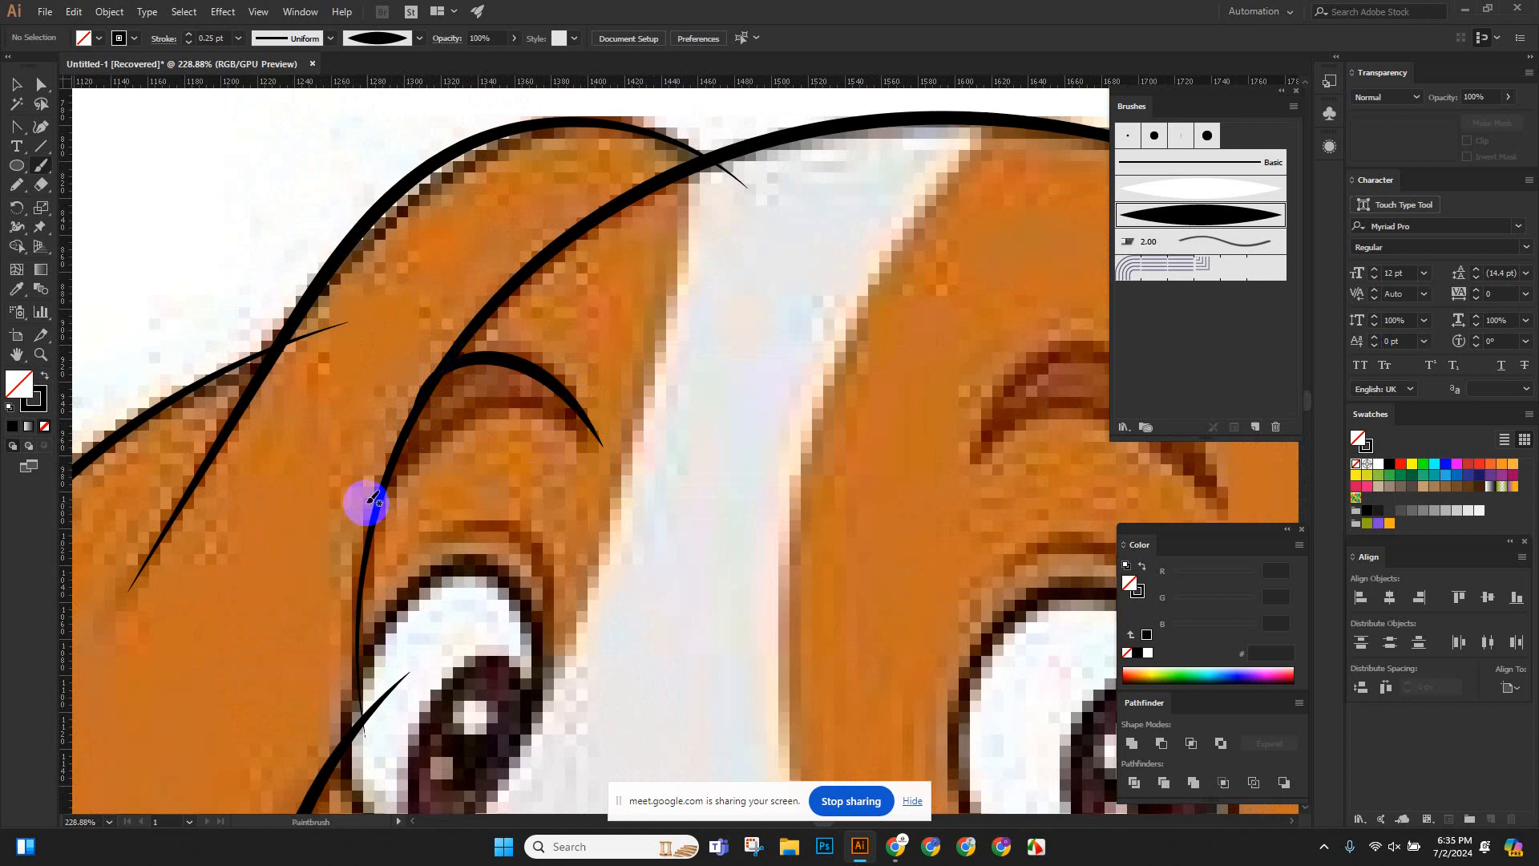
{"action": "mouse_move", "coordinate": [350, 531]}
{"action": "left_mouse_down"}
{"action": "mouse_move", "coordinate": [474, 413]}
{"action": "mouse_move", "coordinate": [529, 407]}
{"action": "mouse_move", "coordinate": [607, 442]}
{"action": "mouse_move", "coordinate": [632, 406]}
{"action": "mouse_move", "coordinate": [497, 367]}
{"action": "left_mouse_up"}
Trace the right-hand eyebrow with two arched strokes, one along its upper edge and one along its lower edge.
{"action": "scroll", "coordinate": [903, 329], "scroll_direction": "down", "scroll_amount": 2}
{"action": "left_click_drag", "start_coordinate": [878, 336], "coordinate": [526, 306]}
{"action": "scroll", "coordinate": [533, 329], "scroll_direction": "up", "scroll_amount": 2}
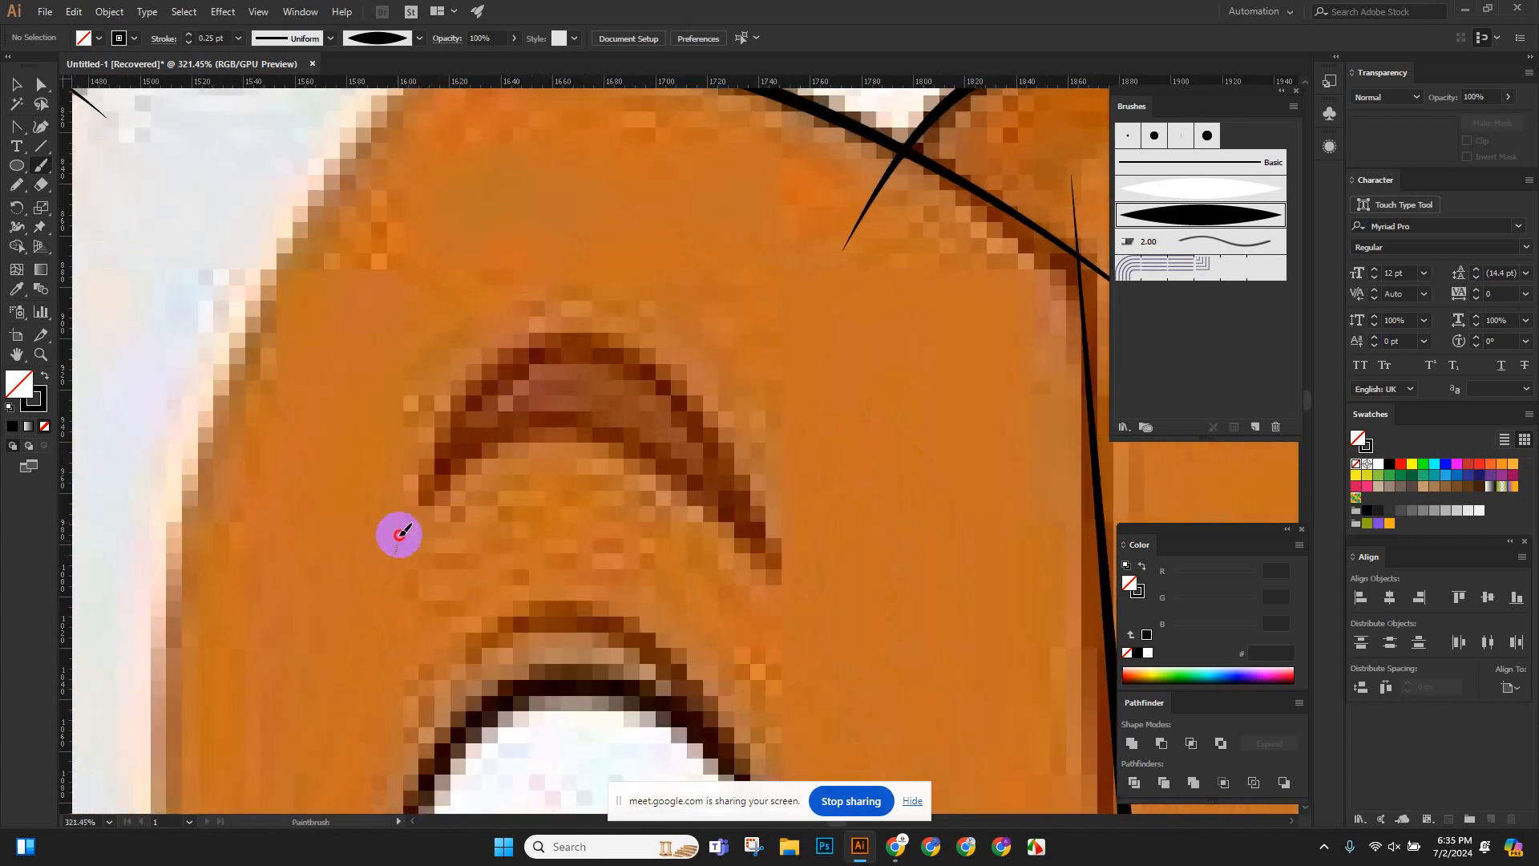
{"action": "mouse_move", "coordinate": [399, 534]}
{"action": "left_mouse_down"}
{"action": "mouse_move", "coordinate": [486, 379]}
{"action": "mouse_move", "coordinate": [577, 348]}
{"action": "mouse_move", "coordinate": [687, 412]}
{"action": "mouse_move", "coordinate": [791, 560]}
{"action": "mouse_move", "coordinate": [772, 417]}
{"action": "left_mouse_up"}
{"action": "mouse_move", "coordinate": [343, 436]}
{"action": "left_mouse_down"}
{"action": "mouse_move", "coordinate": [452, 339]}
{"action": "mouse_move", "coordinate": [496, 324]}
{"action": "mouse_move", "coordinate": [603, 355]}
{"action": "mouse_move", "coordinate": [768, 470]}
{"action": "left_mouse_up"}
{"action": "left_click_drag", "start_coordinate": [672, 354], "coordinate": [584, 333]}
{"action": "left_click_drag", "start_coordinate": [642, 415], "coordinate": [492, 316]}
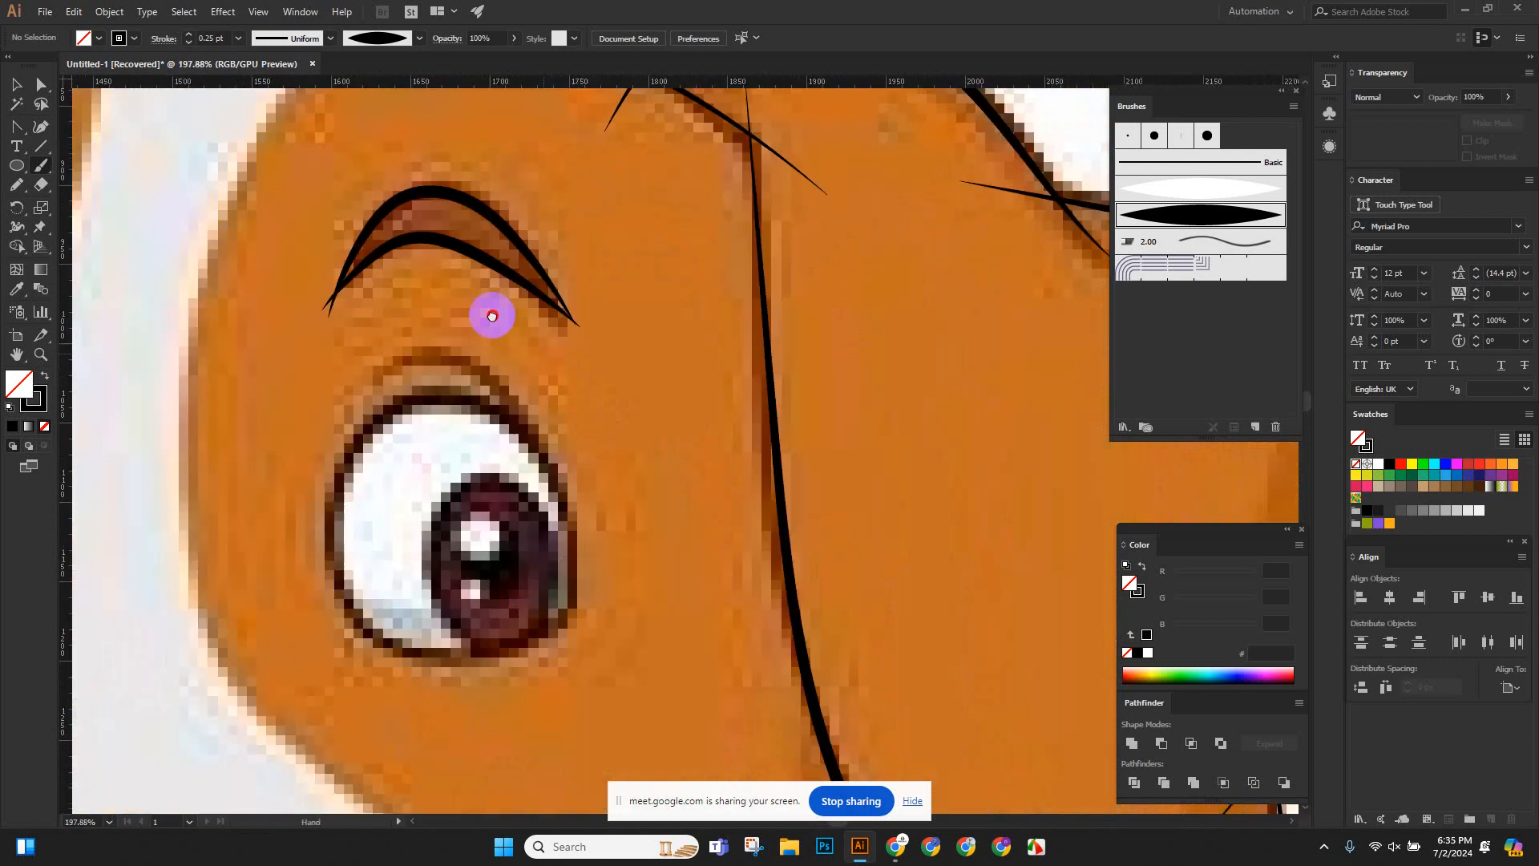
Paint the upper eyelid crease over the right-hand eye as one arched stroke ending partway down the eye's ear side.
{"action": "scroll", "coordinate": [492, 316], "scroll_direction": "down", "scroll_amount": 4}
{"action": "scroll", "coordinate": [550, 275], "scroll_direction": "up", "scroll_amount": 5}
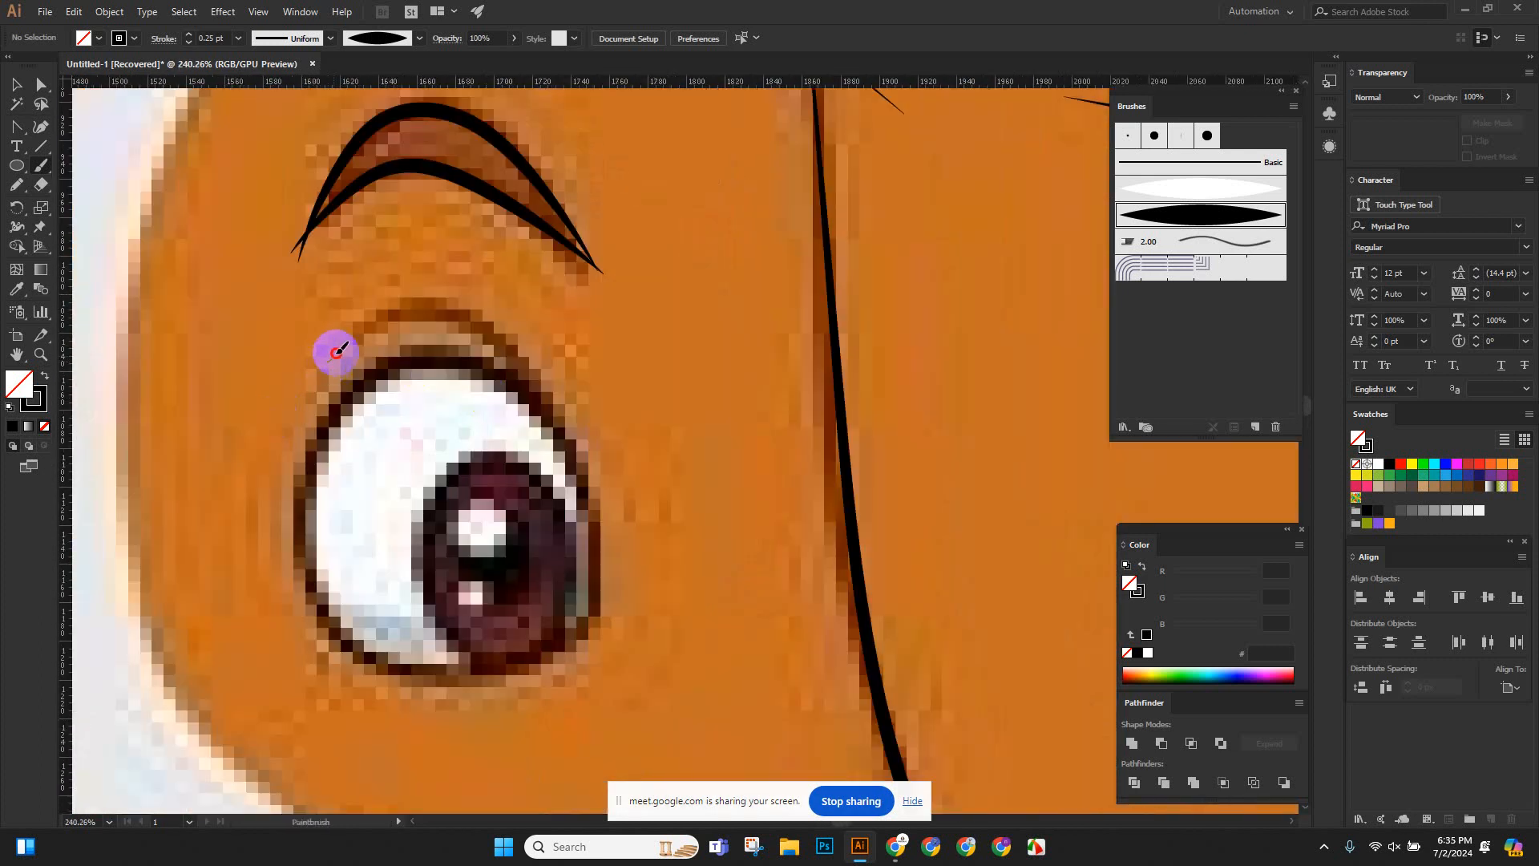
{"action": "mouse_move", "coordinate": [370, 319]}
{"action": "left_mouse_down"}
{"action": "mouse_move", "coordinate": [443, 308]}
{"action": "mouse_move", "coordinate": [497, 332]}
{"action": "mouse_move", "coordinate": [586, 454]}
{"action": "left_mouse_up"}
{"action": "left_click_drag", "start_coordinate": [595, 513], "coordinate": [591, 529]}
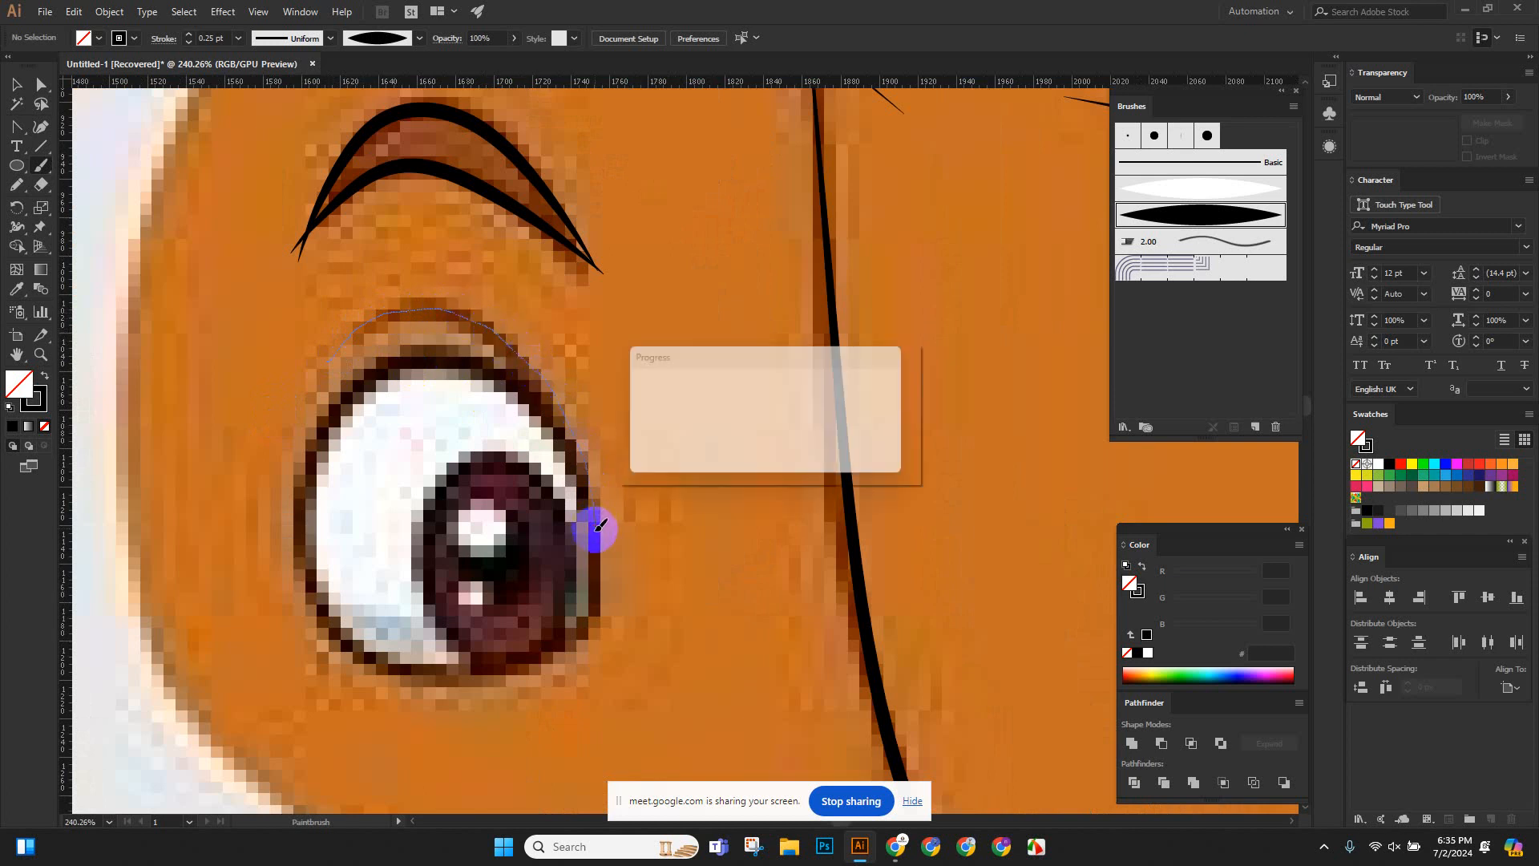
{"action": "mouse_move", "coordinate": [578, 343]}
{"action": "left_mouse_down"}
{"action": "mouse_move", "coordinate": [617, 233]}
{"action": "mouse_move", "coordinate": [570, 258]}
{"action": "left_mouse_up"}
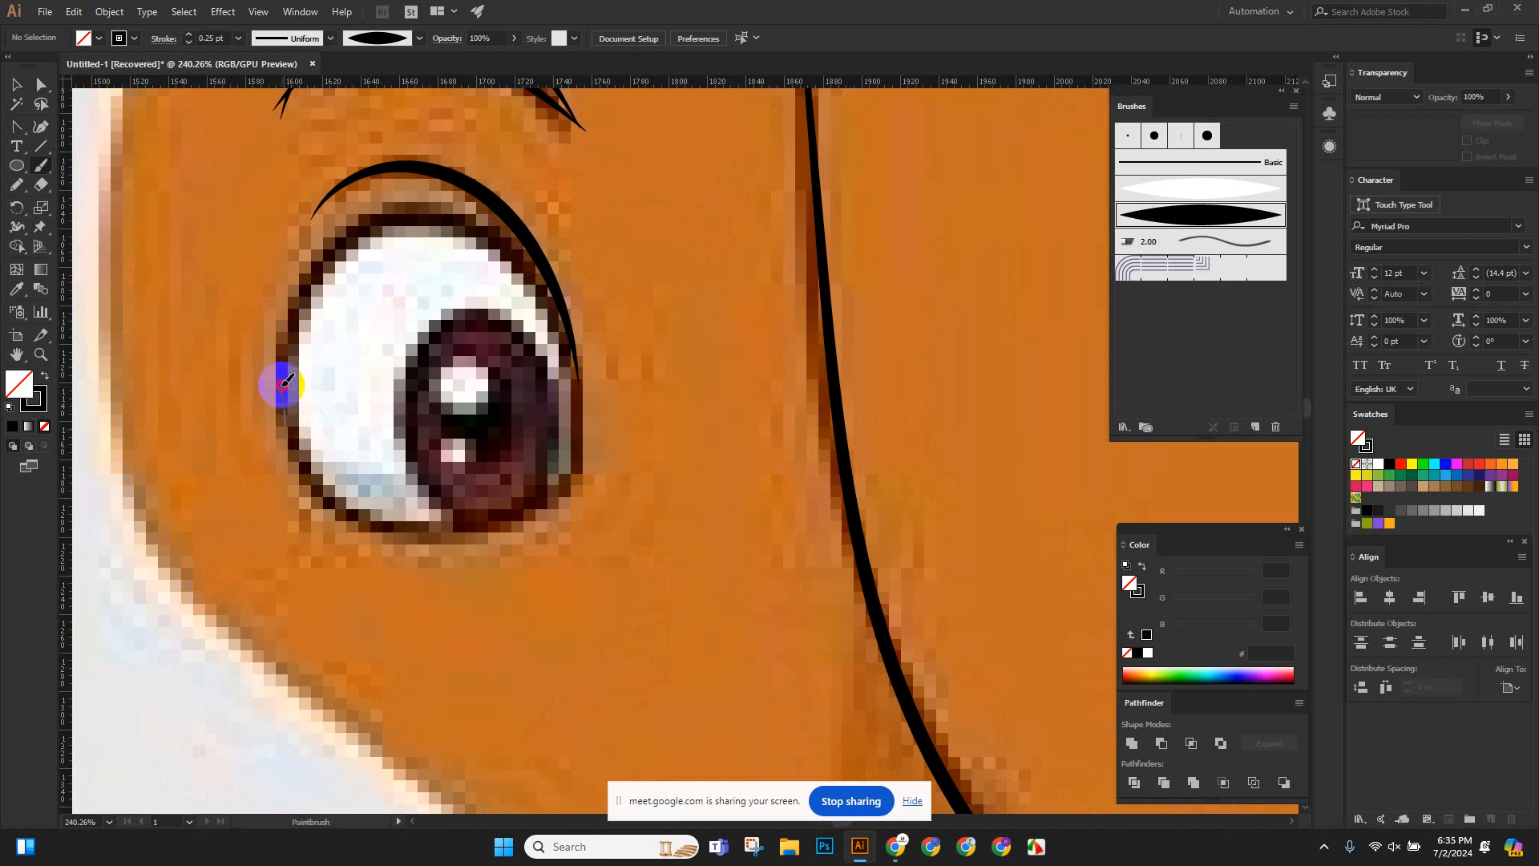
{"action": "left_click_drag", "start_coordinate": [292, 330], "coordinate": [316, 286]}
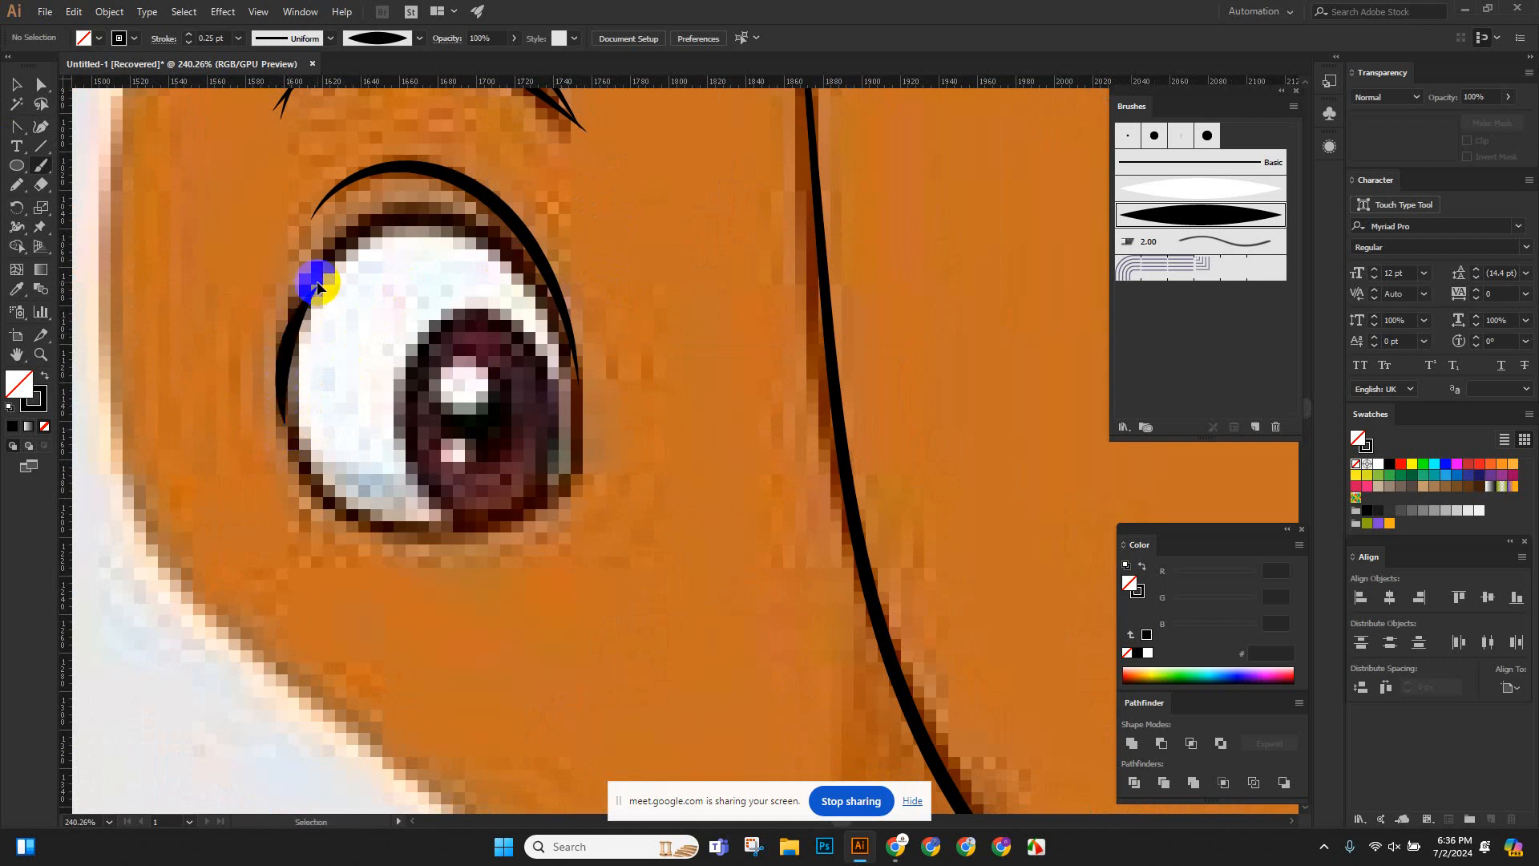
{"action": "key", "text": "ctrl+z"}
{"action": "mouse_move", "coordinate": [282, 405]}
{"action": "left_mouse_down"}
{"action": "mouse_move", "coordinate": [302, 283]}
{"action": "mouse_move", "coordinate": [339, 238]}
{"action": "left_mouse_up"}
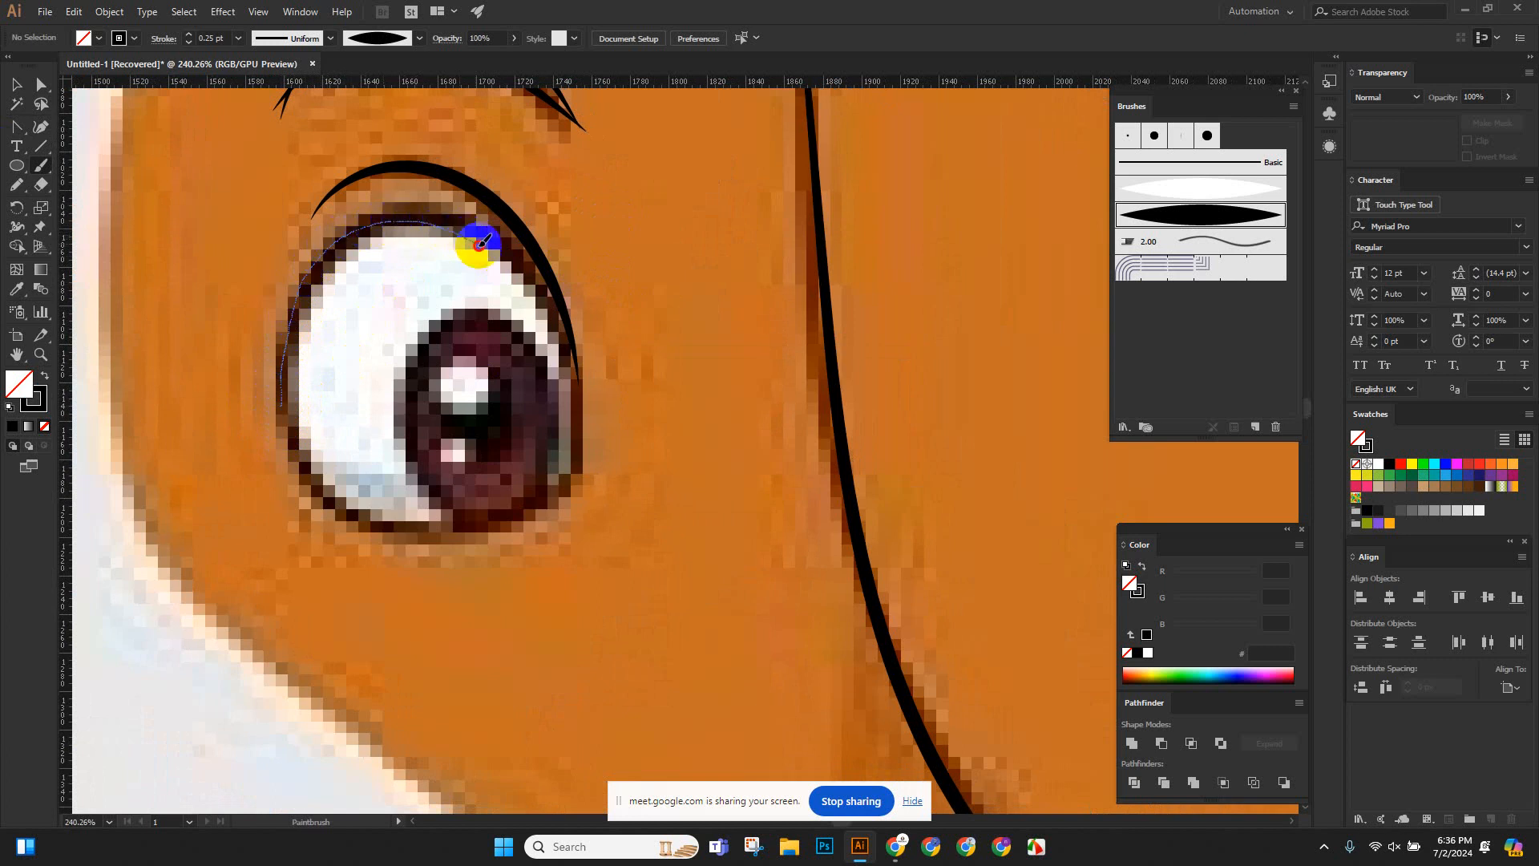
{"action": "mouse_move", "coordinate": [479, 243]}
{"action": "left_mouse_down"}
{"action": "mouse_move", "coordinate": [582, 353]}
{"action": "mouse_move", "coordinate": [585, 417]}
{"action": "mouse_move", "coordinate": [550, 516]}
{"action": "mouse_move", "coordinate": [467, 540]}
{"action": "mouse_move", "coordinate": [358, 534]}
{"action": "mouse_move", "coordinate": [318, 503]}
{"action": "mouse_move", "coordinate": [275, 388]}
{"action": "left_mouse_up"}
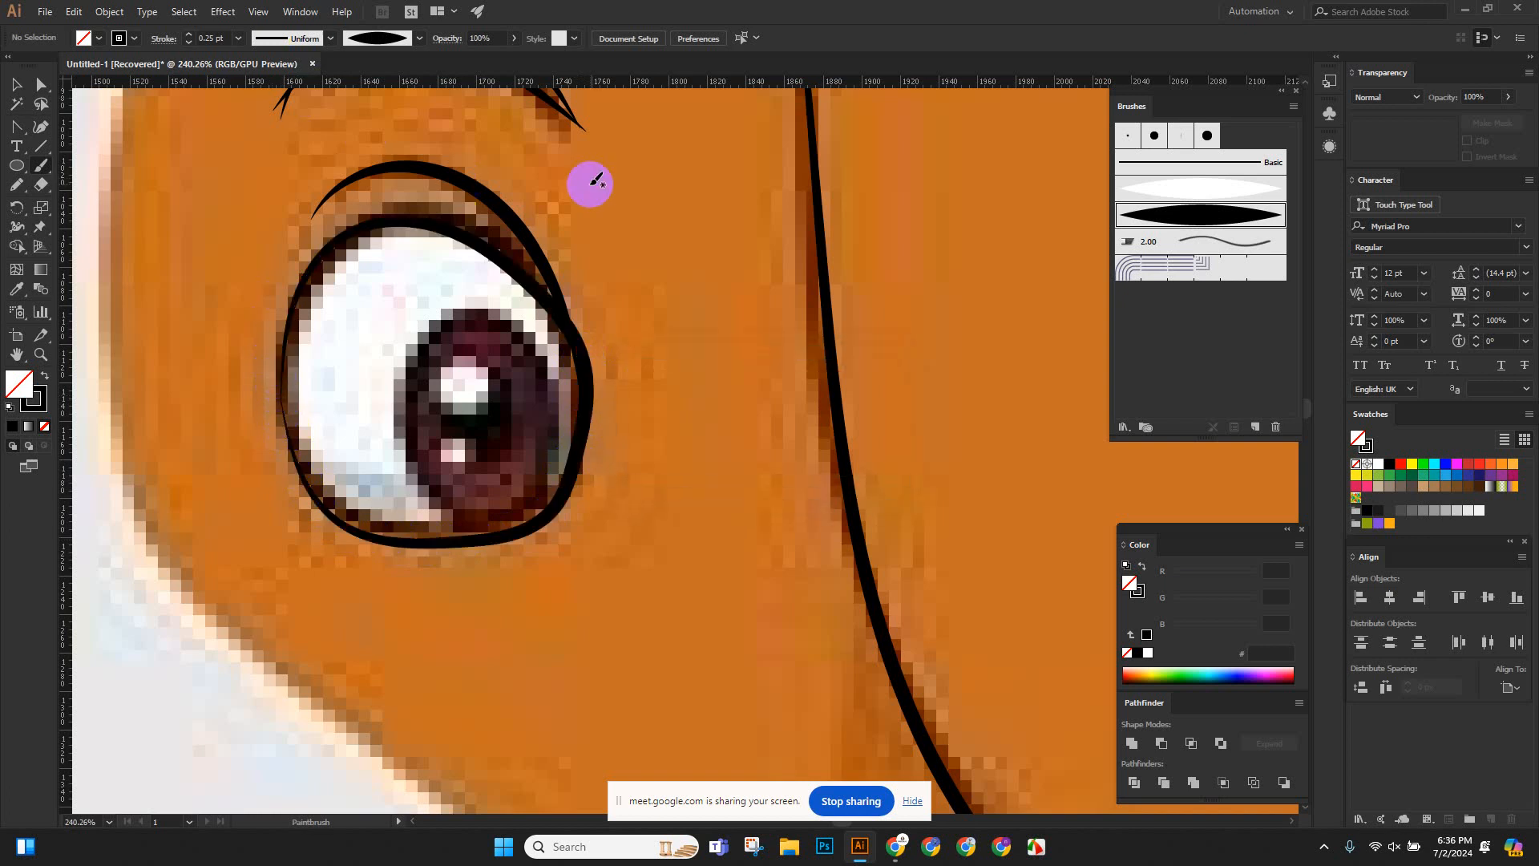
{"action": "key", "text": "ctrl+z"}
Trace the full outline of the right-hand eye in one closed stroke, starting and ending at its nose side.
{"action": "scroll", "coordinate": [618, 275], "scroll_direction": "left", "scroll_amount": 3}
{"action": "mouse_move", "coordinate": [505, 223]}
{"action": "left_mouse_down"}
{"action": "mouse_move", "coordinate": [469, 214]}
{"action": "mouse_move", "coordinate": [391, 317]}
{"action": "mouse_move", "coordinate": [359, 421]}
{"action": "mouse_move", "coordinate": [374, 306]}
{"action": "mouse_move", "coordinate": [430, 223]}
{"action": "left_mouse_up"}
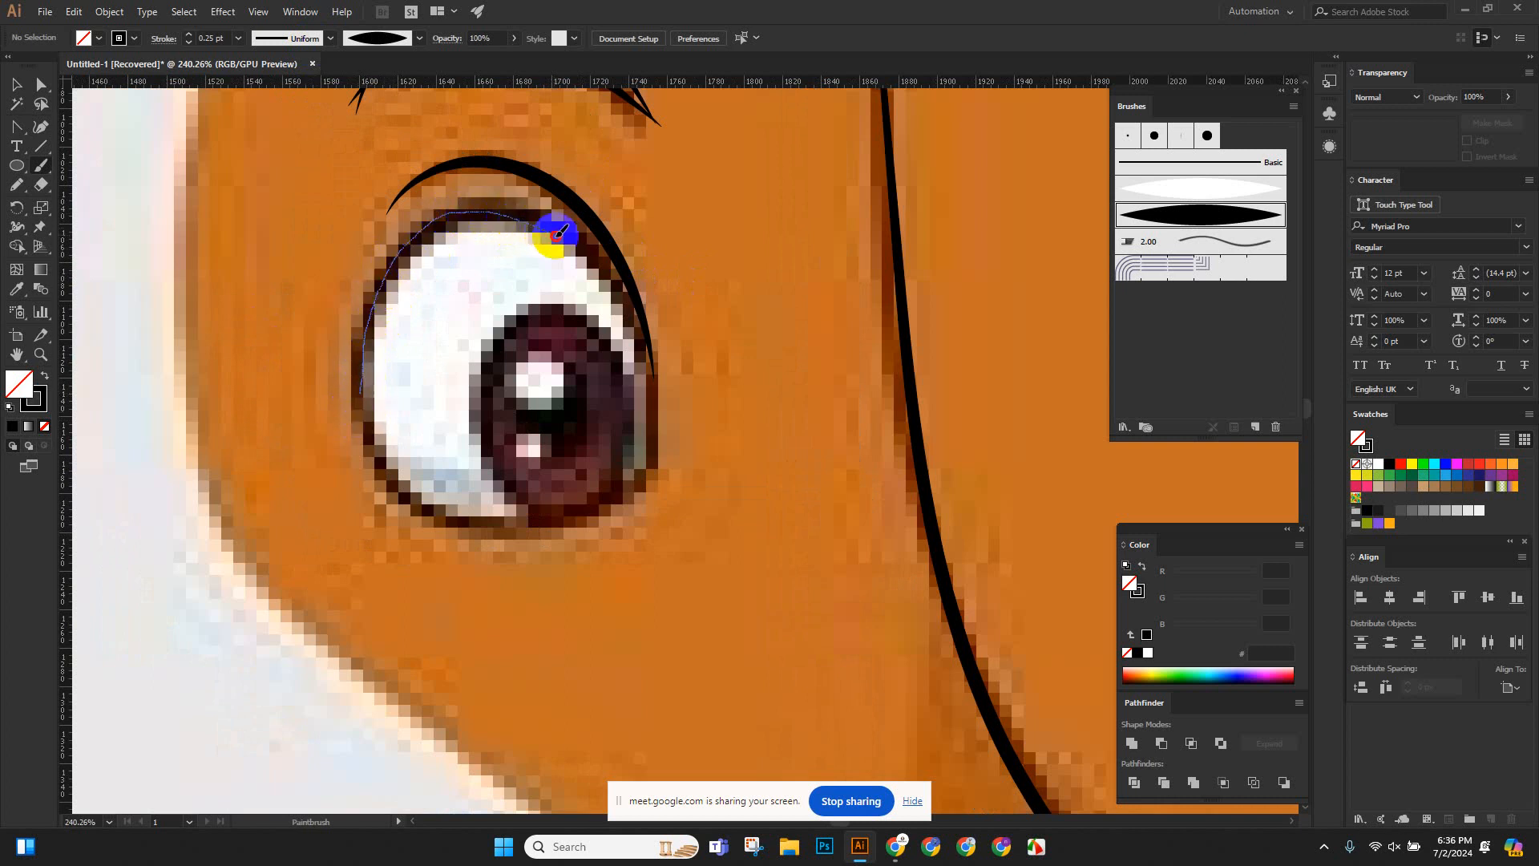
{"action": "left_click_drag", "start_coordinate": [558, 234], "coordinate": [599, 271]}
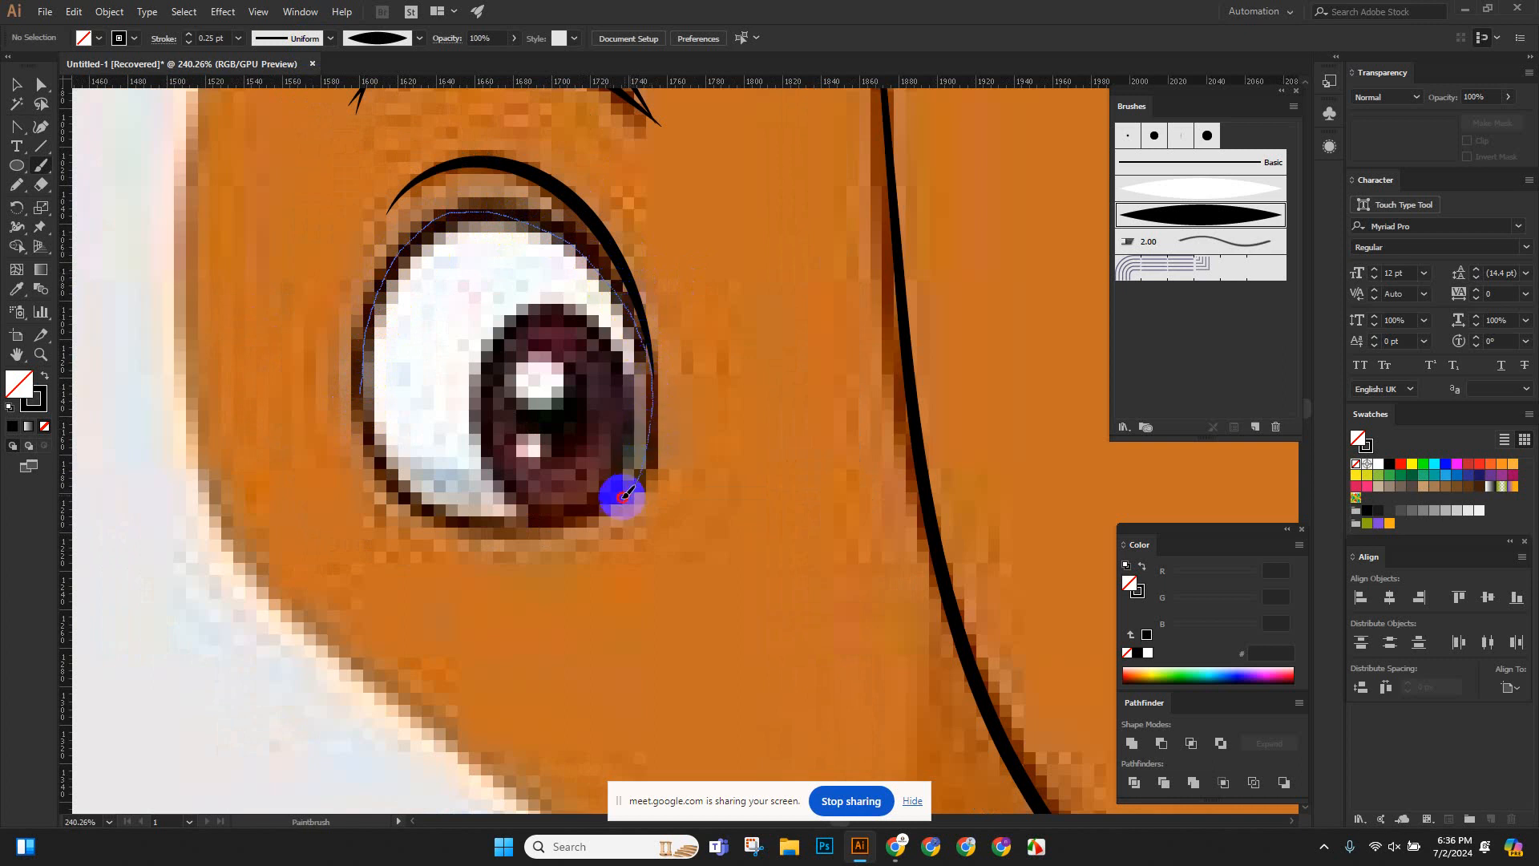
{"action": "left_click_drag", "start_coordinate": [626, 495], "coordinate": [529, 521]}
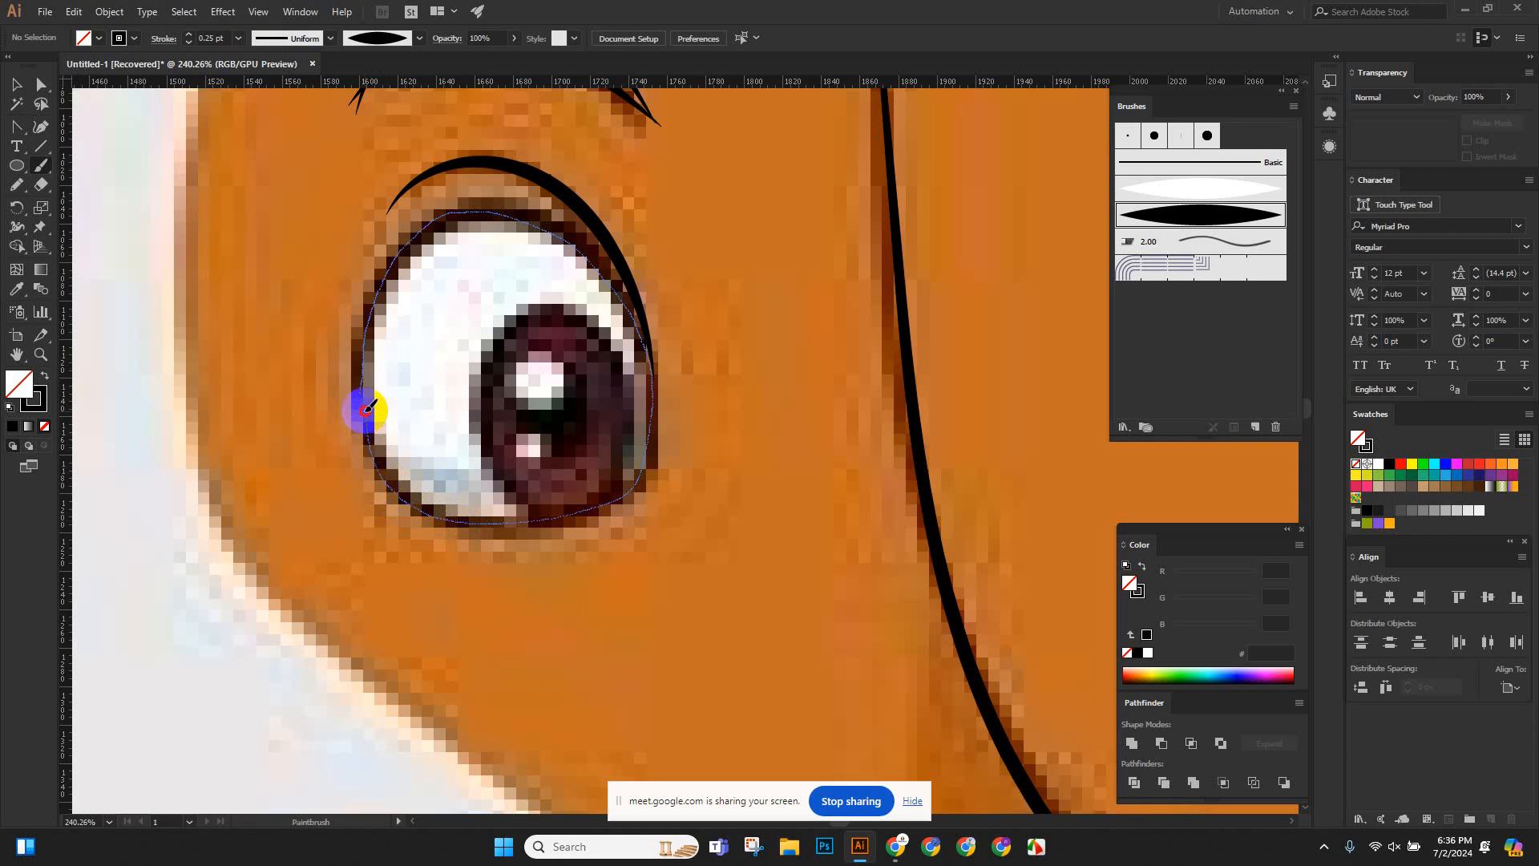
{"action": "left_click_drag", "start_coordinate": [365, 373], "coordinate": [372, 334]}
Outline the iris of the right-hand eye from its lower edge all the way around and paint the small pupil inside it.
{"action": "scroll", "coordinate": [454, 326], "scroll_direction": "down", "scroll_amount": 1}
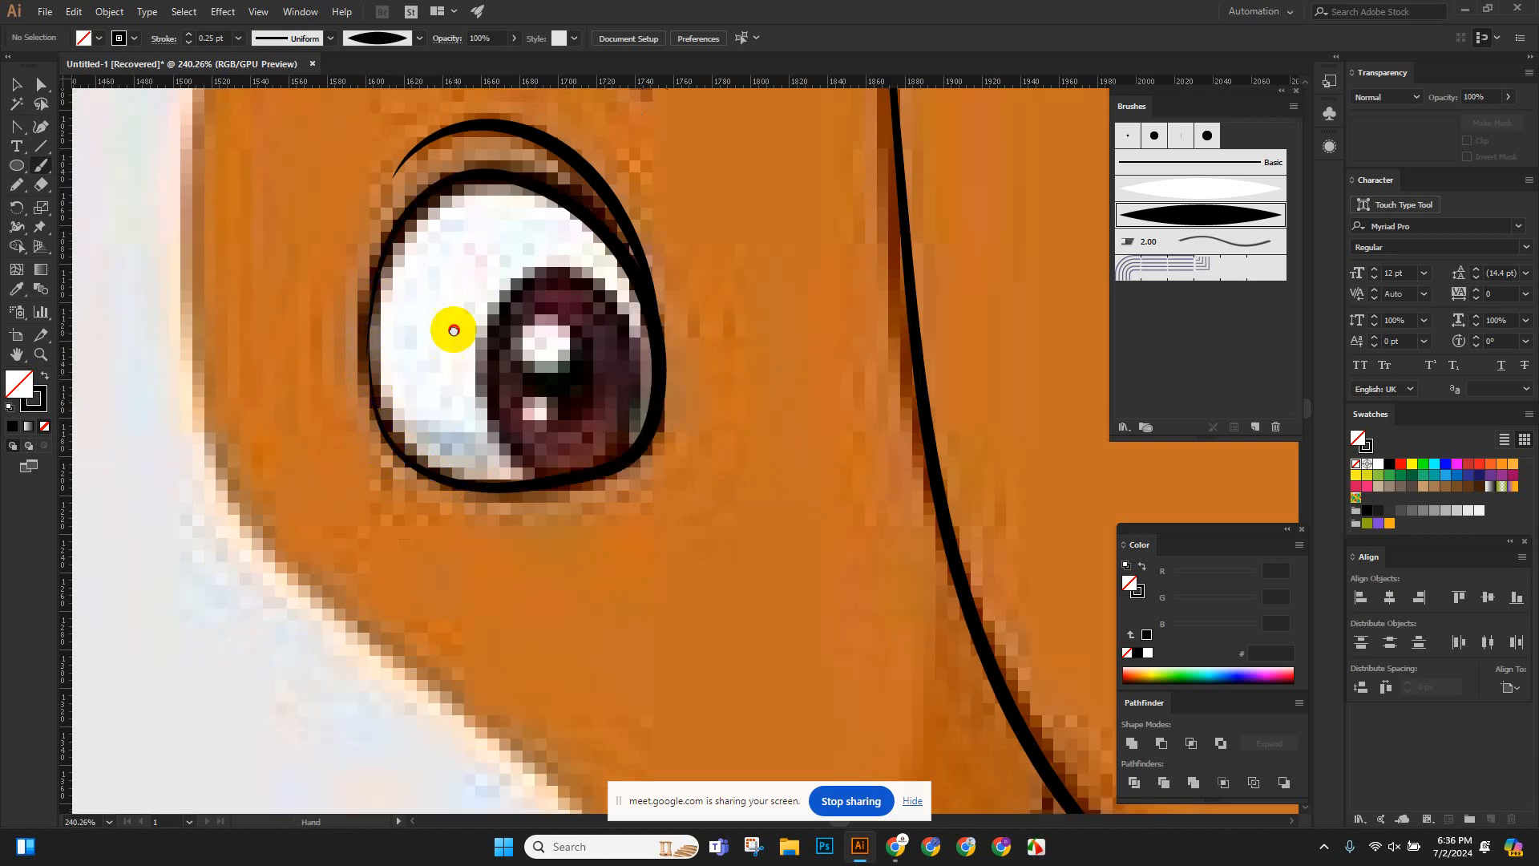
{"action": "key", "text": "space"}
{"action": "left_click_drag", "start_coordinate": [471, 275], "coordinate": [520, 311]}
{"action": "mouse_move", "coordinate": [604, 497]}
{"action": "left_mouse_down"}
{"action": "mouse_move", "coordinate": [526, 396]}
{"action": "mouse_move", "coordinate": [547, 299]}
{"action": "mouse_move", "coordinate": [592, 271]}
{"action": "mouse_move", "coordinate": [635, 292]}
{"action": "mouse_move", "coordinate": [669, 349]}
{"action": "mouse_move", "coordinate": [672, 427]}
{"action": "left_mouse_up"}
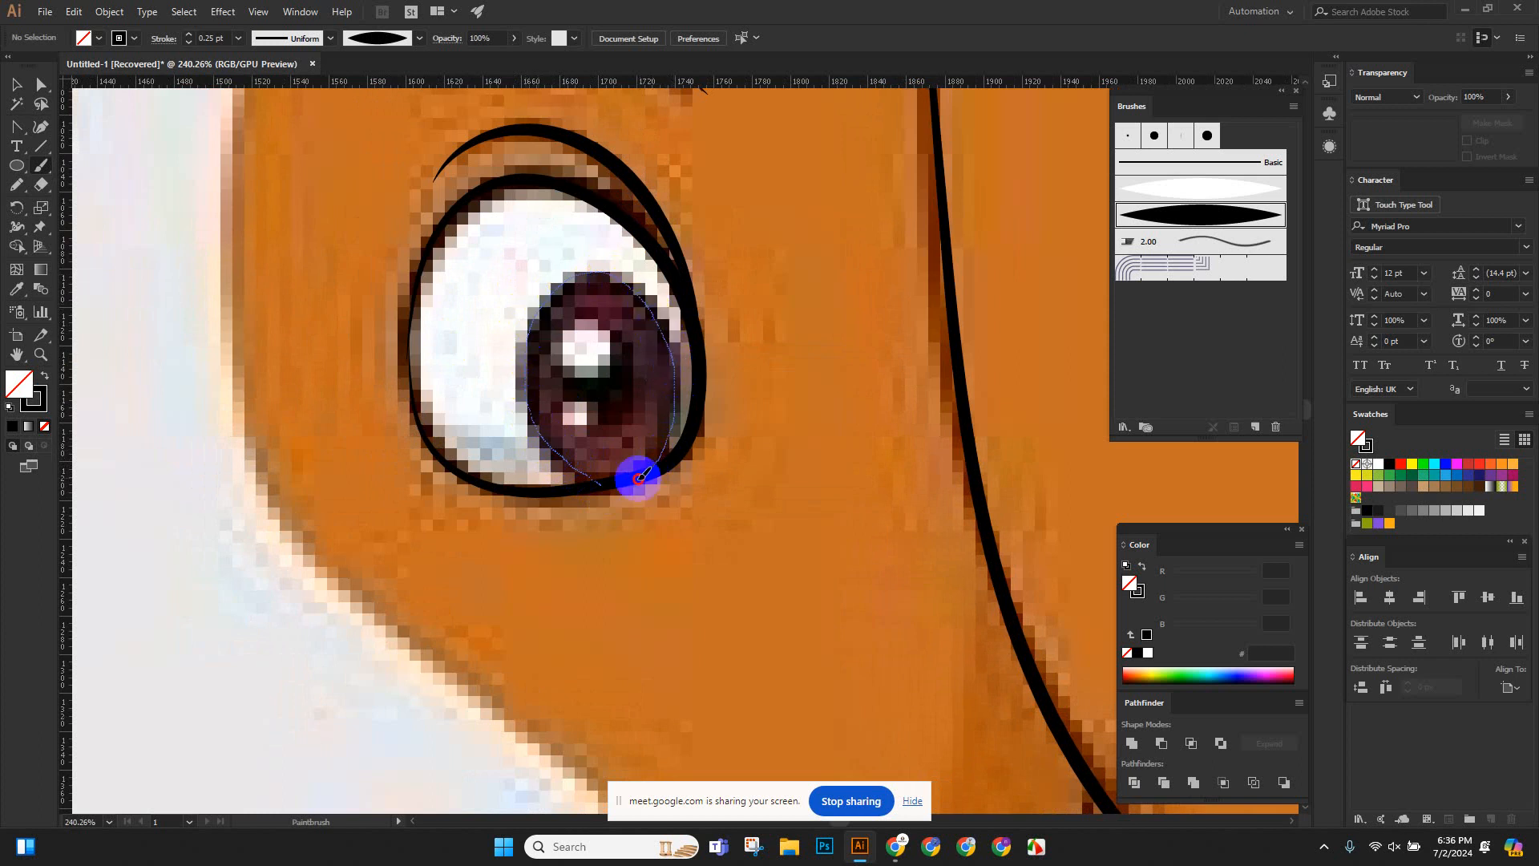
{"action": "left_click_drag", "start_coordinate": [641, 477], "coordinate": [615, 481]}
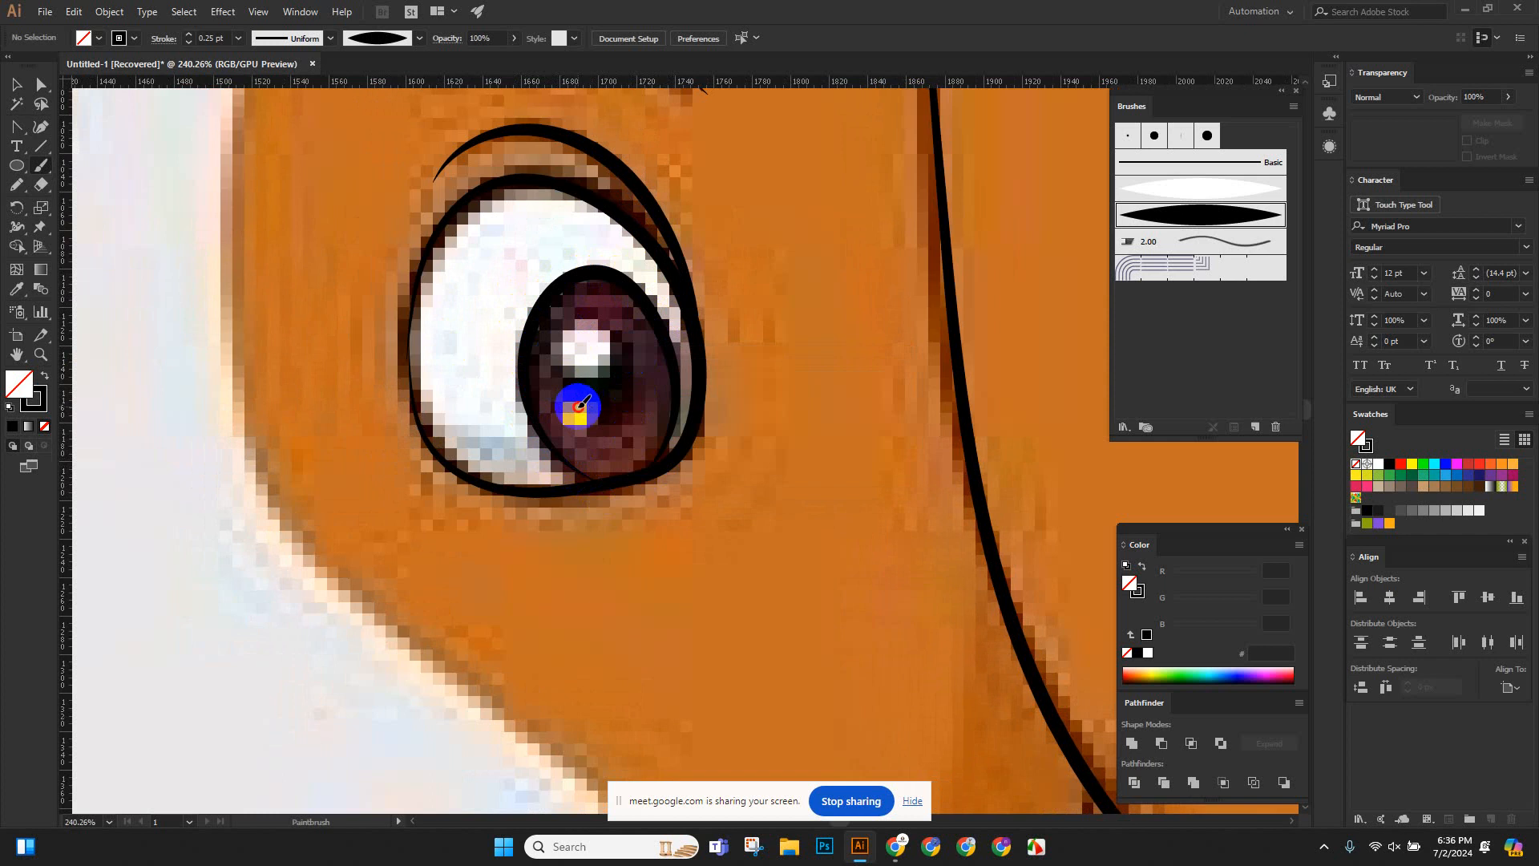
{"action": "mouse_move", "coordinate": [567, 384]}
{"action": "left_mouse_down"}
{"action": "mouse_move", "coordinate": [561, 340]}
{"action": "mouse_move", "coordinate": [609, 339]}
{"action": "mouse_move", "coordinate": [632, 383]}
{"action": "mouse_move", "coordinate": [602, 365]}
{"action": "left_mouse_up"}
Trace the left-hand eye's outline in one closed stroke, along with the iris inside it.
{"action": "left_click", "coordinate": [589, 286], "text": "ctrl+alt"}
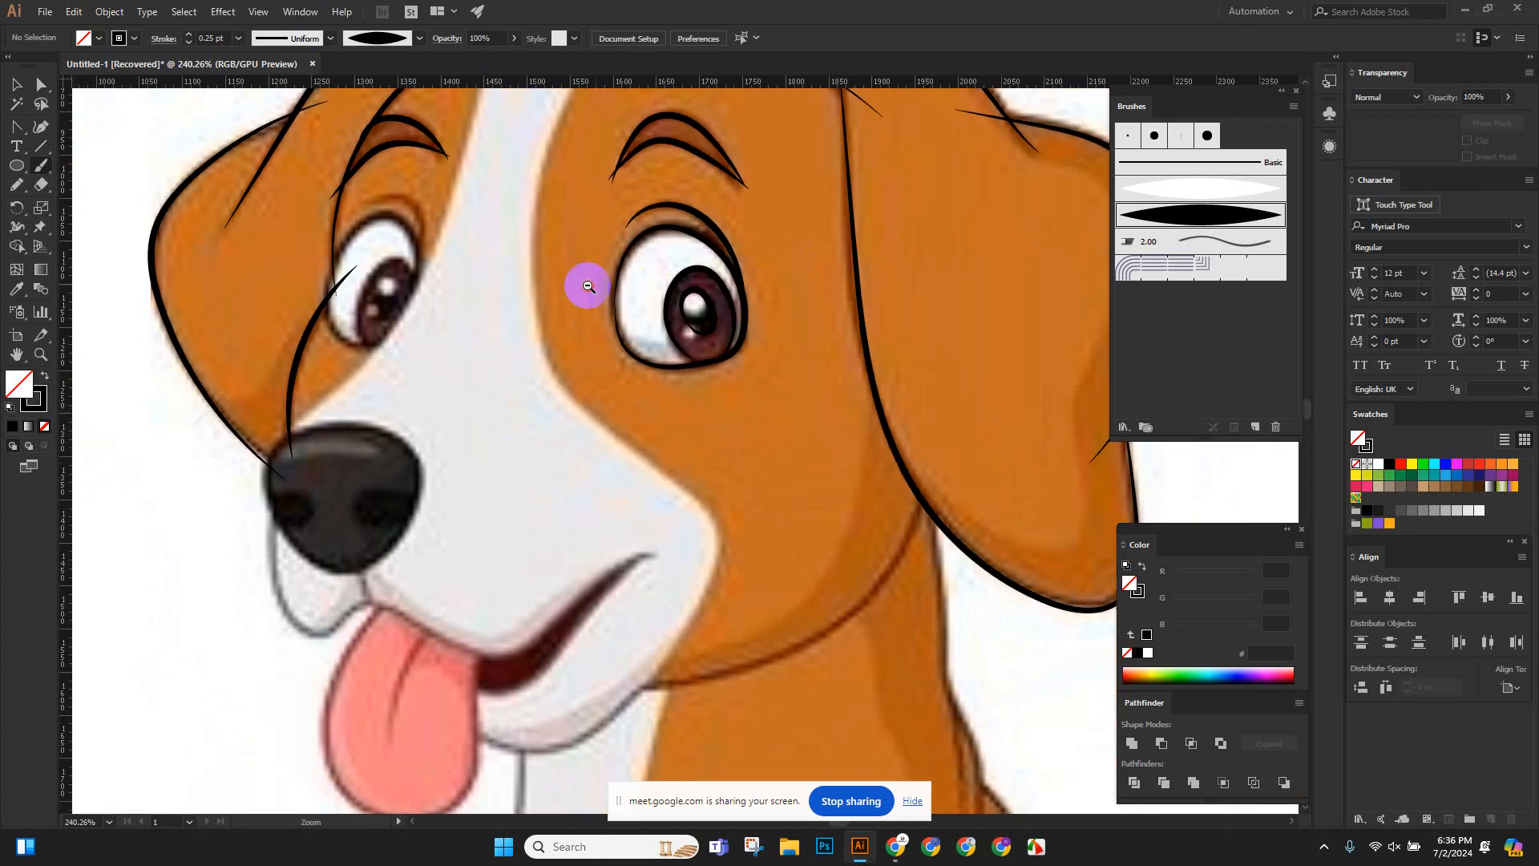
{"action": "left_click_drag", "start_coordinate": [588, 287], "coordinate": [572, 287]}
{"action": "left_click_drag", "start_coordinate": [574, 288], "coordinate": [715, 305]}
{"action": "left_click_drag", "start_coordinate": [427, 186], "coordinate": [659, 362]}
{"action": "left_click_drag", "start_coordinate": [661, 364], "coordinate": [210, 163]}
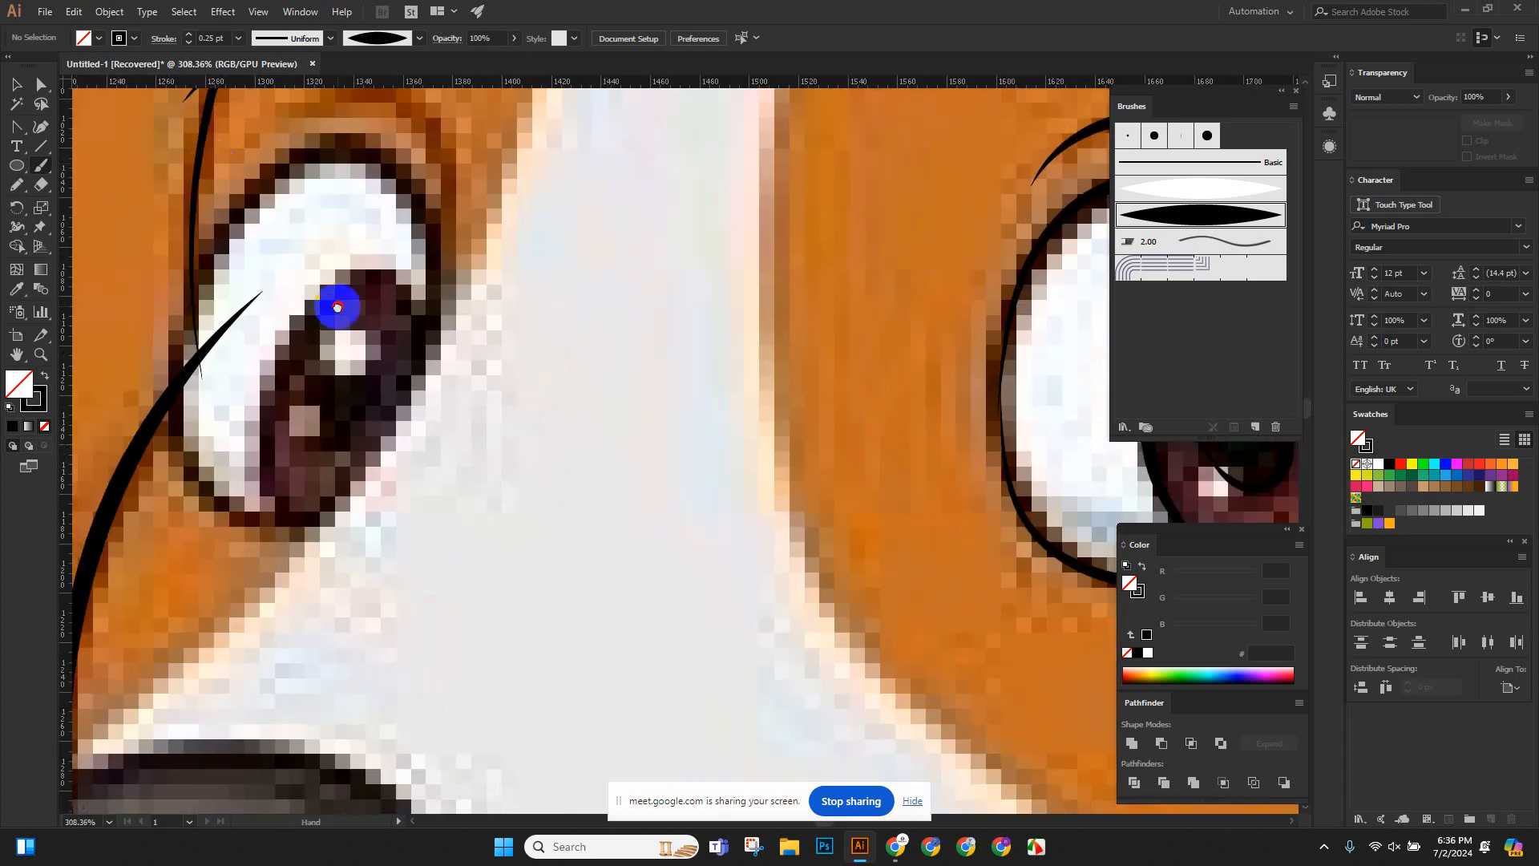
{"action": "left_click_drag", "start_coordinate": [336, 306], "coordinate": [372, 322]}
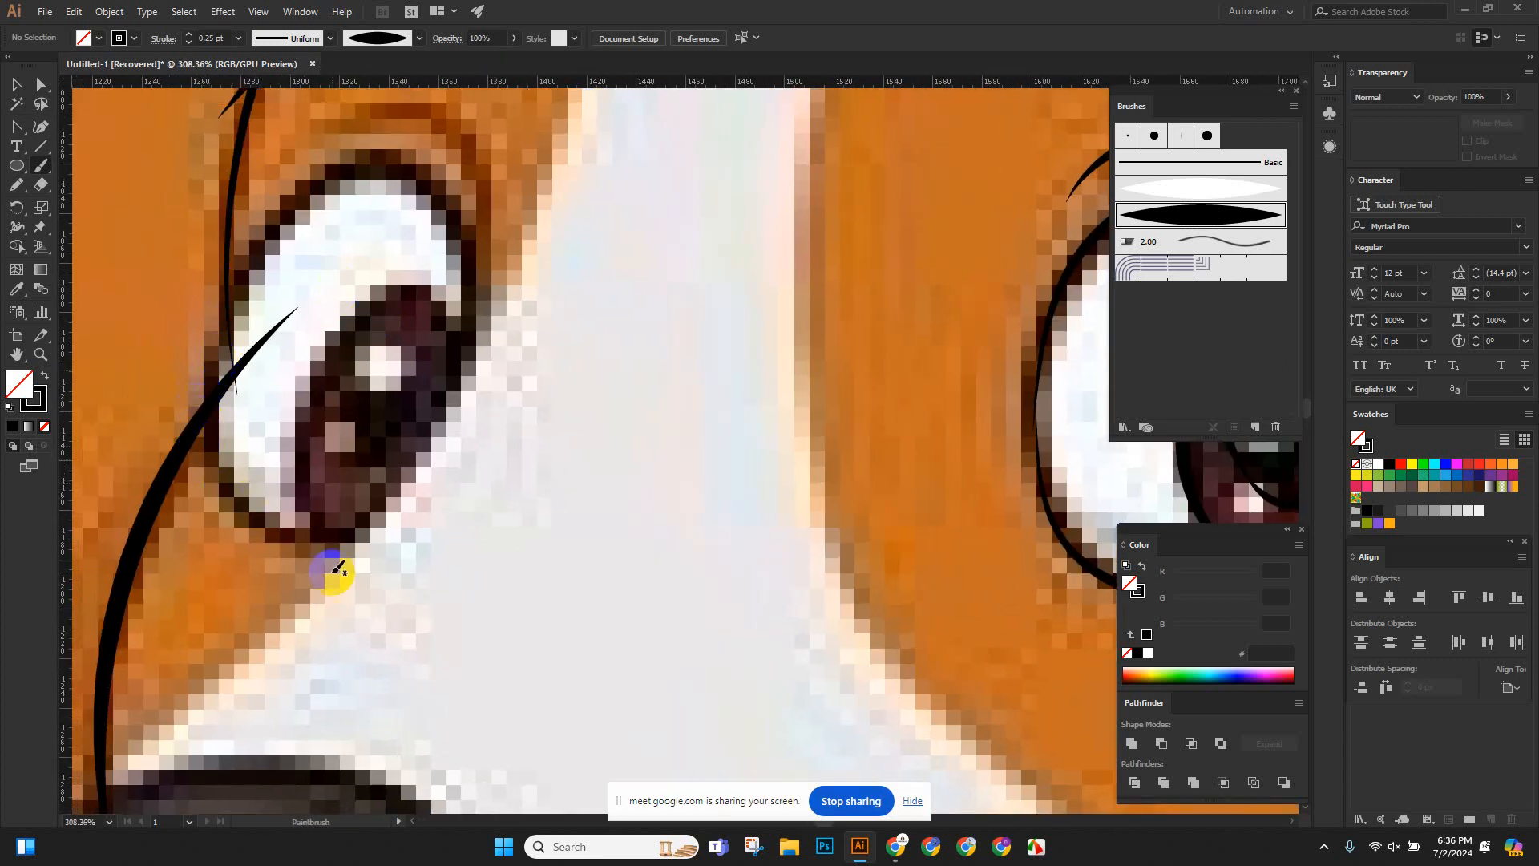
{"action": "left_click_drag", "start_coordinate": [402, 487], "coordinate": [289, 526]}
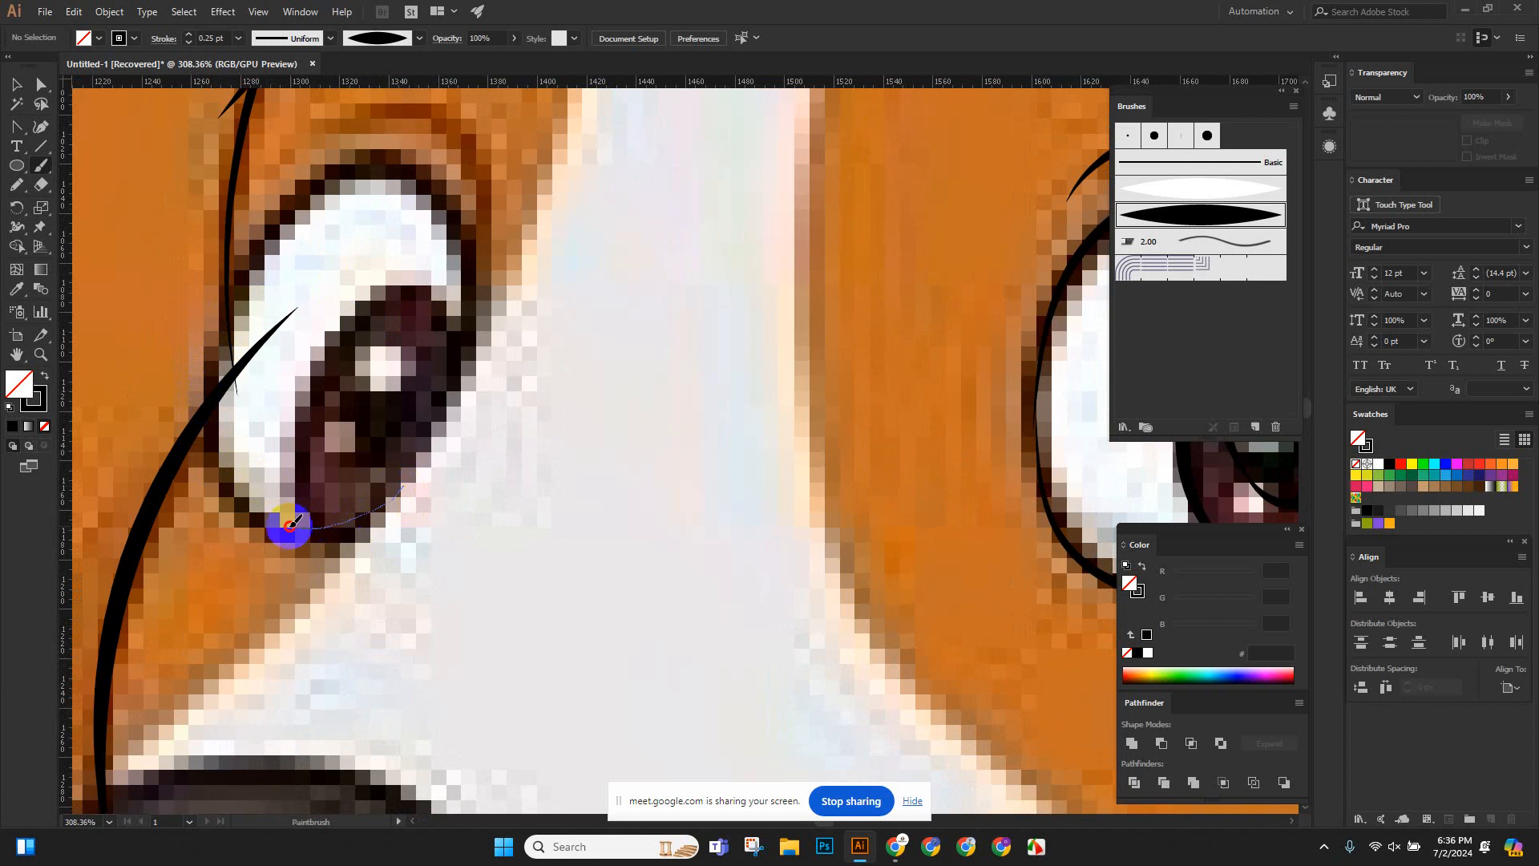
{"action": "mouse_move", "coordinate": [223, 481]}
{"action": "left_mouse_down"}
{"action": "mouse_move", "coordinate": [212, 364]}
{"action": "mouse_move", "coordinate": [232, 288]}
{"action": "mouse_move", "coordinate": [270, 216]}
{"action": "mouse_move", "coordinate": [344, 163]}
{"action": "mouse_move", "coordinate": [427, 190]}
{"action": "mouse_move", "coordinate": [478, 288]}
{"action": "mouse_move", "coordinate": [477, 363]}
{"action": "mouse_move", "coordinate": [377, 513]}
{"action": "left_mouse_up"}
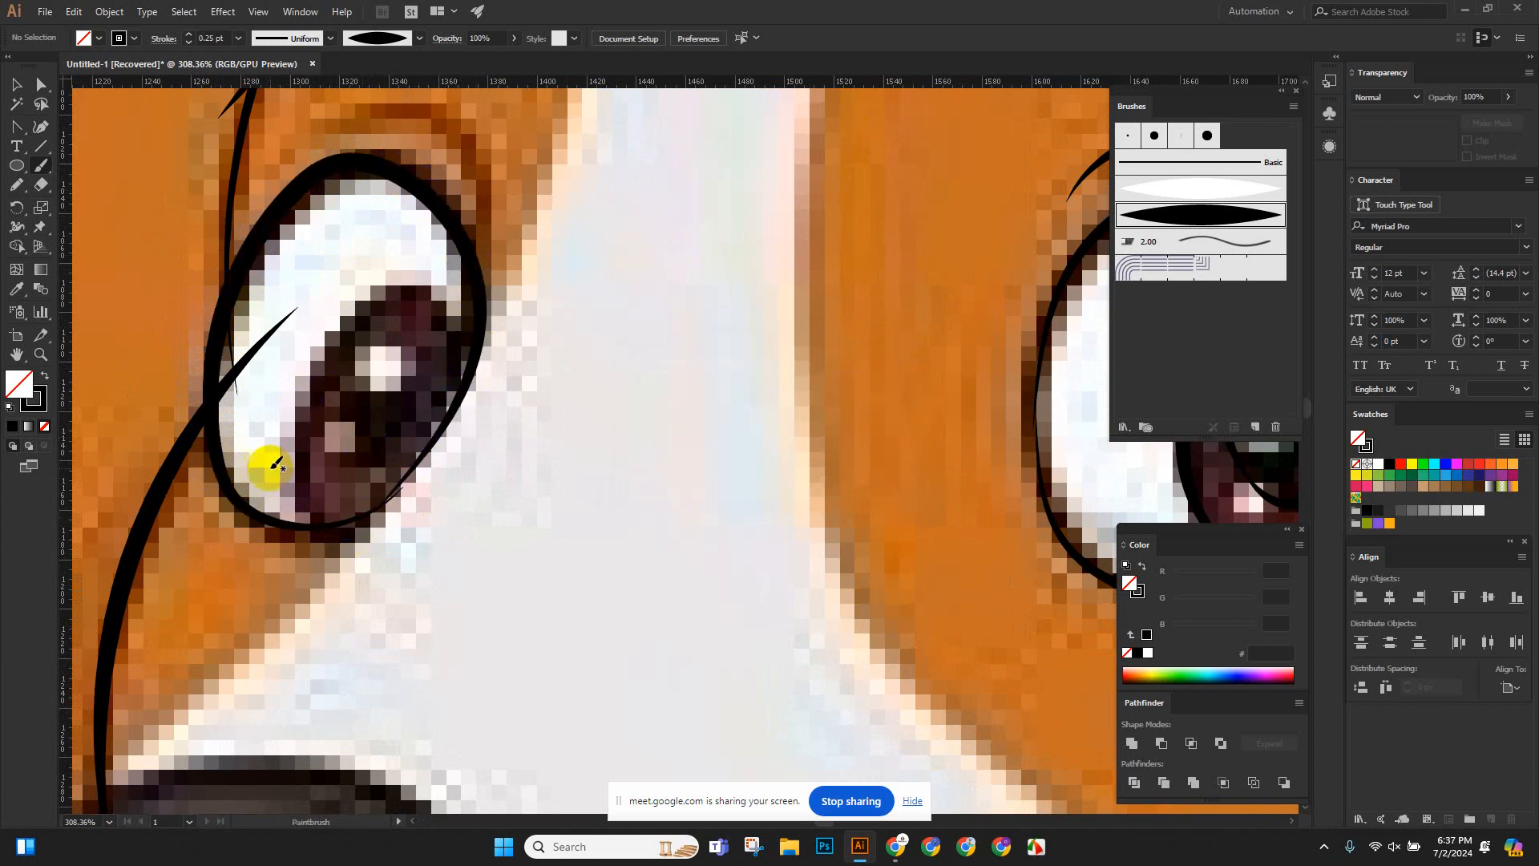
{"action": "mouse_move", "coordinate": [311, 525]}
{"action": "left_mouse_down"}
{"action": "mouse_move", "coordinate": [288, 419]}
{"action": "mouse_move", "coordinate": [340, 329]}
{"action": "mouse_move", "coordinate": [380, 292]}
{"action": "mouse_move", "coordinate": [436, 300]}
{"action": "mouse_move", "coordinate": [472, 346]}
{"action": "mouse_move", "coordinate": [465, 394]}
{"action": "mouse_move", "coordinate": [408, 483]}
{"action": "mouse_move", "coordinate": [301, 530]}
{"action": "left_mouse_up"}
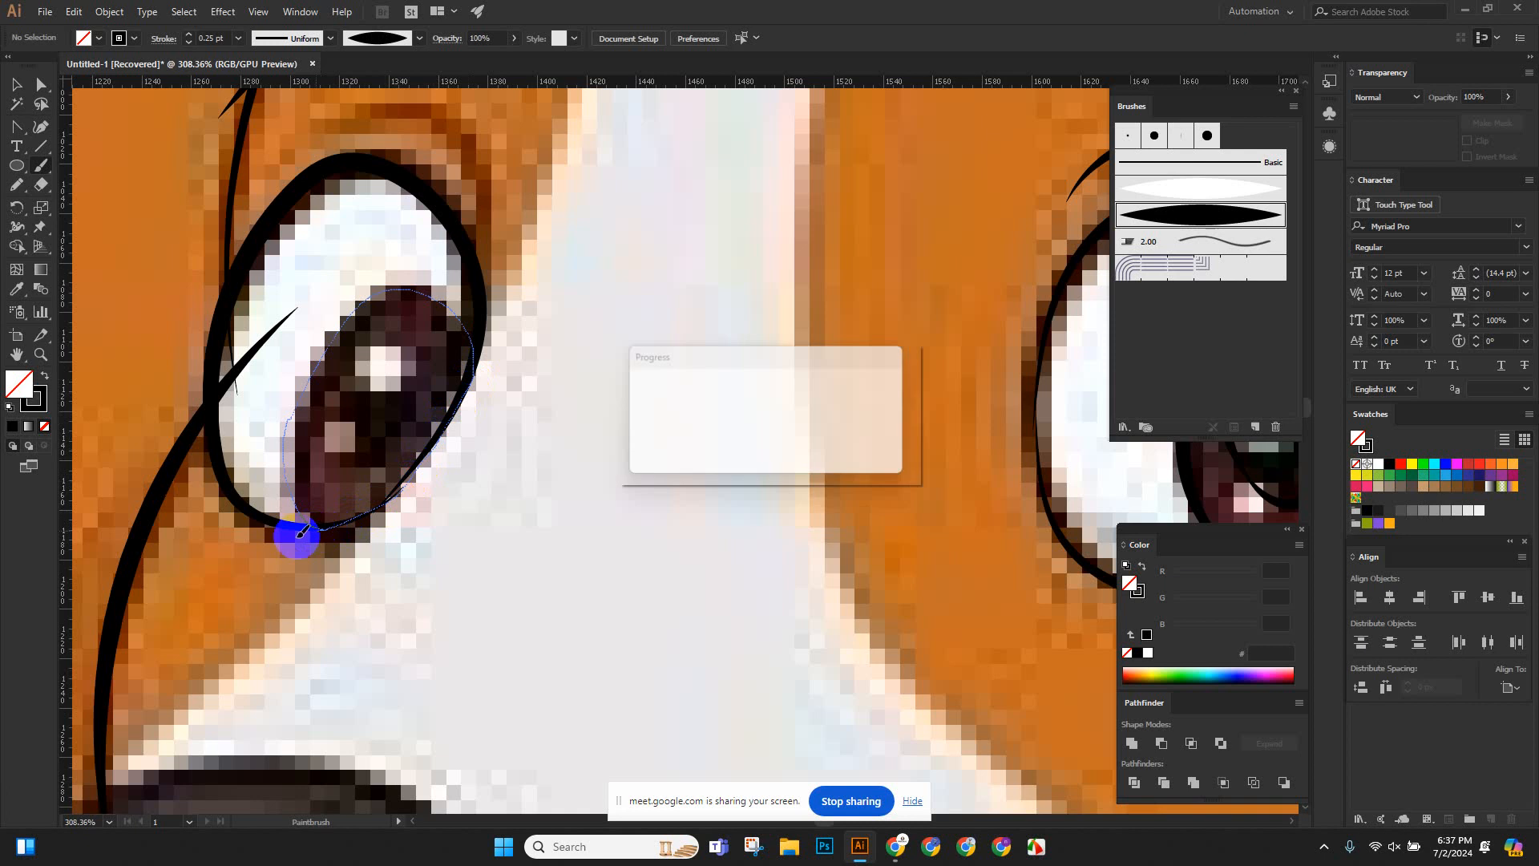
Trace the jawline in one curved stroke from just behind the chin up to the lower edge of the right-hand ear.
{"action": "key", "text": "ctrl+space"}
{"action": "left_click_drag", "start_coordinate": [613, 346], "coordinate": [334, 379]}
{"action": "left_click_drag", "start_coordinate": [636, 389], "coordinate": [561, 401]}
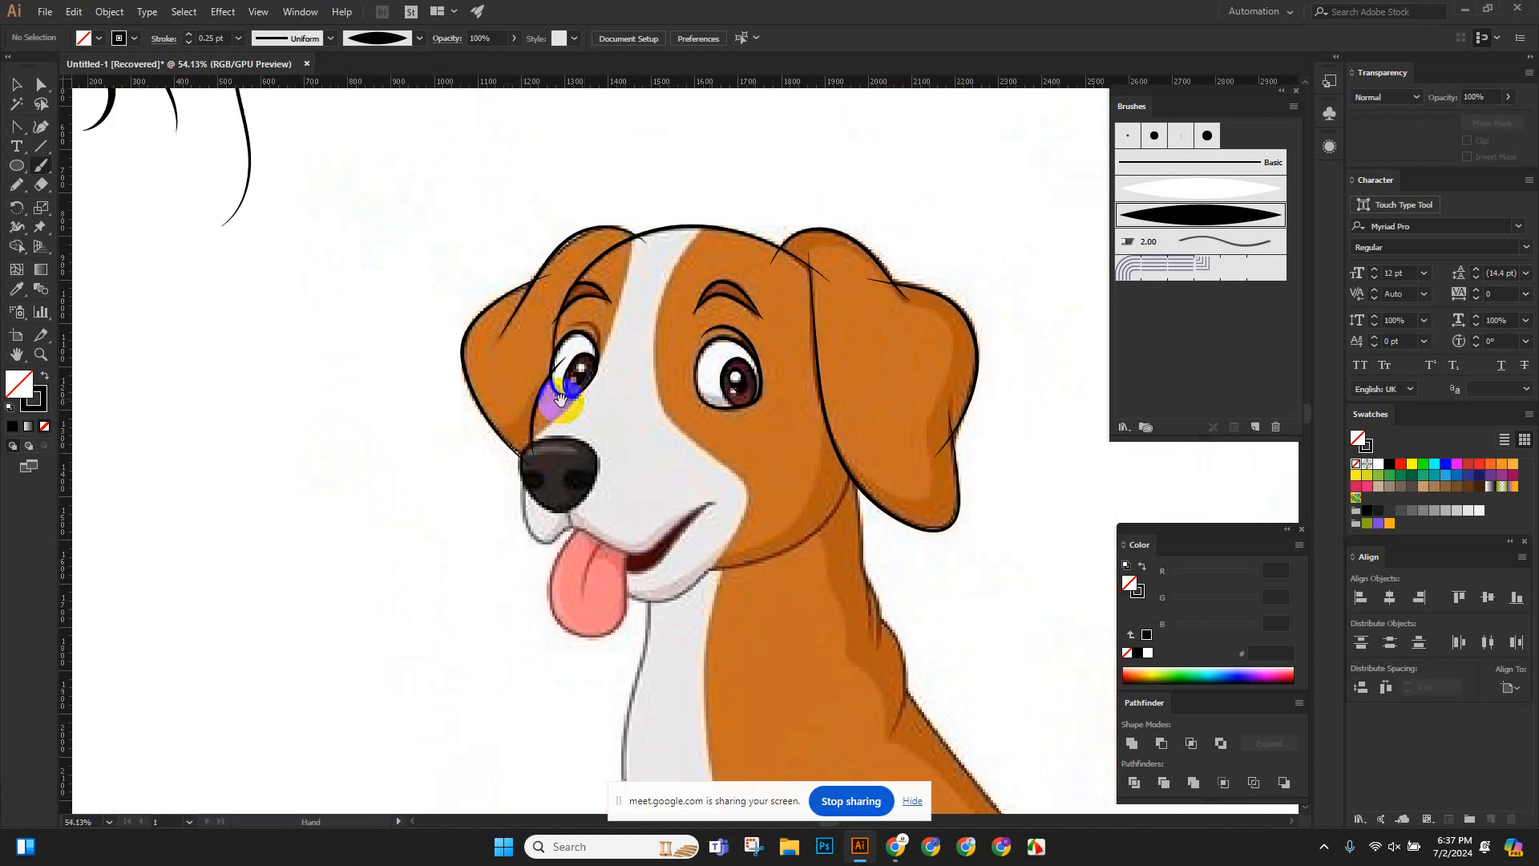
{"action": "key", "text": "space"}
{"action": "left_click_drag", "start_coordinate": [702, 389], "coordinate": [103, 308]}
{"action": "left_click_drag", "start_coordinate": [385, 317], "coordinate": [405, 262]}
{"action": "mouse_move", "coordinate": [471, 347]}
{"action": "left_mouse_down"}
{"action": "mouse_move", "coordinate": [443, 261]}
{"action": "mouse_move", "coordinate": [536, 278]}
{"action": "mouse_move", "coordinate": [526, 409]}
{"action": "left_mouse_up"}
{"action": "key", "text": "ctrl+space"}
{"action": "left_click_drag", "start_coordinate": [409, 413], "coordinate": [583, 494]}
{"action": "key", "text": "space"}
{"action": "left_click_drag", "start_coordinate": [603, 480], "coordinate": [419, 612]}
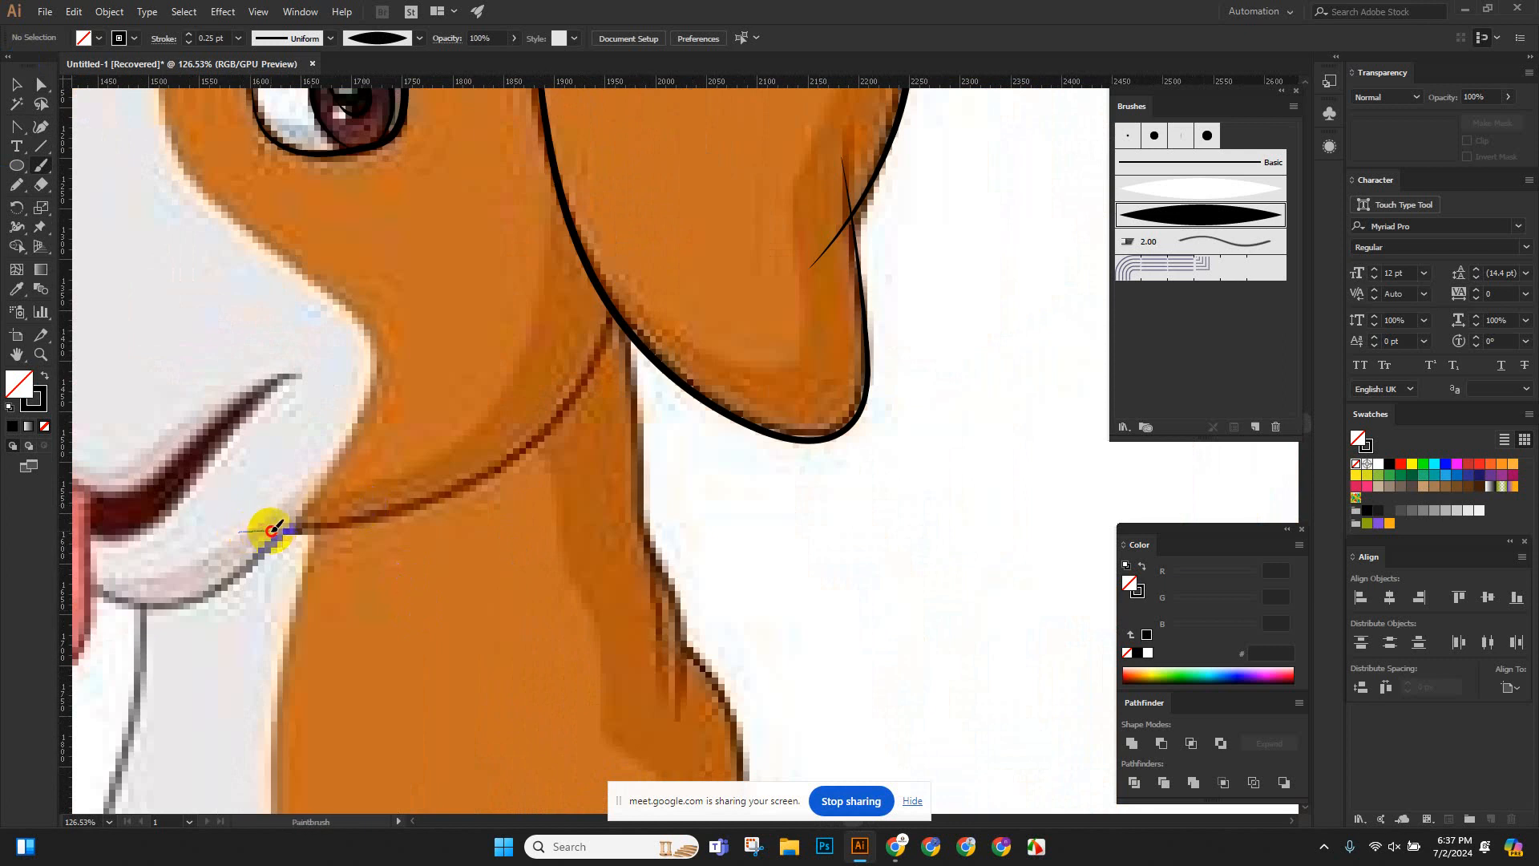
{"action": "left_click_drag", "start_coordinate": [315, 529], "coordinate": [447, 490]}
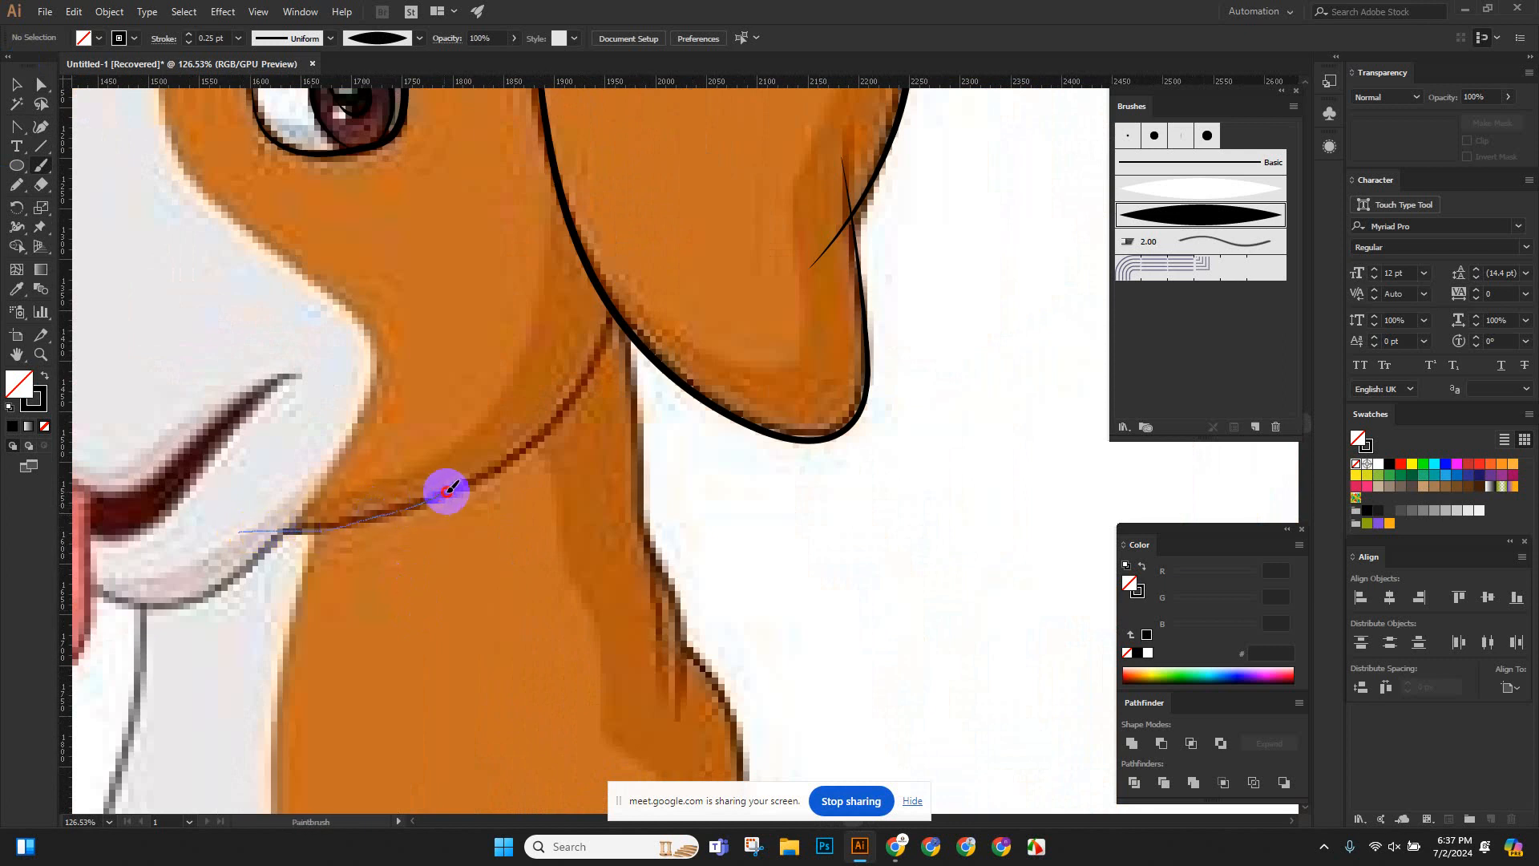
{"action": "mouse_move", "coordinate": [514, 453]}
{"action": "left_mouse_down"}
{"action": "mouse_move", "coordinate": [570, 395]}
{"action": "mouse_move", "coordinate": [622, 294]}
{"action": "left_mouse_up"}
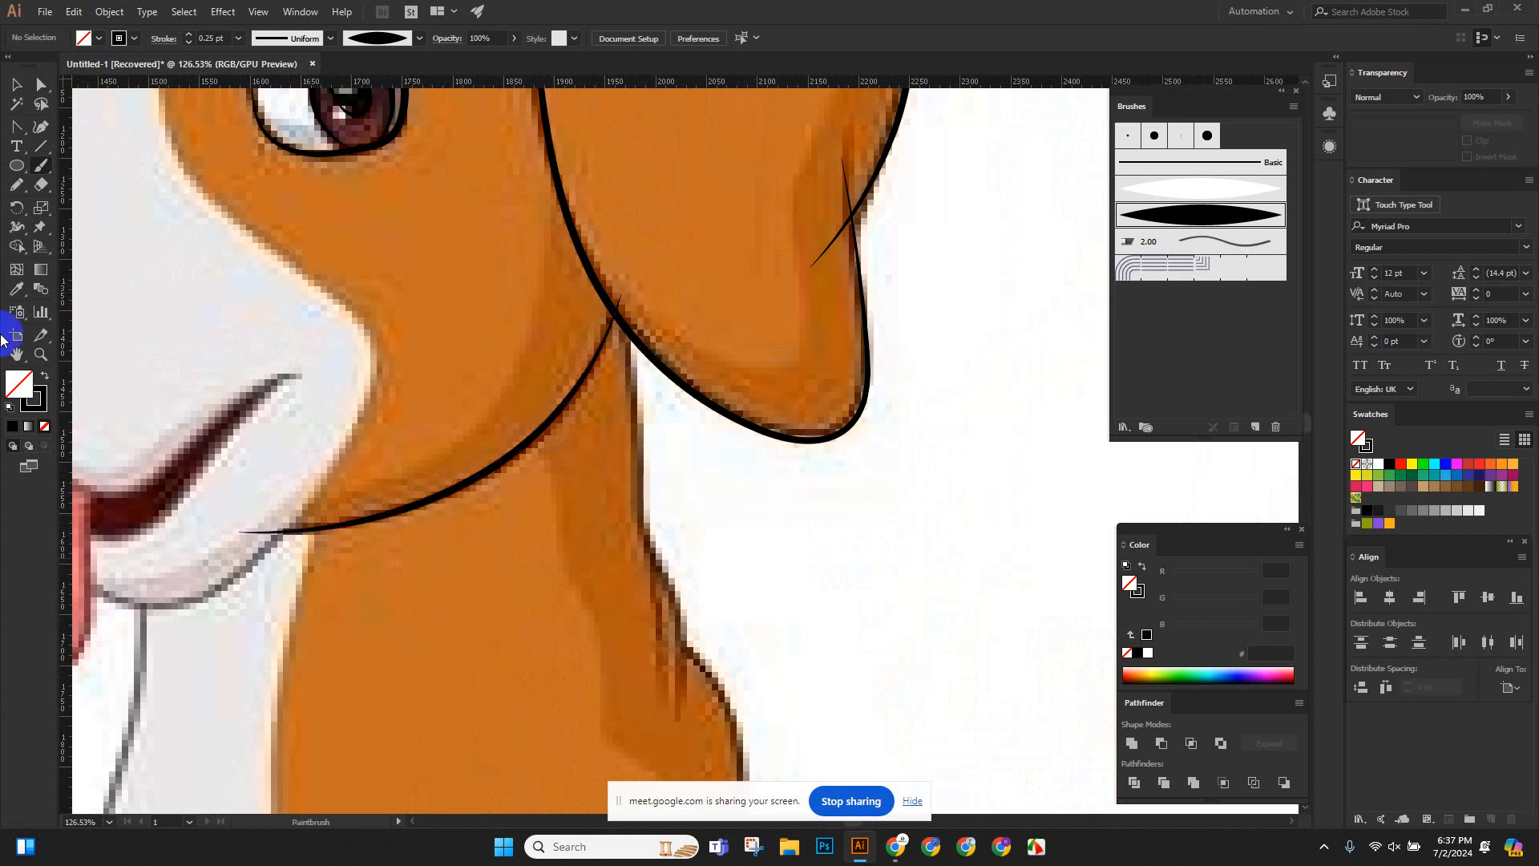
Outline the dog's nose with one closed stroke around its whole black shape.
{"action": "scroll", "coordinate": [687, 292], "scroll_direction": "down", "scroll_amount": 5}
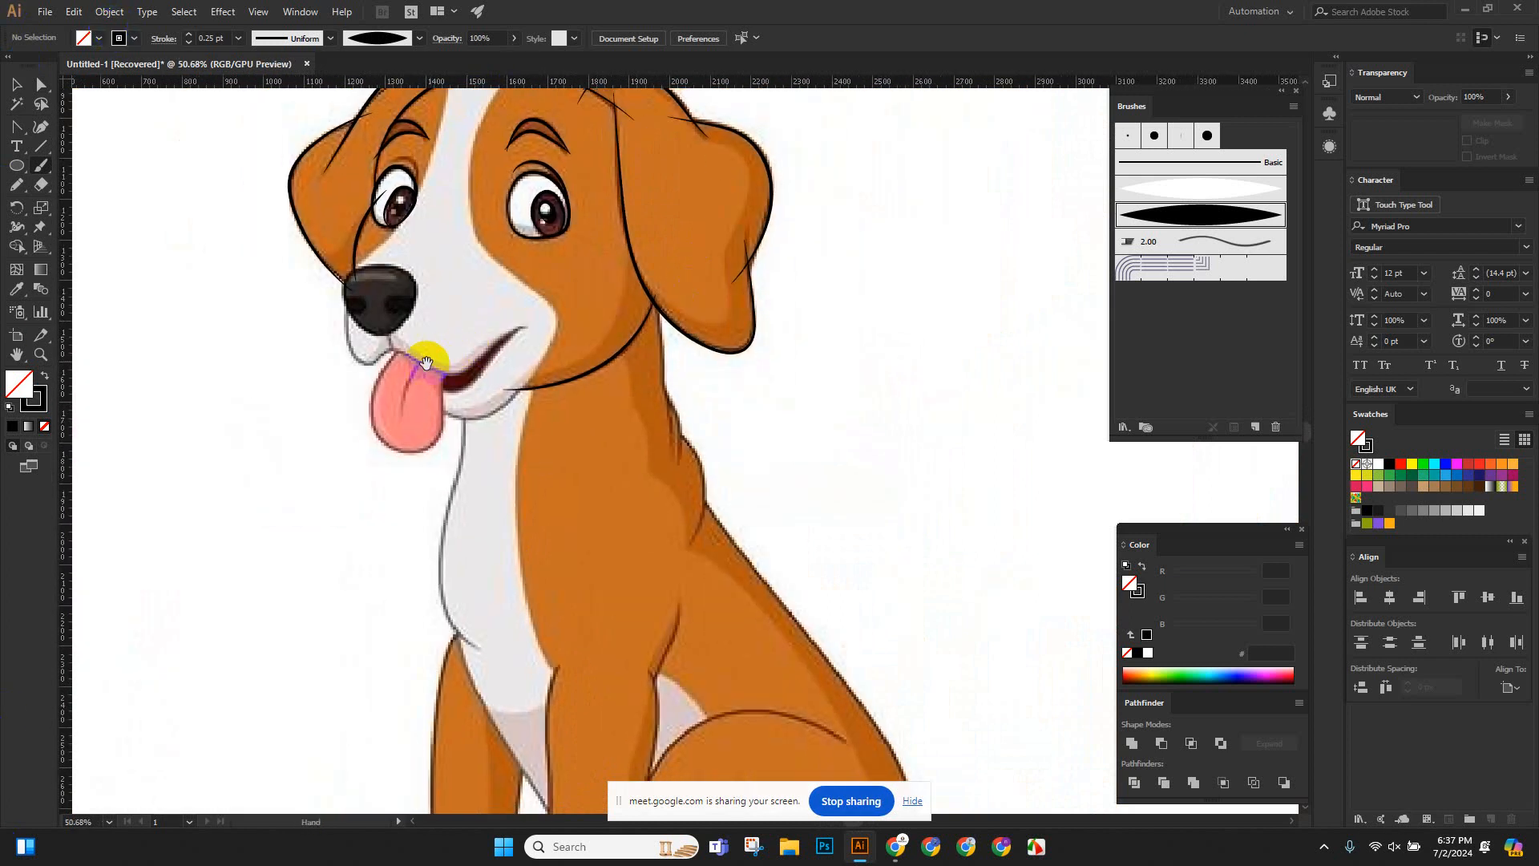
{"action": "left_click_drag", "start_coordinate": [440, 347], "coordinate": [631, 520]}
{"action": "scroll", "coordinate": [561, 465], "scroll_direction": "up", "scroll_amount": 5}
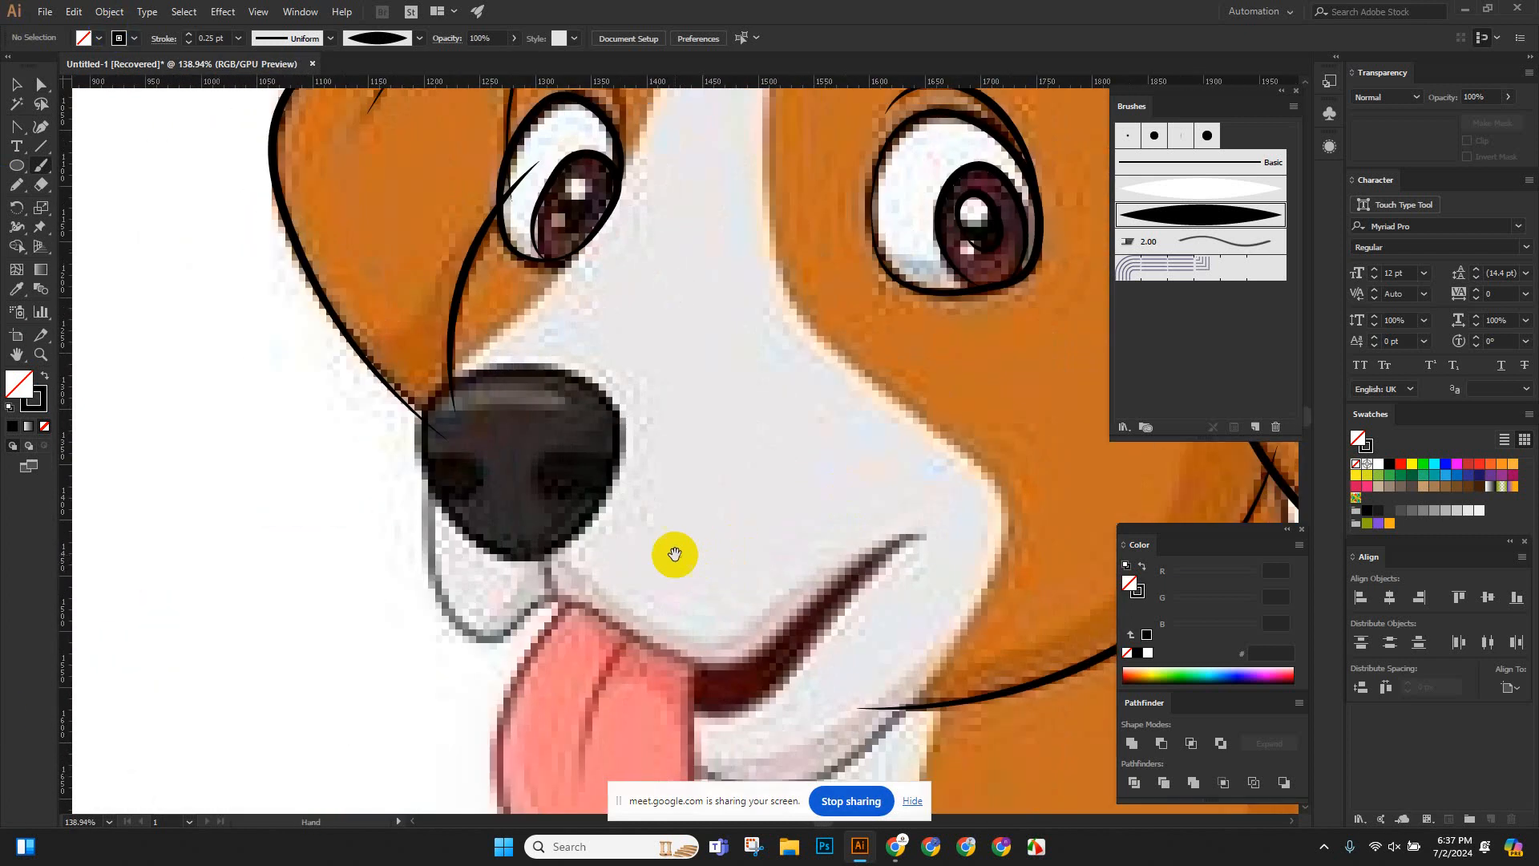
{"action": "scroll", "coordinate": [513, 453], "scroll_direction": "down", "scroll_amount": 2}
{"action": "scroll", "coordinate": [587, 529], "scroll_direction": "up", "scroll_amount": 5}
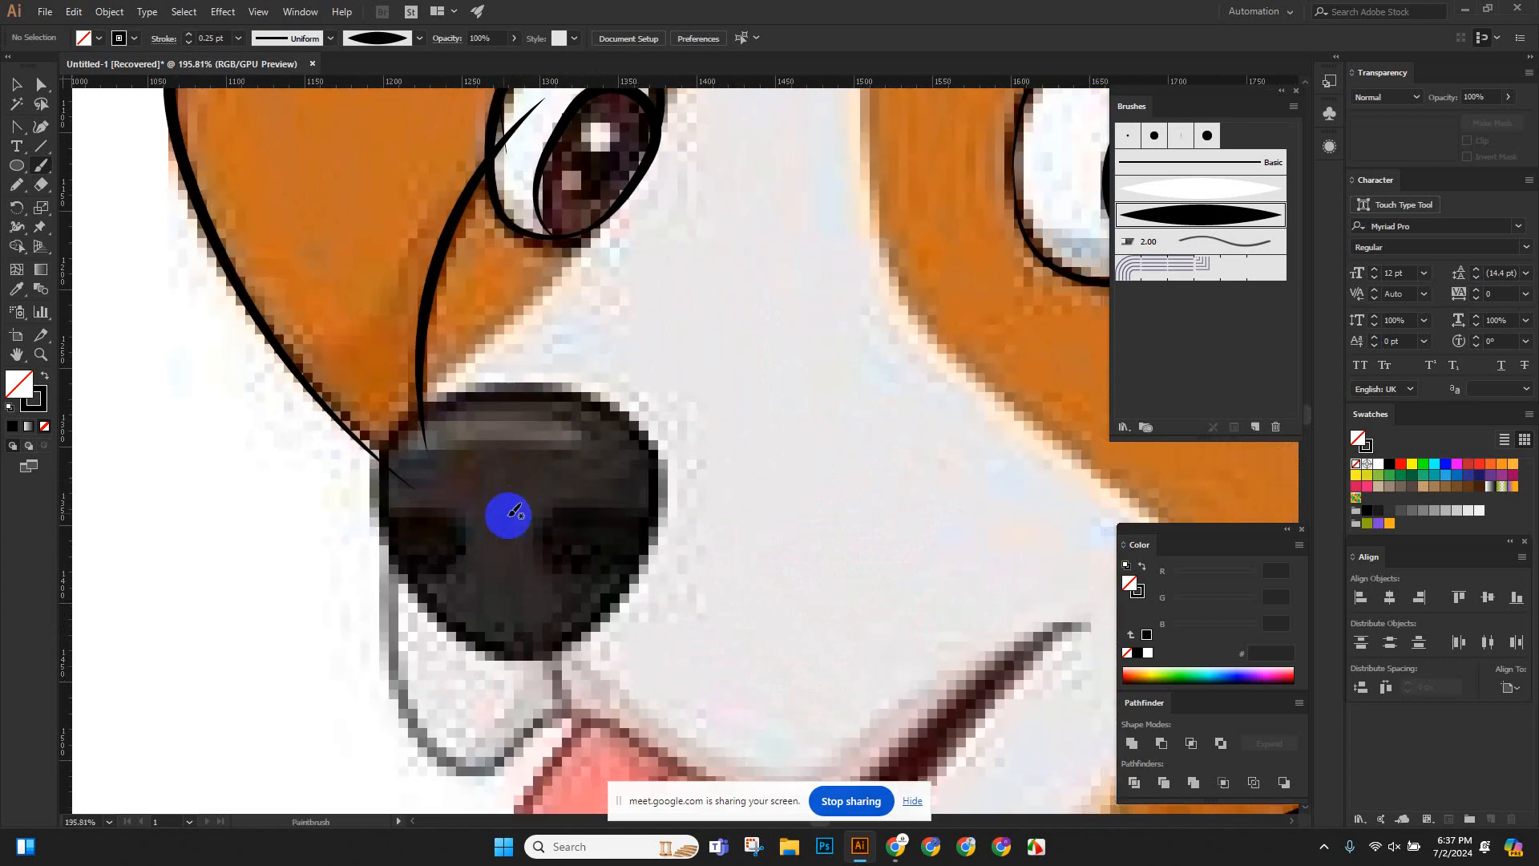
{"action": "left_click_drag", "start_coordinate": [353, 429], "coordinate": [365, 442]}
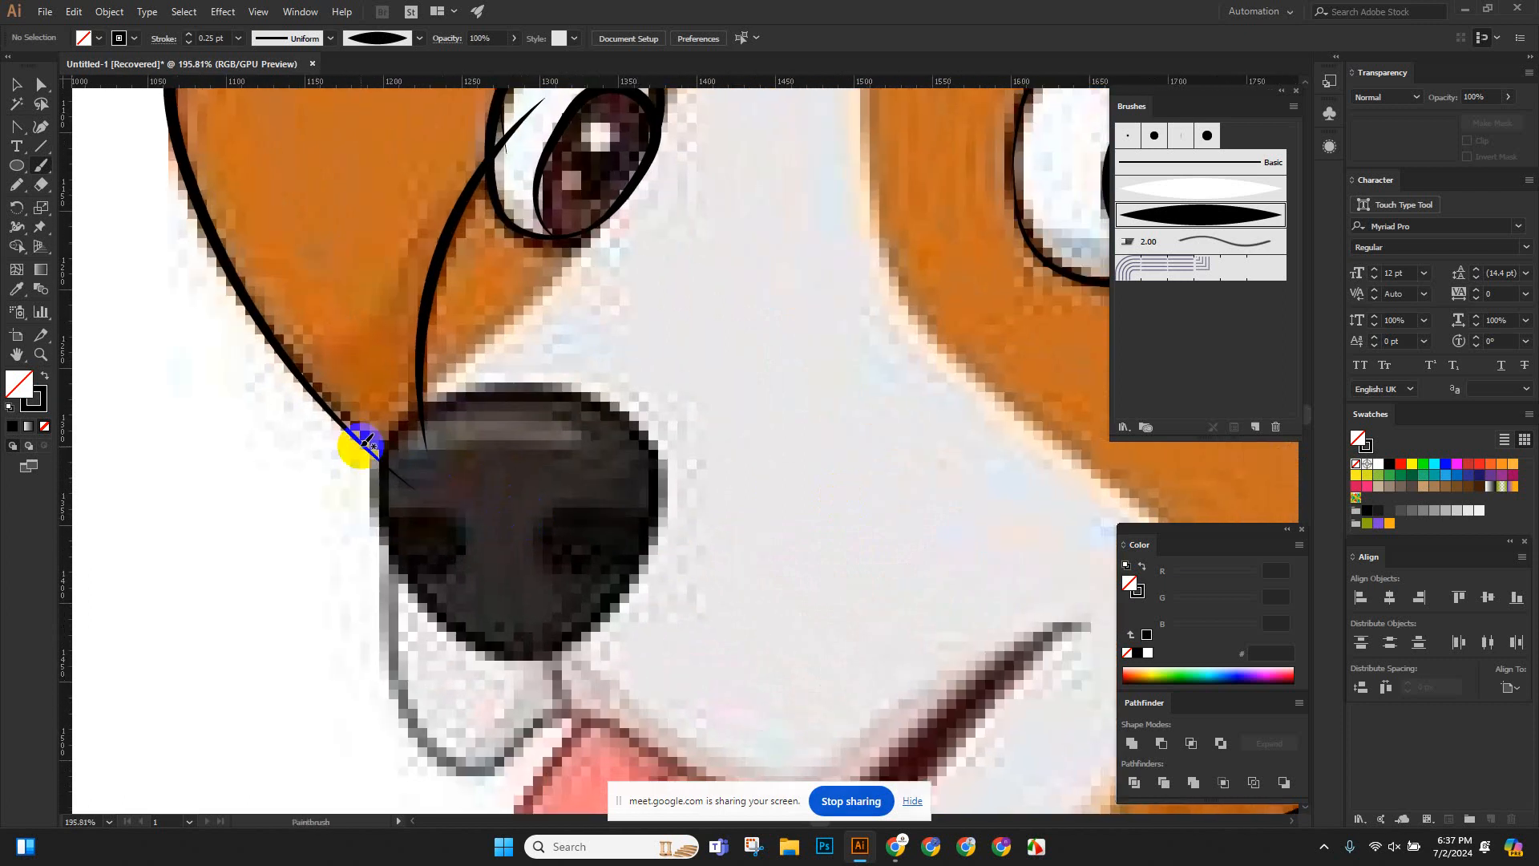
{"action": "left_click_drag", "start_coordinate": [433, 452], "coordinate": [456, 476]}
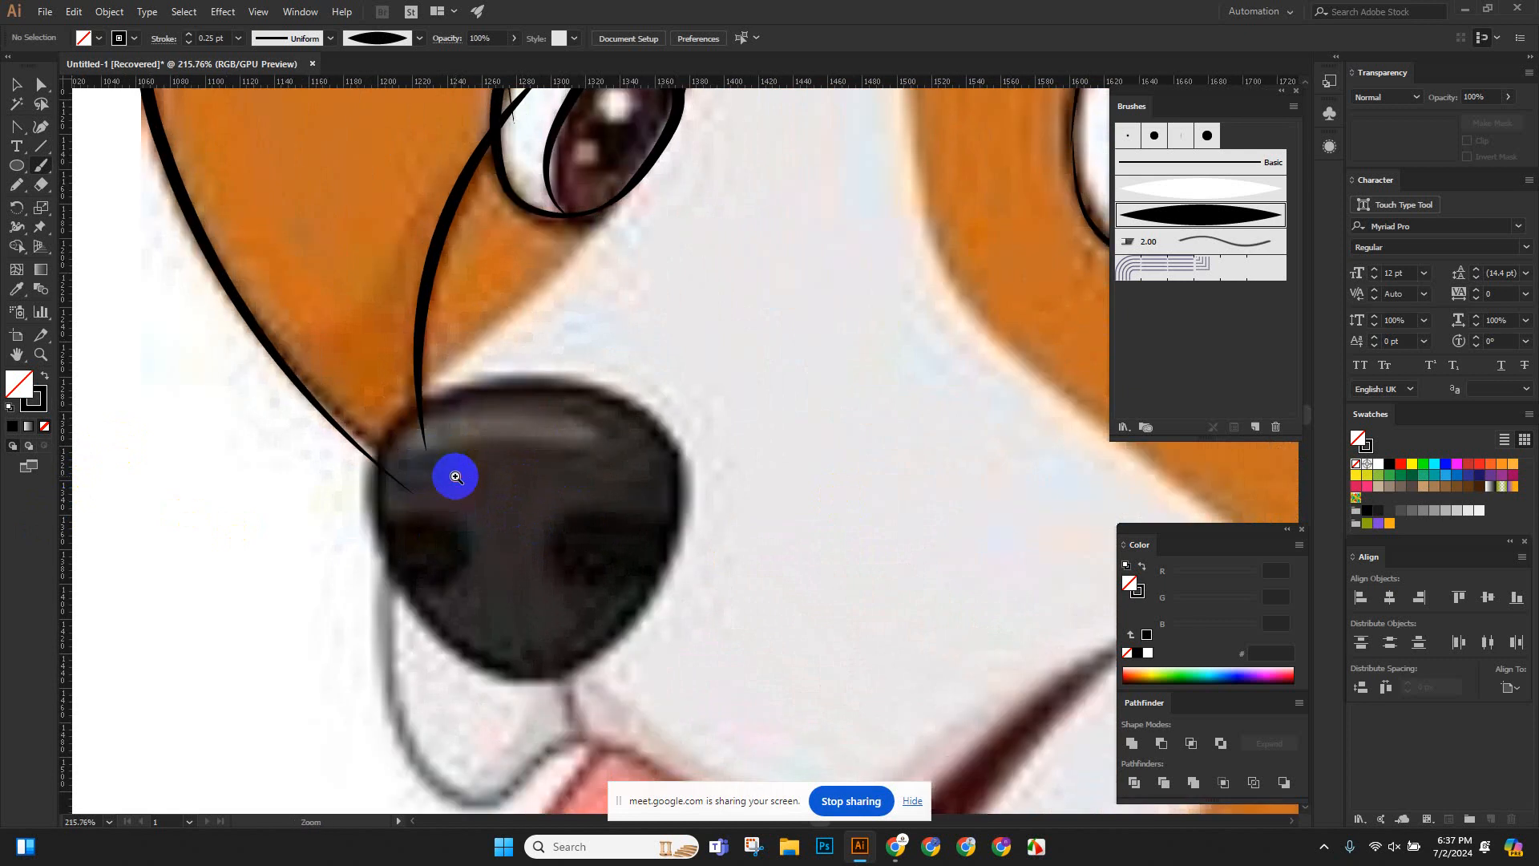
{"action": "scroll", "coordinate": [505, 494], "scroll_direction": "up", "scroll_amount": 2}
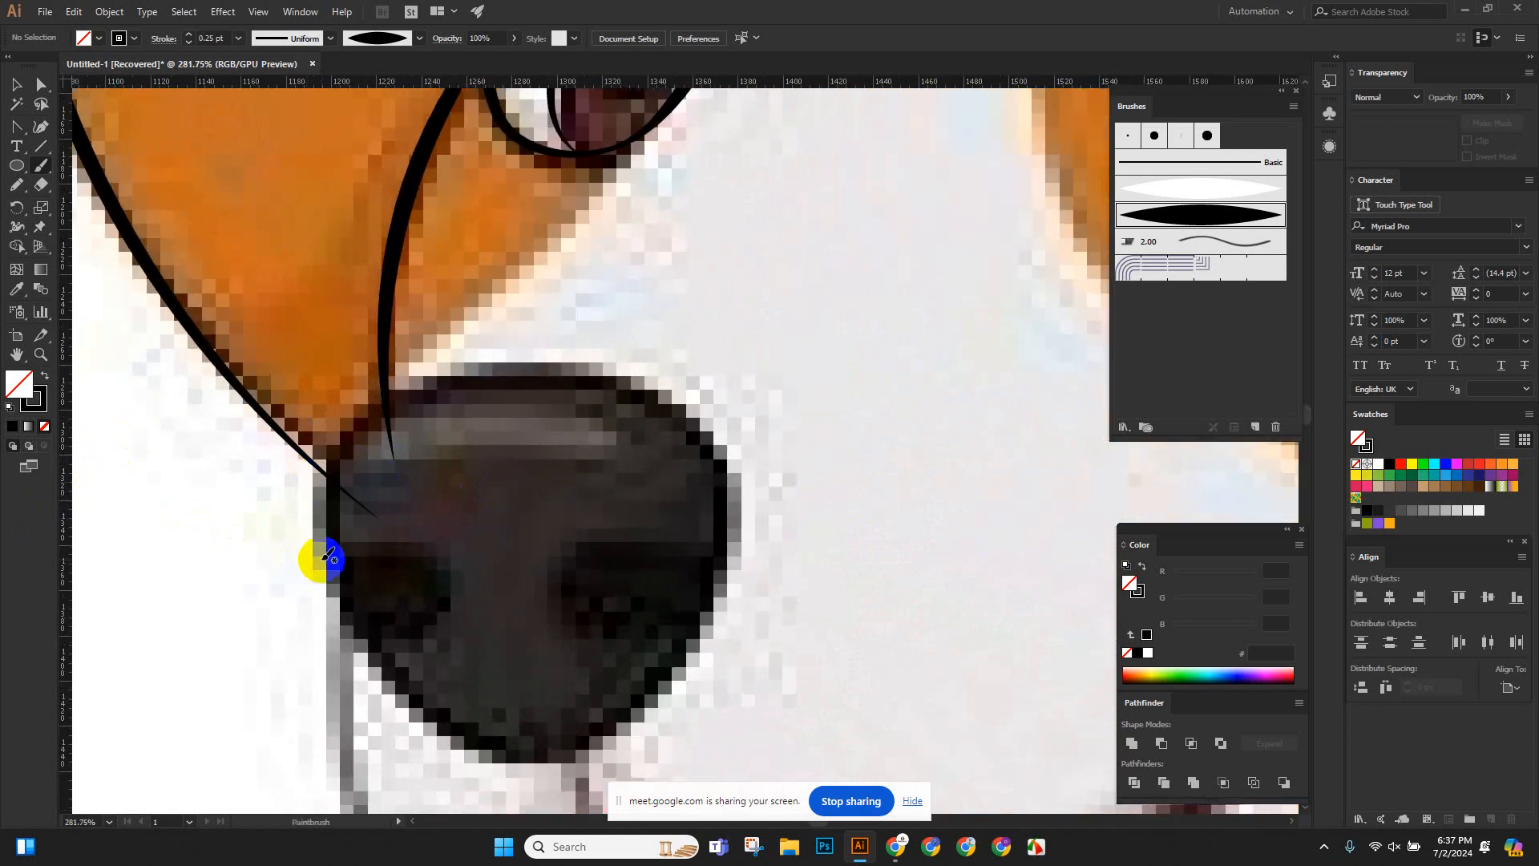
{"action": "mouse_move", "coordinate": [326, 487]}
{"action": "left_mouse_down"}
{"action": "mouse_move", "coordinate": [337, 440]}
{"action": "mouse_move", "coordinate": [389, 399]}
{"action": "mouse_move", "coordinate": [540, 372]}
{"action": "mouse_move", "coordinate": [622, 377]}
{"action": "mouse_move", "coordinate": [715, 445]}
{"action": "mouse_move", "coordinate": [703, 610]}
{"action": "mouse_move", "coordinate": [636, 711]}
{"action": "mouse_move", "coordinate": [517, 751]}
{"action": "mouse_move", "coordinate": [429, 719]}
{"action": "mouse_move", "coordinate": [386, 681]}
{"action": "left_mouse_up"}
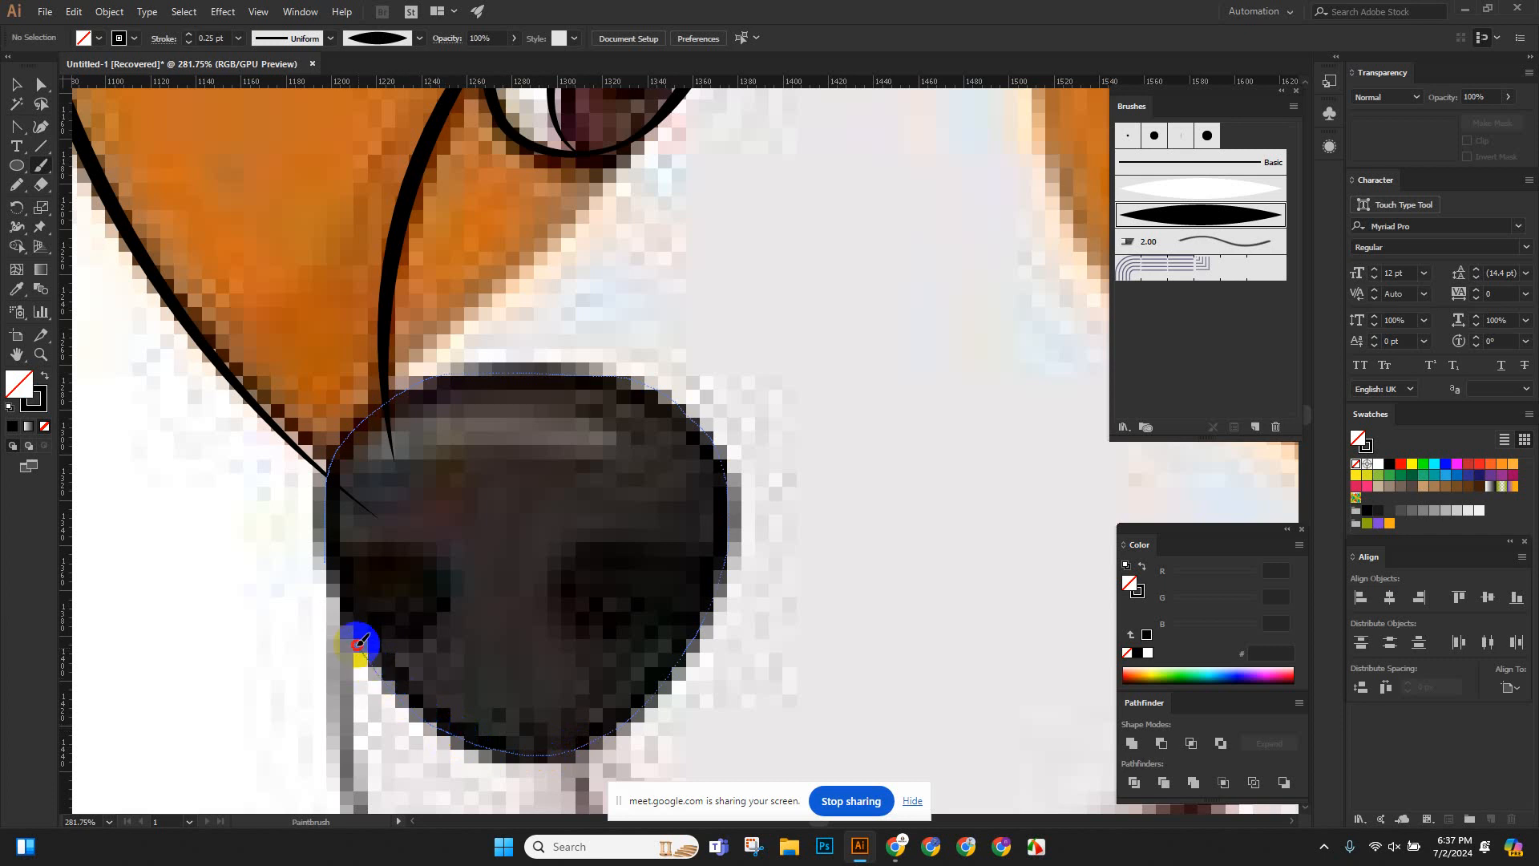
{"action": "mouse_move", "coordinate": [324, 562]}
{"action": "left_mouse_down"}
{"action": "mouse_move", "coordinate": [333, 501]}
{"action": "mouse_move", "coordinate": [316, 489]}
{"action": "left_mouse_up"}
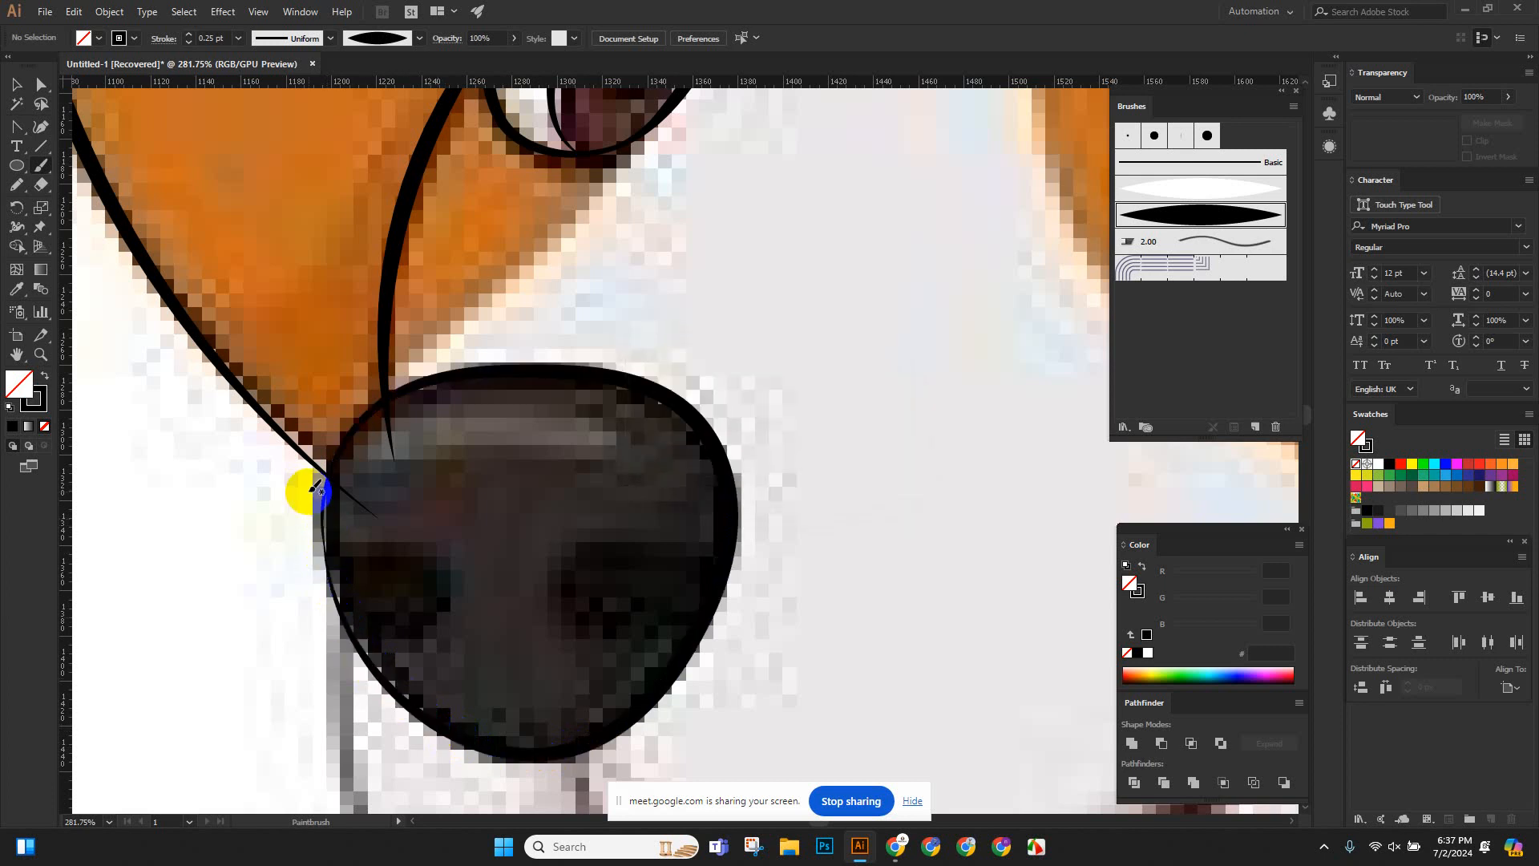
Trace both nostrils with a curved stroke each, opening onto the outer sides of the nose outline.
{"action": "scroll", "coordinate": [396, 502], "scroll_direction": "up", "scroll_amount": 2}
{"action": "left_click_drag", "start_coordinate": [418, 527], "coordinate": [372, 502]}
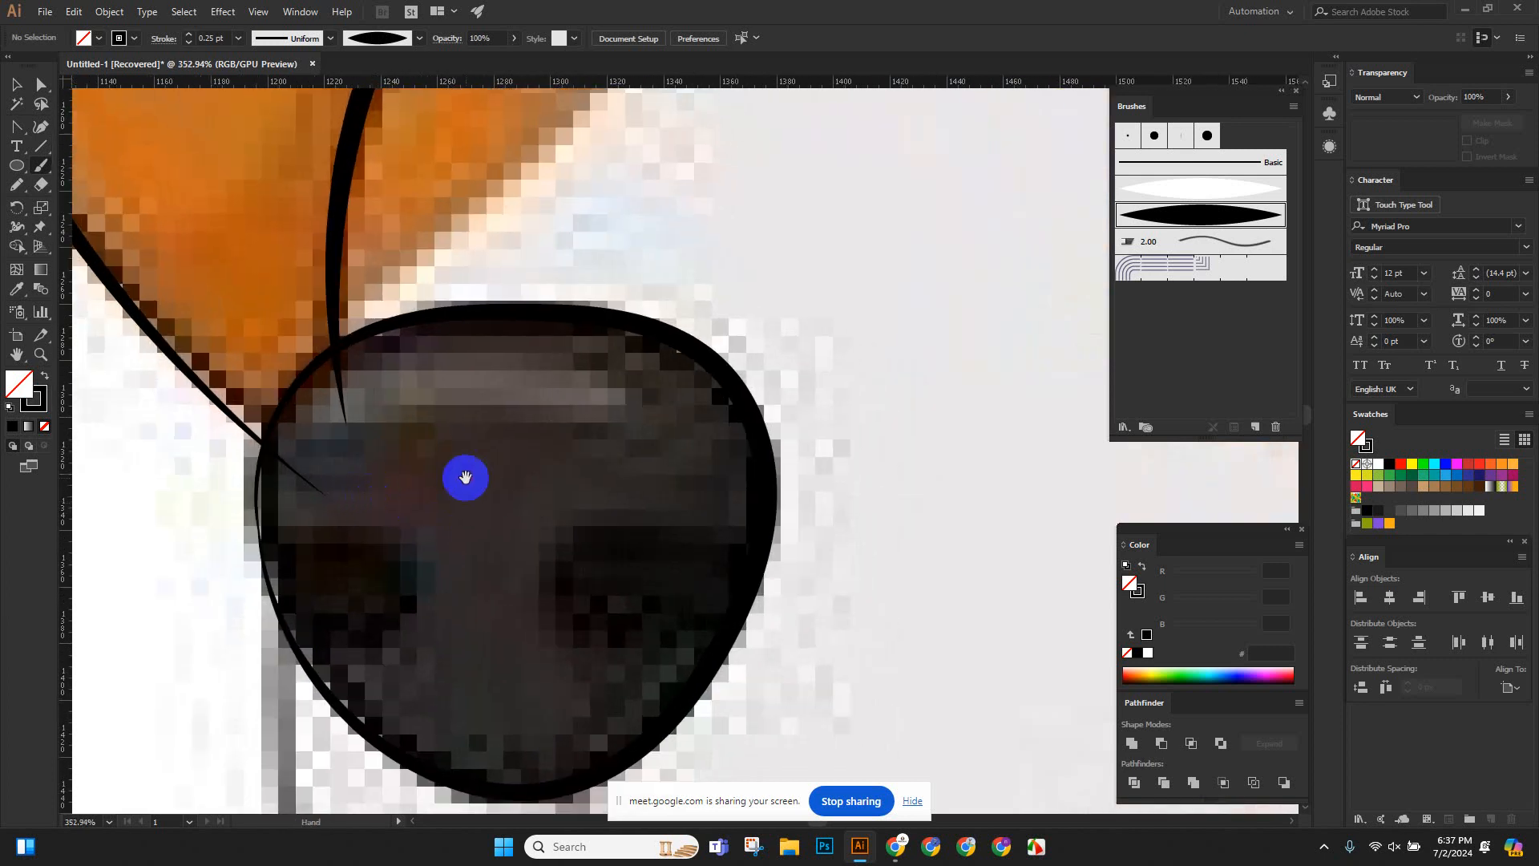
{"action": "left_click_drag", "start_coordinate": [499, 492], "coordinate": [413, 447]}
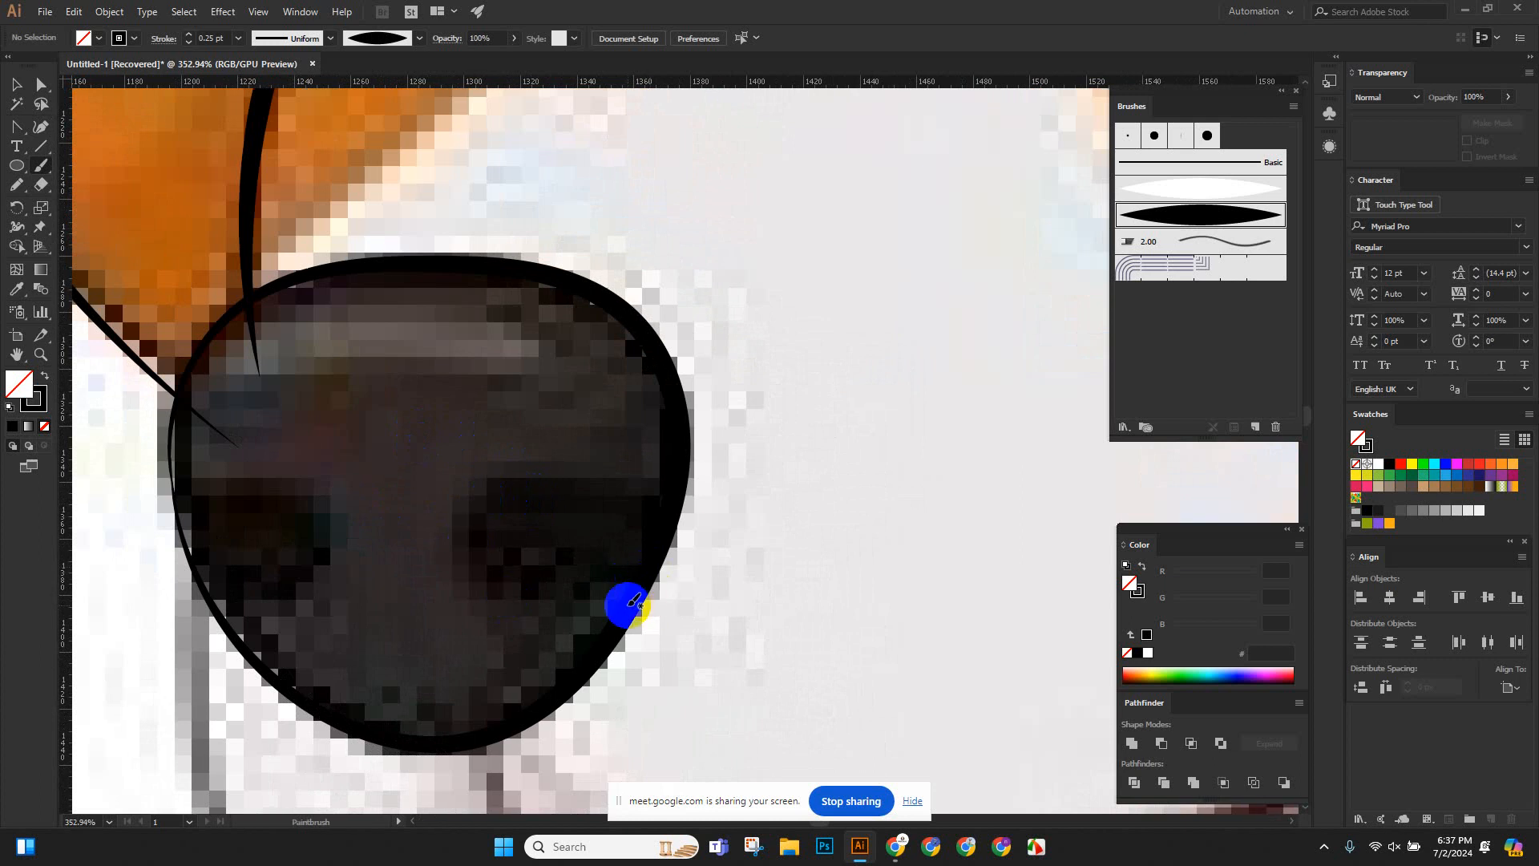
{"action": "mouse_move", "coordinate": [653, 595]}
{"action": "left_mouse_down"}
{"action": "mouse_move", "coordinate": [519, 612]}
{"action": "mouse_move", "coordinate": [443, 574]}
{"action": "mouse_move", "coordinate": [446, 515]}
{"action": "mouse_move", "coordinate": [539, 471]}
{"action": "mouse_move", "coordinate": [705, 477]}
{"action": "left_mouse_up"}
{"action": "mouse_move", "coordinate": [493, 537]}
{"action": "left_mouse_down"}
{"action": "mouse_move", "coordinate": [711, 522]}
{"action": "mouse_move", "coordinate": [671, 529]}
{"action": "left_mouse_up"}
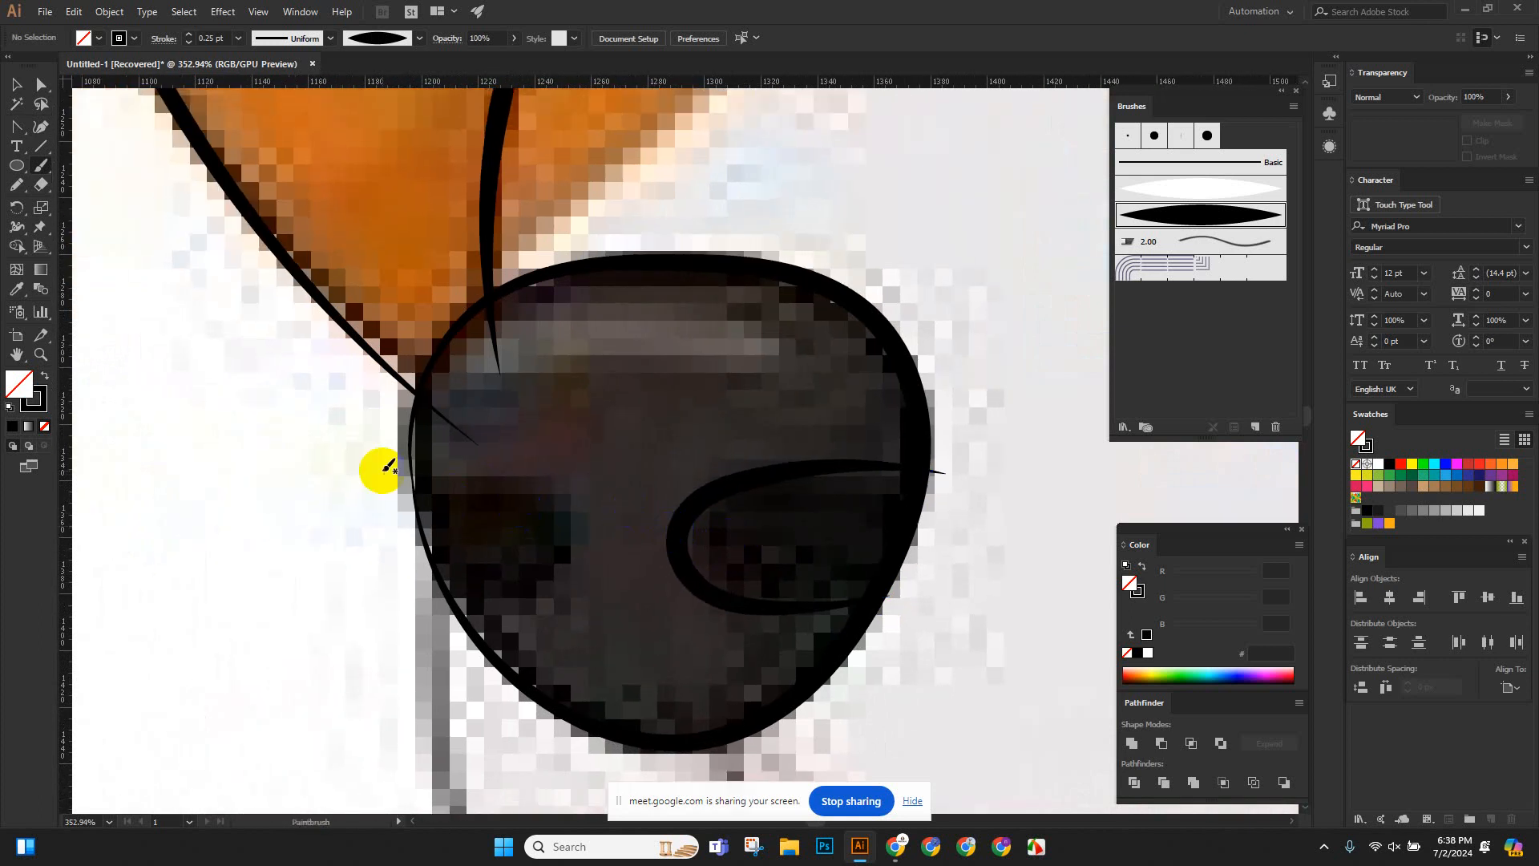
{"action": "mouse_move", "coordinate": [378, 480]}
{"action": "left_mouse_down"}
{"action": "mouse_move", "coordinate": [543, 484]}
{"action": "mouse_move", "coordinate": [581, 537]}
{"action": "mouse_move", "coordinate": [514, 607]}
{"action": "mouse_move", "coordinate": [388, 618]}
{"action": "left_mouse_up"}
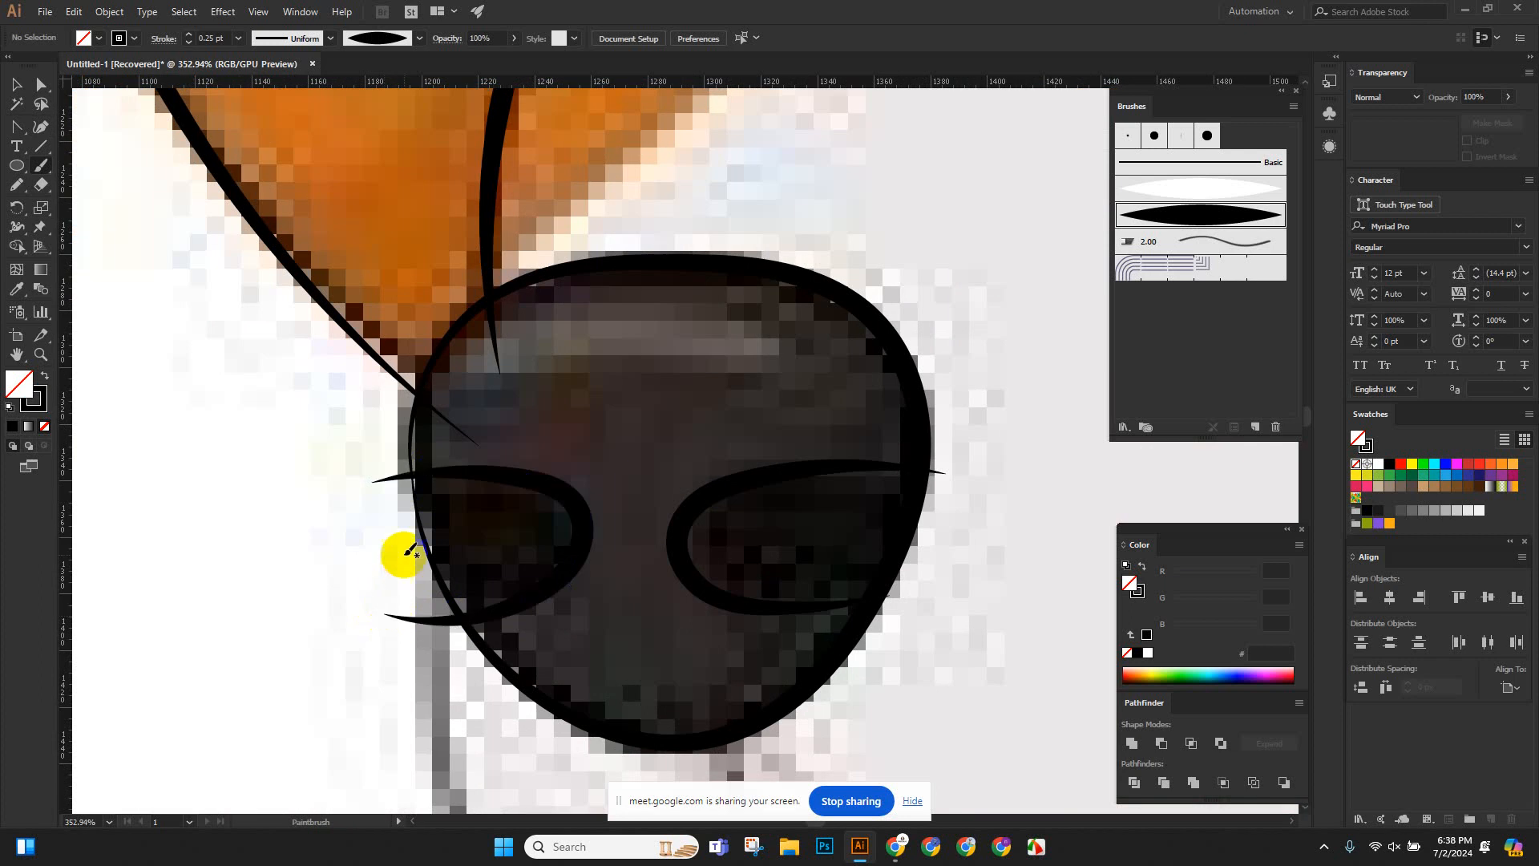
{"action": "scroll", "coordinate": [402, 550], "scroll_direction": "down", "scroll_amount": 5}
{"action": "scroll", "coordinate": [763, 550], "scroll_direction": "down", "scroll_amount": 3}
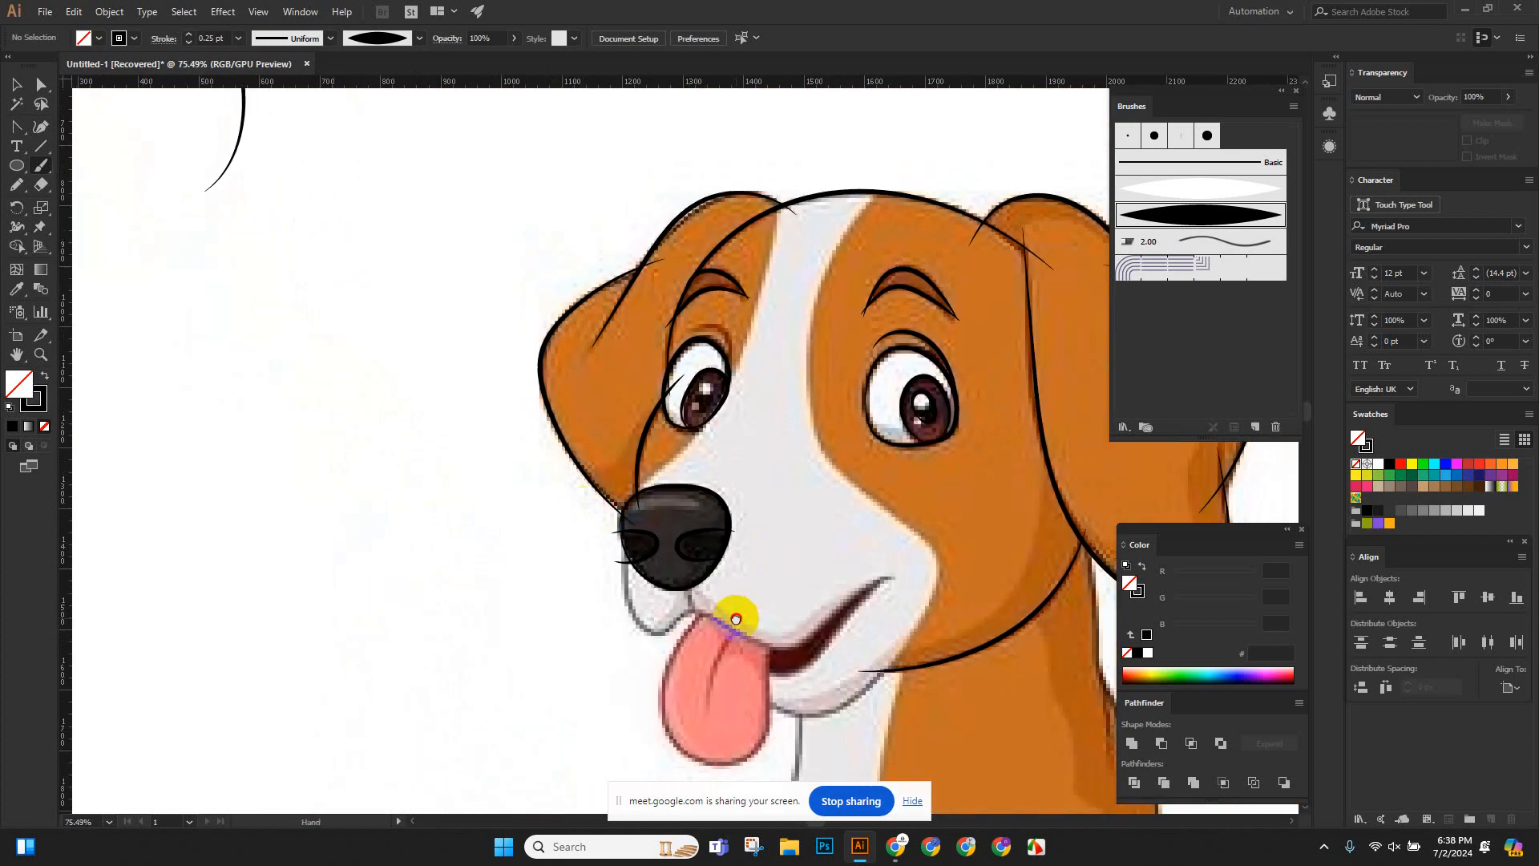
Undo the last change and trace the muzzle lobe beneath the dog's nose with a Paintbrush stroke.
{"action": "scroll", "coordinate": [733, 618], "scroll_direction": "right", "scroll_amount": 3}
{"action": "scroll", "coordinate": [584, 595], "scroll_direction": "down", "scroll_amount": 2}
{"action": "scroll", "coordinate": [461, 440], "scroll_direction": "up", "scroll_amount": 4}
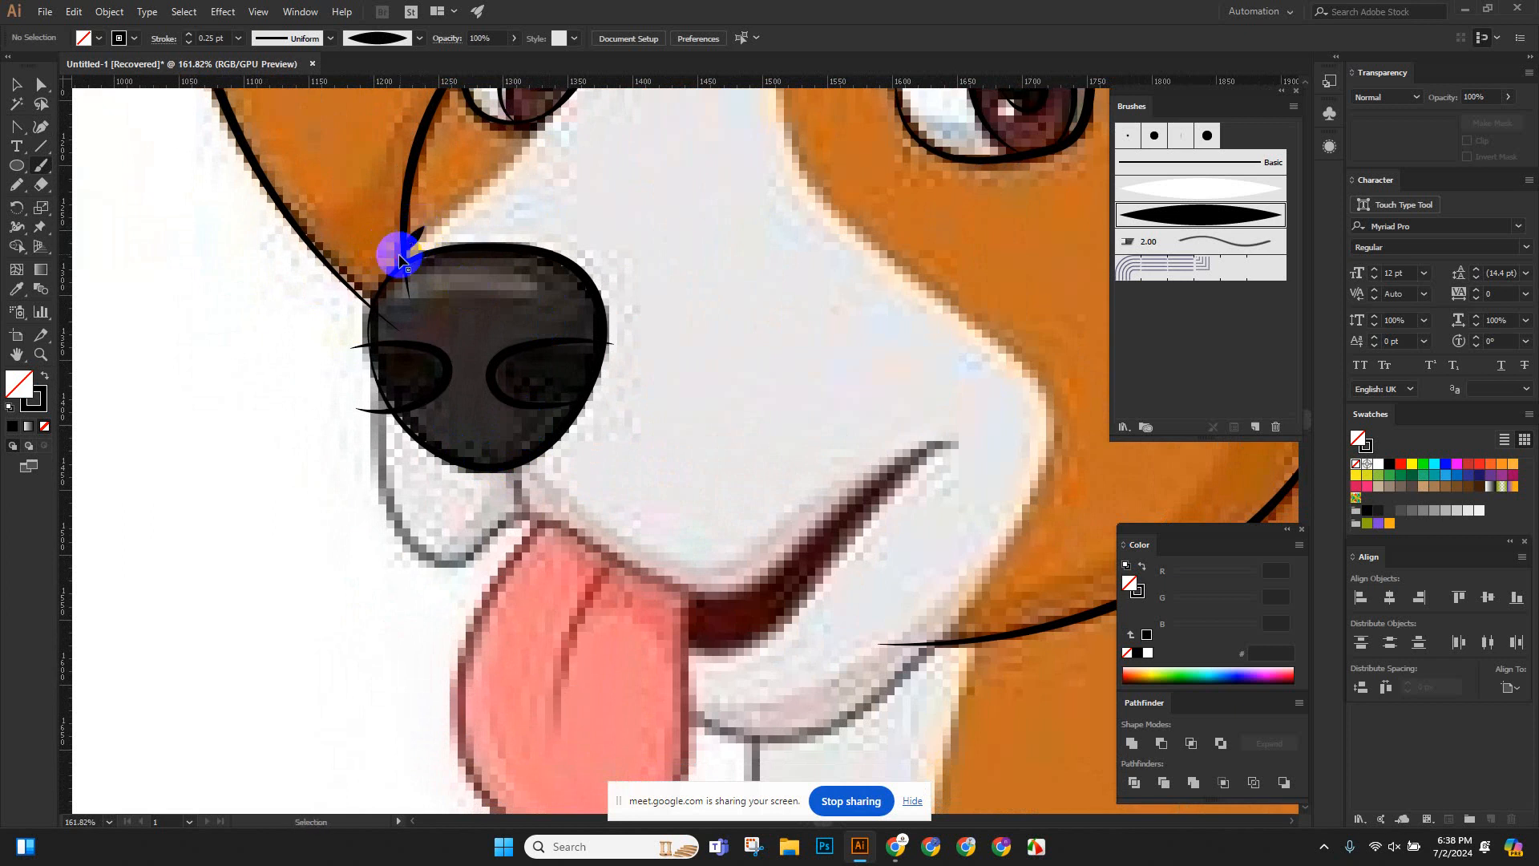
{"action": "key", "text": "ctrl+z"}
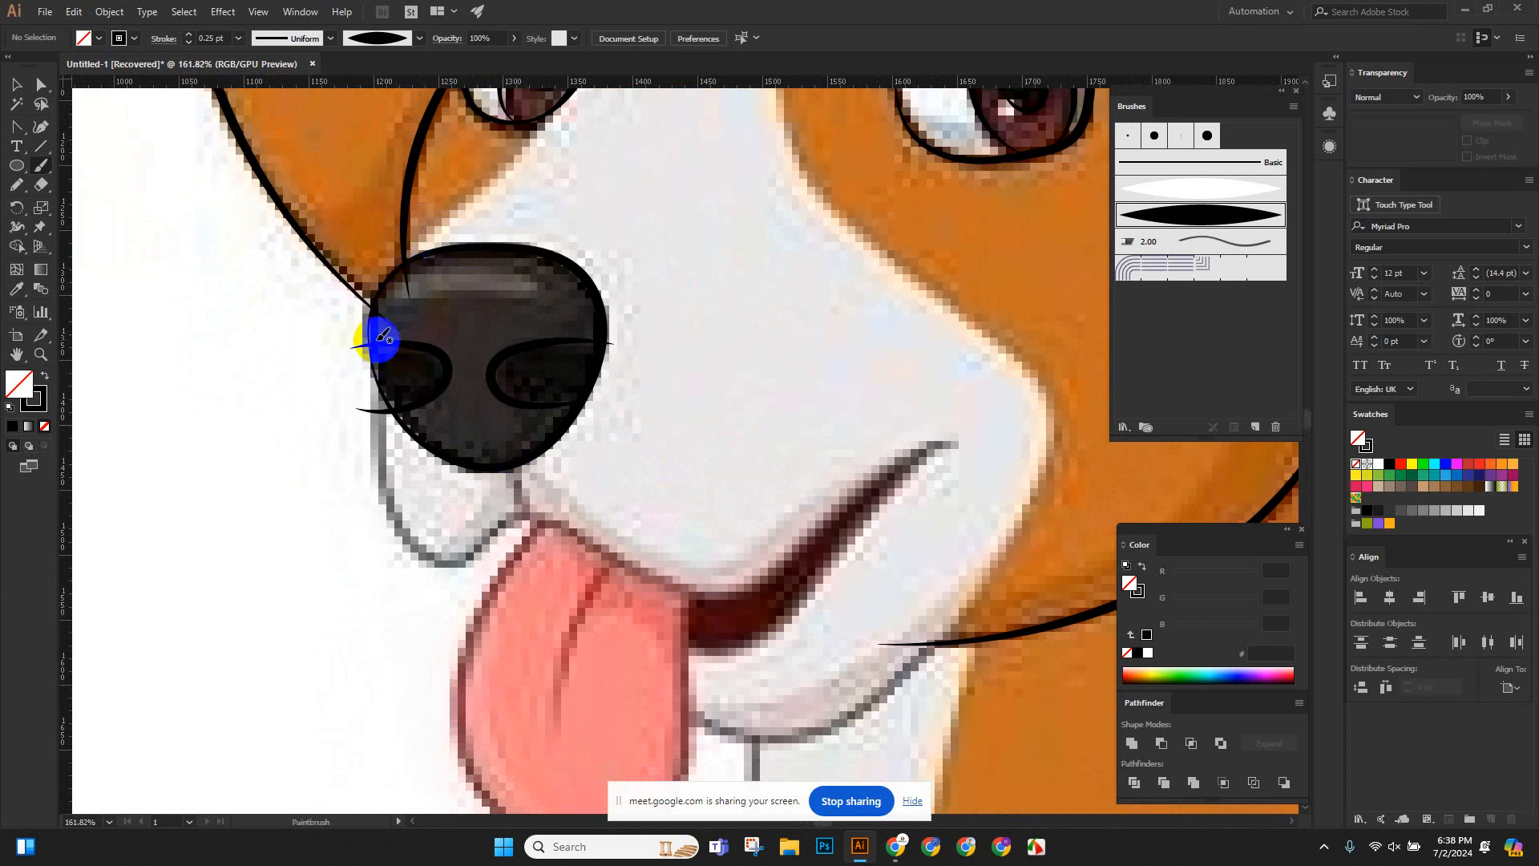
{"action": "left_click_drag", "start_coordinate": [377, 343], "coordinate": [380, 468]}
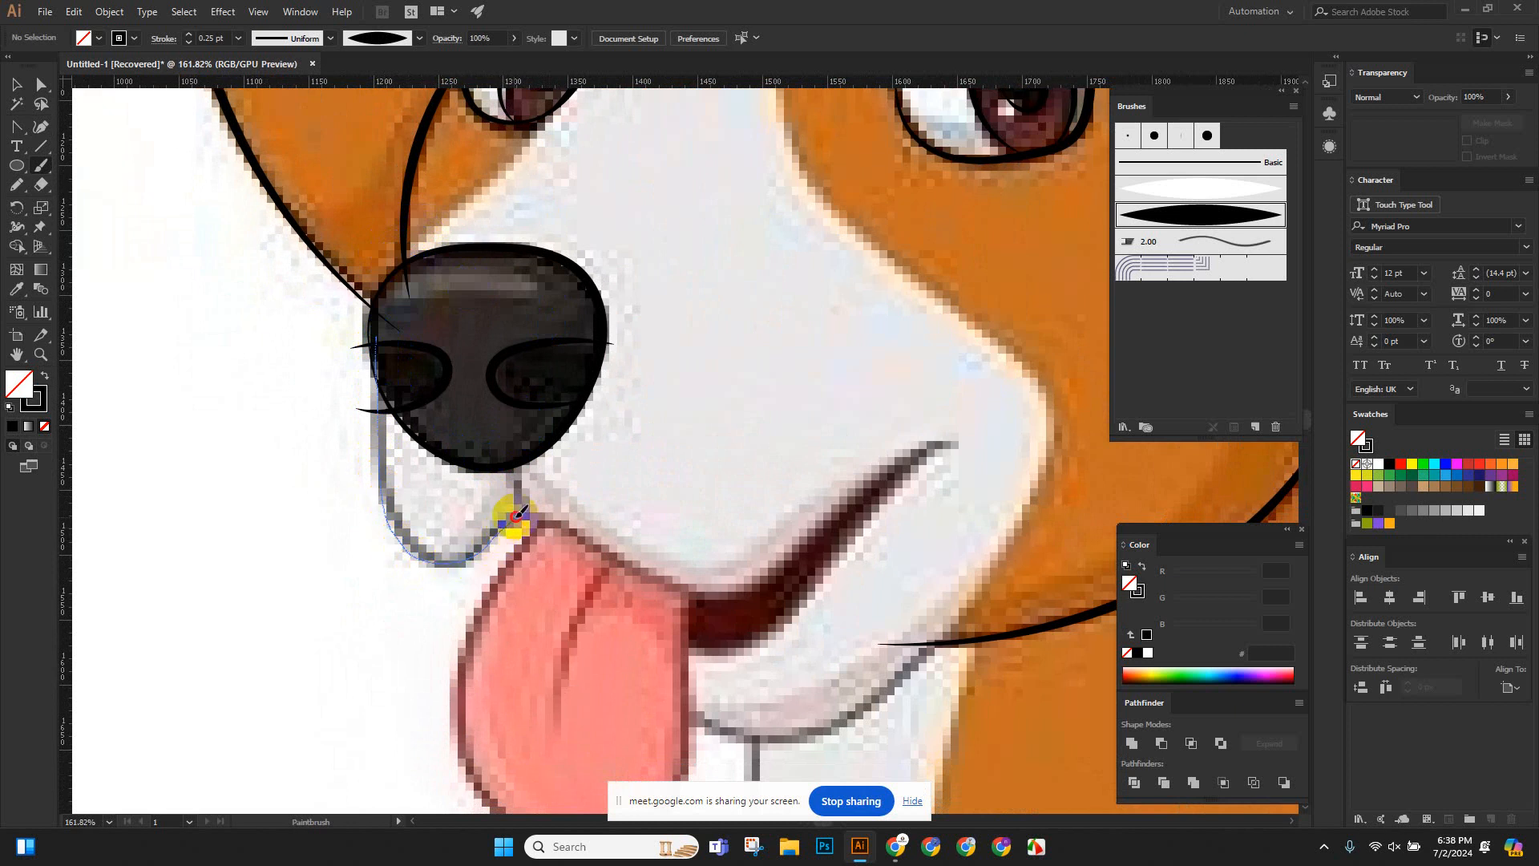
{"action": "left_click_drag", "start_coordinate": [517, 443], "coordinate": [520, 445]}
Trace the upper and lower edges of the dog's open mouth out to the mouth corner with tapered brush strokes.
{"action": "scroll", "coordinate": [557, 454], "scroll_direction": "up", "scroll_amount": 5}
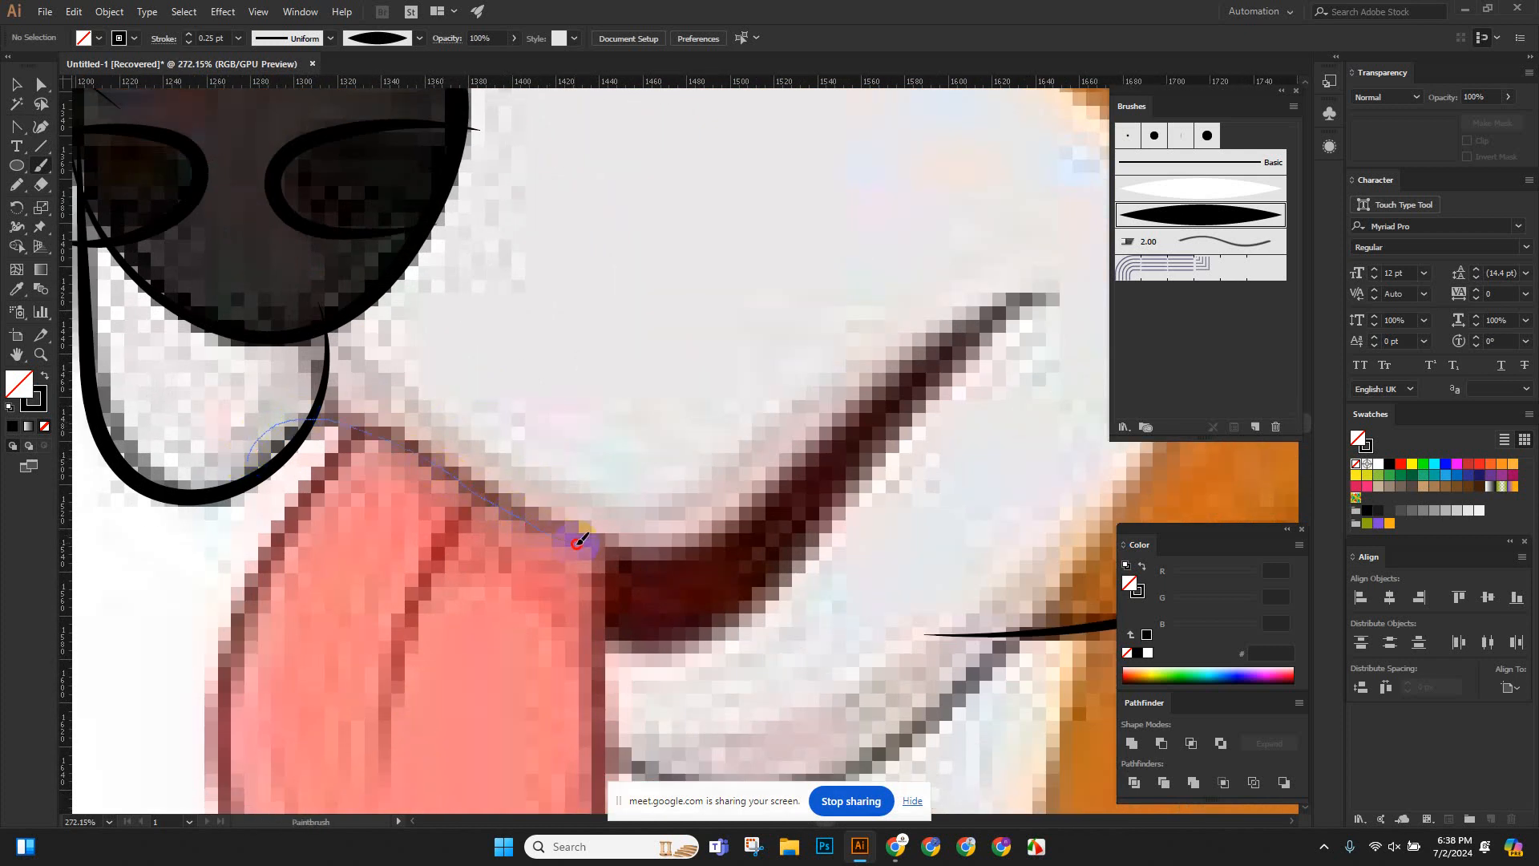
{"action": "left_click_drag", "start_coordinate": [720, 517], "coordinate": [773, 471]}
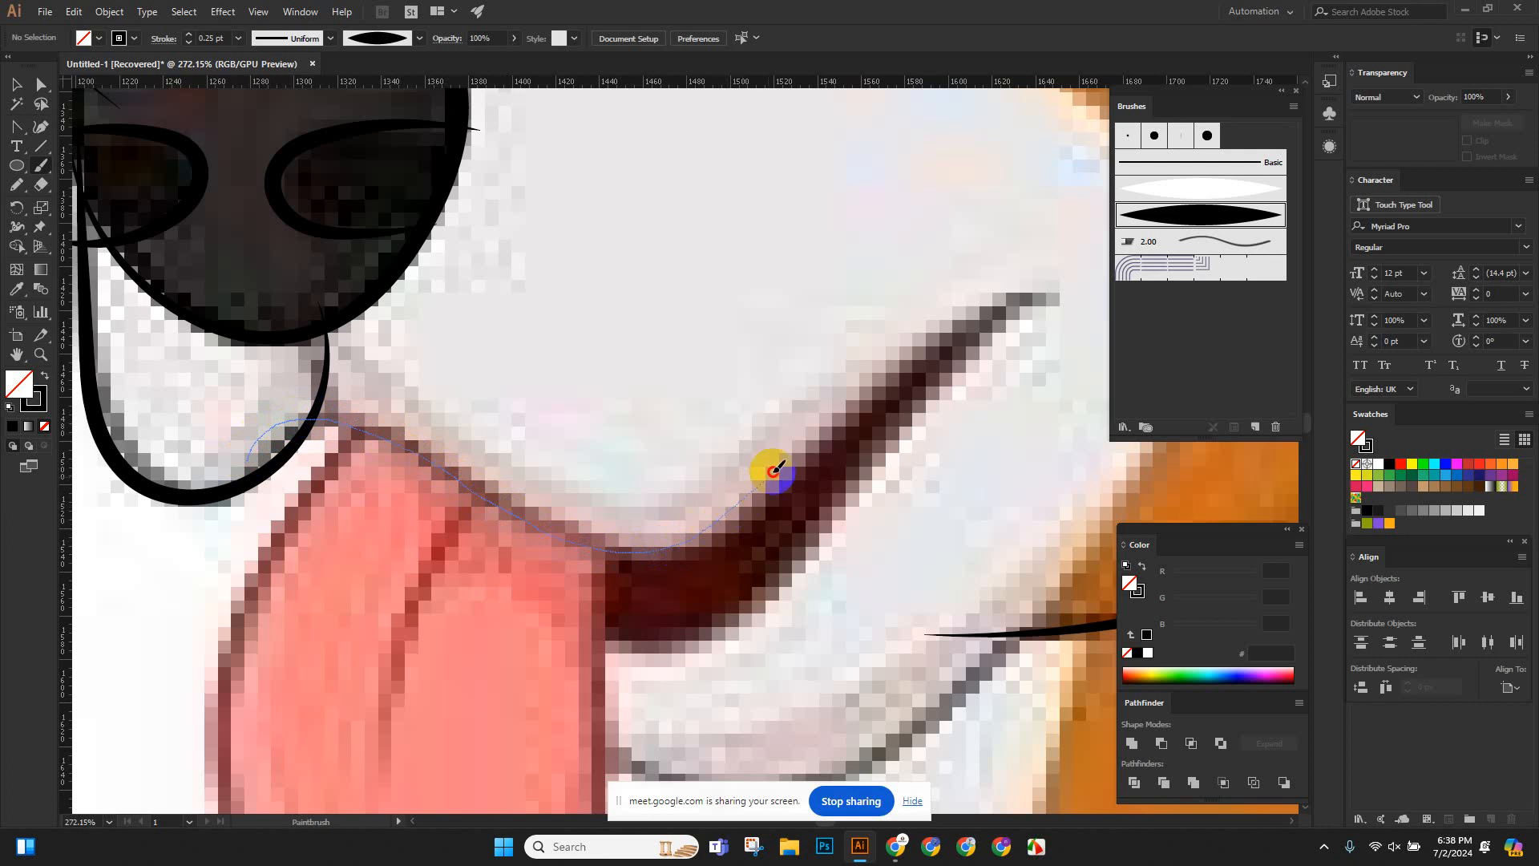
{"action": "mouse_move", "coordinate": [918, 341]}
{"action": "left_mouse_down"}
{"action": "mouse_move", "coordinate": [973, 308]}
{"action": "mouse_move", "coordinate": [1049, 296]}
{"action": "left_mouse_up"}
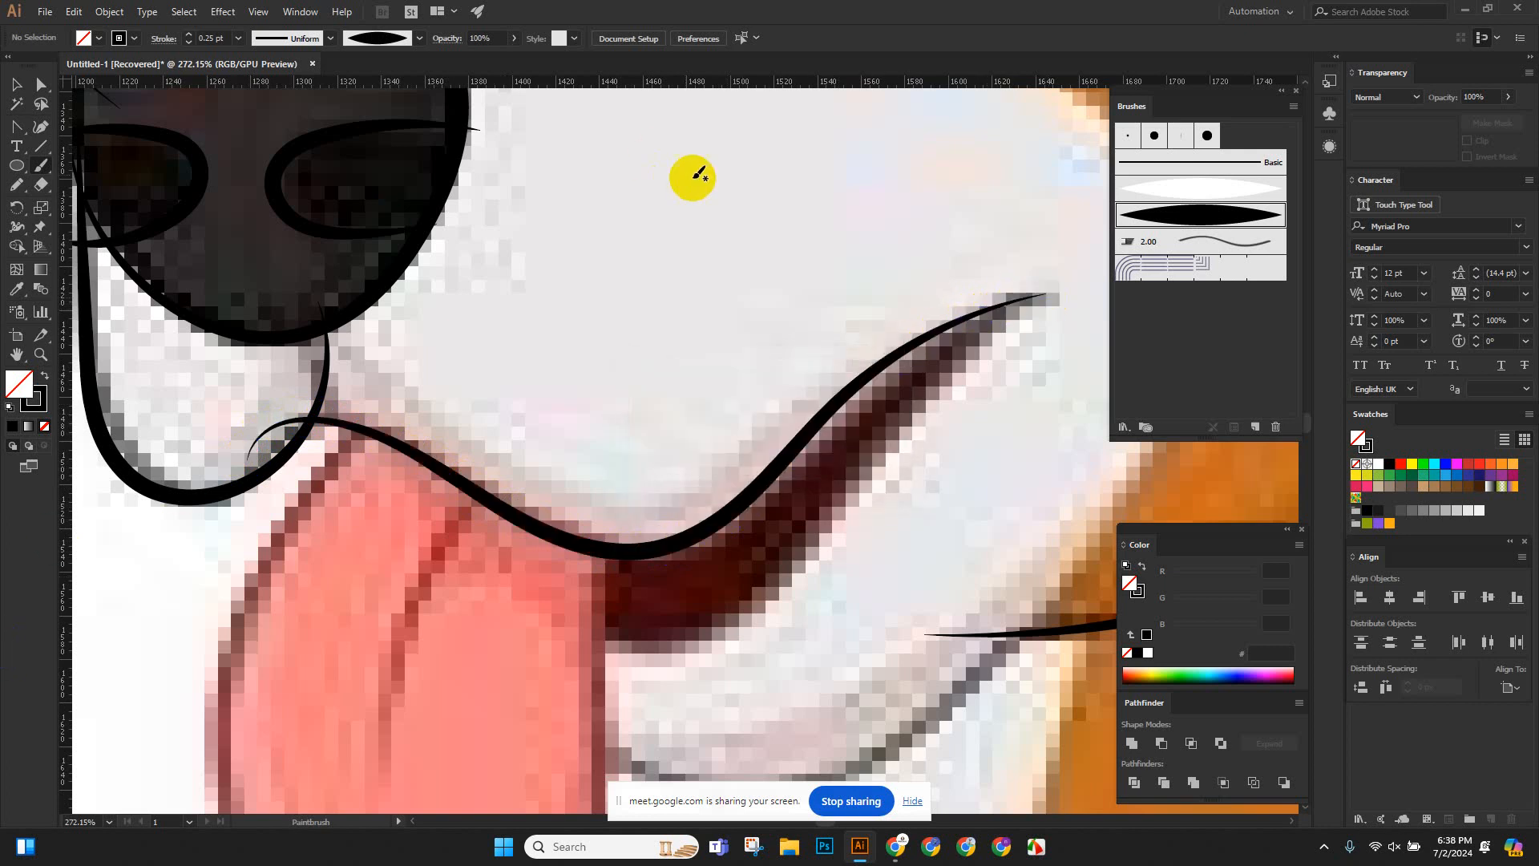
{"action": "scroll", "coordinate": [696, 189], "scroll_direction": "down", "scroll_amount": 2}
{"action": "key", "text": "space"}
{"action": "left_click_drag", "start_coordinate": [697, 287], "coordinate": [549, 256]}
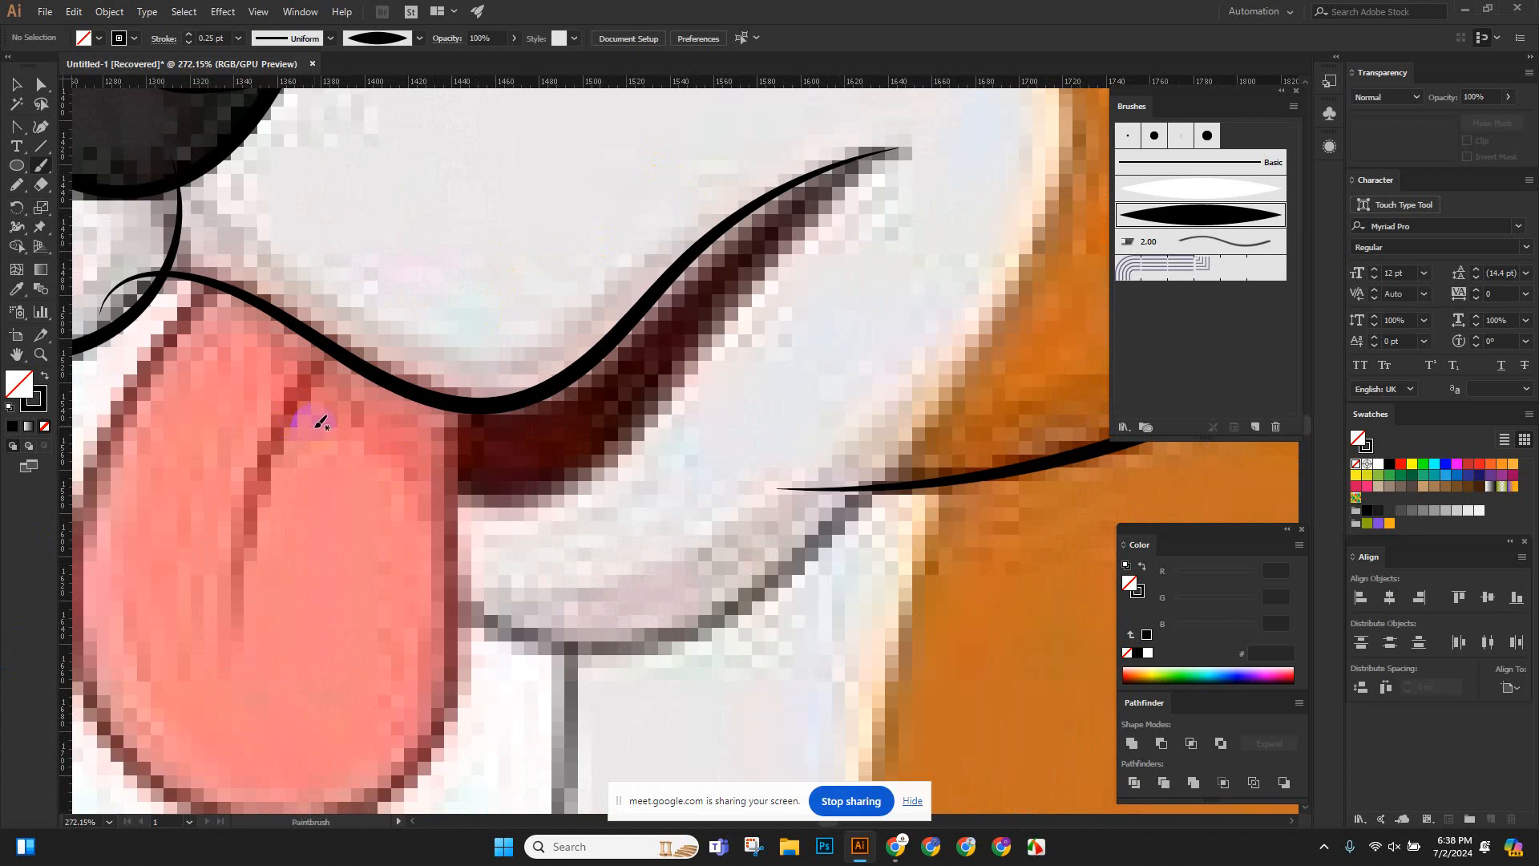
{"action": "mouse_move", "coordinate": [444, 486]}
{"action": "left_mouse_down"}
{"action": "mouse_move", "coordinate": [542, 487]}
{"action": "mouse_move", "coordinate": [626, 436]}
{"action": "mouse_move", "coordinate": [885, 138]}
{"action": "left_mouse_up"}
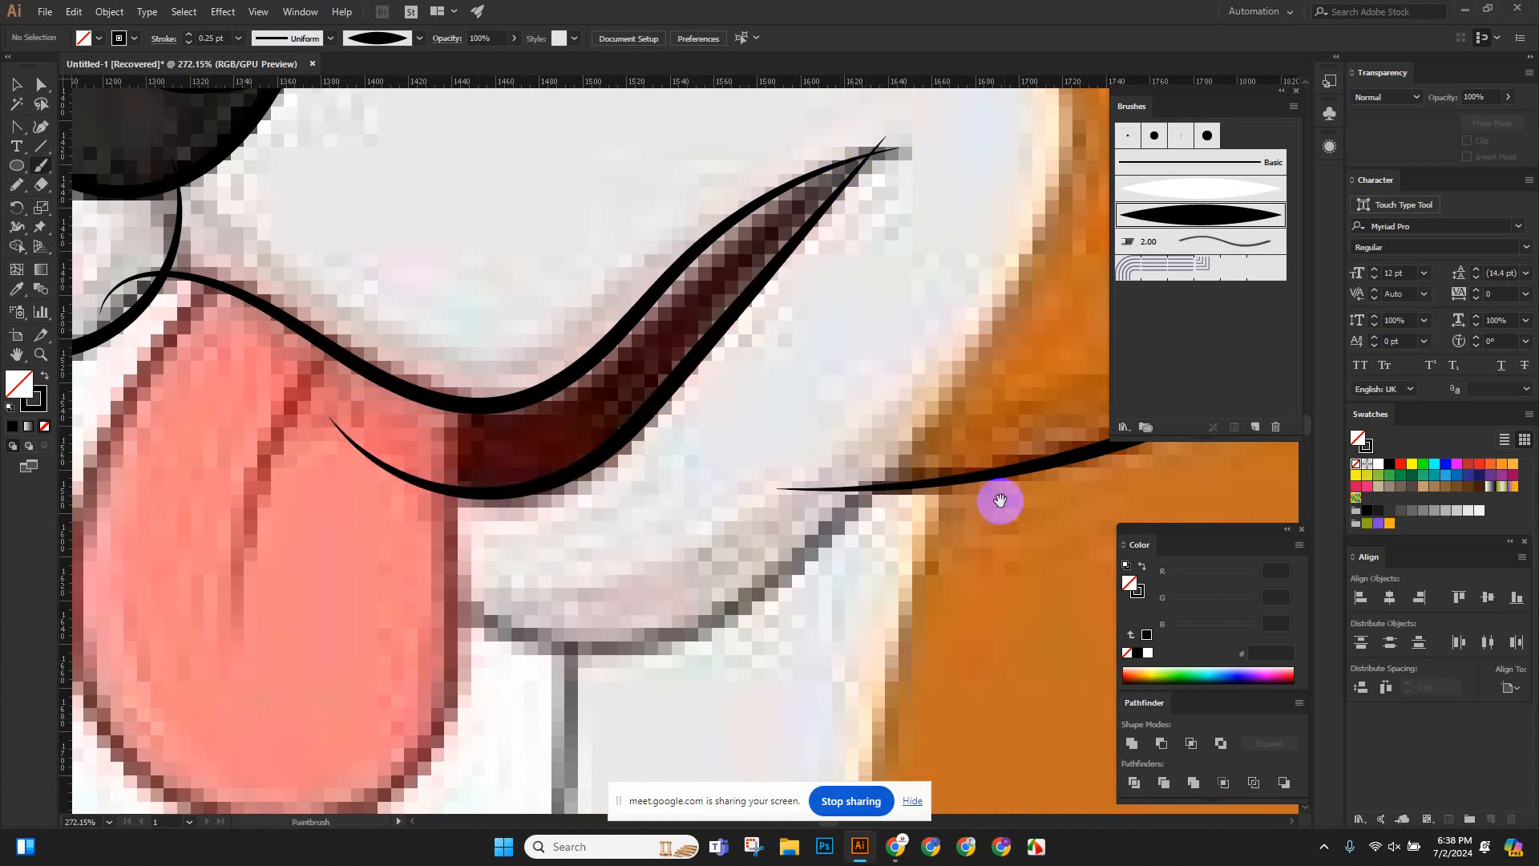
Trace the outline of the dog's tongue and the crease down its middle with brush strokes.
{"action": "left_click_drag", "start_coordinate": [544, 520], "coordinate": [790, 577]}
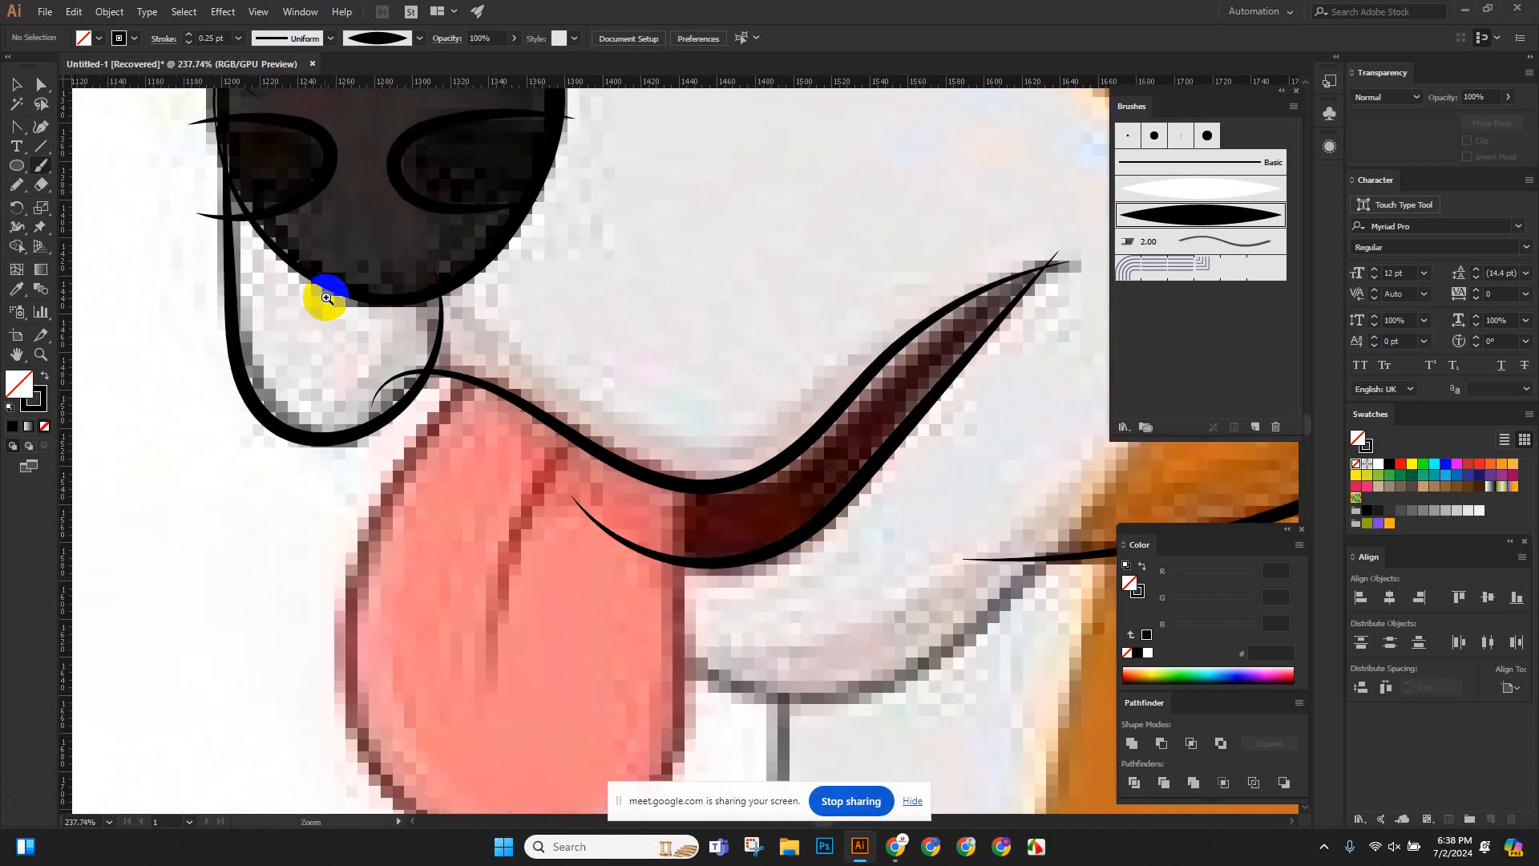
{"action": "left_click_drag", "start_coordinate": [327, 297], "coordinate": [353, 305]}
{"action": "left_click_drag", "start_coordinate": [517, 474], "coordinate": [350, 303]}
{"action": "left_click_drag", "start_coordinate": [388, 481], "coordinate": [417, 399]}
{"action": "left_click_drag", "start_coordinate": [521, 425], "coordinate": [468, 387]}
{"action": "mouse_move", "coordinate": [406, 196]}
{"action": "left_mouse_down"}
{"action": "mouse_move", "coordinate": [354, 220]}
{"action": "mouse_move", "coordinate": [309, 289]}
{"action": "mouse_move", "coordinate": [255, 477]}
{"action": "mouse_move", "coordinate": [258, 553]}
{"action": "mouse_move", "coordinate": [288, 611]}
{"action": "mouse_move", "coordinate": [373, 673]}
{"action": "left_mouse_up"}
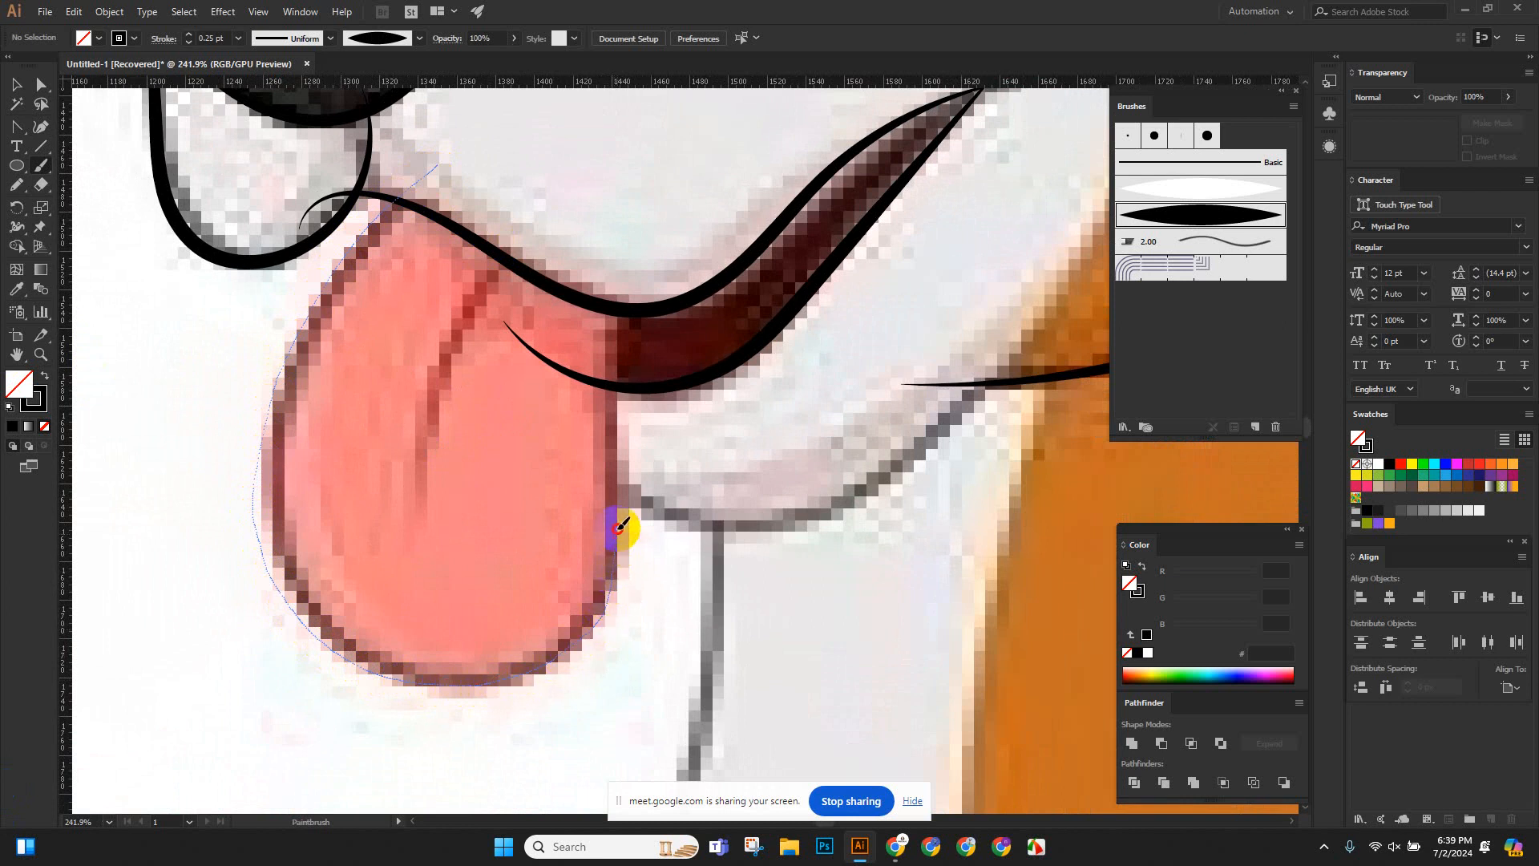
{"action": "left_click_drag", "start_coordinate": [619, 395], "coordinate": [618, 233]}
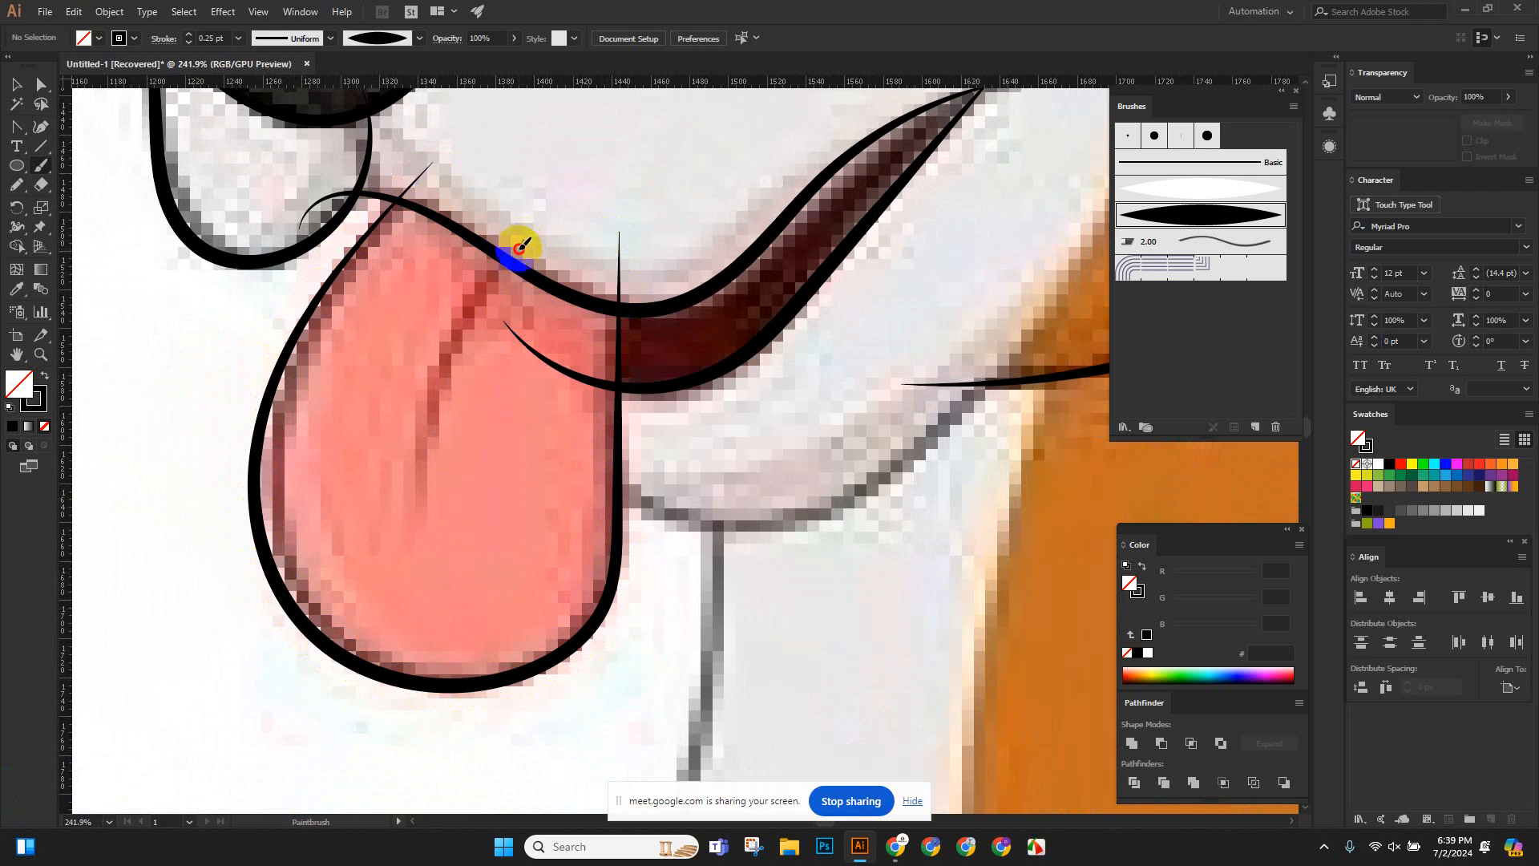
{"action": "left_click_drag", "start_coordinate": [421, 469], "coordinate": [419, 485]}
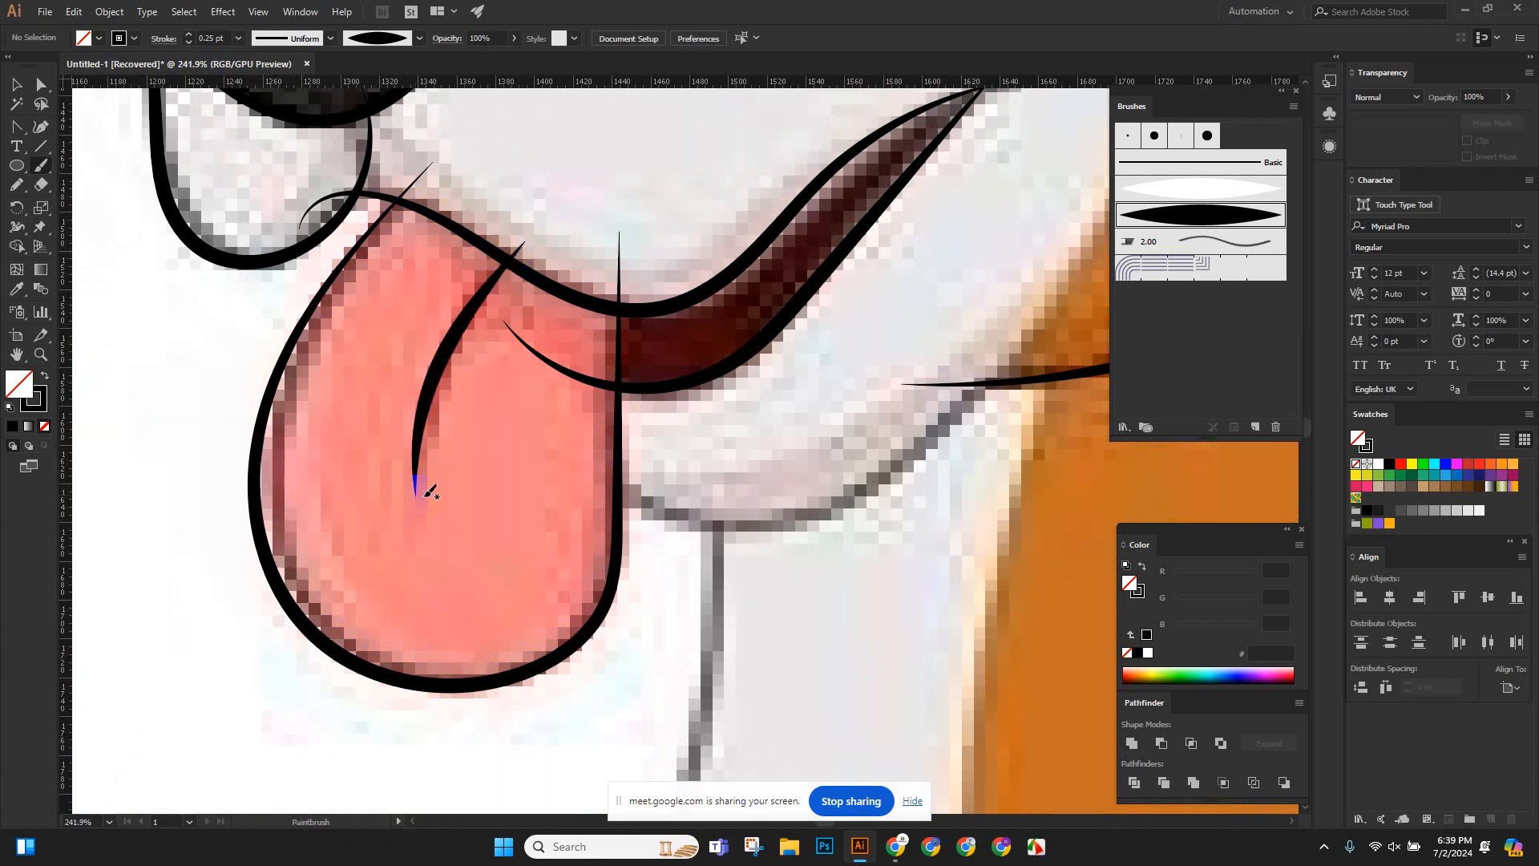
Trace the lower jaw from the tongue's edge up past the cheek line with one brush stroke.
{"action": "scroll", "coordinate": [417, 482], "scroll_direction": "down", "scroll_amount": 5}
{"action": "scroll", "coordinate": [405, 469], "scroll_direction": "up", "scroll_amount": 2}
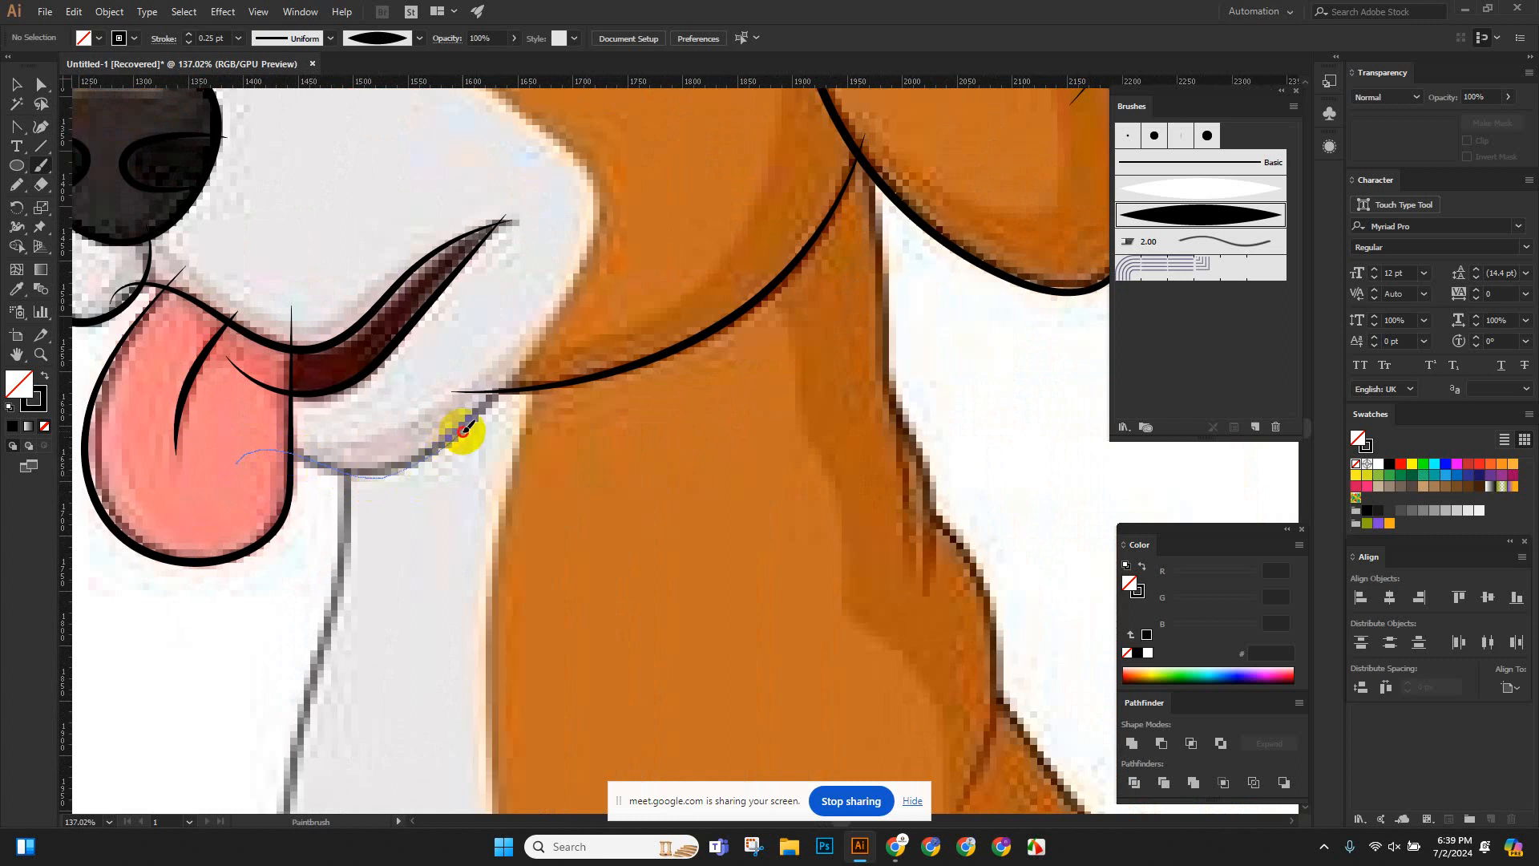
{"action": "left_click_drag", "start_coordinate": [464, 430], "coordinate": [538, 329]}
{"action": "scroll", "coordinate": [623, 453], "scroll_direction": "down", "scroll_amount": 1}
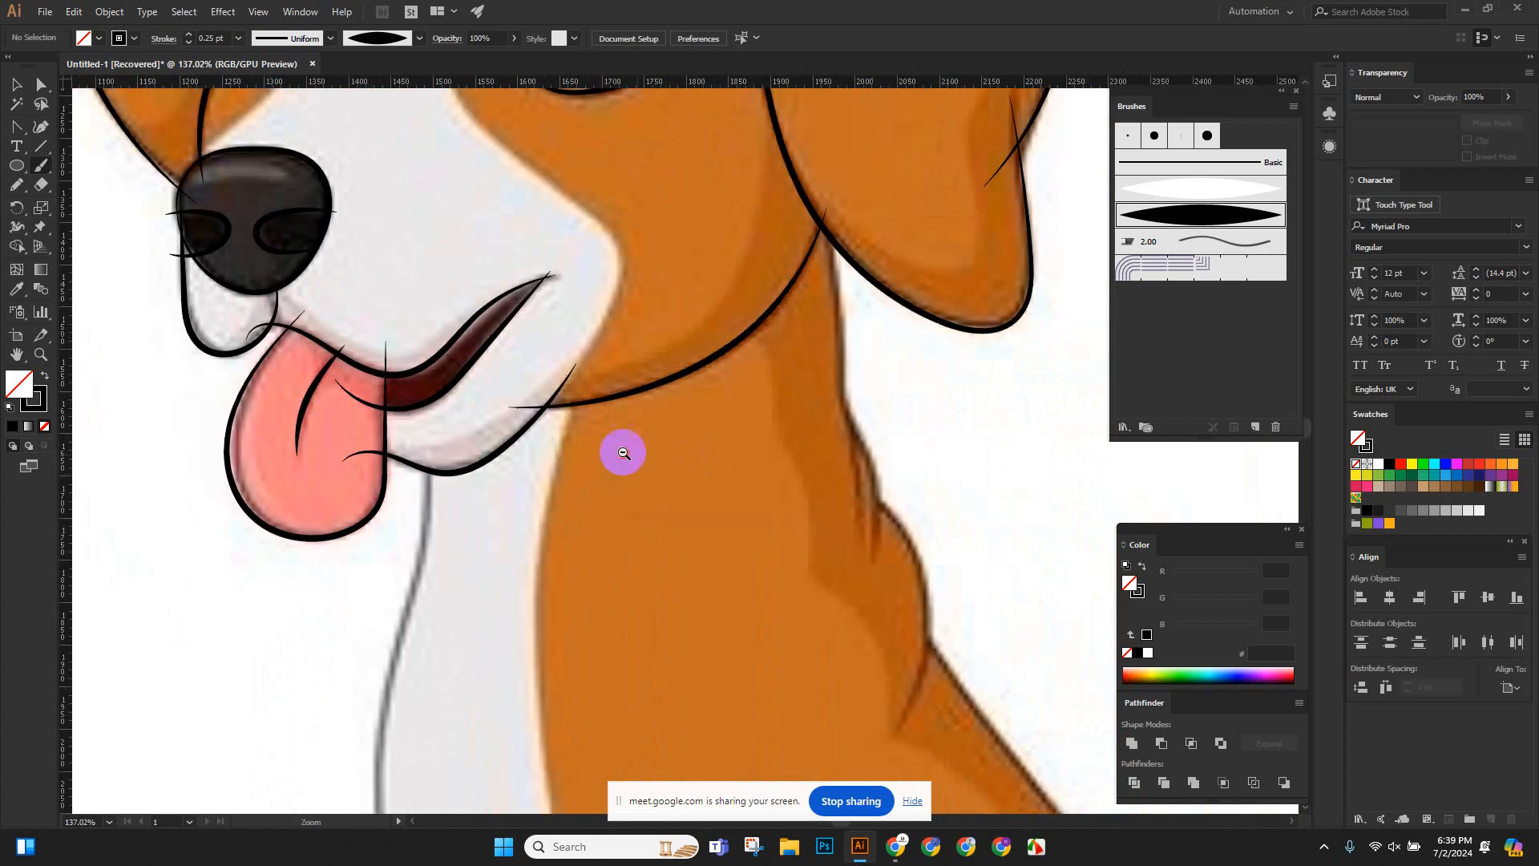
Trace the front of the white chest from the chin down to the top of the far front leg.
{"action": "left_click_drag", "start_coordinate": [624, 453], "coordinate": [526, 461]}
{"action": "left_click_drag", "start_coordinate": [497, 489], "coordinate": [391, 291]}
{"action": "left_click_drag", "start_coordinate": [404, 369], "coordinate": [457, 360]}
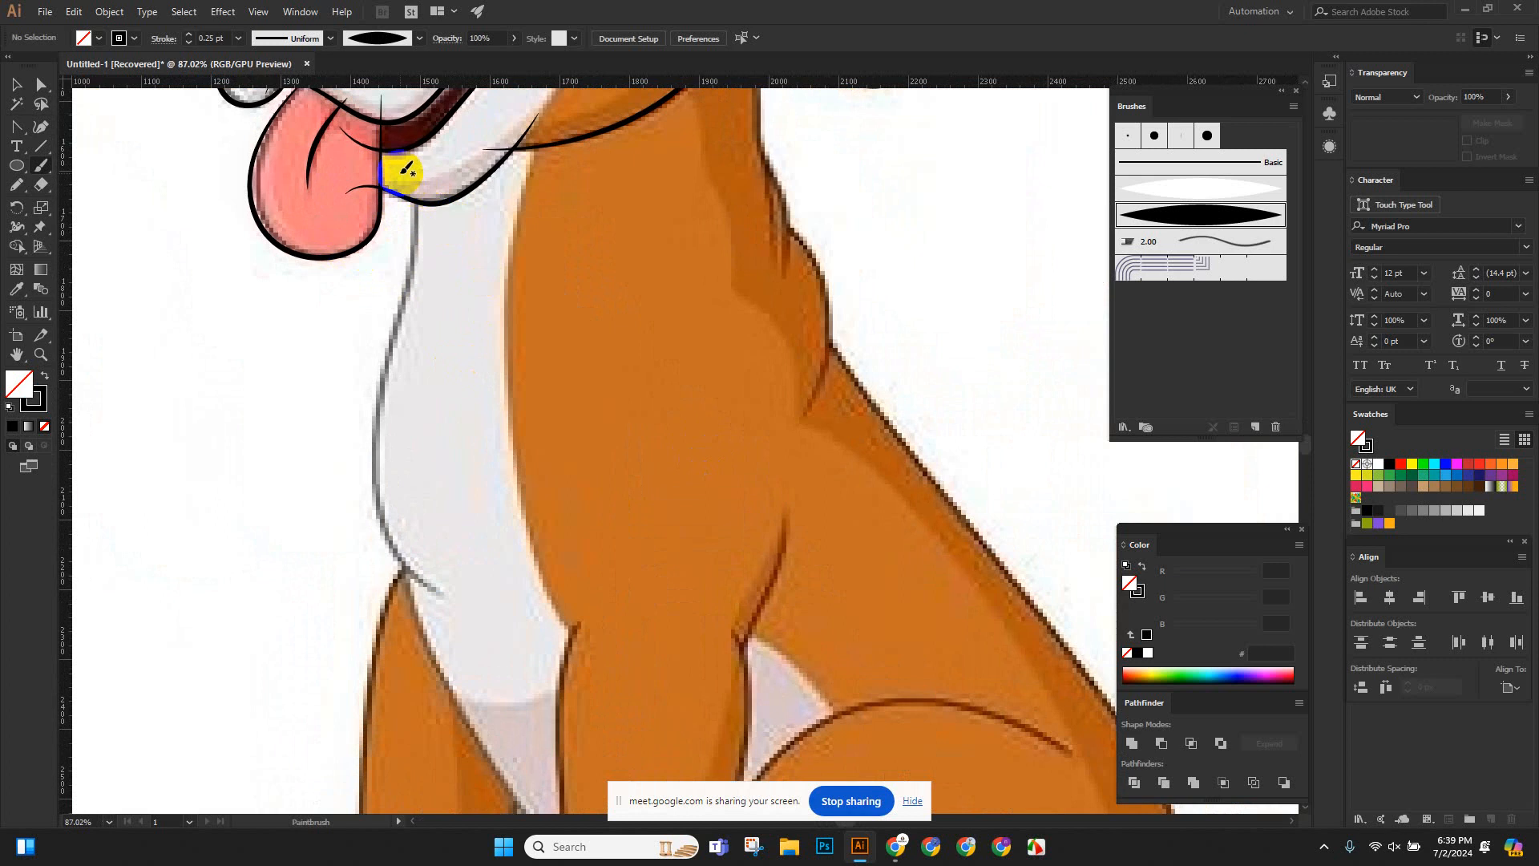
{"action": "left_click_drag", "start_coordinate": [418, 220], "coordinate": [377, 502]}
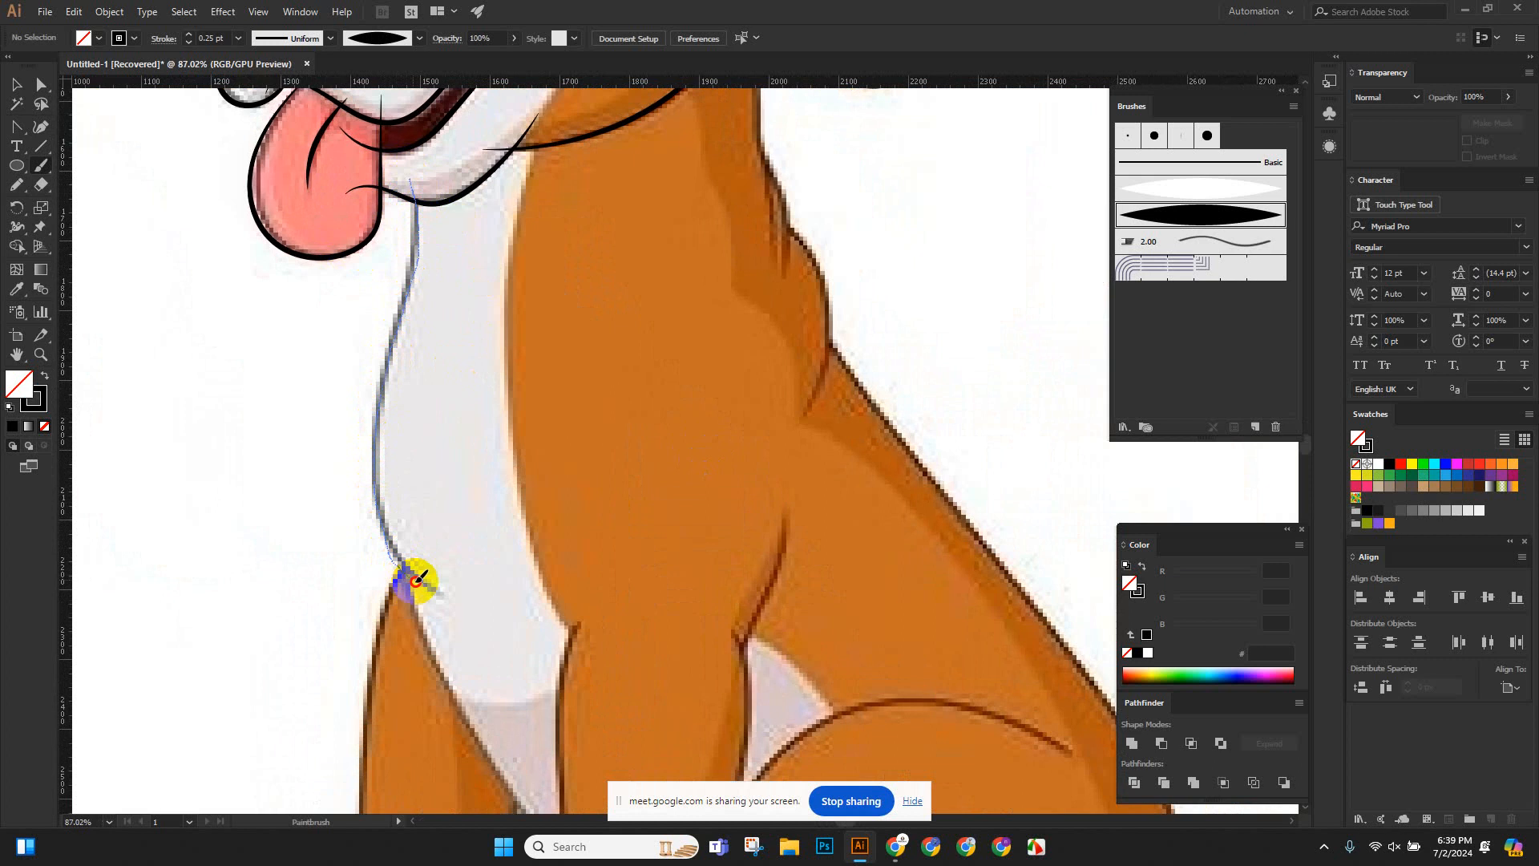
{"action": "left_click_drag", "start_coordinate": [454, 594], "coordinate": [450, 579]}
Trace the outer edge of the far front leg from the chest down to the top of its paw.
{"action": "scroll", "coordinate": [536, 333], "scroll_direction": "down", "scroll_amount": 5}
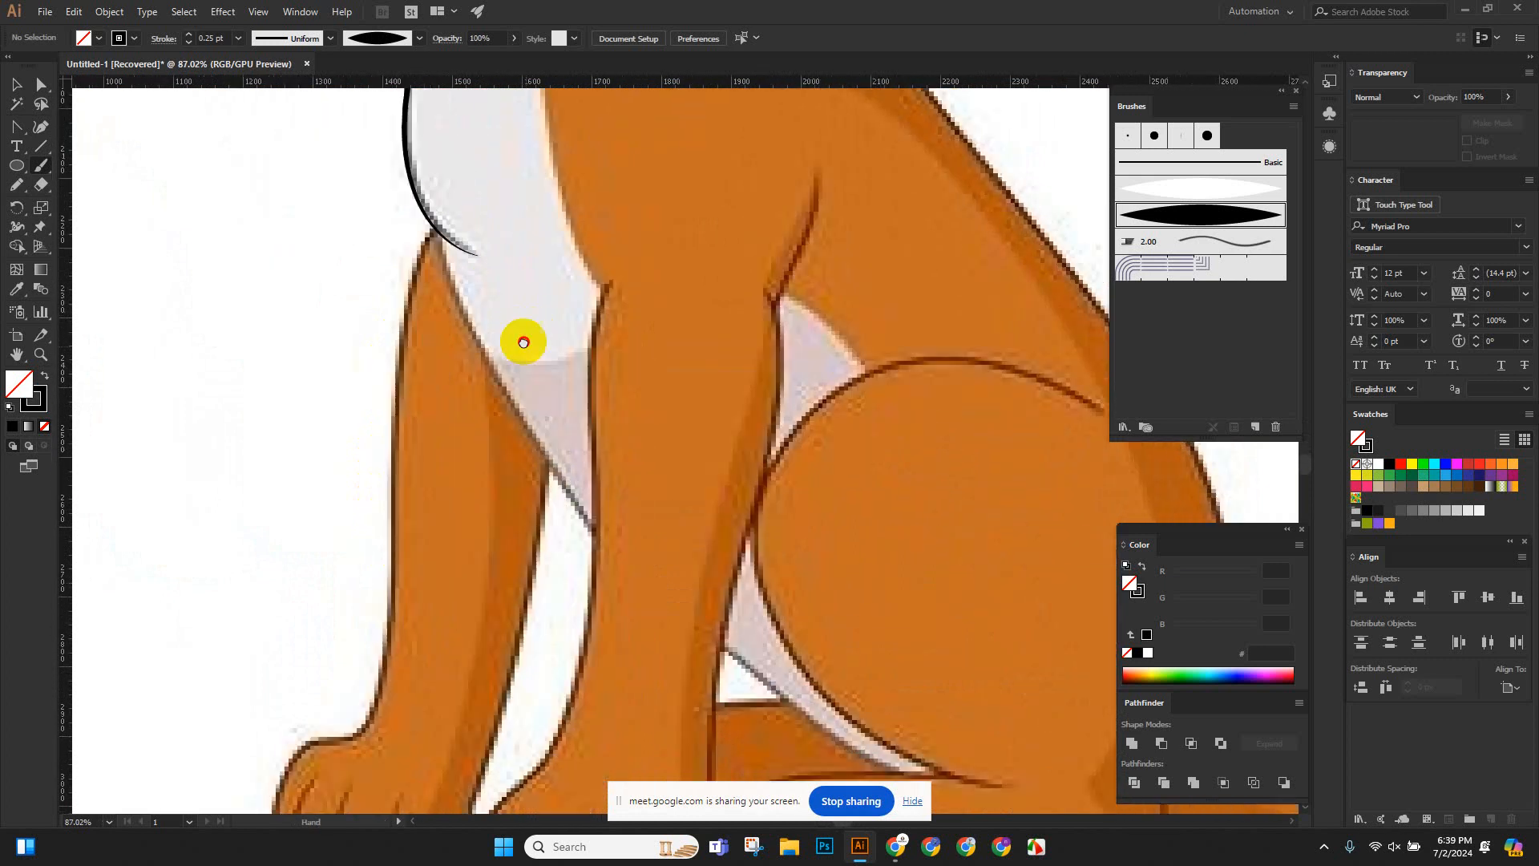
{"action": "mouse_move", "coordinate": [451, 202]}
{"action": "left_mouse_down"}
{"action": "mouse_move", "coordinate": [399, 303]}
{"action": "mouse_move", "coordinate": [388, 484]}
{"action": "left_mouse_up"}
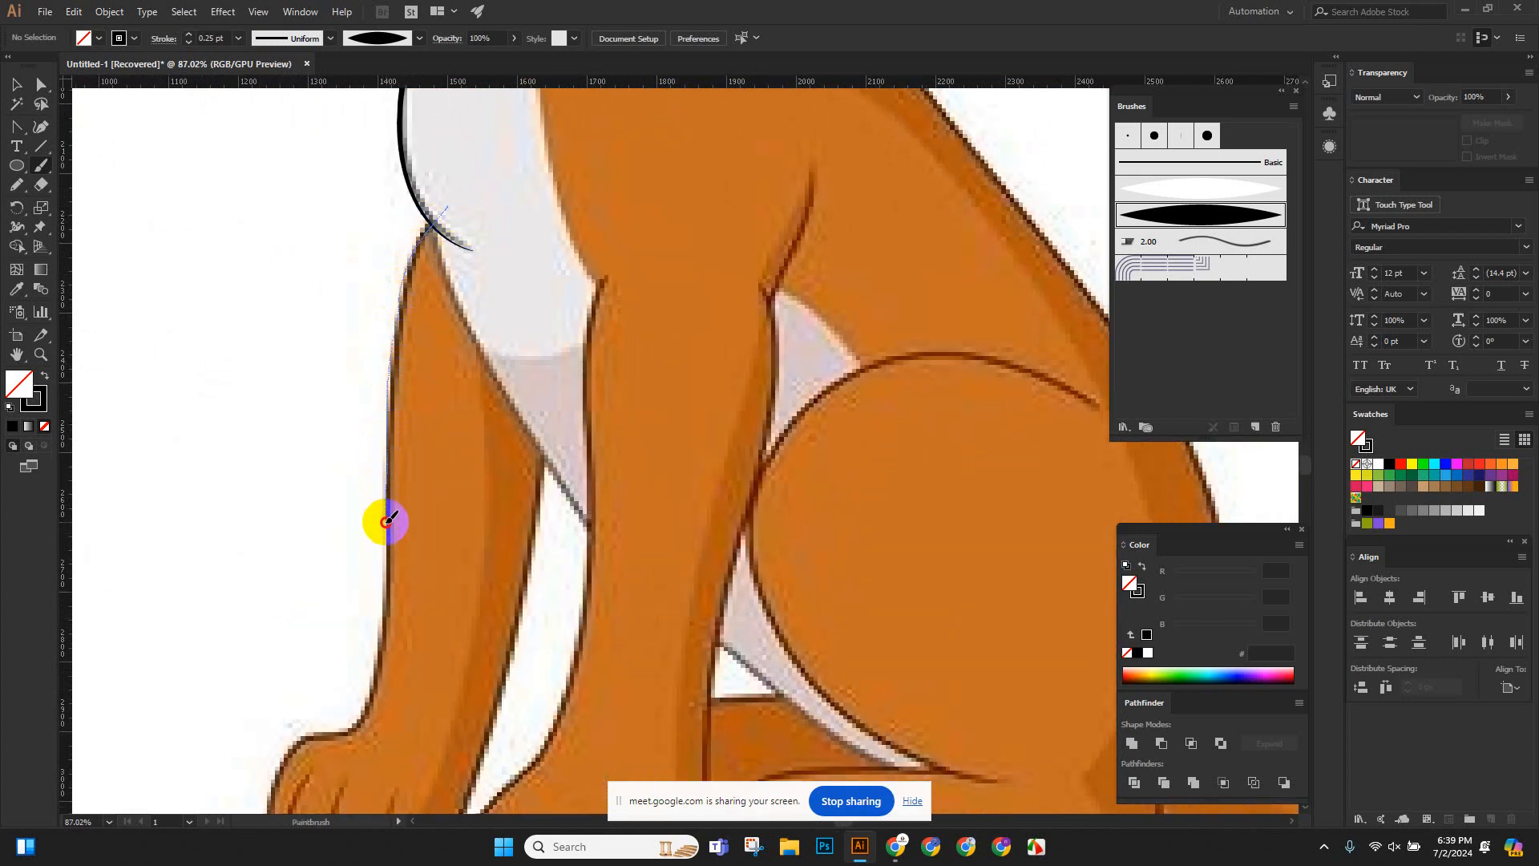
{"action": "left_click_drag", "start_coordinate": [386, 553], "coordinate": [380, 634]}
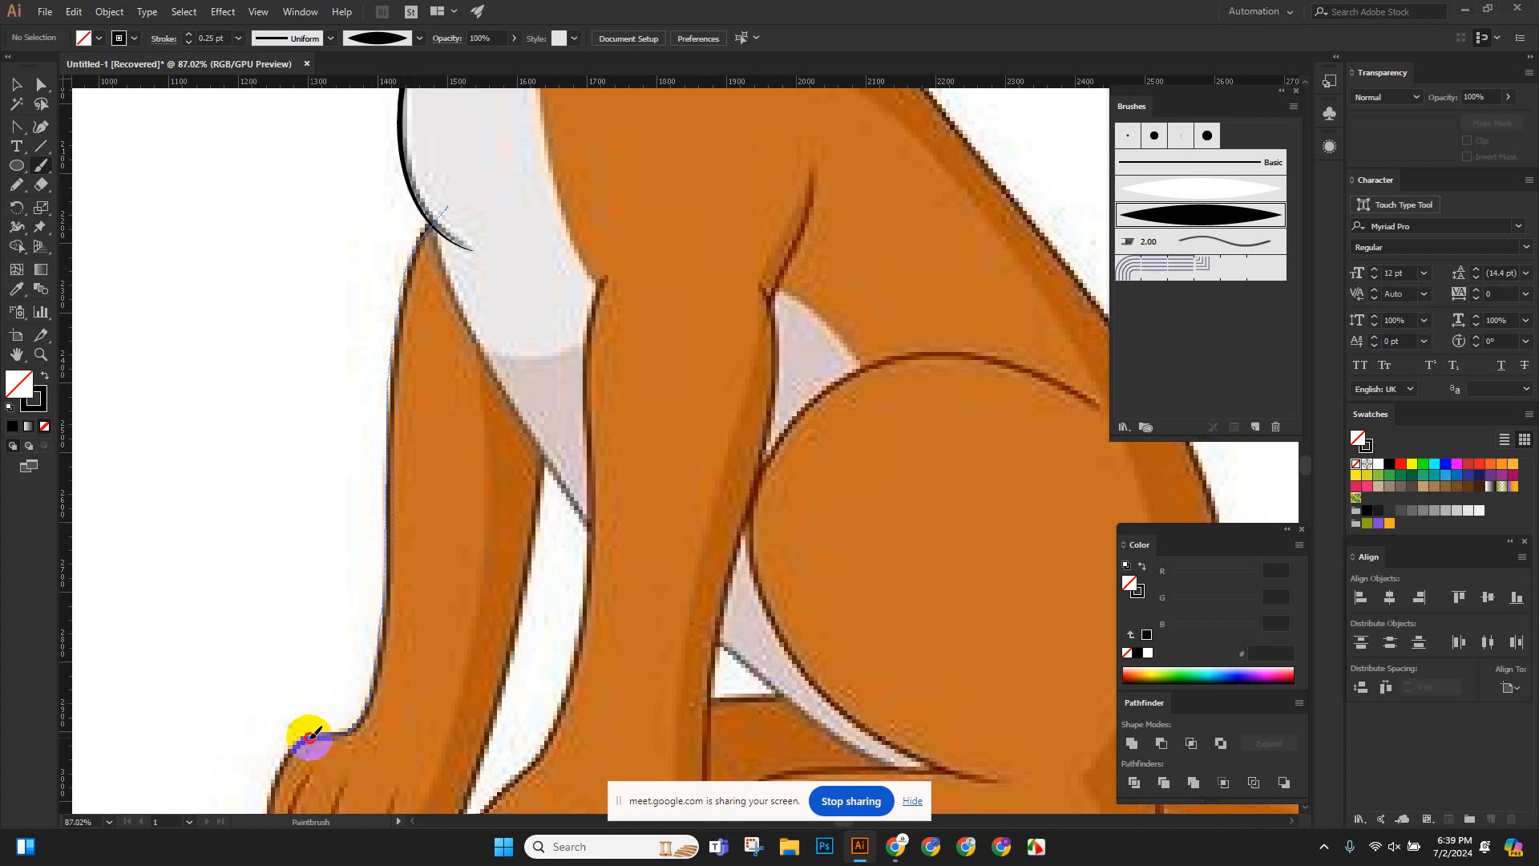
{"action": "left_click_drag", "start_coordinate": [282, 751], "coordinate": [240, 769]}
Trace the front of the far front paw from its top edge around the first toe.
{"action": "left_click_drag", "start_coordinate": [291, 612], "coordinate": [266, 256]}
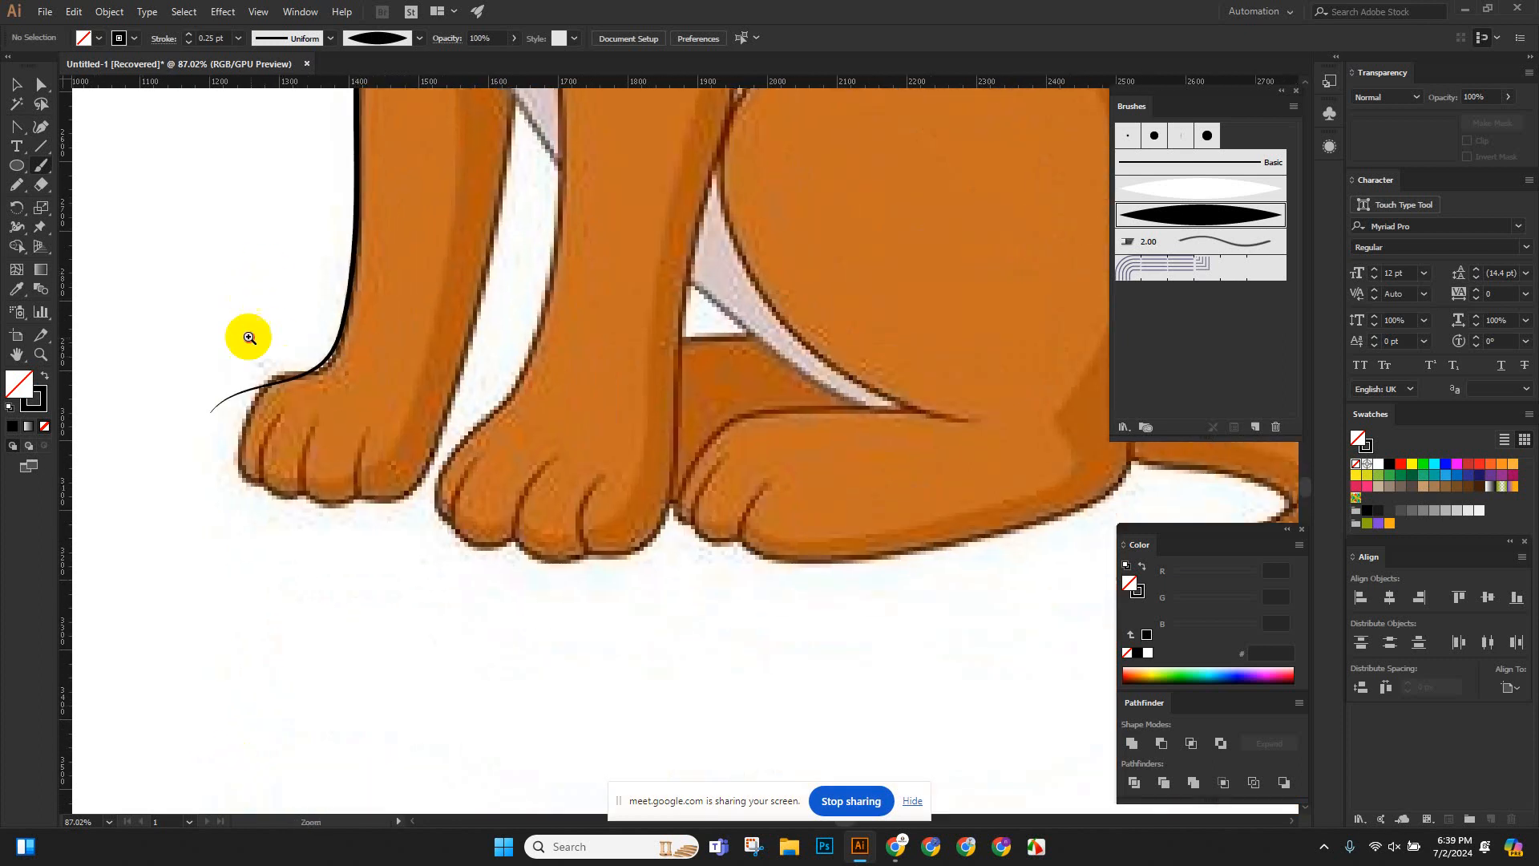
{"action": "left_click_drag", "start_coordinate": [248, 336], "coordinate": [447, 379]}
{"action": "left_click_drag", "start_coordinate": [447, 380], "coordinate": [490, 285]}
{"action": "left_click_drag", "start_coordinate": [319, 265], "coordinate": [364, 296]}
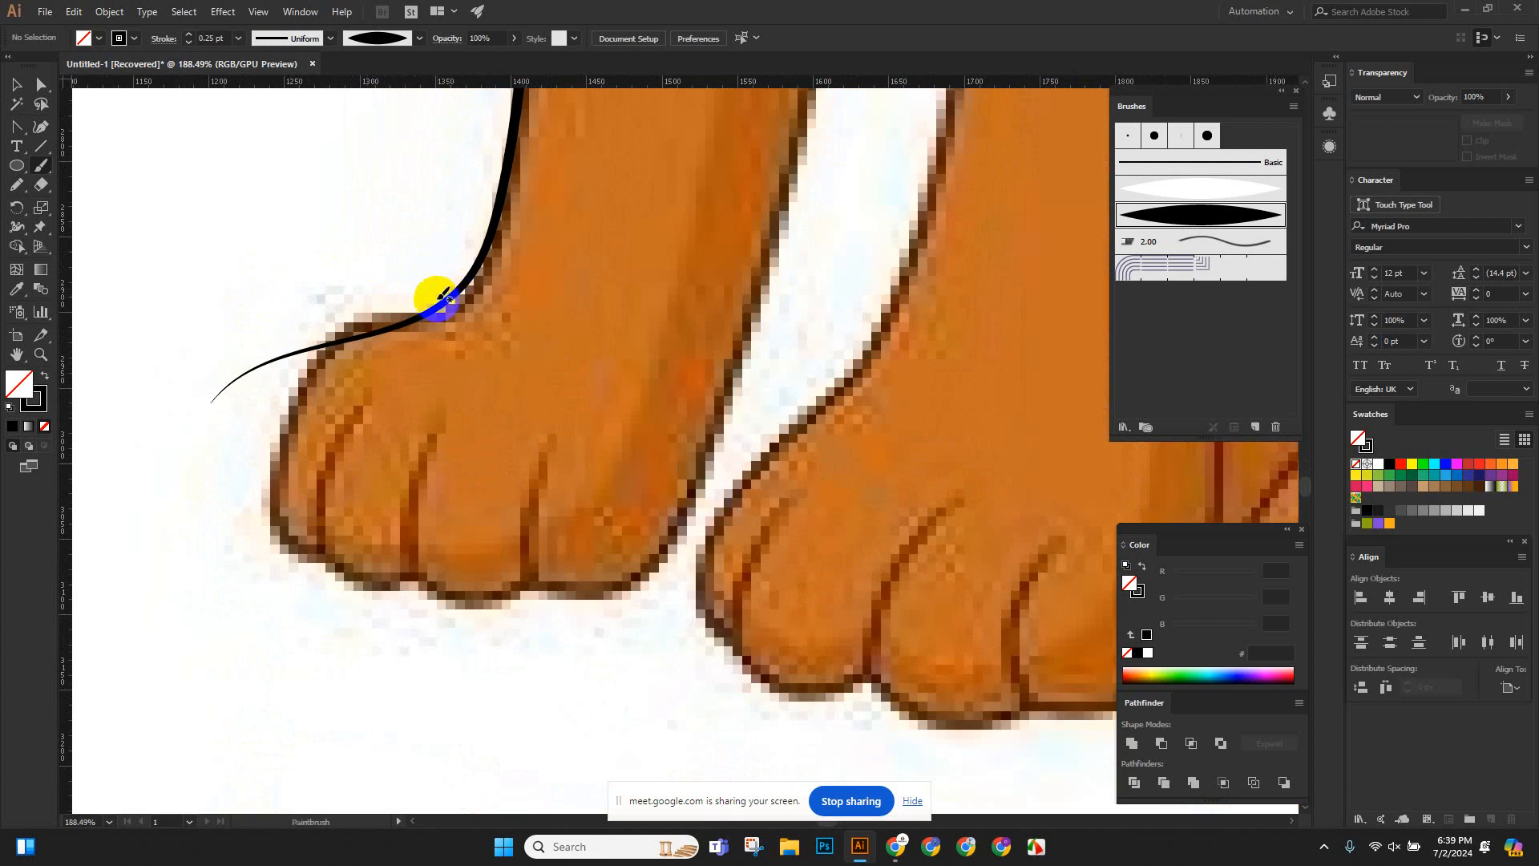
{"action": "mouse_move", "coordinate": [431, 311]}
{"action": "left_mouse_down"}
{"action": "mouse_move", "coordinate": [372, 340]}
{"action": "mouse_move", "coordinate": [427, 309]}
{"action": "left_mouse_up"}
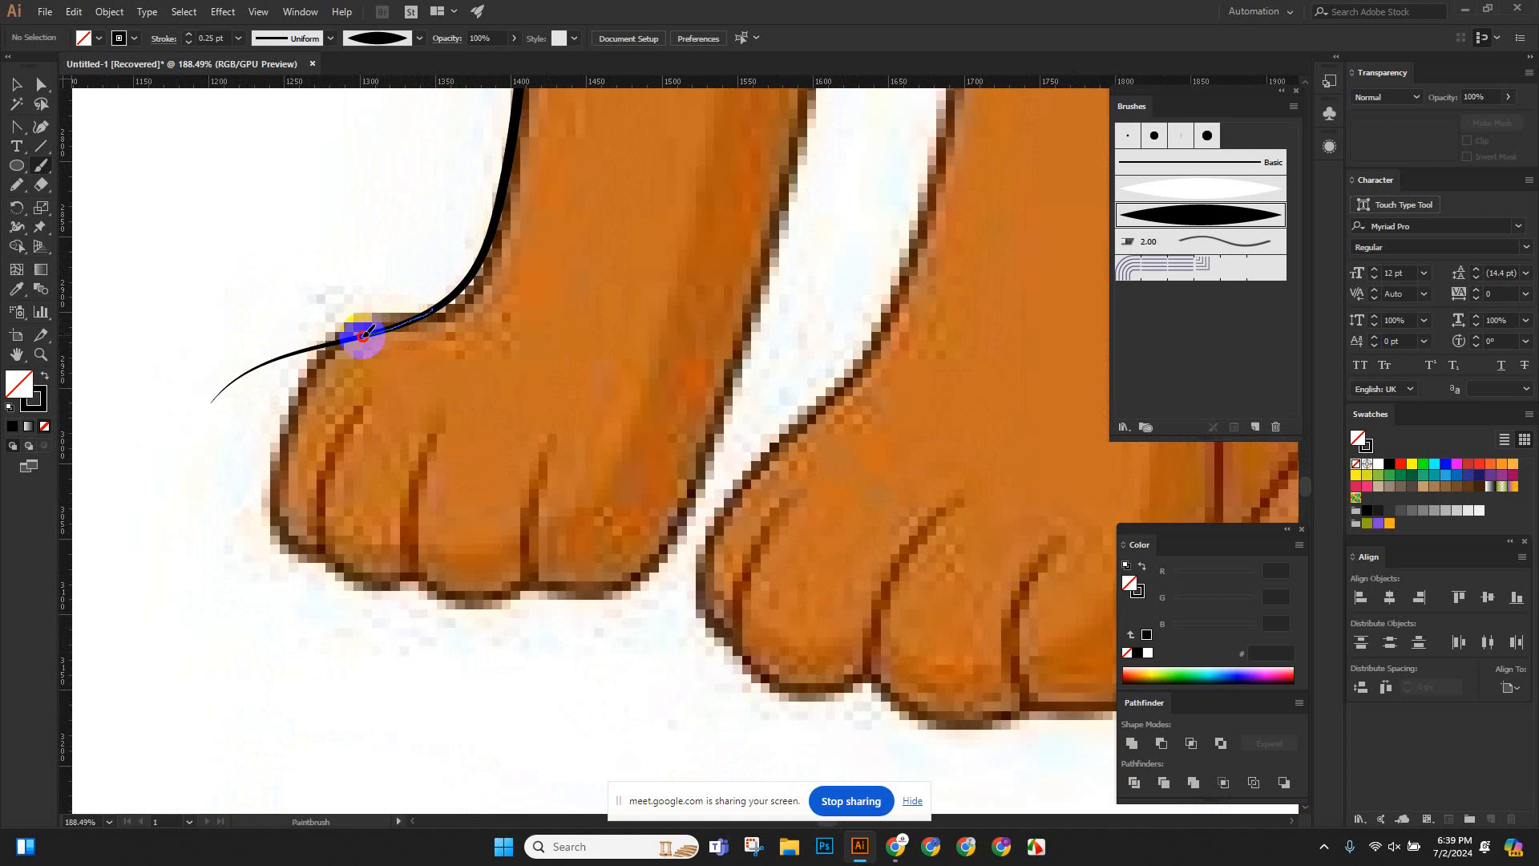
{"action": "mouse_move", "coordinate": [331, 353]}
{"action": "left_mouse_down"}
{"action": "mouse_move", "coordinate": [269, 483]}
{"action": "mouse_move", "coordinate": [271, 535]}
{"action": "mouse_move", "coordinate": [334, 540]}
{"action": "left_mouse_up"}
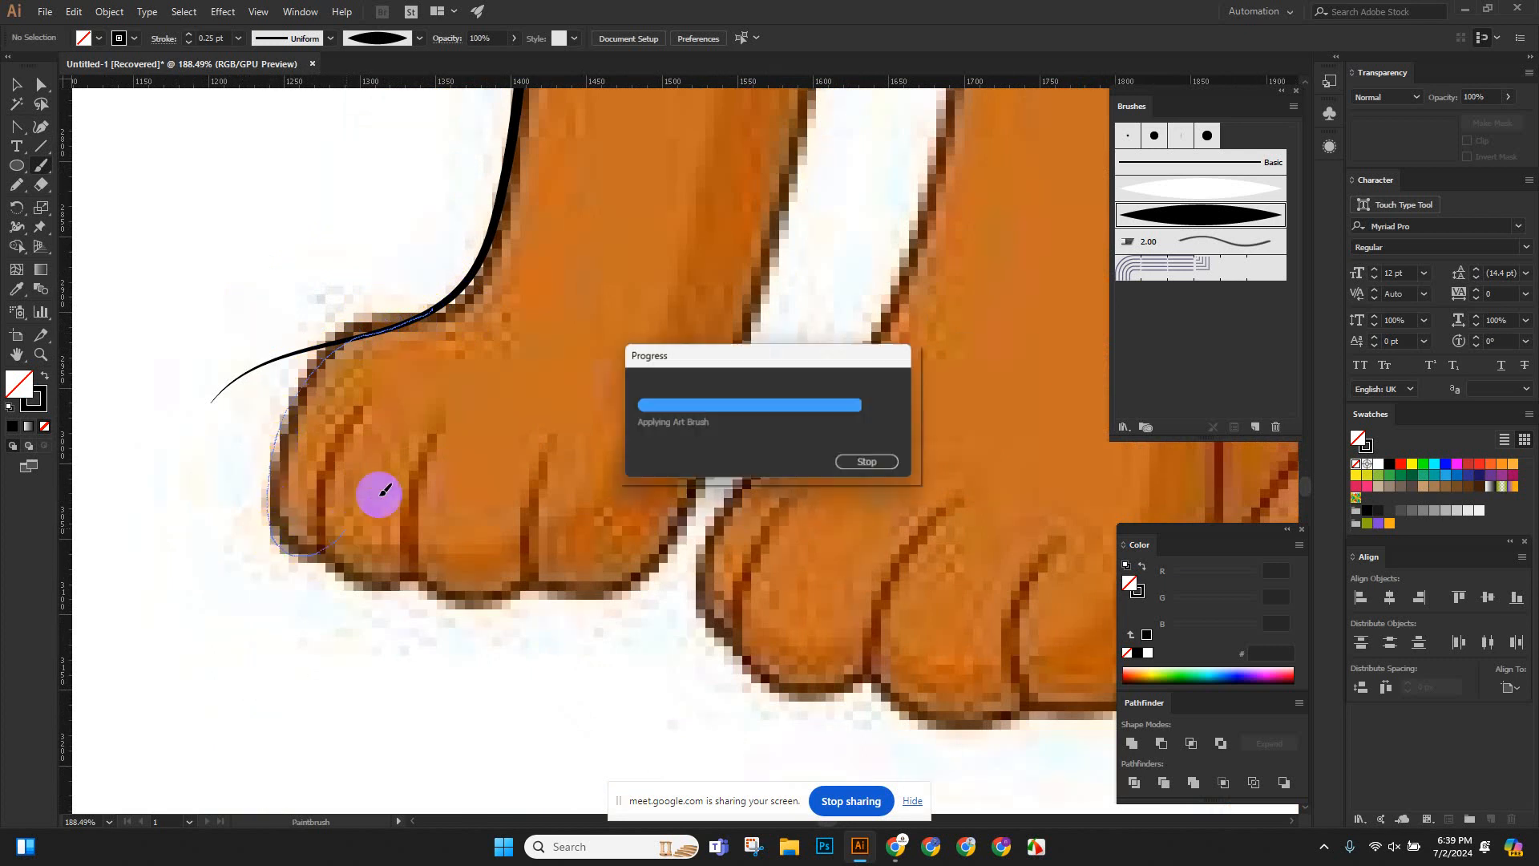
Trace the remaining toes of the far front paw, ending each curve up along its toe crease.
{"action": "mouse_move", "coordinate": [444, 437]}
{"action": "left_mouse_down"}
{"action": "mouse_move", "coordinate": [396, 208]}
{"action": "mouse_move", "coordinate": [391, 377]}
{"action": "mouse_move", "coordinate": [450, 434]}
{"action": "mouse_move", "coordinate": [536, 373]}
{"action": "mouse_move", "coordinate": [316, 216]}
{"action": "left_mouse_up"}
{"action": "scroll", "coordinate": [397, 208], "scroll_direction": "down", "scroll_amount": 2}
{"action": "scroll", "coordinate": [416, 220], "scroll_direction": "up", "scroll_amount": 4}
{"action": "mouse_move", "coordinate": [321, 103]}
{"action": "left_mouse_down"}
{"action": "mouse_move", "coordinate": [280, 211]}
{"action": "mouse_move", "coordinate": [288, 307]}
{"action": "mouse_move", "coordinate": [320, 327]}
{"action": "mouse_move", "coordinate": [358, 322]}
{"action": "mouse_move", "coordinate": [458, 250]}
{"action": "left_mouse_up"}
{"action": "left_click_drag", "start_coordinate": [563, 161], "coordinate": [368, 305]}
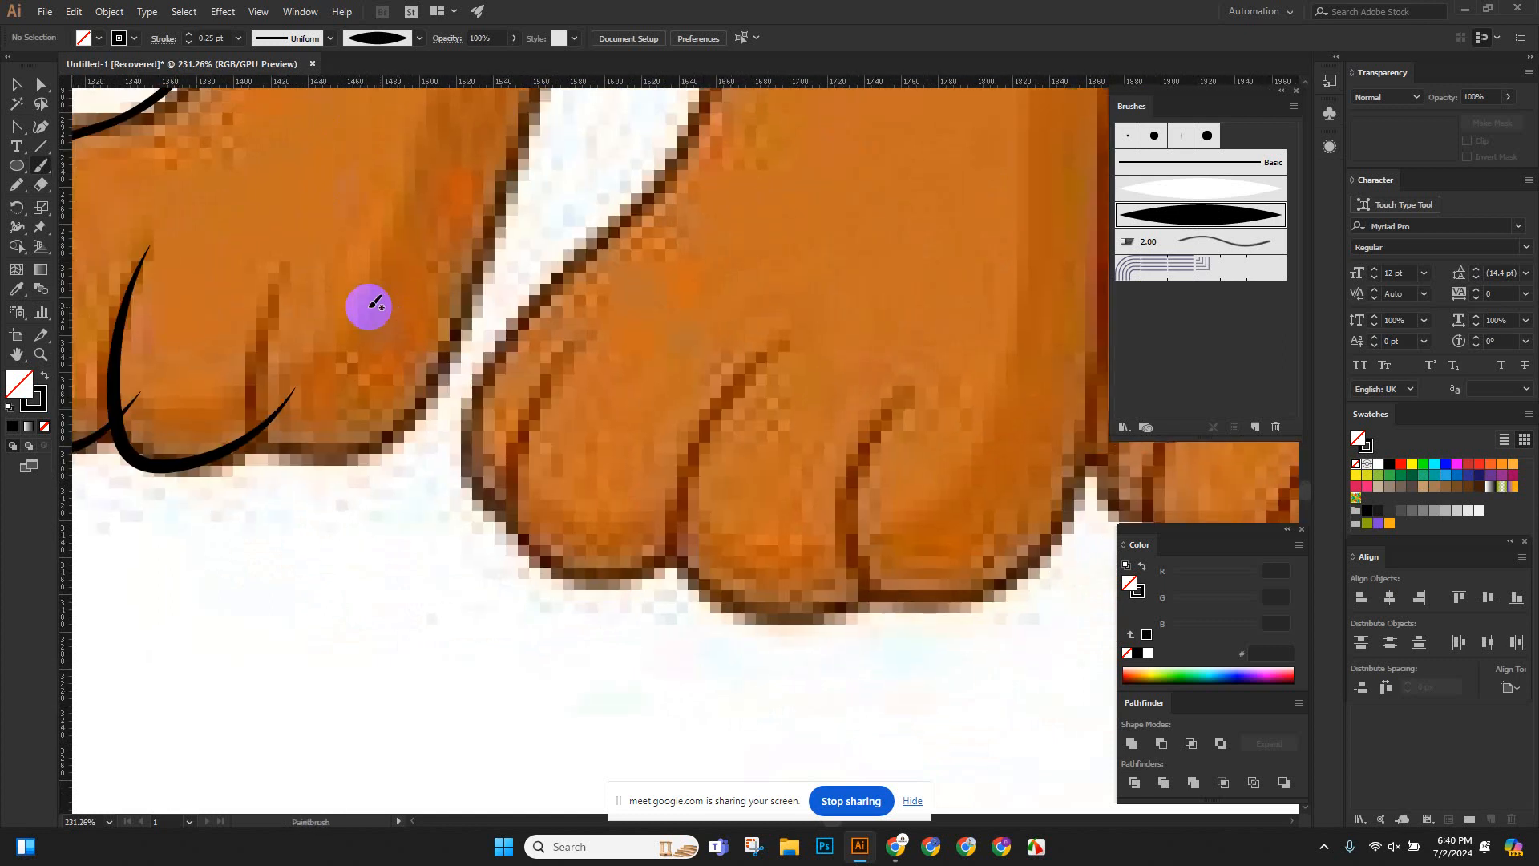
{"action": "mouse_move", "coordinate": [282, 261]}
{"action": "left_mouse_down"}
{"action": "mouse_move", "coordinate": [260, 424]}
{"action": "mouse_move", "coordinate": [275, 458]}
{"action": "mouse_move", "coordinate": [309, 461]}
{"action": "mouse_move", "coordinate": [376, 432]}
{"action": "mouse_move", "coordinate": [445, 364]}
{"action": "mouse_move", "coordinate": [524, 143]}
{"action": "left_mouse_up"}
Trace the inner edge of the far front leg from the belly down to its paw.
{"action": "scroll", "coordinate": [662, 210], "scroll_direction": "down", "scroll_amount": 3}
{"action": "left_click_drag", "start_coordinate": [662, 210], "coordinate": [498, 525]}
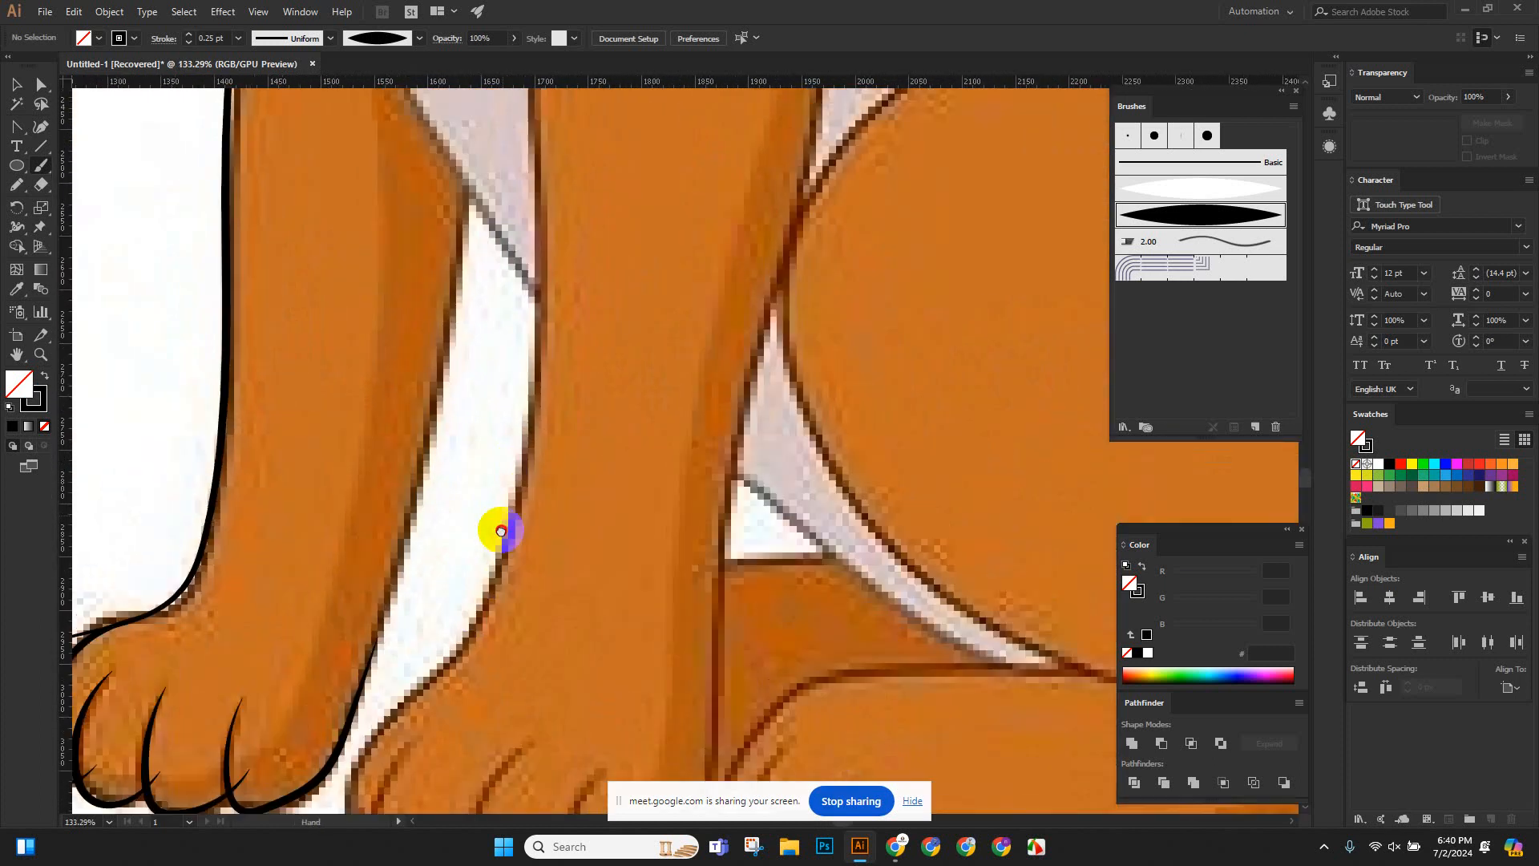
{"action": "left_click_drag", "start_coordinate": [468, 192], "coordinate": [389, 585]}
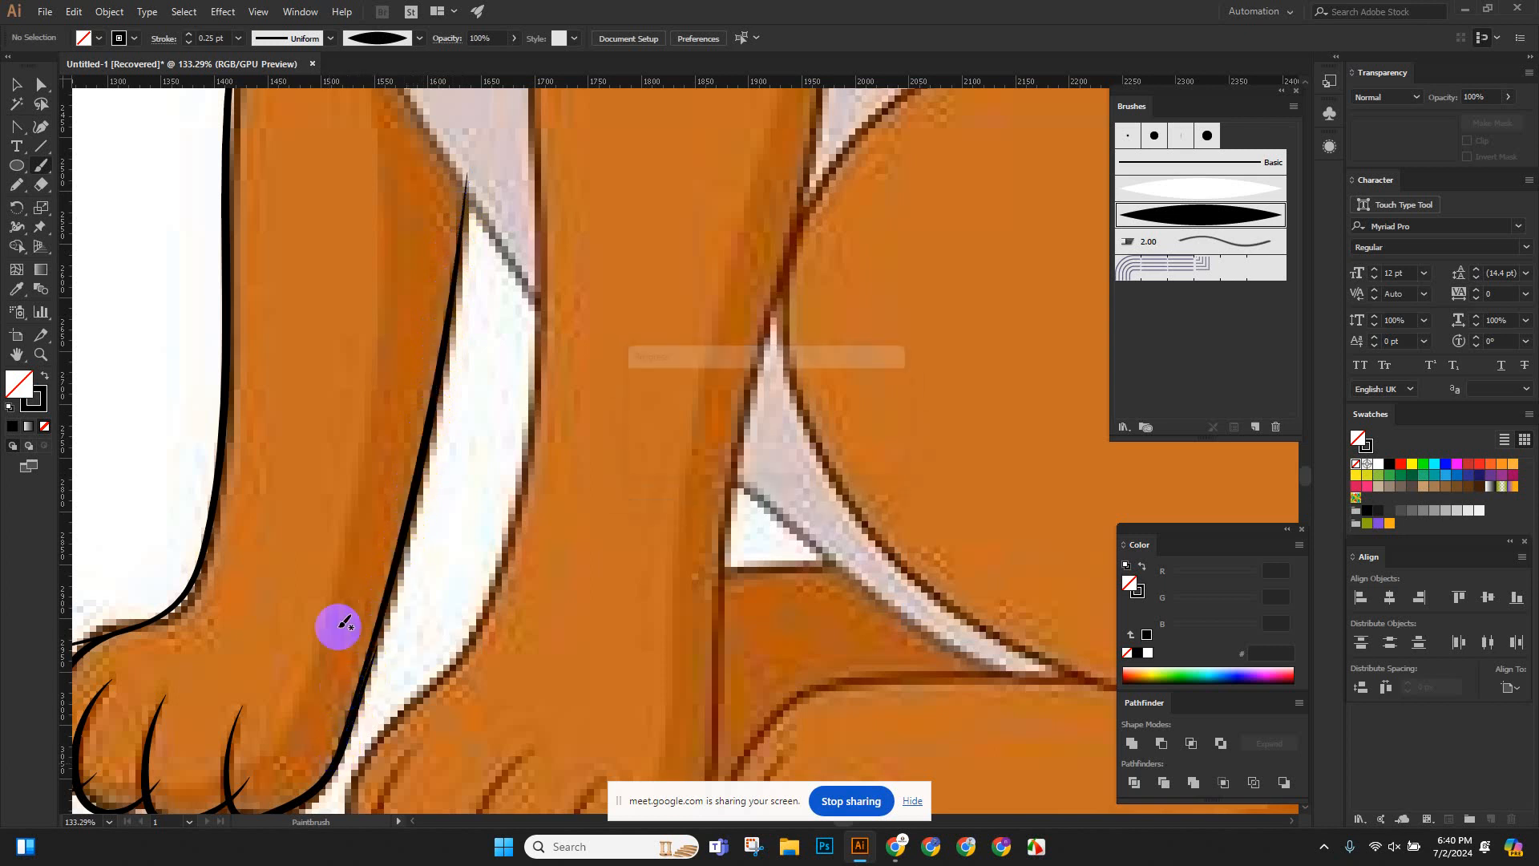
Trace the belly line on both sides of the near front leg, from the chest to the hind leg.
{"action": "mouse_move", "coordinate": [337, 617]}
{"action": "left_mouse_down"}
{"action": "mouse_move", "coordinate": [262, 369]}
{"action": "mouse_move", "coordinate": [598, 577]}
{"action": "mouse_move", "coordinate": [426, 491]}
{"action": "mouse_move", "coordinate": [388, 516]}
{"action": "mouse_move", "coordinate": [598, 557]}
{"action": "mouse_move", "coordinate": [591, 430]}
{"action": "mouse_move", "coordinate": [473, 380]}
{"action": "mouse_move", "coordinate": [347, 454]}
{"action": "mouse_move", "coordinate": [241, 334]}
{"action": "mouse_move", "coordinate": [362, 402]}
{"action": "mouse_move", "coordinate": [316, 450]}
{"action": "mouse_move", "coordinate": [217, 347]}
{"action": "left_mouse_up"}
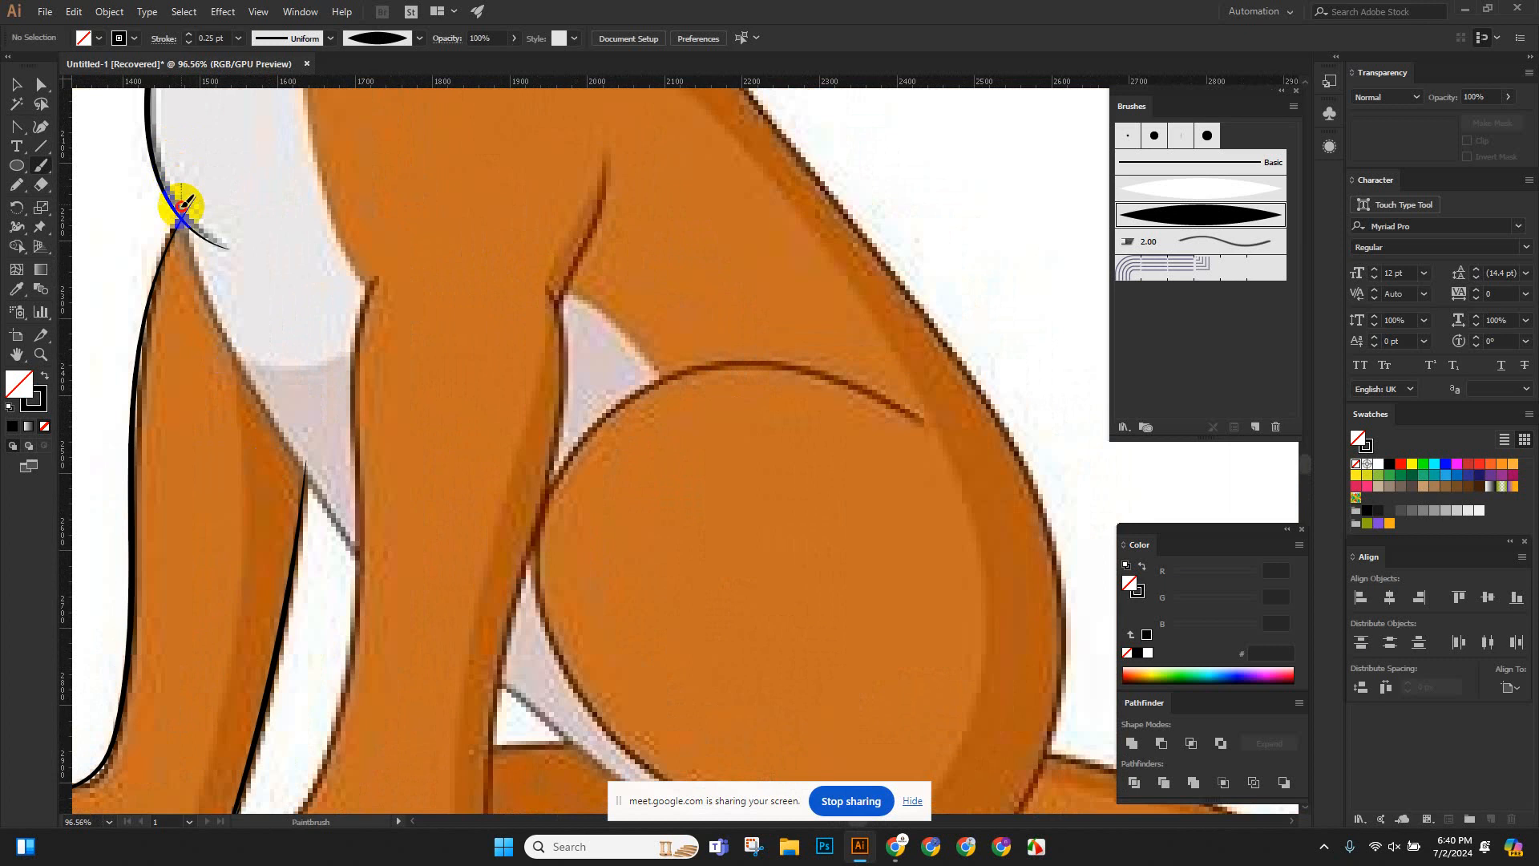
{"action": "mouse_move", "coordinate": [183, 207]}
{"action": "left_mouse_down"}
{"action": "mouse_move", "coordinate": [200, 293]}
{"action": "mouse_move", "coordinate": [277, 433]}
{"action": "left_mouse_up"}
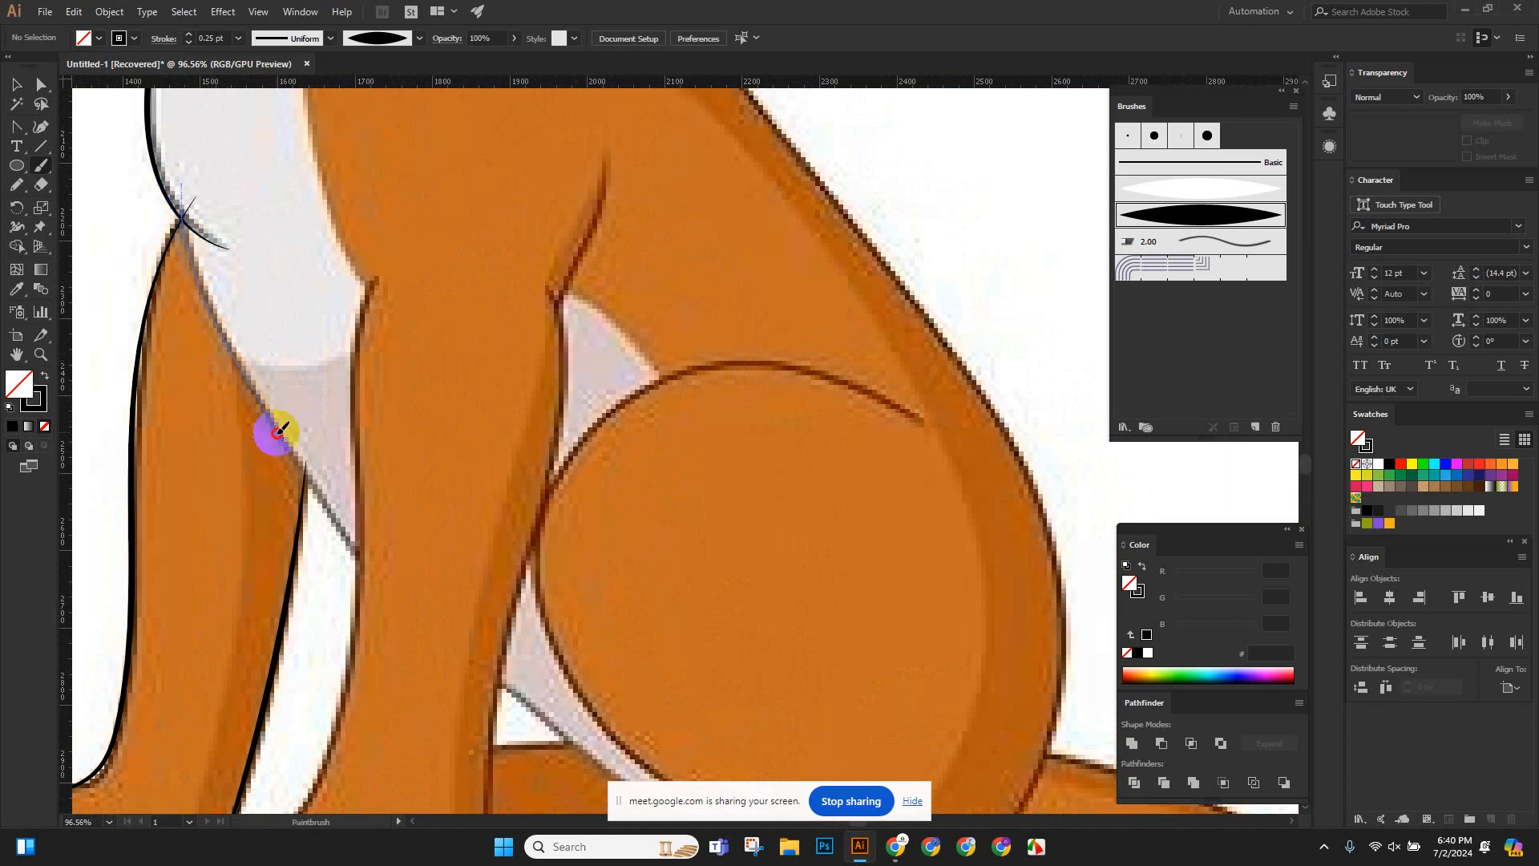
{"action": "mouse_move", "coordinate": [335, 510]}
{"action": "left_mouse_down"}
{"action": "mouse_move", "coordinate": [371, 553]}
{"action": "mouse_move", "coordinate": [440, 570]}
{"action": "mouse_move", "coordinate": [305, 302]}
{"action": "mouse_move", "coordinate": [335, 370]}
{"action": "left_mouse_up"}
{"action": "key", "text": "space"}
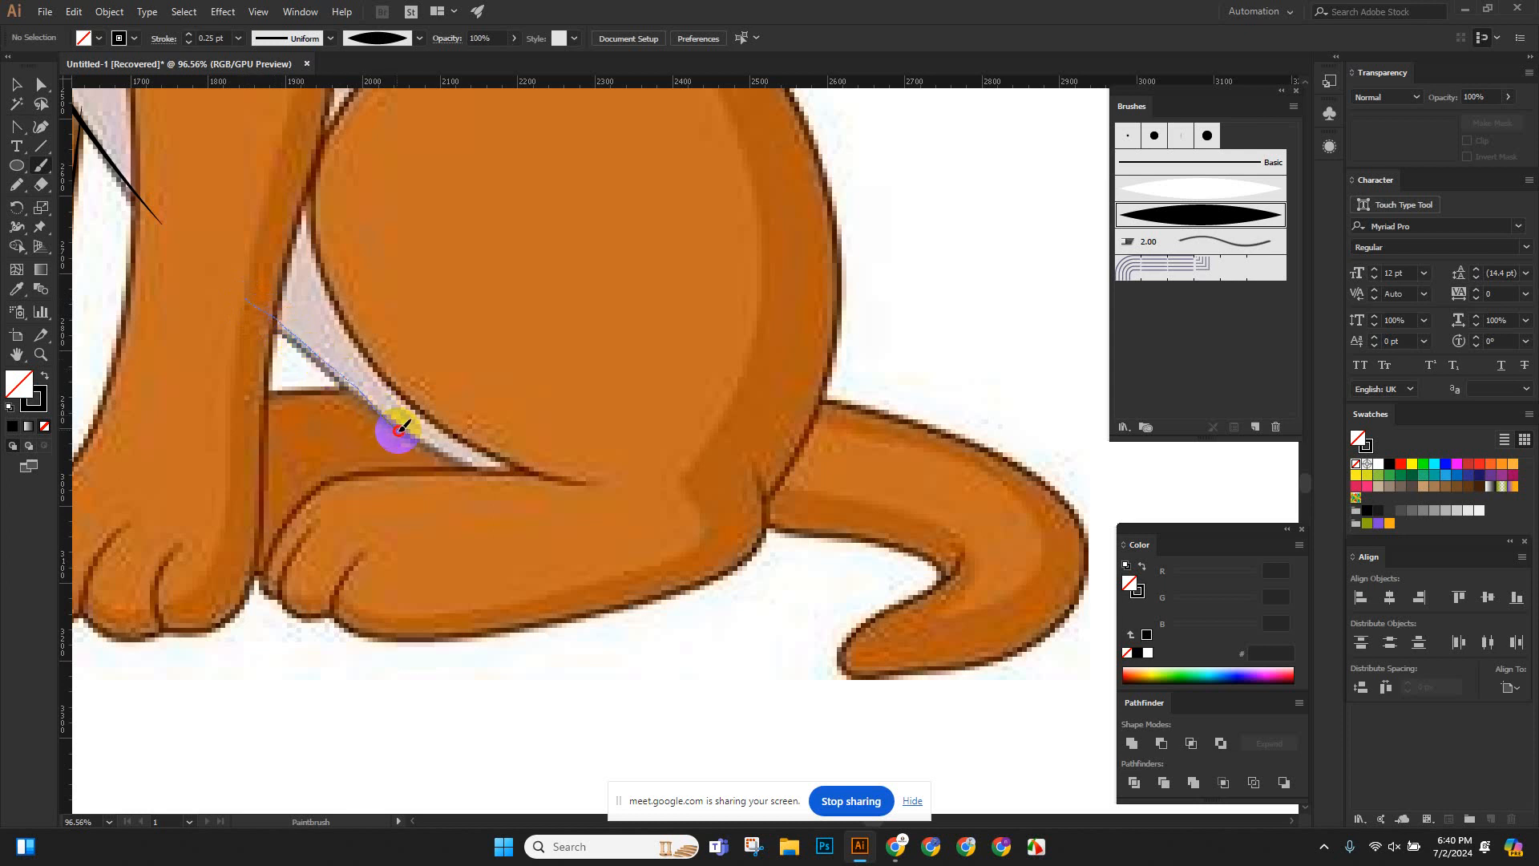
{"action": "left_click_drag", "start_coordinate": [439, 453], "coordinate": [533, 495]}
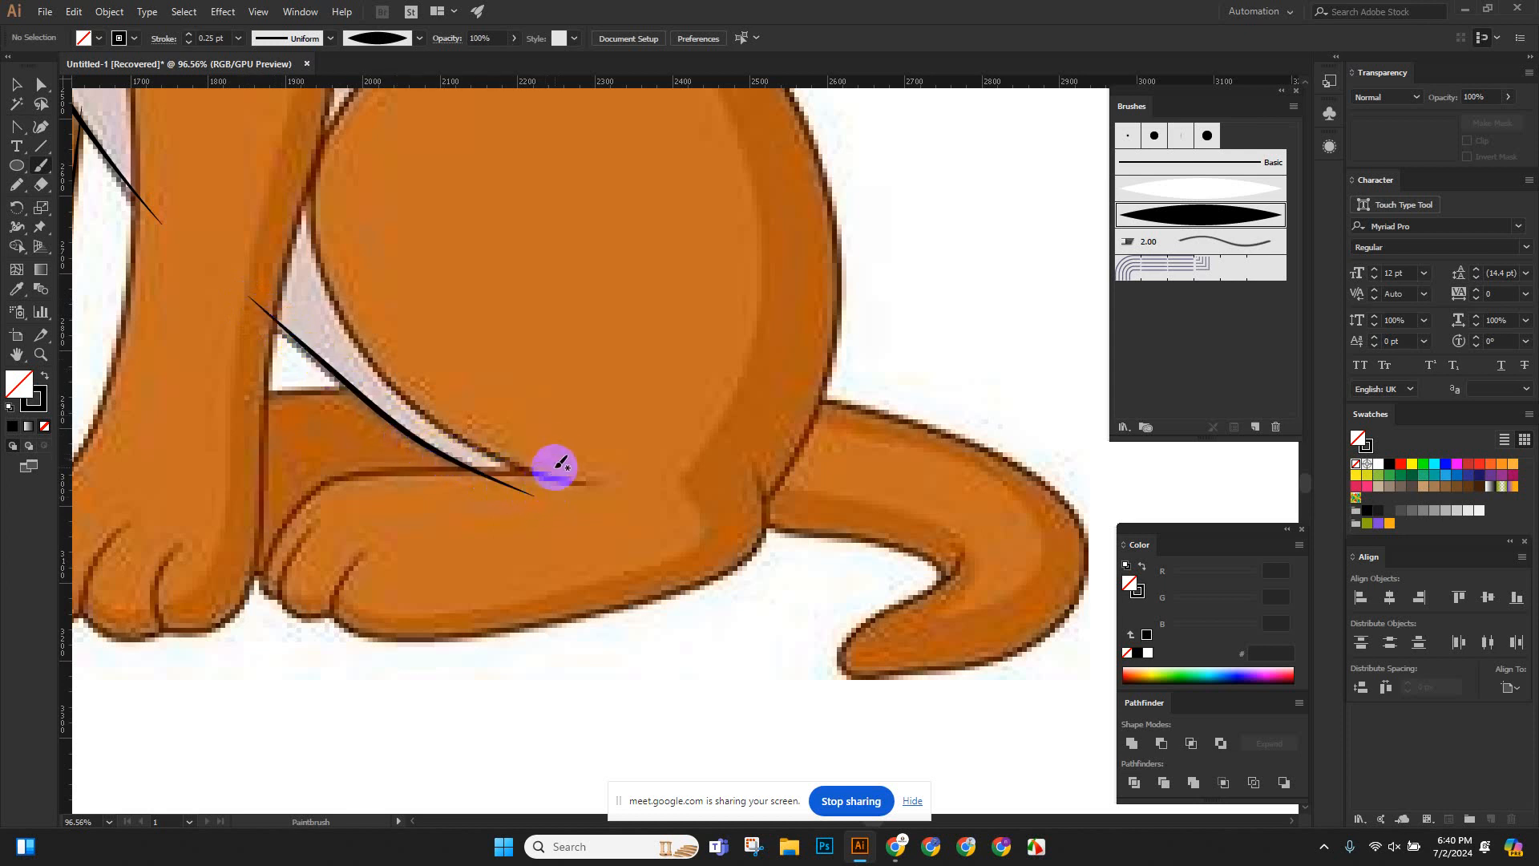
Trace the rear edge of the near front leg down and around the paw's rearmost toe.
{"action": "scroll", "coordinate": [558, 447], "scroll_direction": "up", "scroll_amount": 5}
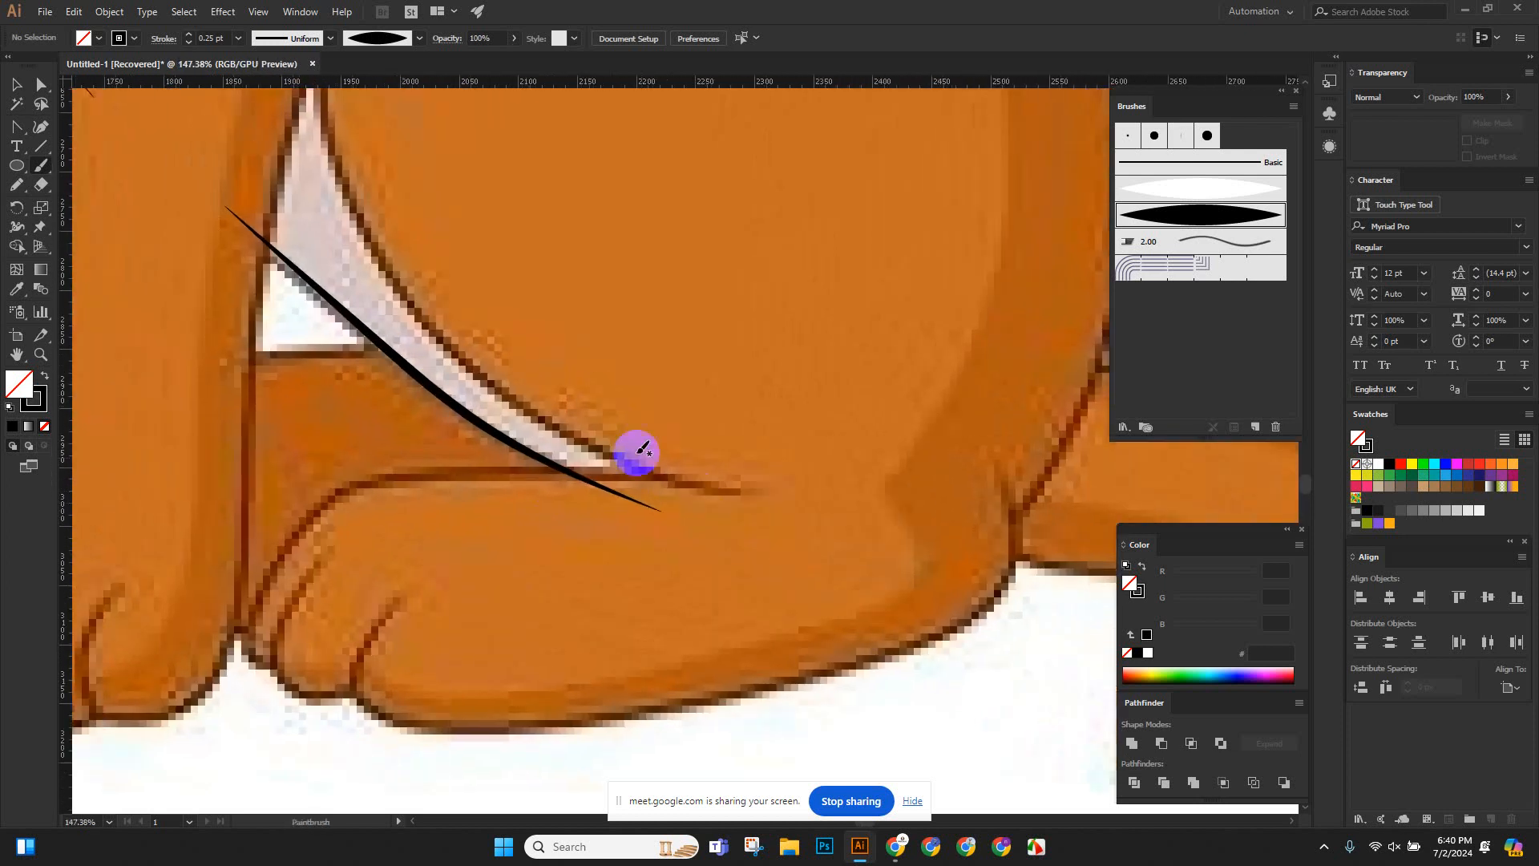
{"action": "scroll", "coordinate": [605, 446], "scroll_direction": "down", "scroll_amount": 3}
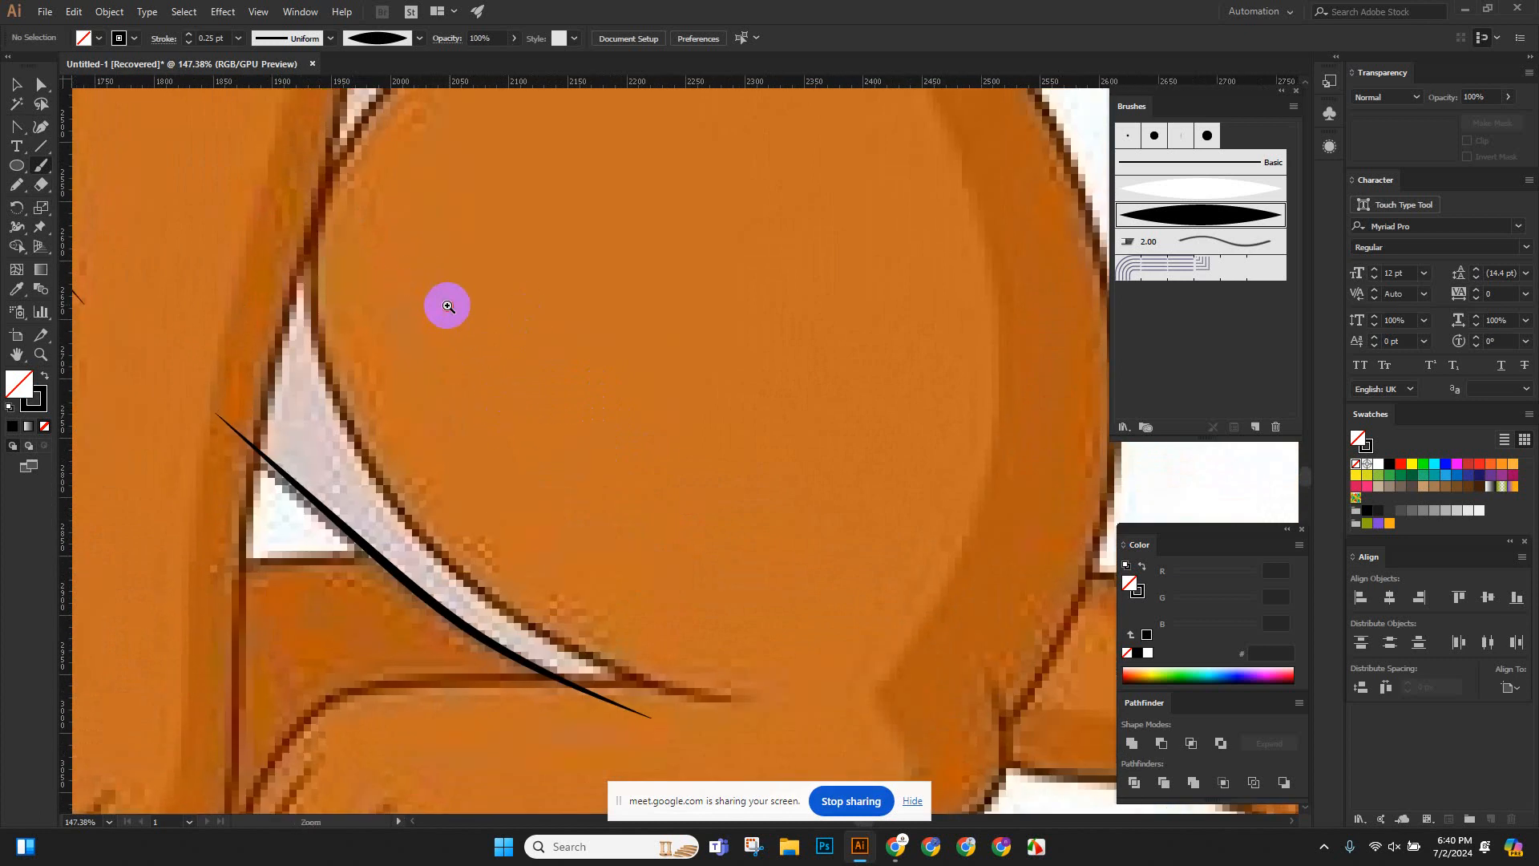
{"action": "scroll", "coordinate": [443, 302], "scroll_direction": "down", "scroll_amount": 1}
{"action": "left_click_drag", "start_coordinate": [430, 297], "coordinate": [426, 273]}
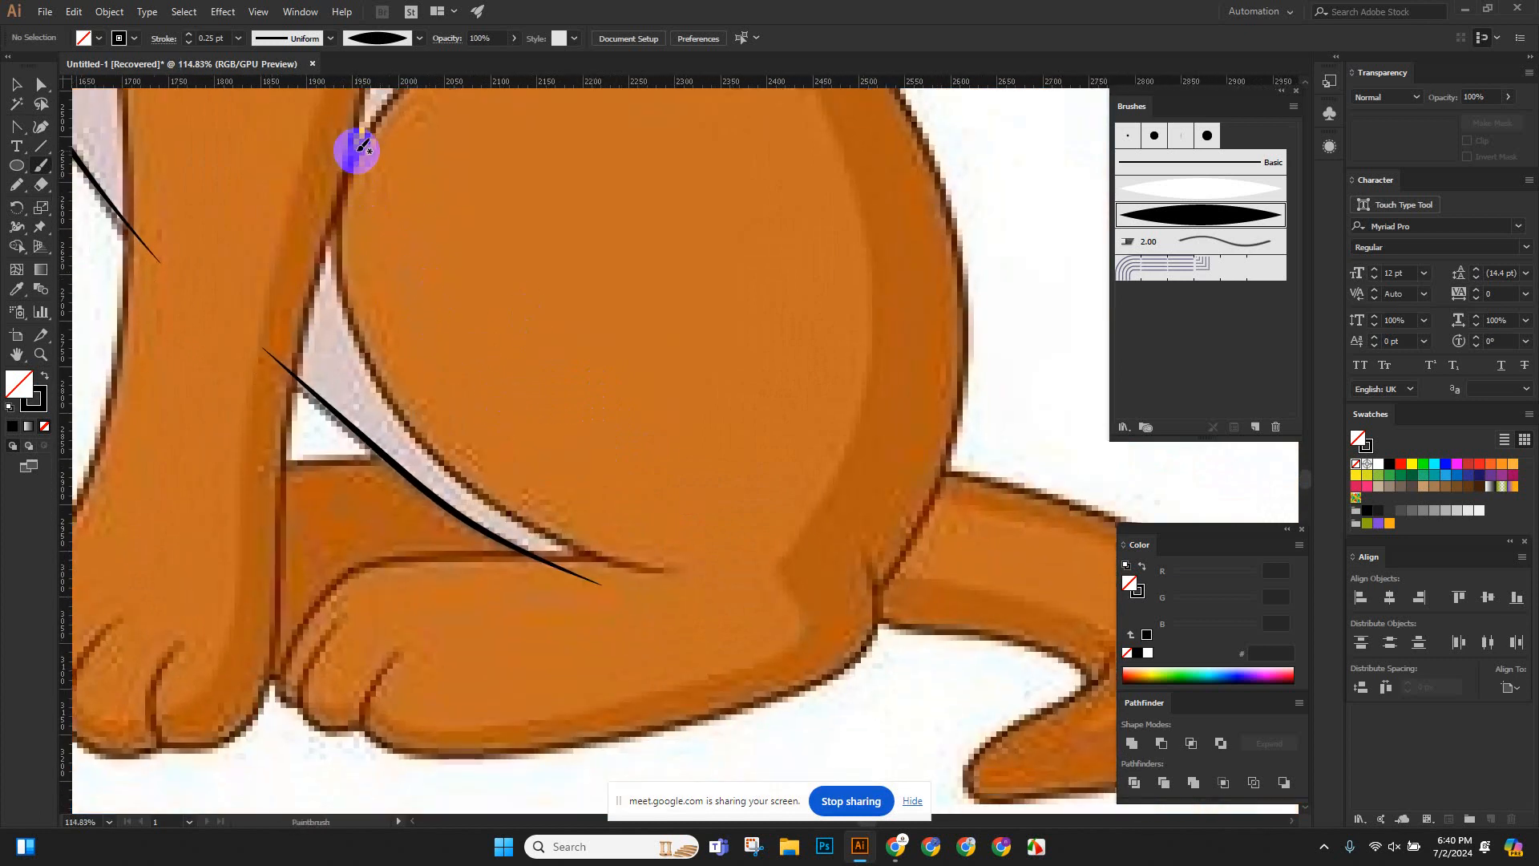
{"action": "mouse_move", "coordinate": [354, 166]}
{"action": "left_mouse_down"}
{"action": "mouse_move", "coordinate": [281, 377]}
{"action": "mouse_move", "coordinate": [268, 687]}
{"action": "mouse_move", "coordinate": [205, 740]}
{"action": "left_mouse_up"}
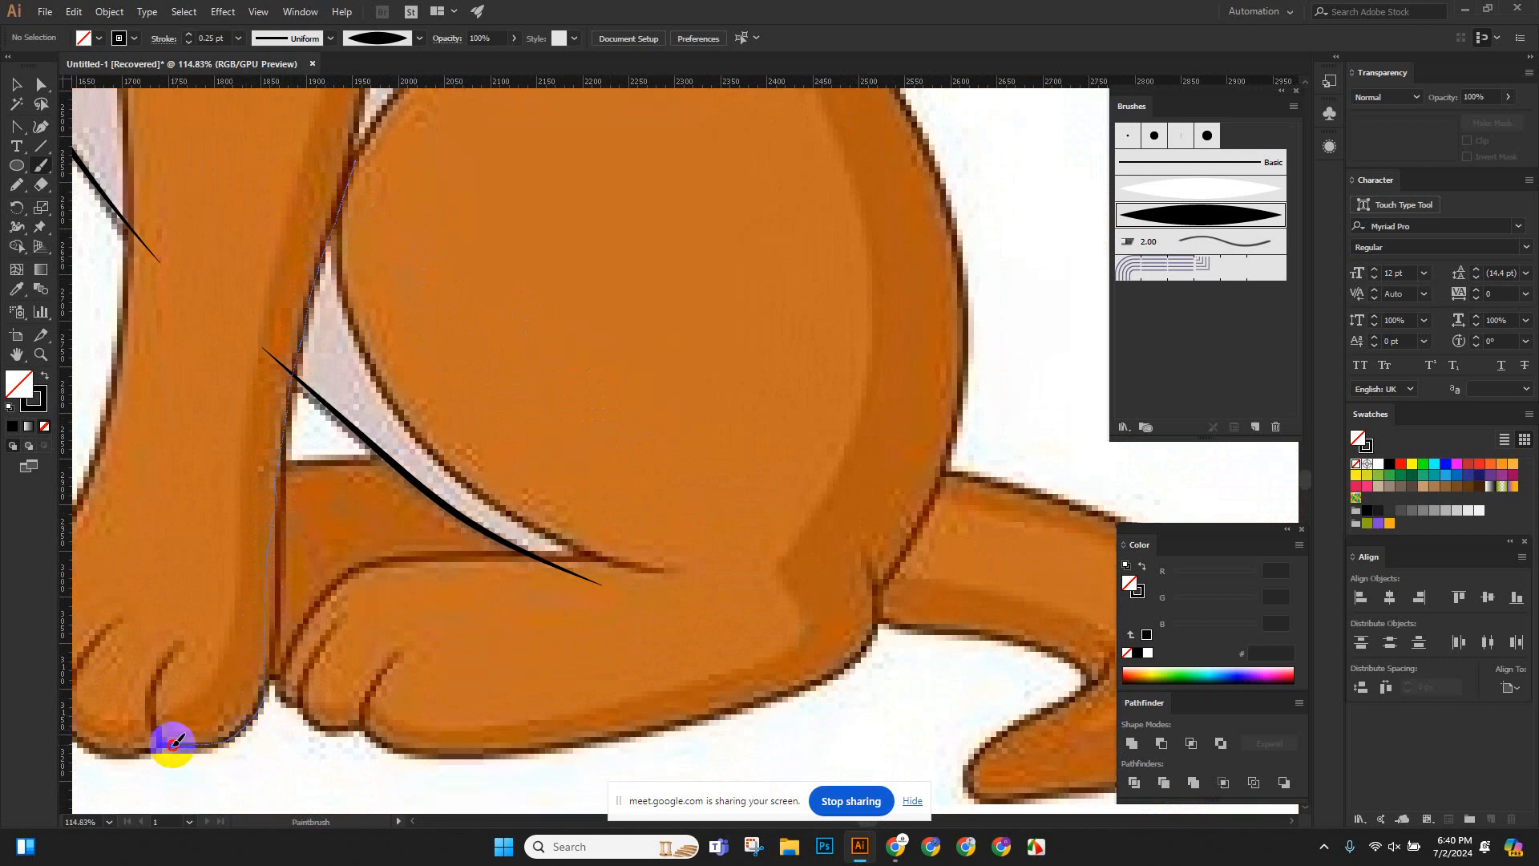
{"action": "left_click_drag", "start_coordinate": [150, 689], "coordinate": [183, 638]}
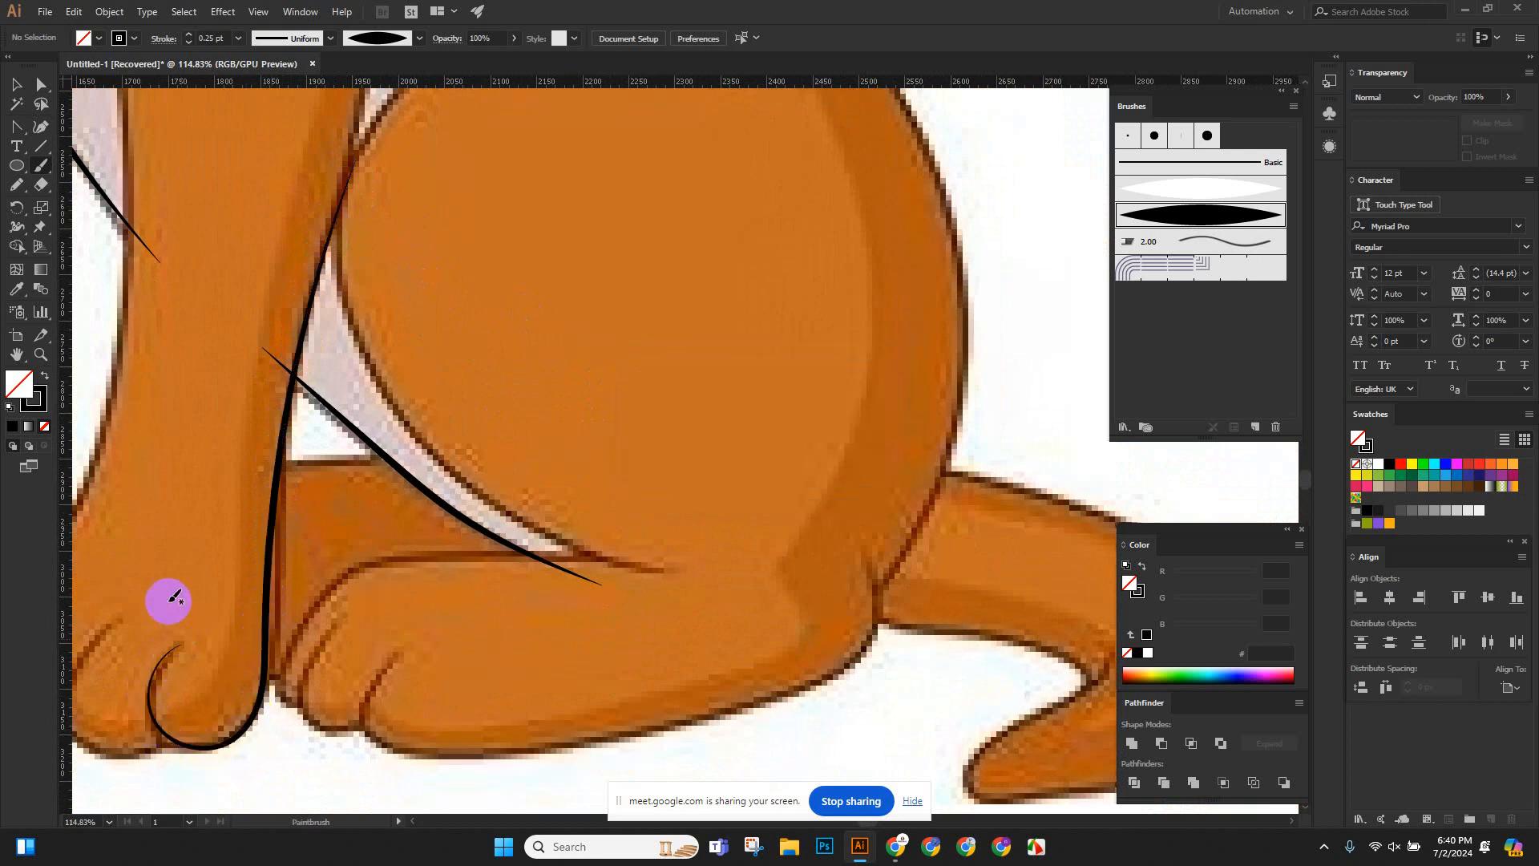
Trace the remaining toes of the near front paw, ending each curve up along its toe crease.
{"action": "left_click_drag", "start_coordinate": [188, 551], "coordinate": [364, 375]}
{"action": "mouse_move", "coordinate": [277, 494]}
{"action": "left_mouse_down"}
{"action": "mouse_move", "coordinate": [412, 538]}
{"action": "mouse_move", "coordinate": [516, 424]}
{"action": "mouse_move", "coordinate": [479, 344]}
{"action": "left_mouse_up"}
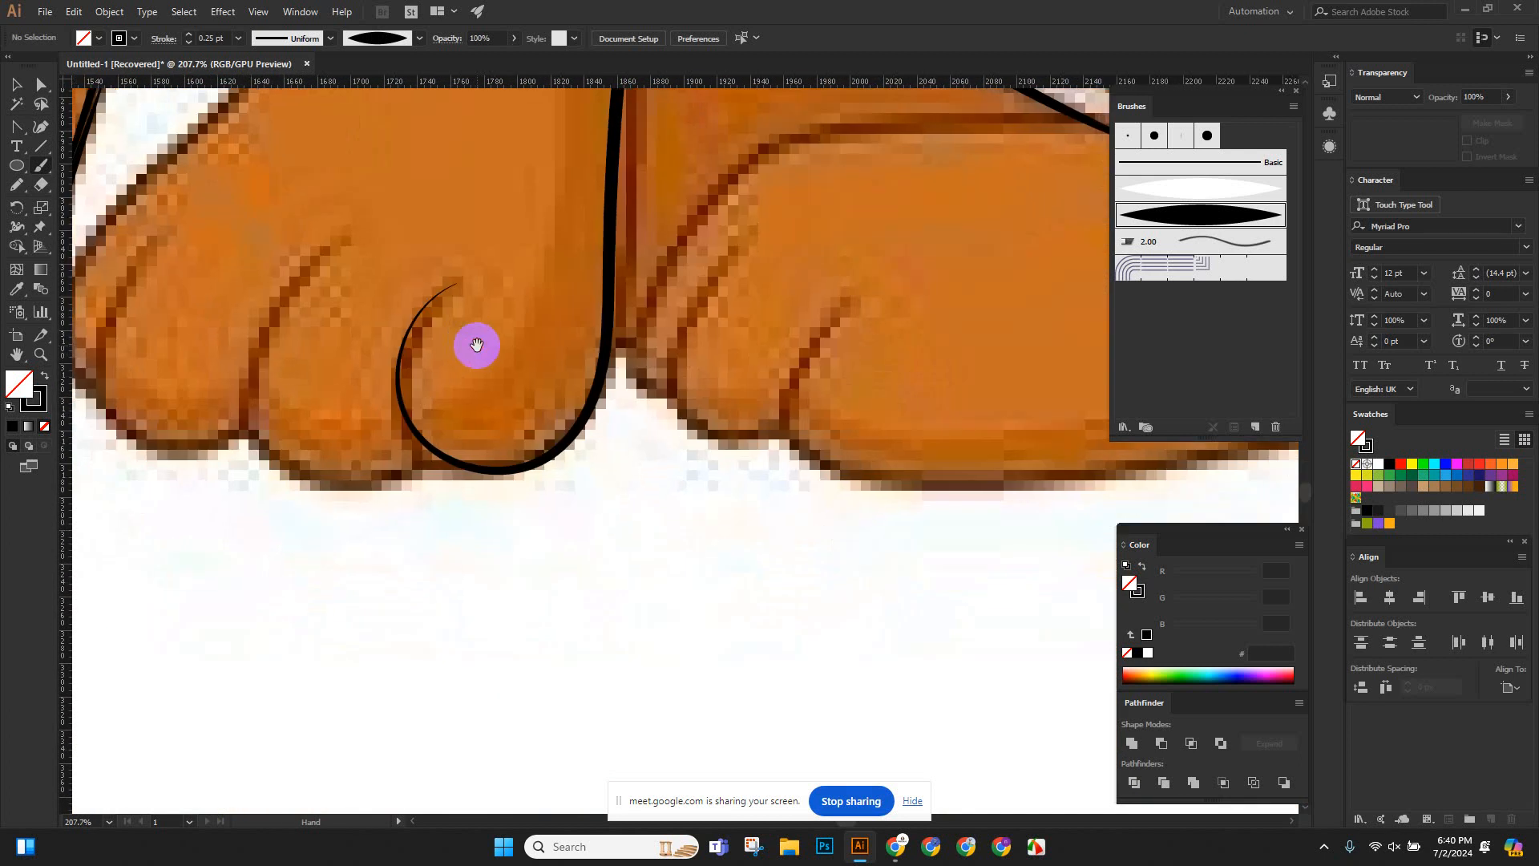
{"action": "mouse_move", "coordinate": [346, 241]}
{"action": "left_mouse_down"}
{"action": "mouse_move", "coordinate": [278, 320]}
{"action": "mouse_move", "coordinate": [244, 420]}
{"action": "mouse_move", "coordinate": [262, 471]}
{"action": "mouse_move", "coordinate": [375, 480]}
{"action": "mouse_move", "coordinate": [435, 401]}
{"action": "left_mouse_up"}
{"action": "mouse_move", "coordinate": [241, 405]}
{"action": "left_mouse_down"}
{"action": "mouse_move", "coordinate": [609, 371]}
{"action": "mouse_move", "coordinate": [535, 383]}
{"action": "left_mouse_up"}
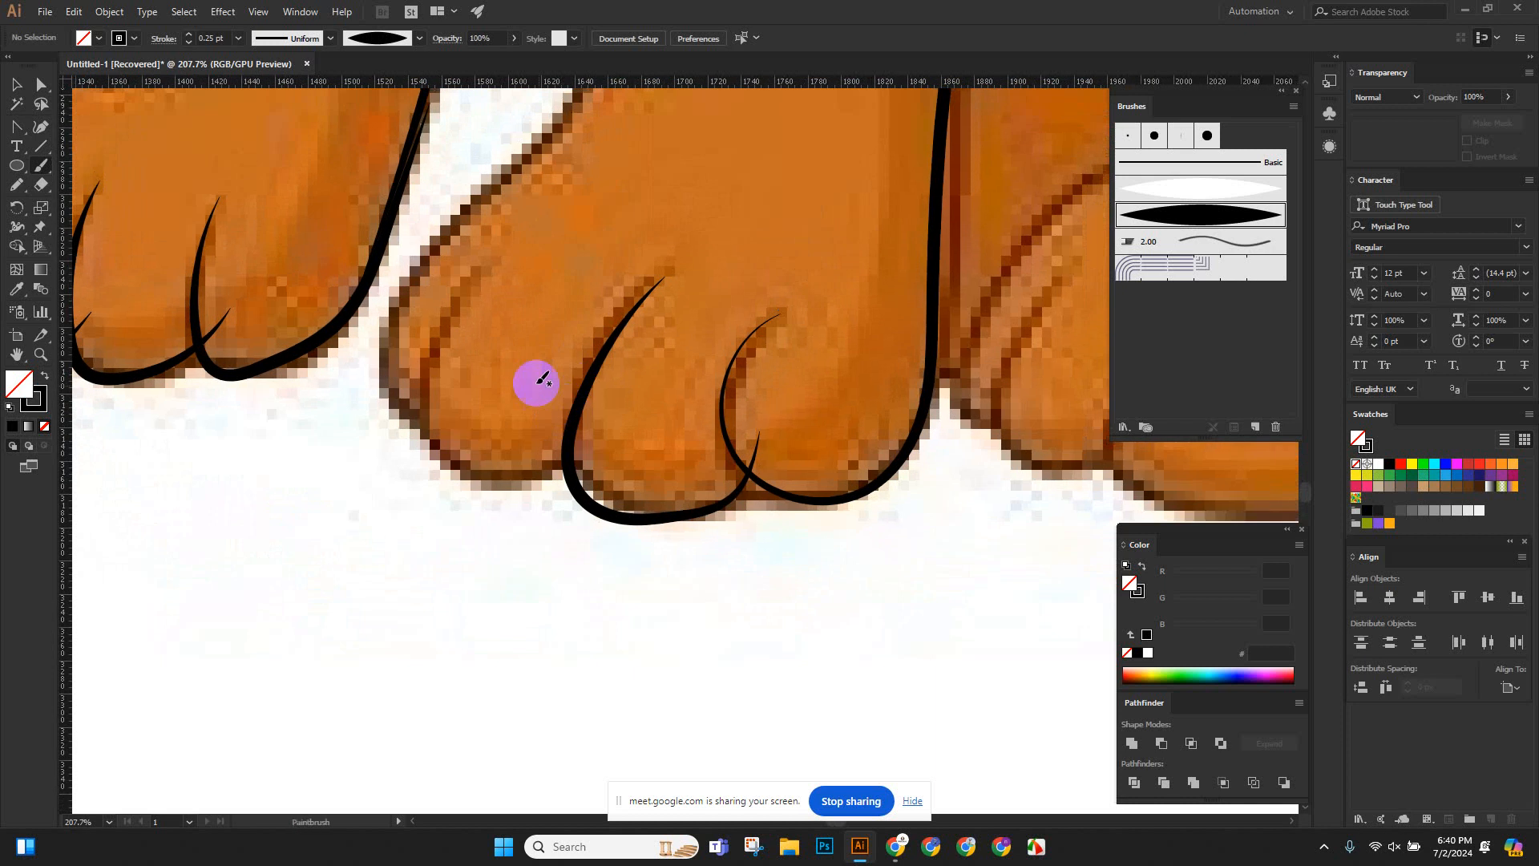
{"action": "mouse_move", "coordinate": [481, 268]}
{"action": "left_mouse_down"}
{"action": "mouse_move", "coordinate": [440, 344]}
{"action": "mouse_move", "coordinate": [429, 436]}
{"action": "mouse_move", "coordinate": [463, 476]}
{"action": "mouse_move", "coordinate": [574, 457]}
{"action": "left_mouse_up"}
{"action": "left_click_drag", "start_coordinate": [486, 265], "coordinate": [418, 447]}
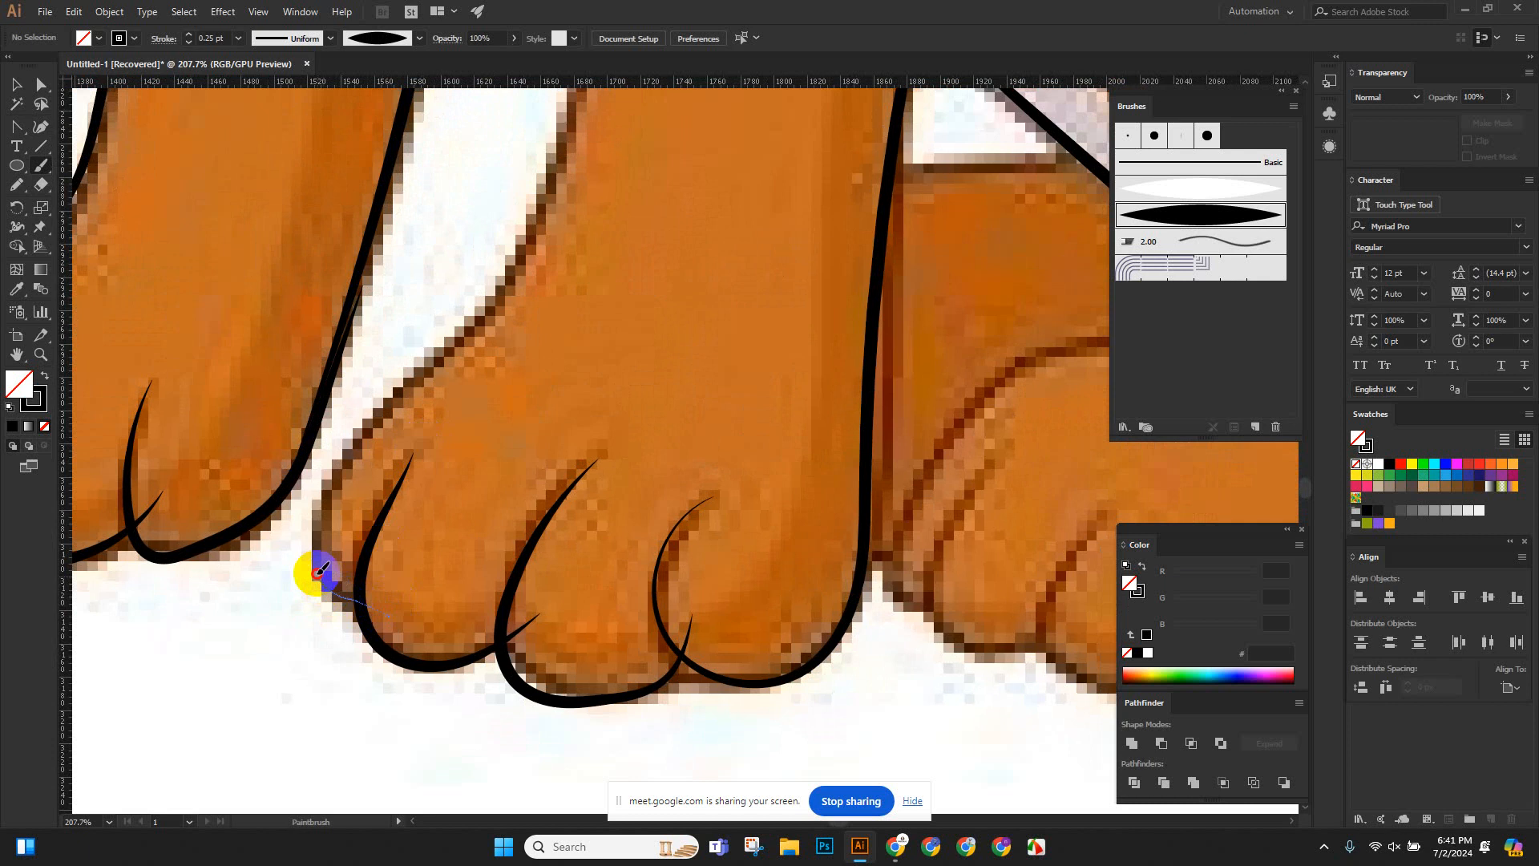
{"action": "mouse_move", "coordinate": [319, 571]}
{"action": "left_mouse_down"}
{"action": "mouse_move", "coordinate": [321, 495]}
{"action": "mouse_move", "coordinate": [551, 212]}
{"action": "mouse_move", "coordinate": [541, 416]}
{"action": "left_mouse_up"}
{"action": "left_click_drag", "start_coordinate": [707, 378], "coordinate": [382, 426]}
{"action": "mouse_move", "coordinate": [739, 343]}
{"action": "left_mouse_down"}
{"action": "mouse_move", "coordinate": [568, 493]}
{"action": "mouse_move", "coordinate": [501, 504]}
{"action": "mouse_move", "coordinate": [734, 618]}
{"action": "mouse_move", "coordinate": [627, 467]}
{"action": "mouse_move", "coordinate": [683, 407]}
{"action": "mouse_move", "coordinate": [690, 470]}
{"action": "left_mouse_up"}
{"action": "key", "text": "ctrl+z"}
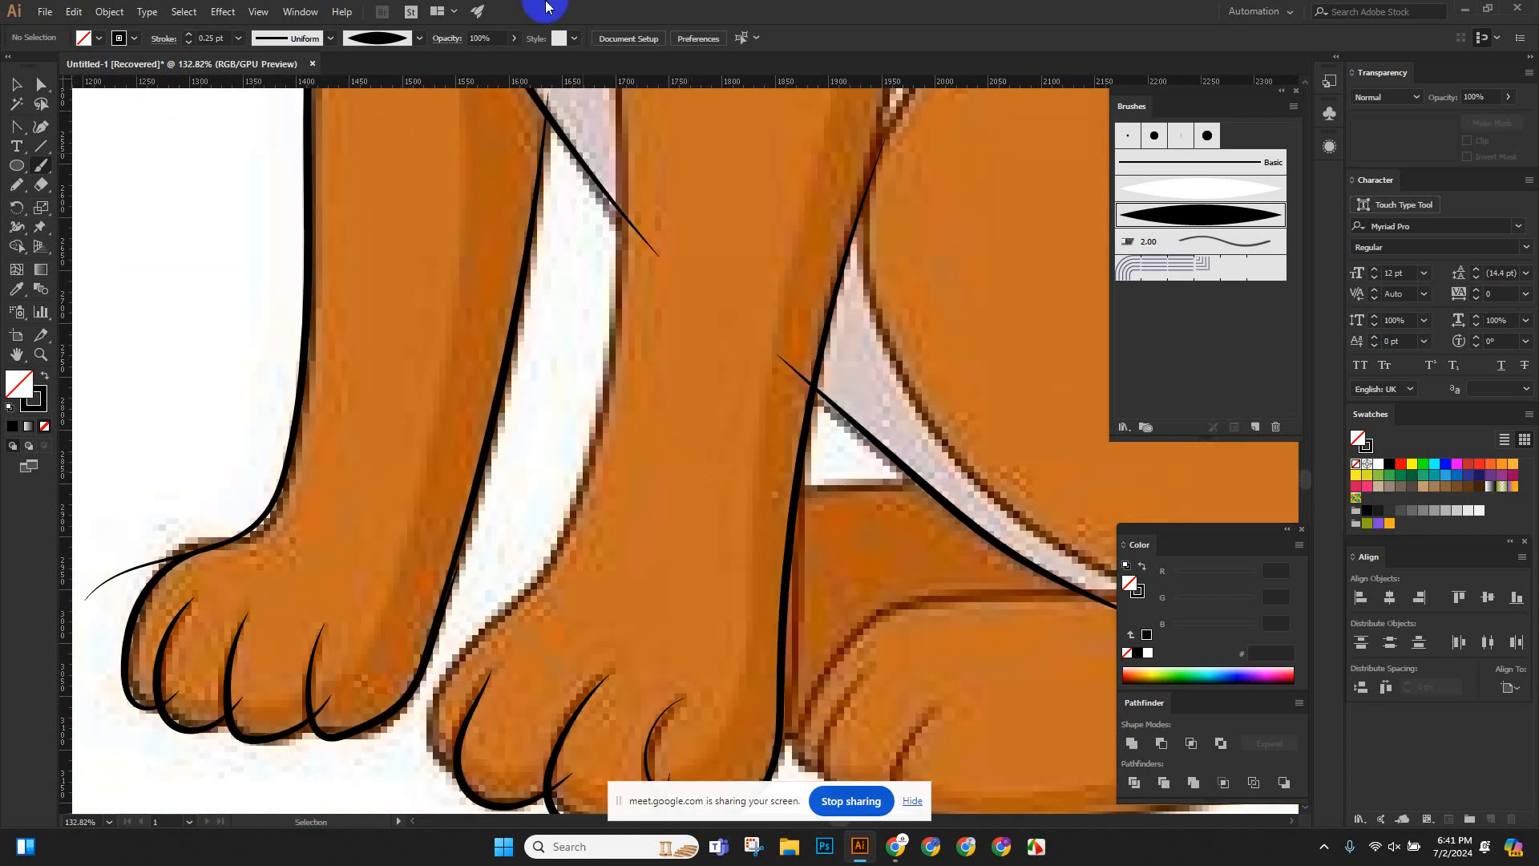
{"action": "mouse_move", "coordinate": [603, 186]}
{"action": "left_mouse_down"}
{"action": "mouse_move", "coordinate": [628, 171]}
{"action": "mouse_move", "coordinate": [628, 257]}
{"action": "mouse_move", "coordinate": [612, 240]}
{"action": "mouse_move", "coordinate": [620, 170]}
{"action": "mouse_move", "coordinate": [581, 483]}
{"action": "mouse_move", "coordinate": [532, 567]}
{"action": "left_mouse_up"}
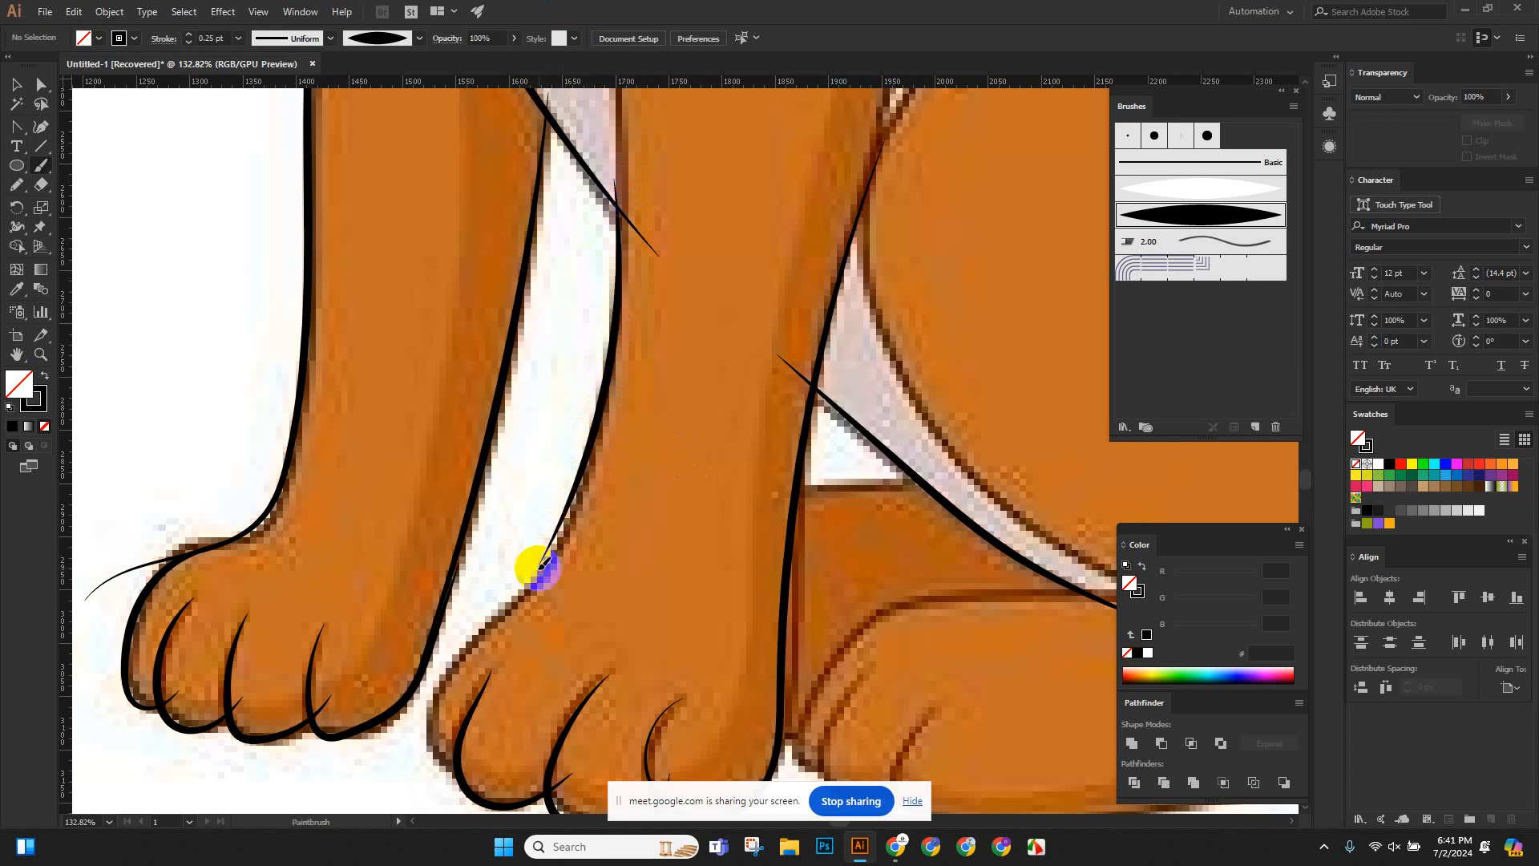
{"action": "key", "text": "ctrl+z"}
Trace the front edge of the near front leg from the belly line down around the paw's foremost toe.
{"action": "mouse_move", "coordinate": [616, 205]}
{"action": "left_mouse_down"}
{"action": "mouse_move", "coordinate": [630, 184]}
{"action": "mouse_move", "coordinate": [599, 447]}
{"action": "mouse_move", "coordinate": [516, 592]}
{"action": "mouse_move", "coordinate": [449, 653]}
{"action": "mouse_move", "coordinate": [427, 705]}
{"action": "mouse_move", "coordinate": [424, 761]}
{"action": "mouse_move", "coordinate": [442, 766]}
{"action": "left_mouse_up"}
{"action": "scroll", "coordinate": [481, 748], "scroll_direction": "down", "scroll_amount": 3}
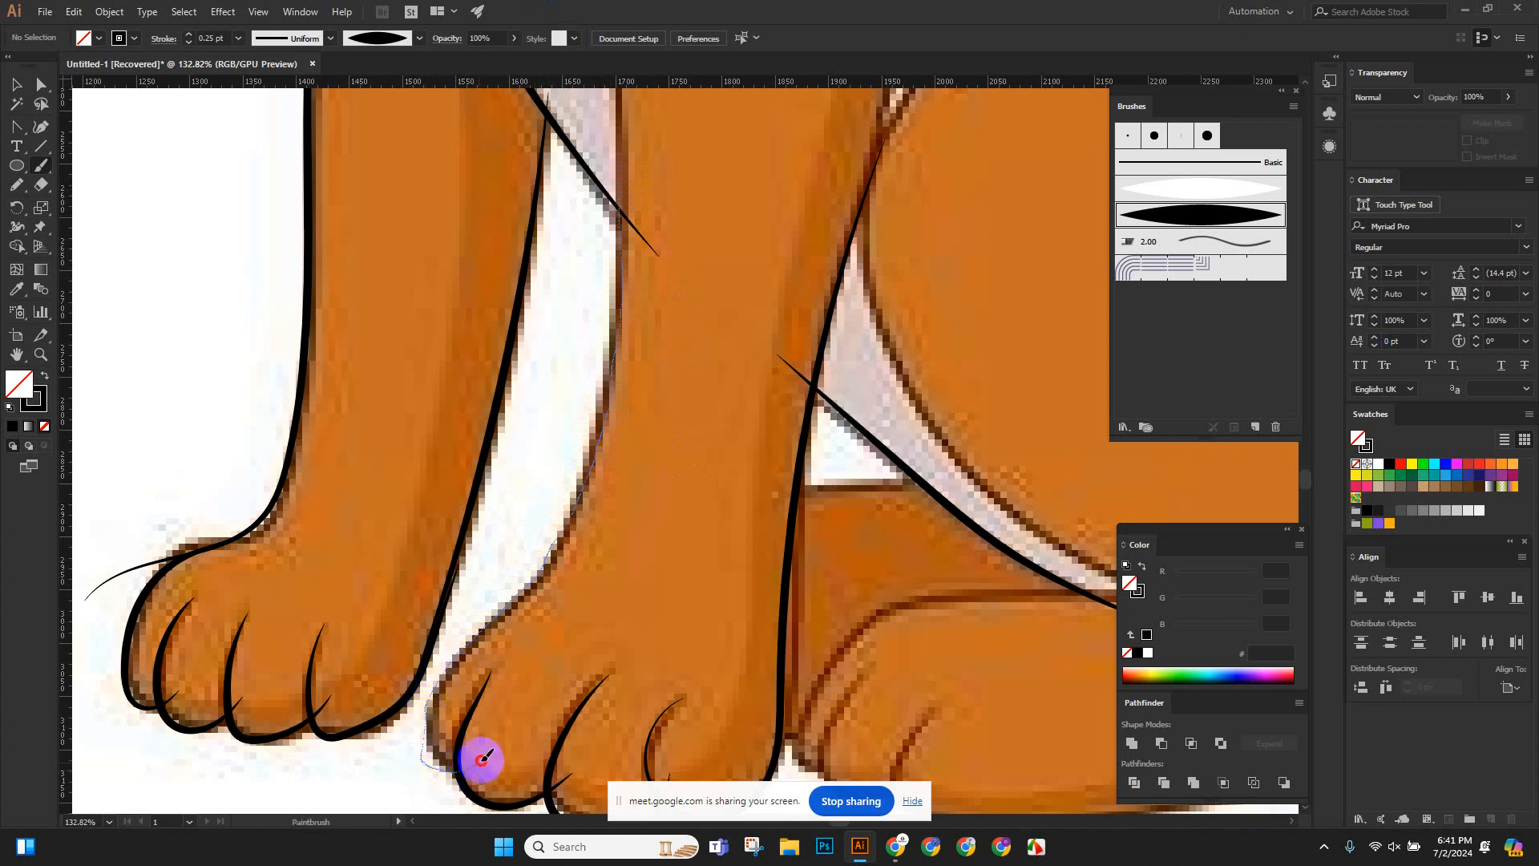
{"action": "left_click_drag", "start_coordinate": [625, 378], "coordinate": [707, 319]}
{"action": "scroll", "coordinate": [539, 481], "scroll_direction": "up", "scroll_amount": 8}
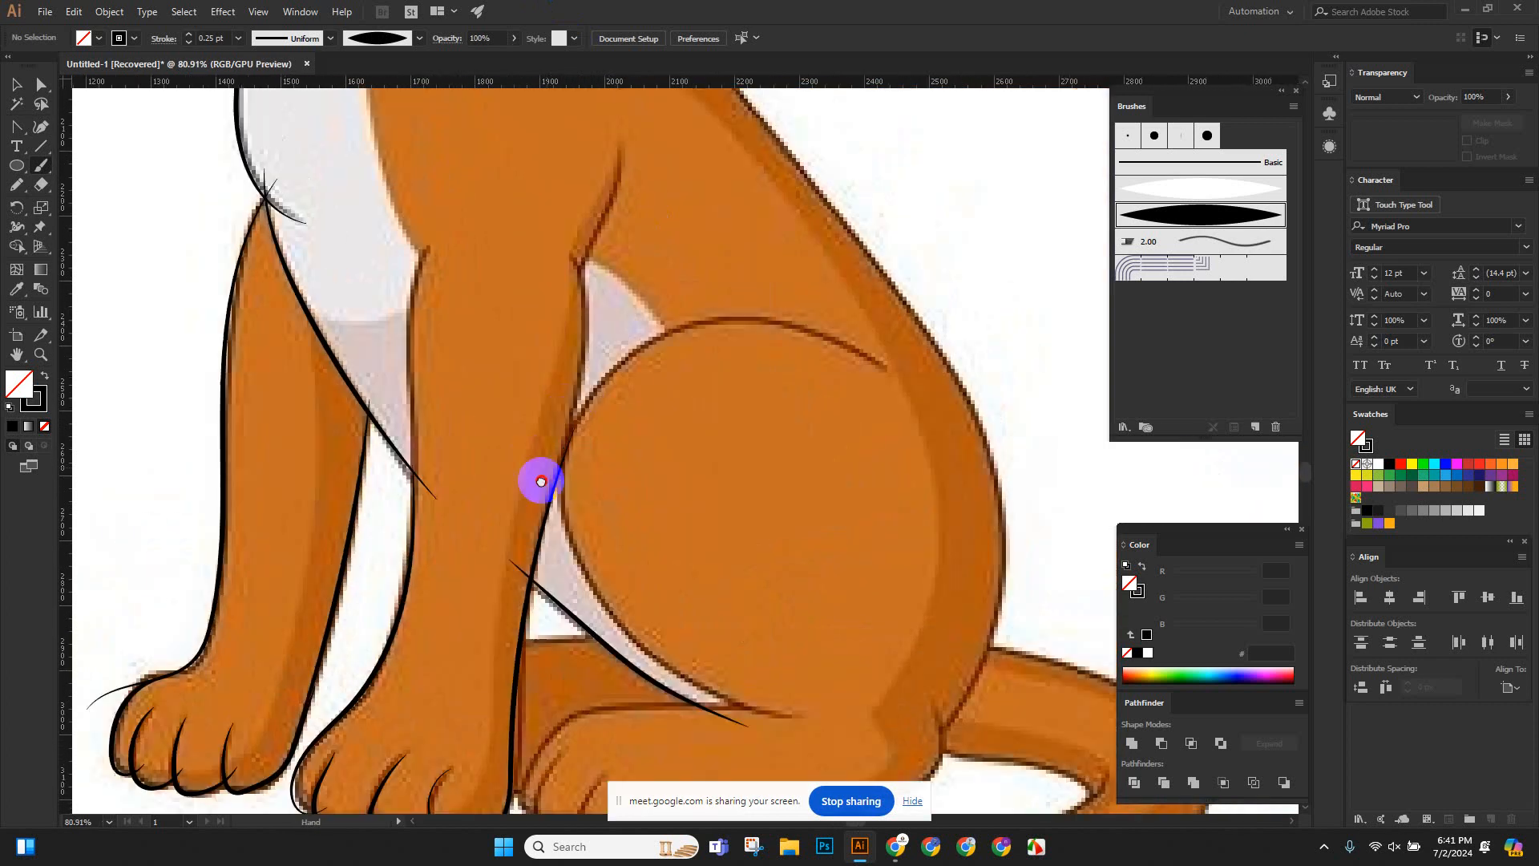
{"action": "scroll", "coordinate": [727, 616], "scroll_direction": "down", "scroll_amount": 7}
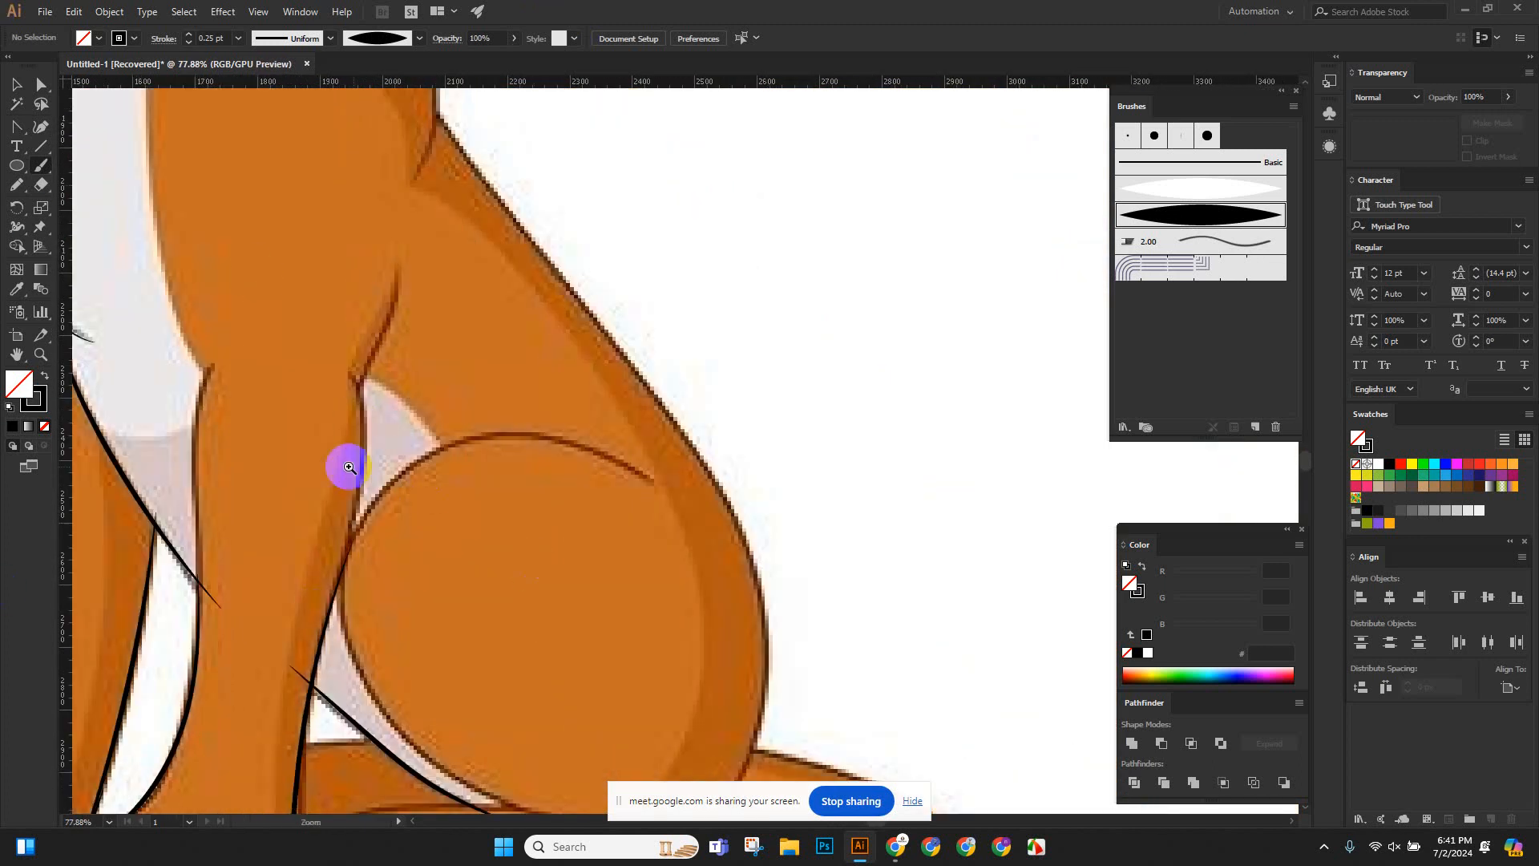
{"action": "scroll", "coordinate": [484, 505], "scroll_direction": "up", "scroll_amount": 4}
{"action": "scroll", "coordinate": [634, 457], "scroll_direction": "down", "scroll_amount": 3}
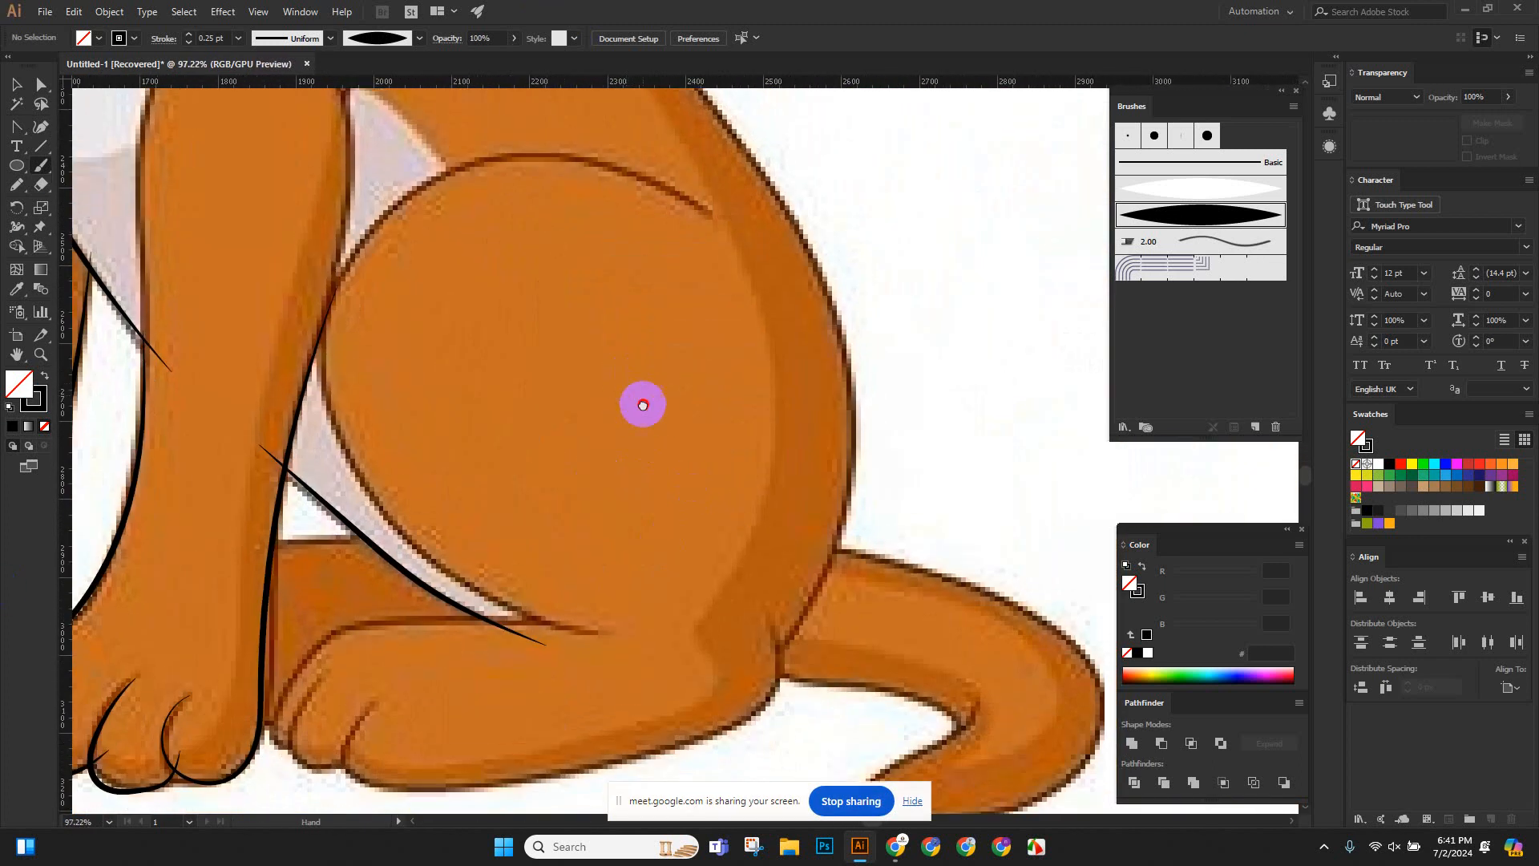
{"action": "left_click_drag", "start_coordinate": [642, 405], "coordinate": [636, 445]}
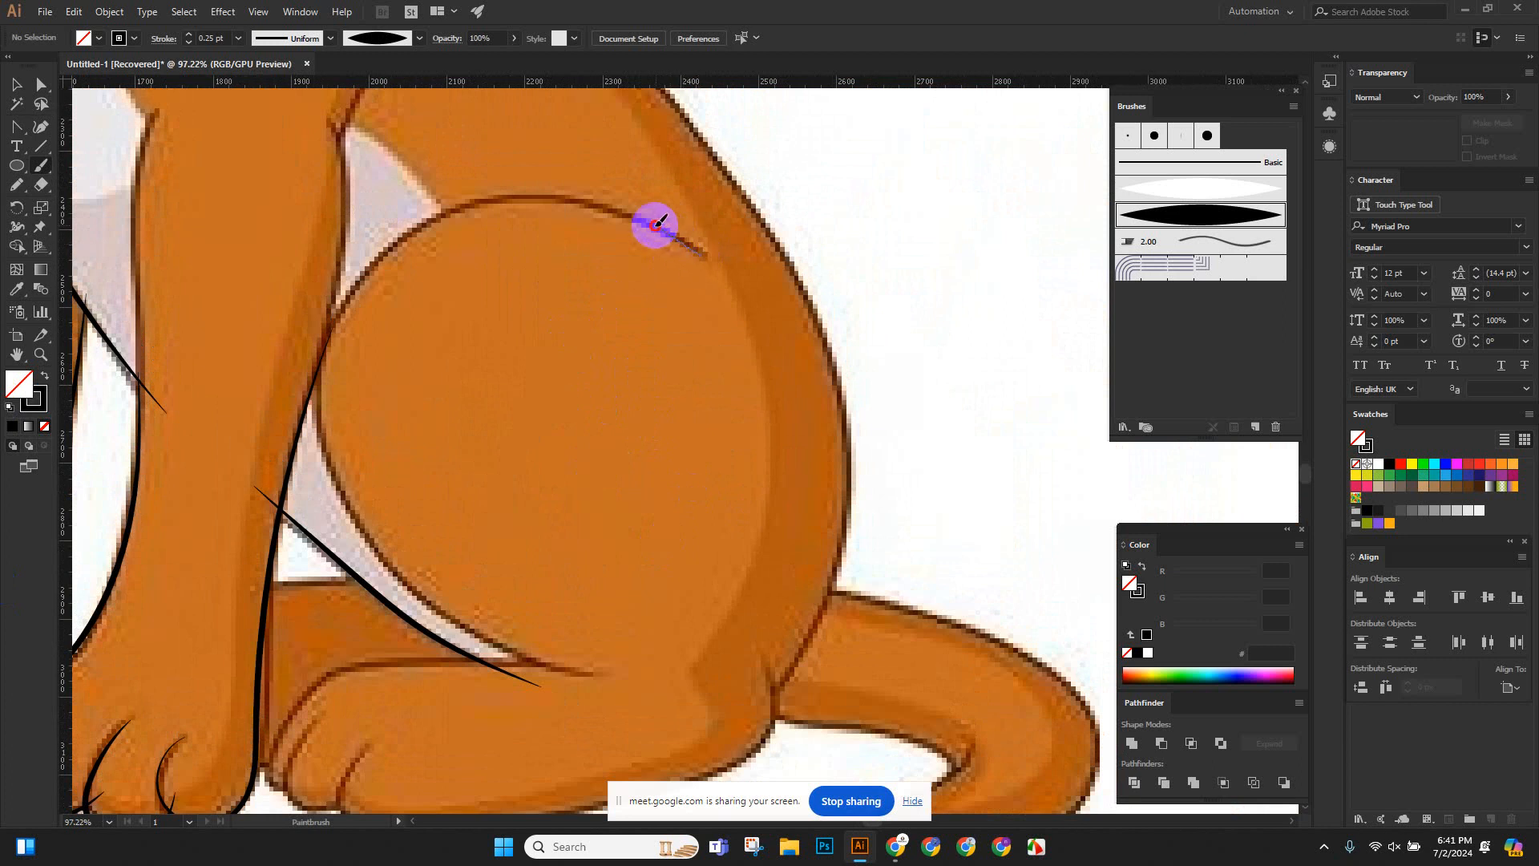
{"action": "mouse_move", "coordinate": [656, 225]}
{"action": "left_mouse_down"}
{"action": "mouse_move", "coordinate": [544, 197]}
{"action": "mouse_move", "coordinate": [431, 221]}
{"action": "left_mouse_up"}
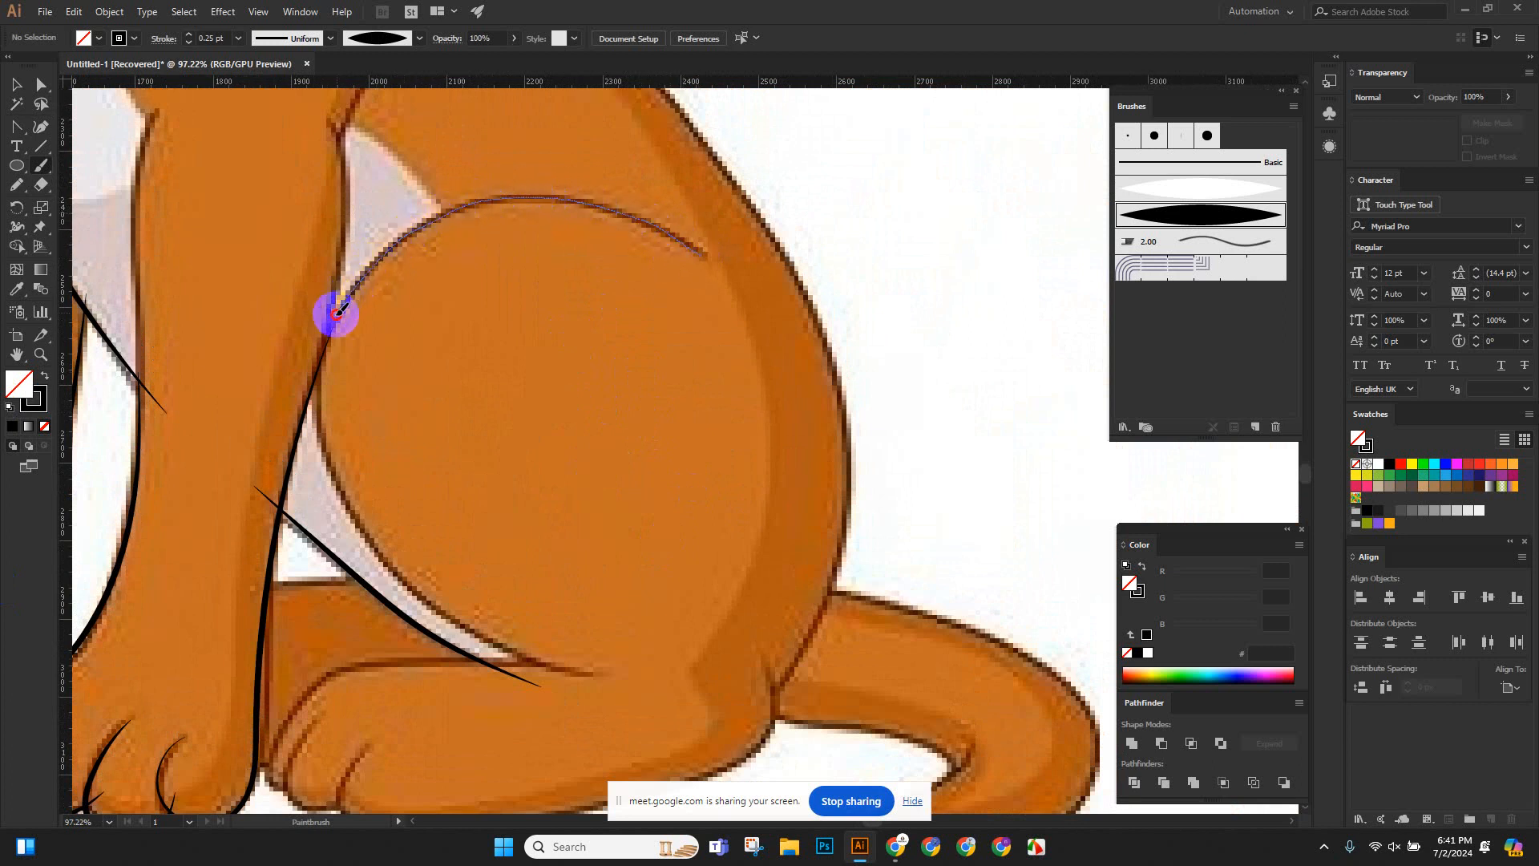
{"action": "left_click_drag", "start_coordinate": [315, 394], "coordinate": [323, 447]}
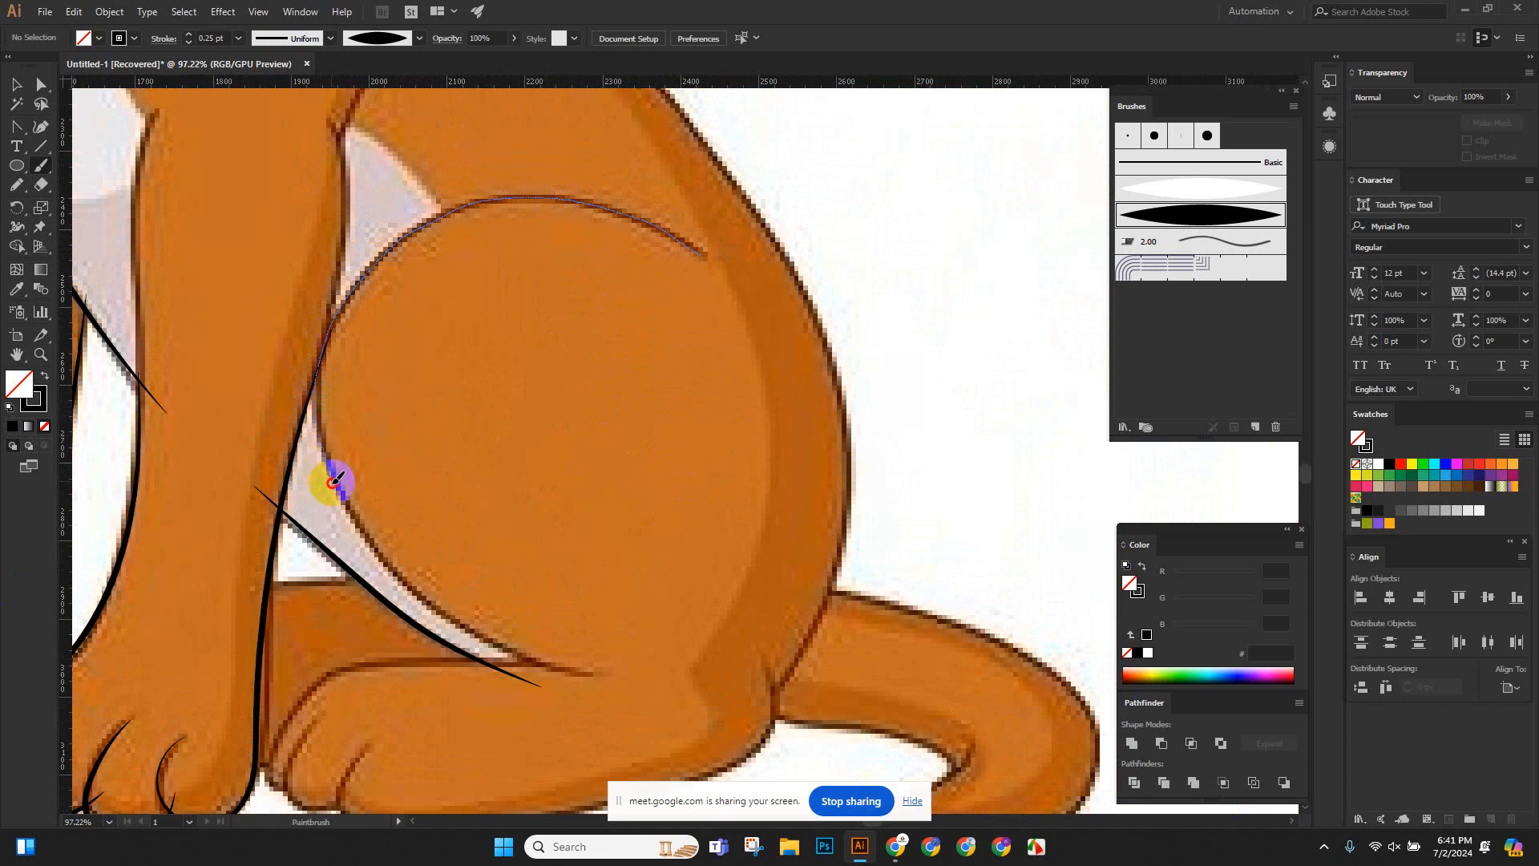
{"action": "mouse_move", "coordinate": [368, 554]}
{"action": "left_mouse_down"}
{"action": "mouse_move", "coordinate": [438, 623]}
{"action": "mouse_move", "coordinate": [594, 672]}
{"action": "left_mouse_up"}
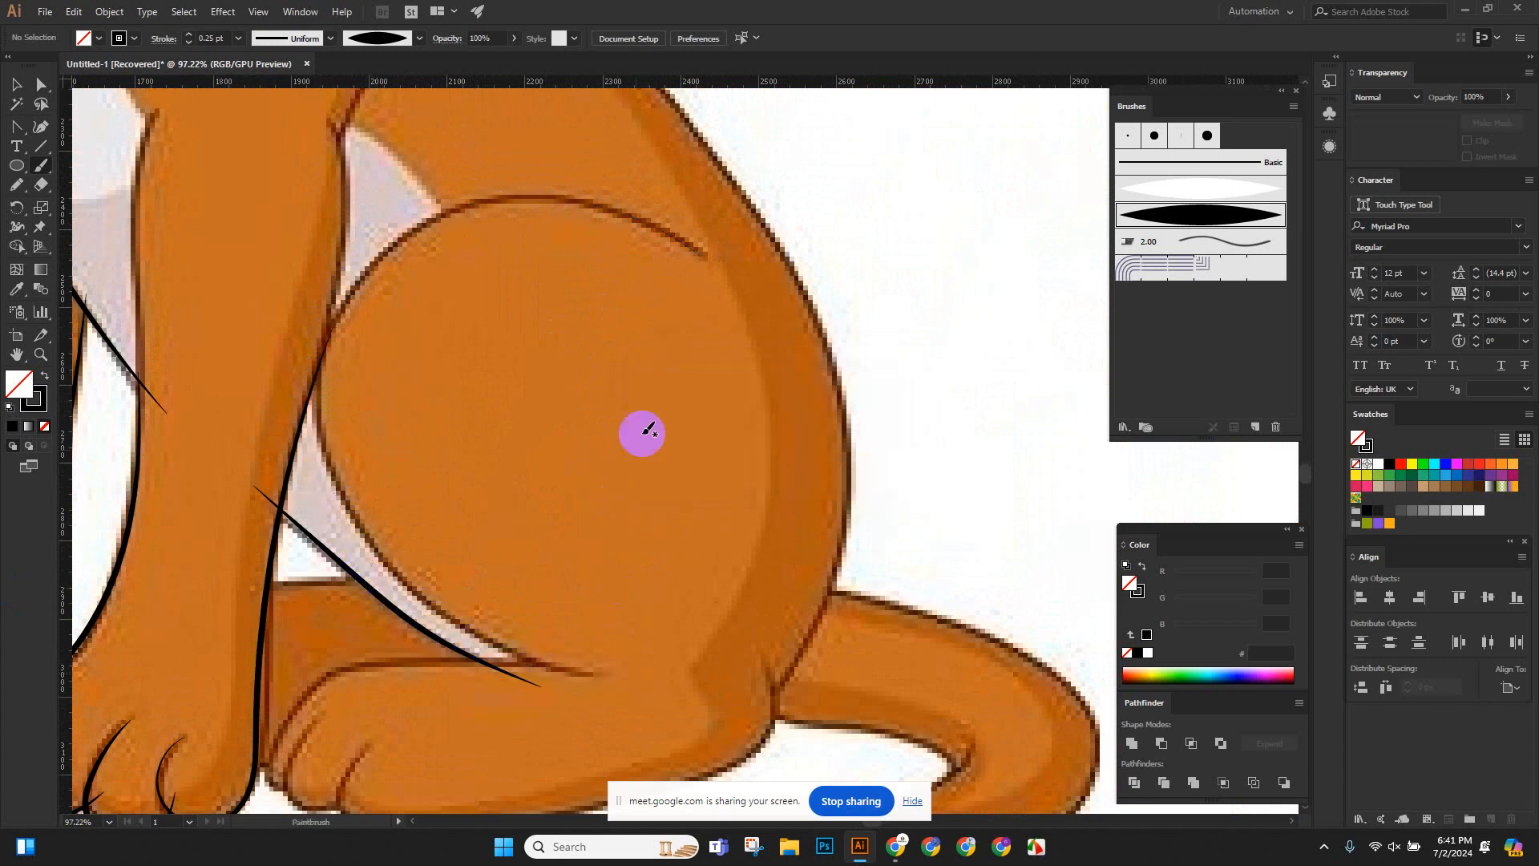
Trace the round thigh contour in one stroke from its upper rear end around the front to the hind foot.
{"action": "mouse_move", "coordinate": [678, 238]}
{"action": "left_mouse_down"}
{"action": "mouse_move", "coordinate": [627, 211]}
{"action": "mouse_move", "coordinate": [537, 198]}
{"action": "mouse_move", "coordinate": [415, 227]}
{"action": "left_mouse_up"}
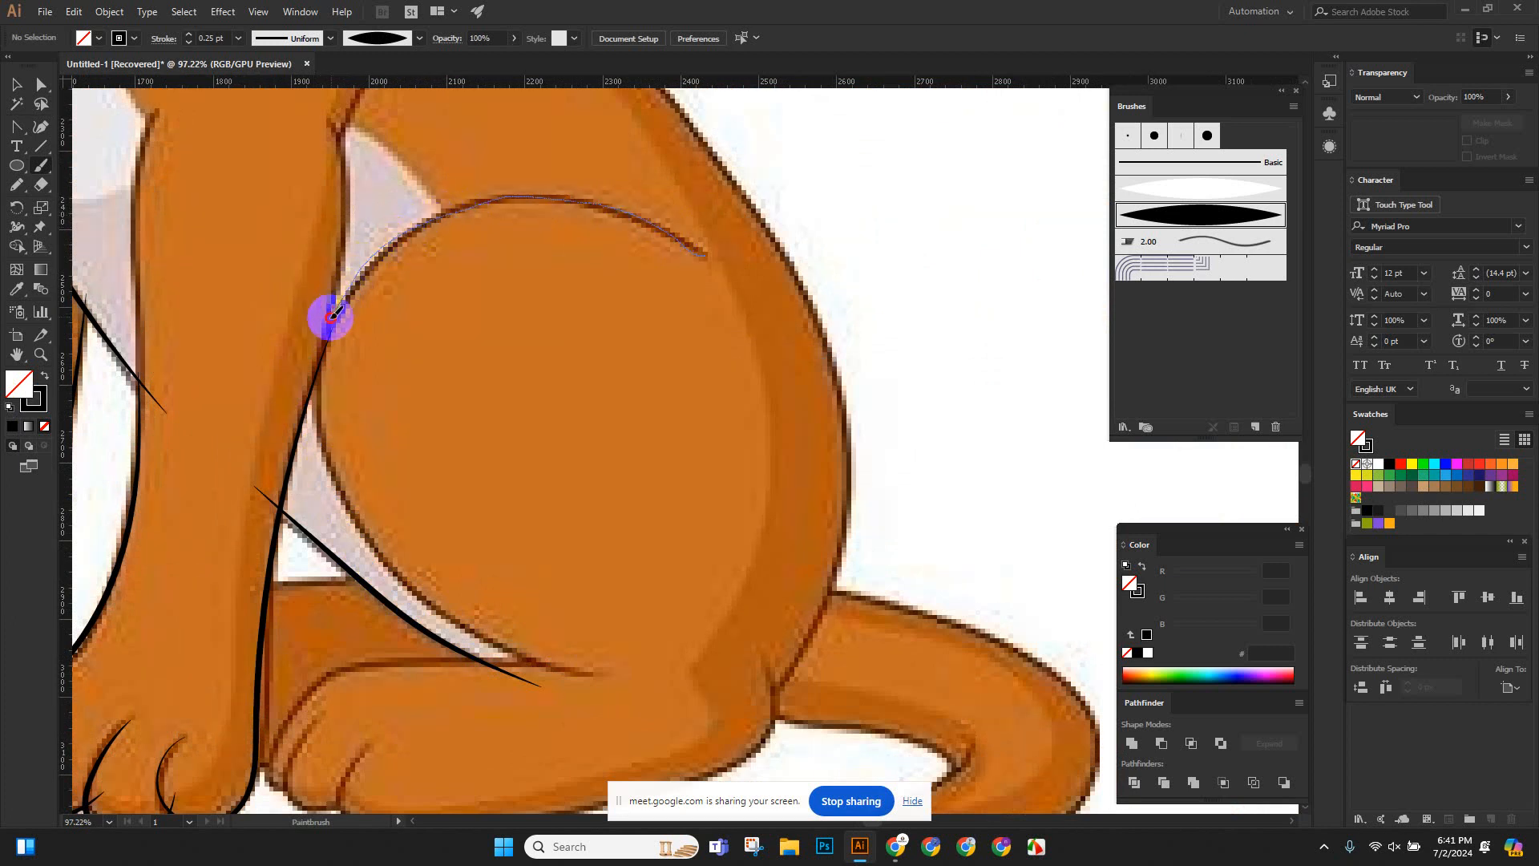
{"action": "left_click_drag", "start_coordinate": [321, 348], "coordinate": [314, 398]}
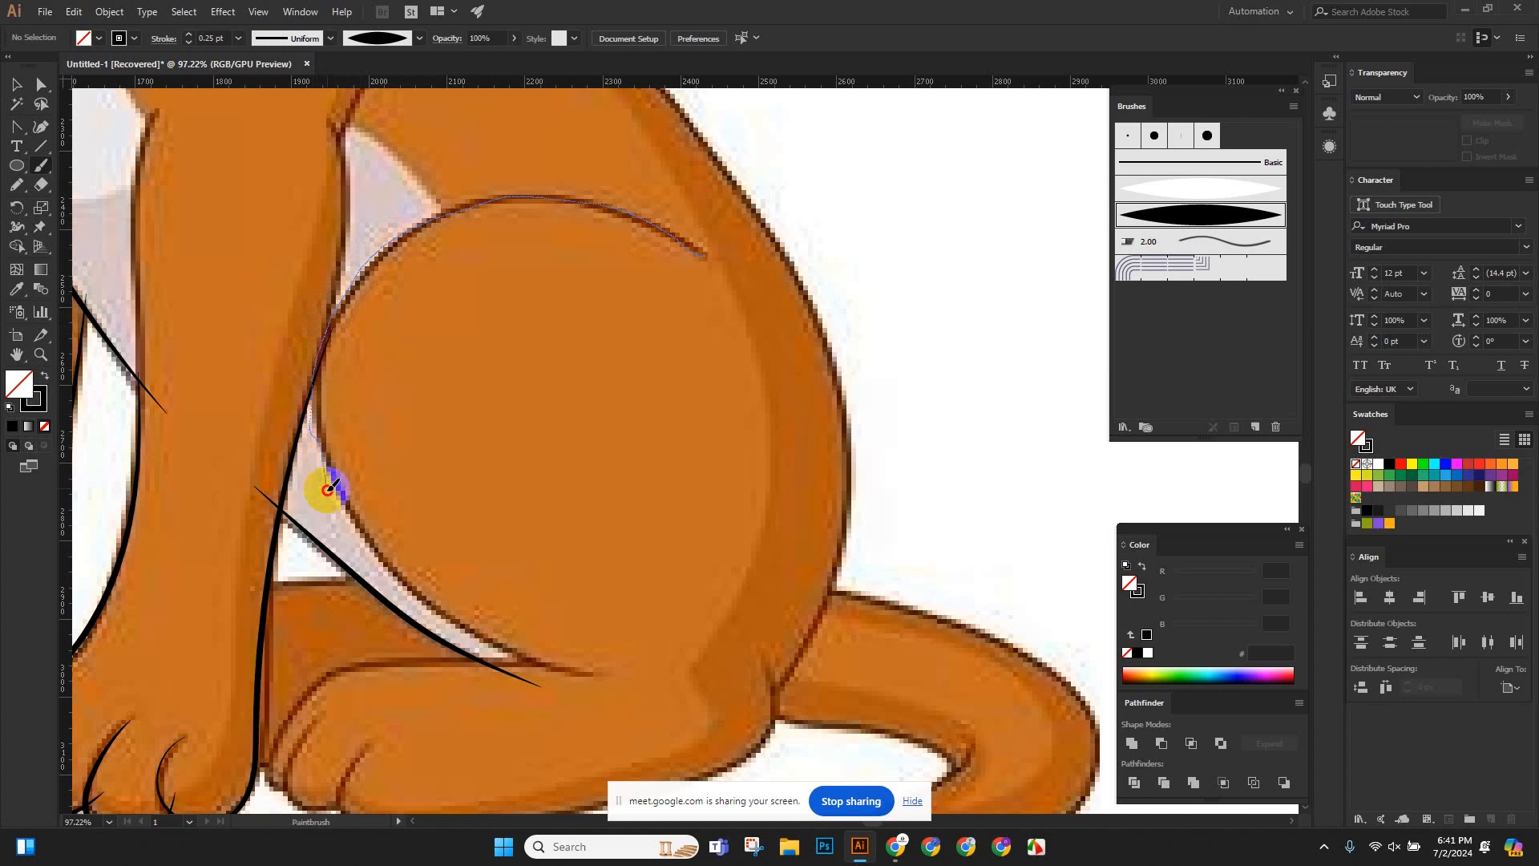
{"action": "mouse_move", "coordinate": [328, 489]}
{"action": "left_mouse_down"}
{"action": "mouse_move", "coordinate": [358, 550]}
{"action": "mouse_move", "coordinate": [409, 591]}
{"action": "mouse_move", "coordinate": [527, 662]}
{"action": "mouse_move", "coordinate": [595, 676]}
{"action": "left_mouse_up"}
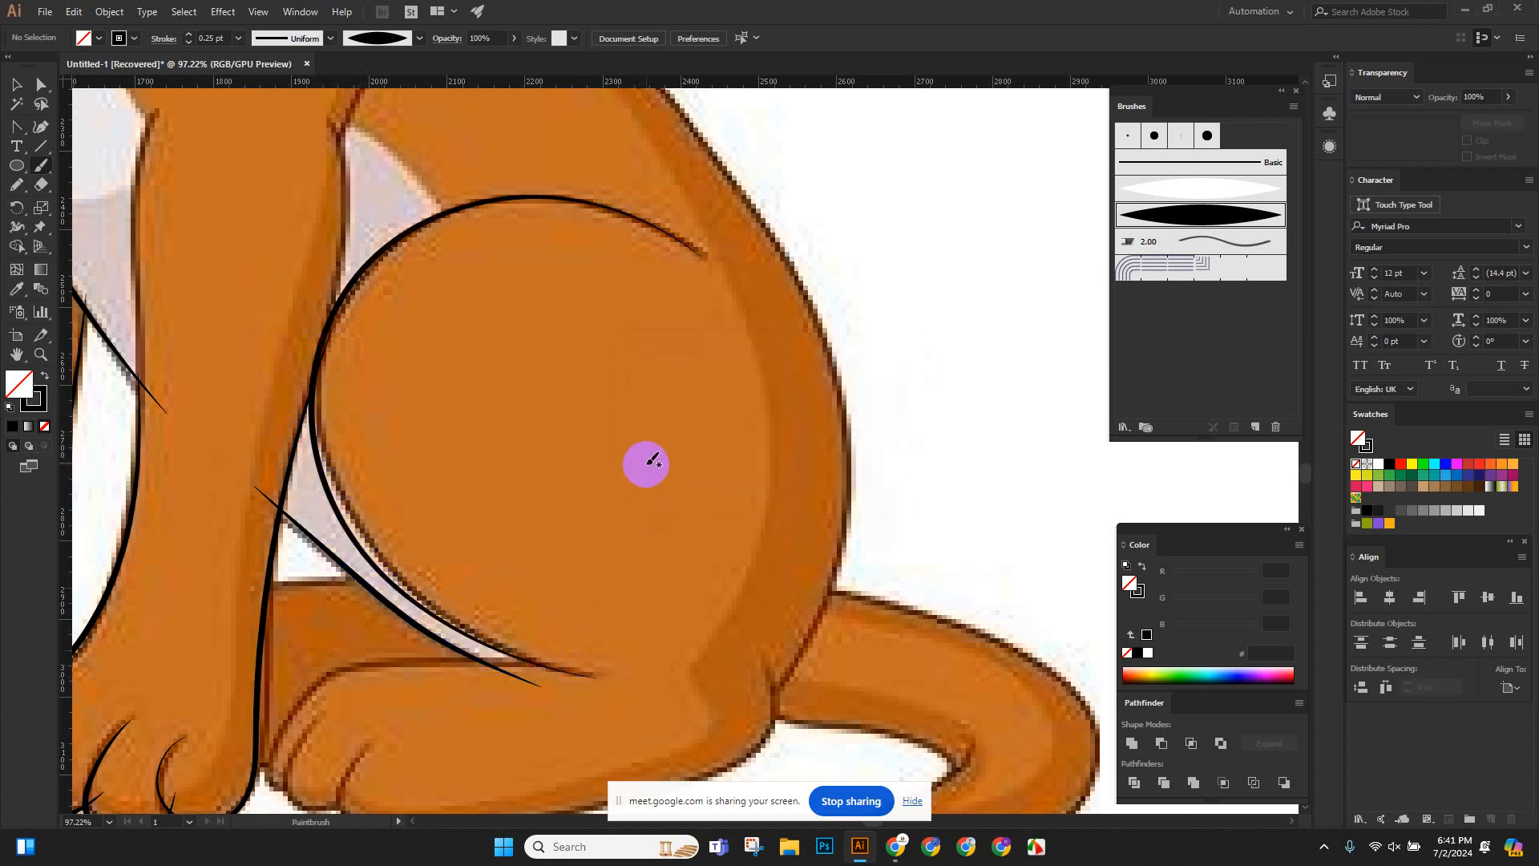
Scale the thigh stroke down to about 496 × 610 px so it fits the reference outline.
{"action": "left_click", "coordinate": [18, 87]}
{"action": "left_click", "coordinate": [430, 512]}
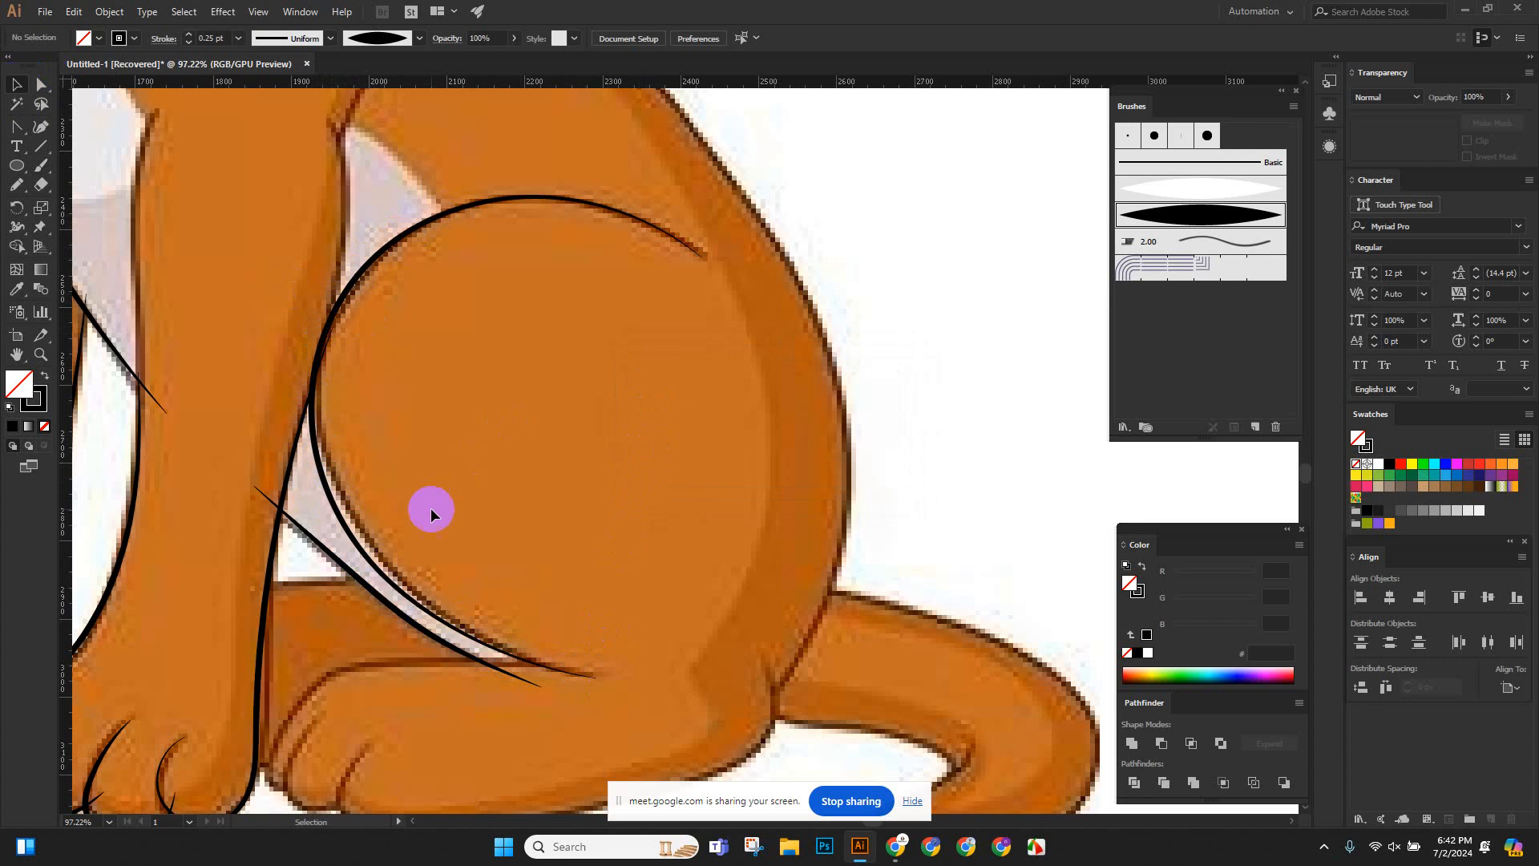
{"action": "left_click", "coordinate": [358, 555]}
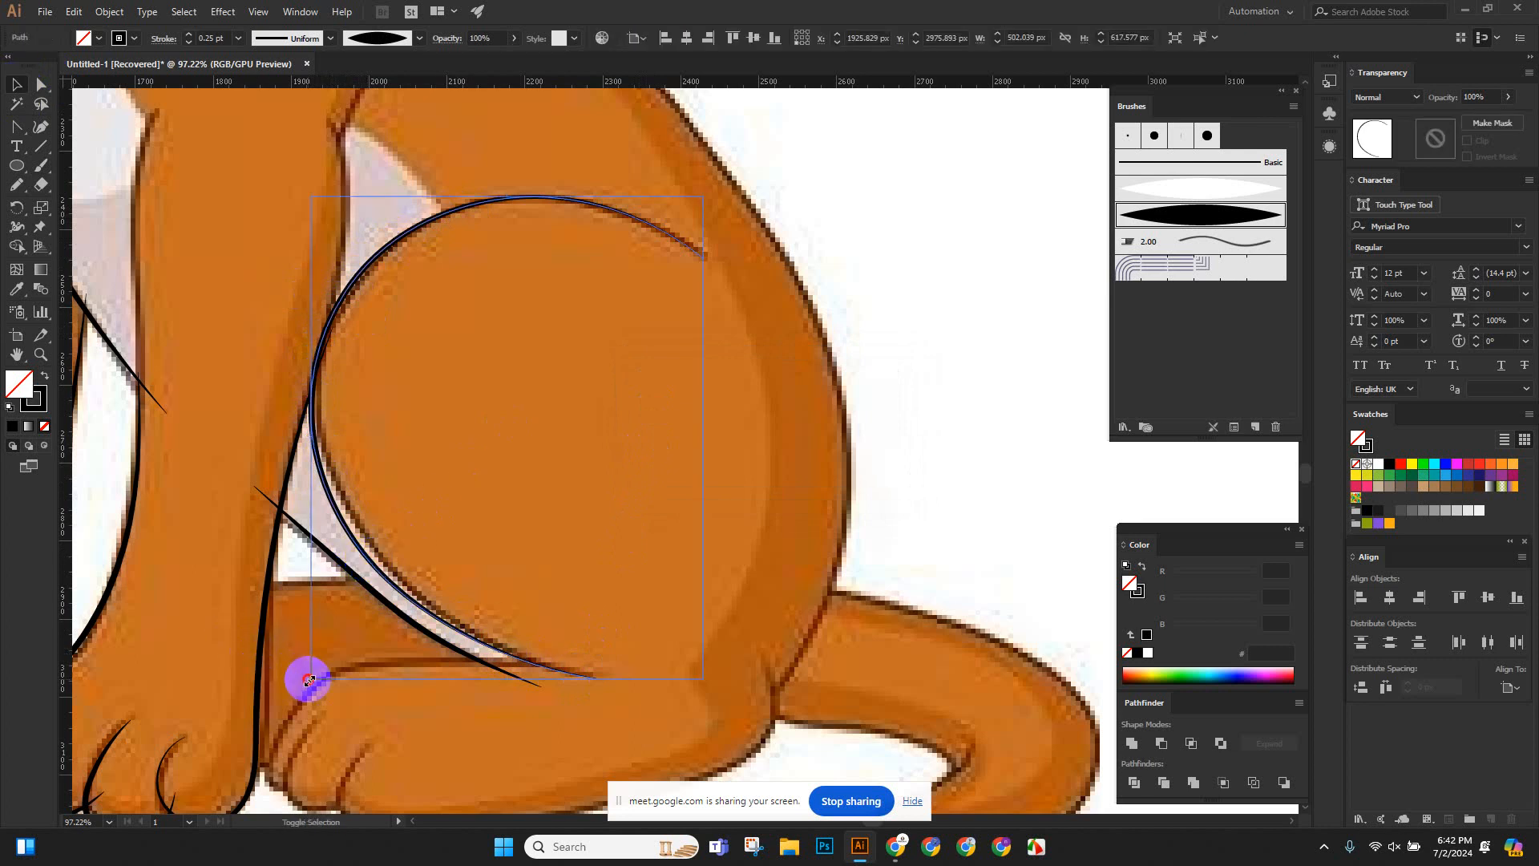
{"action": "left_click_drag", "start_coordinate": [309, 679], "coordinate": [314, 678]}
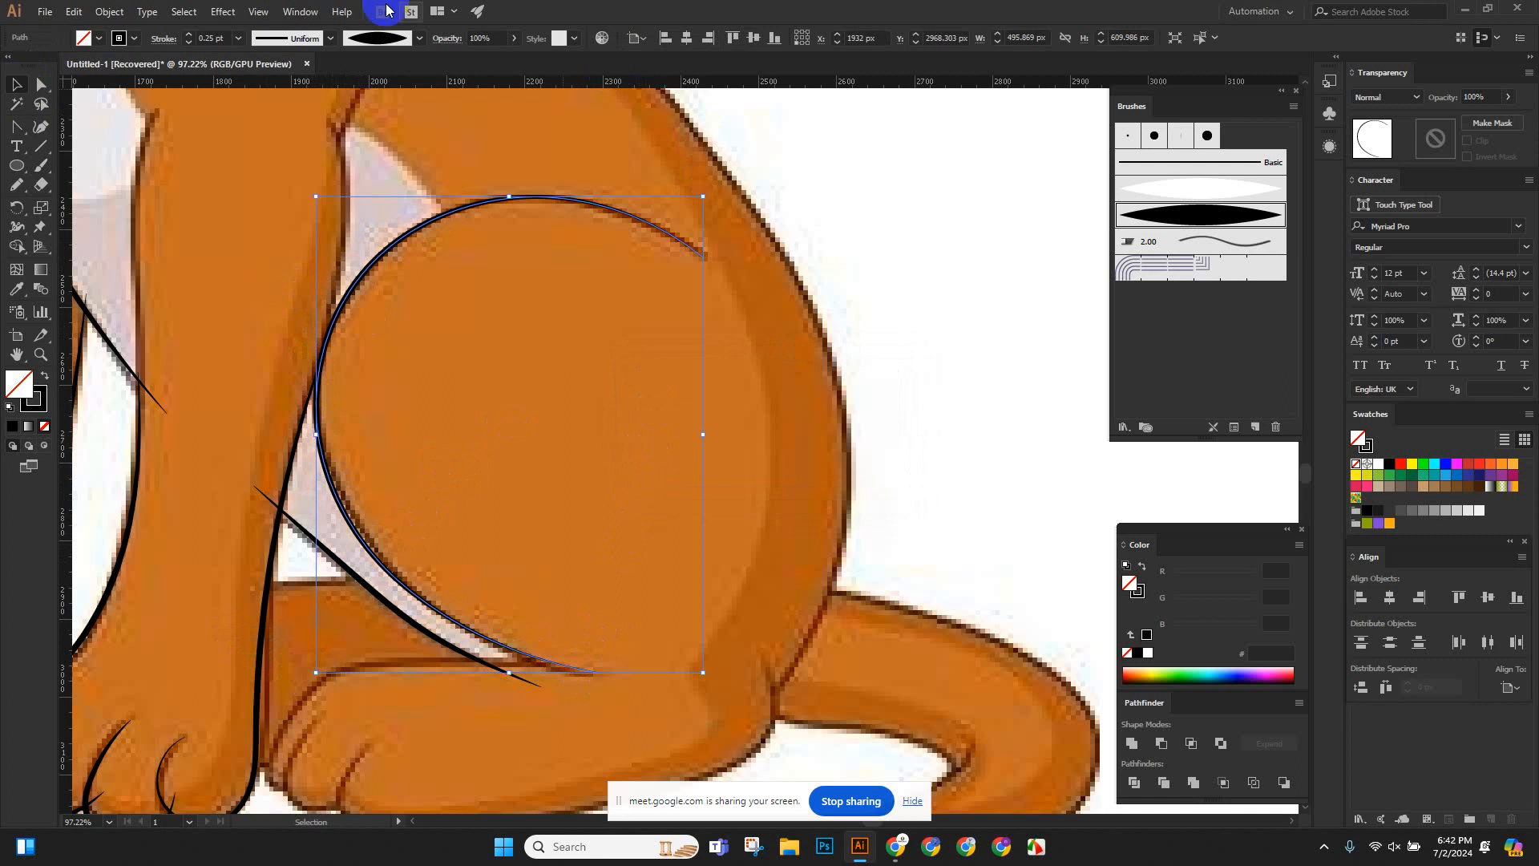
Trace the elbow crease and the rear edge of the upper near front leg down past the thigh.
{"action": "left_click", "coordinate": [42, 165]}
{"action": "scroll", "coordinate": [145, 172], "scroll_direction": "up", "scroll_amount": 5}
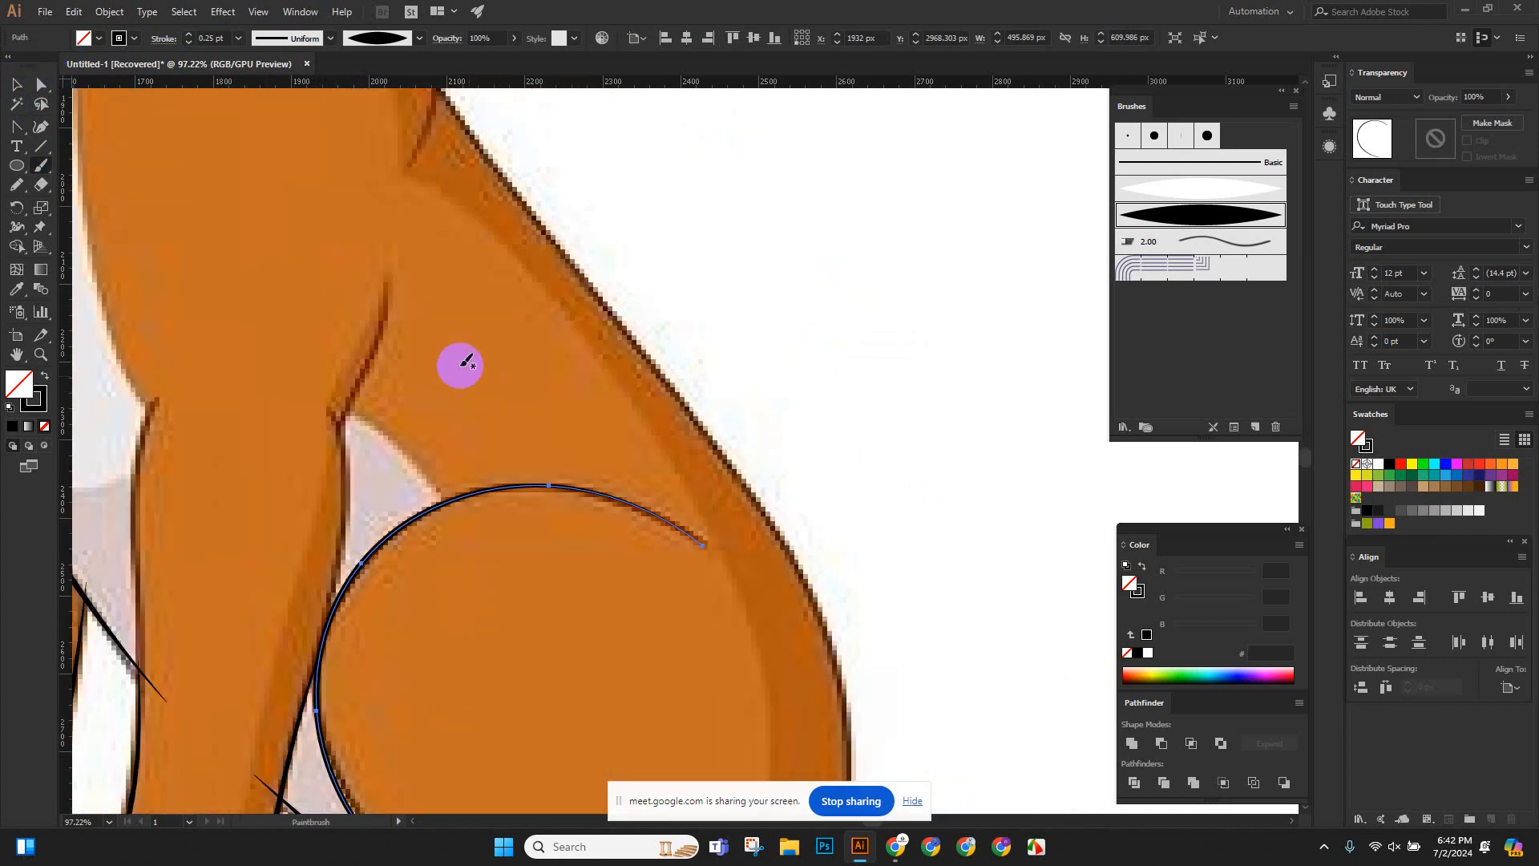
{"action": "left_click_drag", "start_coordinate": [330, 393], "coordinate": [472, 266]}
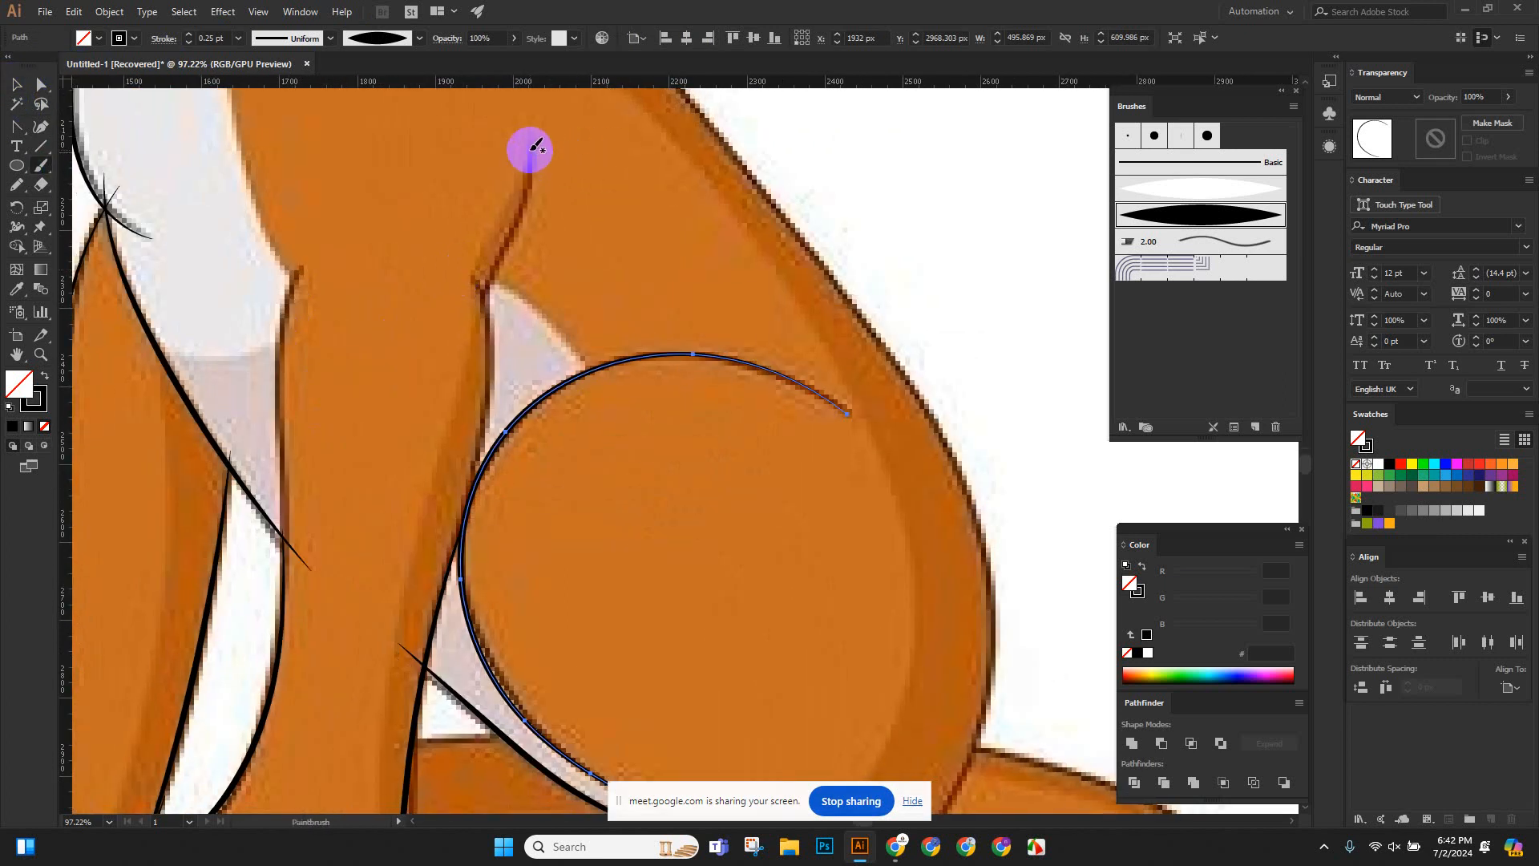
{"action": "mouse_move", "coordinate": [530, 164]}
{"action": "left_mouse_down"}
{"action": "mouse_move", "coordinate": [505, 259]}
{"action": "mouse_move", "coordinate": [473, 303]}
{"action": "left_mouse_up"}
{"action": "mouse_move", "coordinate": [588, 340]}
{"action": "left_mouse_down"}
{"action": "mouse_move", "coordinate": [554, 233]}
{"action": "mouse_move", "coordinate": [438, 160]}
{"action": "mouse_move", "coordinate": [453, 244]}
{"action": "left_mouse_up"}
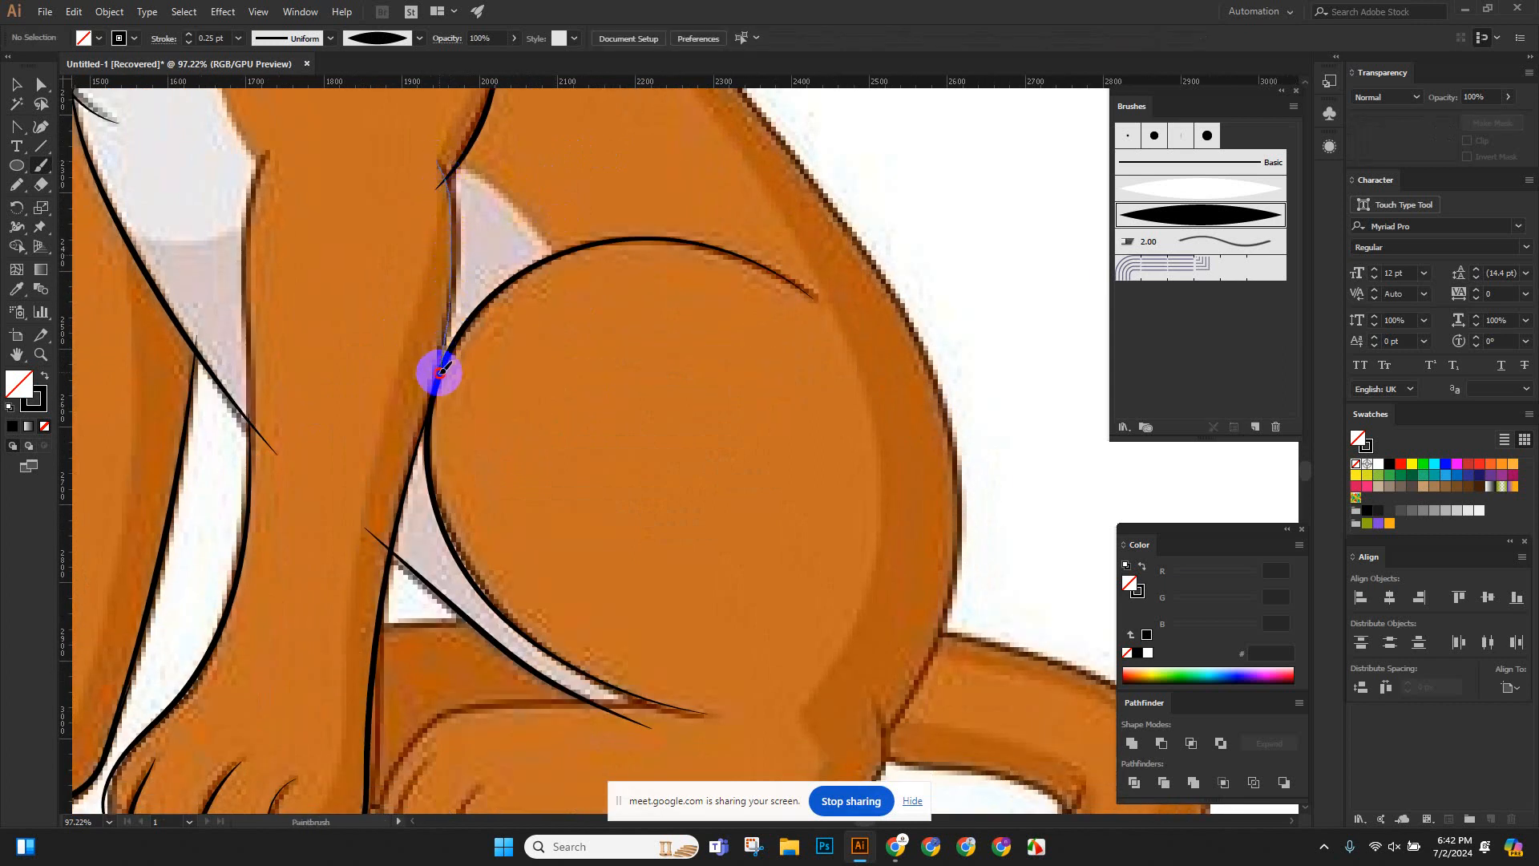
{"action": "left_click_drag", "start_coordinate": [431, 401], "coordinate": [409, 457]}
Trace the short upper edge of the far hind foot across the gap between the near front leg and the belly.
{"action": "scroll", "coordinate": [556, 199], "scroll_direction": "down", "scroll_amount": 5}
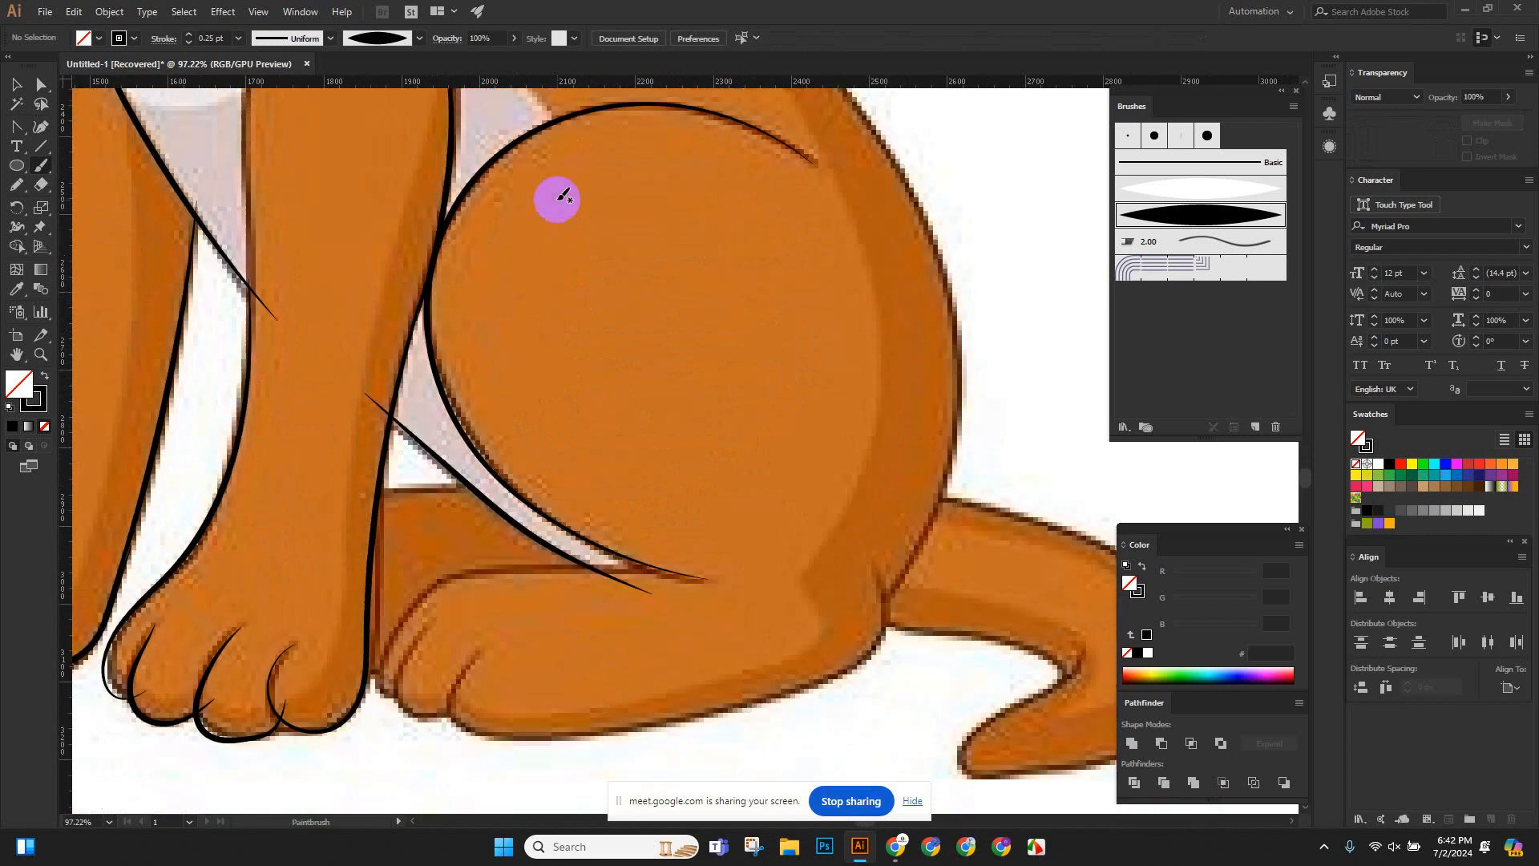
{"action": "scroll", "coordinate": [403, 403], "scroll_direction": "up", "scroll_amount": 3}
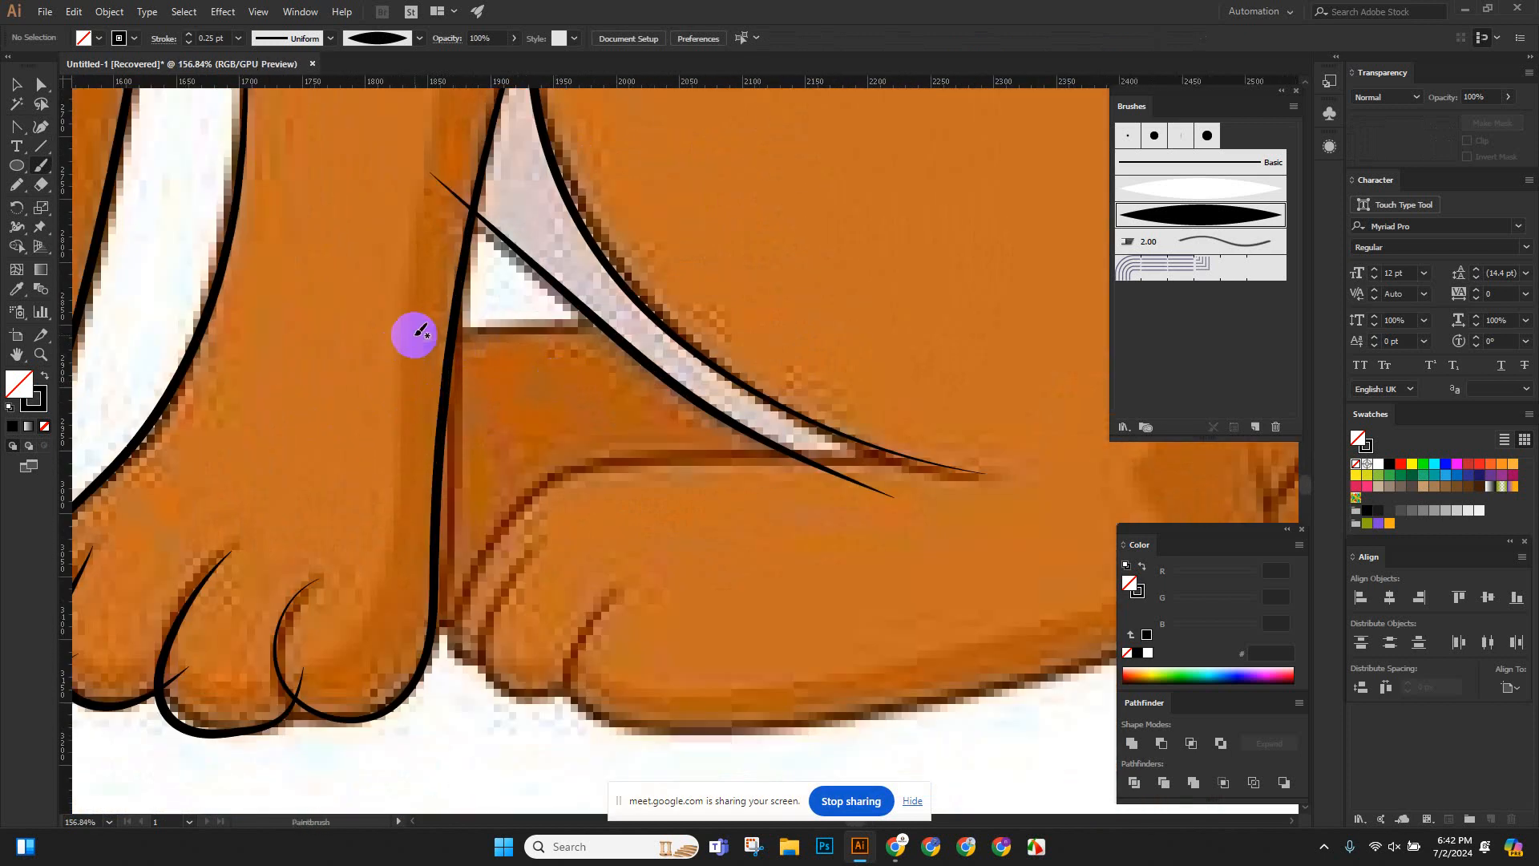
{"action": "mouse_move", "coordinate": [467, 337]}
{"action": "left_mouse_down"}
{"action": "mouse_move", "coordinate": [562, 333]}
{"action": "mouse_move", "coordinate": [621, 298]}
{"action": "mouse_move", "coordinate": [666, 344]}
{"action": "mouse_move", "coordinate": [568, 322]}
{"action": "mouse_move", "coordinate": [559, 292]}
{"action": "left_mouse_up"}
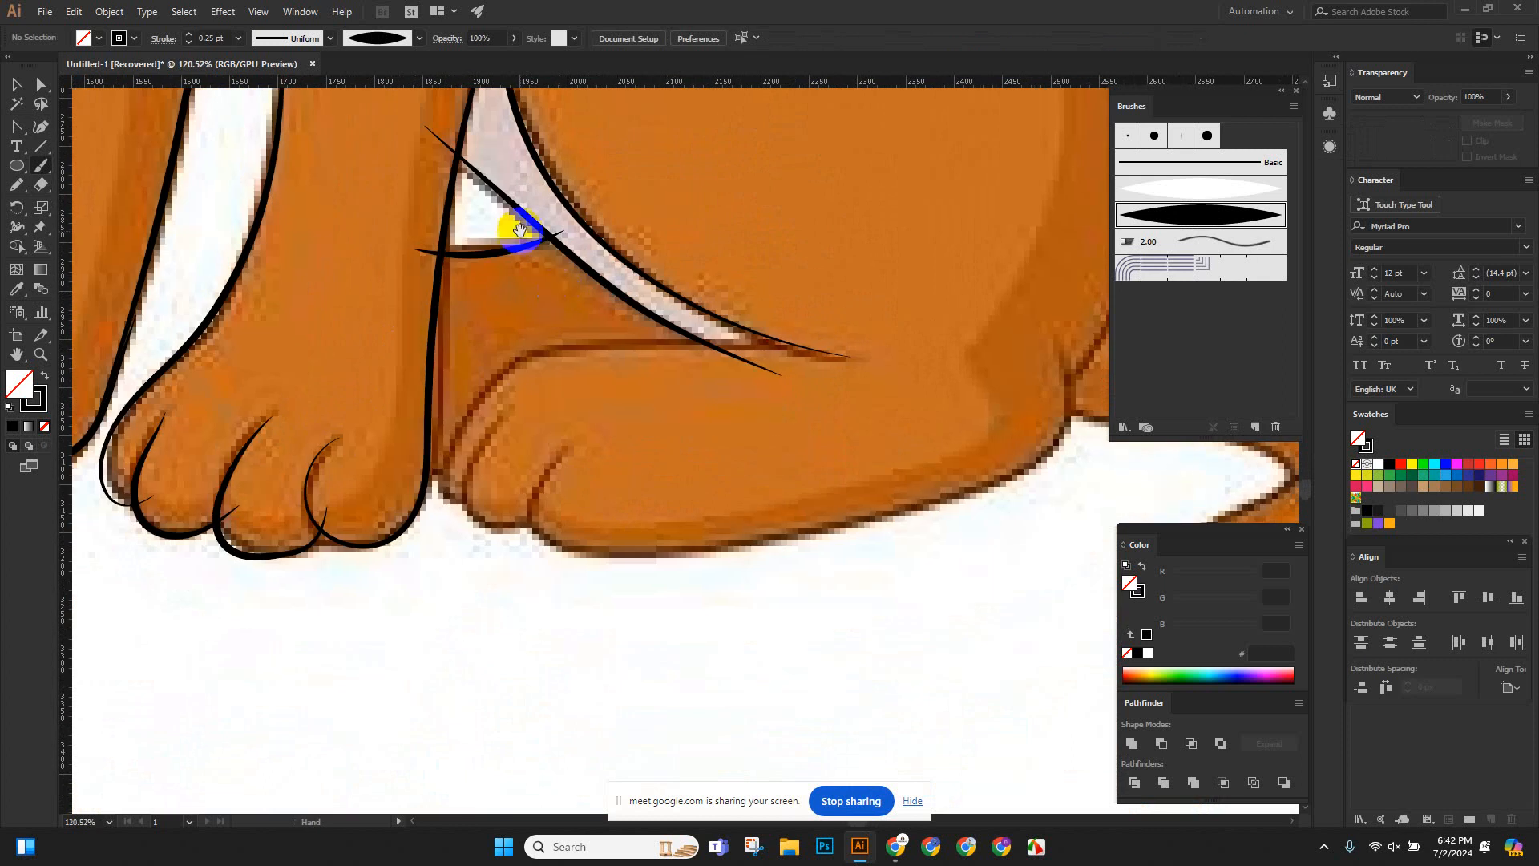
Trace the top of the near hind foot from the thigh forward and around its foremost toe.
{"action": "mouse_move", "coordinate": [653, 313]}
{"action": "left_mouse_down"}
{"action": "mouse_move", "coordinate": [710, 287]}
{"action": "mouse_move", "coordinate": [800, 319]}
{"action": "mouse_move", "coordinate": [779, 299]}
{"action": "left_mouse_up"}
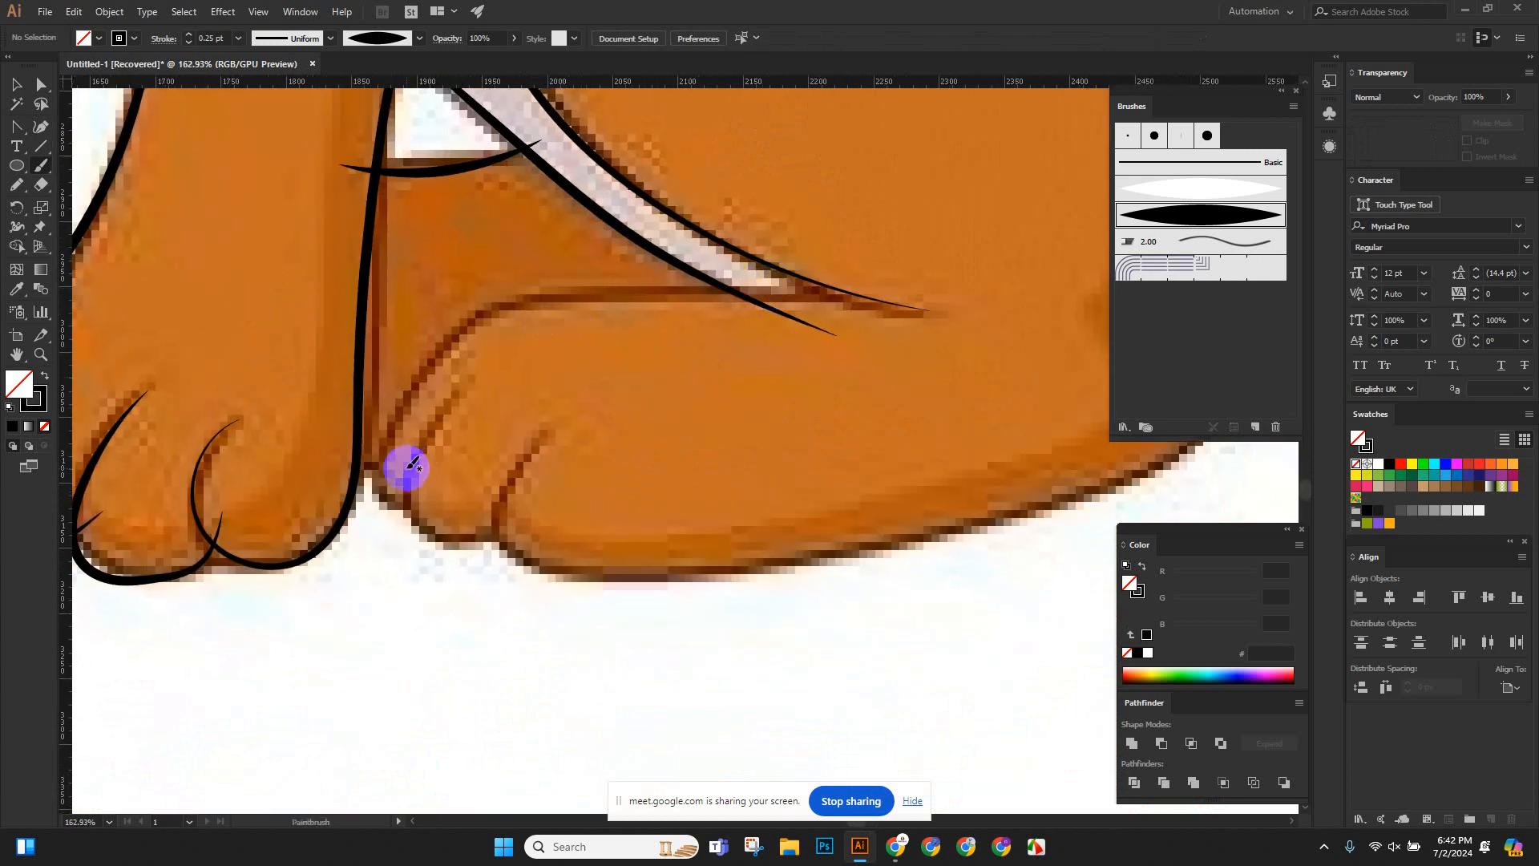
{"action": "mouse_move", "coordinate": [932, 300]}
{"action": "left_mouse_down"}
{"action": "mouse_move", "coordinate": [527, 296]}
{"action": "mouse_move", "coordinate": [430, 353]}
{"action": "mouse_move", "coordinate": [375, 468]}
{"action": "left_mouse_up"}
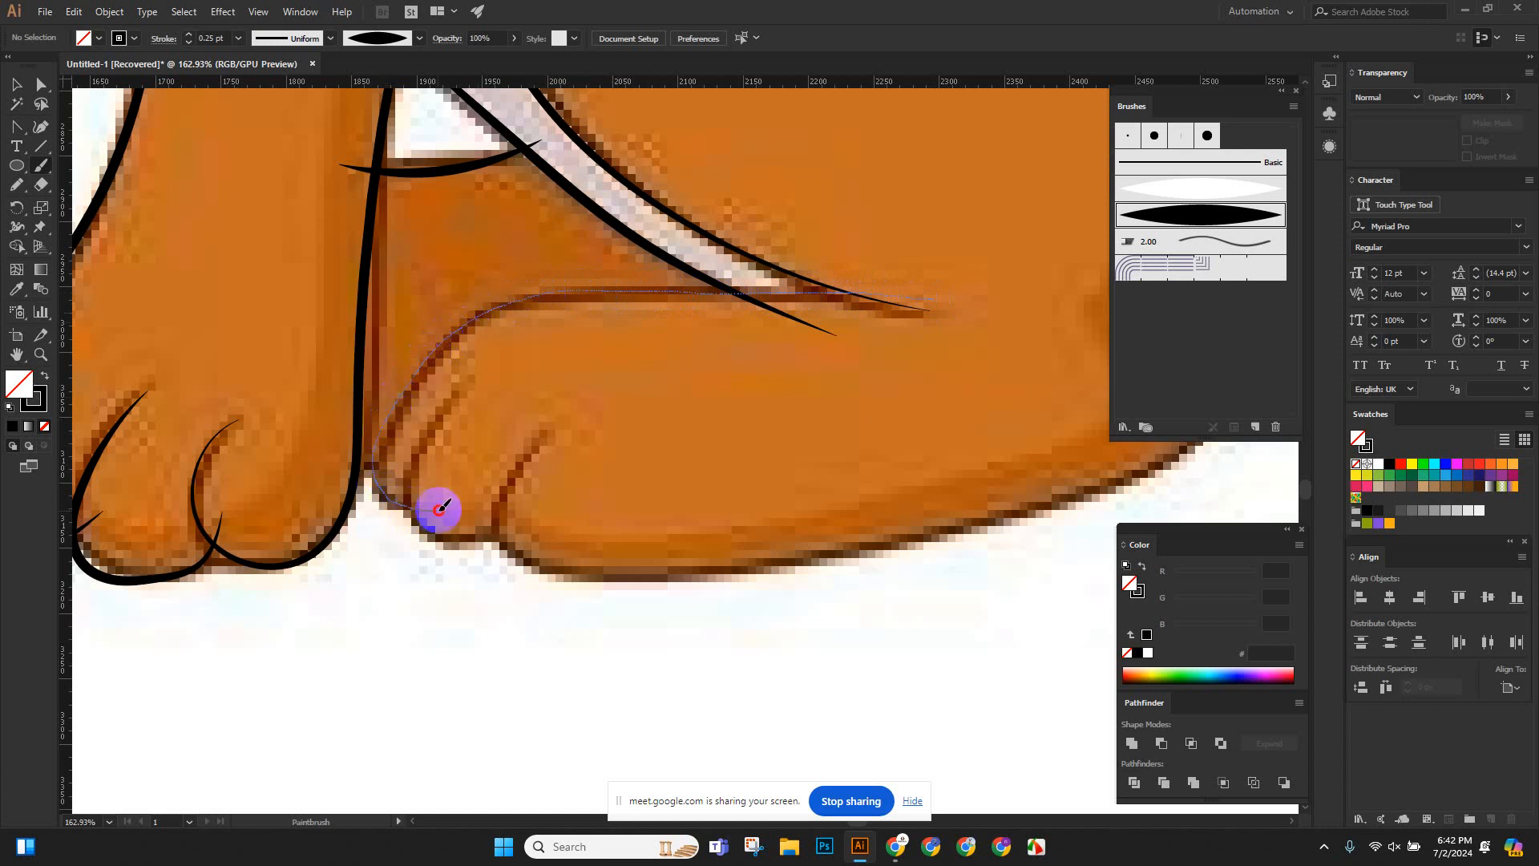
{"action": "left_click_drag", "start_coordinate": [439, 509], "coordinate": [529, 343]}
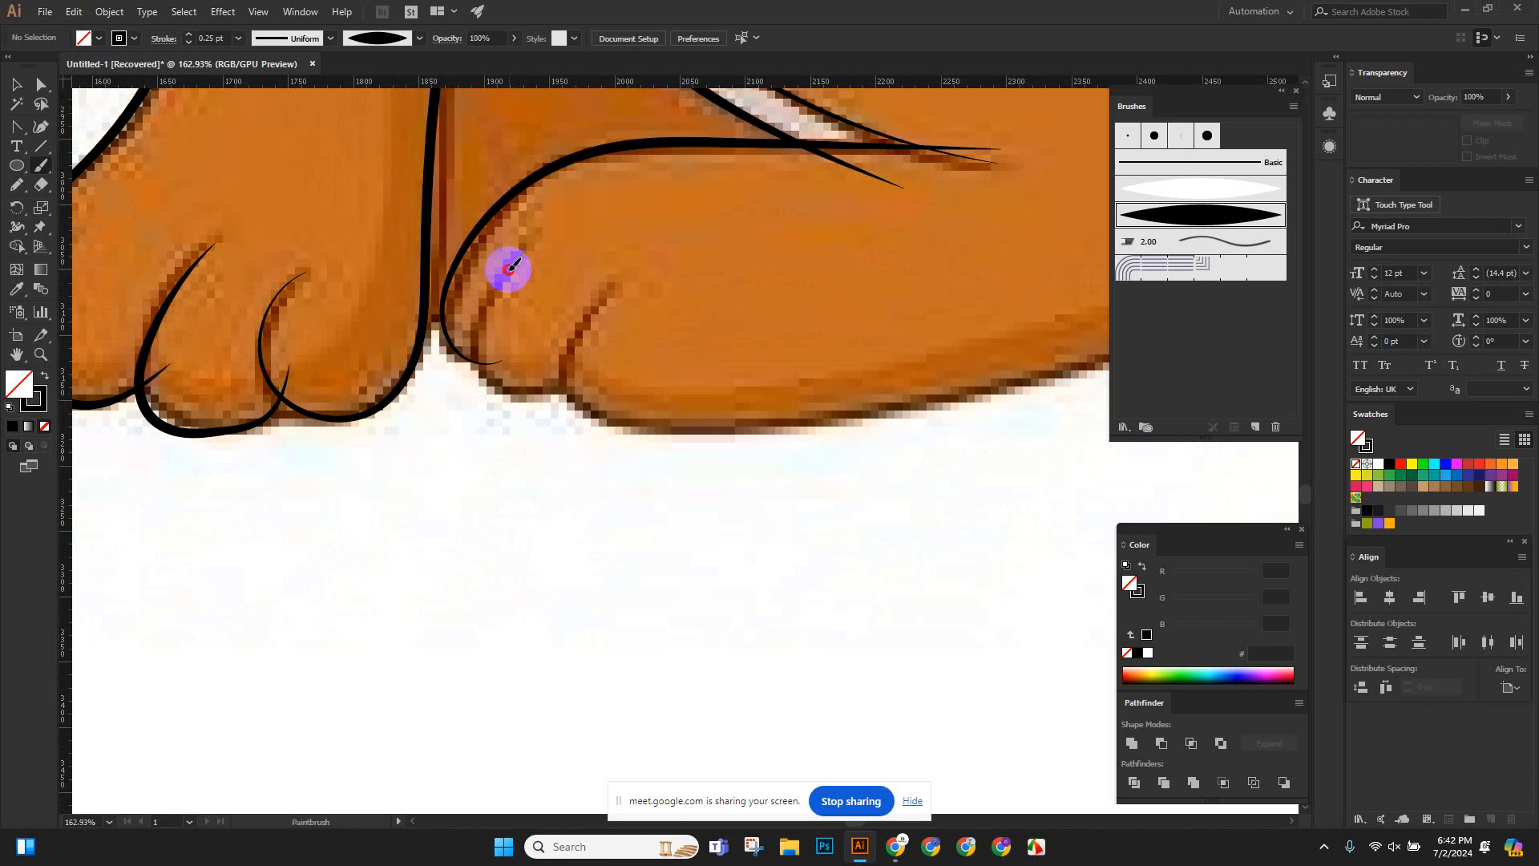
Trace the near hind paw's remaining toes, carrying the last stroke along the sole and up around the heel.
{"action": "mouse_move", "coordinate": [508, 269]}
{"action": "left_mouse_down"}
{"action": "mouse_move", "coordinate": [468, 343]}
{"action": "mouse_move", "coordinate": [489, 389]}
{"action": "mouse_move", "coordinate": [521, 404]}
{"action": "mouse_move", "coordinate": [603, 377]}
{"action": "mouse_move", "coordinate": [516, 316]}
{"action": "left_mouse_up"}
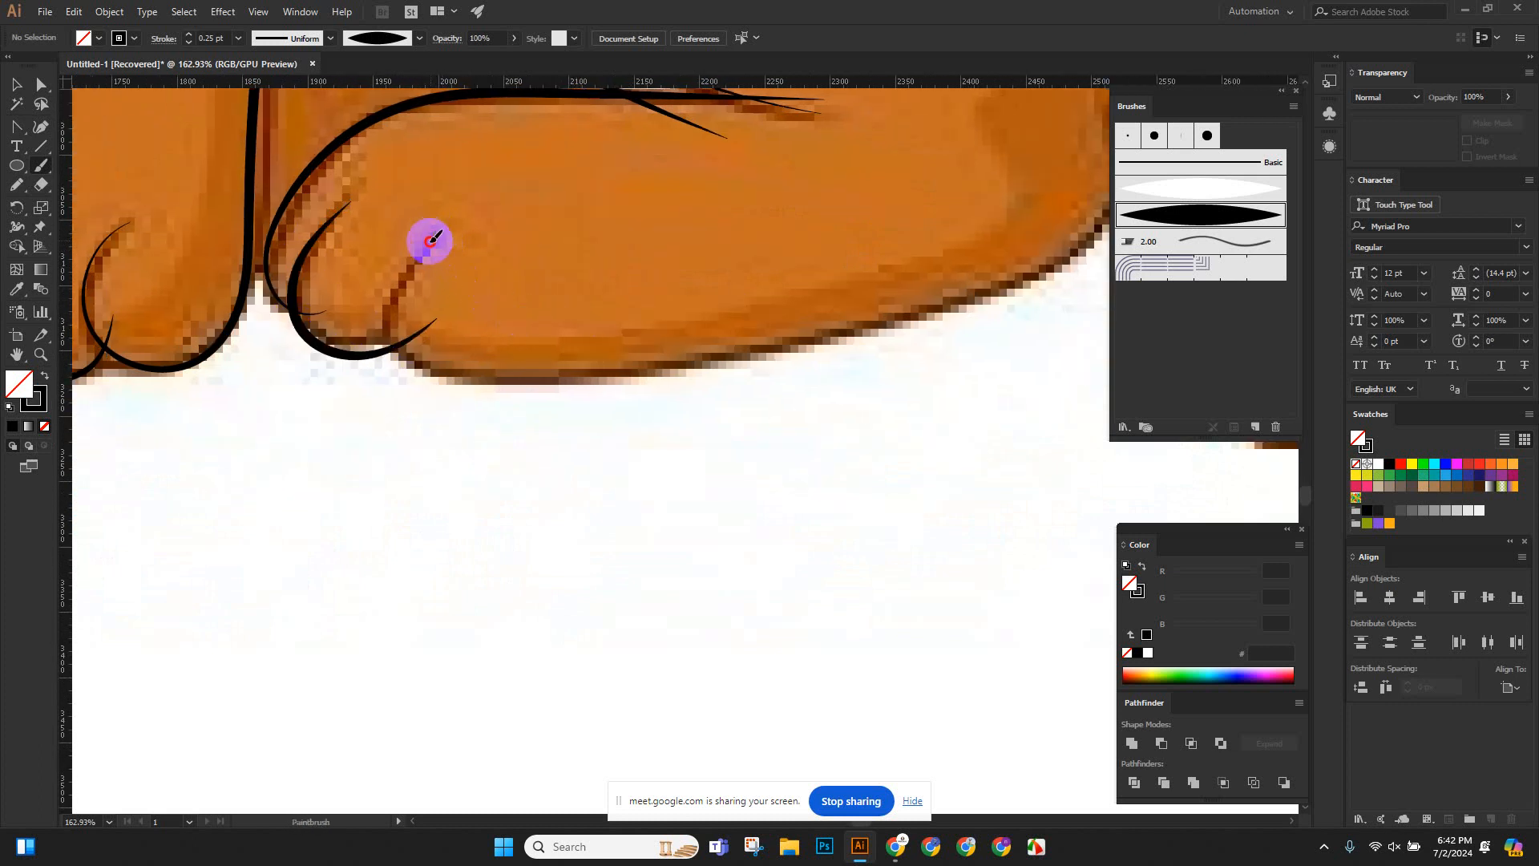
{"action": "mouse_move", "coordinate": [433, 237]}
{"action": "left_mouse_down"}
{"action": "mouse_move", "coordinate": [404, 300]}
{"action": "mouse_move", "coordinate": [437, 319]}
{"action": "left_mouse_up"}
{"action": "mouse_move", "coordinate": [433, 237]}
{"action": "left_mouse_down"}
{"action": "mouse_move", "coordinate": [375, 313]}
{"action": "mouse_move", "coordinate": [376, 342]}
{"action": "mouse_move", "coordinate": [391, 374]}
{"action": "mouse_move", "coordinate": [457, 395]}
{"action": "left_mouse_up"}
{"action": "mouse_move", "coordinate": [427, 246]}
{"action": "left_mouse_down"}
{"action": "mouse_move", "coordinate": [381, 323]}
{"action": "mouse_move", "coordinate": [407, 362]}
{"action": "mouse_move", "coordinate": [462, 385]}
{"action": "mouse_move", "coordinate": [648, 386]}
{"action": "mouse_move", "coordinate": [978, 300]}
{"action": "left_mouse_up"}
{"action": "mouse_move", "coordinate": [1064, 262]}
{"action": "left_mouse_down"}
{"action": "mouse_move", "coordinate": [1058, 242]}
{"action": "mouse_move", "coordinate": [931, 268]}
{"action": "mouse_move", "coordinate": [525, 525]}
{"action": "mouse_move", "coordinate": [770, 584]}
{"action": "mouse_move", "coordinate": [777, 316]}
{"action": "mouse_move", "coordinate": [745, 460]}
{"action": "mouse_move", "coordinate": [612, 519]}
{"action": "mouse_move", "coordinate": [521, 533]}
{"action": "left_mouse_up"}
Trace the tail in one stroke from the heel along its underside, around the tip and back along the upper edge to the rump.
{"action": "key", "text": "ctrl+space"}
{"action": "left_click", "coordinate": [778, 313], "text": "ctrl+alt"}
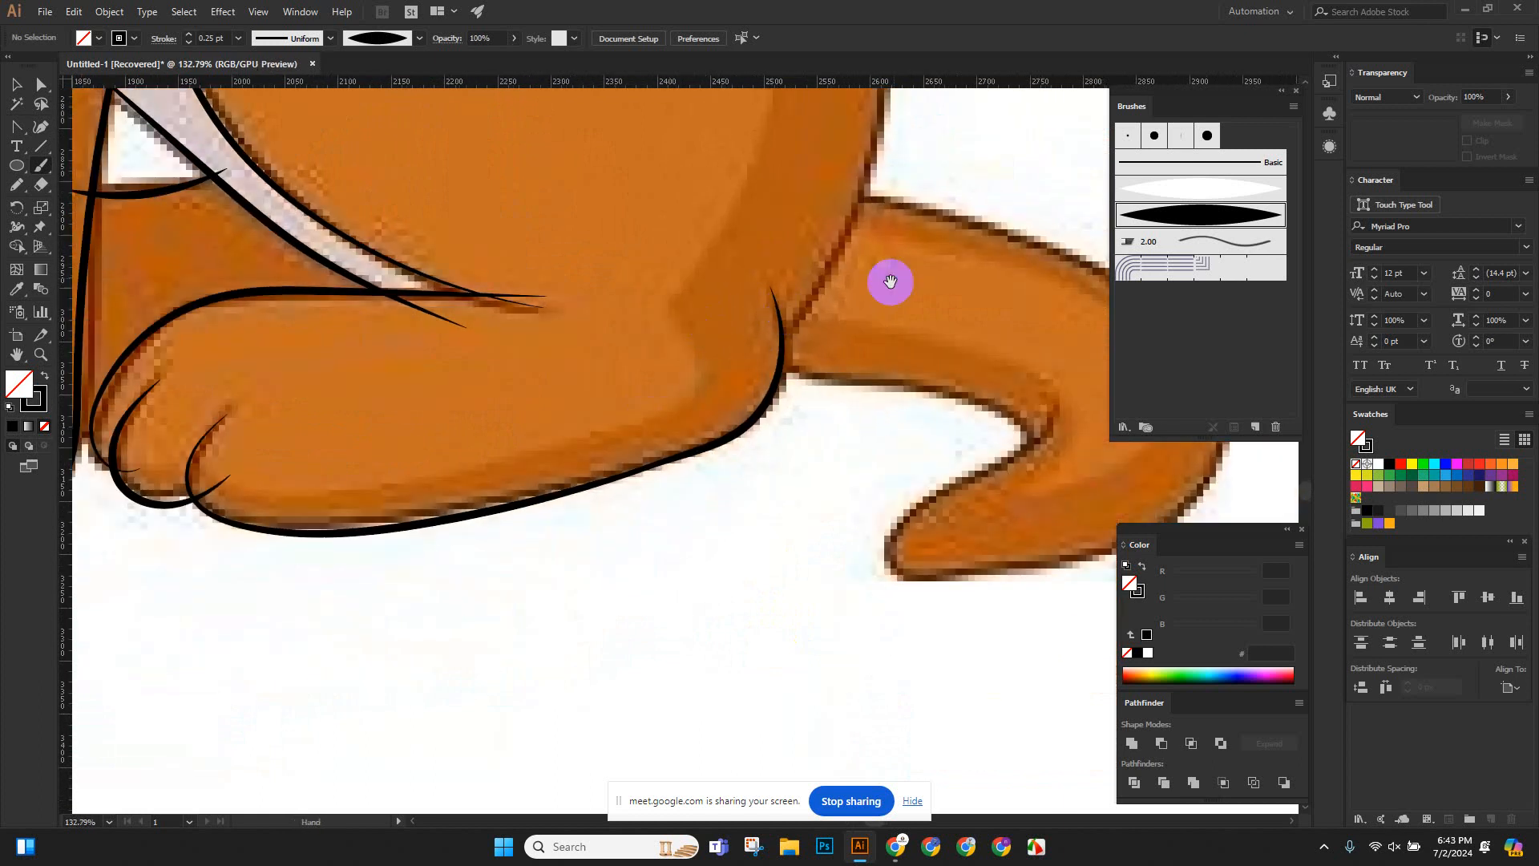
{"action": "left_click_drag", "start_coordinate": [890, 293], "coordinate": [603, 523]}
{"action": "left_click_drag", "start_coordinate": [578, 450], "coordinate": [678, 523]}
{"action": "left_click", "coordinate": [687, 464], "text": "ctrl+alt"}
{"action": "left_click_drag", "start_coordinate": [687, 464], "coordinate": [633, 469]}
{"action": "left_click_drag", "start_coordinate": [659, 479], "coordinate": [649, 295]}
{"action": "left_click_drag", "start_coordinate": [710, 421], "coordinate": [878, 461]}
{"action": "left_click_drag", "start_coordinate": [882, 419], "coordinate": [818, 375]}
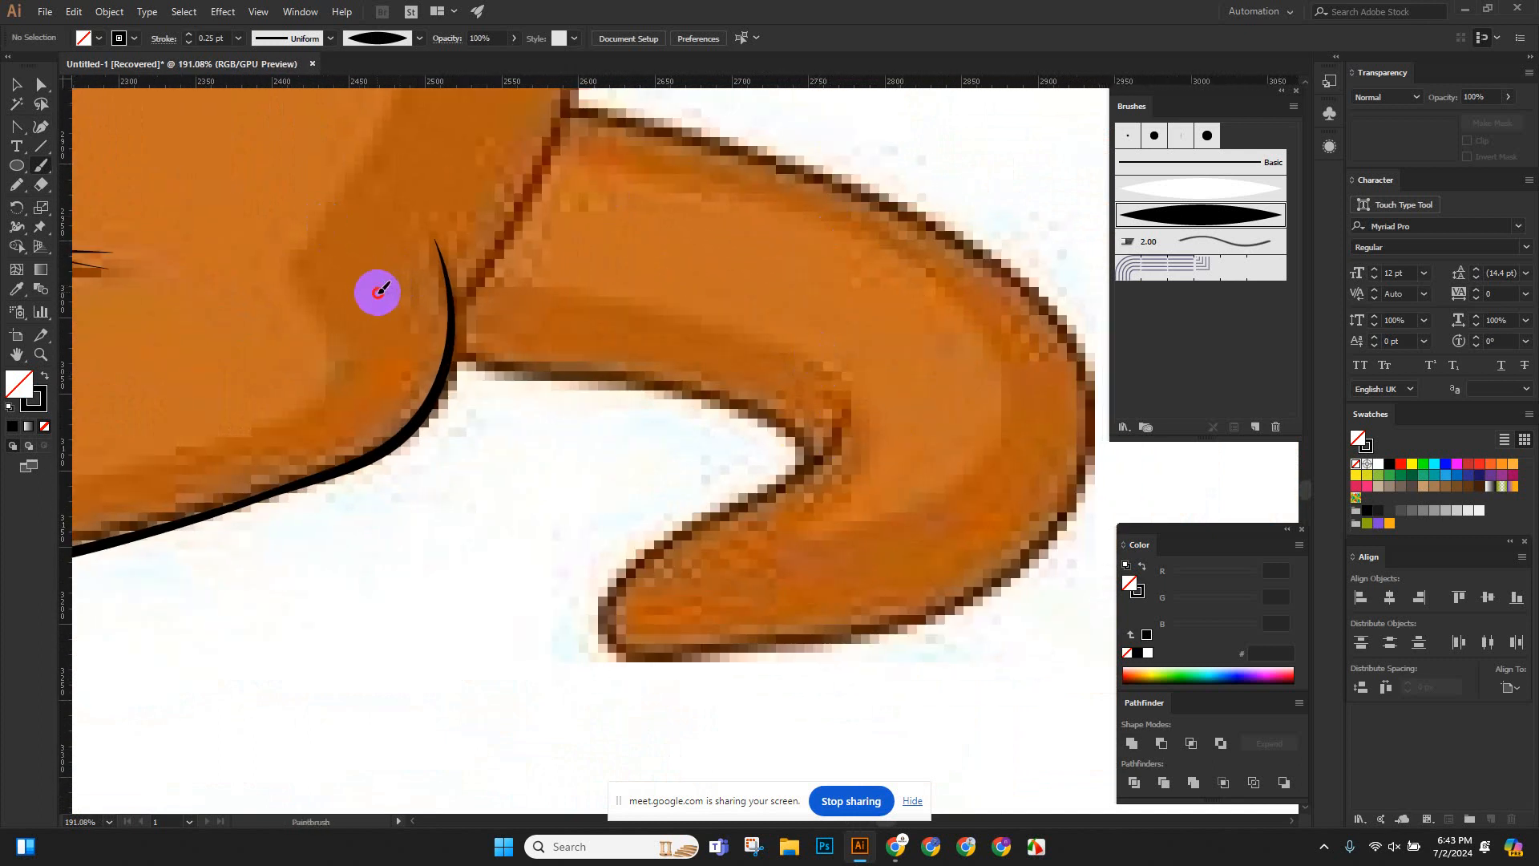
{"action": "mouse_move", "coordinate": [404, 328]}
{"action": "left_mouse_down"}
{"action": "mouse_move", "coordinate": [488, 369]}
{"action": "mouse_move", "coordinate": [696, 395]}
{"action": "left_mouse_up"}
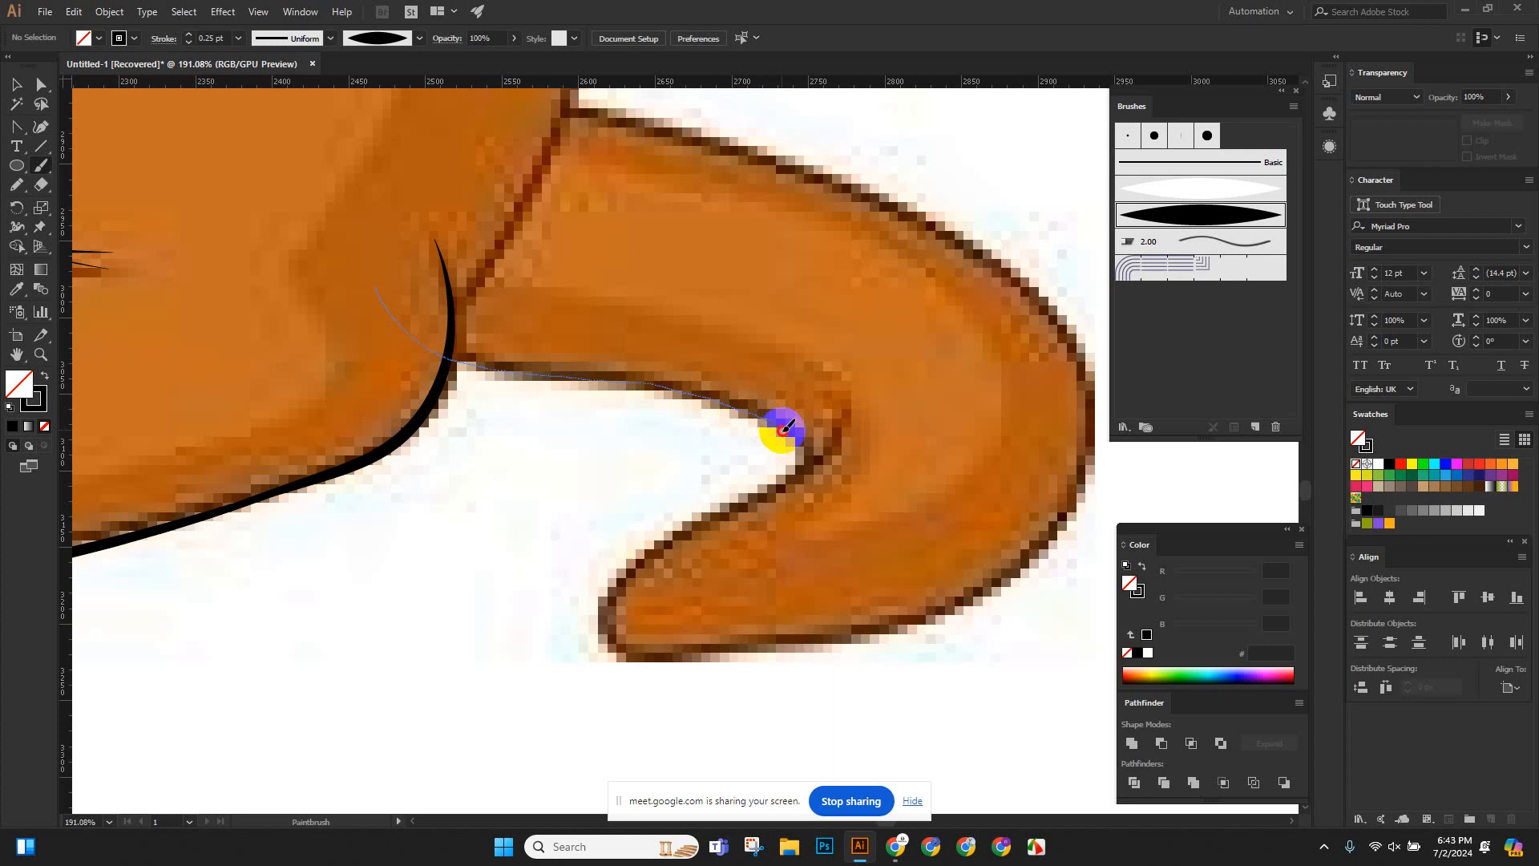
{"action": "mouse_move", "coordinate": [779, 485]}
{"action": "left_mouse_down"}
{"action": "mouse_move", "coordinate": [629, 567]}
{"action": "mouse_move", "coordinate": [598, 628]}
{"action": "mouse_move", "coordinate": [621, 657]}
{"action": "mouse_move", "coordinate": [858, 639]}
{"action": "mouse_move", "coordinate": [986, 588]}
{"action": "mouse_move", "coordinate": [1069, 499]}
{"action": "mouse_move", "coordinate": [1082, 354]}
{"action": "mouse_move", "coordinate": [979, 251]}
{"action": "mouse_move", "coordinate": [786, 171]}
{"action": "mouse_move", "coordinate": [517, 95]}
{"action": "mouse_move", "coordinate": [590, 157]}
{"action": "left_mouse_up"}
{"action": "scroll", "coordinate": [719, 326], "scroll_direction": "down", "scroll_amount": 4}
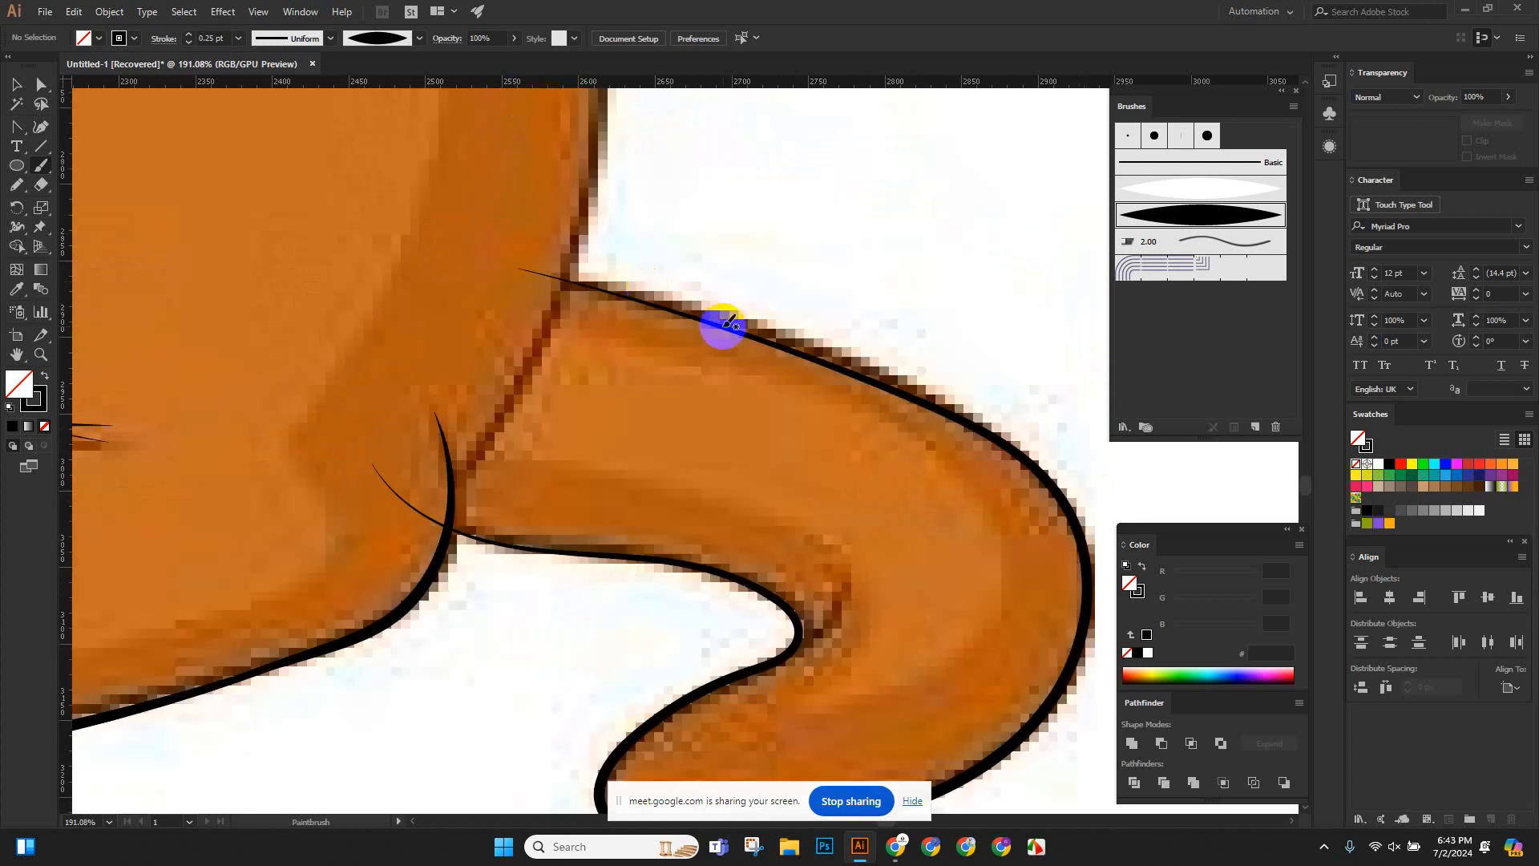
{"action": "scroll", "coordinate": [918, 334], "scroll_direction": "down", "scroll_amount": 3}
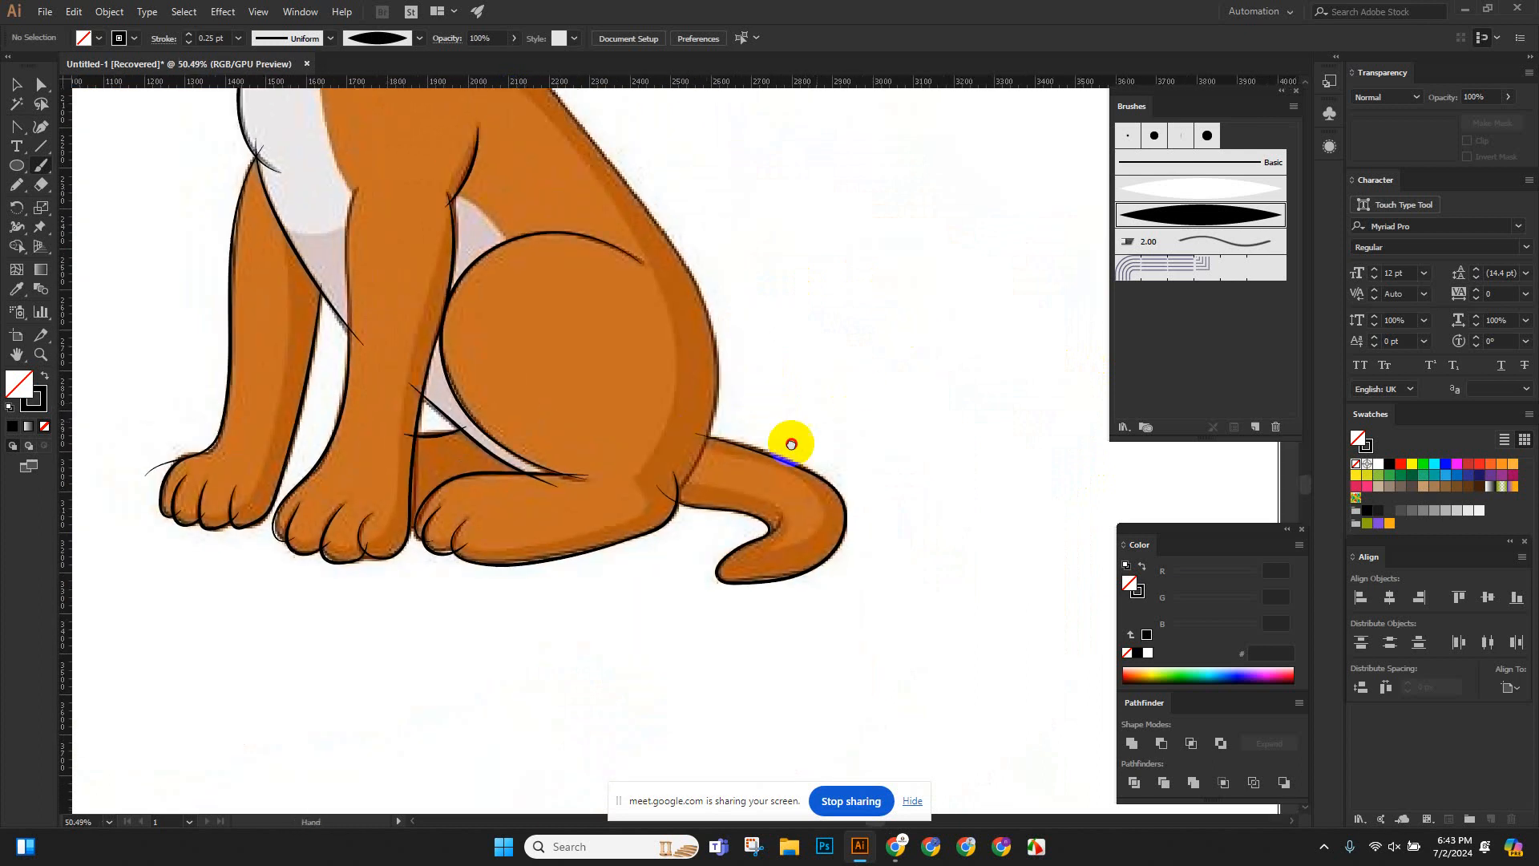
{"action": "scroll", "coordinate": [687, 299], "scroll_direction": "up", "scroll_amount": 5}
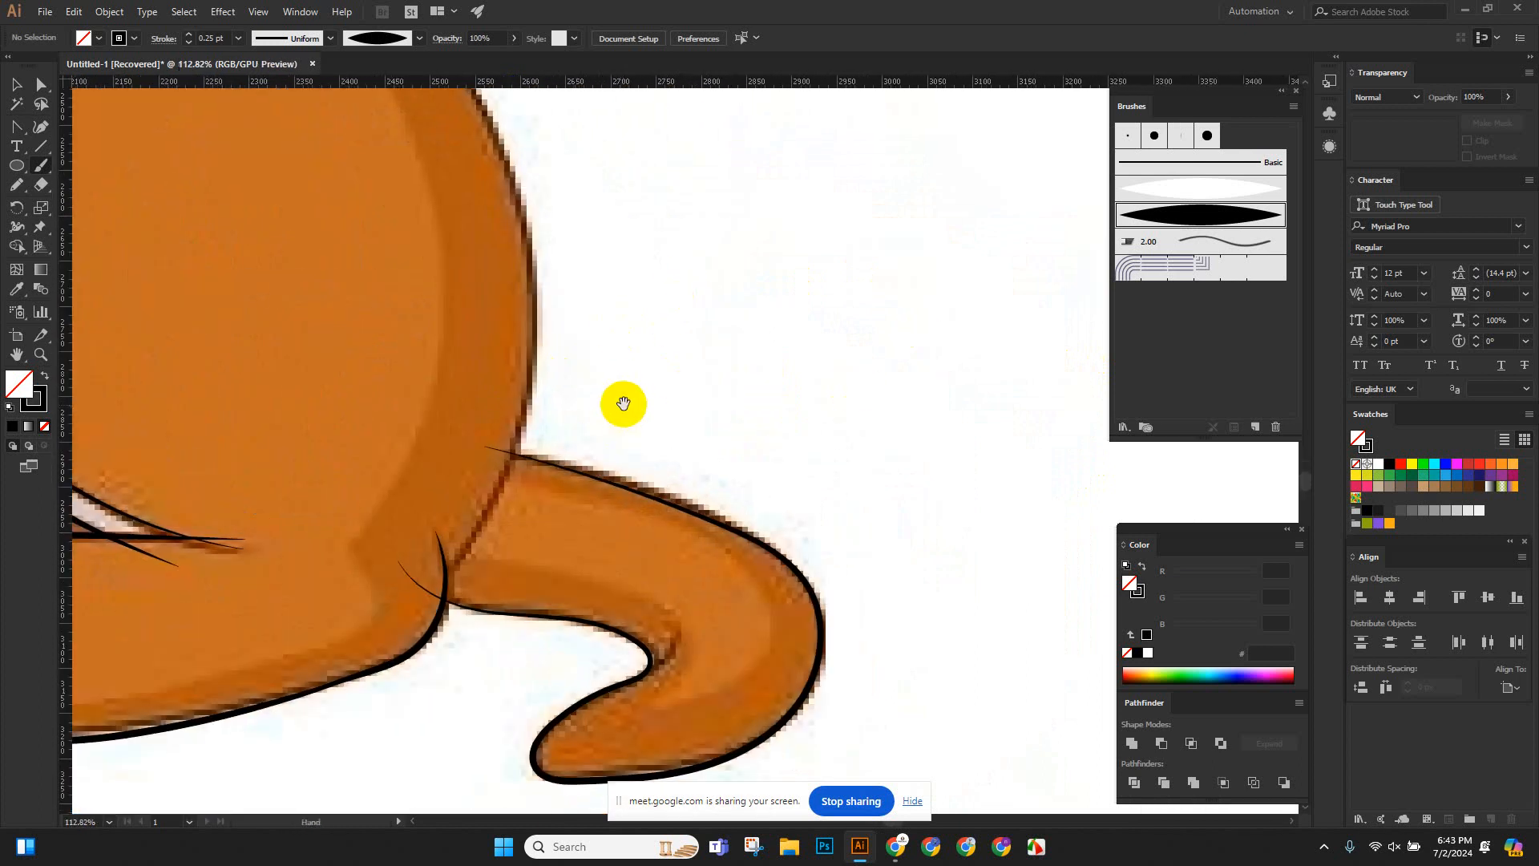
Trace the rump's rounded rear outline from the lower back down to the base of the tail.
{"action": "mouse_move", "coordinate": [589, 134]}
{"action": "left_mouse_down"}
{"action": "mouse_move", "coordinate": [635, 306]}
{"action": "mouse_move", "coordinate": [621, 472]}
{"action": "left_mouse_up"}
{"action": "mouse_move", "coordinate": [589, 550]}
{"action": "left_mouse_down"}
{"action": "mouse_move", "coordinate": [561, 597]}
{"action": "mouse_move", "coordinate": [530, 609]}
{"action": "left_mouse_up"}
{"action": "scroll", "coordinate": [513, 465], "scroll_direction": "up", "scroll_amount": 10}
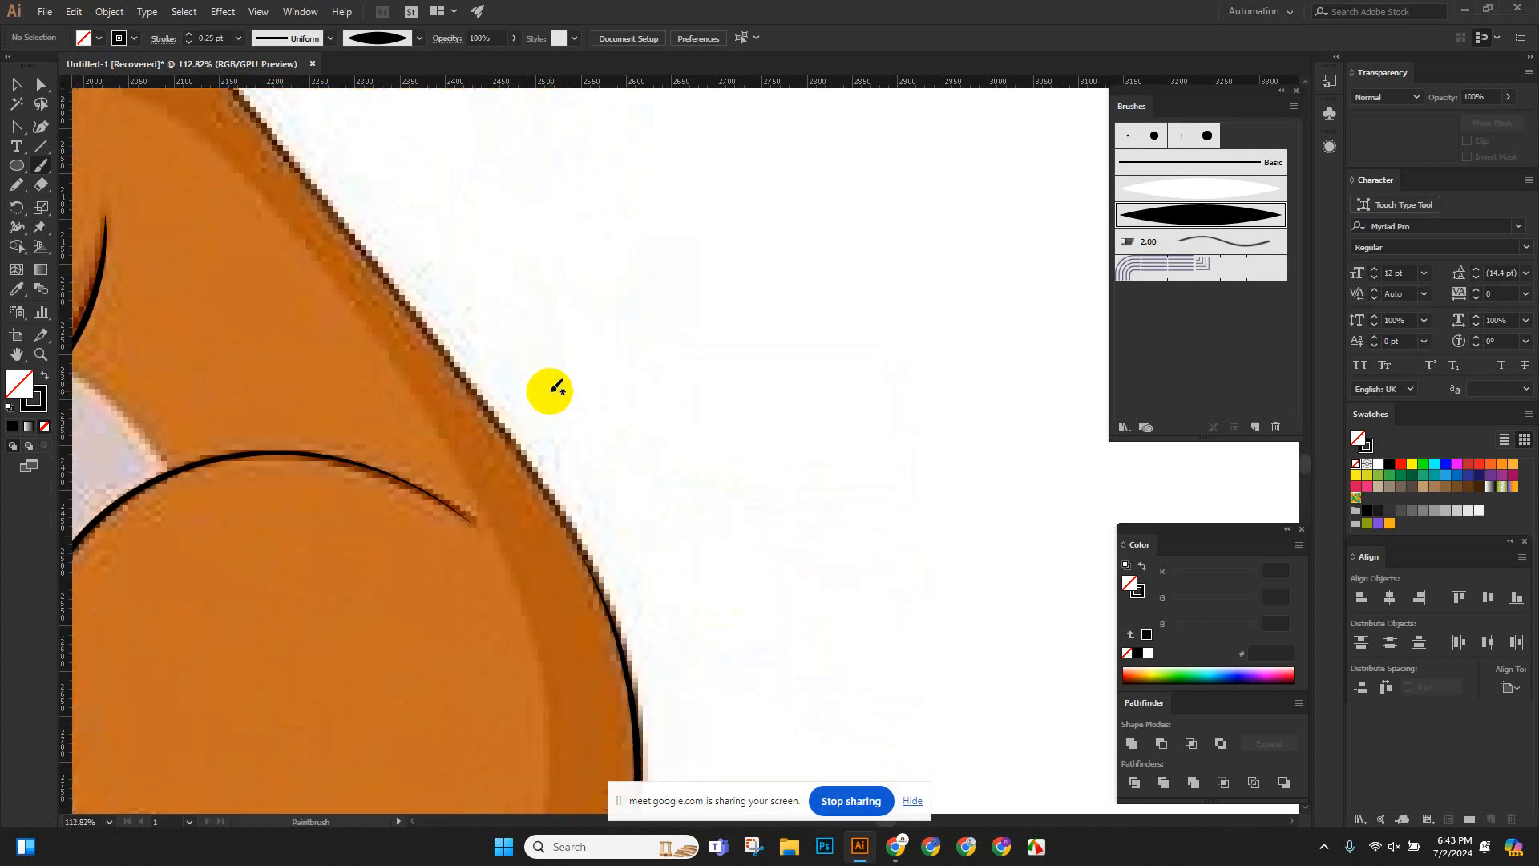
Trace the sloping back in one stroke from below the shoulder bump down into the rump outline.
{"action": "scroll", "coordinate": [543, 323], "scroll_direction": "down", "scroll_amount": 1}
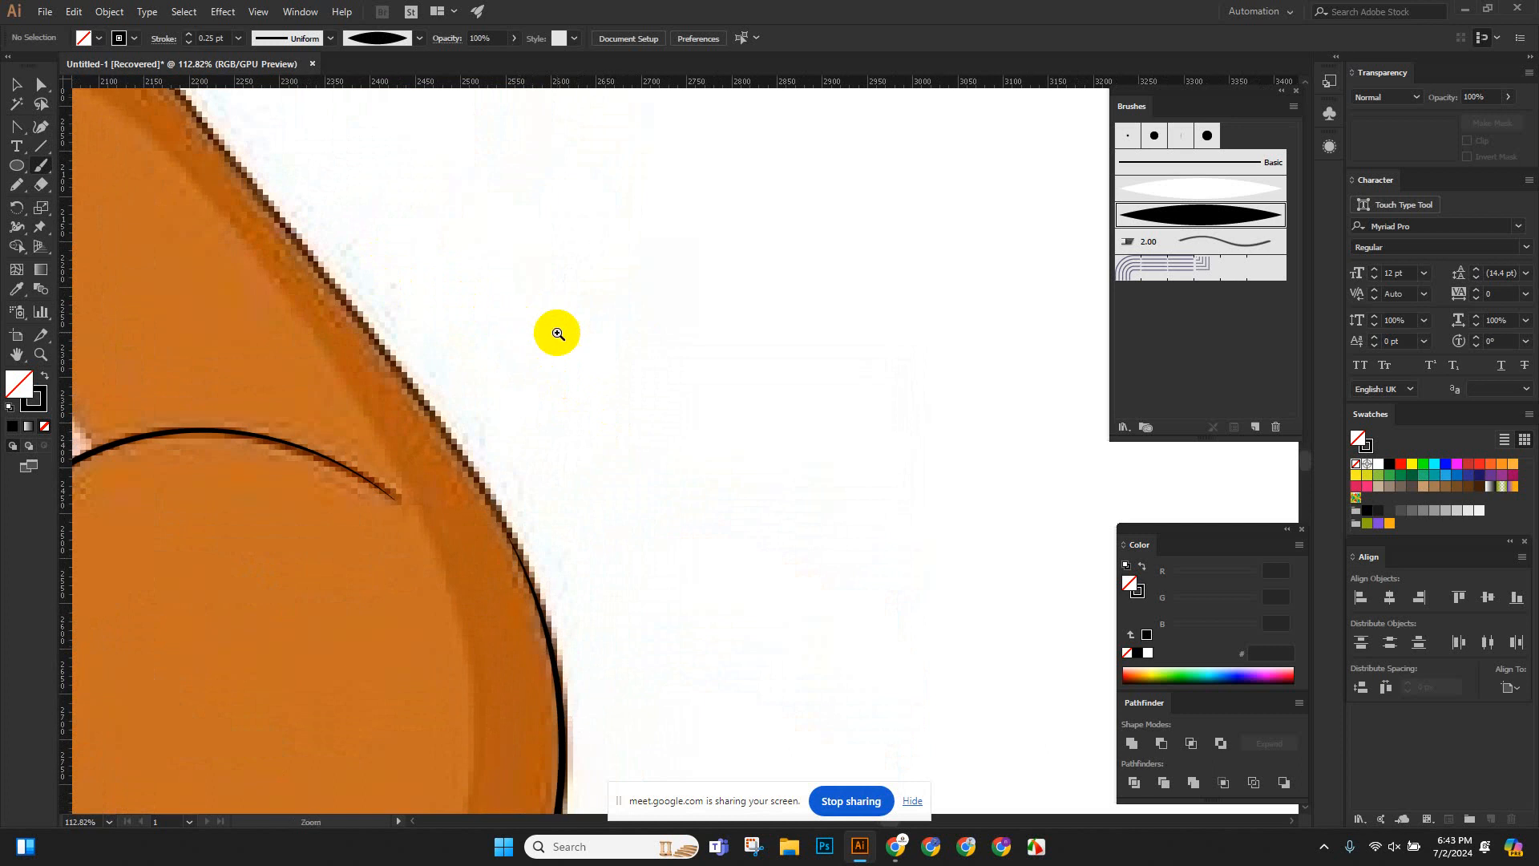
{"action": "left_click_drag", "start_coordinate": [574, 457], "coordinate": [592, 464]}
{"action": "mouse_move", "coordinate": [311, 240]}
{"action": "left_mouse_down"}
{"action": "mouse_move", "coordinate": [353, 350]}
{"action": "mouse_move", "coordinate": [315, 275]}
{"action": "mouse_move", "coordinate": [330, 310]}
{"action": "left_mouse_up"}
{"action": "scroll", "coordinate": [309, 309], "scroll_direction": "down", "scroll_amount": 1}
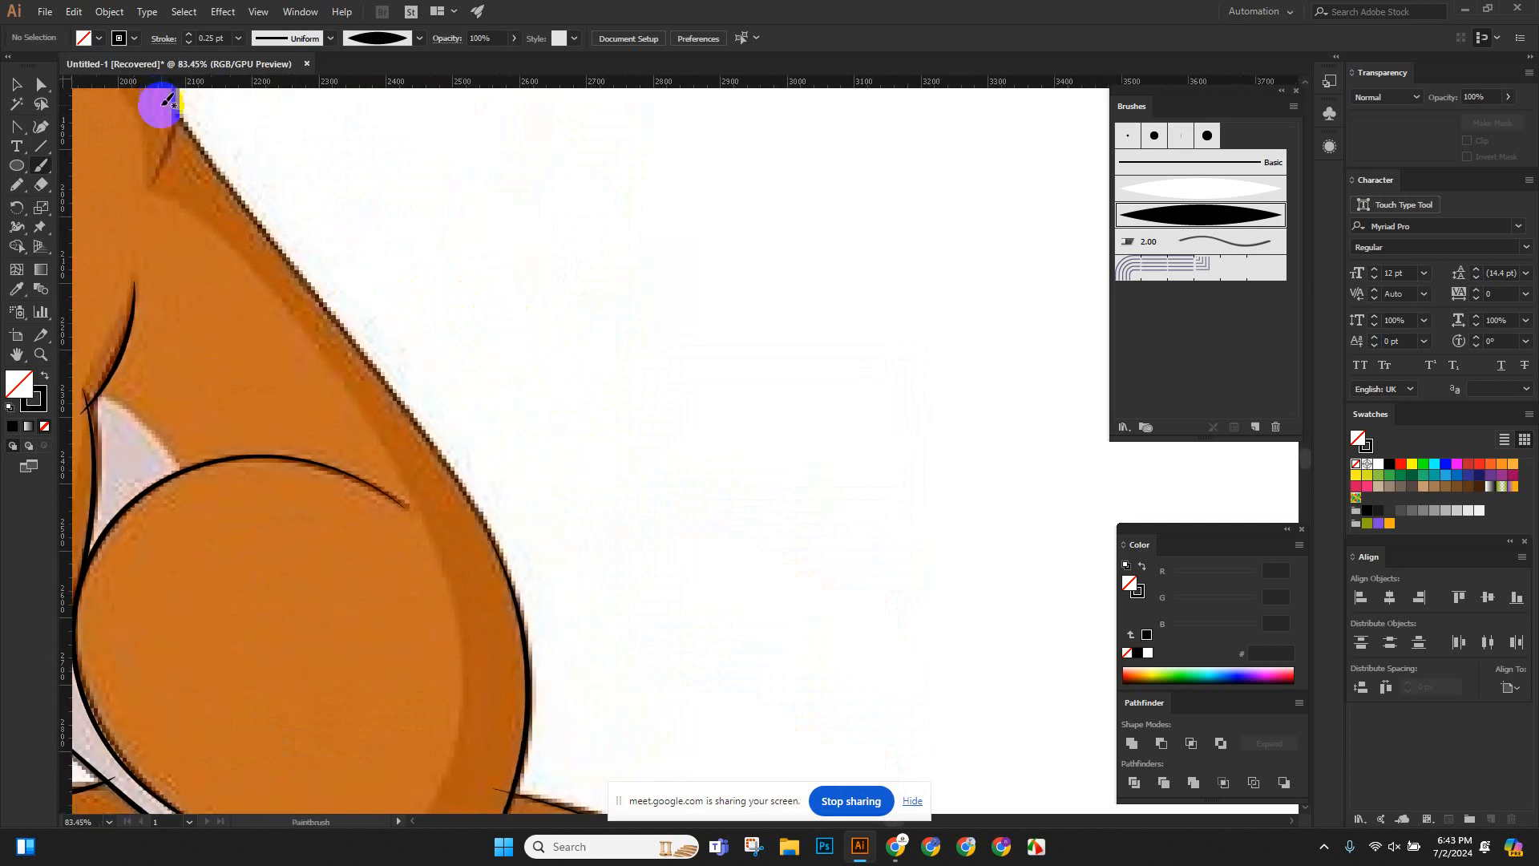
{"action": "left_click_drag", "start_coordinate": [178, 117], "coordinate": [233, 195]}
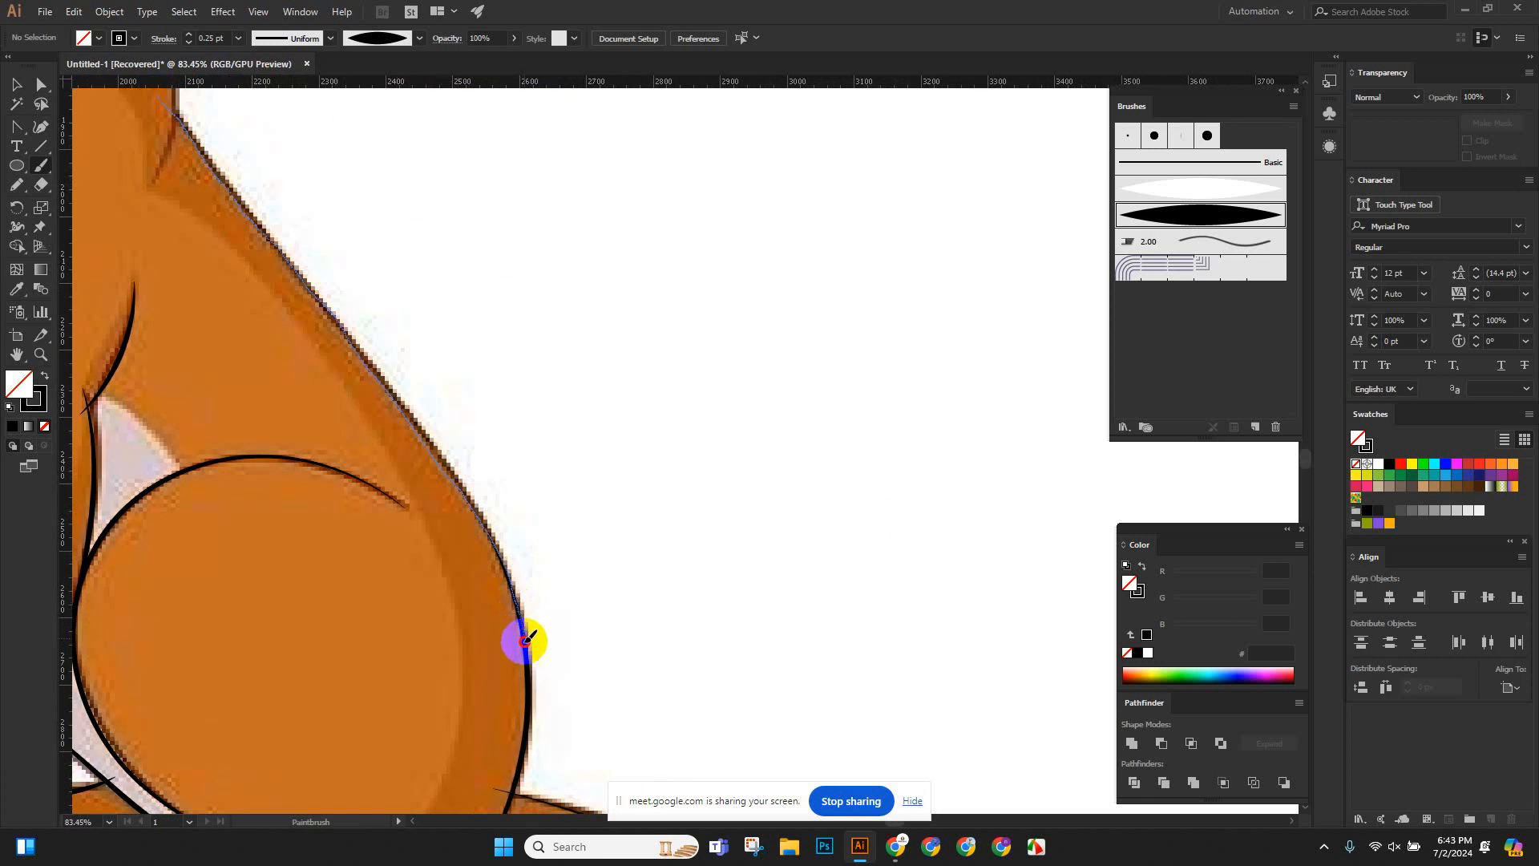
{"action": "mouse_move", "coordinate": [526, 639]}
{"action": "left_mouse_down"}
{"action": "mouse_move", "coordinate": [521, 690]}
{"action": "mouse_move", "coordinate": [529, 680]}
{"action": "left_mouse_up"}
Trace the shoulder bump from the base of the neck around its outer curve and down into the inner fold line.
{"action": "scroll", "coordinate": [481, 553], "scroll_direction": "up", "scroll_amount": 5}
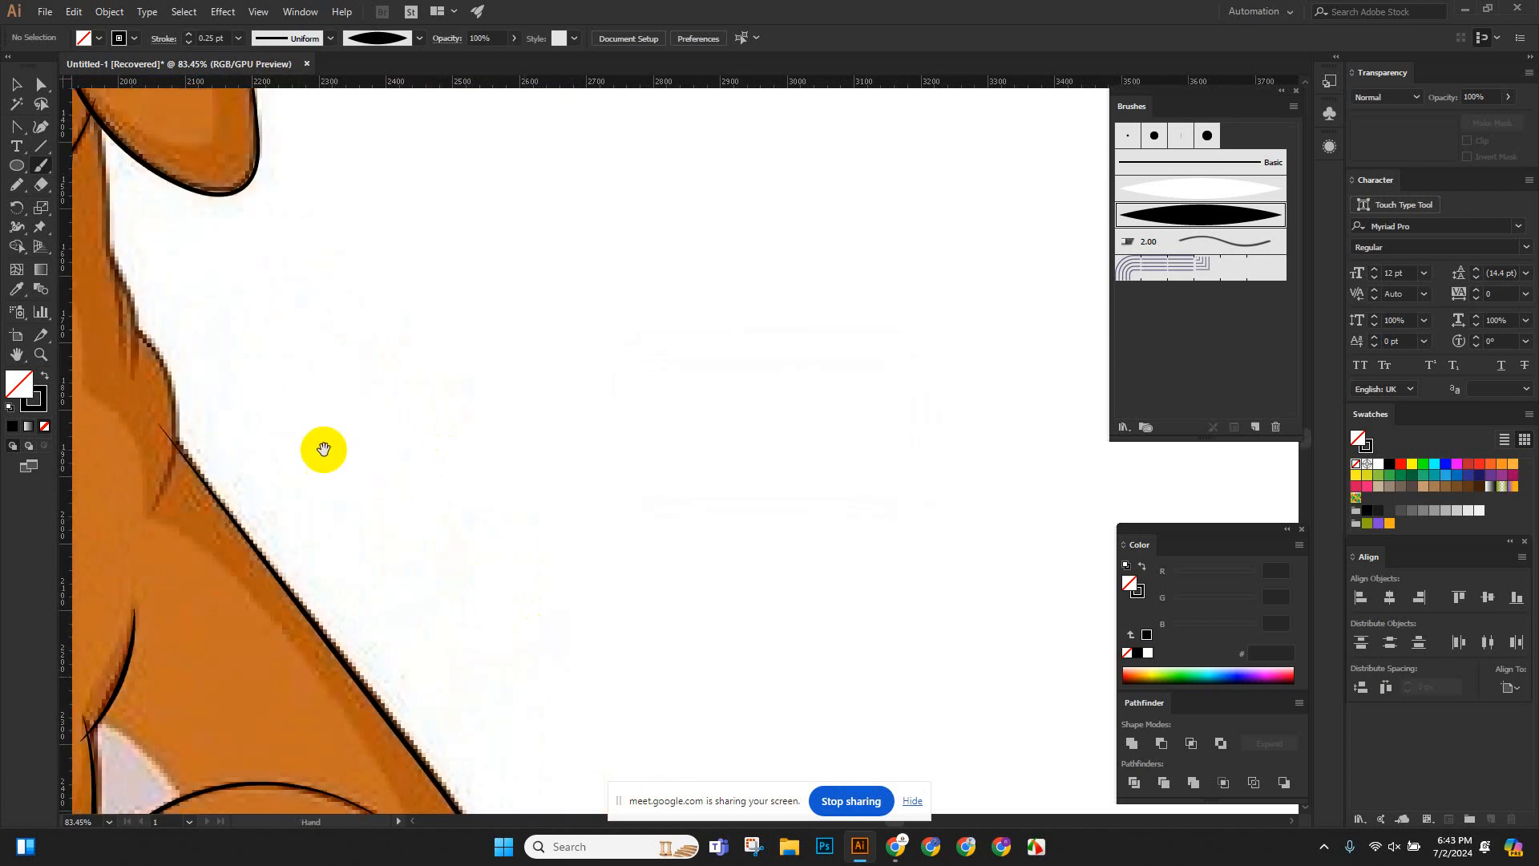
{"action": "left_click_drag", "start_coordinate": [324, 449], "coordinate": [461, 461]}
{"action": "scroll", "coordinate": [181, 319], "scroll_direction": "up", "scroll_amount": 1}
{"action": "mouse_move", "coordinate": [286, 380]}
{"action": "left_mouse_down"}
{"action": "mouse_move", "coordinate": [301, 328]}
{"action": "mouse_move", "coordinate": [279, 263]}
{"action": "left_mouse_up"}
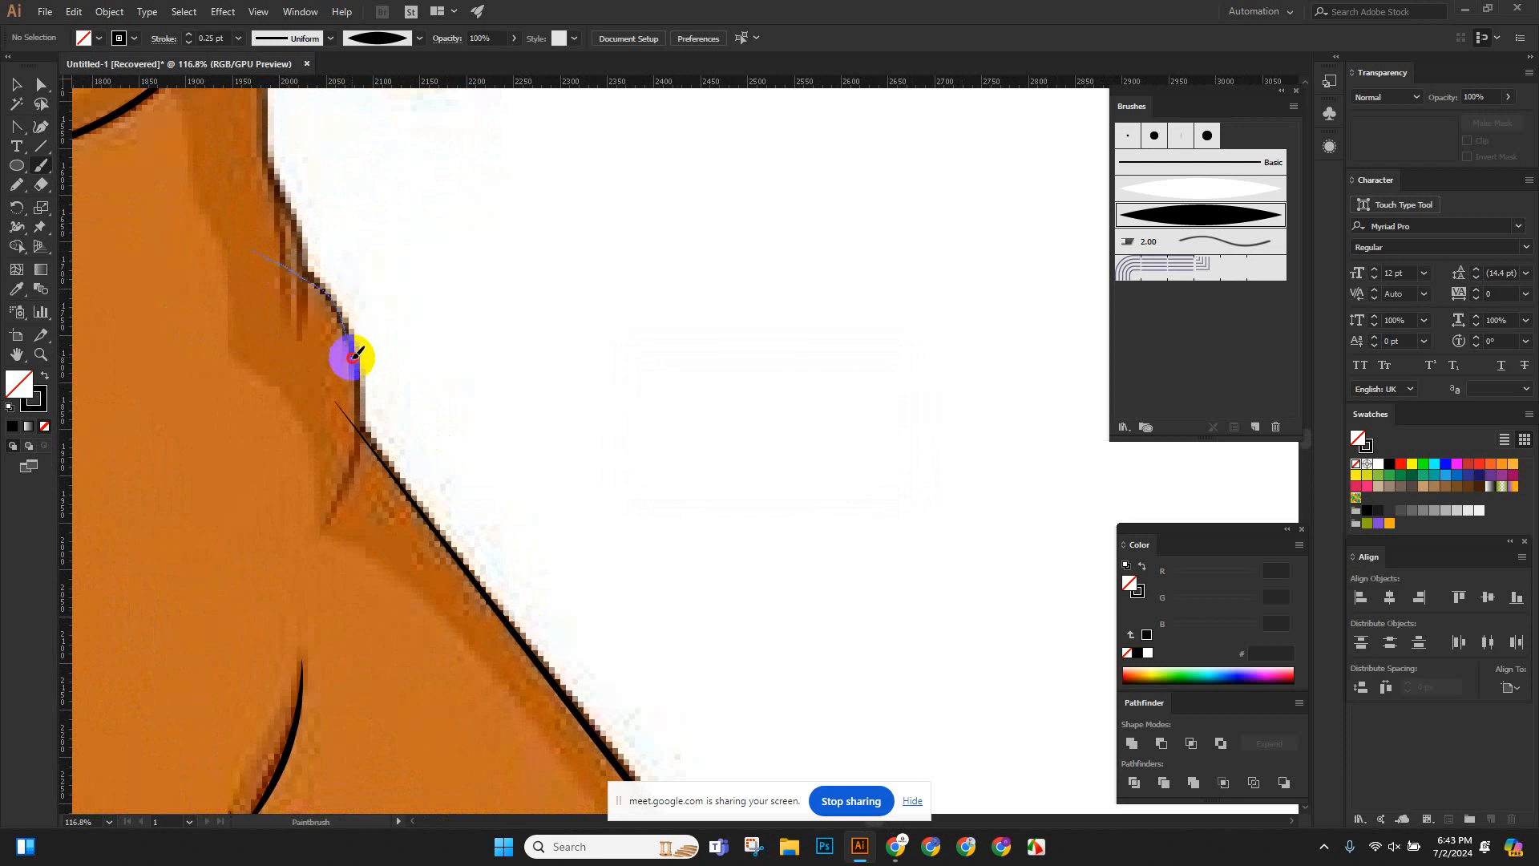
{"action": "left_click_drag", "start_coordinate": [359, 405], "coordinate": [323, 525]}
Trace the back of the neck from beneath the ear down to the fold above the shoulder bump.
{"action": "mouse_move", "coordinate": [290, 253]}
{"action": "left_mouse_down"}
{"action": "mouse_move", "coordinate": [302, 447]}
{"action": "mouse_move", "coordinate": [332, 458]}
{"action": "left_mouse_up"}
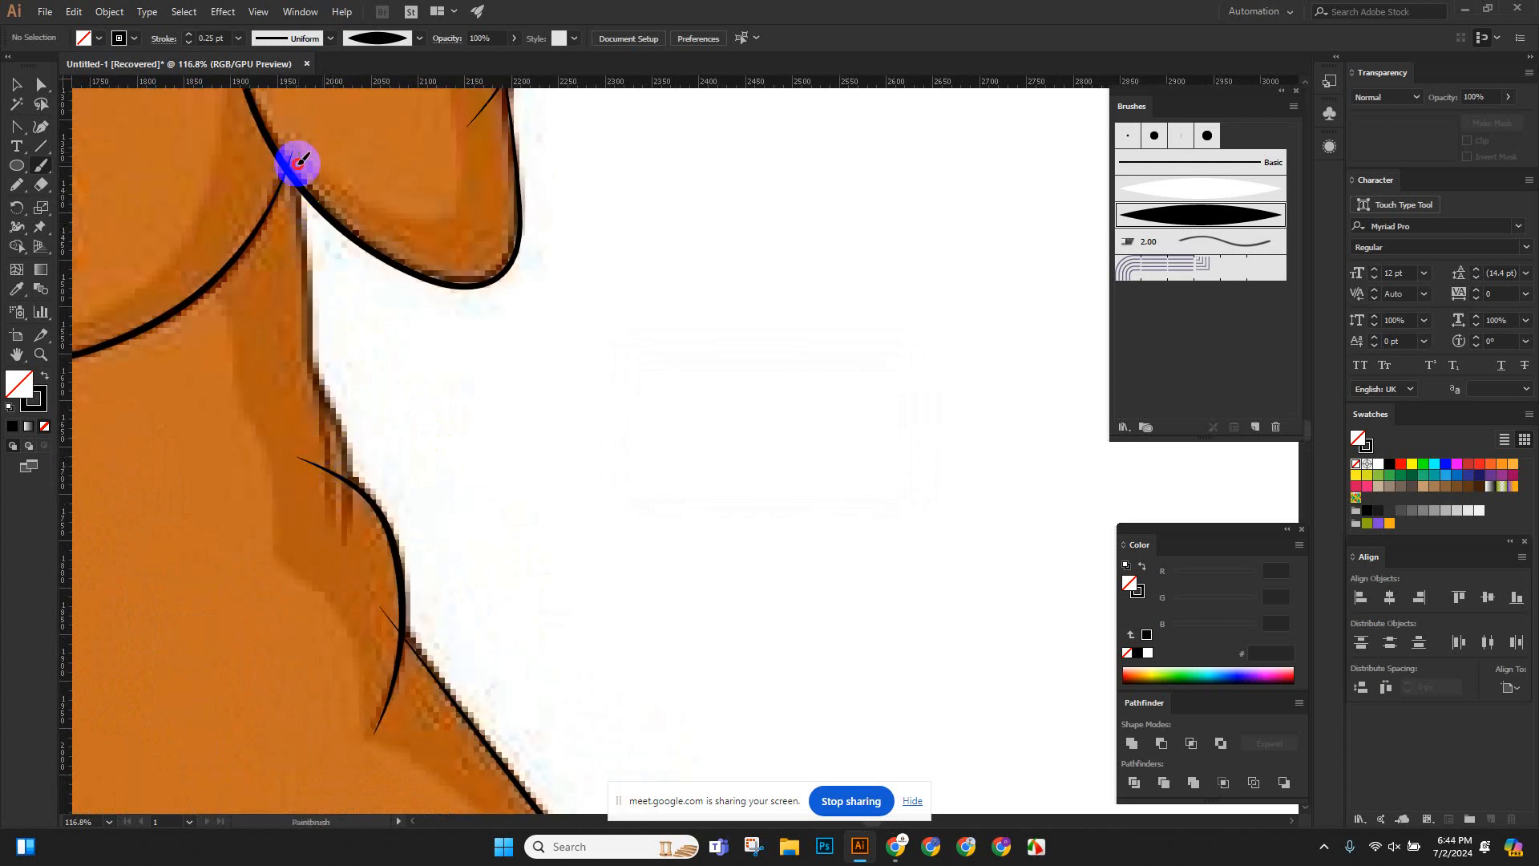
{"action": "left_click_drag", "start_coordinate": [299, 162], "coordinate": [315, 339]}
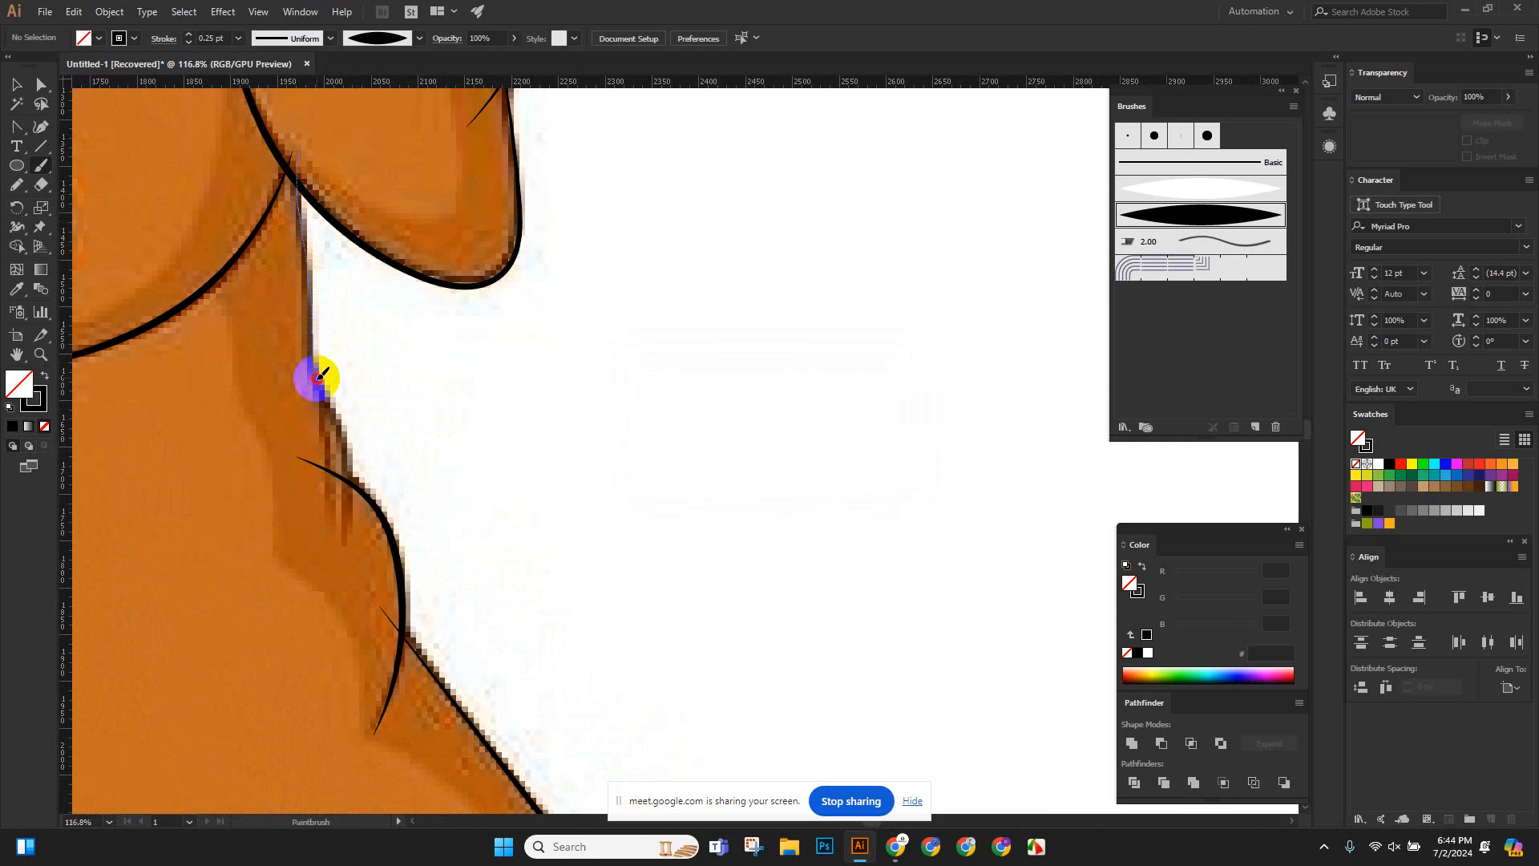
{"action": "left_click_drag", "start_coordinate": [341, 433], "coordinate": [346, 525]}
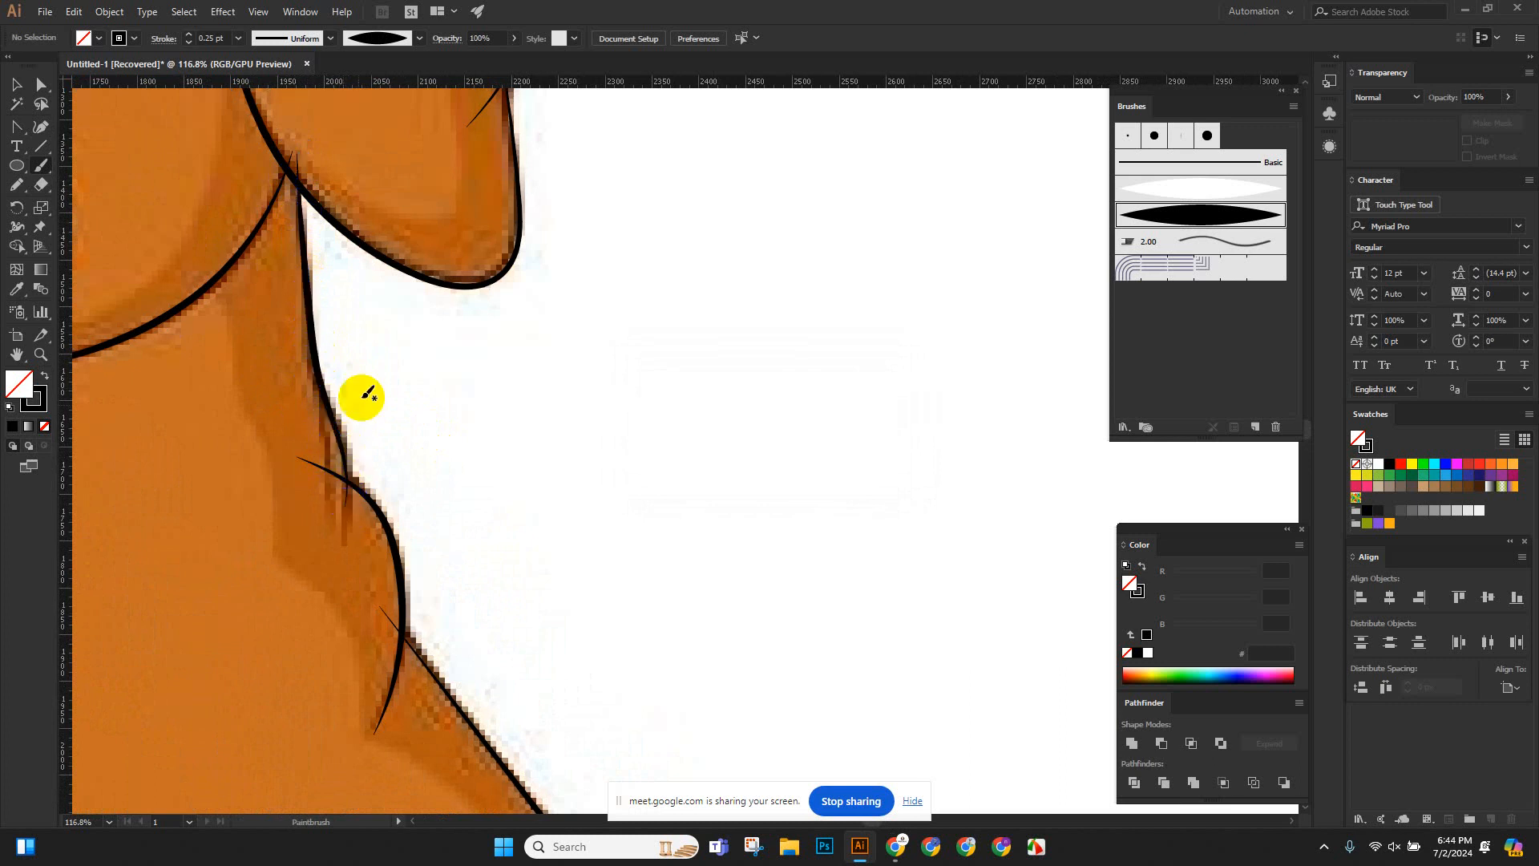
{"action": "scroll", "coordinate": [368, 351], "scroll_direction": "down", "scroll_amount": 5}
{"action": "left_click_drag", "start_coordinate": [332, 418], "coordinate": [187, 176]}
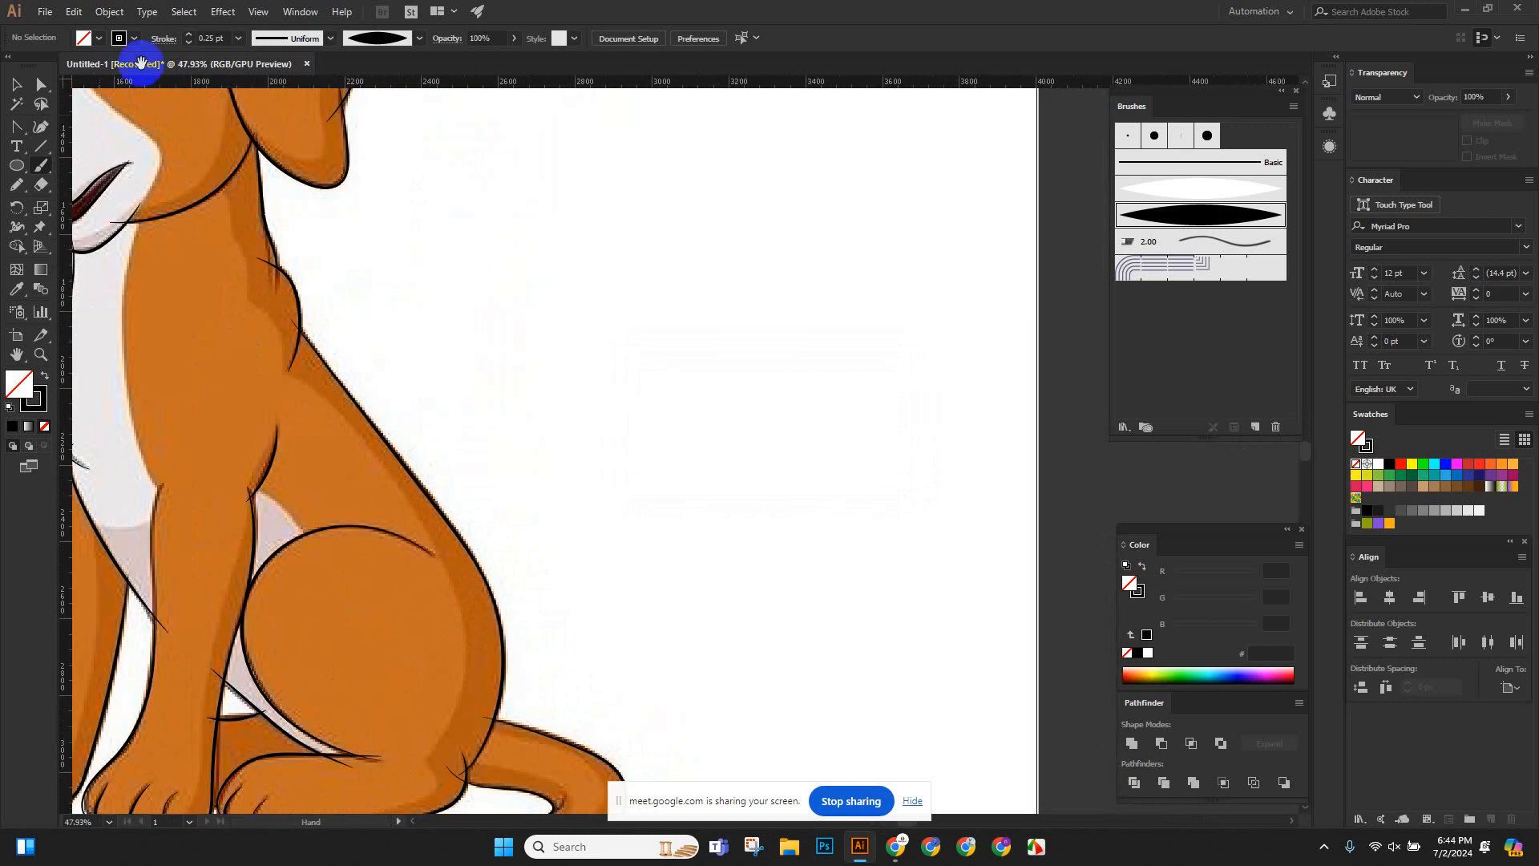
{"action": "scroll", "coordinate": [602, 395], "scroll_direction": "up", "scroll_amount": 2}
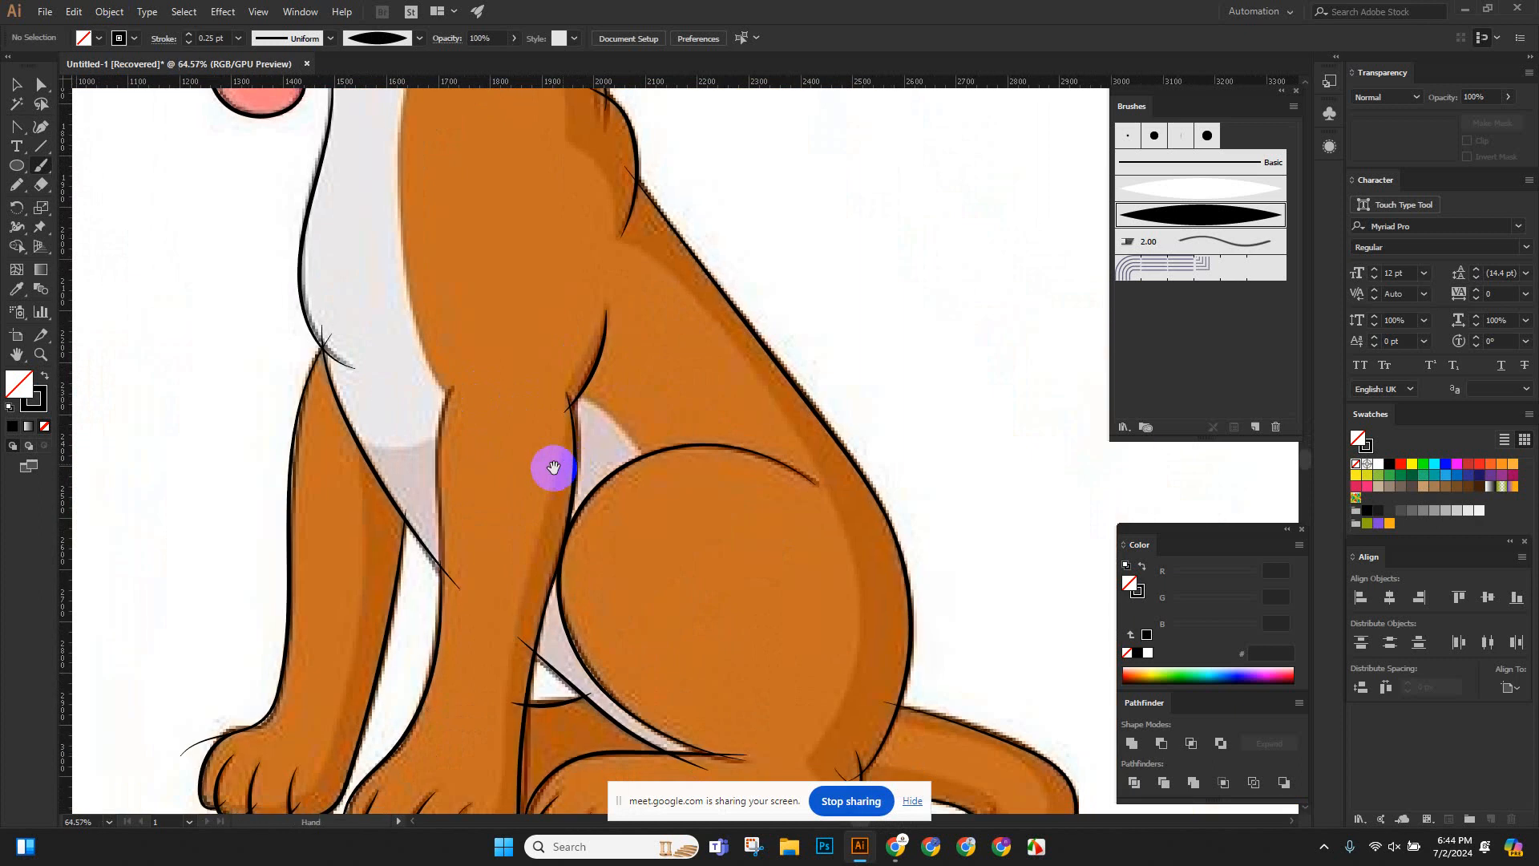
{"action": "left_click_drag", "start_coordinate": [553, 468], "coordinate": [585, 295]}
{"action": "scroll", "coordinate": [584, 399], "scroll_direction": "up", "scroll_amount": 2}
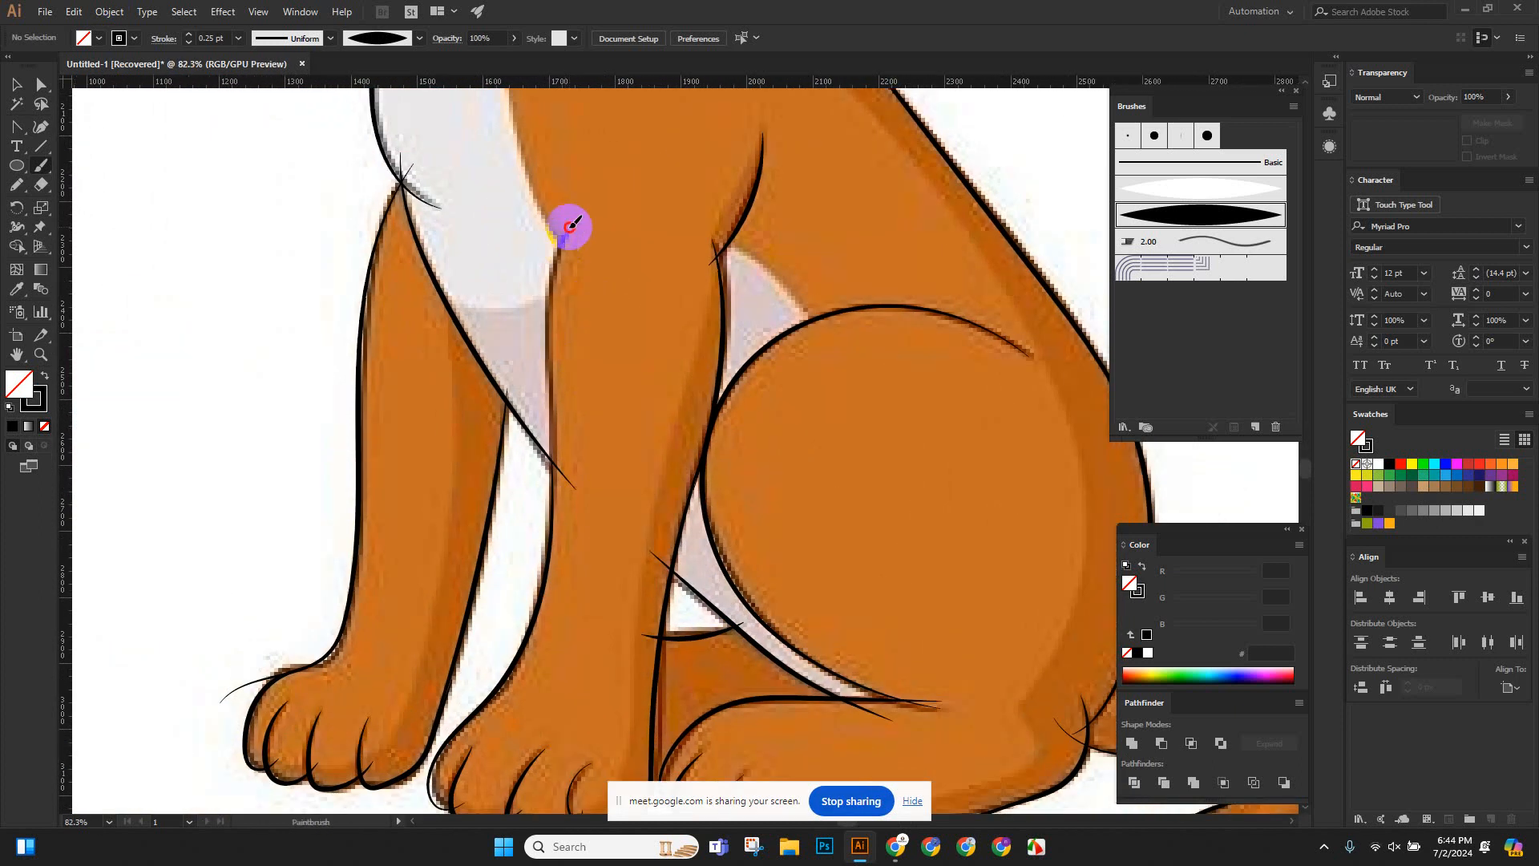
{"action": "left_click_drag", "start_coordinate": [553, 283], "coordinate": [547, 329]}
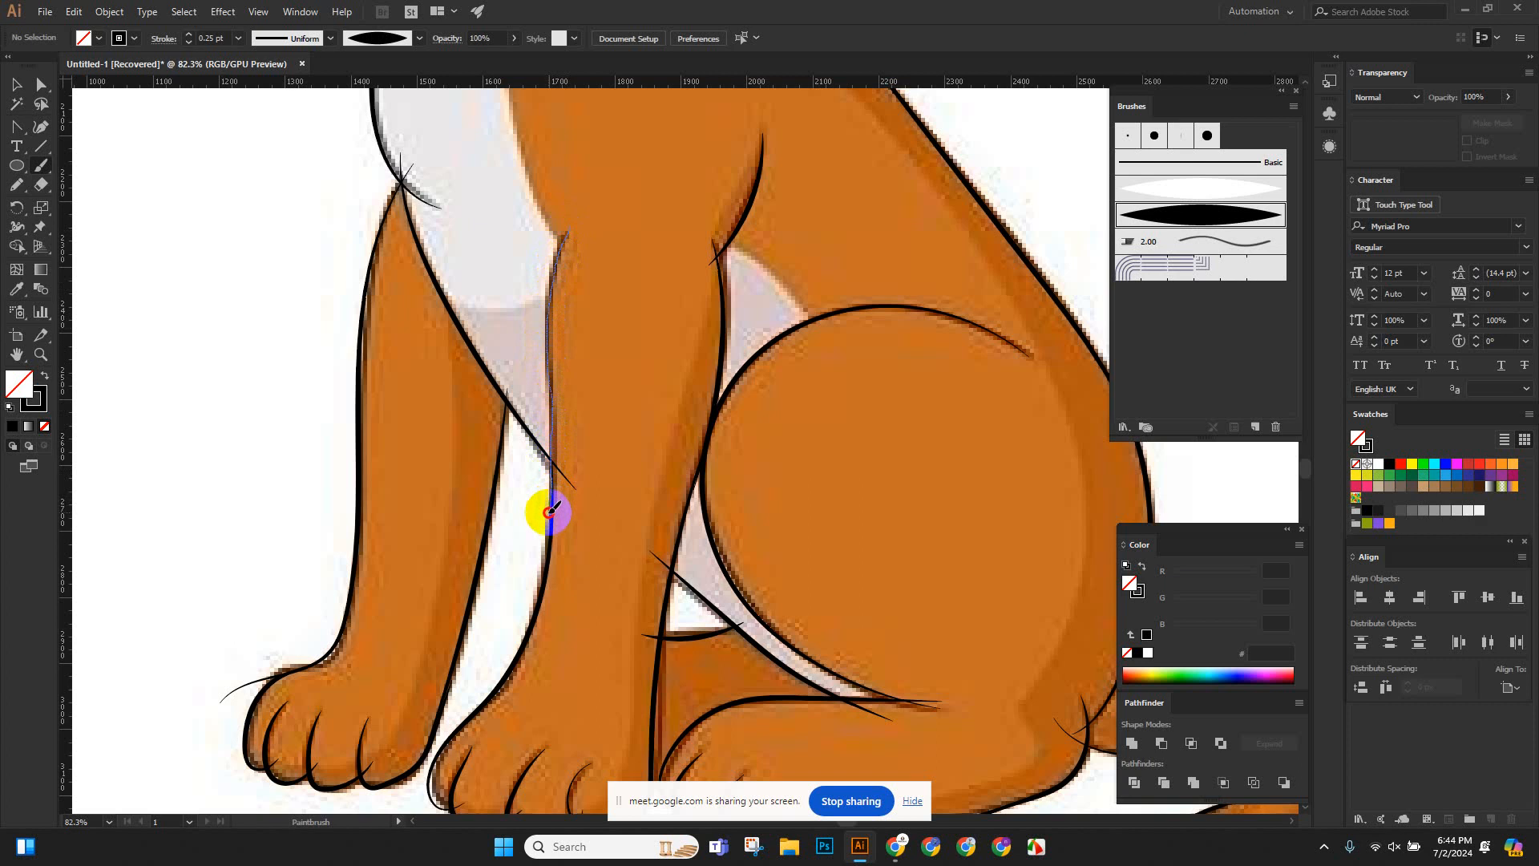
{"action": "left_click_drag", "start_coordinate": [544, 545], "coordinate": [544, 549]}
{"action": "scroll", "coordinate": [583, 509], "scroll_direction": "down", "scroll_amount": 2}
{"action": "mouse_move", "coordinate": [525, 371]}
{"action": "left_mouse_down"}
{"action": "mouse_move", "coordinate": [928, 610]}
{"action": "mouse_move", "coordinate": [598, 388]}
{"action": "mouse_move", "coordinate": [622, 358]}
{"action": "mouse_move", "coordinate": [628, 464]}
{"action": "left_mouse_up"}
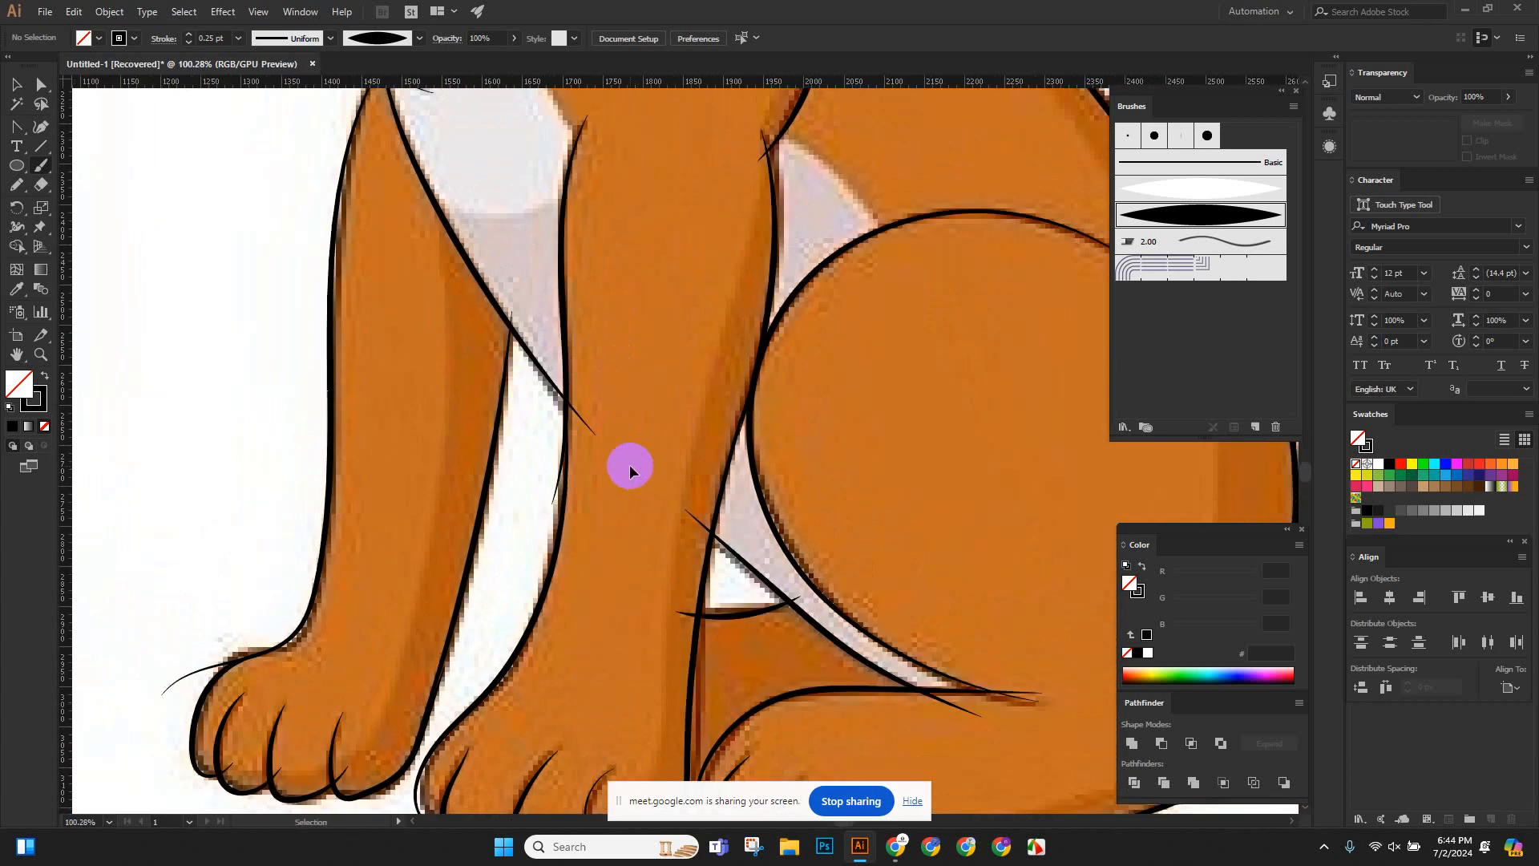
{"action": "scroll", "coordinate": [608, 402], "scroll_direction": "up", "scroll_amount": 3}
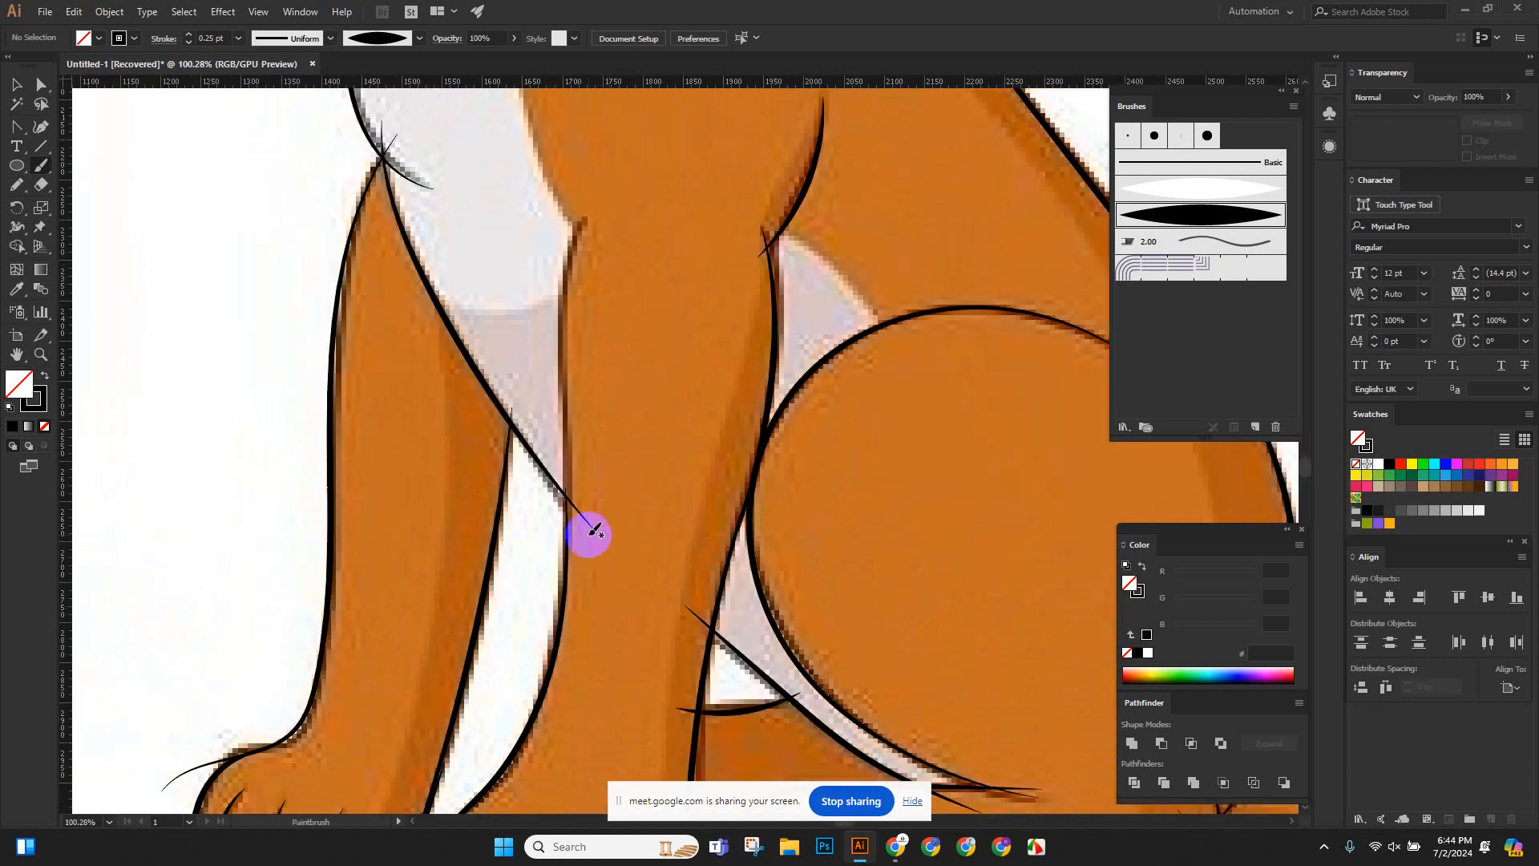
{"action": "left_click_drag", "start_coordinate": [571, 251], "coordinate": [592, 207]}
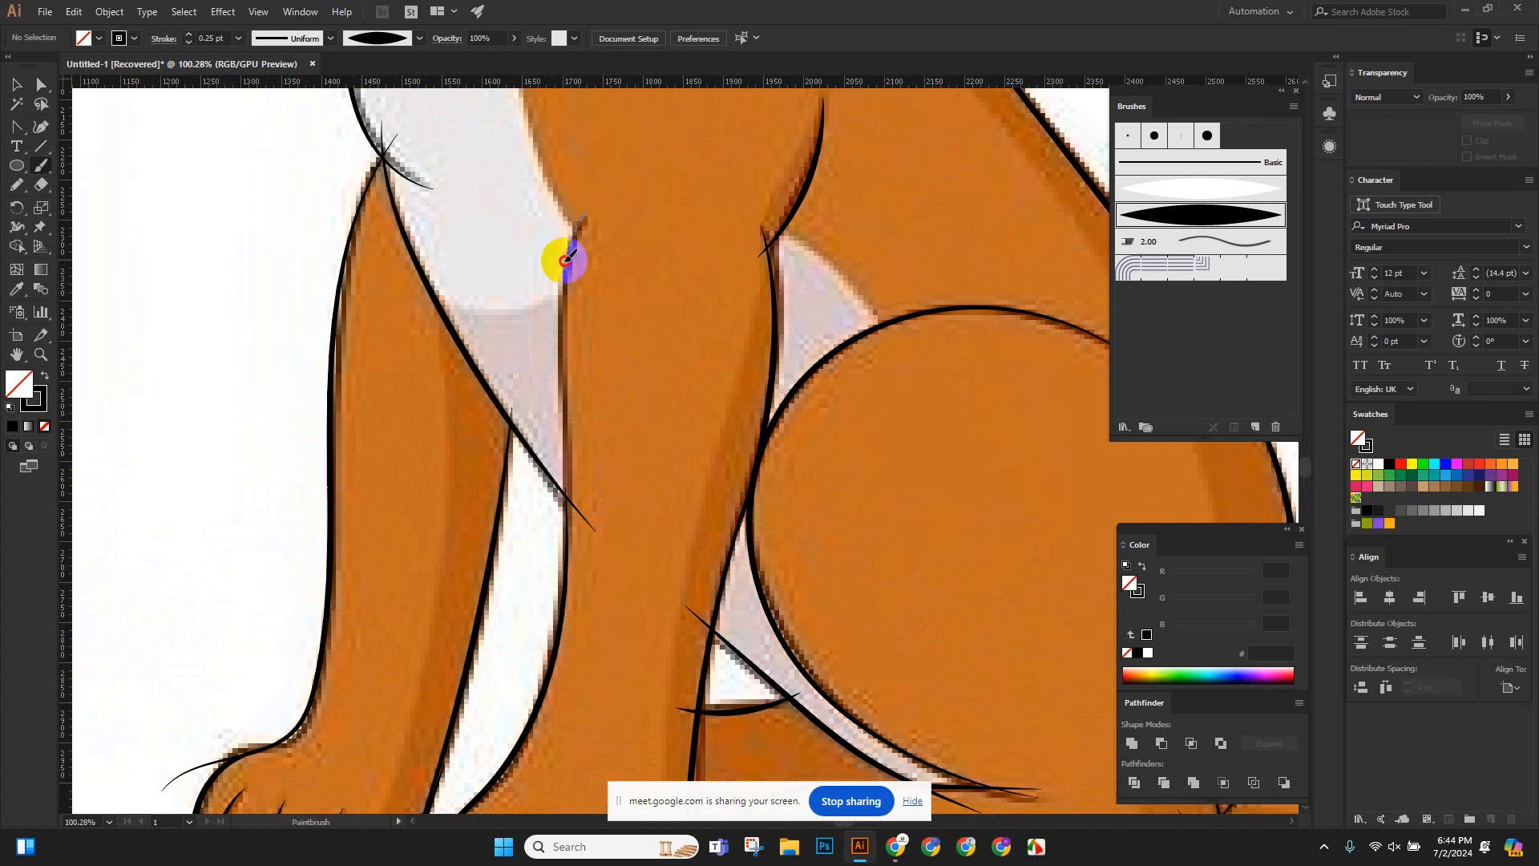
{"action": "left_click_drag", "start_coordinate": [567, 258], "coordinate": [553, 383]}
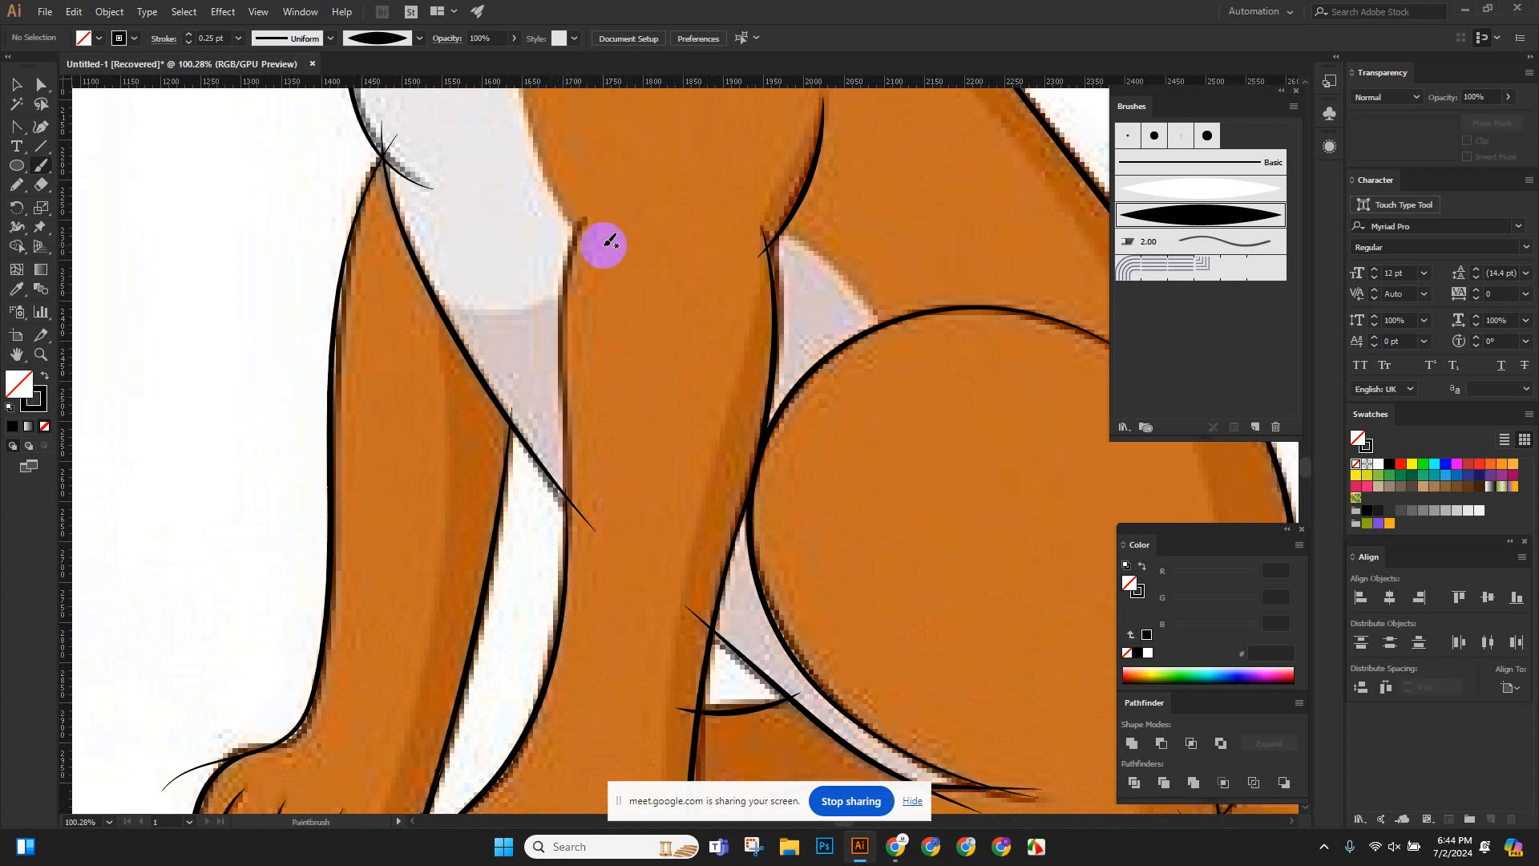
{"action": "mouse_move", "coordinate": [582, 226]}
{"action": "left_mouse_down"}
{"action": "mouse_move", "coordinate": [594, 210]}
{"action": "mouse_move", "coordinate": [554, 301]}
{"action": "mouse_move", "coordinate": [554, 415]}
{"action": "left_mouse_up"}
{"action": "mouse_move", "coordinate": [583, 223]}
{"action": "left_mouse_down"}
{"action": "mouse_move", "coordinate": [593, 202]}
{"action": "mouse_move", "coordinate": [562, 314]}
{"action": "mouse_move", "coordinate": [561, 669]}
{"action": "left_mouse_up"}
{"action": "scroll", "coordinate": [574, 591], "scroll_direction": "up", "scroll_amount": 4}
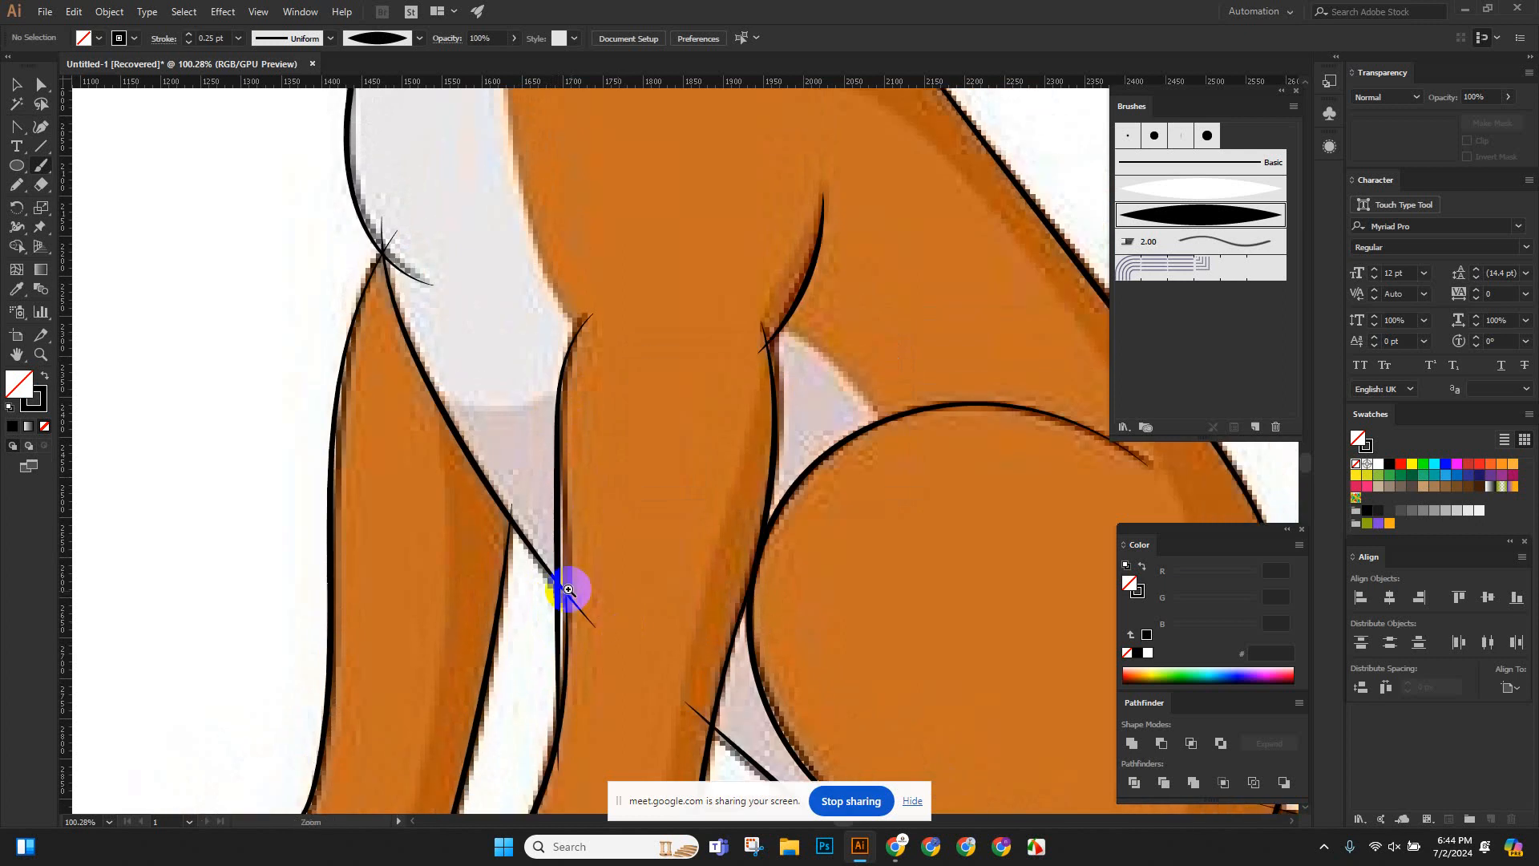
{"action": "scroll", "coordinate": [629, 509], "scroll_direction": "up", "scroll_amount": 1}
Trace the upper front edge of the near front leg from the chest marking down past the belly line.
{"action": "scroll", "coordinate": [656, 505], "scroll_direction": "down", "scroll_amount": 3}
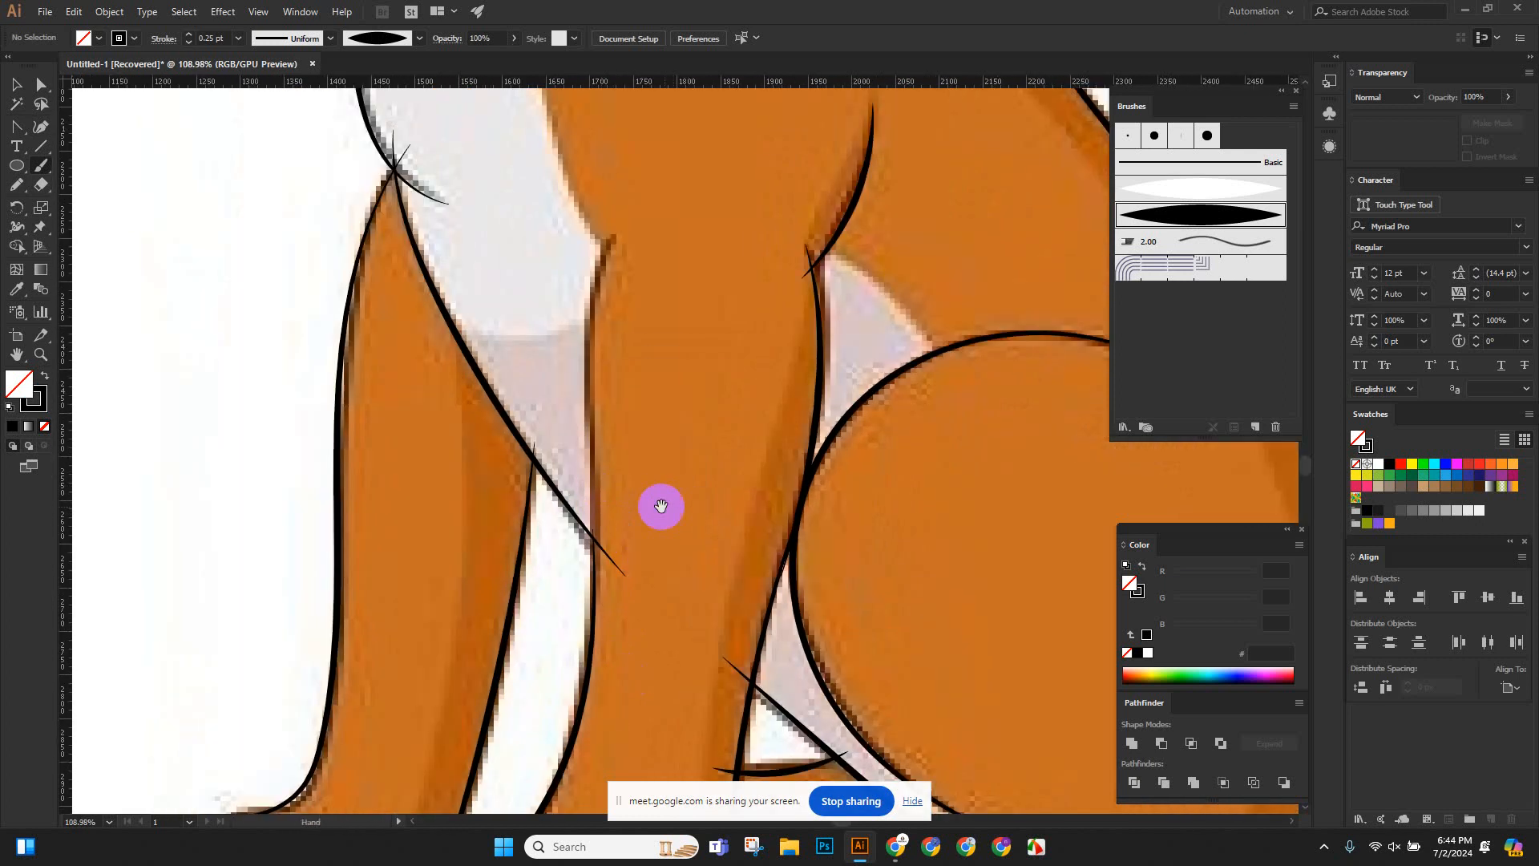
{"action": "left_click_drag", "start_coordinate": [523, 213], "coordinate": [542, 208]}
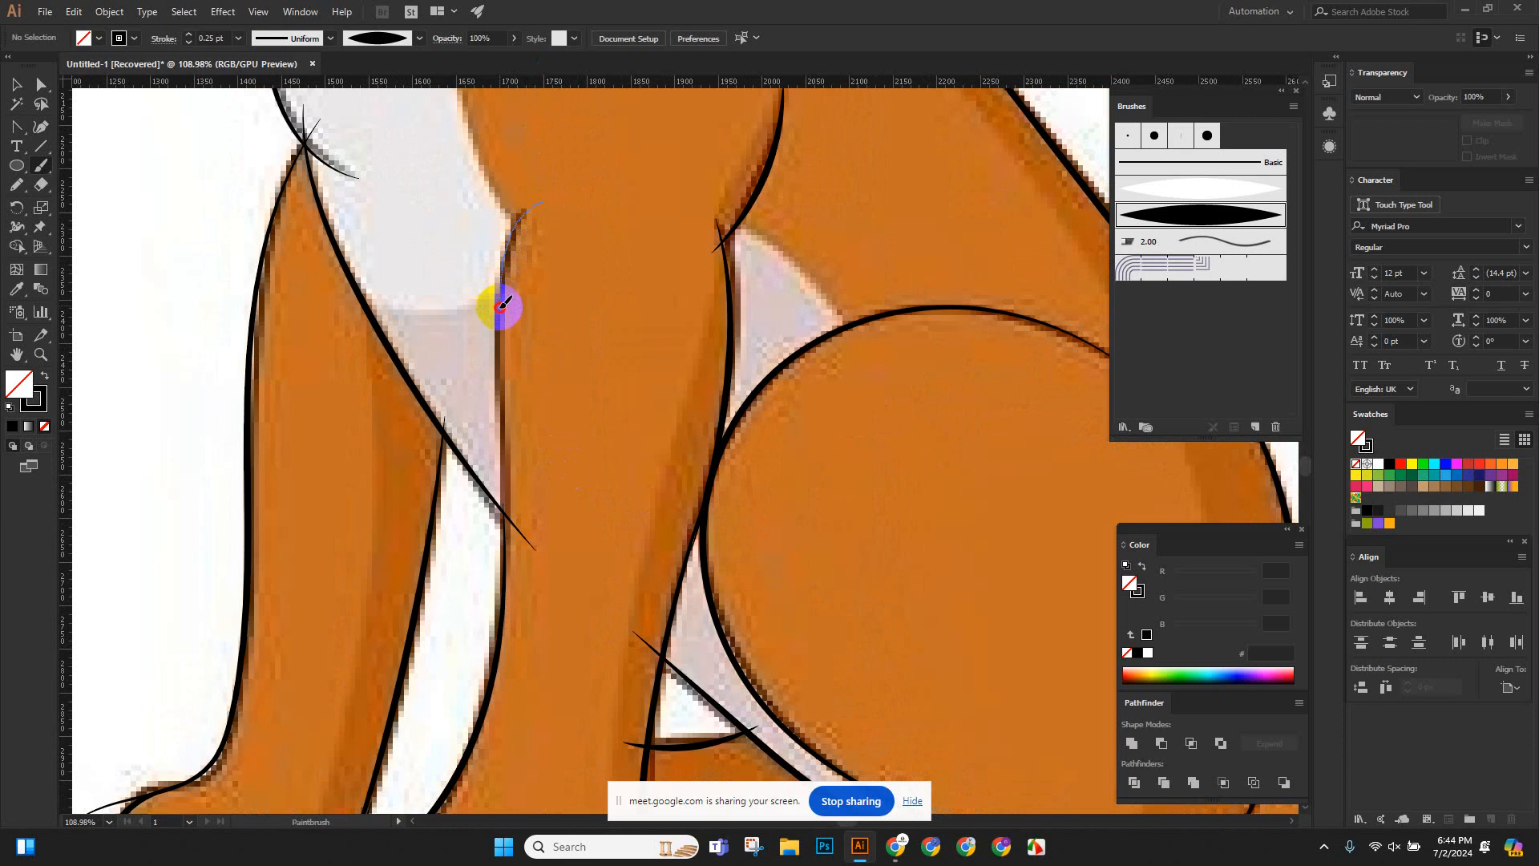
{"action": "left_click_drag", "start_coordinate": [497, 351], "coordinate": [496, 460]}
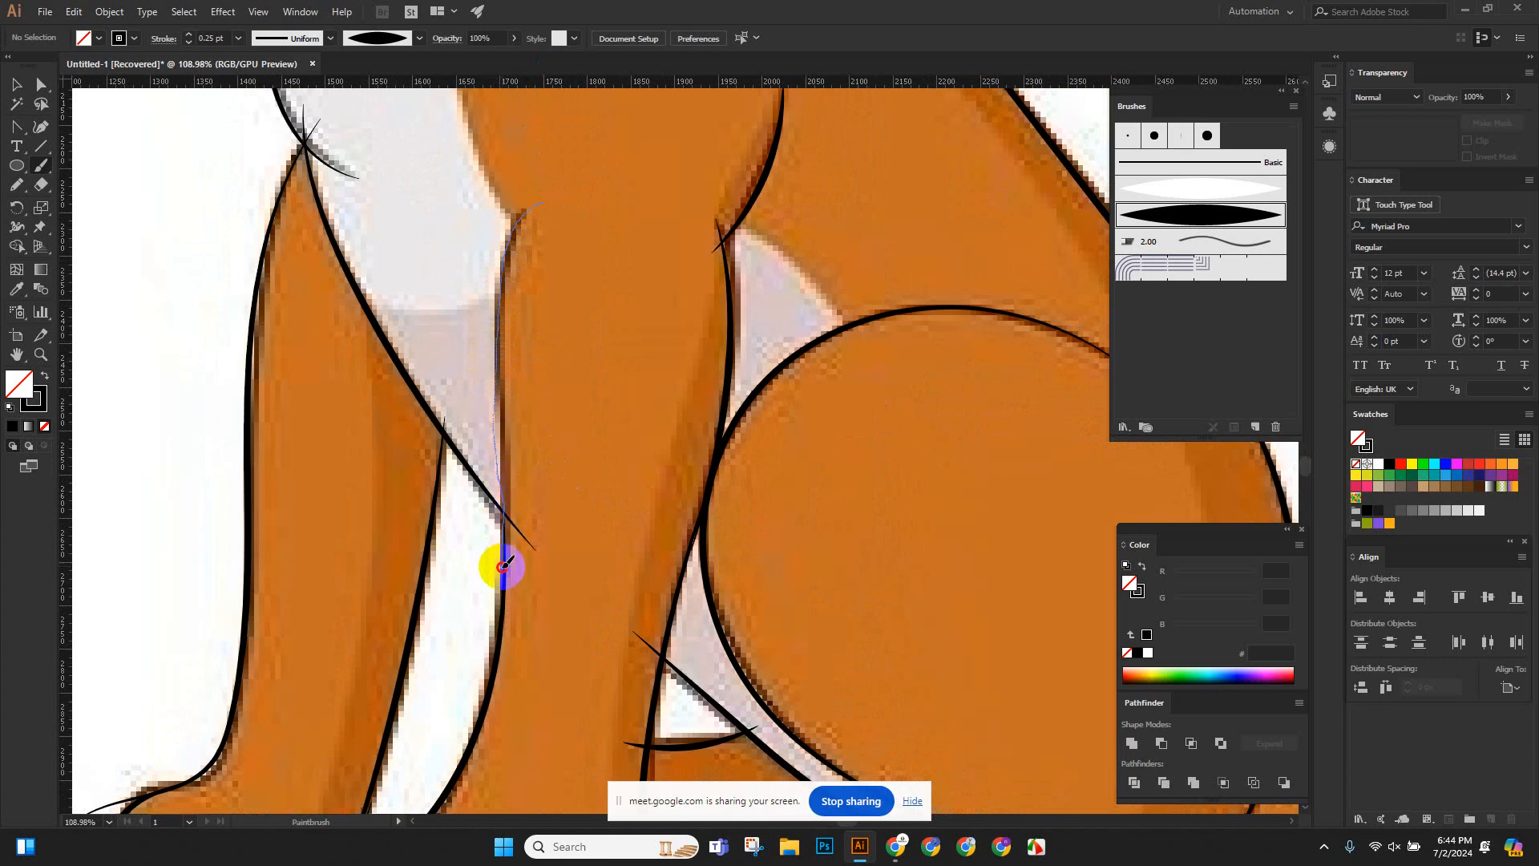
{"action": "left_click_drag", "start_coordinate": [503, 599], "coordinate": [504, 598]}
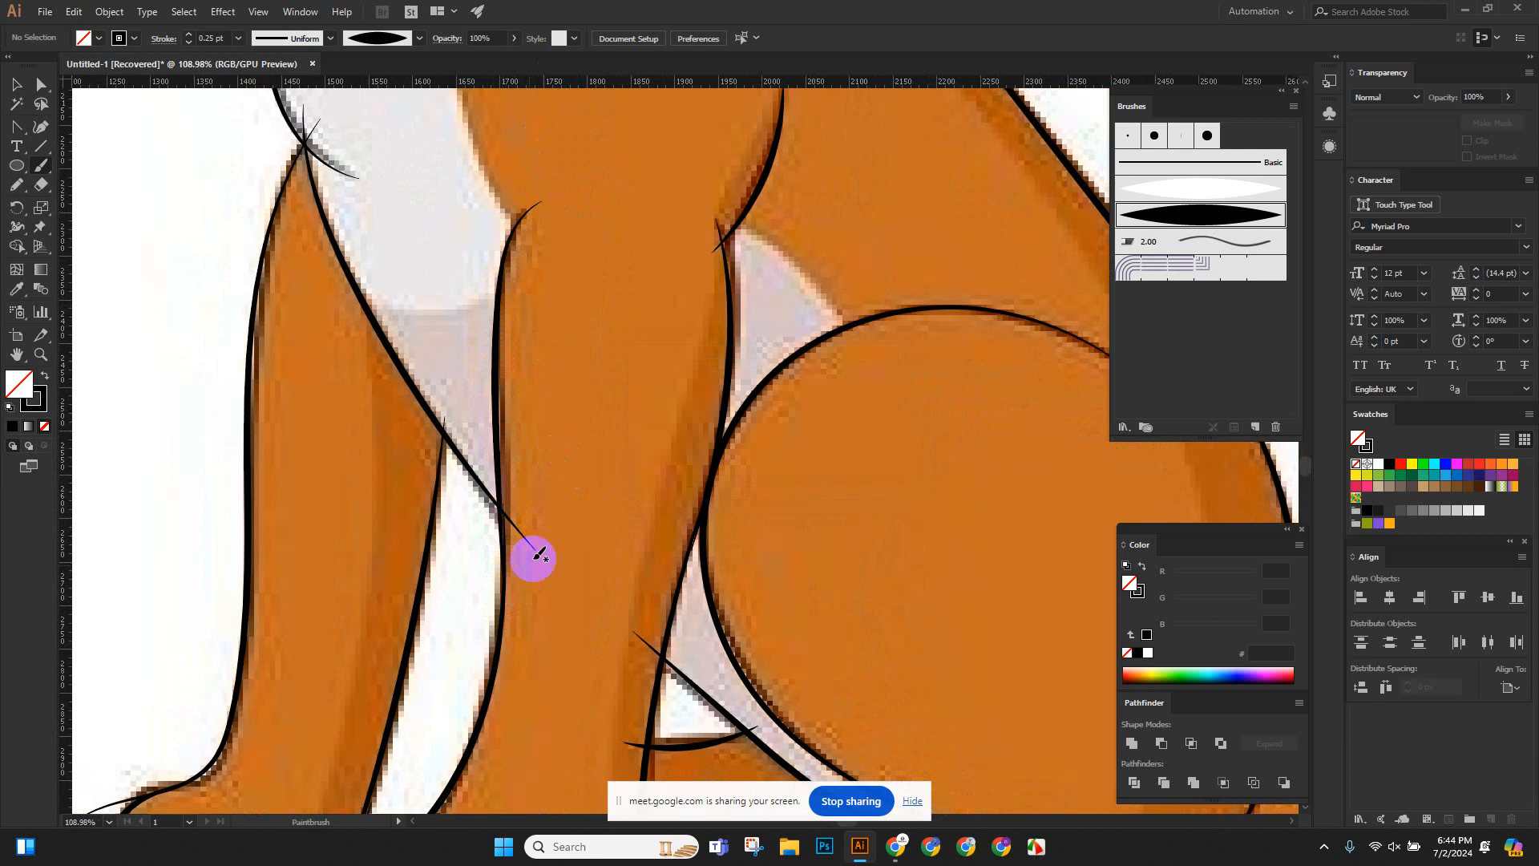
Examine the traced strokes around the legs, belly, hind foot and front paws for gaps.
{"action": "scroll", "coordinate": [565, 514], "scroll_direction": "up", "scroll_amount": 3}
{"action": "scroll", "coordinate": [687, 435], "scroll_direction": "down", "scroll_amount": 3}
{"action": "left_click_drag", "start_coordinate": [697, 456], "coordinate": [759, 490]}
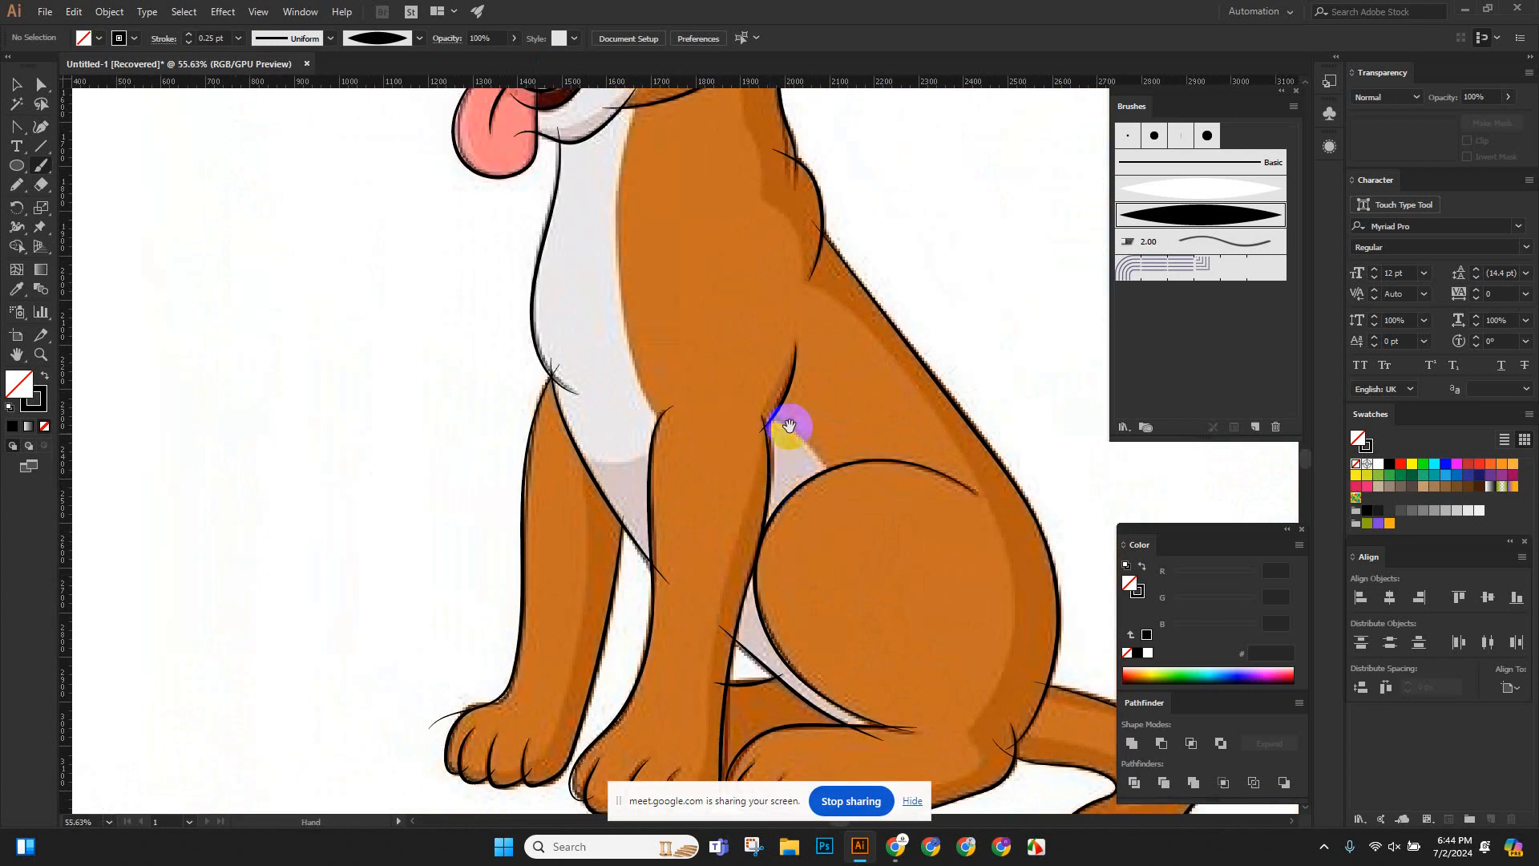
{"action": "left_click_drag", "start_coordinate": [787, 426], "coordinate": [690, 533]}
{"action": "left_click_drag", "start_coordinate": [745, 478], "coordinate": [657, 454]}
{"action": "left_click_drag", "start_coordinate": [852, 505], "coordinate": [725, 435]}
{"action": "left_click_drag", "start_coordinate": [714, 623], "coordinate": [794, 575]}
{"action": "mouse_move", "coordinate": [572, 607]}
{"action": "left_mouse_down"}
{"action": "mouse_move", "coordinate": [679, 688]}
{"action": "mouse_move", "coordinate": [804, 704]}
{"action": "left_mouse_up"}
{"action": "left_click_drag", "start_coordinate": [412, 599], "coordinate": [569, 644]}
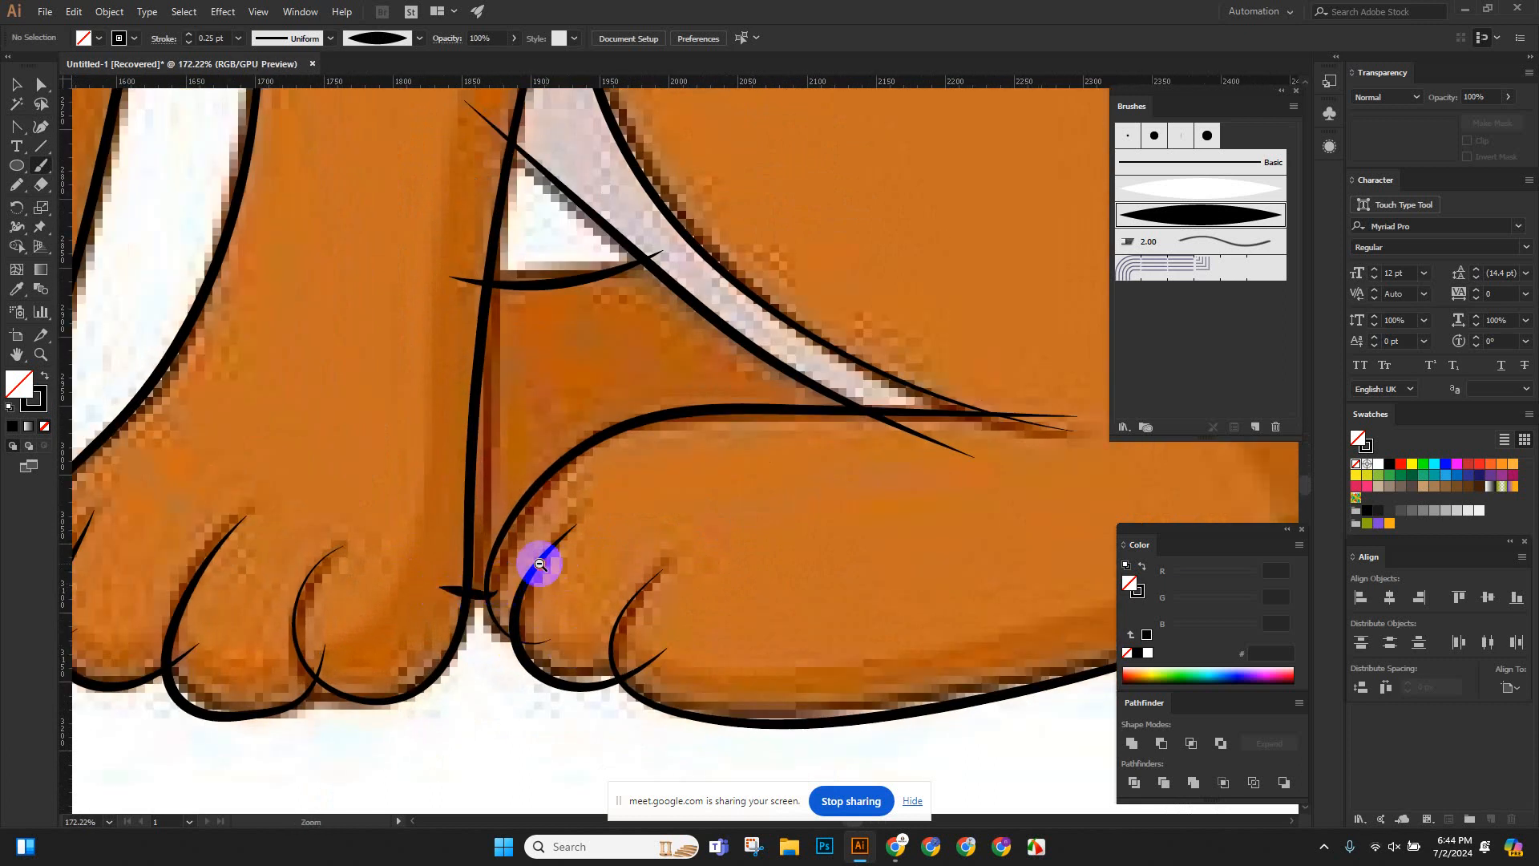
{"action": "scroll", "coordinate": [540, 563], "scroll_direction": "down", "scroll_amount": 2}
{"action": "left_click_drag", "start_coordinate": [442, 539], "coordinate": [566, 594]}
{"action": "scroll", "coordinate": [570, 577], "scroll_direction": "down", "scroll_amount": 1}
{"action": "left_click_drag", "start_coordinate": [462, 656], "coordinate": [598, 503]}
{"action": "scroll", "coordinate": [534, 504], "scroll_direction": "up", "scroll_amount": 6}
{"action": "scroll", "coordinate": [890, 636], "scroll_direction": "down", "scroll_amount": 3}
{"action": "scroll", "coordinate": [694, 543], "scroll_direction": "down", "scroll_amount": 3}
{"action": "scroll", "coordinate": [441, 516], "scroll_direction": "down", "scroll_amount": 6}
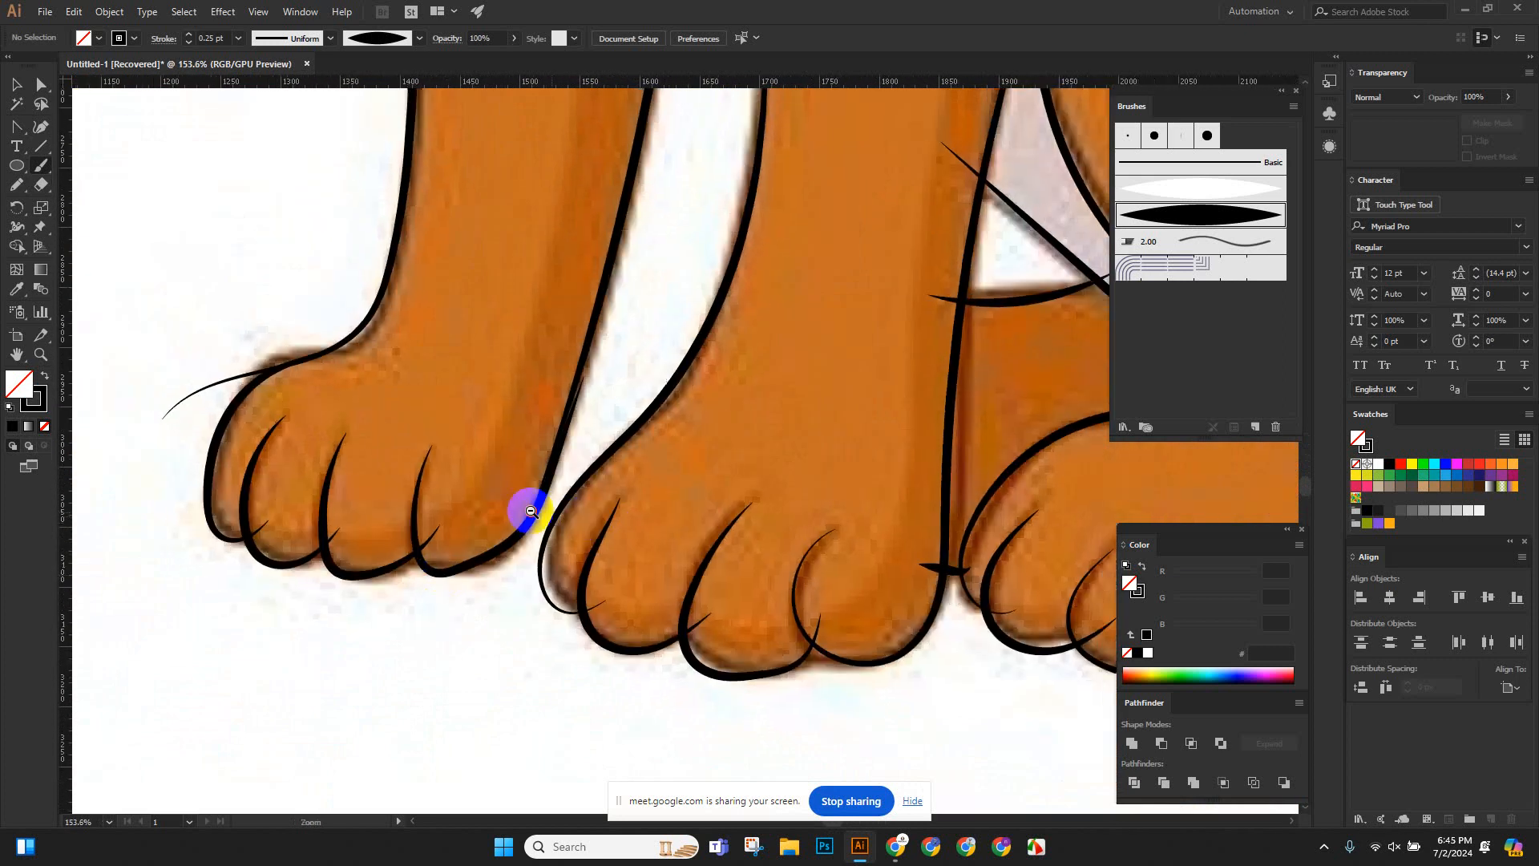
{"action": "scroll", "coordinate": [455, 510], "scroll_direction": "down", "scroll_amount": 4}
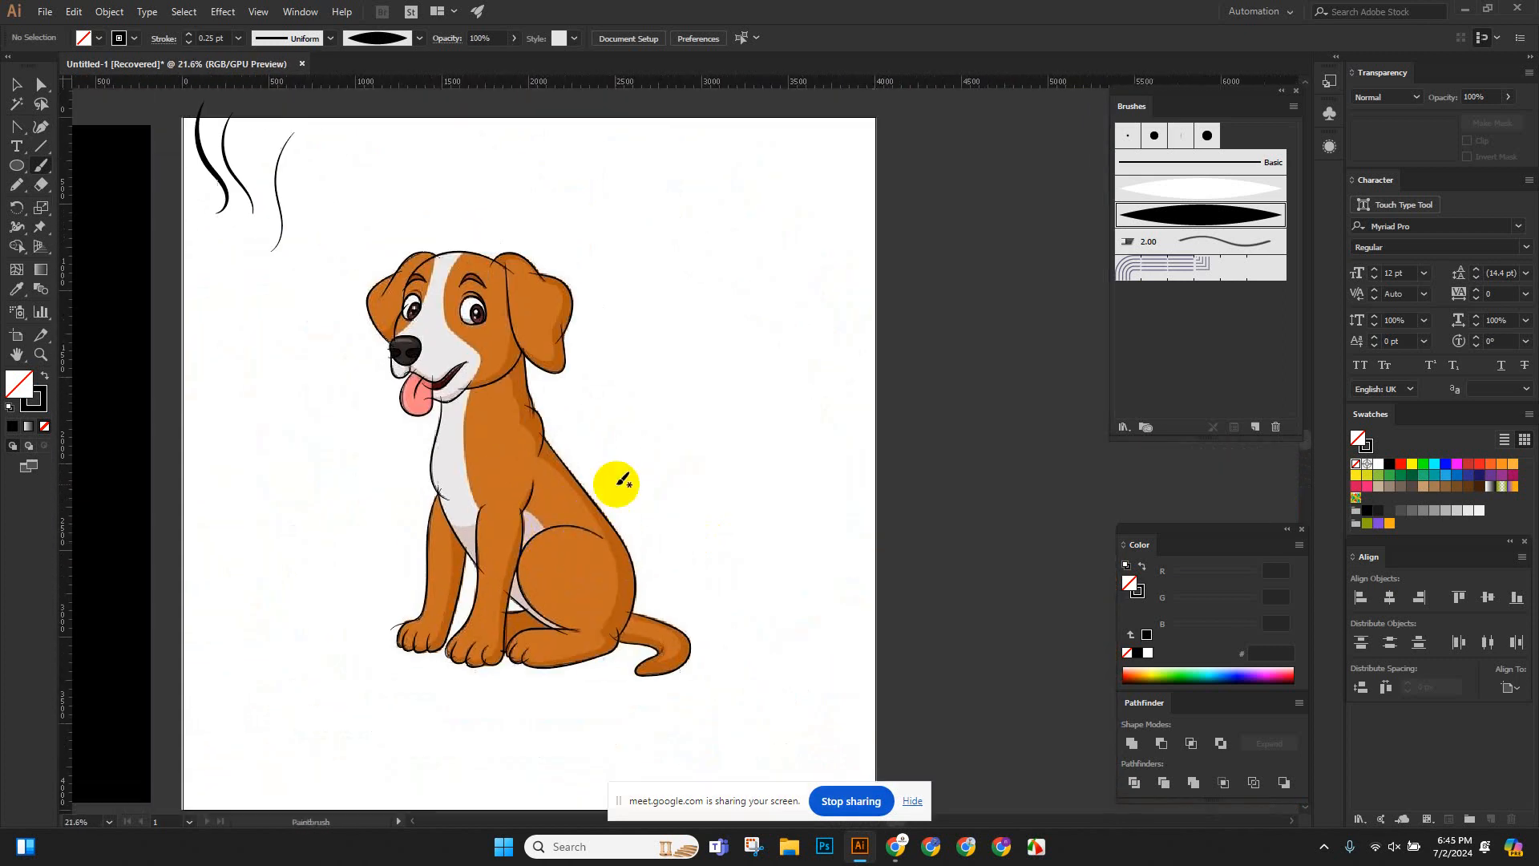
Examine the complete dog outline on the artboard, from the head down to the tail.
{"action": "scroll", "coordinate": [389, 344], "scroll_direction": "up", "scroll_amount": 3}
{"action": "left_click_drag", "start_coordinate": [602, 502], "coordinate": [750, 580]}
{"action": "scroll", "coordinate": [750, 580], "scroll_direction": "up", "scroll_amount": 2}
{"action": "left_click_drag", "start_coordinate": [681, 490], "coordinate": [696, 513]}
{"action": "scroll", "coordinate": [577, 343], "scroll_direction": "down", "scroll_amount": 2}
{"action": "left_click_drag", "start_coordinate": [429, 287], "coordinate": [459, 293]}
{"action": "scroll", "coordinate": [688, 430], "scroll_direction": "down", "scroll_amount": 6}
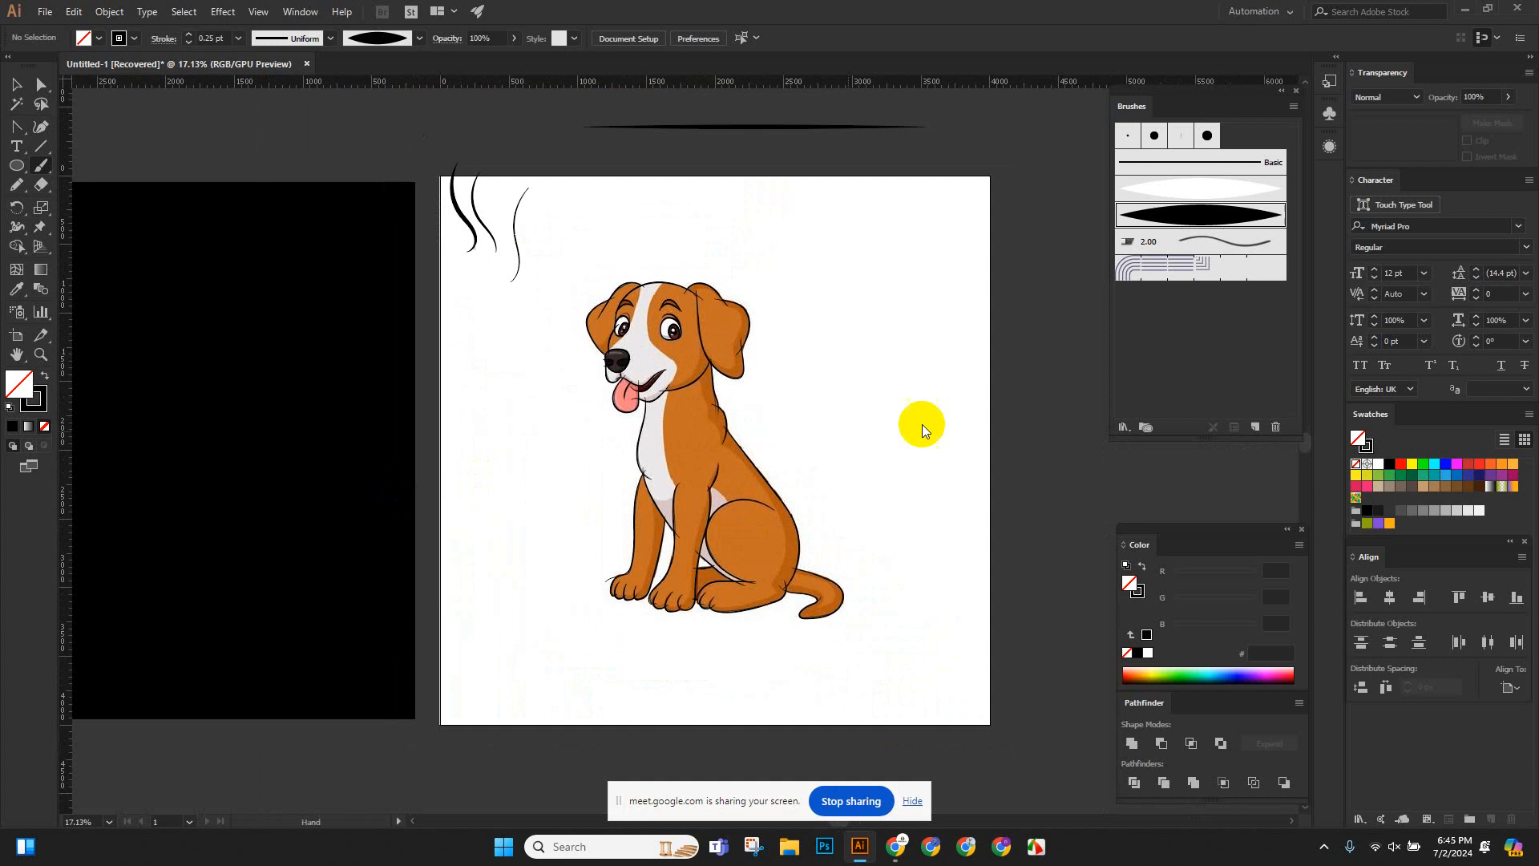
{"action": "left_click_drag", "start_coordinate": [922, 431], "coordinate": [839, 488]}
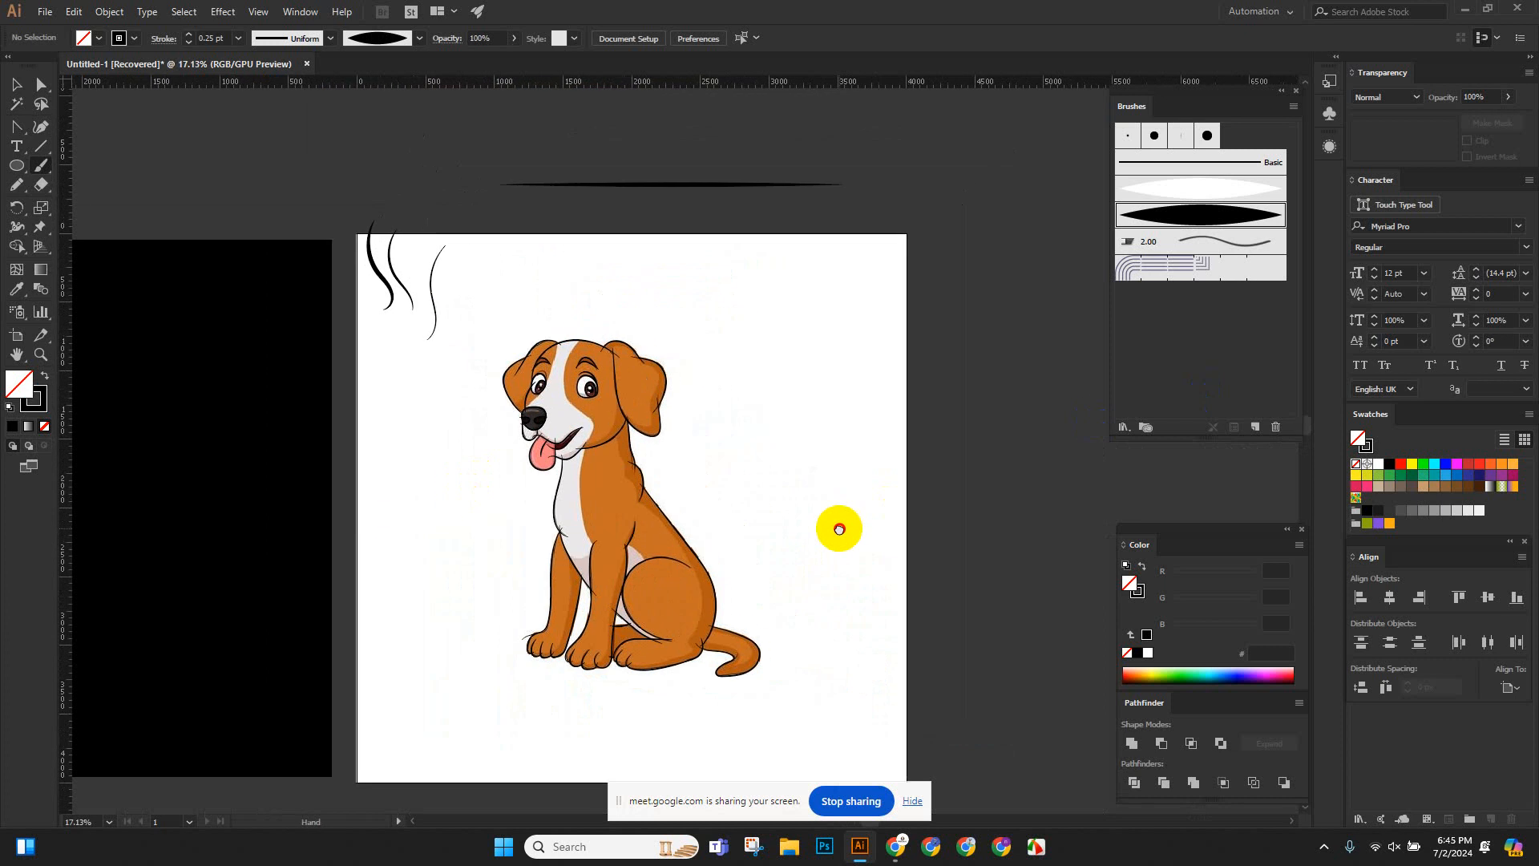
{"action": "left_click_drag", "start_coordinate": [668, 396], "coordinate": [665, 399]}
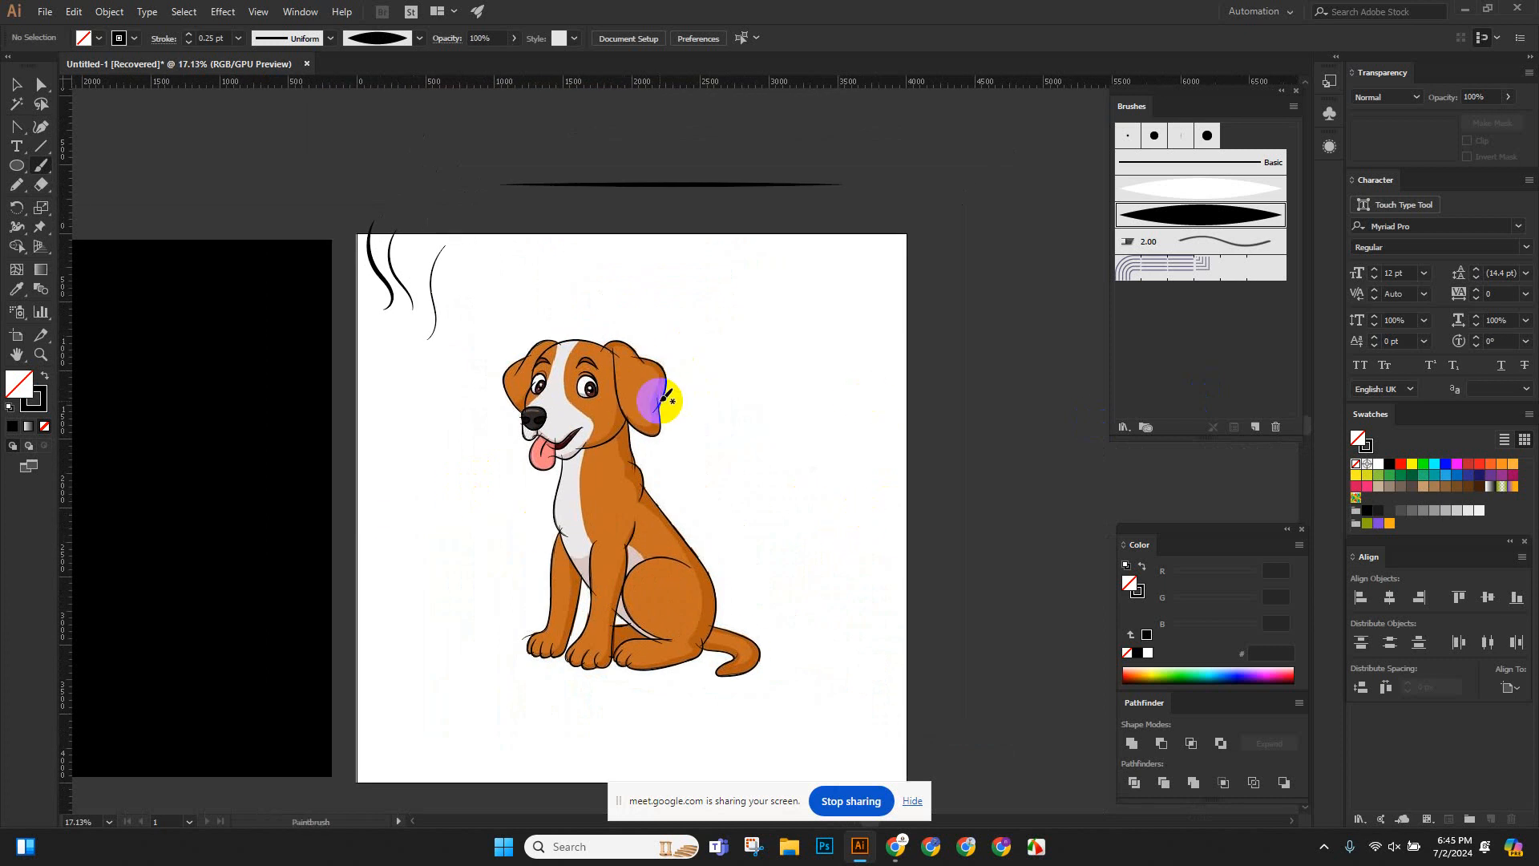
{"action": "left_click_drag", "start_coordinate": [665, 397], "coordinate": [672, 390]}
Unlock the reference image and white background, and delete only the dog reference image beneath the line art.
{"action": "key", "text": "ctrl+a"}
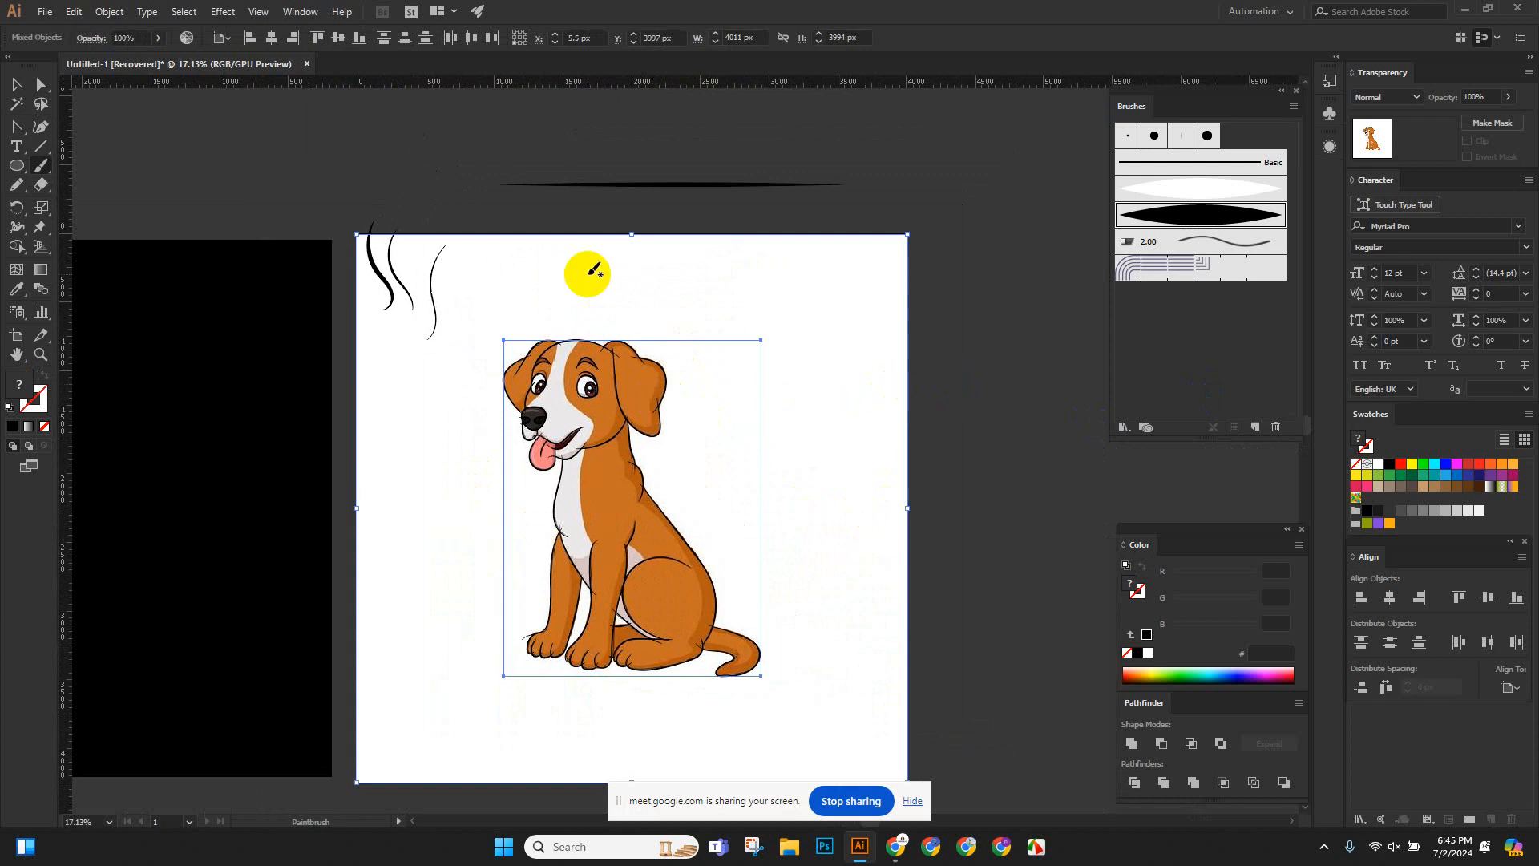
{"action": "left_click", "coordinate": [15, 85]}
{"action": "left_click", "coordinate": [488, 207]}
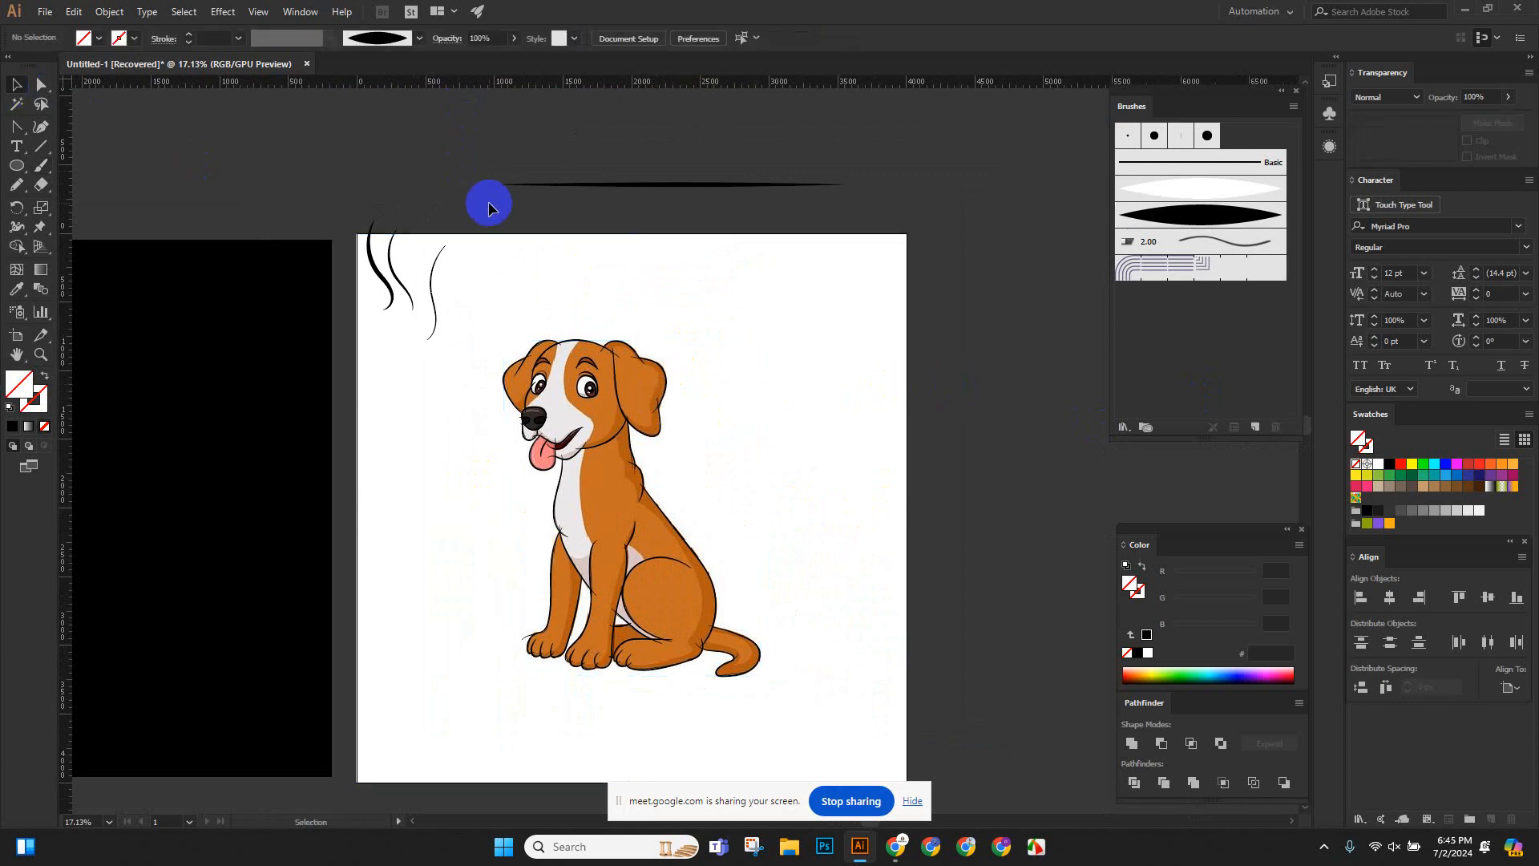
{"action": "left_click", "coordinate": [665, 323]}
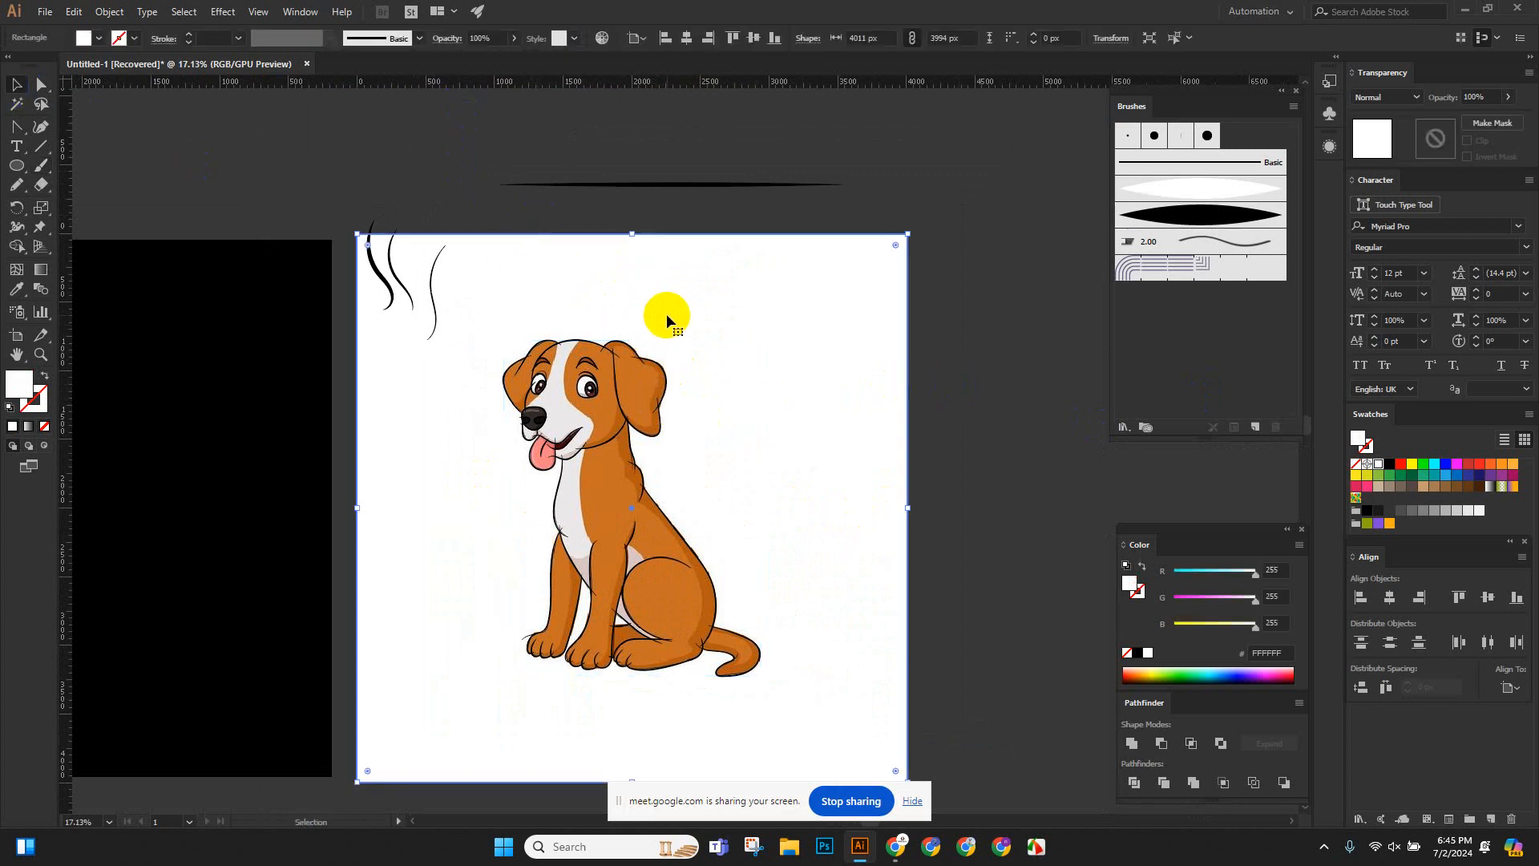
{"action": "key", "text": "ctrl+shift+a"}
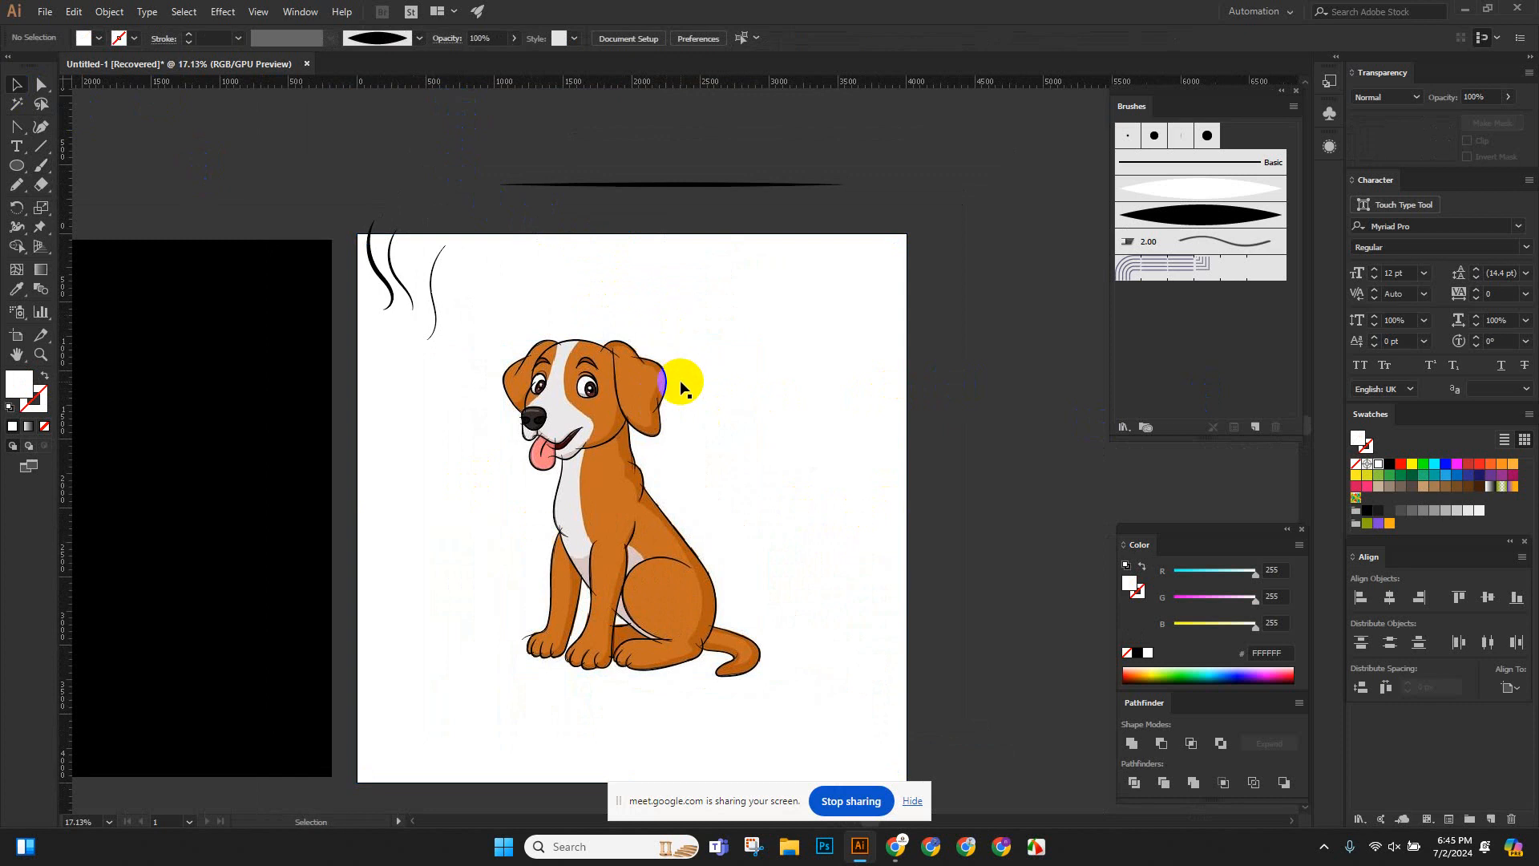
{"action": "left_click", "coordinate": [677, 412]}
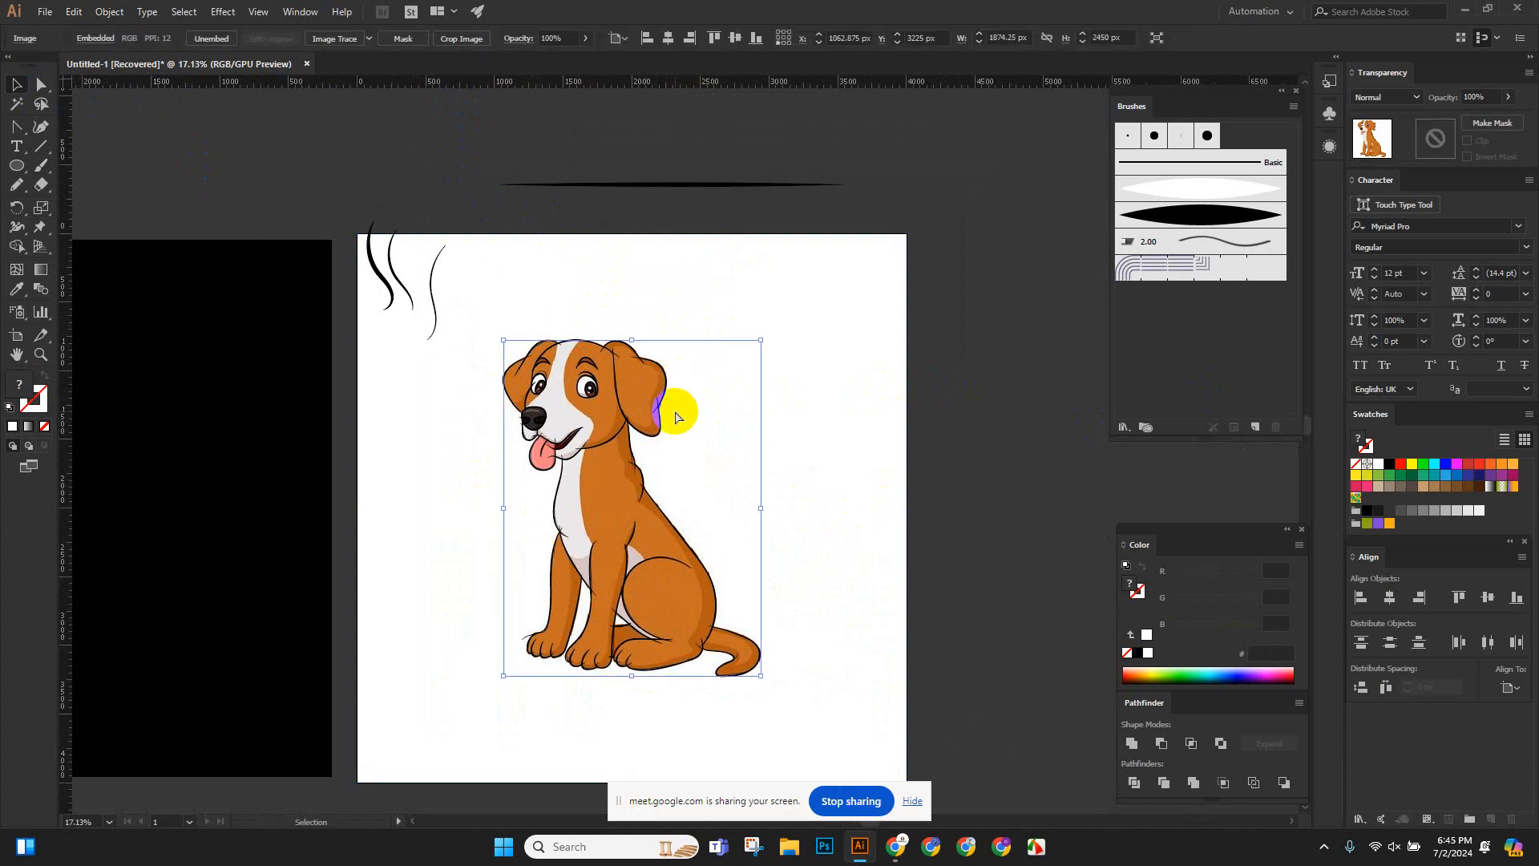
{"action": "key", "text": "Delete"}
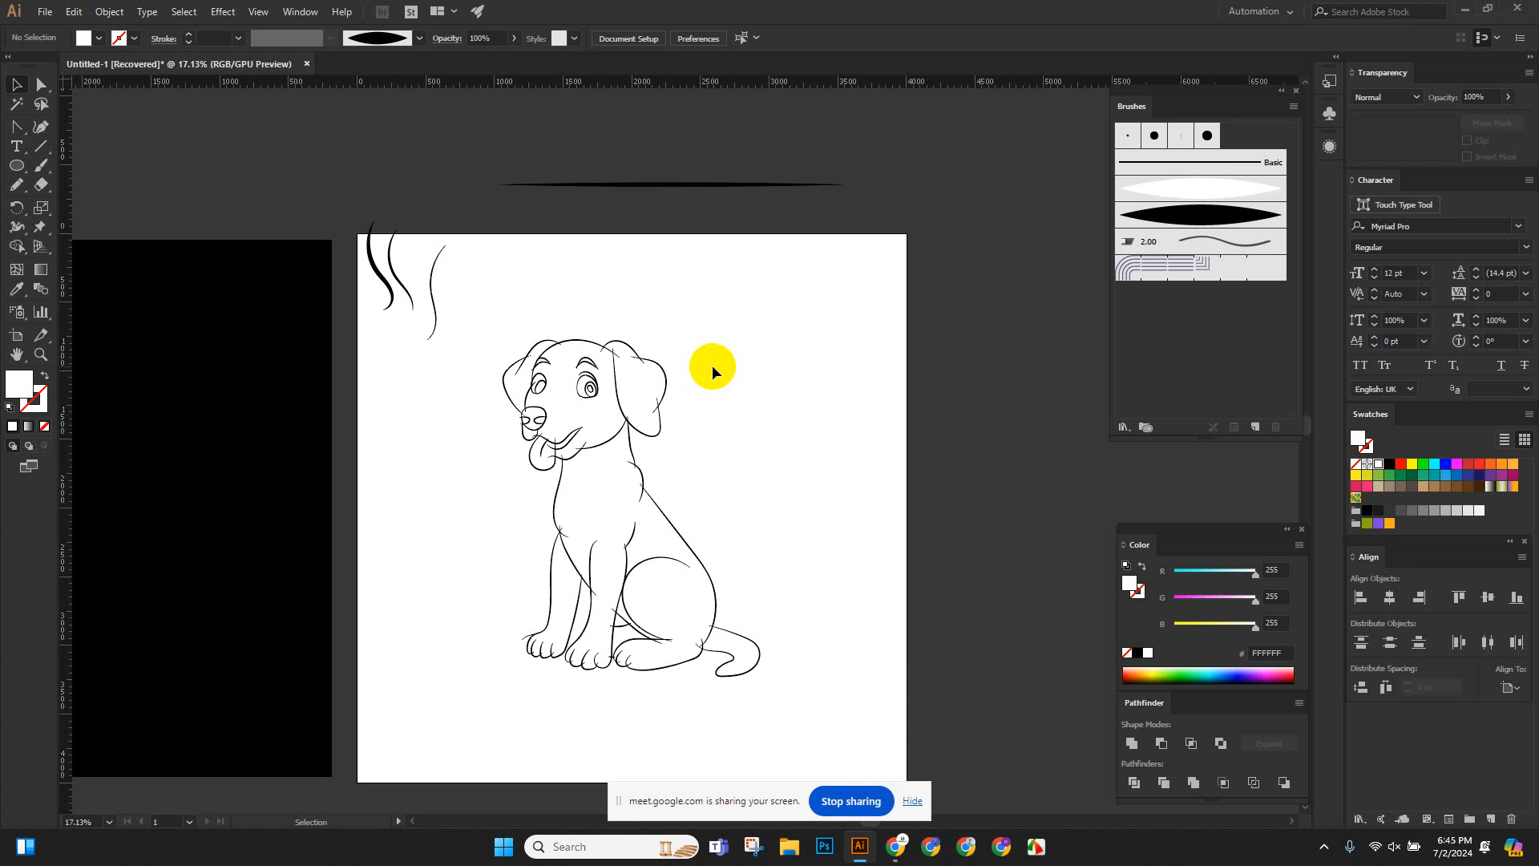
Review the dog line art without its reference image, from the paws and tail up to the head.
{"action": "key", "text": "a"}
{"action": "key", "text": "v"}
{"action": "scroll", "coordinate": [712, 364], "scroll_direction": "down", "scroll_amount": 3}
{"action": "scroll", "coordinate": [573, 333], "scroll_direction": "down", "scroll_amount": 2}
{"action": "scroll", "coordinate": [641, 425], "scroll_direction": "up", "scroll_amount": 5}
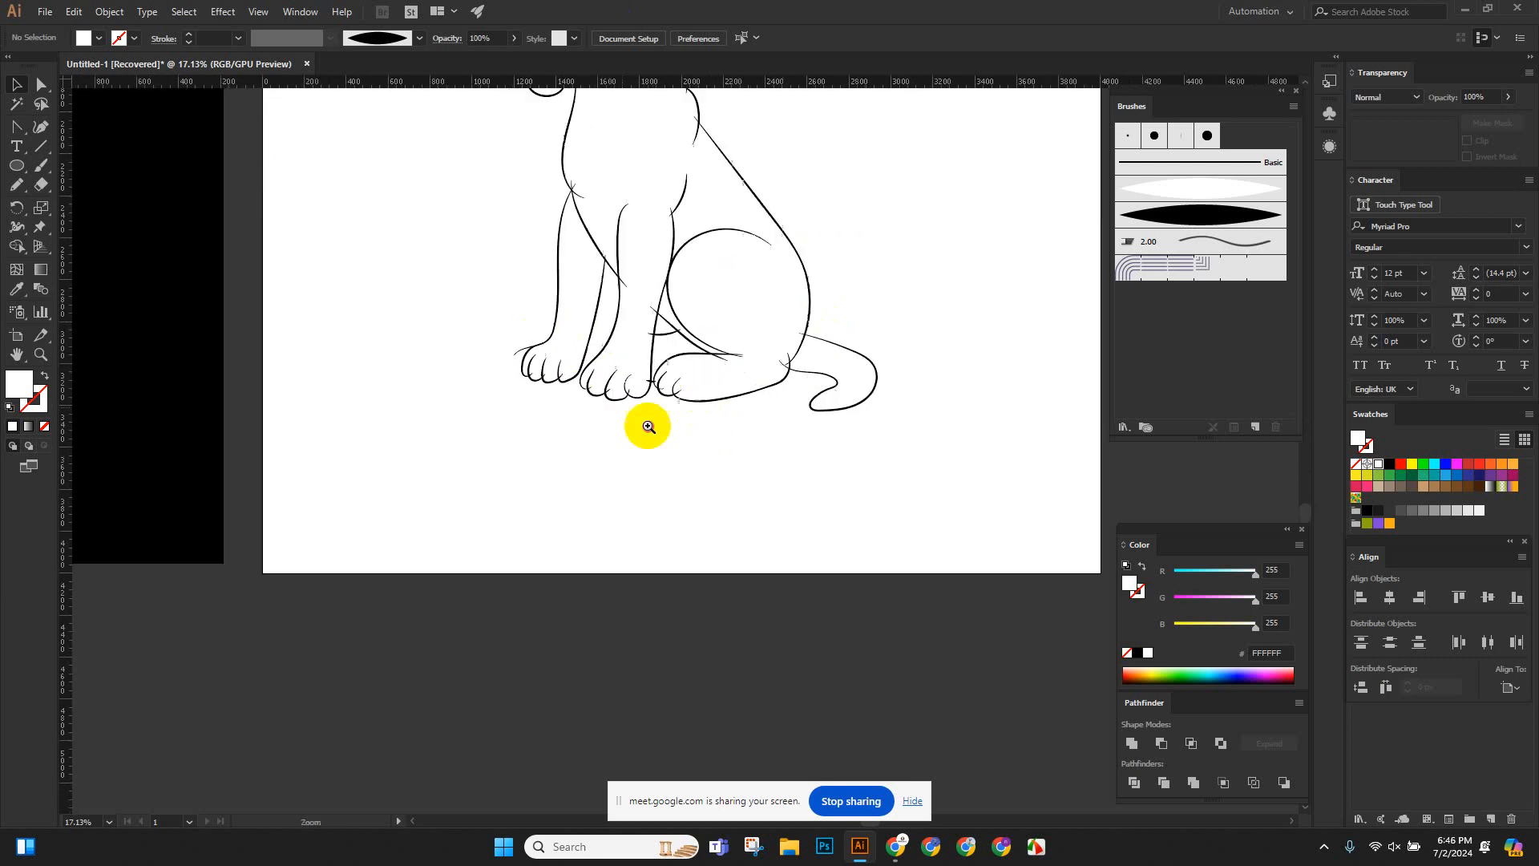
{"action": "scroll", "coordinate": [732, 452], "scroll_direction": "down", "scroll_amount": 3}
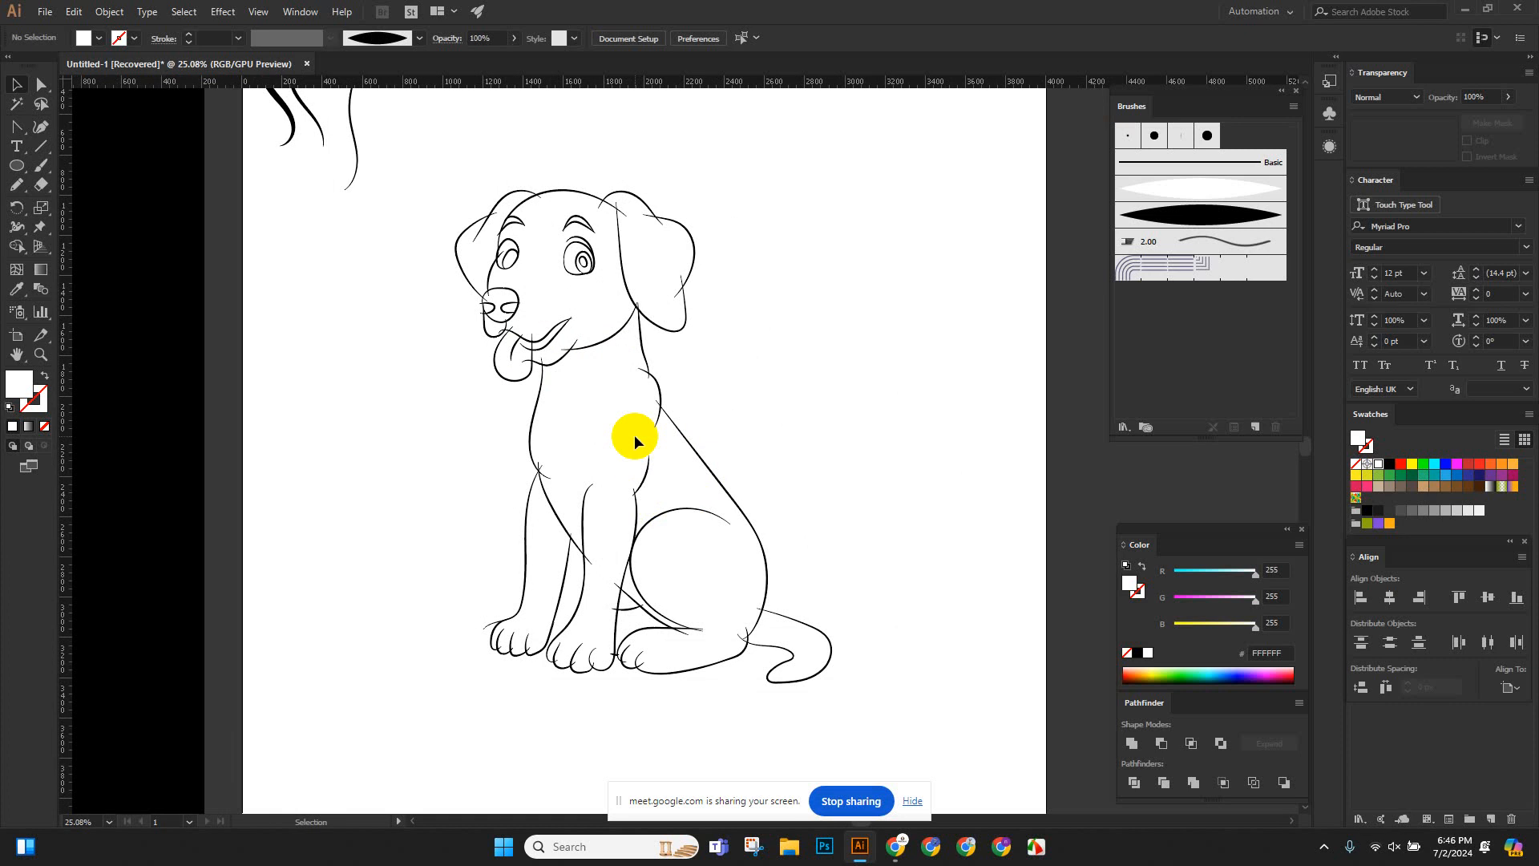
{"action": "scroll", "coordinate": [633, 437], "scroll_direction": "down", "scroll_amount": 1}
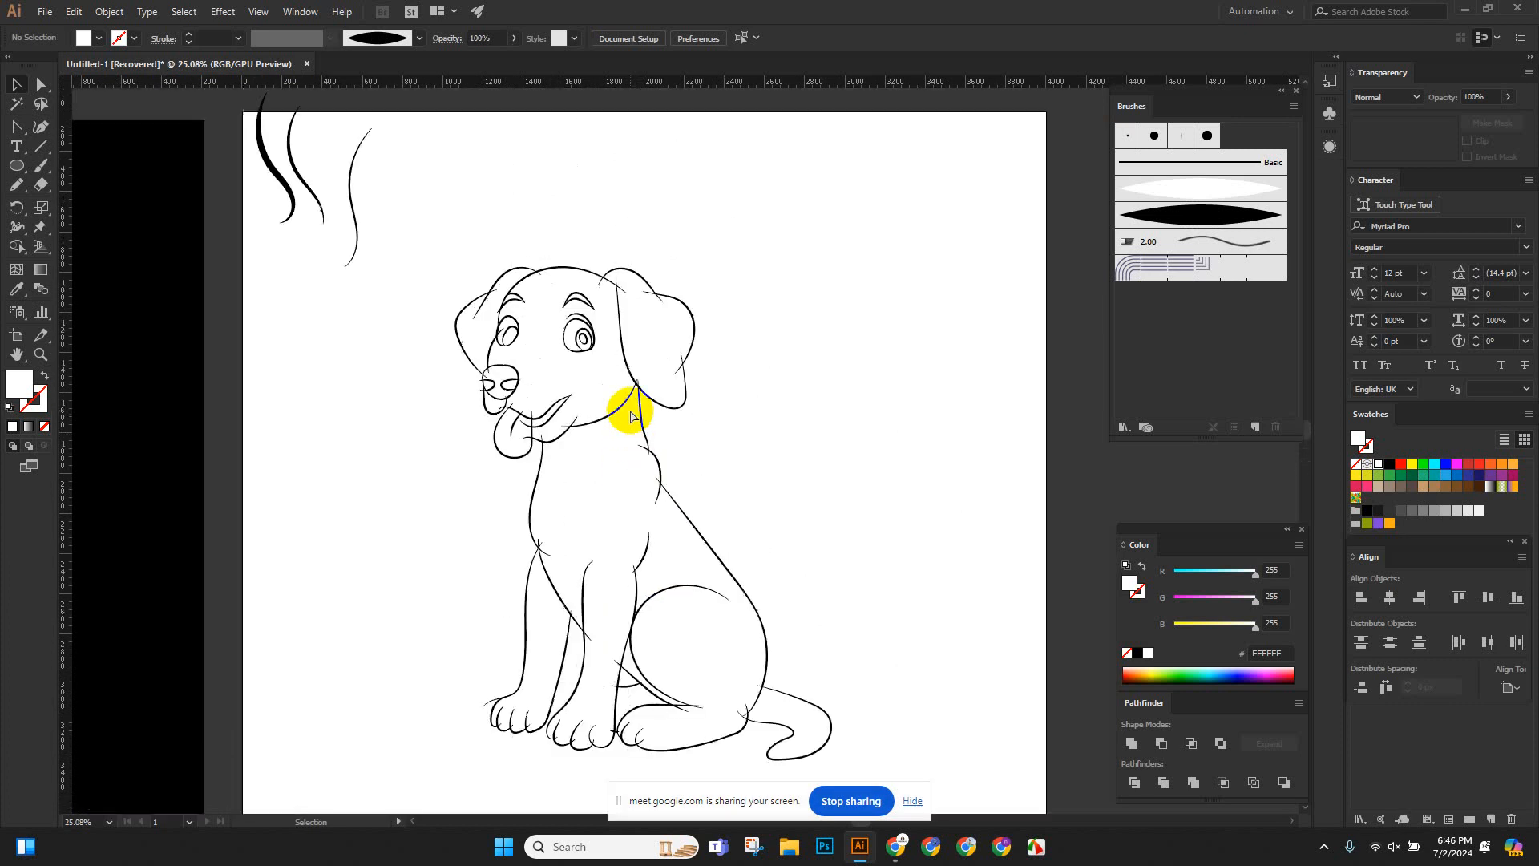
{"action": "scroll", "coordinate": [632, 413], "scroll_direction": "up", "scroll_amount": 2}
Examine the overlapping stroke ends at the ear and forehead, and the lines running down the neck, chest and legs.
{"action": "left_click_drag", "start_coordinate": [576, 266], "coordinate": [656, 690]}
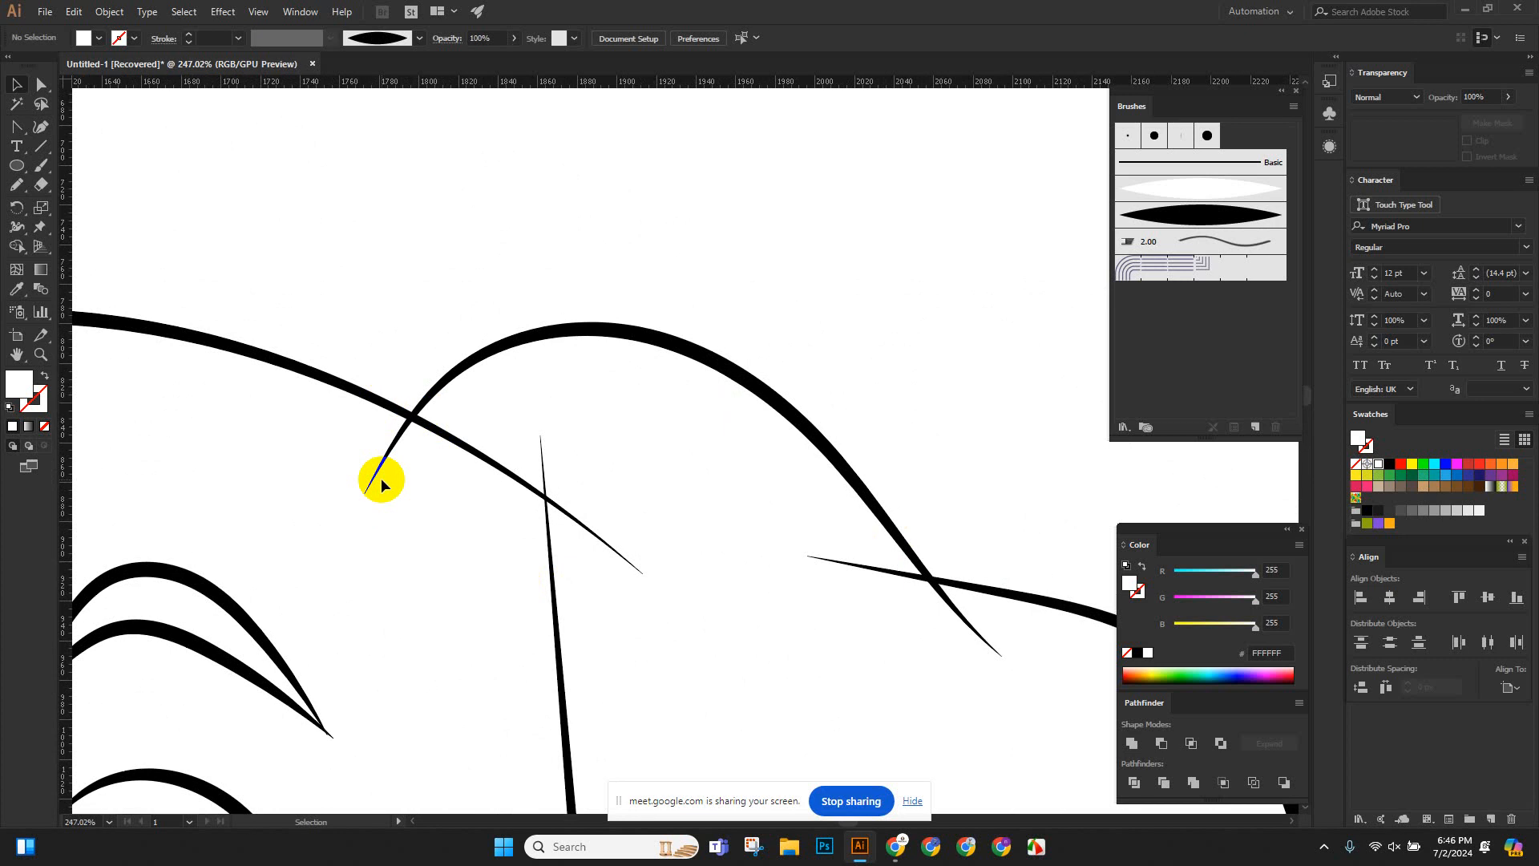
{"action": "scroll", "coordinate": [401, 471], "scroll_direction": "down", "scroll_amount": 5}
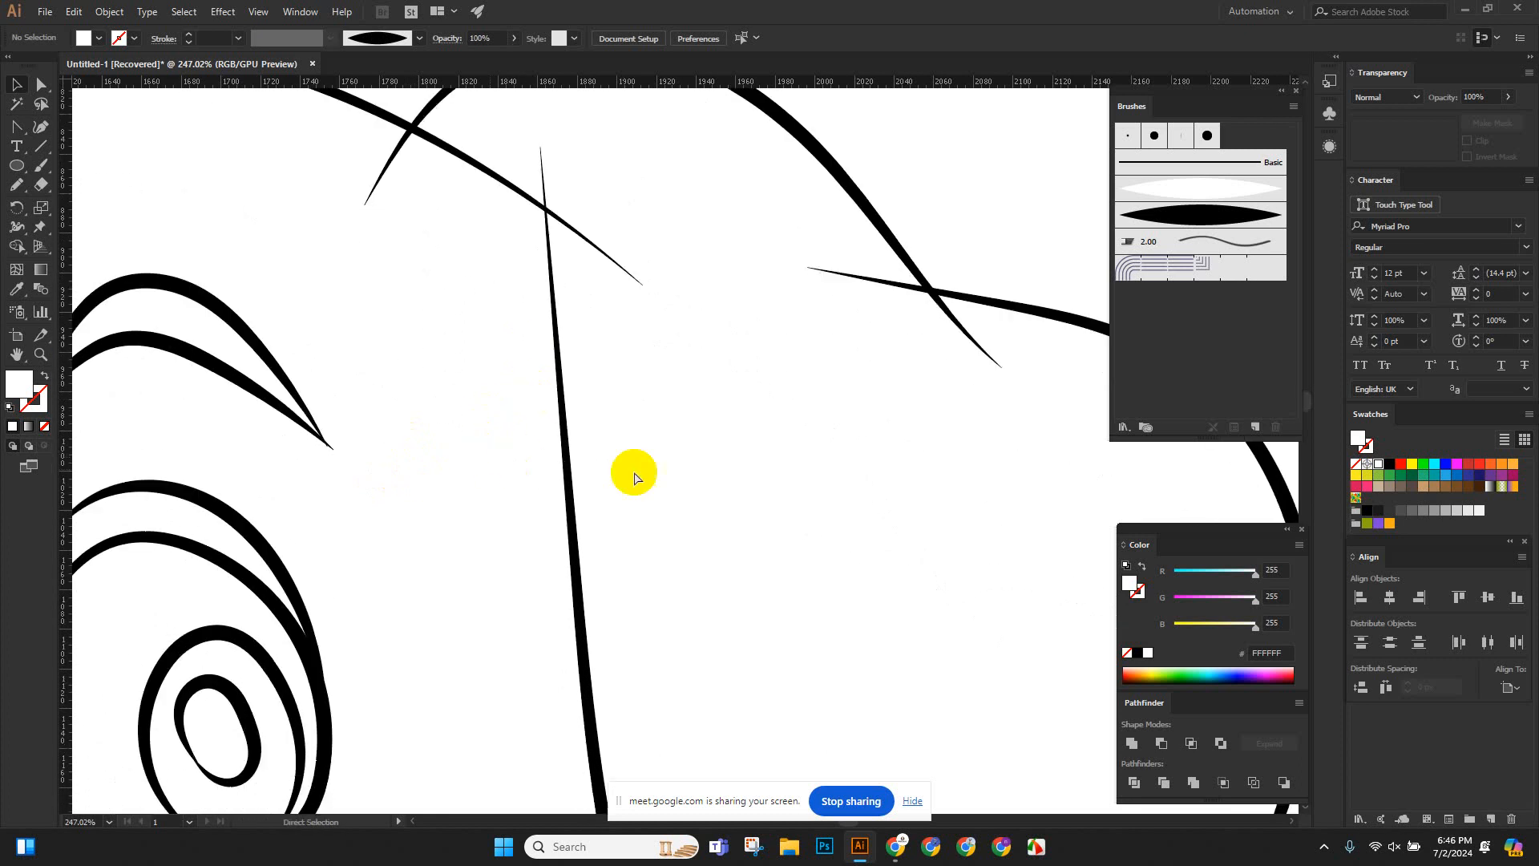
{"action": "scroll", "coordinate": [633, 478], "scroll_direction": "down", "scroll_amount": 8}
{"action": "scroll", "coordinate": [388, 481], "scroll_direction": "down", "scroll_amount": 2}
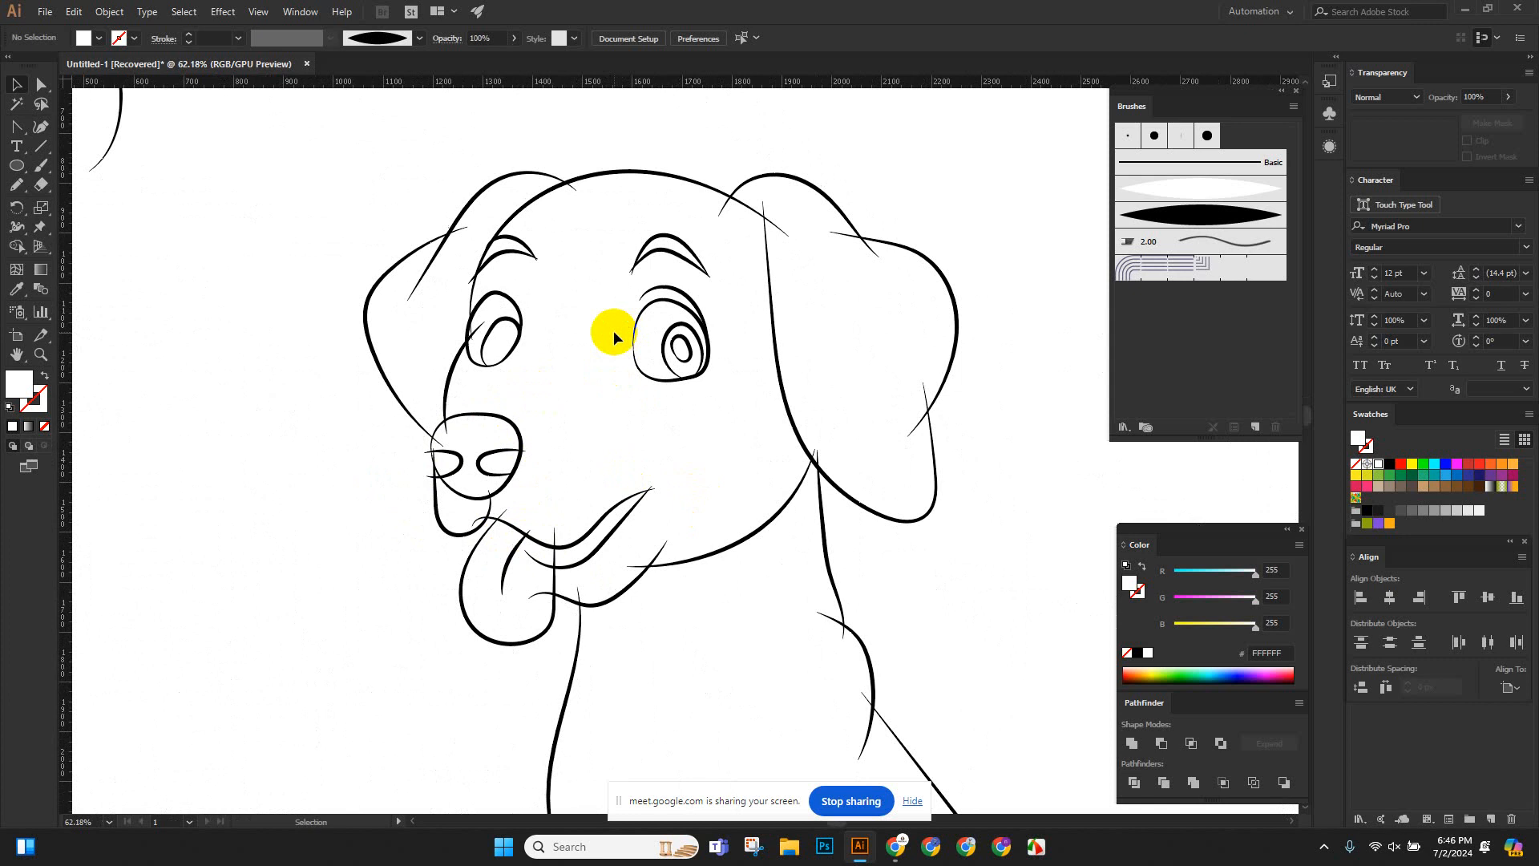
{"action": "scroll", "coordinate": [594, 332], "scroll_direction": "down", "scroll_amount": 5}
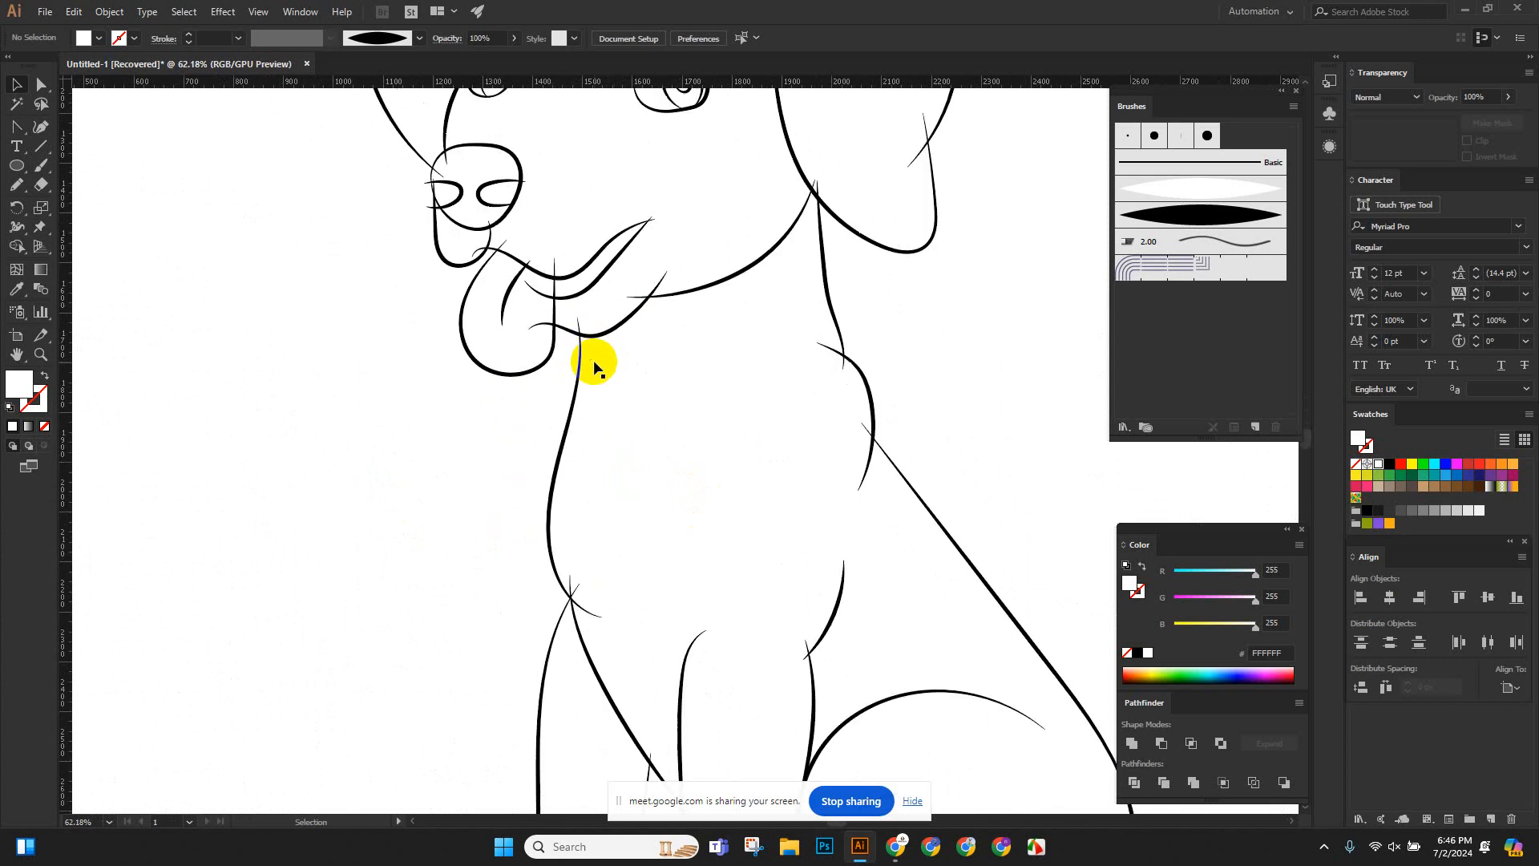
{"action": "scroll", "coordinate": [593, 368], "scroll_direction": "down", "scroll_amount": 5}
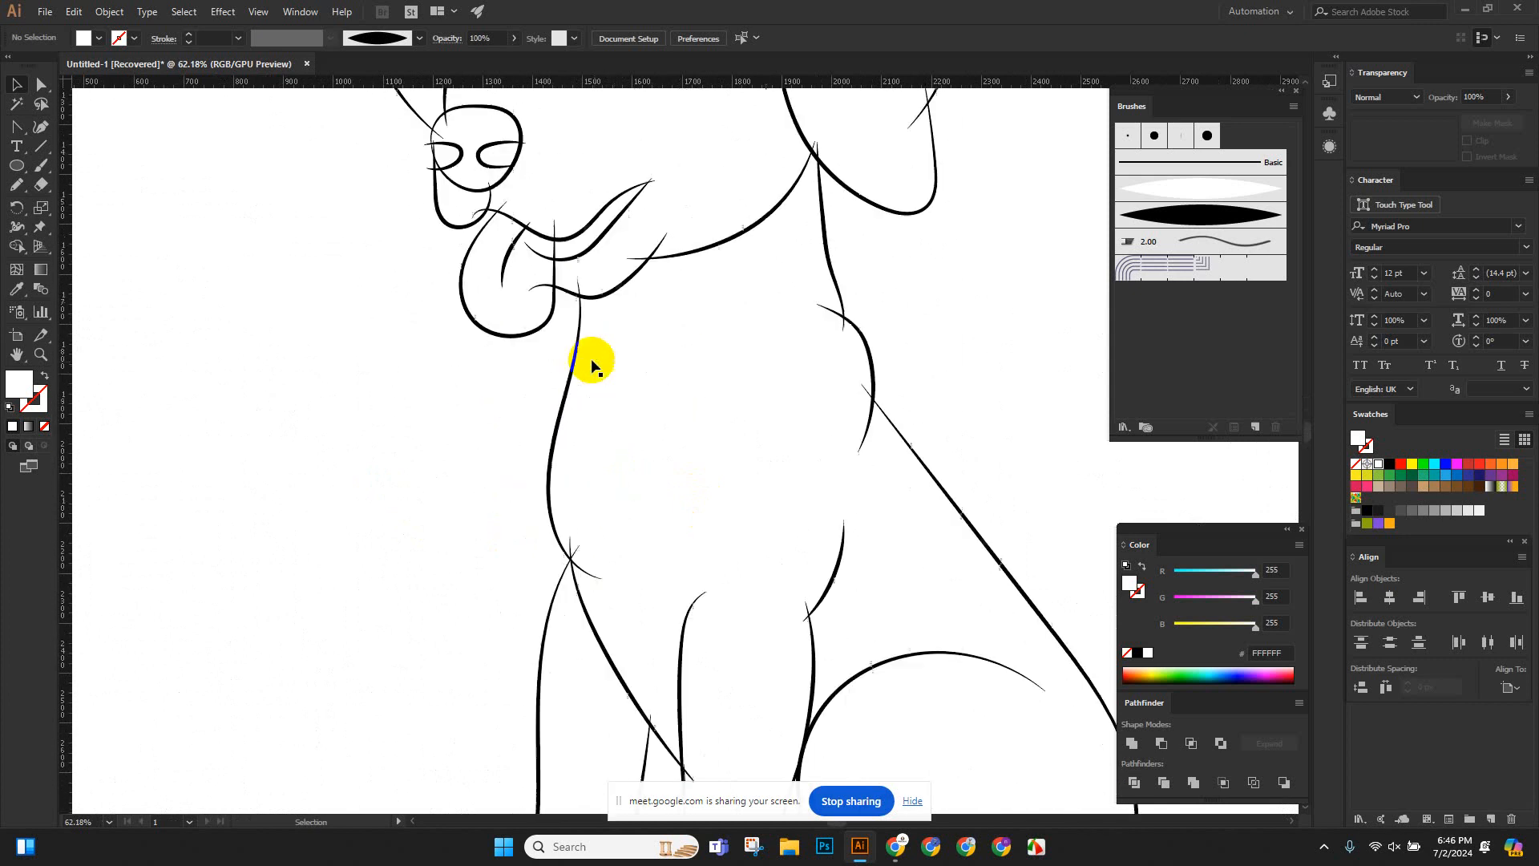
{"action": "scroll", "coordinate": [598, 357], "scroll_direction": "down", "scroll_amount": 4}
{"action": "left_click_drag", "start_coordinate": [659, 559], "coordinate": [601, 575]}
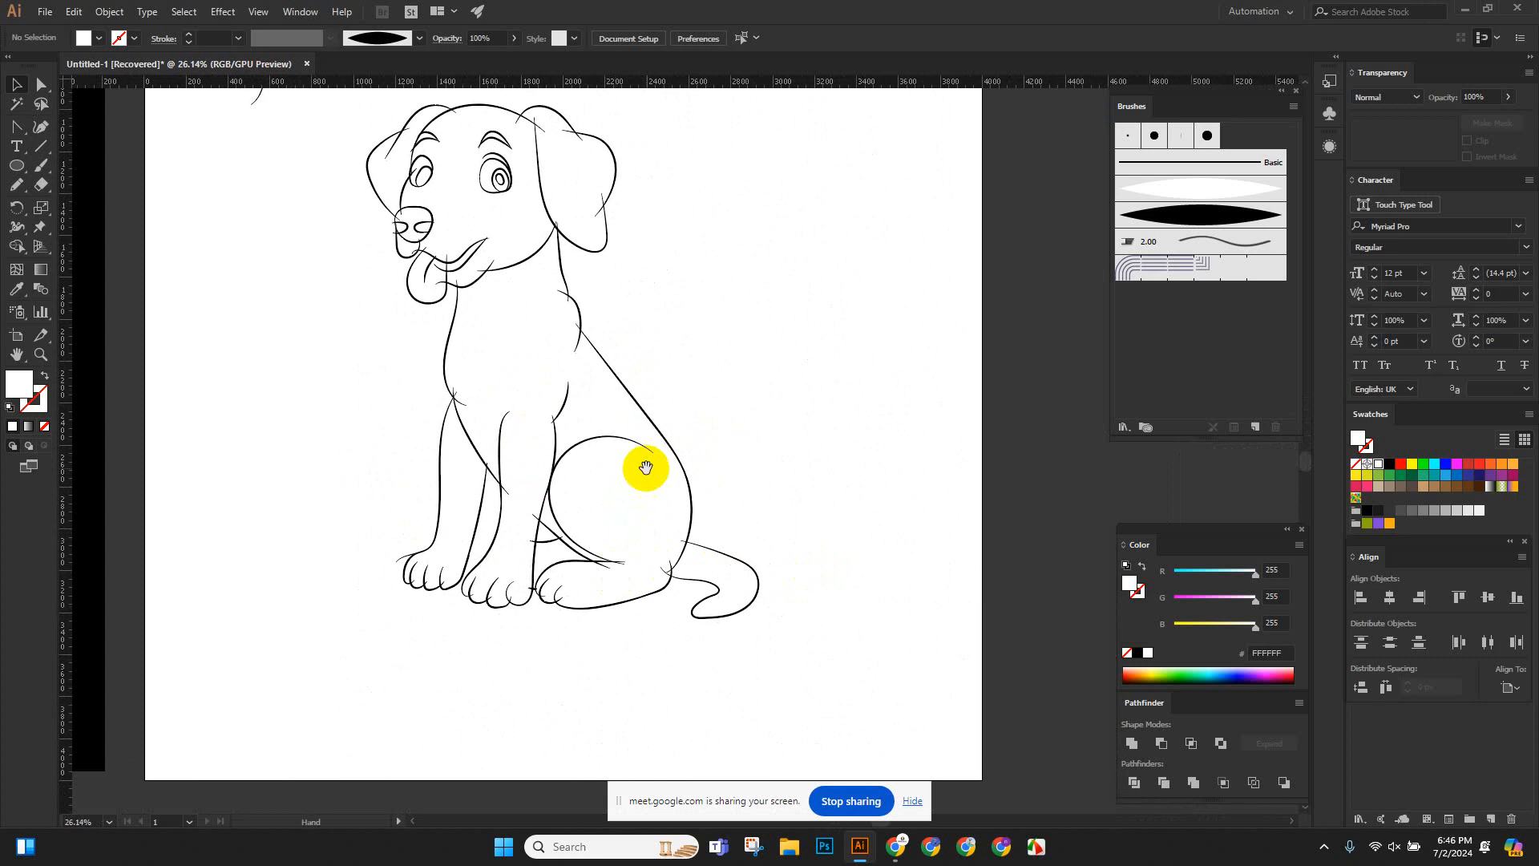
Undo the deletion of the dog reference image and clear the selection.
{"action": "key", "text": "ctrl"}
{"action": "left_click", "coordinate": [656, 490]}
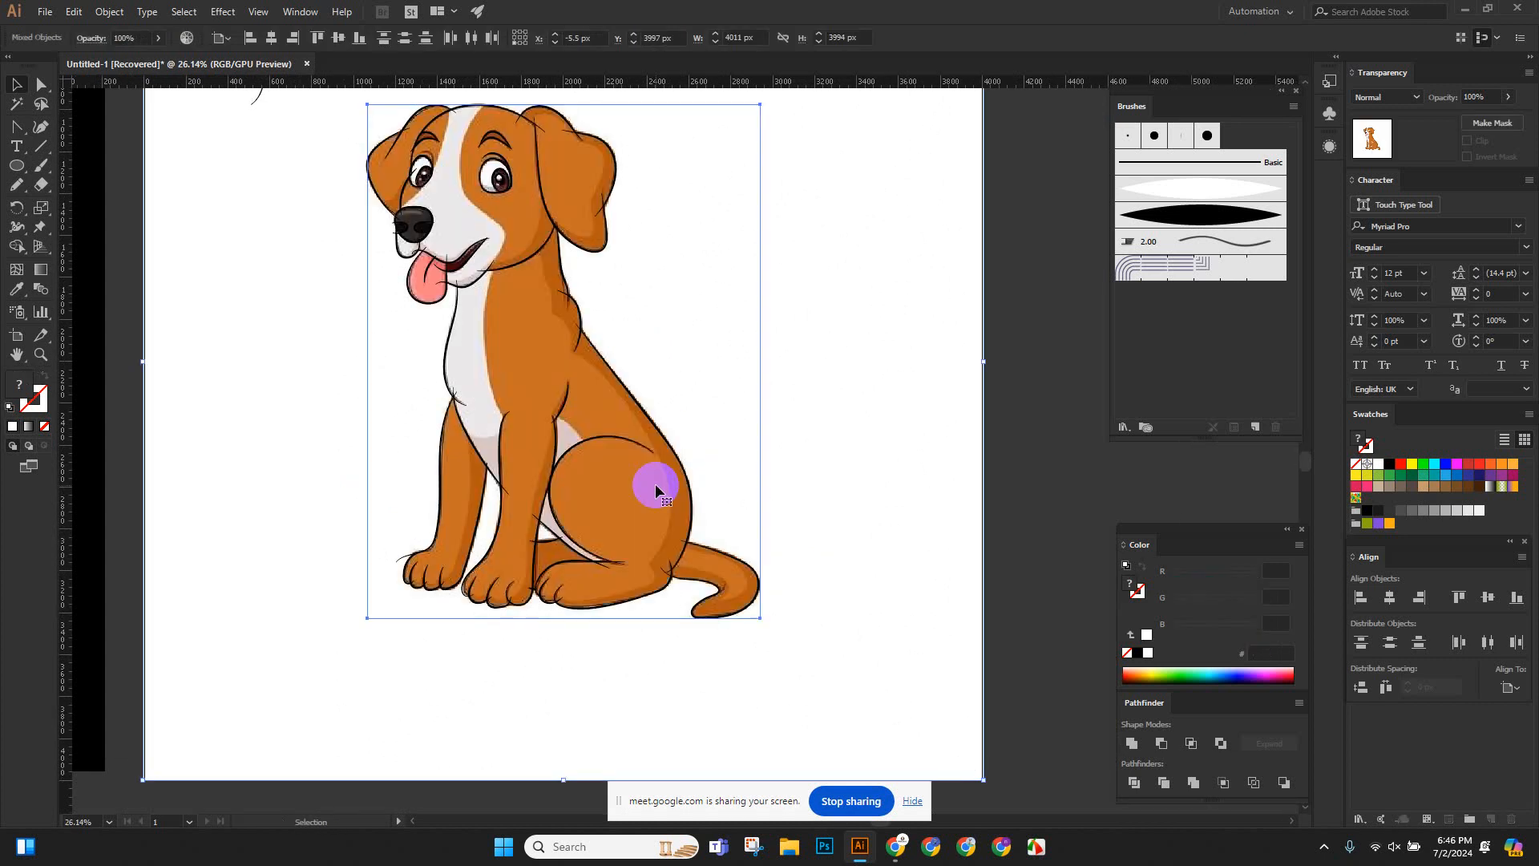
{"action": "scroll", "coordinate": [886, 422], "scroll_direction": "up", "scroll_amount": 1}
{"action": "left_click", "coordinate": [1031, 482]}
Compare the traced strokes on the back, ears, eyes, nose and mouth with the coloured reference image.
{"action": "left_click_drag", "start_coordinate": [561, 476], "coordinate": [932, 641]}
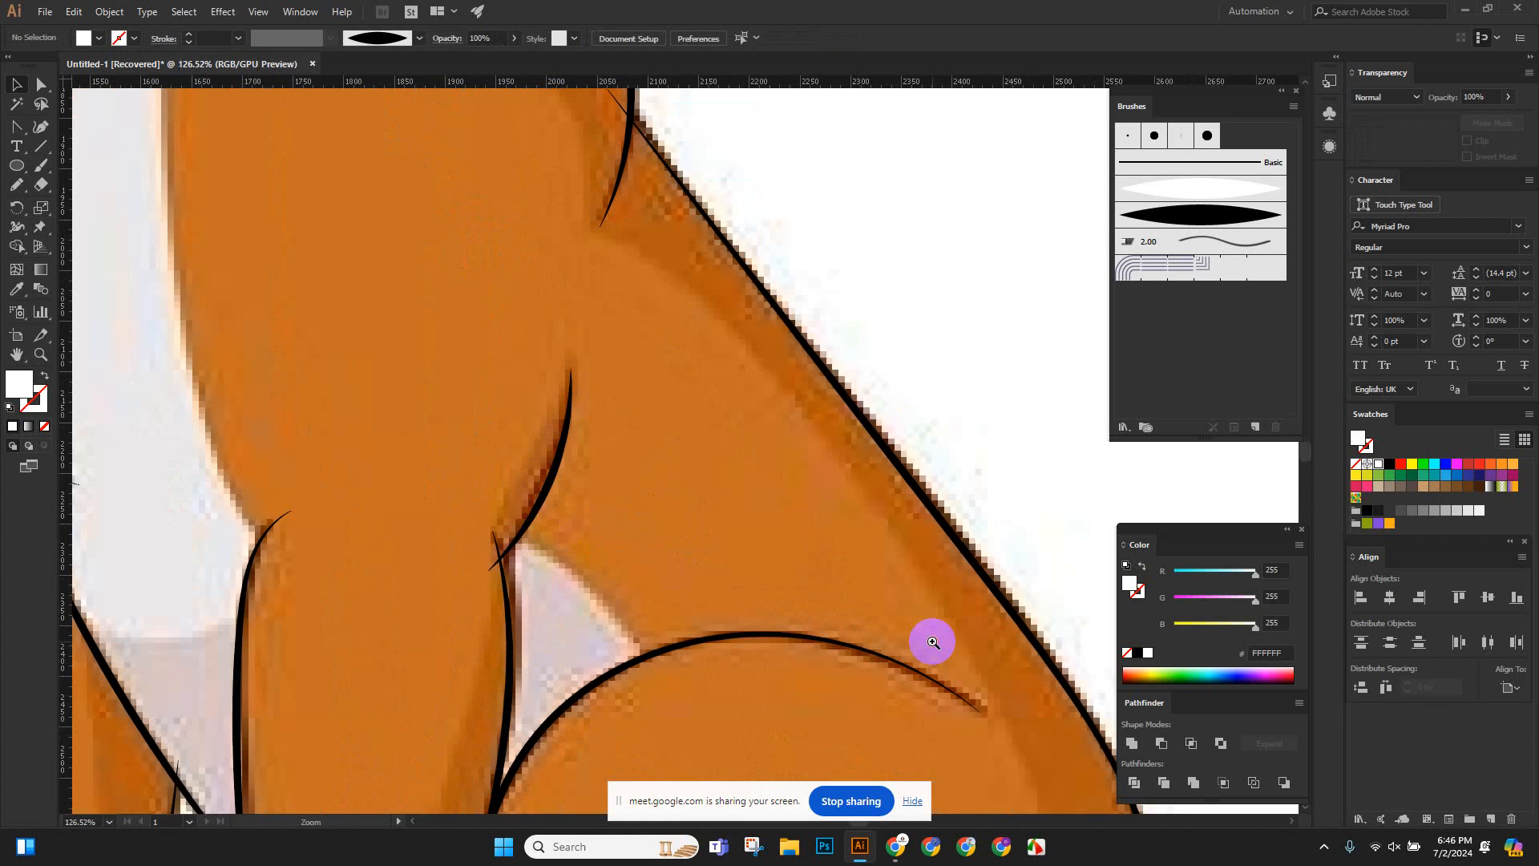
{"action": "left_click_drag", "start_coordinate": [585, 230], "coordinate": [617, 555]}
{"action": "left_click_drag", "start_coordinate": [517, 156], "coordinate": [674, 581]}
{"action": "left_click_drag", "start_coordinate": [718, 433], "coordinate": [450, 478]}
{"action": "left_click_drag", "start_coordinate": [520, 385], "coordinate": [582, 435]}
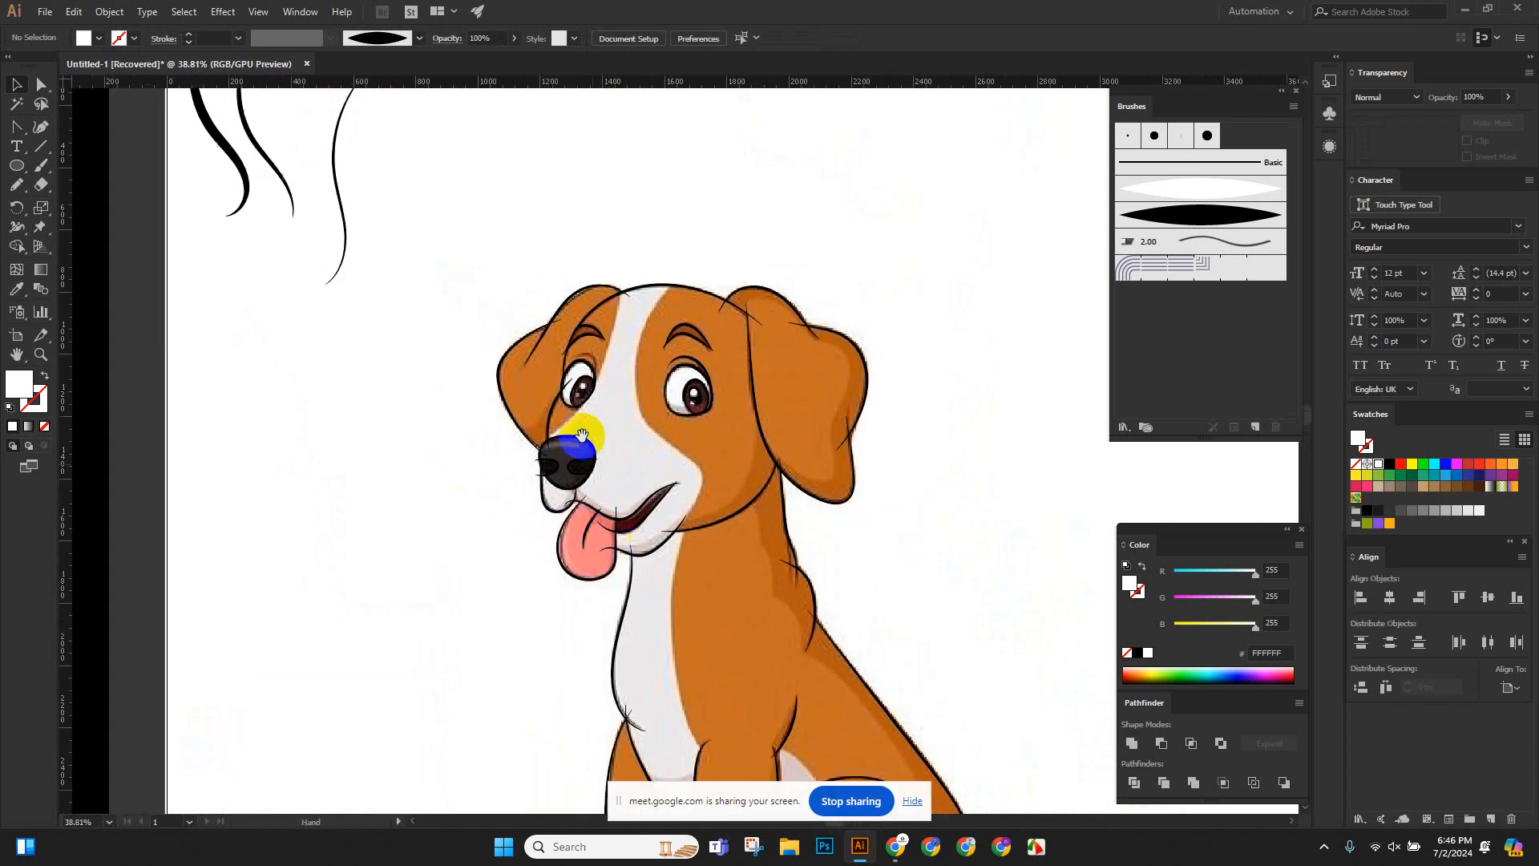
{"action": "left_click_drag", "start_coordinate": [643, 393], "coordinate": [939, 594]}
{"action": "left_click_drag", "start_coordinate": [404, 157], "coordinate": [537, 389]}
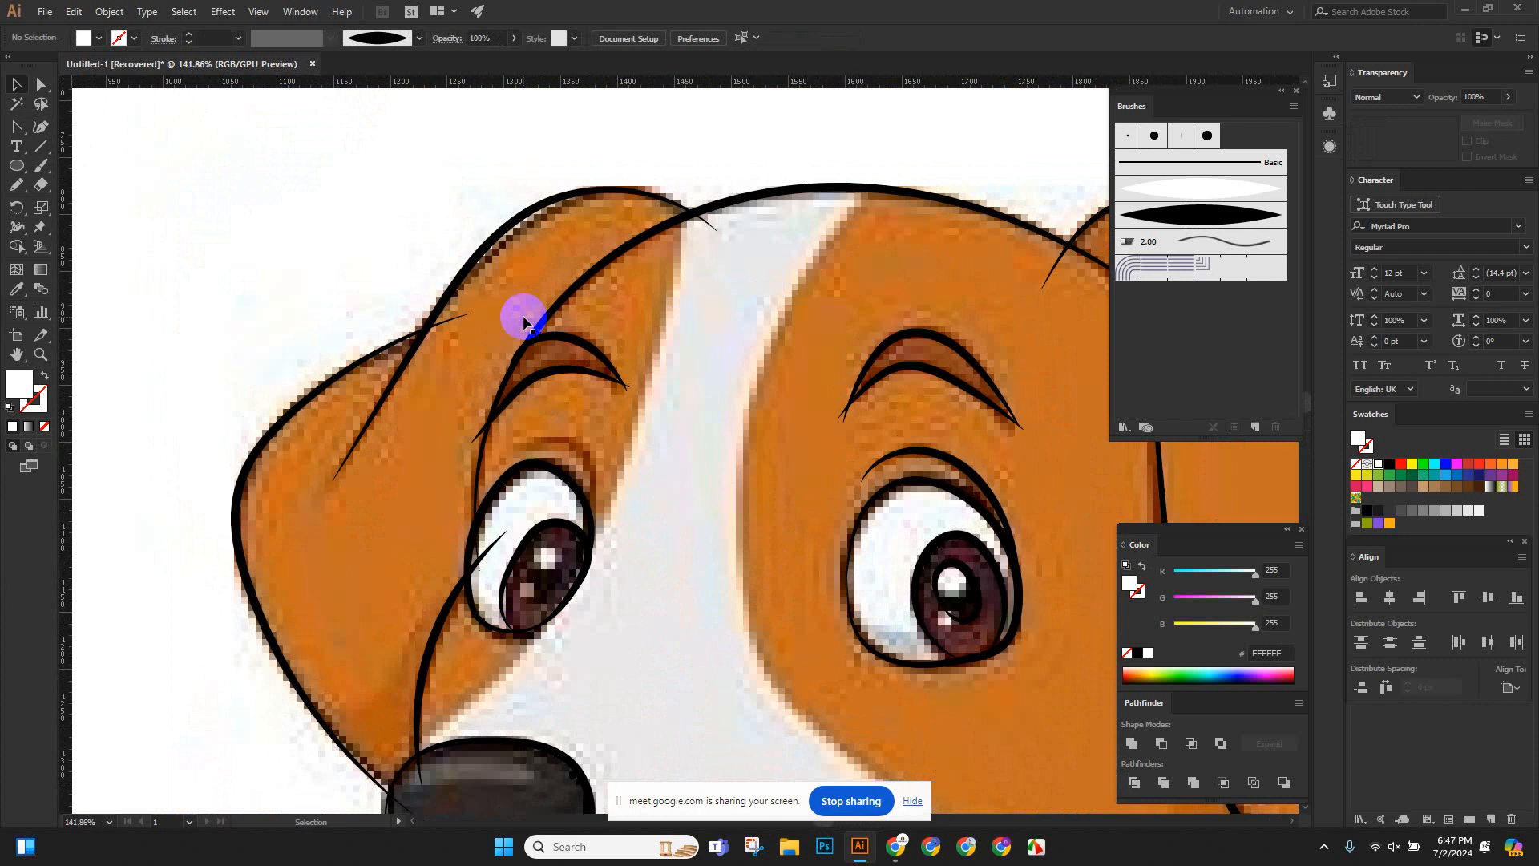
{"action": "scroll", "coordinate": [113, 474], "scroll_direction": "down", "scroll_amount": 5}
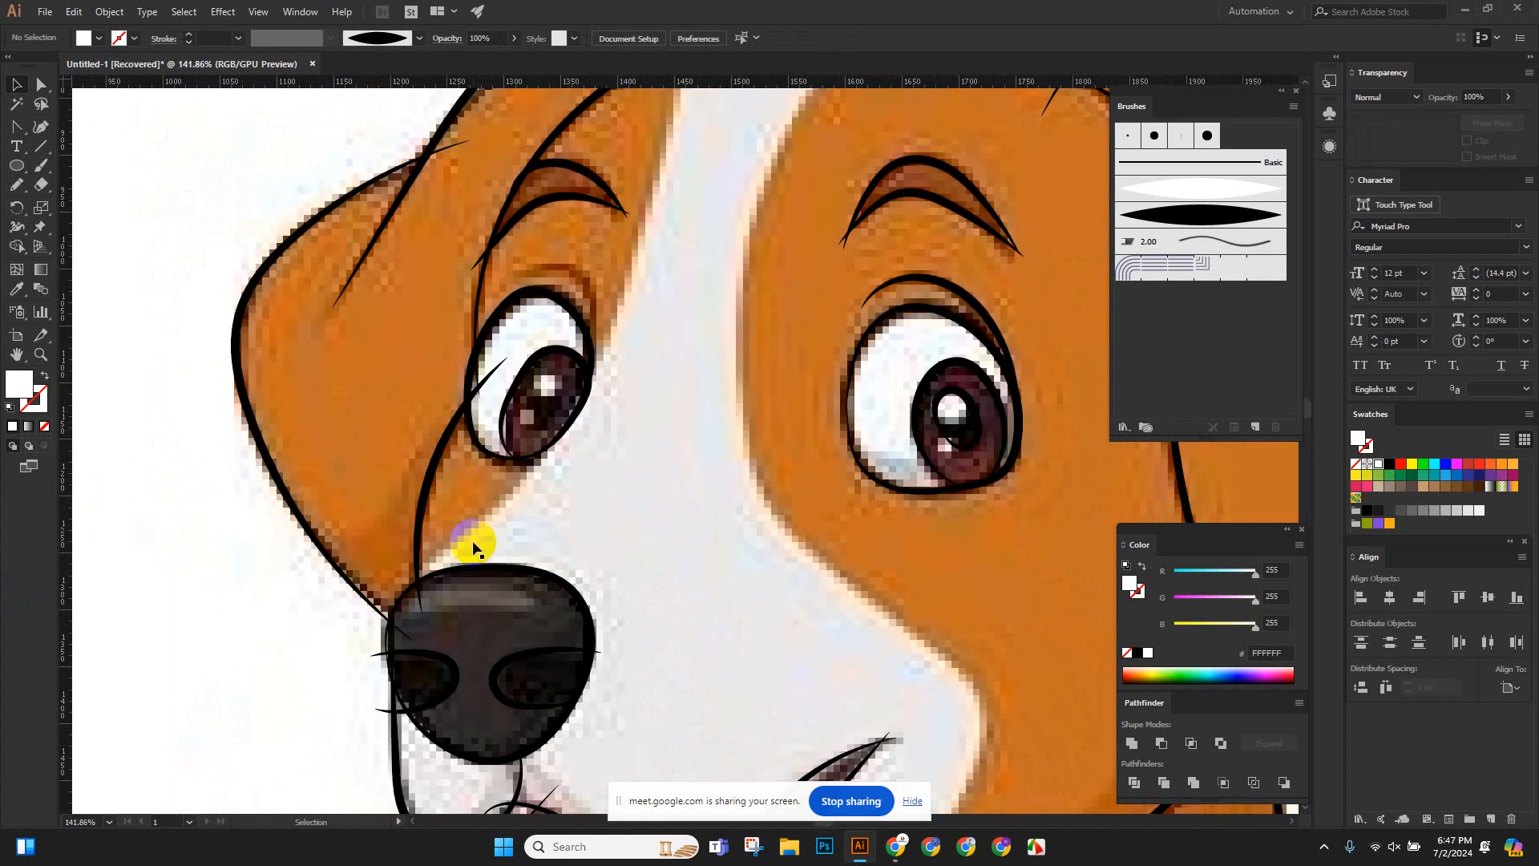
{"action": "left_click_drag", "start_coordinate": [372, 621], "coordinate": [925, 756]}
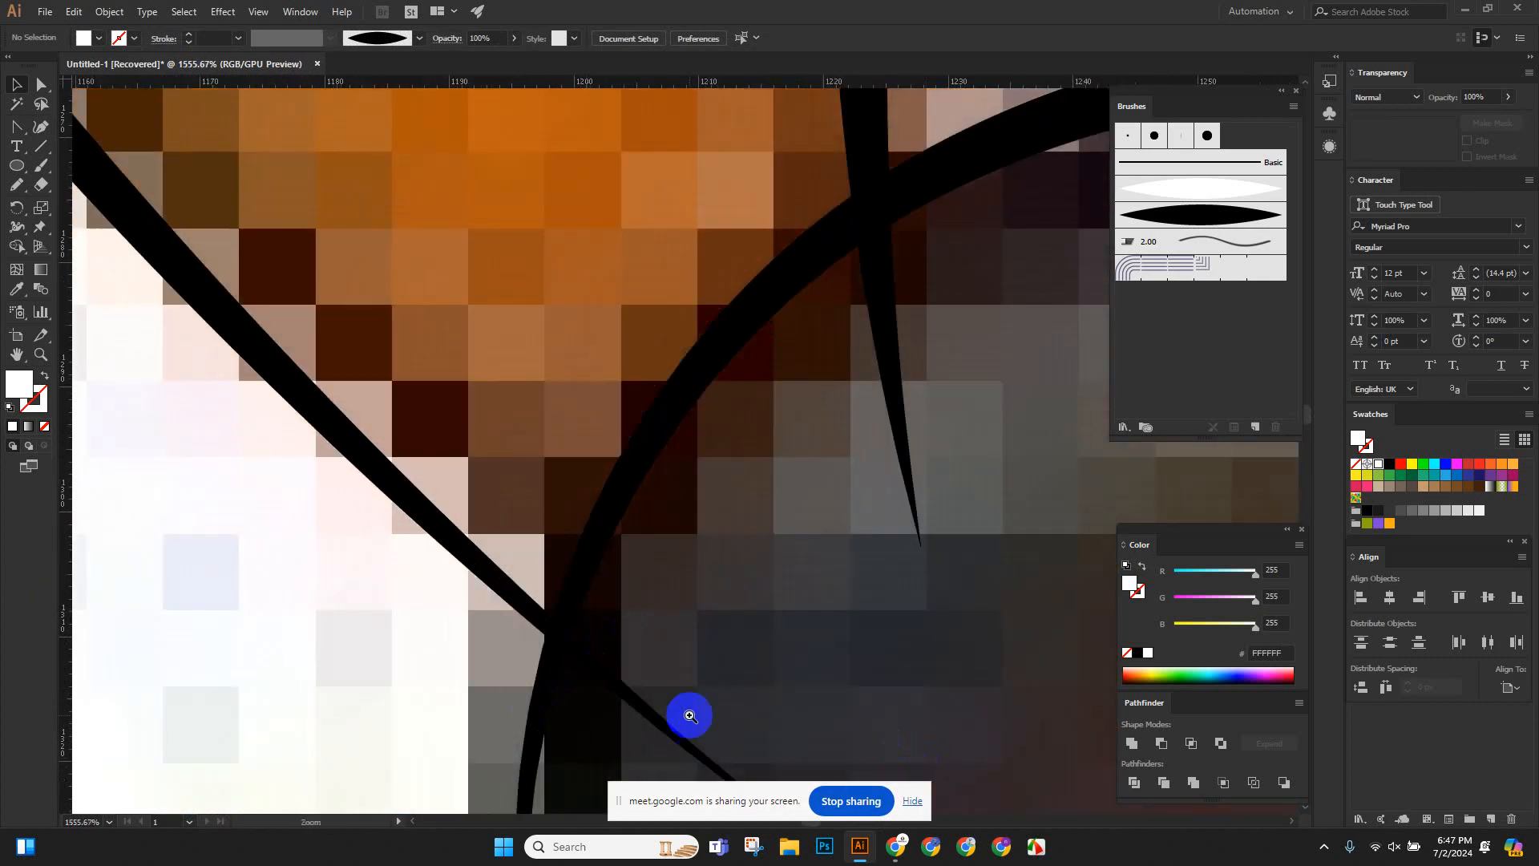
{"action": "left_click_drag", "start_coordinate": [687, 714], "coordinate": [365, 668]}
{"action": "left_click_drag", "start_coordinate": [627, 754], "coordinate": [448, 404]}
{"action": "left_click_drag", "start_coordinate": [631, 514], "coordinate": [318, 450]}
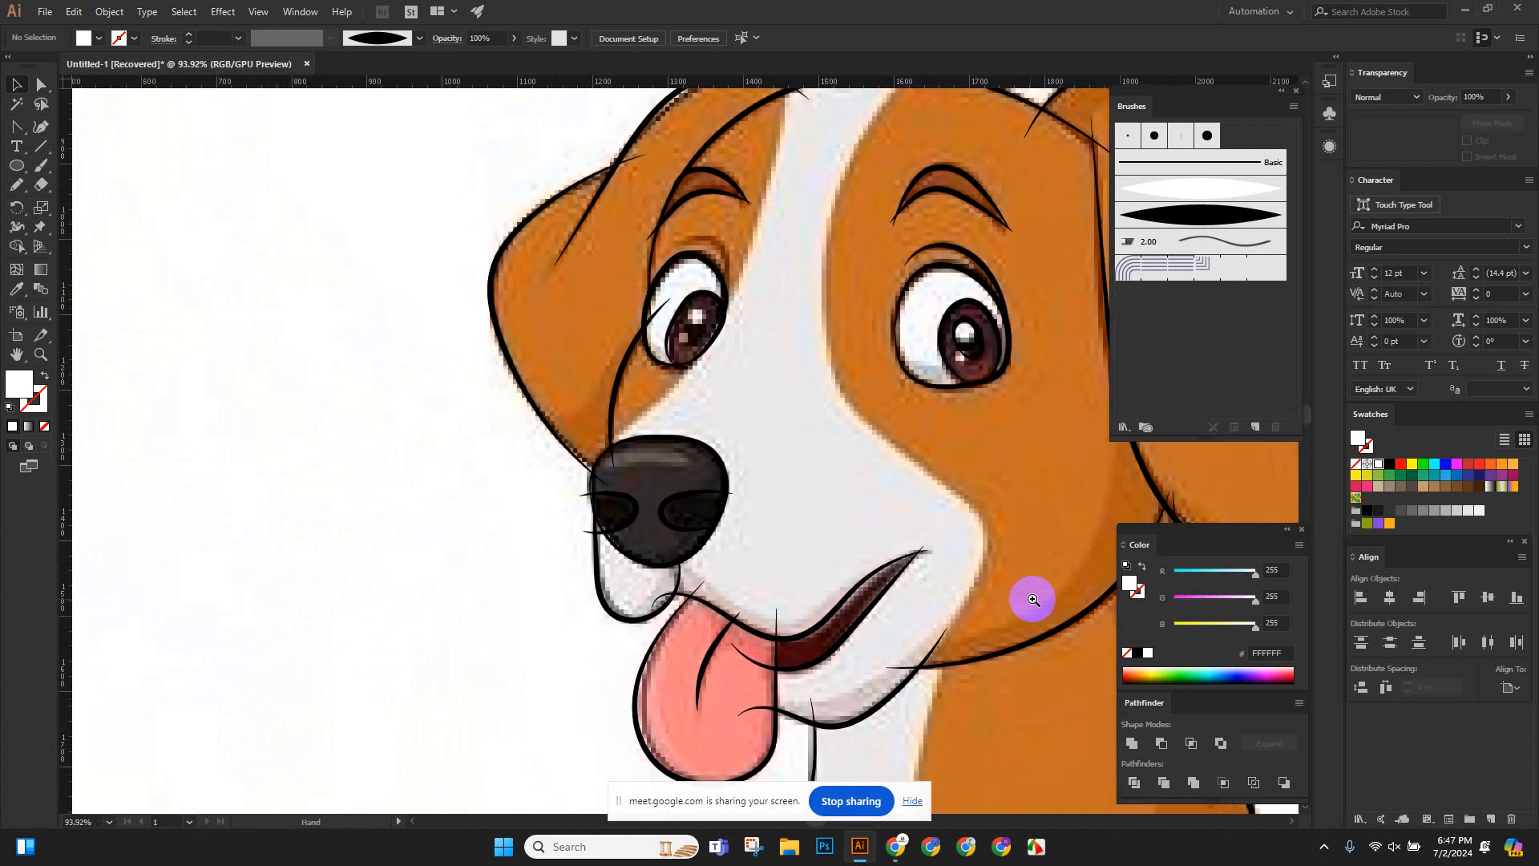
{"action": "left_click_drag", "start_coordinate": [1030, 598], "coordinate": [821, 625]}
{"action": "left_click_drag", "start_coordinate": [937, 663], "coordinate": [792, 689]}
Compare the traced strokes on the front legs, paws, thigh and hind foot with the coloured reference image.
{"action": "scroll", "coordinate": [793, 690], "scroll_direction": "down", "scroll_amount": 5}
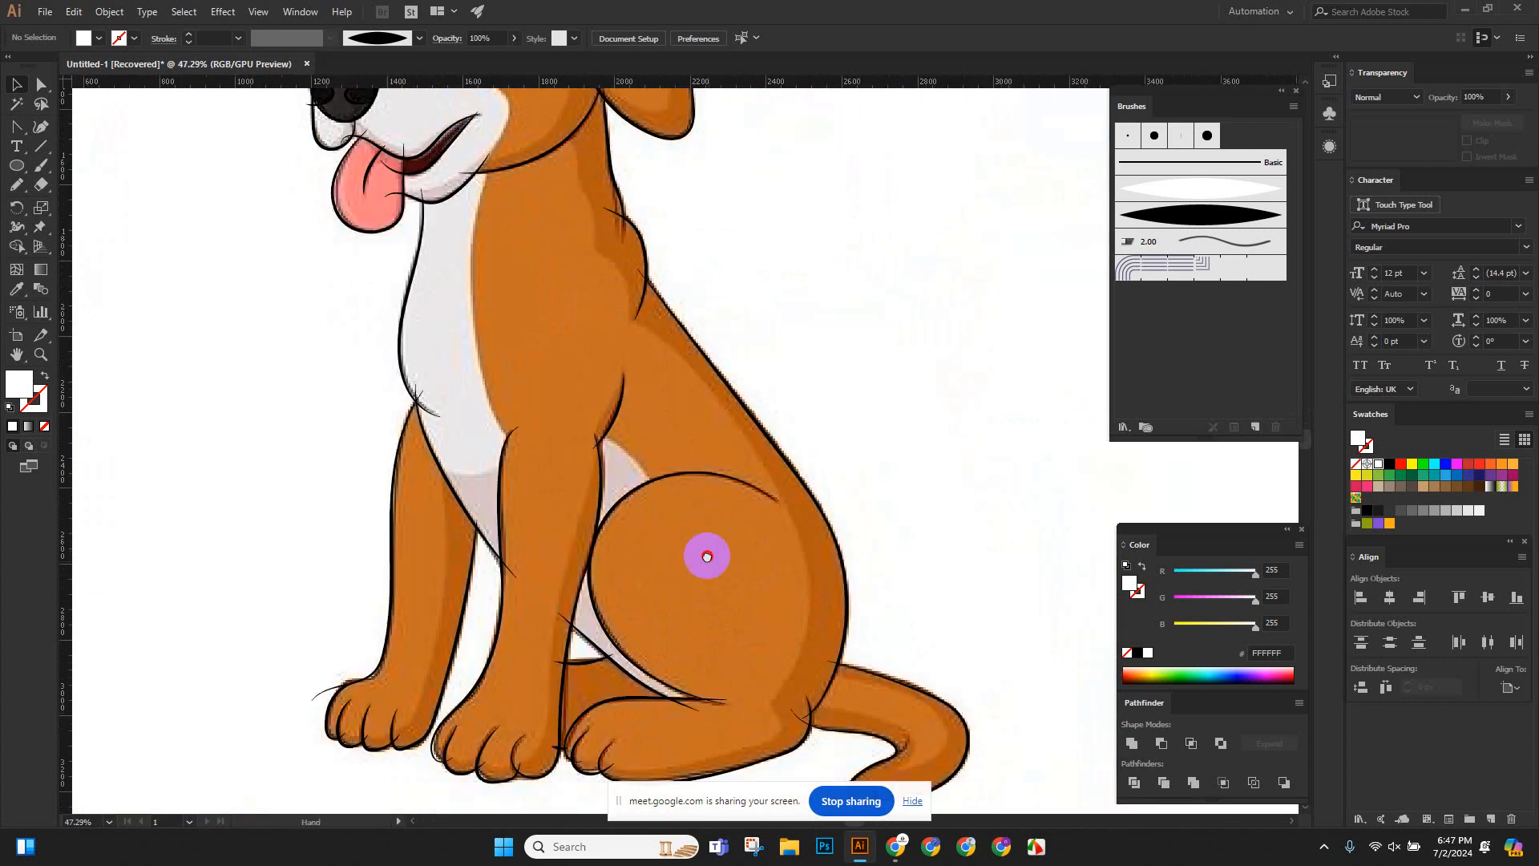
{"action": "scroll", "coordinate": [705, 554], "scroll_direction": "up", "scroll_amount": 3}
{"action": "left_click_drag", "start_coordinate": [702, 563], "coordinate": [637, 317]}
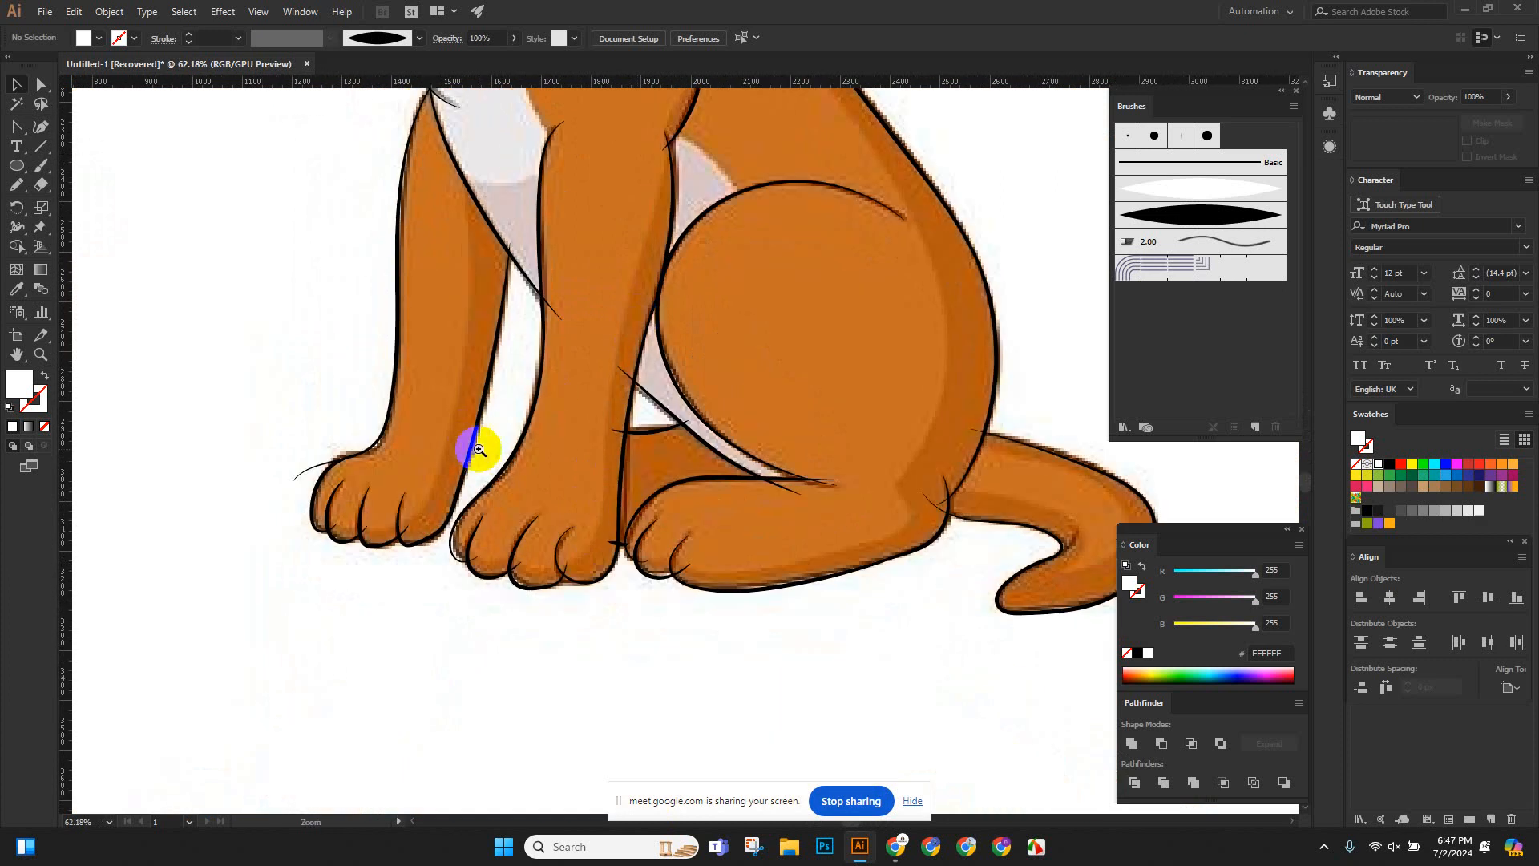
{"action": "left_click_drag", "start_coordinate": [577, 485], "coordinate": [293, 570]}
{"action": "left_click_drag", "start_coordinate": [800, 609], "coordinate": [686, 577]}
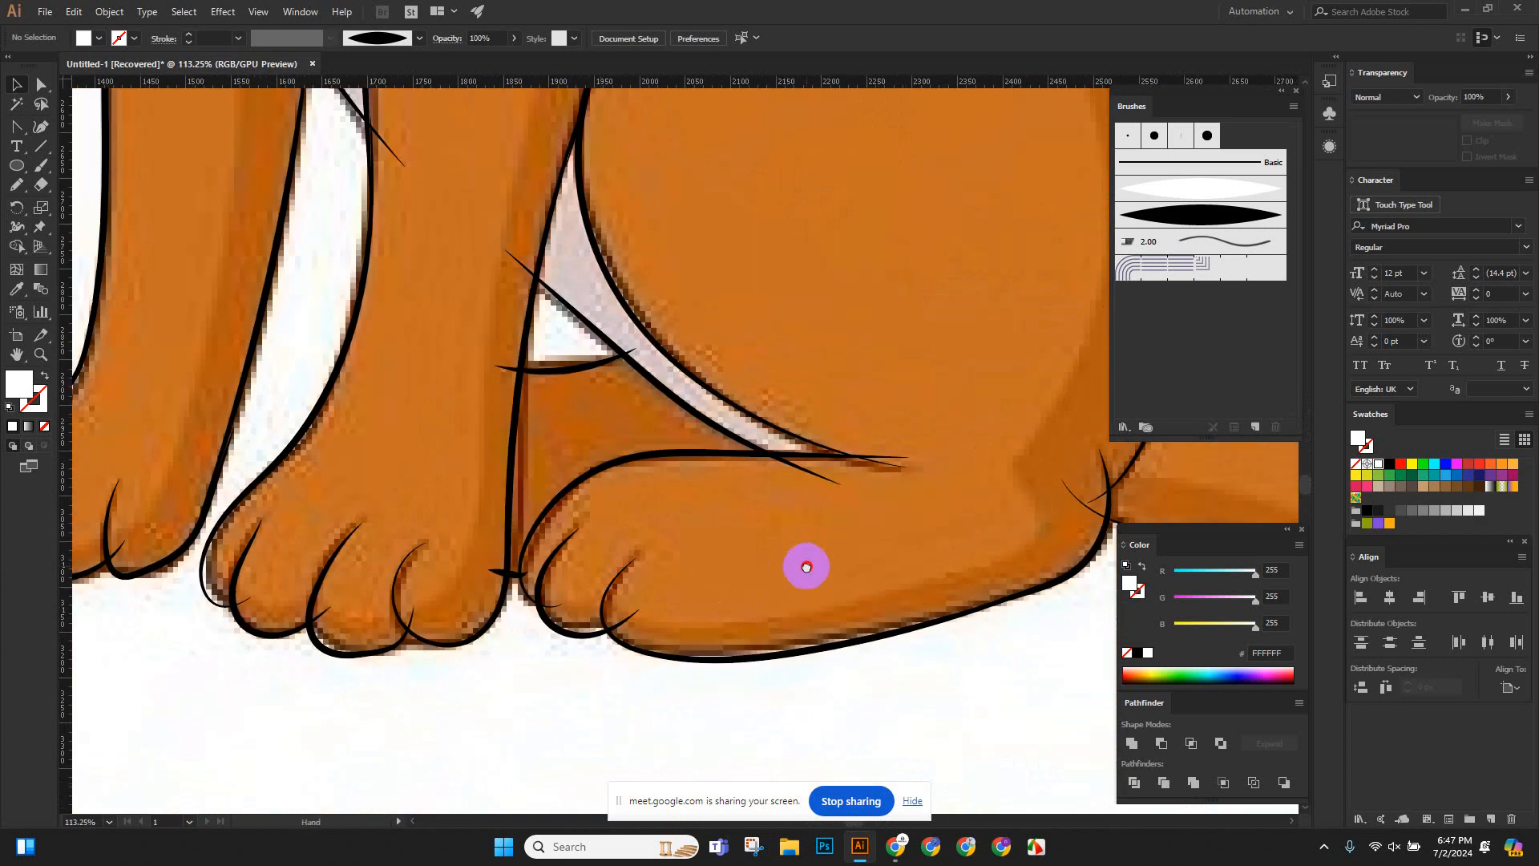
{"action": "left_click_drag", "start_coordinate": [807, 566], "coordinate": [637, 703]}
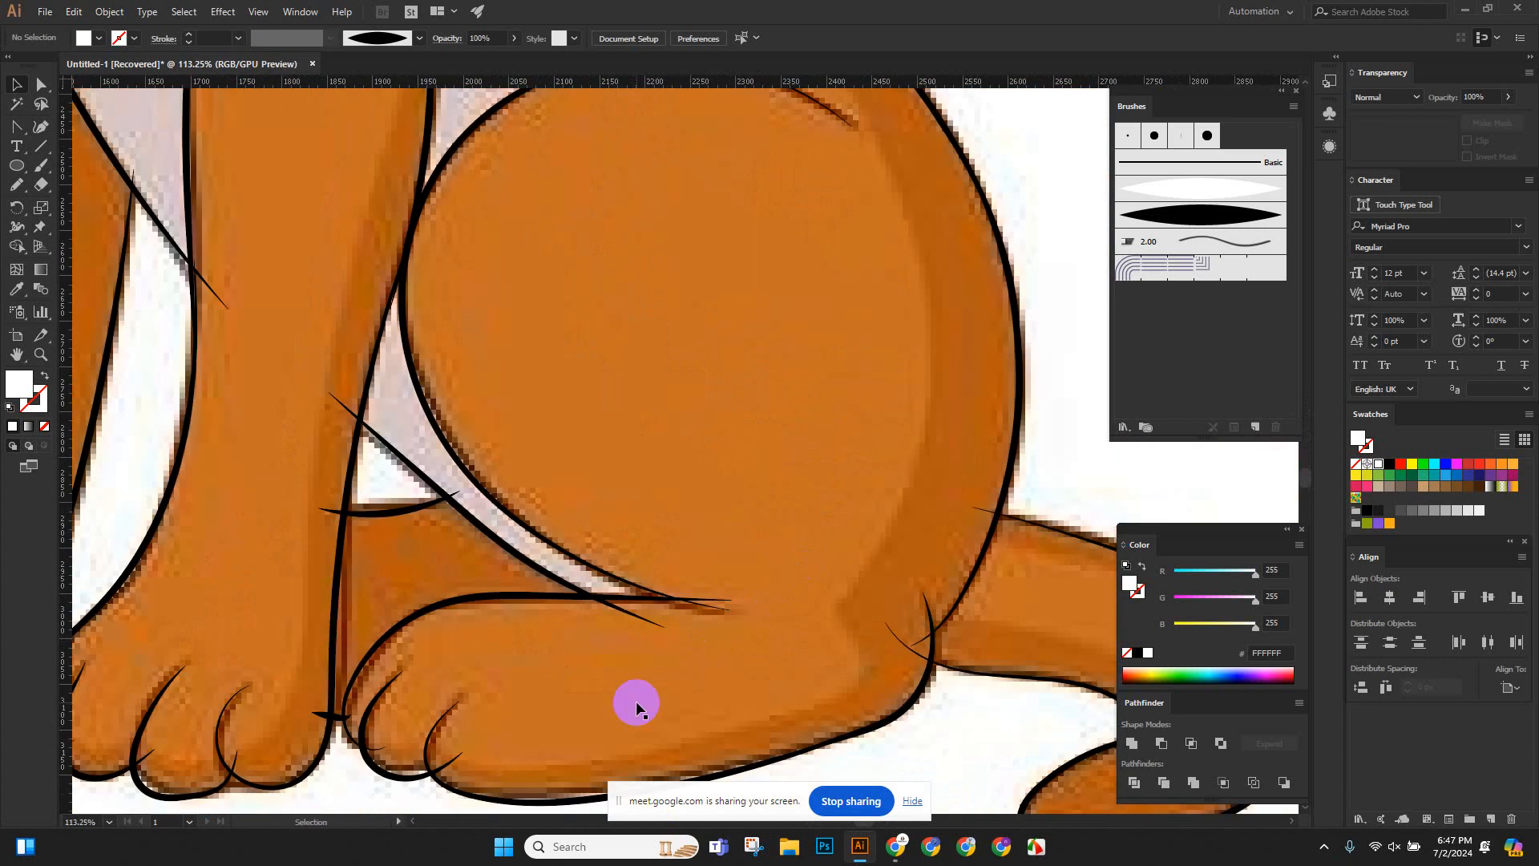
{"action": "scroll", "coordinate": [612, 684], "scroll_direction": "down", "scroll_amount": 1}
{"action": "scroll", "coordinate": [657, 659], "scroll_direction": "up", "scroll_amount": 3}
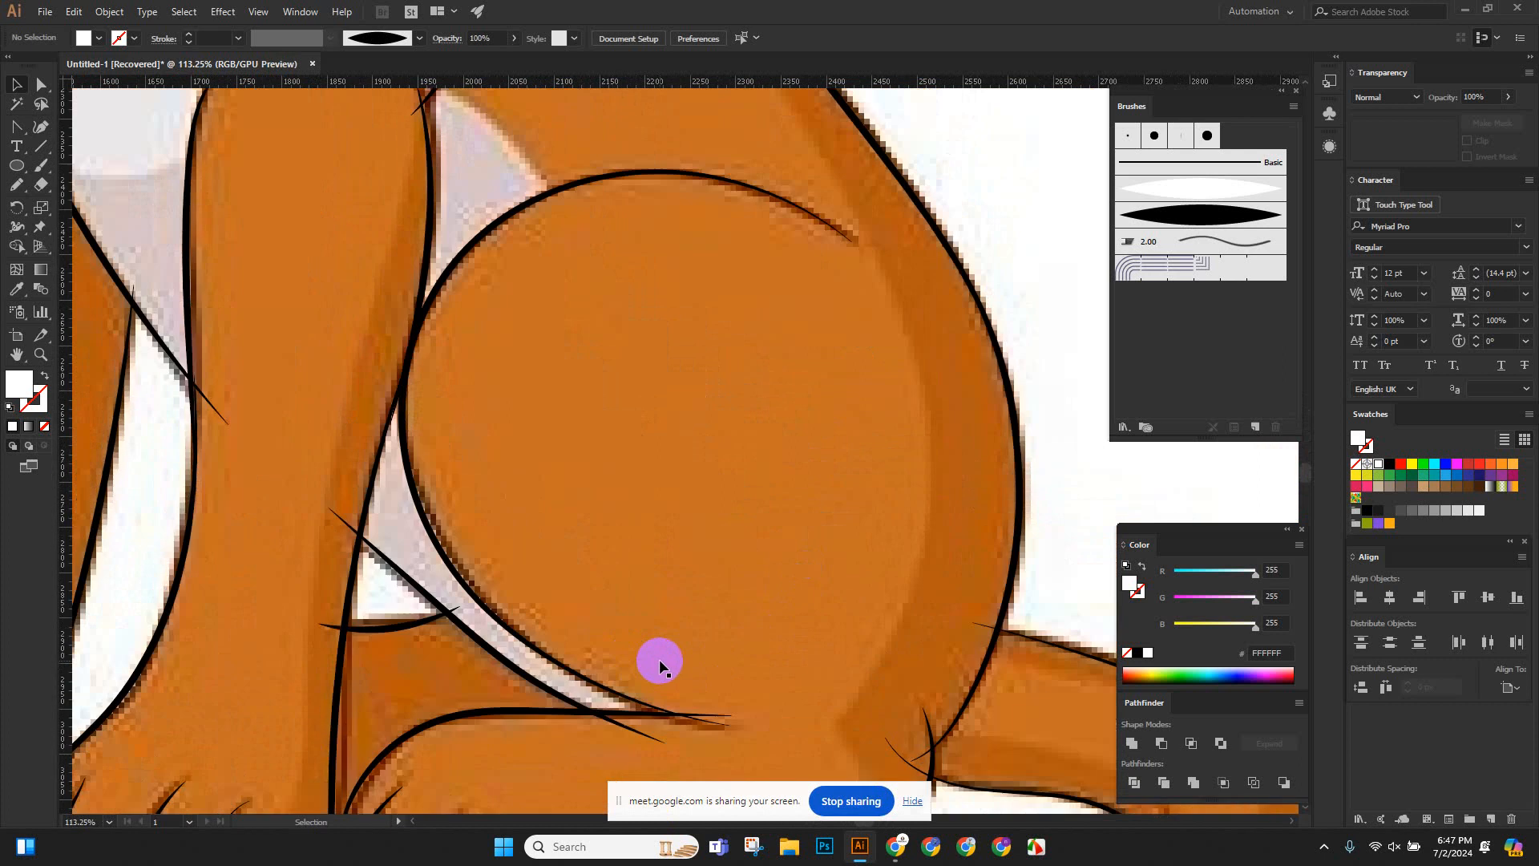
Try shifting the reference image beneath the line art, and undo the move.
{"action": "left_click_drag", "start_coordinate": [712, 572], "coordinate": [820, 489]}
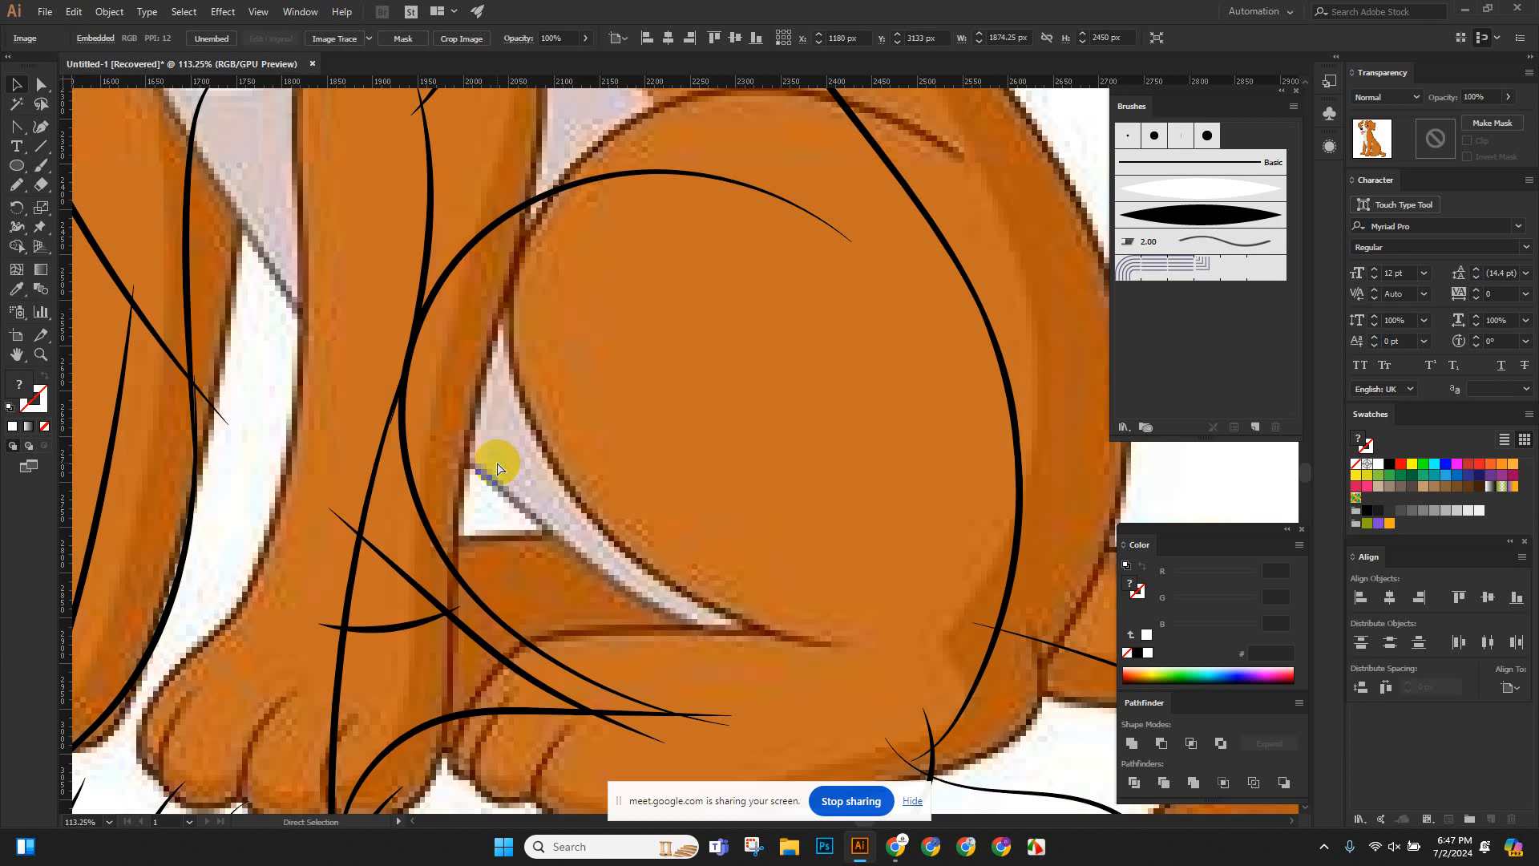
{"action": "key", "text": "ctrl+z"}
{"action": "scroll", "coordinate": [497, 460], "scroll_direction": "down", "scroll_amount": 6}
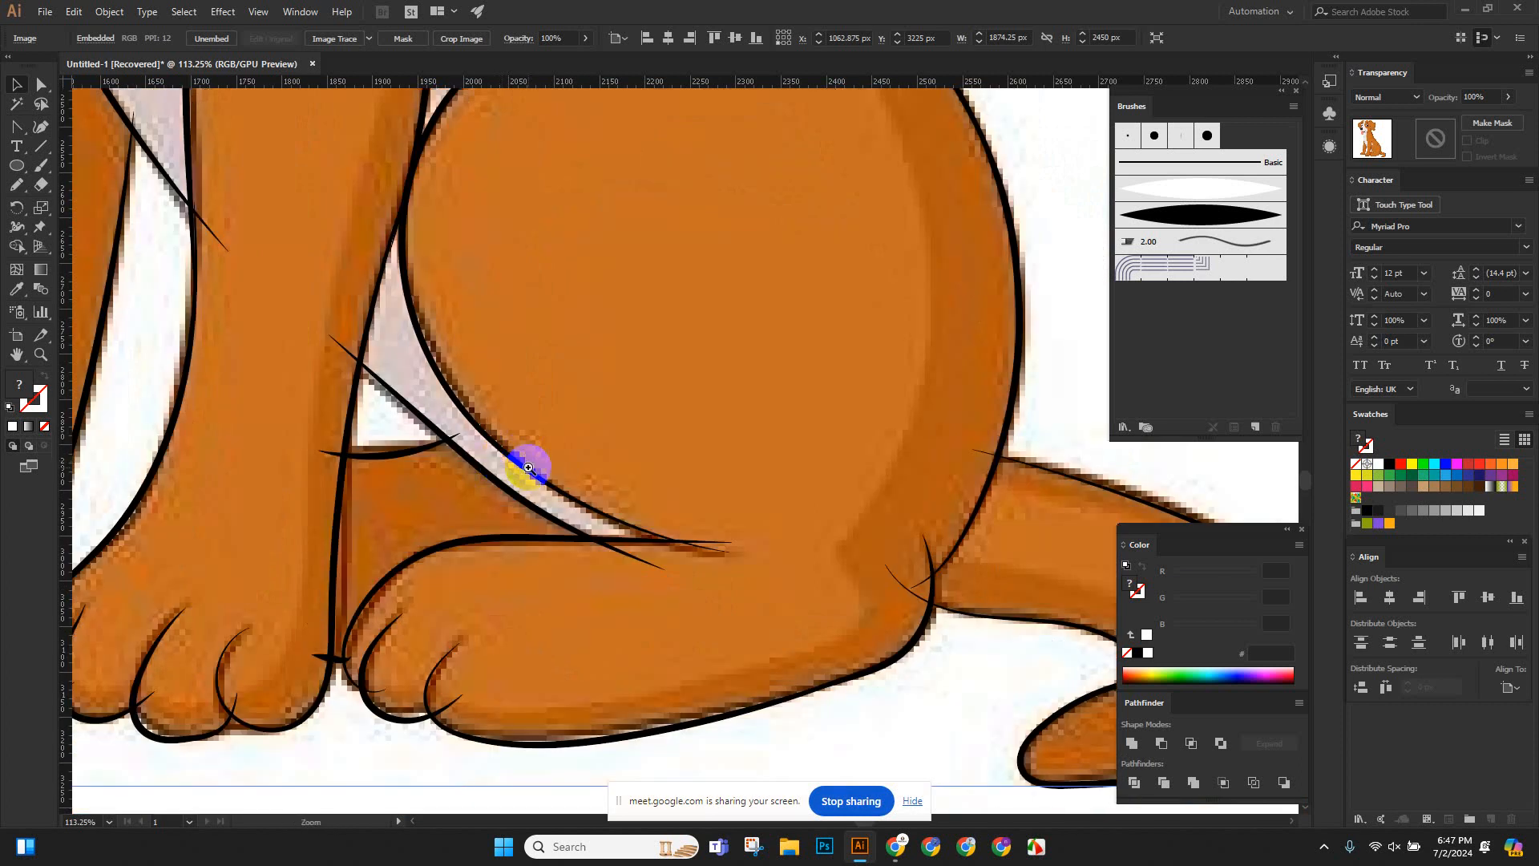
{"action": "scroll", "coordinate": [601, 497], "scroll_direction": "up", "scroll_amount": 3}
{"action": "scroll", "coordinate": [550, 592], "scroll_direction": "down", "scroll_amount": 2}
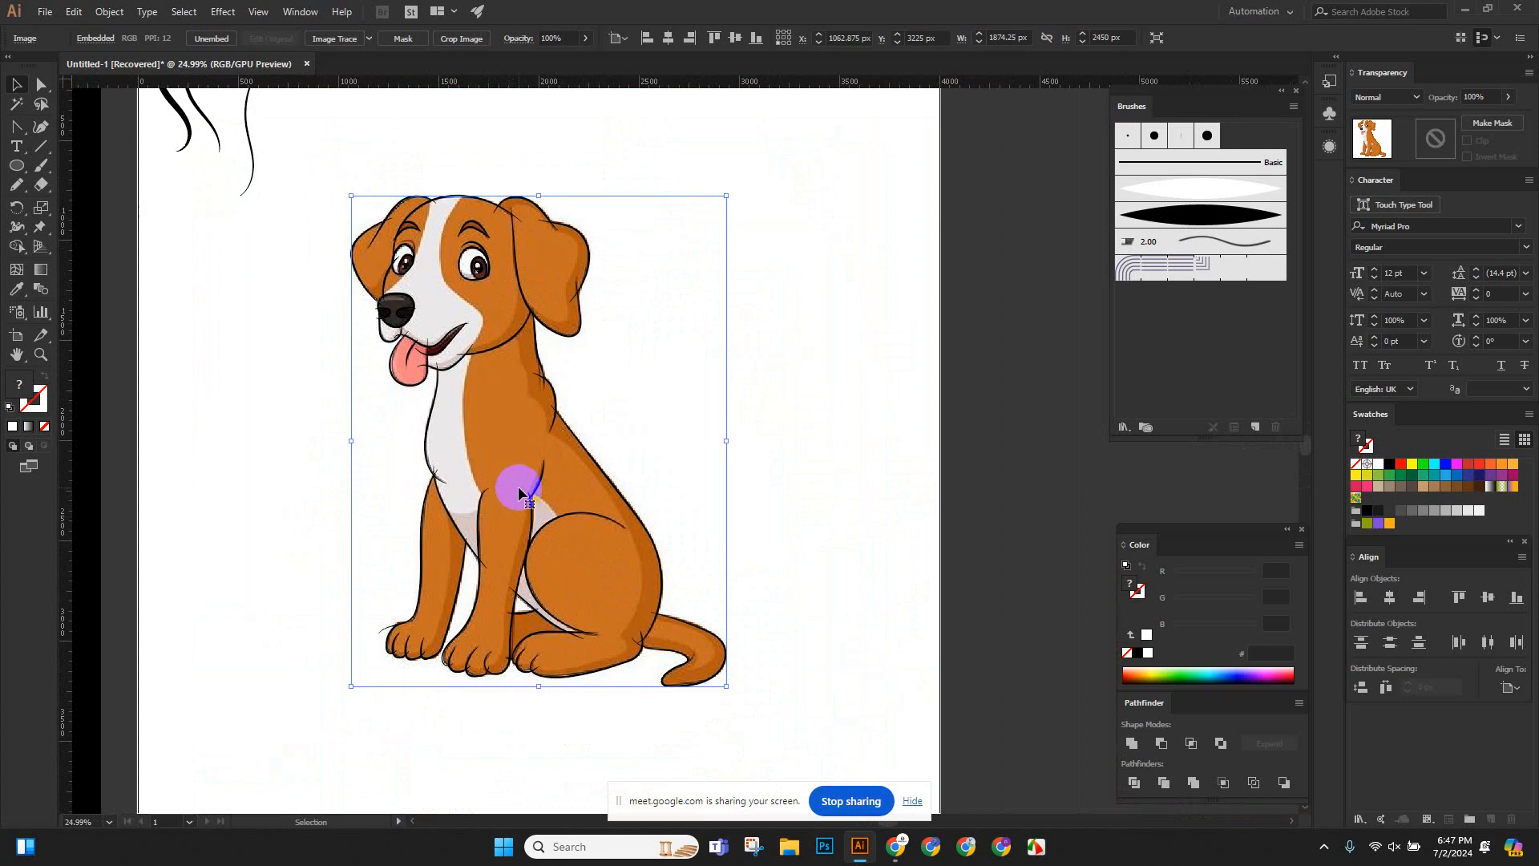
Delete the dog reference image and the white background rectangle behind the line art.
{"action": "left_click", "coordinate": [818, 347]}
{"action": "left_click", "coordinate": [550, 371]}
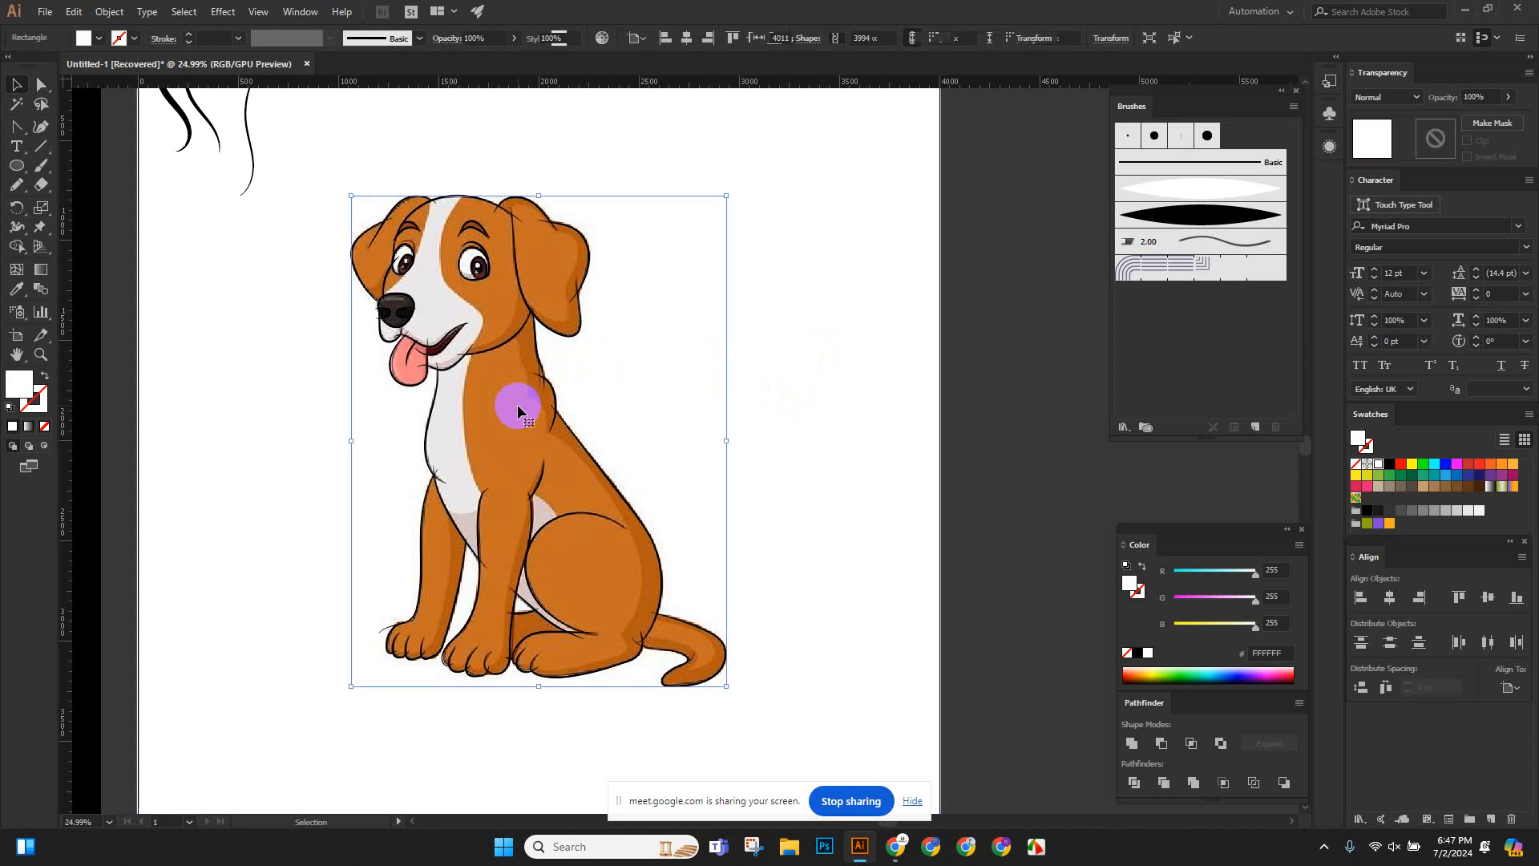
{"action": "key", "text": "Delete"}
{"action": "scroll", "coordinate": [510, 409], "scroll_direction": "up", "scroll_amount": 2}
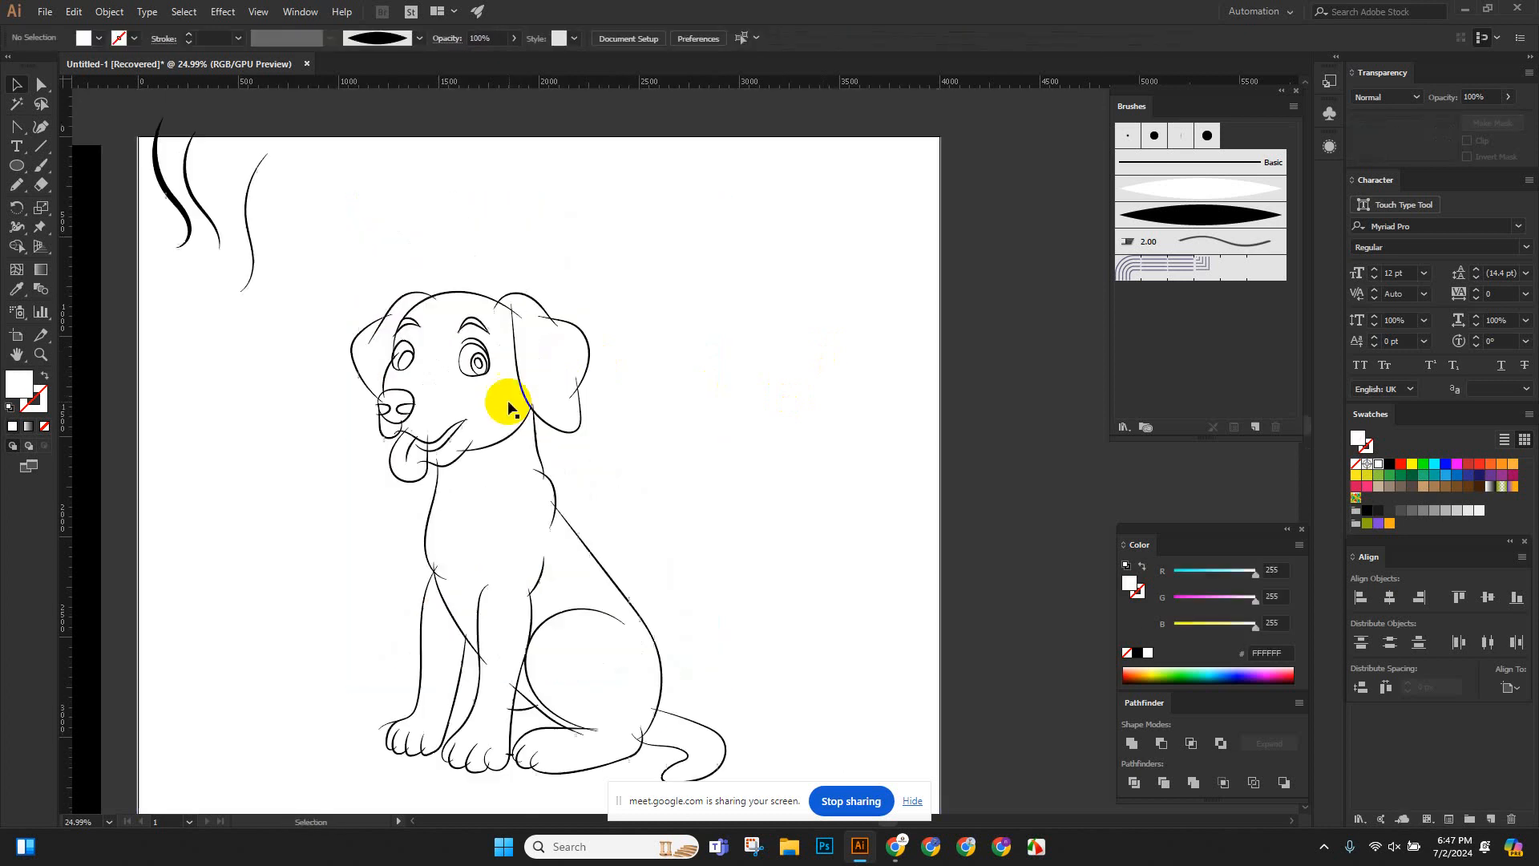
{"action": "scroll", "coordinate": [510, 407], "scroll_direction": "up", "scroll_amount": 4}
{"action": "left_click", "coordinate": [554, 385]}
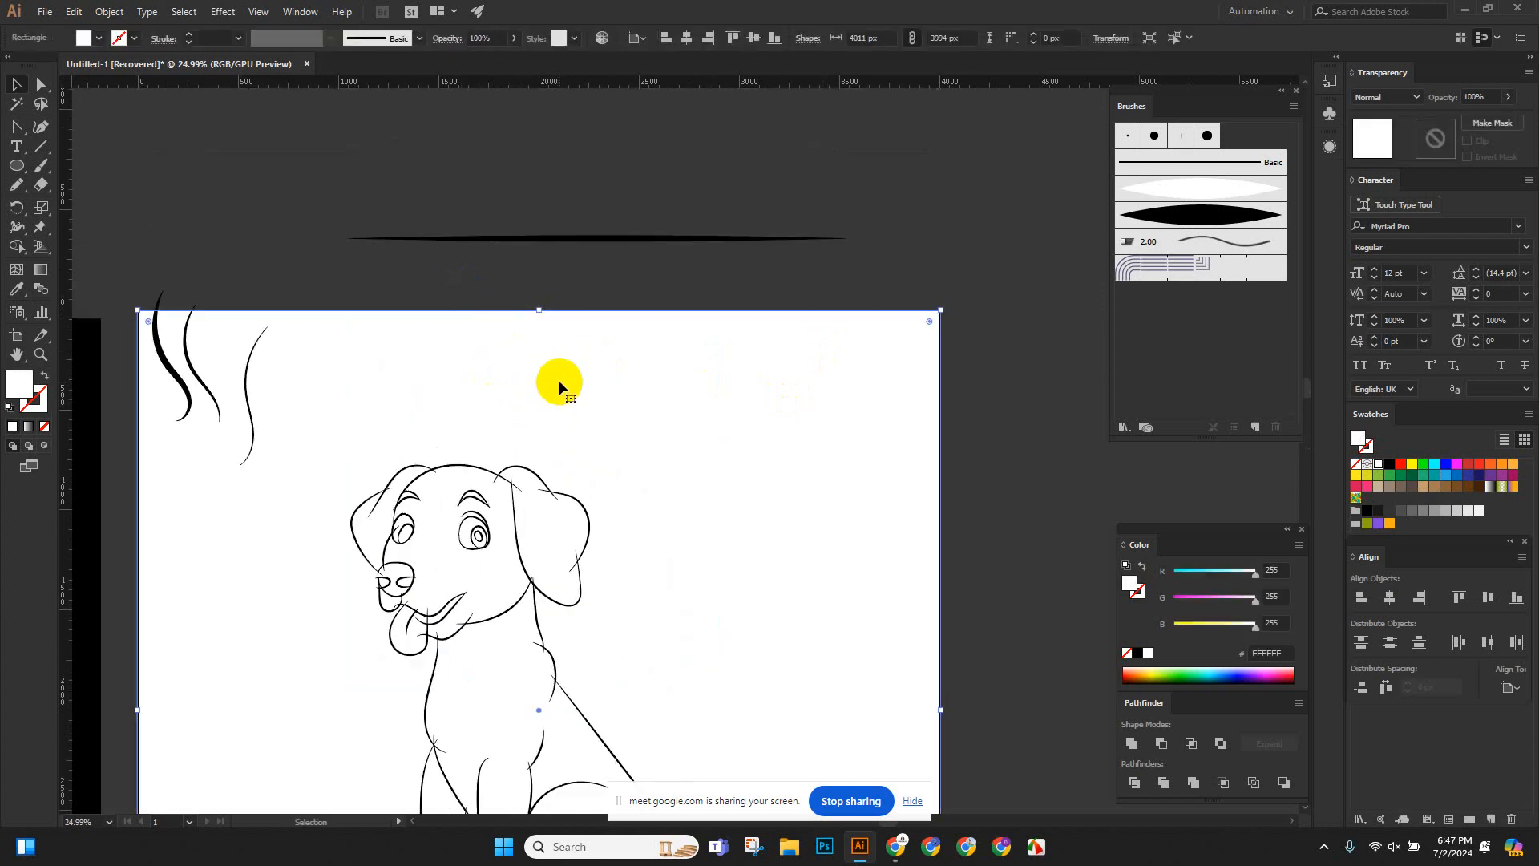
{"action": "key", "text": "Delete"}
Examine the crossing strokes at the far ear, forehead and eyebrows, and the nested curves of the near eye.
{"action": "scroll", "coordinate": [559, 385], "scroll_direction": "down", "scroll_amount": 5}
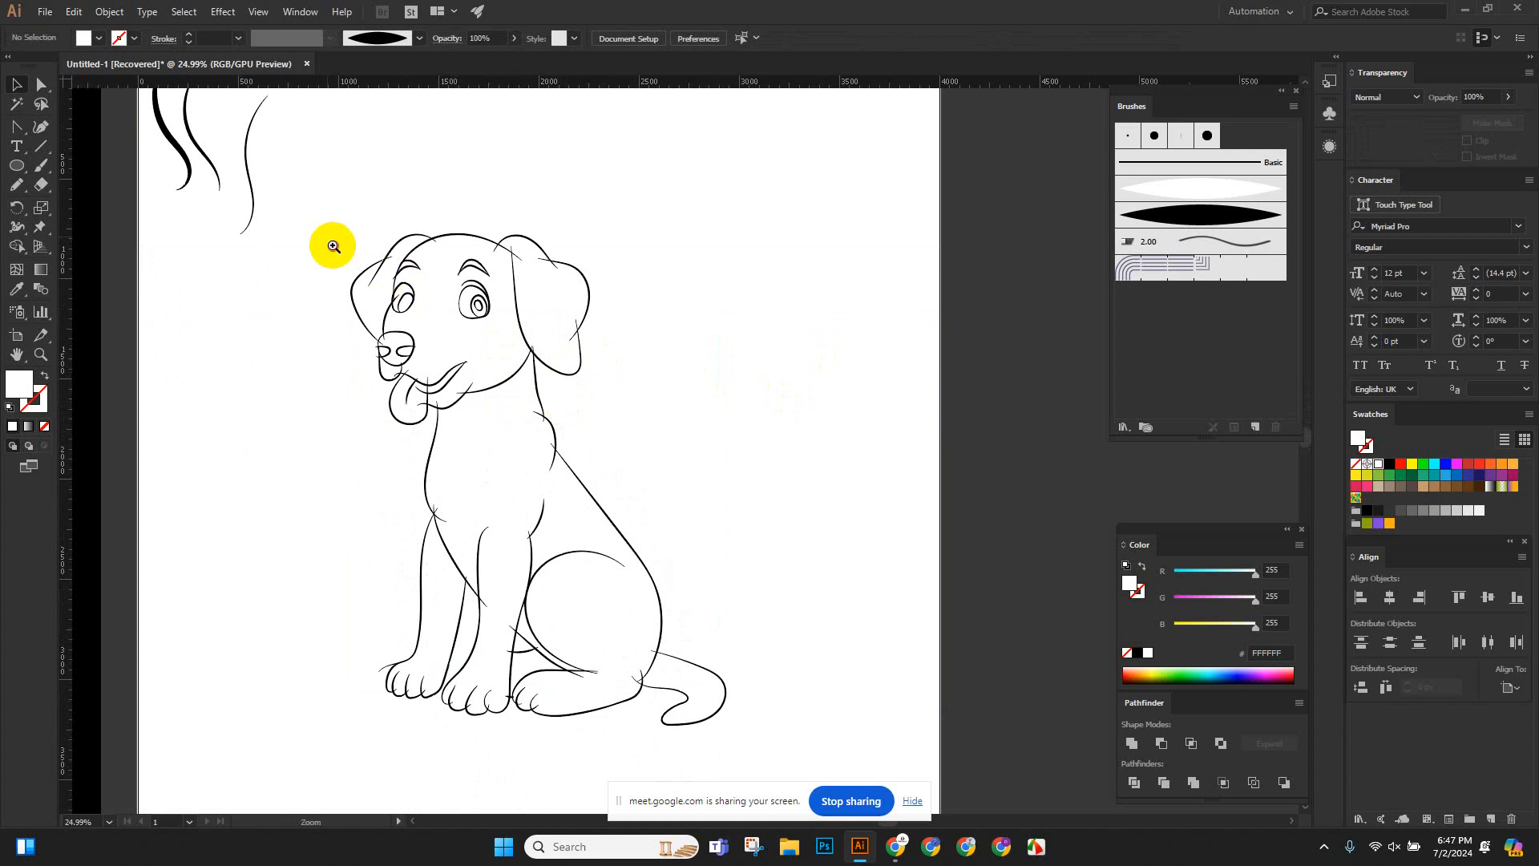
{"action": "left_click_drag", "start_coordinate": [331, 242], "coordinate": [589, 485]}
{"action": "left_click_drag", "start_coordinate": [790, 609], "coordinate": [183, 472]}
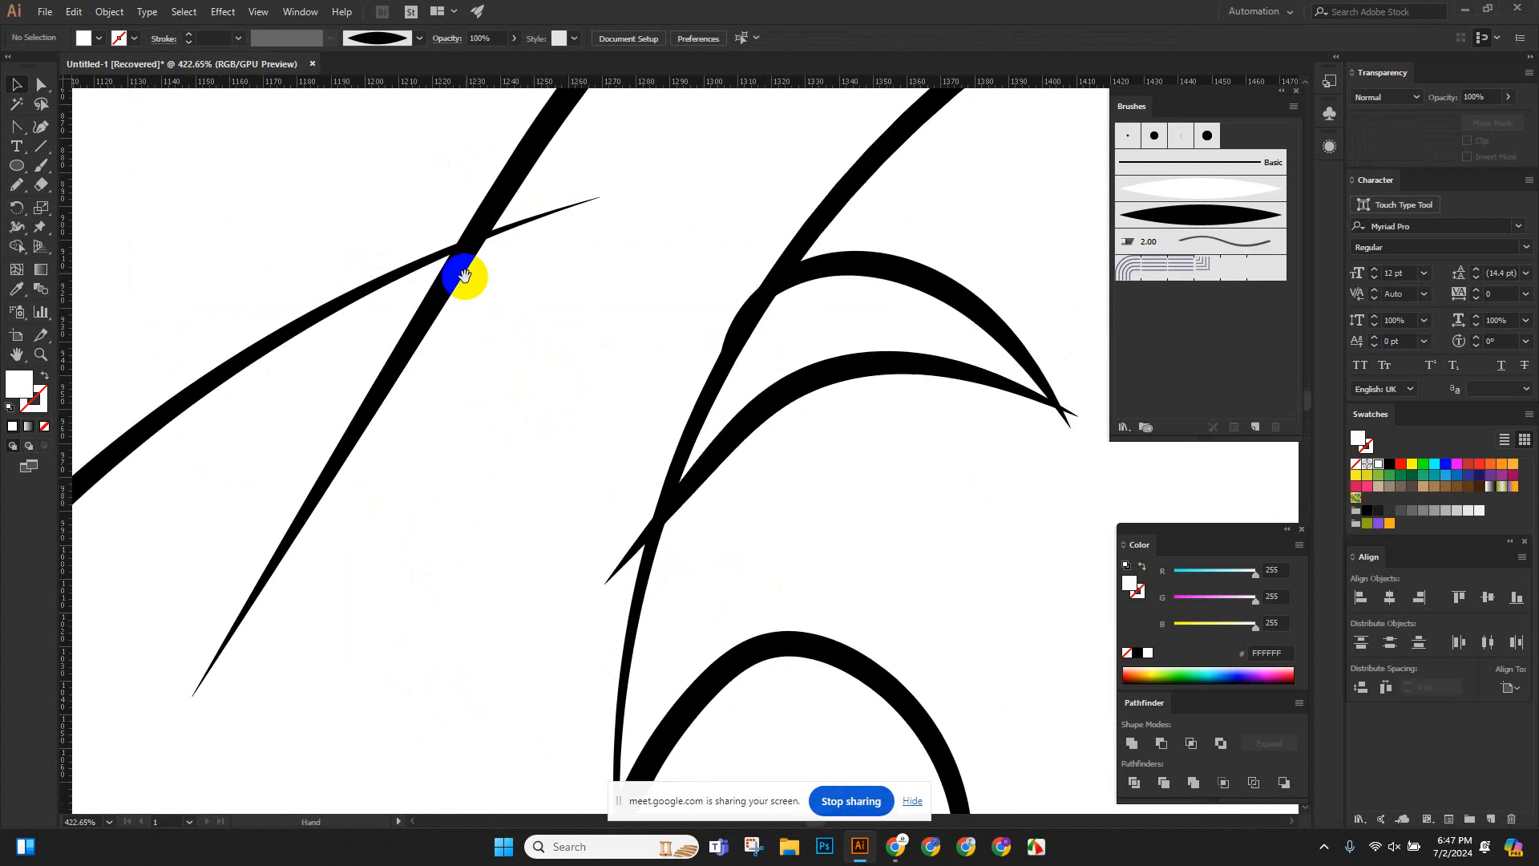
{"action": "scroll", "coordinate": [505, 234], "scroll_direction": "down", "scroll_amount": 5}
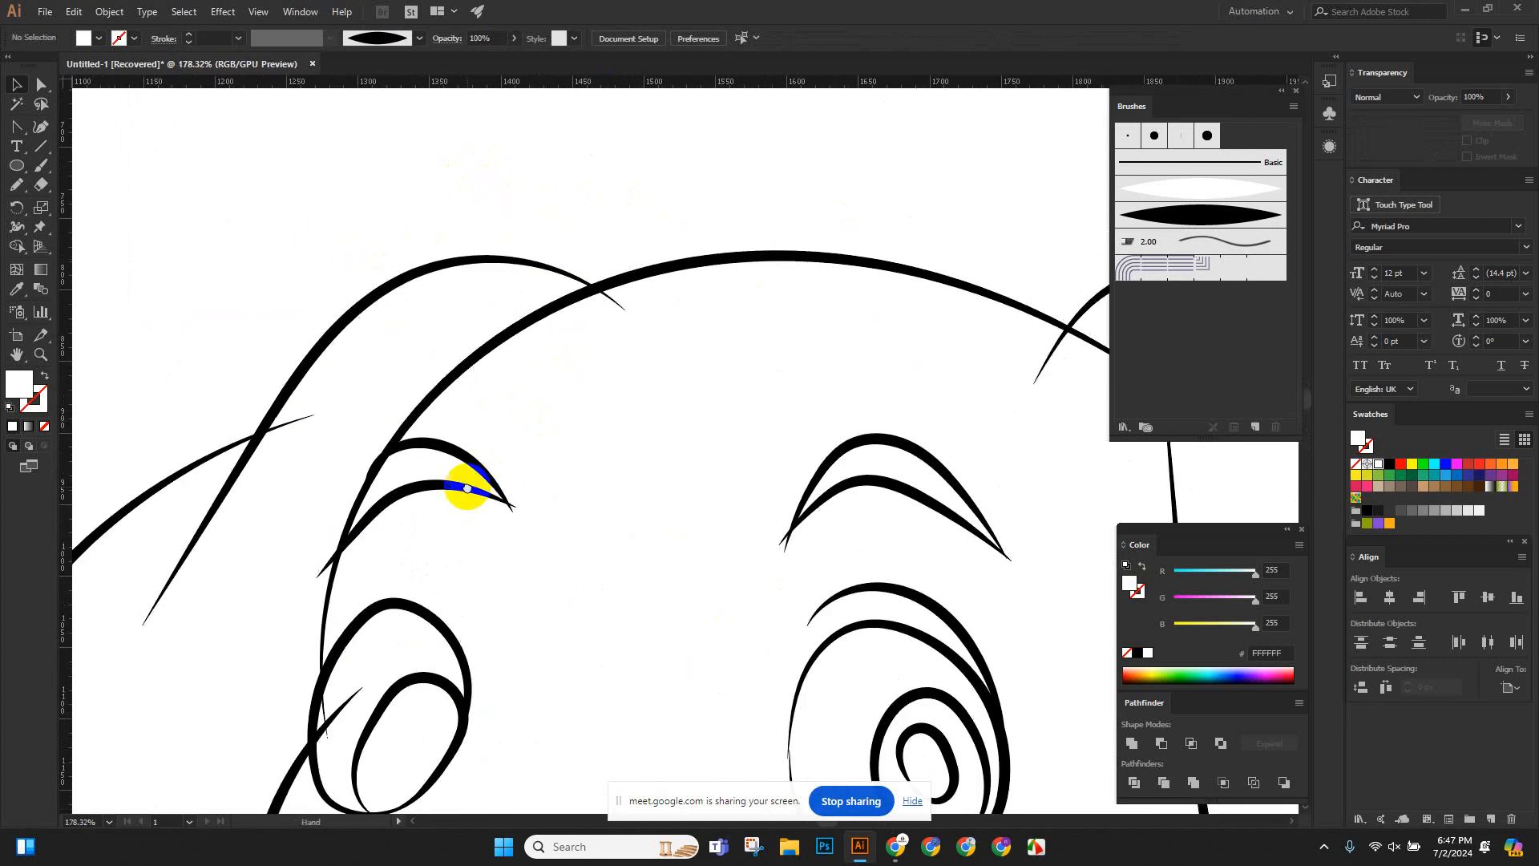
{"action": "left_click_drag", "start_coordinate": [467, 487], "coordinate": [529, 404]}
{"action": "left_click_drag", "start_coordinate": [897, 474], "coordinate": [601, 313]}
{"action": "scroll", "coordinate": [687, 268], "scroll_direction": "down", "scroll_amount": 5}
{"action": "left_click_drag", "start_coordinate": [462, 366], "coordinate": [650, 197]}
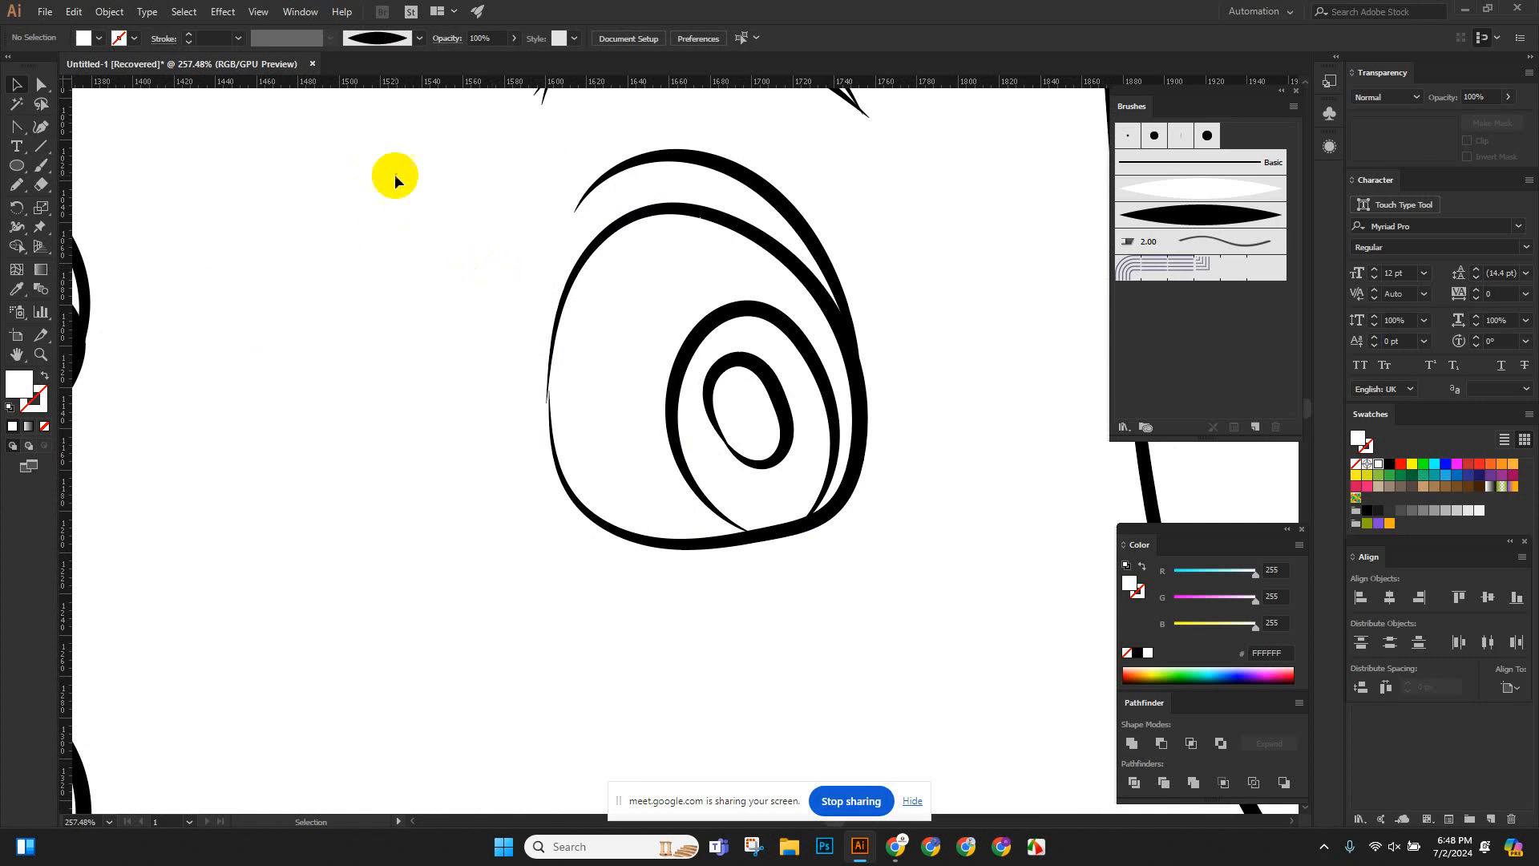
Examine the far eye, the muzzle line crossing it and the nose outline for overlapping strokes.
{"action": "scroll", "coordinate": [396, 175], "scroll_direction": "down", "scroll_amount": 3}
{"action": "scroll", "coordinate": [646, 344], "scroll_direction": "down", "scroll_amount": 3}
{"action": "left_click_drag", "start_coordinate": [515, 361], "coordinate": [732, 406]}
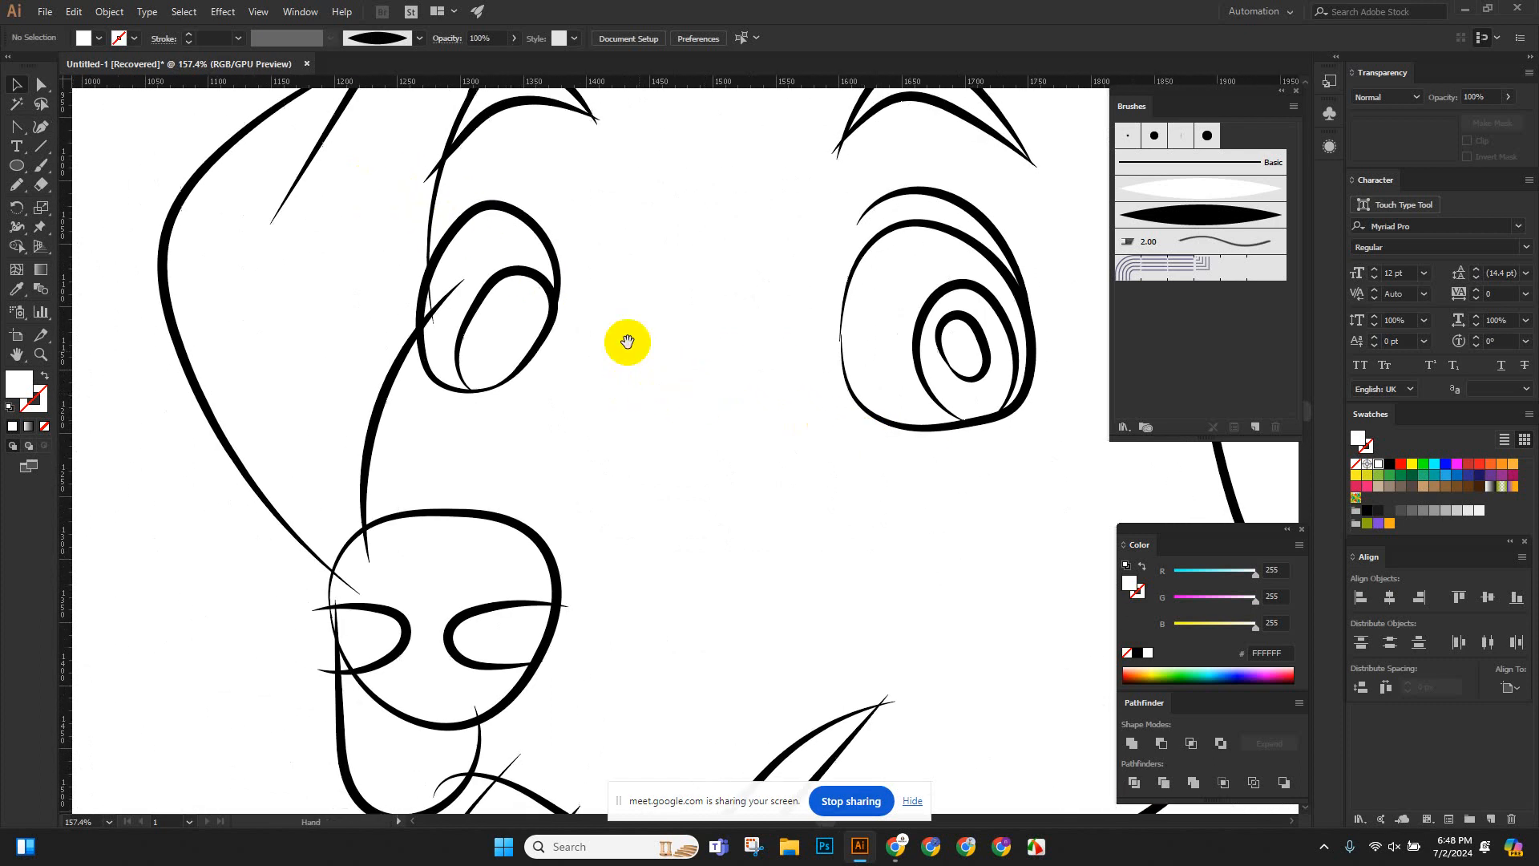
{"action": "left_click_drag", "start_coordinate": [407, 279], "coordinate": [581, 419]}
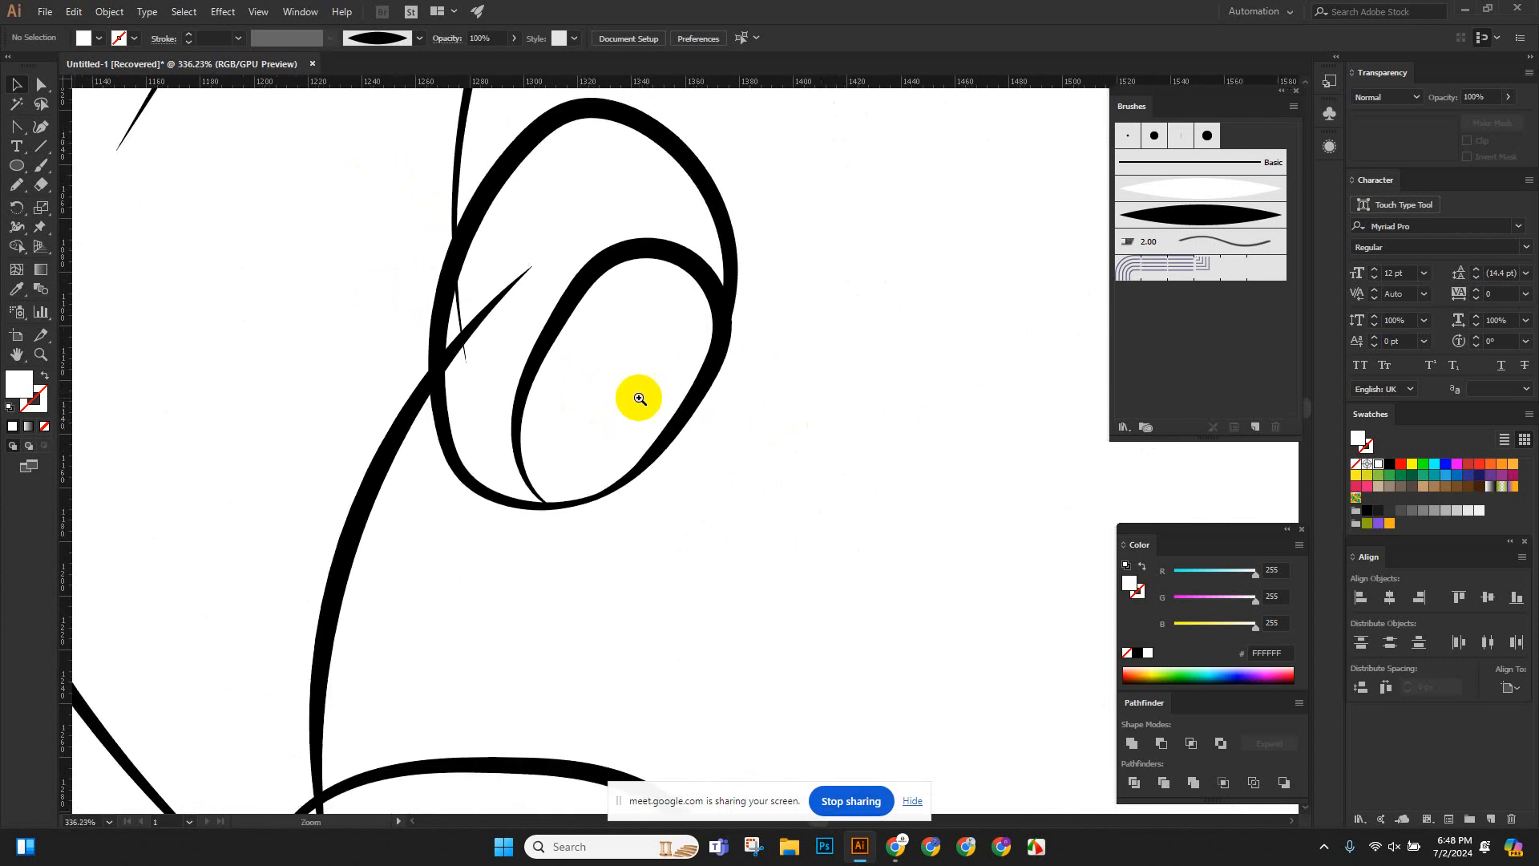
{"action": "left_click_drag", "start_coordinate": [667, 357], "coordinate": [532, 337]}
Move the outer end of the far eye's upper brow stroke to X 1306, Y 941 px and its neighbouring anchor to X 1336, Y 909 px.
{"action": "left_click_drag", "start_coordinate": [650, 232], "coordinate": [633, 350]}
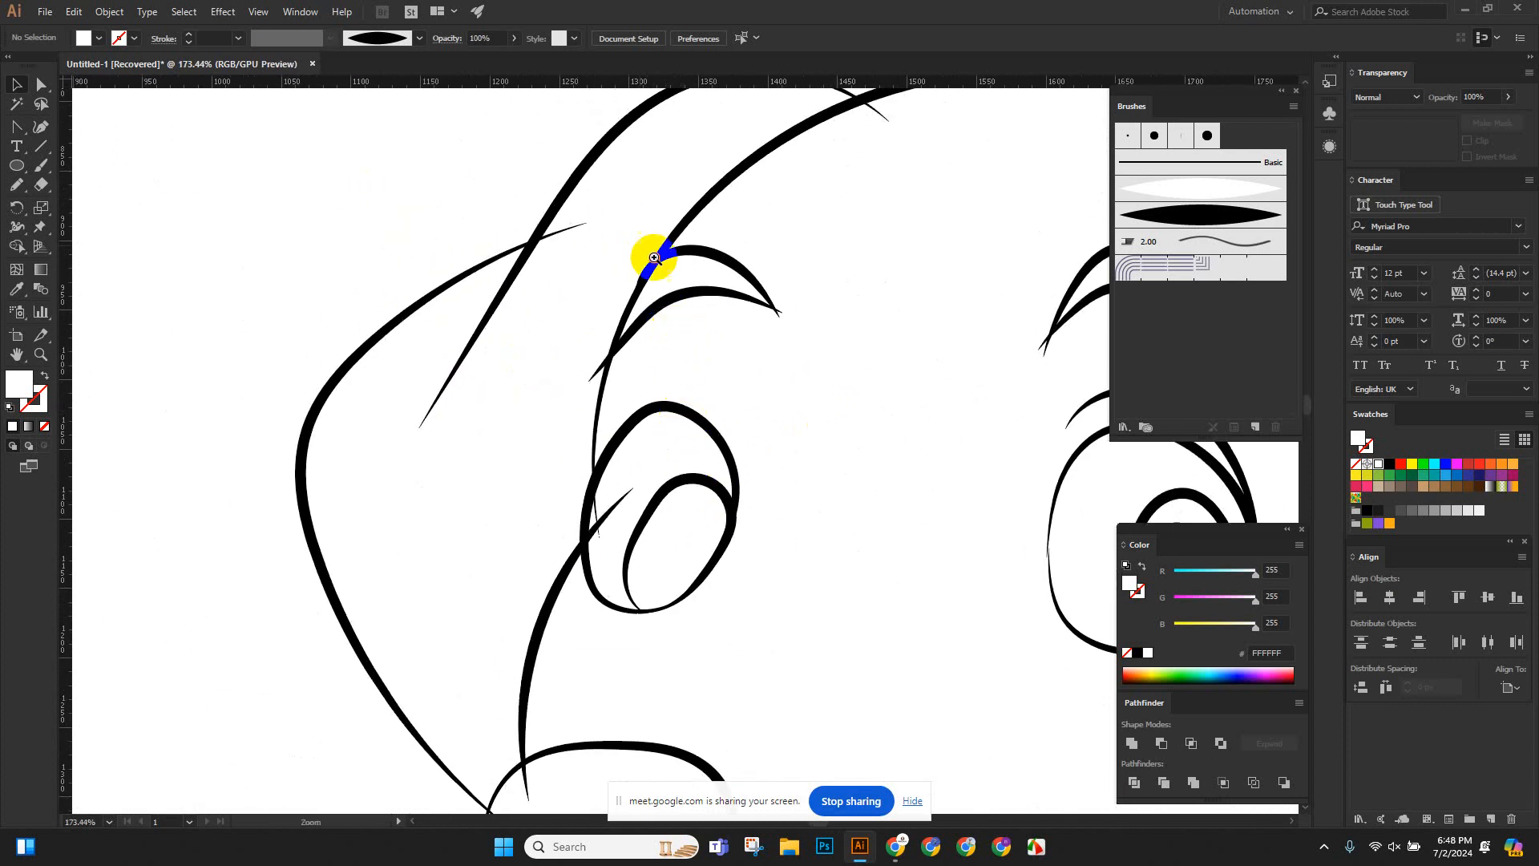
{"action": "scroll", "coordinate": [887, 402], "scroll_direction": "up", "scroll_amount": 10}
{"action": "left_click", "coordinate": [713, 322]}
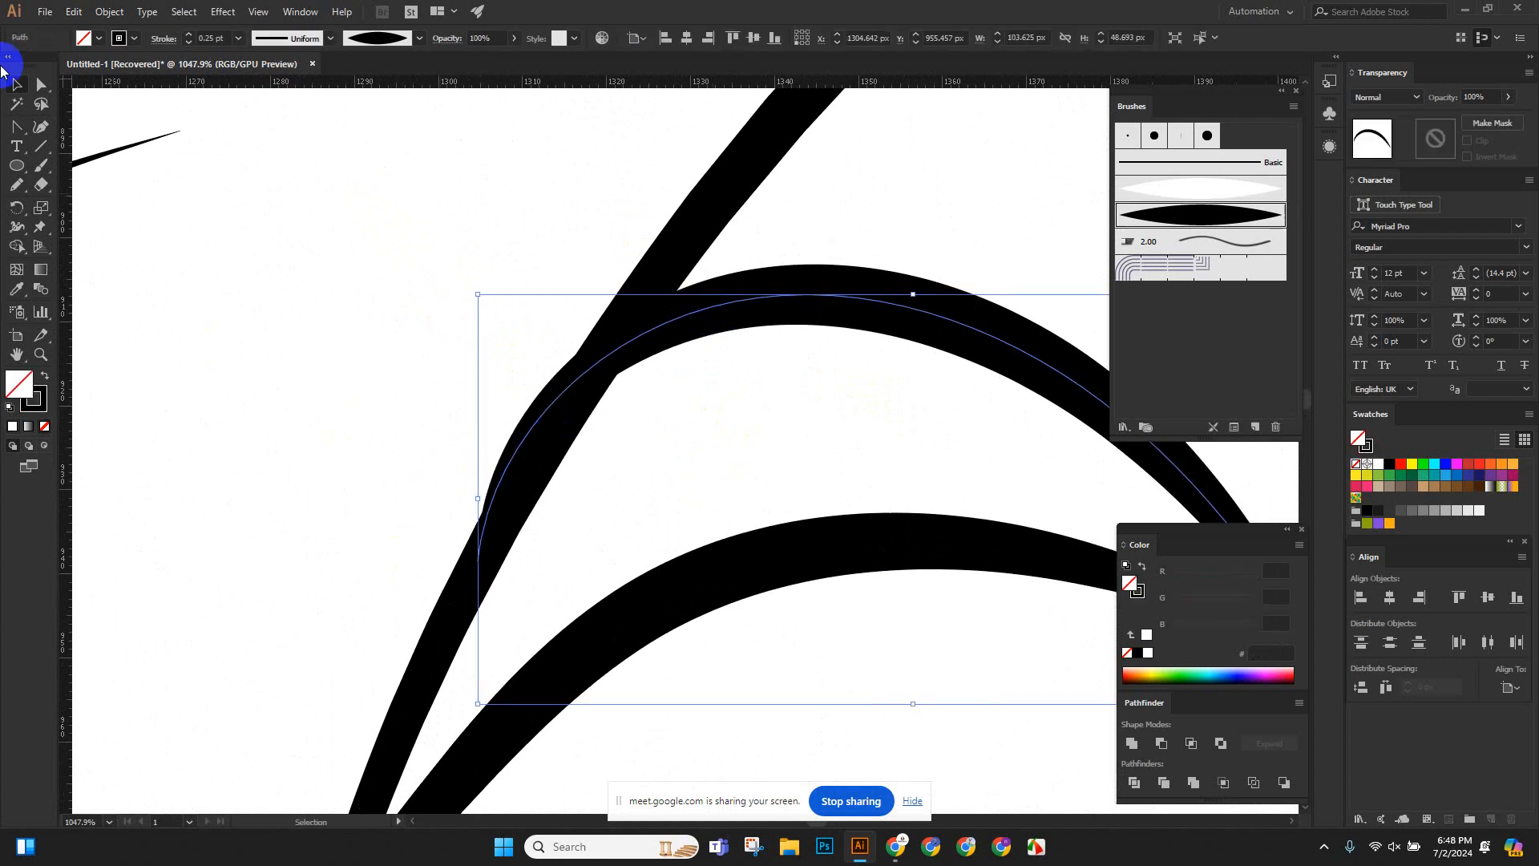
{"action": "left_click", "coordinate": [41, 84]}
{"action": "left_click", "coordinate": [478, 563]}
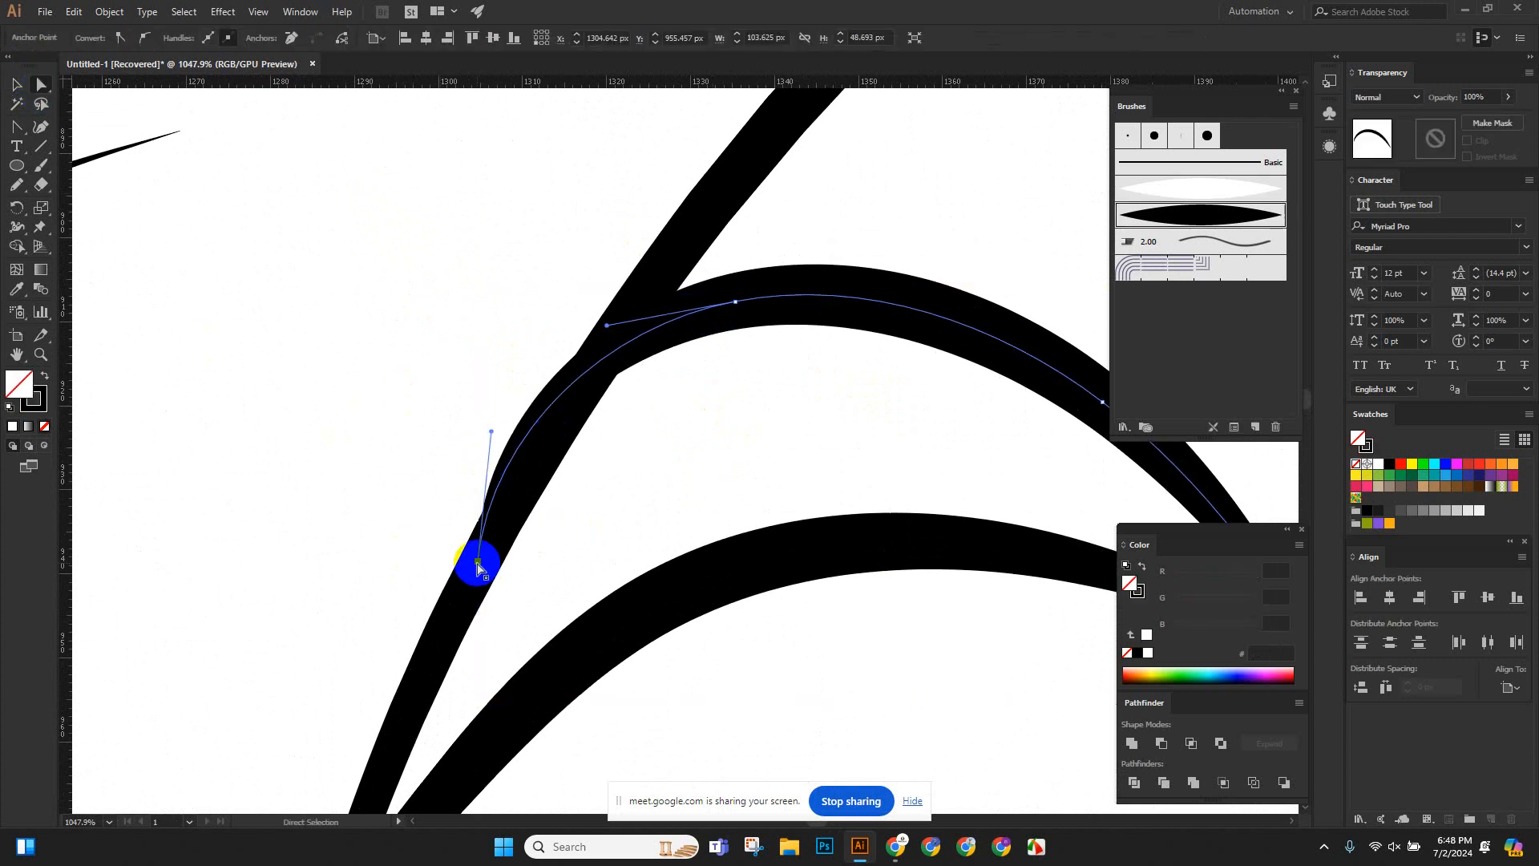
{"action": "left_click_drag", "start_coordinate": [478, 562], "coordinate": [489, 582]}
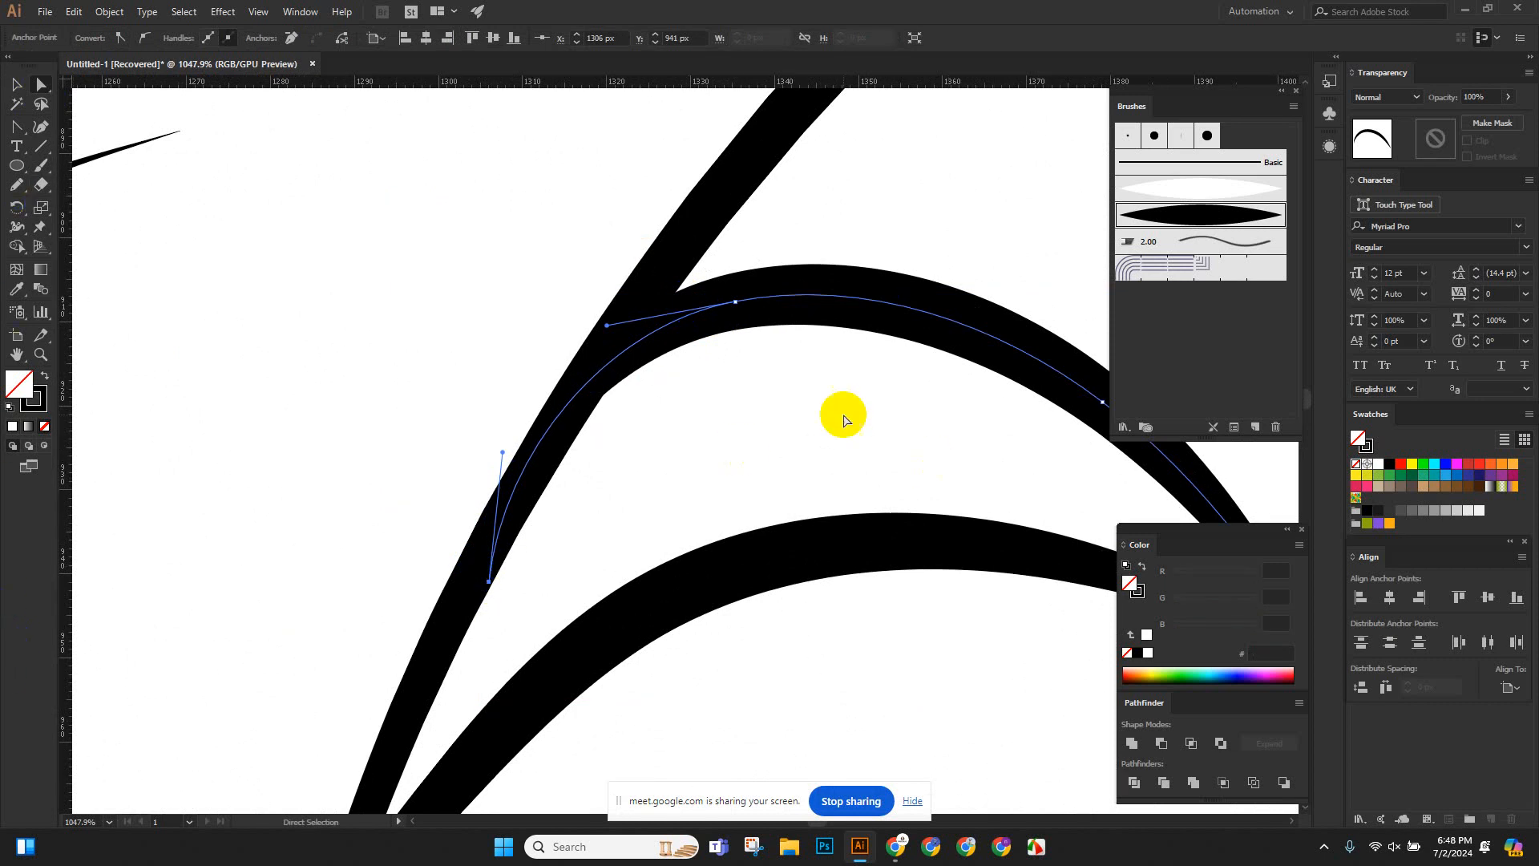
{"action": "left_click_drag", "start_coordinate": [735, 302], "coordinate": [741, 313]}
{"action": "left_click", "coordinate": [16, 83]}
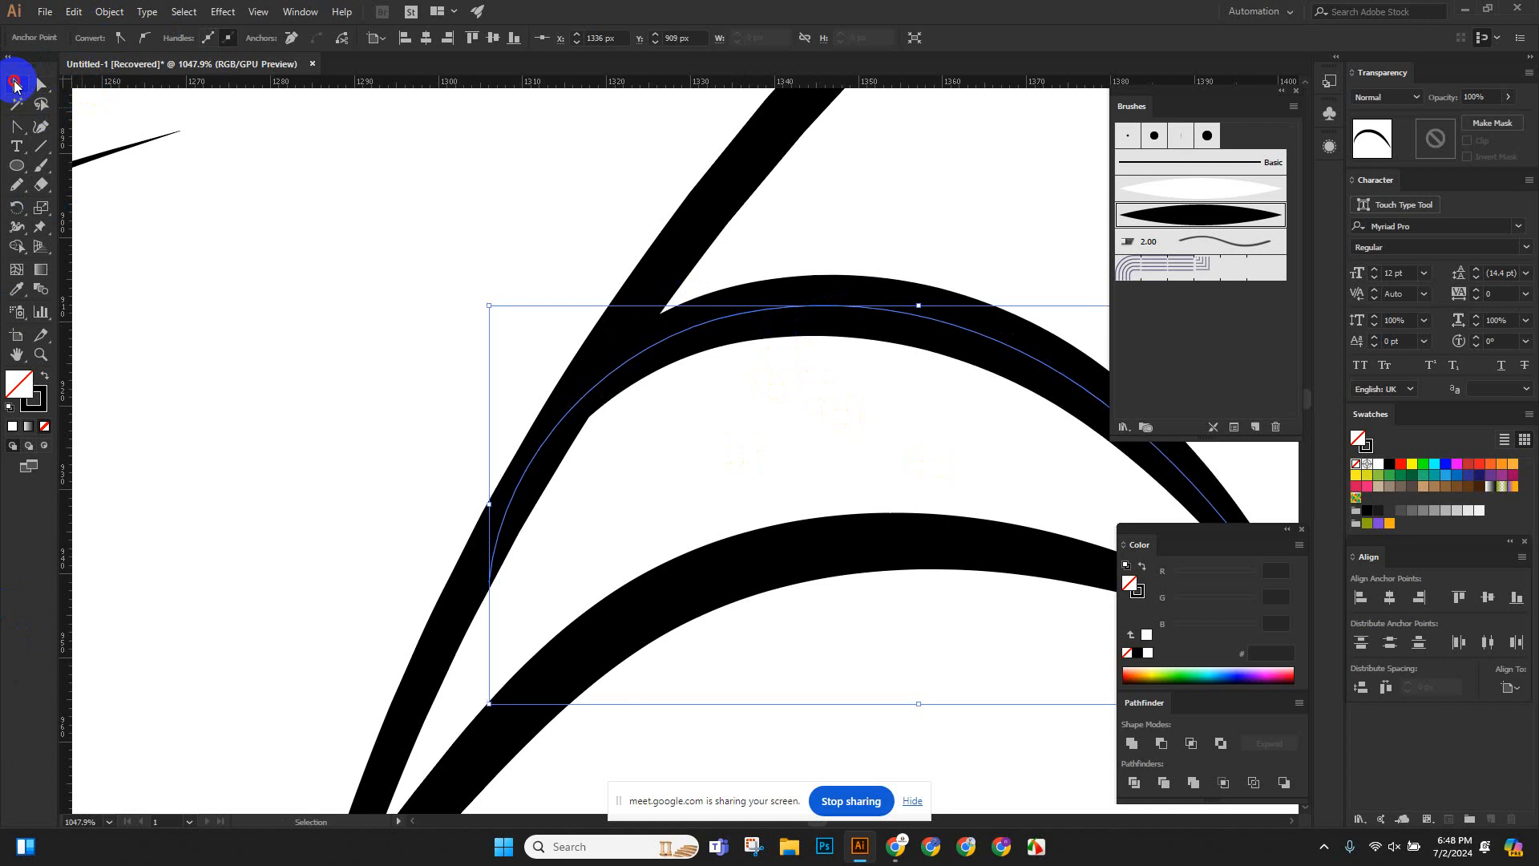
{"action": "left_click", "coordinate": [251, 340]}
Try pulling the lower end point of the far eye's inner oval outward below the eye, and undo the move.
{"action": "scroll", "coordinate": [492, 419], "scroll_direction": "down", "scroll_amount": 6}
{"action": "left_click_drag", "start_coordinate": [542, 579], "coordinate": [378, 430]}
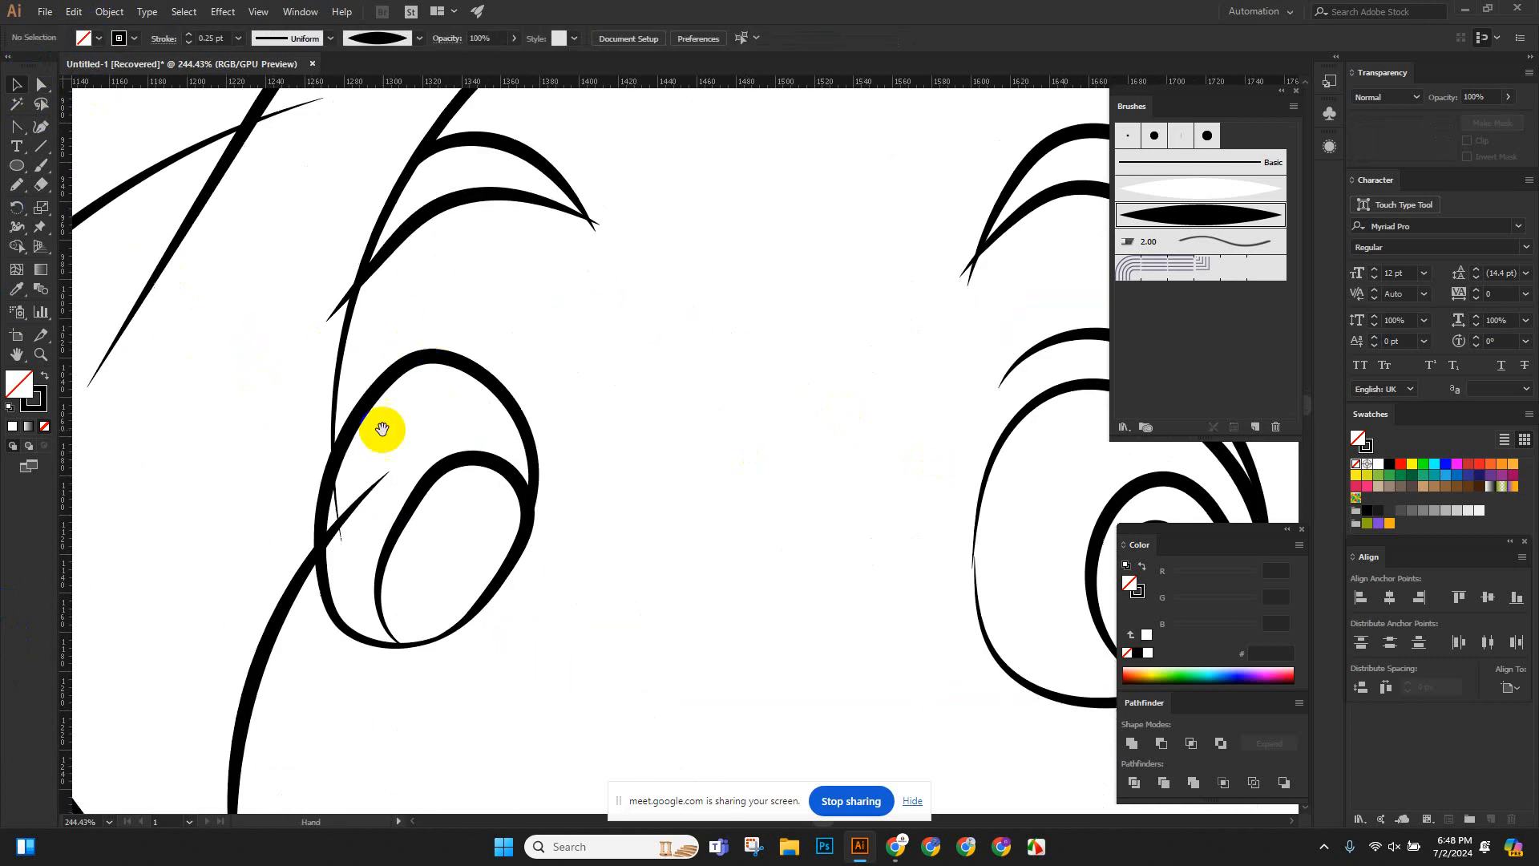
{"action": "scroll", "coordinate": [660, 560], "scroll_direction": "up", "scroll_amount": 5}
{"action": "left_click_drag", "start_coordinate": [749, 607], "coordinate": [550, 503]}
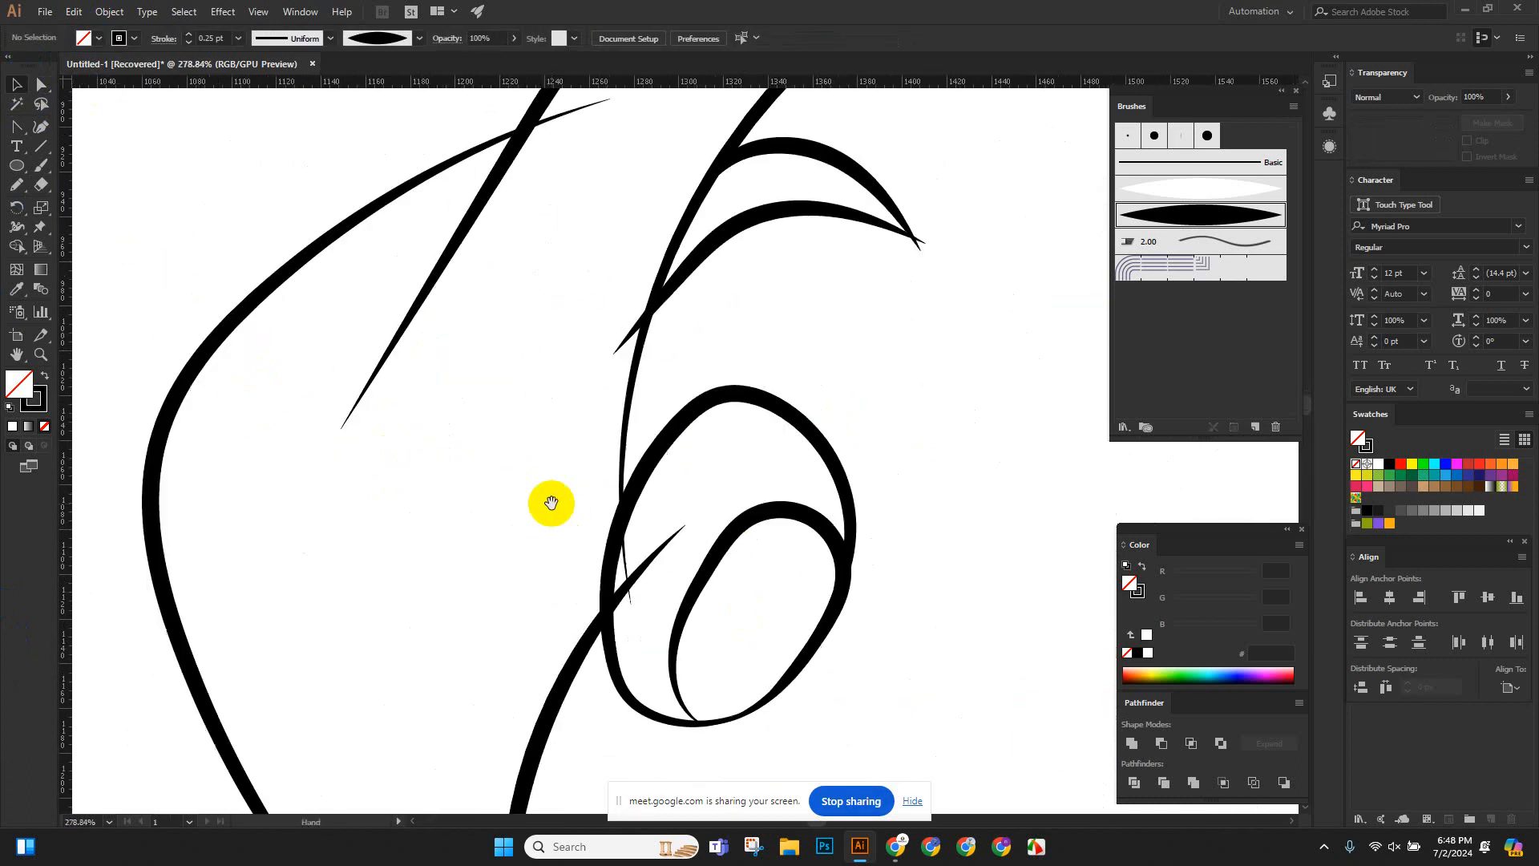
{"action": "left_click_drag", "start_coordinate": [699, 666], "coordinate": [524, 460]}
{"action": "left_click_drag", "start_coordinate": [579, 600], "coordinate": [1108, 784]}
{"action": "left_click_drag", "start_coordinate": [774, 524], "coordinate": [807, 605]}
{"action": "scroll", "coordinate": [505, 450], "scroll_direction": "down", "scroll_amount": 7}
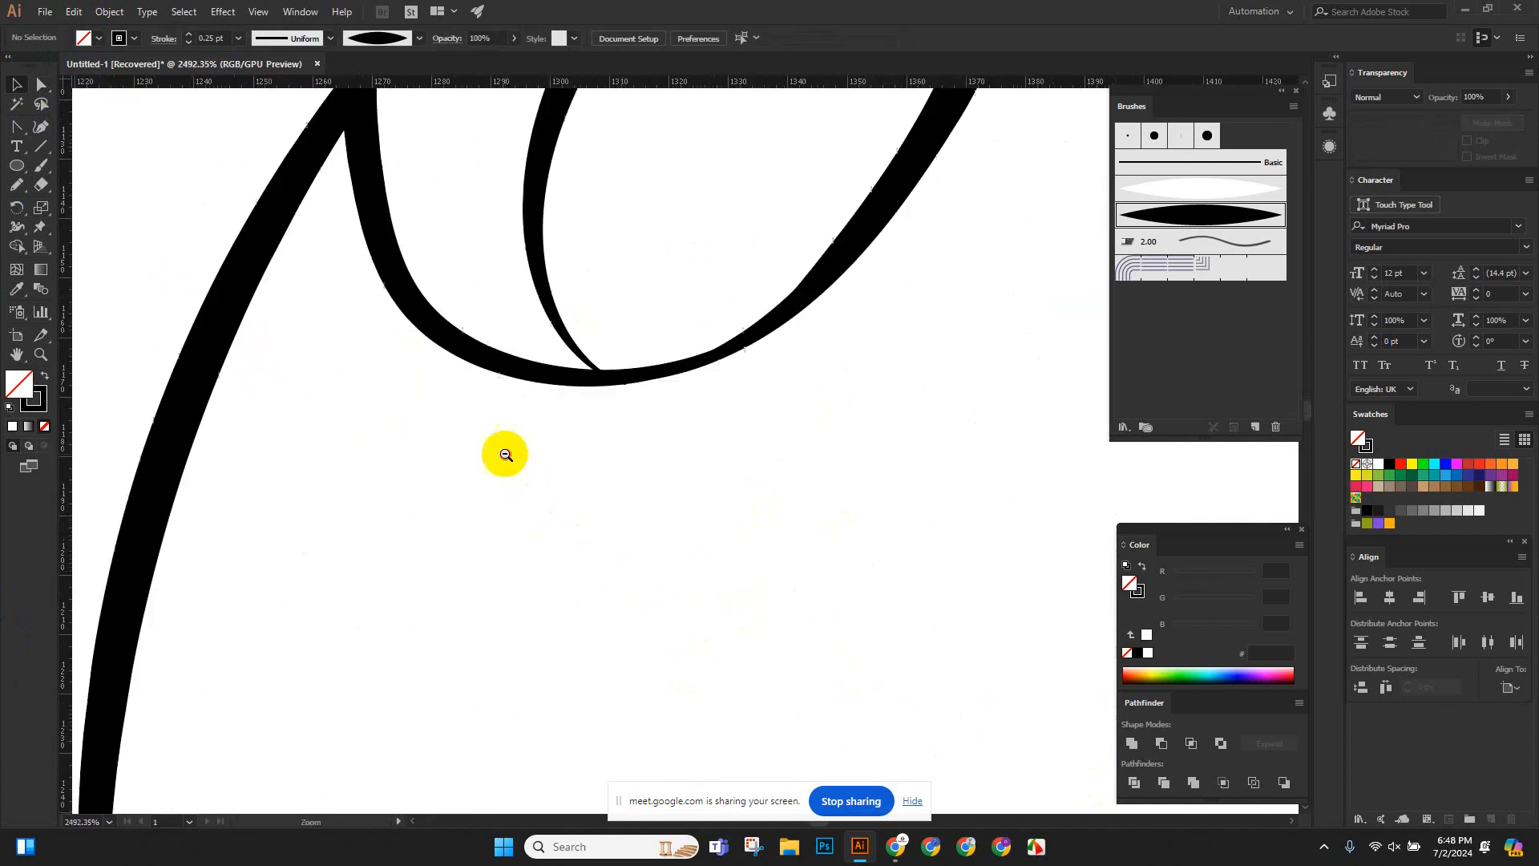
{"action": "left_click", "coordinate": [457, 453]}
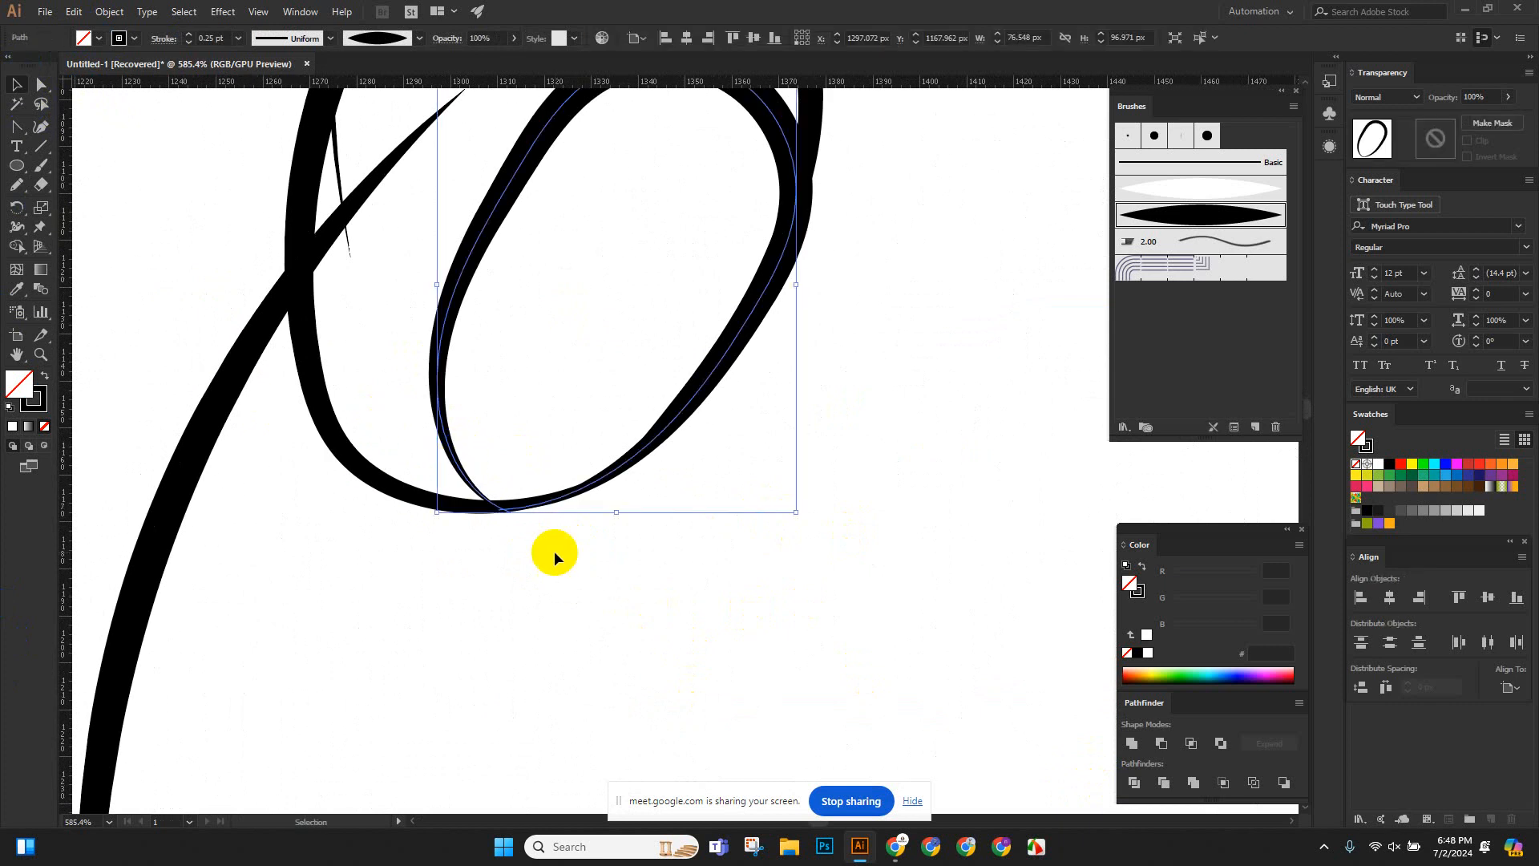
{"action": "left_click", "coordinate": [41, 84]}
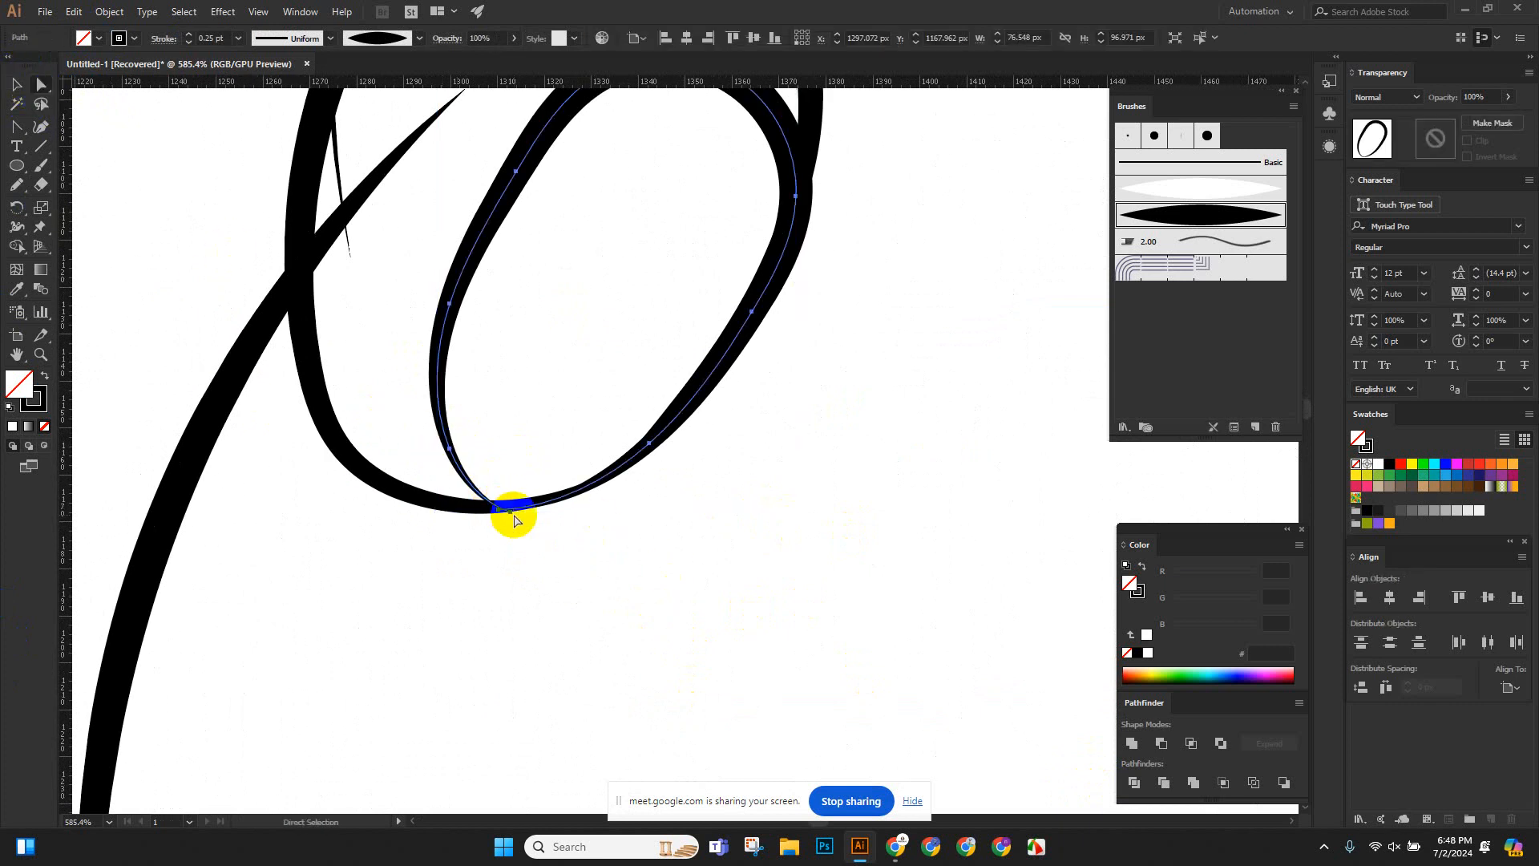
{"action": "left_click_drag", "start_coordinate": [512, 511], "coordinate": [666, 619]}
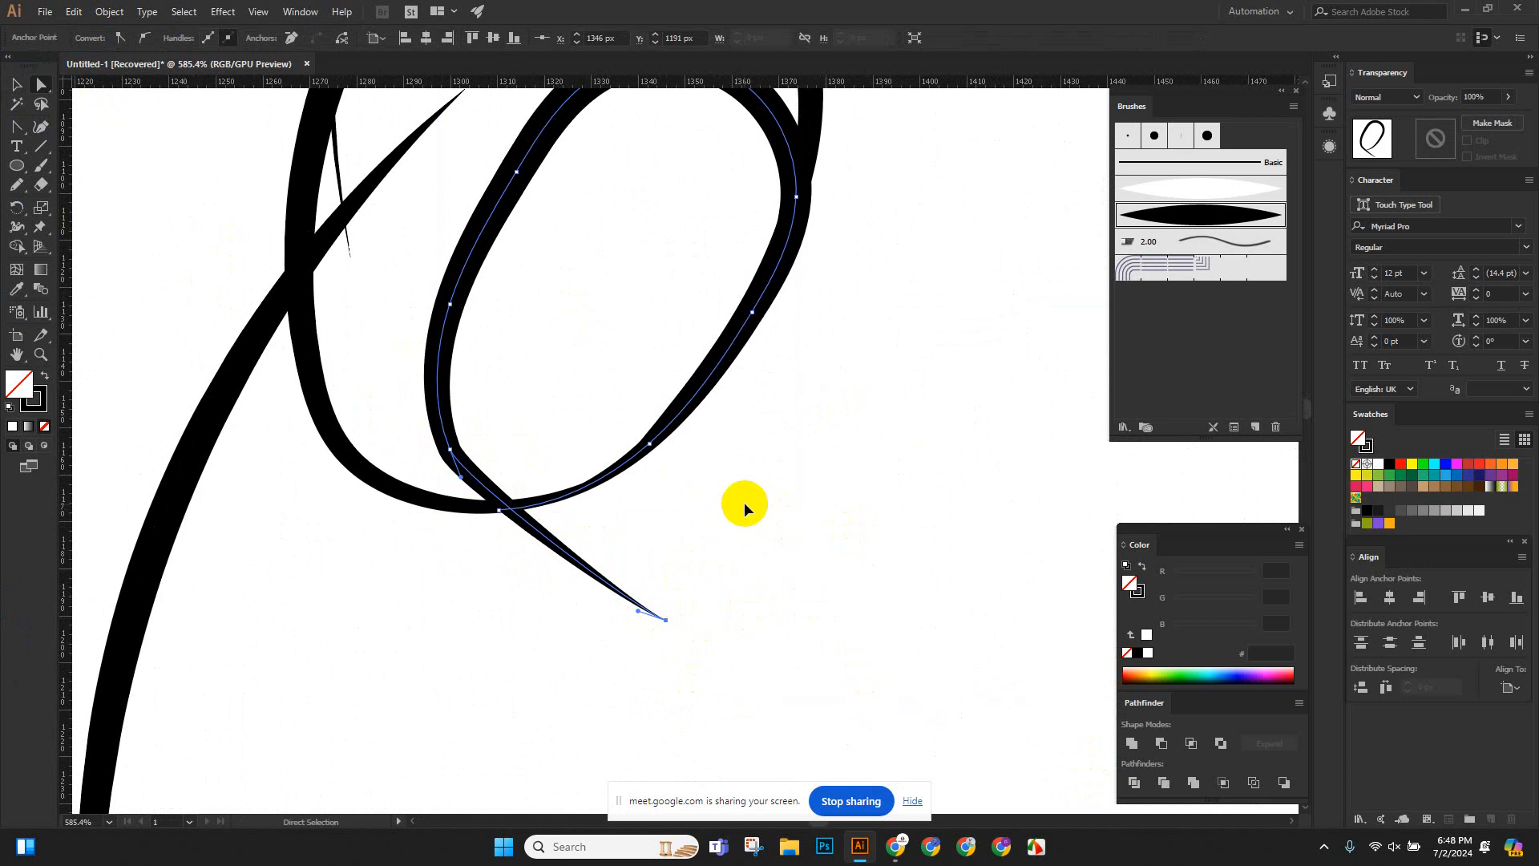
{"action": "key", "text": "ctrl+z"}
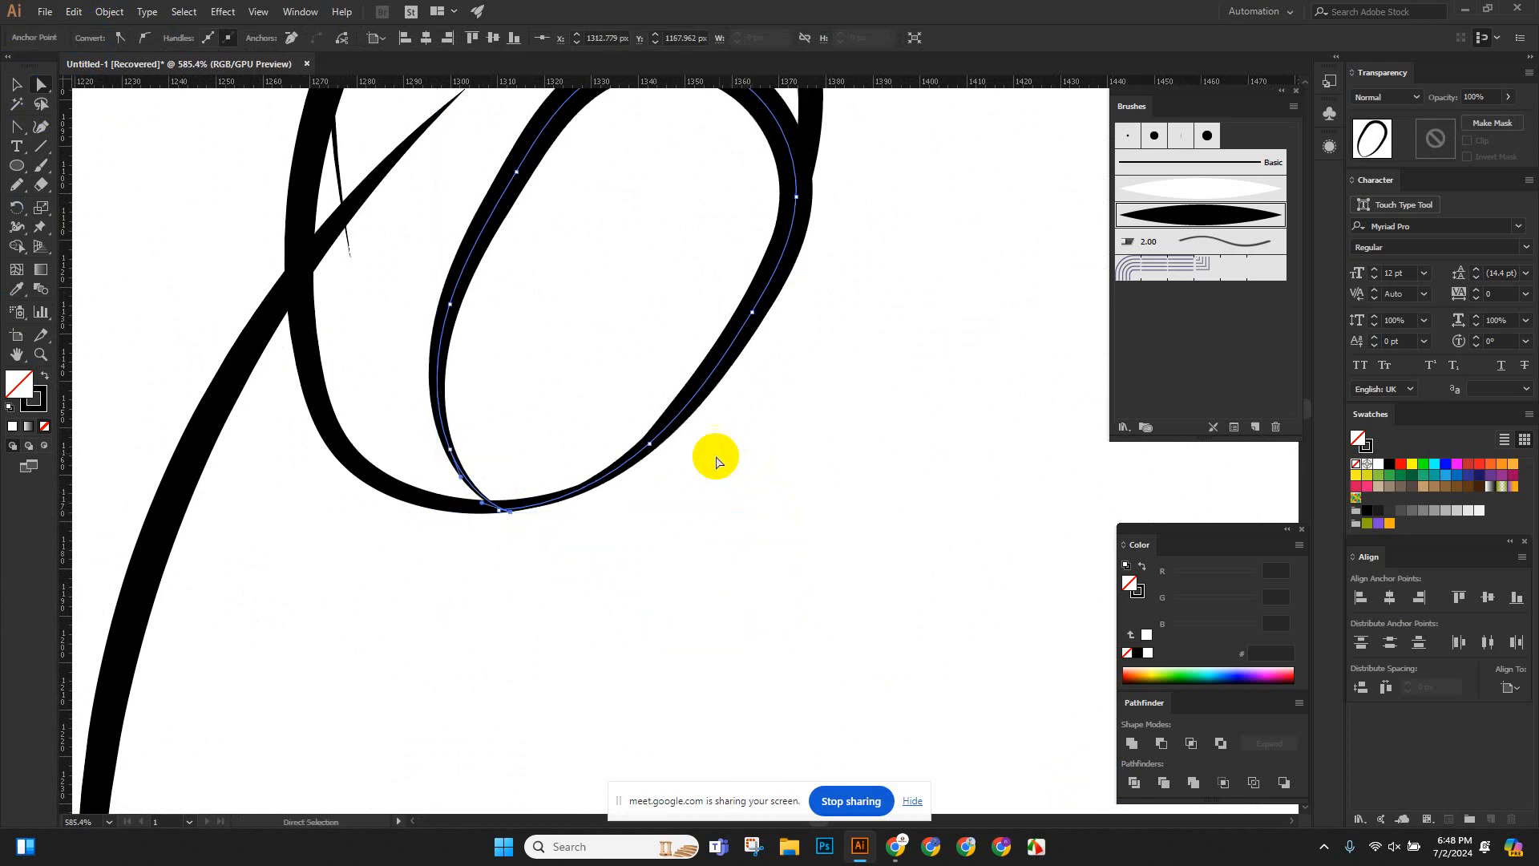
{"action": "left_click", "coordinate": [889, 498]}
Examine the overlapping strokes around the nose, tongue, chest and legs, and review the whole dog on the artboard.
{"action": "left_click_drag", "start_coordinate": [890, 459], "coordinate": [498, 402]}
{"action": "left_click_drag", "start_coordinate": [674, 607], "coordinate": [510, 406]}
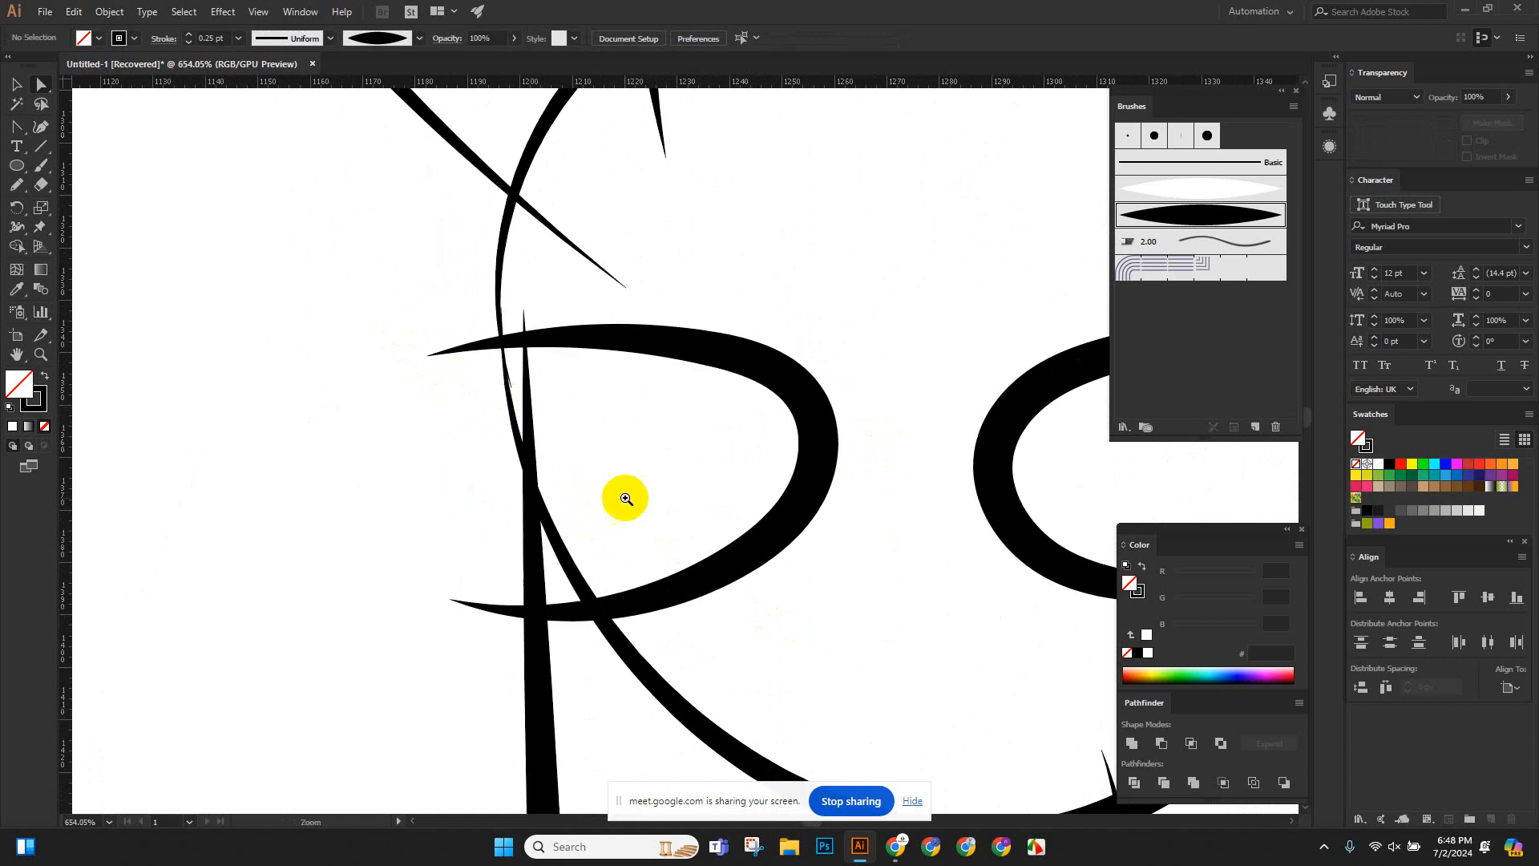
{"action": "left_click_drag", "start_coordinate": [626, 499], "coordinate": [423, 436]}
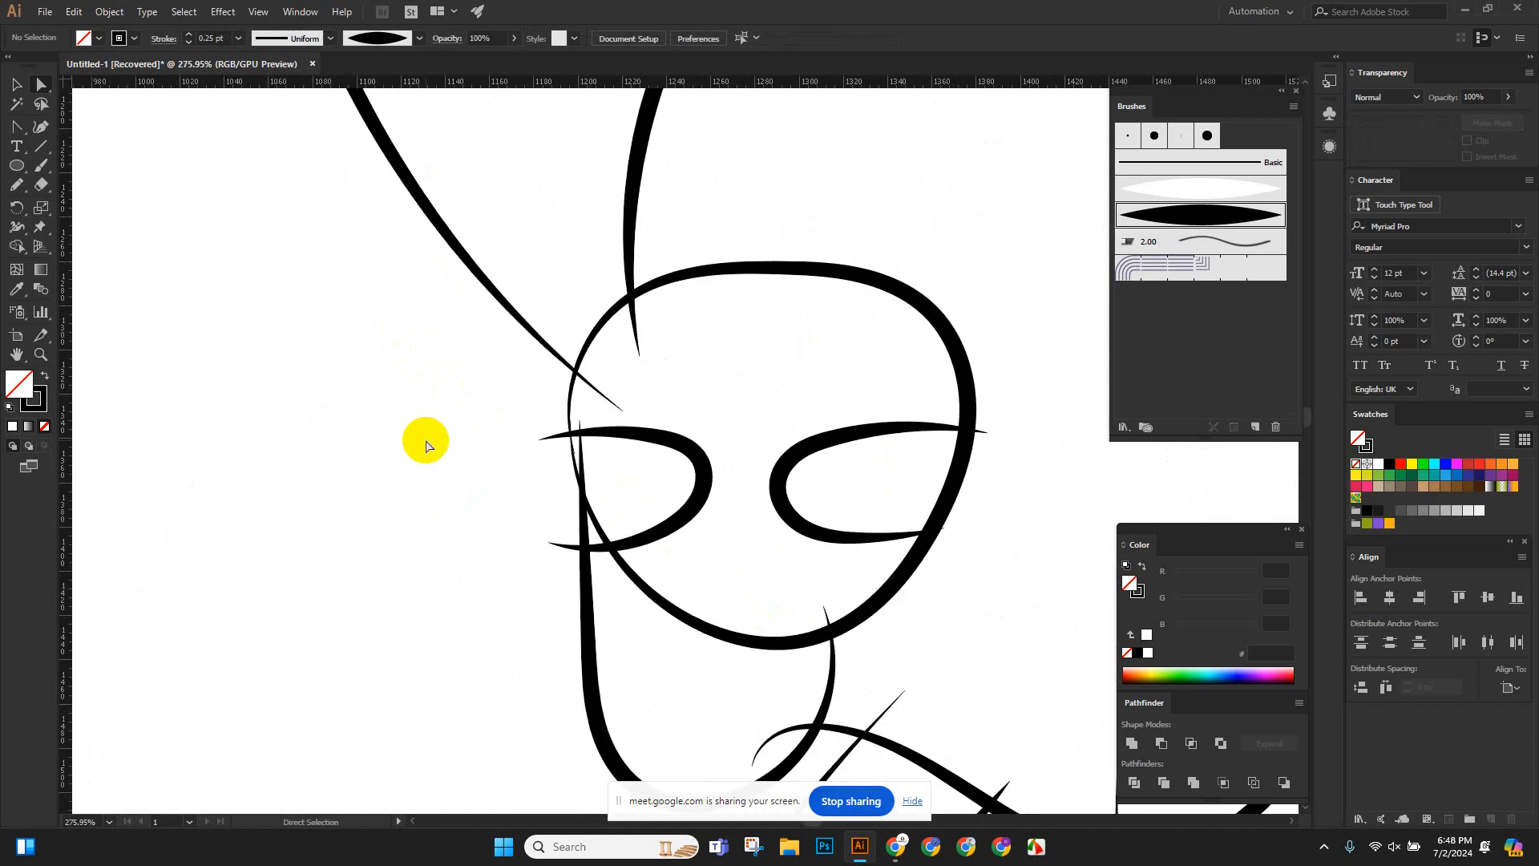
{"action": "scroll", "coordinate": [595, 480], "scroll_direction": "down", "scroll_amount": 5}
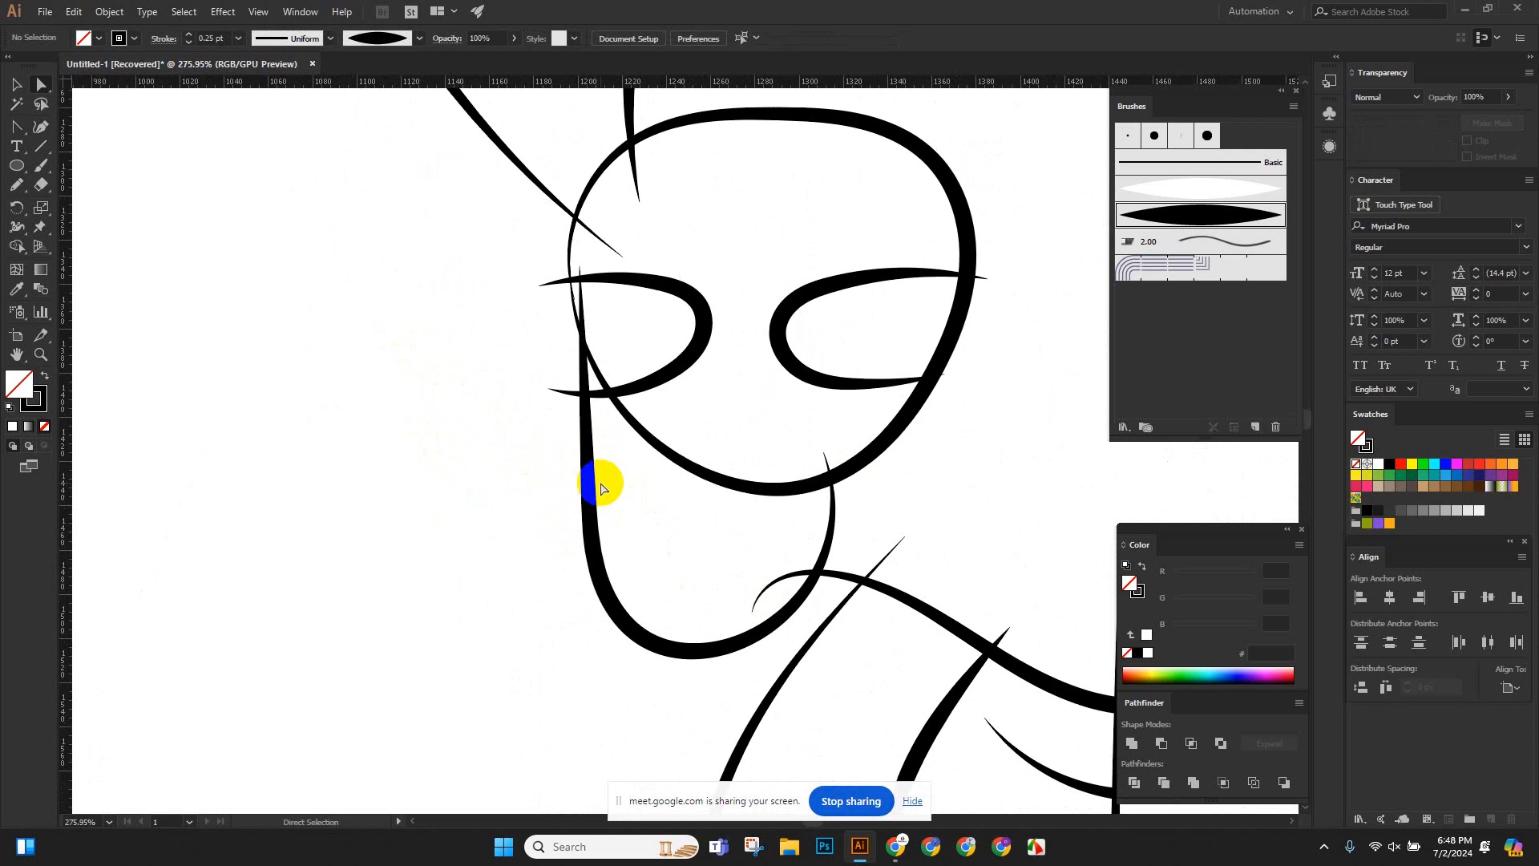
{"action": "left_click_drag", "start_coordinate": [693, 423], "coordinate": [420, 331]}
{"action": "scroll", "coordinate": [416, 328], "scroll_direction": "down", "scroll_amount": 15}
{"action": "scroll", "coordinate": [417, 329], "scroll_direction": "right", "scroll_amount": 5}
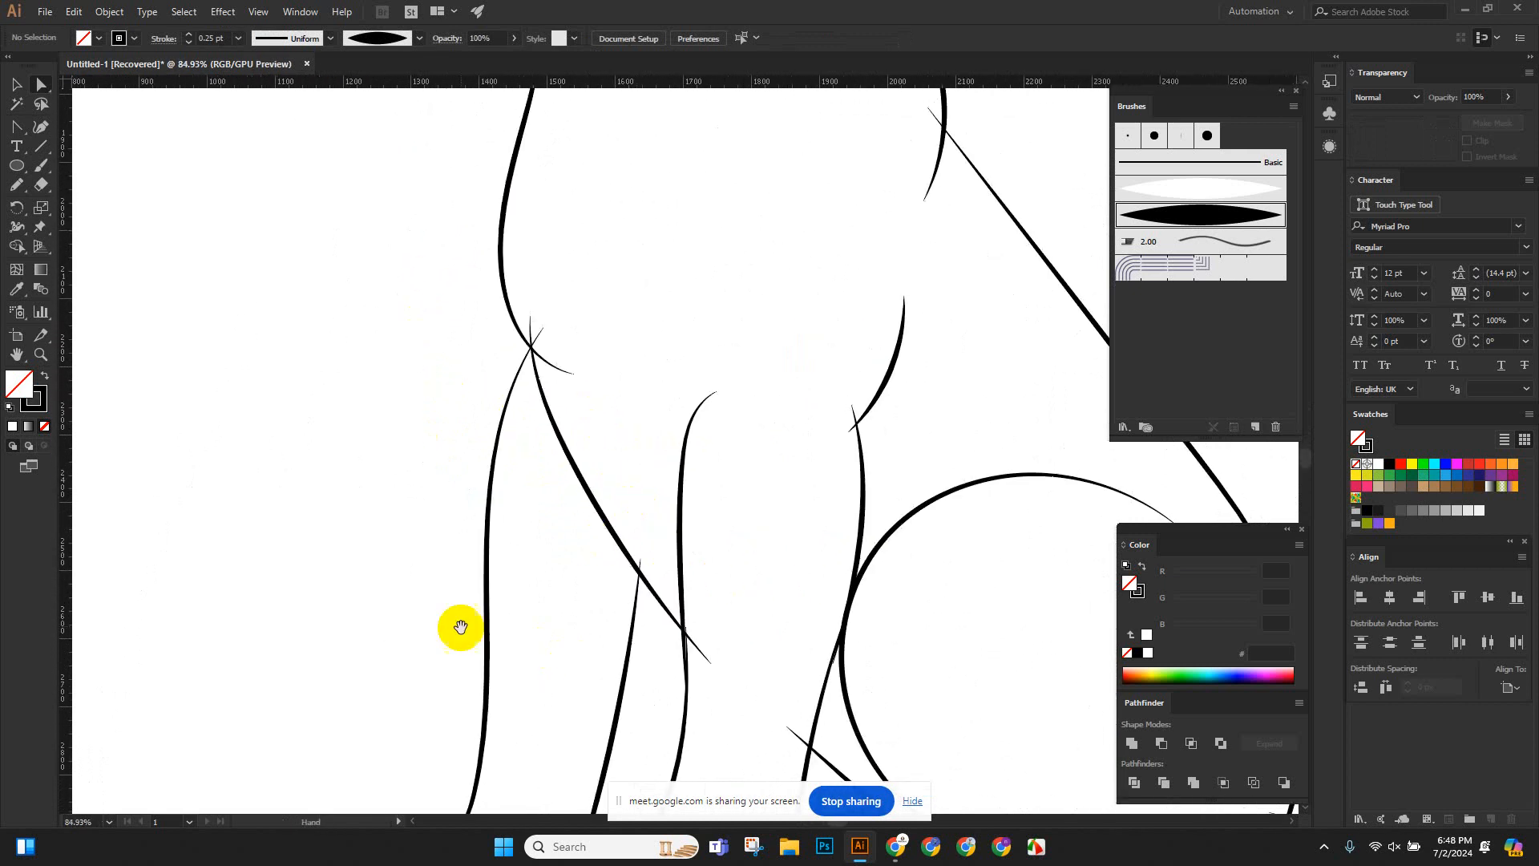
{"action": "scroll", "coordinate": [631, 675], "scroll_direction": "down", "scroll_amount": 8}
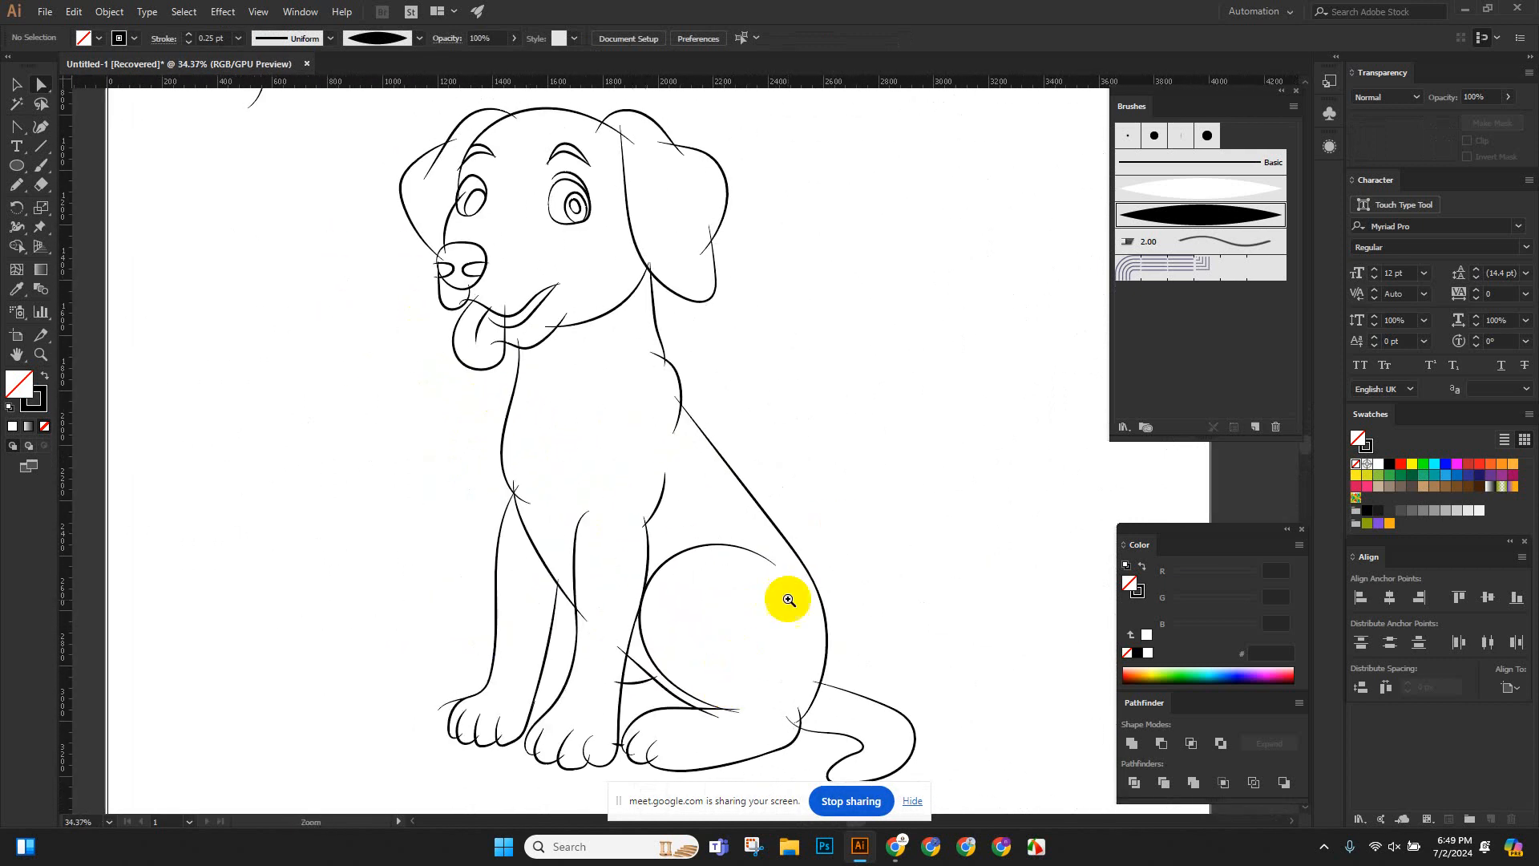
{"action": "scroll", "coordinate": [739, 612], "scroll_direction": "down", "scroll_amount": 4}
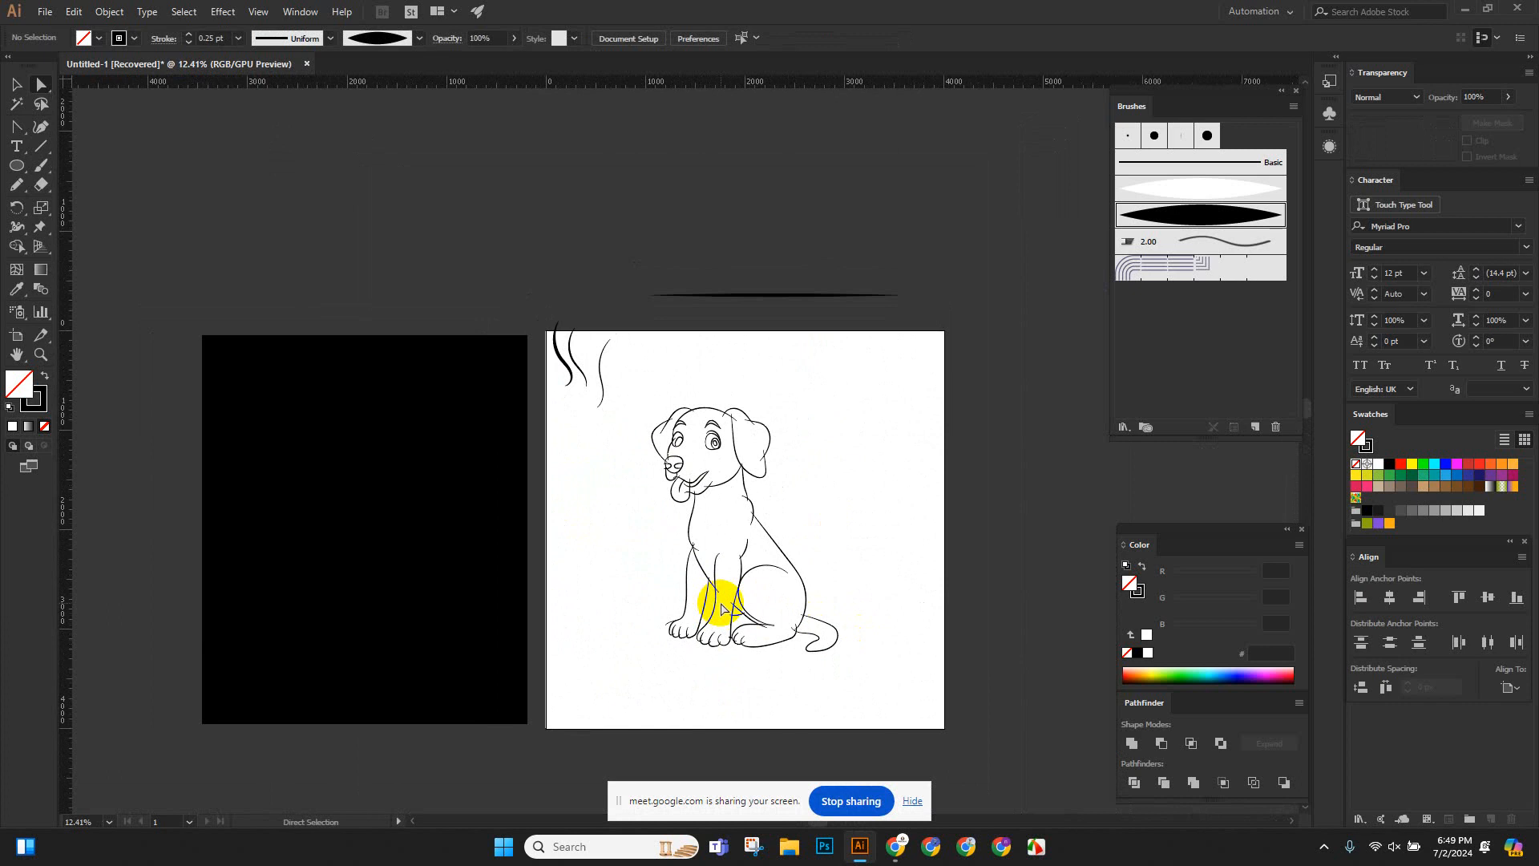
Group all the dog's line art strokes into one object.
{"action": "mouse_move", "coordinate": [627, 375]}
{"action": "left_mouse_down"}
{"action": "mouse_move", "coordinate": [745, 498]}
{"action": "mouse_move", "coordinate": [886, 703]}
{"action": "left_mouse_up"}
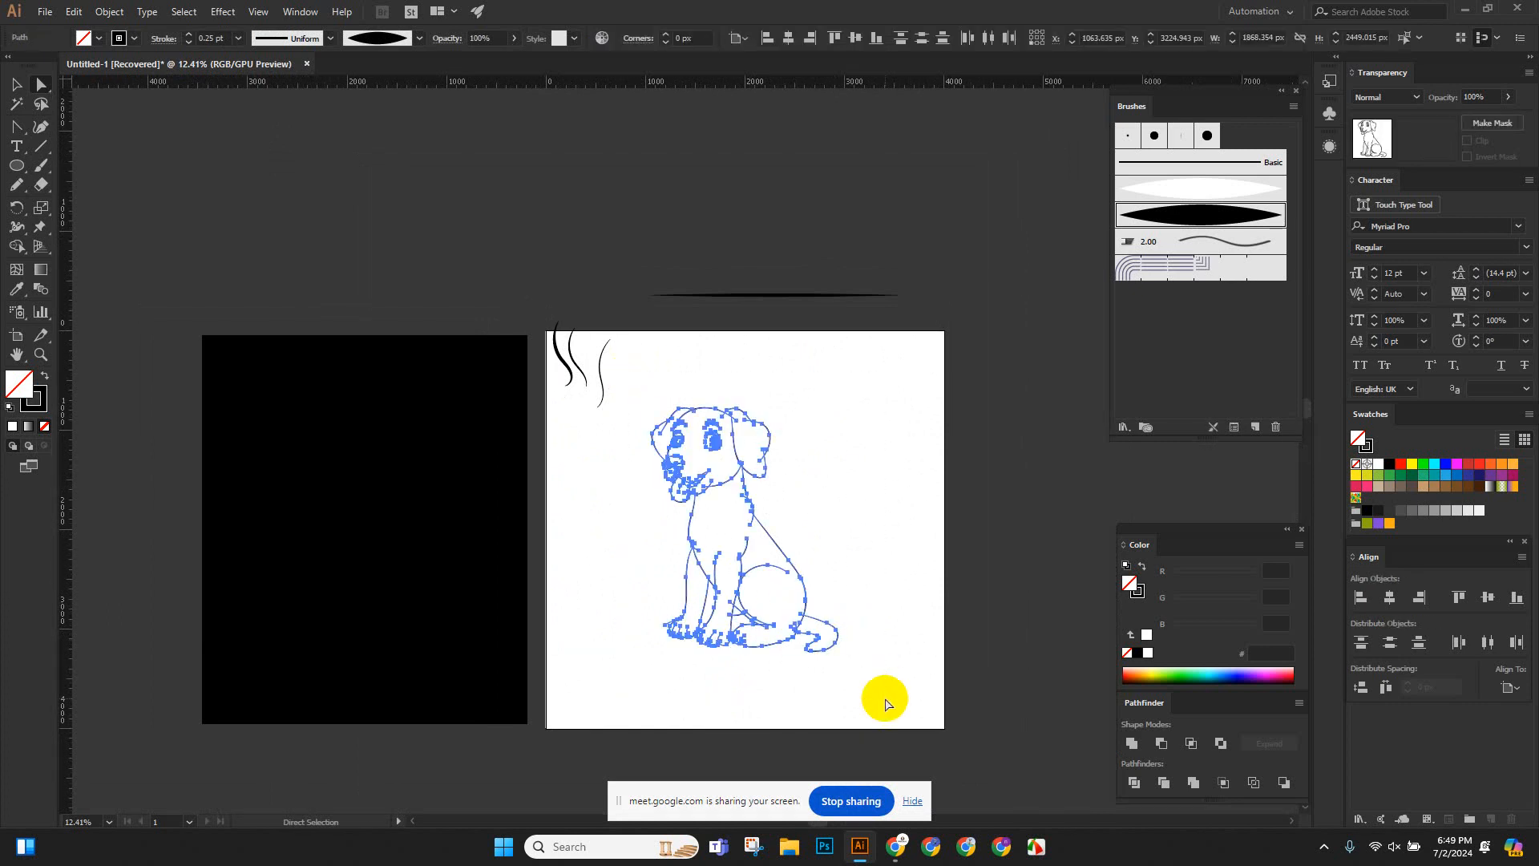
{"action": "key", "text": "ctrl+g"}
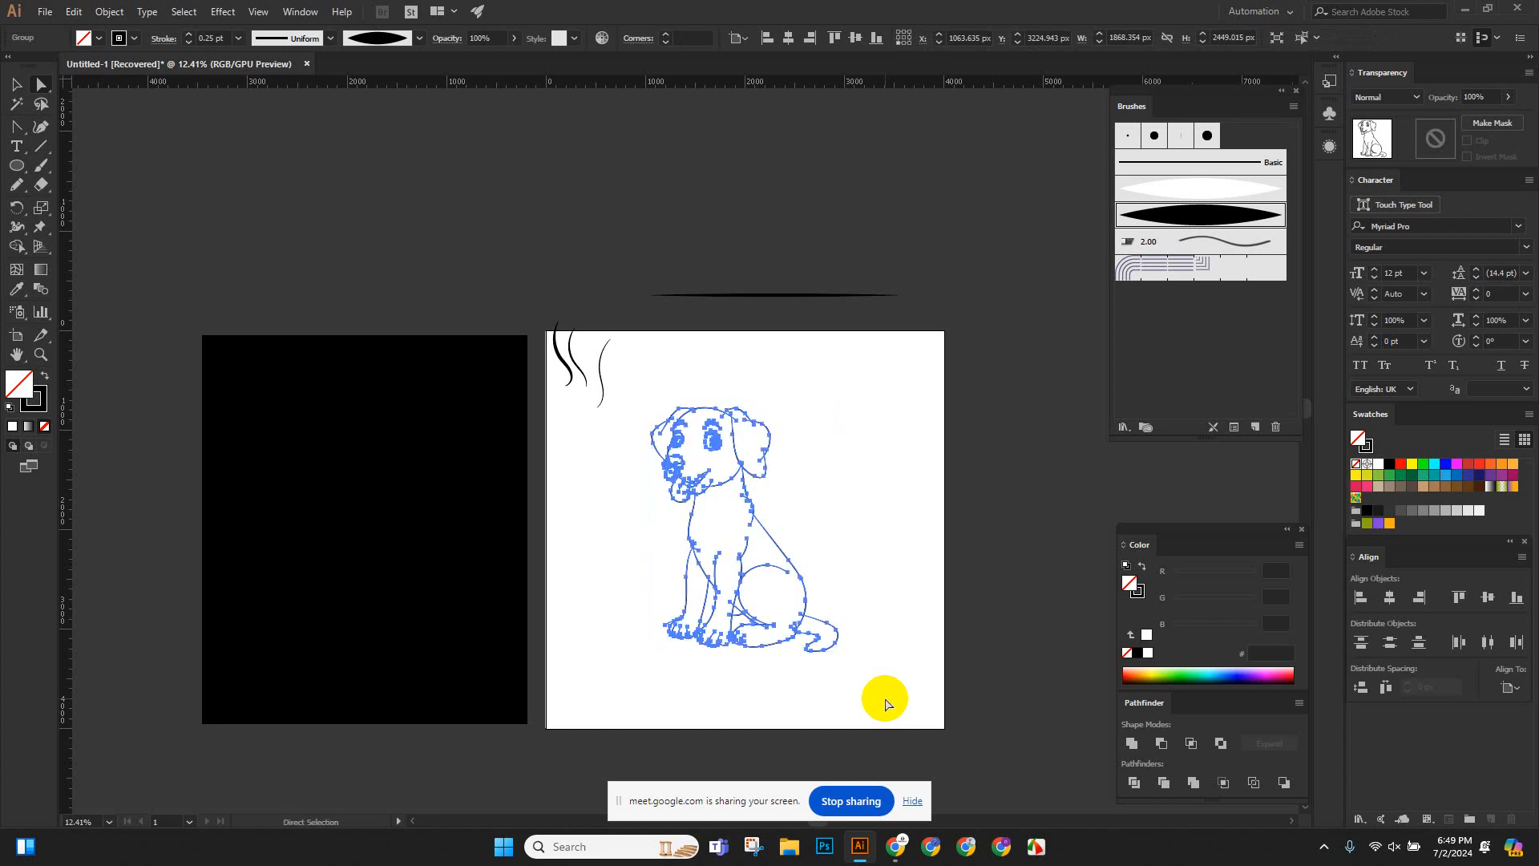
{"action": "left_click", "coordinate": [885, 704]}
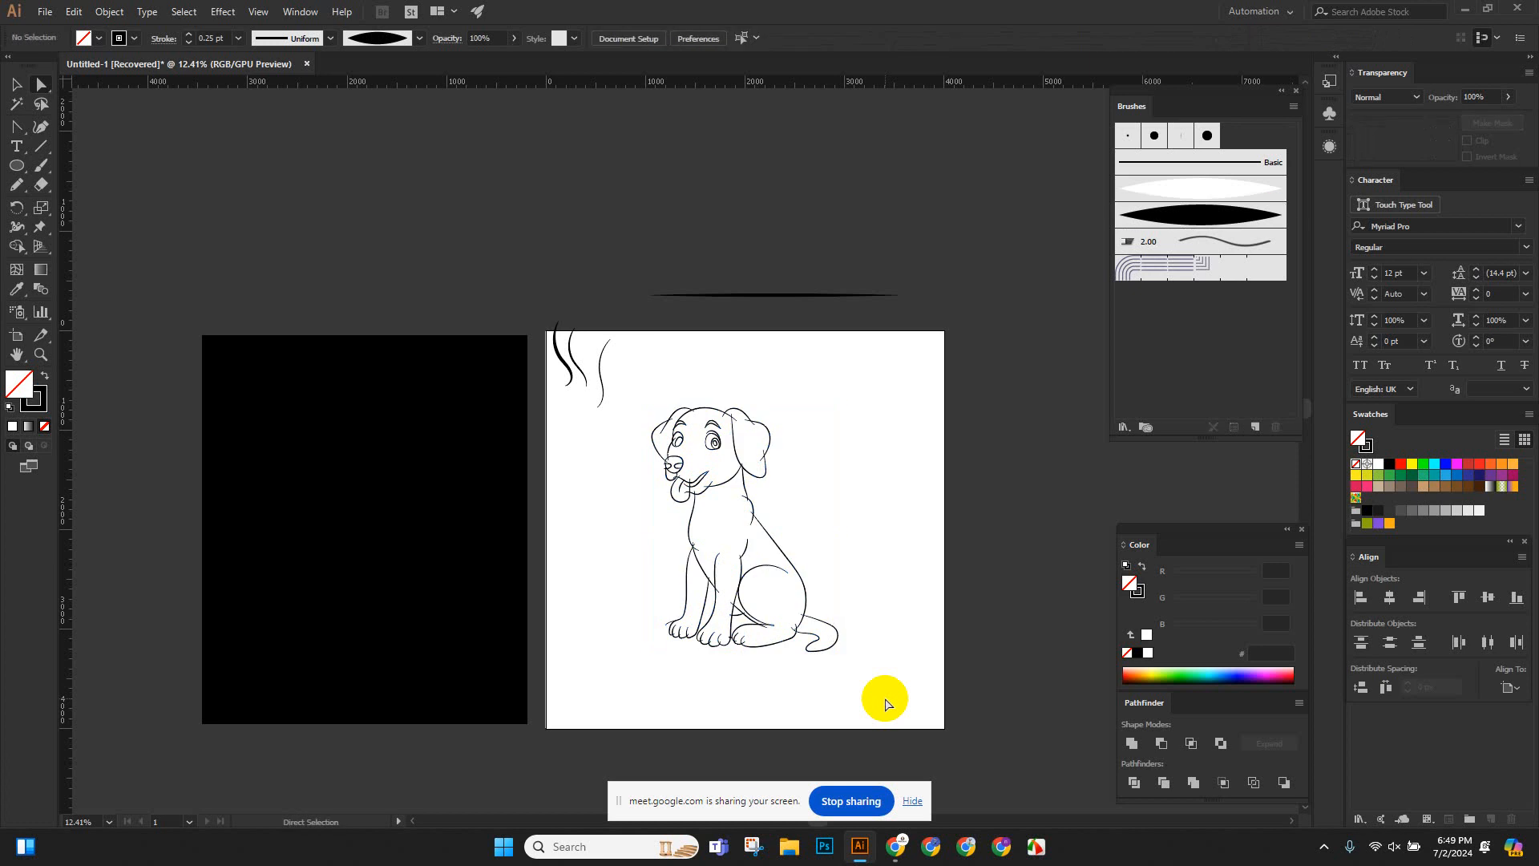
Expand the appearance of the grouped dog line art so its brush strokes become filled shapes.
{"action": "left_click_drag", "start_coordinate": [609, 365], "coordinate": [962, 688]}
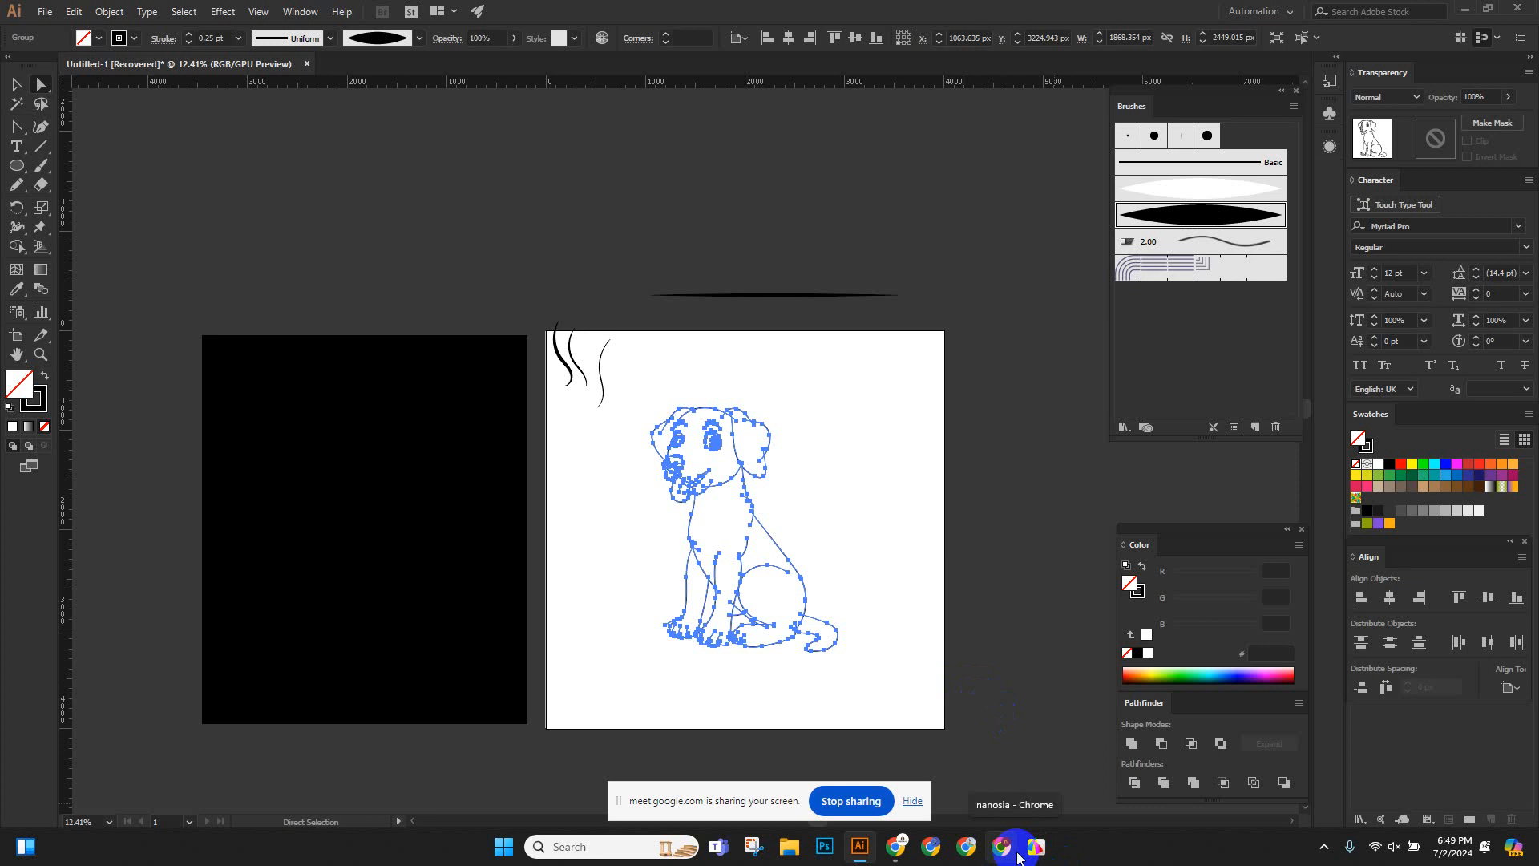
{"action": "left_click", "coordinate": [109, 11]}
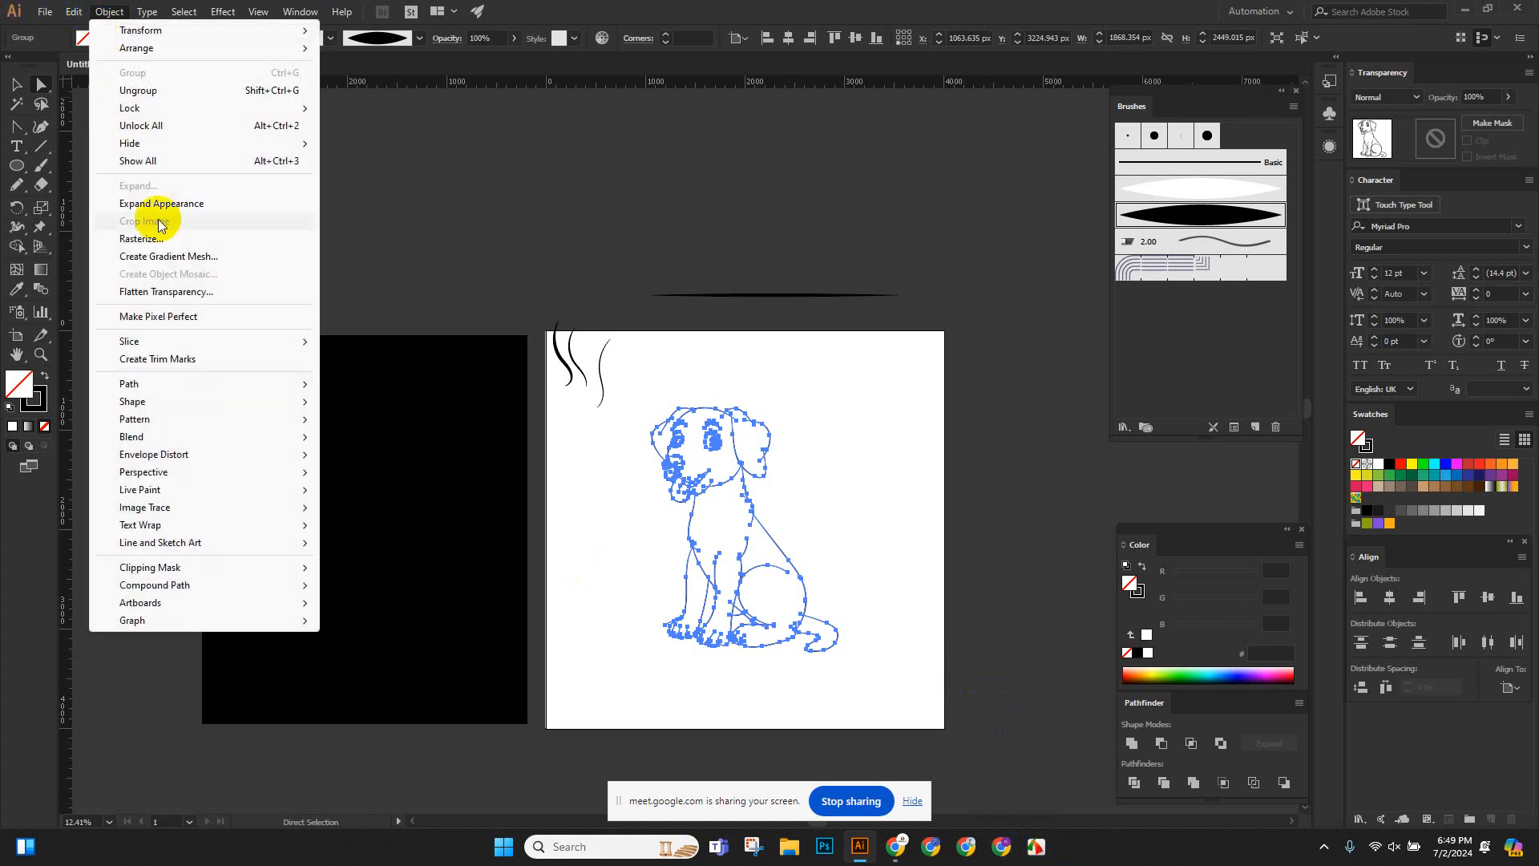
{"action": "left_click", "coordinate": [161, 205]}
{"action": "left_click", "coordinate": [116, 15]}
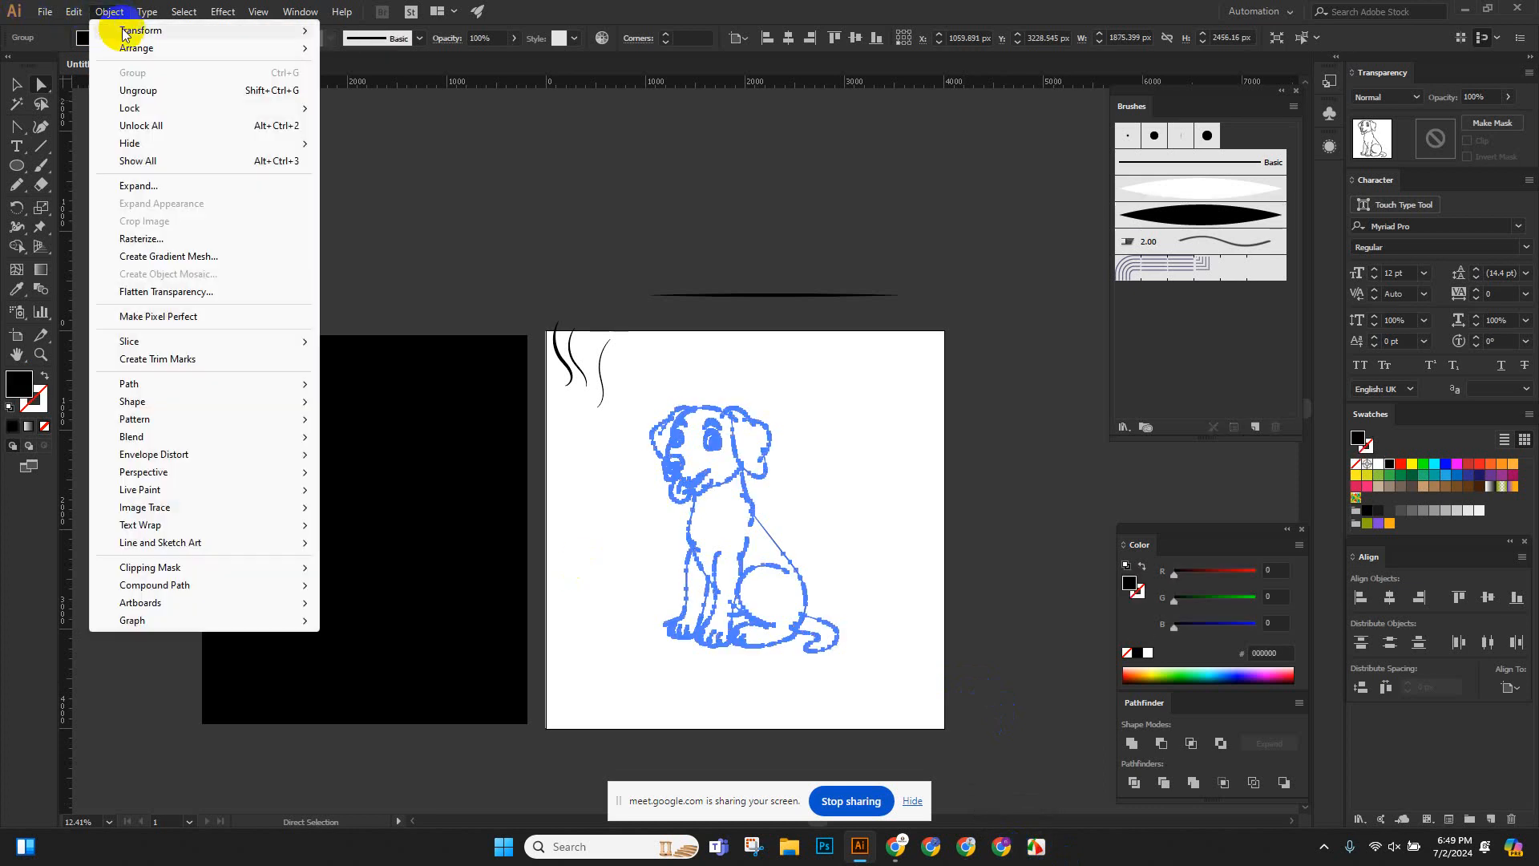
{"action": "left_click", "coordinate": [189, 187]}
{"action": "left_click", "coordinate": [481, 231]}
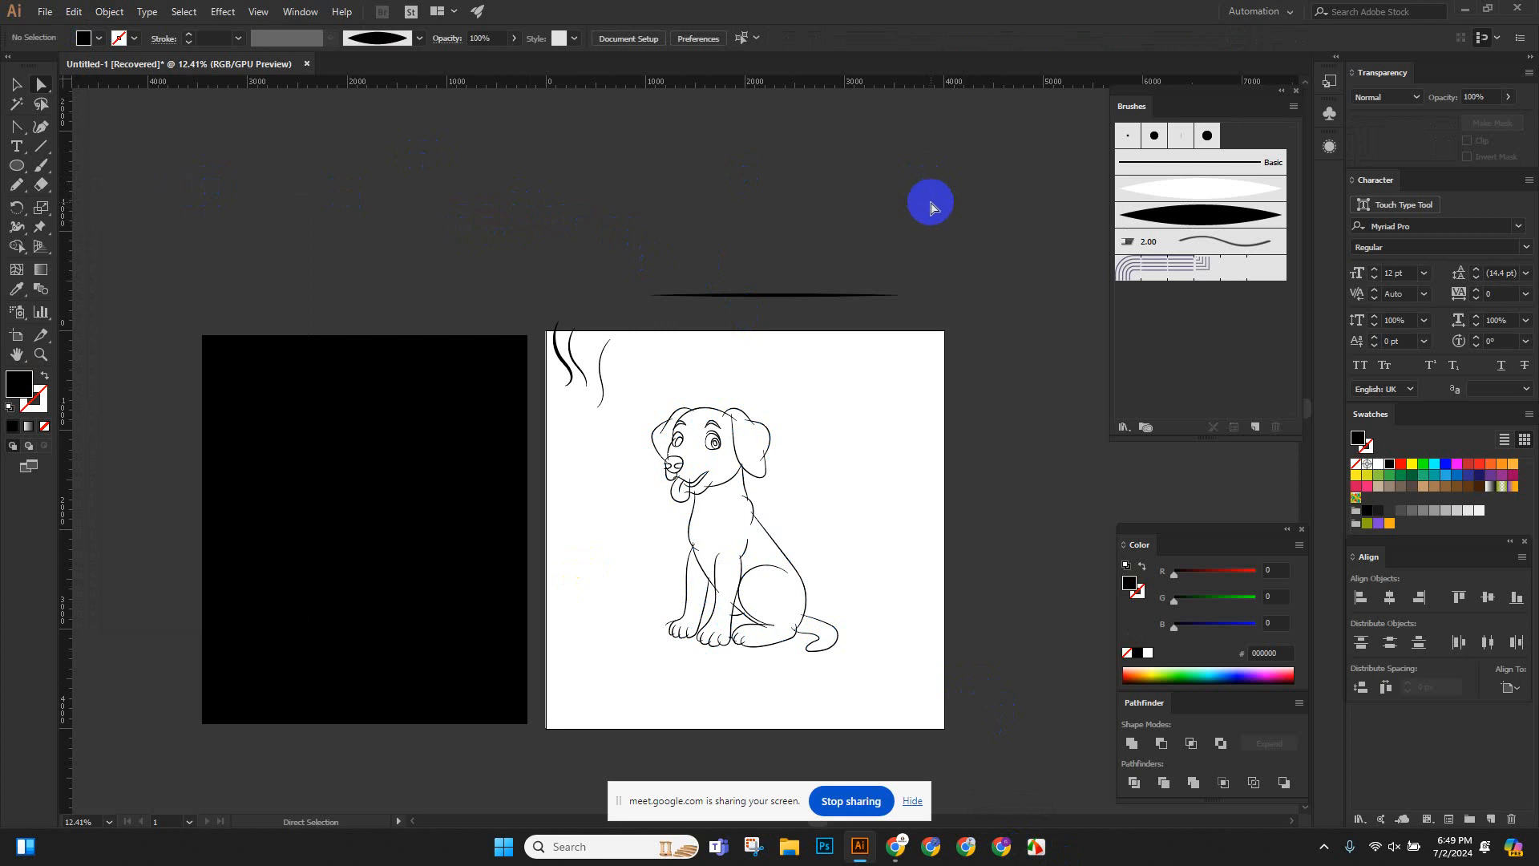
{"action": "scroll", "coordinate": [914, 280], "scroll_direction": "down", "scroll_amount": 2}
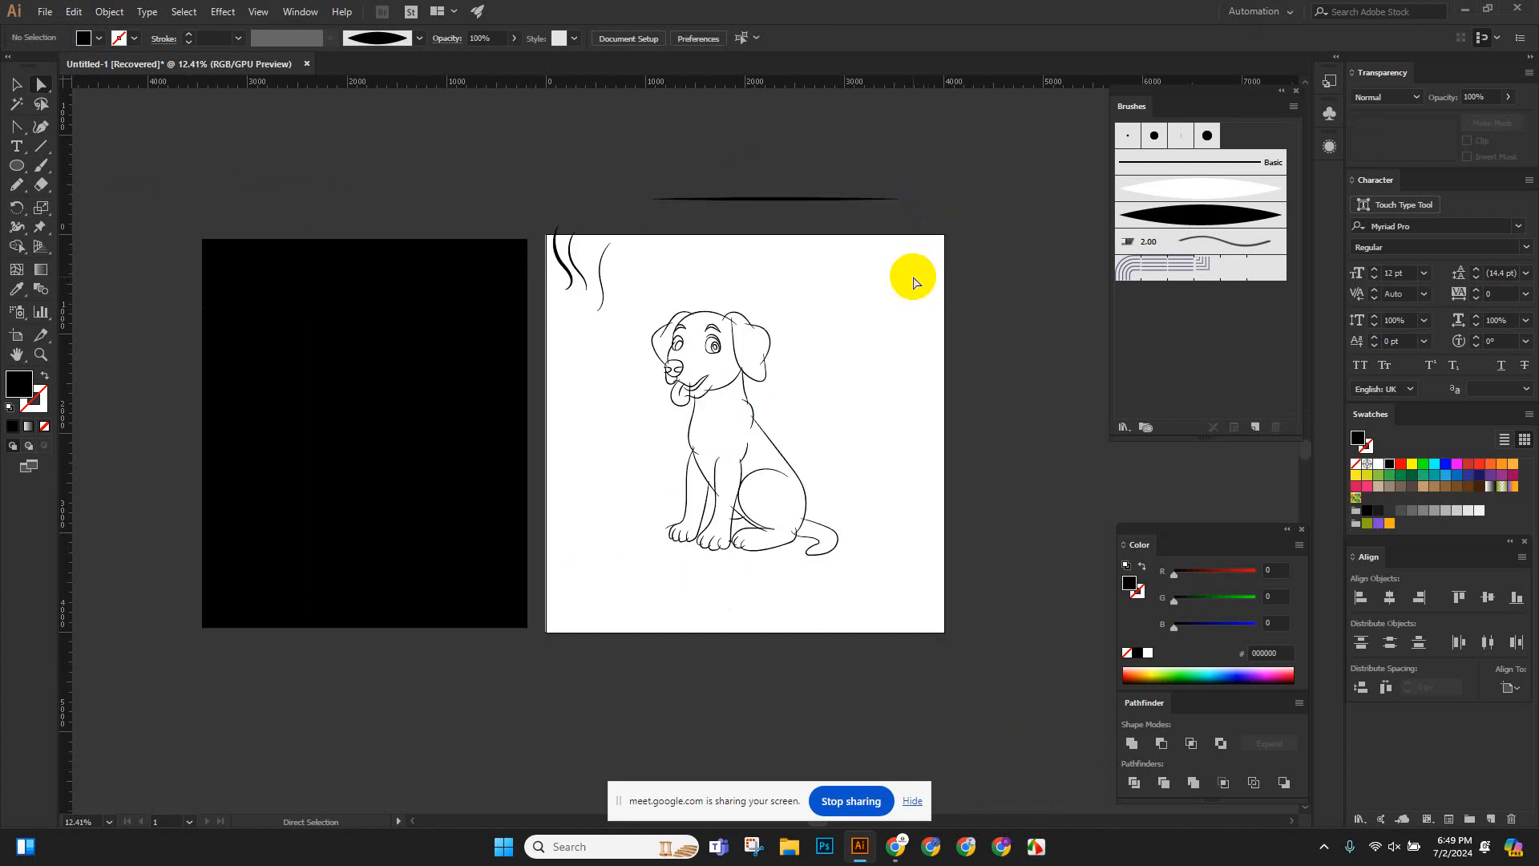
{"action": "scroll", "coordinate": [882, 449], "scroll_direction": "up", "scroll_amount": 2}
{"action": "scroll", "coordinate": [742, 426], "scroll_direction": "right", "scroll_amount": 2}
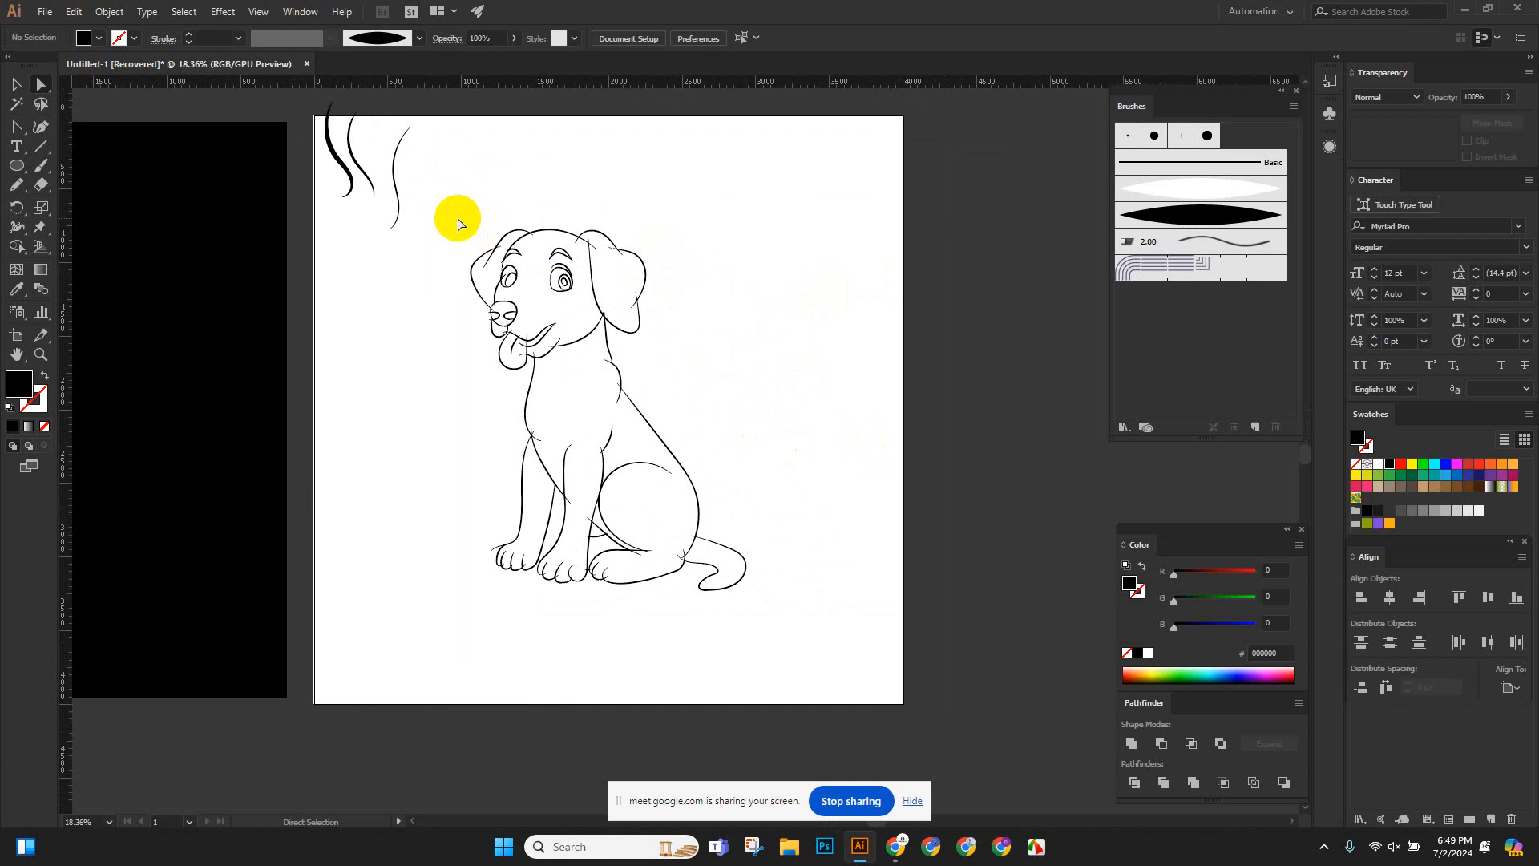
{"action": "left_click_drag", "start_coordinate": [417, 164], "coordinate": [752, 609]}
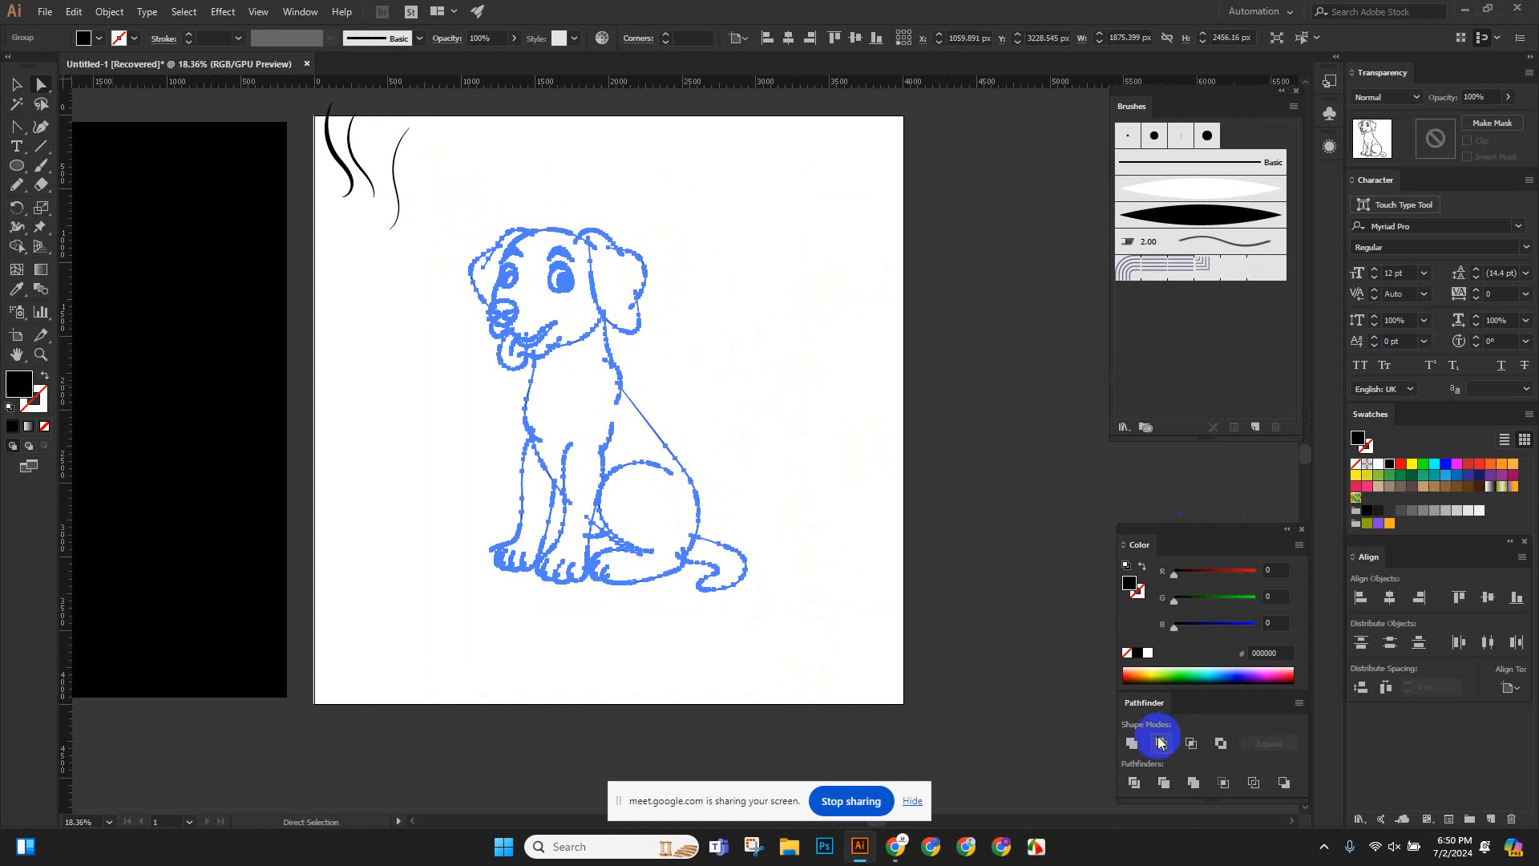
{"action": "left_click", "coordinate": [868, 526]}
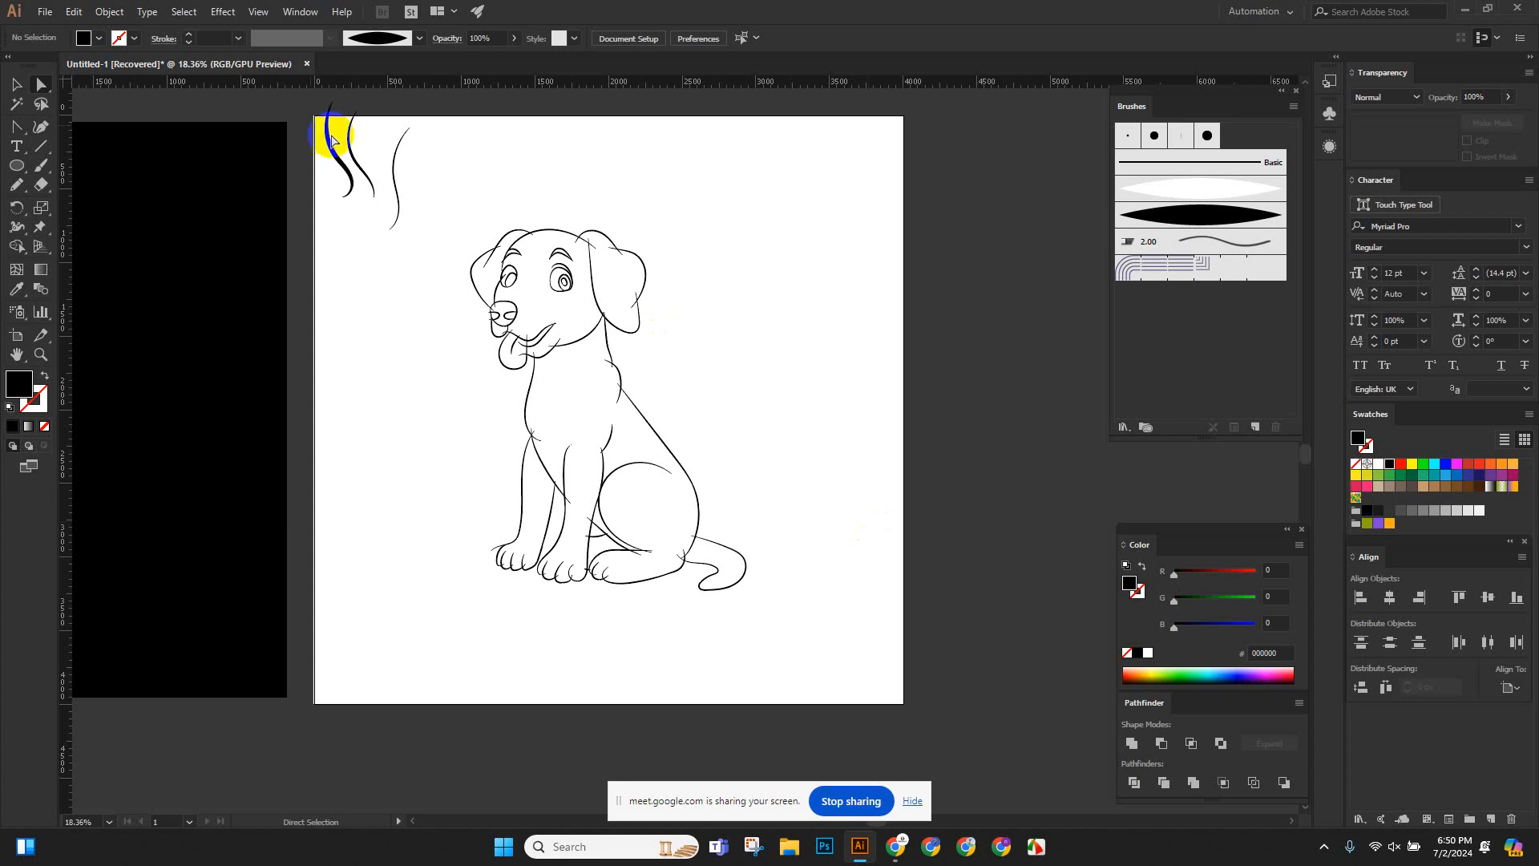
Draw a rectangle about 2626 by 3192 px over the dog and fill it with yellow FFFF00.
{"action": "left_click", "coordinate": [17, 166]}
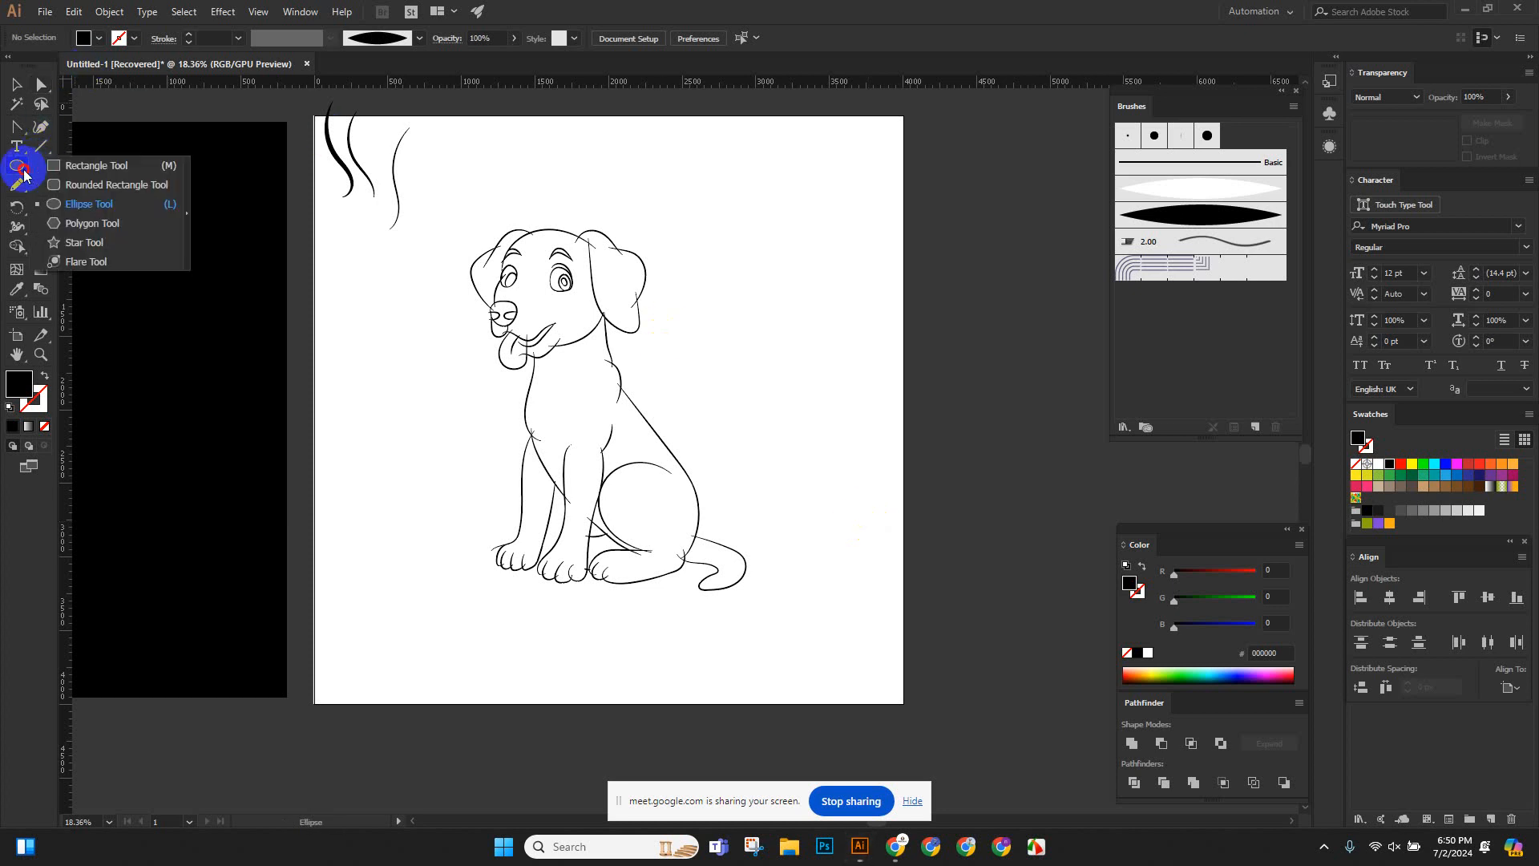
{"action": "left_click", "coordinate": [79, 166]}
{"action": "left_click_drag", "start_coordinate": [420, 182], "coordinate": [806, 651]}
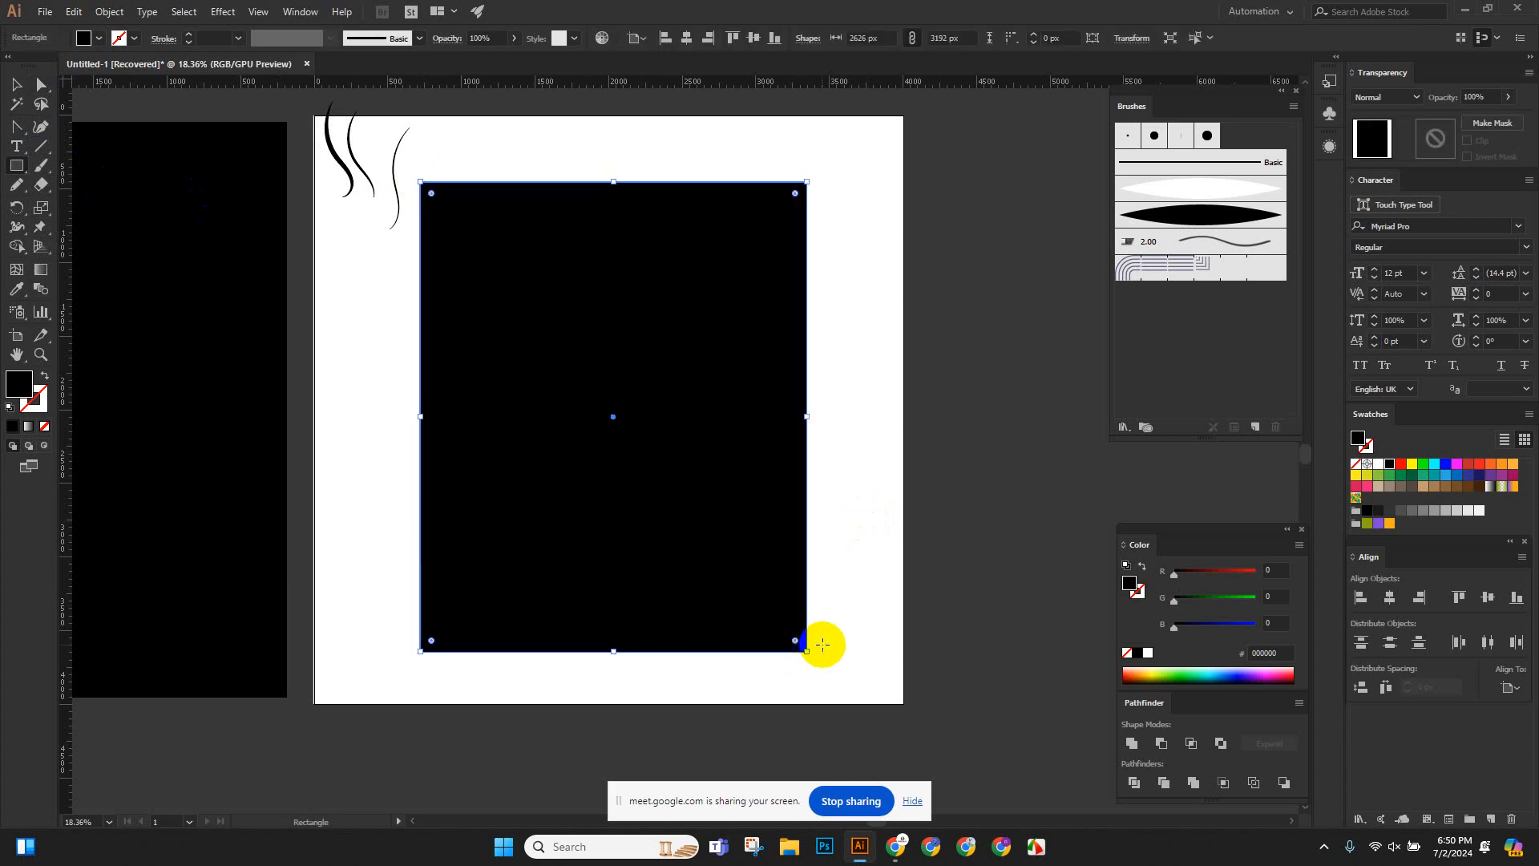
{"action": "left_click", "coordinate": [1414, 467]}
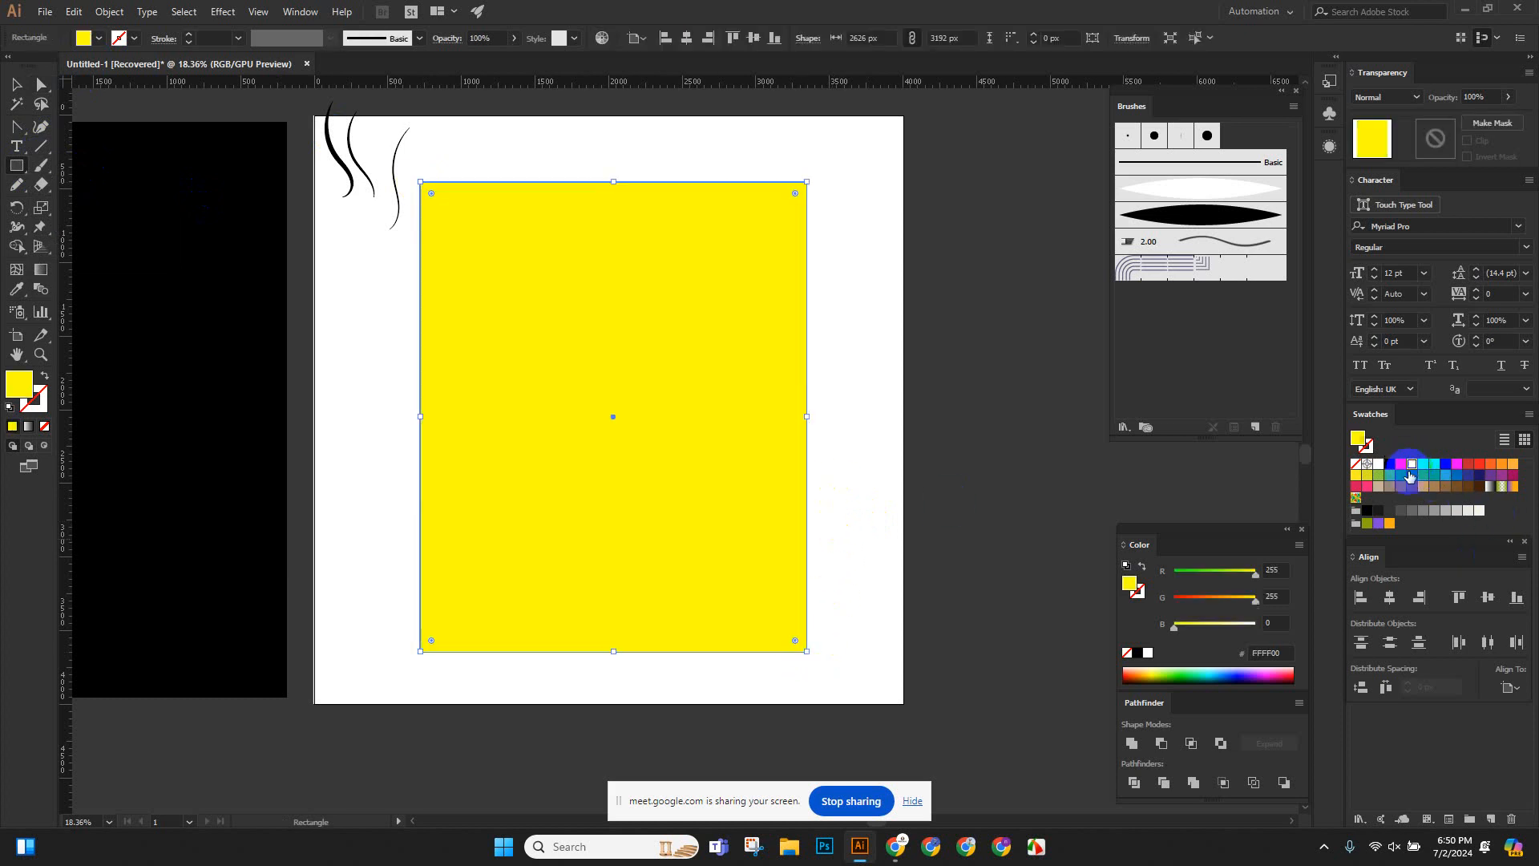
Move the yellow rectangle down to uncover the dog's head, and select the dog line art group.
{"action": "left_click", "coordinate": [17, 85]}
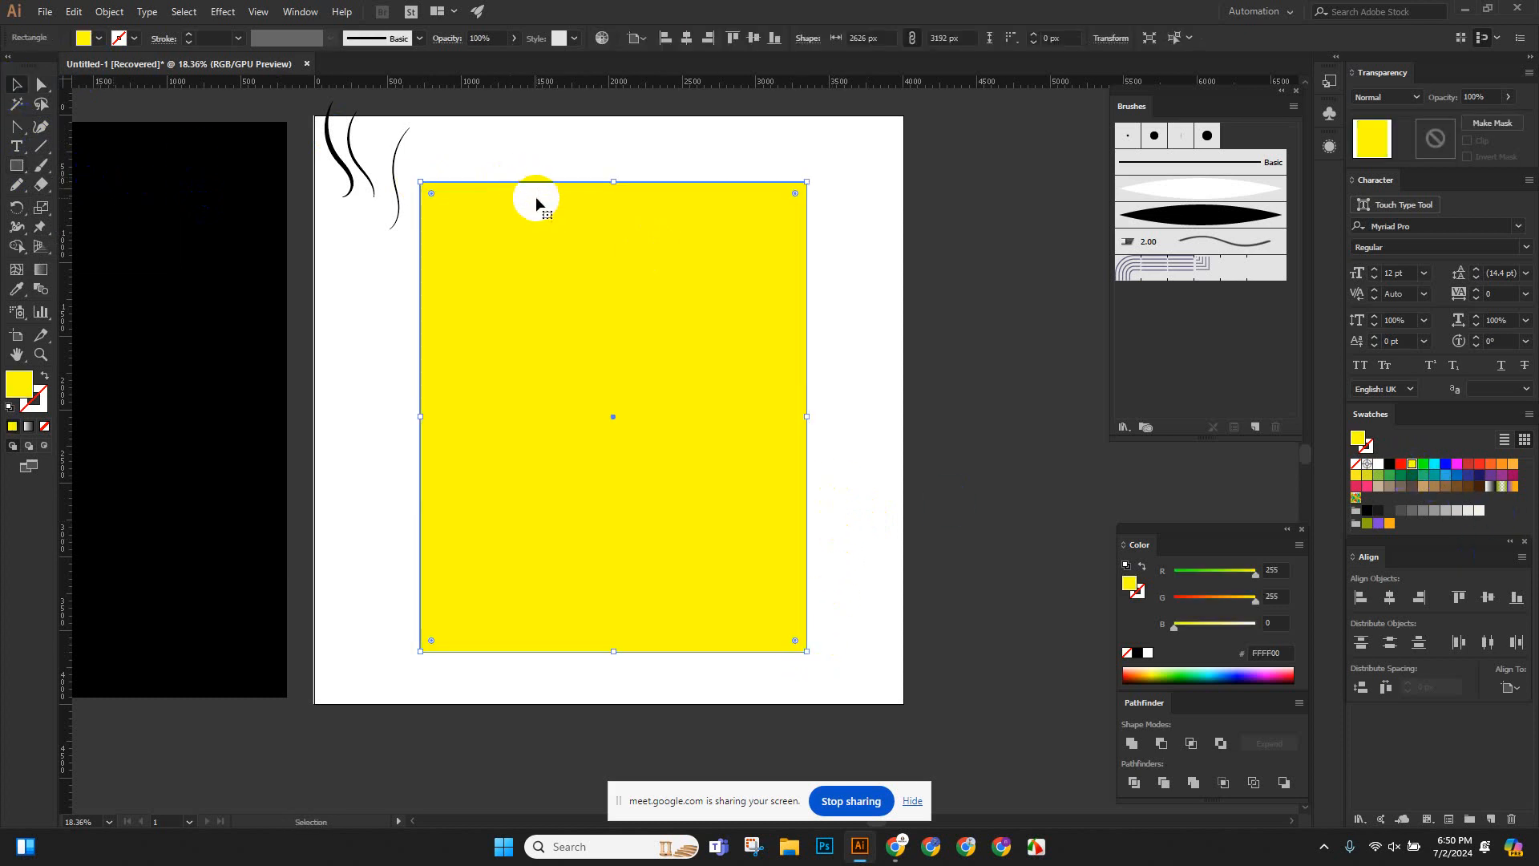
{"action": "left_click_drag", "start_coordinate": [540, 200], "coordinate": [552, 393]}
{"action": "left_click", "coordinate": [570, 269]}
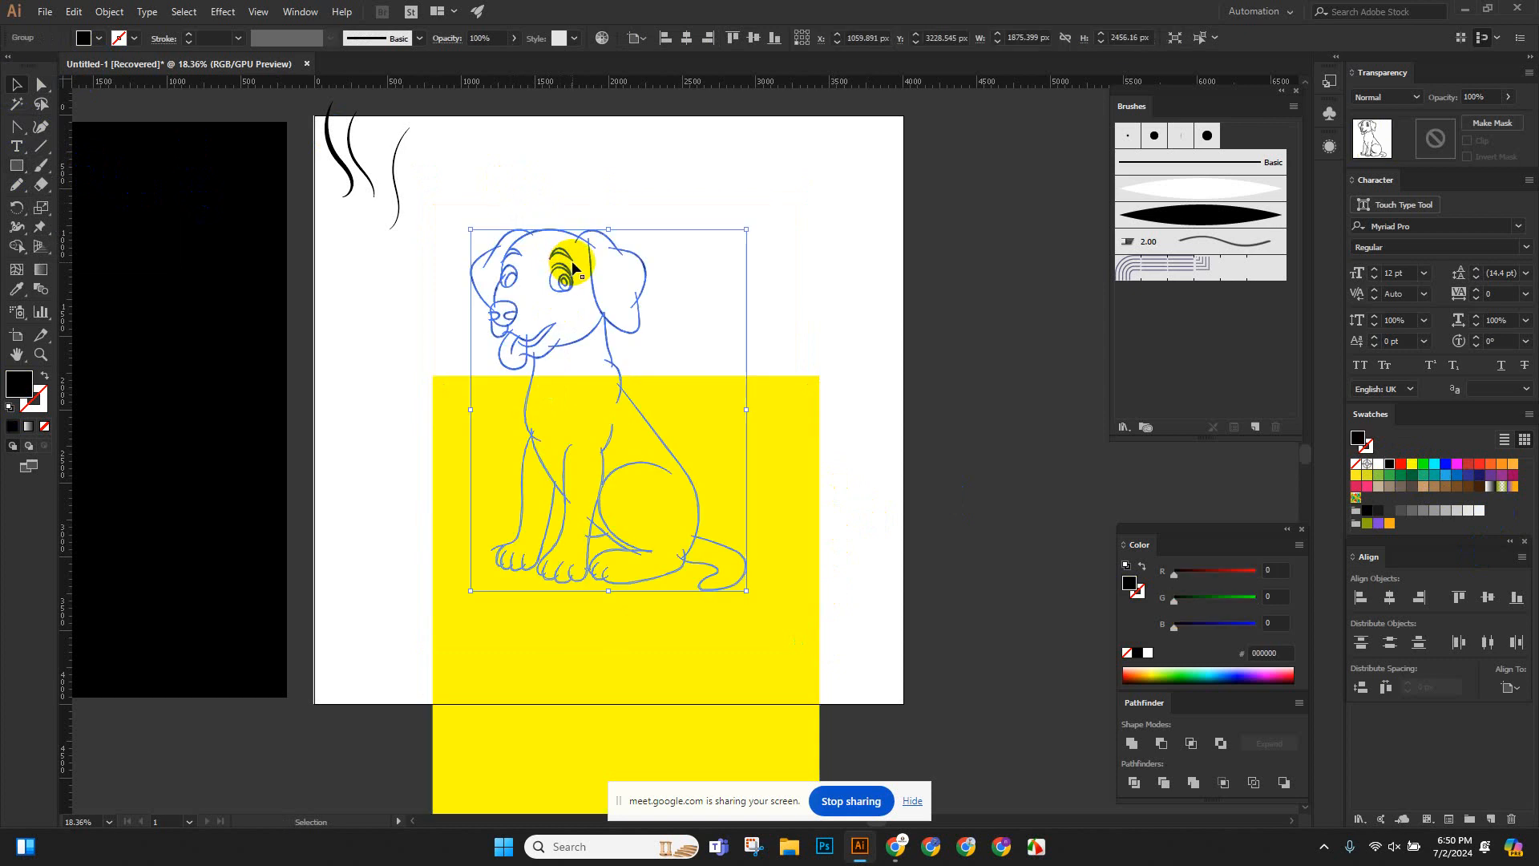
{"action": "key", "text": "a"}
{"action": "left_click", "coordinate": [582, 213]}
{"action": "key", "text": "v"}
{"action": "left_click", "coordinate": [583, 238]}
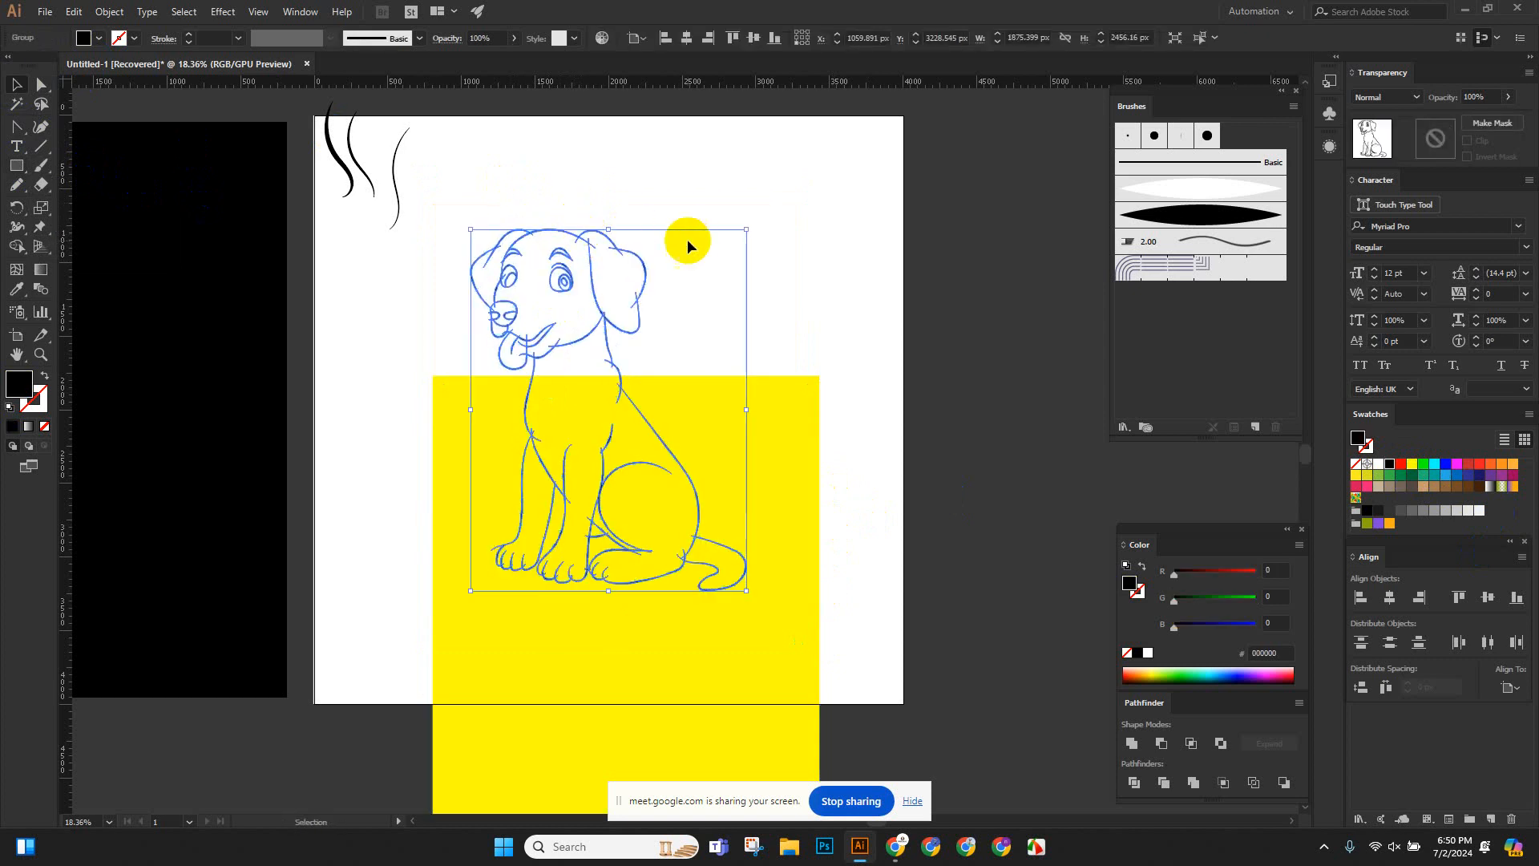
Undo the yellow rectangle's downward move, then split the rectangle and the dog line art with Pathfinder Divide.
{"action": "left_click", "coordinate": [900, 542]}
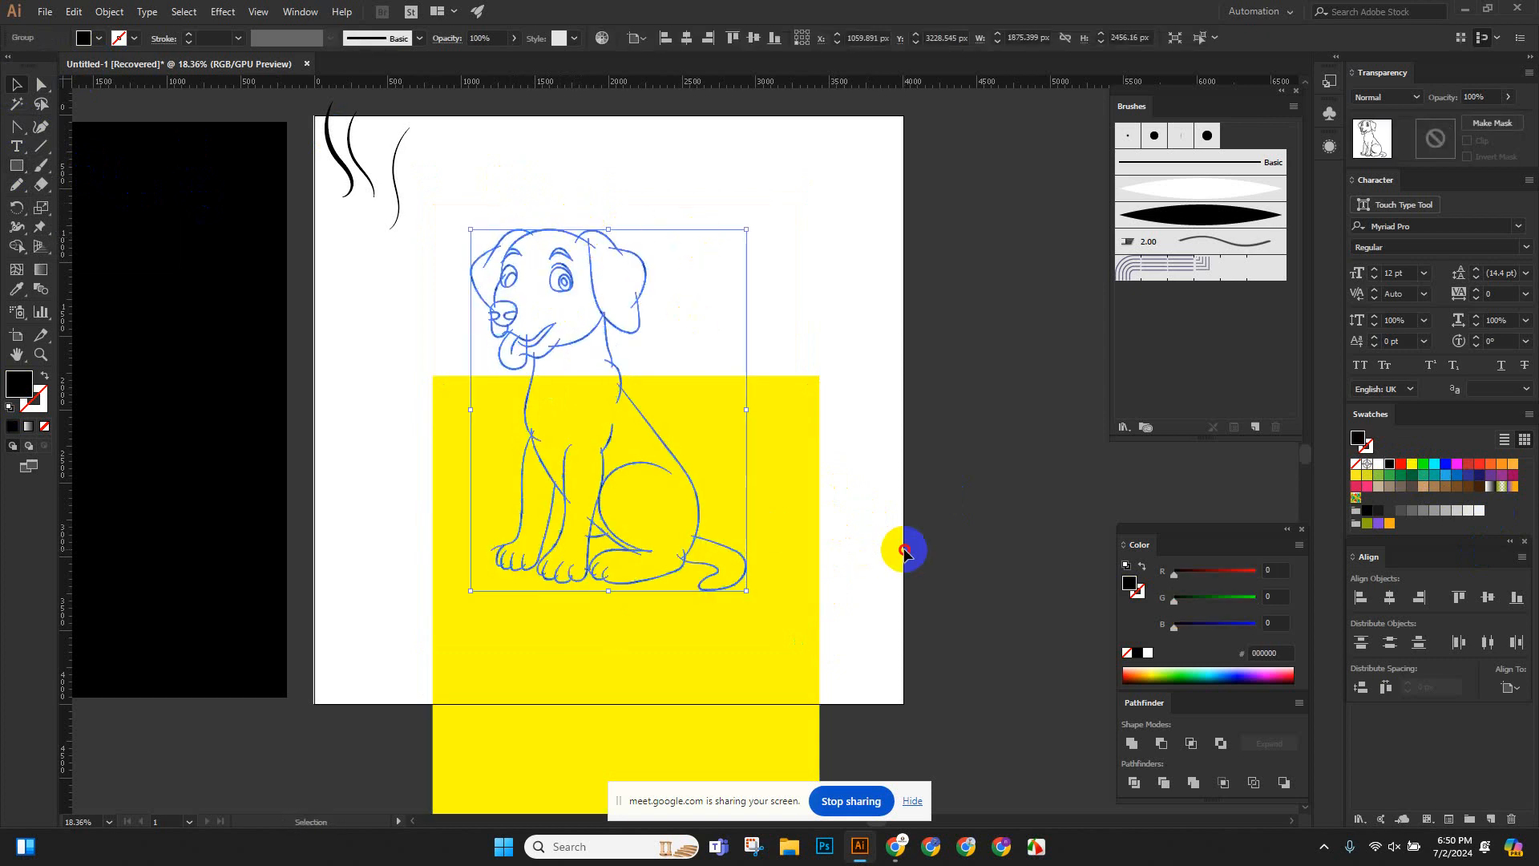
{"action": "key", "text": "ctrl+z"}
{"action": "left_click", "coordinate": [904, 317]}
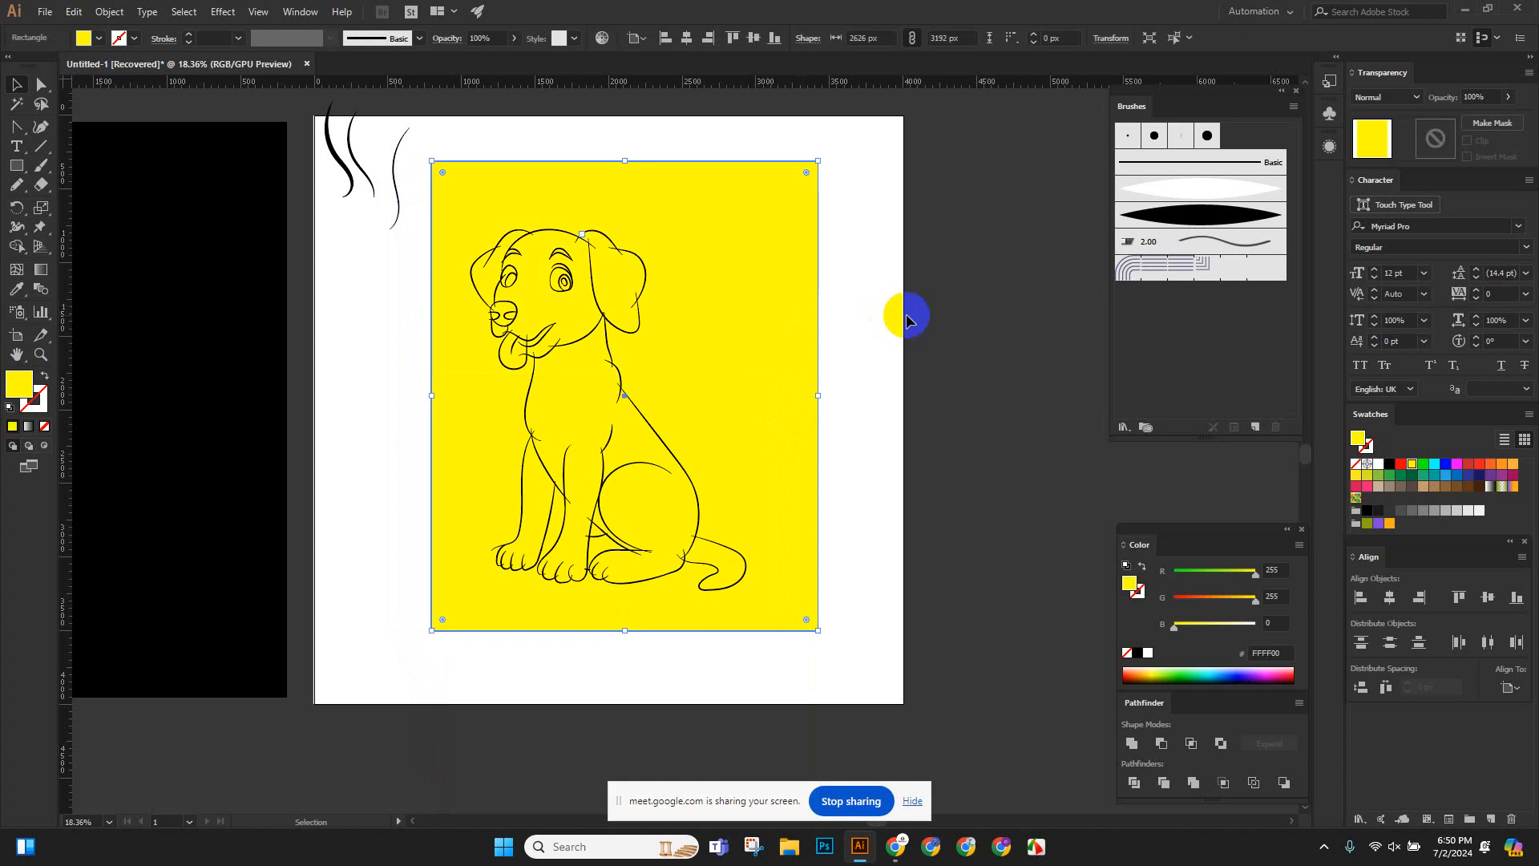
{"action": "left_click_drag", "start_coordinate": [843, 203], "coordinate": [418, 678]}
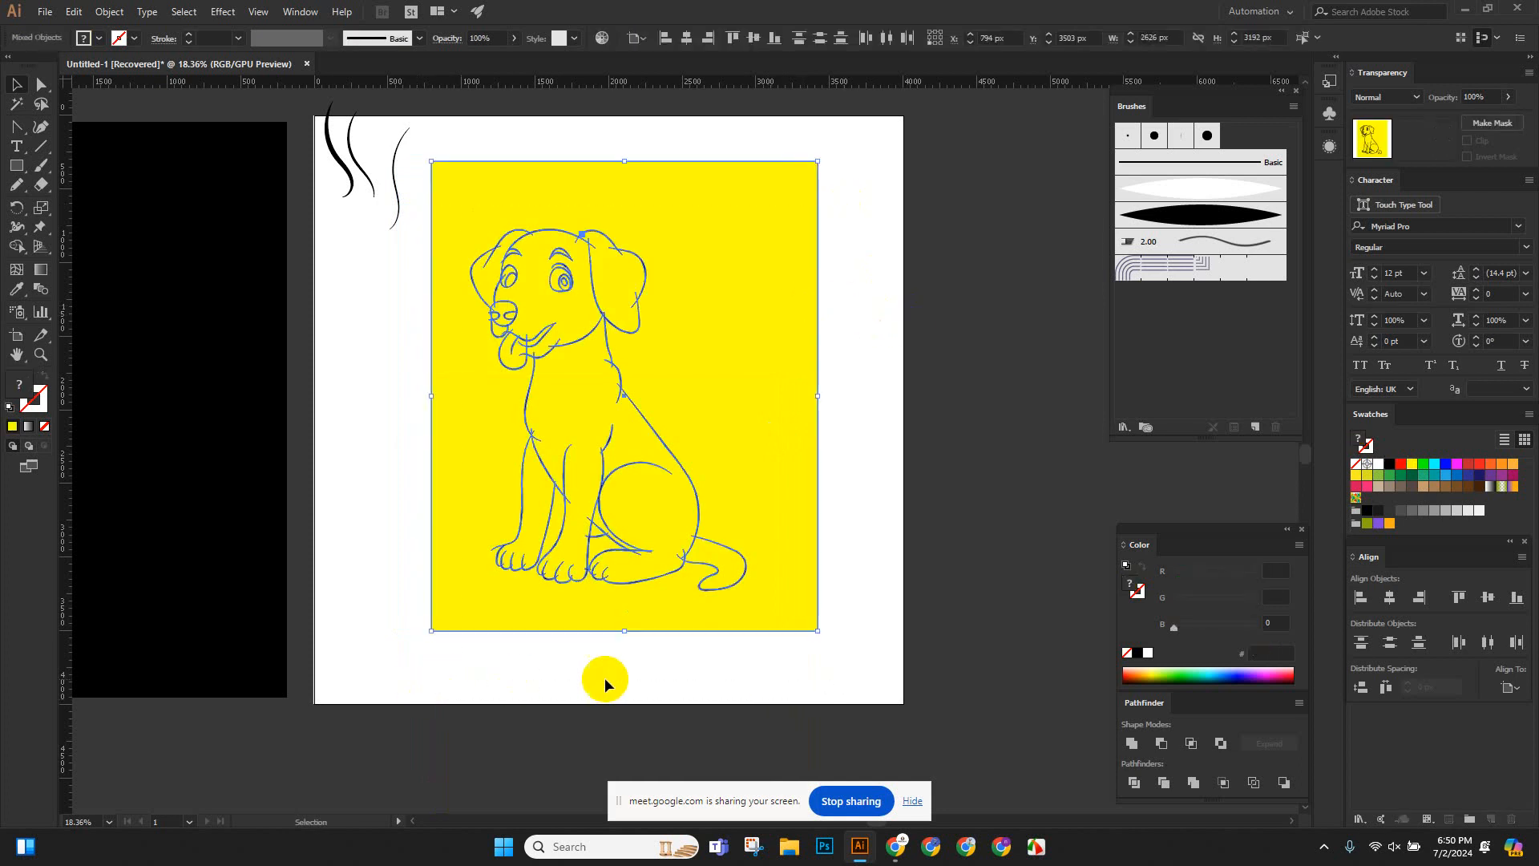
{"action": "left_click", "coordinate": [1135, 783]}
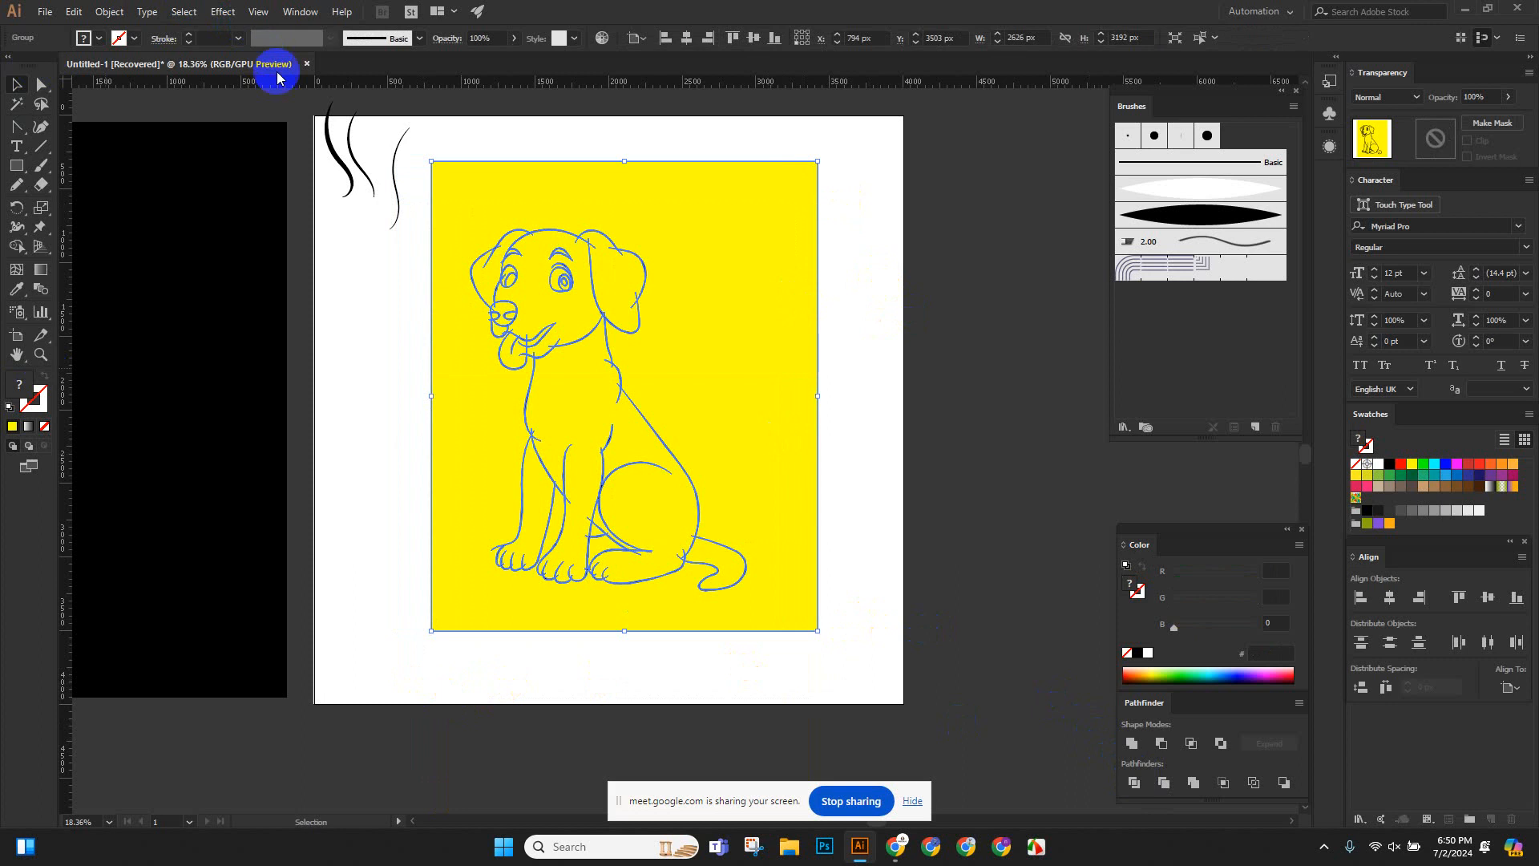
Ungroup the divided artwork and move the yellow background piece away from the dog, past the artboard's right edge.
{"action": "left_click", "coordinate": [109, 11]}
{"action": "left_click", "coordinate": [138, 90]}
{"action": "left_click", "coordinate": [570, 156]}
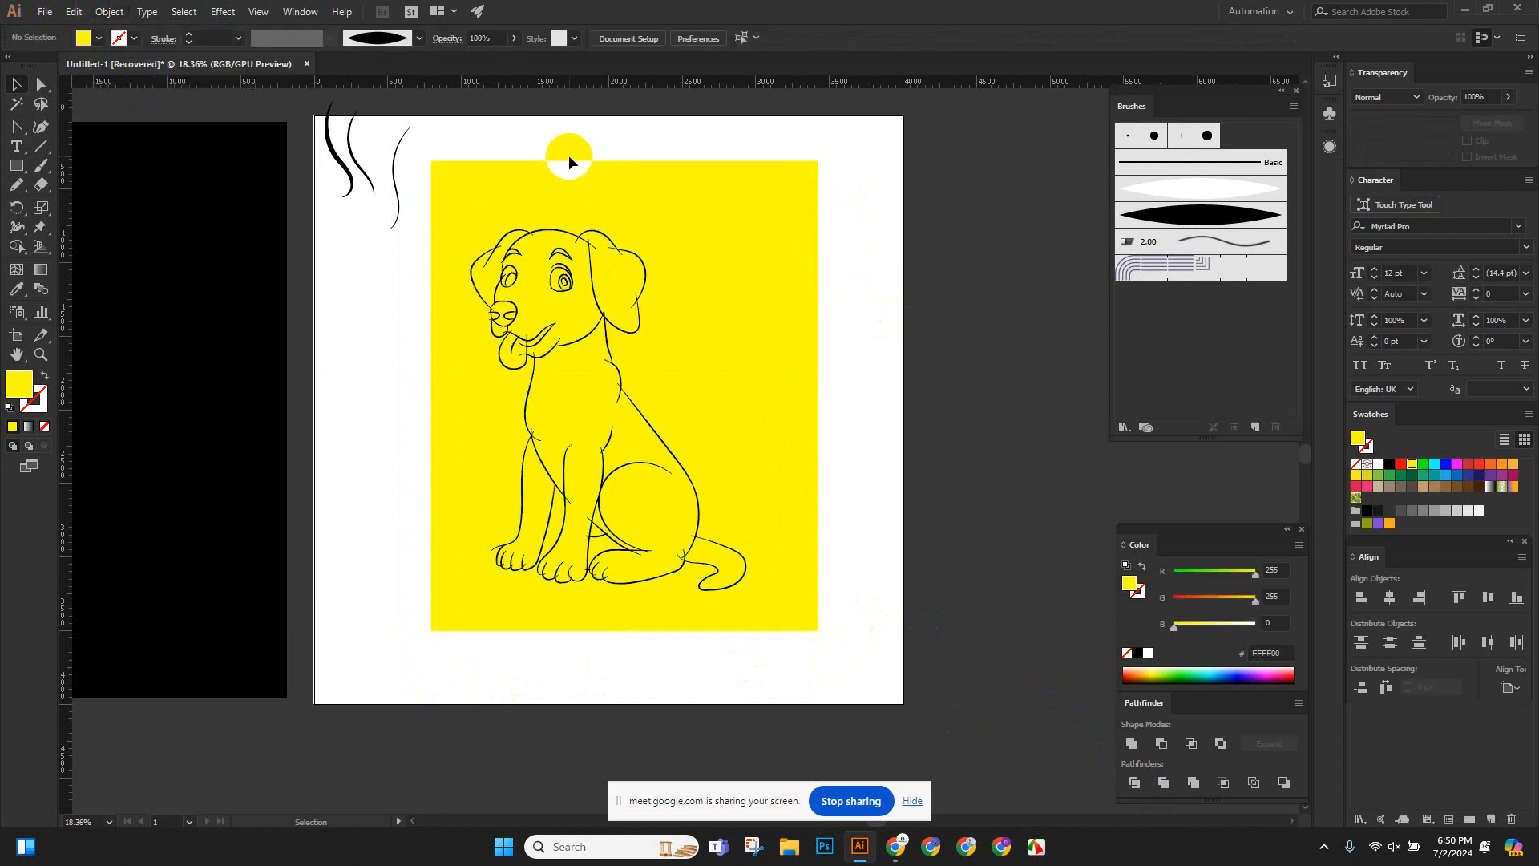
{"action": "left_click_drag", "start_coordinate": [705, 197], "coordinate": [980, 367]}
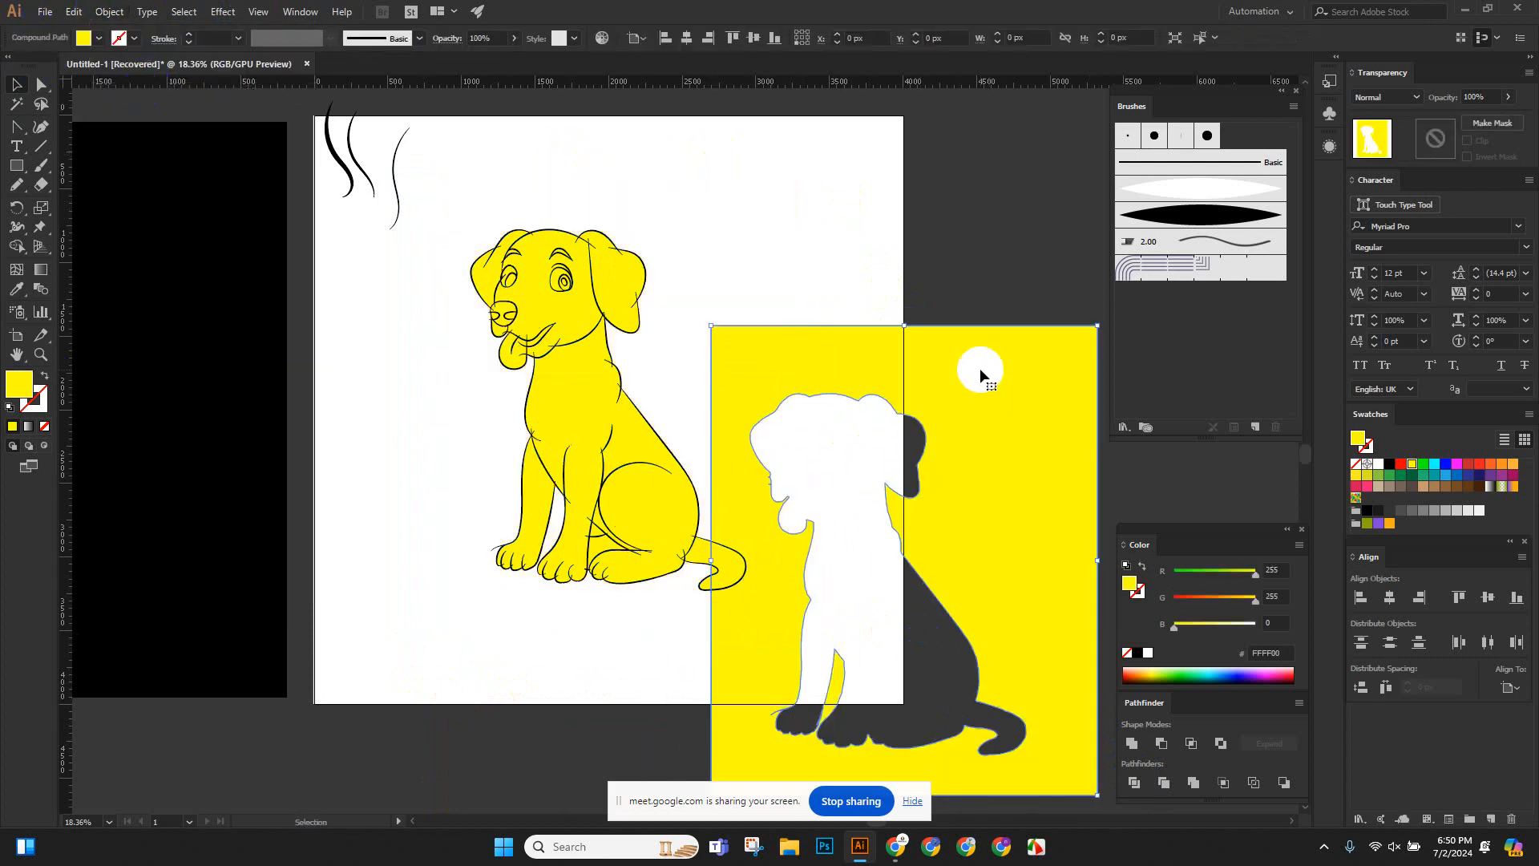
{"action": "left_click_drag", "start_coordinate": [776, 374], "coordinate": [925, 300]}
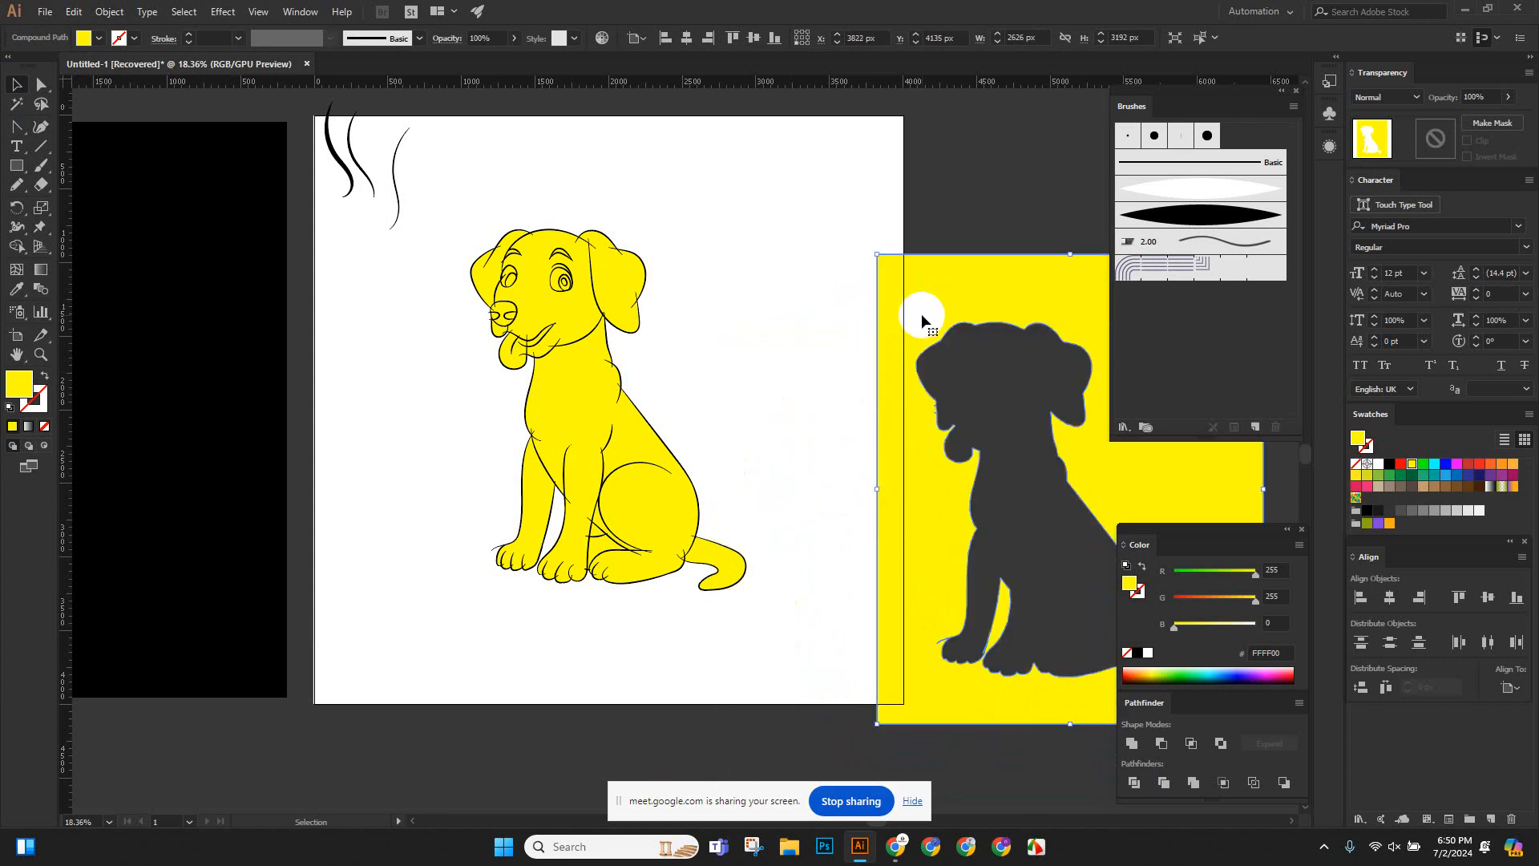
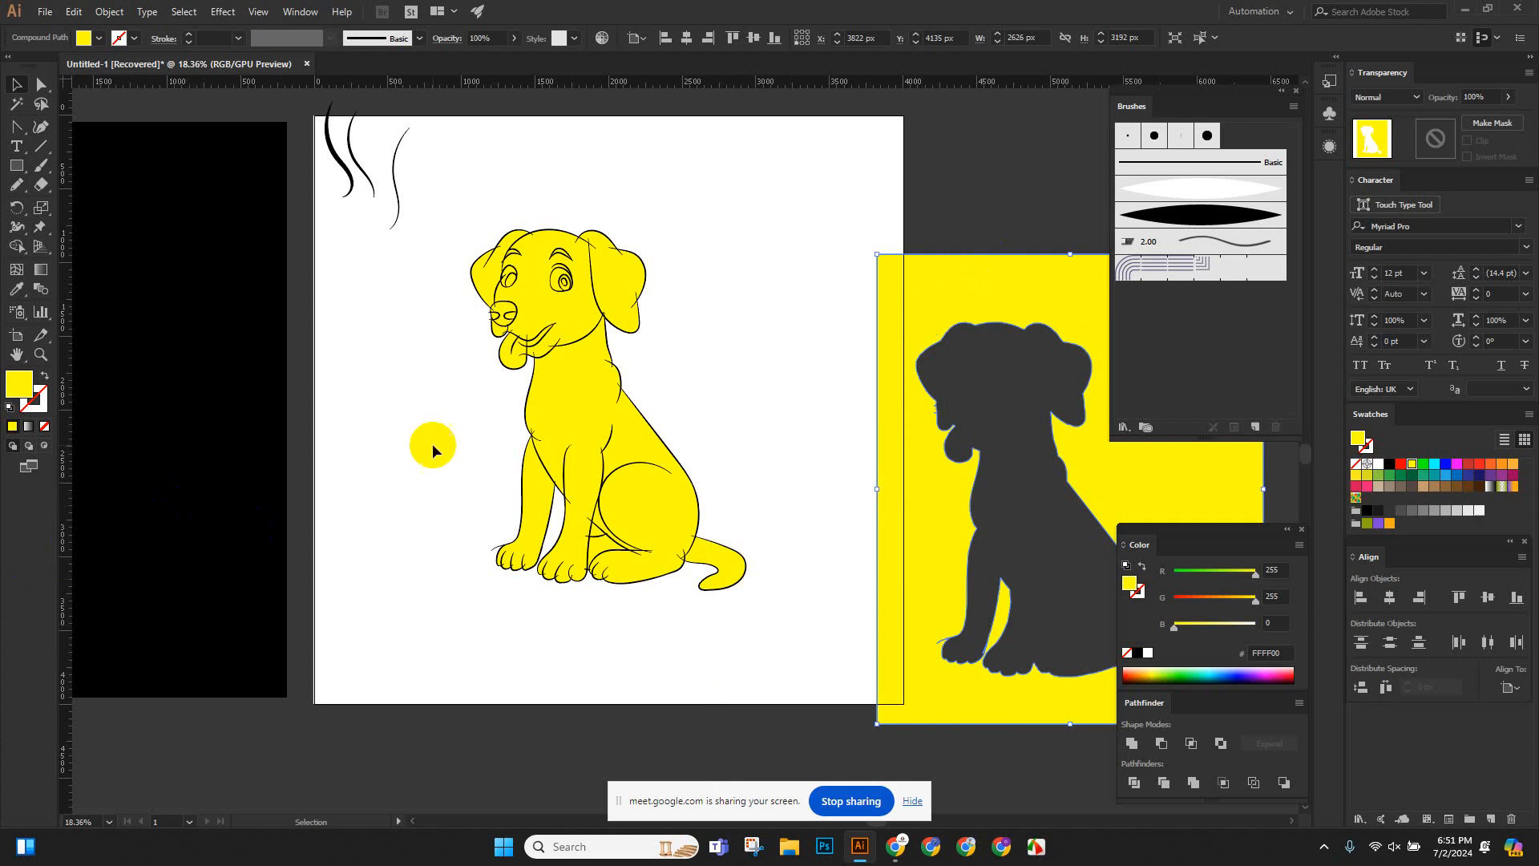
Delete the divided dog and background pieces, then undo back to the unexpanded line art over the coloured reference dog.
{"action": "left_click_drag", "start_coordinate": [454, 185], "coordinate": [965, 760]}
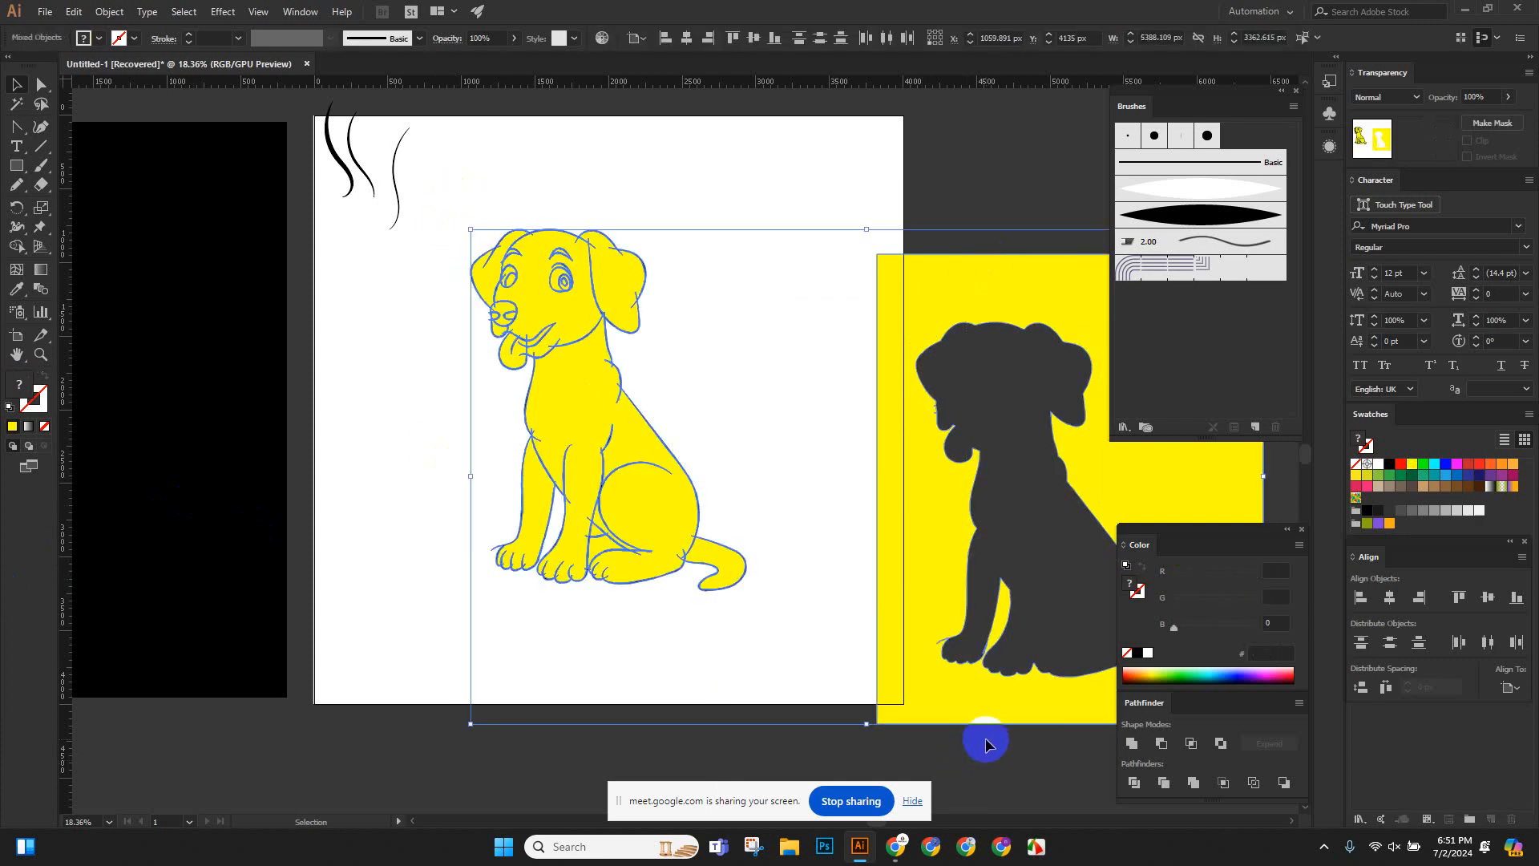
{"action": "key", "text": "Delete"}
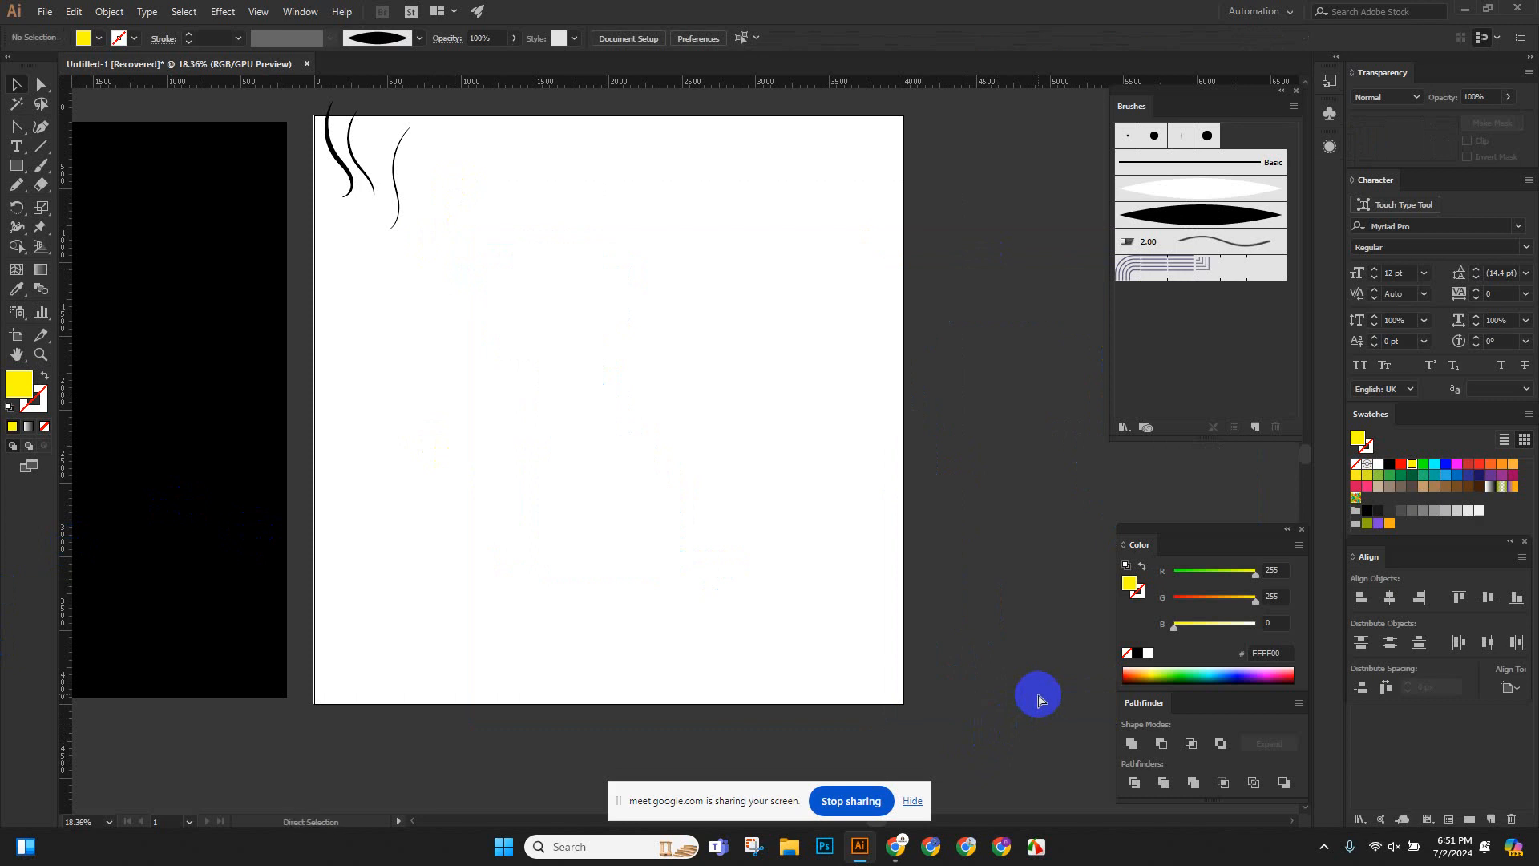
{"action": "key", "text": "ctrl+z"}
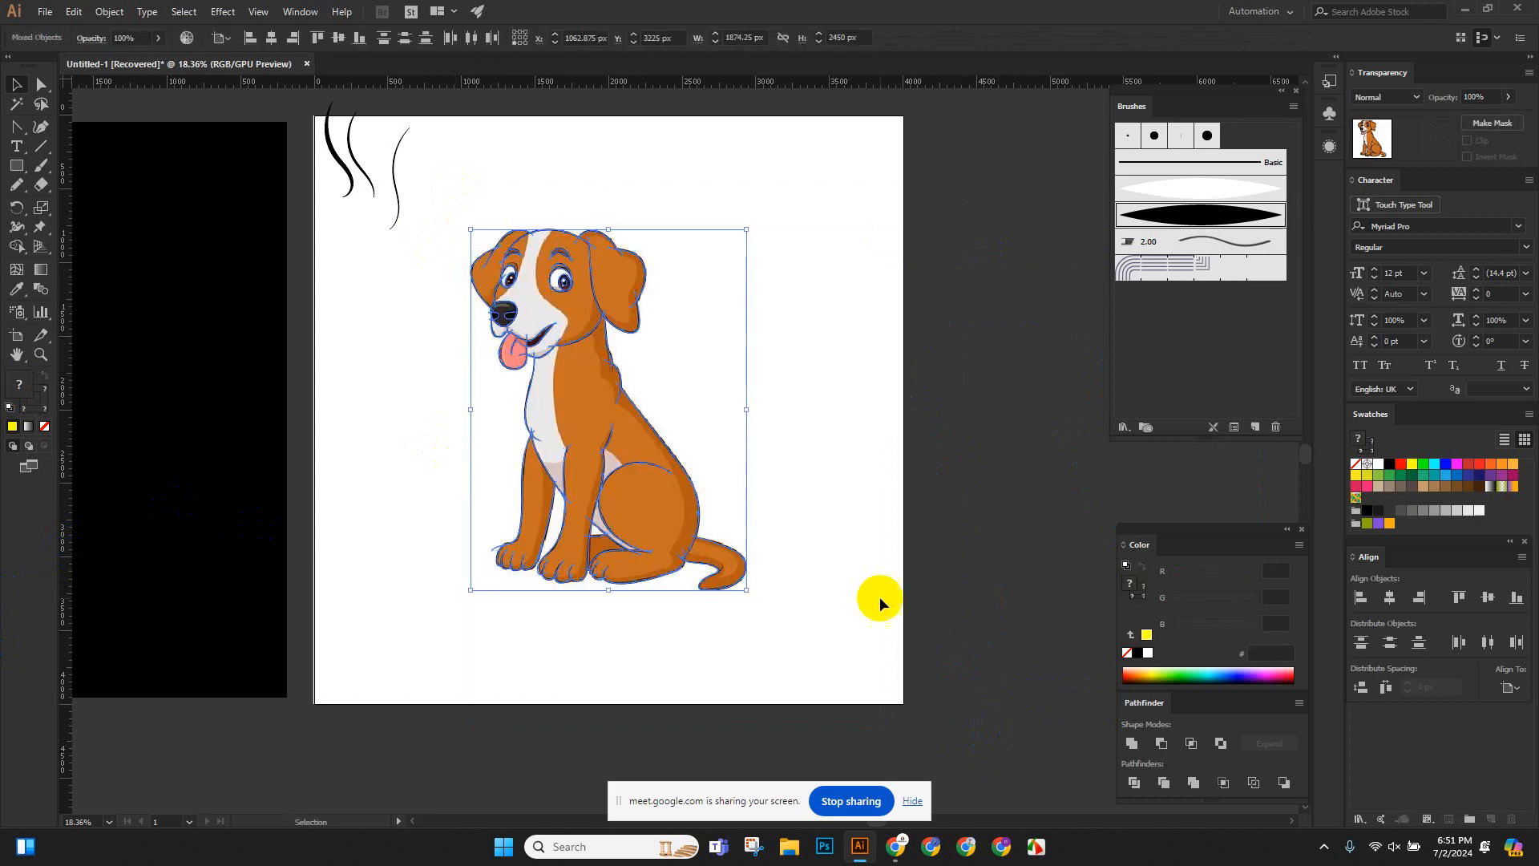
Delete the coloured reference dog image beneath the line art.
{"action": "left_click", "coordinate": [876, 595]}
{"action": "left_click", "coordinate": [595, 415]}
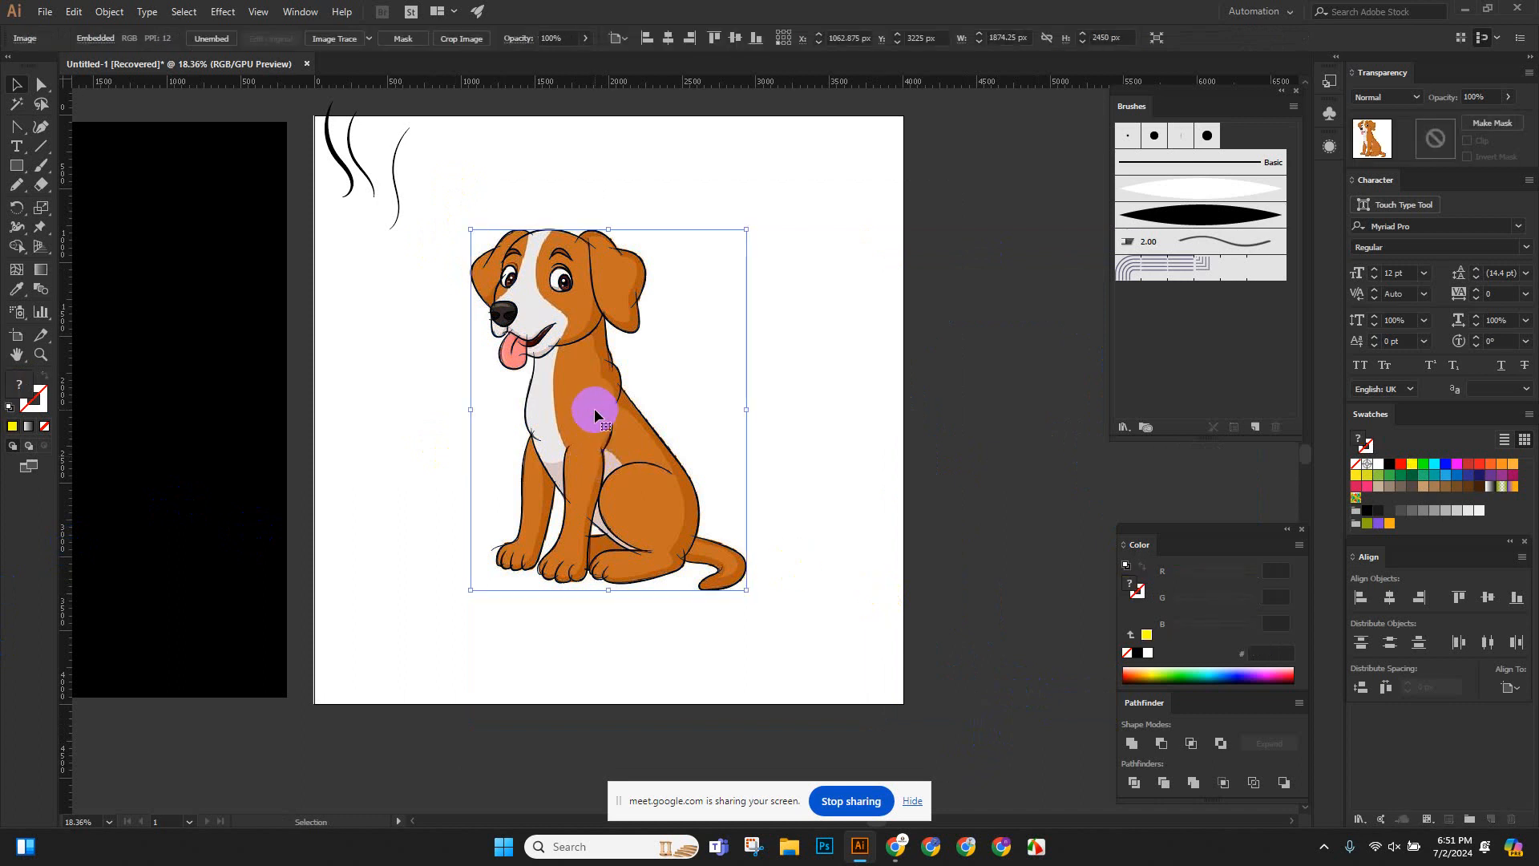
{"action": "key", "text": "Delete"}
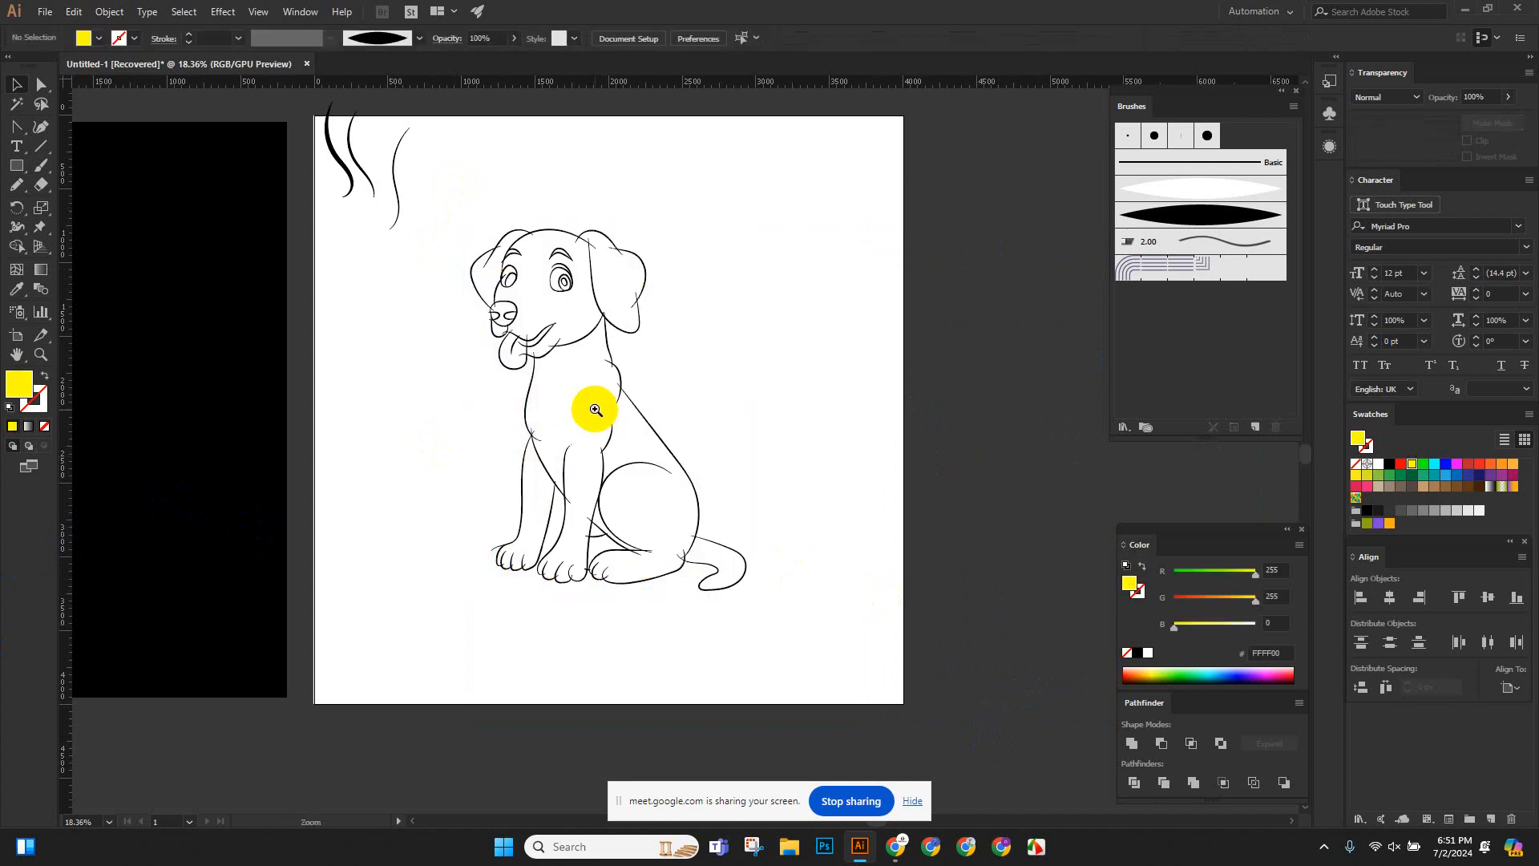
Expand the appearance of the whole dog line art group and deselect it.
{"action": "left_click_drag", "start_coordinate": [595, 409], "coordinate": [720, 368]}
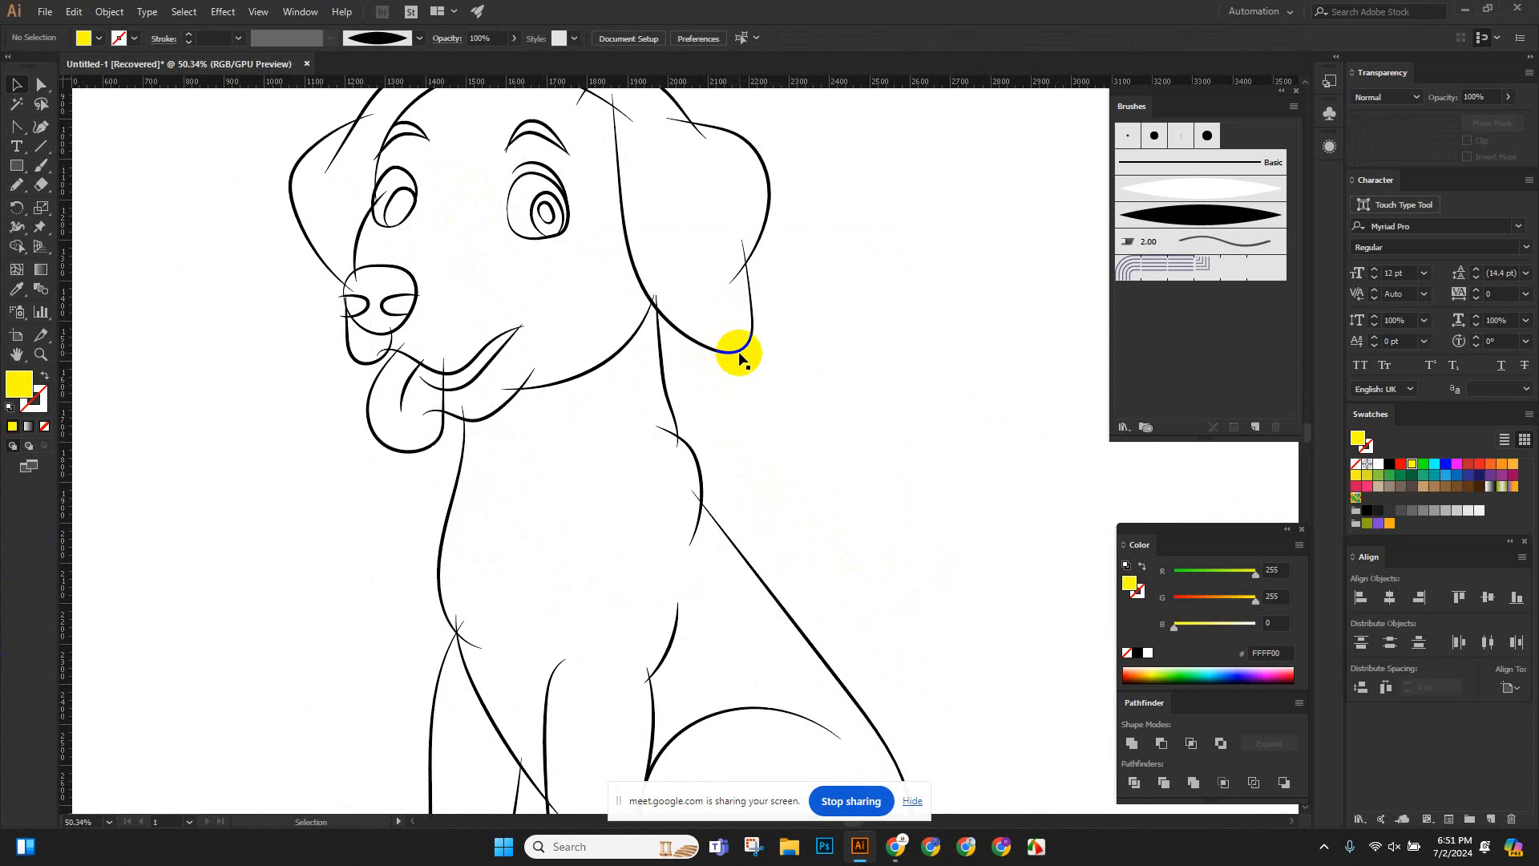
{"action": "scroll", "coordinate": [747, 353], "scroll_direction": "down", "scroll_amount": 5}
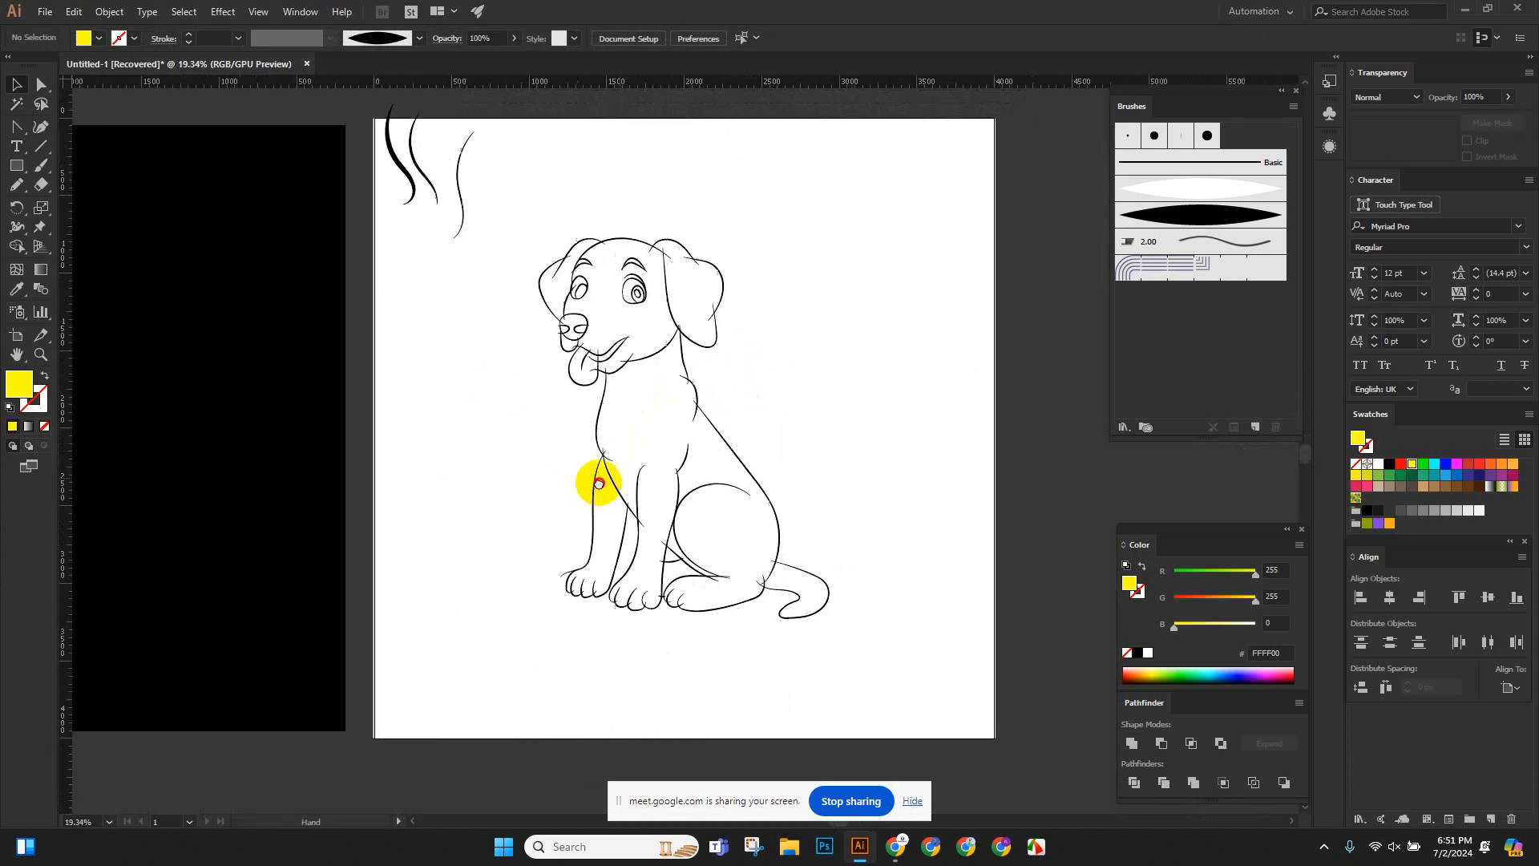
{"action": "left_click_drag", "start_coordinate": [404, 225], "coordinate": [751, 628]}
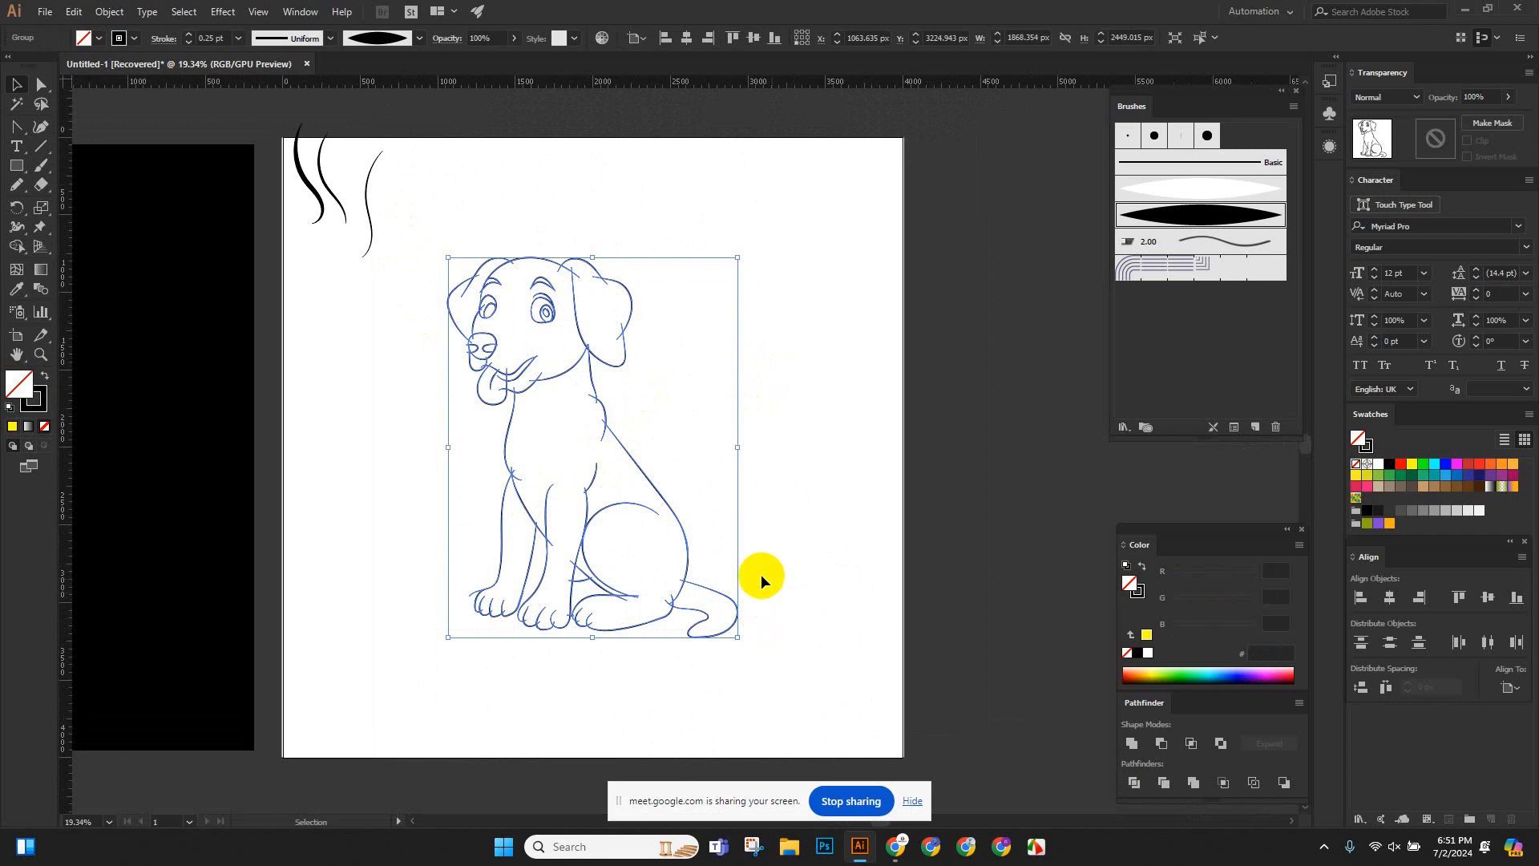
{"action": "left_click", "coordinate": [111, 11]}
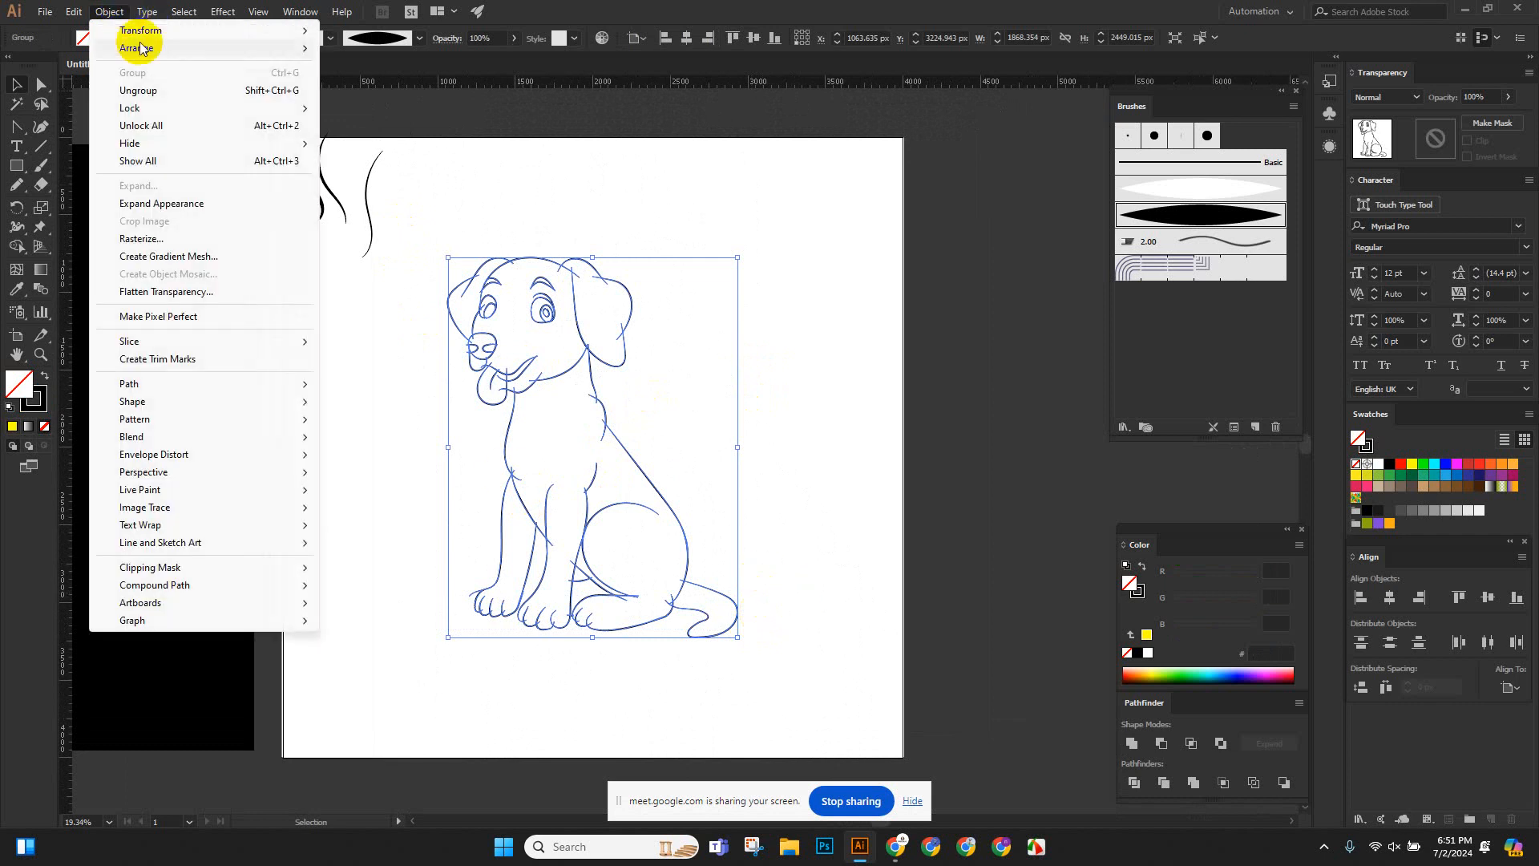
{"action": "left_click", "coordinate": [190, 202]}
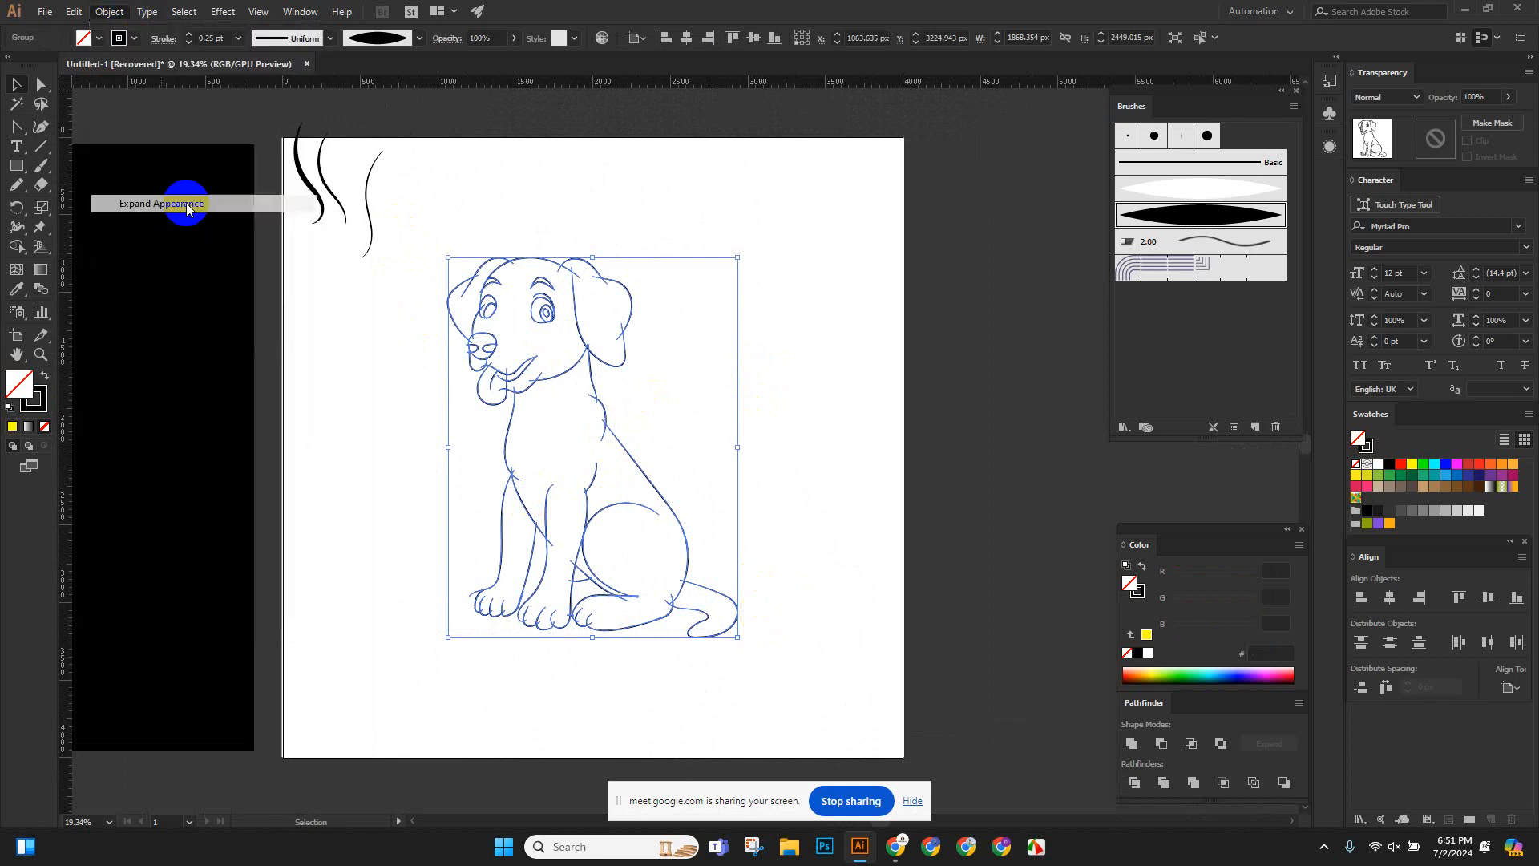
{"action": "left_click", "coordinate": [877, 413]}
Duplicate the black tapered shape above the artboard up and to its left, and fill the copy with yellow FFFF00.
{"action": "scroll", "coordinate": [849, 393], "scroll_direction": "up", "scroll_amount": 3}
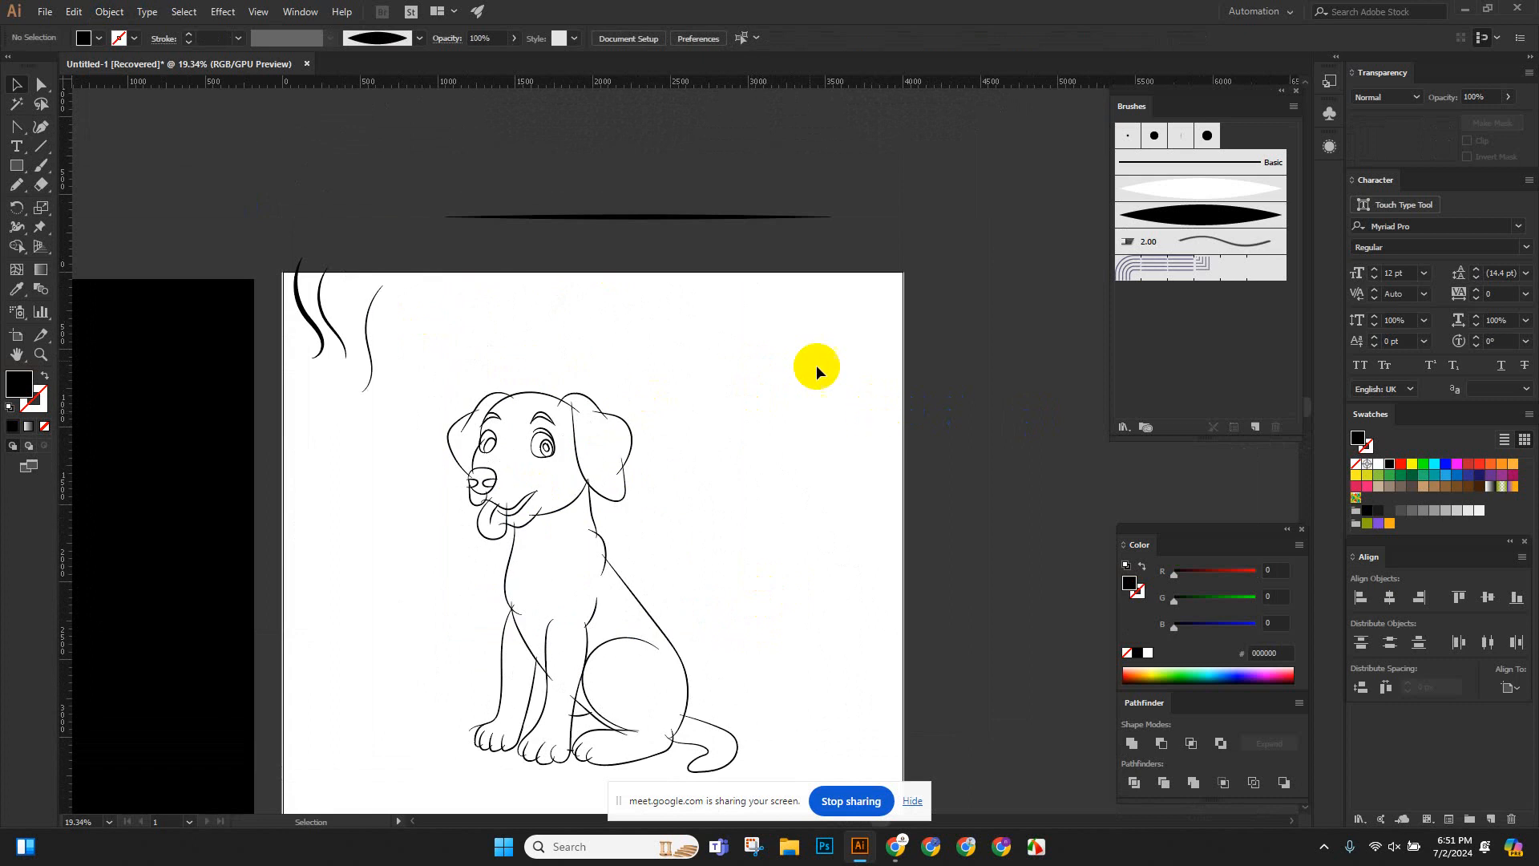
{"action": "left_click_drag", "start_coordinate": [521, 317], "coordinate": [637, 386]}
{"action": "left_click", "coordinate": [691, 282]}
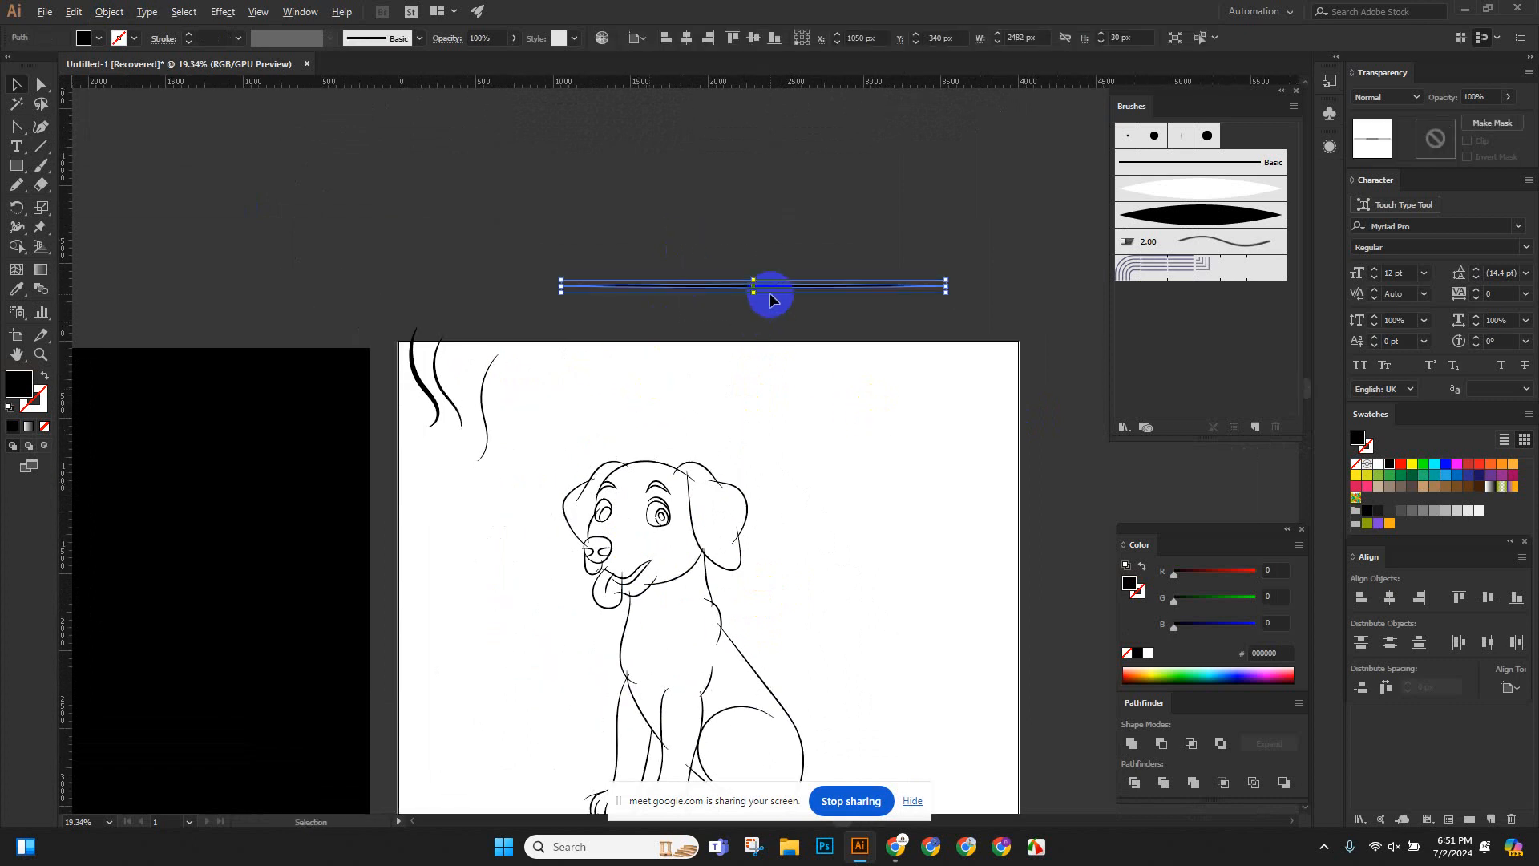
{"action": "mouse_move", "coordinate": [770, 299]}
{"action": "left_mouse_down"}
{"action": "mouse_move", "coordinate": [687, 239]}
{"action": "mouse_move", "coordinate": [449, 161]}
{"action": "left_mouse_up"}
{"action": "scroll", "coordinate": [447, 154], "scroll_direction": "up", "scroll_amount": 5}
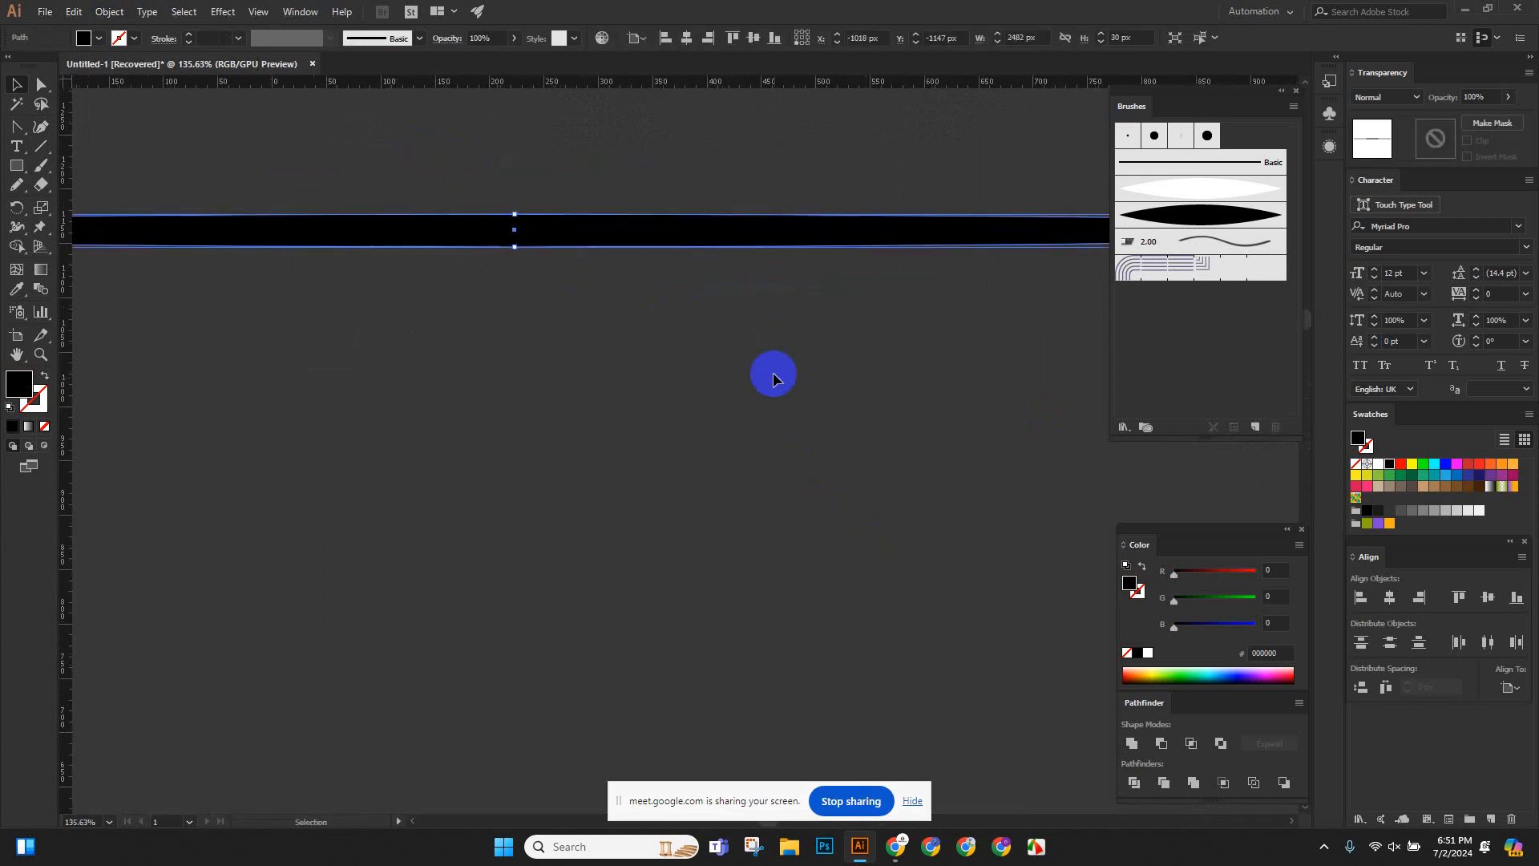
{"action": "left_click", "coordinate": [1413, 463]}
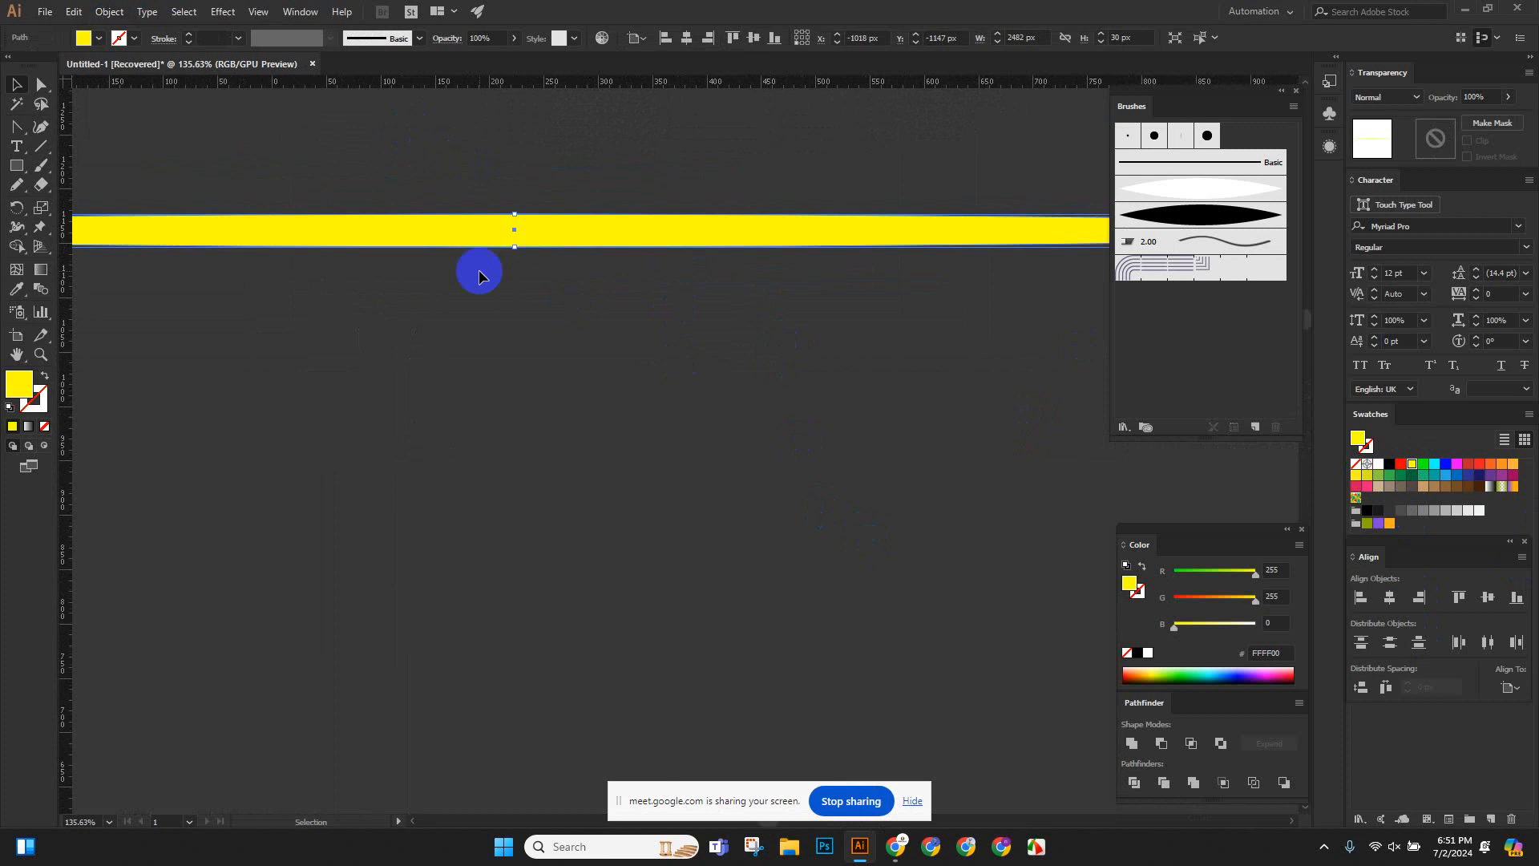
Duplicate the yellow tapered shape, place the copy just above the original, and rotate it slightly so the two shapes cross.
{"action": "left_click_drag", "start_coordinate": [545, 240], "coordinate": [568, 365]}
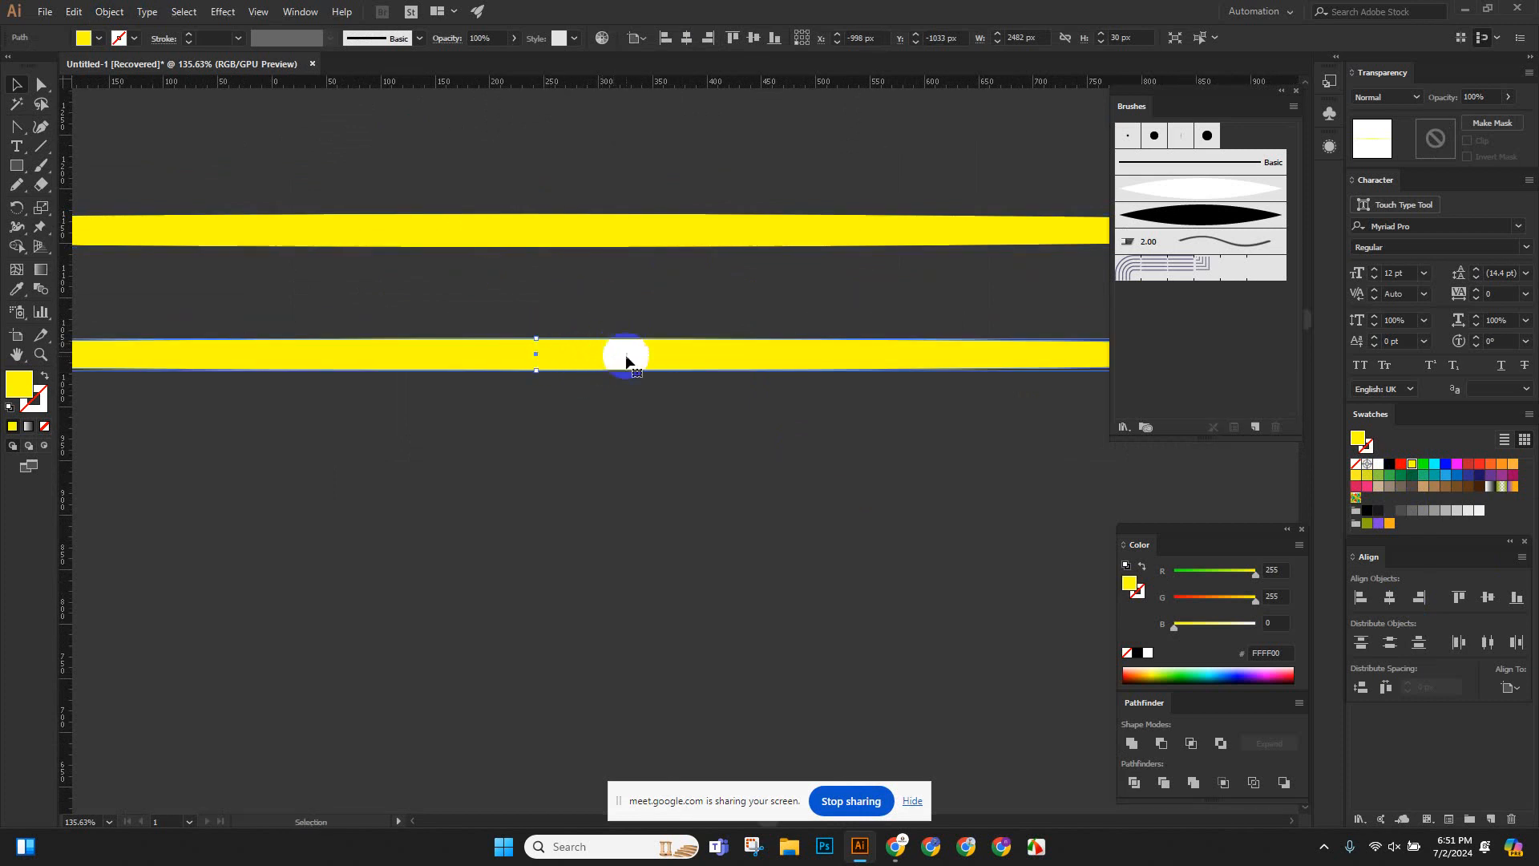
{"action": "left_click_drag", "start_coordinate": [626, 359], "coordinate": [605, 152]}
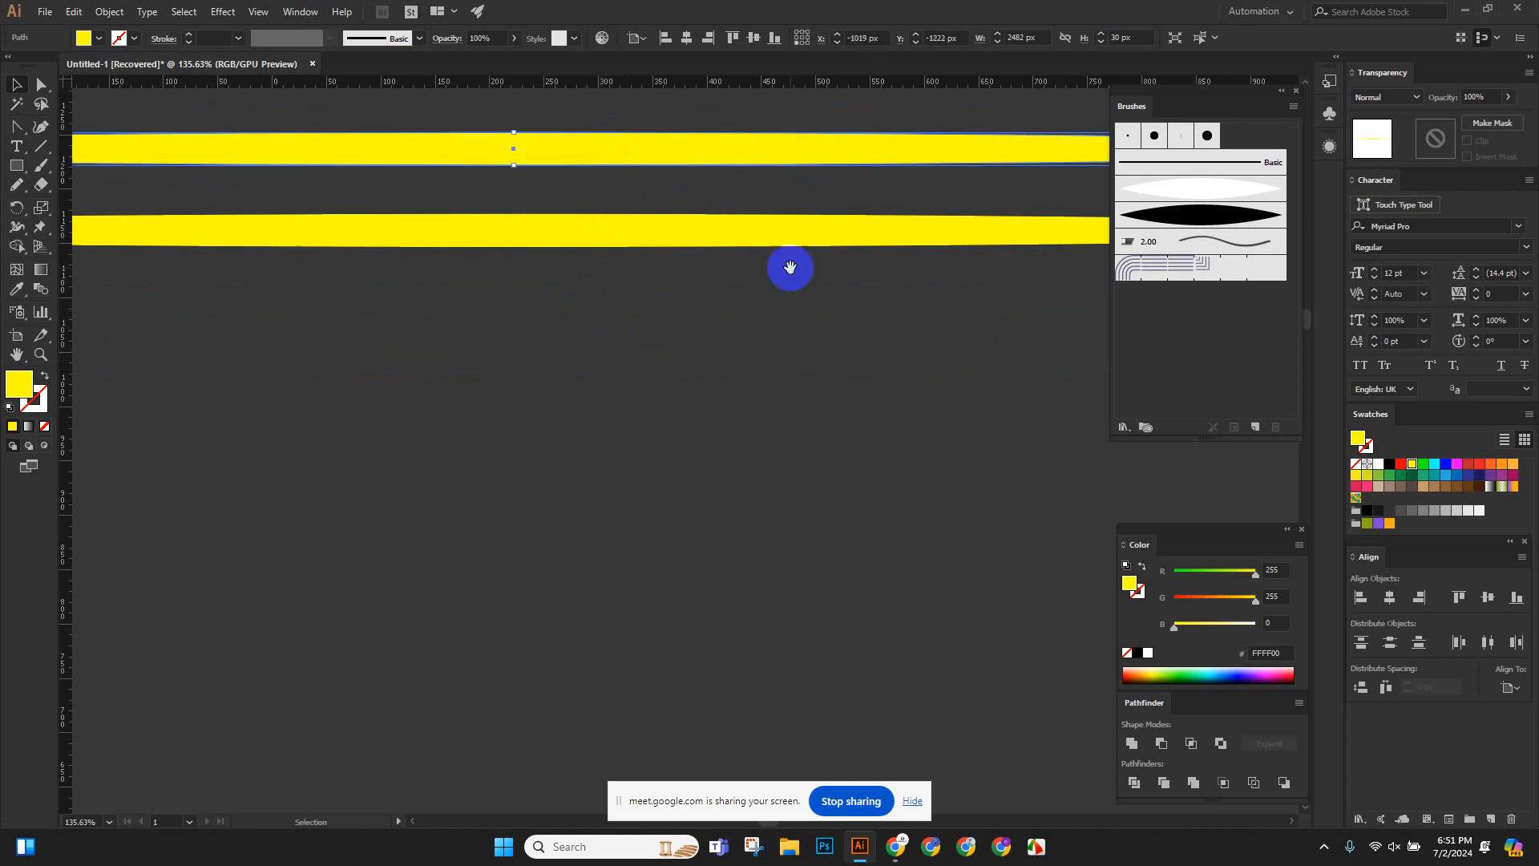
{"action": "scroll", "coordinate": [790, 267], "scroll_direction": "down", "scroll_amount": 5}
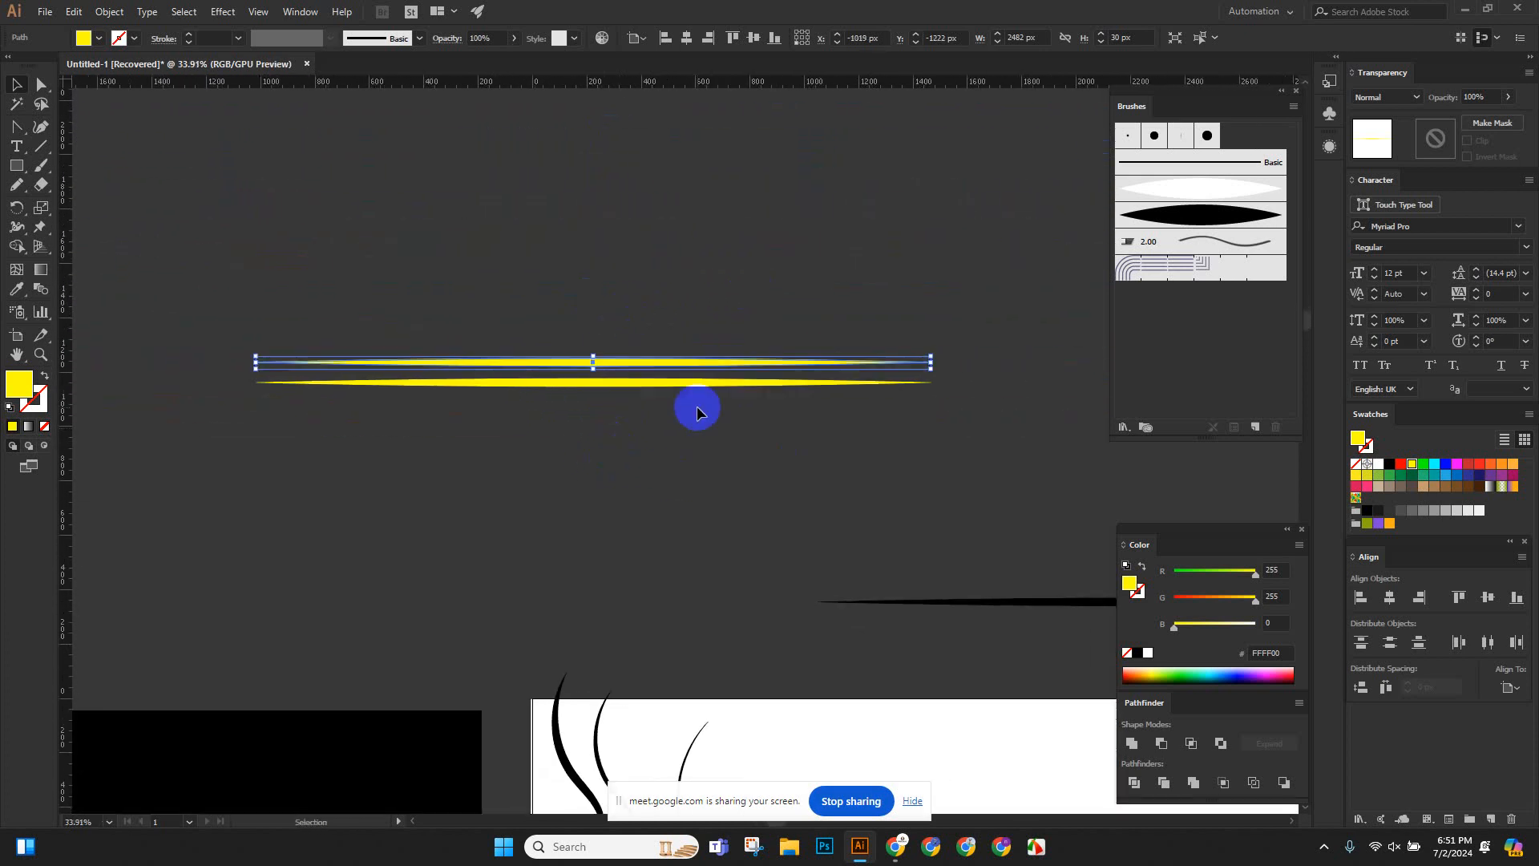
{"action": "left_click_drag", "start_coordinate": [941, 350], "coordinate": [882, 293]}
{"action": "left_click", "coordinate": [667, 526]}
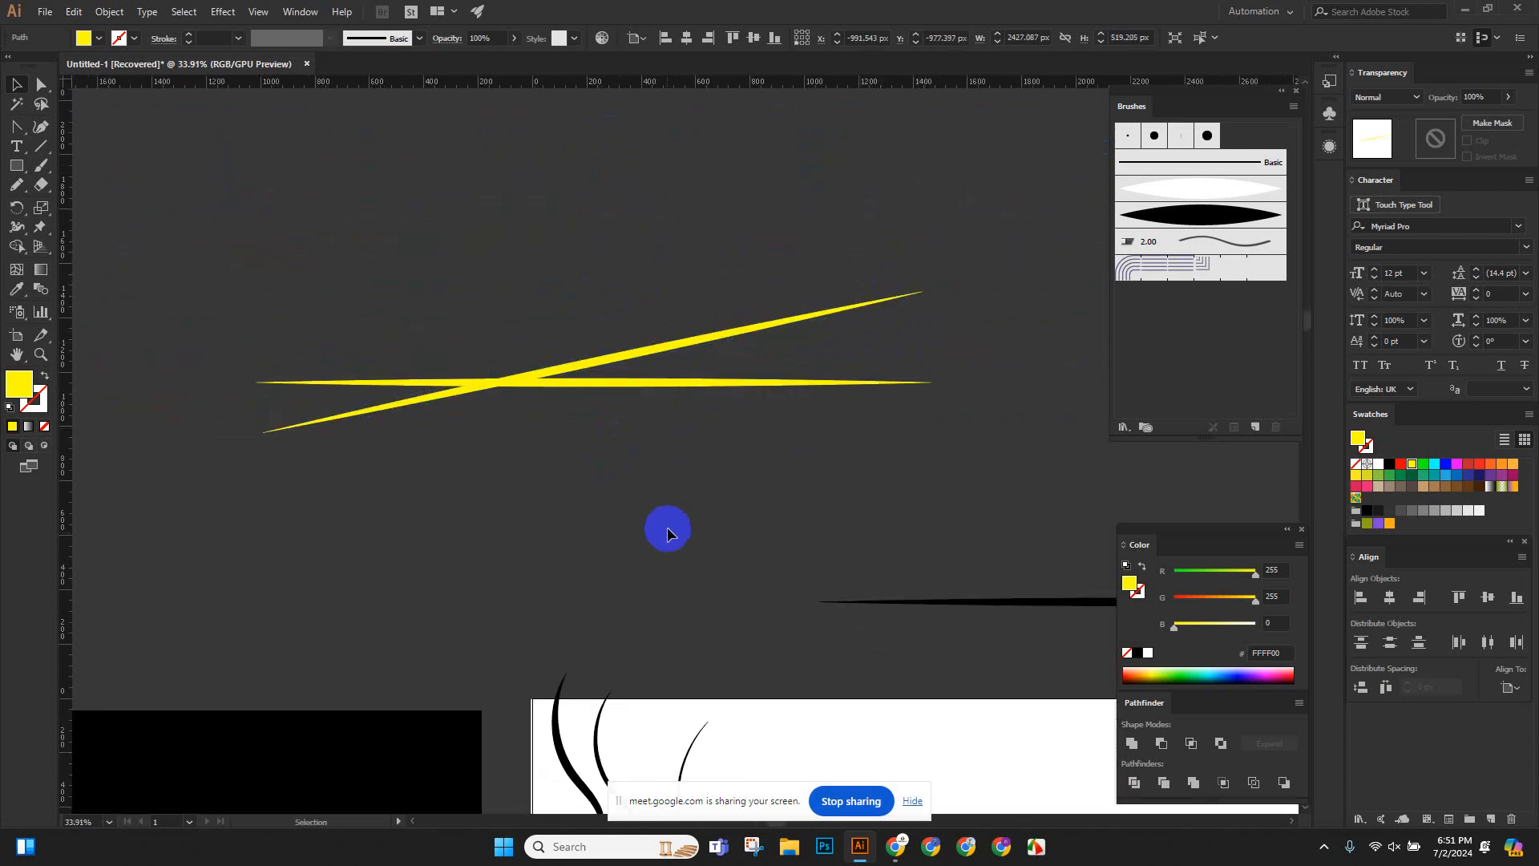
Select both crossing yellow tapered shapes and split them where they overlap with Pathfinder Divide.
{"action": "scroll", "coordinate": [649, 473], "scroll_direction": "up", "scroll_amount": 2}
{"action": "left_click_drag", "start_coordinate": [617, 492], "coordinate": [623, 483]}
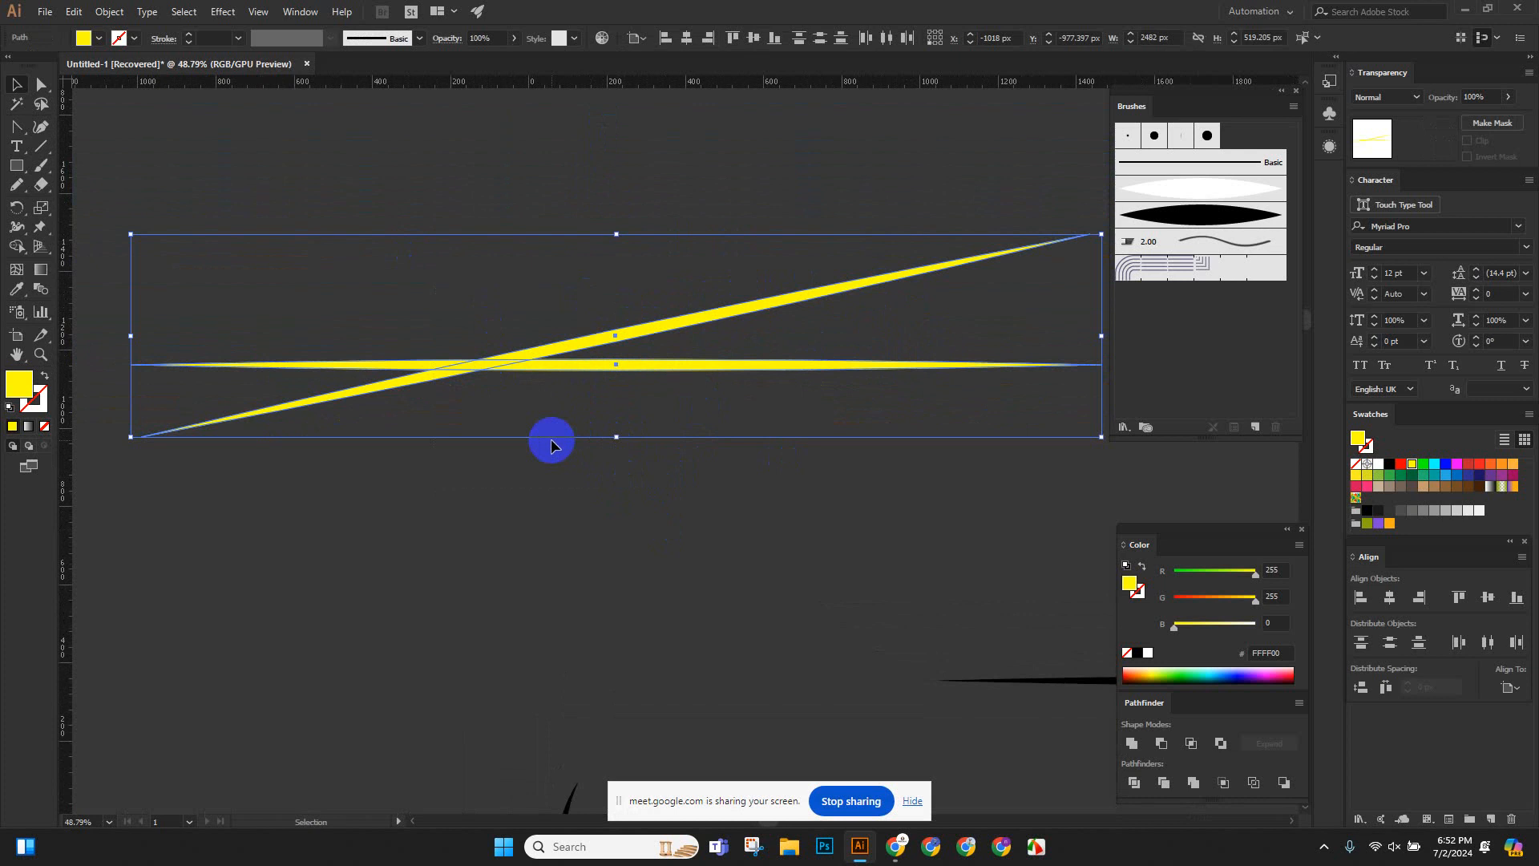
{"action": "left_click", "coordinate": [110, 12]}
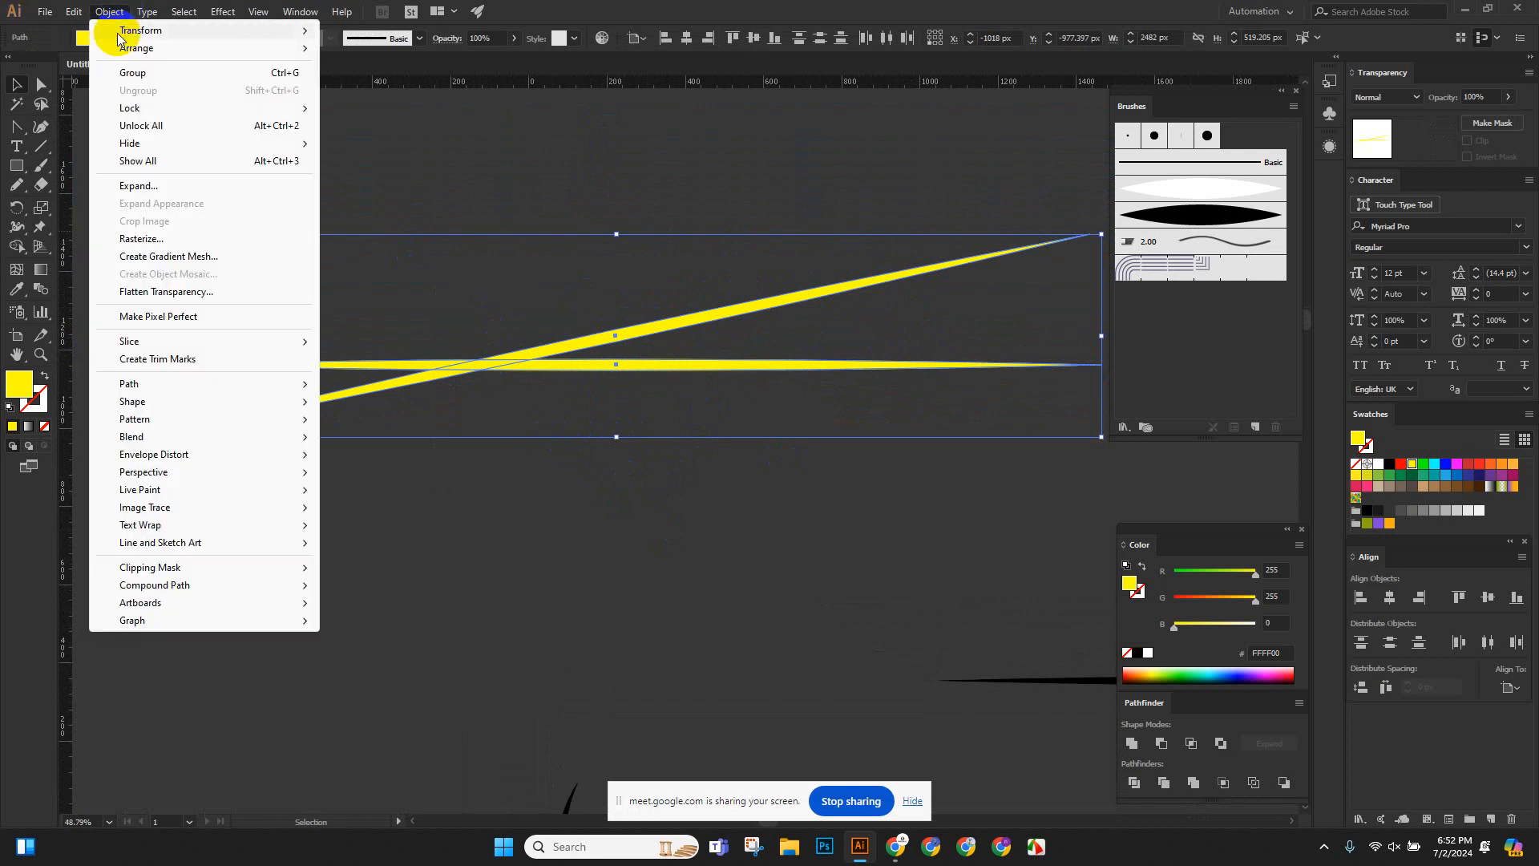
{"action": "left_click", "coordinate": [128, 182]}
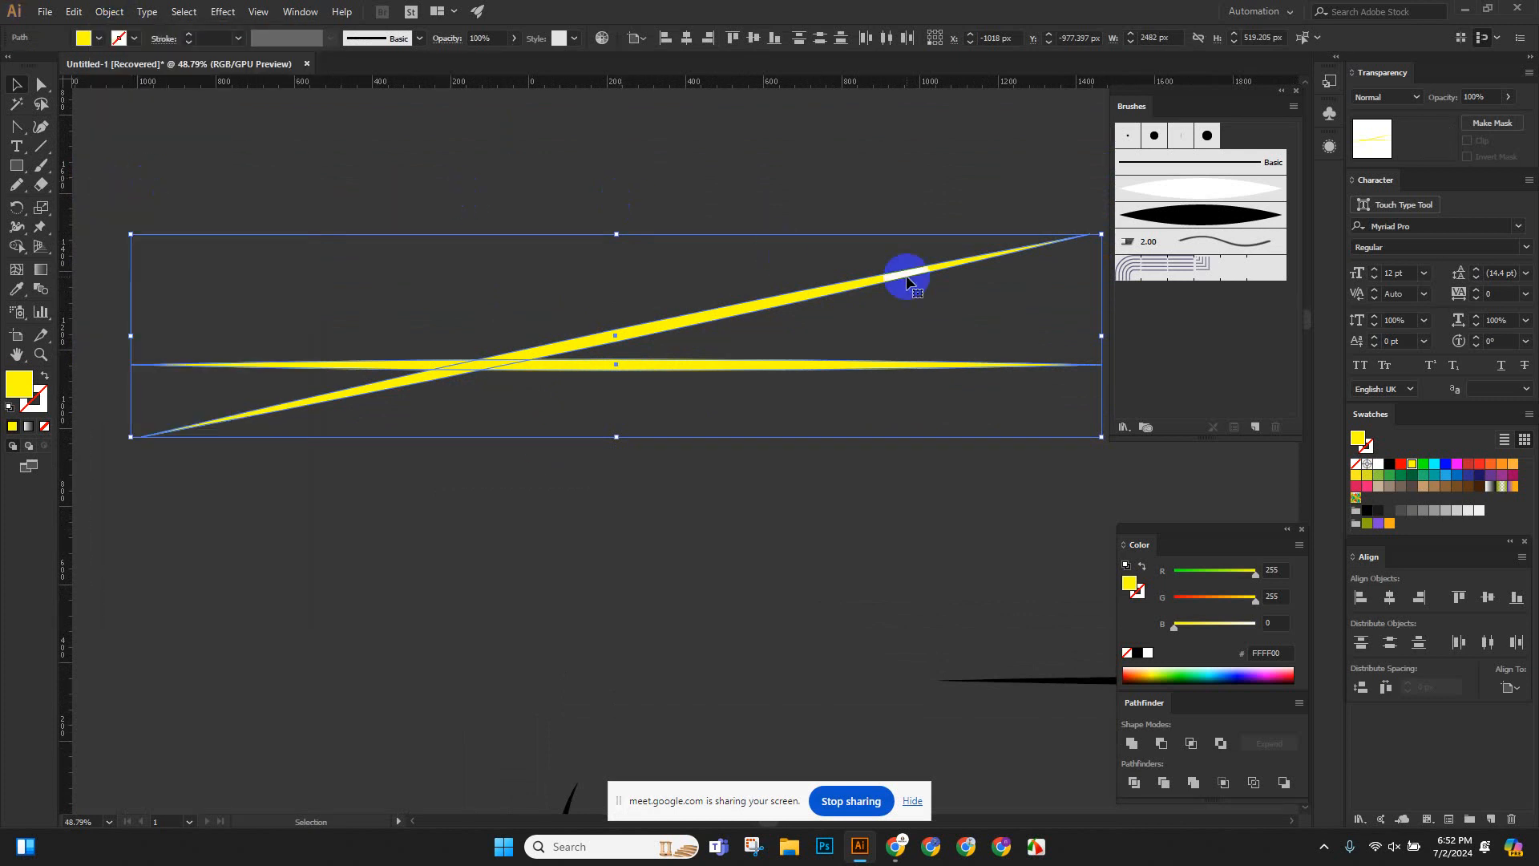
{"action": "left_click", "coordinate": [1134, 784]}
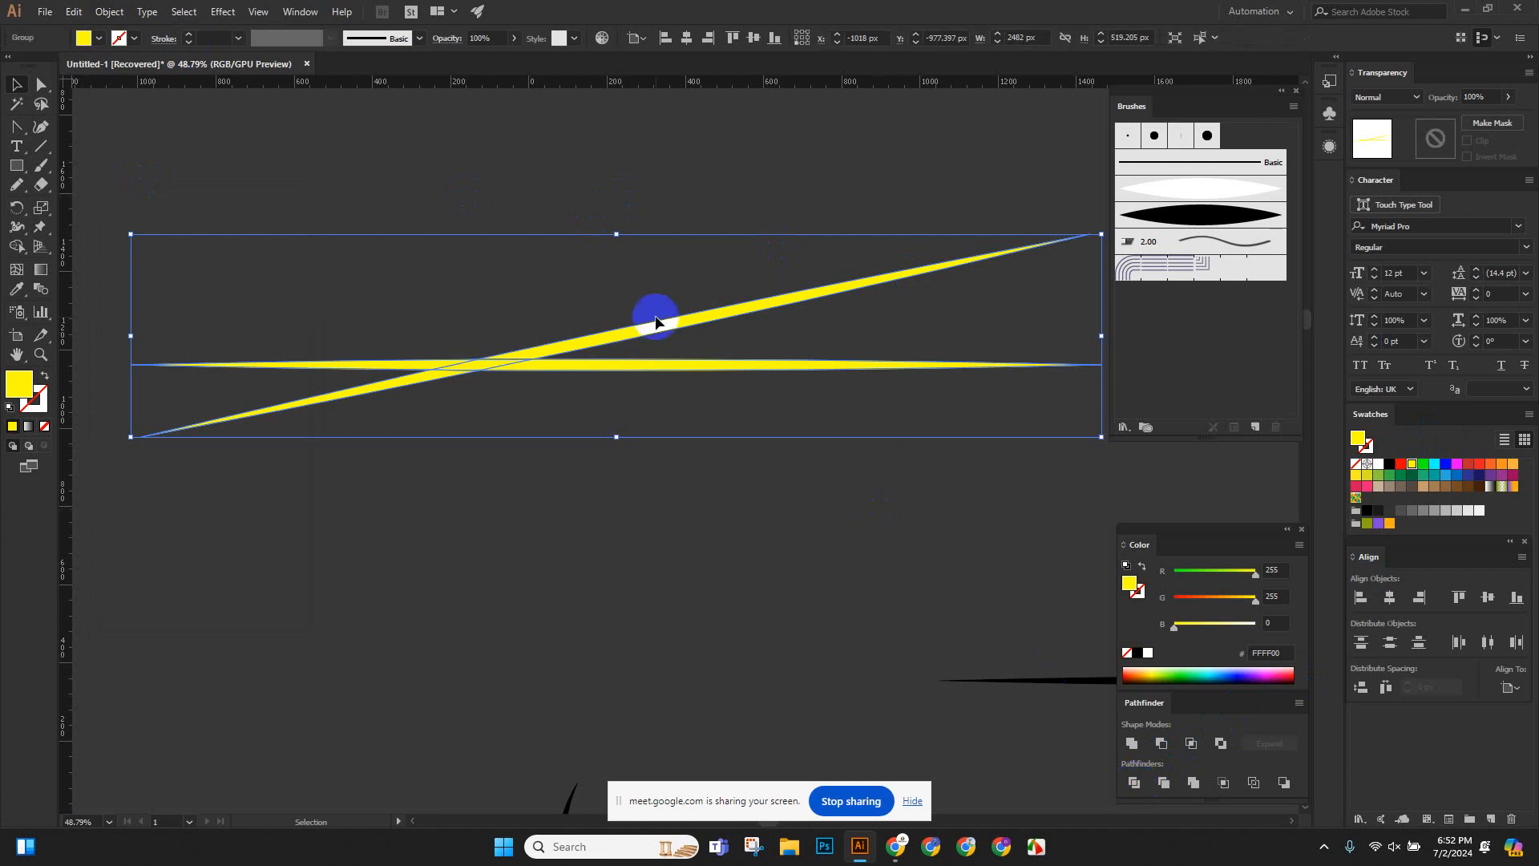
Ungroup the divided yellow shapes and move the four outer pieces apart from the small overlap piece.
{"action": "left_click", "coordinate": [111, 10]}
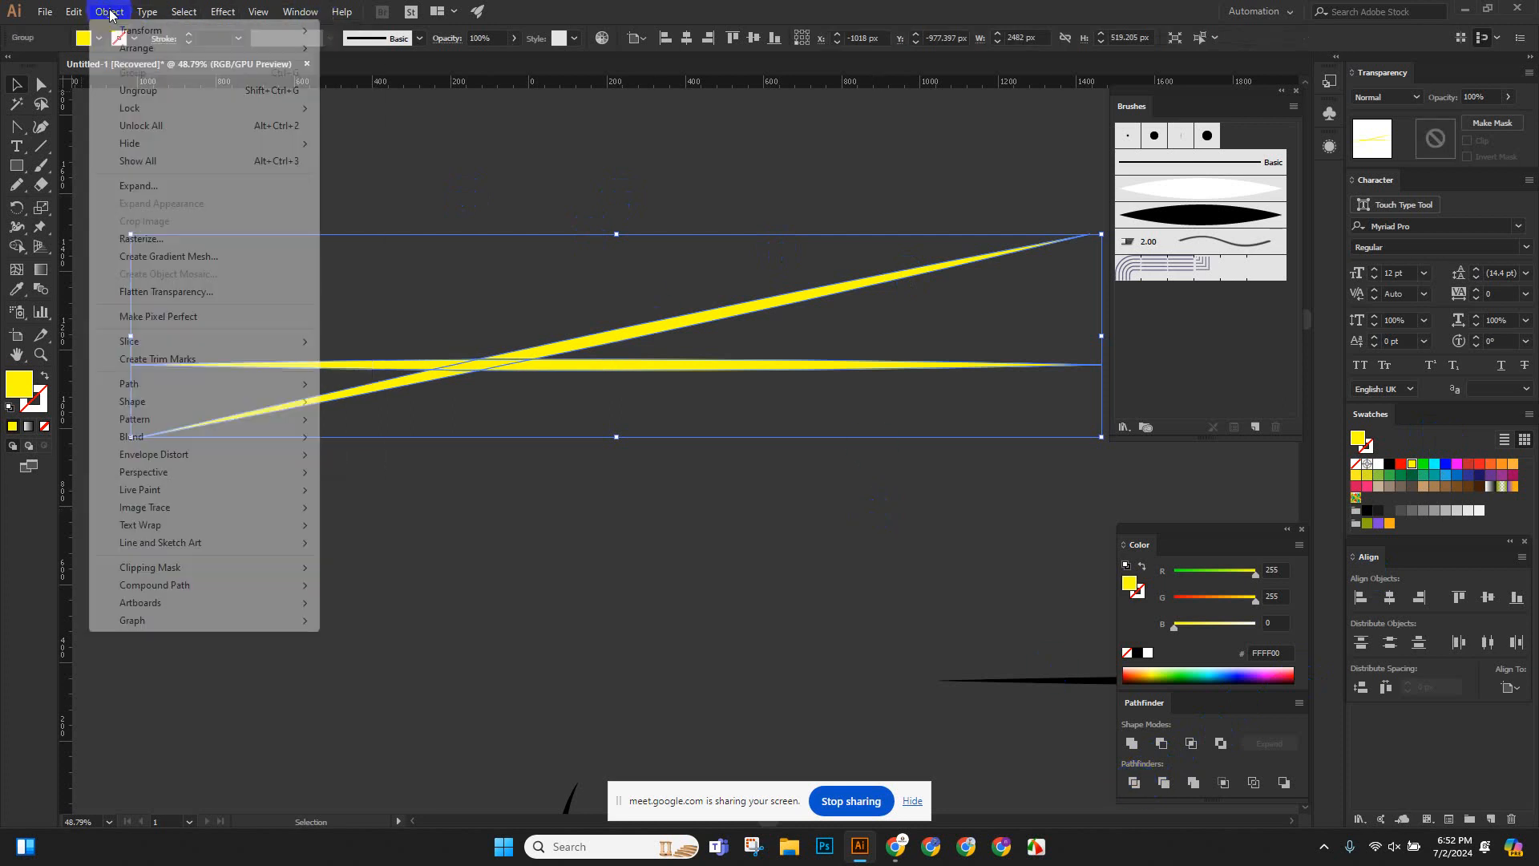
{"action": "left_click", "coordinate": [138, 91]}
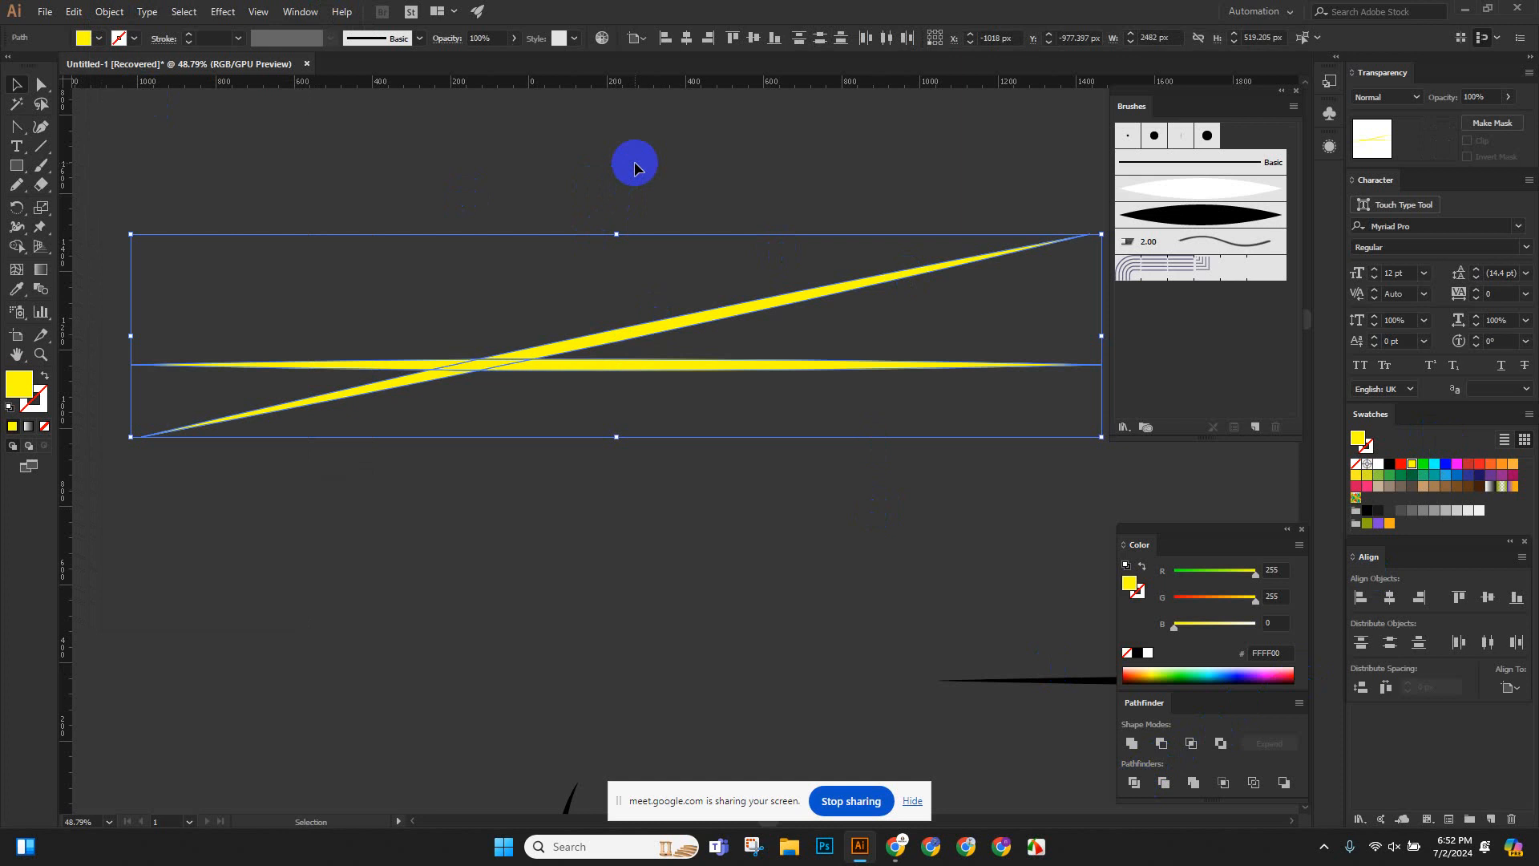
{"action": "left_click", "coordinate": [671, 265]}
{"action": "left_click_drag", "start_coordinate": [611, 338], "coordinate": [659, 190]}
{"action": "left_click_drag", "start_coordinate": [401, 377], "coordinate": [415, 582]}
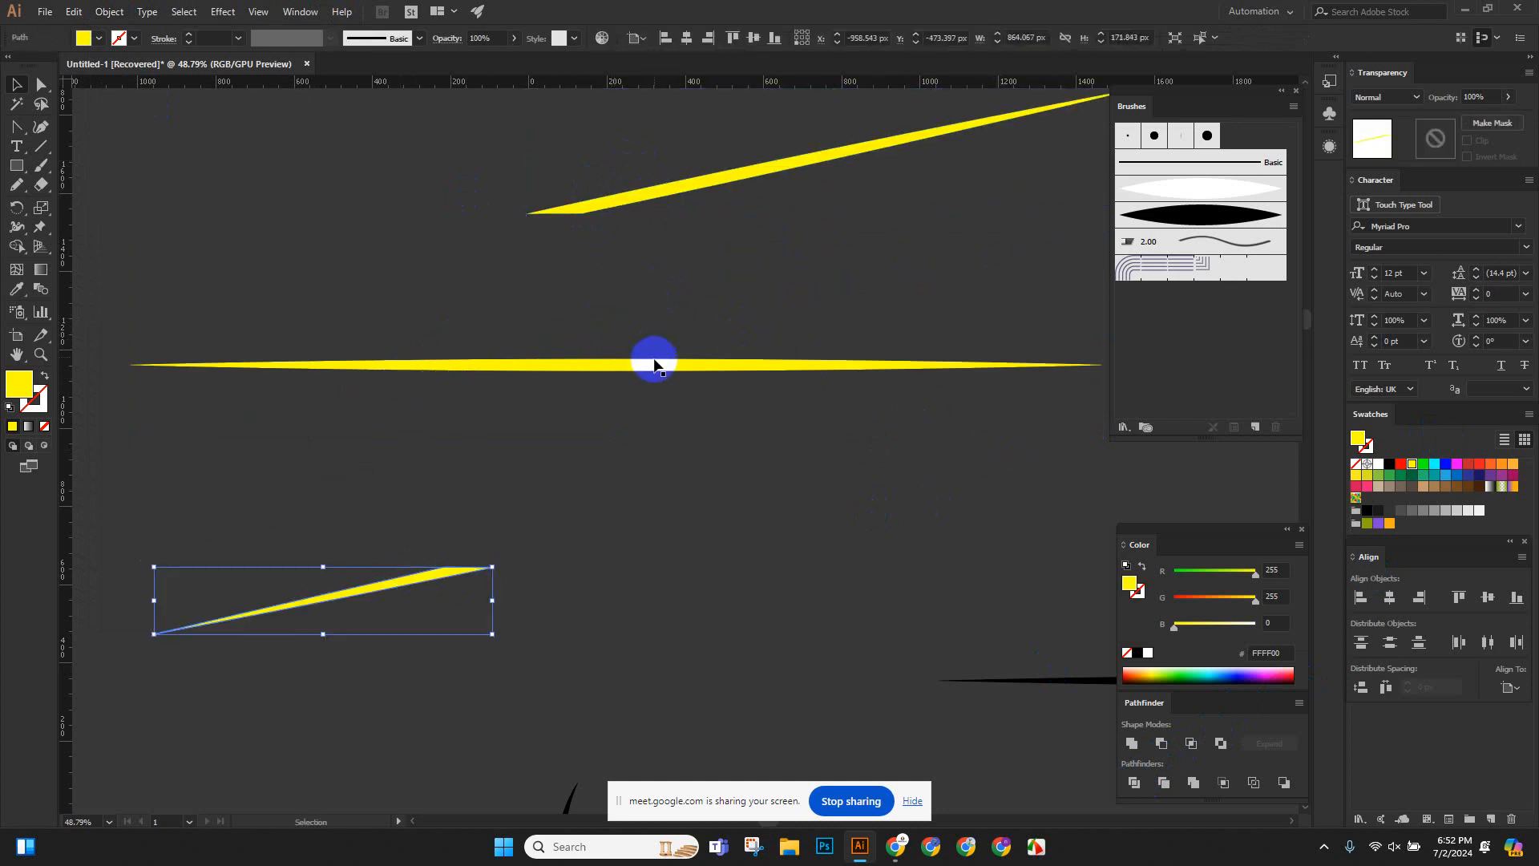
{"action": "left_click_drag", "start_coordinate": [654, 362], "coordinate": [703, 423]}
{"action": "left_click_drag", "start_coordinate": [388, 364], "coordinate": [335, 273]}
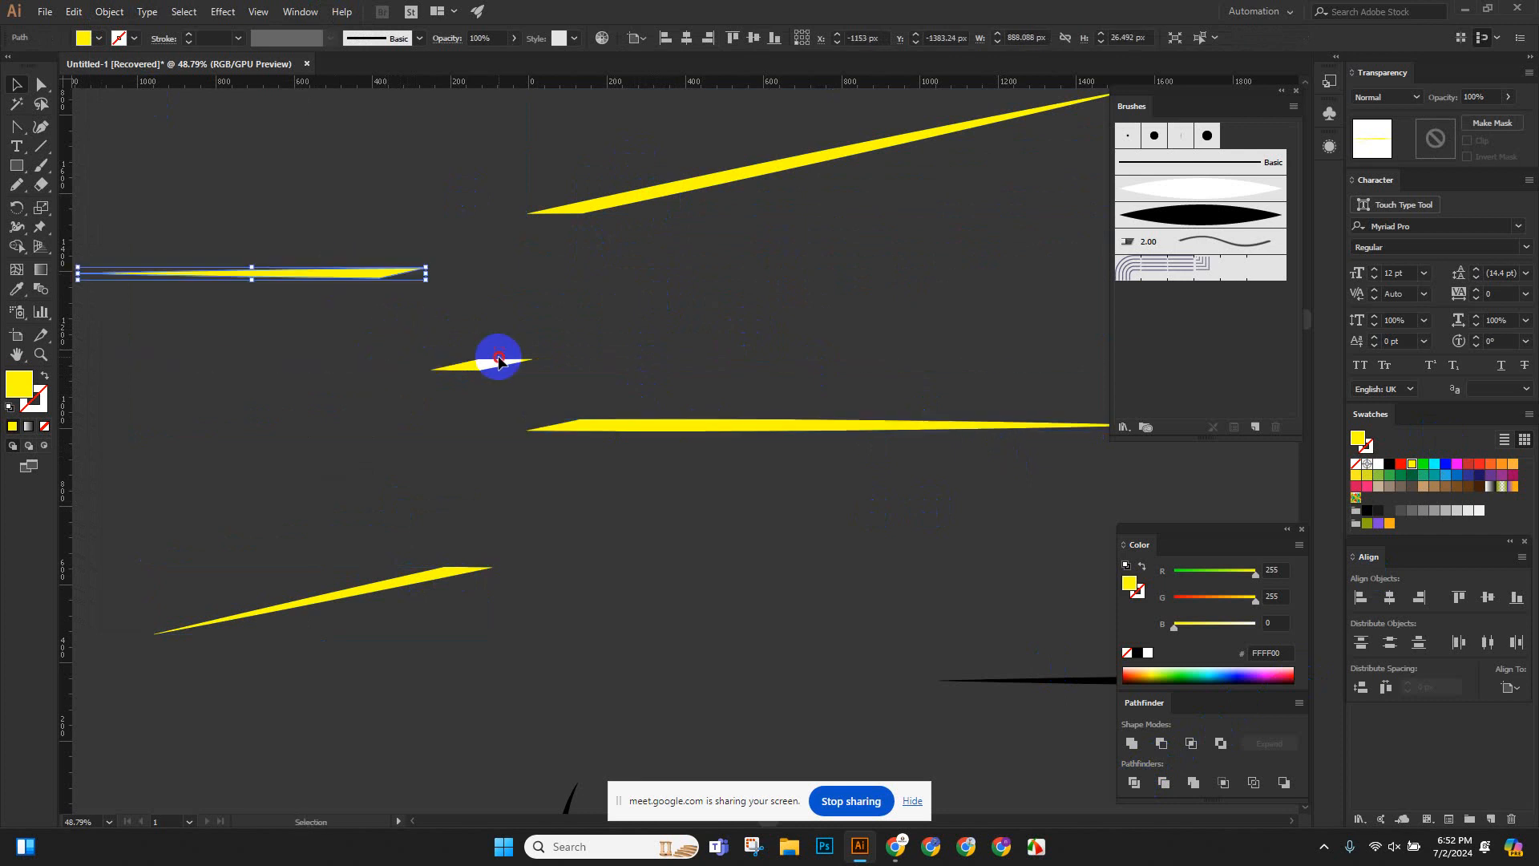
{"action": "left_click", "coordinate": [522, 349]}
{"action": "scroll", "coordinate": [589, 274], "scroll_direction": "down", "scroll_amount": 3}
{"action": "scroll", "coordinate": [590, 276], "scroll_direction": "down", "scroll_amount": 7}
{"action": "left_click_drag", "start_coordinate": [780, 325], "coordinate": [542, 284]}
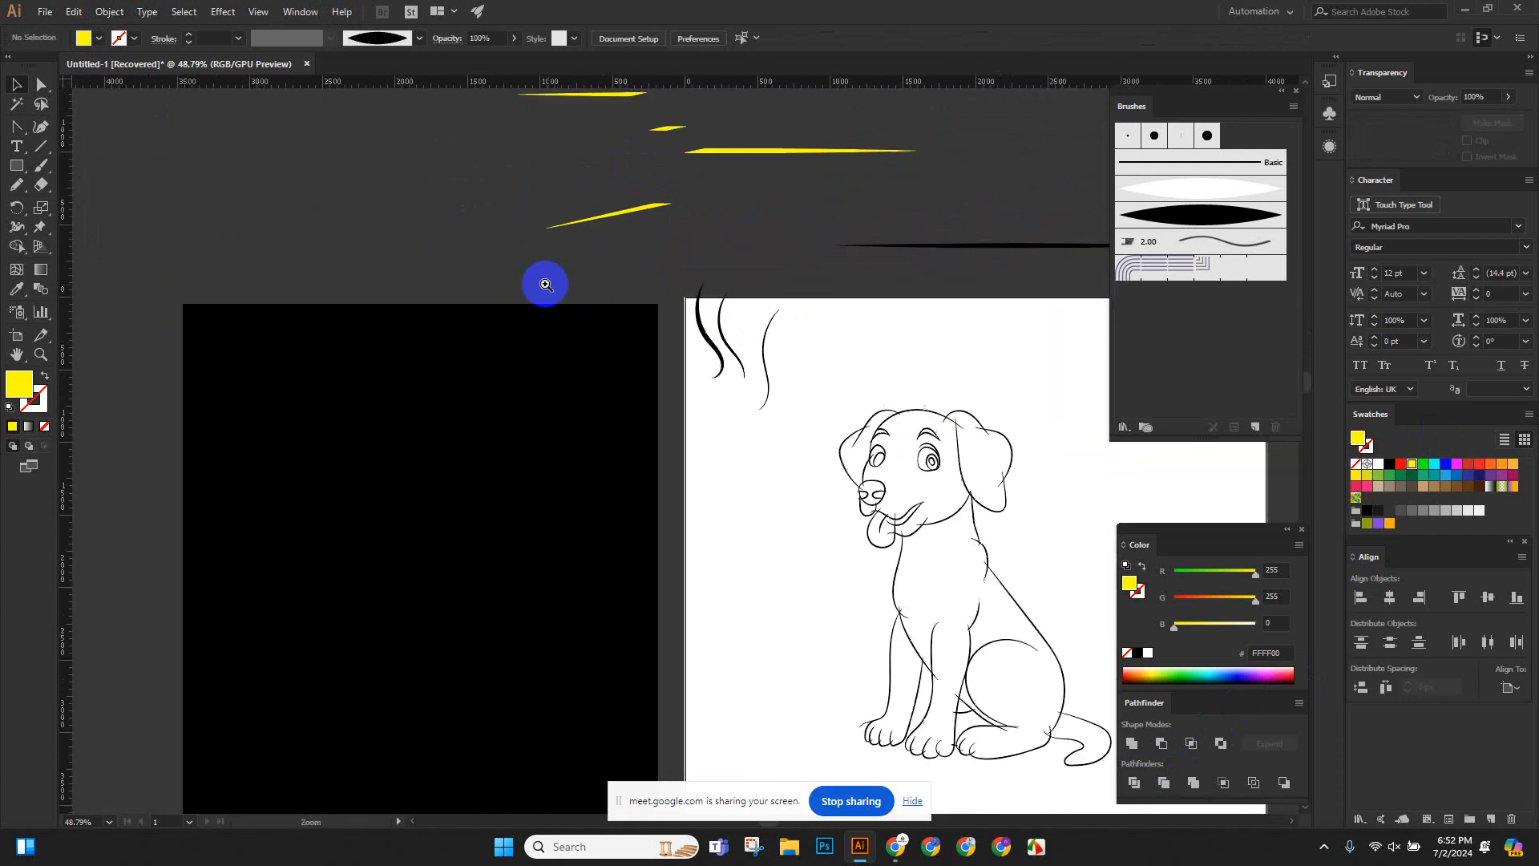
Select the whole dog line art, split it at every overlap with Pathfinder Divide, and ungroup the resulting pieces.
{"action": "left_click_drag", "start_coordinate": [800, 360], "coordinate": [609, 314]}
{"action": "scroll", "coordinate": [732, 491], "scroll_direction": "up", "scroll_amount": 8}
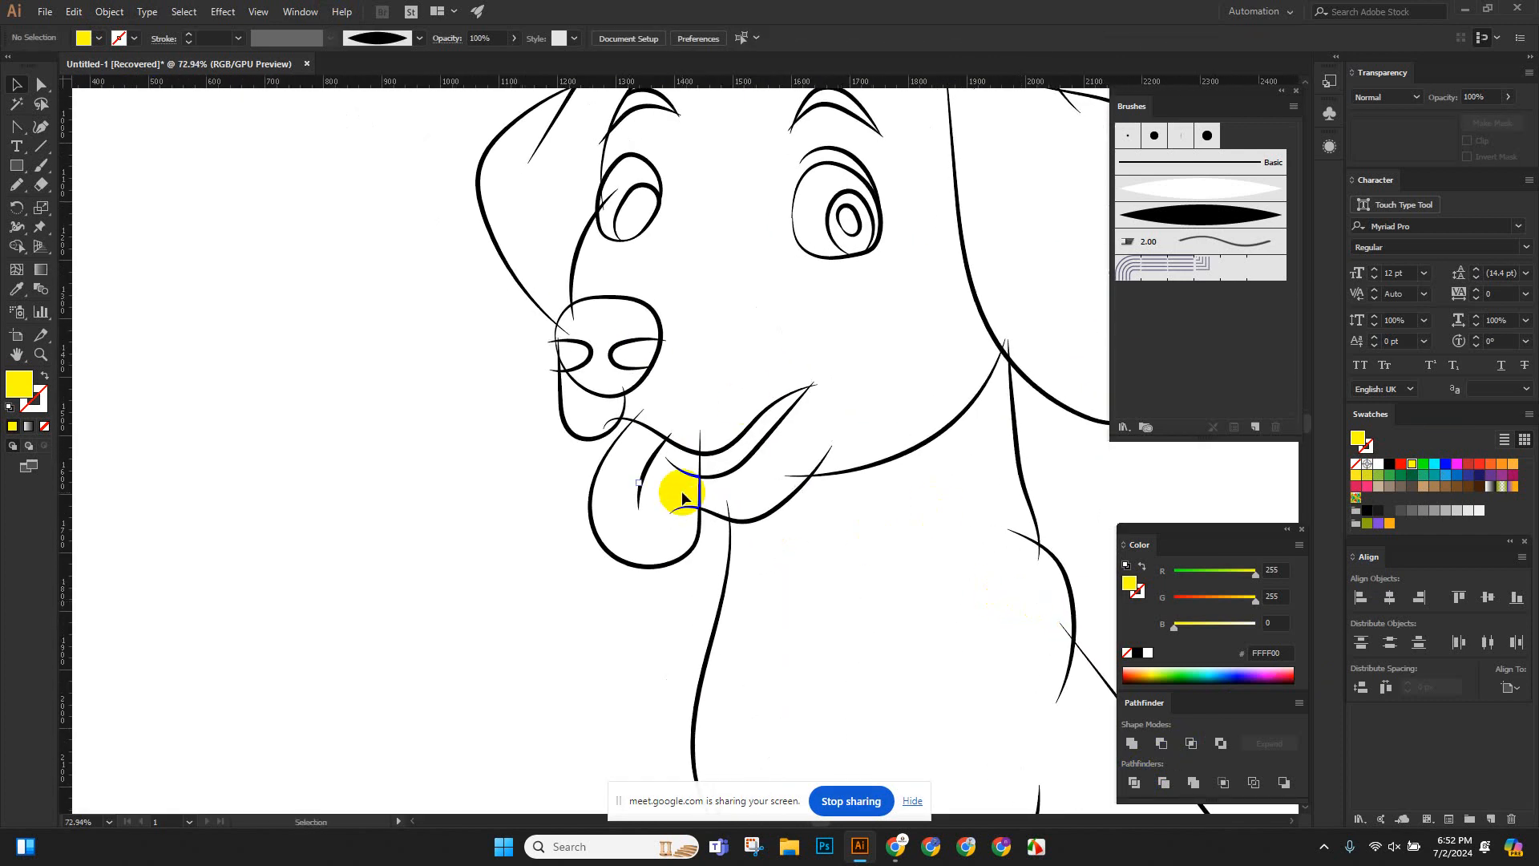
{"action": "scroll", "coordinate": [807, 464], "scroll_direction": "down", "scroll_amount": 5}
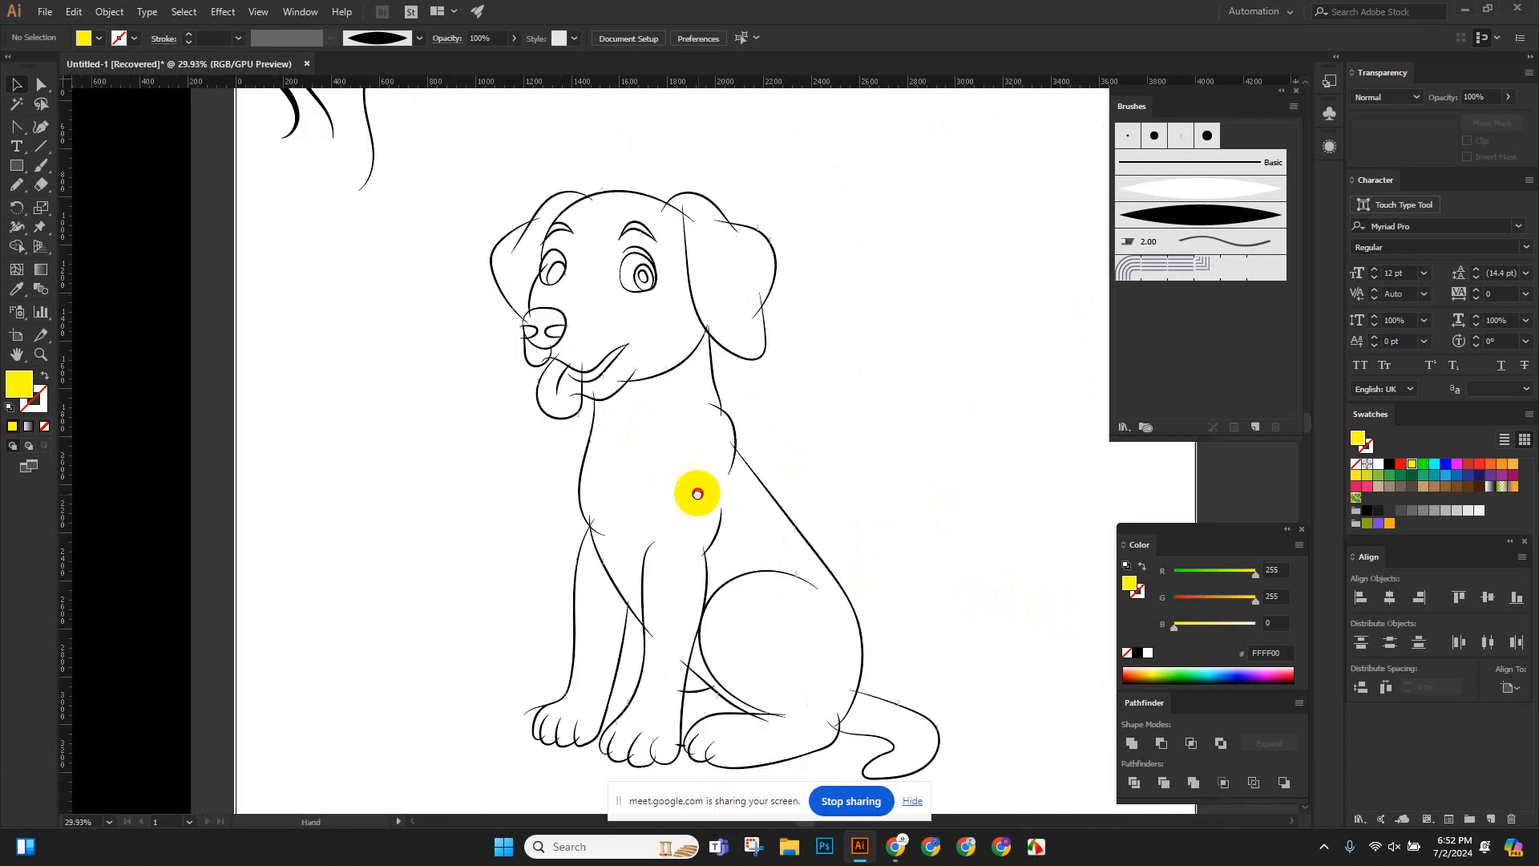
{"action": "scroll", "coordinate": [692, 535], "scroll_direction": "down", "scroll_amount": 3}
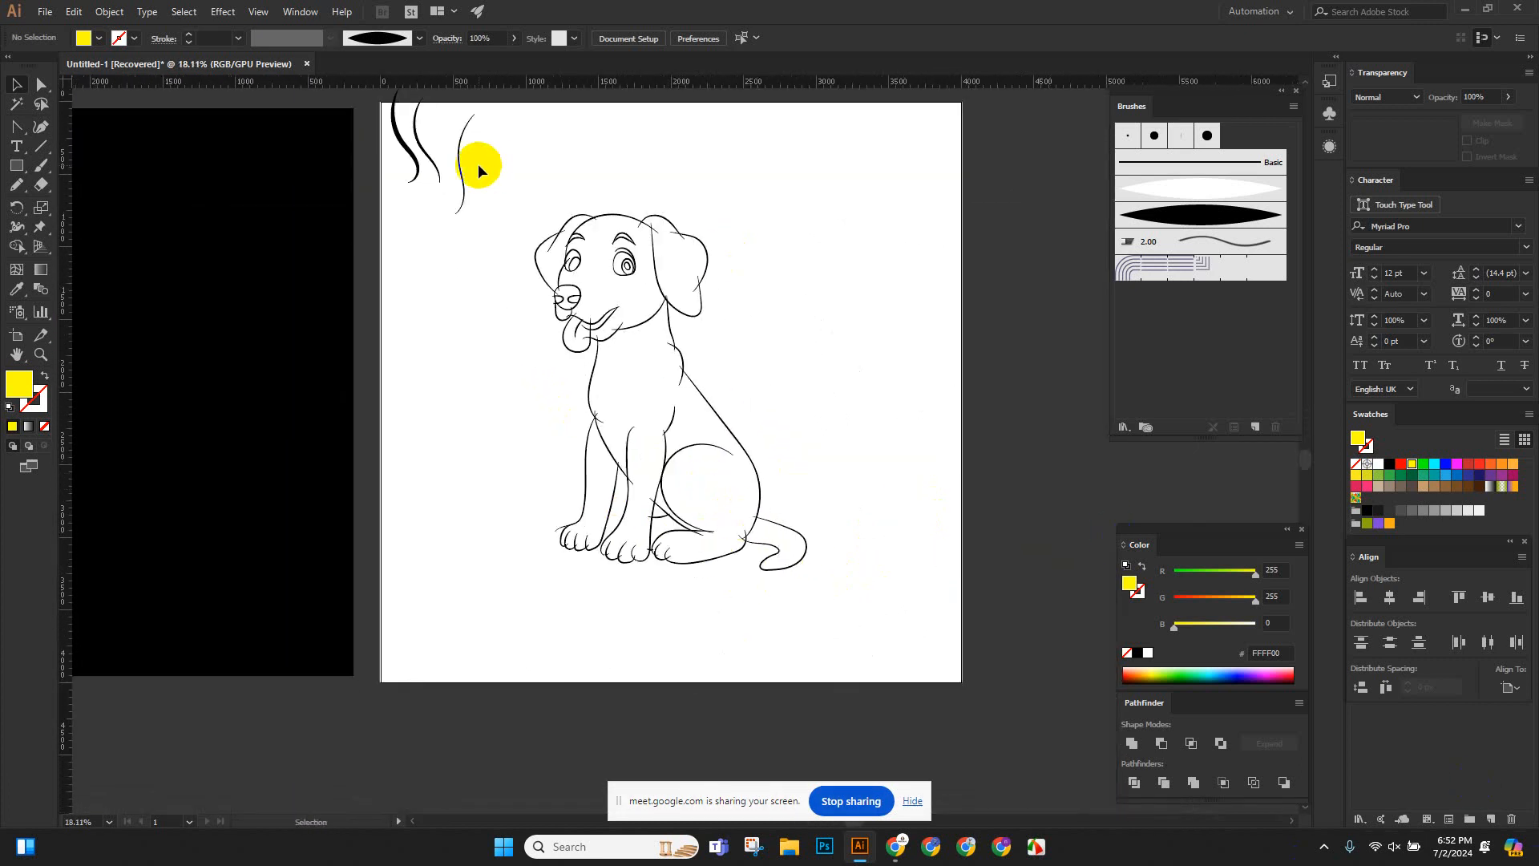
{"action": "left_click_drag", "start_coordinate": [500, 171], "coordinate": [868, 645]}
{"action": "left_click", "coordinate": [108, 12]}
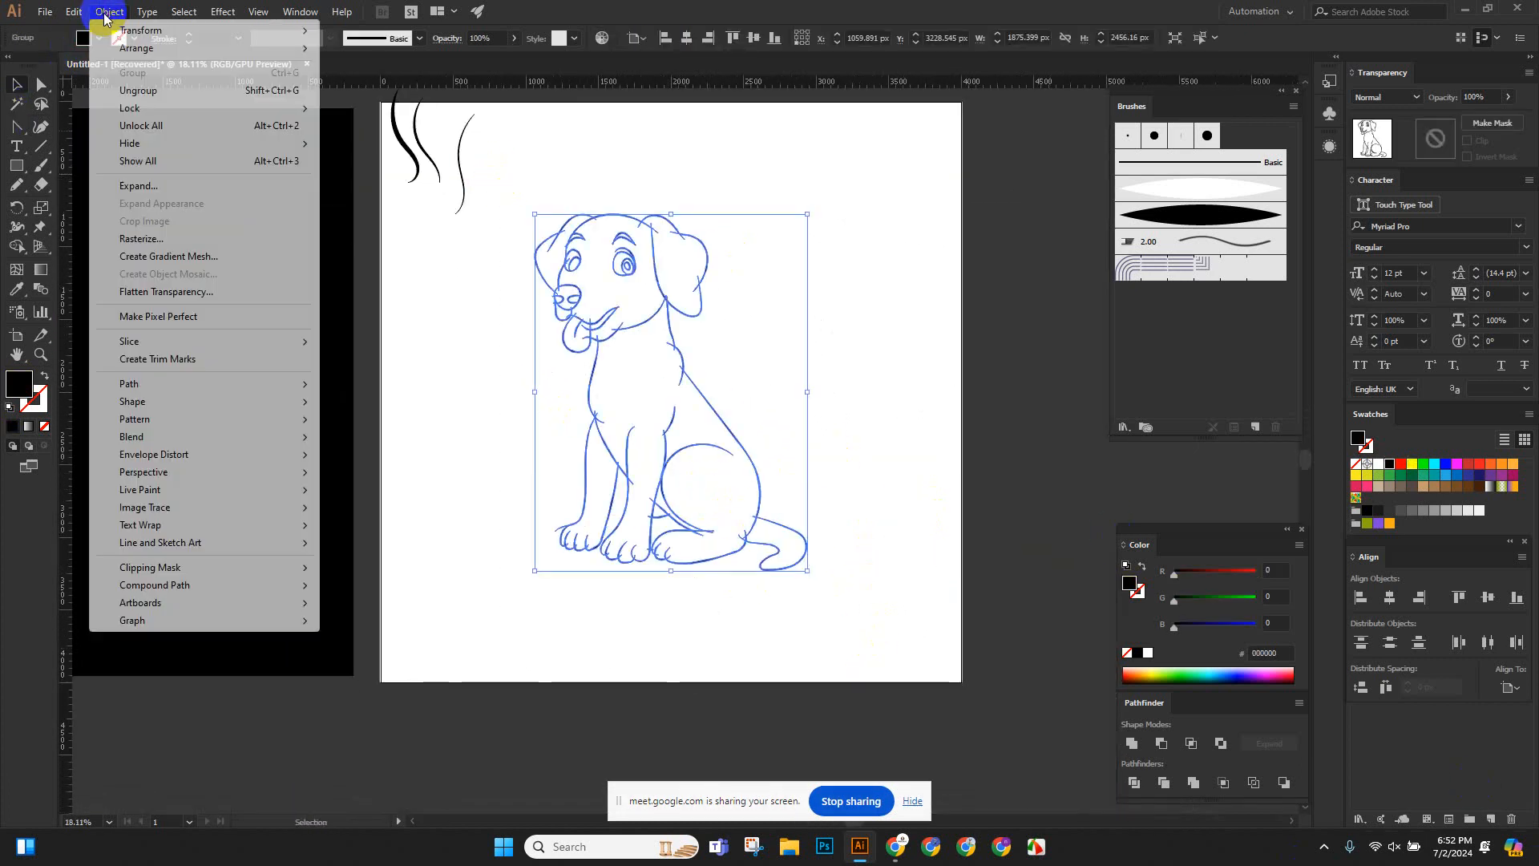
{"action": "left_click", "coordinate": [169, 186]}
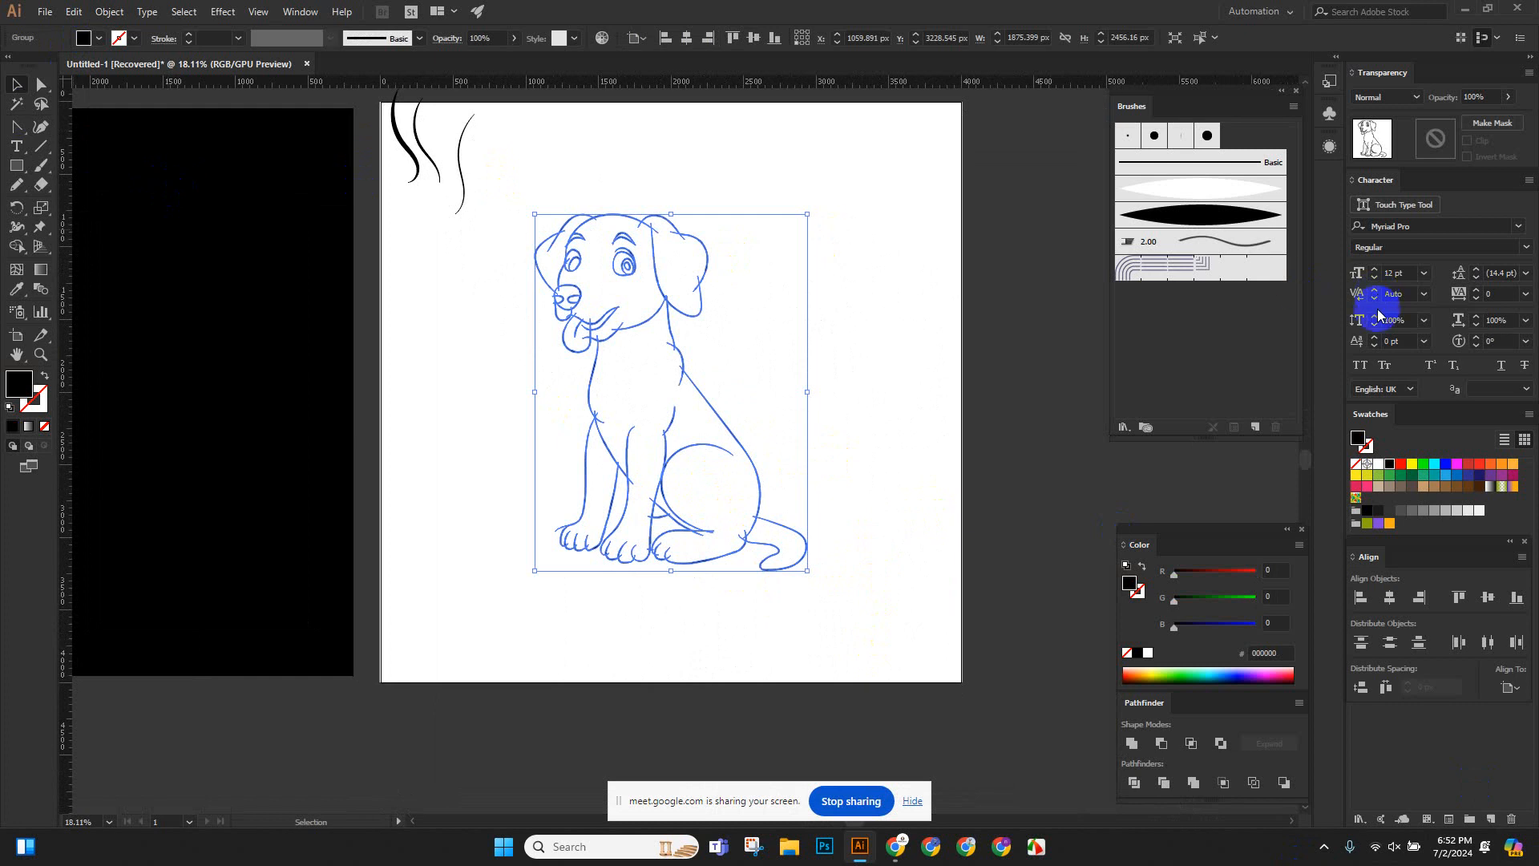
{"action": "left_click", "coordinate": [1133, 779]}
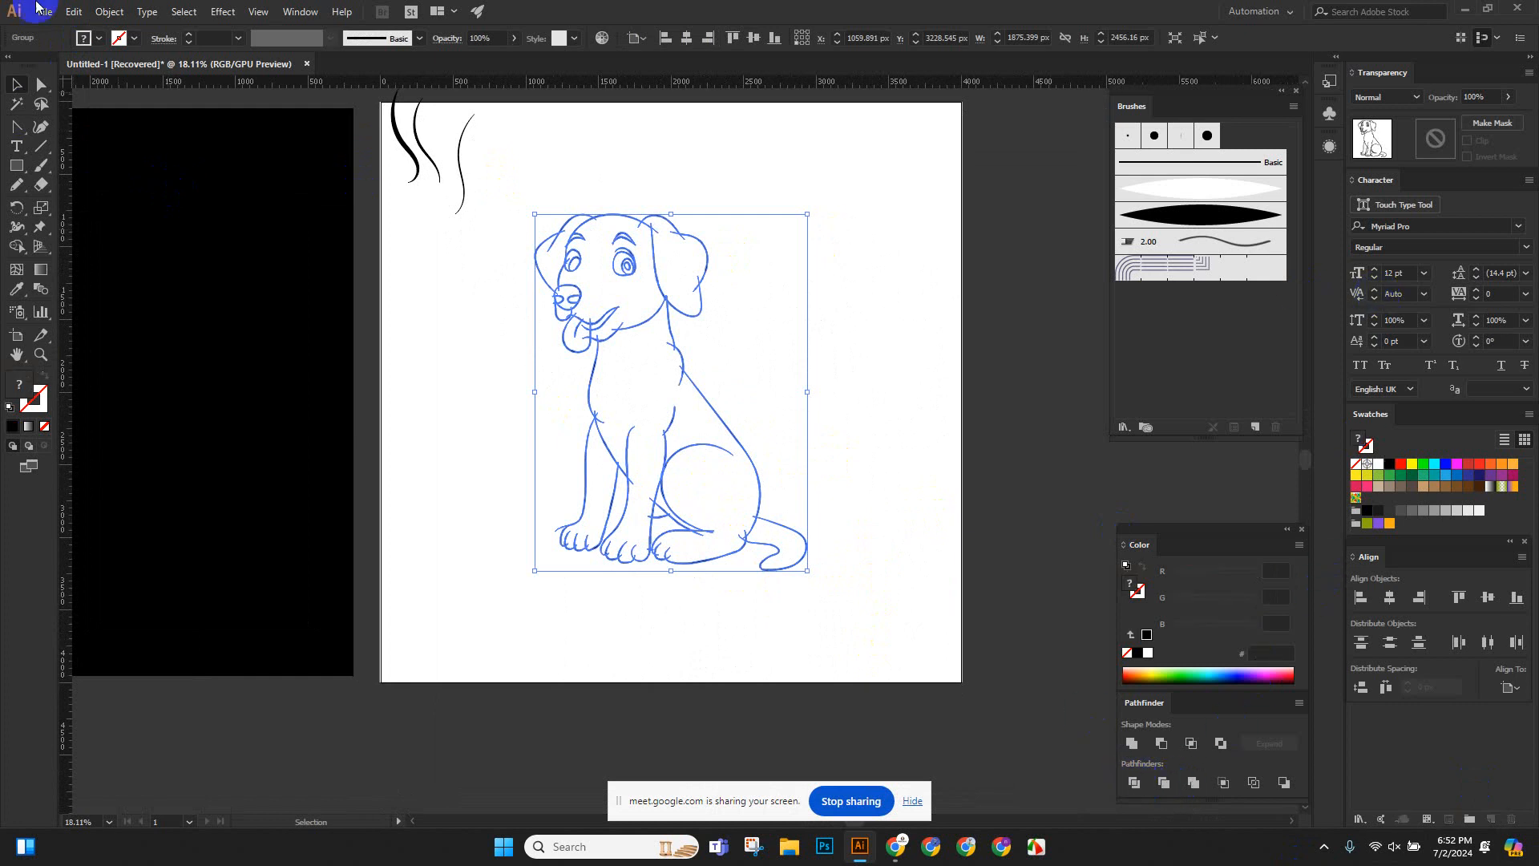
{"action": "left_click", "coordinate": [108, 11]}
{"action": "left_click", "coordinate": [120, 106]}
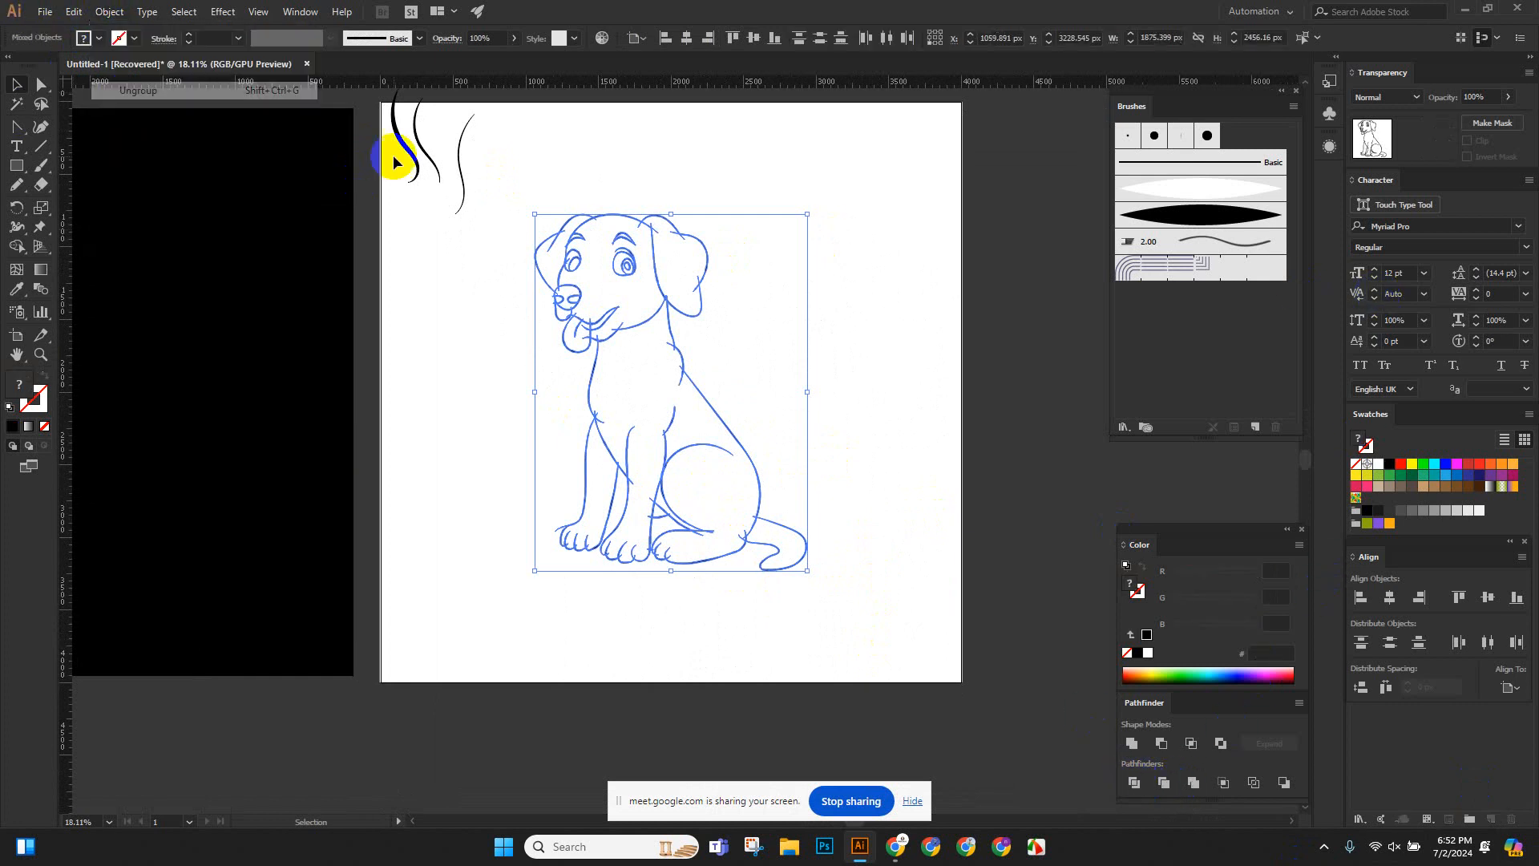
Delete the tip of the right ear's inner line that overshoots above the head outline.
{"action": "left_click", "coordinate": [689, 205]}
{"action": "left_click_drag", "start_coordinate": [616, 190], "coordinate": [965, 457]}
{"action": "left_click_drag", "start_coordinate": [698, 327], "coordinate": [628, 369]}
{"action": "left_click", "coordinate": [675, 349]}
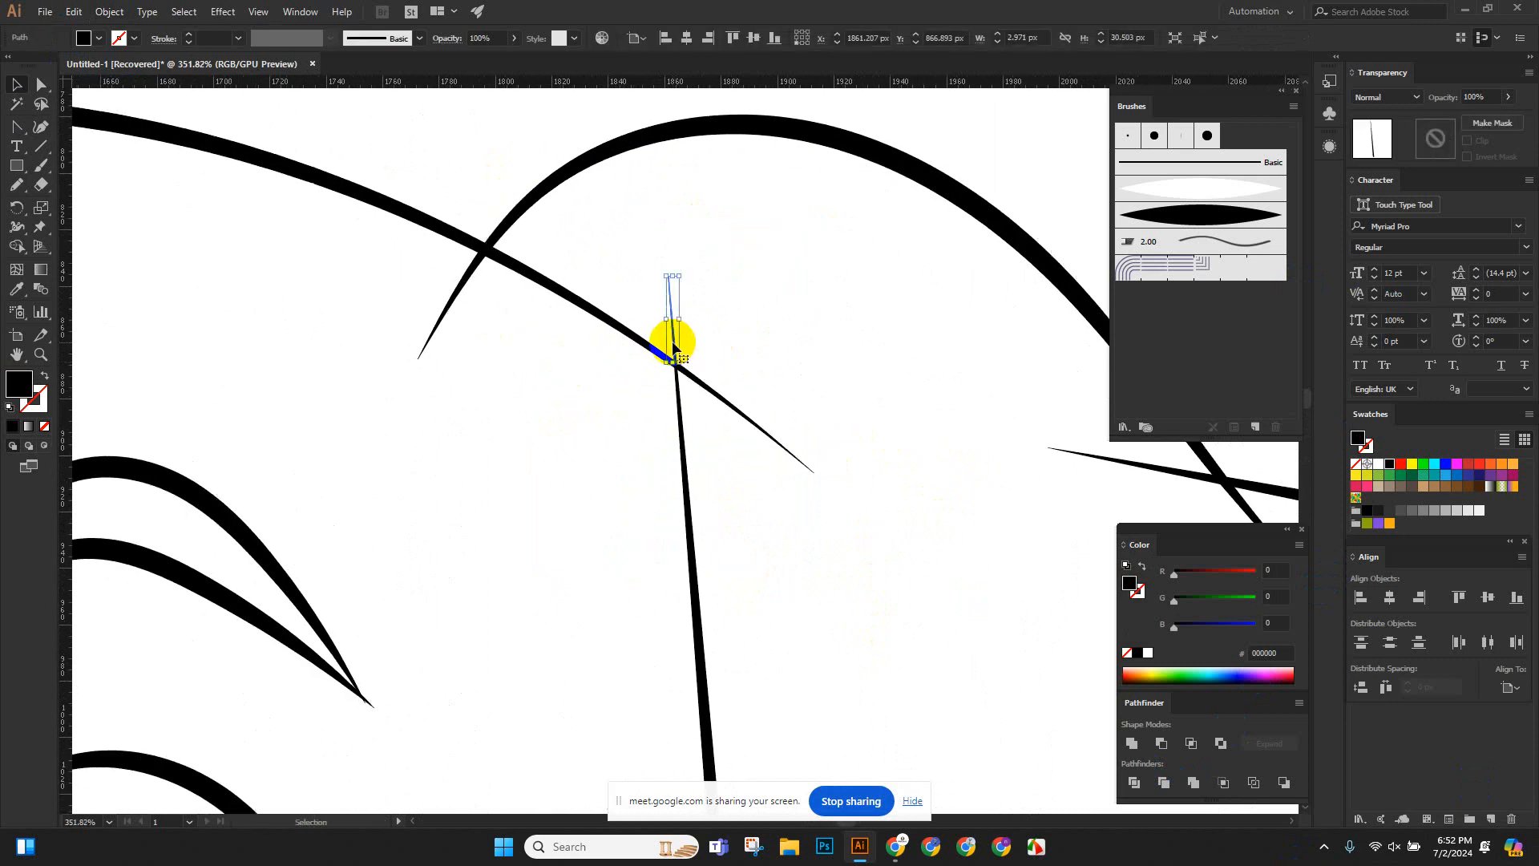
{"action": "key", "text": "Delete"}
{"action": "scroll", "coordinate": [769, 312], "scroll_direction": "down", "scroll_amount": 3}
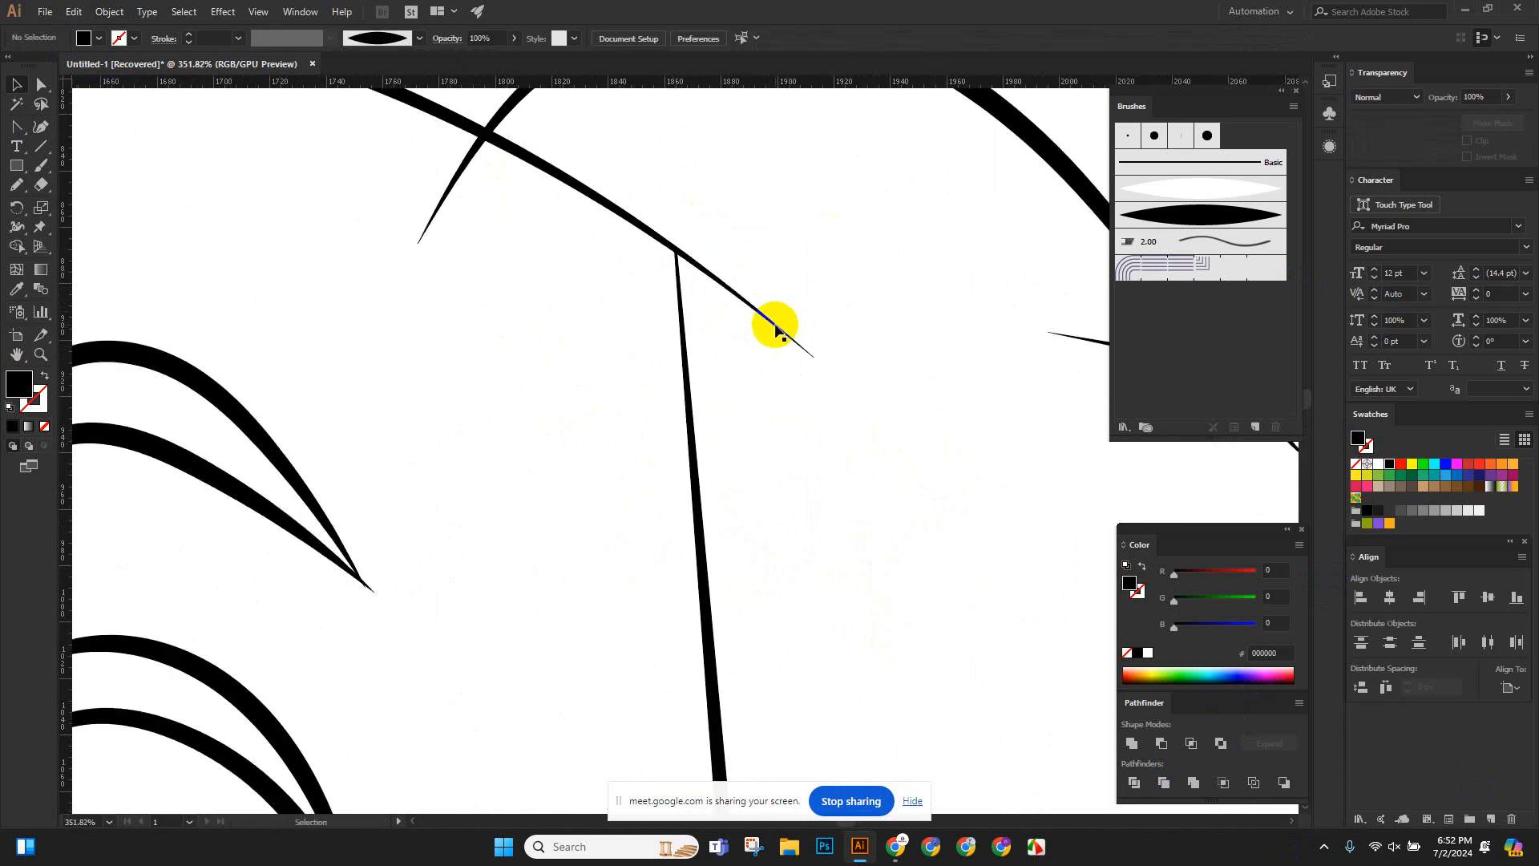
{"action": "scroll", "coordinate": [775, 329], "scroll_direction": "down", "scroll_amount": 8}
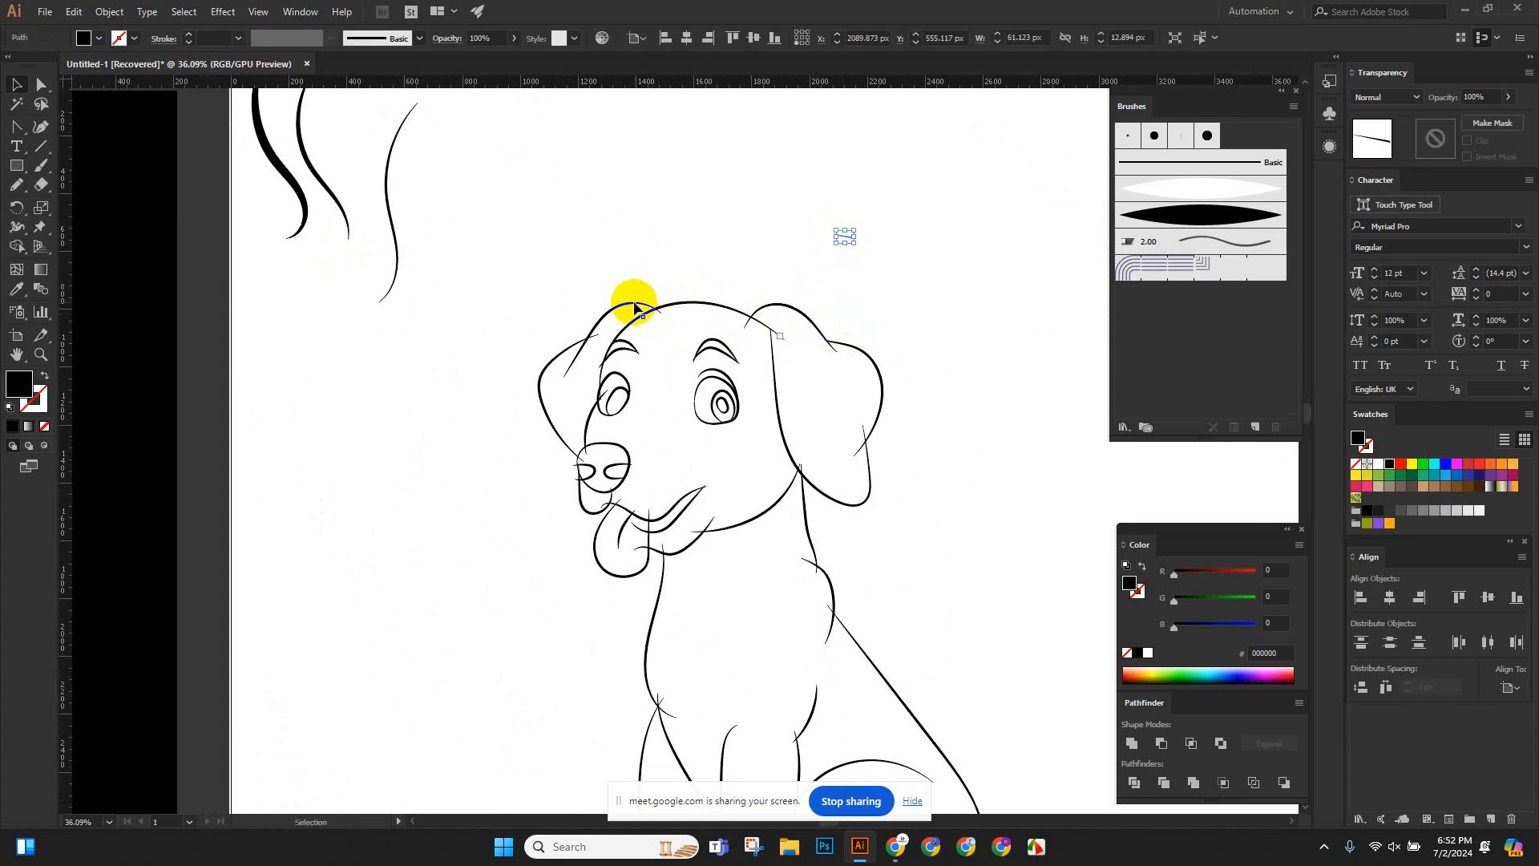
{"action": "mouse_move", "coordinate": [629, 302]}
{"action": "left_mouse_down"}
{"action": "mouse_move", "coordinate": [628, 247]}
{"action": "mouse_move", "coordinate": [674, 189]}
{"action": "left_mouse_up"}
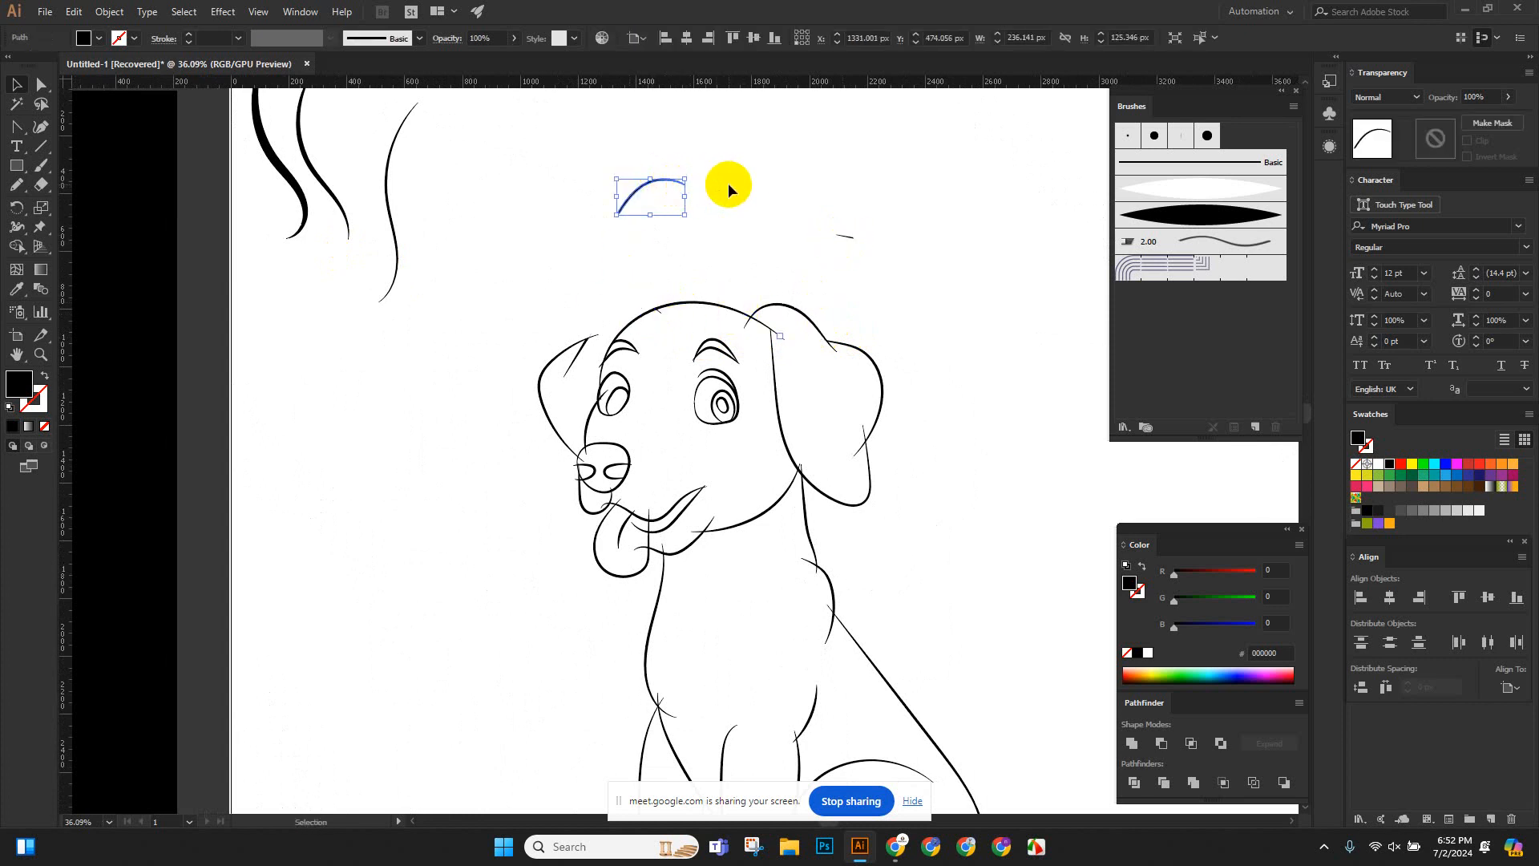
{"action": "key", "text": "ctrl+z"}
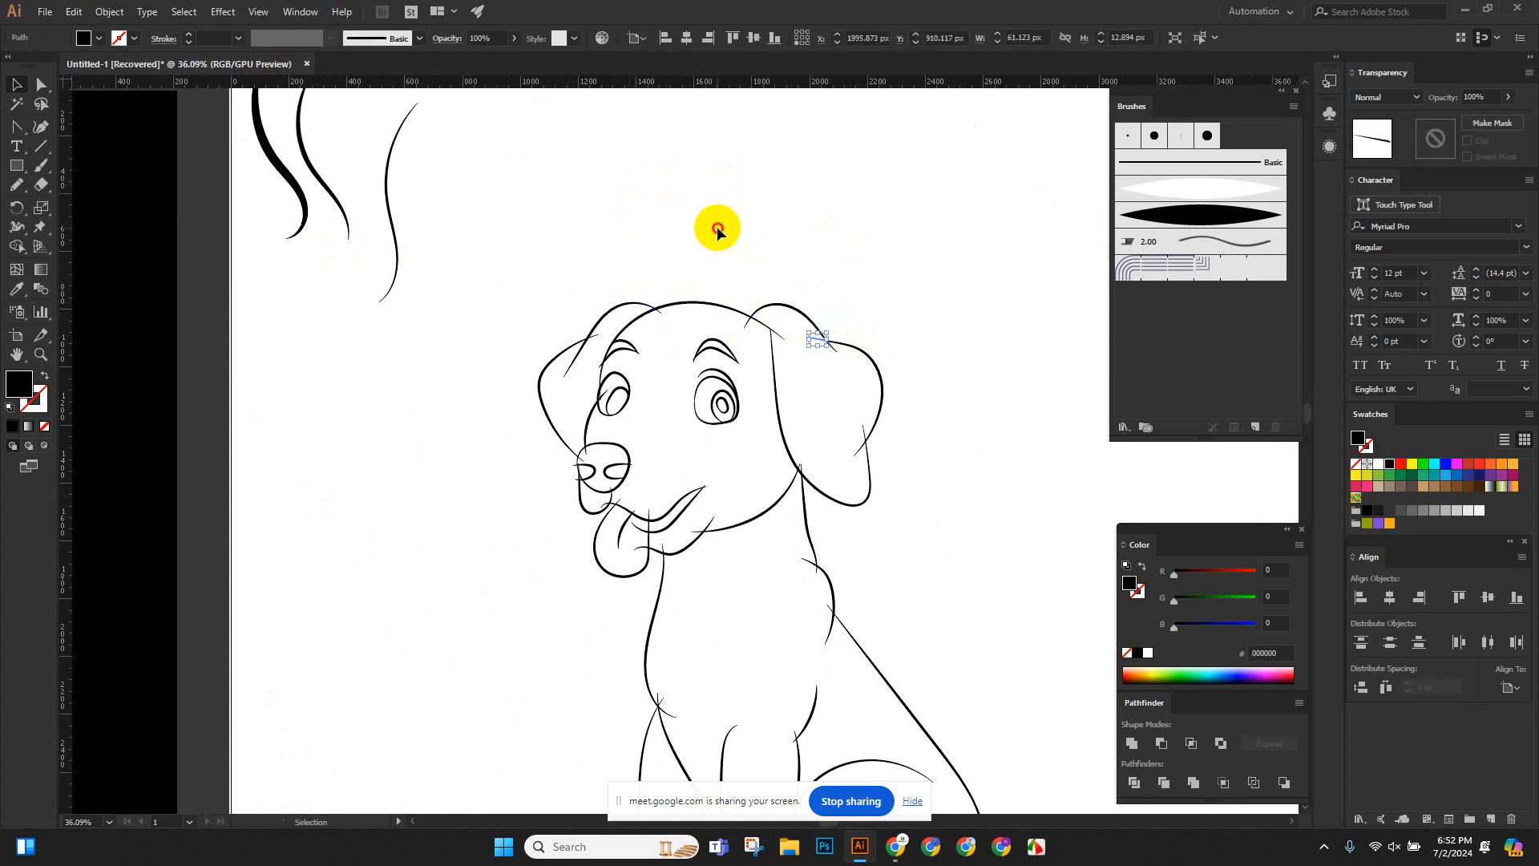
{"action": "left_click", "coordinate": [728, 220]}
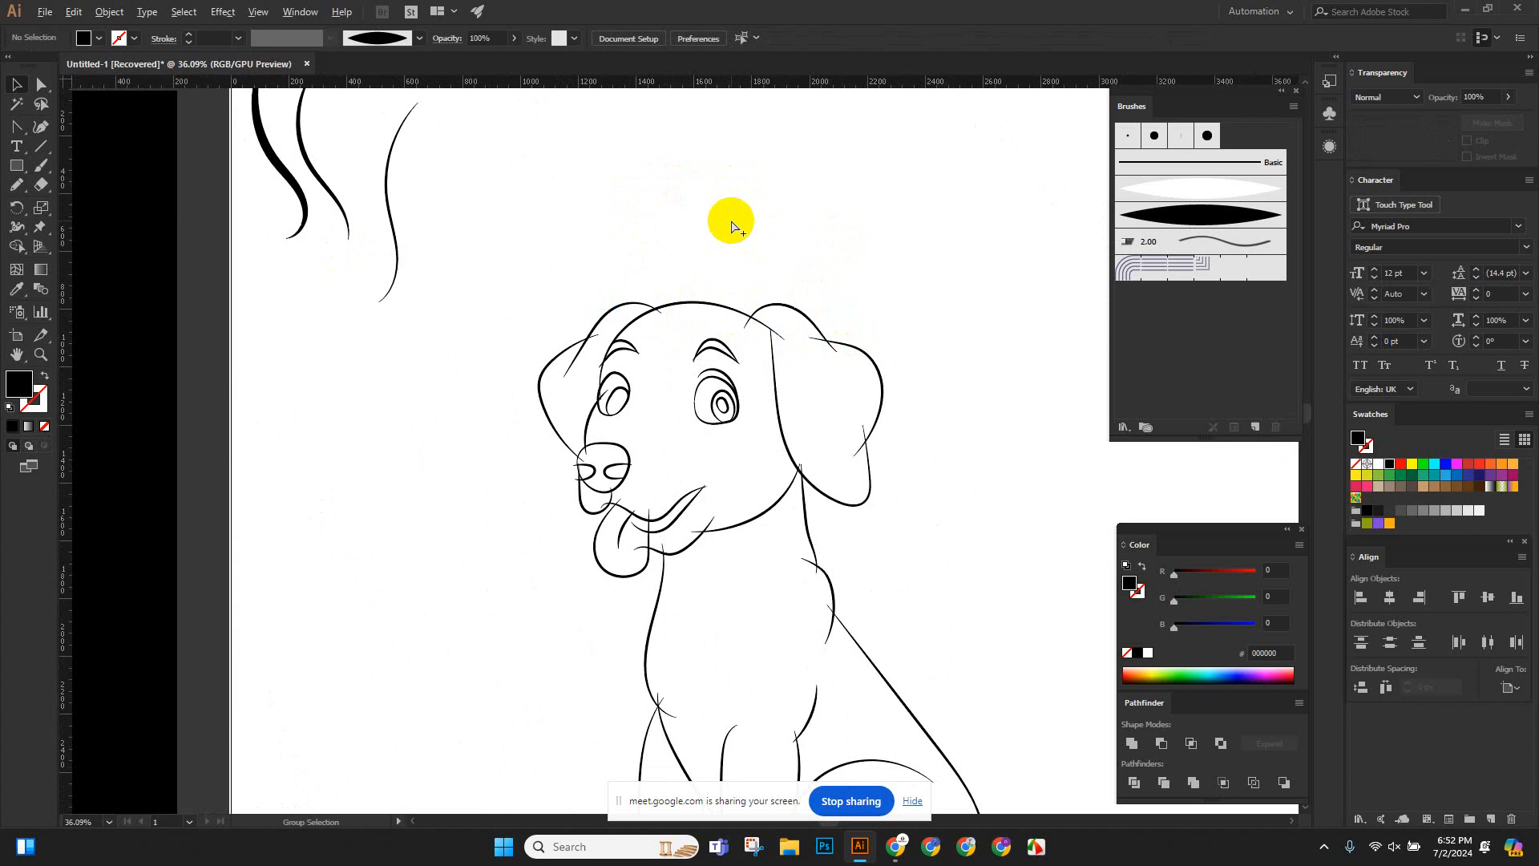
Show all hidden objects so the coloured dog reference image is back beneath the line art.
{"action": "key", "text": "ctrl+alt+3"}
{"action": "left_click", "coordinate": [745, 225]}
{"action": "scroll", "coordinate": [755, 227], "scroll_direction": "down", "scroll_amount": 8}
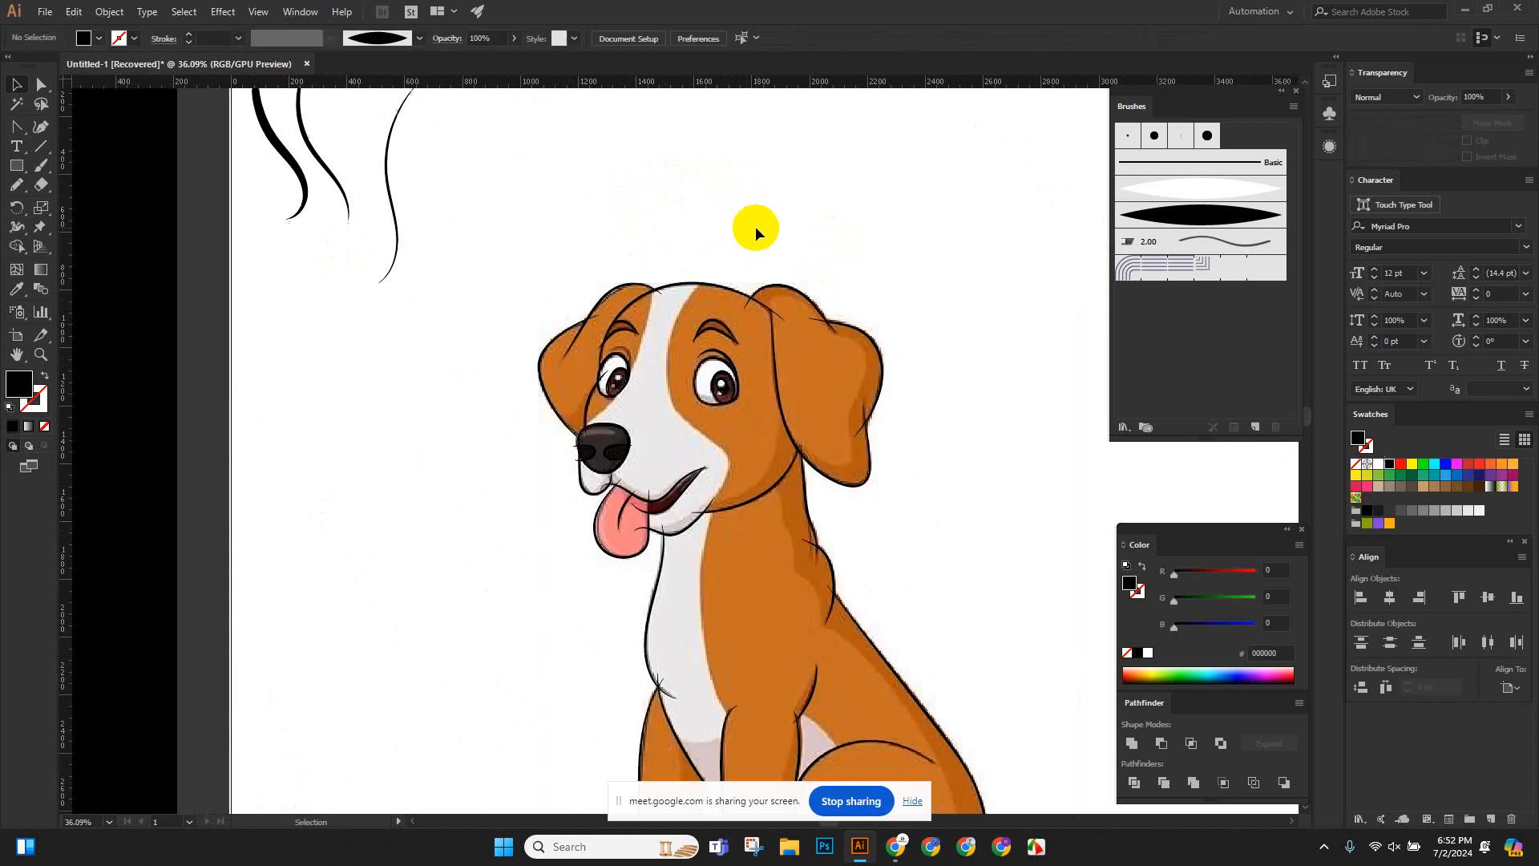
Delete the overshooting ends of the left ear's lines at the head outline and at the ear's outer junction.
{"action": "left_click_drag", "start_coordinate": [903, 229], "coordinate": [804, 542]}
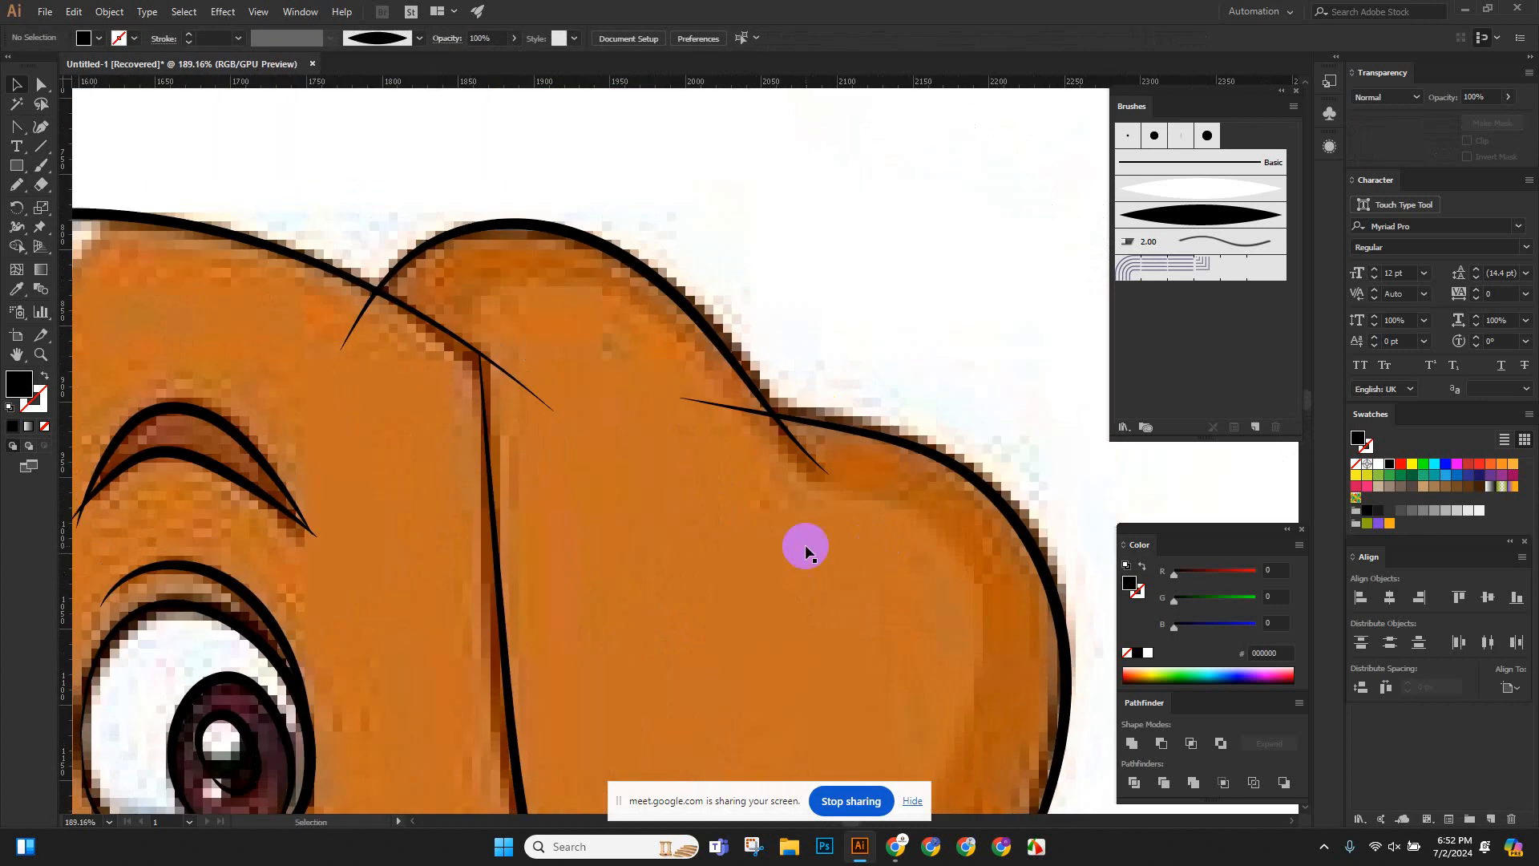
{"action": "left_click_drag", "start_coordinate": [333, 403], "coordinate": [568, 504]}
{"action": "left_click_drag", "start_coordinate": [506, 405], "coordinate": [609, 437]}
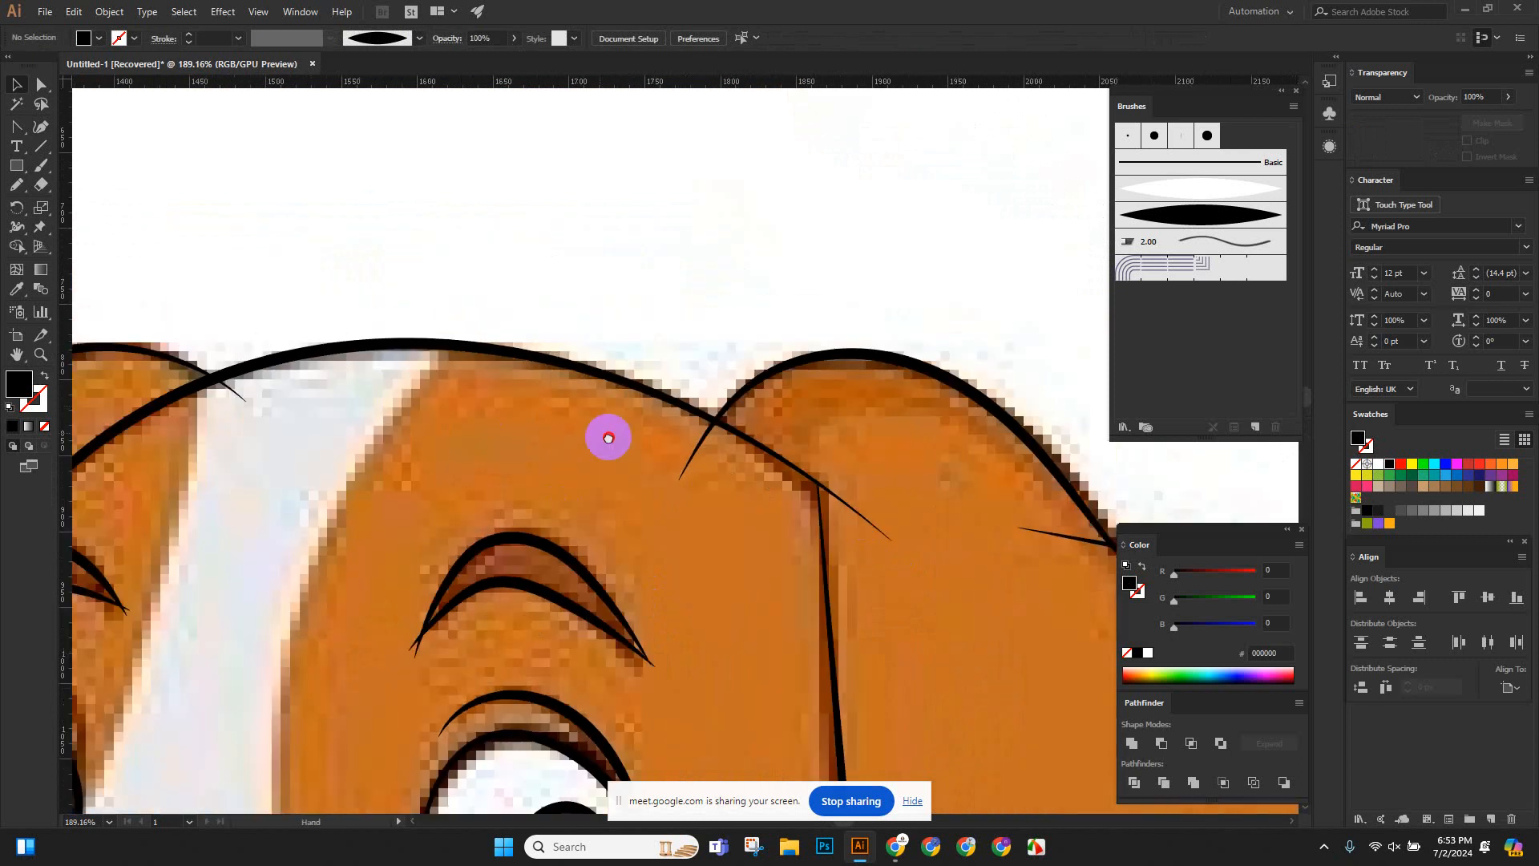
{"action": "left_click_drag", "start_coordinate": [325, 467], "coordinate": [740, 345]}
{"action": "left_click_drag", "start_coordinate": [525, 478], "coordinate": [511, 500]}
{"action": "scroll", "coordinate": [739, 333], "scroll_direction": "up", "scroll_amount": 5}
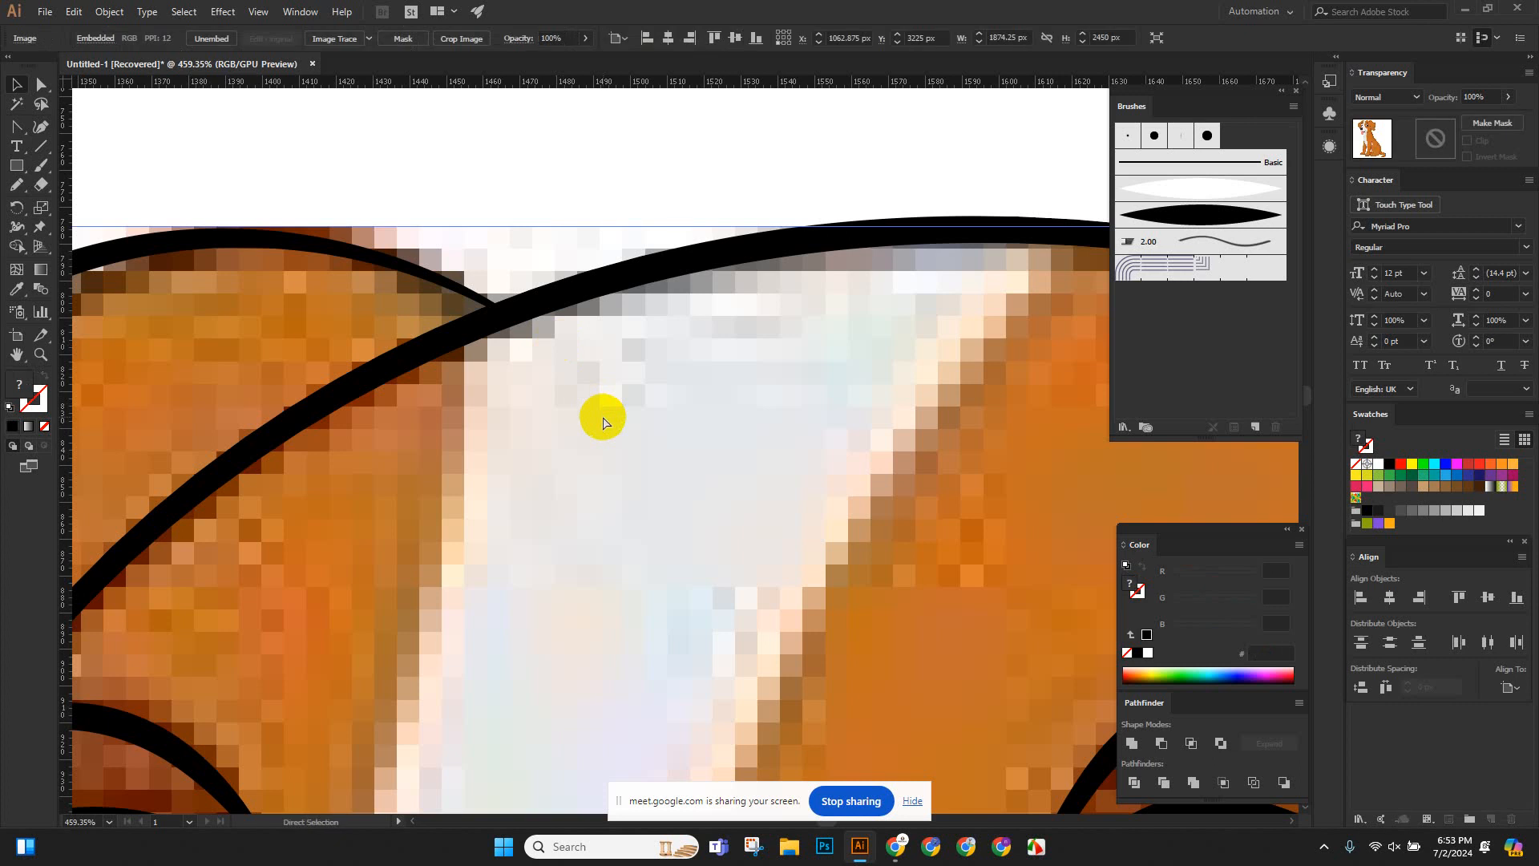
{"action": "scroll", "coordinate": [636, 423], "scroll_direction": "down", "scroll_amount": 4}
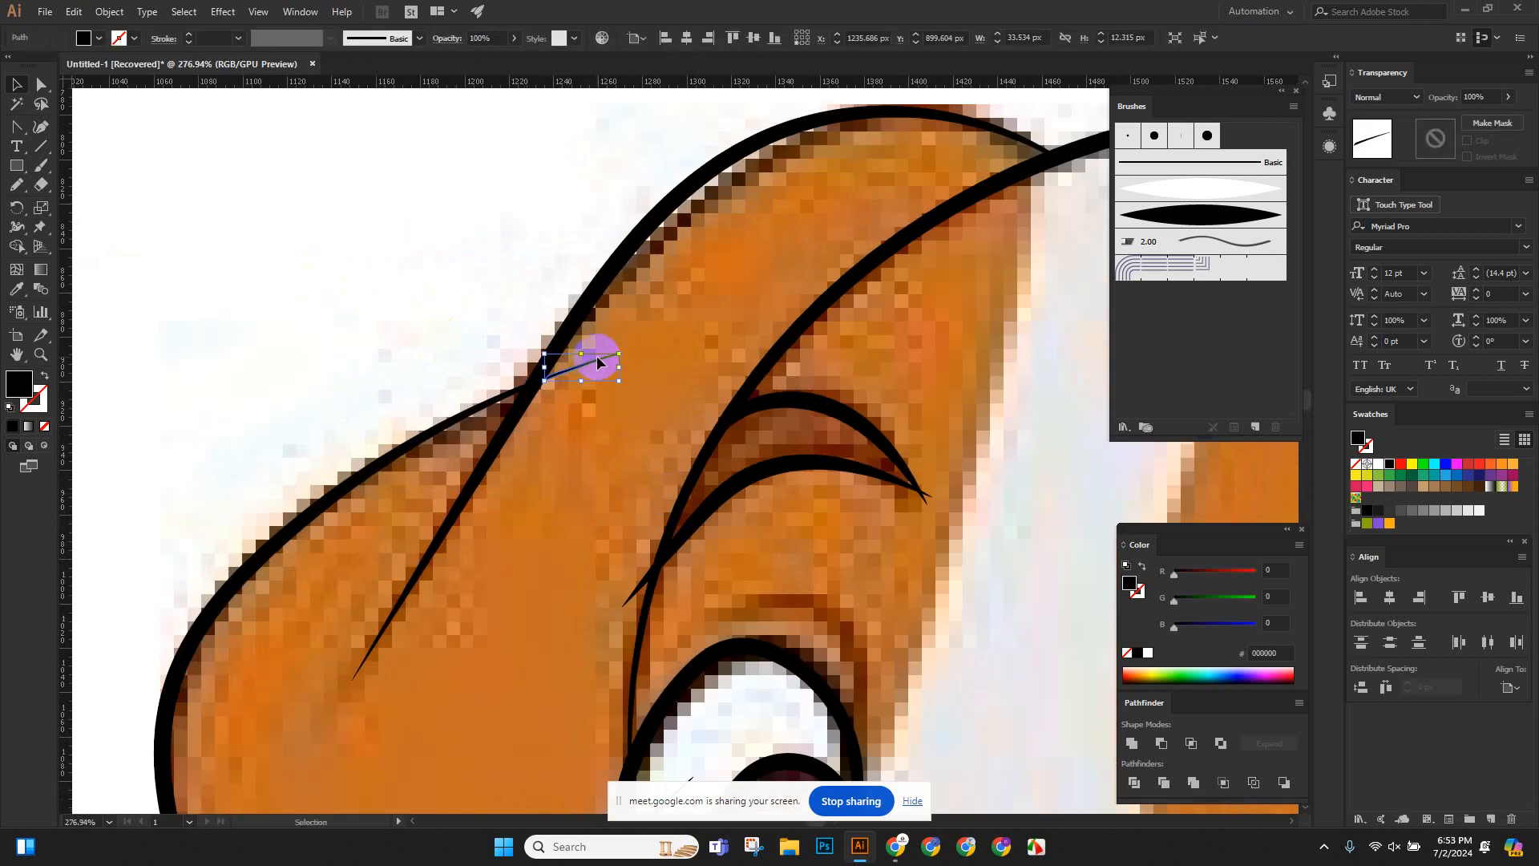
{"action": "scroll", "coordinate": [561, 368], "scroll_direction": "down", "scroll_amount": 3}
{"action": "left_click_drag", "start_coordinate": [458, 367], "coordinate": [534, 479]}
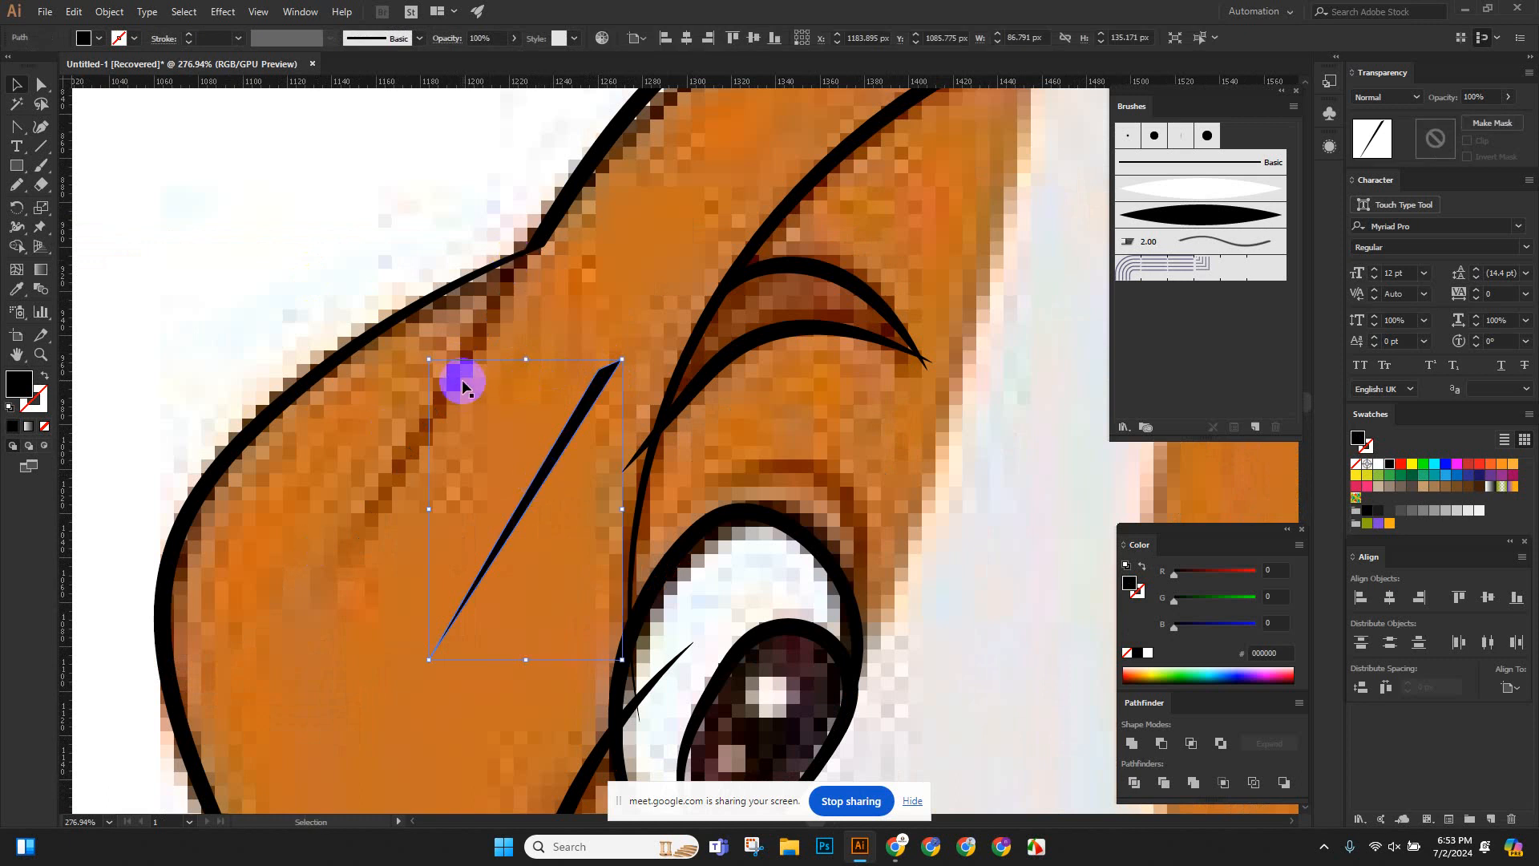
{"action": "key", "text": "ctrl+z"}
Delete the left eyebrow's lower line end that overshoots past the face outline.
{"action": "scroll", "coordinate": [498, 285], "scroll_direction": "up", "scroll_amount": 3}
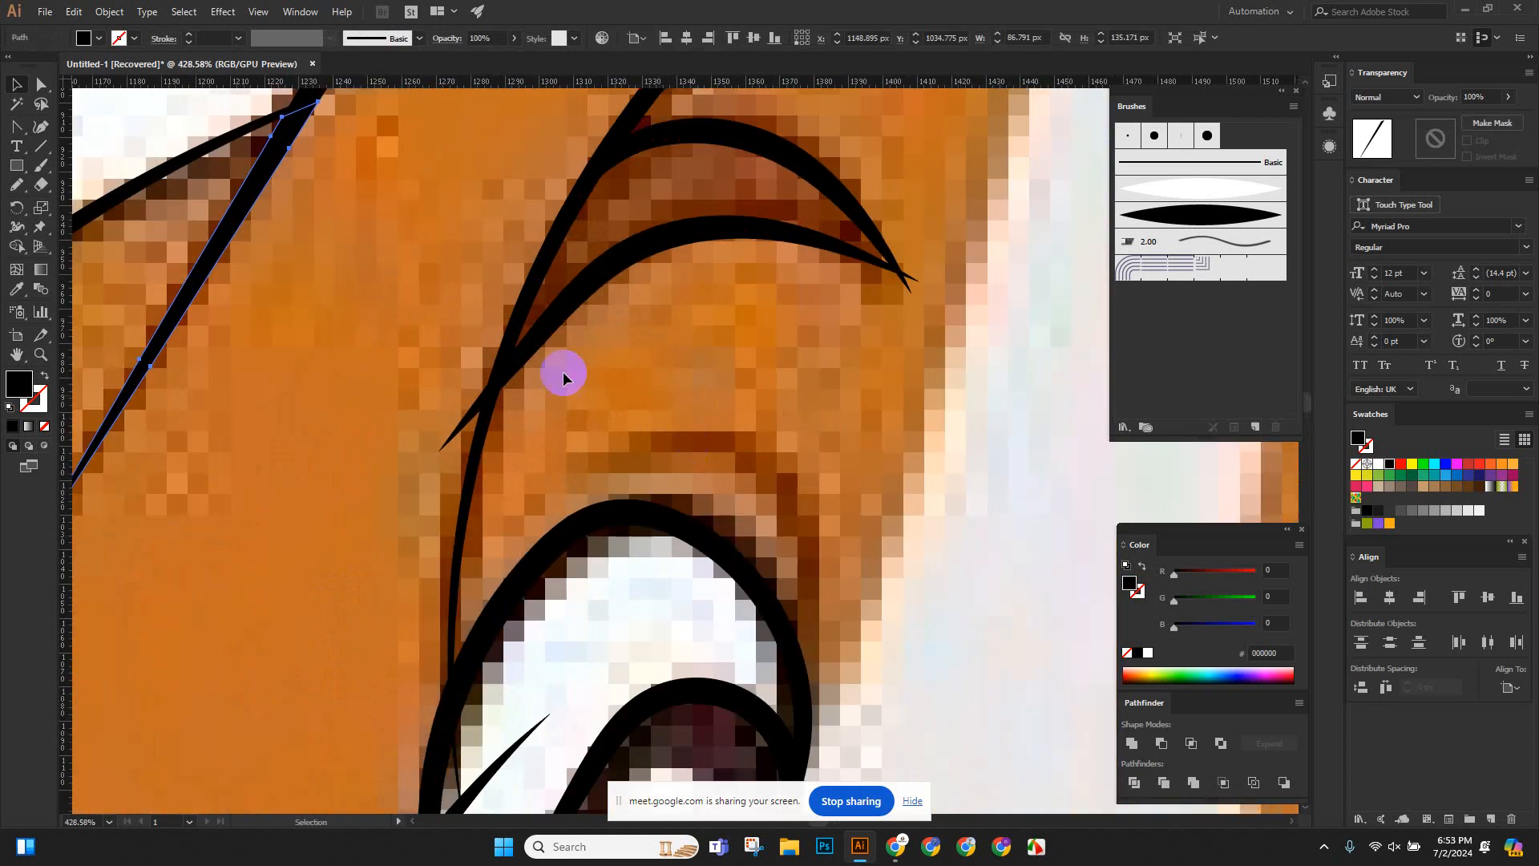
{"action": "left_click", "coordinate": [476, 405]}
{"action": "key", "text": "Delete"}
{"action": "scroll", "coordinate": [725, 371], "scroll_direction": "up", "scroll_amount": 3}
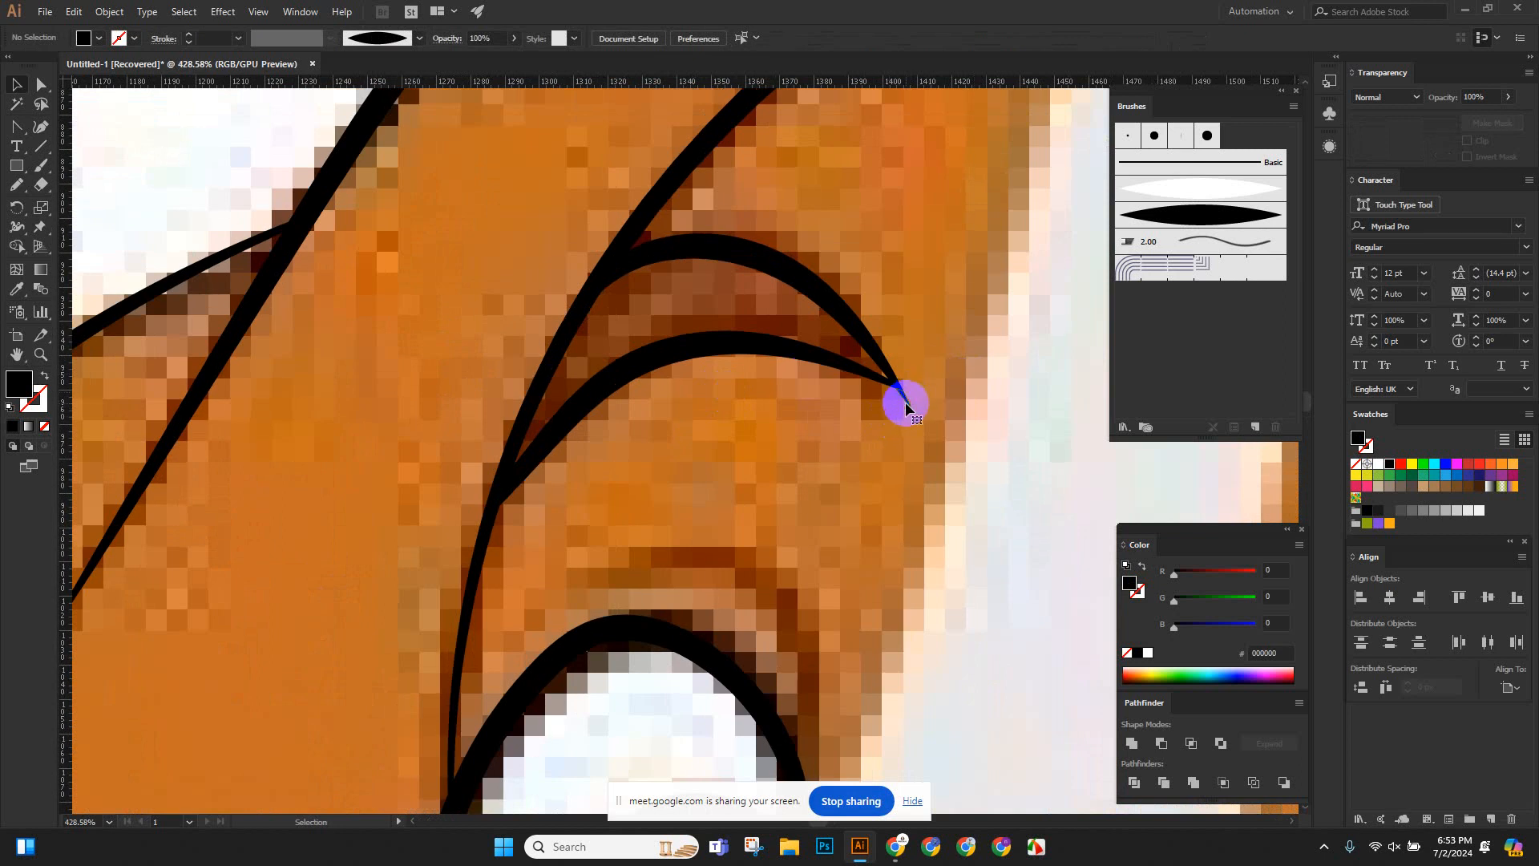
Delete the ends of the face outline and muzzle line that cross into the white of the left eye.
{"action": "scroll", "coordinate": [911, 412], "scroll_direction": "down", "scroll_amount": 9}
{"action": "scroll", "coordinate": [760, 334], "scroll_direction": "right", "scroll_amount": 4}
{"action": "key", "text": "ctrl+space"}
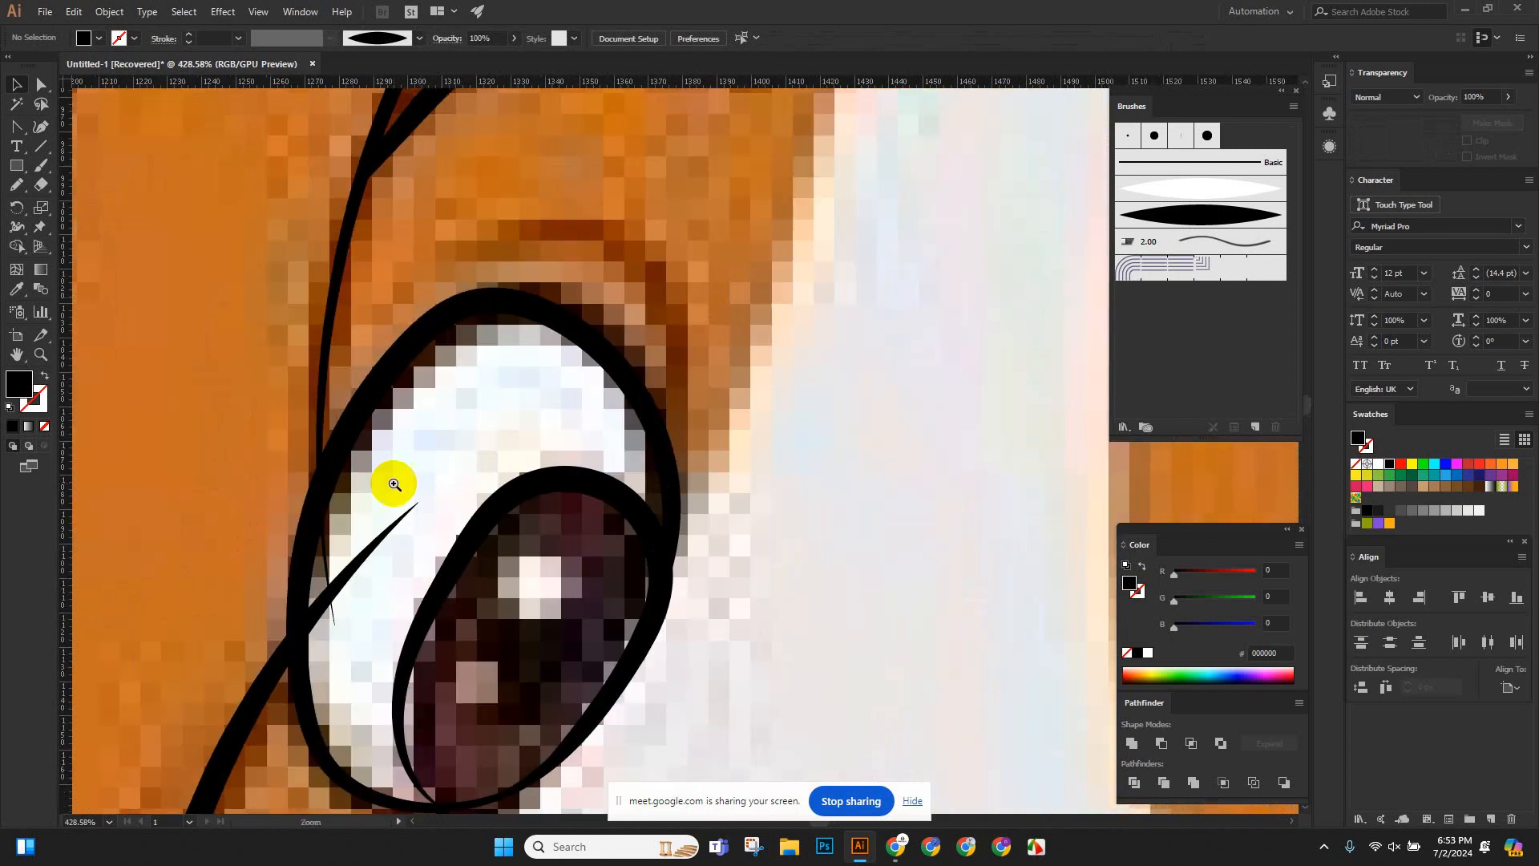
{"action": "left_click_drag", "start_coordinate": [394, 484], "coordinate": [670, 377]}
{"action": "left_click", "coordinate": [498, 473]}
{"action": "left_click", "coordinate": [250, 446]}
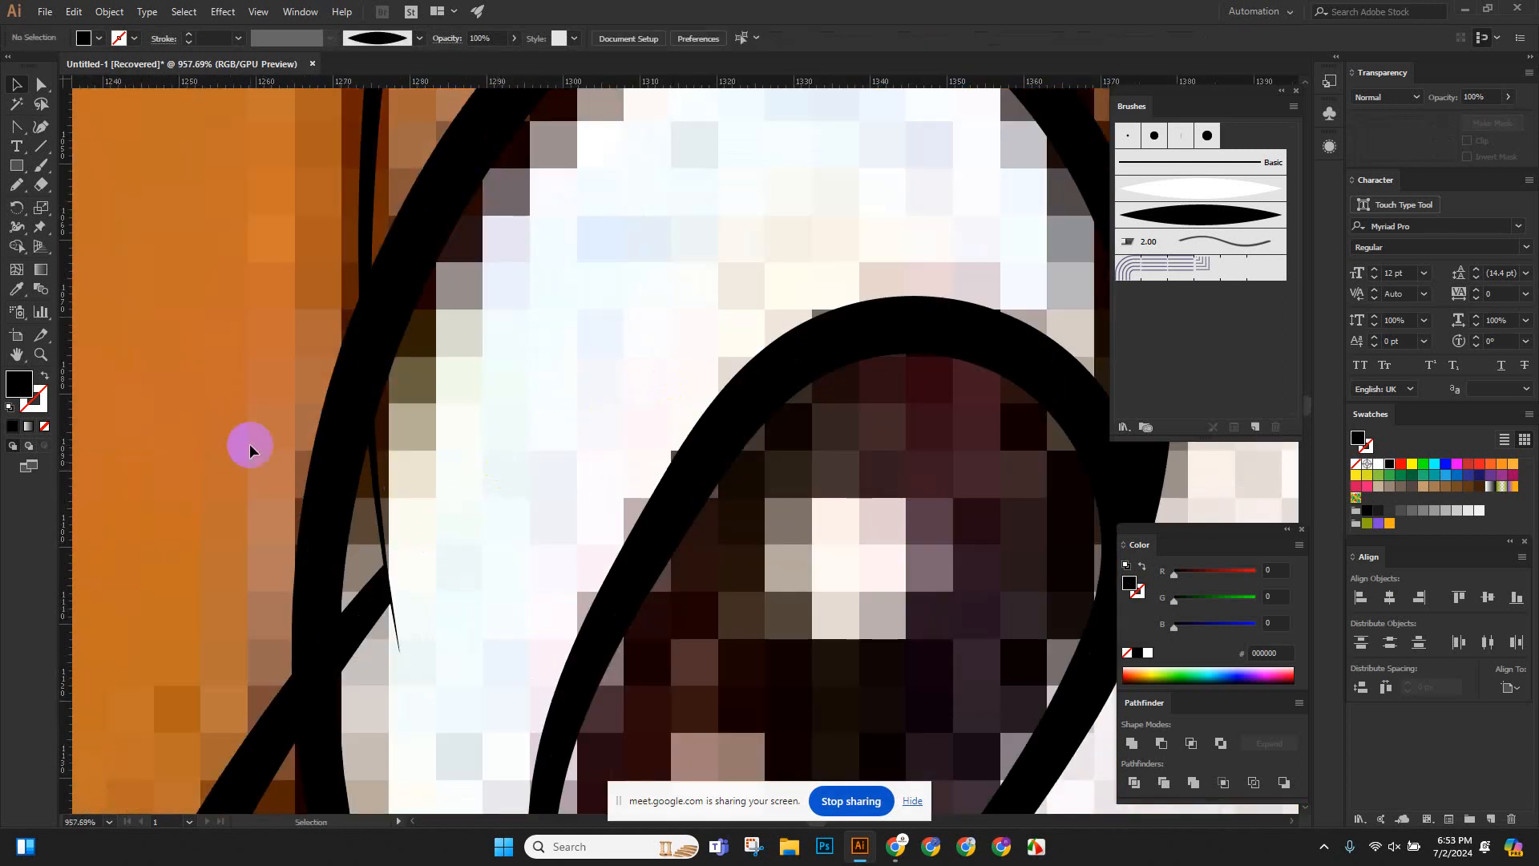
{"action": "left_click", "coordinate": [395, 604]}
{"action": "key", "text": "Delete"}
{"action": "left_click", "coordinate": [396, 631]}
{"action": "key", "text": "Delete"}
{"action": "scroll", "coordinate": [488, 515], "scroll_direction": "down", "scroll_amount": 5}
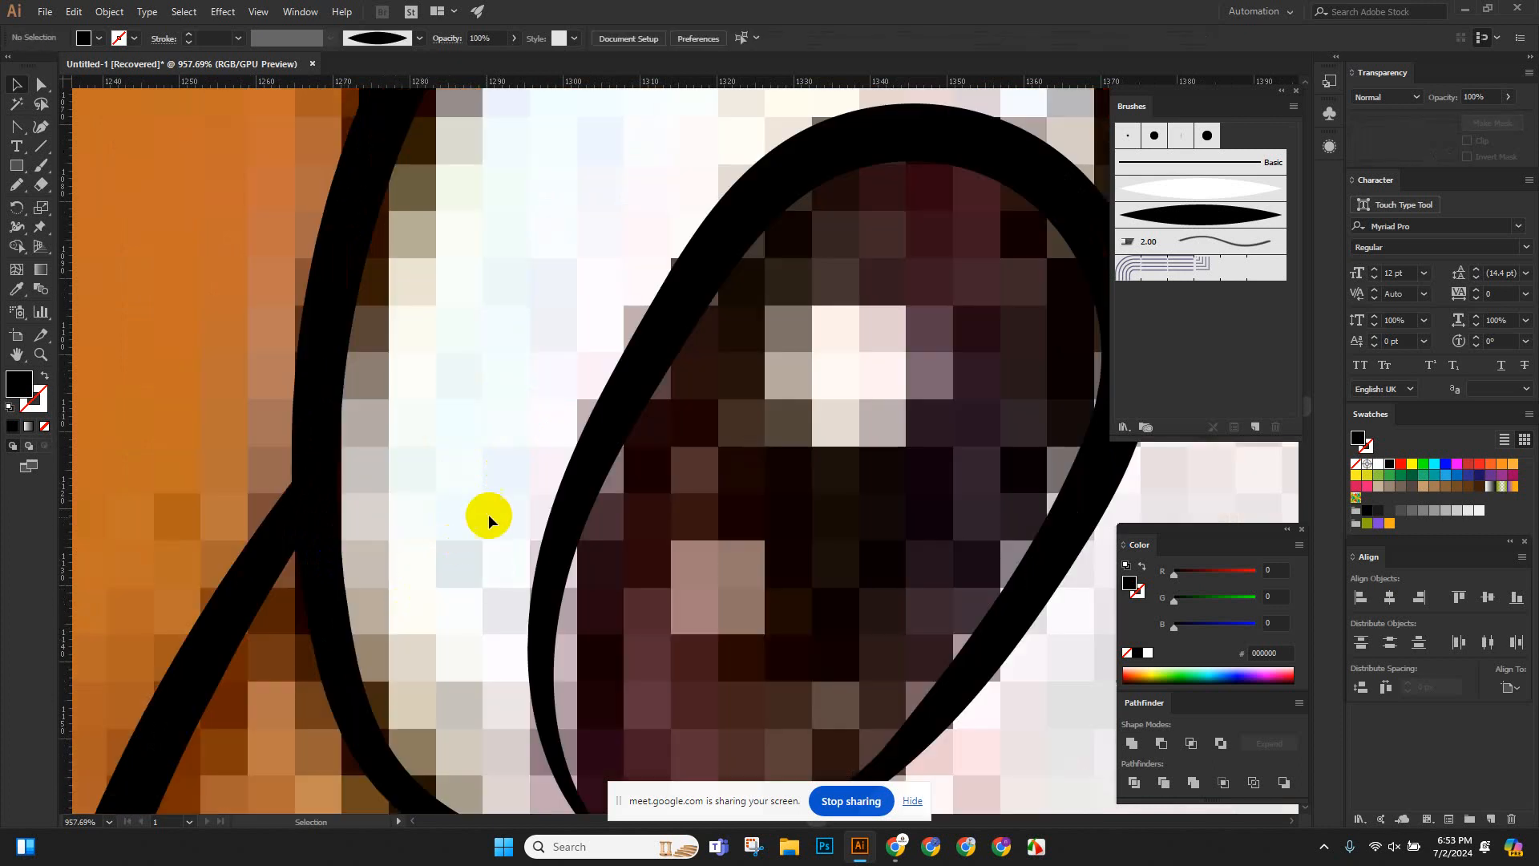
Delete the two line ends that overshoot the nose outline into the upper part of the nose.
{"action": "scroll", "coordinate": [497, 508], "scroll_direction": "down", "scroll_amount": 4}
{"action": "left_click_drag", "start_coordinate": [588, 519], "coordinate": [393, 491]}
{"action": "left_click_drag", "start_coordinate": [861, 609], "coordinate": [746, 555]}
{"action": "left_click_drag", "start_coordinate": [476, 588], "coordinate": [772, 511]}
{"action": "left_click", "coordinate": [730, 491]}
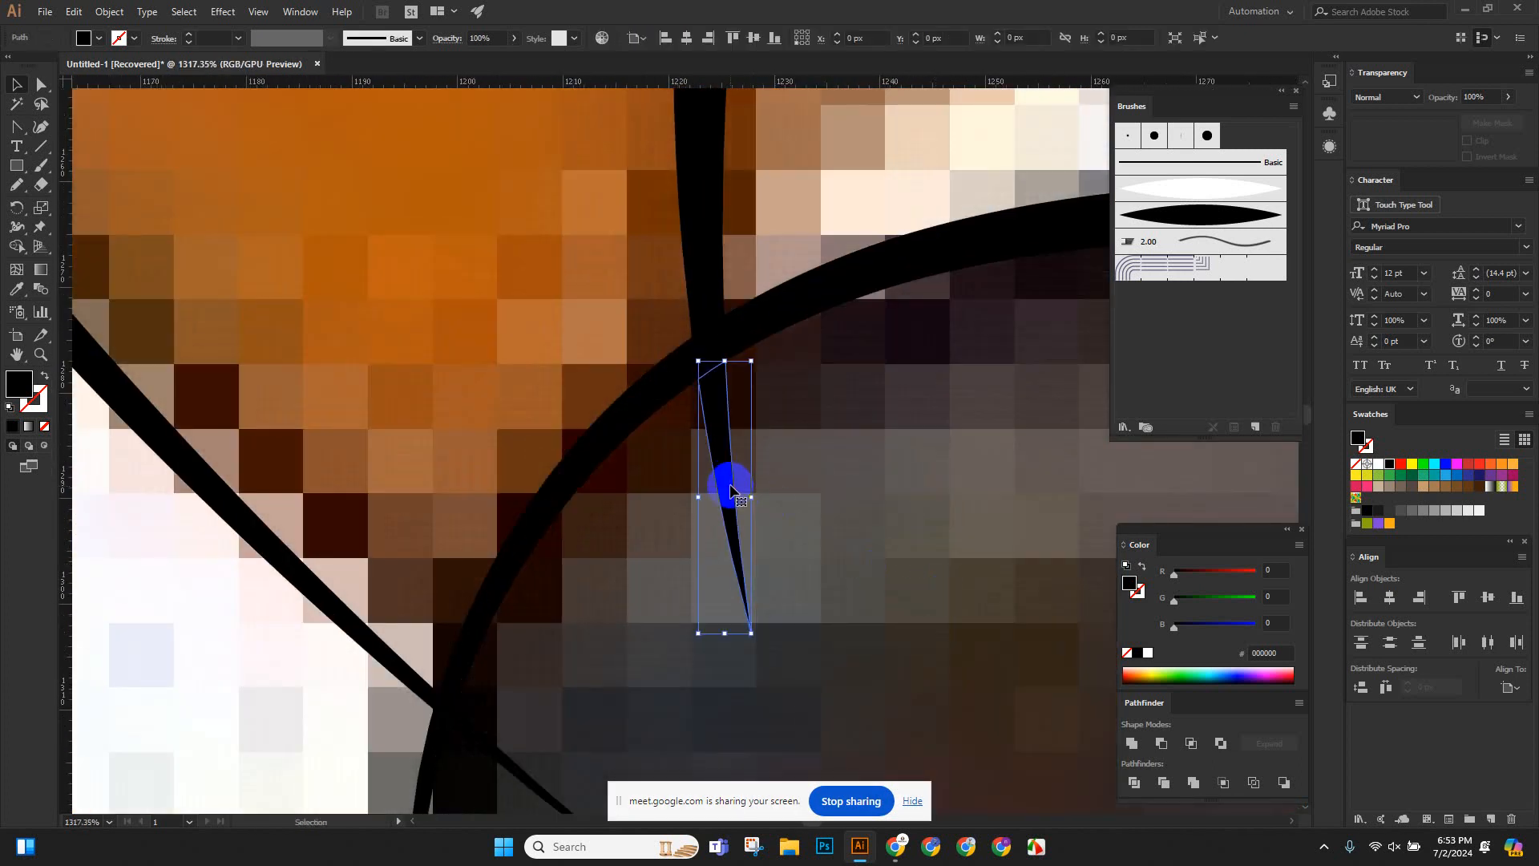
{"action": "key", "text": "Delete"}
{"action": "scroll", "coordinate": [605, 525], "scroll_direction": "down", "scroll_amount": 4}
{"action": "left_click", "coordinate": [579, 503]}
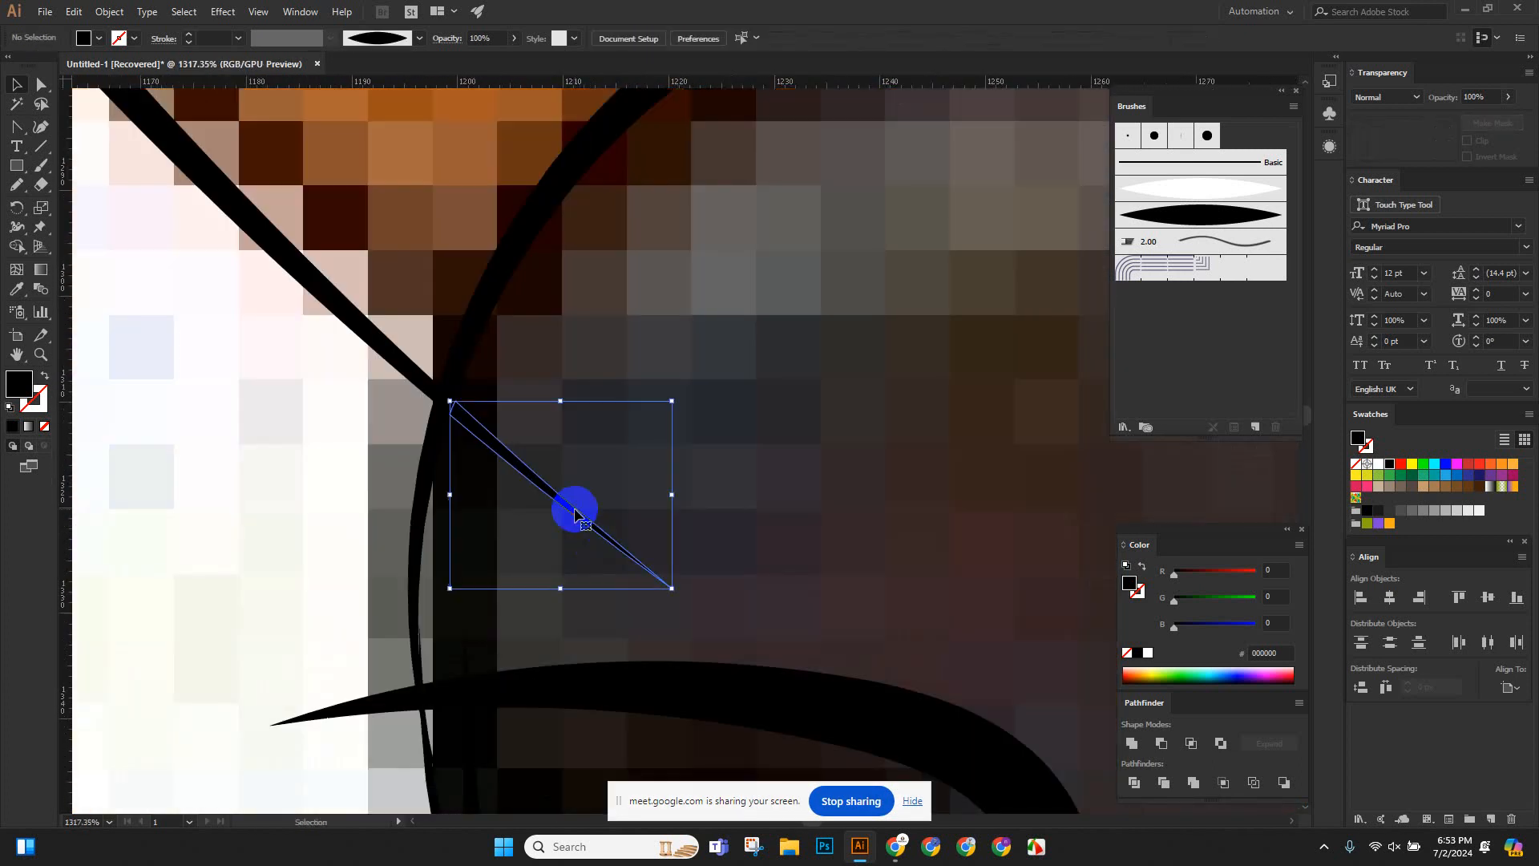
{"action": "key", "text": "Delete"}
Delete the left nostril's line end outside the nose outline and the stray sliver just inside the nose's left edge.
{"action": "scroll", "coordinate": [577, 506], "scroll_direction": "down", "scroll_amount": 4}
{"action": "left_click", "coordinate": [355, 391]}
{"action": "key", "text": "Delete"}
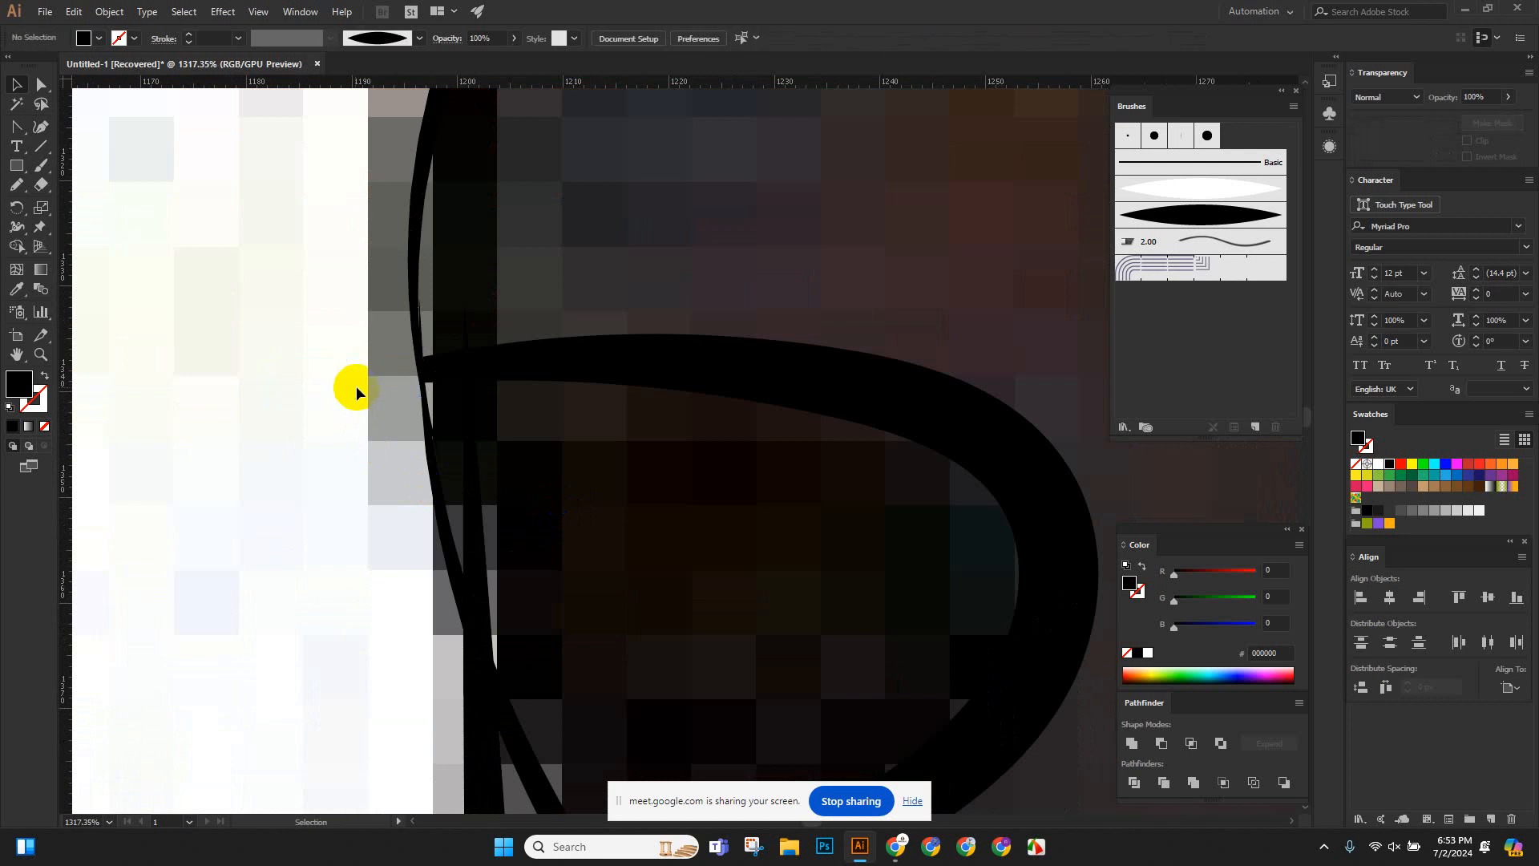
{"action": "scroll", "coordinate": [417, 425], "scroll_direction": "down", "scroll_amount": 1}
{"action": "left_click", "coordinate": [471, 497]}
{"action": "key", "text": "Delete"}
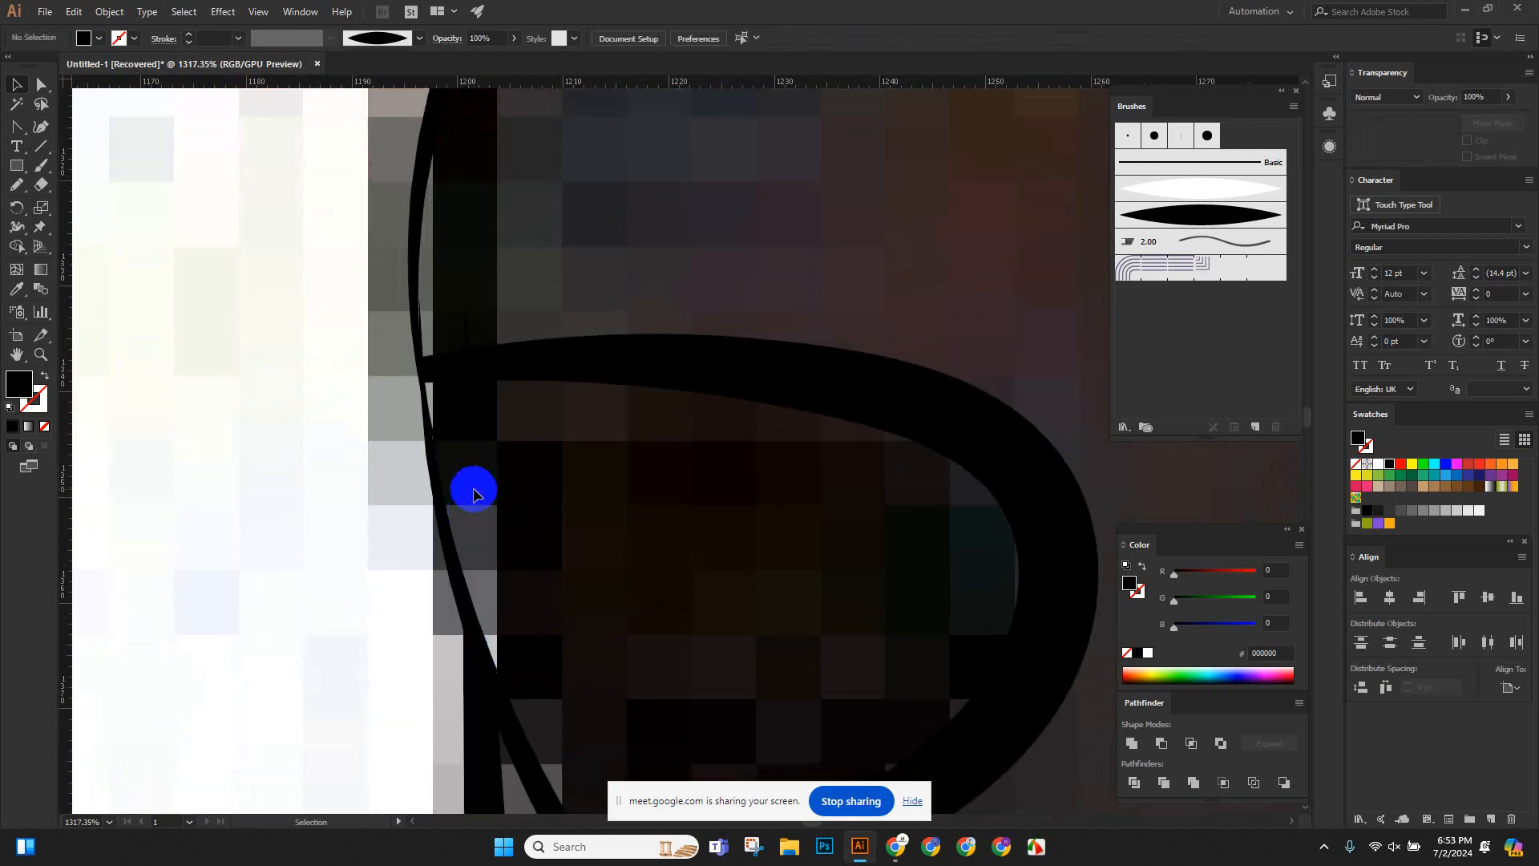
{"action": "scroll", "coordinate": [457, 481], "scroll_direction": "up", "scroll_amount": 1}
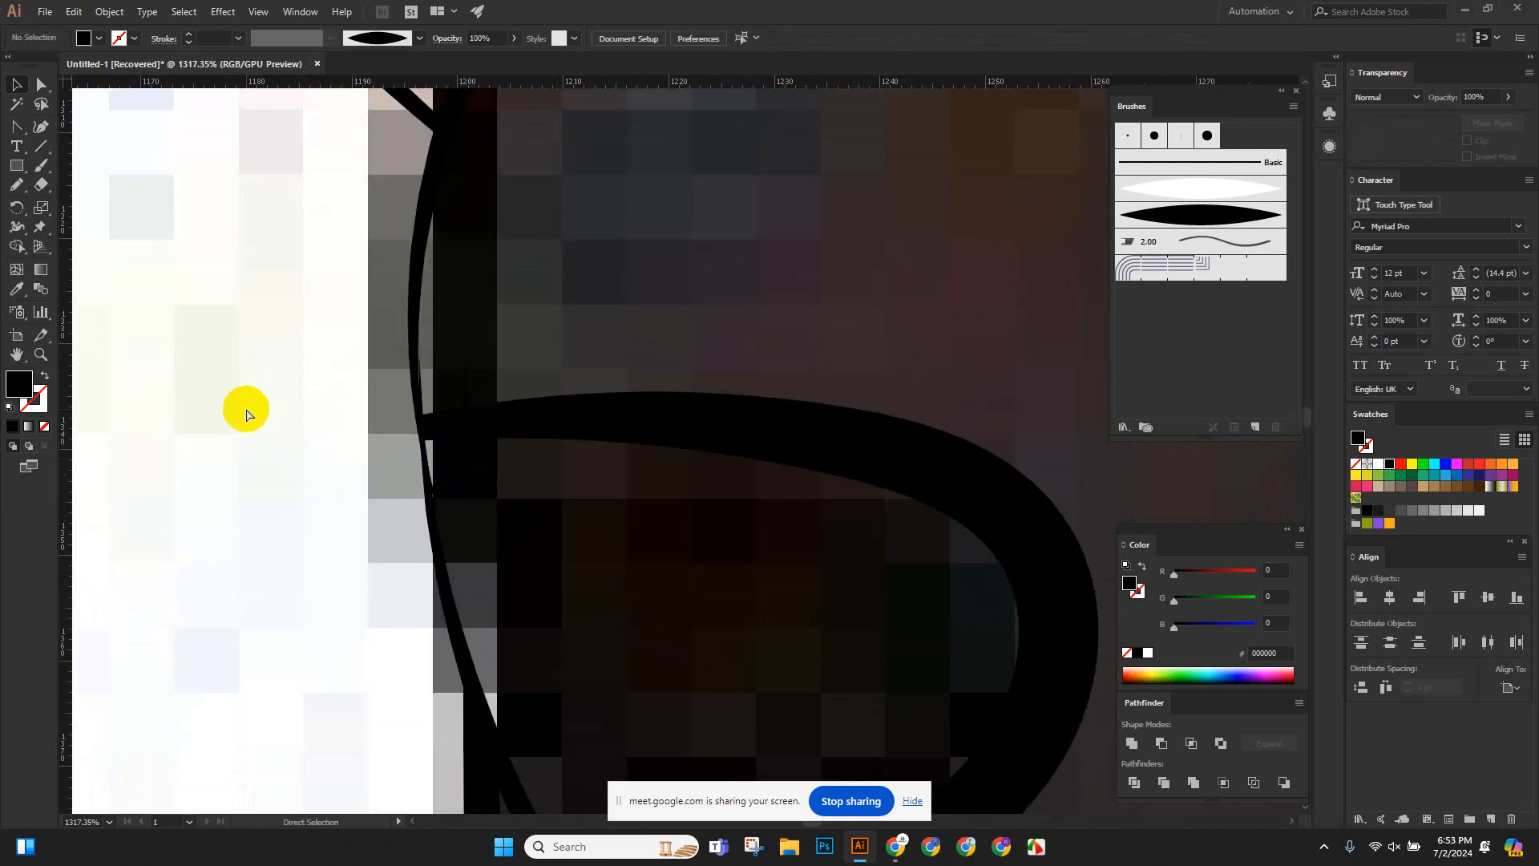
Delete the end of the shoulder line that overshoots inward at the back of the neck.
{"action": "key", "text": "ctrl+minus"}
{"action": "key", "text": "ctrl+minus"}
{"action": "key", "text": "ctrl+minus"}
{"action": "key", "text": "ctrl+minus"}
{"action": "key", "text": "ctrl+minus"}
{"action": "key", "text": "ctrl+minus"}
{"action": "key", "text": "ctrl+minus"}
{"action": "key", "text": "ctrl+minus"}
{"action": "key", "text": "ctrl+minus"}
{"action": "key", "text": "ctrl+minus"}
{"action": "key", "text": "ctrl+minus"}
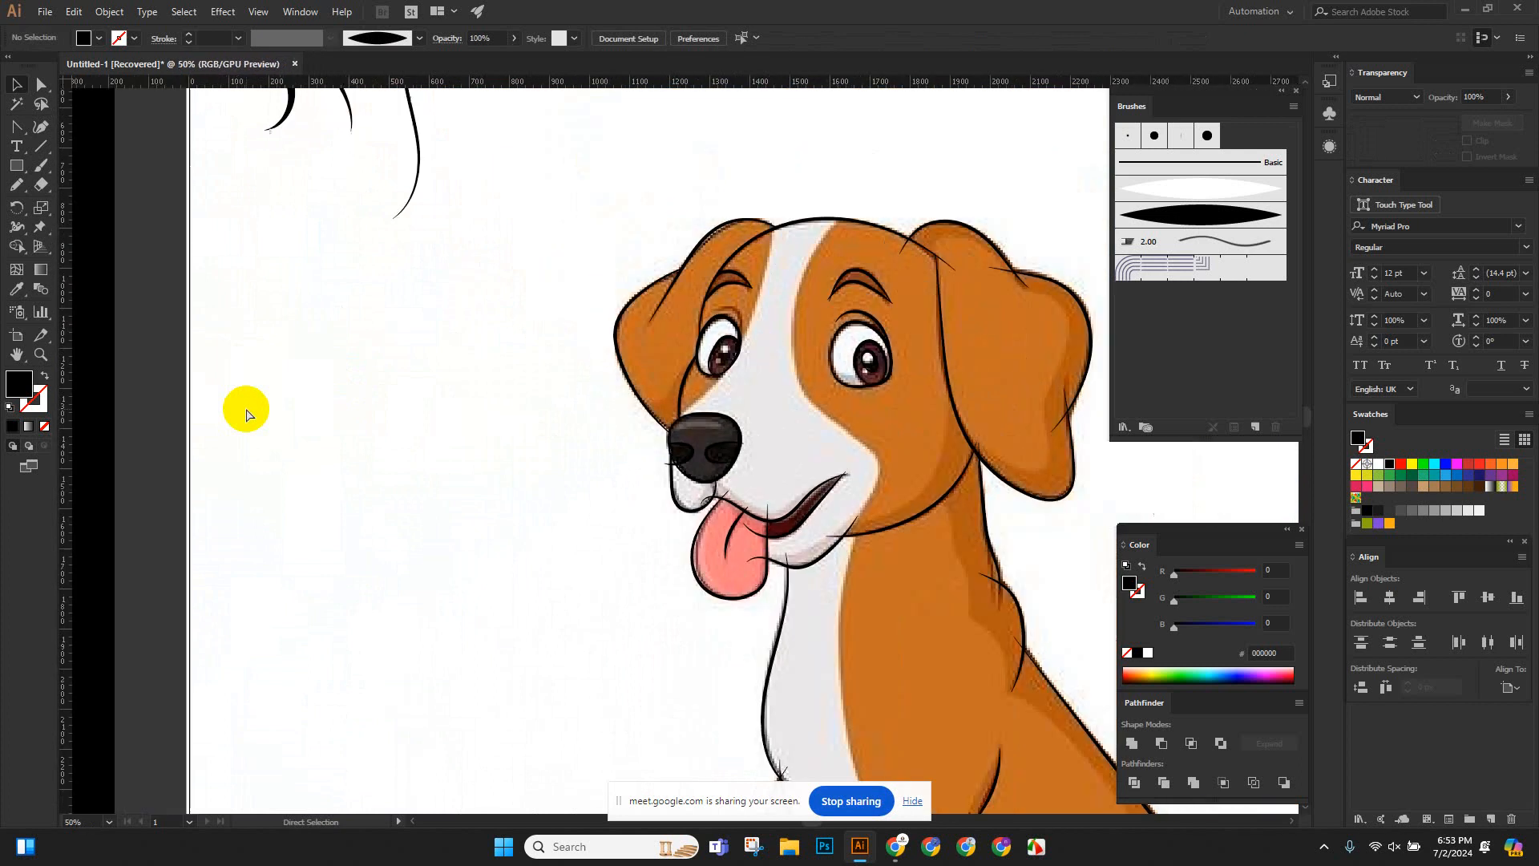
{"action": "scroll", "coordinate": [257, 416], "scroll_direction": "down", "scroll_amount": 2}
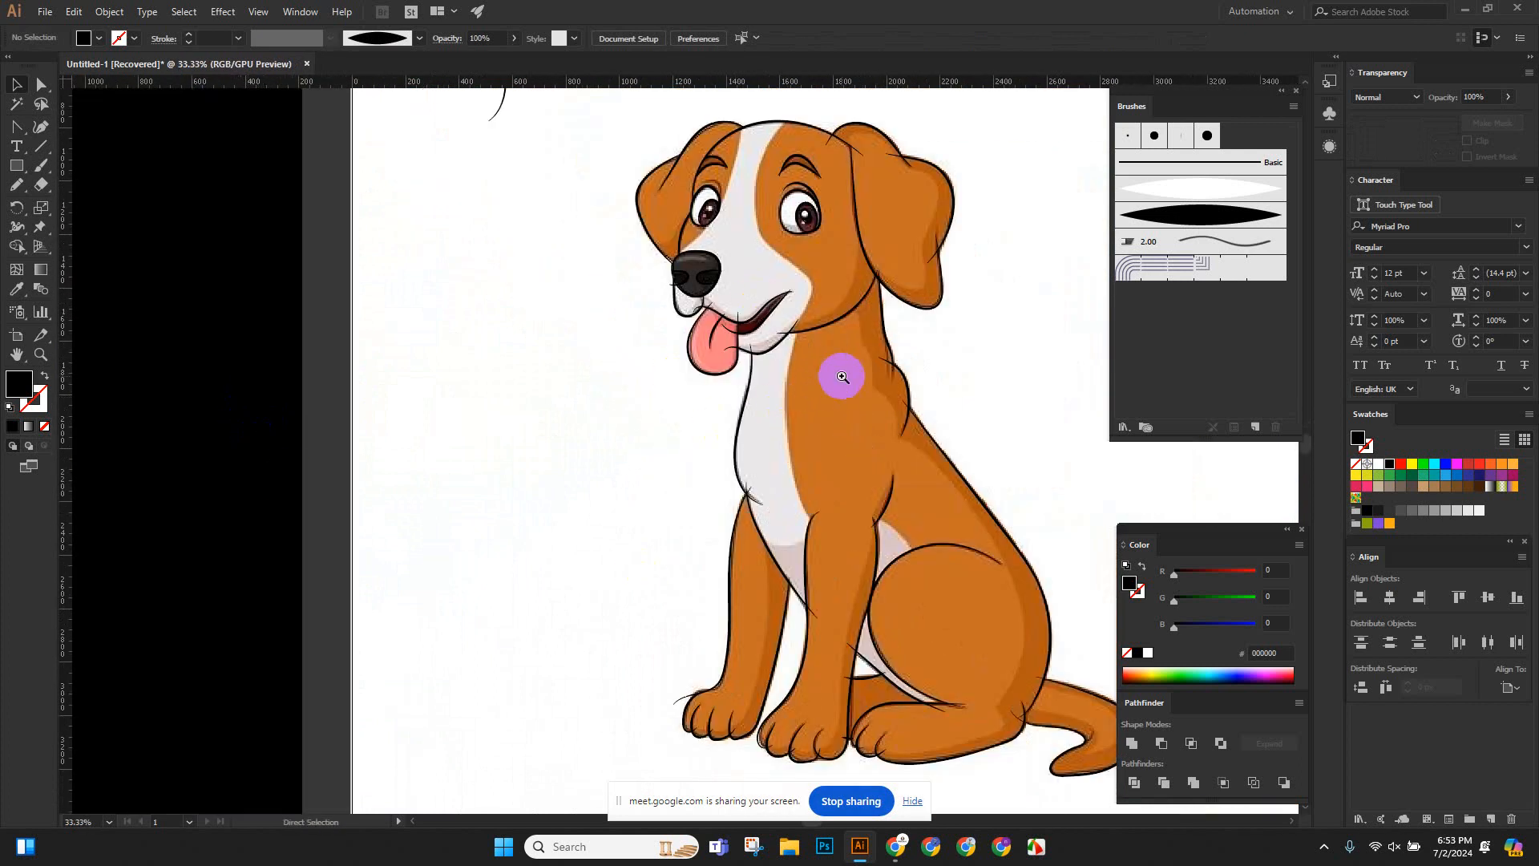
{"action": "left_click_drag", "start_coordinate": [944, 387], "coordinate": [1155, 535]}
{"action": "left_click_drag", "start_coordinate": [786, 330], "coordinate": [813, 377]}
{"action": "scroll", "coordinate": [802, 373], "scroll_direction": "up", "scroll_amount": 2}
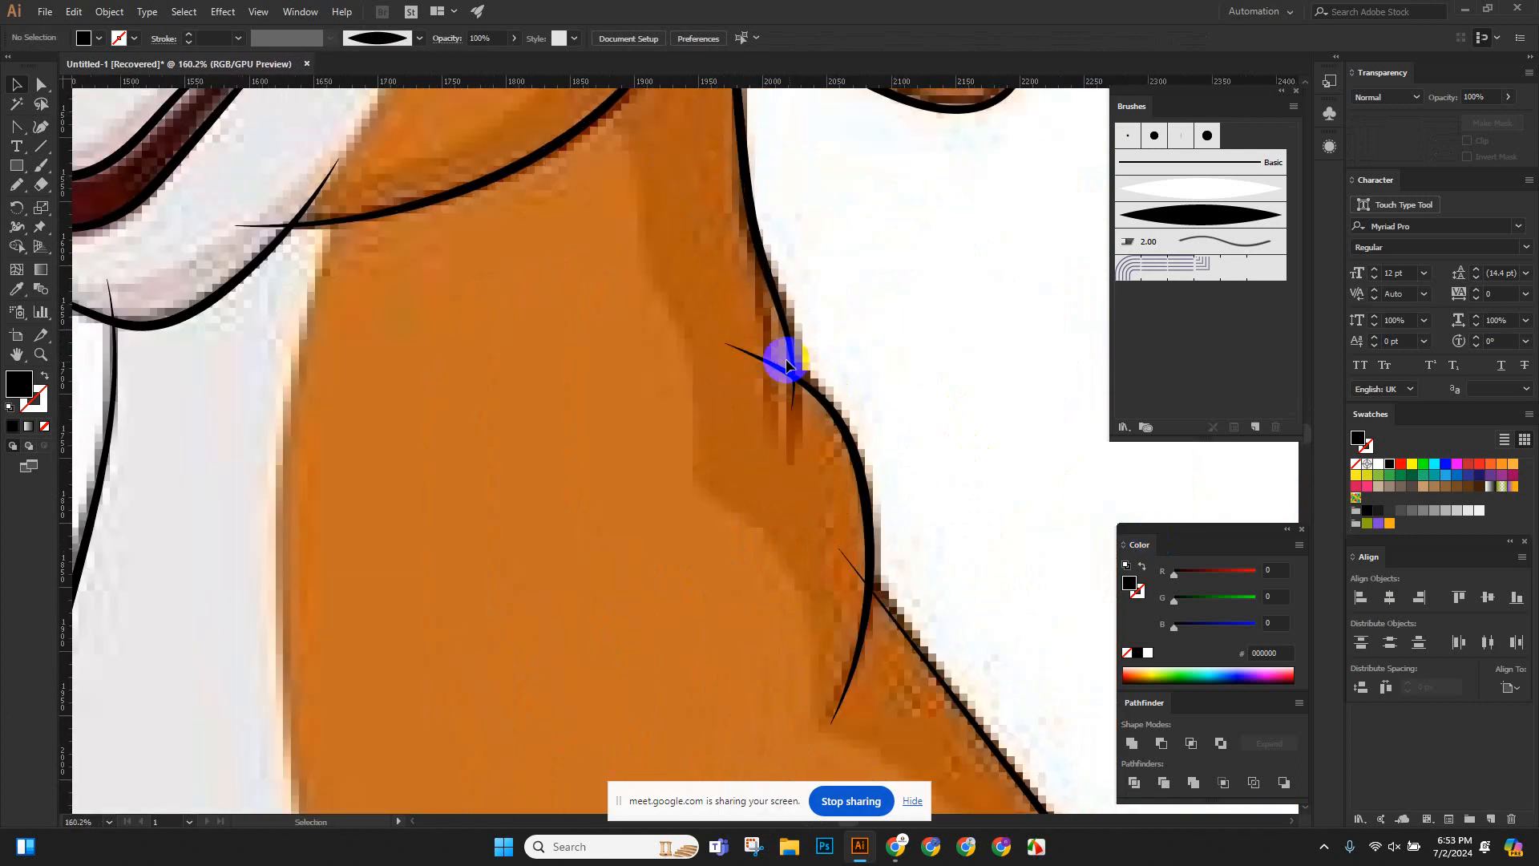
{"action": "left_click", "coordinate": [760, 363]}
{"action": "left_click", "coordinate": [763, 357]}
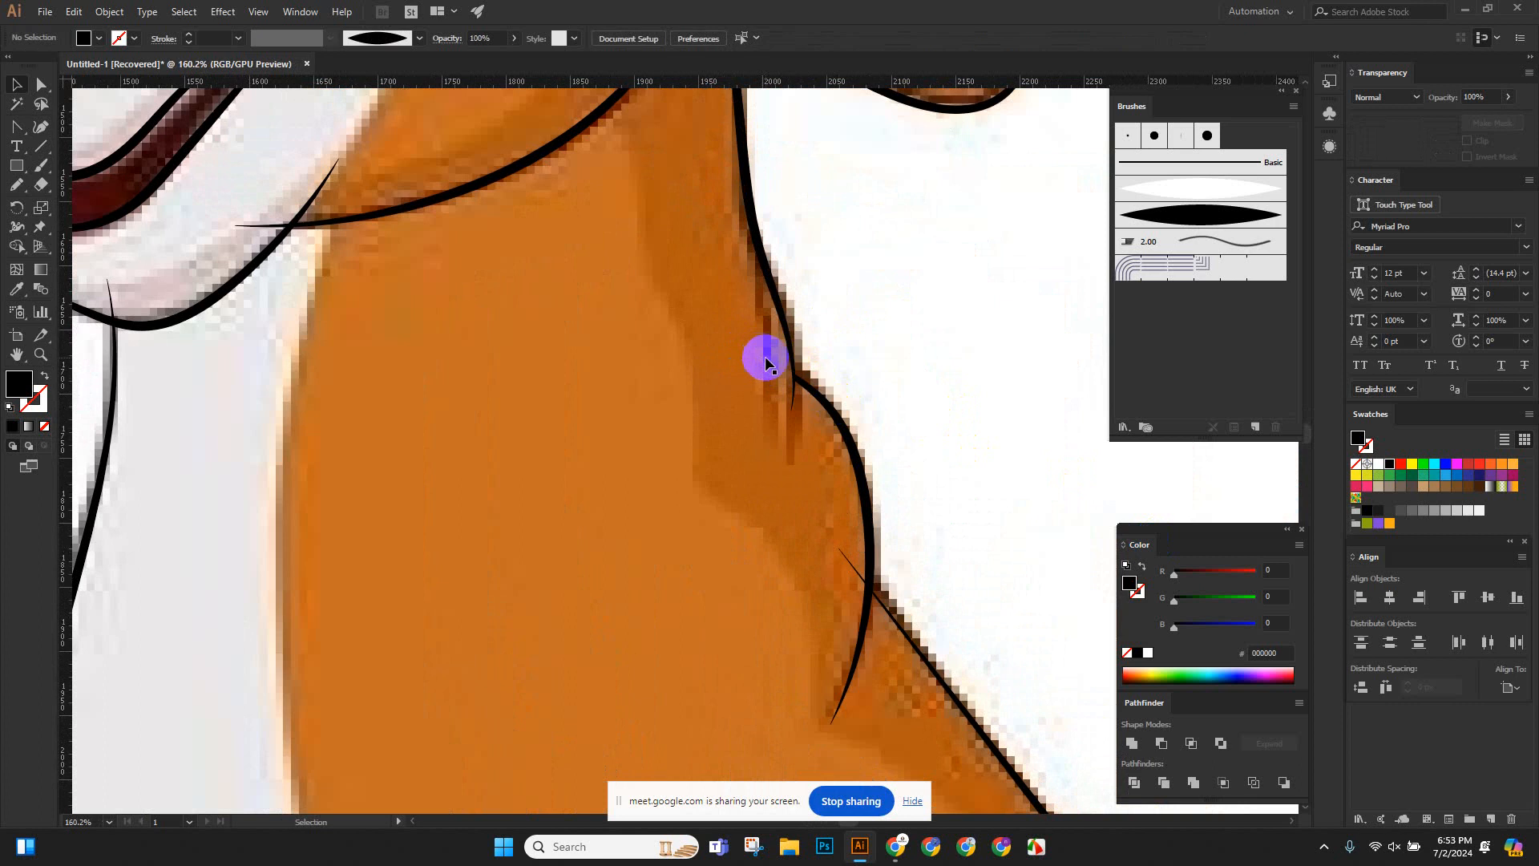
{"action": "scroll", "coordinate": [798, 395], "scroll_direction": "down", "scroll_amount": 5}
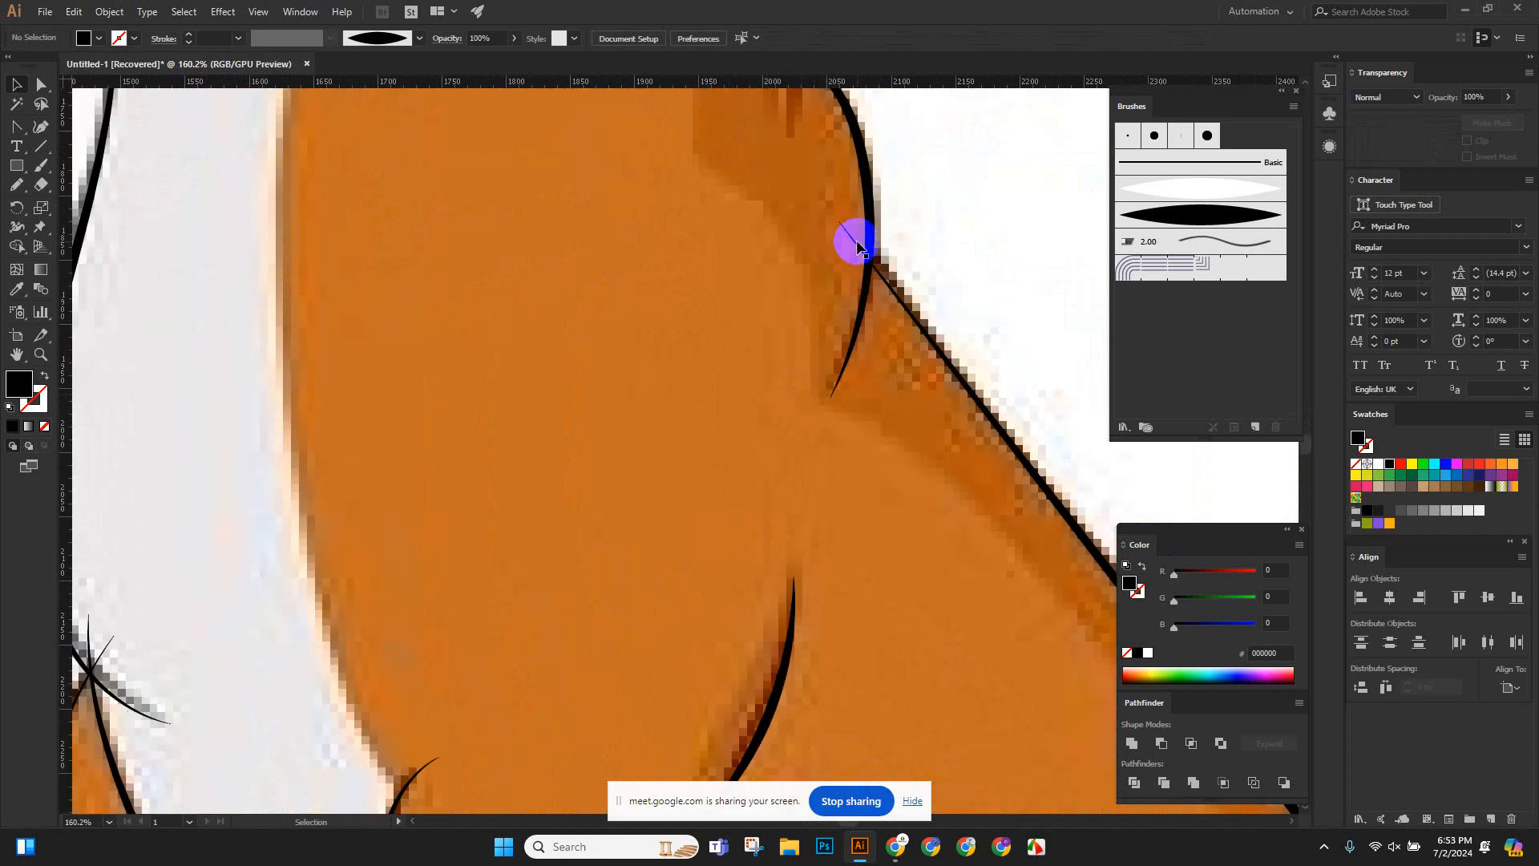
{"action": "scroll", "coordinate": [824, 341], "scroll_direction": "down", "scroll_amount": 3}
{"action": "scroll", "coordinate": [618, 265], "scroll_direction": "up", "scroll_amount": 1}
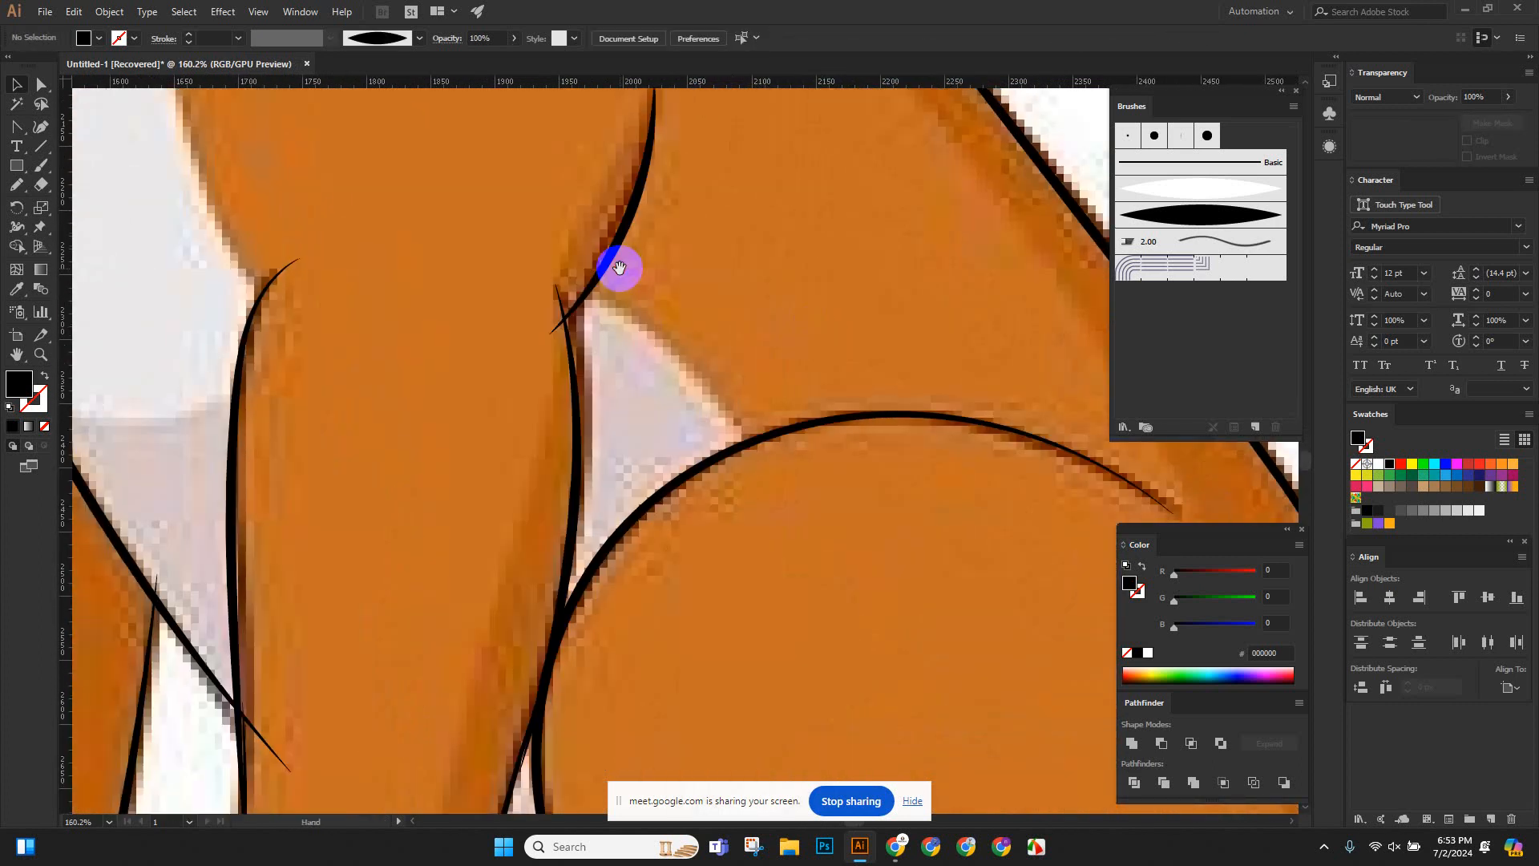
Delete the two line ends that overshoot where the front leg's back line meets the shoulder line.
{"action": "left_click", "coordinate": [558, 305]}
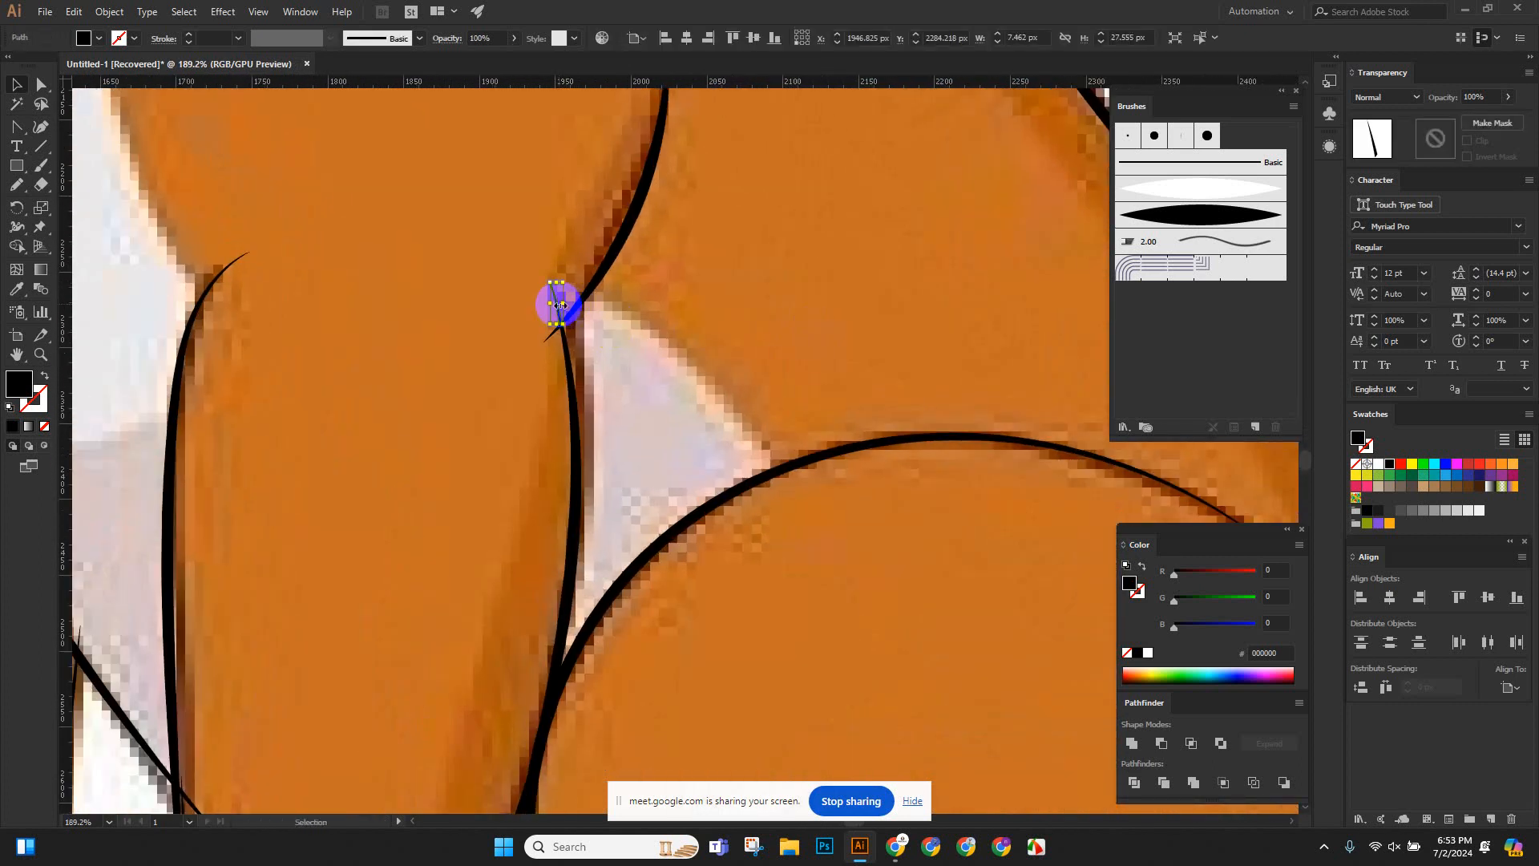
{"action": "scroll", "coordinate": [559, 305], "scroll_direction": "up", "scroll_amount": 2}
{"action": "left_click", "coordinate": [598, 361]}
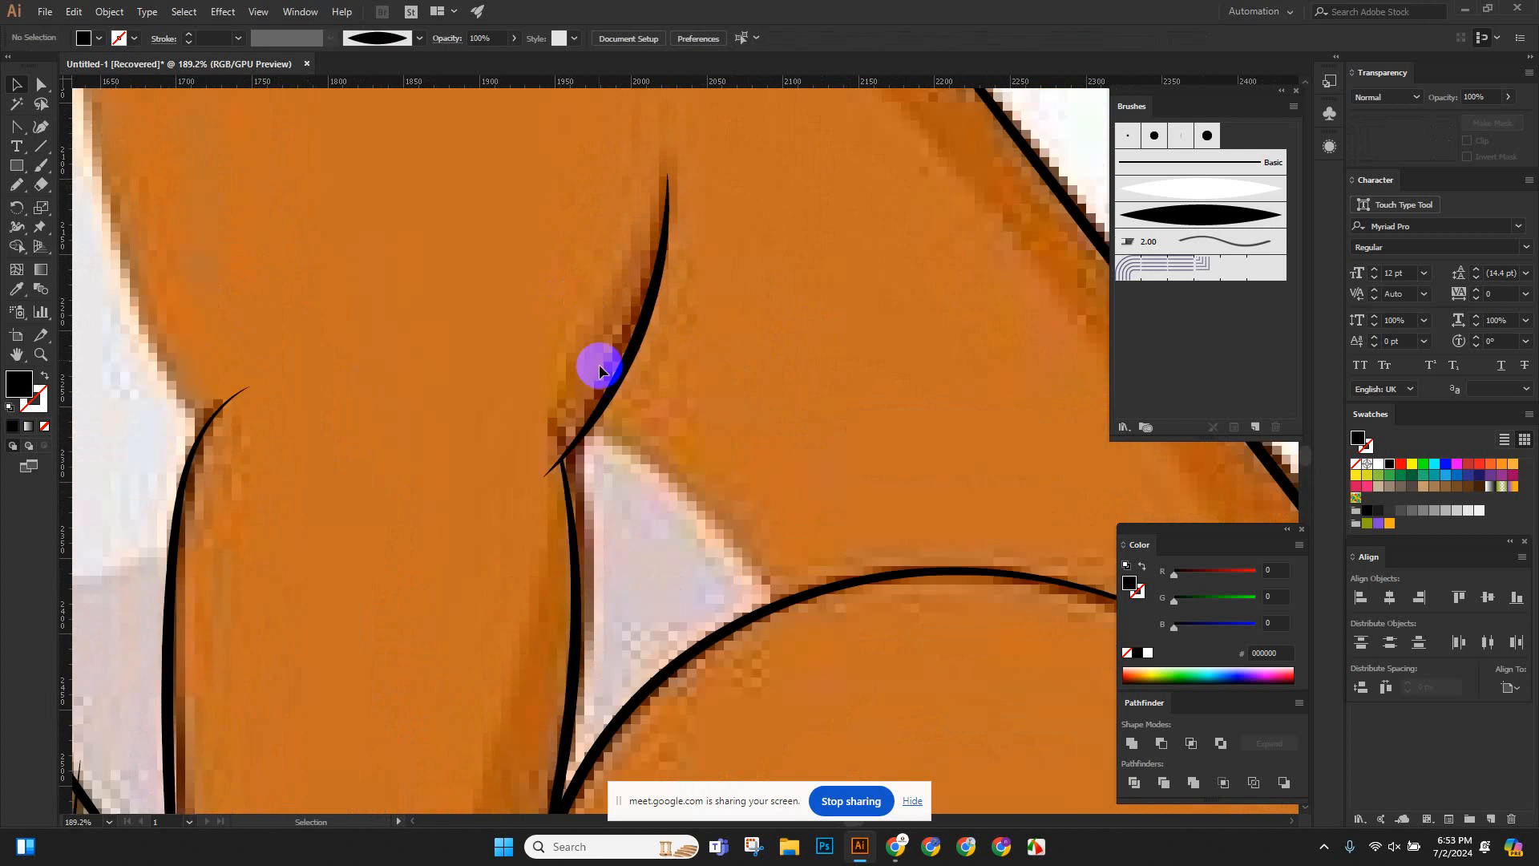
{"action": "left_click", "coordinate": [554, 471]}
{"action": "key", "text": "Delete"}
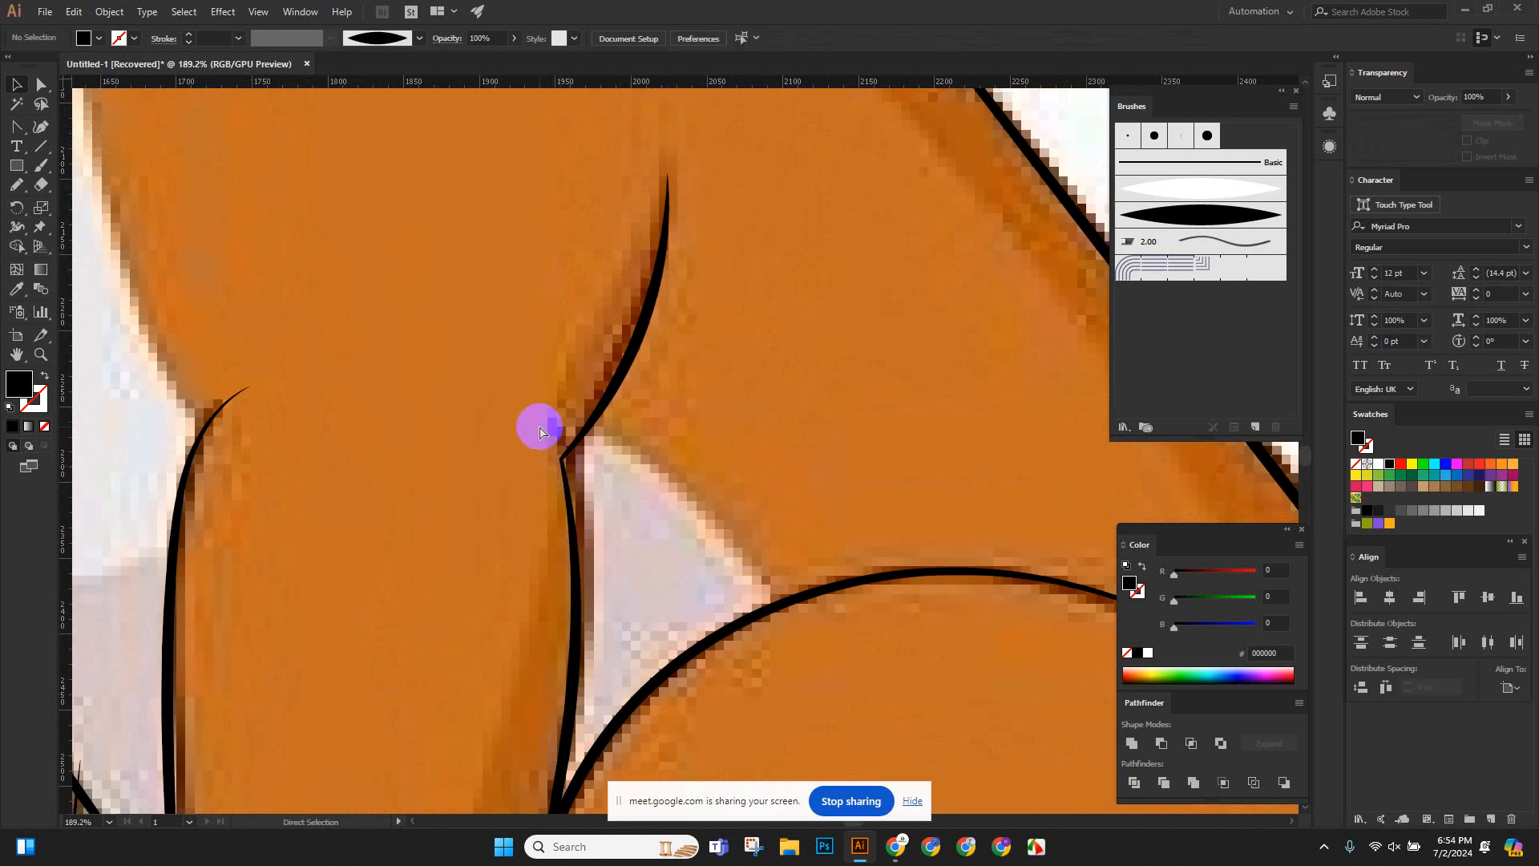
Delete the coloured reference picture of the dog from behind the line art.
{"action": "scroll", "coordinate": [538, 431], "scroll_direction": "down", "scroll_amount": 10, "text": "alt"}
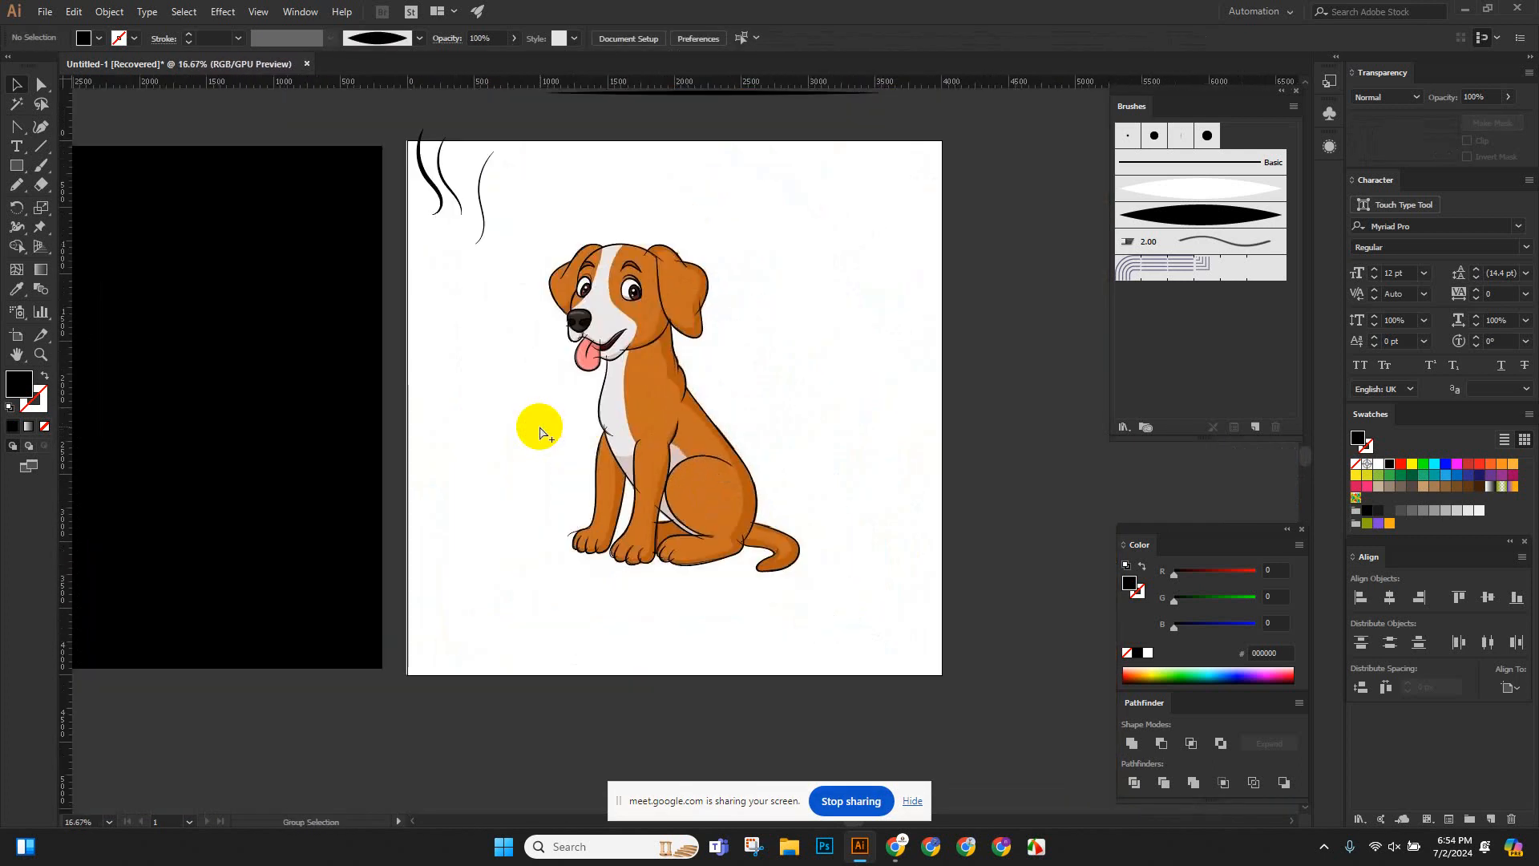
{"action": "key", "text": "ctrl+a"}
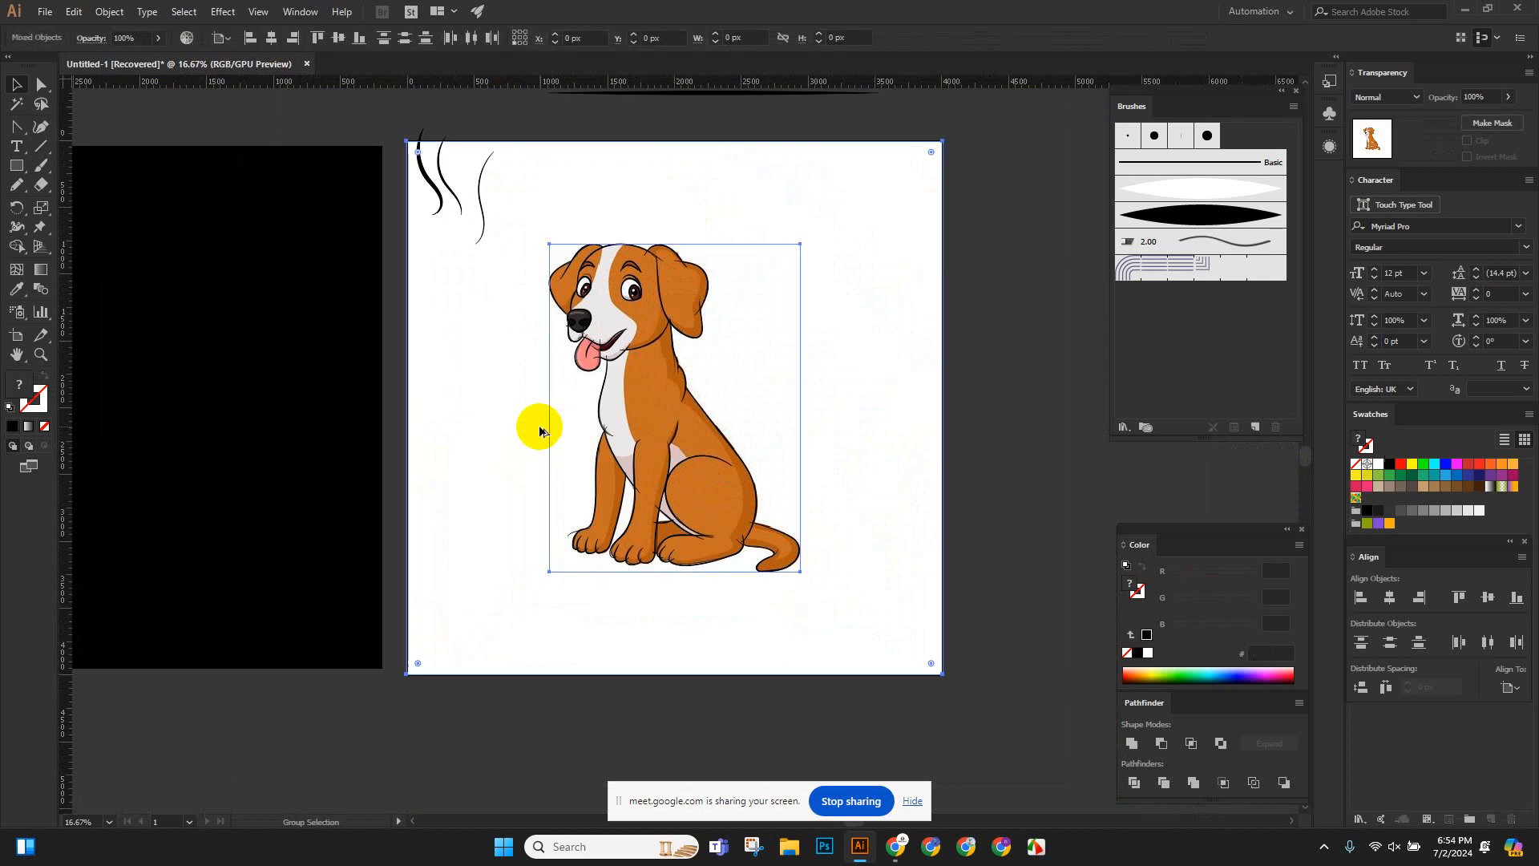
{"action": "left_click", "coordinate": [627, 396]}
{"action": "left_click", "coordinate": [1076, 465]}
{"action": "left_click", "coordinate": [635, 394]}
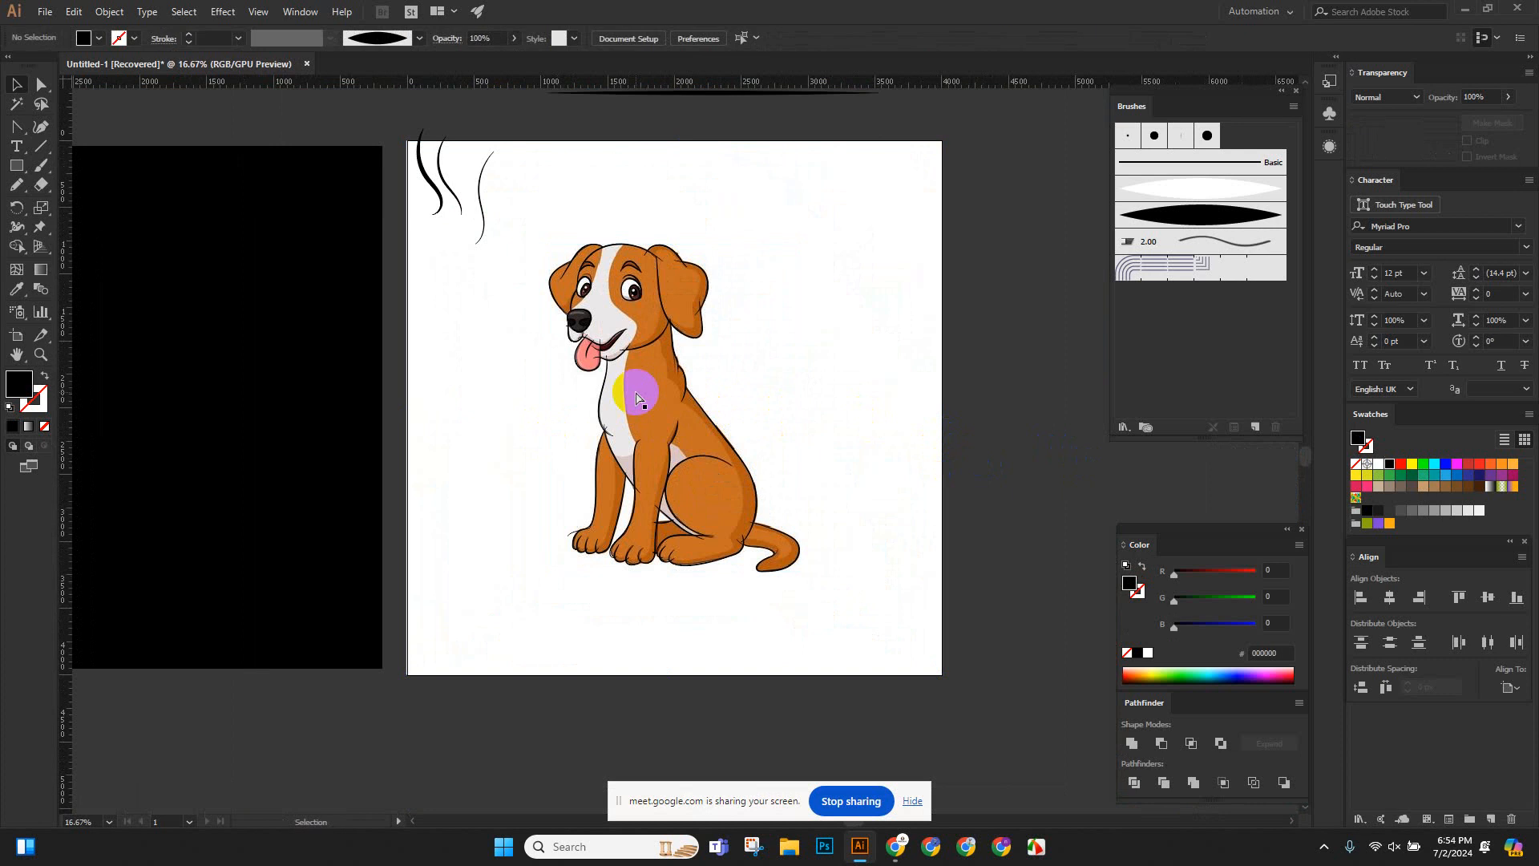
{"action": "key", "text": "v"}
{"action": "left_click", "coordinate": [991, 456]}
{"action": "left_click", "coordinate": [641, 406]}
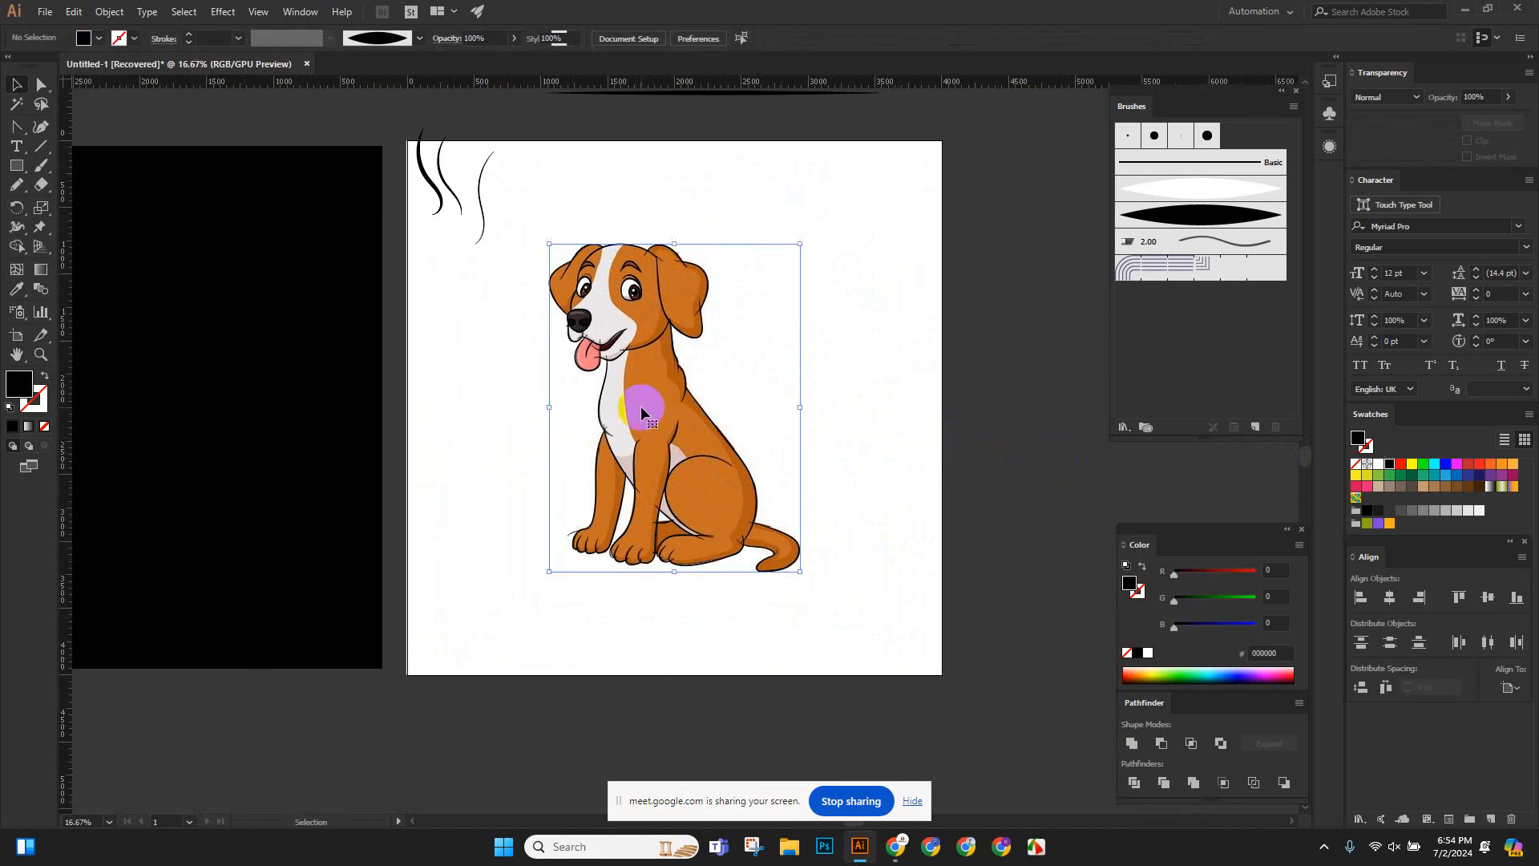
{"action": "key", "text": "a"}
{"action": "key", "text": "Delete"}
{"action": "scroll", "coordinate": [635, 402], "scroll_direction": "up", "scroll_amount": 3}
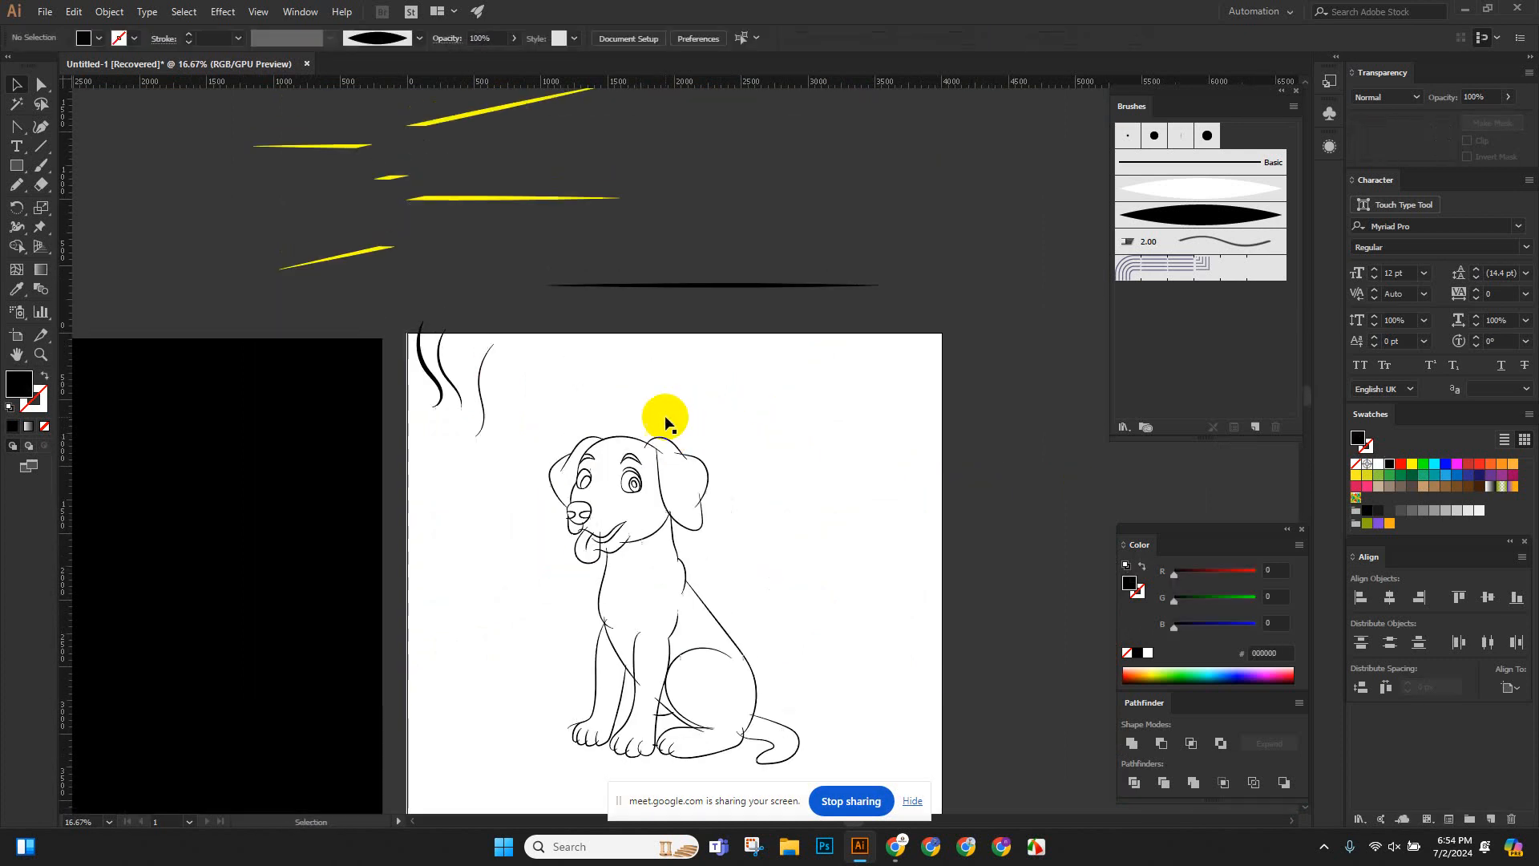
{"action": "key", "text": "v"}
{"action": "left_click", "coordinate": [668, 371]}
{"action": "key", "text": "ctrl+shift+a"}
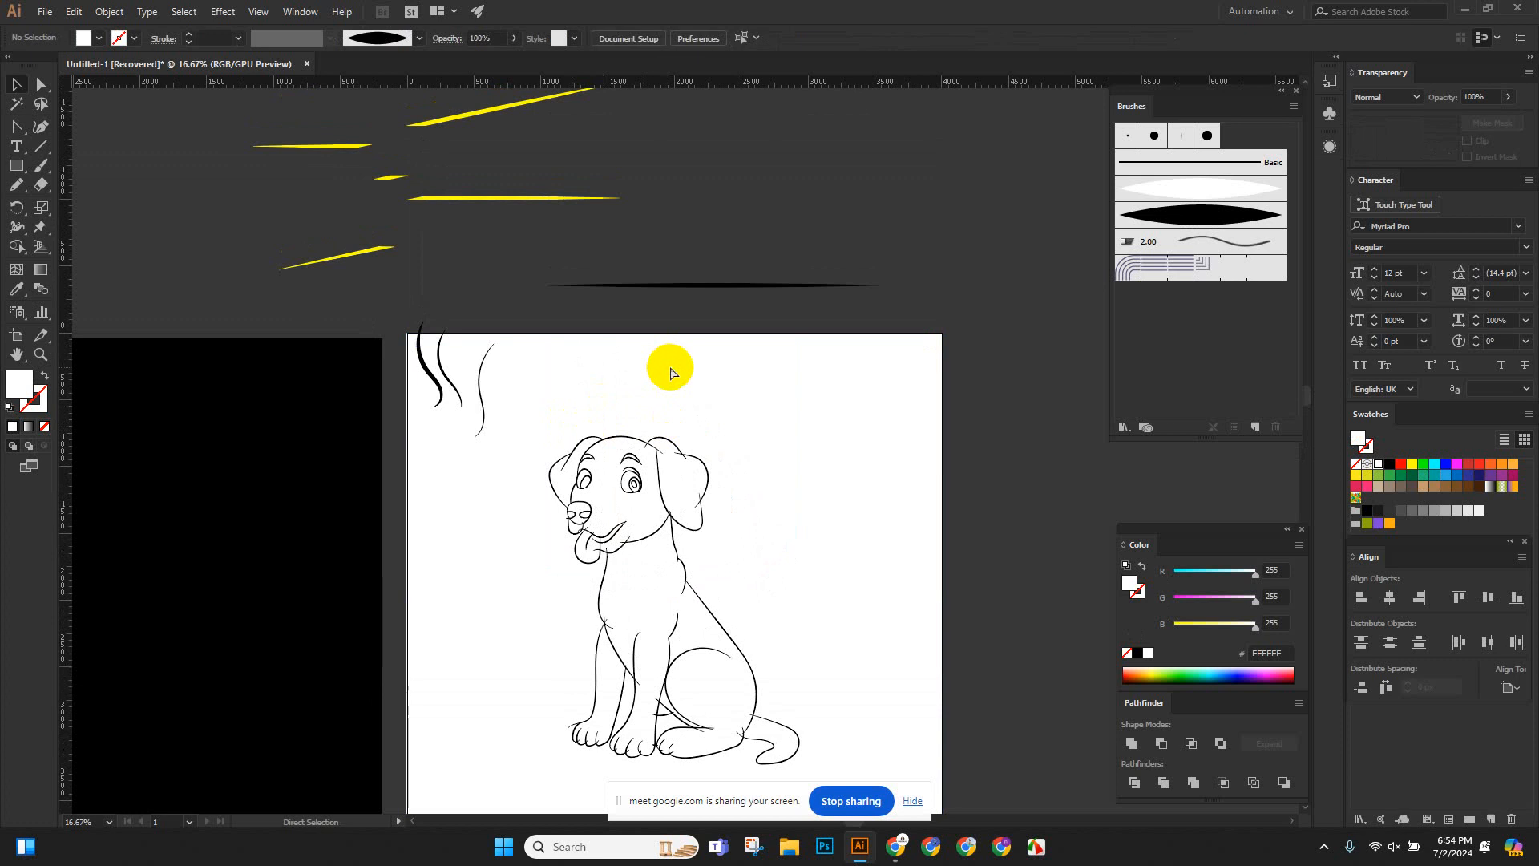
Delete the nose outline segment crossing the left nostril's lower corner, plus the nostril line's outer end and the small spike above it.
{"action": "key", "text": "z"}
{"action": "left_click_drag", "start_coordinate": [561, 473], "coordinate": [513, 471]}
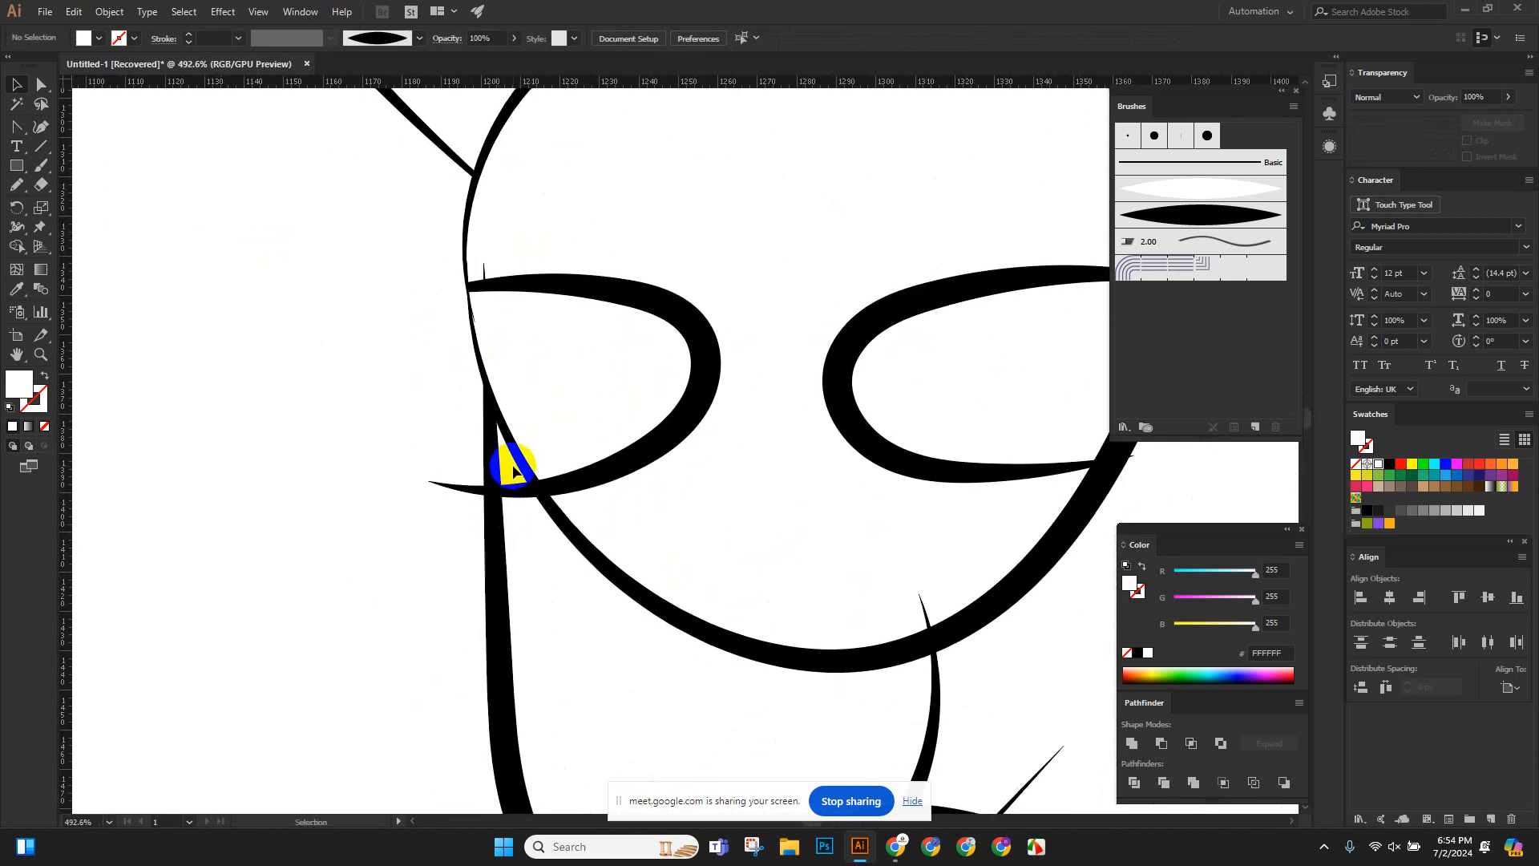
{"action": "left_click", "coordinate": [520, 490]}
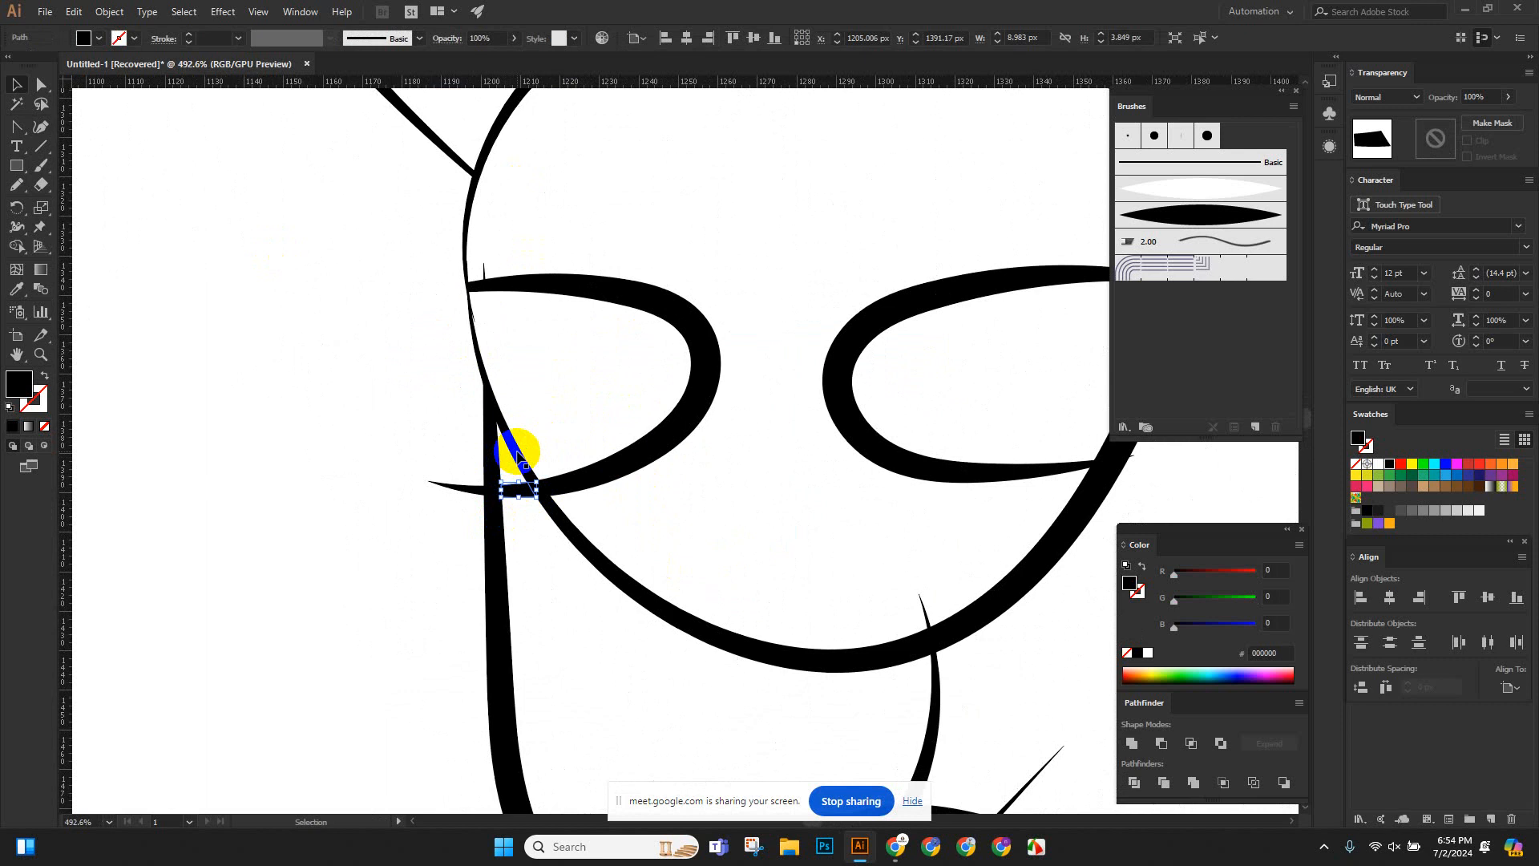
{"action": "key", "text": "Delete"}
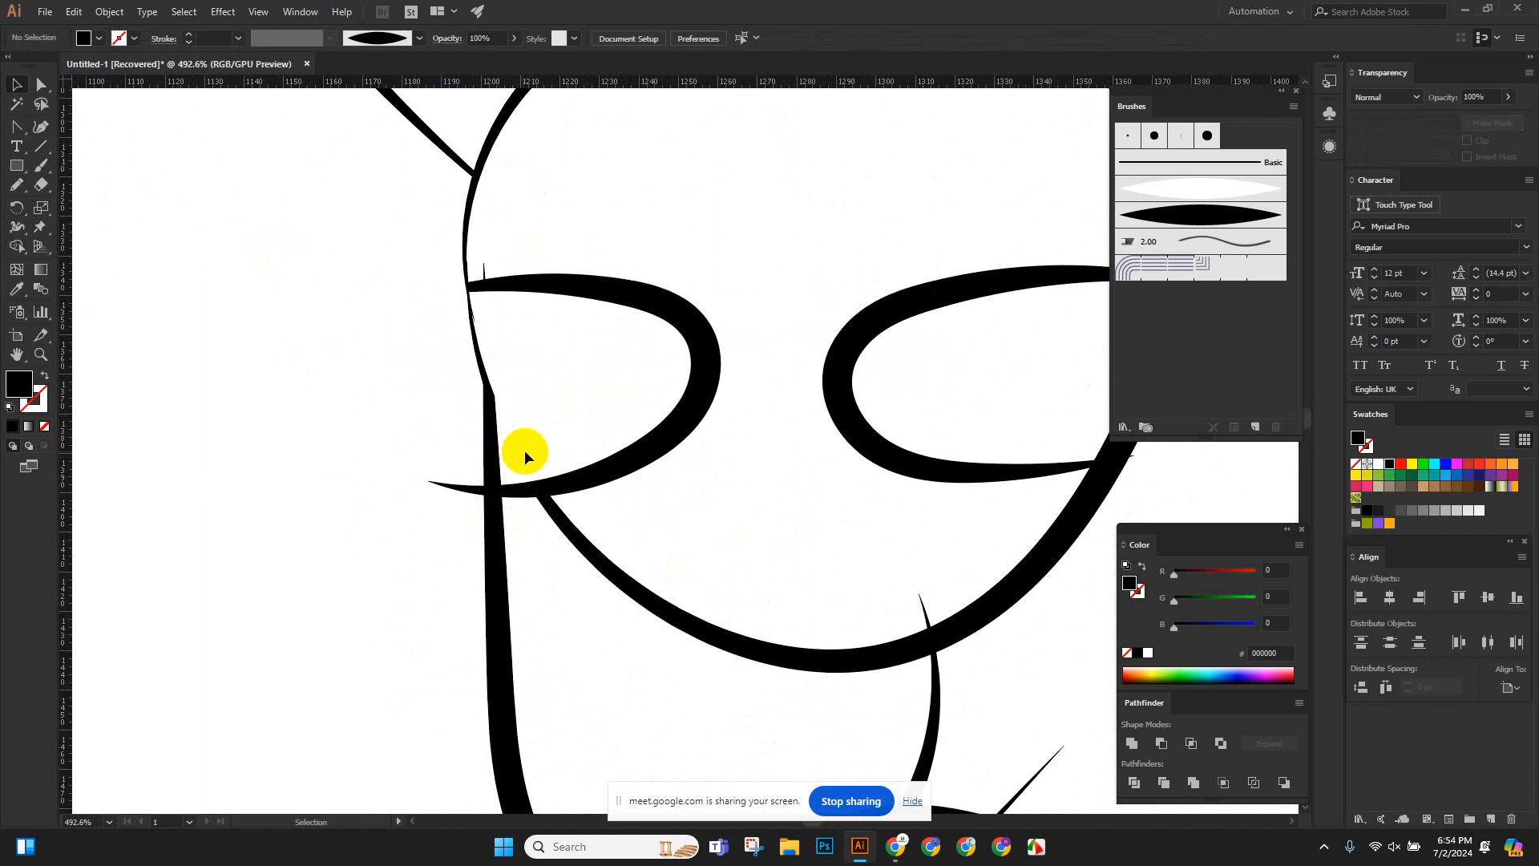
{"action": "scroll", "coordinate": [790, 473], "scroll_direction": "up", "scroll_amount": 2}
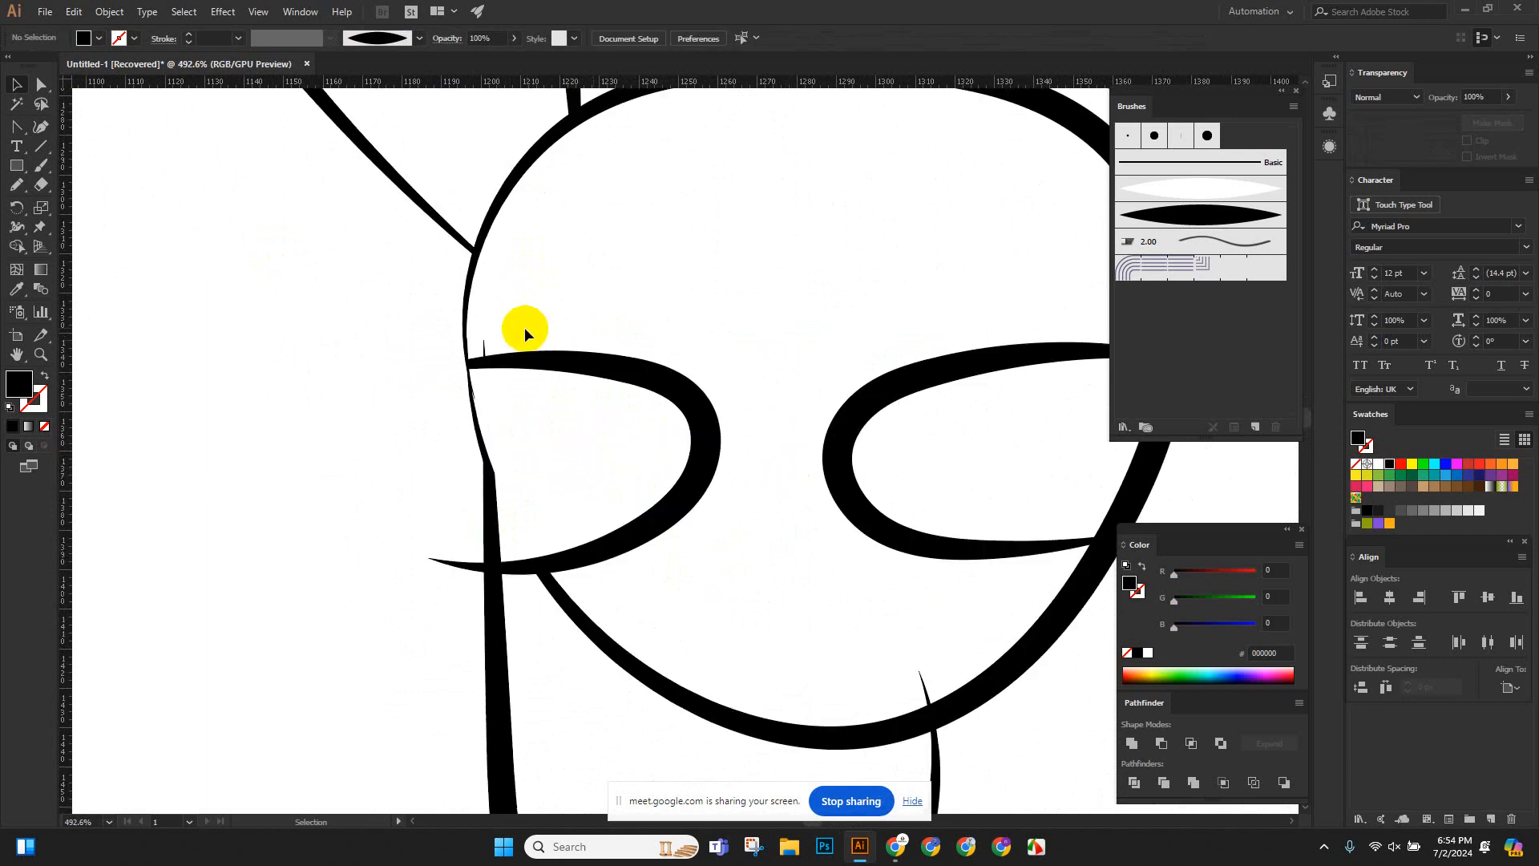
{"action": "scroll", "coordinate": [483, 350], "scroll_direction": "down", "scroll_amount": 4}
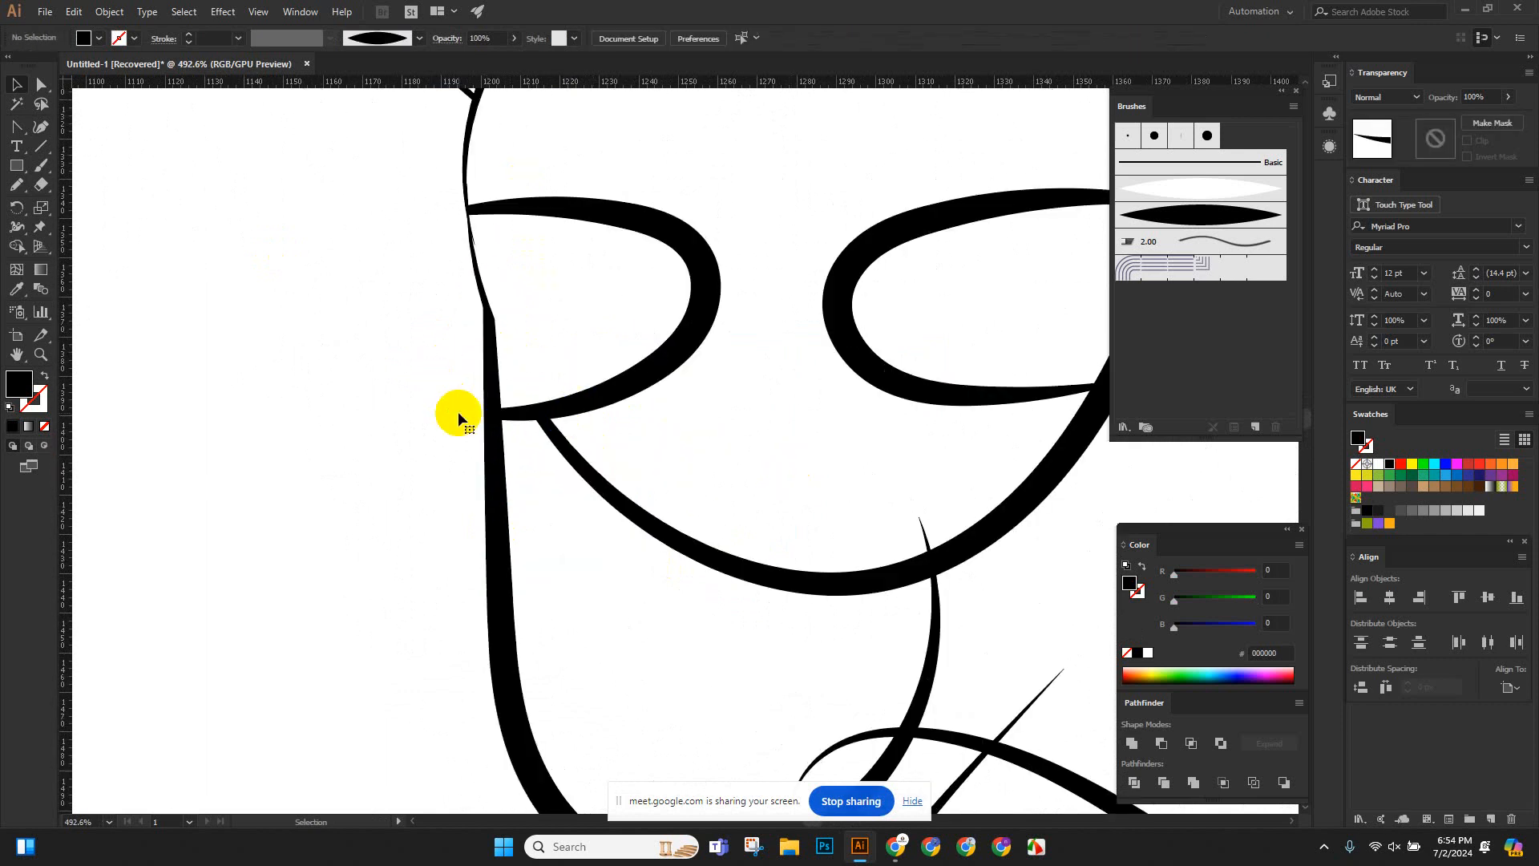
{"action": "scroll", "coordinate": [445, 413], "scroll_direction": "down", "scroll_amount": 4}
{"action": "scroll", "coordinate": [432, 412], "scroll_direction": "up", "scroll_amount": 4}
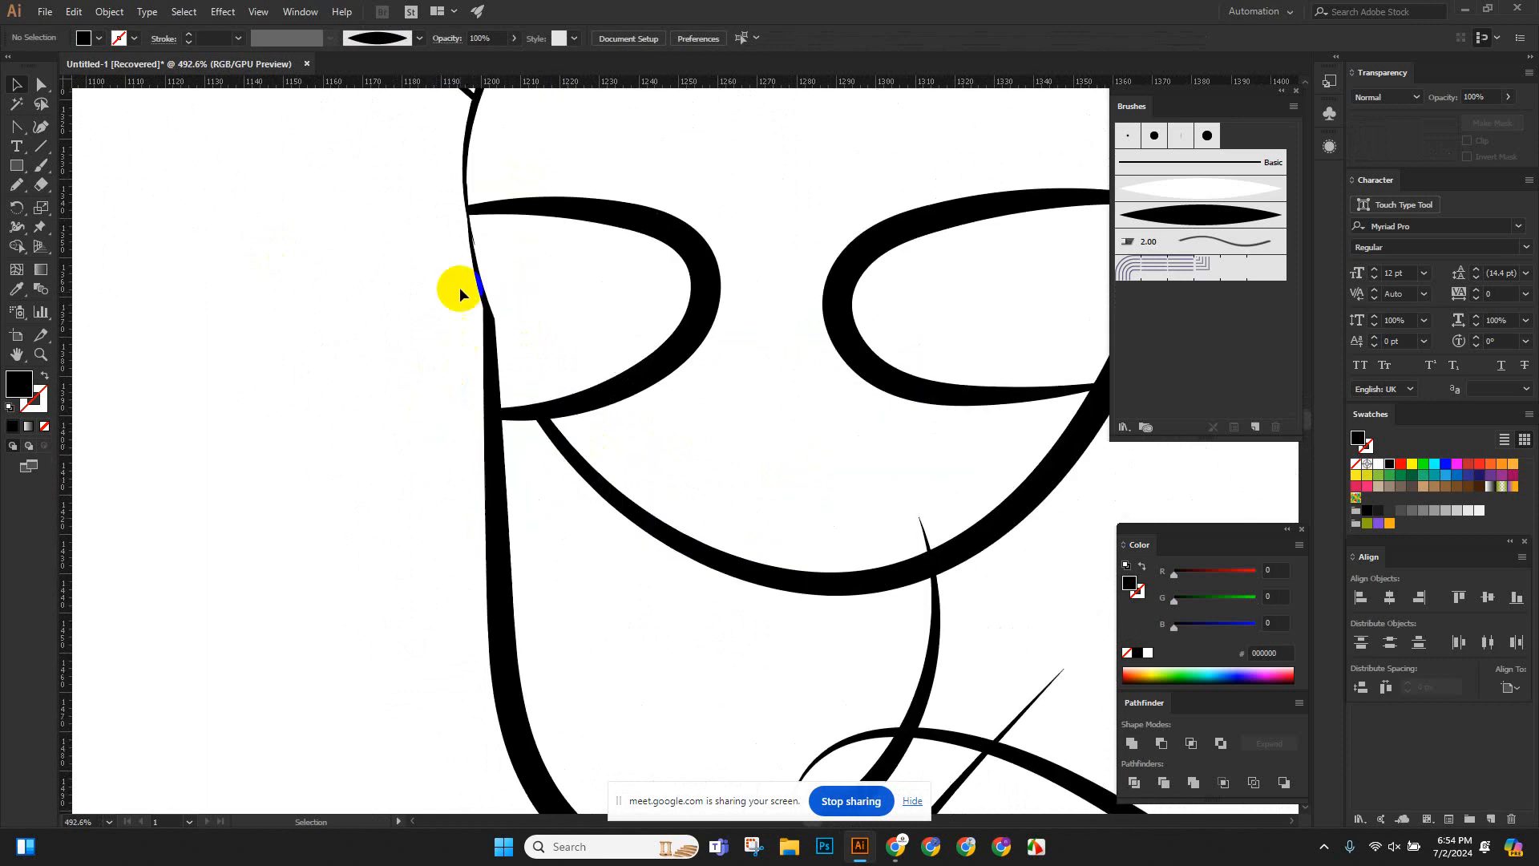
Try to shift and stretch the thin outline segment at the nose's left edge beside the left nostril.
{"action": "scroll", "coordinate": [473, 220], "scroll_direction": "up", "scroll_amount": 6}
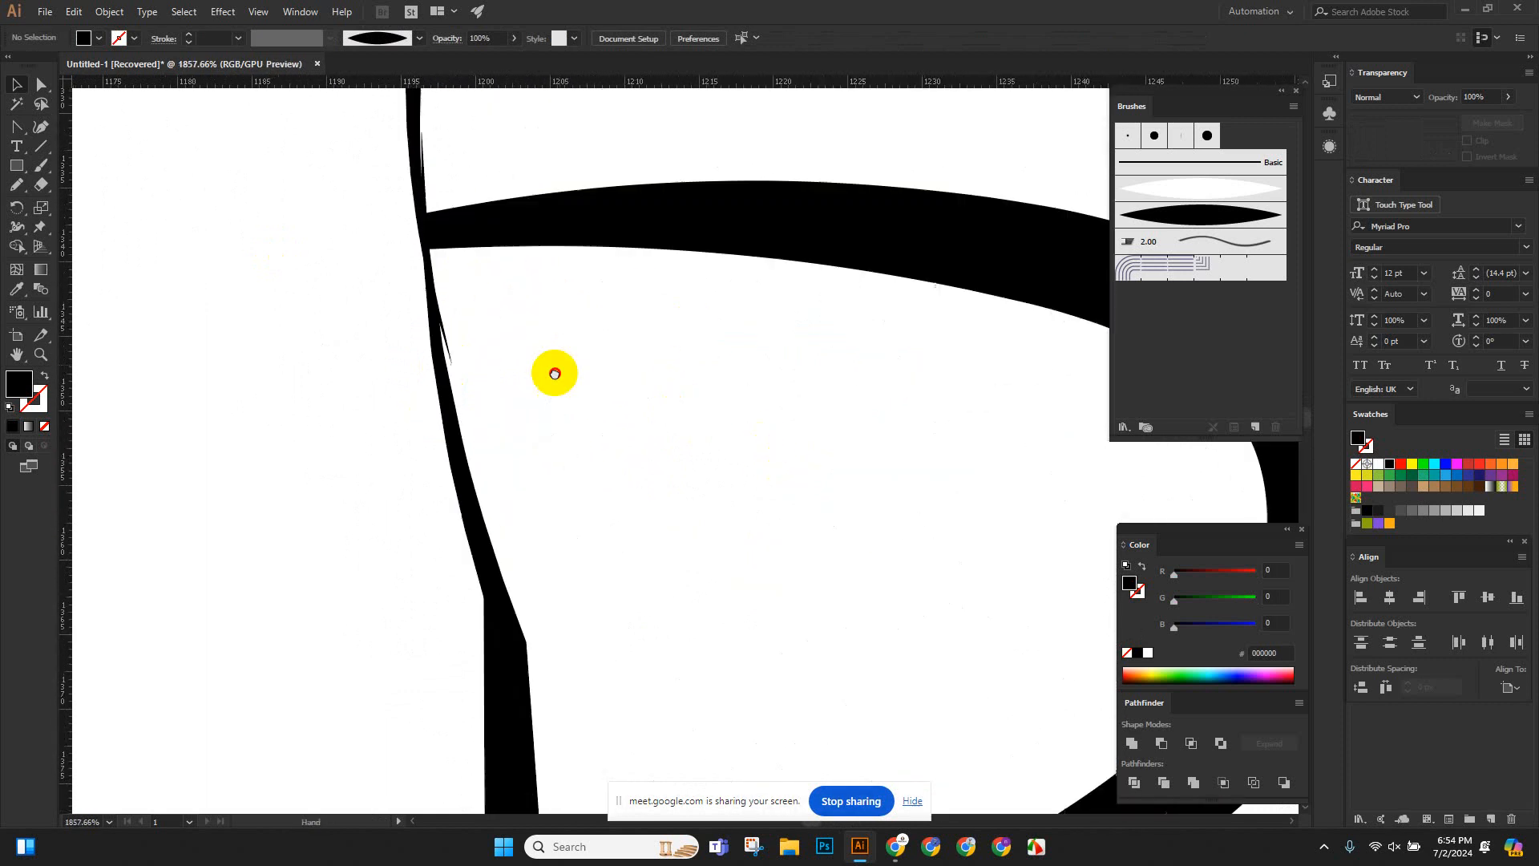
{"action": "left_click", "coordinate": [430, 360]}
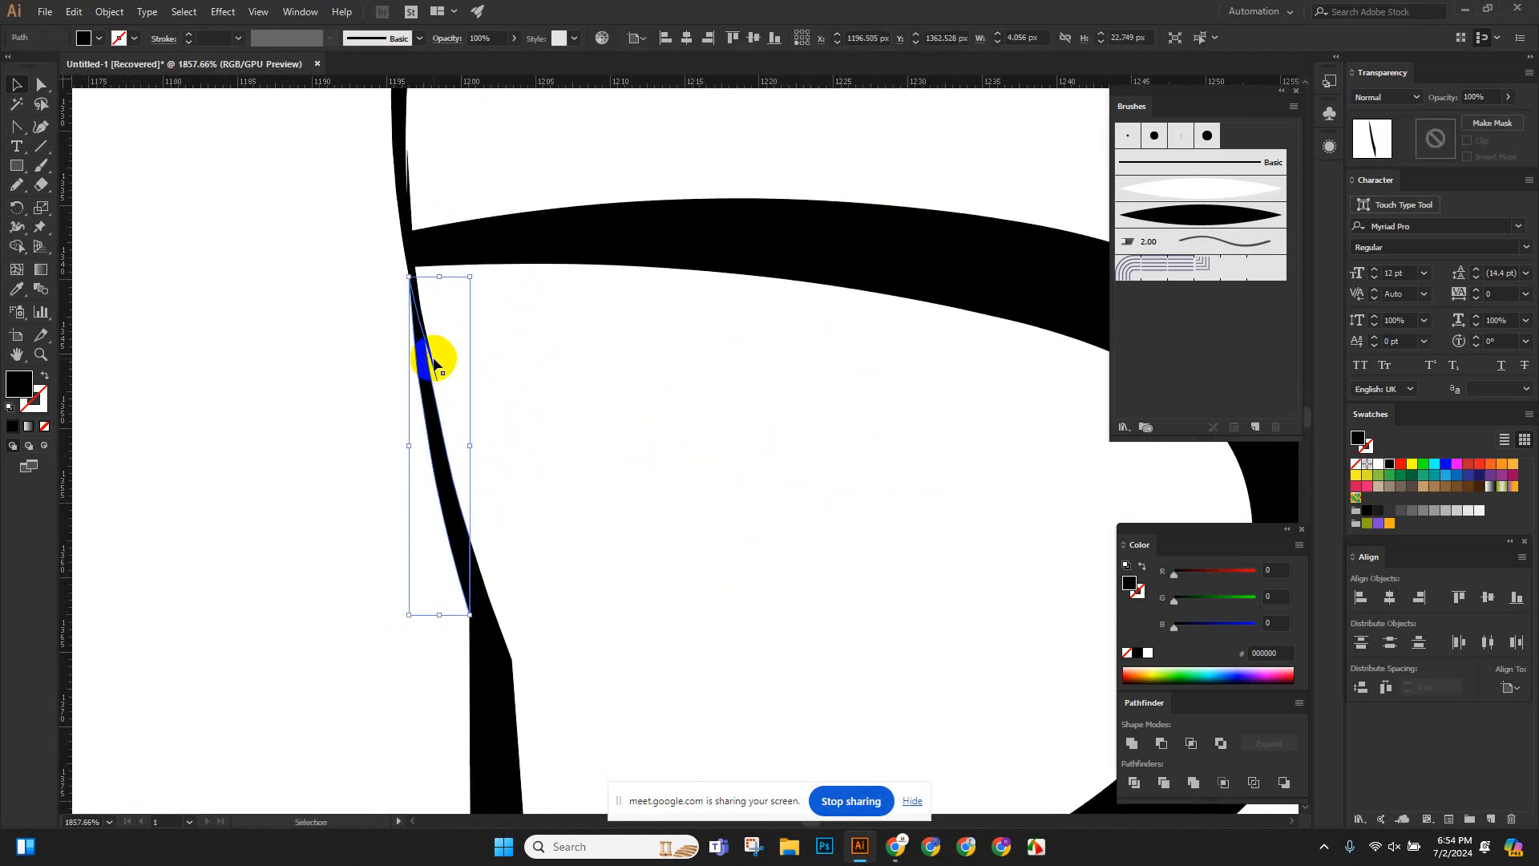
{"action": "left_click", "coordinate": [323, 437]}
{"action": "scroll", "coordinate": [335, 427], "scroll_direction": "down", "scroll_amount": 3}
{"action": "left_click", "coordinate": [426, 320]}
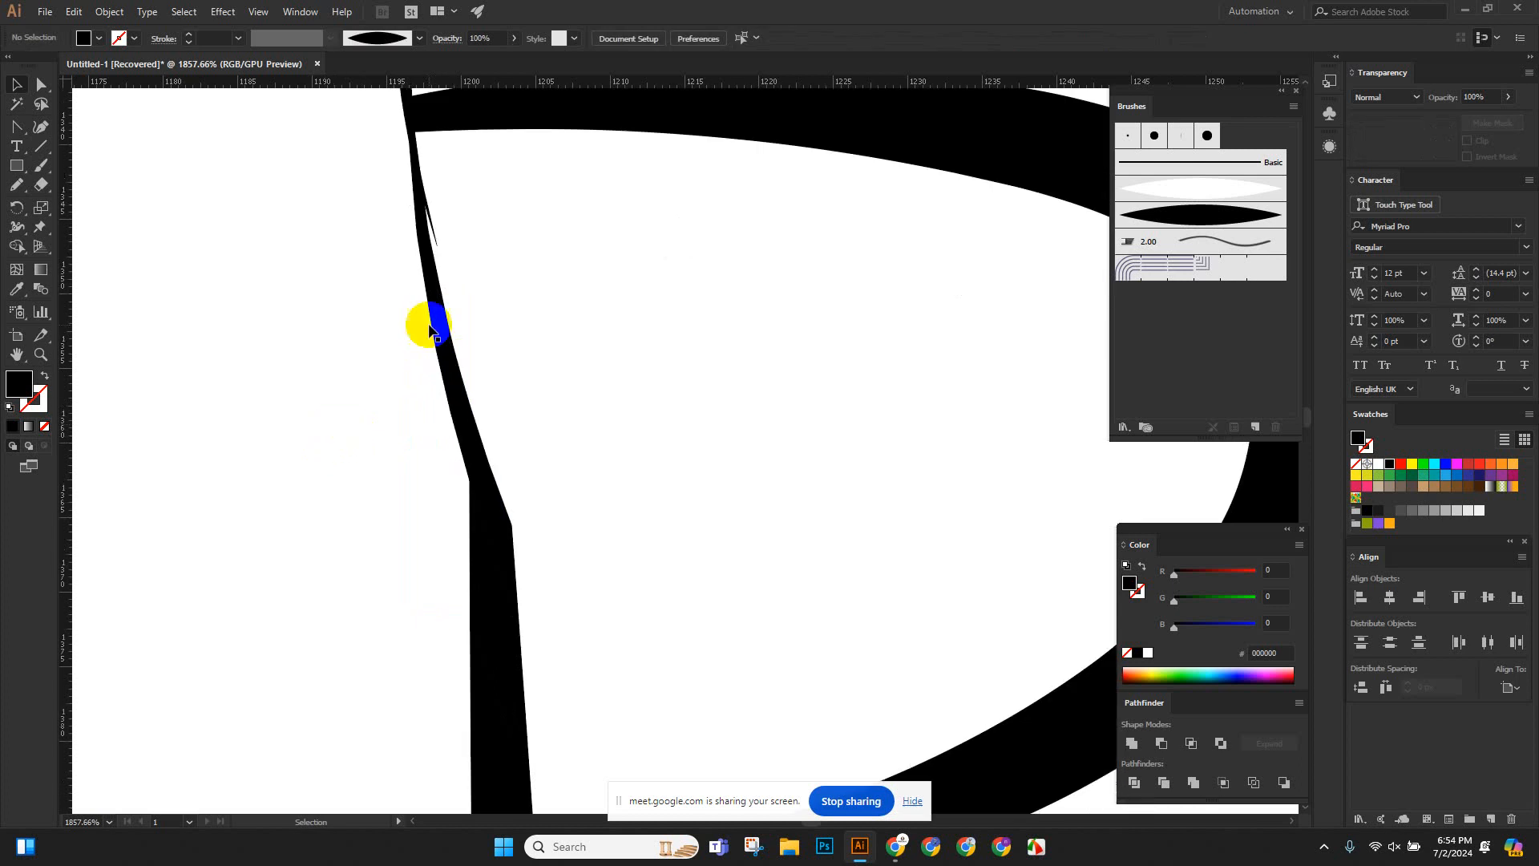
{"action": "left_click_drag", "start_coordinate": [430, 314], "coordinate": [451, 320]}
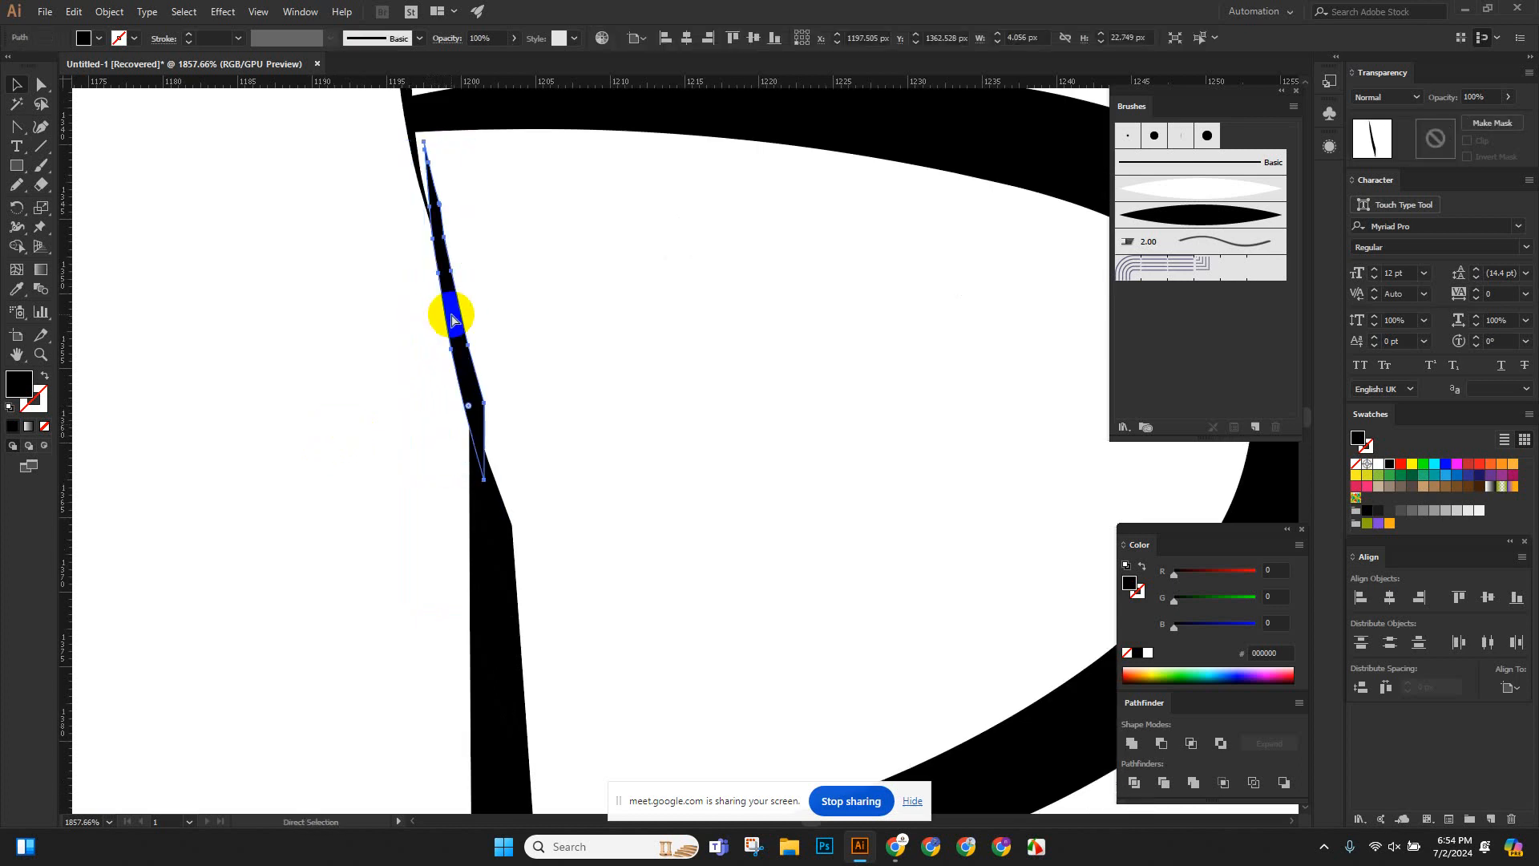
{"action": "key", "text": "ctrl+z"}
{"action": "scroll", "coordinate": [461, 313], "scroll_direction": "up", "scroll_amount": 4}
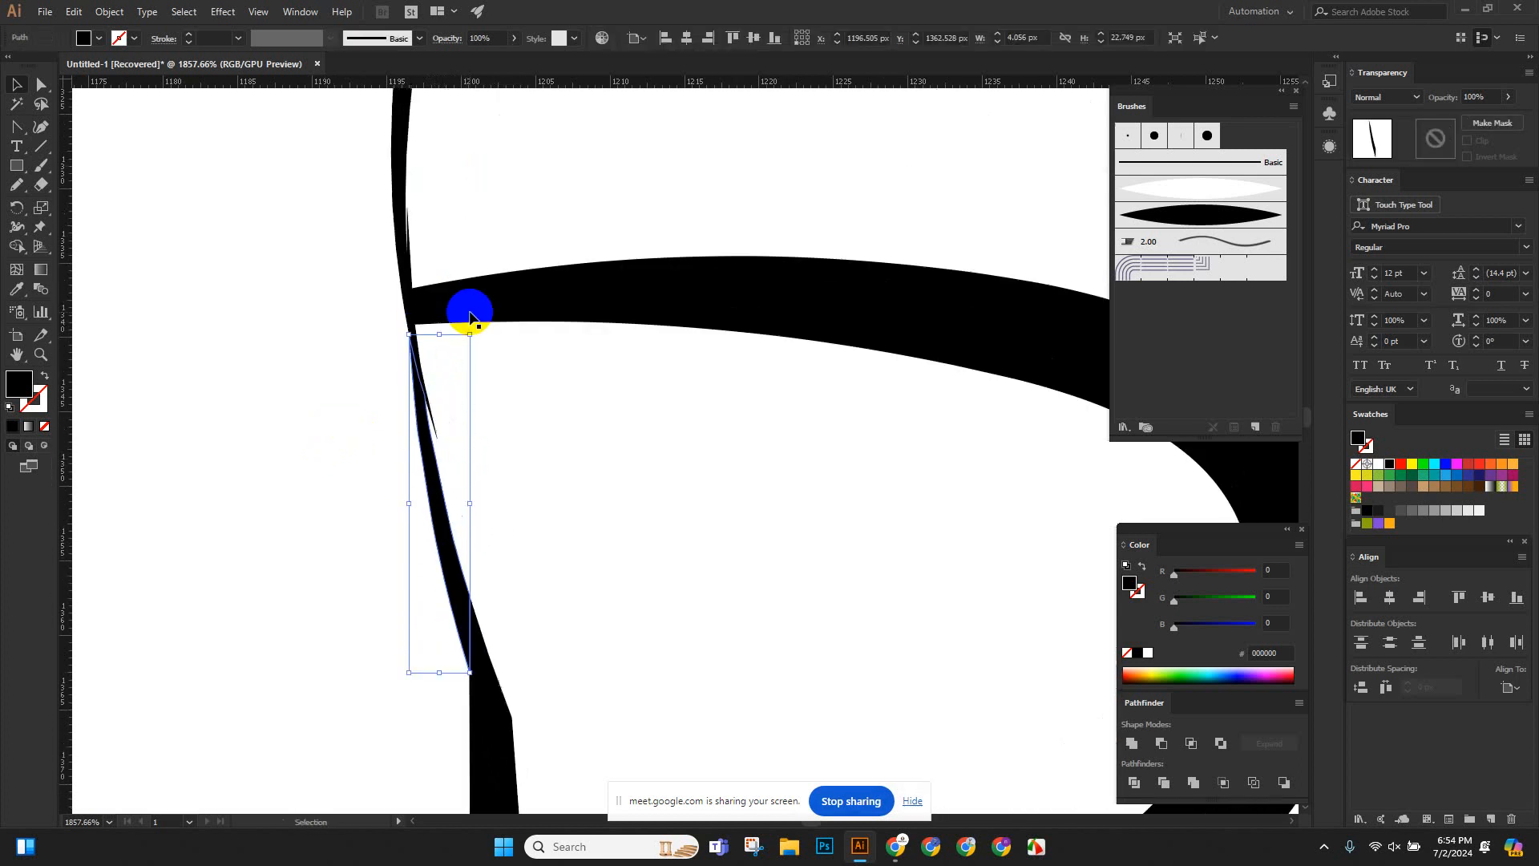
{"action": "left_click_drag", "start_coordinate": [408, 333], "coordinate": [389, 306]}
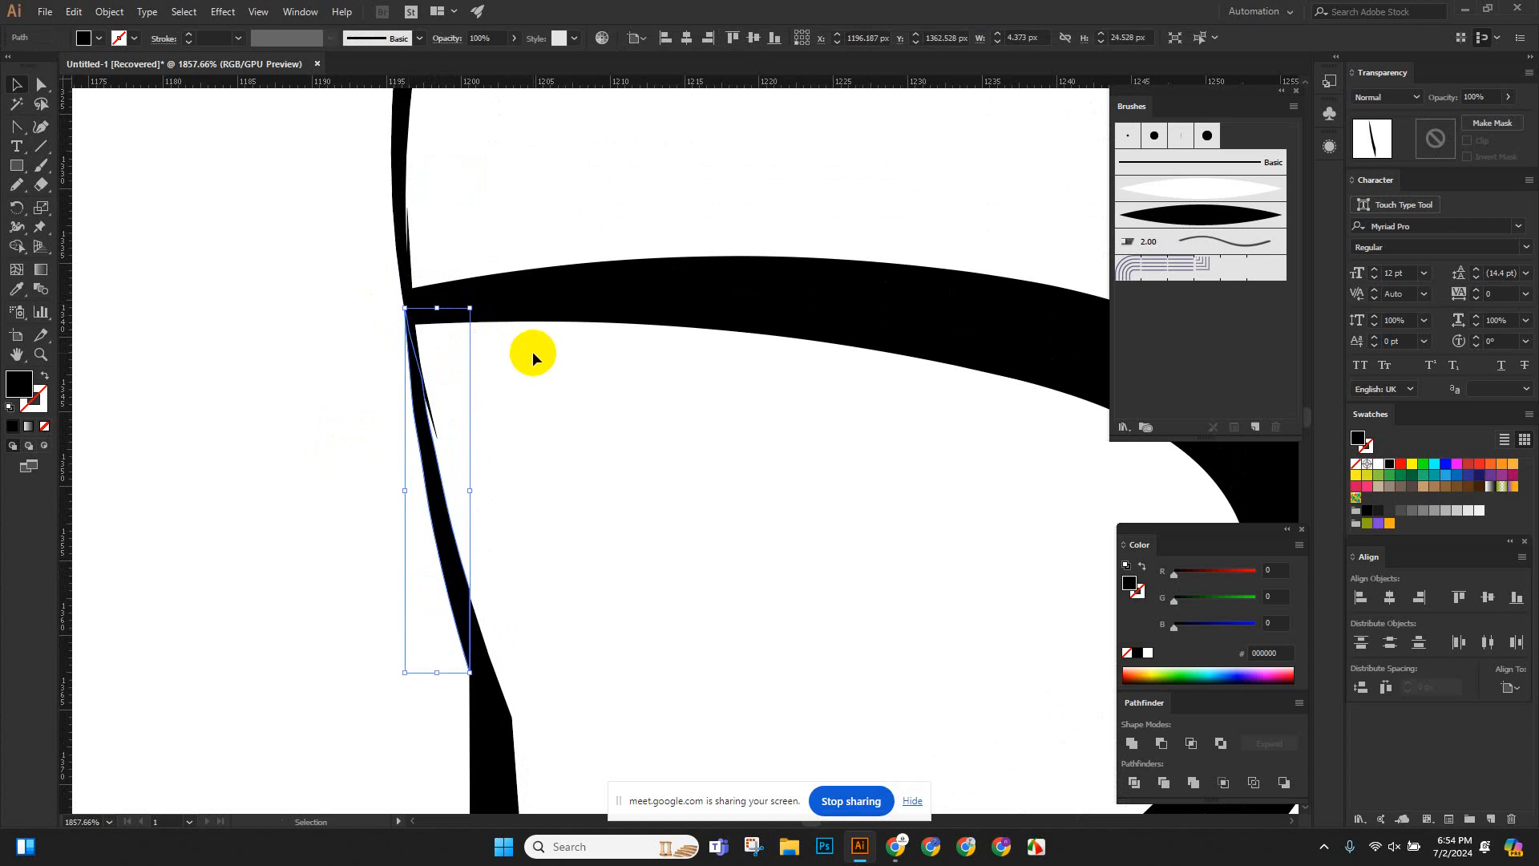
{"action": "key", "text": "Right"}
{"action": "key", "text": "ctrl+z"}
{"action": "left_click", "coordinate": [316, 402]}
Erase the stray sliver along the inner side of the outline at the left nostril with the Eraser tool.
{"action": "scroll", "coordinate": [385, 361], "scroll_direction": "down", "scroll_amount": 3}
{"action": "left_click_drag", "start_coordinate": [438, 257], "coordinate": [693, 471]}
{"action": "left_click_drag", "start_coordinate": [526, 298], "coordinate": [395, 388]}
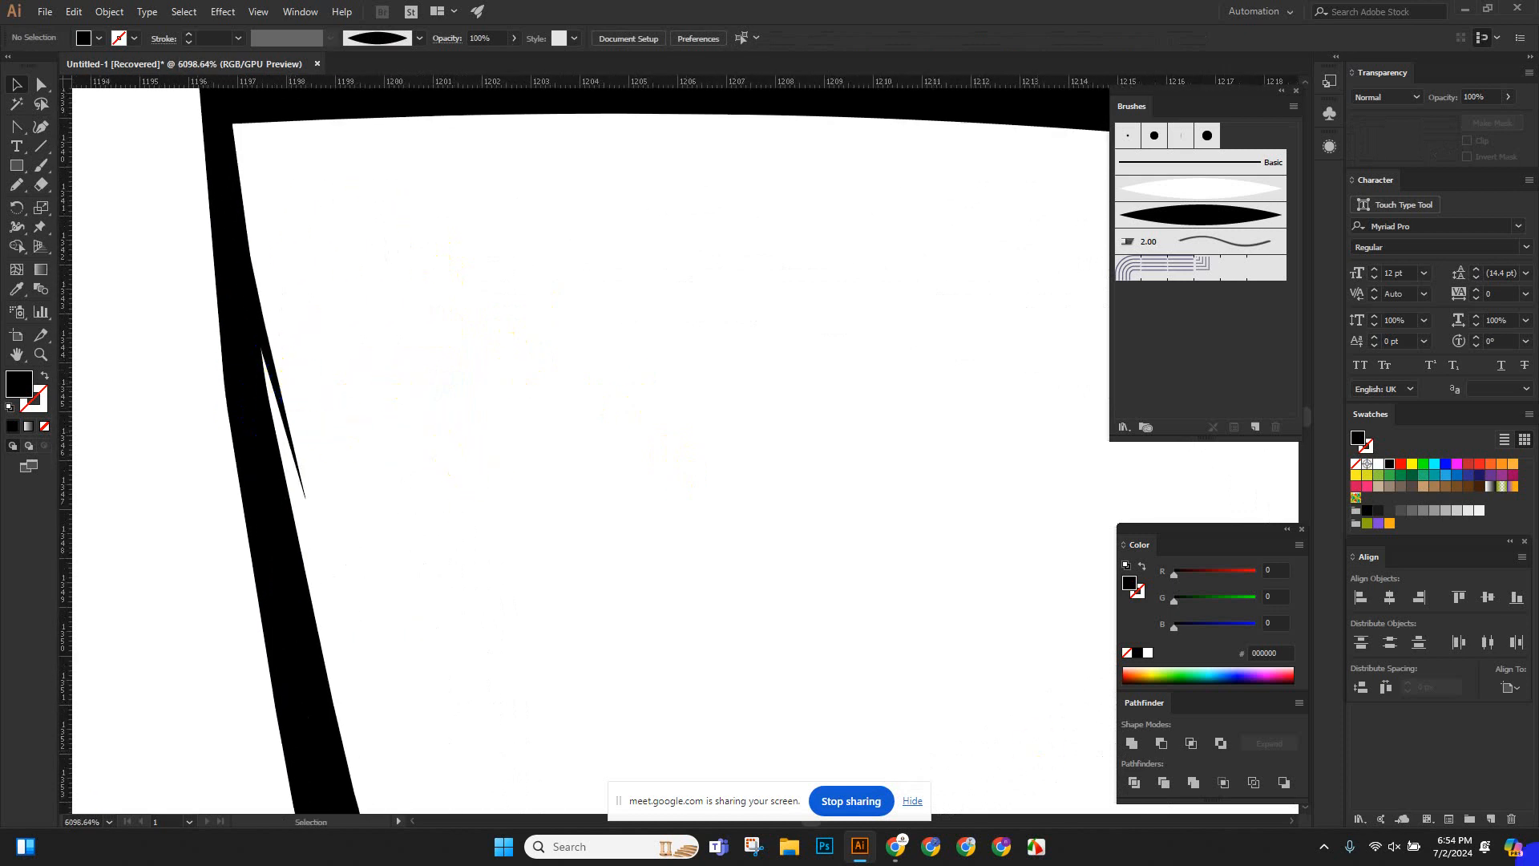
{"action": "left_click", "coordinate": [51, 193]}
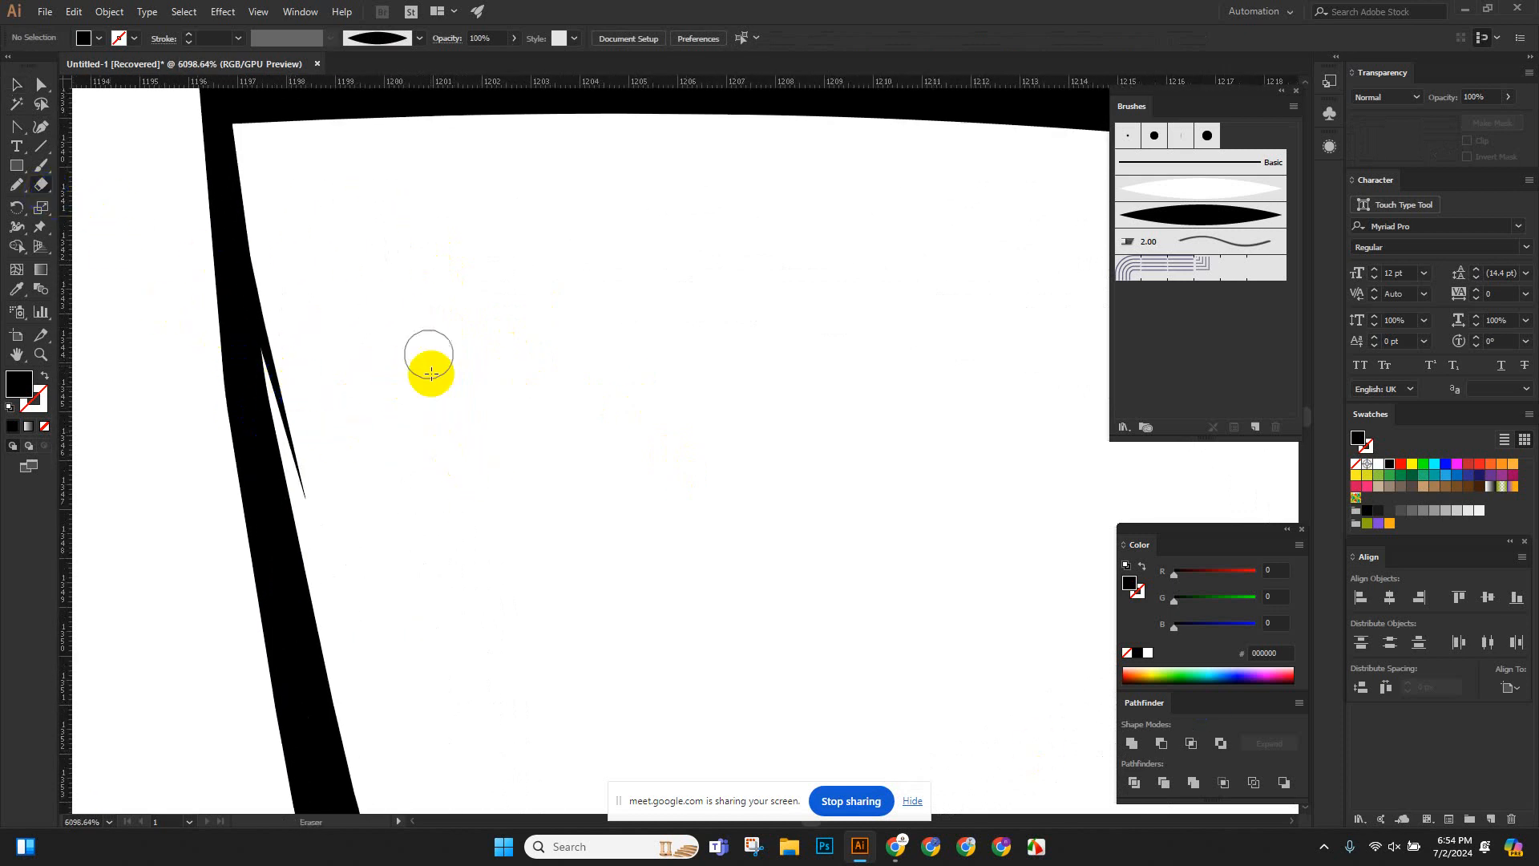
{"action": "left_click_drag", "start_coordinate": [314, 484], "coordinate": [298, 394]}
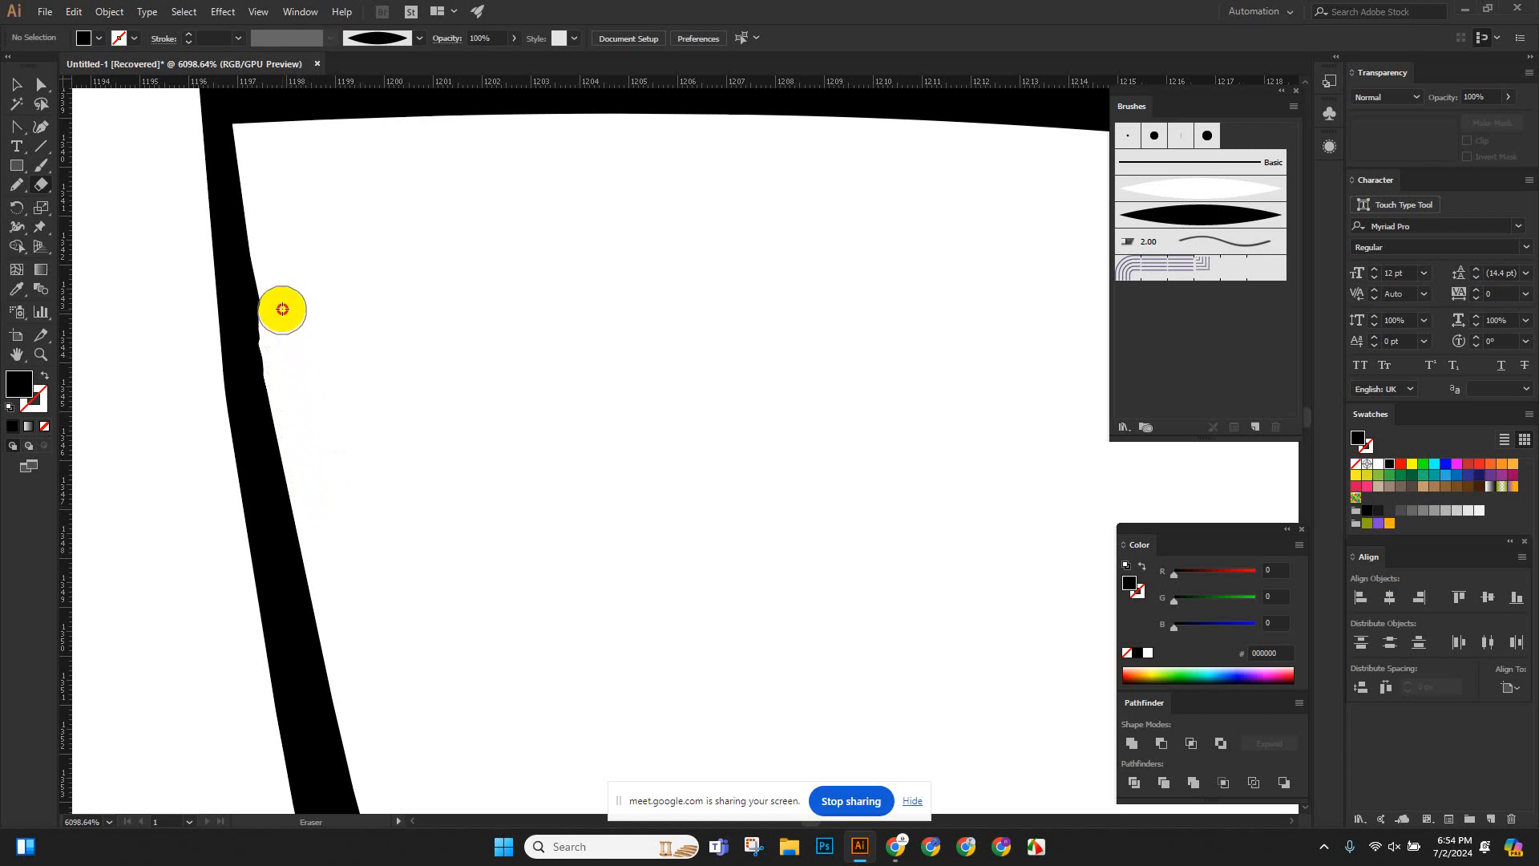
{"action": "scroll", "coordinate": [372, 343], "scroll_direction": "down", "scroll_amount": 10}
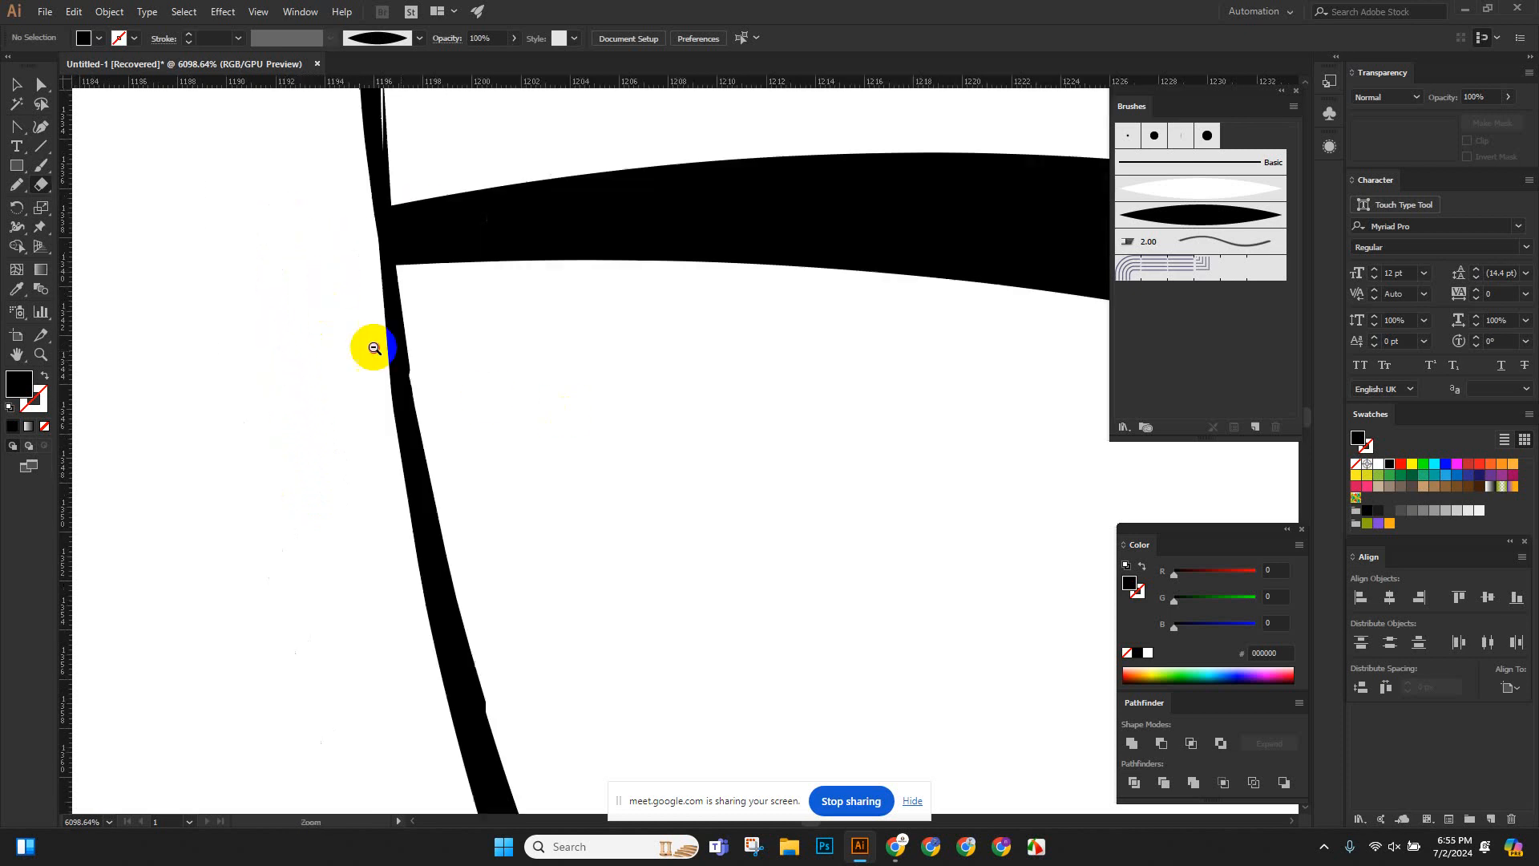
Smooth the corner where the nose's left outline joins the muzzle line with the Eraser tool.
{"action": "left_click_drag", "start_coordinate": [876, 534], "coordinate": [609, 248]}
{"action": "scroll", "coordinate": [712, 440], "scroll_direction": "down", "scroll_amount": 1}
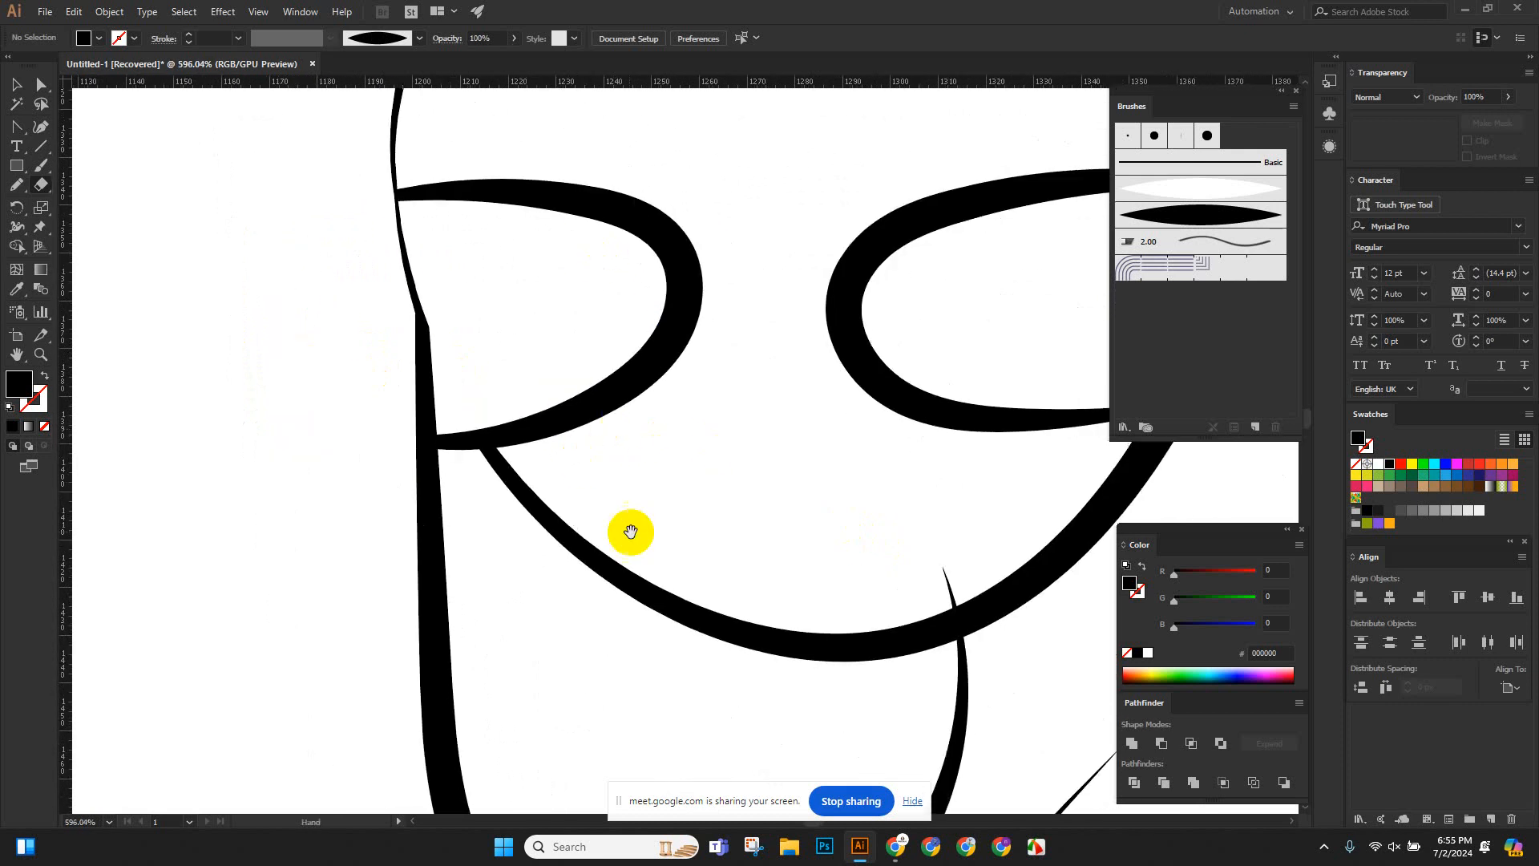
{"action": "left_click_drag", "start_coordinate": [628, 533], "coordinate": [644, 459]}
{"action": "scroll", "coordinate": [427, 232], "scroll_direction": "up", "scroll_amount": 2}
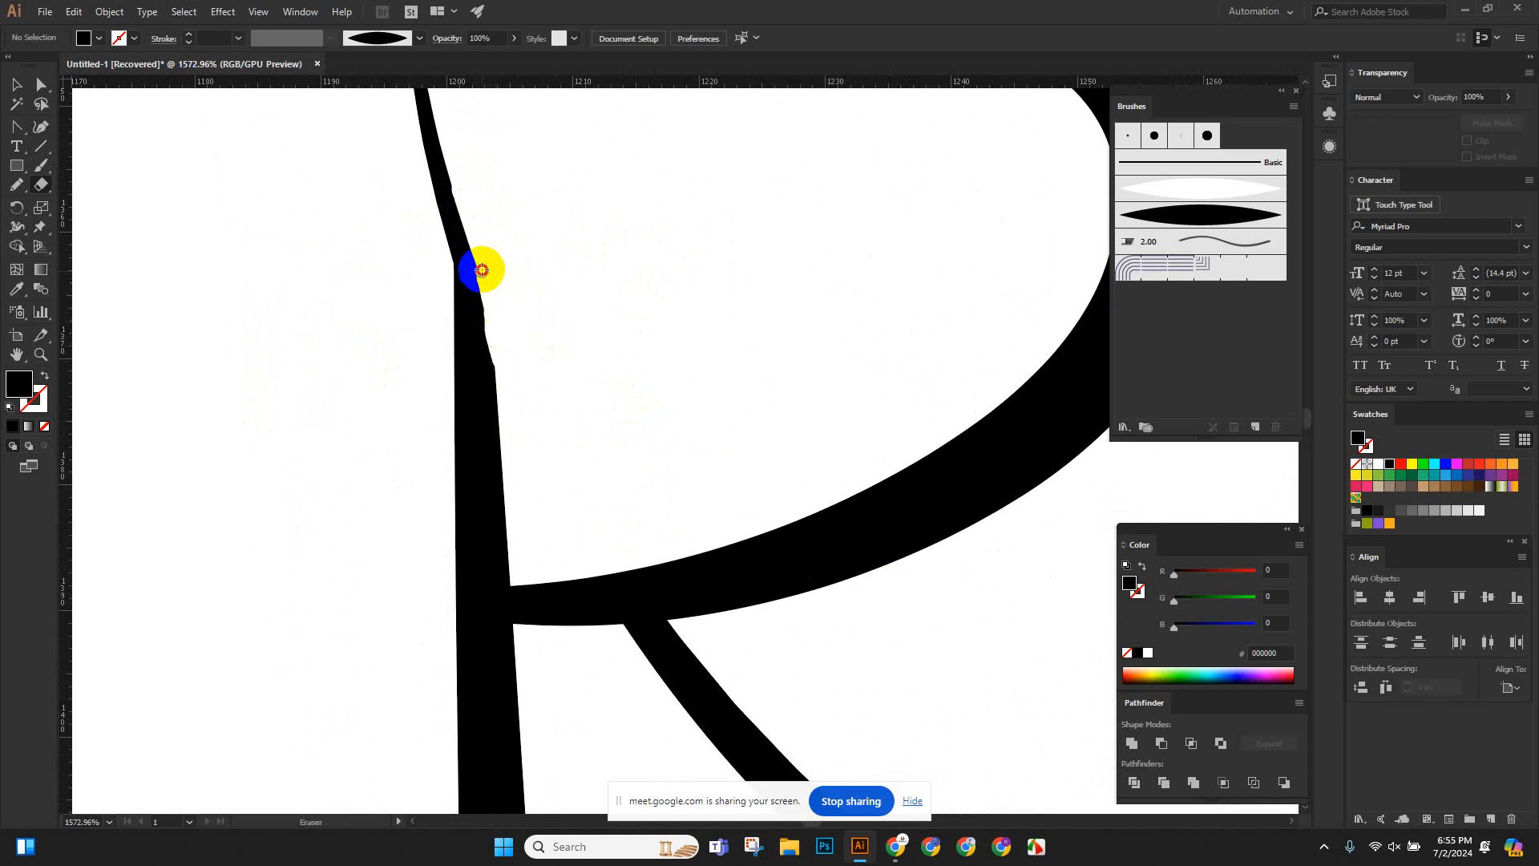
Delete the muzzle line's end inside the bottom of the nose and the right nostril's line end outside the nose outline.
{"action": "scroll", "coordinate": [313, 299], "scroll_direction": "down", "scroll_amount": 3}
{"action": "left_click_drag", "start_coordinate": [603, 365], "coordinate": [346, 365]}
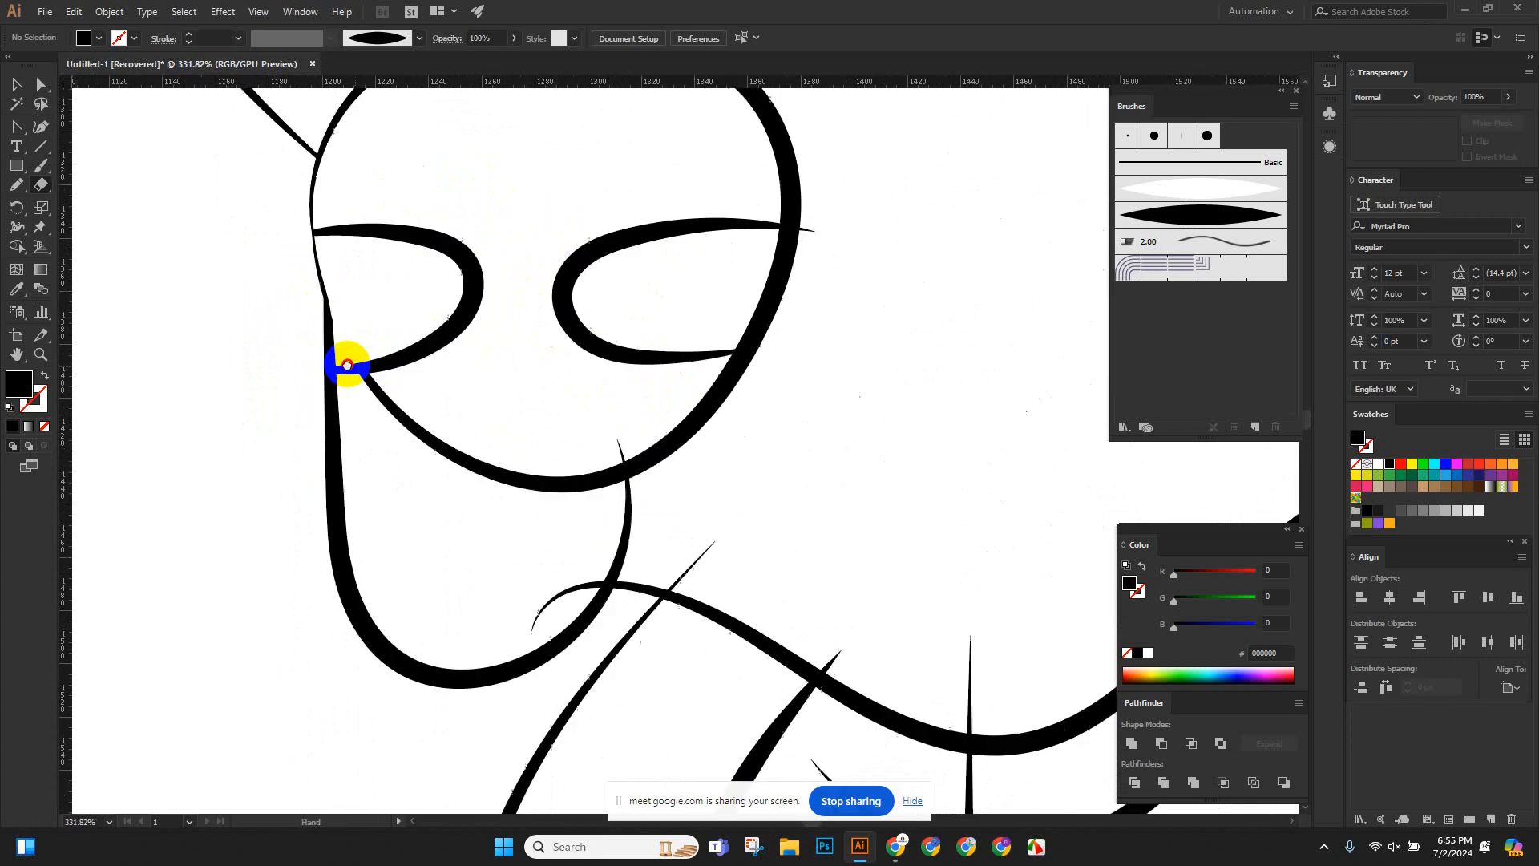
{"action": "scroll", "coordinate": [368, 371], "scroll_direction": "down", "scroll_amount": 3}
{"action": "scroll", "coordinate": [471, 508], "scroll_direction": "down", "scroll_amount": 3}
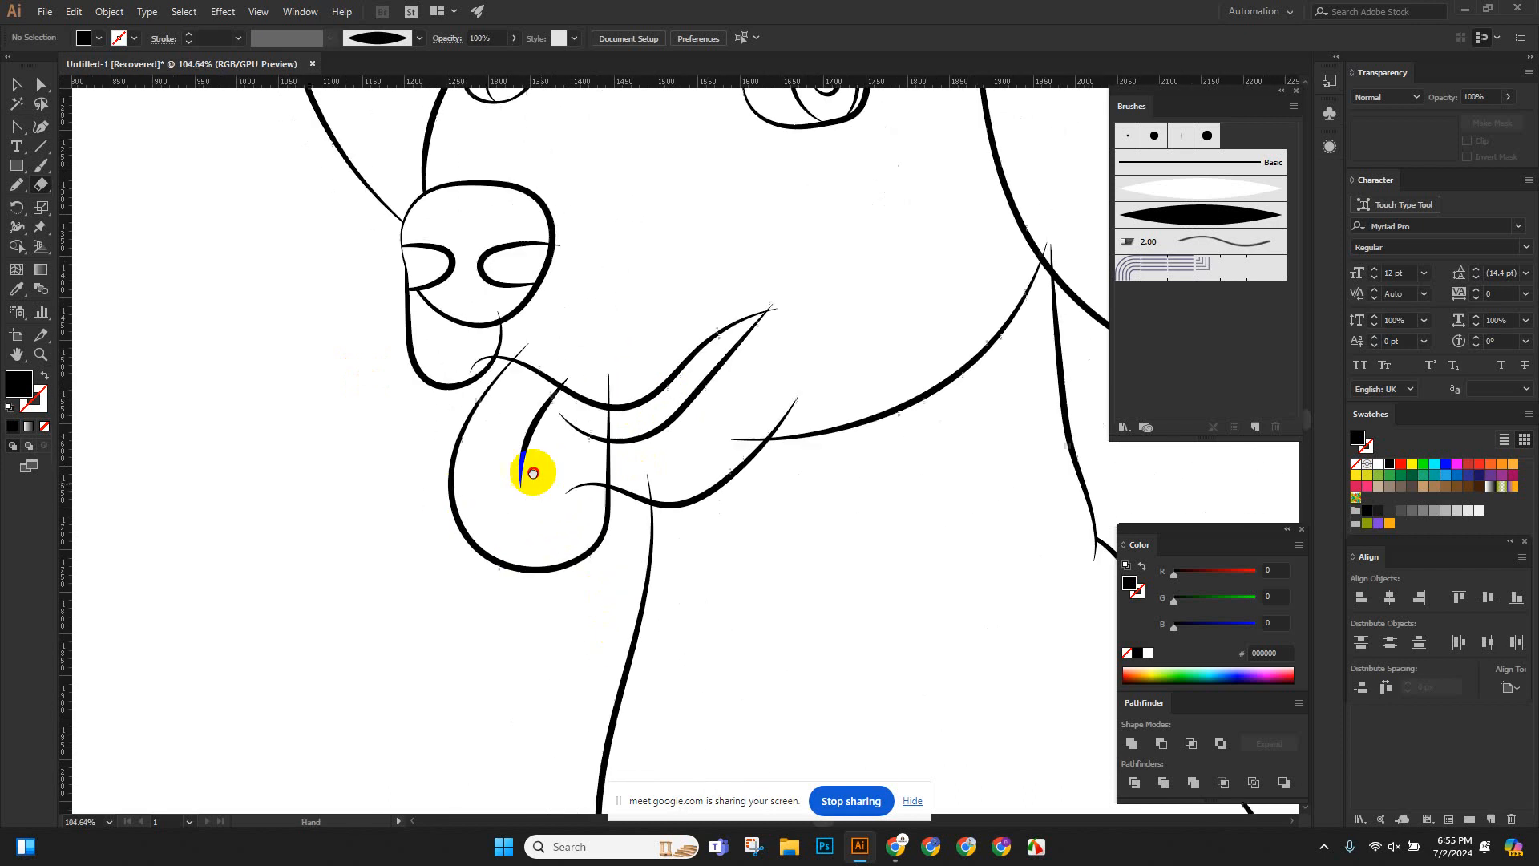
{"action": "left_click_drag", "start_coordinate": [533, 473], "coordinate": [521, 456]}
{"action": "left_click", "coordinate": [16, 83]}
{"action": "scroll", "coordinate": [633, 502], "scroll_direction": "up", "scroll_amount": 3}
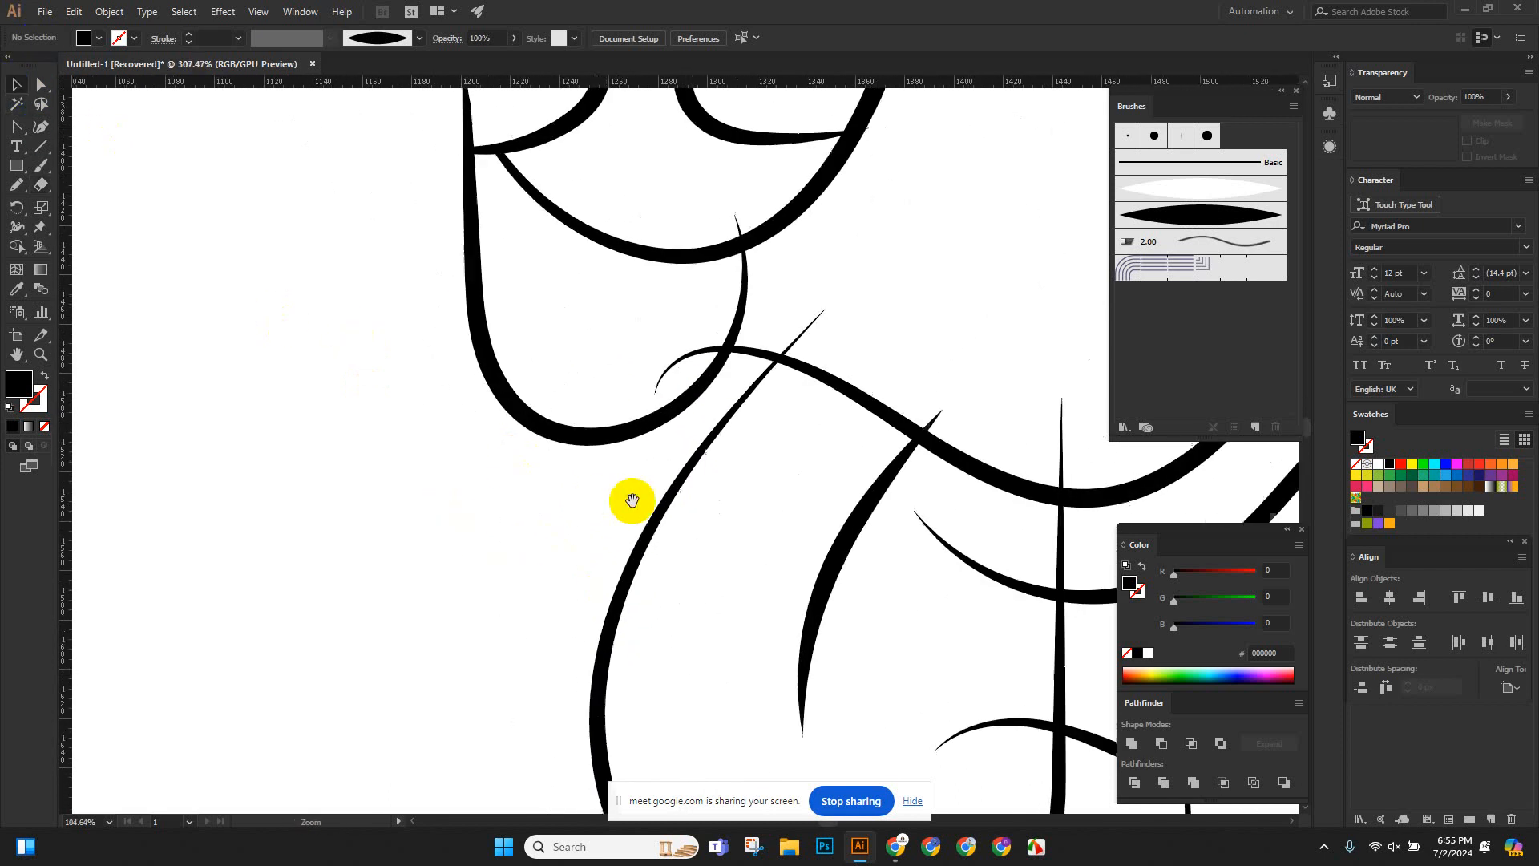
{"action": "scroll", "coordinate": [409, 416], "scroll_direction": "up", "scroll_amount": 3}
{"action": "scroll", "coordinate": [481, 433], "scroll_direction": "up", "scroll_amount": 3}
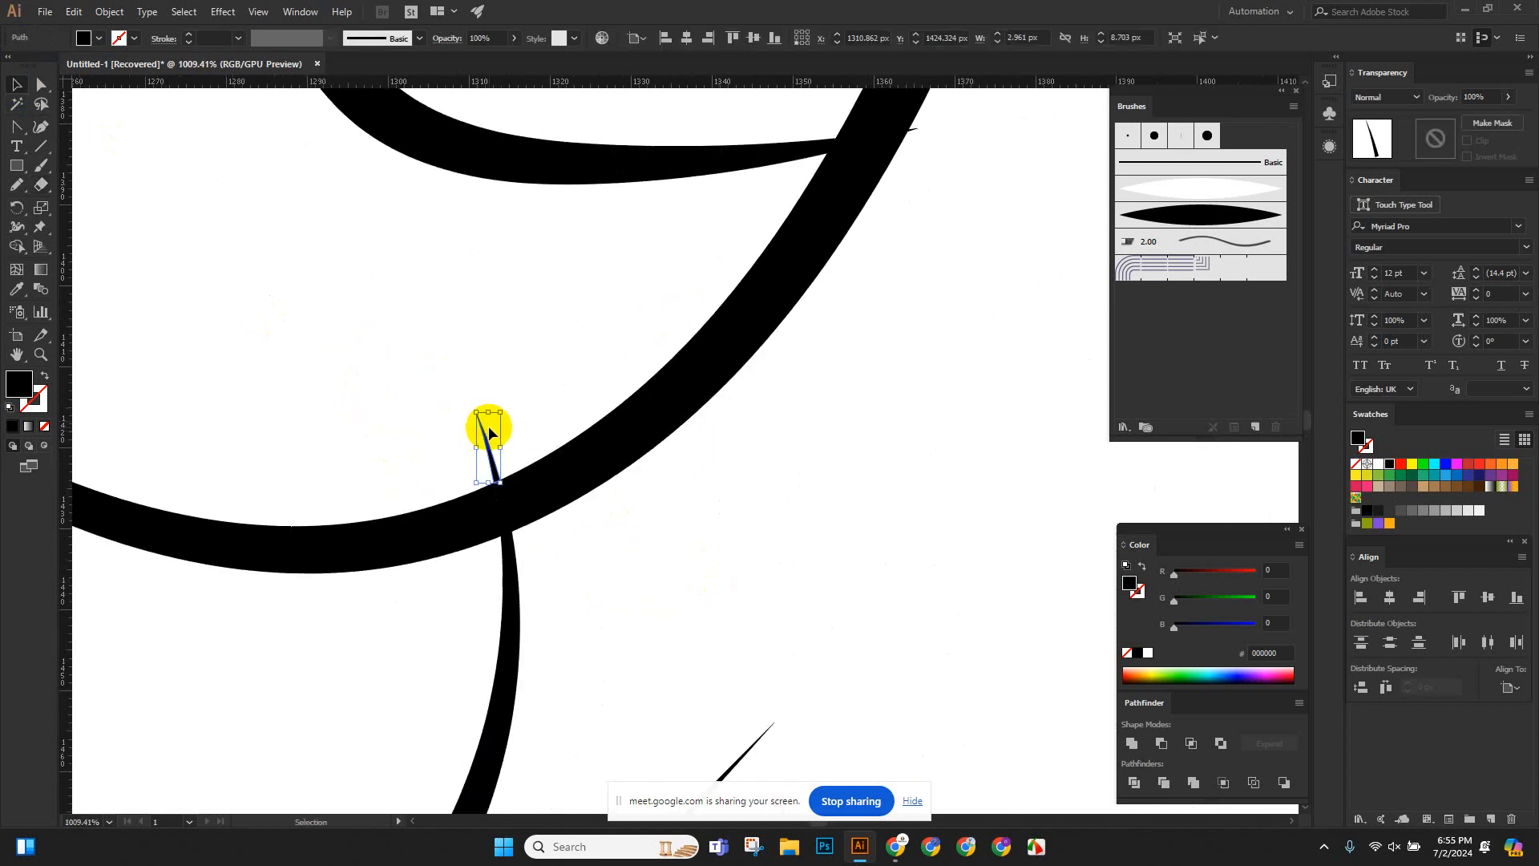
{"action": "scroll", "coordinate": [493, 421], "scroll_direction": "up", "scroll_amount": 5}
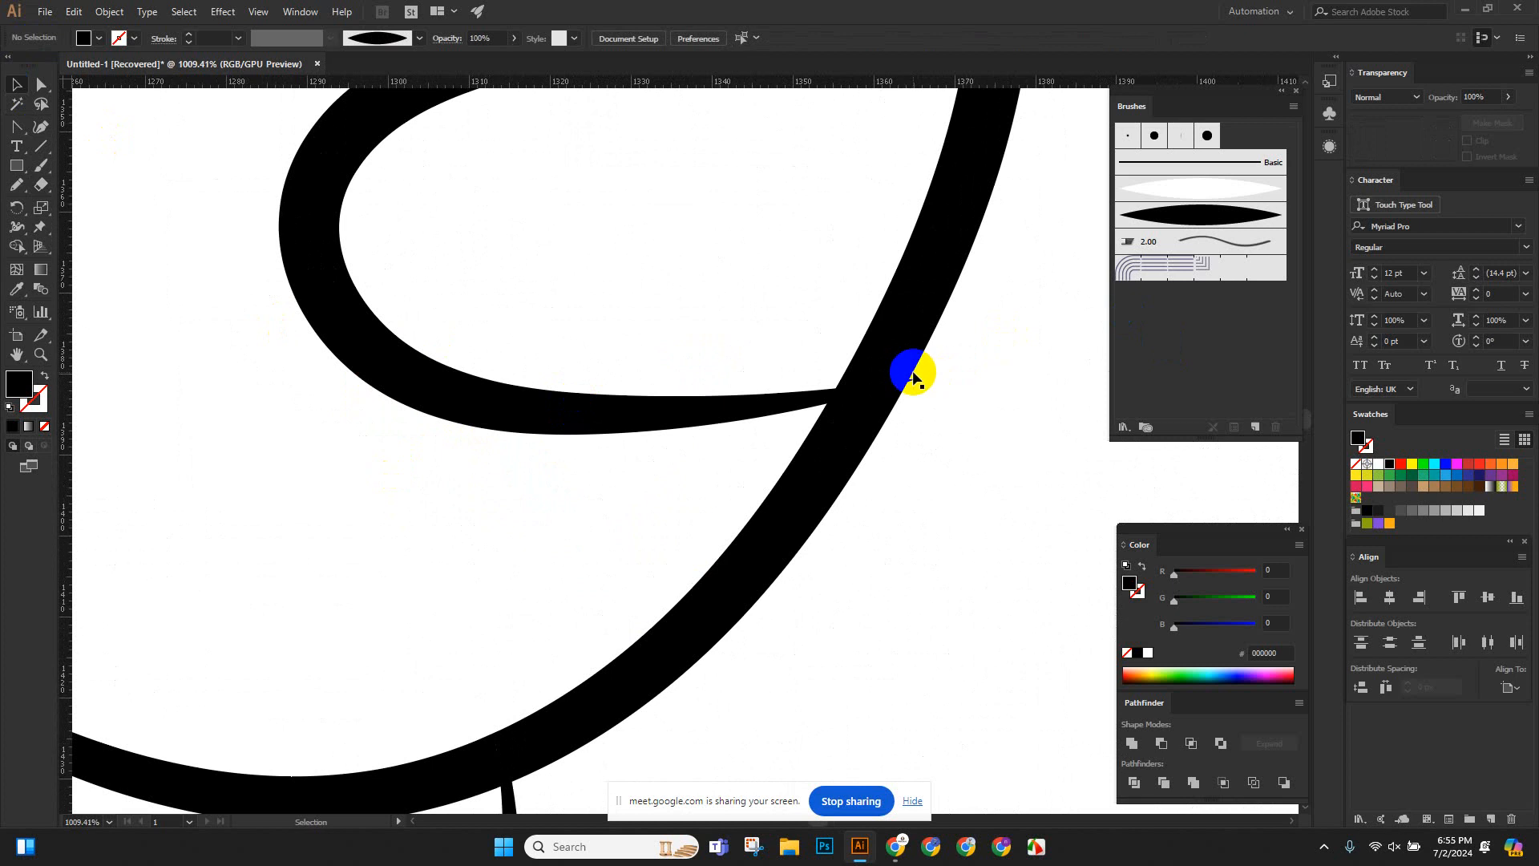
Delete the upper end of the tongue outline that overshoots above the mouth line.
{"action": "scroll", "coordinate": [931, 376], "scroll_direction": "down", "scroll_amount": 10}
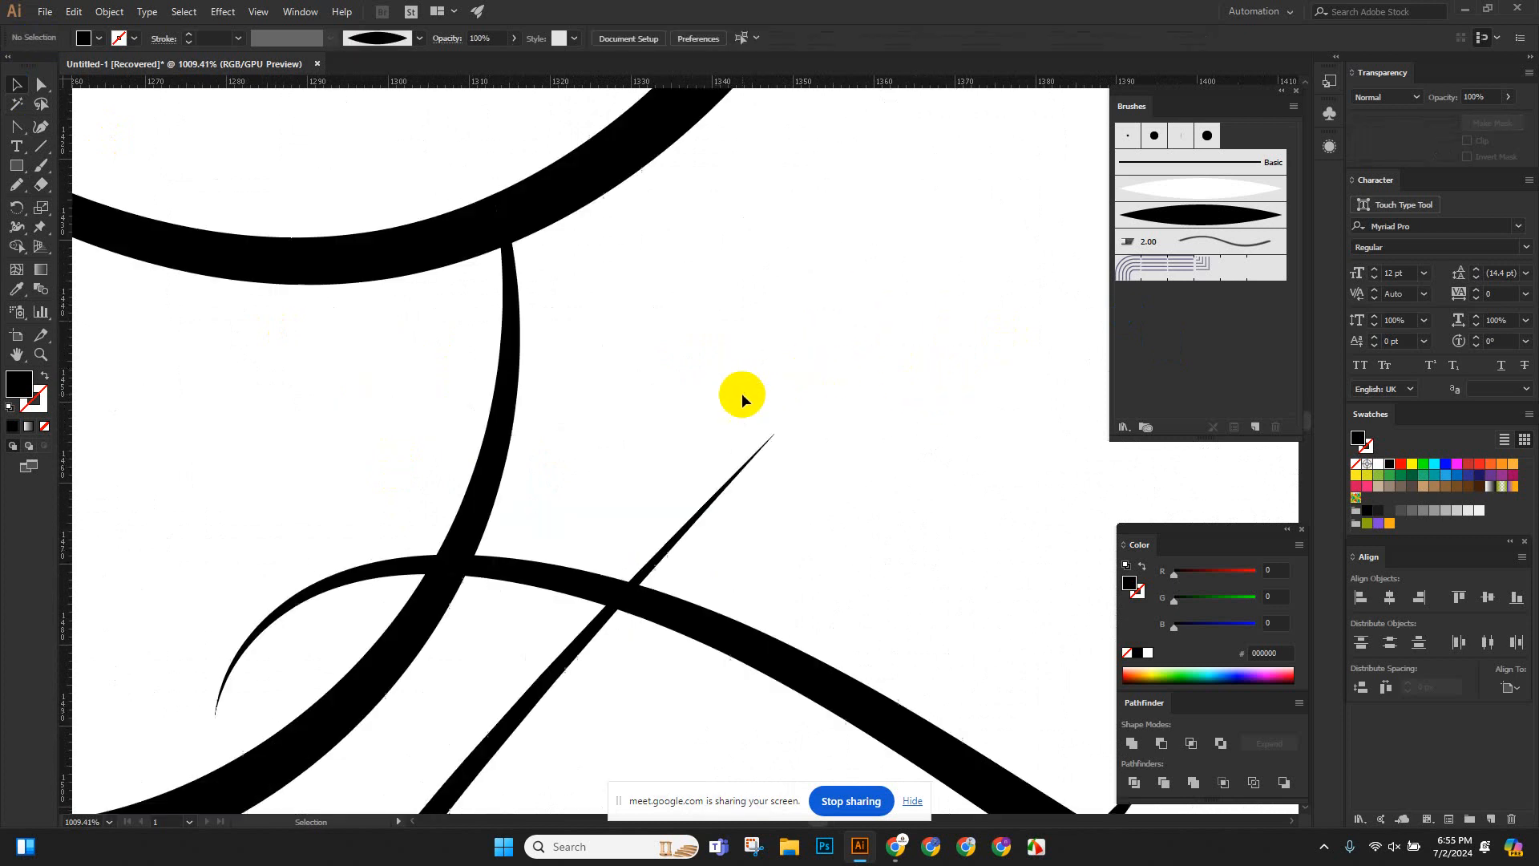
{"action": "scroll", "coordinate": [713, 469], "scroll_direction": "down", "scroll_amount": 4}
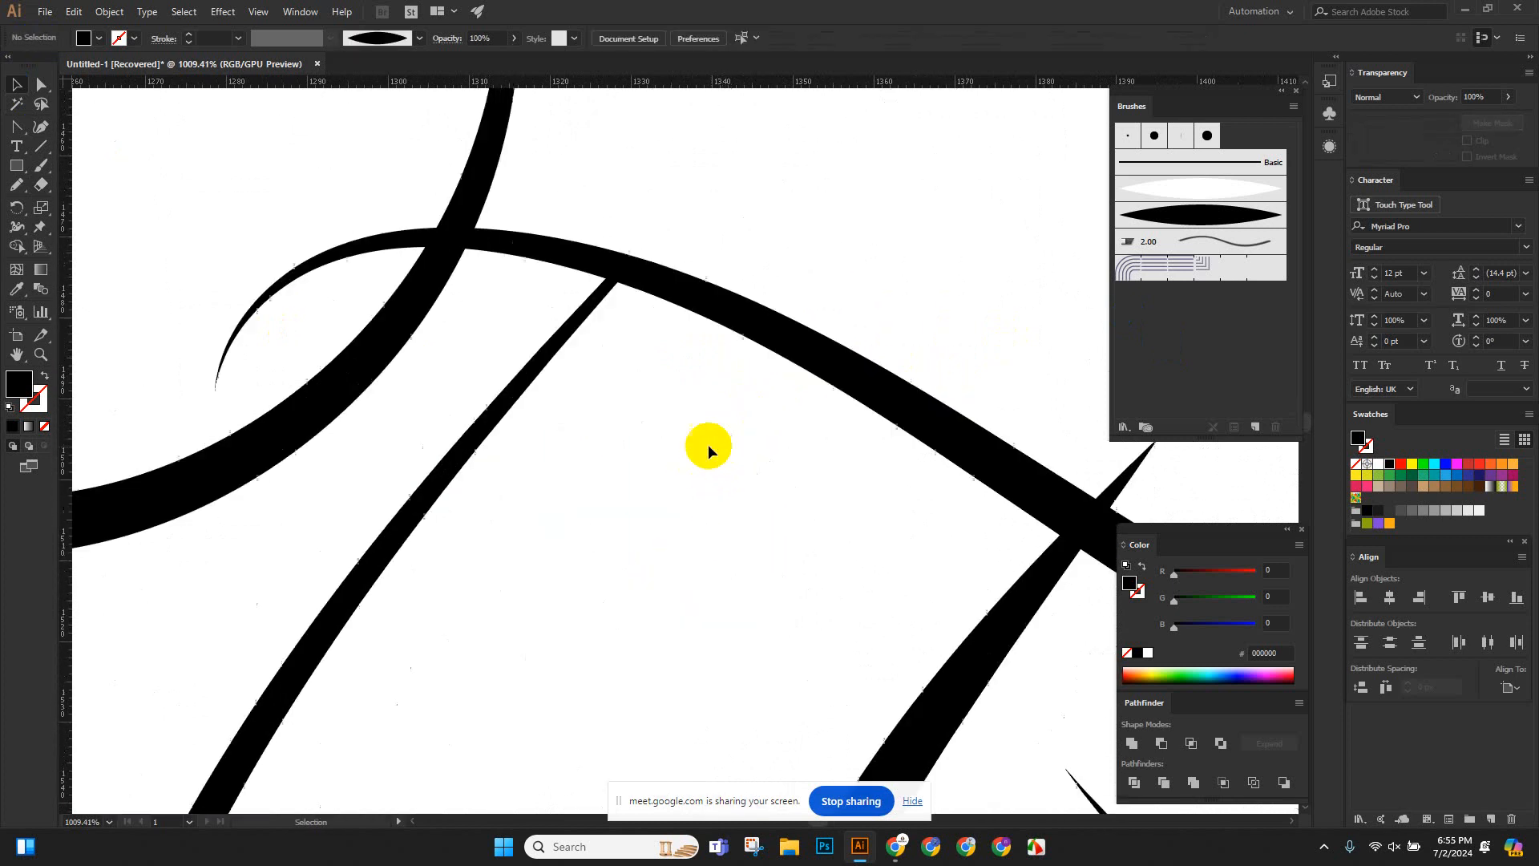
Delete the left end of the upper mouth line that overshoots into the muzzle beneath the nose.
{"action": "mouse_move", "coordinate": [696, 494]}
{"action": "left_mouse_down"}
{"action": "mouse_move", "coordinate": [609, 377]}
{"action": "mouse_move", "coordinate": [549, 383]}
{"action": "left_mouse_up"}
{"action": "left_click_drag", "start_coordinate": [707, 536], "coordinate": [762, 560]}
{"action": "left_click_drag", "start_coordinate": [565, 266], "coordinate": [864, 509]}
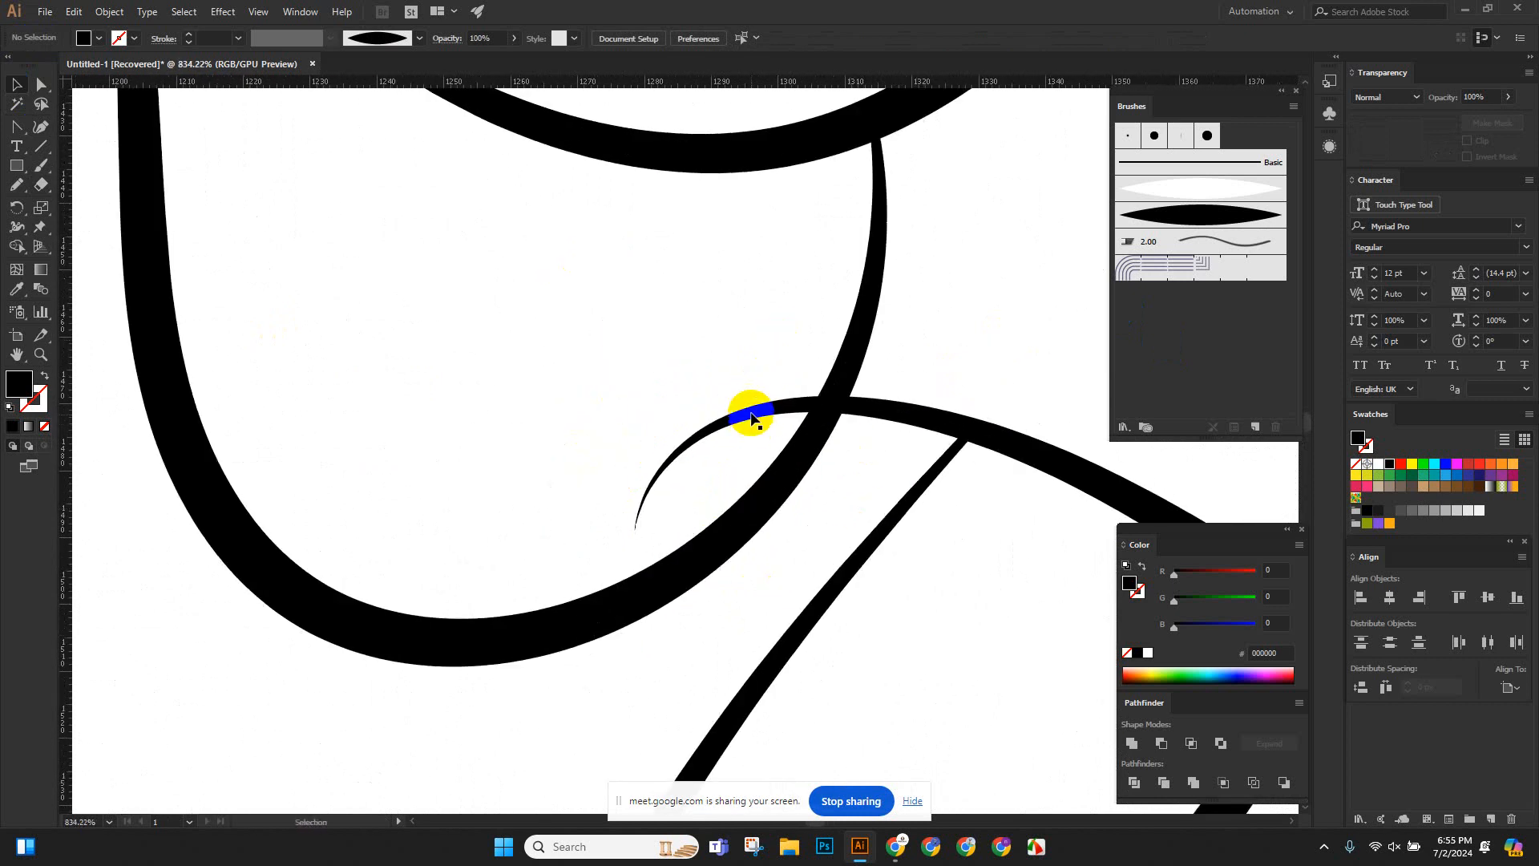
{"action": "left_click", "coordinate": [752, 416]}
{"action": "key", "text": "Delete"}
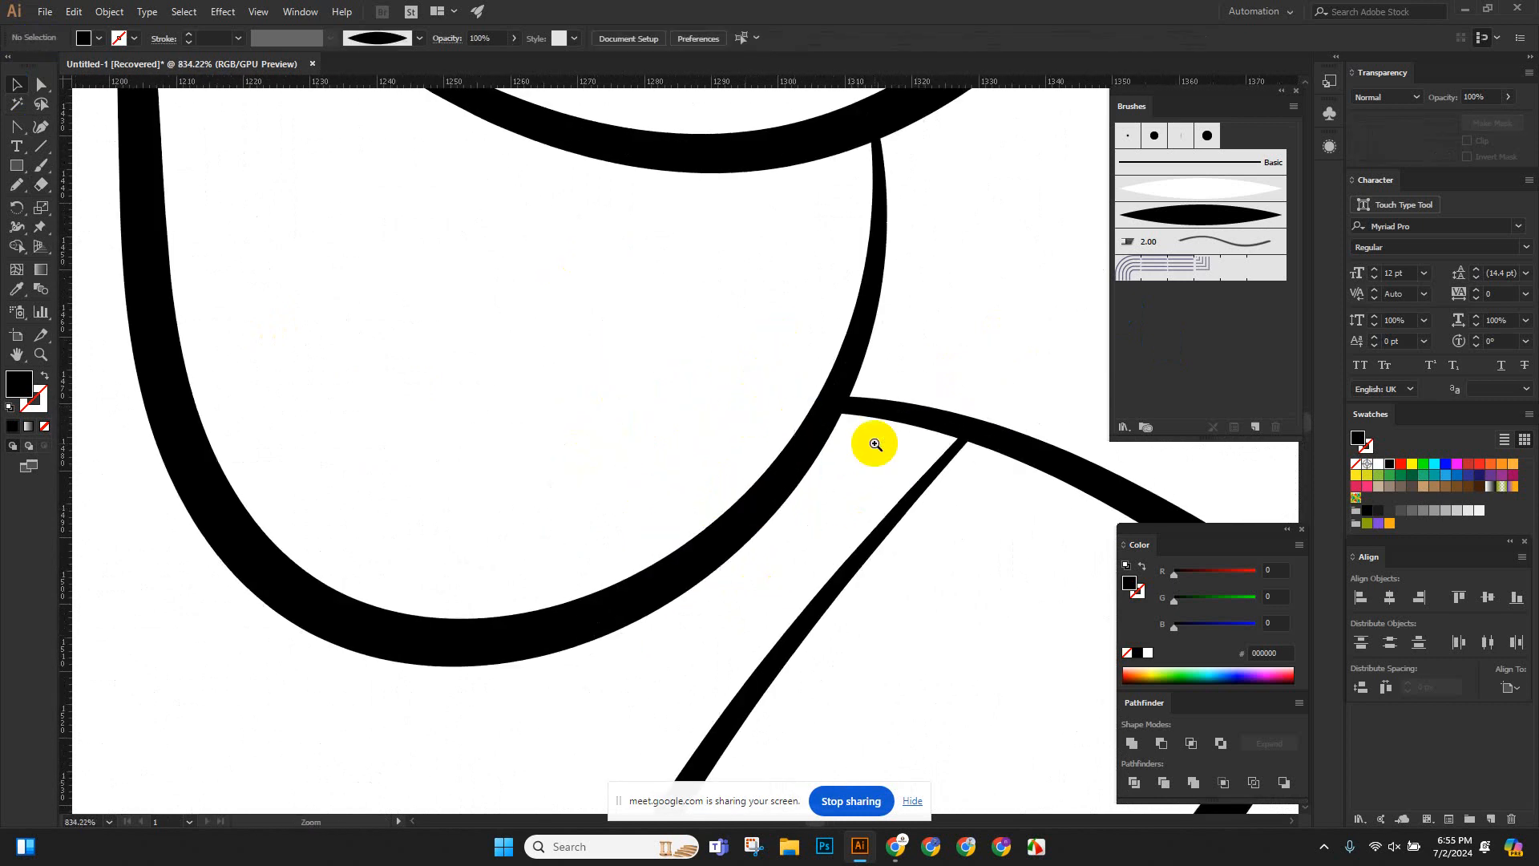
Delete the small tip of the right nostril's upper line that overshoots the nose's outer outline.
{"action": "left_click_drag", "start_coordinate": [874, 444], "coordinate": [522, 380]}
{"action": "left_click_drag", "start_coordinate": [826, 546], "coordinate": [623, 440]}
{"action": "left_click_drag", "start_coordinate": [845, 505], "coordinate": [753, 633]}
{"action": "left_click_drag", "start_coordinate": [635, 201], "coordinate": [939, 545]}
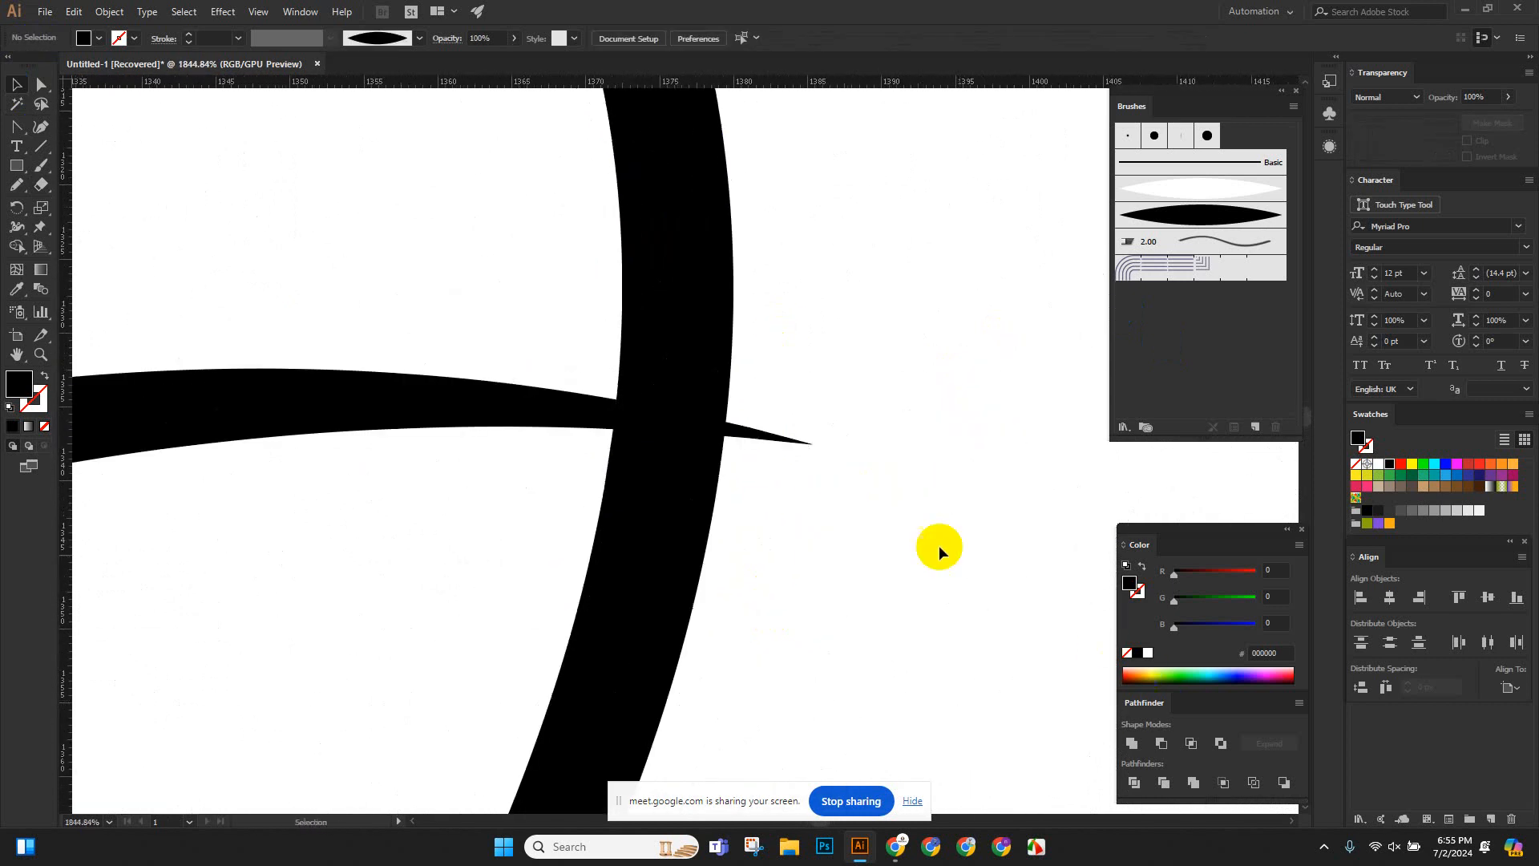
{"action": "left_click", "coordinate": [777, 437]}
{"action": "key", "text": "Delete"}
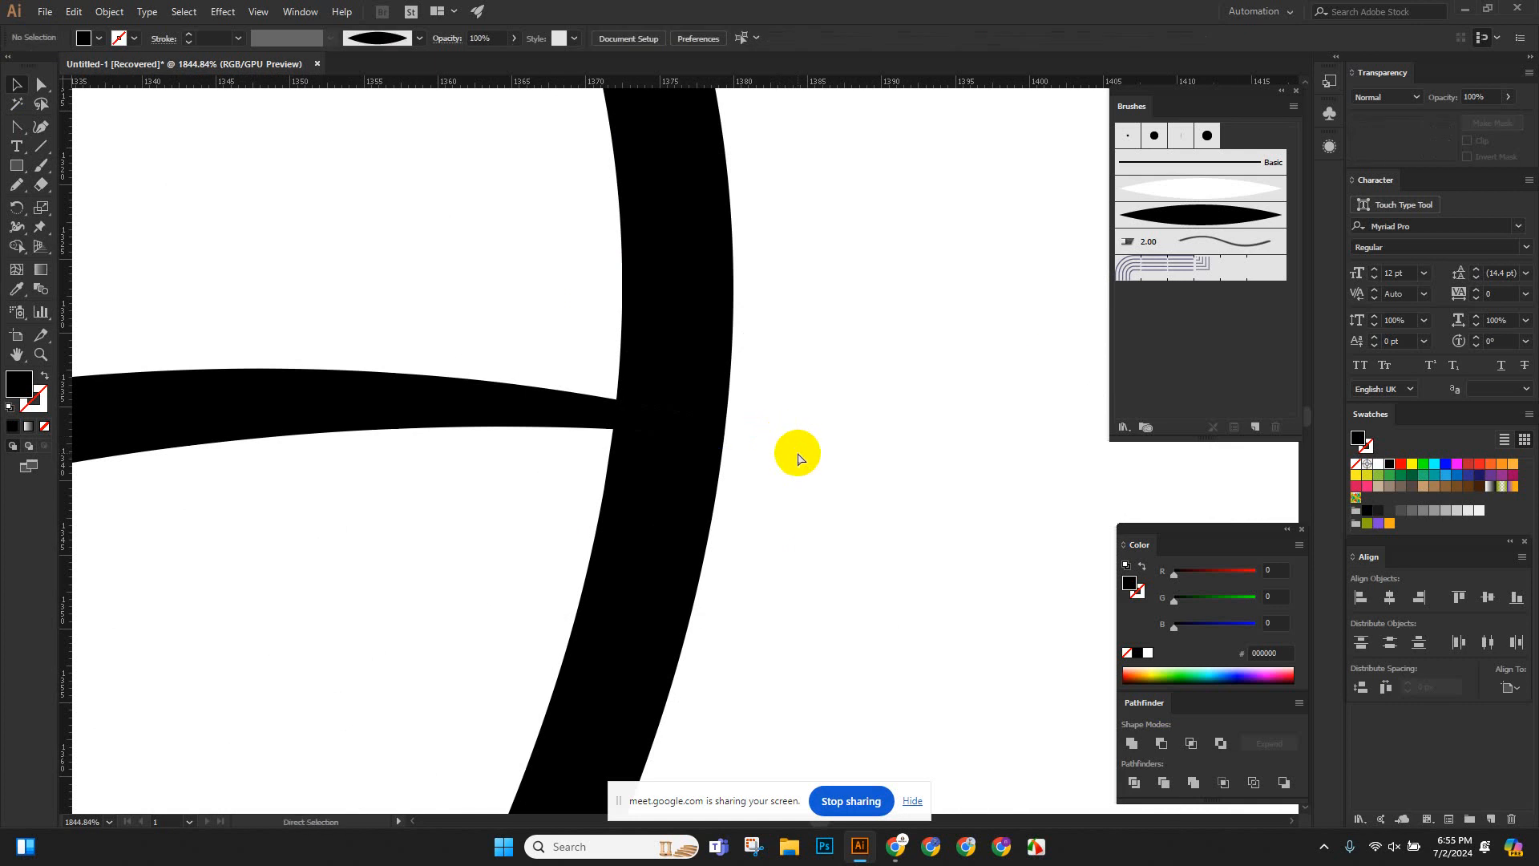
Delete the upper ends of the tongue's crease line and right outline that overshoot above the mouth line.
{"action": "left_click_drag", "start_coordinate": [864, 510], "coordinate": [437, 321]}
{"action": "left_click_drag", "start_coordinate": [805, 558], "coordinate": [669, 521]}
{"action": "left_click_drag", "start_coordinate": [776, 629], "coordinate": [658, 336]}
{"action": "left_click_drag", "start_coordinate": [665, 541], "coordinate": [557, 379]}
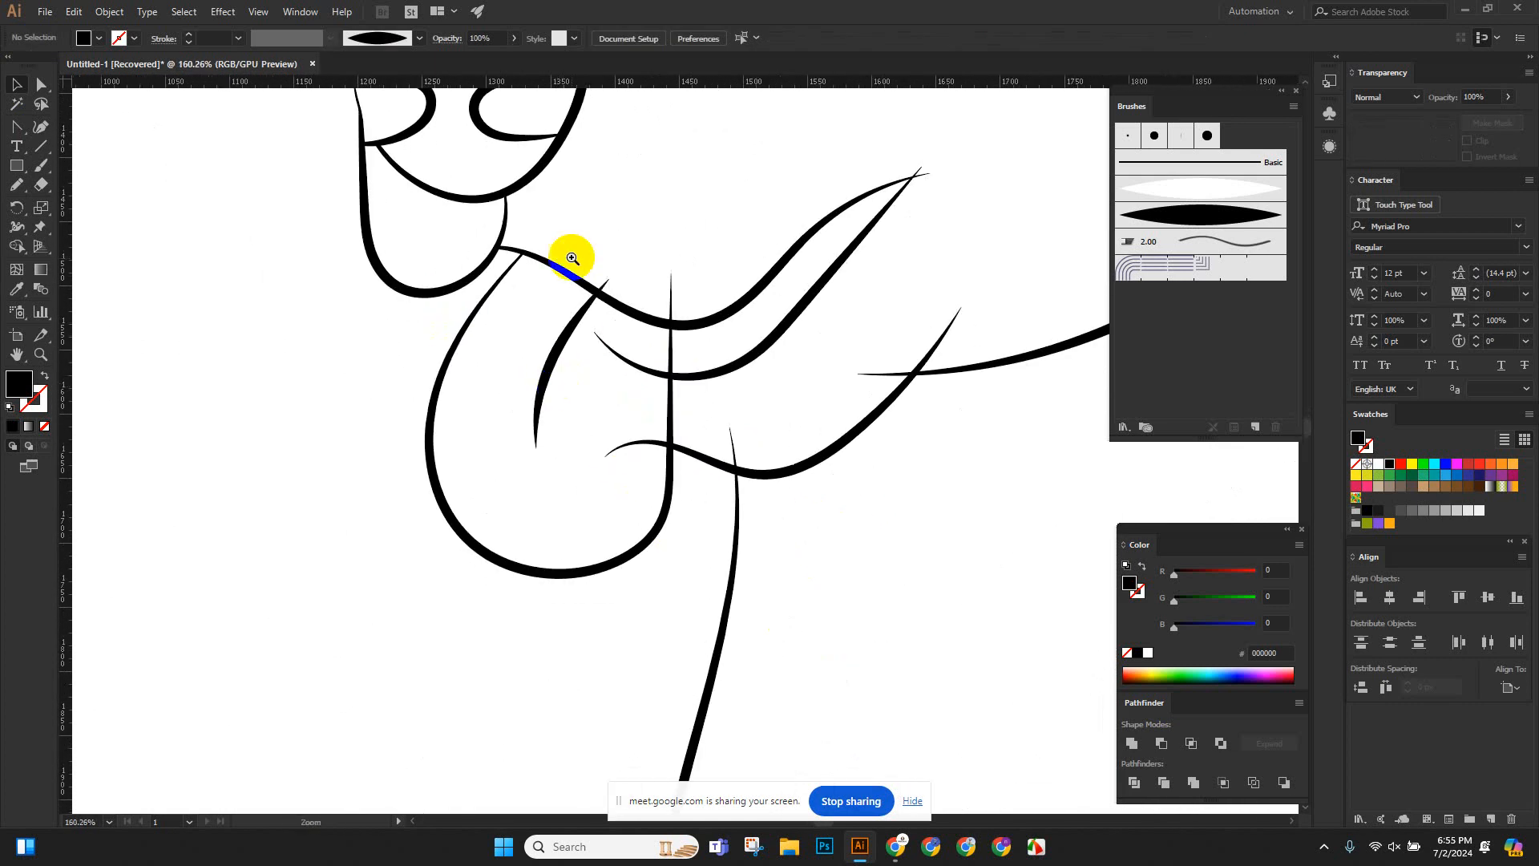
{"action": "left_click_drag", "start_coordinate": [572, 258], "coordinate": [816, 423]}
{"action": "left_click", "coordinate": [488, 241]}
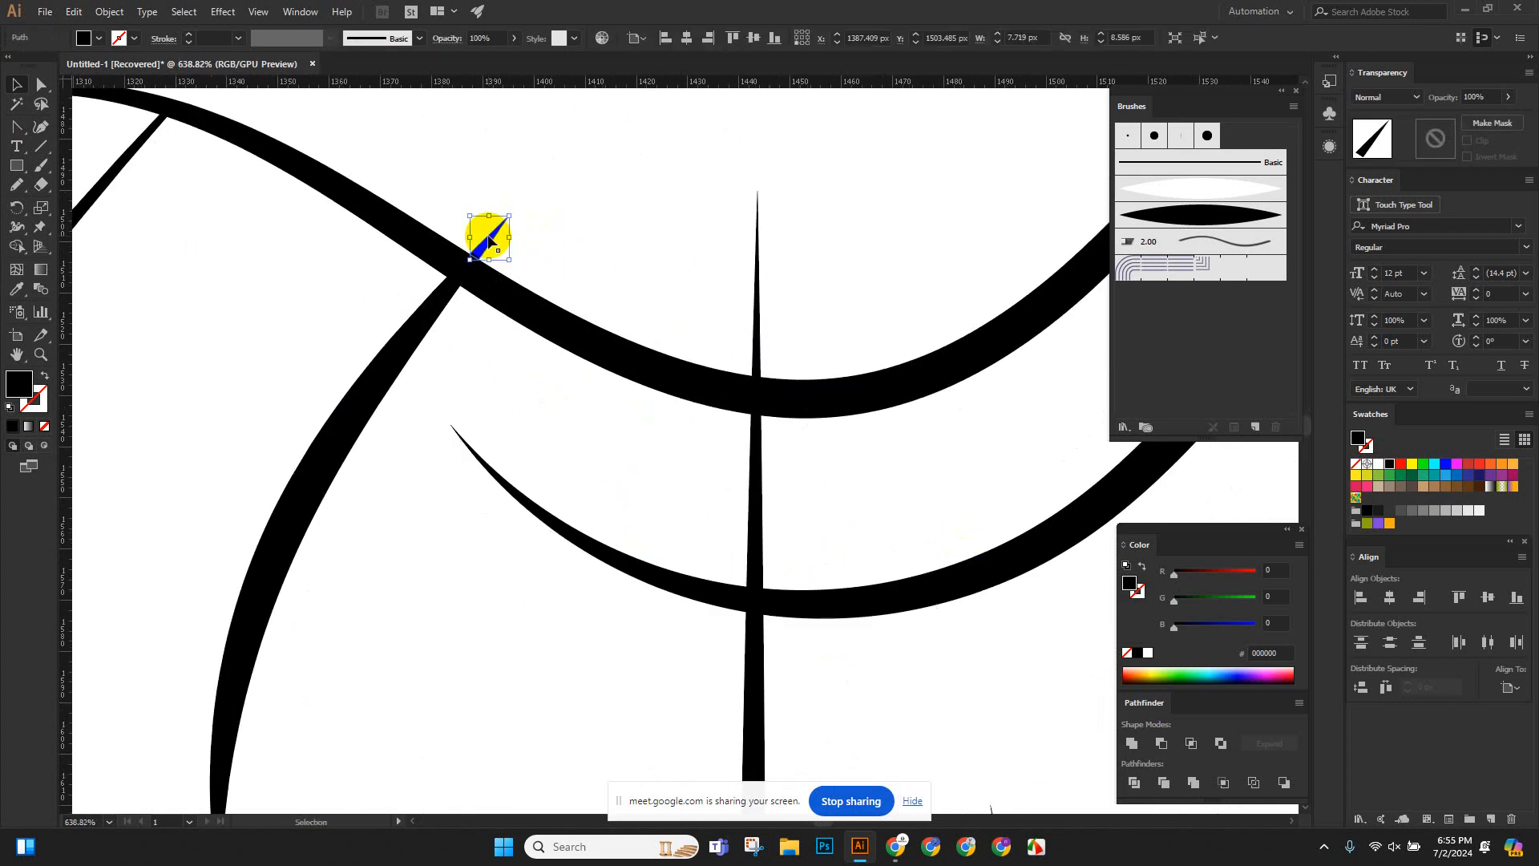
{"action": "key", "text": "Delete"}
{"action": "left_click", "coordinate": [759, 330]}
{"action": "key", "text": "Delete"}
{"action": "scroll", "coordinate": [781, 335], "scroll_direction": "down", "scroll_amount": 3}
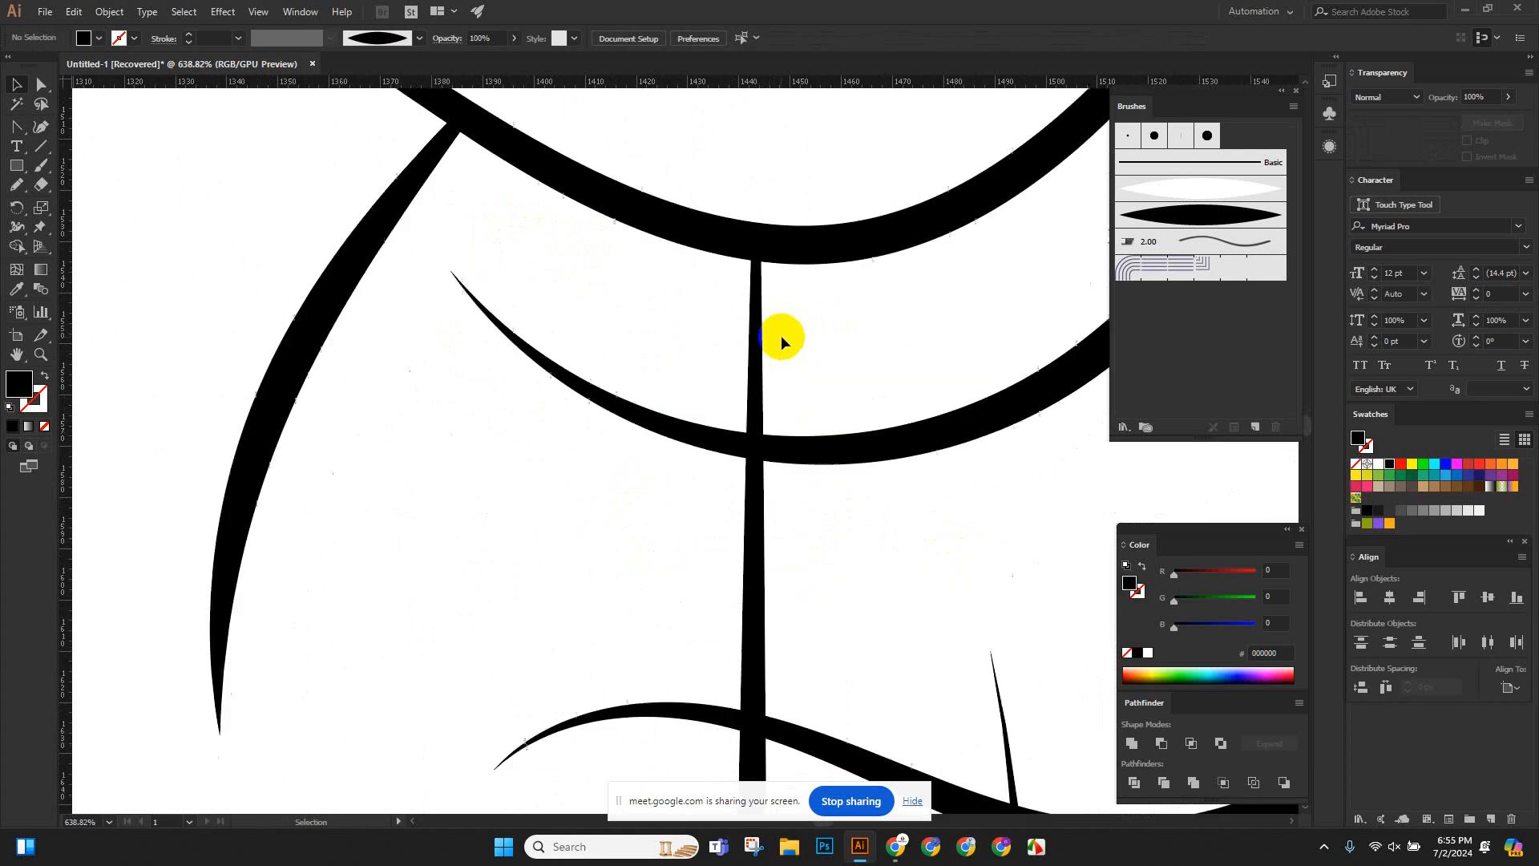
Delete the chin and lower mouth line ends inside the tongue and the front neck line's tip above the chin line.
{"action": "left_click_drag", "start_coordinate": [890, 399], "coordinate": [591, 359]}
{"action": "left_click_drag", "start_coordinate": [928, 493], "coordinate": [739, 497]}
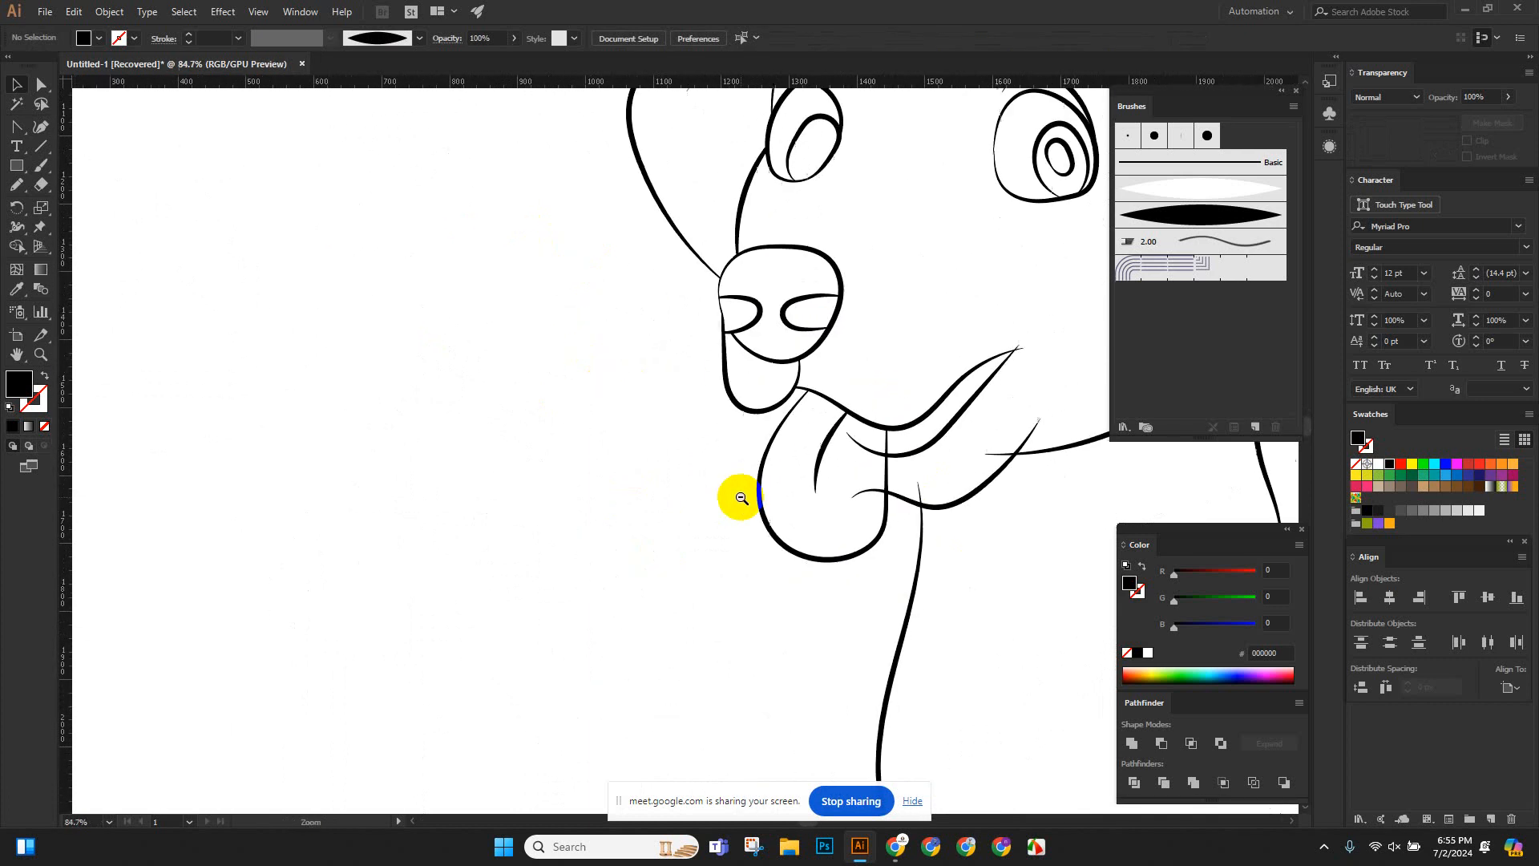
{"action": "left_click_drag", "start_coordinate": [849, 483], "coordinate": [644, 493]}
{"action": "left_click_drag", "start_coordinate": [640, 439], "coordinate": [687, 469]}
{"action": "left_click_drag", "start_coordinate": [560, 453], "coordinate": [782, 473]}
{"action": "left_click", "coordinate": [601, 453]}
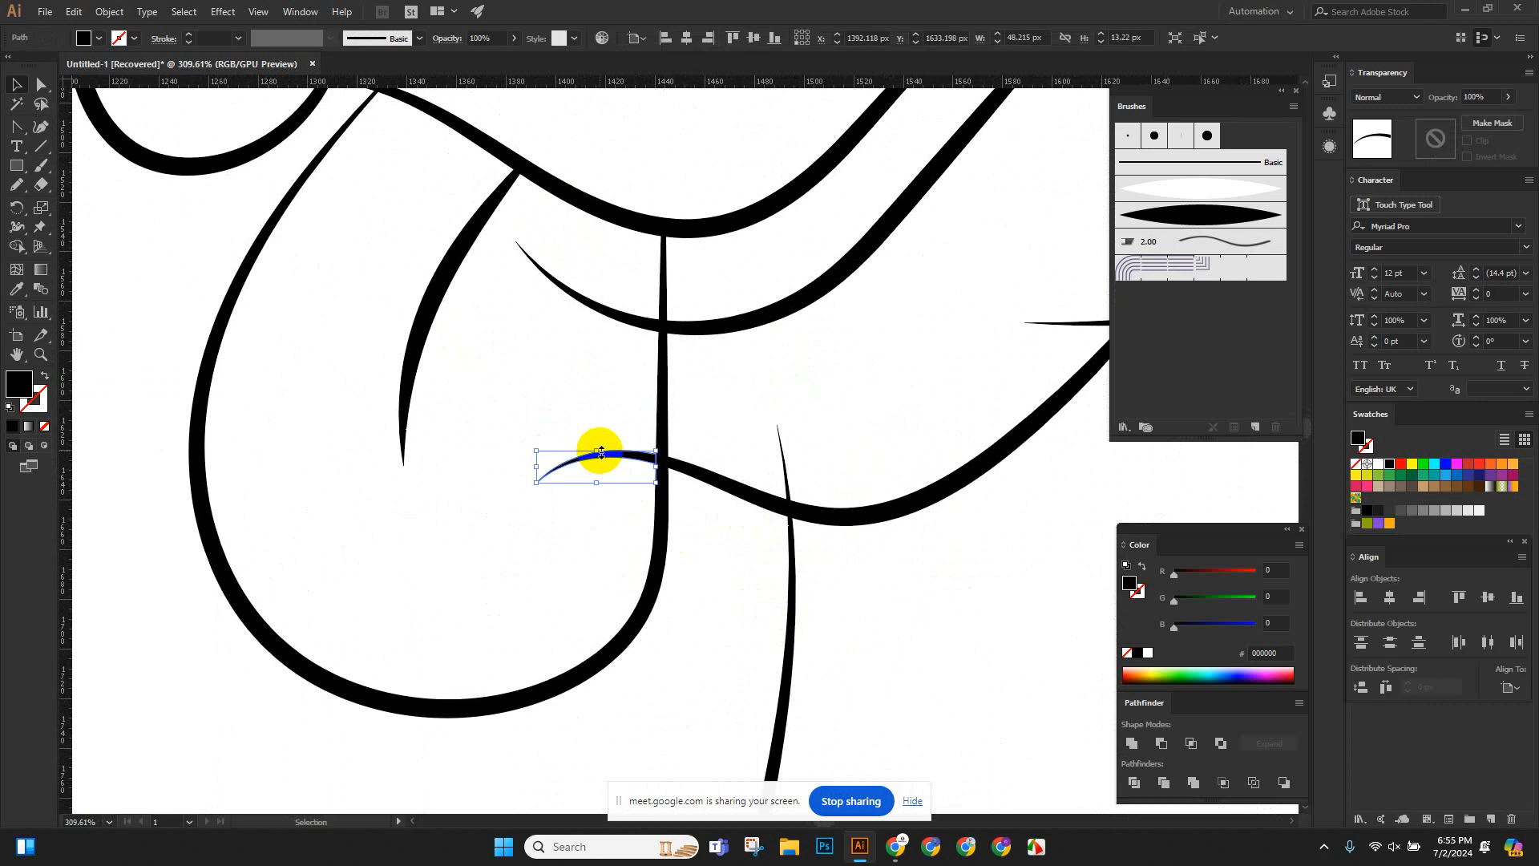
{"action": "key", "text": "Delete"}
{"action": "left_click", "coordinate": [603, 317]}
{"action": "key", "text": "Delete"}
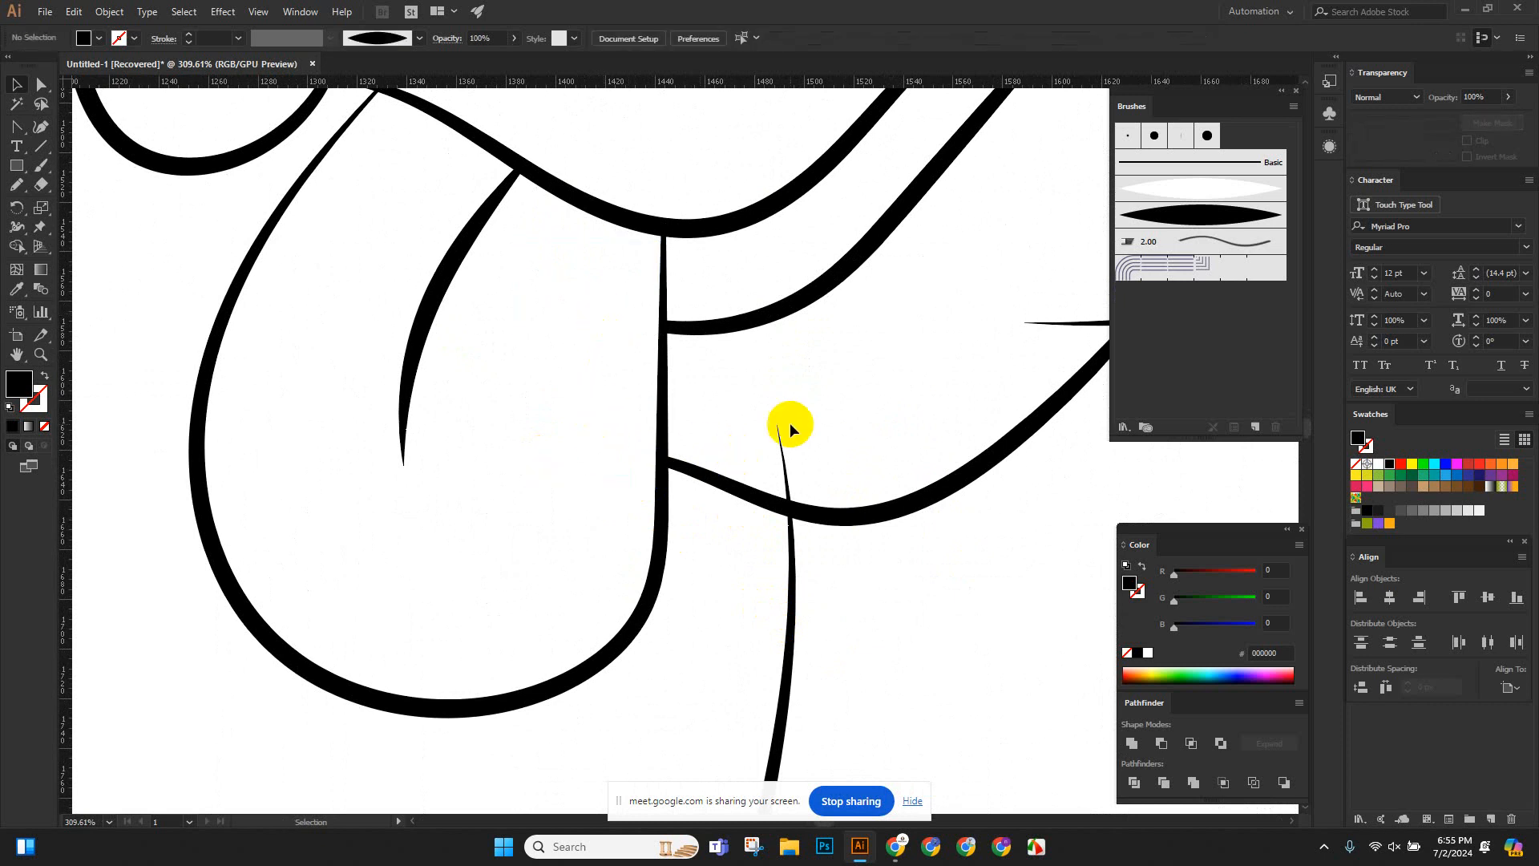
{"action": "scroll", "coordinate": [781, 455], "scroll_direction": "down", "scroll_amount": 3}
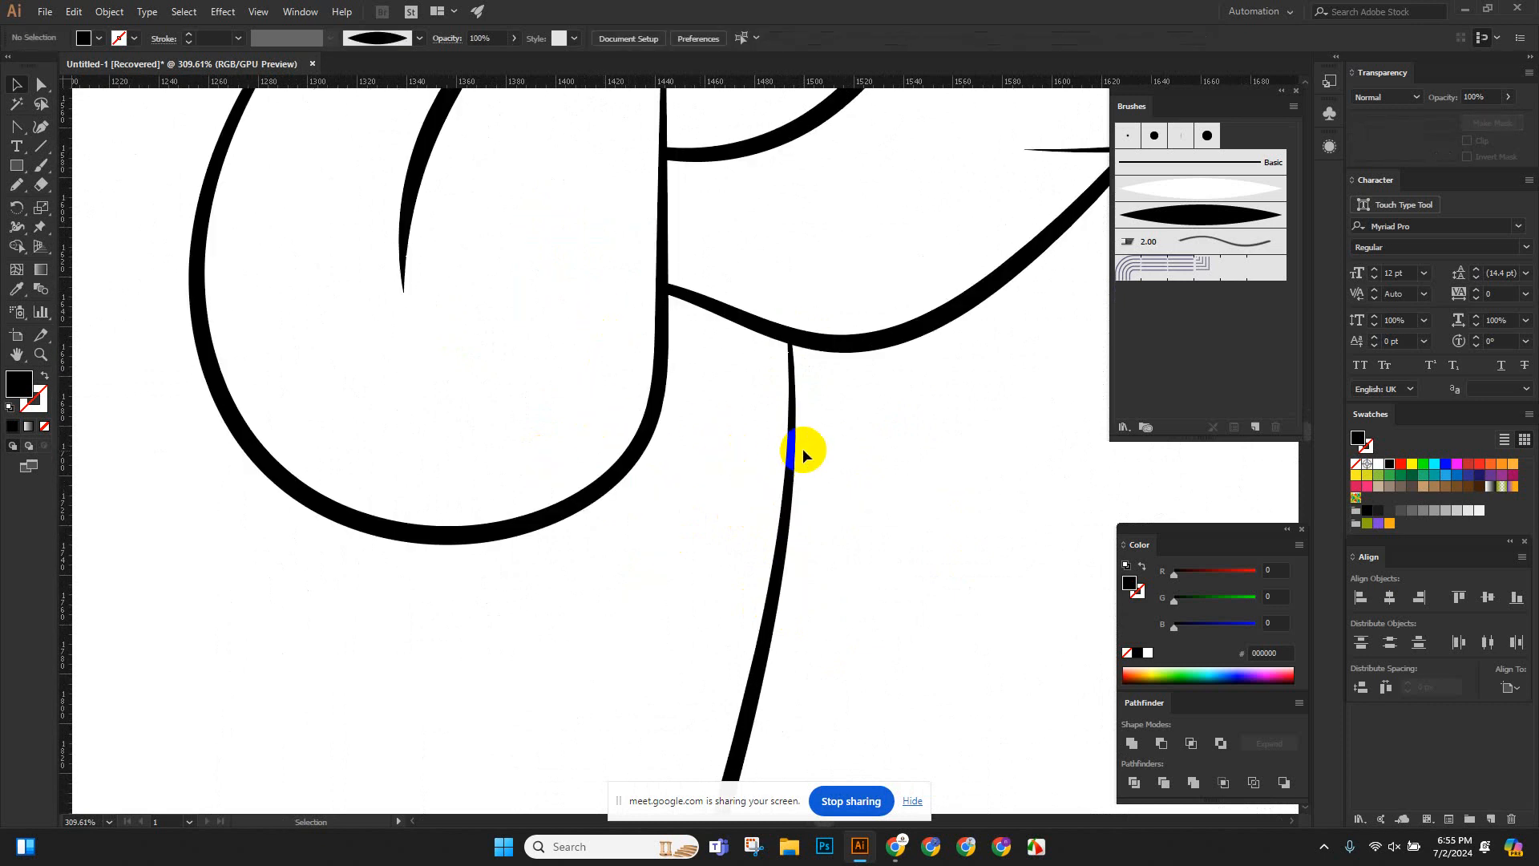
Delete the overshooting tips of the upper and lower mouth lines at the corner of the smile.
{"action": "scroll", "coordinate": [650, 452], "scroll_direction": "down", "scroll_amount": 4}
{"action": "scroll", "coordinate": [650, 451], "scroll_direction": "up", "scroll_amount": 5}
{"action": "scroll", "coordinate": [516, 585], "scroll_direction": "up", "scroll_amount": 3}
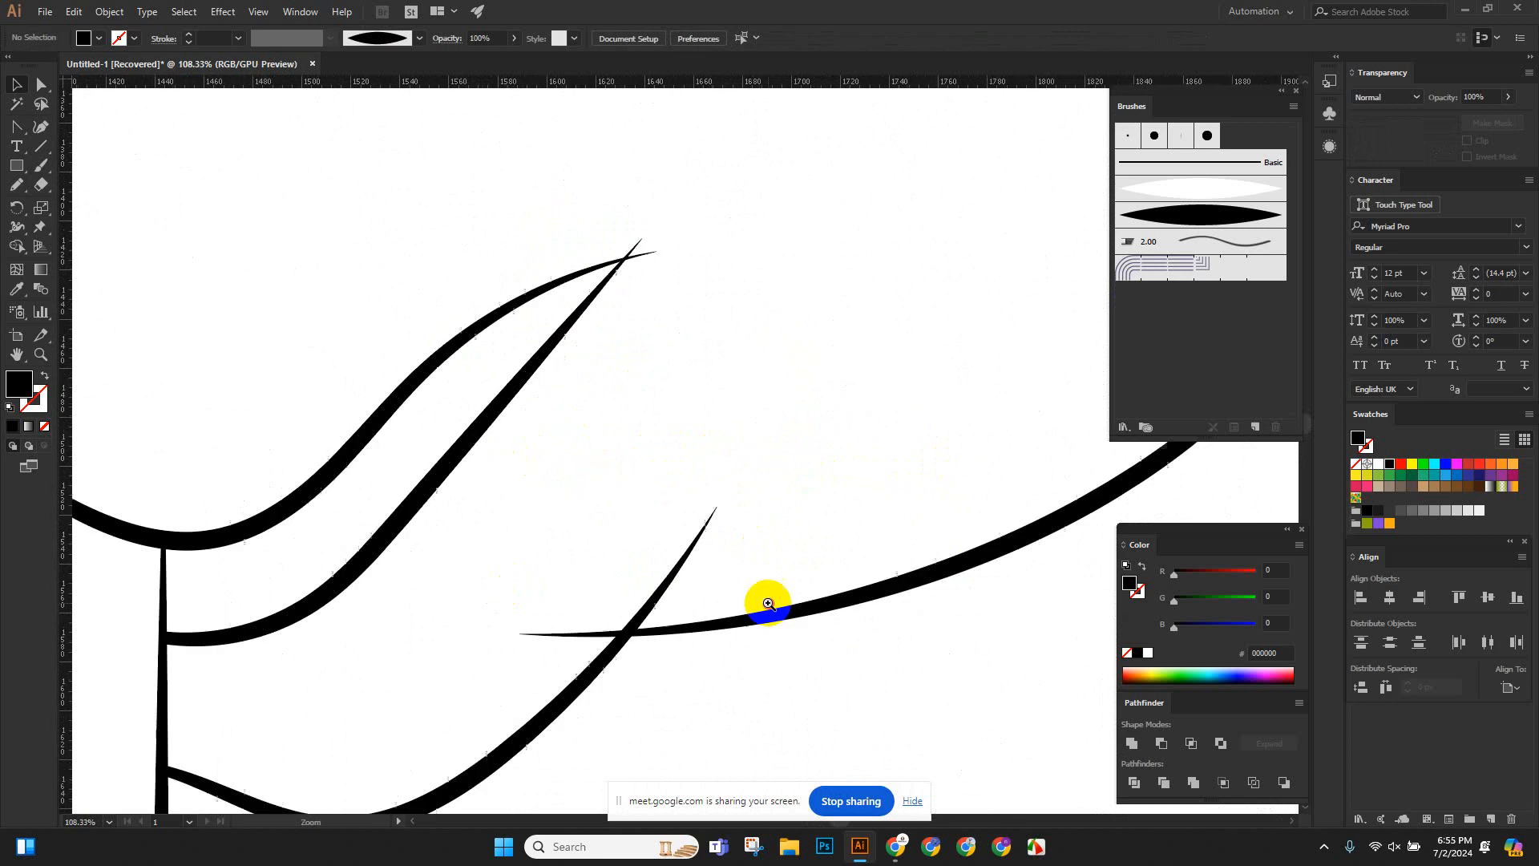
{"action": "scroll", "coordinate": [759, 604], "scroll_direction": "down", "scroll_amount": 3}
{"action": "scroll", "coordinate": [553, 390], "scroll_direction": "down", "scroll_amount": 2}
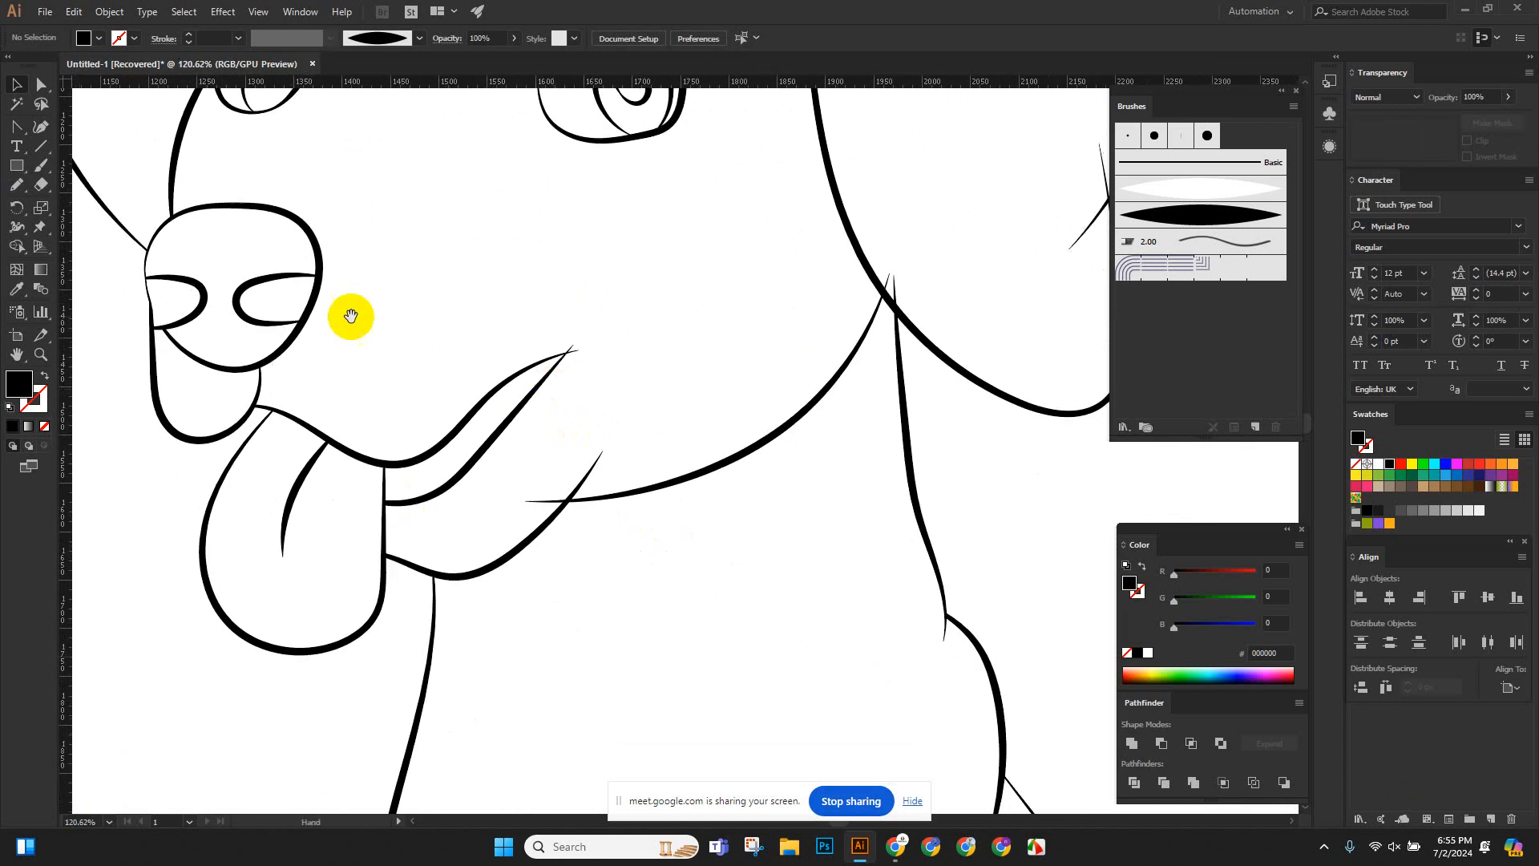
{"action": "scroll", "coordinate": [639, 412], "scroll_direction": "up", "scroll_amount": 5}
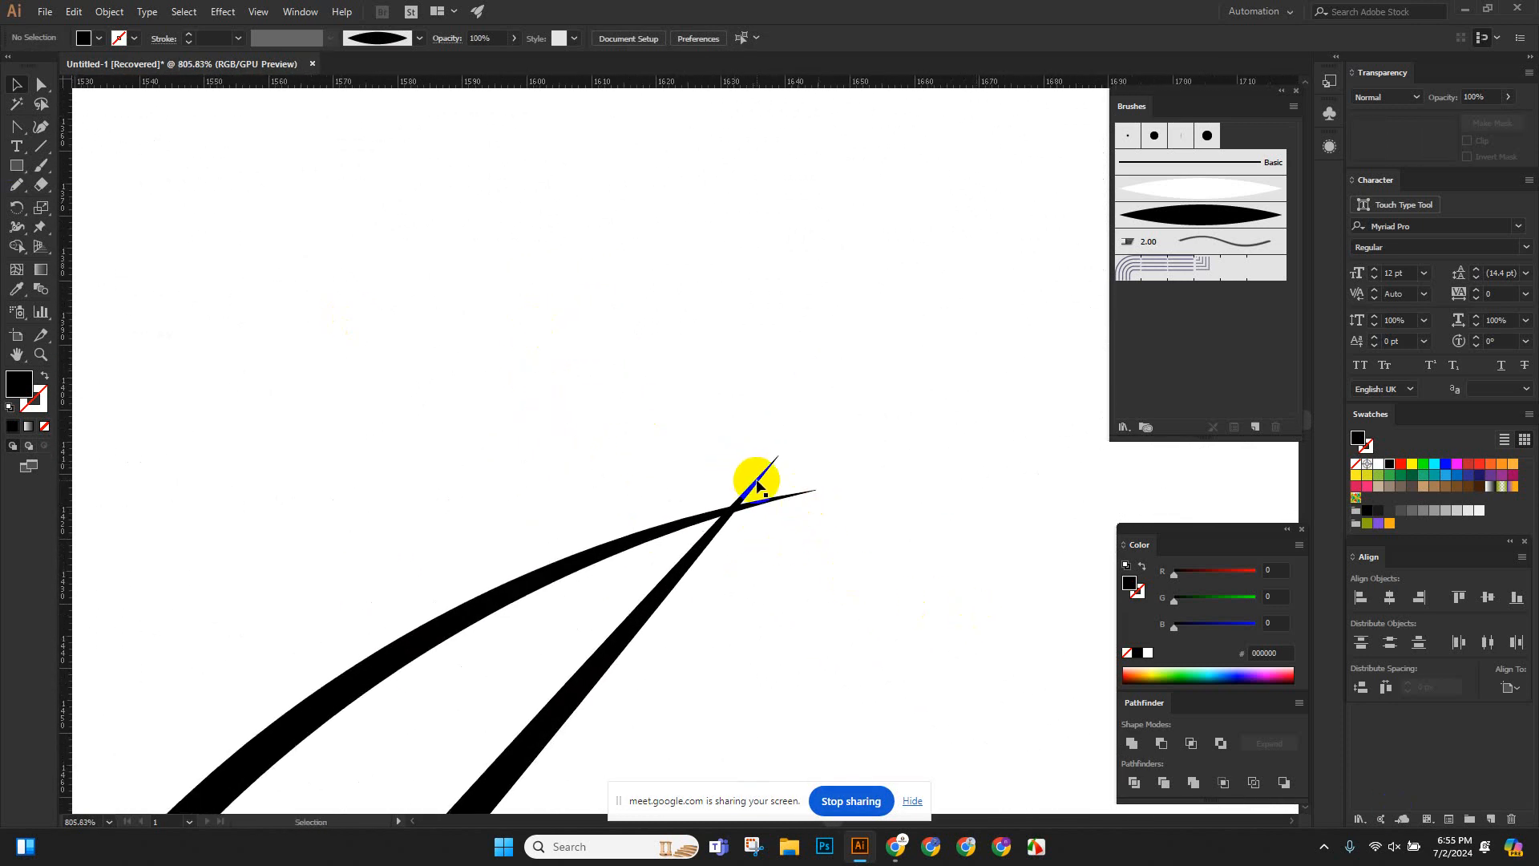
{"action": "left_click", "coordinate": [755, 481]}
{"action": "key", "text": "Delete"}
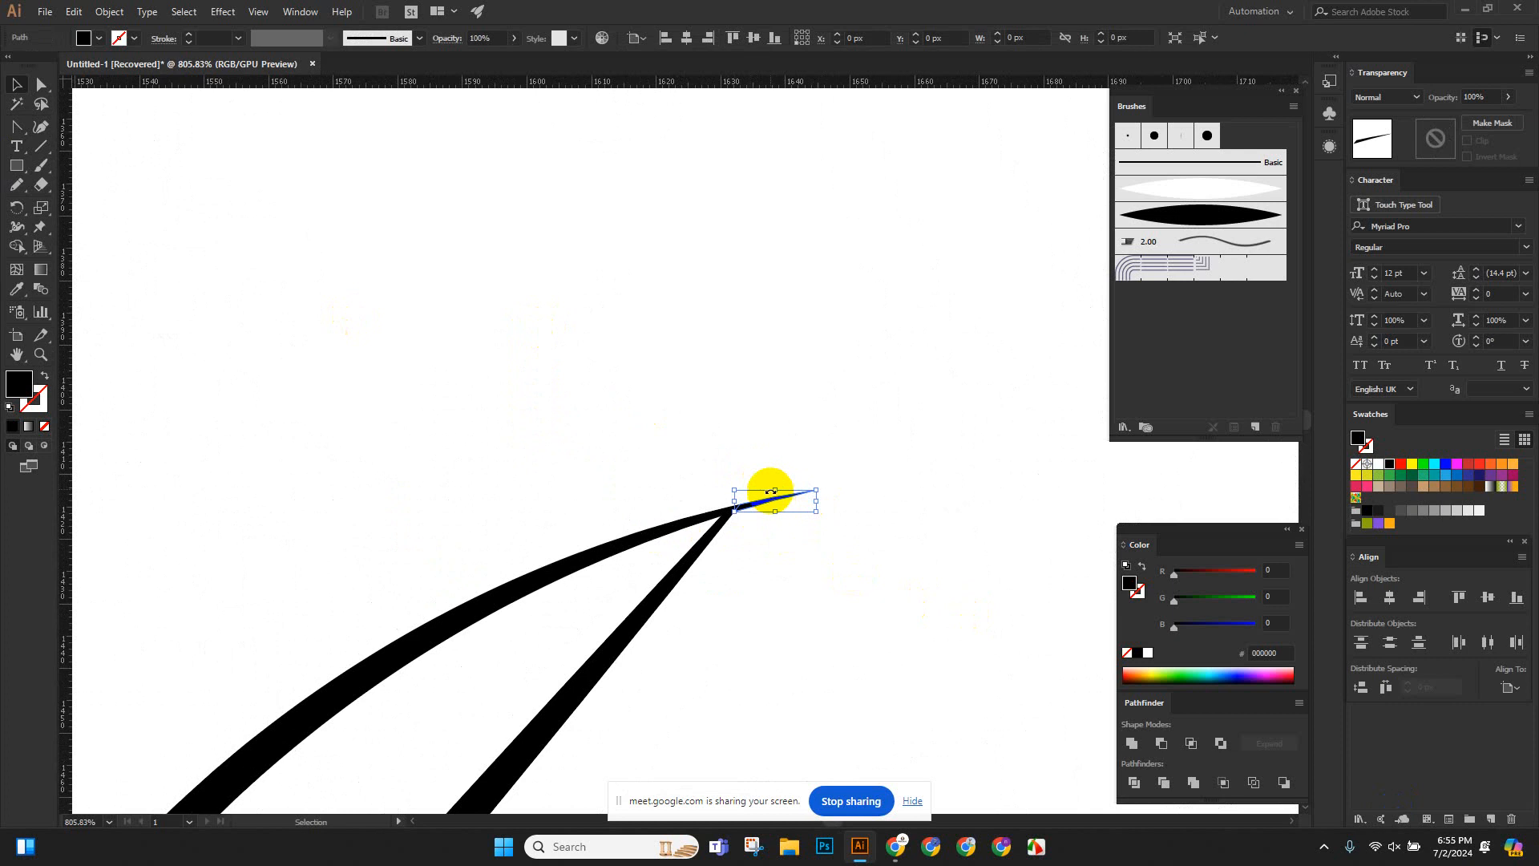
Delete the upper ends of the jaw line and the back neck line that overshoot into the right ear.
{"action": "key", "text": "z"}
{"action": "left_click_drag", "start_coordinate": [788, 429], "coordinate": [619, 392]}
{"action": "left_click_drag", "start_coordinate": [886, 430], "coordinate": [790, 460]}
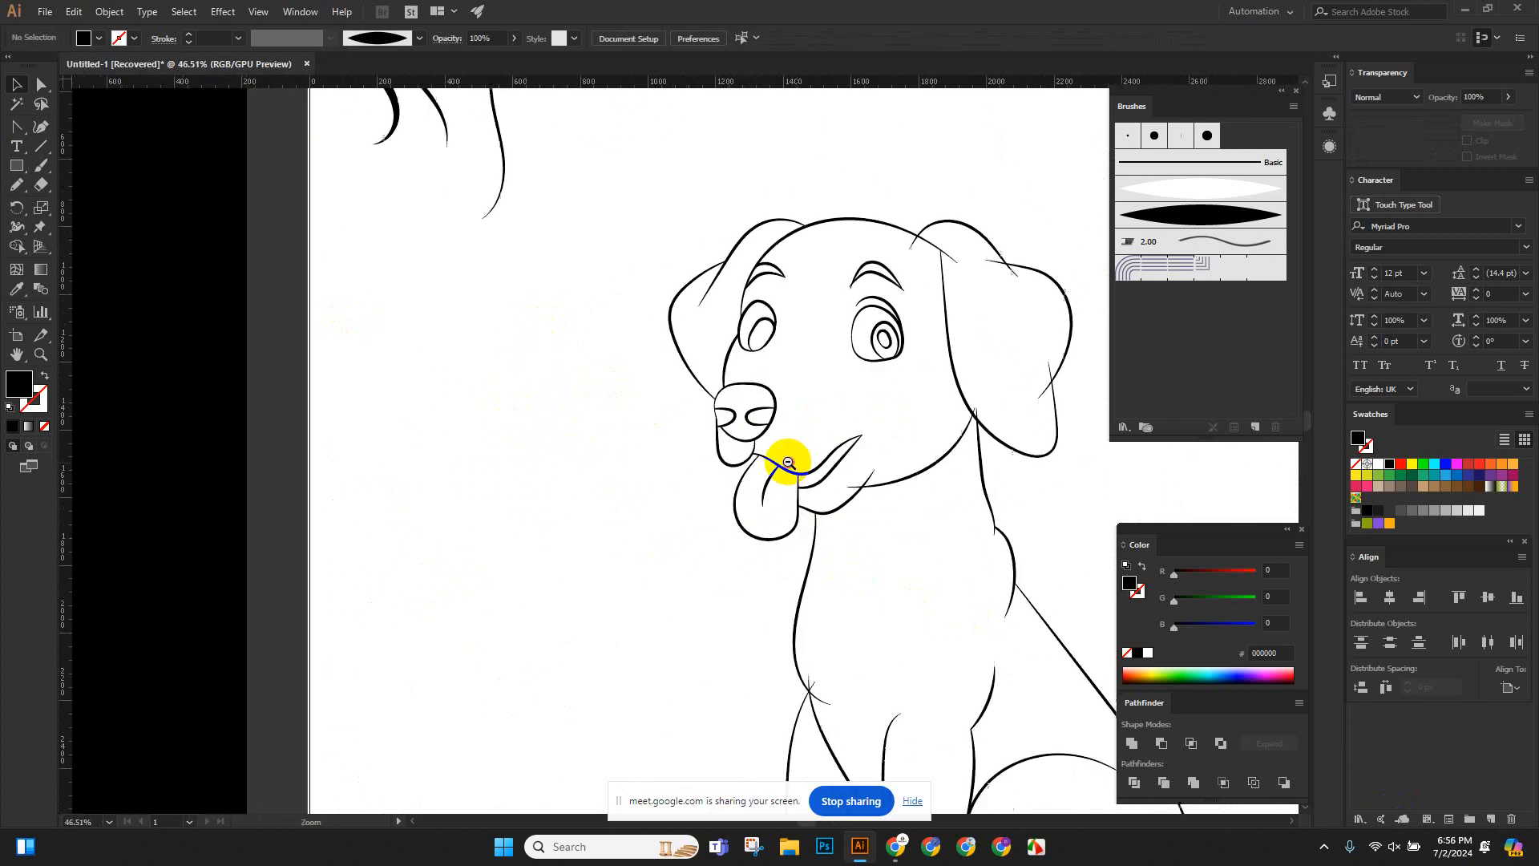
{"action": "left_click_drag", "start_coordinate": [994, 479], "coordinate": [741, 469]}
{"action": "left_click_drag", "start_coordinate": [674, 244], "coordinate": [902, 475]}
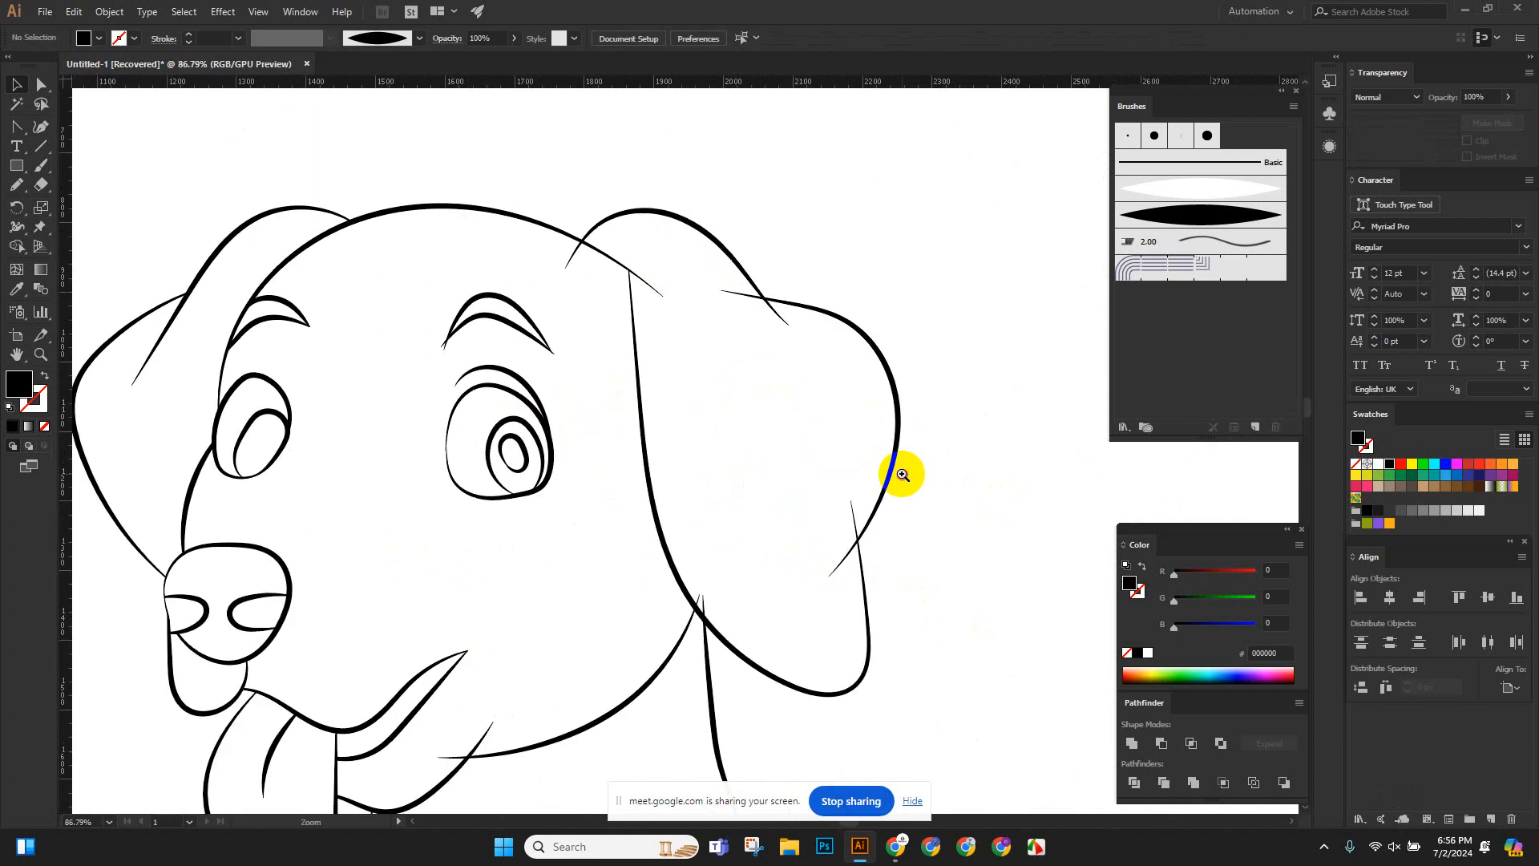
{"action": "left_click", "coordinate": [750, 300]}
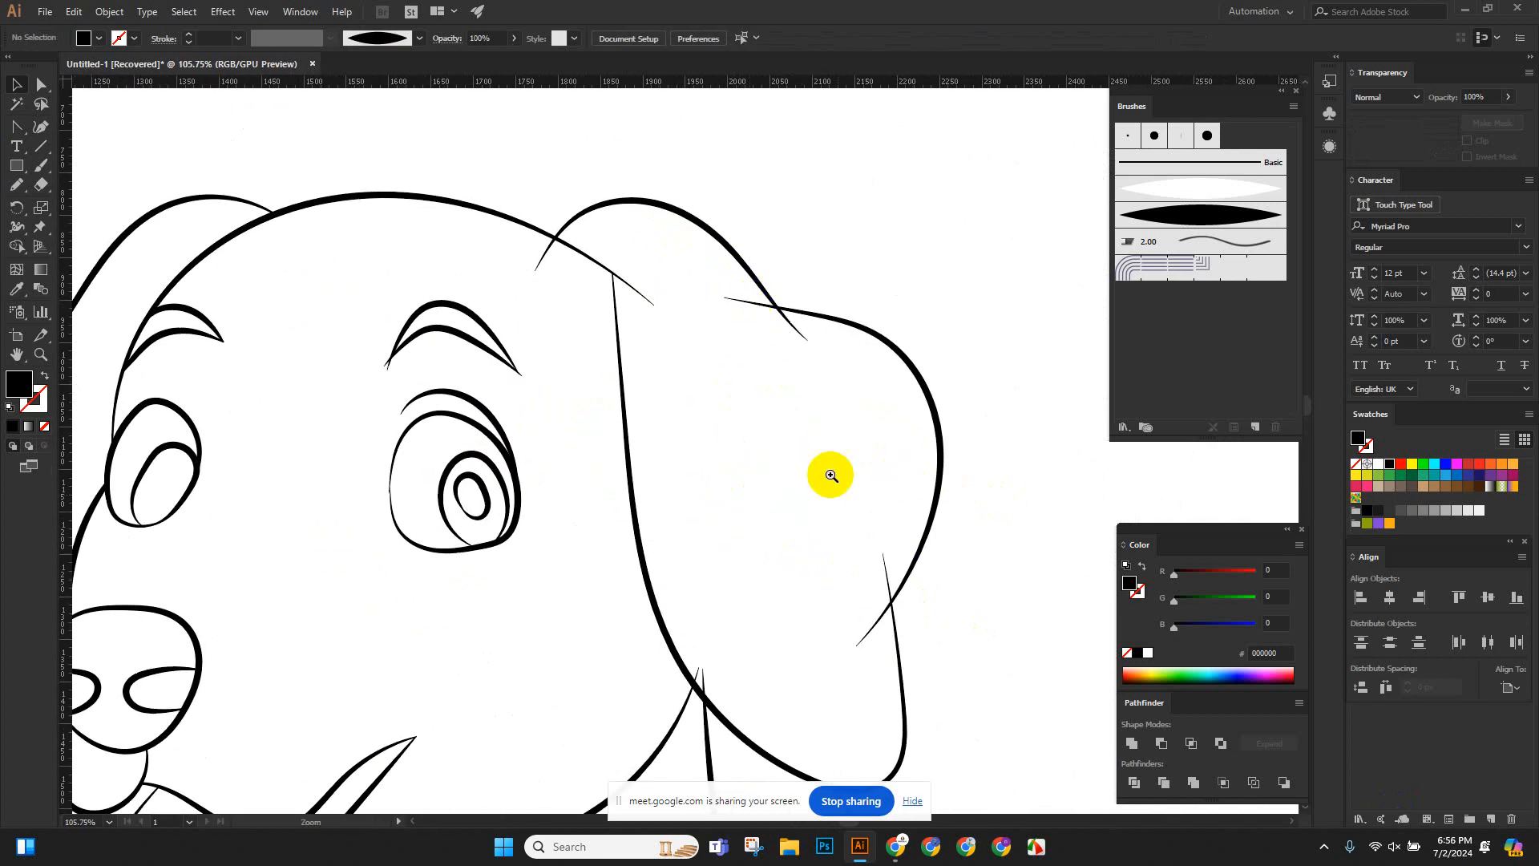
{"action": "left_click_drag", "start_coordinate": [863, 551], "coordinate": [1075, 700]}
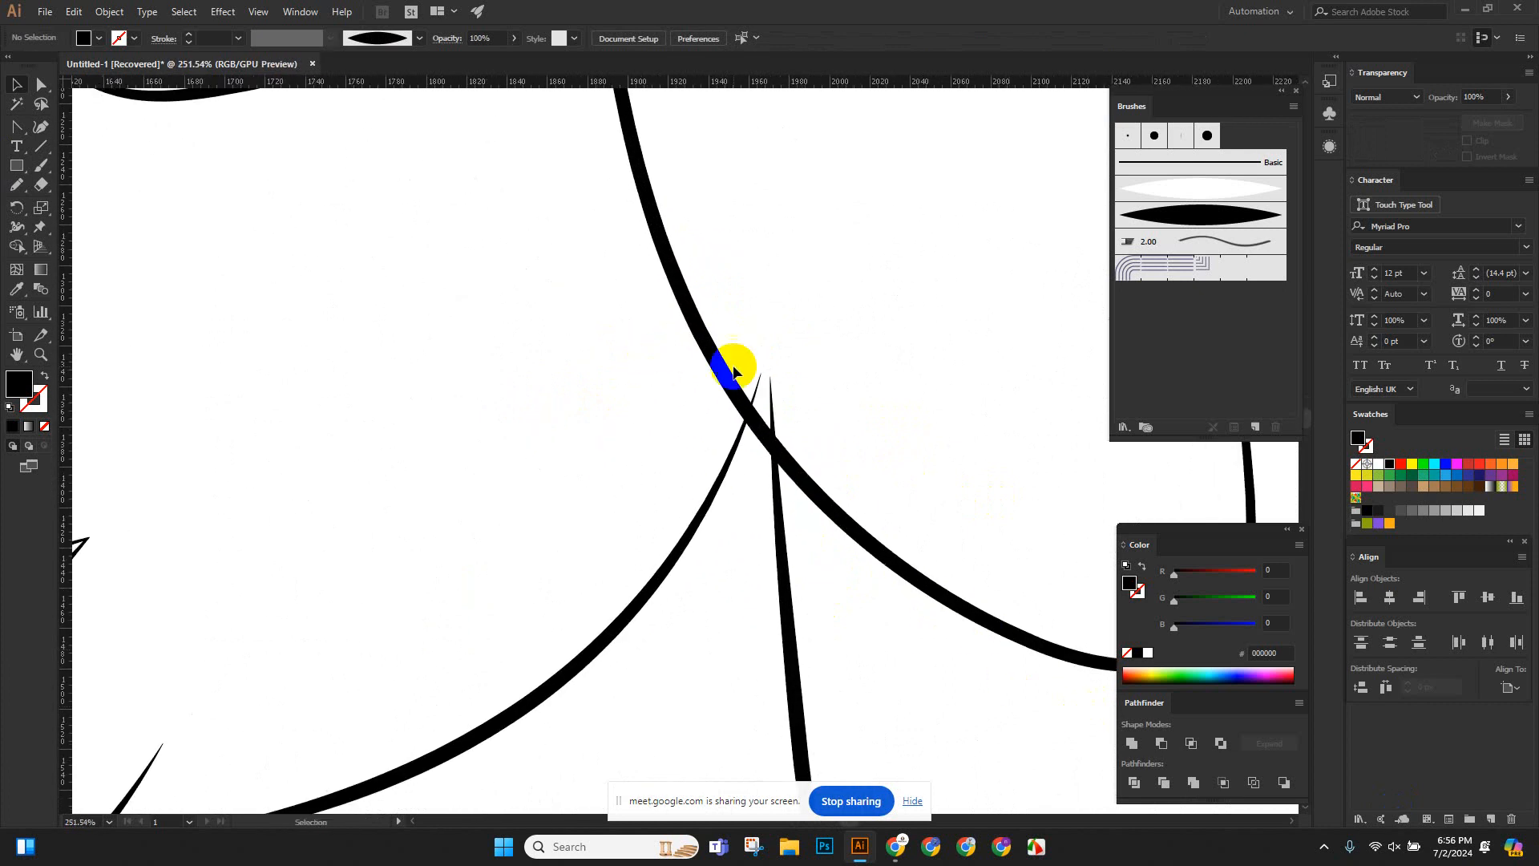
{"action": "left_click_drag", "start_coordinate": [745, 344], "coordinate": [800, 391]}
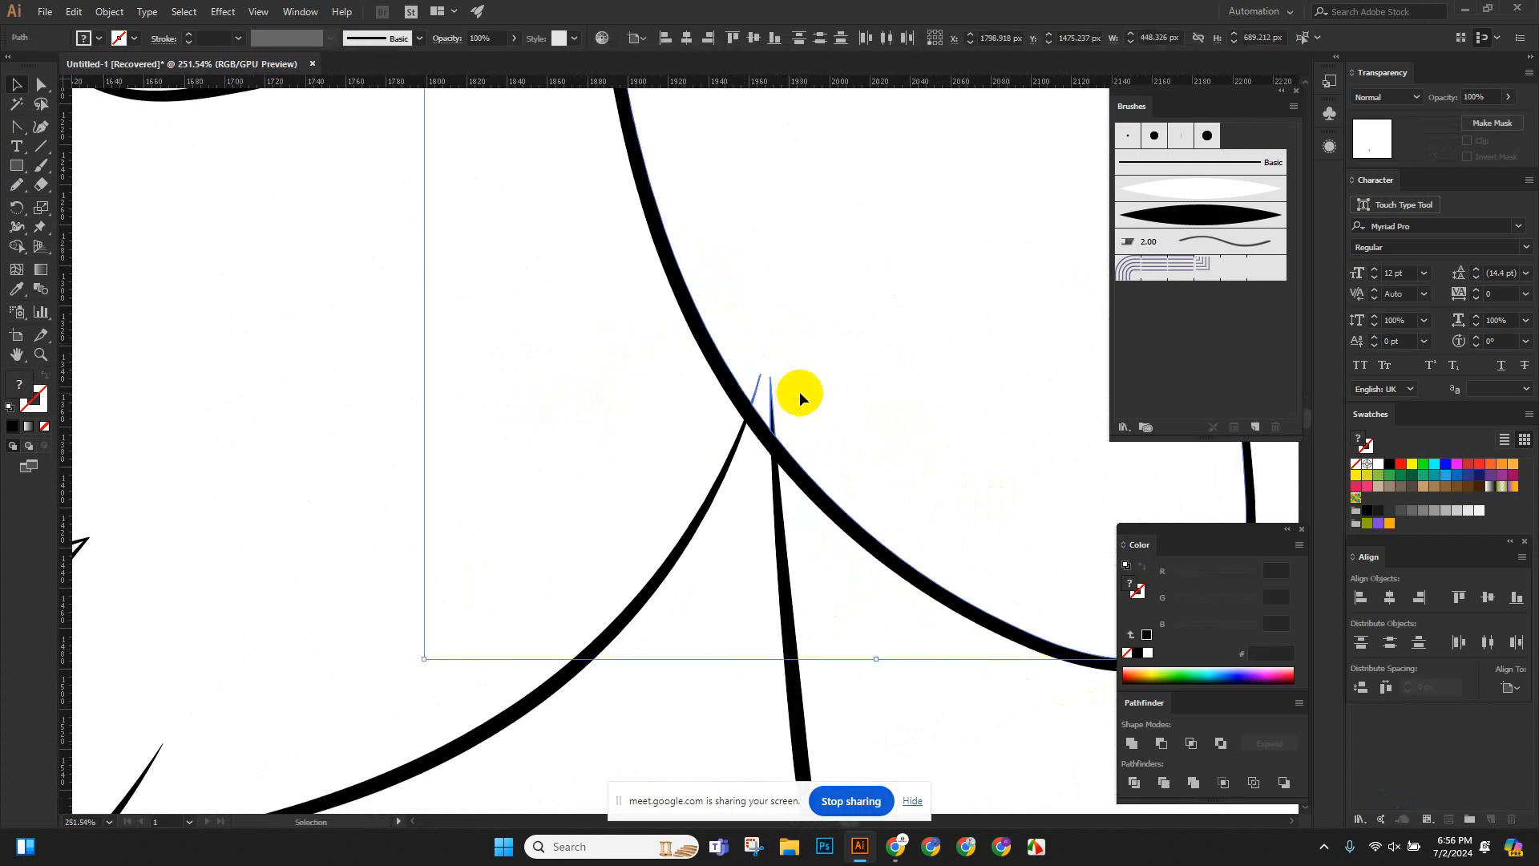
{"action": "left_click", "coordinate": [794, 389]}
{"action": "left_click", "coordinate": [770, 401]}
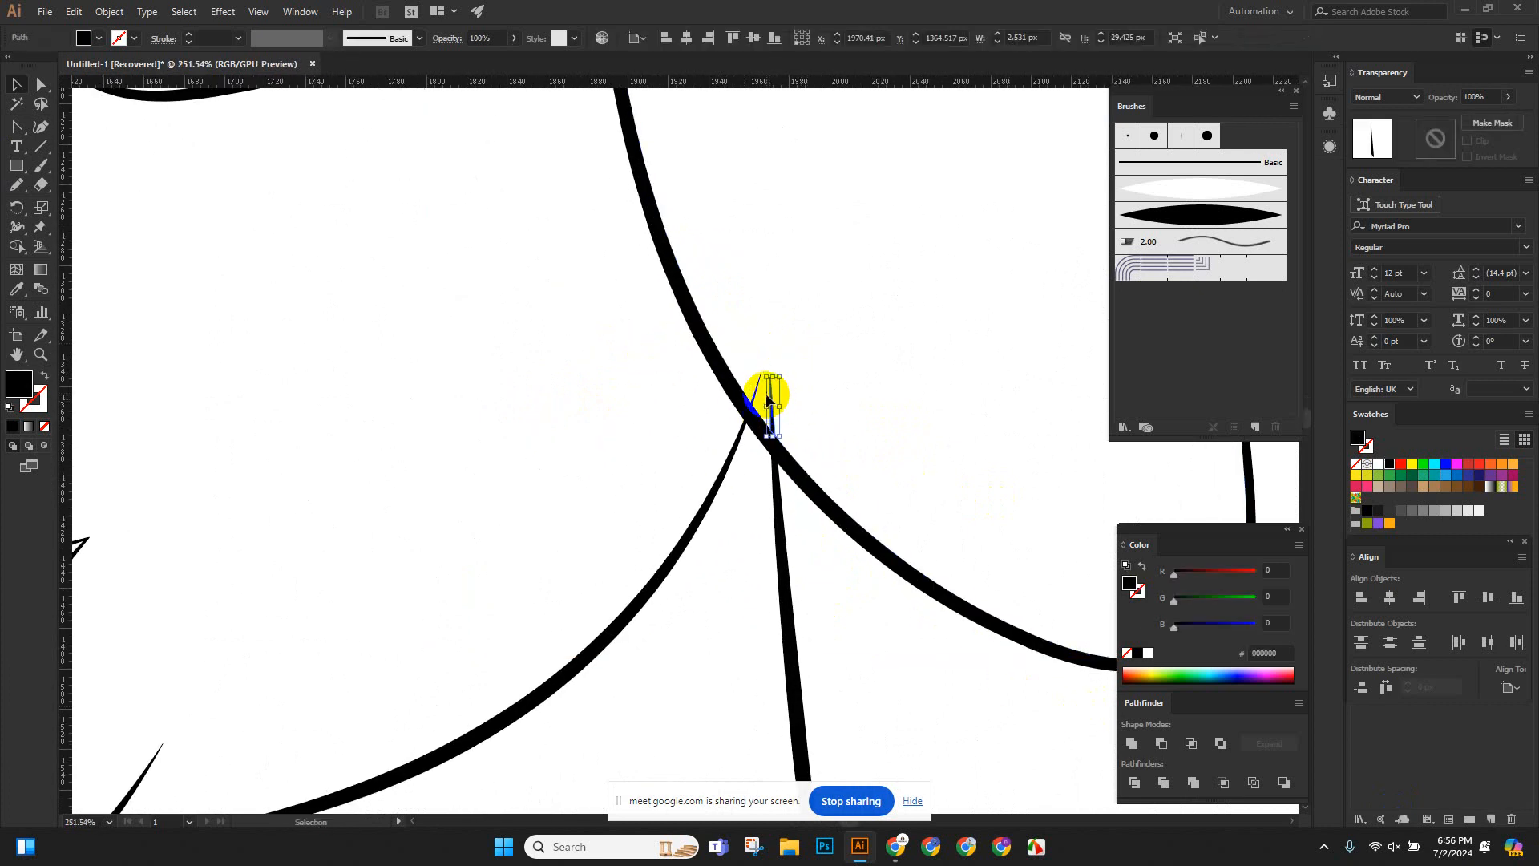
{"action": "key", "text": "Delete"}
{"action": "scroll", "coordinate": [776, 363], "scroll_direction": "down", "scroll_amount": 3}
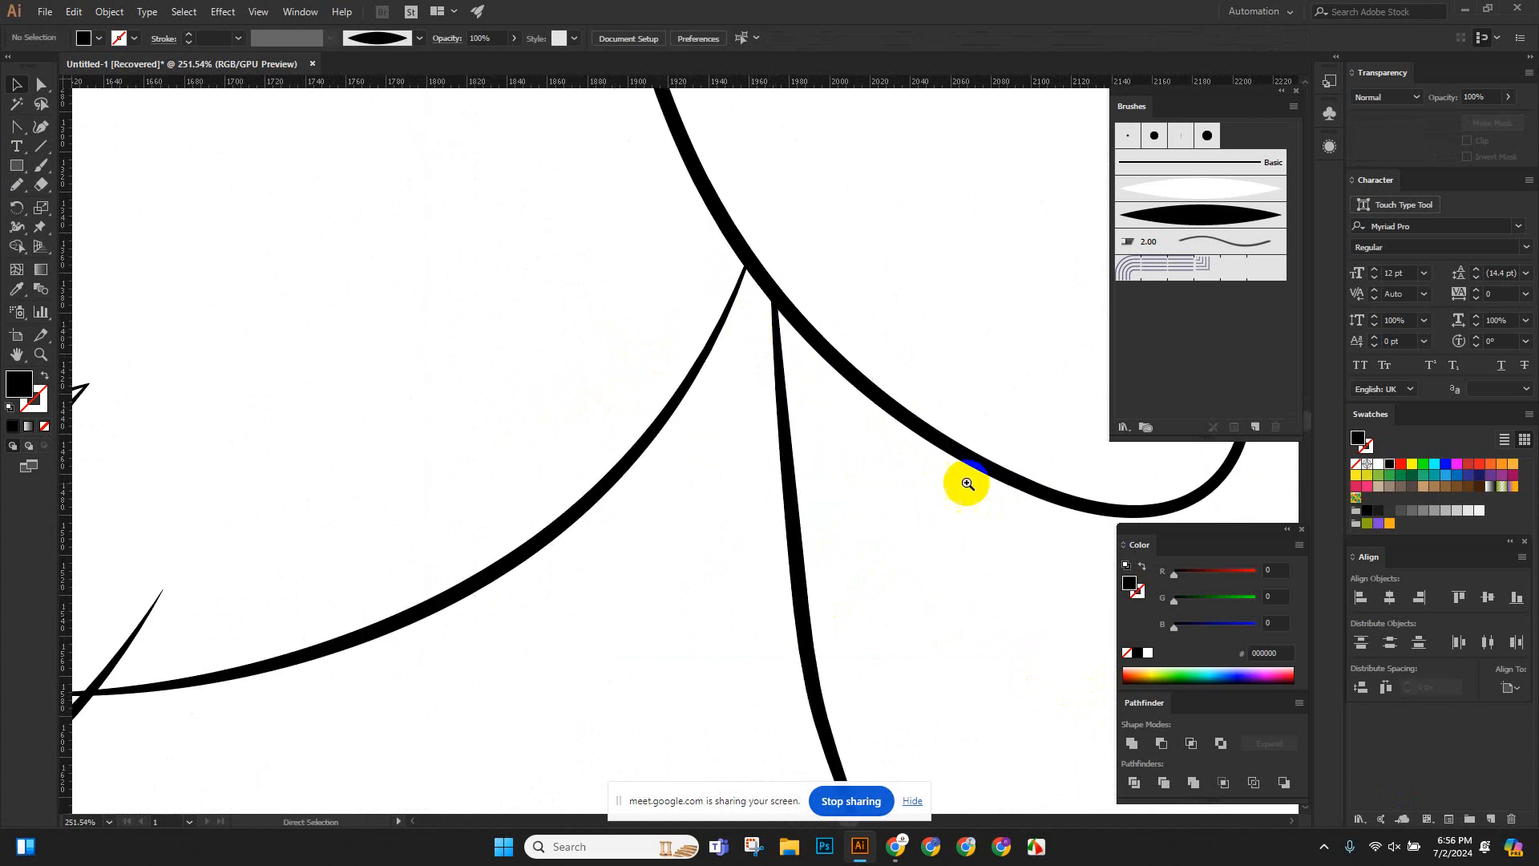
Delete the two thin front-leg line tips that overshoot above their crossing with the chest line.
{"action": "left_click_drag", "start_coordinate": [834, 479], "coordinate": [461, 469]}
{"action": "left_click_drag", "start_coordinate": [745, 579], "coordinate": [582, 413]}
{"action": "left_click_drag", "start_coordinate": [763, 504], "coordinate": [735, 479]}
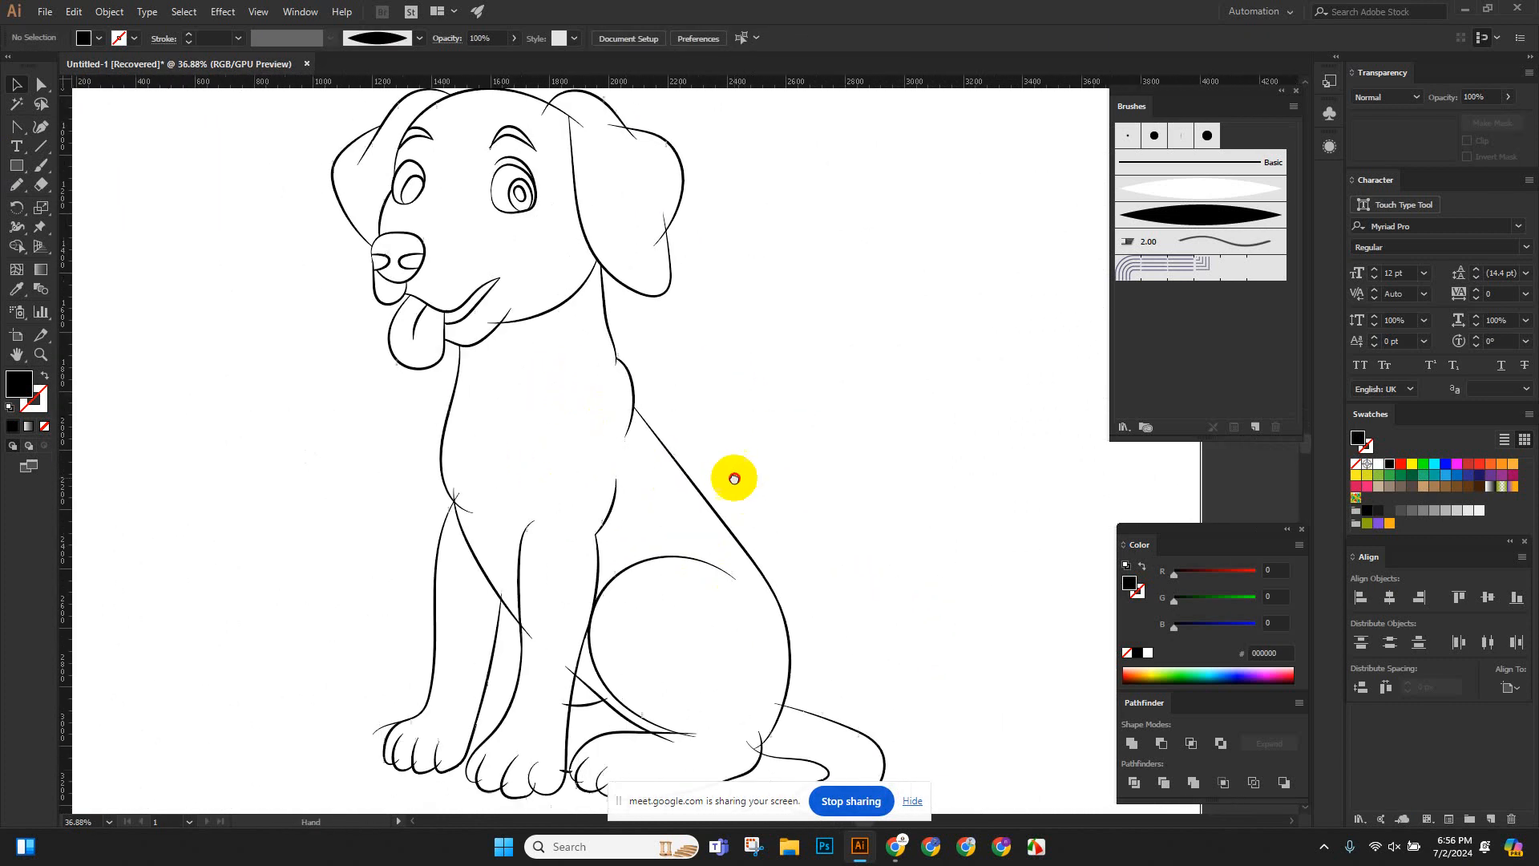
{"action": "left_click_drag", "start_coordinate": [545, 309], "coordinate": [684, 434]}
{"action": "left_click", "coordinate": [756, 400]}
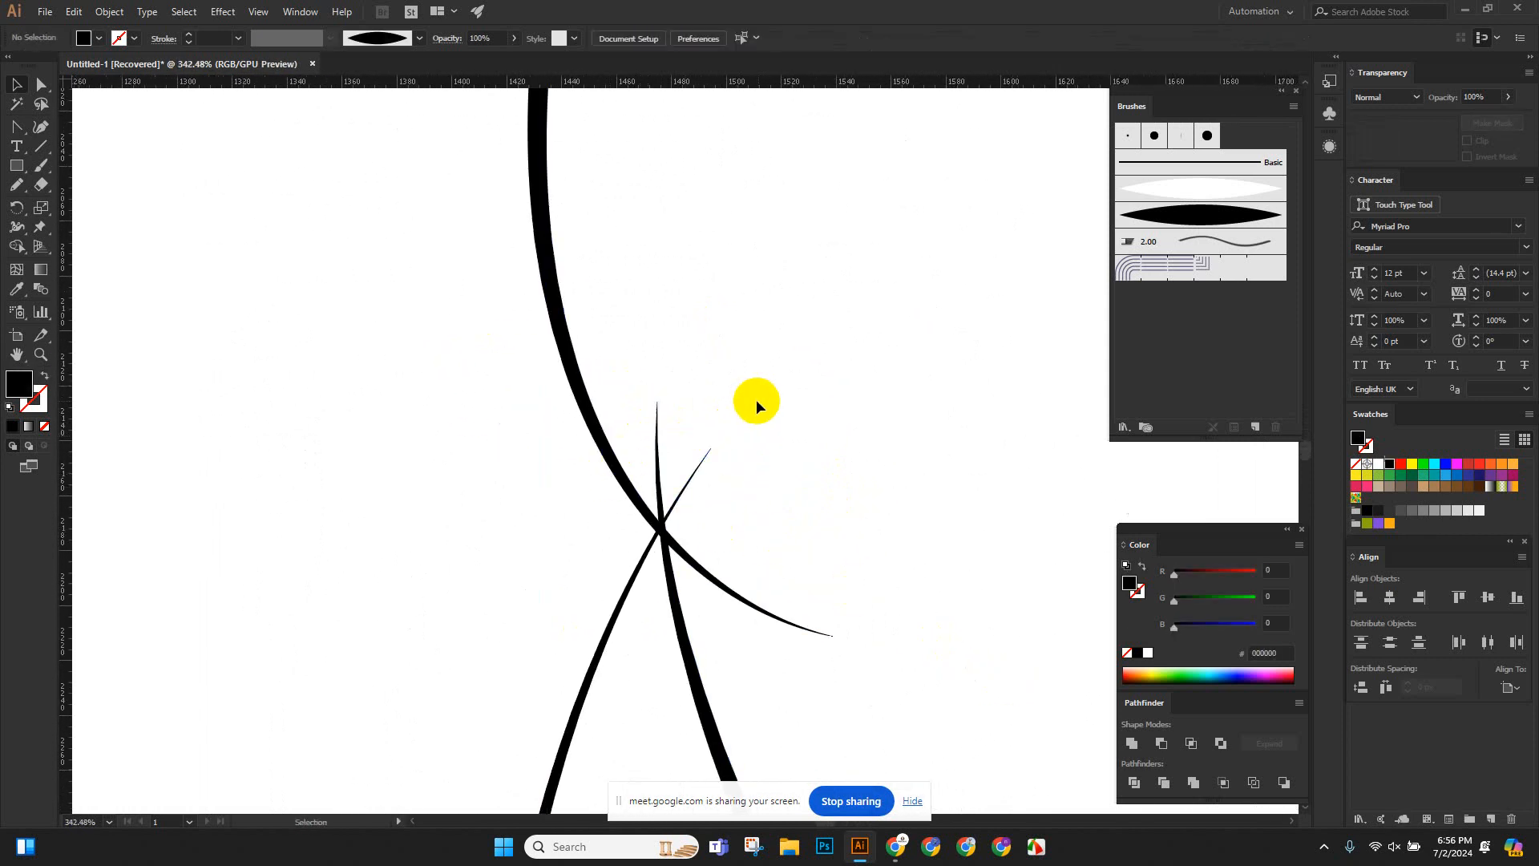
{"action": "left_click", "coordinate": [659, 474]}
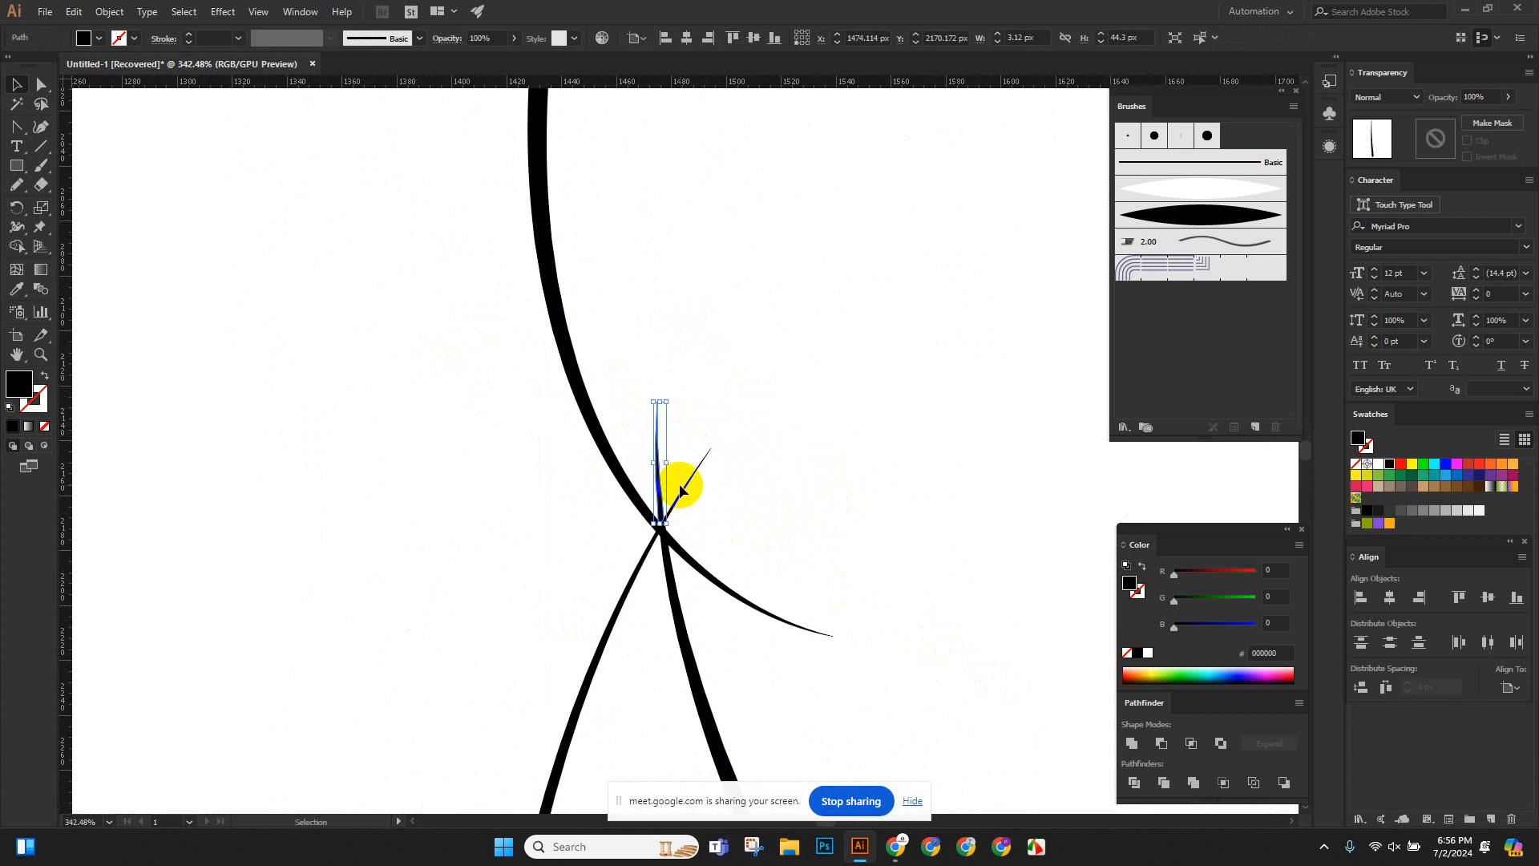
{"action": "left_click", "coordinate": [683, 486]}
{"action": "key", "text": "Delete"}
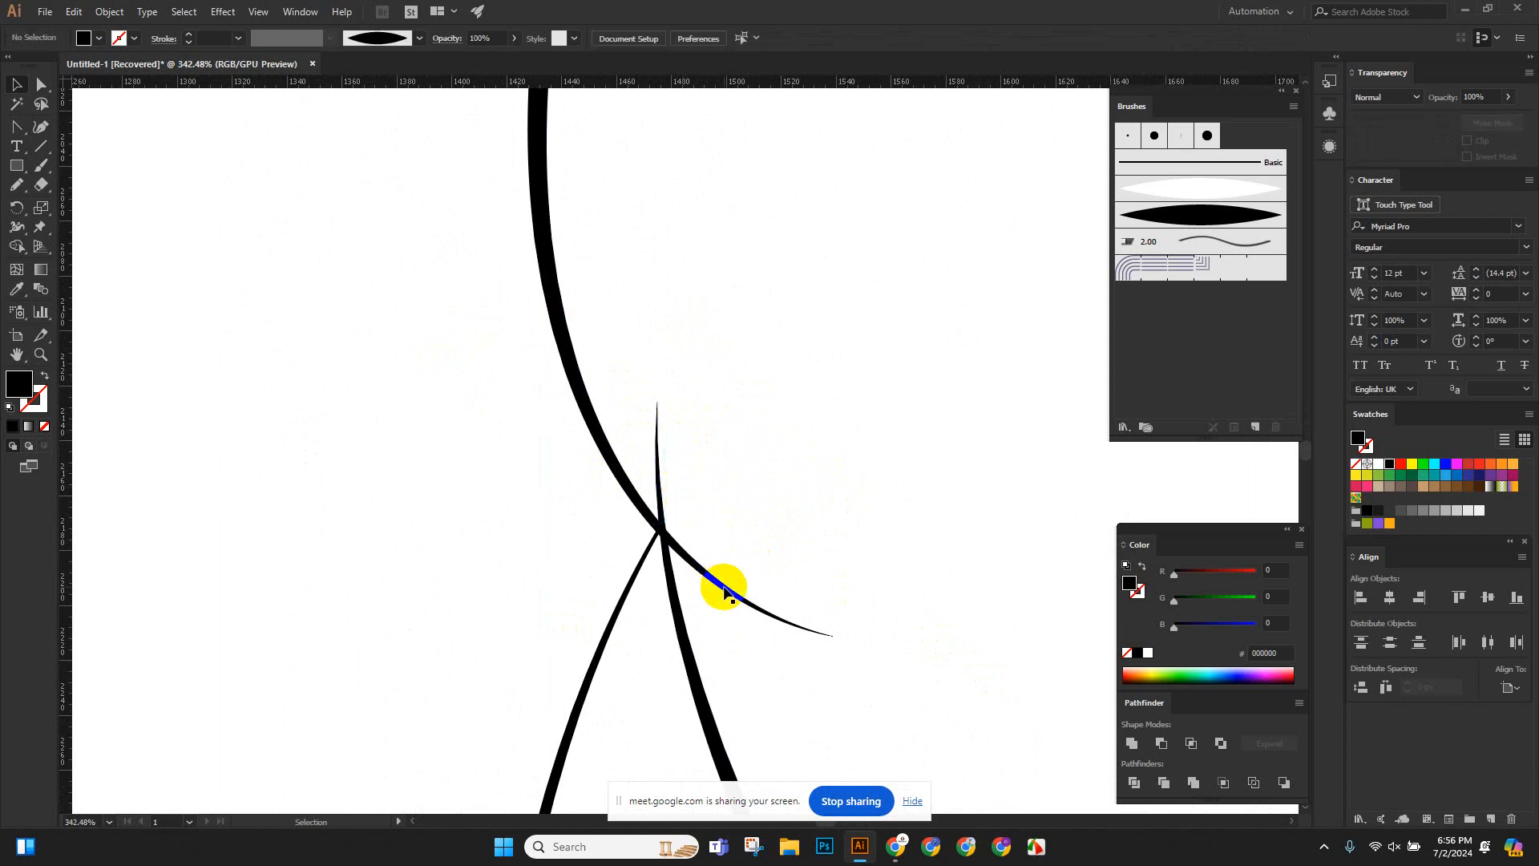
{"action": "left_click", "coordinate": [661, 478]}
{"action": "key", "text": "Delete"}
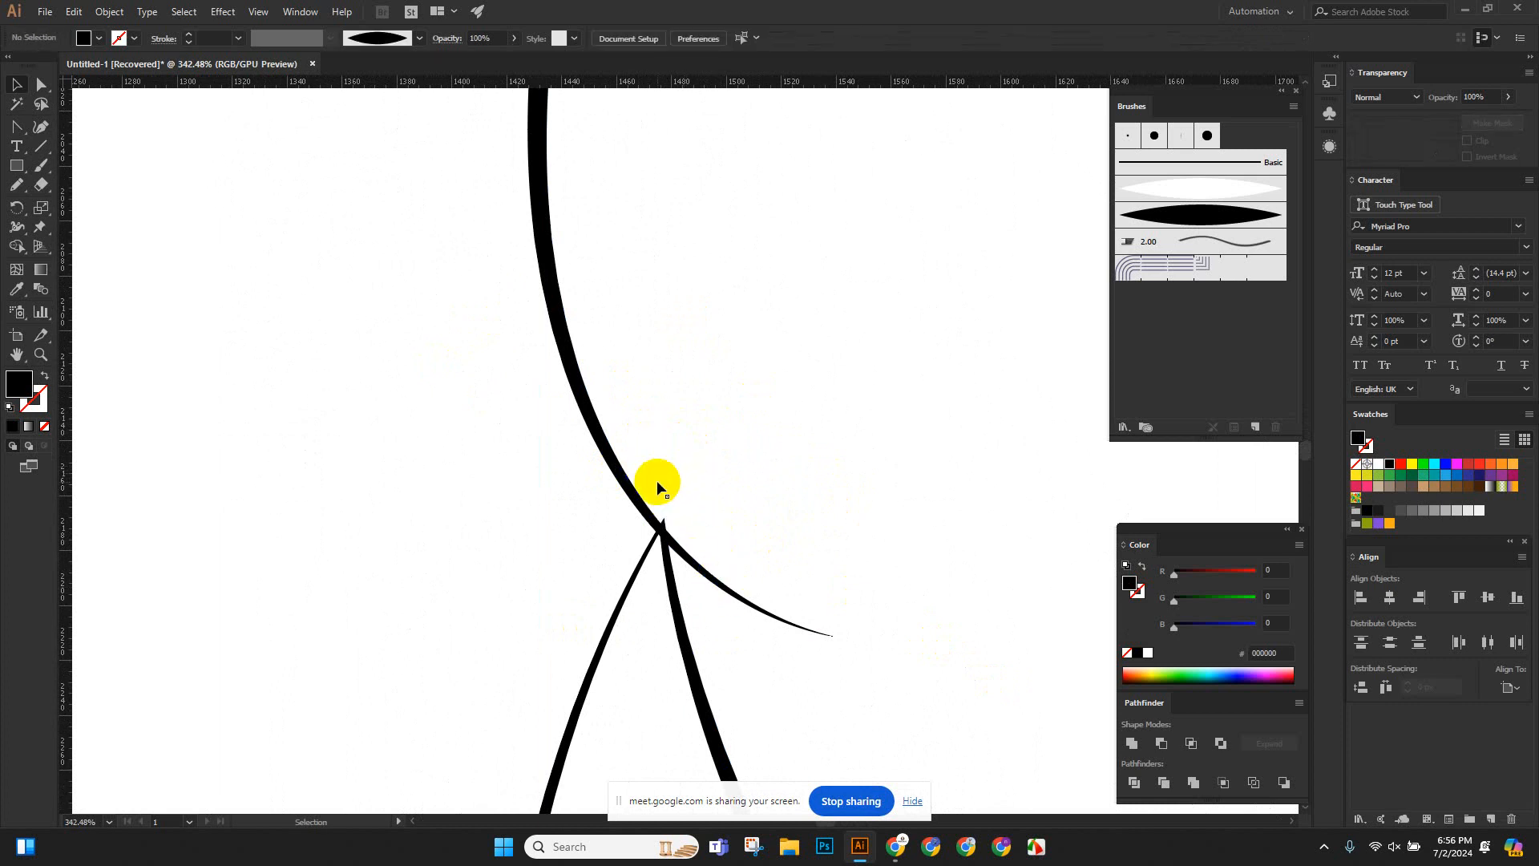
Delete the leftover sliver at the chest and front-leg junction and the chest line's tail beyond it.
{"action": "left_click", "coordinate": [664, 527]}
{"action": "key", "text": "Delete"}
{"action": "left_click", "coordinate": [664, 527]}
{"action": "key", "text": "Delete"}
{"action": "scroll", "coordinate": [730, 545], "scroll_direction": "down", "scroll_amount": 3}
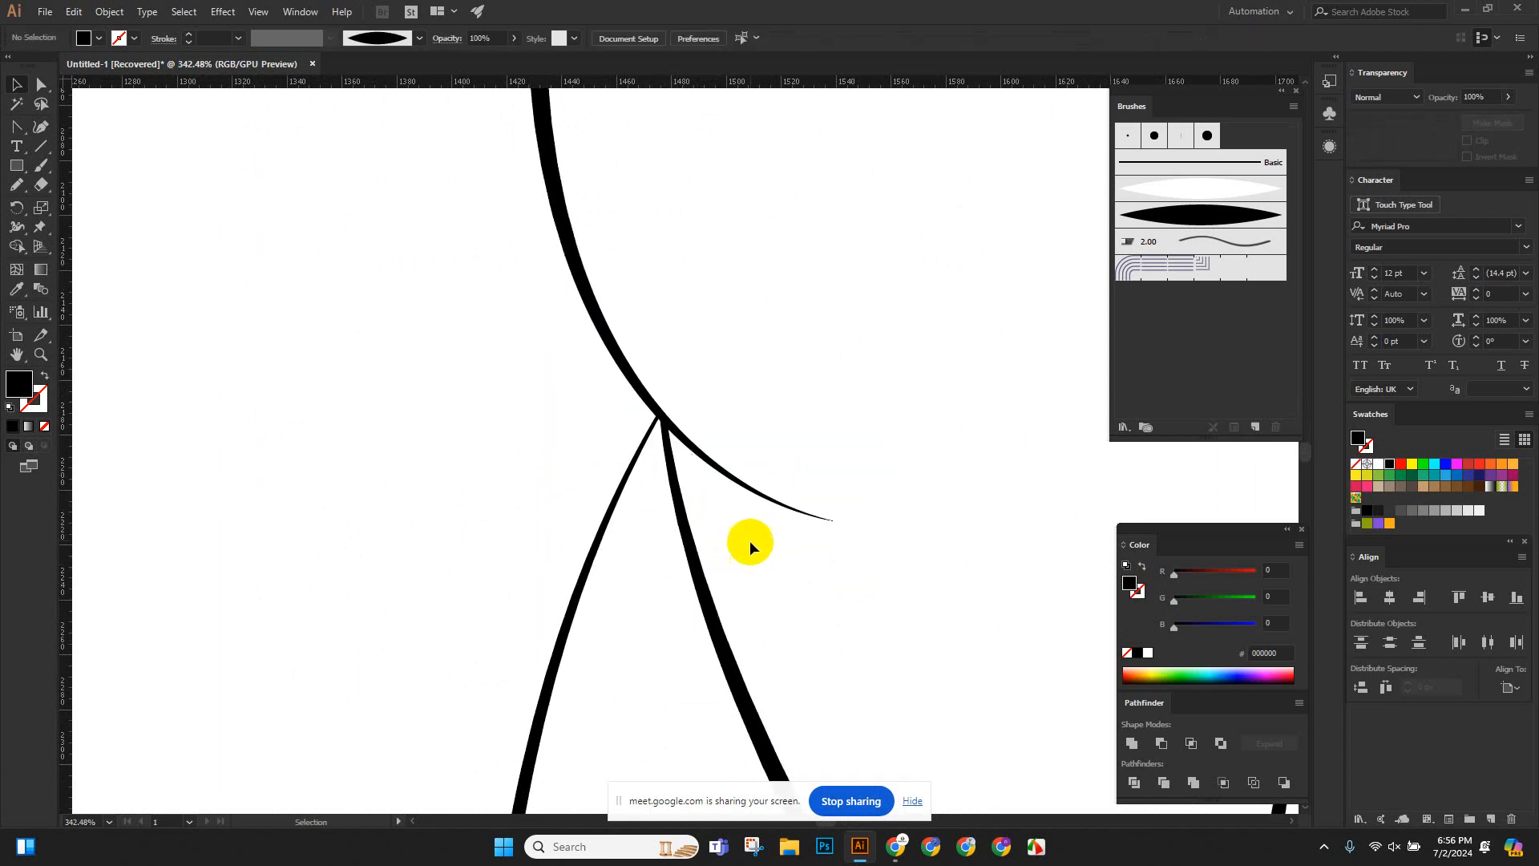
{"action": "left_click", "coordinate": [777, 502]}
{"action": "key", "text": "Delete"}
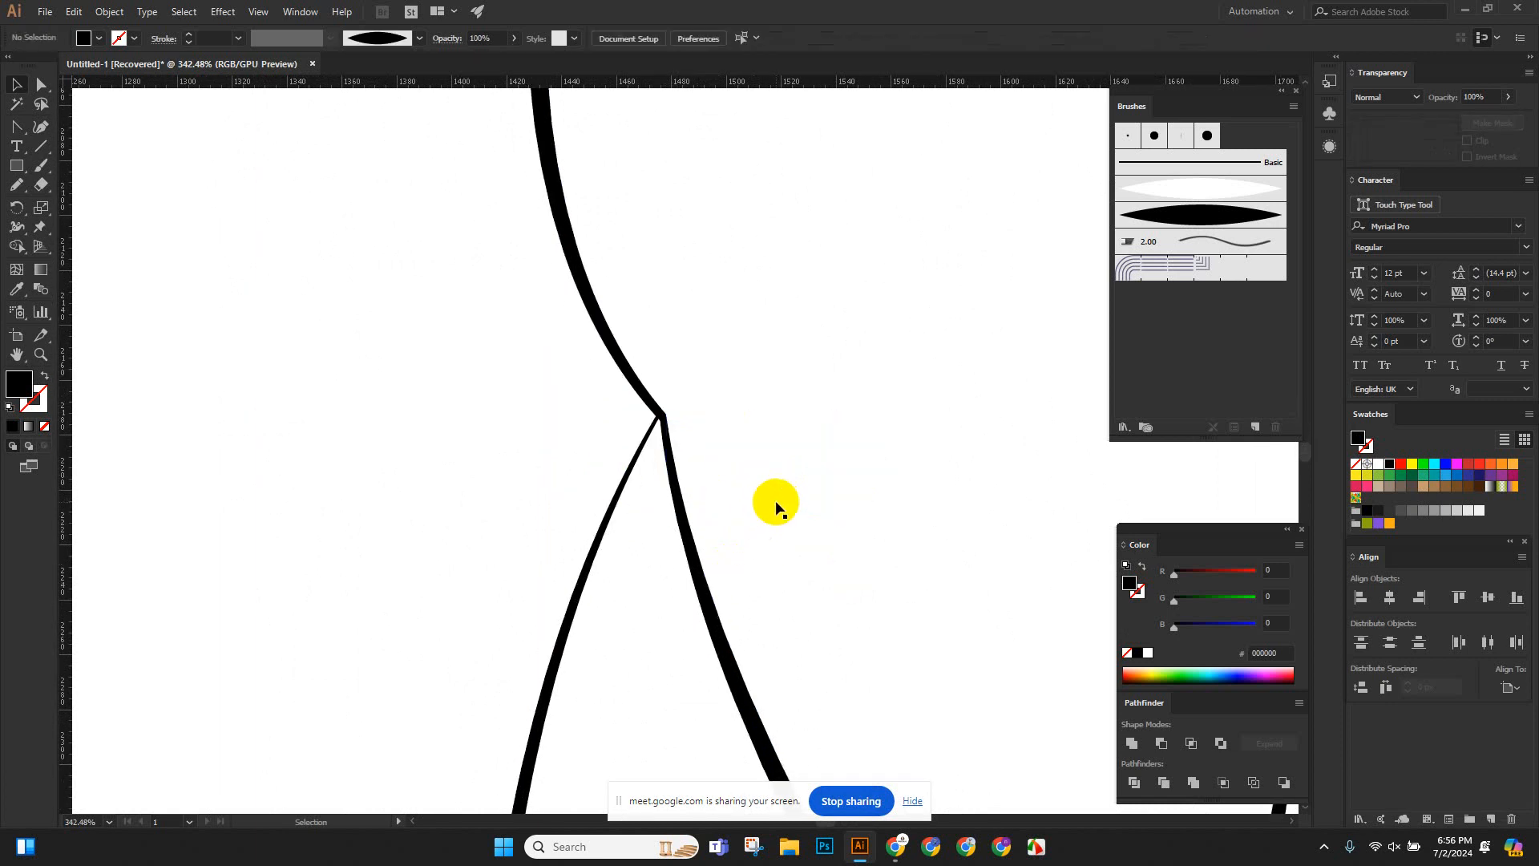
Delete the upper tip of the left front leg's inner line that overshoots the diagonal chest line.
{"action": "key", "text": "z"}
{"action": "scroll", "coordinate": [850, 534], "scroll_direction": "down", "scroll_amount": 10}
{"action": "left_click_drag", "start_coordinate": [887, 674], "coordinate": [724, 510]}
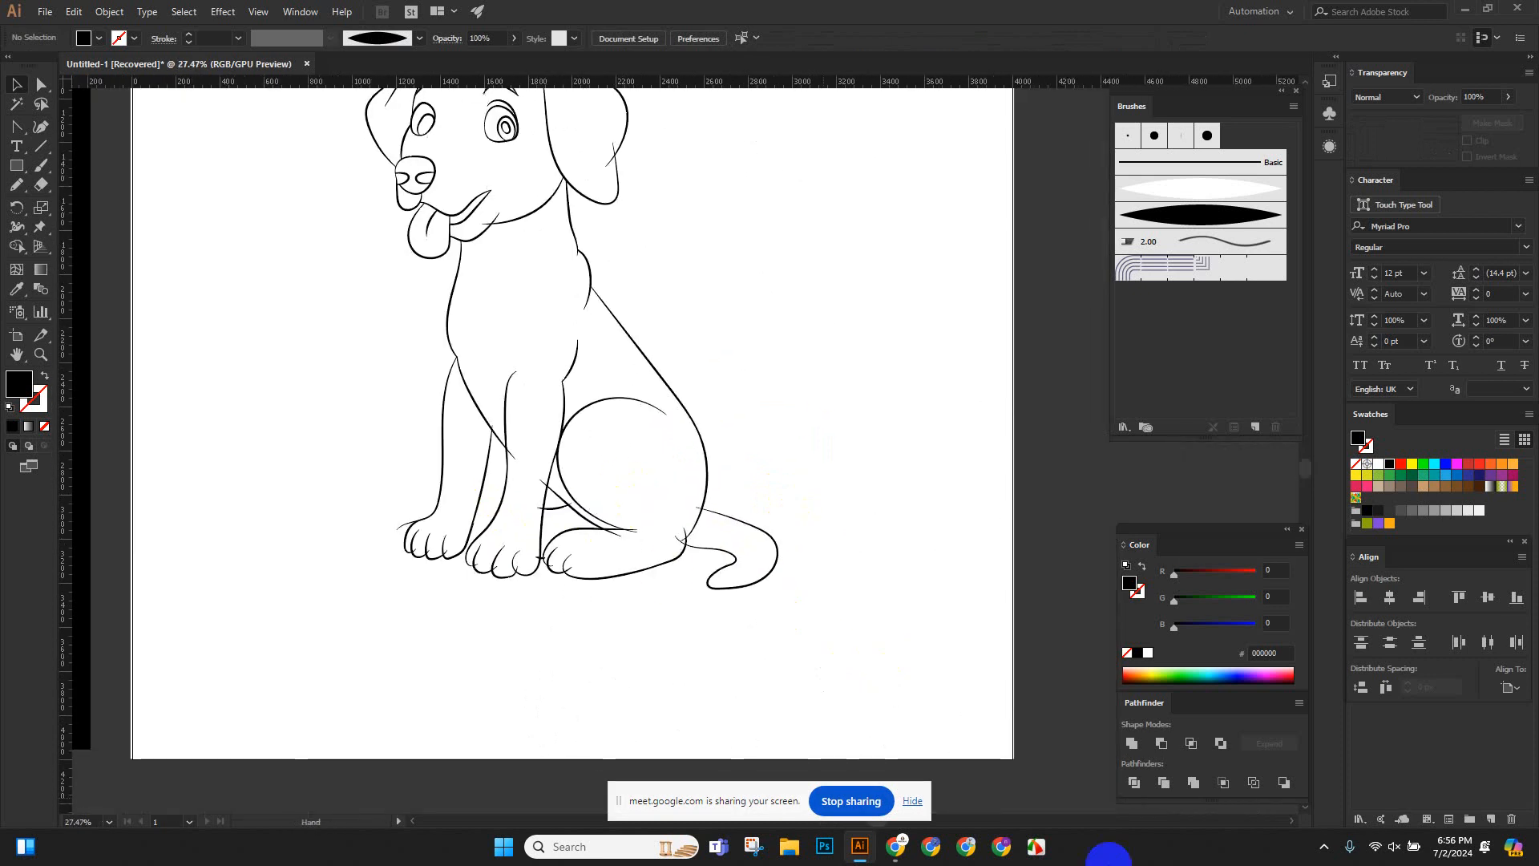
{"action": "scroll", "coordinate": [724, 510], "scroll_direction": "up", "scroll_amount": 15}
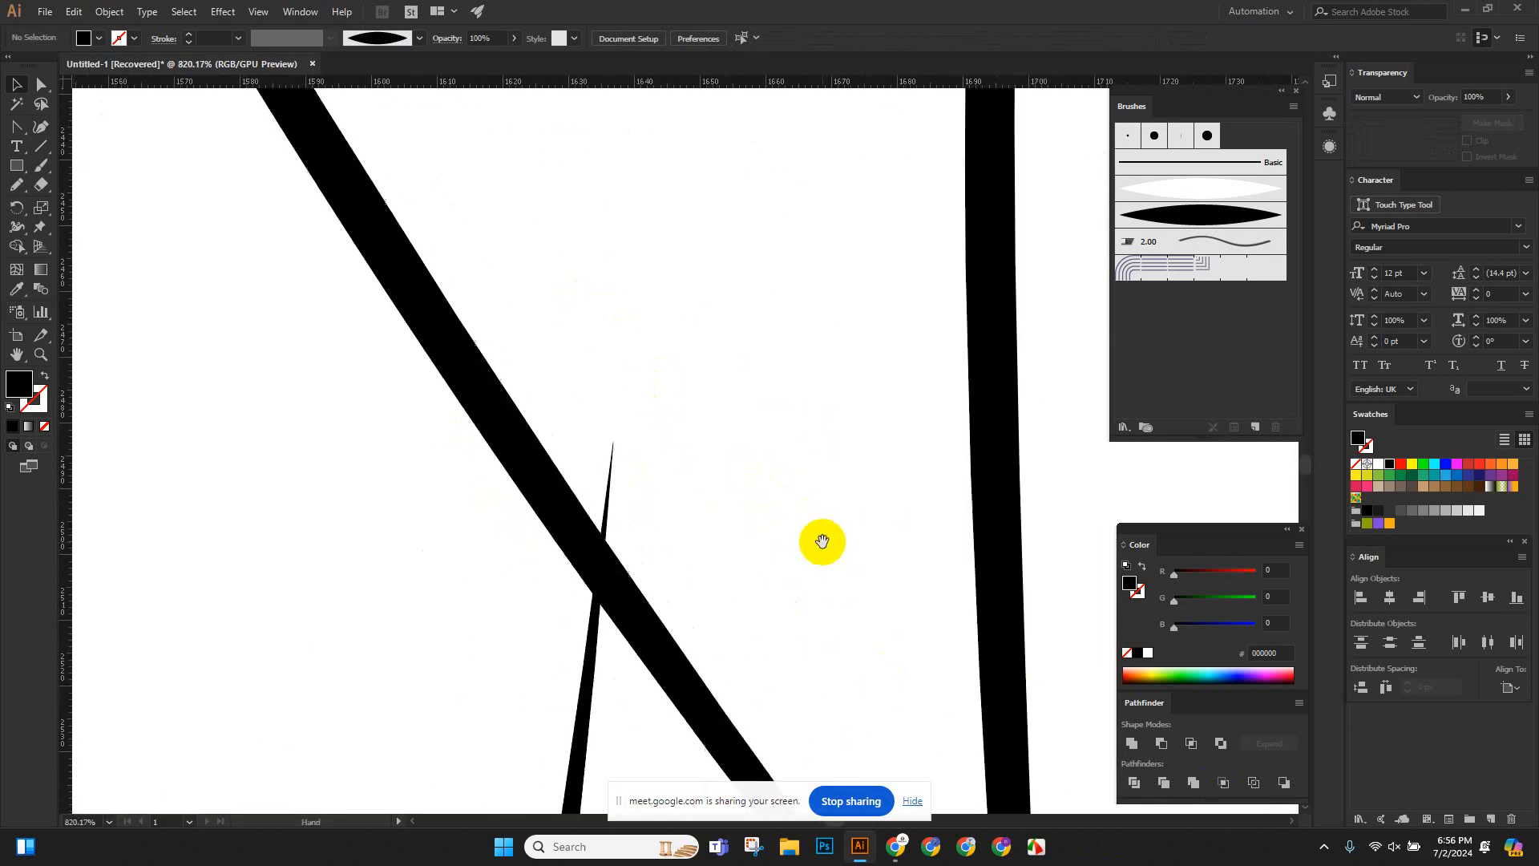
{"action": "left_click", "coordinate": [365, 418]}
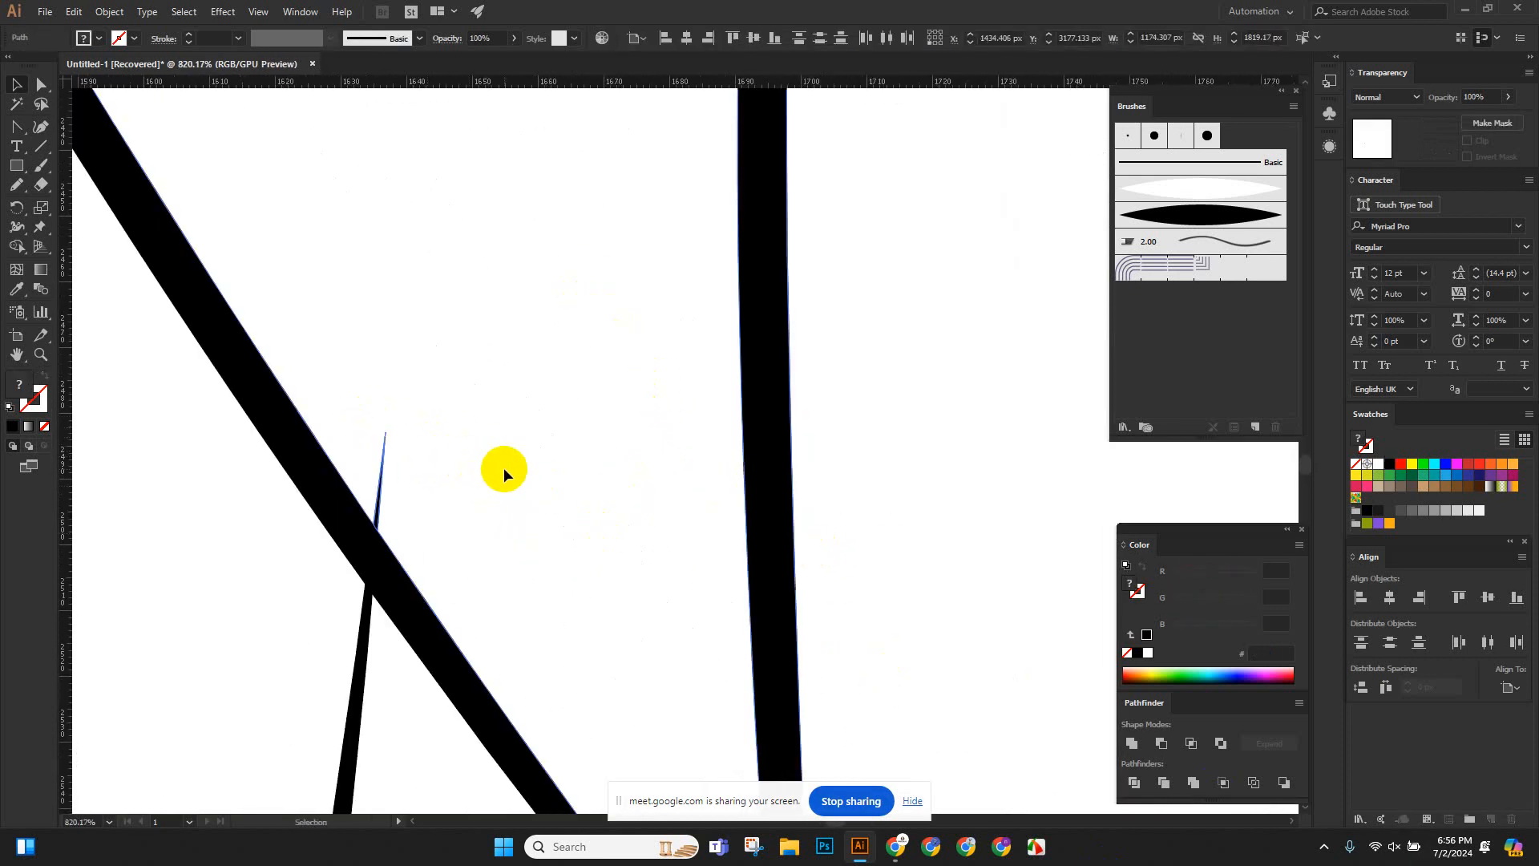
{"action": "key", "text": "Delete"}
Delete the tapered end of the diagonal chest line that overshoots the second front leg's outline.
{"action": "scroll", "coordinate": [521, 481], "scroll_direction": "down", "scroll_amount": 5}
{"action": "scroll", "coordinate": [769, 537], "scroll_direction": "down", "scroll_amount": 10}
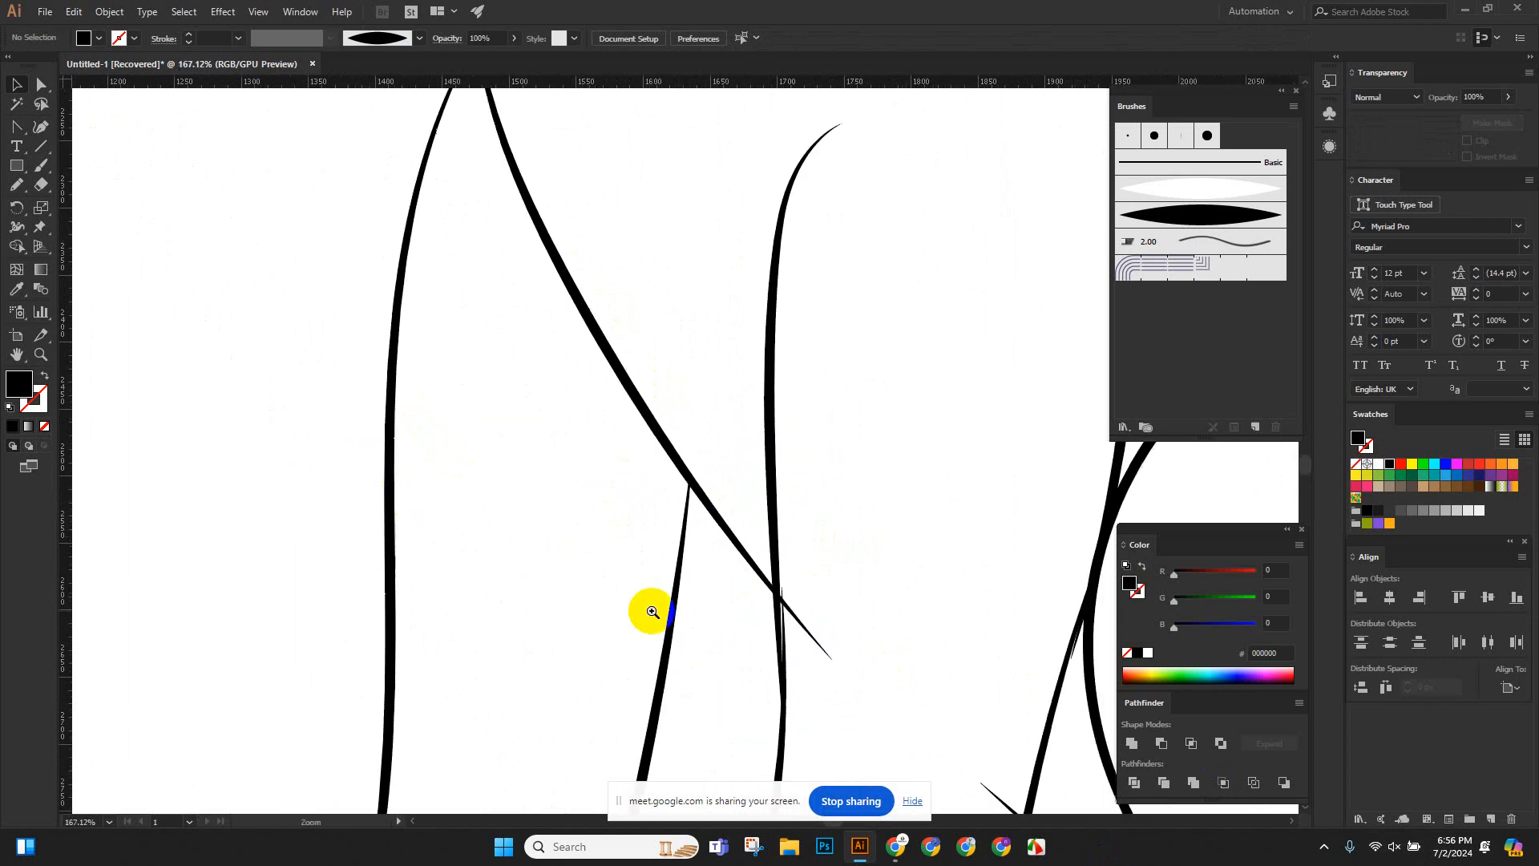
{"action": "left_click_drag", "start_coordinate": [368, 603], "coordinate": [745, 521]}
{"action": "left_click_drag", "start_coordinate": [377, 512], "coordinate": [409, 530]}
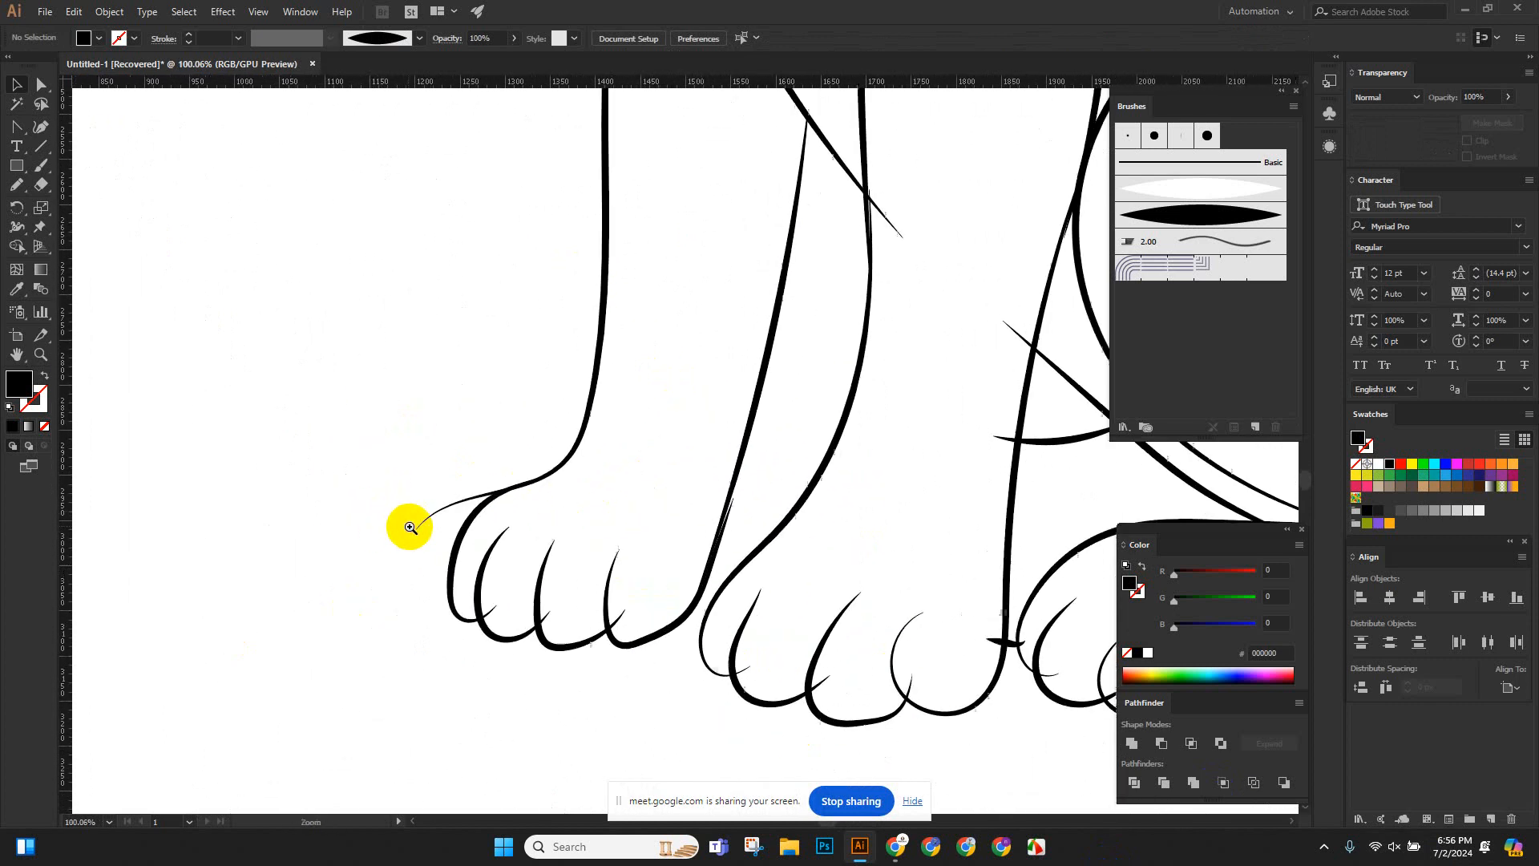
{"action": "left_click_drag", "start_coordinate": [488, 647], "coordinate": [367, 730]}
{"action": "left_click_drag", "start_coordinate": [695, 233], "coordinate": [972, 522]}
{"action": "mouse_move", "coordinate": [892, 458]}
{"action": "left_mouse_down"}
{"action": "mouse_move", "coordinate": [612, 429]}
{"action": "mouse_move", "coordinate": [669, 513]}
{"action": "left_mouse_up"}
{"action": "scroll", "coordinate": [600, 459], "scroll_direction": "down", "scroll_amount": 4}
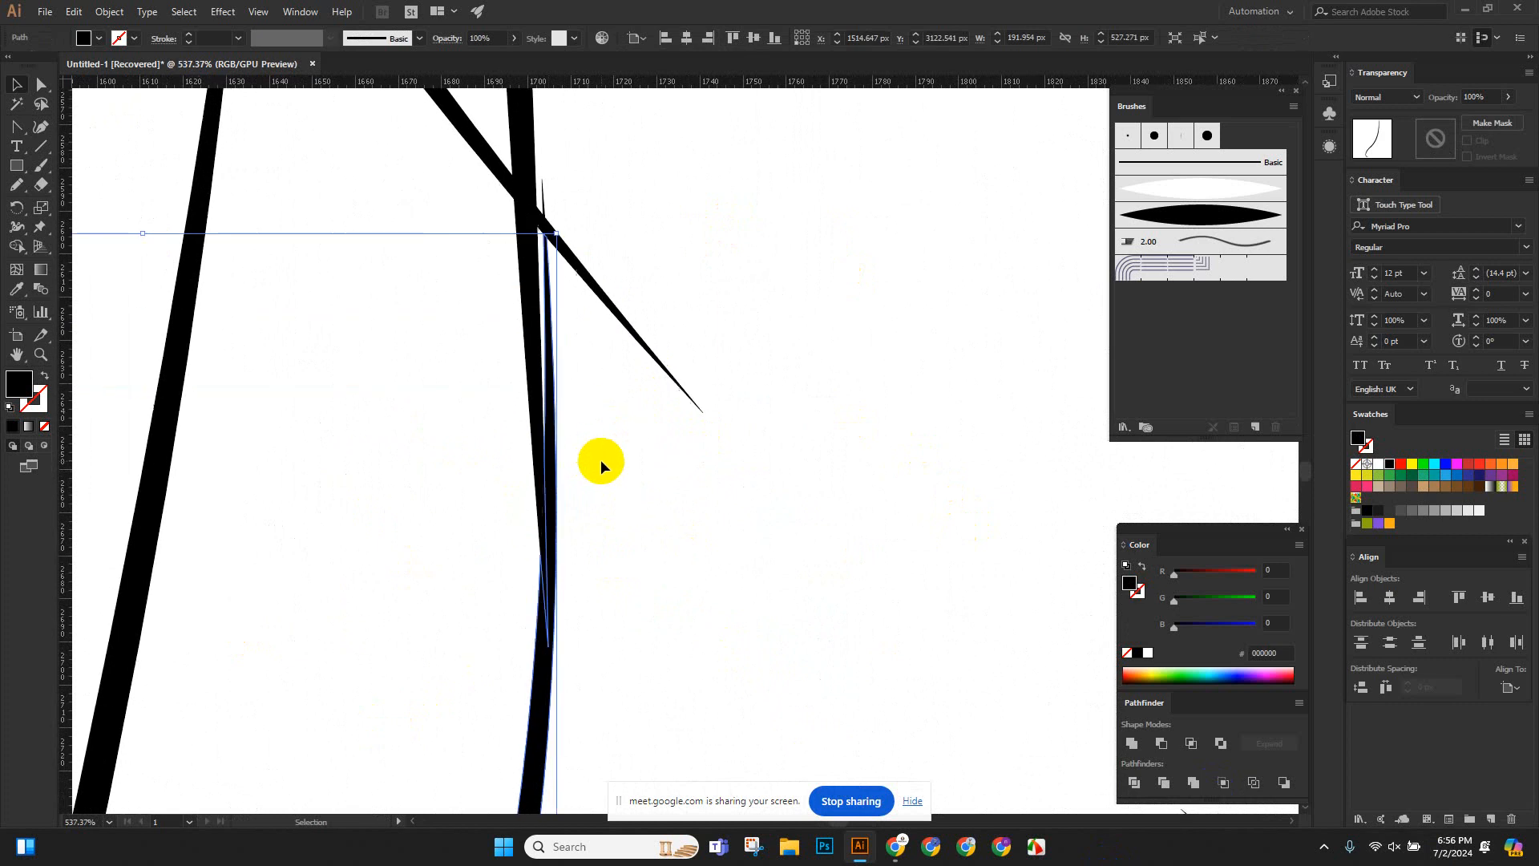
{"action": "scroll", "coordinate": [642, 468], "scroll_direction": "up", "scroll_amount": 3}
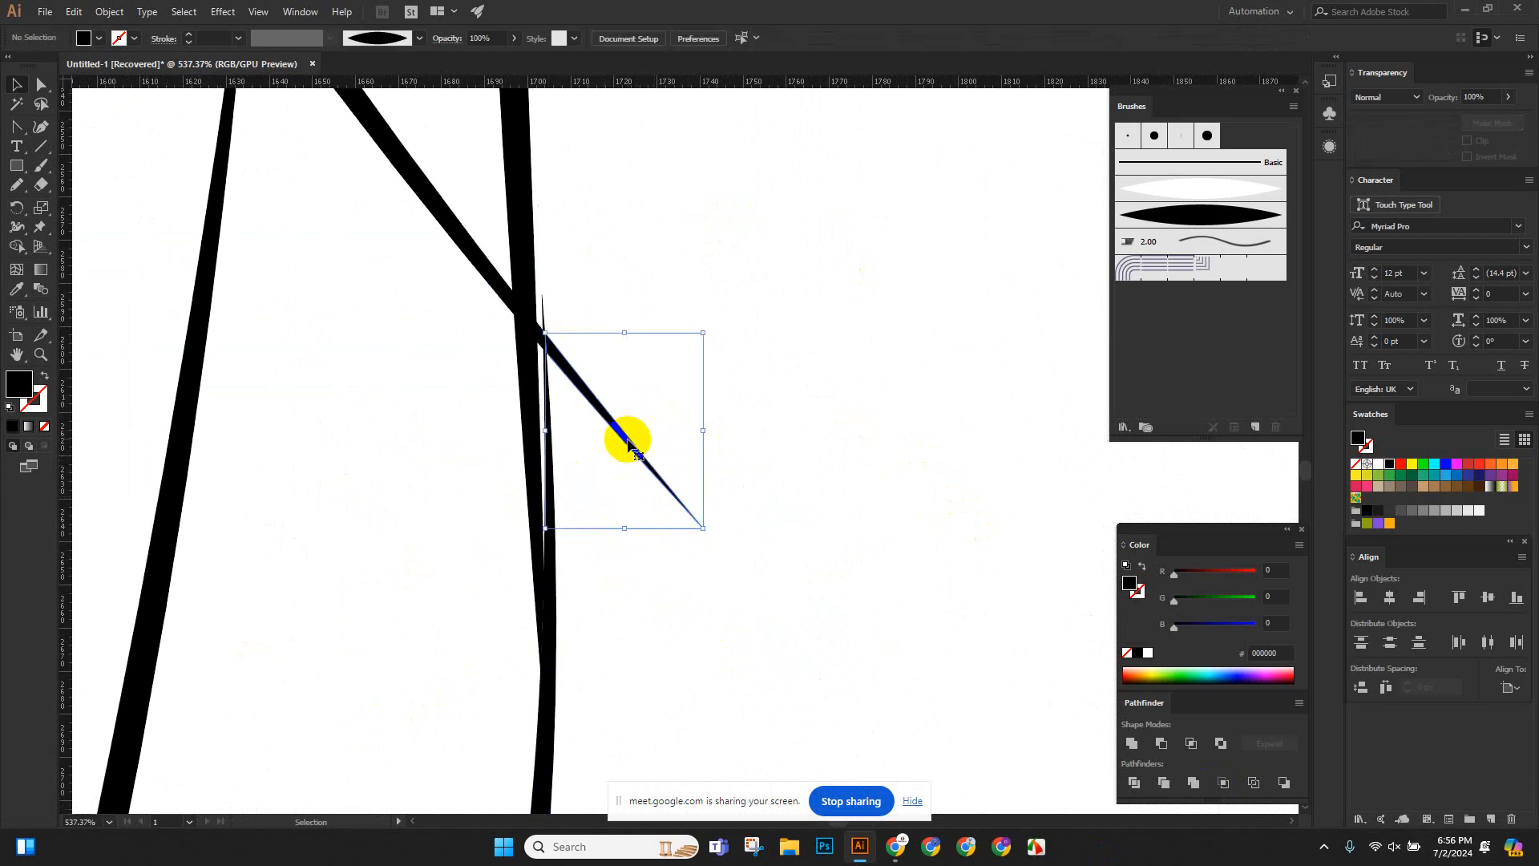
{"action": "key", "text": "Delete"}
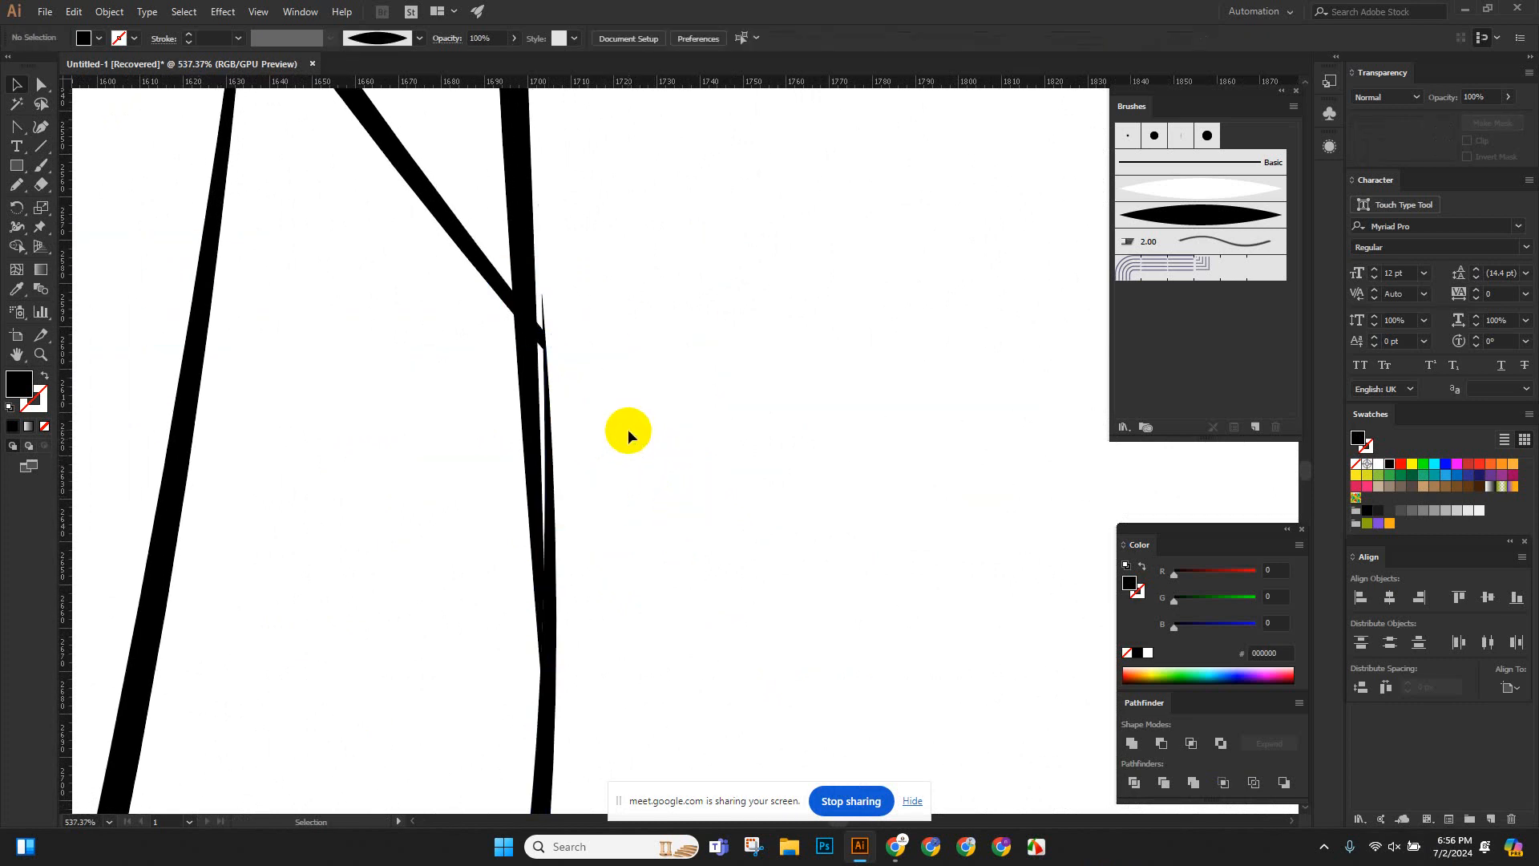
Delete the small leftover tip and chest line stub beside the second front leg's outline.
{"action": "left_click", "coordinate": [549, 370]}
{"action": "left_click", "coordinate": [544, 325]}
{"action": "key", "text": "Delete"}
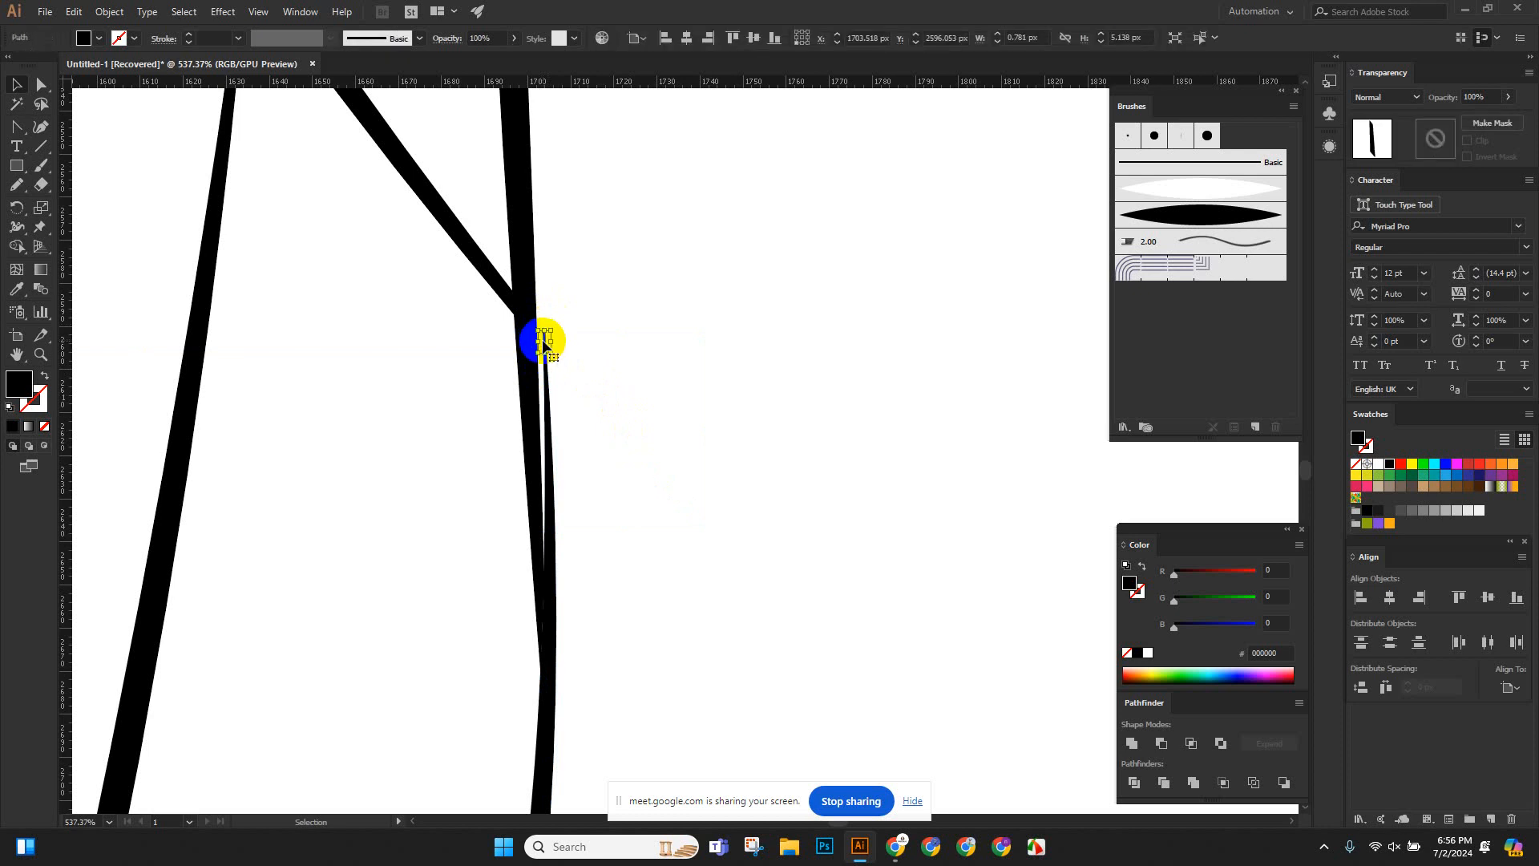
Try to delete the sliver running alongside the second front leg's outline, and undo the removed leg line pieces.
{"action": "left_click", "coordinate": [550, 355]}
{"action": "key", "text": "ctrl+z"}
{"action": "key", "text": "ctrl+z"}
{"action": "key", "text": "ctrl+z"}
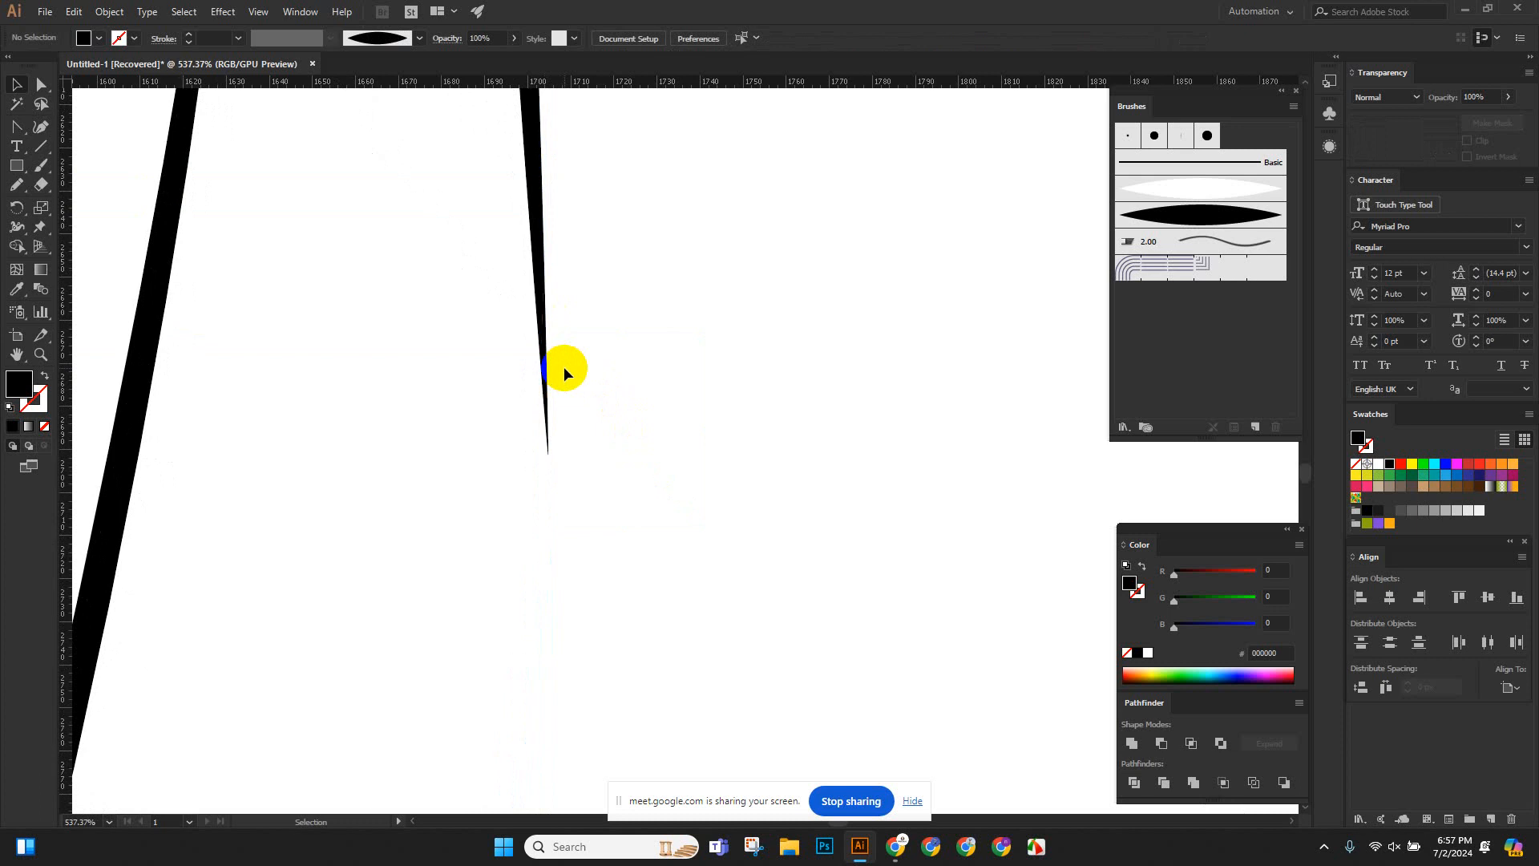
{"action": "key", "text": "ctrl+z"}
{"action": "key", "text": "ctrl+z"}
{"action": "key", "text": "ctrl+z"}
{"action": "key", "text": "ctrl+z"}
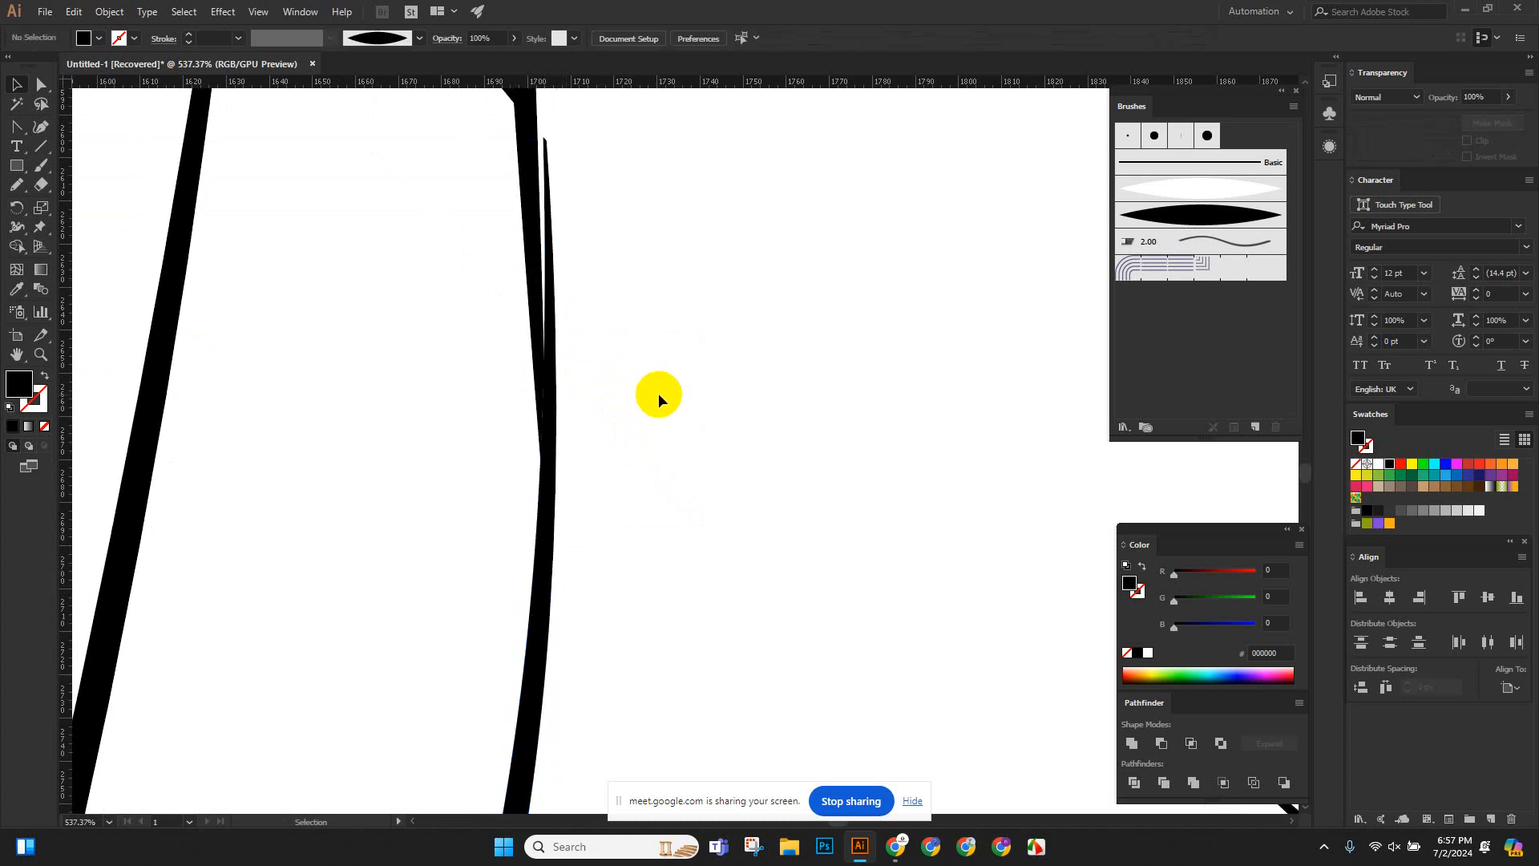
{"action": "left_click", "coordinate": [541, 421]}
{"action": "key", "text": "ctrl+z"}
{"action": "key", "text": "ctrl+z"}
{"action": "key", "text": "ctrl+z"}
{"action": "key", "text": "ctrl+z"}
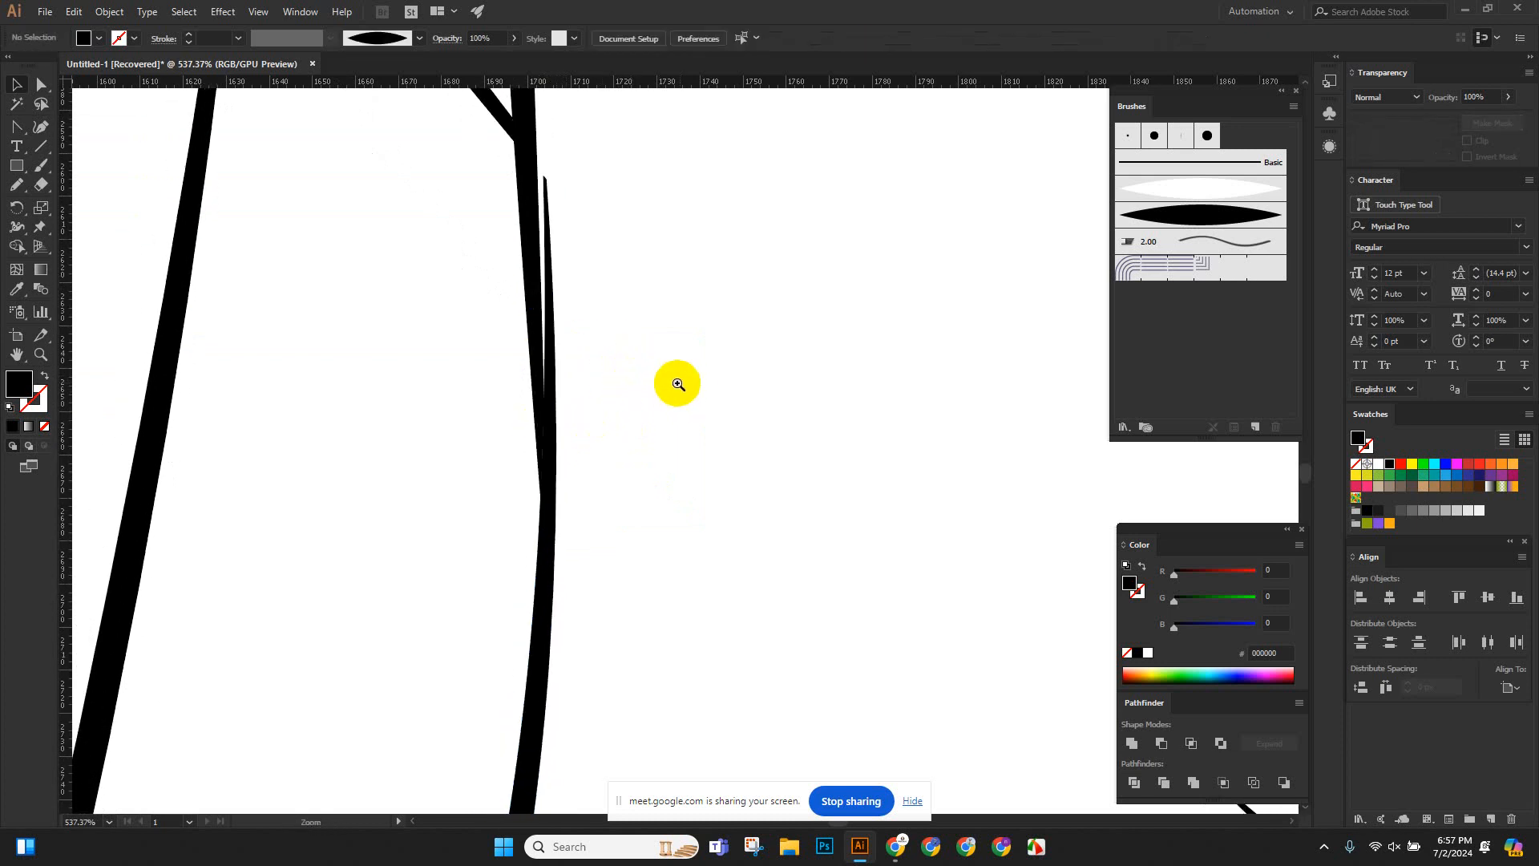
Erase the sliver running alongside the second front leg's outline just below the chest junction, including its leftover specks.
{"action": "left_click_drag", "start_coordinate": [678, 384], "coordinate": [648, 502]}
{"action": "left_click_drag", "start_coordinate": [542, 343], "coordinate": [653, 471]}
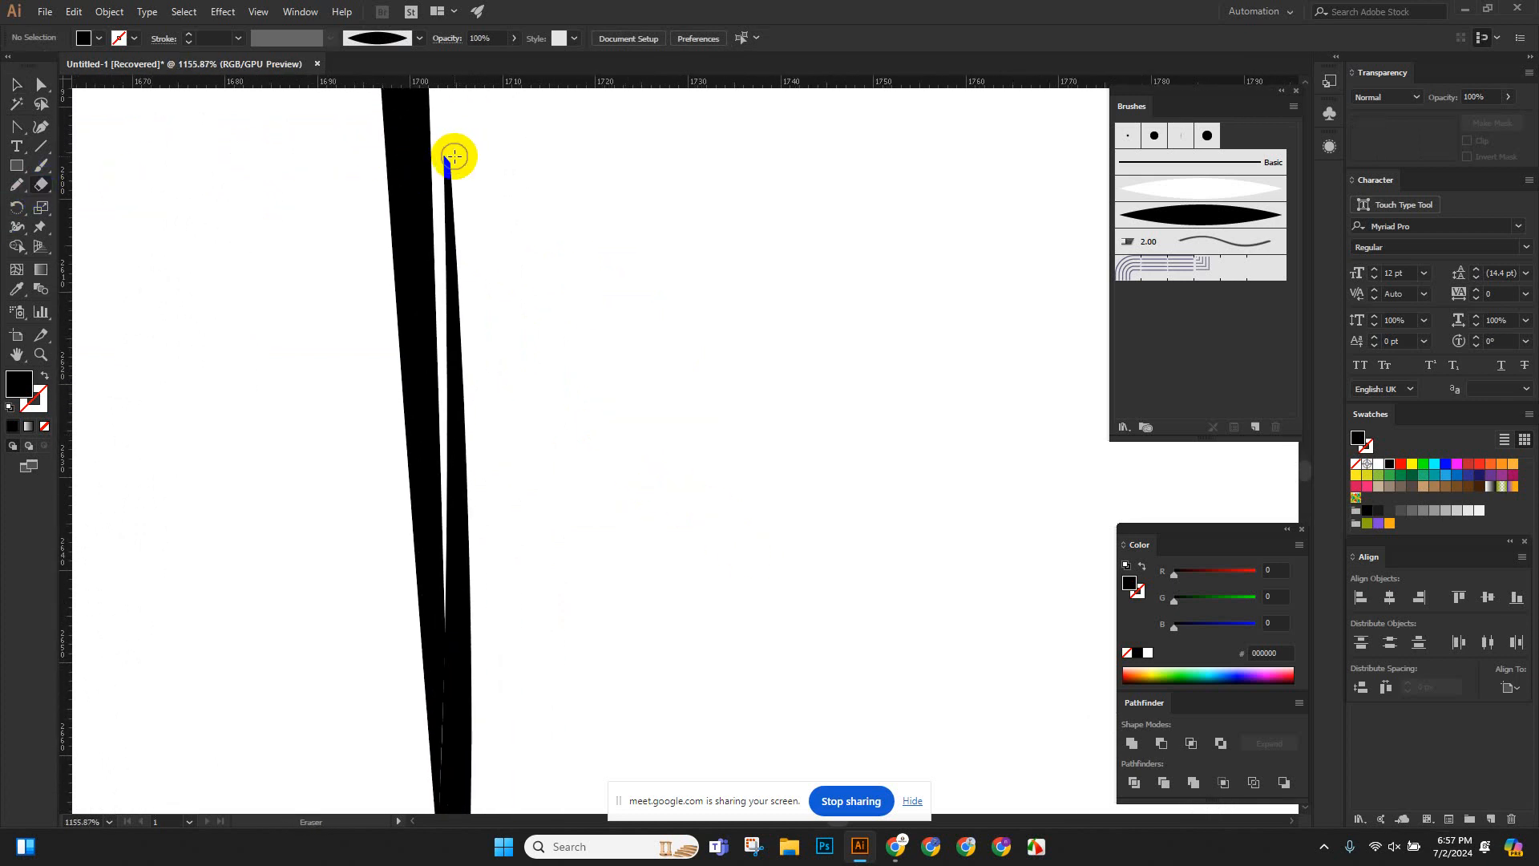
{"action": "left_click_drag", "start_coordinate": [462, 162], "coordinate": [471, 581]}
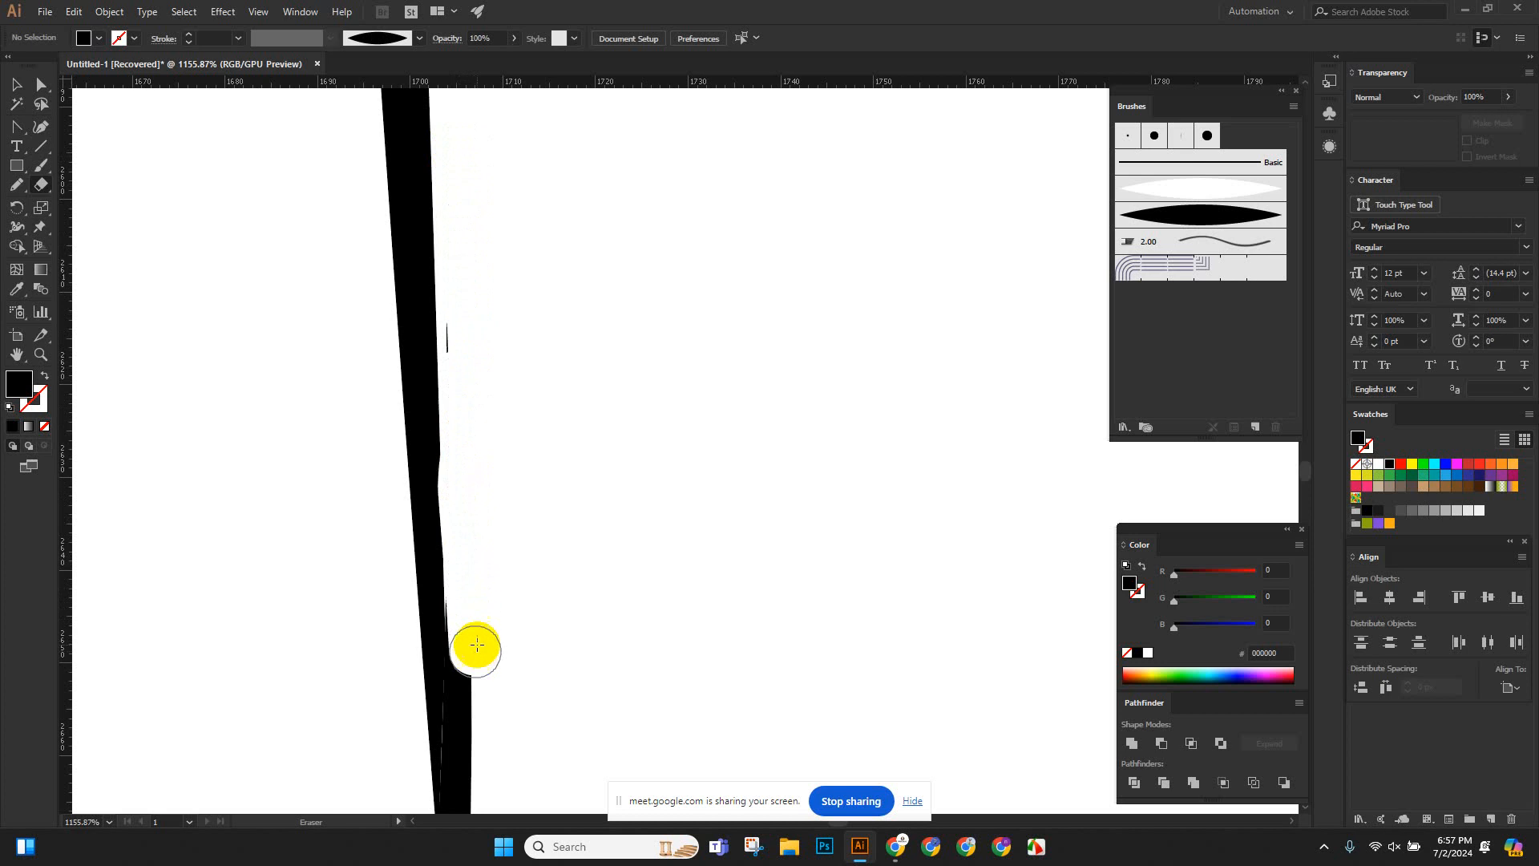
{"action": "mouse_move", "coordinate": [477, 645]}
{"action": "left_mouse_down"}
{"action": "mouse_move", "coordinate": [555, 545]}
{"action": "mouse_move", "coordinate": [518, 482]}
{"action": "mouse_move", "coordinate": [517, 354]}
{"action": "mouse_move", "coordinate": [461, 215]}
{"action": "mouse_move", "coordinate": [474, 217]}
{"action": "mouse_move", "coordinate": [485, 331]}
{"action": "mouse_move", "coordinate": [494, 633]}
{"action": "left_mouse_up"}
{"action": "left_click_drag", "start_coordinate": [589, 497], "coordinate": [231, 491]}
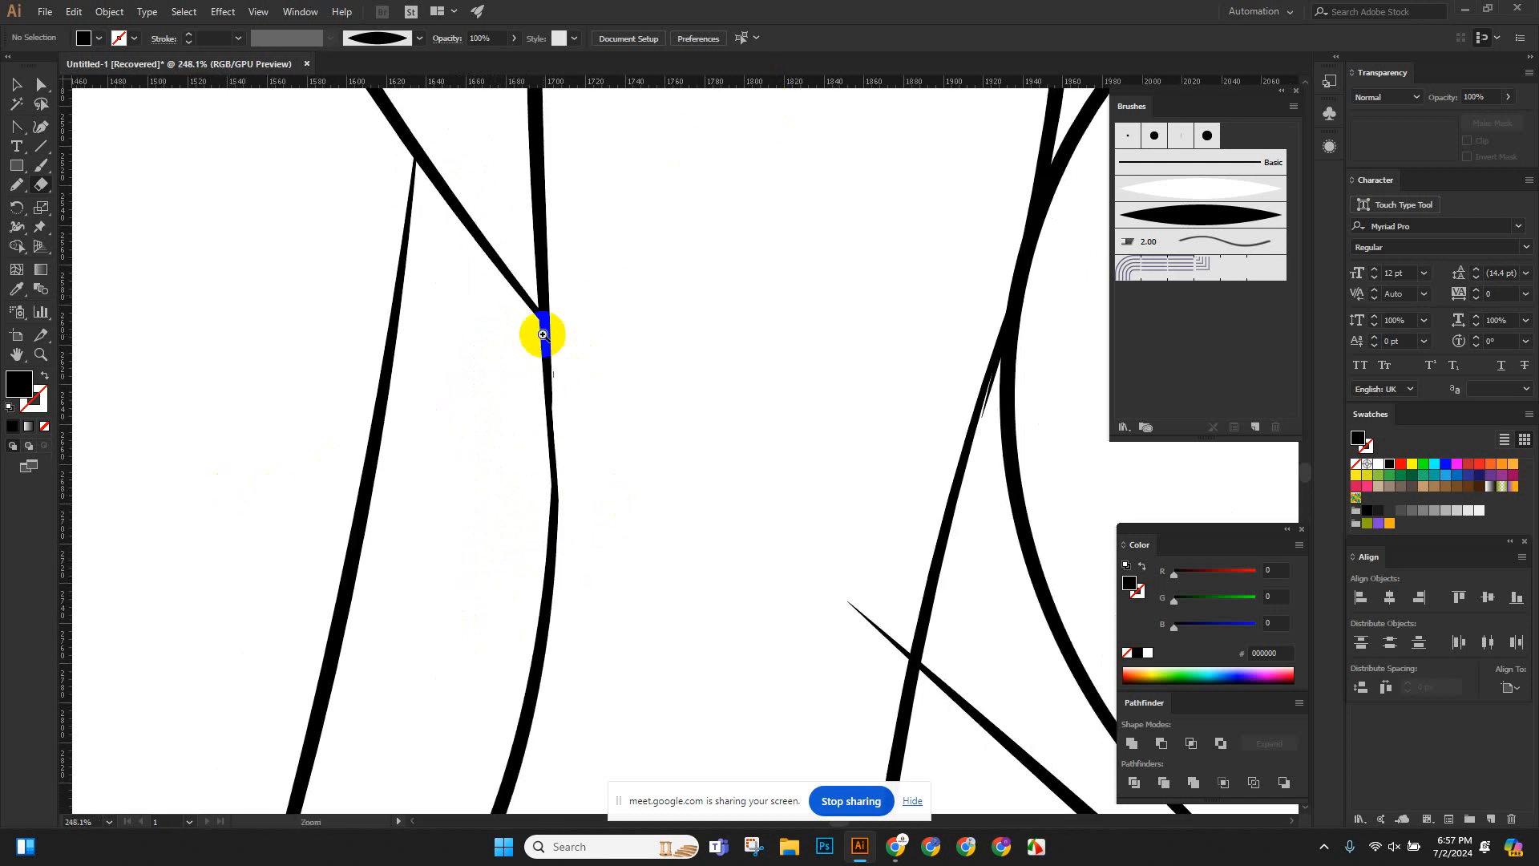
{"action": "mouse_move", "coordinate": [540, 333]}
{"action": "left_mouse_down"}
{"action": "mouse_move", "coordinate": [968, 612]}
{"action": "mouse_move", "coordinate": [302, 227]}
{"action": "left_mouse_up"}
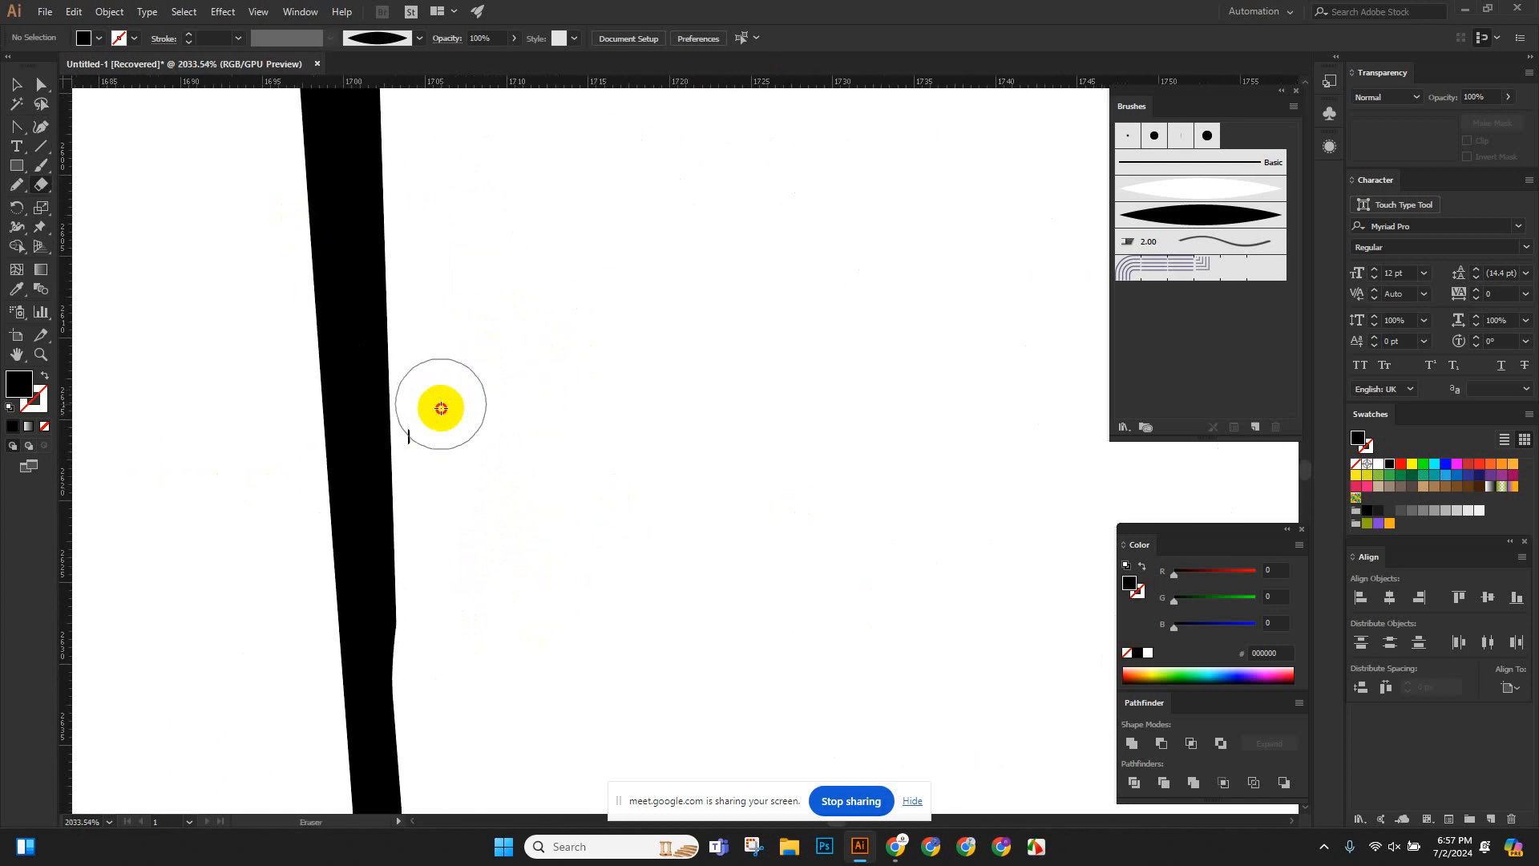
{"action": "mouse_move", "coordinate": [646, 470]}
{"action": "left_mouse_down"}
{"action": "mouse_move", "coordinate": [326, 401]}
{"action": "mouse_move", "coordinate": [774, 519]}
{"action": "mouse_move", "coordinate": [686, 400]}
{"action": "left_mouse_up"}
{"action": "left_click_drag", "start_coordinate": [686, 401], "coordinate": [541, 499]}
{"action": "left_click_drag", "start_coordinate": [541, 500], "coordinate": [621, 539]}
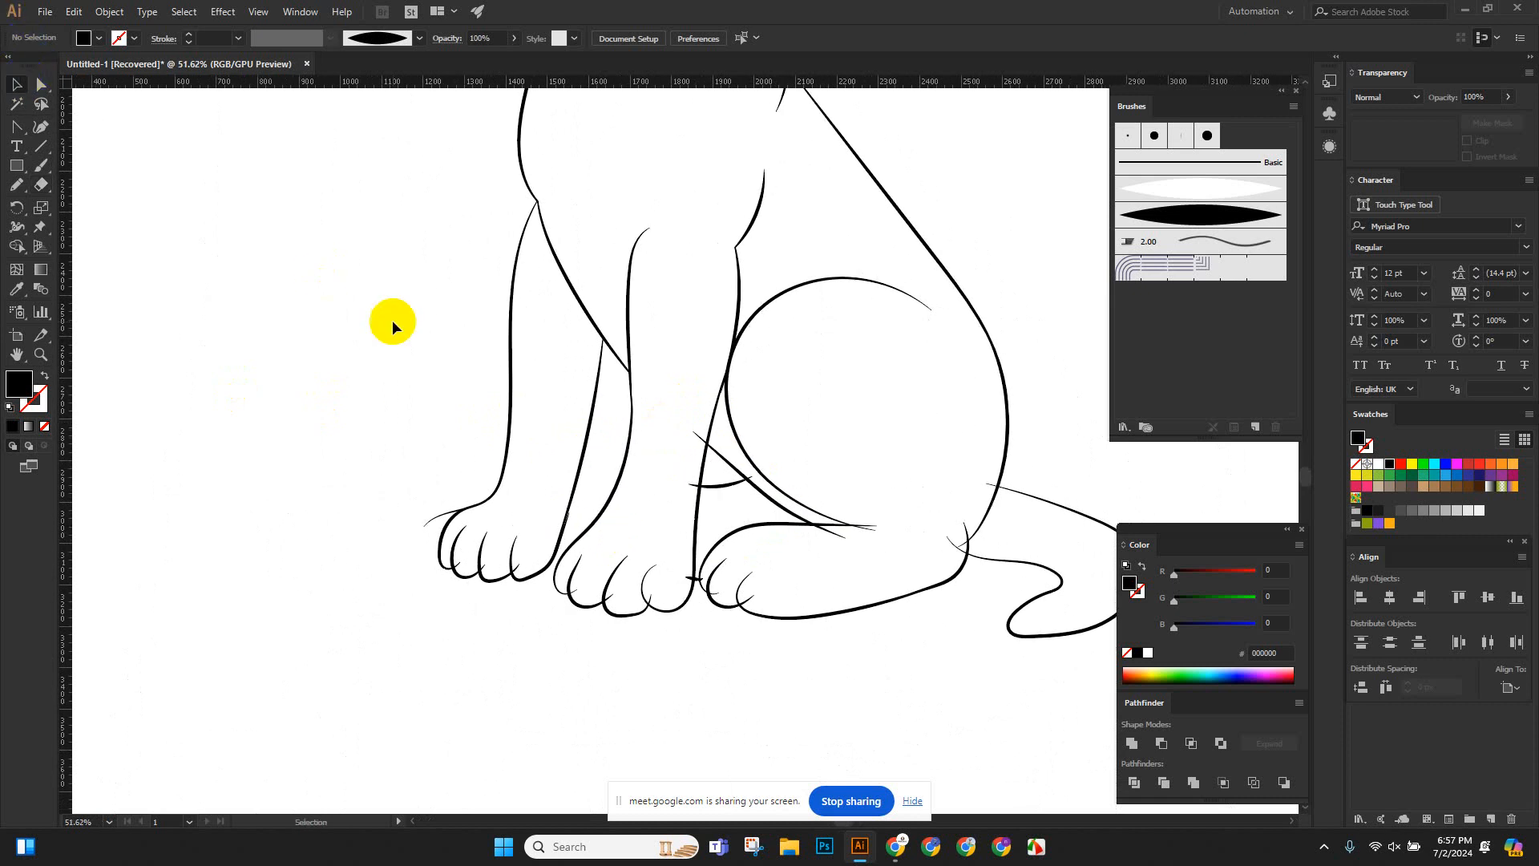
Delete the thin end of the first front leg's outline that overshoots the outer toe of its paw.
{"action": "scroll", "coordinate": [389, 297], "scroll_direction": "down", "scroll_amount": 3}
{"action": "scroll", "coordinate": [567, 384], "scroll_direction": "up", "scroll_amount": 10}
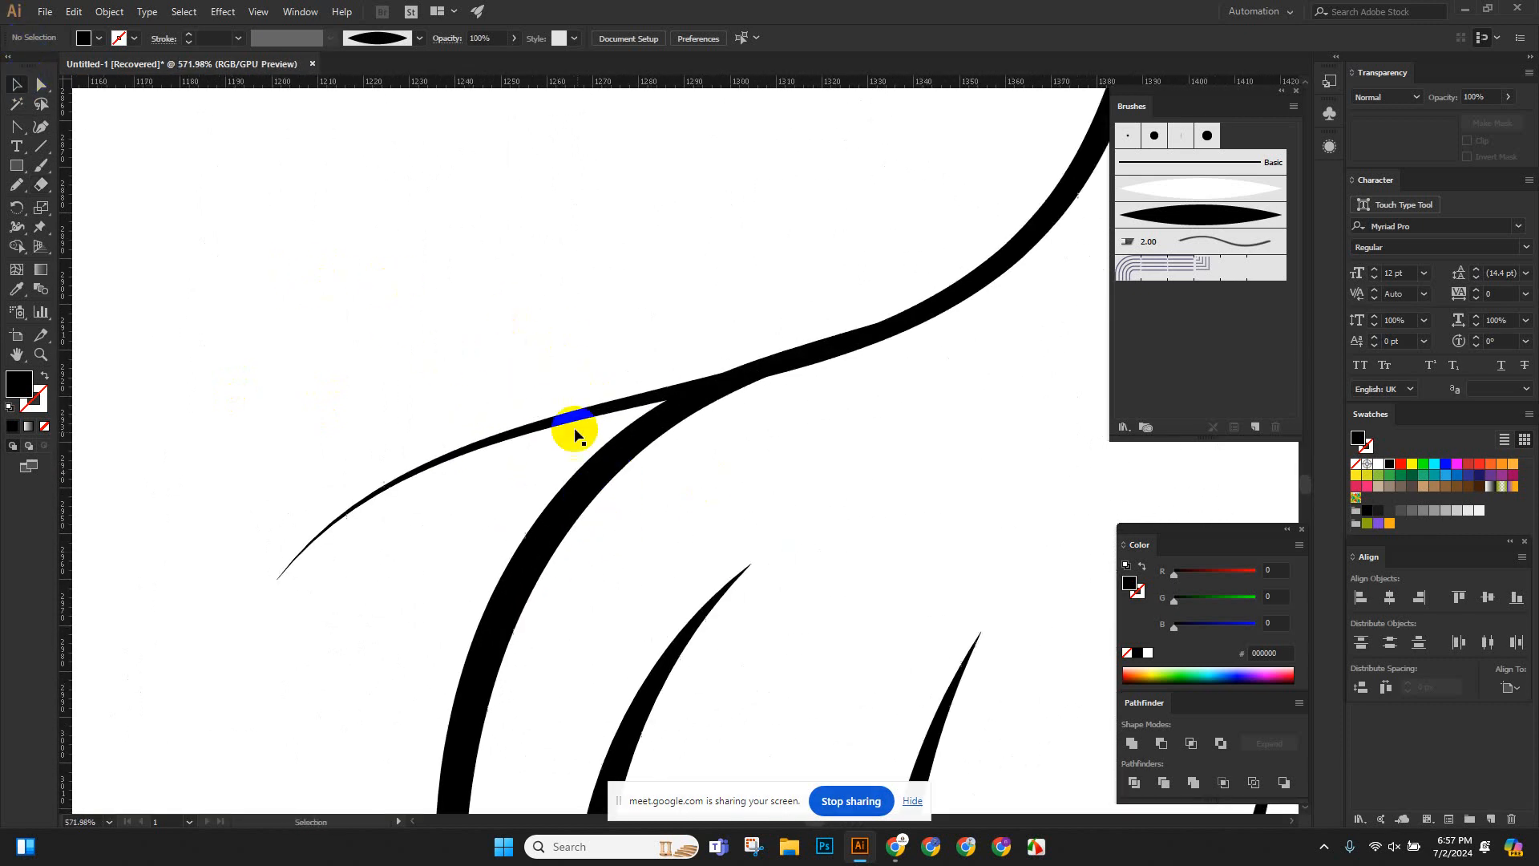
{"action": "left_click", "coordinate": [567, 420]}
{"action": "scroll", "coordinate": [567, 405], "scroll_direction": "down", "scroll_amount": 6}
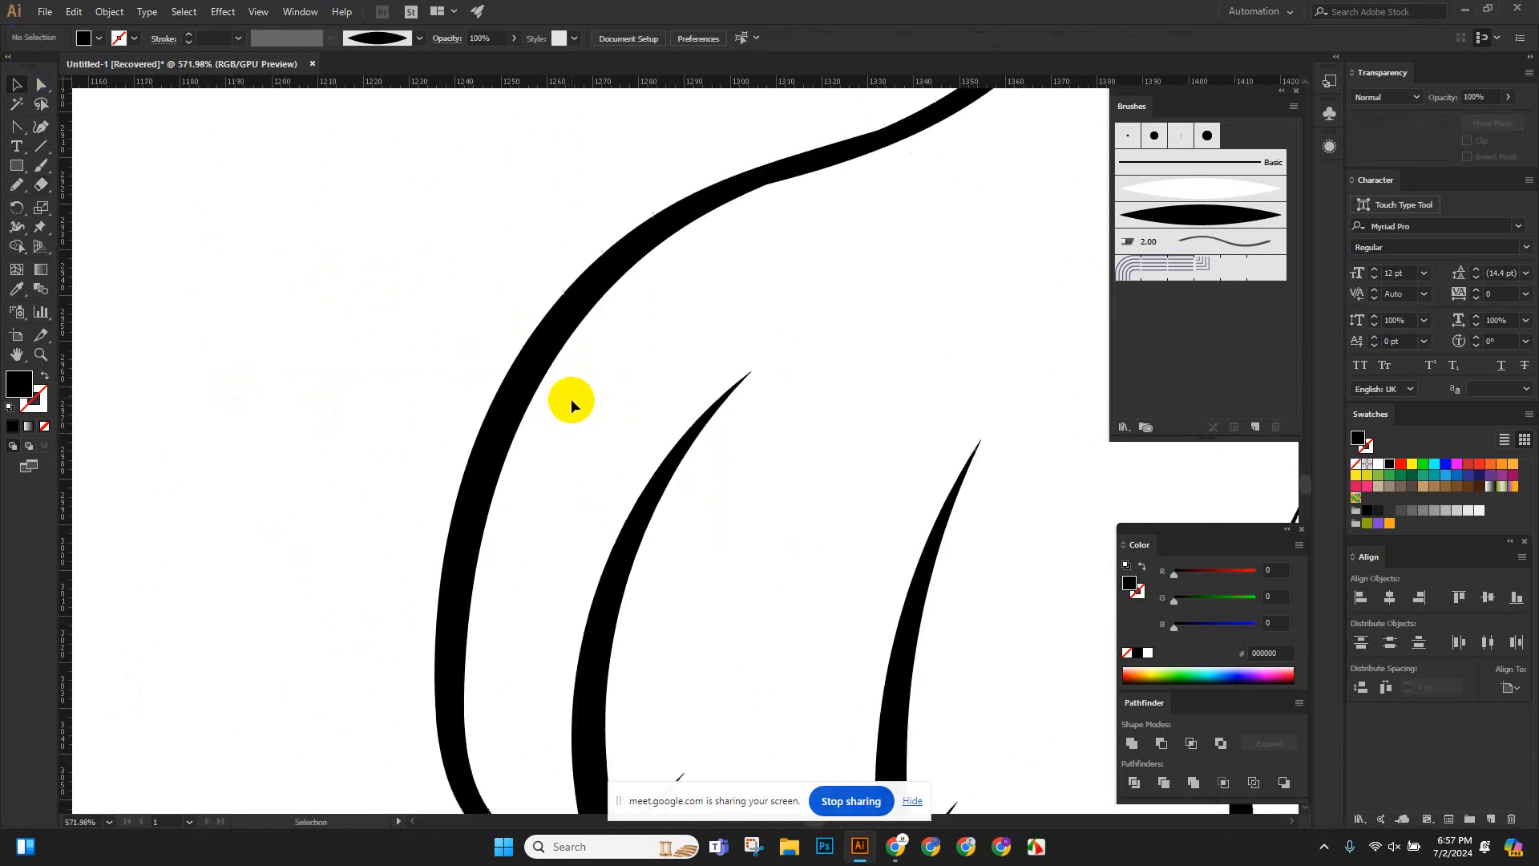
{"action": "left_click", "coordinate": [577, 410]}
Show the hidden reference image of the dog behind the line art.
{"action": "scroll", "coordinate": [658, 449], "scroll_direction": "up", "scroll_amount": 2}
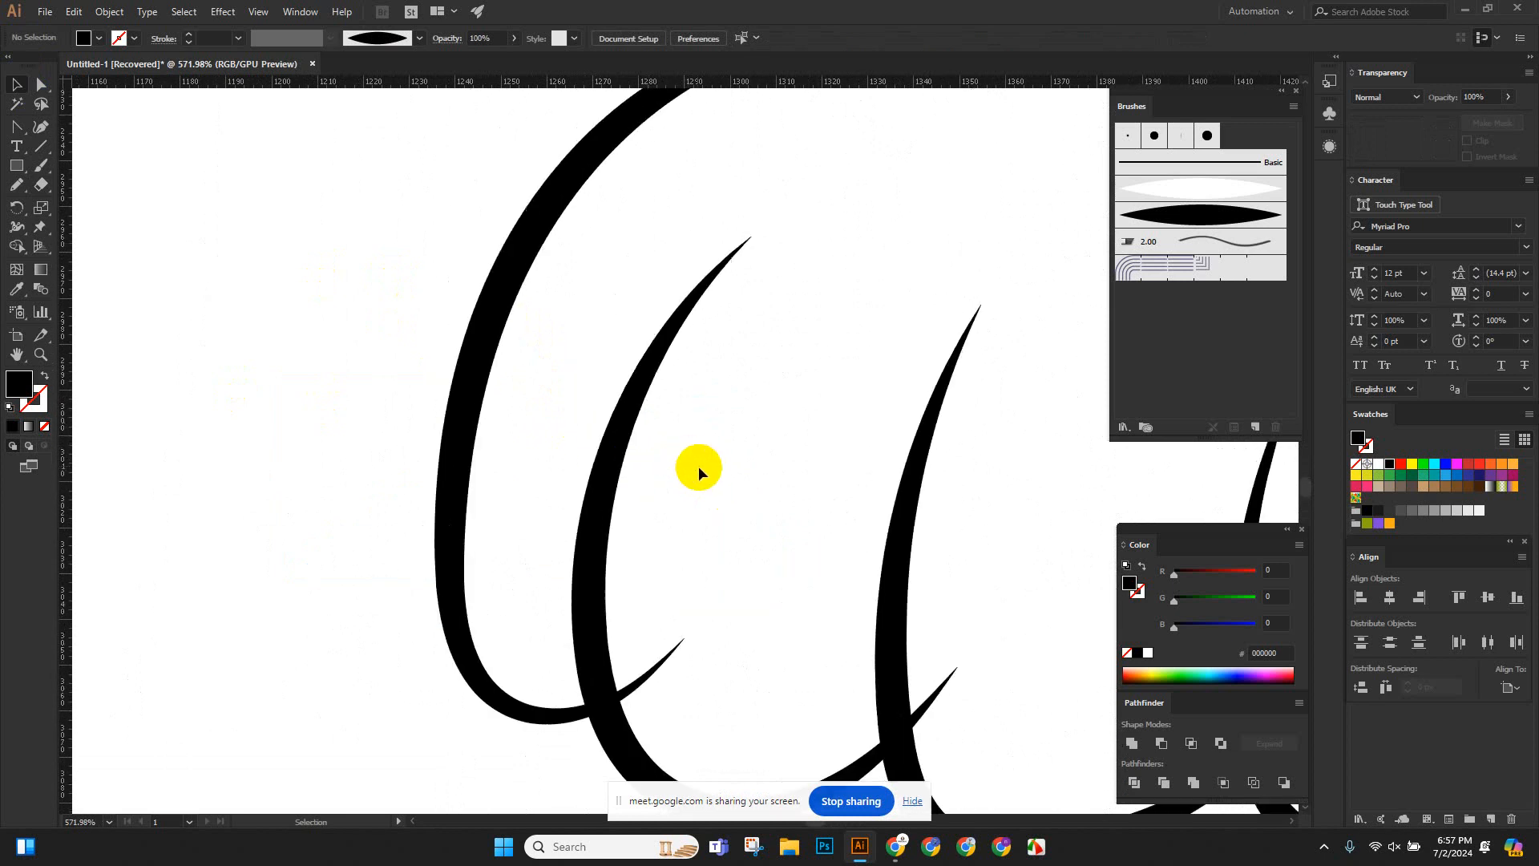
{"action": "mouse_move", "coordinate": [704, 499]}
{"action": "left_mouse_down"}
{"action": "mouse_move", "coordinate": [283, 337]}
{"action": "mouse_move", "coordinate": [651, 436]}
{"action": "mouse_move", "coordinate": [559, 432]}
{"action": "mouse_move", "coordinate": [608, 449]}
{"action": "mouse_move", "coordinate": [531, 461]}
{"action": "left_mouse_up"}
{"action": "scroll", "coordinate": [601, 437], "scroll_direction": "down", "scroll_amount": 5}
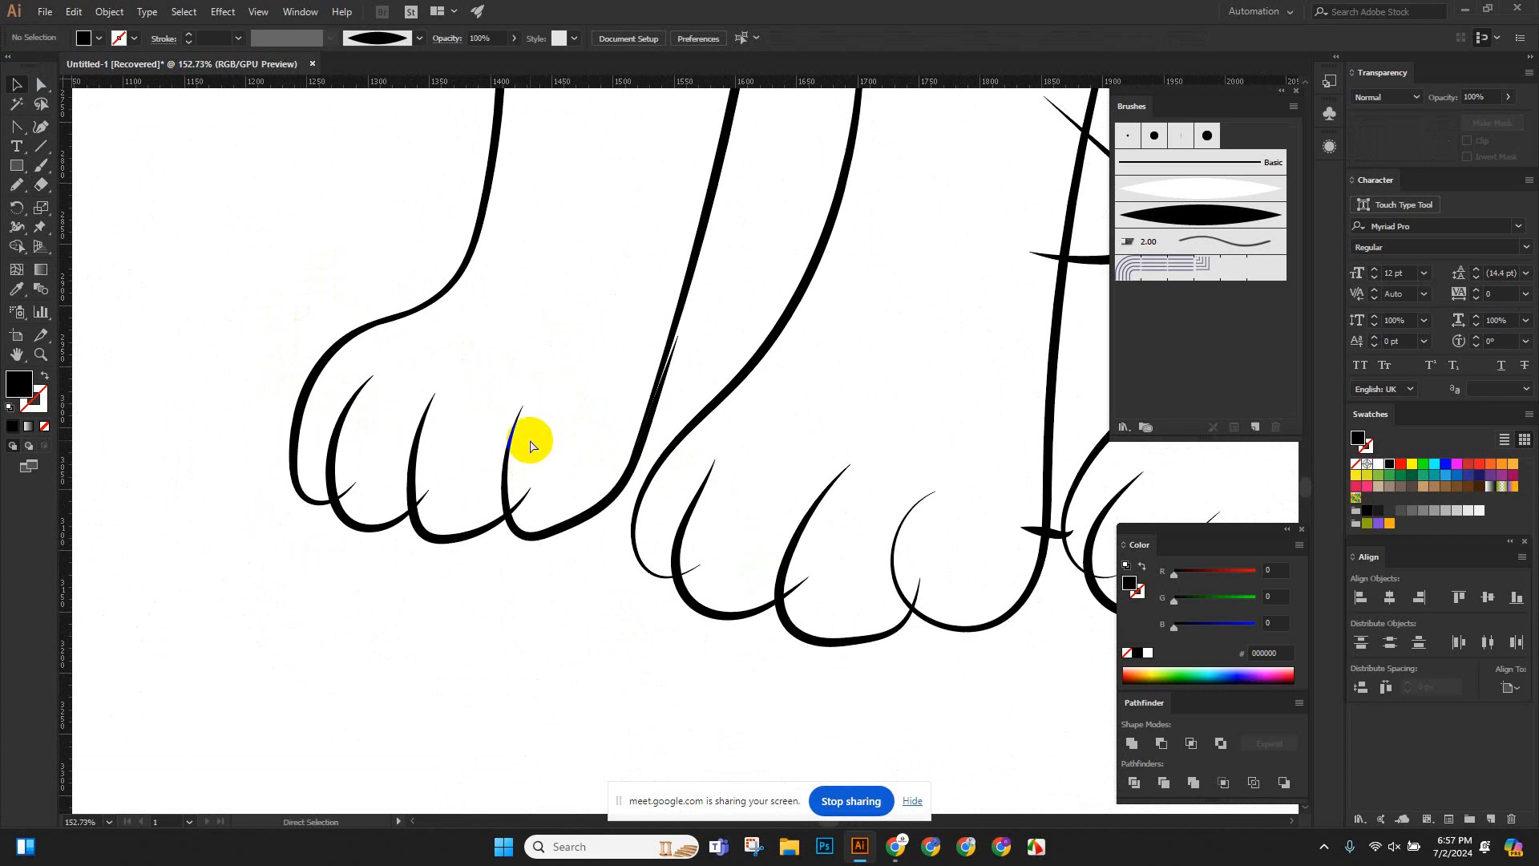
{"action": "key", "text": "super+e"}
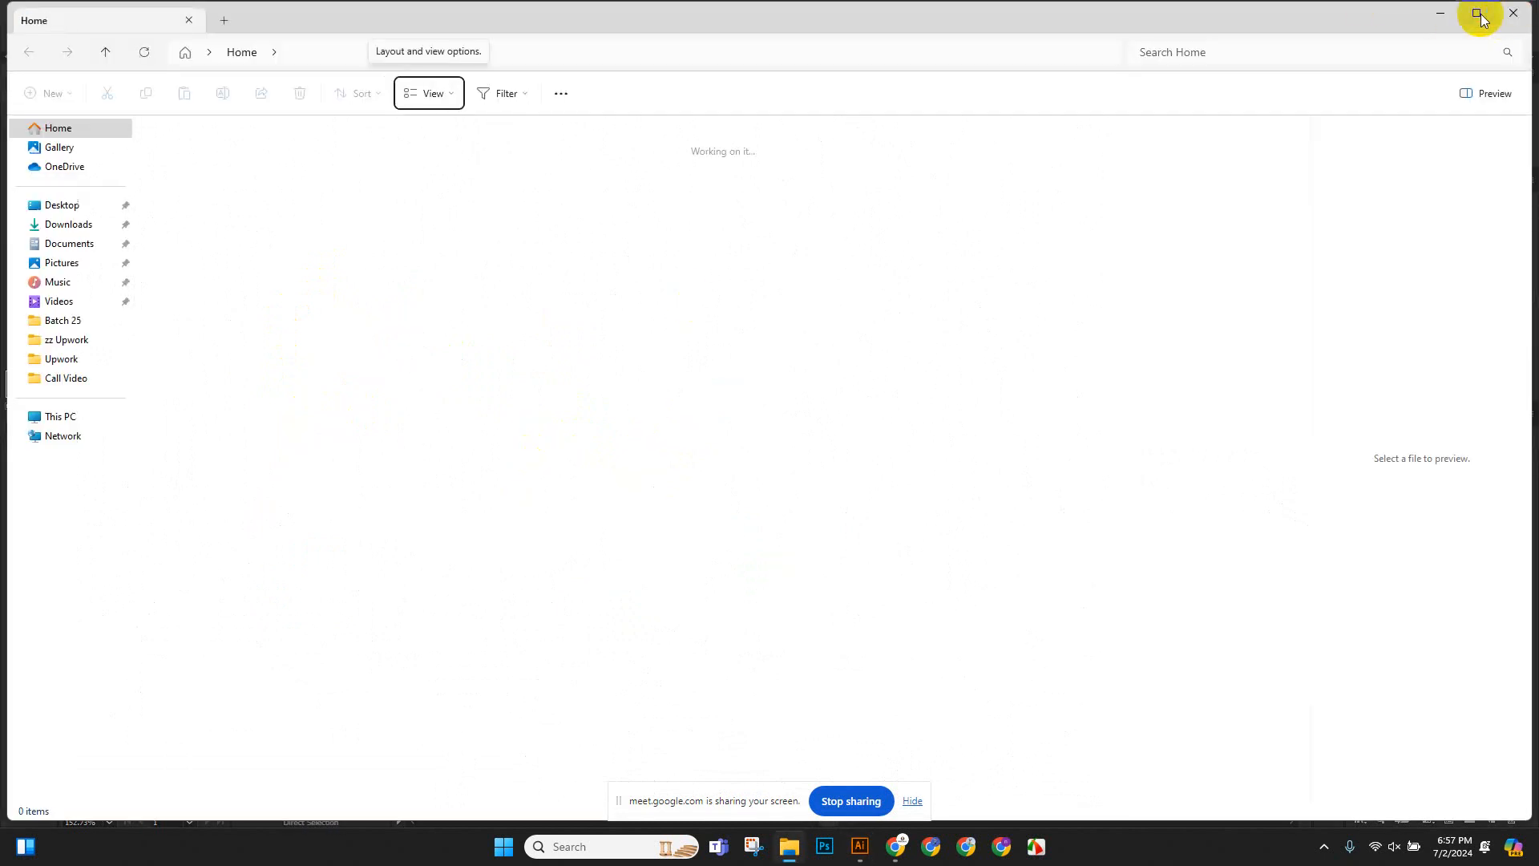
{"action": "left_click", "coordinate": [1438, 13]}
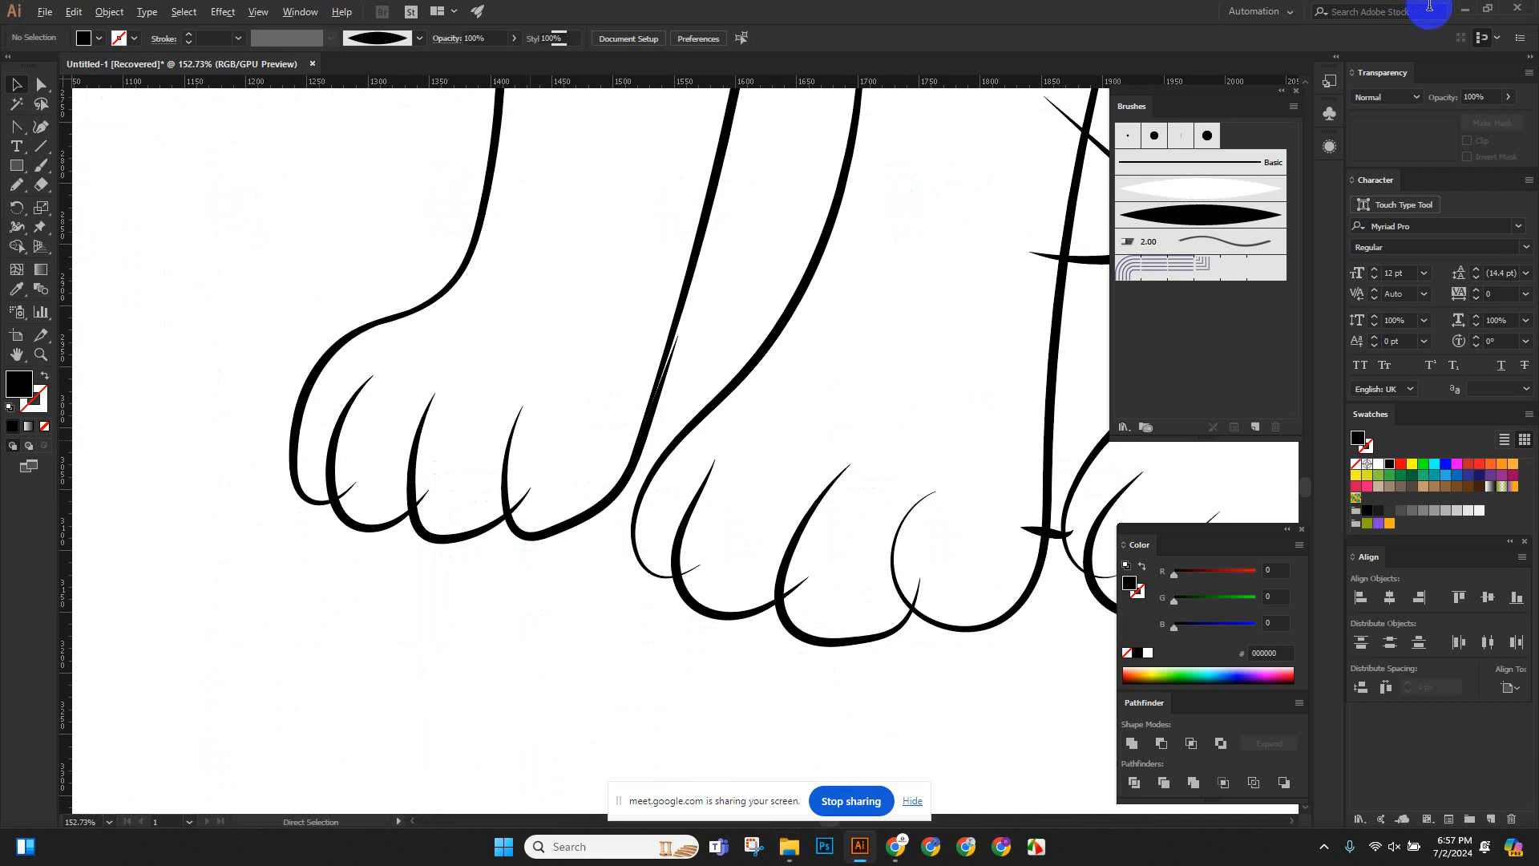
{"action": "key", "text": "ctrl+z"}
{"action": "scroll", "coordinate": [816, 386], "scroll_direction": "down", "scroll_amount": 1}
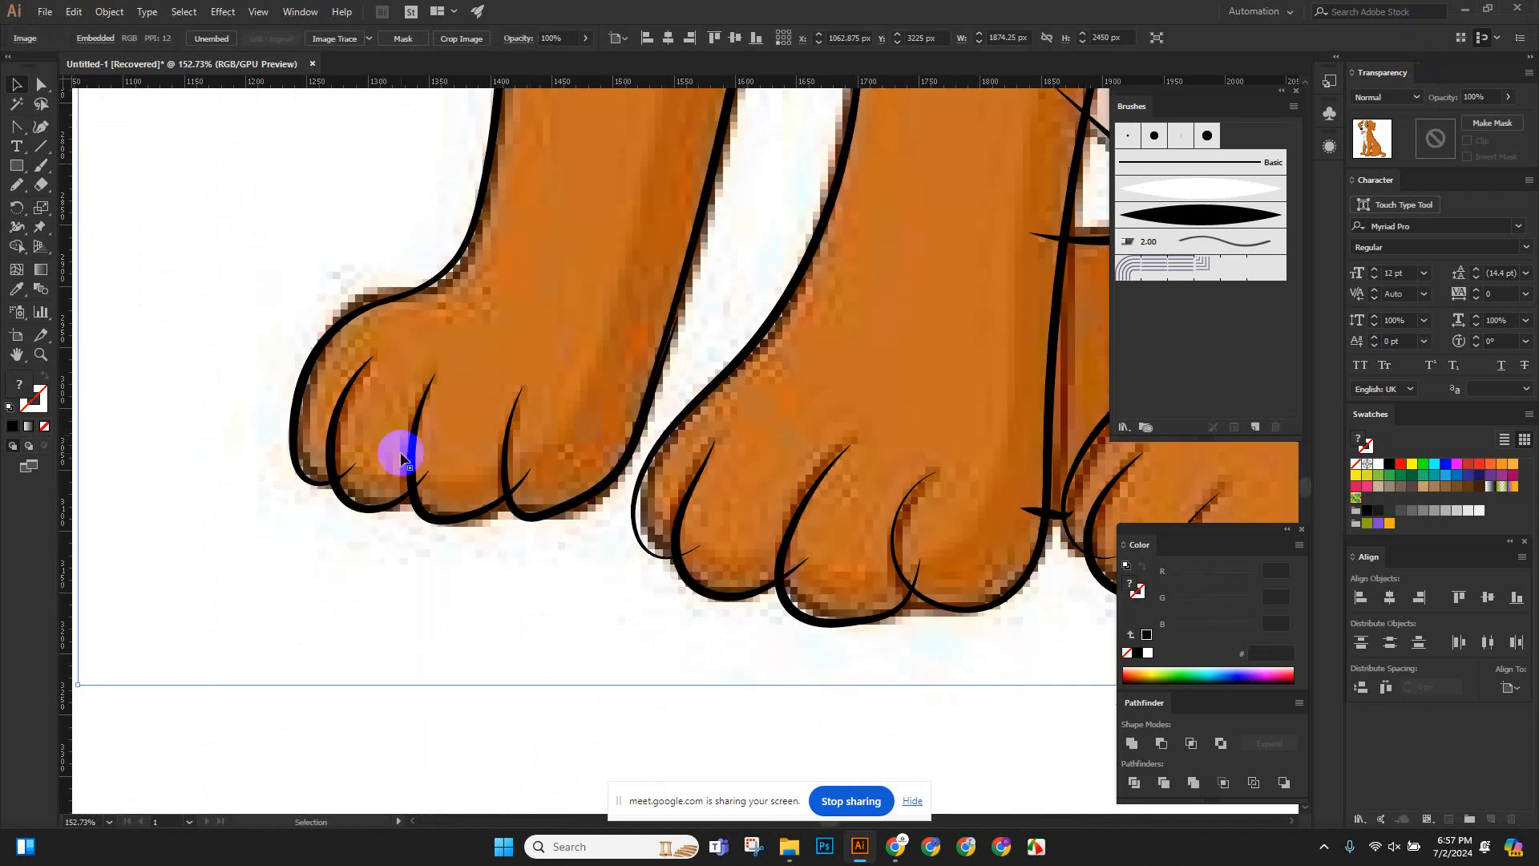
Delete the three toe line ends that overshoot into the neighbouring toes on the first front paw.
{"action": "scroll", "coordinate": [429, 560], "scroll_direction": "down", "scroll_amount": 5}
{"action": "scroll", "coordinate": [406, 521], "scroll_direction": "up", "scroll_amount": 5}
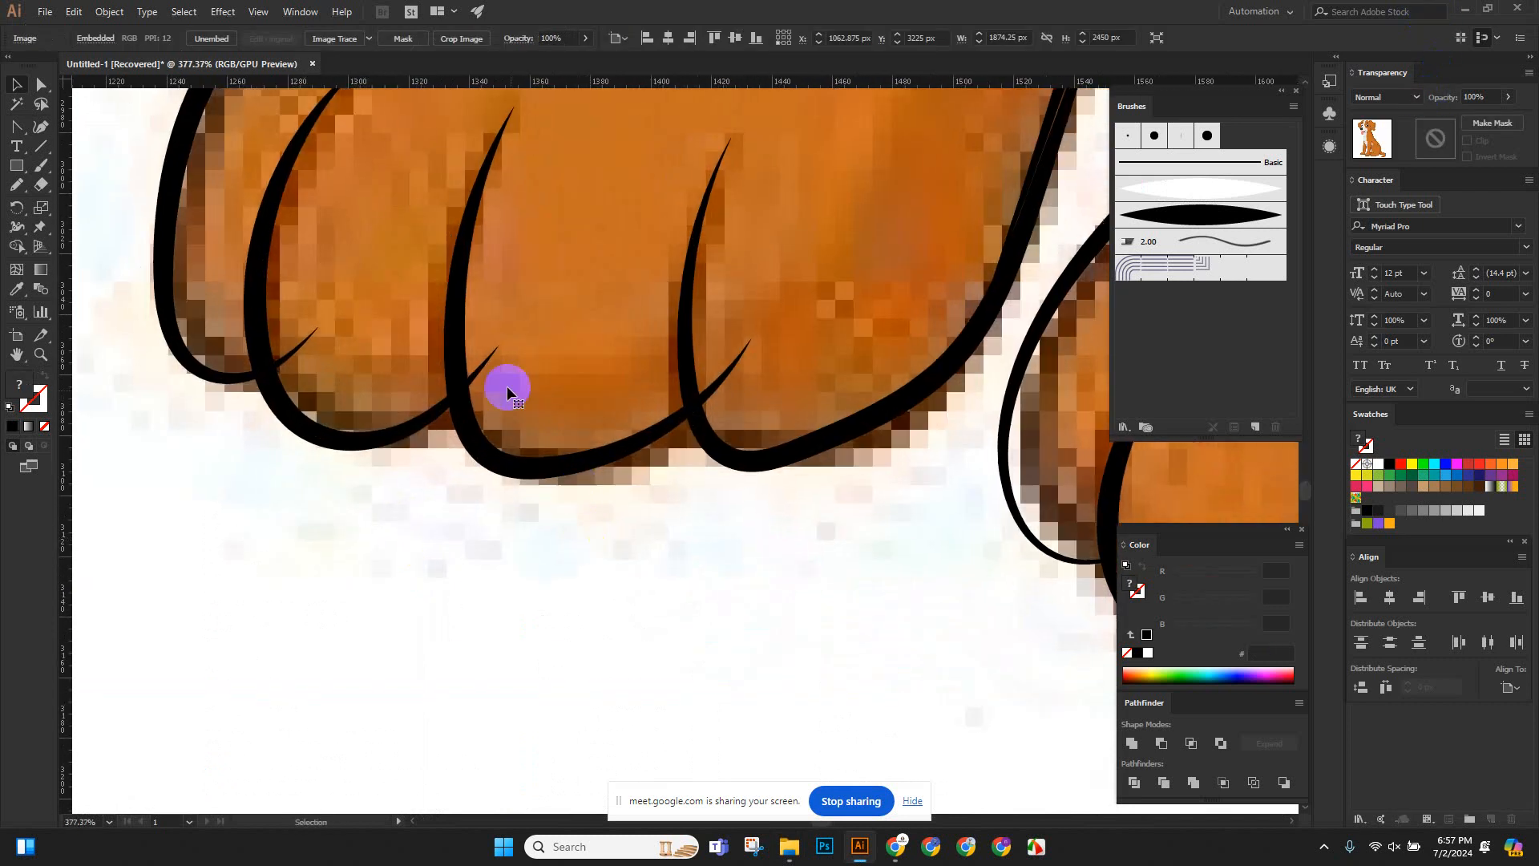
{"action": "left_click", "coordinate": [307, 343]}
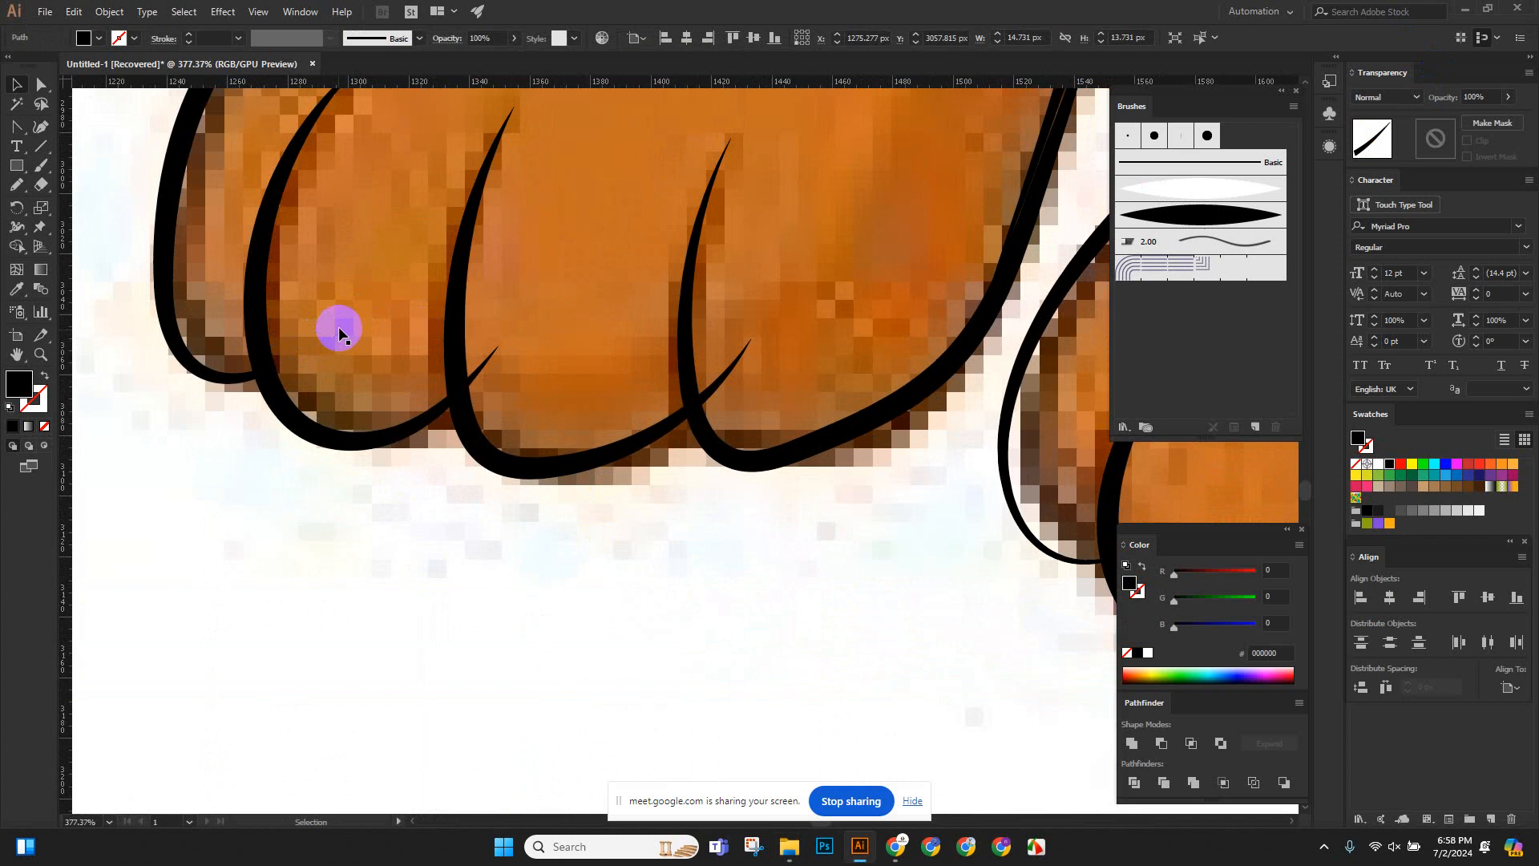
{"action": "left_click_drag", "start_coordinate": [339, 325], "coordinate": [489, 358]}
{"action": "left_click_drag", "start_coordinate": [716, 367], "coordinate": [732, 358]}
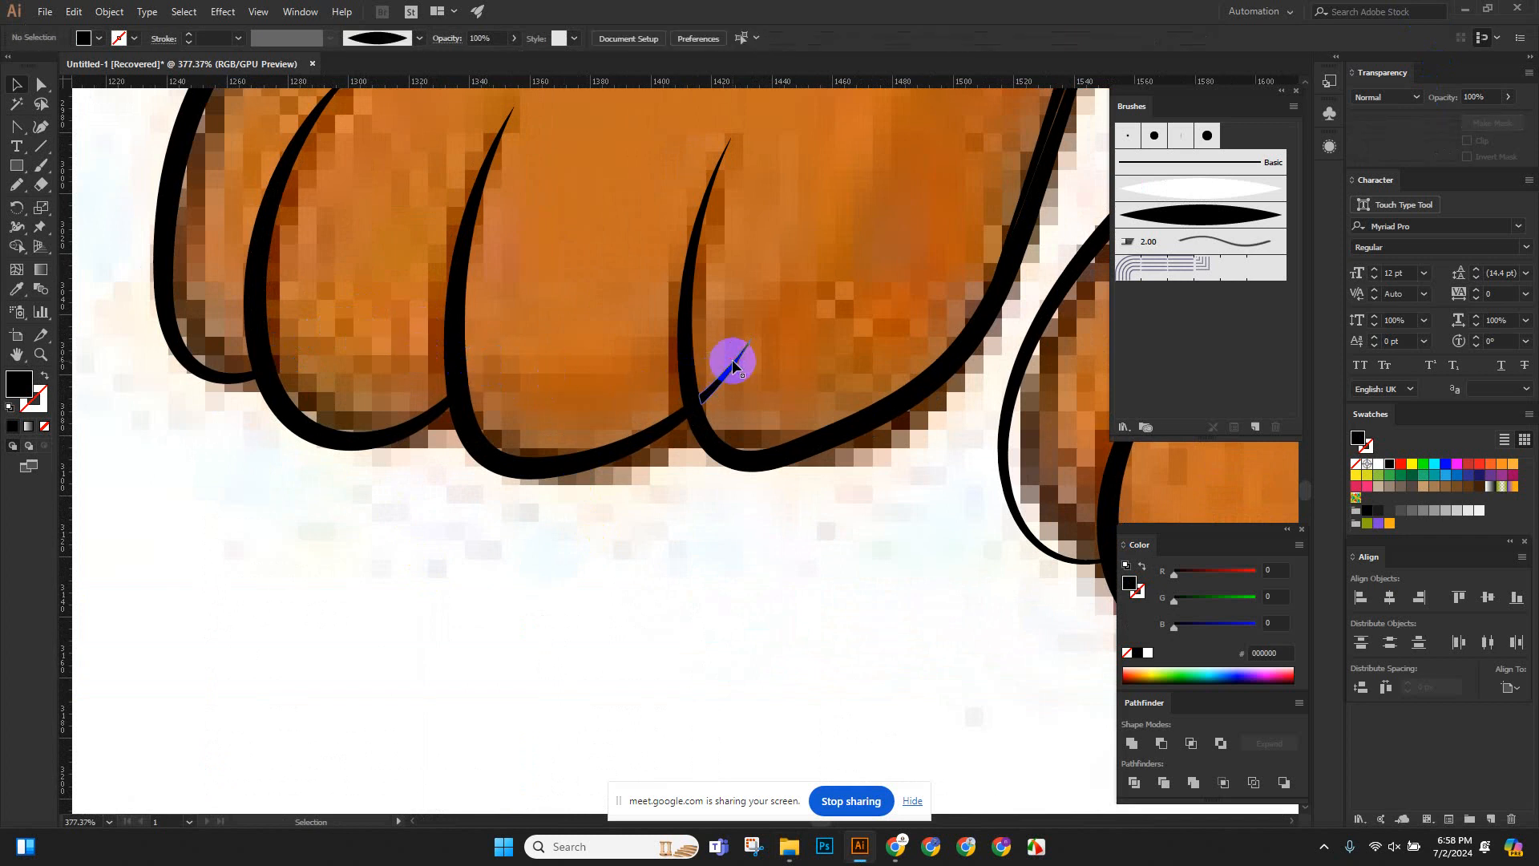
{"action": "key", "text": "Delete"}
Delete the three toe line ends that overshoot into the neighbouring toes on the second front paw.
{"action": "key", "text": "ctrl+space"}
{"action": "left_click_drag", "start_coordinate": [860, 400], "coordinate": [618, 400]}
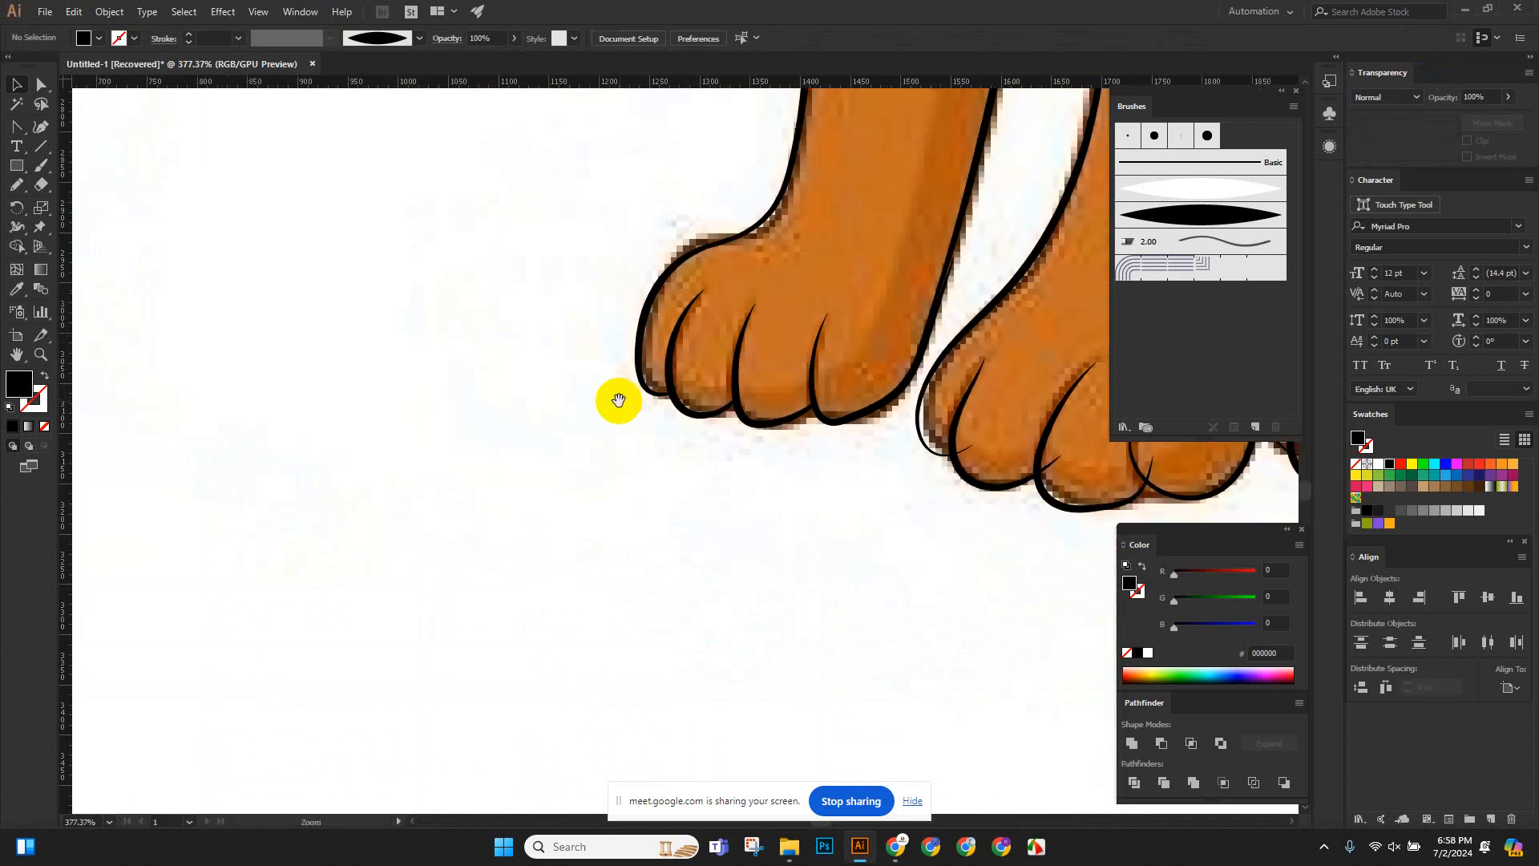
{"action": "left_click_drag", "start_coordinate": [950, 457], "coordinate": [801, 561]}
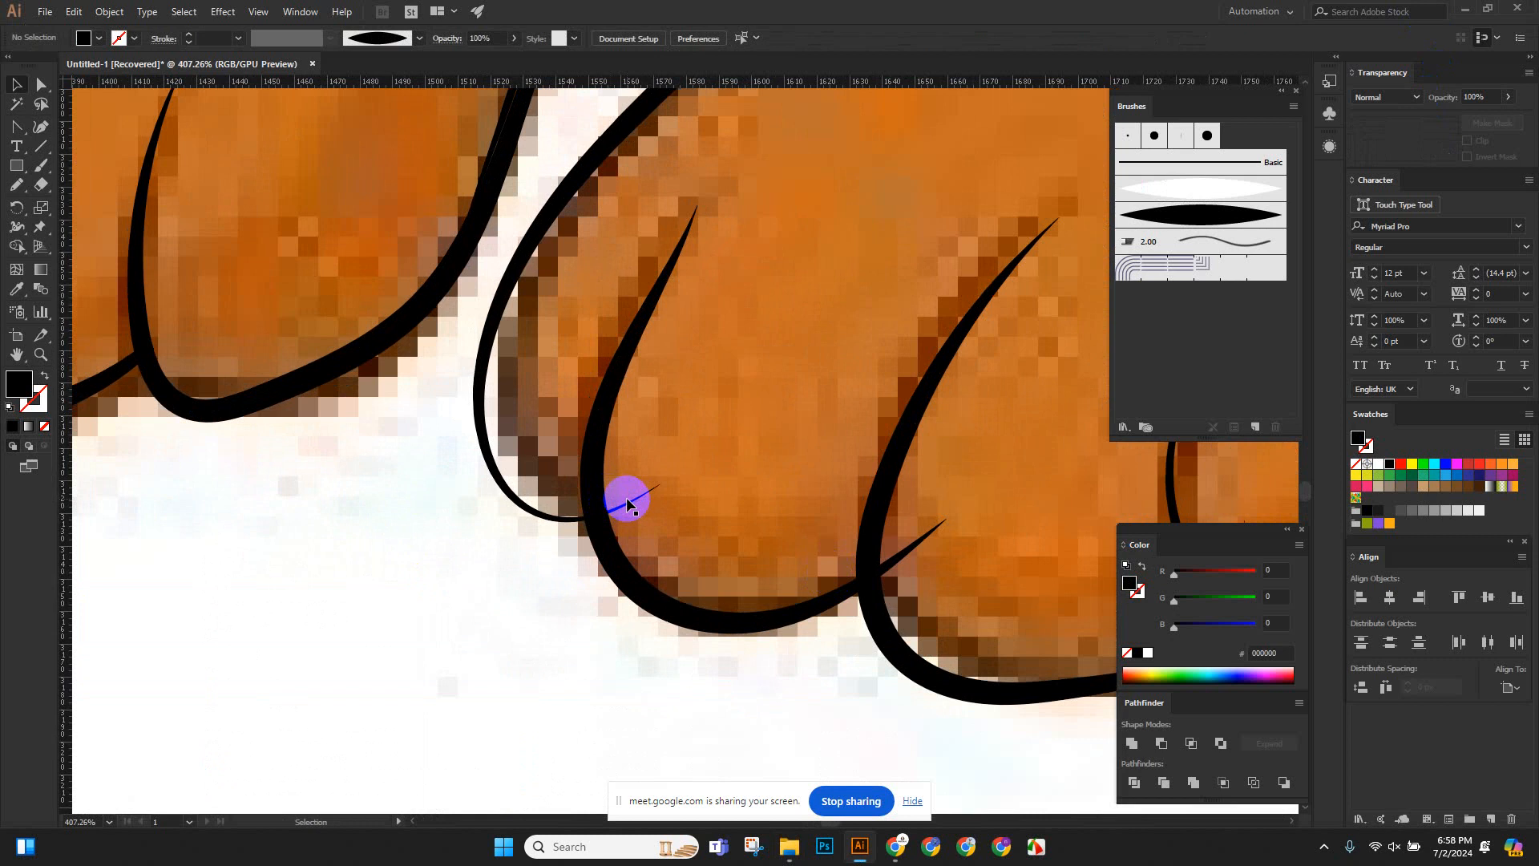
{"action": "left_click", "coordinate": [632, 503]}
{"action": "key", "text": "Delete"}
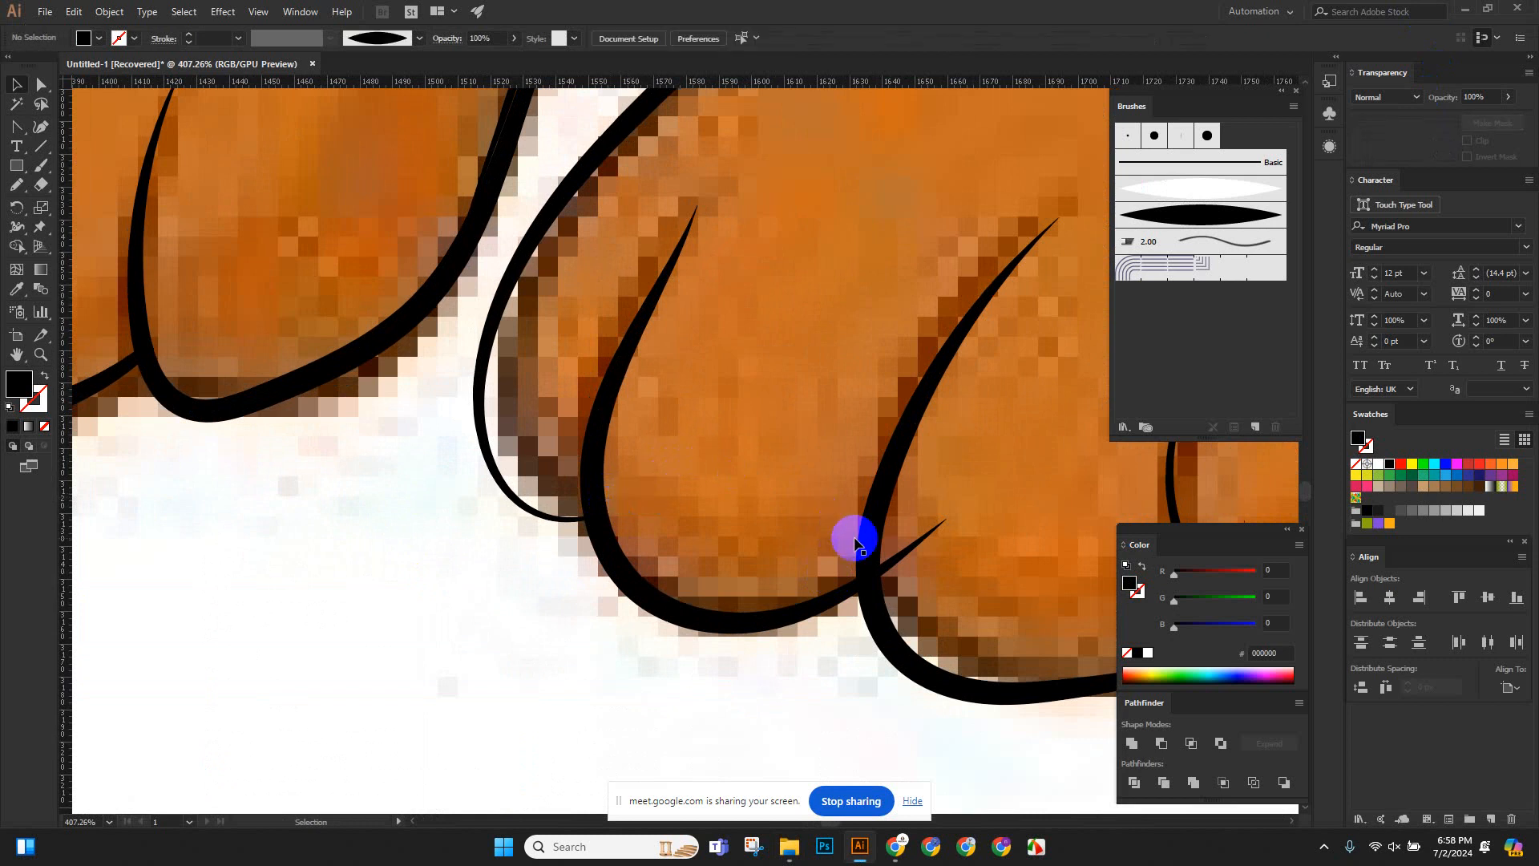
{"action": "left_click_drag", "start_coordinate": [911, 533], "coordinate": [686, 508]}
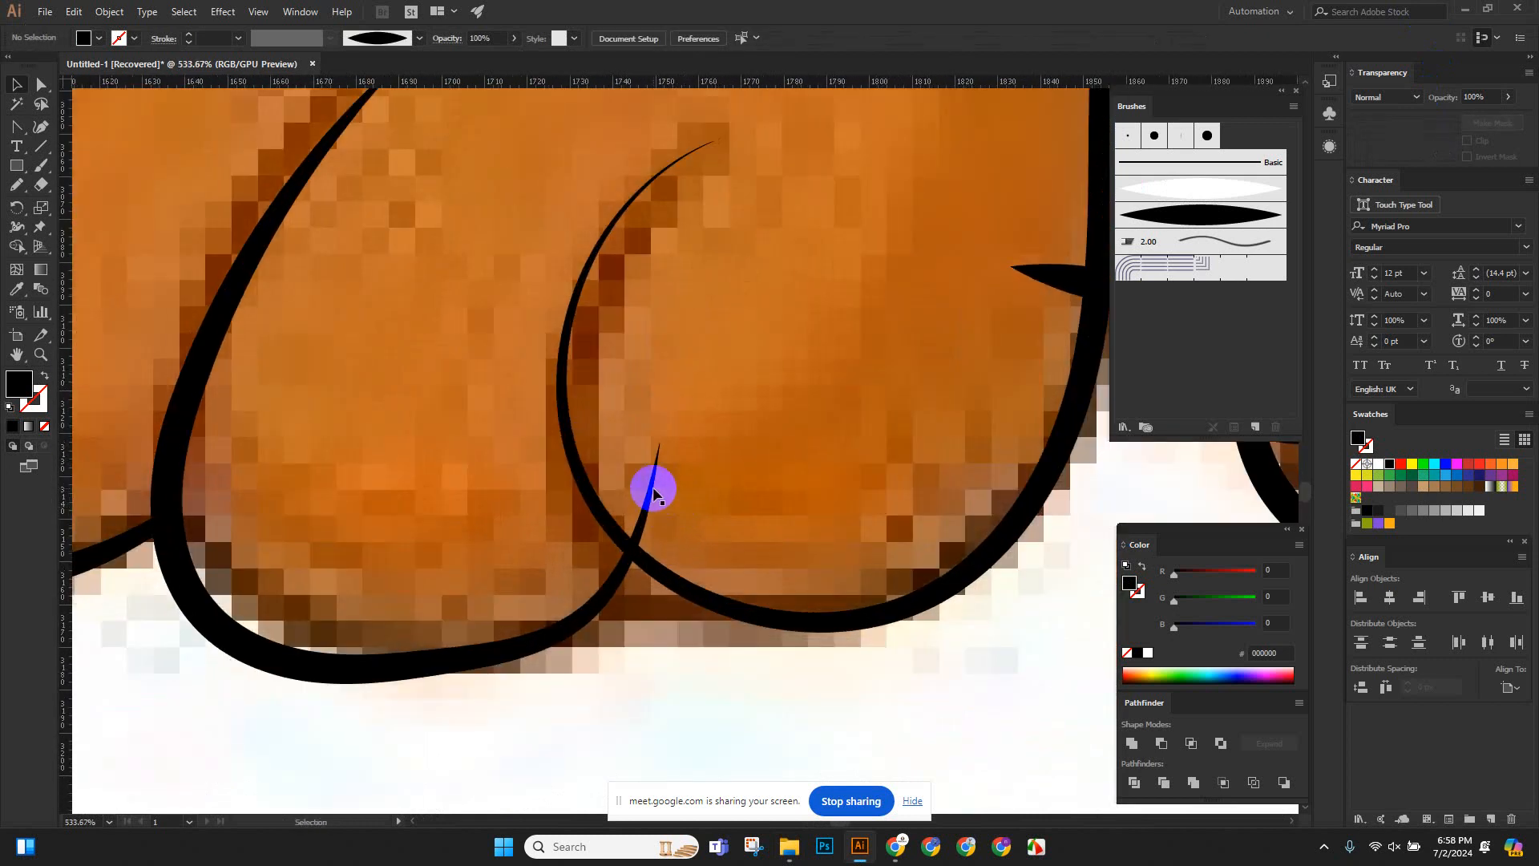
{"action": "left_click", "coordinate": [651, 488]}
{"action": "key", "text": "Delete"}
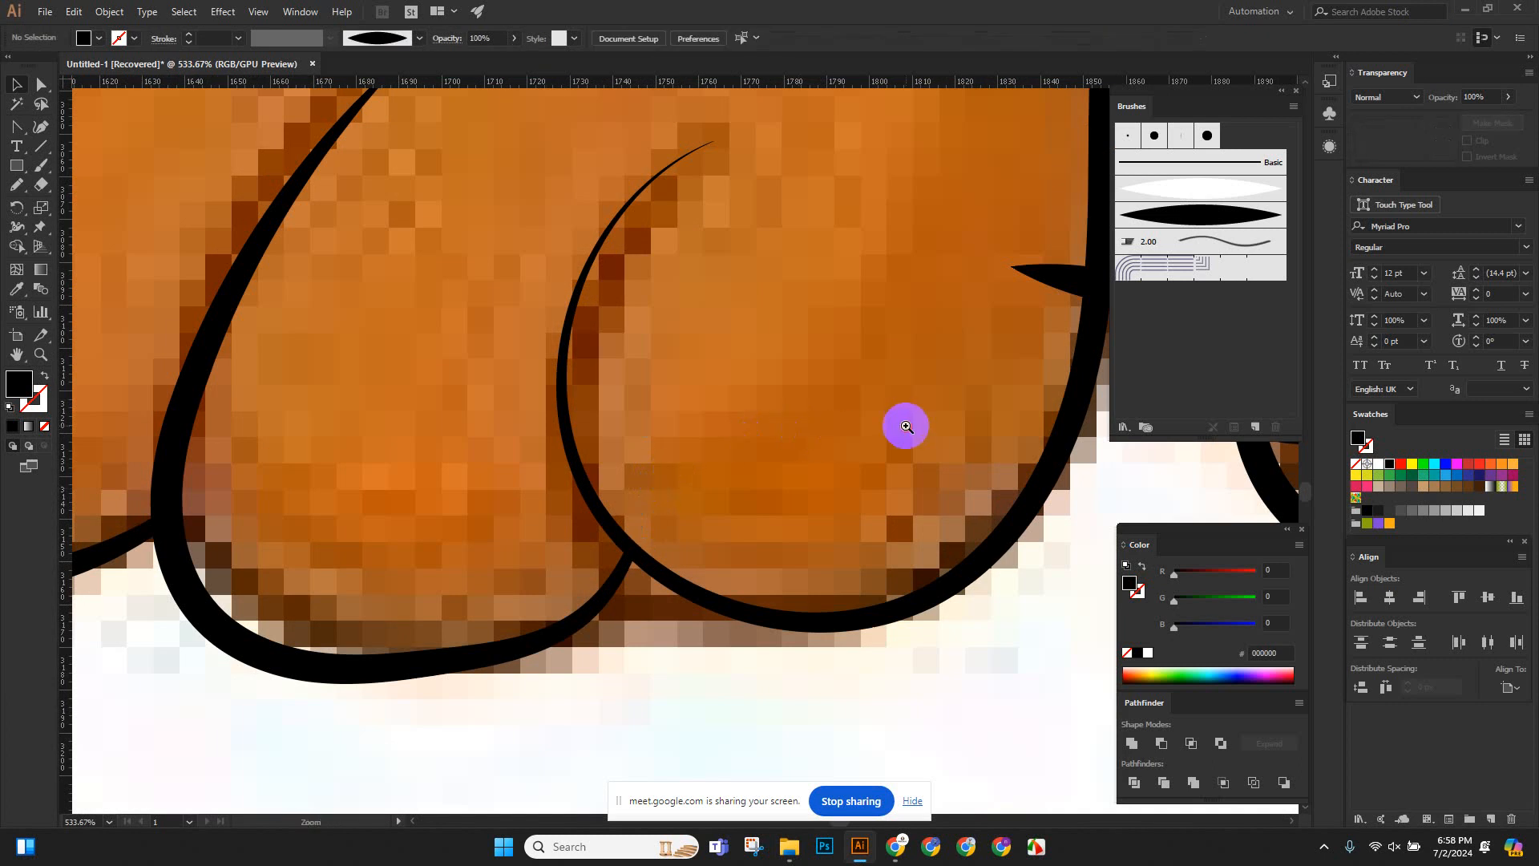
Delete both overshooting ends of the short line bridging the second front leg and the hind paw.
{"action": "left_click_drag", "start_coordinate": [903, 425], "coordinate": [972, 606]}
{"action": "left_click", "coordinate": [822, 533]}
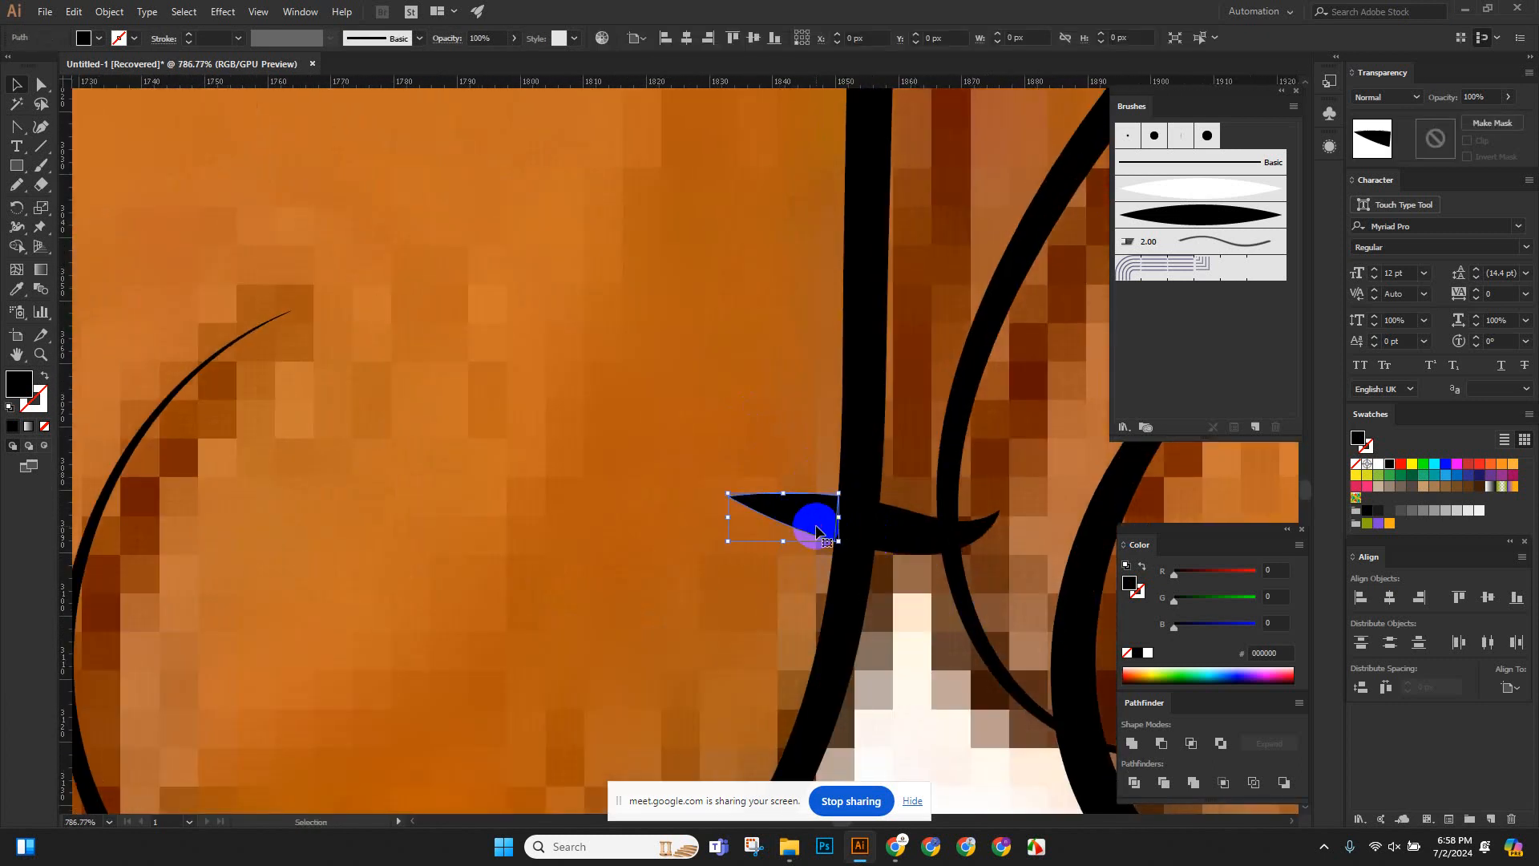
{"action": "key", "text": "Delete"}
{"action": "left_click", "coordinate": [980, 535]}
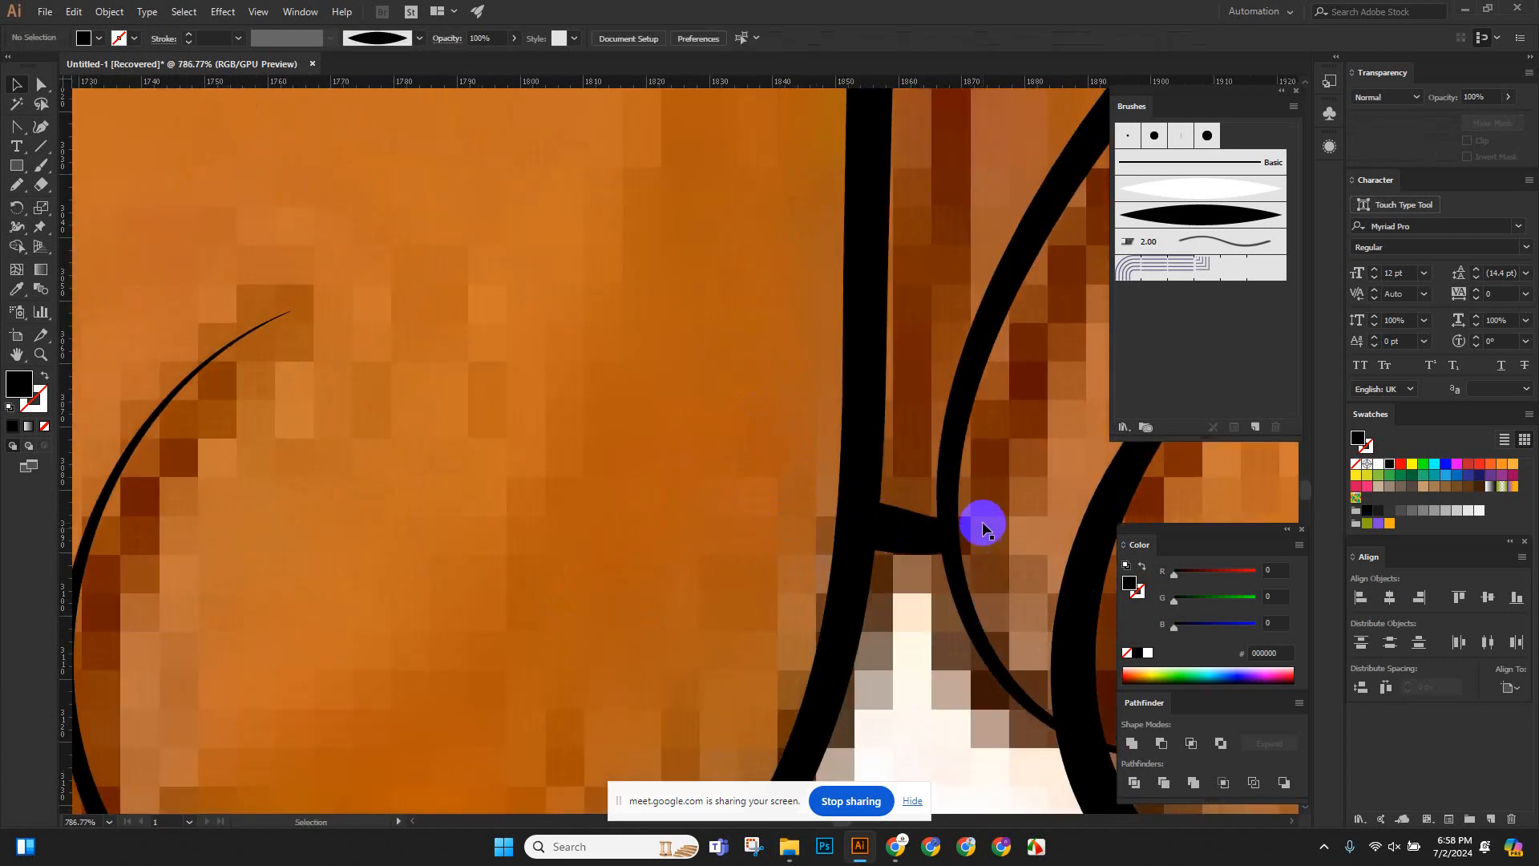
Delete the two toe line ends that overshoot into the neighbouring toes on the hind paw.
{"action": "left_click_drag", "start_coordinate": [983, 523], "coordinate": [850, 617]}
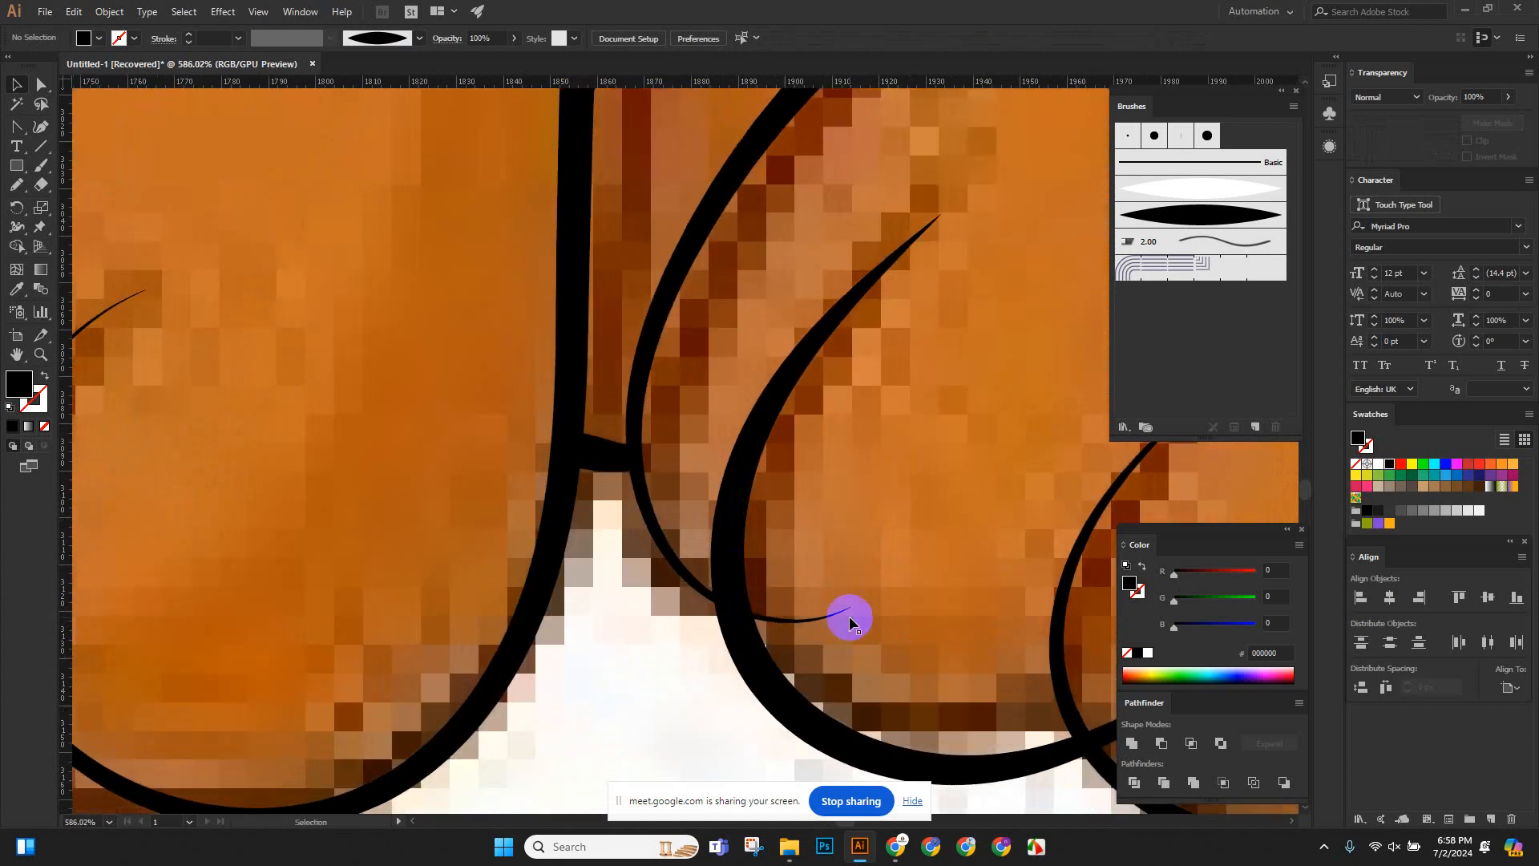
{"action": "left_click", "coordinate": [837, 615]}
{"action": "key", "text": "Delete"}
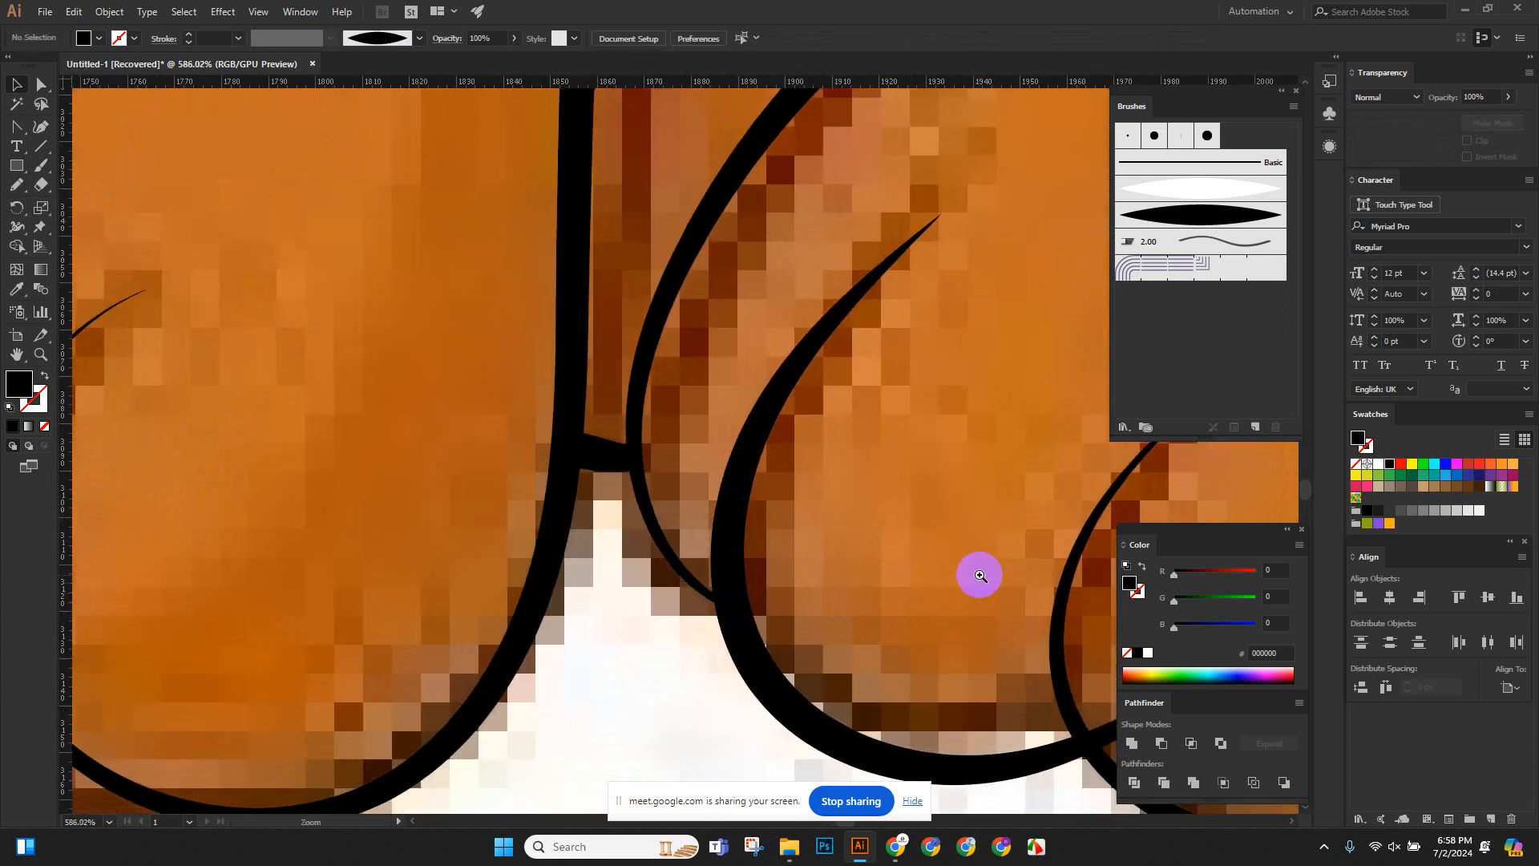
{"action": "mouse_move", "coordinate": [979, 576]}
{"action": "left_mouse_down"}
{"action": "mouse_move", "coordinate": [495, 613]}
{"action": "mouse_move", "coordinate": [768, 609]}
{"action": "left_mouse_up"}
{"action": "left_click", "coordinate": [753, 594]}
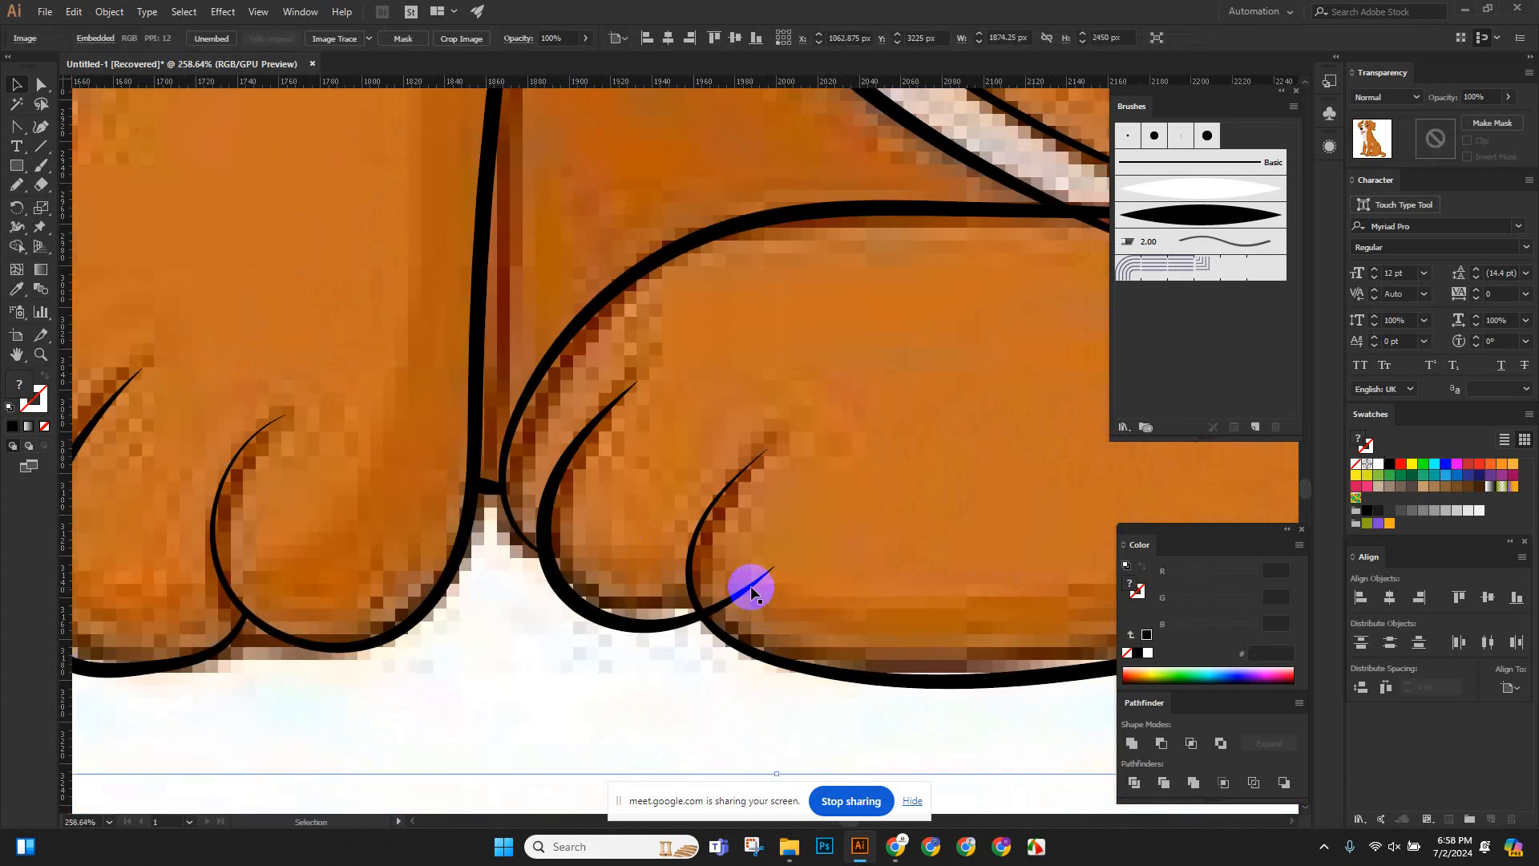
{"action": "key", "text": "Delete"}
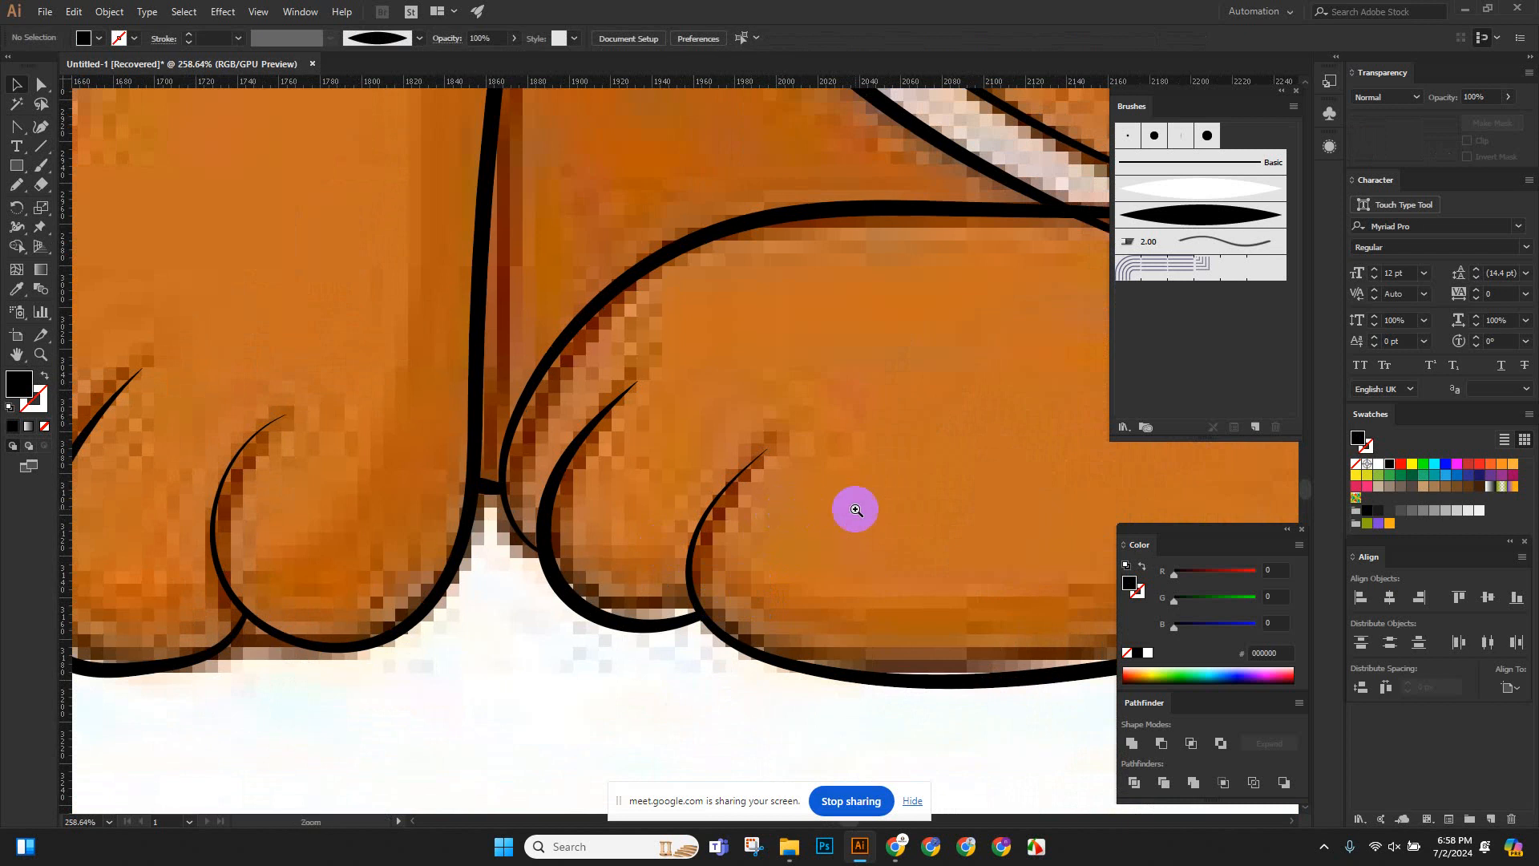
Delete the three line ends that overshoot where the thigh curve and belly line meet the top of the hind paw.
{"action": "scroll", "coordinate": [856, 509], "scroll_direction": "down", "scroll_amount": 6}
{"action": "scroll", "coordinate": [818, 591], "scroll_direction": "up", "scroll_amount": 8}
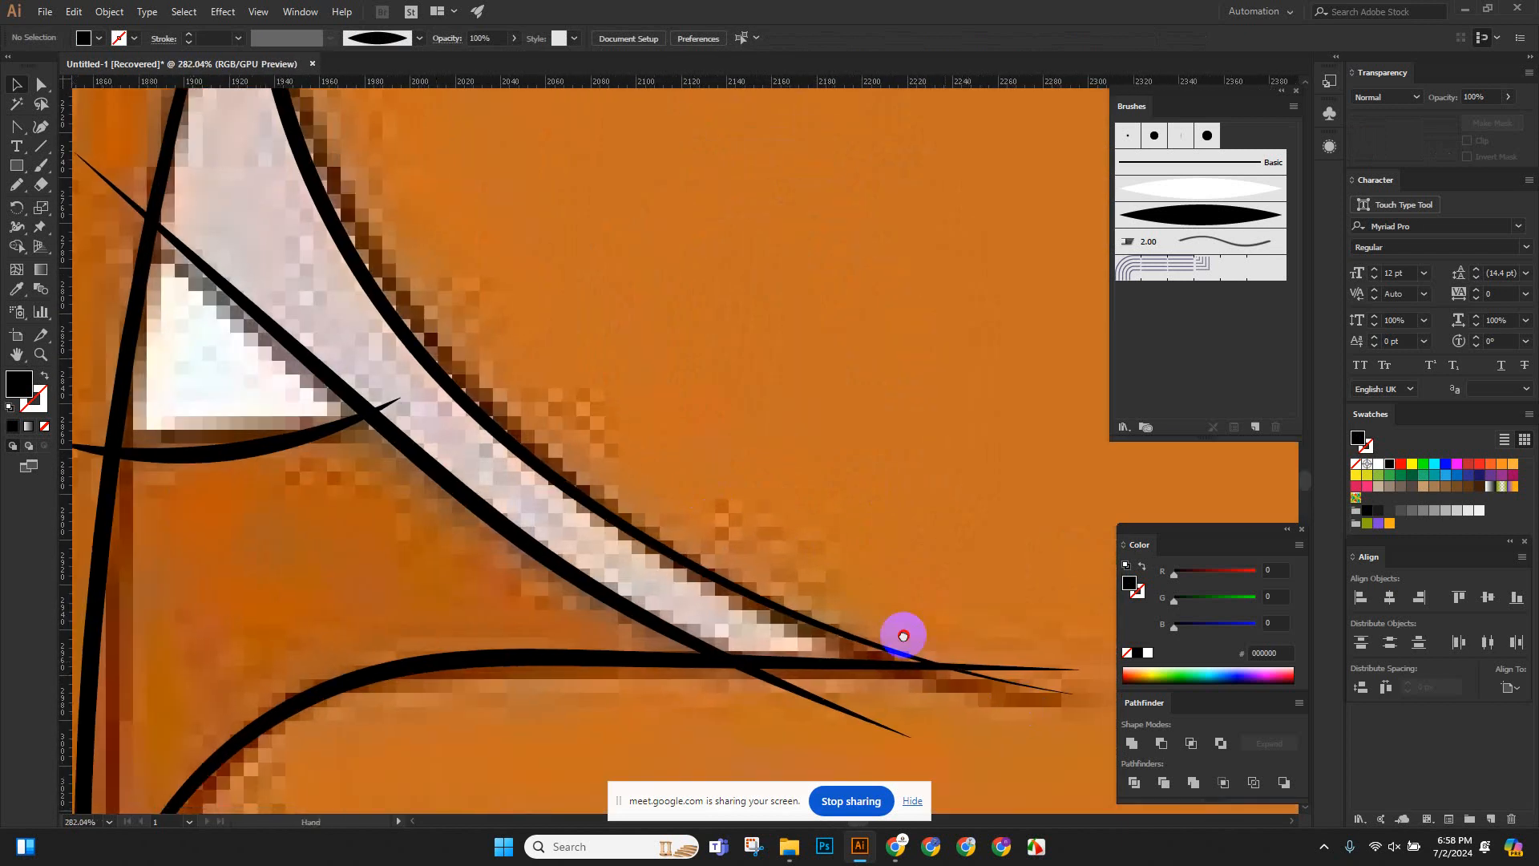
{"action": "left_click", "coordinate": [838, 563]}
{"action": "key", "text": "Delete"}
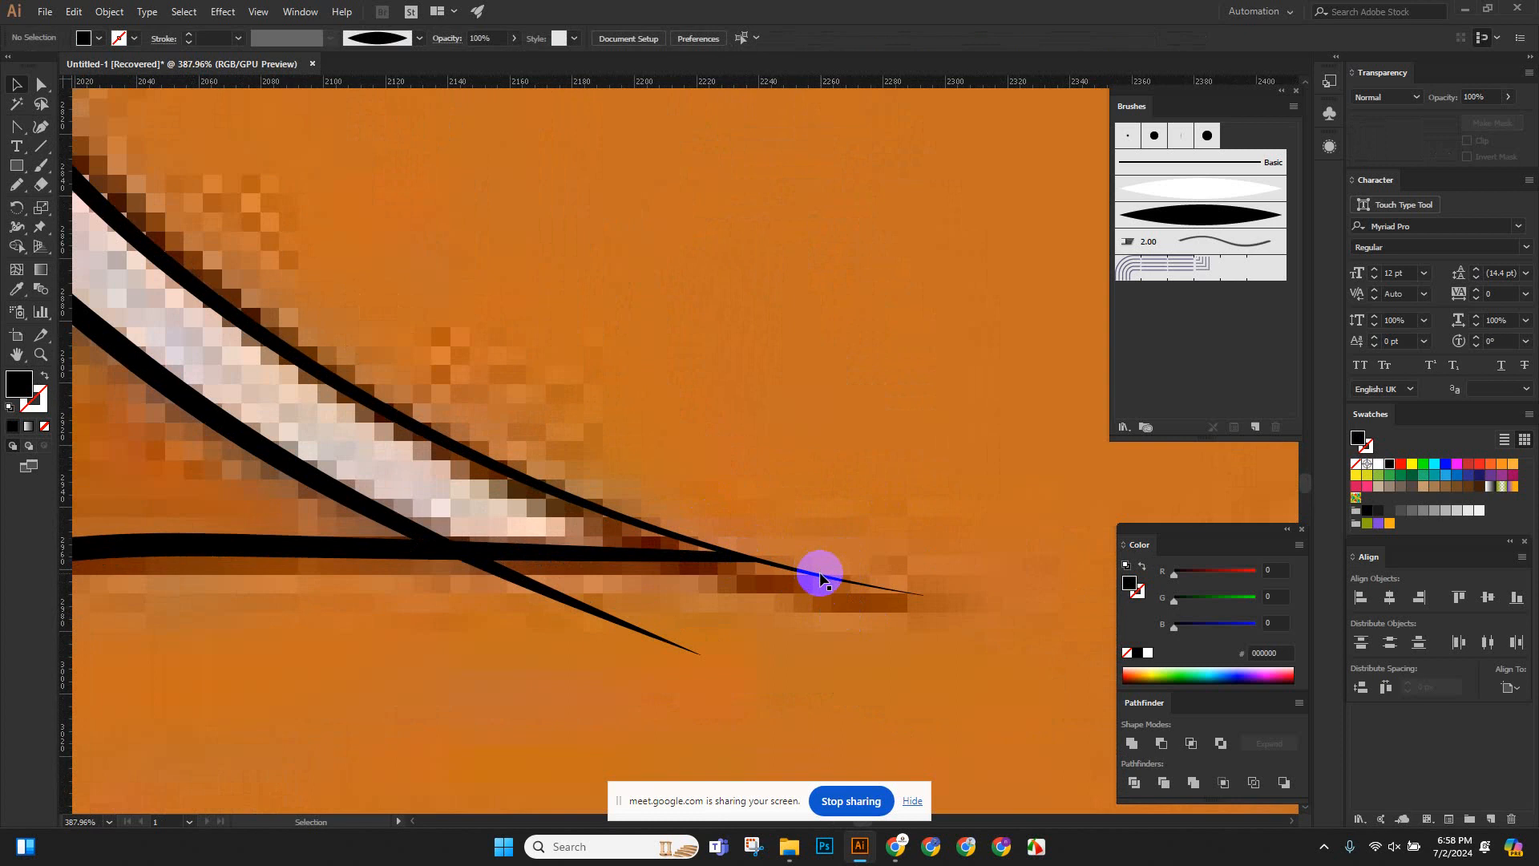
{"action": "left_click", "coordinate": [629, 630]}
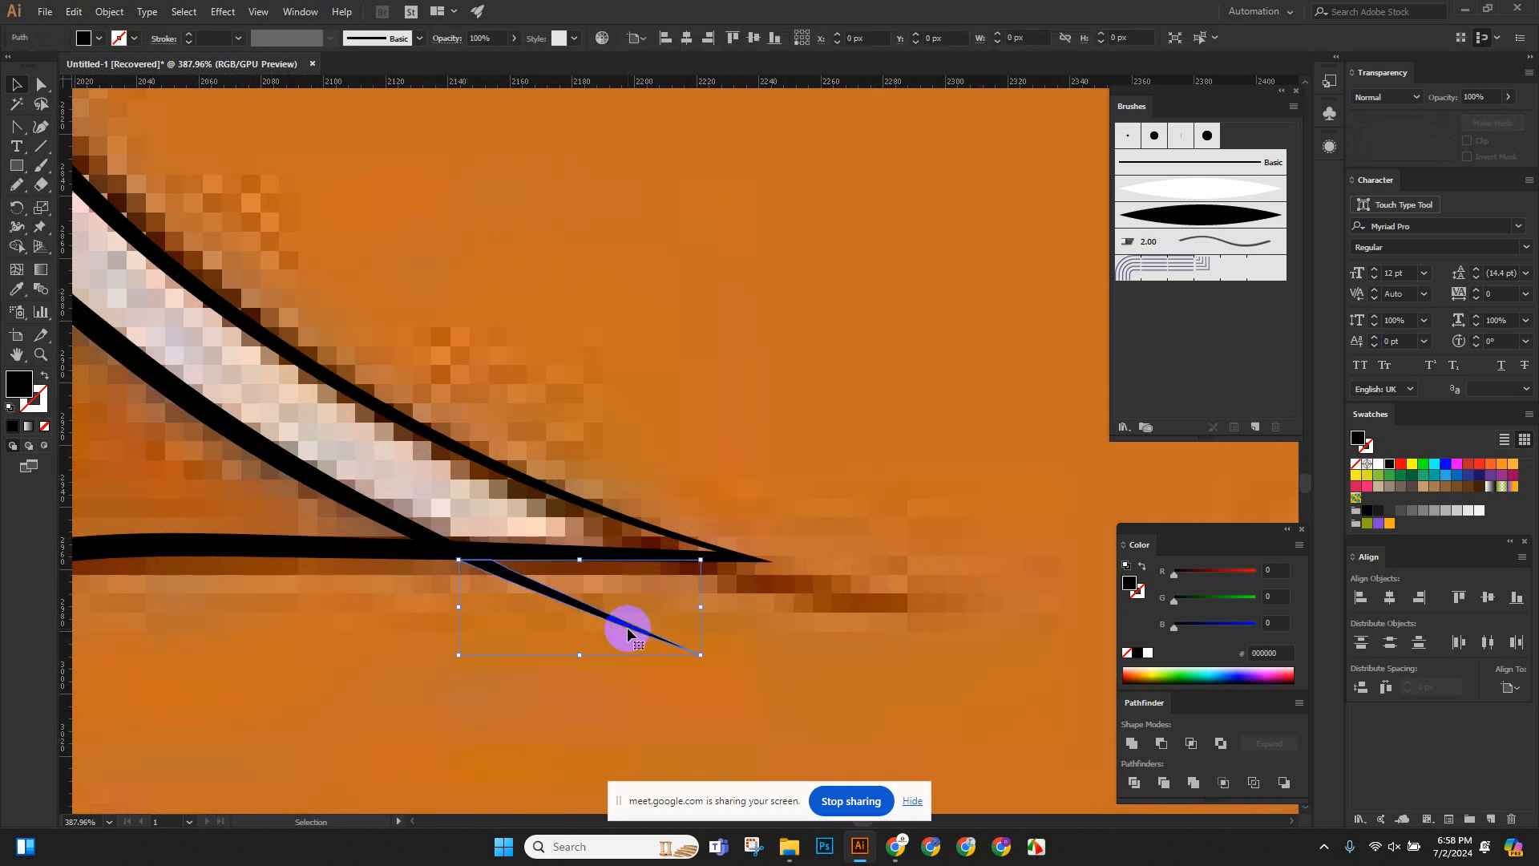
{"action": "key", "text": "Delete"}
Delete the belly line's upper end and the short curve's end that overshoot into the front leg beside the white gap.
{"action": "scroll", "coordinate": [522, 588], "scroll_direction": "down", "scroll_amount": 5}
{"action": "scroll", "coordinate": [801, 683], "scroll_direction": "up", "scroll_amount": 3}
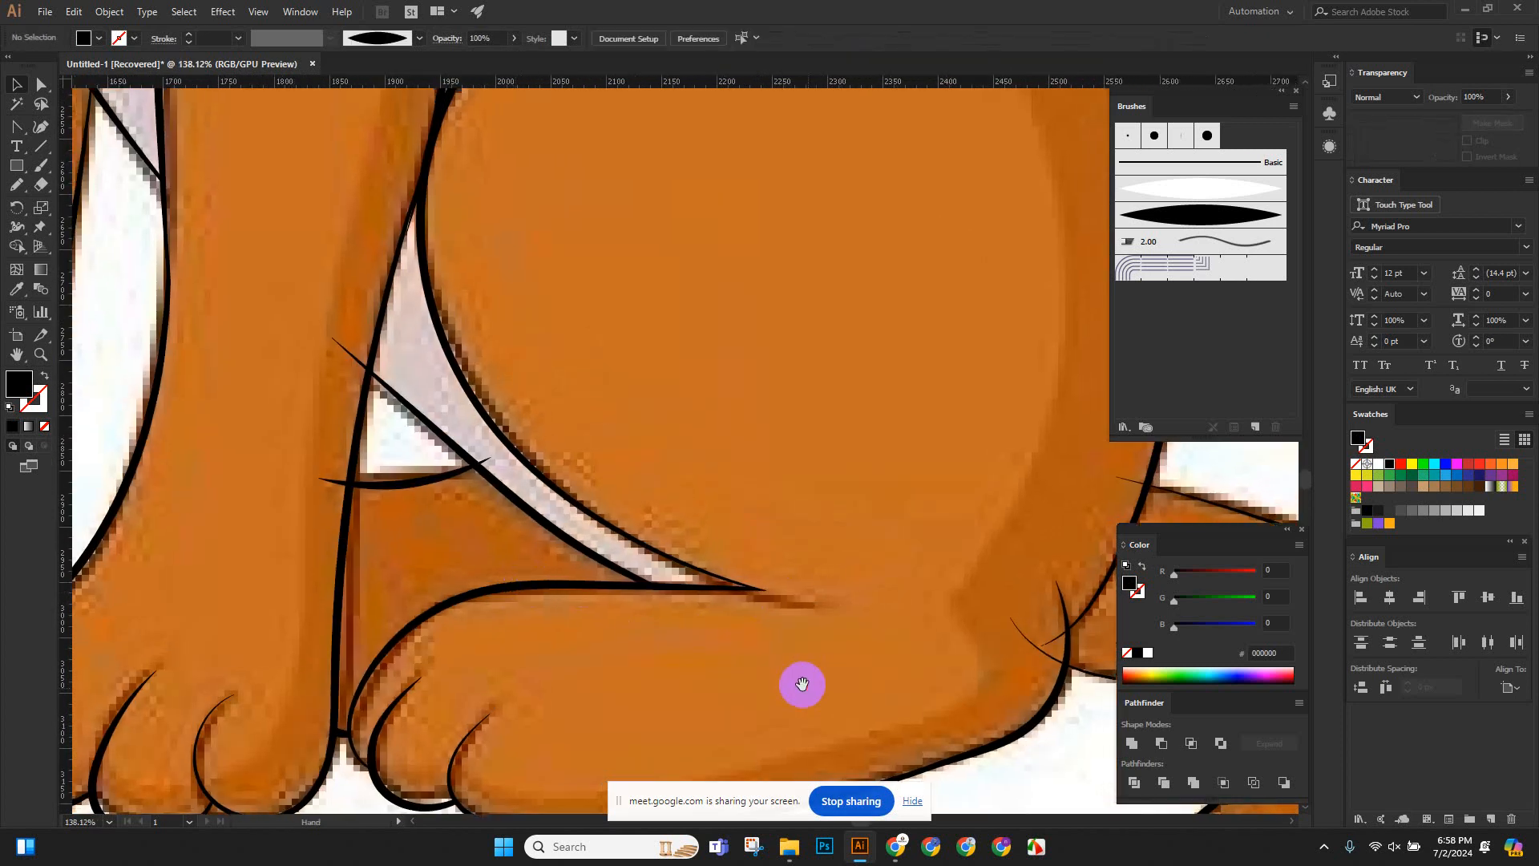
{"action": "scroll", "coordinate": [549, 679], "scroll_direction": "up", "scroll_amount": 5}
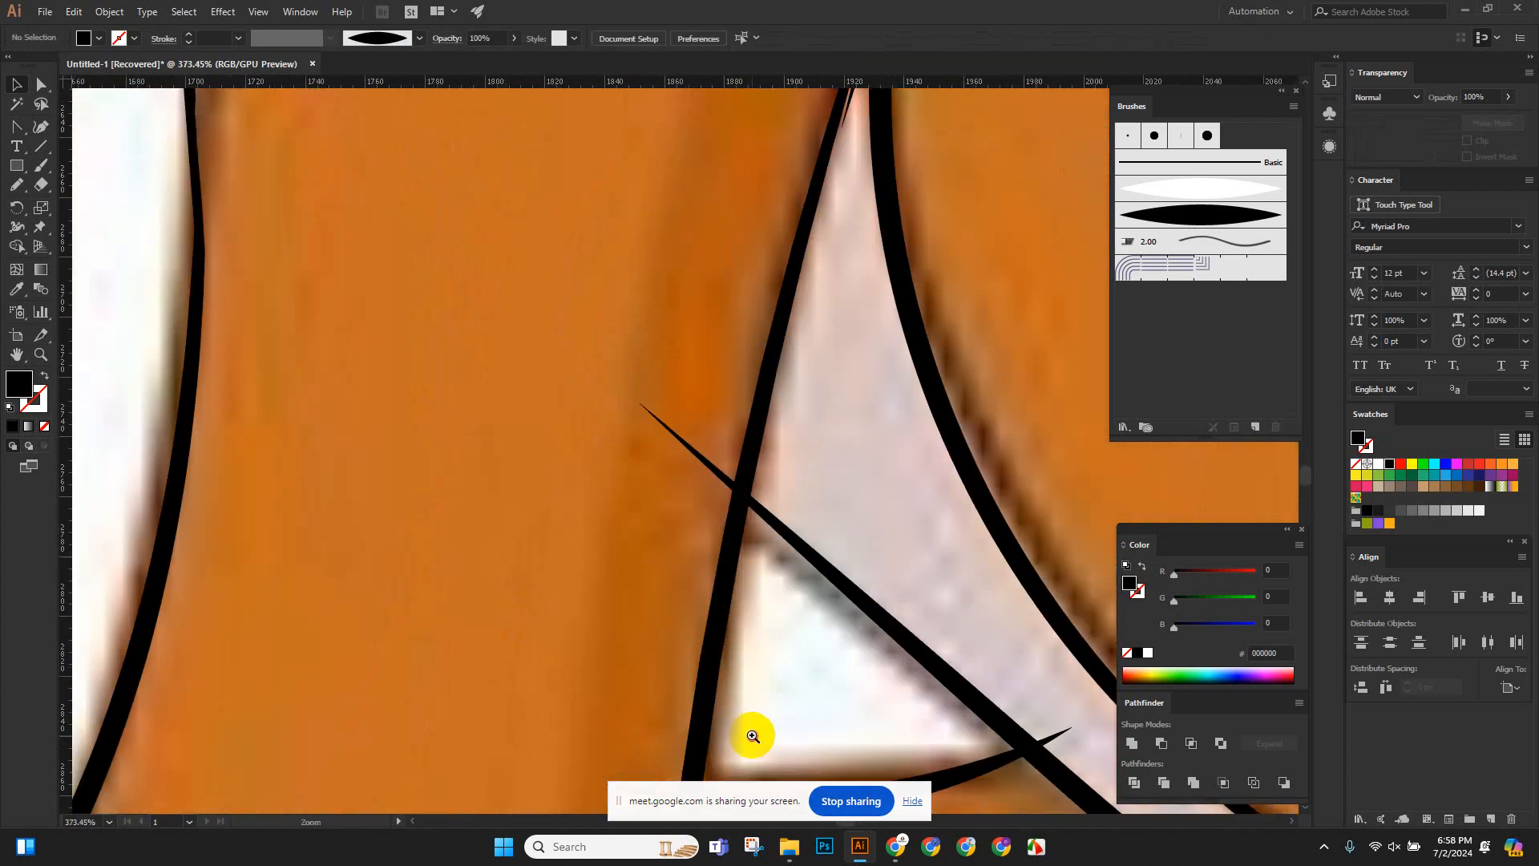
{"action": "left_click", "coordinate": [711, 469]}
{"action": "key", "text": "Delete"}
{"action": "scroll", "coordinate": [722, 498], "scroll_direction": "down", "scroll_amount": 5}
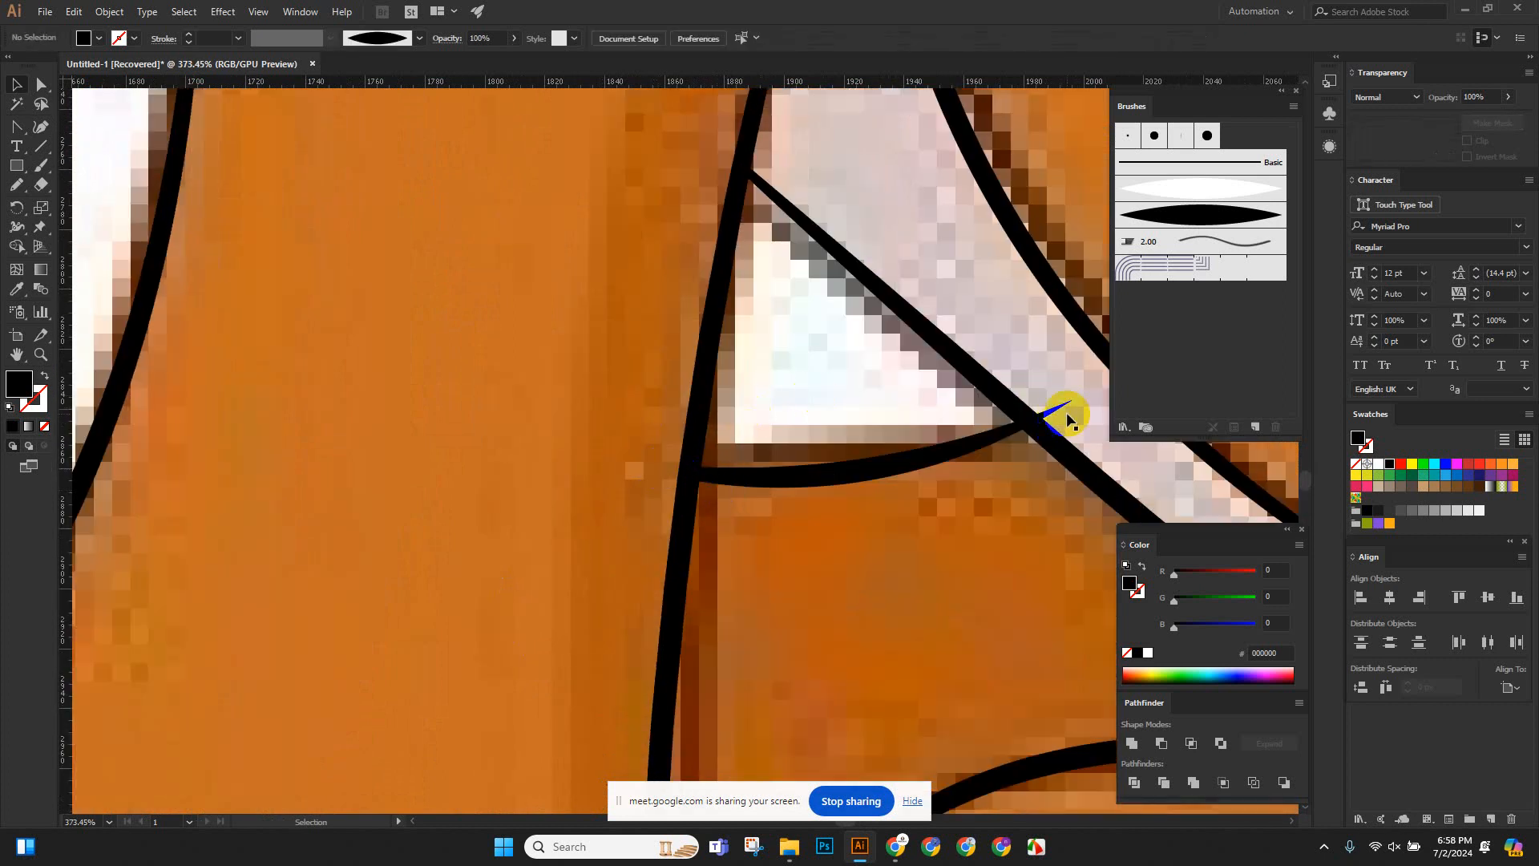
Delete the back outline's overshooting tip that crosses into the hind leg at the base of the tail.
{"action": "key", "text": "z"}
{"action": "left_click_drag", "start_coordinate": [1054, 401], "coordinate": [785, 473]}
{"action": "key", "text": "space"}
{"action": "left_click_drag", "start_coordinate": [880, 457], "coordinate": [666, 523]}
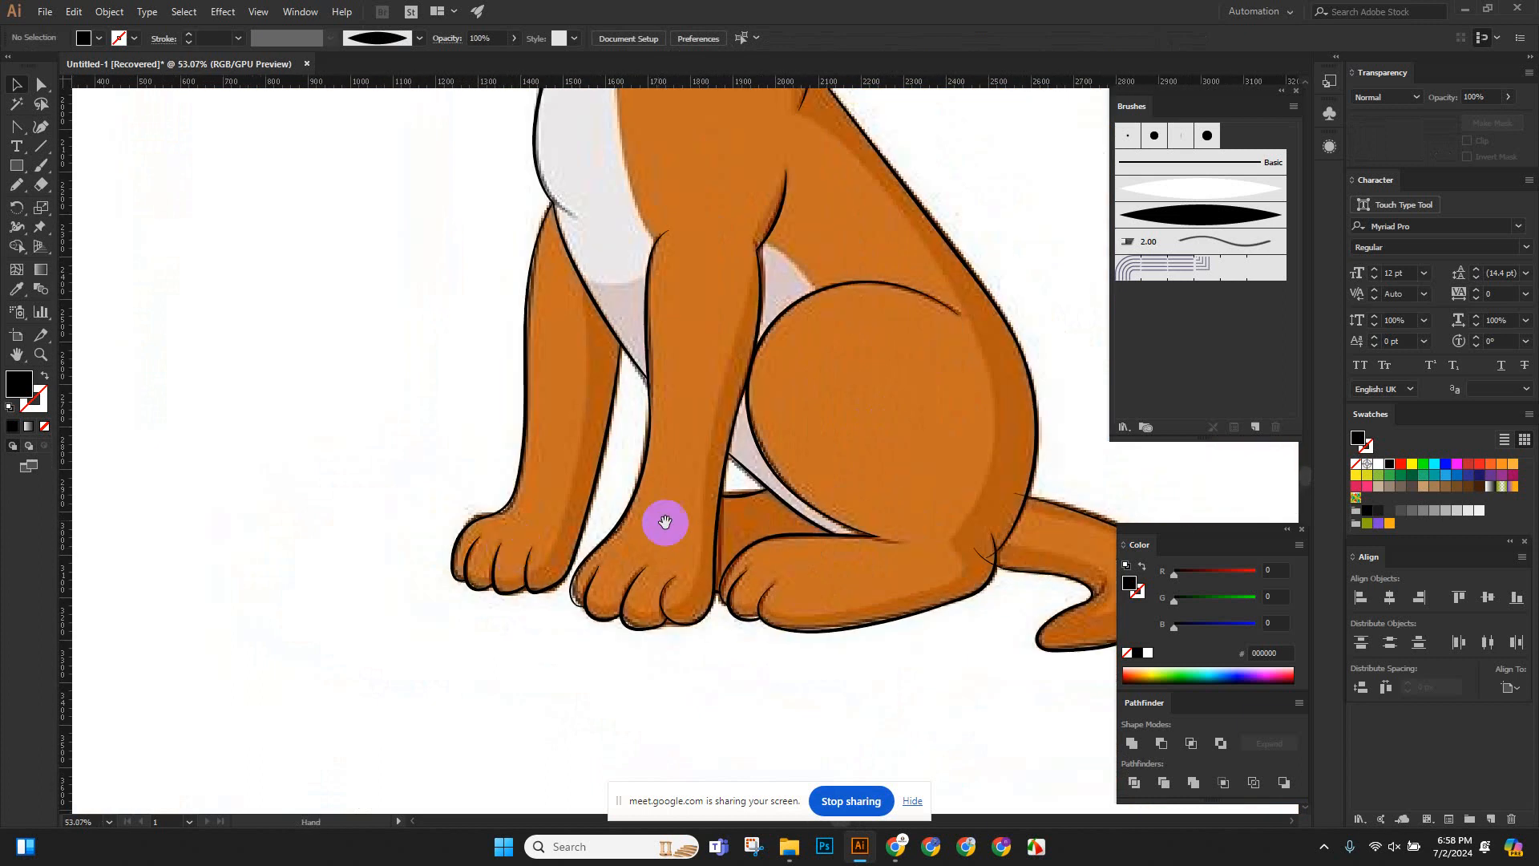
{"action": "left_click_drag", "start_coordinate": [816, 557], "coordinate": [657, 553]}
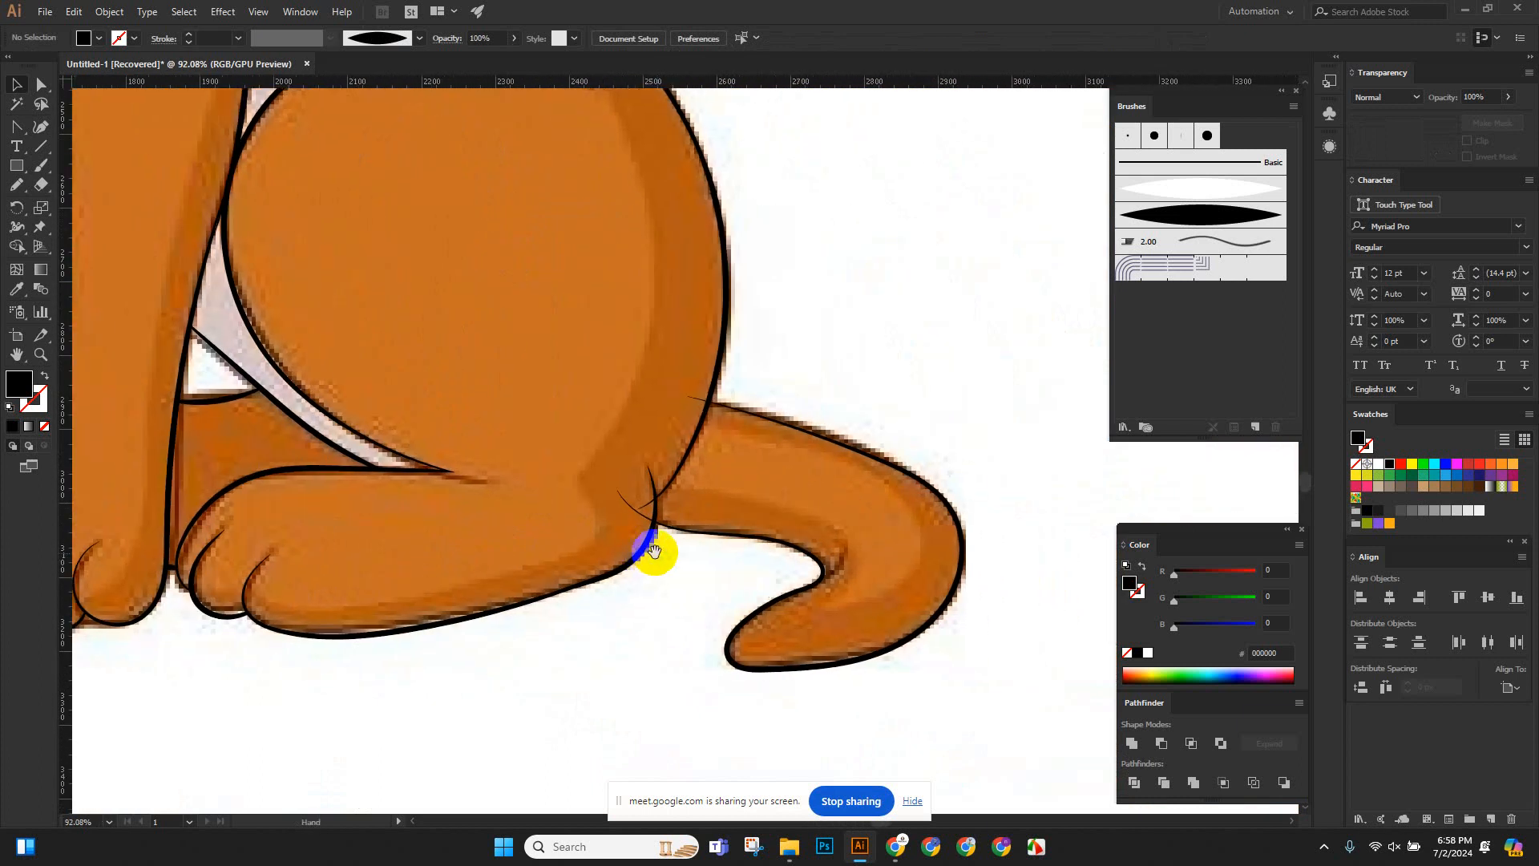
{"action": "left_click_drag", "start_coordinate": [567, 477], "coordinate": [782, 571]}
{"action": "left_click_drag", "start_coordinate": [643, 485], "coordinate": [760, 598]}
{"action": "left_click_drag", "start_coordinate": [761, 598], "coordinate": [653, 580]}
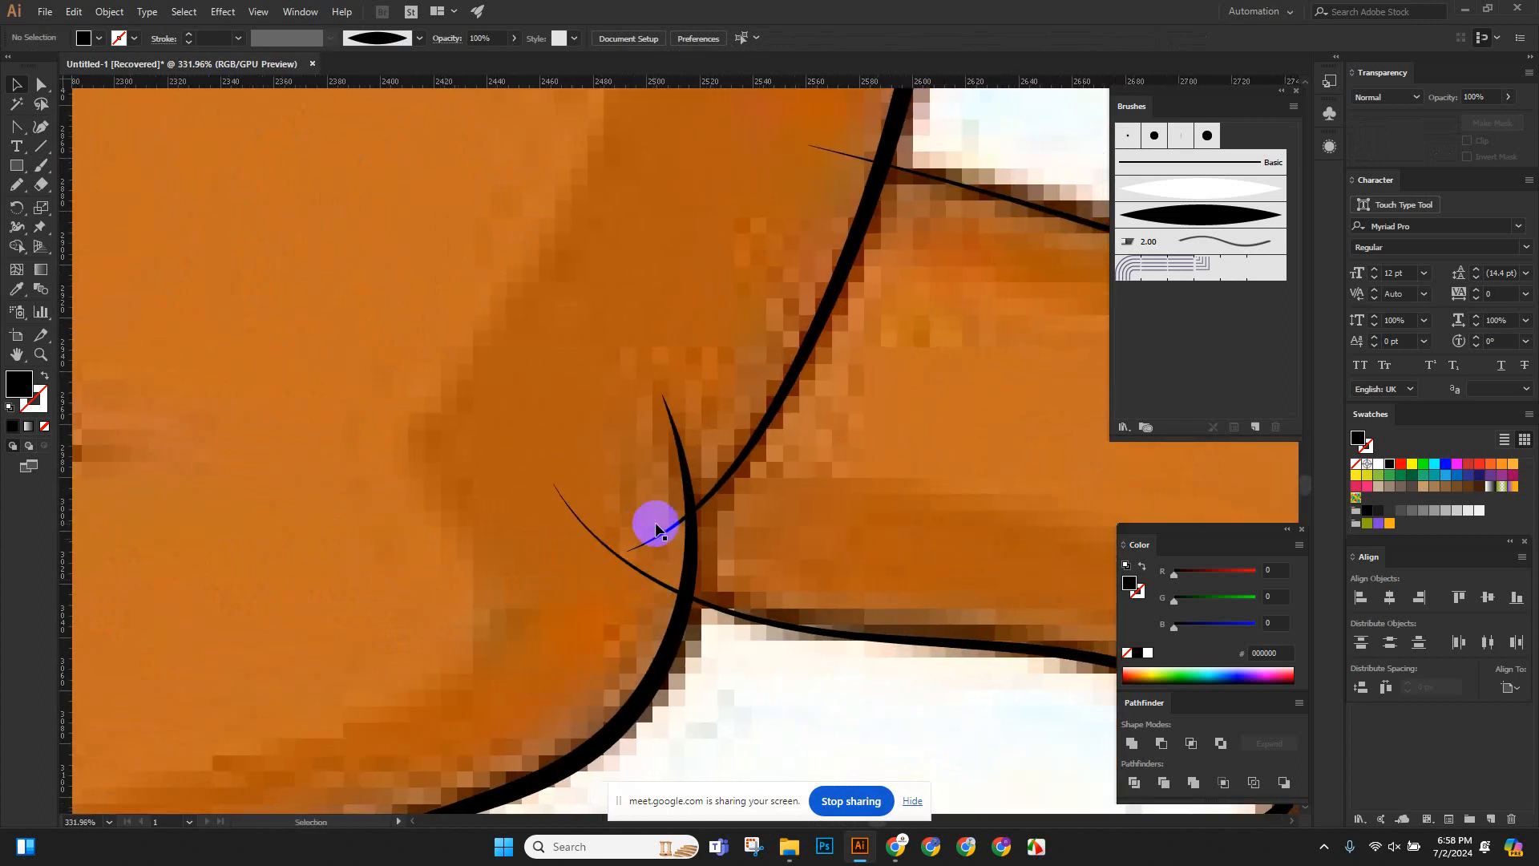
{"action": "left_click", "coordinate": [659, 537]}
{"action": "key", "text": "Delete"}
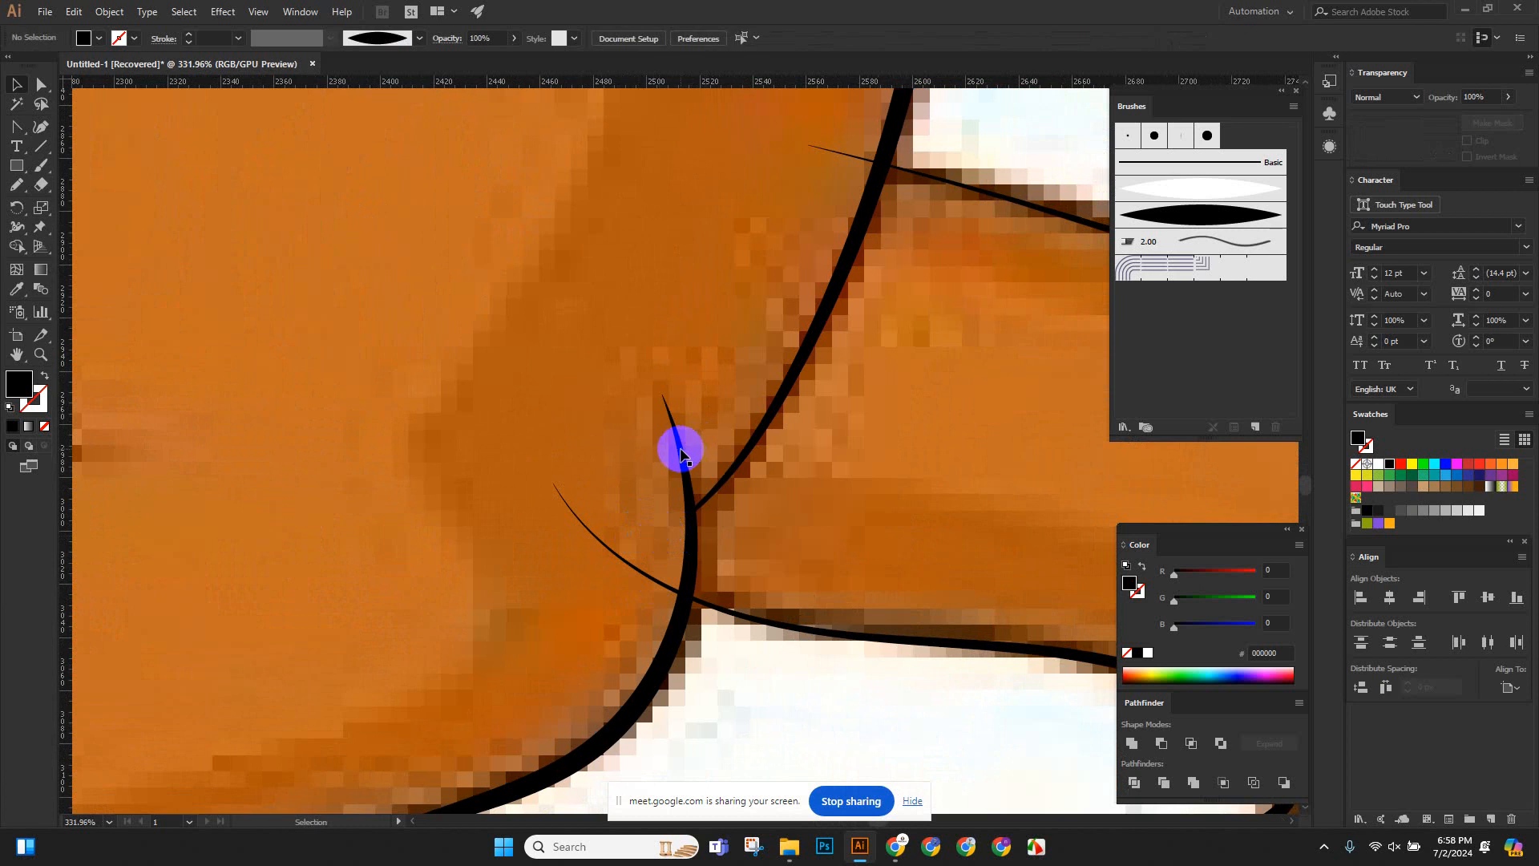
Delete the overshooting ends of the tail's lower outline and of the hind leg's outline at the tail base.
{"action": "left_click", "coordinate": [631, 568]}
{"action": "key", "text": "Delete"}
{"action": "scroll", "coordinate": [670, 516], "scroll_direction": "down", "scroll_amount": 3}
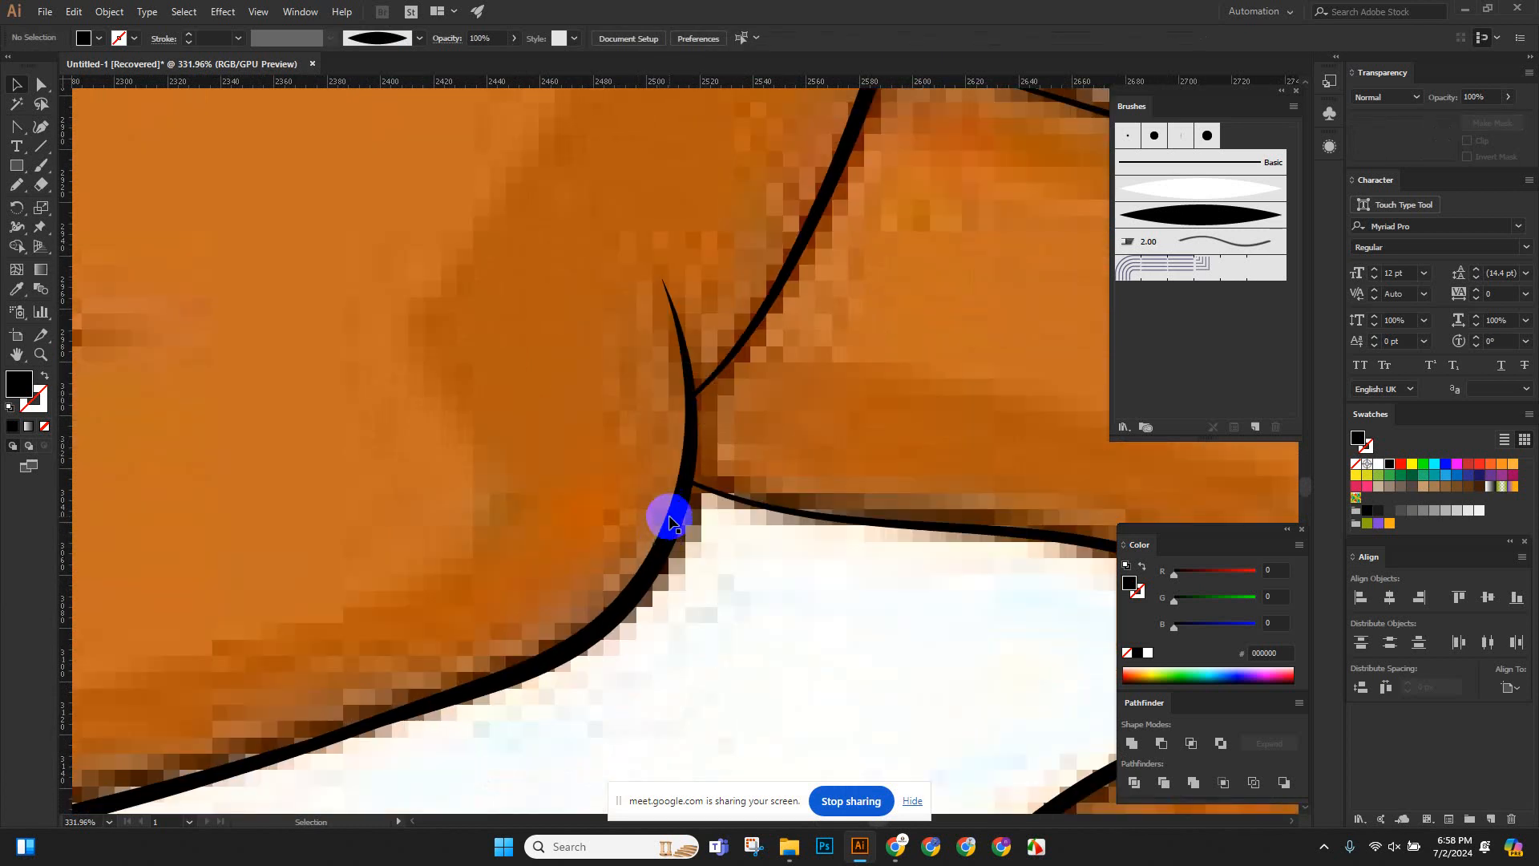
{"action": "left_click", "coordinate": [678, 345]}
{"action": "key", "text": "Delete"}
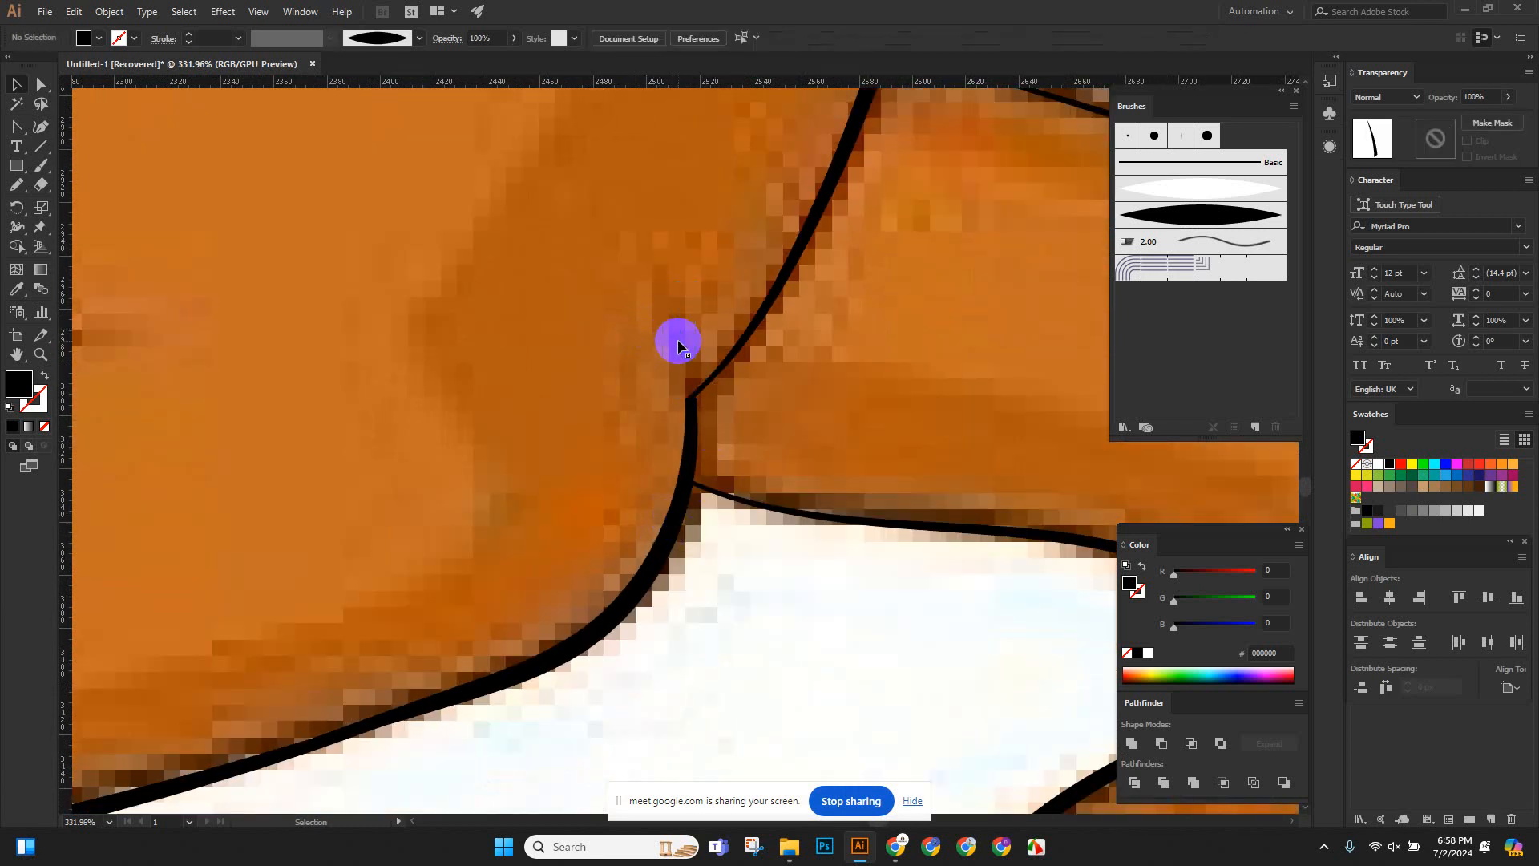
Delete the overshooting end of the tail's upper outline inside the dog's back.
{"action": "left_click_drag", "start_coordinate": [776, 361], "coordinate": [467, 378]}
{"action": "left_click_drag", "start_coordinate": [887, 359], "coordinate": [804, 525]}
{"action": "left_click_drag", "start_coordinate": [695, 445], "coordinate": [905, 597]}
{"action": "left_click_drag", "start_coordinate": [727, 520], "coordinate": [866, 594]}
{"action": "mouse_move", "coordinate": [738, 550]}
{"action": "left_mouse_down"}
{"action": "mouse_move", "coordinate": [608, 488]}
{"action": "mouse_move", "coordinate": [727, 568]}
{"action": "left_mouse_up"}
{"action": "left_click", "coordinate": [614, 458]}
{"action": "key", "text": "Delete"}
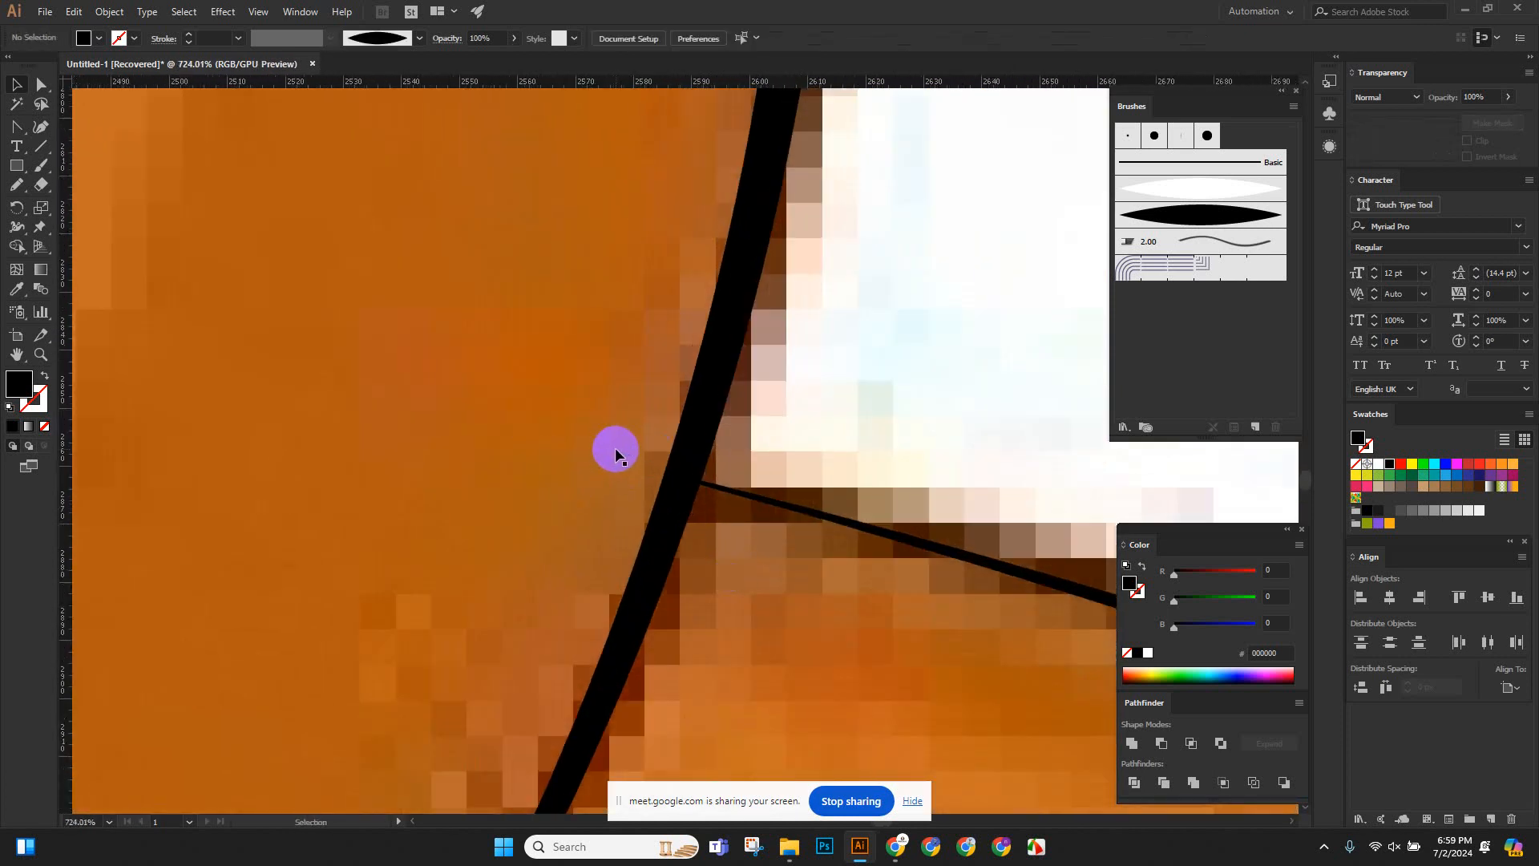
Delete the two overshooting stroke ends where the chin outline crosses the cheek line below the mouth.
{"action": "scroll", "coordinate": [616, 454], "scroll_direction": "down", "scroll_amount": 10}
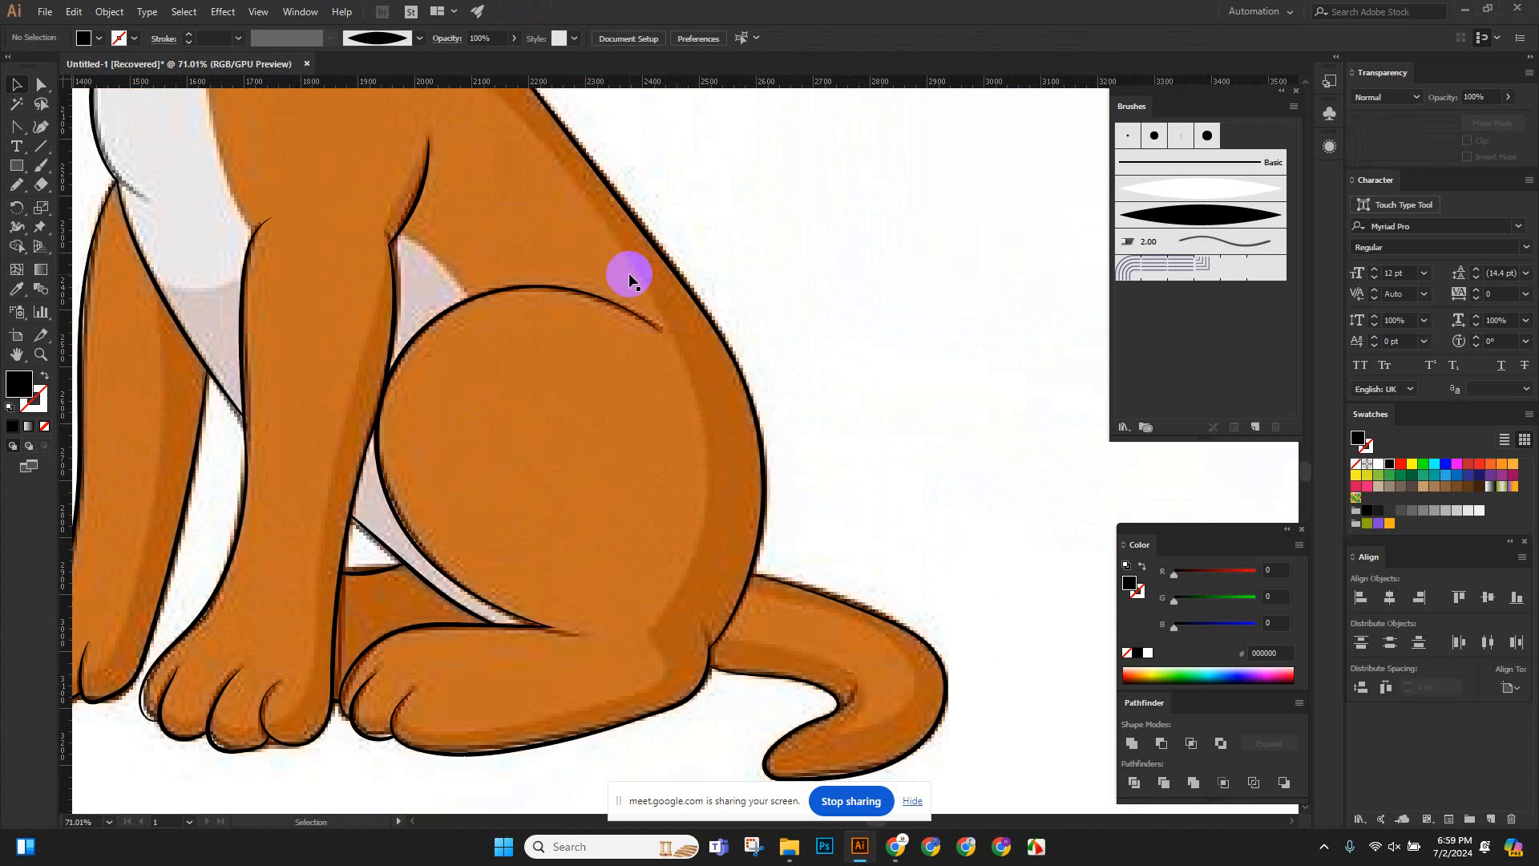
{"action": "scroll", "coordinate": [629, 273], "scroll_direction": "down", "scroll_amount": 6}
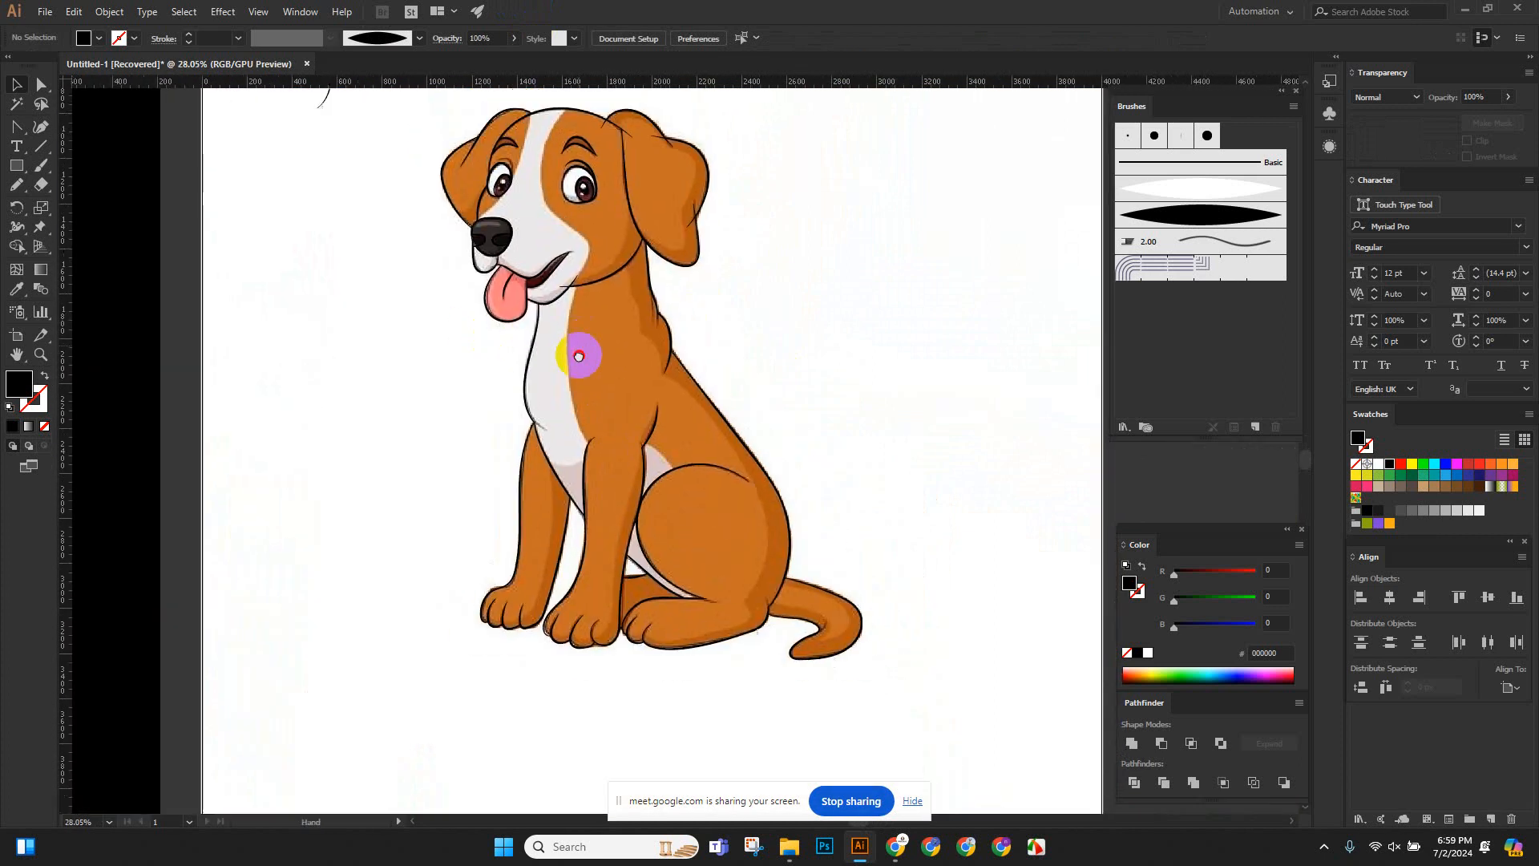
{"action": "scroll", "coordinate": [578, 355], "scroll_direction": "up", "scroll_amount": 10}
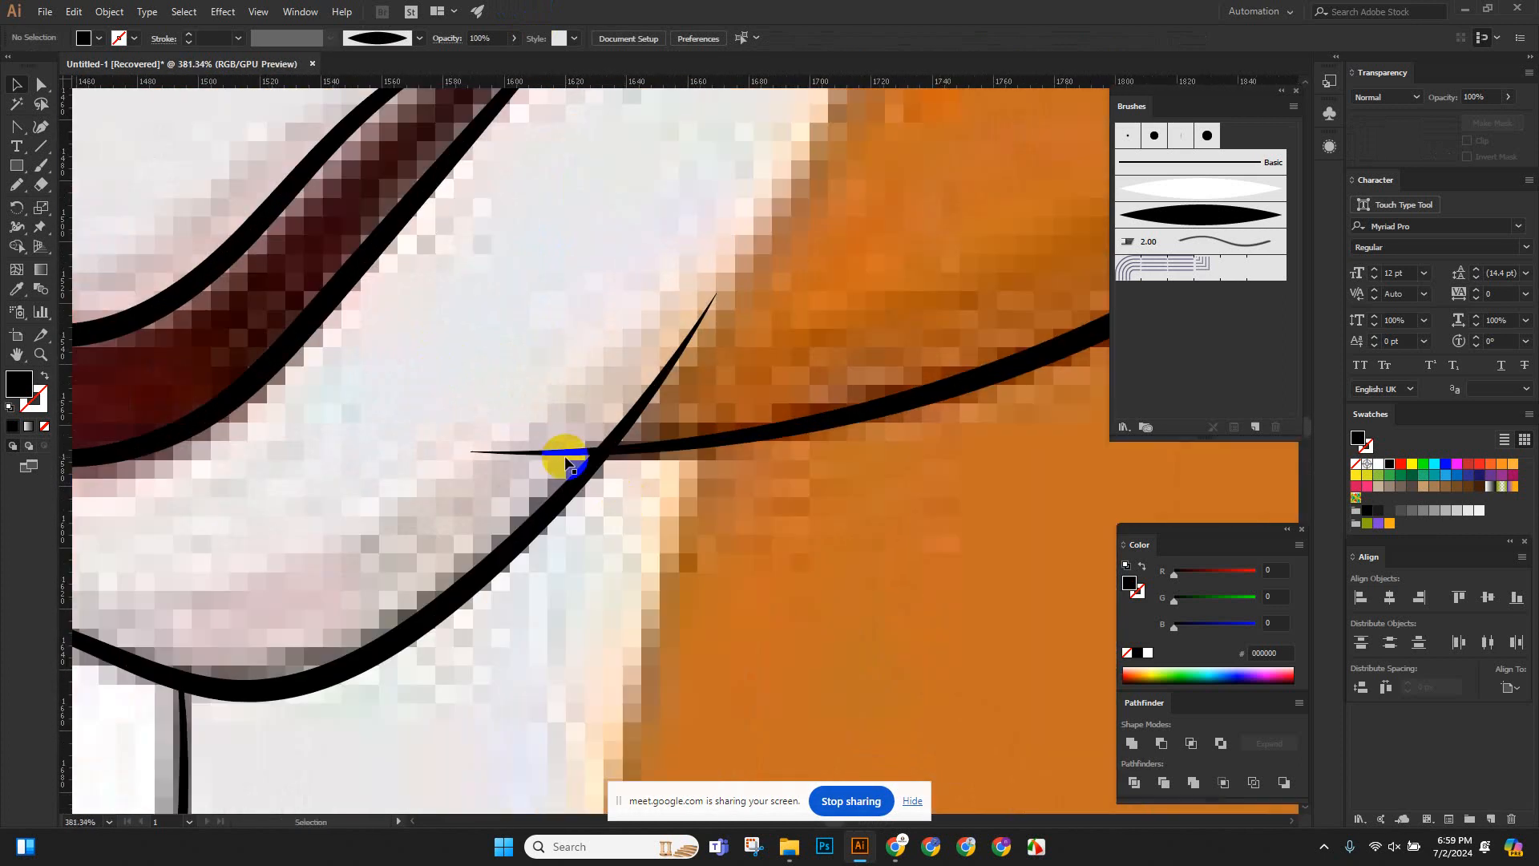
{"action": "left_click", "coordinate": [559, 455]}
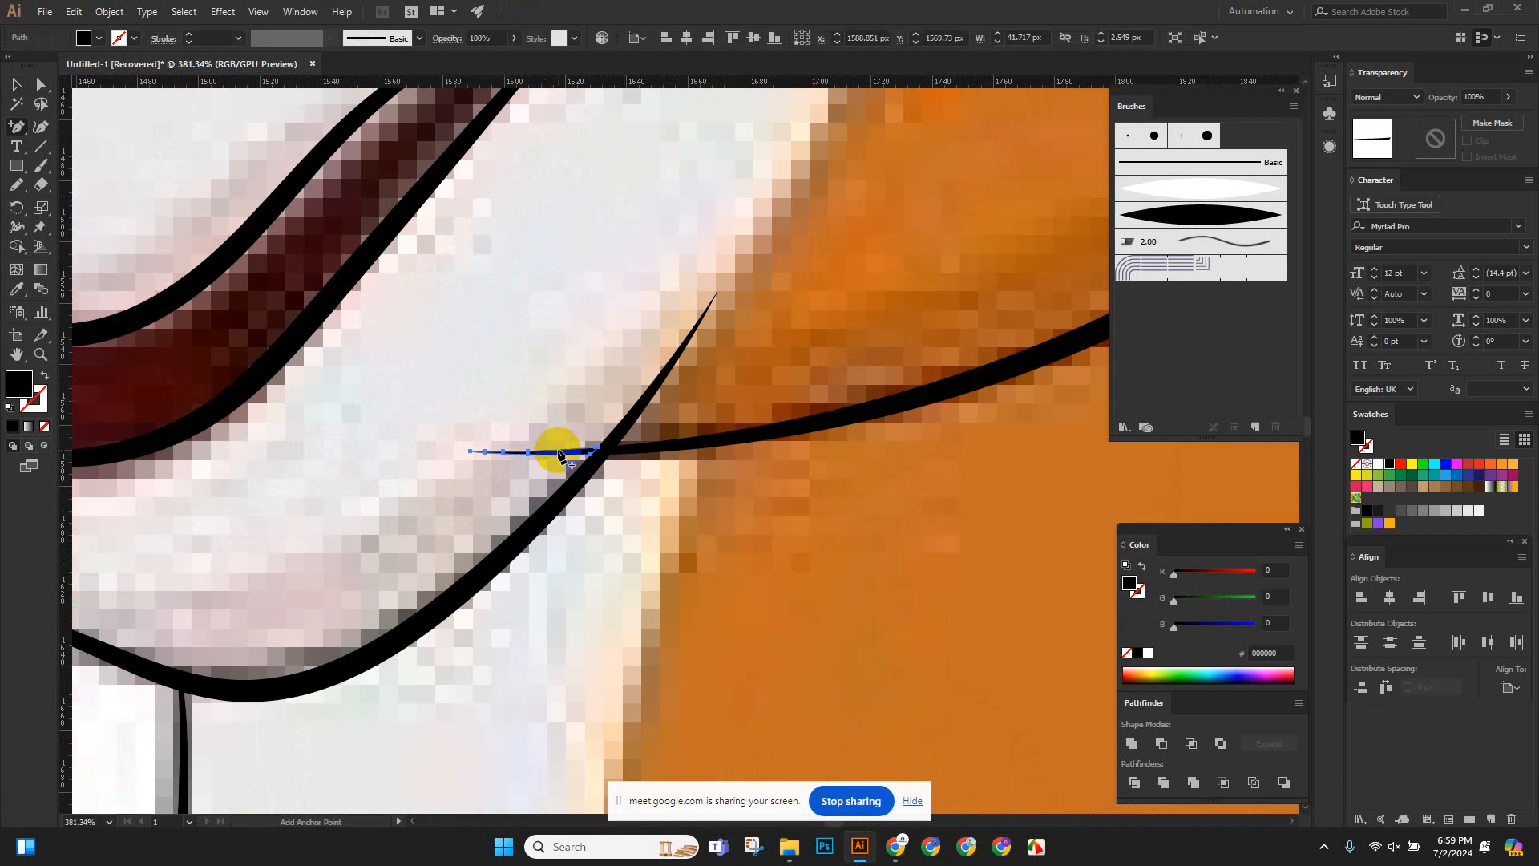
{"action": "key", "text": "Delete"}
{"action": "left_click", "coordinate": [666, 376]}
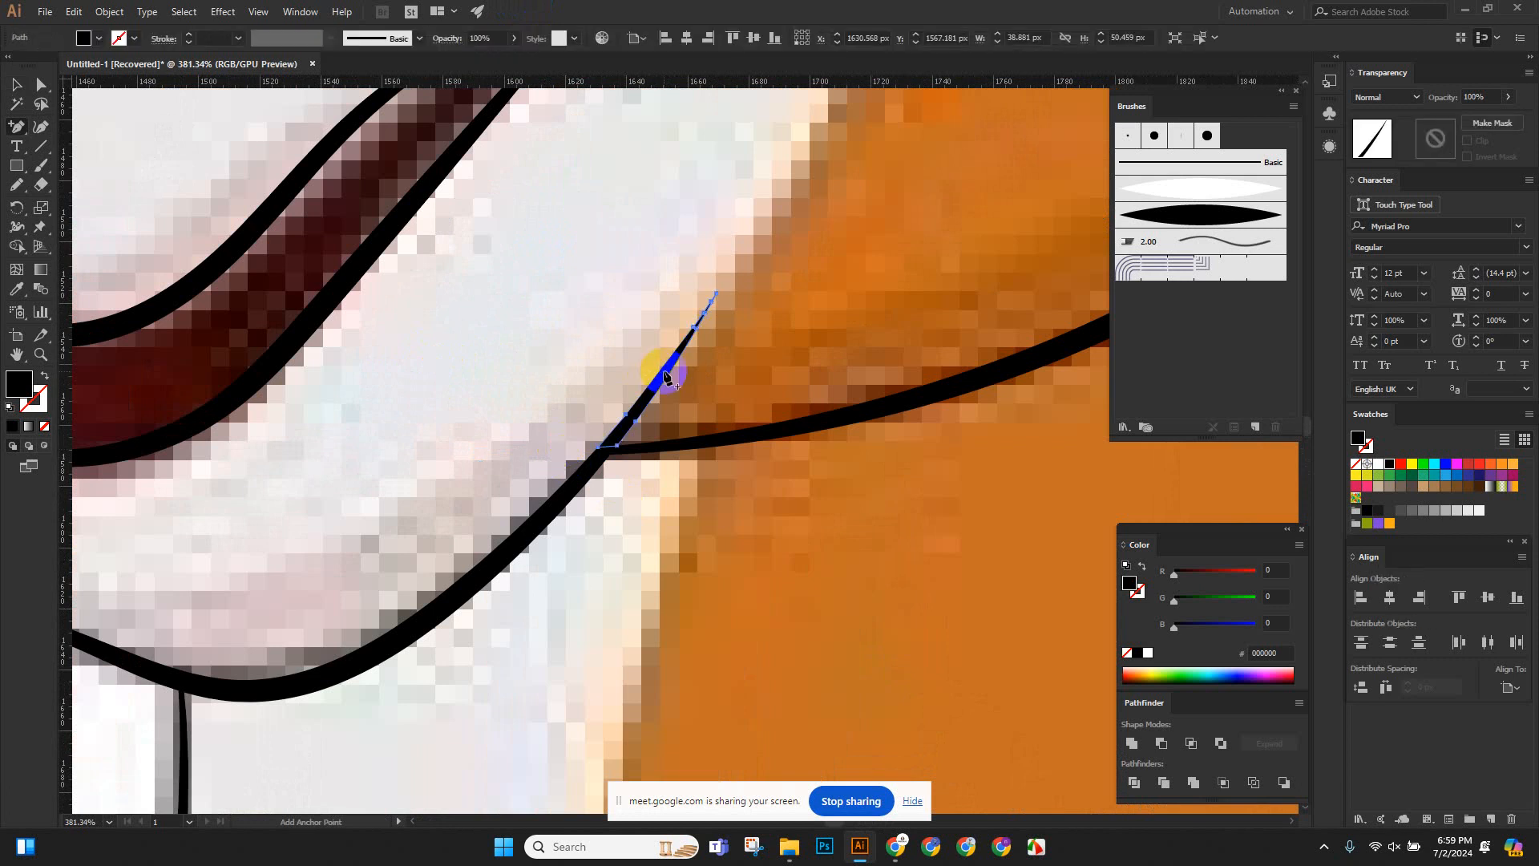
{"action": "key", "text": "Delete"}
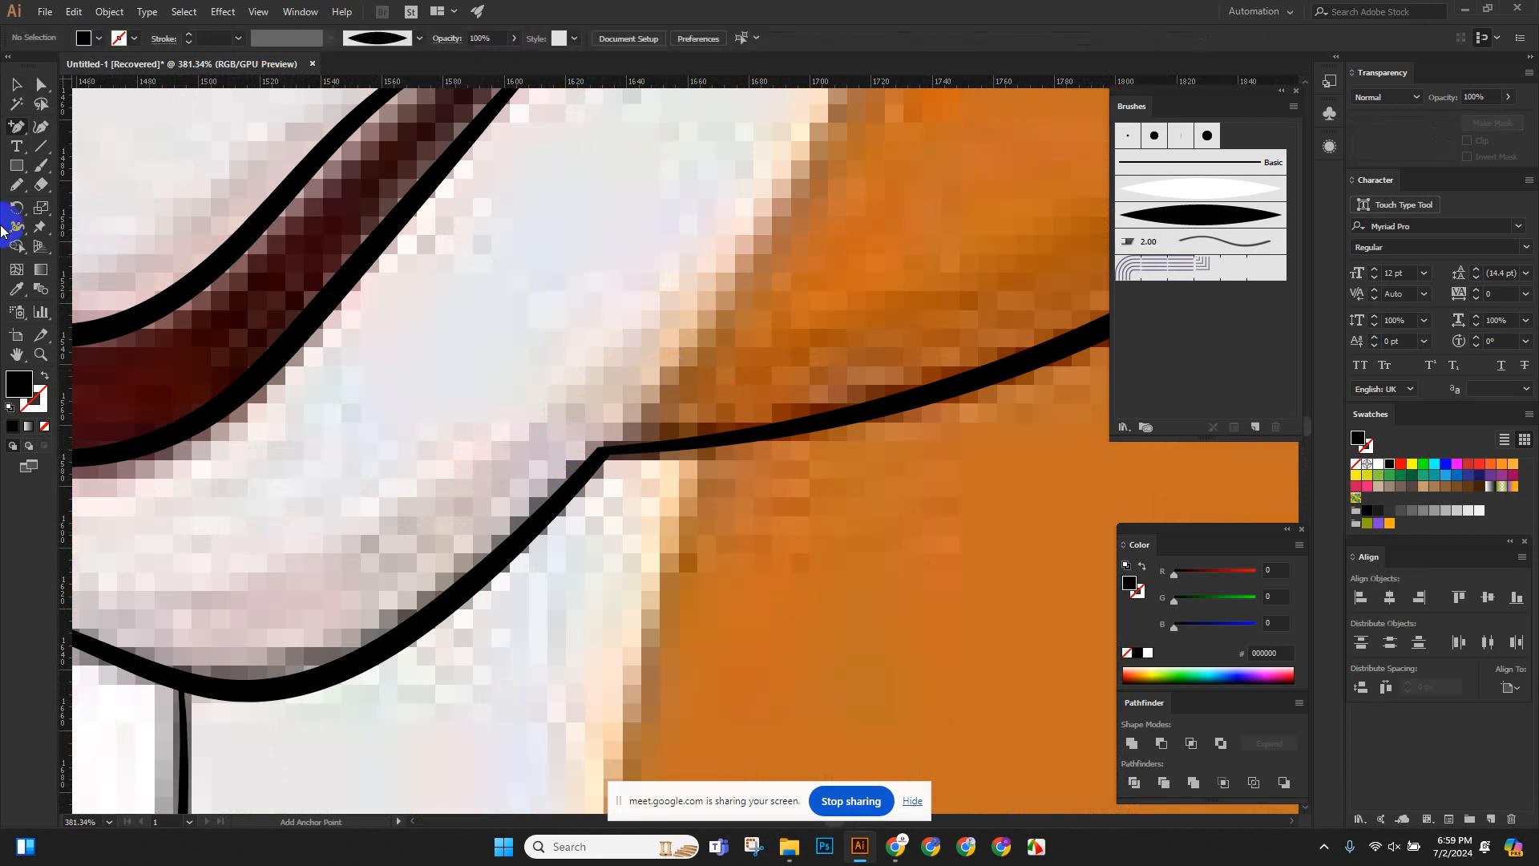
Try moving the trimmed chin stroke down over the neck as a separate piece, and undo the move.
{"action": "left_click", "coordinate": [16, 83]}
{"action": "left_click_drag", "start_coordinate": [916, 386], "coordinate": [492, 433]}
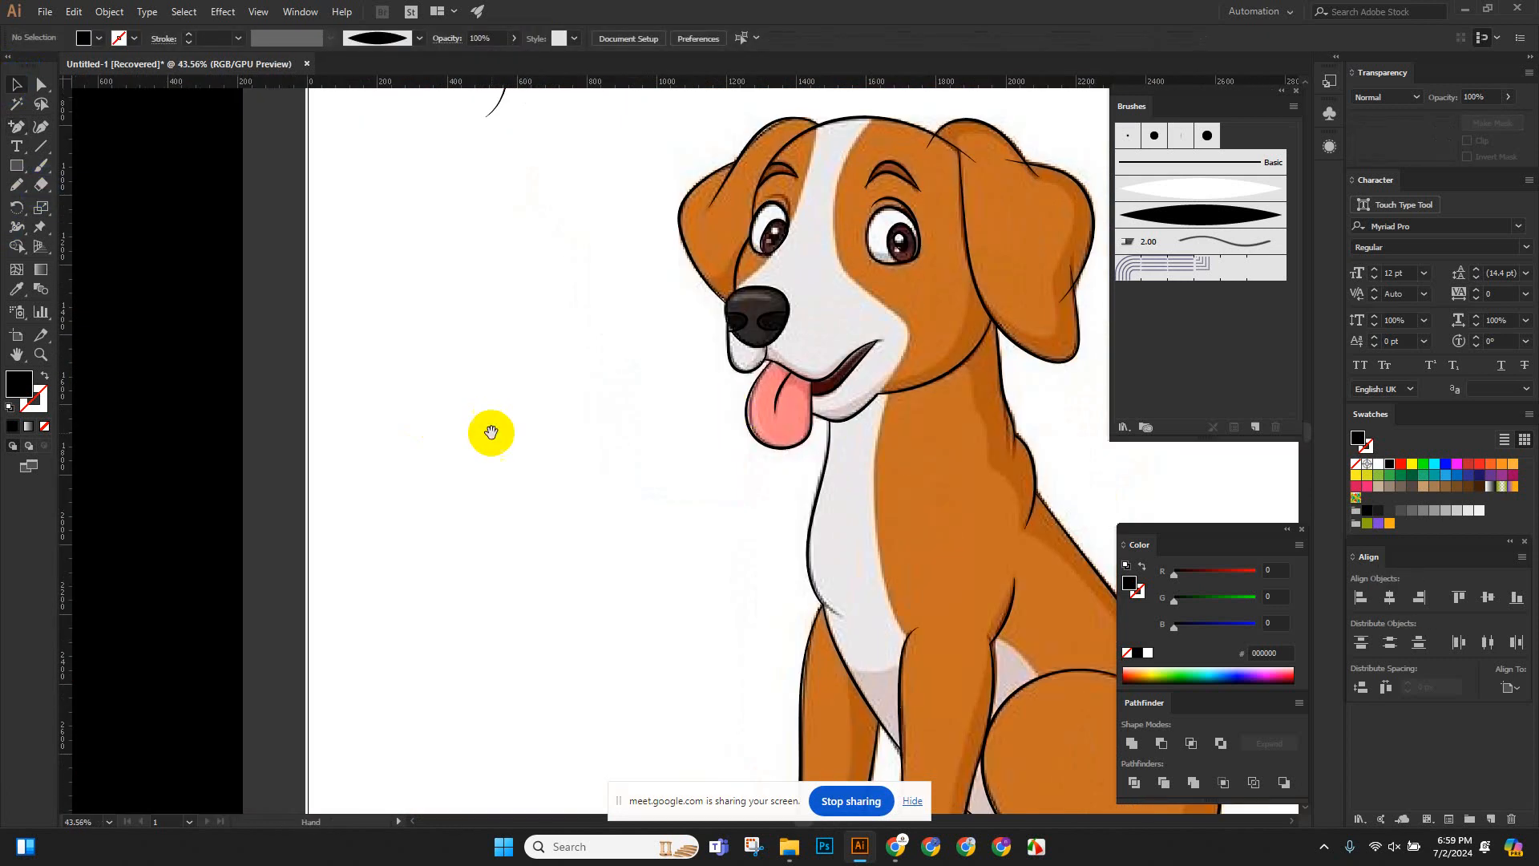
{"action": "left_click_drag", "start_coordinate": [735, 409], "coordinate": [469, 497]}
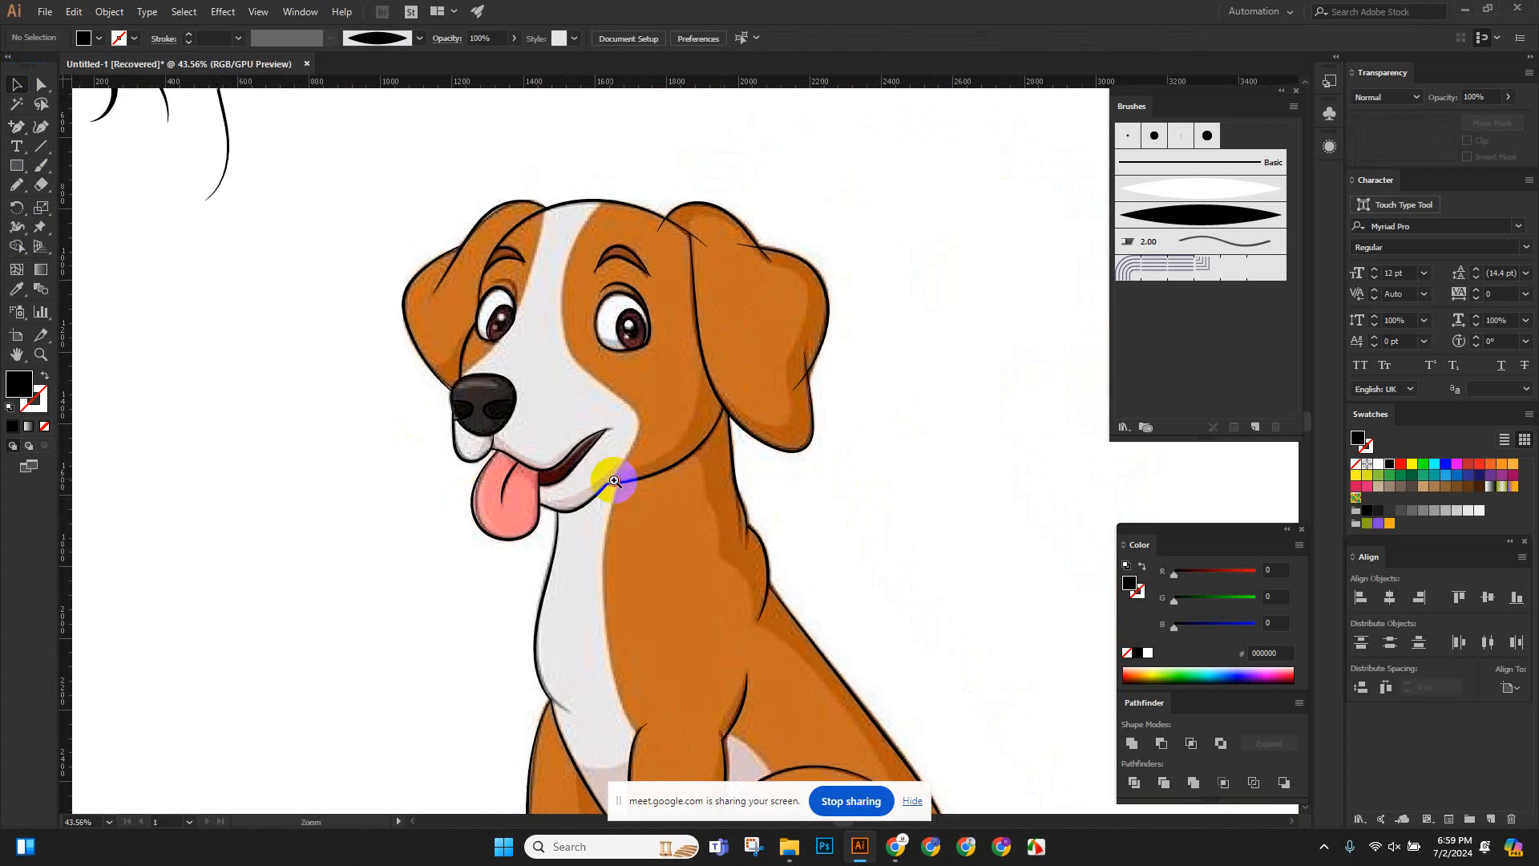
{"action": "left_click_drag", "start_coordinate": [619, 471], "coordinate": [858, 590]}
{"action": "left_click_drag", "start_coordinate": [591, 492], "coordinate": [601, 529]}
{"action": "double_click", "coordinate": [590, 533]}
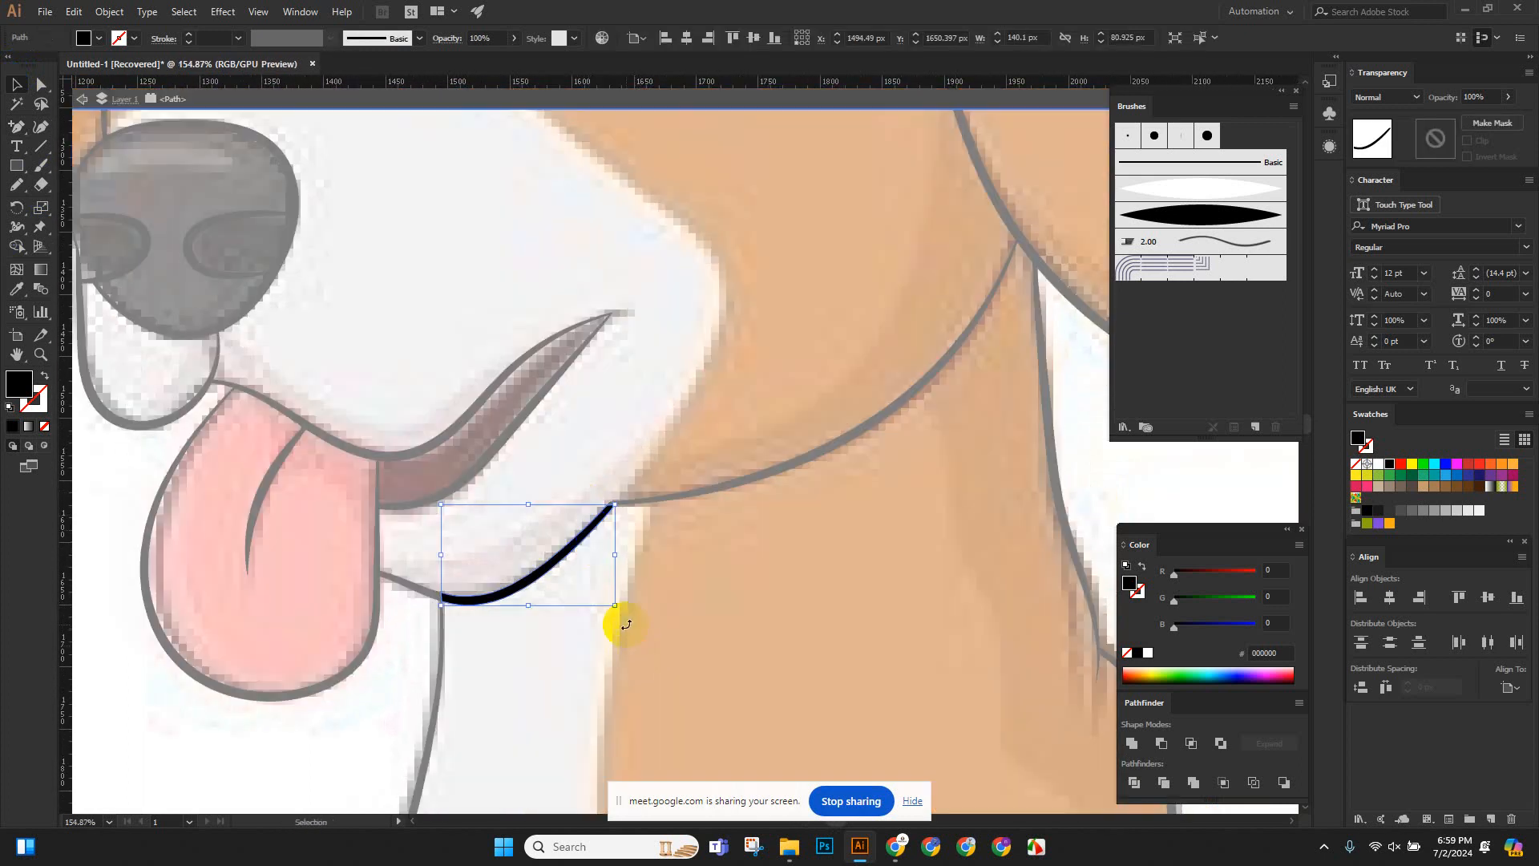
{"action": "key", "text": "Escape"}
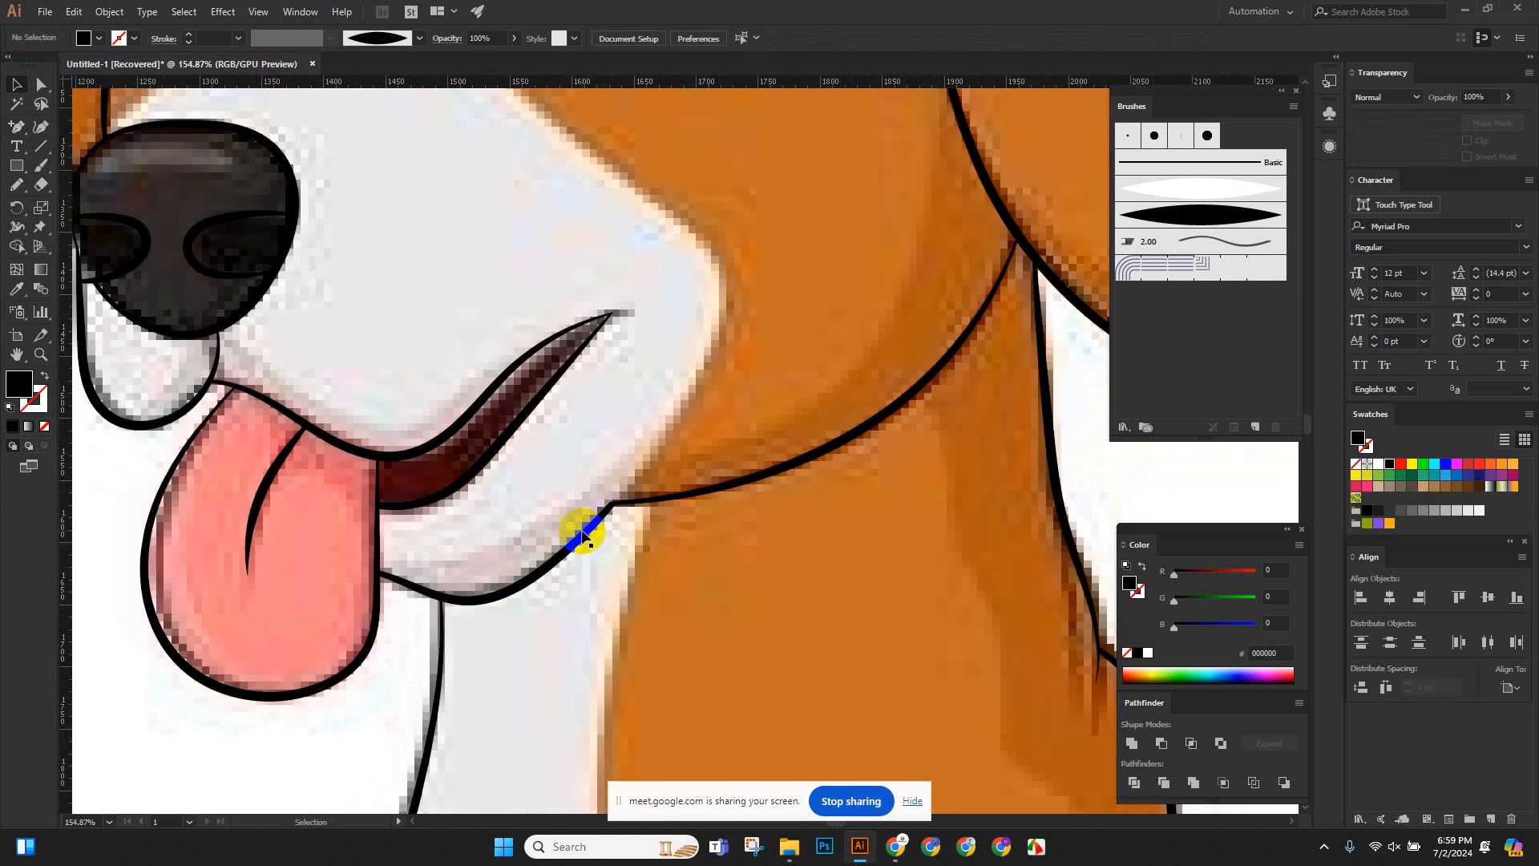
{"action": "left_click_drag", "start_coordinate": [590, 535], "coordinate": [552, 675]}
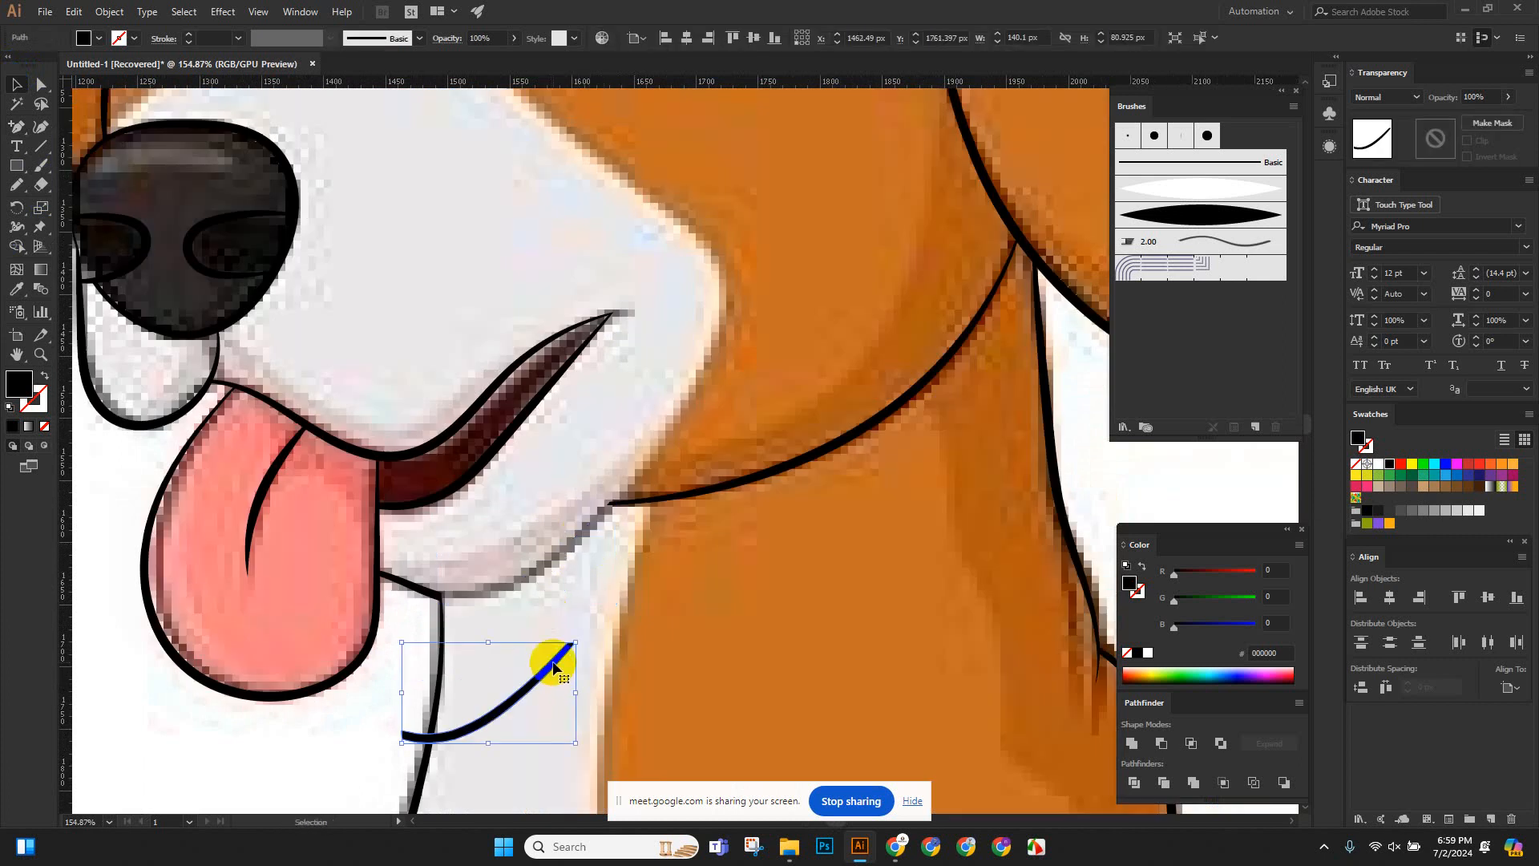
{"action": "scroll", "coordinate": [662, 609], "scroll_direction": "up", "scroll_amount": 8}
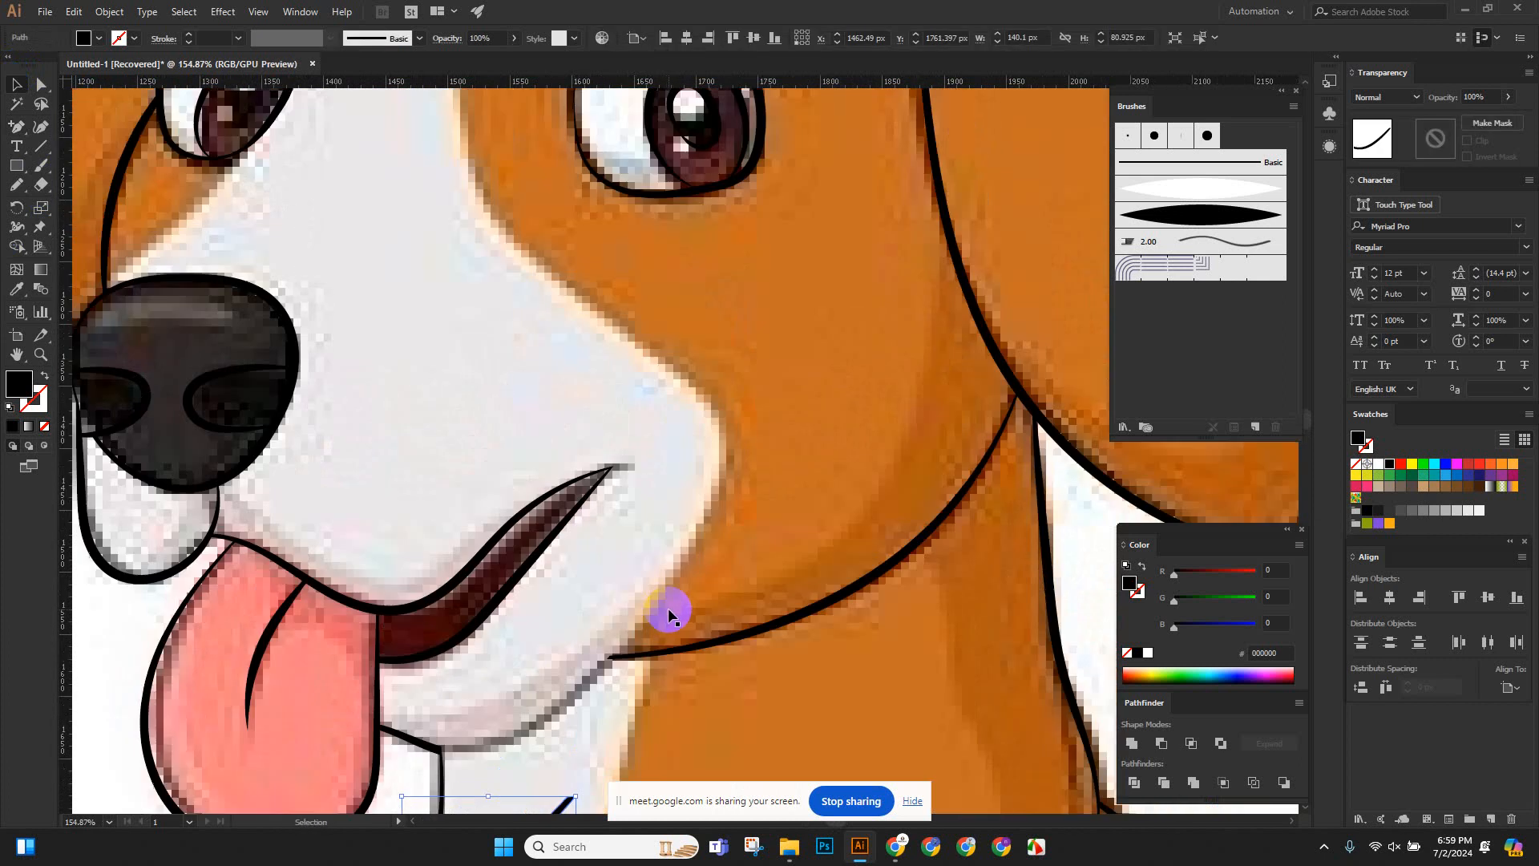
{"action": "left_click_drag", "start_coordinate": [724, 551], "coordinate": [681, 558]}
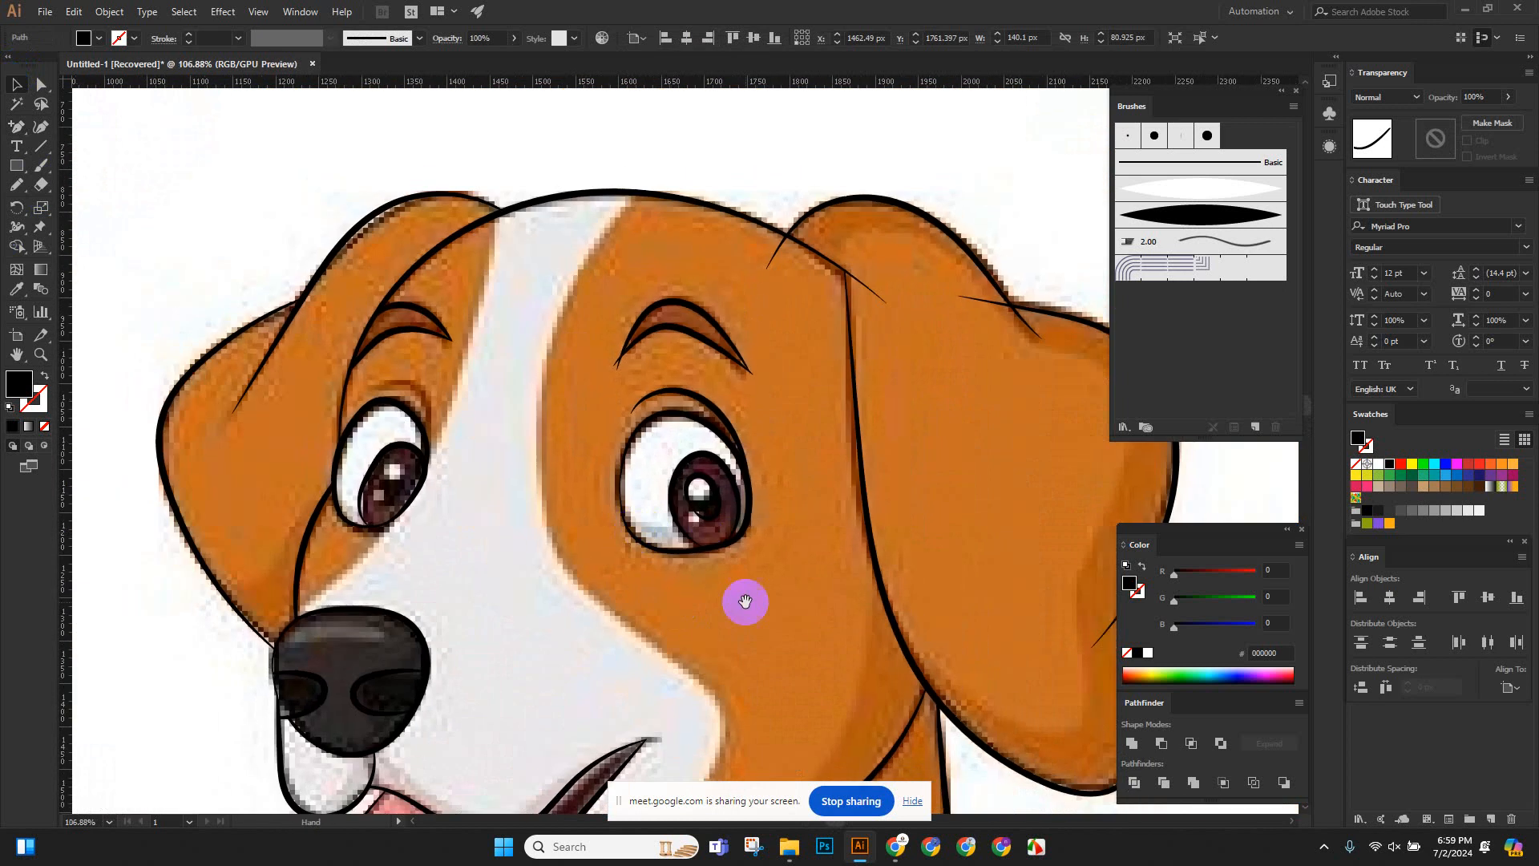
{"action": "left_click_drag", "start_coordinate": [746, 603], "coordinate": [612, 448]}
{"action": "left_click_drag", "start_coordinate": [638, 583], "coordinate": [640, 487]}
{"action": "left_click_drag", "start_coordinate": [717, 638], "coordinate": [717, 542]}
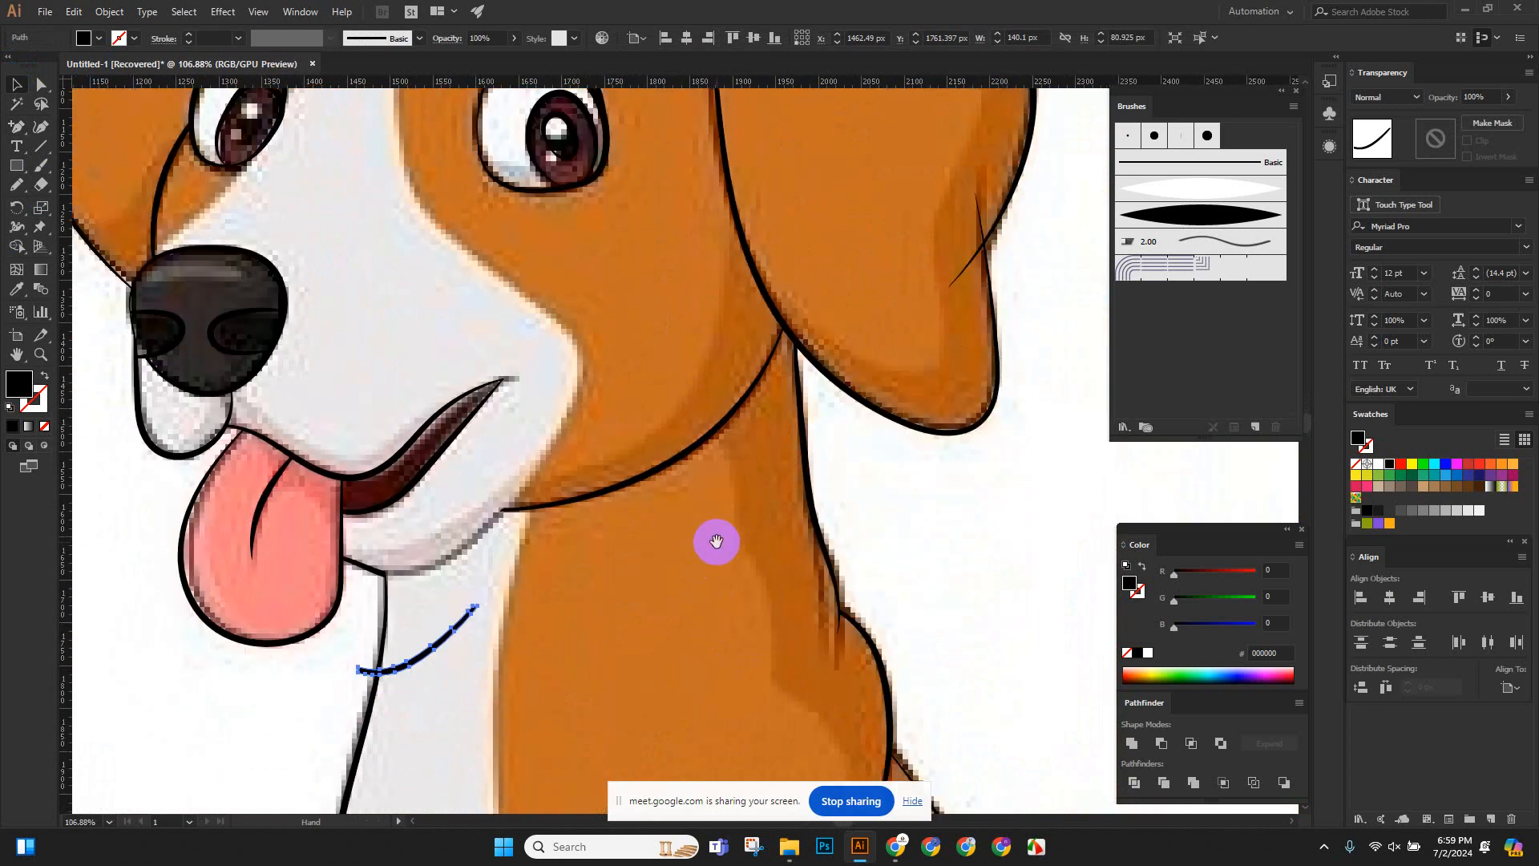
{"action": "key", "text": "ctrl+z"}
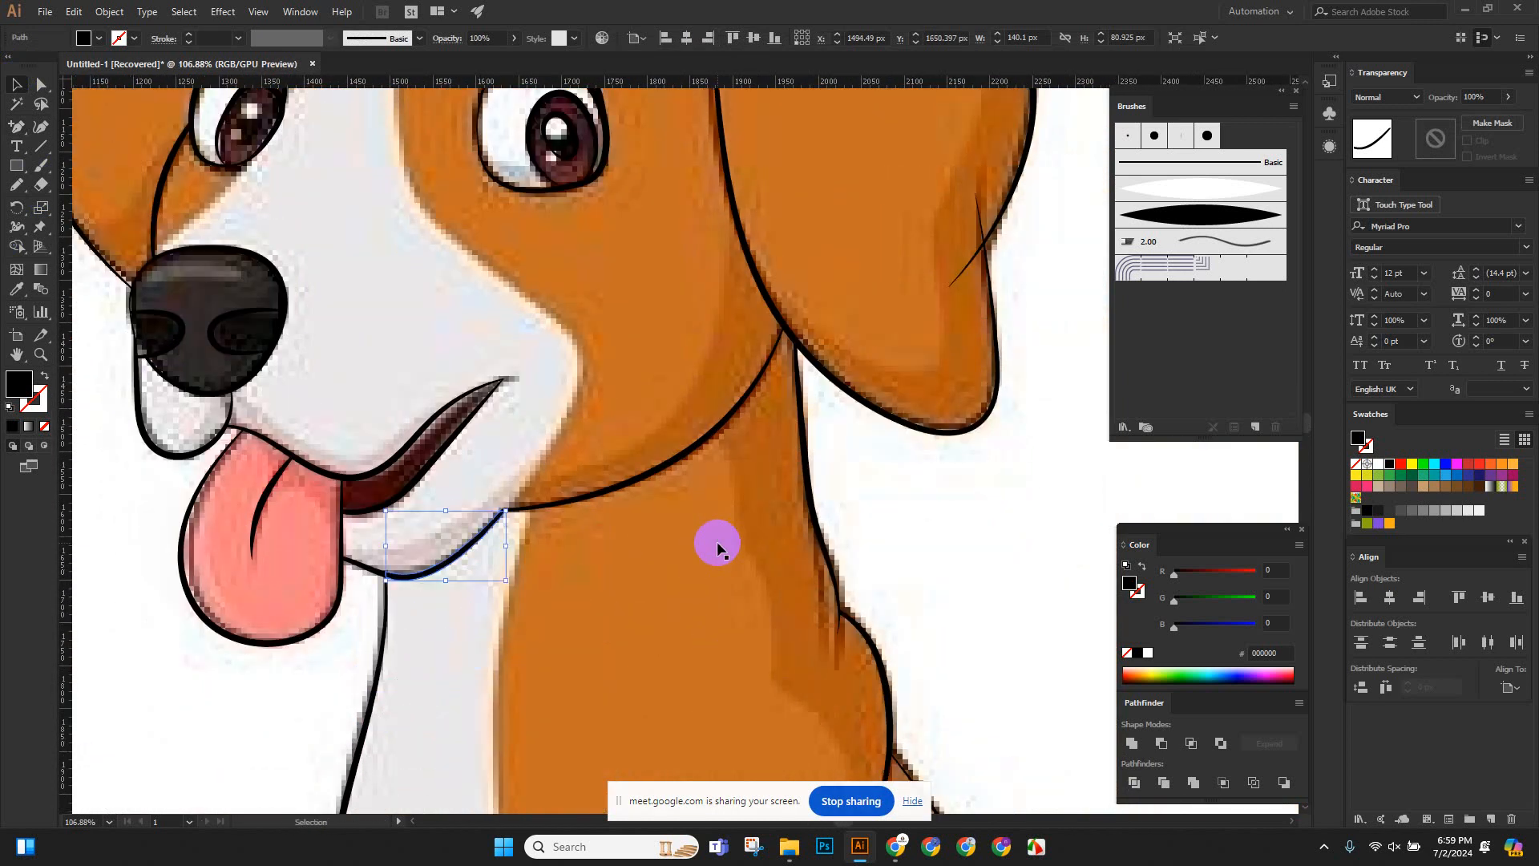
Undo the deletion of the chin outline's overshooting end and select the restored piece.
{"action": "left_click", "coordinate": [270, 730]}
{"action": "scroll", "coordinate": [268, 569], "scroll_direction": "down", "scroll_amount": 7}
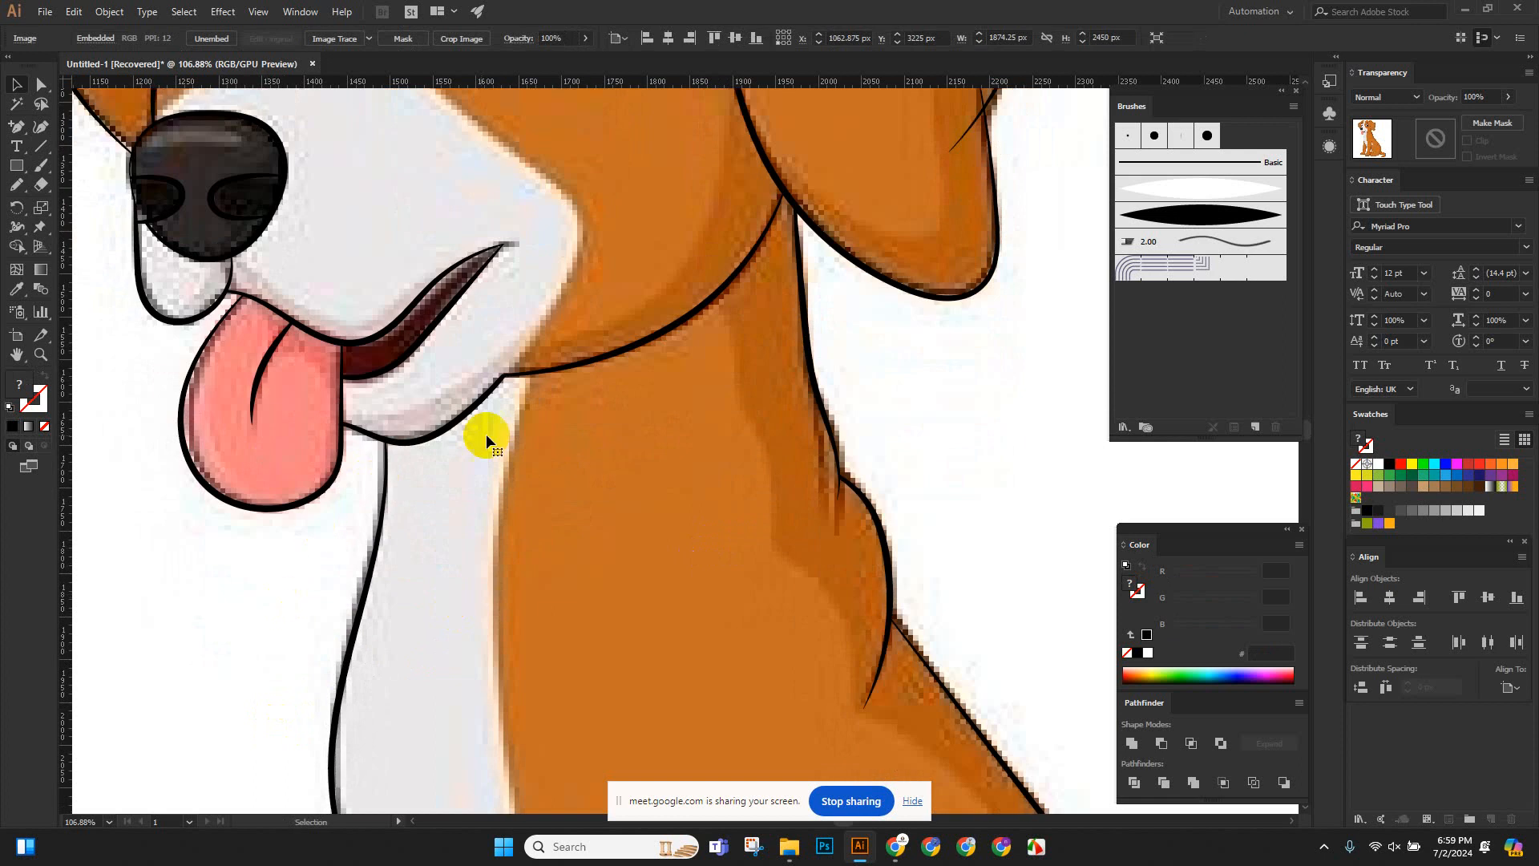
{"action": "scroll", "coordinate": [486, 434], "scroll_direction": "up", "scroll_amount": 6}
{"action": "key", "text": "ctrl+z"}
{"action": "left_click", "coordinate": [214, 709]}
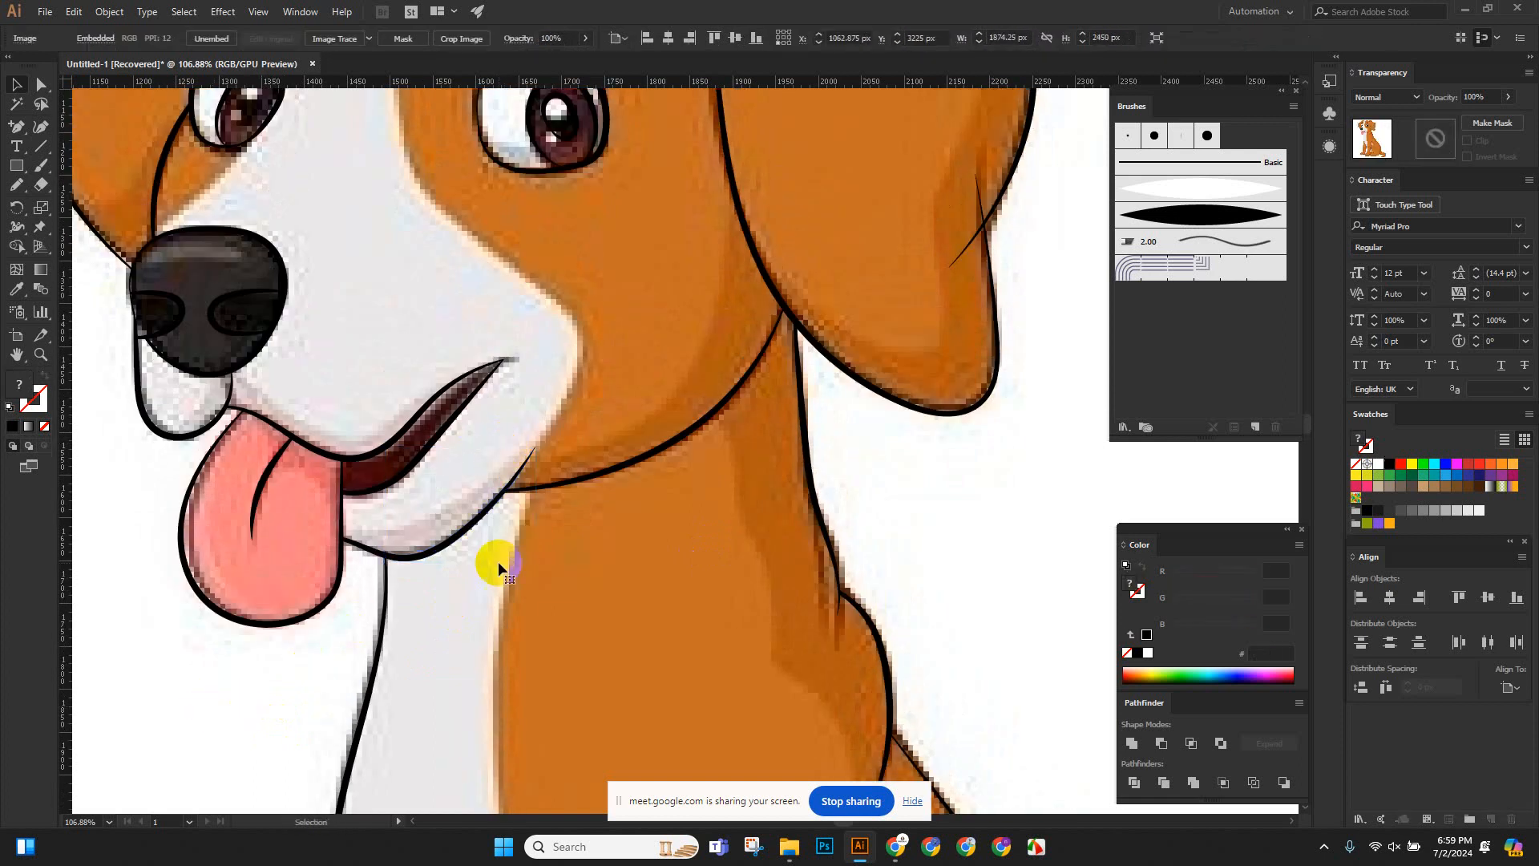
{"action": "left_click", "coordinate": [527, 462]}
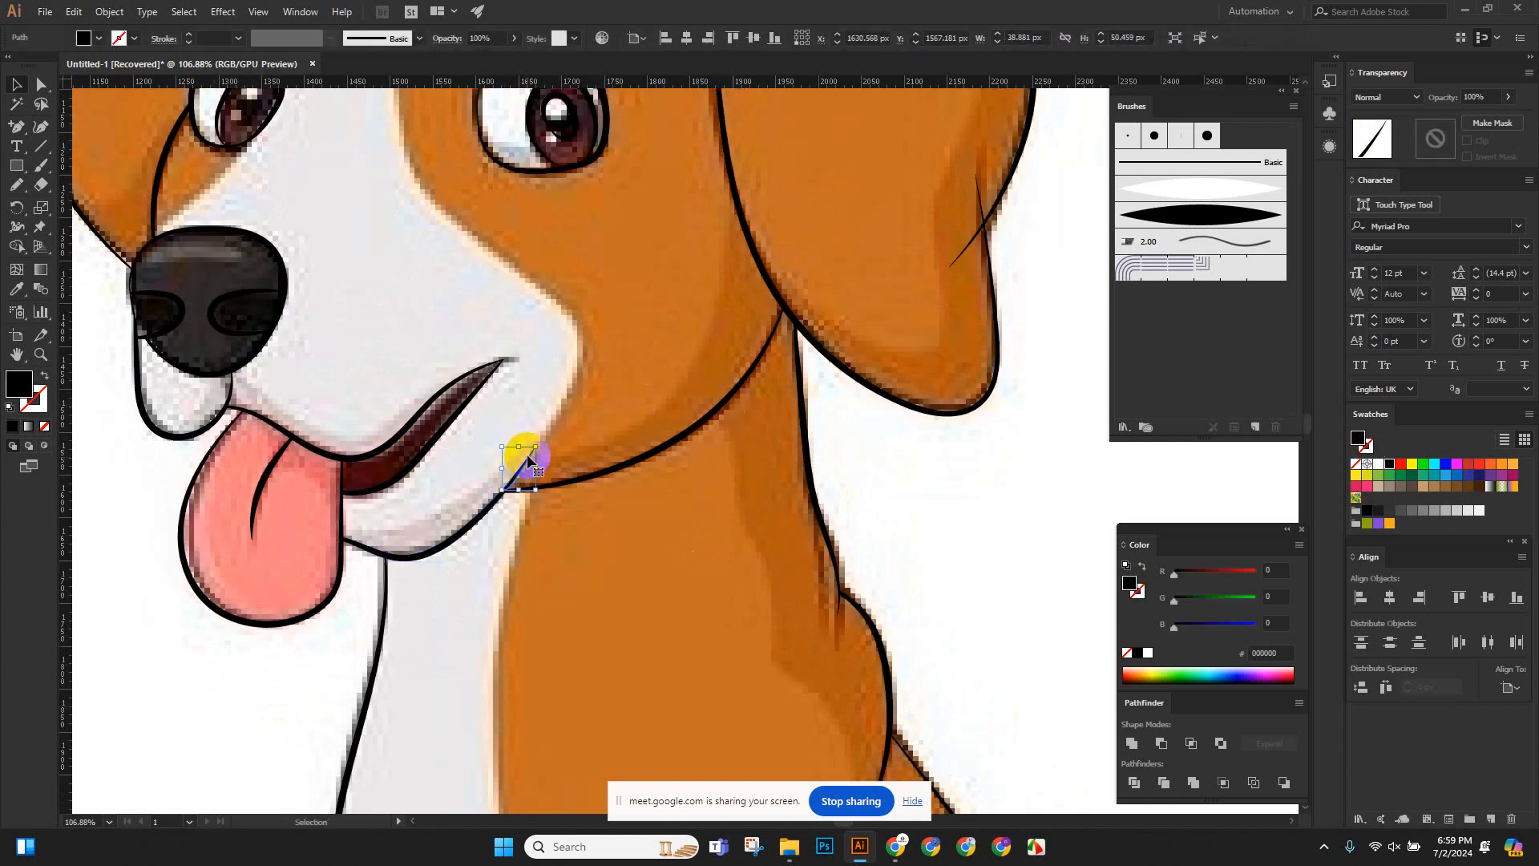
{"action": "key", "text": "ctrl+shift+a"}
Examine the traced outline of the whole dog, from the head down to the paws and tail.
{"action": "scroll", "coordinate": [606, 416], "scroll_direction": "down", "scroll_amount": 3}
{"action": "scroll", "coordinate": [688, 433], "scroll_direction": "down", "scroll_amount": 6}
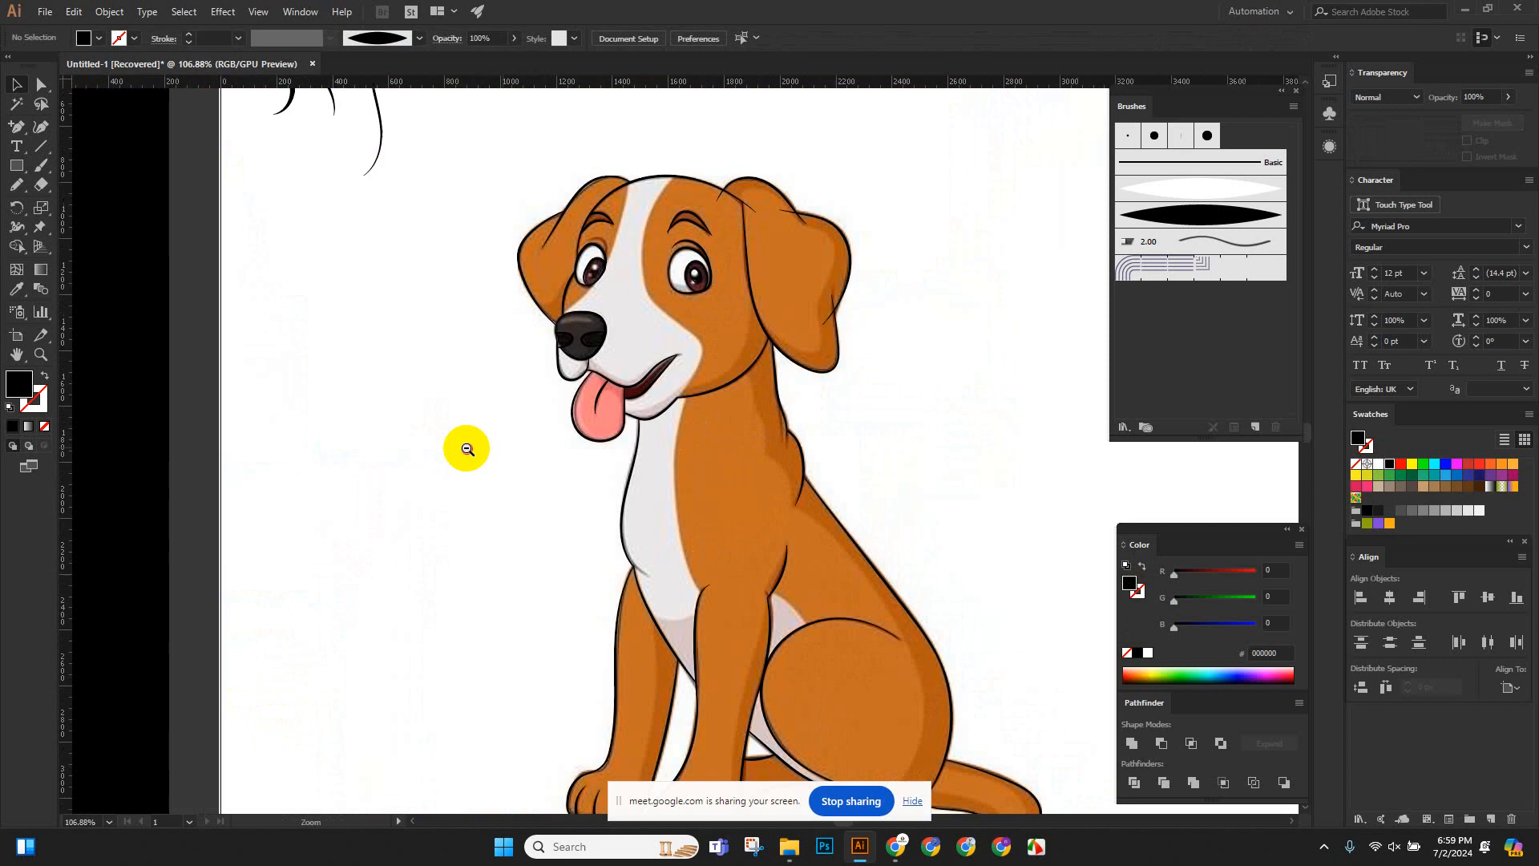
{"action": "left_click_drag", "start_coordinate": [710, 428], "coordinate": [626, 505]}
{"action": "left_click_drag", "start_coordinate": [810, 602], "coordinate": [540, 261]}
{"action": "left_click_drag", "start_coordinate": [777, 487], "coordinate": [729, 481]}
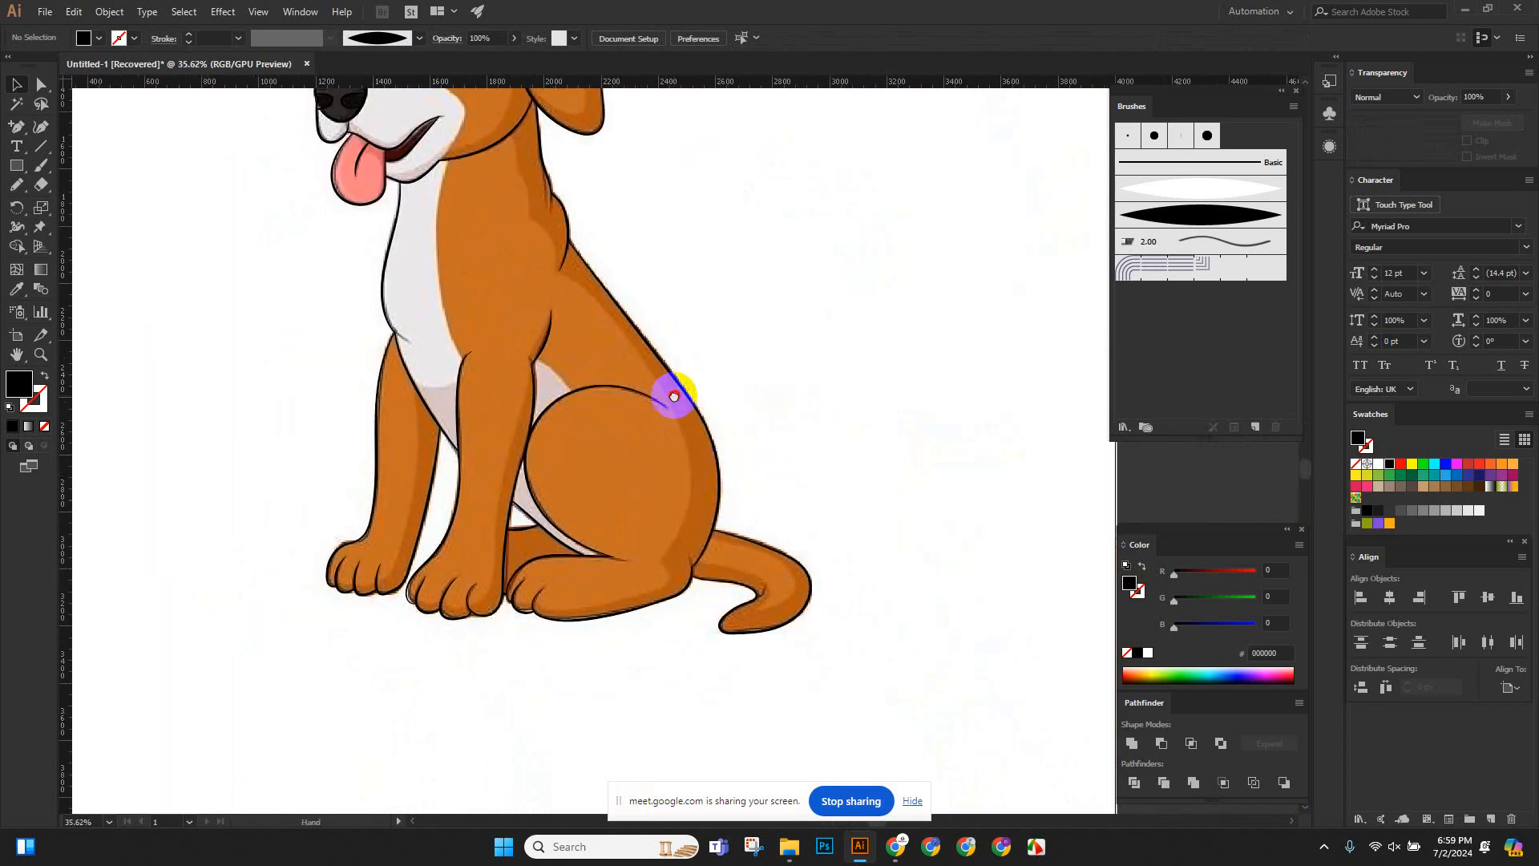
{"action": "left_click_drag", "start_coordinate": [673, 396], "coordinate": [666, 489]}
{"action": "left_click_drag", "start_coordinate": [665, 684], "coordinate": [574, 482]}
{"action": "left_click_drag", "start_coordinate": [572, 348], "coordinate": [584, 436]}
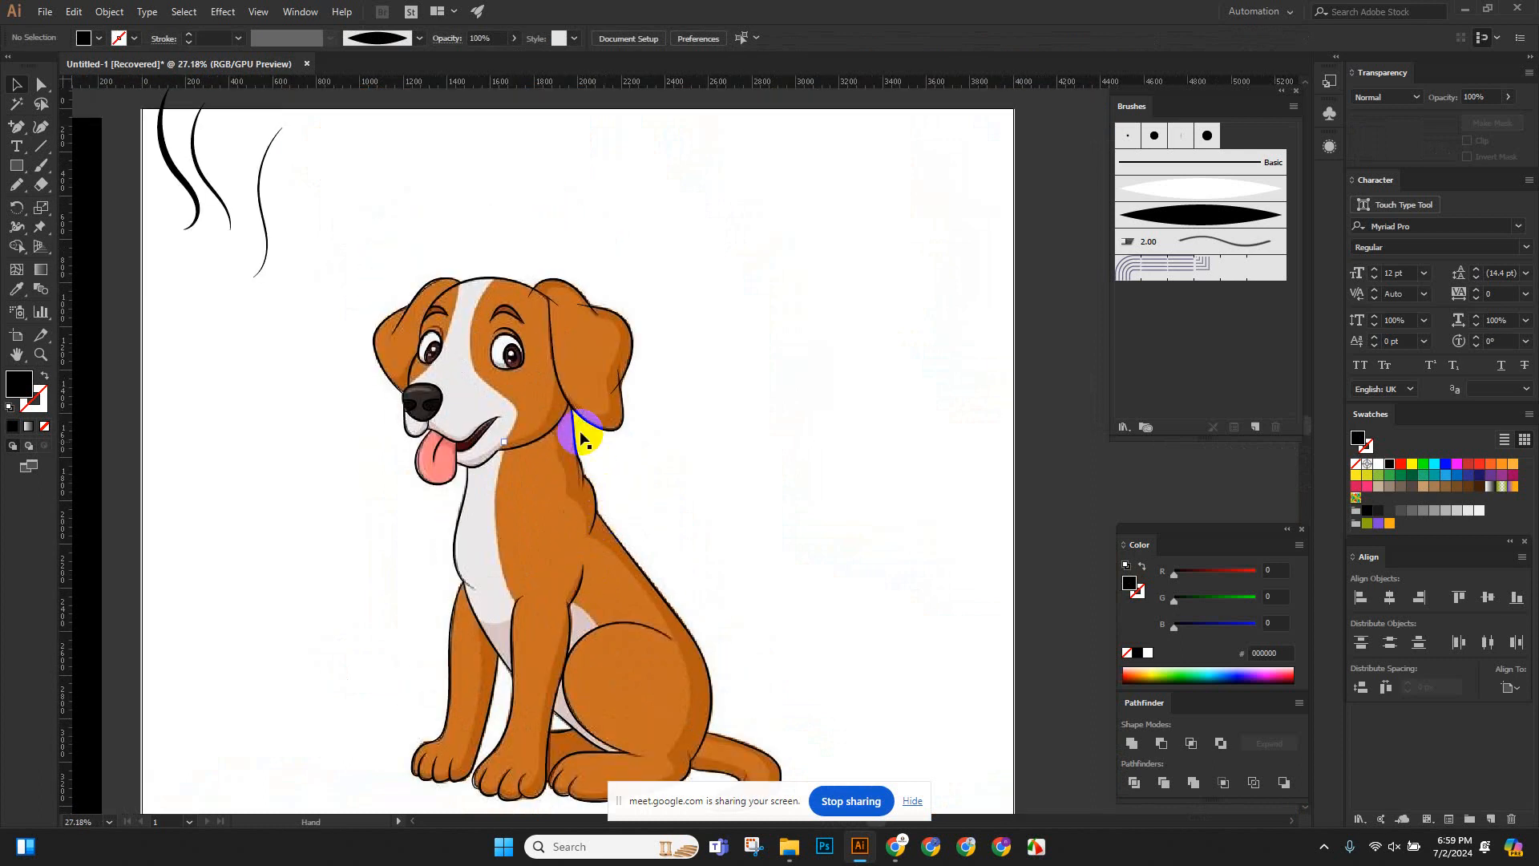
Try removing the dog reference image to view the line art alone, undo the deletion and clear the selection.
{"action": "left_click", "coordinate": [539, 374]}
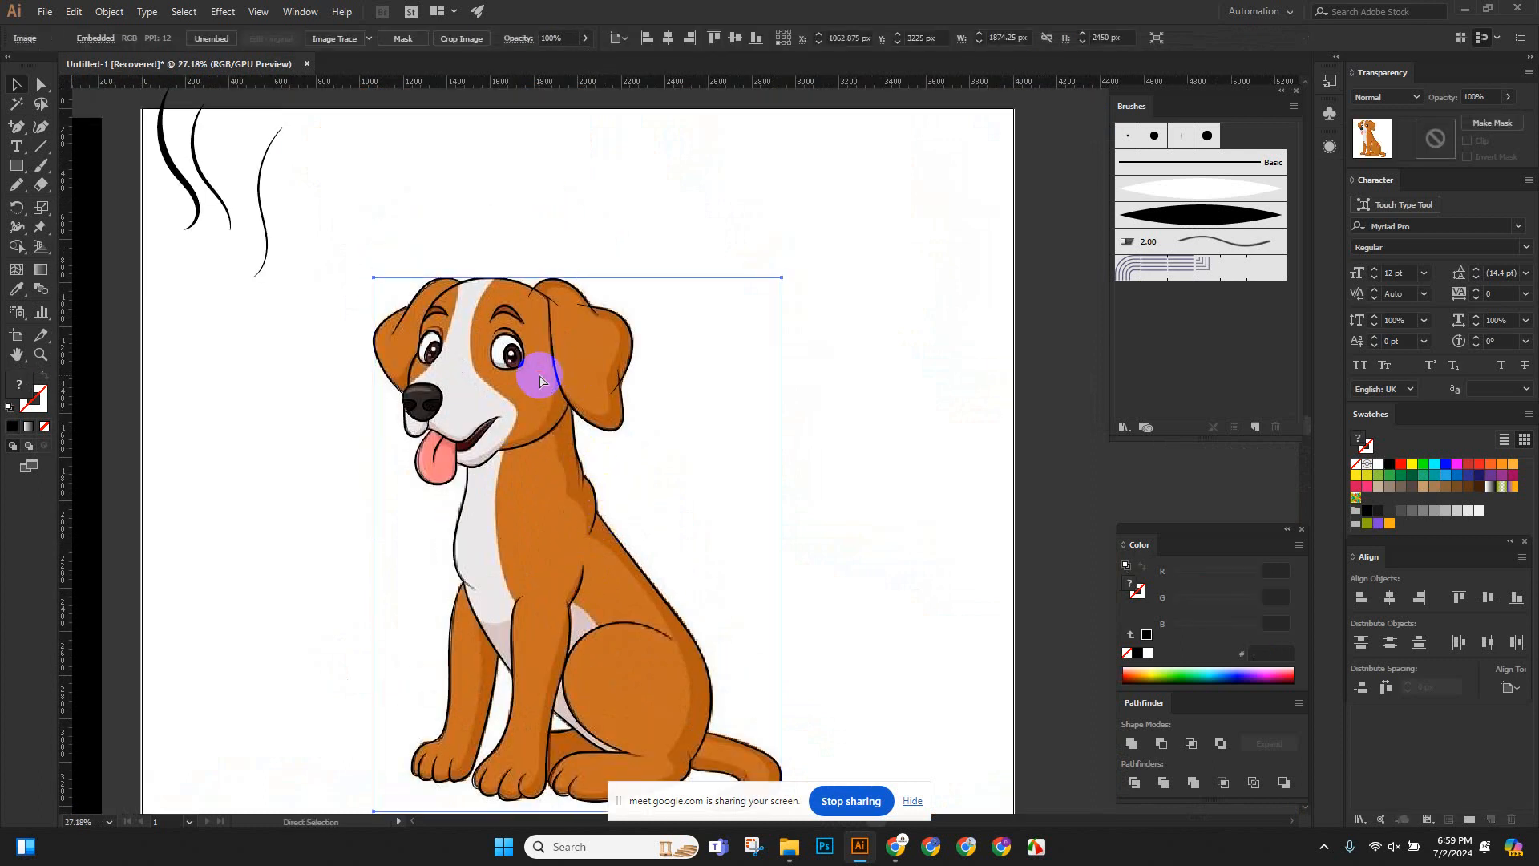
{"action": "key", "text": "Delete"}
{"action": "scroll", "coordinate": [489, 321], "scroll_direction": "down", "scroll_amount": 2}
{"action": "left_click_drag", "start_coordinate": [489, 322], "coordinate": [593, 462]}
{"action": "key", "text": "ctrl+z"}
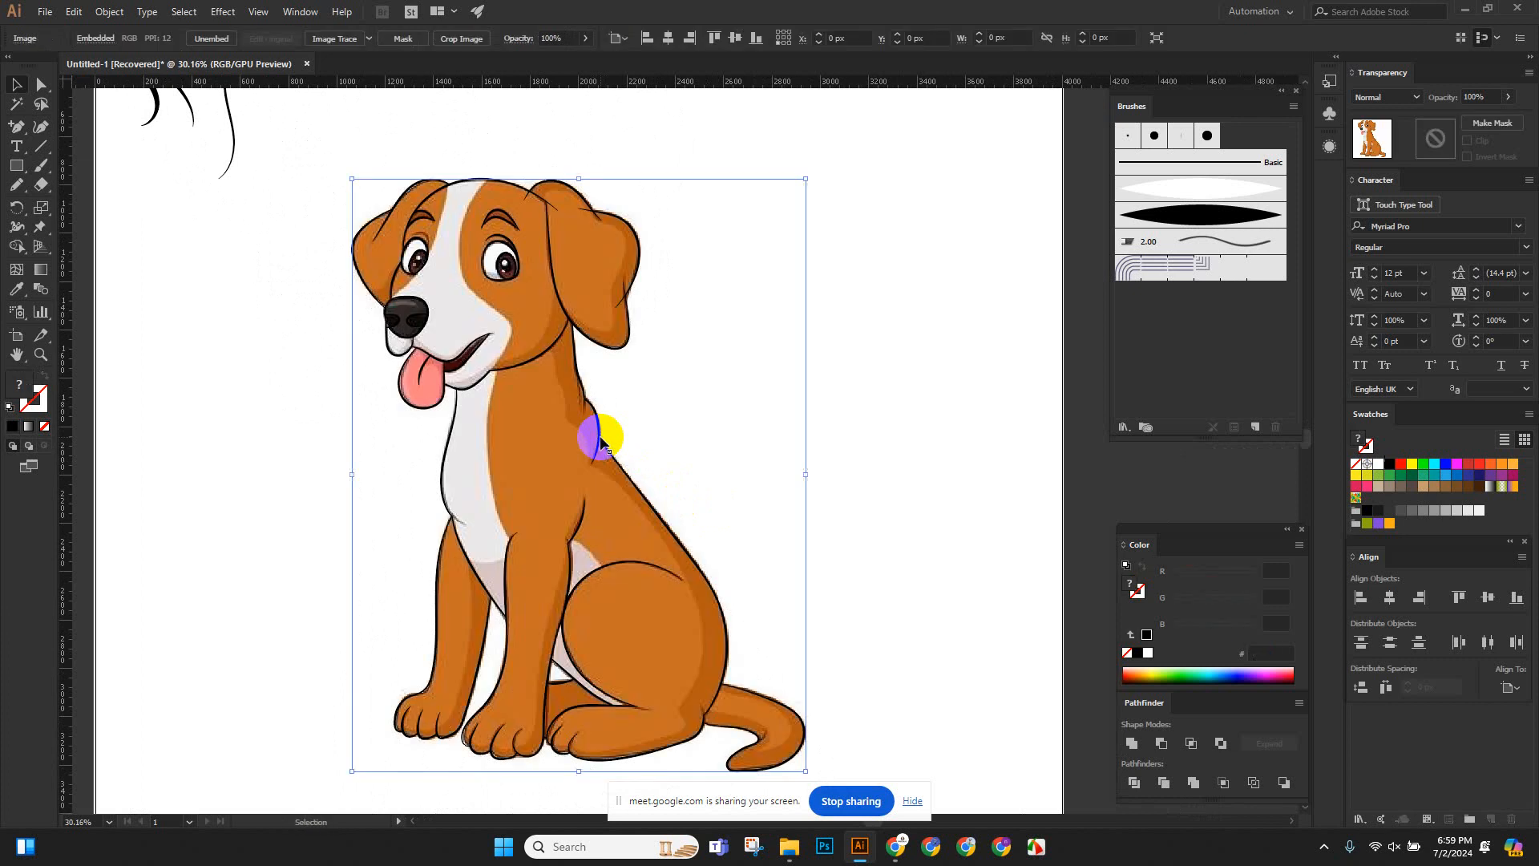
{"action": "left_click", "coordinate": [921, 406]}
Delete the overshooting ends of the right ear's top outline and of the head outline where they meet.
{"action": "left_click_drag", "start_coordinate": [539, 286], "coordinate": [451, 350]}
{"action": "left_click_drag", "start_coordinate": [799, 410], "coordinate": [351, 425]}
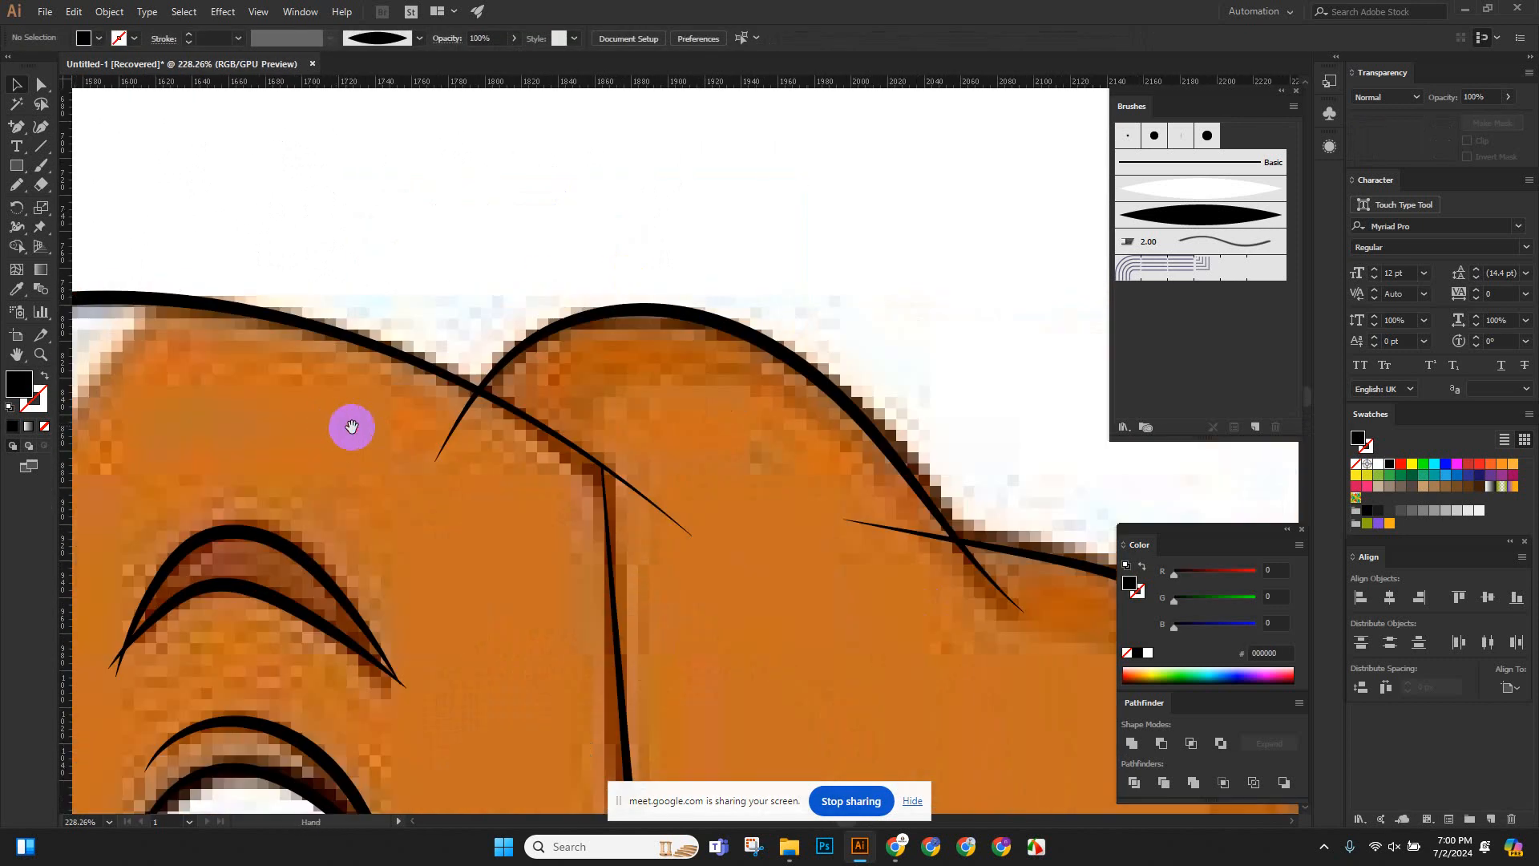
{"action": "left_click", "coordinate": [458, 431]}
{"action": "key", "text": "Delete"}
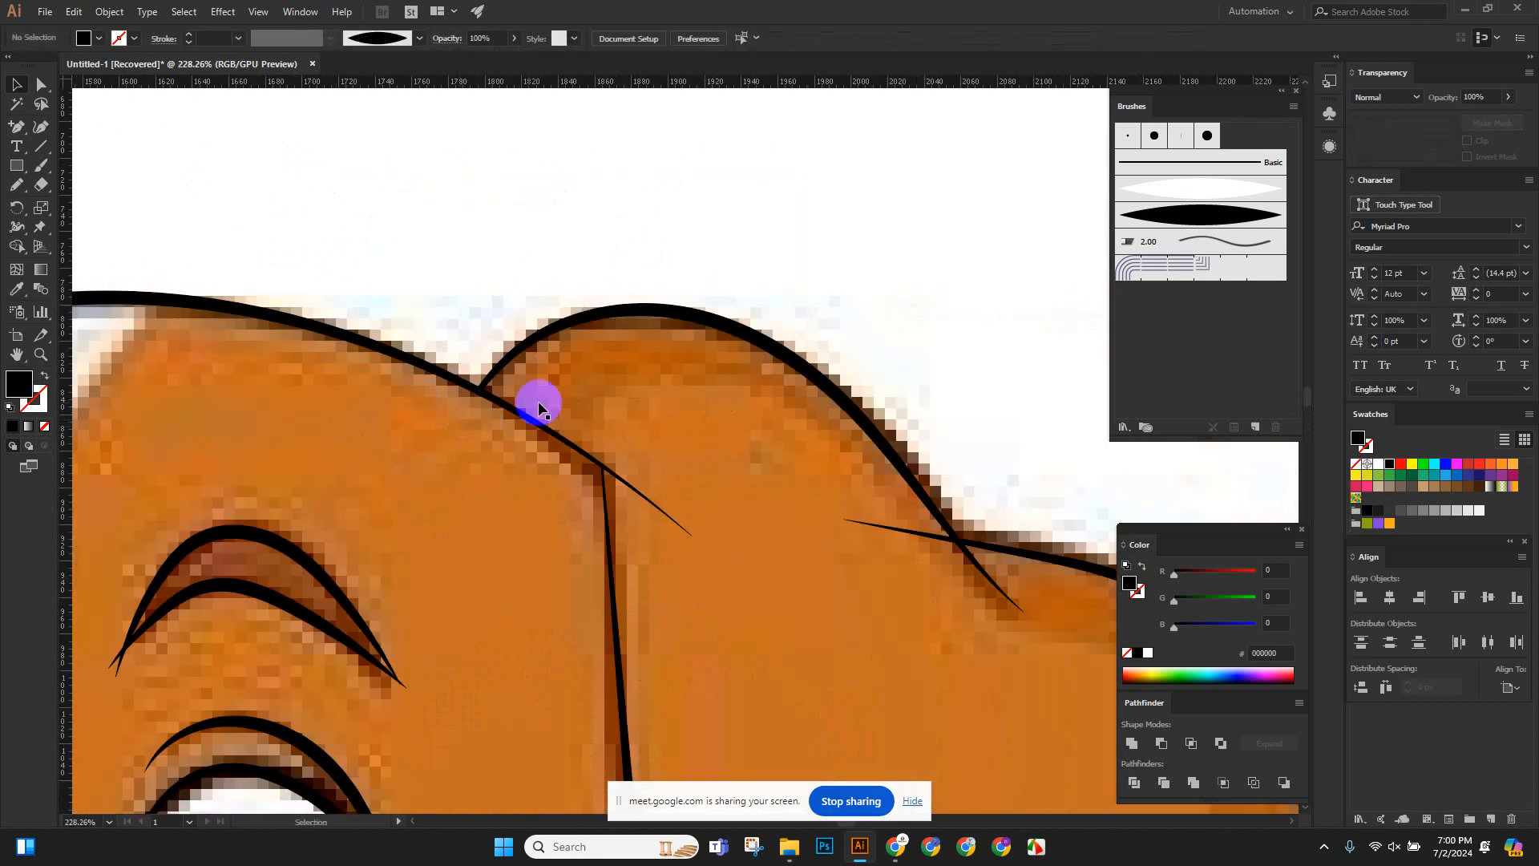
{"action": "left_click", "coordinate": [658, 509]}
{"action": "key", "text": "Delete"}
Delete the overshooting tip of the right ear's outer outline that runs inward past the crossing at the ear fold.
{"action": "scroll", "coordinate": [666, 503], "scroll_direction": "down", "scroll_amount": 3}
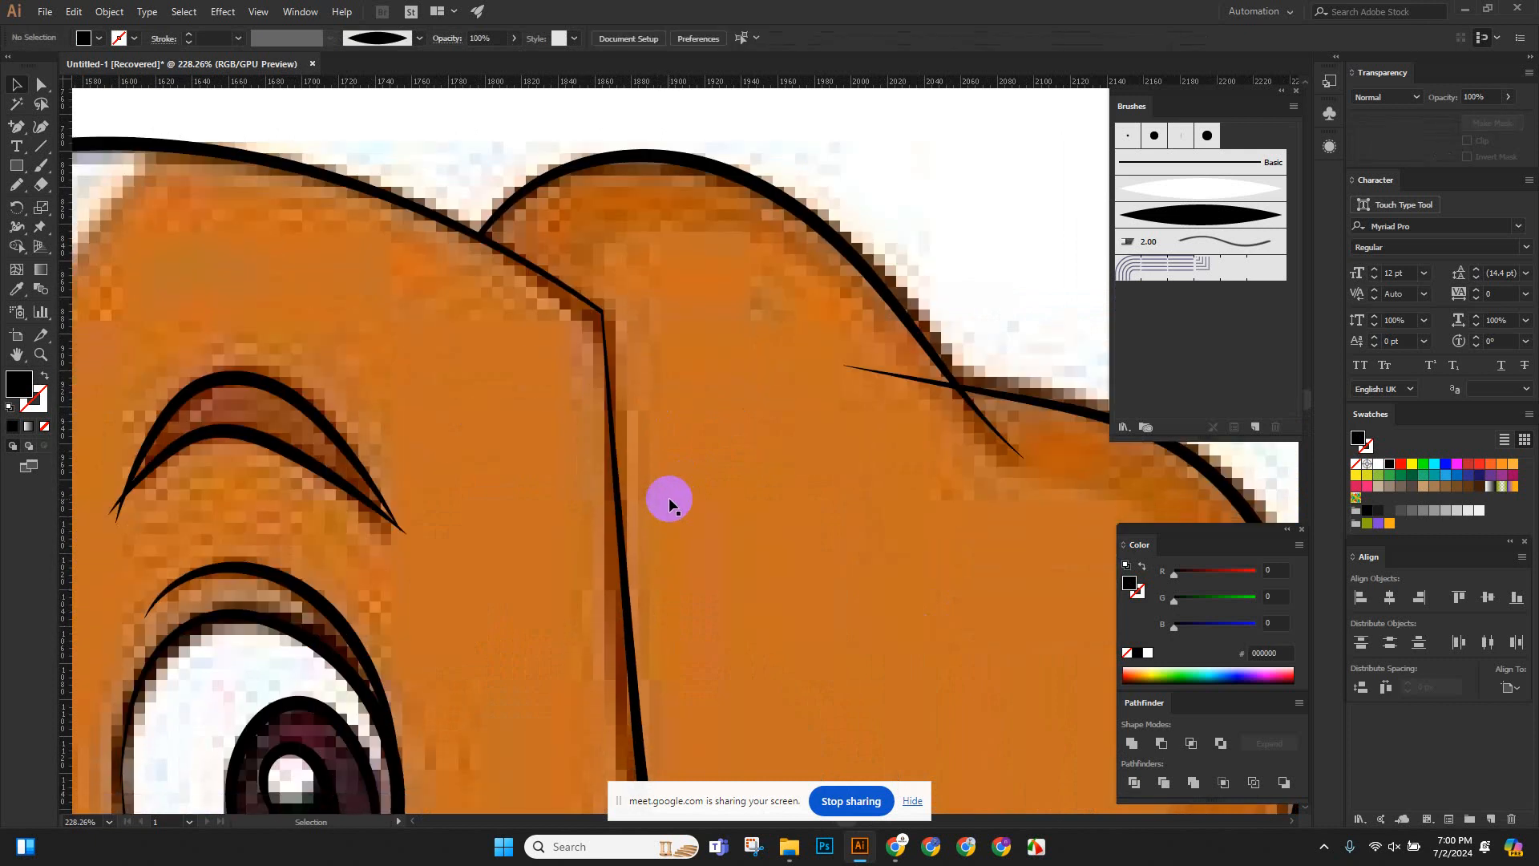
{"action": "left_click", "coordinate": [908, 380]}
{"action": "key", "text": "Delete"}
Delete one of the overshooting tips at the left end of the right eyebrow where its two outlines cross.
{"action": "scroll", "coordinate": [714, 412], "scroll_direction": "down", "scroll_amount": 3}
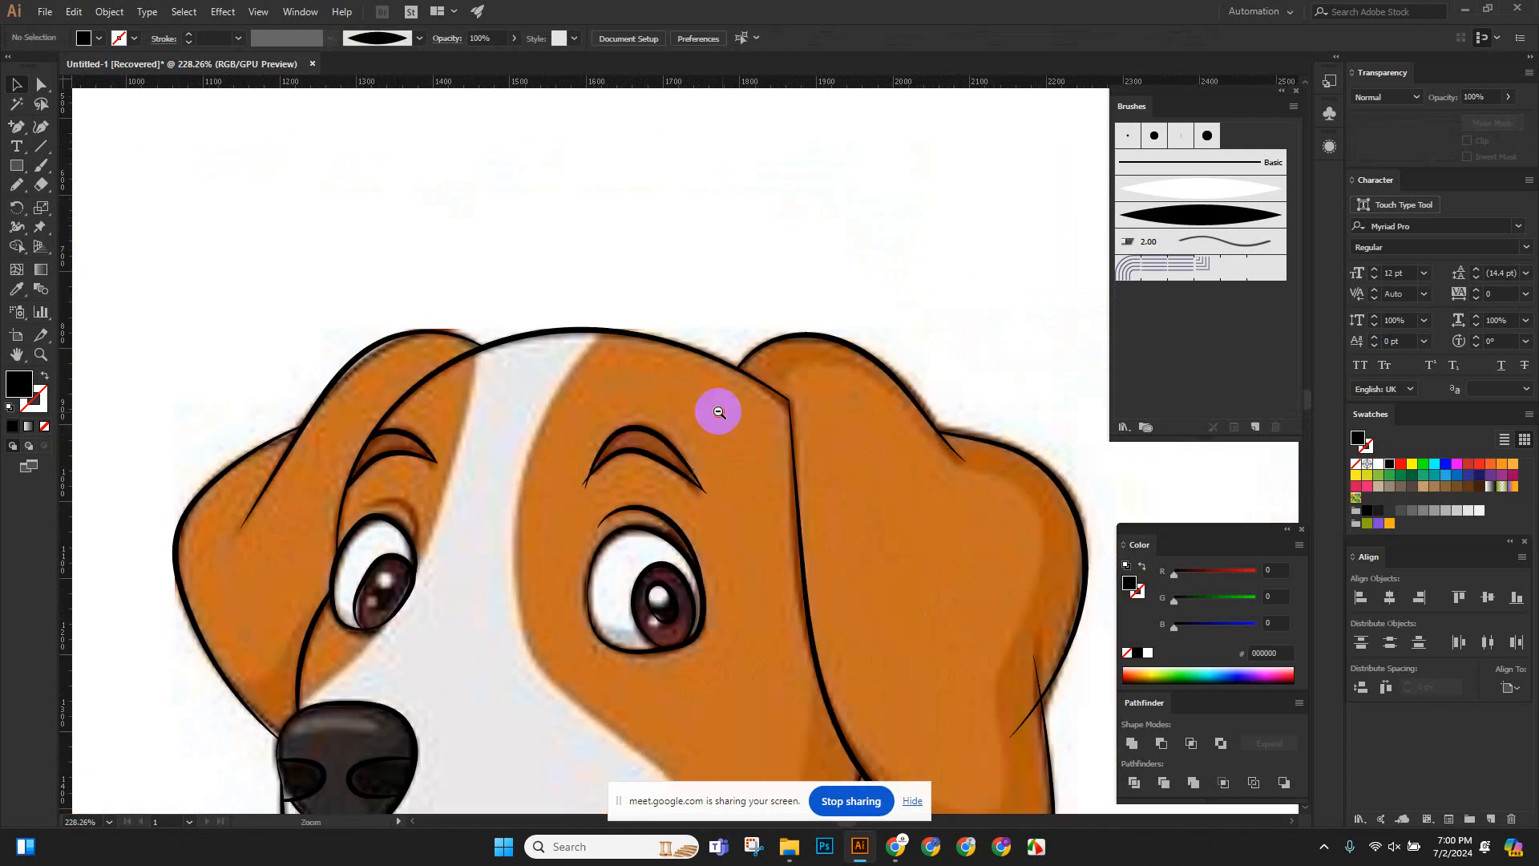
{"action": "scroll", "coordinate": [742, 433], "scroll_direction": "up", "scroll_amount": 2}
{"action": "scroll", "coordinate": [505, 333], "scroll_direction": "up", "scroll_amount": 5}
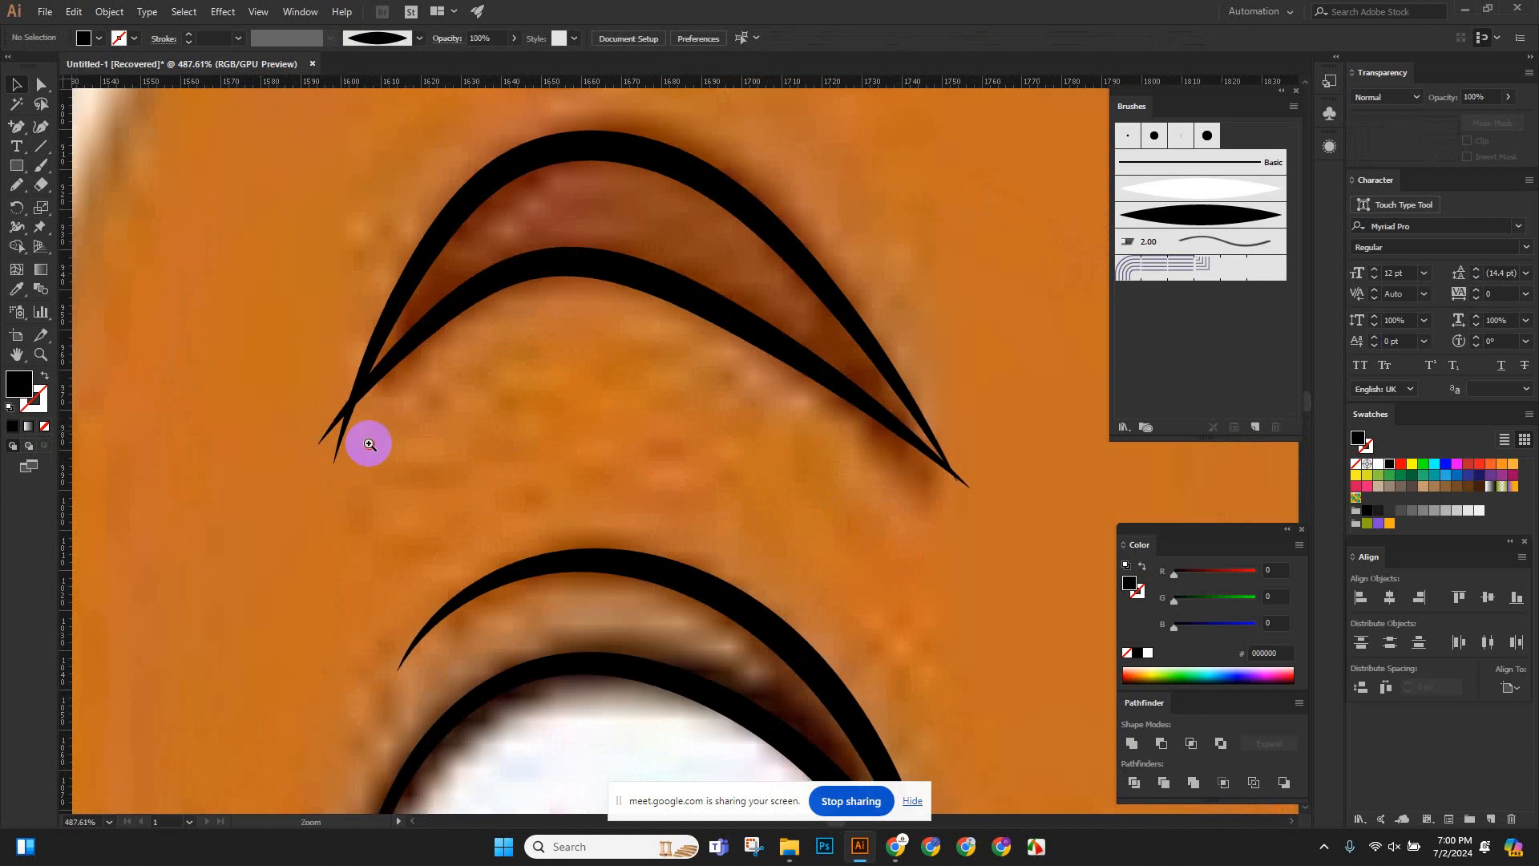
{"action": "scroll", "coordinate": [357, 443], "scroll_direction": "up", "scroll_amount": 3}
{"action": "left_click", "coordinate": [341, 465]}
{"action": "key", "text": "Delete"}
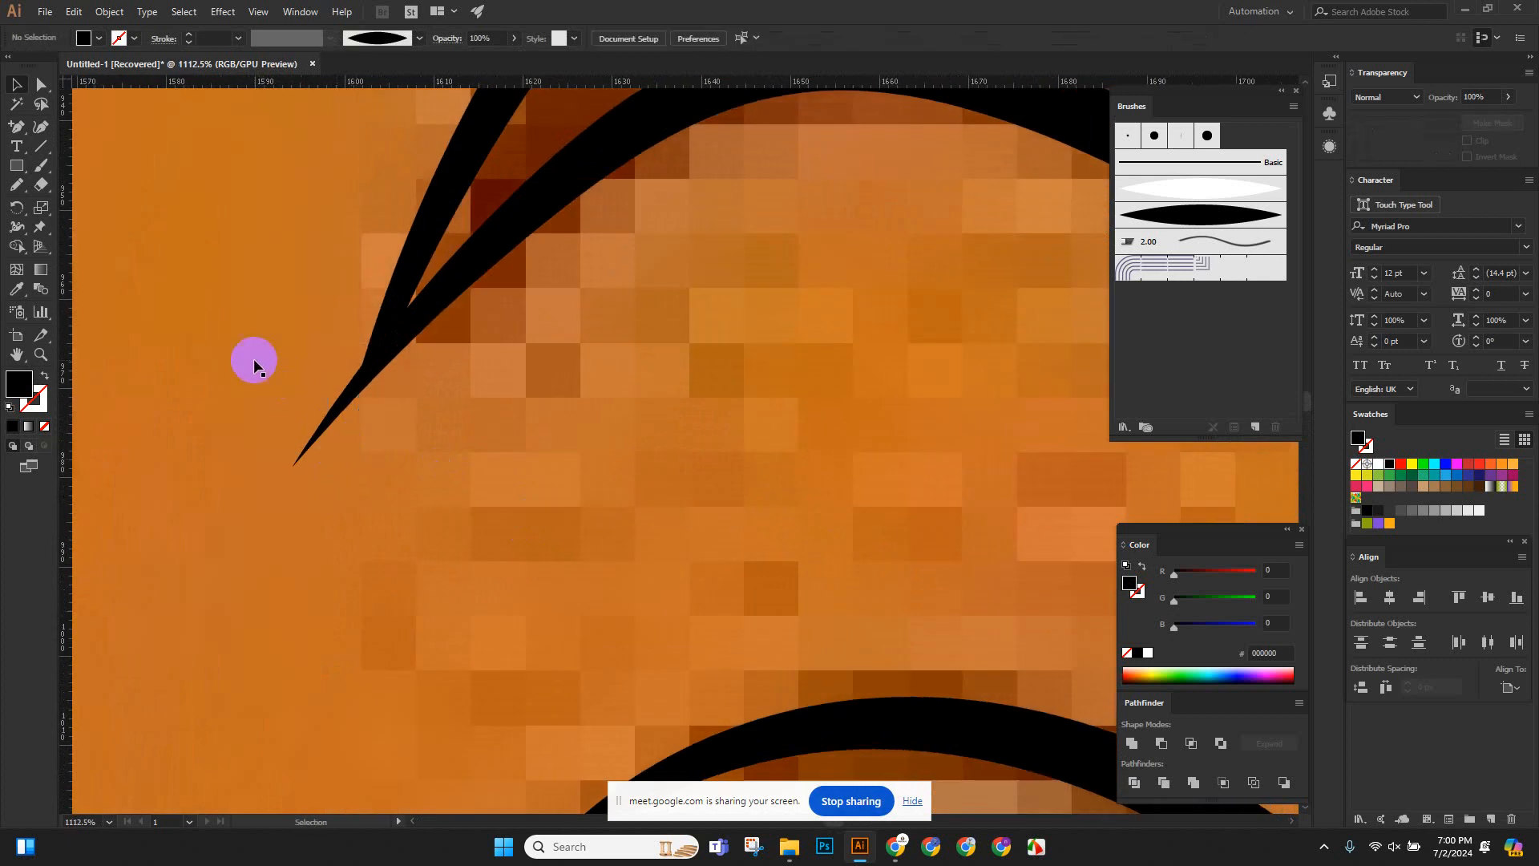
Examine the outlines around both eyebrows and eyes and across to the right ear for overshooting stroke ends.
{"action": "scroll", "coordinate": [325, 409], "scroll_direction": "down", "scroll_amount": 7}
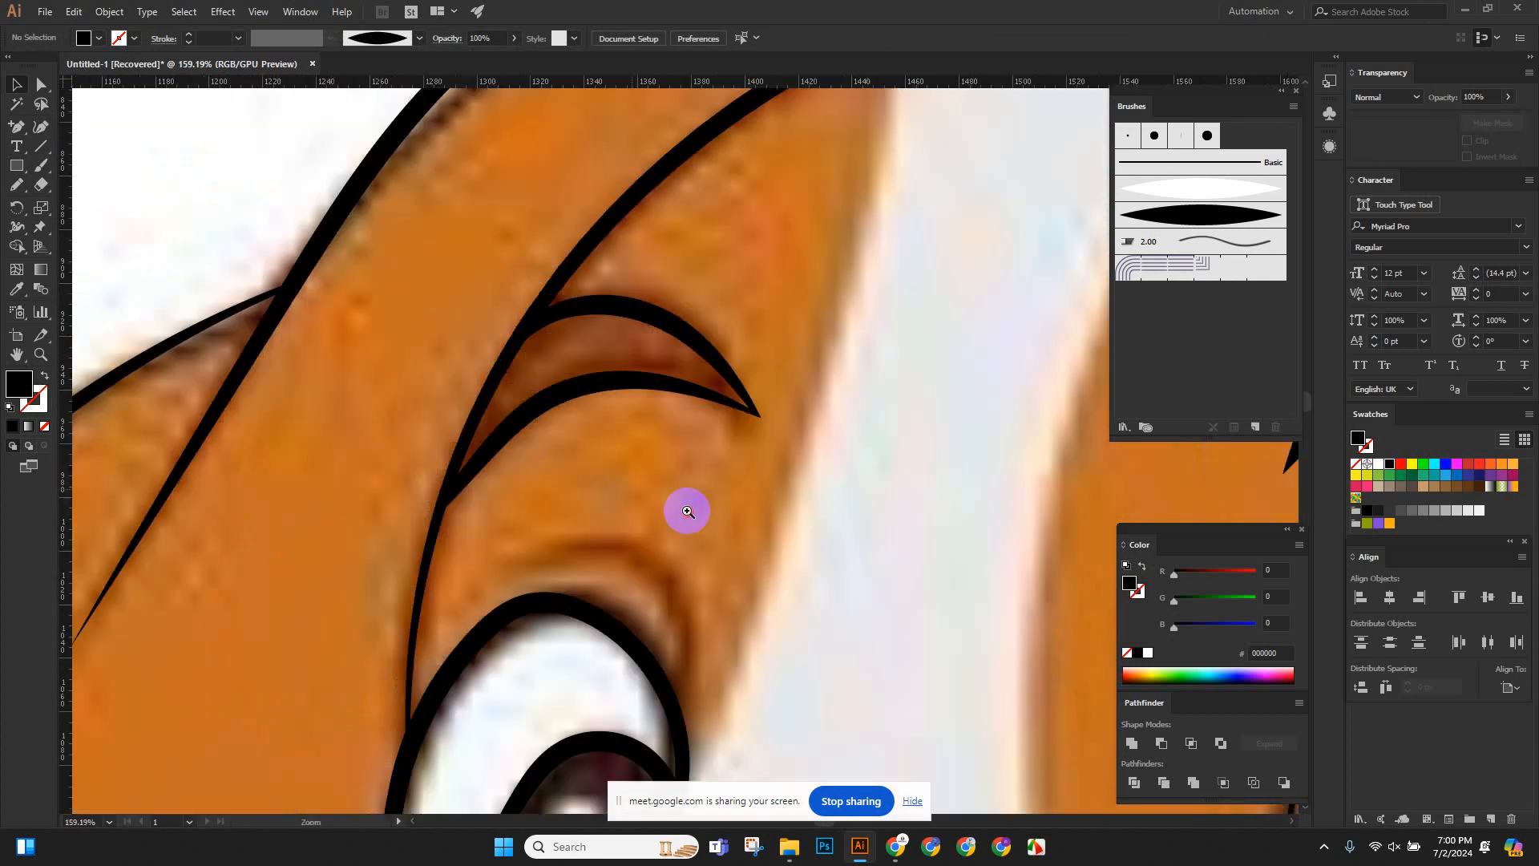
{"action": "left_click_drag", "start_coordinate": [687, 510], "coordinate": [522, 396]}
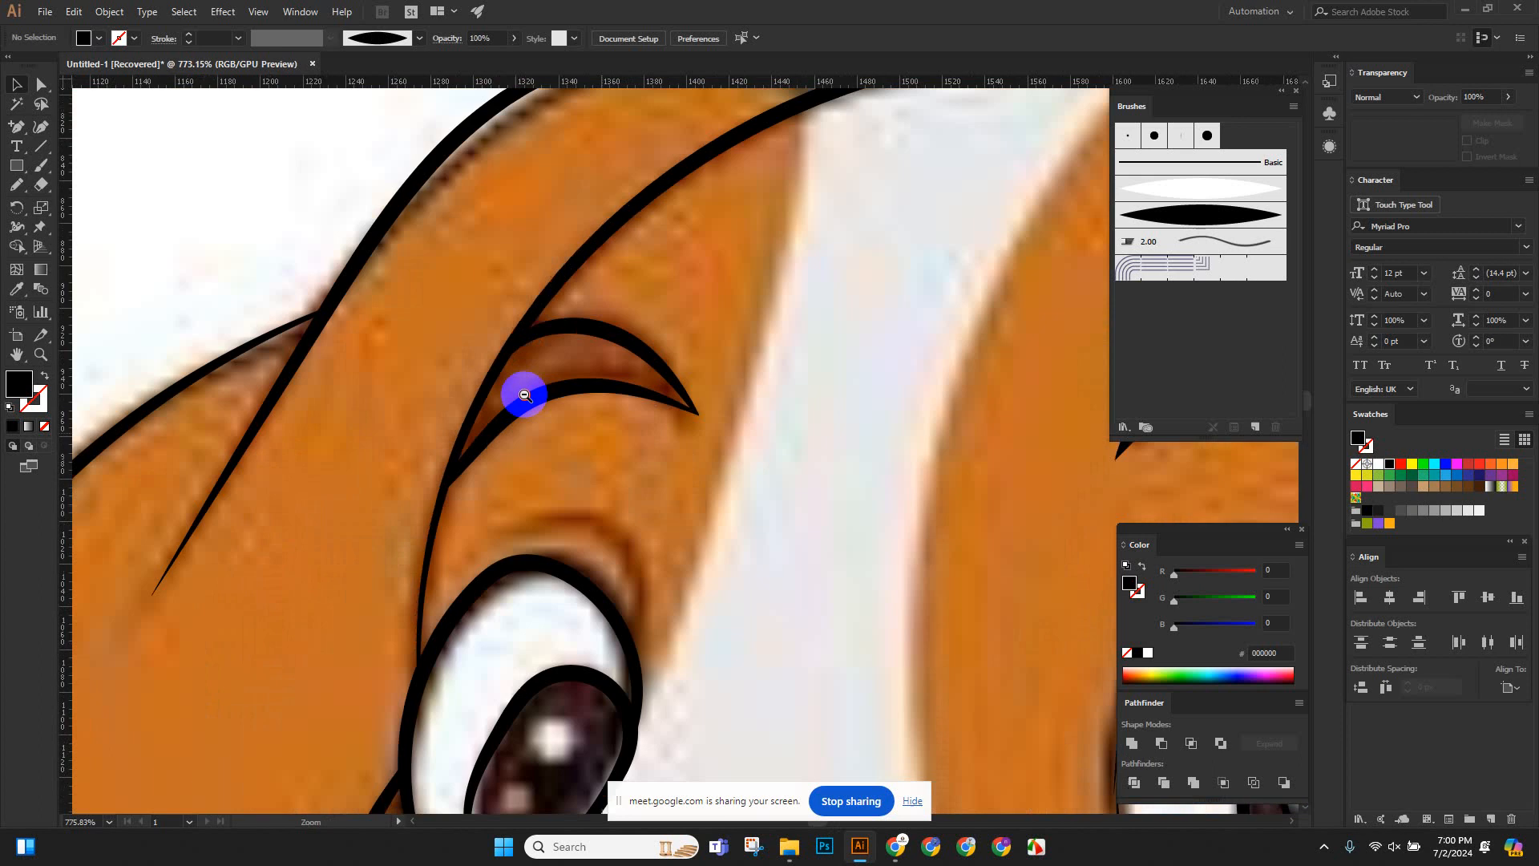
{"action": "left_click_drag", "start_coordinate": [632, 505], "coordinate": [426, 338]}
{"action": "left_click_drag", "start_coordinate": [725, 467], "coordinate": [635, 425]}
{"action": "left_click_drag", "start_coordinate": [919, 547], "coordinate": [667, 487]}
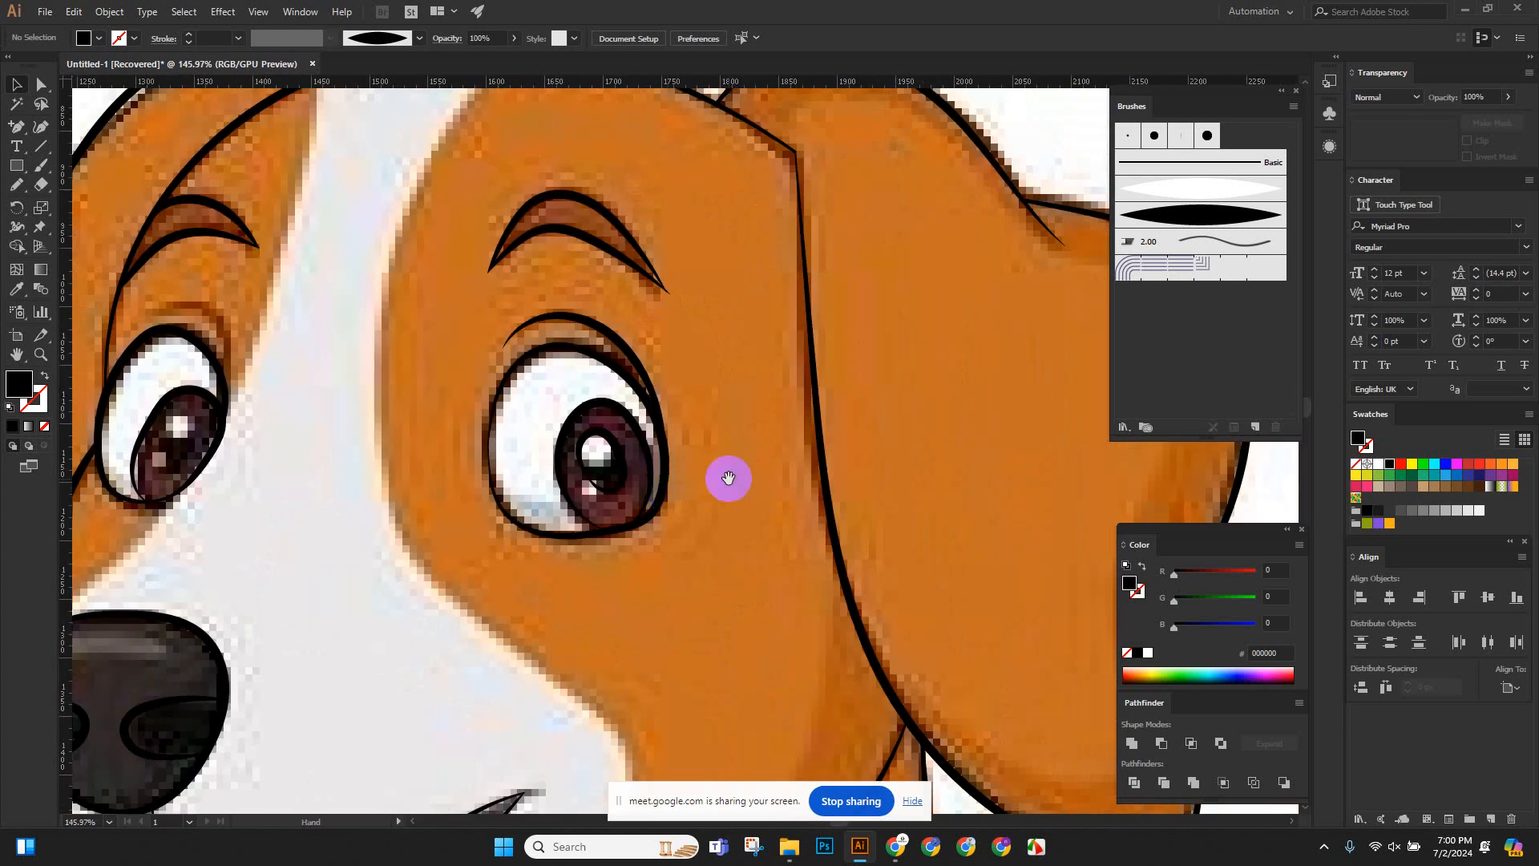
{"action": "left_click_drag", "start_coordinate": [969, 468], "coordinate": [709, 447]}
{"action": "left_click_drag", "start_coordinate": [824, 419], "coordinate": [736, 416]}
{"action": "left_click_drag", "start_coordinate": [835, 528], "coordinate": [732, 426]}
Delete the overshooting end of the right ear's outer curve that runs inward past the crossing on the ear's lower outer edge.
{"action": "scroll", "coordinate": [732, 426], "scroll_direction": "up", "scroll_amount": 8}
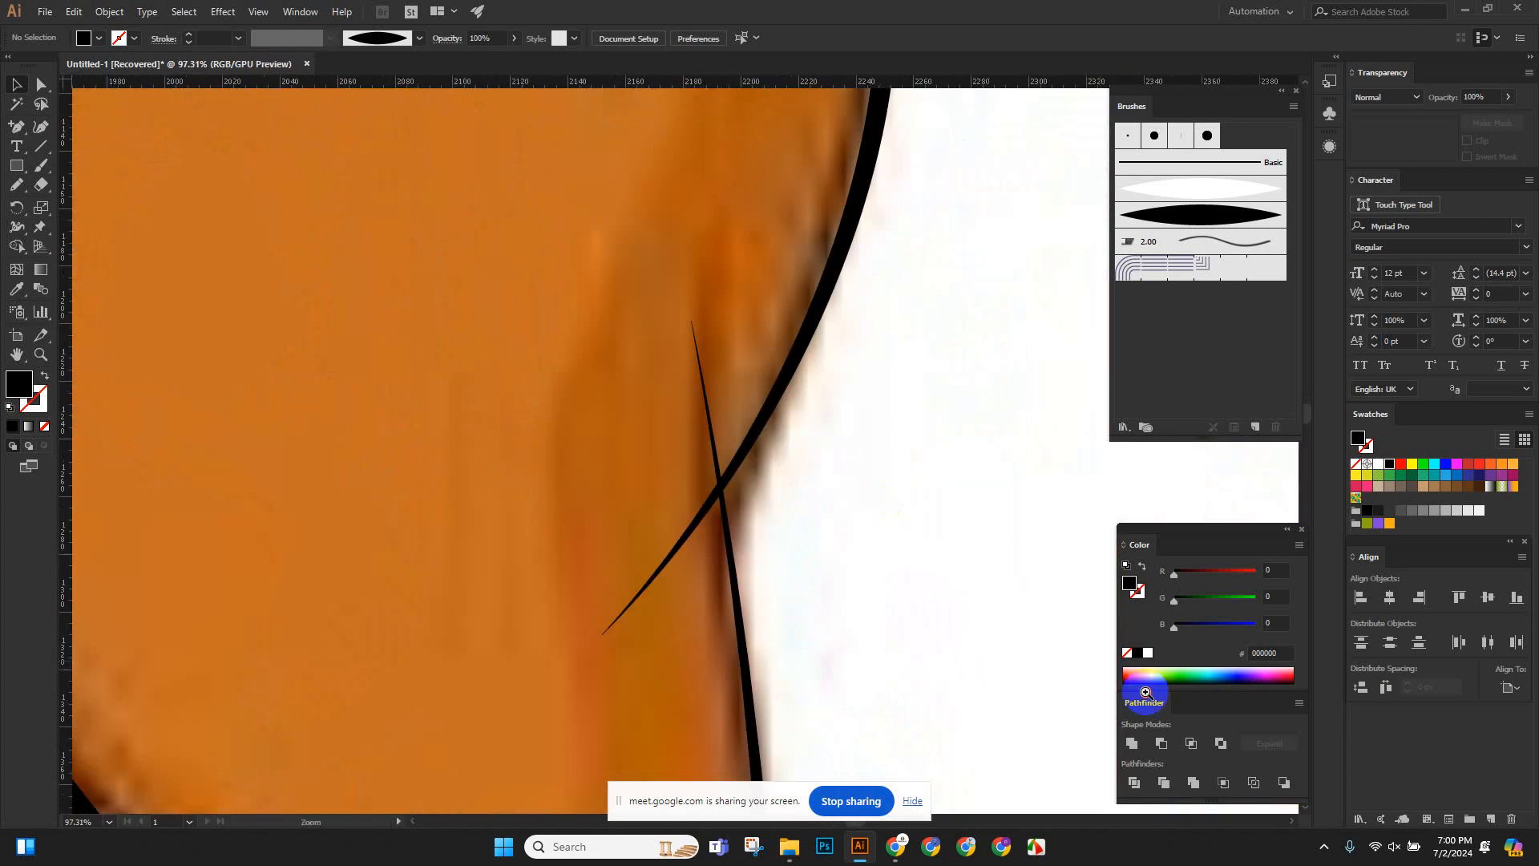
{"action": "scroll", "coordinate": [759, 491], "scroll_direction": "down", "scroll_amount": 8}
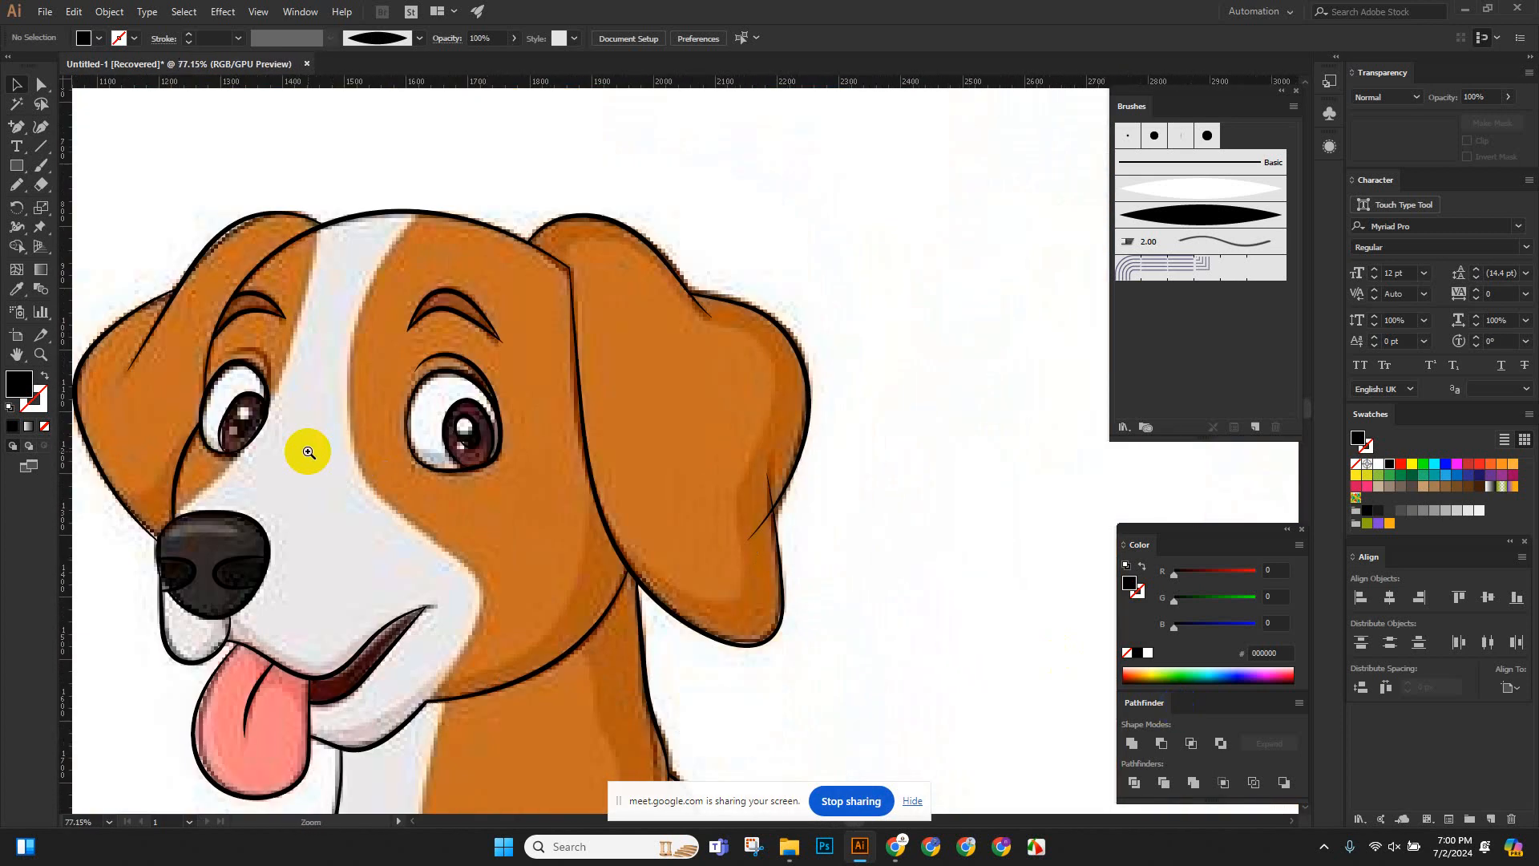
{"action": "scroll", "coordinate": [773, 526], "scroll_direction": "up", "scroll_amount": 5}
{"action": "left_click", "coordinate": [804, 518]}
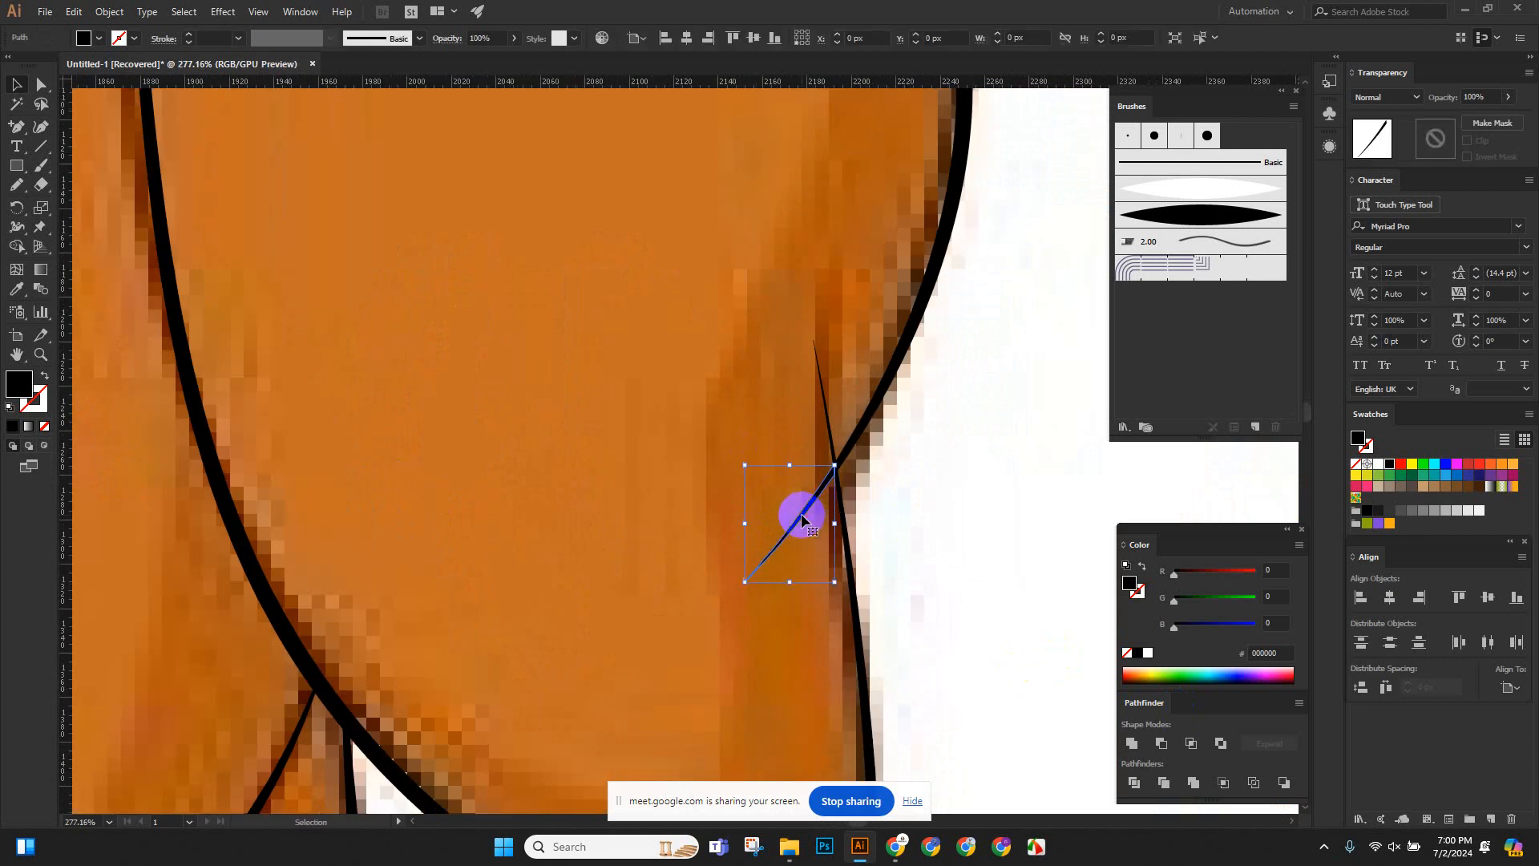
{"action": "left_click", "coordinate": [796, 508]}
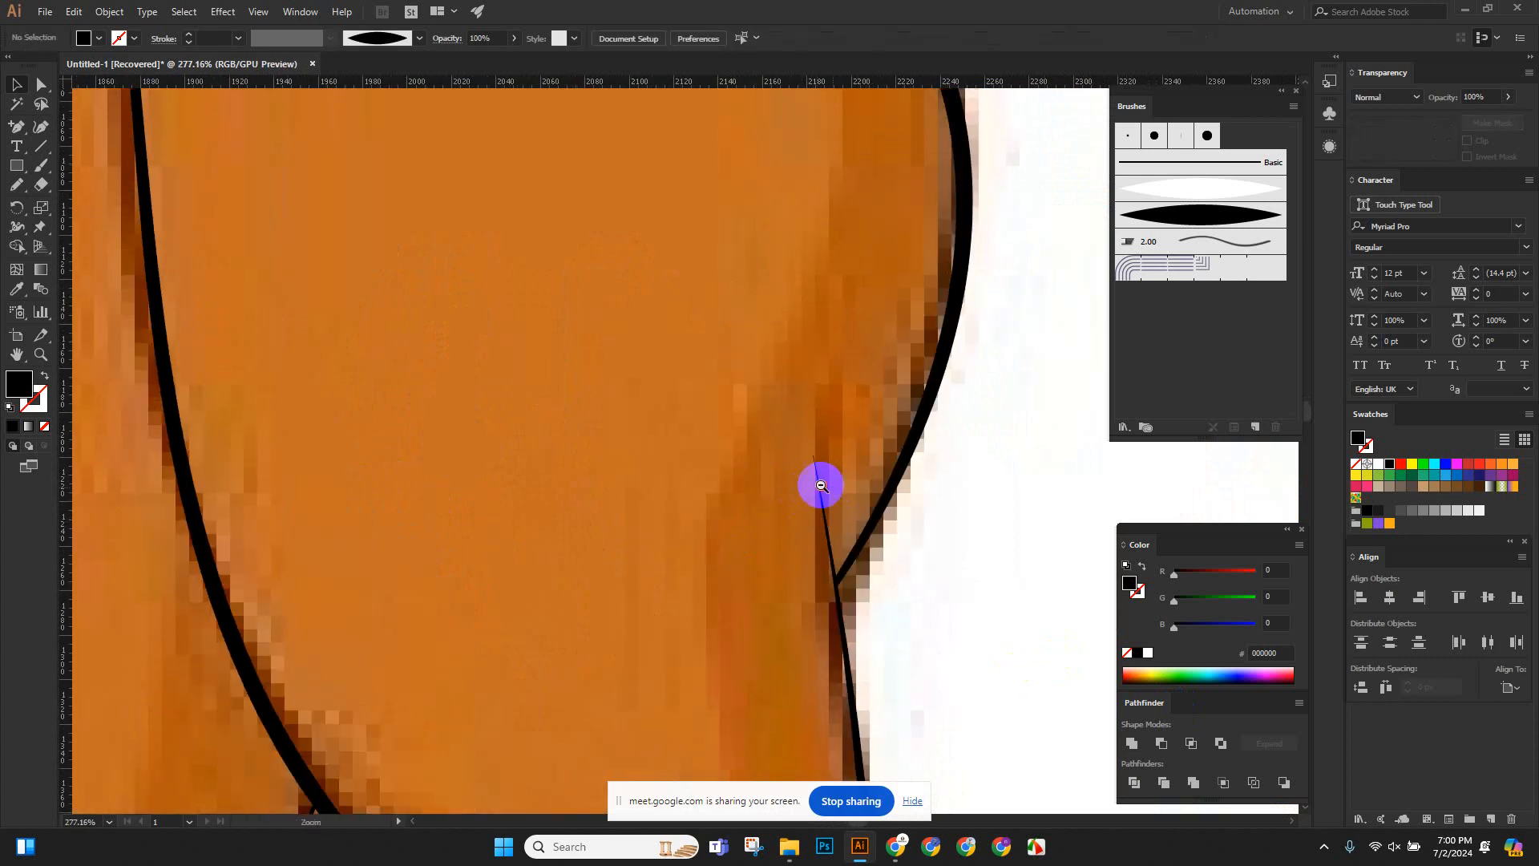
Try removing the dog reference image from behind the traced line art.
{"action": "scroll", "coordinate": [821, 484], "scroll_direction": "down", "scroll_amount": 4}
{"action": "scroll", "coordinate": [749, 309], "scroll_direction": "up", "scroll_amount": 6}
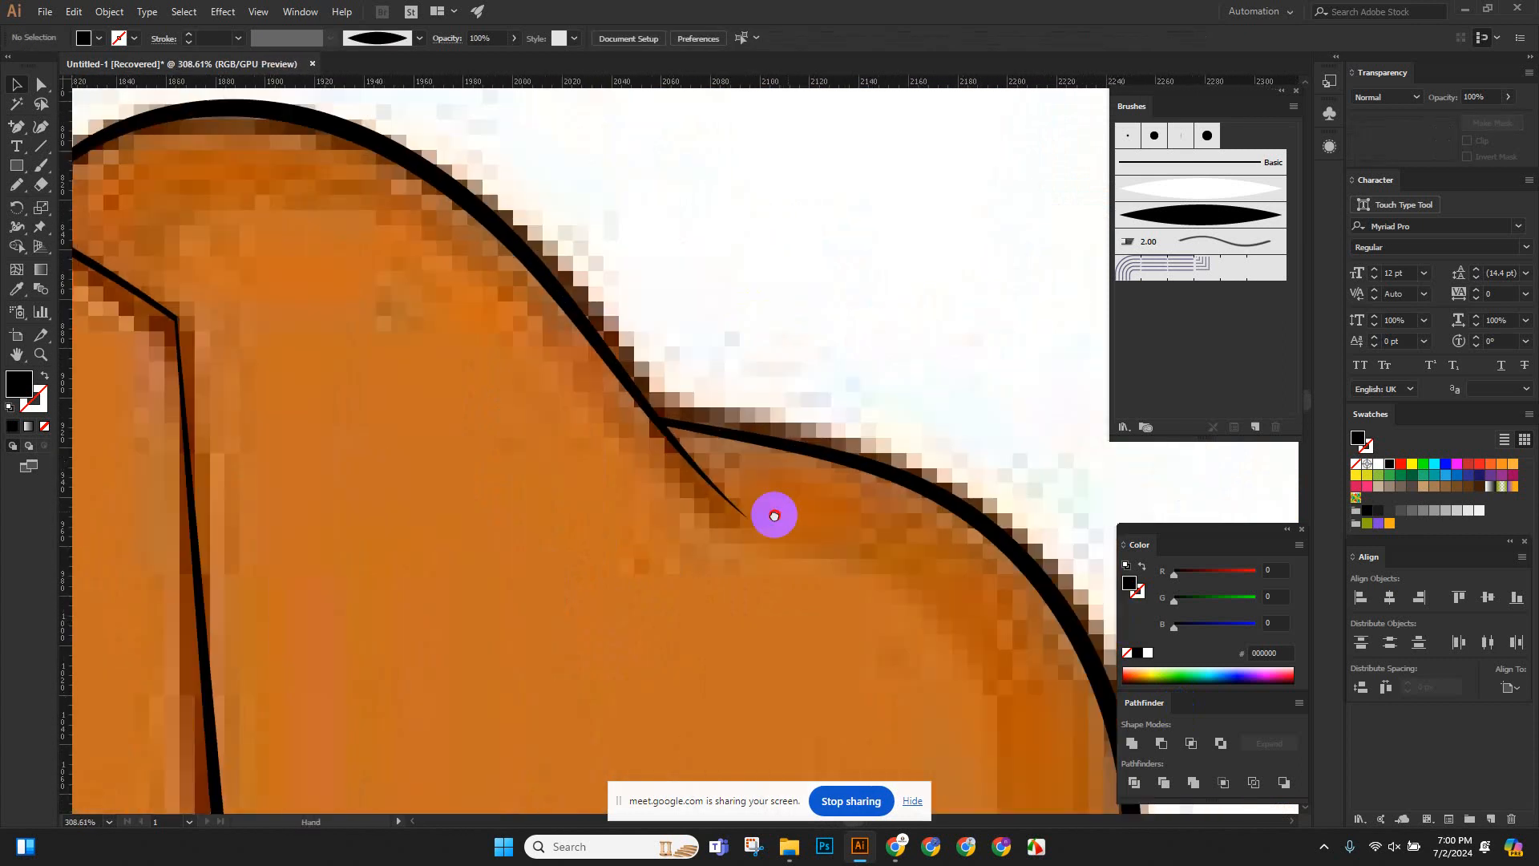
{"action": "scroll", "coordinate": [769, 509], "scroll_direction": "down", "scroll_amount": 6}
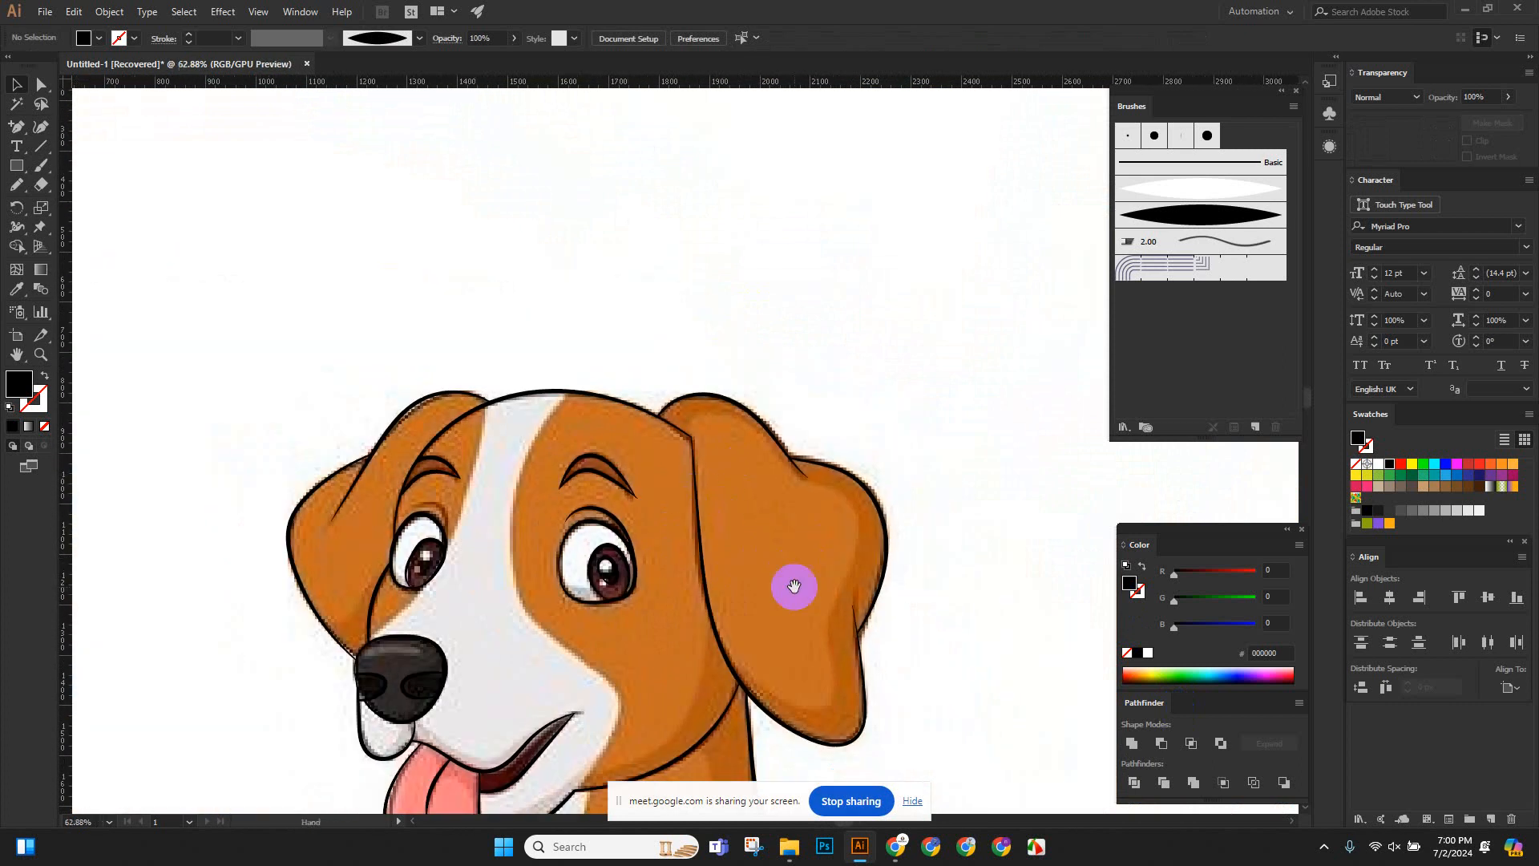
{"action": "scroll", "coordinate": [812, 569], "scroll_direction": "down", "scroll_amount": 4}
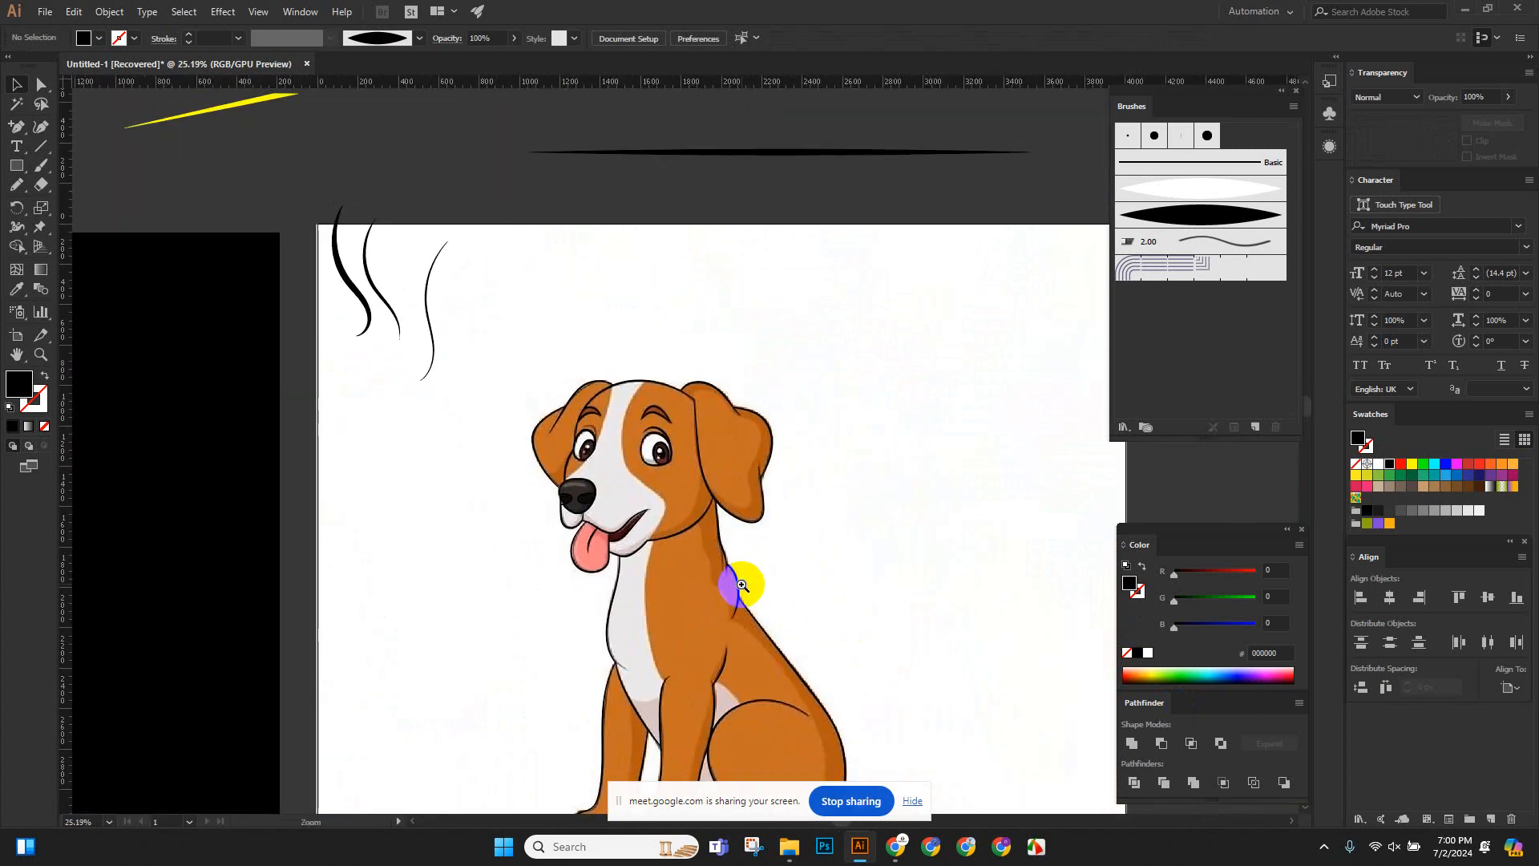
{"action": "scroll", "coordinate": [711, 523], "scroll_direction": "down", "scroll_amount": 2}
{"action": "scroll", "coordinate": [711, 524], "scroll_direction": "right", "scroll_amount": 2}
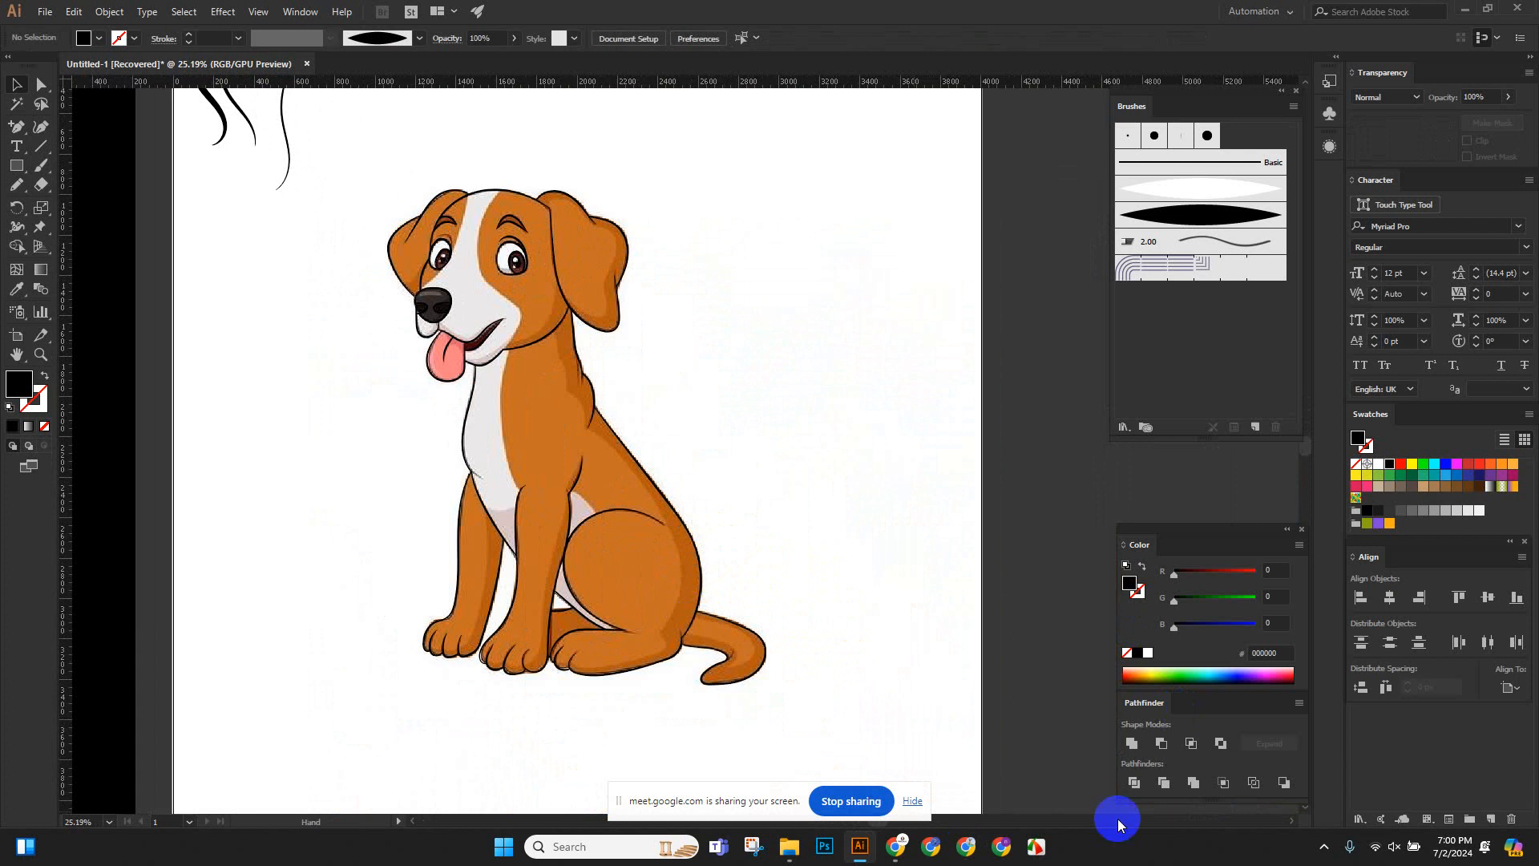
{"action": "left_click", "coordinate": [507, 345]}
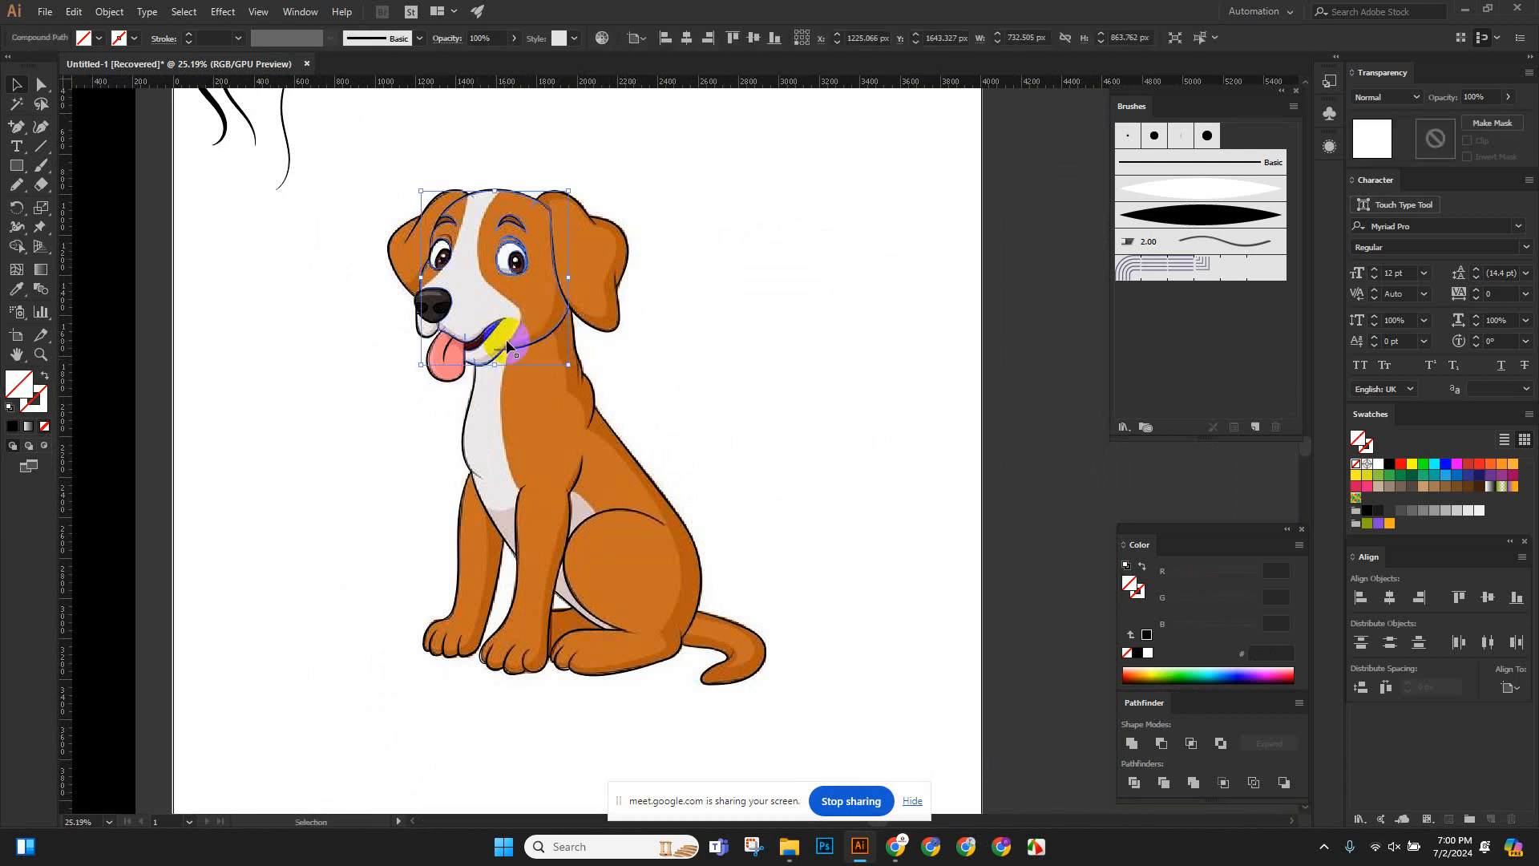
{"action": "left_click", "coordinate": [698, 385]}
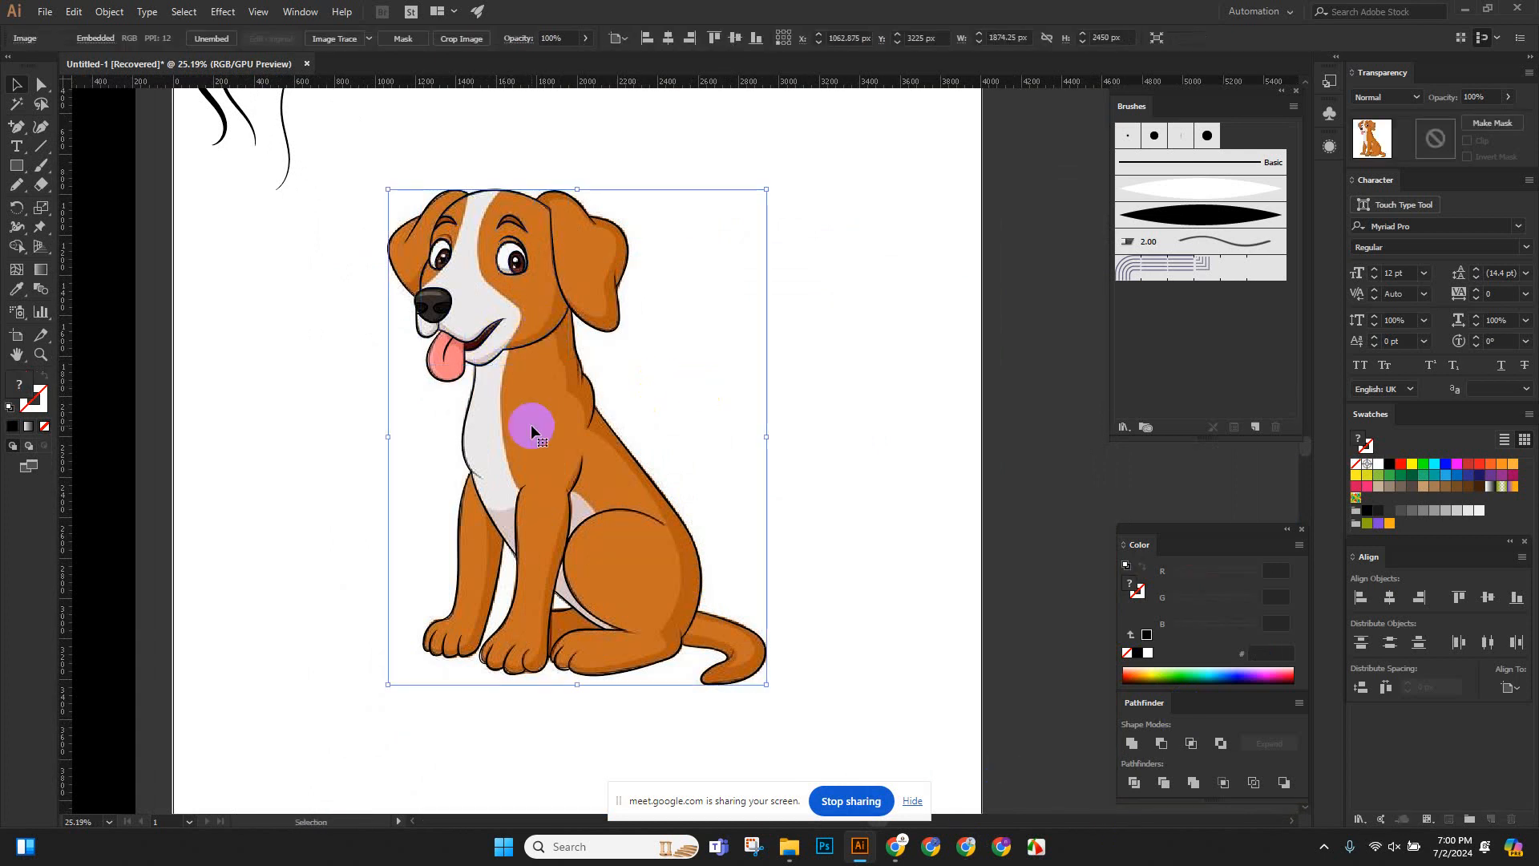
{"action": "key", "text": "Delete"}
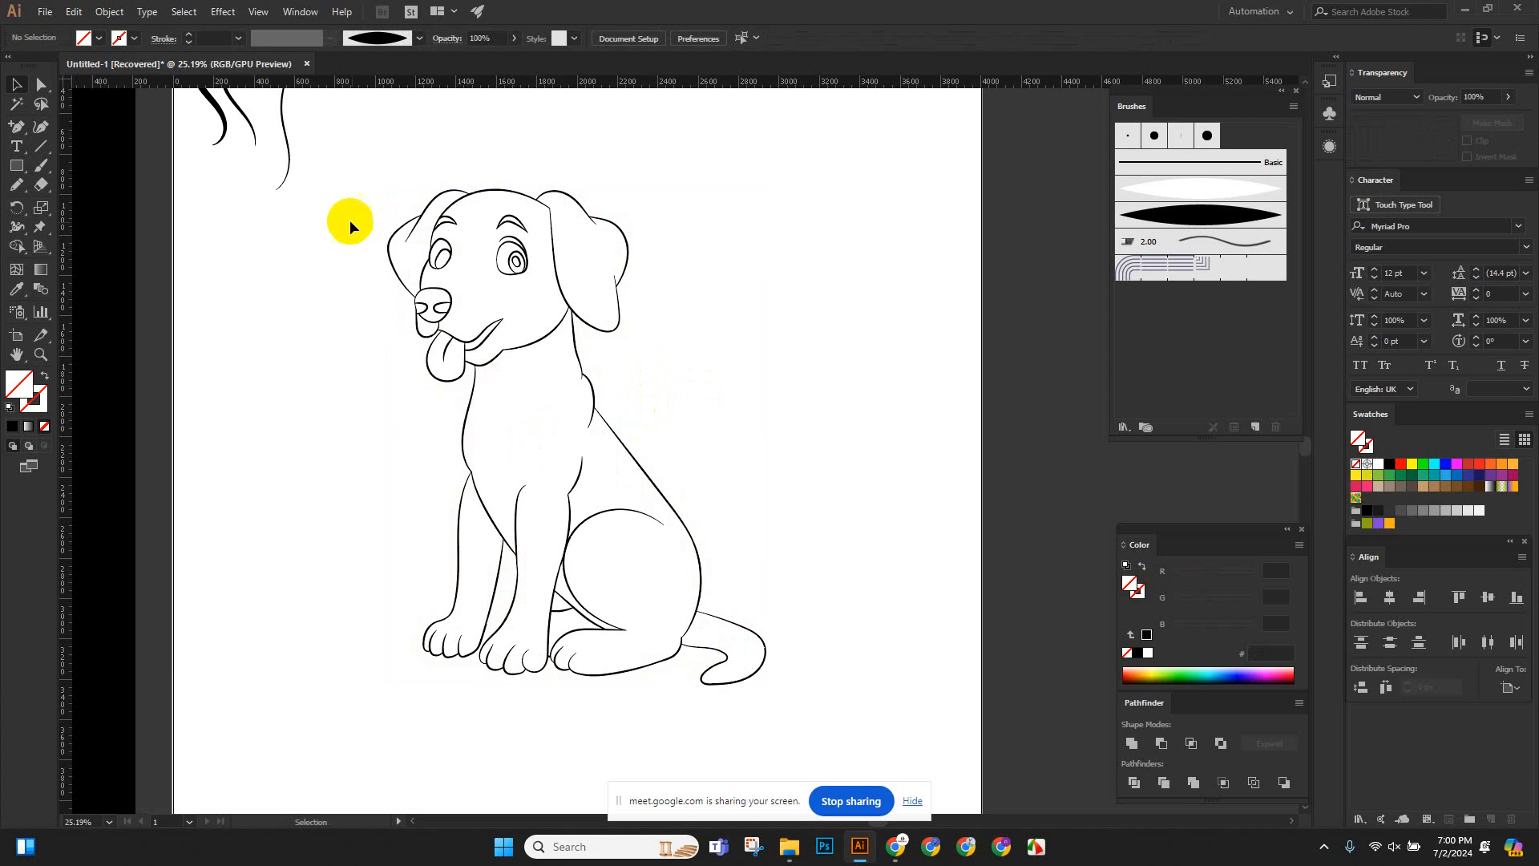
Try uniting all of the dog's line art paths with Pathfinder, undo the operation and clear the selection.
{"action": "left_click_drag", "start_coordinate": [388, 212], "coordinate": [806, 701]}
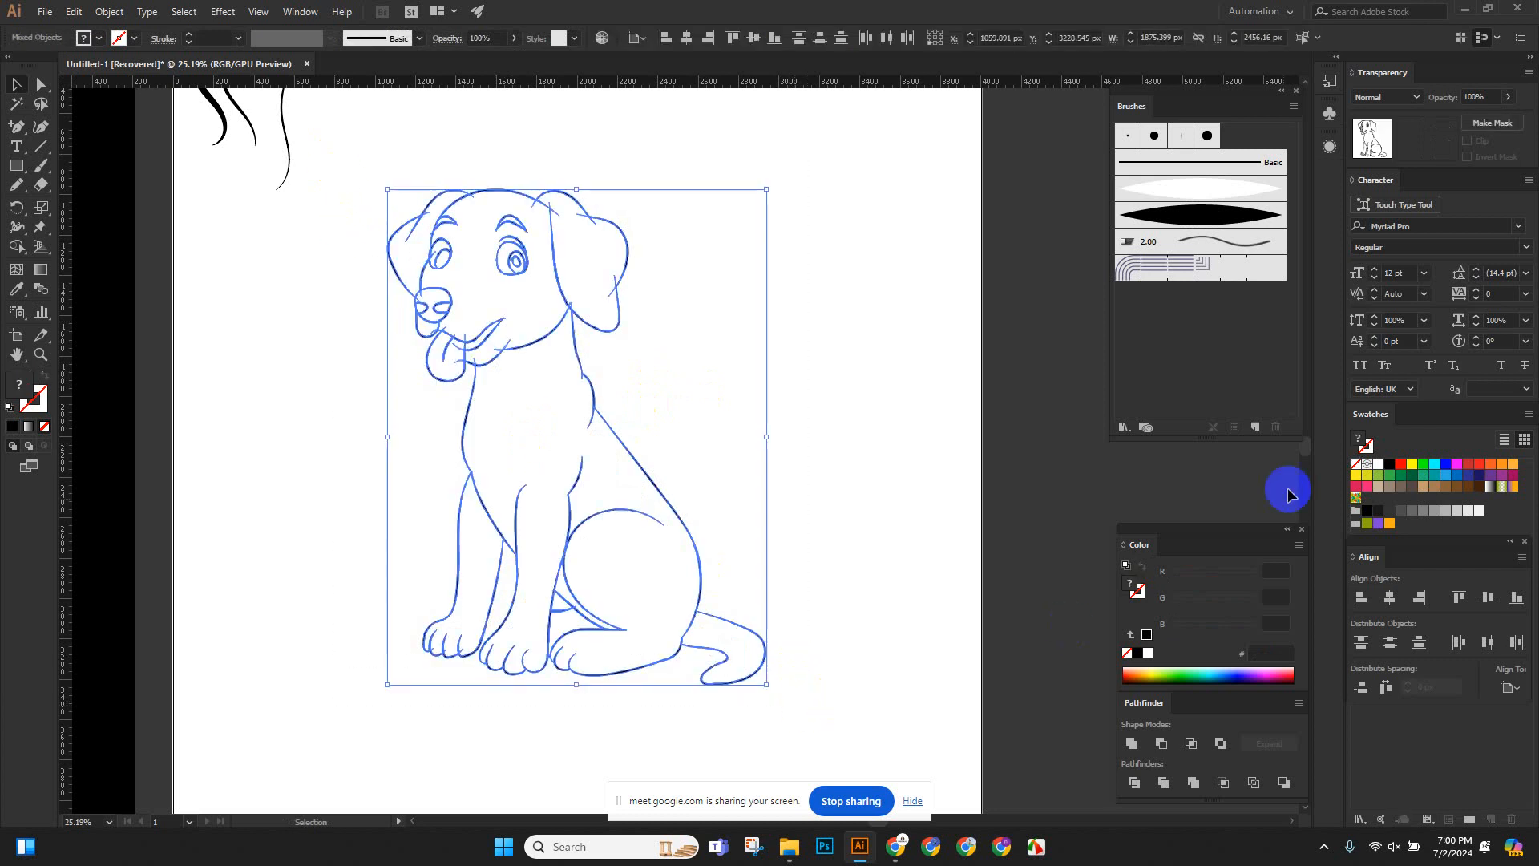
{"action": "left_click", "coordinate": [1132, 743]}
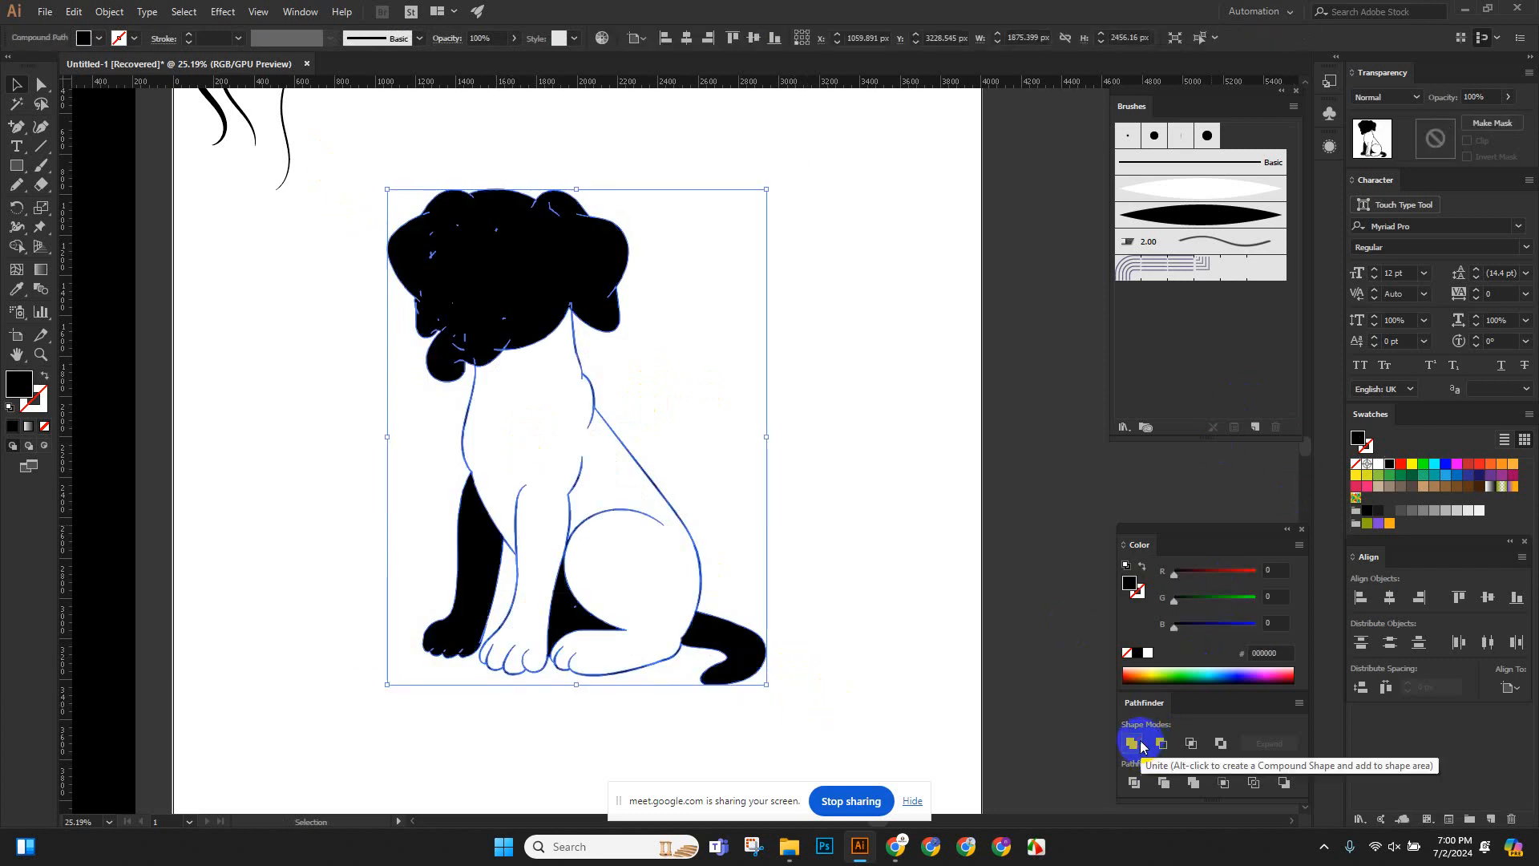
{"action": "key", "text": "ctrl+z"}
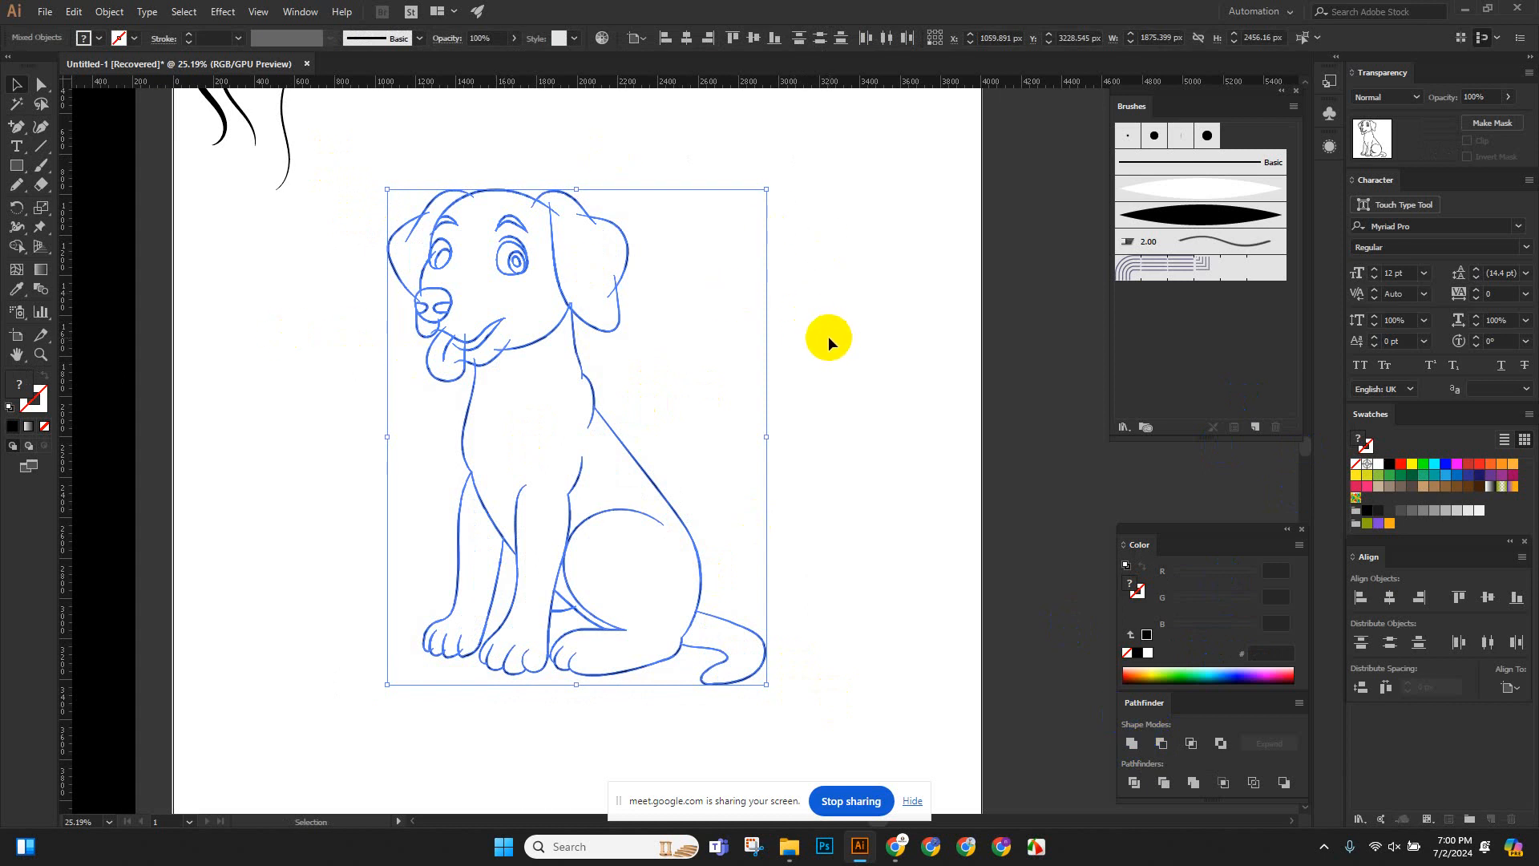
{"action": "scroll", "coordinate": [829, 335], "scroll_direction": "up", "scroll_amount": 2}
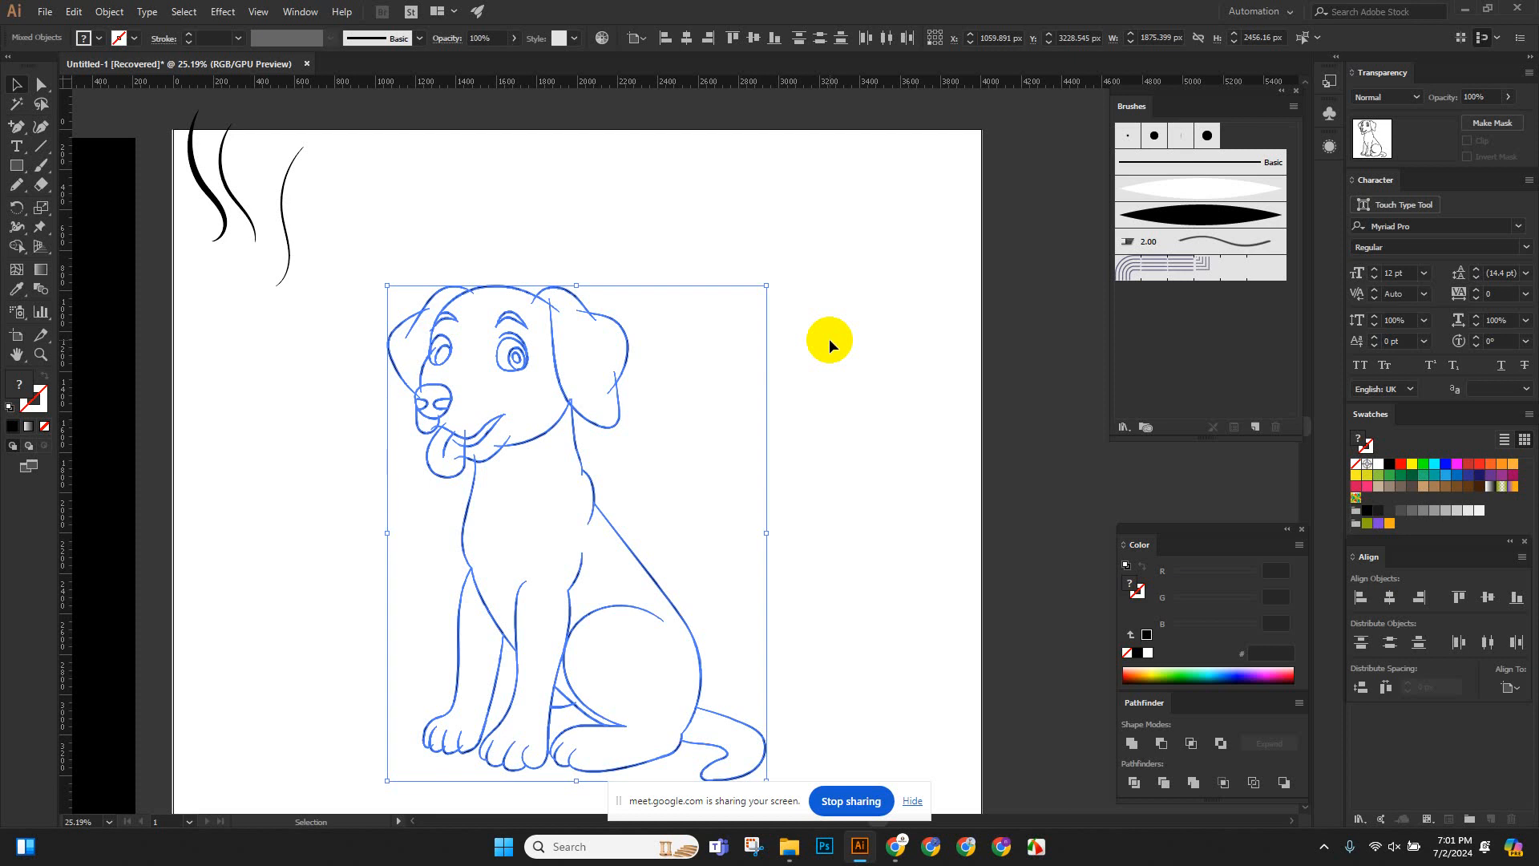
{"action": "left_click", "coordinate": [851, 361]}
Select all the black-filled line art with the Magic Wand by sampling the left ear's outline, and cut it.
{"action": "scroll", "coordinate": [863, 373], "scroll_direction": "down", "scroll_amount": 4}
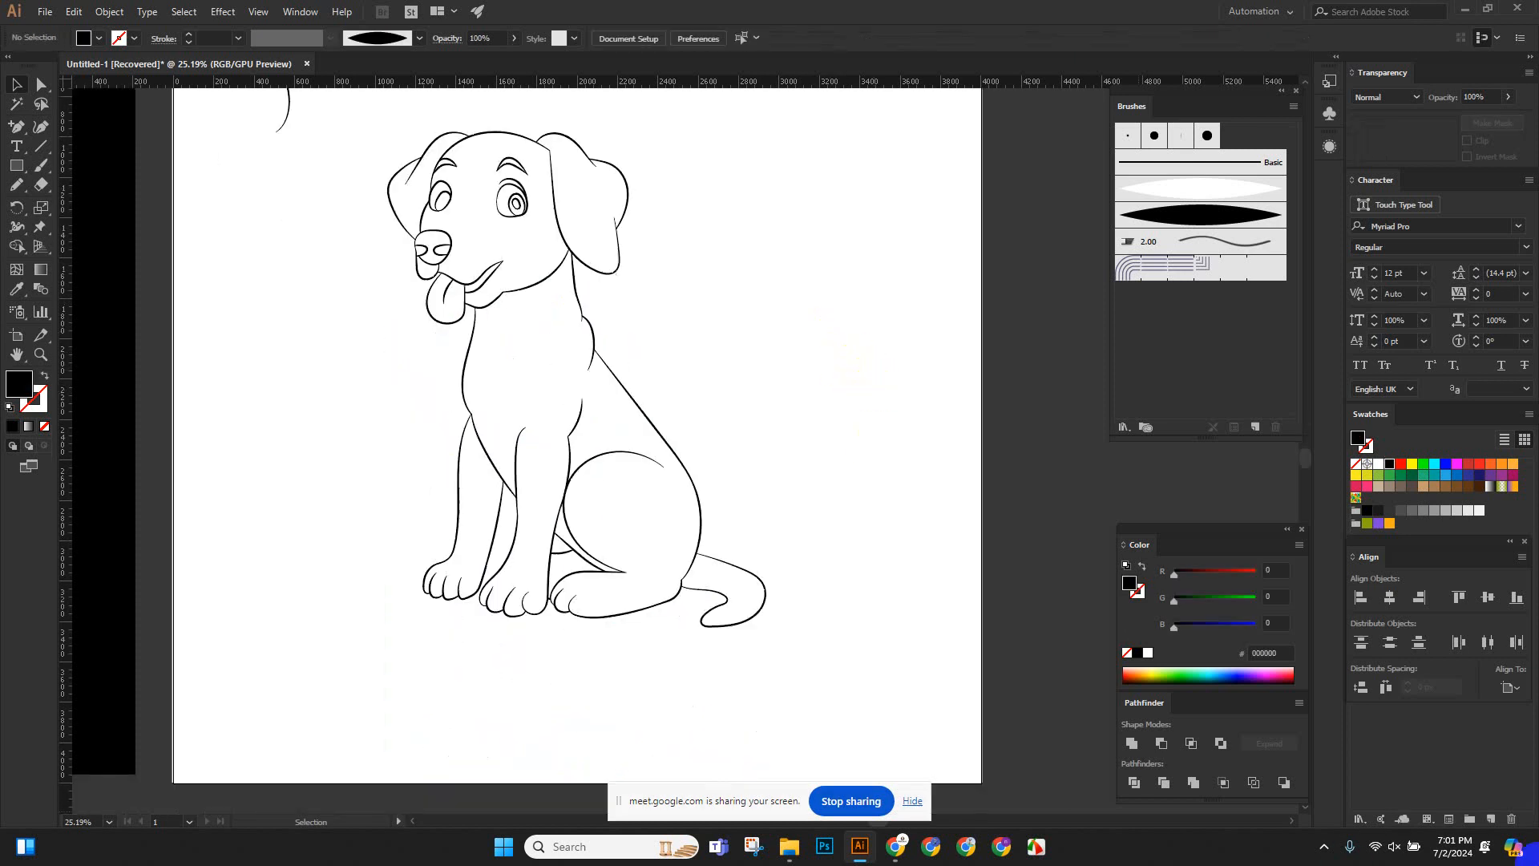
{"action": "scroll", "coordinate": [777, 546], "scroll_direction": "up", "scroll_amount": 3}
{"action": "scroll", "coordinate": [390, 269], "scroll_direction": "up", "scroll_amount": 5}
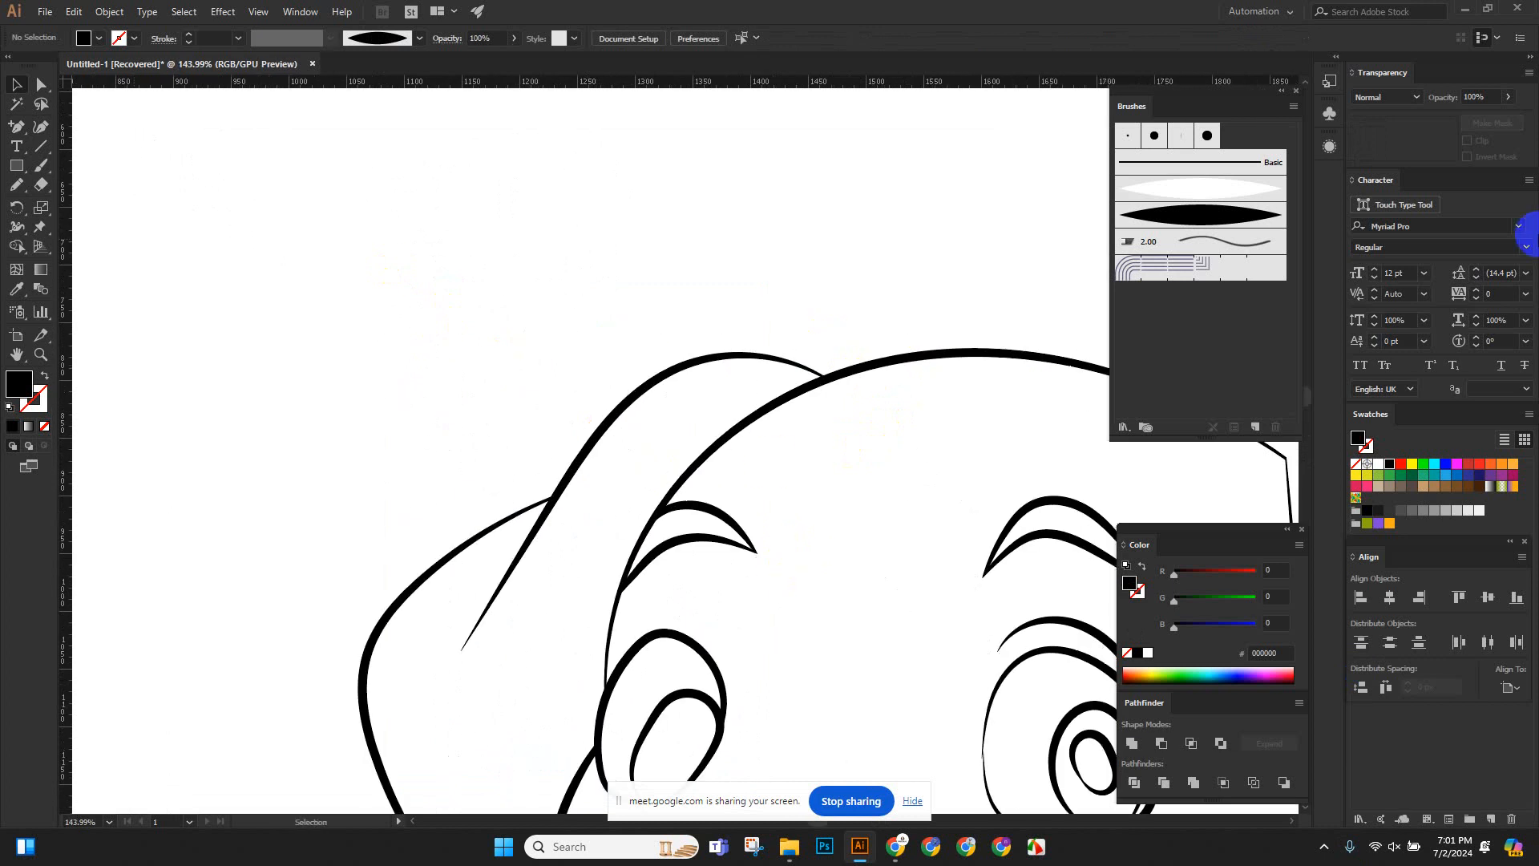
{"action": "left_click", "coordinate": [16, 104]}
{"action": "left_click", "coordinate": [639, 396]}
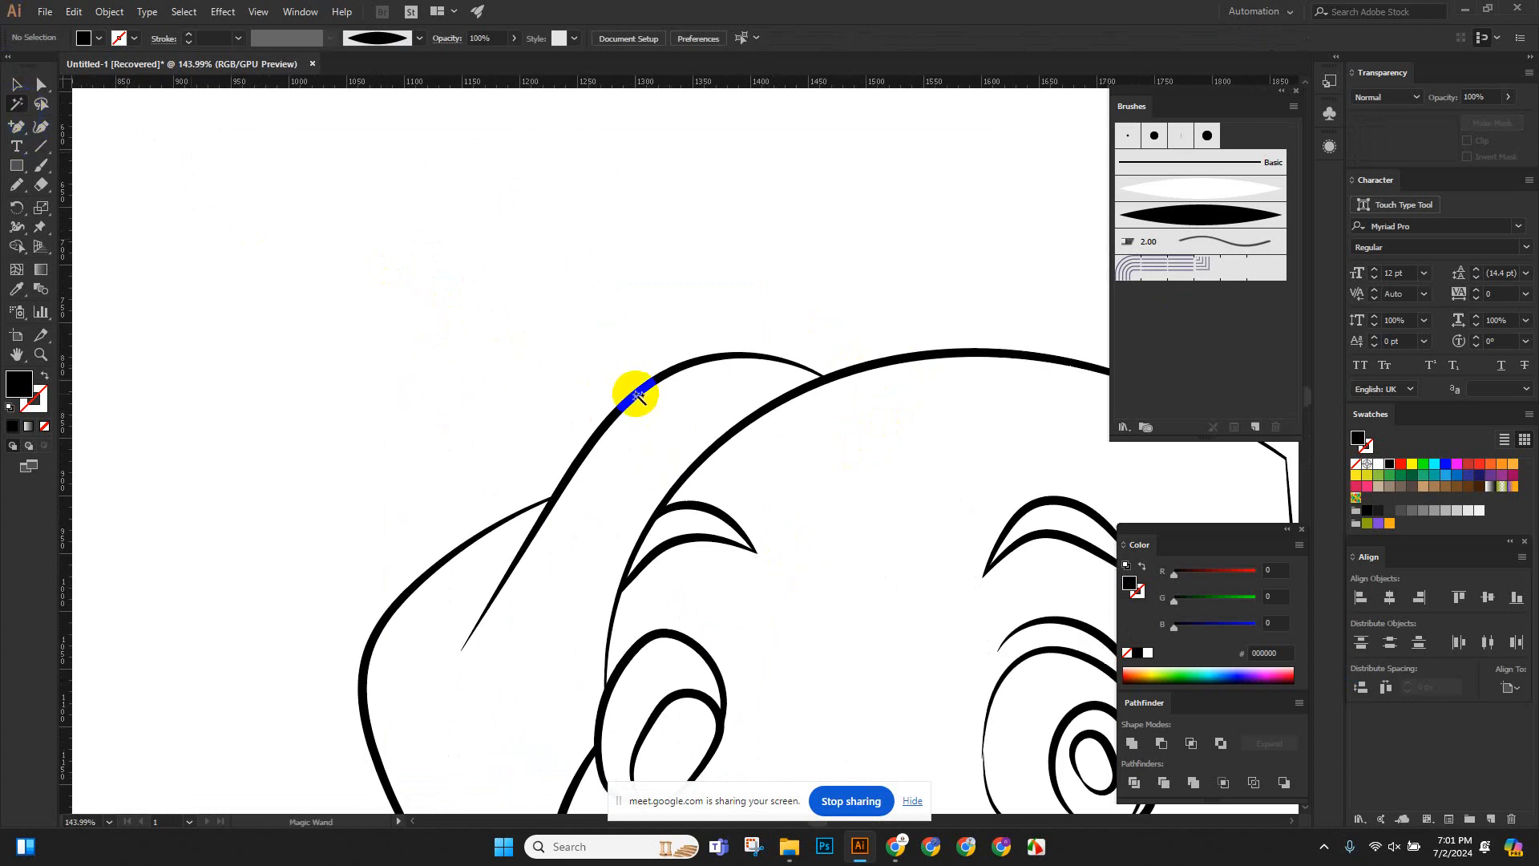
{"action": "scroll", "coordinate": [535, 222], "scroll_direction": "down", "scroll_amount": 3}
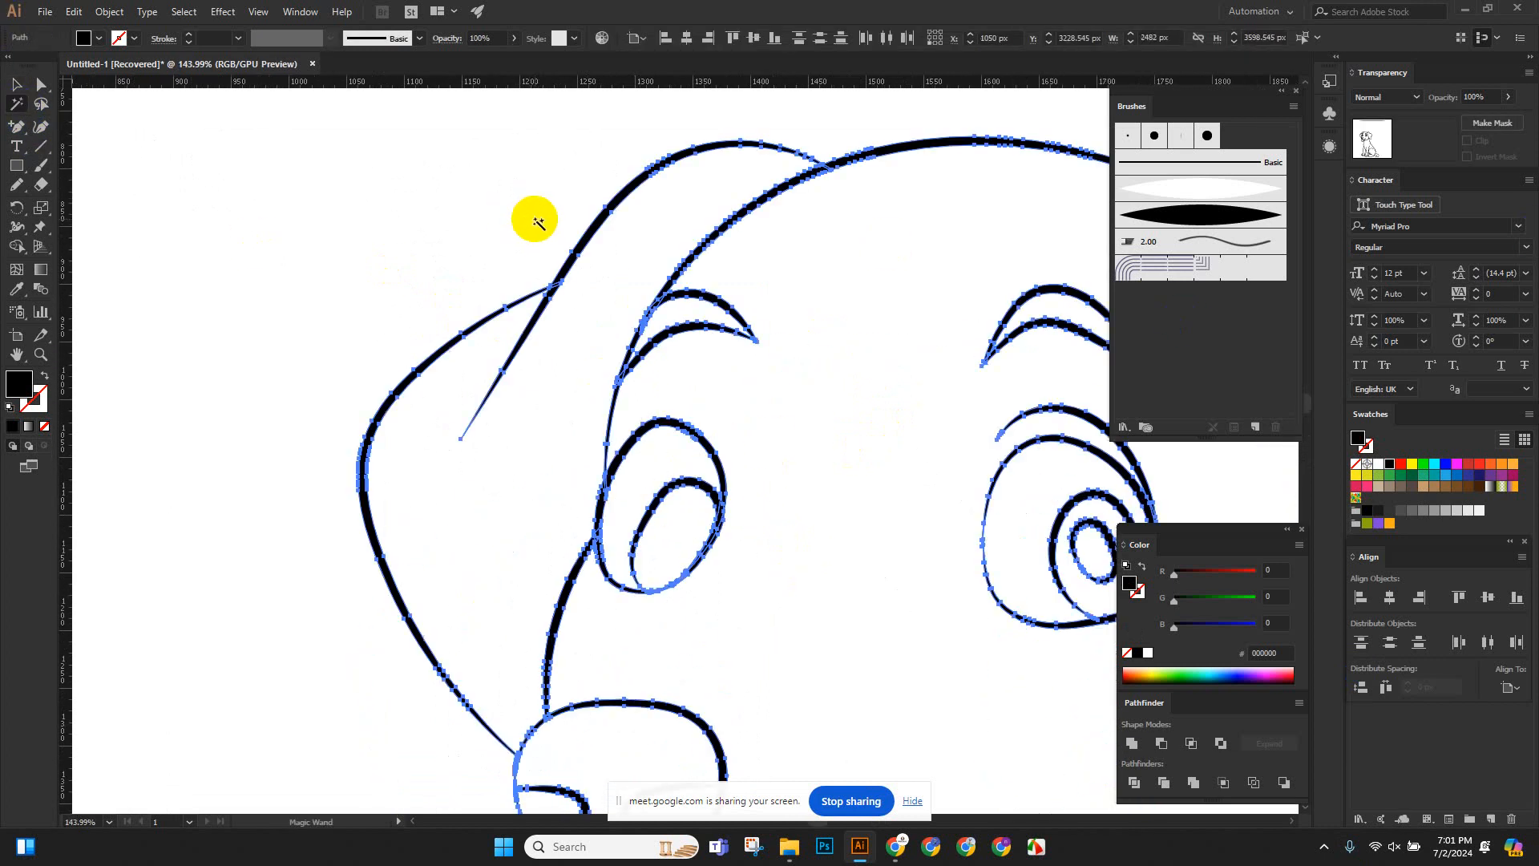
{"action": "key", "text": "ctrl"}
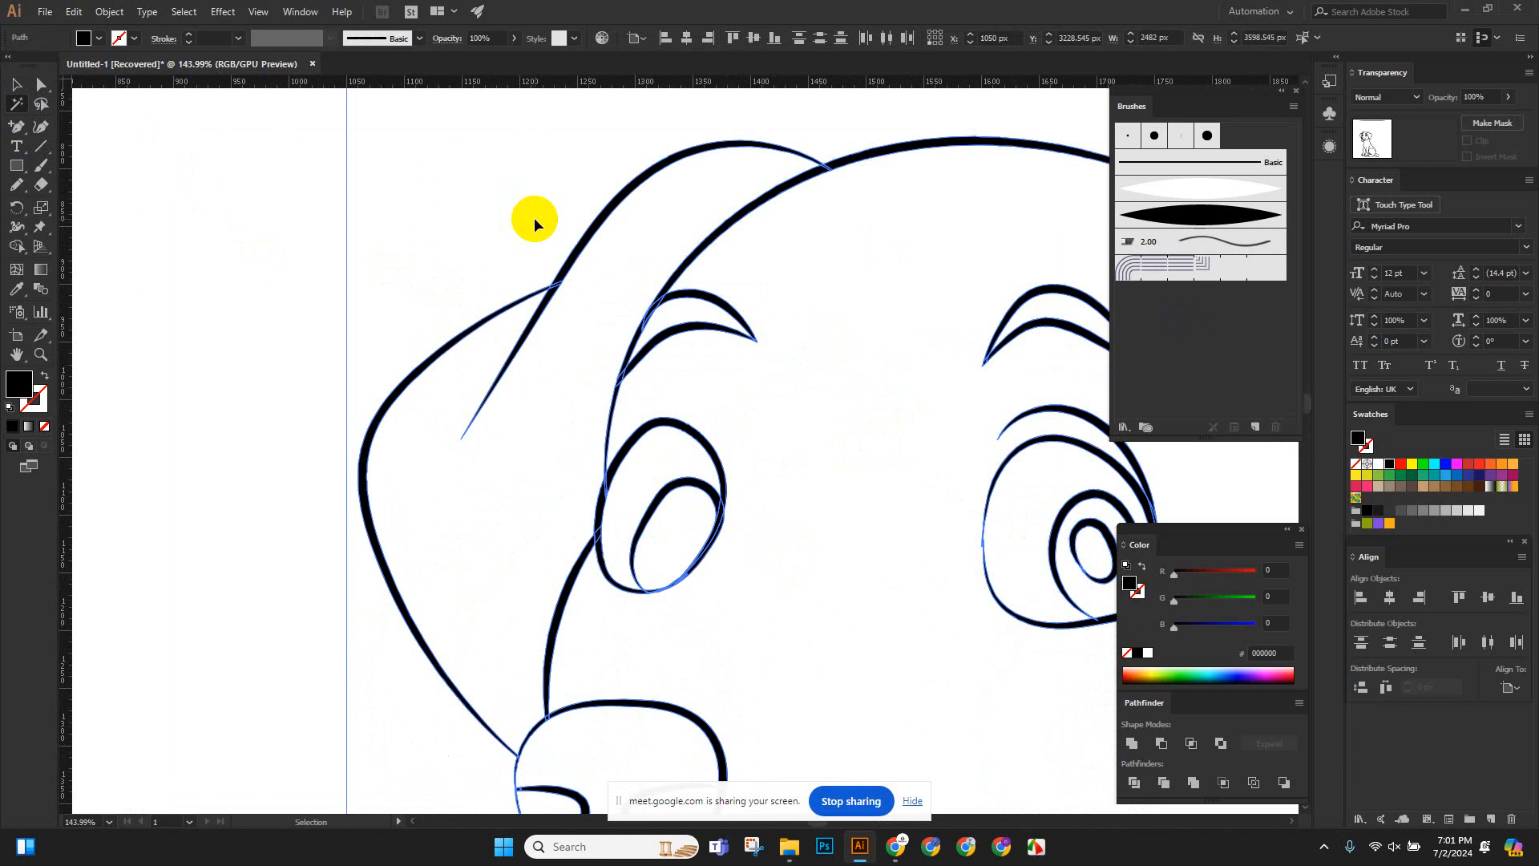
{"action": "key", "text": "ctrl+x"}
Try deleting the leftover unfilled dog shapes, then undo back to the complete line art with the reference image and clear the selection.
{"action": "scroll", "coordinate": [758, 410], "scroll_direction": "down", "scroll_amount": 10}
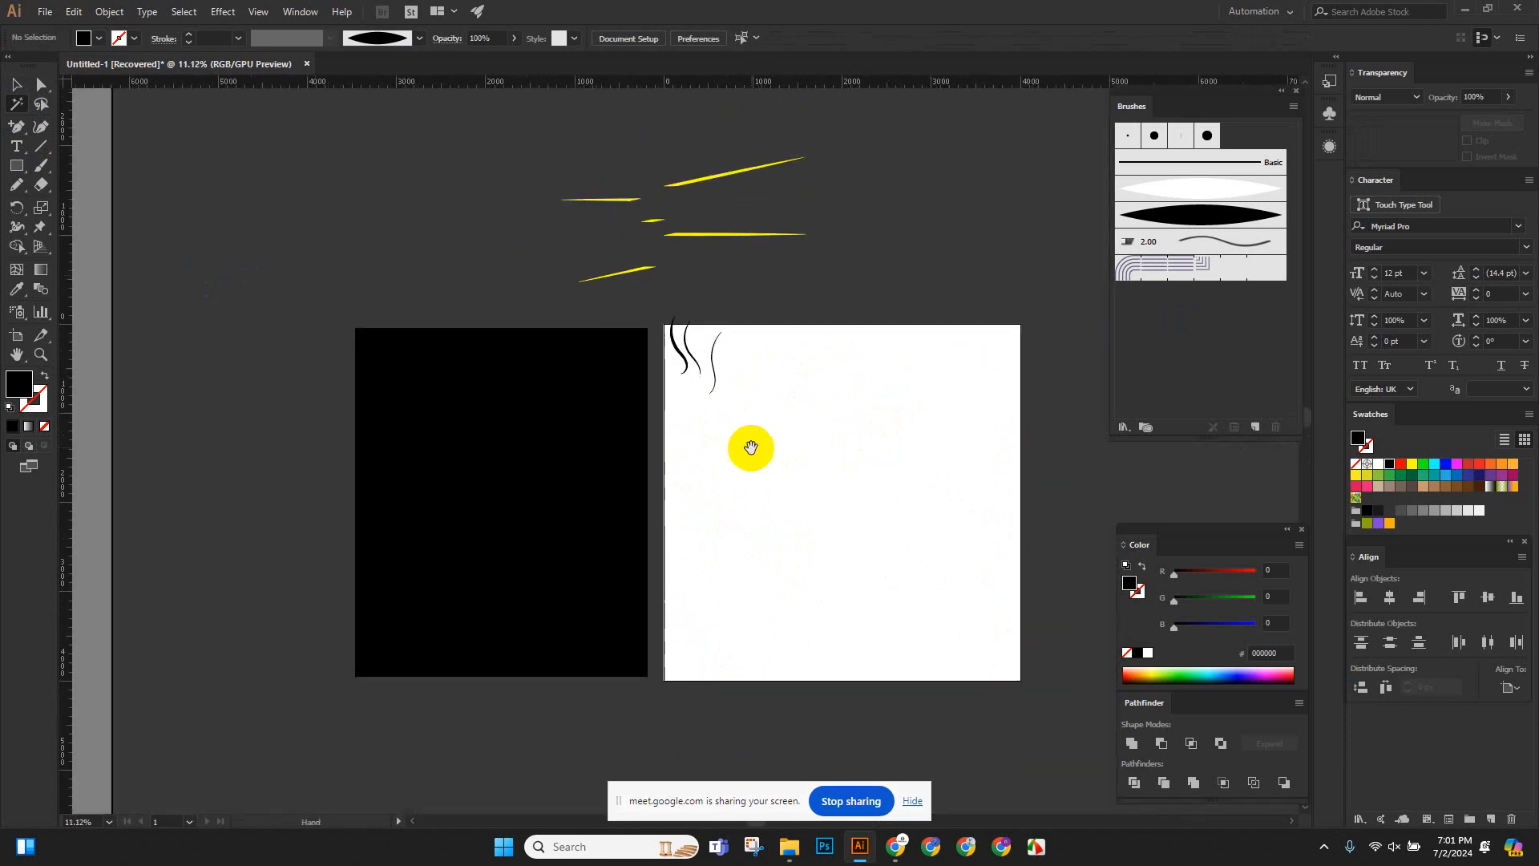
{"action": "left_click_drag", "start_coordinate": [753, 447], "coordinate": [547, 380]}
{"action": "left_click", "coordinate": [18, 88]}
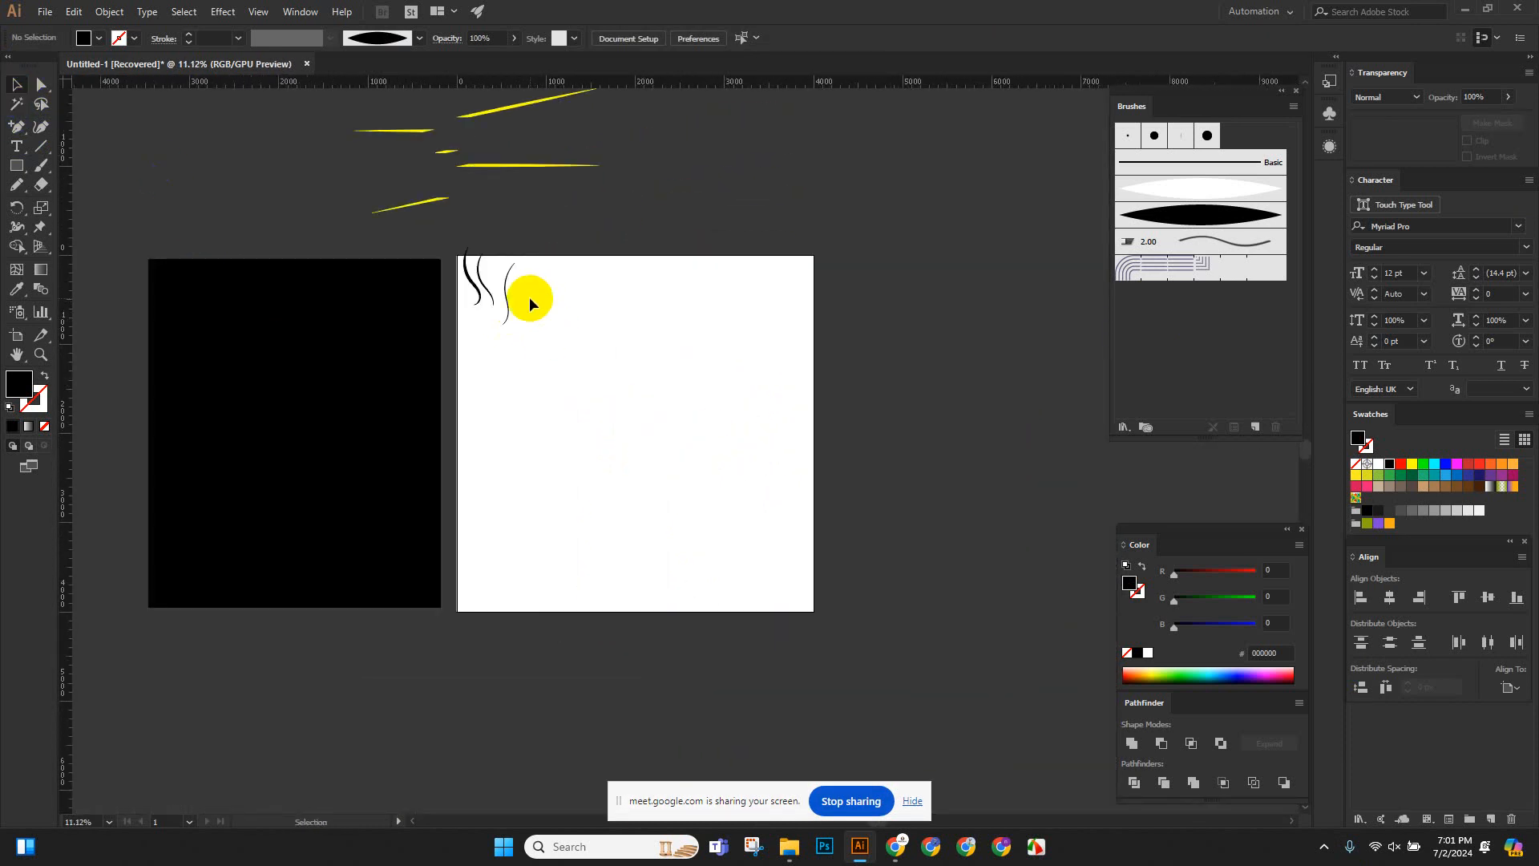
{"action": "mouse_move", "coordinate": [529, 298]}
{"action": "left_mouse_down"}
{"action": "mouse_move", "coordinate": [722, 509]}
{"action": "mouse_move", "coordinate": [805, 637]}
{"action": "left_mouse_up"}
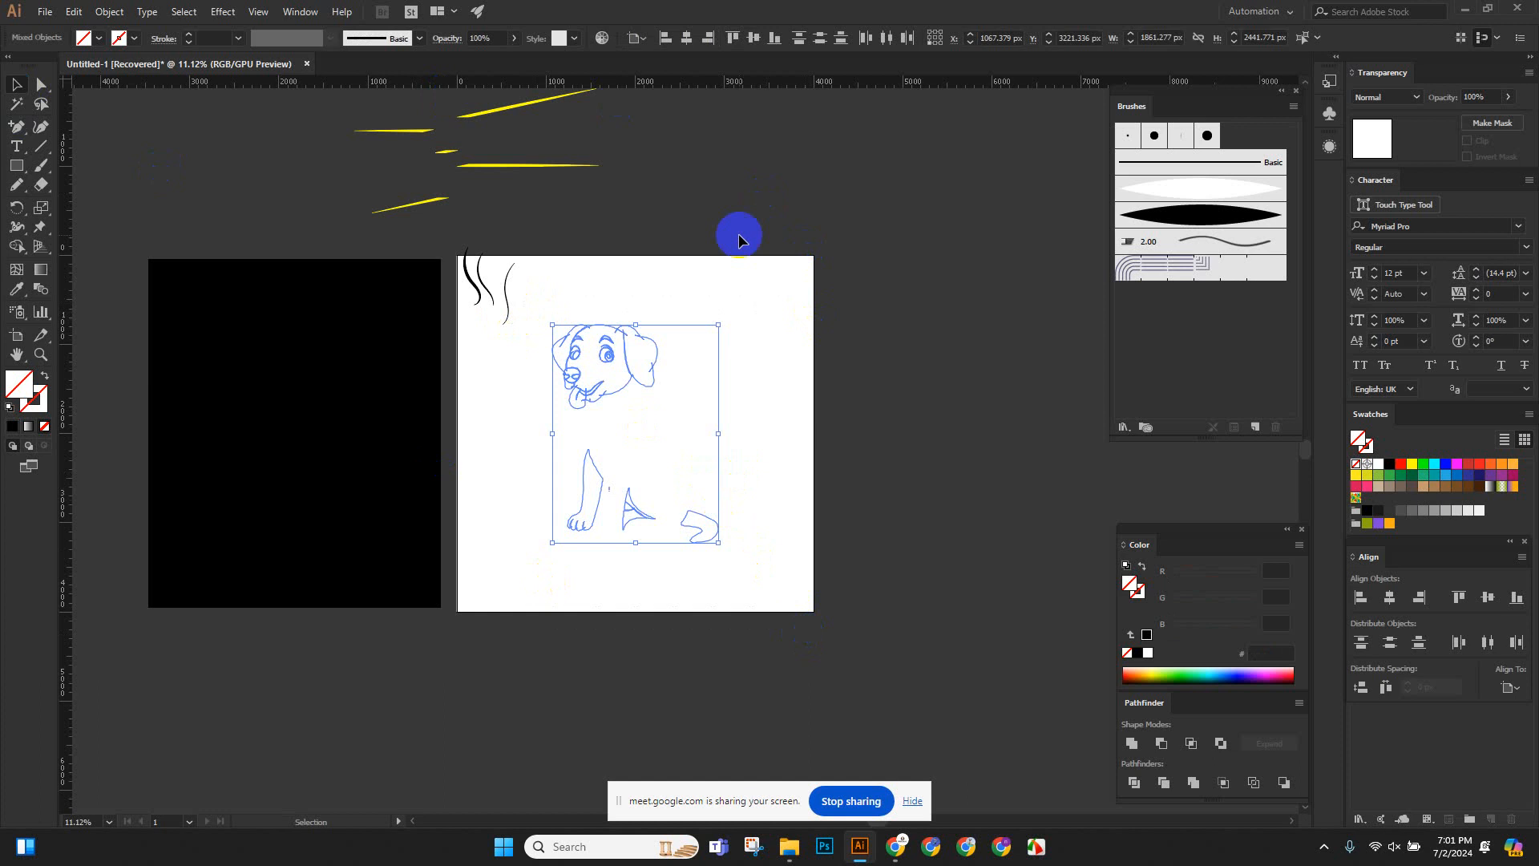
{"action": "left_click_drag", "start_coordinate": [617, 367], "coordinate": [914, 286]}
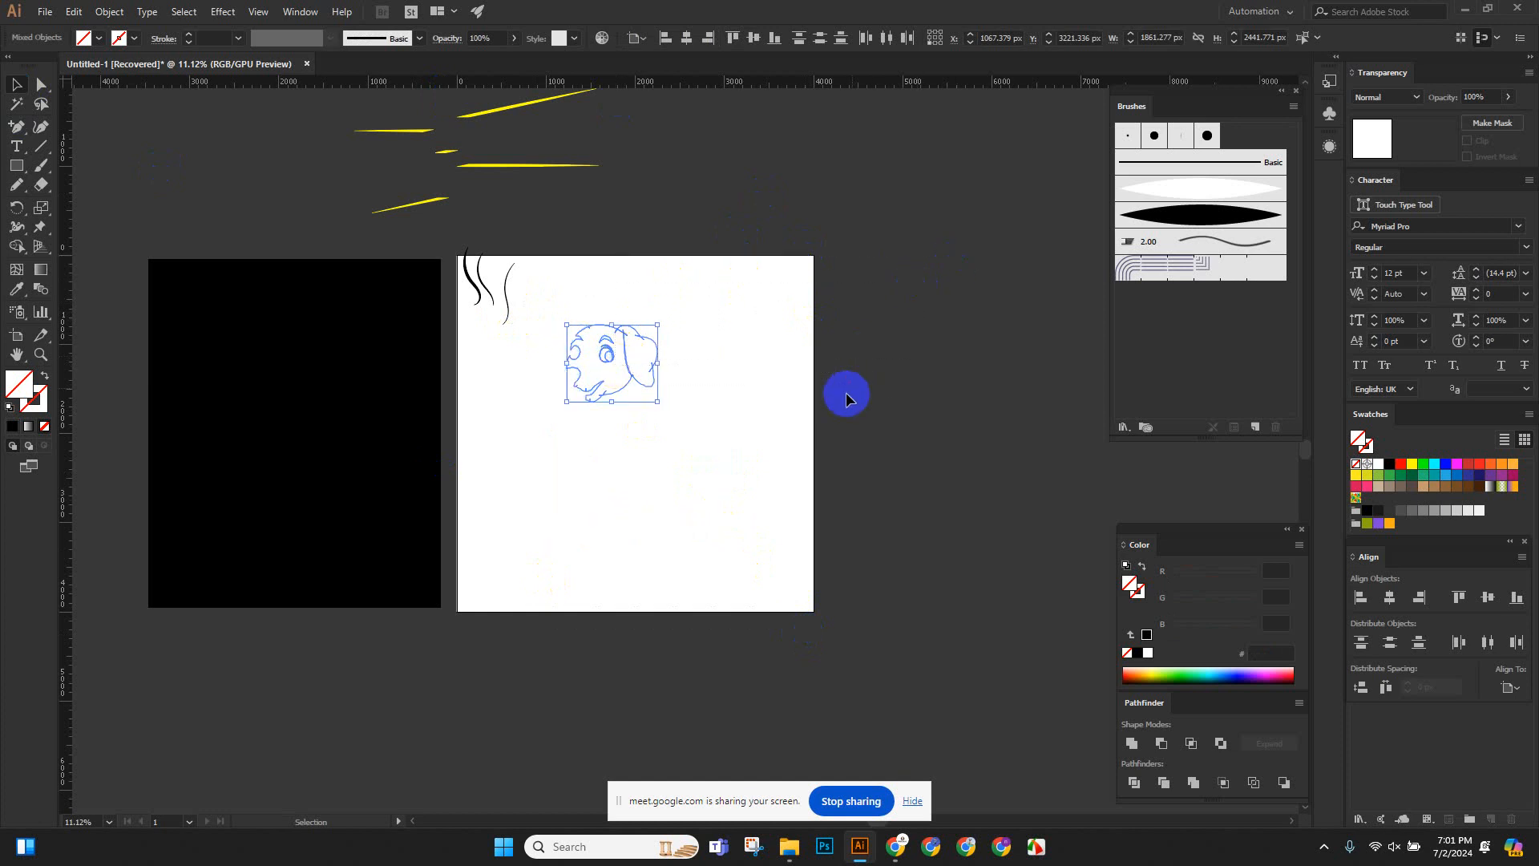
{"action": "left_click_drag", "start_coordinate": [520, 301], "coordinate": [786, 592]}
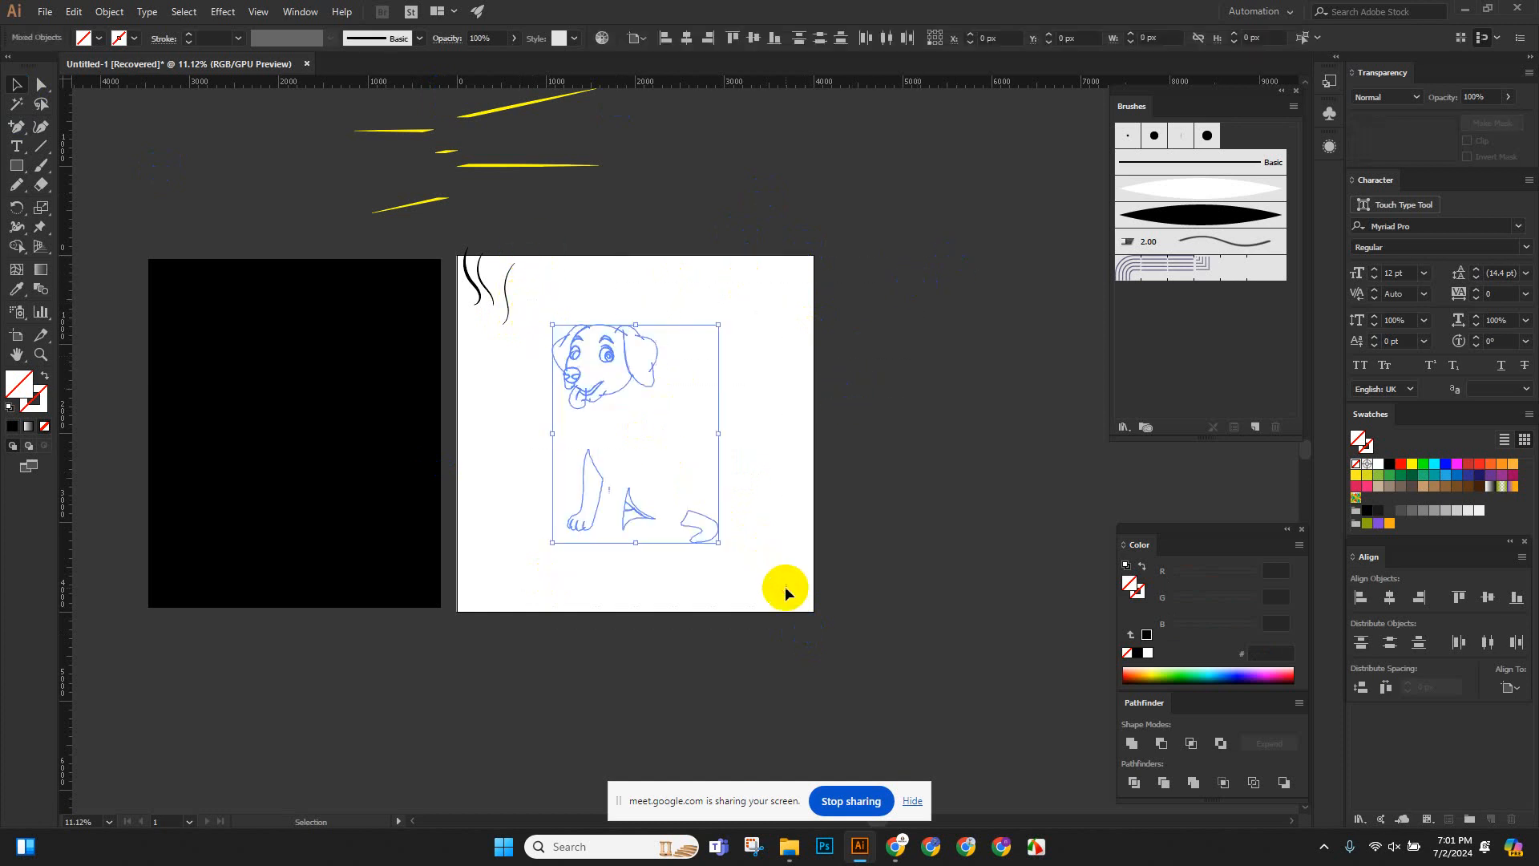
{"action": "key", "text": "Delete"}
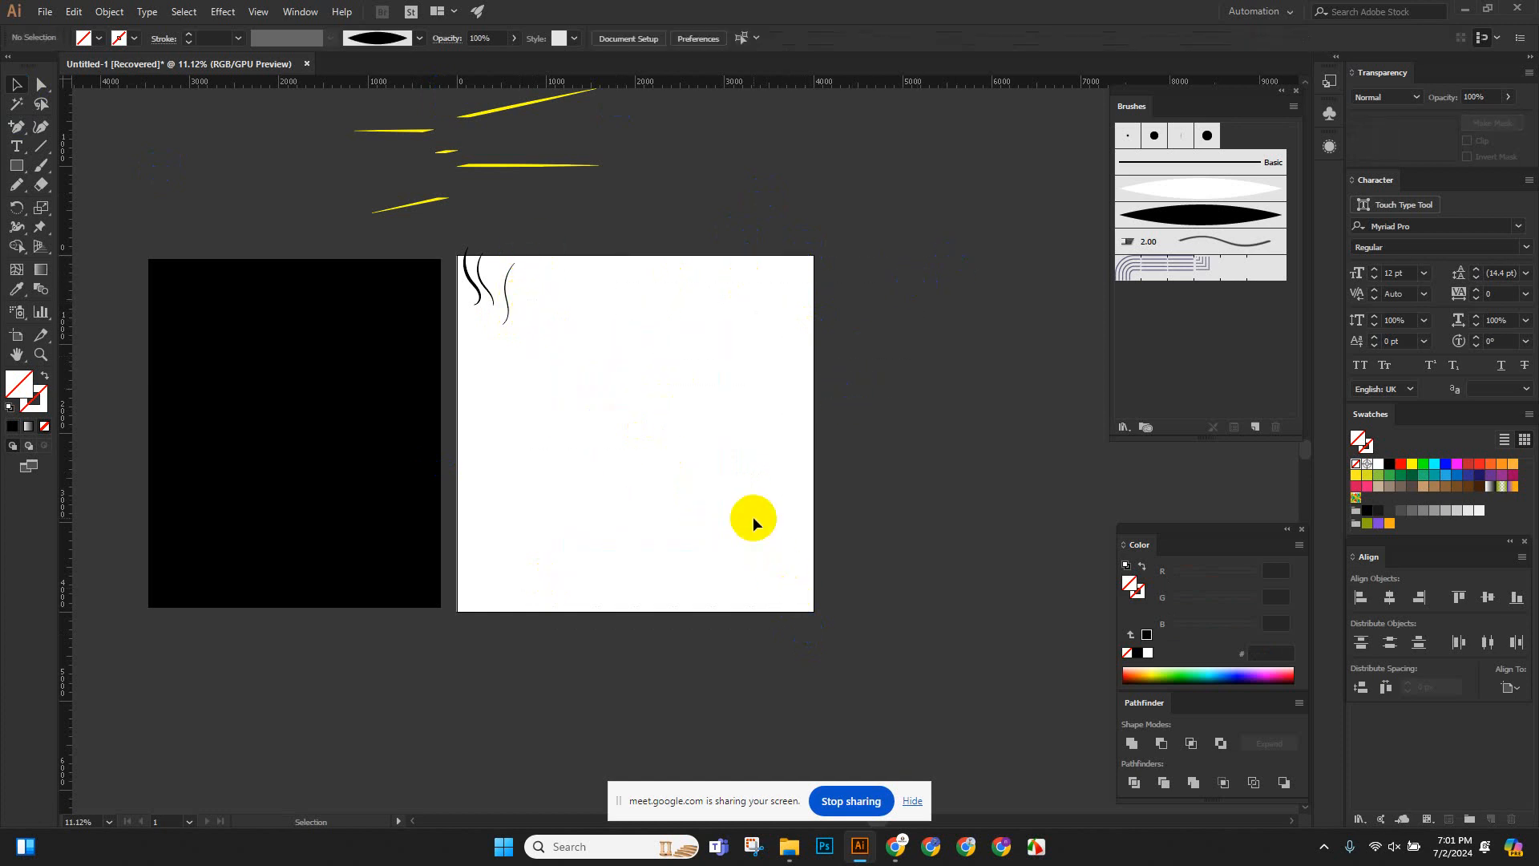
{"action": "key", "text": "ctrl+z"}
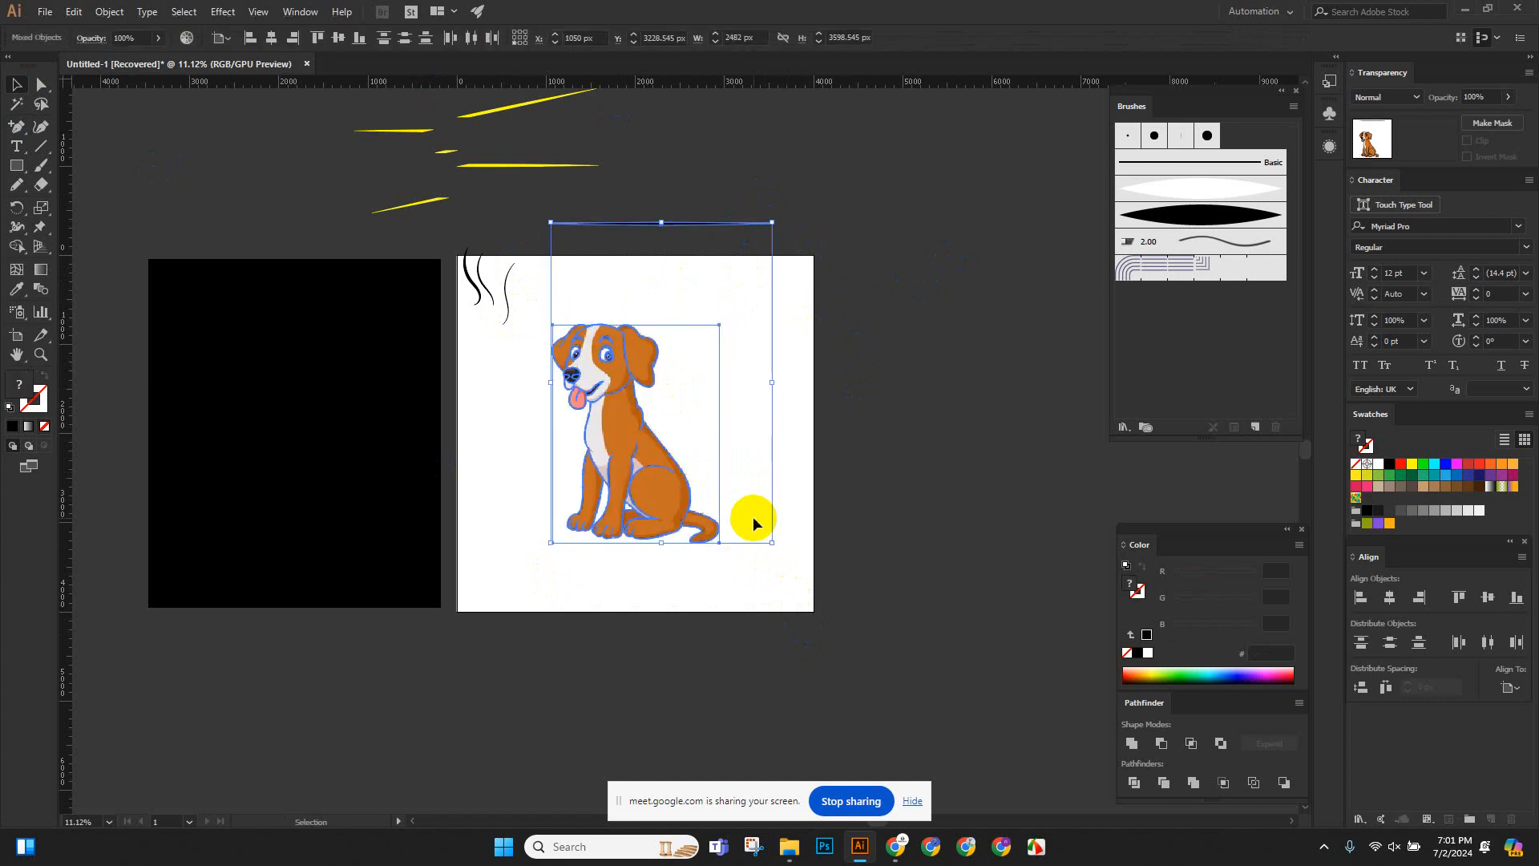
{"action": "left_click", "coordinate": [835, 532]}
Try deleting the dog reference image and uniting all of the line art paths with Pathfinder, then undo to restore the image.
{"action": "scroll", "coordinate": [759, 437], "scroll_direction": "up", "scroll_amount": 3}
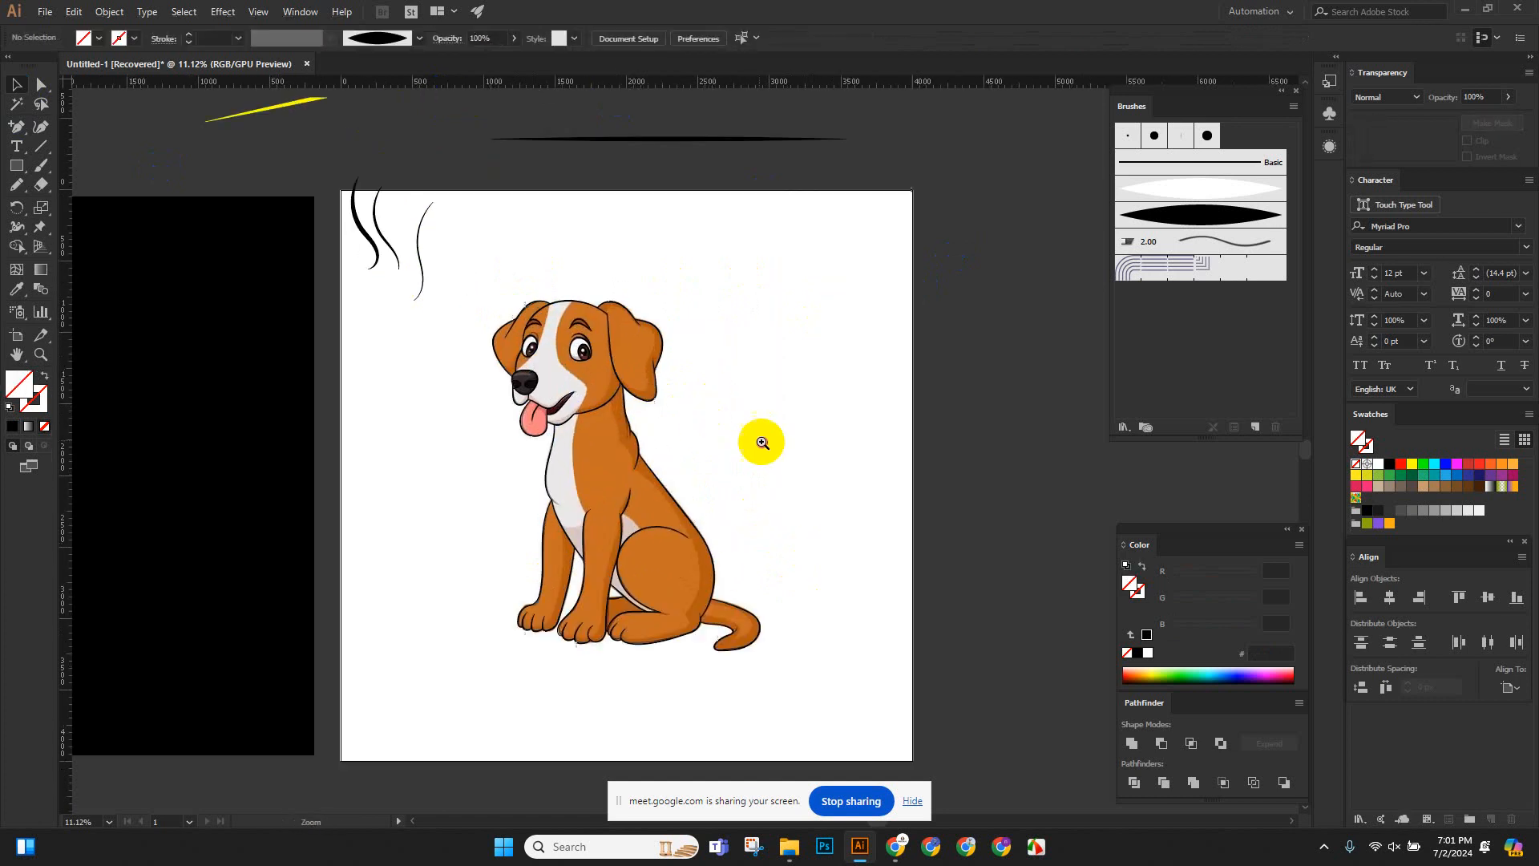
{"action": "left_click", "coordinate": [642, 344]}
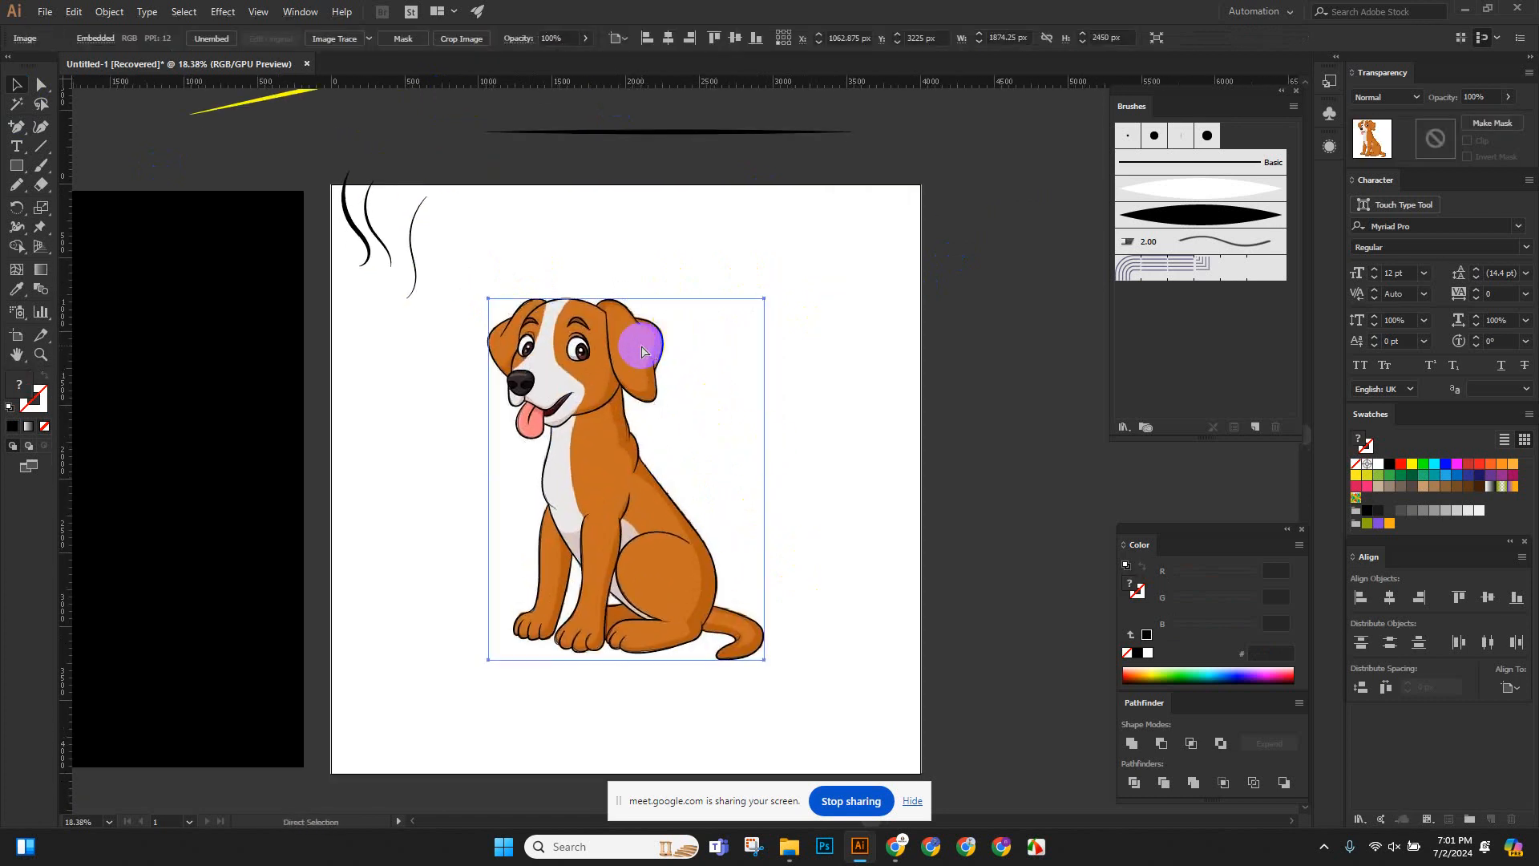
{"action": "key", "text": "Delete"}
{"action": "left_click_drag", "start_coordinate": [454, 277], "coordinate": [876, 703]}
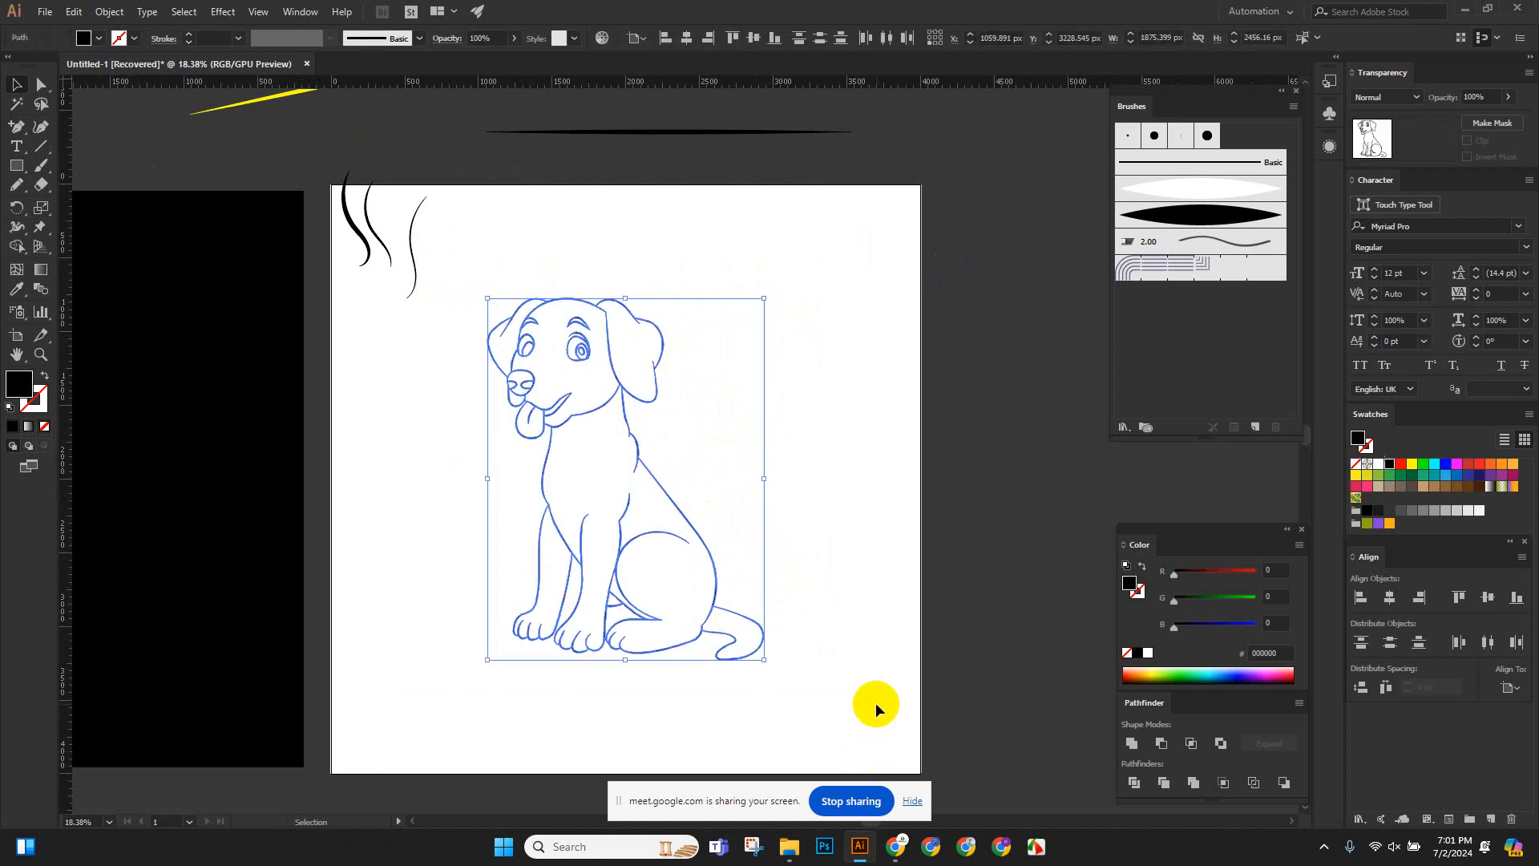
{"action": "left_click", "coordinate": [1131, 745]}
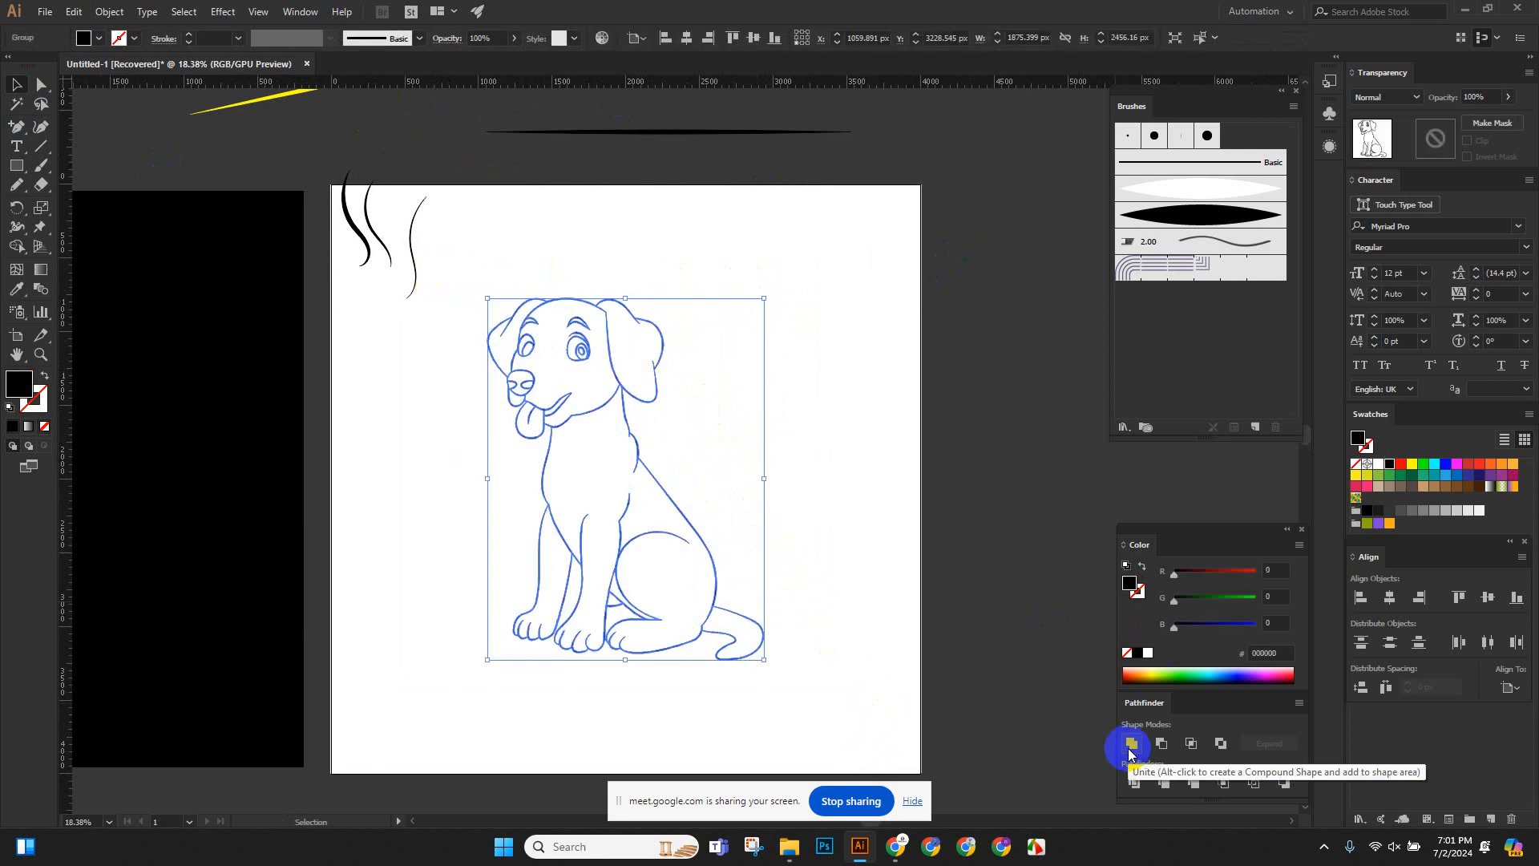
{"action": "left_click", "coordinate": [860, 478]}
{"action": "scroll", "coordinate": [882, 441], "scroll_direction": "down", "scroll_amount": 2}
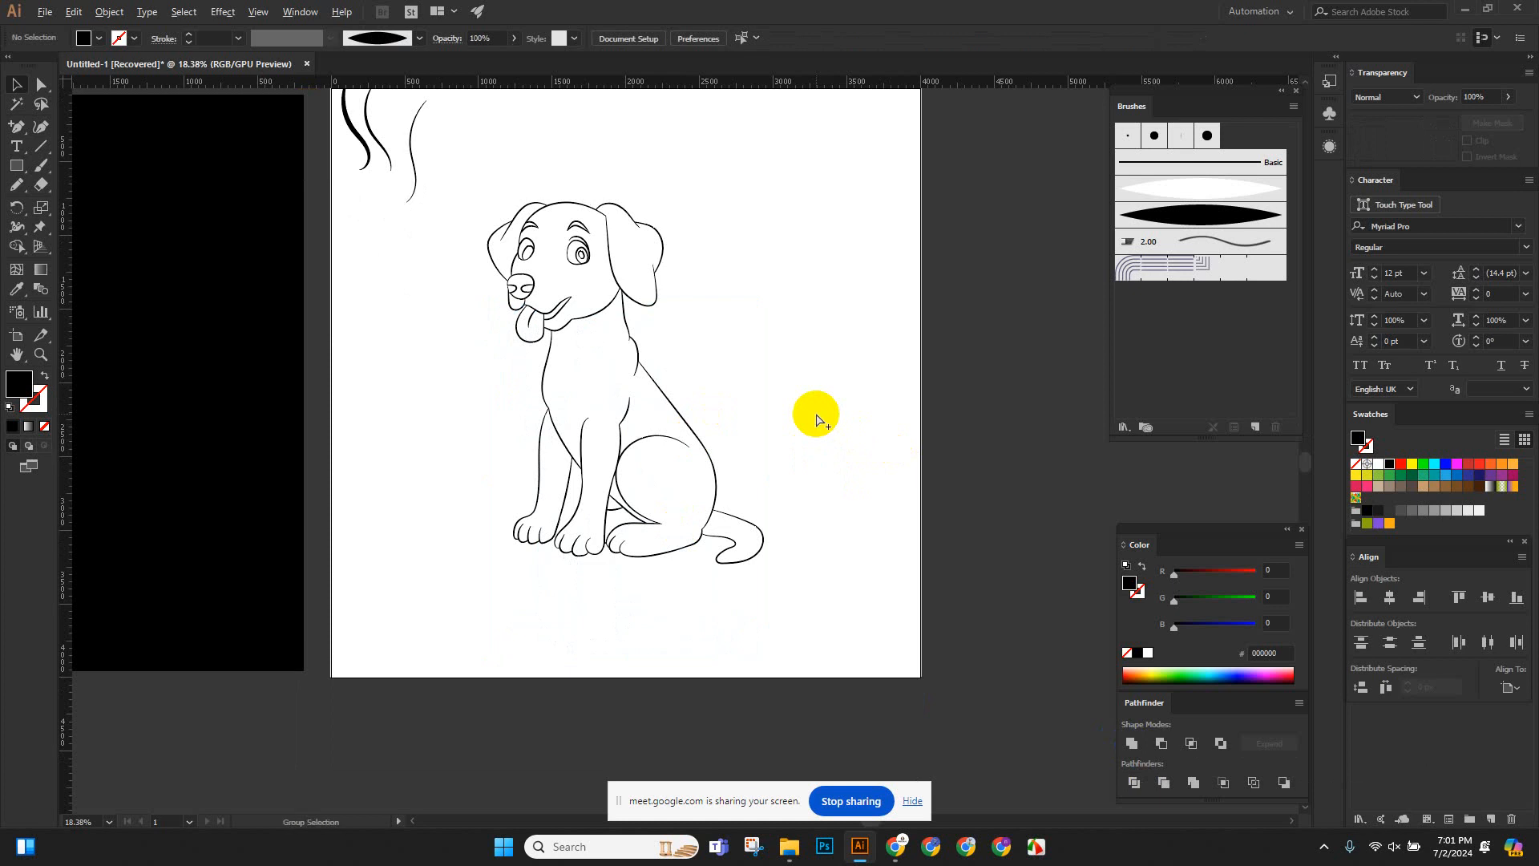
{"action": "key", "text": "ctrl+z"}
Replace the reference image behind the dog's line art with a locked copy placed beside the artboard.
{"action": "scroll", "coordinate": [815, 412], "scroll_direction": "up", "scroll_amount": 2}
{"action": "left_click", "coordinate": [607, 491]}
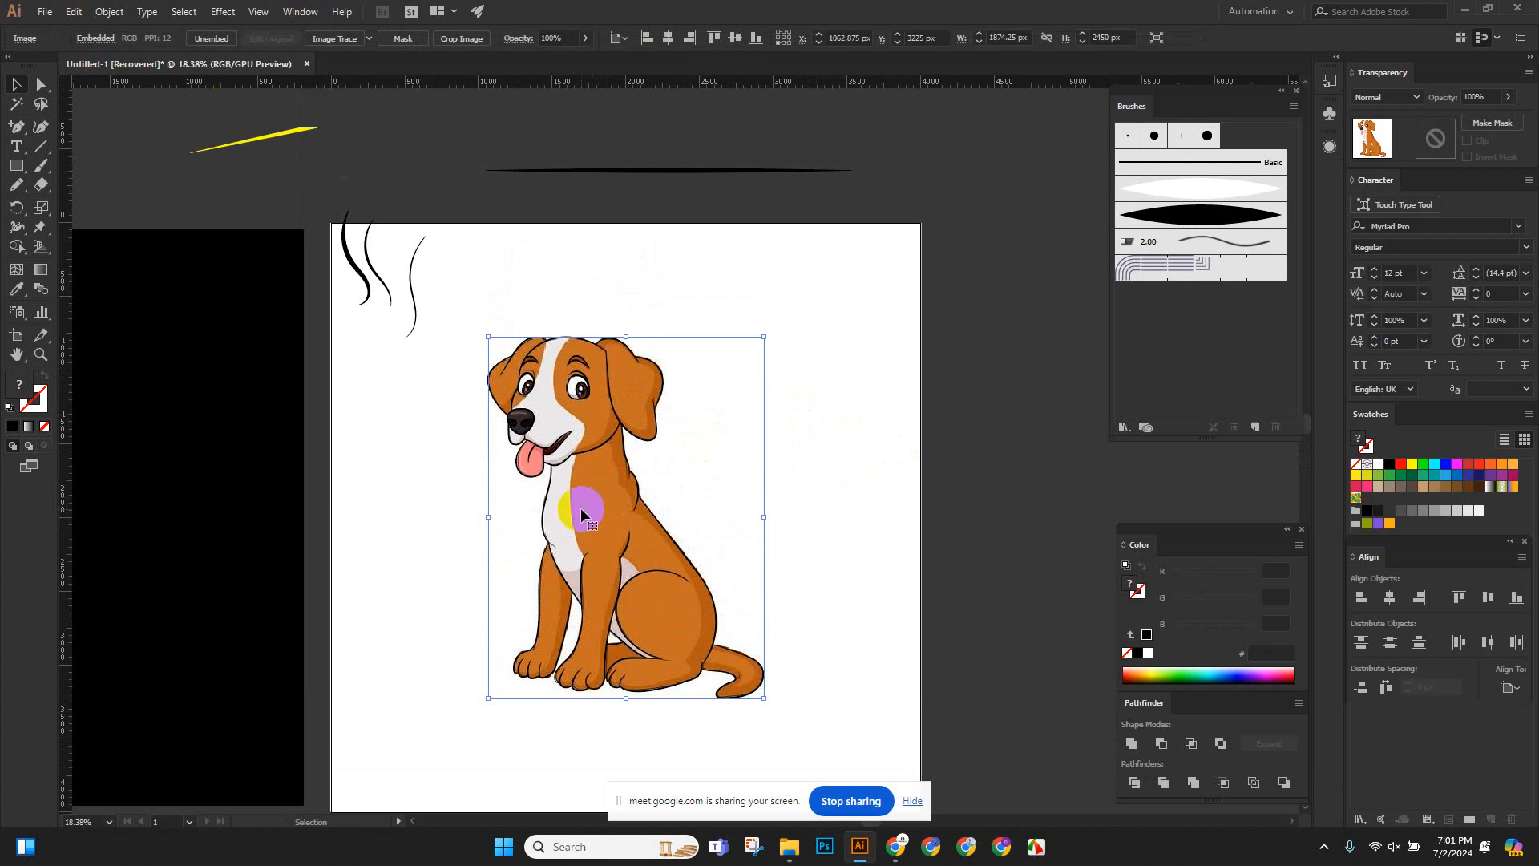
{"action": "left_click_drag", "start_coordinate": [584, 517], "coordinate": [825, 492]}
{"action": "left_click", "coordinate": [375, 512]}
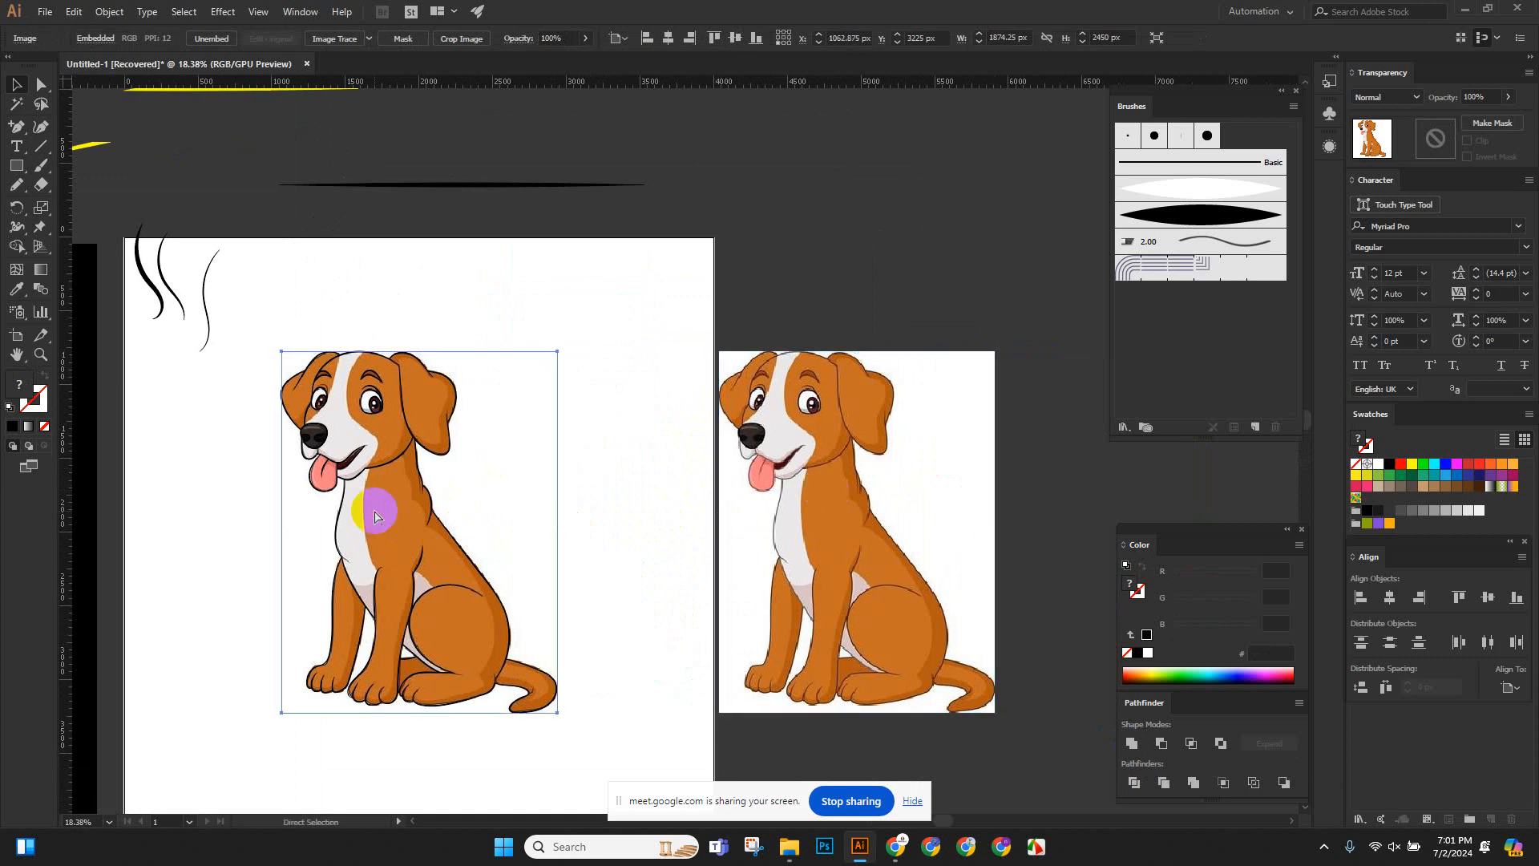
{"action": "key", "text": "Delete"}
{"action": "left_click", "coordinate": [789, 412]}
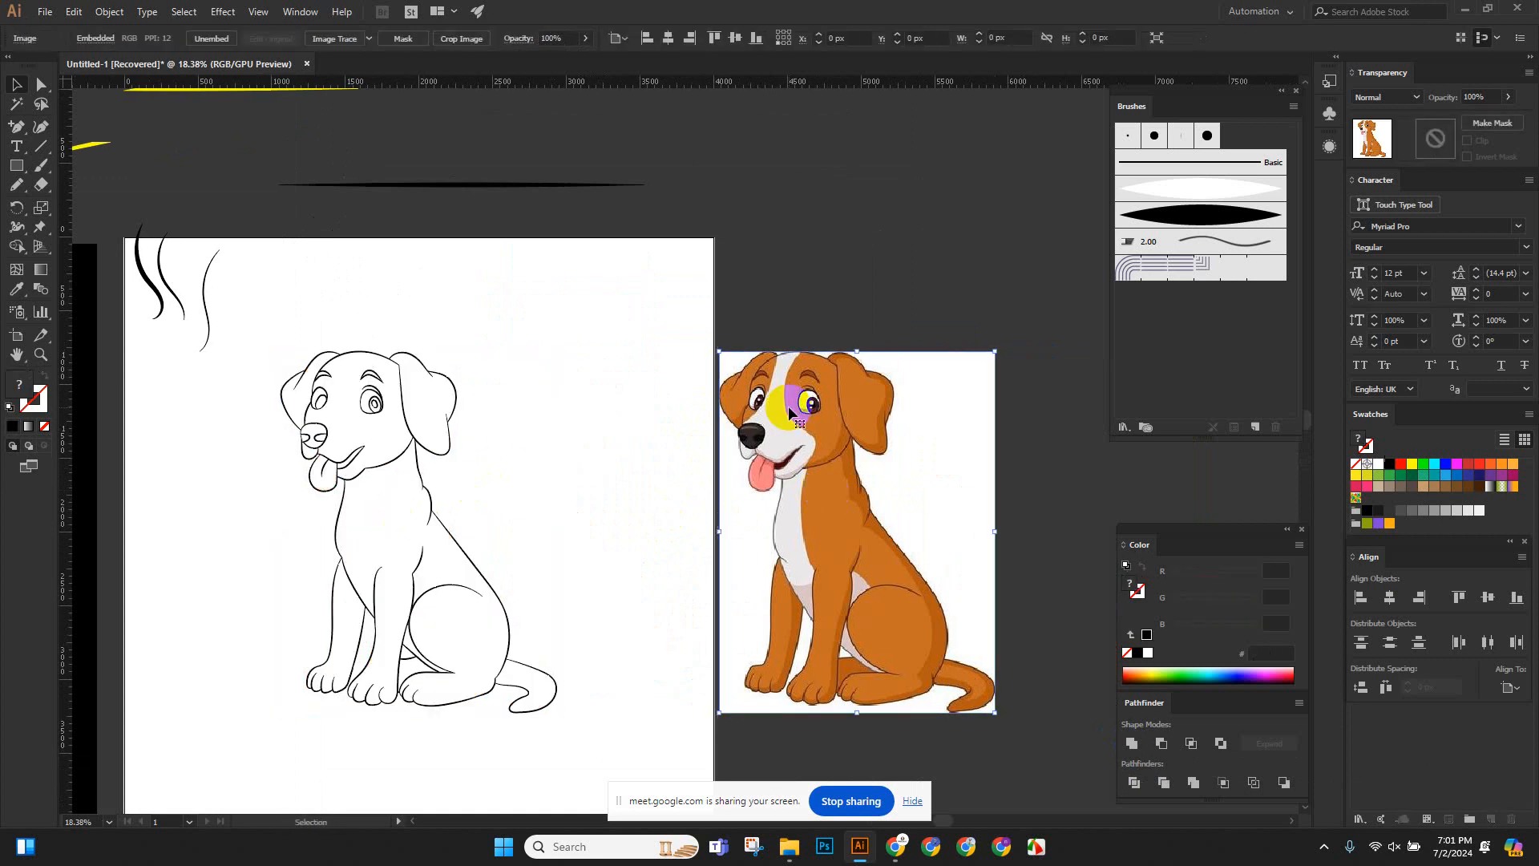
{"action": "key", "text": "ctrl+2"}
Cover the dog with a 2376 × 3088 px rectangle and fill it with the orange C66E24 sampled from the reference dog.
{"action": "left_click_drag", "start_coordinate": [483, 486], "coordinate": [652, 410]}
{"action": "left_click_drag", "start_coordinate": [707, 453], "coordinate": [649, 454]}
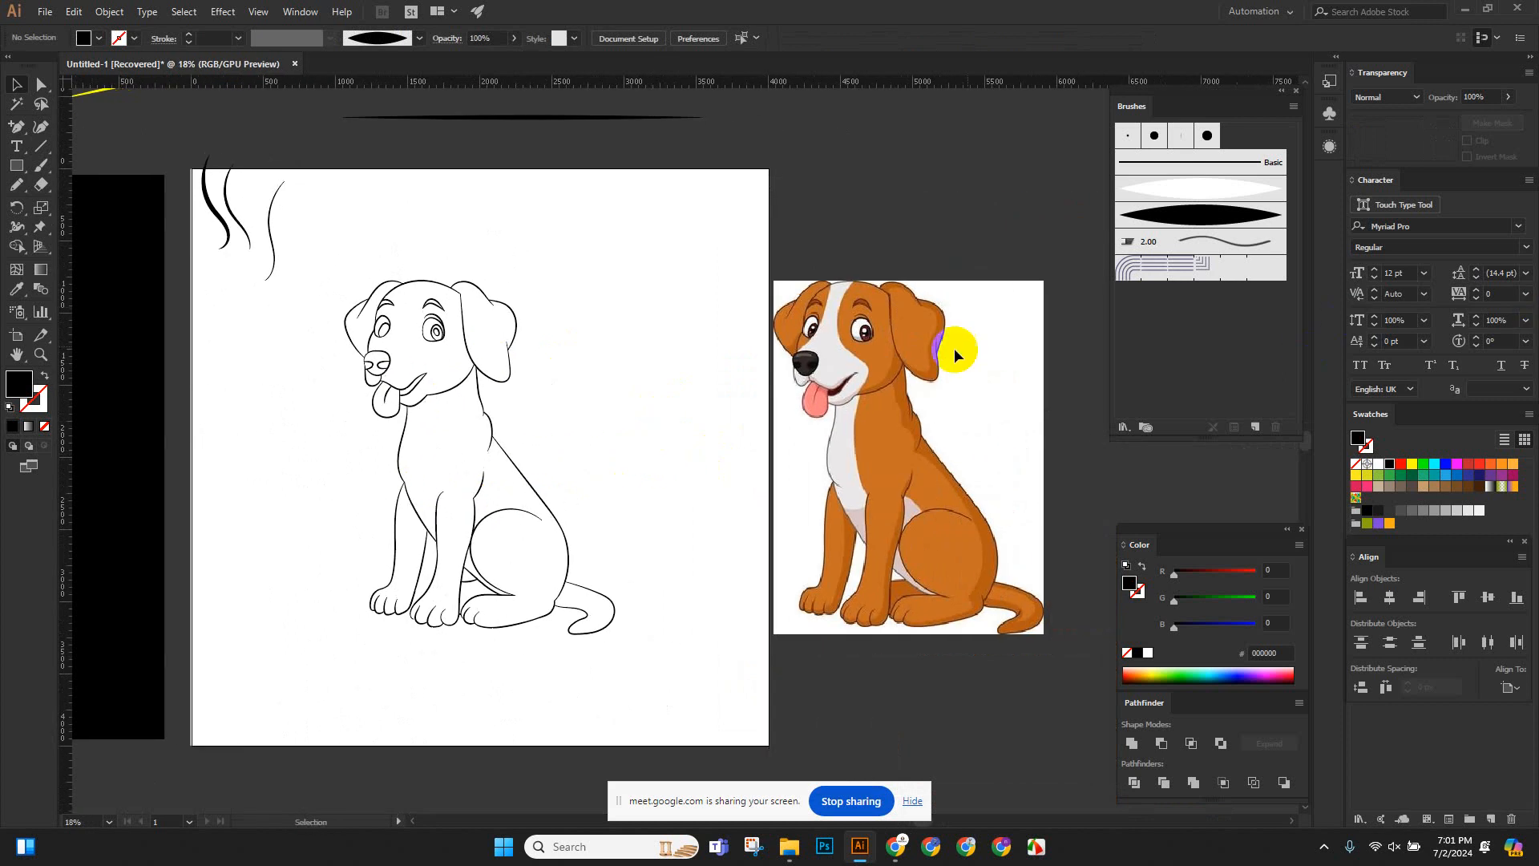
{"action": "left_click_drag", "start_coordinate": [895, 340], "coordinate": [983, 416]}
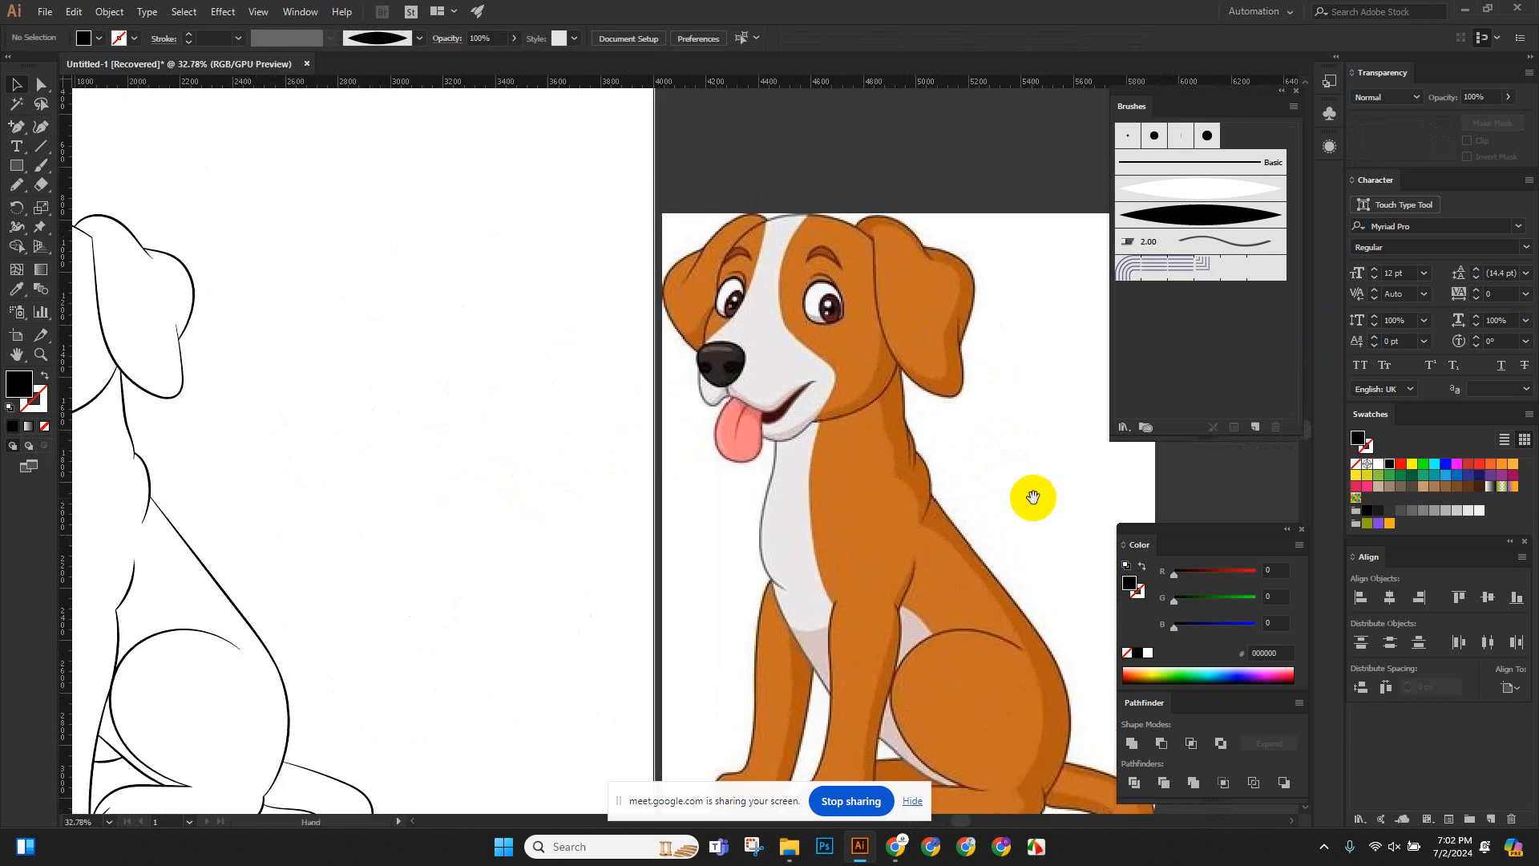
{"action": "mouse_move", "coordinate": [1031, 498]}
{"action": "left_mouse_down"}
{"action": "mouse_move", "coordinate": [988, 404]}
{"action": "mouse_move", "coordinate": [962, 402]}
{"action": "mouse_move", "coordinate": [859, 434]}
{"action": "mouse_move", "coordinate": [805, 416]}
{"action": "mouse_move", "coordinate": [869, 457]}
{"action": "mouse_move", "coordinate": [732, 484]}
{"action": "left_mouse_up"}
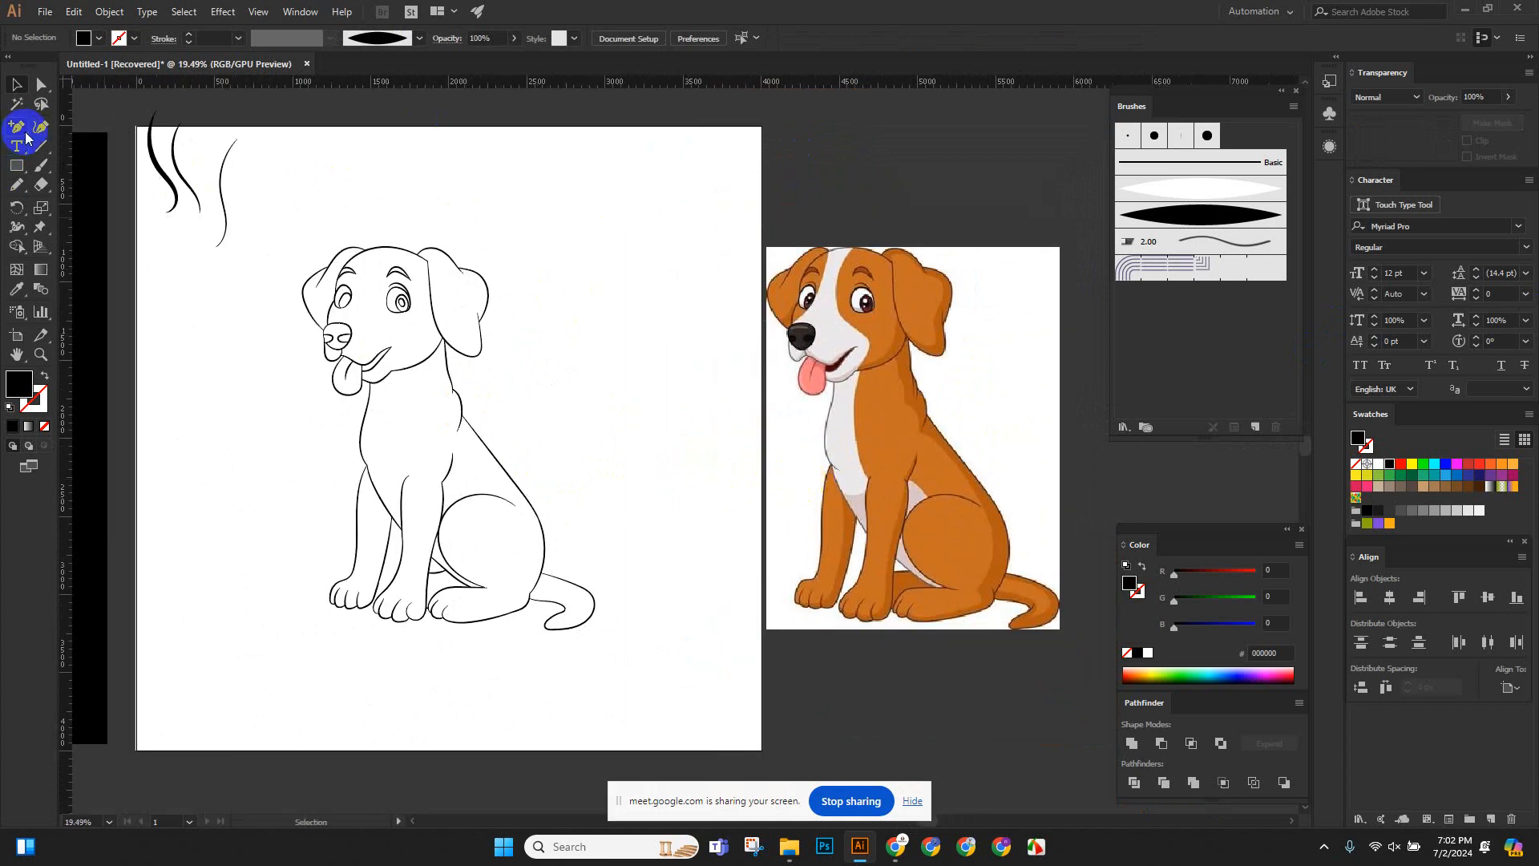
{"action": "left_click_drag", "start_coordinate": [19, 171], "coordinate": [91, 175]}
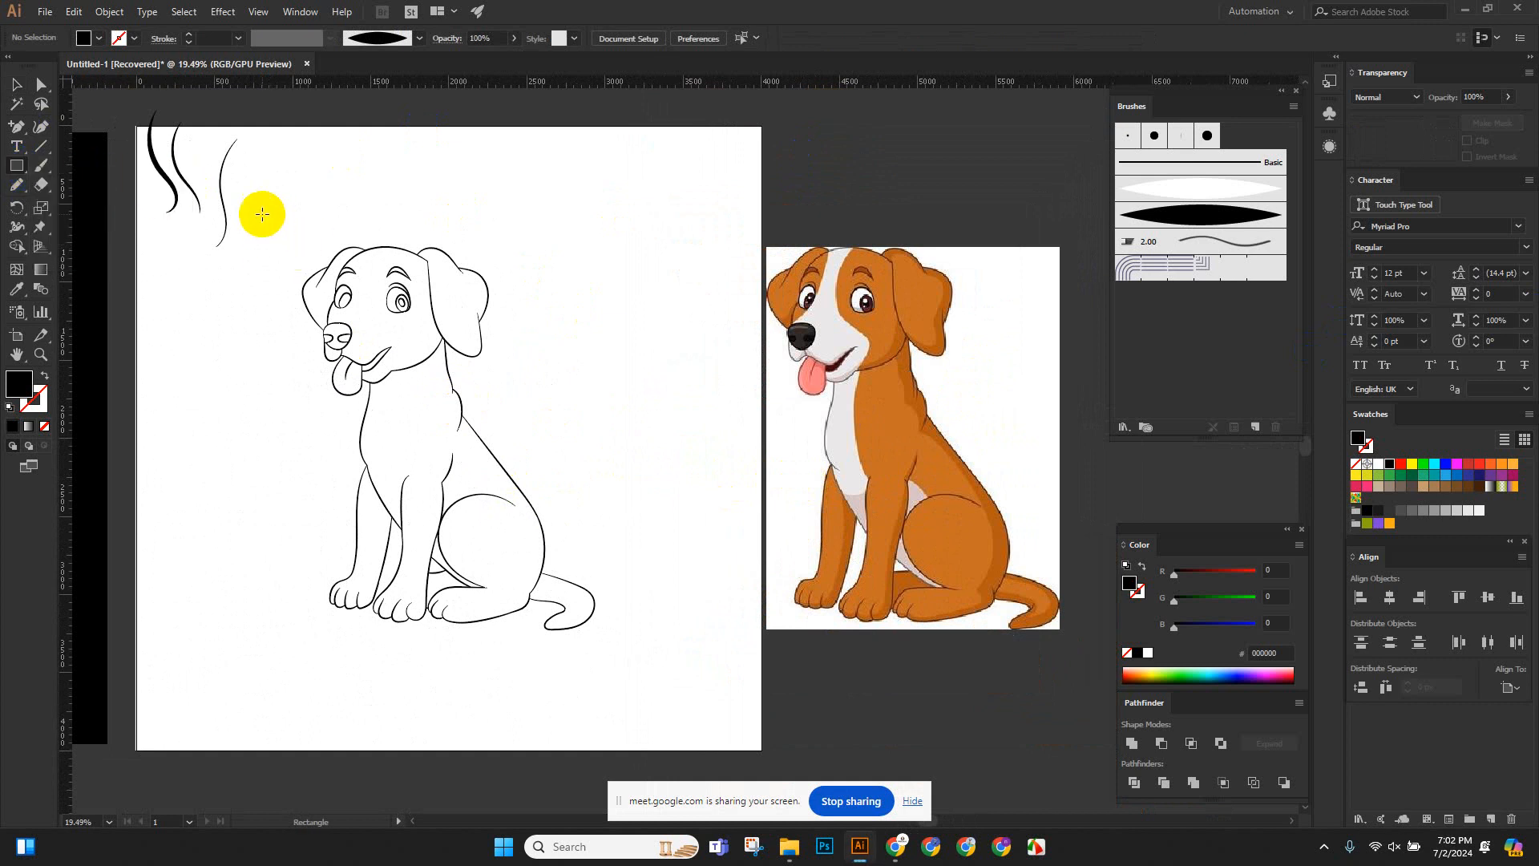
{"action": "mouse_move", "coordinate": [262, 214]}
{"action": "left_mouse_down"}
{"action": "mouse_move", "coordinate": [585, 612]}
{"action": "mouse_move", "coordinate": [632, 696]}
{"action": "left_mouse_up"}
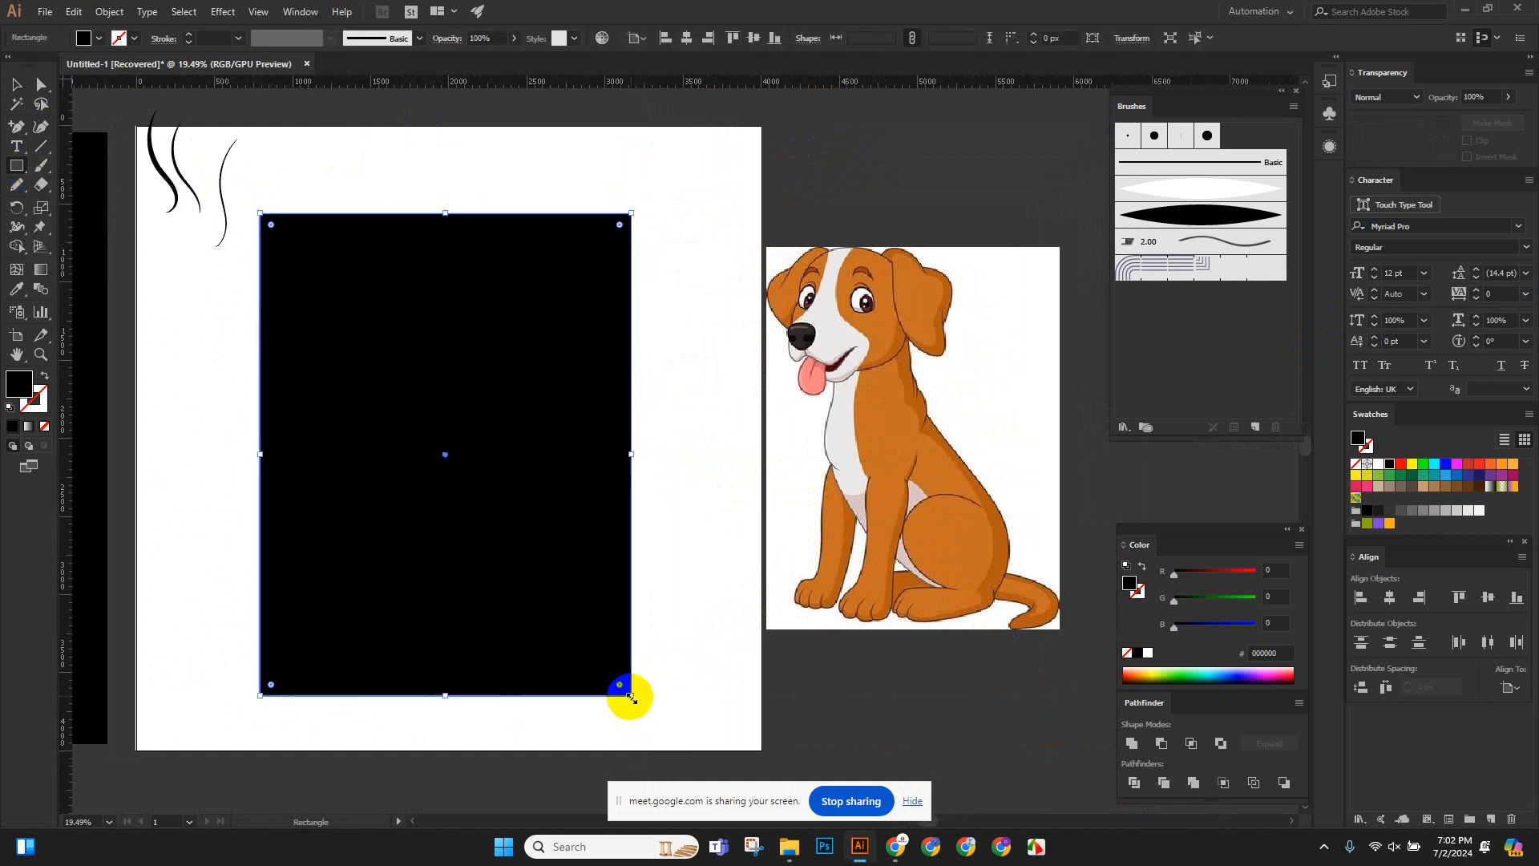
{"action": "left_click", "coordinate": [15, 291]}
{"action": "left_click", "coordinate": [887, 419]}
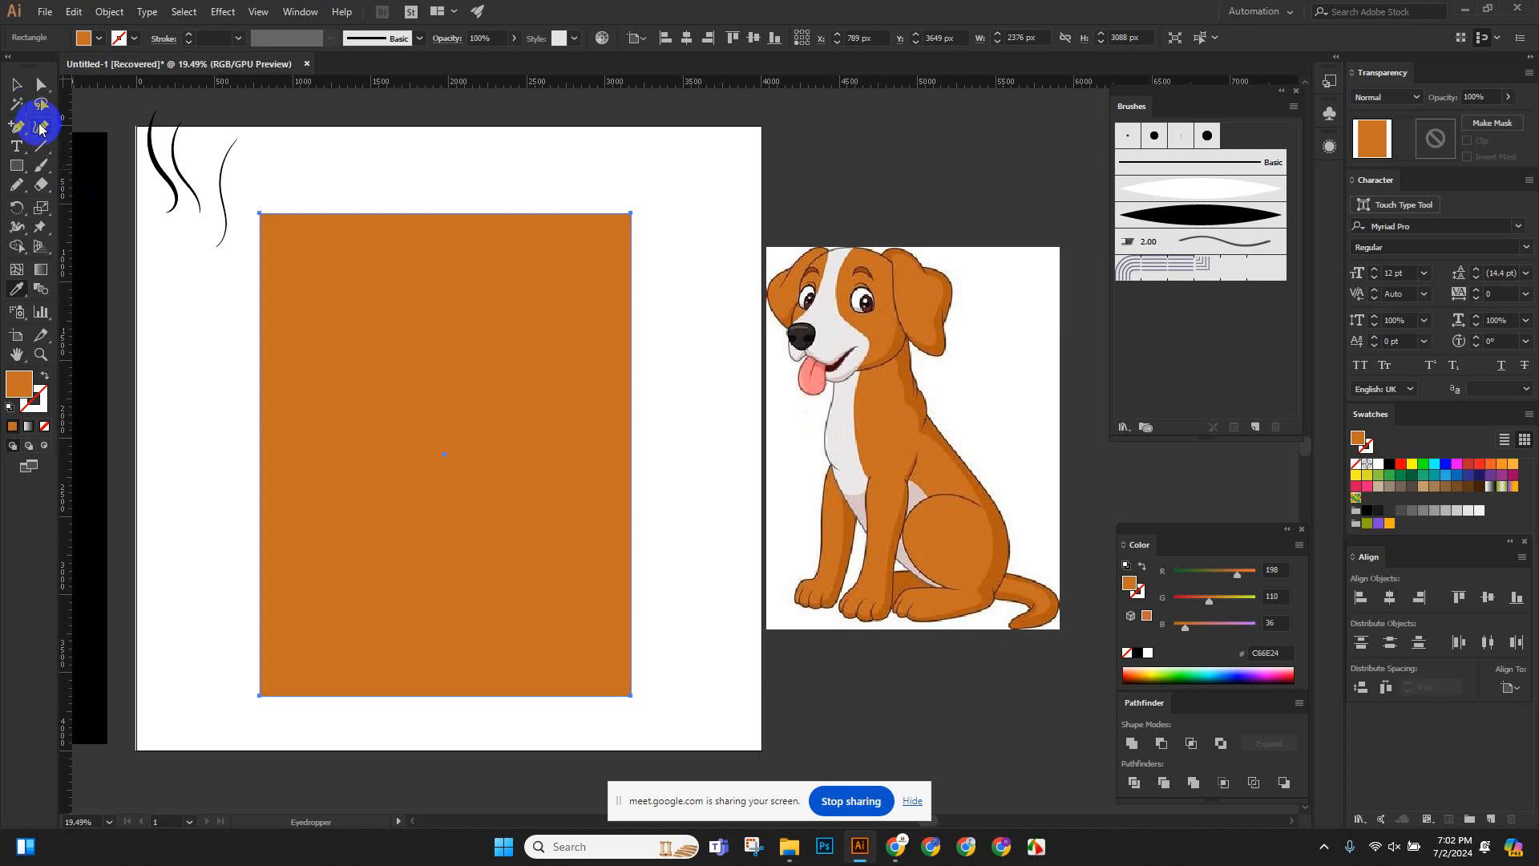
Bring the line art in front of the orange rectangle and position the rectangle behind the whole dog.
{"action": "left_click", "coordinate": [15, 85]}
{"action": "left_click", "coordinate": [345, 252]}
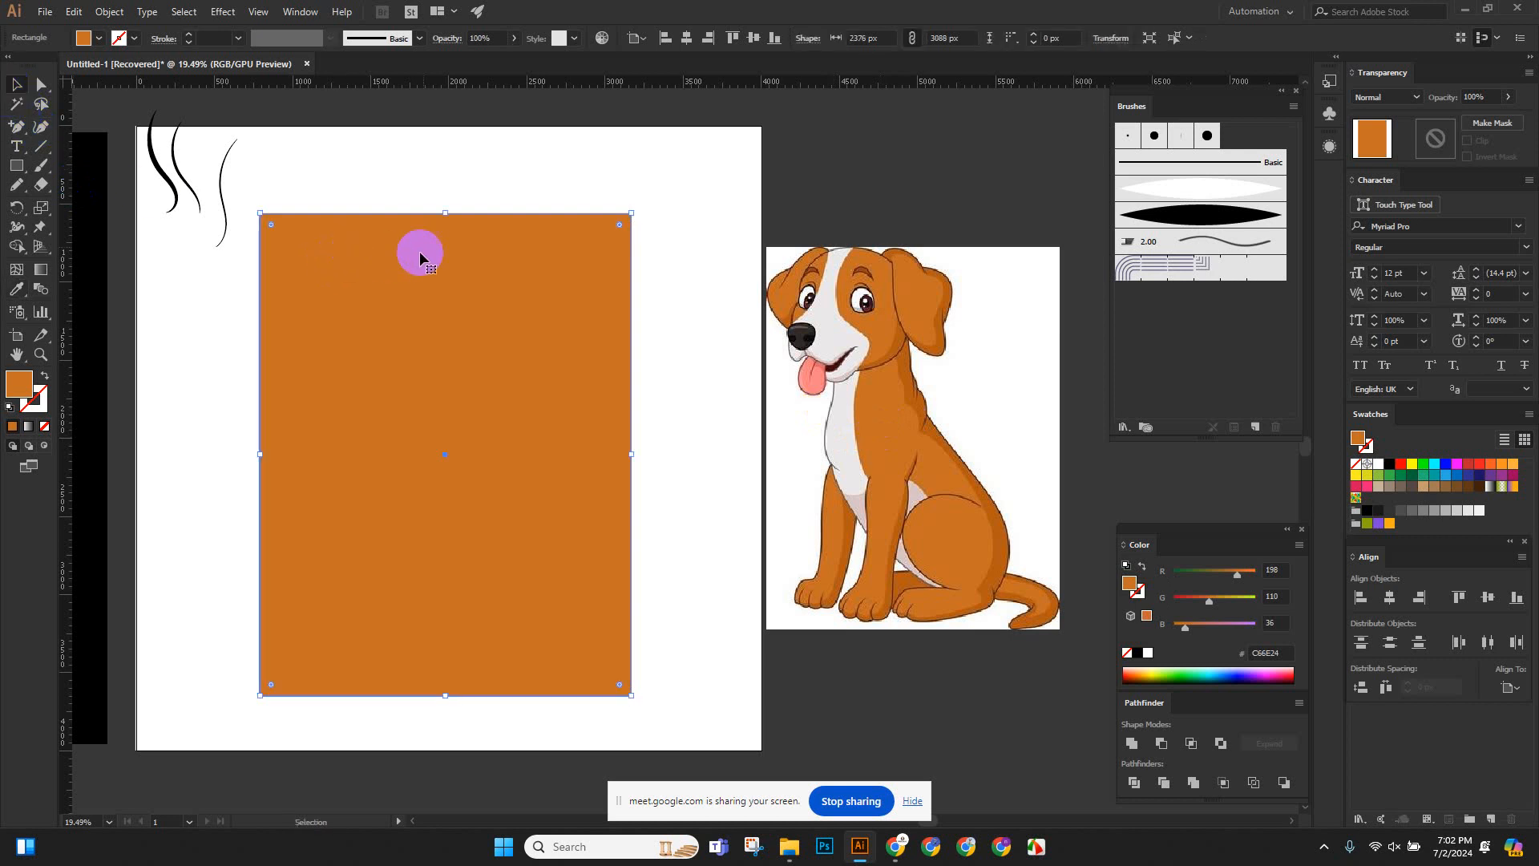
{"action": "left_click_drag", "start_coordinate": [421, 257], "coordinate": [412, 384]}
{"action": "left_click", "coordinate": [446, 261]}
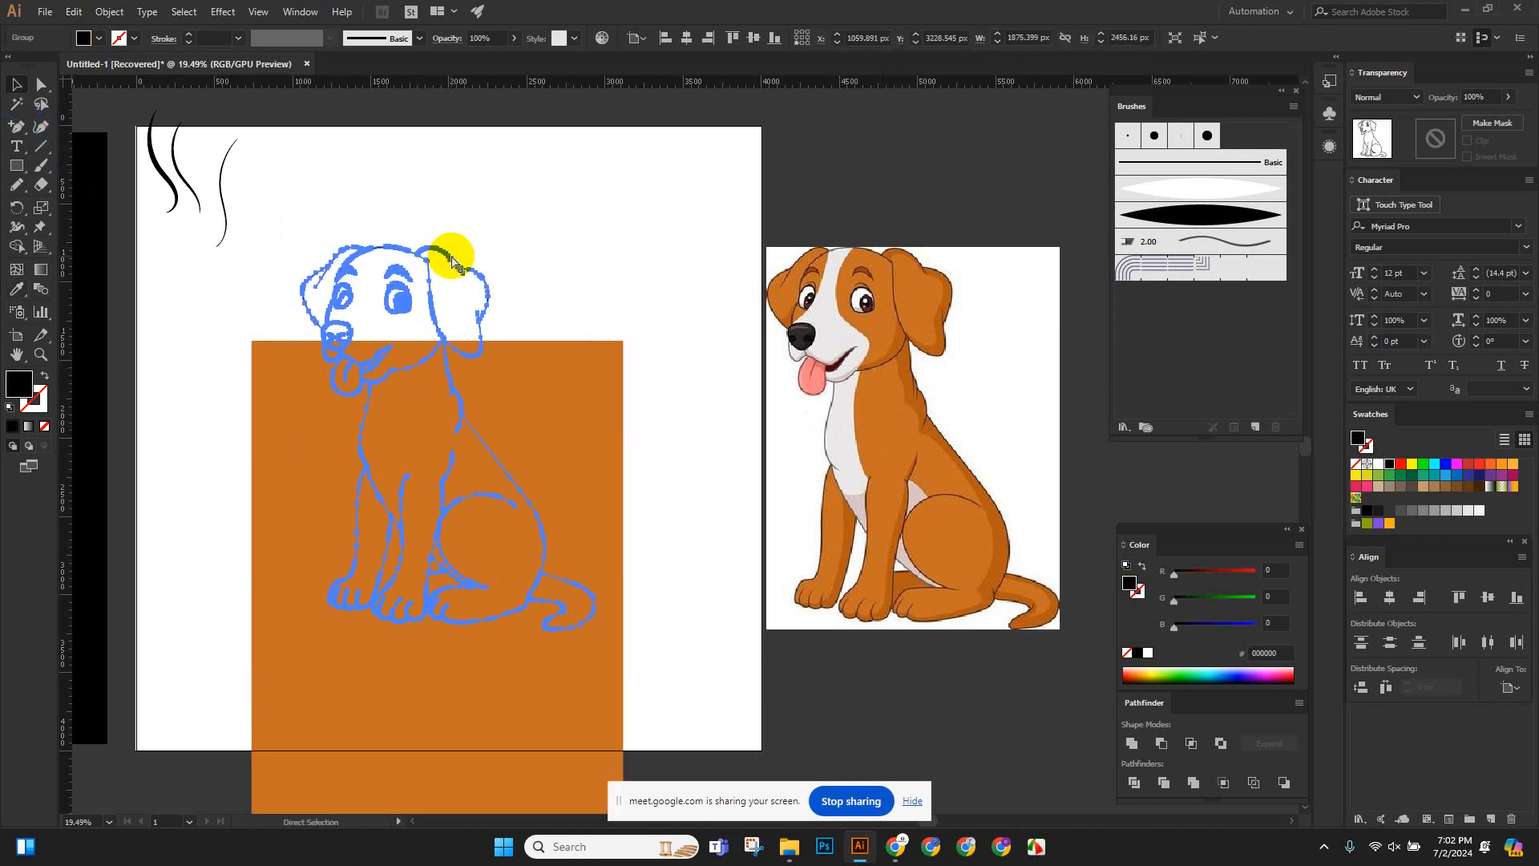
{"action": "key", "text": "ctrl+x"}
{"action": "key", "text": "ctrl+f"}
{"action": "left_click", "coordinate": [513, 194]}
{"action": "left_click_drag", "start_coordinate": [568, 413], "coordinate": [561, 279]}
{"action": "left_click", "coordinate": [430, 144]}
Split the orange rectangle along the line art with Pathfinder Divide and delete the ungrouped piece outside the dog.
{"action": "left_click_drag", "start_coordinate": [430, 144], "coordinate": [642, 553]}
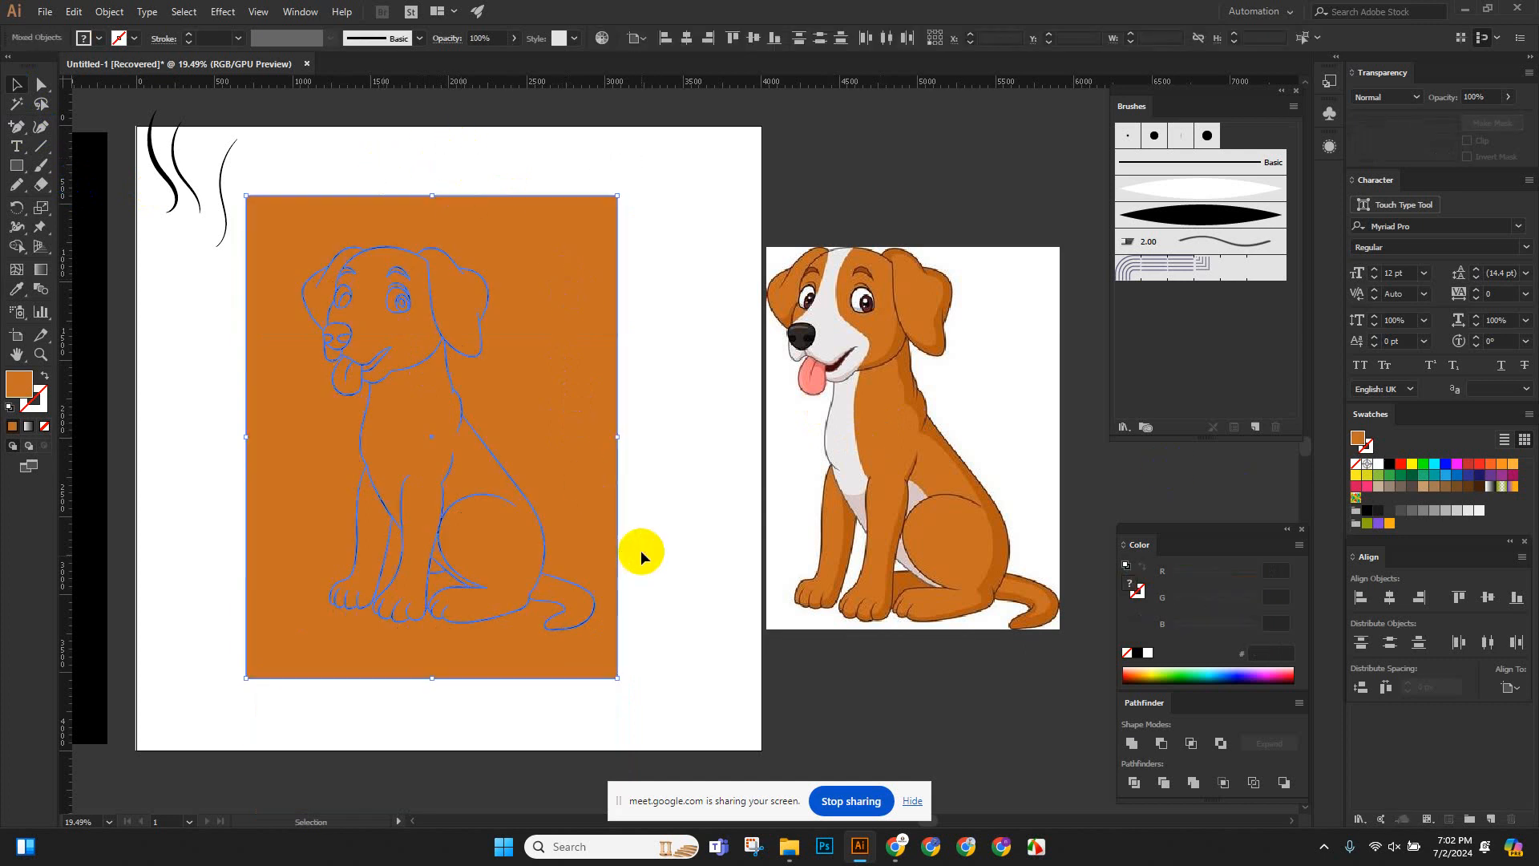
{"action": "left_click", "coordinate": [1134, 784]}
{"action": "left_click", "coordinate": [109, 11]}
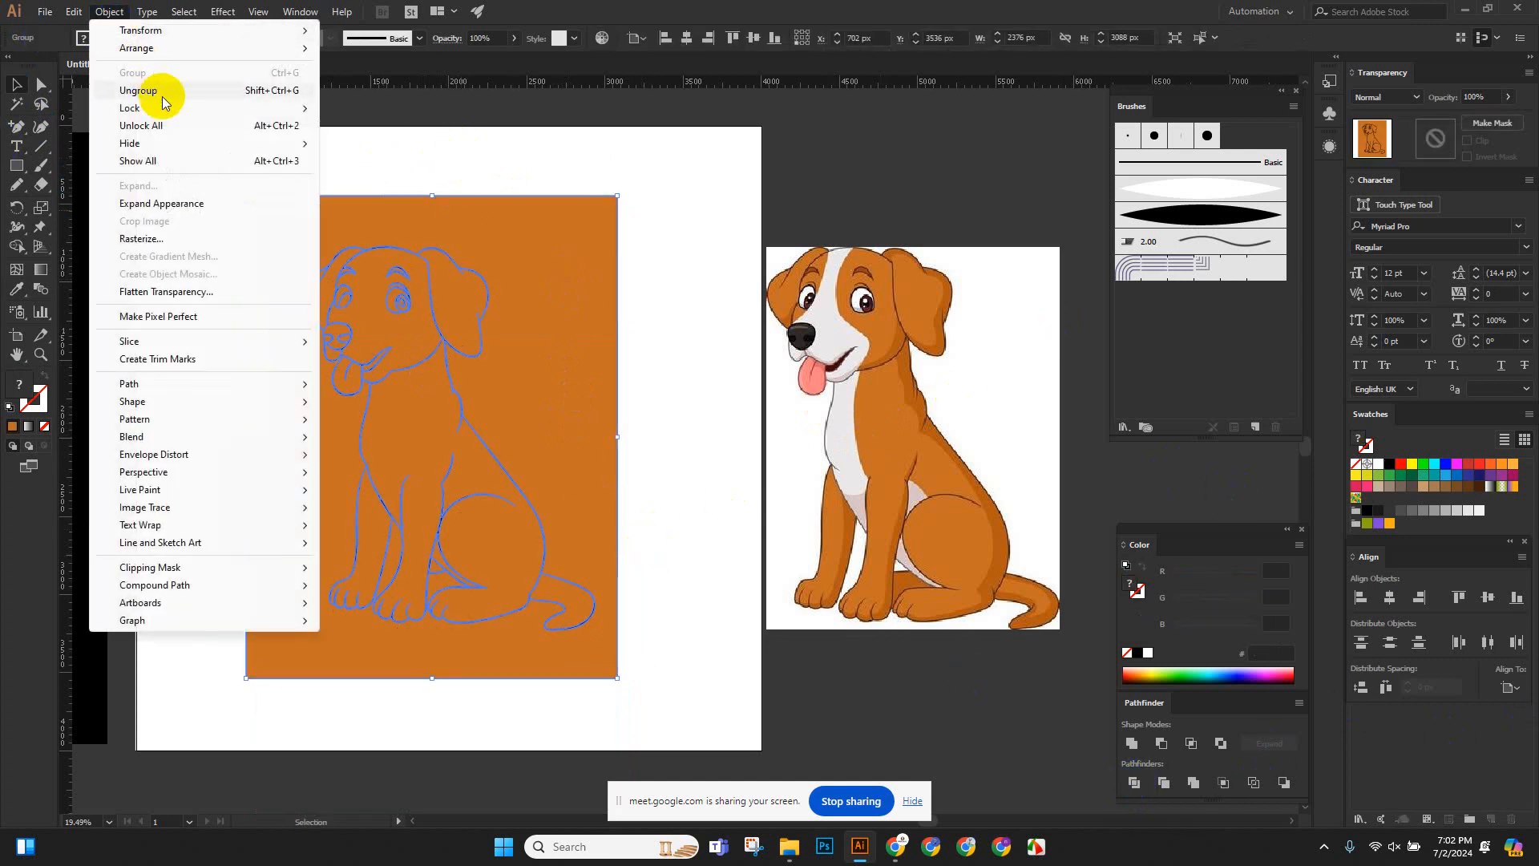
{"action": "left_click", "coordinate": [257, 96]}
{"action": "left_click", "coordinate": [358, 192]}
{"action": "left_click", "coordinate": [362, 210]}
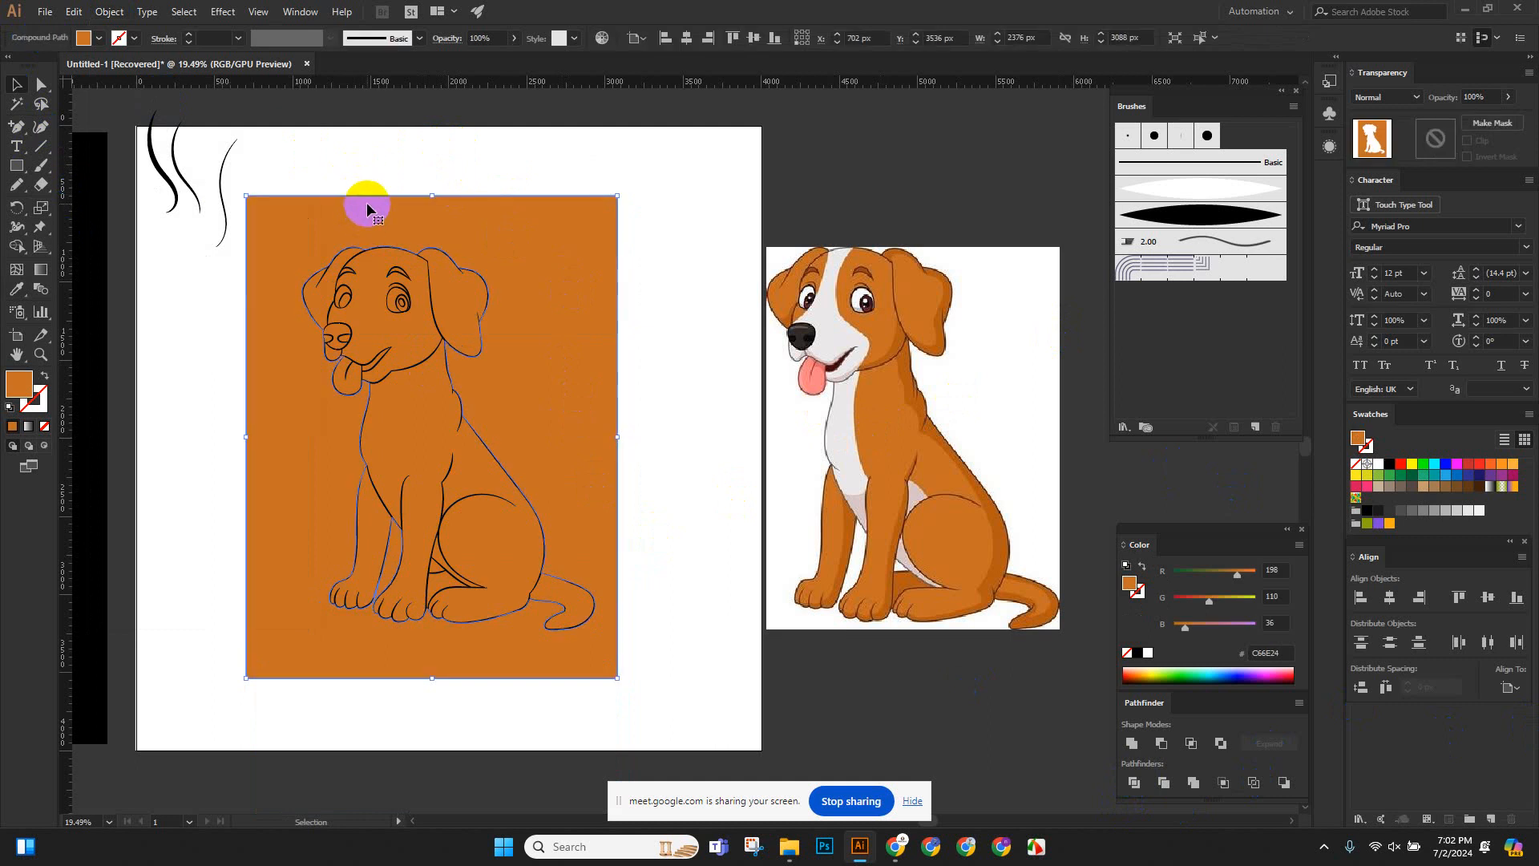
{"action": "key", "text": "Delete"}
Examine the orange-filled dog from head to paws and compare its areas with the reference image.
{"action": "scroll", "coordinate": [437, 300], "scroll_direction": "down", "scroll_amount": 3}
{"action": "scroll", "coordinate": [231, 156], "scroll_direction": "up", "scroll_amount": 3}
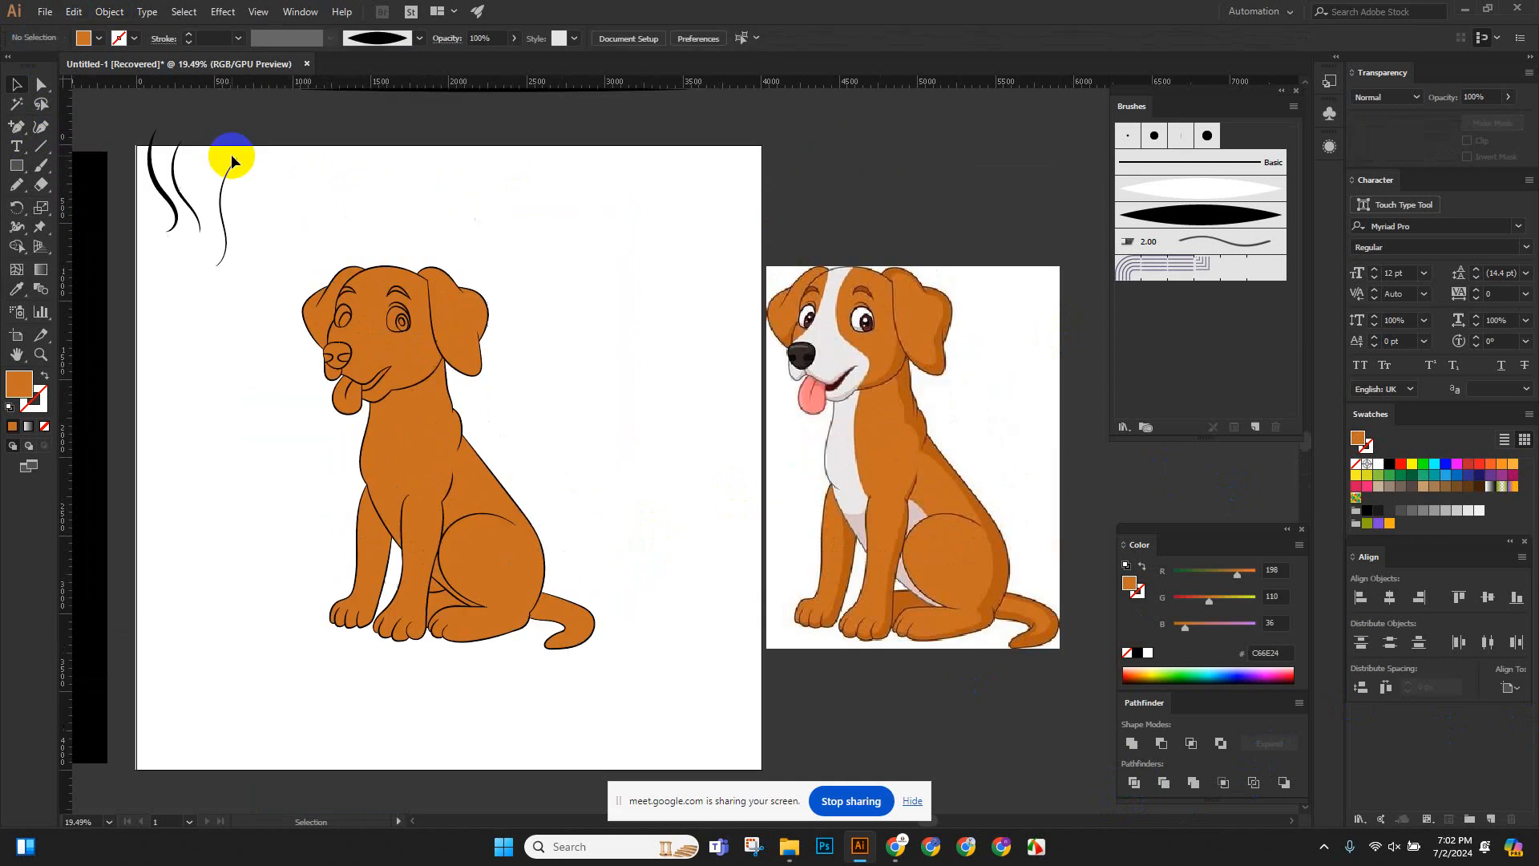
{"action": "scroll", "coordinate": [508, 406], "scroll_direction": "up", "scroll_amount": 2}
{"action": "mouse_move", "coordinate": [508, 406]}
{"action": "left_mouse_down"}
{"action": "mouse_move", "coordinate": [691, 412]}
{"action": "mouse_move", "coordinate": [556, 435]}
{"action": "mouse_move", "coordinate": [520, 398]}
{"action": "left_mouse_up"}
{"action": "left_click_drag", "start_coordinate": [411, 422], "coordinate": [457, 430]}
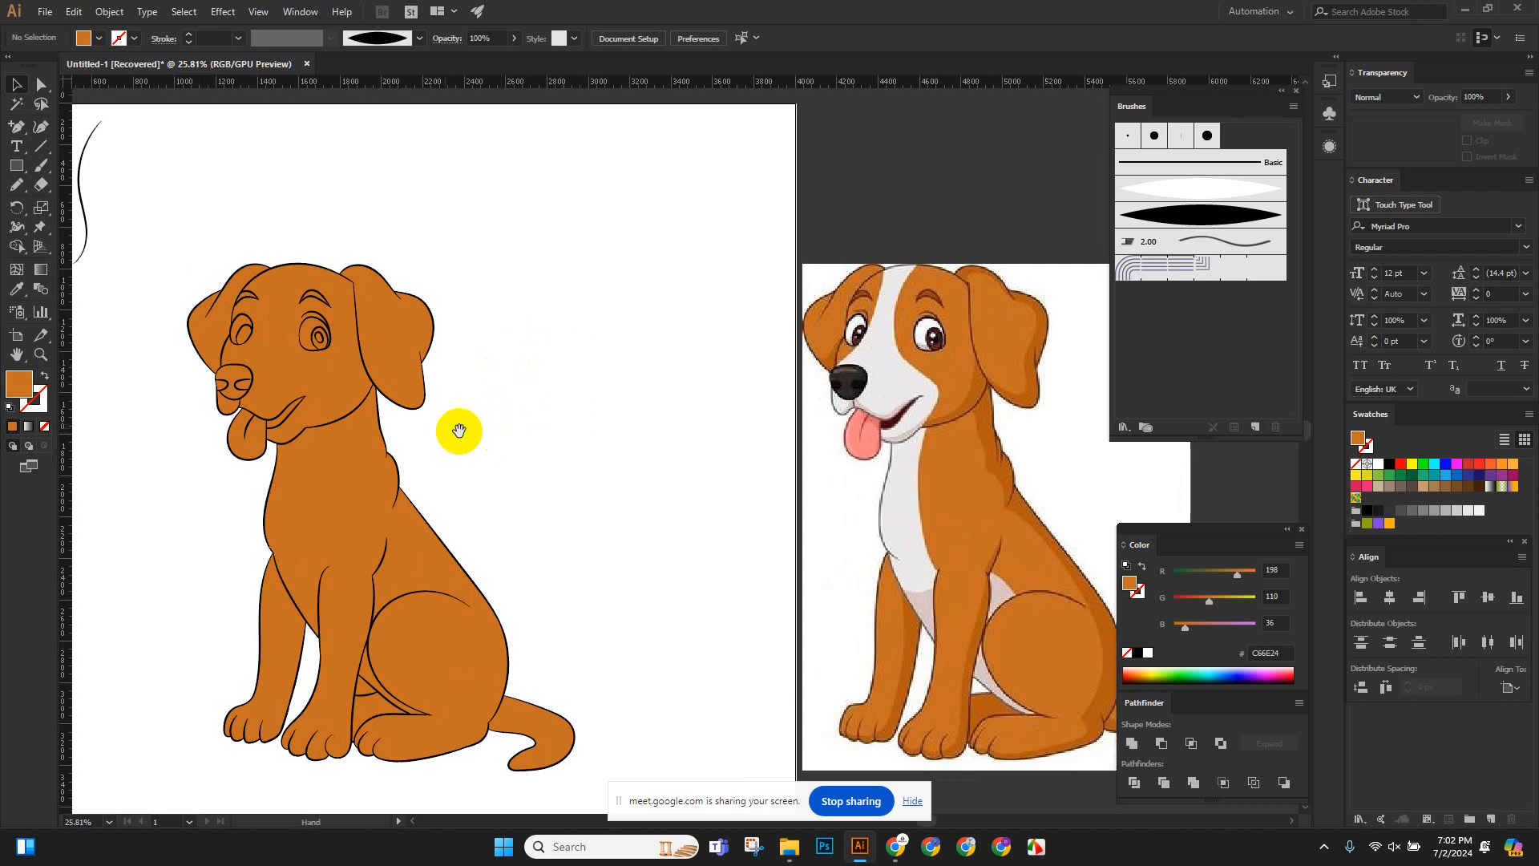
{"action": "scroll", "coordinate": [327, 389], "scroll_direction": "up", "scroll_amount": 1}
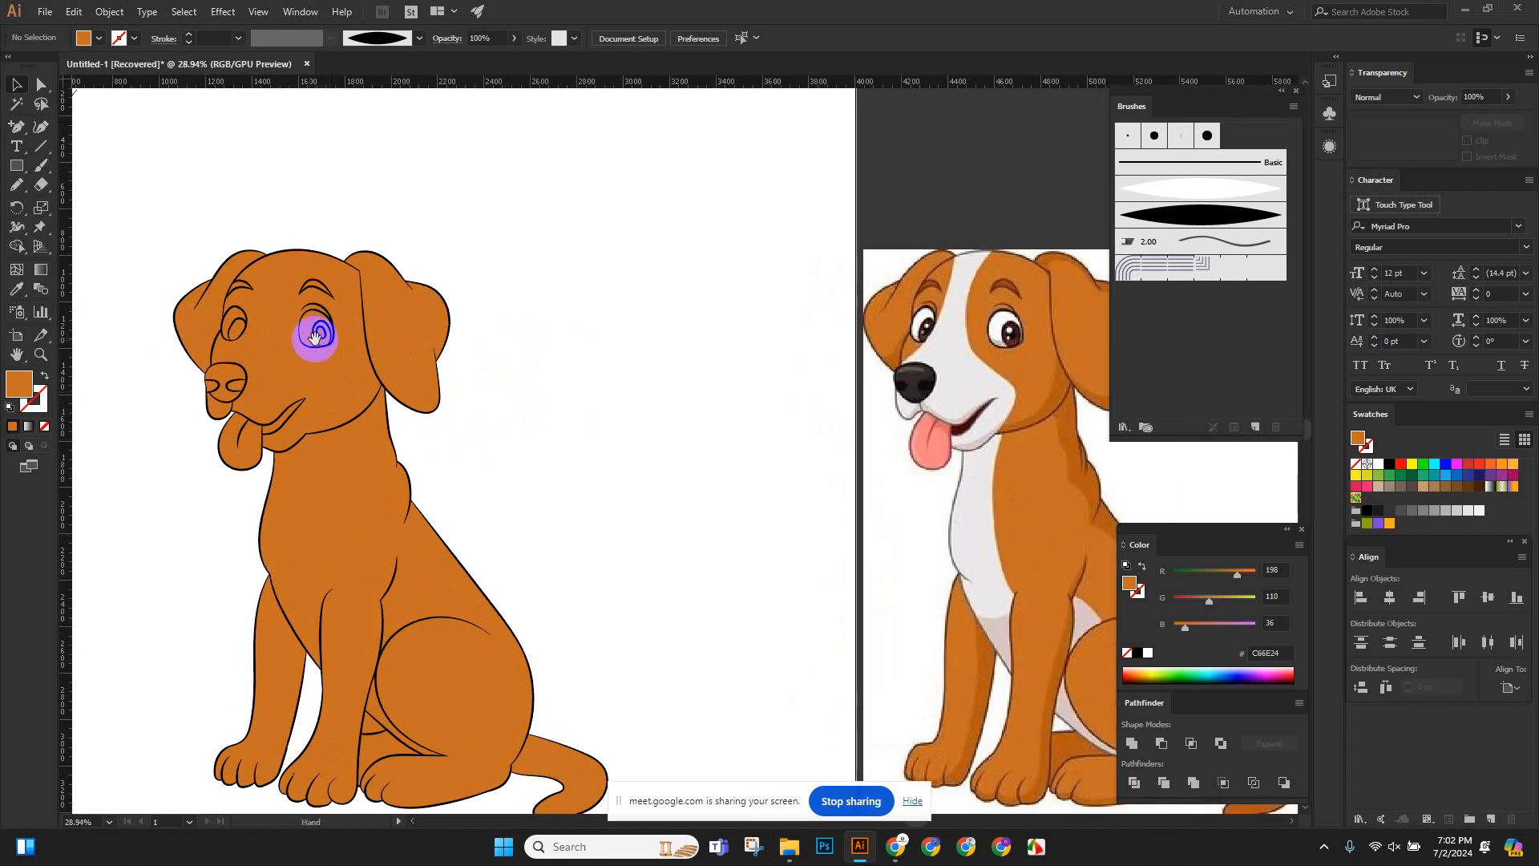
{"action": "left_click_drag", "start_coordinate": [370, 533], "coordinate": [365, 453]}
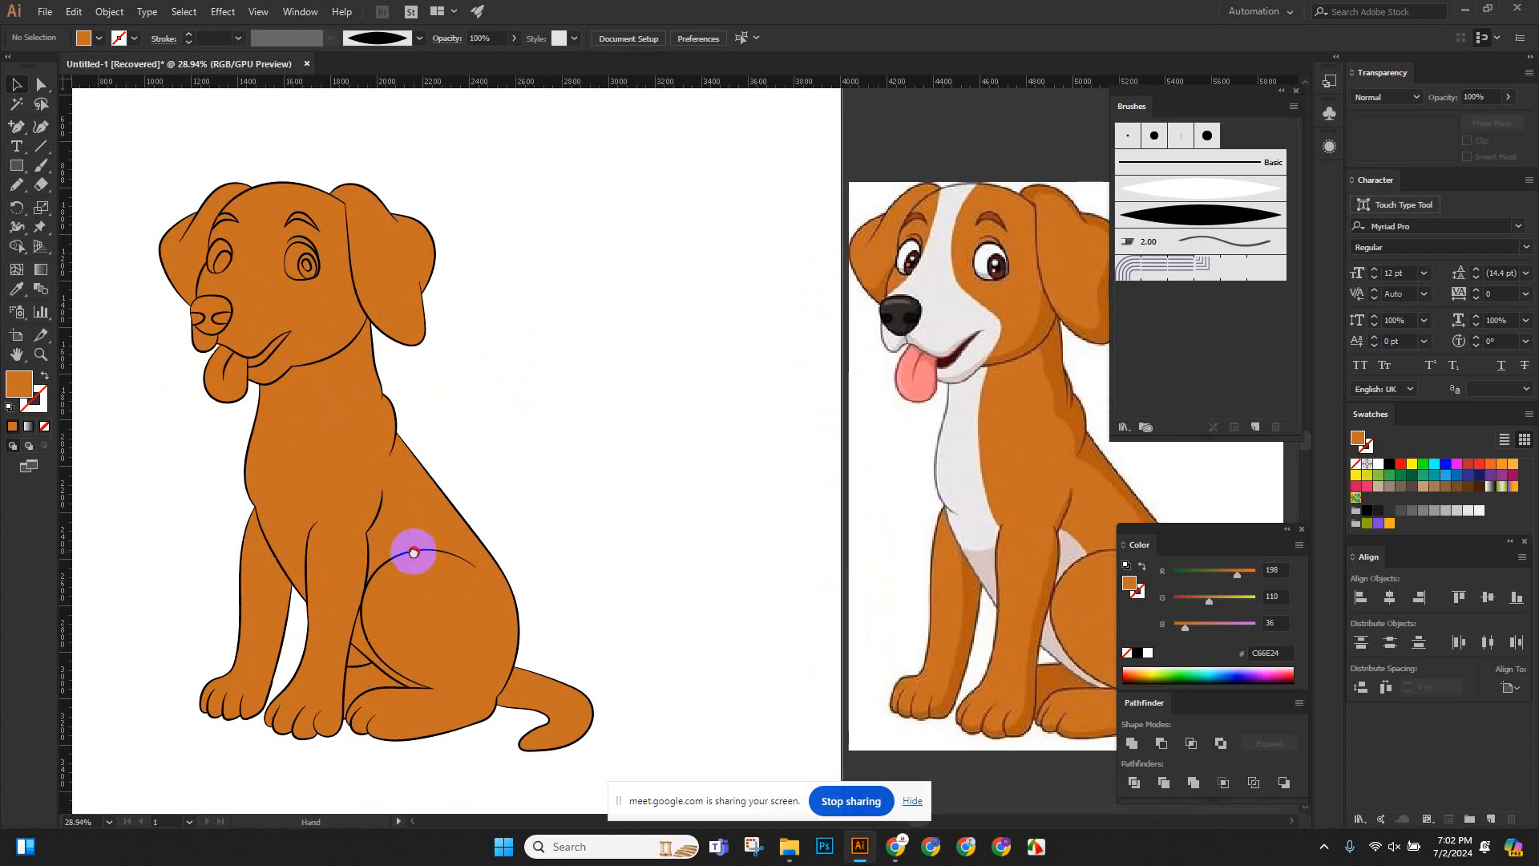
{"action": "left_click_drag", "start_coordinate": [412, 550], "coordinate": [398, 467]}
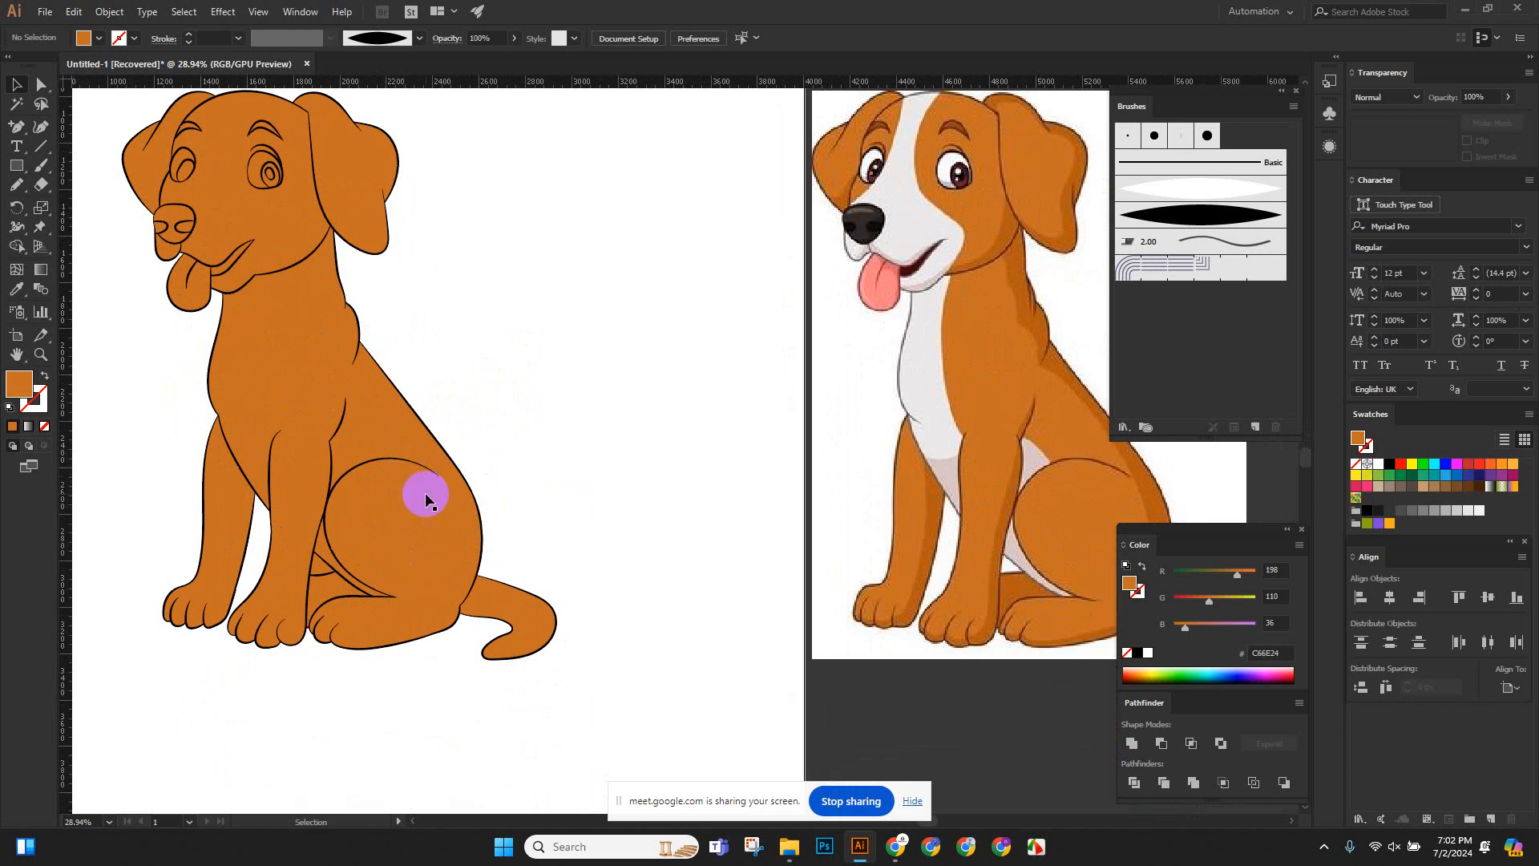
{"action": "scroll", "coordinate": [427, 493], "scroll_direction": "up", "scroll_amount": 2}
{"action": "left_click_drag", "start_coordinate": [466, 422], "coordinate": [483, 437]}
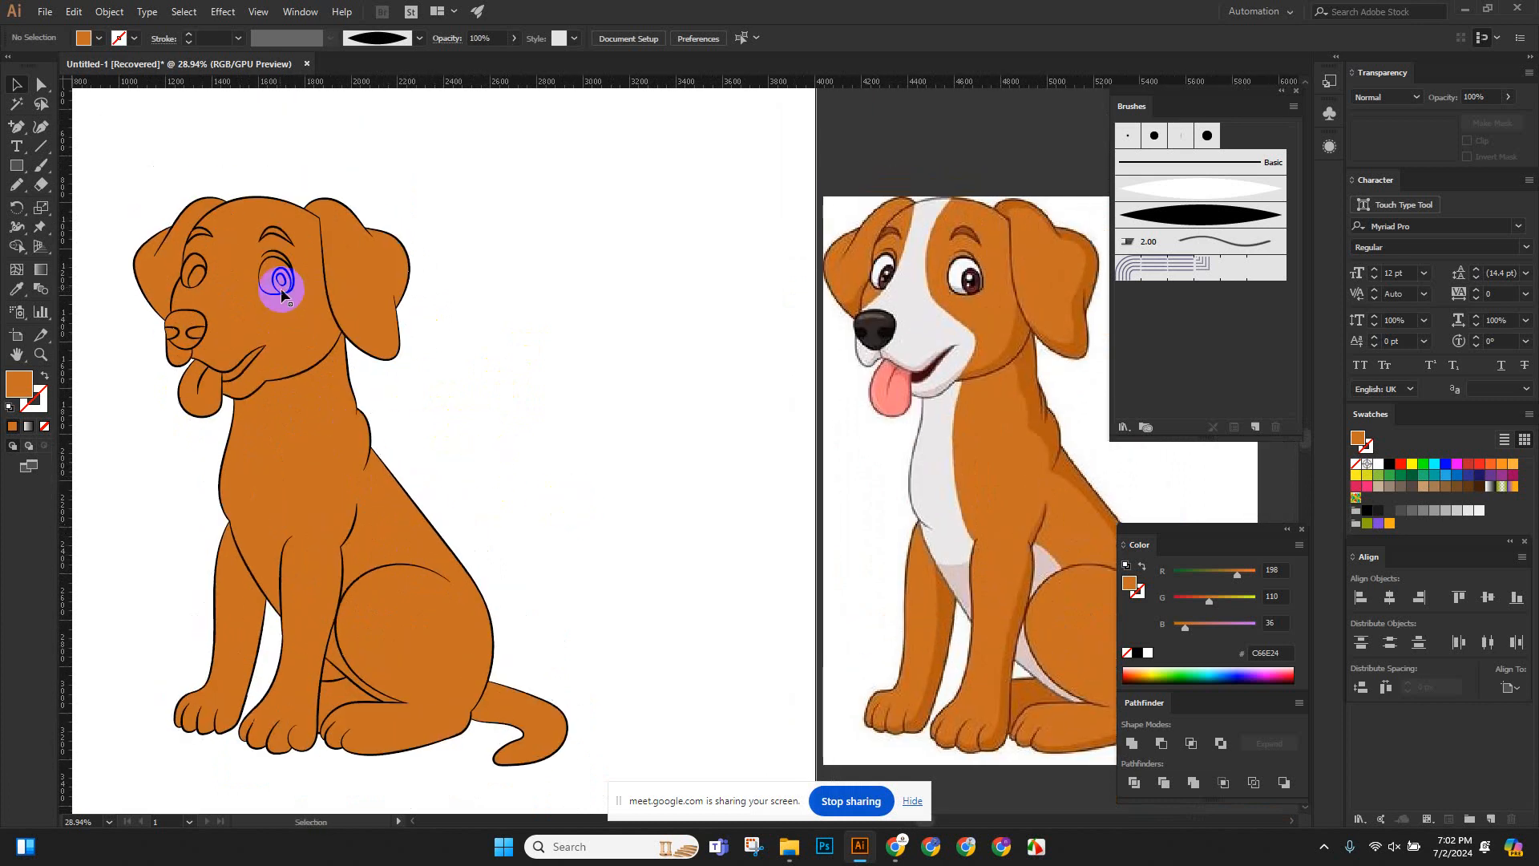
Try selecting and recolouring the orange areas inside both eyes, then undo and clear the selection.
{"action": "scroll", "coordinate": [193, 209], "scroll_direction": "up", "scroll_amount": 5}
{"action": "left_click", "coordinate": [223, 368]}
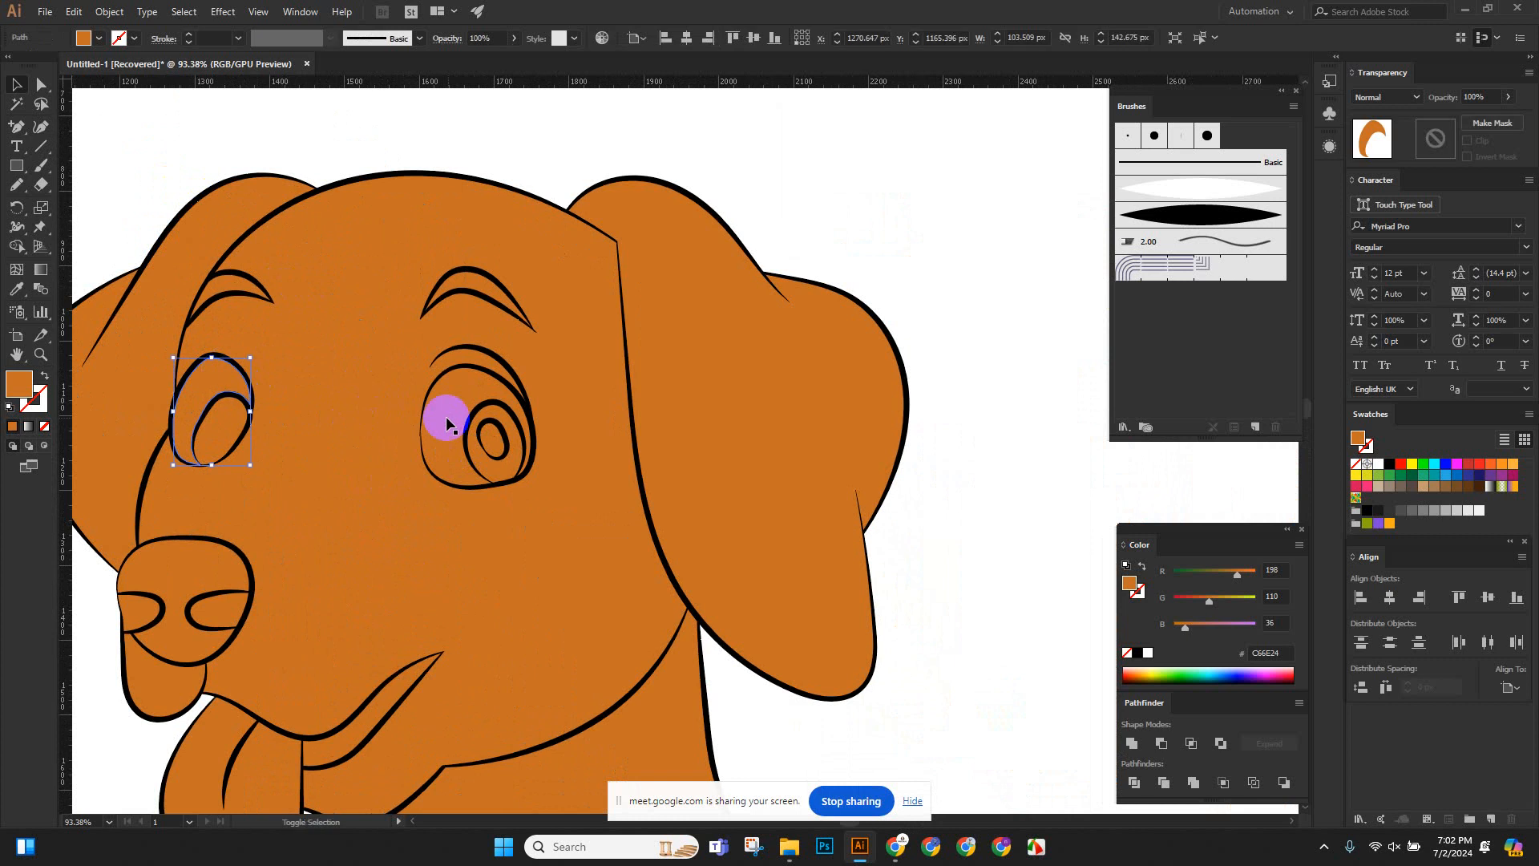
{"action": "left_click", "coordinate": [473, 408], "text": "shift"}
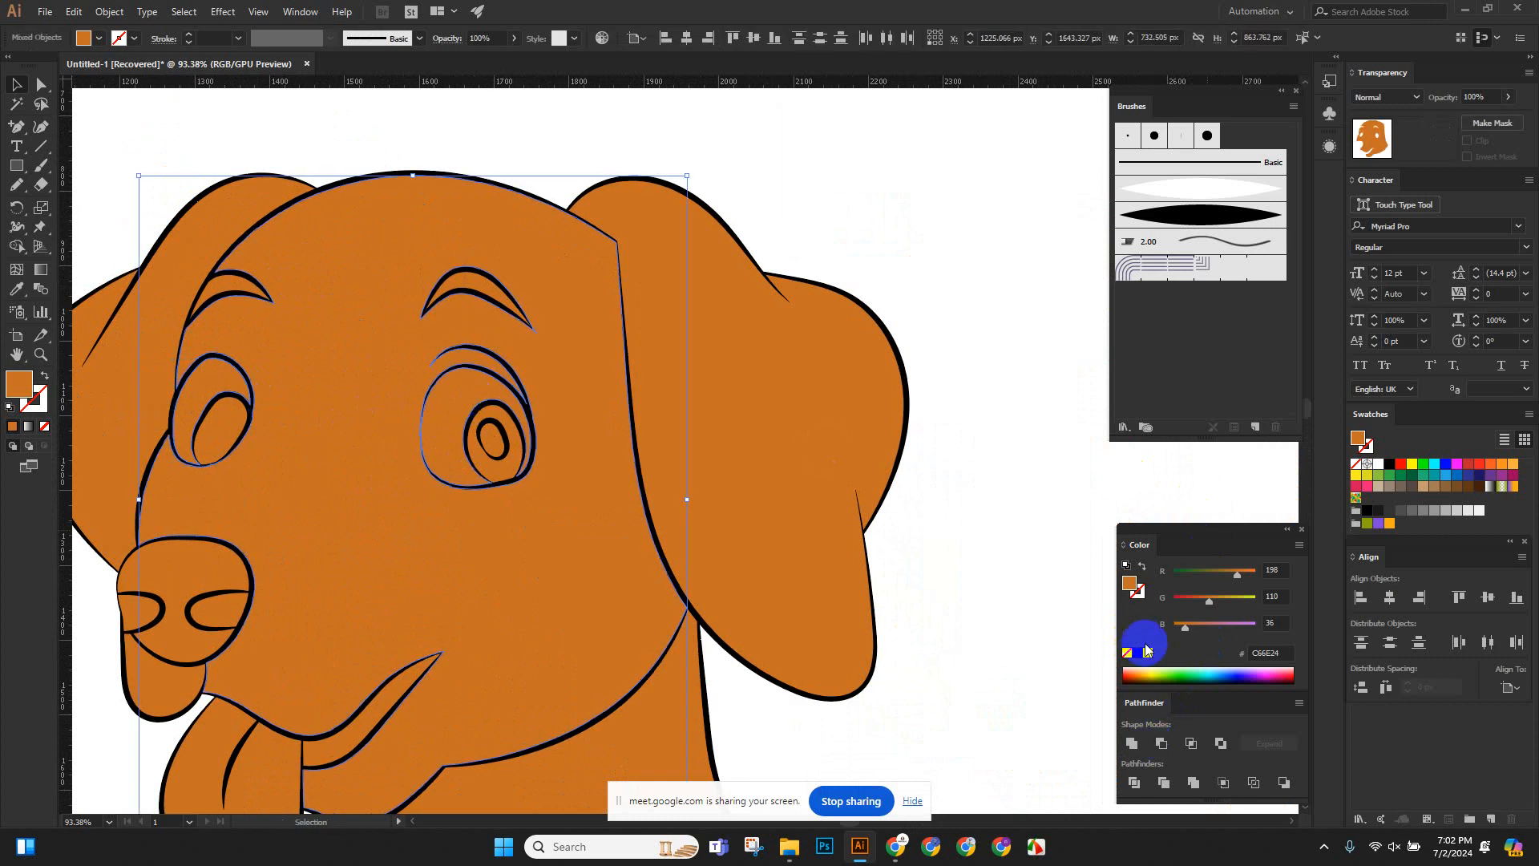
{"action": "key", "text": "ctrl+z"}
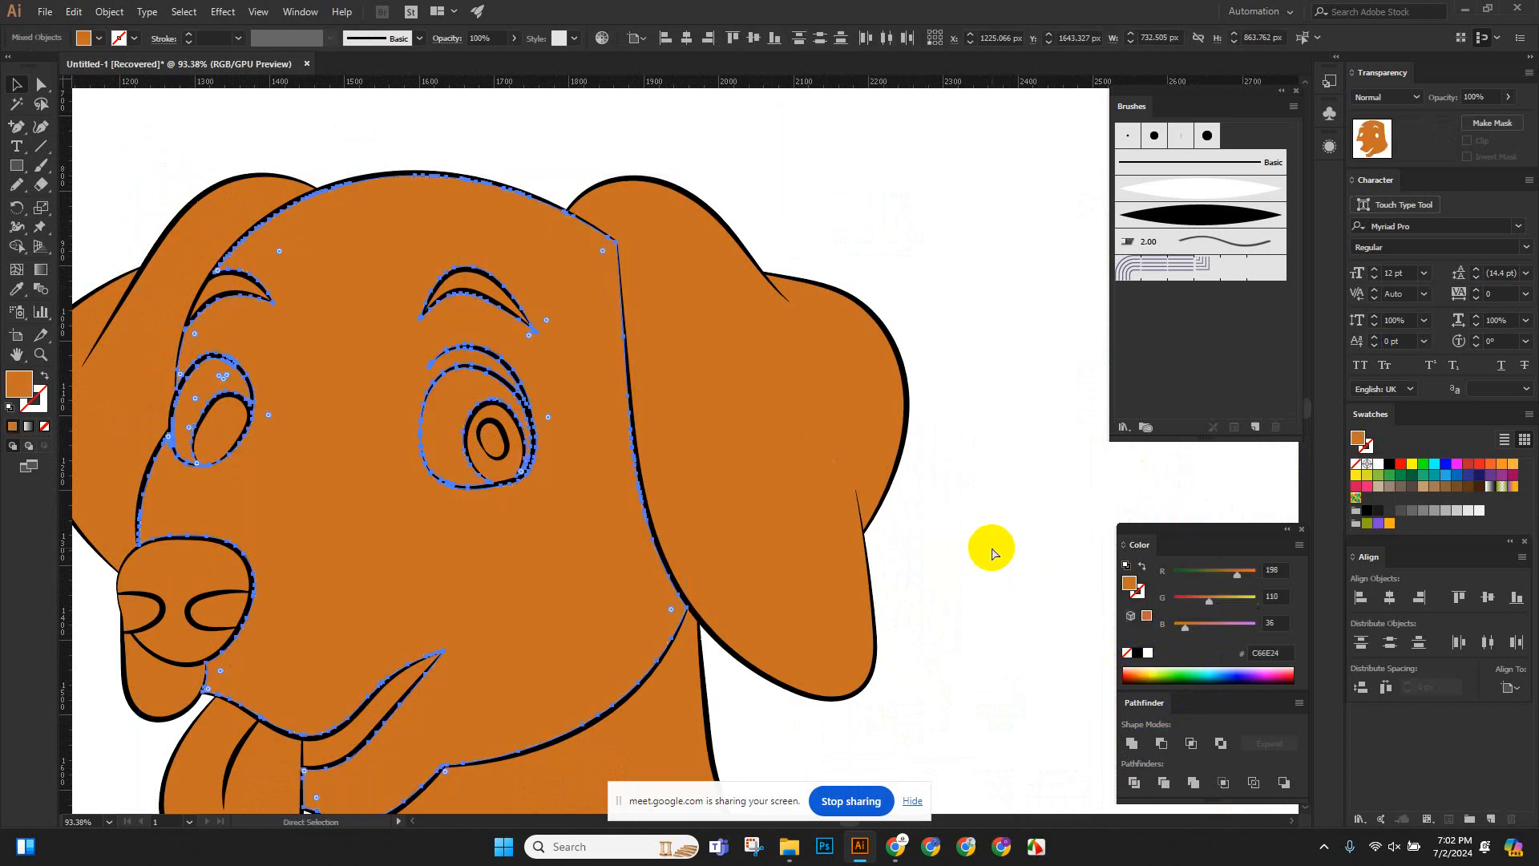
{"action": "left_click", "coordinate": [991, 546]}
Check the stroke ends on the larger eye's outline, then undo the orange fill and rectangle back to the plain line art.
{"action": "left_click_drag", "start_coordinate": [361, 401], "coordinate": [566, 377]}
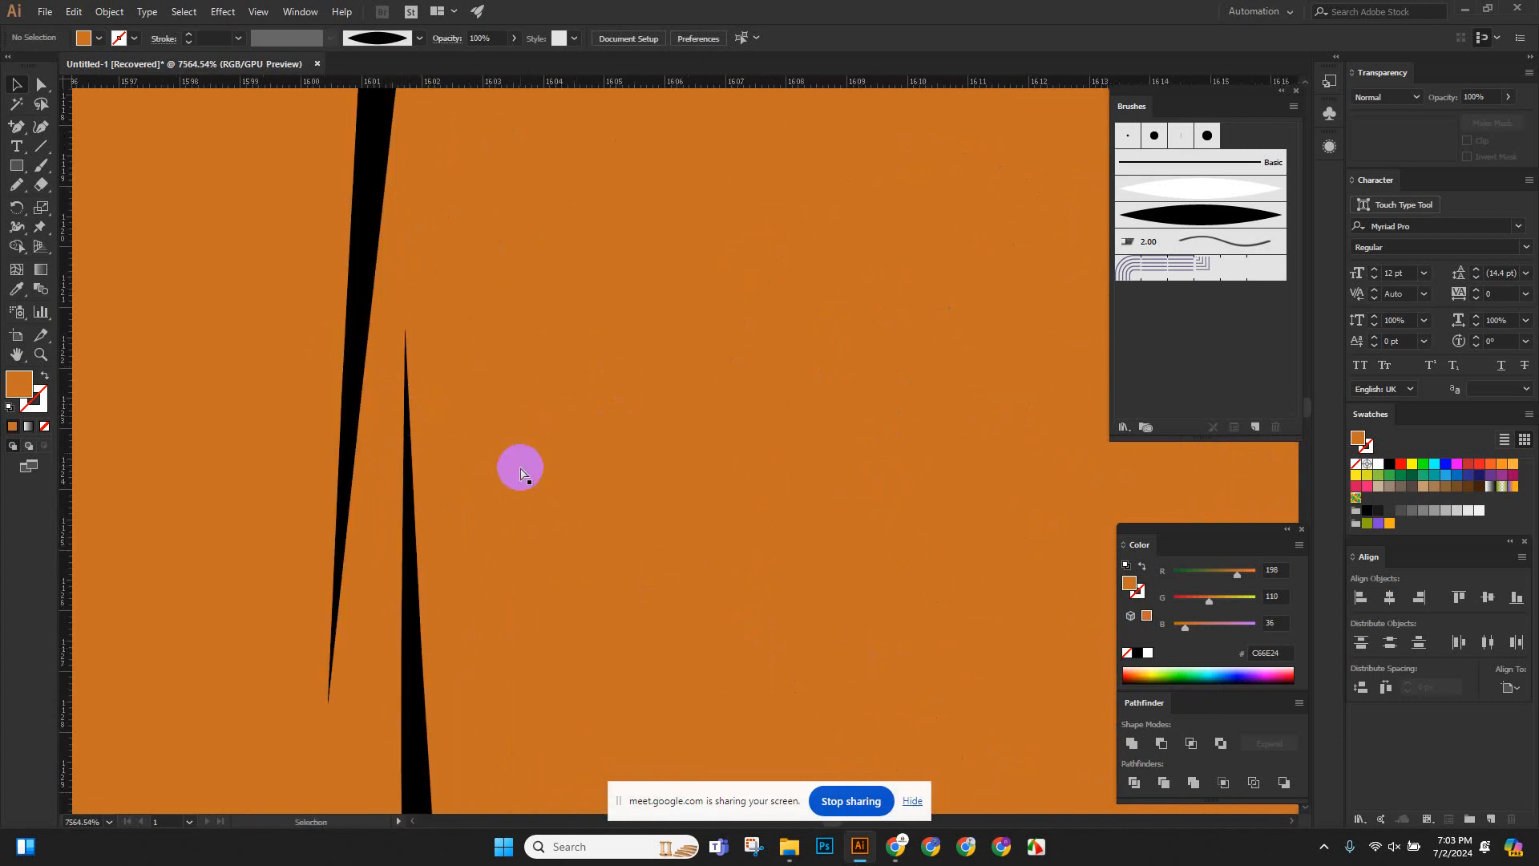
{"action": "scroll", "coordinate": [520, 473], "scroll_direction": "down", "scroll_amount": 15}
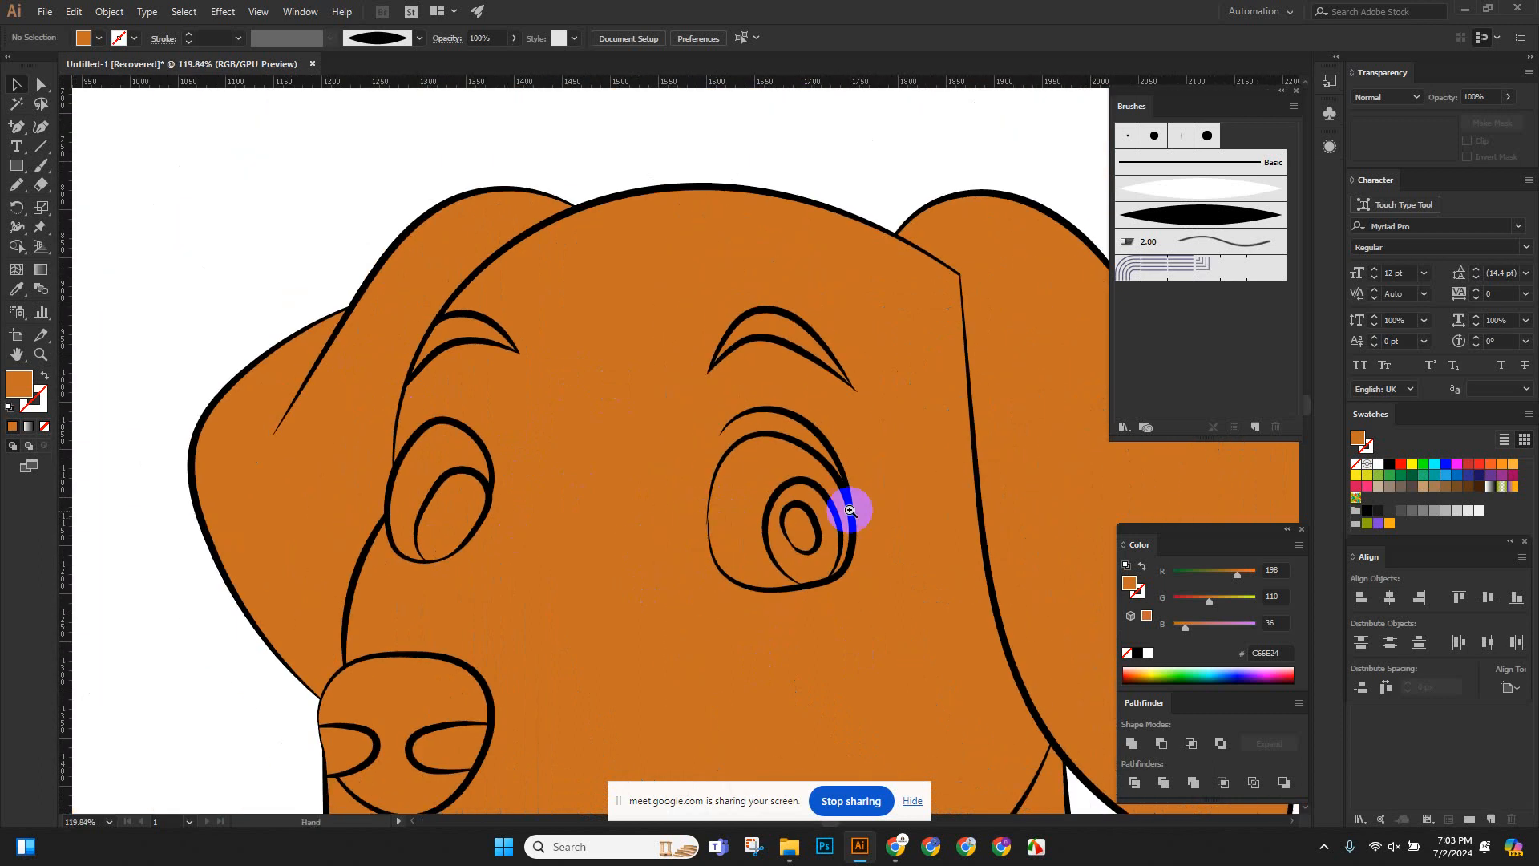
{"action": "scroll", "coordinate": [850, 510], "scroll_direction": "down", "scroll_amount": 5}
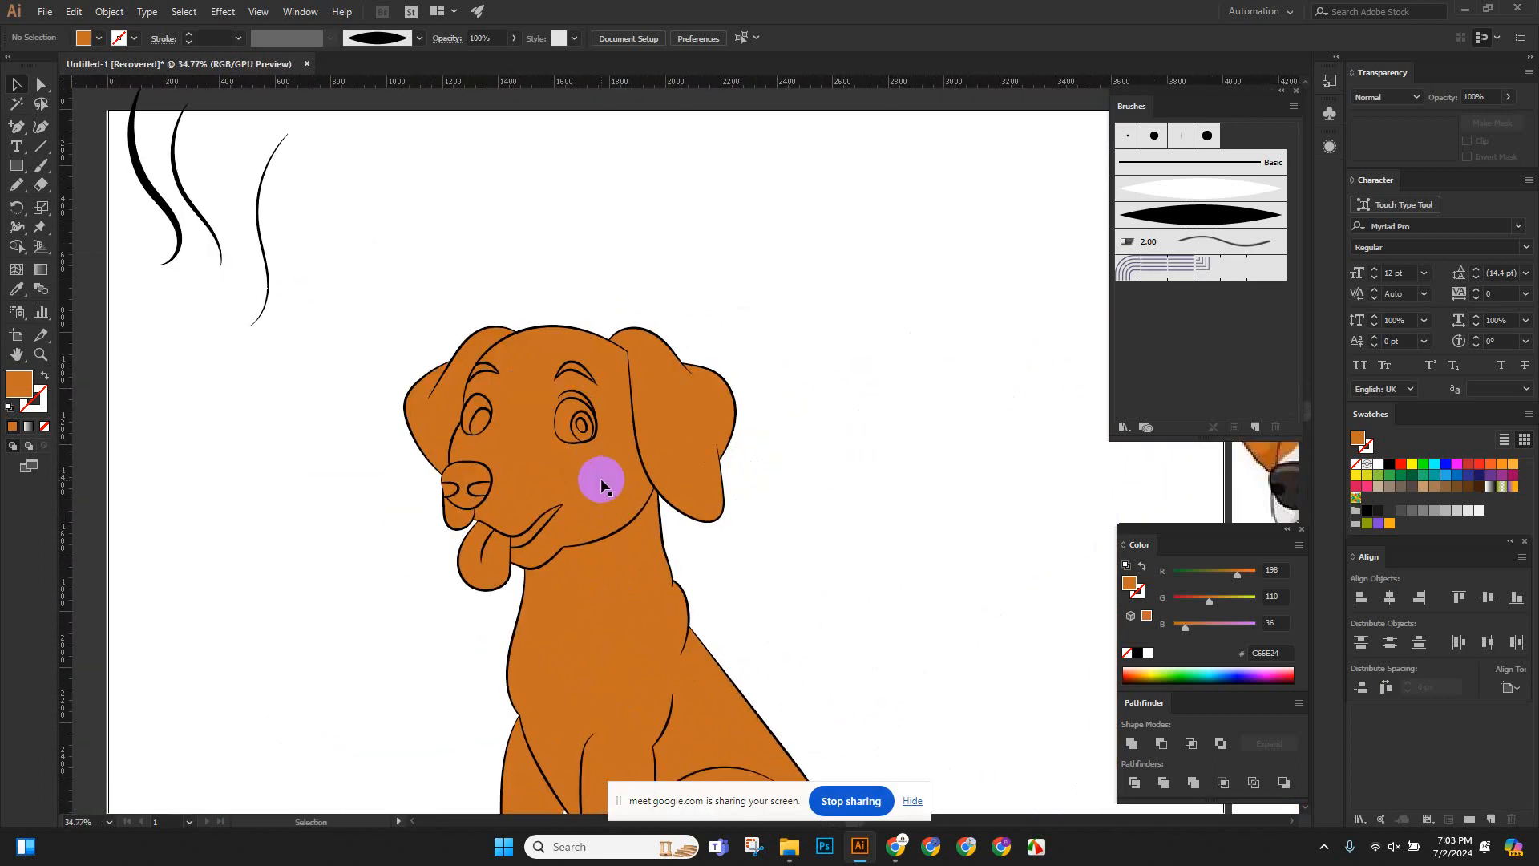
{"action": "key", "text": "ctrl+z"}
{"action": "key", "text": "ctrl+z"}
{"action": "key", "text": "ctrl+z"}
{"action": "key", "text": "ctrl+z"}
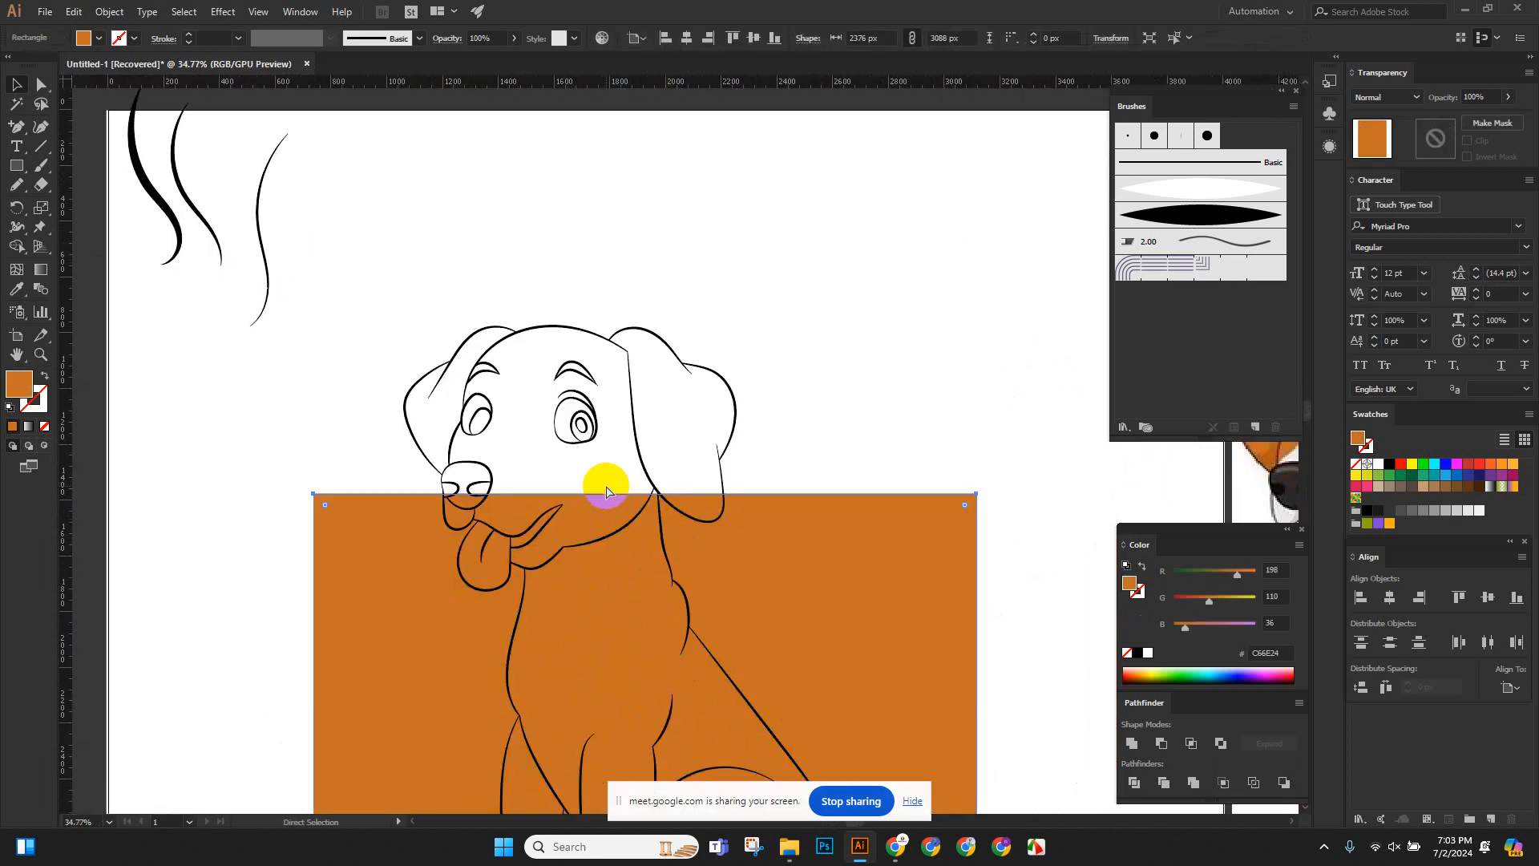
{"action": "key", "text": "ctrl+shift+z"}
{"action": "key", "text": "ctrl+shift+z"}
{"action": "key", "text": "ctrl+shift+z"}
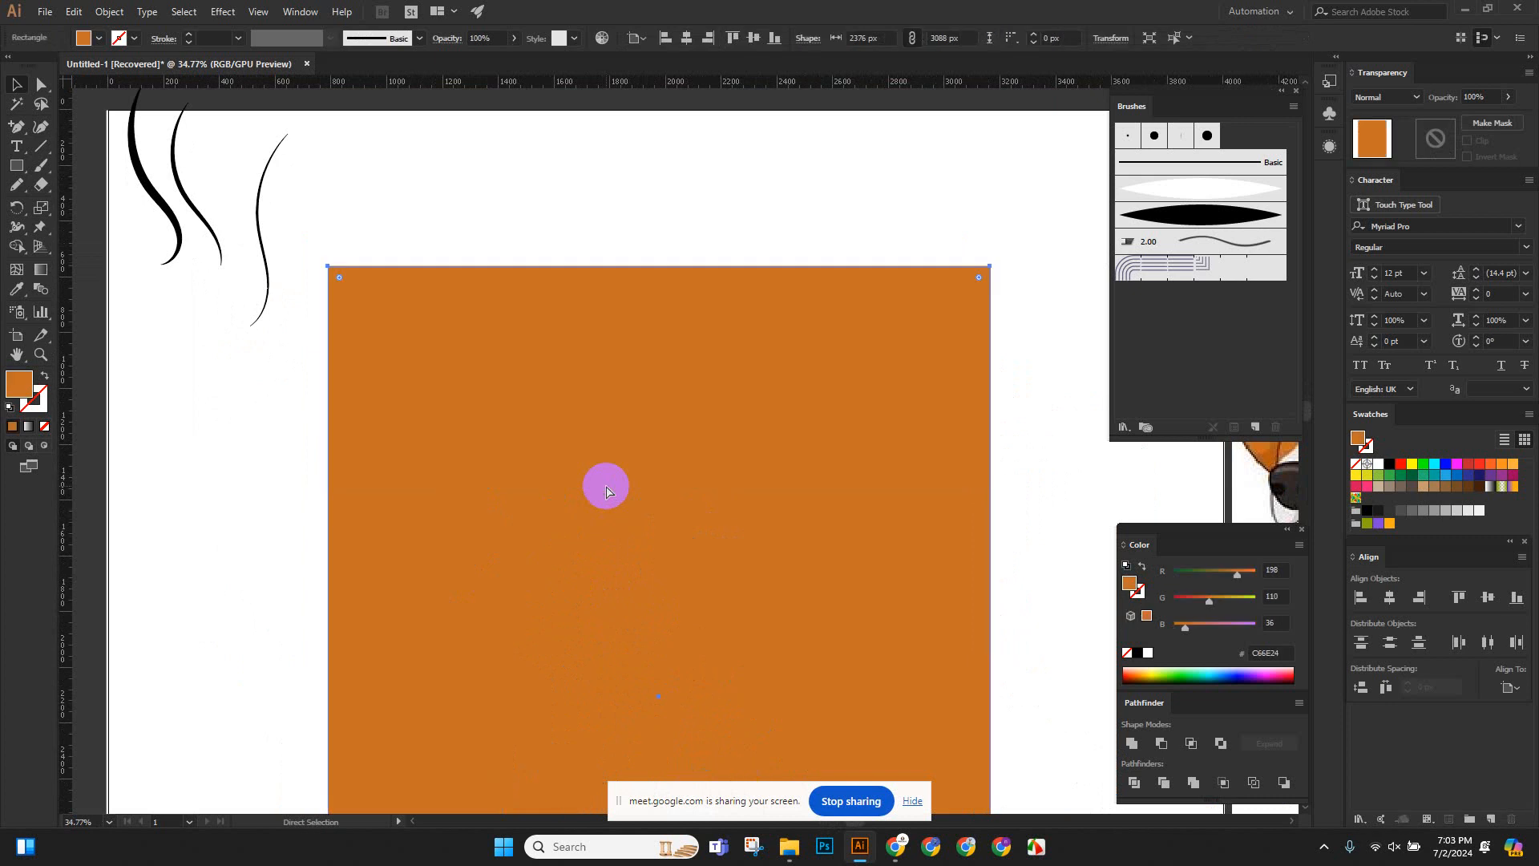
{"action": "key", "text": "ctrl+z"}
{"action": "key", "text": "ctrl+z"}
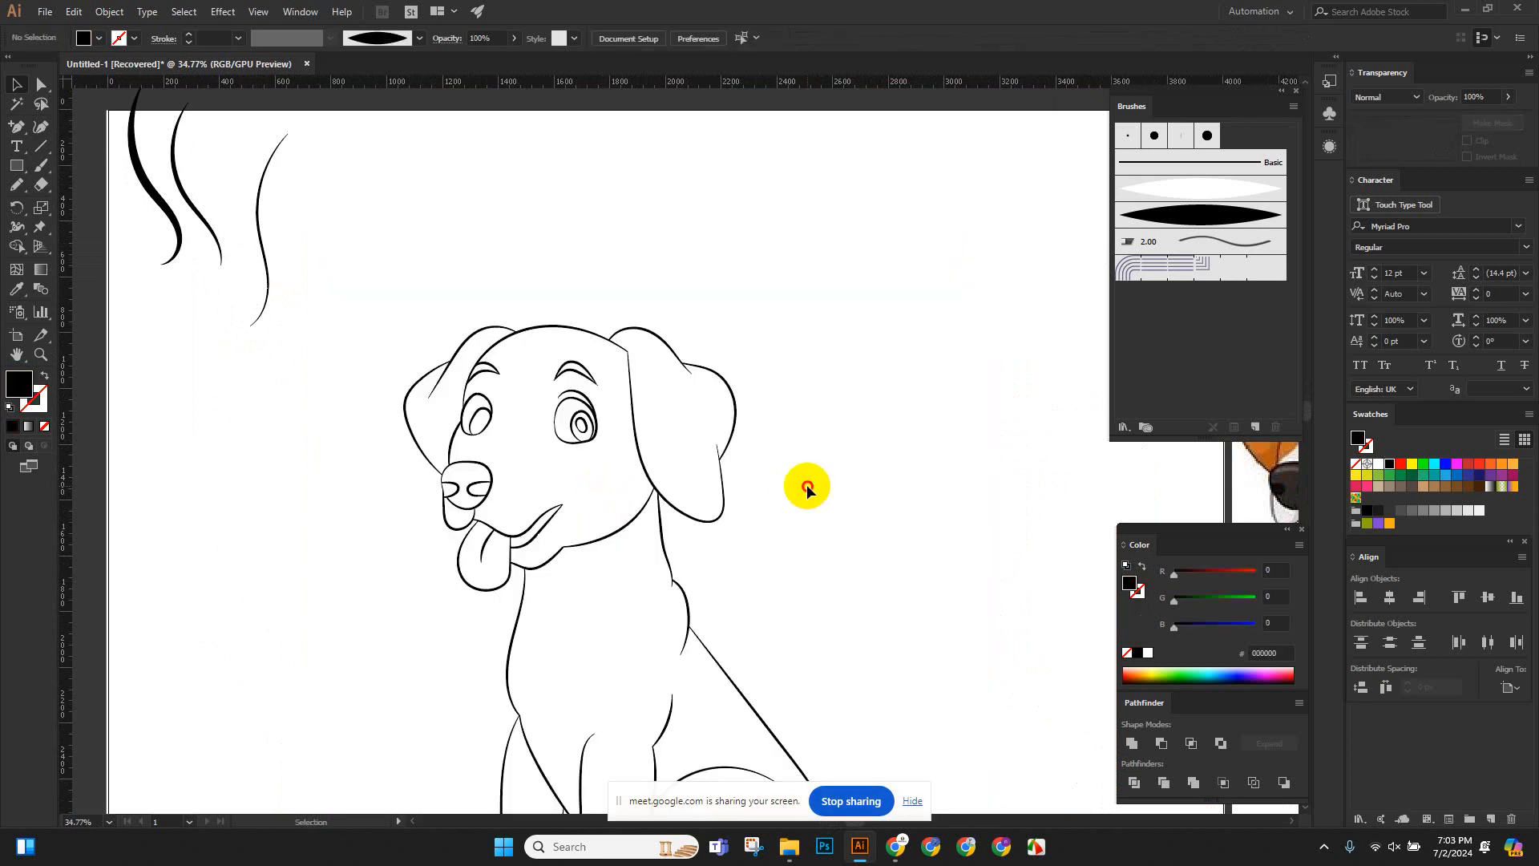
Try to move the tip of the larger eye's upper outline stroke onto the lower stroke, then undo the move.
{"action": "left_click_drag", "start_coordinate": [532, 420], "coordinate": [945, 680]}
{"action": "left_click_drag", "start_coordinate": [675, 447], "coordinate": [671, 596]}
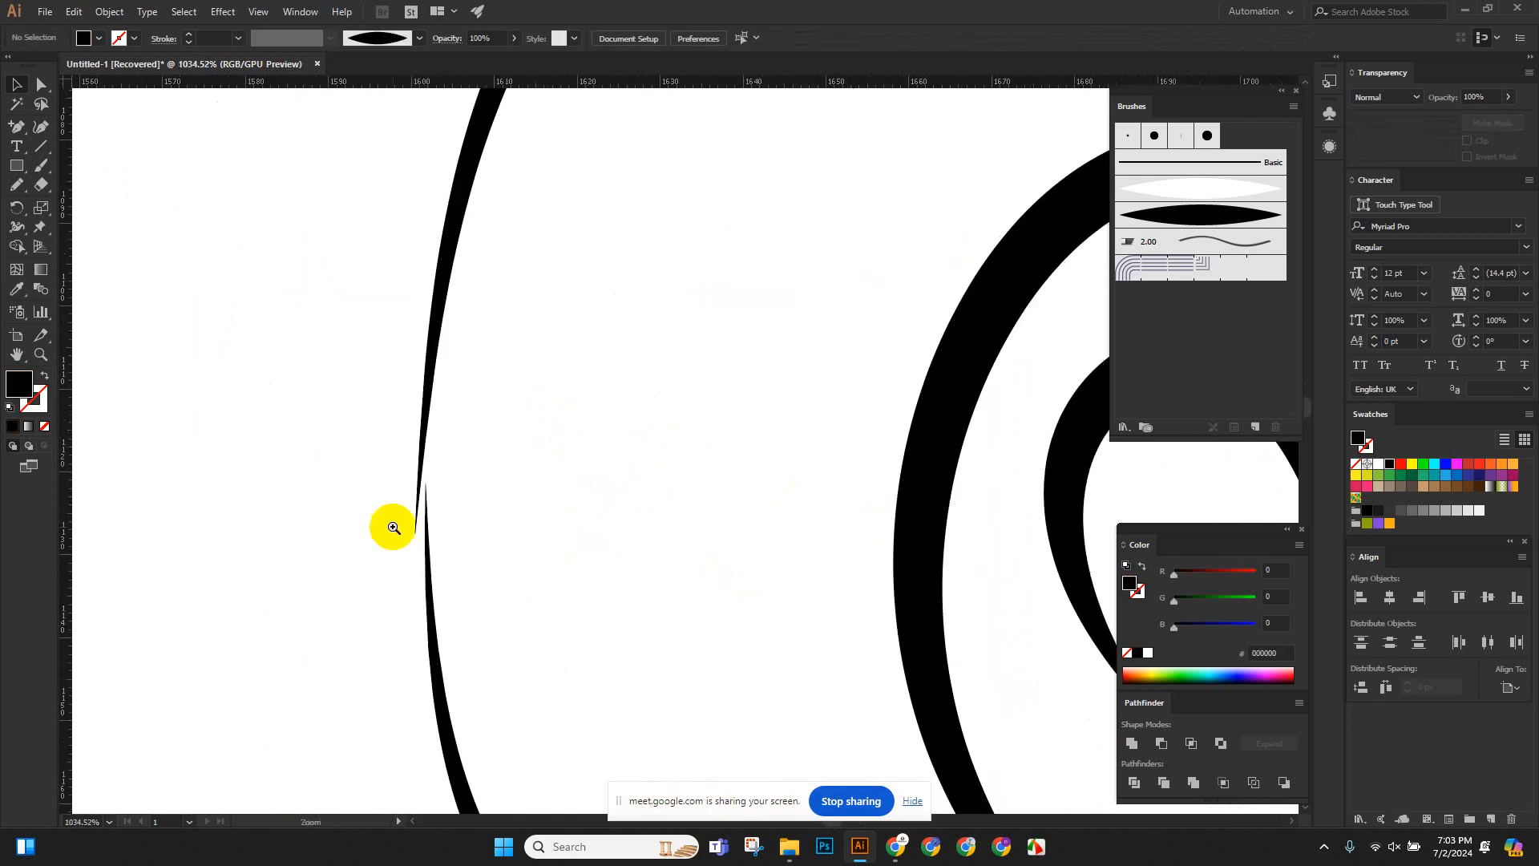
{"action": "left_click_drag", "start_coordinate": [393, 527], "coordinate": [687, 574]}
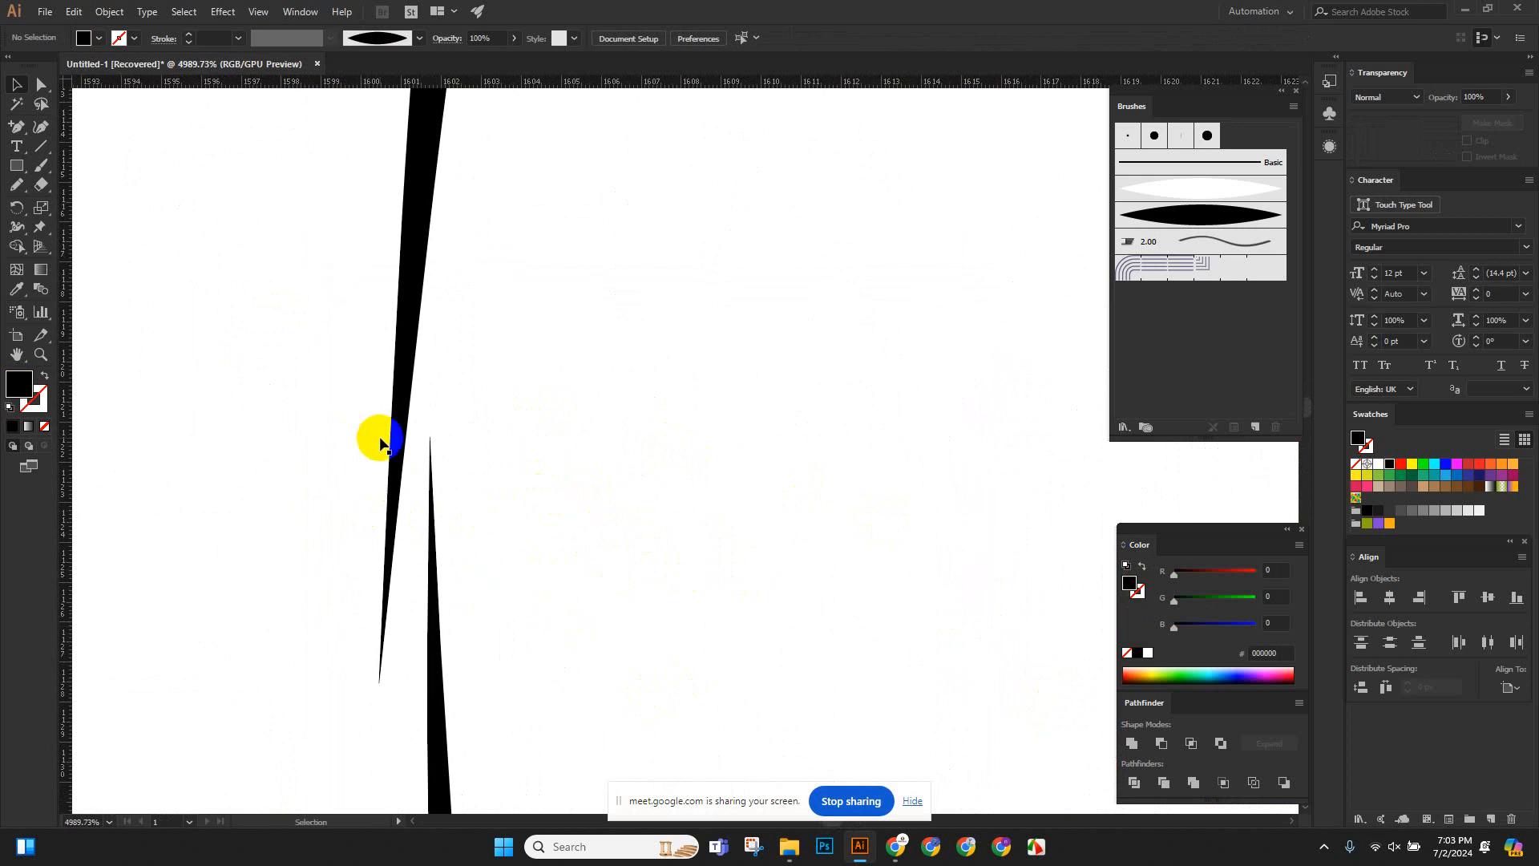
{"action": "left_click", "coordinate": [397, 449]}
{"action": "left_click", "coordinate": [41, 83]}
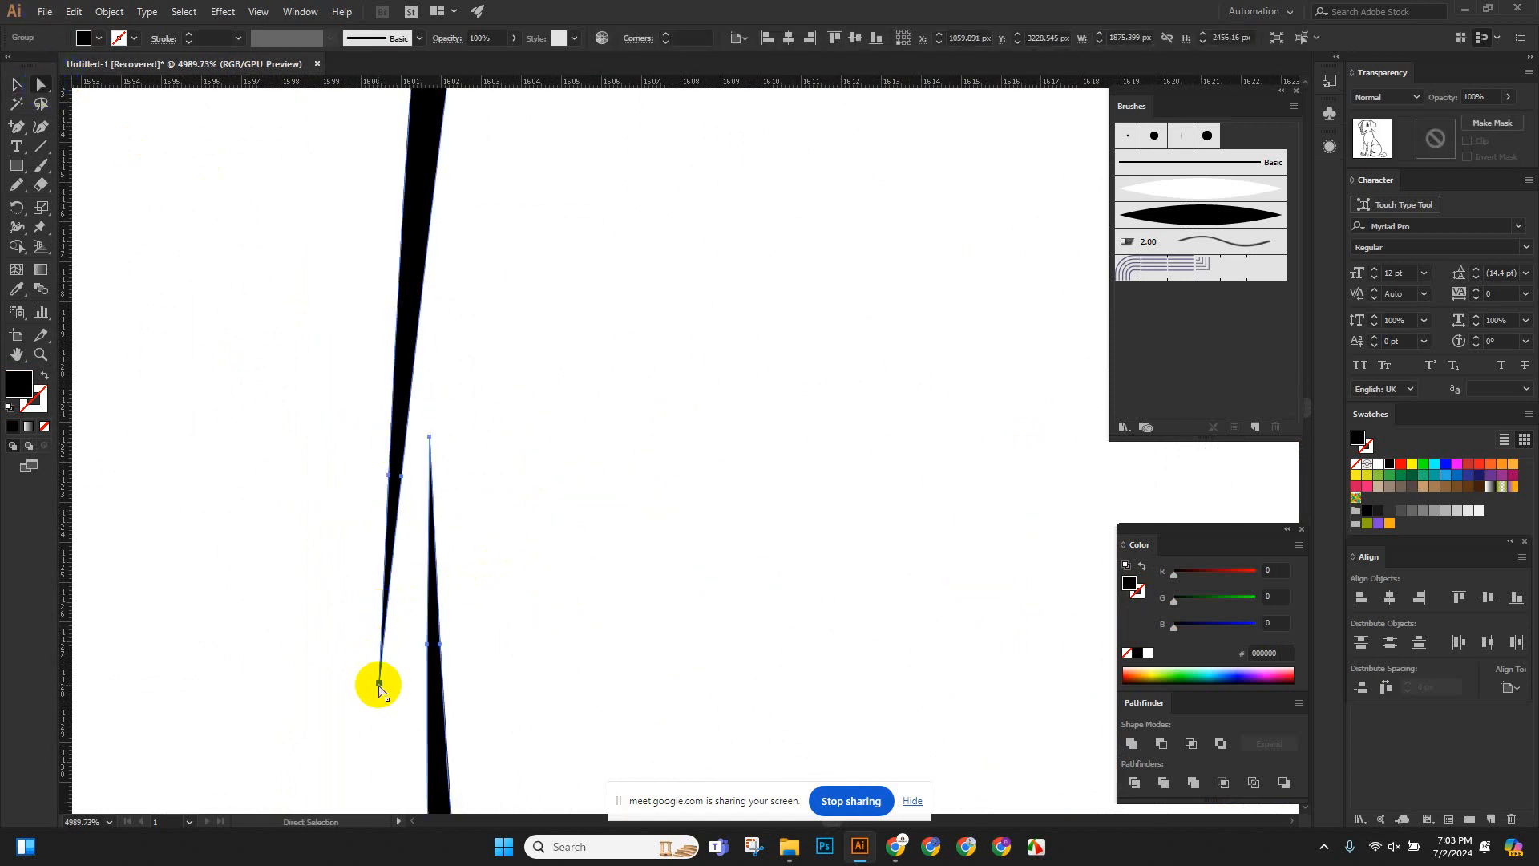
{"action": "left_click_drag", "start_coordinate": [377, 685], "coordinate": [436, 680]}
{"action": "key", "text": "ctrl+z"}
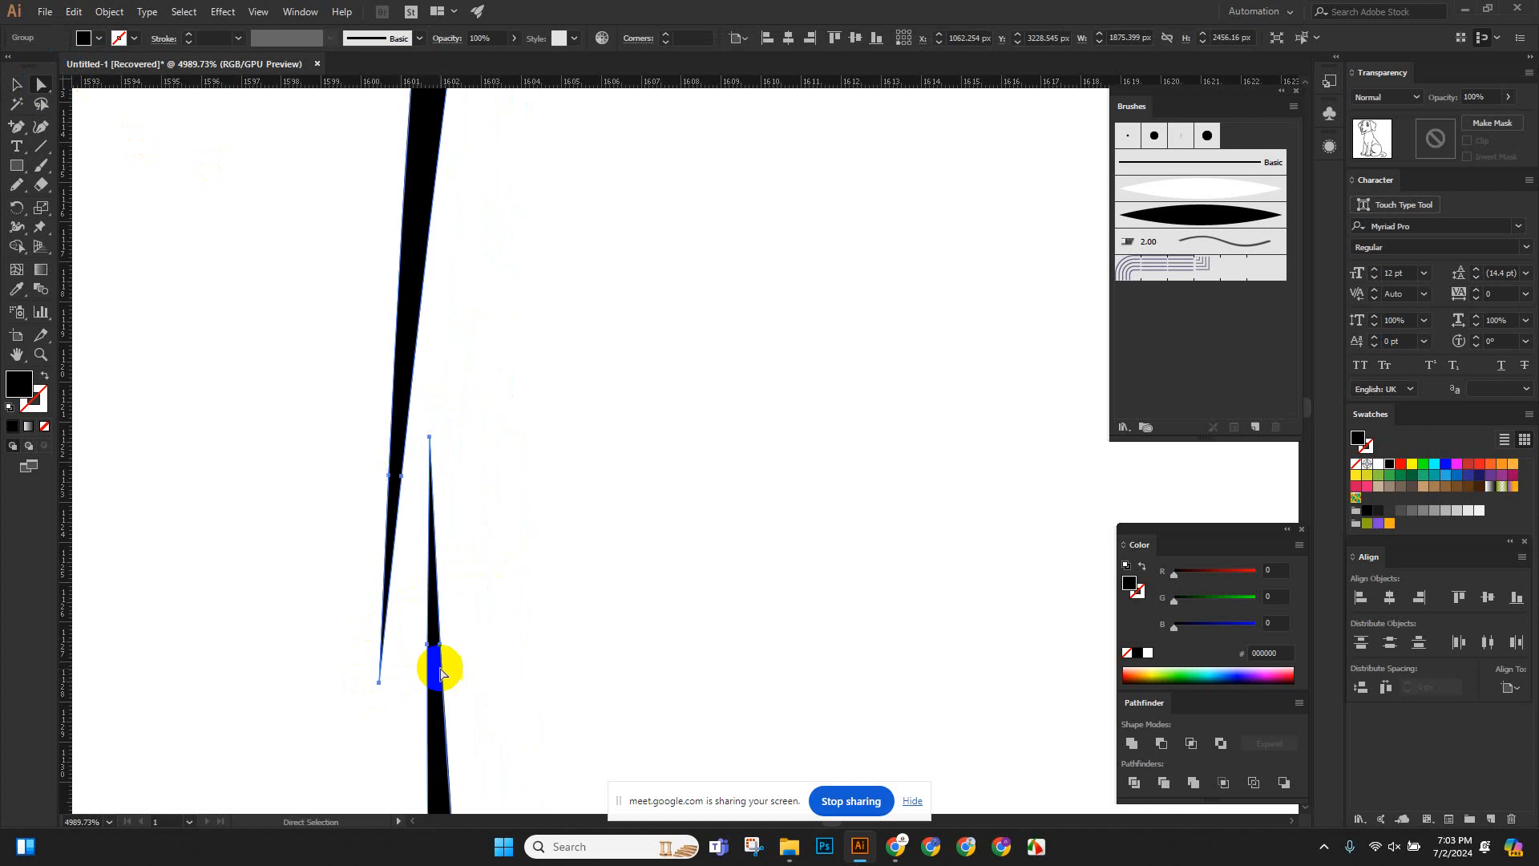
{"action": "left_click", "coordinate": [562, 476]}
{"action": "scroll", "coordinate": [664, 454], "scroll_direction": "down", "scroll_amount": 15}
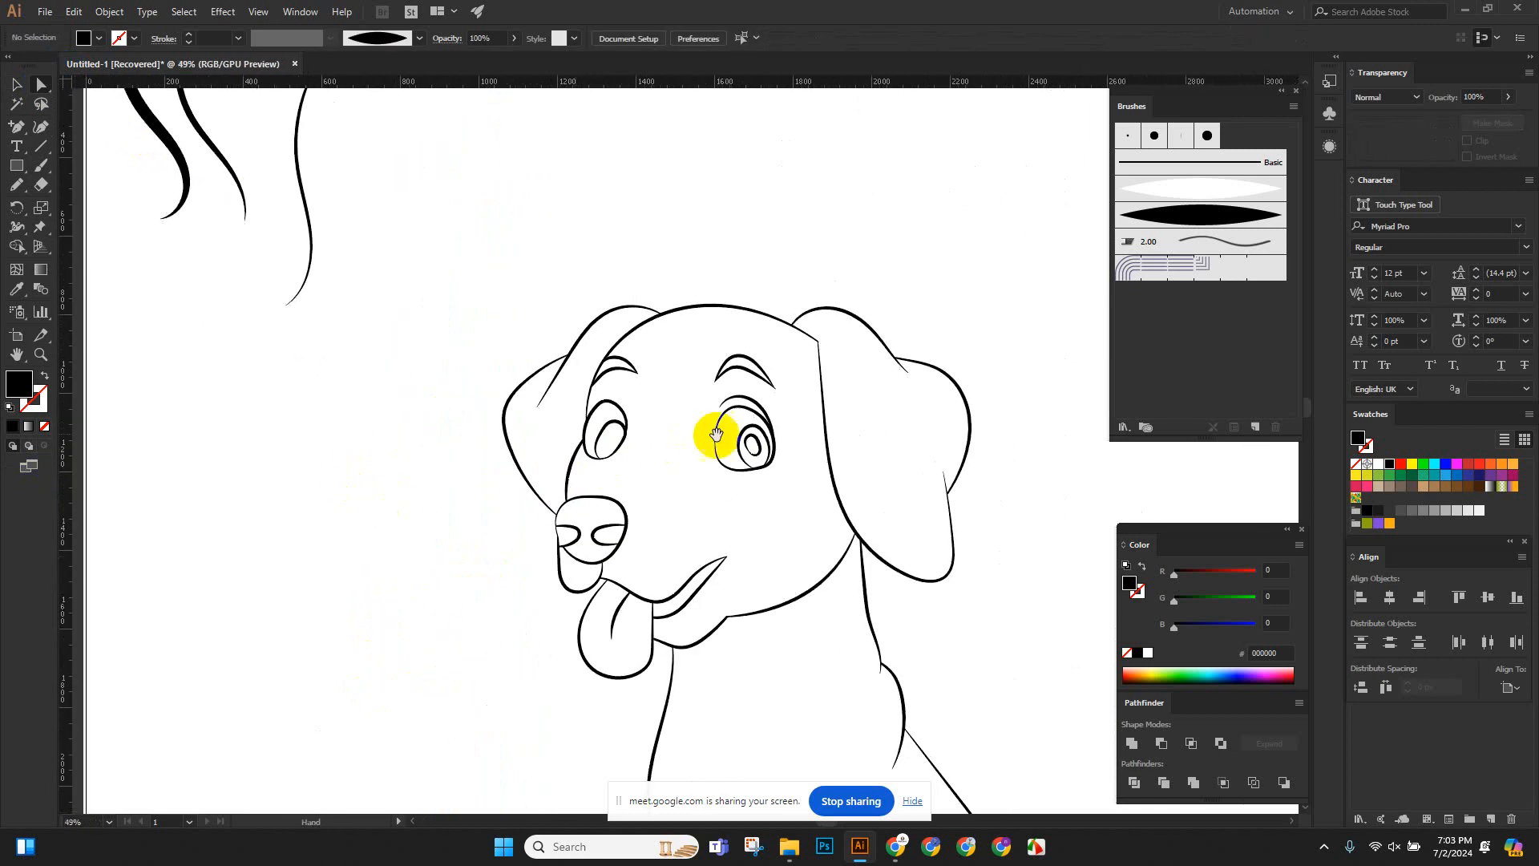
Extend the tip of the larger eye's lower outline stroke up across the upper stroke to close the gap between them.
{"action": "left_click", "coordinate": [675, 409]}
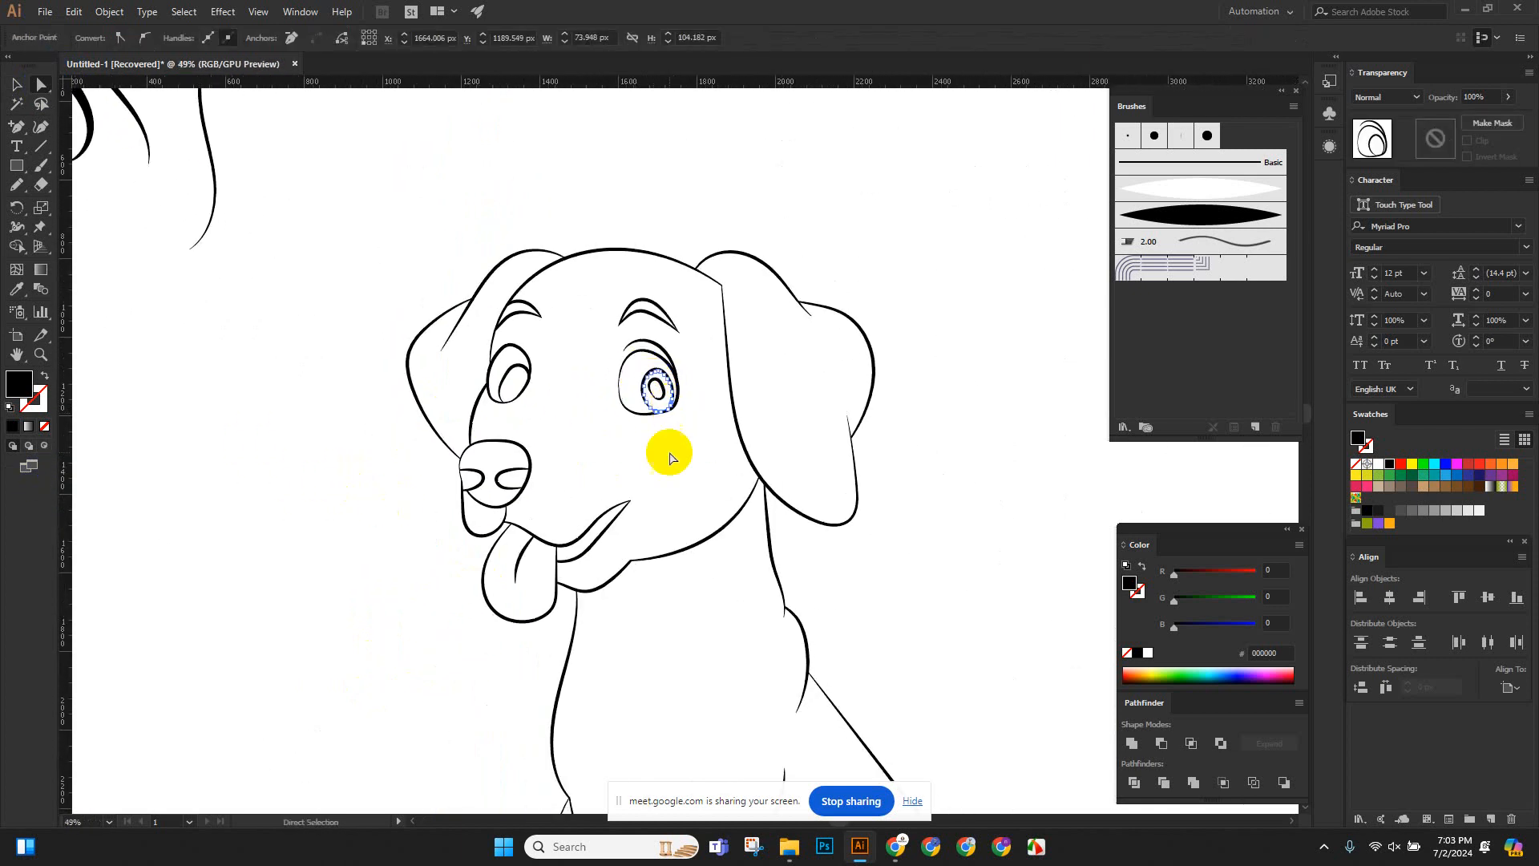
{"action": "left_click", "coordinate": [343, 237]}
{"action": "scroll", "coordinate": [690, 434], "scroll_direction": "up", "scroll_amount": 6}
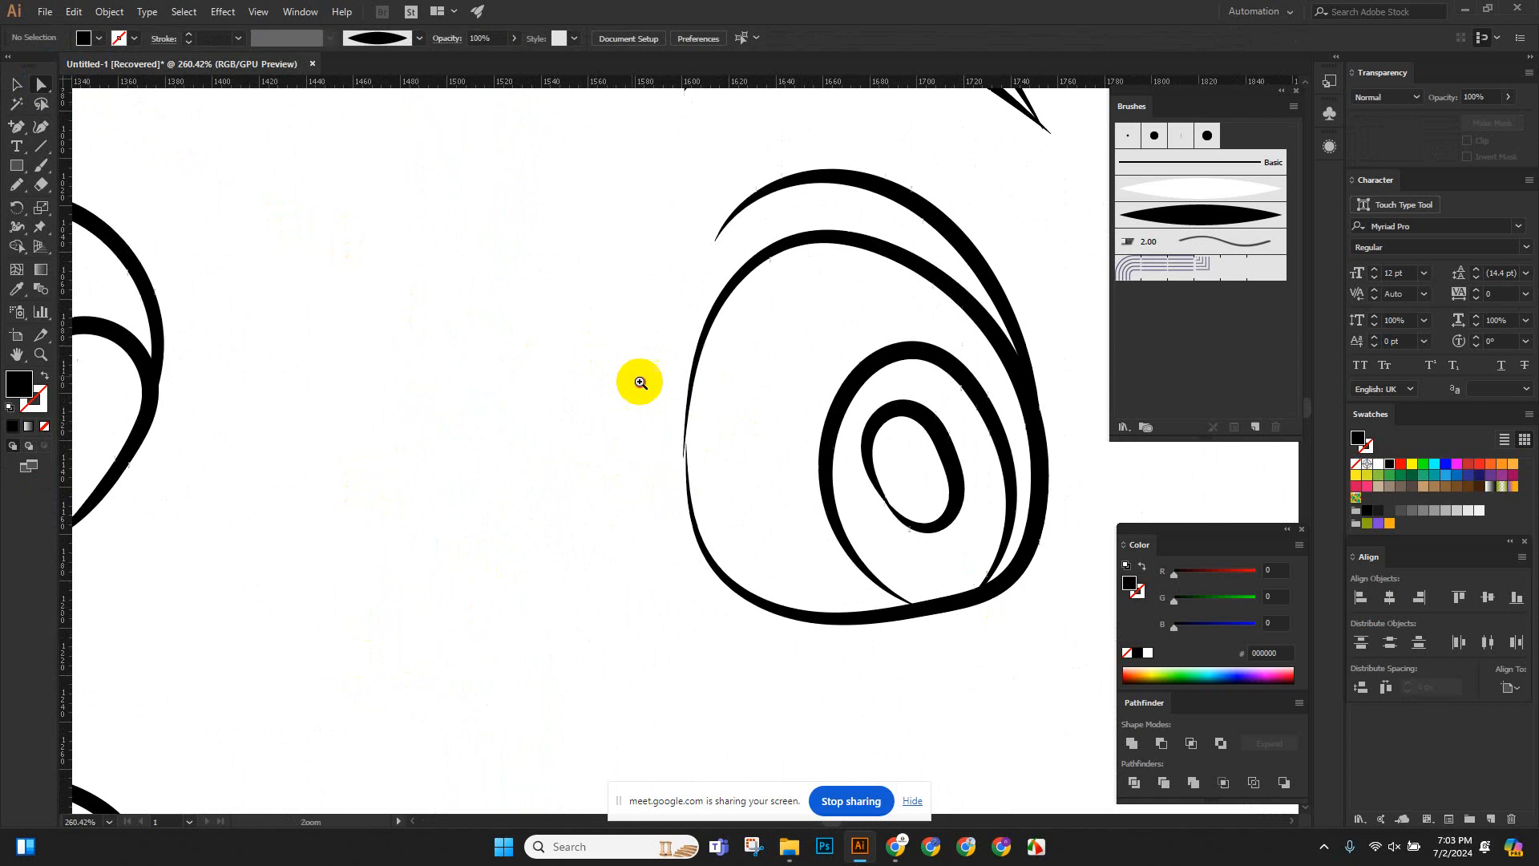
{"action": "left_click", "coordinate": [710, 372]}
{"action": "scroll", "coordinate": [786, 425], "scroll_direction": "up", "scroll_amount": 5}
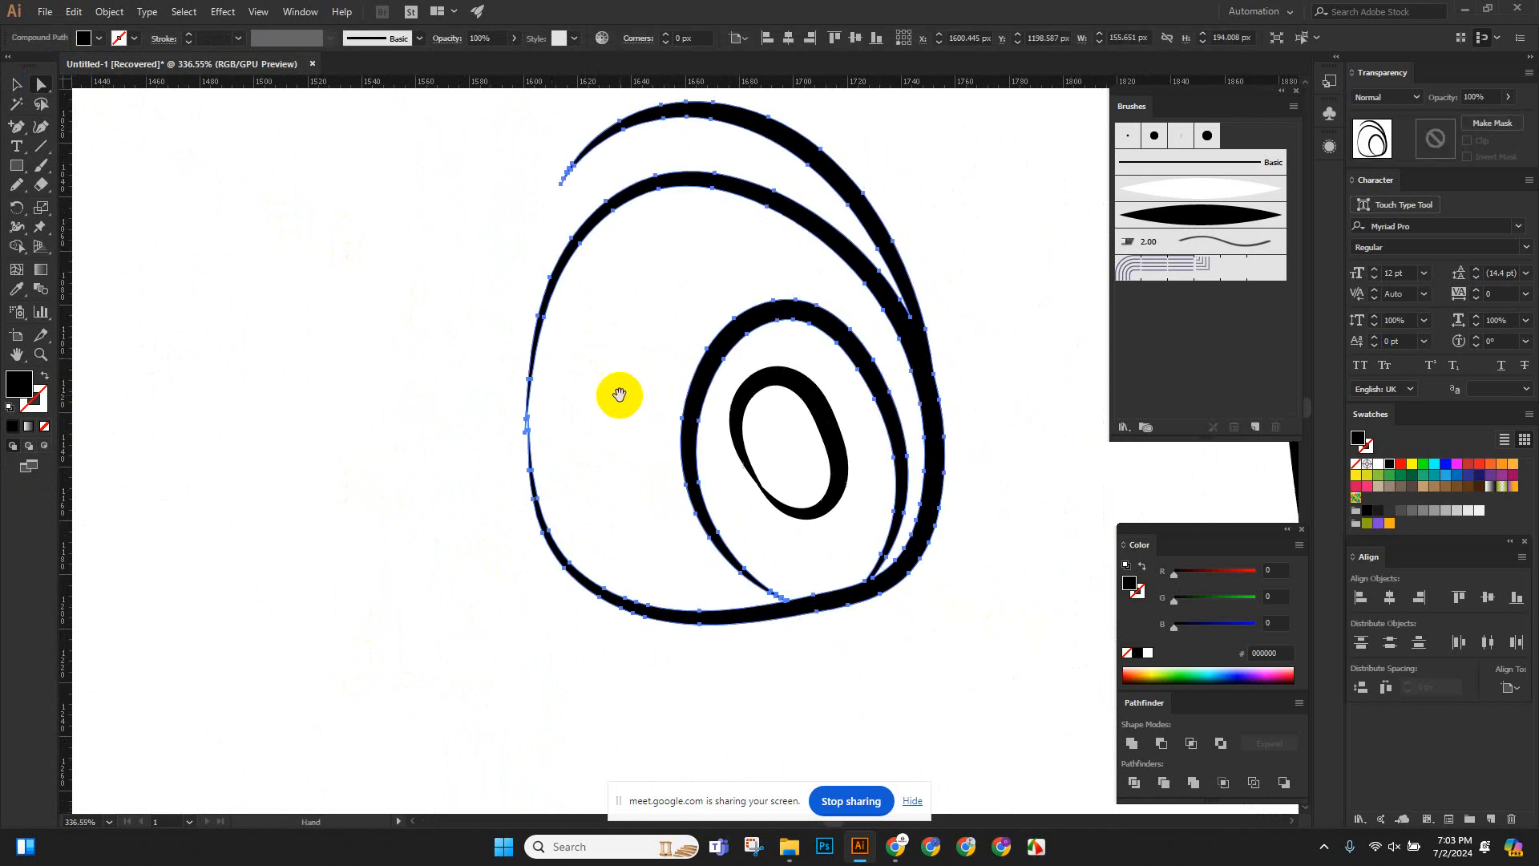
{"action": "left_click", "coordinate": [21, 85]}
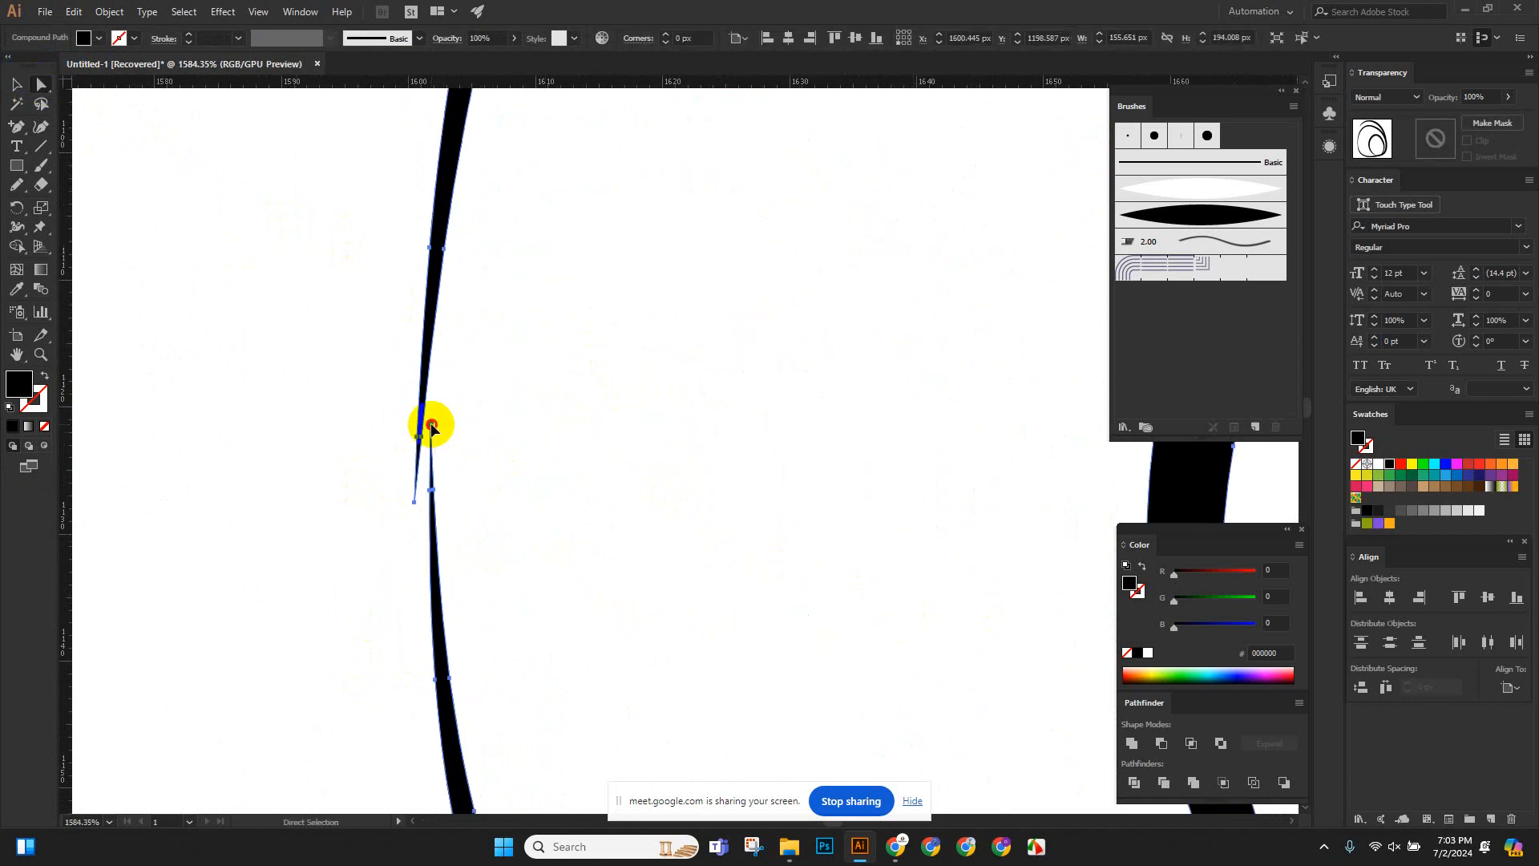
{"action": "left_click", "coordinate": [432, 426]}
{"action": "left_click_drag", "start_coordinate": [430, 428], "coordinate": [423, 402]}
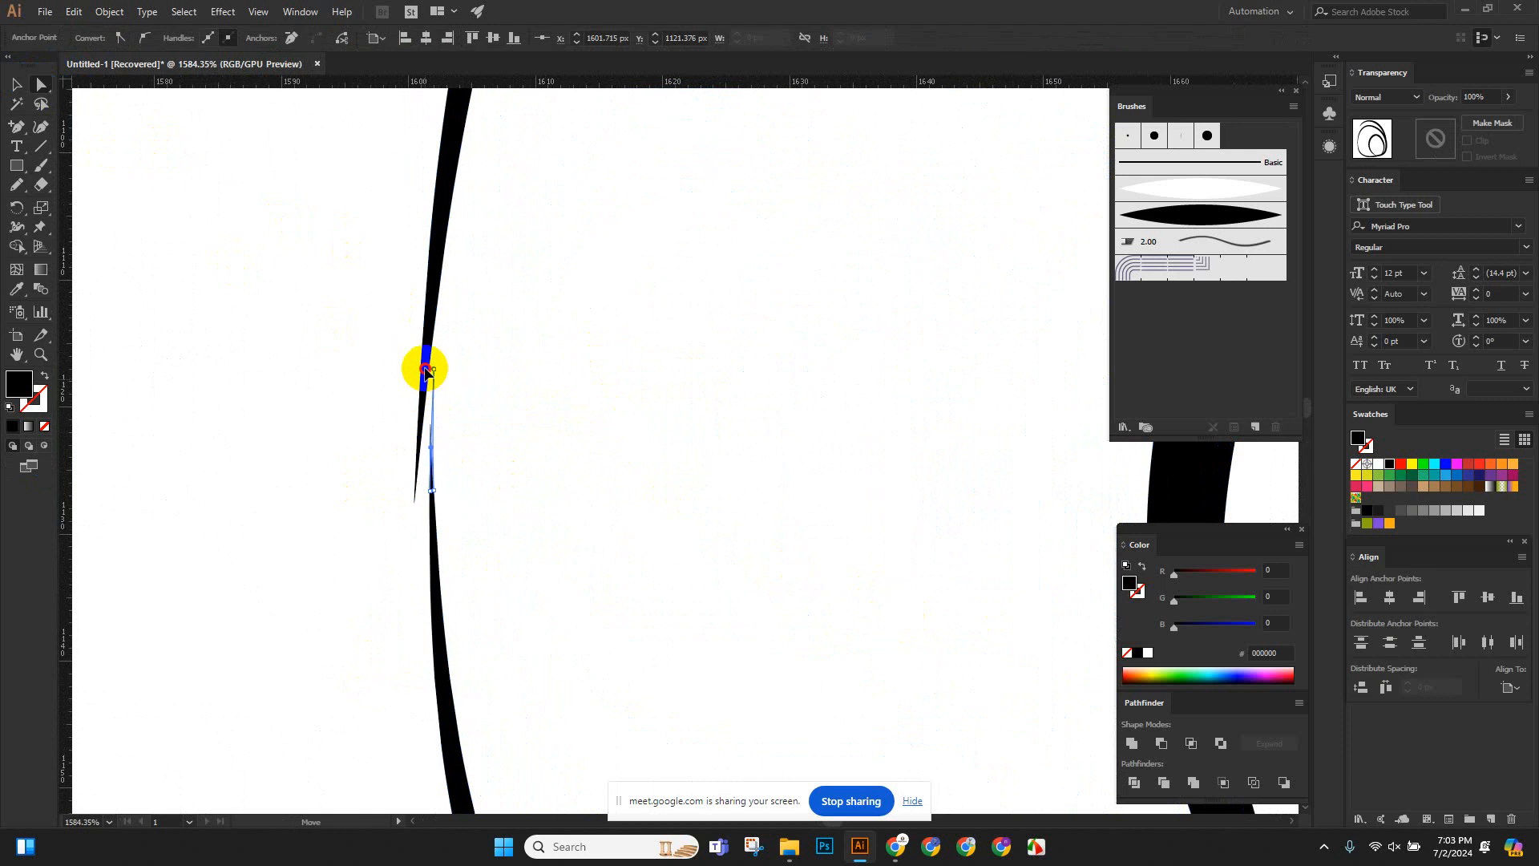
{"action": "mouse_move", "coordinate": [428, 334]}
{"action": "left_mouse_down"}
{"action": "mouse_move", "coordinate": [440, 200]}
{"action": "mouse_move", "coordinate": [426, 178]}
{"action": "mouse_move", "coordinate": [445, 166]}
{"action": "mouse_move", "coordinate": [409, 126]}
{"action": "left_mouse_up"}
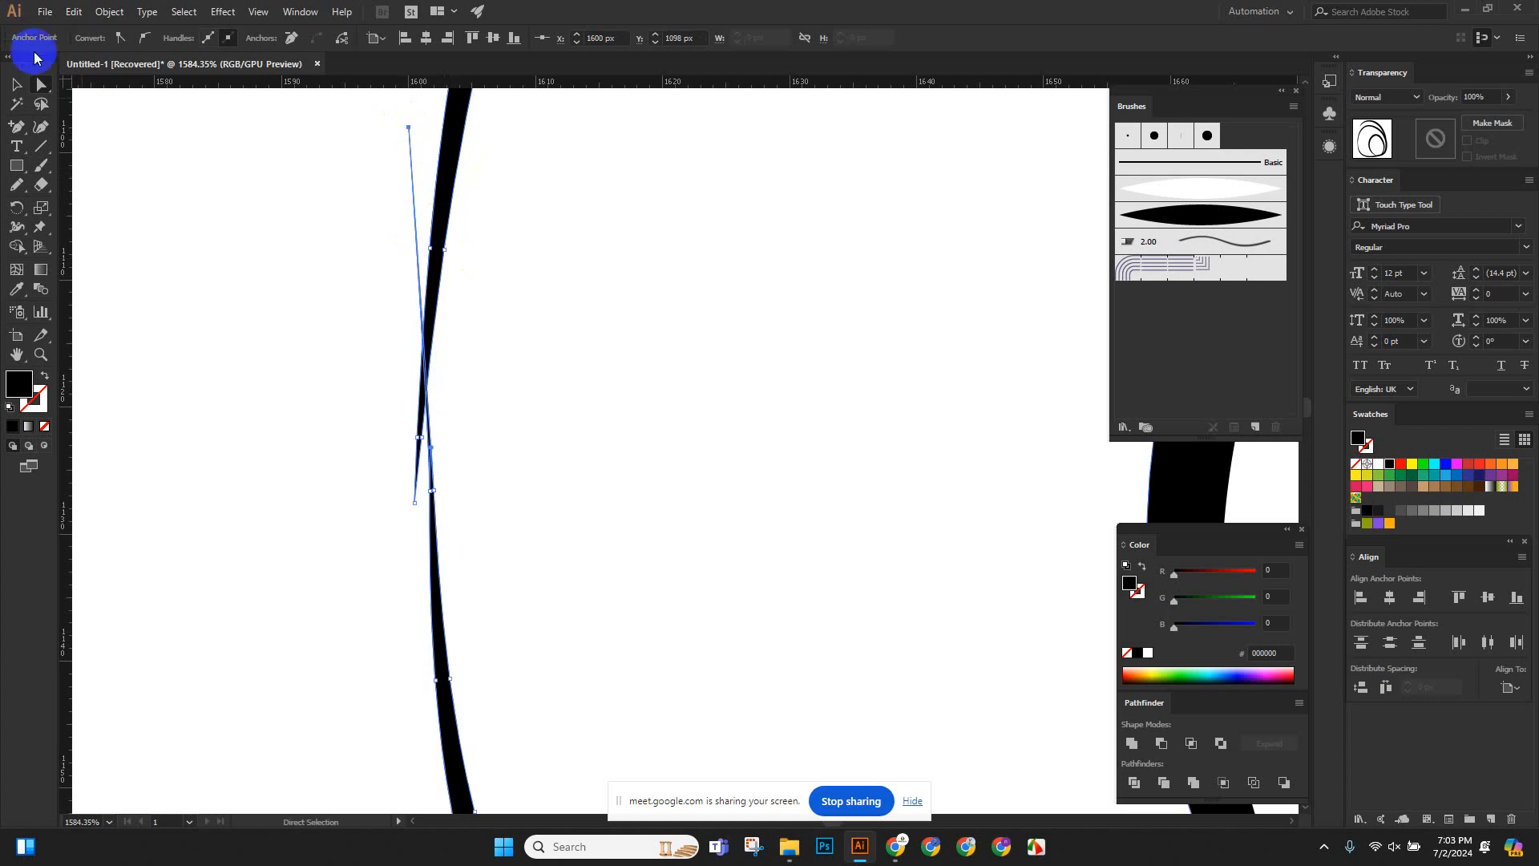
{"action": "left_click", "coordinate": [16, 85]}
{"action": "left_click", "coordinate": [257, 234]}
{"action": "left_click", "coordinate": [459, 368], "text": "ctrl"}
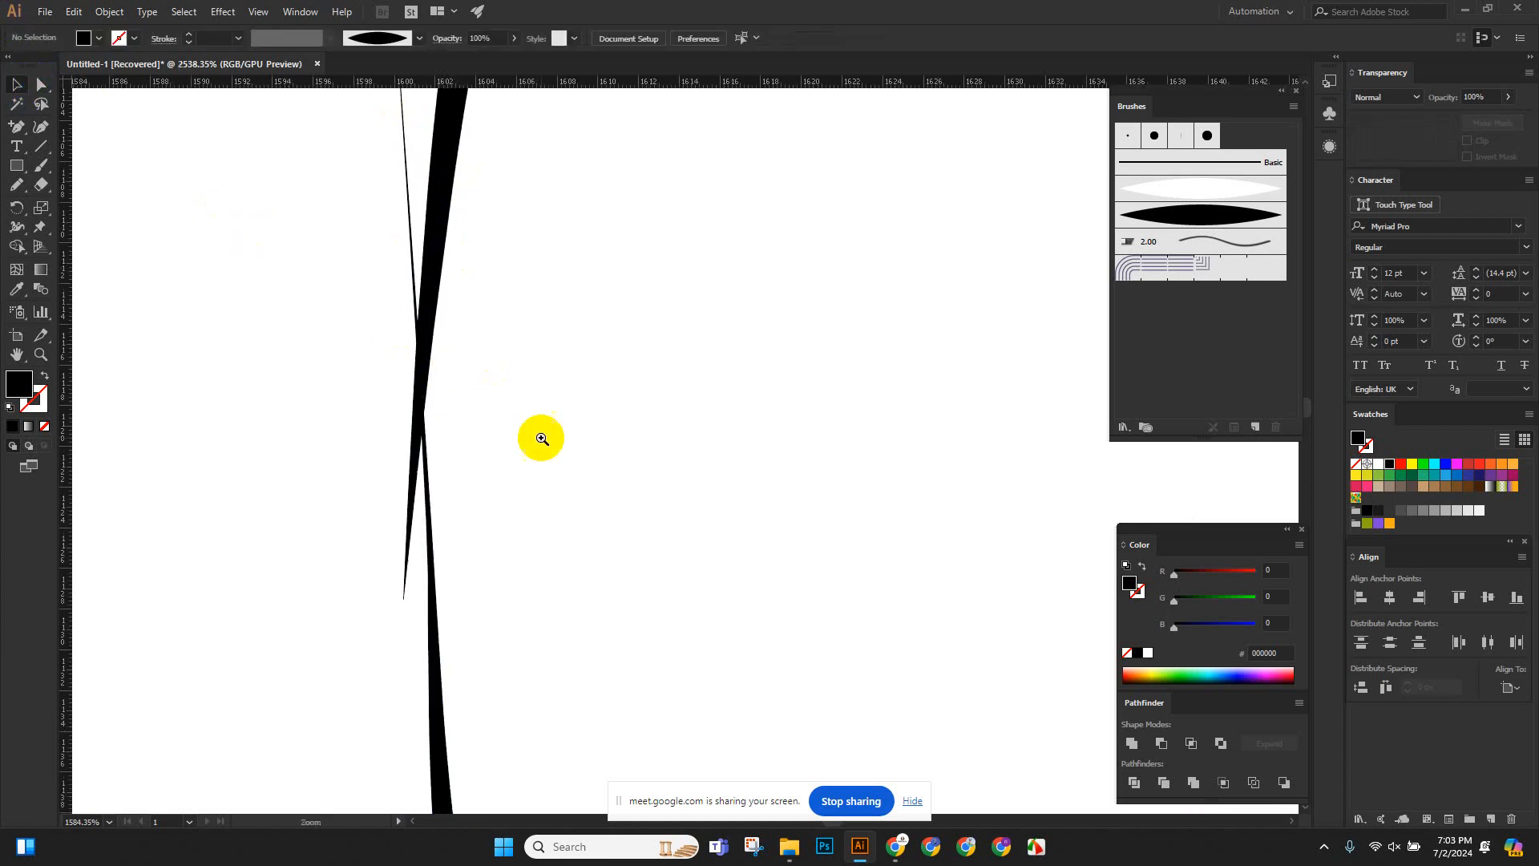
Erase the thin spike and the leftover pointed tail sticking out beside the join in the larger eye's outline.
{"action": "key", "text": "ctrl+z"}
{"action": "key", "text": "ctrl+z"}
{"action": "key", "text": "ctrl+z"}
{"action": "key", "text": "ctrl+z"}
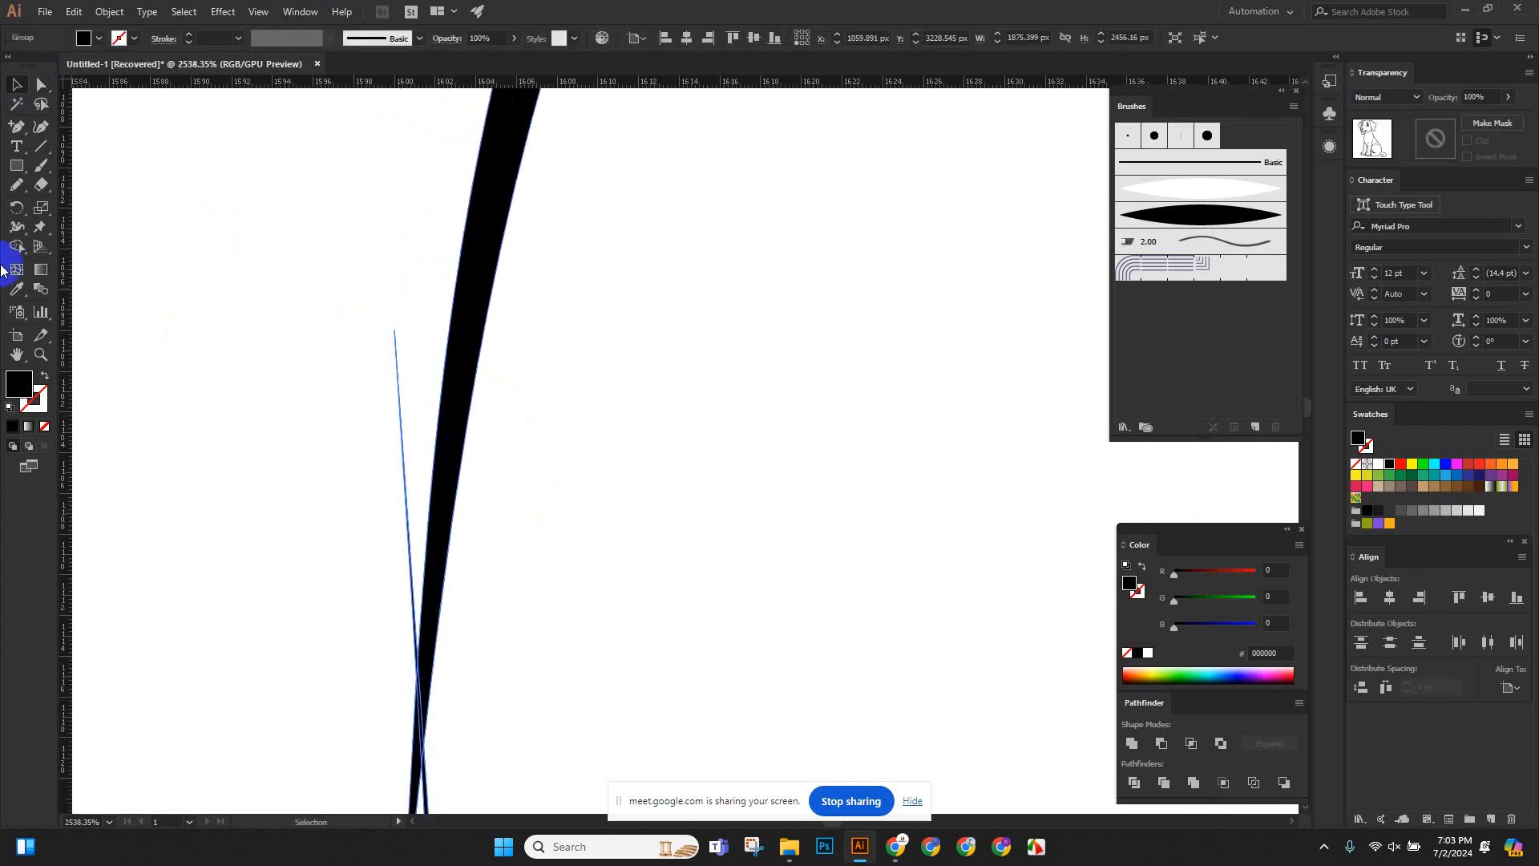
{"action": "mouse_move", "coordinate": [373, 289]}
{"action": "left_mouse_down"}
{"action": "mouse_move", "coordinate": [363, 651]}
{"action": "mouse_move", "coordinate": [349, 688]}
{"action": "left_mouse_up"}
{"action": "scroll", "coordinate": [349, 688], "scroll_direction": "down", "scroll_amount": 5}
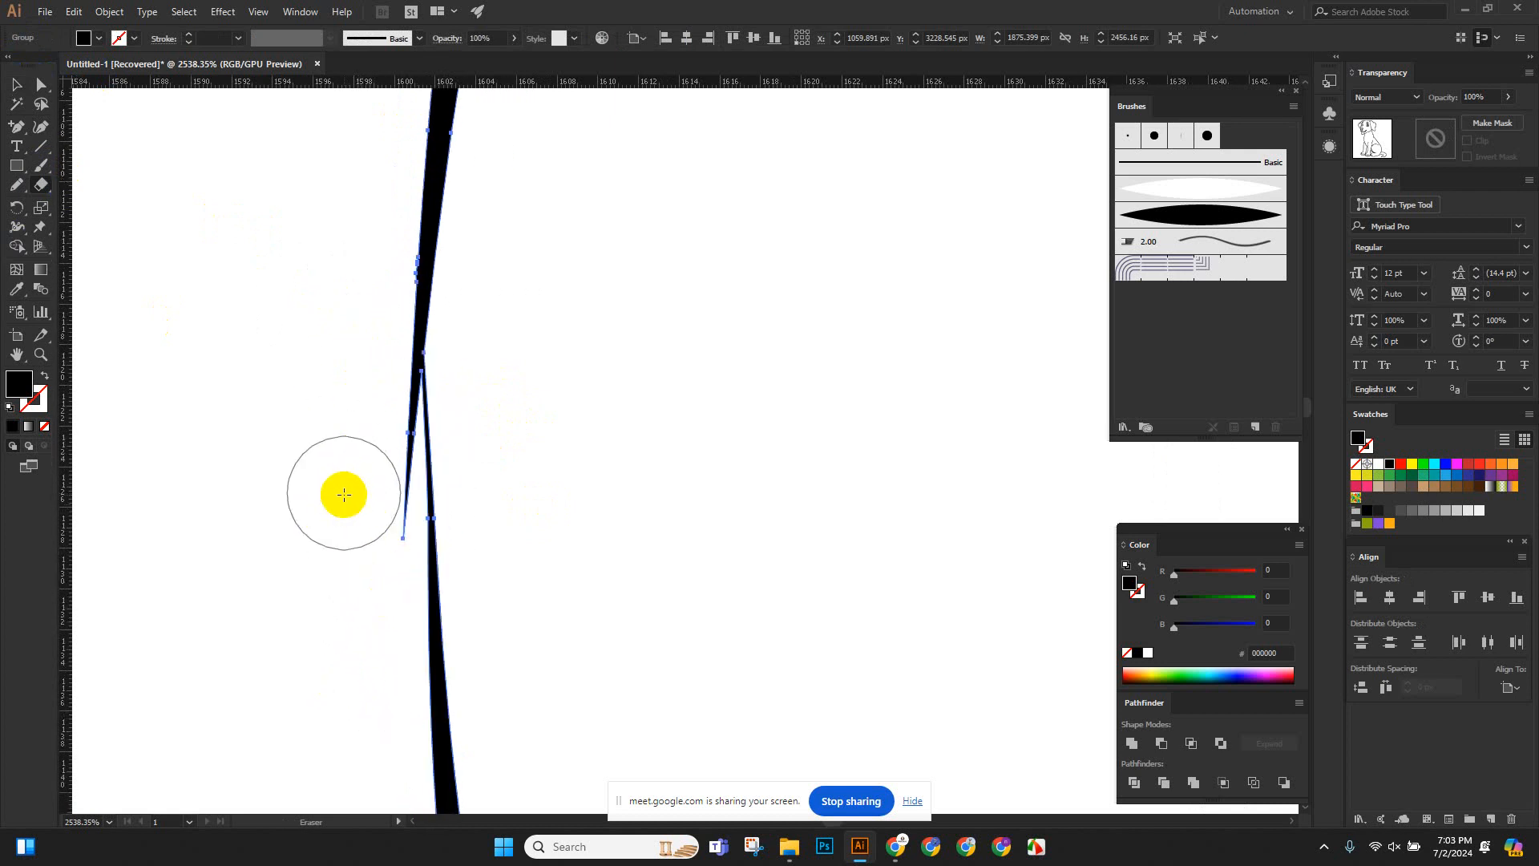
{"action": "mouse_move", "coordinate": [353, 372]}
{"action": "left_mouse_down"}
{"action": "mouse_move", "coordinate": [363, 184]}
{"action": "mouse_move", "coordinate": [370, 207]}
{"action": "mouse_move", "coordinate": [346, 152]}
{"action": "left_mouse_up"}
{"action": "key", "text": "ctrl+z"}
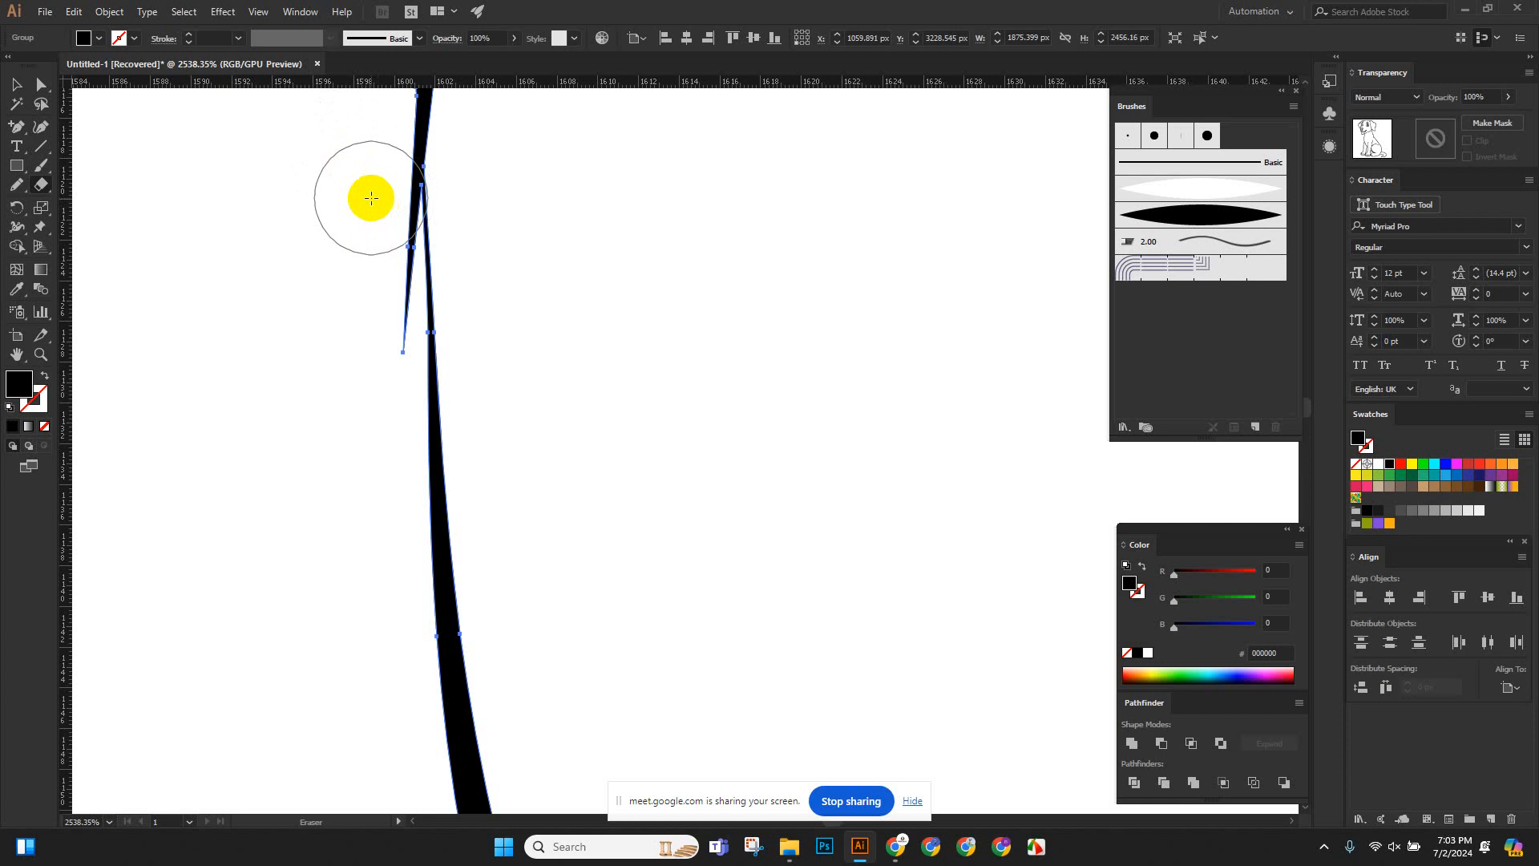
{"action": "left_click_drag", "start_coordinate": [361, 196], "coordinate": [343, 391]}
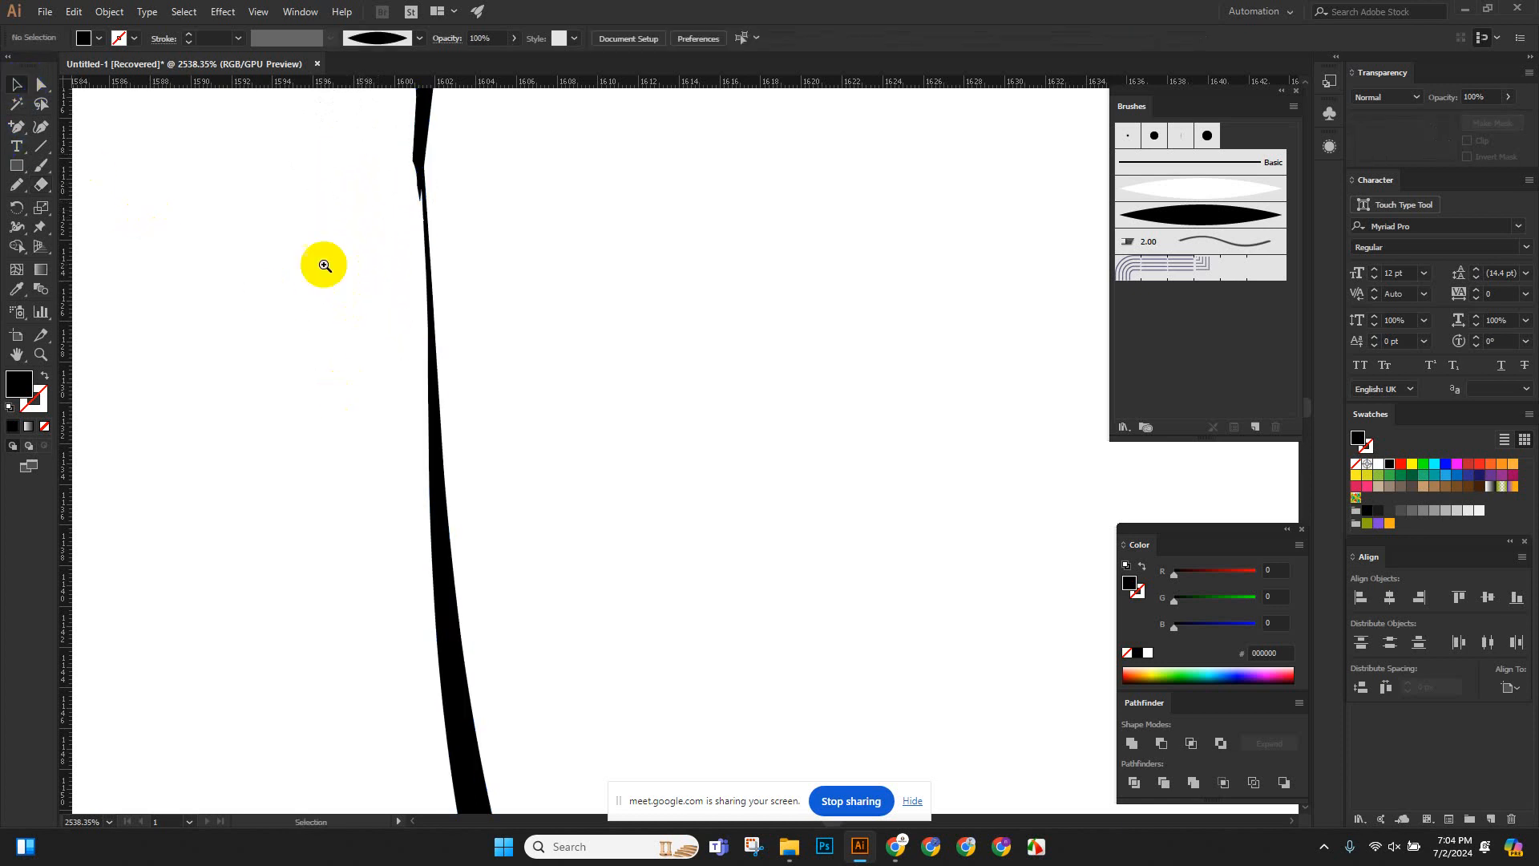
Check the smaller eye's outline and the complete dog line art for remaining open ends.
{"action": "scroll", "coordinate": [323, 264], "scroll_direction": "down", "scroll_amount": 10}
{"action": "scroll", "coordinate": [366, 373], "scroll_direction": "up", "scroll_amount": 4}
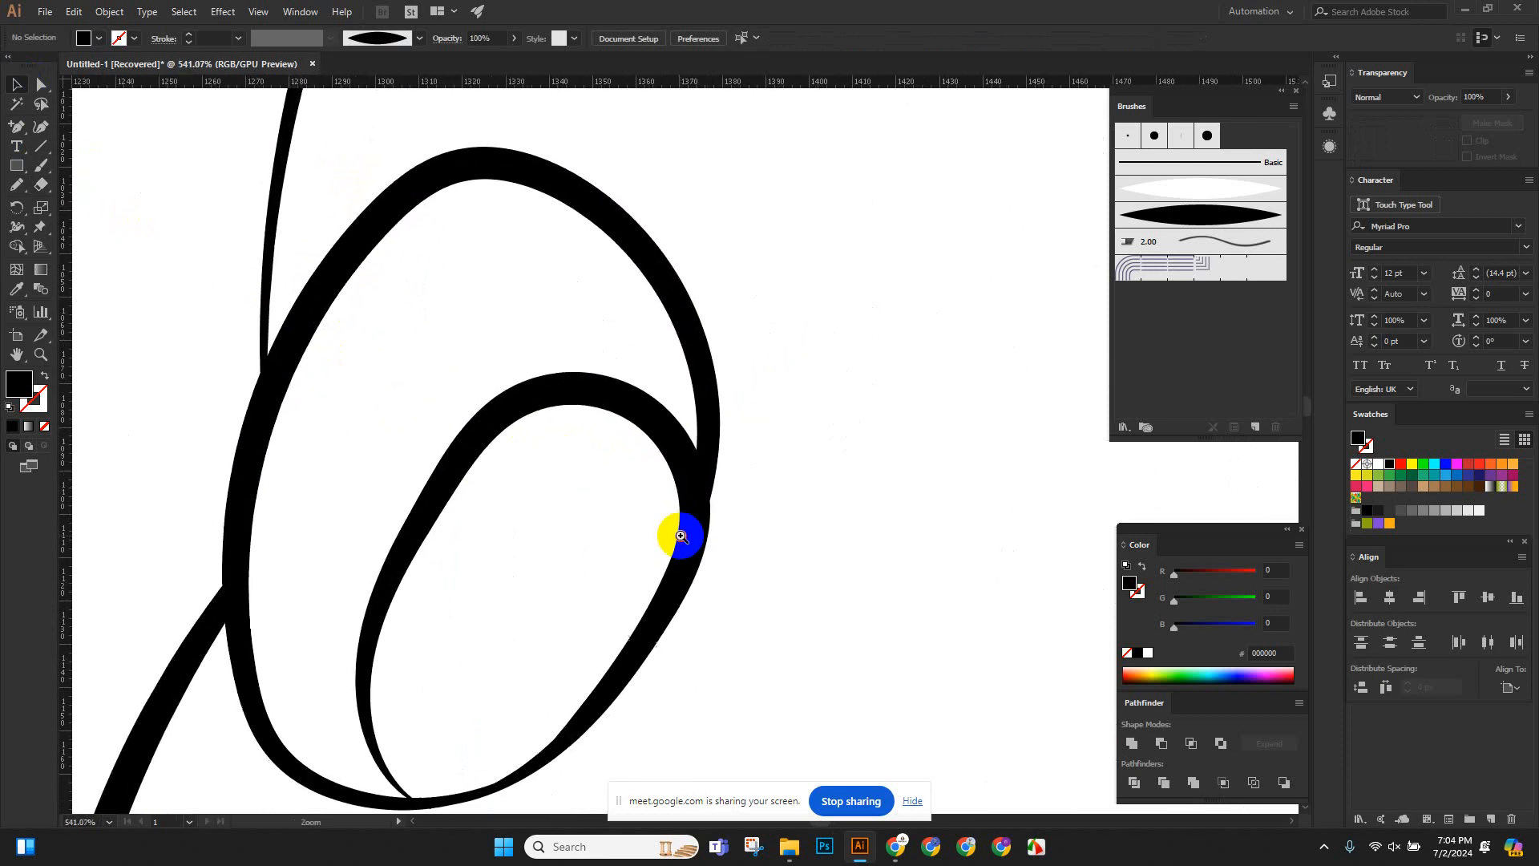
{"action": "scroll", "coordinate": [264, 385], "scroll_direction": "down", "scroll_amount": 10}
{"action": "left_click_drag", "start_coordinate": [707, 528], "coordinate": [572, 386]}
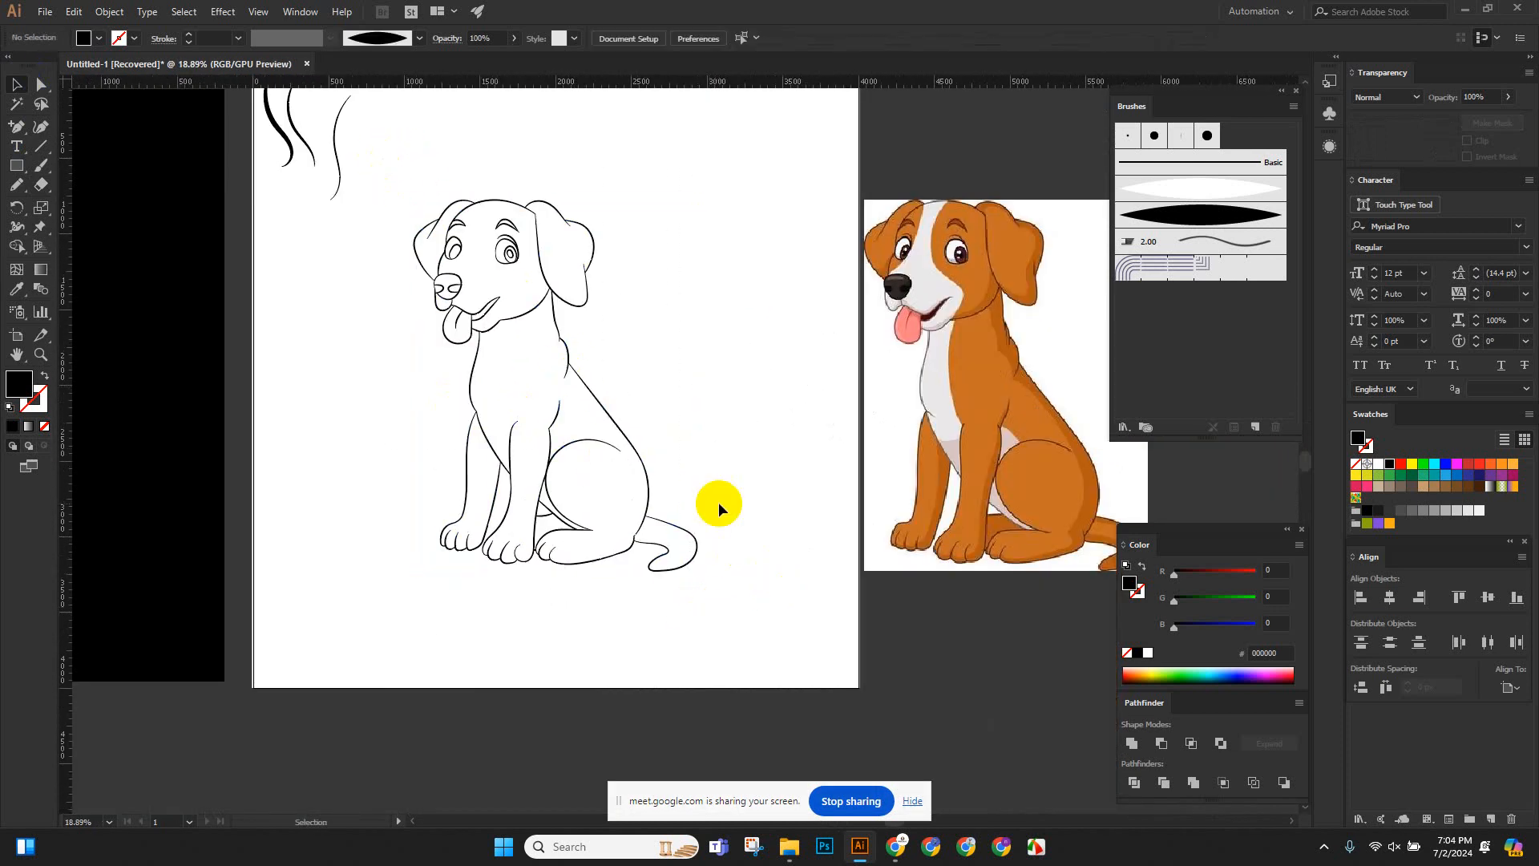
{"action": "left_click_drag", "start_coordinate": [376, 163], "coordinate": [729, 643]}
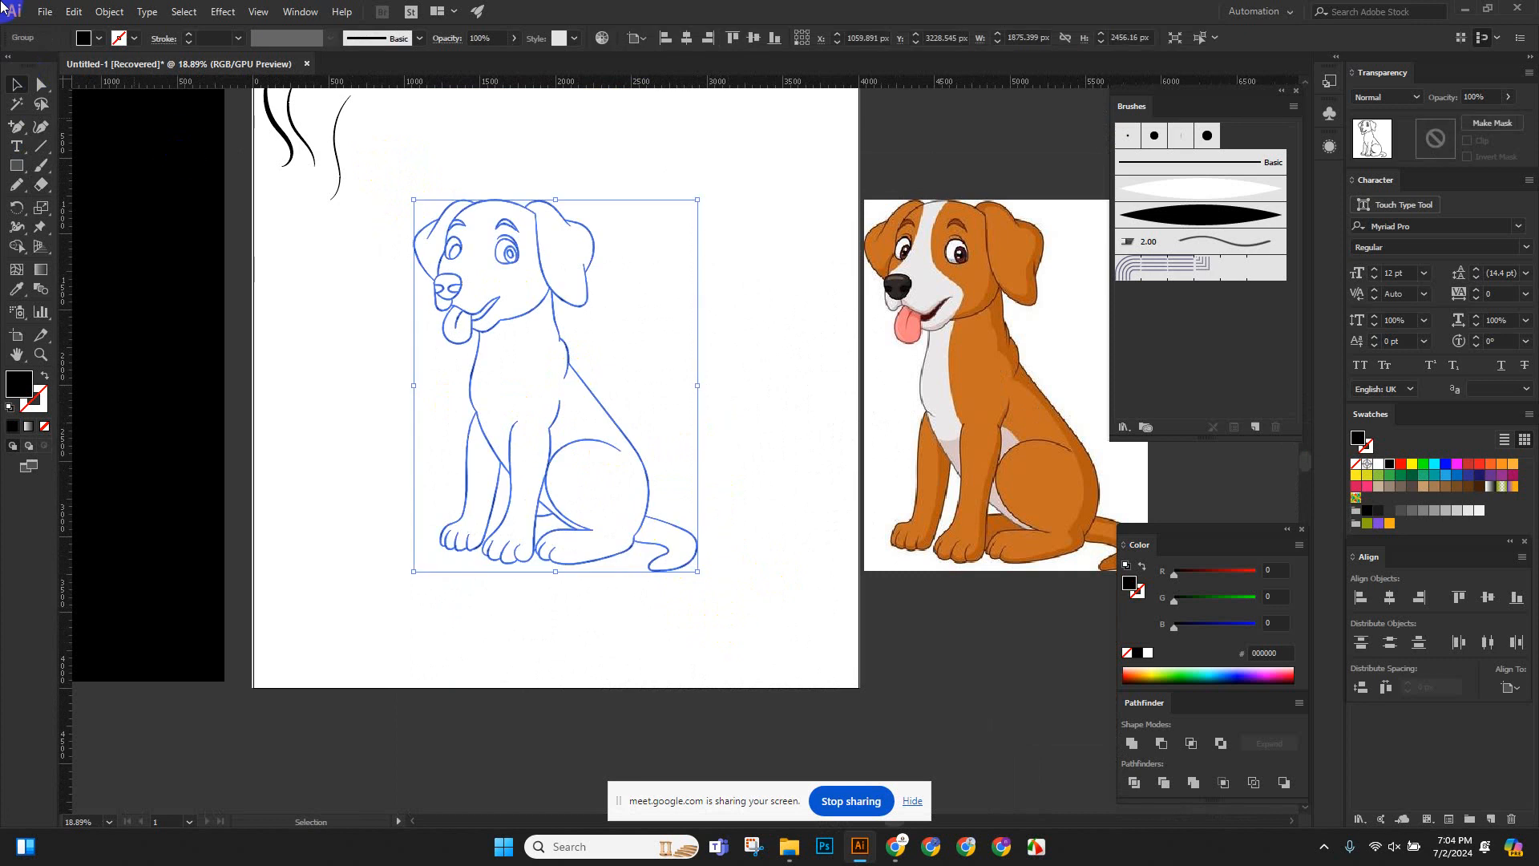
{"action": "left_click", "coordinate": [105, 11]}
{"action": "left_click", "coordinate": [154, 193]}
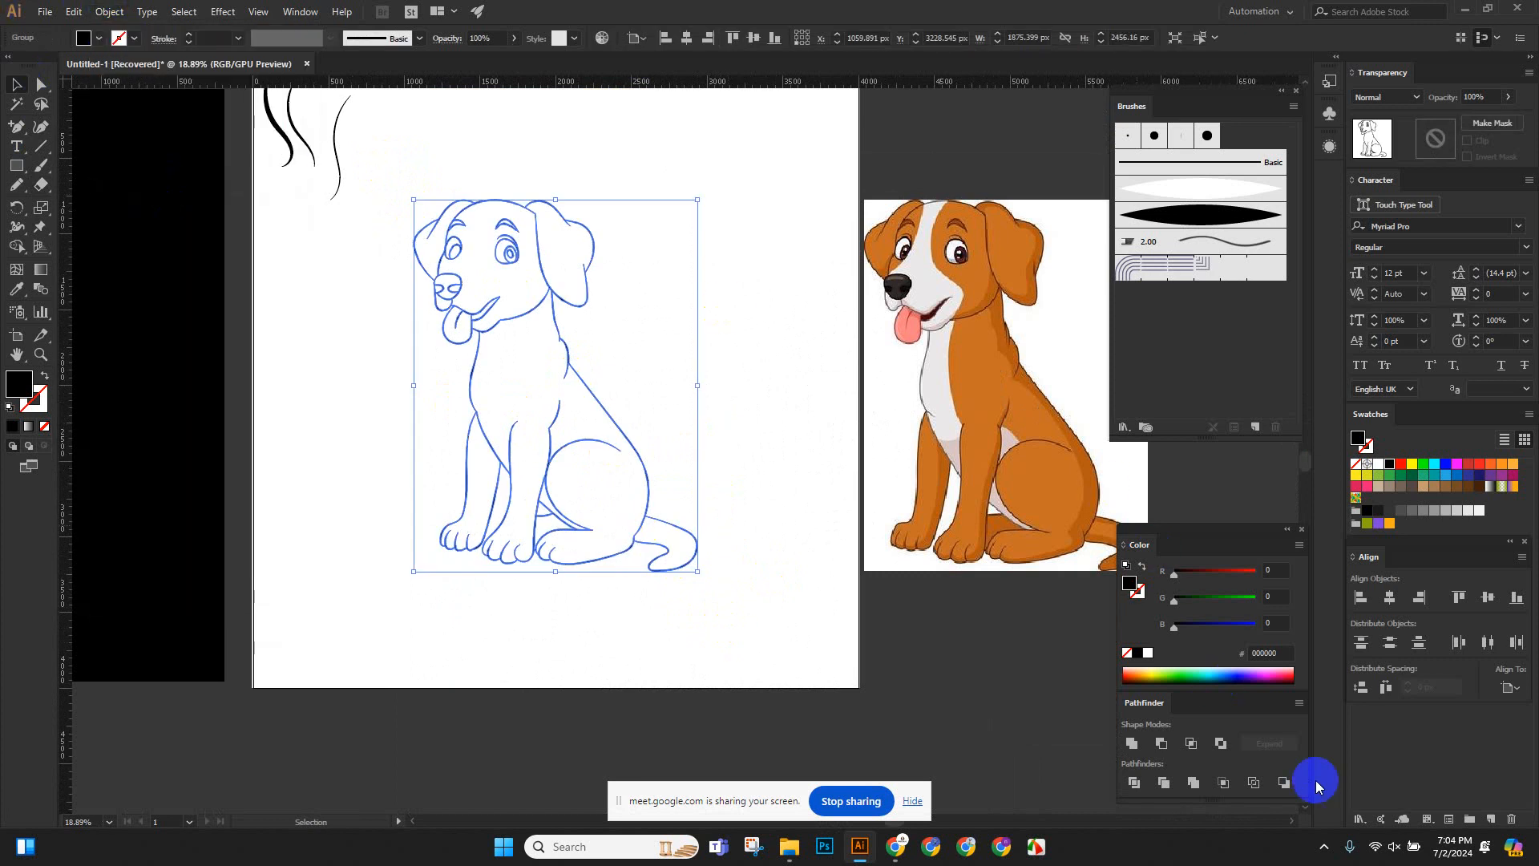
{"action": "left_click", "coordinate": [724, 646]}
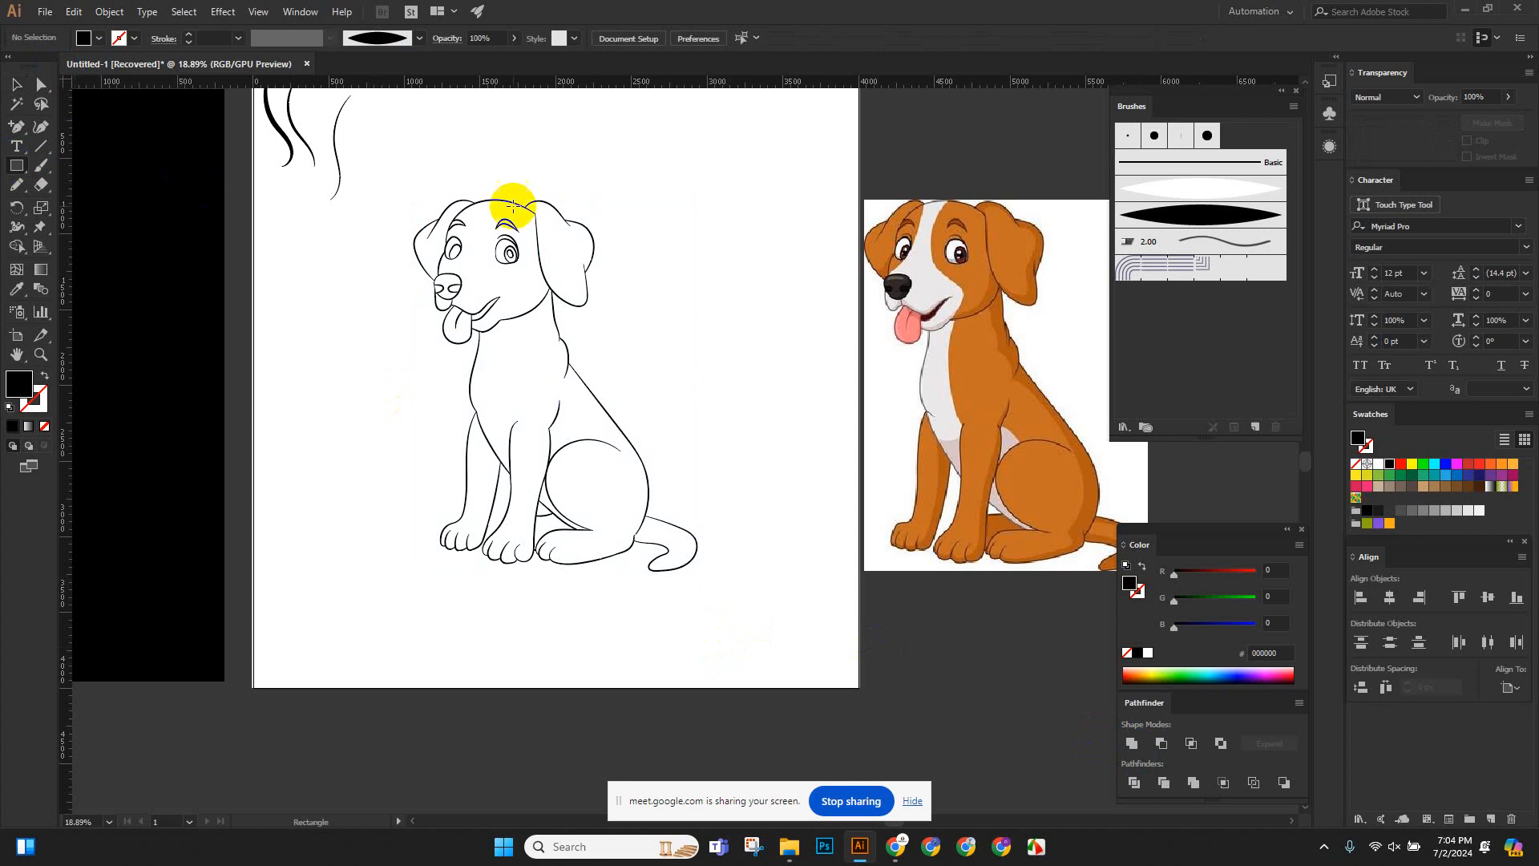
Draw a rectangle about 2753 by 3177 px over the dog and fill it with orange sampled from the reference dog's body.
{"action": "left_click_drag", "start_coordinate": [368, 159], "coordinate": [784, 640]}
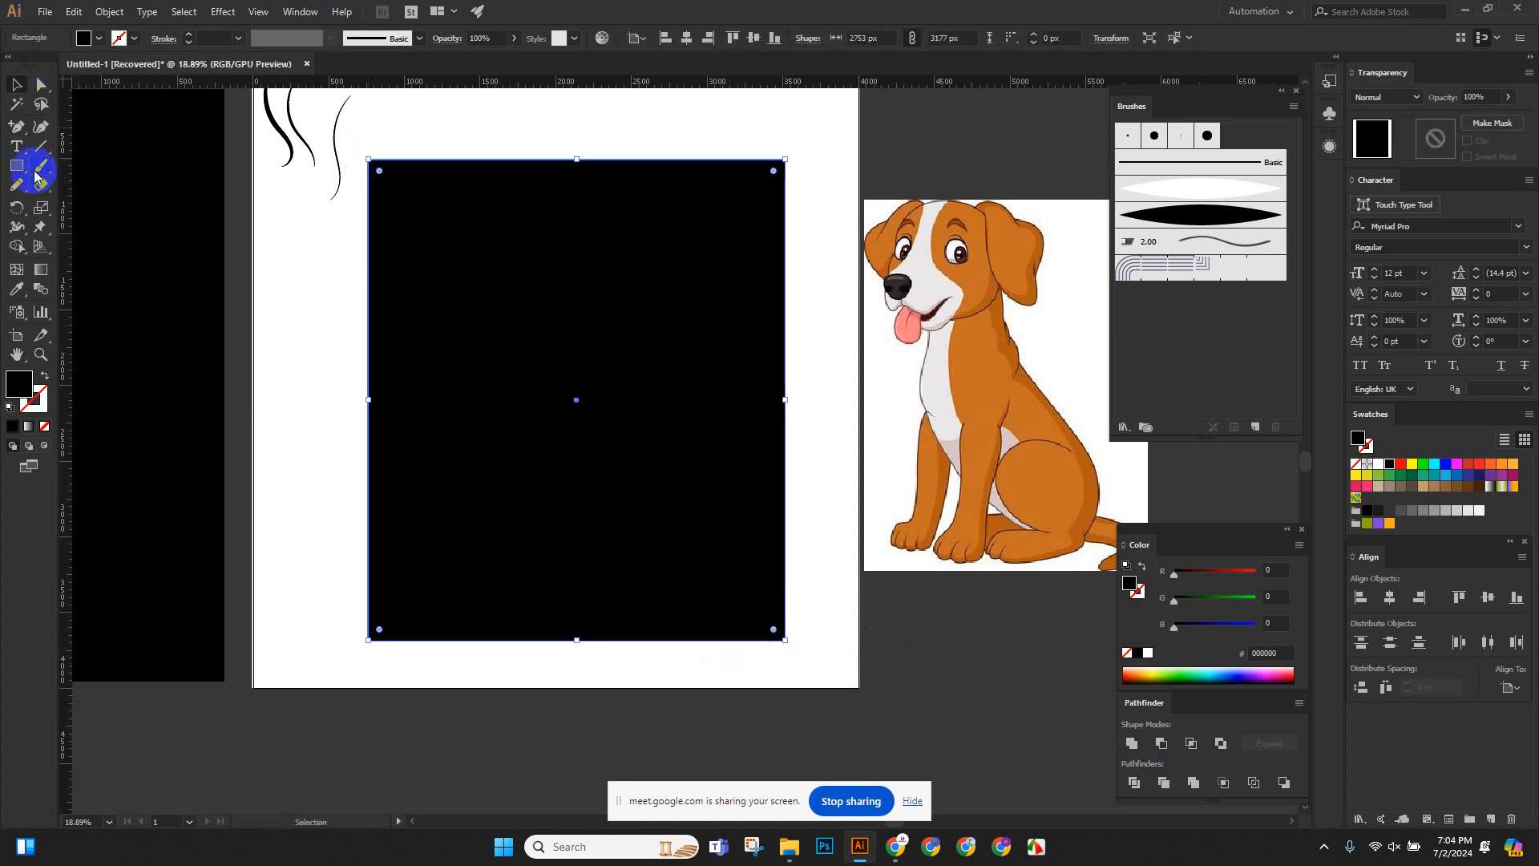
{"action": "left_click", "coordinate": [6, 297]}
{"action": "left_click", "coordinate": [972, 346]}
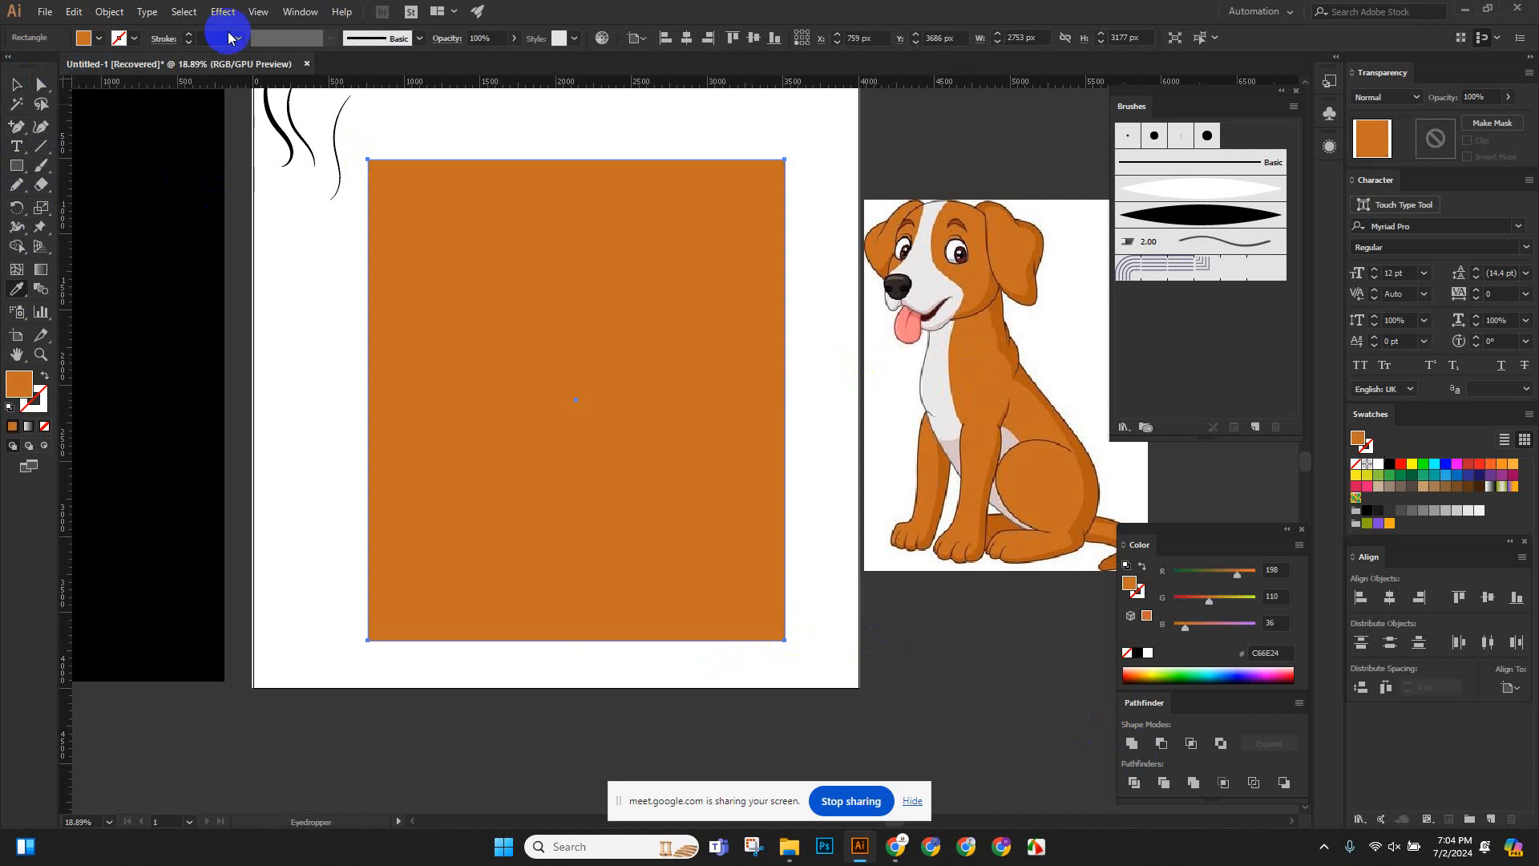
Bring the dog line art in front of the orange rectangle and position the rectangle so it surrounds the whole dog.
{"action": "left_click", "coordinate": [25, 83]}
{"action": "left_click_drag", "start_coordinate": [405, 165], "coordinate": [389, 272]}
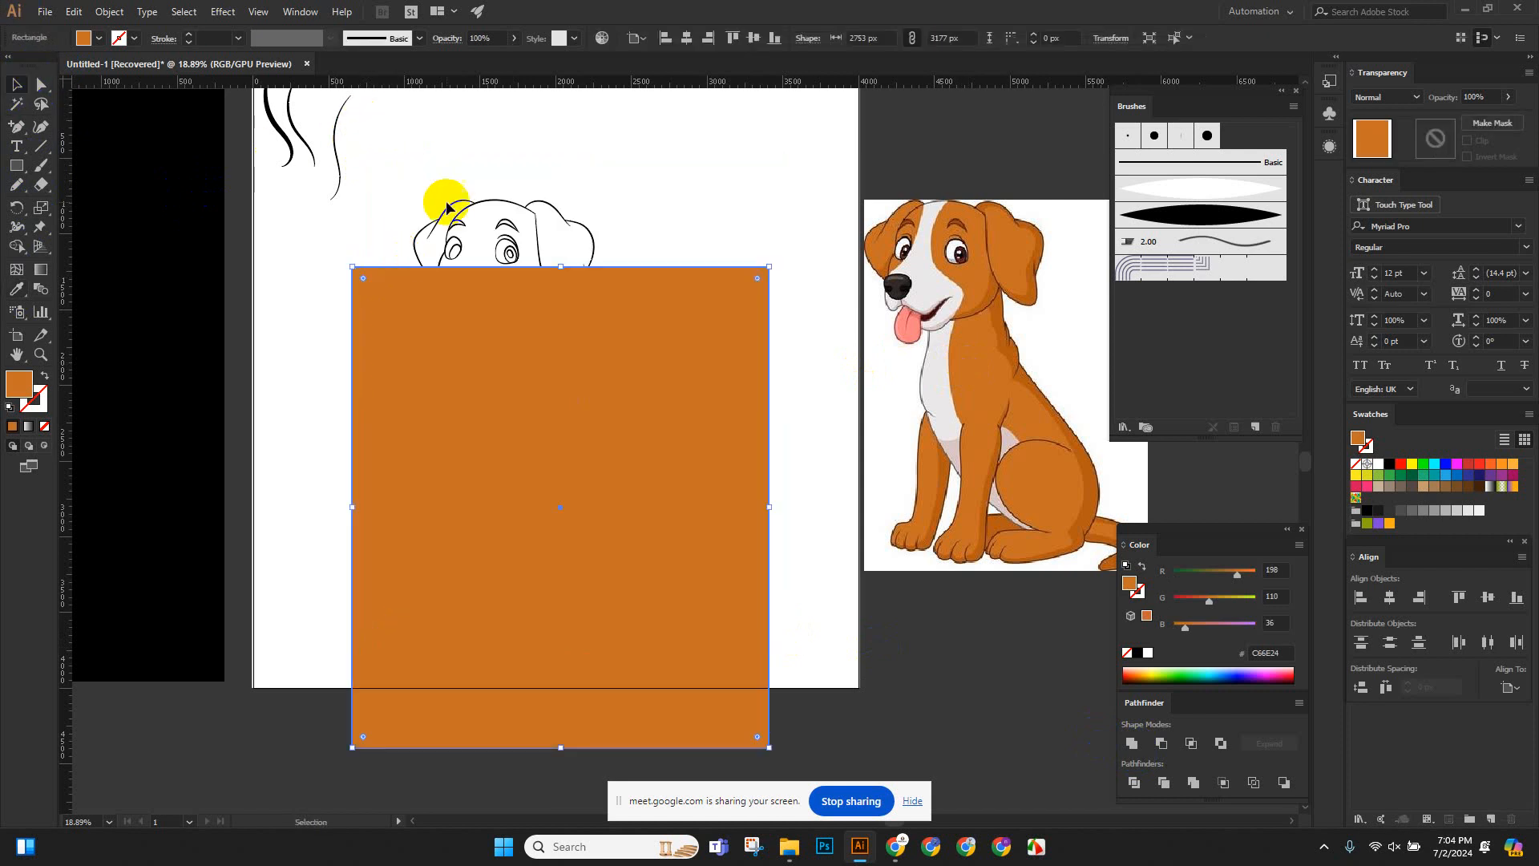
{"action": "left_click", "coordinate": [491, 233]}
{"action": "key", "text": "ctrl+x"}
{"action": "key", "text": "ctrl+f"}
{"action": "left_click", "coordinate": [519, 118]}
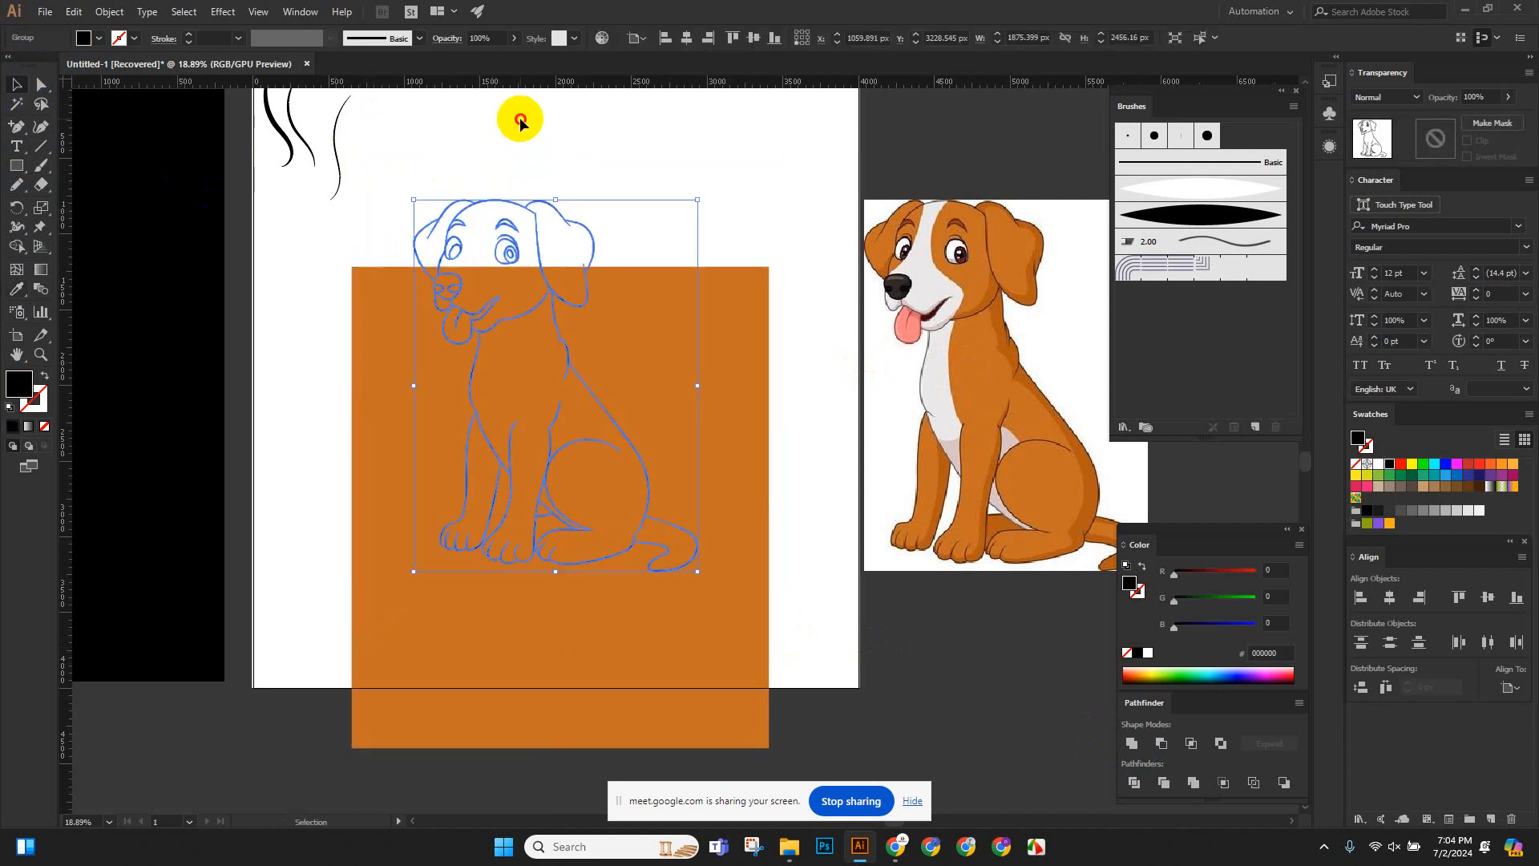
{"action": "left_click_drag", "start_coordinate": [705, 401], "coordinate": [697, 282]}
{"action": "left_click", "coordinate": [440, 143]}
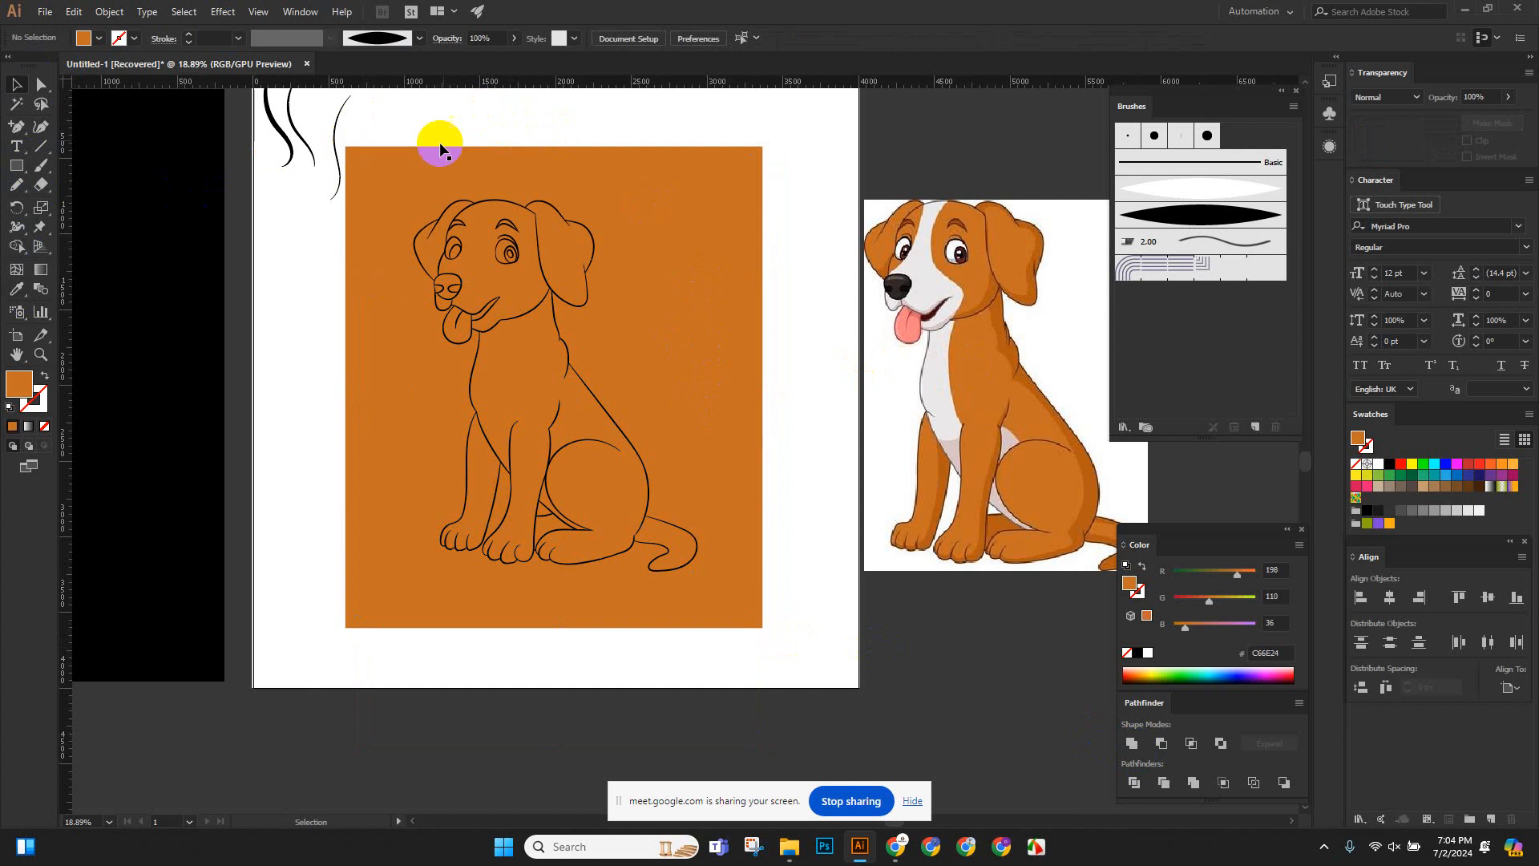
Delete the loose practice strokes and the black rectangle beside the dog.
{"action": "scroll", "coordinate": [402, 255], "scroll_direction": "up", "scroll_amount": 3}
{"action": "left_click_drag", "start_coordinate": [401, 255], "coordinate": [196, 205]}
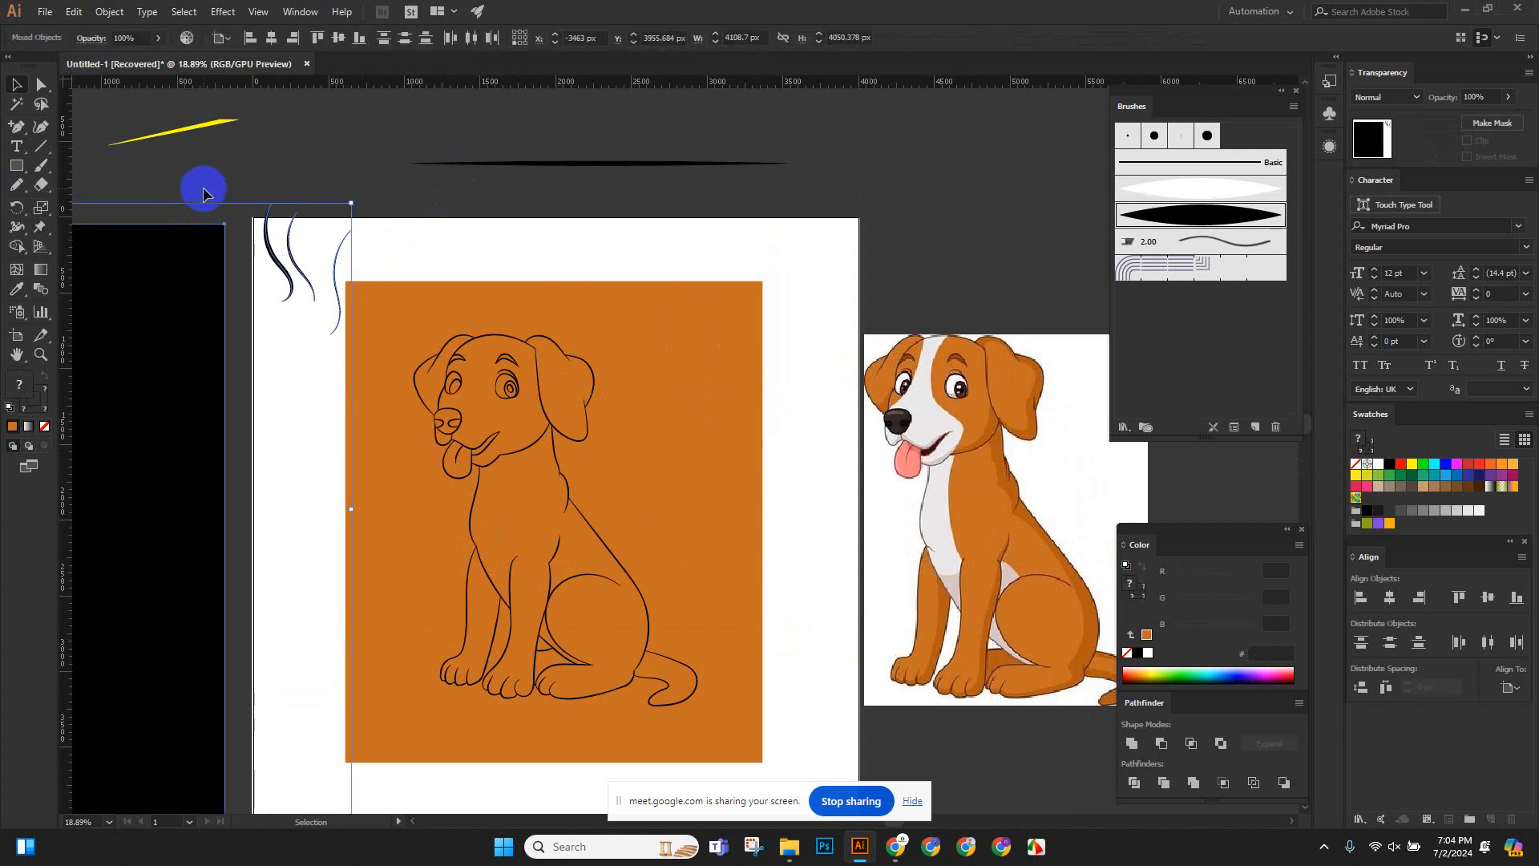
{"action": "key", "text": "Delete"}
Divide the orange rectangle along the line art with Pathfinder, ungroup the result and delete the piece outside the dog.
{"action": "scroll", "coordinate": [240, 136], "scroll_direction": "down", "scroll_amount": 3}
{"action": "left_click_drag", "start_coordinate": [269, 121], "coordinate": [756, 667]}
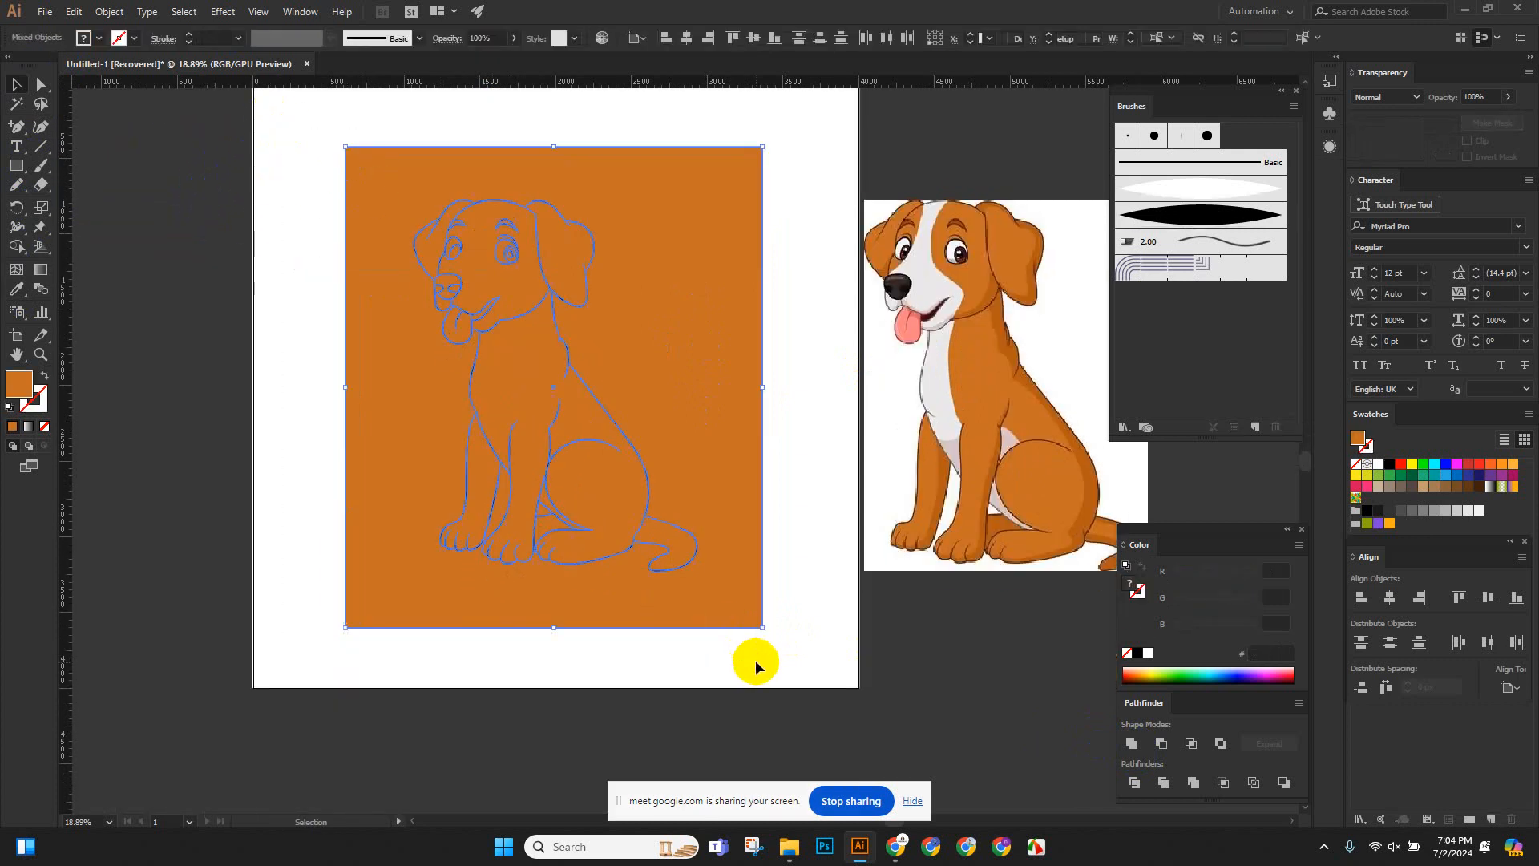
{"action": "left_click", "coordinate": [1143, 790]}
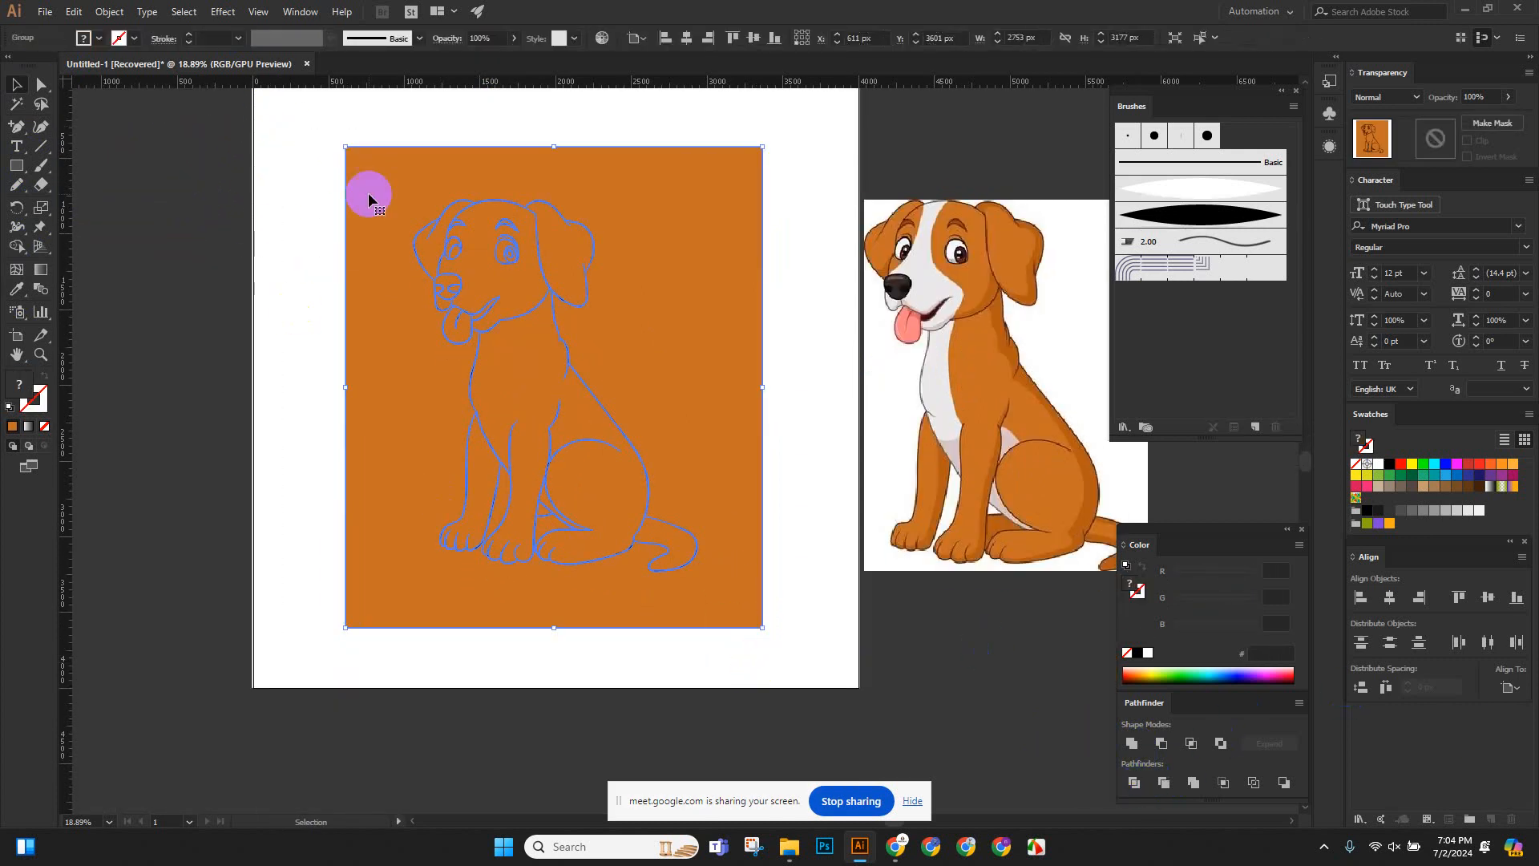
{"action": "left_click", "coordinate": [98, 13]}
{"action": "left_click", "coordinate": [165, 96]}
{"action": "left_click", "coordinate": [447, 213]}
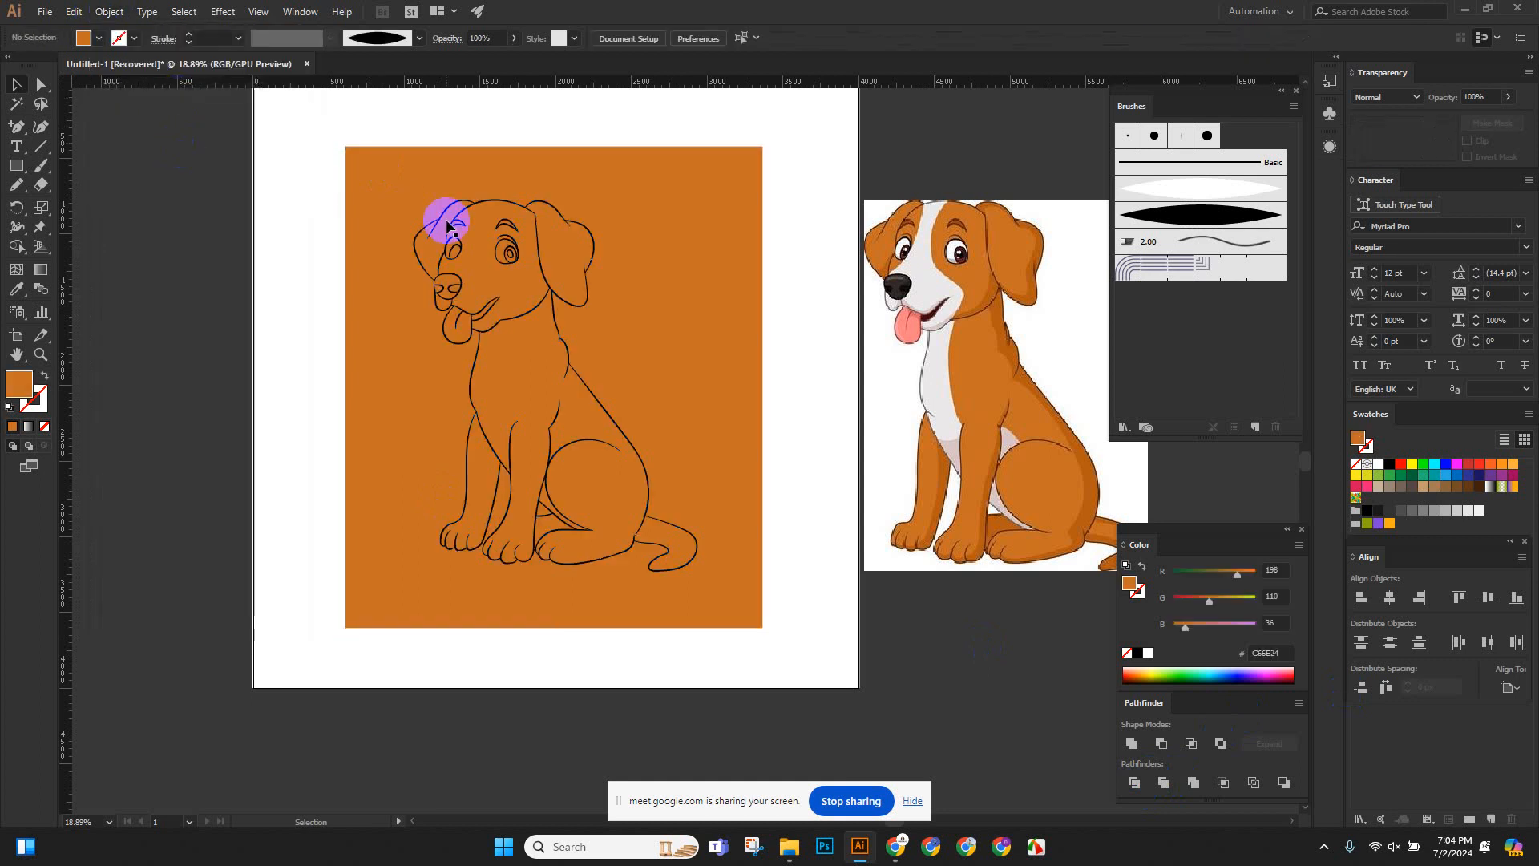
{"action": "left_click", "coordinate": [440, 181]}
{"action": "key", "text": "Delete"}
Fill the eyeball areas around the irises of both eyes with white.
{"action": "scroll", "coordinate": [570, 210], "scroll_direction": "down", "scroll_amount": 3}
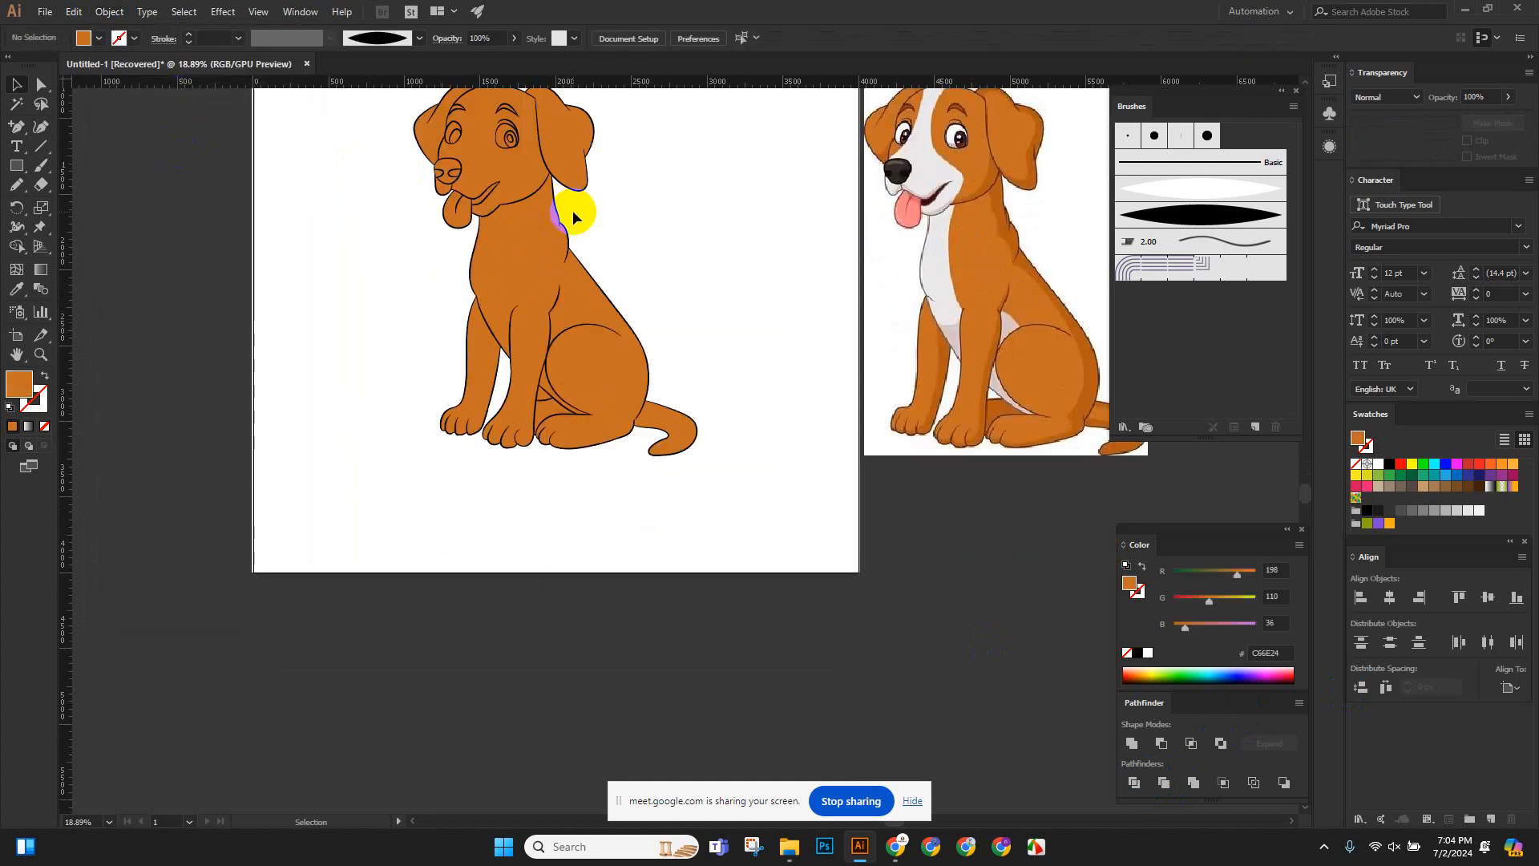
{"action": "scroll", "coordinate": [732, 338], "scroll_direction": "up", "scroll_amount": 2}
{"action": "scroll", "coordinate": [430, 257], "scroll_direction": "up", "scroll_amount": 8}
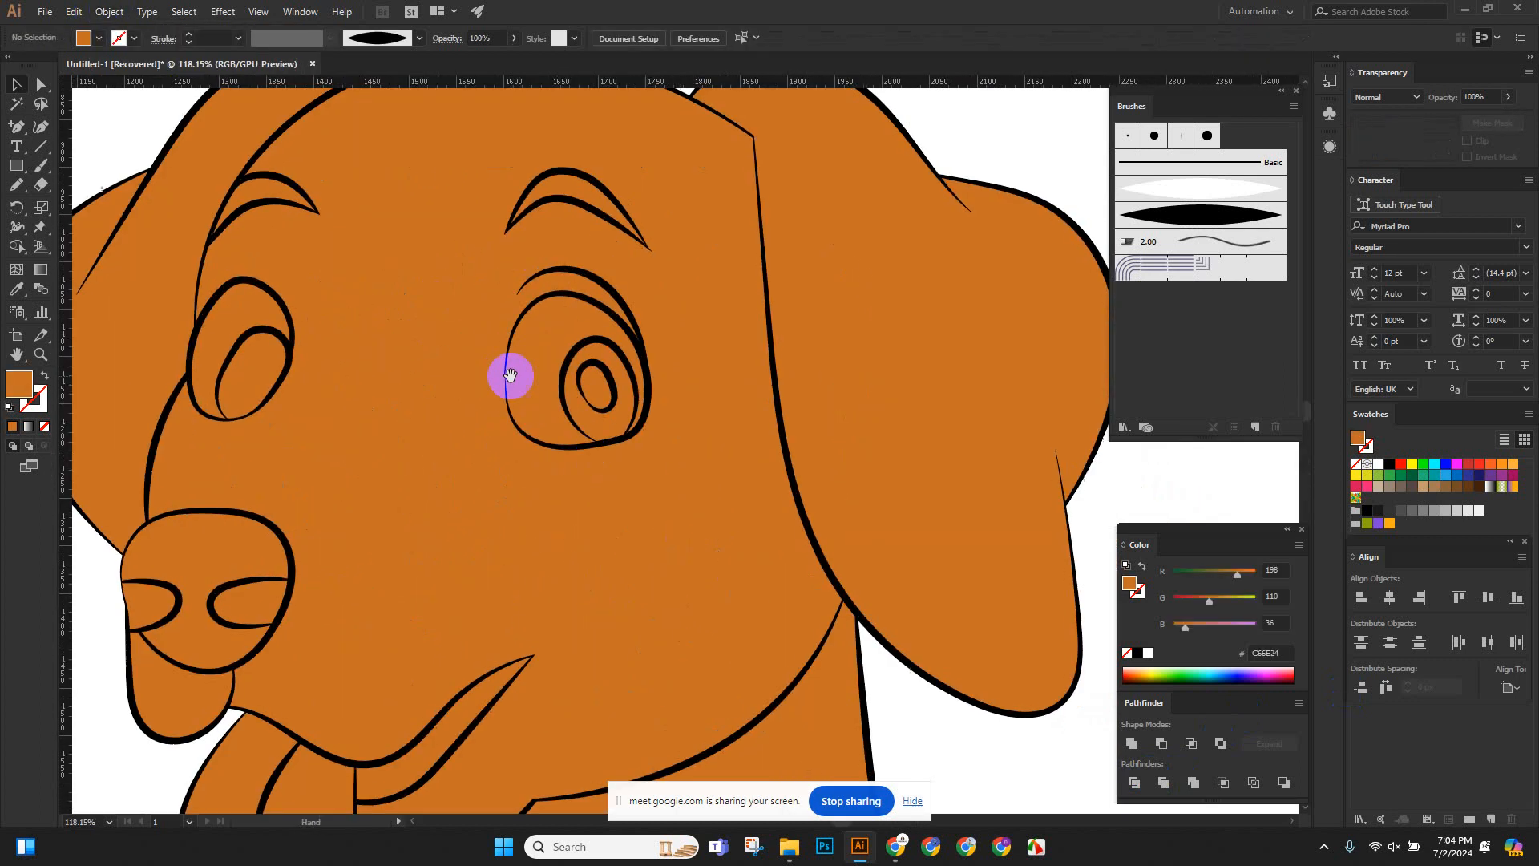
{"action": "left_click", "coordinate": [311, 392]}
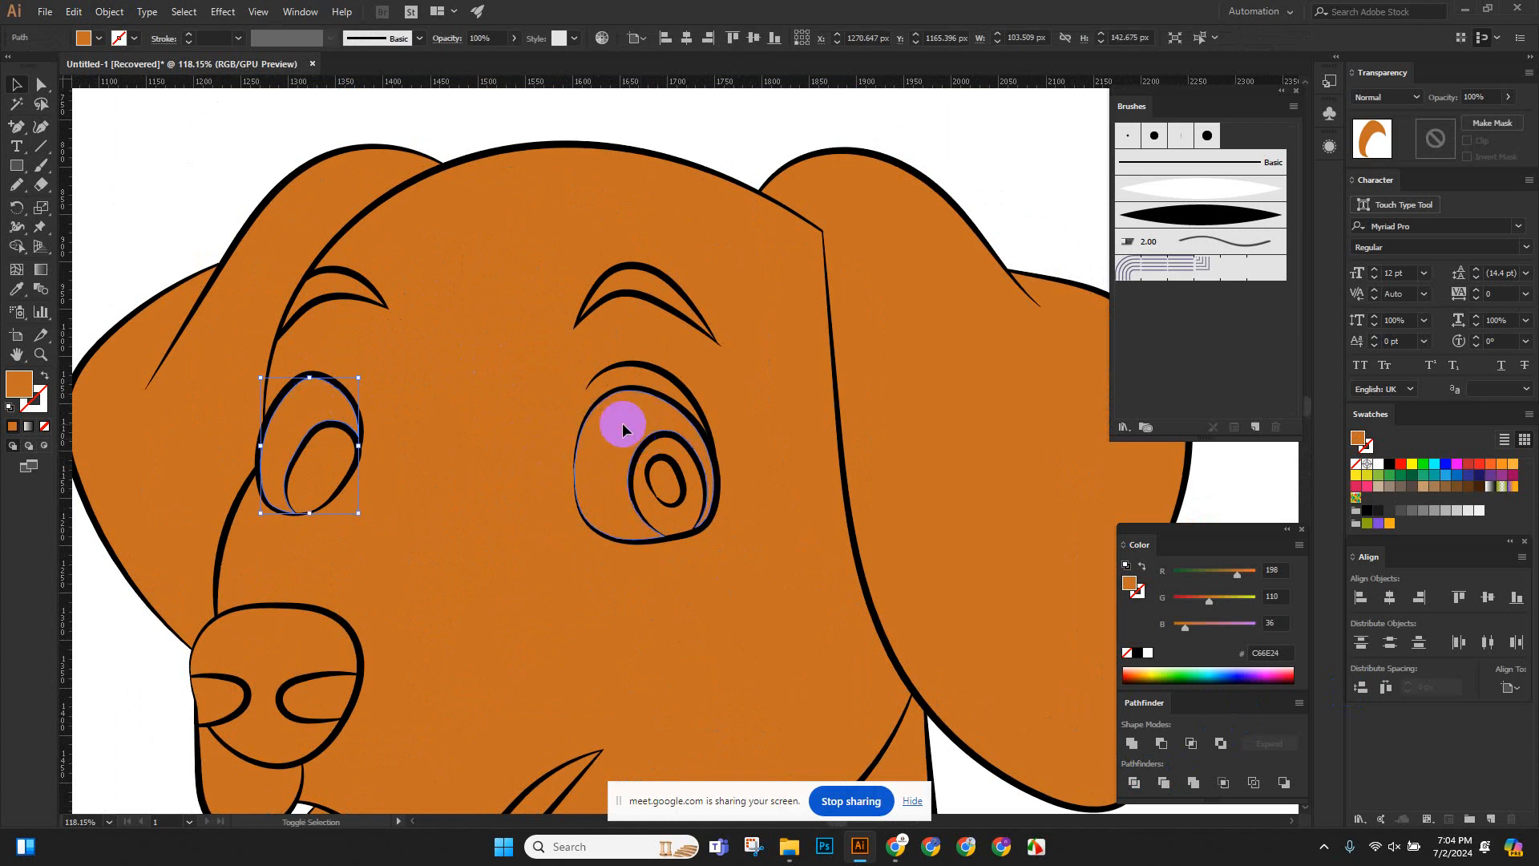
{"action": "left_click", "coordinate": [623, 429], "text": "shift"}
{"action": "left_click_drag", "start_coordinate": [781, 450], "coordinate": [543, 357]}
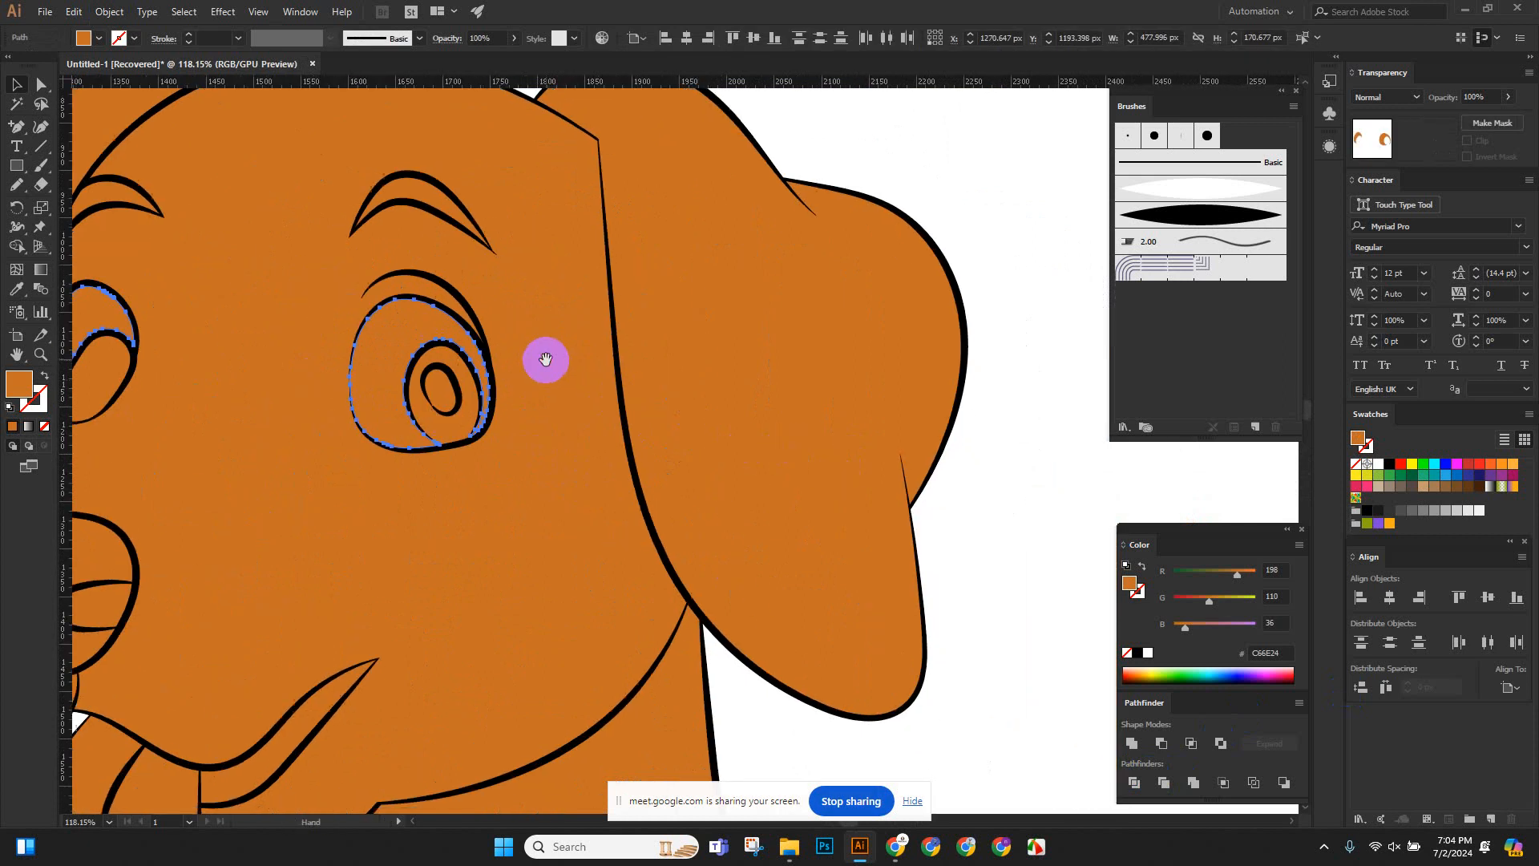
{"action": "left_click", "coordinate": [1147, 654]}
{"action": "scroll", "coordinate": [674, 515], "scroll_direction": "down", "scroll_amount": 8}
{"action": "left_click_drag", "start_coordinate": [674, 515], "coordinate": [405, 472]}
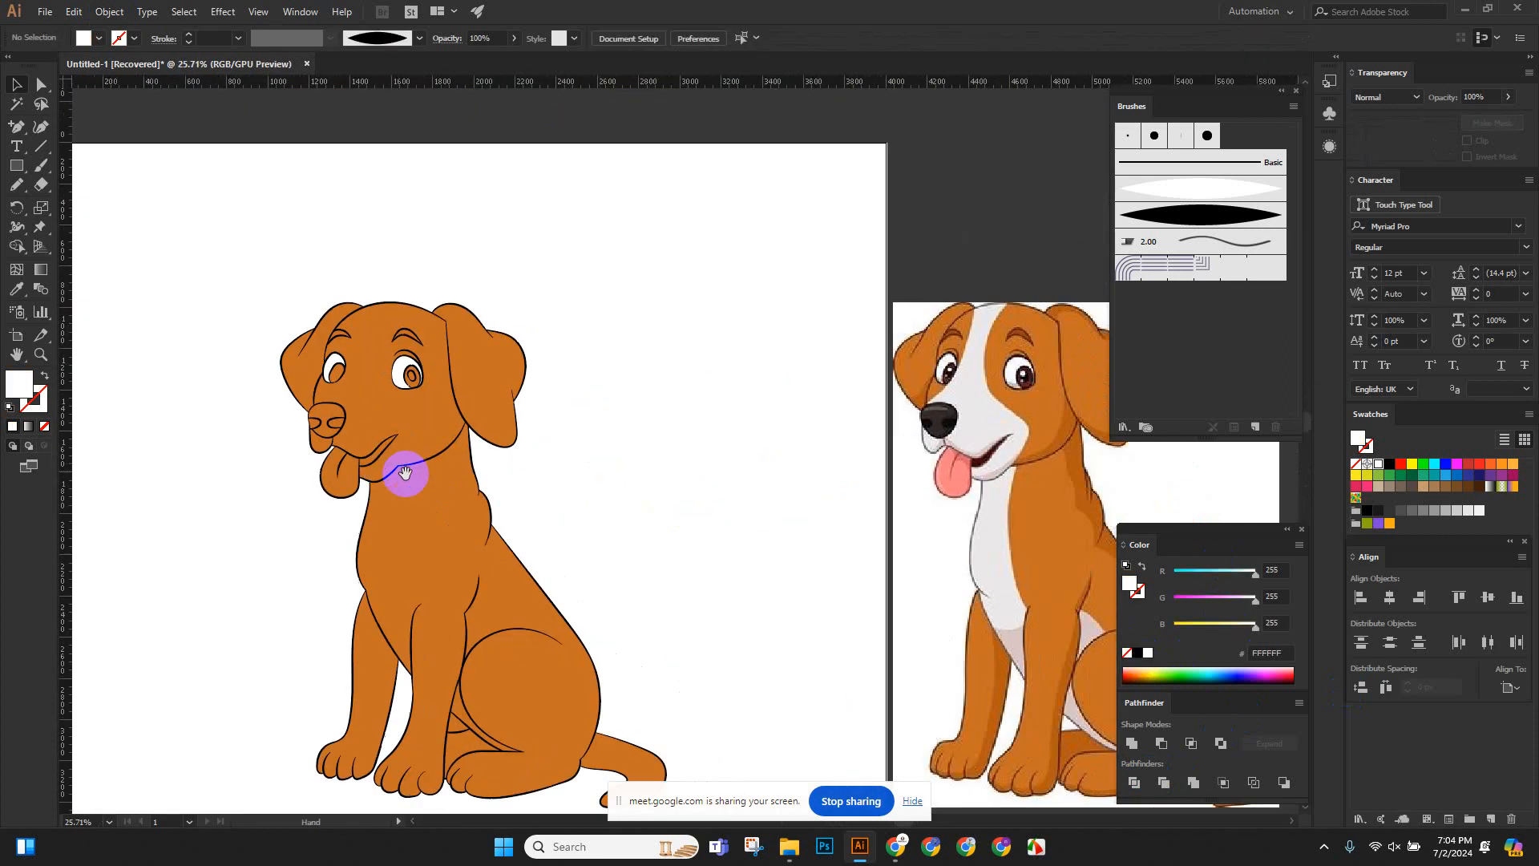
Fill the dog's tongue with the pink sampled from the tongue in the reference image.
{"action": "left_click_drag", "start_coordinate": [462, 427], "coordinate": [193, 439]}
{"action": "scroll", "coordinate": [344, 481], "scroll_direction": "up", "scroll_amount": 3}
{"action": "left_click_drag", "start_coordinate": [697, 500], "coordinate": [672, 505]}
{"action": "left_click_drag", "start_coordinate": [461, 550], "coordinate": [562, 472]}
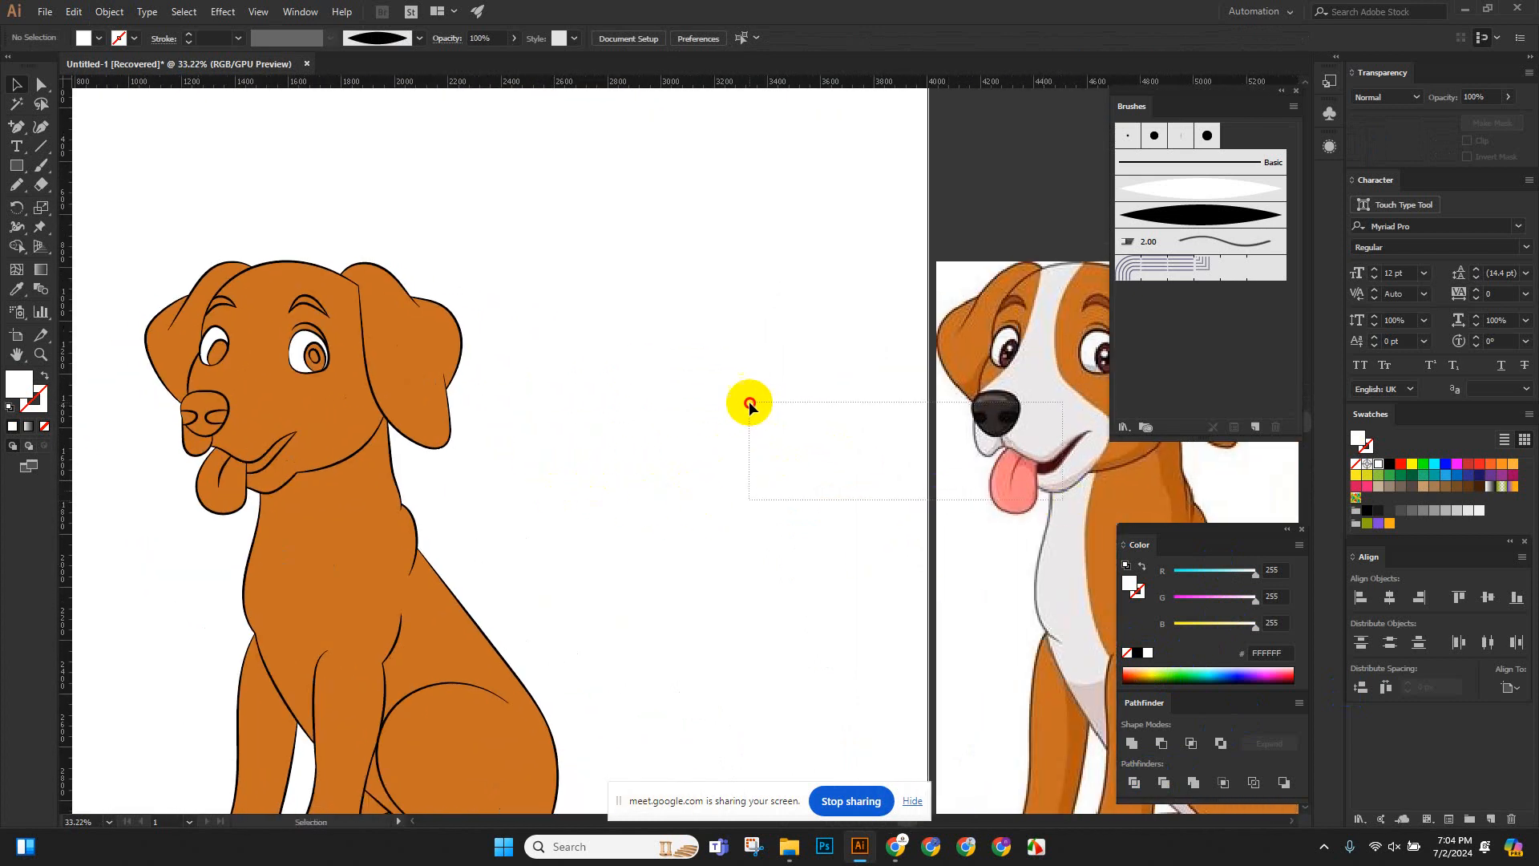
{"action": "left_click_drag", "start_coordinate": [1001, 414], "coordinate": [998, 416]}
{"action": "left_click", "coordinate": [670, 460], "text": "ctrl+alt"}
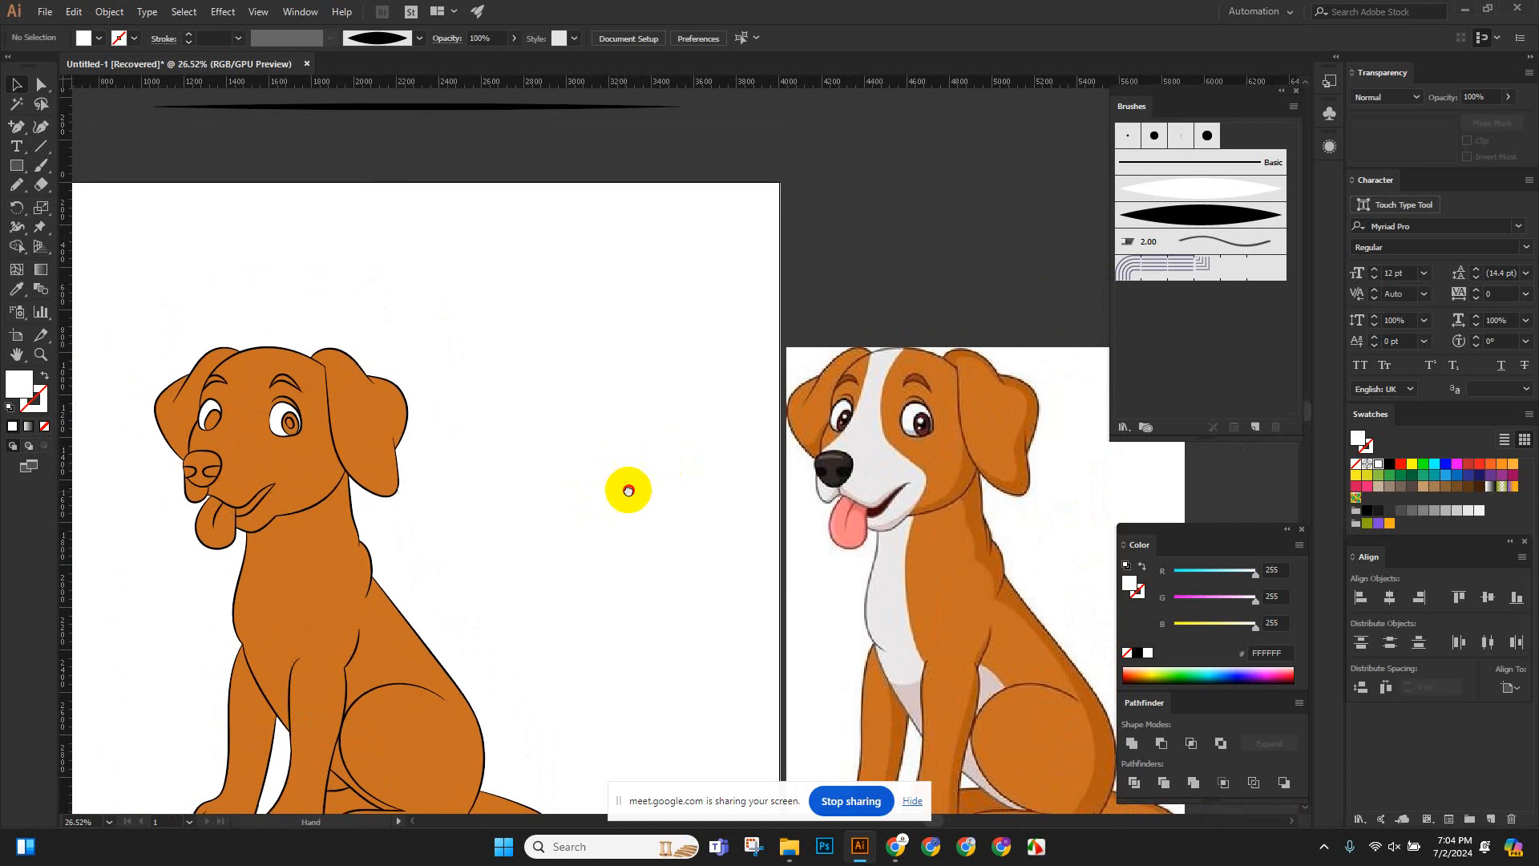
{"action": "scroll", "coordinate": [304, 473], "scroll_direction": "down", "scroll_amount": 2}
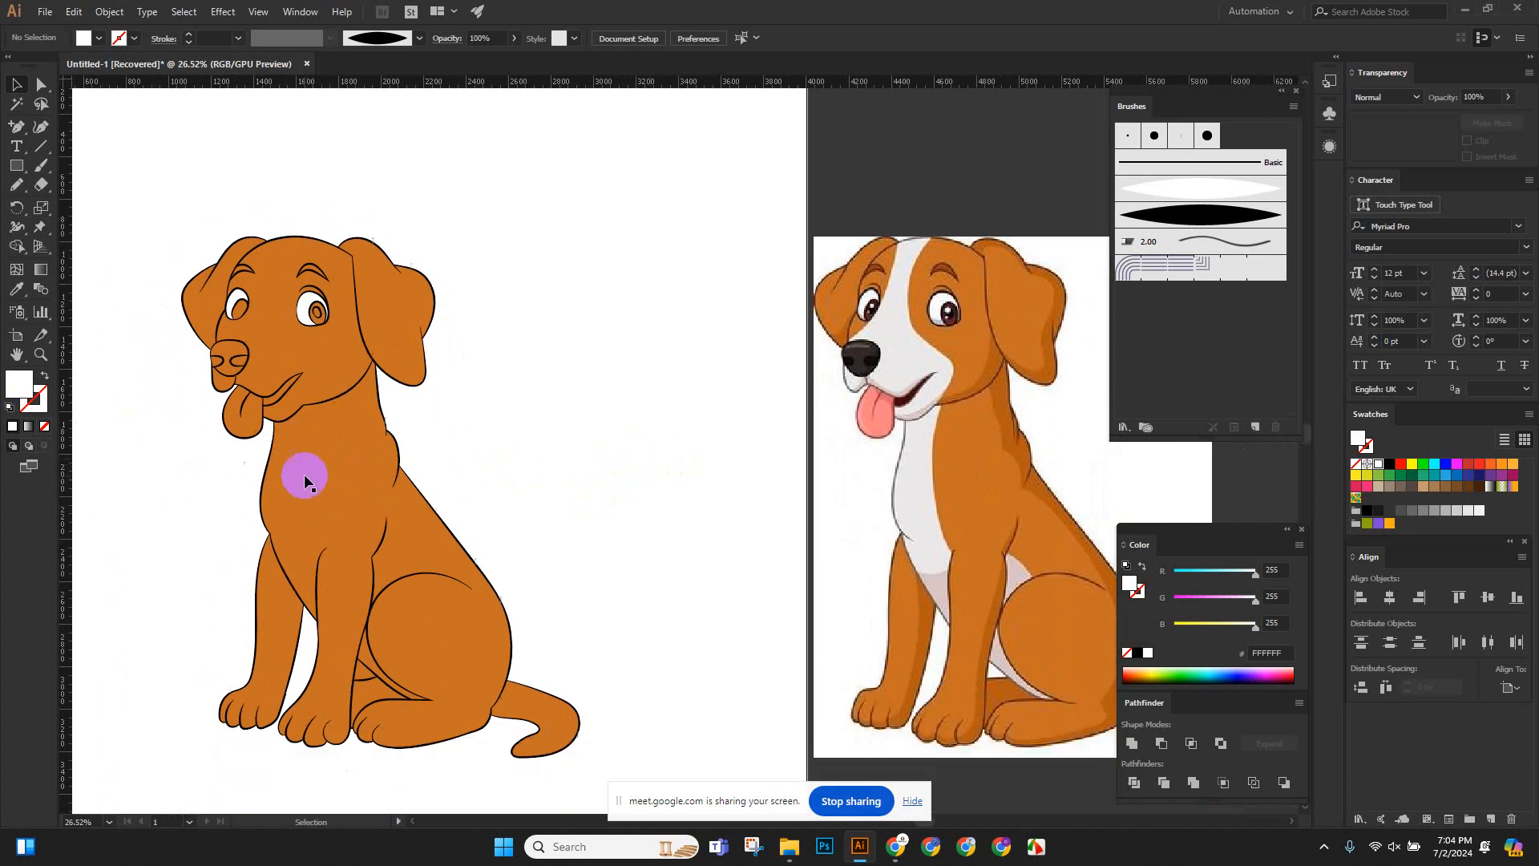
{"action": "left_click", "coordinate": [224, 329], "text": "ctrl"}
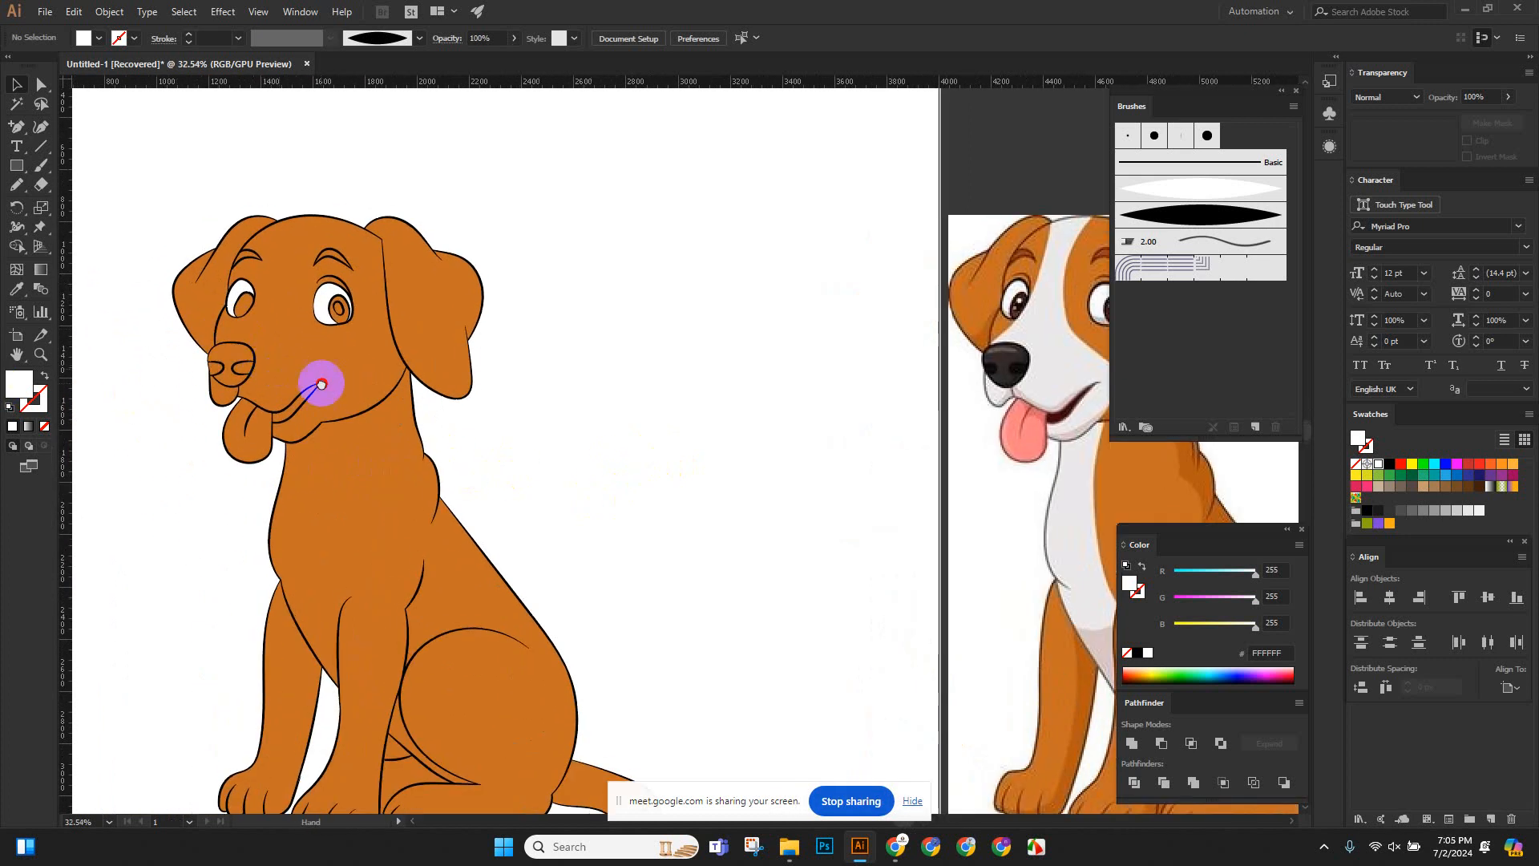
{"action": "left_click", "coordinate": [244, 456]}
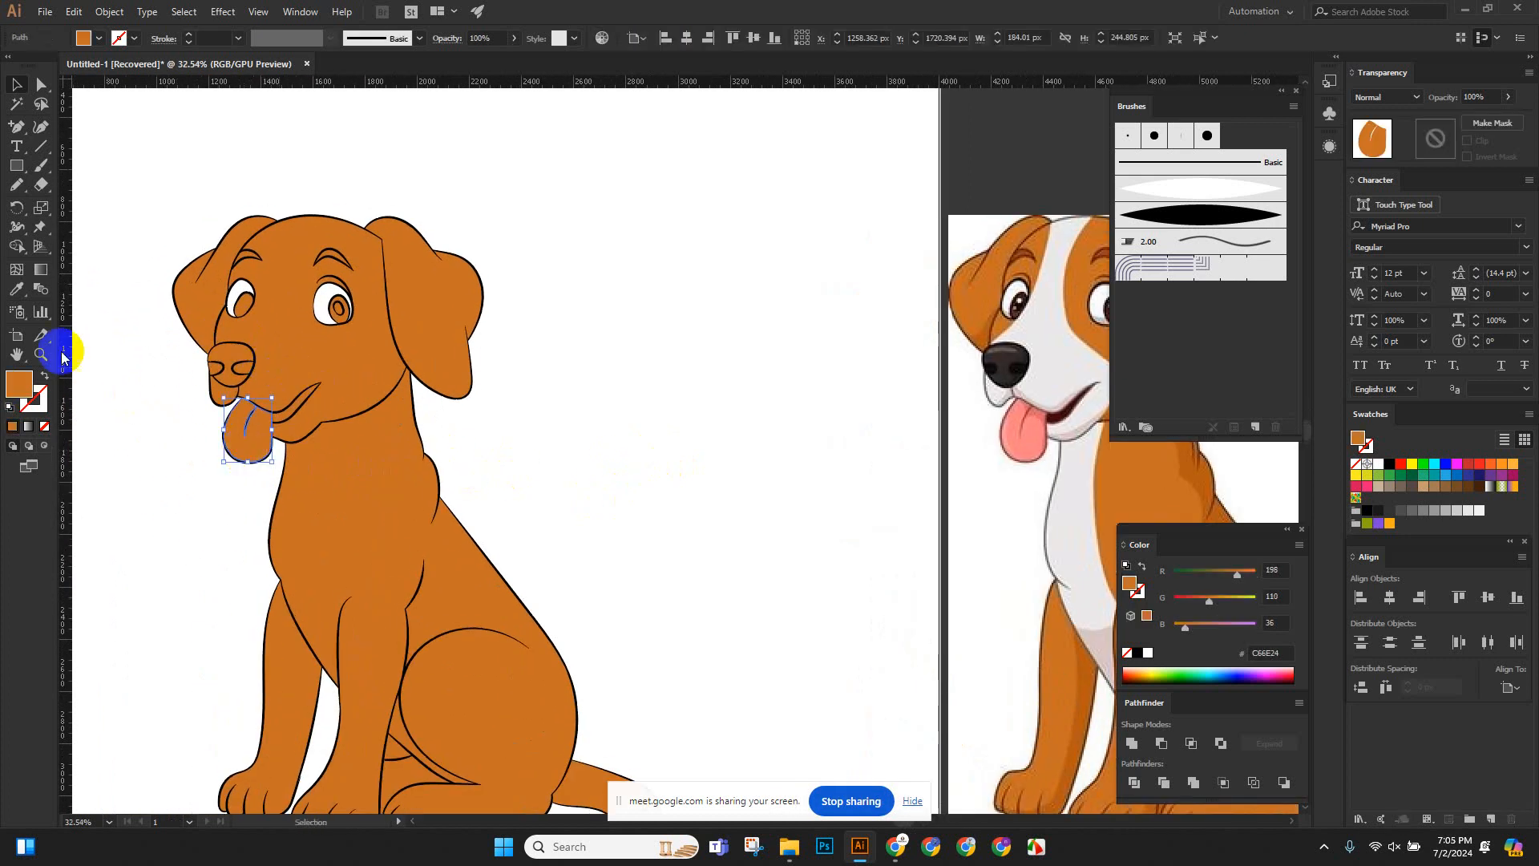
{"action": "left_click", "coordinate": [1034, 436]}
{"action": "left_click", "coordinate": [213, 159]}
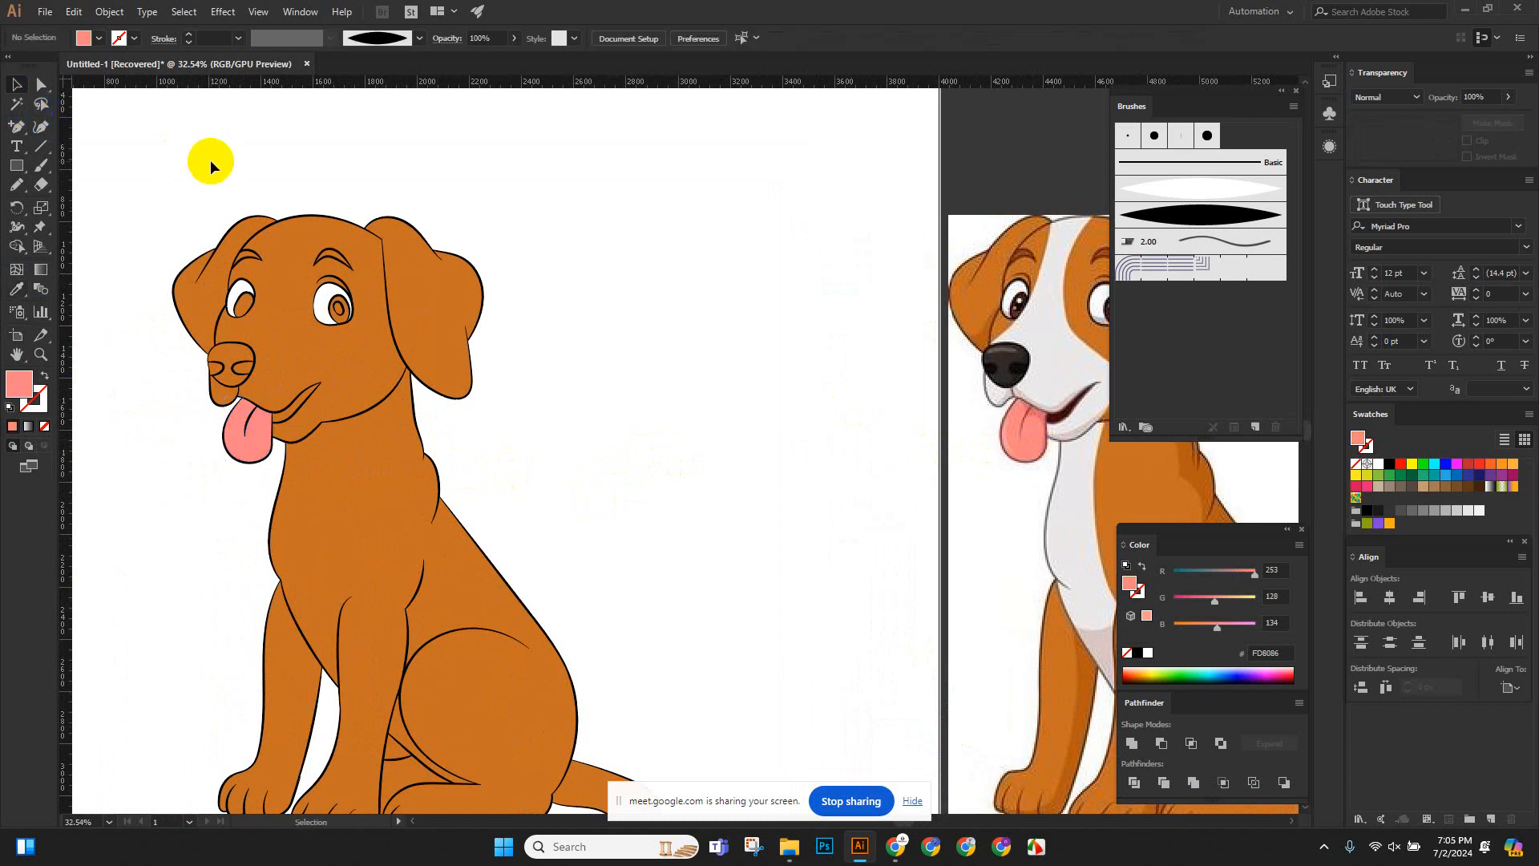
Fill the main nose shape with the dark grey sampled from the reference dog's nose.
{"action": "scroll", "coordinate": [257, 214], "scroll_direction": "down", "scroll_amount": 2}
{"action": "left_click", "coordinate": [238, 306]}
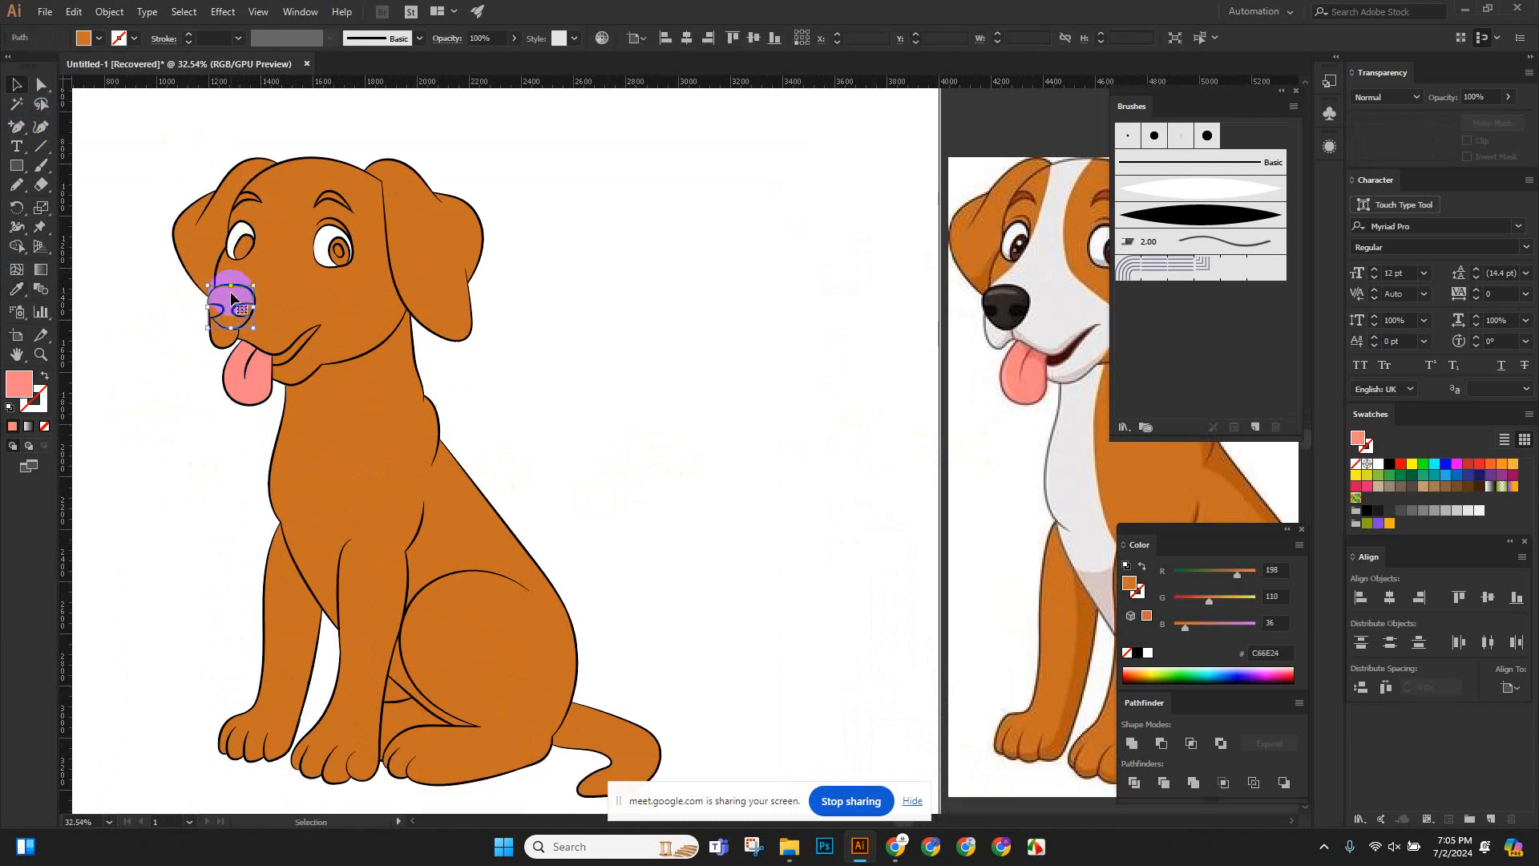
{"action": "left_click", "coordinate": [16, 289]}
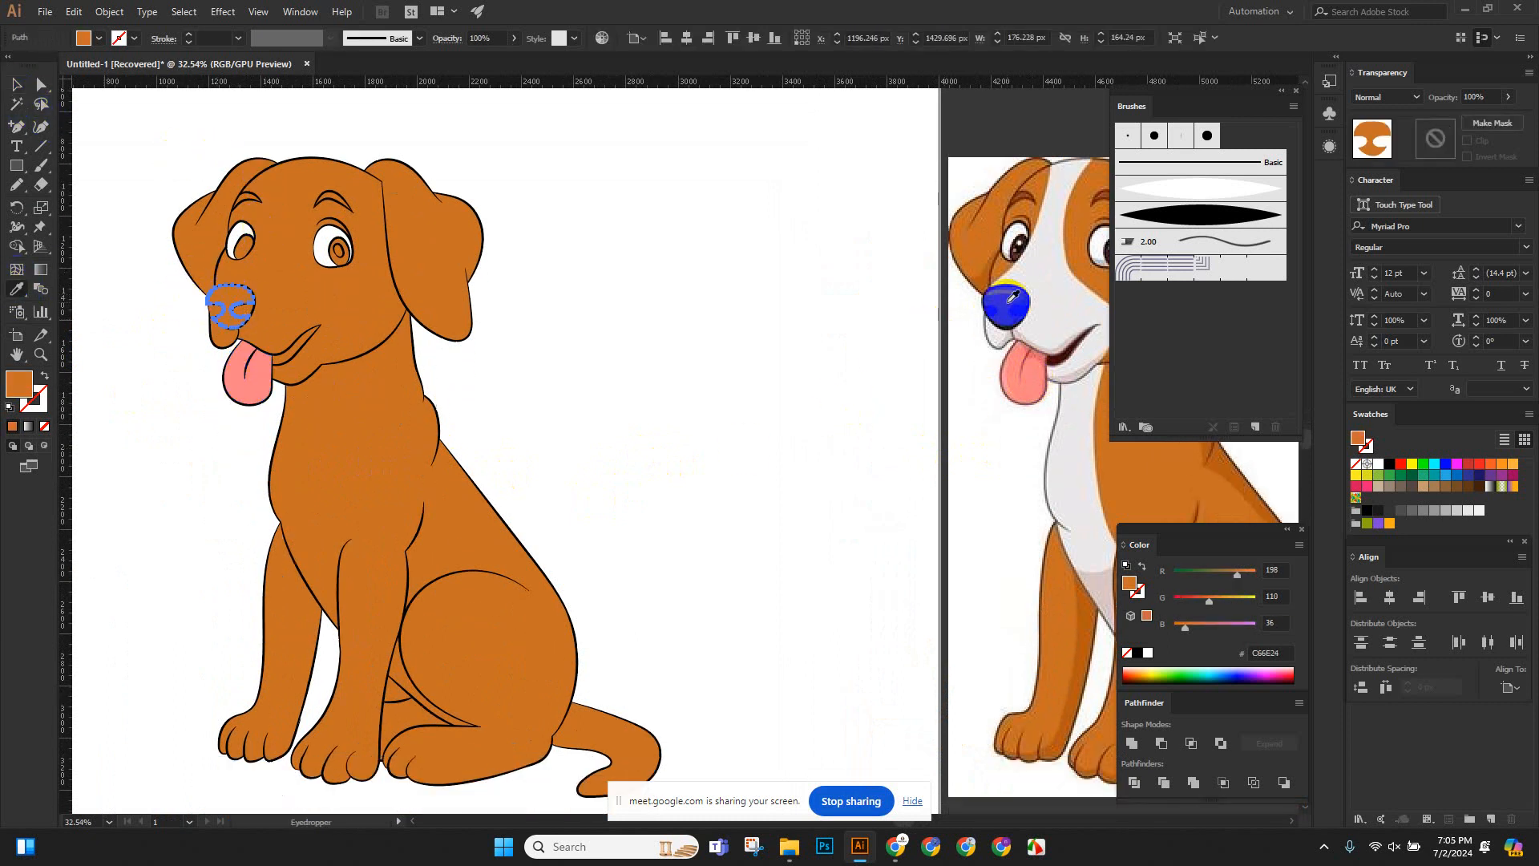
{"action": "left_click", "coordinate": [1007, 295]}
{"action": "left_click", "coordinate": [122, 147]}
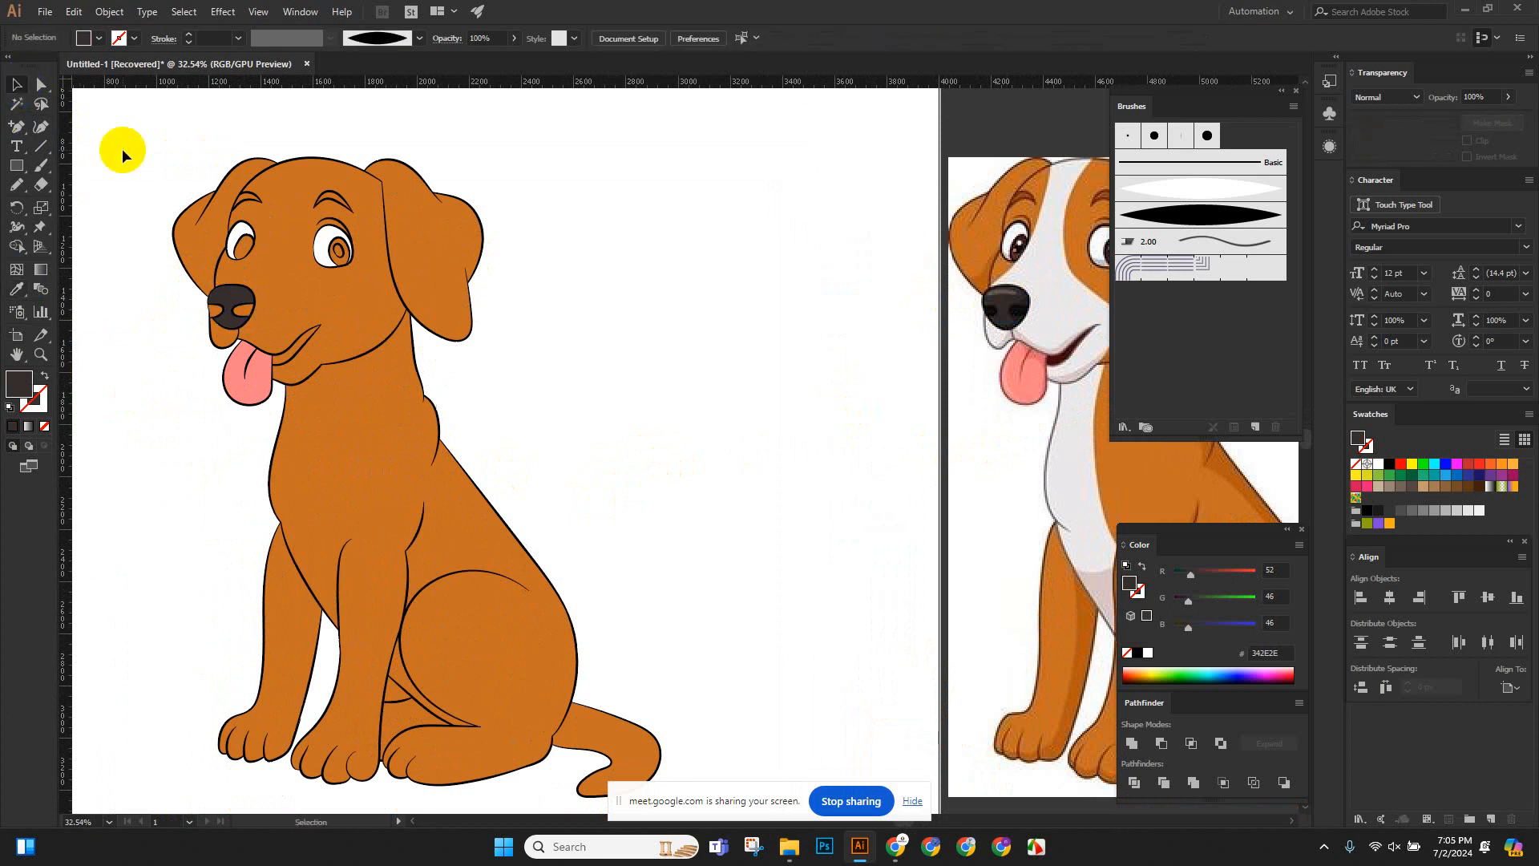
Fill both nostrils with the near-black colour sampled from the reference dog's nose.
{"action": "scroll", "coordinate": [213, 289], "scroll_direction": "up", "scroll_amount": 2}
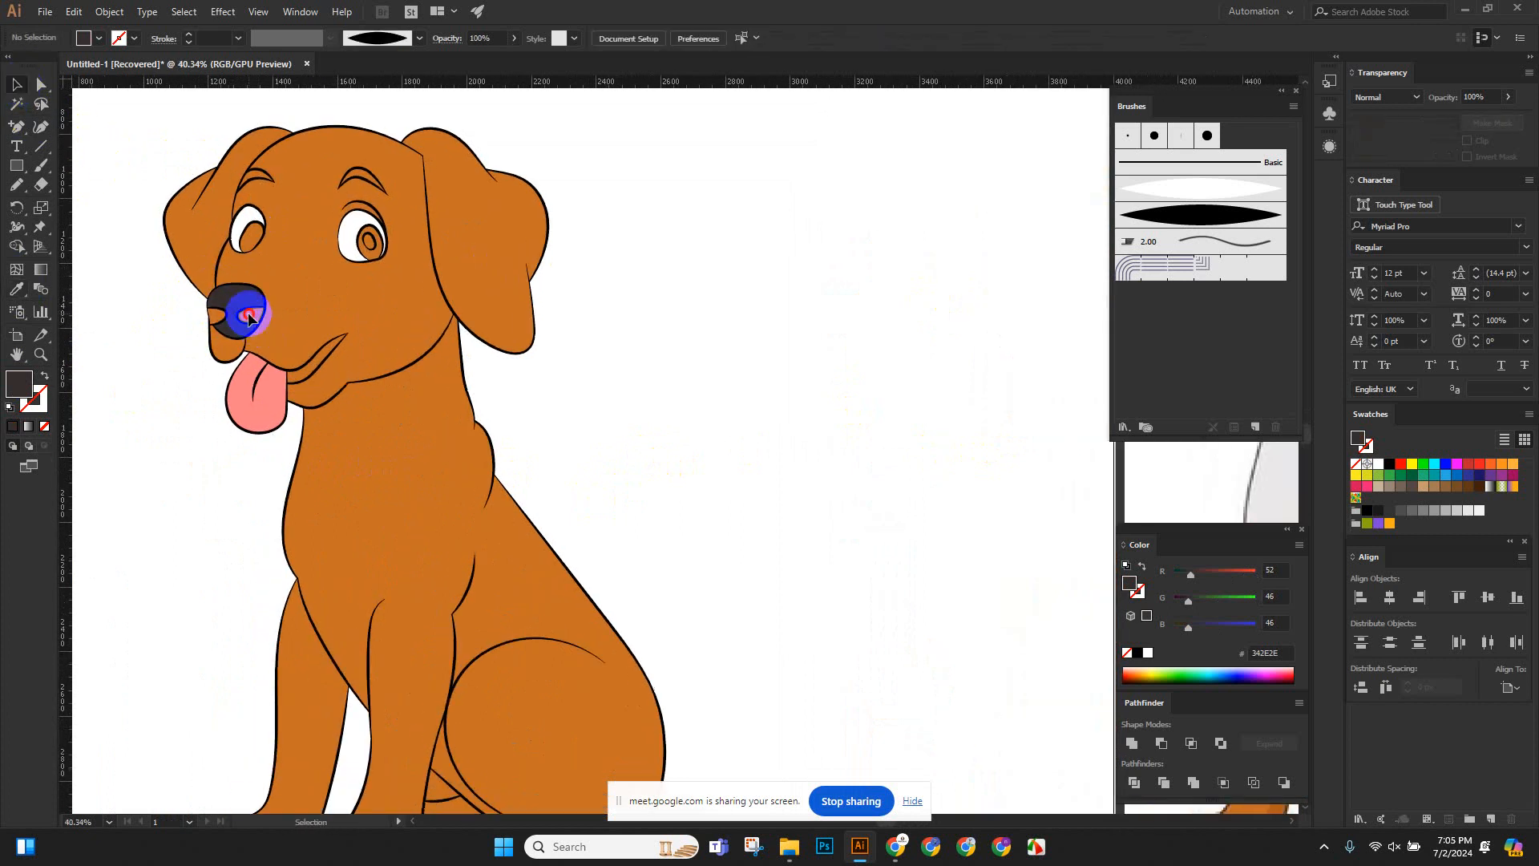
{"action": "left_click", "coordinate": [248, 317]}
{"action": "left_click", "coordinate": [218, 323], "text": "shift"}
{"action": "scroll", "coordinate": [602, 354], "scroll_direction": "down", "scroll_amount": 2}
{"action": "scroll", "coordinate": [794, 440], "scroll_direction": "right", "scroll_amount": 5}
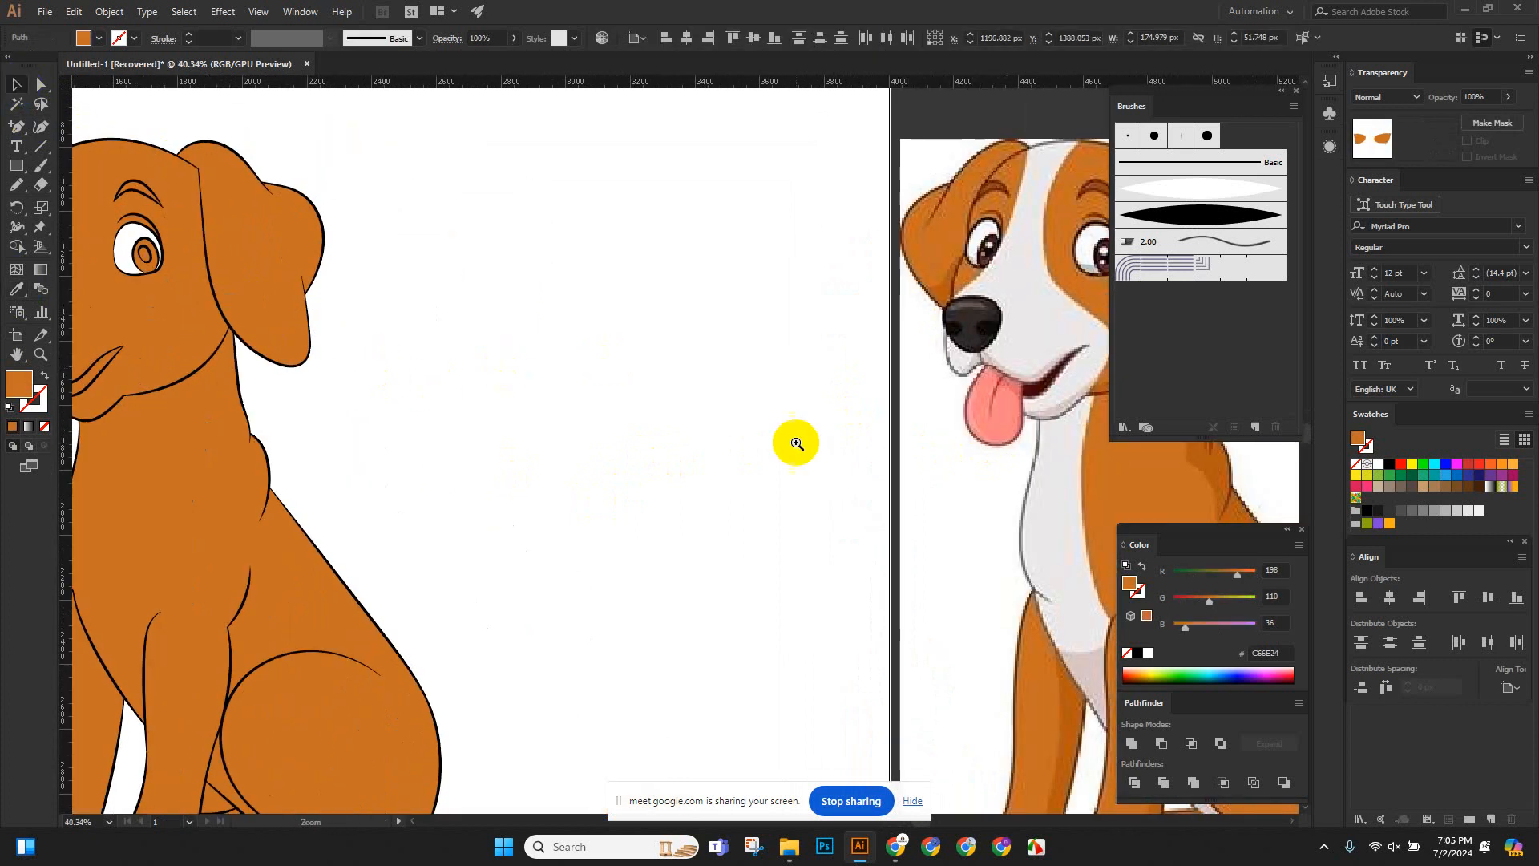
{"action": "left_click", "coordinate": [18, 291]}
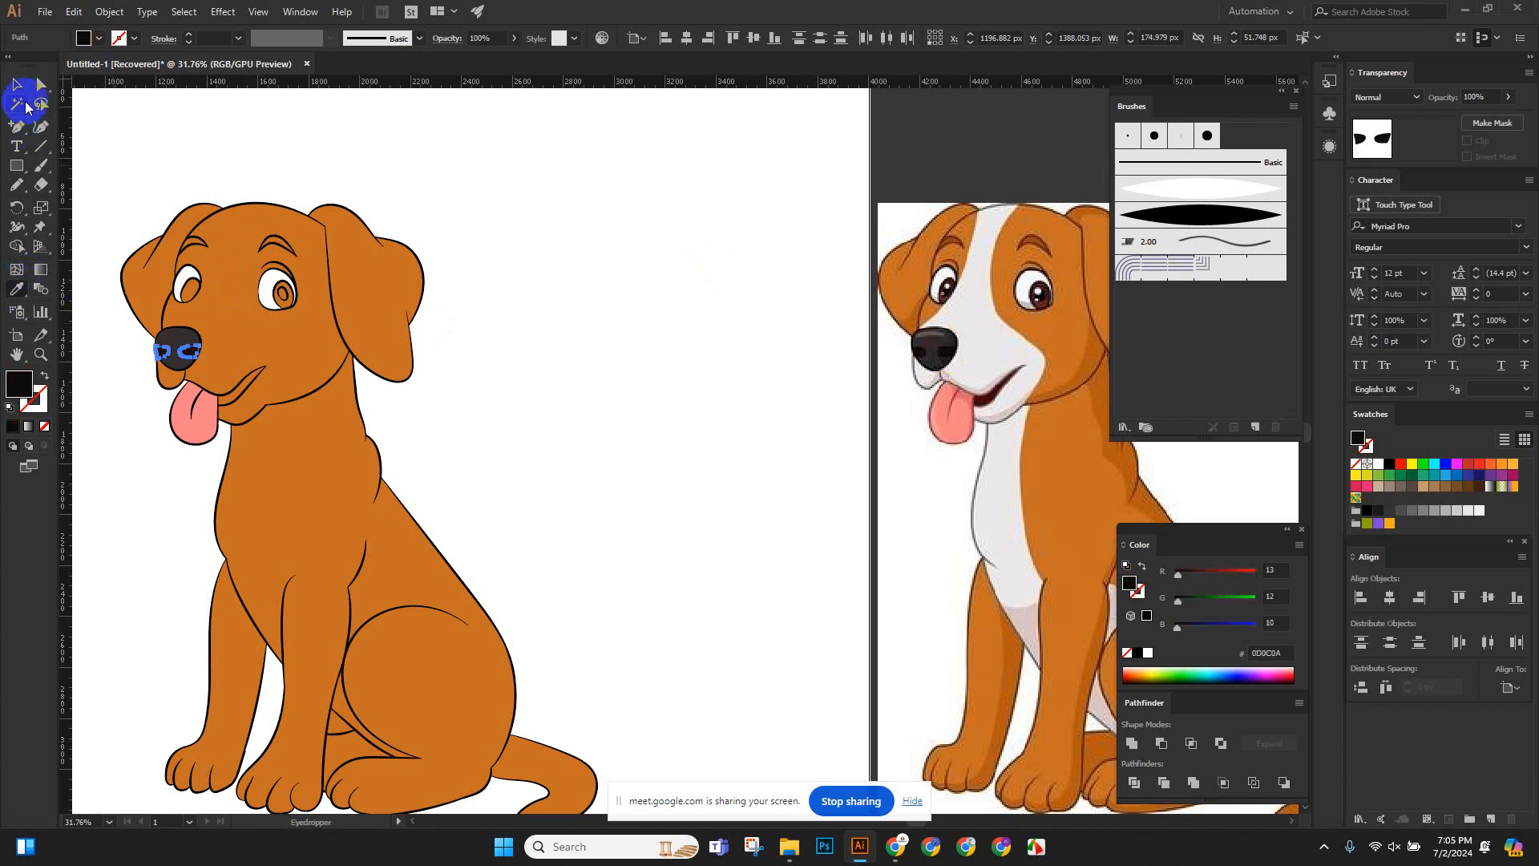
{"action": "left_click", "coordinate": [17, 87]}
{"action": "left_click", "coordinate": [324, 146]}
Fill the small rounded muzzle area directly below the nose with white.
{"action": "scroll", "coordinate": [323, 146], "scroll_direction": "down", "scroll_amount": 1}
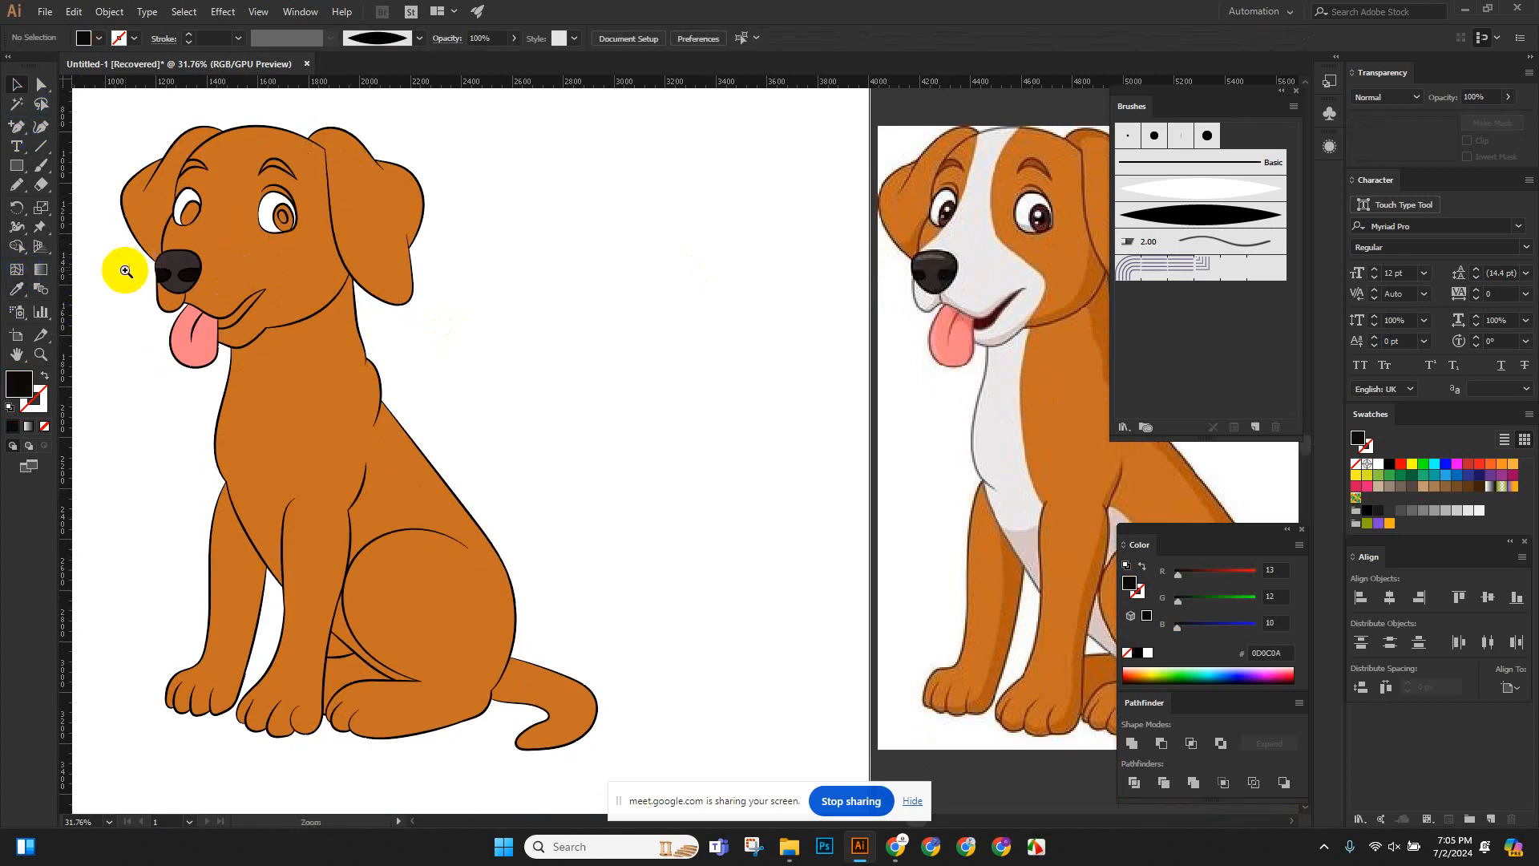
{"action": "left_click_drag", "start_coordinate": [126, 271], "coordinate": [646, 523]}
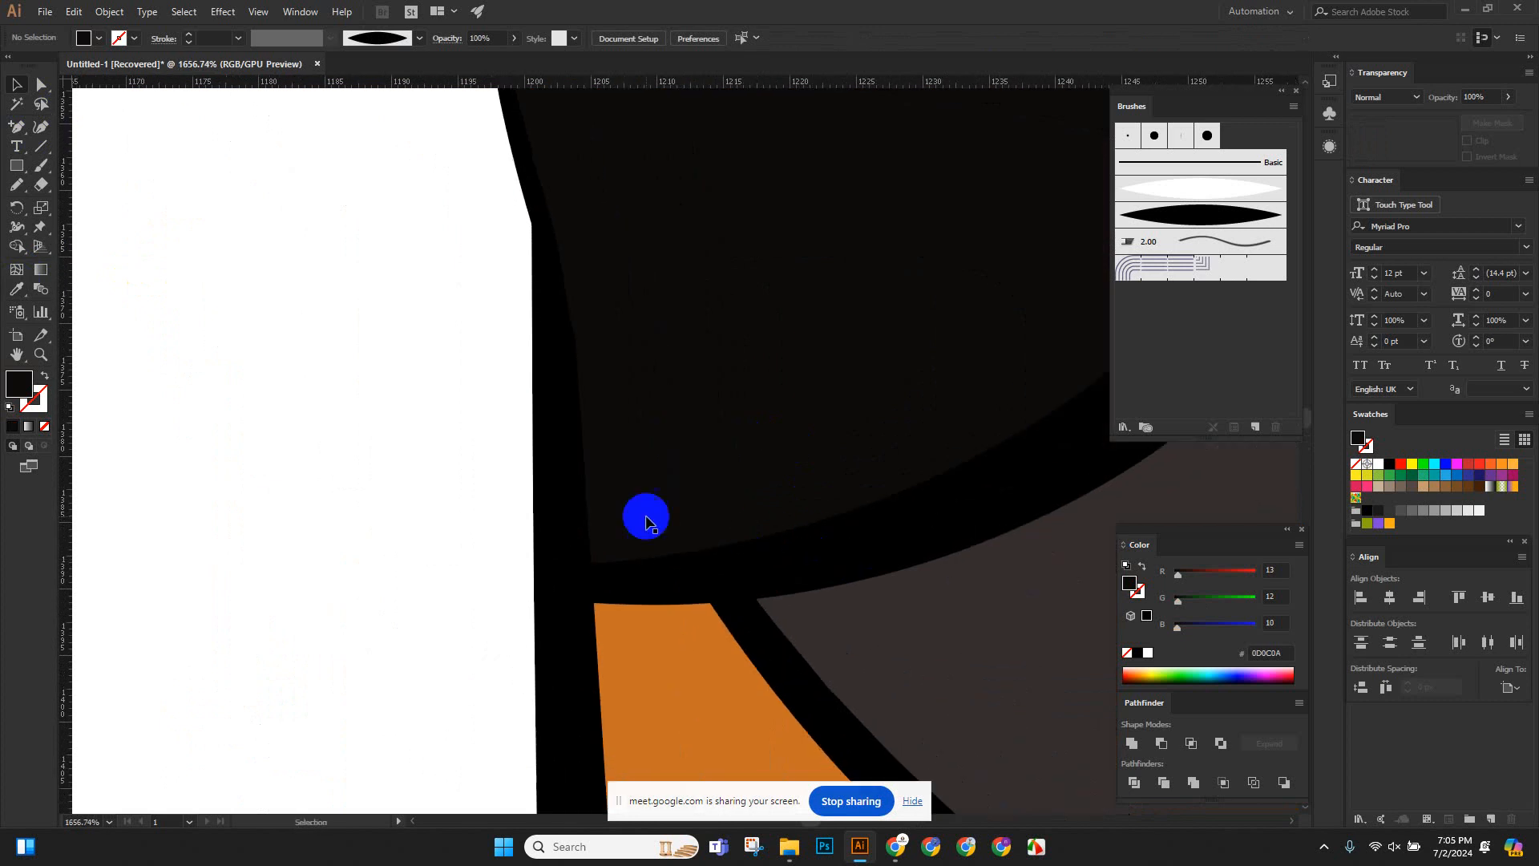
{"action": "left_click", "coordinate": [632, 507]}
{"action": "left_click_drag", "start_coordinate": [834, 435], "coordinate": [572, 481]}
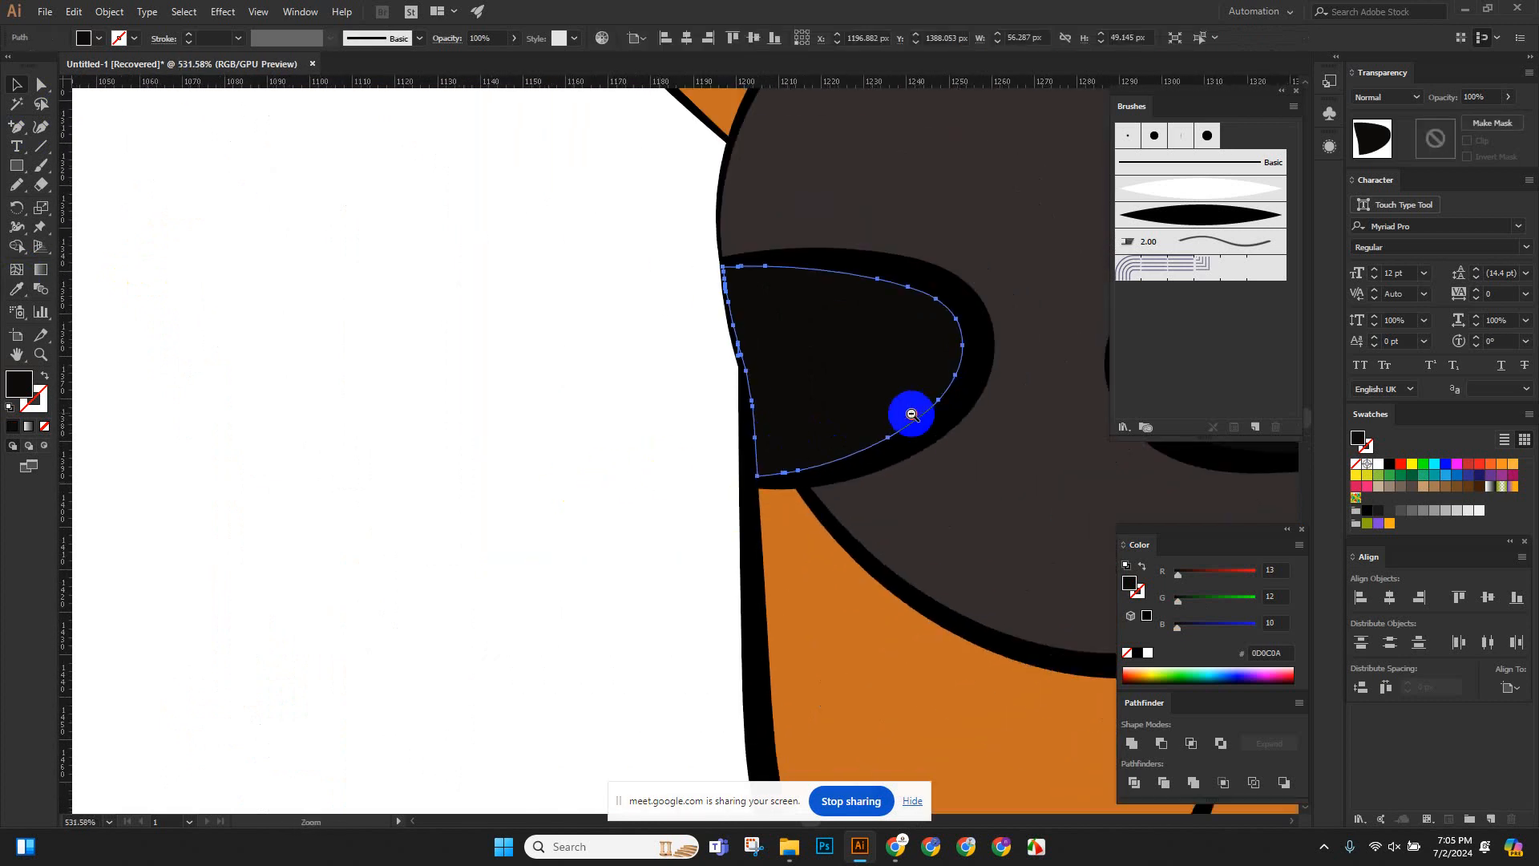
{"action": "mouse_move", "coordinate": [911, 414]}
{"action": "left_mouse_down"}
{"action": "mouse_move", "coordinate": [921, 436]}
{"action": "mouse_move", "coordinate": [591, 481]}
{"action": "mouse_move", "coordinate": [639, 446]}
{"action": "mouse_move", "coordinate": [560, 507]}
{"action": "mouse_move", "coordinate": [738, 532]}
{"action": "mouse_move", "coordinate": [818, 474]}
{"action": "mouse_move", "coordinate": [1357, 702]}
{"action": "mouse_move", "coordinate": [1430, 711]}
{"action": "mouse_move", "coordinate": [1041, 629]}
{"action": "mouse_move", "coordinate": [443, 574]}
{"action": "mouse_move", "coordinate": [601, 469]}
{"action": "mouse_move", "coordinate": [1085, 674]}
{"action": "mouse_move", "coordinate": [683, 419]}
{"action": "mouse_move", "coordinate": [739, 577]}
{"action": "mouse_move", "coordinate": [761, 573]}
{"action": "left_mouse_up"}
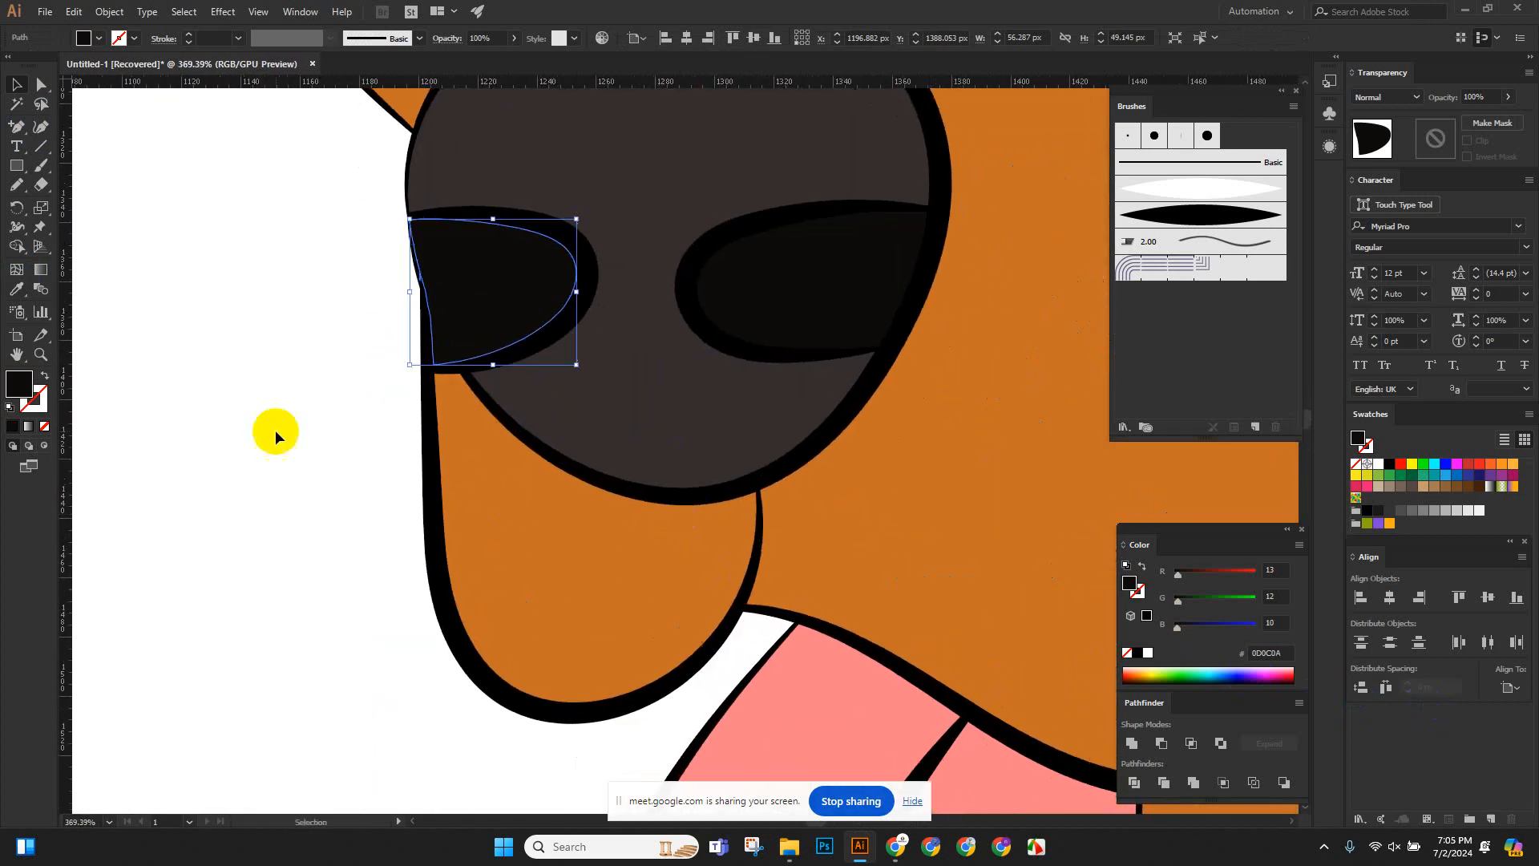
{"action": "left_click", "coordinate": [413, 491]}
{"action": "left_click", "coordinate": [578, 584]}
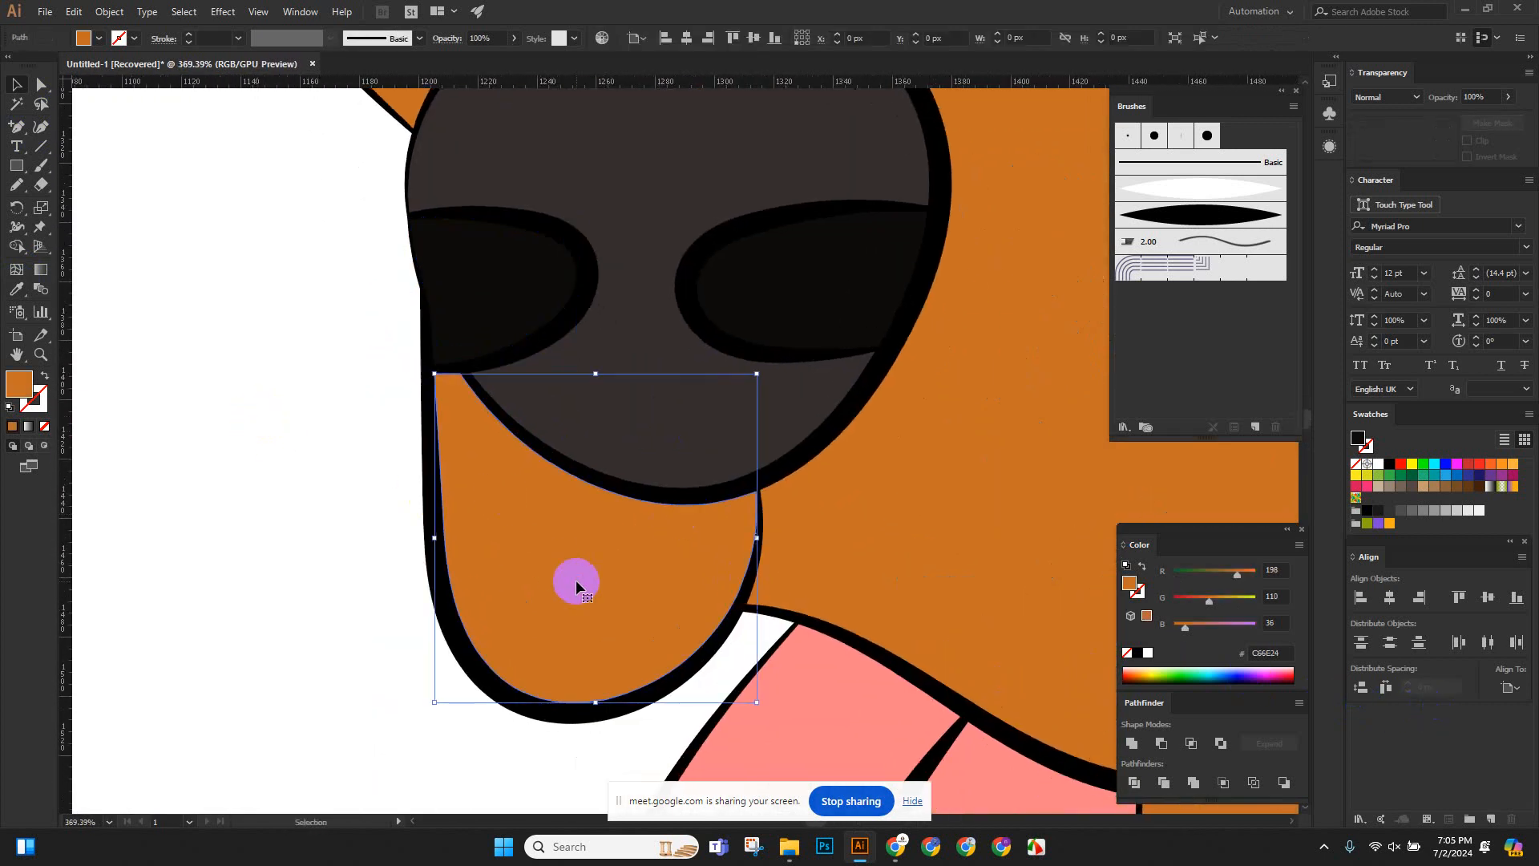
{"action": "left_click", "coordinate": [11, 294]}
{"action": "left_click", "coordinate": [187, 334]}
{"action": "left_click", "coordinate": [20, 92]}
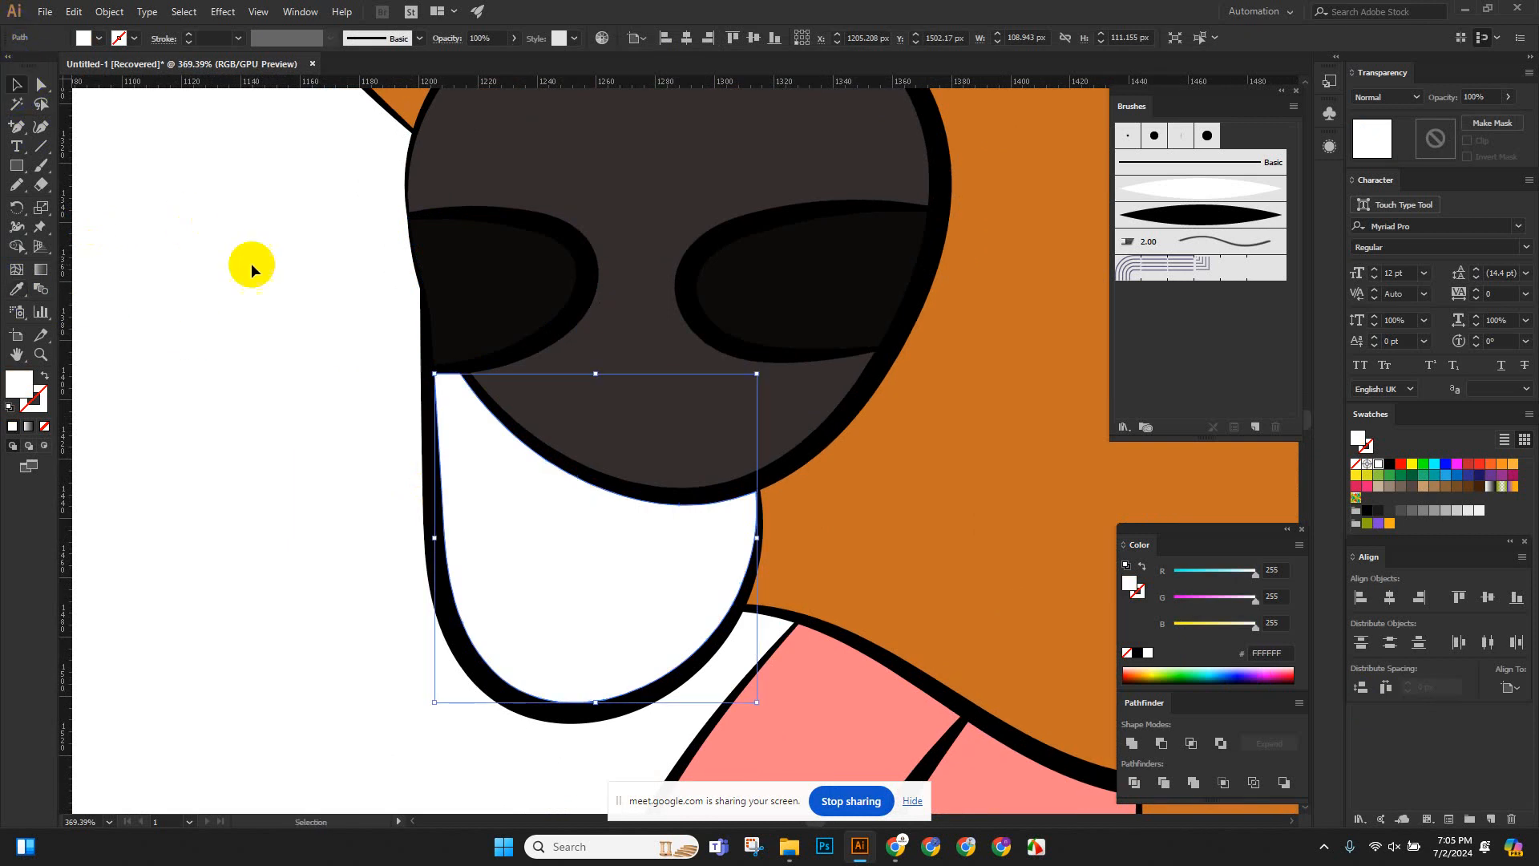
{"action": "left_click", "coordinate": [251, 263]}
Examine the outer edge of the left nostril, where its fill meets the black outline.
{"action": "left_click_drag", "start_coordinate": [659, 424], "coordinate": [637, 415]}
{"action": "left_click_drag", "start_coordinate": [366, 292], "coordinate": [723, 591]}
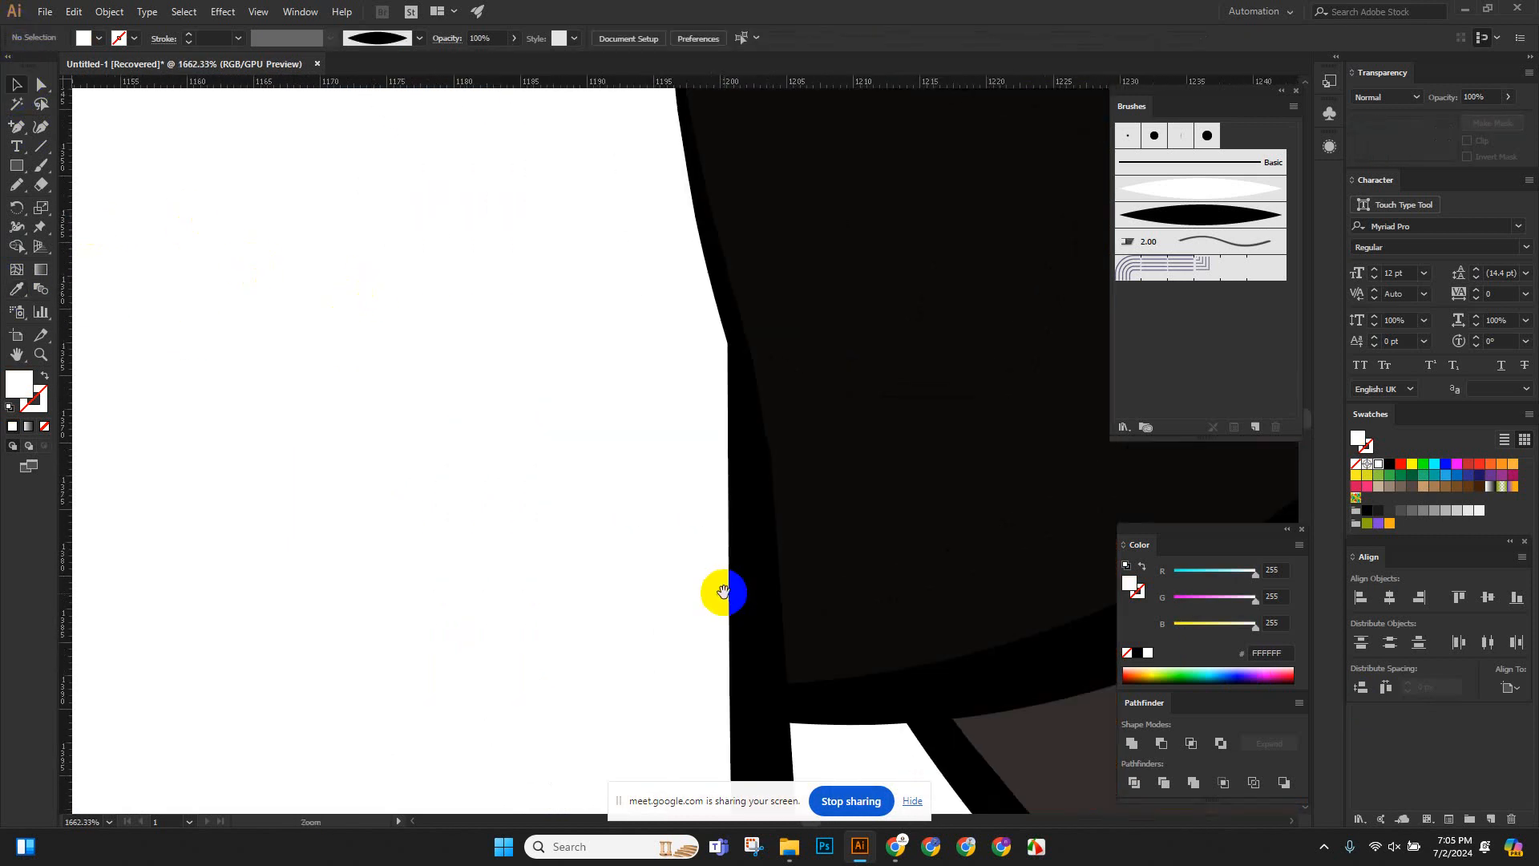
{"action": "left_click", "coordinate": [838, 641]}
{"action": "left_click", "coordinate": [930, 725]}
{"action": "left_click", "coordinate": [510, 553]}
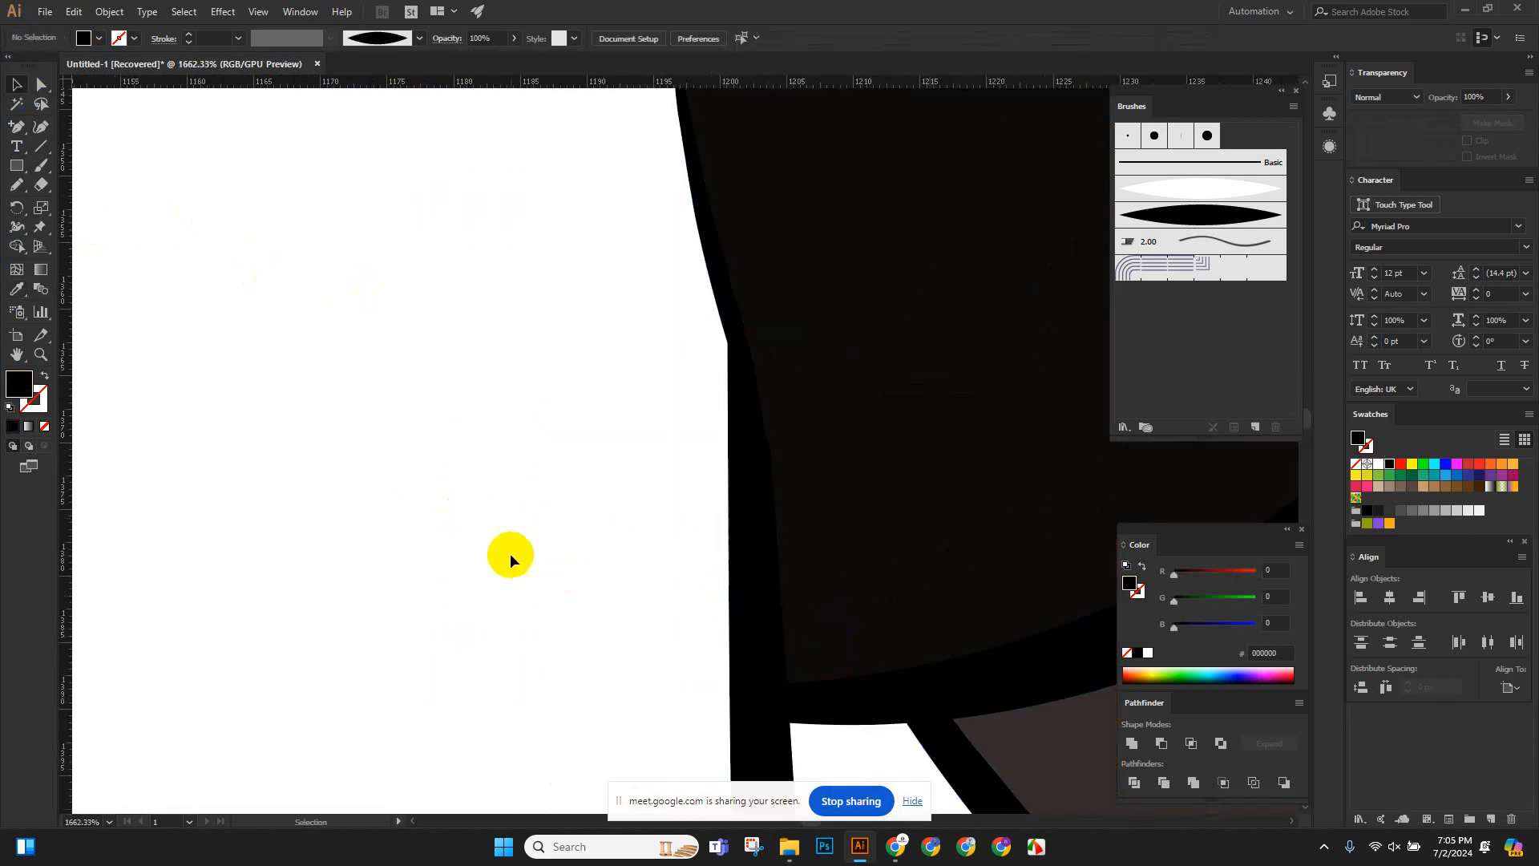
{"action": "left_click_drag", "start_coordinate": [664, 590], "coordinate": [432, 491]}
{"action": "left_click_drag", "start_coordinate": [670, 543], "coordinate": [588, 543]}
{"action": "left_click_drag", "start_coordinate": [733, 584], "coordinate": [265, 440]}
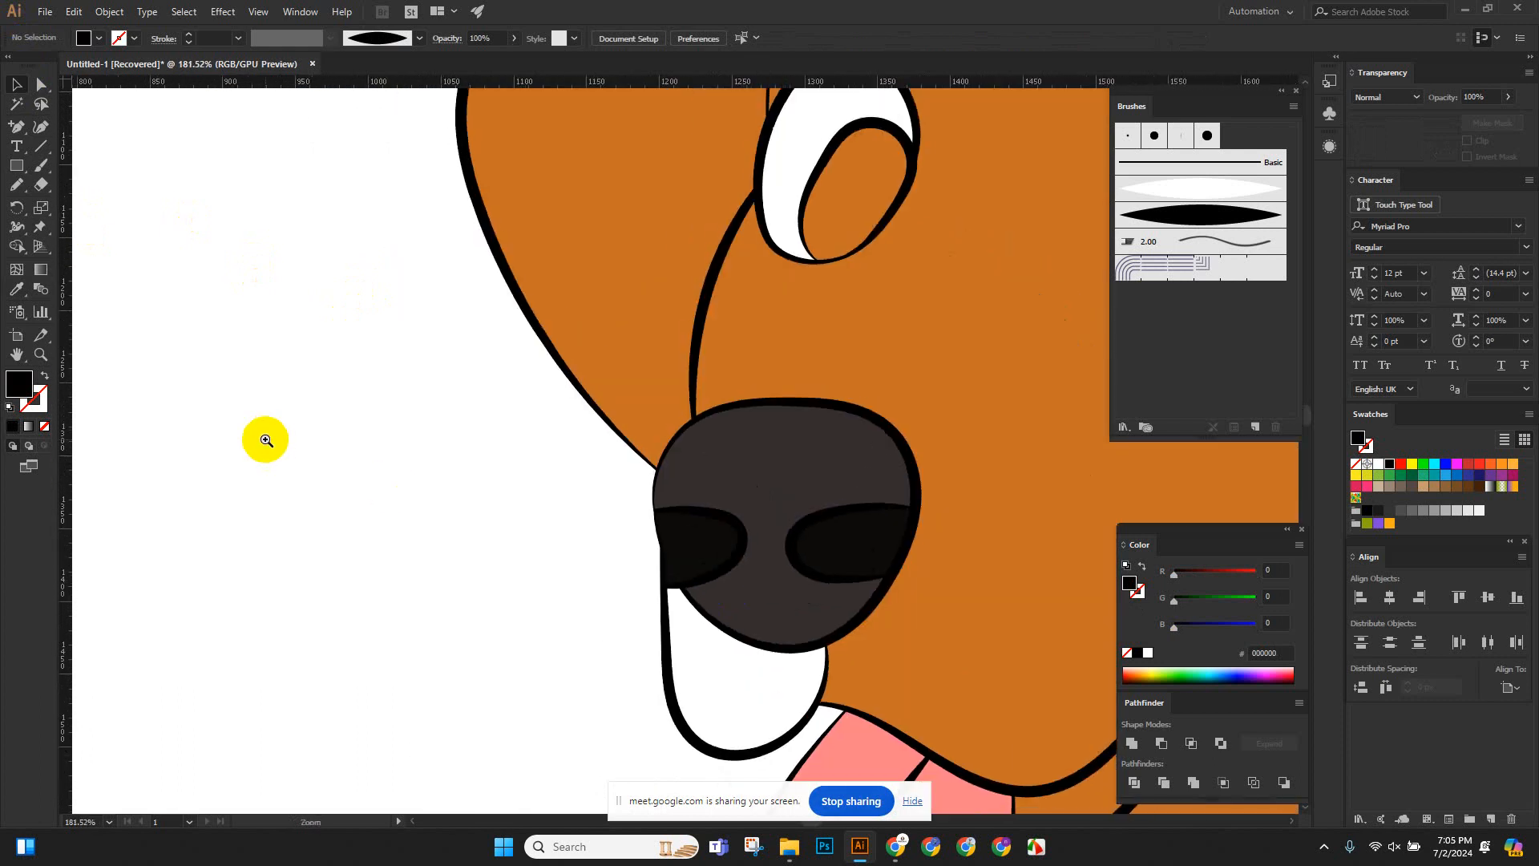
Fill the open mouth area beside the tongue with the dark grey sampled from the nose.
{"action": "left_click_drag", "start_coordinate": [646, 582], "coordinate": [340, 505]}
{"action": "left_click_drag", "start_coordinate": [575, 533], "coordinate": [249, 291]}
{"action": "left_click_drag", "start_coordinate": [409, 383], "coordinate": [207, 332]}
{"action": "left_click_drag", "start_coordinate": [570, 467], "coordinate": [467, 446]}
{"action": "left_click_drag", "start_coordinate": [716, 520], "coordinate": [582, 502]}
{"action": "left_click_drag", "start_coordinate": [402, 388], "coordinate": [473, 419]}
{"action": "left_click_drag", "start_coordinate": [270, 351], "coordinate": [517, 529]}
{"action": "left_click", "coordinate": [384, 449]}
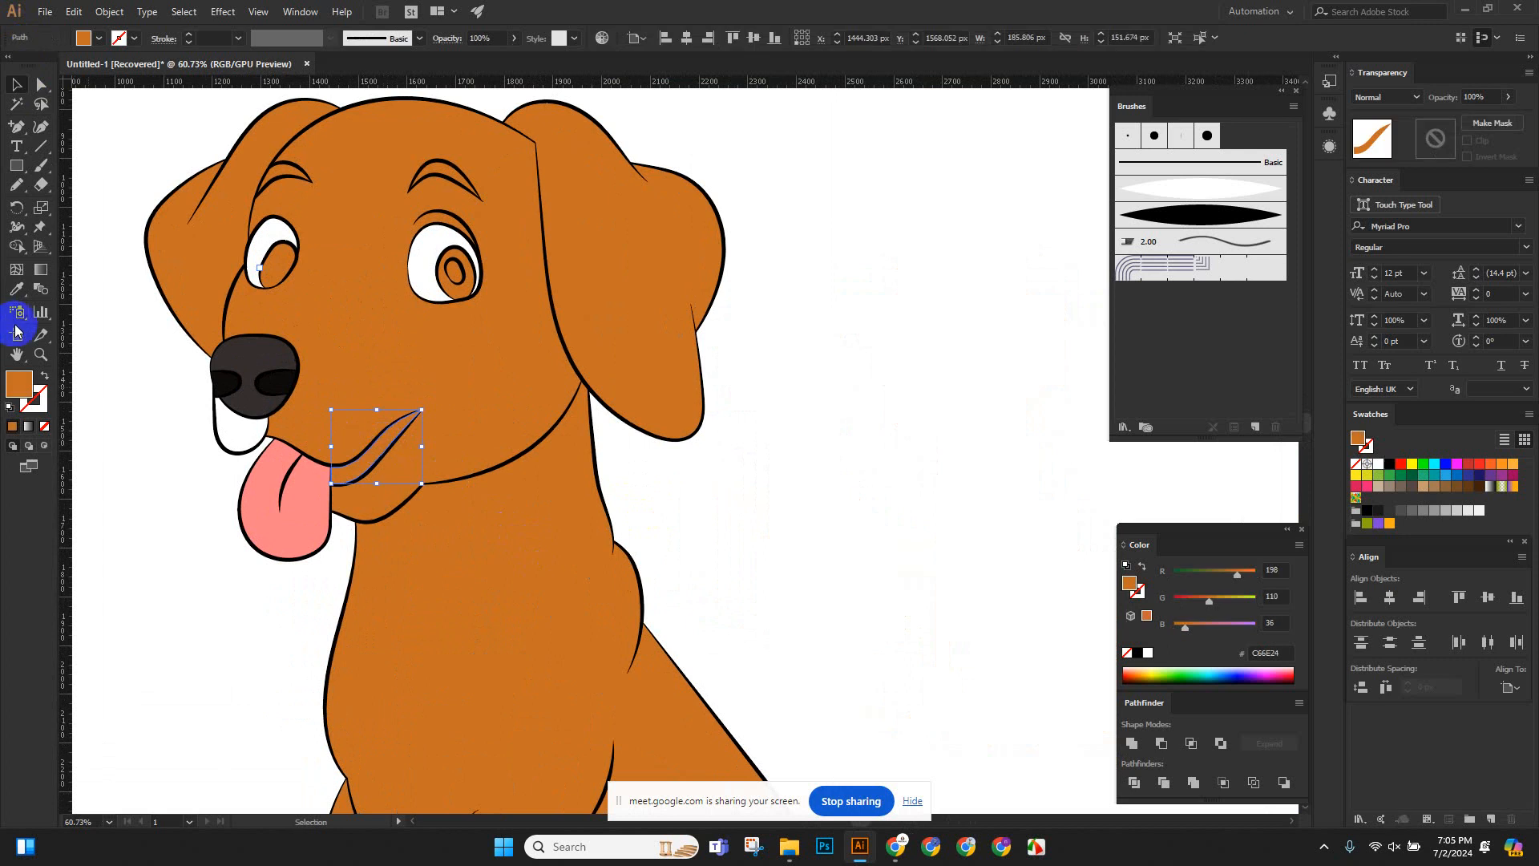
{"action": "left_click", "coordinate": [208, 319]}
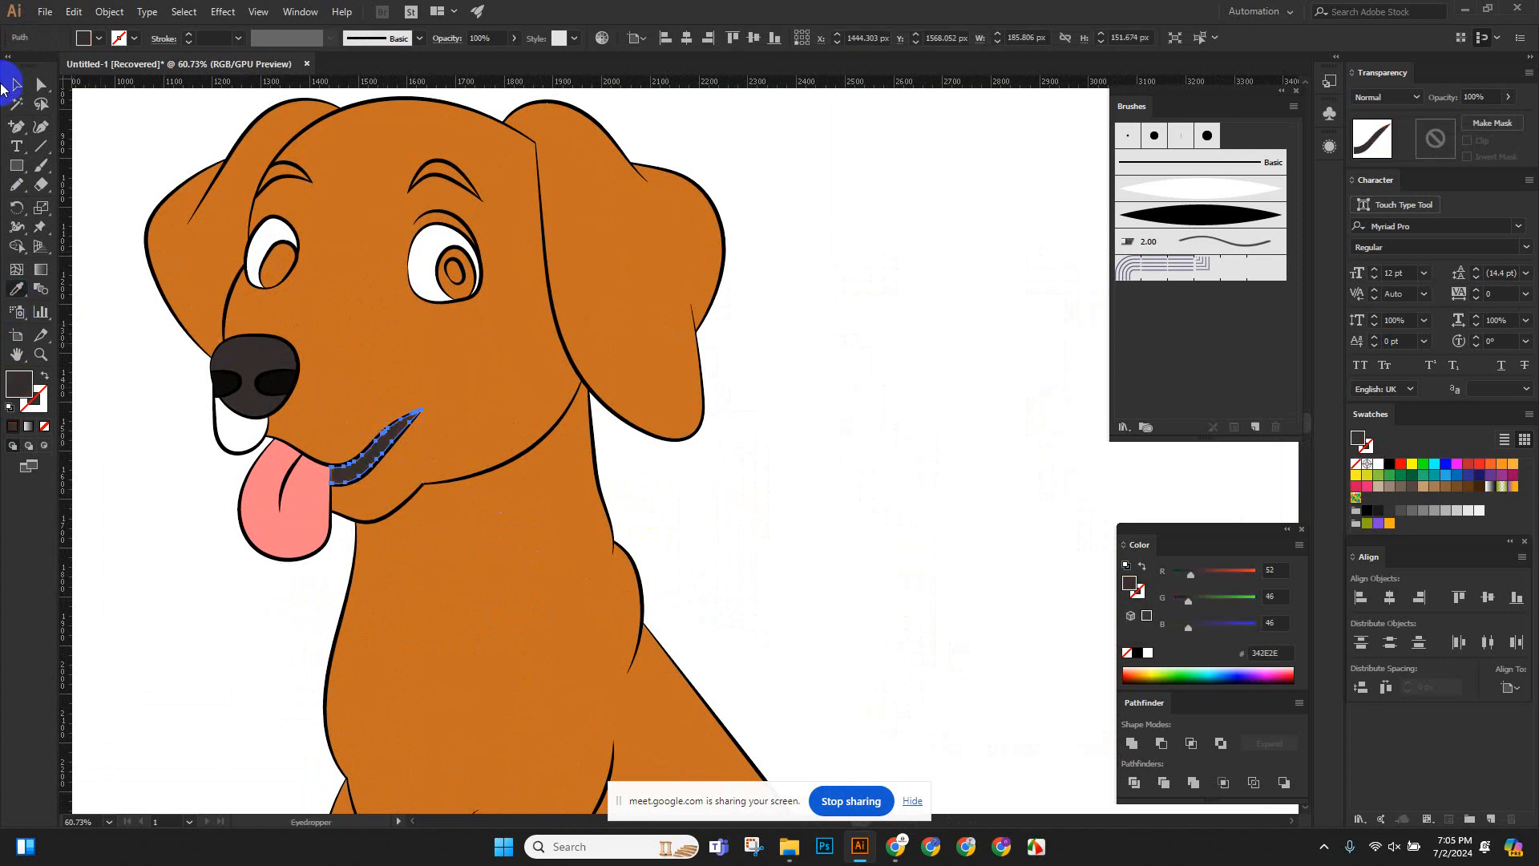
{"action": "left_click", "coordinate": [16, 87]}
{"action": "left_click", "coordinate": [107, 174]}
Fill the innermost oval of the right-hand eye, the pupil, with black.
{"action": "left_click_drag", "start_coordinate": [721, 452], "coordinate": [498, 454]}
{"action": "left_click_drag", "start_coordinate": [963, 630], "coordinate": [609, 544]}
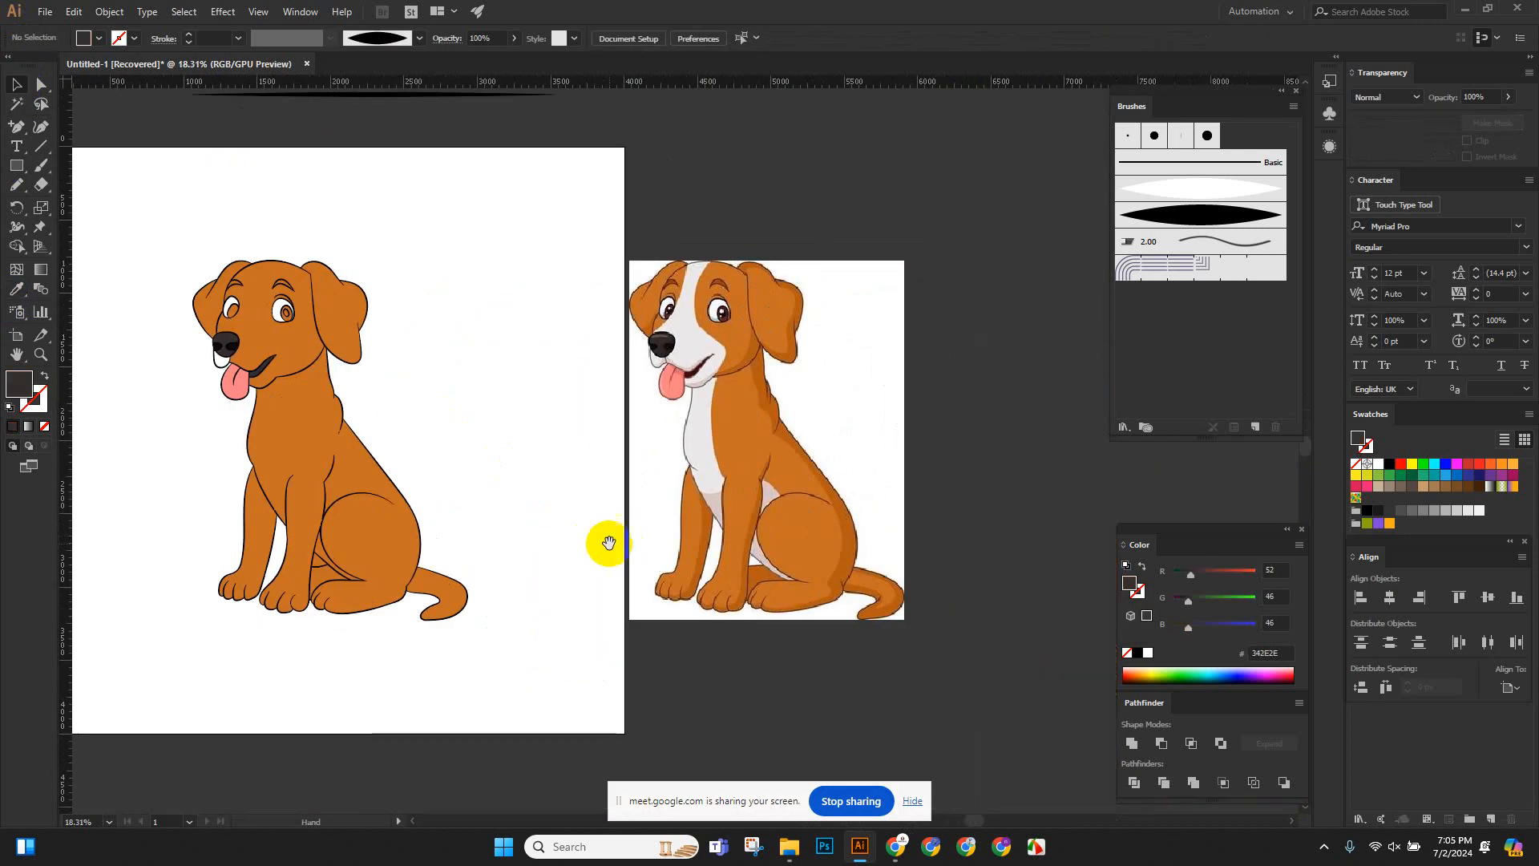
{"action": "left_click_drag", "start_coordinate": [911, 499], "coordinate": [777, 563]}
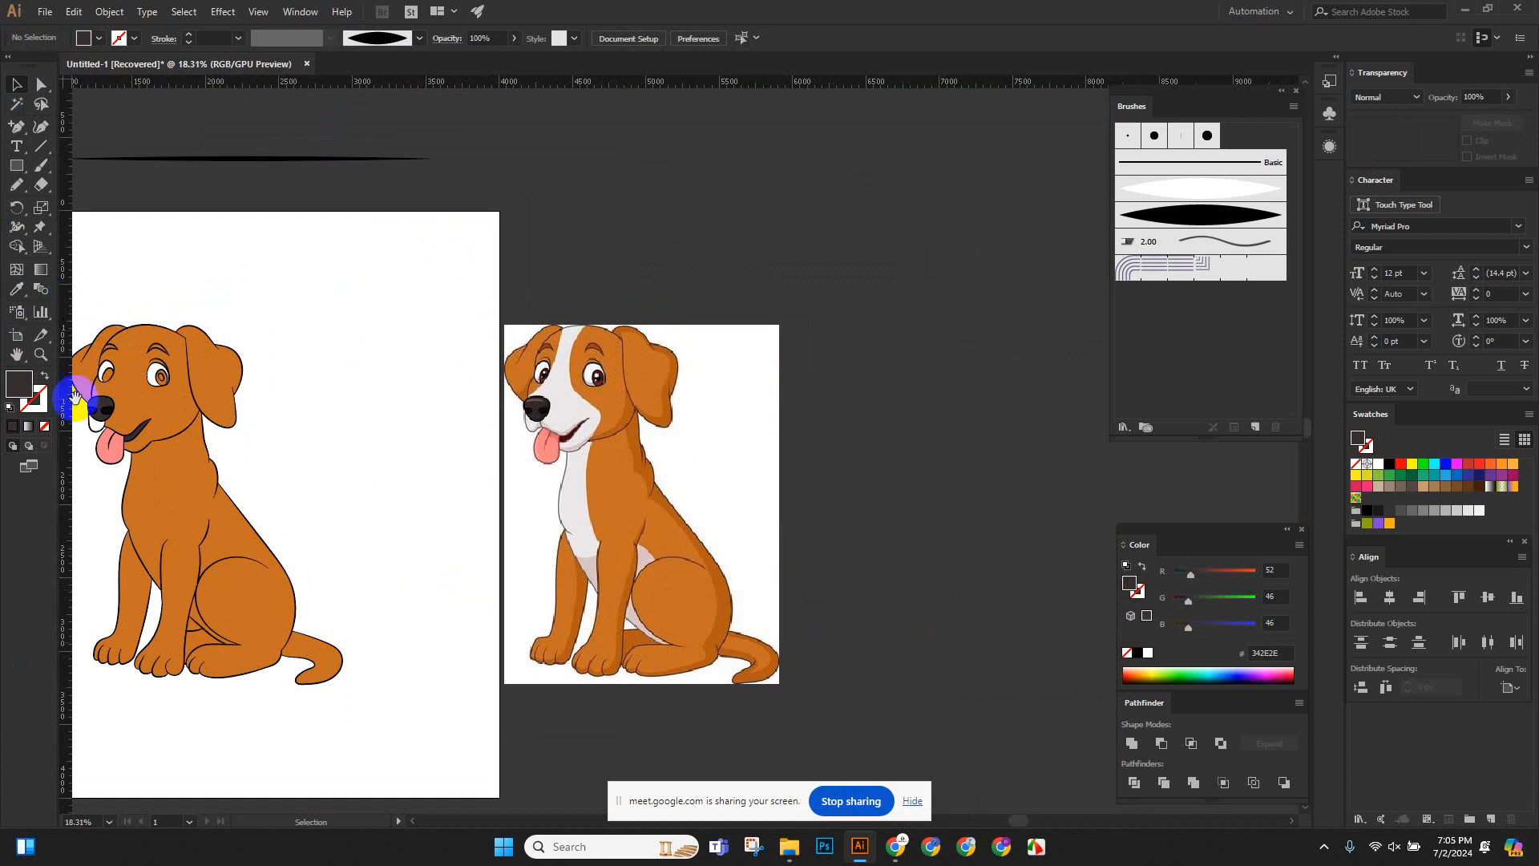
{"action": "left_click_drag", "start_coordinate": [165, 405], "coordinate": [255, 406]}
{"action": "left_click_drag", "start_coordinate": [209, 323], "coordinate": [475, 101]}
{"action": "left_click_drag", "start_coordinate": [425, 340], "coordinate": [293, 311]}
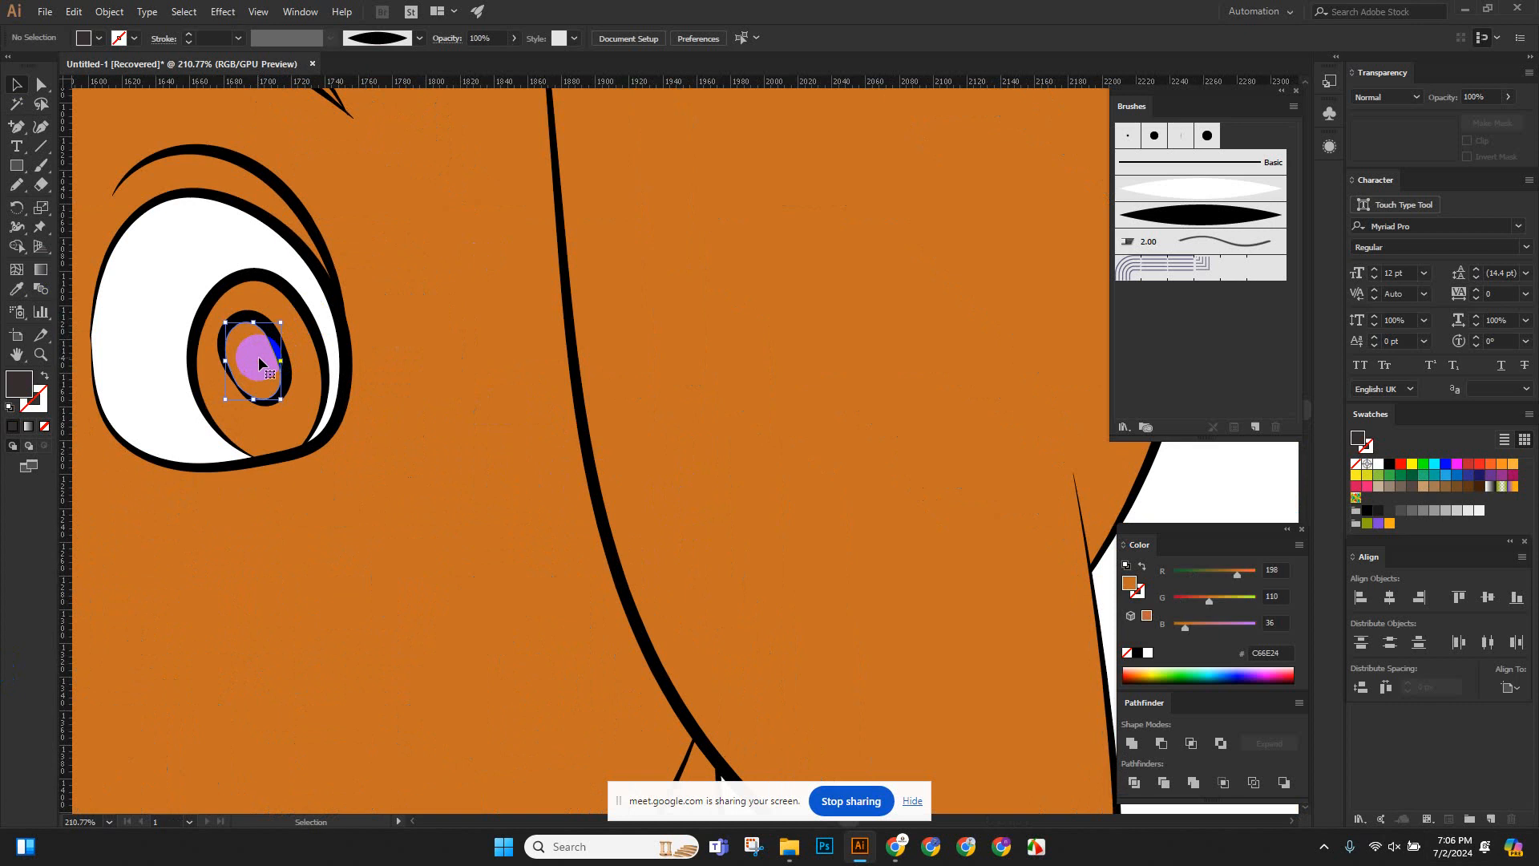
{"action": "left_click", "coordinate": [259, 364]}
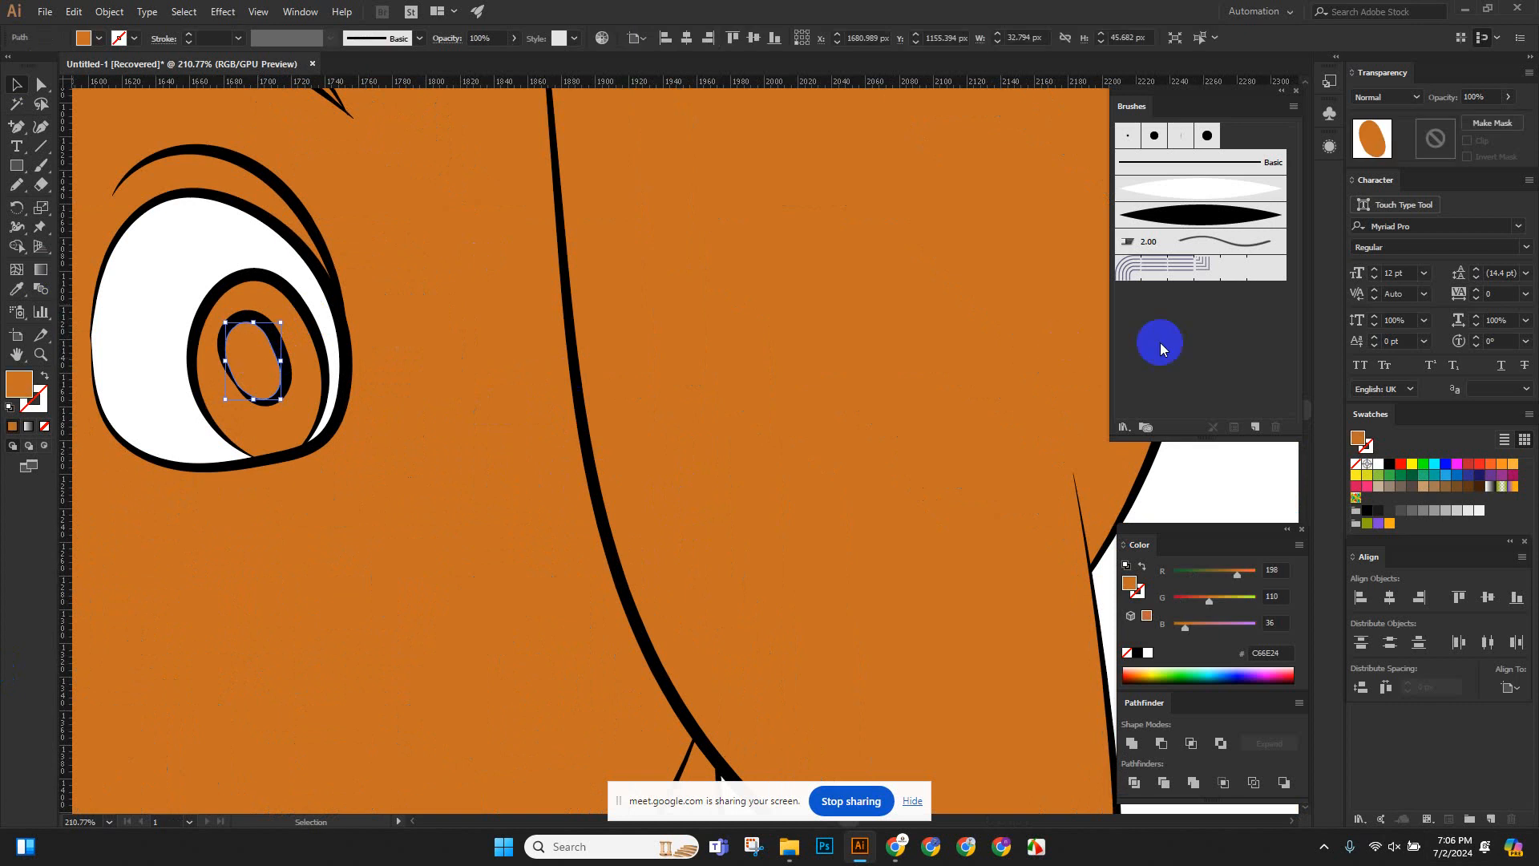
{"action": "left_click", "coordinate": [1138, 652]}
Fill the ring around the right-hand eye's pupil with the dark brown sampled from the iris in the reference image.
{"action": "scroll", "coordinate": [320, 296], "scroll_direction": "down", "scroll_amount": 2}
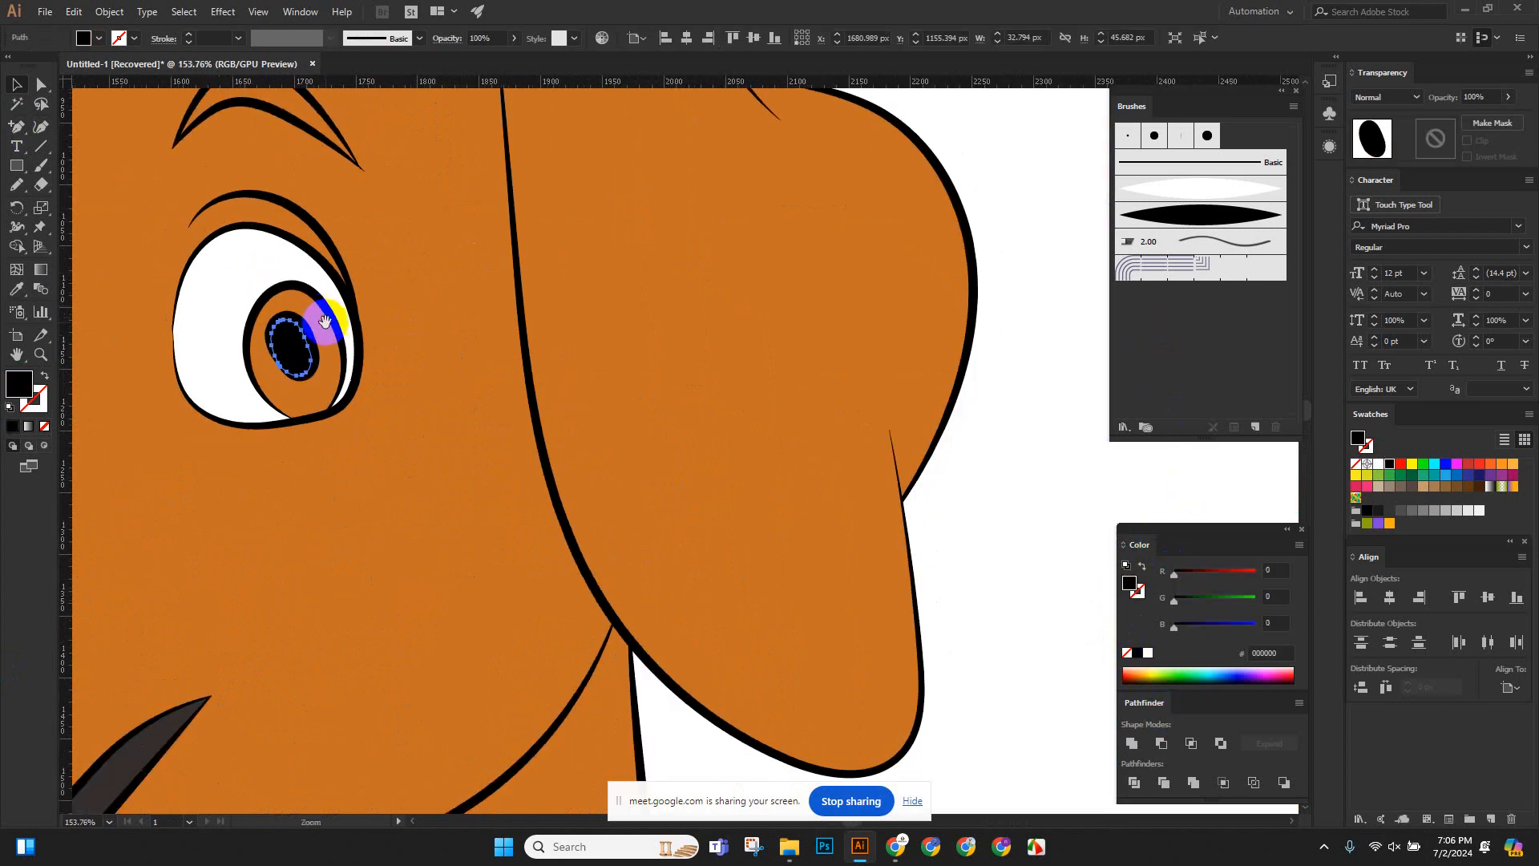
{"action": "left_click", "coordinate": [328, 372]}
{"action": "left_click_drag", "start_coordinate": [502, 372], "coordinate": [233, 340]}
{"action": "left_click_drag", "start_coordinate": [752, 385], "coordinate": [522, 412]}
{"action": "scroll", "coordinate": [853, 252], "scroll_direction": "up", "scroll_amount": 7}
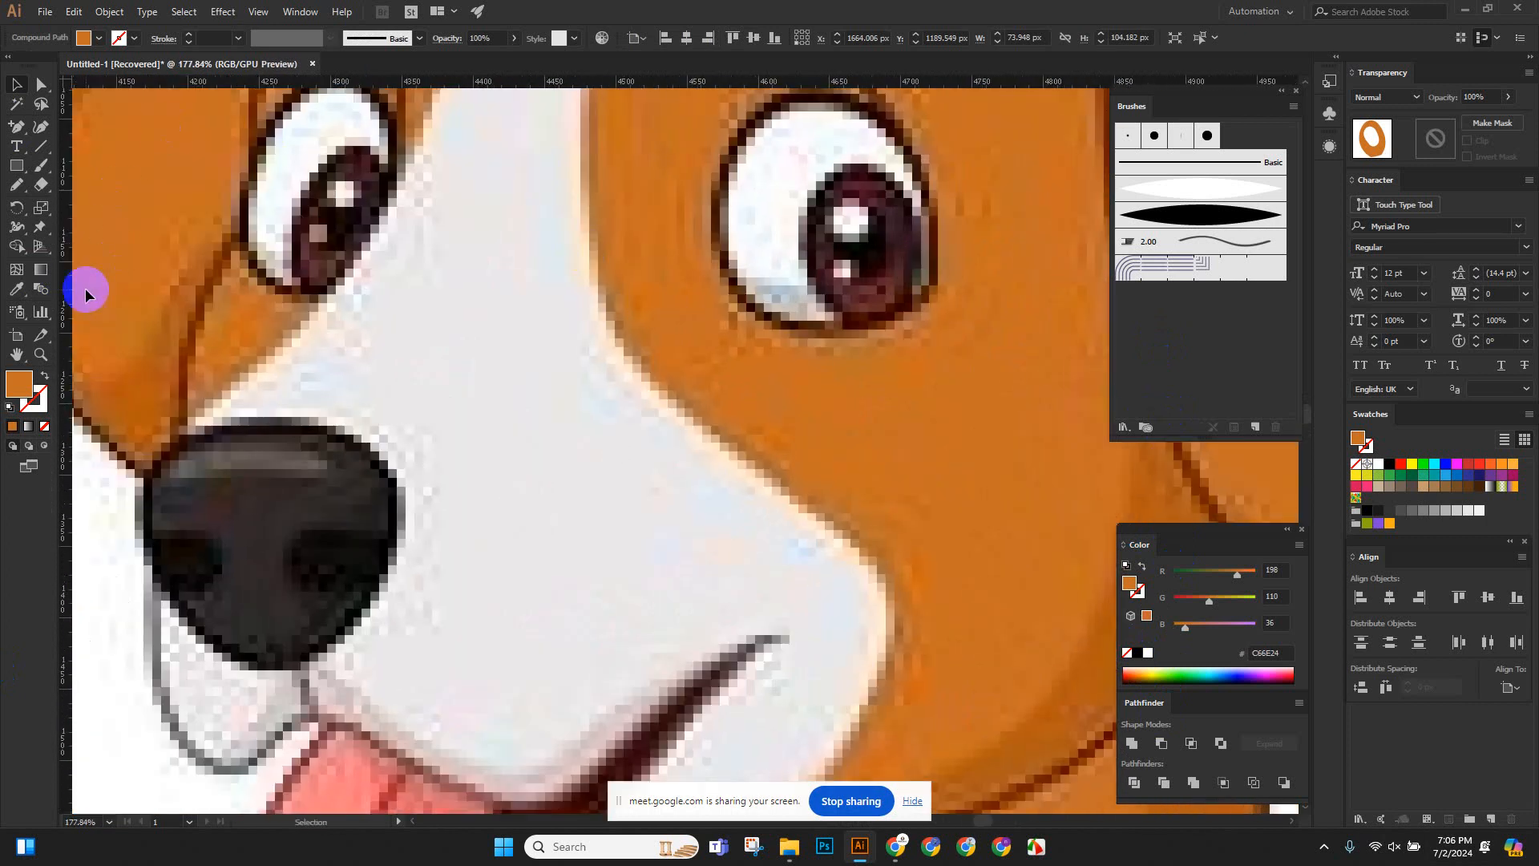
{"action": "left_click", "coordinate": [316, 249]}
{"action": "left_click", "coordinate": [16, 83]}
{"action": "mouse_move", "coordinate": [573, 215]}
{"action": "left_mouse_down"}
{"action": "mouse_move", "coordinate": [120, 232]}
{"action": "mouse_move", "coordinate": [708, 284]}
{"action": "mouse_move", "coordinate": [257, 240]}
{"action": "mouse_move", "coordinate": [584, 310]}
{"action": "mouse_move", "coordinate": [741, 268]}
{"action": "left_mouse_up"}
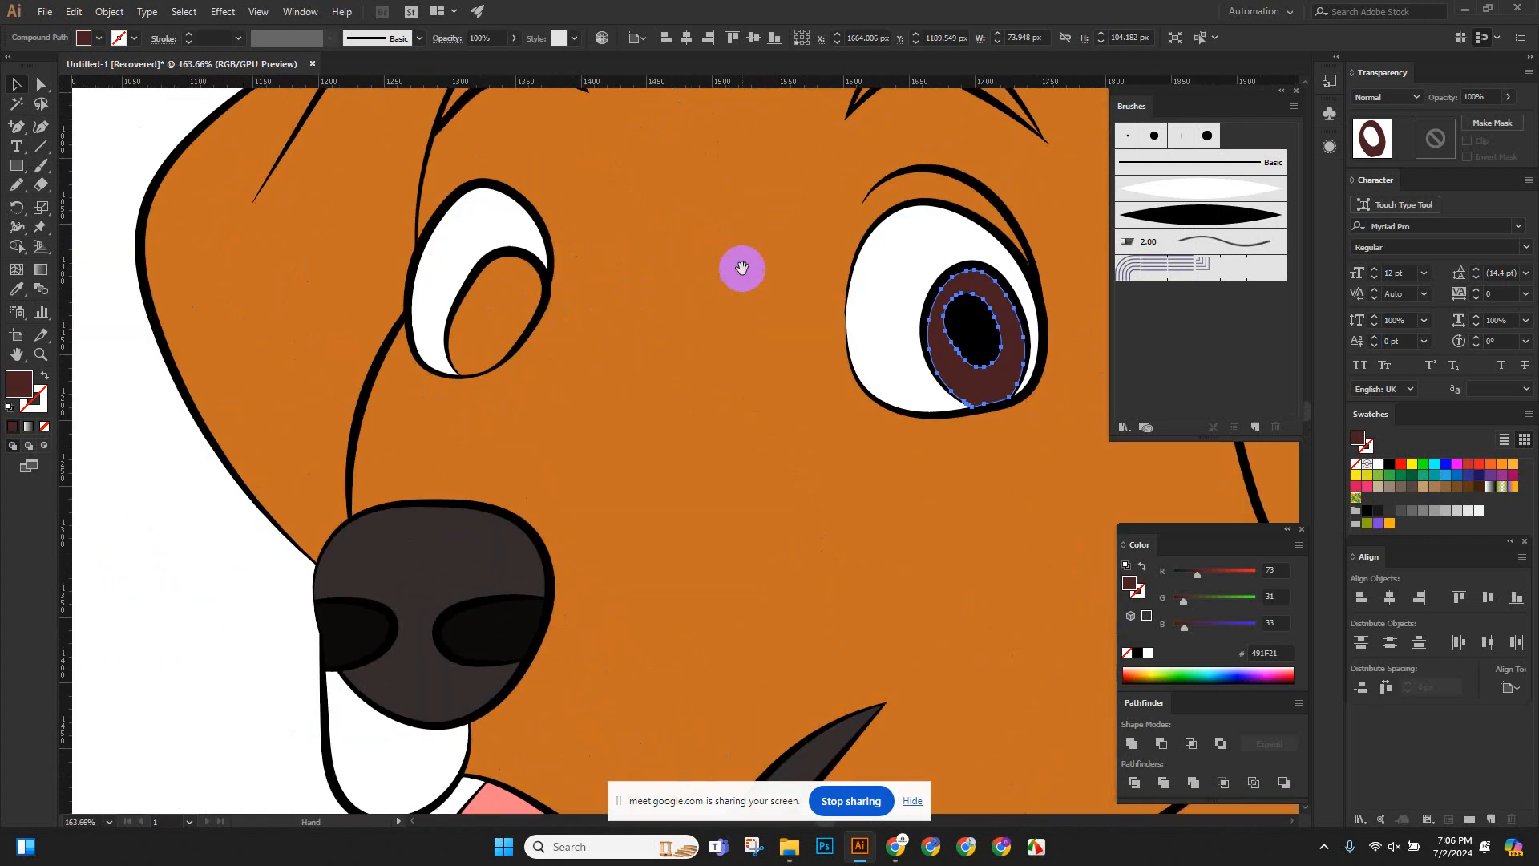
{"action": "left_click", "coordinate": [155, 488]}
Fill the left-hand eye's iris with the dark brown sampled from the other iris.
{"action": "left_click", "coordinate": [513, 349]}
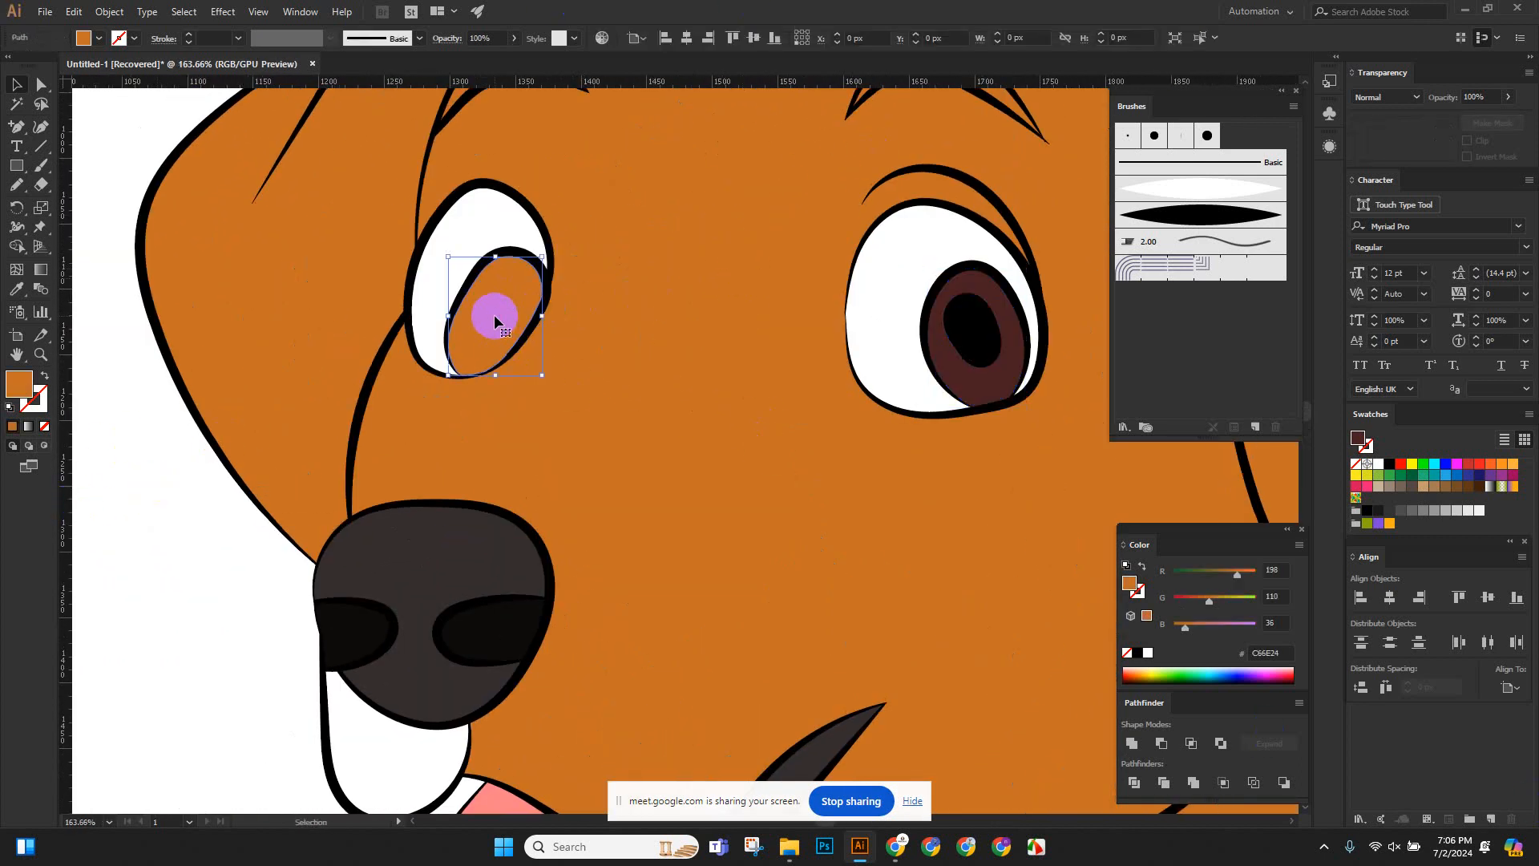
{"action": "left_click", "coordinate": [997, 371]}
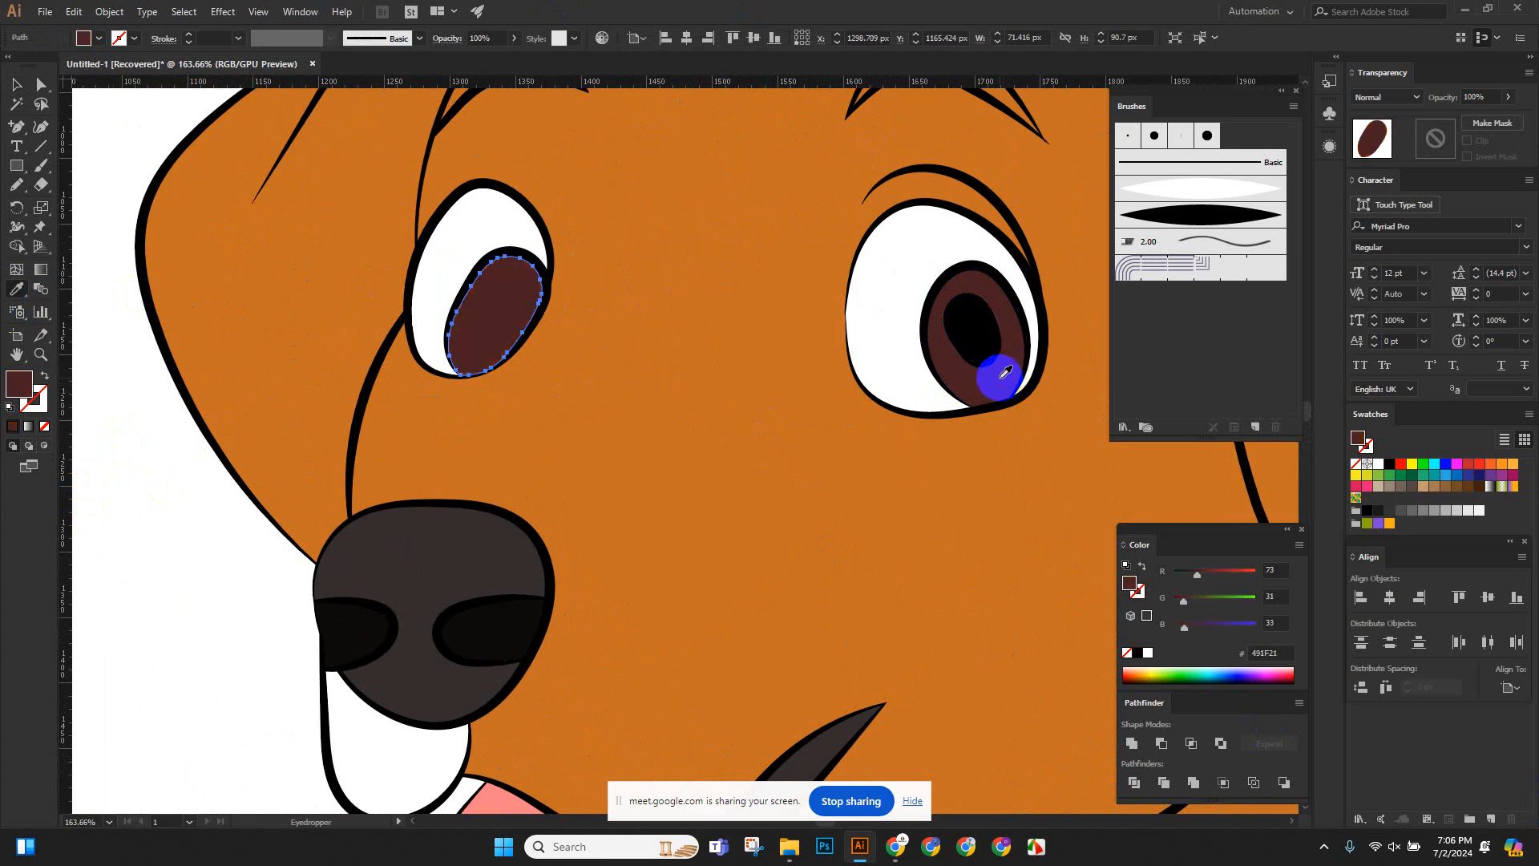
{"action": "left_click", "coordinate": [97, 147]}
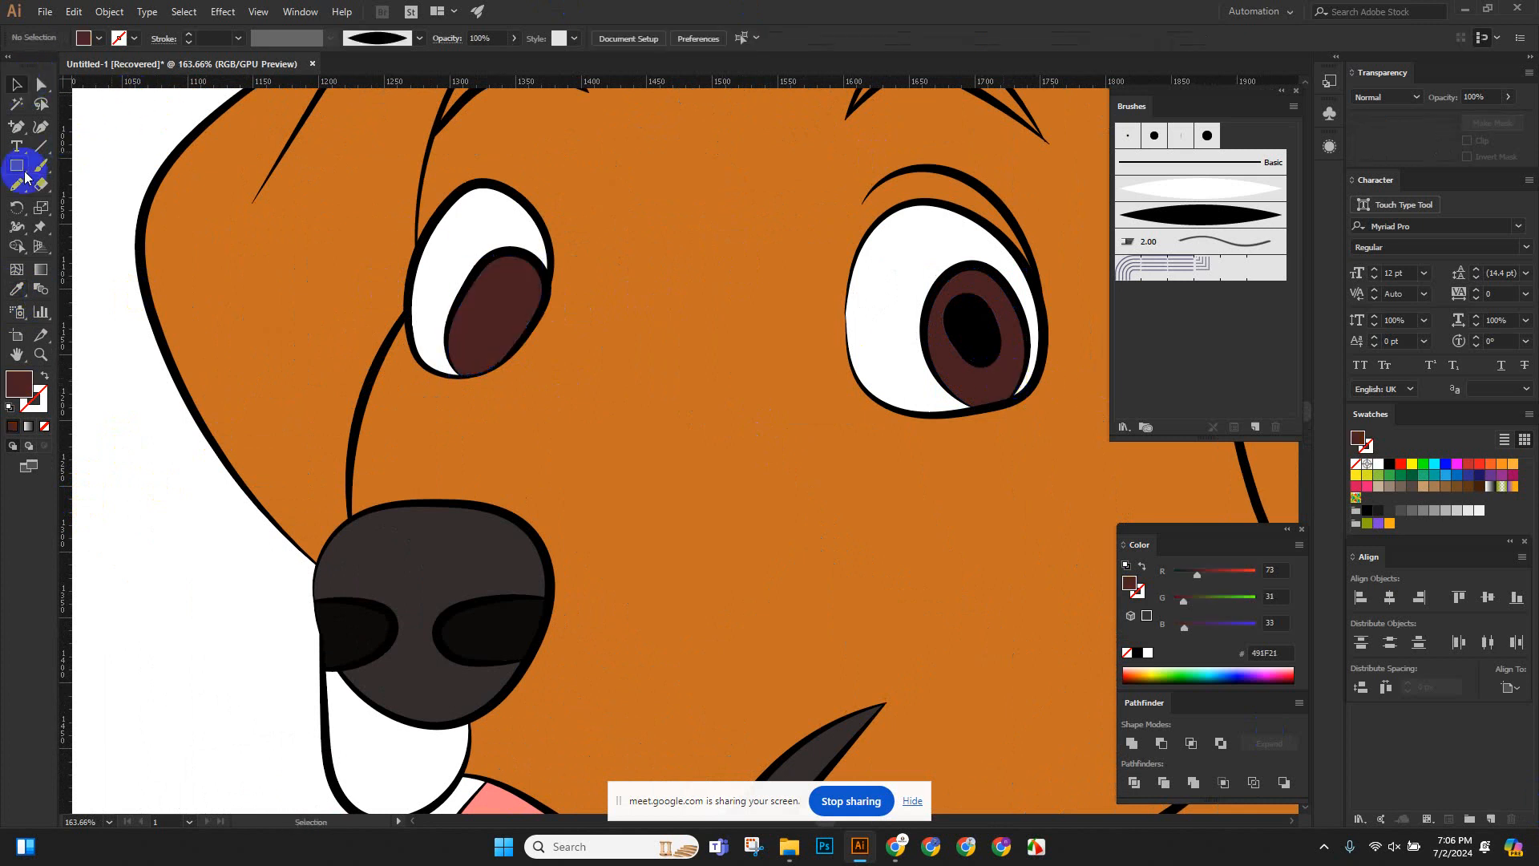
Draw an ellipse 34 by 52 px inside the left-hand eye's iris and fill it with black sampled from the other pupil.
{"action": "left_click_drag", "start_coordinate": [15, 174], "coordinate": [94, 207]}
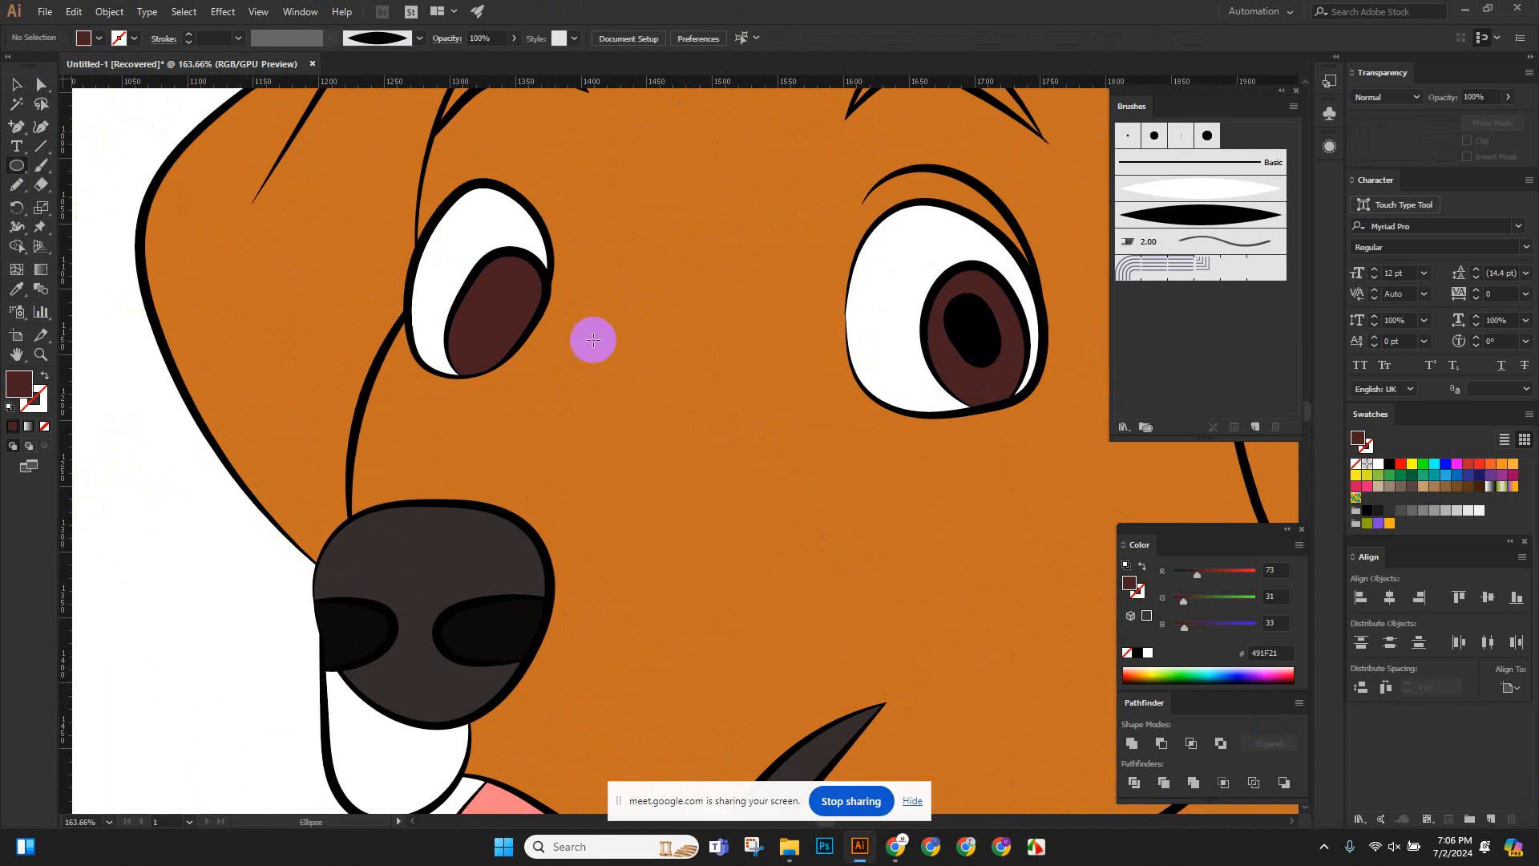
{"action": "left_click_drag", "start_coordinate": [490, 295], "coordinate": [535, 359]}
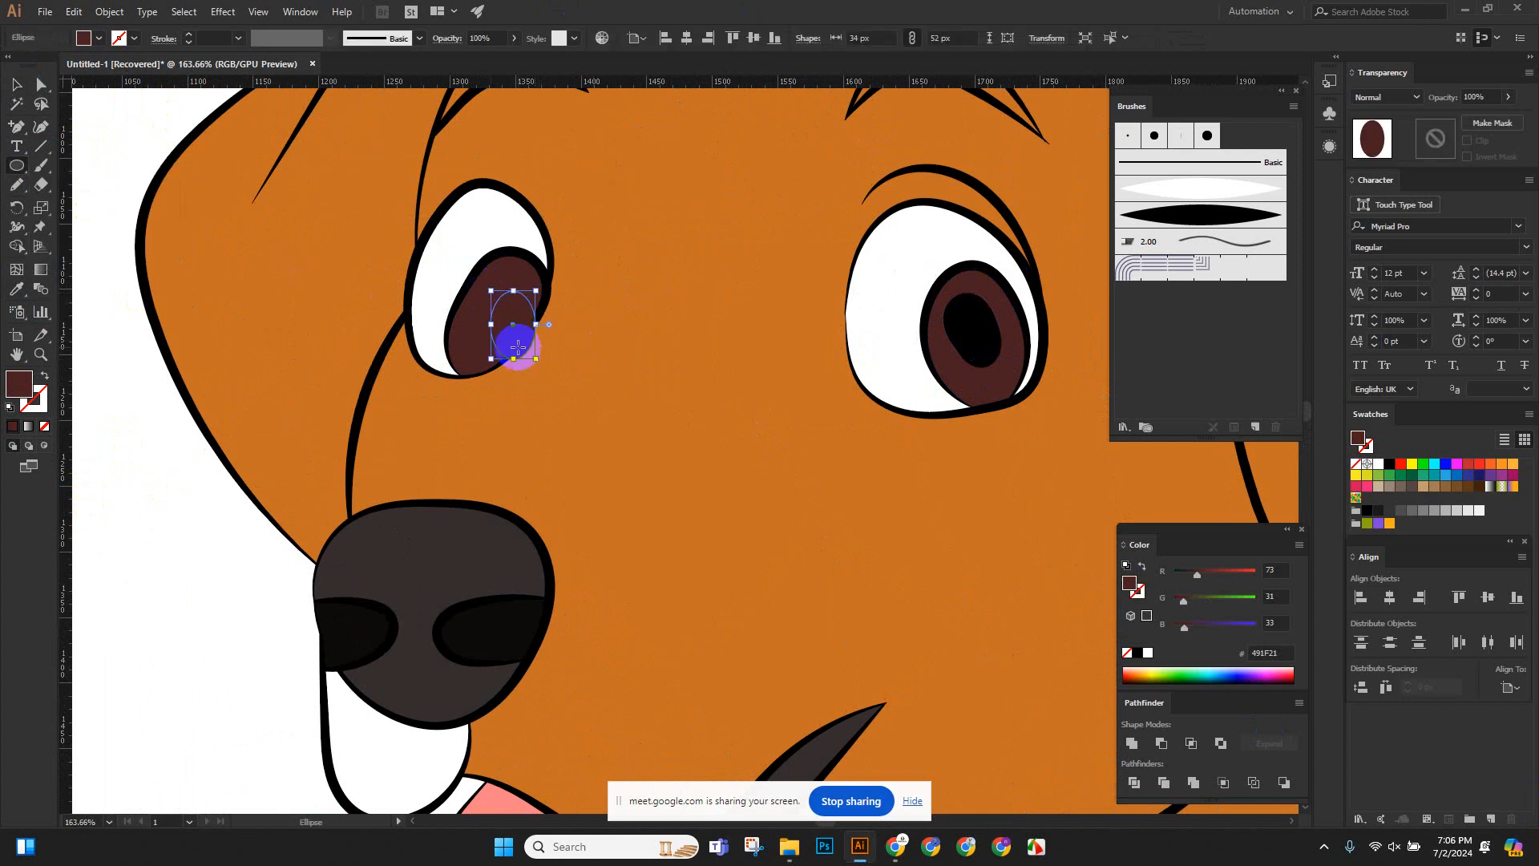
{"action": "left_click", "coordinate": [21, 91]}
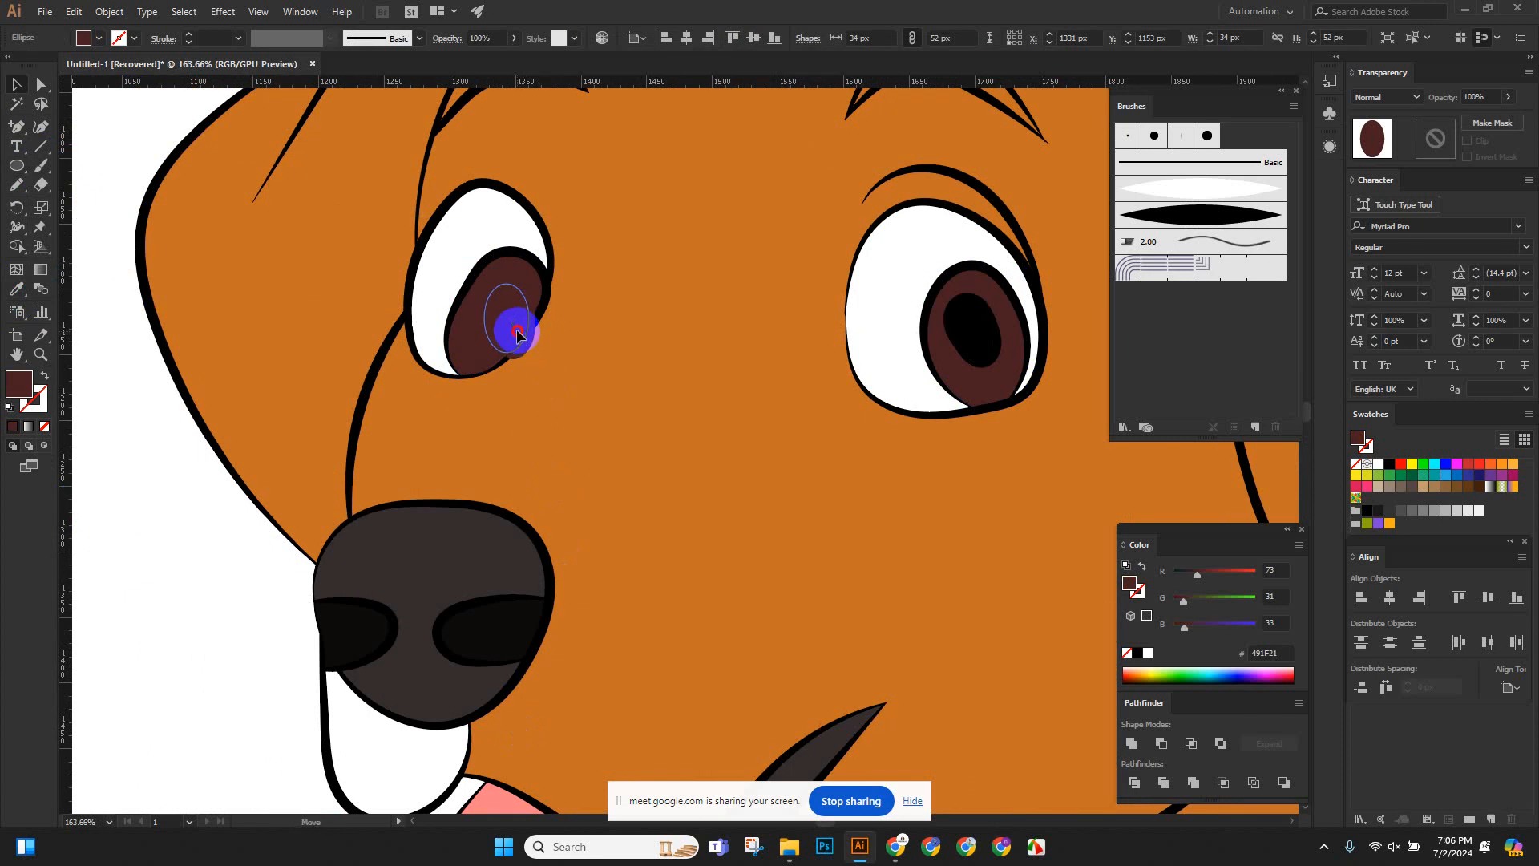
{"action": "left_click", "coordinate": [19, 293]}
{"action": "left_click", "coordinate": [974, 332]}
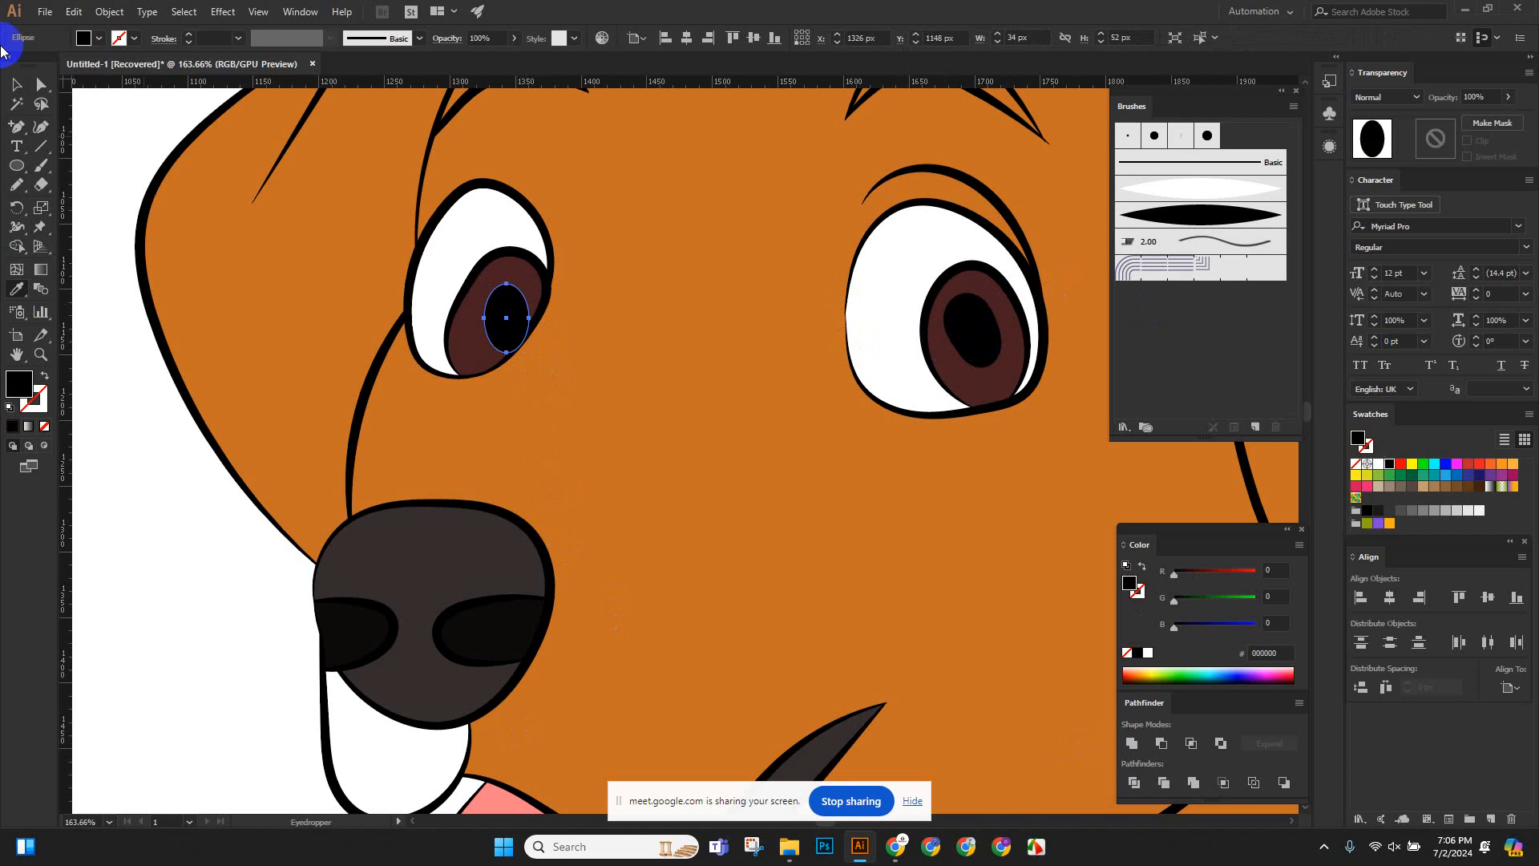
Rotate the left-hand pupil to about 344.3° to follow the tilt of its iris and shift it slightly into place.
{"action": "left_click", "coordinate": [21, 91]}
{"action": "scroll", "coordinate": [481, 337], "scroll_direction": "up", "scroll_amount": 3}
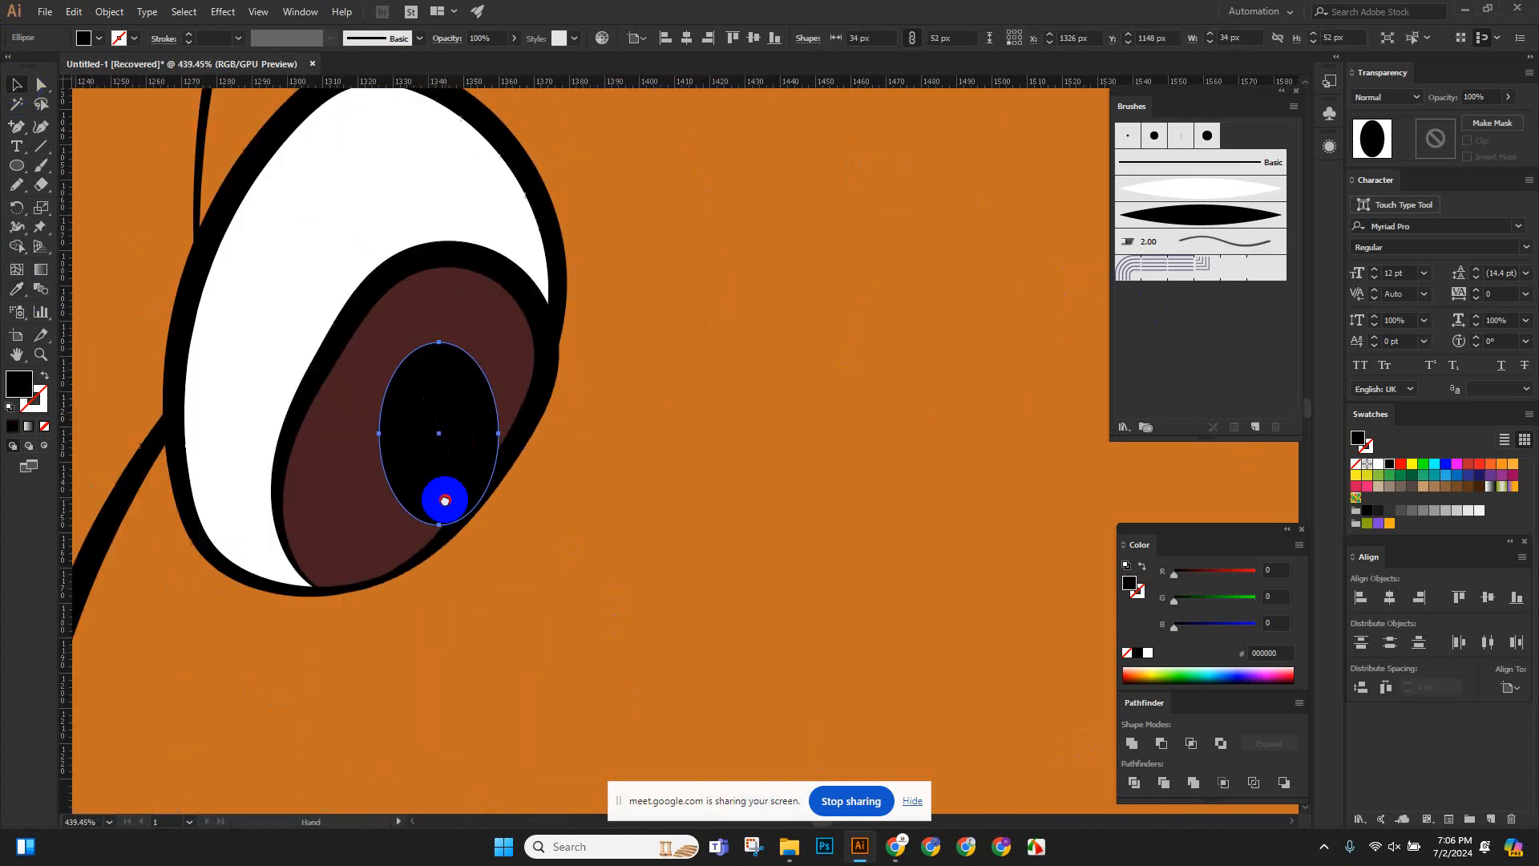
{"action": "left_click_drag", "start_coordinate": [510, 335], "coordinate": [532, 350]}
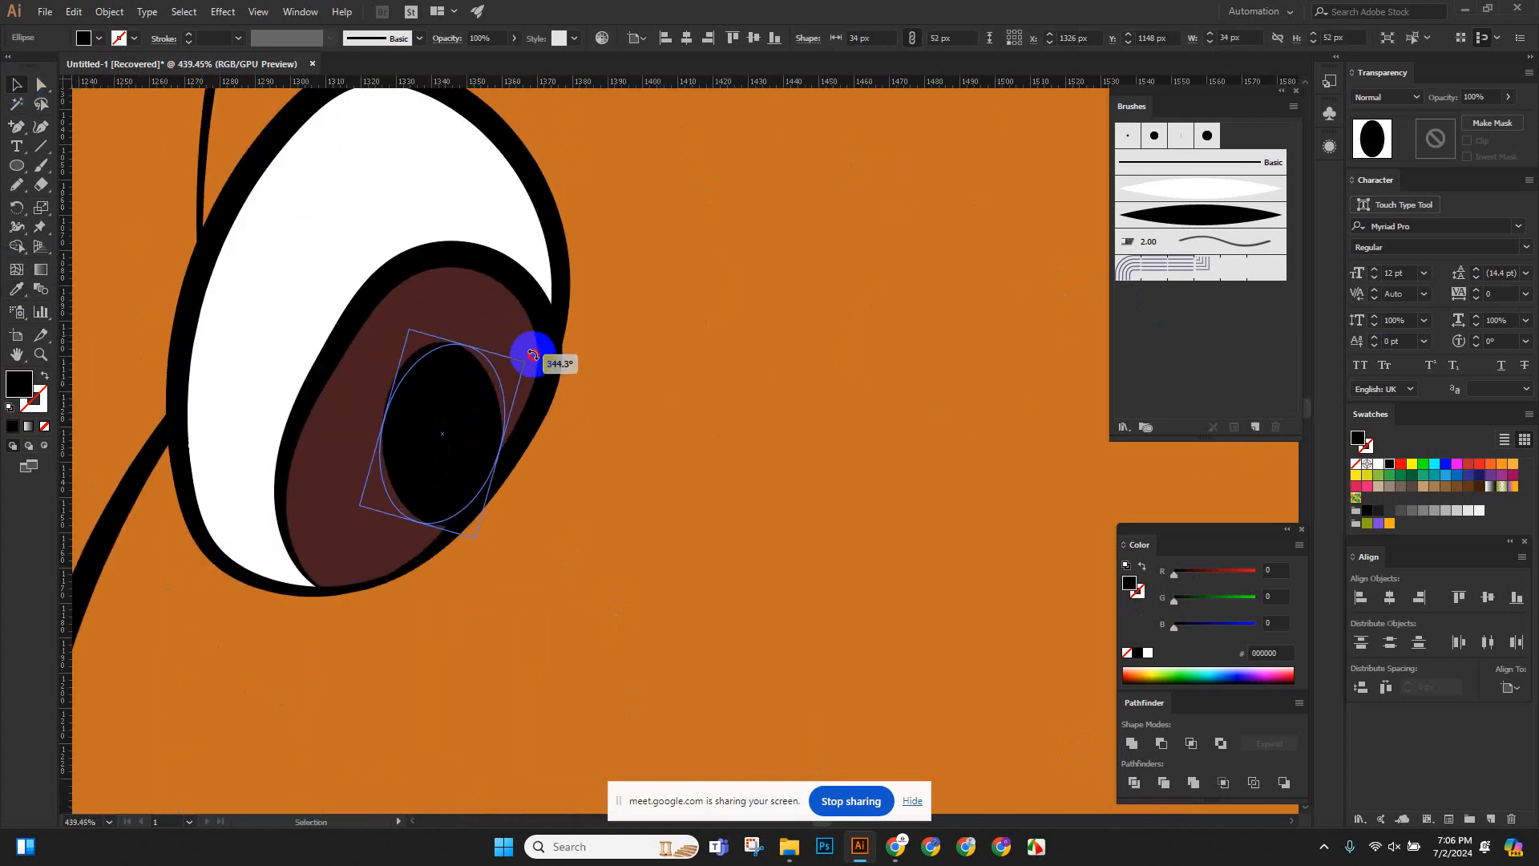
{"action": "left_click_drag", "start_coordinate": [481, 439], "coordinate": [477, 443]}
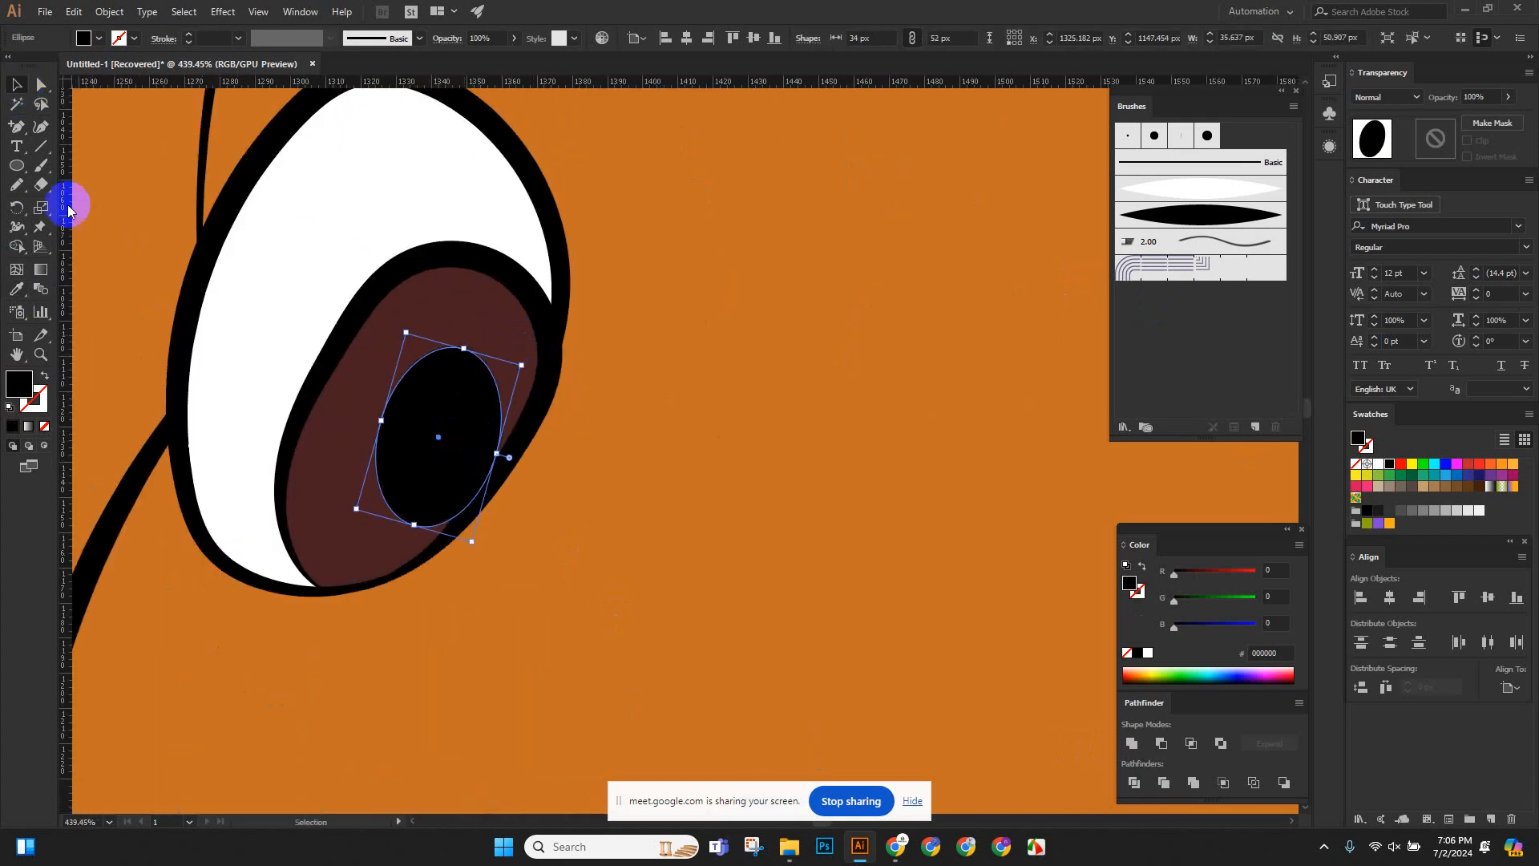
{"action": "key", "text": "ctrl+0"}
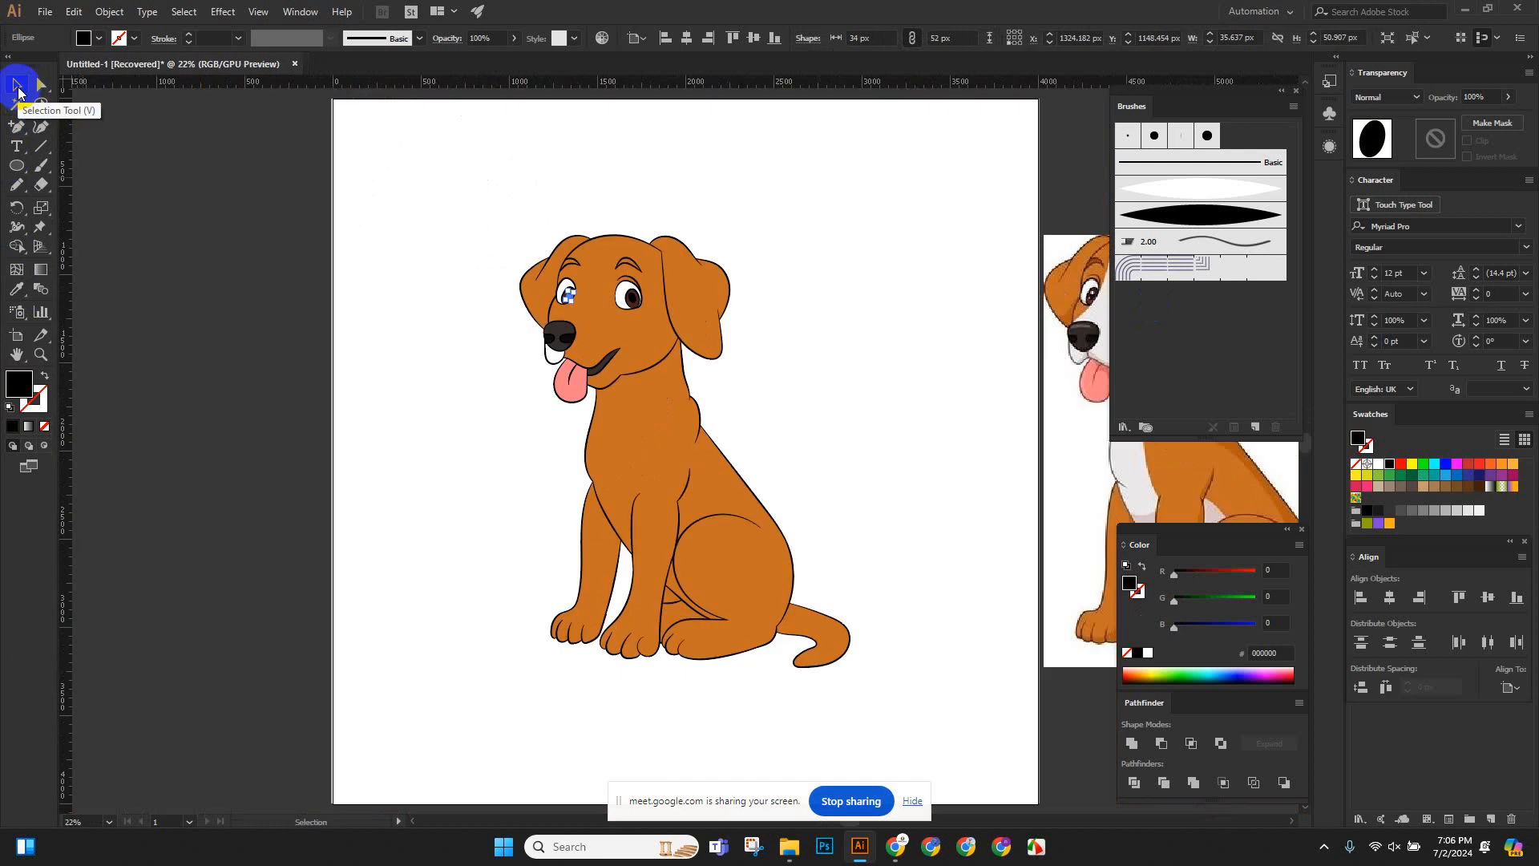
{"action": "left_click", "coordinate": [457, 329]}
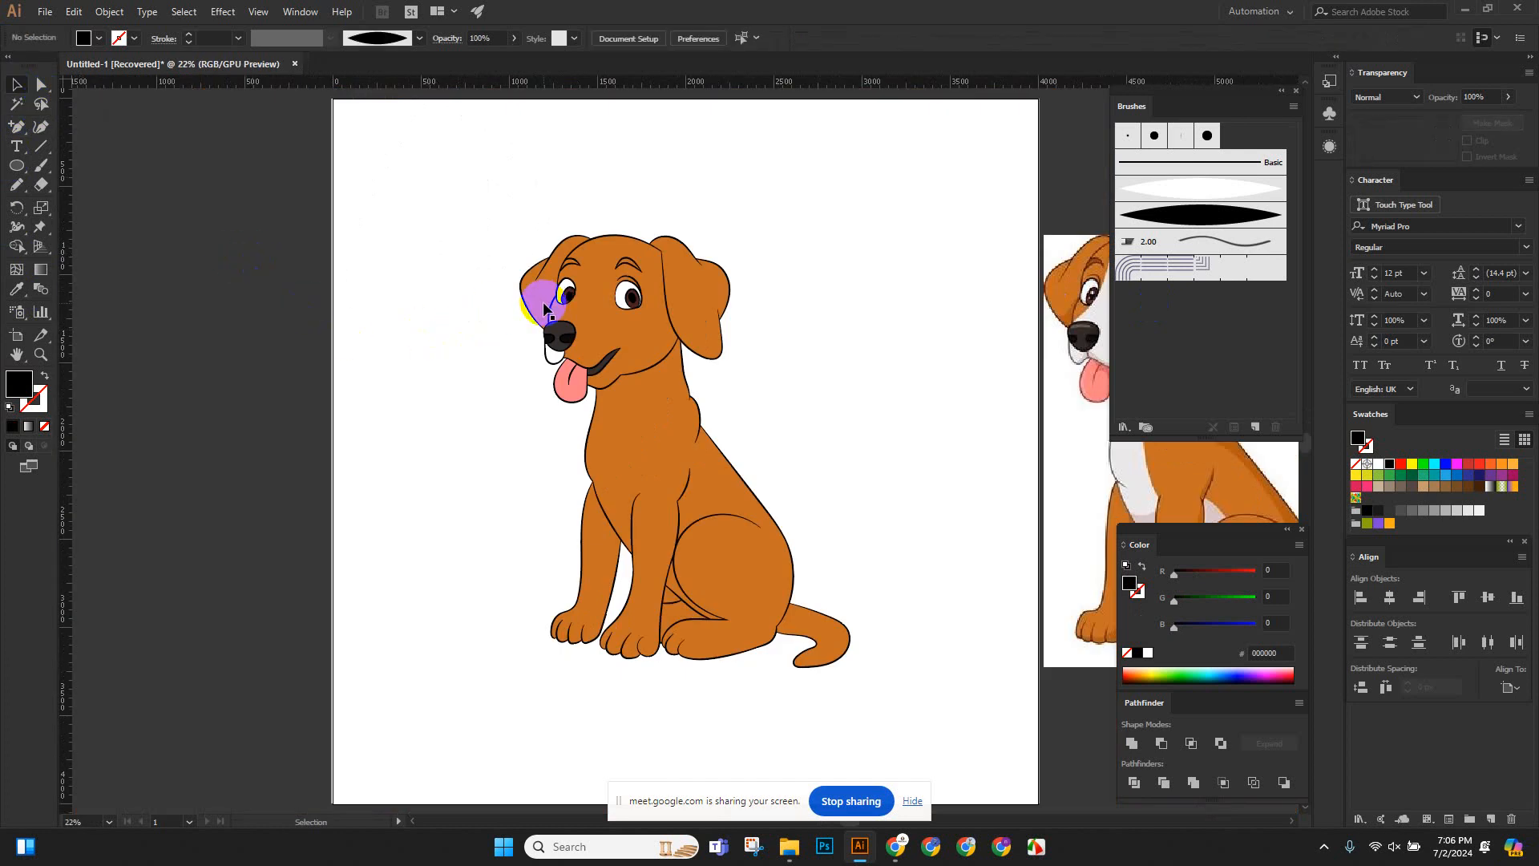
Add a scaled-down copy of the left-hand pupil, about 10 px wide, in its upper part and fill it with white sampled from the eye.
{"action": "left_click_drag", "start_coordinate": [865, 310], "coordinate": [752, 334]}
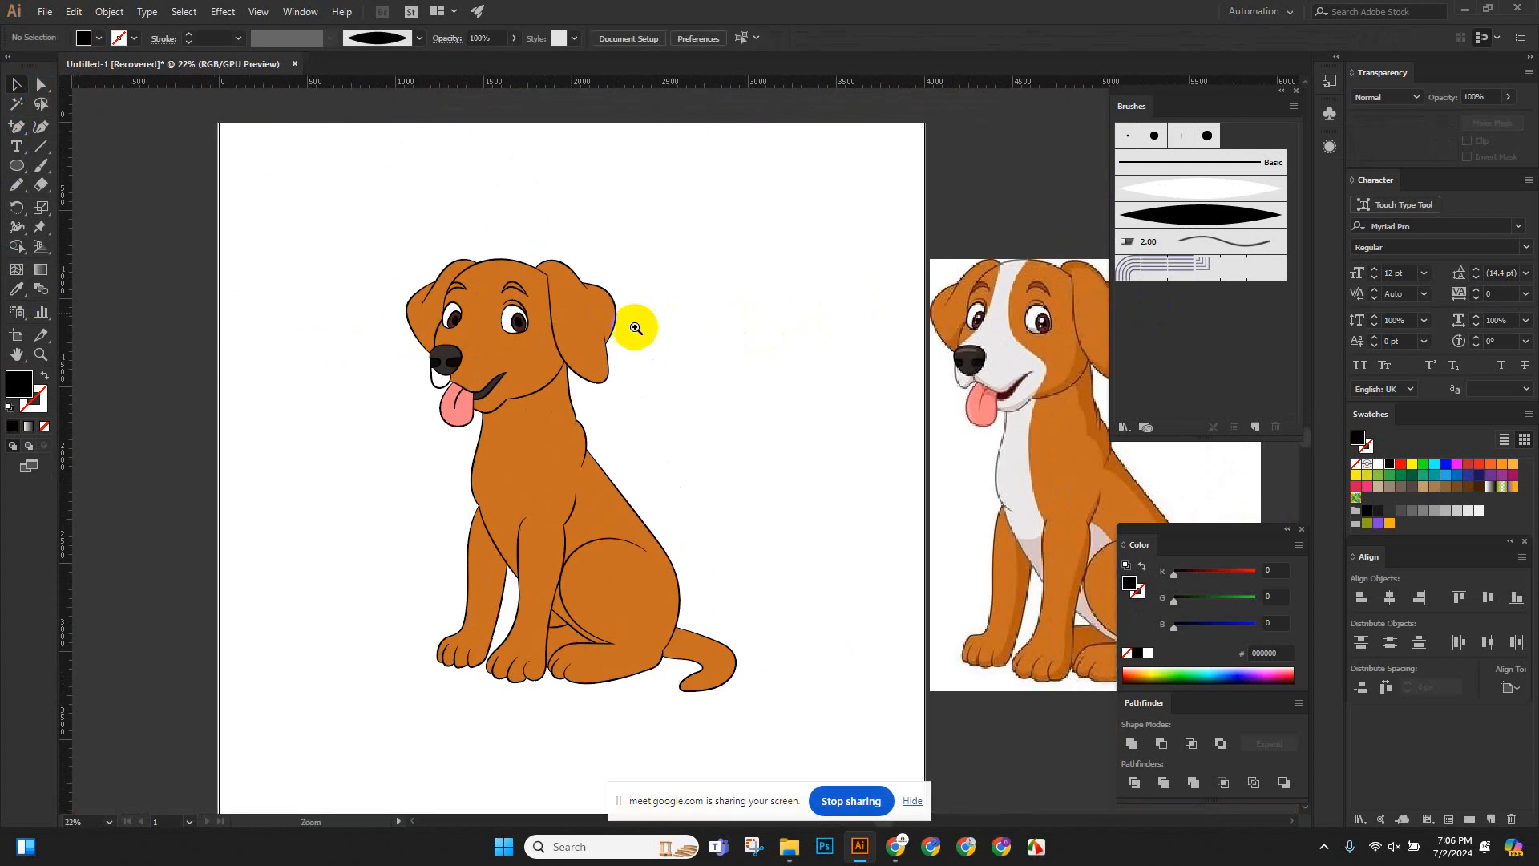
{"action": "left_click_drag", "start_coordinate": [951, 307], "coordinate": [916, 345]}
{"action": "left_click_drag", "start_coordinate": [454, 412], "coordinate": [540, 446]}
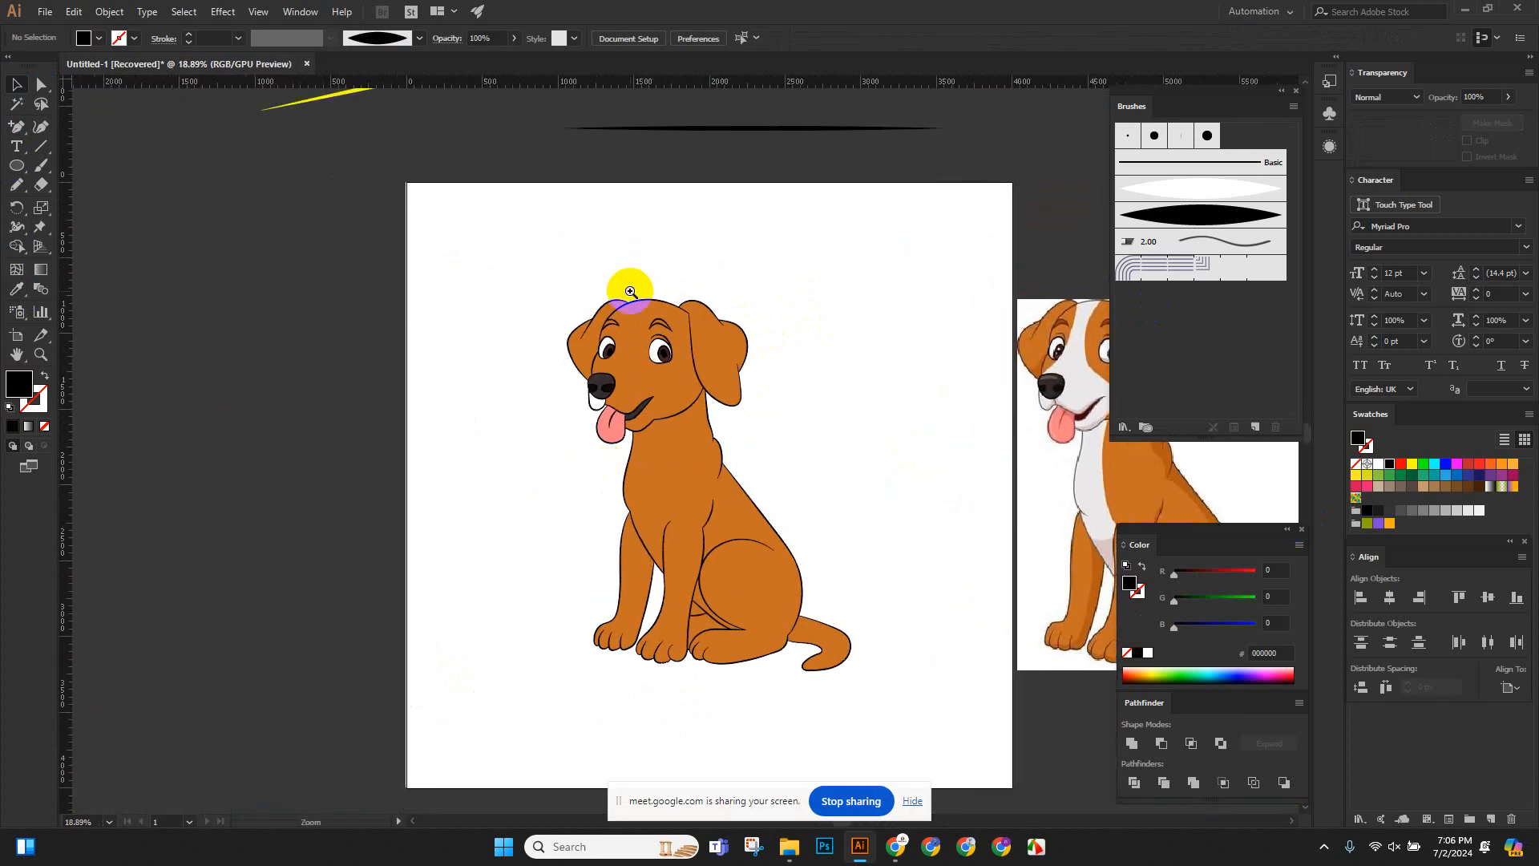
{"action": "left_click_drag", "start_coordinate": [639, 321], "coordinate": [1192, 642]}
{"action": "left_click_drag", "start_coordinate": [298, 527], "coordinate": [549, 447]}
{"action": "key", "text": "v"}
{"action": "left_click", "coordinate": [550, 425]}
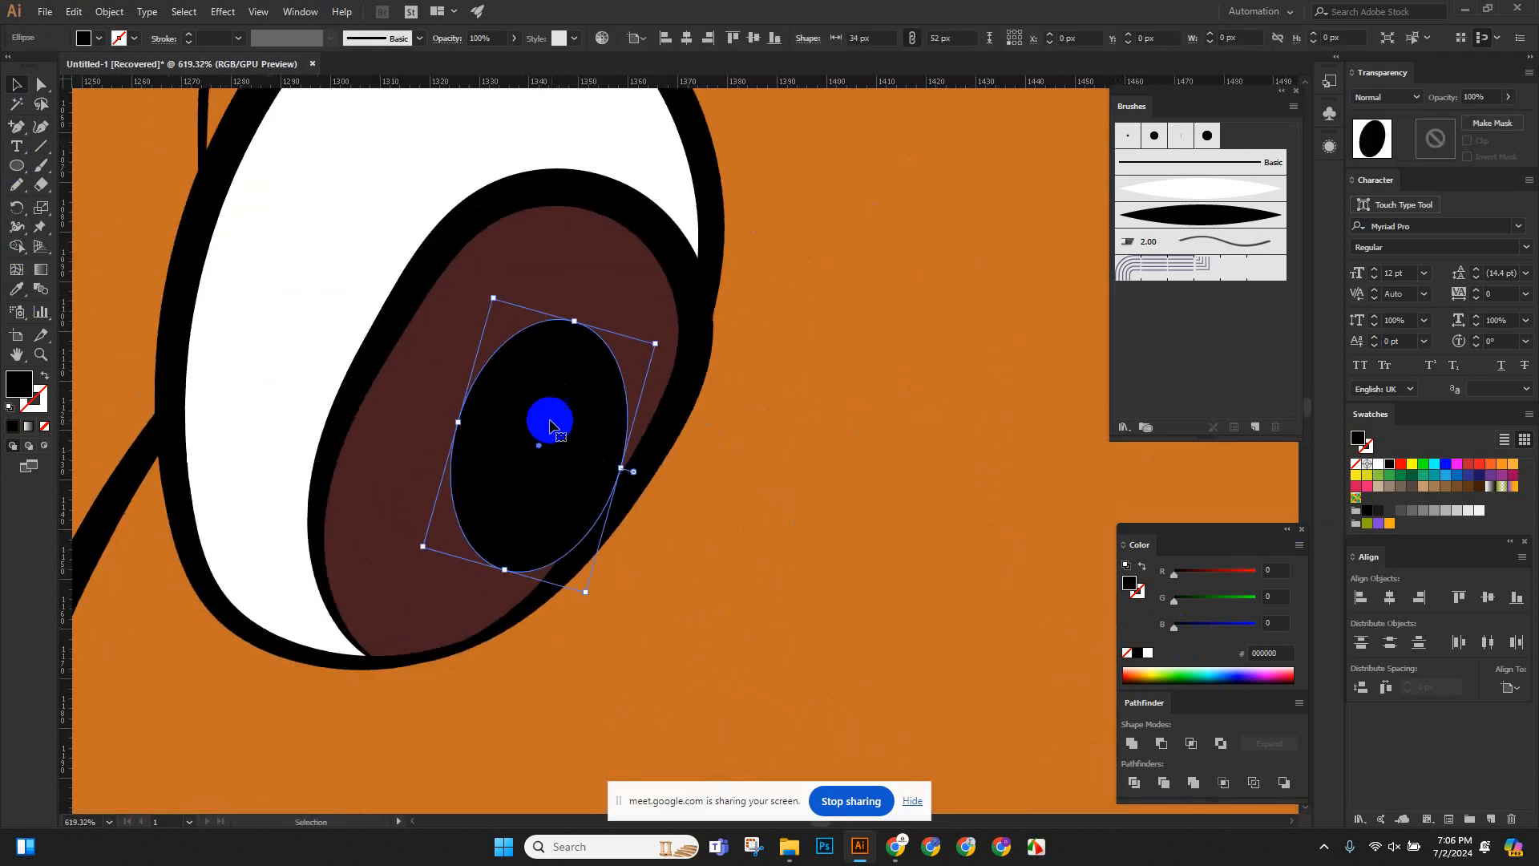
{"action": "key", "text": "a"}
{"action": "left_click", "coordinate": [634, 501]}
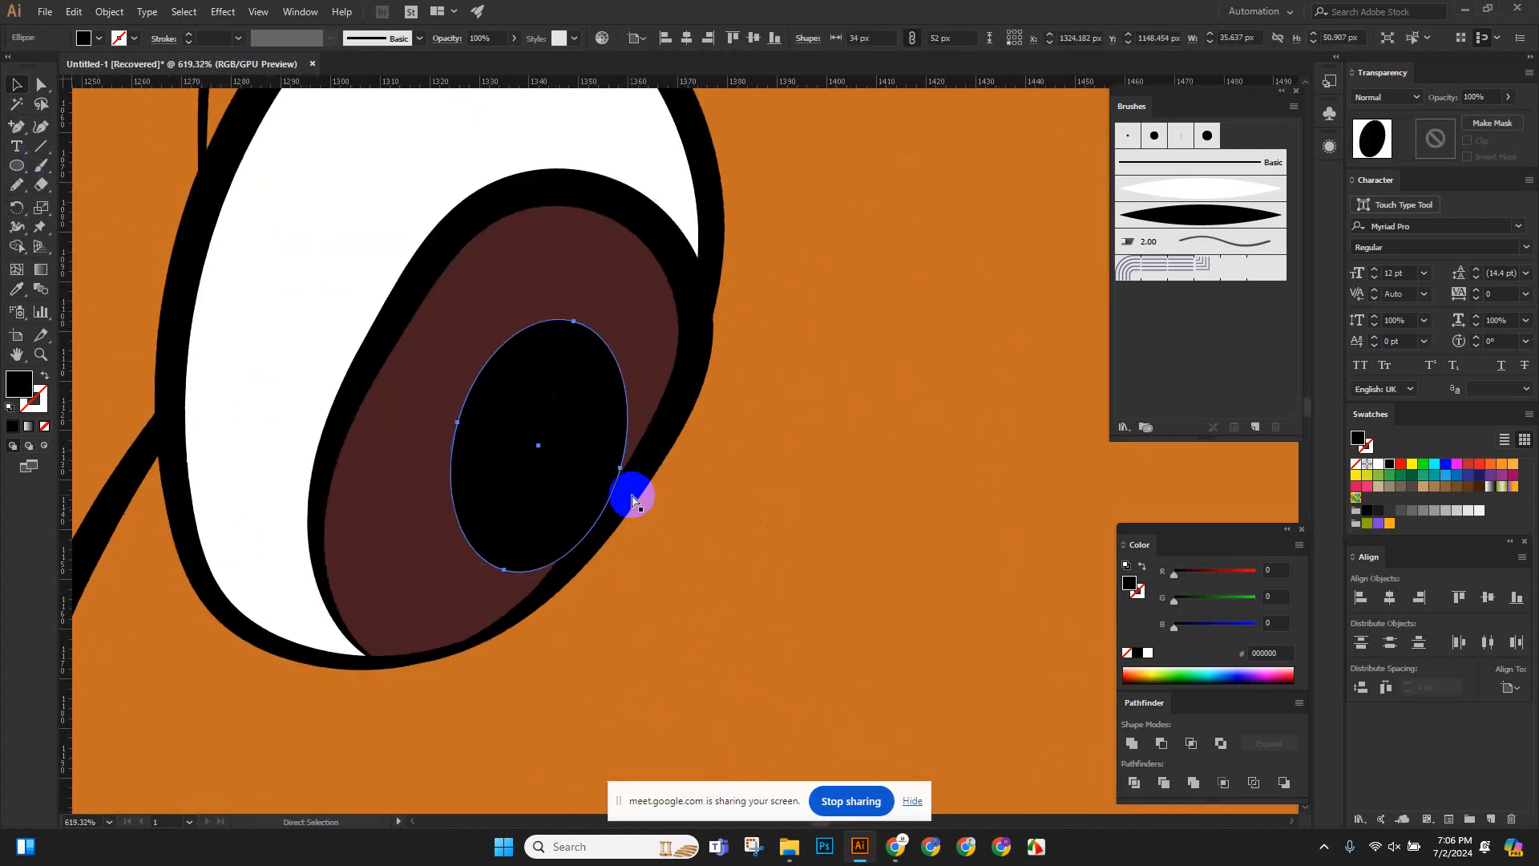
{"action": "left_click_drag", "start_coordinate": [573, 319], "coordinate": [555, 383]}
{"action": "left_click", "coordinate": [11, 292]}
{"action": "left_click", "coordinate": [250, 290]}
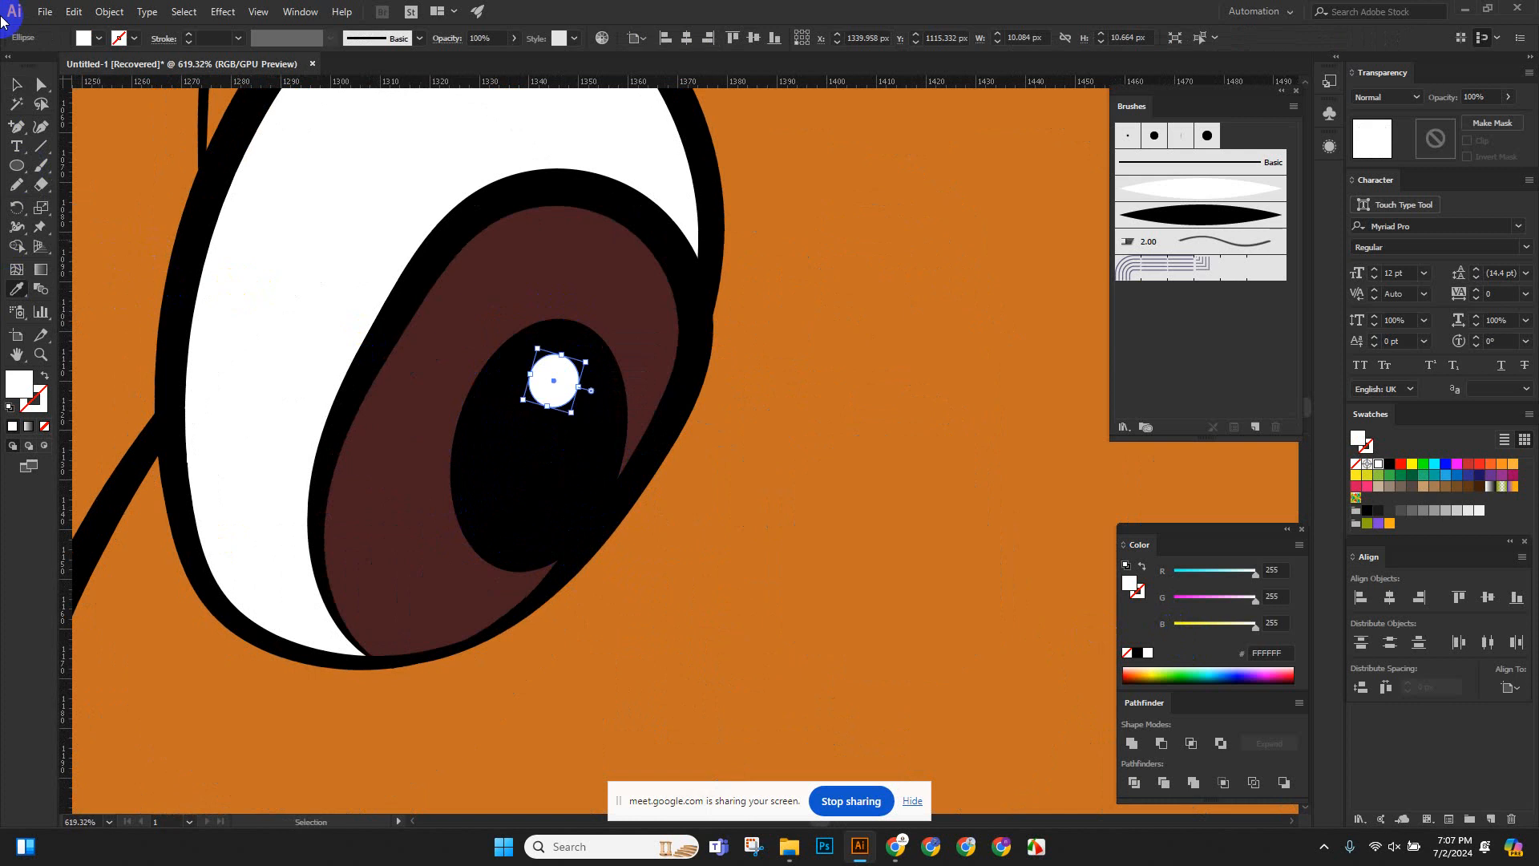
Shrink the white highlight to about 9 by 9.6 px and duplicate it lower in the pupil as a spot about 3.5 px wide.
{"action": "left_click", "coordinate": [23, 86]}
{"action": "scroll", "coordinate": [532, 377], "scroll_direction": "up", "scroll_amount": 3}
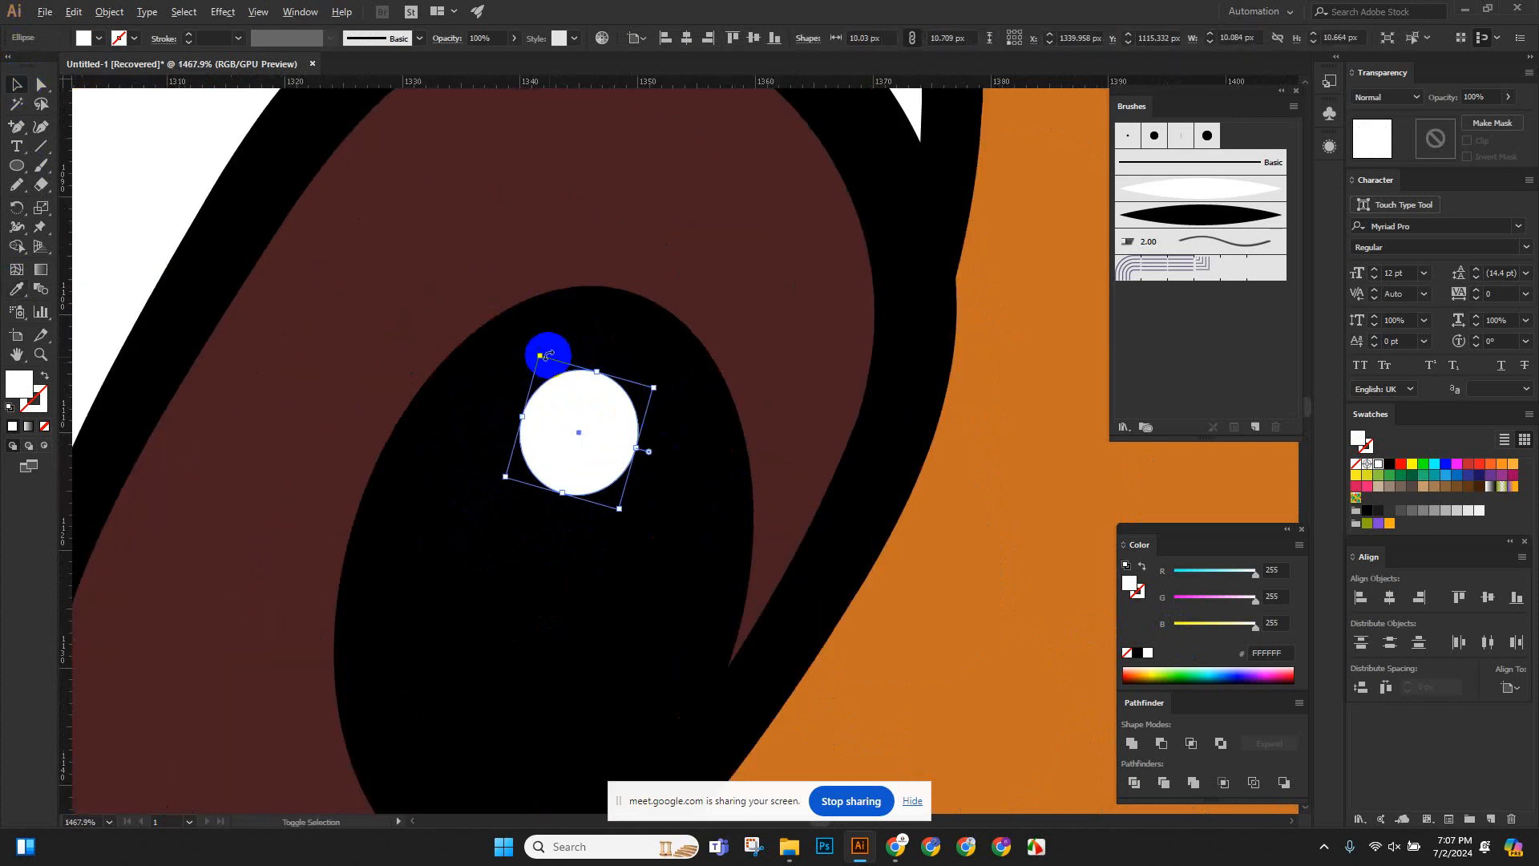
{"action": "left_click_drag", "start_coordinate": [540, 353], "coordinate": [567, 385]}
{"action": "left_click_drag", "start_coordinate": [659, 473], "coordinate": [578, 502]}
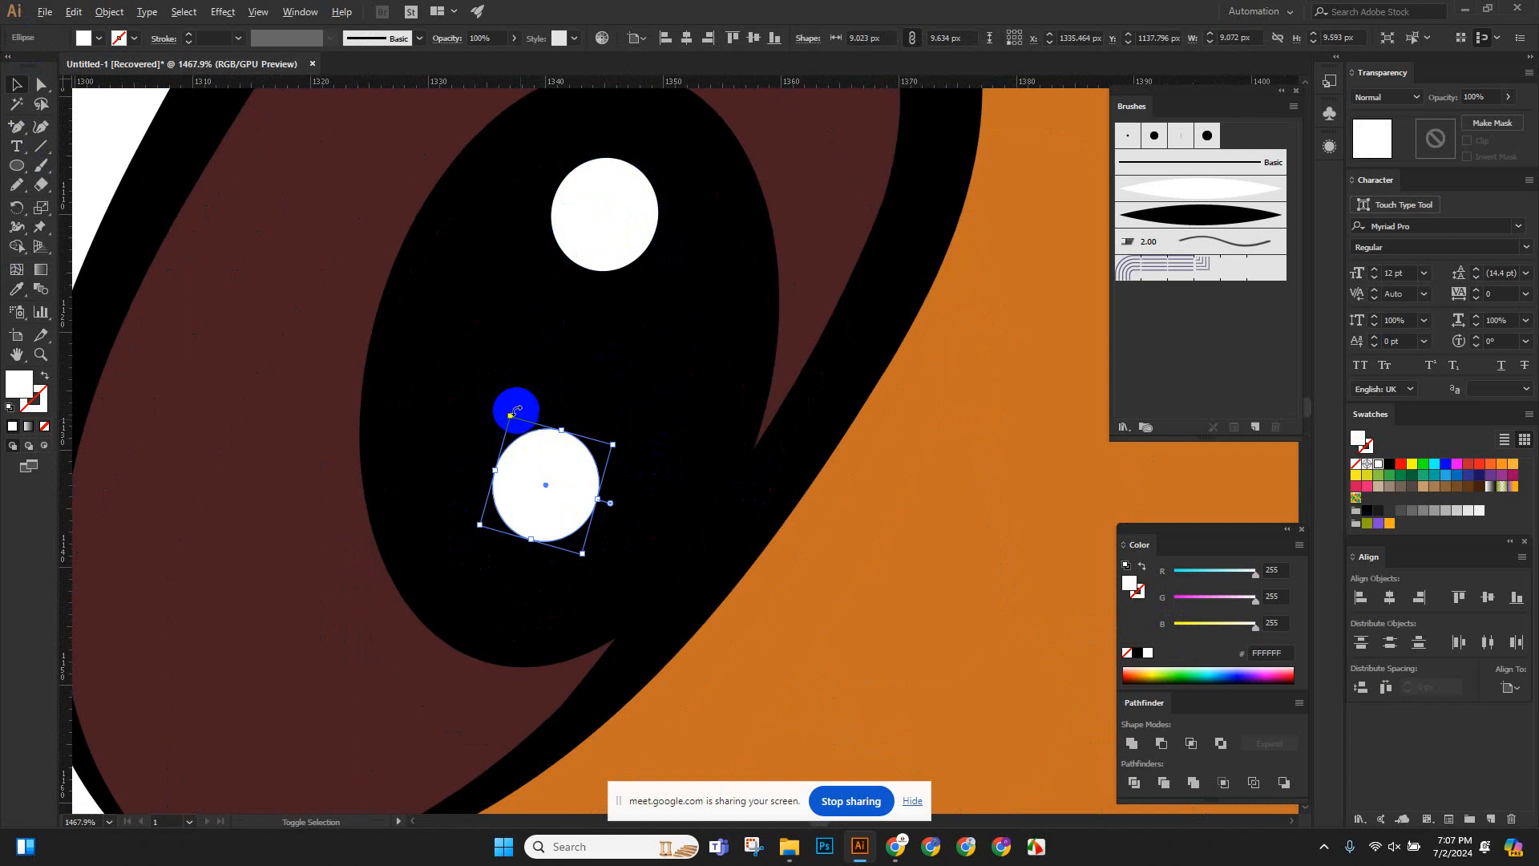
{"action": "left_click_drag", "start_coordinate": [510, 413], "coordinate": [550, 478]}
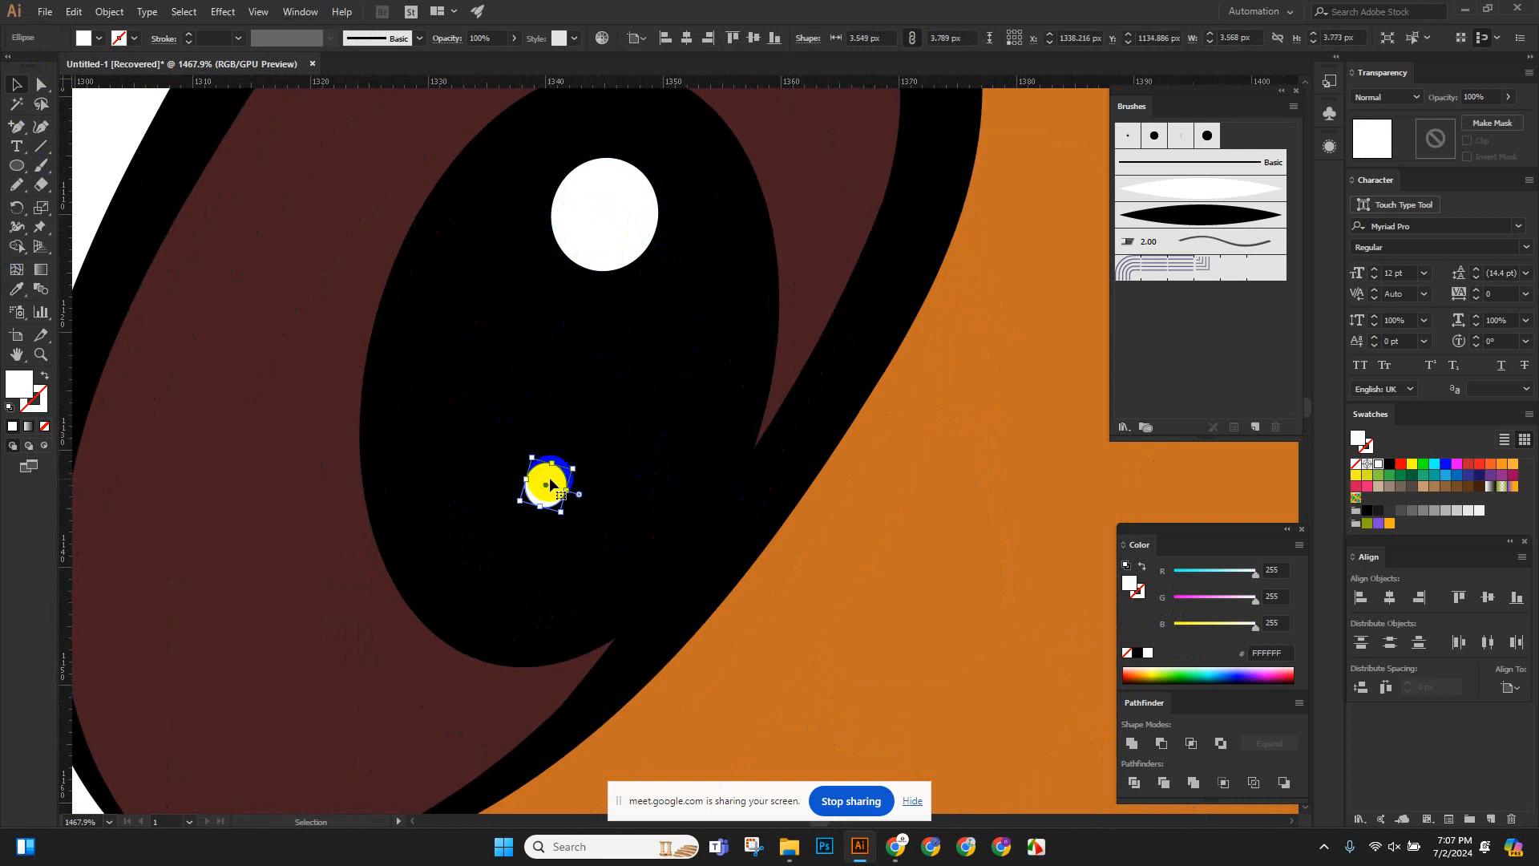
Fill the lower highlight spot with the dark brown sampled from the iris and enlarge it to about 4.4 by 4.7 px.
{"action": "left_click", "coordinate": [18, 290]}
{"action": "left_click", "coordinate": [190, 353]}
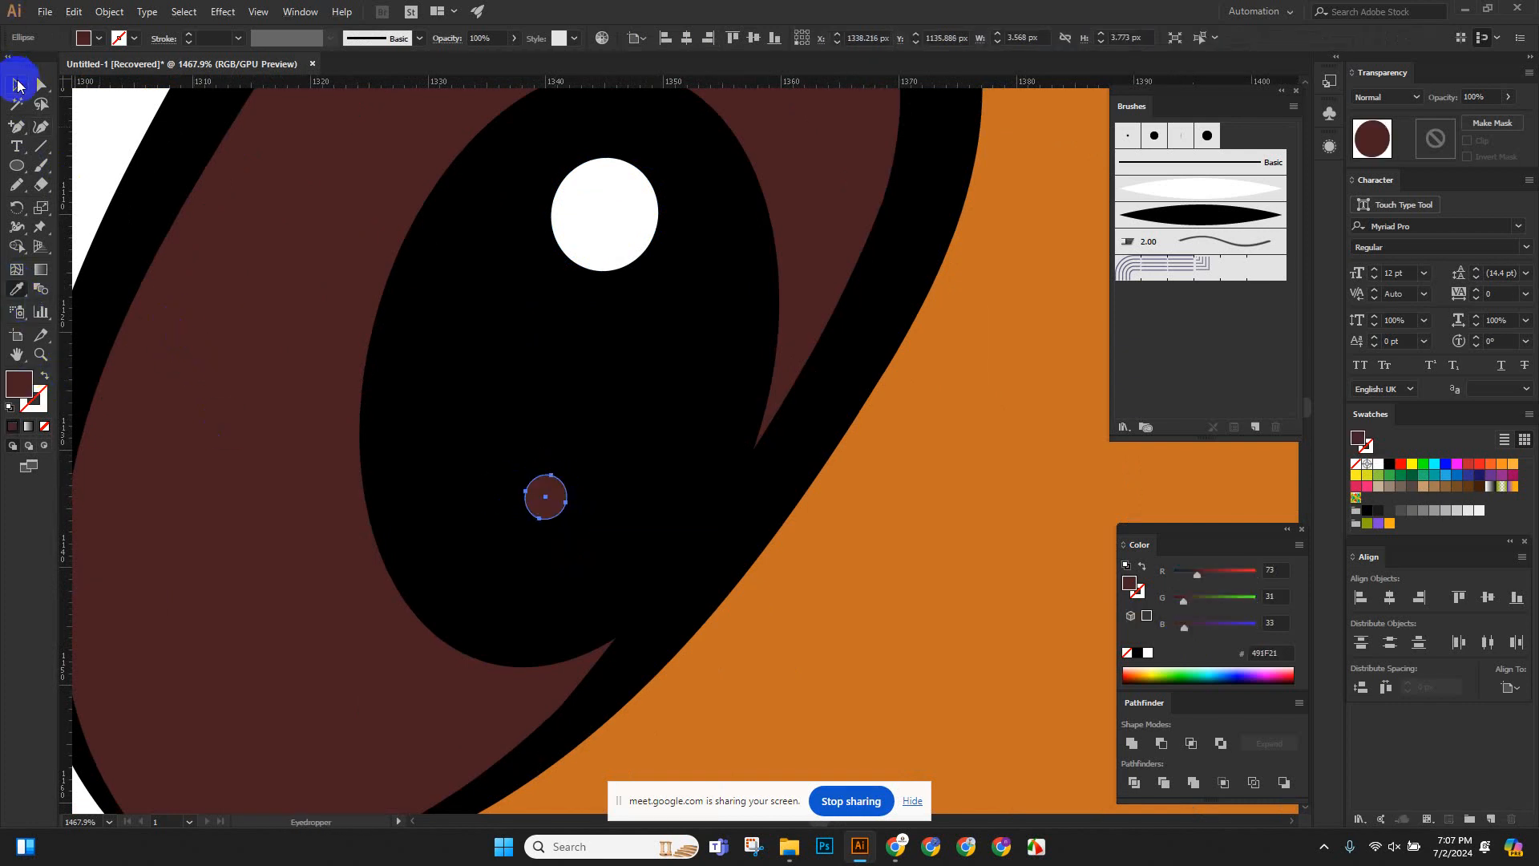
{"action": "left_click", "coordinate": [17, 85]}
{"action": "left_click", "coordinate": [532, 469]}
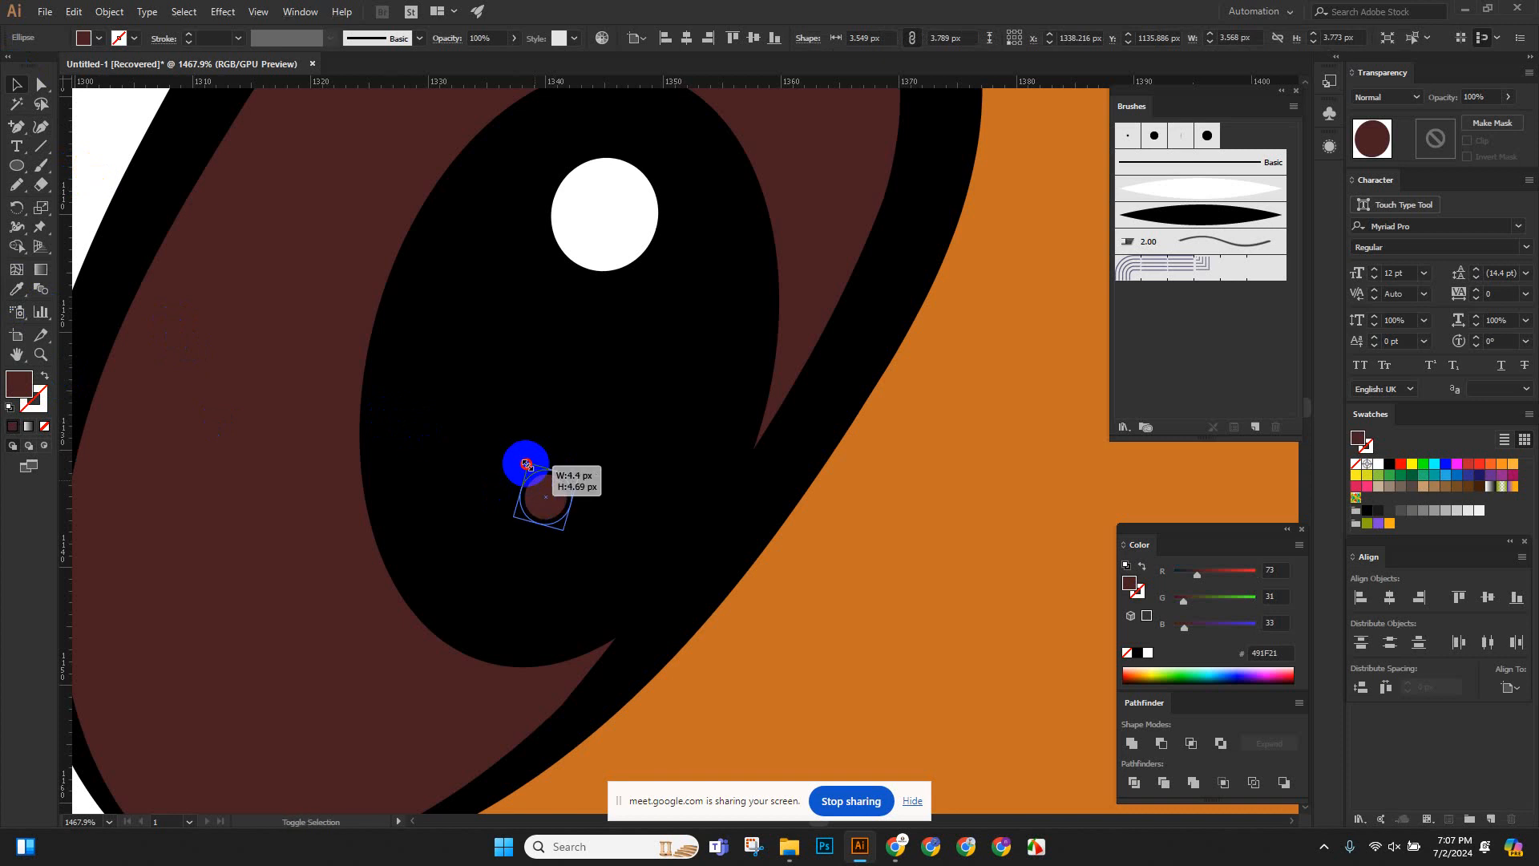
Compare the highlights in the traced dog's eyes with those in the reference image.
{"action": "scroll", "coordinate": [513, 481], "scroll_direction": "down", "scroll_amount": 15}
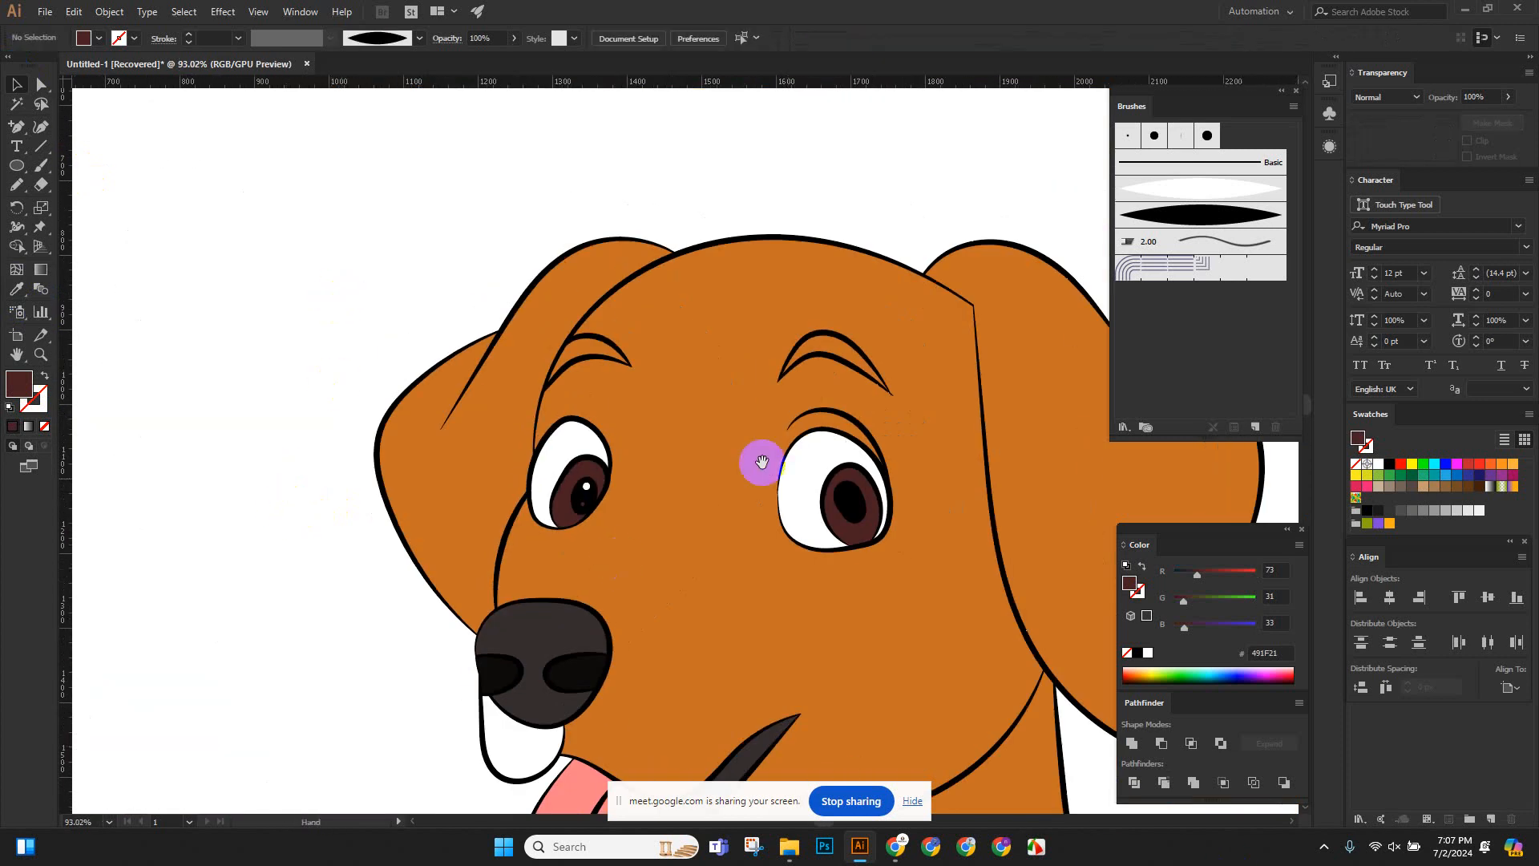
{"action": "scroll", "coordinate": [759, 457], "scroll_direction": "down", "scroll_amount": 6}
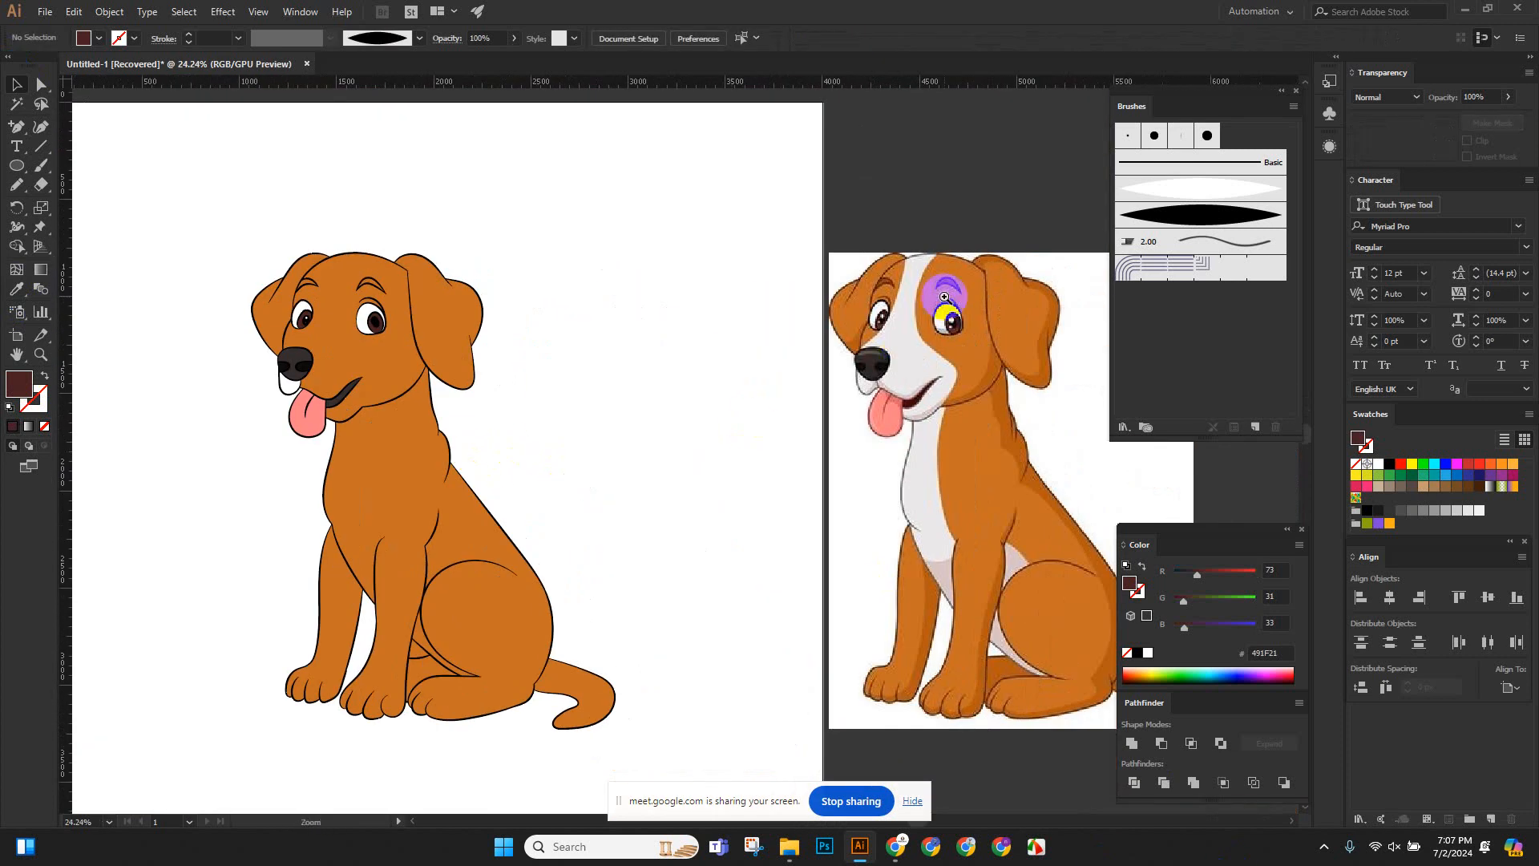
{"action": "left_click_drag", "start_coordinate": [837, 300], "coordinate": [1097, 526]}
{"action": "left_click_drag", "start_coordinate": [1036, 461], "coordinate": [433, 485]}
{"action": "left_click_drag", "start_coordinate": [567, 344], "coordinate": [793, 538]}
{"action": "scroll", "coordinate": [794, 538], "scroll_direction": "down", "scroll_amount": 3}
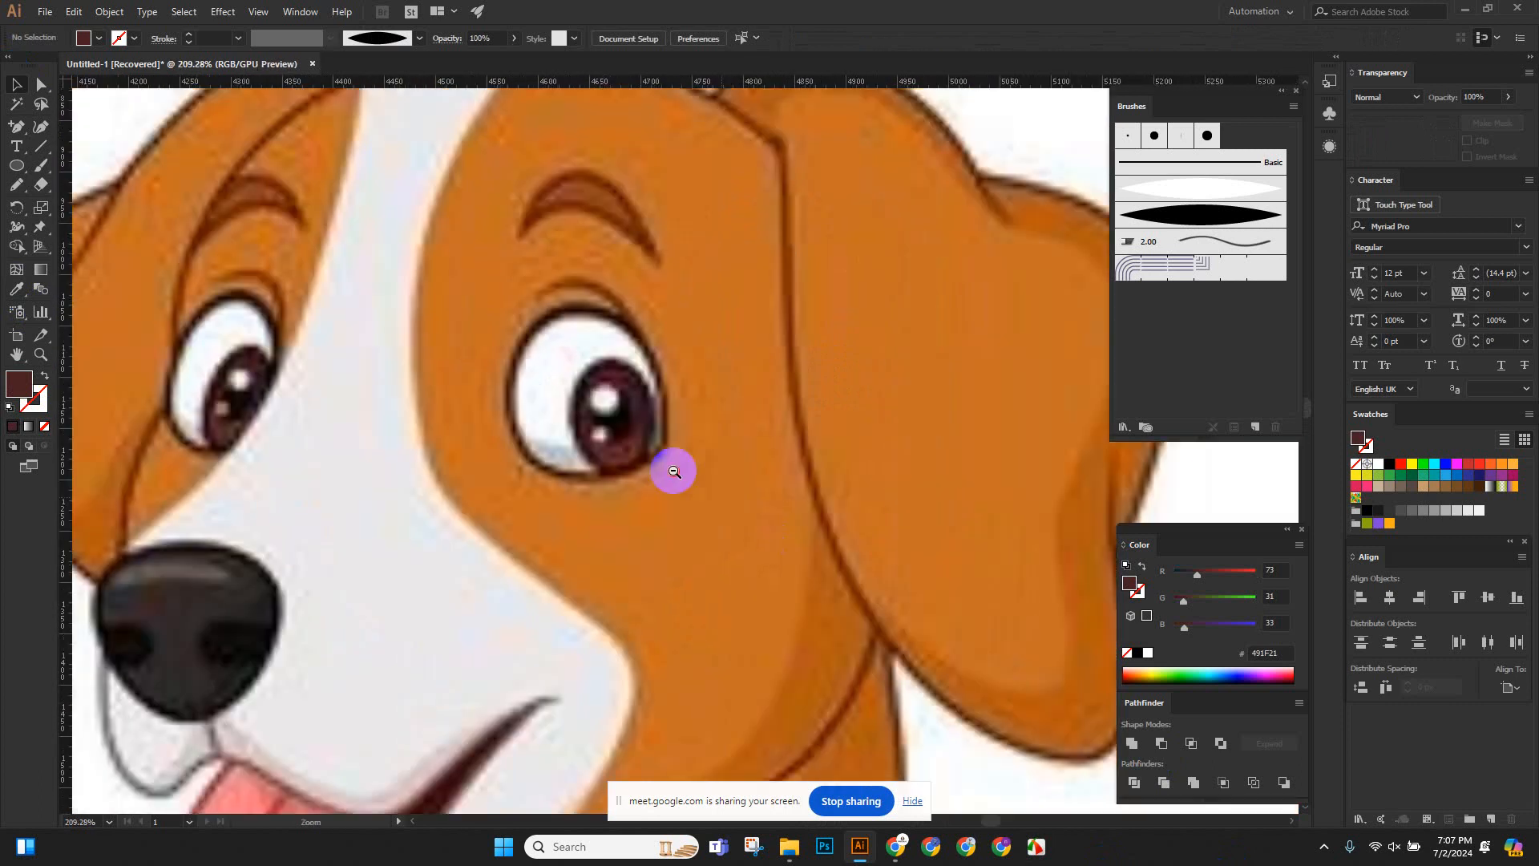
{"action": "left_click_drag", "start_coordinate": [498, 492], "coordinate": [892, 568]}
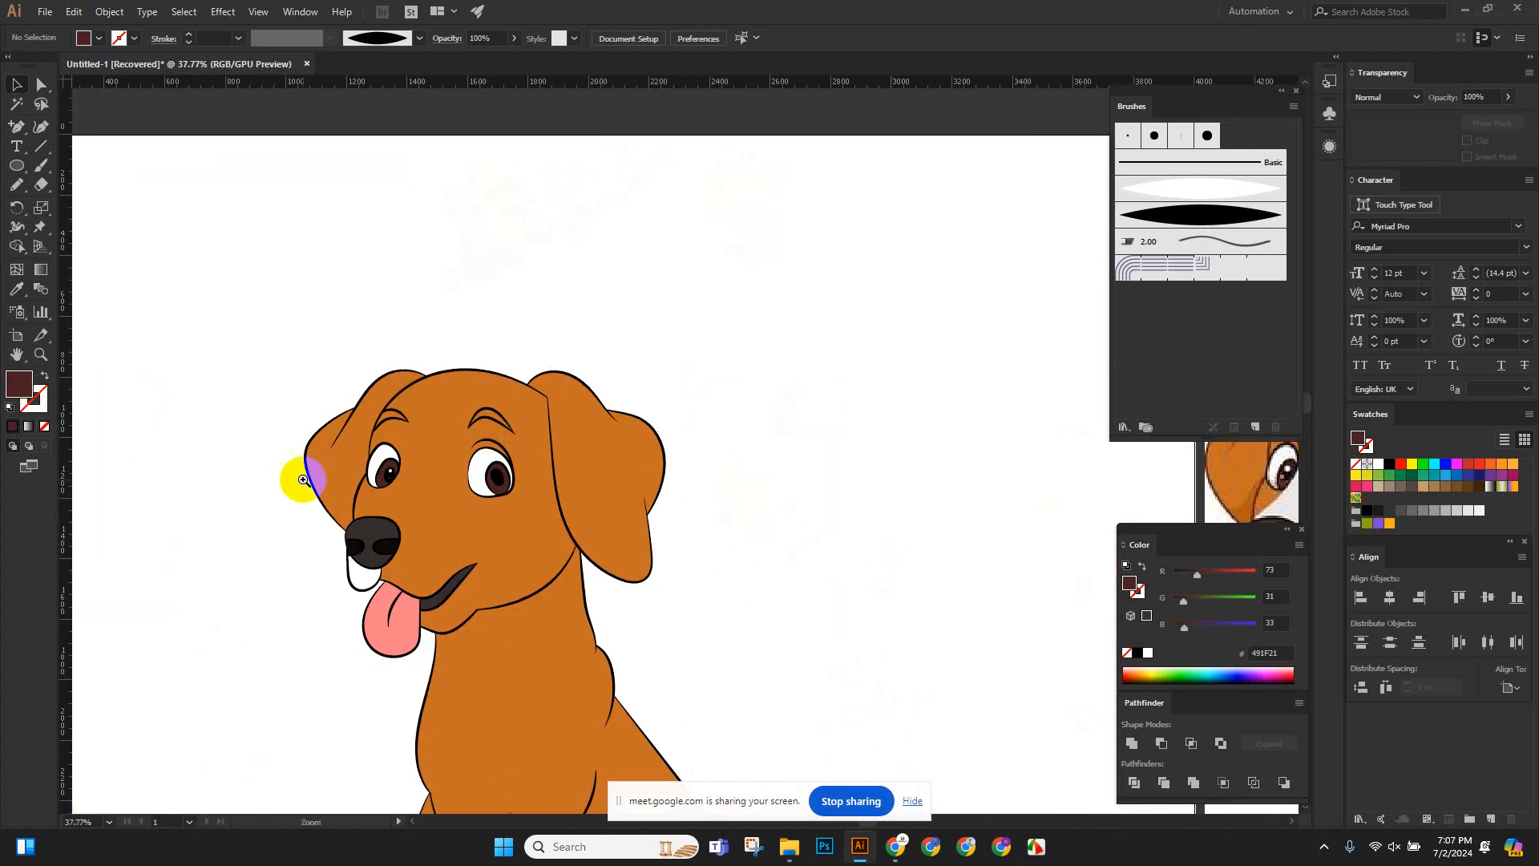
Enlarge the upper white highlight of the left-hand pupil to about 11 by 11.8 px and move it slightly down.
{"action": "left_click_drag", "start_coordinate": [302, 474], "coordinate": [828, 646]}
{"action": "mouse_move", "coordinate": [247, 560]}
{"action": "left_mouse_down"}
{"action": "mouse_move", "coordinate": [681, 623]}
{"action": "mouse_move", "coordinate": [632, 344]}
{"action": "left_mouse_up"}
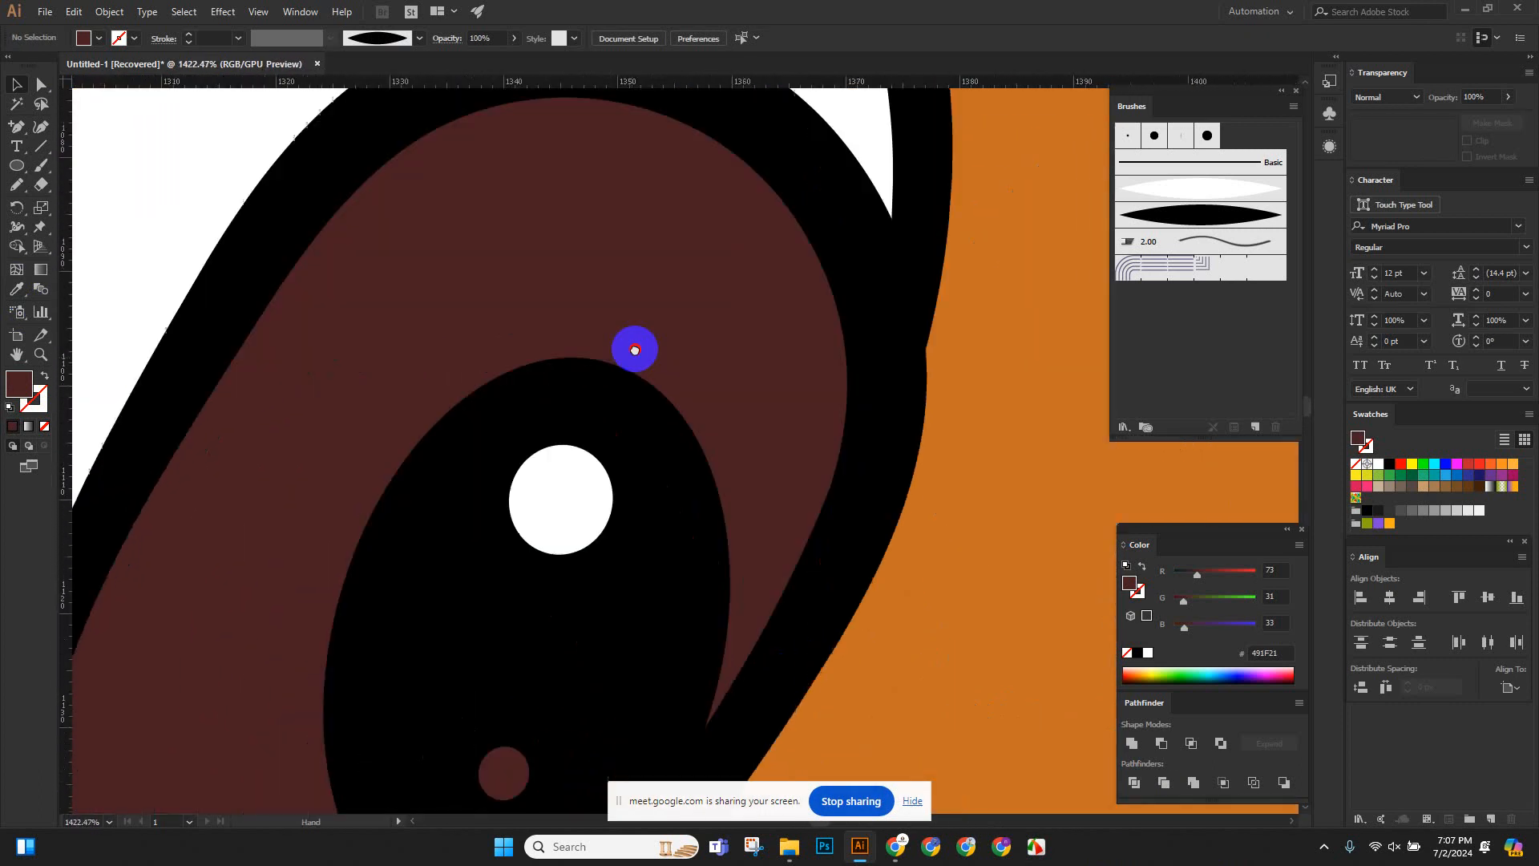
{"action": "key", "text": "v"}
{"action": "left_click", "coordinate": [570, 485]}
{"action": "left_click_drag", "start_coordinate": [554, 522], "coordinate": [547, 553]}
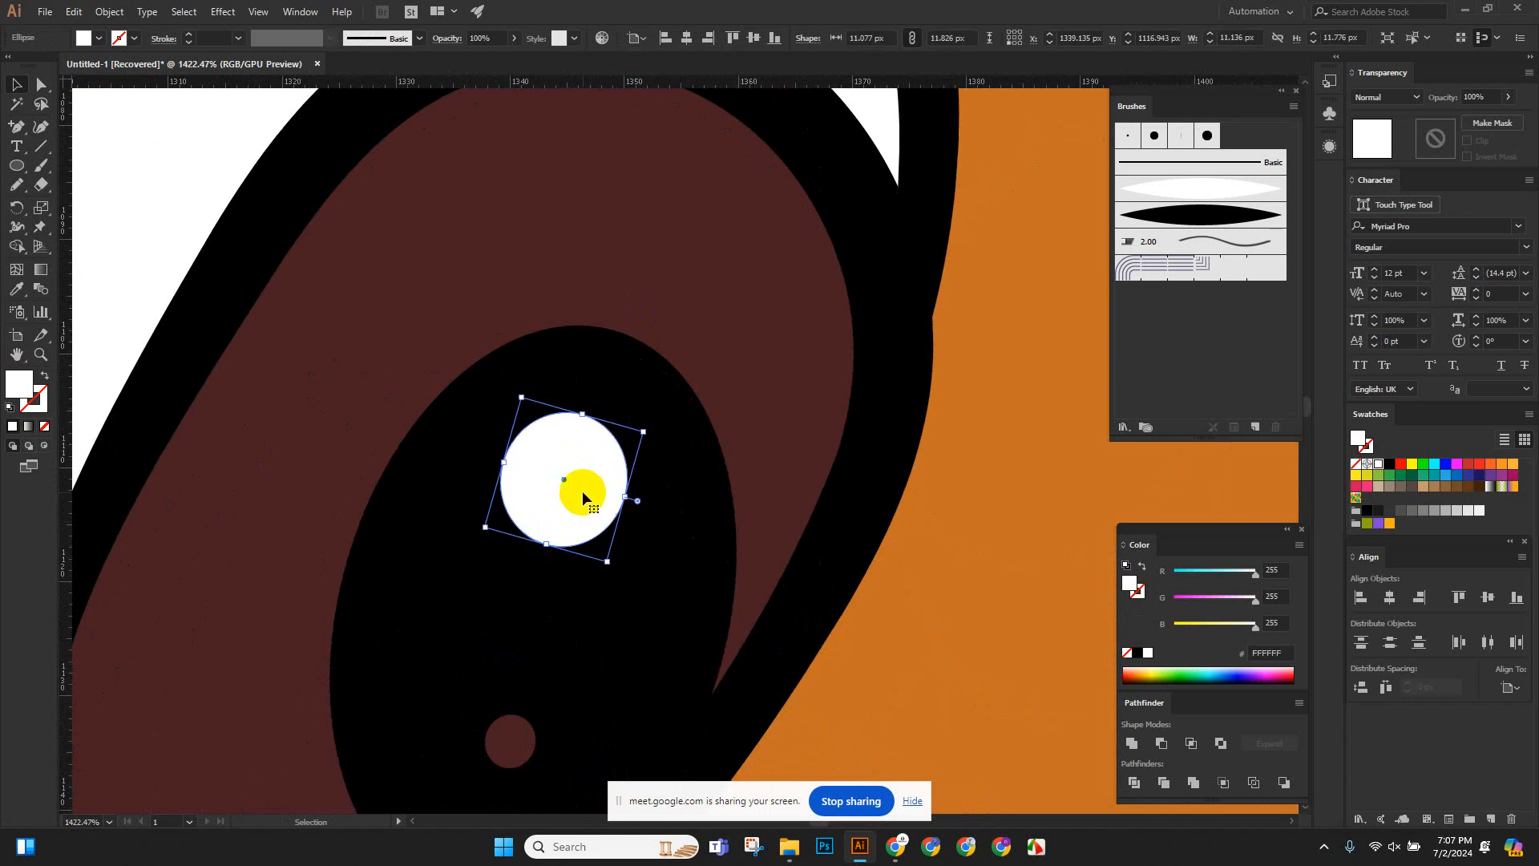
Enlarge the left-hand pupil's lower spot to about 5.7 by 6.1 px and fill it with white sampled from the upper highlight.
{"action": "left_click", "coordinate": [507, 734]}
{"action": "left_click_drag", "start_coordinate": [492, 709], "coordinate": [473, 694]}
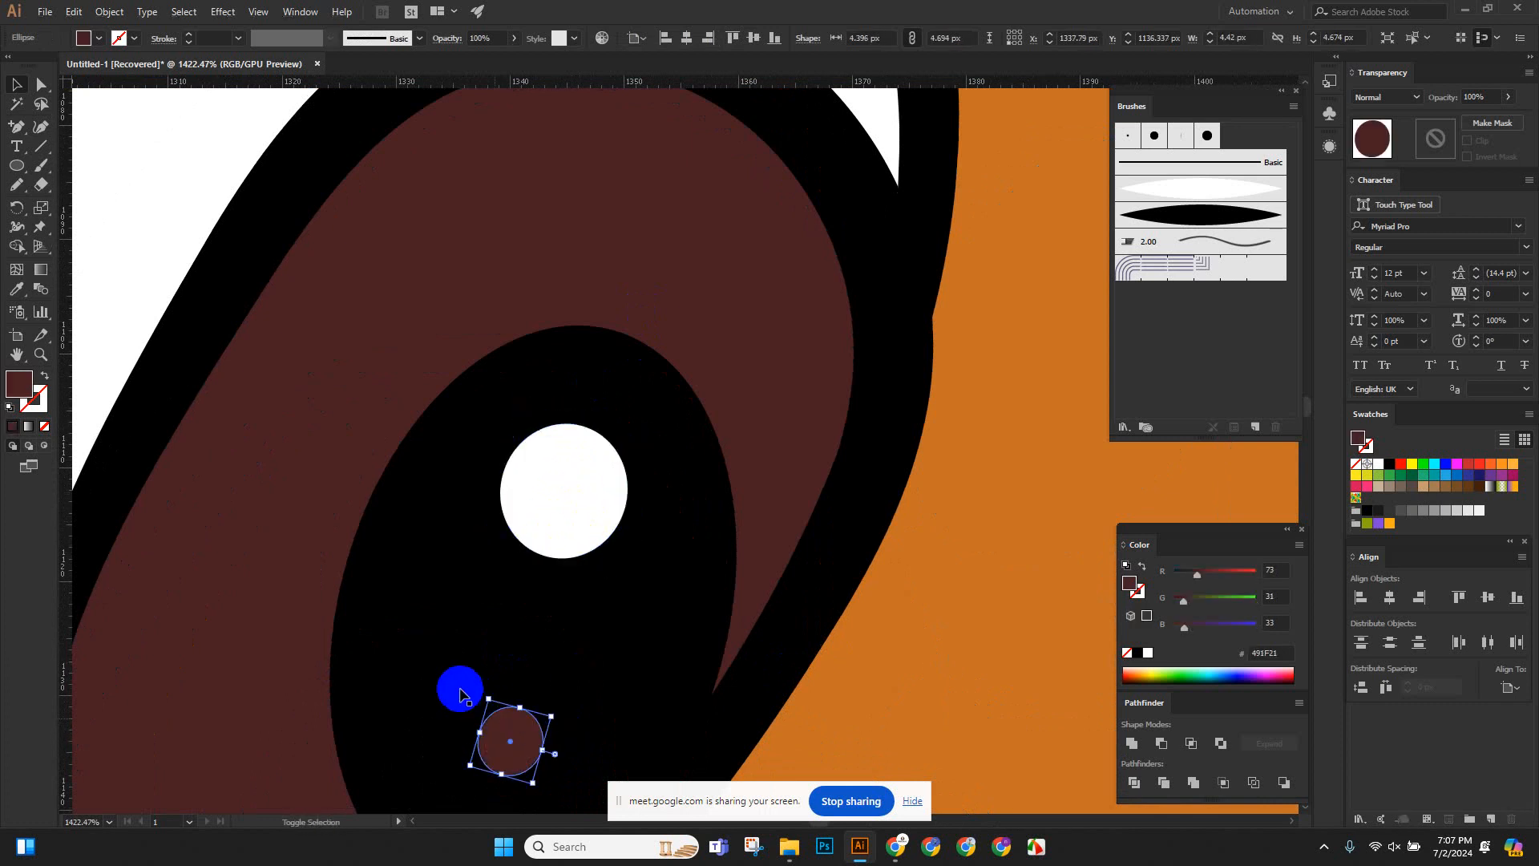
{"action": "left_click", "coordinate": [8, 294]}
{"action": "left_click", "coordinate": [552, 443]}
Copy both white highlights of the left-hand eye's pupil together.
{"action": "left_click", "coordinate": [570, 516], "text": "ctrl+alt"}
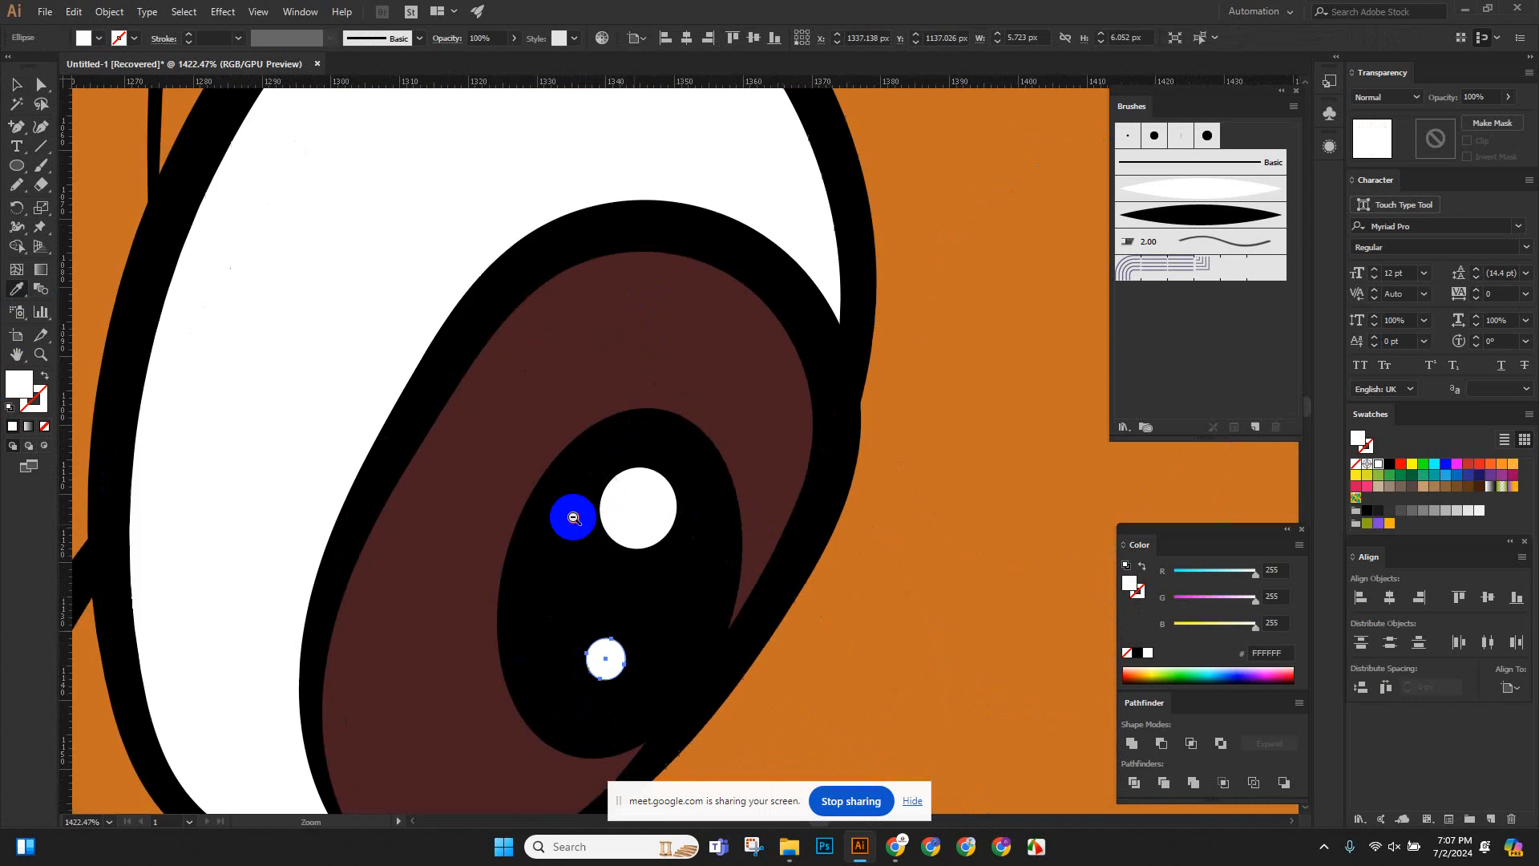
{"action": "left_click", "coordinate": [612, 546], "text": "ctrl+alt"}
{"action": "left_click", "coordinate": [620, 498], "text": "ctrl+alt"}
{"action": "left_click", "coordinate": [641, 498], "text": "ctrl+alt"}
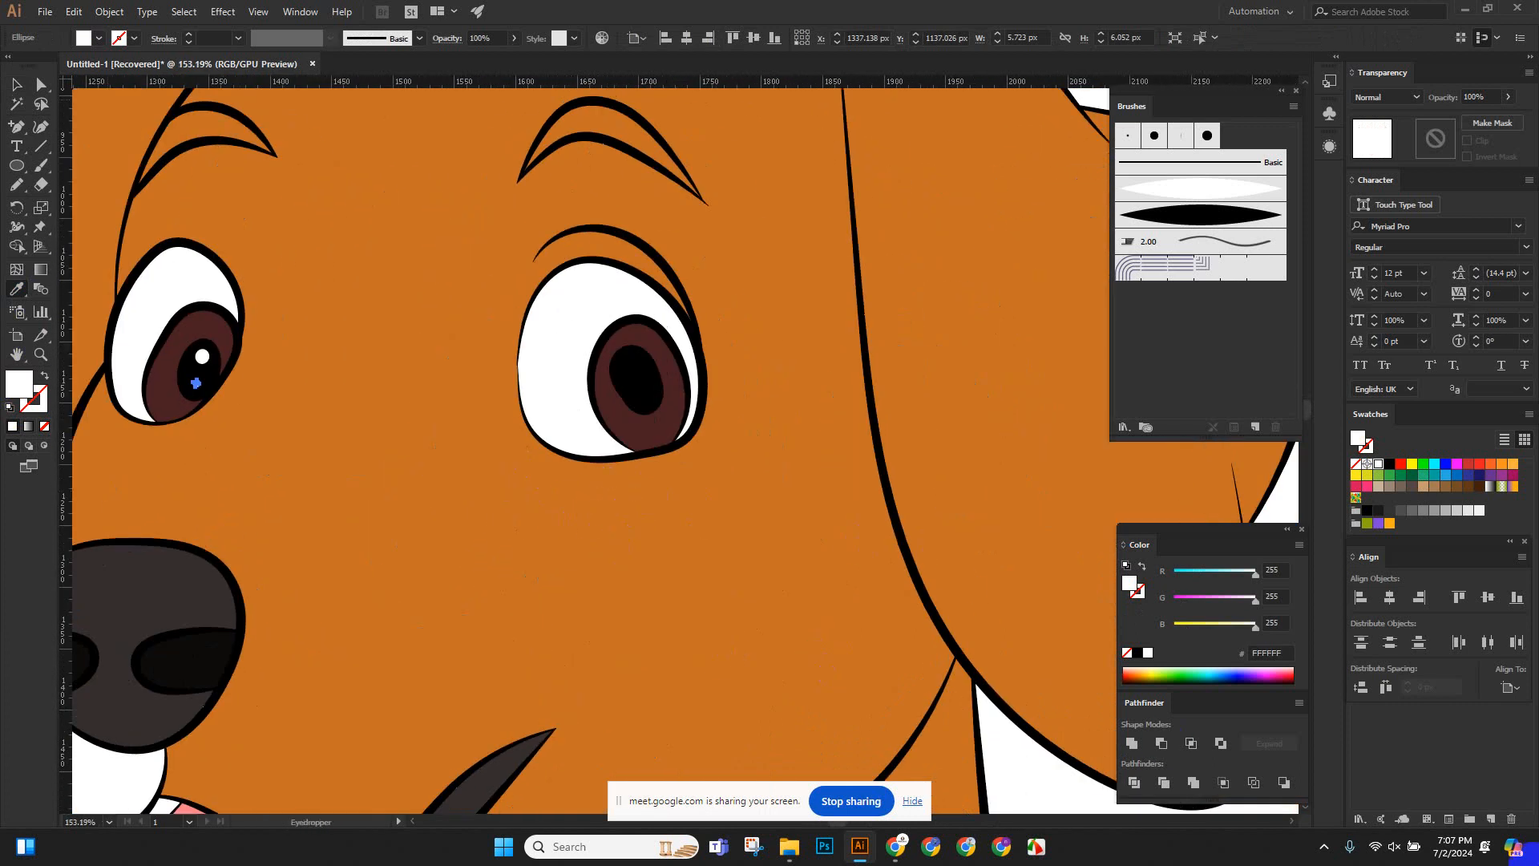
{"action": "left_click", "coordinate": [205, 350]}
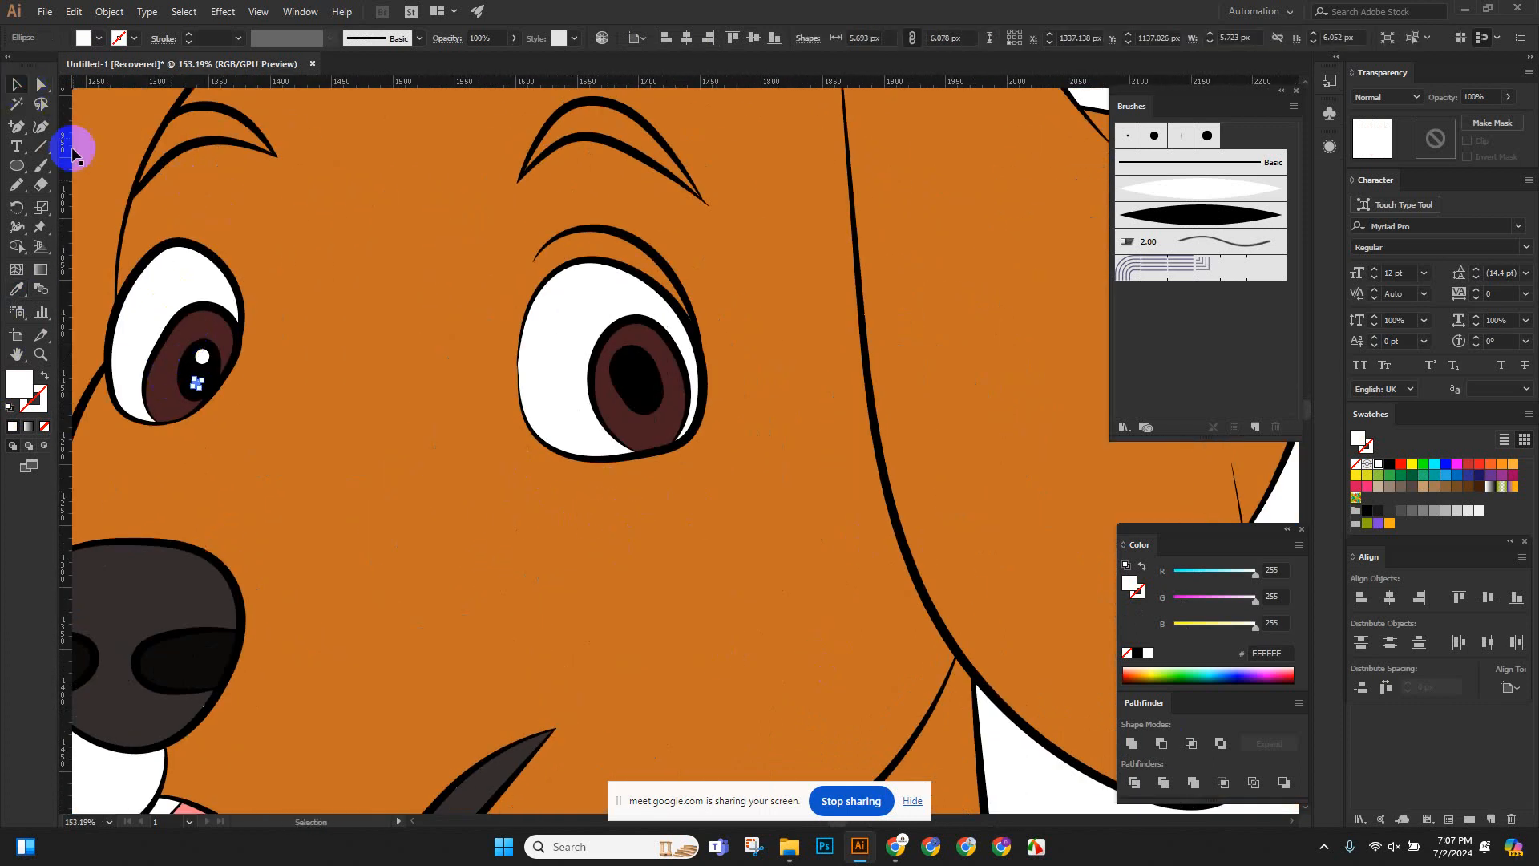
{"action": "left_click_drag", "start_coordinate": [588, 361], "coordinate": [488, 460]}
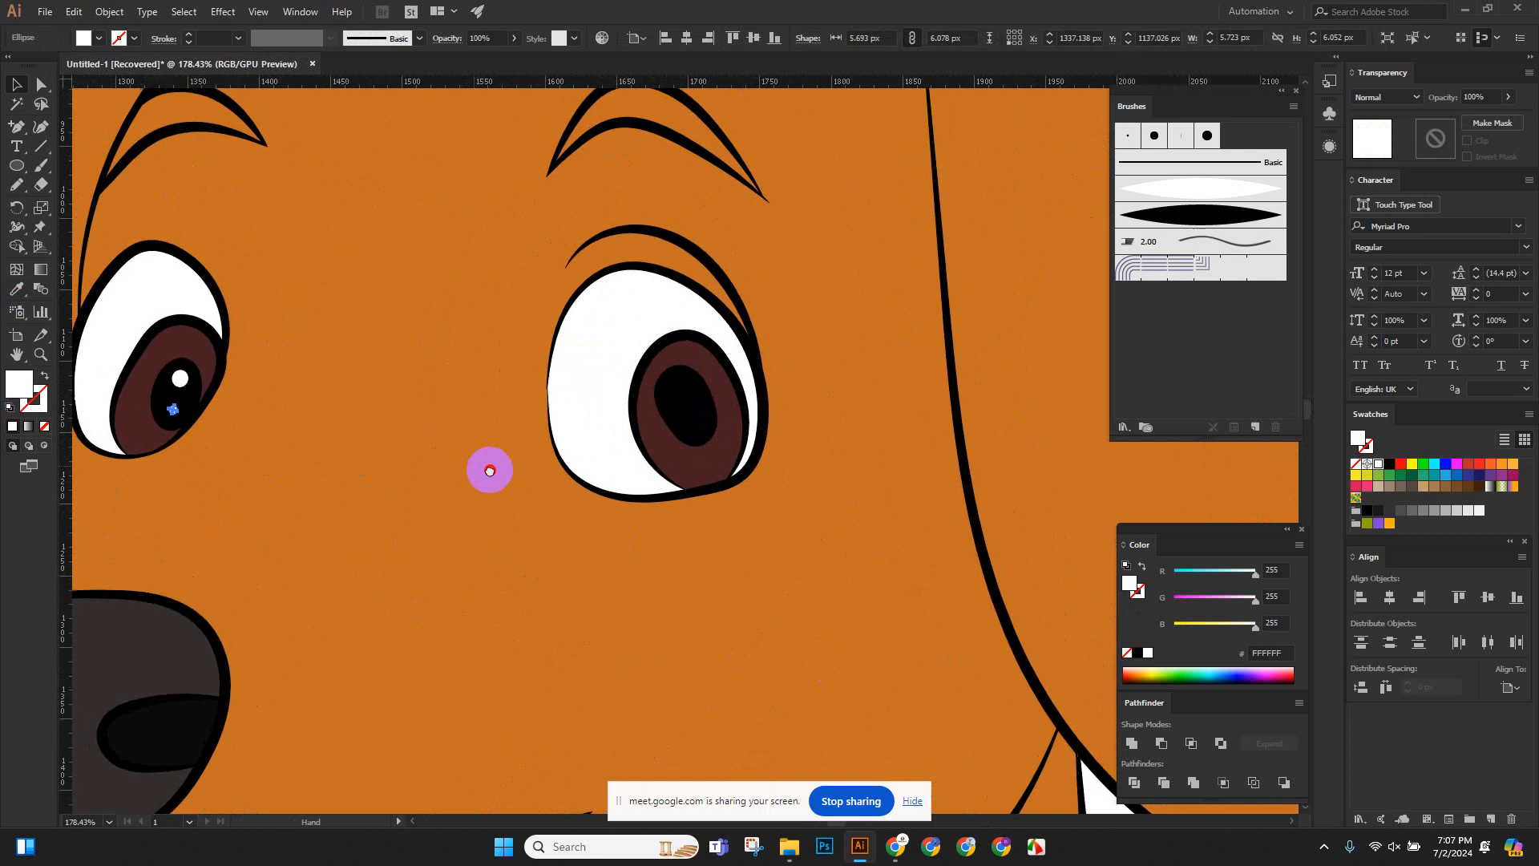
{"action": "left_click_drag", "start_coordinate": [295, 401], "coordinate": [450, 474]}
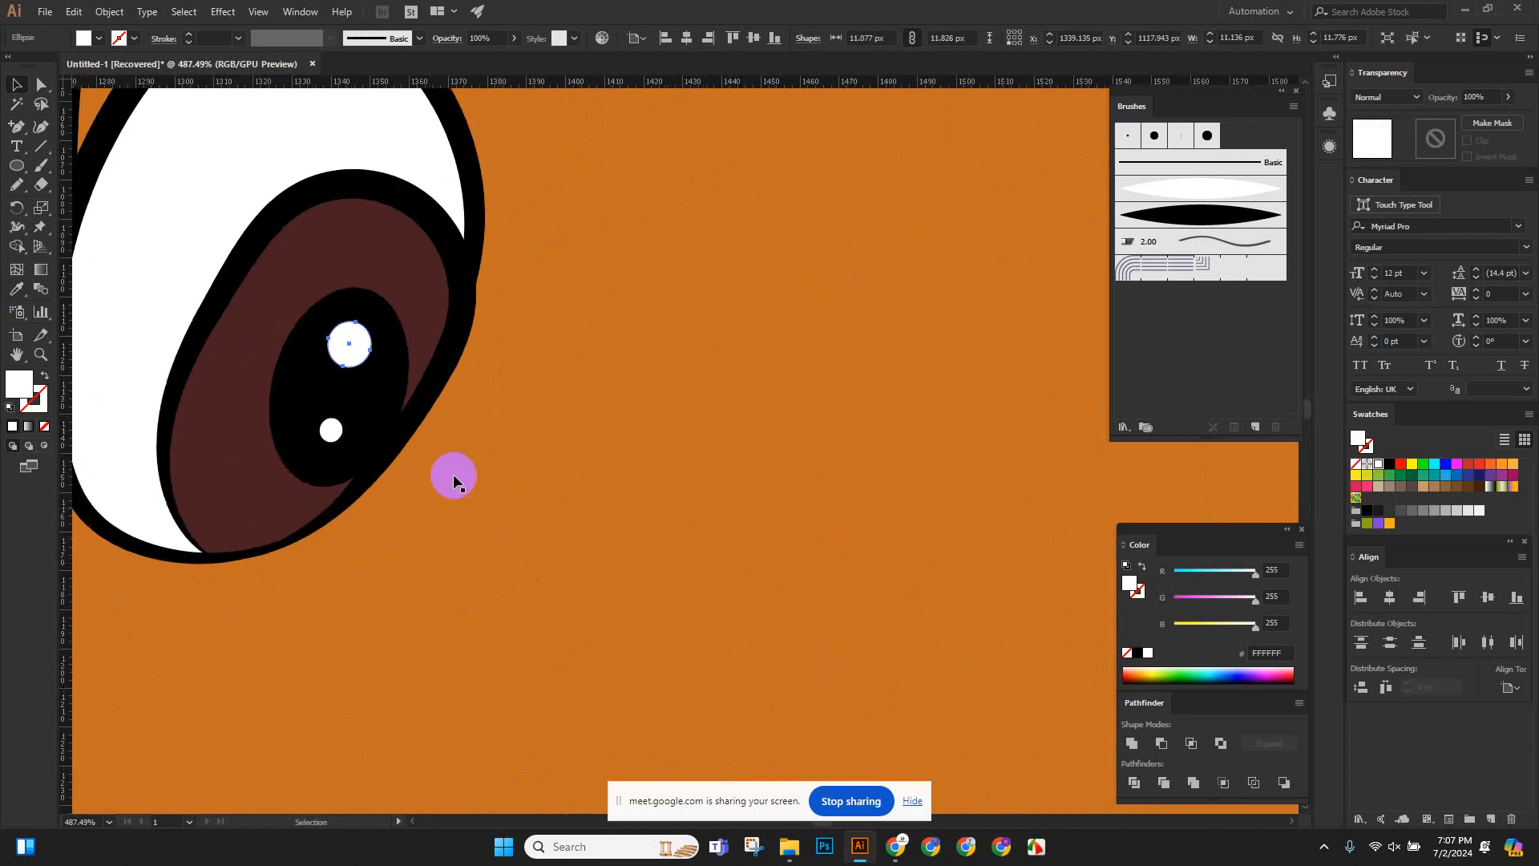
{"action": "left_click", "coordinate": [311, 412], "text": "shift"}
{"action": "scroll", "coordinate": [594, 409], "scroll_direction": "down", "scroll_amount": 4}
{"action": "left_click_drag", "start_coordinate": [594, 409], "coordinate": [408, 417]}
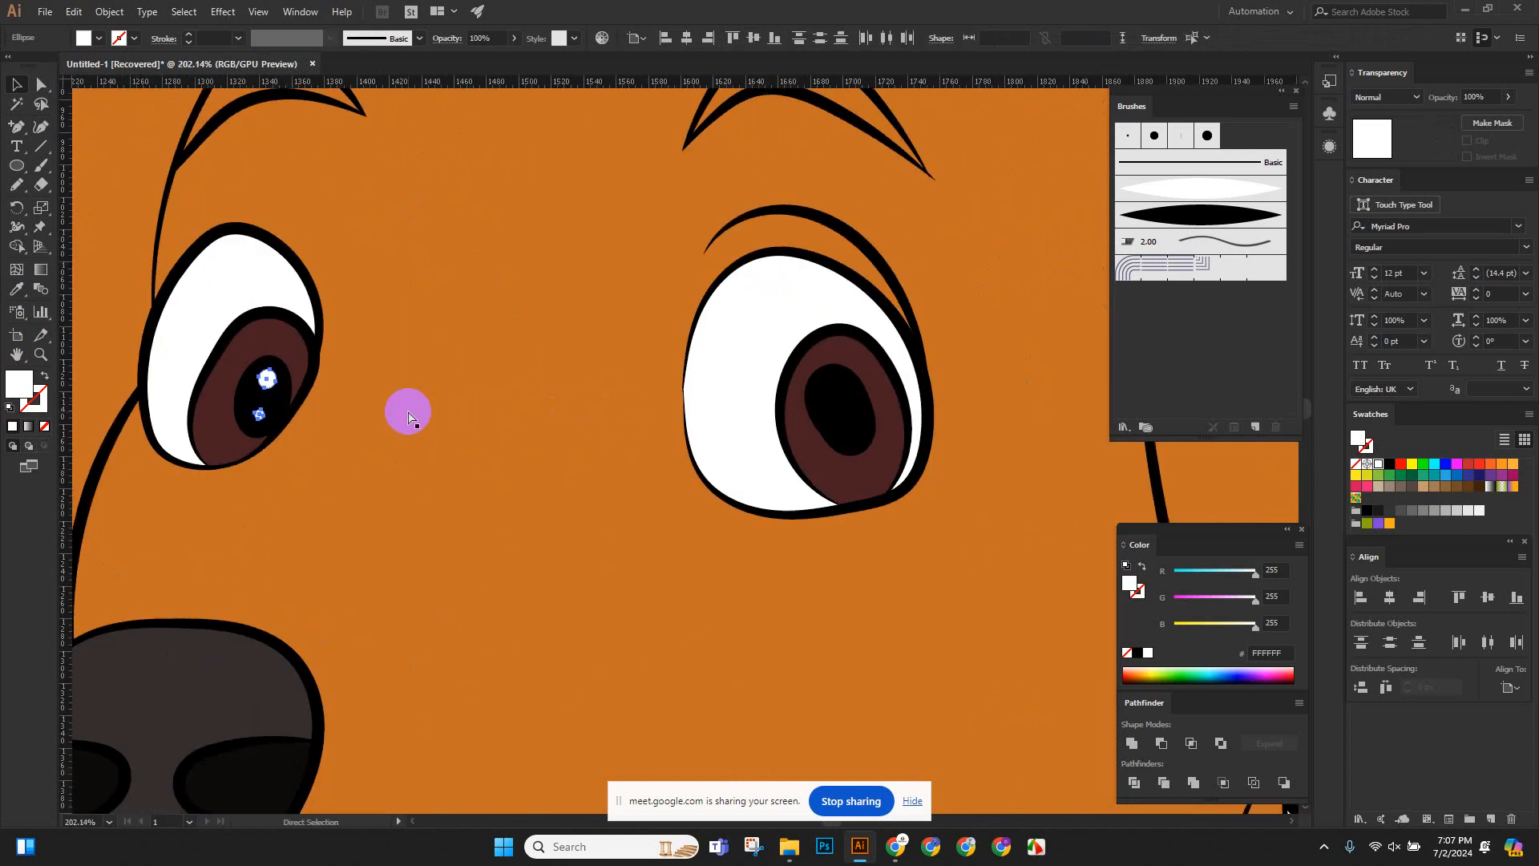
Paste the two white highlights onto the right-hand eye's pupil and rotate them to follow its opposite tilt.
{"action": "scroll", "coordinate": [784, 406], "scroll_direction": "up", "scroll_amount": 6}
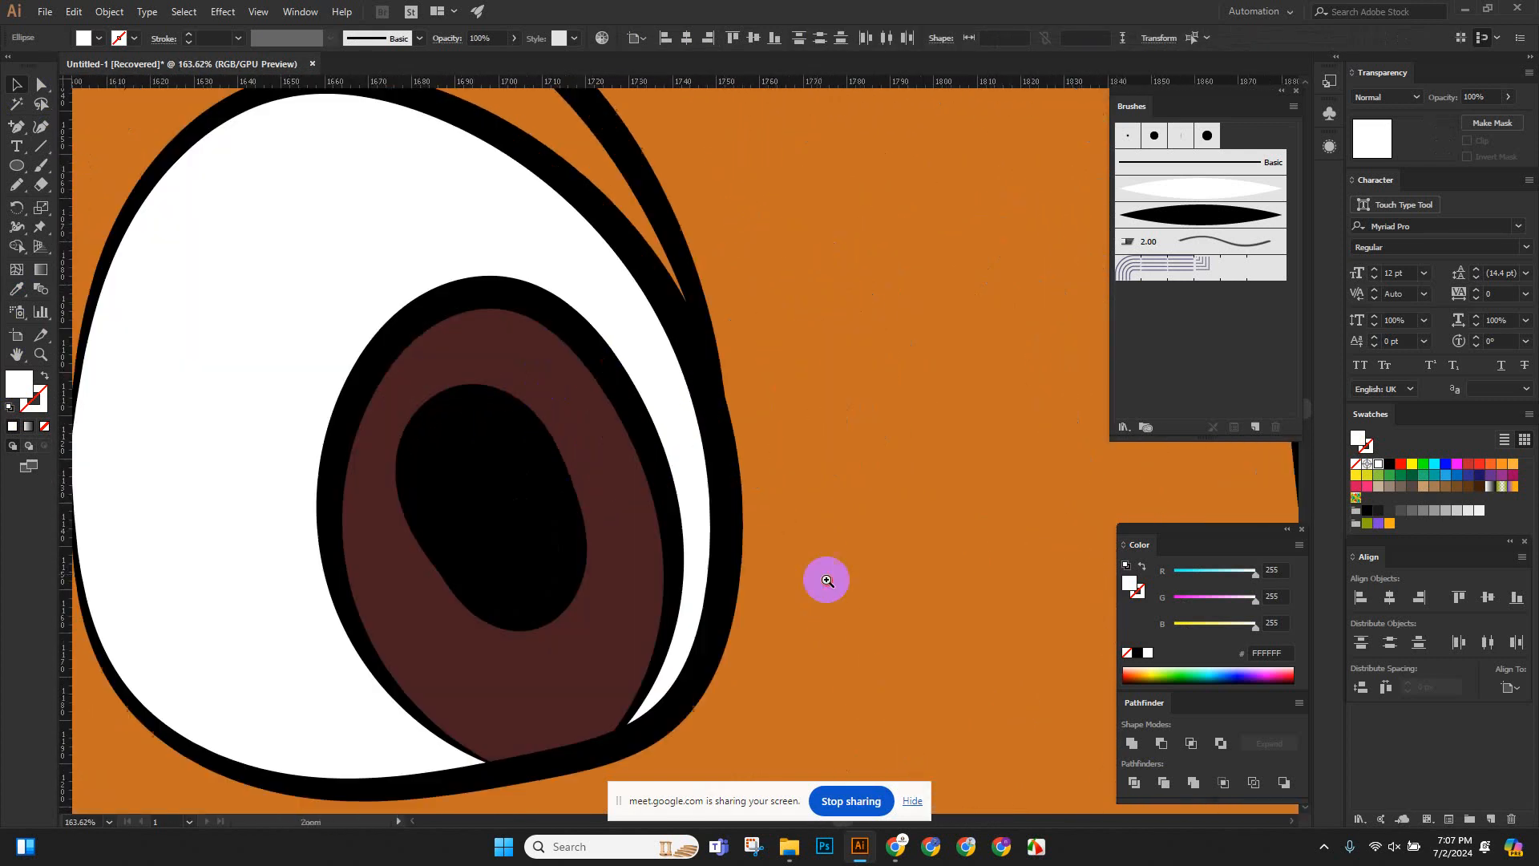
{"action": "key", "text": "ctrl+v"}
{"action": "left_click_drag", "start_coordinate": [698, 397], "coordinate": [509, 430]}
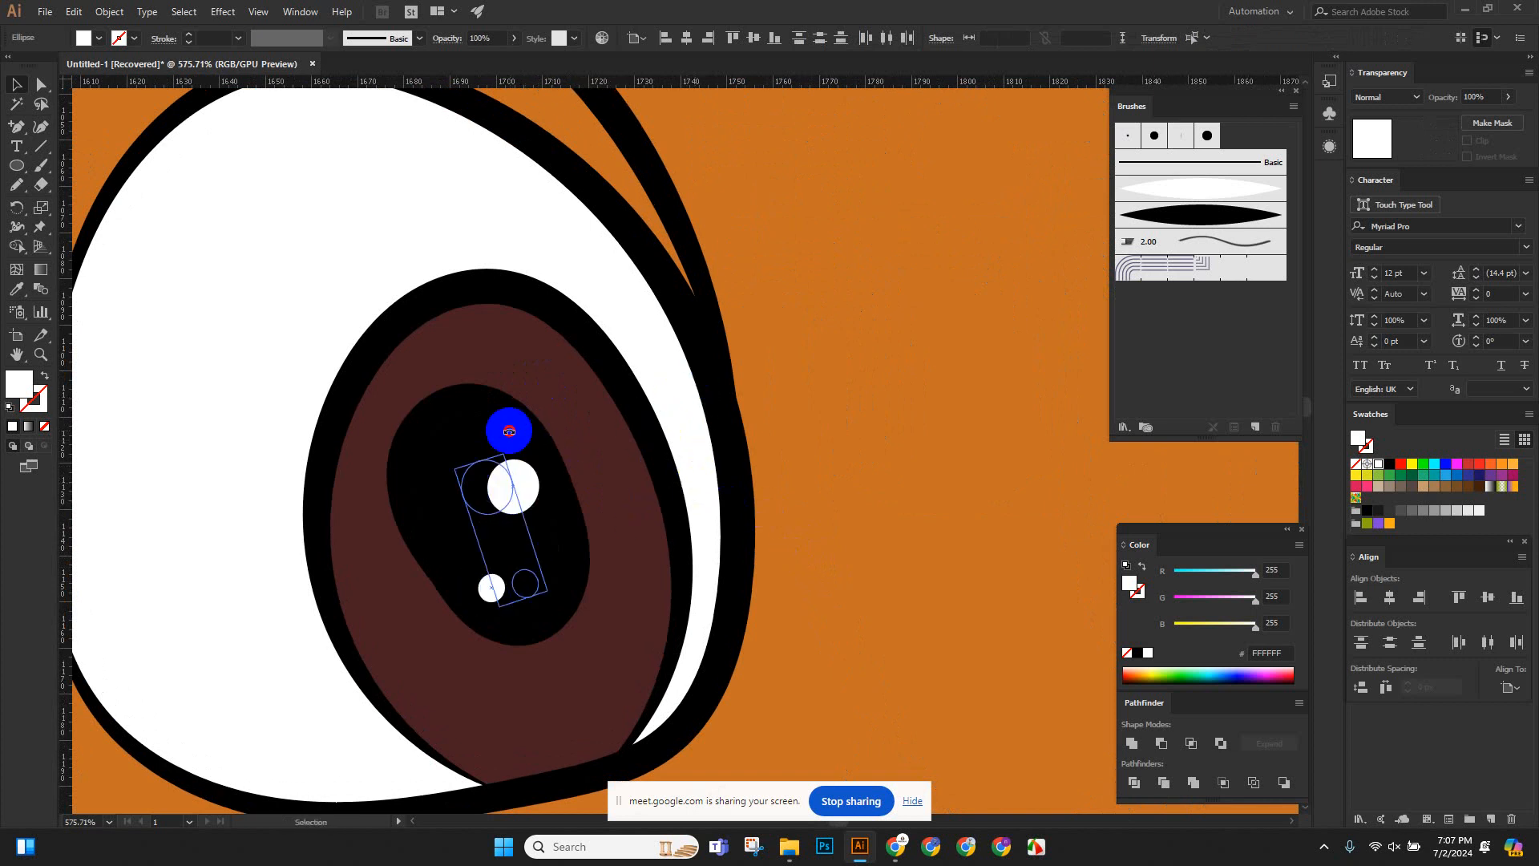
{"action": "left_click", "coordinate": [509, 427]}
{"action": "scroll", "coordinate": [509, 465], "scroll_direction": "down", "scroll_amount": 8}
{"action": "left_click_drag", "start_coordinate": [565, 505], "coordinate": [84, 364]}
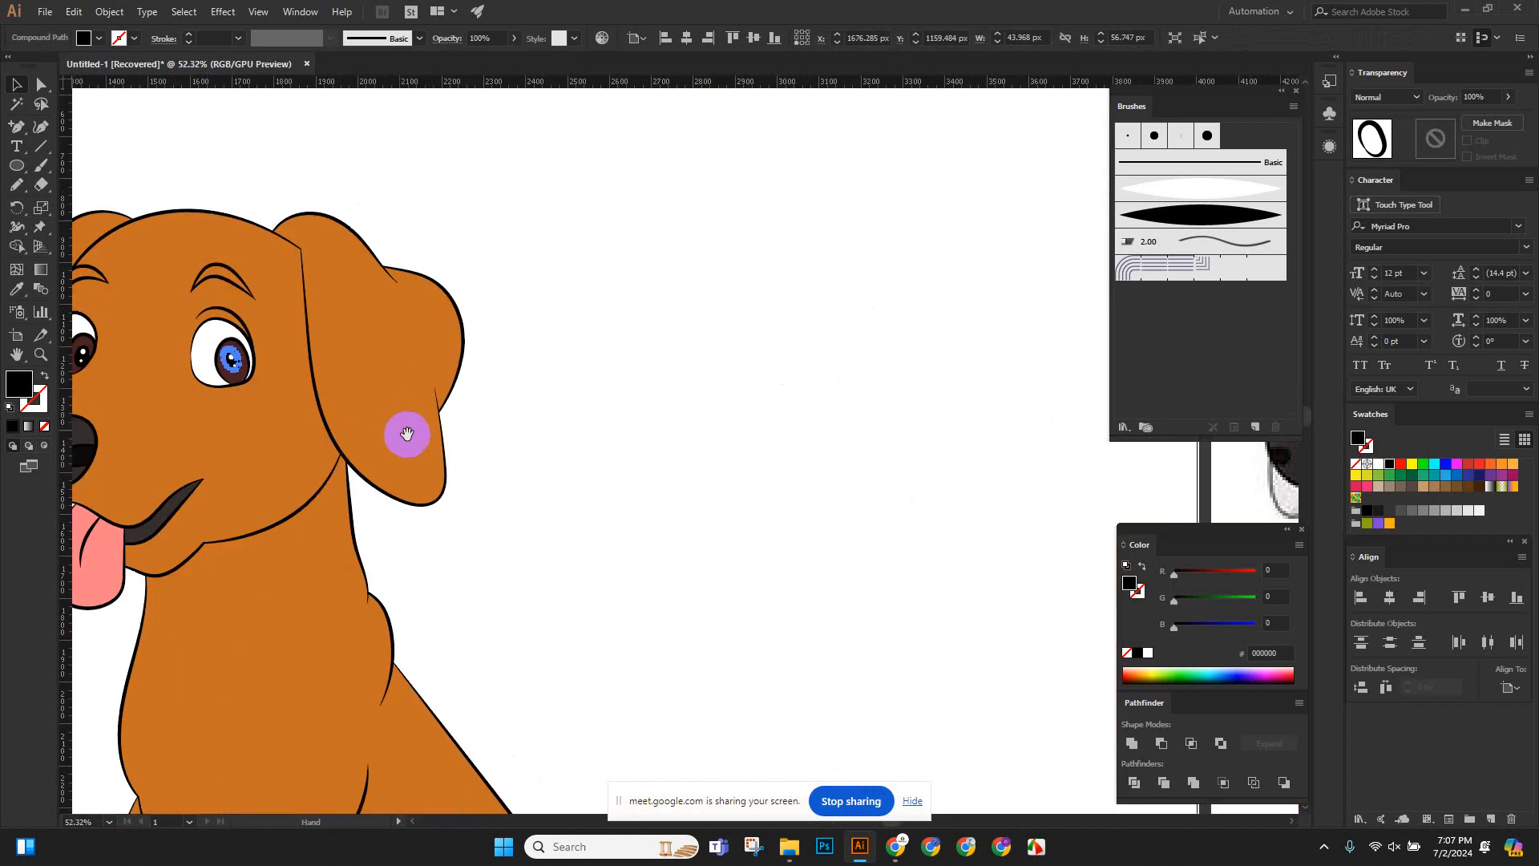
Move the right-hand pupil's lower white highlight inward and up beneath the upper highlight, and nudge the upper one slightly sideways.
{"action": "left_click_drag", "start_coordinate": [890, 522], "coordinate": [483, 488]}
{"action": "left_click_drag", "start_coordinate": [831, 502], "coordinate": [716, 509]}
{"action": "mouse_move", "coordinate": [457, 406]}
{"action": "left_mouse_down"}
{"action": "mouse_move", "coordinate": [554, 453]}
{"action": "mouse_move", "coordinate": [1160, 535]}
{"action": "left_mouse_up"}
{"action": "left_click_drag", "start_coordinate": [390, 505], "coordinate": [1052, 616]}
{"action": "left_click_drag", "start_coordinate": [460, 463], "coordinate": [697, 560]}
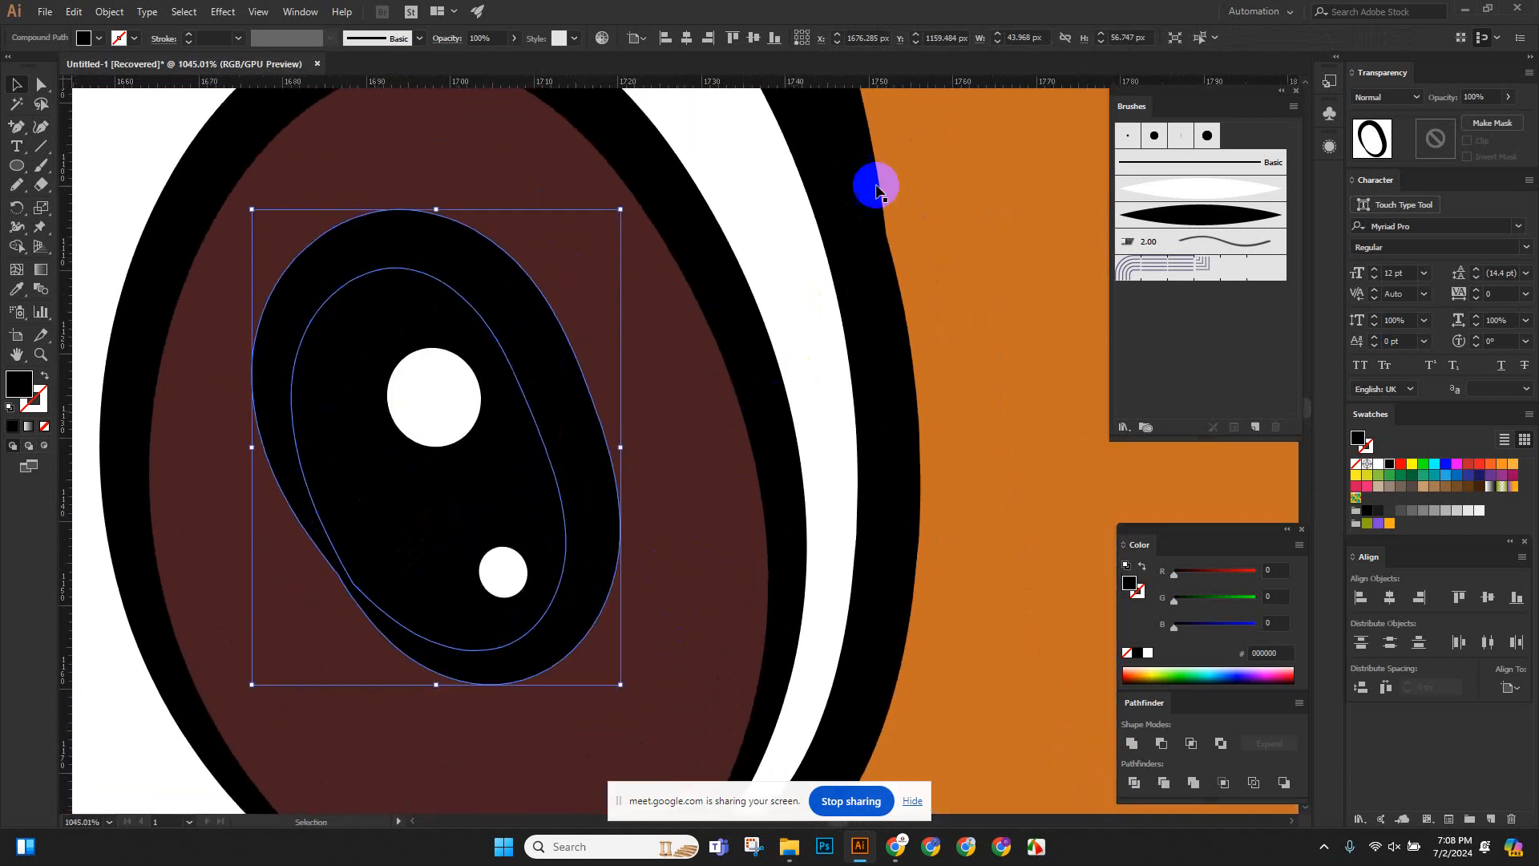
{"action": "left_click_drag", "start_coordinate": [876, 182], "coordinate": [479, 423]}
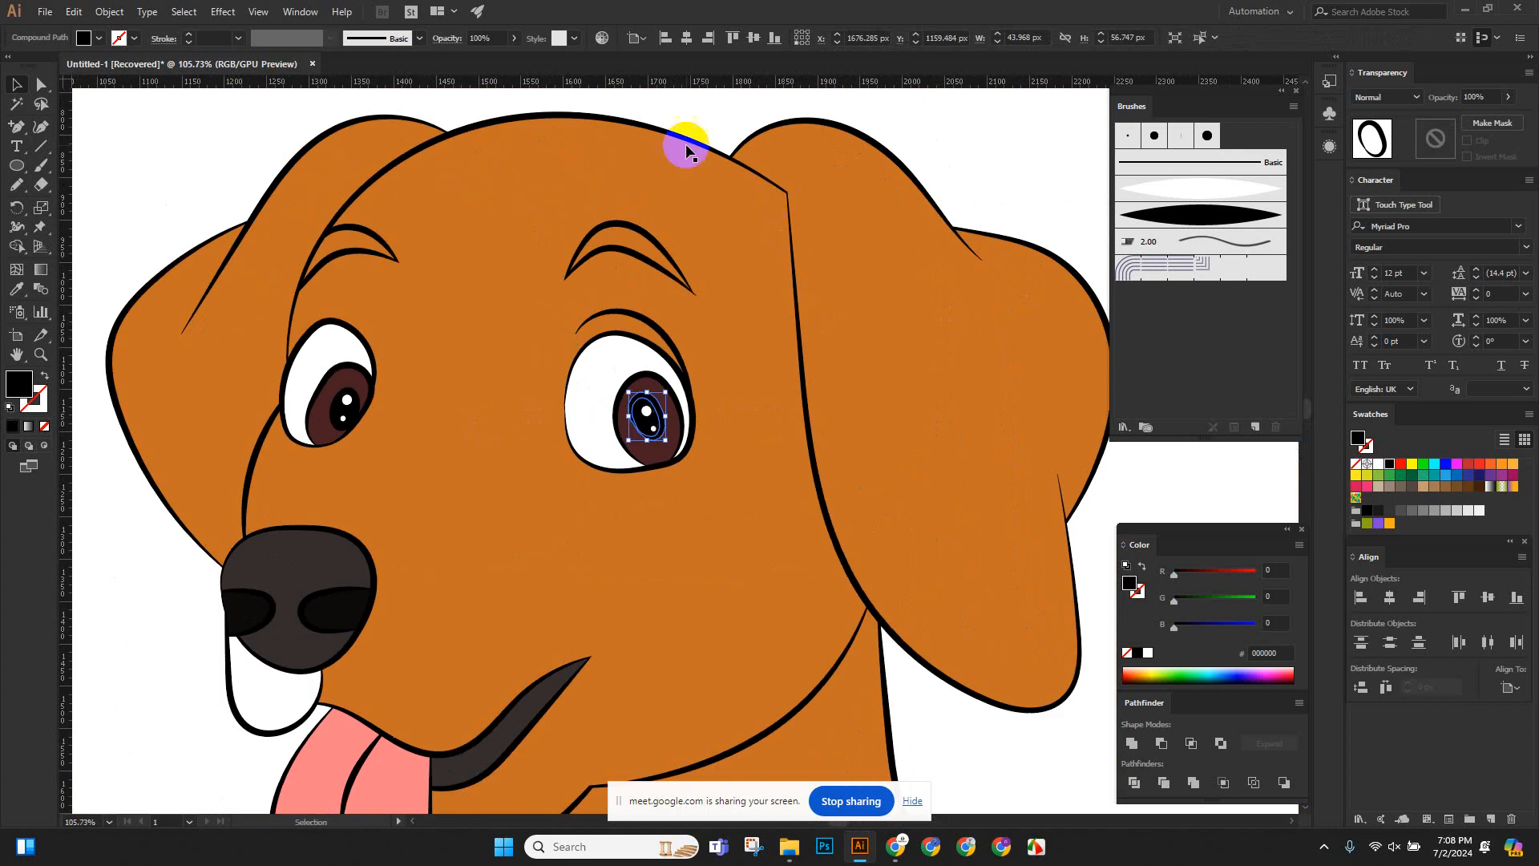
{"action": "left_click_drag", "start_coordinate": [629, 358], "coordinate": [588, 285]}
{"action": "left_click", "coordinate": [629, 390]}
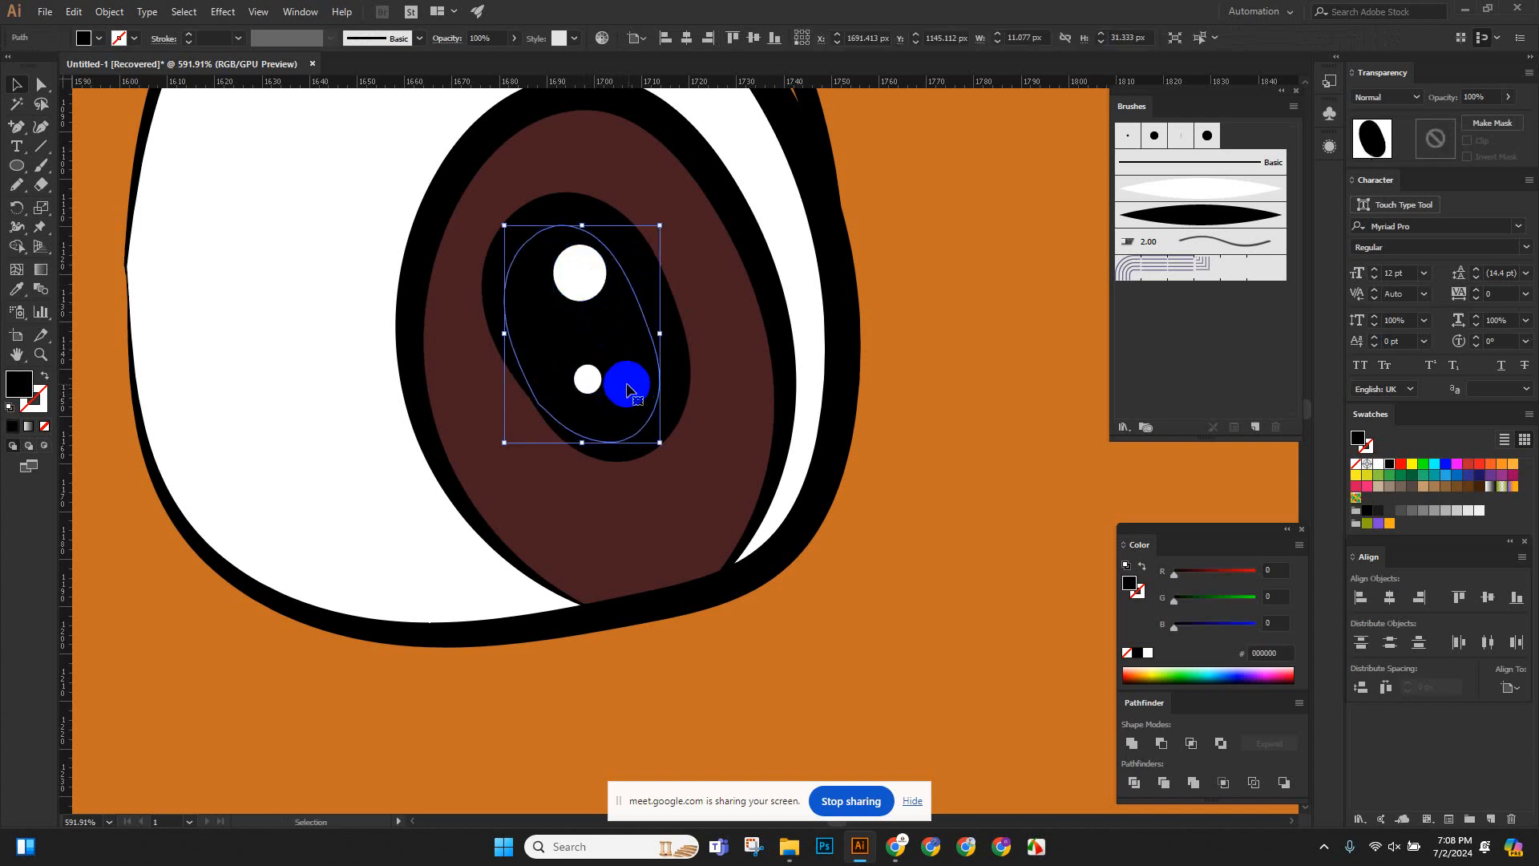
{"action": "left_click", "coordinate": [585, 383]}
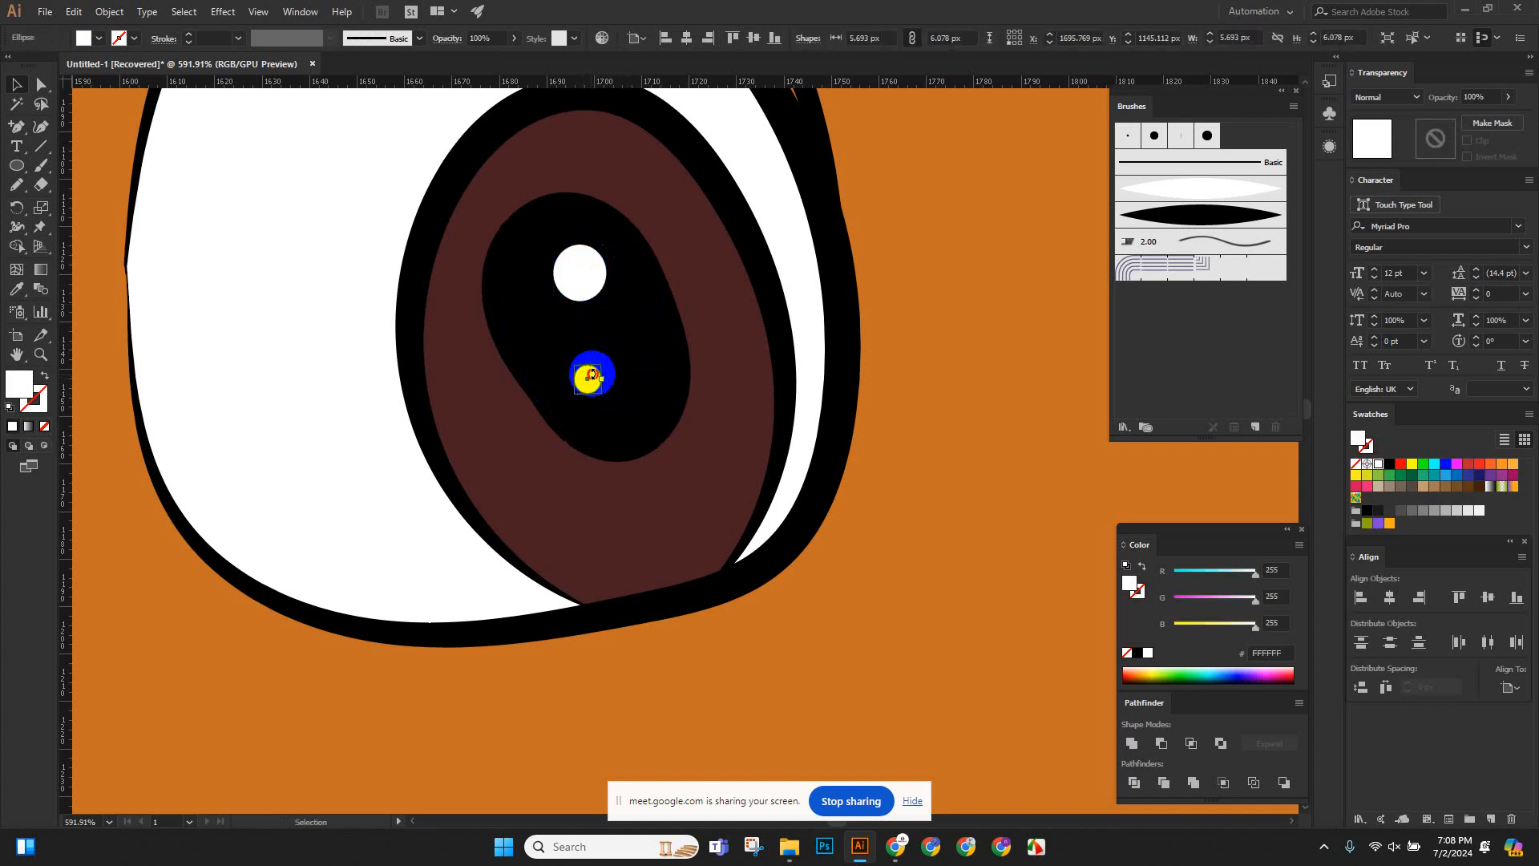
{"action": "scroll", "coordinate": [586, 384], "scroll_direction": "up", "scroll_amount": 2}
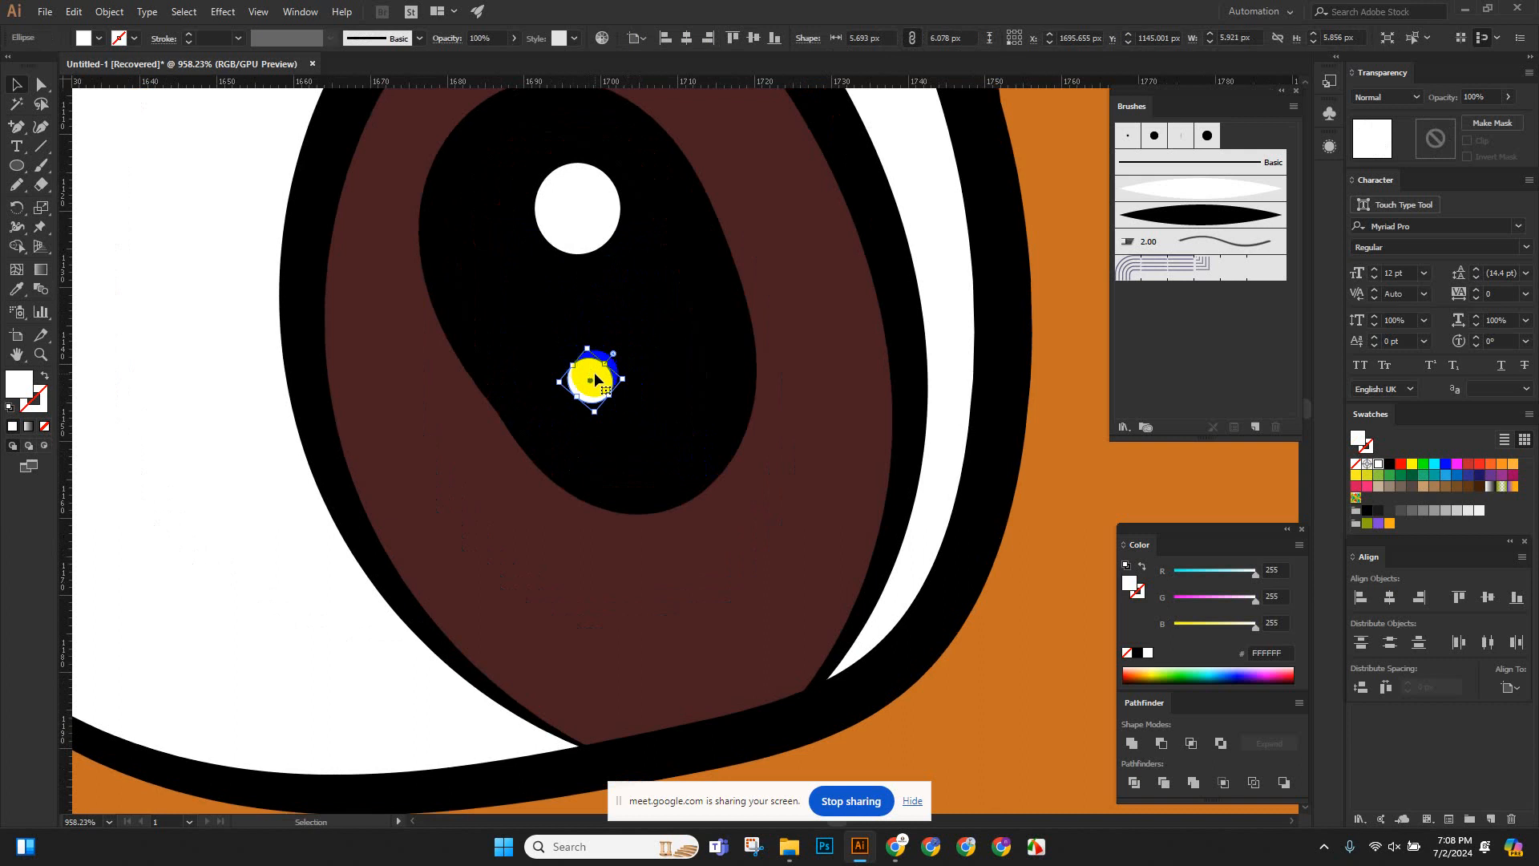
{"action": "left_click_drag", "start_coordinate": [591, 368], "coordinate": [570, 343]}
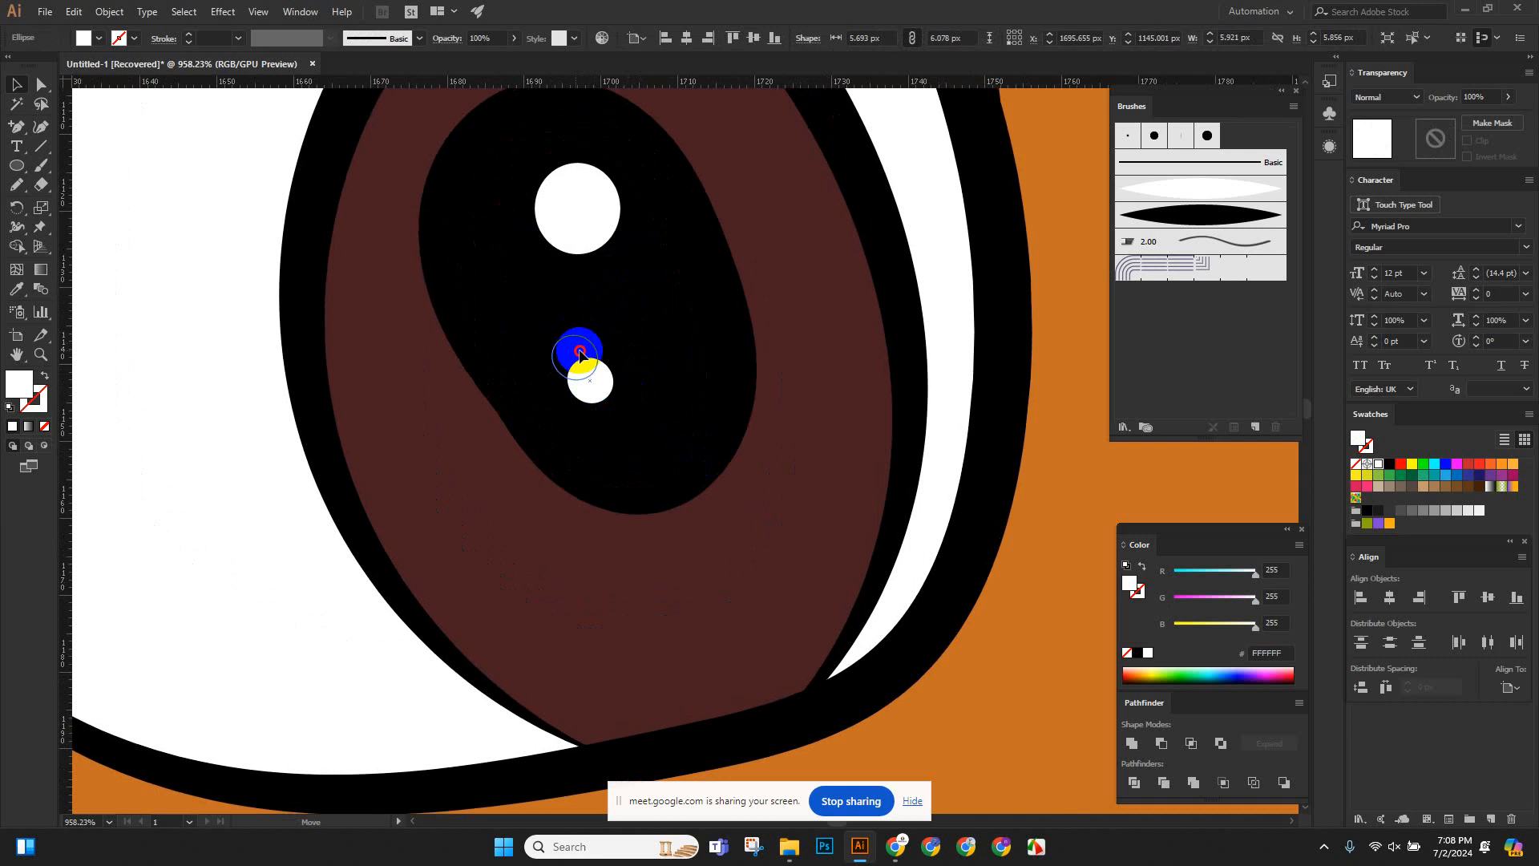
{"action": "left_click_drag", "start_coordinate": [579, 352], "coordinate": [579, 351]}
{"action": "left_click_drag", "start_coordinate": [583, 214], "coordinate": [575, 213]}
{"action": "left_click_drag", "start_coordinate": [814, 306], "coordinate": [417, 344]}
{"action": "left_click_drag", "start_coordinate": [866, 358], "coordinate": [705, 345]}
{"action": "left_click", "coordinate": [436, 224]}
{"action": "scroll", "coordinate": [510, 258], "scroll_direction": "down", "scroll_amount": 3}
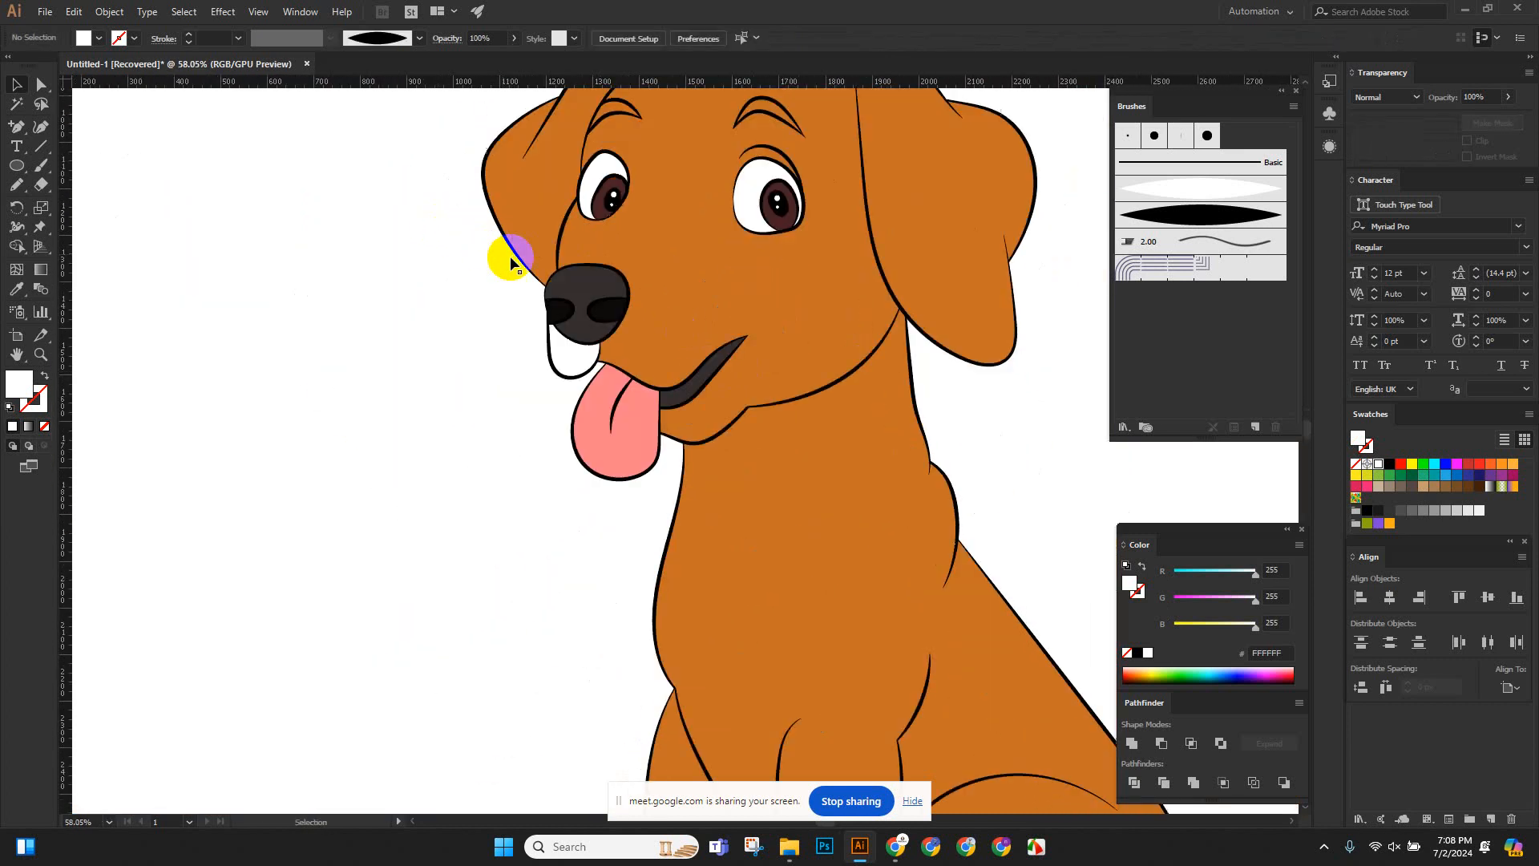
Fill the white muzzle patch below the nose with the light grey #EAE8E9 sampled from the reference dog's muzzle.
{"action": "left_click_drag", "start_coordinate": [838, 422], "coordinate": [540, 402]}
{"action": "left_click_drag", "start_coordinate": [776, 464], "coordinate": [356, 408]}
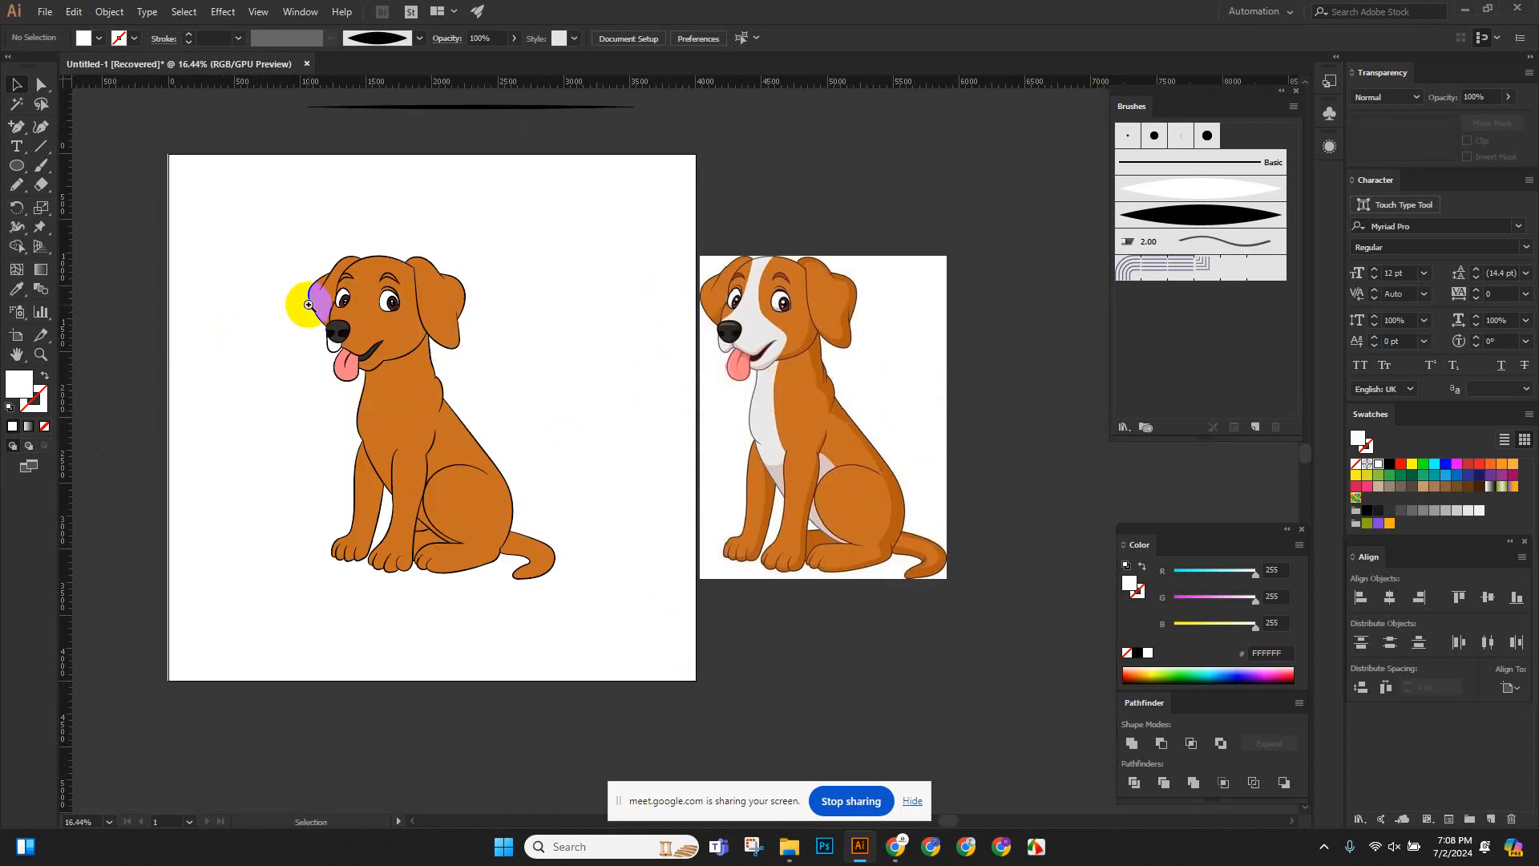
{"action": "left_click_drag", "start_coordinate": [309, 305], "coordinate": [728, 357]}
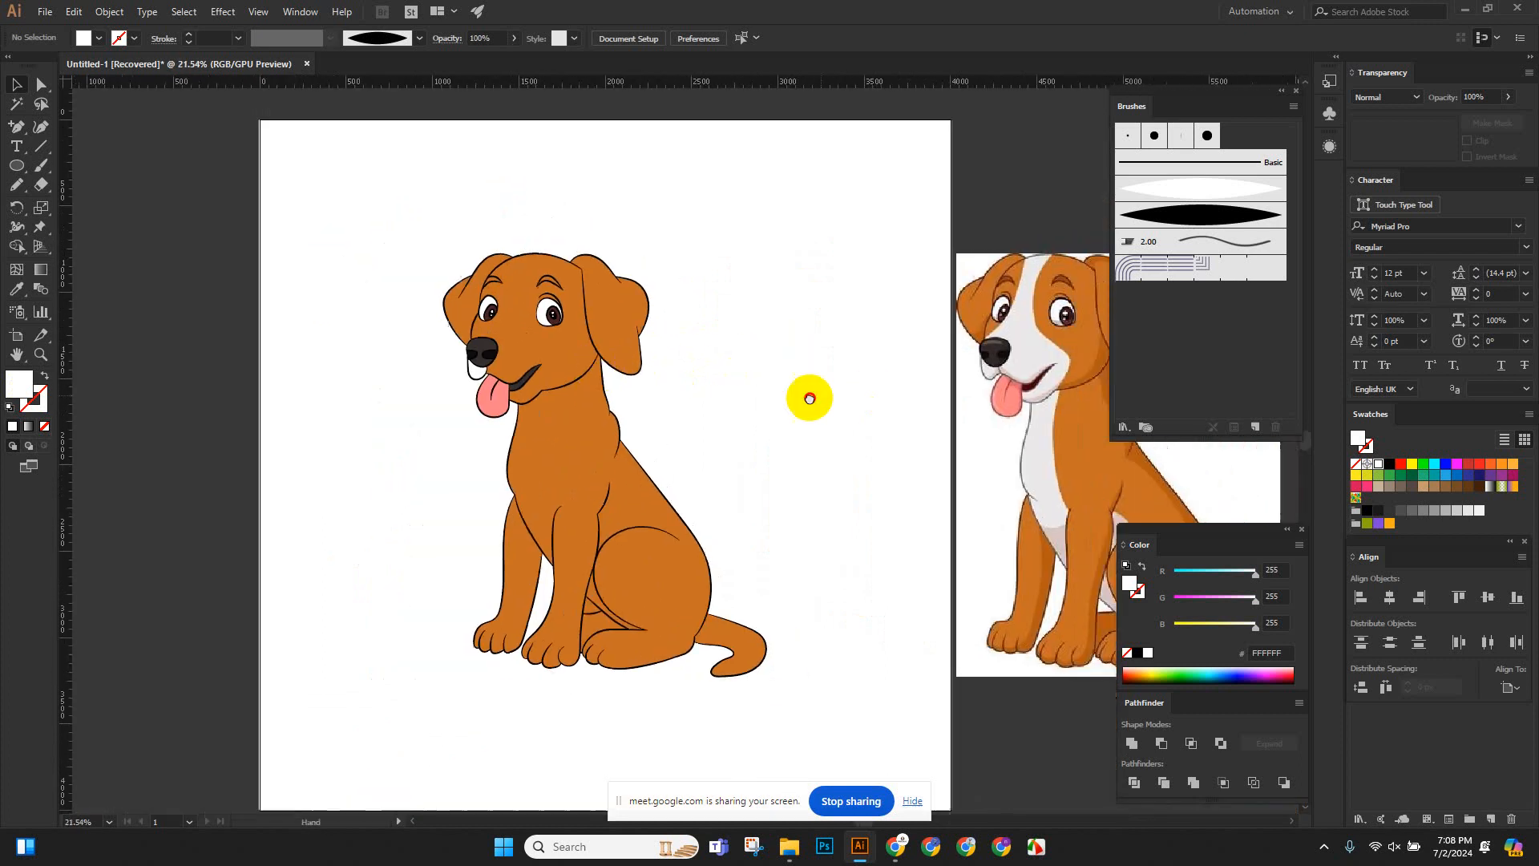
{"action": "left_click_drag", "start_coordinate": [810, 397], "coordinate": [648, 435]}
{"action": "left_click_drag", "start_coordinate": [319, 392], "coordinate": [467, 488]}
{"action": "left_click", "coordinate": [311, 435]}
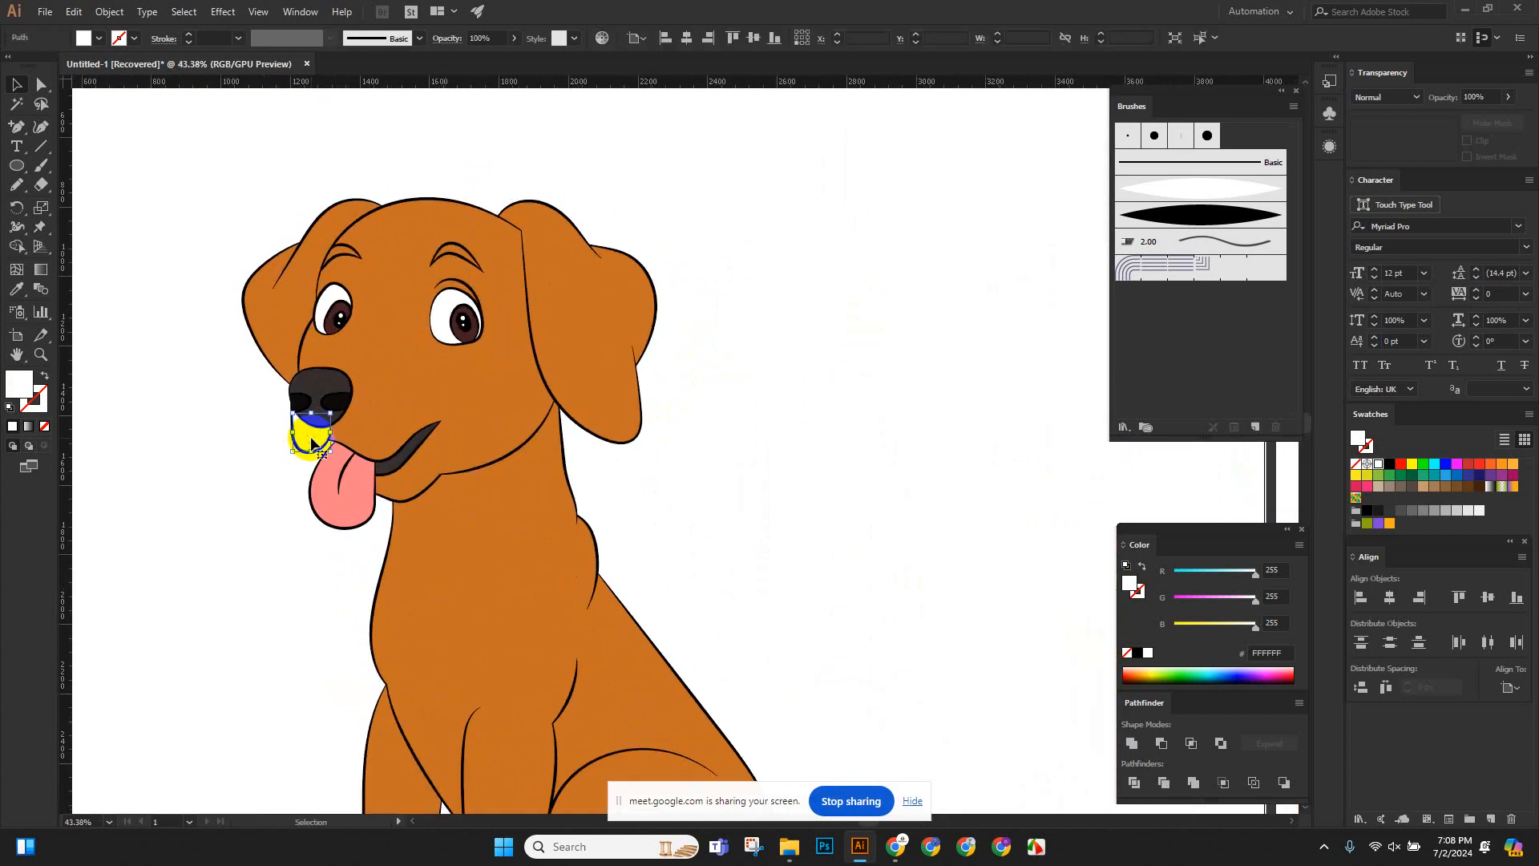
{"action": "left_click_drag", "start_coordinate": [696, 429], "coordinate": [545, 433]}
{"action": "left_click_drag", "start_coordinate": [676, 454], "coordinate": [342, 438]}
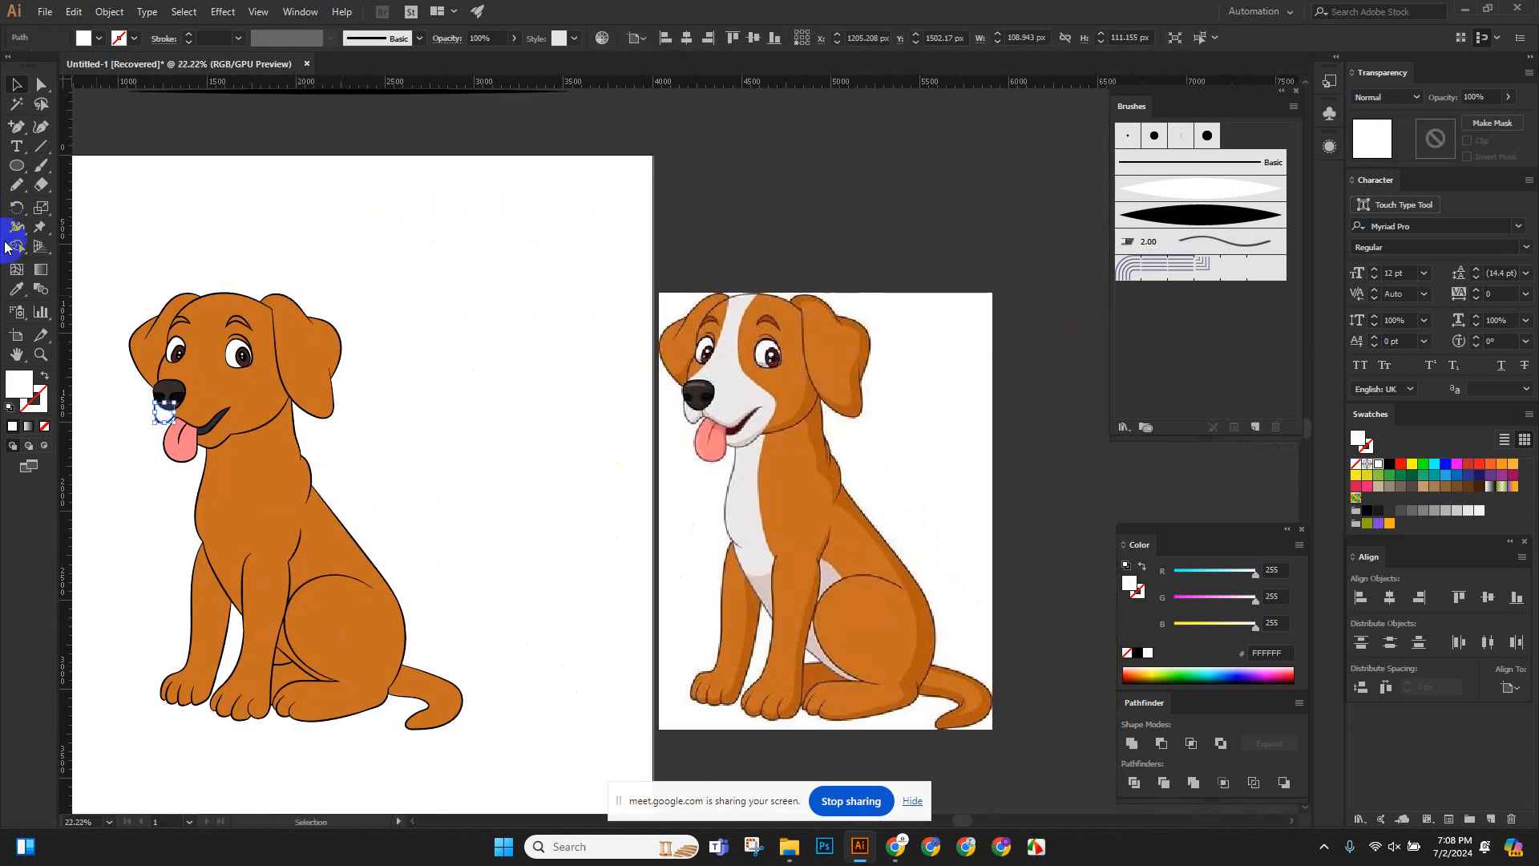
{"action": "left_click", "coordinate": [16, 290]}
{"action": "left_click", "coordinate": [724, 403]}
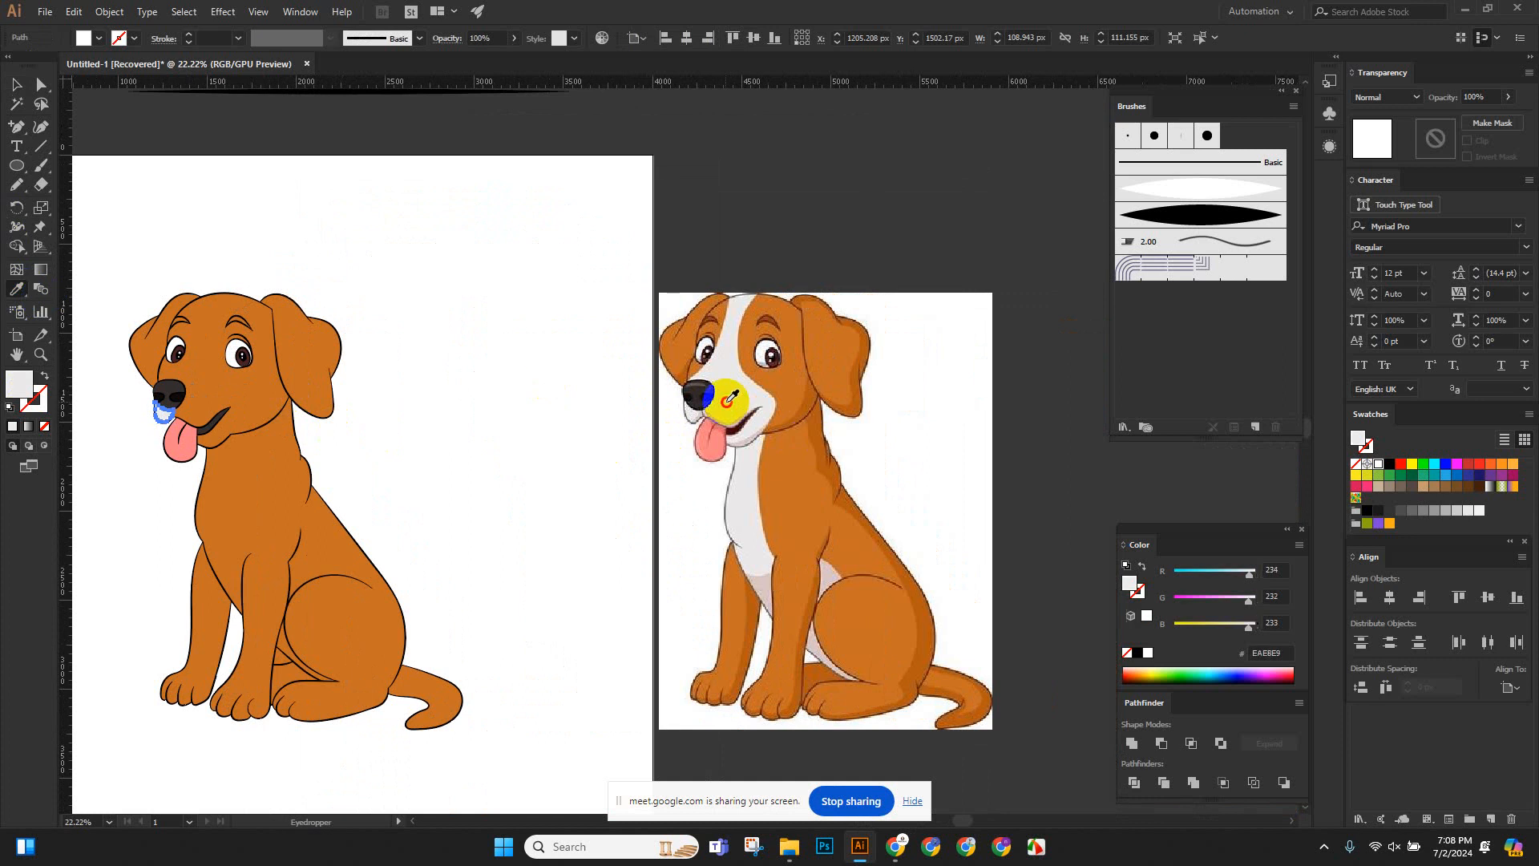
{"action": "left_click", "coordinate": [17, 84]}
{"action": "left_click", "coordinate": [498, 305]}
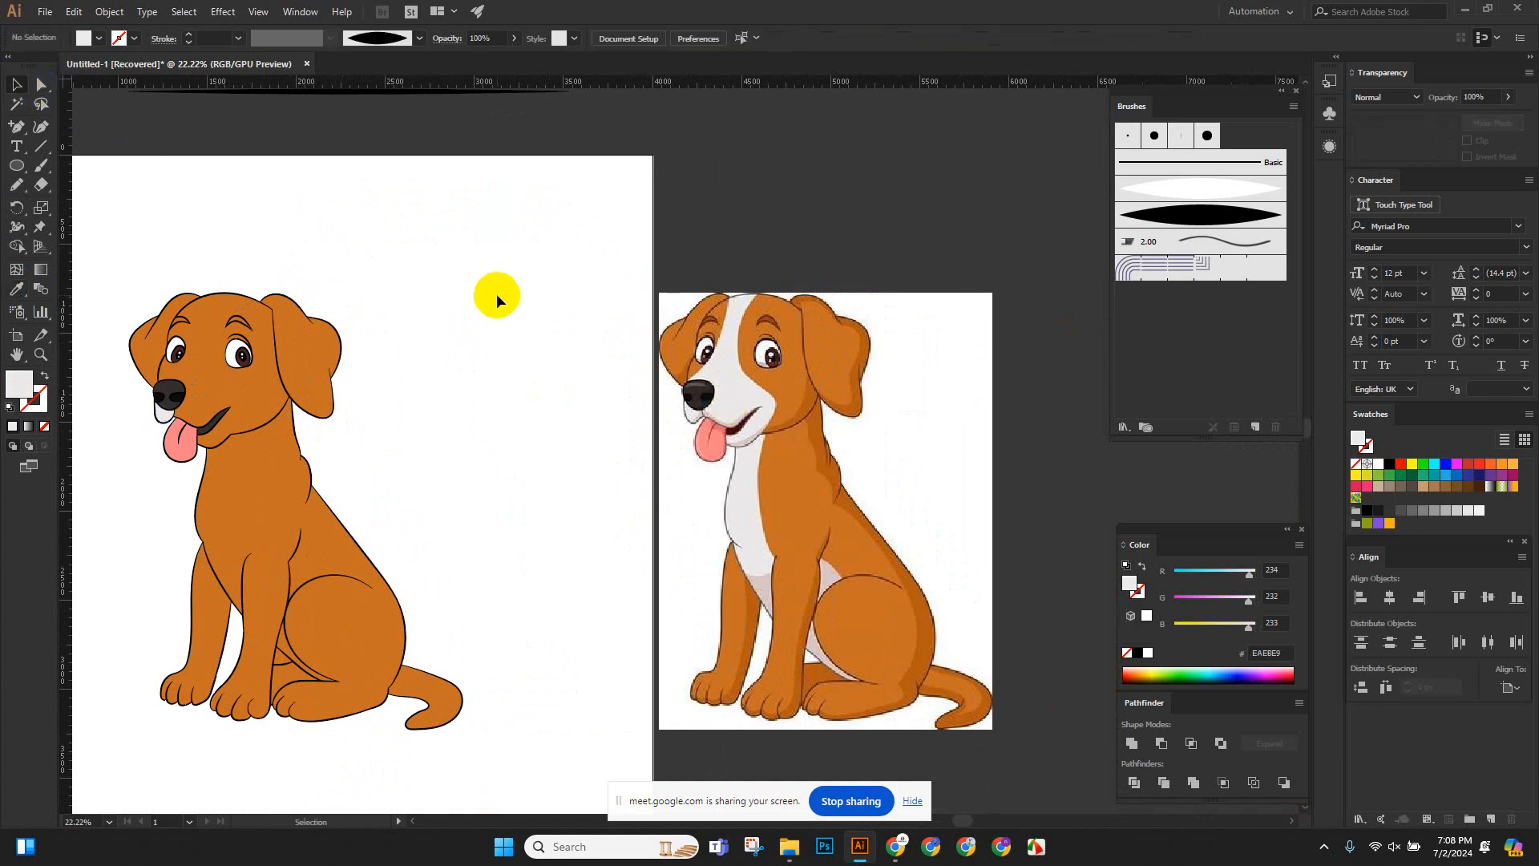
Fill both eyebrow shapes together with the reddish brown #813211 sampled from the reference dog's eyebrow.
{"action": "scroll", "coordinate": [179, 310], "scroll_direction": "up", "scroll_amount": 5}
{"action": "left_click", "coordinate": [329, 350]}
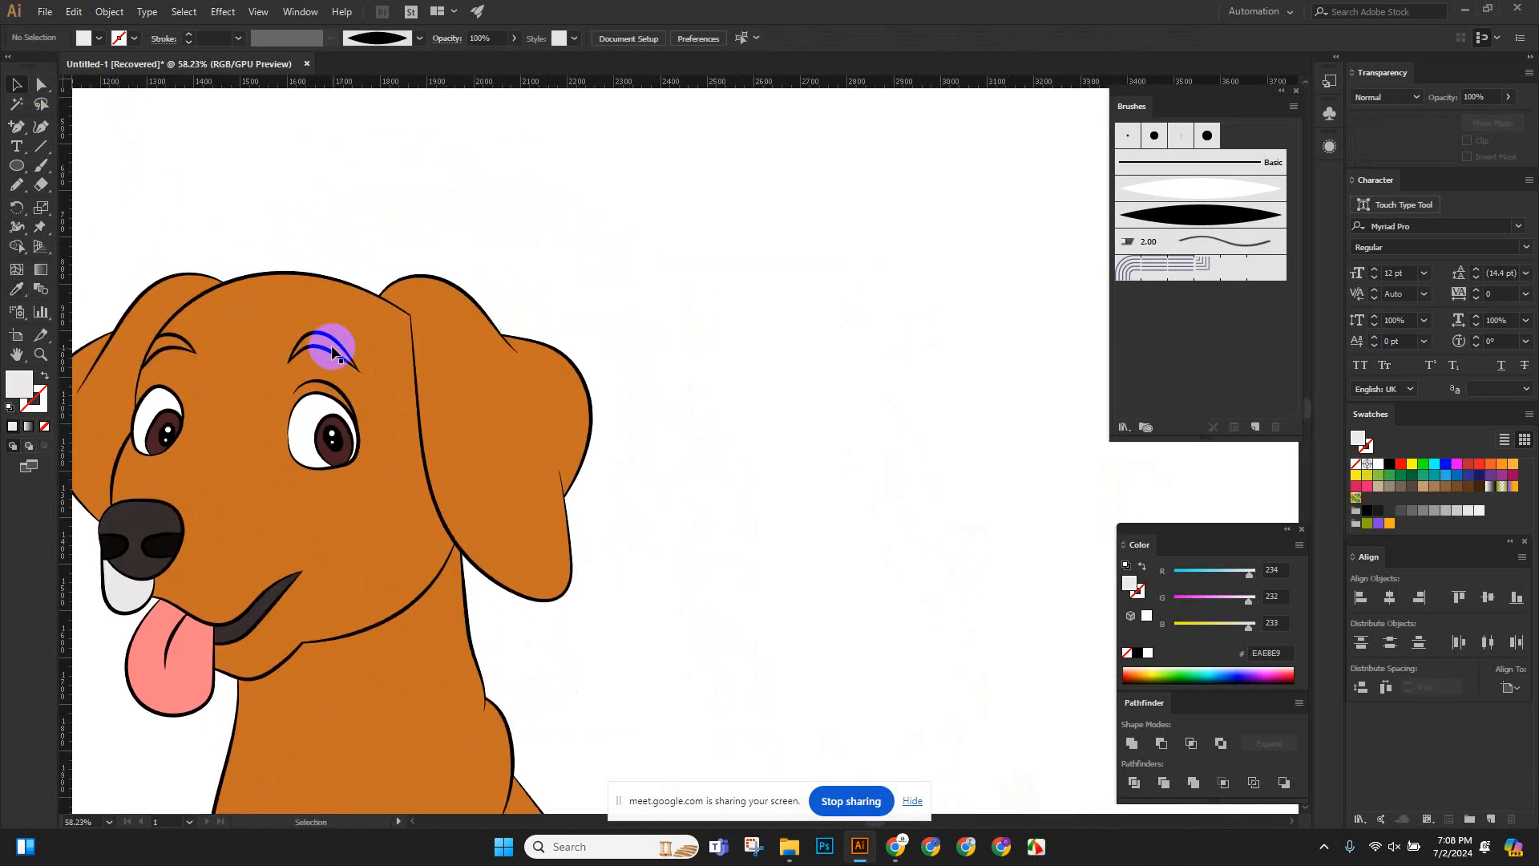
{"action": "left_click", "coordinate": [177, 345], "text": "shift"}
{"action": "scroll", "coordinate": [498, 412], "scroll_direction": "down", "scroll_amount": 3}
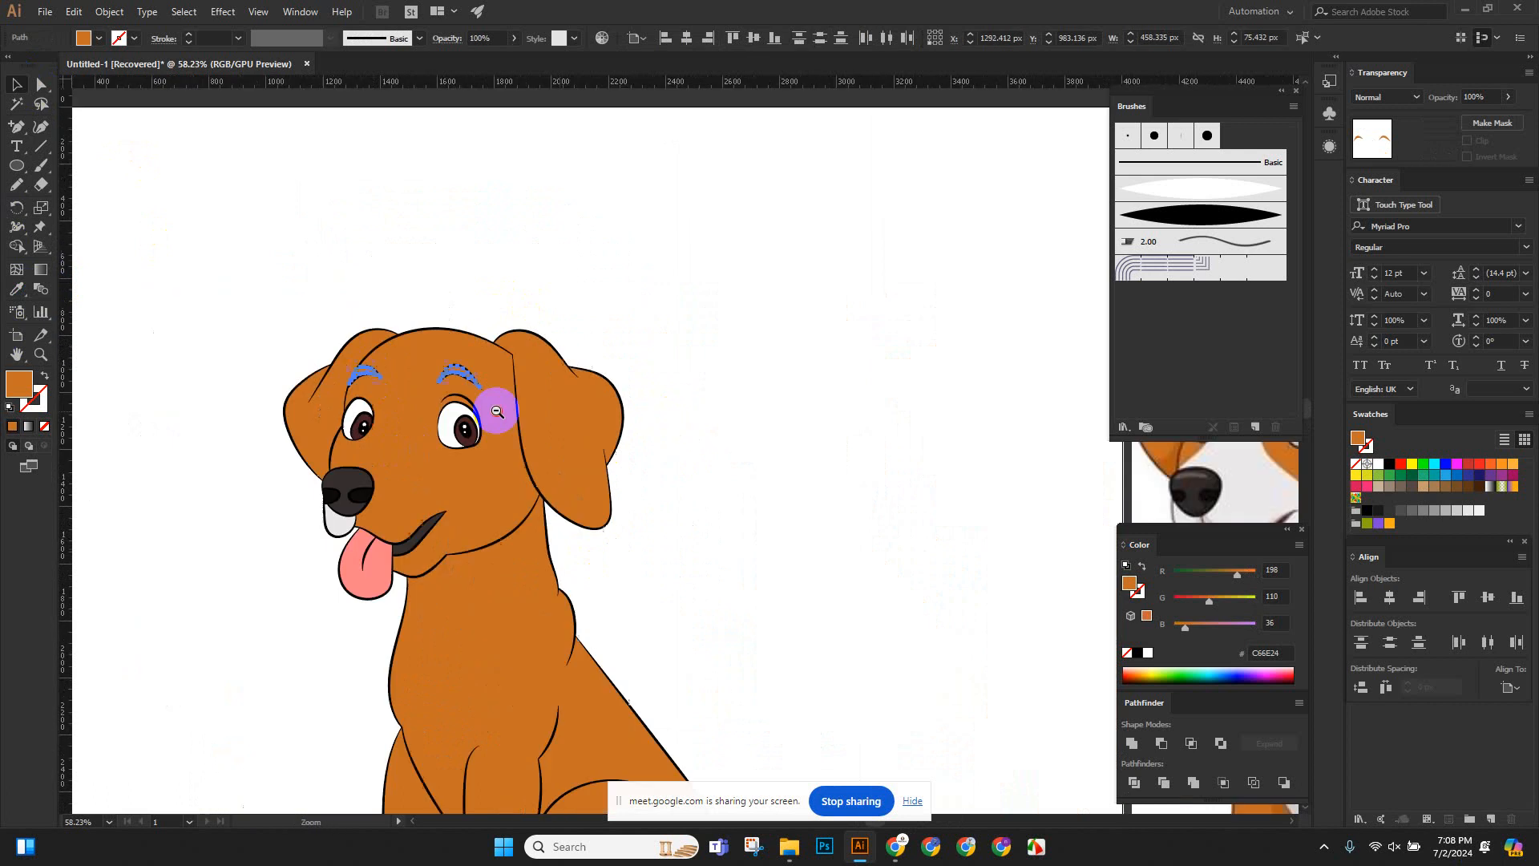
{"action": "scroll", "coordinate": [720, 386], "scroll_direction": "up", "scroll_amount": 9}
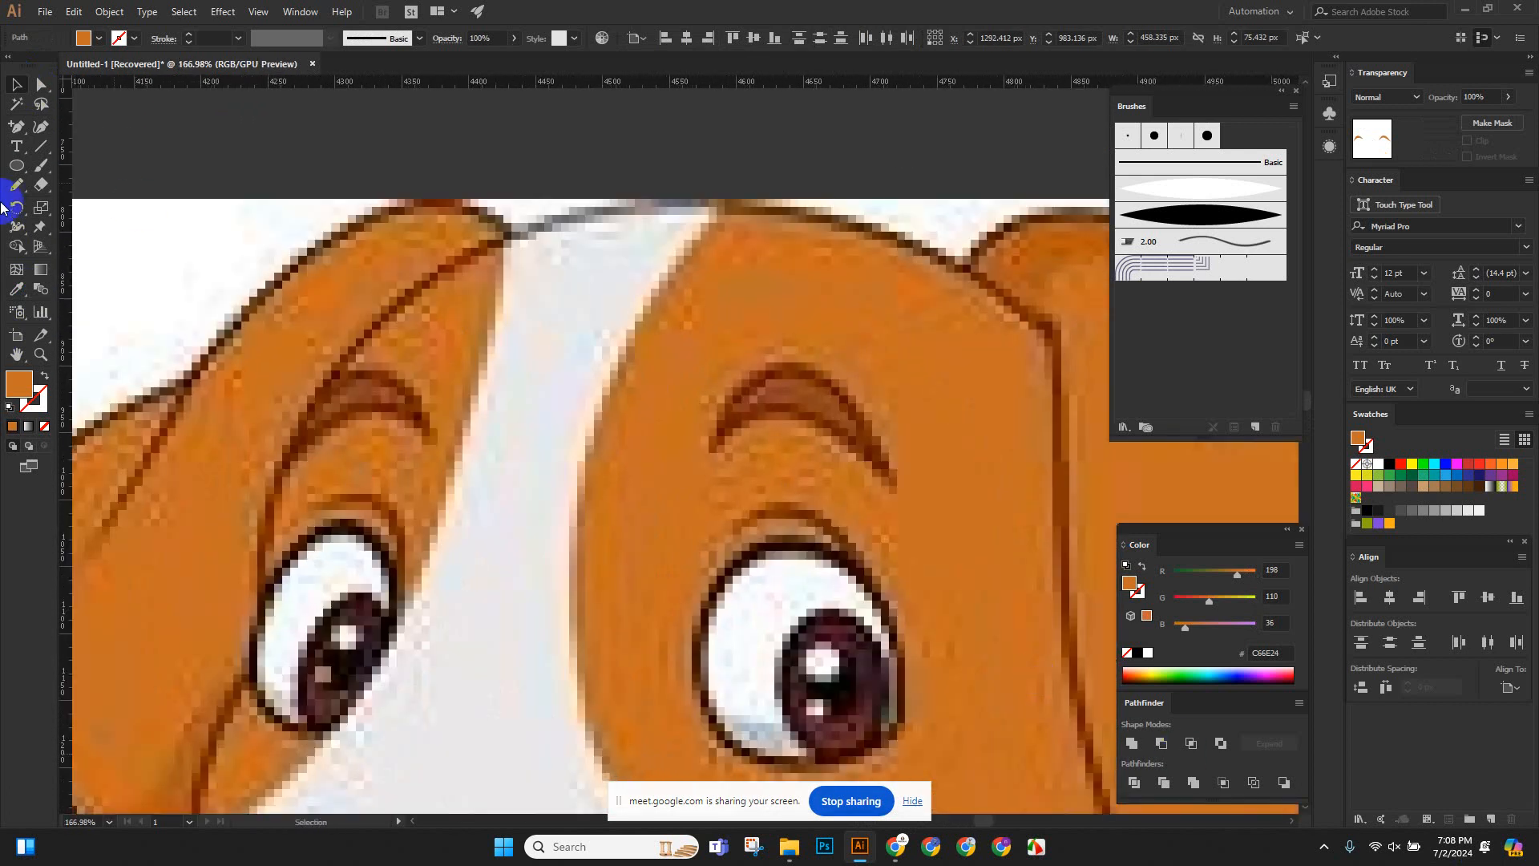
{"action": "left_click", "coordinate": [16, 290]}
{"action": "left_click", "coordinate": [383, 394]}
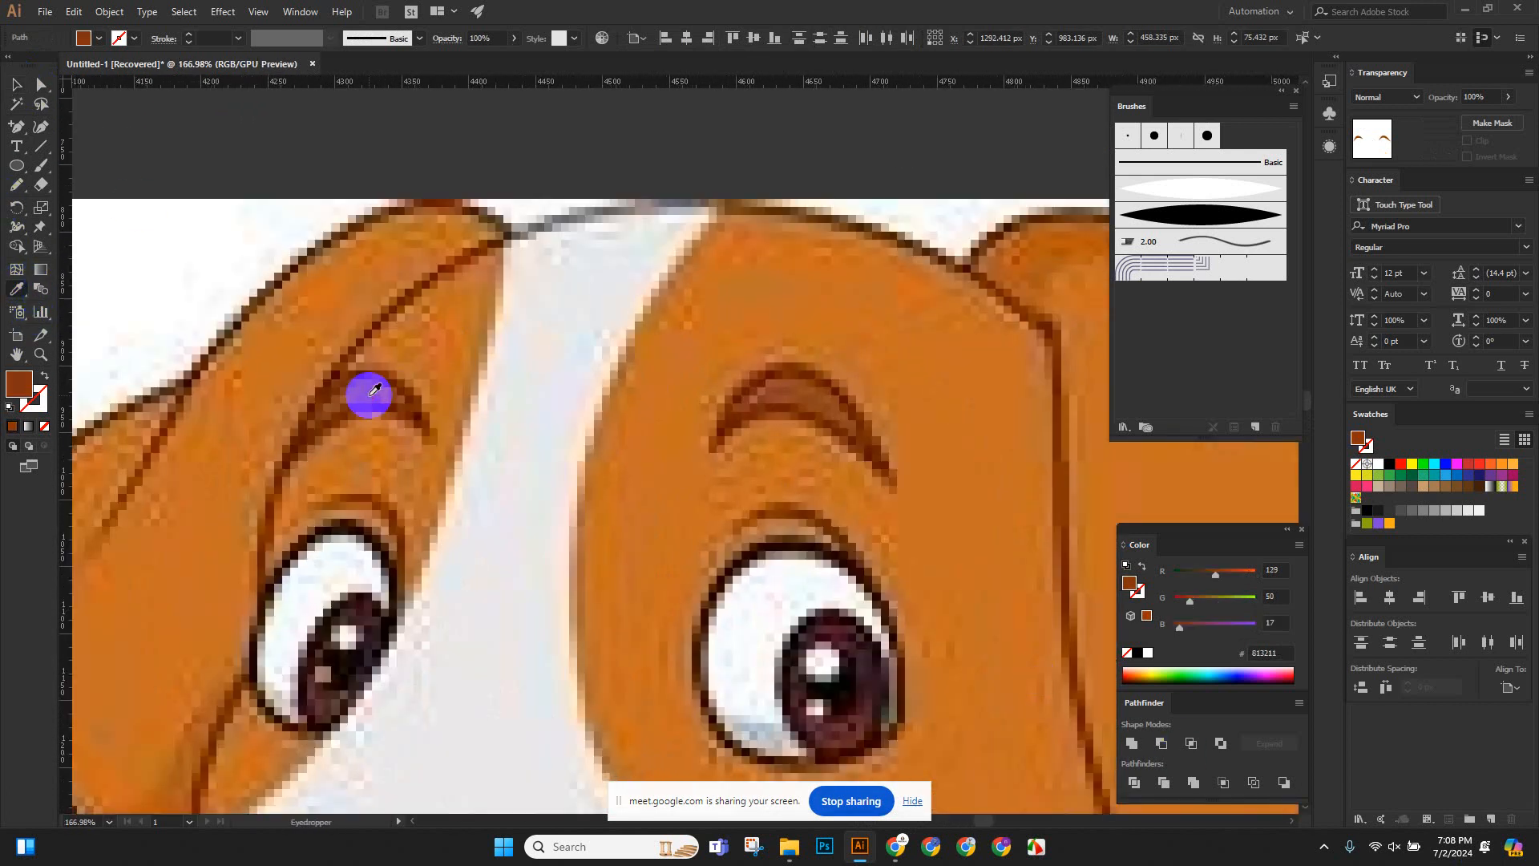
{"action": "left_click", "coordinate": [16, 84]}
{"action": "left_click_drag", "start_coordinate": [554, 335], "coordinate": [406, 498]}
{"action": "left_click_drag", "start_coordinate": [490, 491], "coordinate": [789, 482]}
{"action": "left_click_drag", "start_coordinate": [365, 534], "coordinate": [481, 454]}
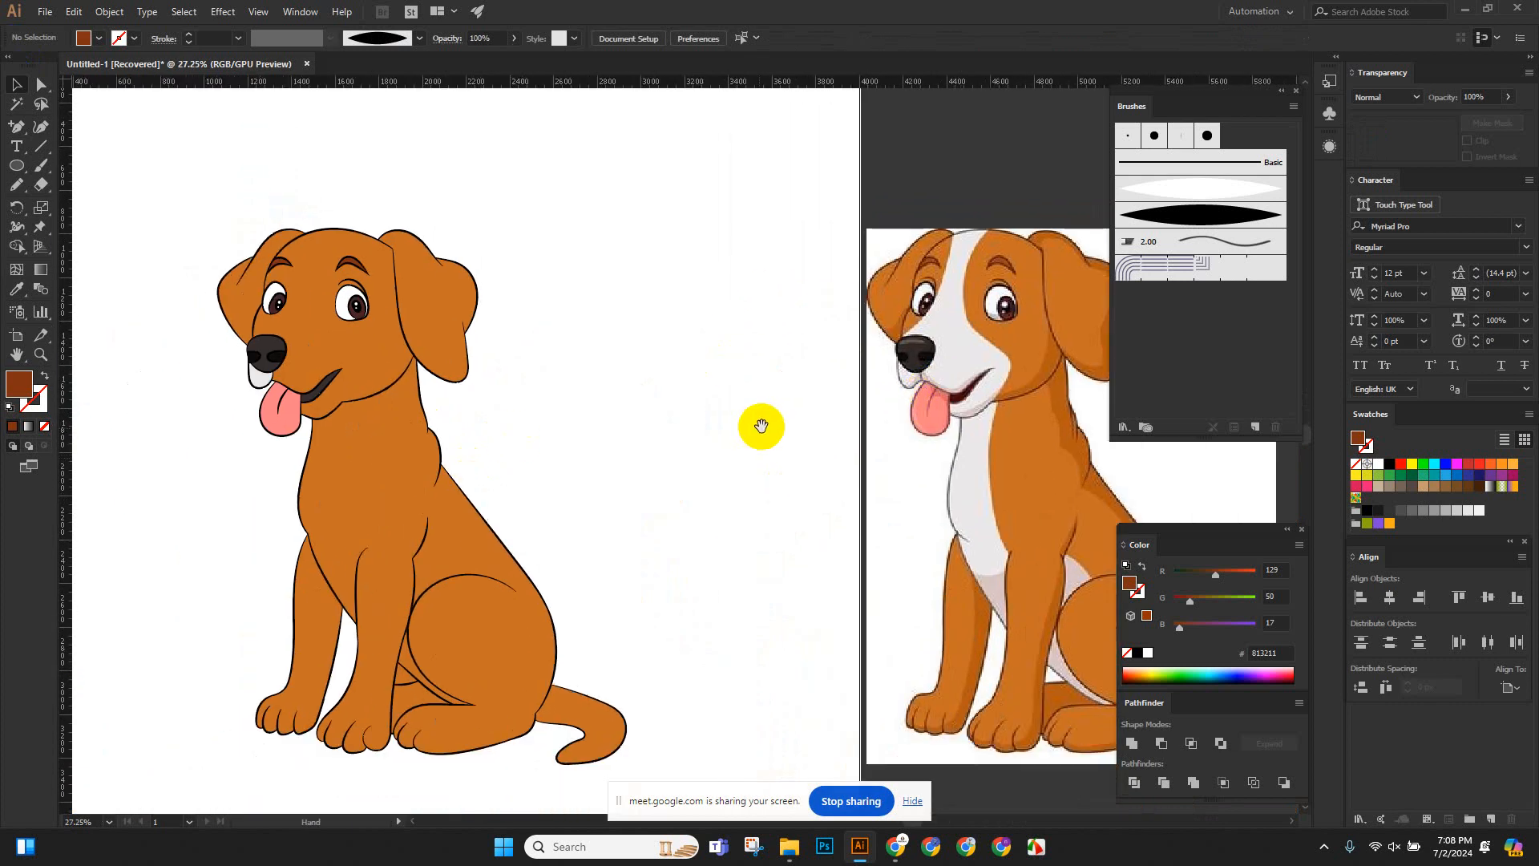
Recolour the dog's black line art with the medium brown #9D5117 sampled from the reference dog's head.
{"action": "left_click_drag", "start_coordinate": [762, 422], "coordinate": [604, 498]}
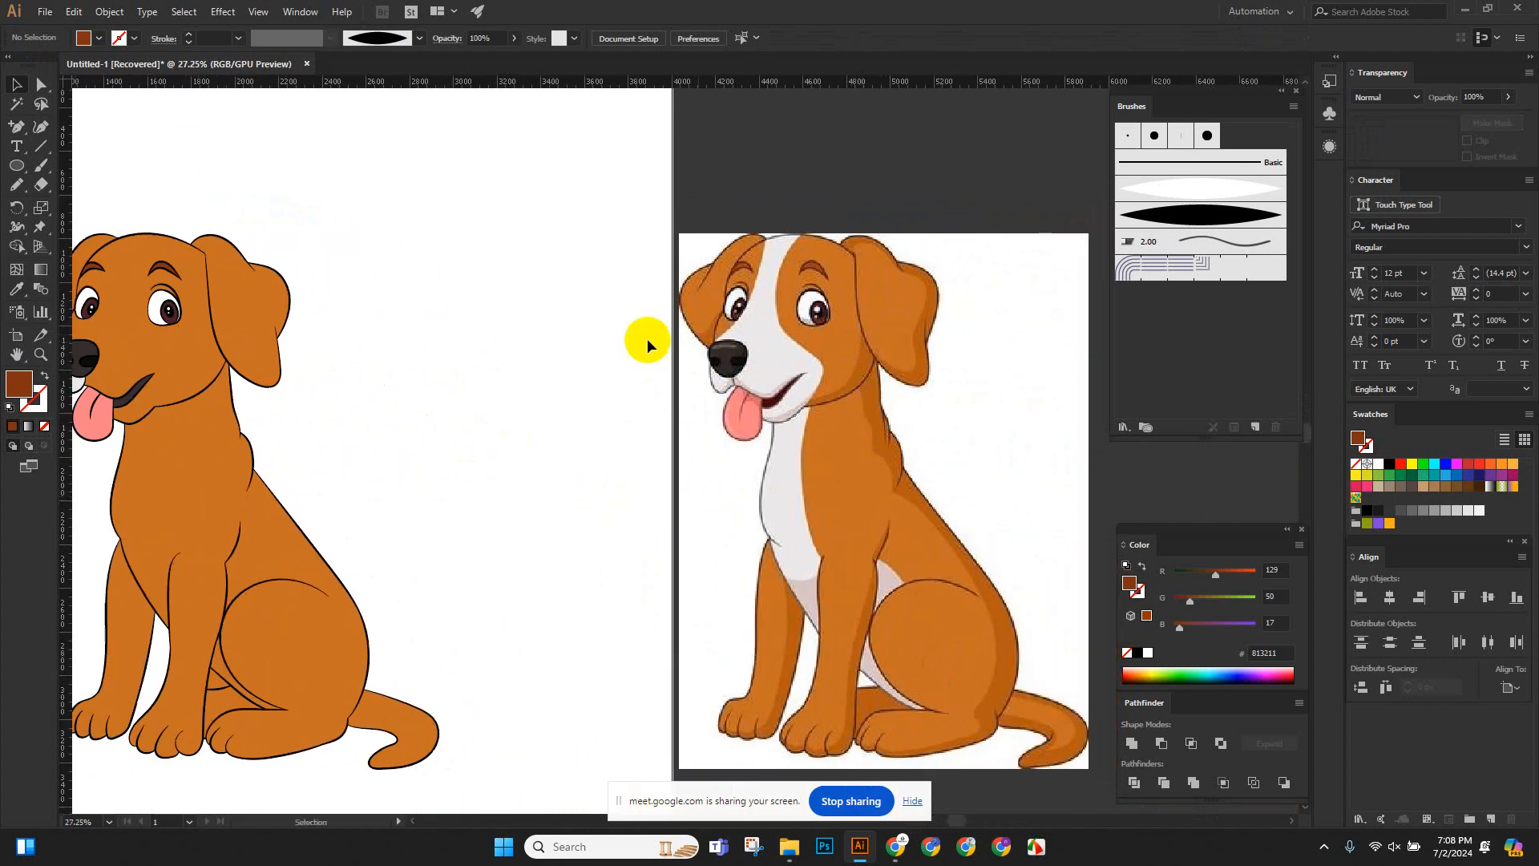
{"action": "left_click_drag", "start_coordinate": [104, 342], "coordinate": [609, 603]}
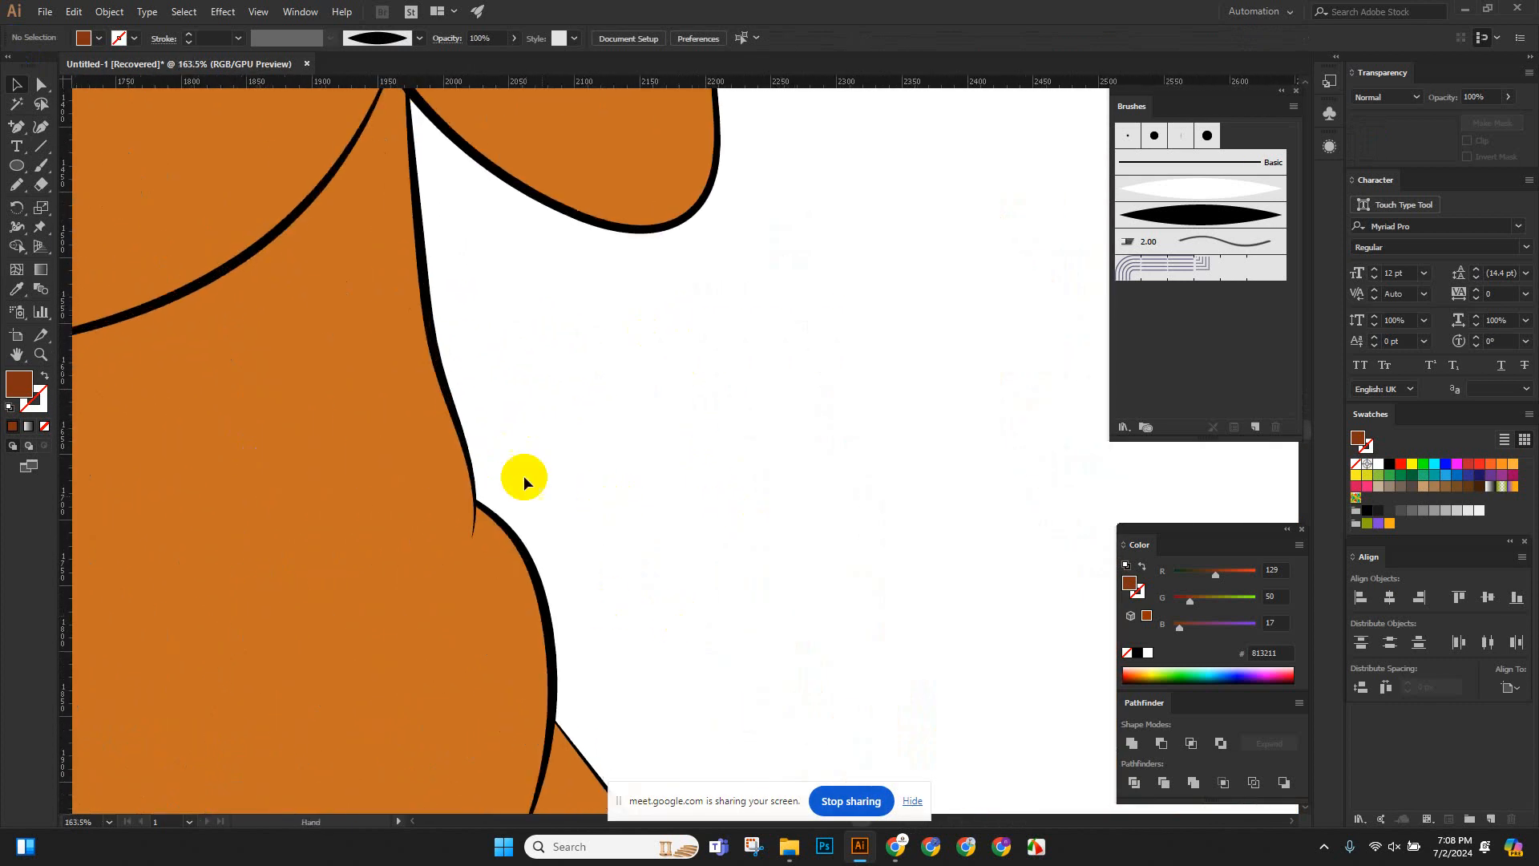
{"action": "left_click", "coordinate": [443, 387]}
{"action": "left_click_drag", "start_coordinate": [601, 451], "coordinate": [473, 477]}
{"action": "left_click_drag", "start_coordinate": [649, 450], "coordinate": [280, 463]}
{"action": "left_click_drag", "start_coordinate": [745, 461], "coordinate": [547, 487]}
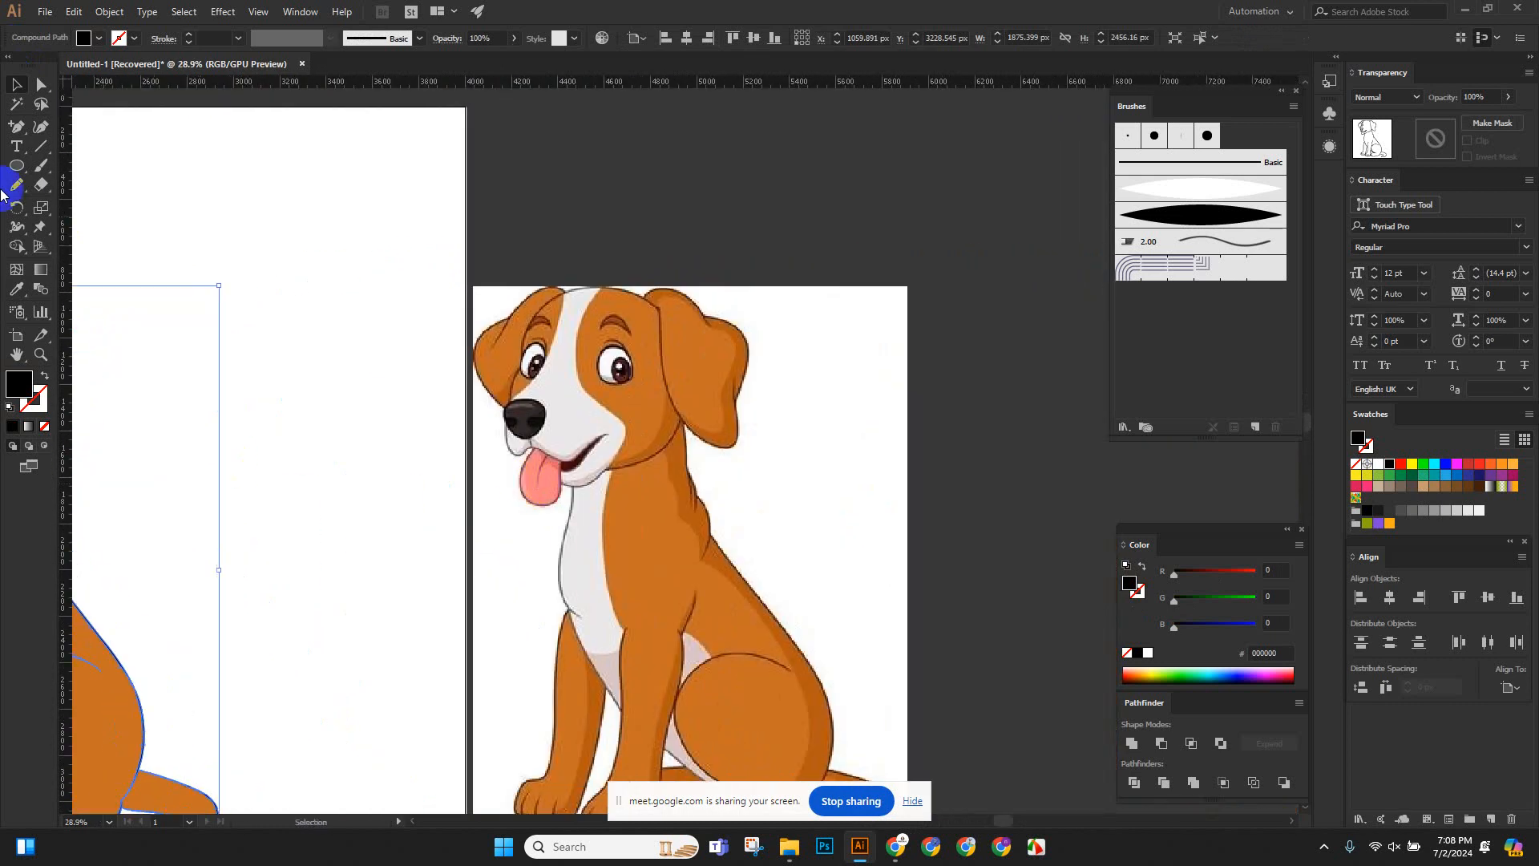
{"action": "left_click", "coordinate": [17, 287]}
{"action": "left_click_drag", "start_coordinate": [687, 430], "coordinate": [1099, 609]}
{"action": "left_click", "coordinate": [1015, 449]}
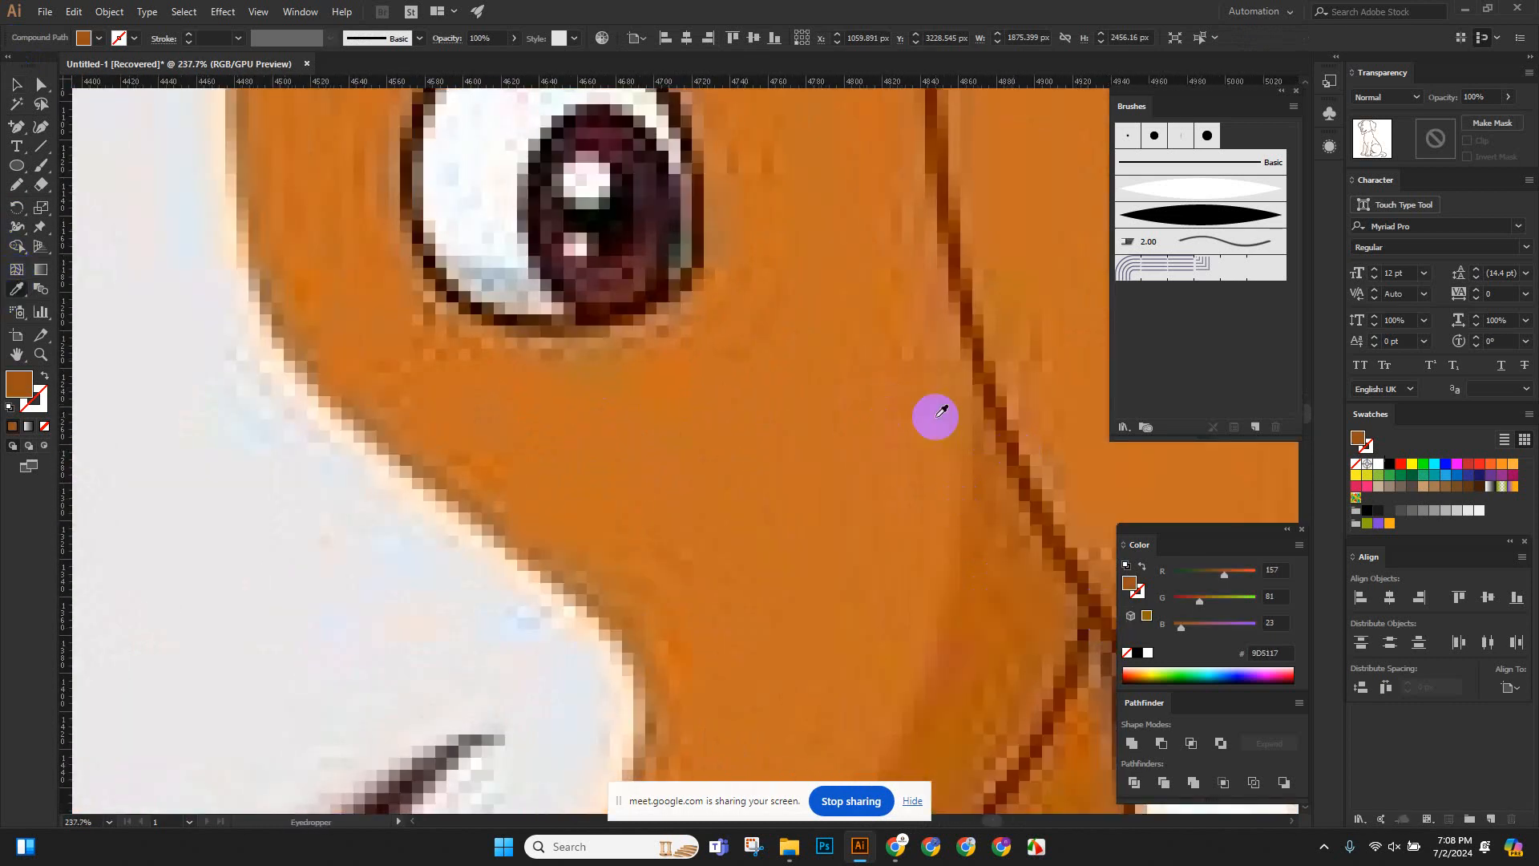
{"action": "left_click", "coordinate": [16, 84]}
{"action": "left_click_drag", "start_coordinate": [559, 282], "coordinate": [955, 636]}
{"action": "left_click", "coordinate": [479, 349]}
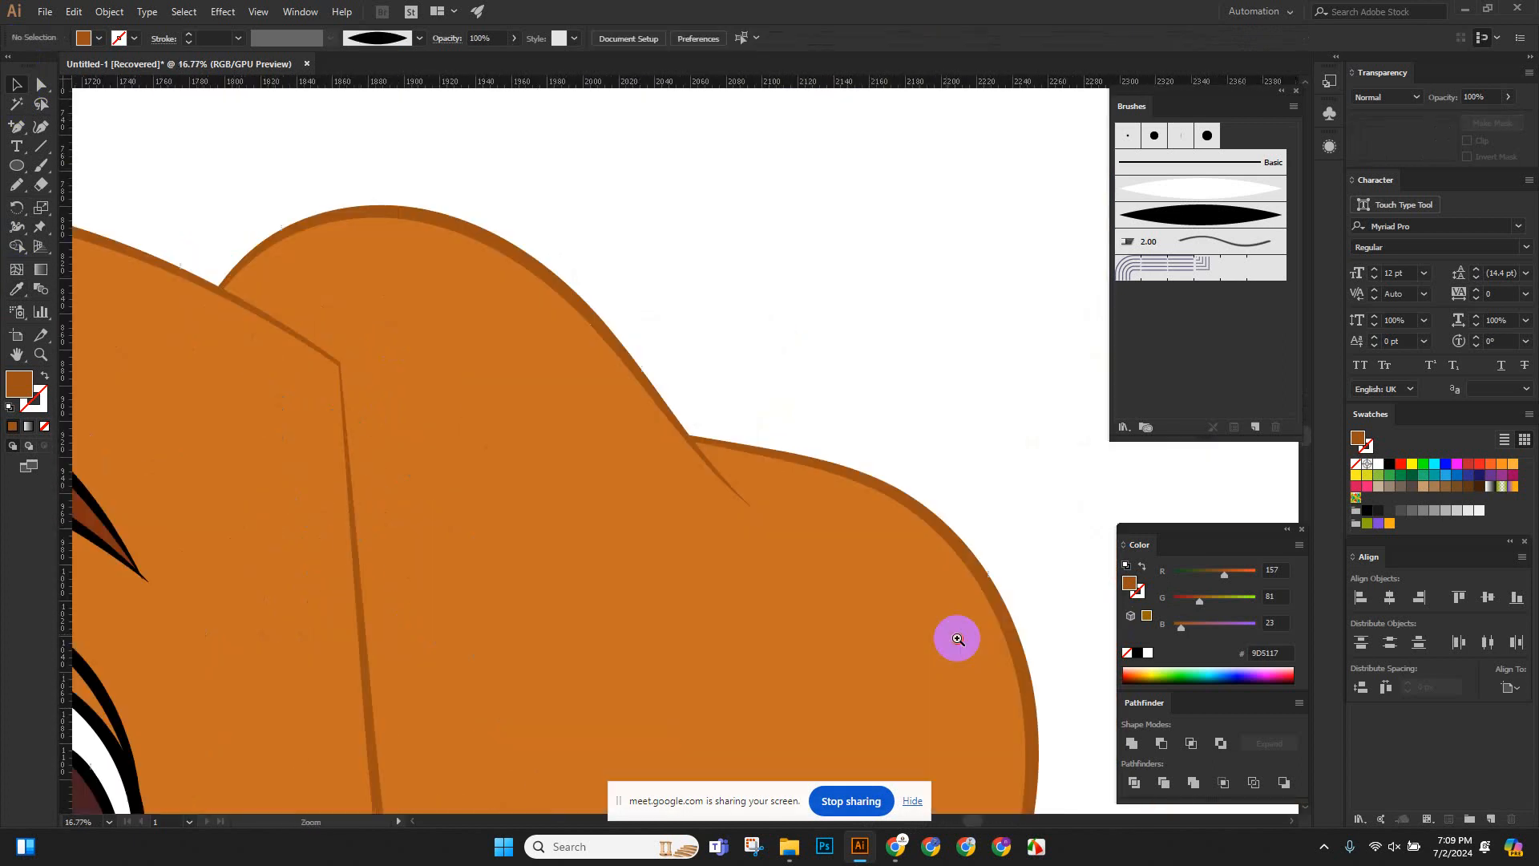
Recolour the dog's line art with the dark brown #652100 sampled from a dark outline pixel in the reference image.
{"action": "left_click", "coordinate": [481, 230]}
{"action": "left_click_drag", "start_coordinate": [711, 329], "coordinate": [481, 497]}
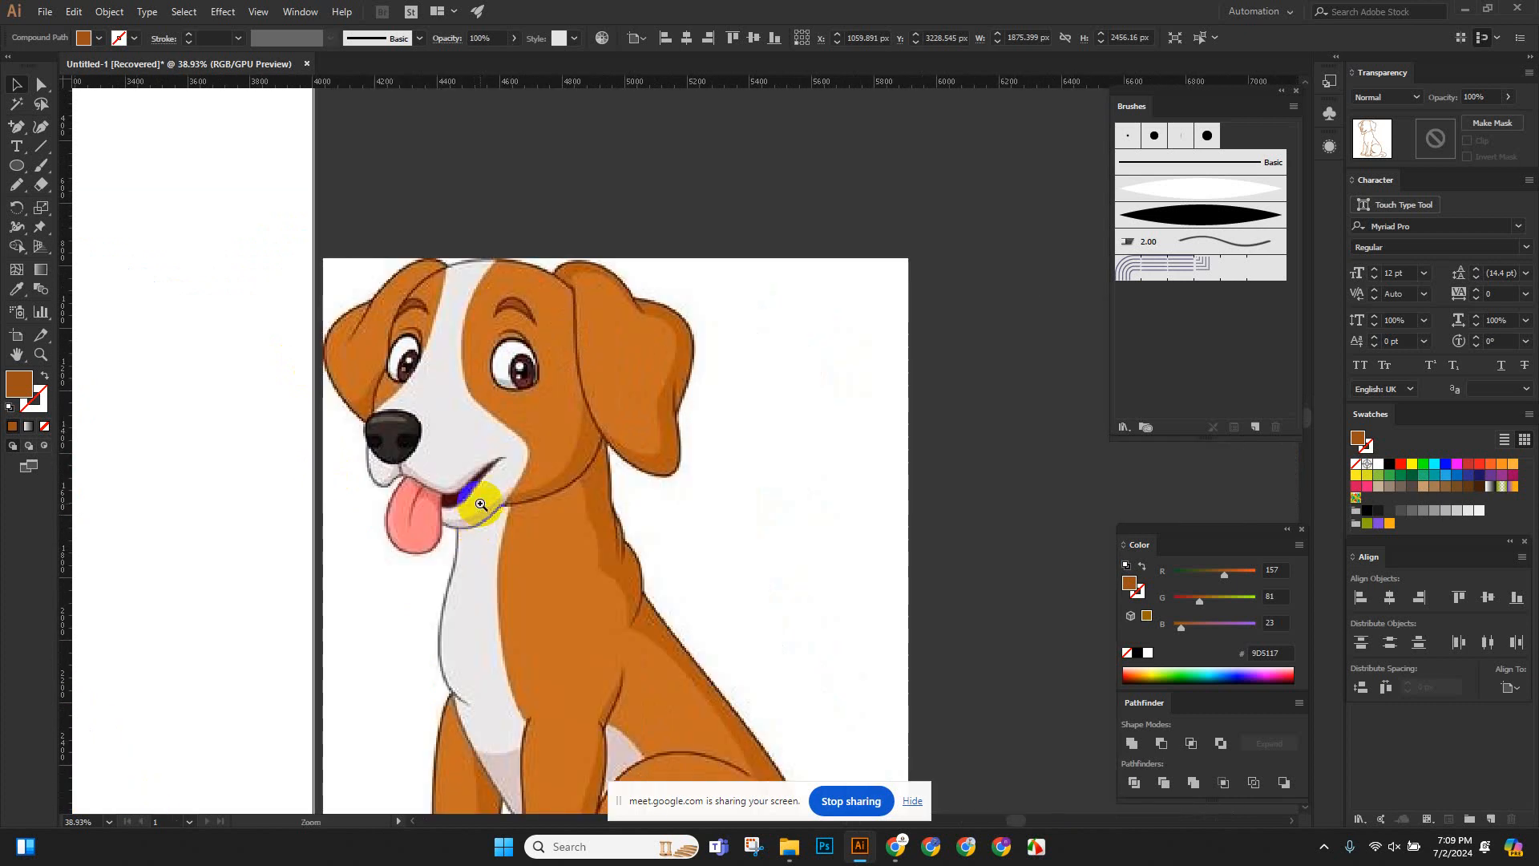
{"action": "scroll", "coordinate": [1072, 625], "scroll_direction": "up", "scroll_amount": 15}
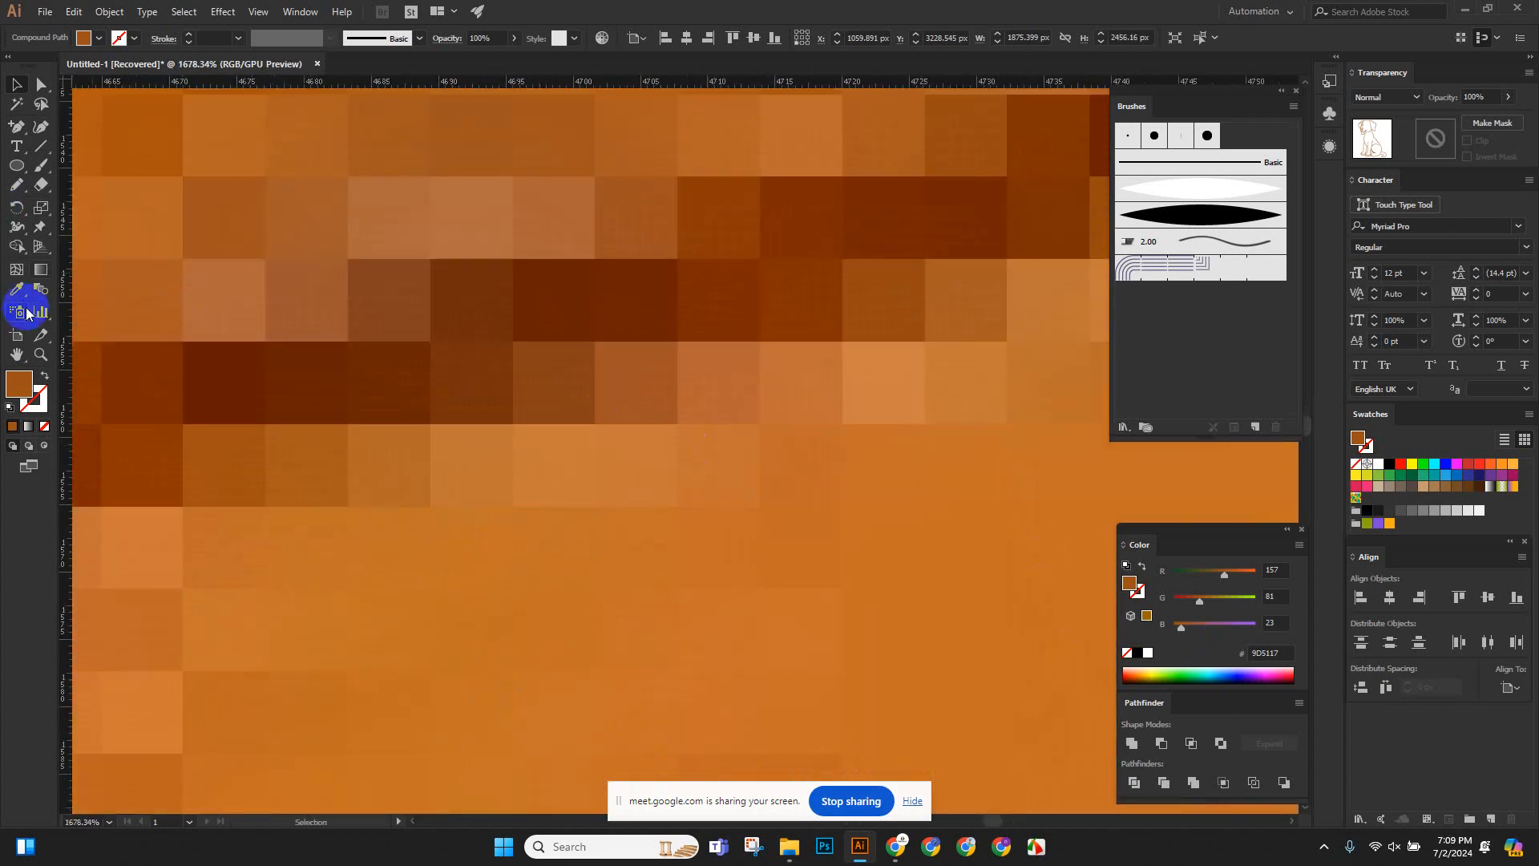
{"action": "left_click", "coordinate": [19, 290]}
{"action": "left_click", "coordinate": [237, 371]}
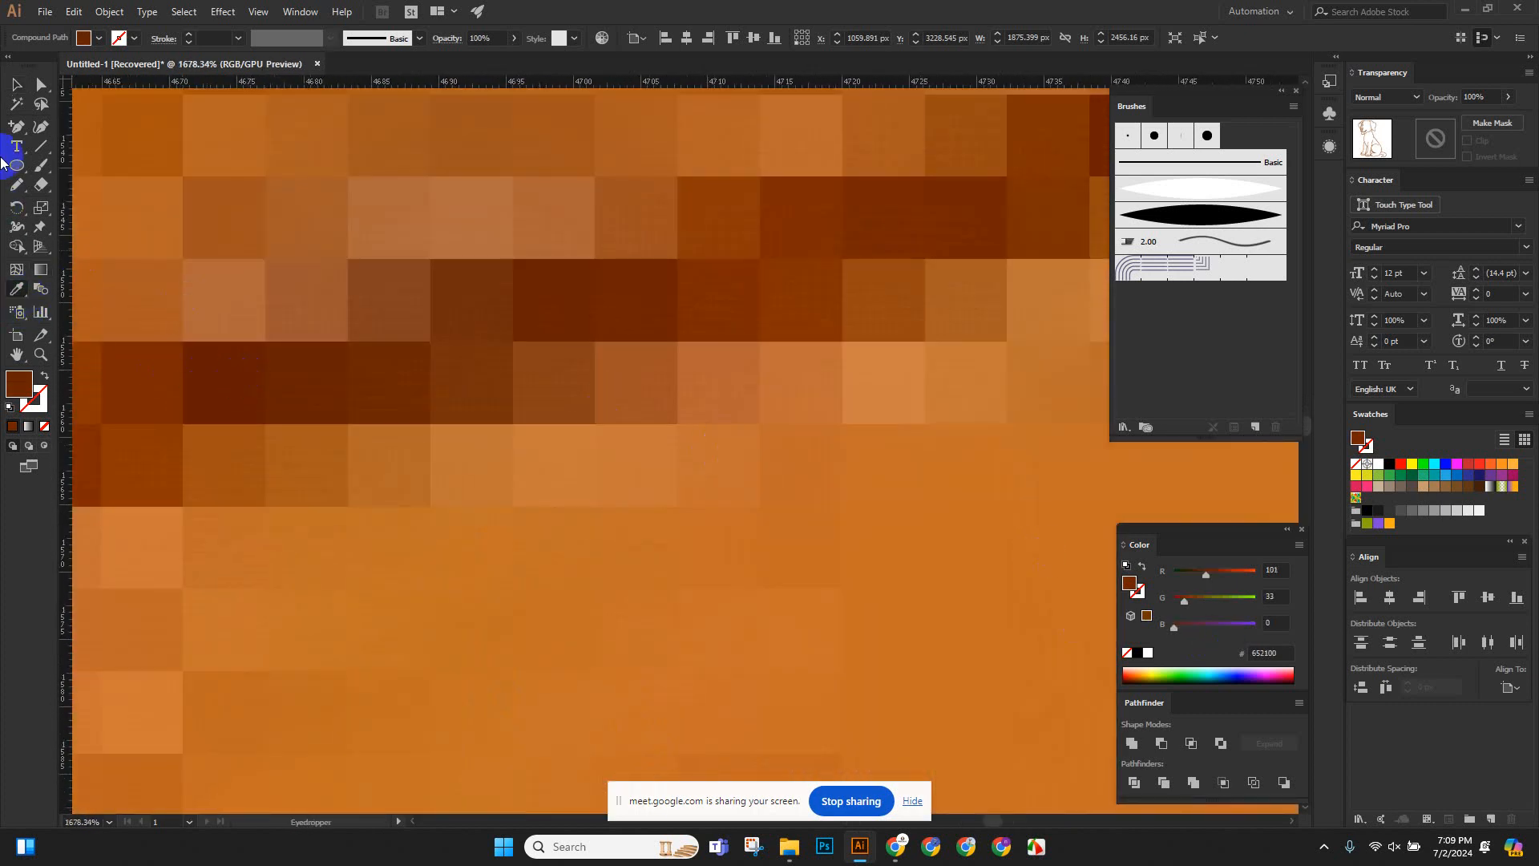
{"action": "left_click", "coordinate": [19, 83]}
{"action": "scroll", "coordinate": [216, 401], "scroll_direction": "down", "scroll_amount": 20}
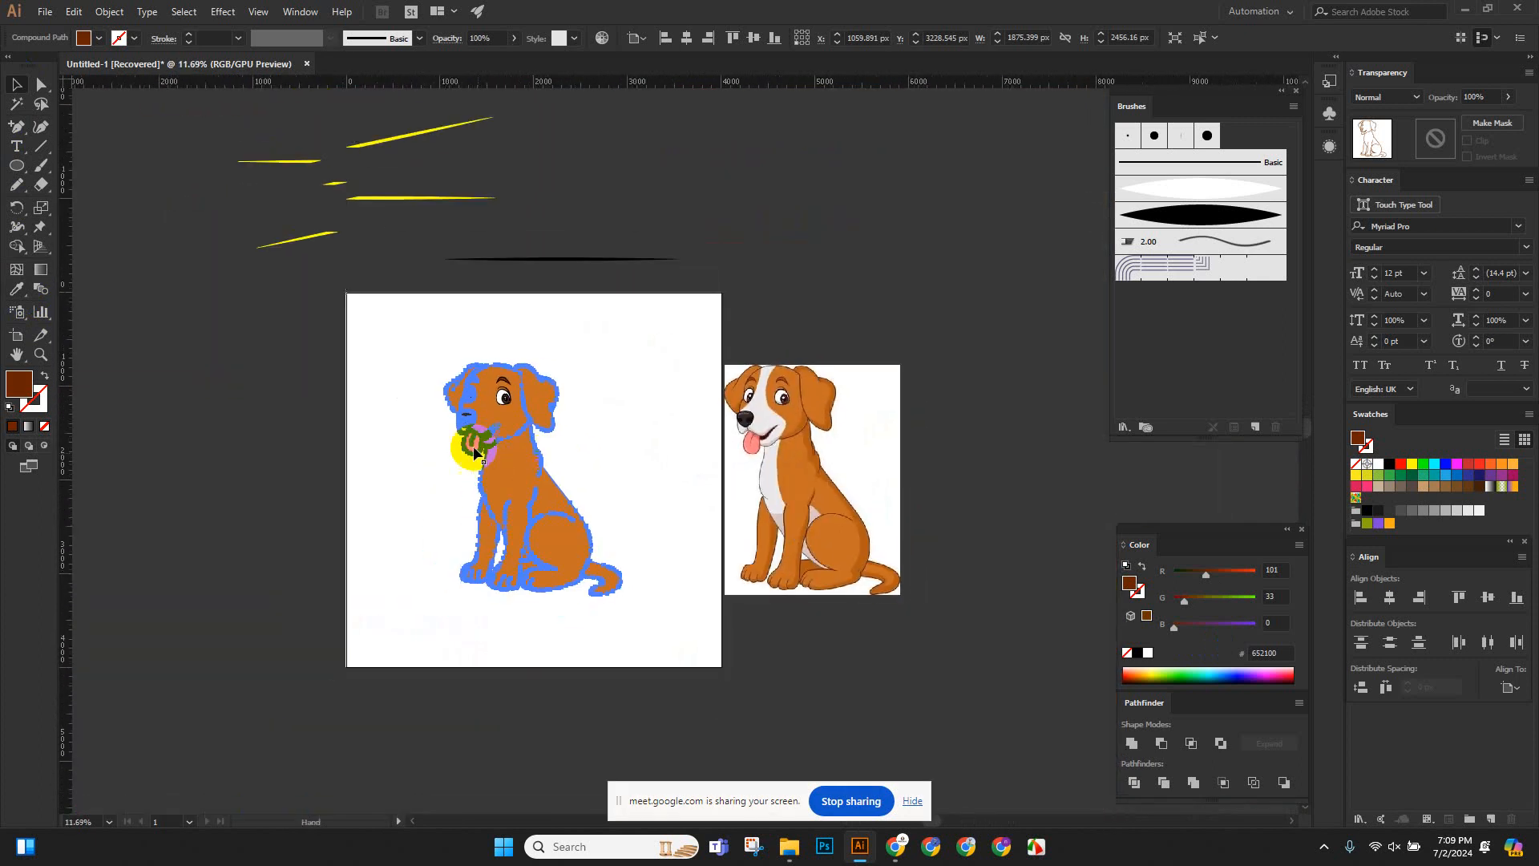
{"action": "left_click", "coordinate": [633, 443]}
{"action": "scroll", "coordinate": [591, 415], "scroll_direction": "down", "scroll_amount": 2}
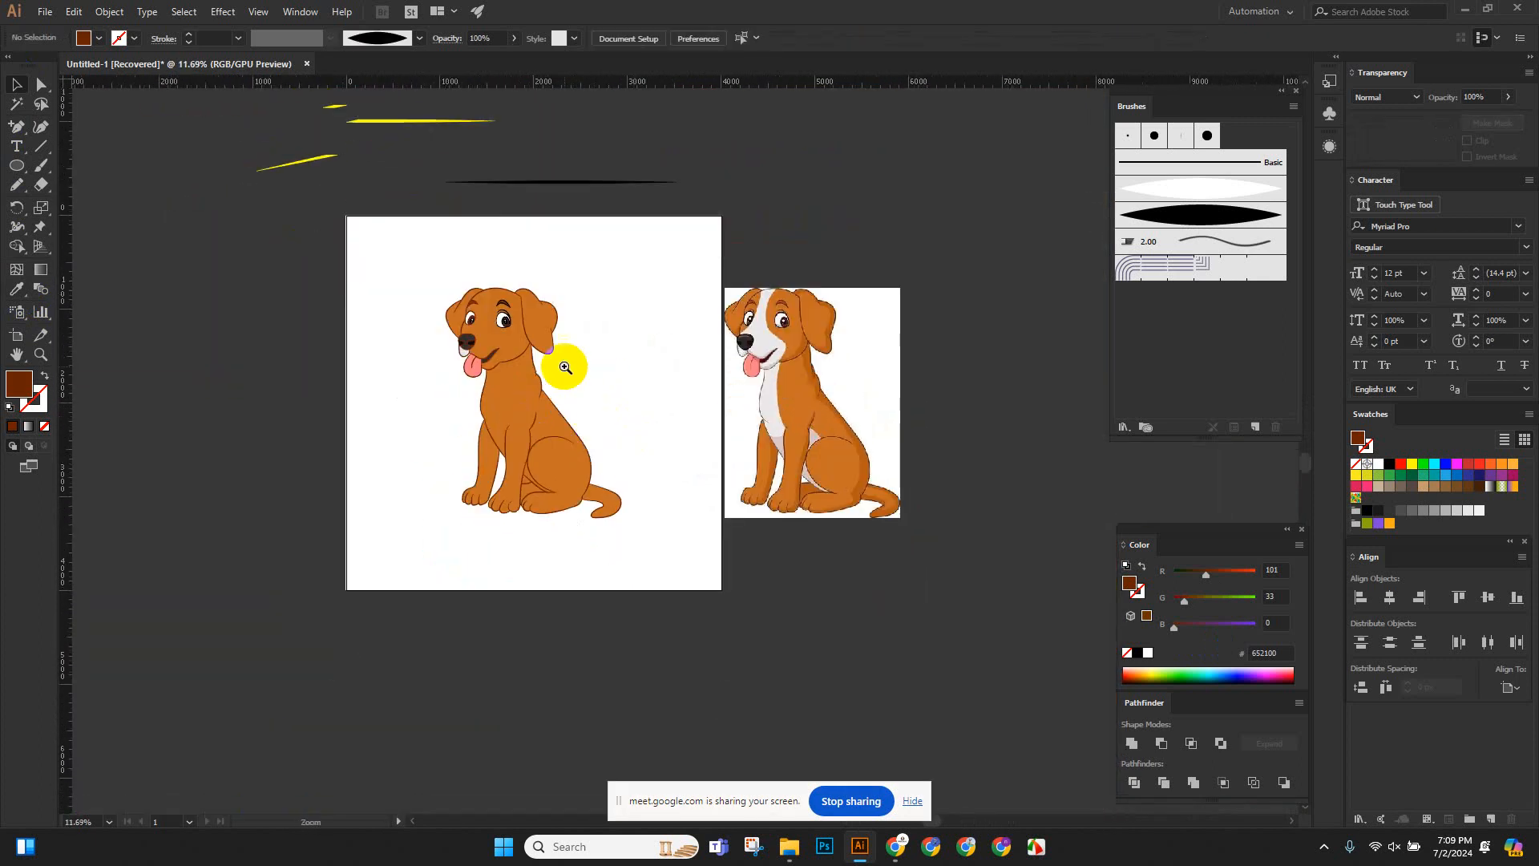
{"action": "left_click_drag", "start_coordinate": [489, 315], "coordinate": [742, 529]}
{"action": "scroll", "coordinate": [869, 529], "scroll_direction": "right", "scroll_amount": 10}
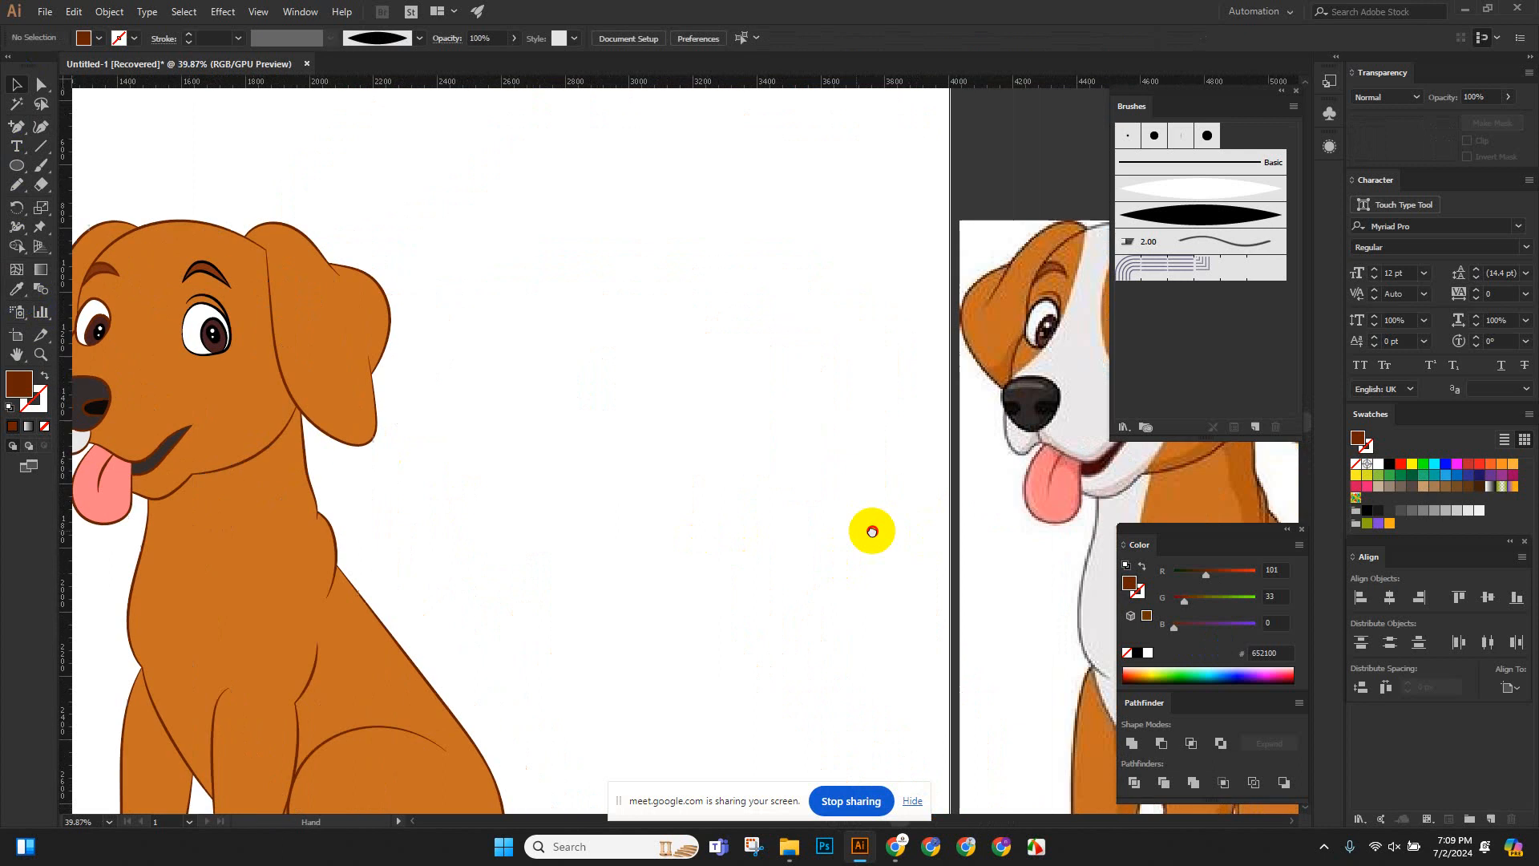
{"action": "left_click_drag", "start_coordinate": [991, 410], "coordinate": [489, 484]}
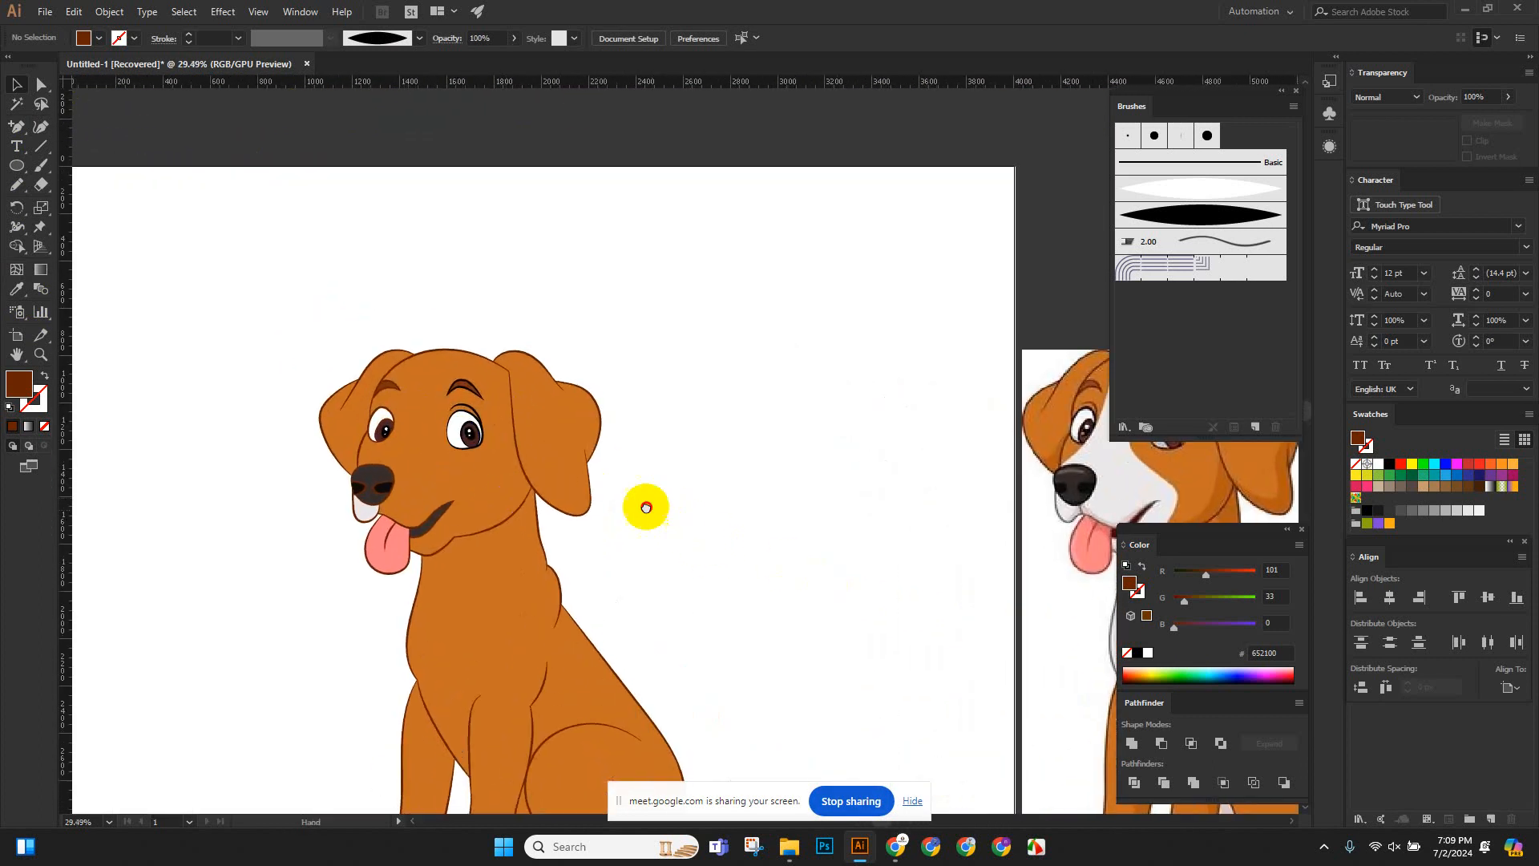
{"action": "left_click_drag", "start_coordinate": [642, 505], "coordinate": [1130, 456]}
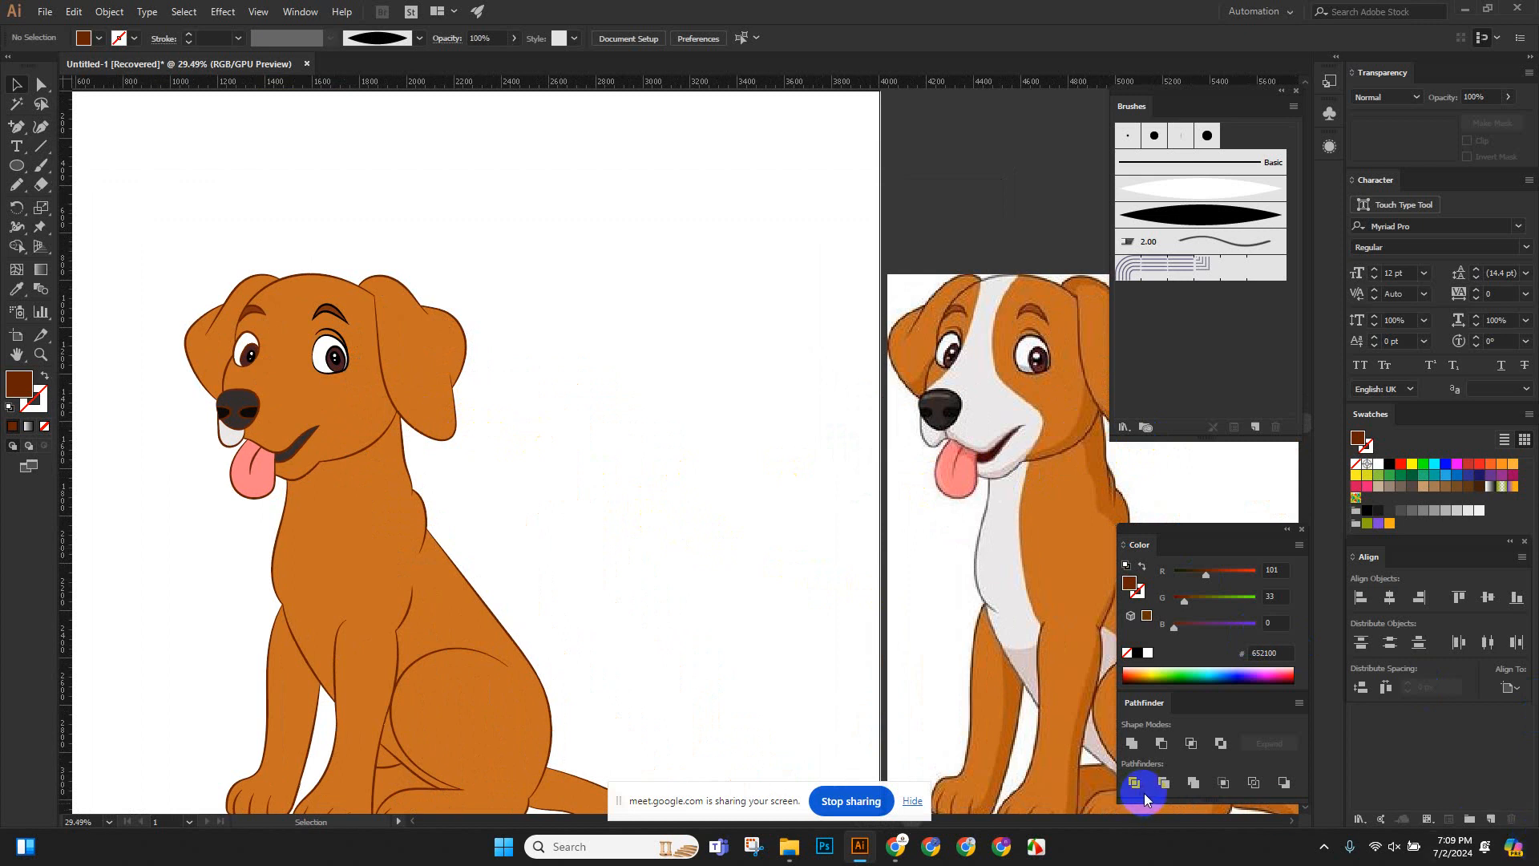
{"action": "scroll", "coordinate": [629, 629], "scroll_direction": "down", "scroll_amount": 2}
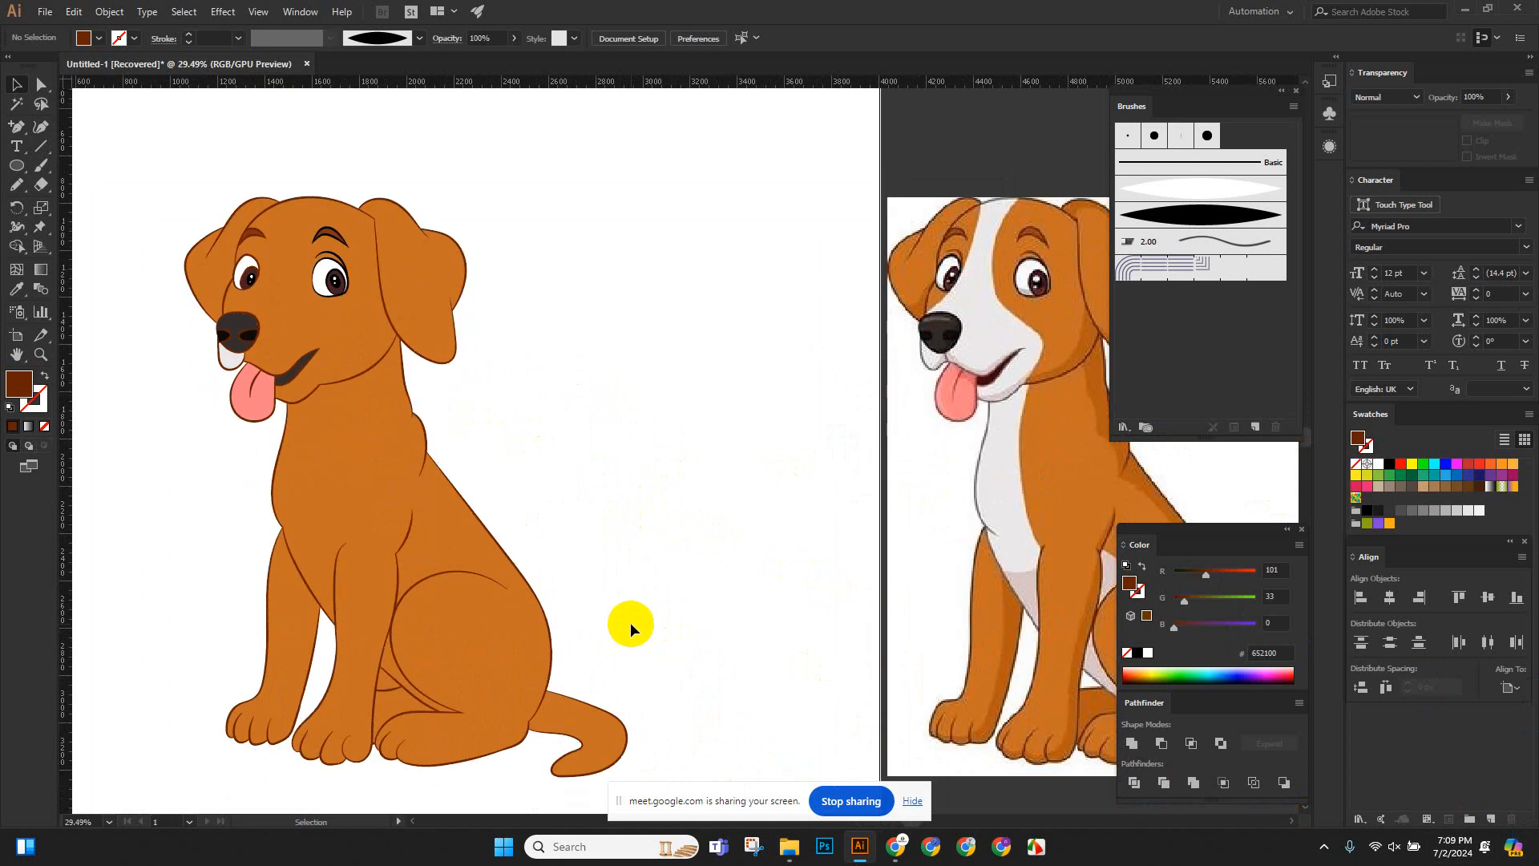
{"action": "scroll", "coordinate": [636, 584], "scroll_direction": "right", "scroll_amount": 1}
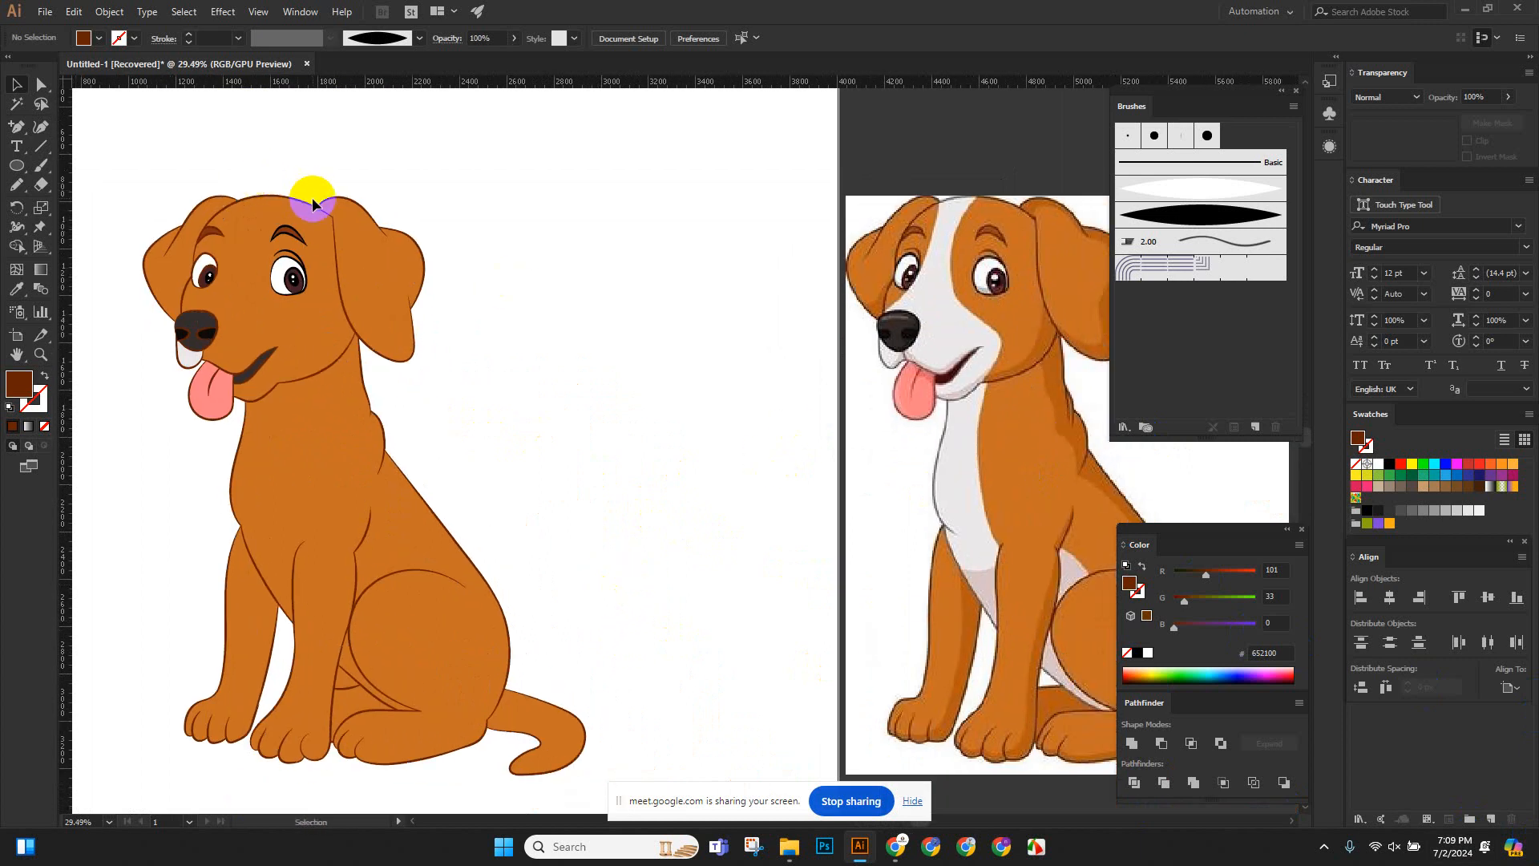
Try moving the dark brown line art away from the colour fills, and undo the move.
{"action": "left_click_drag", "start_coordinate": [664, 379], "coordinate": [515, 398]}
{"action": "left_click_drag", "start_coordinate": [357, 255], "coordinate": [520, 210]}
{"action": "key", "text": "v"}
{"action": "left_click", "coordinate": [440, 344]}
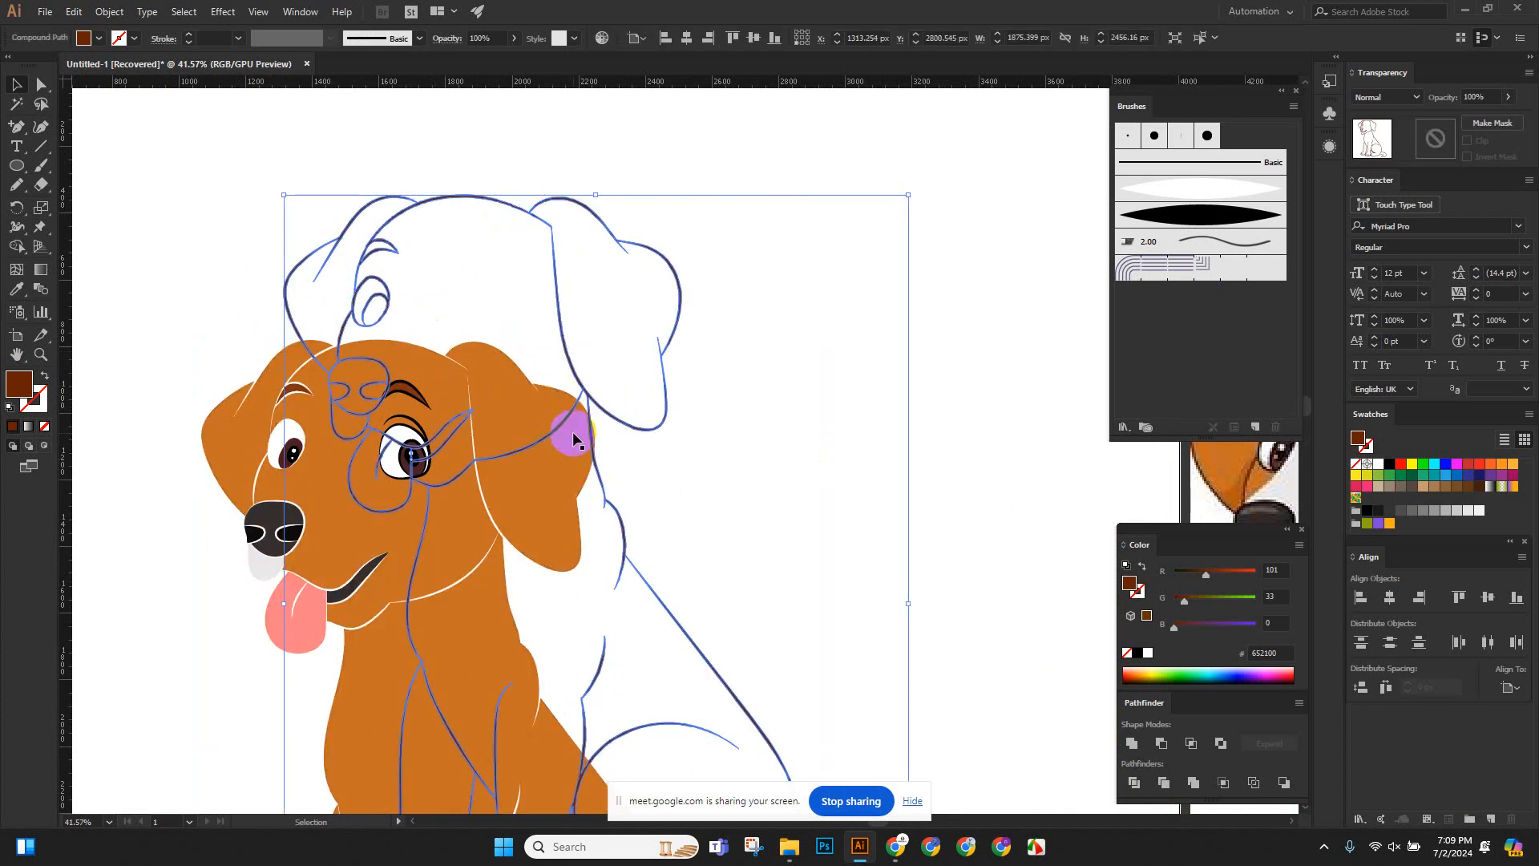
{"action": "key", "text": "a"}
{"action": "key", "text": "ctrl+z"}
{"action": "scroll", "coordinate": [607, 414], "scroll_direction": "down", "scroll_amount": 3}
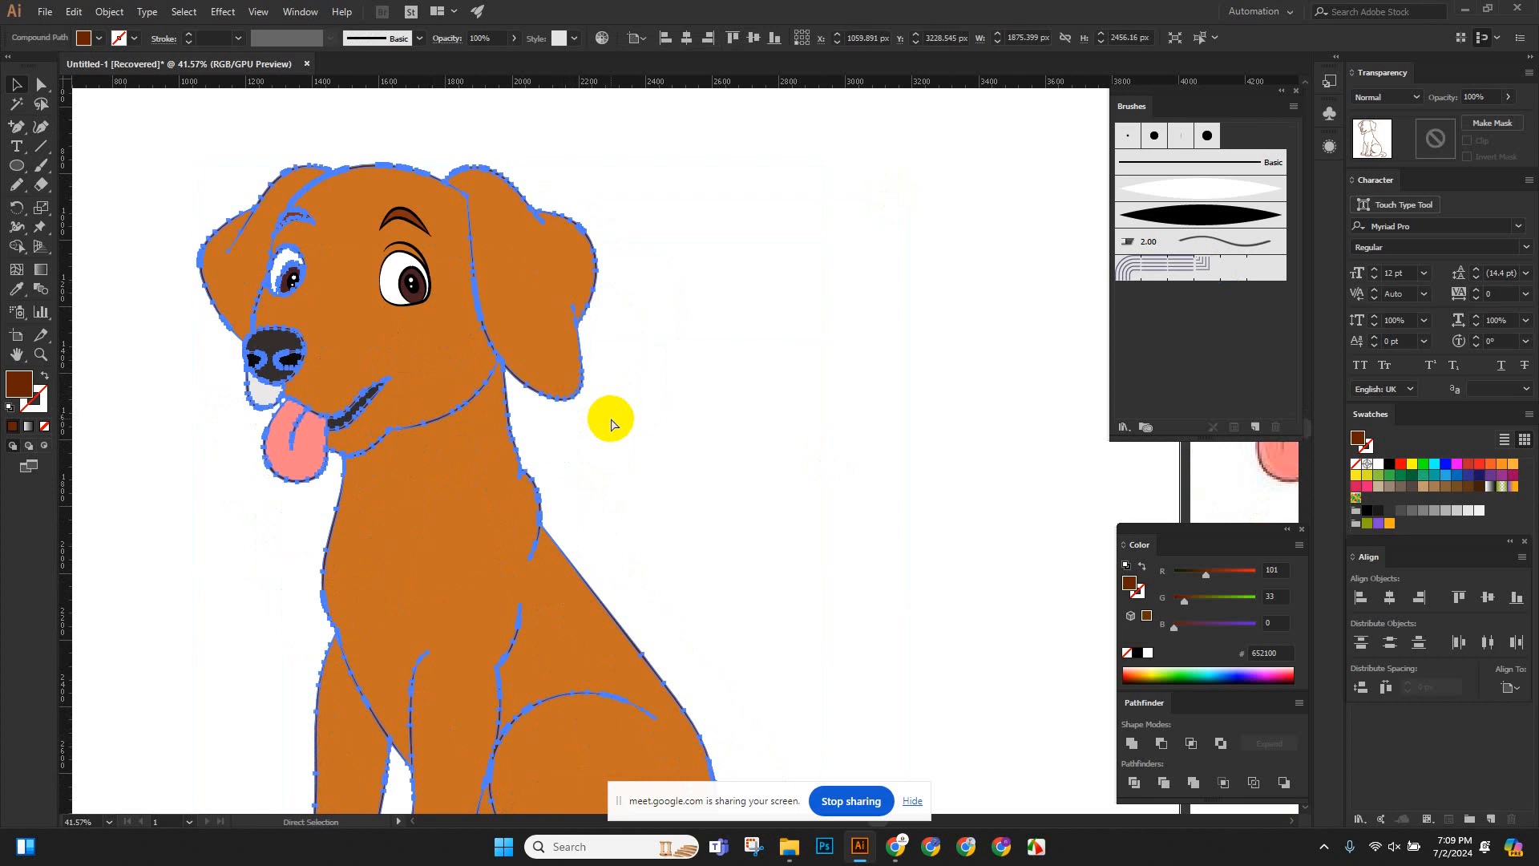
Recolour the dog's dark brown line art with black #000000.
{"action": "key", "text": "v"}
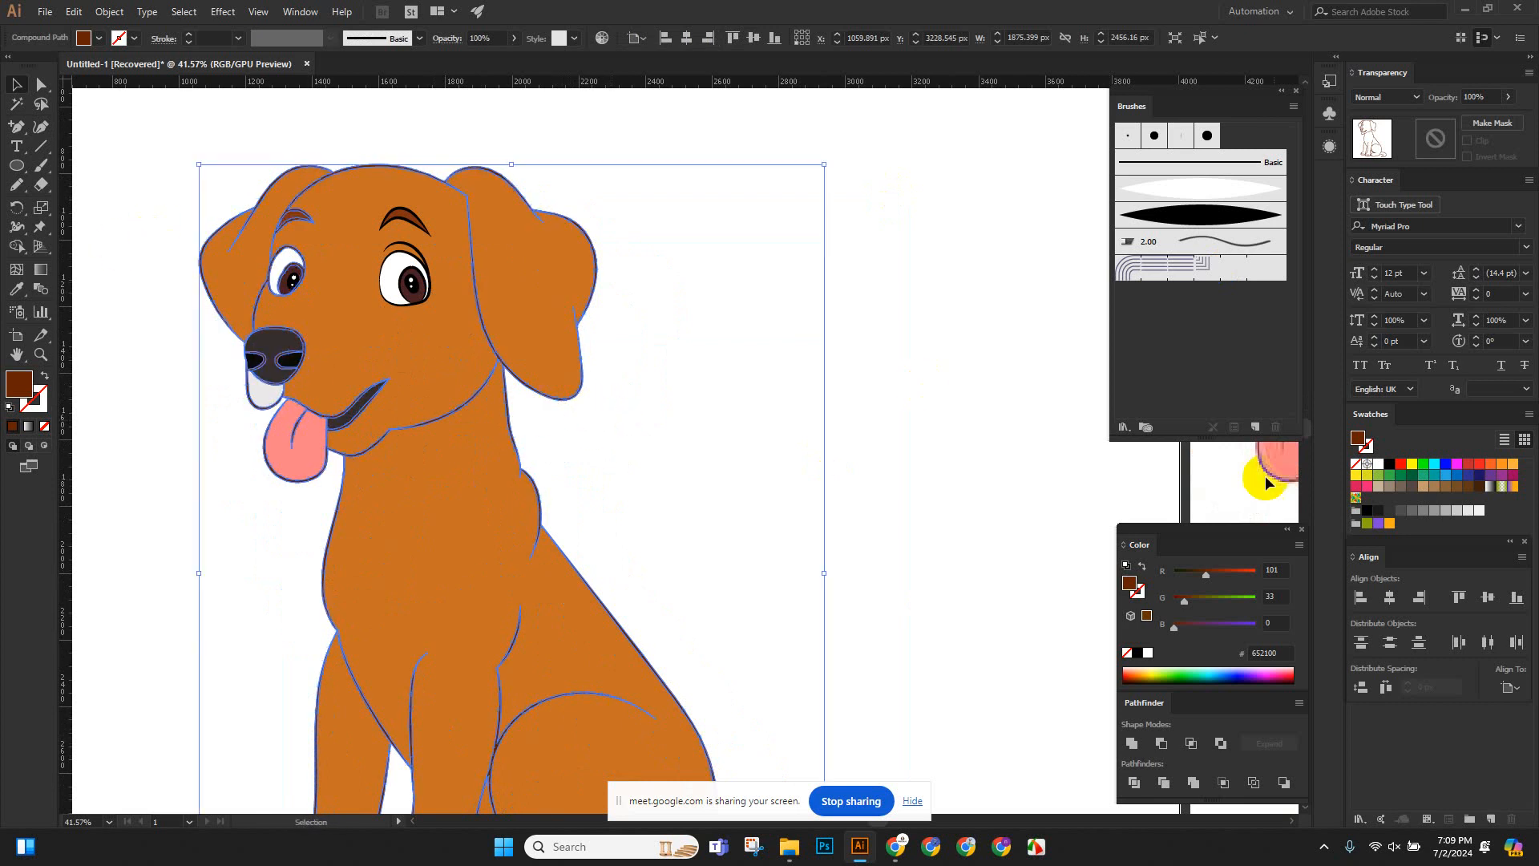
{"action": "left_click", "coordinate": [1138, 653]}
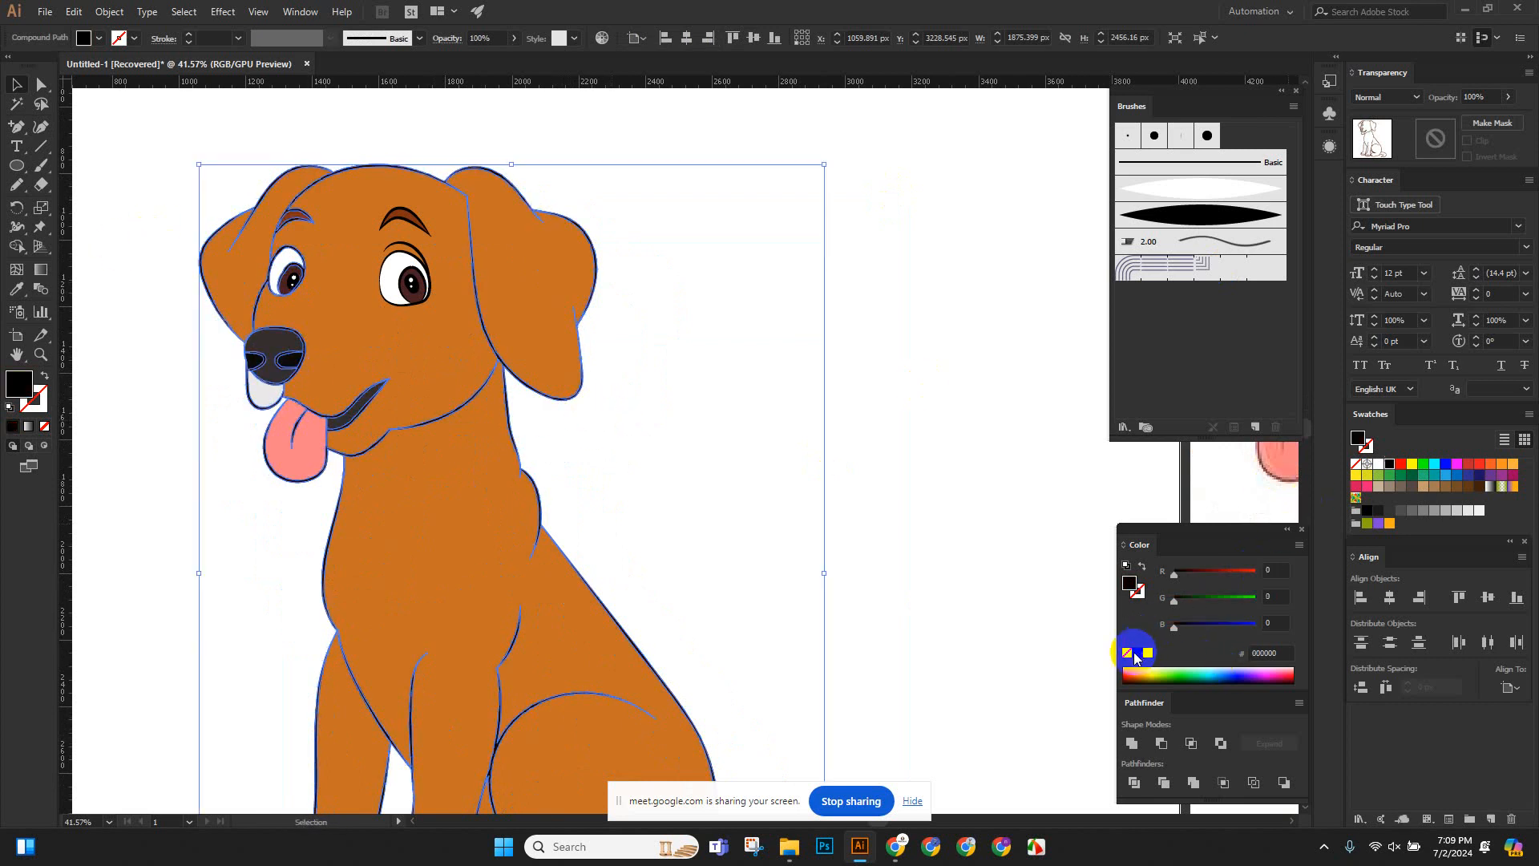
{"action": "left_click", "coordinate": [940, 310]}
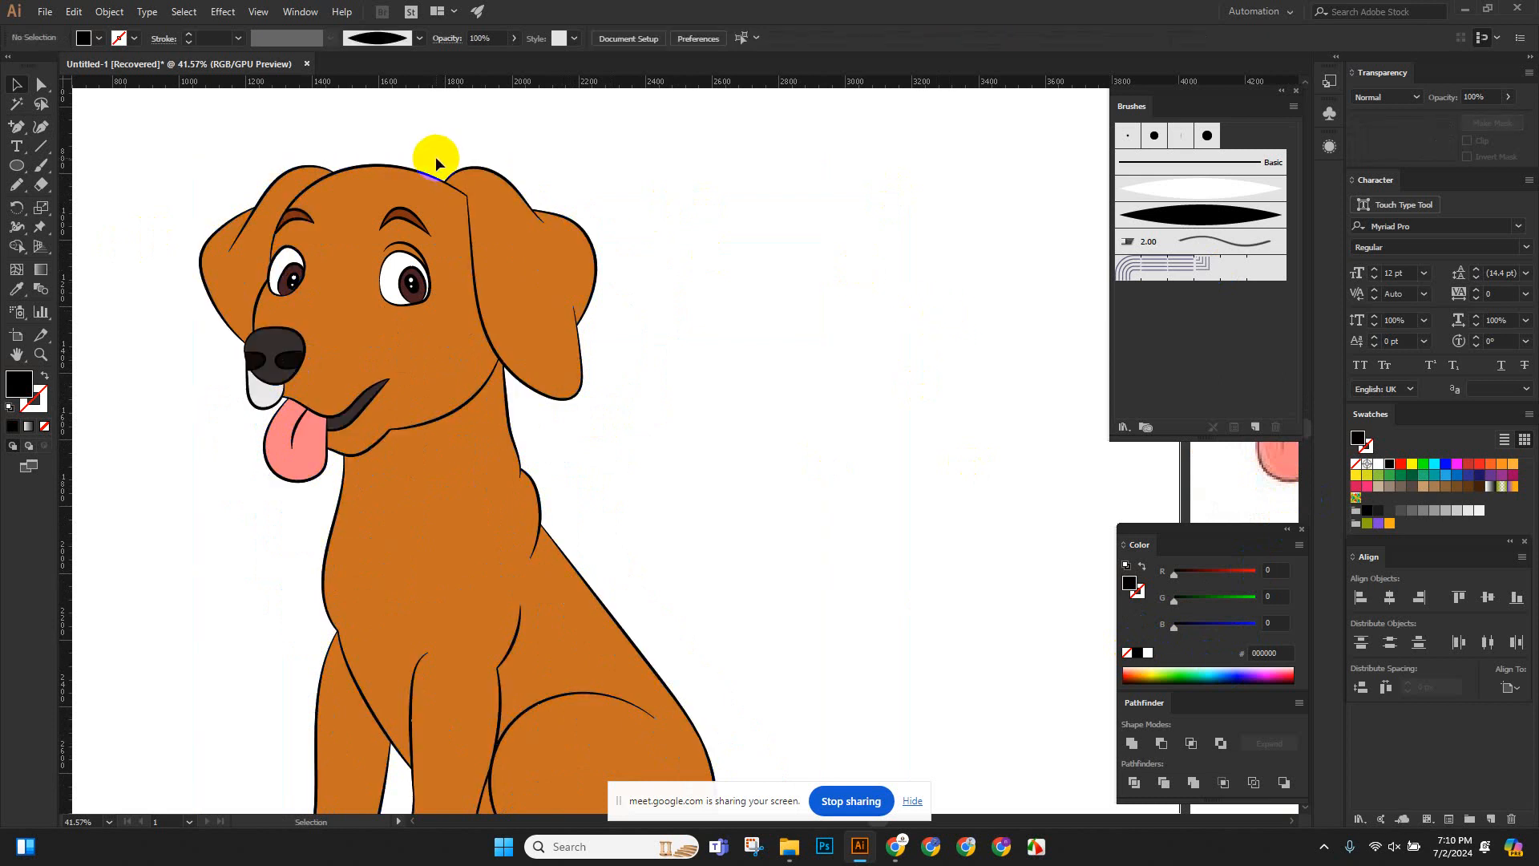
Replace the coloured dog on the artboard with only its black line art, cut and pasted back in place.
{"action": "left_click", "coordinate": [427, 175]}
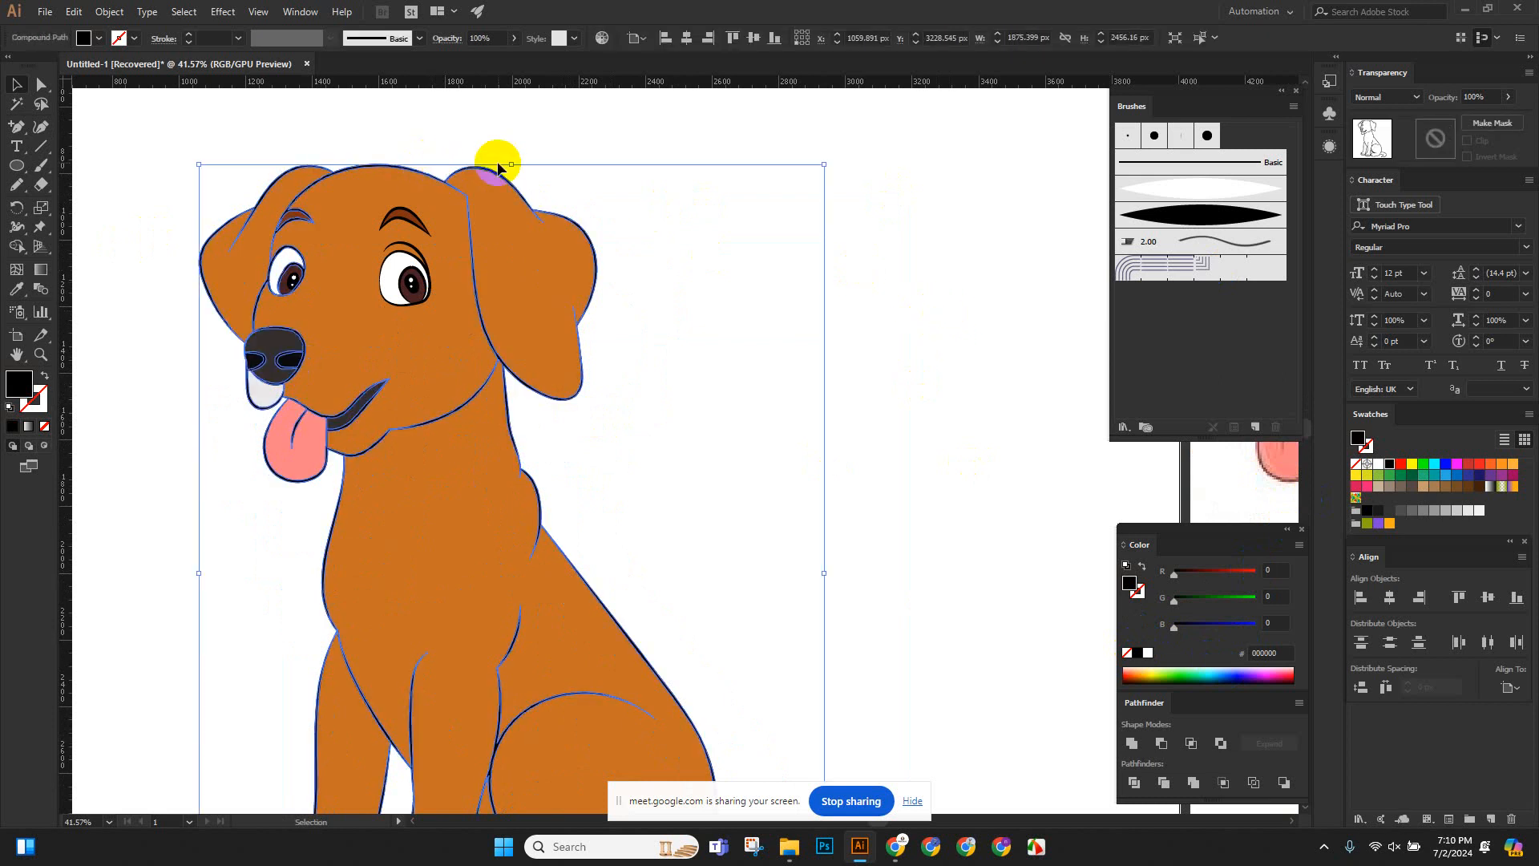
{"action": "key", "text": "ctrl+x"}
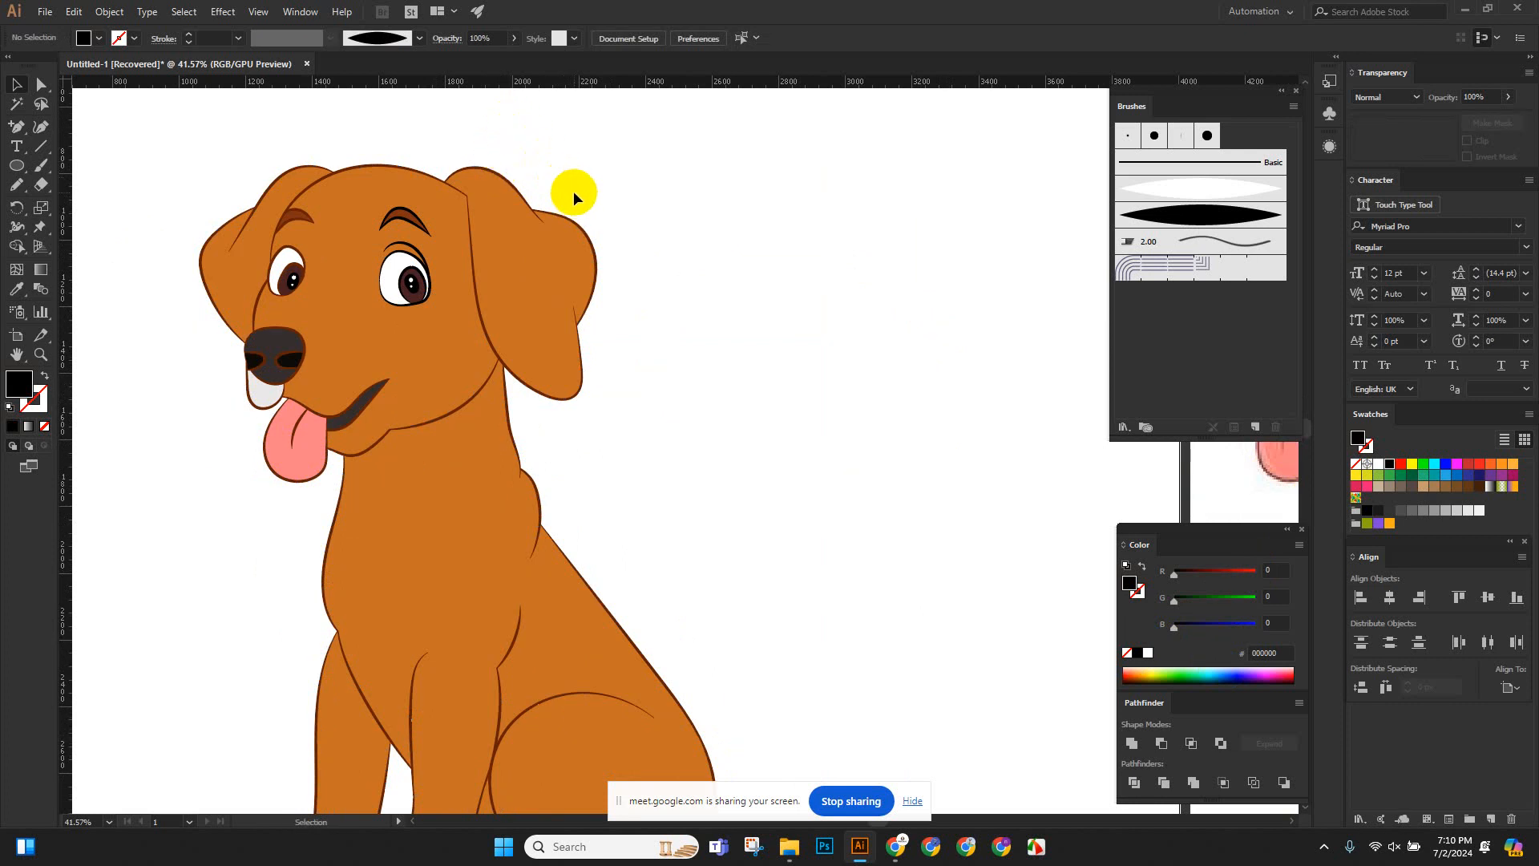
{"action": "scroll", "coordinate": [835, 374], "scroll_direction": "down", "scroll_amount": 5}
{"action": "left_click_drag", "start_coordinate": [708, 444], "coordinate": [552, 437]}
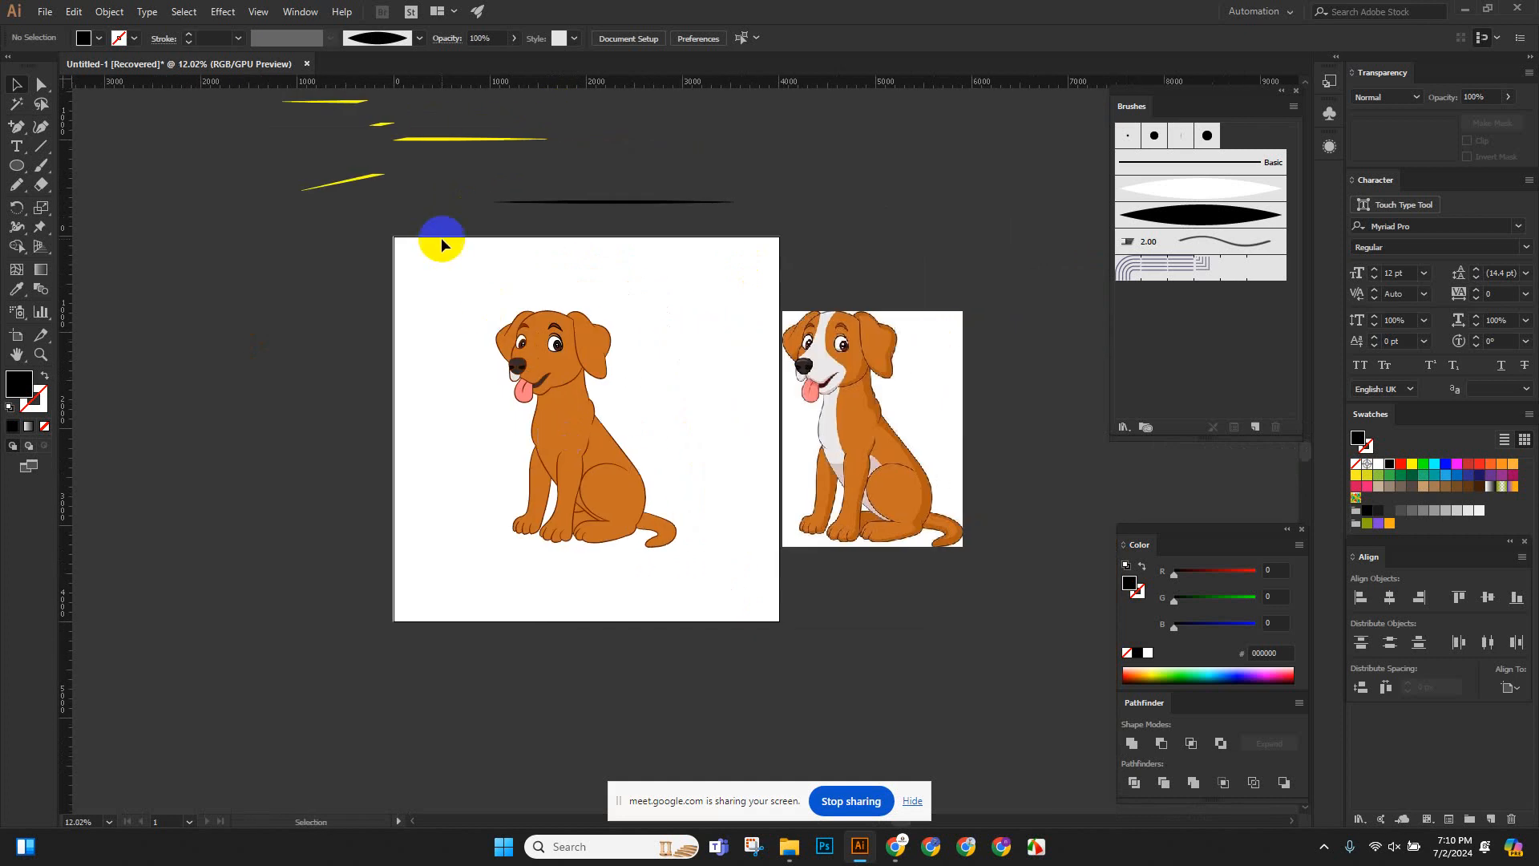
{"action": "left_click_drag", "start_coordinate": [441, 241], "coordinate": [699, 603]}
{"action": "key", "text": "Delete"}
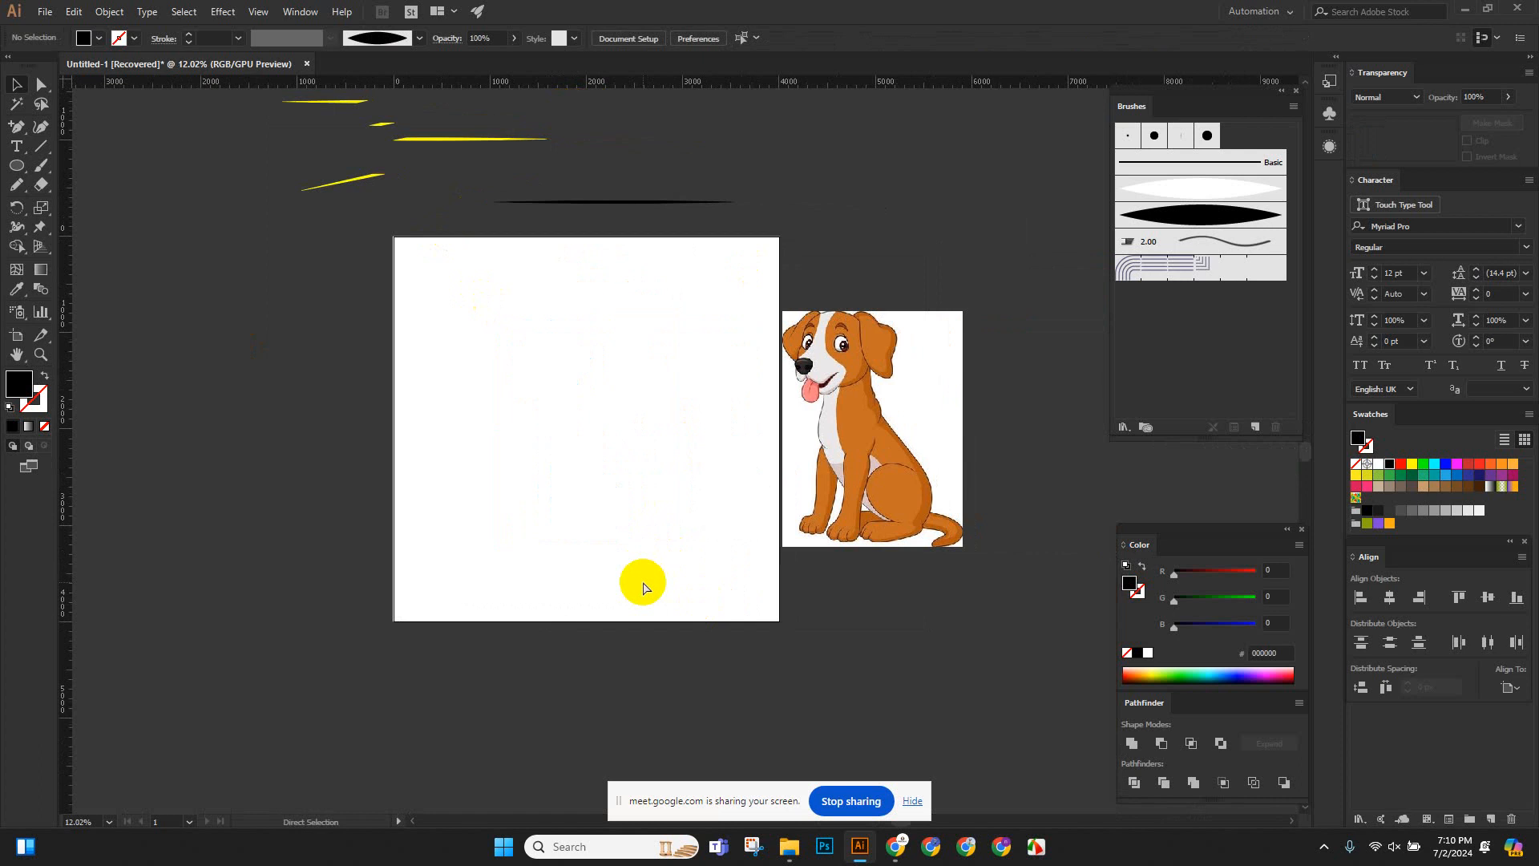
{"action": "key", "text": "ctrl+z"}
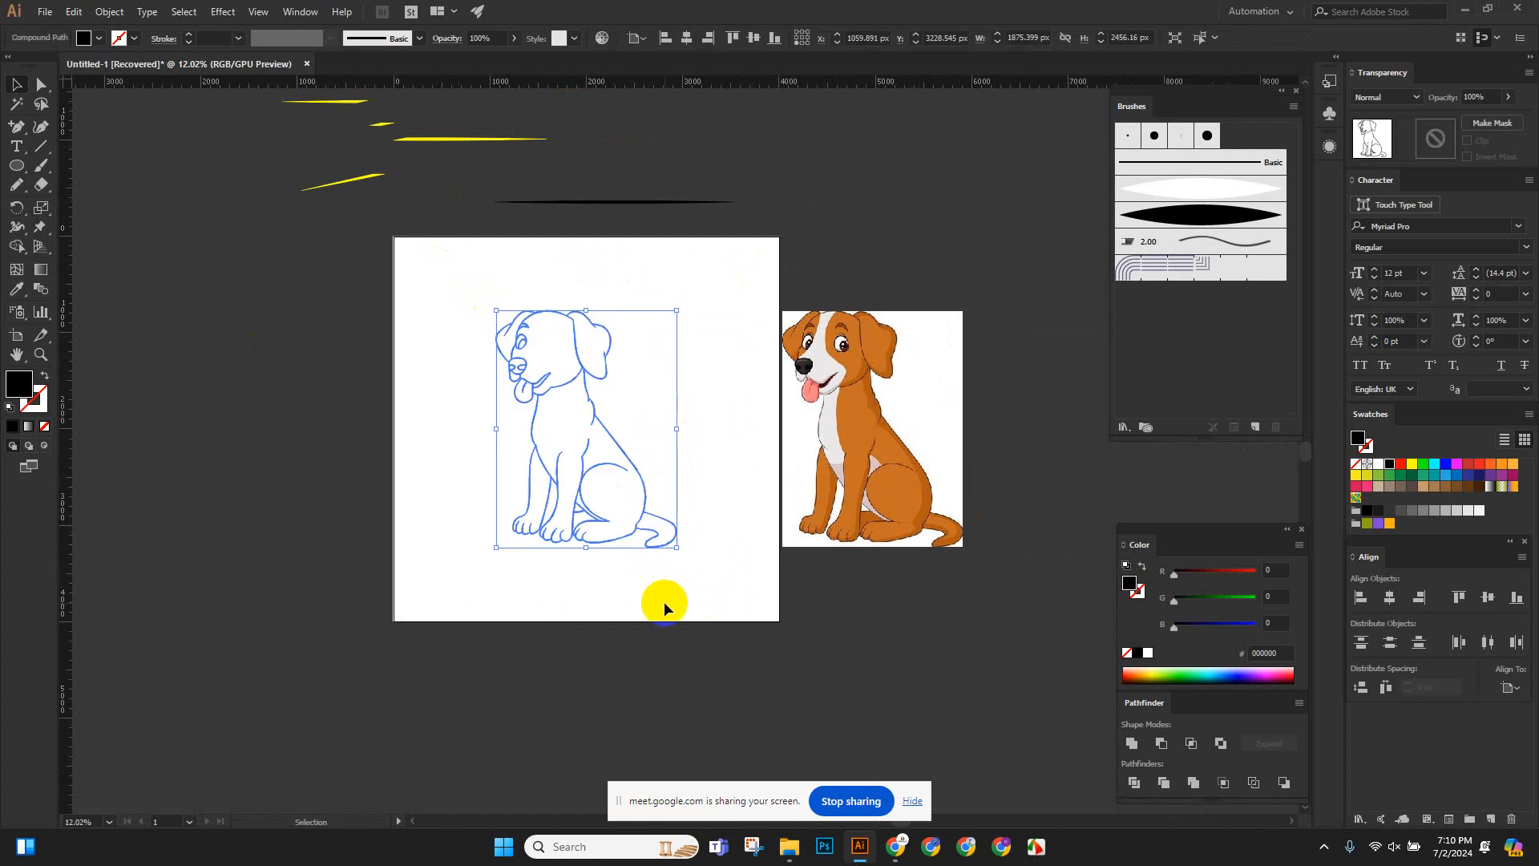
{"action": "left_click", "coordinate": [811, 587]}
Draw a closed black freehand Pencil shape over the dog's forehead stripe and muzzle, about 751 by 1154 px, following the reference's white patch.
{"action": "key", "text": "z"}
{"action": "left_click_drag", "start_coordinate": [596, 380], "coordinate": [570, 433]}
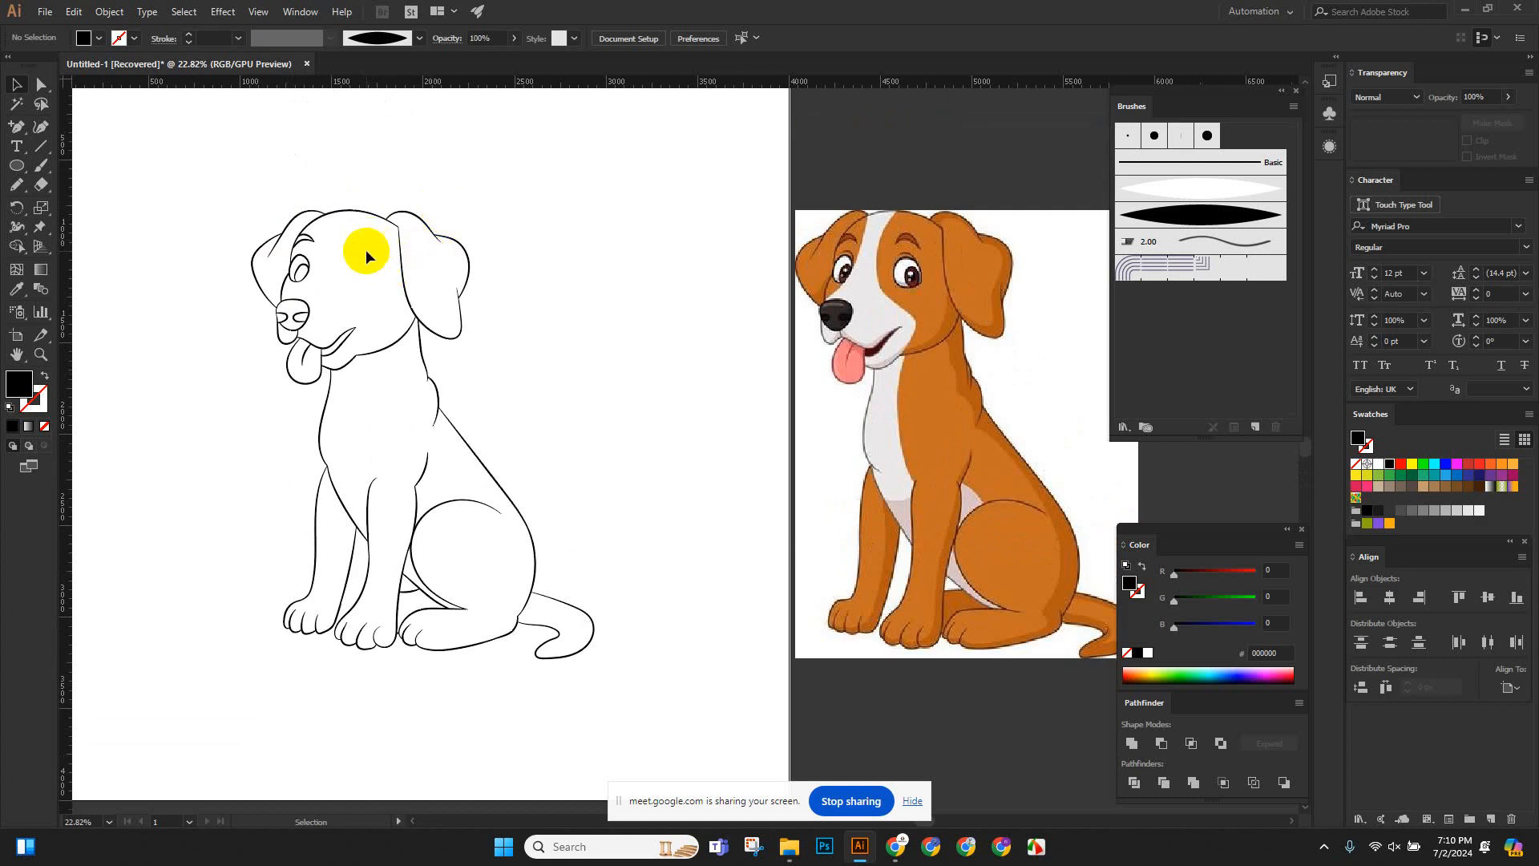
{"action": "left_click_drag", "start_coordinate": [316, 266], "coordinate": [400, 354]}
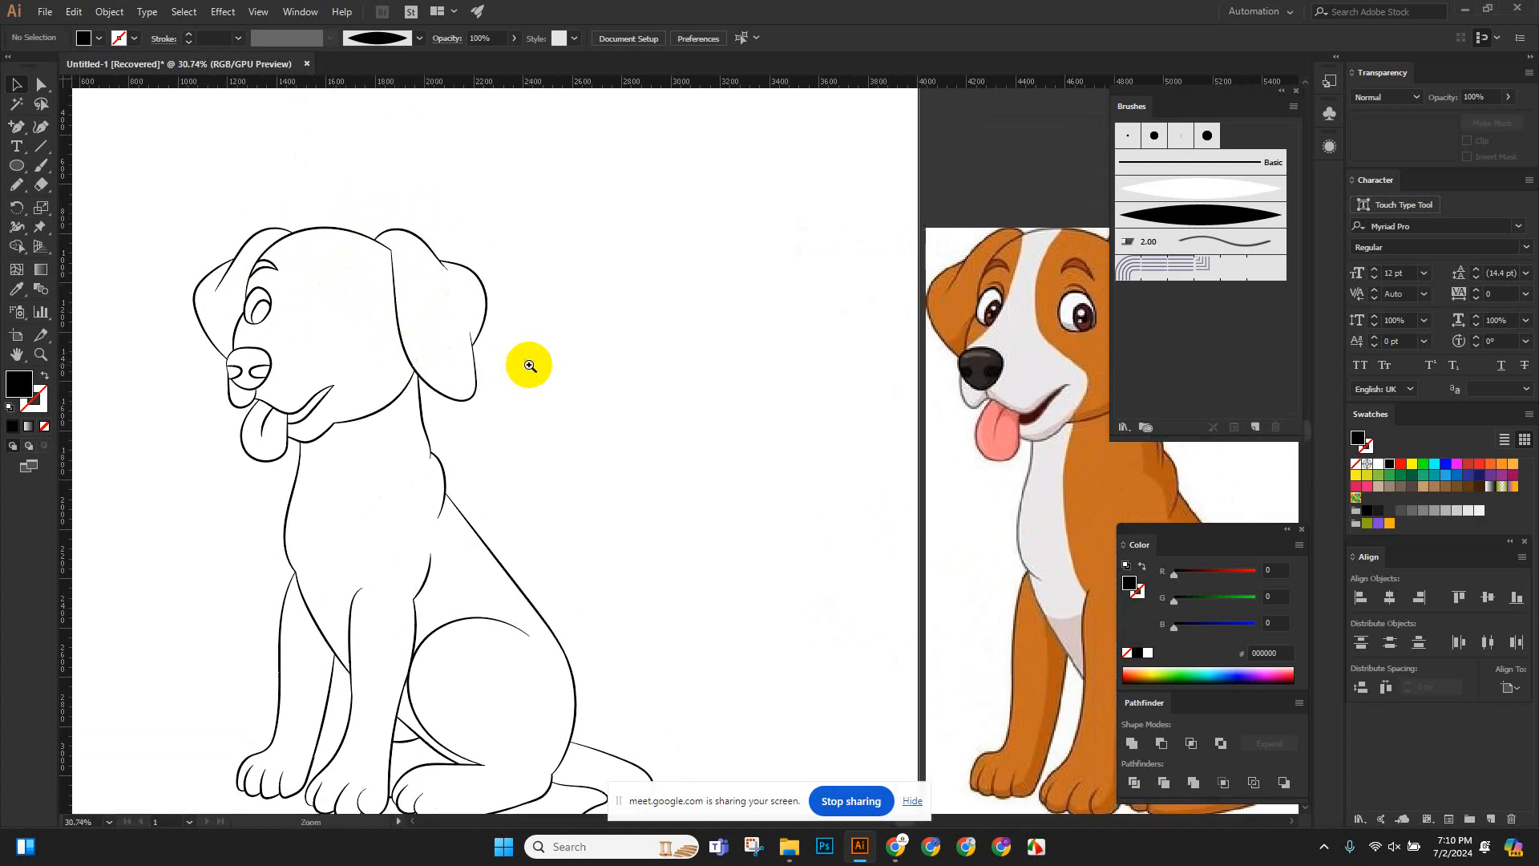
{"action": "left_click_drag", "start_coordinate": [529, 365], "coordinate": [511, 339]}
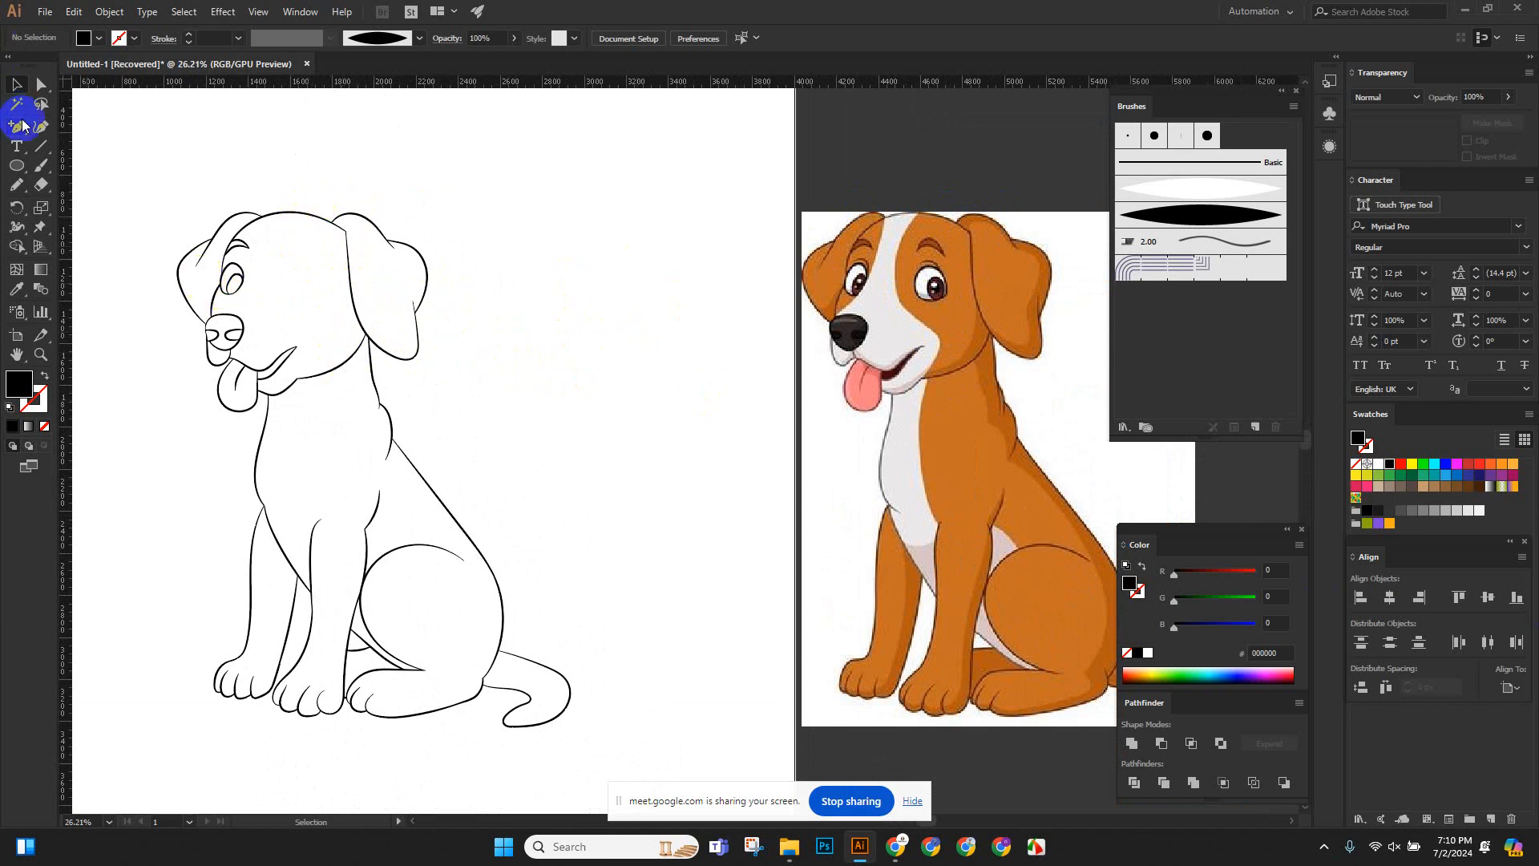
{"action": "left_click", "coordinate": [17, 187]}
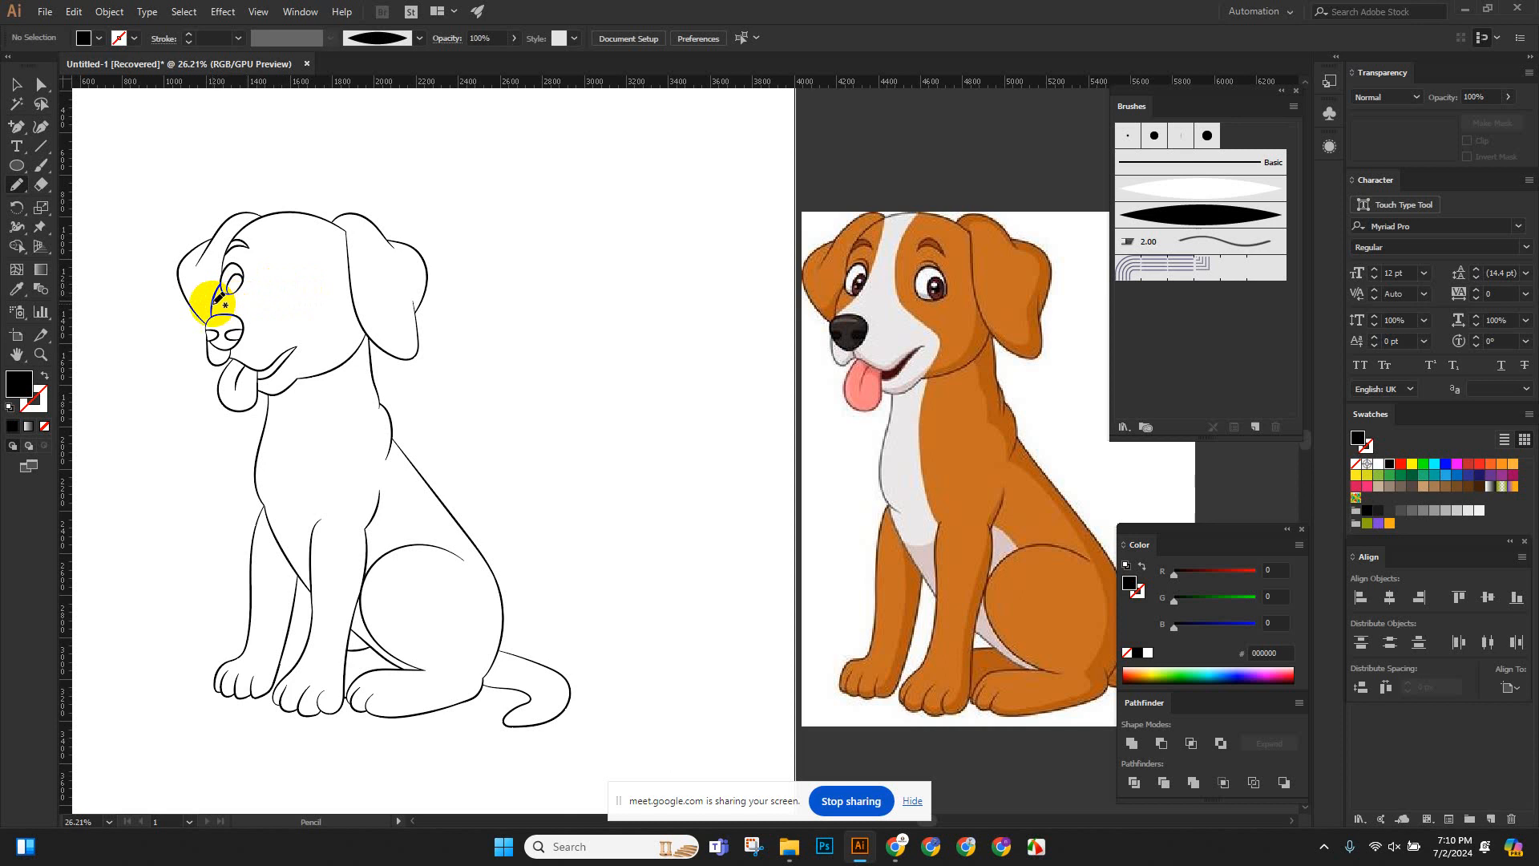
{"action": "scroll", "coordinate": [227, 268], "scroll_direction": "up", "scroll_amount": 2}
{"action": "scroll", "coordinate": [258, 292], "scroll_direction": "left", "scroll_amount": 3}
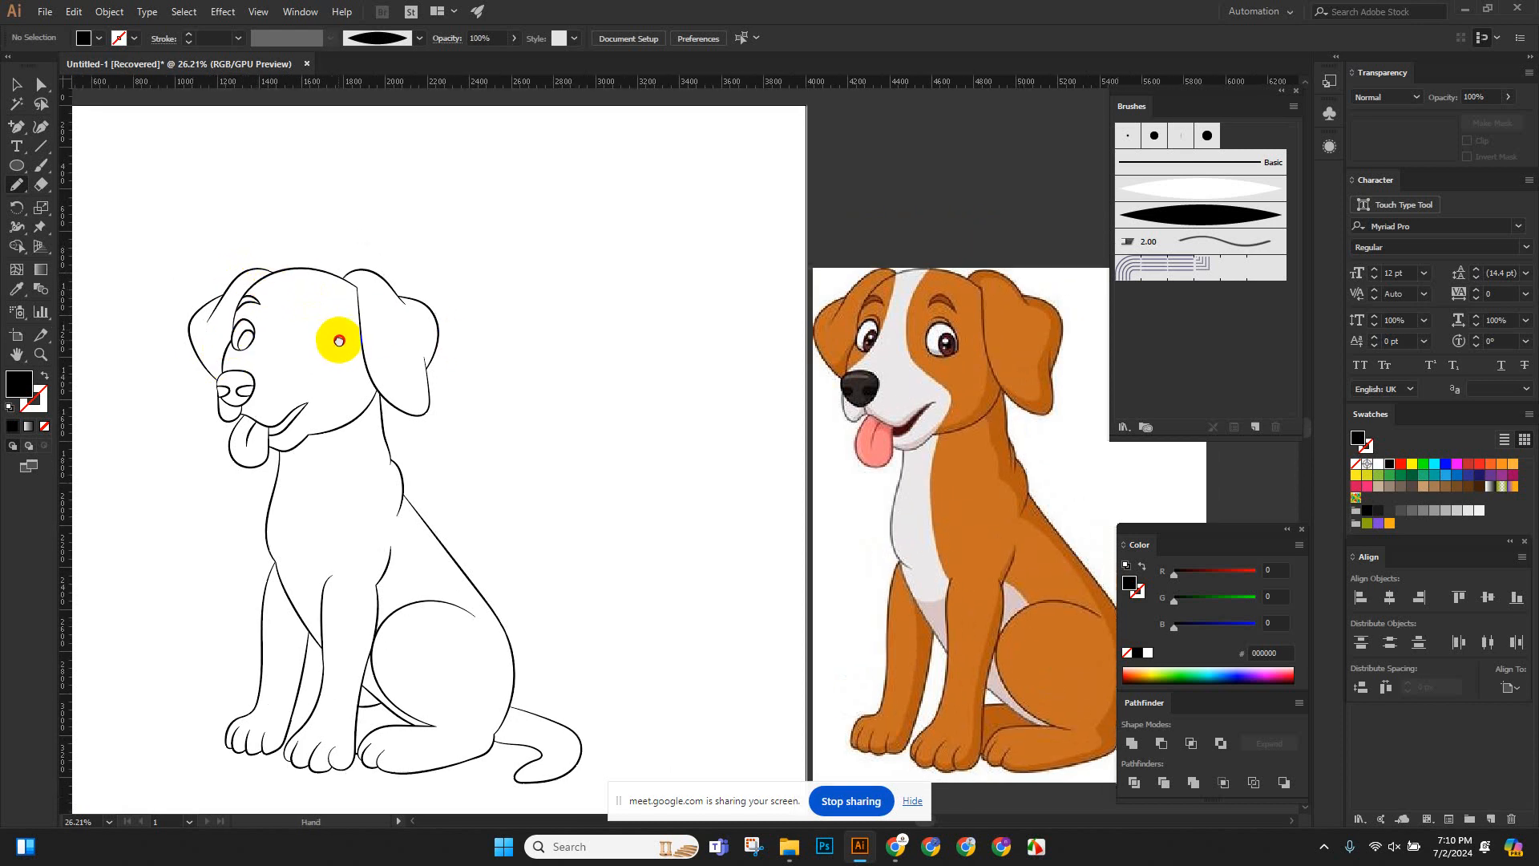
{"action": "mouse_move", "coordinate": [260, 393]}
{"action": "left_mouse_down"}
{"action": "mouse_move", "coordinate": [307, 393]}
{"action": "mouse_move", "coordinate": [190, 362]}
{"action": "mouse_move", "coordinate": [229, 376]}
{"action": "left_mouse_up"}
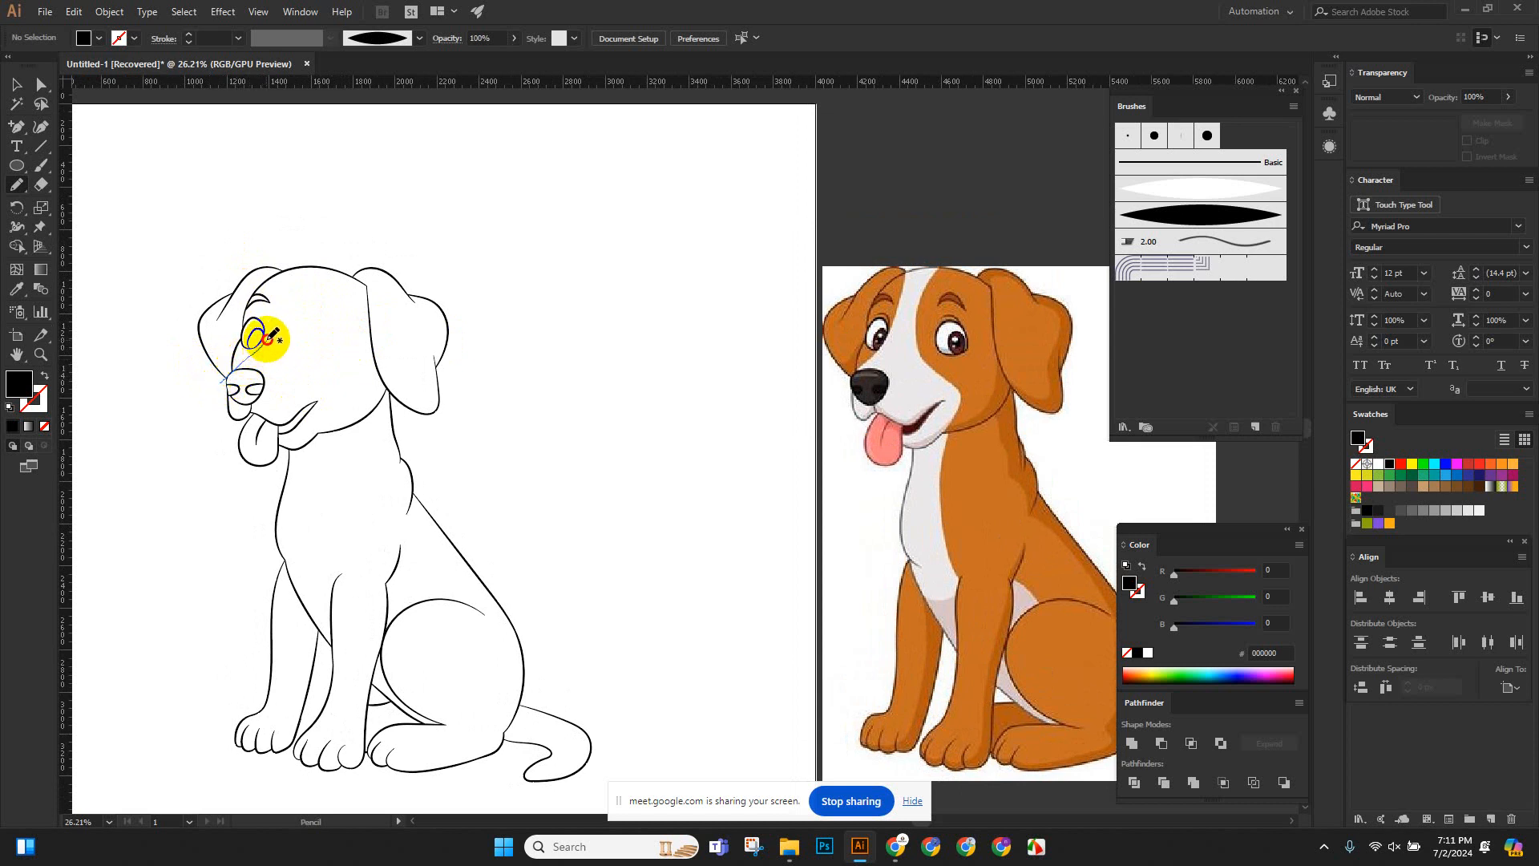
{"action": "mouse_move", "coordinate": [271, 327]}
{"action": "left_mouse_down"}
{"action": "mouse_move", "coordinate": [294, 237]}
{"action": "mouse_move", "coordinate": [353, 244]}
{"action": "left_mouse_up"}
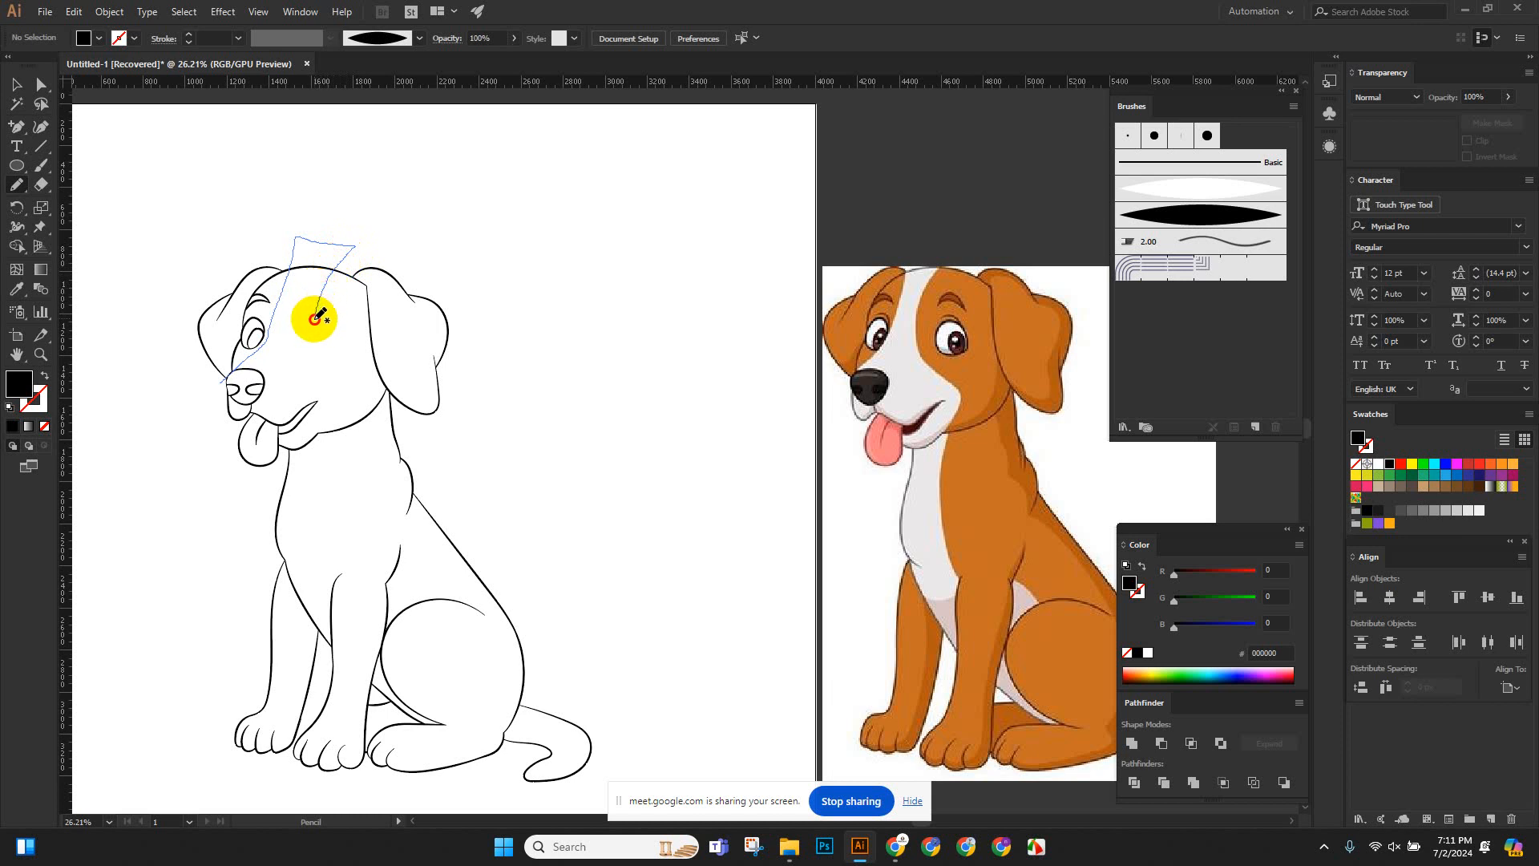
{"action": "mouse_move", "coordinate": [310, 343]}
{"action": "left_mouse_down"}
{"action": "mouse_move", "coordinate": [346, 420]}
{"action": "mouse_move", "coordinate": [306, 467]}
{"action": "mouse_move", "coordinate": [274, 478]}
{"action": "mouse_move", "coordinate": [244, 480]}
{"action": "mouse_move", "coordinate": [201, 441]}
{"action": "mouse_move", "coordinate": [228, 385]}
{"action": "left_mouse_up"}
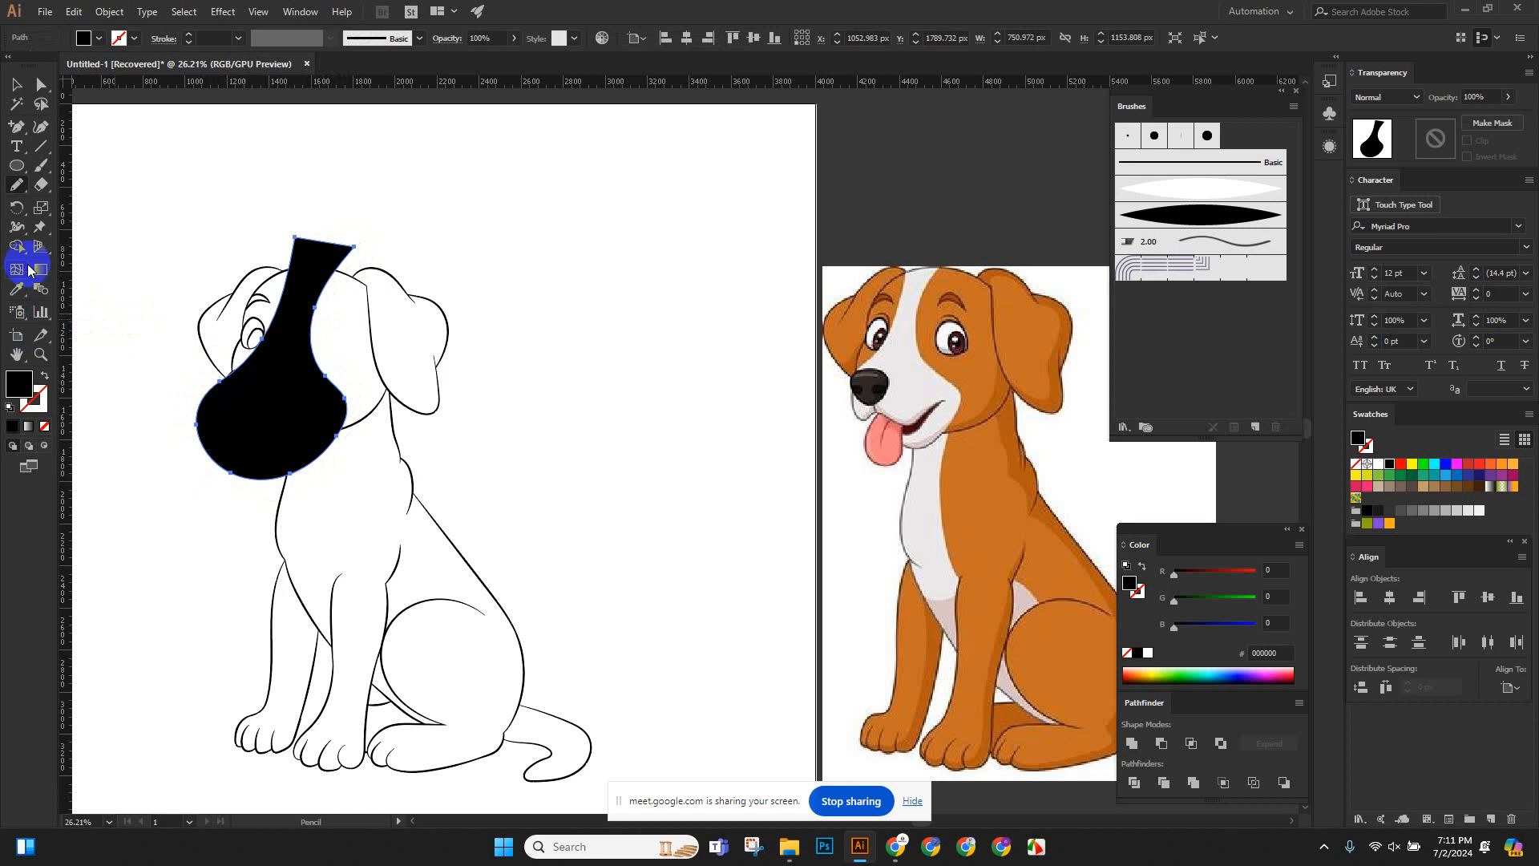
{"action": "left_click", "coordinate": [19, 78]}
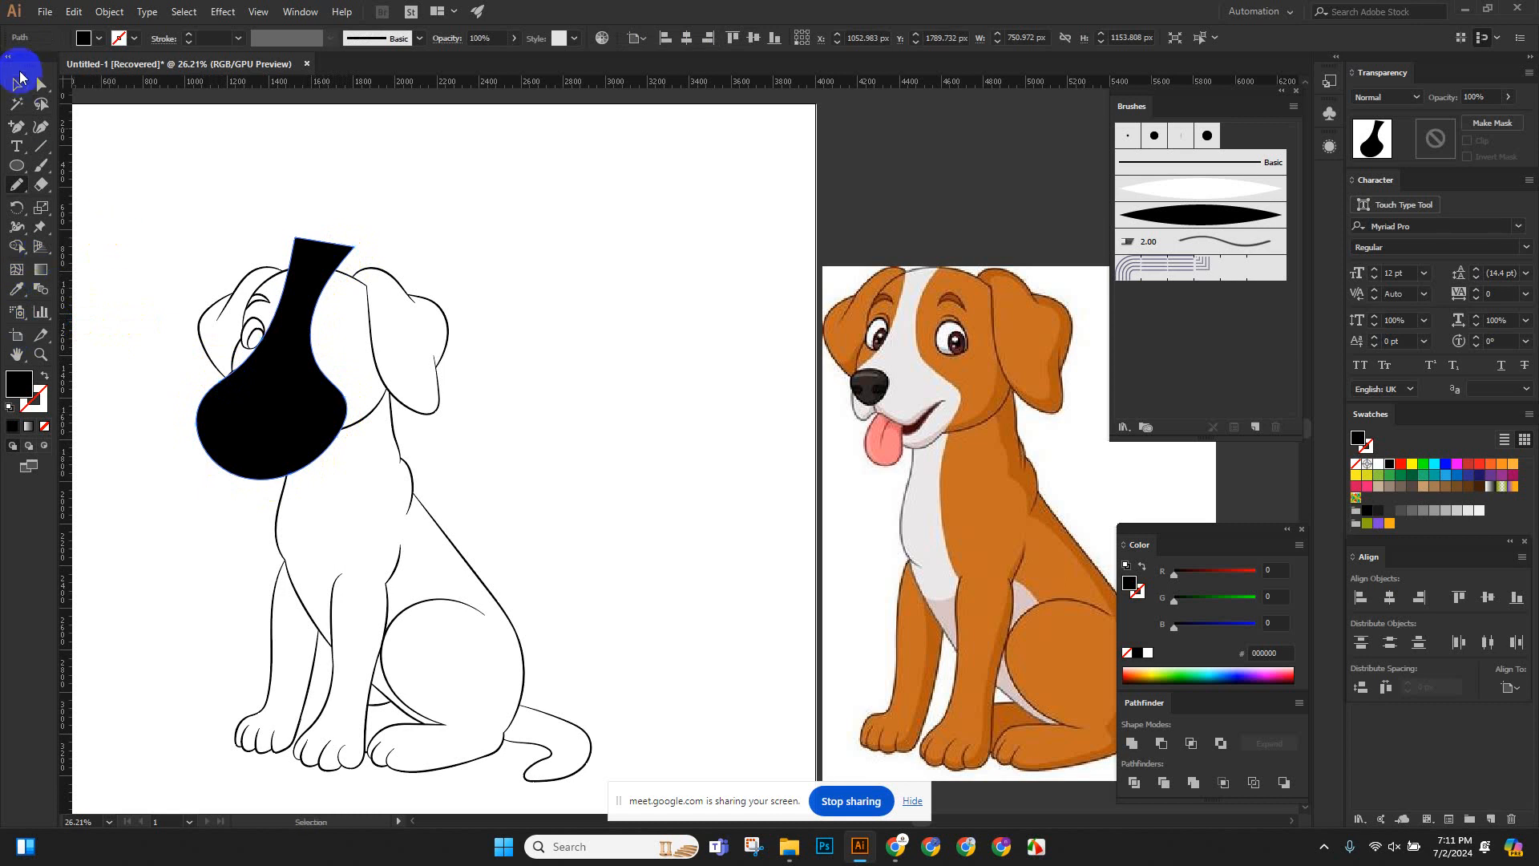
{"action": "left_click", "coordinate": [325, 206]}
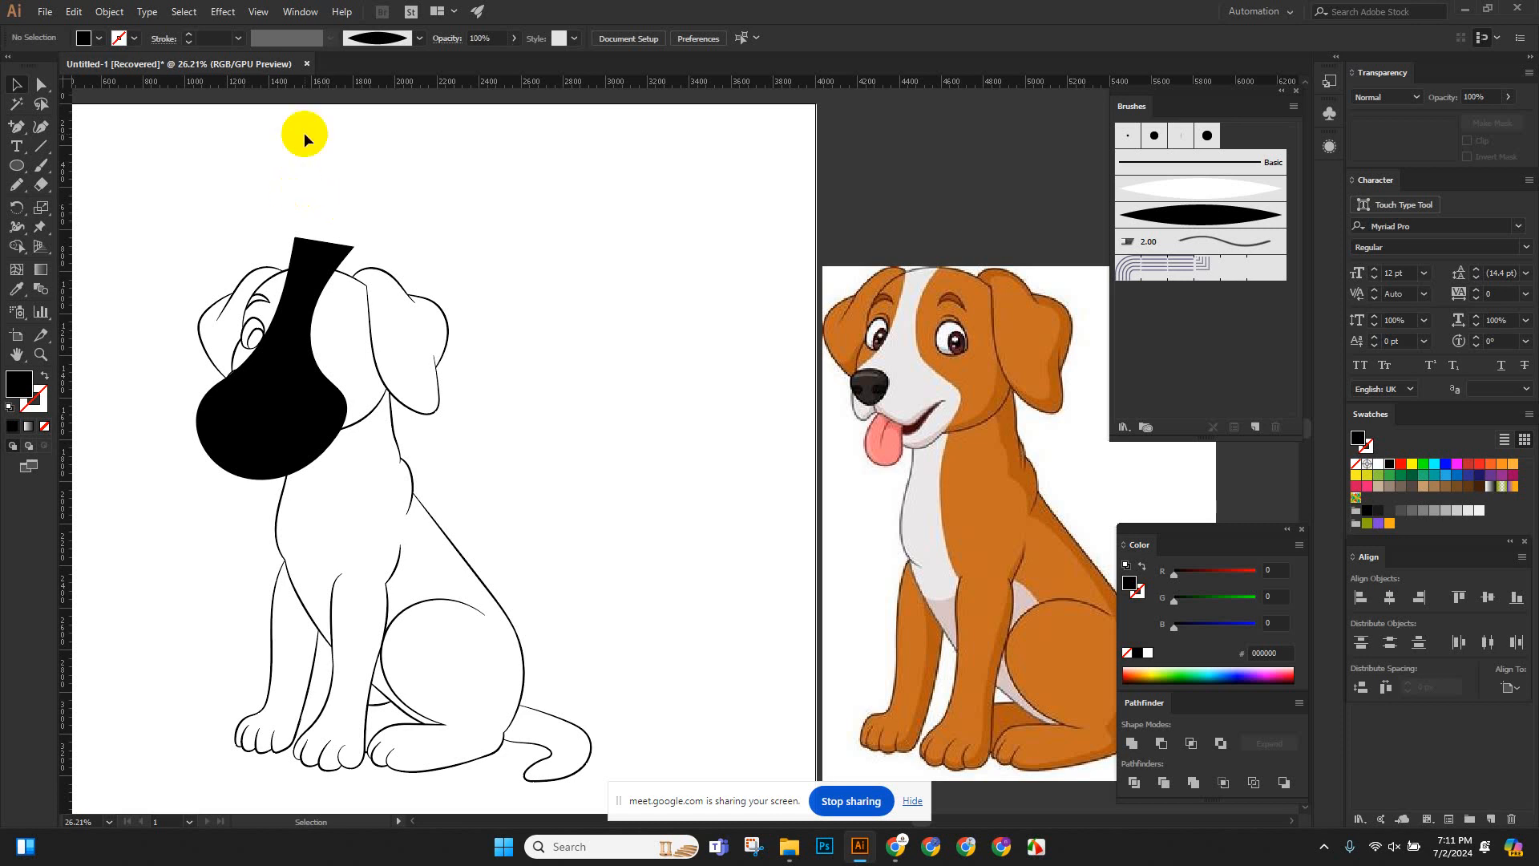
Trim the parts of the black face shape that extend outside the muzzle, tongue and chin outlines with the Shape Builder.
{"action": "scroll", "coordinate": [389, 233], "scroll_direction": "down", "scroll_amount": 1}
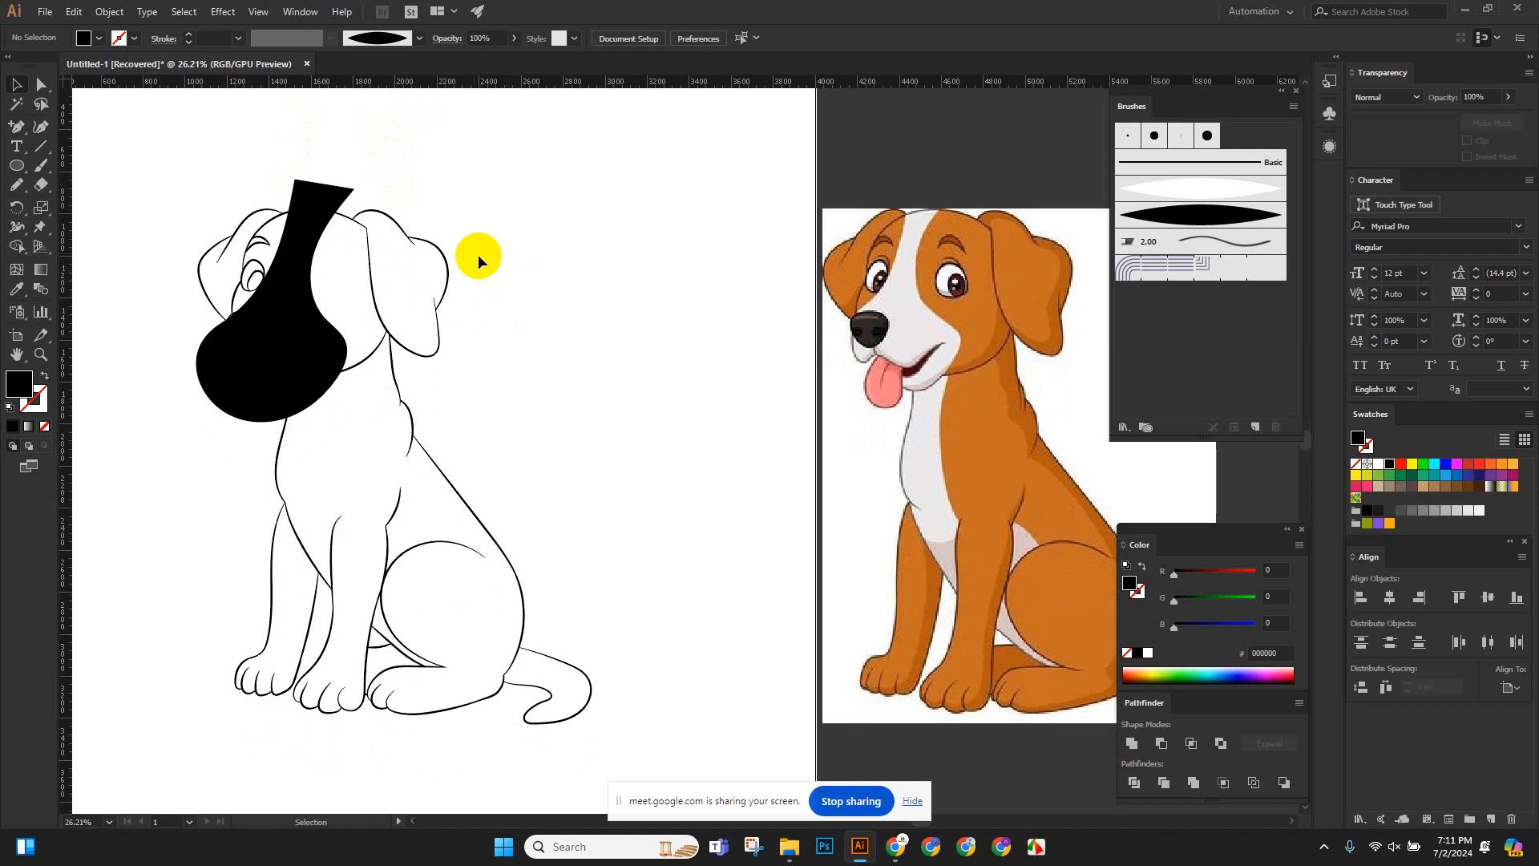
{"action": "left_click_drag", "start_coordinate": [394, 427], "coordinate": [561, 635]}
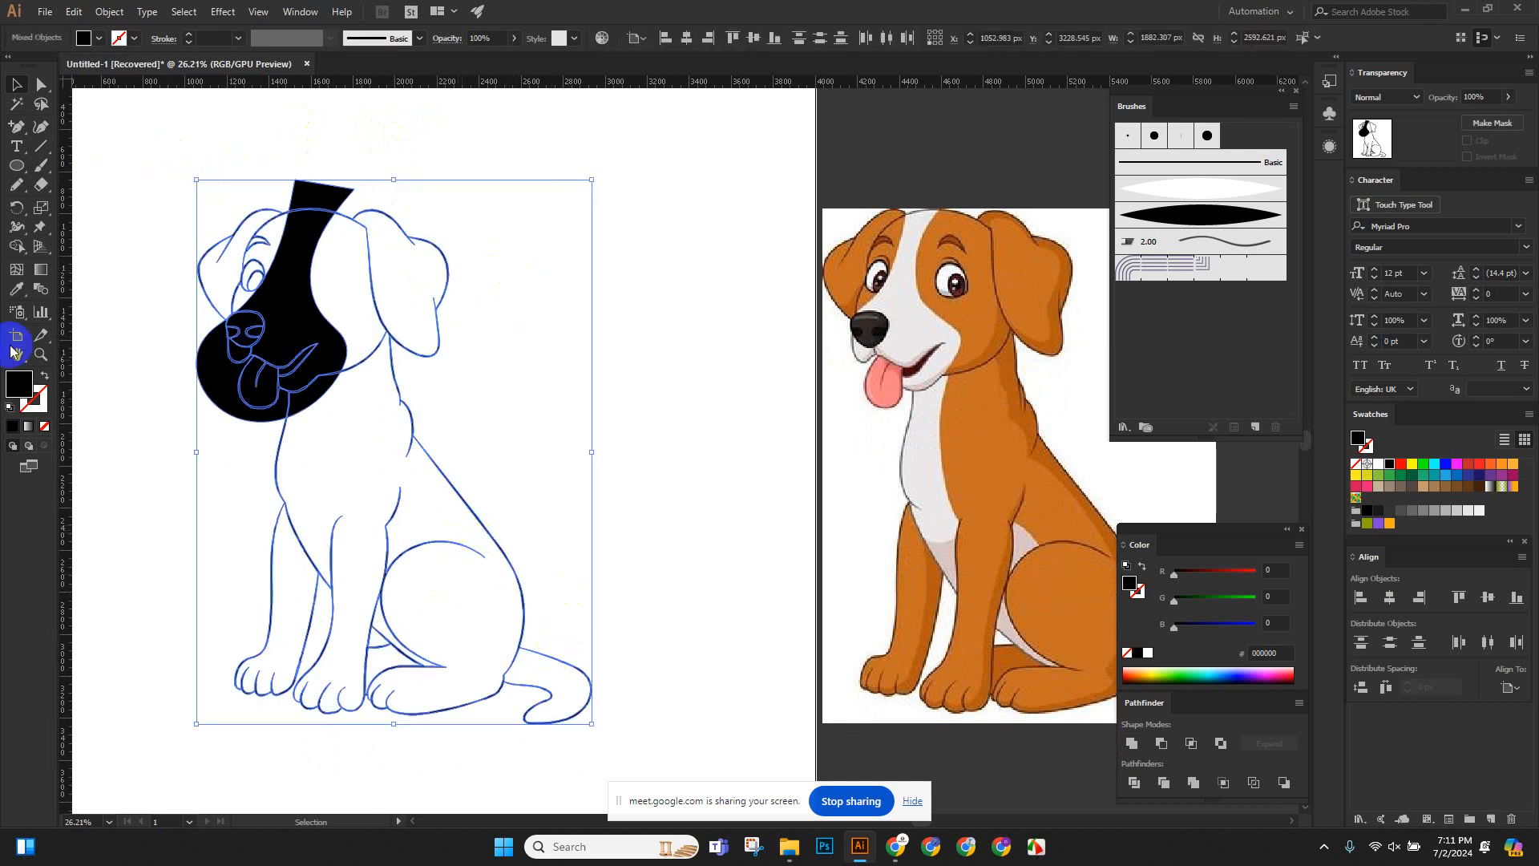
{"action": "left_click", "coordinate": [20, 247]}
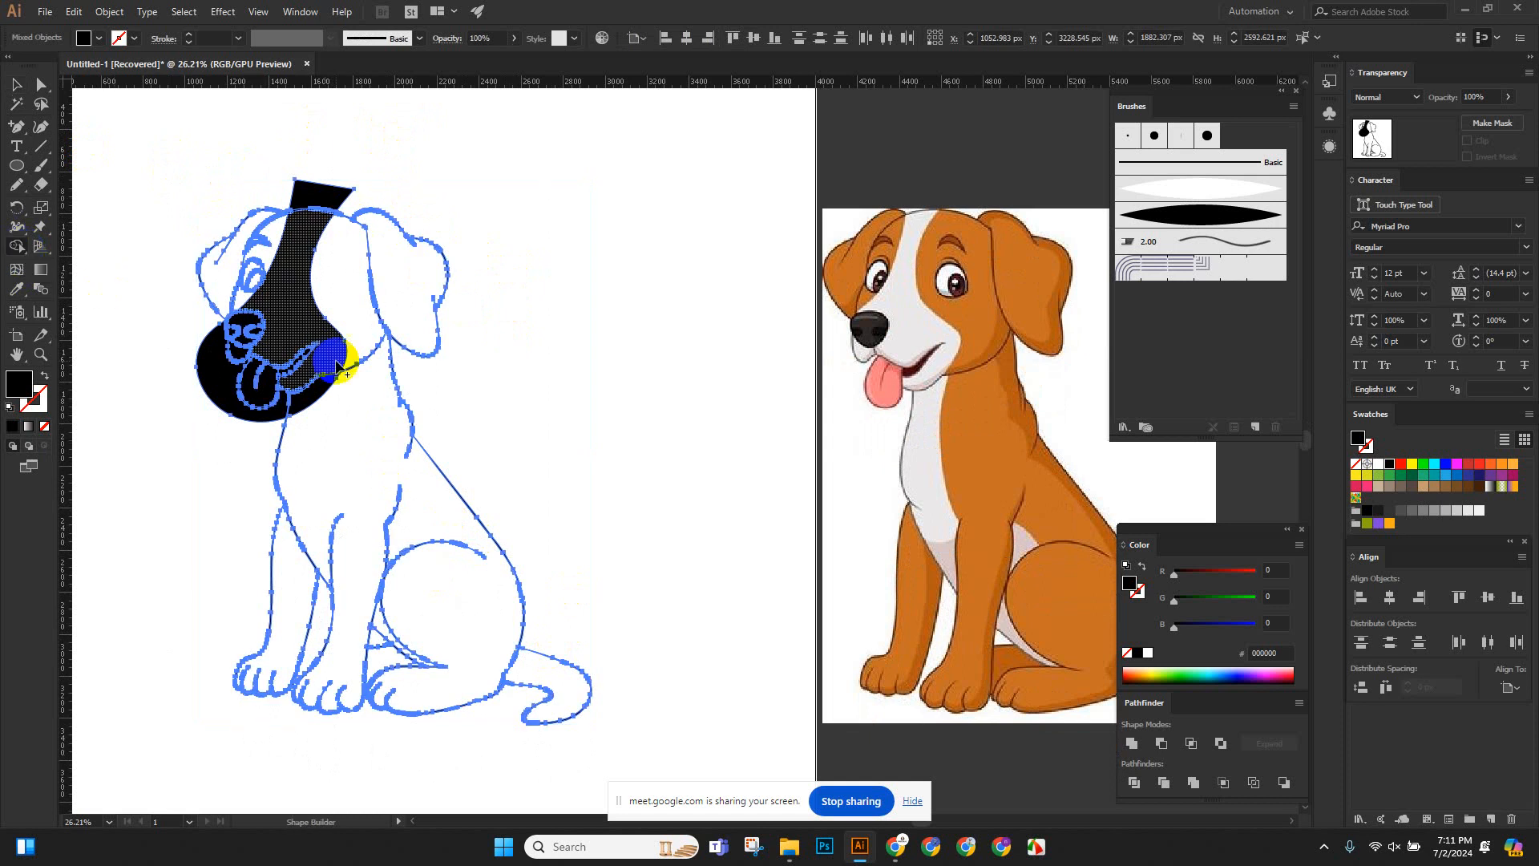
{"action": "scroll", "coordinate": [328, 341], "scroll_direction": "down", "scroll_amount": 3}
{"action": "left_click_drag", "start_coordinate": [279, 259], "coordinate": [417, 401]}
{"action": "left_click_drag", "start_coordinate": [437, 393], "coordinate": [524, 537]}
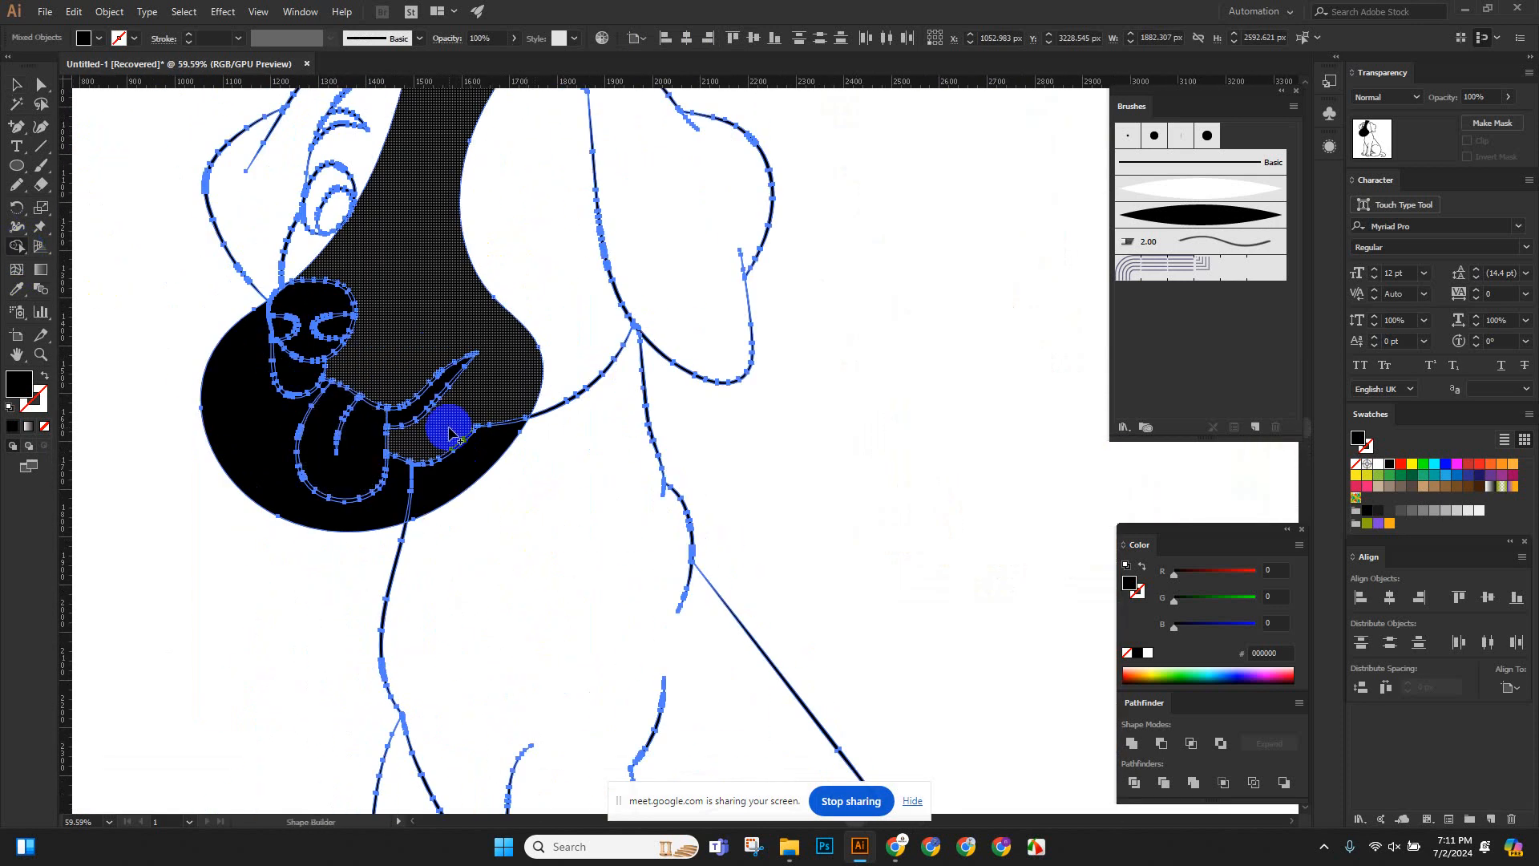
{"action": "left_click_drag", "start_coordinate": [468, 466], "coordinate": [480, 513], "text": "alt"}
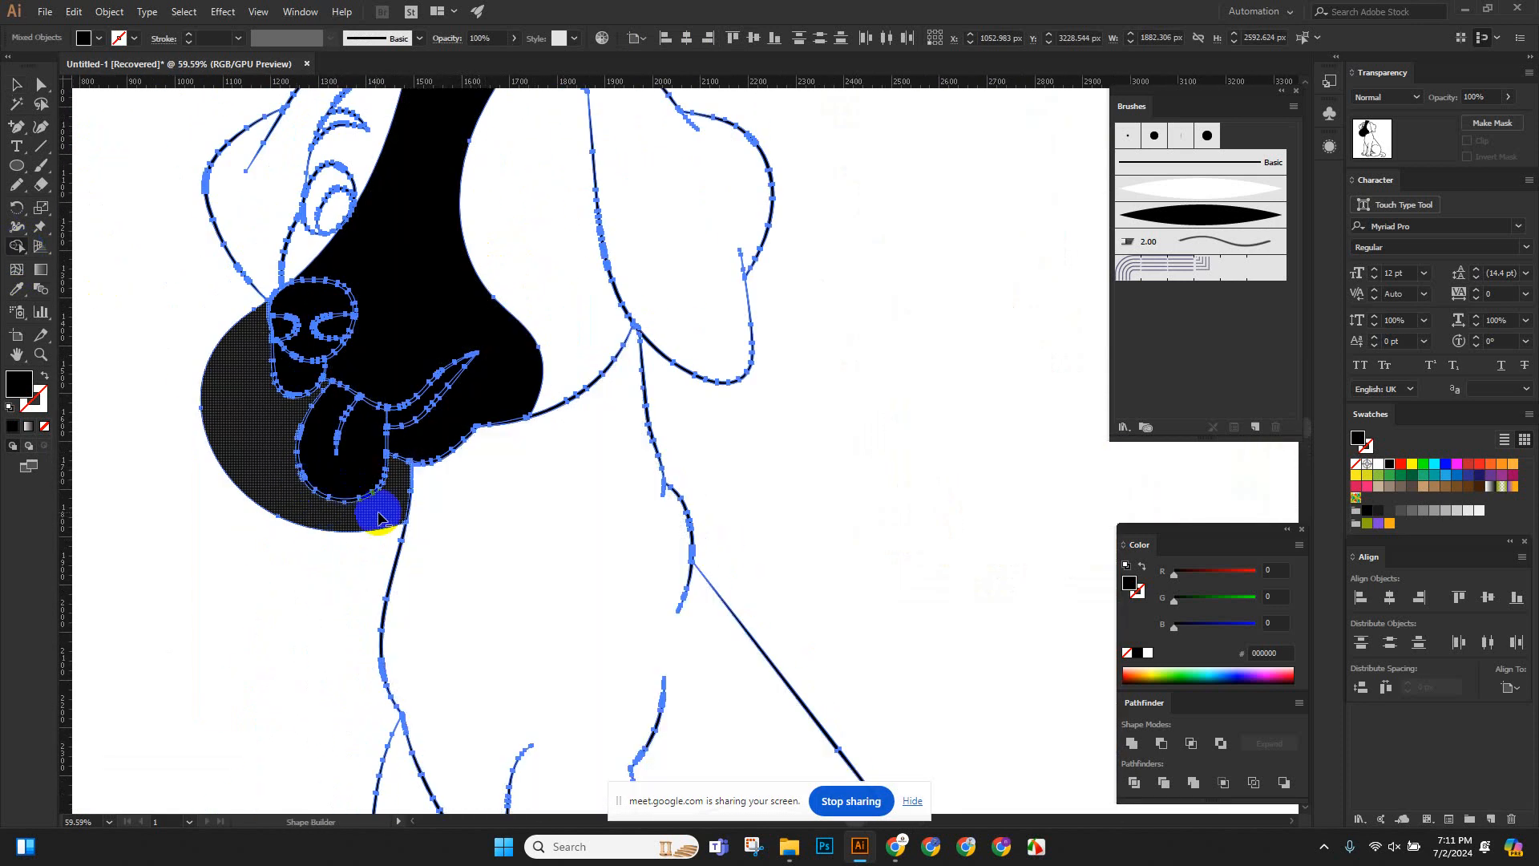
{"action": "left_click_drag", "start_coordinate": [379, 512], "coordinate": [338, 555], "text": "alt"}
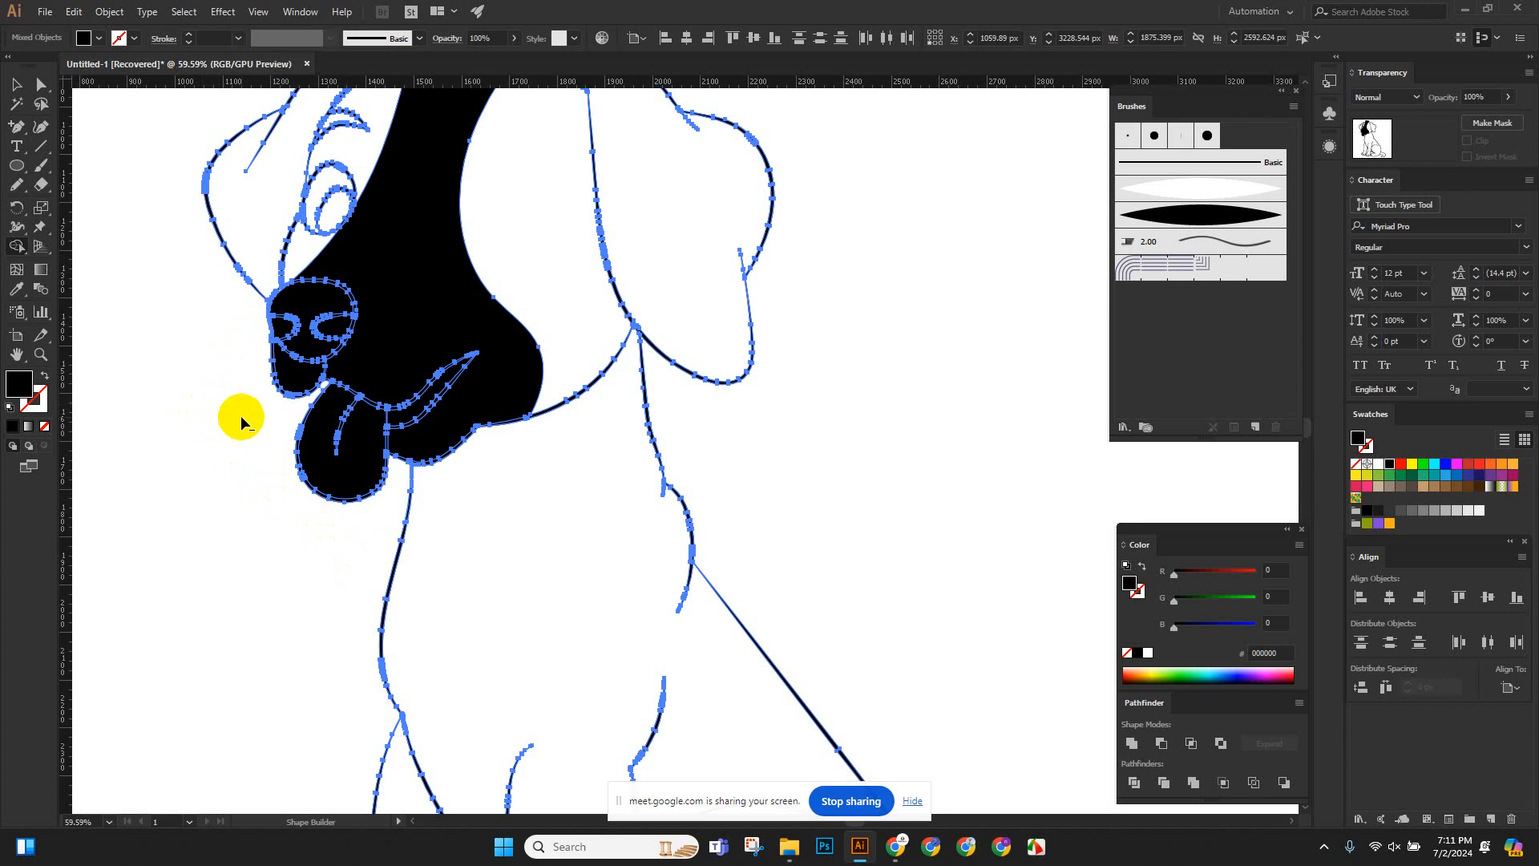
Remove the part of the black face shape above the top of the head with the Shape Builder.
{"action": "scroll", "coordinate": [196, 359], "scroll_direction": "up", "scroll_amount": 3}
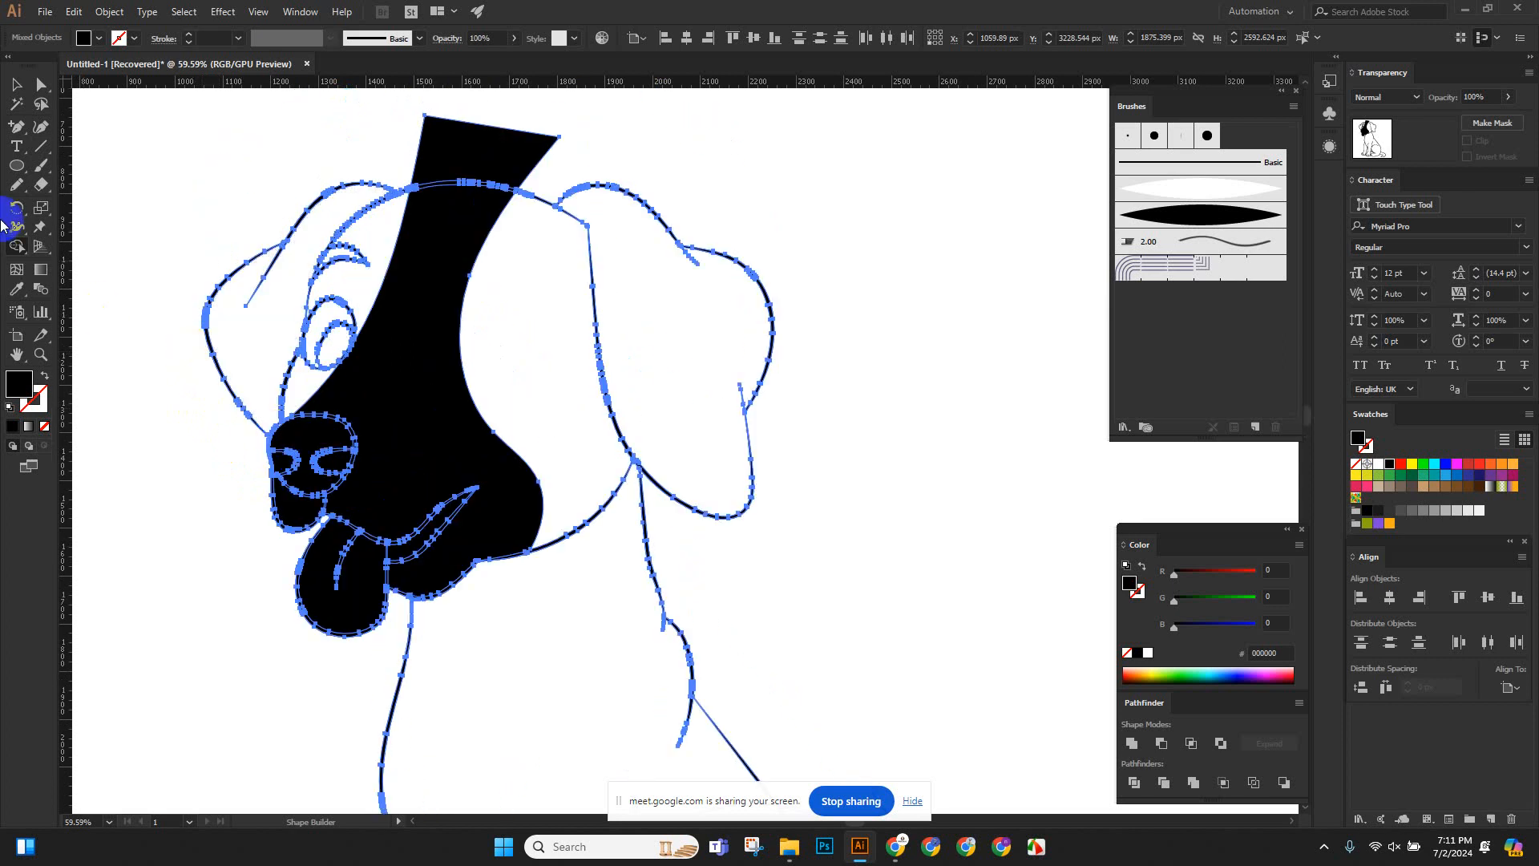
{"action": "left_click", "coordinate": [447, 137], "text": "alt"}
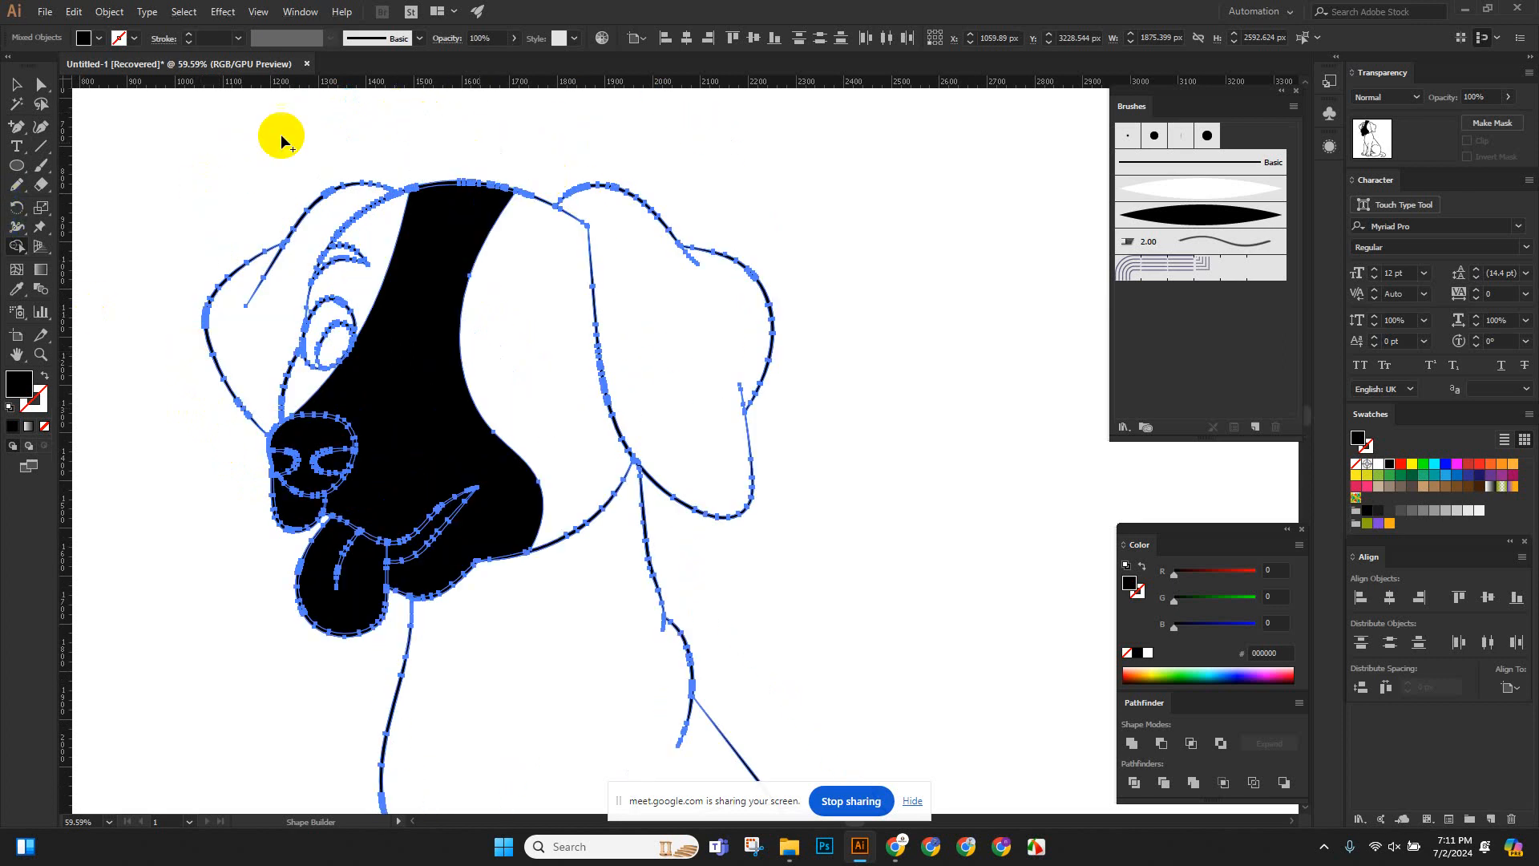
{"action": "left_click", "coordinate": [16, 83]}
{"action": "left_click", "coordinate": [143, 146]}
Draw a closed black freehand Pencil shape over the chest, belly and inner thigh, about 1017 by 1552 px, following the reference's white area.
{"action": "left_click", "coordinate": [631, 343], "text": "ctrl+alt"}
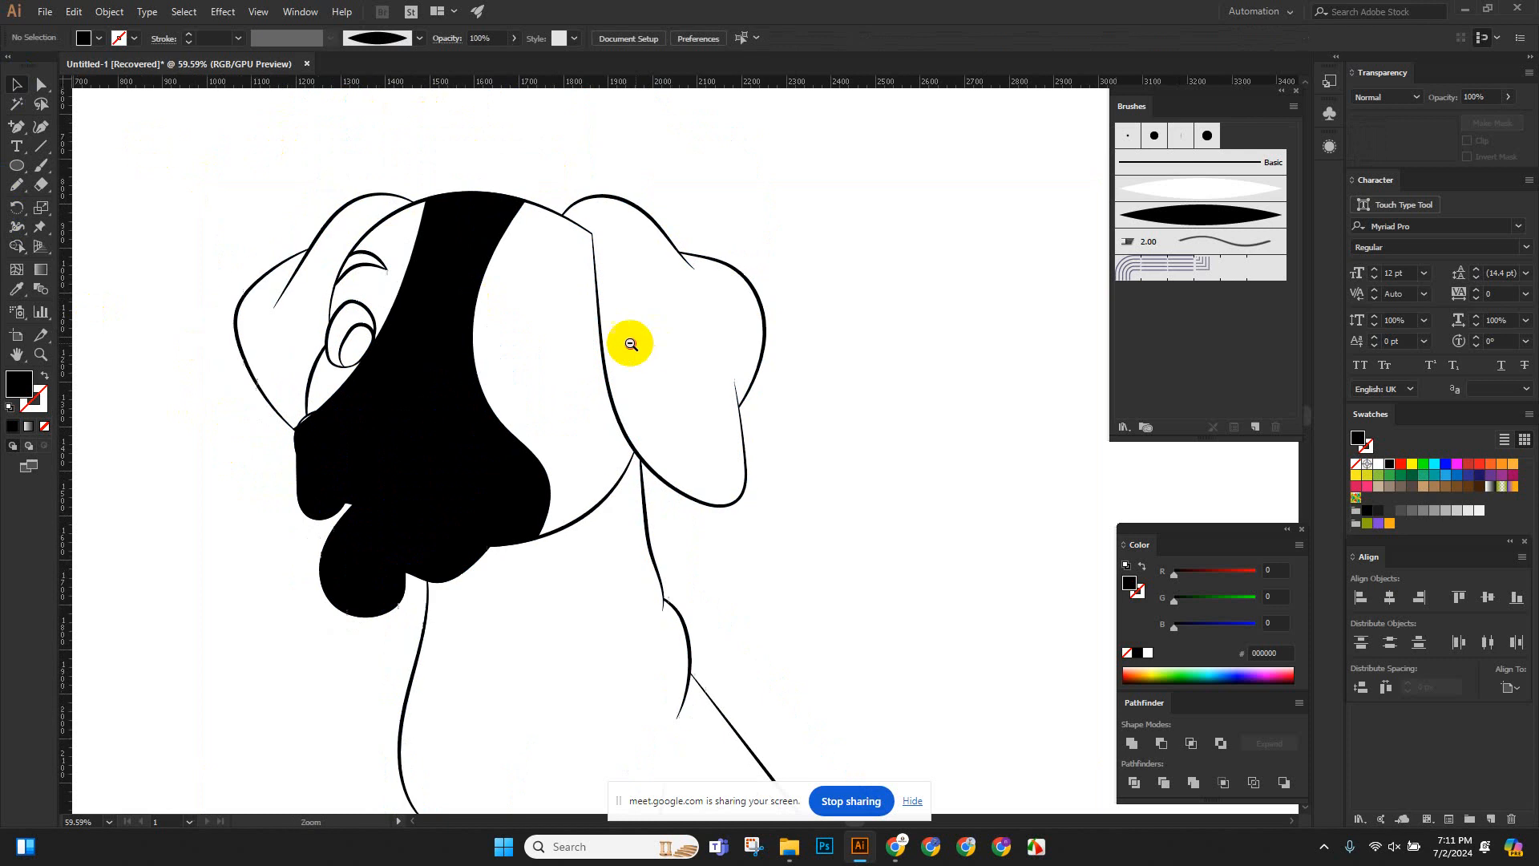
{"action": "left_click_drag", "start_coordinate": [631, 343], "coordinate": [473, 380]}
{"action": "left_click_drag", "start_coordinate": [670, 395], "coordinate": [515, 408]}
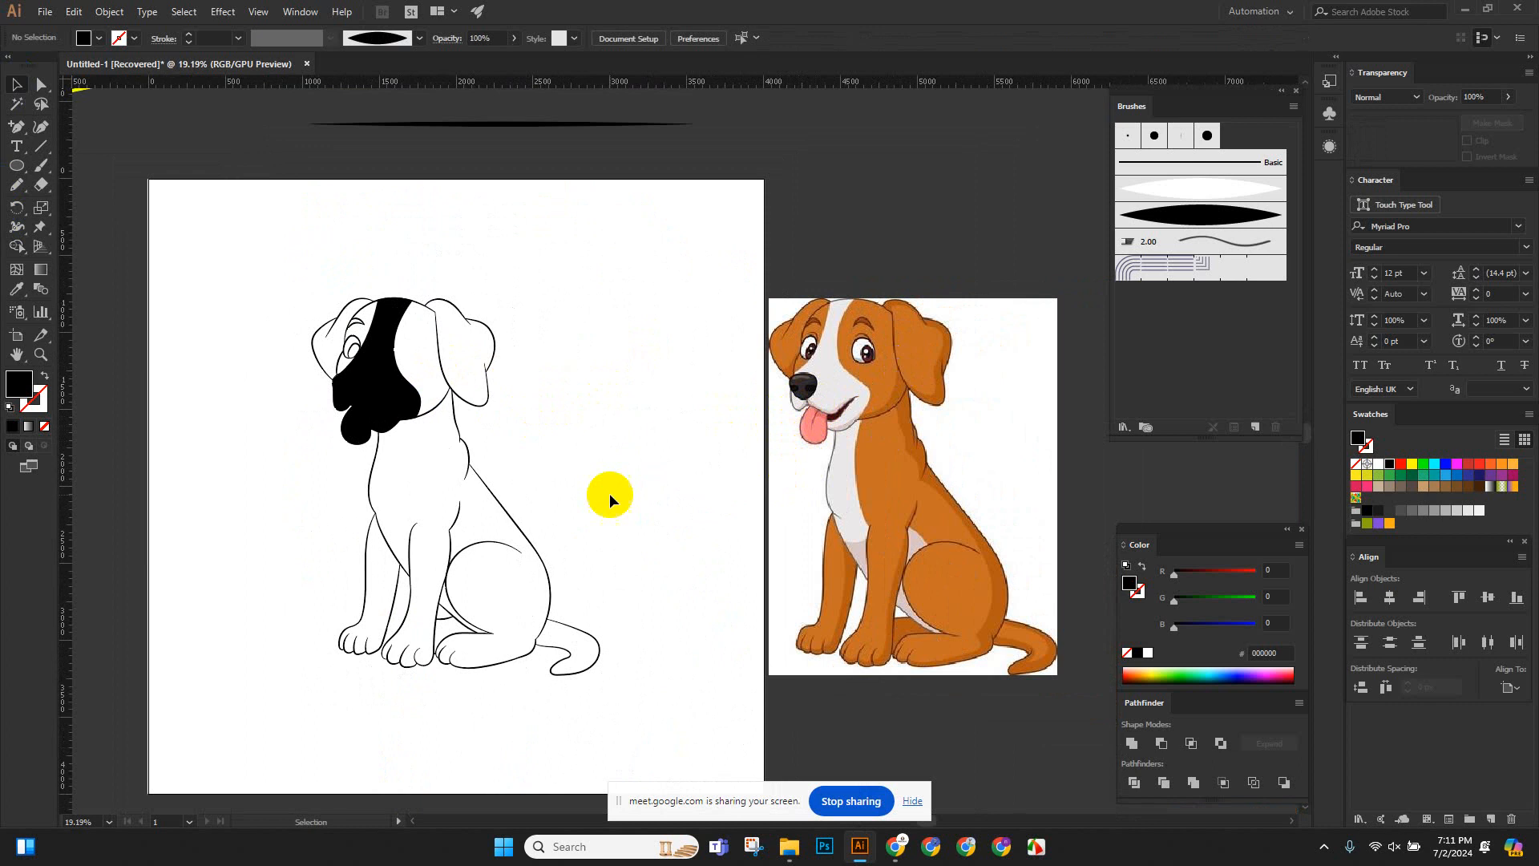
{"action": "scroll", "coordinate": [561, 497], "scroll_direction": "down", "scroll_amount": 1}
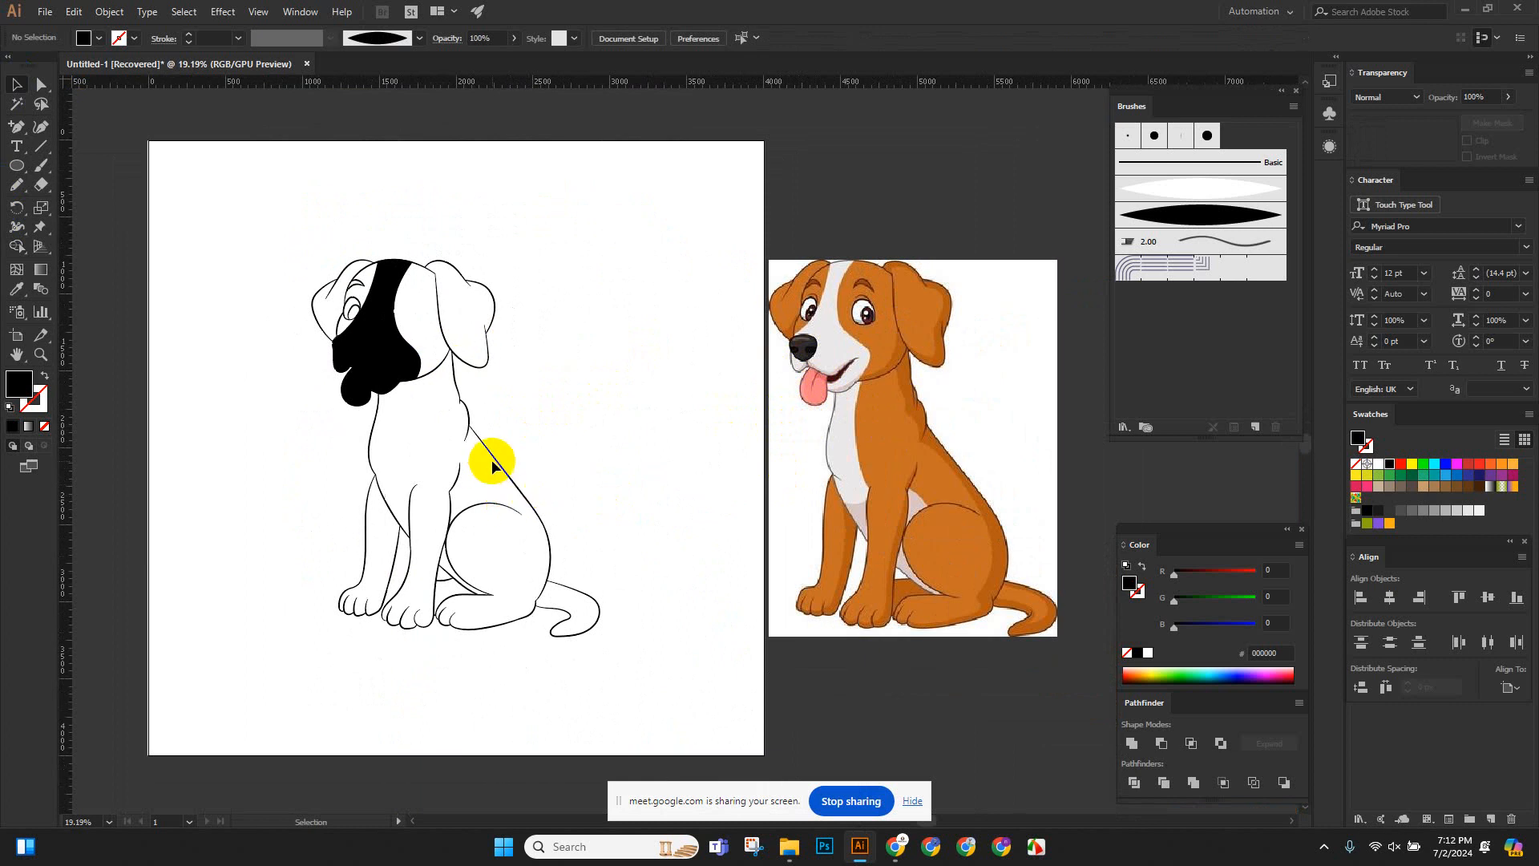
{"action": "scroll", "coordinate": [461, 446], "scroll_direction": "down", "scroll_amount": 2}
{"action": "left_click_drag", "start_coordinate": [334, 295], "coordinate": [360, 378]}
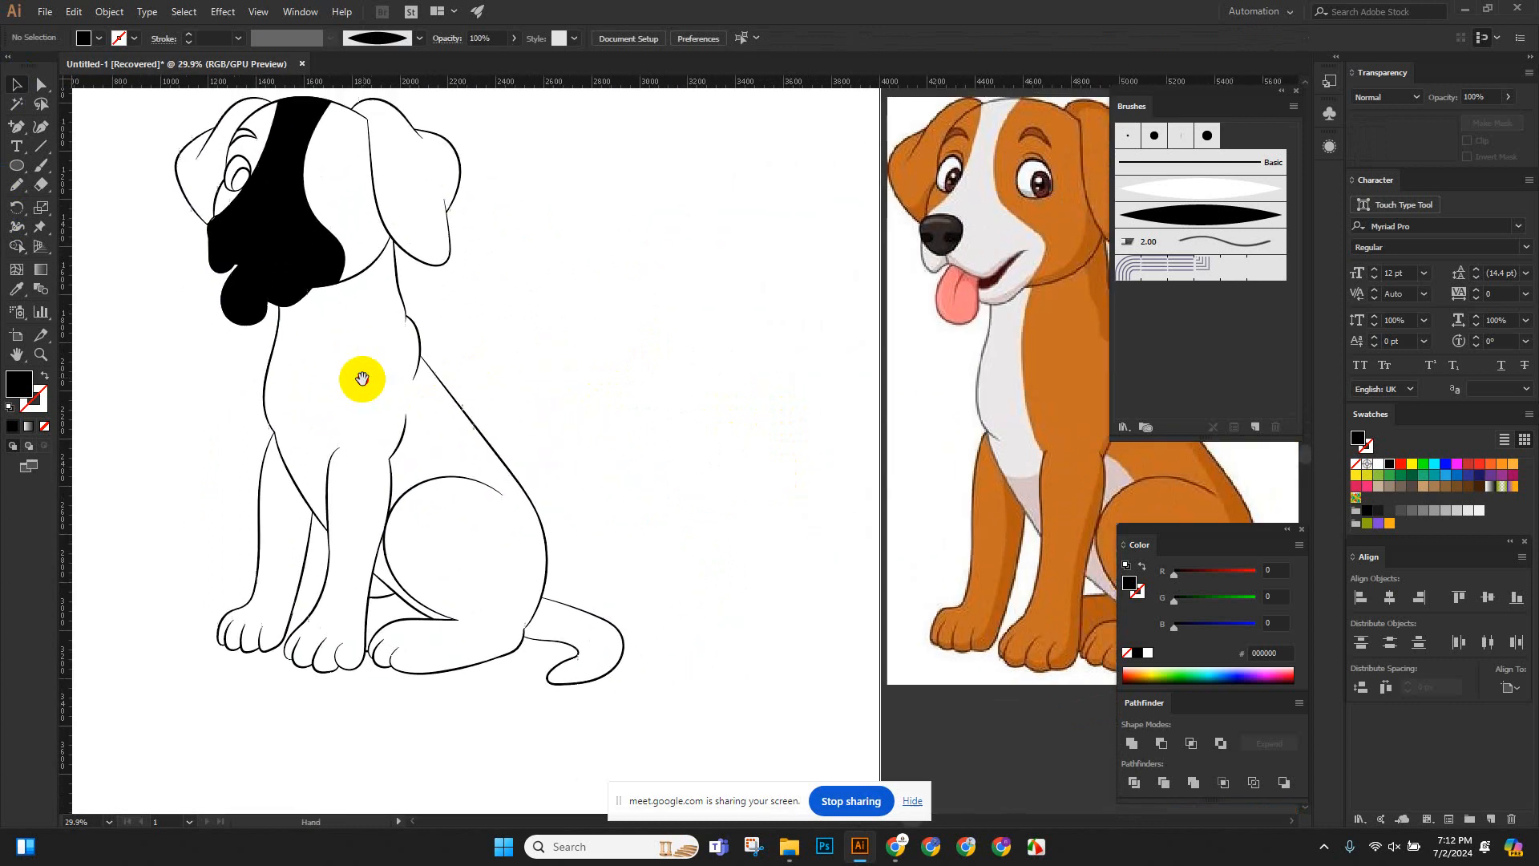
{"action": "left_click_drag", "start_coordinate": [459, 370], "coordinate": [388, 398]}
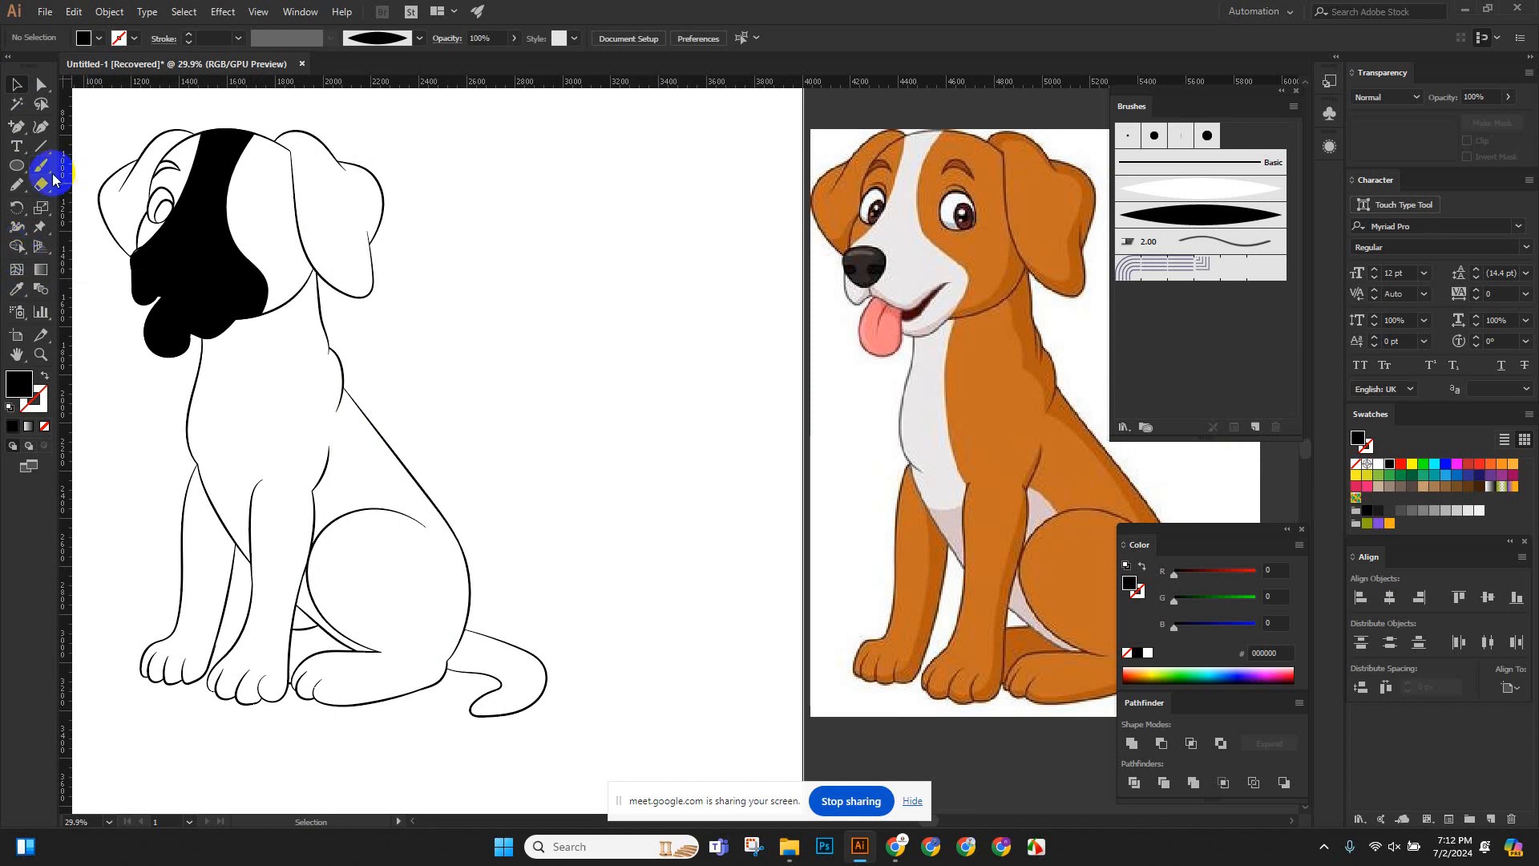
{"action": "left_click", "coordinate": [16, 186]}
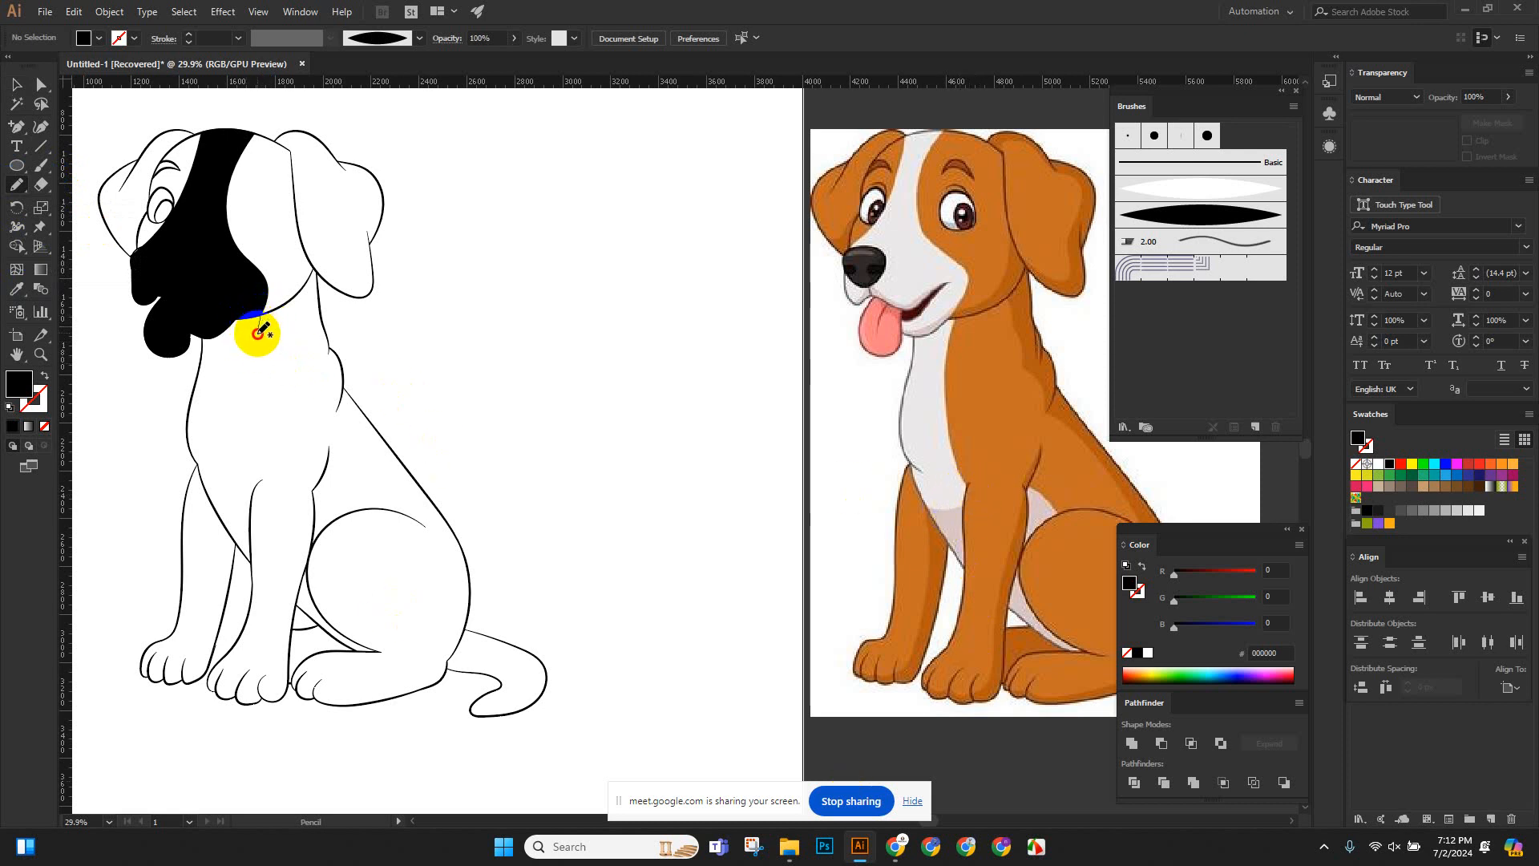
{"action": "left_click_drag", "start_coordinate": [258, 332], "coordinate": [248, 444]}
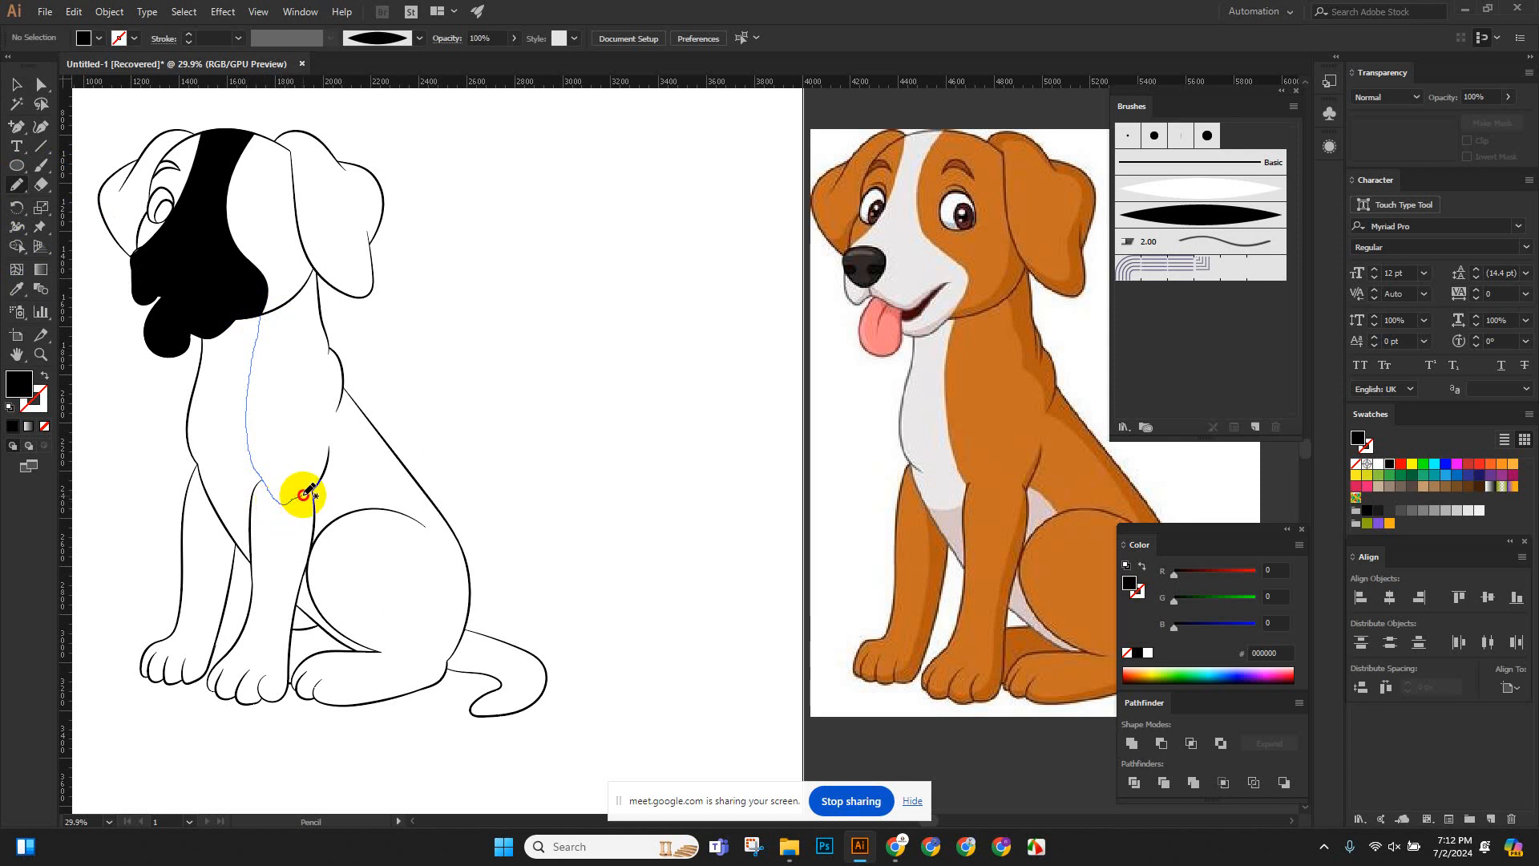
{"action": "mouse_move", "coordinate": [325, 491]}
{"action": "left_mouse_down"}
{"action": "mouse_move", "coordinate": [375, 530]}
{"action": "mouse_move", "coordinate": [410, 645]}
{"action": "mouse_move", "coordinate": [381, 685]}
{"action": "mouse_move", "coordinate": [334, 659]}
{"action": "left_mouse_up"}
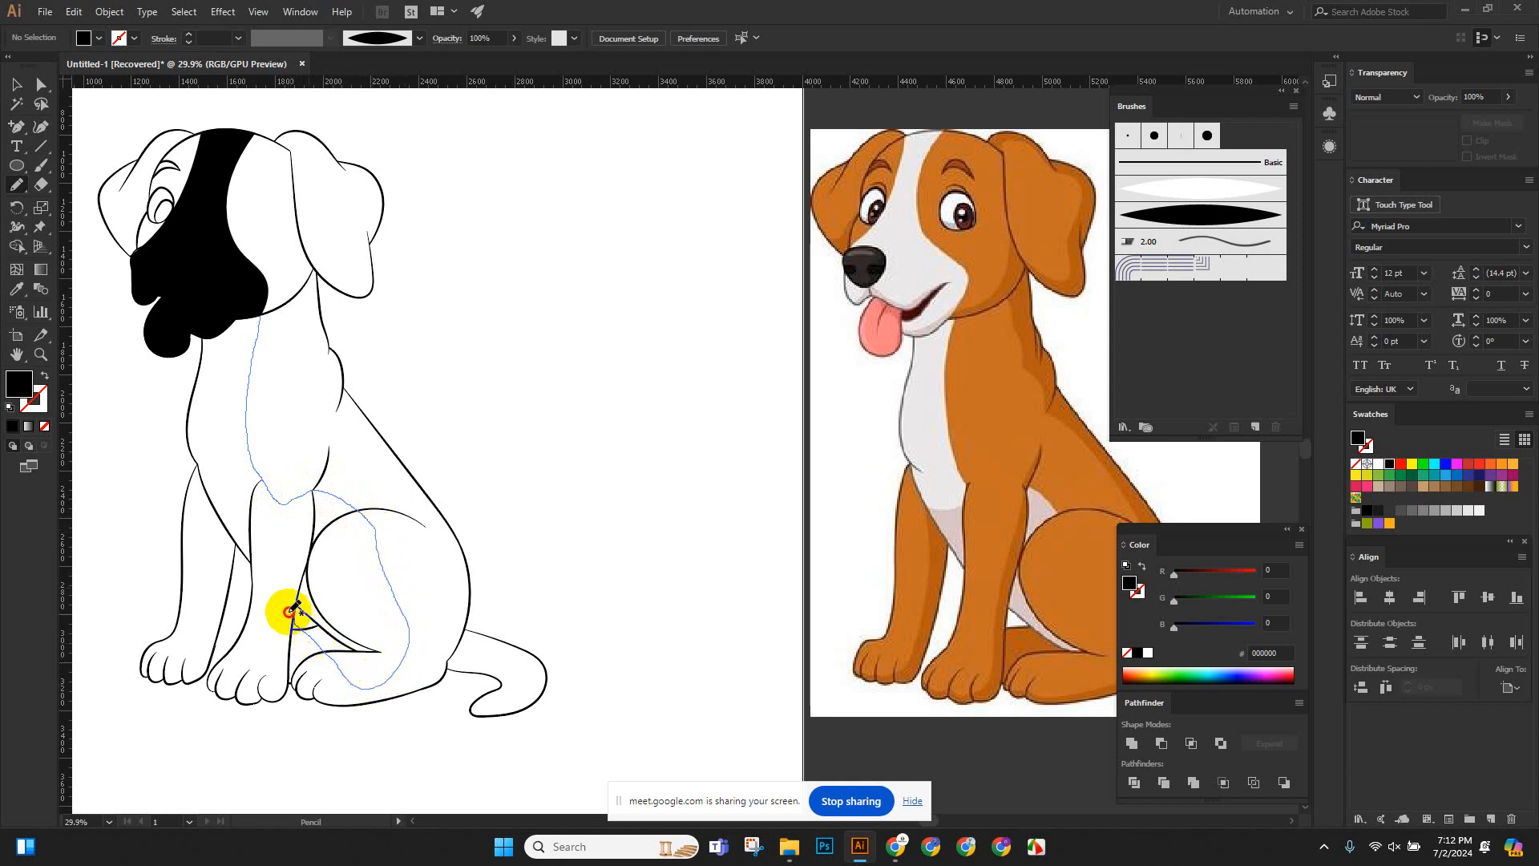
{"action": "mouse_move", "coordinate": [288, 612]}
{"action": "left_mouse_down"}
{"action": "mouse_move", "coordinate": [207, 542]}
{"action": "mouse_move", "coordinate": [166, 448]}
{"action": "mouse_move", "coordinate": [171, 368]}
{"action": "mouse_move", "coordinate": [211, 323]}
{"action": "mouse_move", "coordinate": [280, 311]}
{"action": "left_mouse_up"}
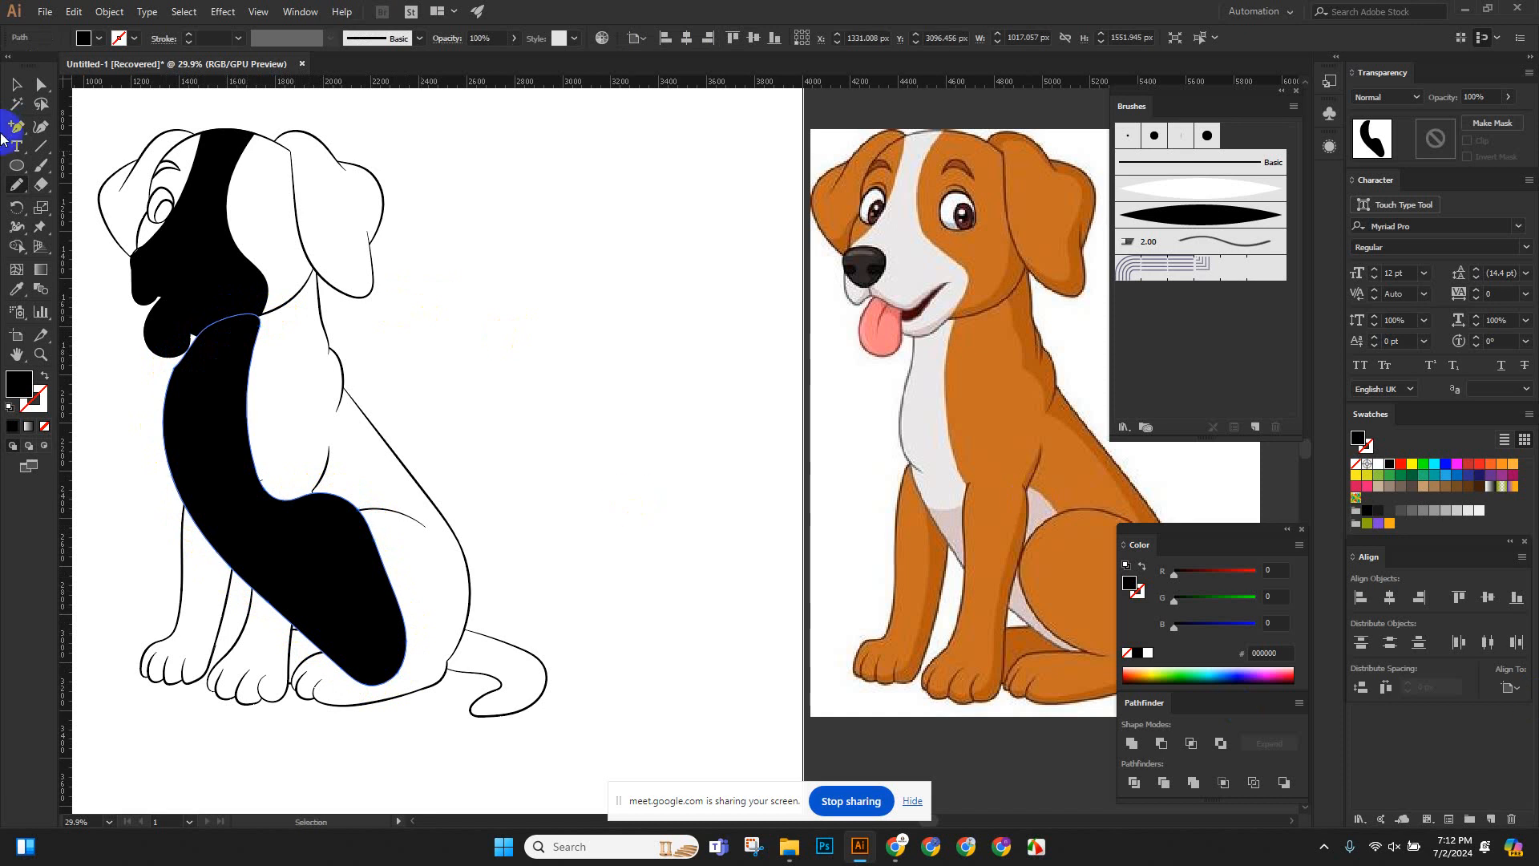
Select the whole dog drawing and trim the black chest shape outside the chest line and over the far front leg with the Shape Builder.
{"action": "left_click", "coordinate": [16, 85]}
{"action": "left_click", "coordinate": [152, 333]}
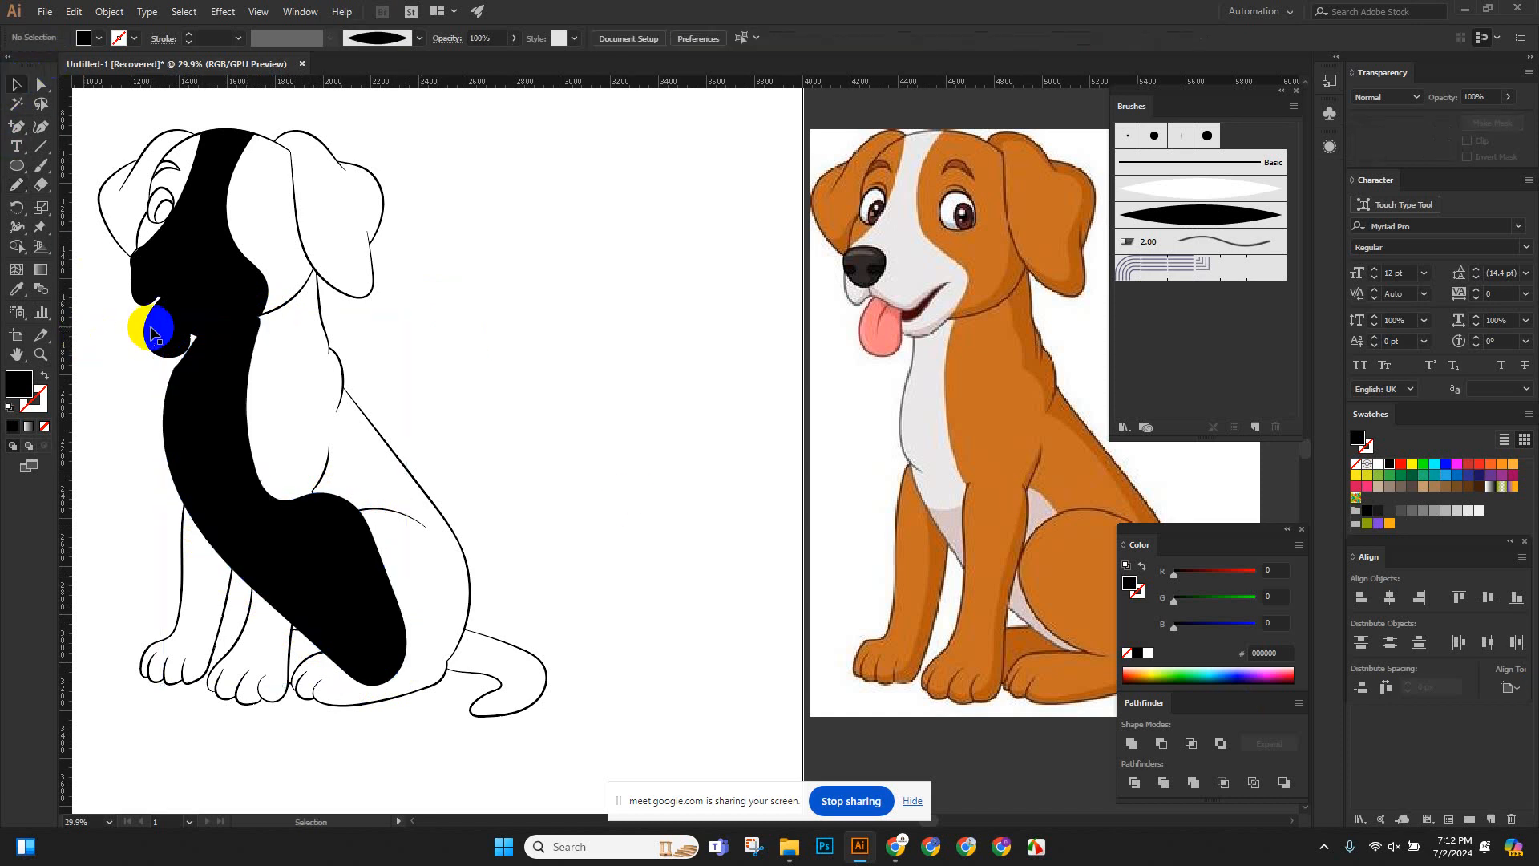
{"action": "left_click_drag", "start_coordinate": [152, 332], "coordinate": [278, 393]}
{"action": "left_click_drag", "start_coordinate": [148, 247], "coordinate": [672, 725]}
{"action": "left_click_drag", "start_coordinate": [210, 469], "coordinate": [334, 497]}
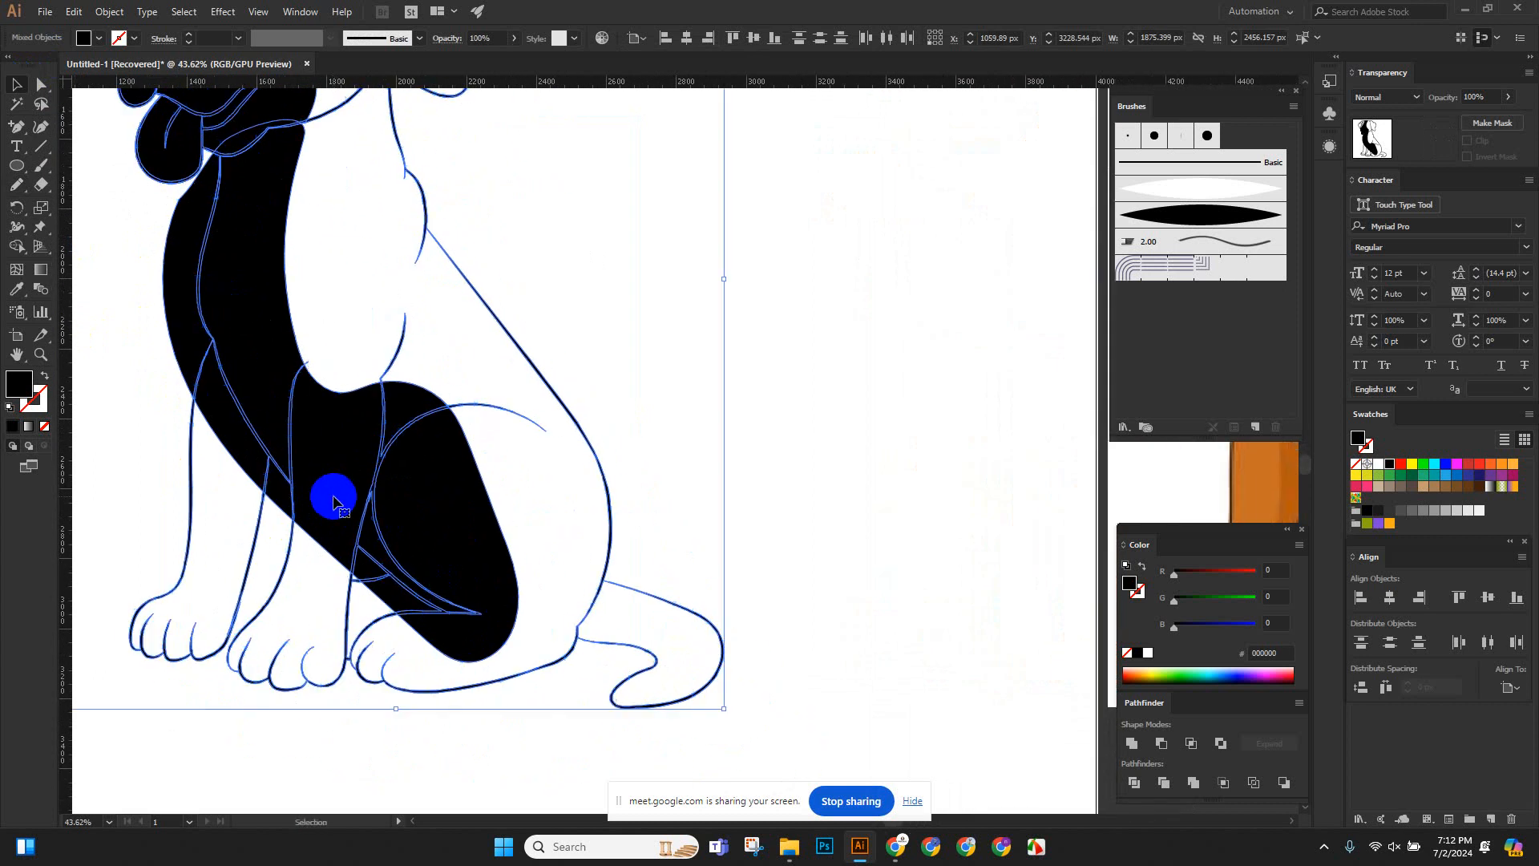
{"action": "left_click", "coordinate": [16, 246]}
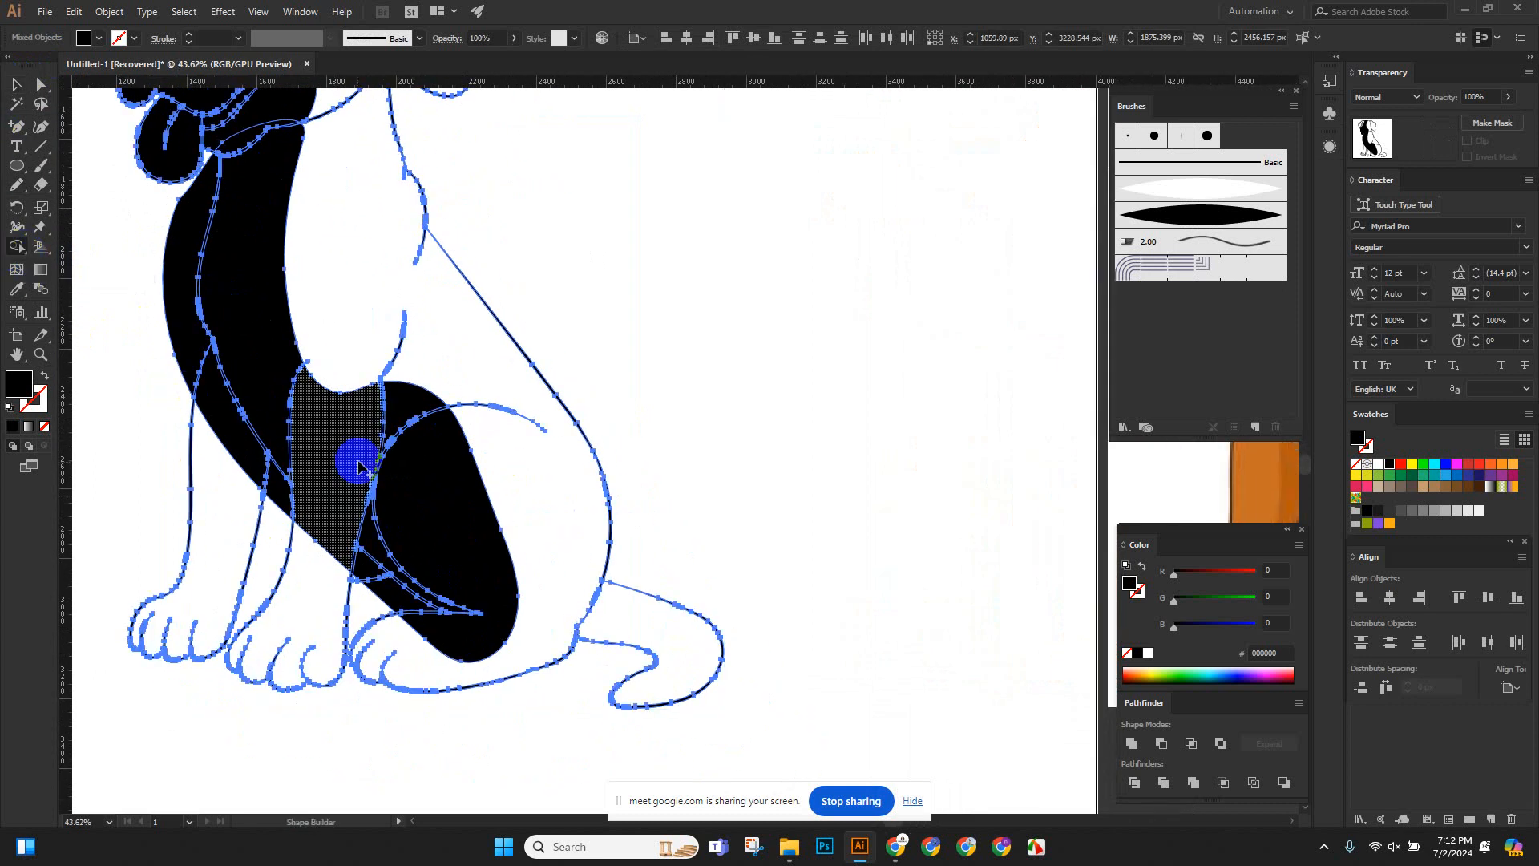
{"action": "scroll", "coordinate": [353, 466], "scroll_direction": "up", "scroll_amount": 3}
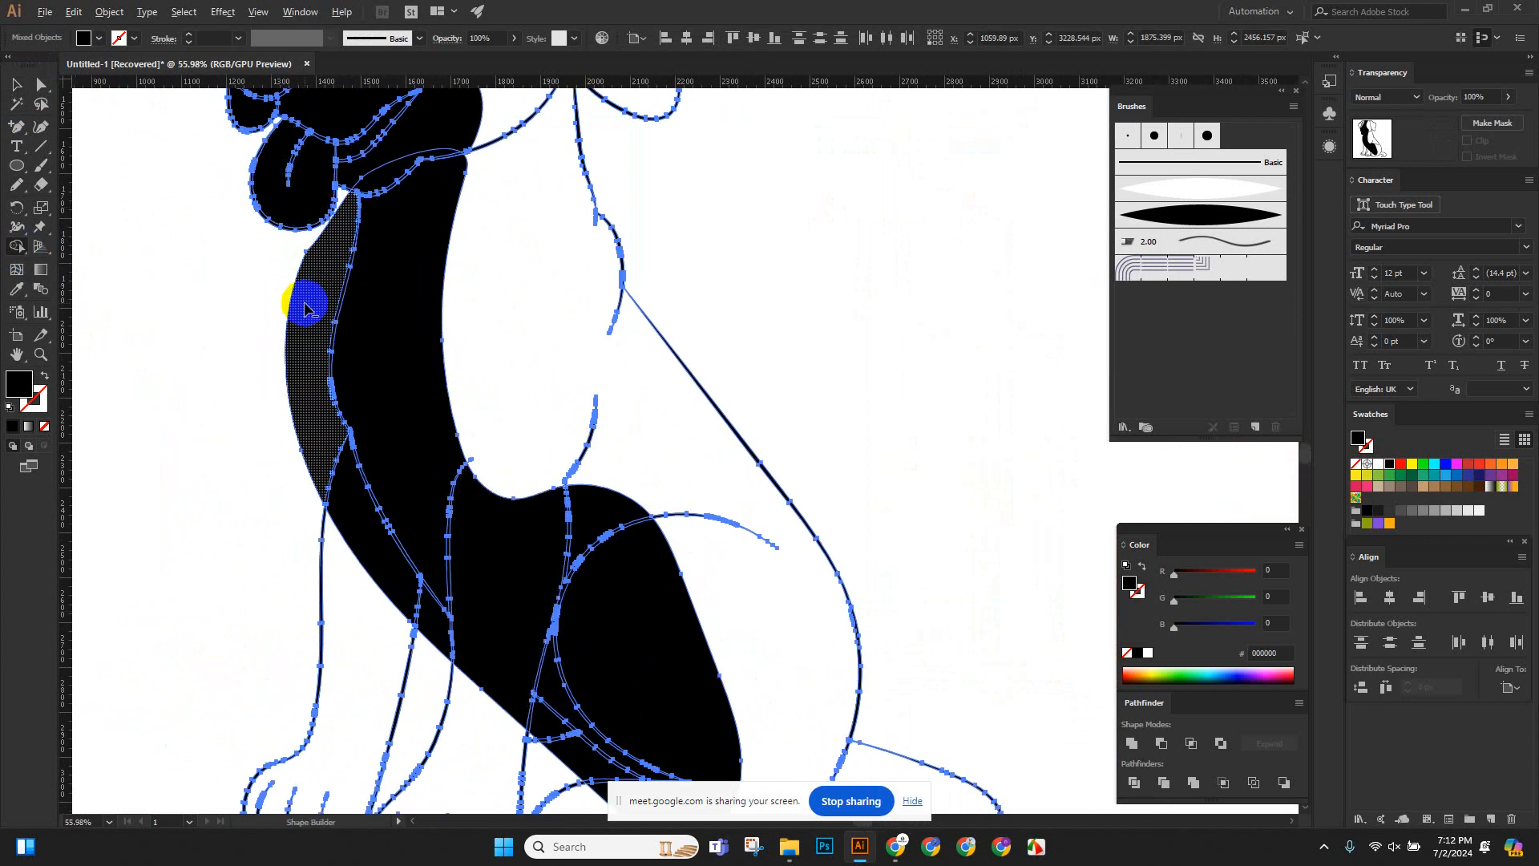
{"action": "left_click", "coordinate": [305, 308], "text": "alt"}
{"action": "left_click", "coordinate": [353, 545], "text": "alt"}
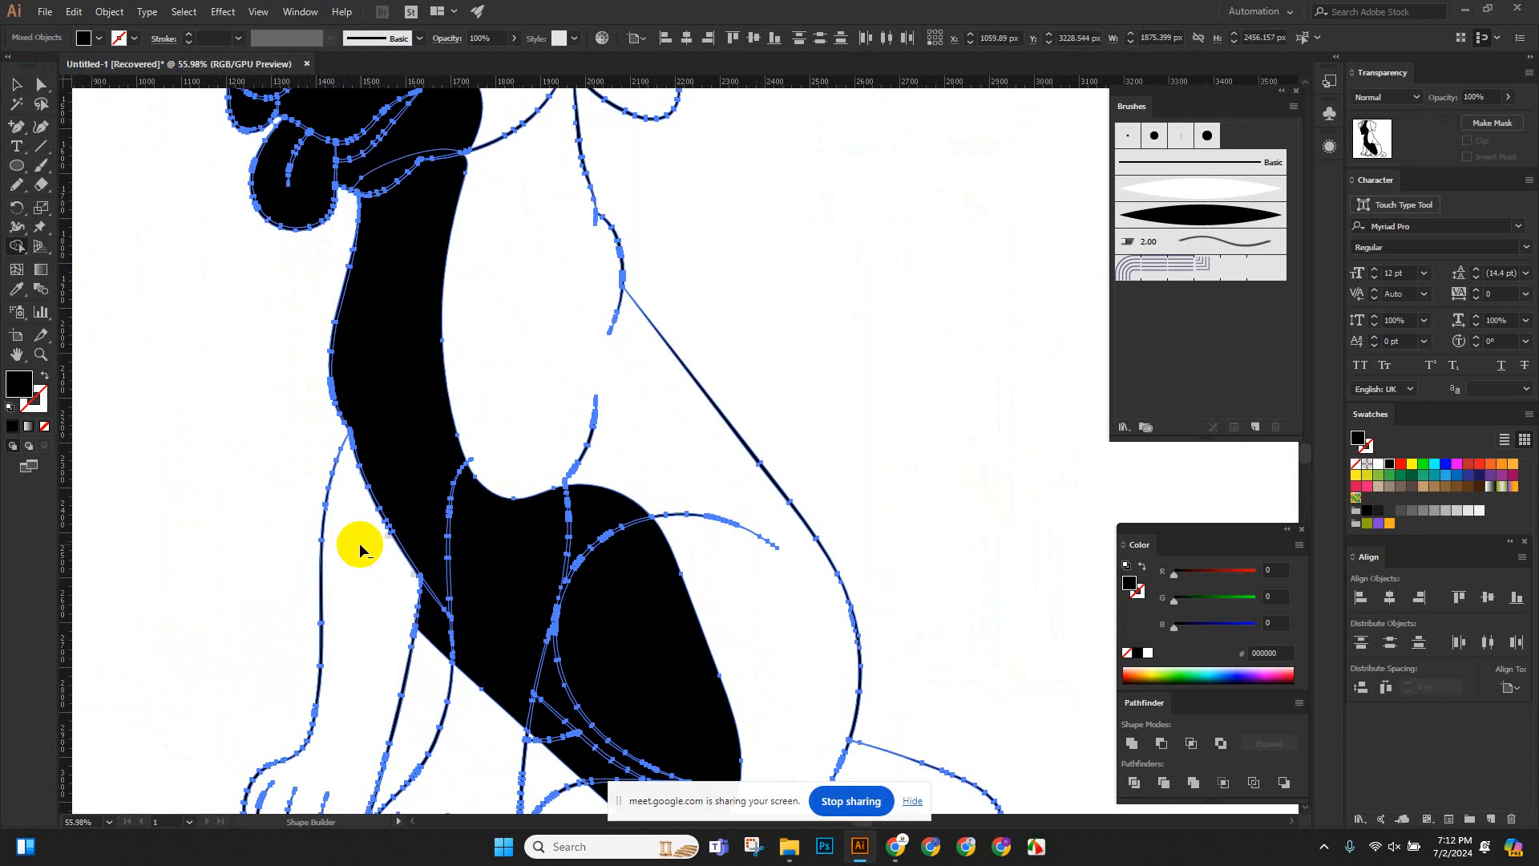
Remove the part of the black chest shape covering the near front leg with the Shape Builder.
{"action": "scroll", "coordinate": [382, 484], "scroll_direction": "down", "scroll_amount": 4}
{"action": "scroll", "coordinate": [481, 577], "scroll_direction": "right", "scroll_amount": 3}
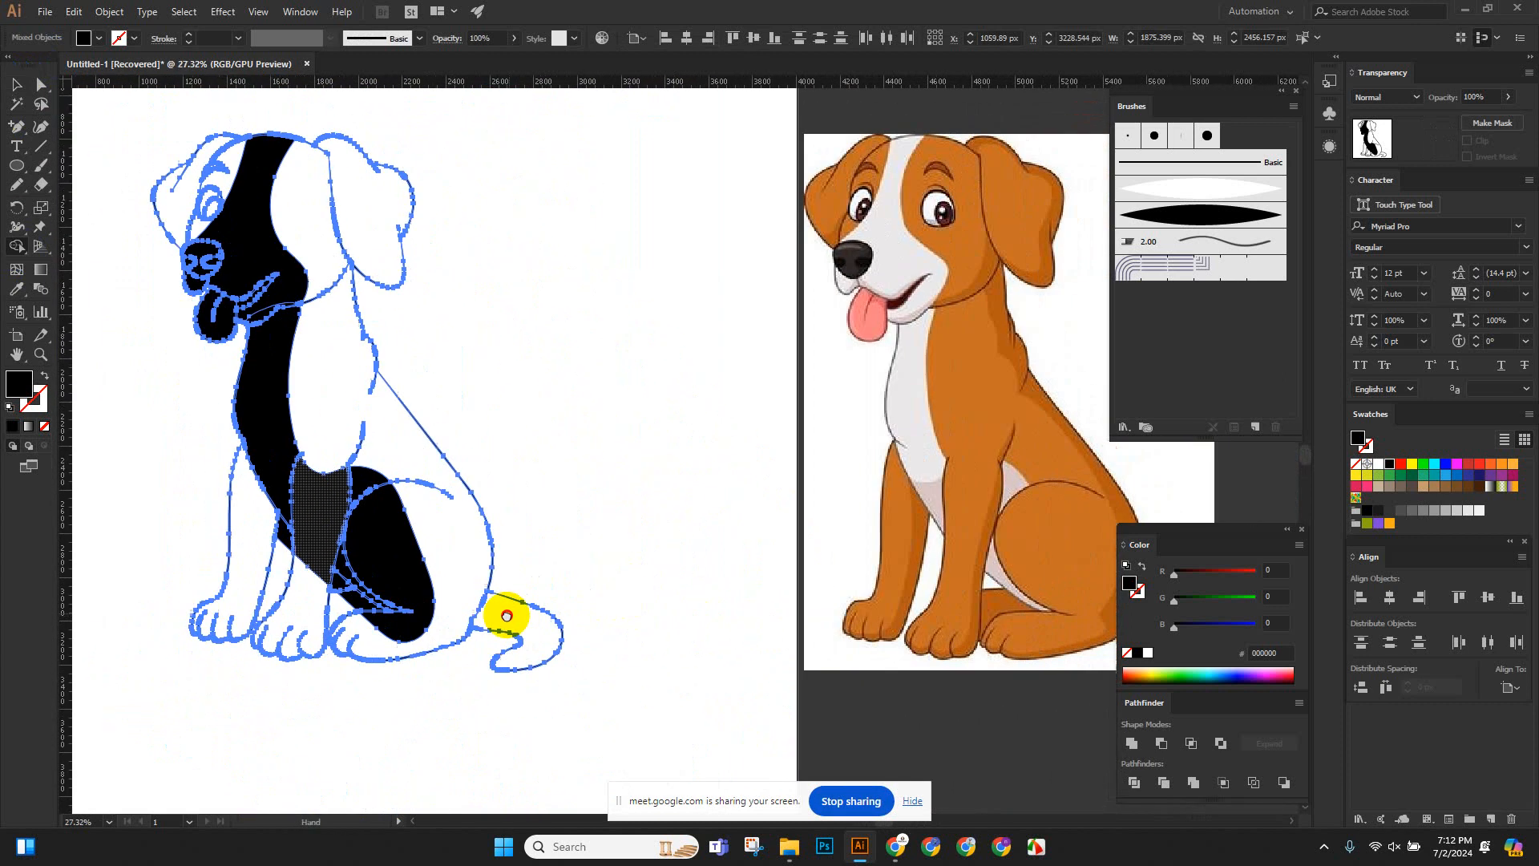
{"action": "scroll", "coordinate": [508, 612], "scroll_direction": "up", "scroll_amount": 2}
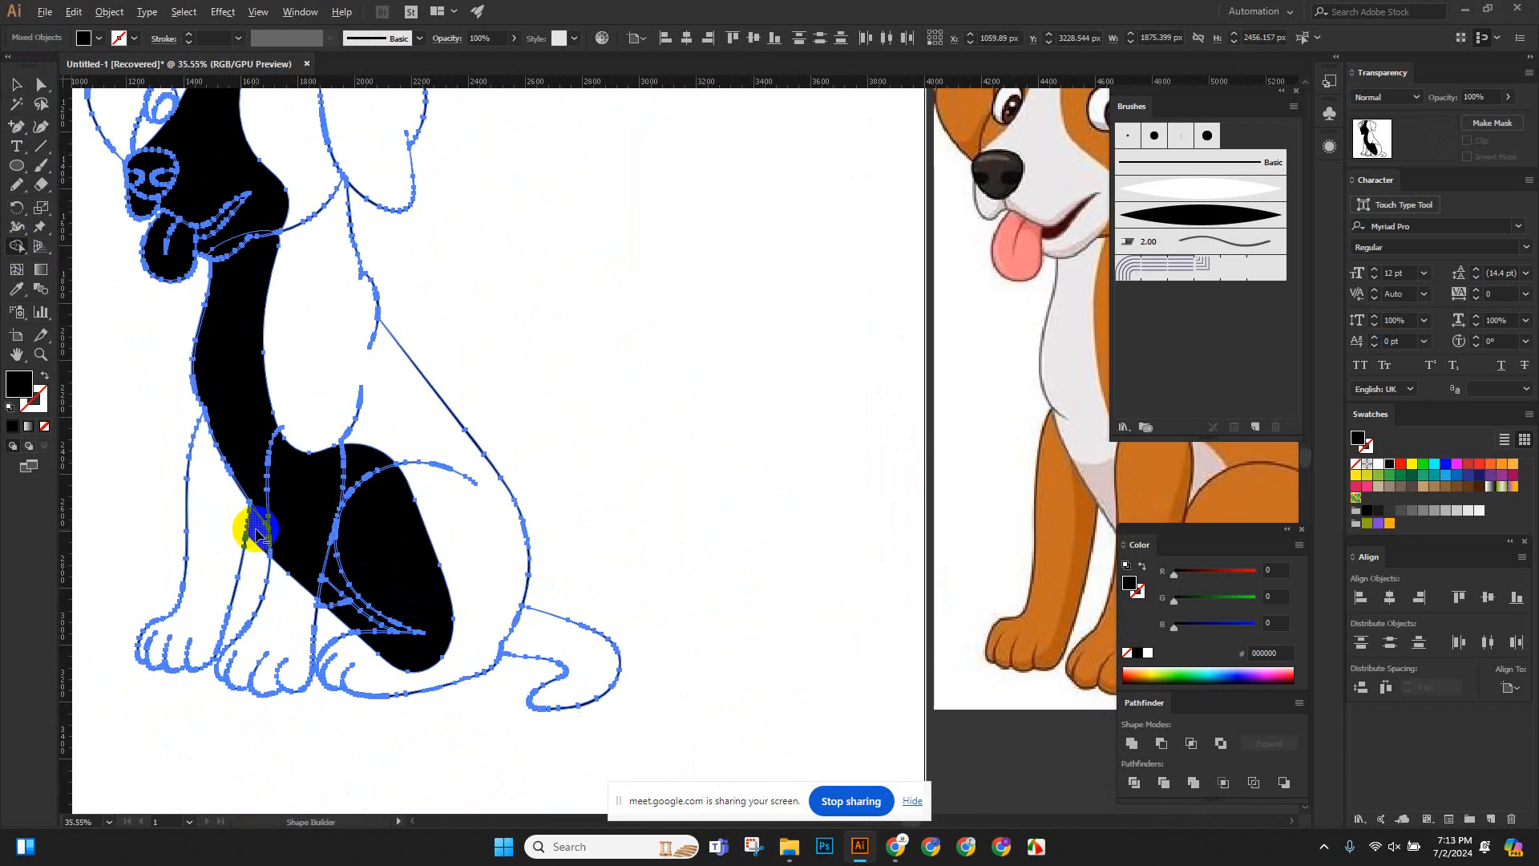
{"action": "scroll", "coordinate": [267, 539], "scroll_direction": "down", "scroll_amount": 3}
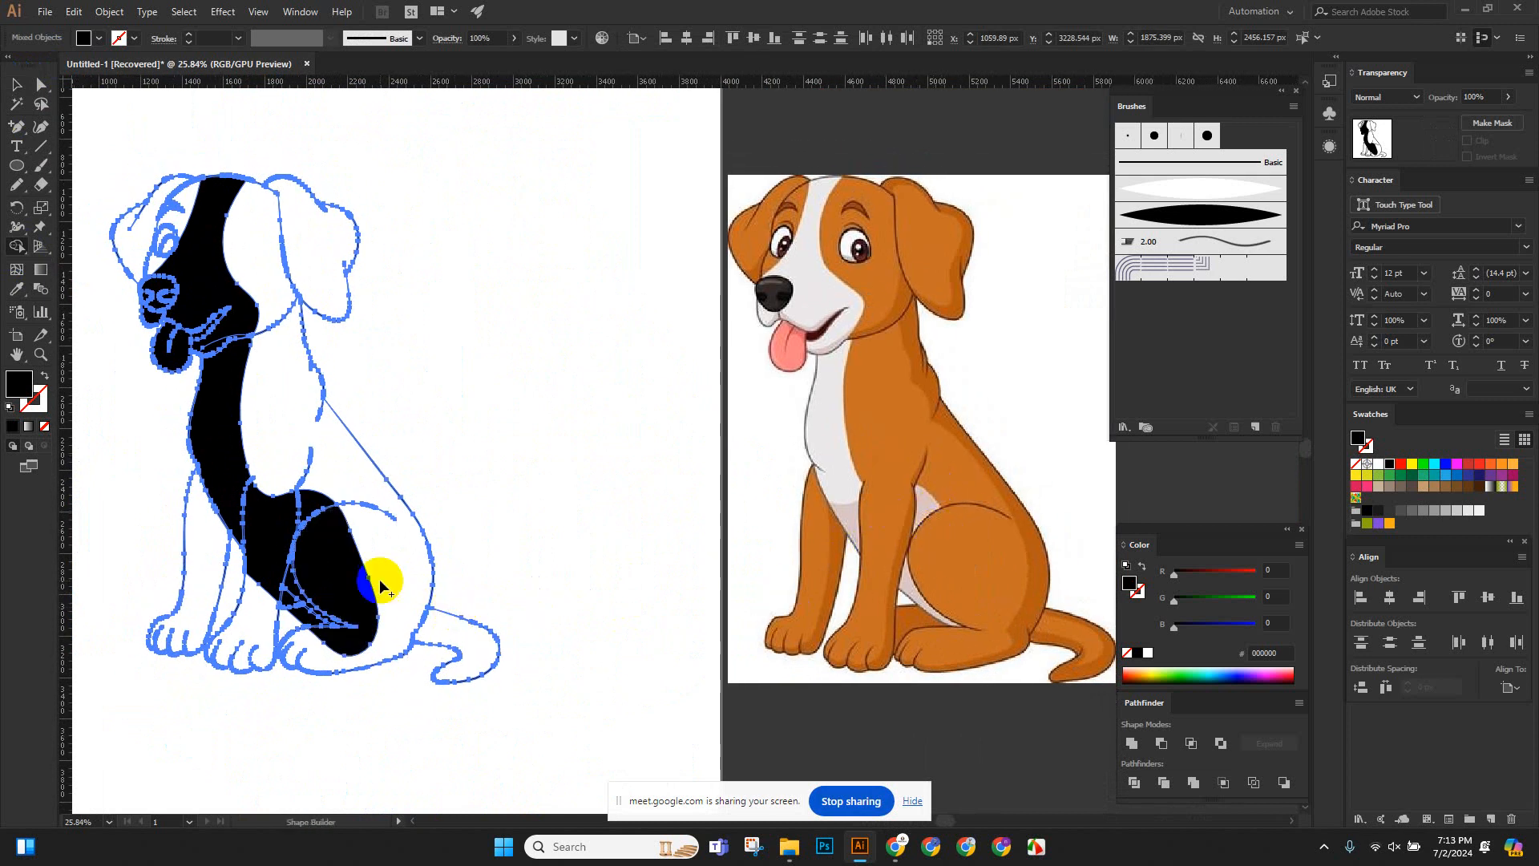
{"action": "left_click", "coordinate": [313, 602]}
{"action": "scroll", "coordinate": [274, 583], "scroll_direction": "up", "scroll_amount": 10}
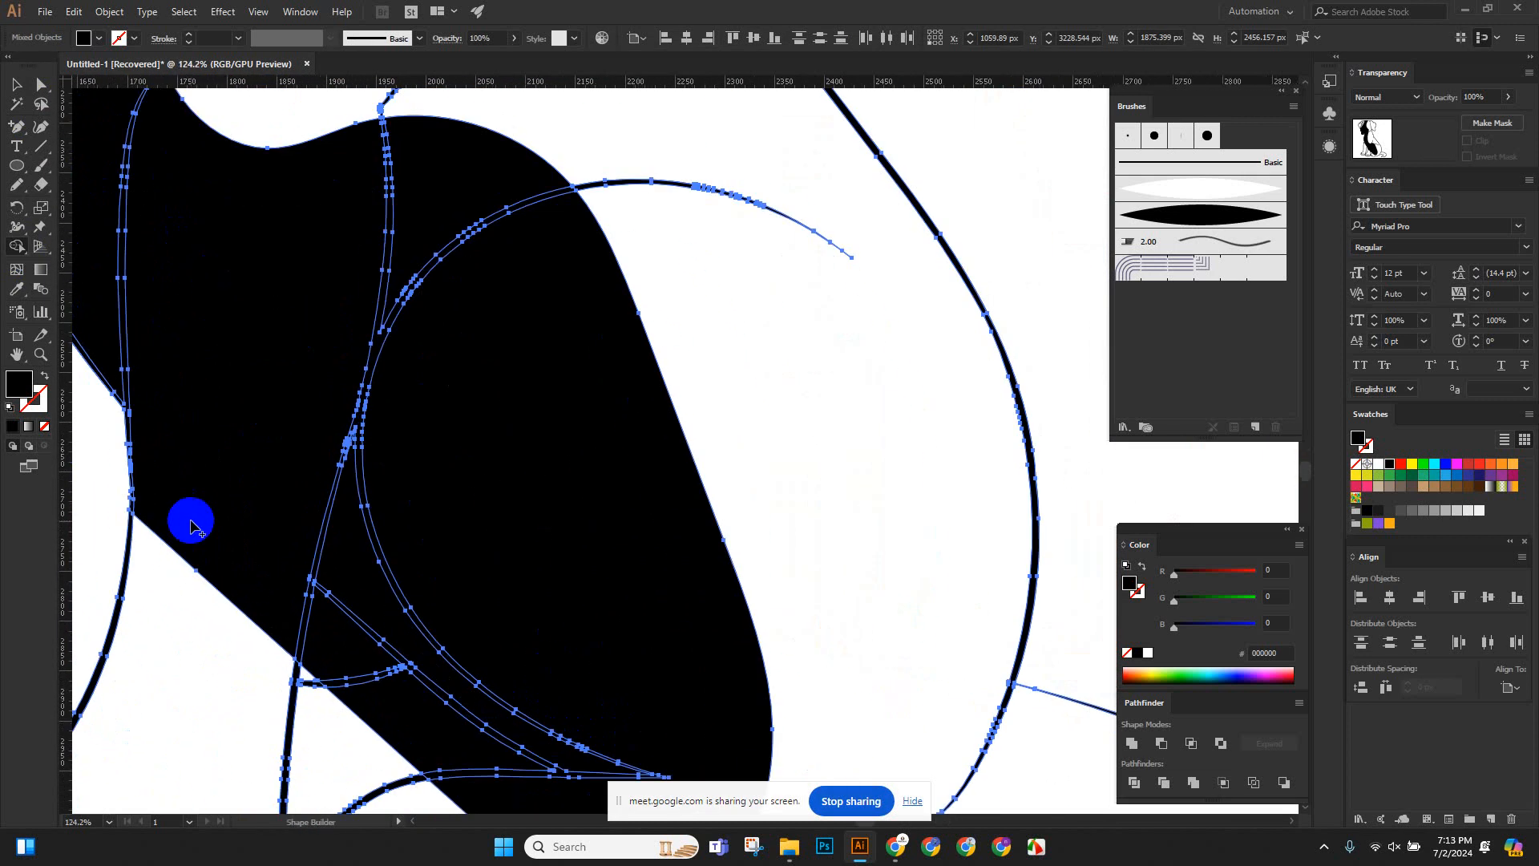
{"action": "scroll", "coordinate": [509, 510], "scroll_direction": "down", "scroll_amount": 8}
{"action": "scroll", "coordinate": [254, 509], "scroll_direction": "right", "scroll_amount": 3}
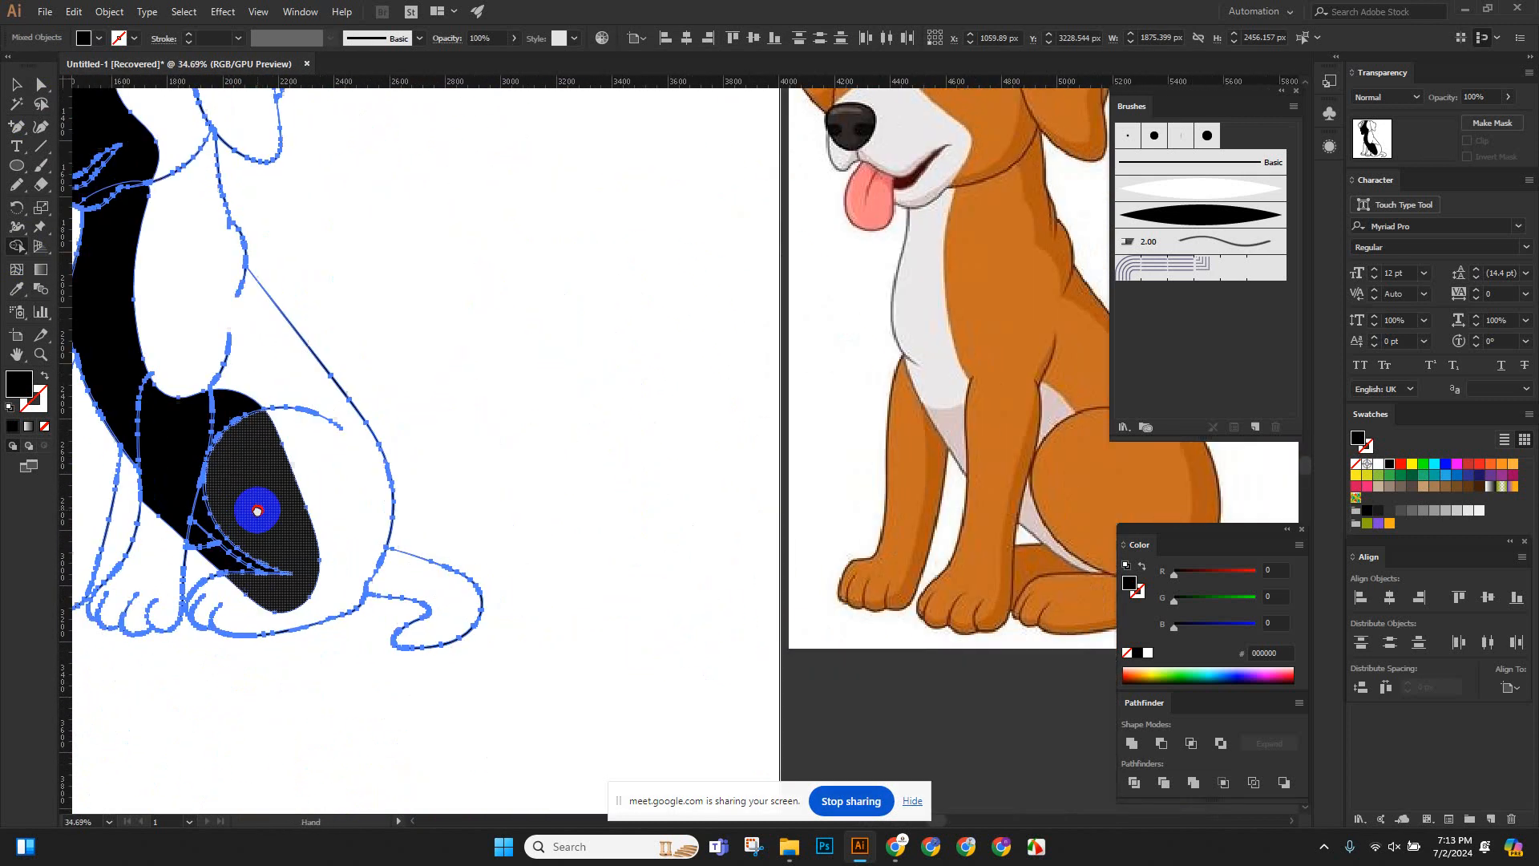
{"action": "left_click", "coordinate": [155, 419]}
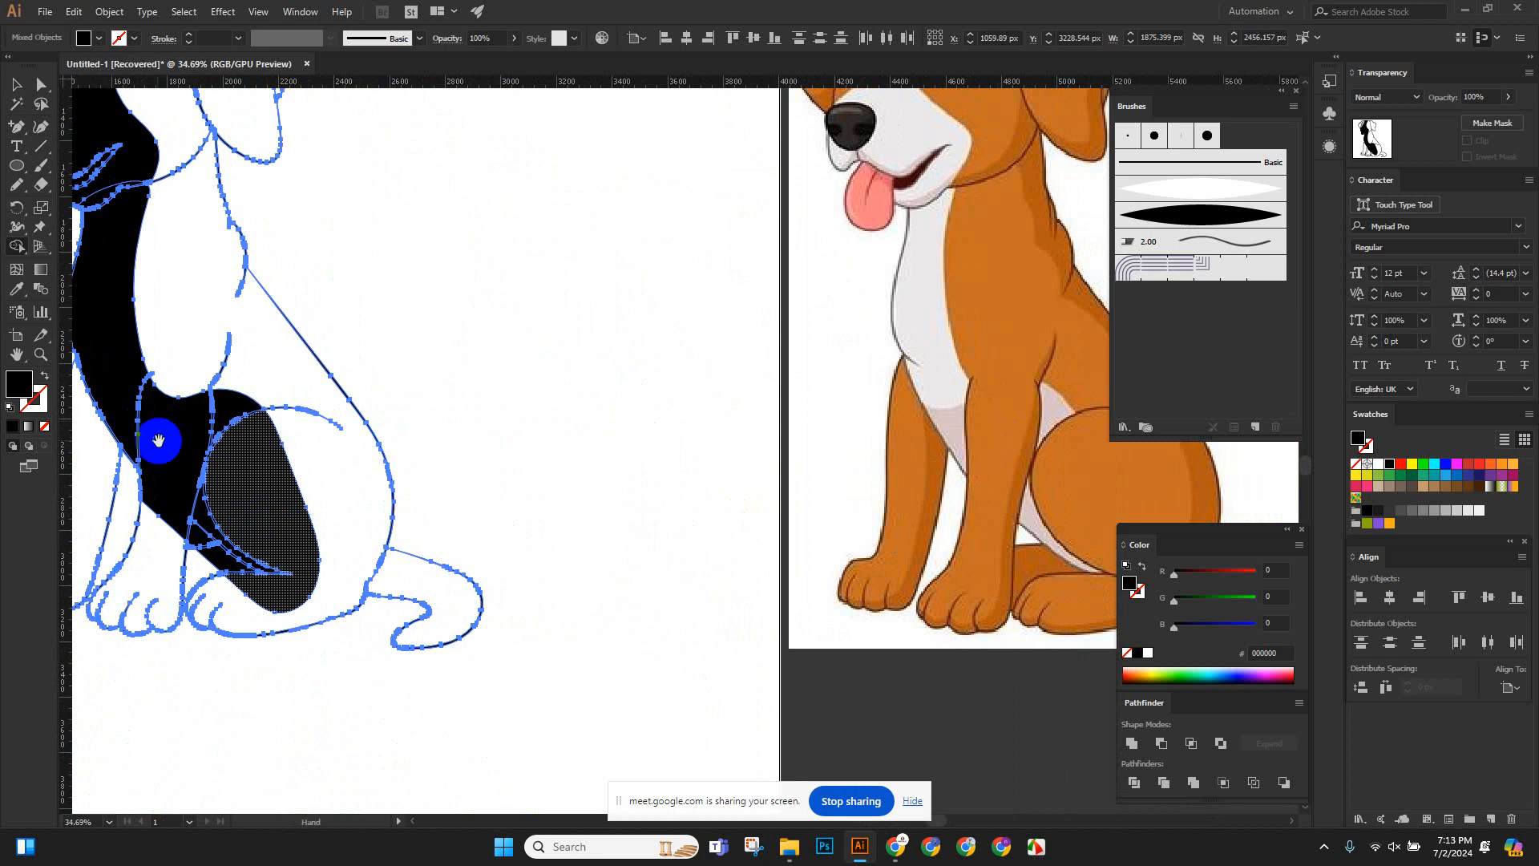
{"action": "left_click_drag", "start_coordinate": [168, 481], "coordinate": [167, 482]}
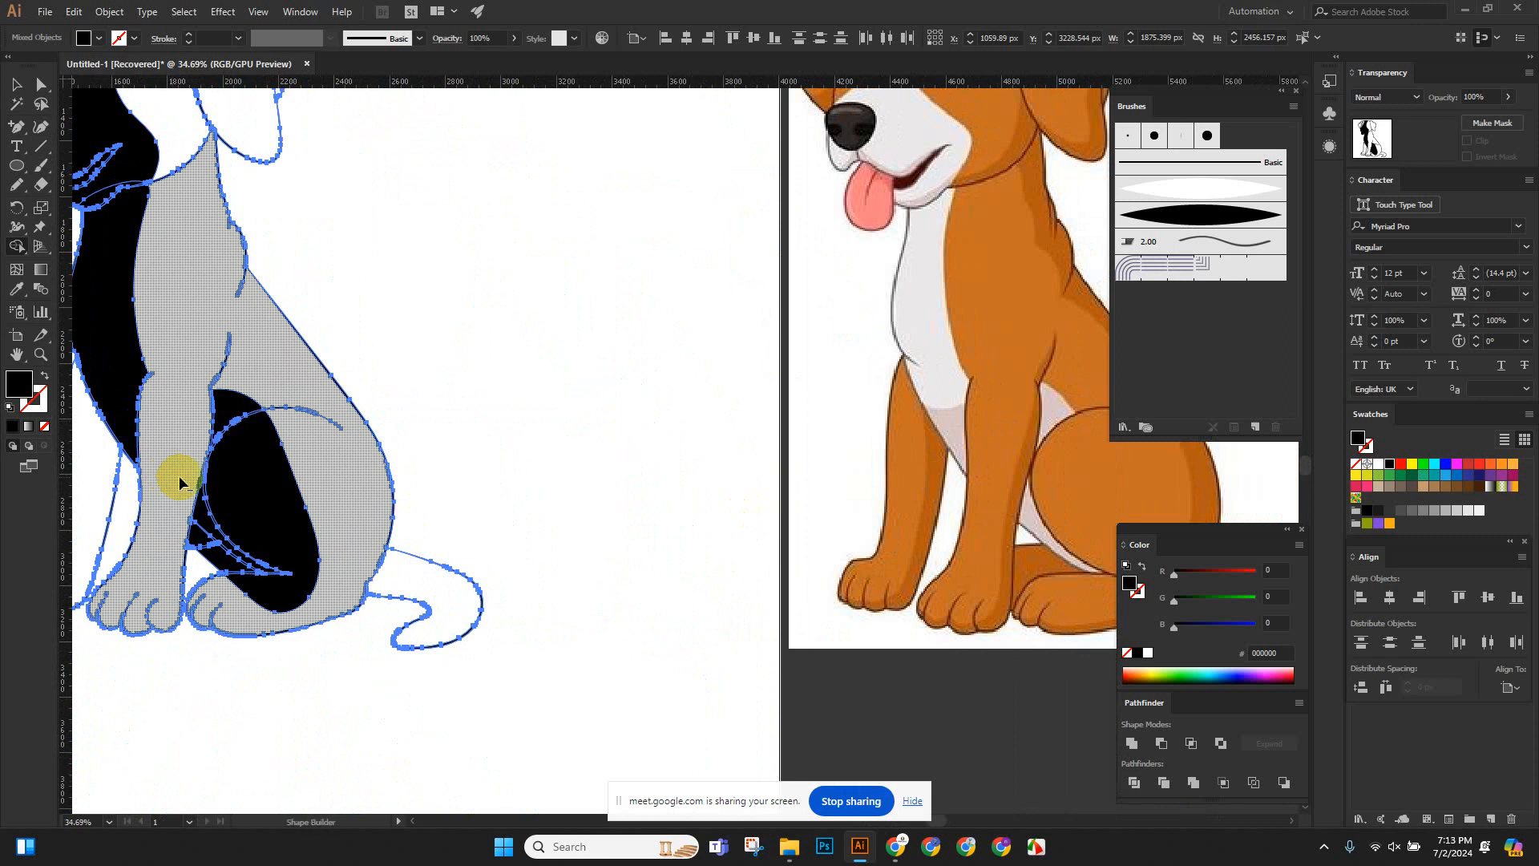
Remove the part of the black shape covering the hind thigh with the Shape Builder.
{"action": "scroll", "coordinate": [178, 482], "scroll_direction": "down", "scroll_amount": 3}
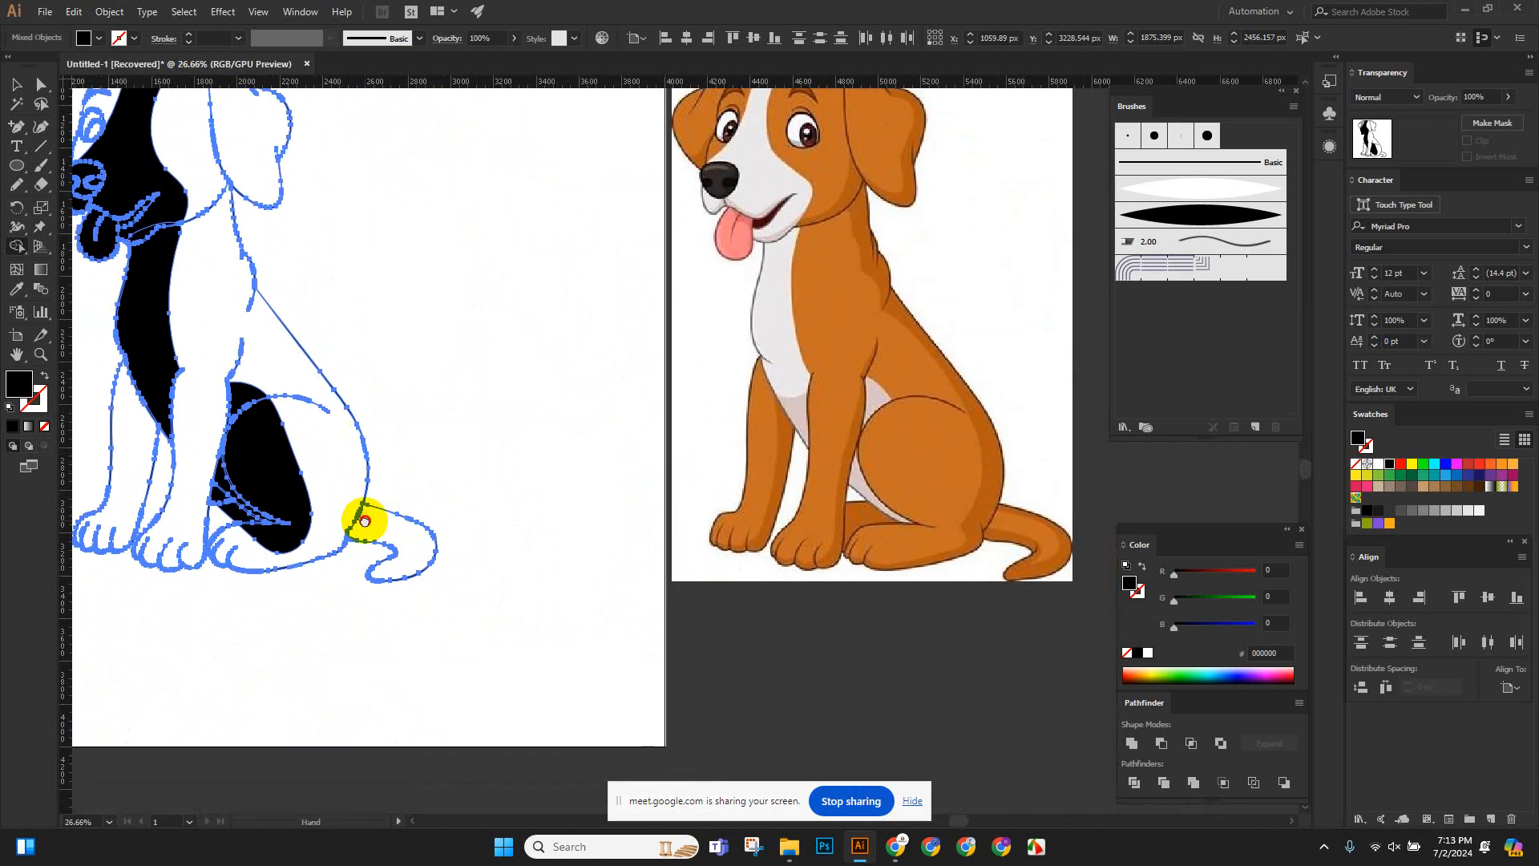
{"action": "left_click", "coordinate": [269, 413]}
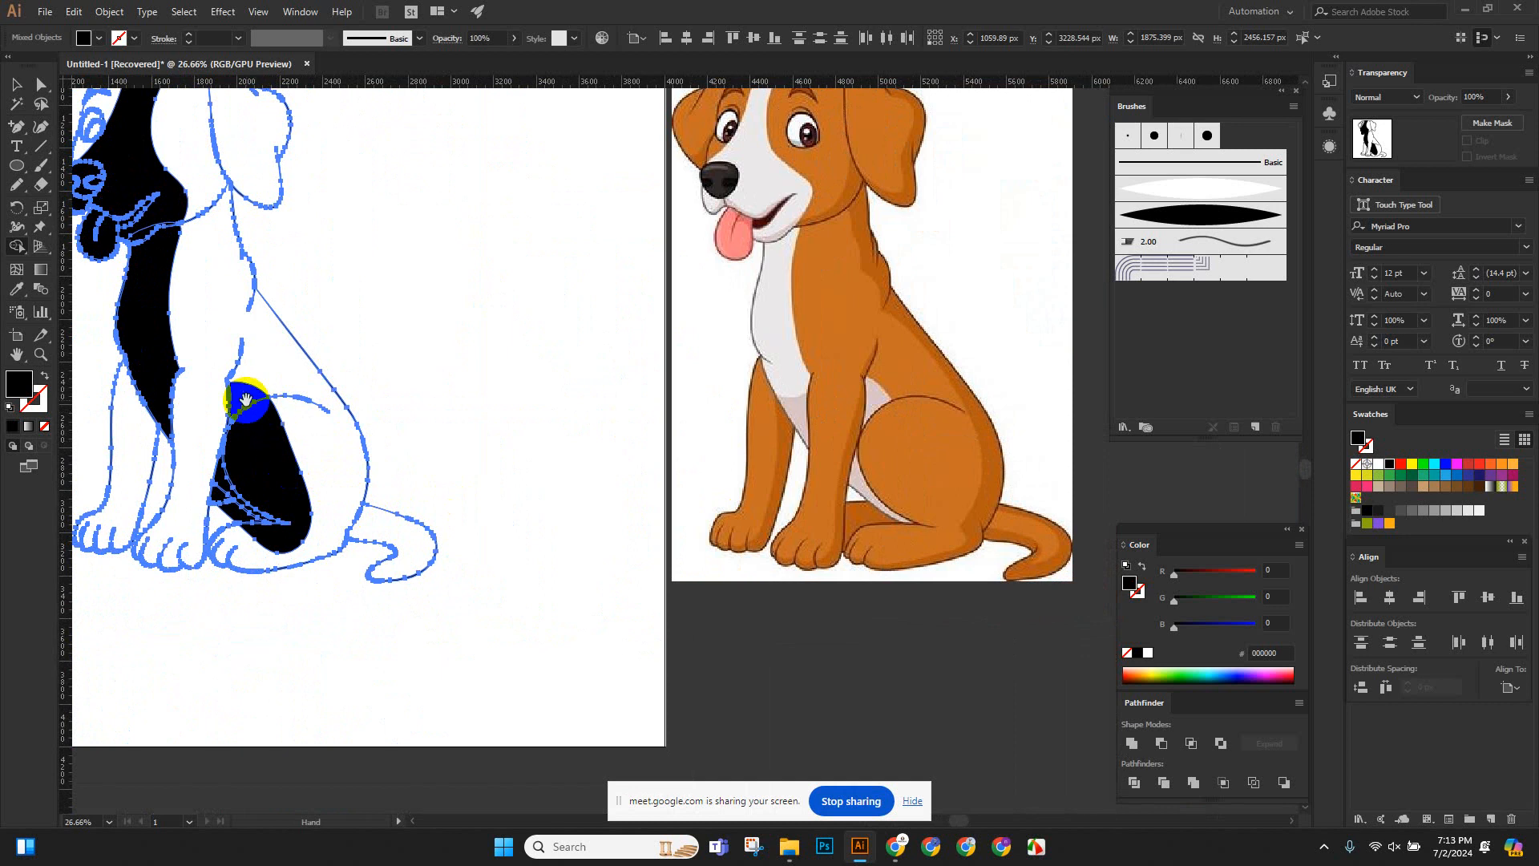
{"action": "left_click", "coordinate": [277, 490], "text": "alt"}
{"action": "left_click_drag", "start_coordinate": [302, 528], "coordinate": [388, 565]}
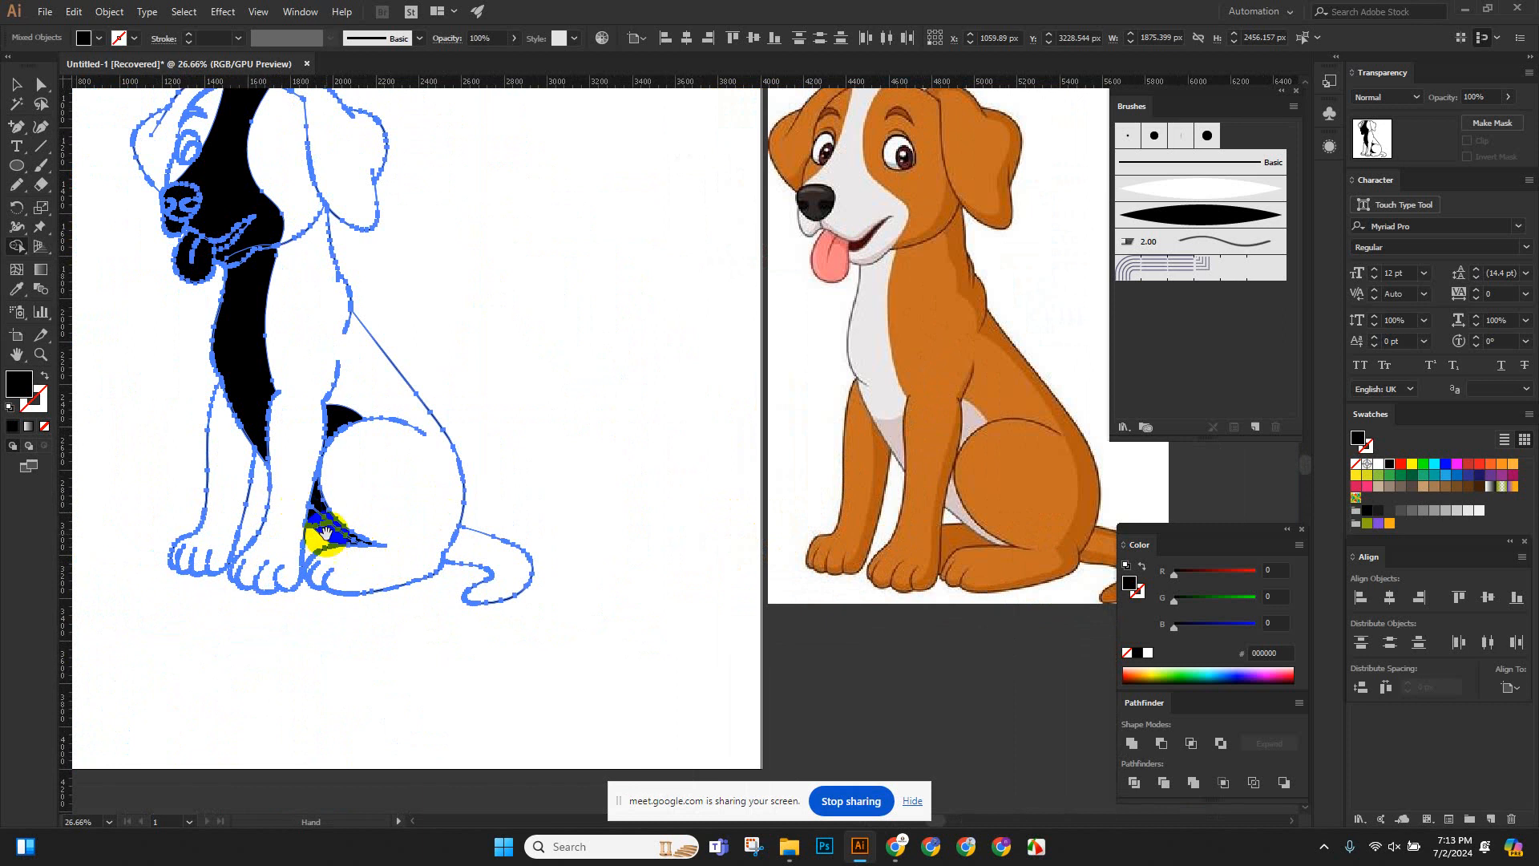
Remove the leftover black pieces below the curved inner-thigh band, between the front leg and hind foot, with the Shape Builder.
{"action": "scroll", "coordinate": [416, 550], "scroll_direction": "up", "scroll_amount": 8}
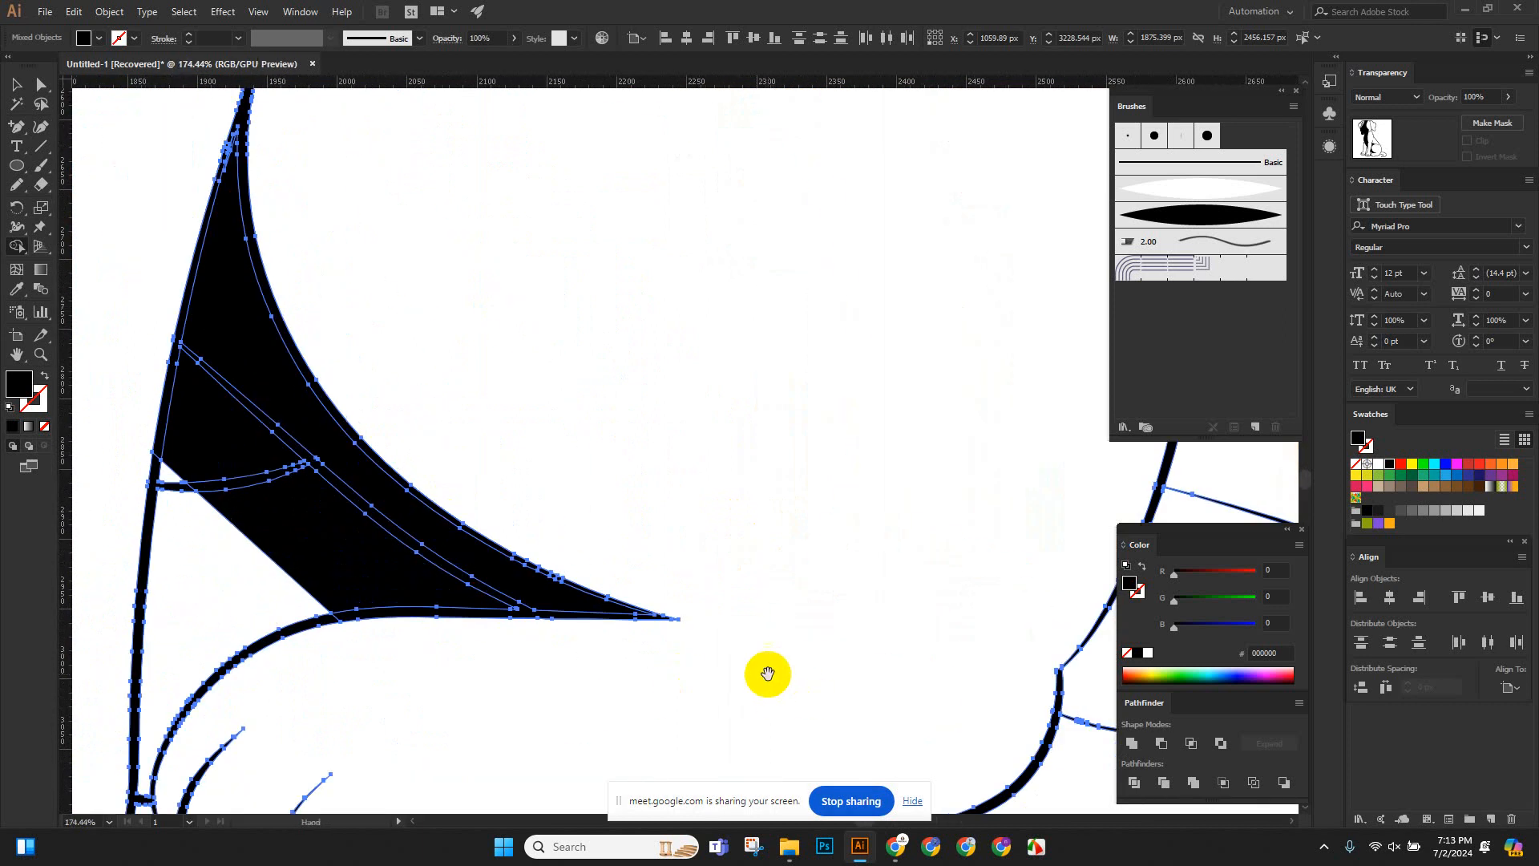
{"action": "left_click", "coordinate": [225, 455]}
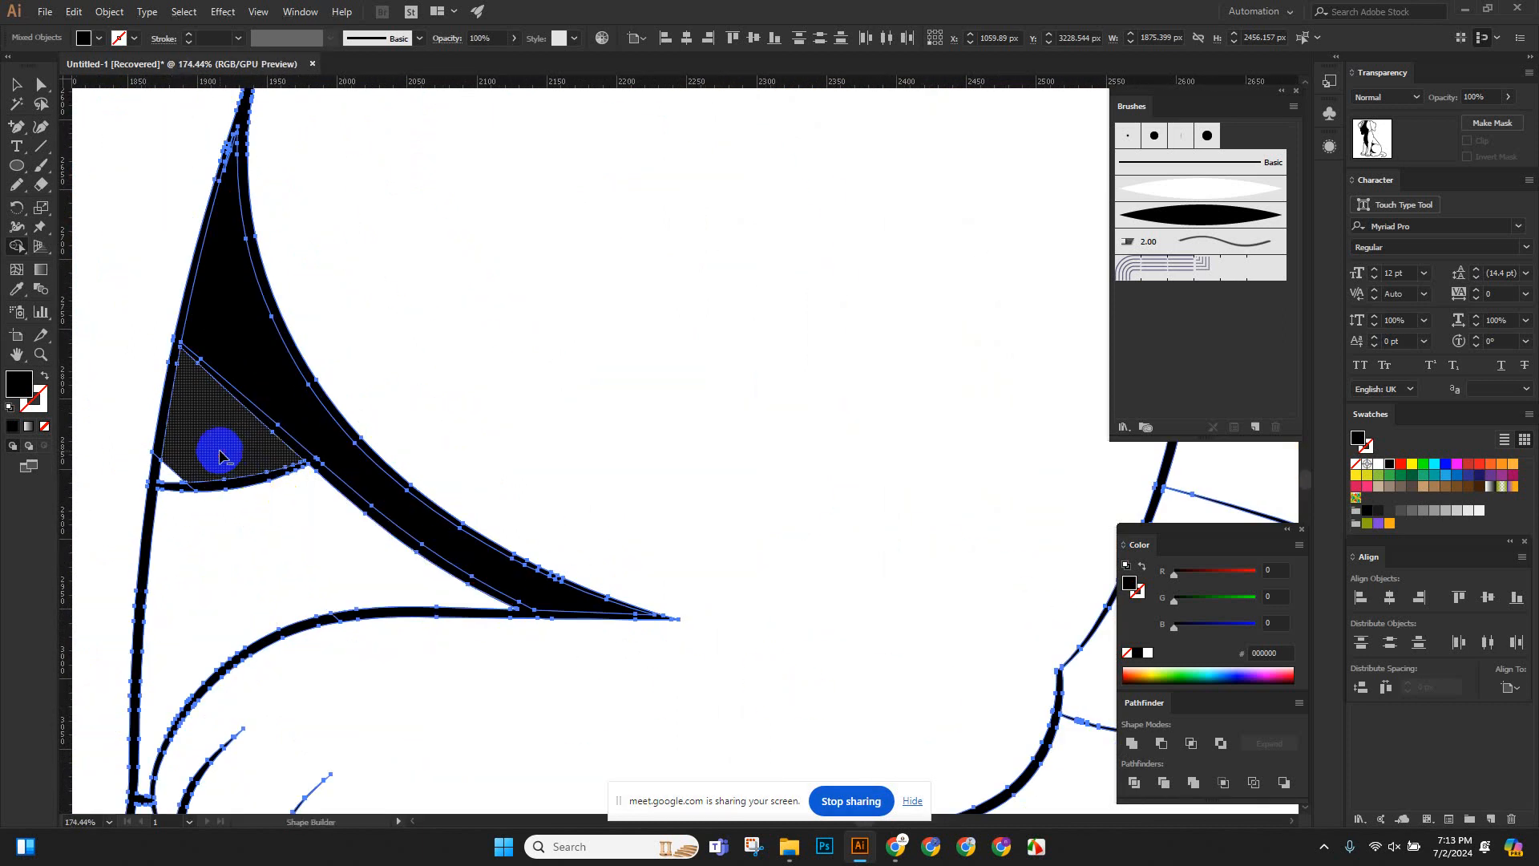
{"action": "left_click_drag", "start_coordinate": [220, 456], "coordinate": [232, 517]}
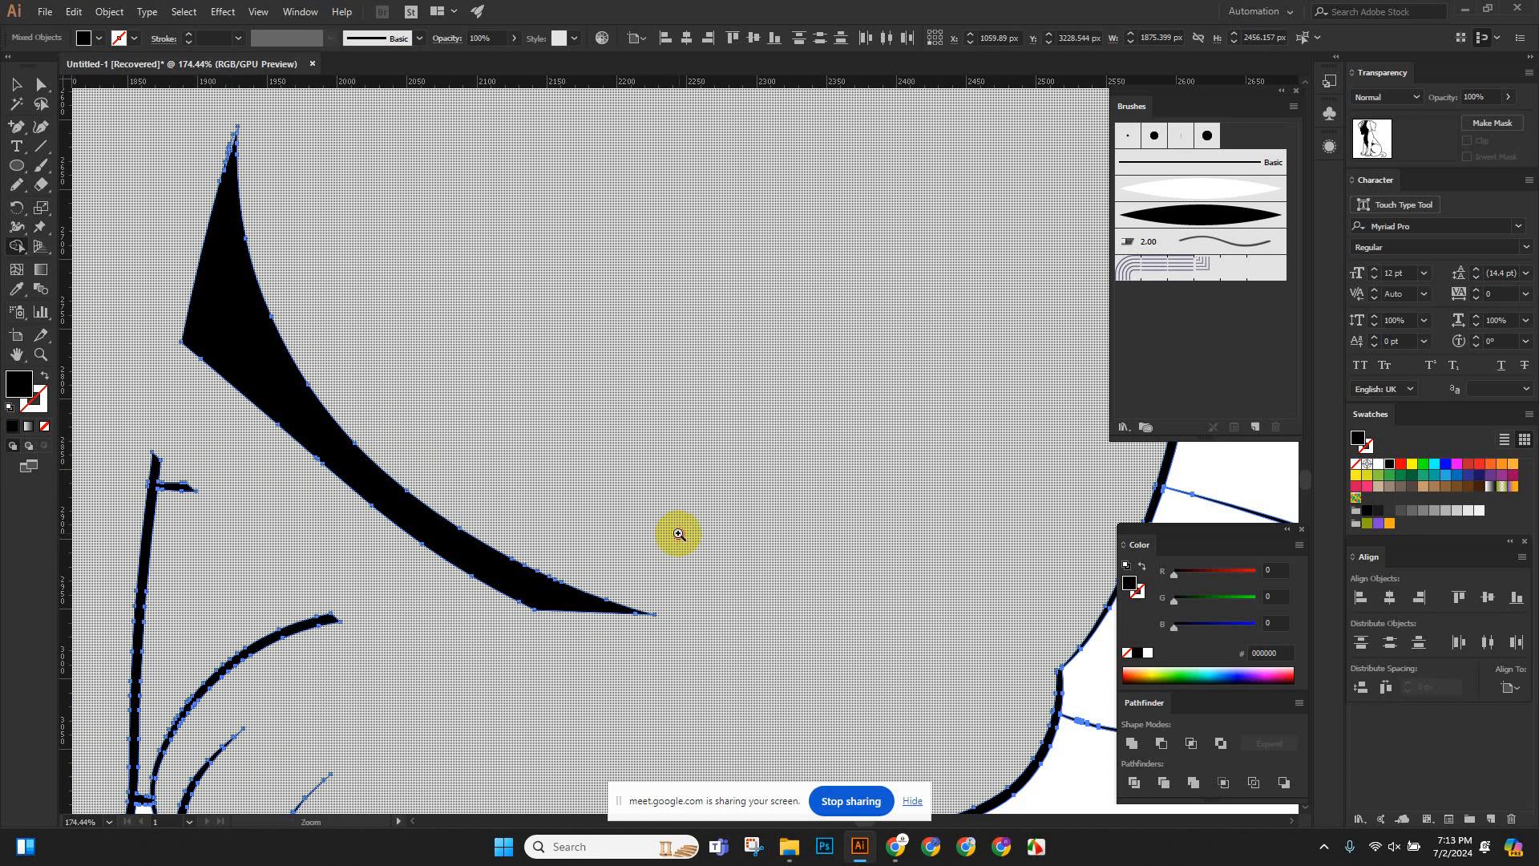
{"action": "scroll", "coordinate": [676, 532], "scroll_direction": "down", "scroll_amount": 5}
{"action": "left_click_drag", "start_coordinate": [676, 526], "coordinate": [516, 593]}
{"action": "scroll", "coordinate": [505, 589], "scroll_direction": "down", "scroll_amount": 2}
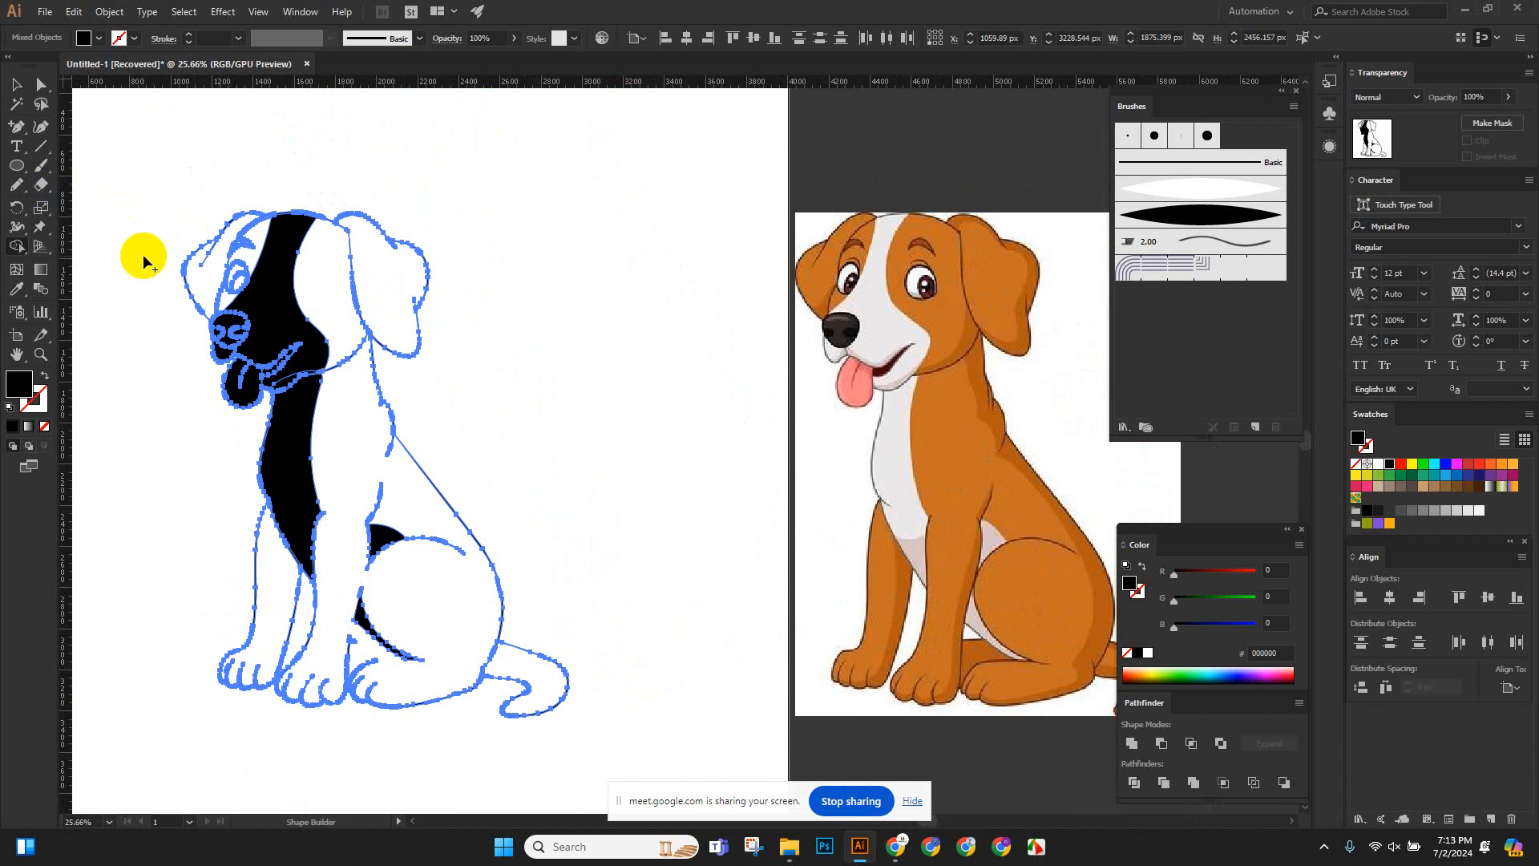
{"action": "key", "text": "z"}
{"action": "left_click_drag", "start_coordinate": [204, 369], "coordinate": [425, 435]}
{"action": "scroll", "coordinate": [472, 471], "scroll_direction": "down", "scroll_amount": 3}
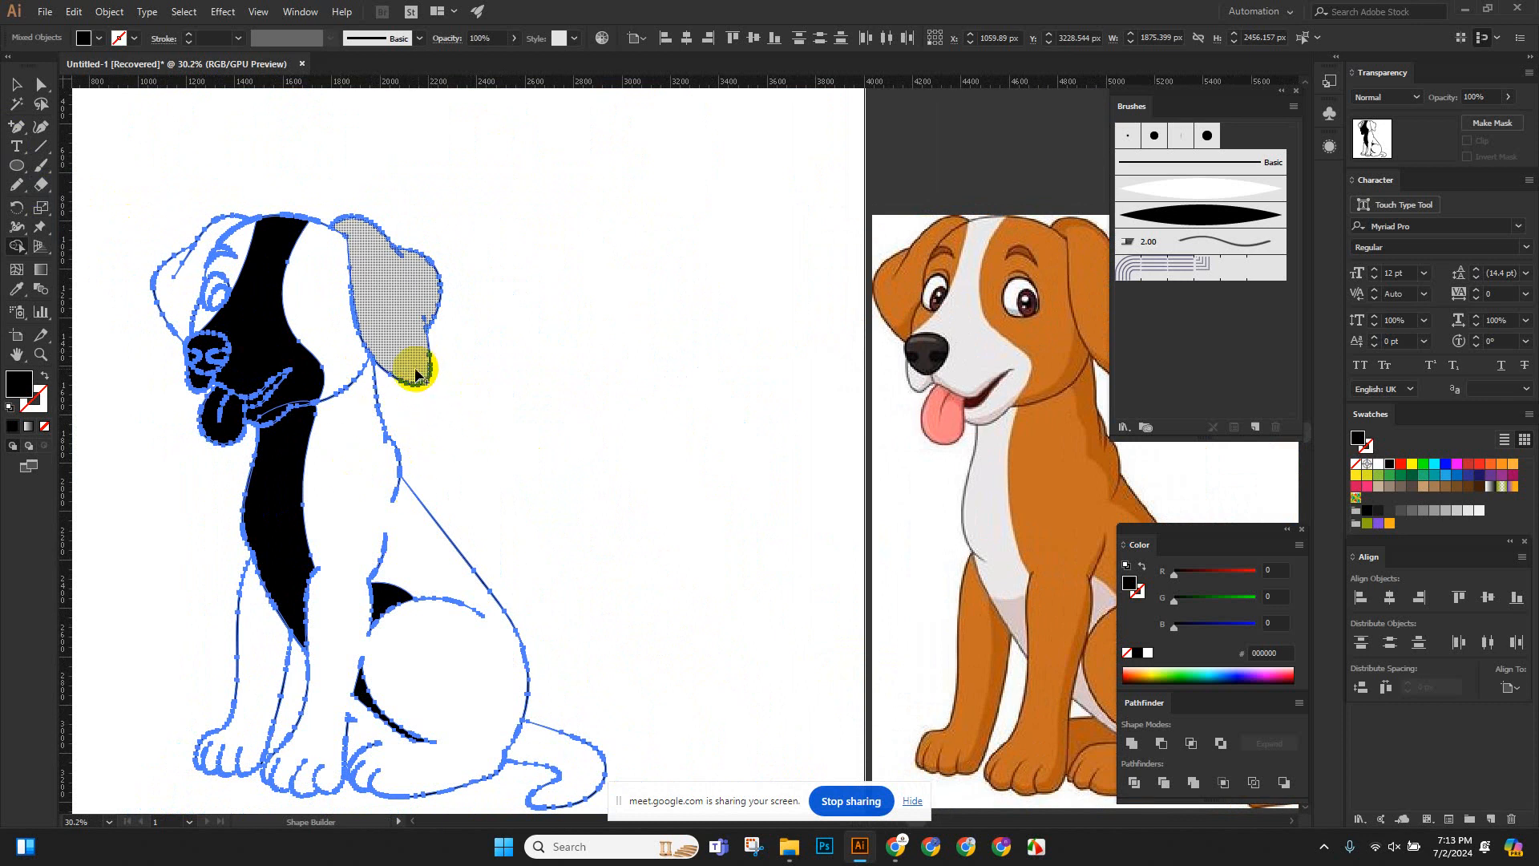
{"action": "left_click_drag", "start_coordinate": [470, 458], "coordinate": [388, 450]}
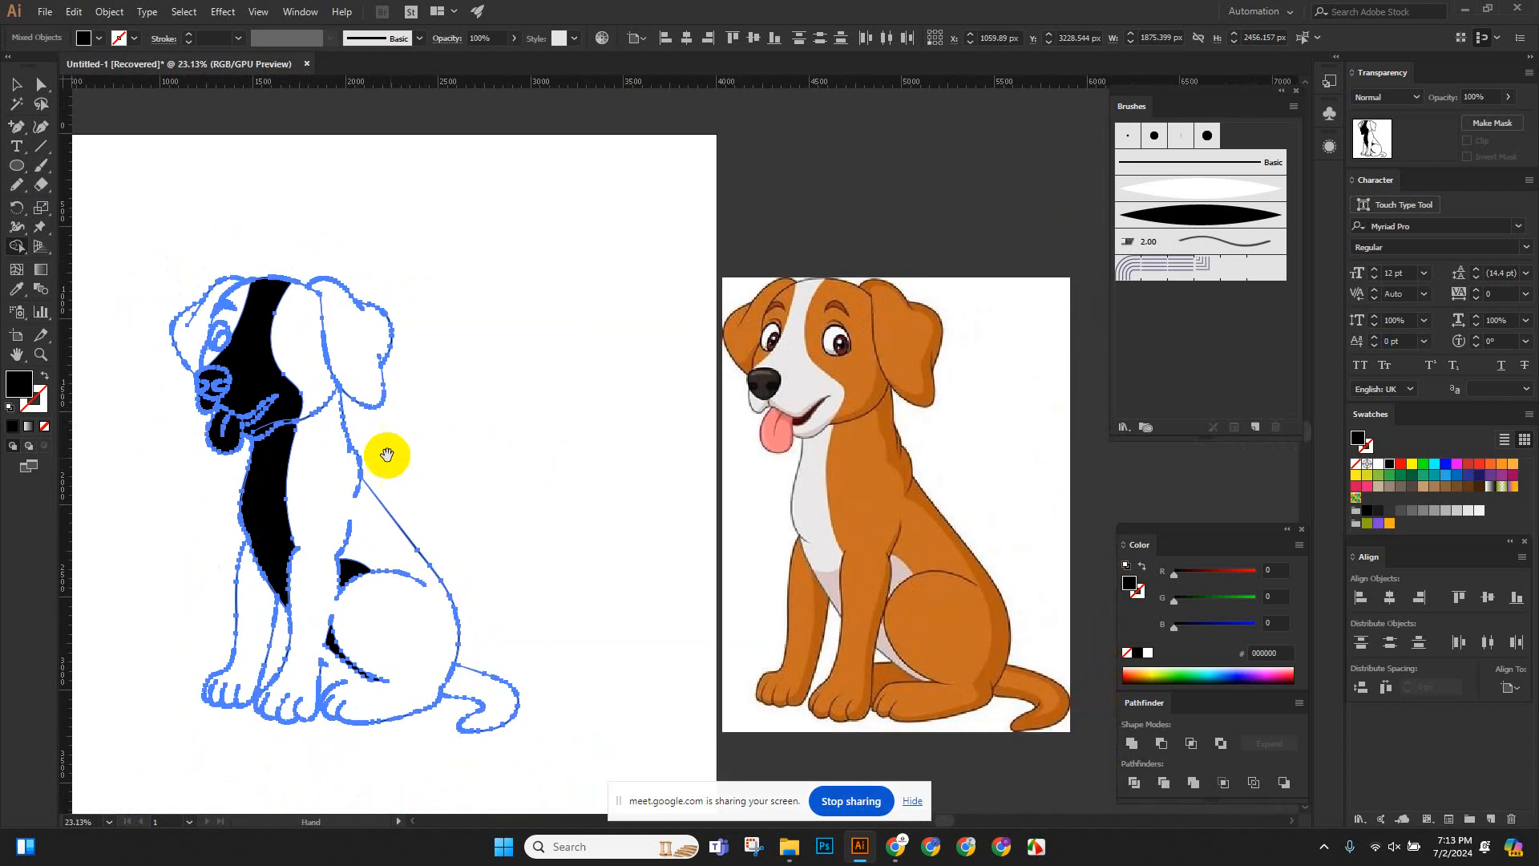
{"action": "left_click", "coordinate": [294, 414]}
{"action": "mouse_move", "coordinate": [293, 414]}
{"action": "left_mouse_down"}
{"action": "mouse_move", "coordinate": [316, 436]}
{"action": "mouse_move", "coordinate": [284, 416]}
{"action": "left_mouse_up"}
{"action": "left_click_drag", "start_coordinate": [440, 529], "coordinate": [366, 468]}
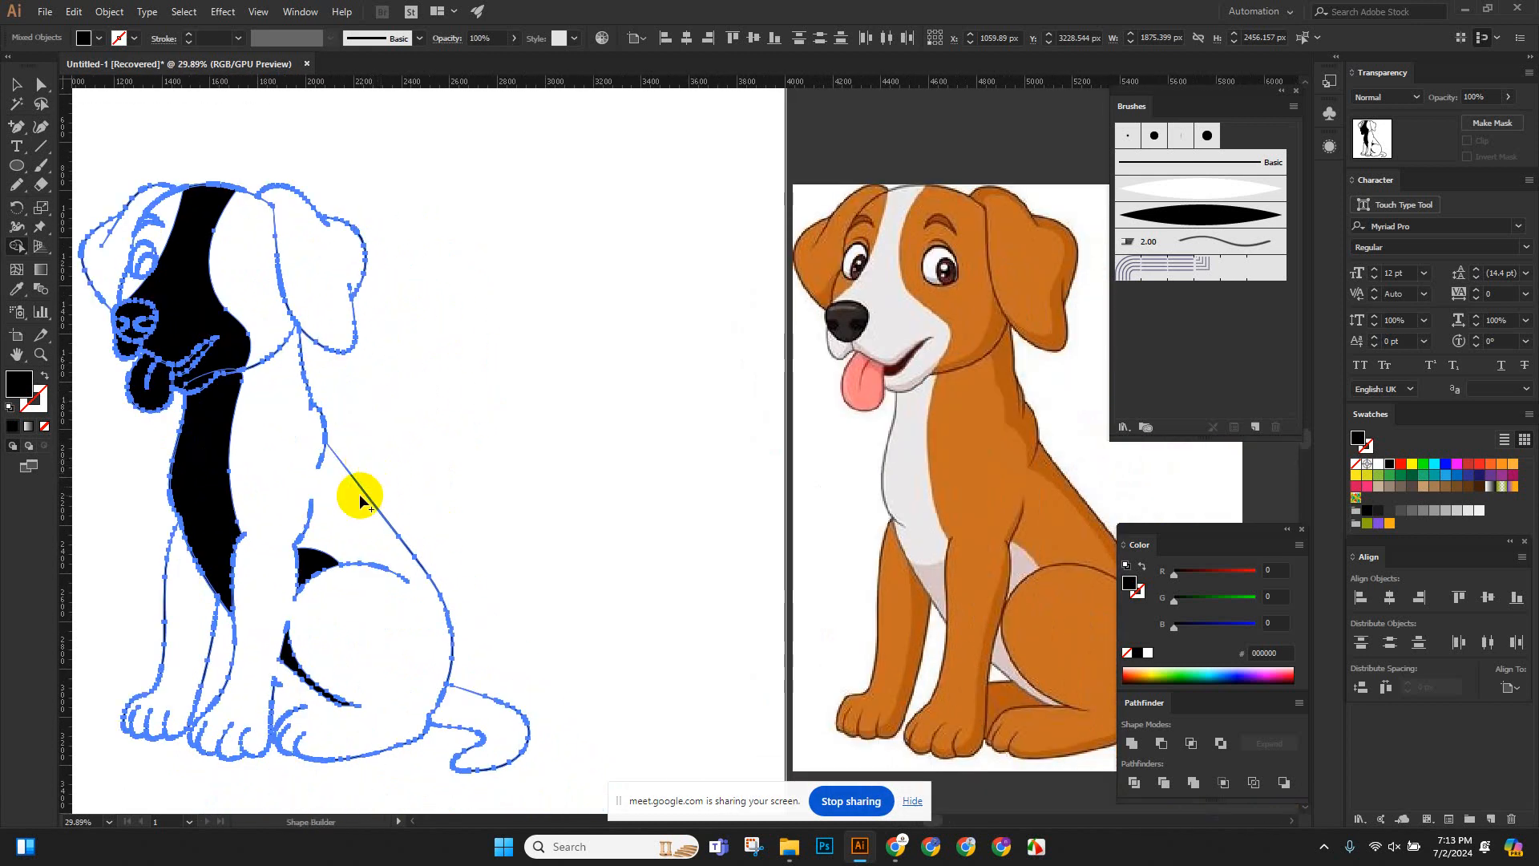
{"action": "scroll", "coordinate": [290, 602], "scroll_direction": "up", "scroll_amount": 2}
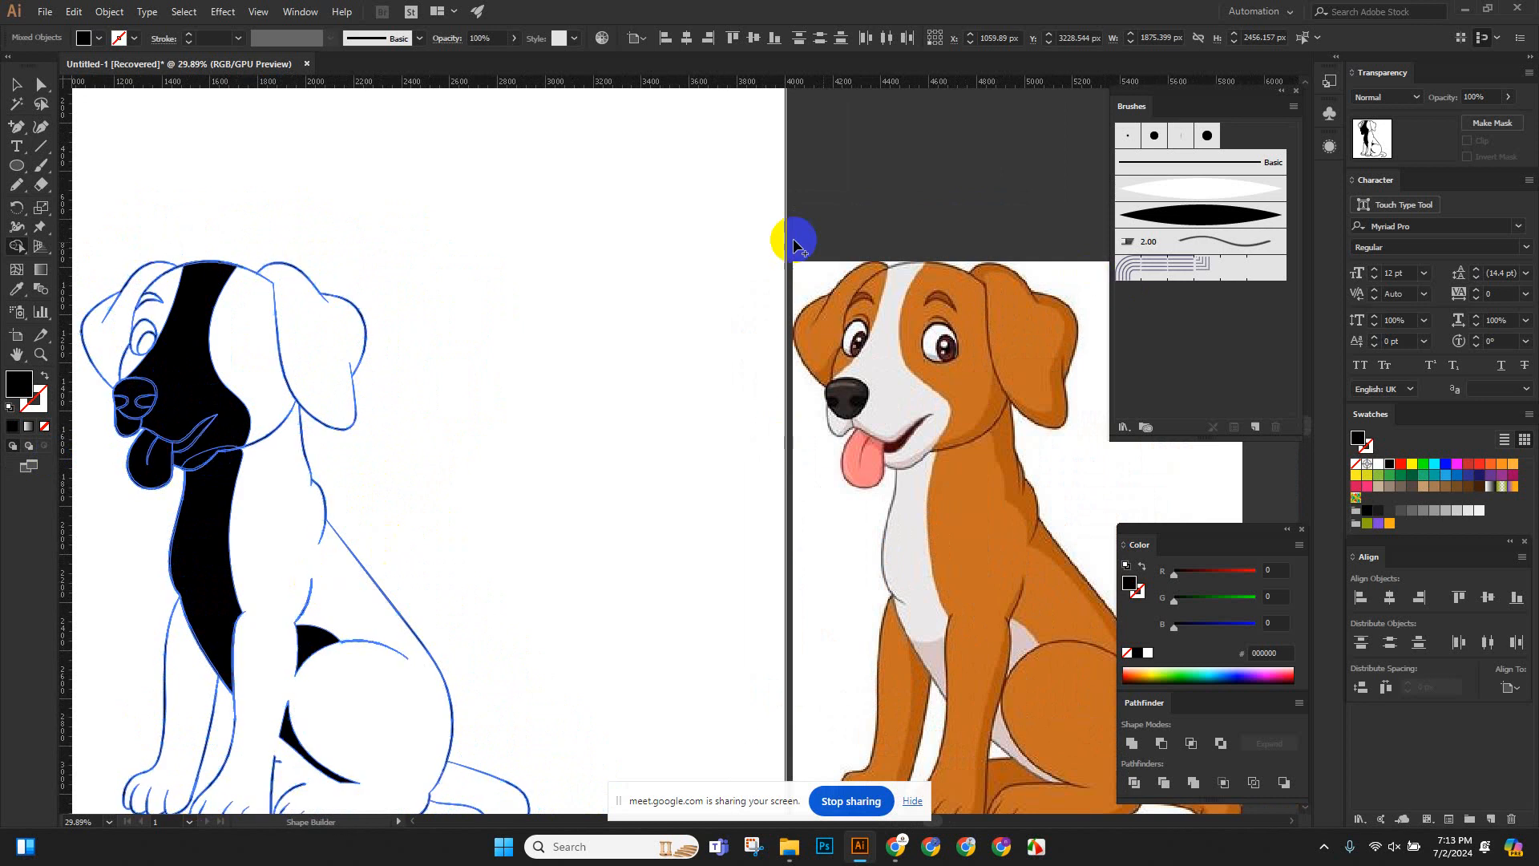
{"action": "key", "text": "ctrl+space"}
{"action": "scroll", "coordinate": [320, 455], "scroll_direction": "down", "scroll_amount": 2}
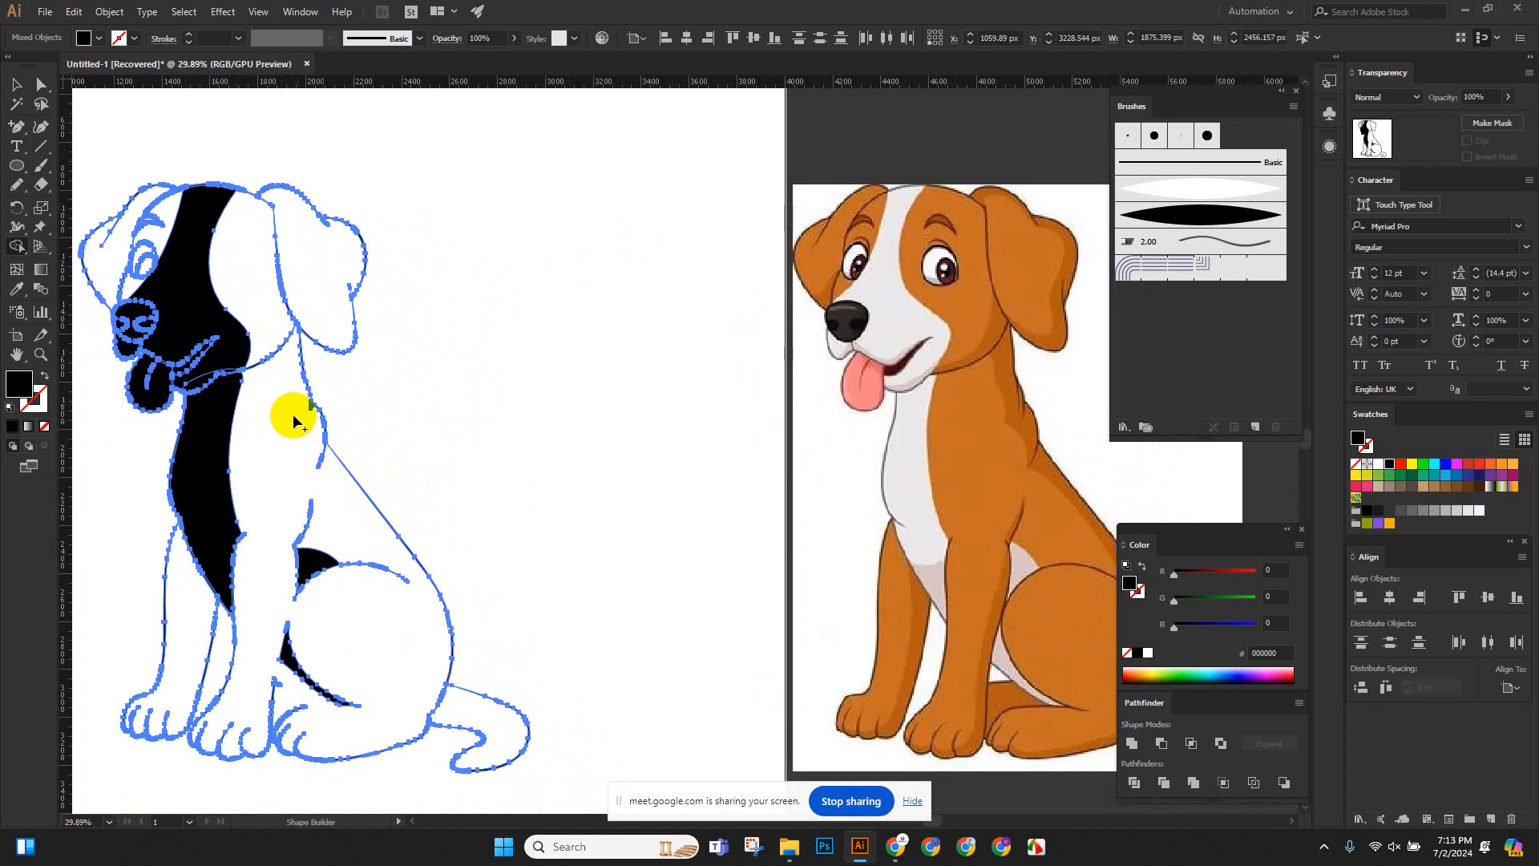
Remove the tongue and the mouth opening with its outline from the black face shape using the Shape Builder.
{"action": "left_click_drag", "start_coordinate": [141, 478], "coordinate": [241, 522]}
{"action": "scroll", "coordinate": [546, 520], "scroll_direction": "right", "scroll_amount": 3}
{"action": "left_click_drag", "start_coordinate": [511, 515], "coordinate": [484, 515]}
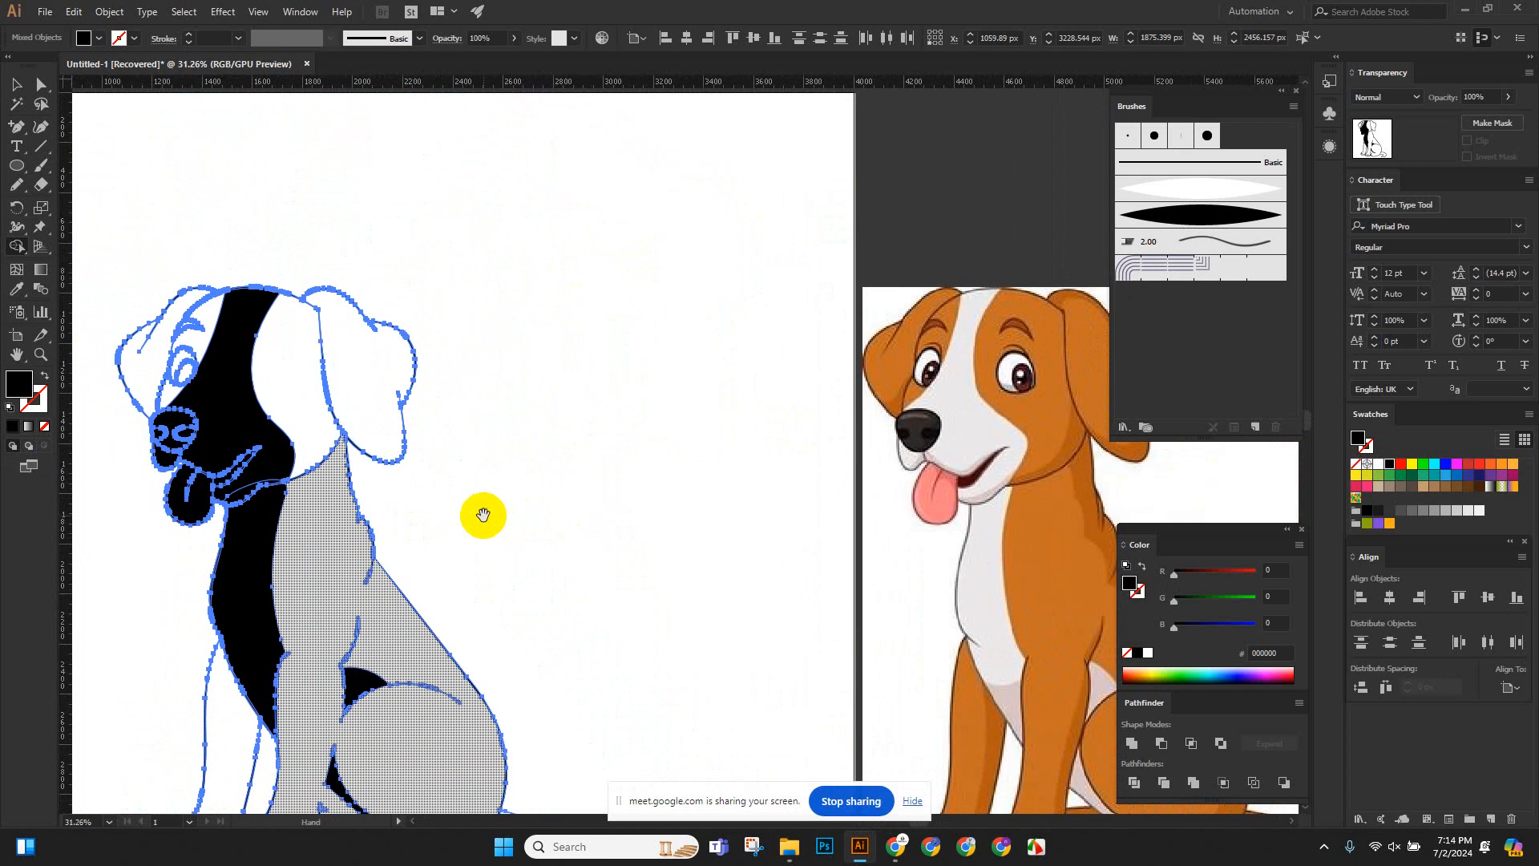
{"action": "mouse_move", "coordinate": [309, 446]}
{"action": "left_mouse_down"}
{"action": "mouse_move", "coordinate": [288, 539]}
{"action": "mouse_move", "coordinate": [522, 650]}
{"action": "mouse_move", "coordinate": [503, 502]}
{"action": "mouse_move", "coordinate": [529, 526]}
{"action": "mouse_move", "coordinate": [320, 590]}
{"action": "mouse_move", "coordinate": [309, 698]}
{"action": "mouse_move", "coordinate": [294, 571]}
{"action": "left_mouse_up"}
{"action": "left_click", "coordinate": [347, 416]}
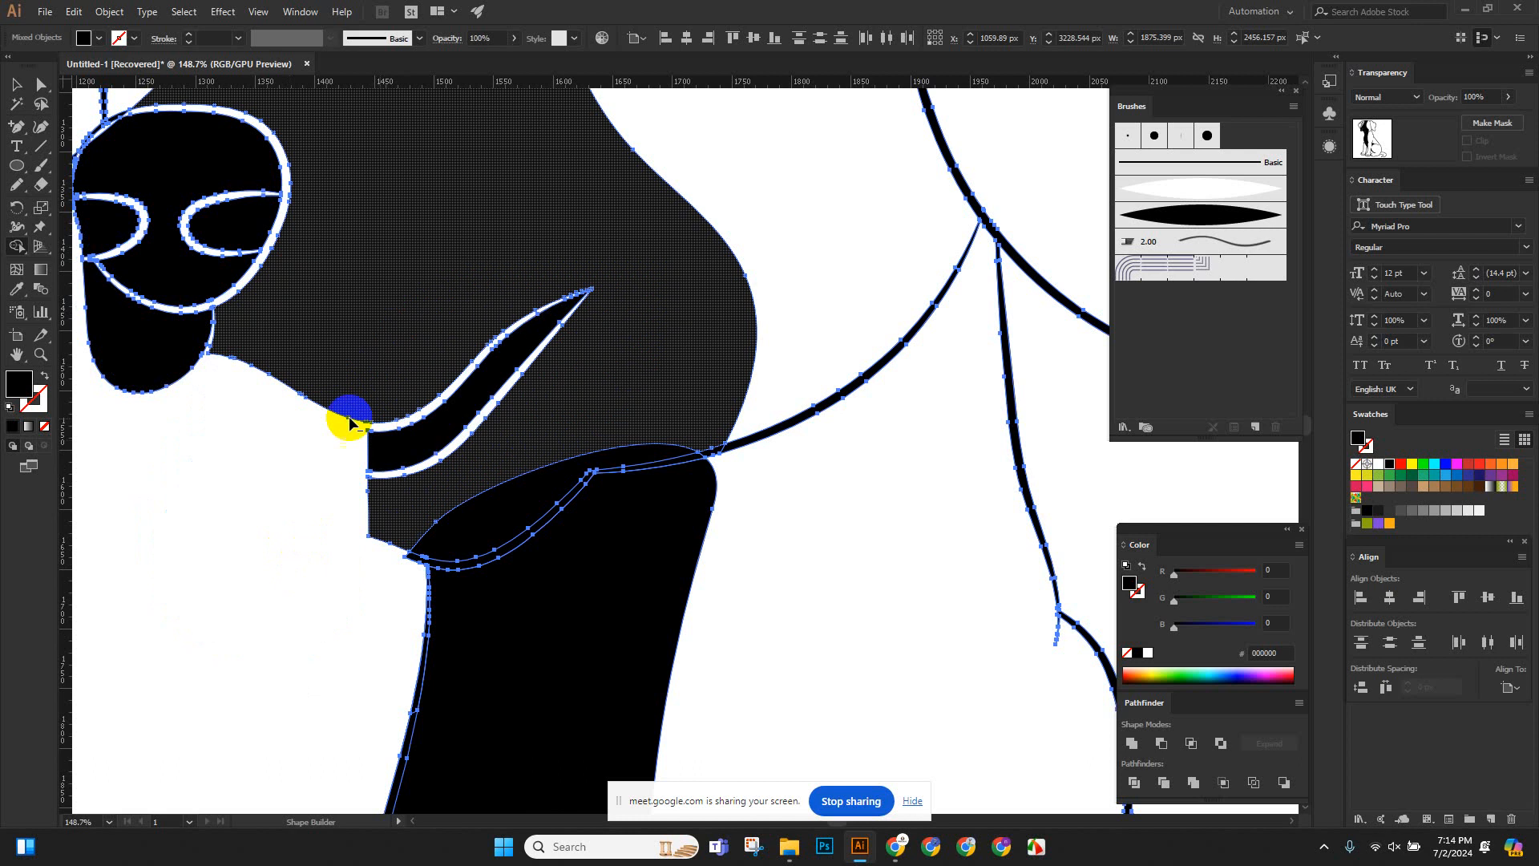
{"action": "left_click_drag", "start_coordinate": [352, 441], "coordinate": [403, 452]}
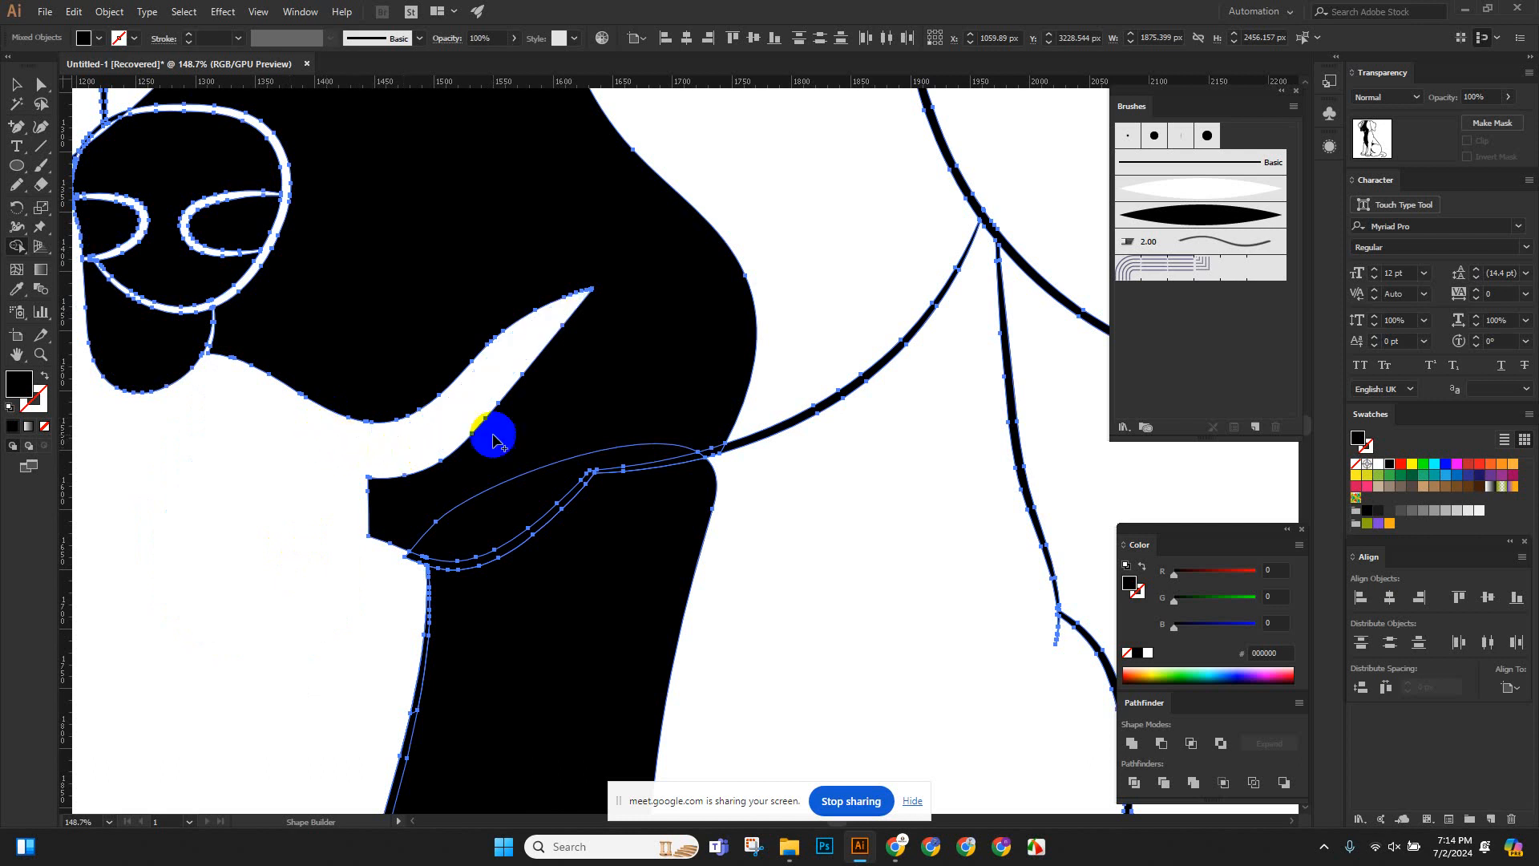
{"action": "scroll", "coordinate": [492, 437], "scroll_direction": "down", "scroll_amount": 10}
{"action": "left_click_drag", "start_coordinate": [704, 449], "coordinate": [390, 460]}
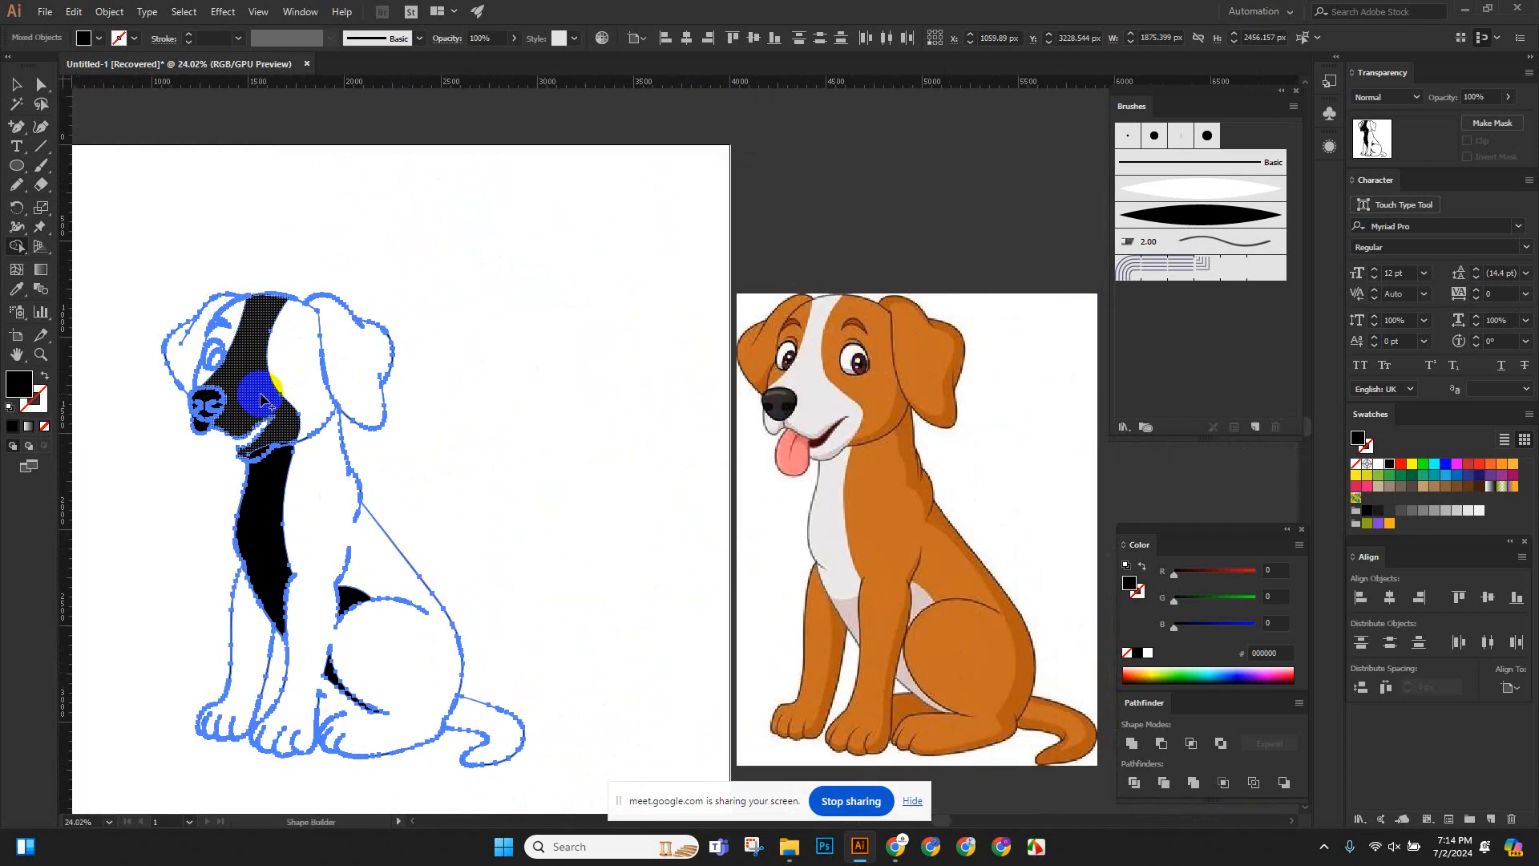
Cut the nose, its nostril outlines and the lip flap beneath it out of the black face shape with the Shape Builder.
{"action": "scroll", "coordinate": [260, 399], "scroll_direction": "up", "scroll_amount": 8}
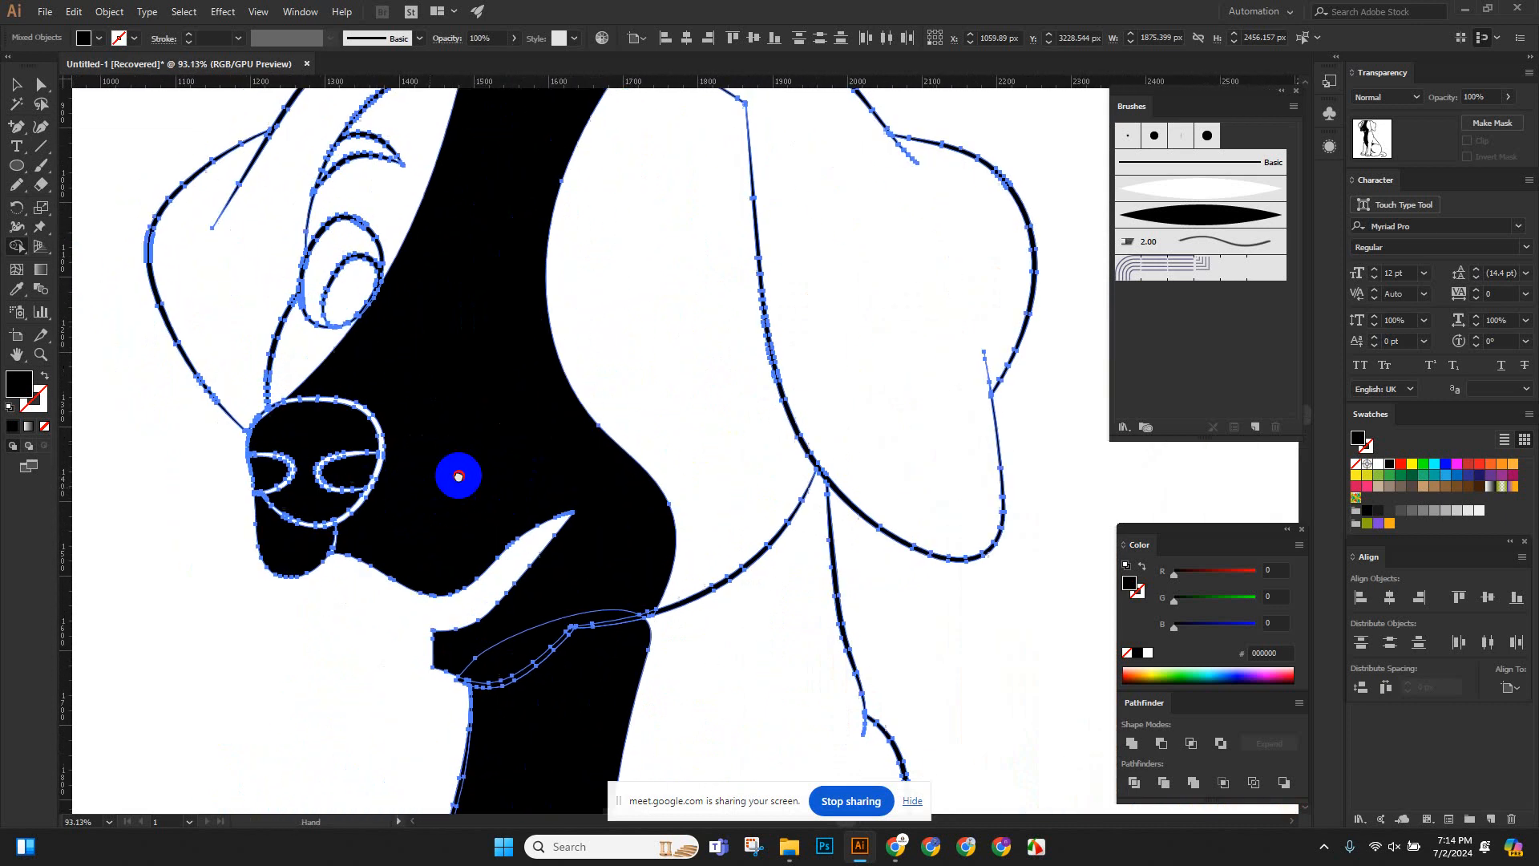
{"action": "left_click_drag", "start_coordinate": [291, 603], "coordinate": [310, 444]}
{"action": "left_click_drag", "start_coordinate": [261, 503], "coordinate": [334, 447]}
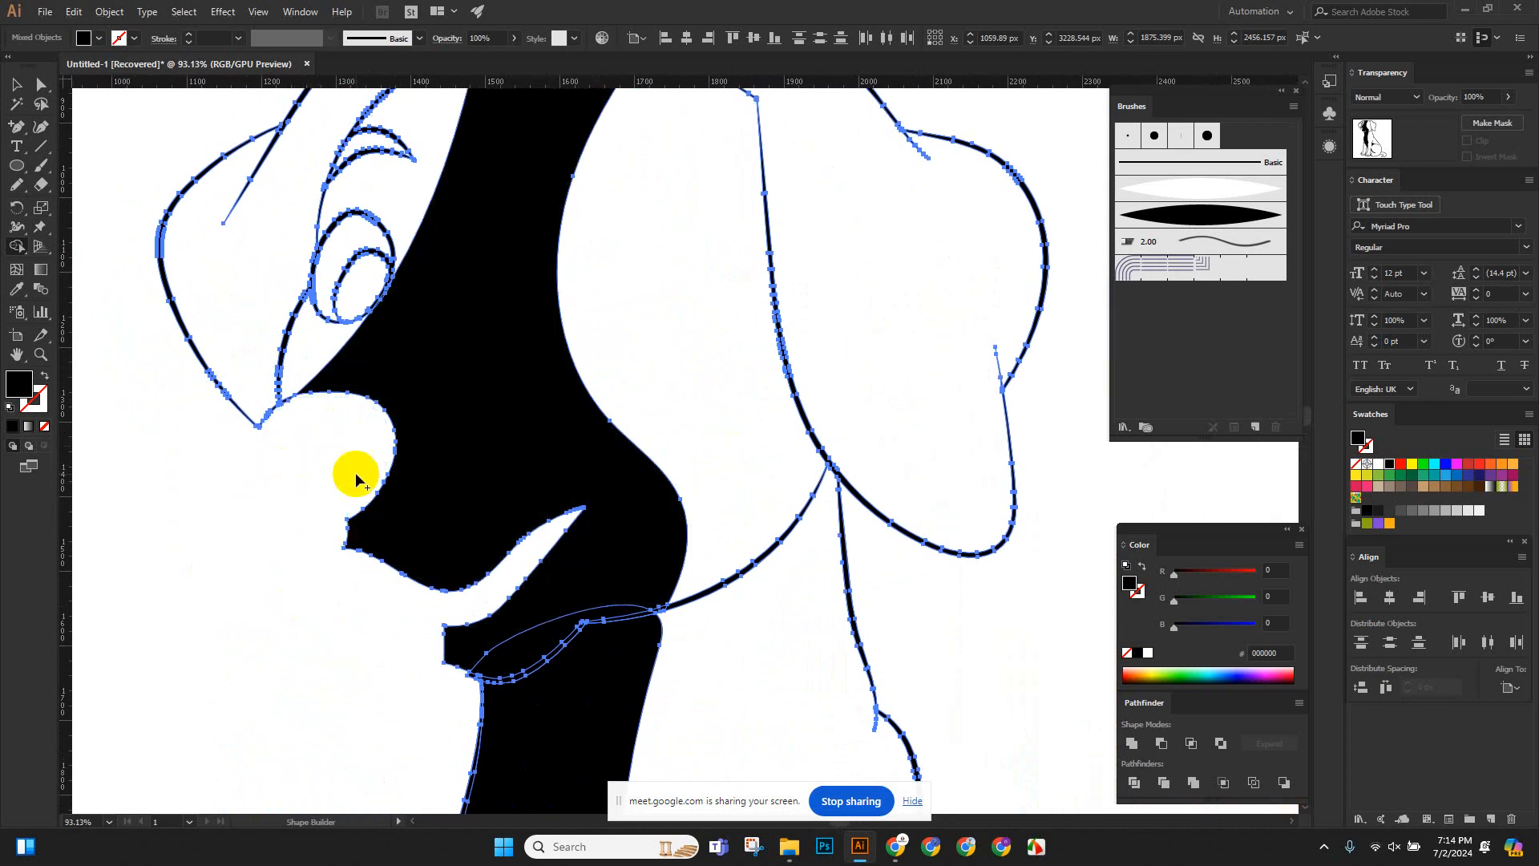
{"action": "scroll", "coordinate": [355, 479], "scroll_direction": "down", "scroll_amount": 7}
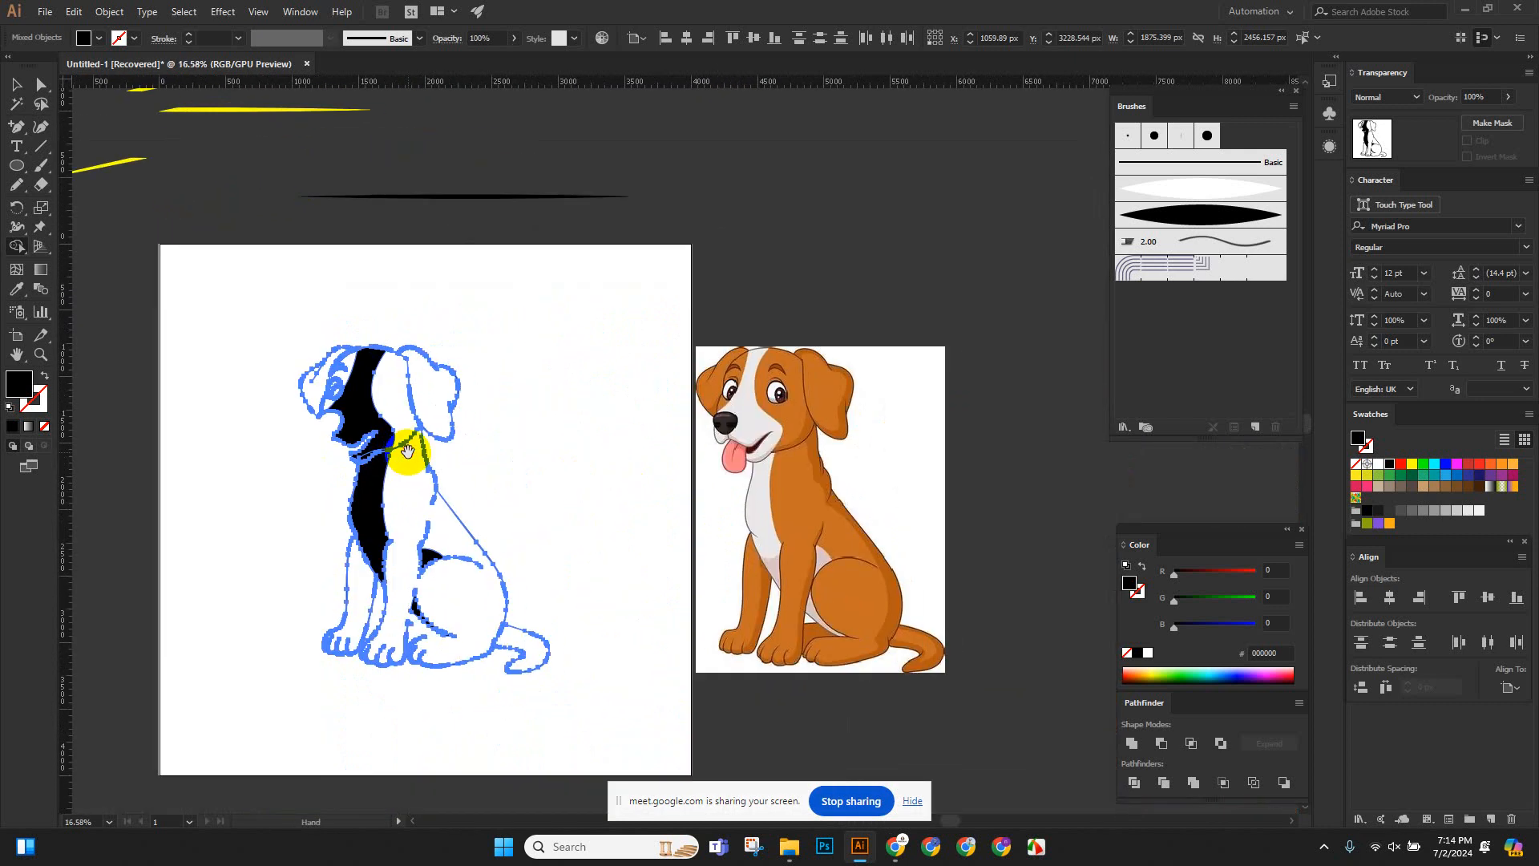
Deselect the artwork and examine the trimmed face shape up close.
{"action": "left_click_drag", "start_coordinate": [323, 376], "coordinate": [354, 396]}
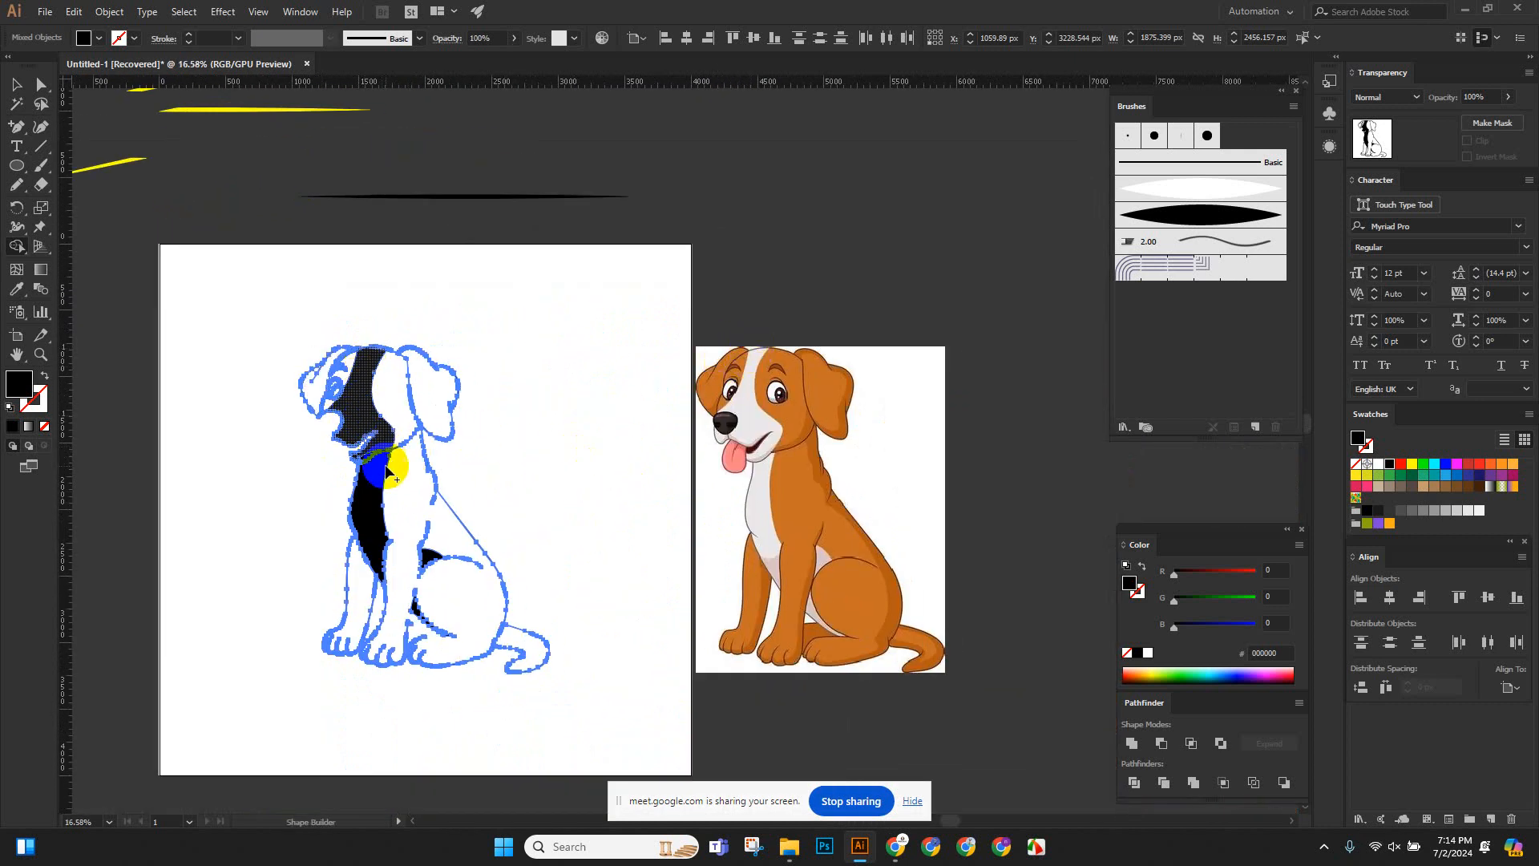
{"action": "left_click", "coordinate": [380, 562]}
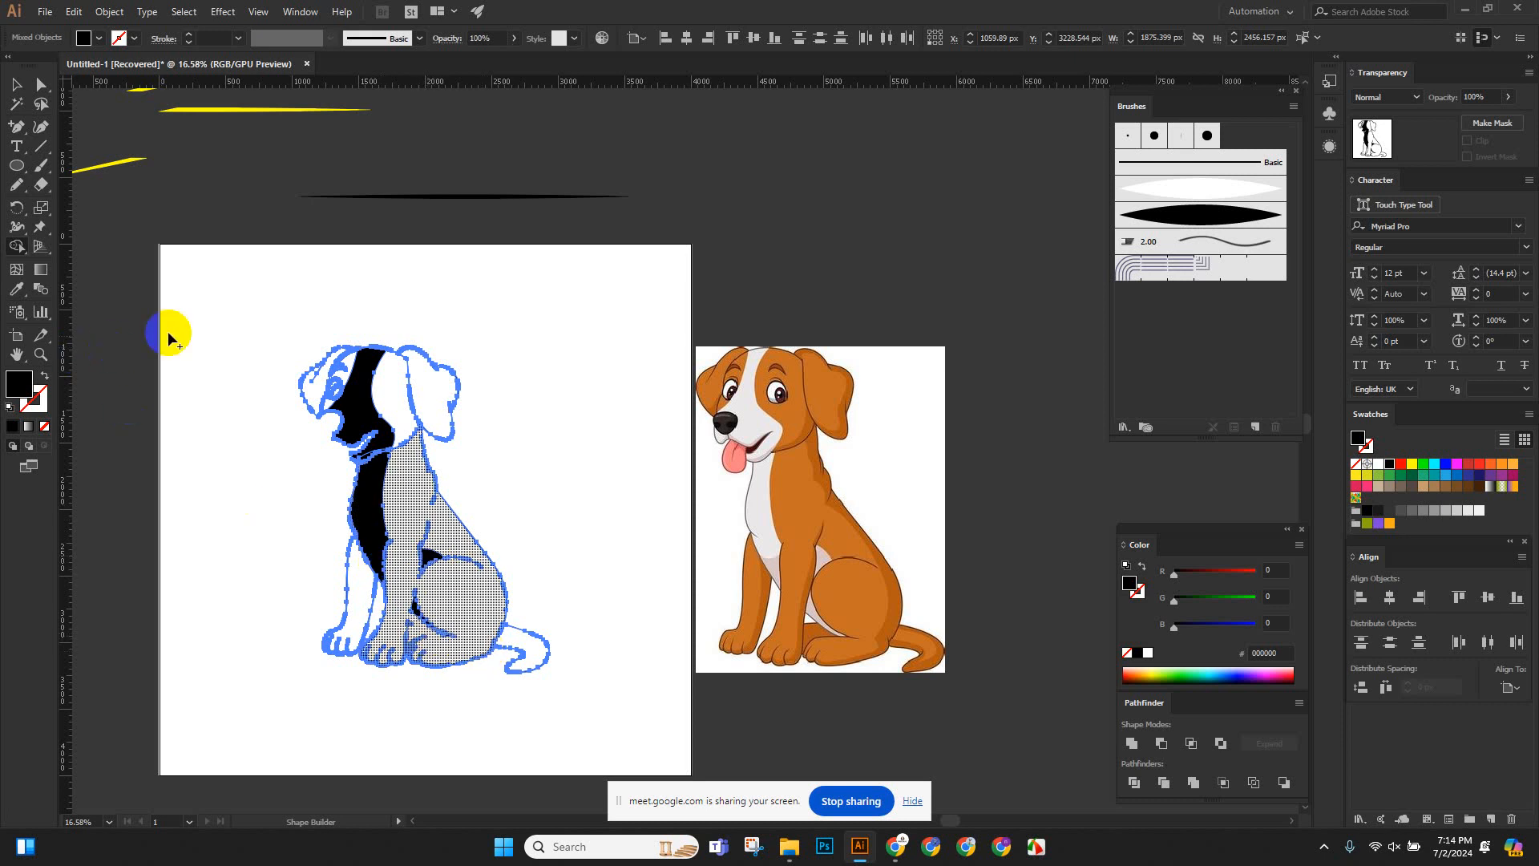
{"action": "left_click", "coordinate": [16, 84]}
{"action": "left_click", "coordinate": [304, 306]}
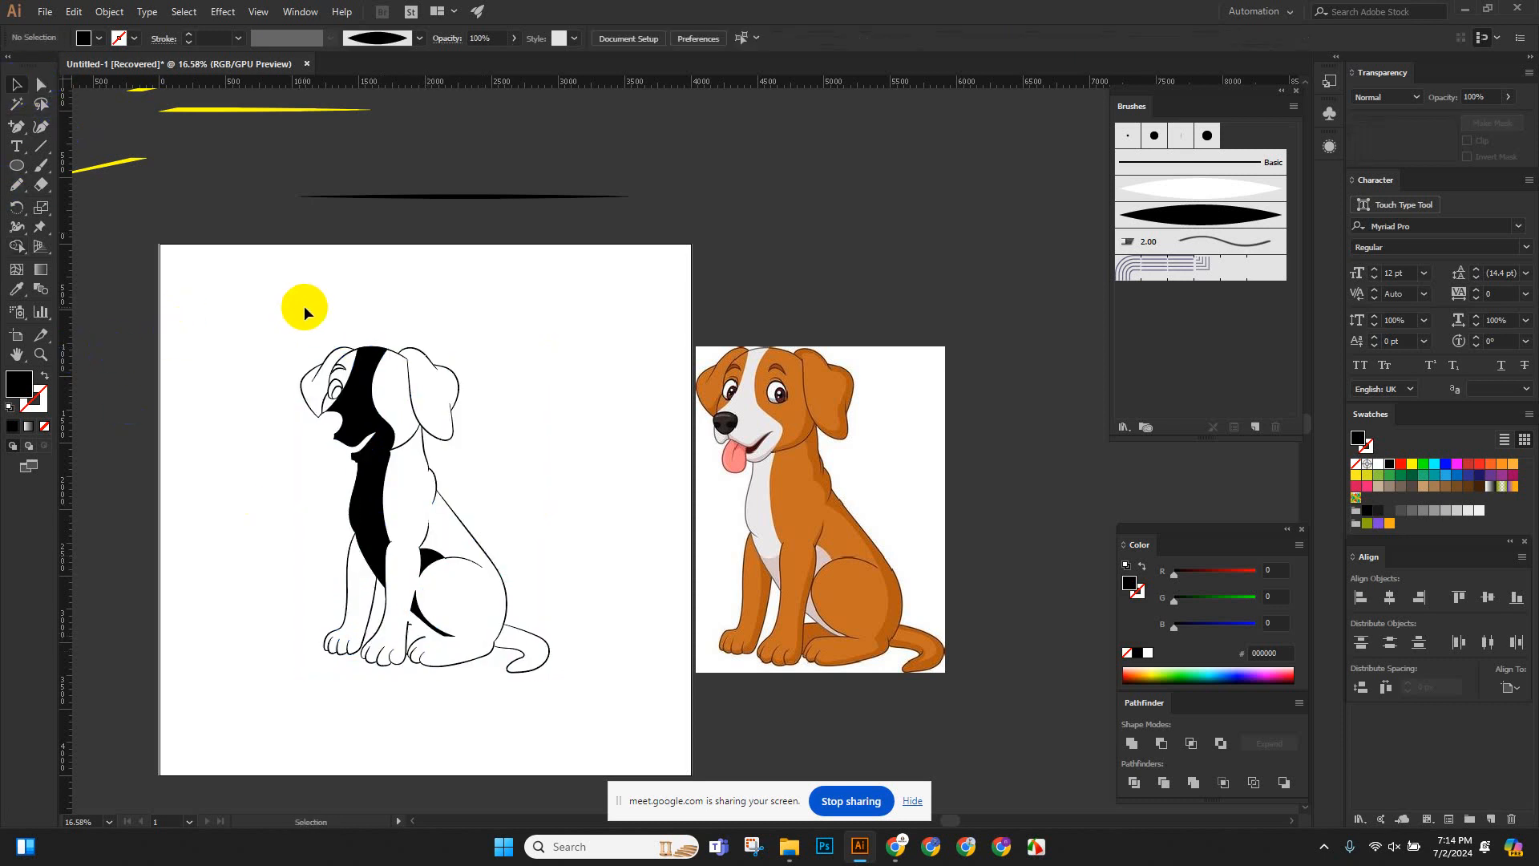
{"action": "scroll", "coordinate": [305, 306], "scroll_direction": "up", "scroll_amount": 8}
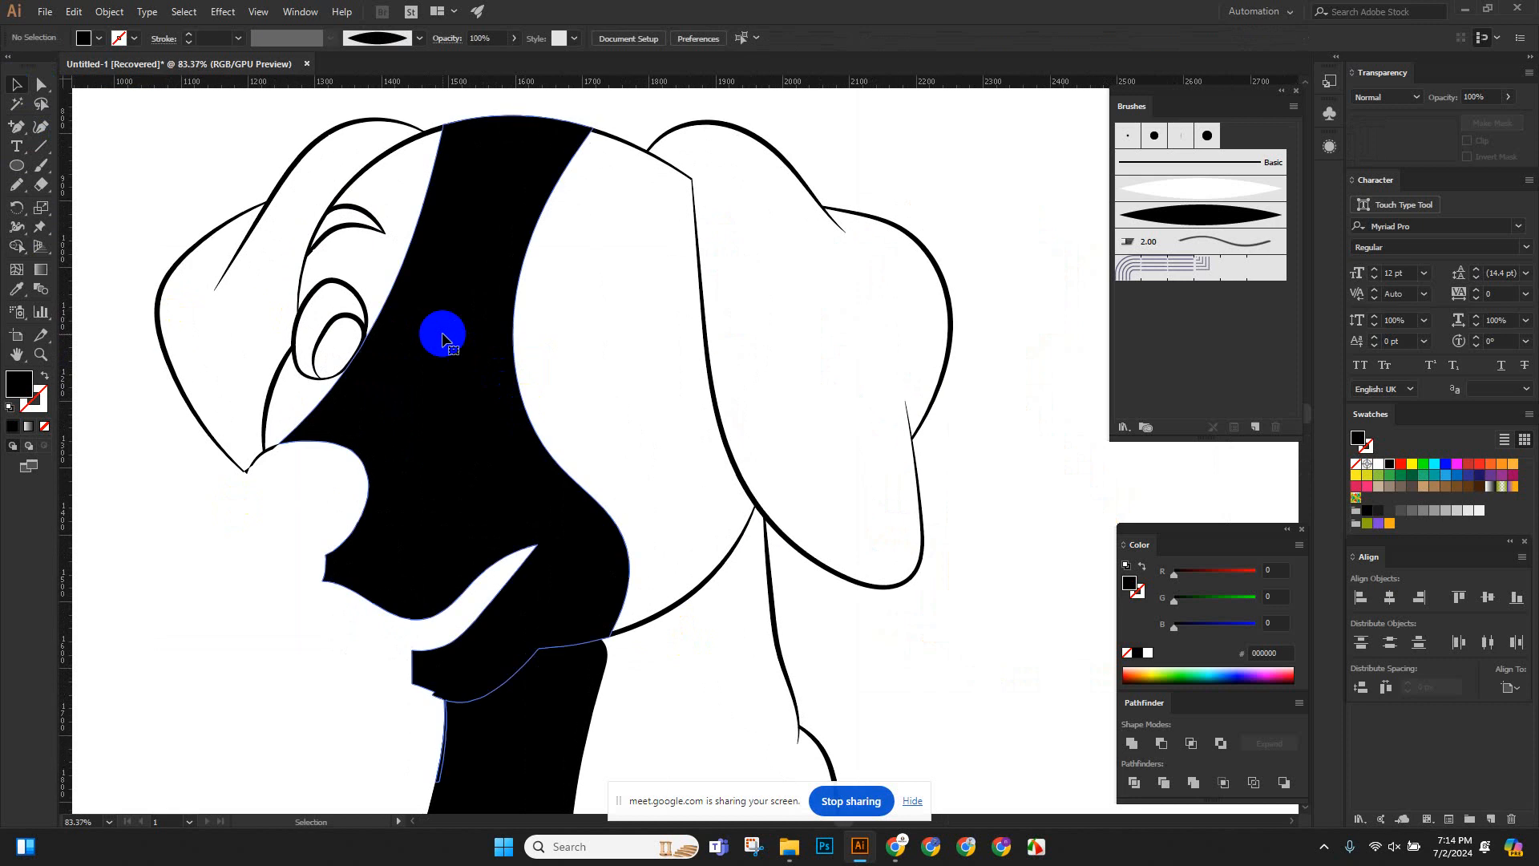
Recolour the black face, chest and inner-thigh patch shapes white (FFFFFF) with the Eyedropper and deselect them.
{"action": "left_click", "coordinate": [443, 337]}
{"action": "scroll", "coordinate": [550, 543], "scroll_direction": "down", "scroll_amount": 3}
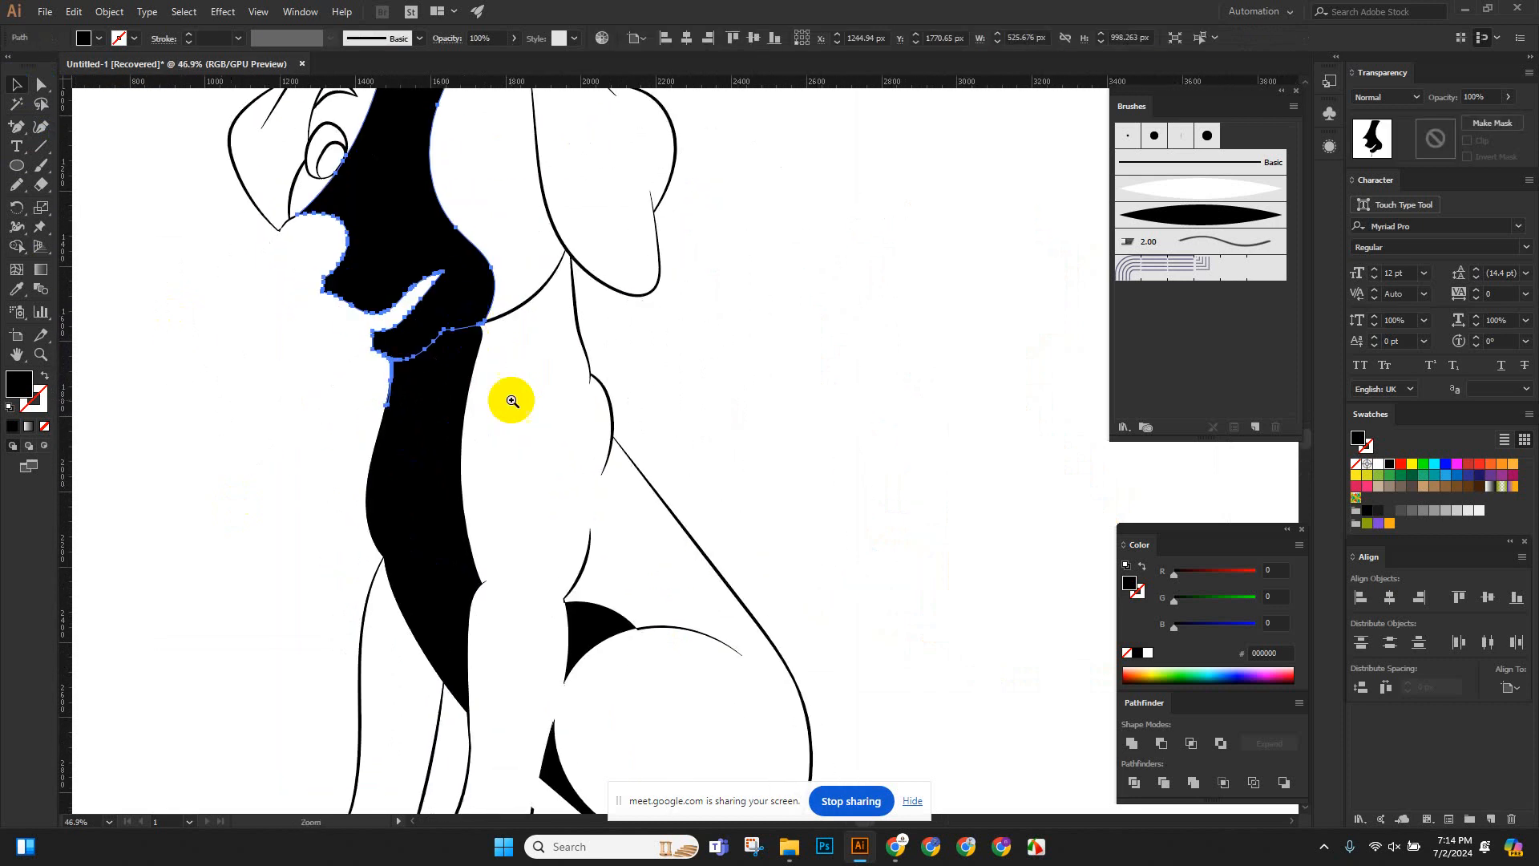
{"action": "scroll", "coordinate": [512, 401], "scroll_direction": "down", "scroll_amount": 2}
{"action": "left_click", "coordinate": [442, 352]}
{"action": "left_click", "coordinate": [475, 479], "text": "shift"}
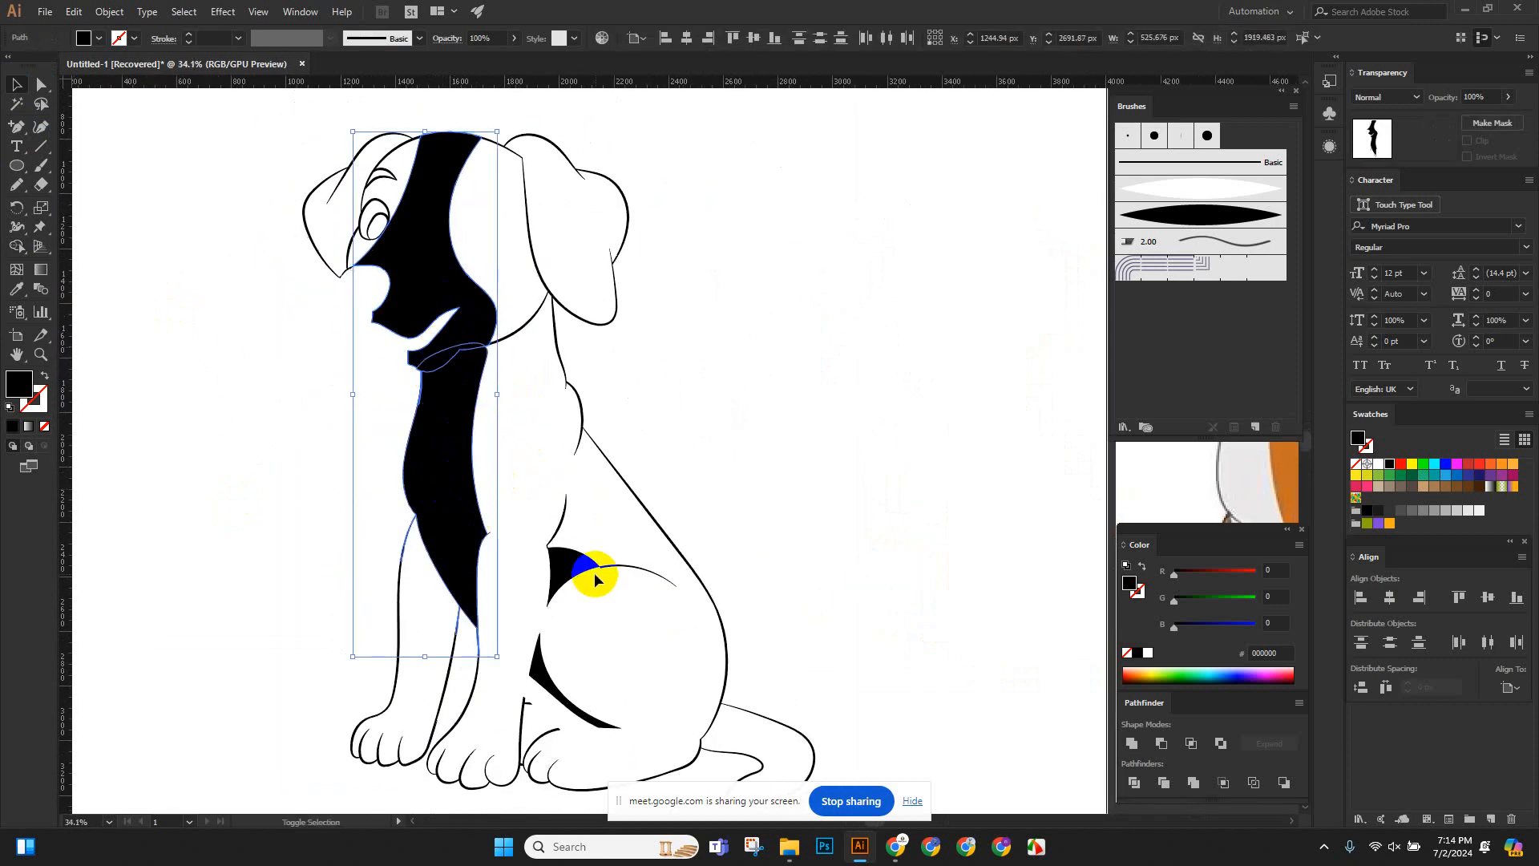
{"action": "left_click", "coordinate": [571, 565], "text": "shift"}
{"action": "left_click", "coordinate": [550, 682], "text": "shift"}
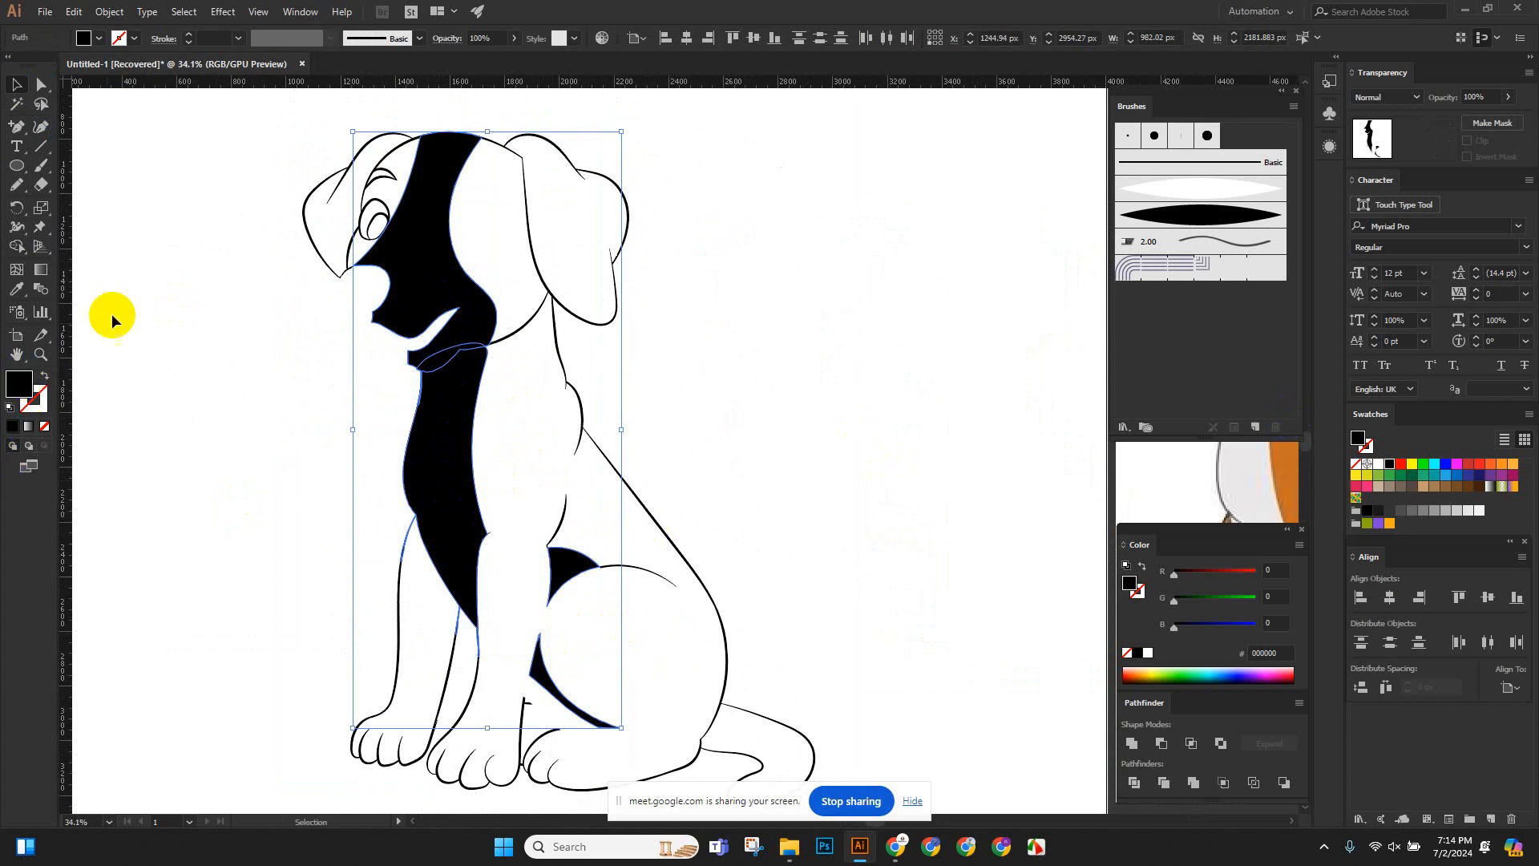
{"action": "left_click", "coordinate": [16, 289]}
{"action": "left_click", "coordinate": [208, 219]}
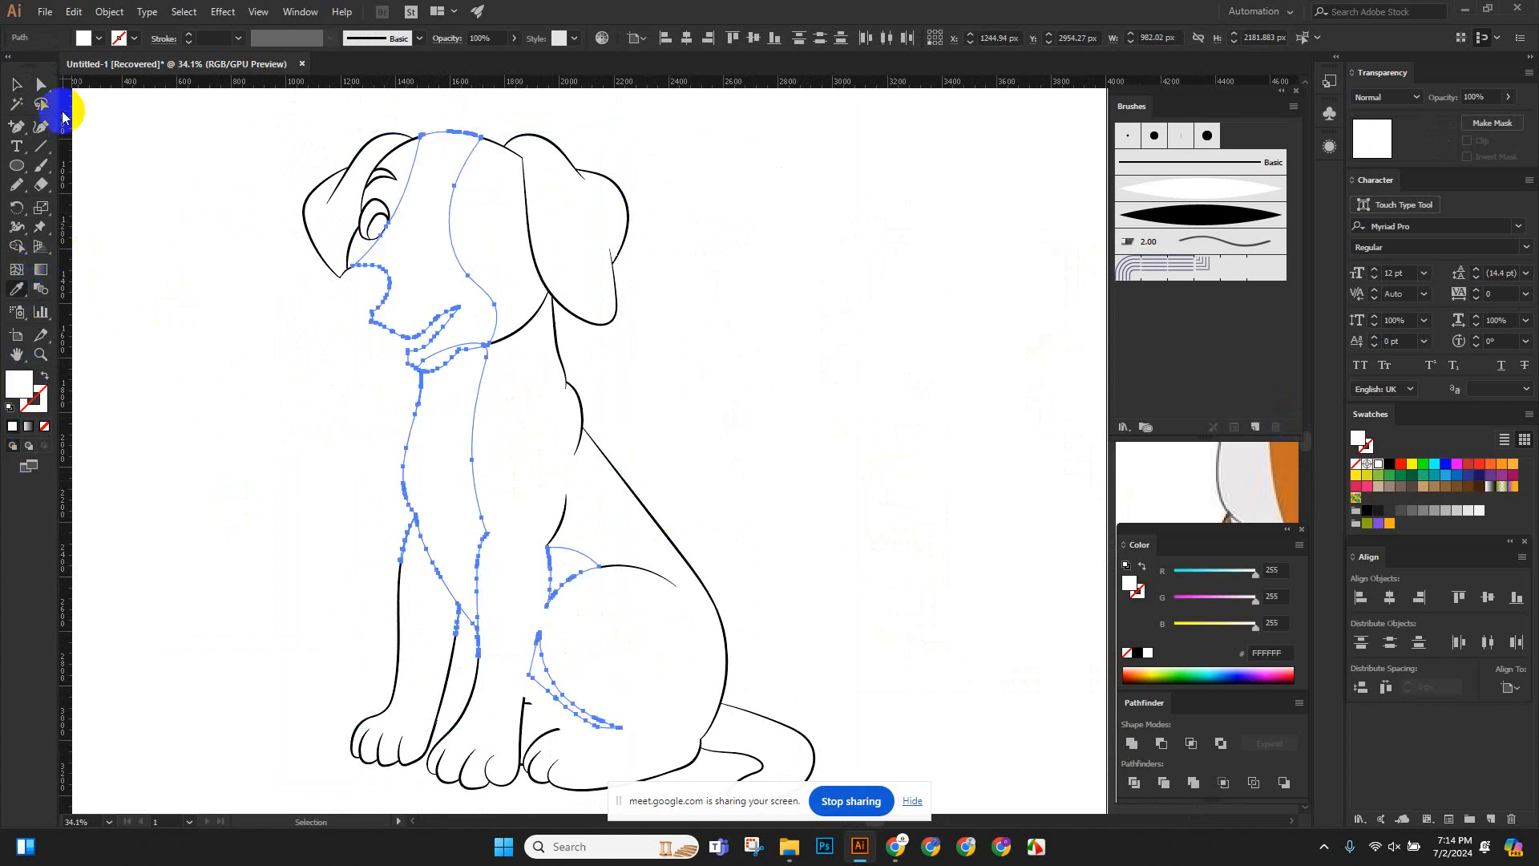
{"action": "left_click", "coordinate": [17, 85]}
{"action": "left_click", "coordinate": [390, 287]}
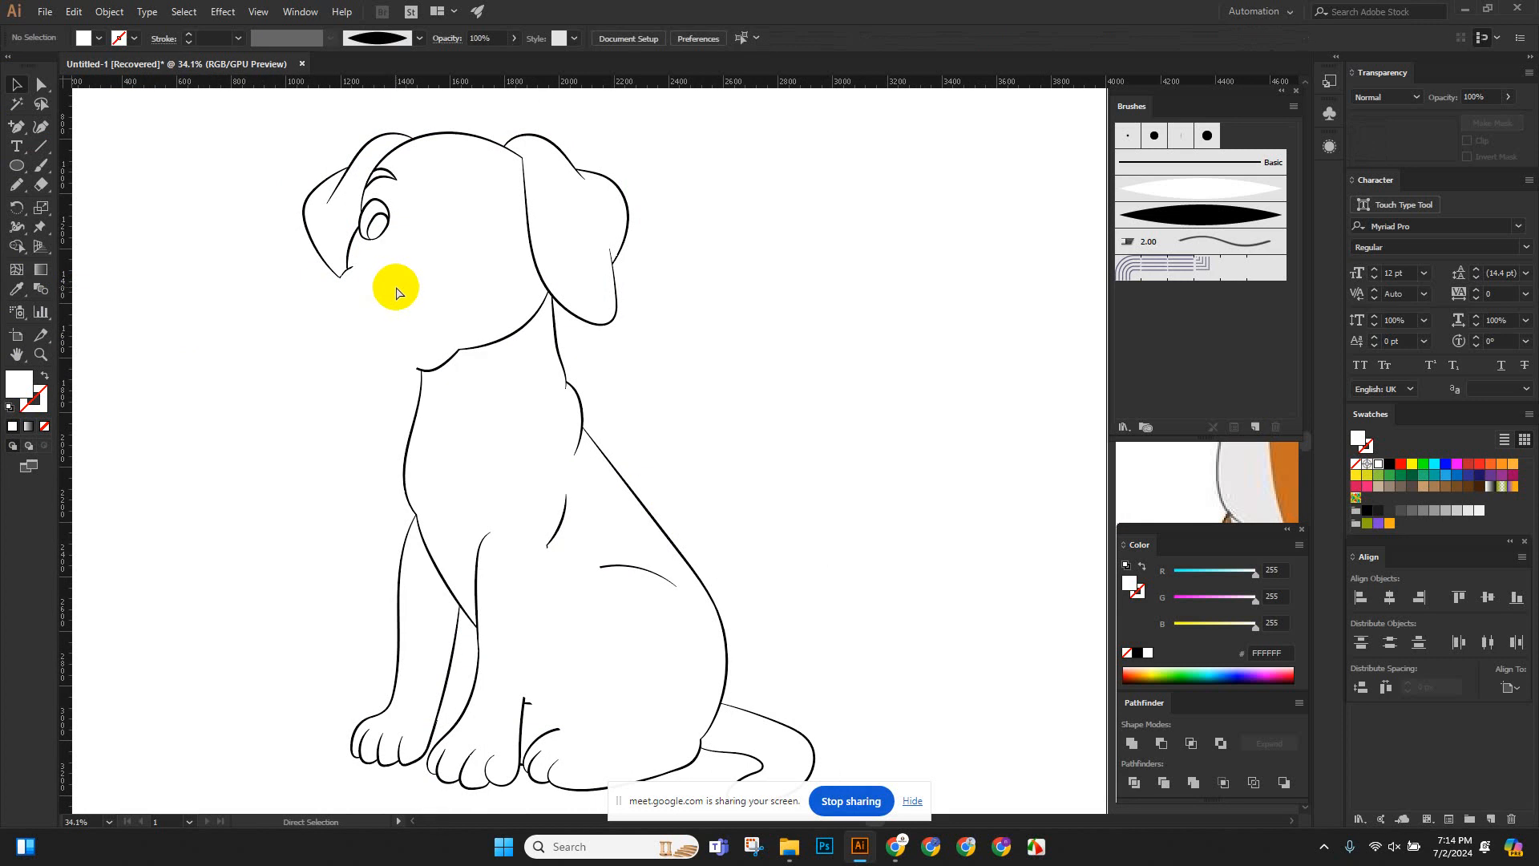
{"action": "left_click", "coordinate": [396, 292]}
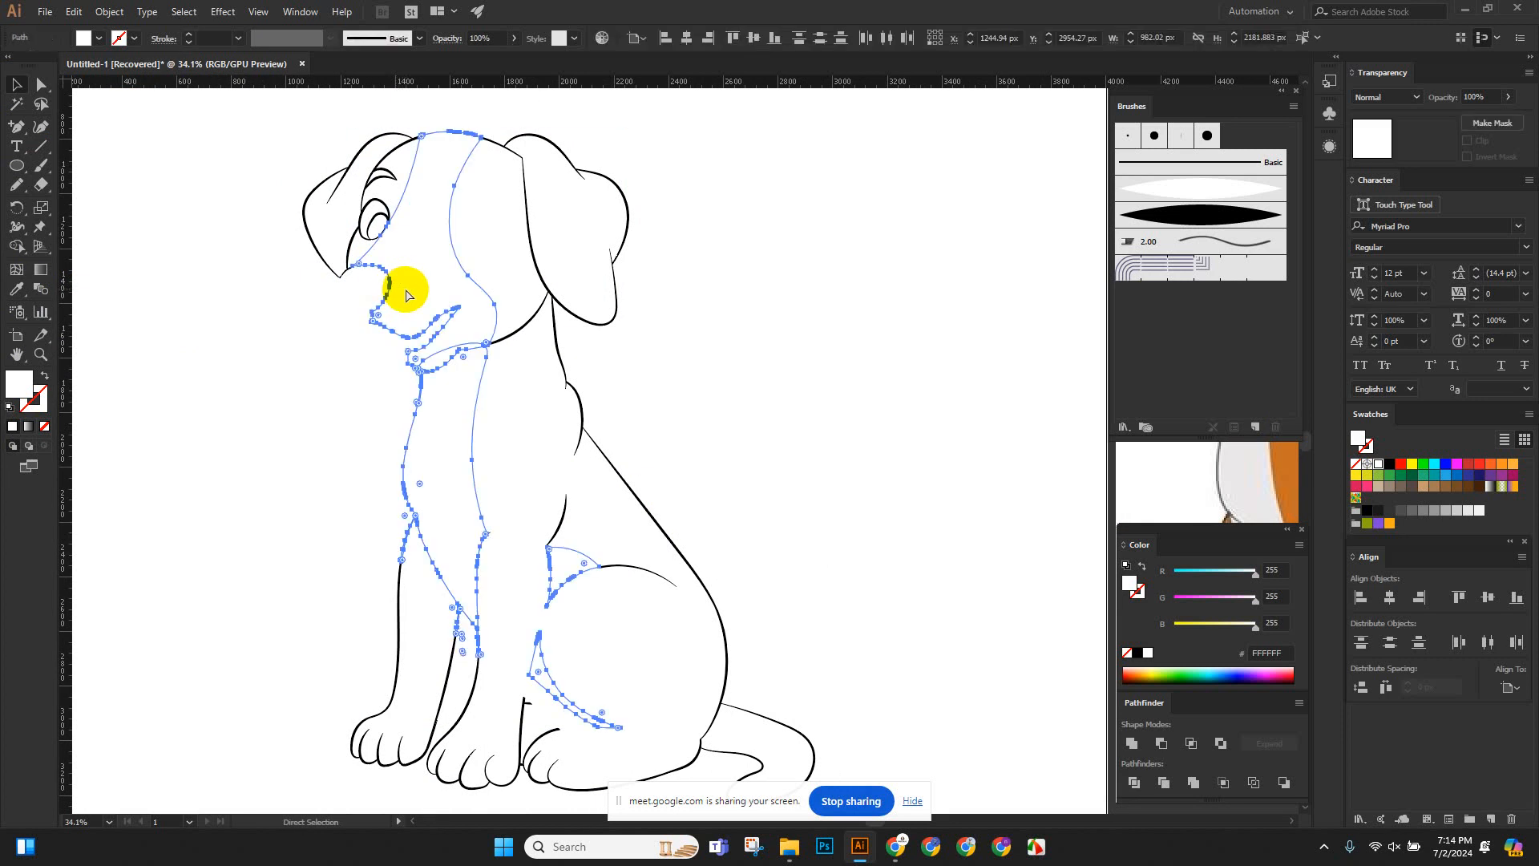
{"action": "key", "text": "ctrl+shift+a"}
Clear the black line-art view of the dog from the artboard and bring back the full-colour dog artwork.
{"action": "scroll", "coordinate": [769, 449], "scroll_direction": "down", "scroll_amount": 3}
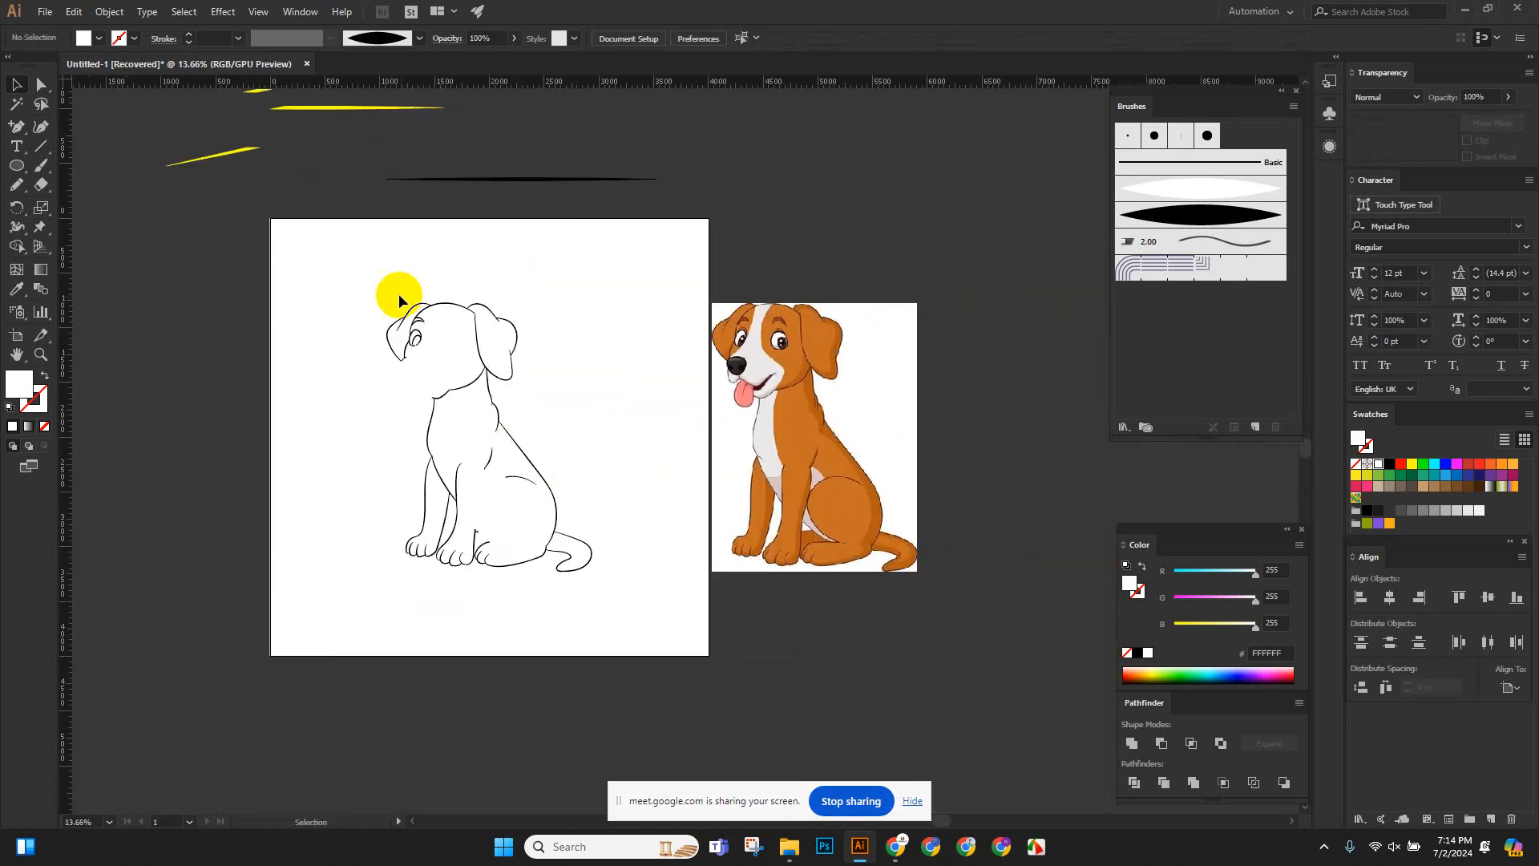
{"action": "left_click_drag", "start_coordinate": [351, 275], "coordinate": [643, 608]}
{"action": "key", "text": "Delete"}
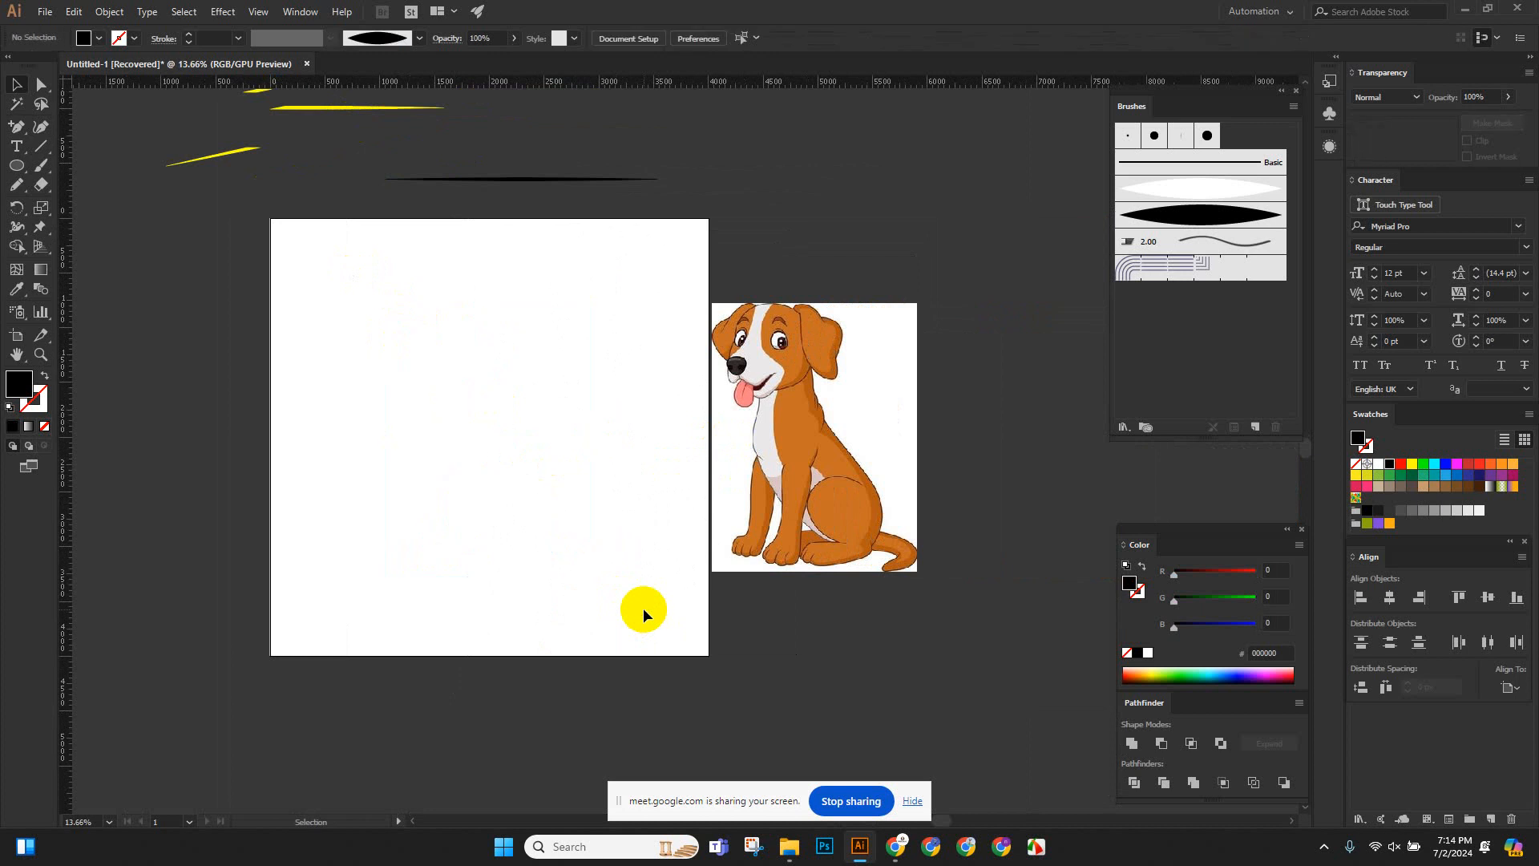
{"action": "key", "text": "ctrl+z"}
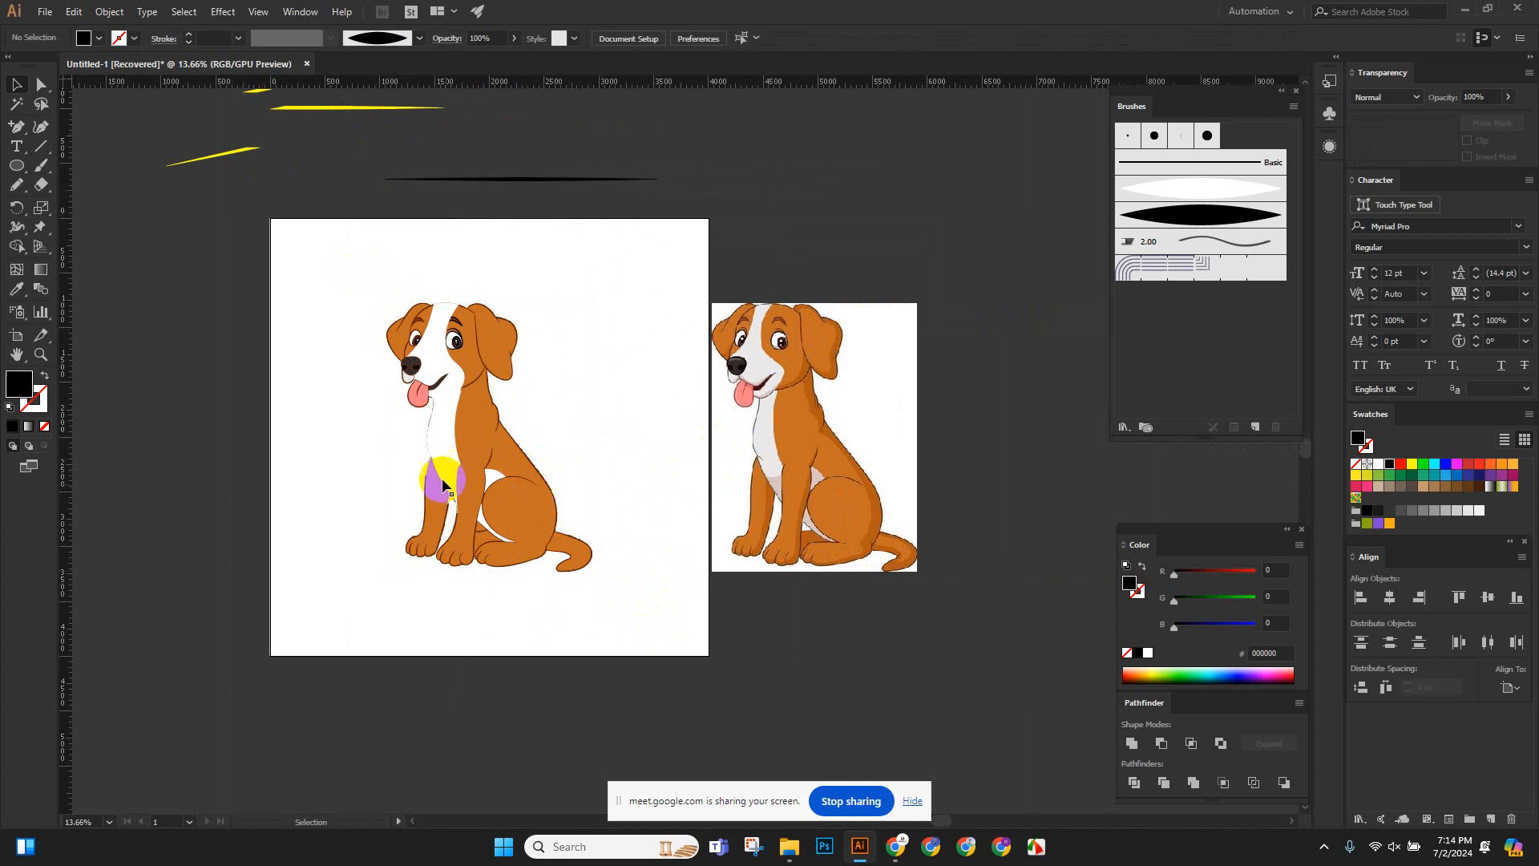
Bring the dog's dark brown outline compound path in front of the white face patch.
{"action": "key", "text": "z"}
{"action": "left_click_drag", "start_coordinate": [370, 265], "coordinate": [584, 423]}
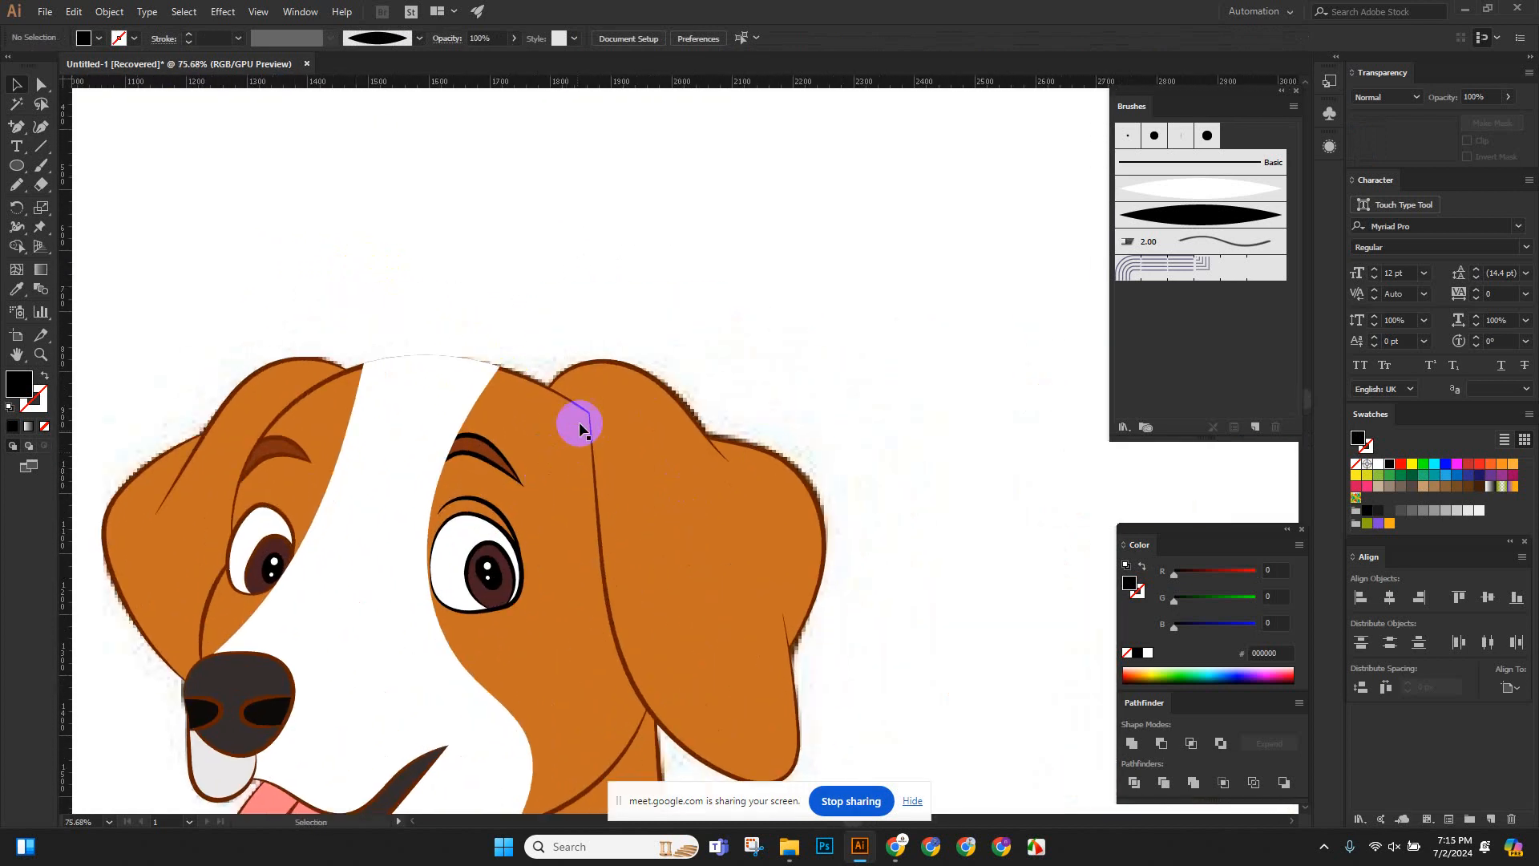
{"action": "key", "text": "v"}
{"action": "left_click", "coordinate": [603, 366]}
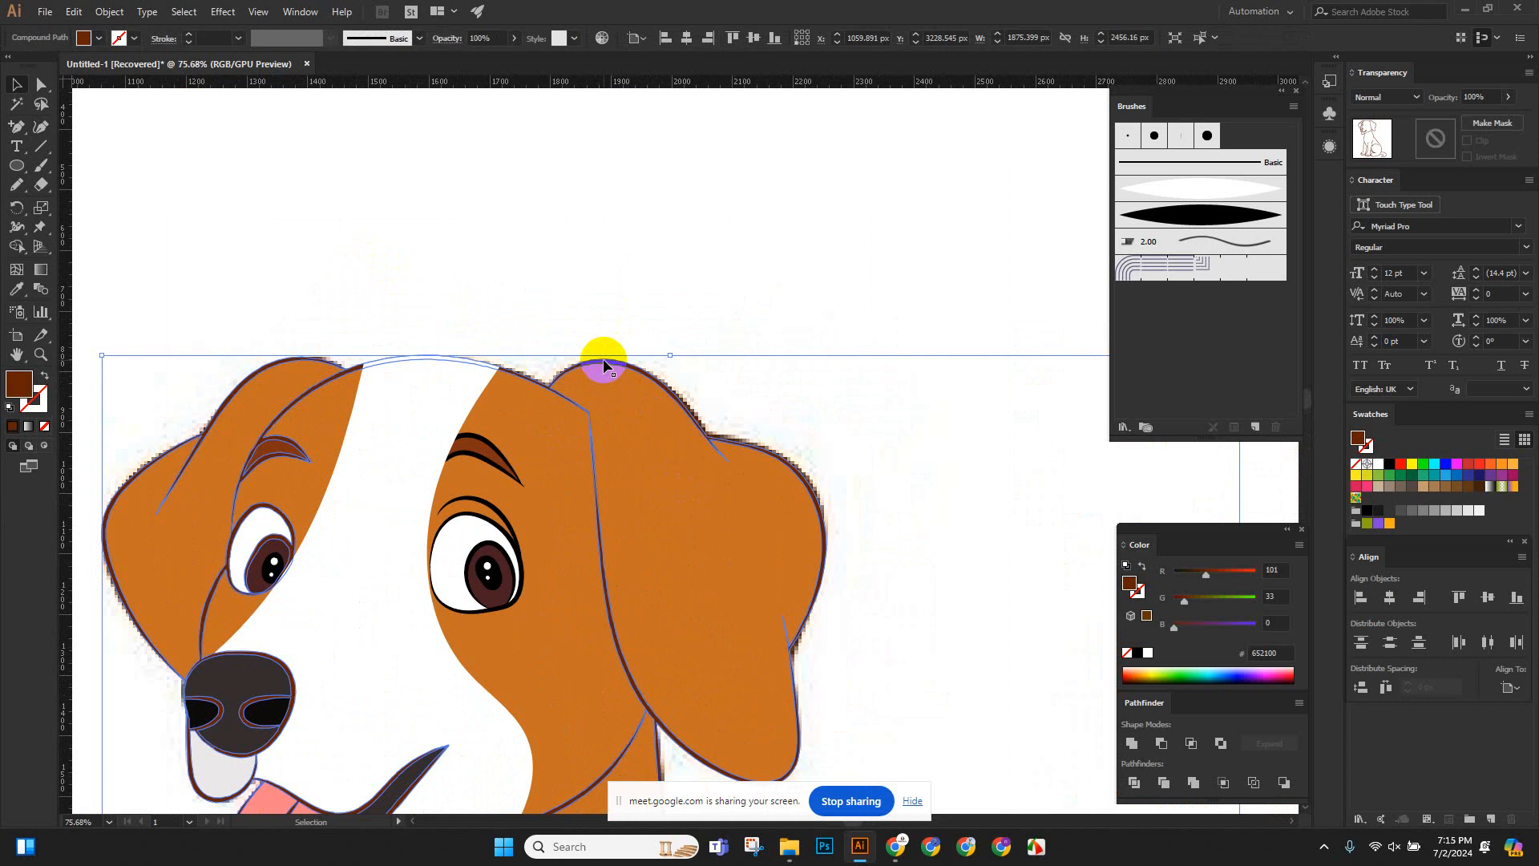
{"action": "key", "text": "a"}
{"action": "left_click", "coordinate": [605, 355]}
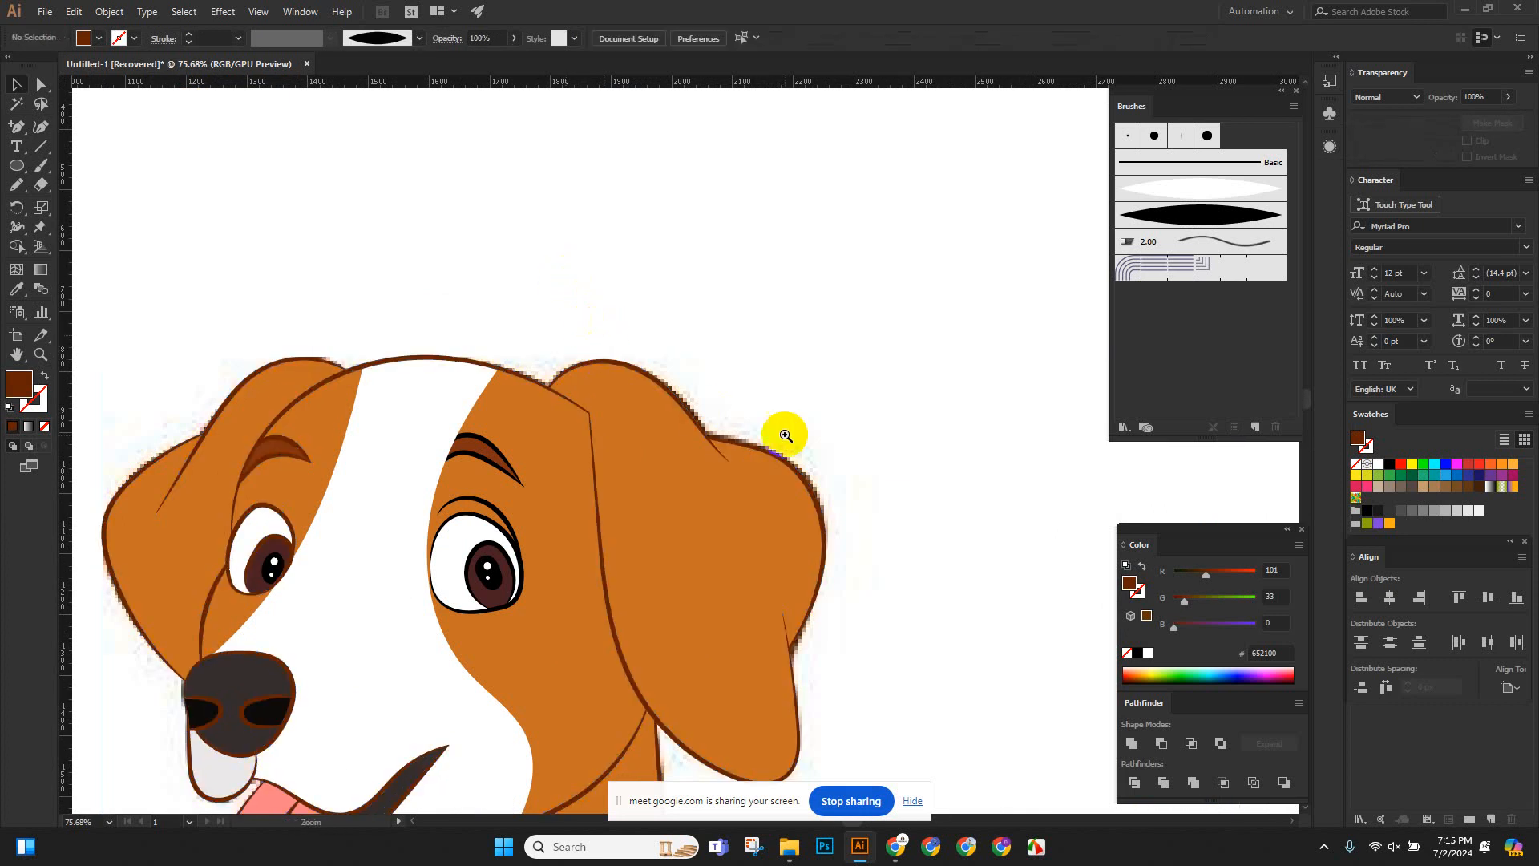
{"action": "scroll", "coordinate": [784, 429], "scroll_direction": "down", "scroll_amount": 5}
{"action": "left_click_drag", "start_coordinate": [659, 556], "coordinate": [543, 420]}
{"action": "left_click_drag", "start_coordinate": [701, 540], "coordinate": [605, 521]}
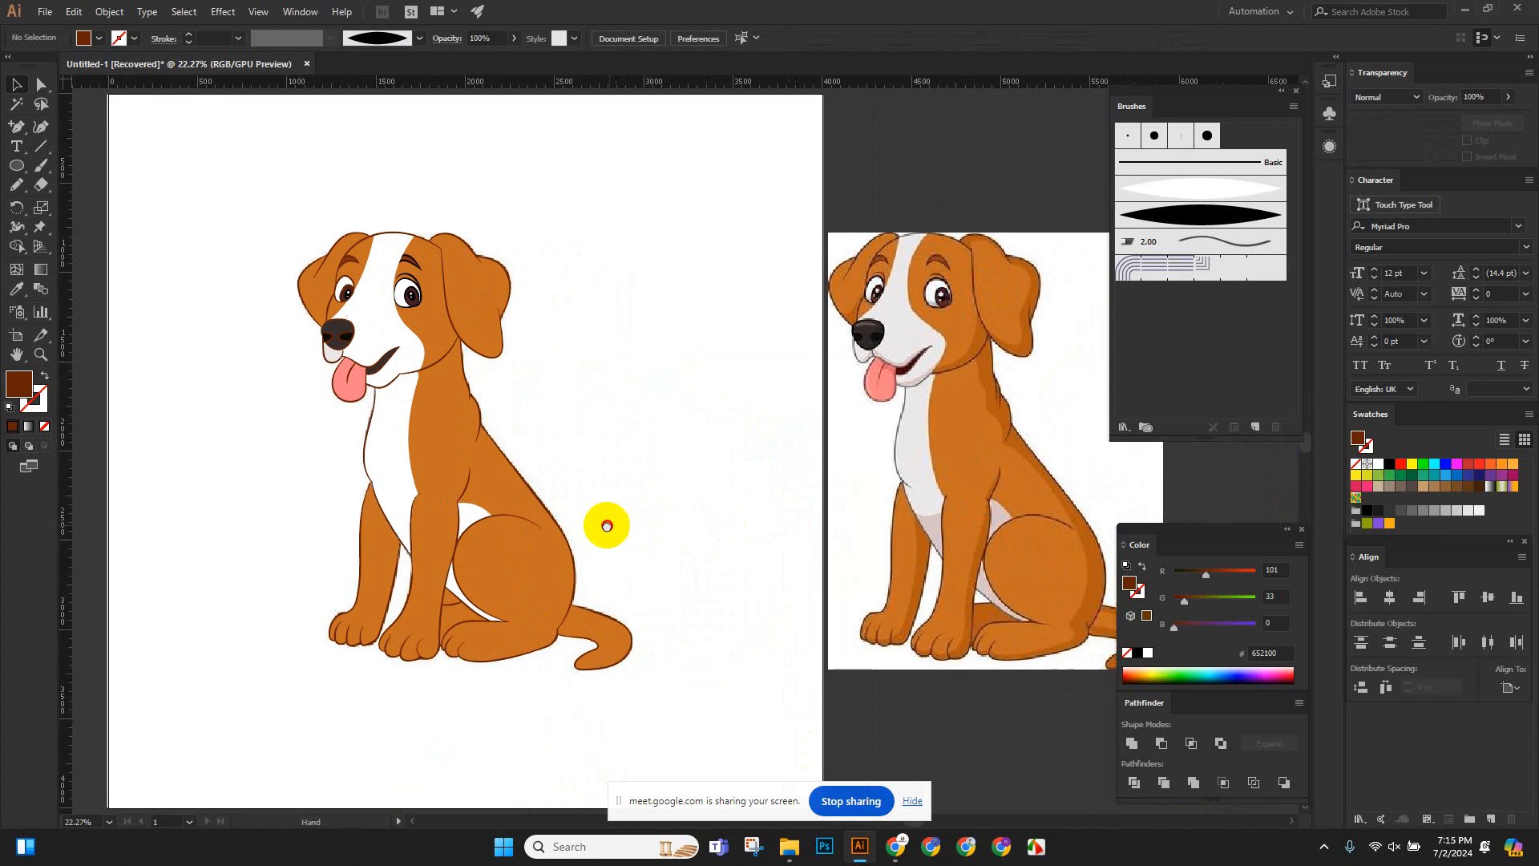
Remove the pixelated copy of the reference image from behind the vector dog and deselect everything.
{"action": "left_click_drag", "start_coordinate": [395, 353], "coordinate": [549, 540]}
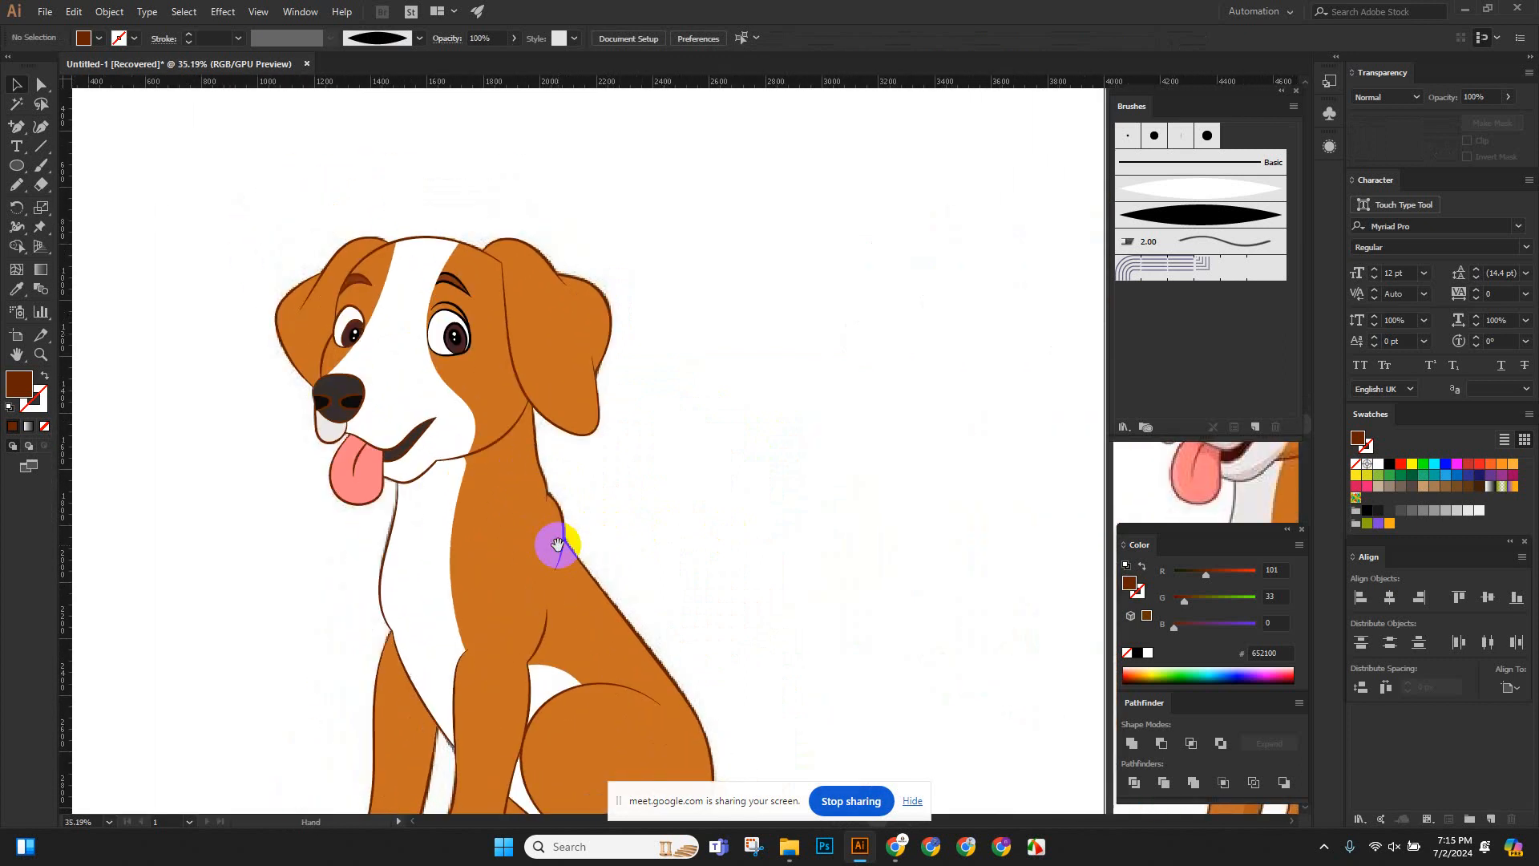
{"action": "key", "text": "v"}
{"action": "left_click", "coordinate": [629, 477]}
{"action": "key", "text": "ctrl+shift+a"}
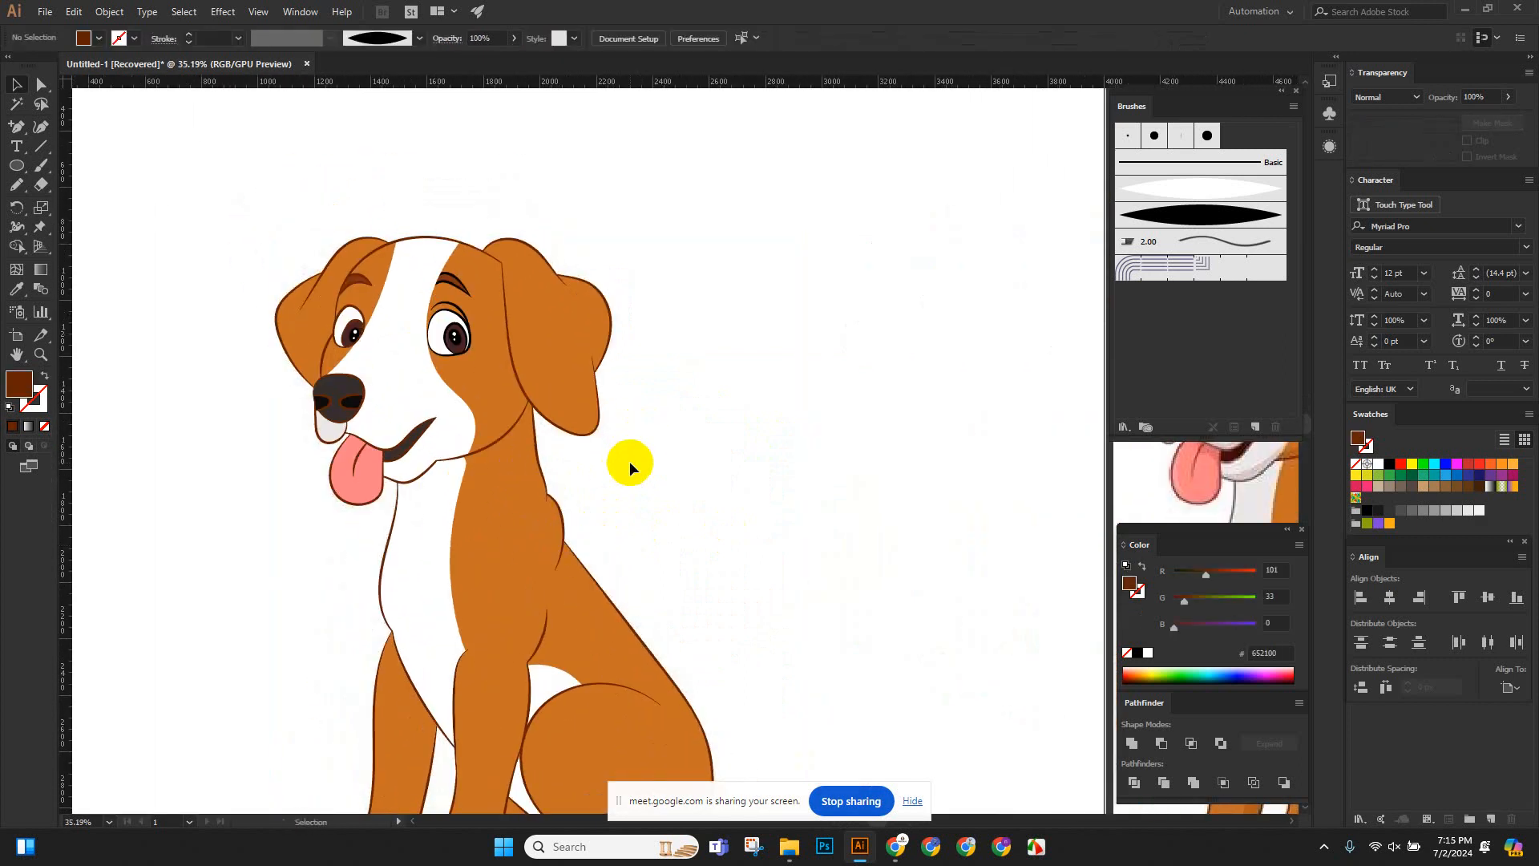
Compare the finished base colours of the vector dog with the reference image, from the whole body to the muzzle.
{"action": "left_click_drag", "start_coordinate": [625, 465], "coordinate": [478, 457]}
{"action": "left_click_drag", "start_coordinate": [628, 575], "coordinate": [553, 518]}
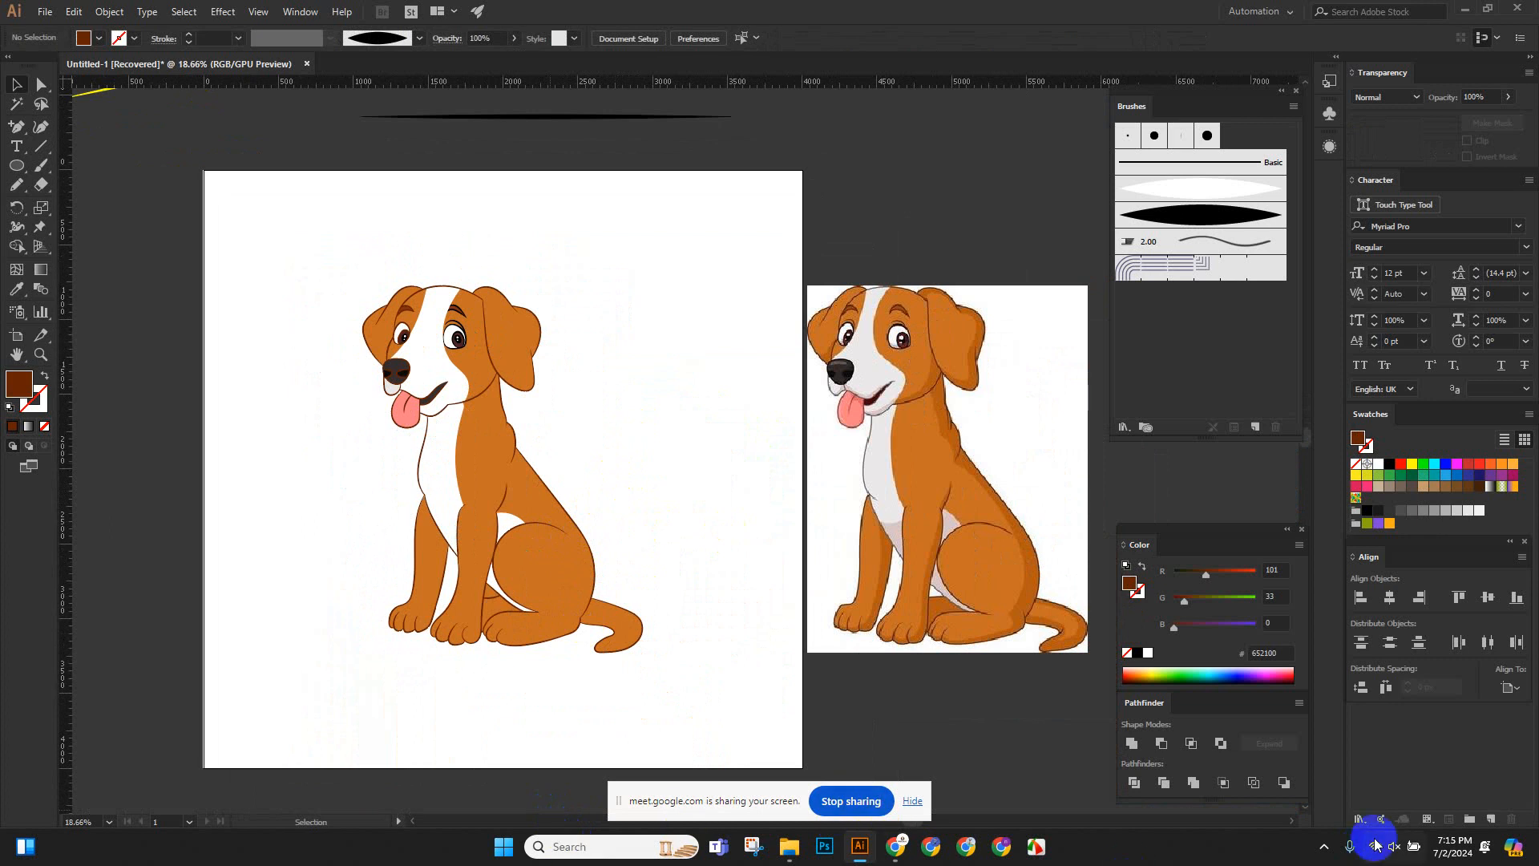
{"action": "scroll", "coordinate": [816, 497], "scroll_direction": "down", "scroll_amount": 3}
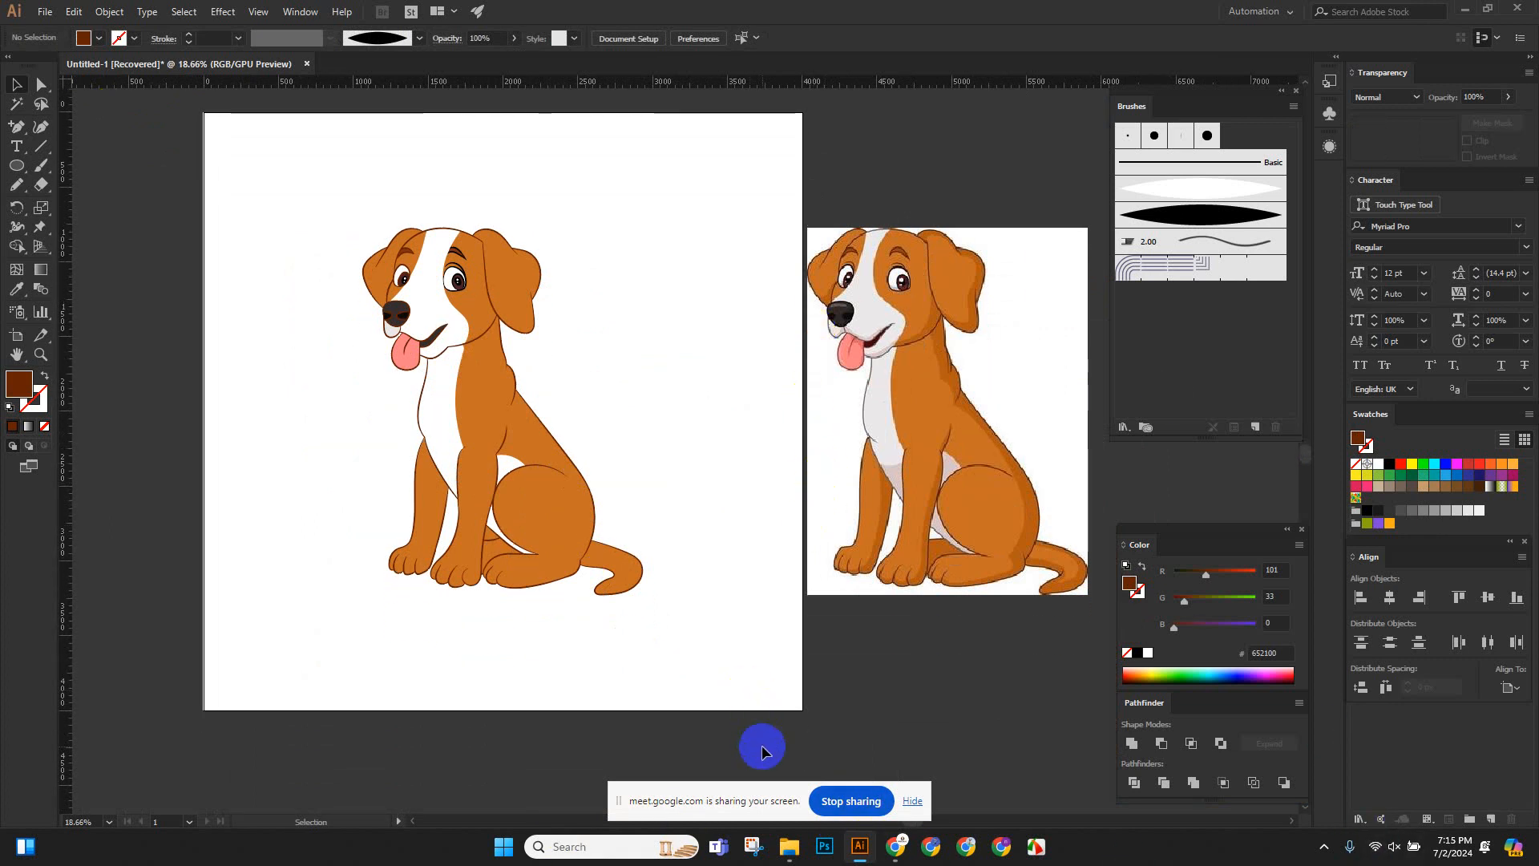
{"action": "scroll", "coordinate": [835, 622], "scroll_direction": "down", "scroll_amount": 2}
{"action": "left_click_drag", "start_coordinate": [961, 549], "coordinate": [758, 611]}
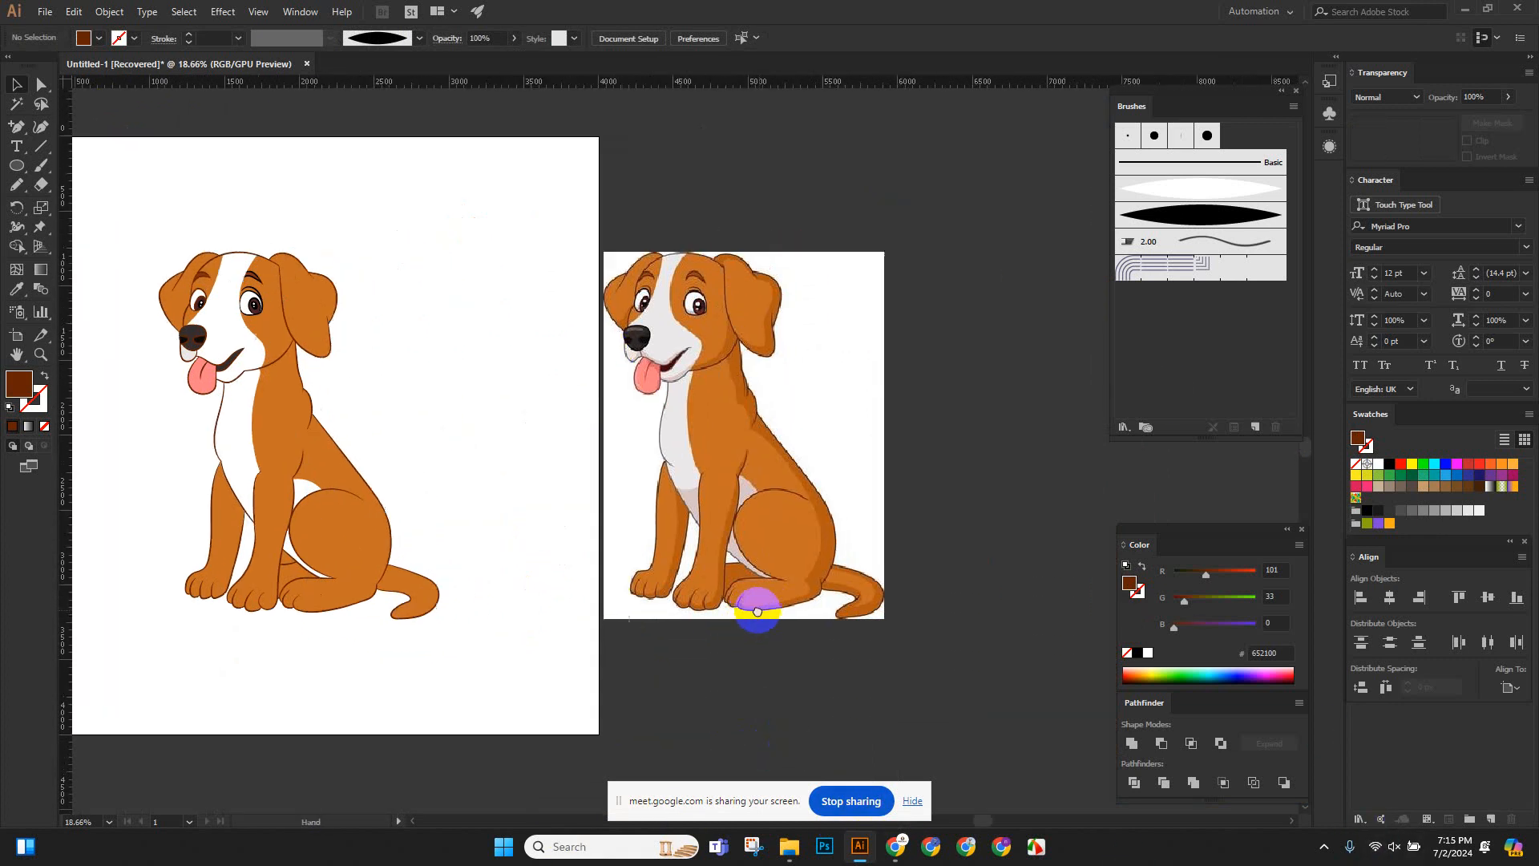
{"action": "left_click_drag", "start_coordinate": [725, 347], "coordinate": [920, 559]}
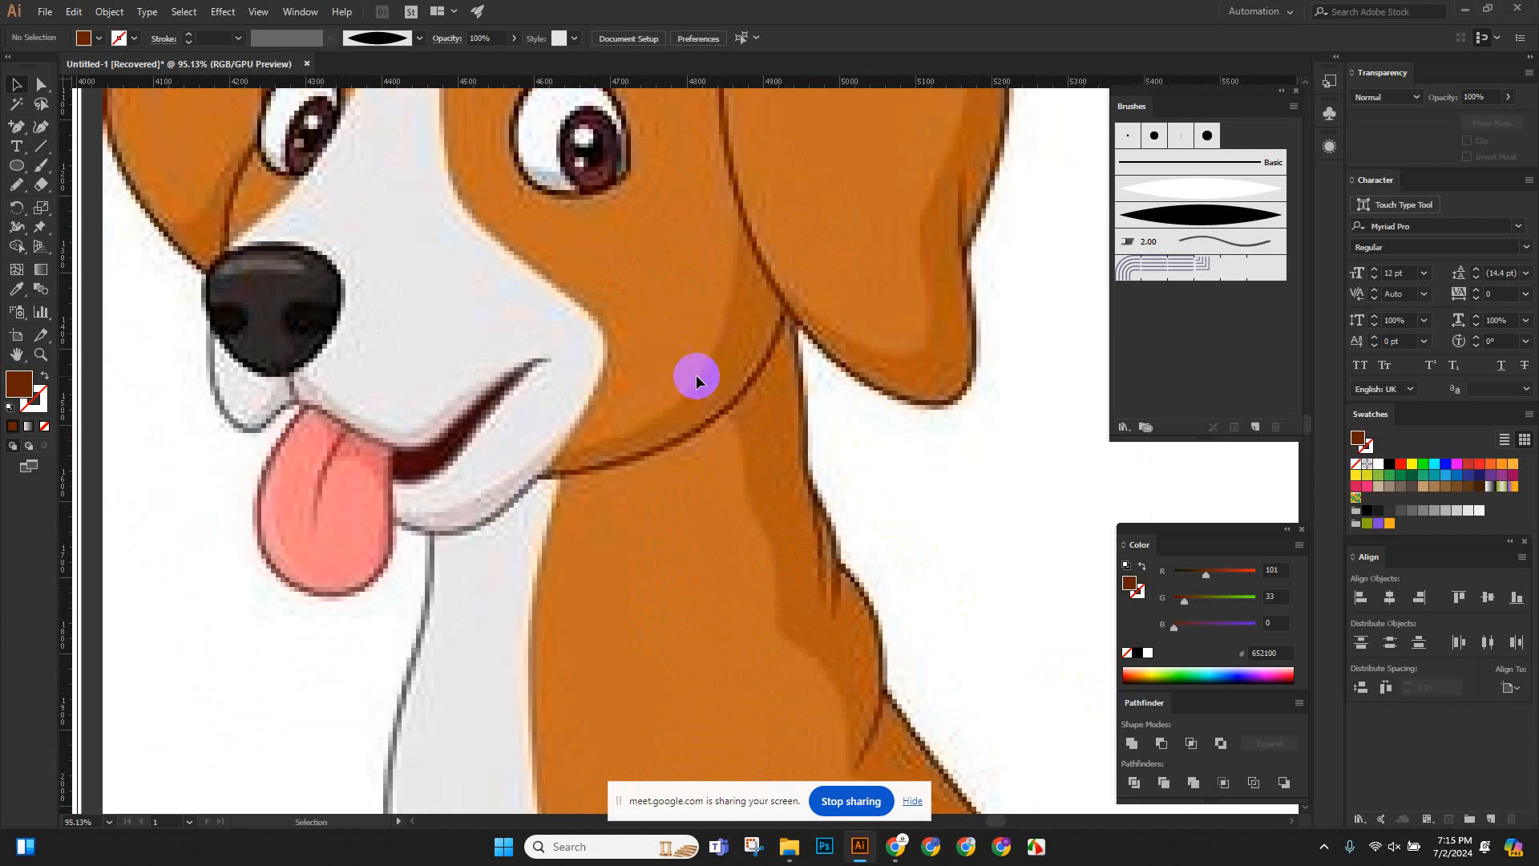
{"action": "left_click_drag", "start_coordinate": [631, 421], "coordinate": [266, 399]}
{"action": "left_click_drag", "start_coordinate": [375, 460], "coordinate": [429, 430]}
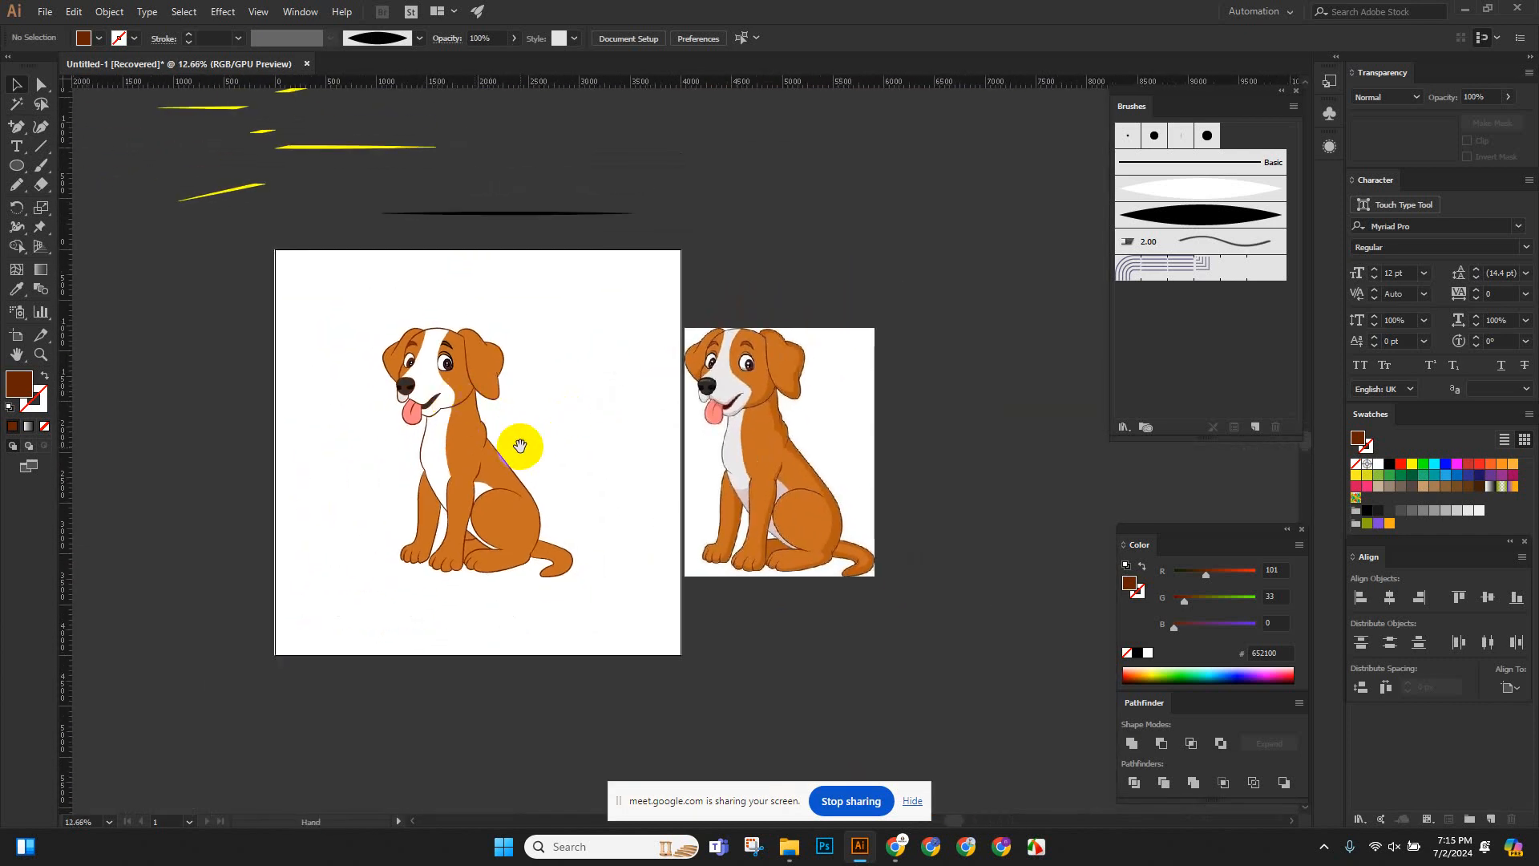
{"action": "left_click_drag", "start_coordinate": [419, 368], "coordinate": [519, 452]}
{"action": "left_click_drag", "start_coordinate": [179, 401], "coordinate": [377, 463]}
{"action": "left_click", "coordinate": [376, 463]}
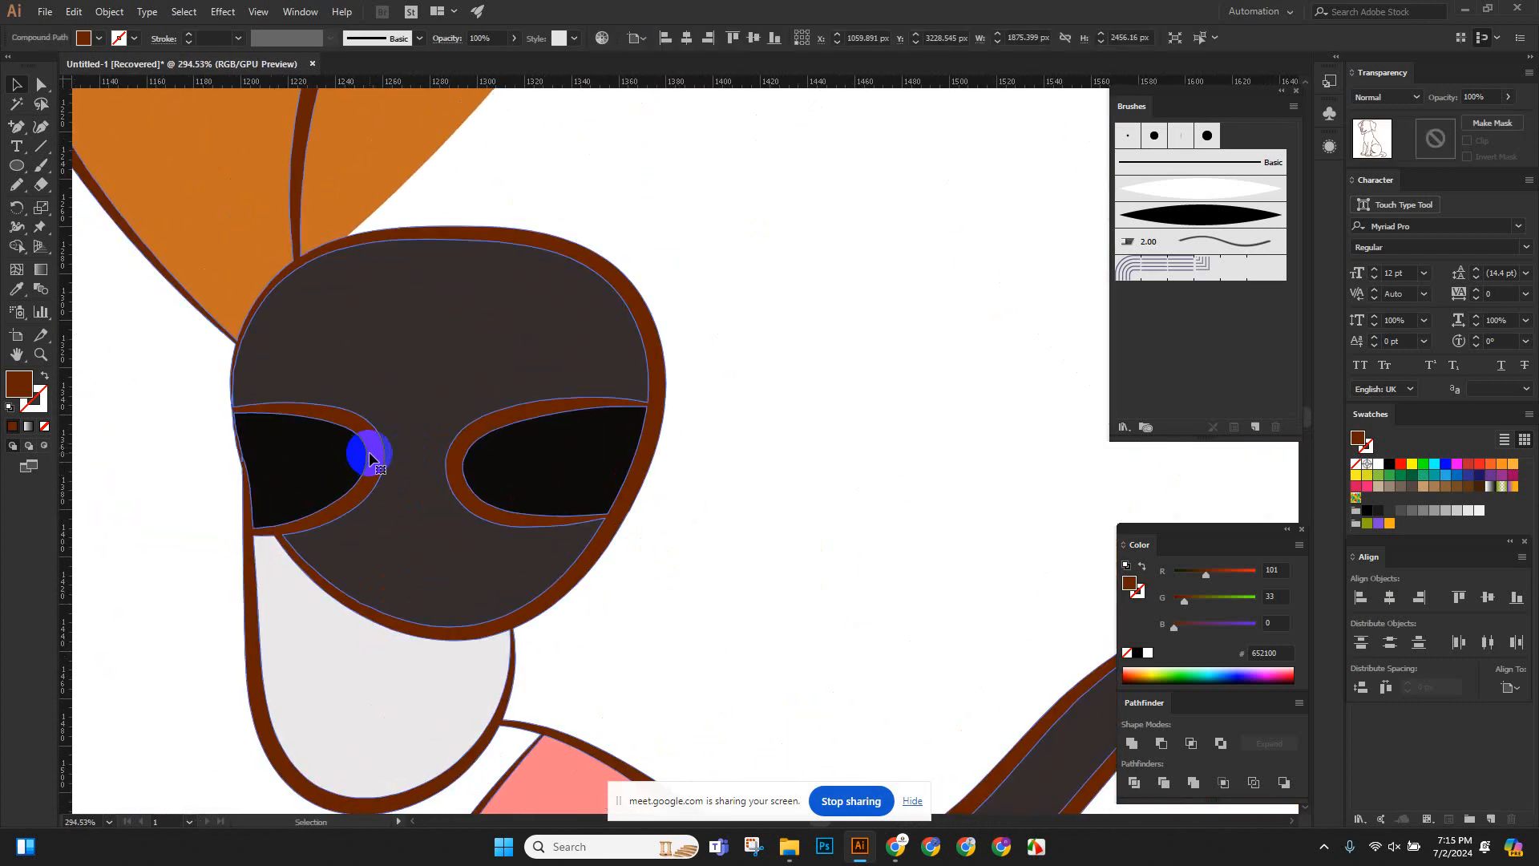
{"action": "double_click", "coordinate": [372, 460]}
{"action": "left_click", "coordinate": [370, 458]}
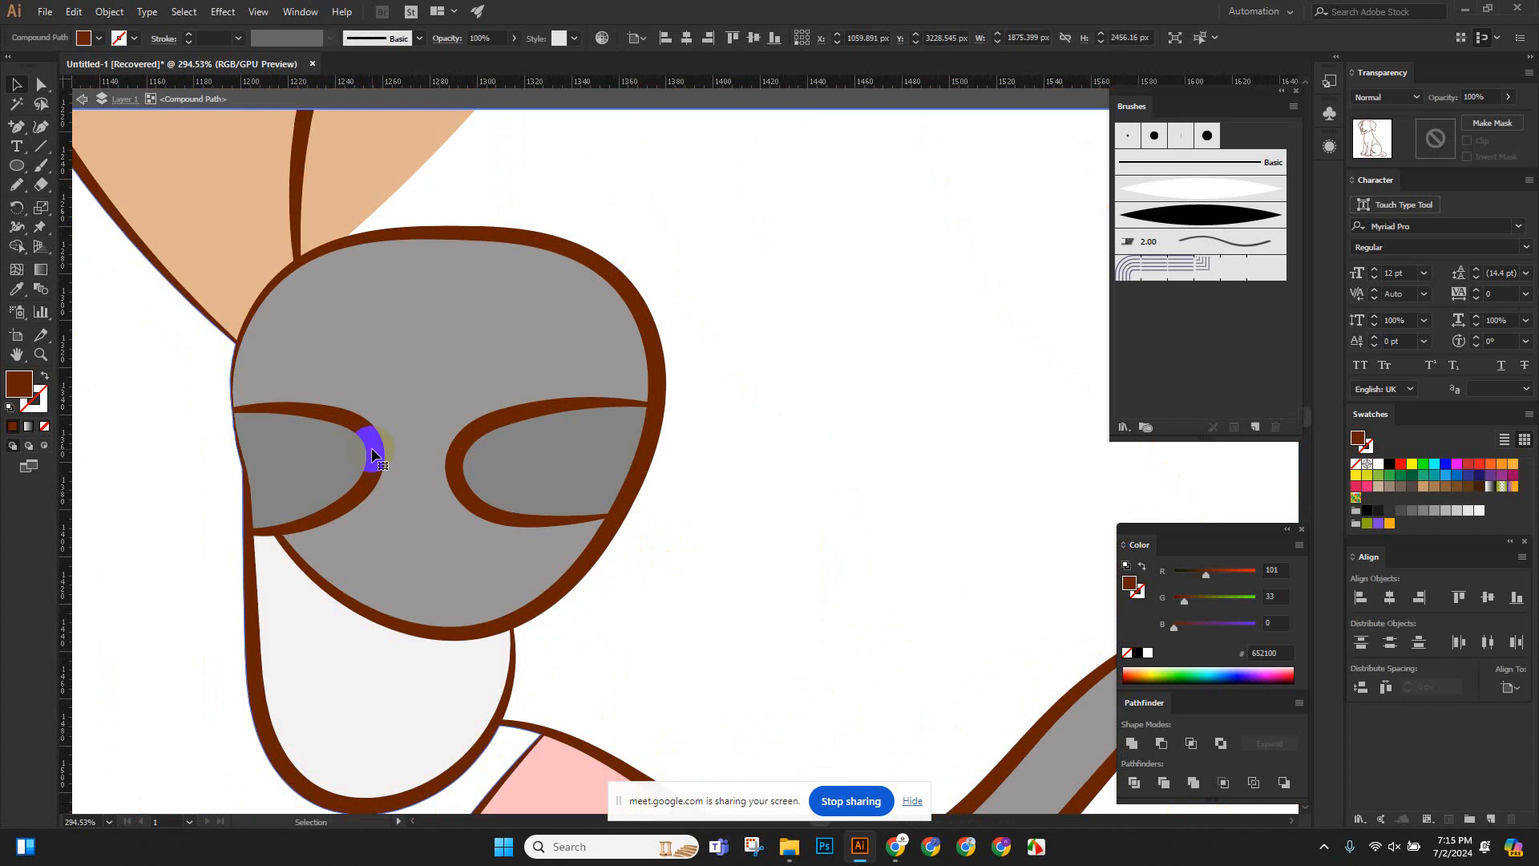
{"action": "left_click_drag", "start_coordinate": [372, 454], "coordinate": [417, 412]}
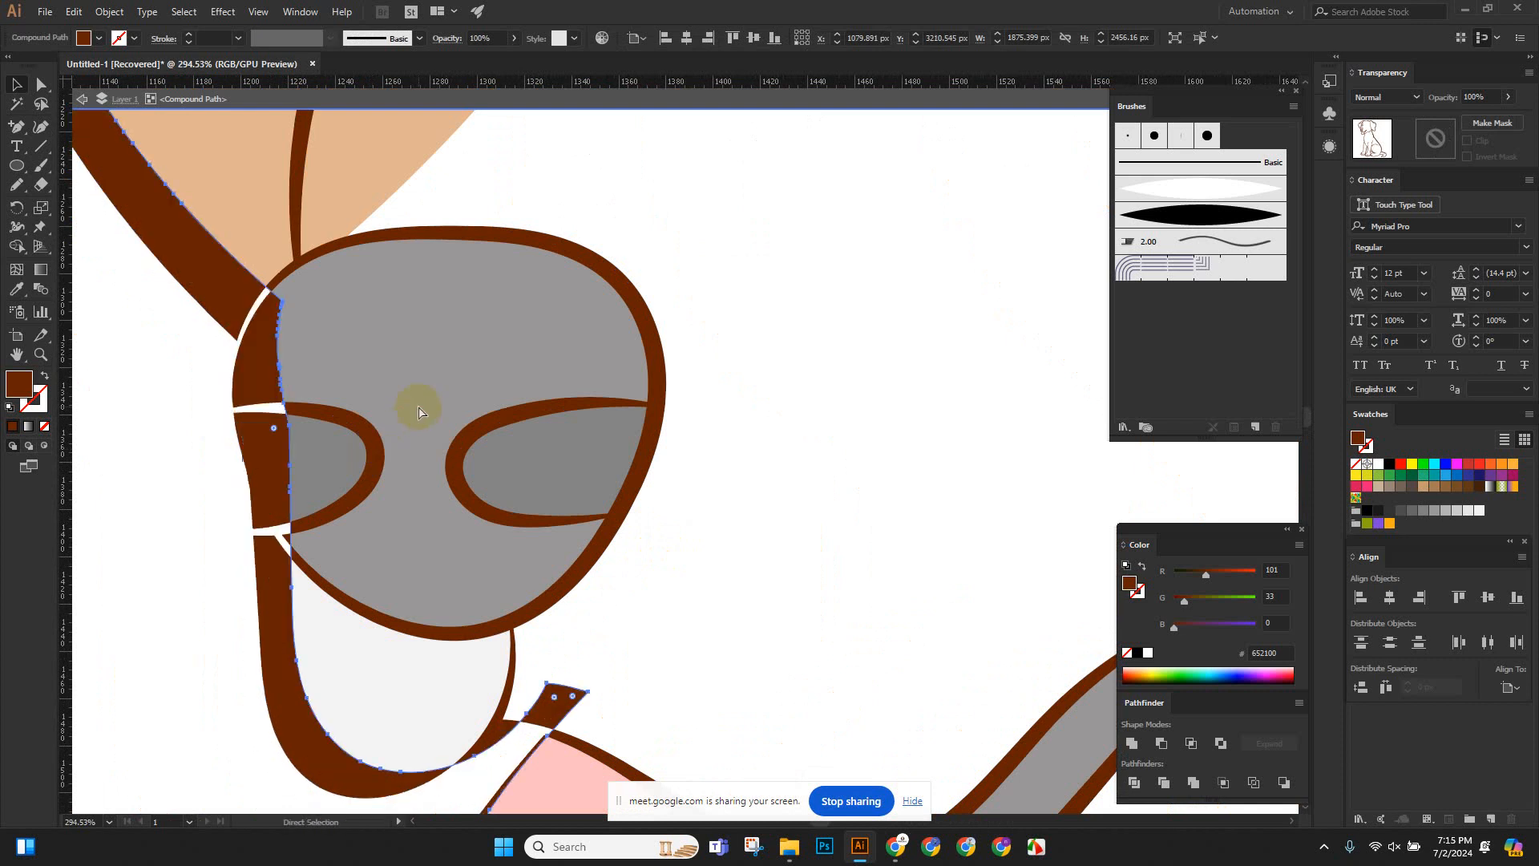
{"action": "key", "text": "ctrl+z"}
{"action": "double_click", "coordinate": [108, 470]}
Examine the reference dog's head and body for the darker shading areas missing from the vector dog.
{"action": "left_click_drag", "start_coordinate": [623, 469], "coordinate": [300, 537]}
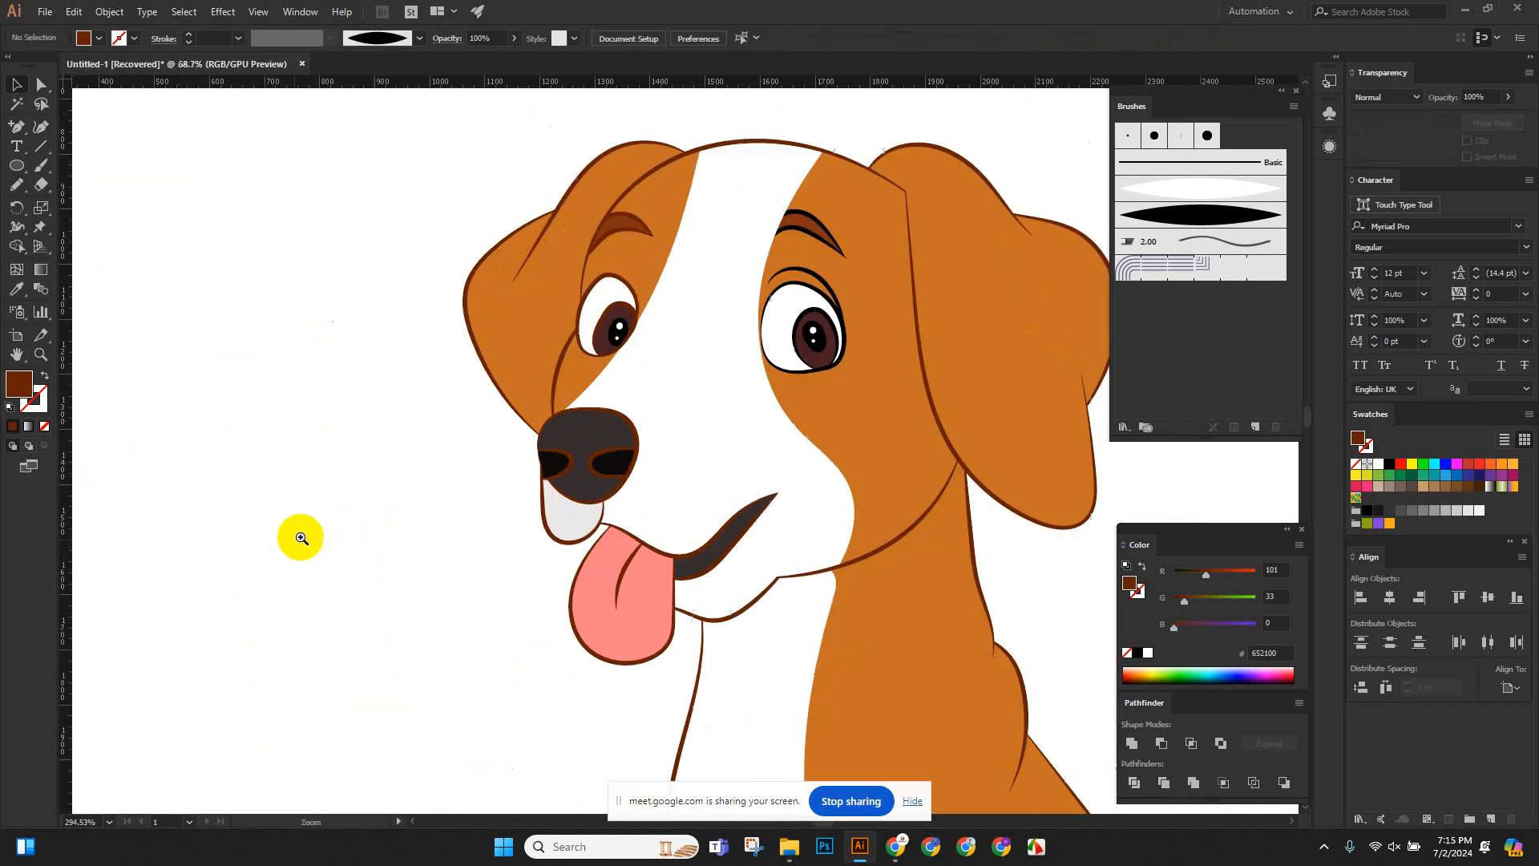
{"action": "left_click_drag", "start_coordinate": [710, 501], "coordinate": [553, 513]}
{"action": "left_click_drag", "start_coordinate": [818, 525], "coordinate": [513, 561]}
{"action": "left_click_drag", "start_coordinate": [629, 682], "coordinate": [410, 466]}
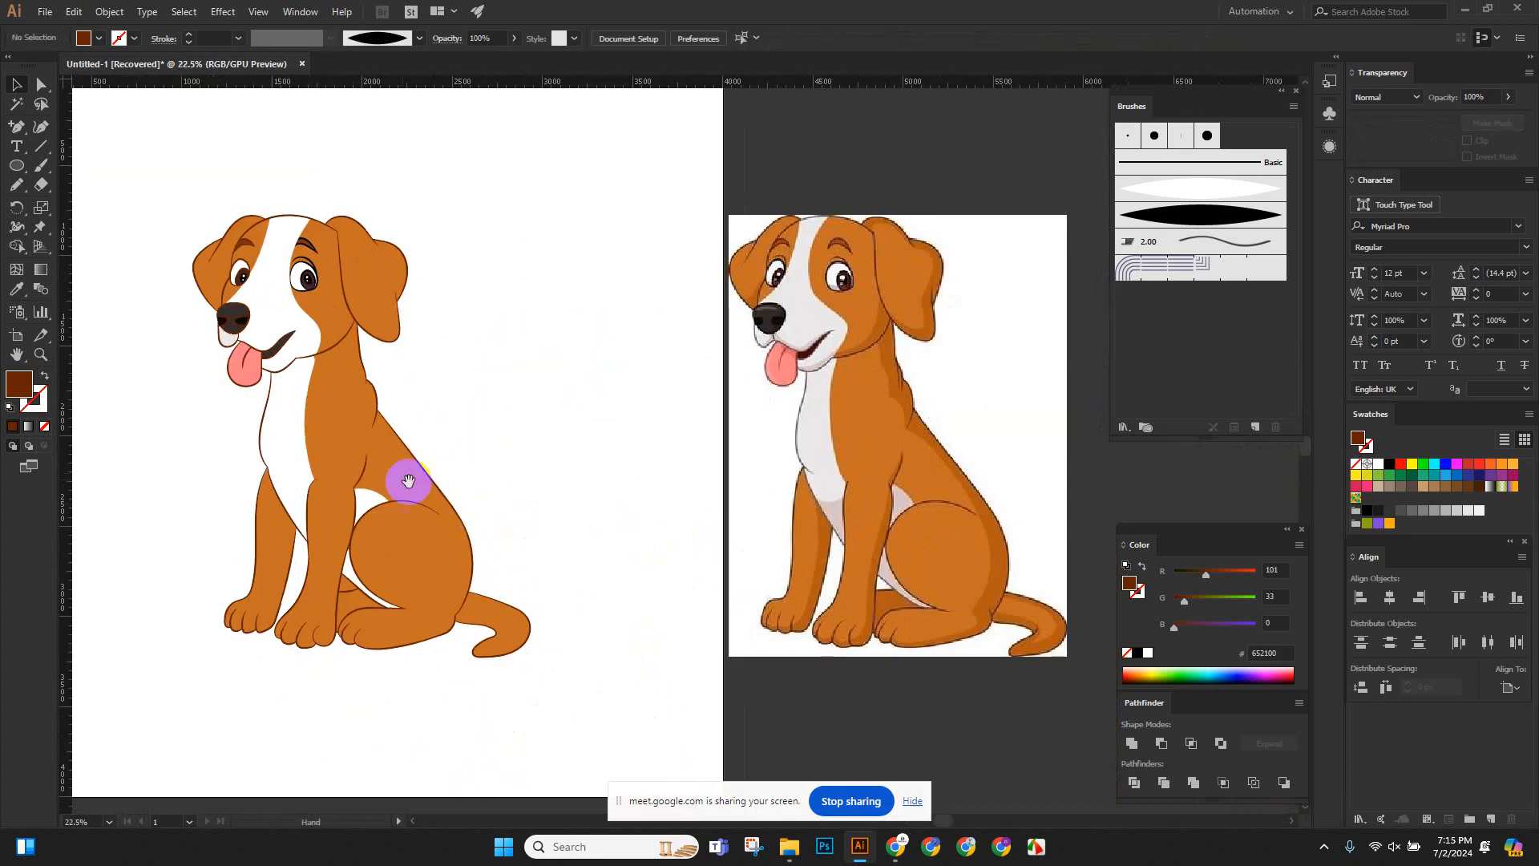
{"action": "left_click_drag", "start_coordinate": [760, 346], "coordinate": [711, 457]}
{"action": "left_click_drag", "start_coordinate": [785, 351], "coordinate": [754, 407]}
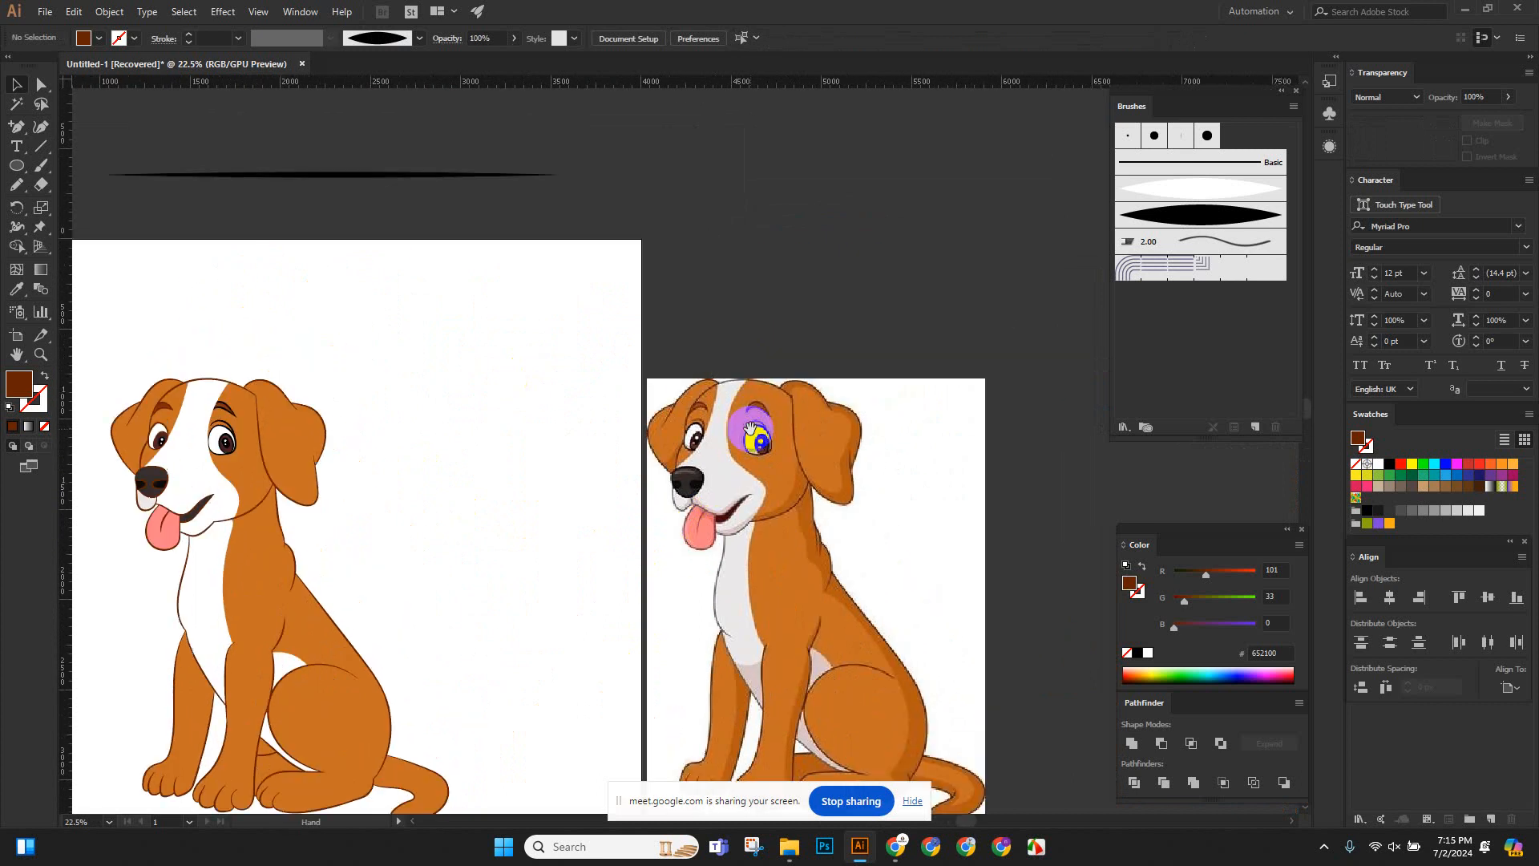
{"action": "left_click_drag", "start_coordinate": [636, 456], "coordinate": [896, 546]}
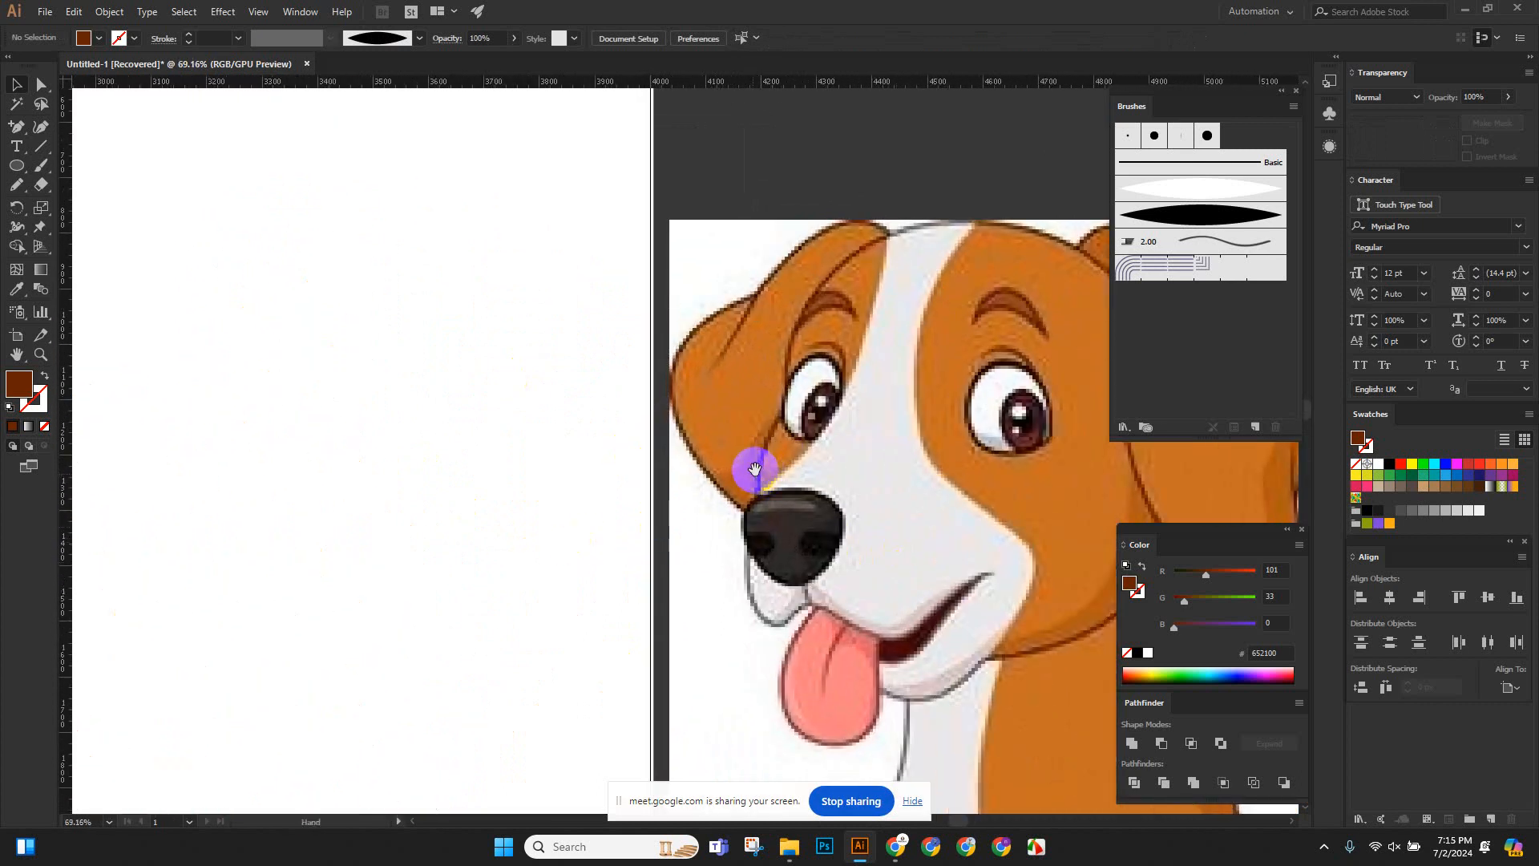
{"action": "left_click_drag", "start_coordinate": [261, 549], "coordinate": [447, 508]}
Draw a closed shading shape about 106 px wide and 160 px high over the ear tip beside the nose with the Pencil tool.
{"action": "left_click_drag", "start_coordinate": [320, 417], "coordinate": [817, 519]}
{"action": "left_click_drag", "start_coordinate": [507, 495], "coordinate": [455, 445]}
{"action": "left_click", "coordinate": [16, 127]}
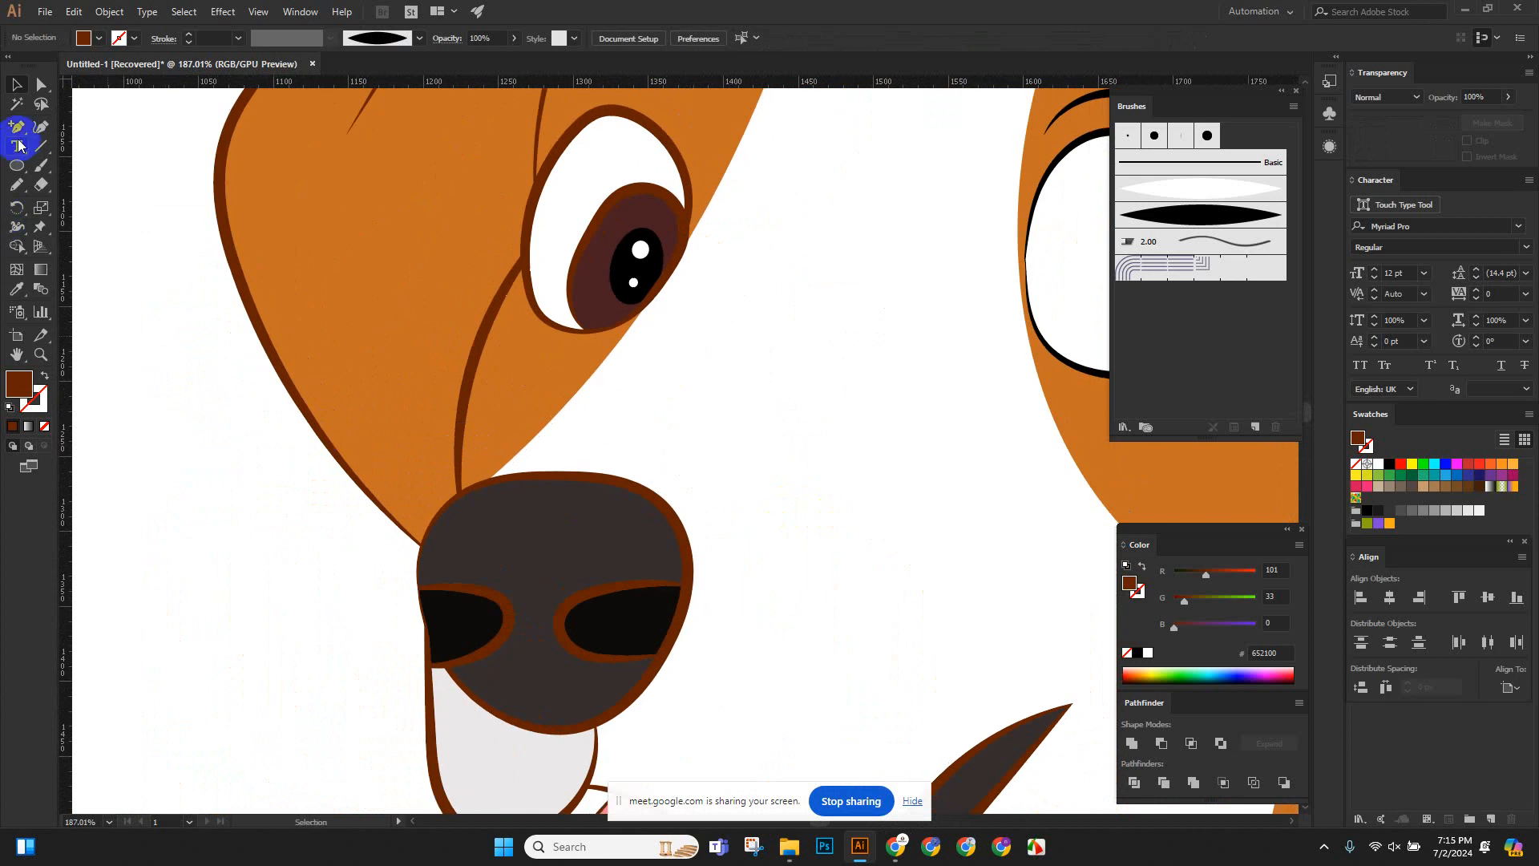
{"action": "left_click", "coordinate": [16, 184]}
{"action": "mouse_move", "coordinate": [469, 381]}
{"action": "left_mouse_down"}
{"action": "mouse_move", "coordinate": [479, 360]}
{"action": "mouse_move", "coordinate": [426, 385]}
{"action": "mouse_move", "coordinate": [344, 532]}
{"action": "mouse_move", "coordinate": [369, 578]}
{"action": "mouse_move", "coordinate": [444, 543]}
{"action": "mouse_move", "coordinate": [495, 402]}
{"action": "mouse_move", "coordinate": [460, 337]}
{"action": "mouse_move", "coordinate": [475, 340]}
{"action": "left_mouse_up"}
{"action": "scroll", "coordinate": [395, 355], "scroll_direction": "down", "scroll_amount": 10}
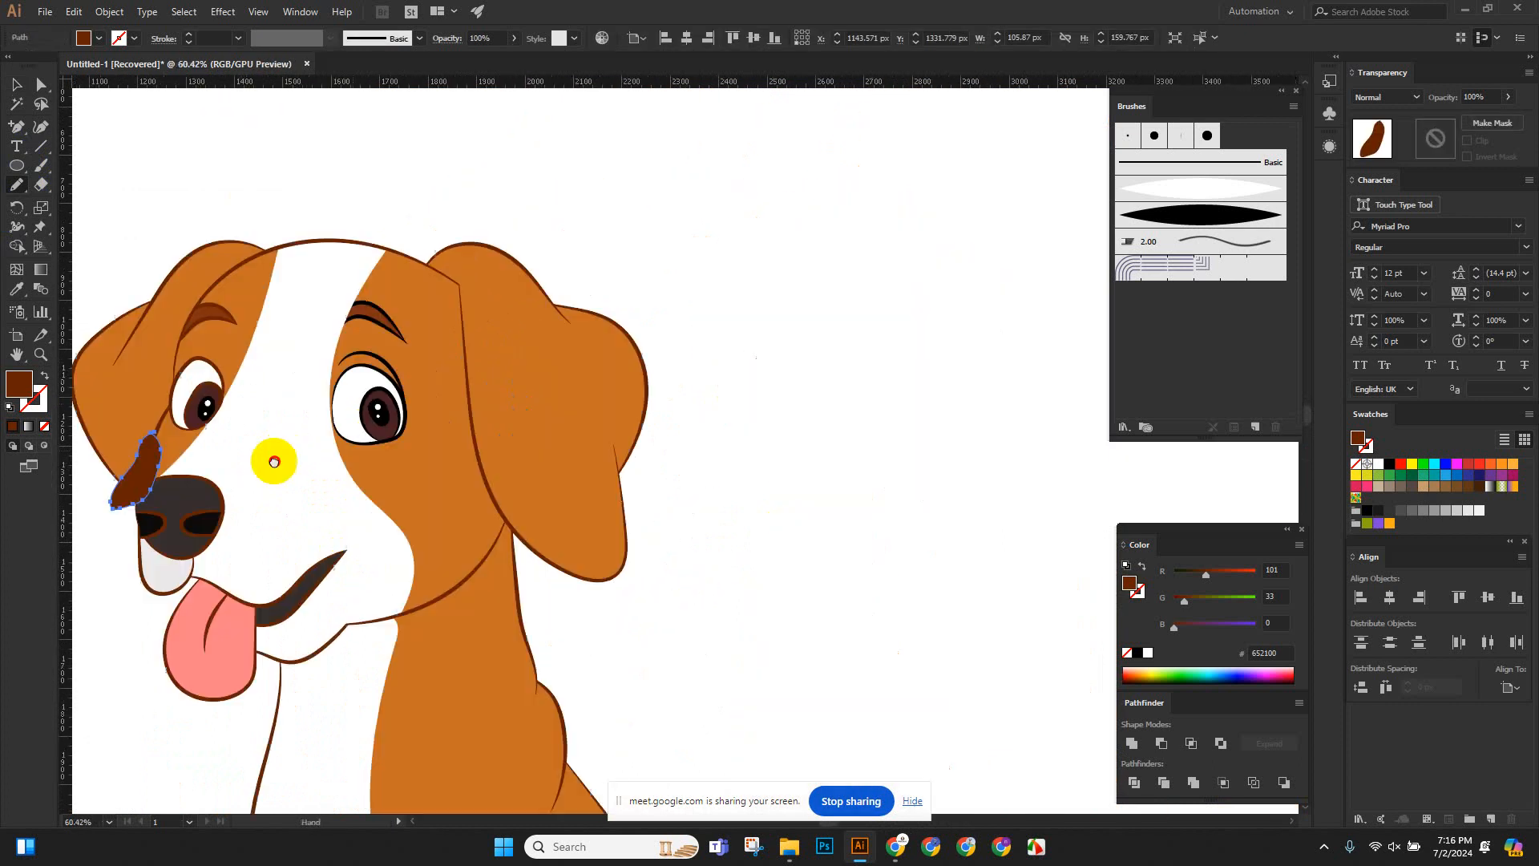
Fill the ear-tip shading shape with the darker orange B75A0D sampled from the reference dog's ear.
{"action": "left_click", "coordinate": [16, 290]}
{"action": "scroll", "coordinate": [802, 513], "scroll_direction": "up", "scroll_amount": 8}
{"action": "left_click", "coordinate": [709, 461]}
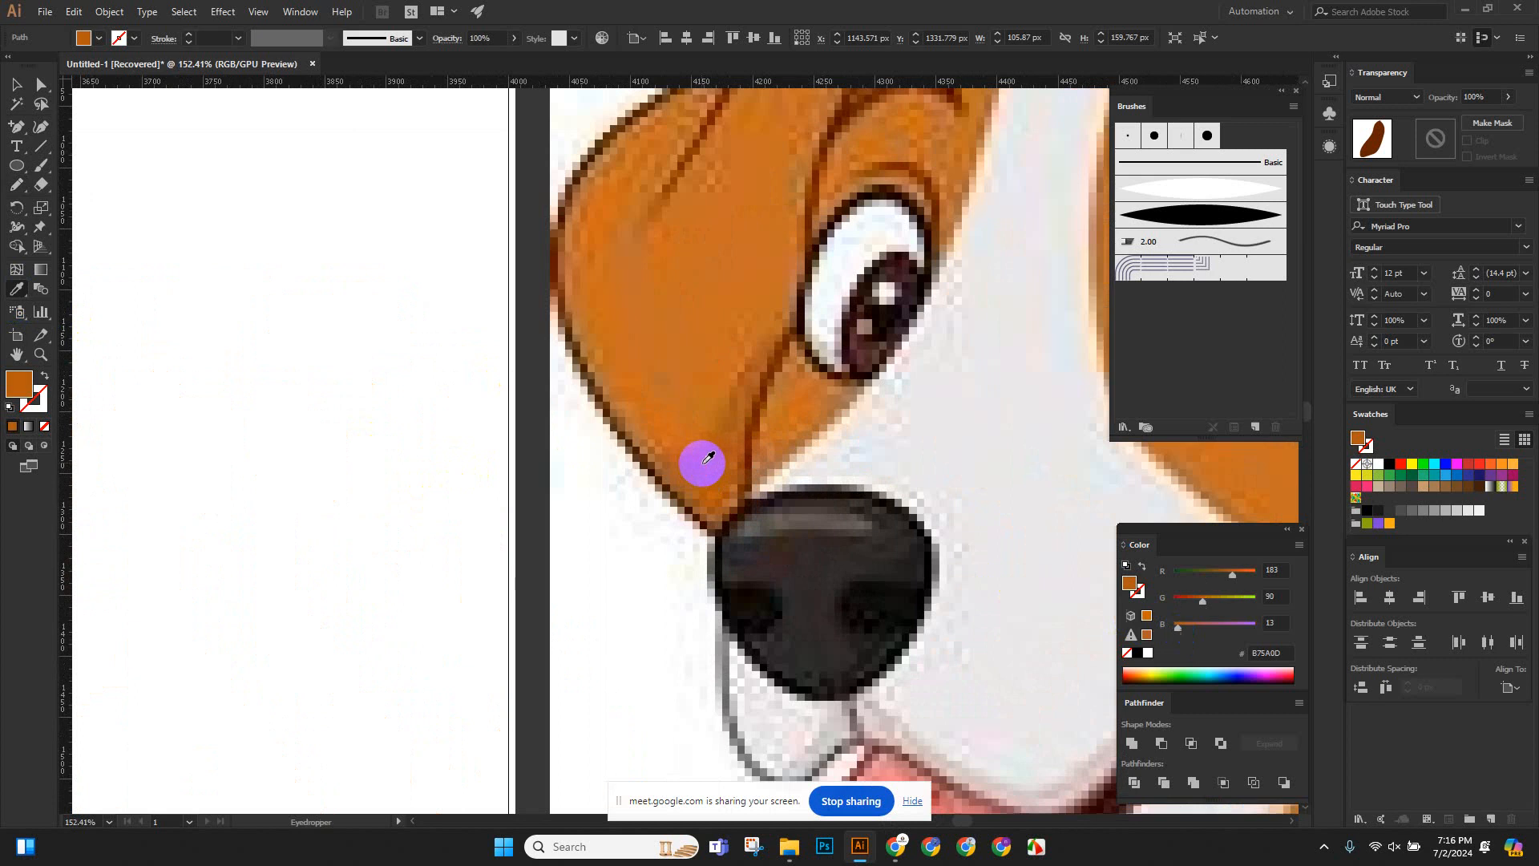
{"action": "mouse_move", "coordinate": [709, 461]}
{"action": "left_mouse_down"}
{"action": "mouse_move", "coordinate": [344, 498]}
{"action": "mouse_move", "coordinate": [473, 421]}
{"action": "mouse_move", "coordinate": [1082, 638]}
{"action": "left_mouse_up"}
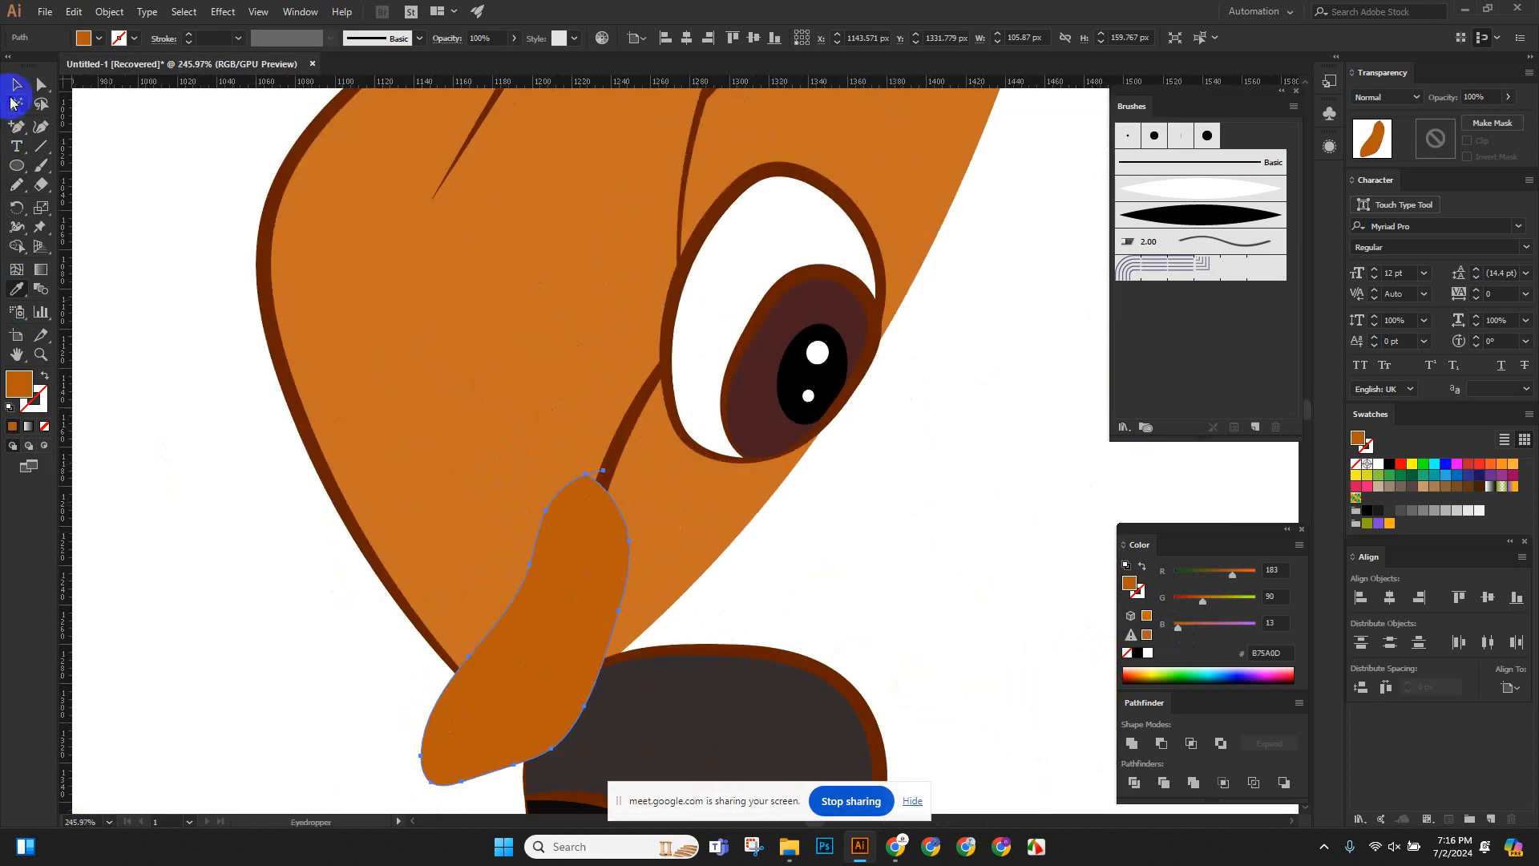
{"action": "left_click", "coordinate": [15, 84]}
{"action": "left_click", "coordinate": [518, 655]}
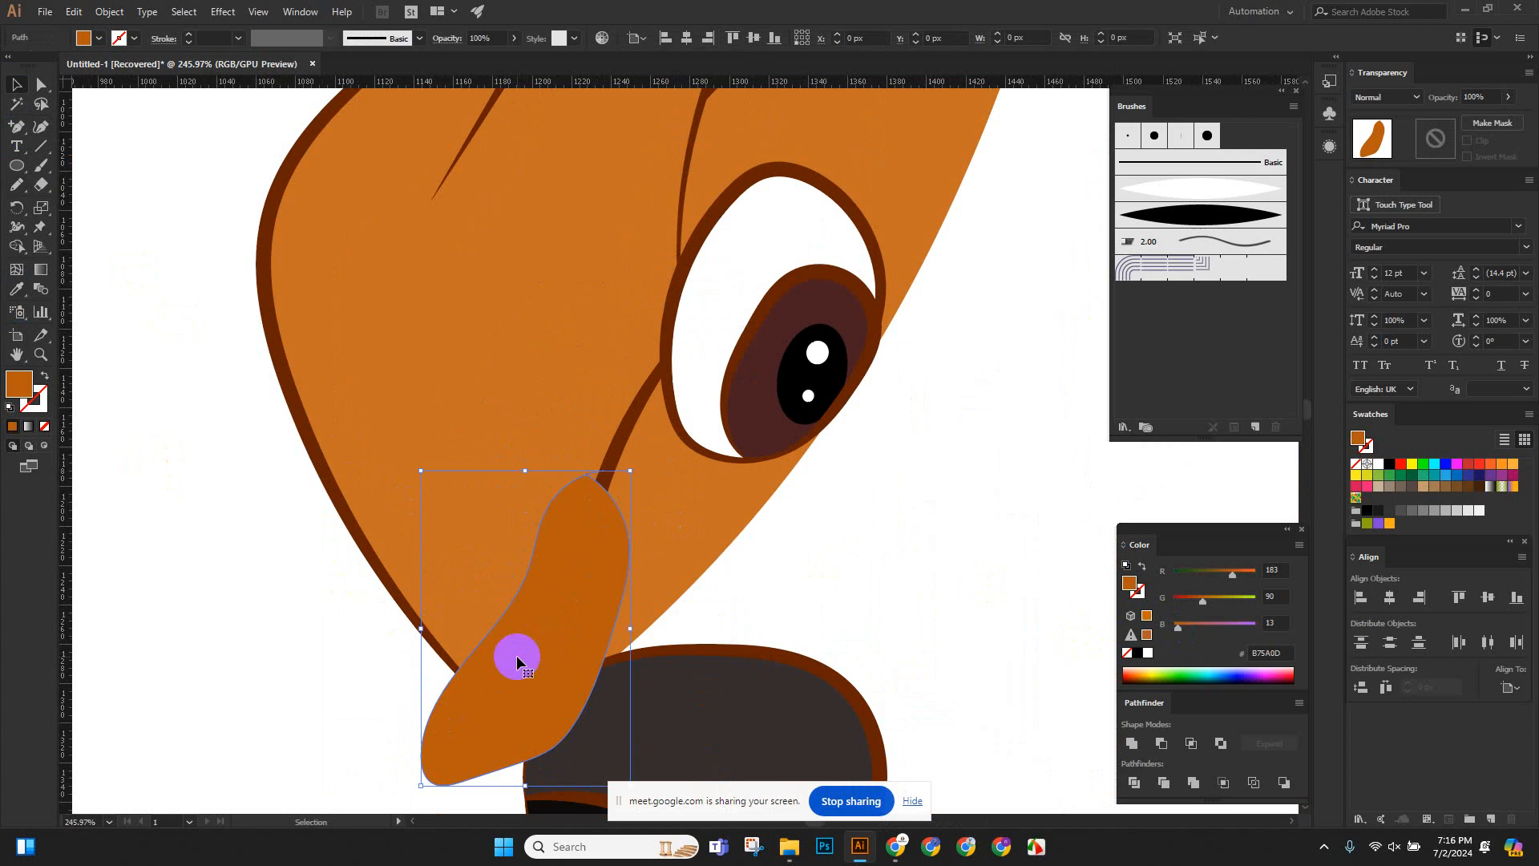
{"action": "left_click", "coordinate": [342, 490]}
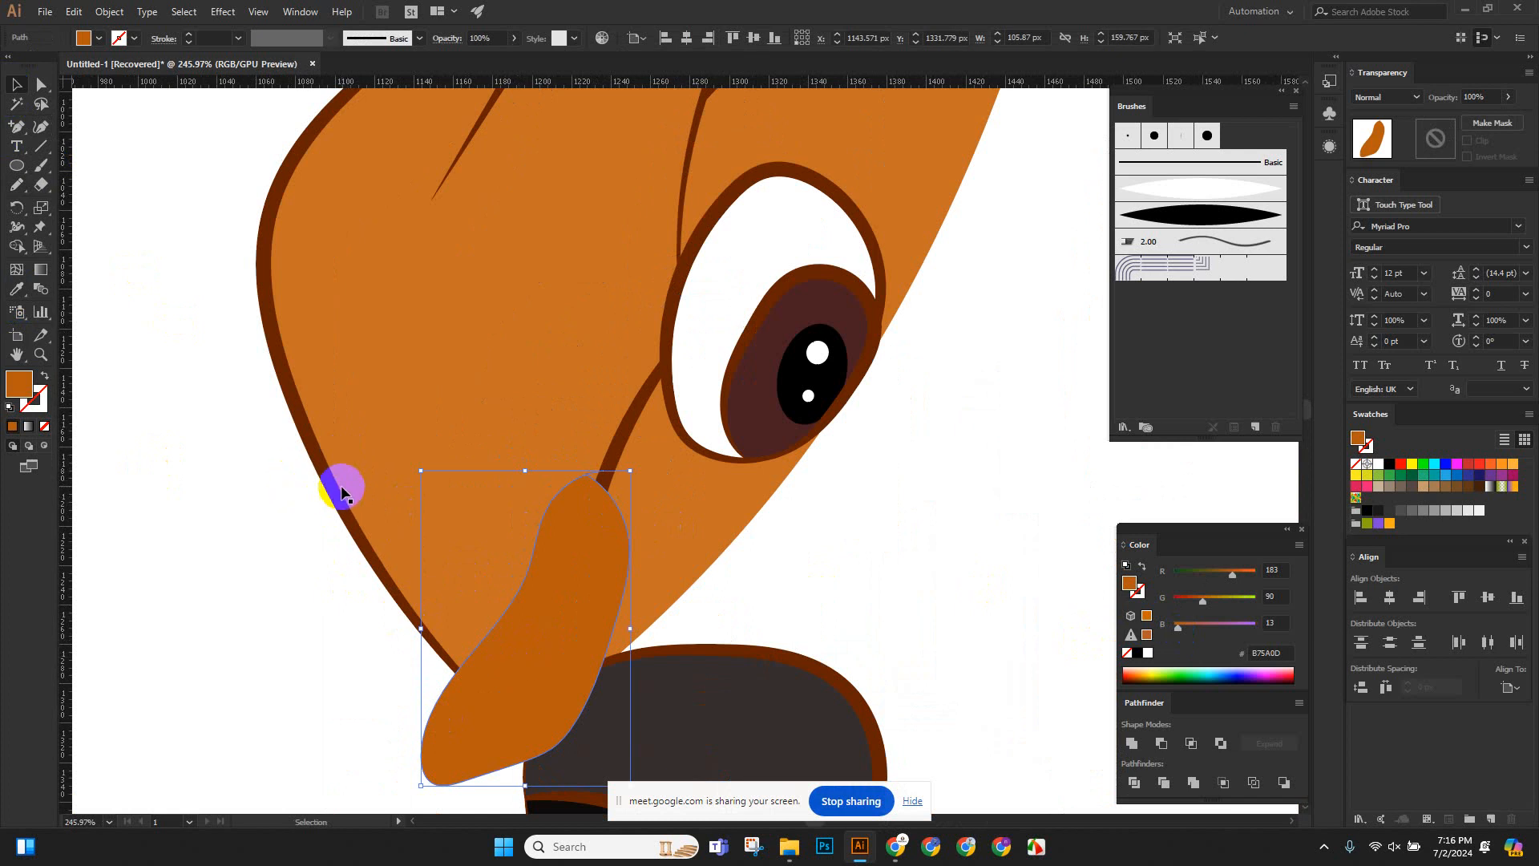
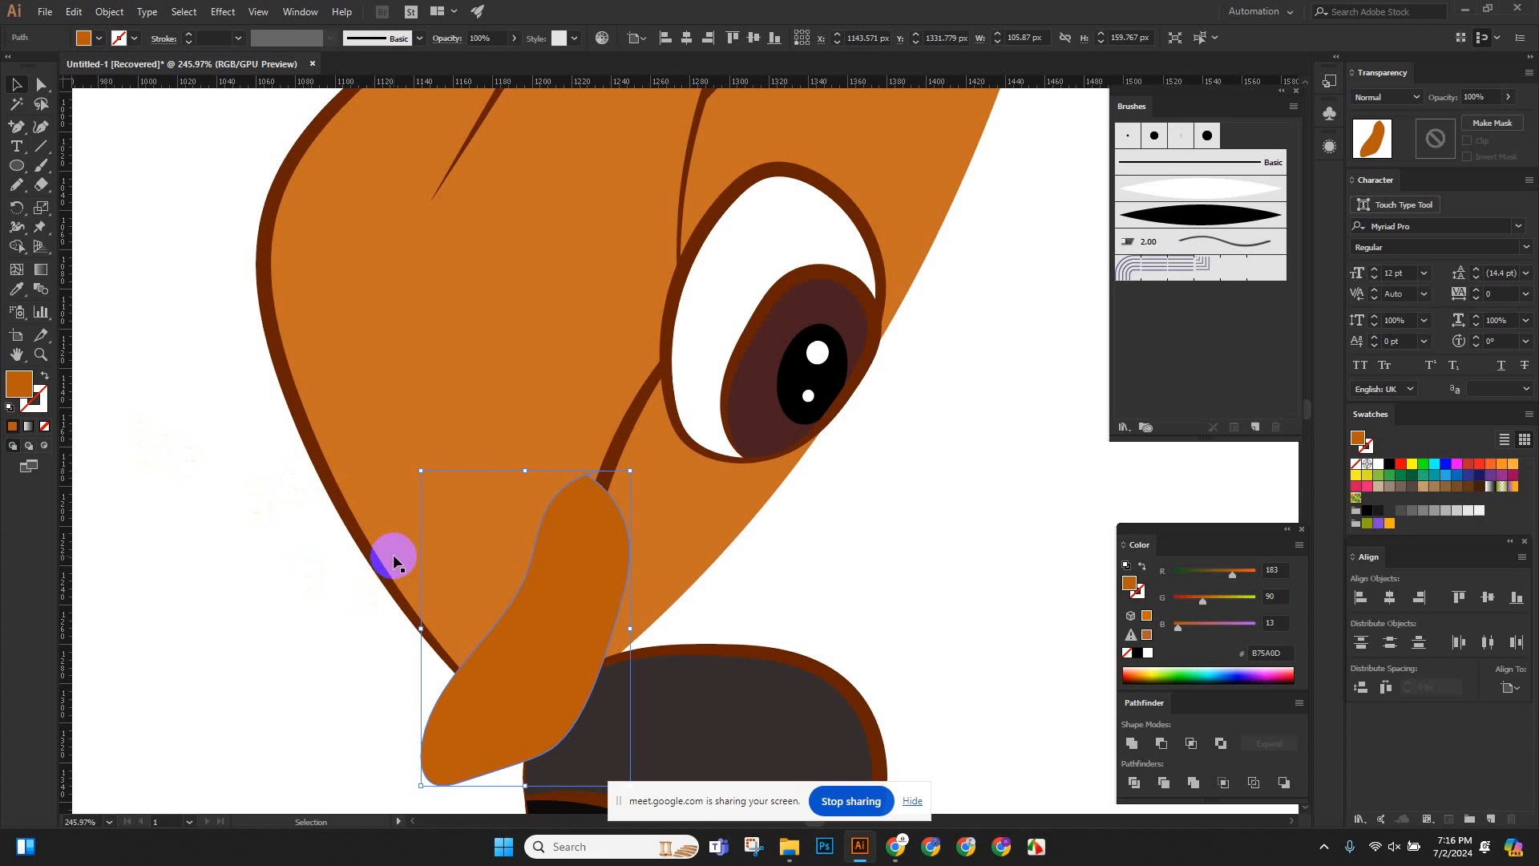
{"action": "left_click", "coordinate": [373, 565]}
{"action": "key", "text": "ctrl+a"}
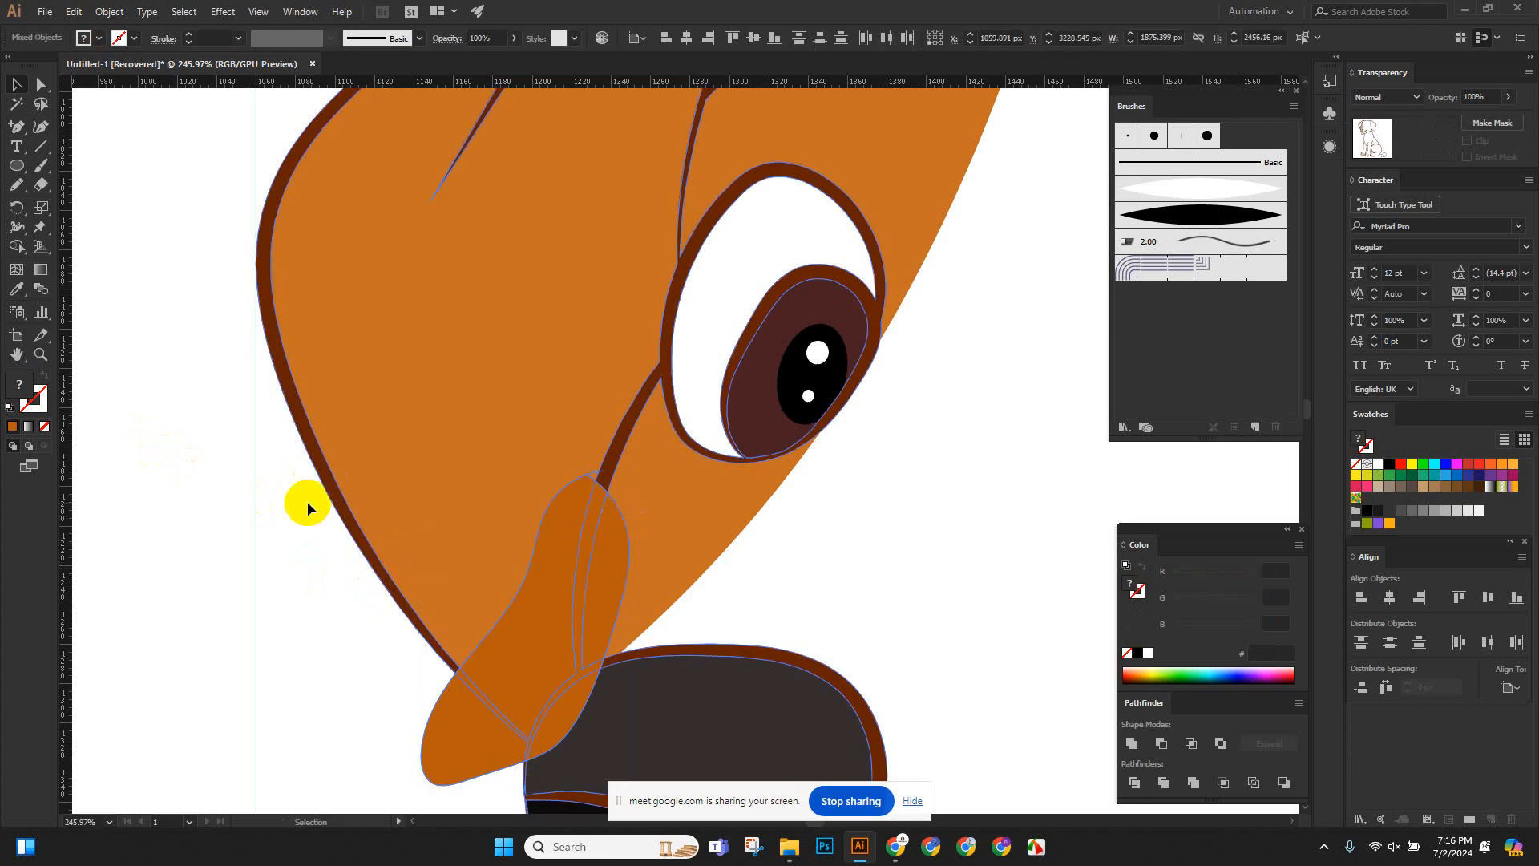
{"action": "left_click", "coordinate": [166, 468]}
{"action": "left_click_drag", "start_coordinate": [310, 446], "coordinate": [200, 354]}
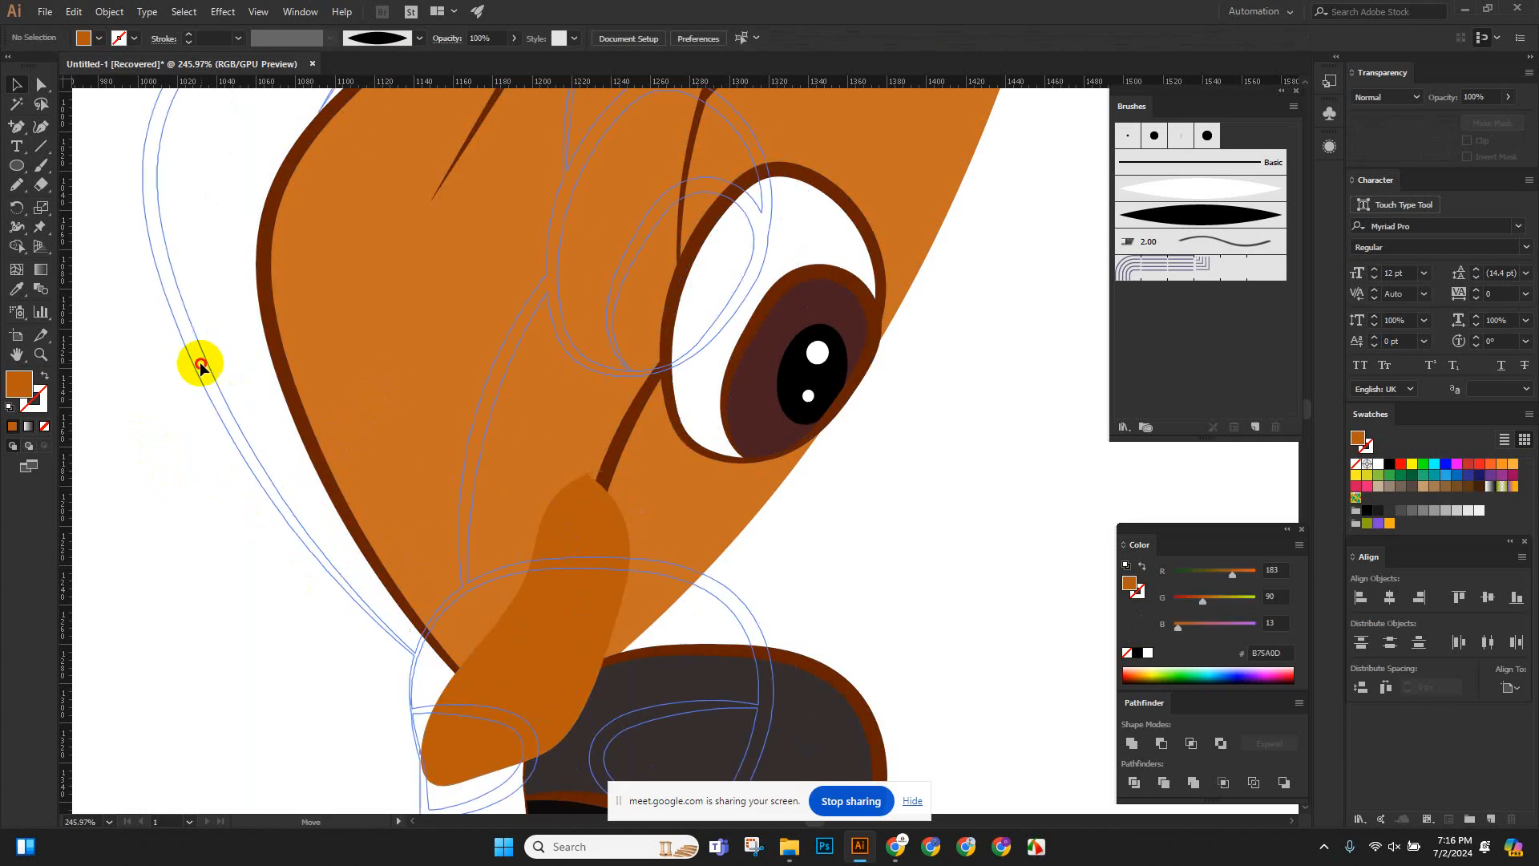
{"action": "key", "text": "ctrl+z"}
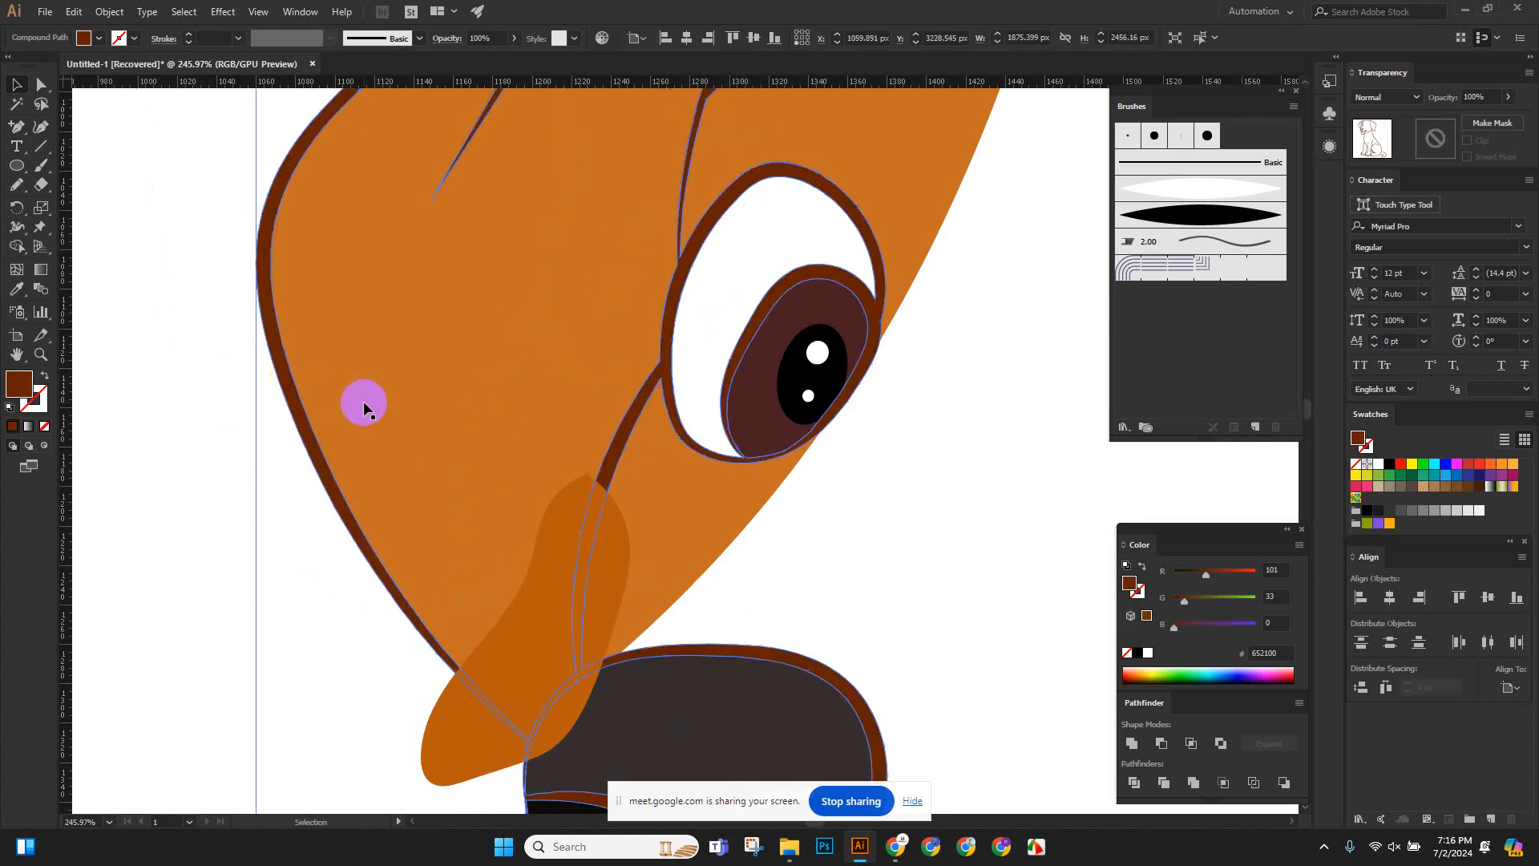
Use Shape Builder on the ear-tip shading shape and dog outline to remove the shading over the nose and on the face beyond the ear line.
{"action": "left_click", "coordinate": [291, 533]}
{"action": "left_click", "coordinate": [517, 648]}
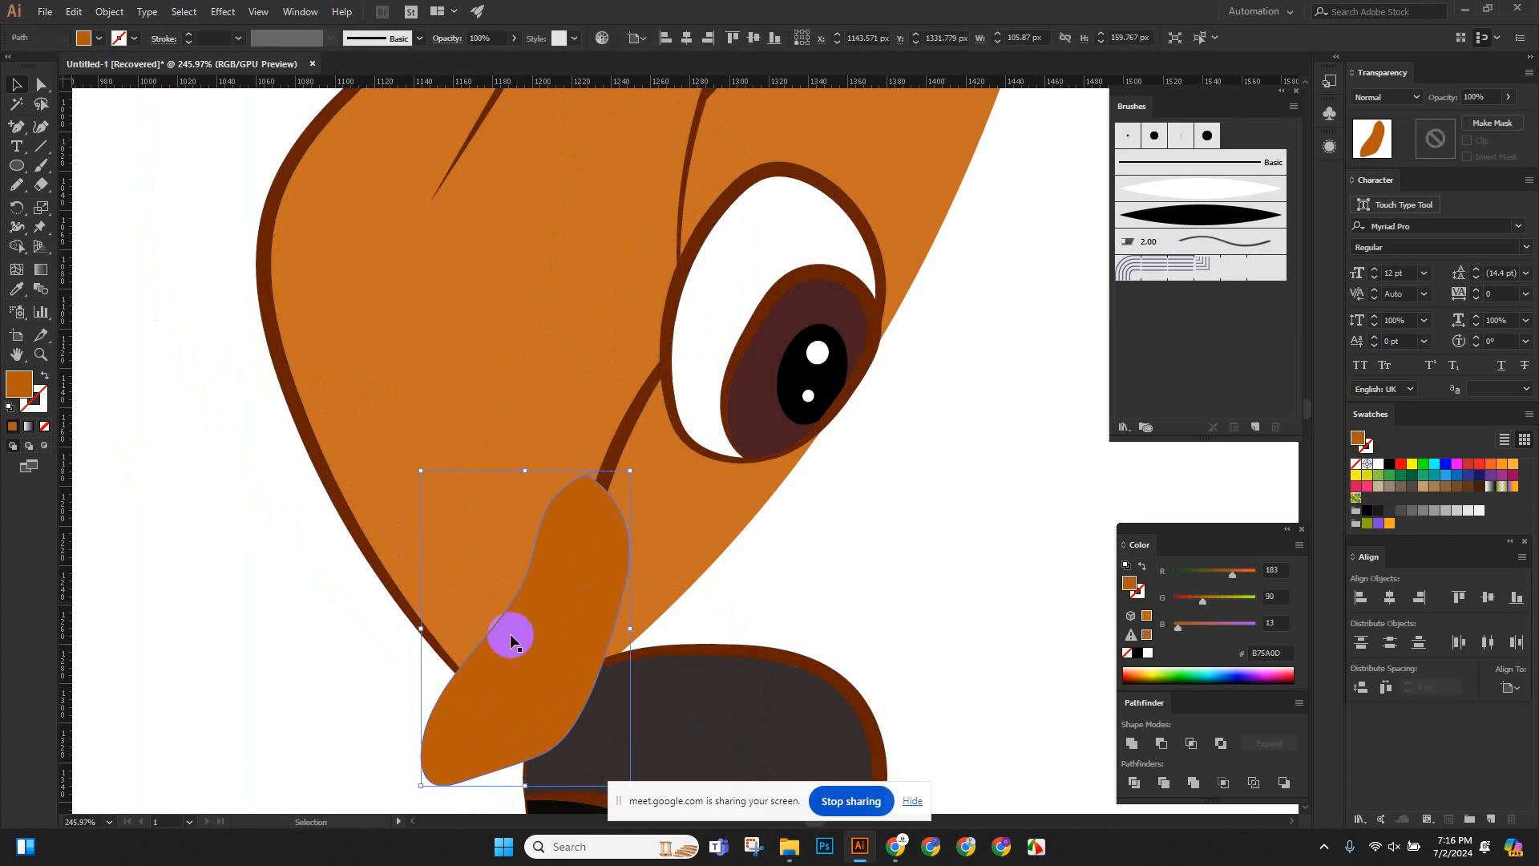
{"action": "left_click", "coordinate": [331, 487], "text": "shift"}
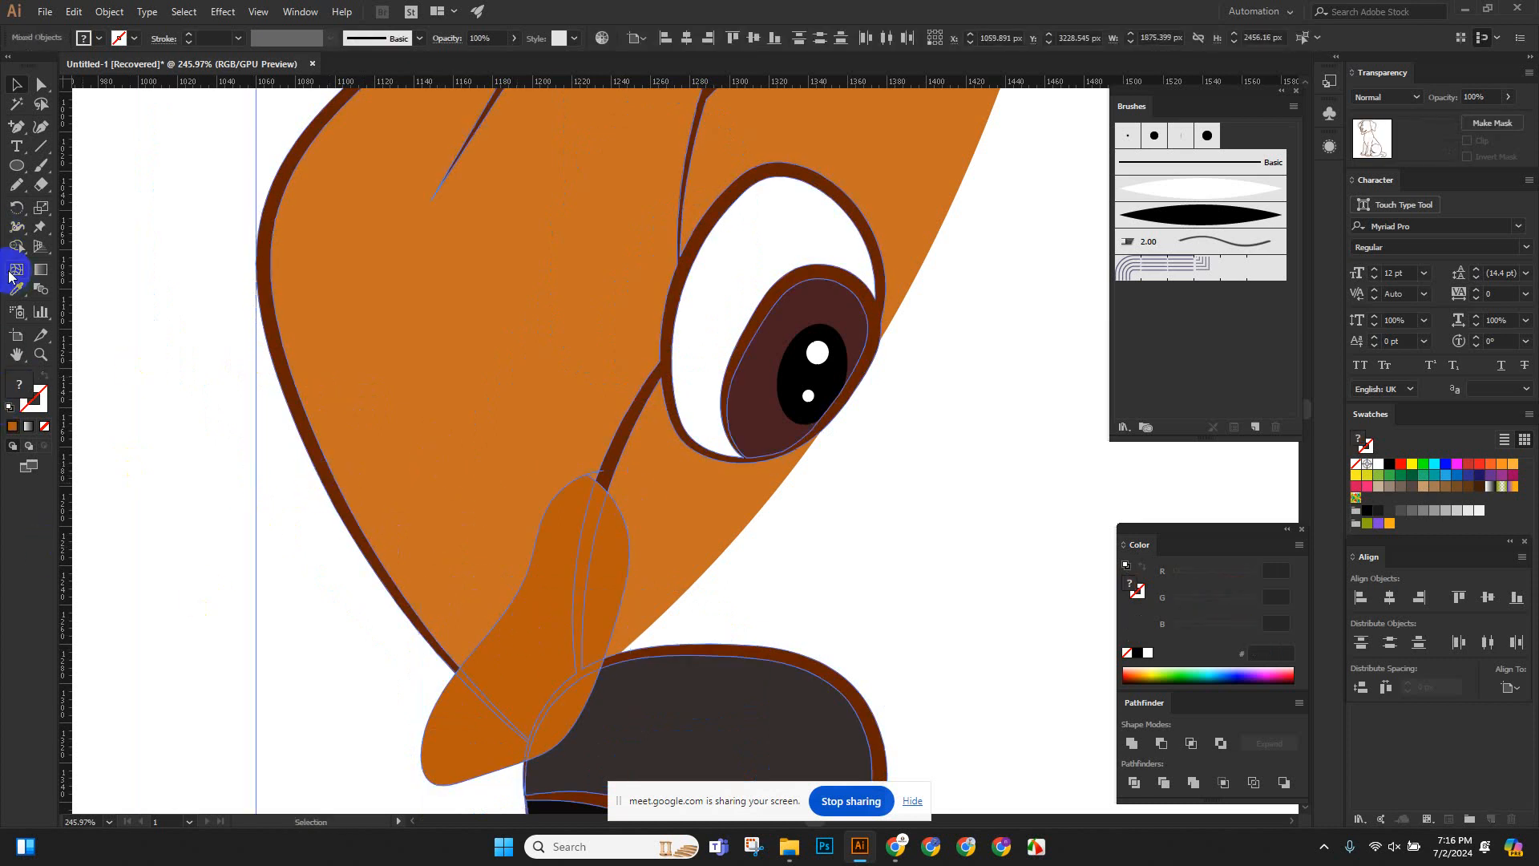
{"action": "left_click", "coordinate": [25, 248]}
{"action": "scroll", "coordinate": [642, 602], "scroll_direction": "down", "scroll_amount": 3}
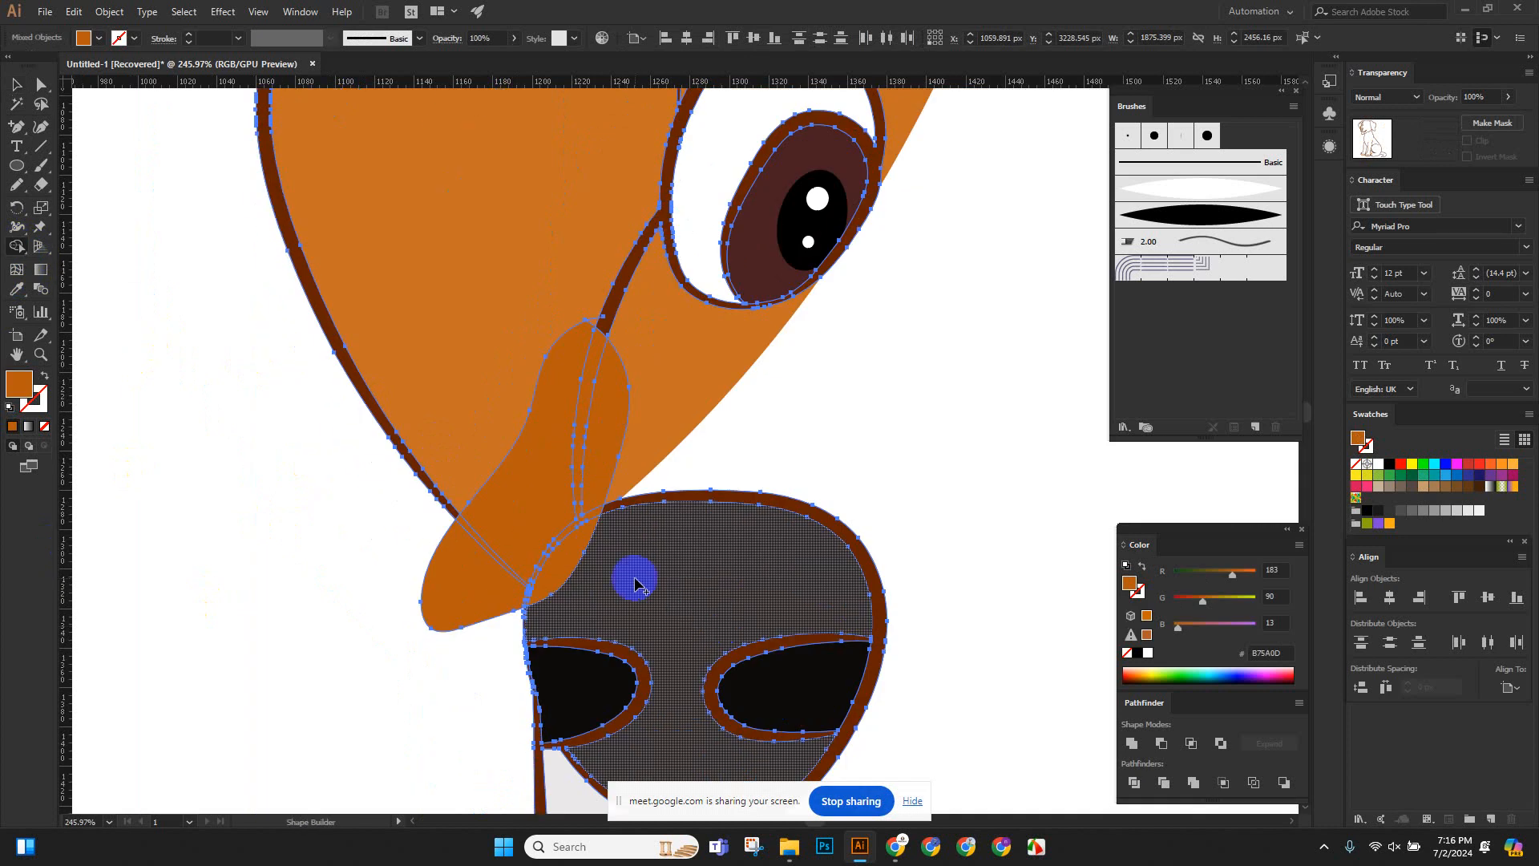
{"action": "mouse_move", "coordinate": [557, 584]}
{"action": "left_mouse_down"}
{"action": "mouse_move", "coordinate": [553, 550]}
{"action": "mouse_move", "coordinate": [562, 561]}
{"action": "left_mouse_up"}
{"action": "left_click", "coordinate": [625, 446], "text": "alt"}
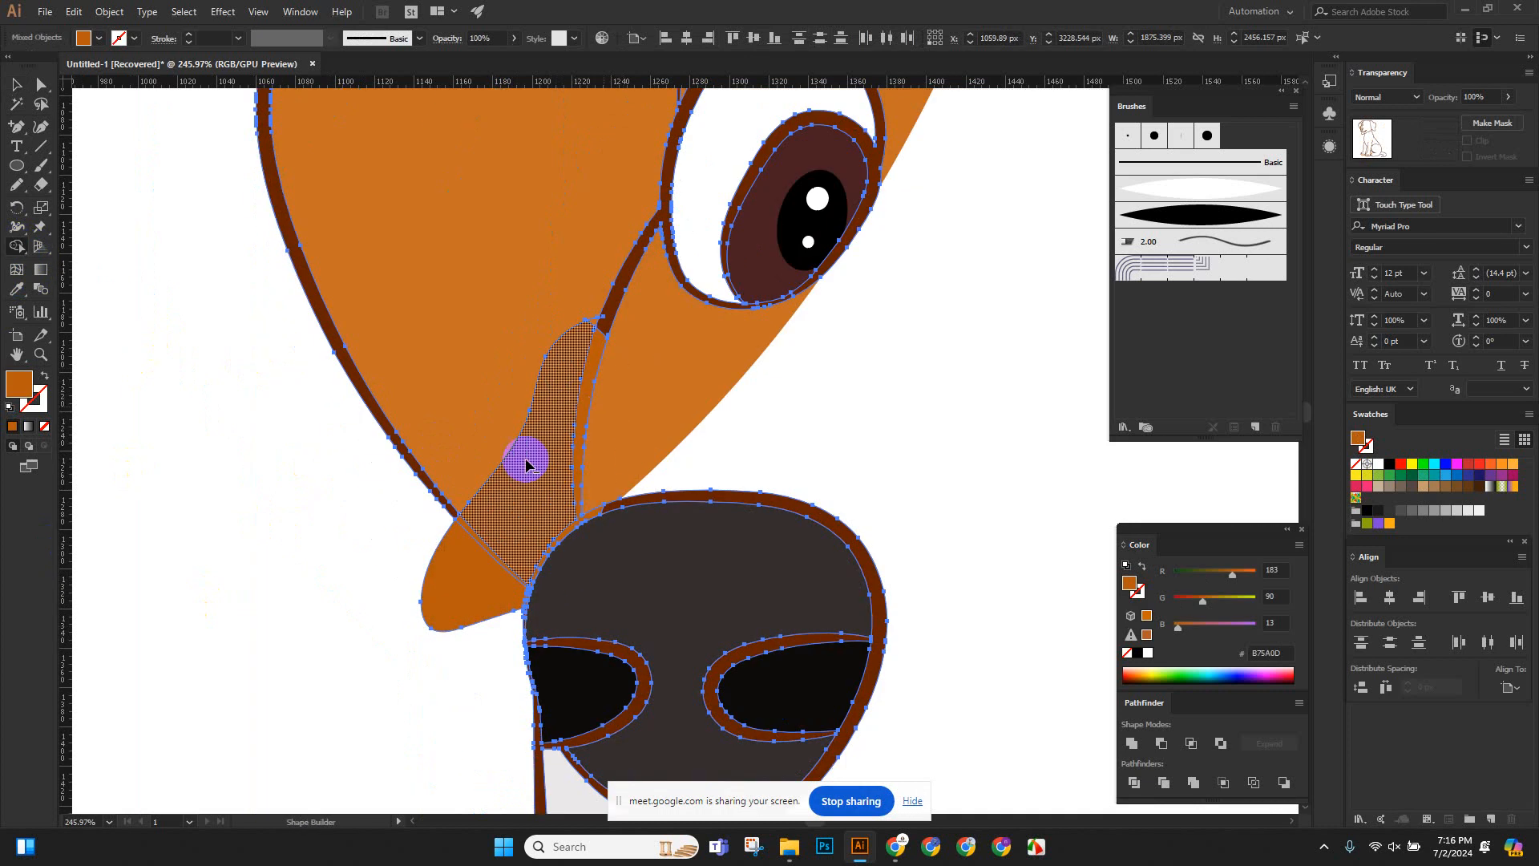
Remove the excess shade below the left-hand ear with the Shape Builder and select the remaining shade.
{"action": "left_click", "coordinate": [456, 578], "text": "alt"}
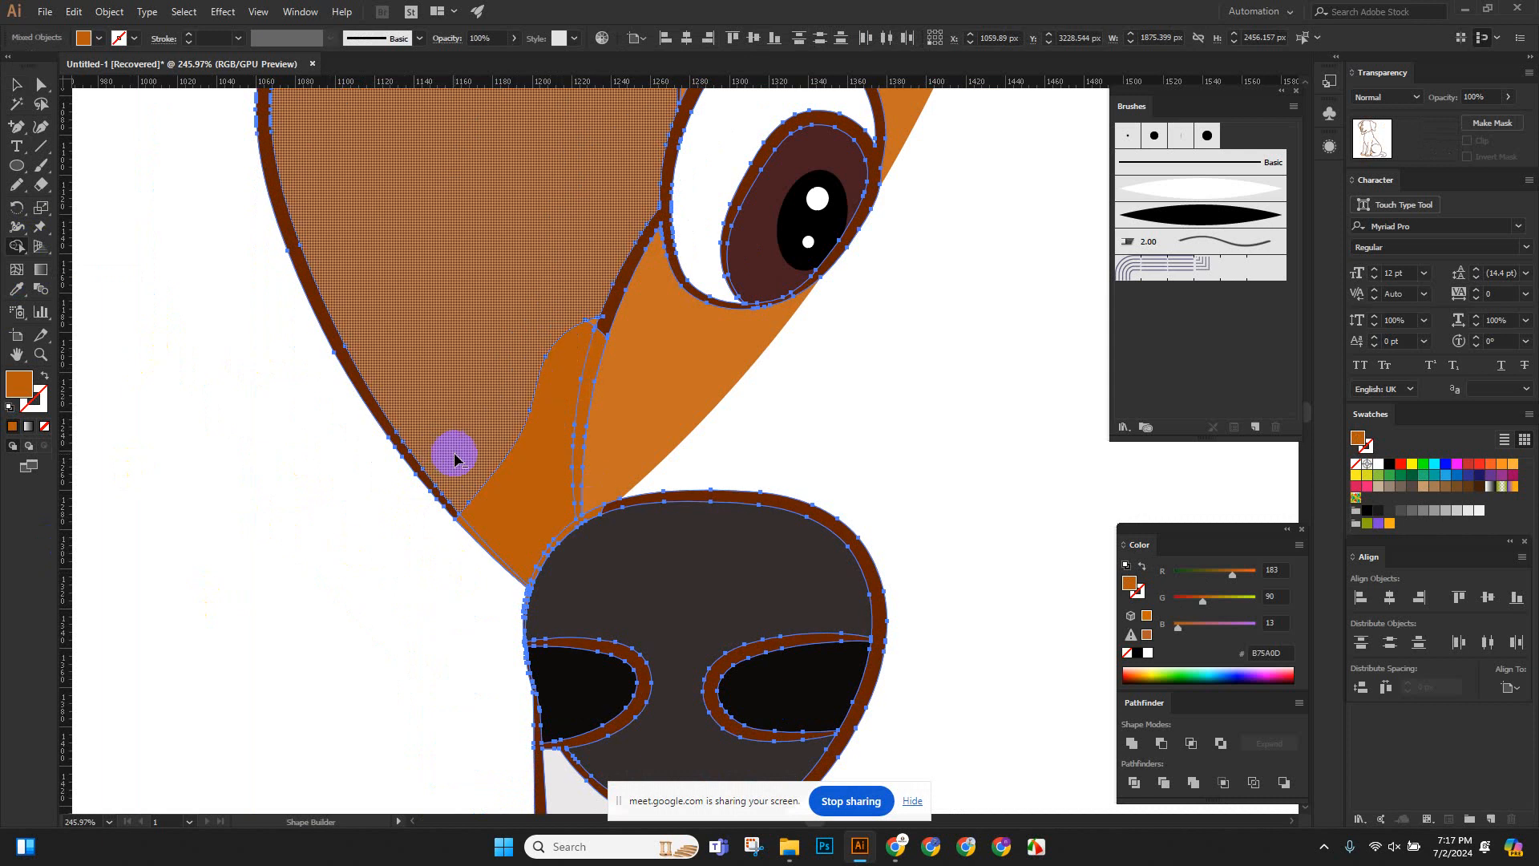
{"action": "left_click", "coordinate": [18, 88]}
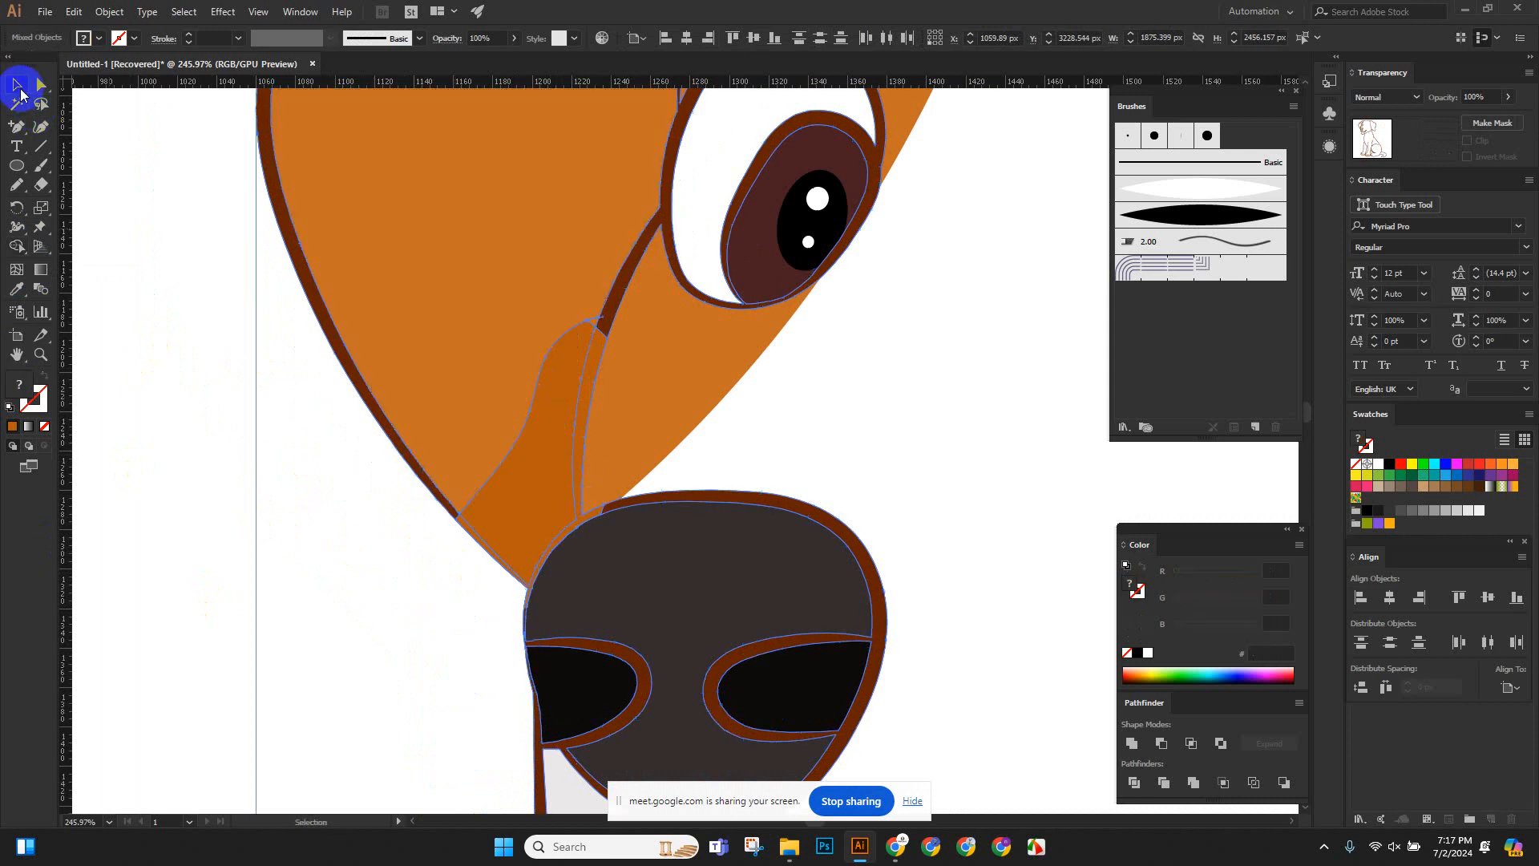
{"action": "left_click", "coordinate": [161, 246]}
{"action": "left_click", "coordinate": [544, 437]}
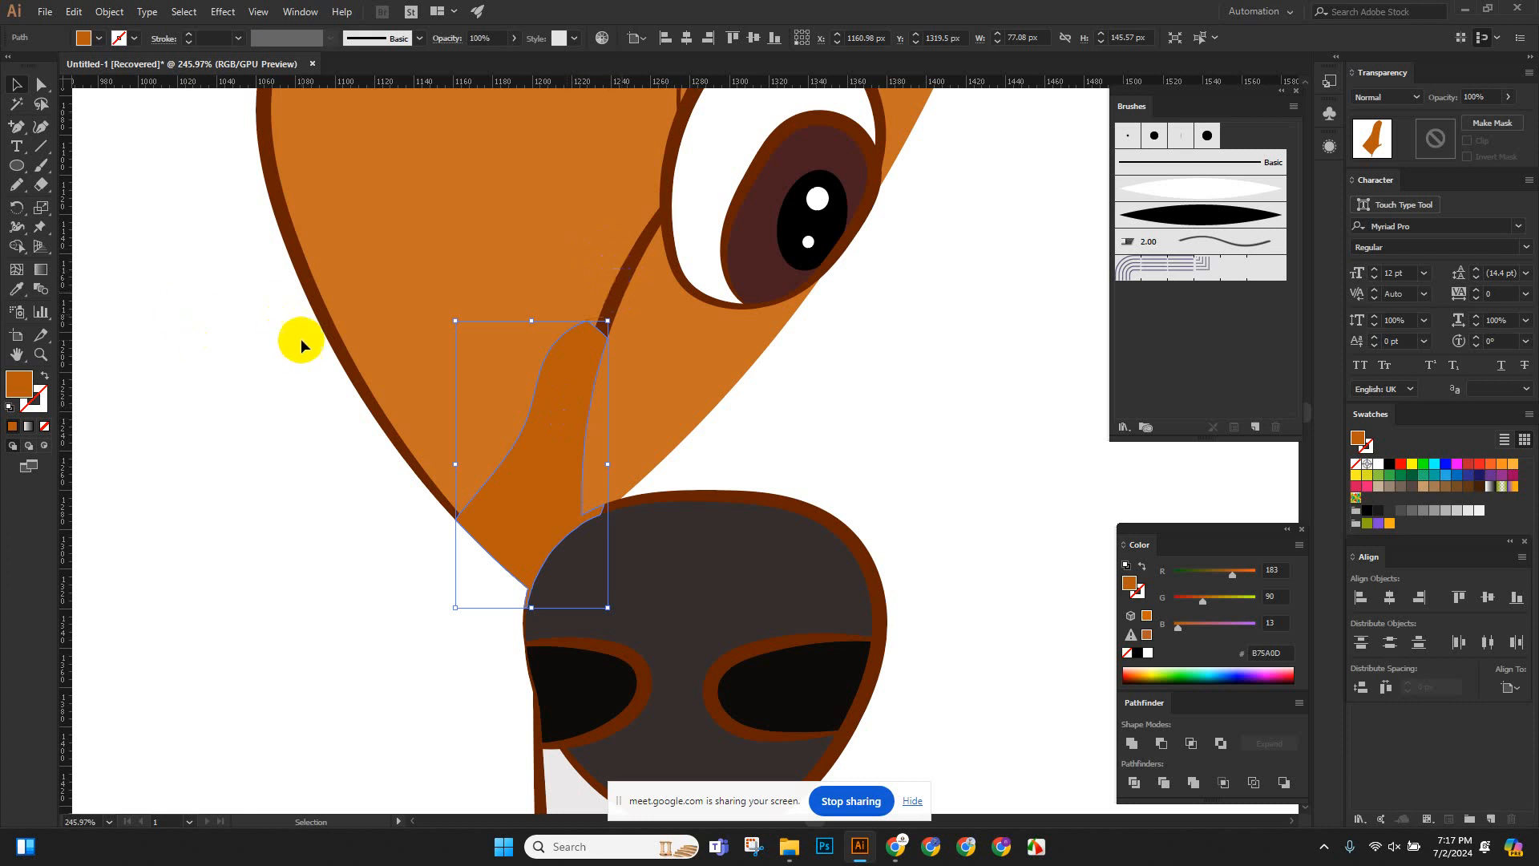
Bring the dog's dark brown outline in front of the left-hand ear shade.
{"action": "left_click", "coordinate": [337, 345]}
{"action": "key", "text": "Delete"}
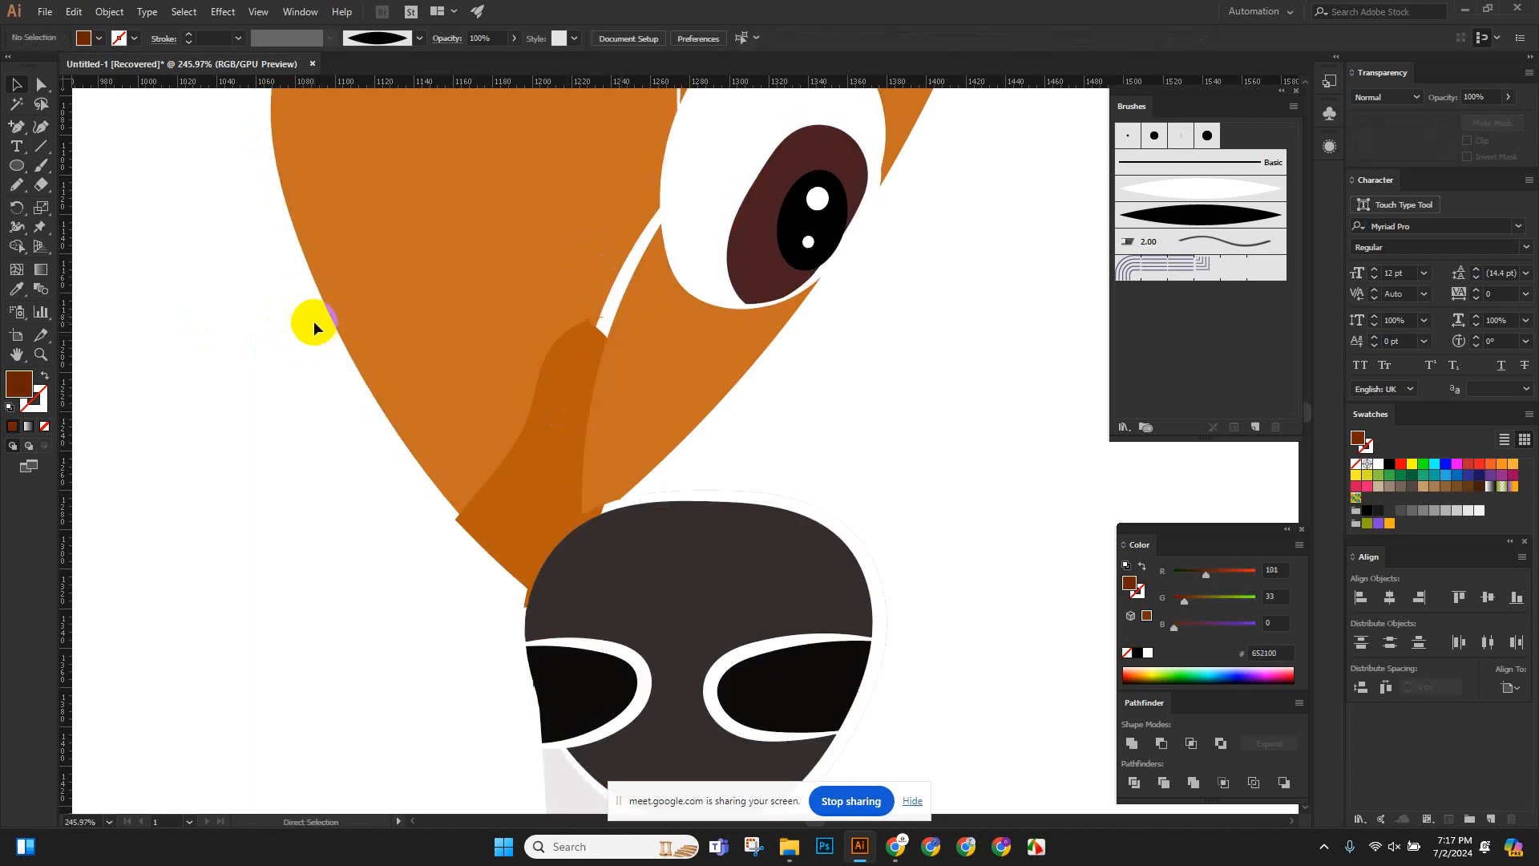
{"action": "key", "text": "ctrl+z"}
{"action": "left_click", "coordinate": [261, 482]}
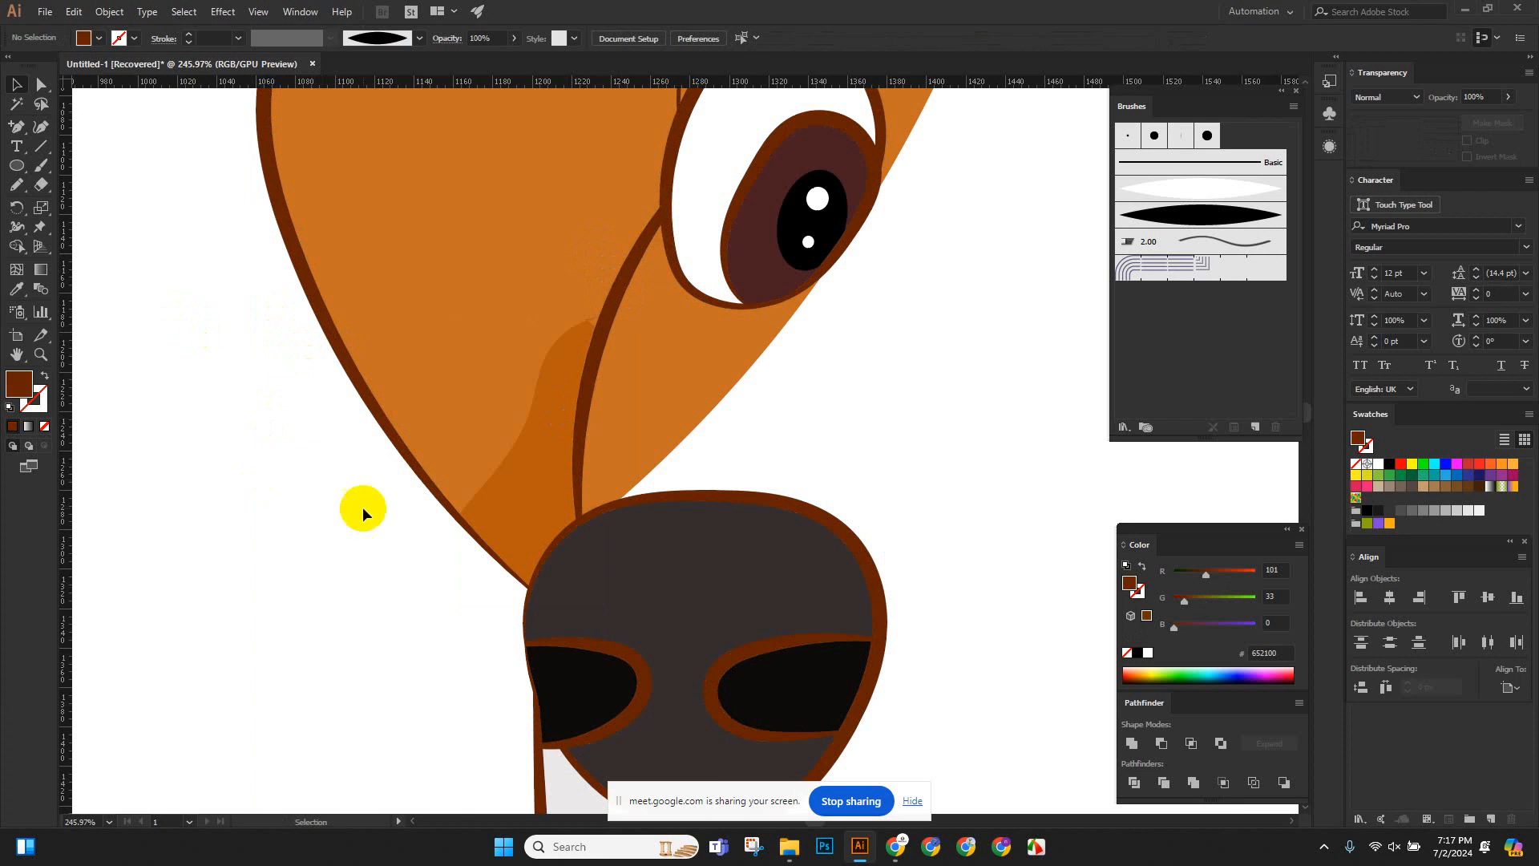
Examine the ear shading on the reference dog and compare it with the drawn dog's right-hand ear.
{"action": "left_click_drag", "start_coordinate": [670, 470], "coordinate": [382, 440]}
{"action": "left_click_drag", "start_coordinate": [771, 469], "coordinate": [499, 440]}
{"action": "left_click_drag", "start_coordinate": [686, 449], "coordinate": [652, 478]}
{"action": "left_click_drag", "start_coordinate": [830, 411], "coordinate": [1017, 550]}
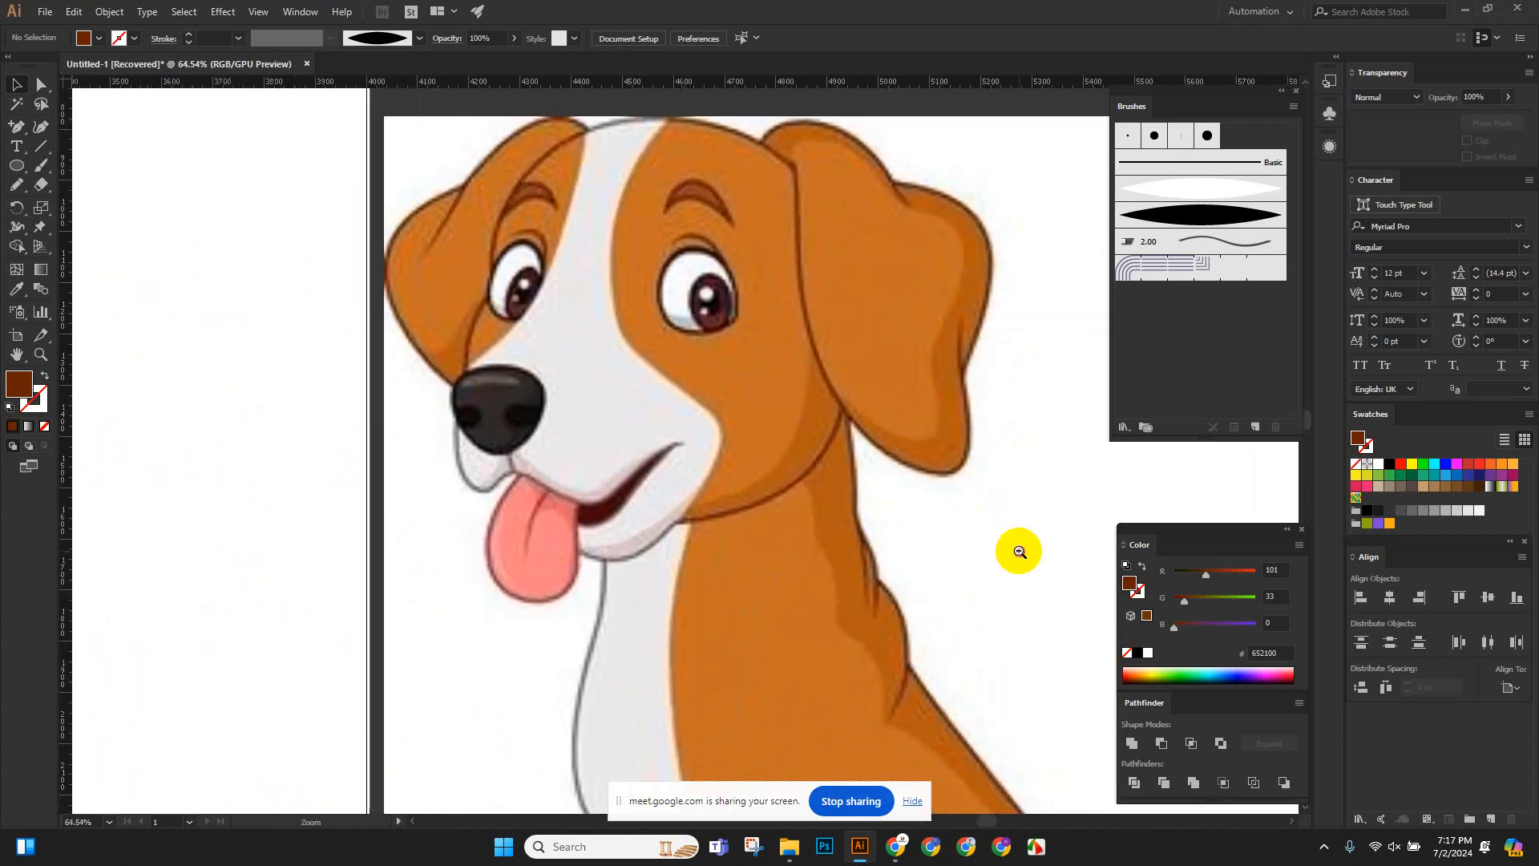
{"action": "left_click_drag", "start_coordinate": [886, 288], "coordinate": [694, 316]}
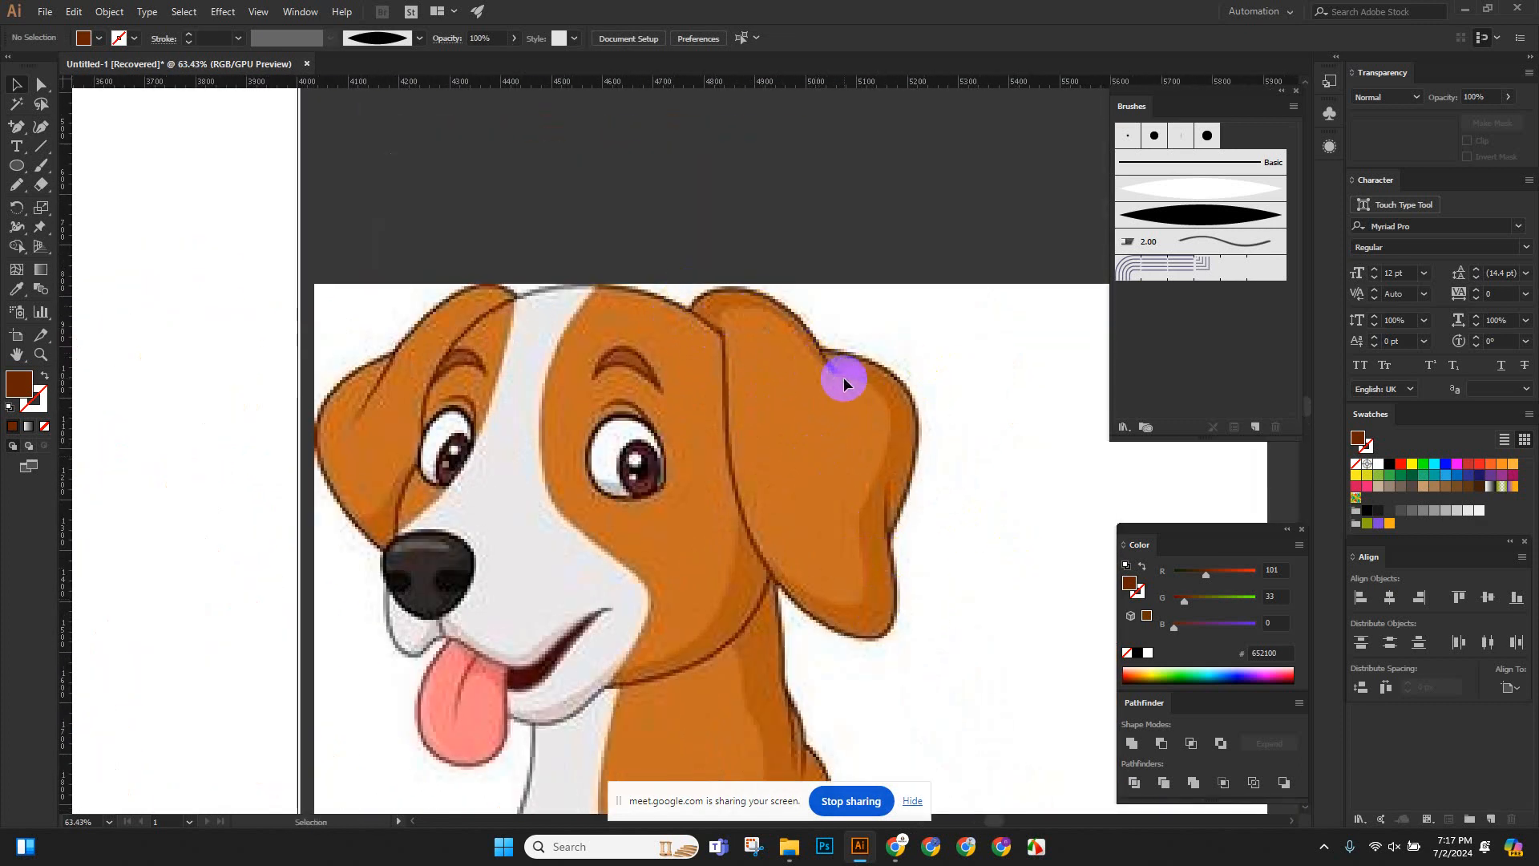
{"action": "mouse_move", "coordinate": [794, 530]}
{"action": "left_mouse_down"}
{"action": "mouse_move", "coordinate": [585, 554]}
{"action": "mouse_move", "coordinate": [754, 491]}
{"action": "left_mouse_up"}
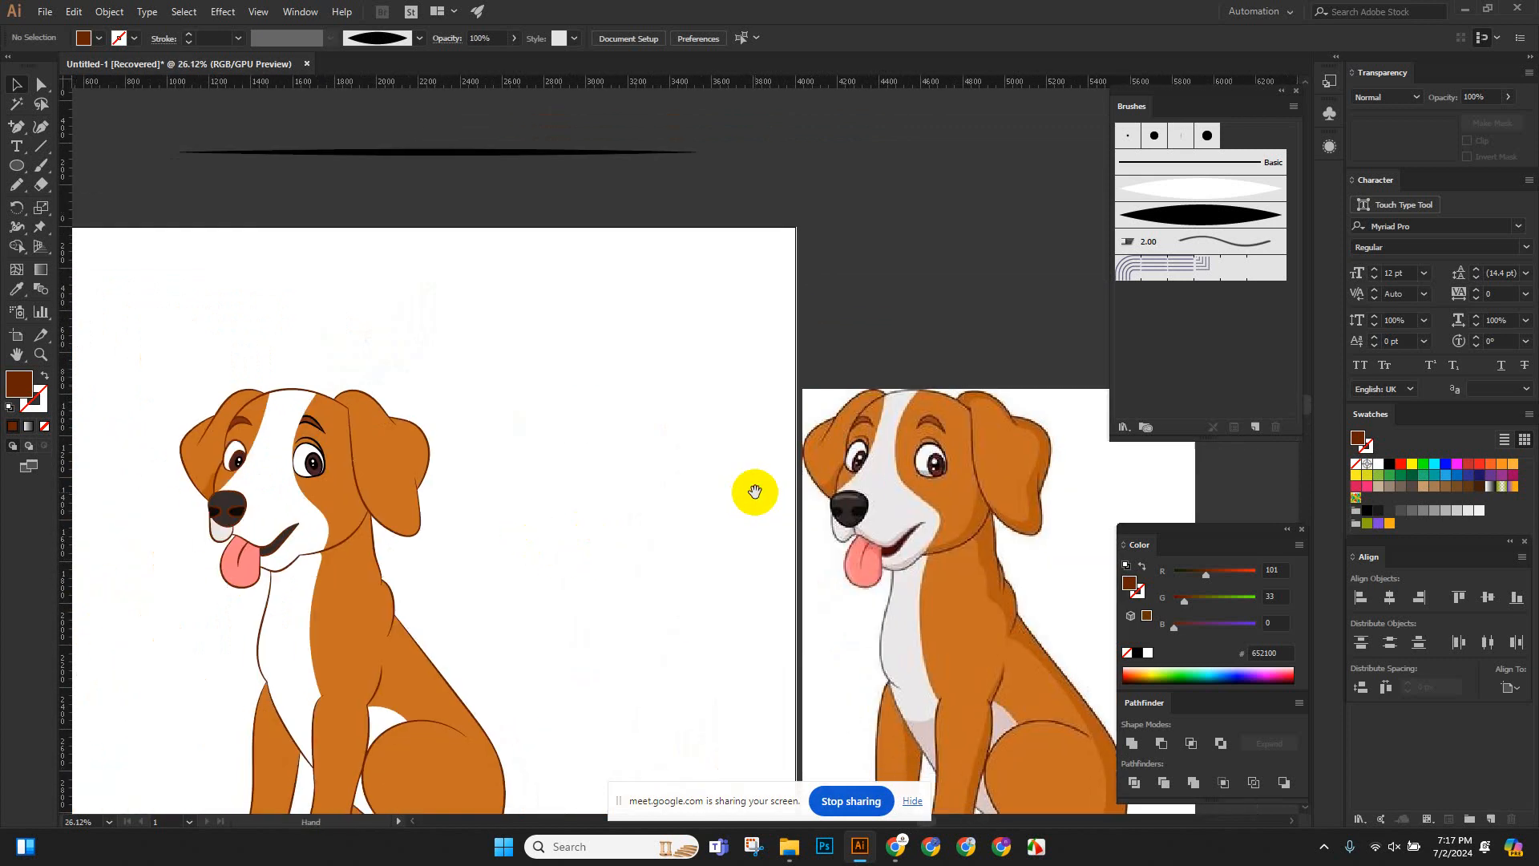
{"action": "left_click_drag", "start_coordinate": [389, 413], "coordinate": [674, 554]}
{"action": "left_click_drag", "start_coordinate": [529, 545], "coordinate": [630, 513]}
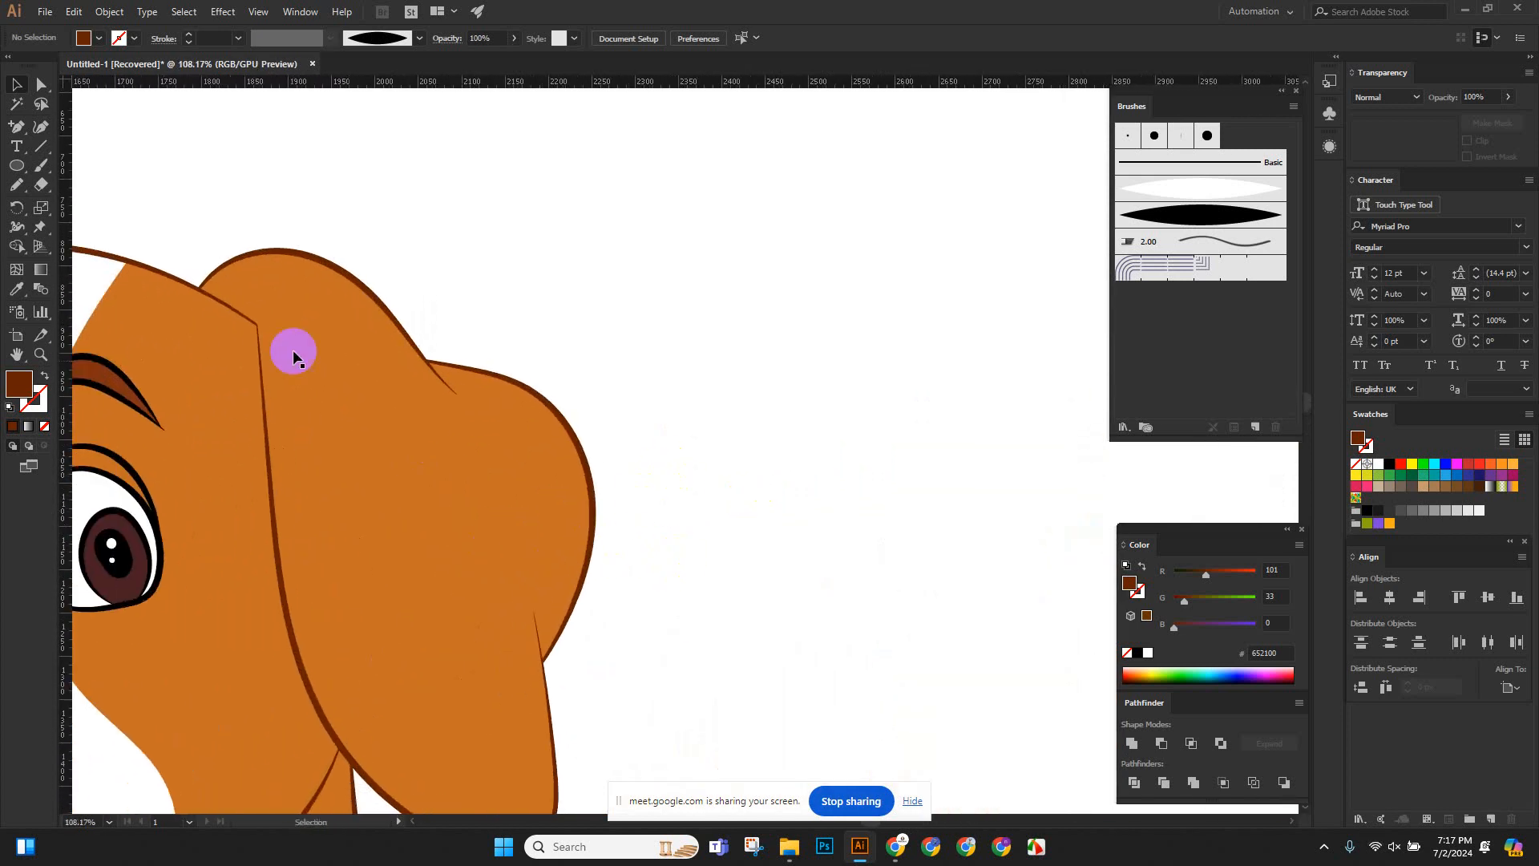
Try to draw a freehand Pencil shade about 543 by 820 px along the right-hand ear's outer edge.
{"action": "mouse_move", "coordinate": [224, 303]}
{"action": "left_mouse_down"}
{"action": "mouse_move", "coordinate": [247, 316]}
{"action": "mouse_move", "coordinate": [230, 313]}
{"action": "left_mouse_up"}
{"action": "mouse_move", "coordinate": [202, 233]}
{"action": "left_mouse_down"}
{"action": "mouse_move", "coordinate": [187, 318]}
{"action": "mouse_move", "coordinate": [290, 290]}
{"action": "mouse_move", "coordinate": [322, 300]}
{"action": "mouse_move", "coordinate": [432, 418]}
{"action": "mouse_move", "coordinate": [517, 440]}
{"action": "mouse_move", "coordinate": [547, 498]}
{"action": "mouse_move", "coordinate": [554, 572]}
{"action": "mouse_move", "coordinate": [522, 647]}
{"action": "mouse_move", "coordinate": [513, 786]}
{"action": "mouse_move", "coordinate": [463, 808]}
{"action": "mouse_move", "coordinate": [372, 770]}
{"action": "mouse_move", "coordinate": [370, 809]}
{"action": "mouse_move", "coordinate": [418, 835]}
{"action": "mouse_move", "coordinate": [604, 820]}
{"action": "mouse_move", "coordinate": [647, 753]}
{"action": "mouse_move", "coordinate": [649, 489]}
{"action": "mouse_move", "coordinate": [613, 318]}
{"action": "mouse_move", "coordinate": [384, 125]}
{"action": "mouse_move", "coordinate": [197, 238]}
{"action": "left_mouse_up"}
{"action": "left_click_drag", "start_coordinate": [753, 364], "coordinate": [588, 385]}
{"action": "left_click_drag", "start_coordinate": [754, 473], "coordinate": [464, 364]}
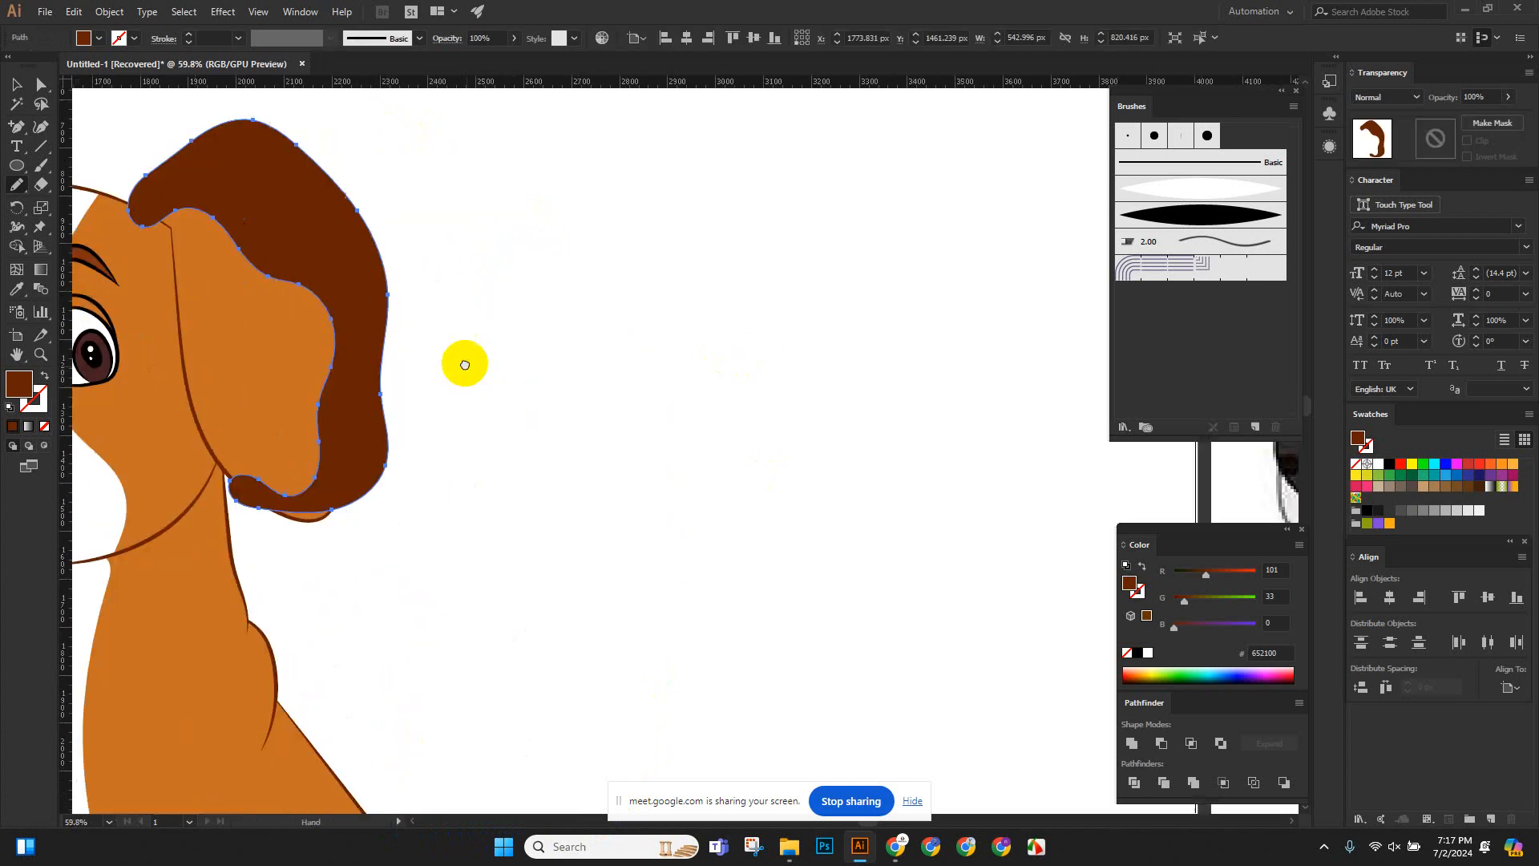
{"action": "left_click_drag", "start_coordinate": [626, 440], "coordinate": [482, 449]}
{"action": "left_click_drag", "start_coordinate": [724, 452], "coordinate": [543, 440]}
{"action": "left_click_drag", "start_coordinate": [365, 408], "coordinate": [414, 451]}
{"action": "key", "text": "ctrl+z"}
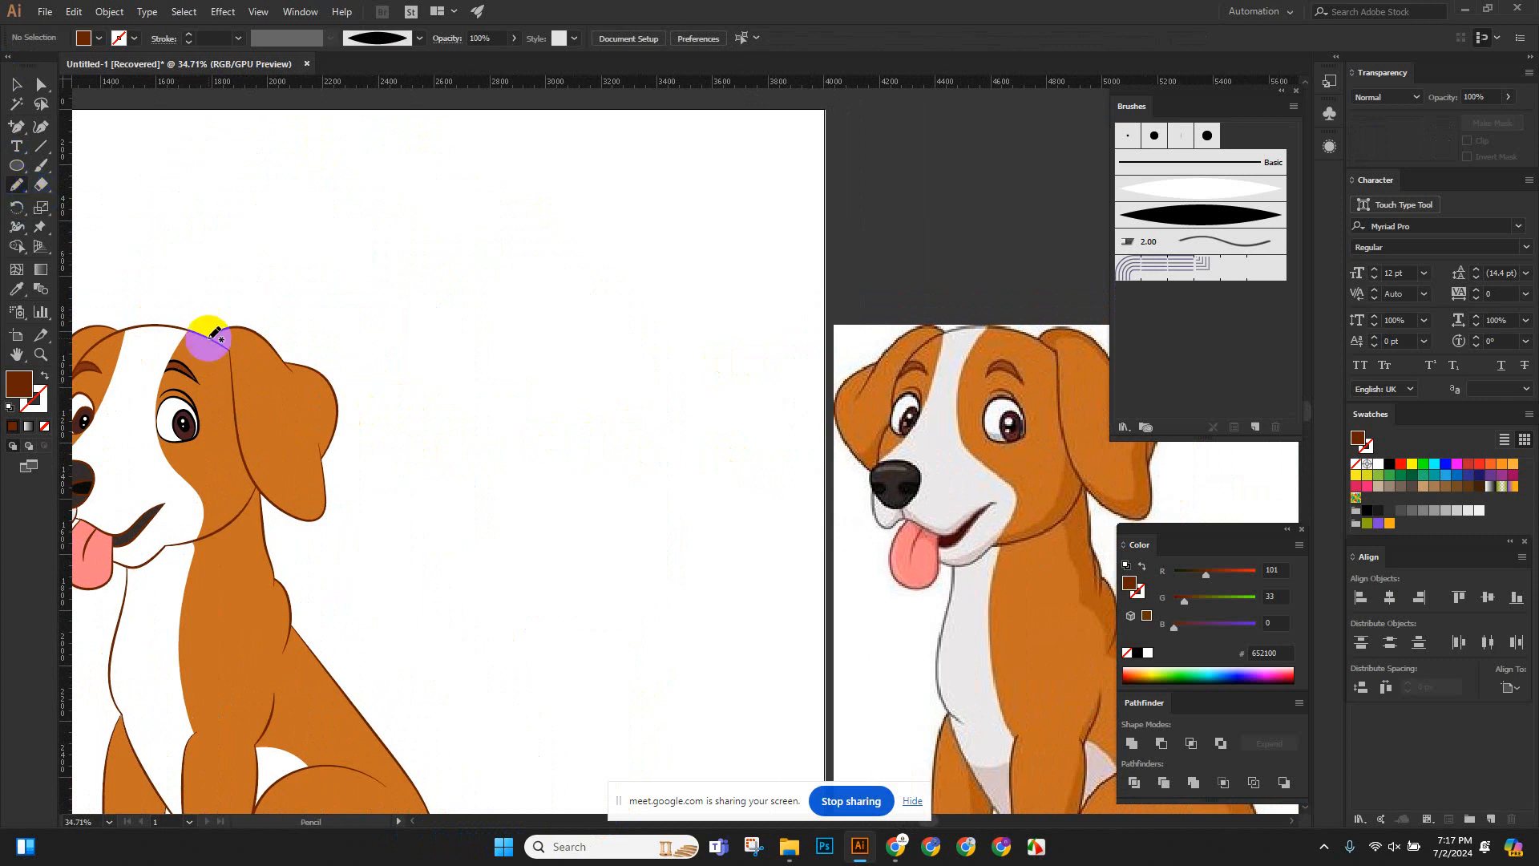
Draw a closed Pencil shade about 647 by 939 px around the right-hand ear's outer edge and fill it with the reference's shadow orange, AB5A08.
{"action": "mouse_move", "coordinate": [208, 309]}
{"action": "left_mouse_down"}
{"action": "mouse_move", "coordinate": [210, 351]}
{"action": "mouse_move", "coordinate": [263, 365]}
{"action": "mouse_move", "coordinate": [313, 409]}
{"action": "mouse_move", "coordinate": [316, 472]}
{"action": "mouse_move", "coordinate": [291, 495]}
{"action": "left_mouse_up"}
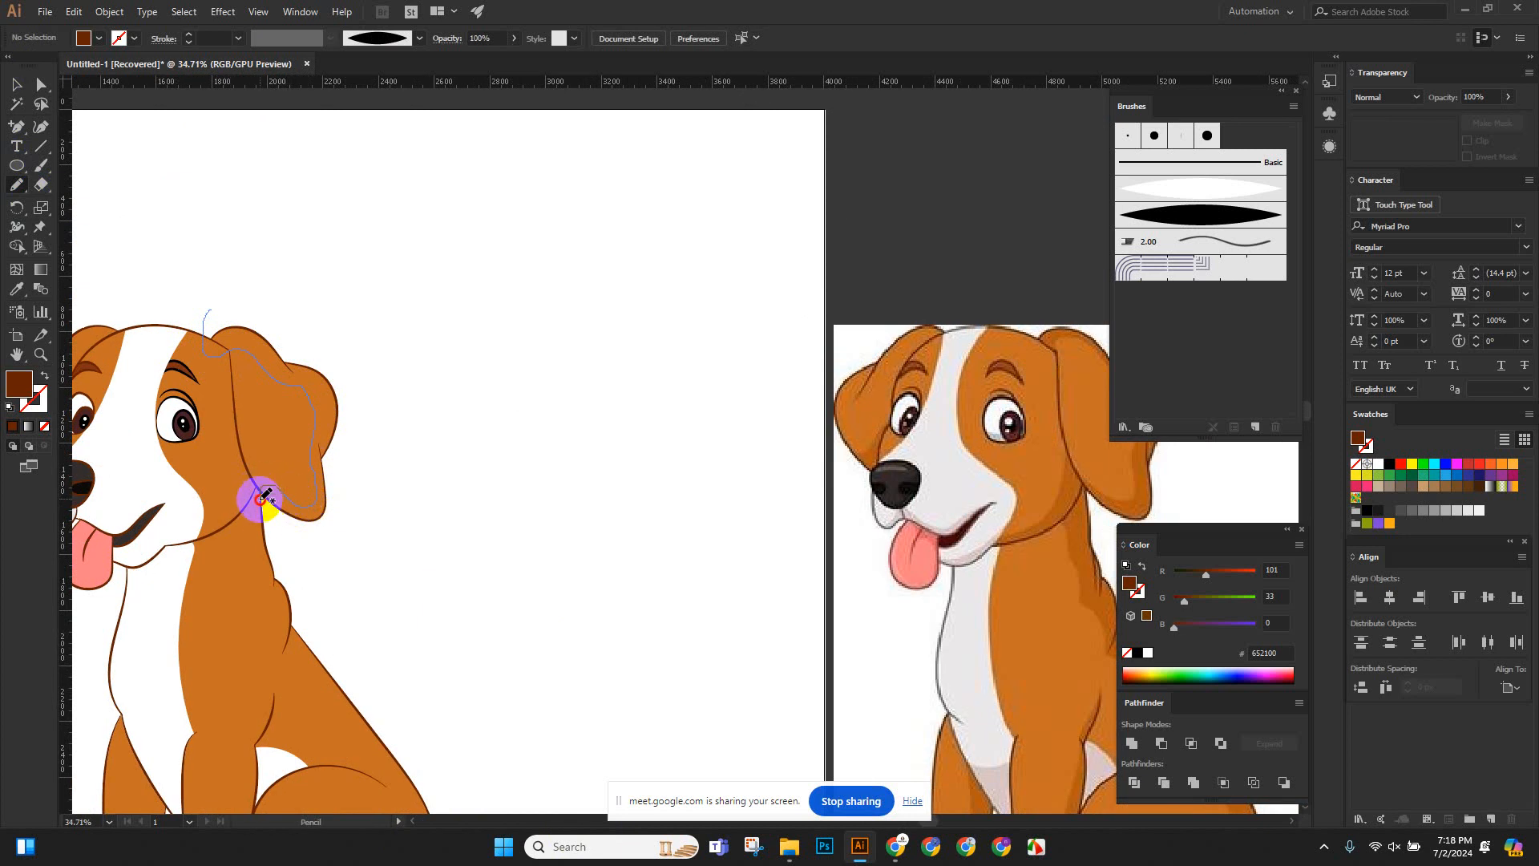
{"action": "mouse_move", "coordinate": [262, 499]}
{"action": "left_mouse_down"}
{"action": "mouse_move", "coordinate": [285, 522]}
{"action": "mouse_move", "coordinate": [358, 522]}
{"action": "mouse_move", "coordinate": [358, 368]}
{"action": "mouse_move", "coordinate": [252, 292]}
{"action": "mouse_move", "coordinate": [204, 319]}
{"action": "left_mouse_up"}
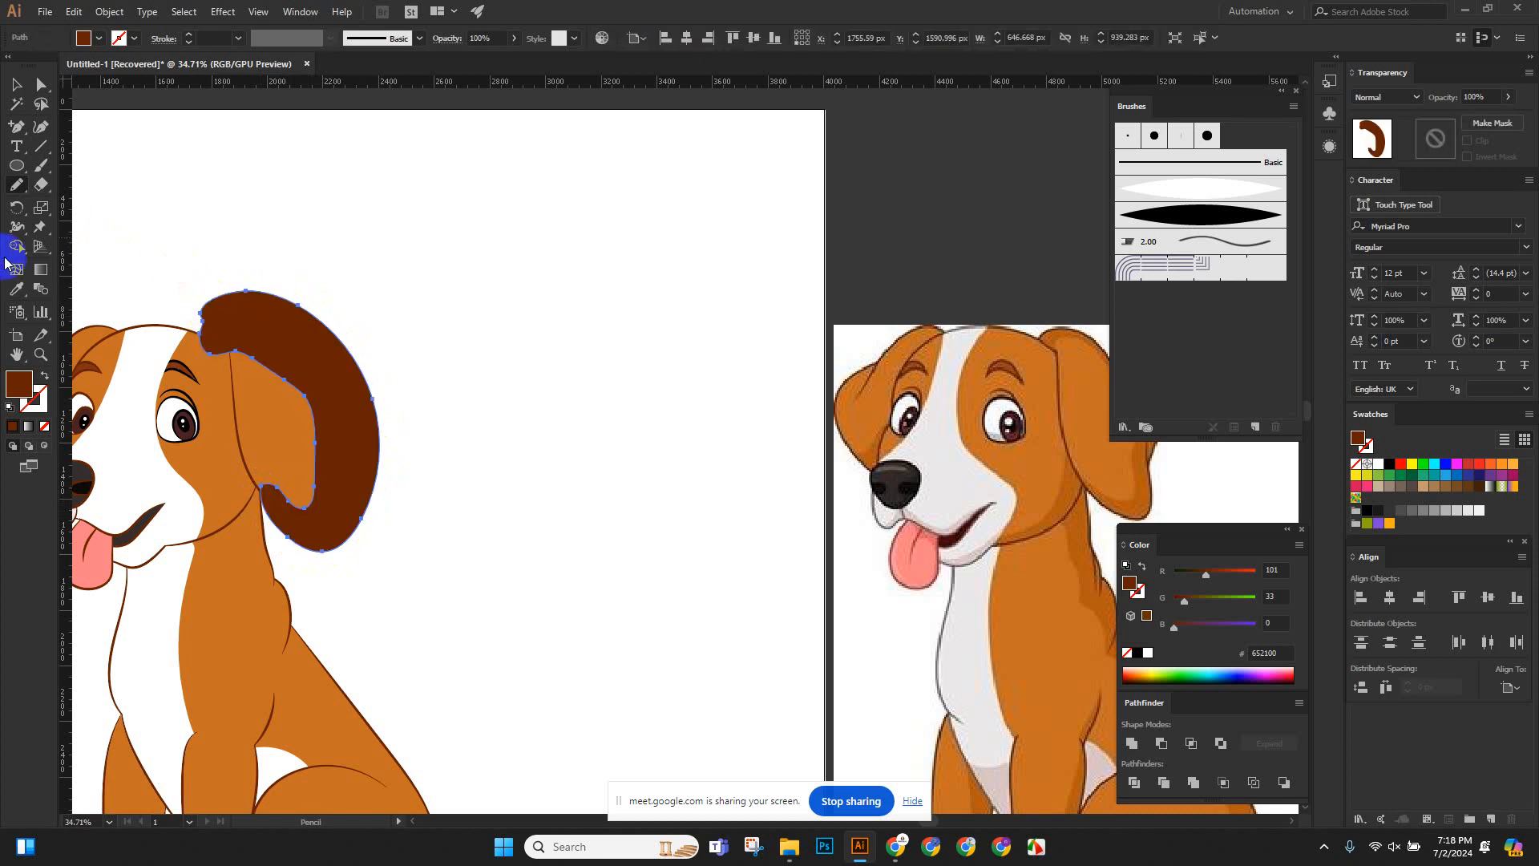
{"action": "left_click", "coordinate": [16, 288]}
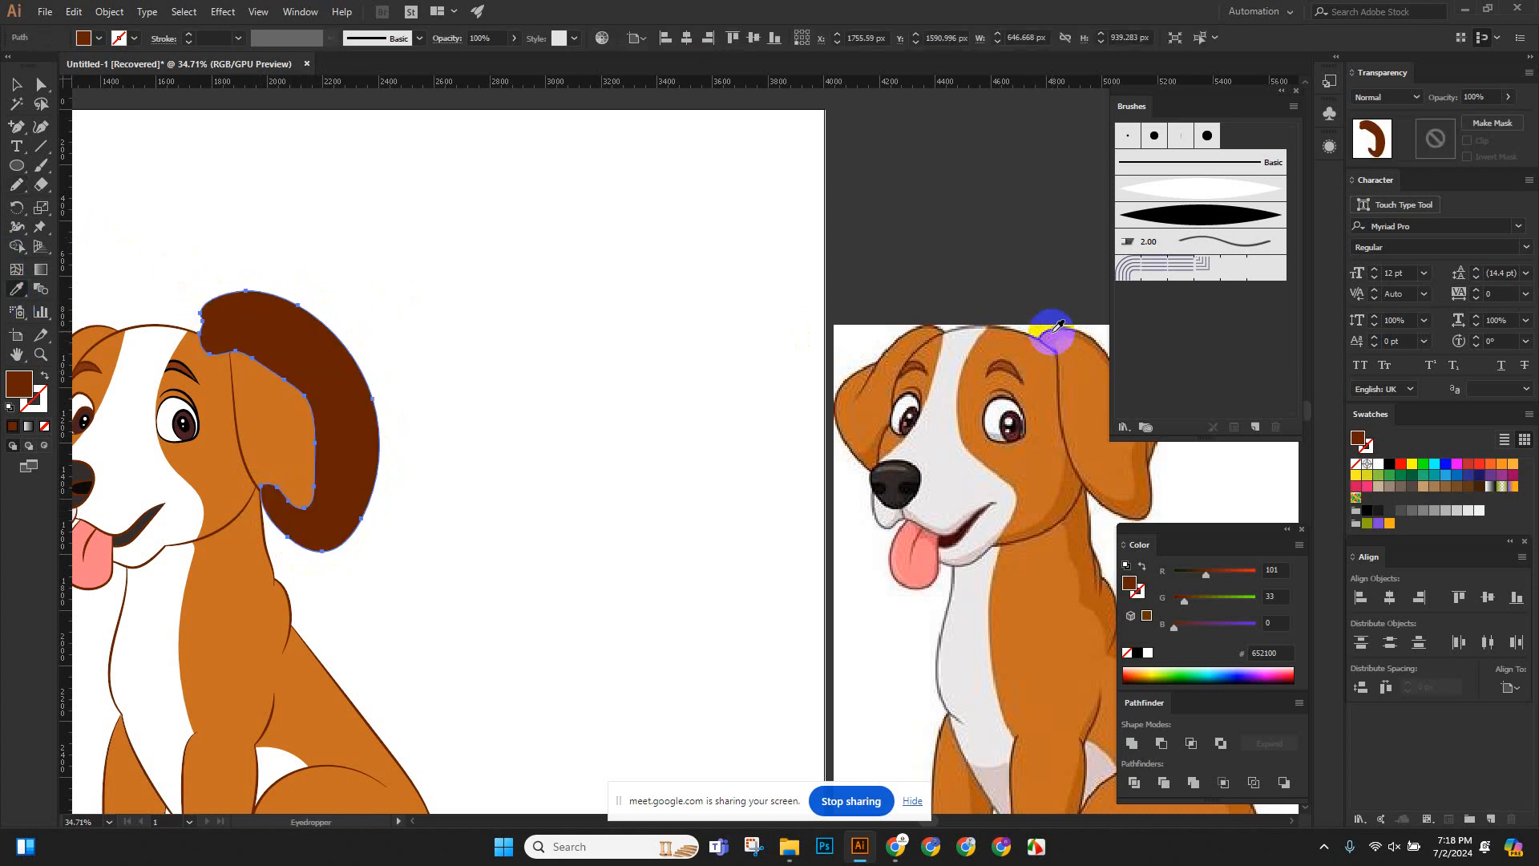
{"action": "left_click", "coordinate": [1055, 328]}
{"action": "left_click", "coordinate": [24, 82]}
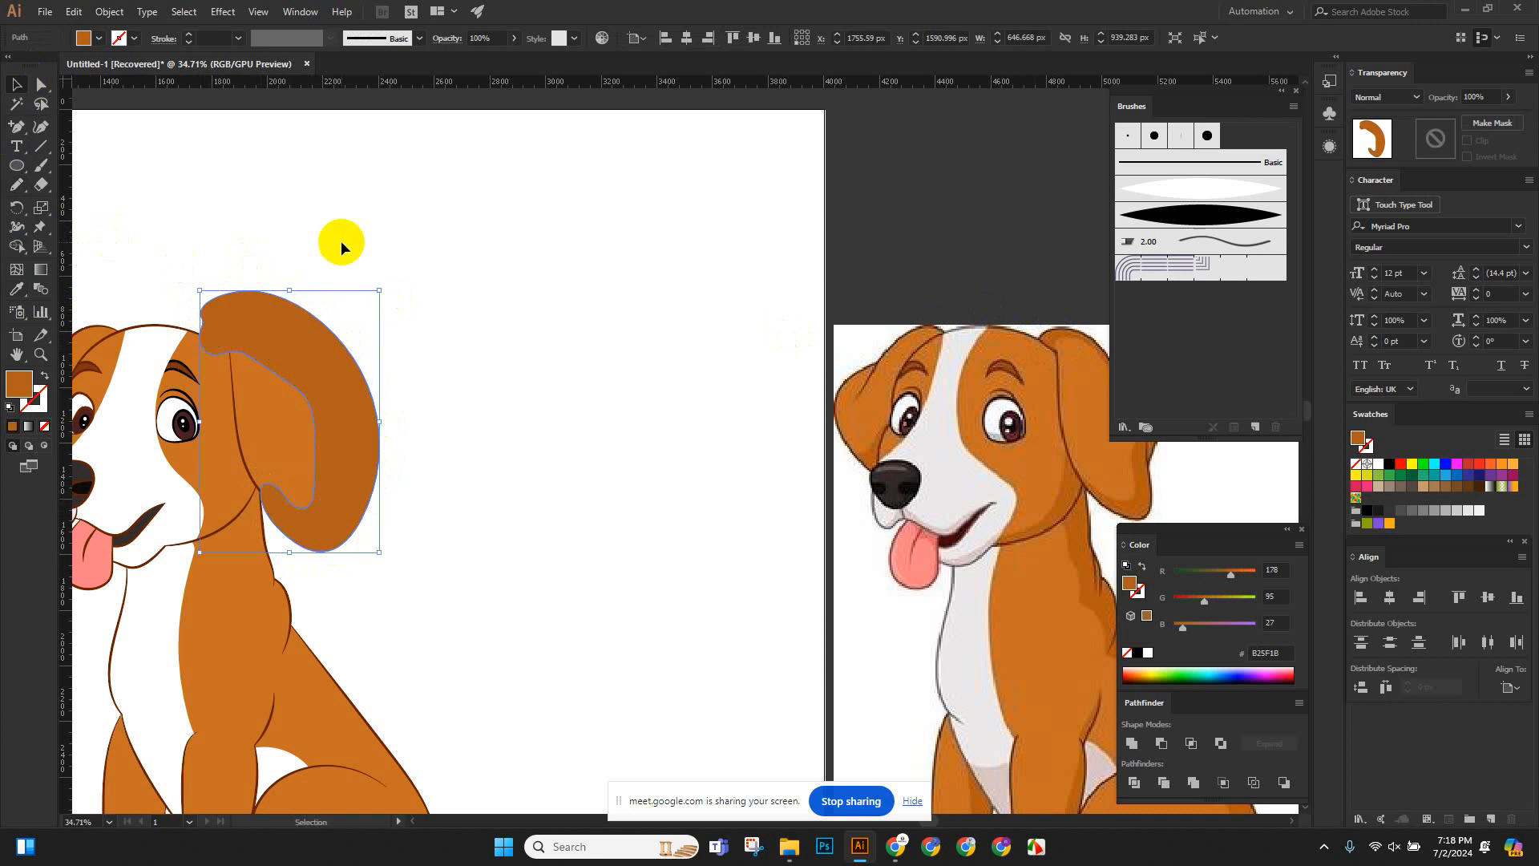
{"action": "left_click", "coordinate": [16, 289]}
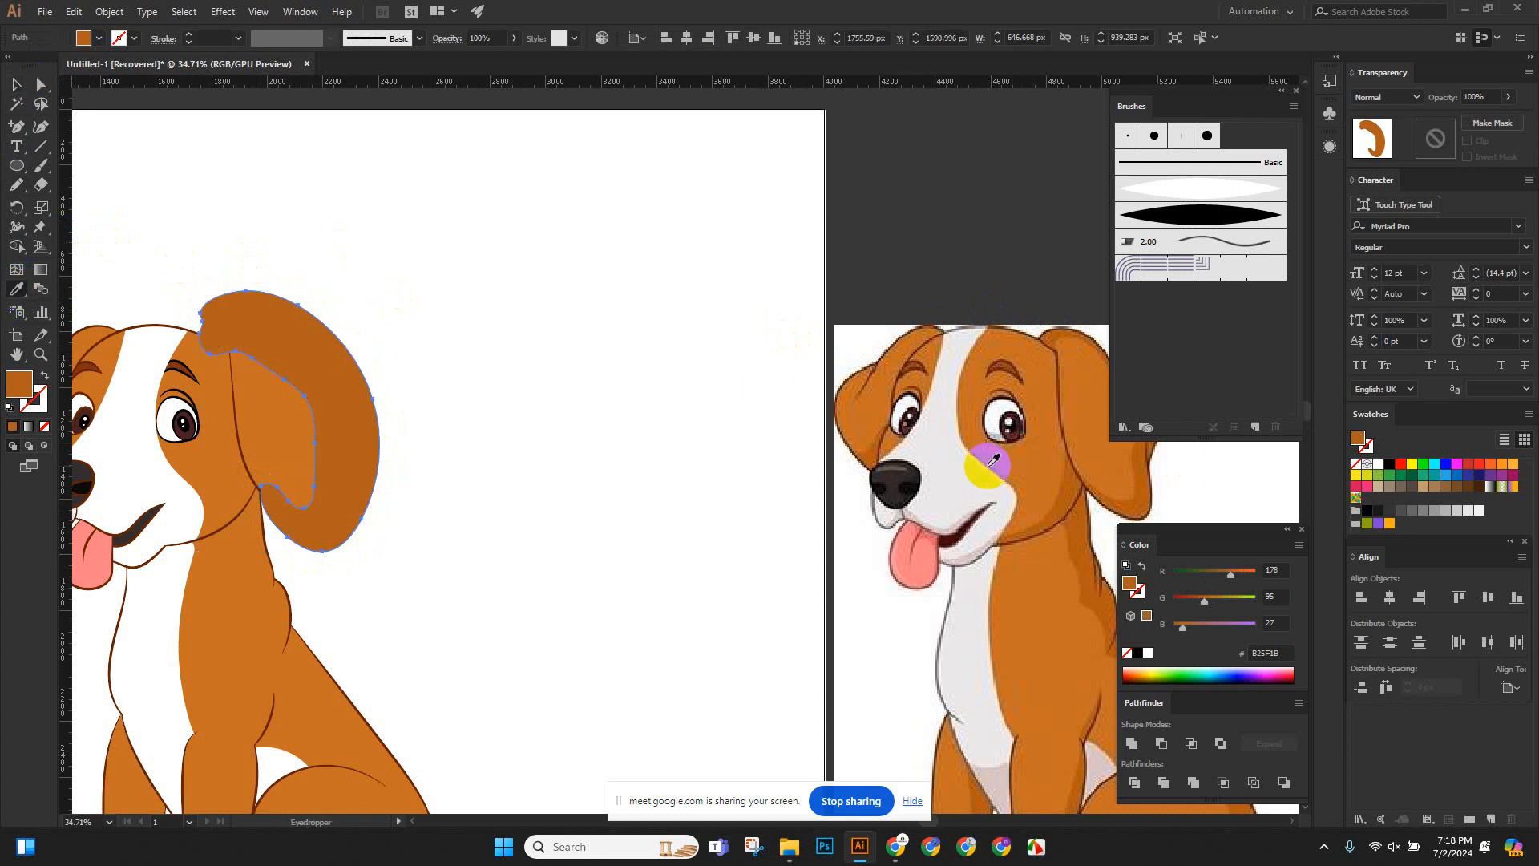
{"action": "left_click", "coordinate": [1078, 513]}
{"action": "left_click", "coordinate": [16, 83]}
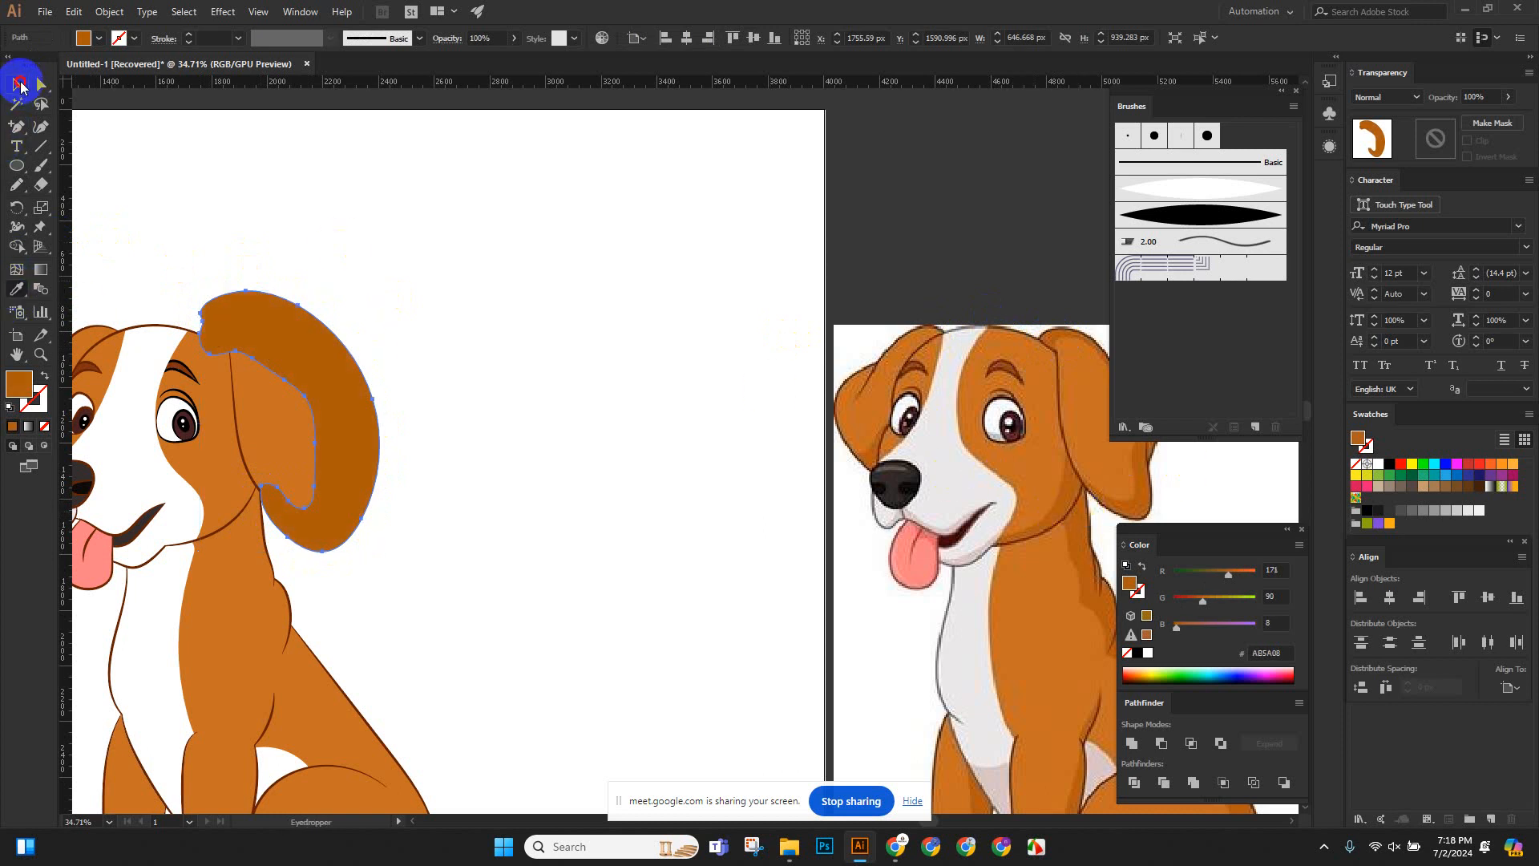
{"action": "left_click", "coordinate": [526, 282]}
Trim the shade outside the right-hand ear and on the forehead against the outline with the Shape Builder.
{"action": "scroll", "coordinate": [197, 301], "scroll_direction": "up", "scroll_amount": 2}
{"action": "left_click_drag", "start_coordinate": [290, 350], "coordinate": [440, 371]}
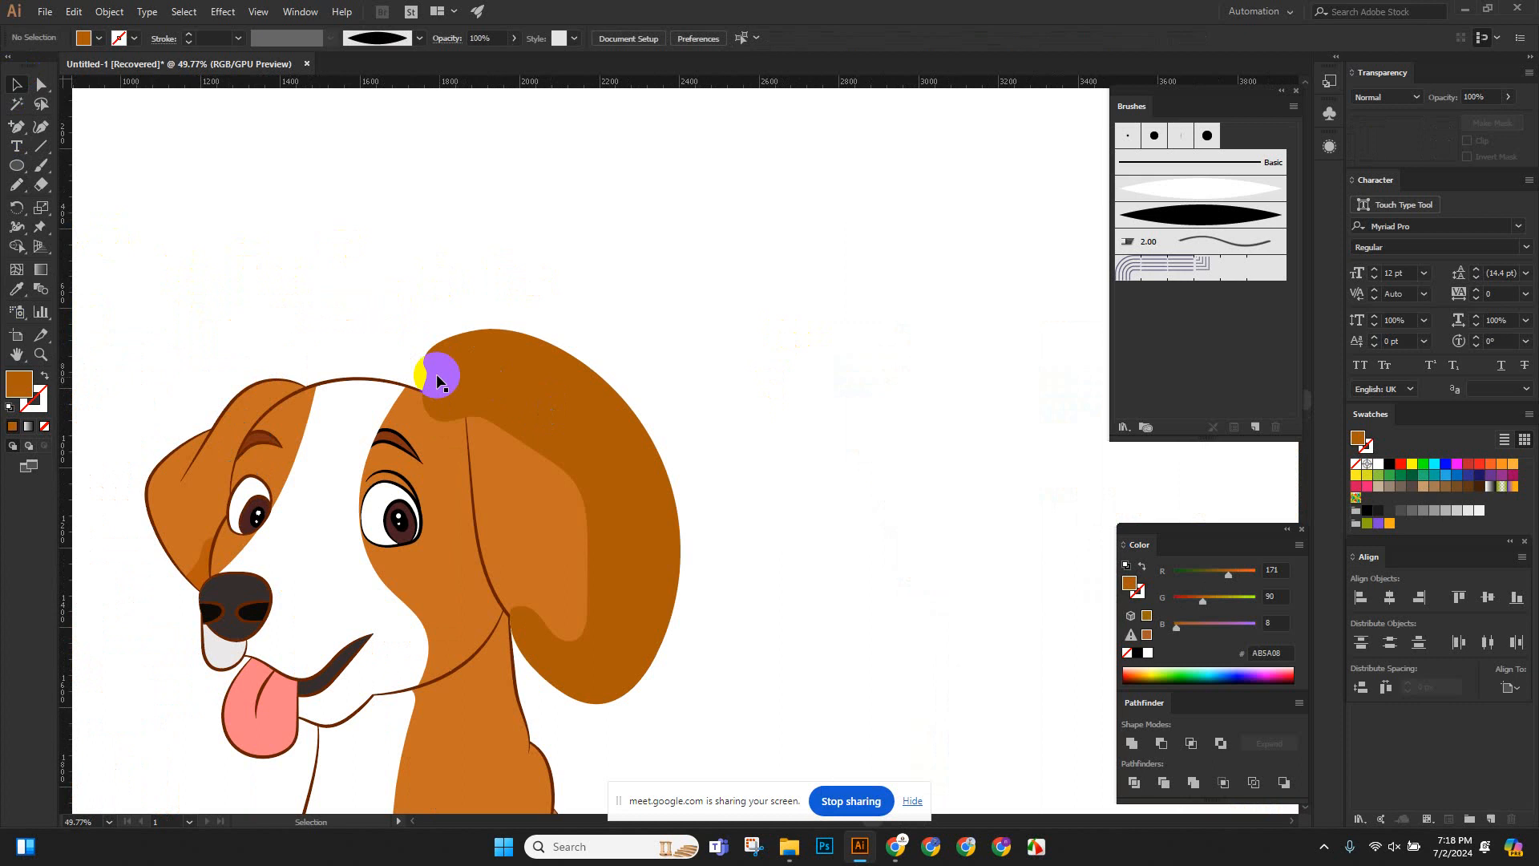
{"action": "left_click", "coordinate": [521, 347]}
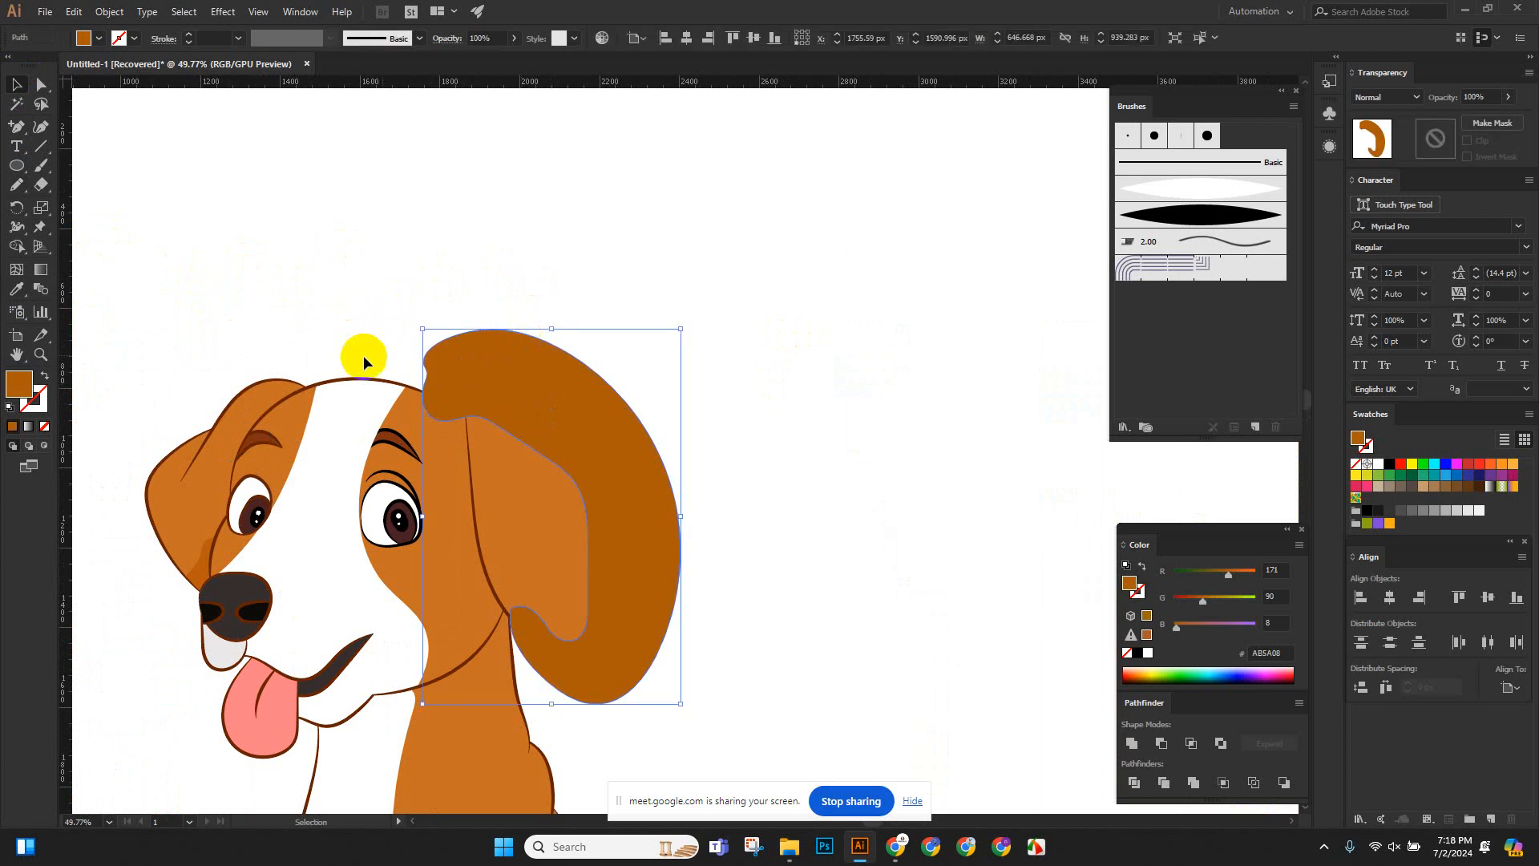
{"action": "left_click", "coordinate": [314, 387], "text": "shift"}
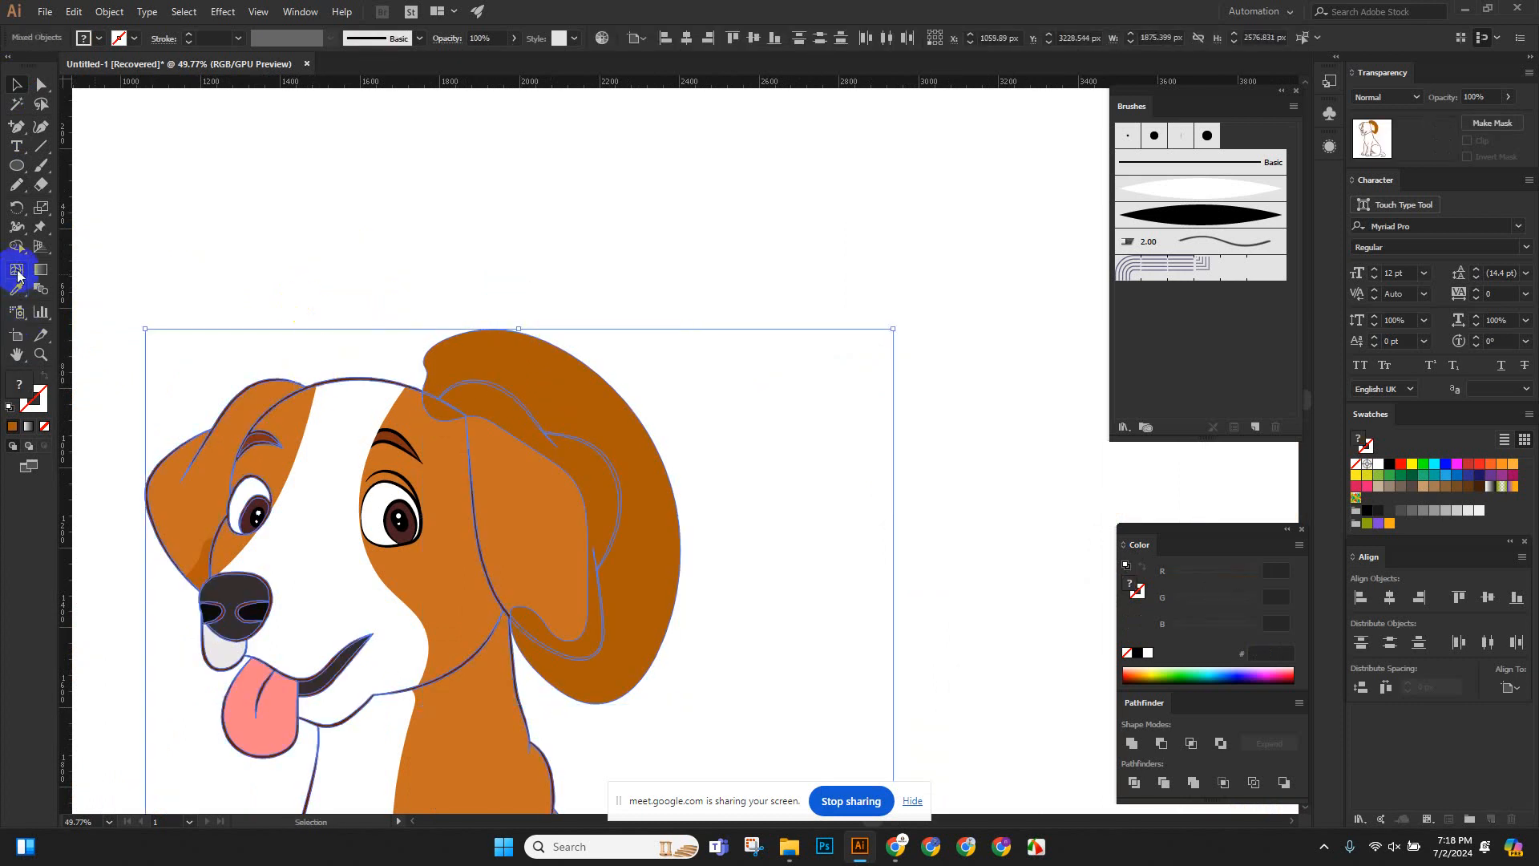
{"action": "left_click", "coordinate": [16, 246]}
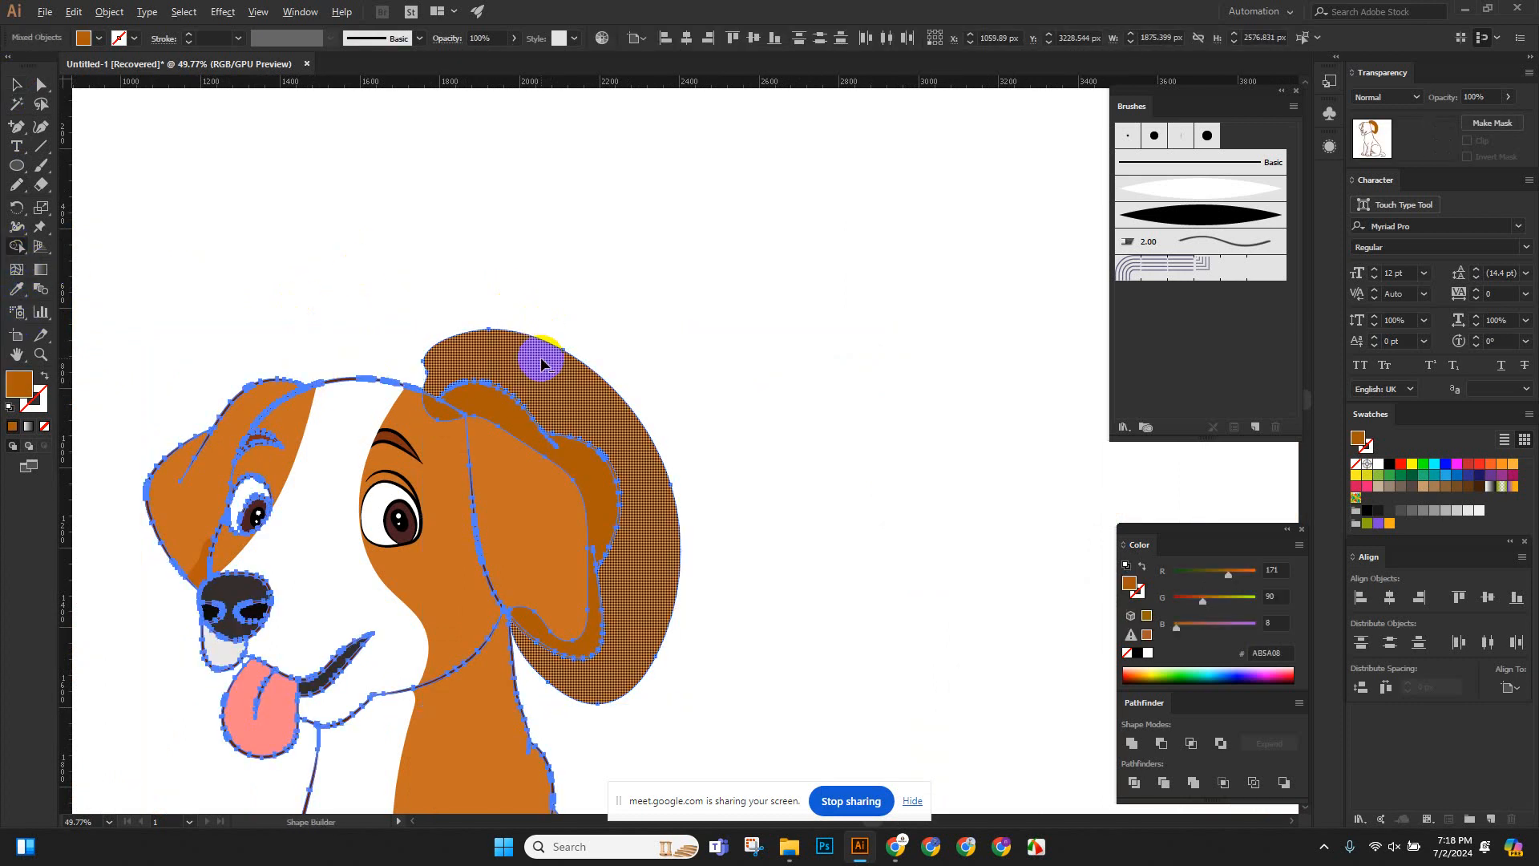
{"action": "left_click", "coordinate": [541, 363], "text": "alt"}
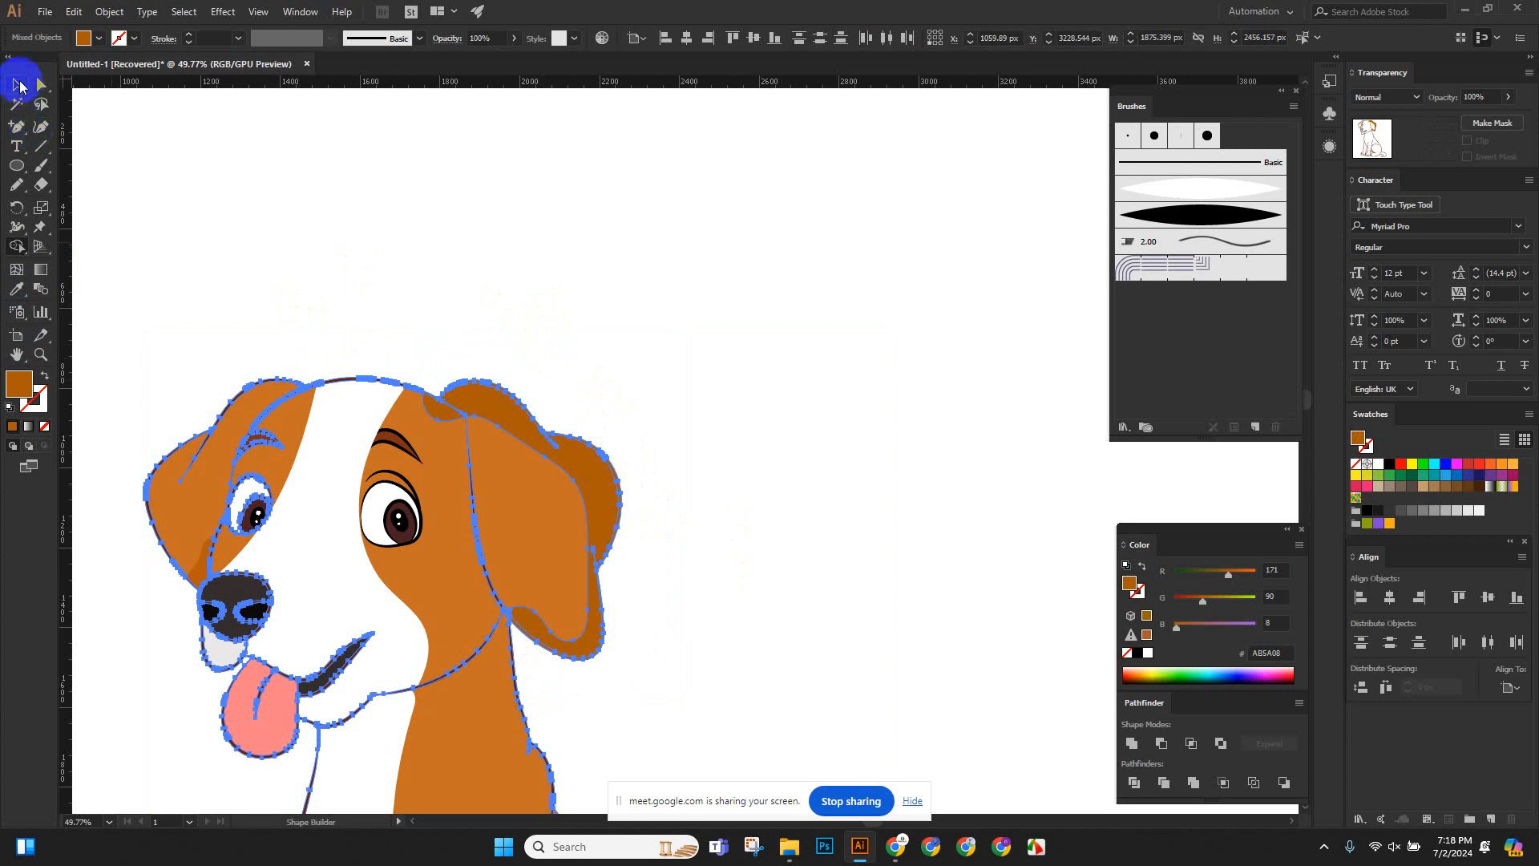
{"action": "scroll", "coordinate": [492, 457], "scroll_direction": "up", "scroll_amount": 10}
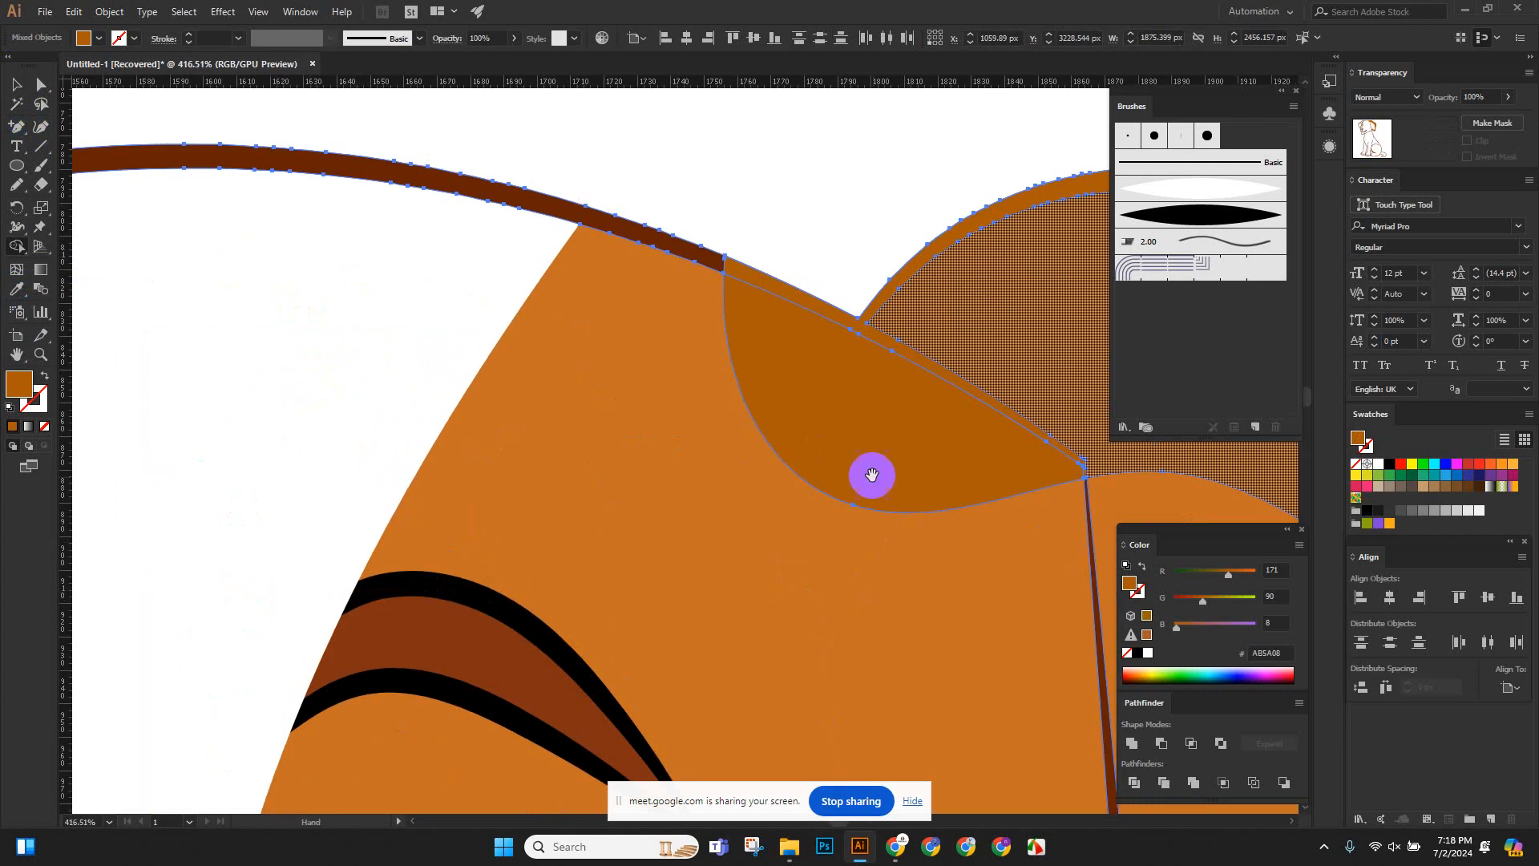
{"action": "scroll", "coordinate": [492, 471], "scroll_direction": "down", "scroll_amount": 9}
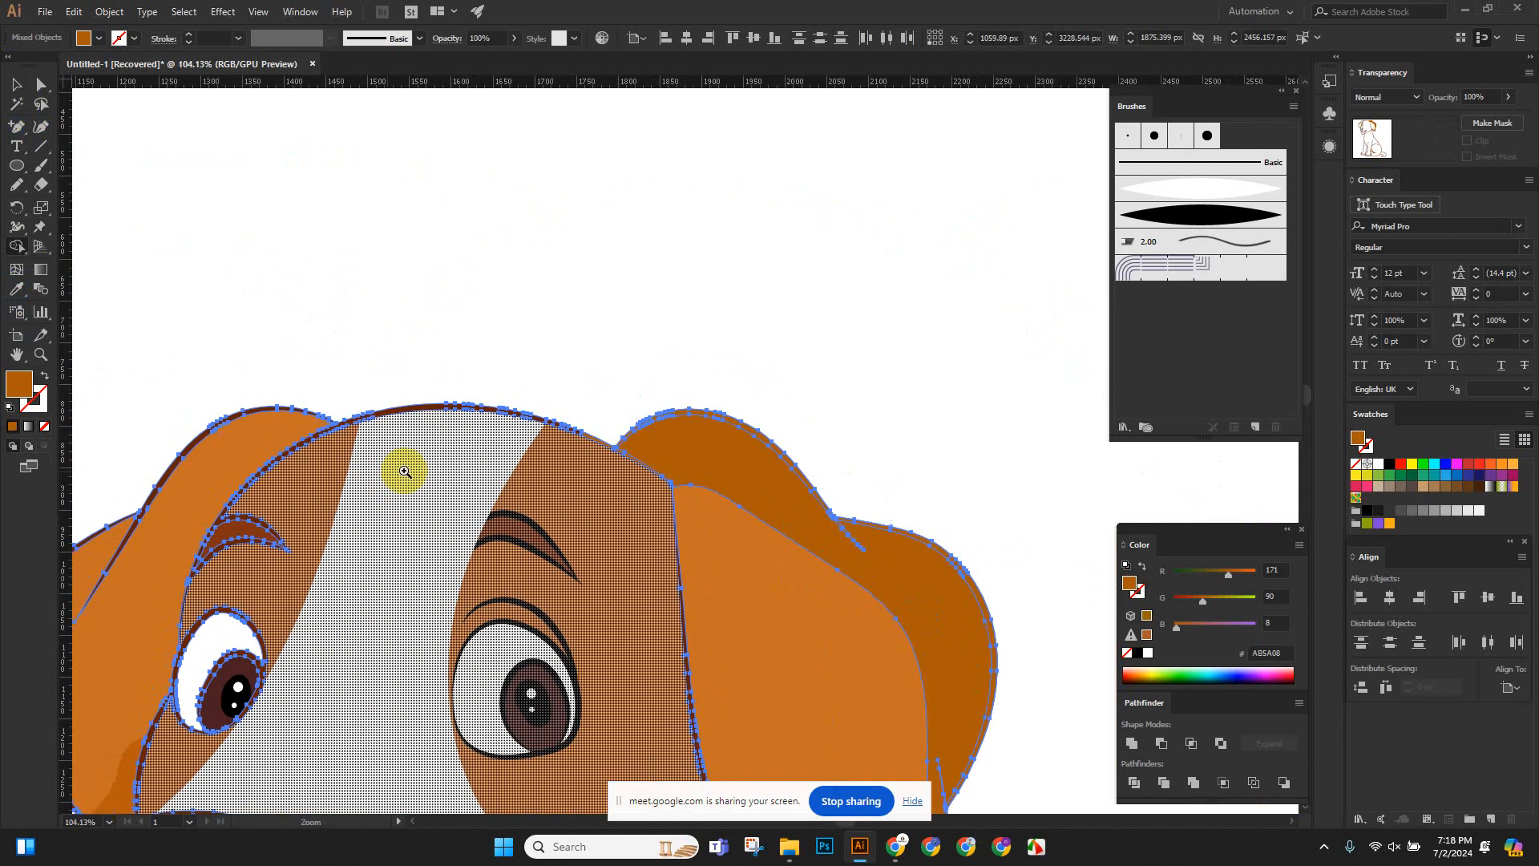
{"action": "scroll", "coordinate": [778, 526], "scroll_direction": "down", "scroll_amount": 4}
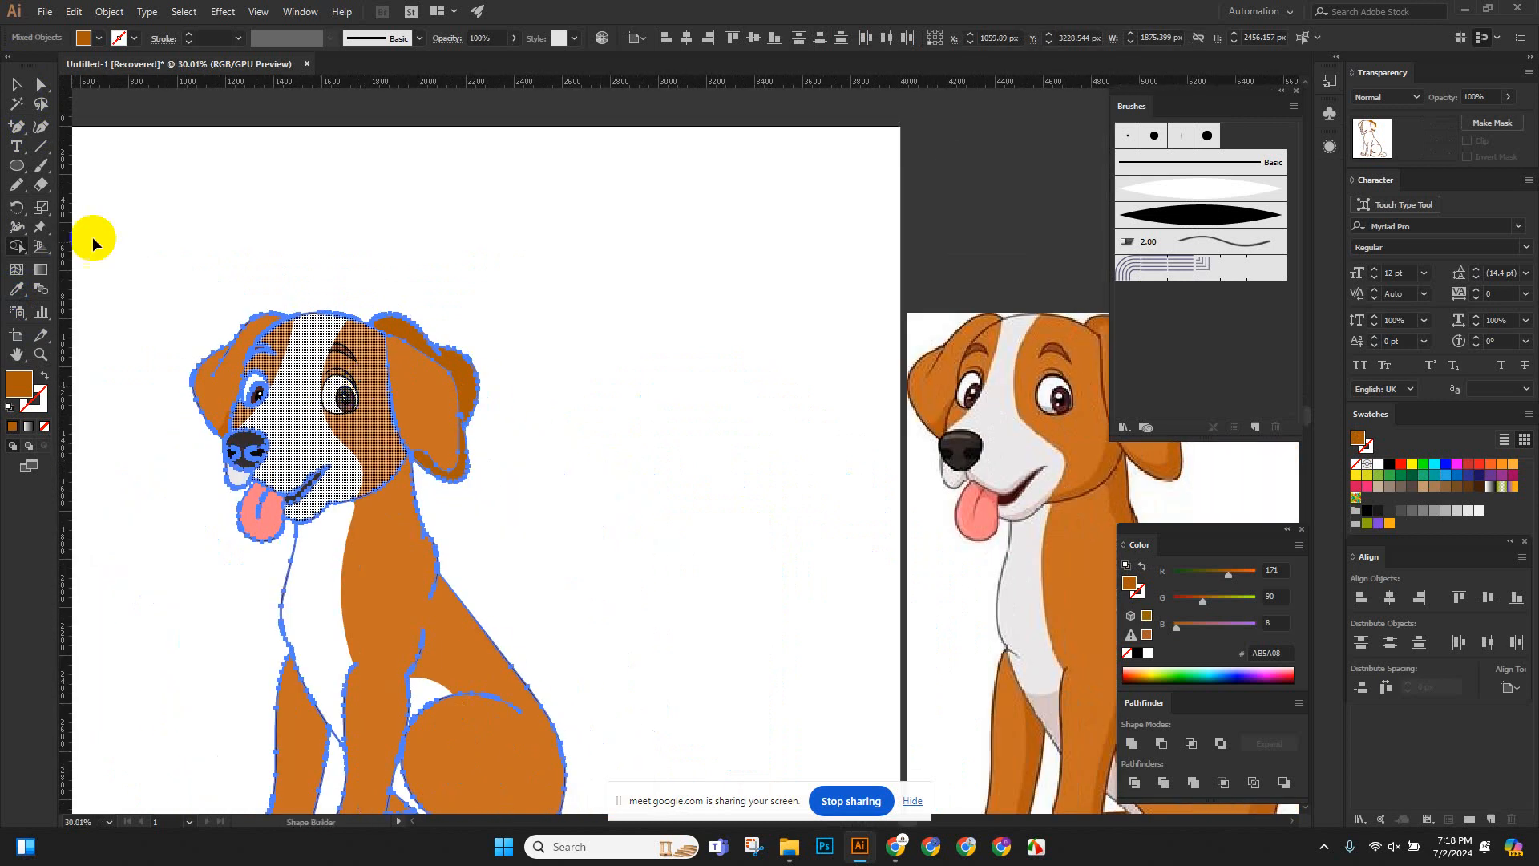
{"action": "left_click", "coordinate": [42, 128]}
{"action": "left_click", "coordinate": [16, 85]}
{"action": "left_click", "coordinate": [299, 207]}
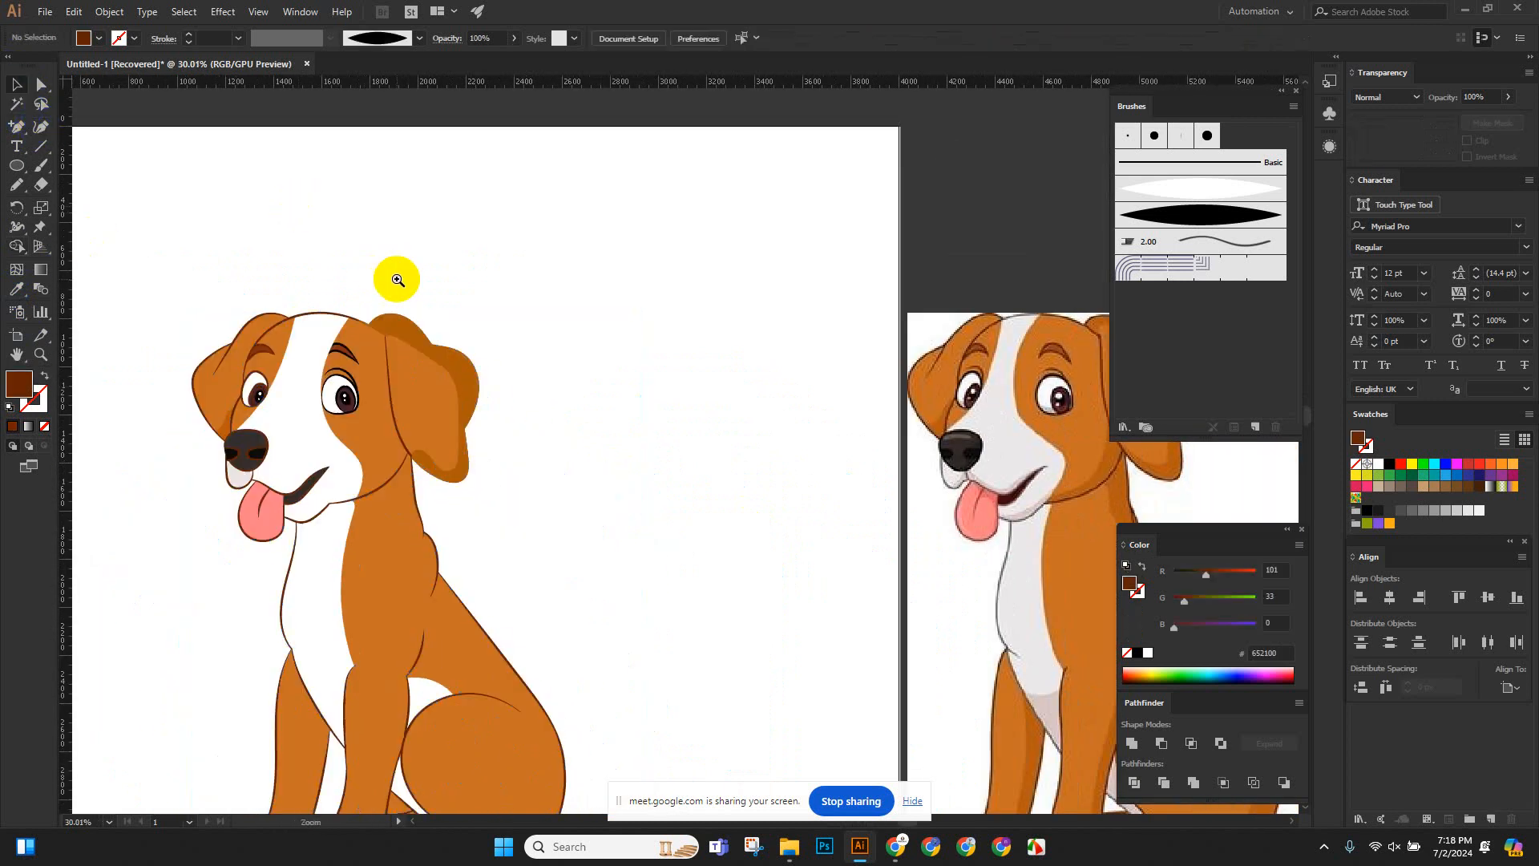
Bring the dog's dark brown outline in front of the right-hand ear shade.
{"action": "scroll", "coordinate": [405, 321], "scroll_direction": "up", "scroll_amount": 4}
{"action": "left_click", "coordinate": [371, 488]}
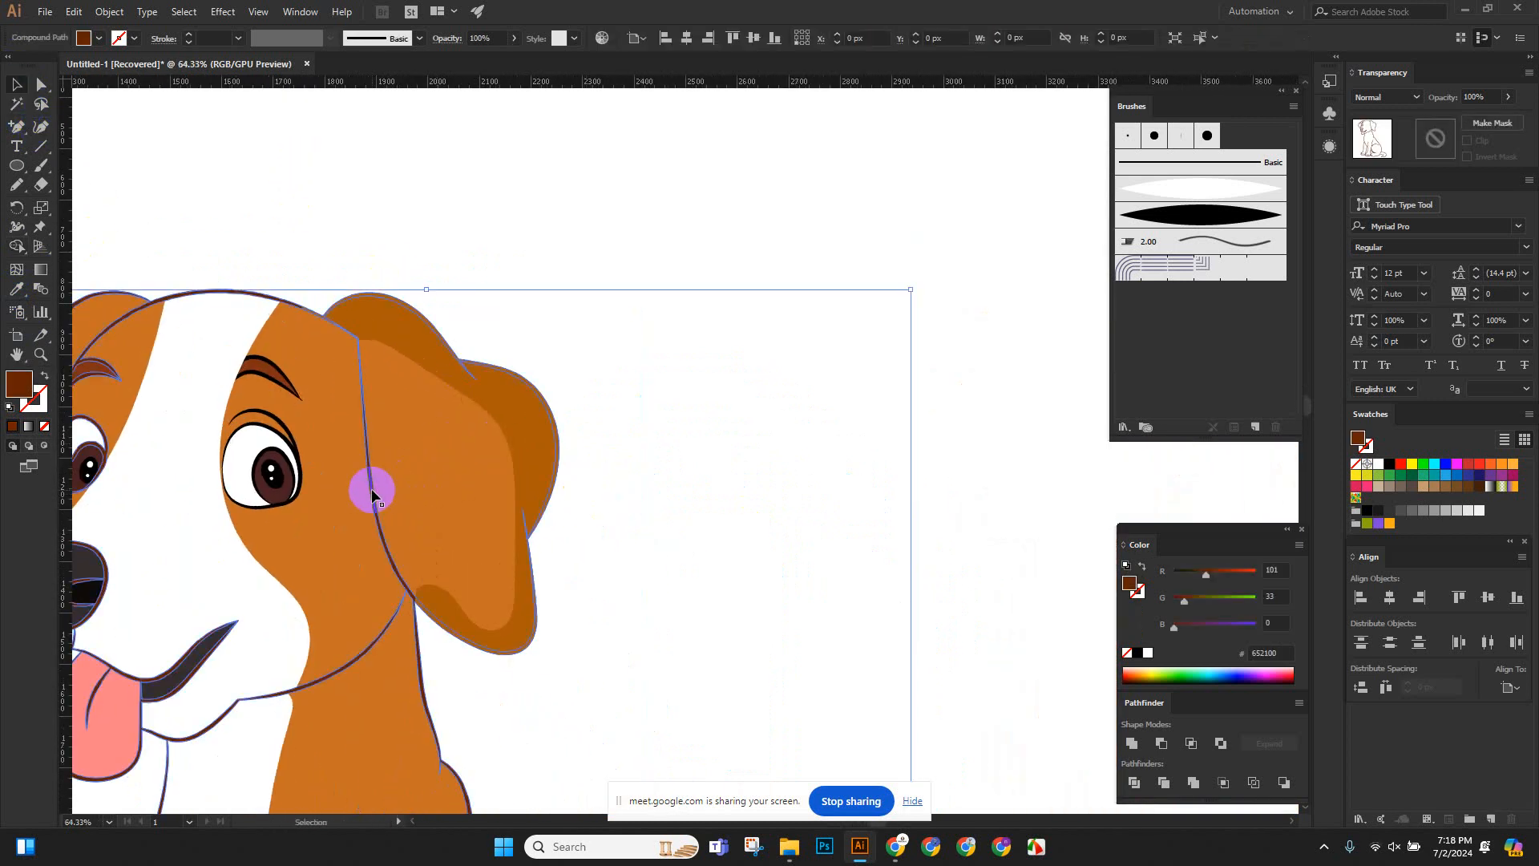
{"action": "key", "text": "ctrl+x"}
{"action": "key", "text": "ctrl+f"}
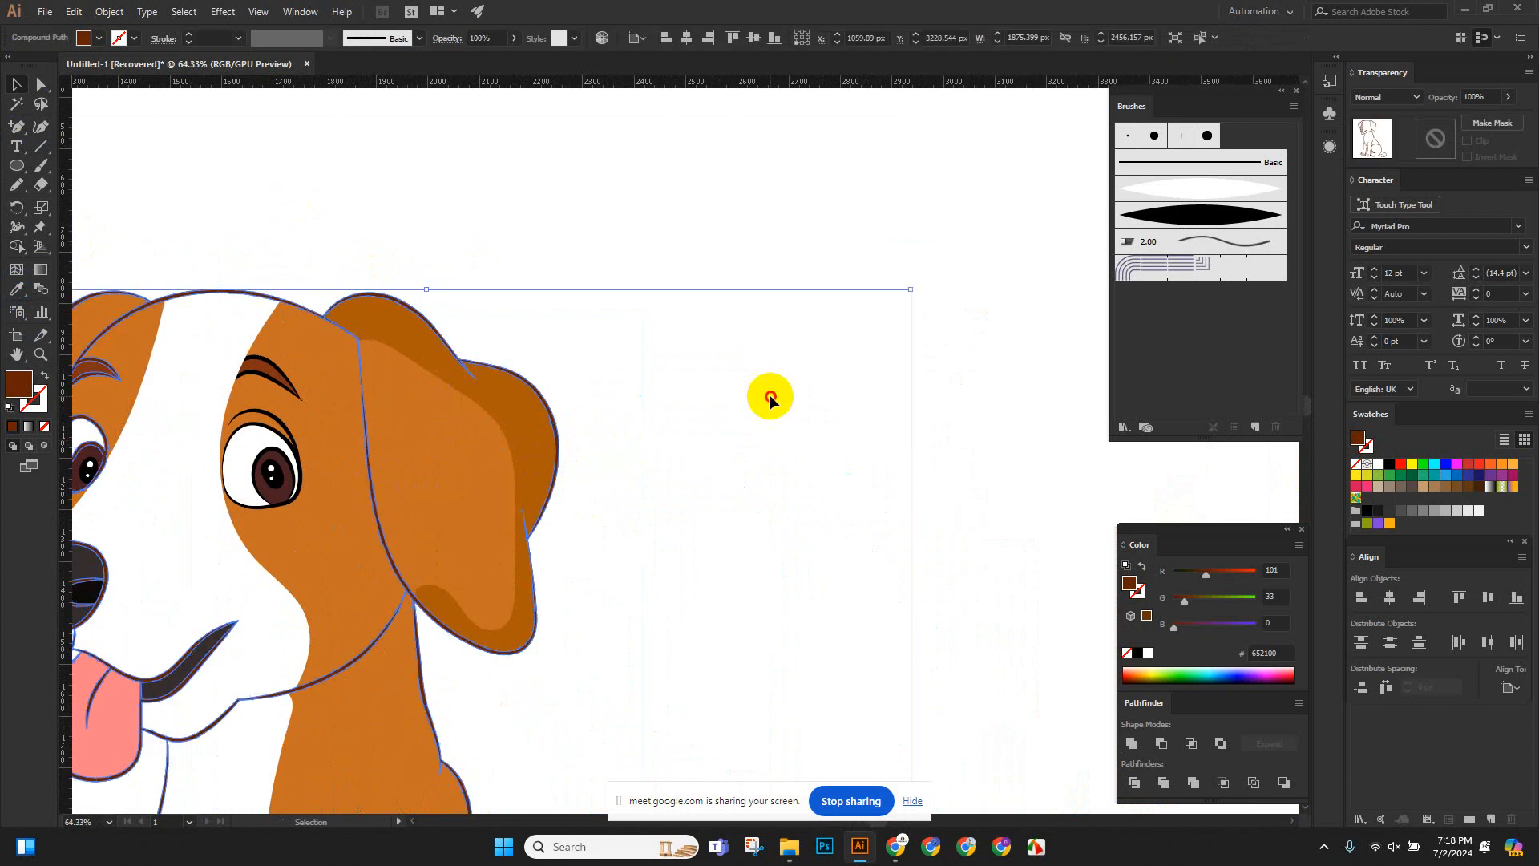
{"action": "left_click", "coordinate": [772, 398]}
{"action": "scroll", "coordinate": [751, 436], "scroll_direction": "down", "scroll_amount": 4}
{"action": "scroll", "coordinate": [625, 474], "scroll_direction": "right", "scroll_amount": 3}
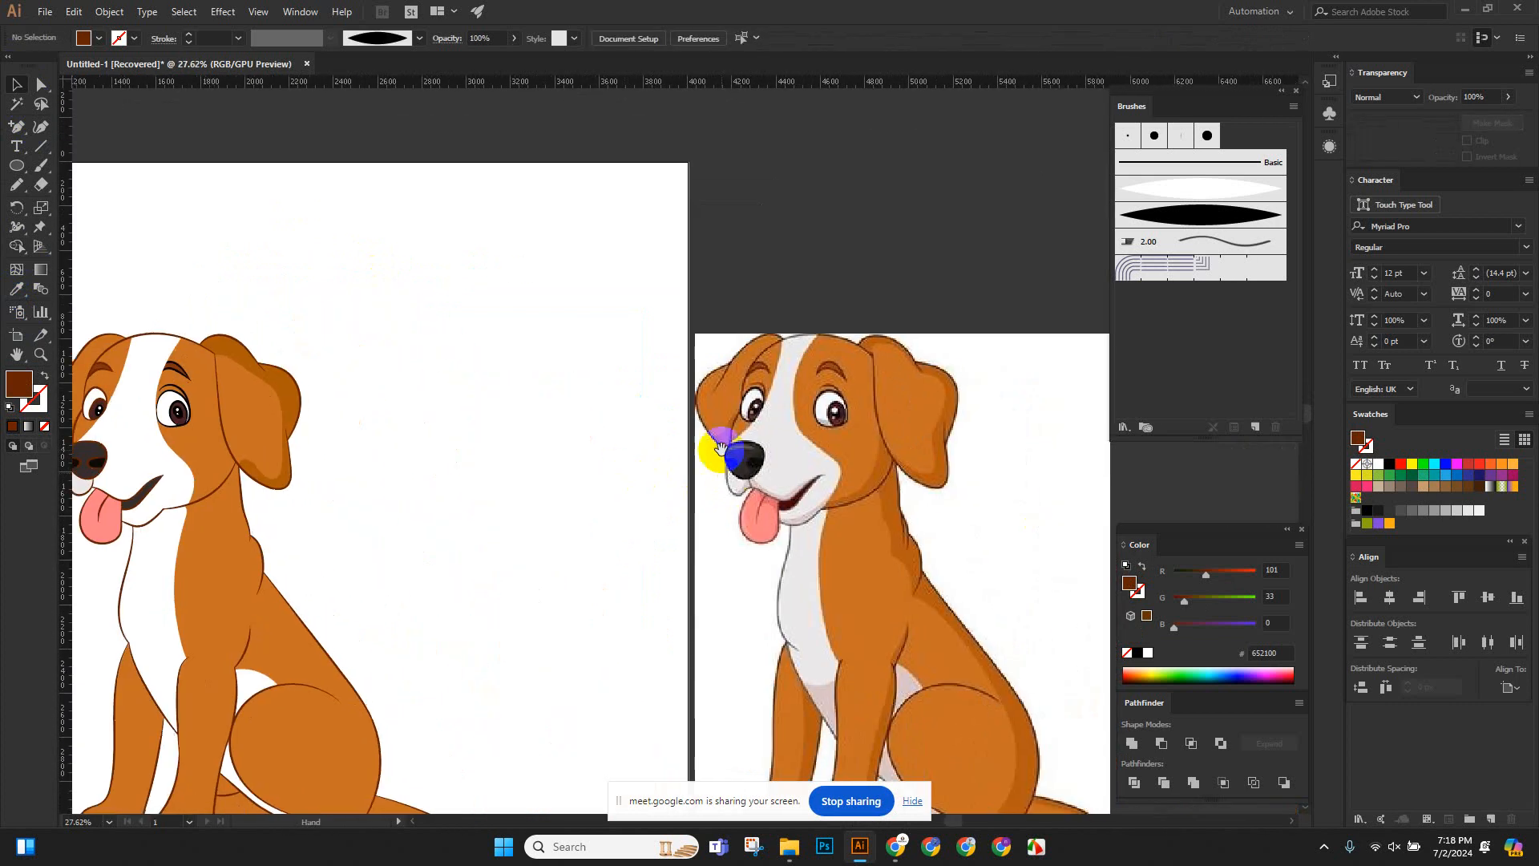
{"action": "left_click_drag", "start_coordinate": [470, 414], "coordinate": [547, 426]}
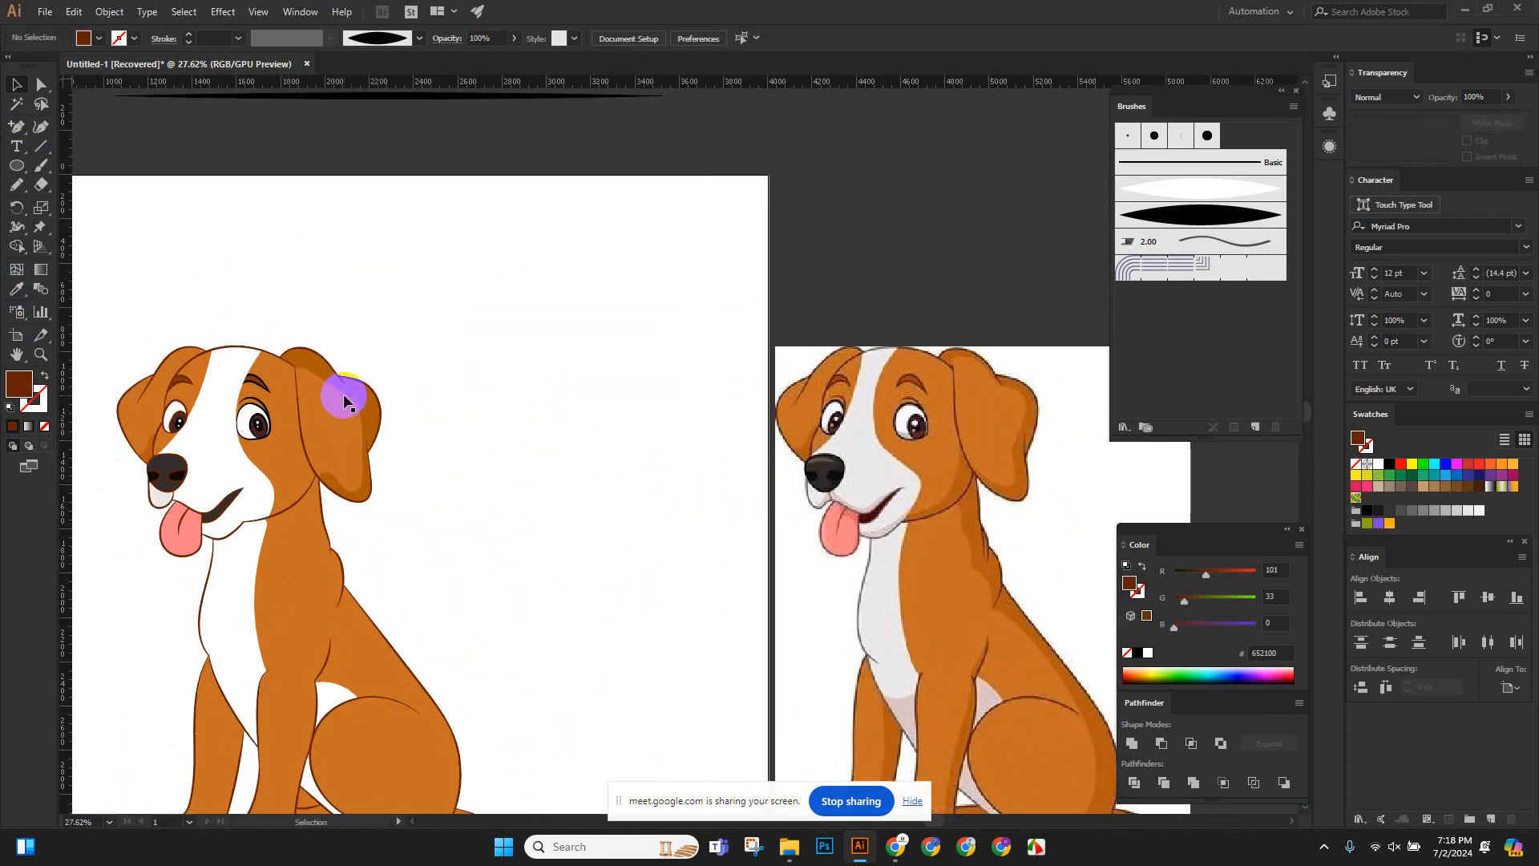
Delete the shade shape from the right-hand ear.
{"action": "left_click", "coordinate": [368, 403]}
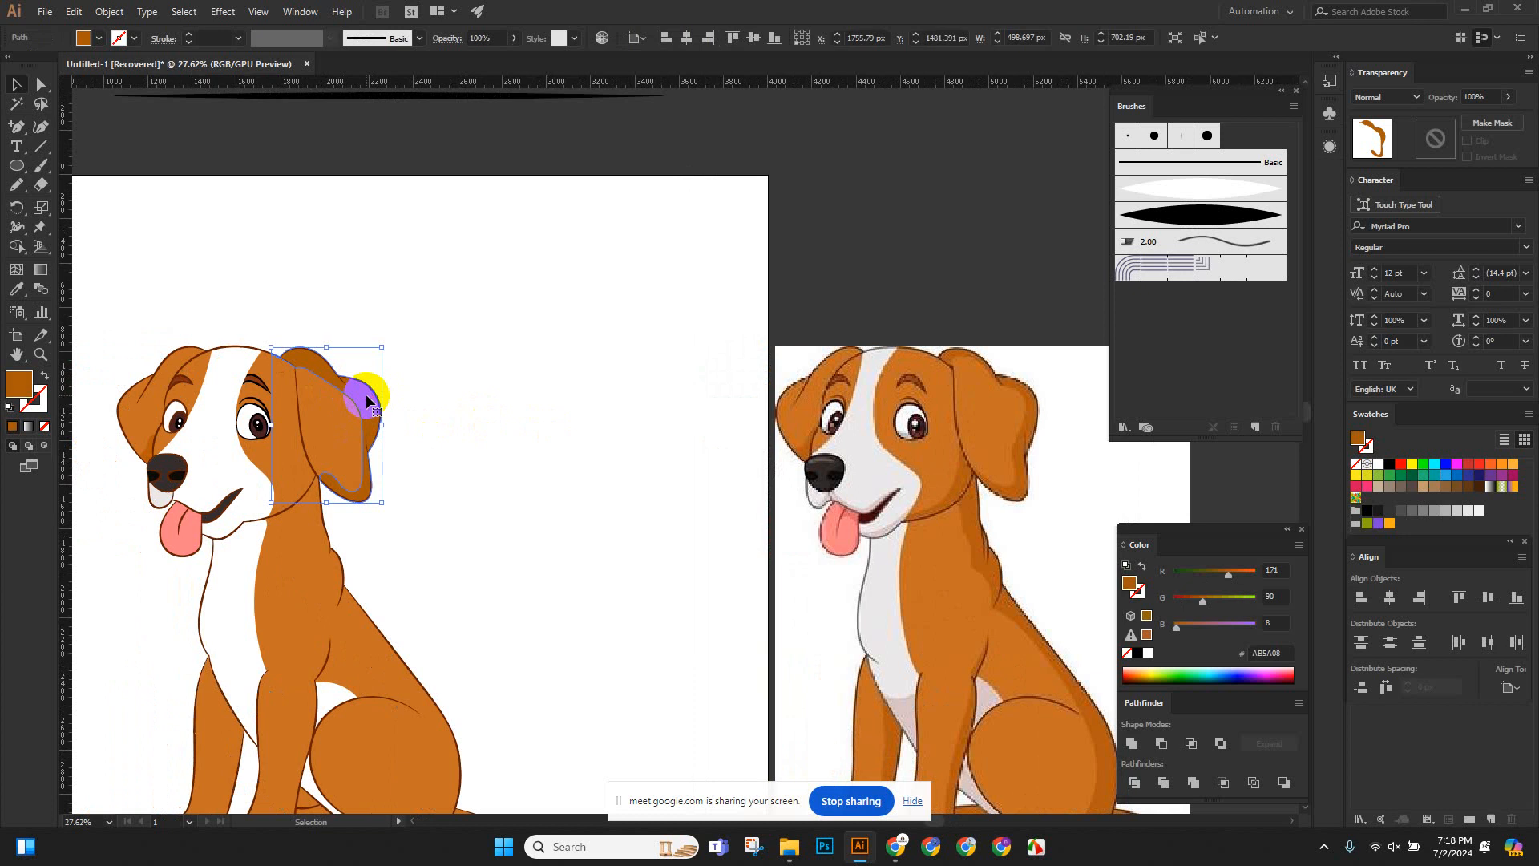
{"action": "left_click", "coordinate": [374, 395]}
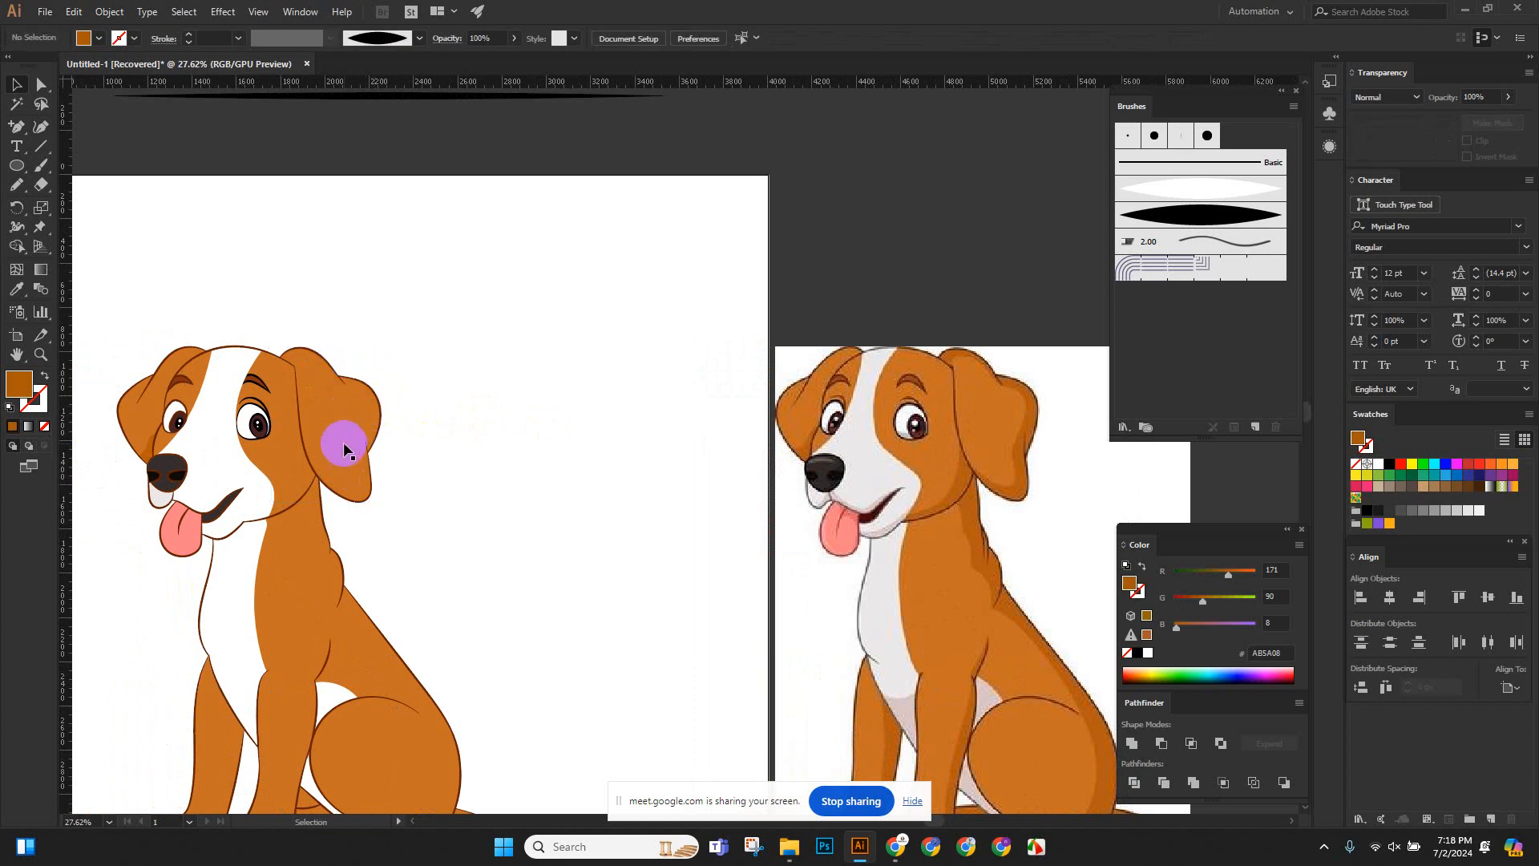
{"action": "left_click", "coordinate": [425, 433]}
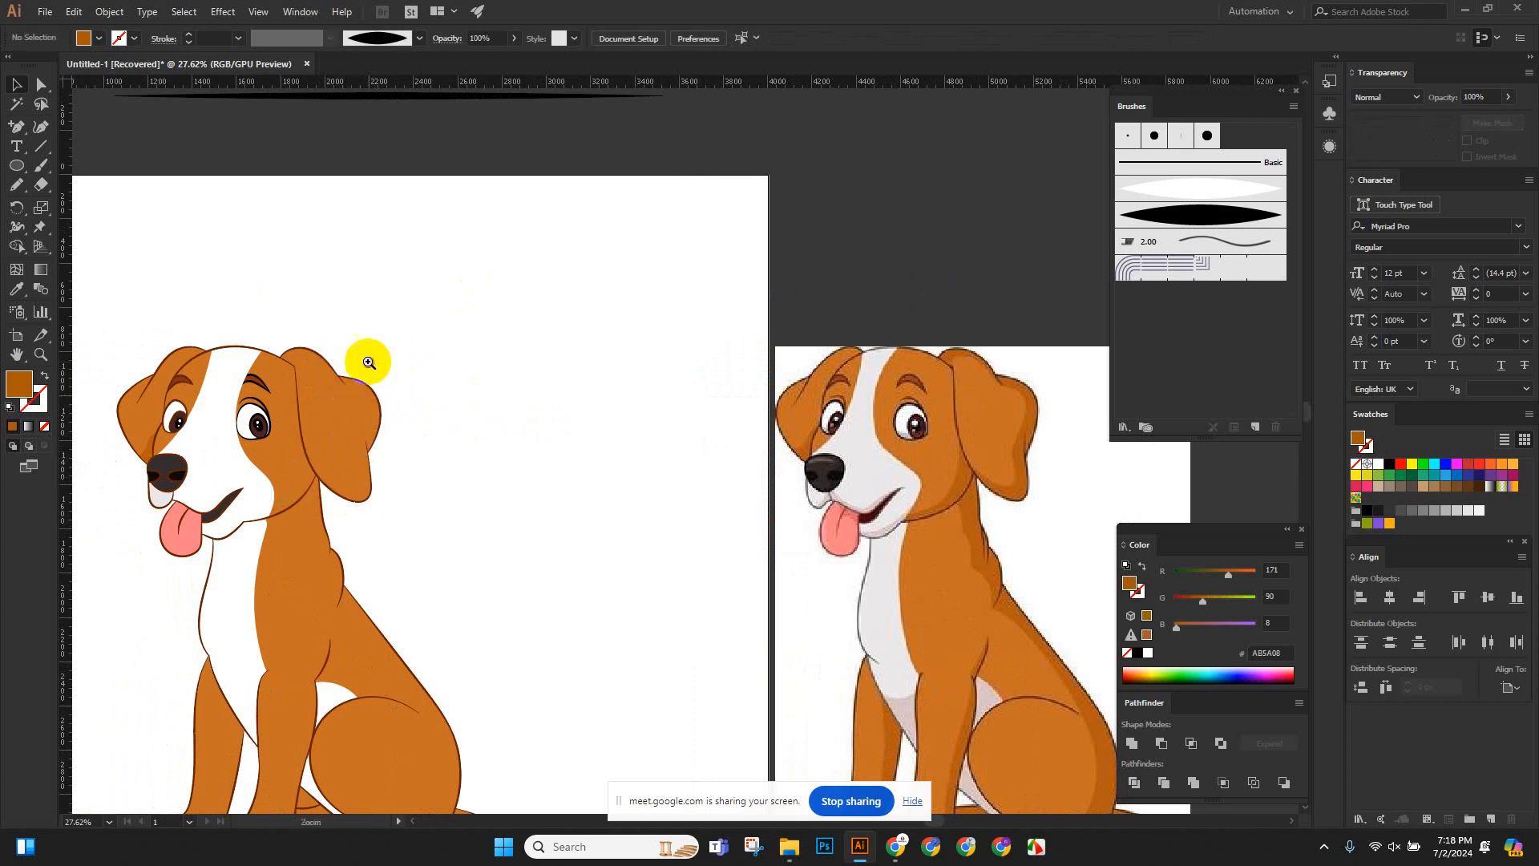
Draw a closed Pencil shade about 669 by 812 px around the right-hand ear's outer edge, filled with shadow orange AB5A08.
{"action": "scroll", "coordinate": [368, 358], "scroll_direction": "up", "scroll_amount": 5}
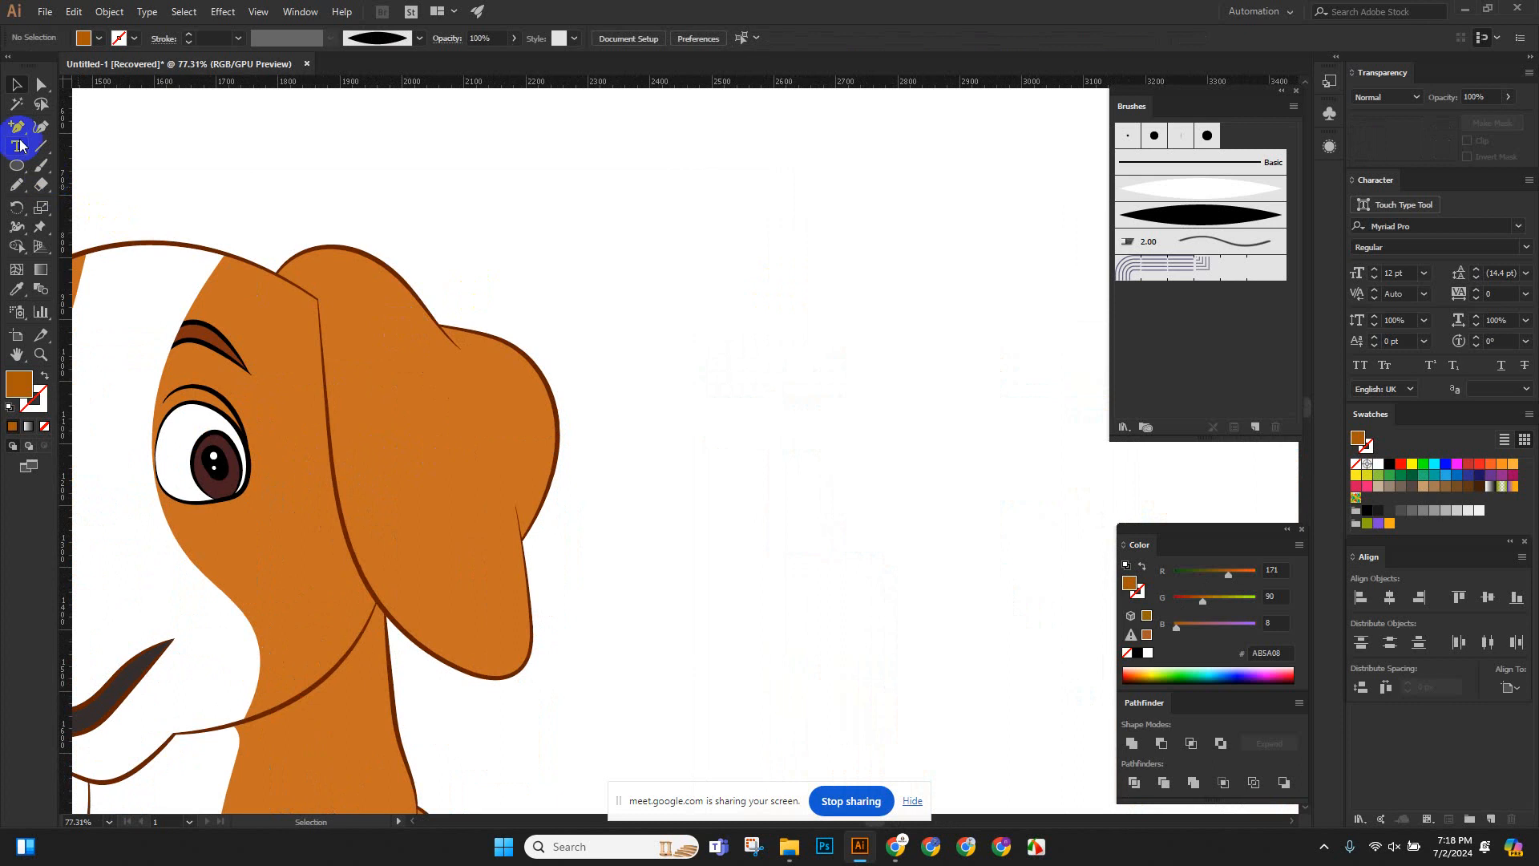
{"action": "left_click", "coordinate": [16, 185]}
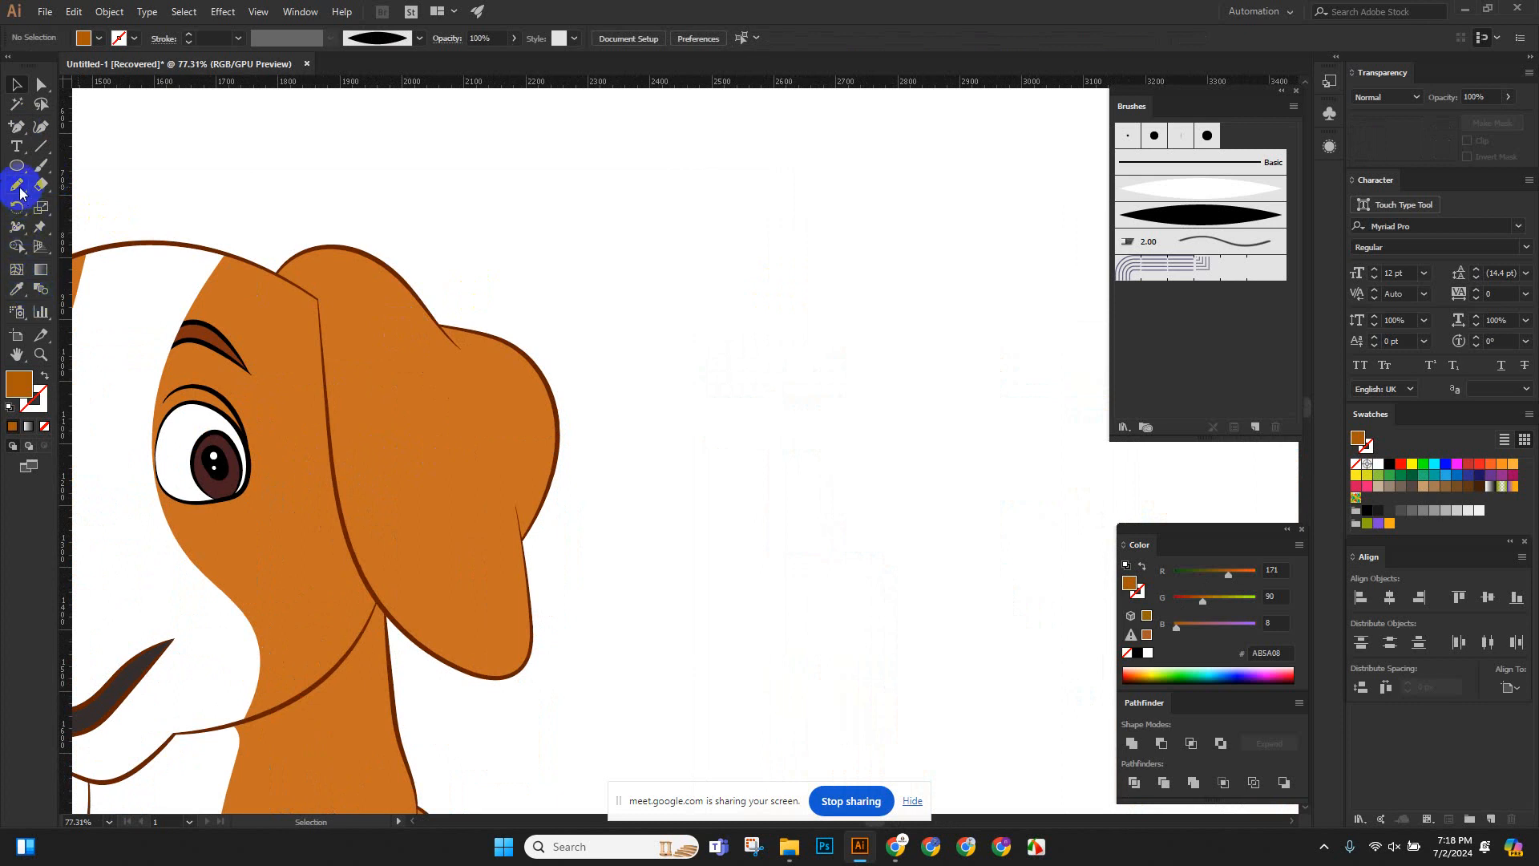
{"action": "mouse_move", "coordinate": [316, 297]}
{"action": "left_mouse_down"}
{"action": "mouse_move", "coordinate": [324, 273]}
{"action": "mouse_move", "coordinate": [363, 283]}
{"action": "mouse_move", "coordinate": [419, 342]}
{"action": "mouse_move", "coordinate": [485, 360]}
{"action": "mouse_move", "coordinate": [527, 401]}
{"action": "mouse_move", "coordinate": [539, 477]}
{"action": "mouse_move", "coordinate": [505, 531]}
{"action": "mouse_move", "coordinate": [503, 631]}
{"action": "mouse_move", "coordinate": [457, 630]}
{"action": "mouse_move", "coordinate": [395, 593]}
{"action": "mouse_move", "coordinate": [380, 606]}
{"action": "mouse_move", "coordinate": [433, 690]}
{"action": "mouse_move", "coordinate": [539, 710]}
{"action": "mouse_move", "coordinate": [675, 584]}
{"action": "mouse_move", "coordinate": [563, 325]}
{"action": "mouse_move", "coordinate": [434, 246]}
{"action": "mouse_move", "coordinate": [322, 209]}
{"action": "mouse_move", "coordinate": [282, 223]}
{"action": "mouse_move", "coordinate": [285, 288]}
{"action": "left_mouse_up"}
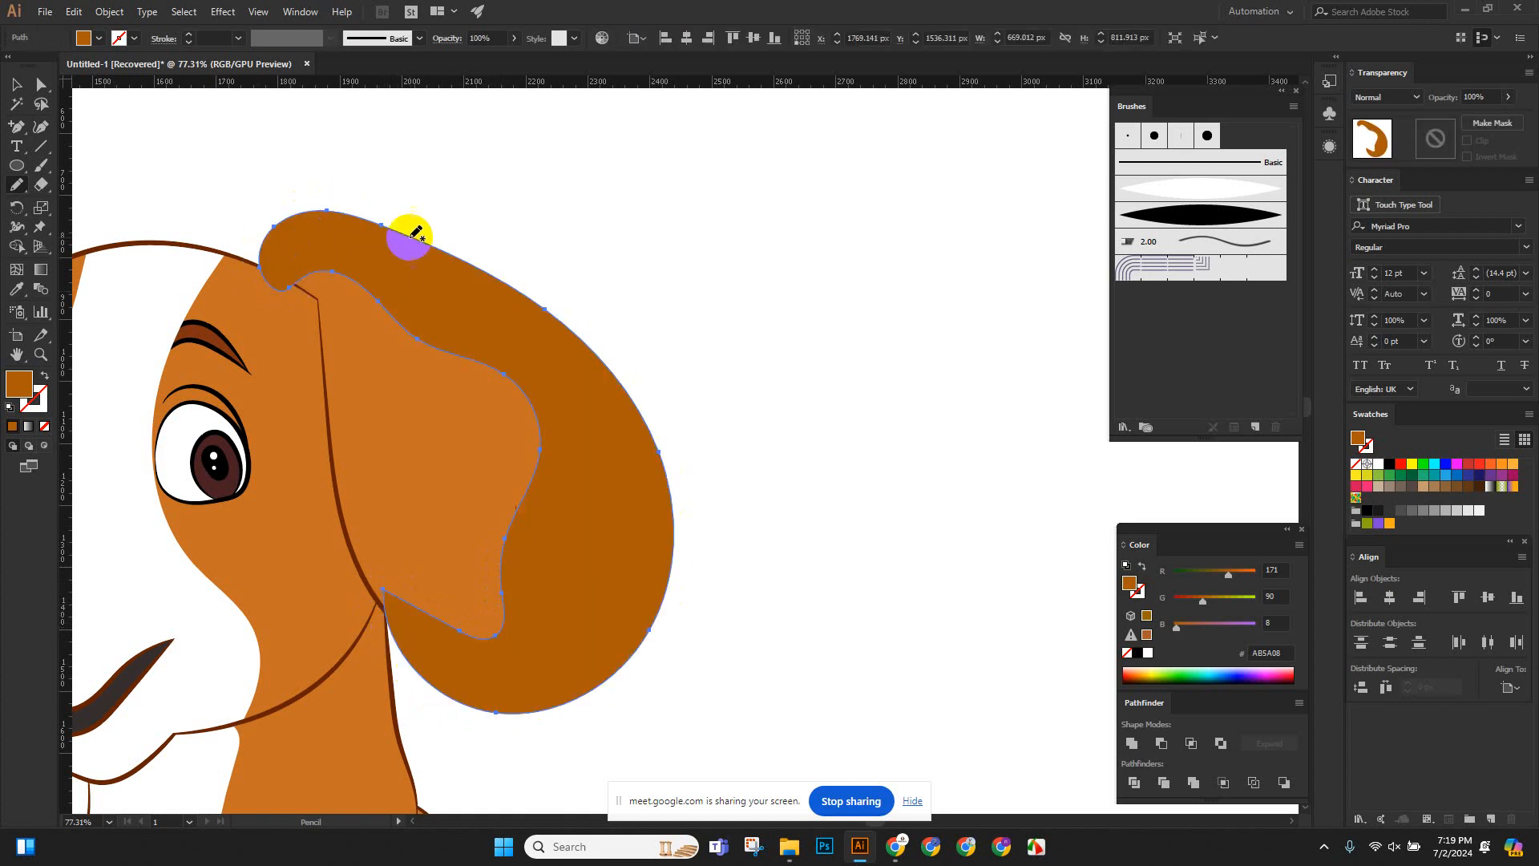
Trim away the shade outside the right-hand ear against the dog's outline with the Shape Builder.
{"action": "scroll", "coordinate": [642, 354], "scroll_direction": "down", "scroll_amount": 3}
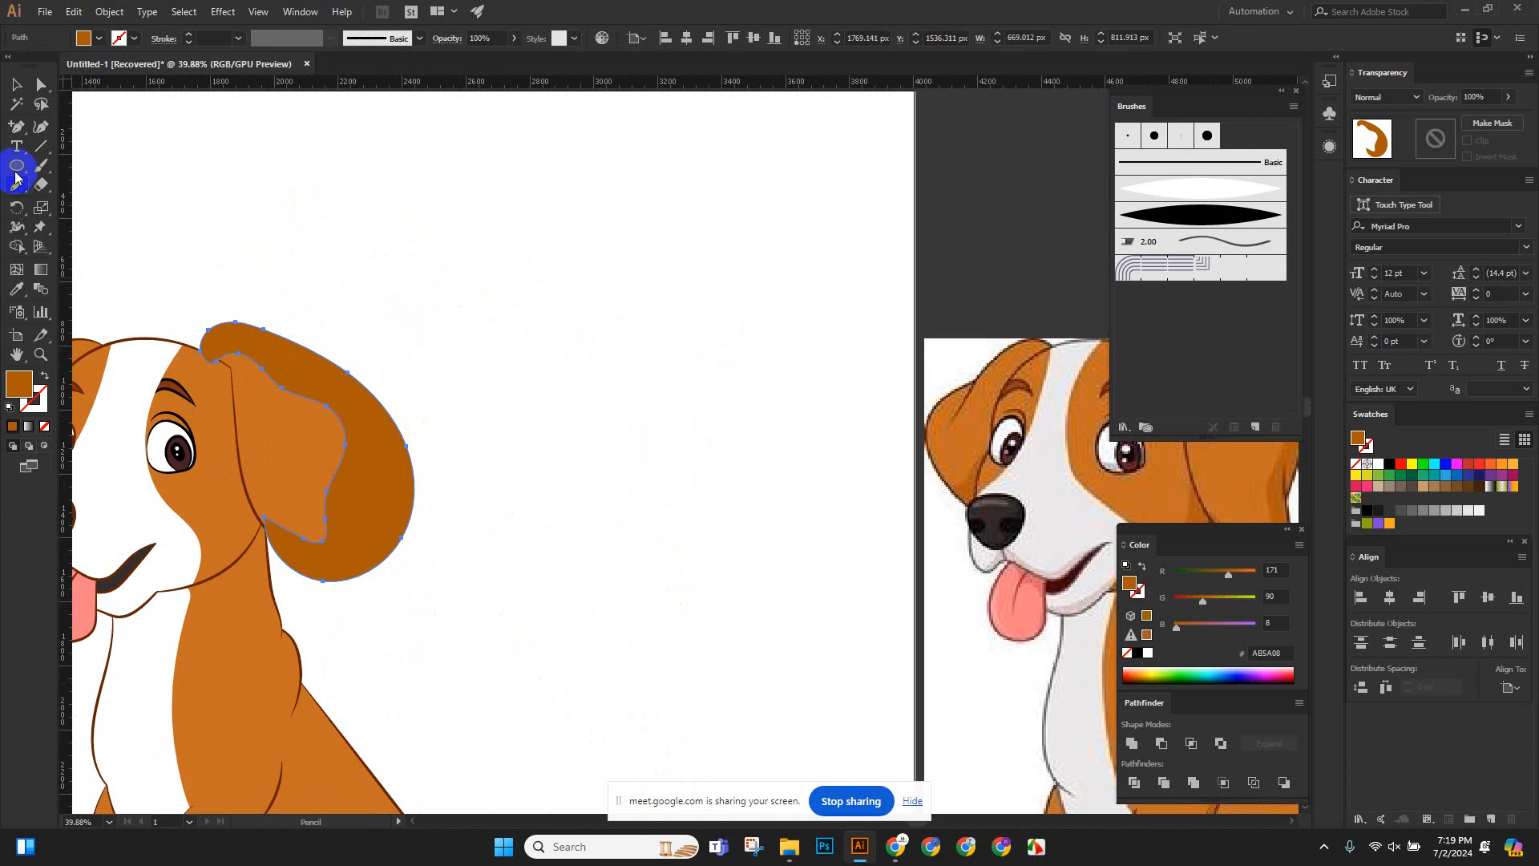
{"action": "left_click", "coordinate": [16, 87]}
{"action": "left_click", "coordinate": [281, 219]}
{"action": "scroll", "coordinate": [244, 344], "scroll_direction": "up", "scroll_amount": 4}
{"action": "left_click_drag", "start_coordinate": [392, 412], "coordinate": [656, 442]}
{"action": "scroll", "coordinate": [656, 443], "scroll_direction": "up", "scroll_amount": 3}
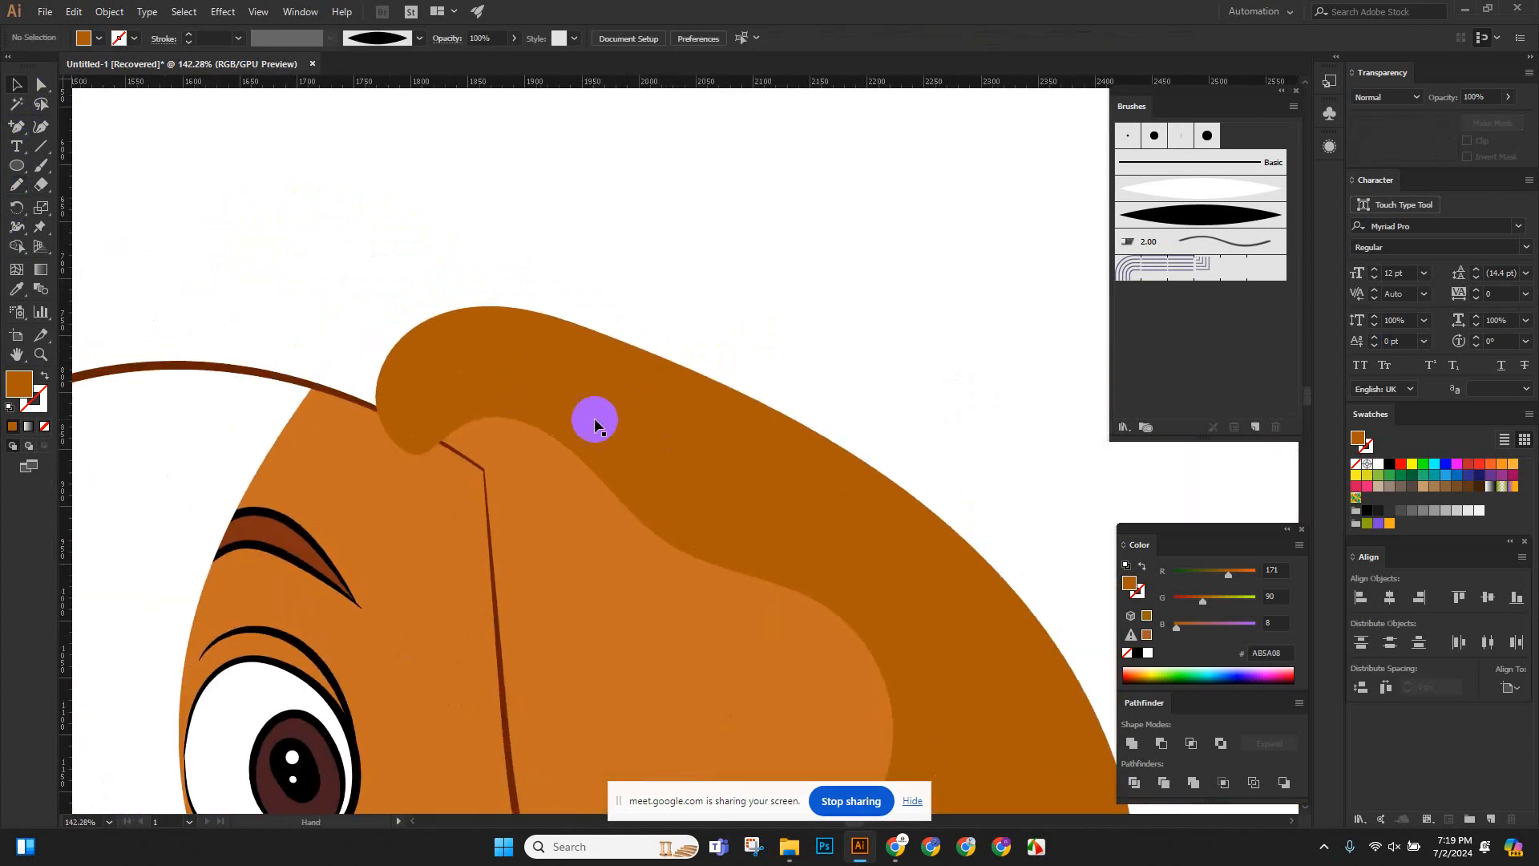
{"action": "left_click", "coordinate": [498, 344]}
{"action": "left_click", "coordinate": [280, 384], "text": "shift"}
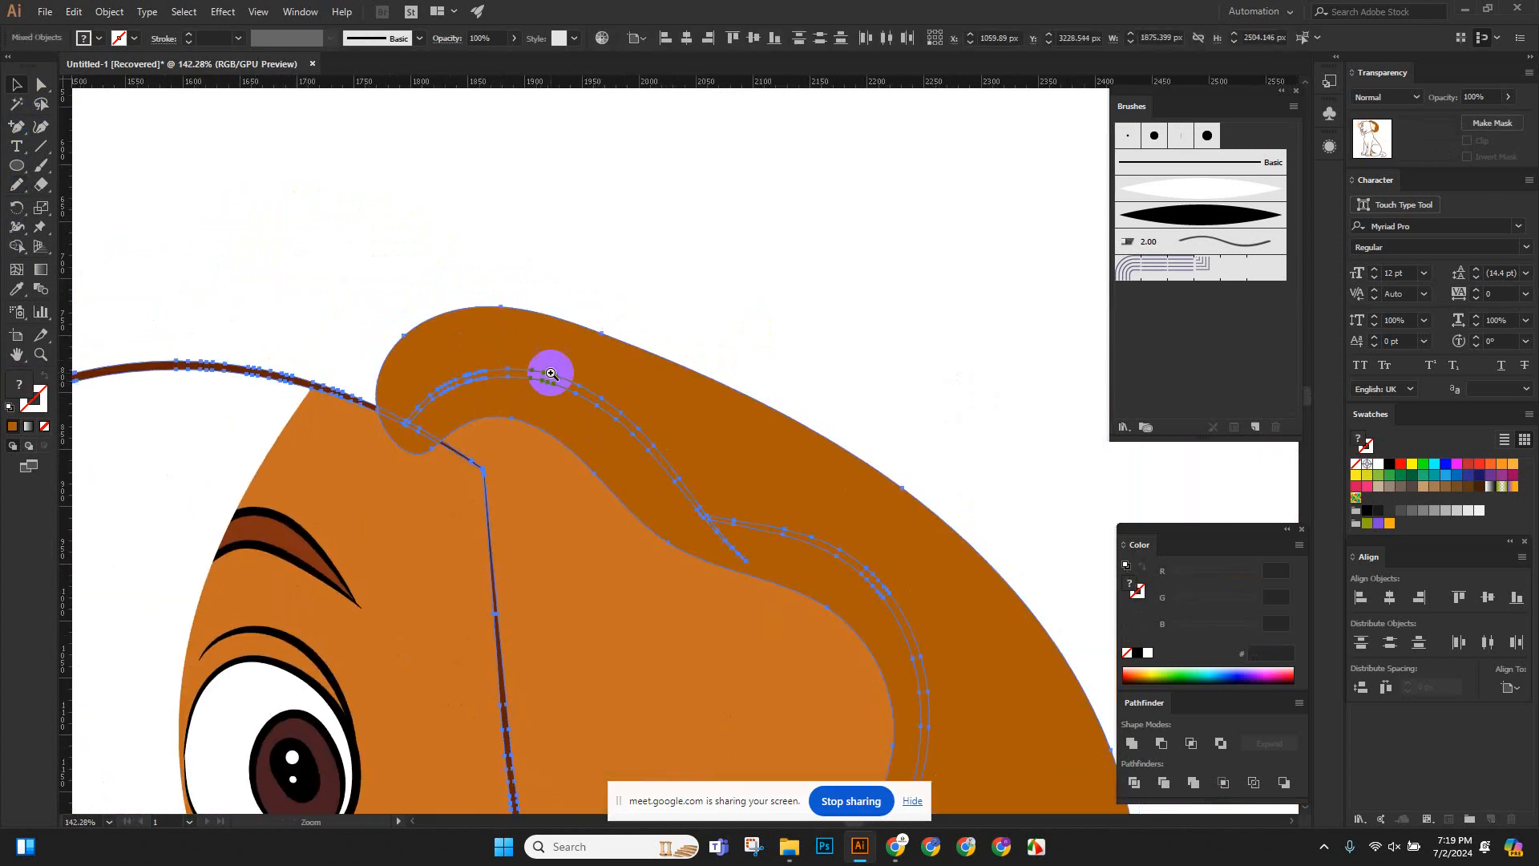
{"action": "scroll", "coordinate": [546, 381], "scroll_direction": "up", "scroll_amount": 3}
{"action": "left_click", "coordinate": [19, 282]}
{"action": "left_click", "coordinate": [16, 246]}
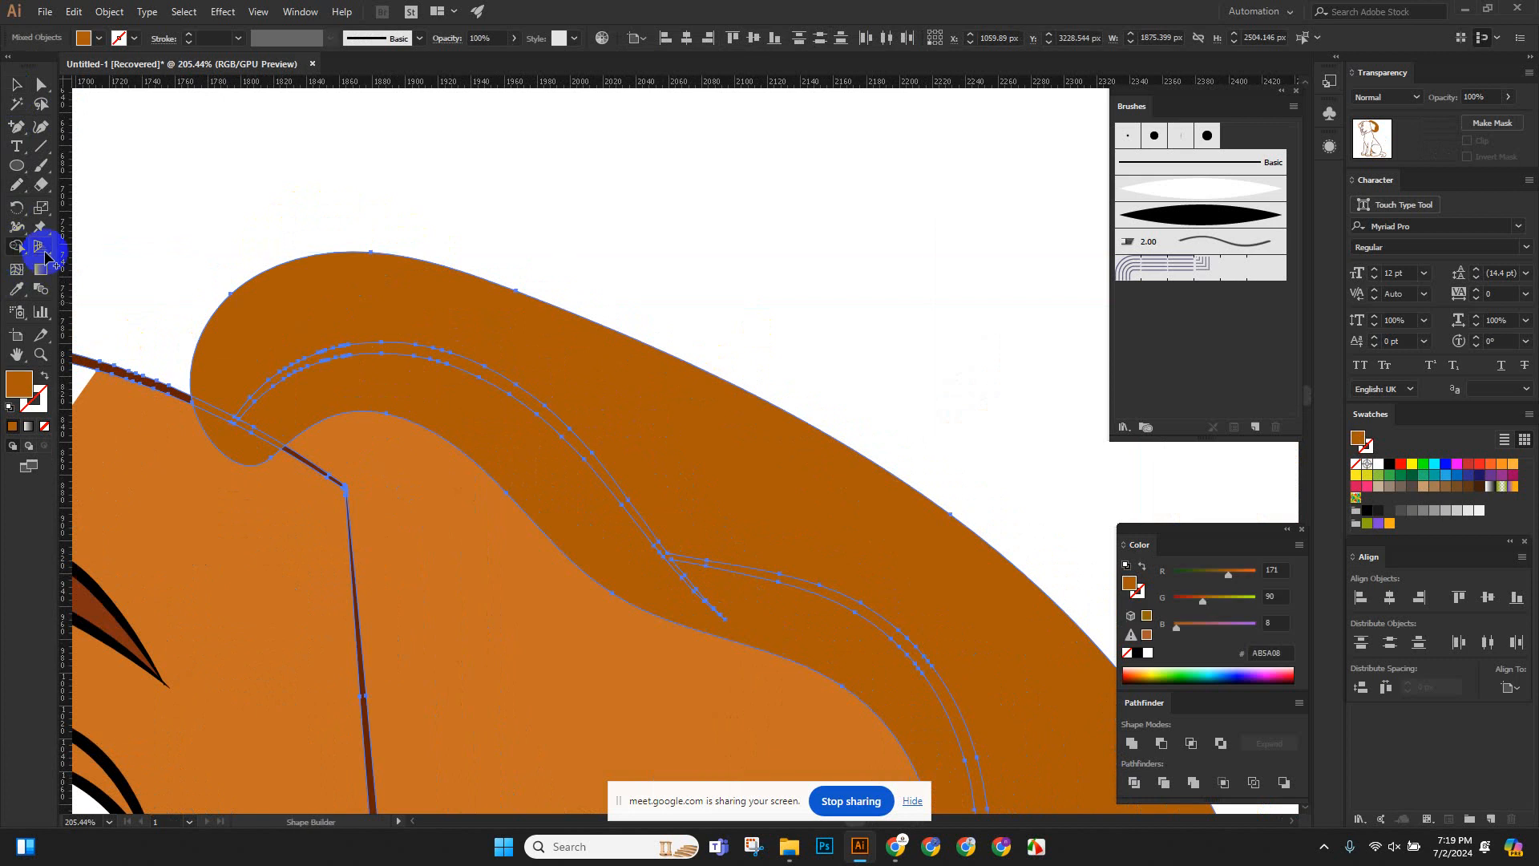
{"action": "left_click", "coordinate": [241, 309], "text": "alt"}
{"action": "scroll", "coordinate": [222, 440], "scroll_direction": "down", "scroll_amount": 4}
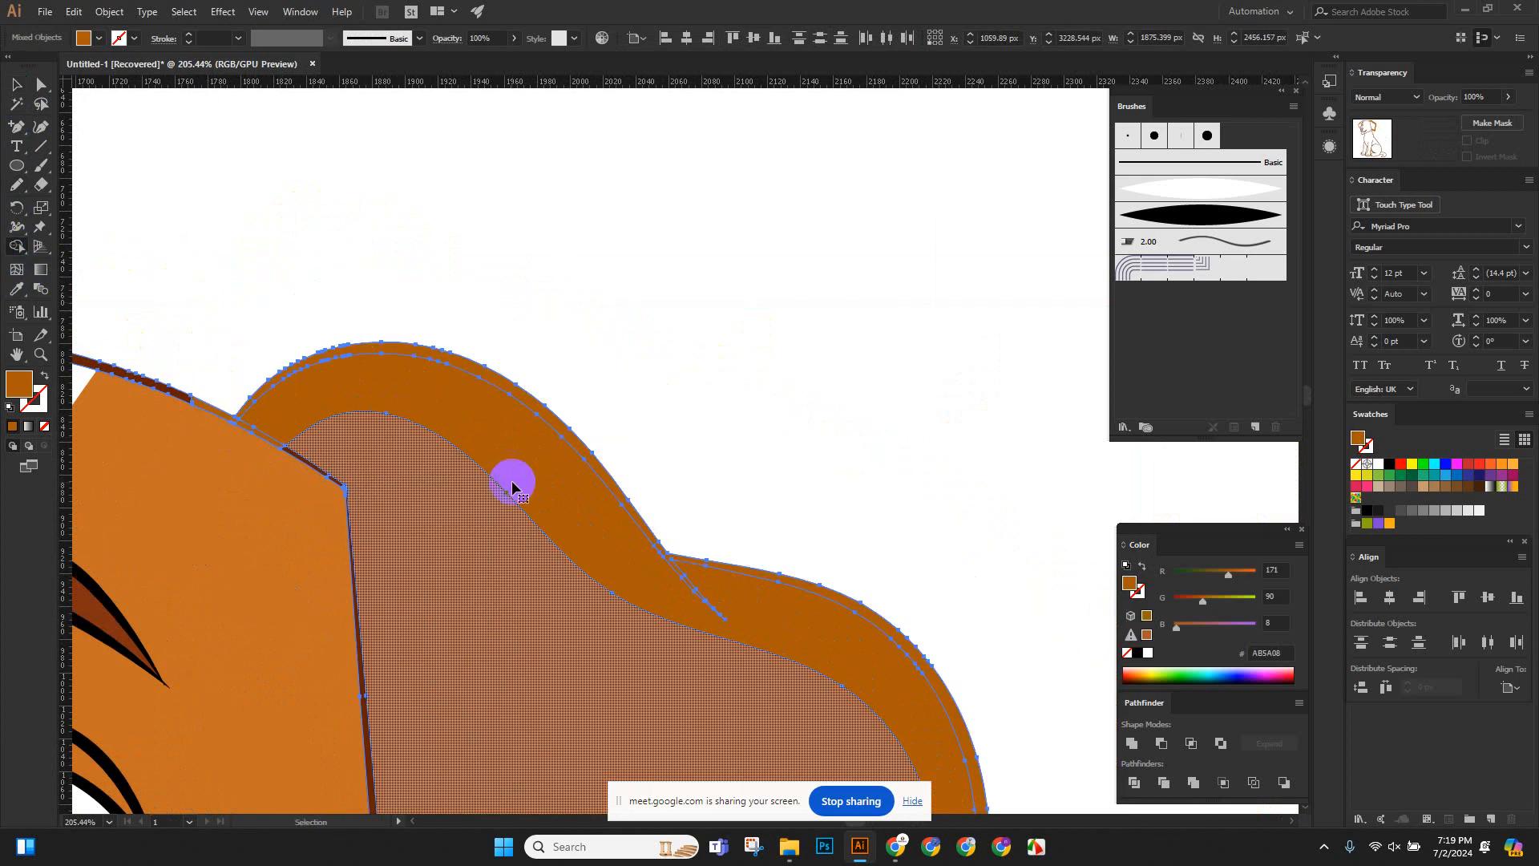
{"action": "scroll", "coordinate": [626, 561], "scroll_direction": "down", "scroll_amount": 5}
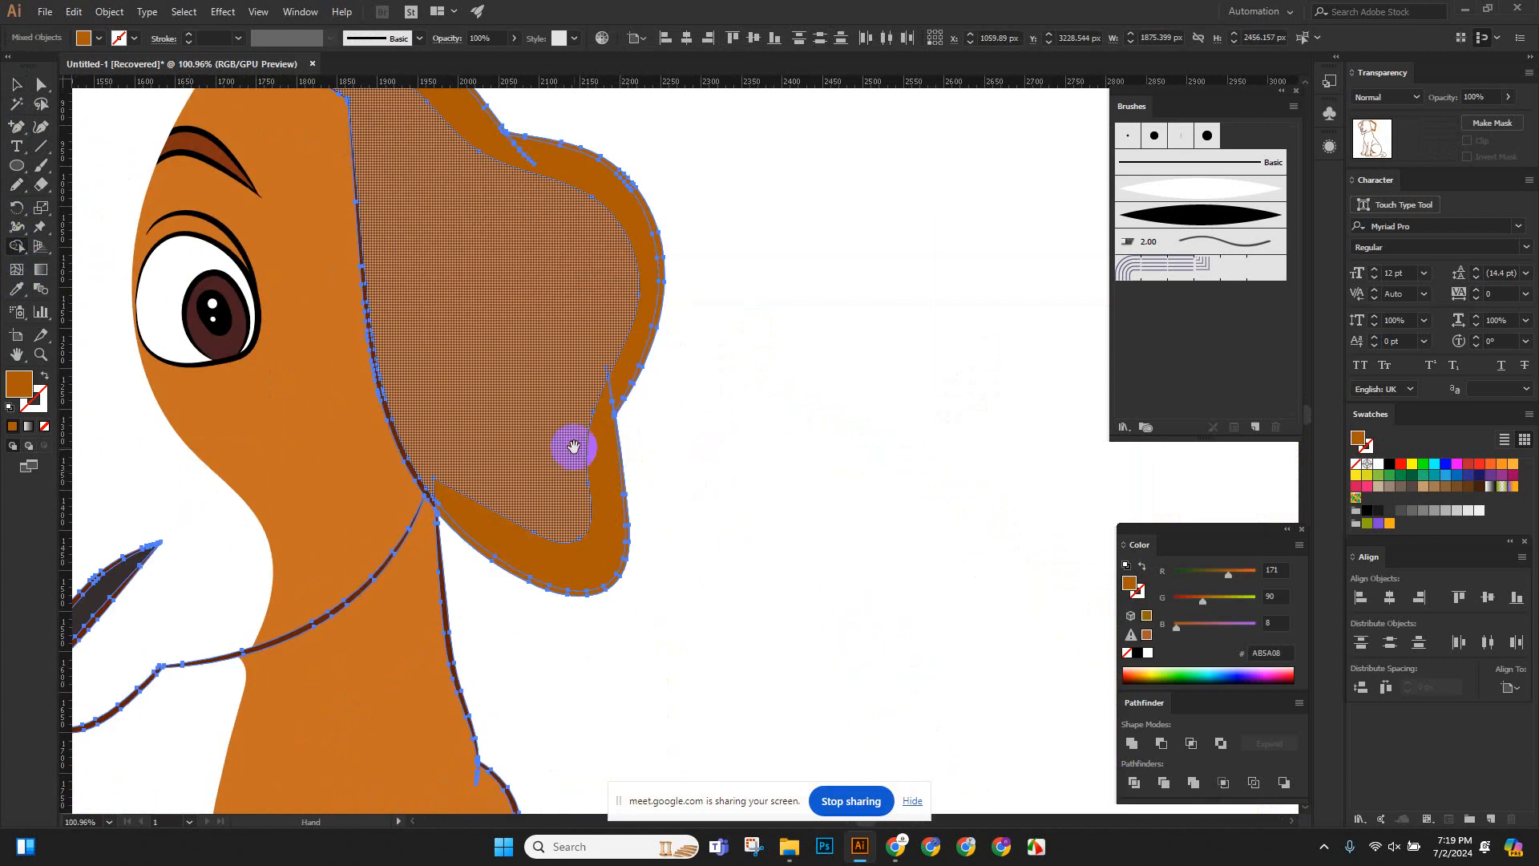
{"action": "left_click_drag", "start_coordinate": [481, 522], "coordinate": [671, 651]}
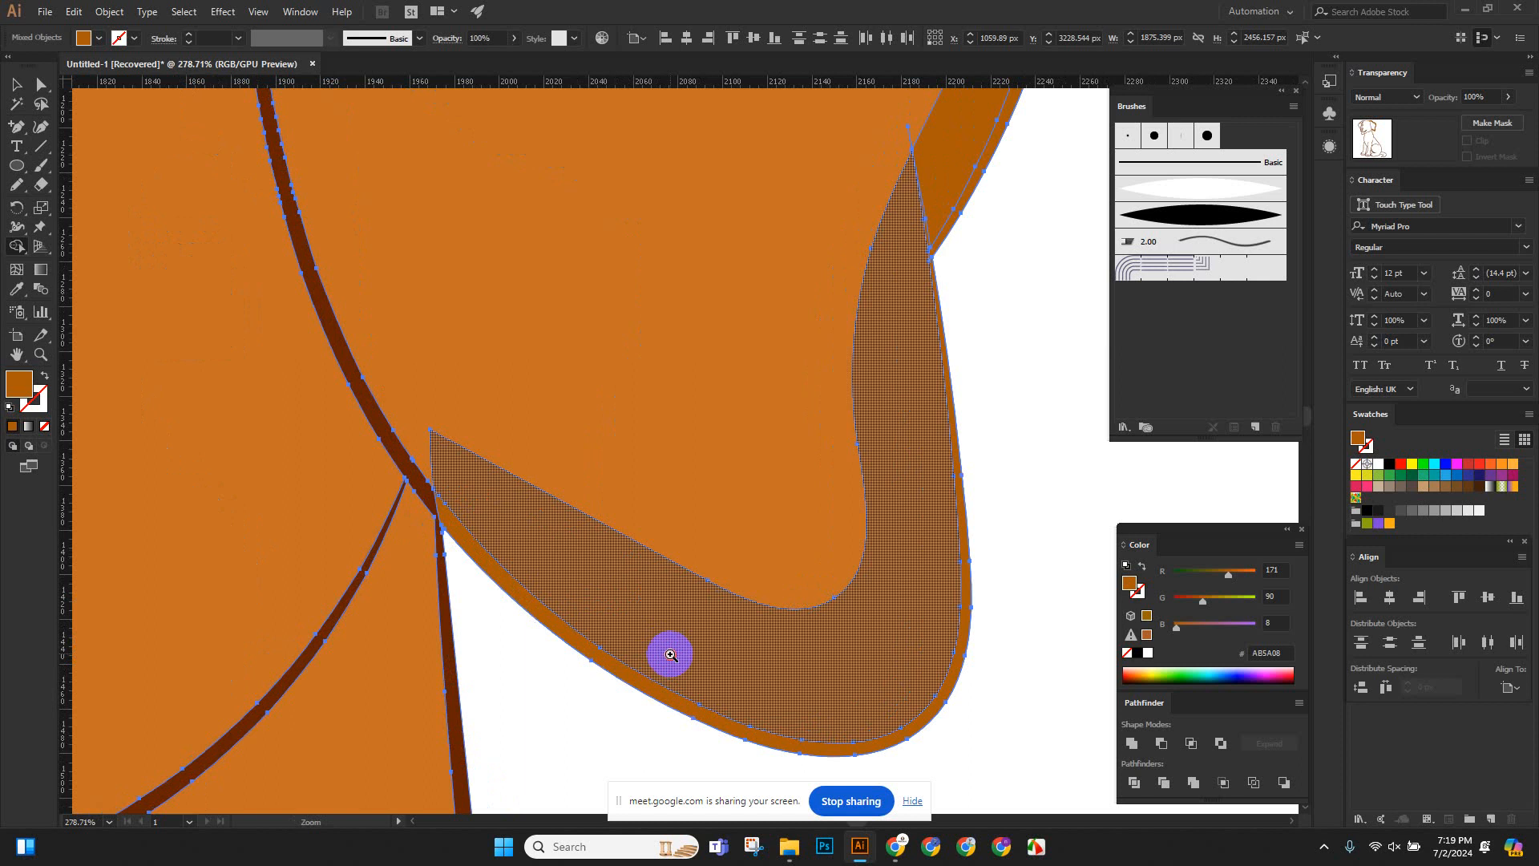
{"action": "left_click", "coordinate": [17, 86]}
{"action": "scroll", "coordinate": [543, 347], "scroll_direction": "down", "scroll_amount": 8}
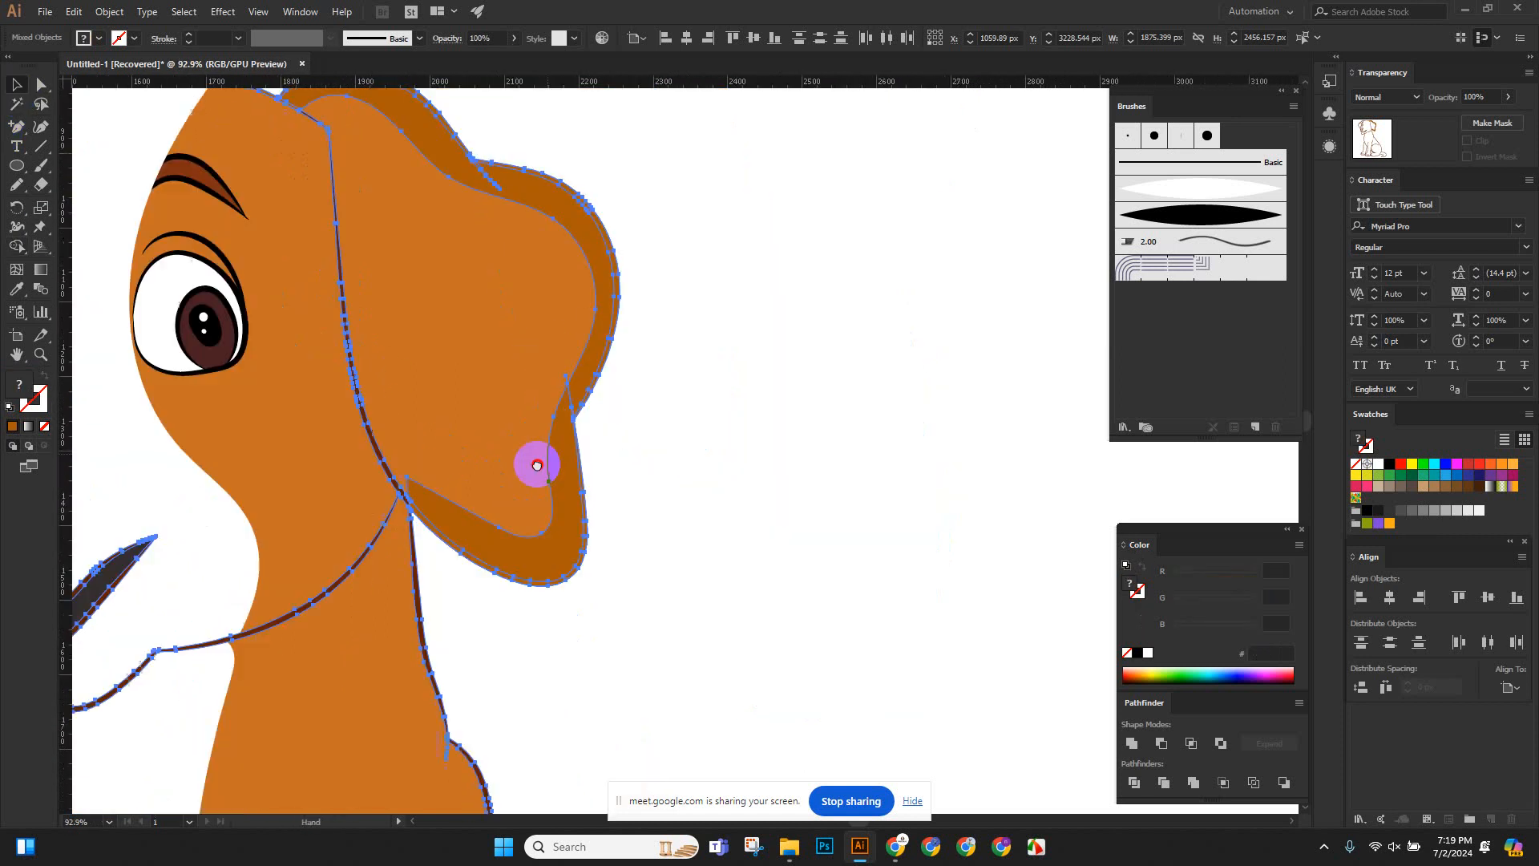
{"action": "left_click", "coordinate": [702, 425]}
Bring the dog's dark brown outline in front of the trimmed shade on the right-hand ear.
{"action": "scroll", "coordinate": [216, 150], "scroll_direction": "up", "scroll_amount": 4}
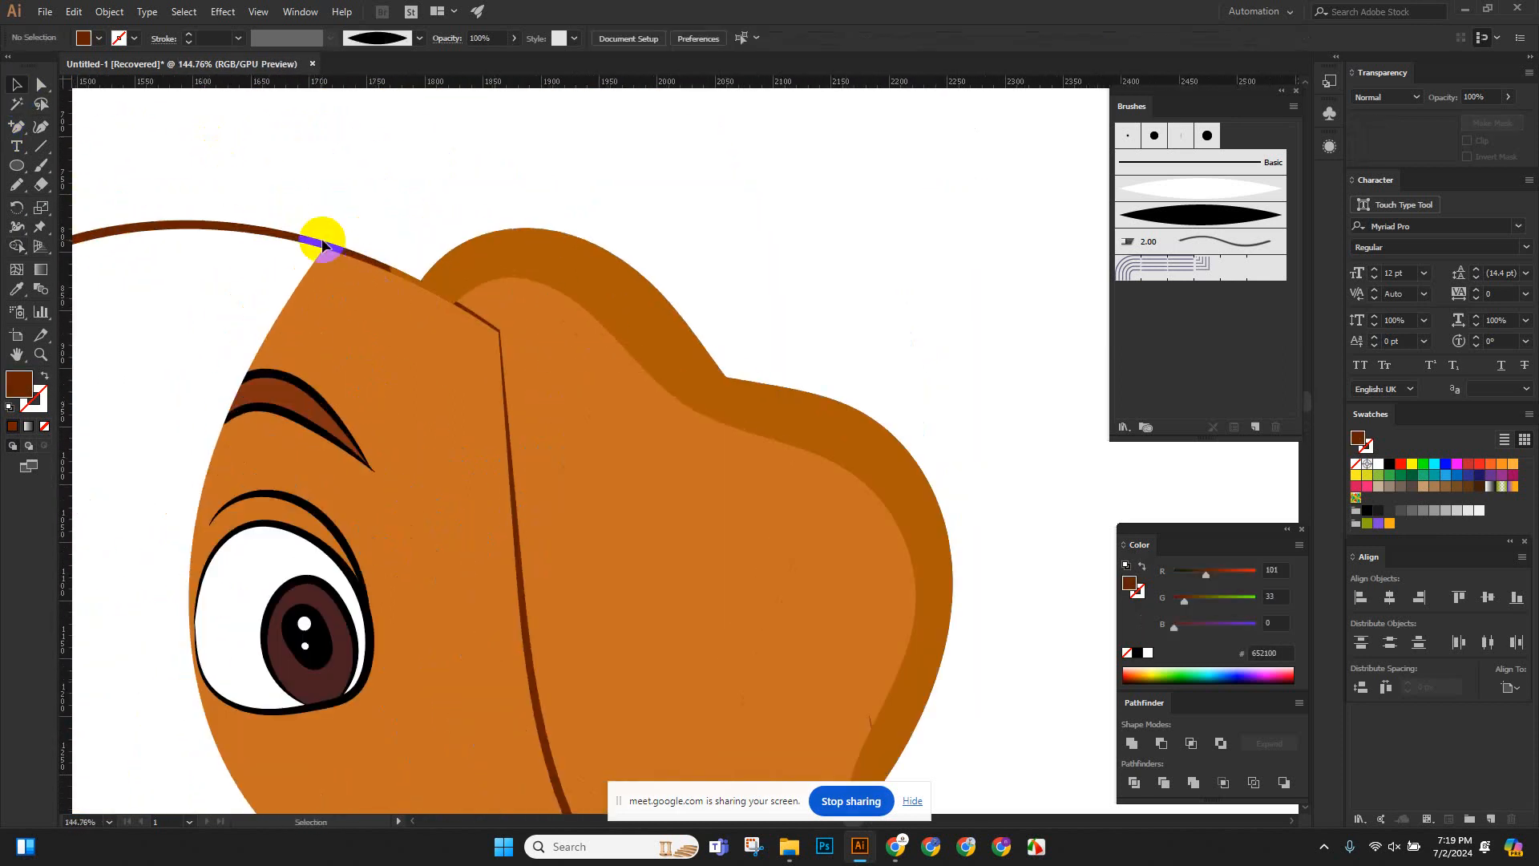
{"action": "left_click", "coordinate": [294, 240]}
{"action": "key", "text": "a"}
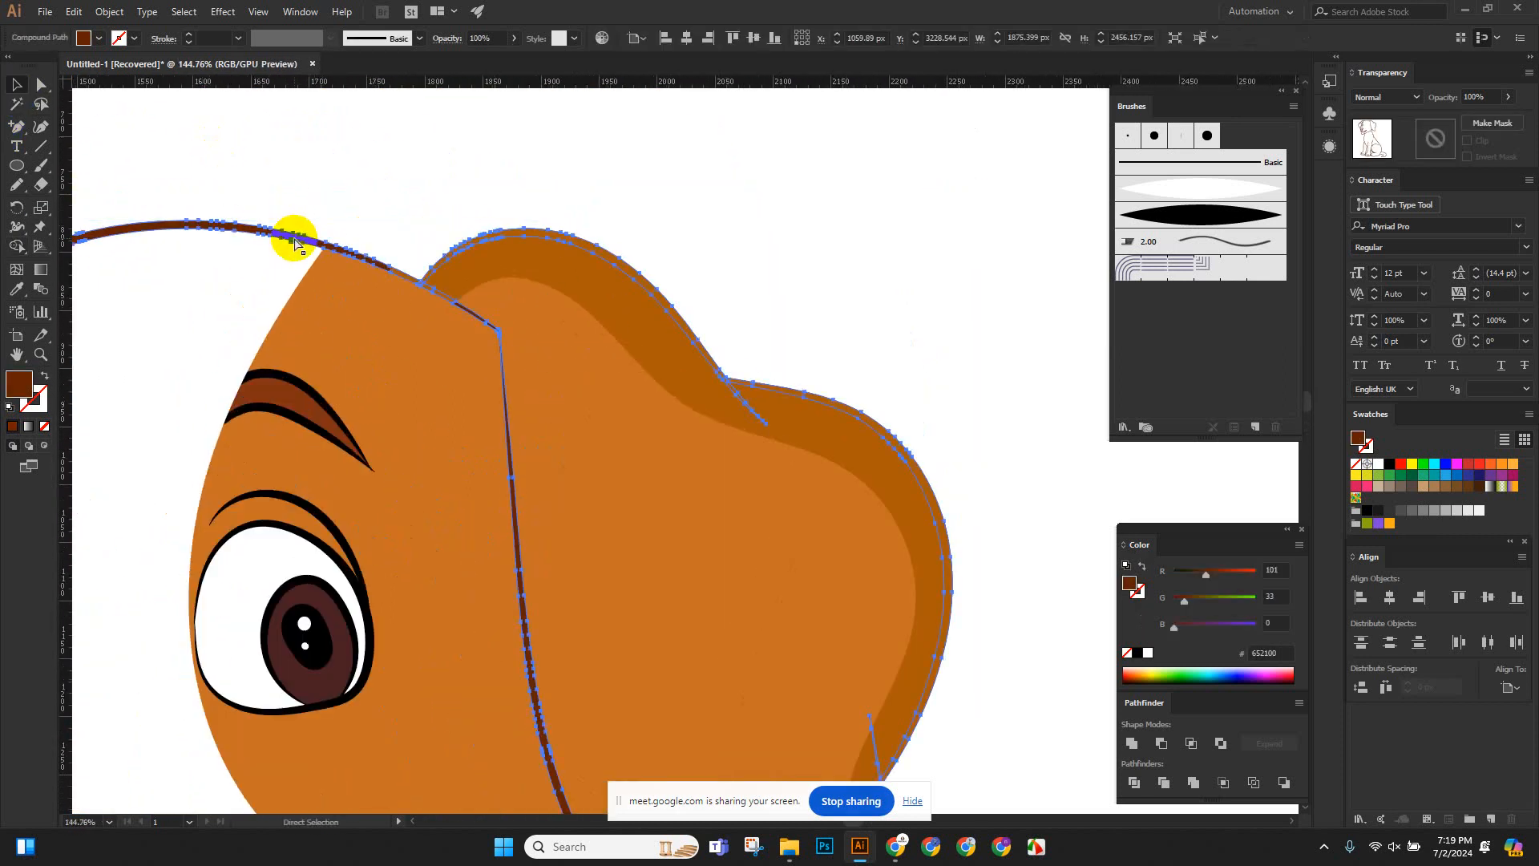
{"action": "key", "text": "v"}
{"action": "left_click", "coordinate": [304, 255]}
{"action": "left_click", "coordinate": [415, 183]}
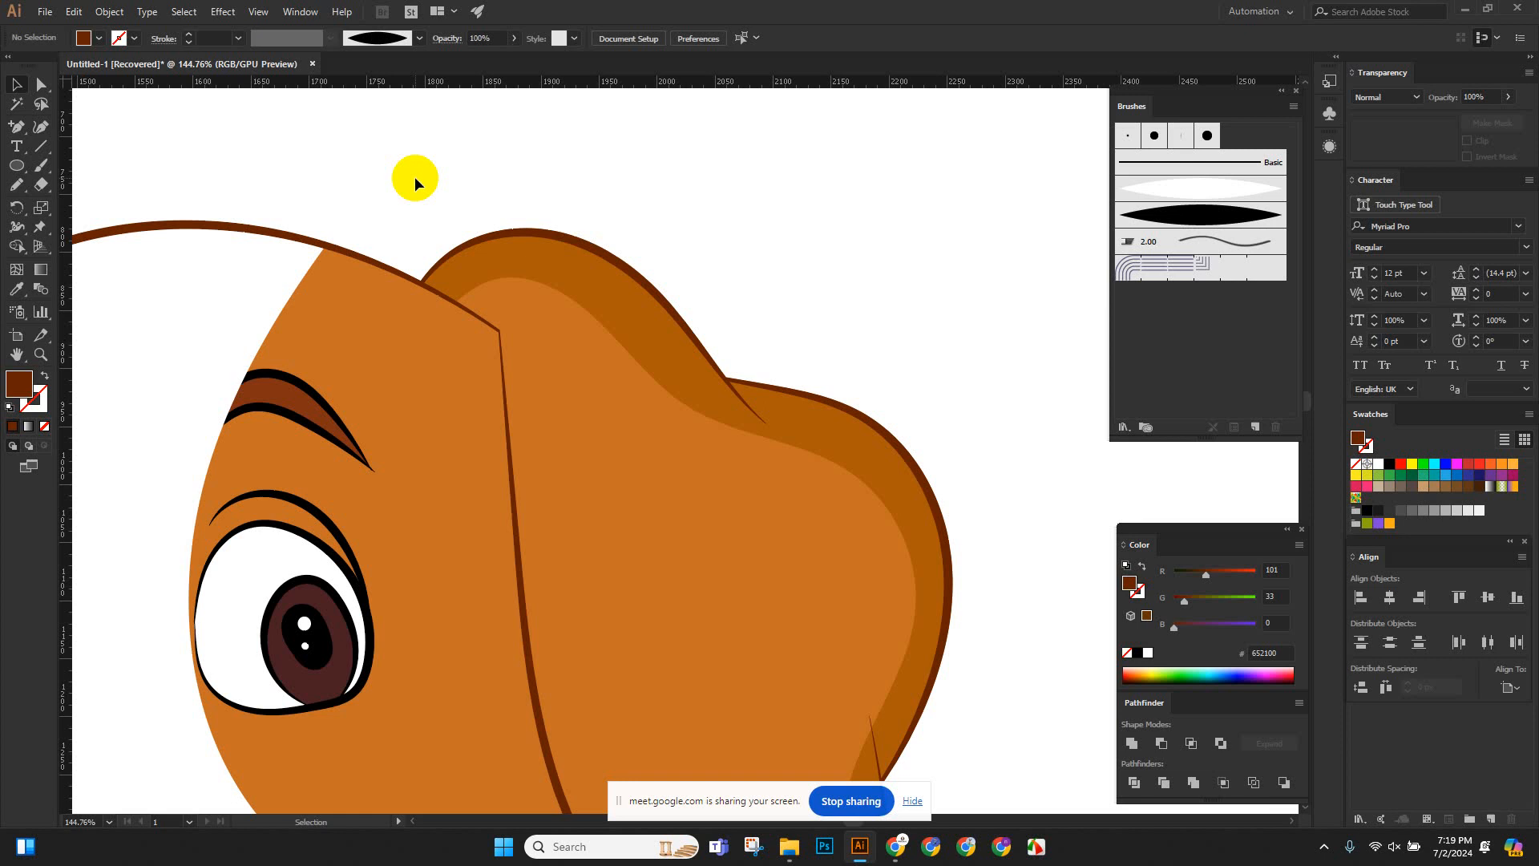
Move the trimmed shade off the right-hand ear and delete it.
{"action": "left_click", "coordinate": [439, 172], "text": "ctrl+alt"}
{"action": "left_click", "coordinate": [434, 237], "text": "ctrl+alt"}
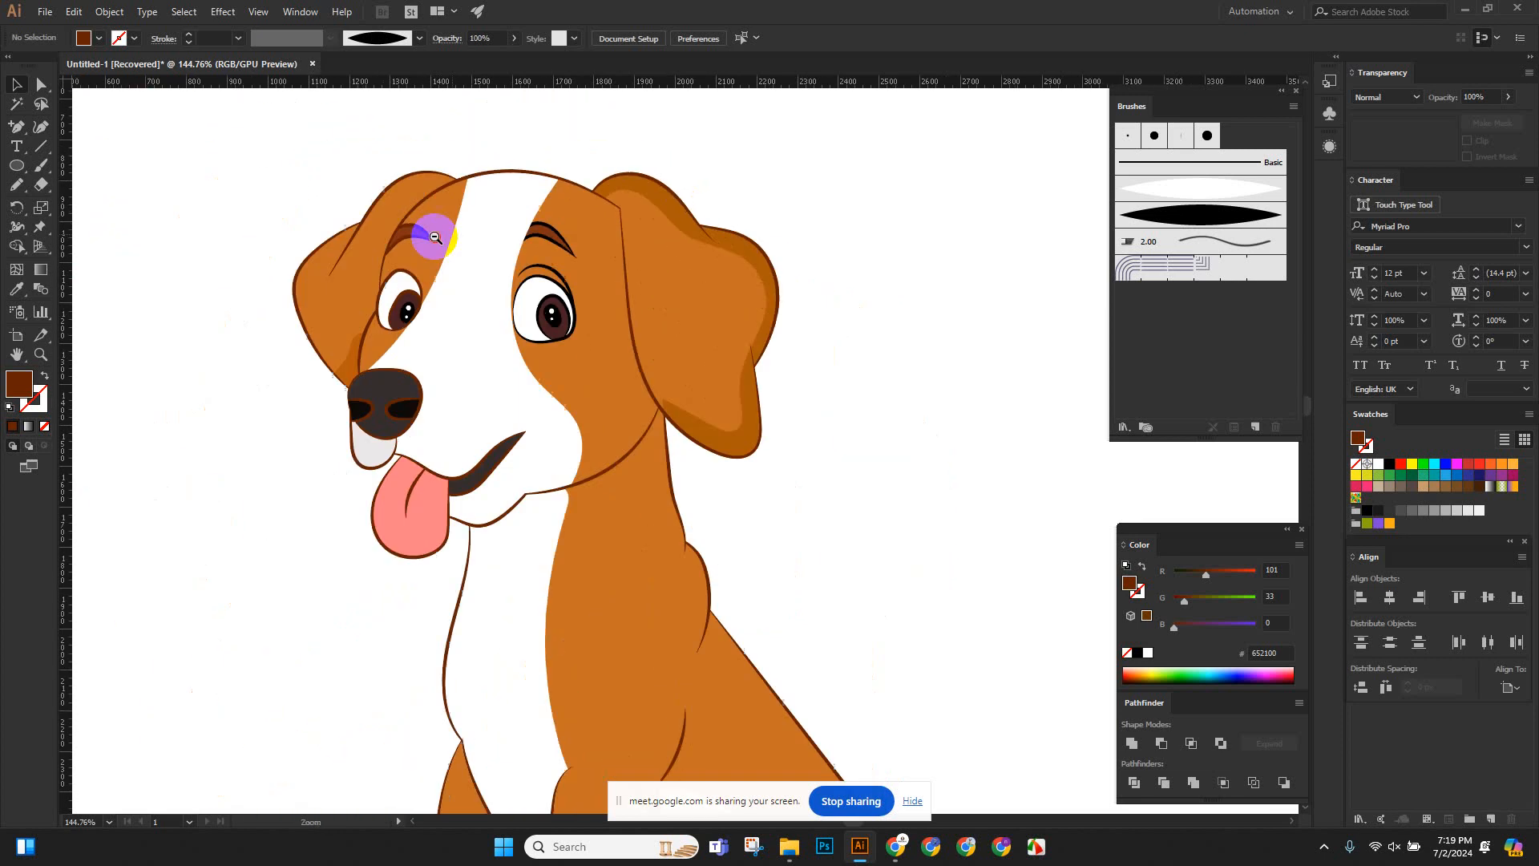
{"action": "left_click_drag", "start_coordinate": [612, 328], "coordinate": [523, 290]}
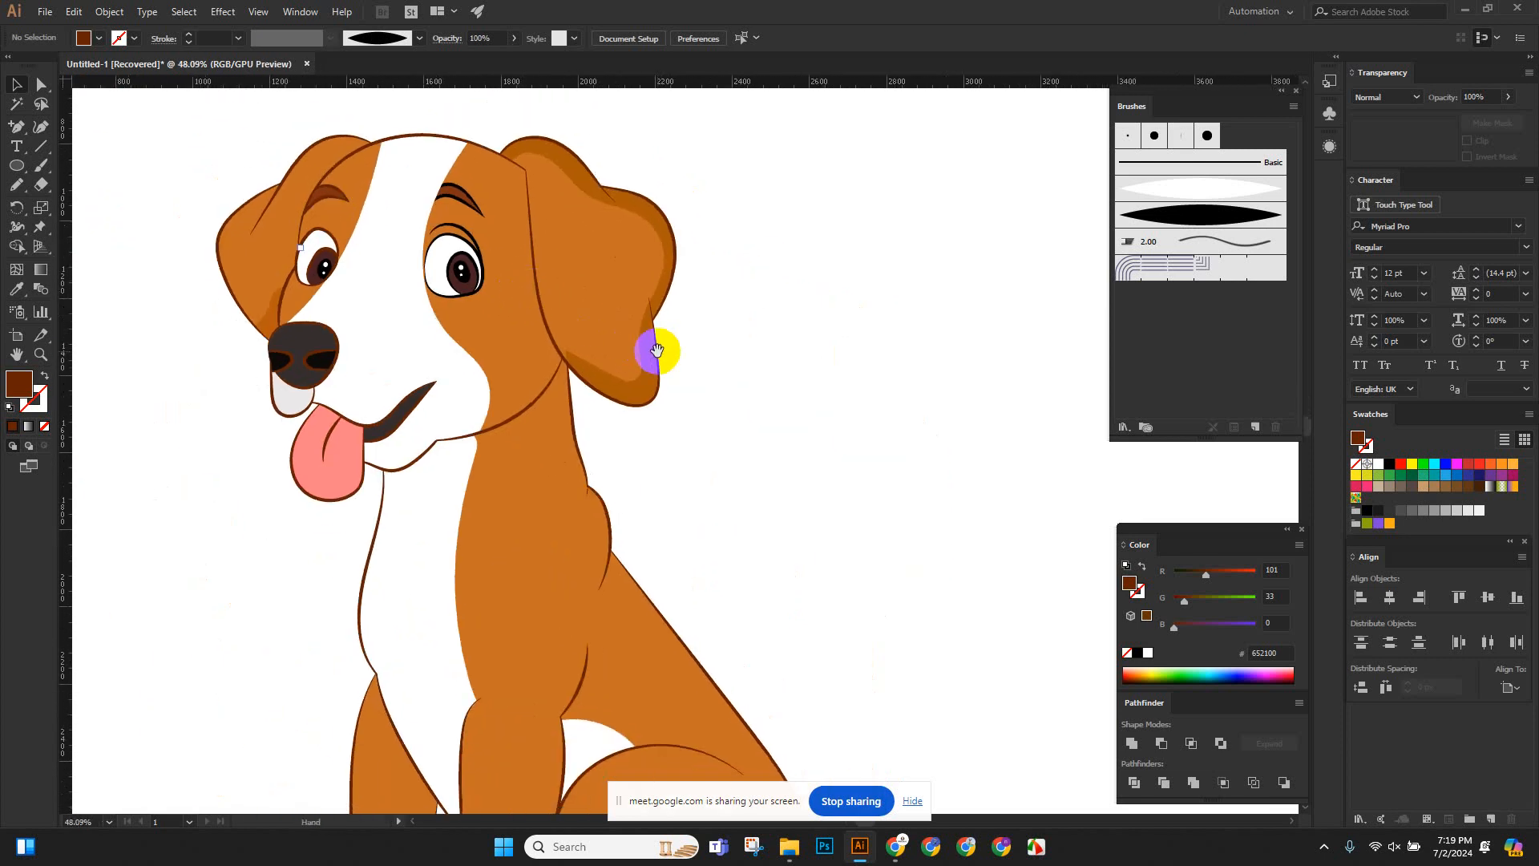
{"action": "left_click_drag", "start_coordinate": [657, 350], "coordinate": [618, 447]}
{"action": "left_click", "coordinate": [578, 440], "text": "ctrl"}
{"action": "left_click_drag", "start_coordinate": [746, 526], "coordinate": [750, 496]}
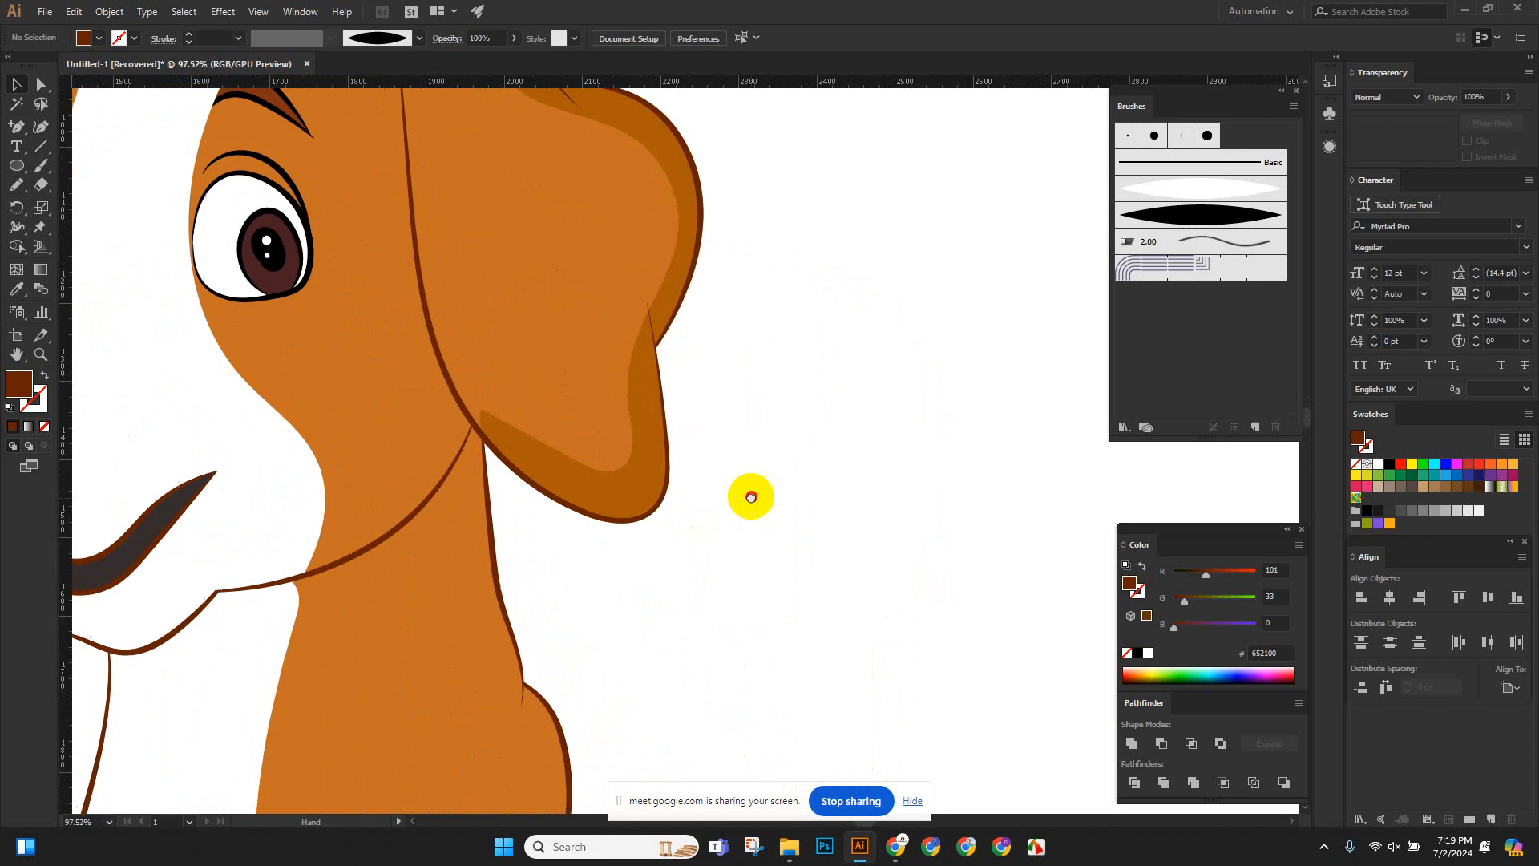
{"action": "left_click", "coordinate": [746, 495], "text": "ctrl+alt"}
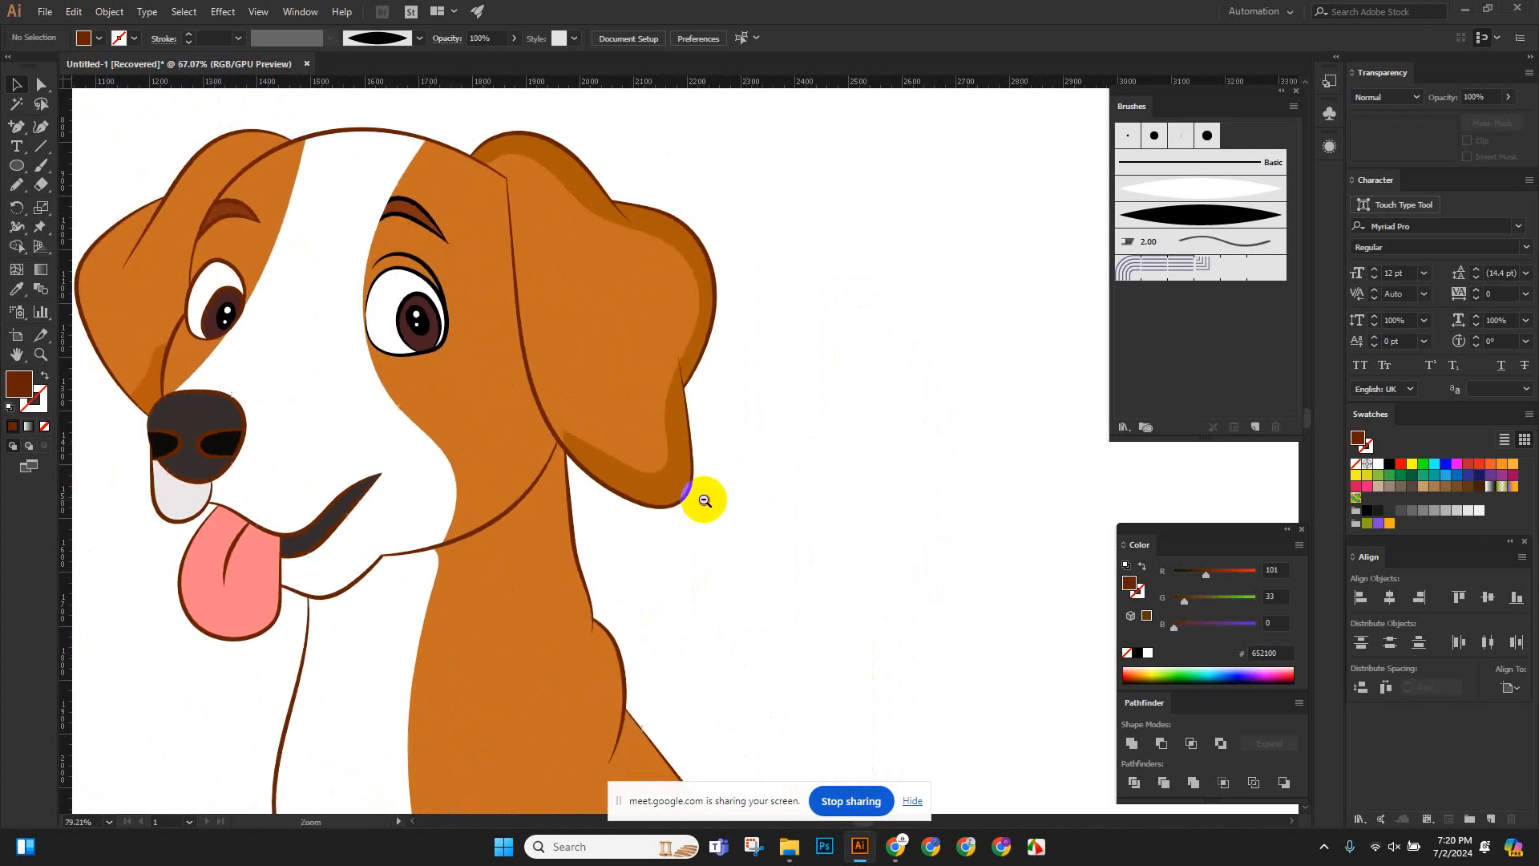
{"action": "left_click", "coordinate": [665, 511]}
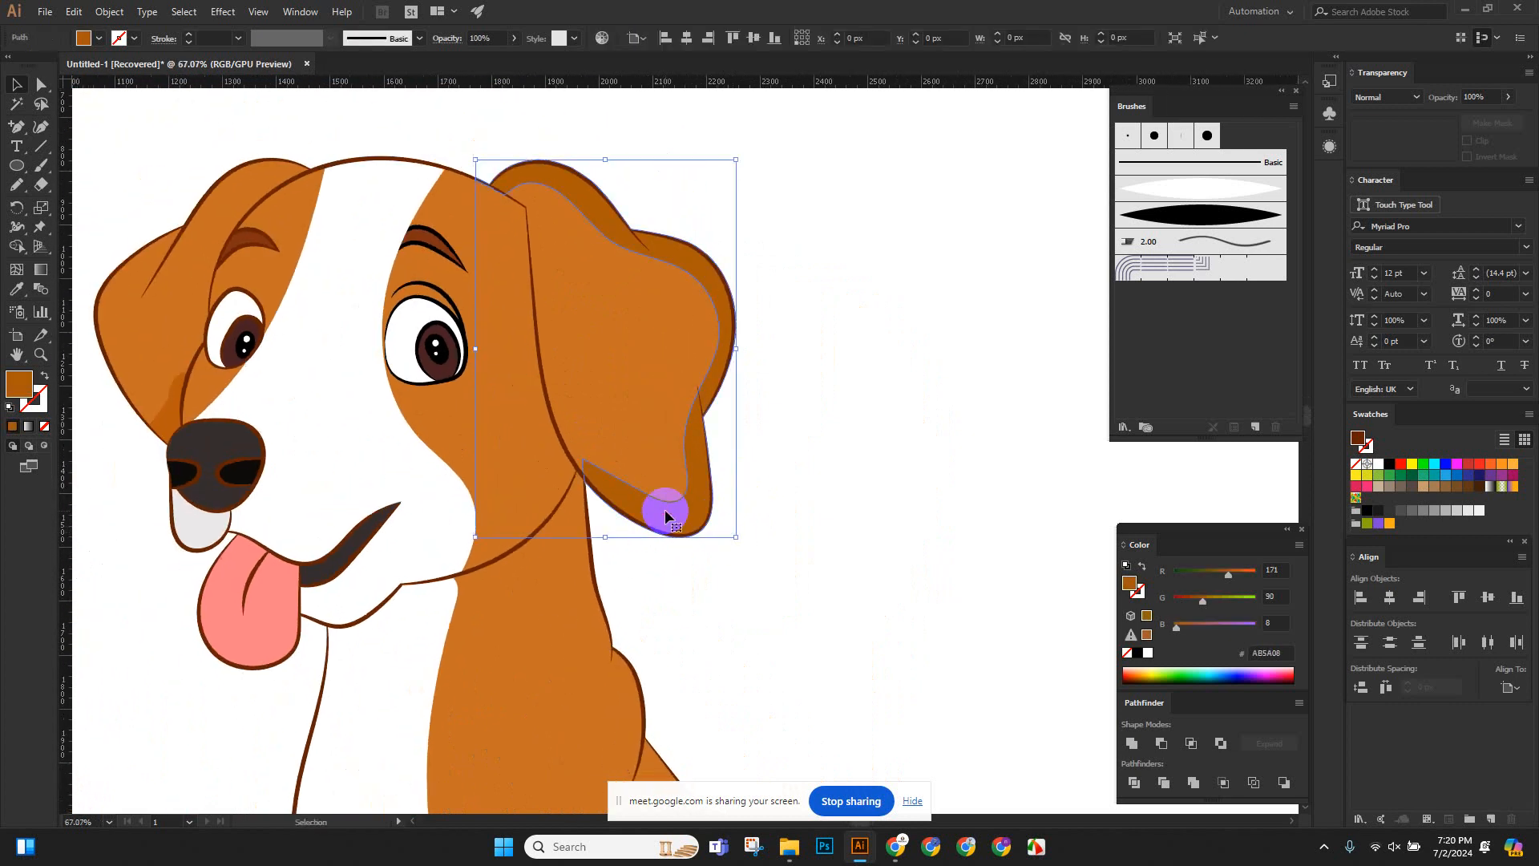
{"action": "left_click_drag", "start_coordinate": [665, 511], "coordinate": [859, 452]}
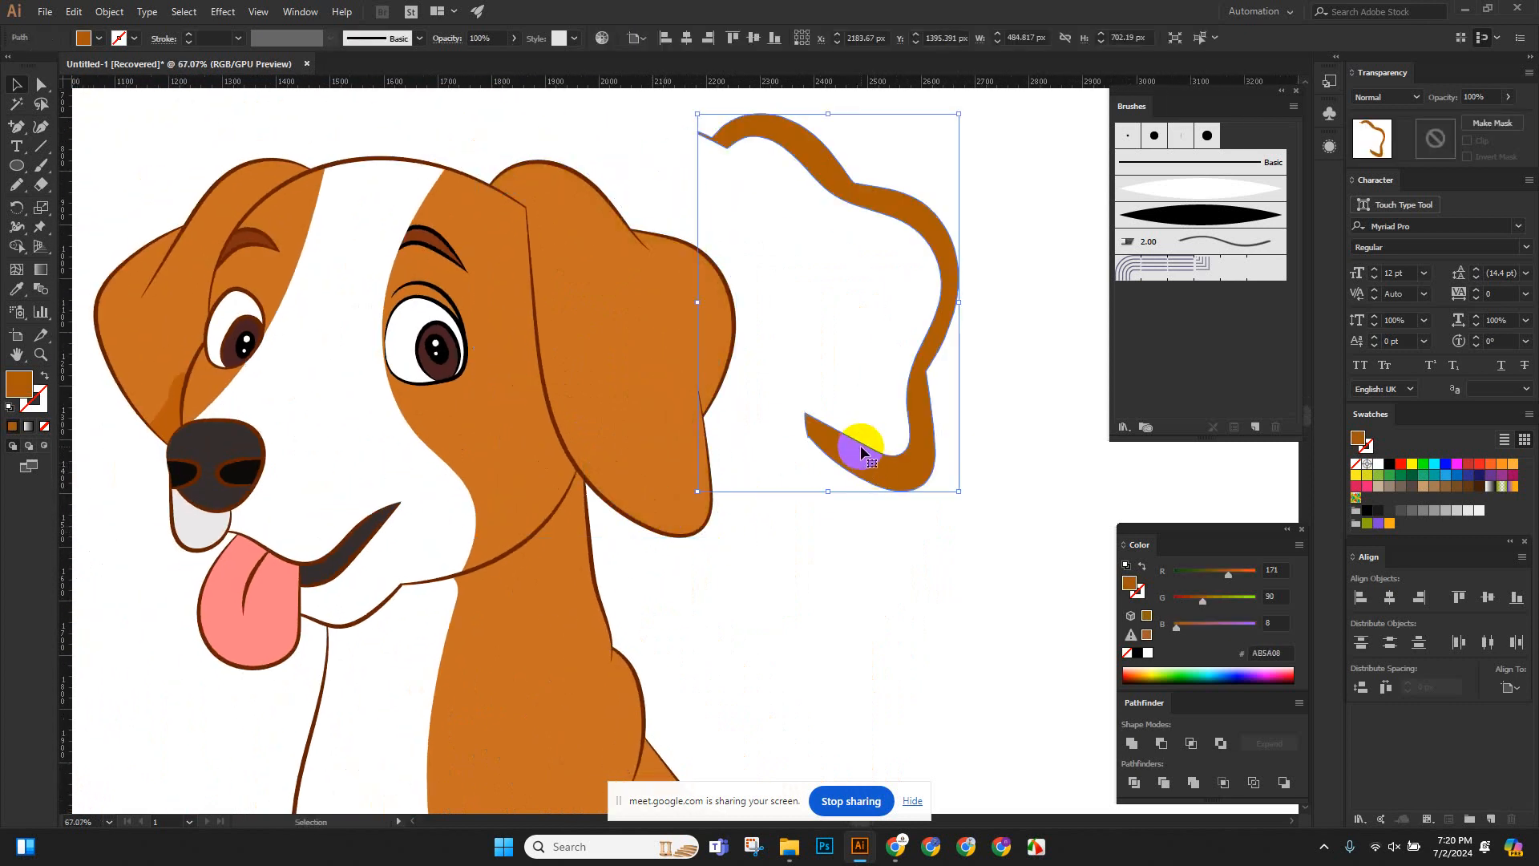
{"action": "key", "text": "Delete"}
Draw a new closed Pencil shade about 599 by 793 px along the right-hand ear's outer edge and curling inward at its lower end.
{"action": "scroll", "coordinate": [609, 313], "scroll_direction": "up", "scroll_amount": 3}
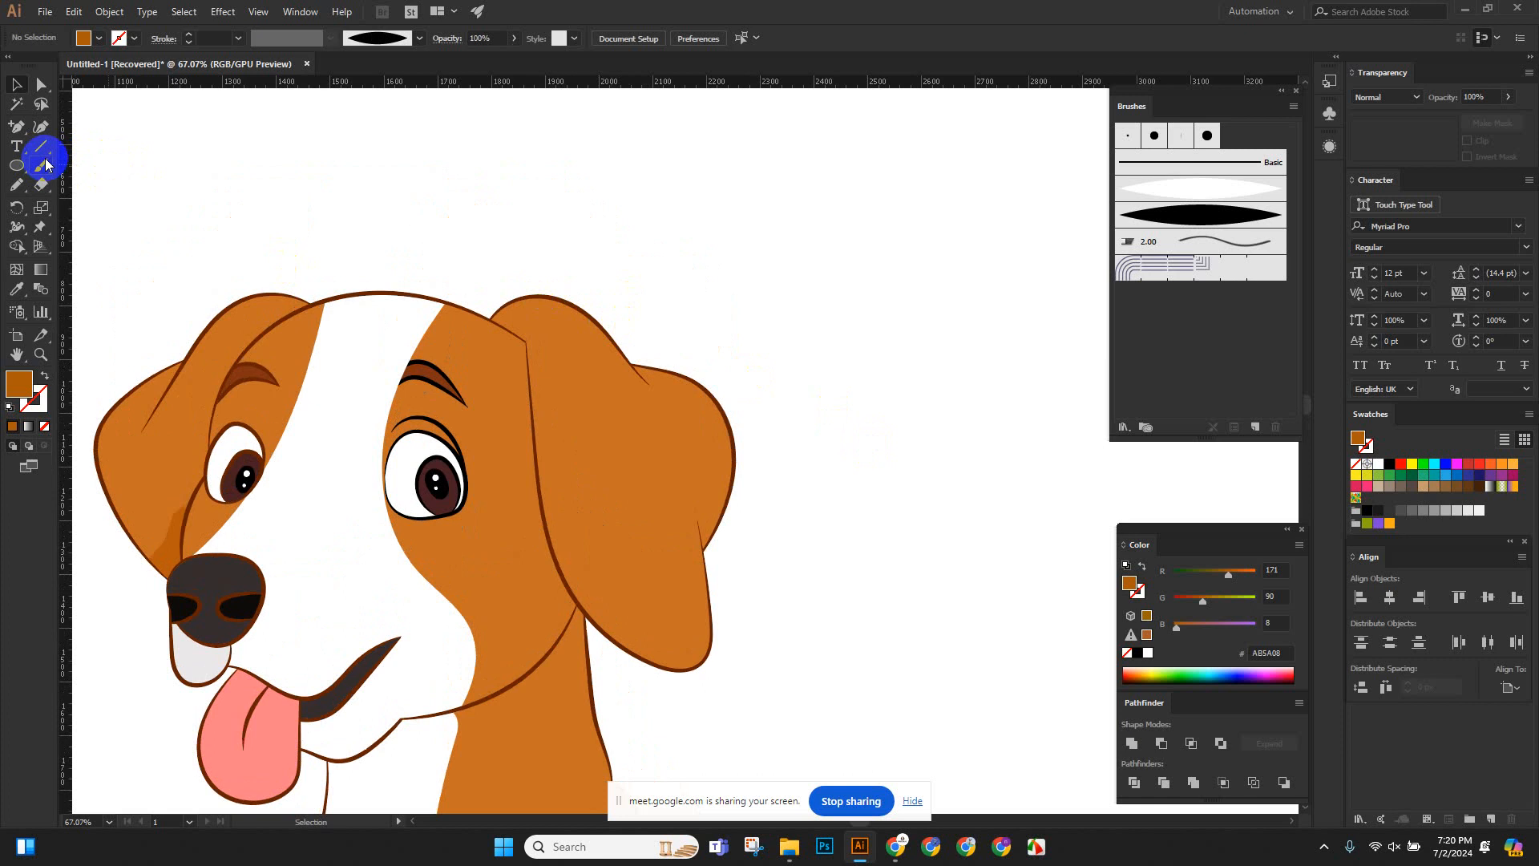
{"action": "scroll", "coordinate": [401, 329], "scroll_direction": "up", "scroll_amount": 2}
{"action": "left_click_drag", "start_coordinate": [623, 424], "coordinate": [419, 287]}
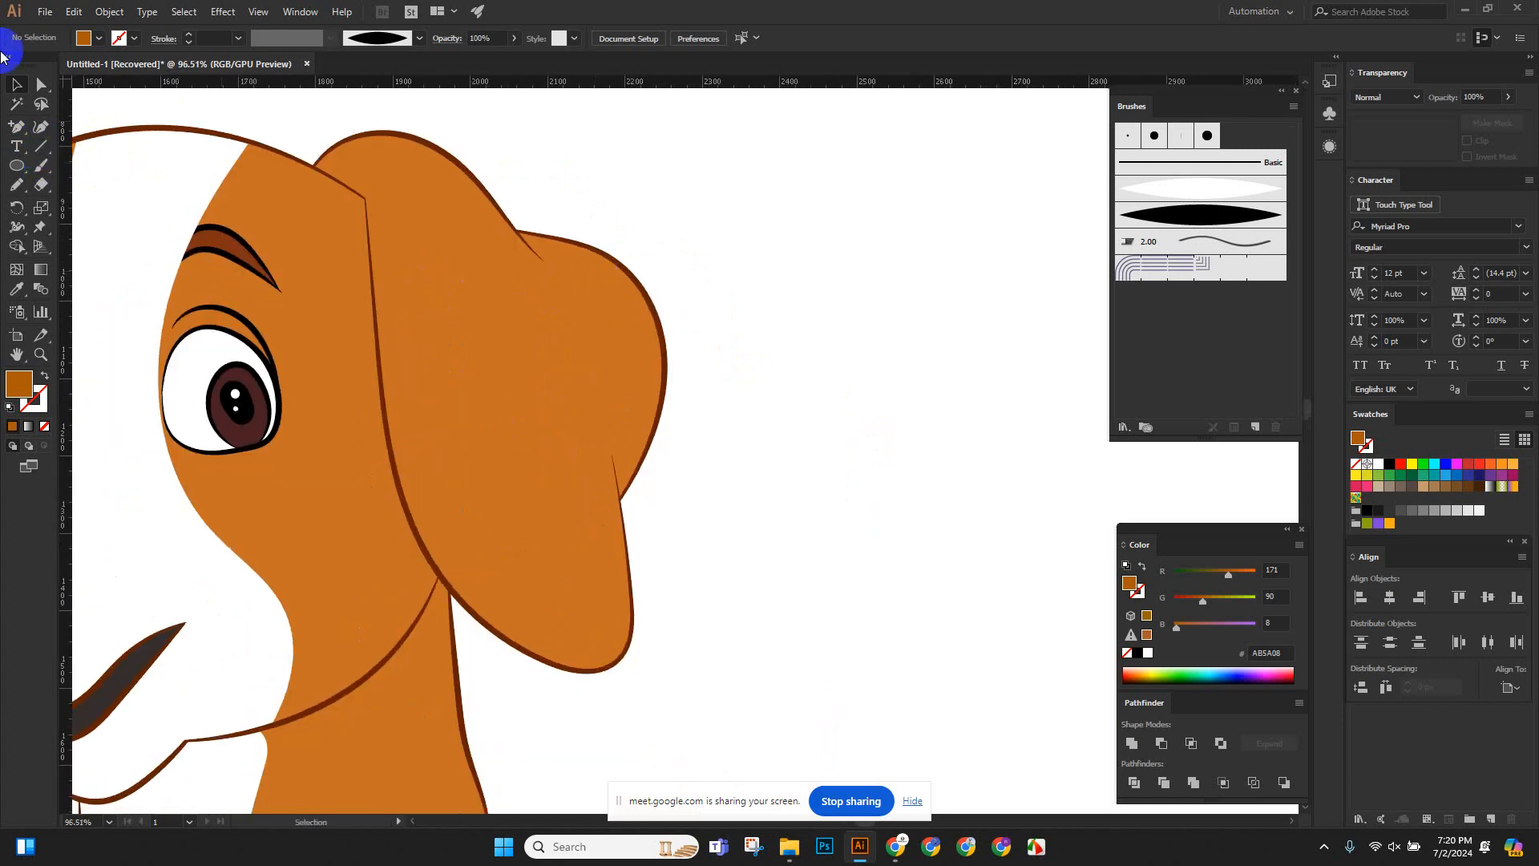
{"action": "mouse_move", "coordinate": [264, 146]}
{"action": "left_mouse_down"}
{"action": "mouse_move", "coordinate": [335, 201]}
{"action": "mouse_move", "coordinate": [428, 176]}
{"action": "mouse_move", "coordinate": [507, 258]}
{"action": "mouse_move", "coordinate": [564, 274]}
{"action": "mouse_move", "coordinate": [596, 309]}
{"action": "mouse_move", "coordinate": [622, 391]}
{"action": "mouse_move", "coordinate": [592, 506]}
{"action": "mouse_move", "coordinate": [599, 615]}
{"action": "mouse_move", "coordinate": [556, 631]}
{"action": "mouse_move", "coordinate": [442, 560]}
{"action": "mouse_move", "coordinate": [430, 578]}
{"action": "mouse_move", "coordinate": [479, 702]}
{"action": "mouse_move", "coordinate": [537, 720]}
{"action": "mouse_move", "coordinate": [674, 670]}
{"action": "mouse_move", "coordinate": [744, 555]}
{"action": "mouse_move", "coordinate": [748, 324]}
{"action": "mouse_move", "coordinate": [693, 250]}
{"action": "mouse_move", "coordinate": [571, 172]}
{"action": "mouse_move", "coordinate": [386, 104]}
{"action": "mouse_move", "coordinate": [302, 144]}
{"action": "left_mouse_up"}
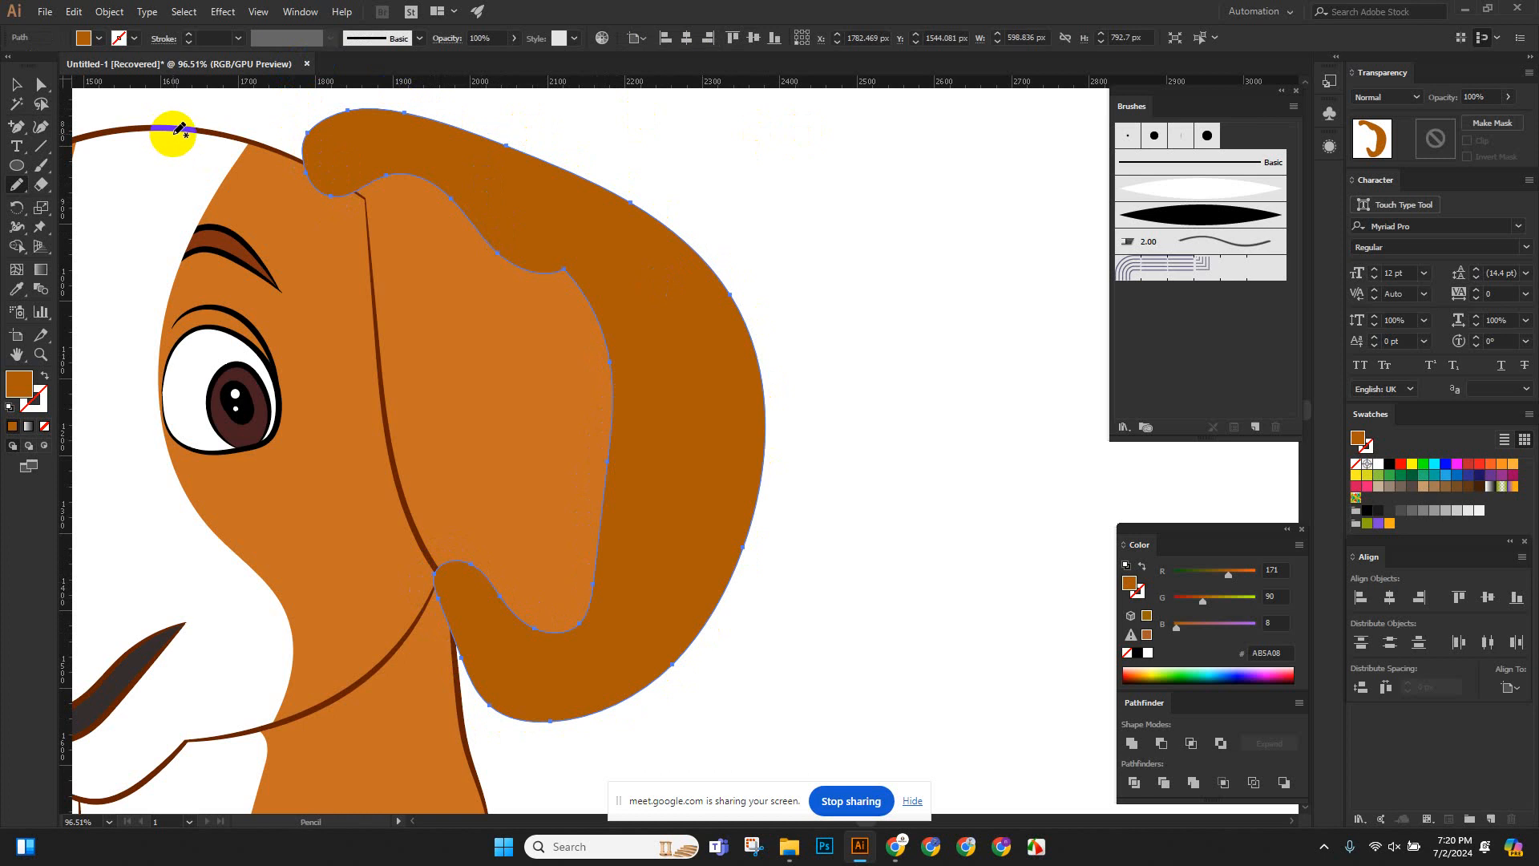
{"action": "left_click", "coordinate": [8, 86]}
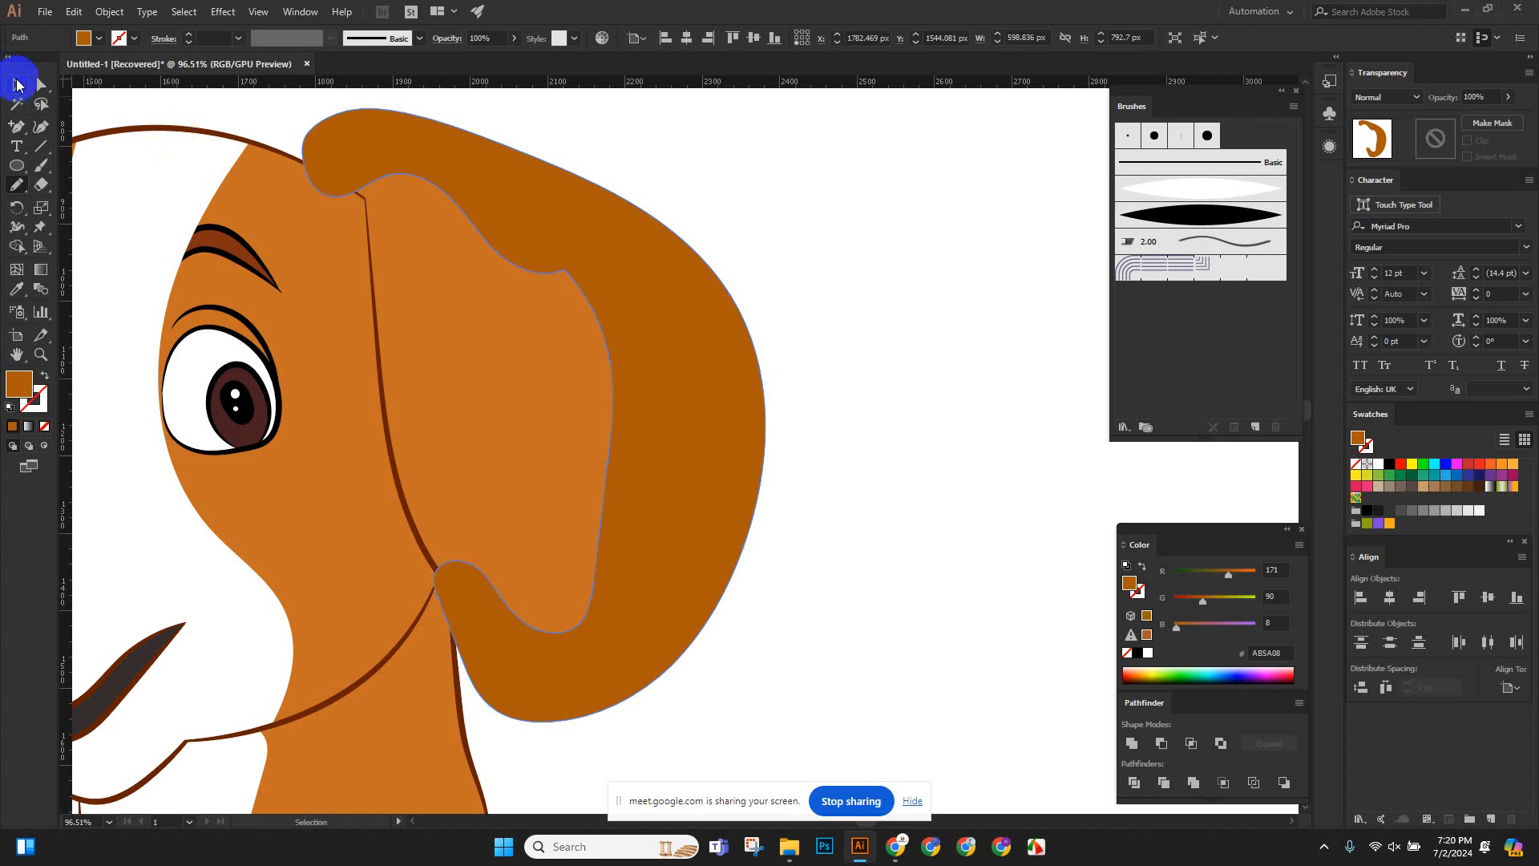
{"action": "left_click", "coordinate": [220, 114]}
{"action": "left_click_drag", "start_coordinate": [716, 315], "coordinate": [946, 340]}
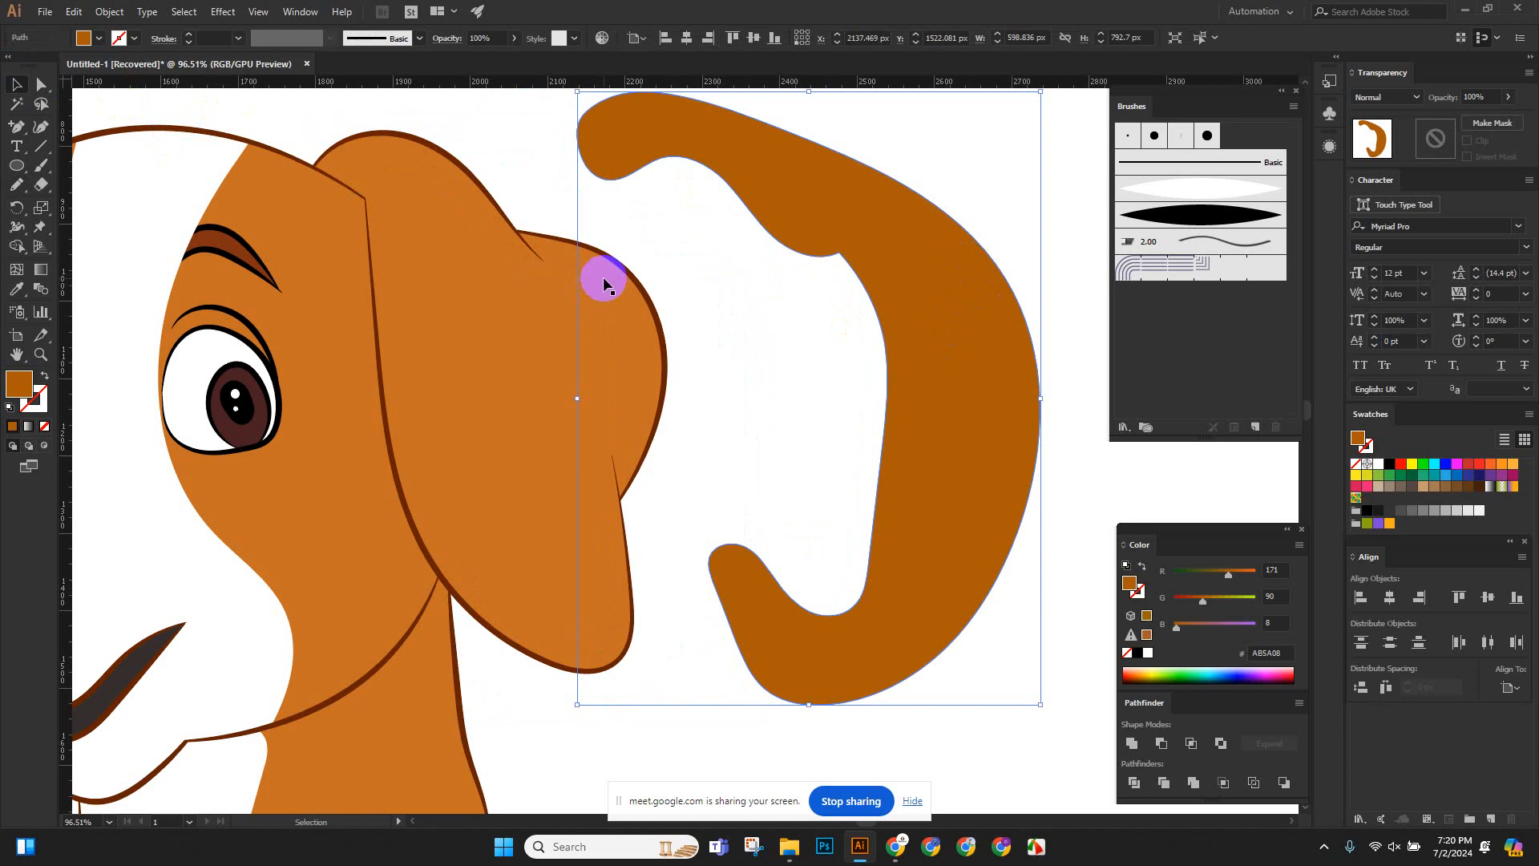
{"action": "key", "text": "ctrl+z"}
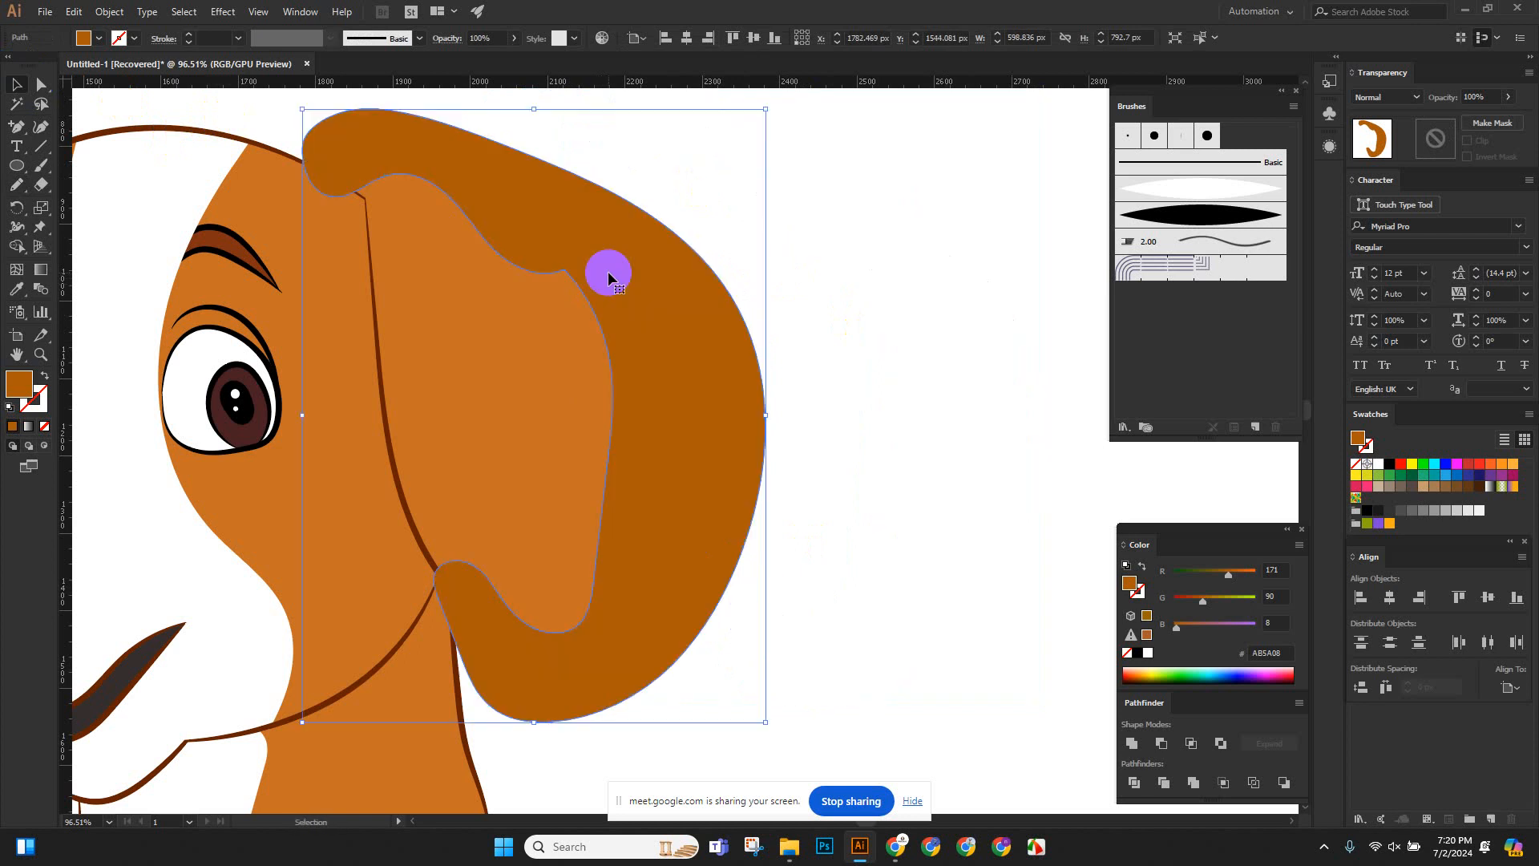
Remove the part of the new shade outside the right-hand ear against the dog's outline with the Shape Builder.
{"action": "left_click", "coordinate": [27, 86]}
{"action": "left_click_drag", "start_coordinate": [173, 104], "coordinate": [674, 113]}
{"action": "left_click_drag", "start_coordinate": [773, 206], "coordinate": [299, 264]}
{"action": "scroll", "coordinate": [286, 257], "scroll_direction": "up", "scroll_amount": 3}
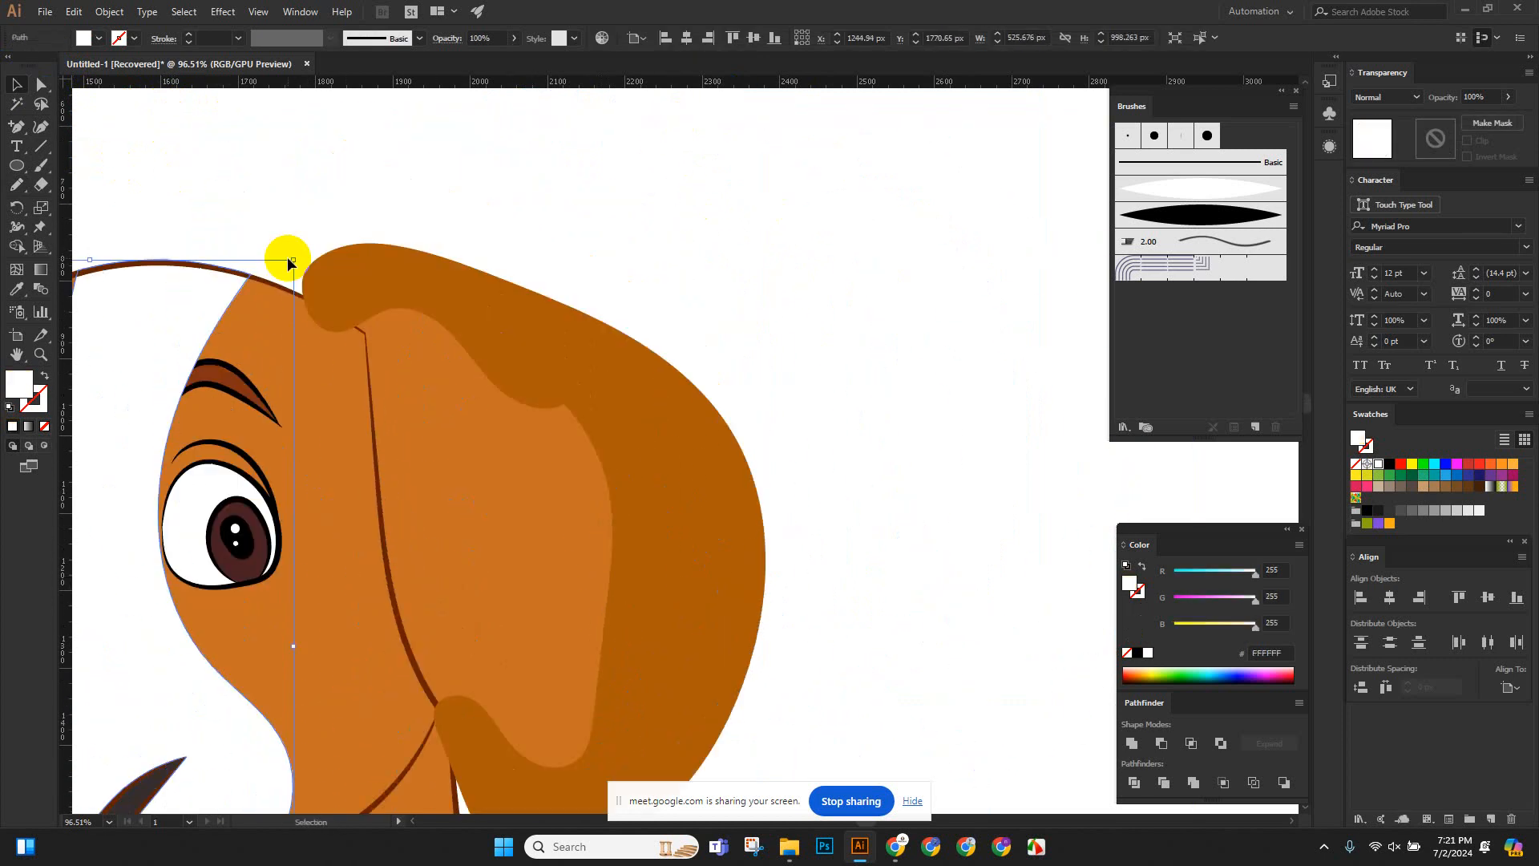
{"action": "left_click", "coordinate": [175, 265]}
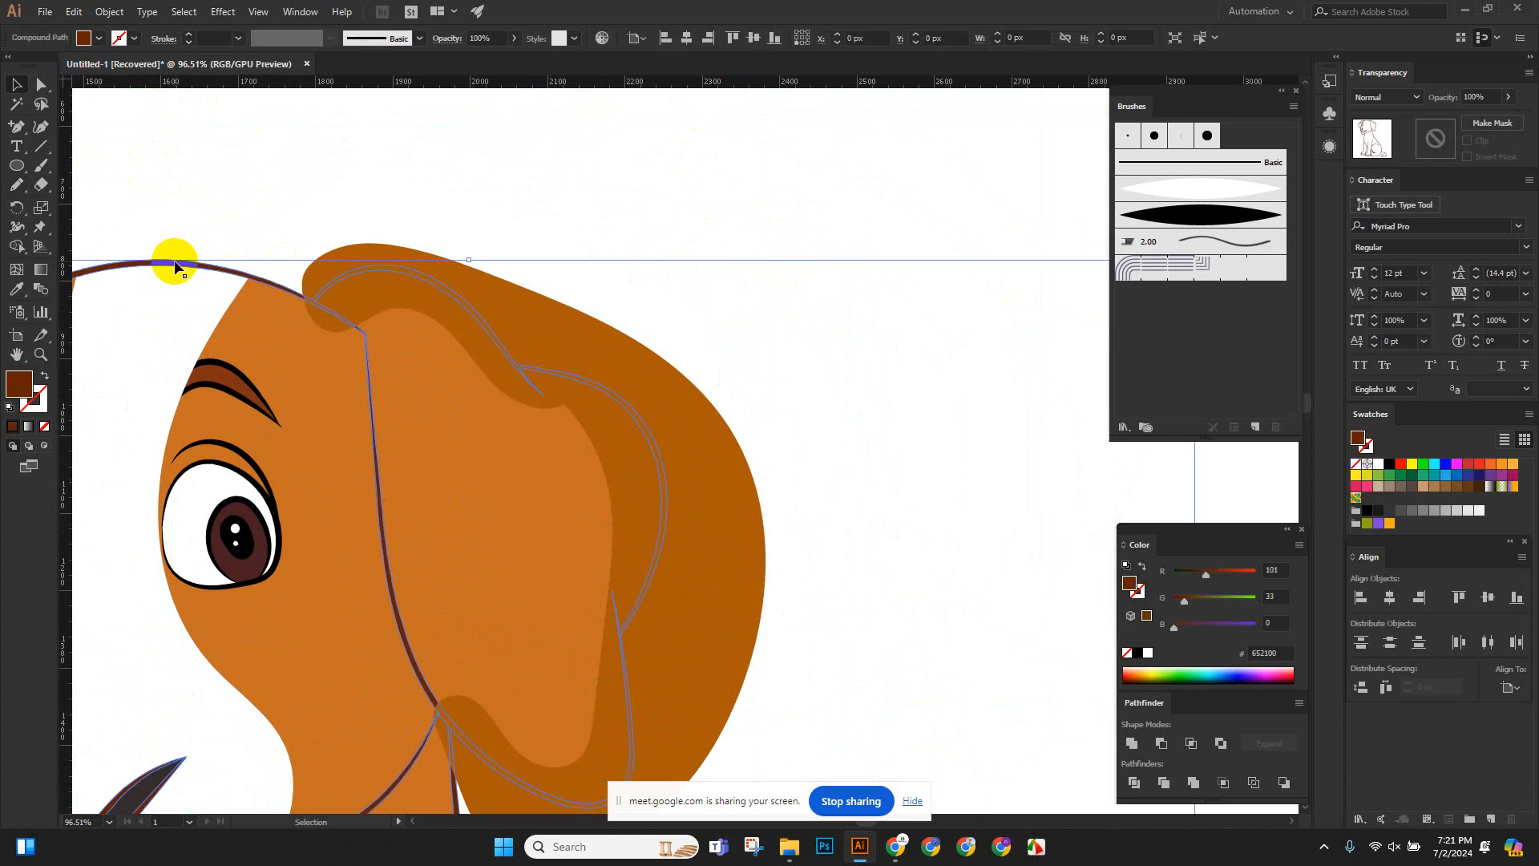
{"action": "left_click", "coordinate": [558, 319], "text": "shift"}
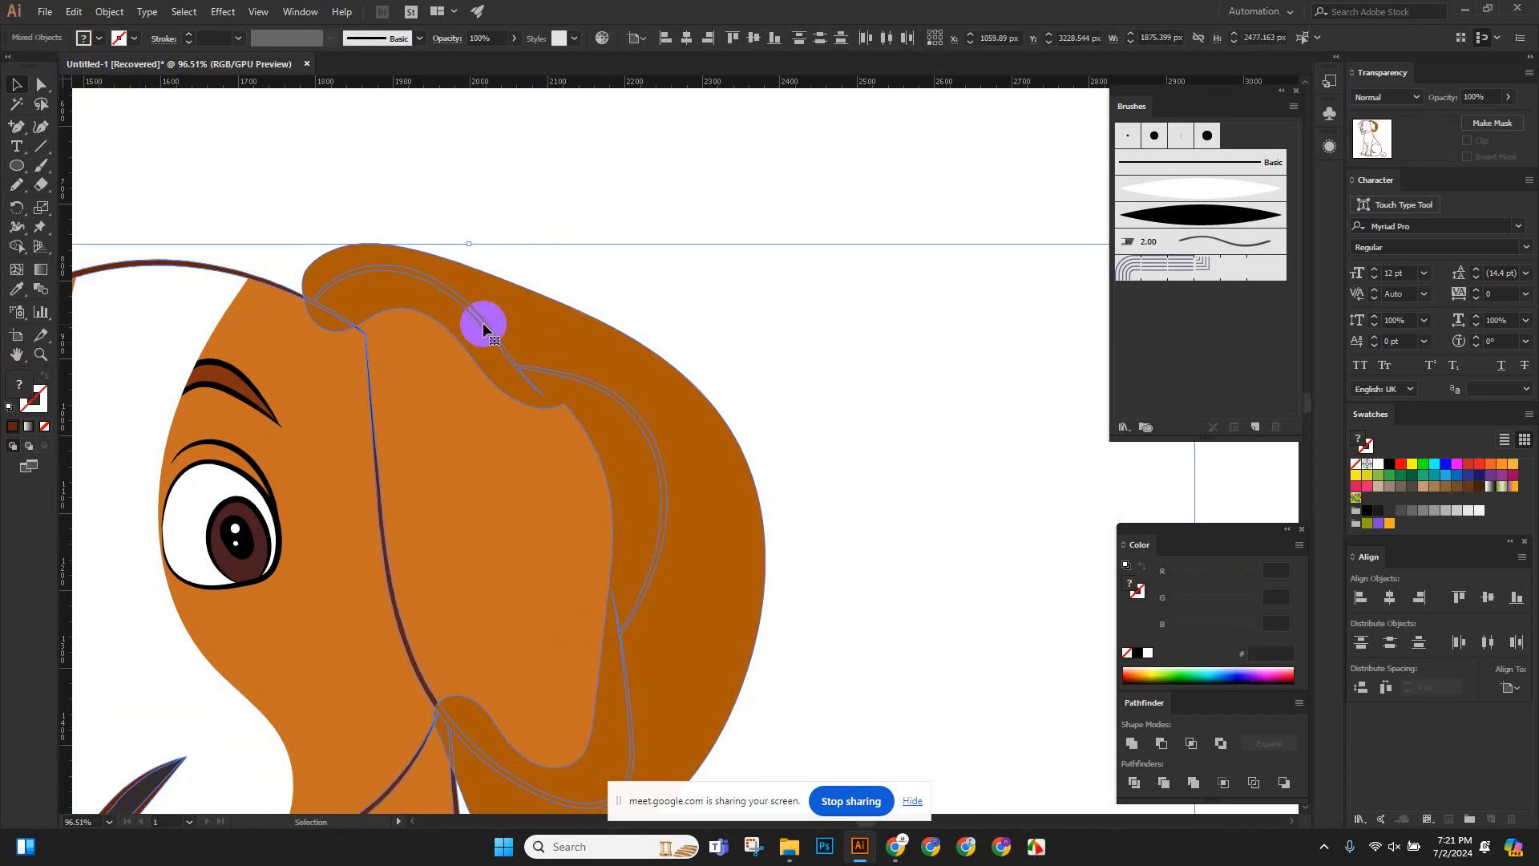
{"action": "scroll", "coordinate": [422, 240], "scroll_direction": "up", "scroll_amount": 2}
{"action": "scroll", "coordinate": [477, 392], "scroll_direction": "up", "scroll_amount": 2}
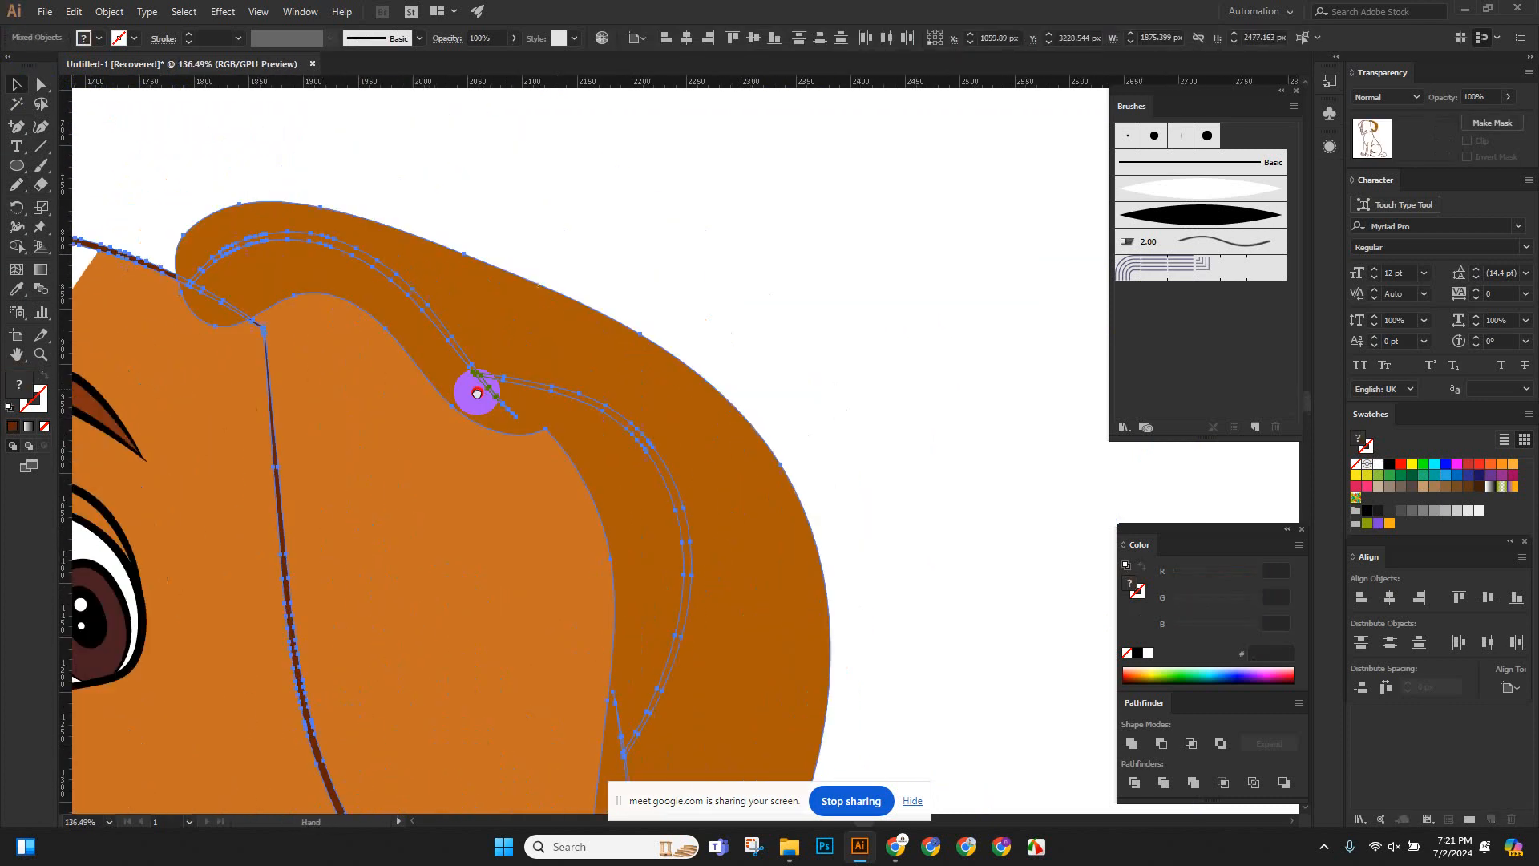
{"action": "left_click", "coordinate": [20, 251]}
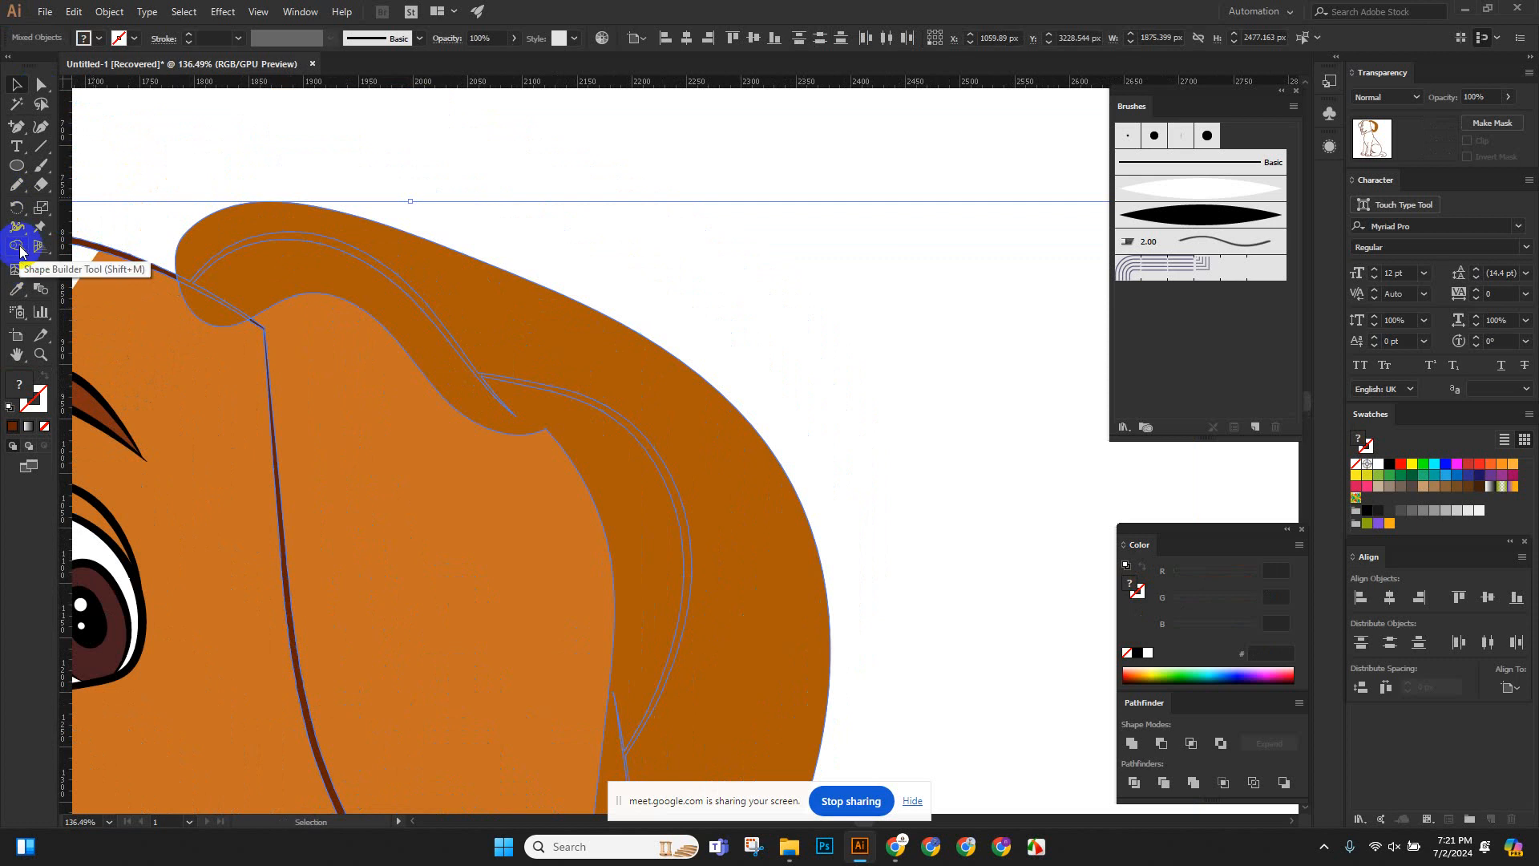
{"action": "mouse_move", "coordinate": [225, 241]}
{"action": "left_mouse_down"}
{"action": "mouse_move", "coordinate": [465, 264]}
{"action": "mouse_move", "coordinate": [461, 288]}
{"action": "left_mouse_up"}
{"action": "scroll", "coordinate": [762, 539], "scroll_direction": "down", "scroll_amount": 1}
Remove the leftover shade pieces on the neck and cheek beneath the right-hand ear with the Shape Builder.
{"action": "mouse_move", "coordinate": [763, 540]}
{"action": "left_mouse_down"}
{"action": "mouse_move", "coordinate": [529, 419]}
{"action": "mouse_move", "coordinate": [570, 488]}
{"action": "mouse_move", "coordinate": [607, 321]}
{"action": "left_mouse_up"}
{"action": "scroll", "coordinate": [447, 330], "scroll_direction": "up", "scroll_amount": 8}
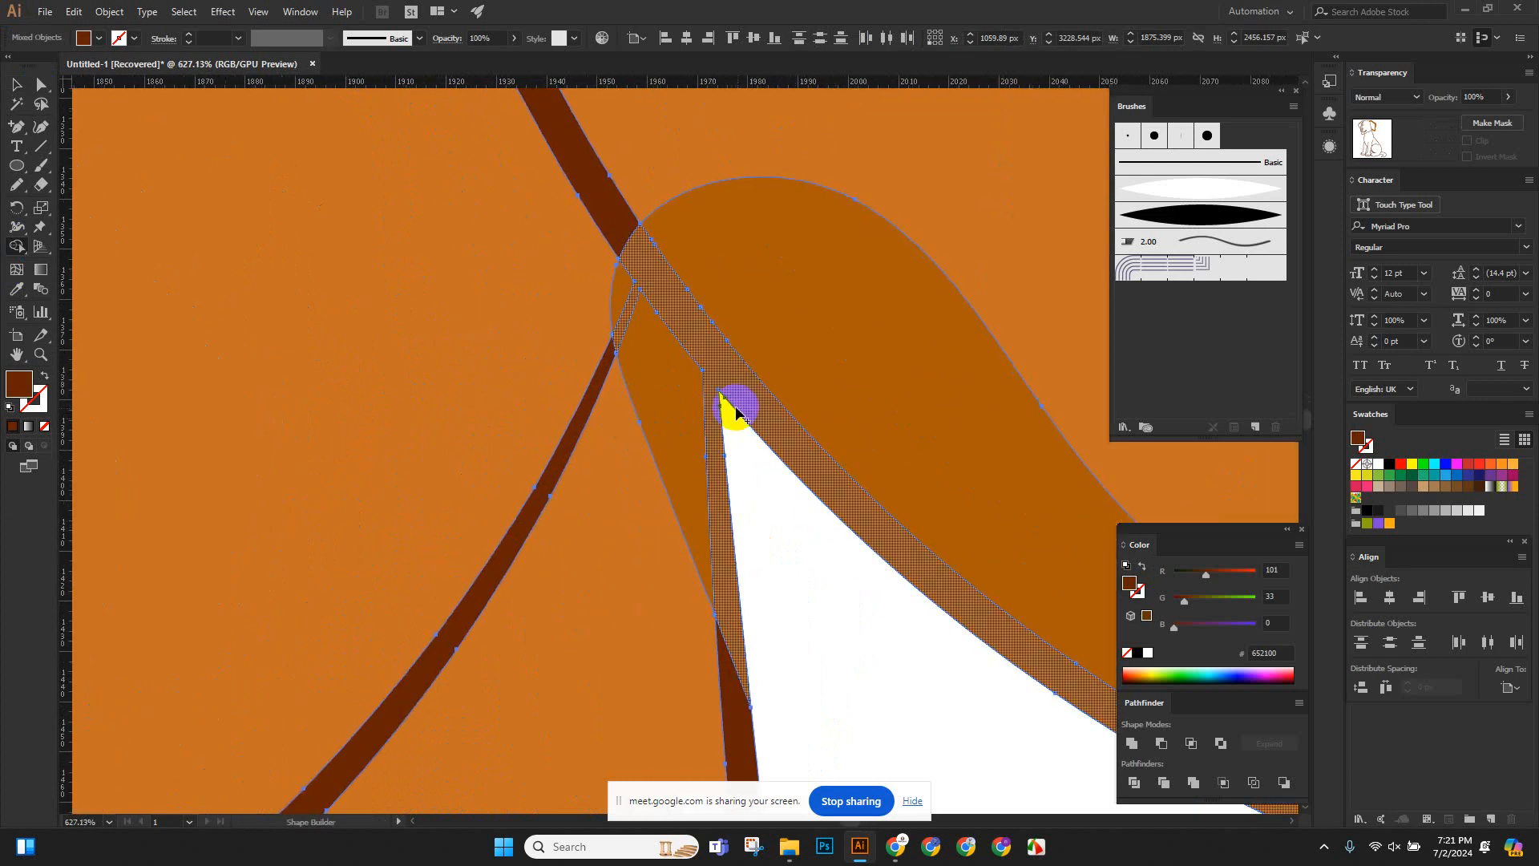
{"action": "left_click", "coordinate": [658, 413]}
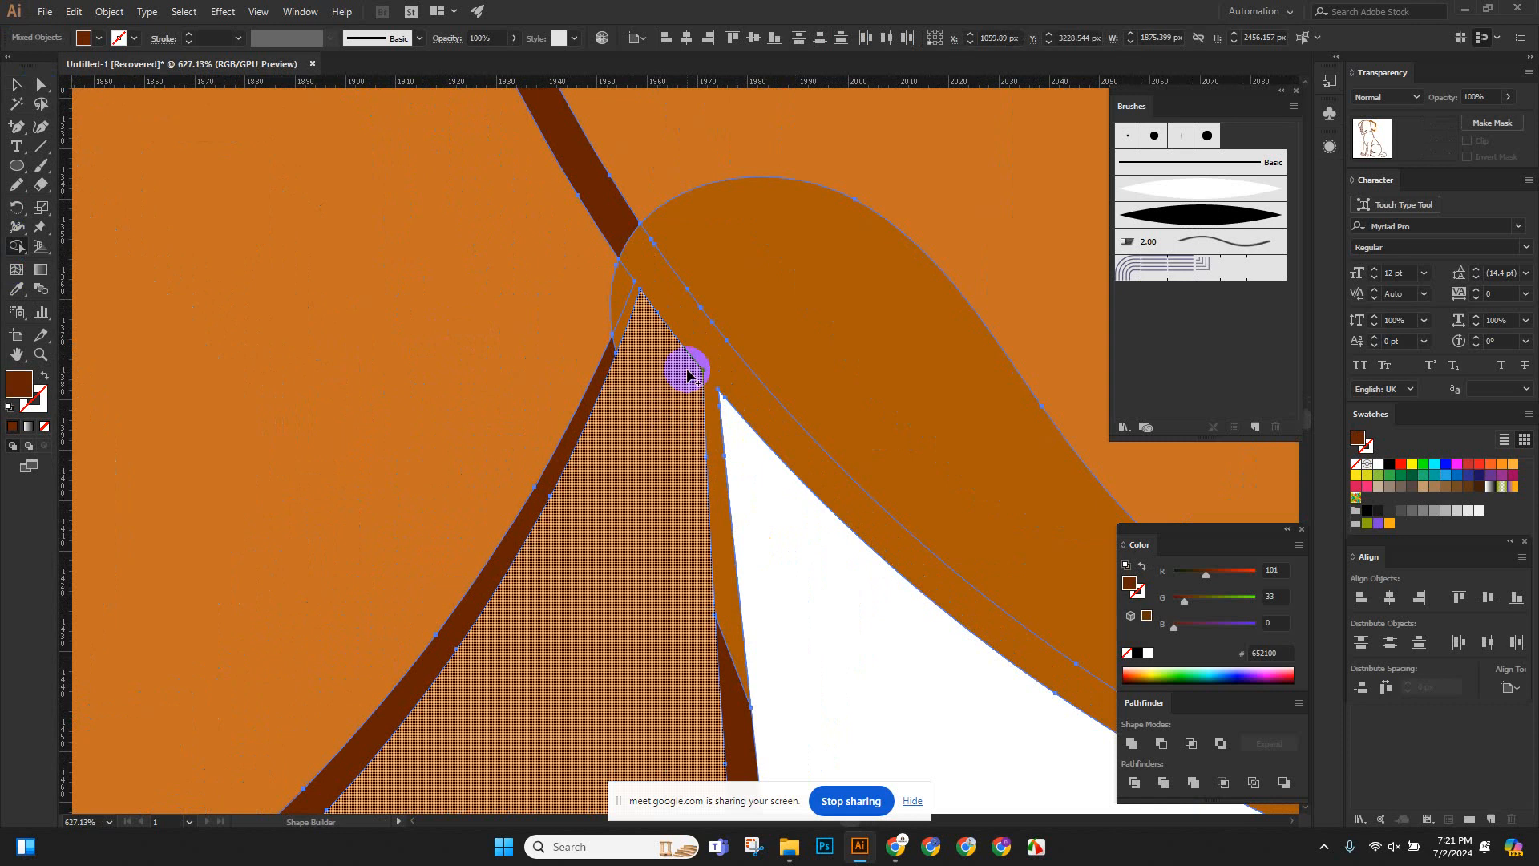
{"action": "left_click", "coordinate": [614, 290]}
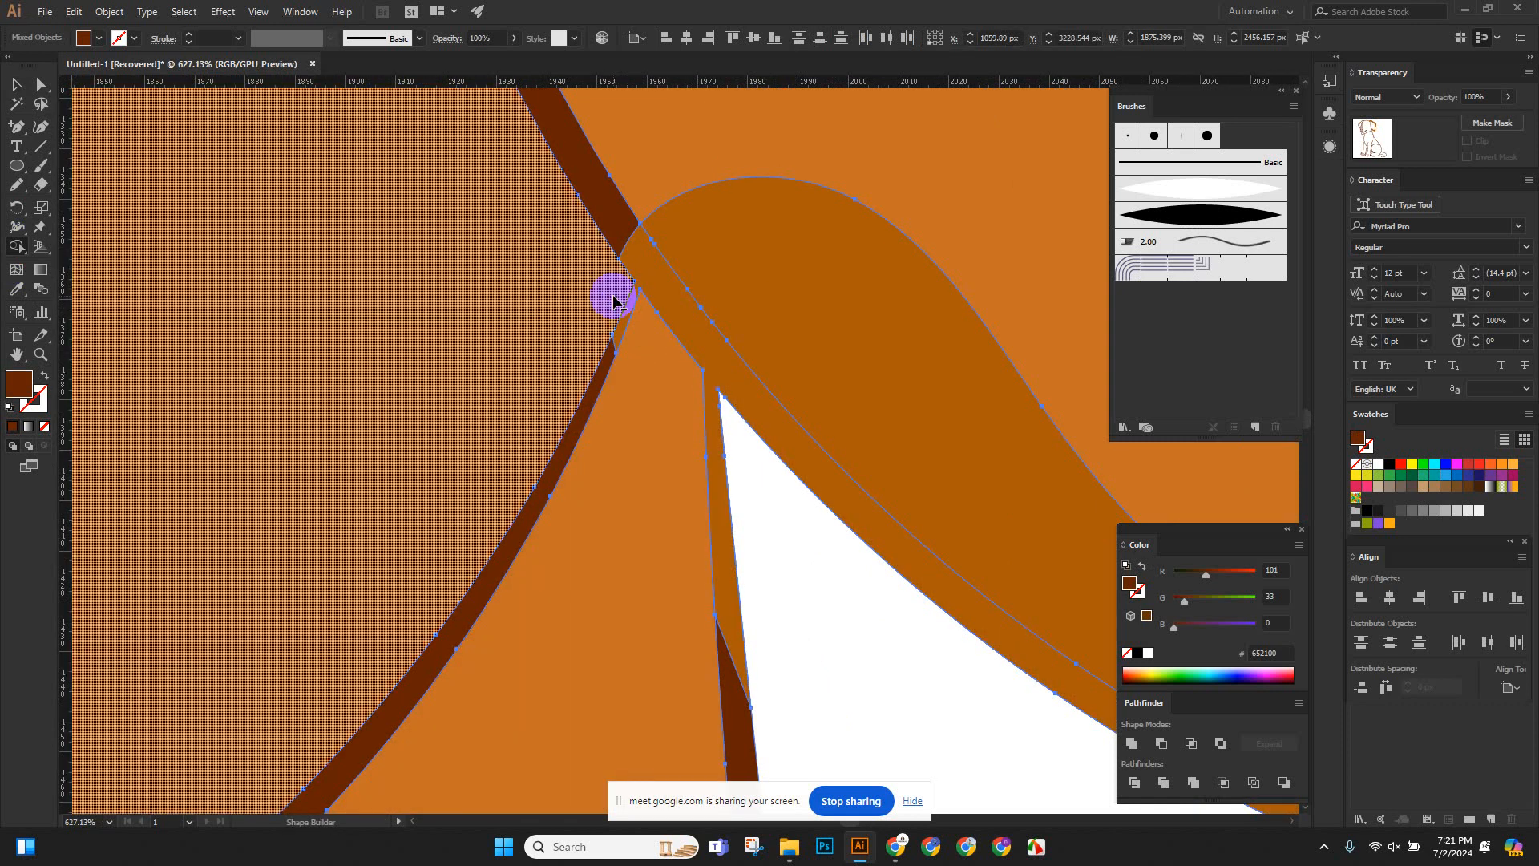
{"action": "scroll", "coordinate": [642, 309], "scroll_direction": "down", "scroll_amount": 6}
{"action": "scroll", "coordinate": [529, 403], "scroll_direction": "down", "scroll_amount": 8}
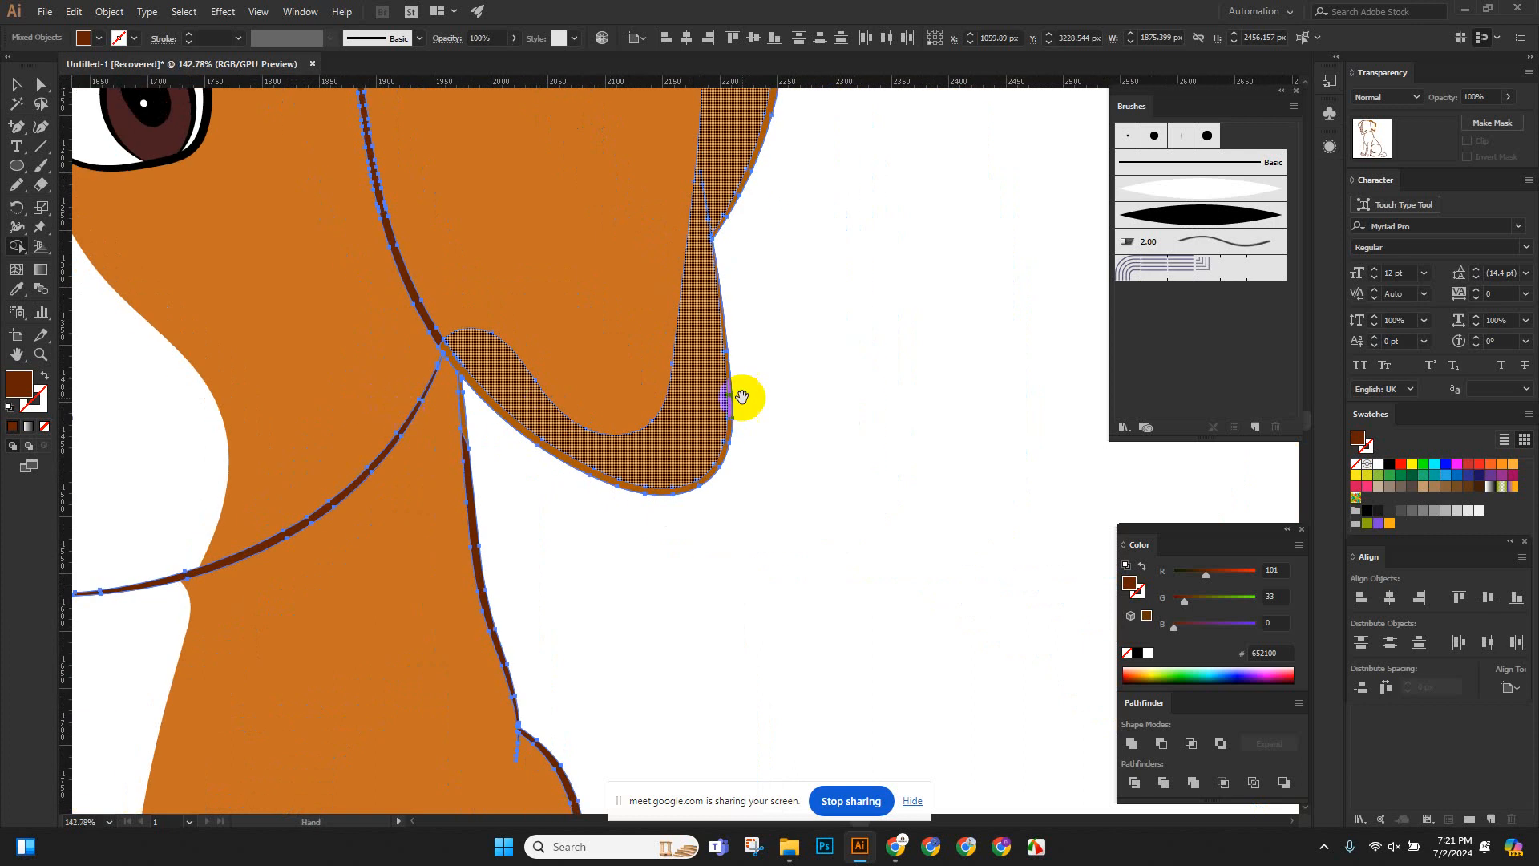
Bring the dog's brown outline to the front so it lies over the right-hand ear's shading, and deselect it.
{"action": "scroll", "coordinate": [564, 511], "scroll_direction": "up", "scroll_amount": 10}
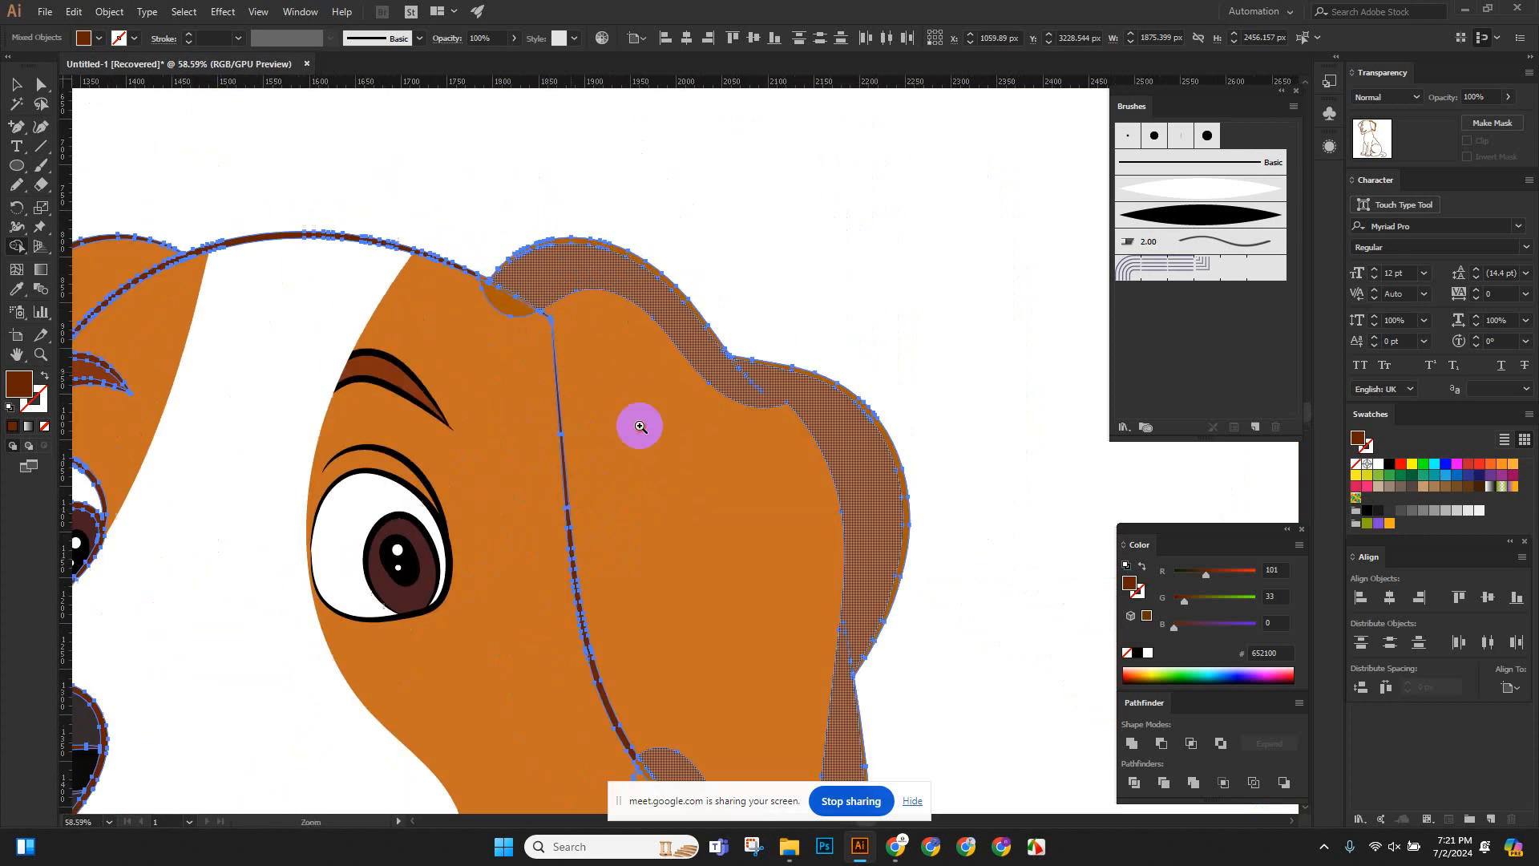
{"action": "scroll", "coordinate": [889, 618], "scroll_direction": "down", "scroll_amount": 12}
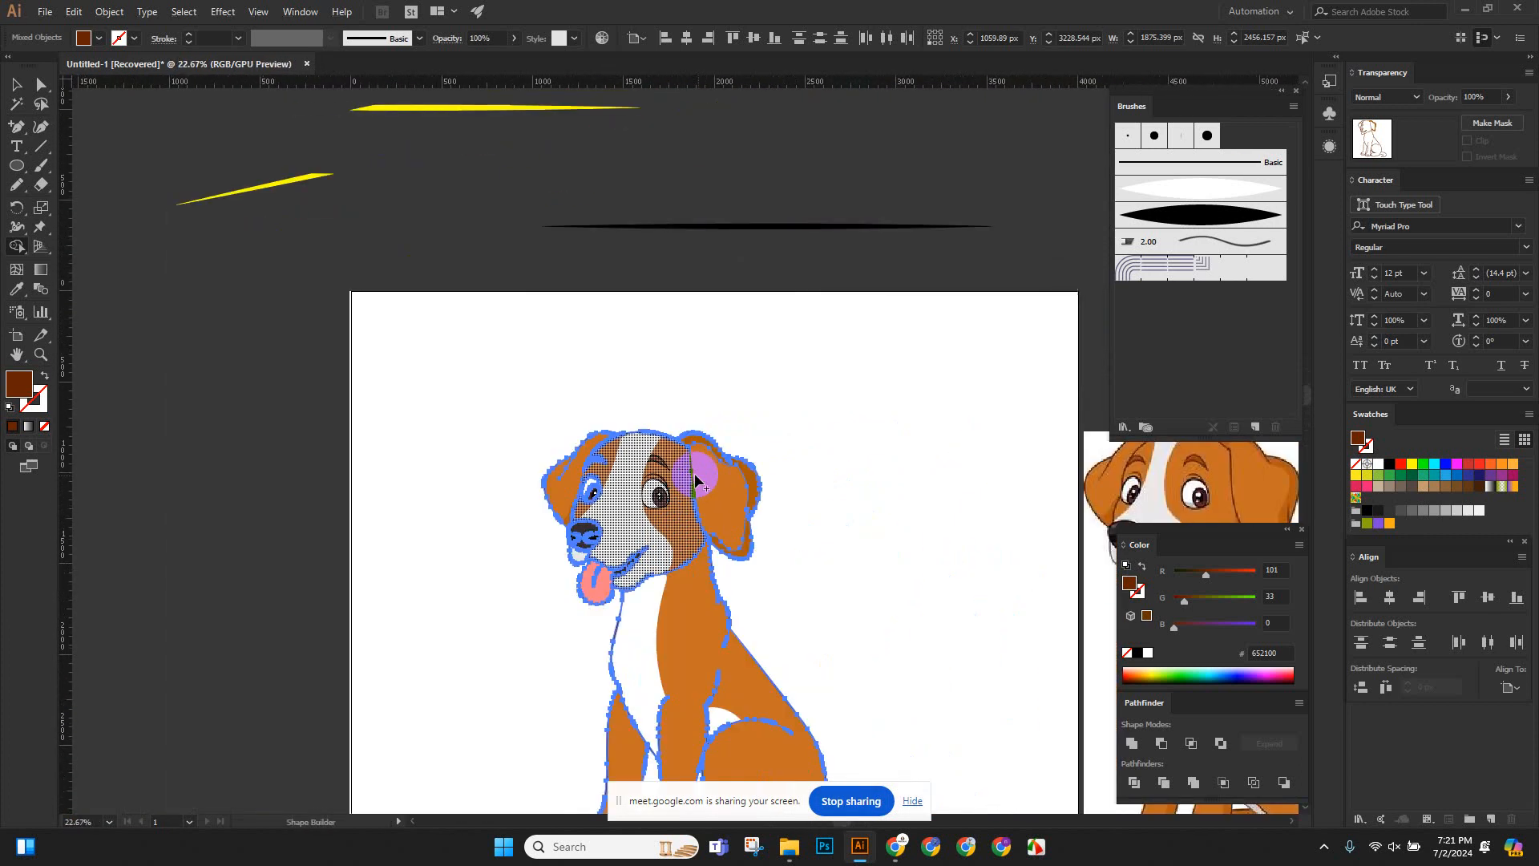
{"action": "left_click", "coordinate": [16, 84]}
{"action": "left_click", "coordinate": [435, 373]}
{"action": "scroll", "coordinate": [749, 371], "scroll_direction": "up", "scroll_amount": 5}
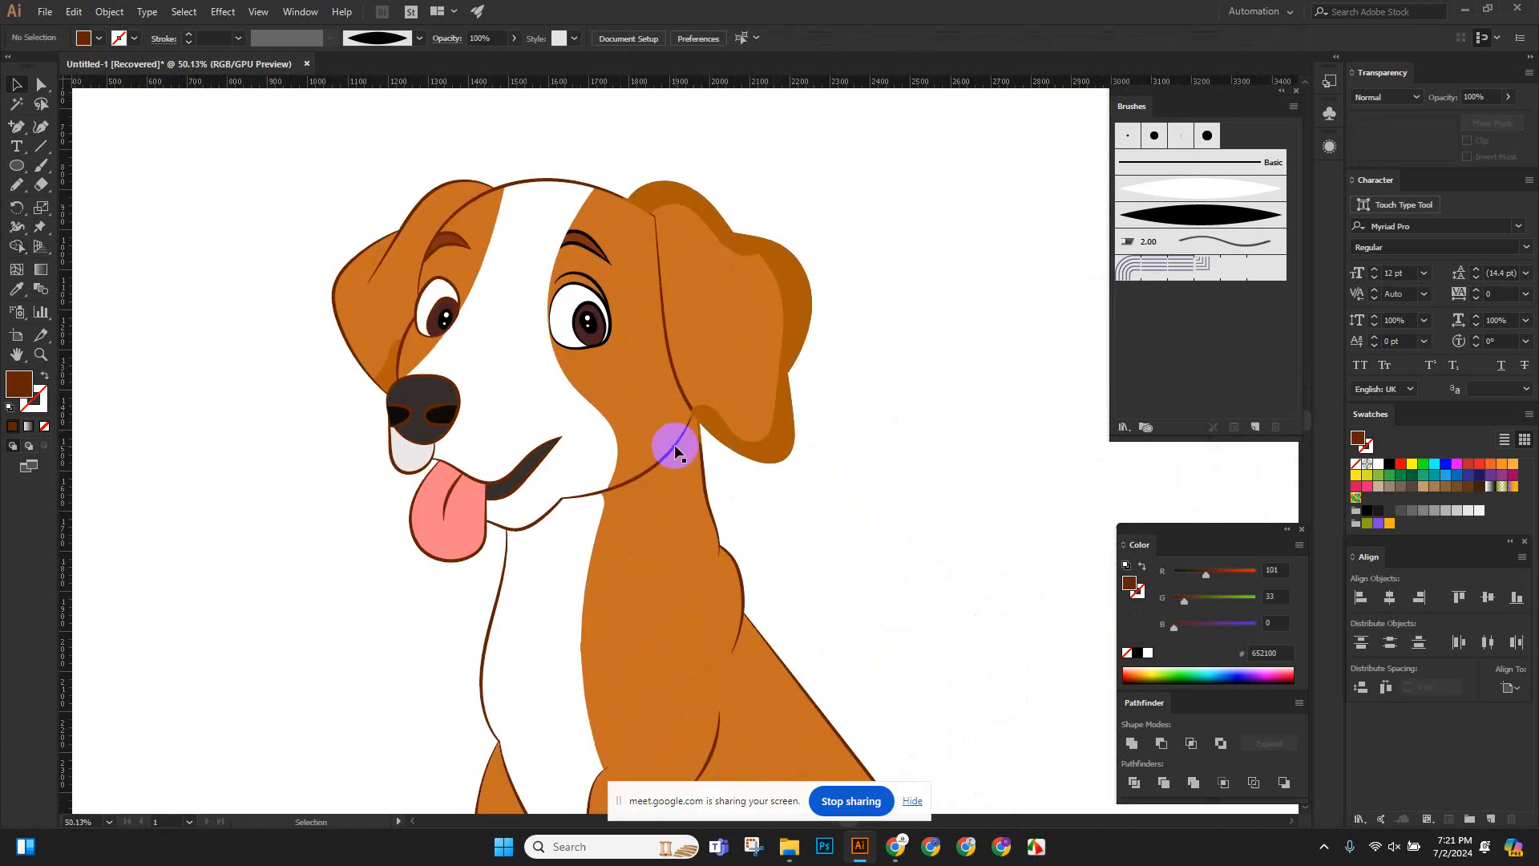
{"action": "left_click", "coordinate": [675, 450]}
{"action": "key", "text": "Delete"}
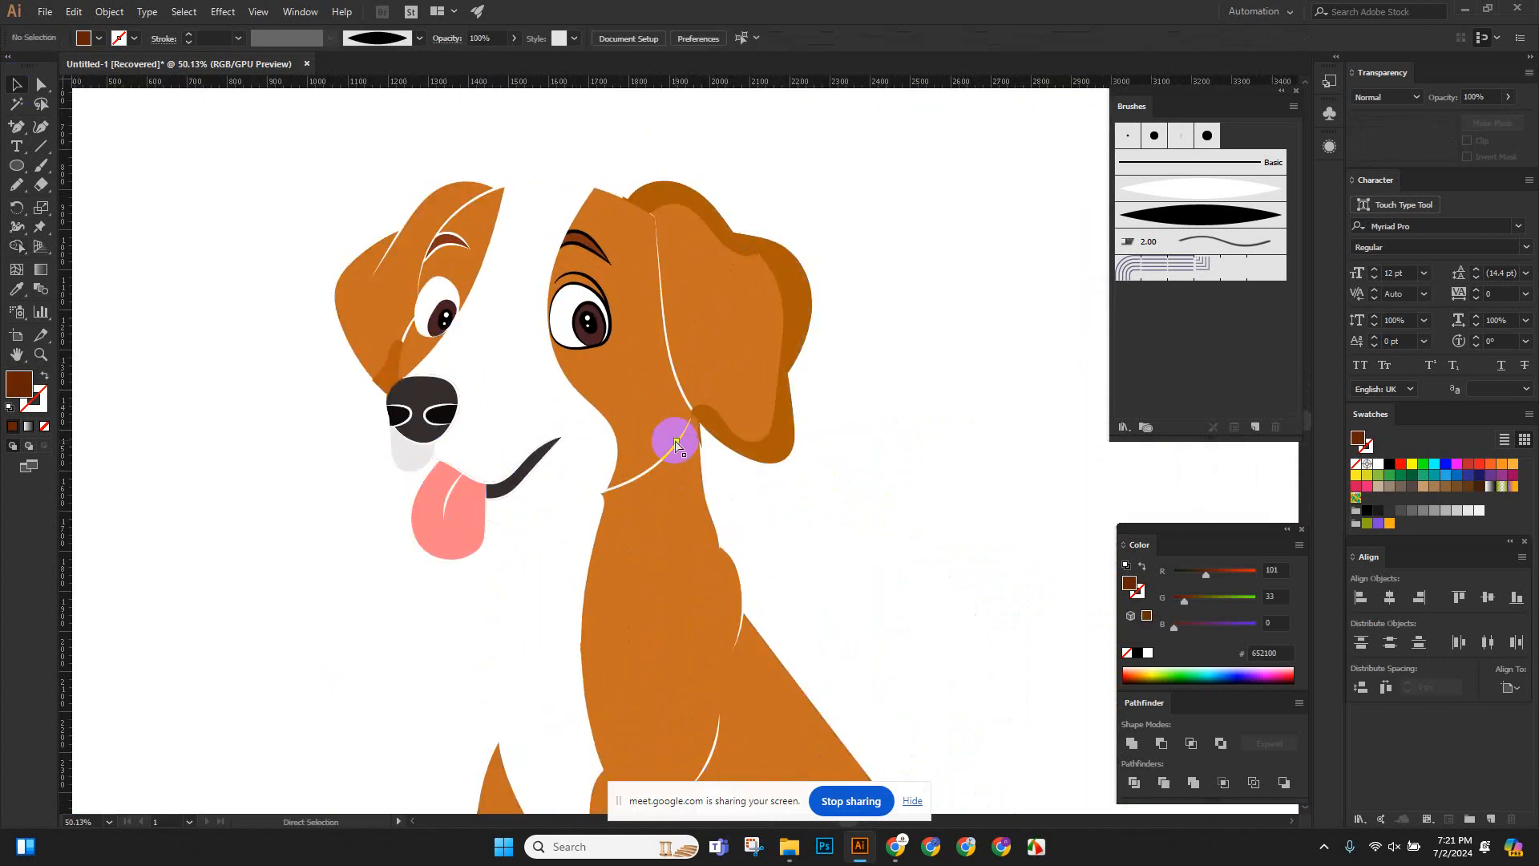
{"action": "key", "text": "ctrl+z"}
{"action": "left_click", "coordinate": [863, 485]}
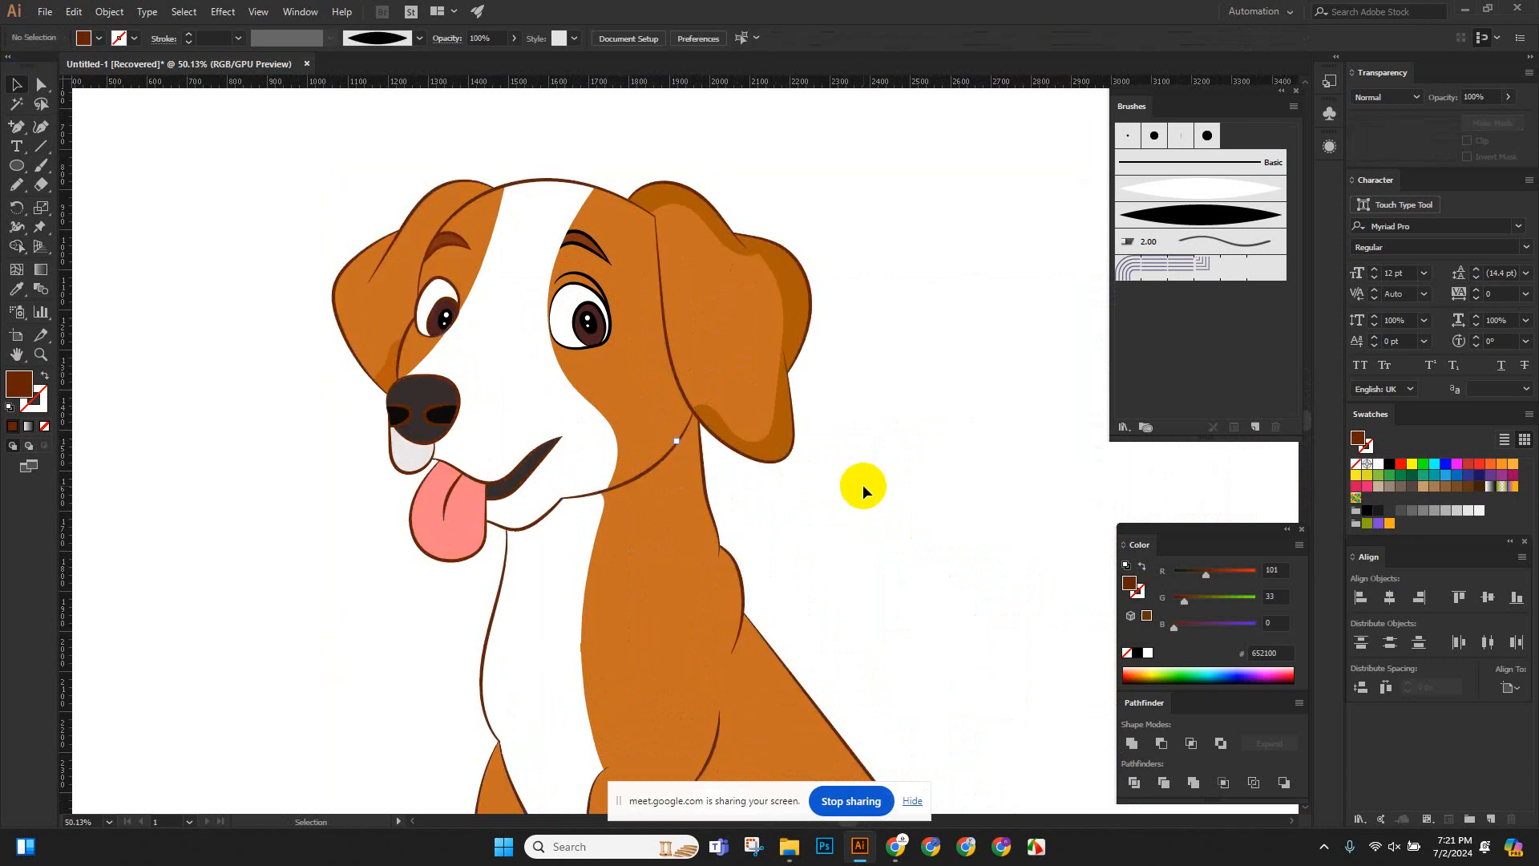
Draw a closed Pencil shade about 260 by 295 px along the jaw line, from the muzzle's edge up to the right-hand ear.
{"action": "scroll", "coordinate": [718, 449], "scroll_direction": "down", "scroll_amount": 2}
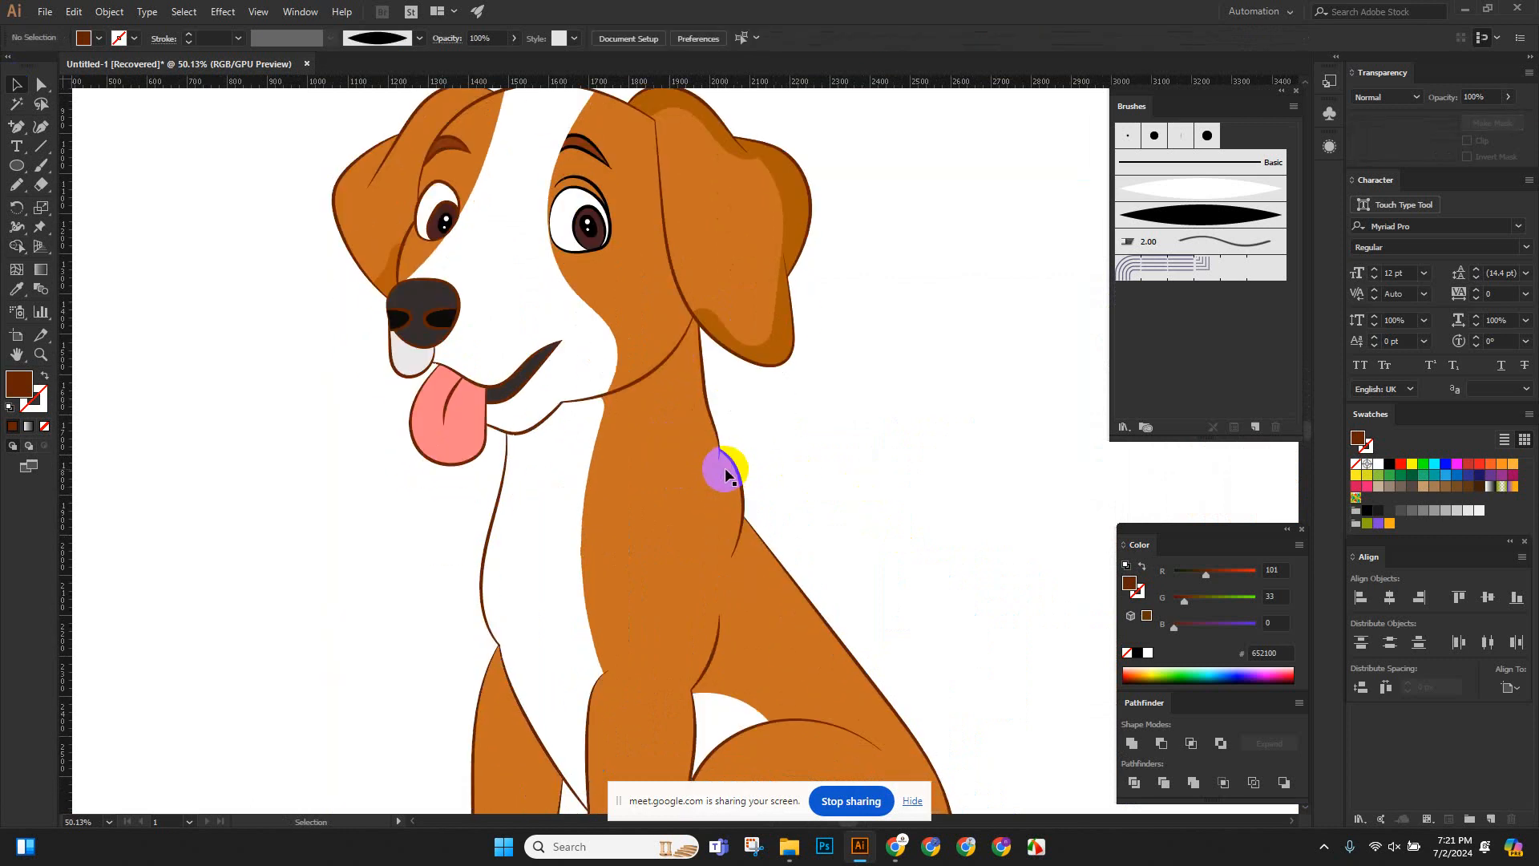
{"action": "scroll", "coordinate": [854, 437], "scroll_direction": "up", "scroll_amount": 1}
{"action": "key", "text": "ctrl+space"}
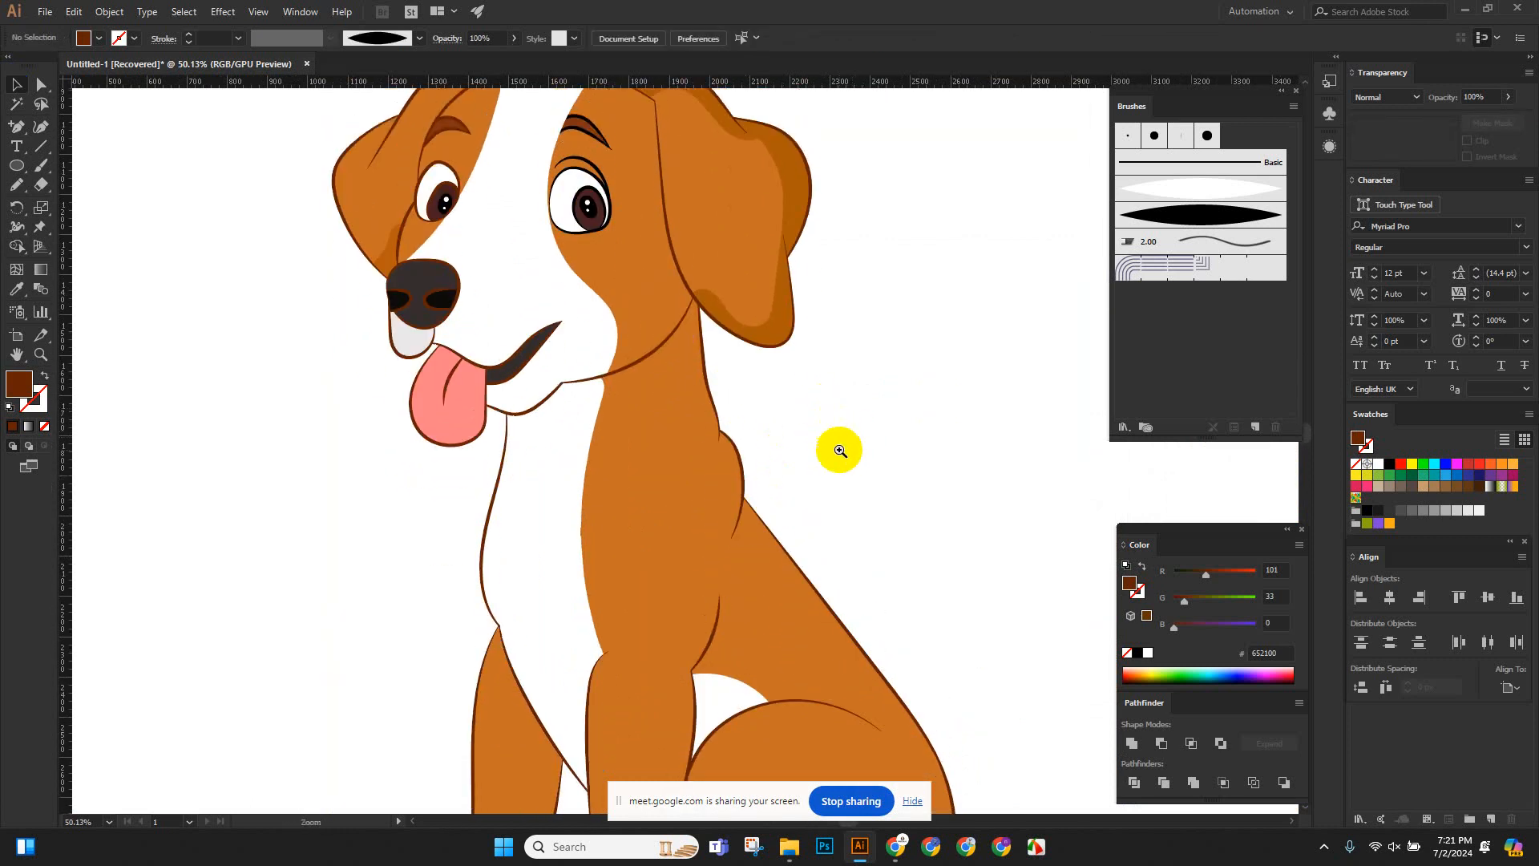
{"action": "left_click_drag", "start_coordinate": [838, 450], "coordinate": [436, 341]}
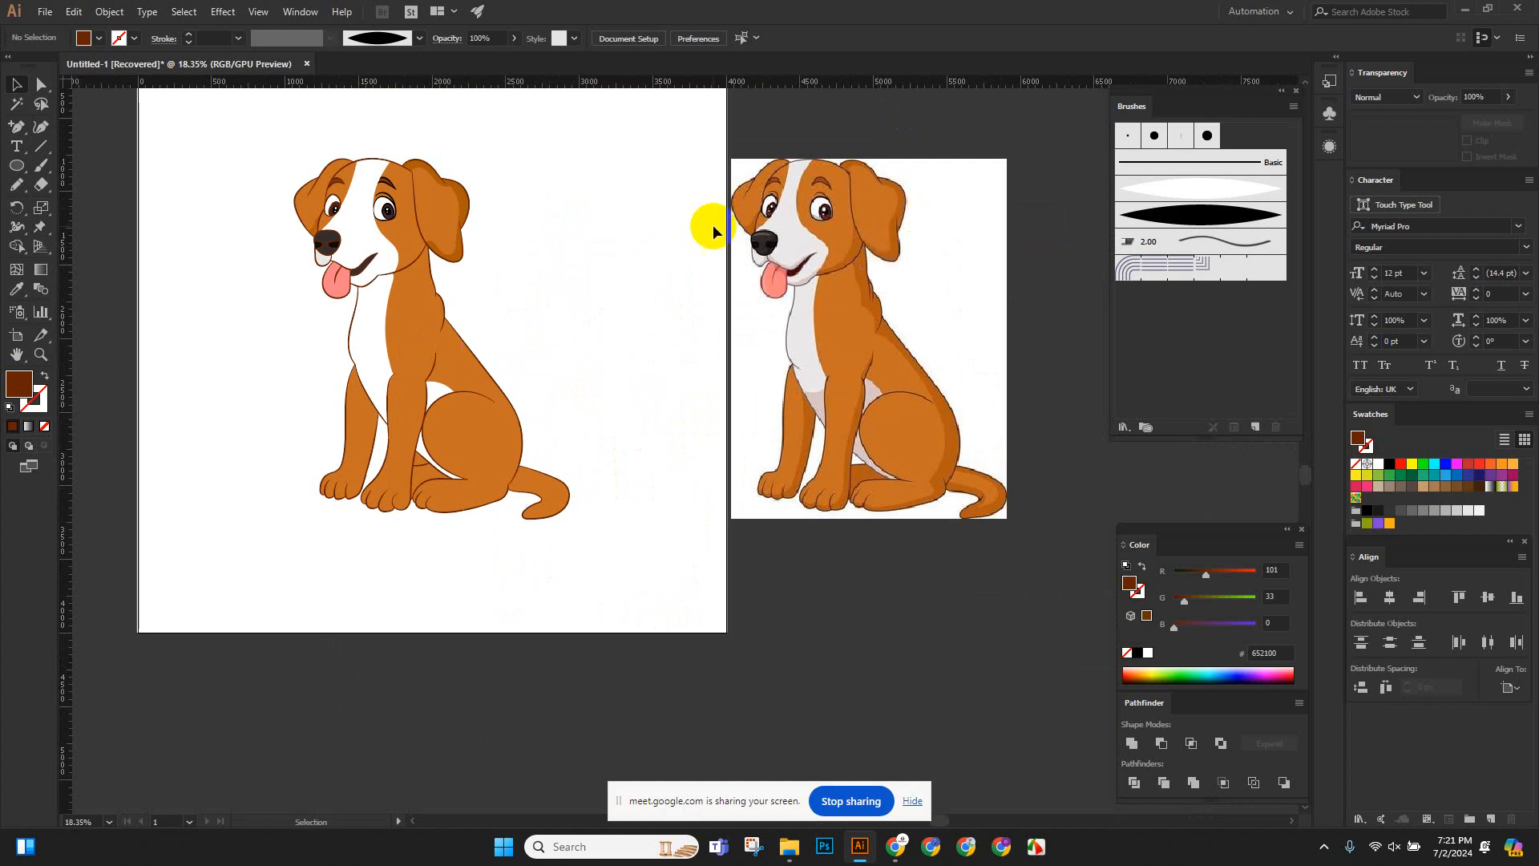
{"action": "left_click", "coordinate": [388, 226]}
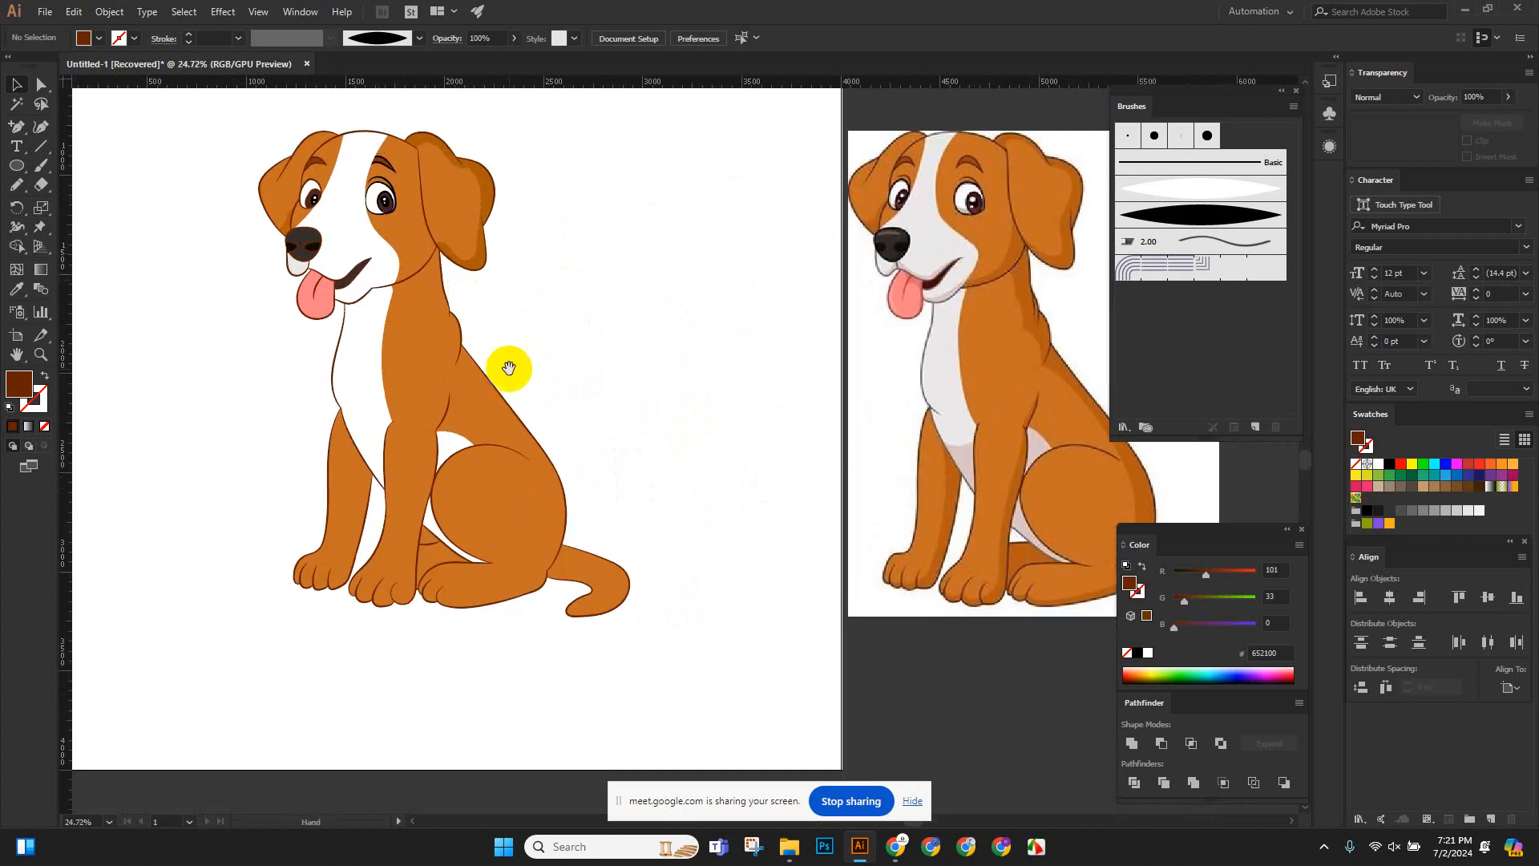
{"action": "left_click_drag", "start_coordinate": [363, 255], "coordinate": [525, 428]}
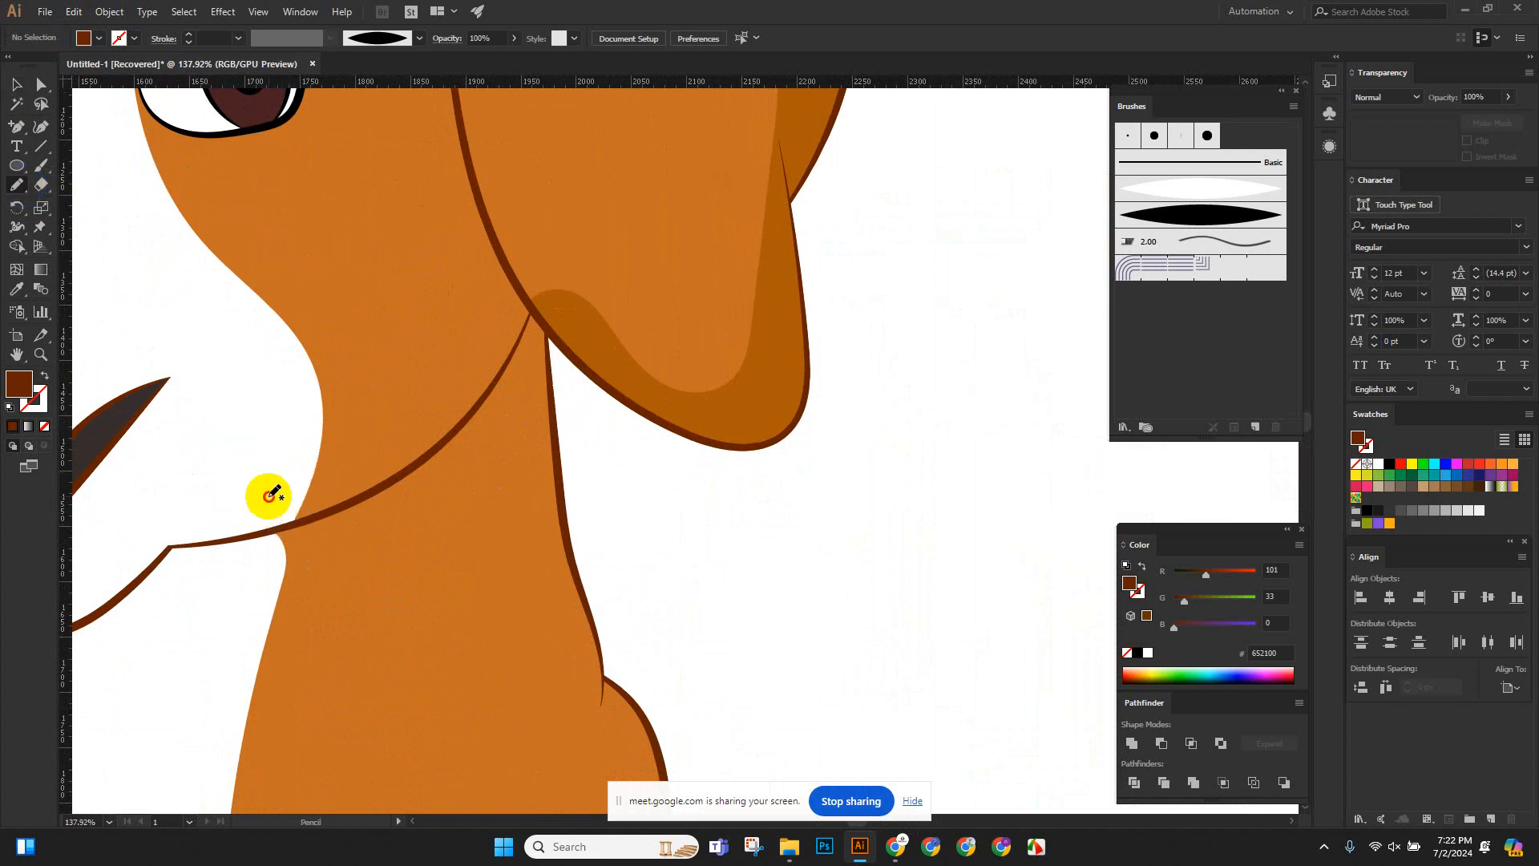
{"action": "mouse_move", "coordinate": [270, 496]}
{"action": "left_mouse_down"}
{"action": "mouse_move", "coordinate": [347, 460]}
{"action": "mouse_move", "coordinate": [437, 378]}
{"action": "mouse_move", "coordinate": [509, 216]}
{"action": "mouse_move", "coordinate": [542, 336]}
{"action": "mouse_move", "coordinate": [519, 404]}
{"action": "mouse_move", "coordinate": [465, 474]}
{"action": "mouse_move", "coordinate": [281, 544]}
{"action": "mouse_move", "coordinate": [254, 538]}
{"action": "mouse_move", "coordinate": [277, 484]}
{"action": "left_mouse_up"}
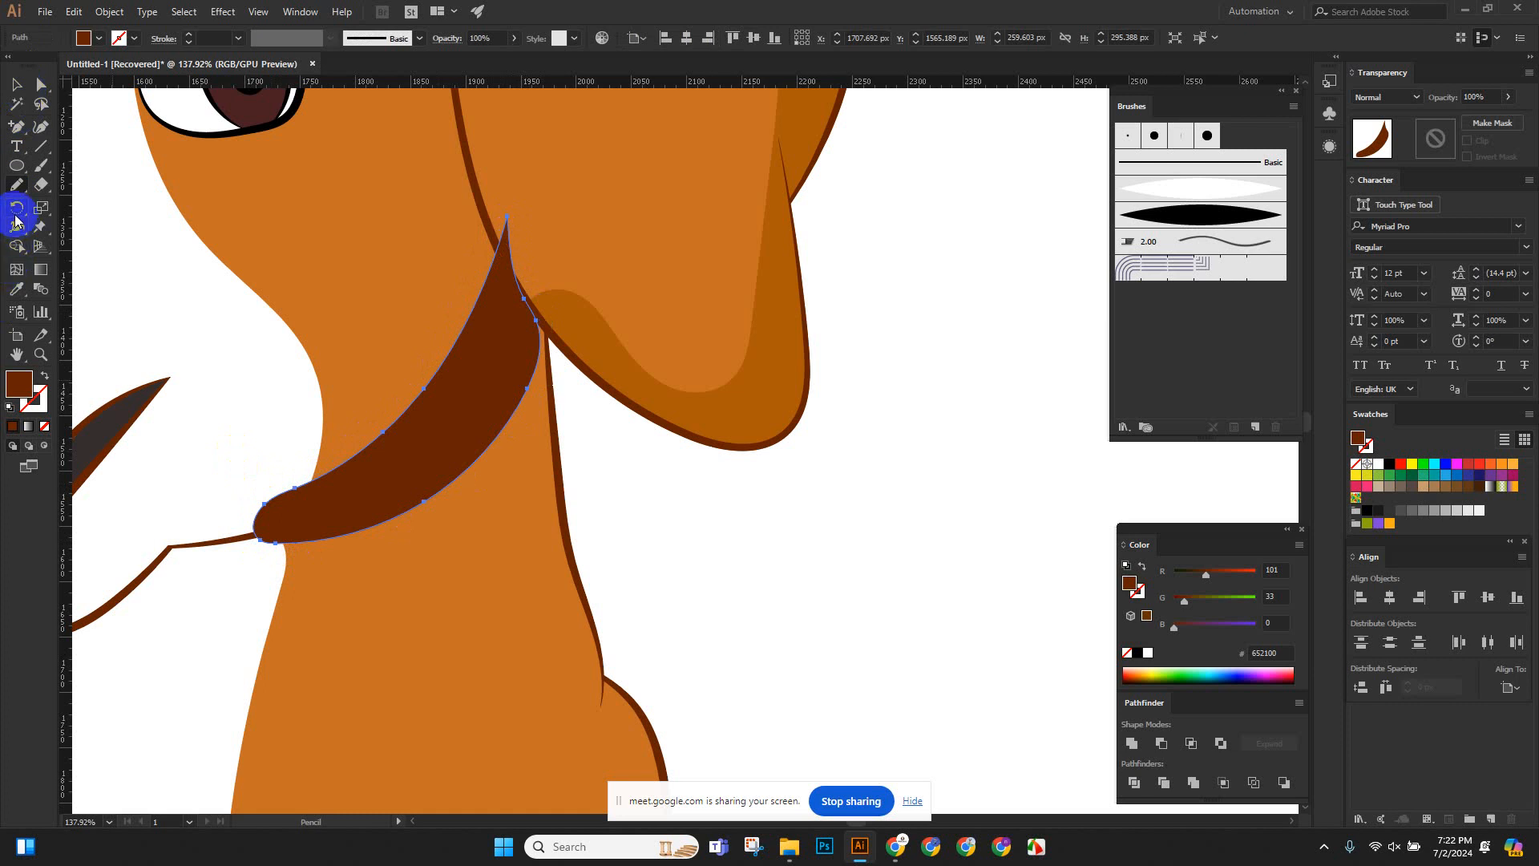
Copy the ear shading's darker orange AB5A08 onto the jaw shade with the Eyedropper and move the shade slightly up.
{"action": "left_click", "coordinate": [15, 288]}
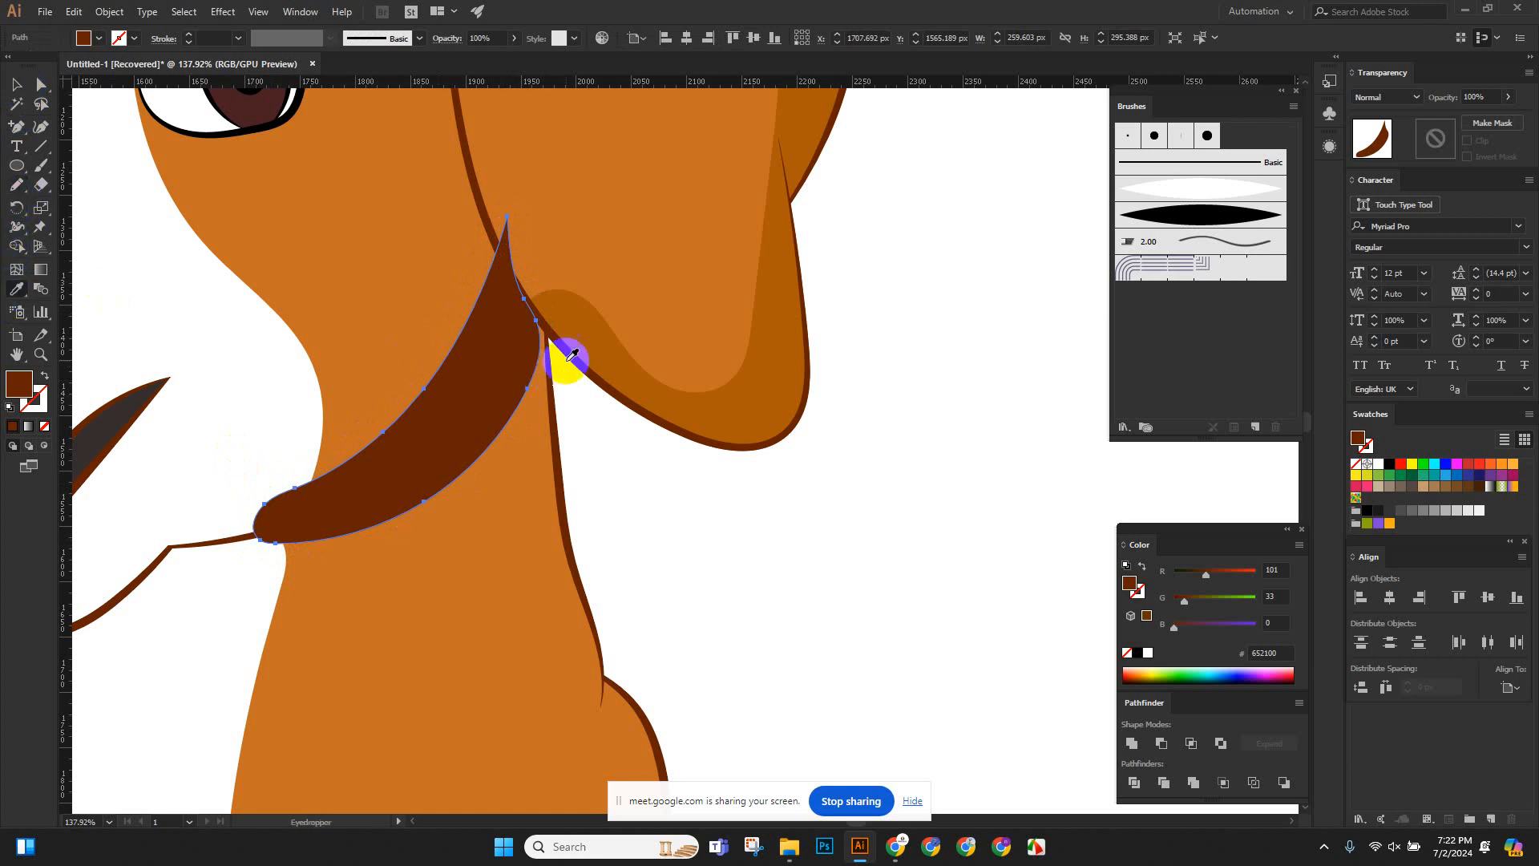
{"action": "left_click", "coordinate": [605, 329]}
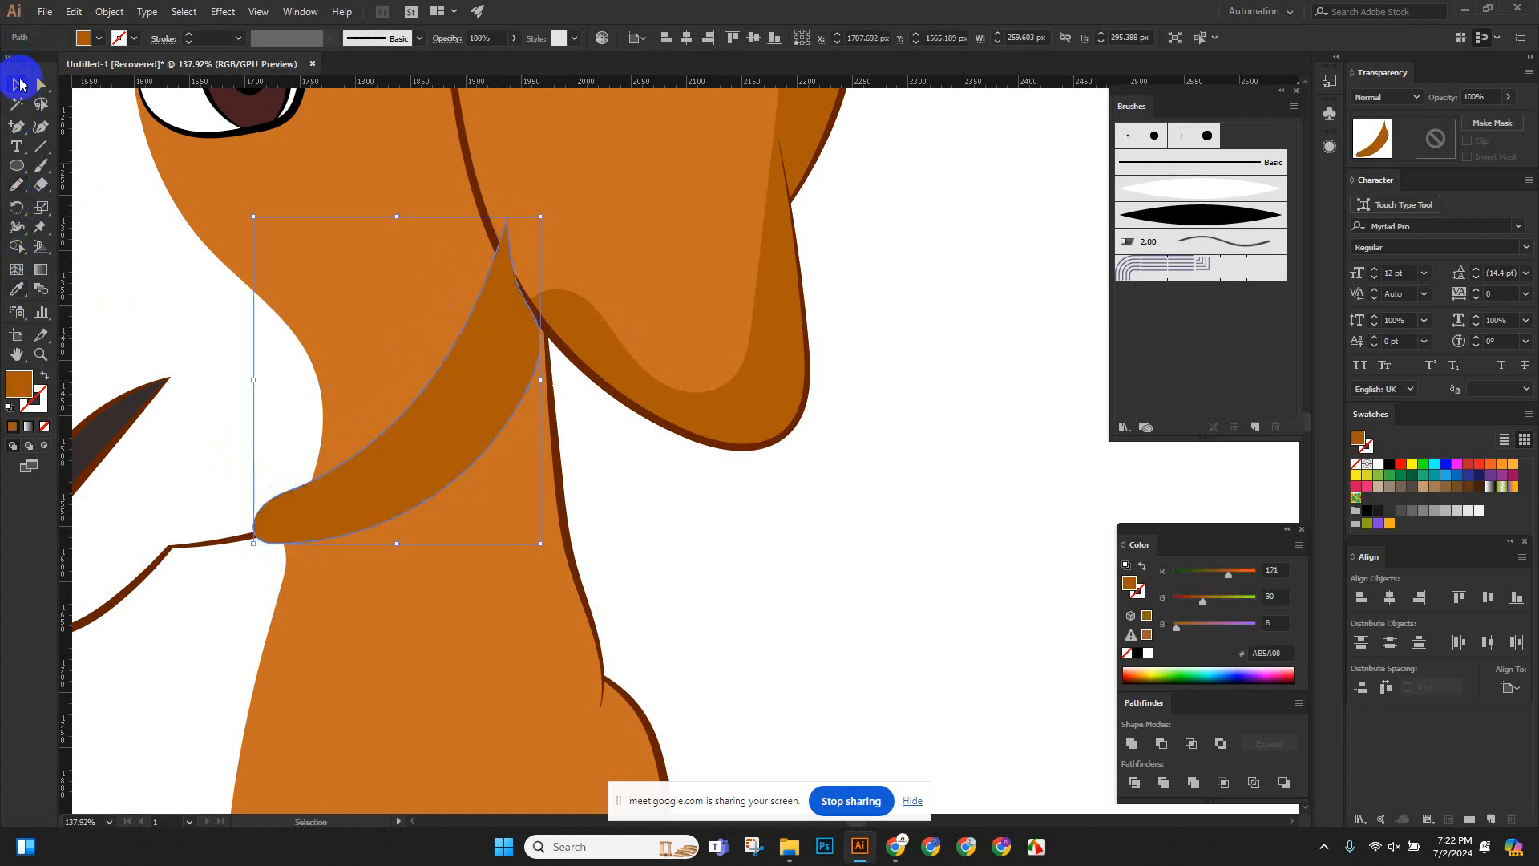
{"action": "left_click", "coordinate": [712, 533]}
{"action": "scroll", "coordinate": [513, 329], "scroll_direction": "up", "scroll_amount": 3}
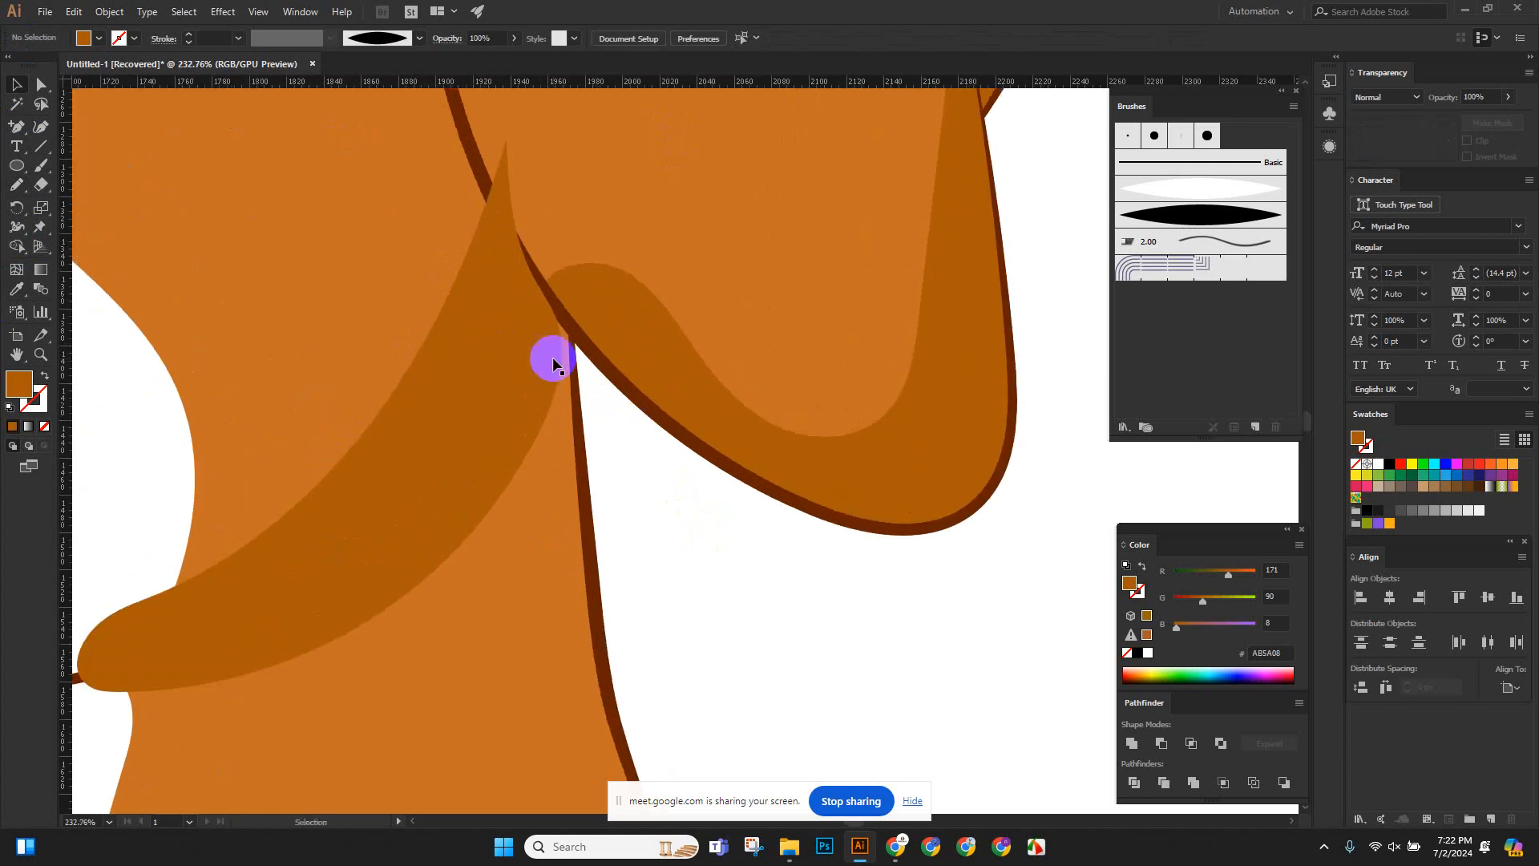
{"action": "left_click", "coordinate": [522, 377]}
{"action": "left_click_drag", "start_coordinate": [525, 367], "coordinate": [522, 361]}
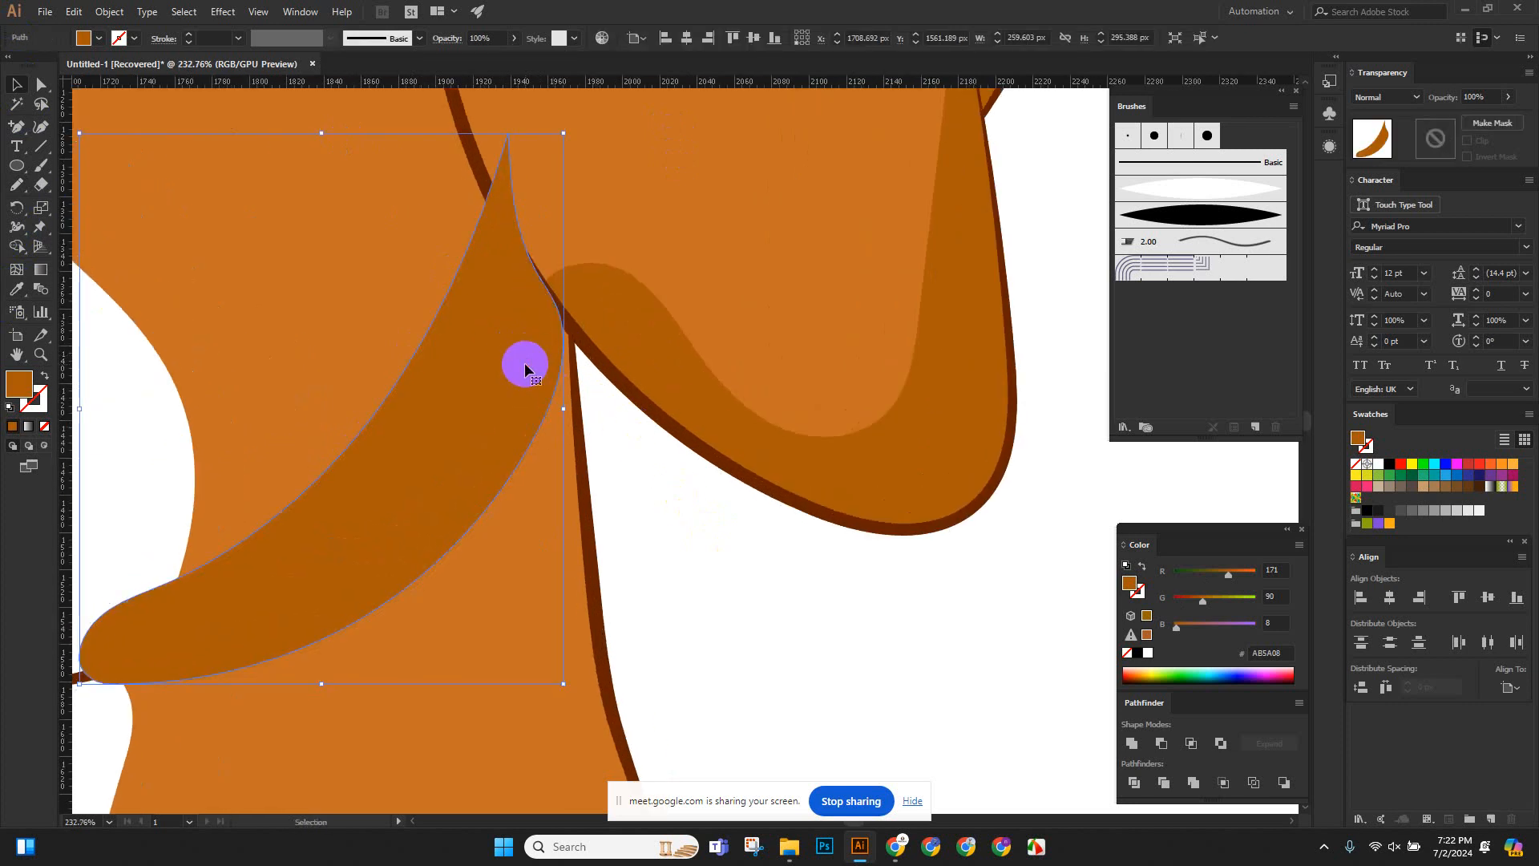
Remove the part of the jaw shade that falls on the neck below the jaw outline with the Shape Builder.
{"action": "scroll", "coordinate": [601, 385], "scroll_direction": "left", "scroll_amount": 2}
{"action": "scroll", "coordinate": [601, 385], "scroll_direction": "down", "scroll_amount": 1}
{"action": "left_click", "coordinate": [541, 135], "text": "shift"}
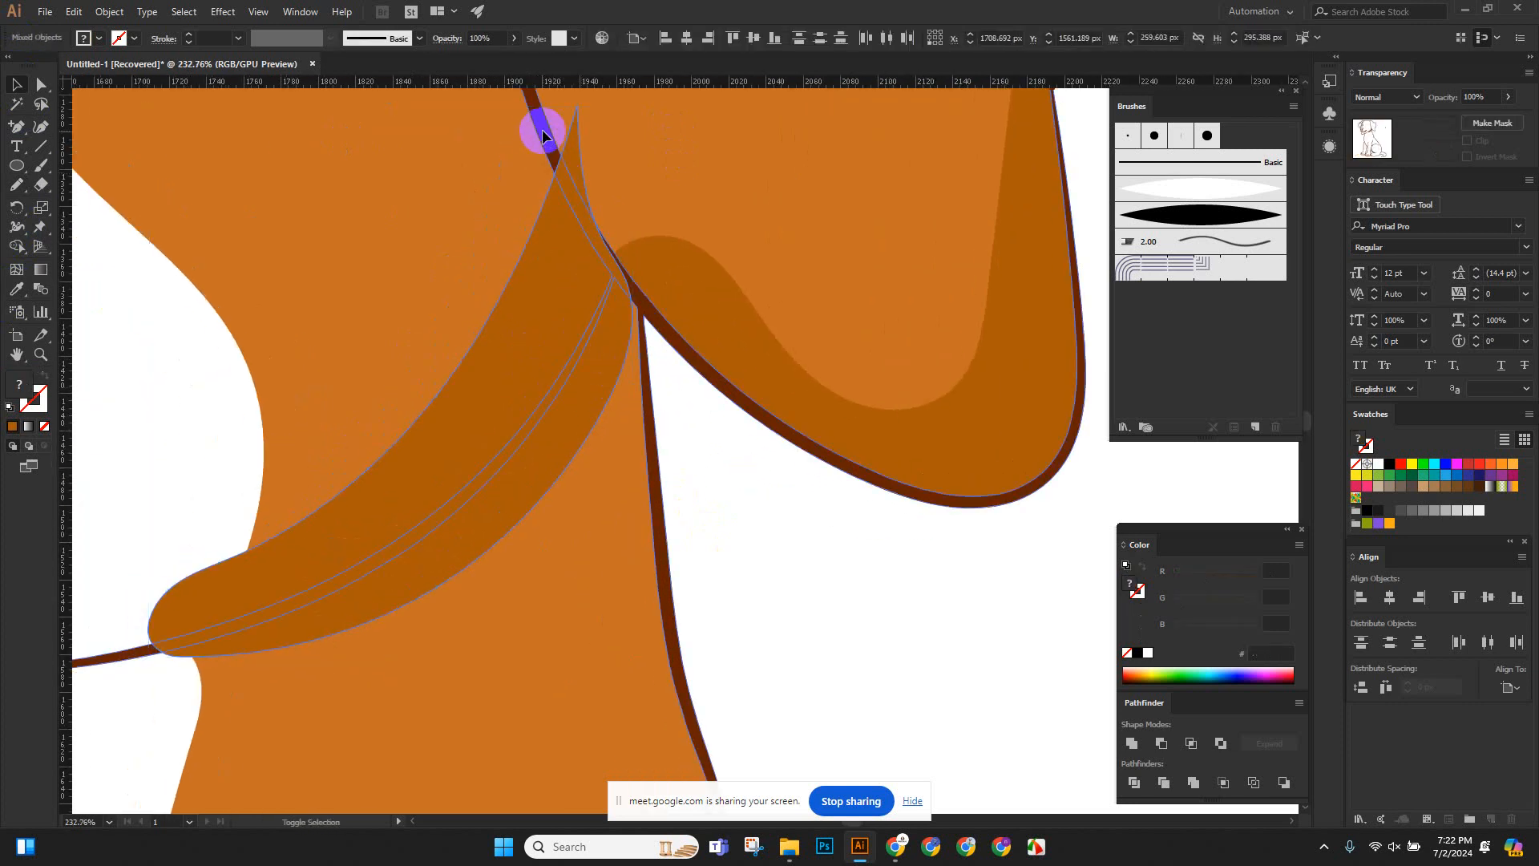
{"action": "left_click", "coordinate": [14, 250]}
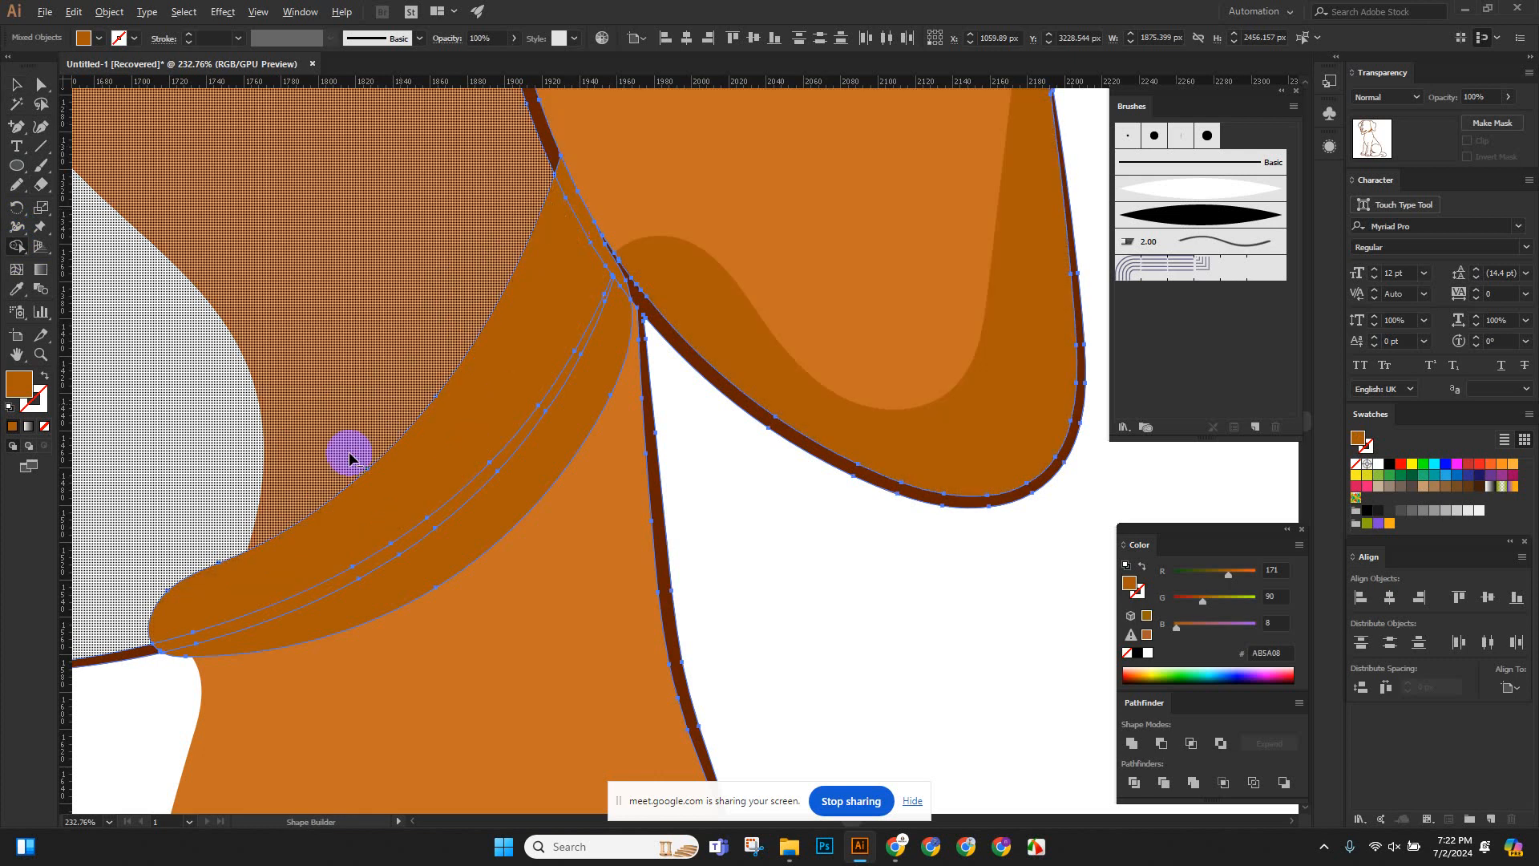
{"action": "left_click", "coordinate": [282, 646]}
{"action": "scroll", "coordinate": [440, 629], "scroll_direction": "left", "scroll_amount": 2}
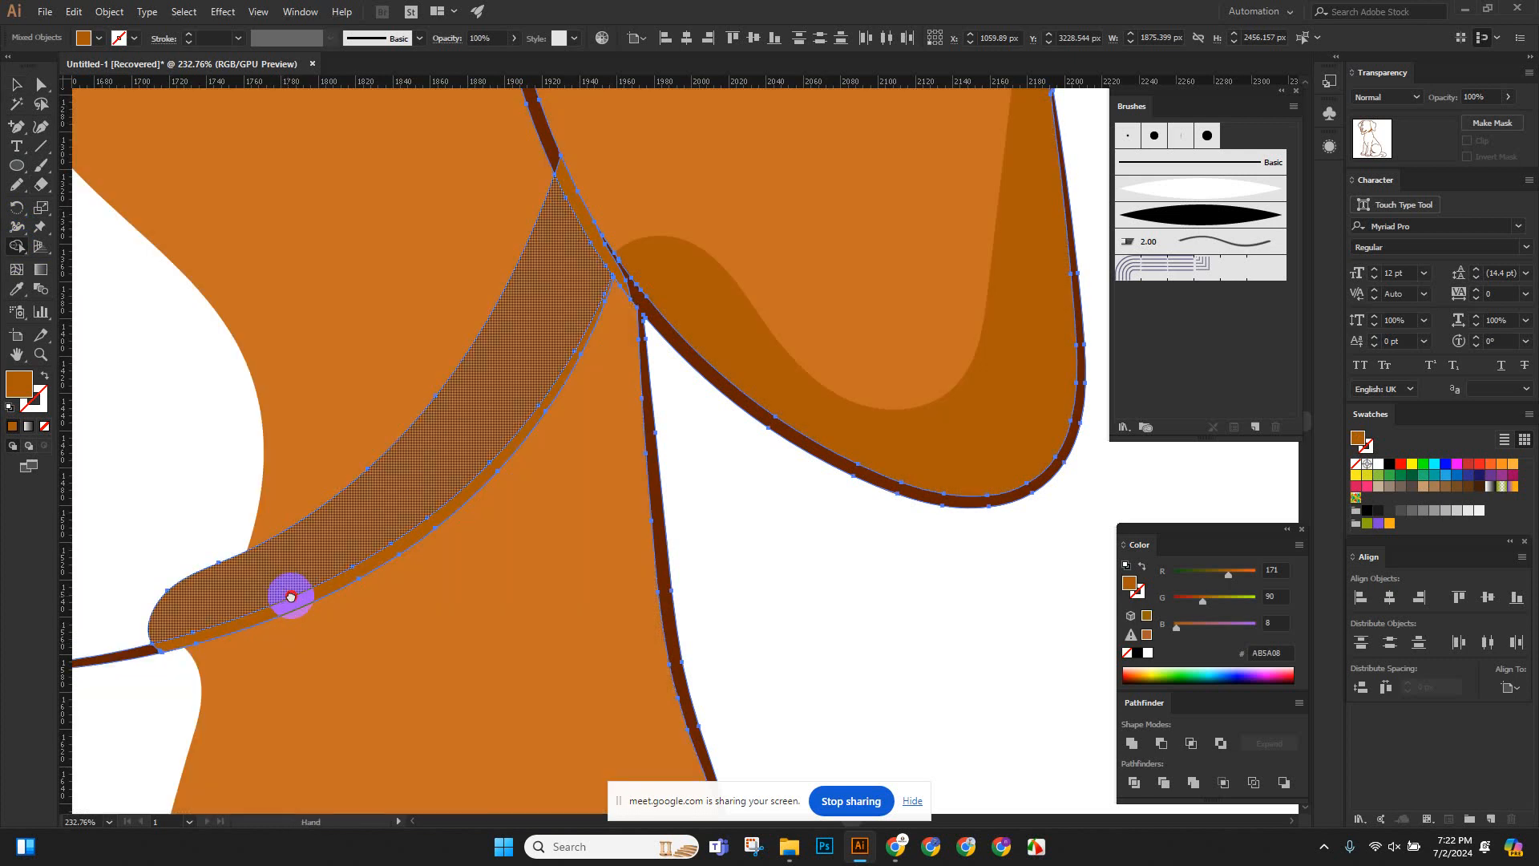
{"action": "left_click", "coordinate": [254, 607]}
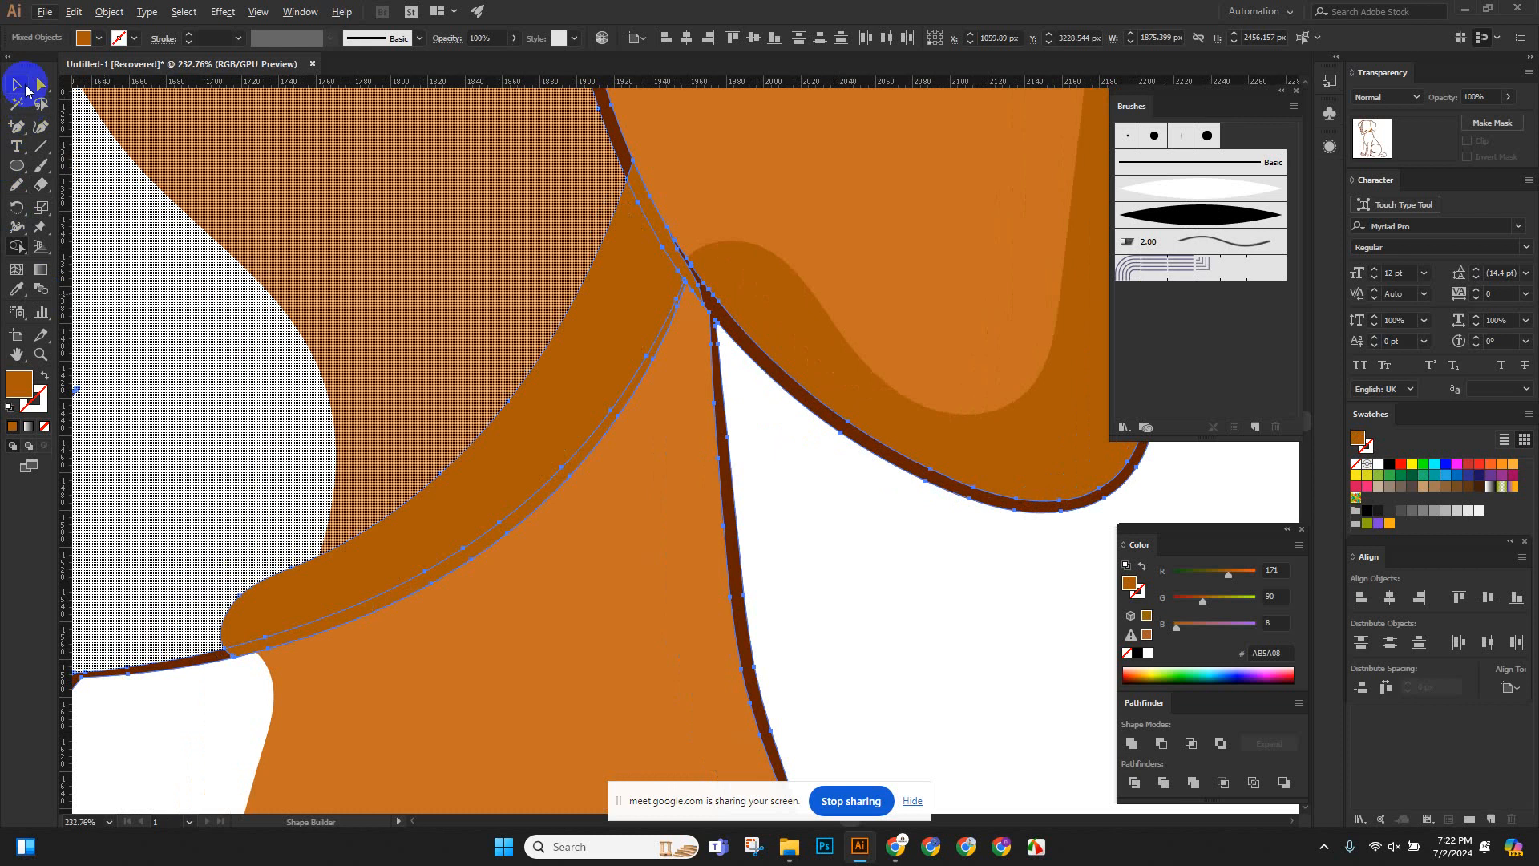
Bring the dog's brown outline in front of the jaw shade and deselect it.
{"action": "left_click", "coordinate": [16, 83]}
{"action": "left_click", "coordinate": [395, 440]}
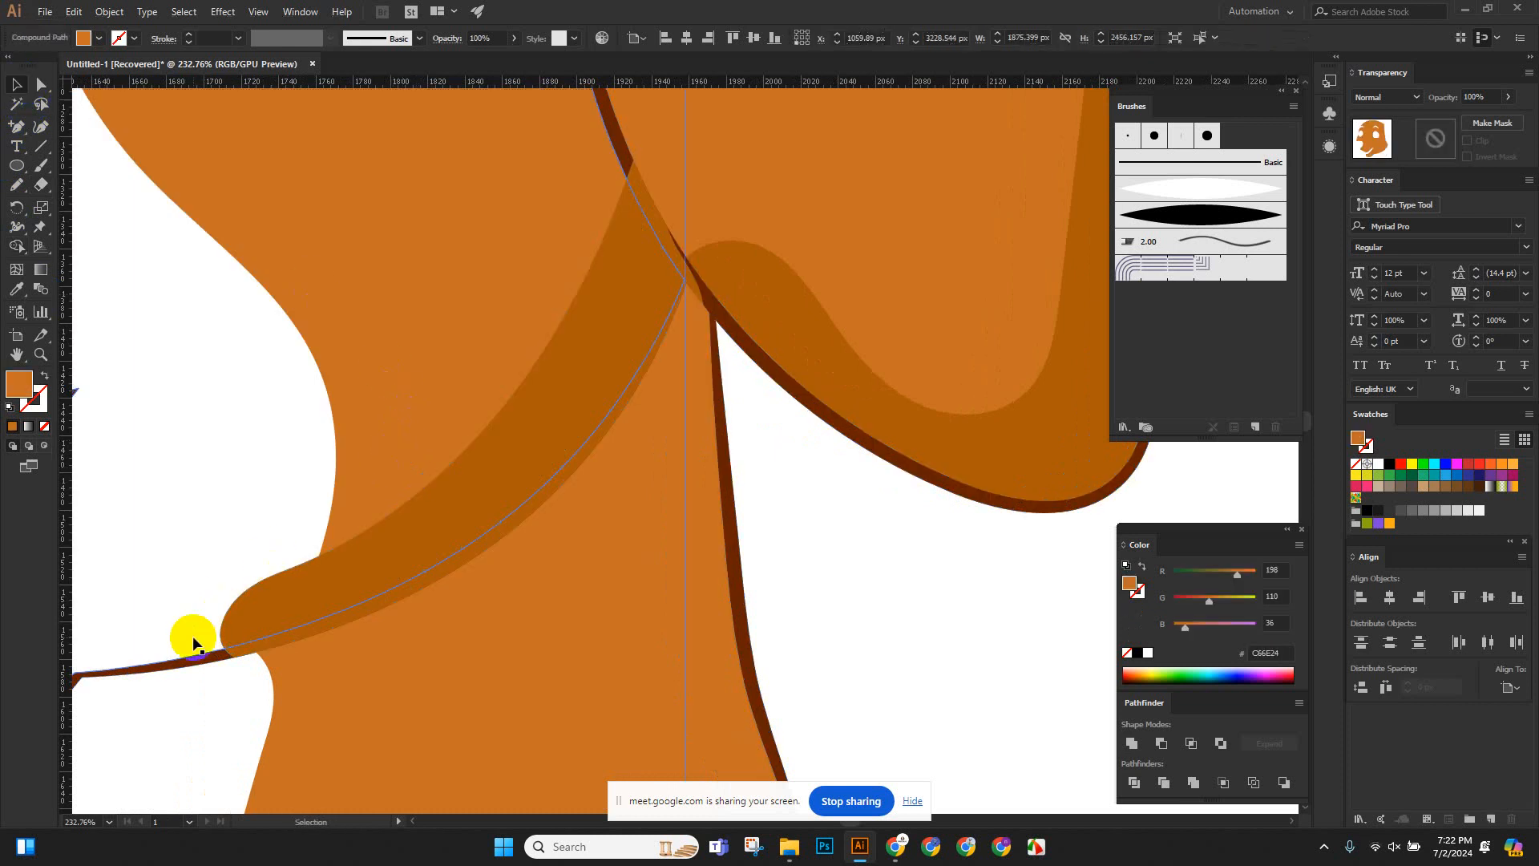
{"action": "left_click", "coordinate": [531, 458], "text": "ctrl+alt"}
{"action": "scroll", "coordinate": [531, 458], "scroll_direction": "down", "scroll_amount": 4}
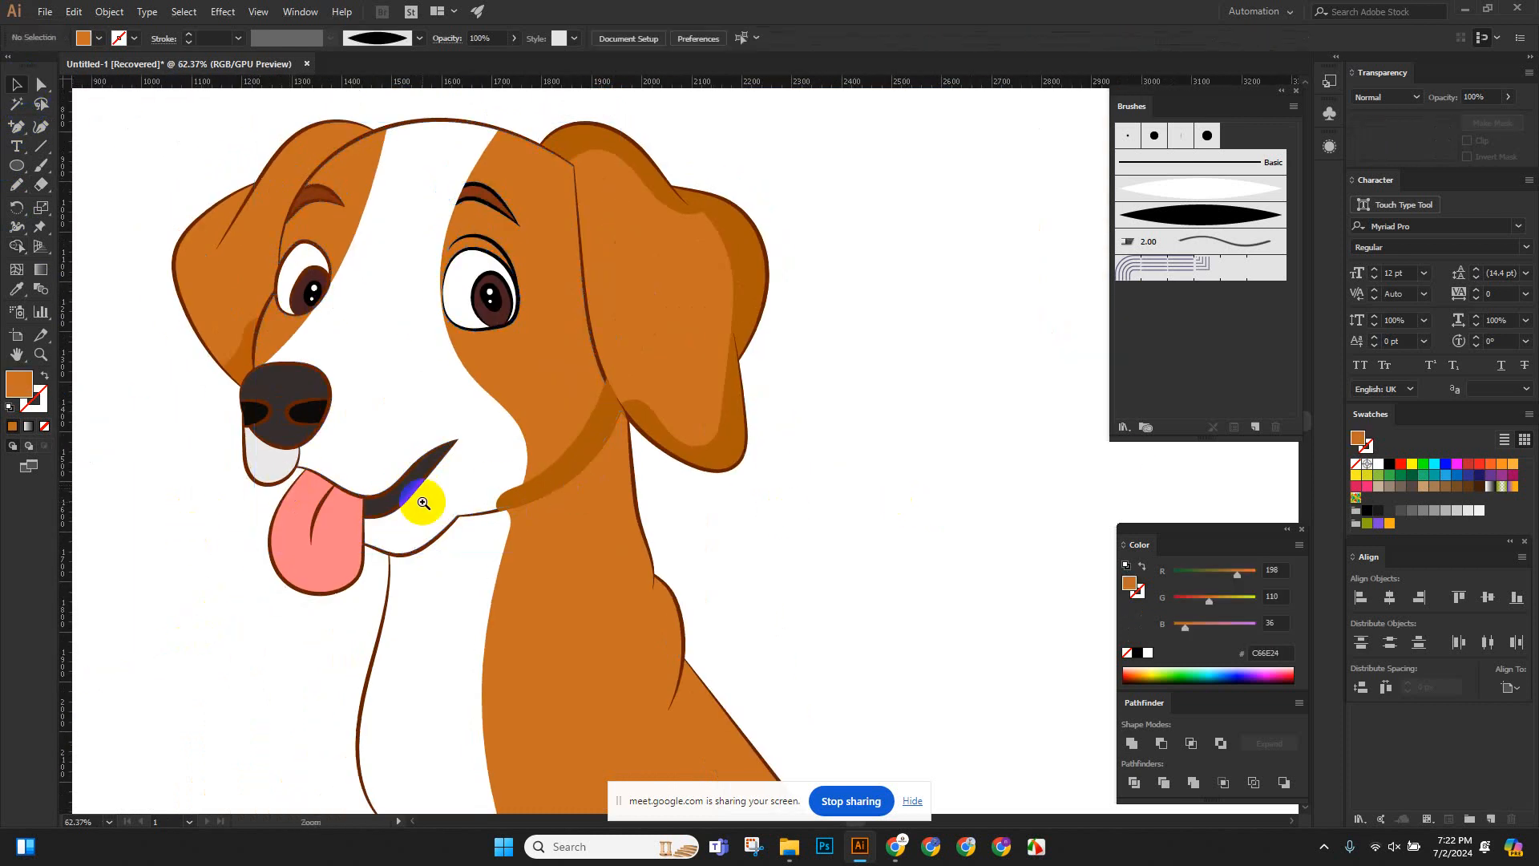
{"action": "scroll", "coordinate": [449, 513], "scroll_direction": "up", "scroll_amount": 2}
{"action": "left_click", "coordinate": [468, 532]}
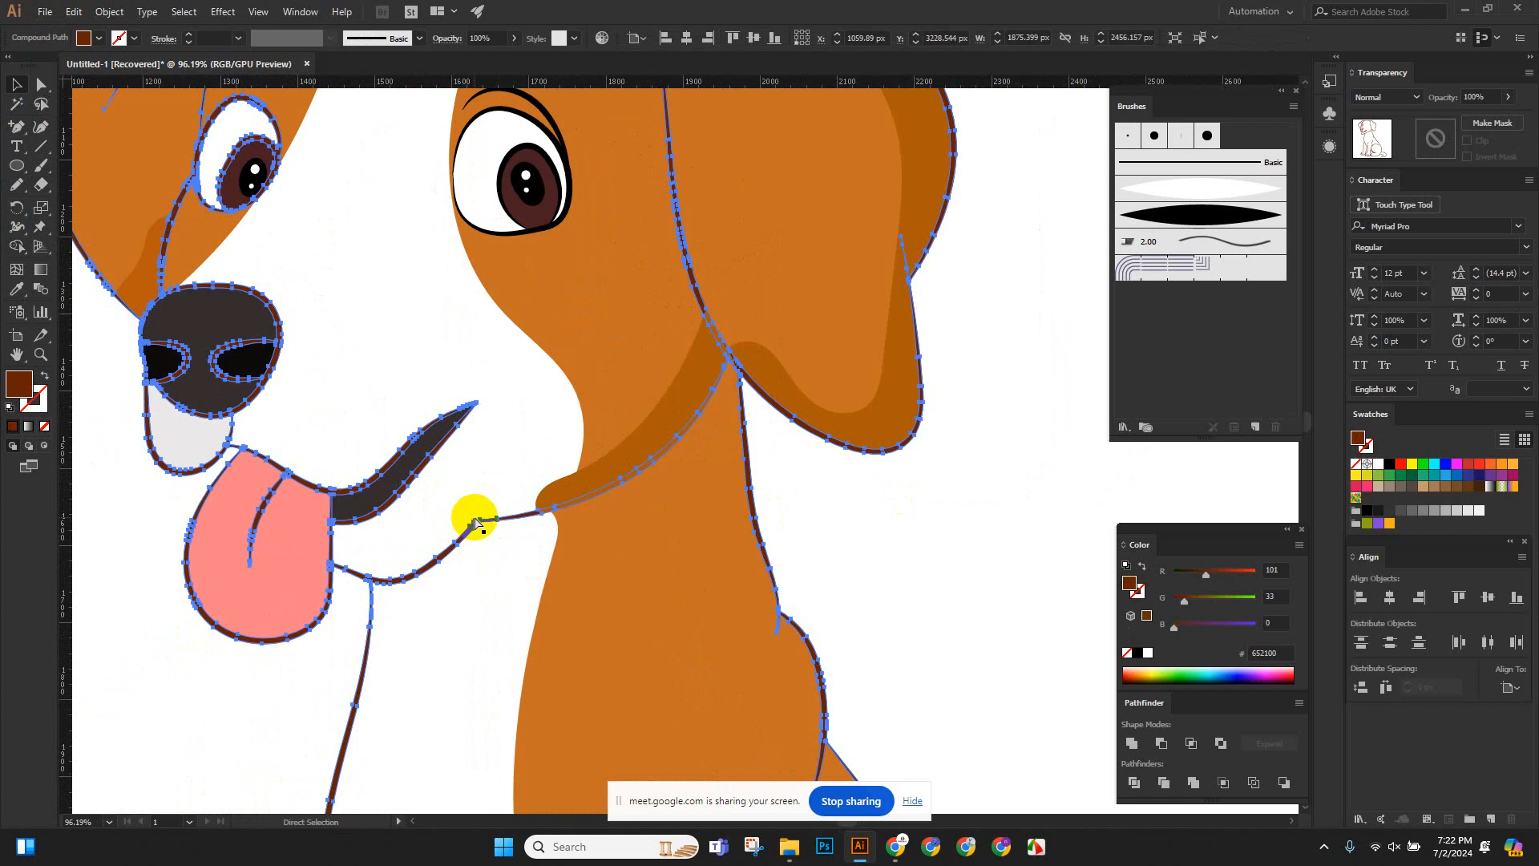
{"action": "left_click", "coordinate": [999, 511]}
Compare the illustration's jaw and ear shading with the reference dog image.
{"action": "scroll", "coordinate": [882, 498], "scroll_direction": "down", "scroll_amount": 3}
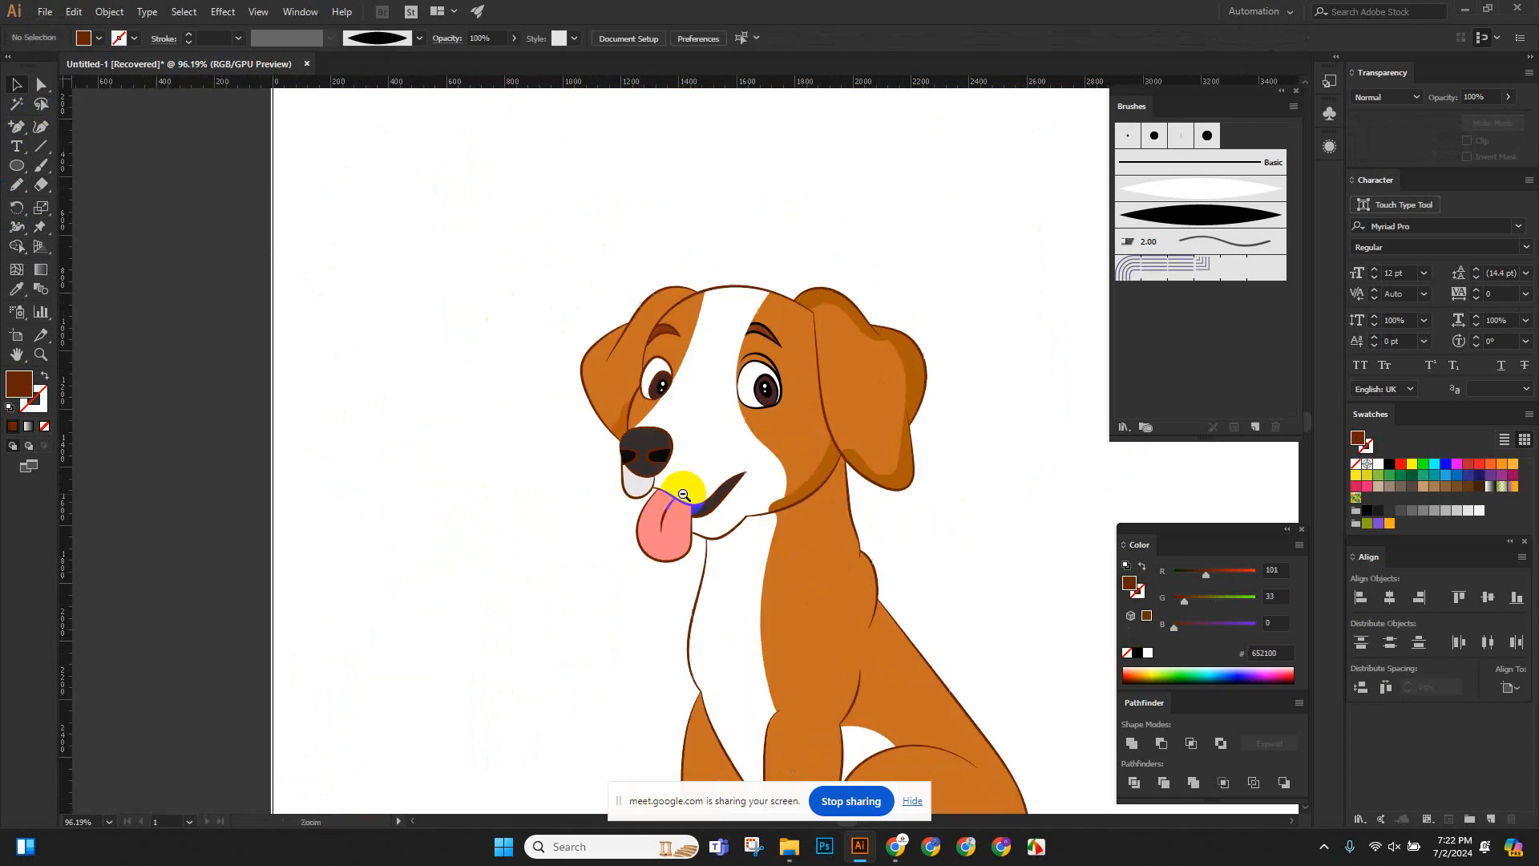
{"action": "scroll", "coordinate": [533, 430], "scroll_direction": "up", "scroll_amount": 2}
{"action": "scroll", "coordinate": [545, 436], "scroll_direction": "right", "scroll_amount": 3}
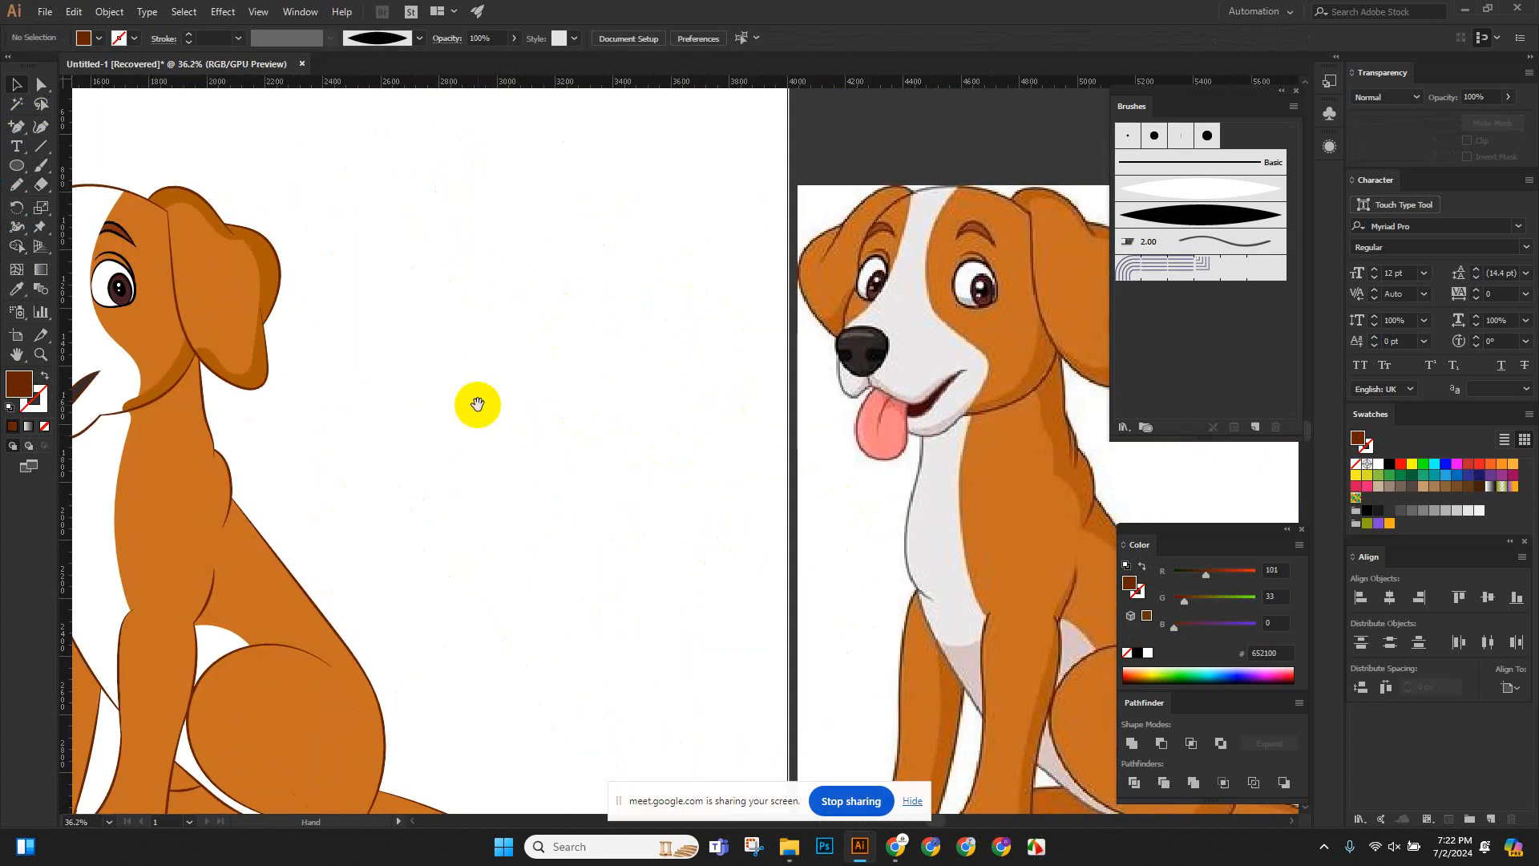
{"action": "left_click_drag", "start_coordinate": [473, 402], "coordinate": [602, 416]}
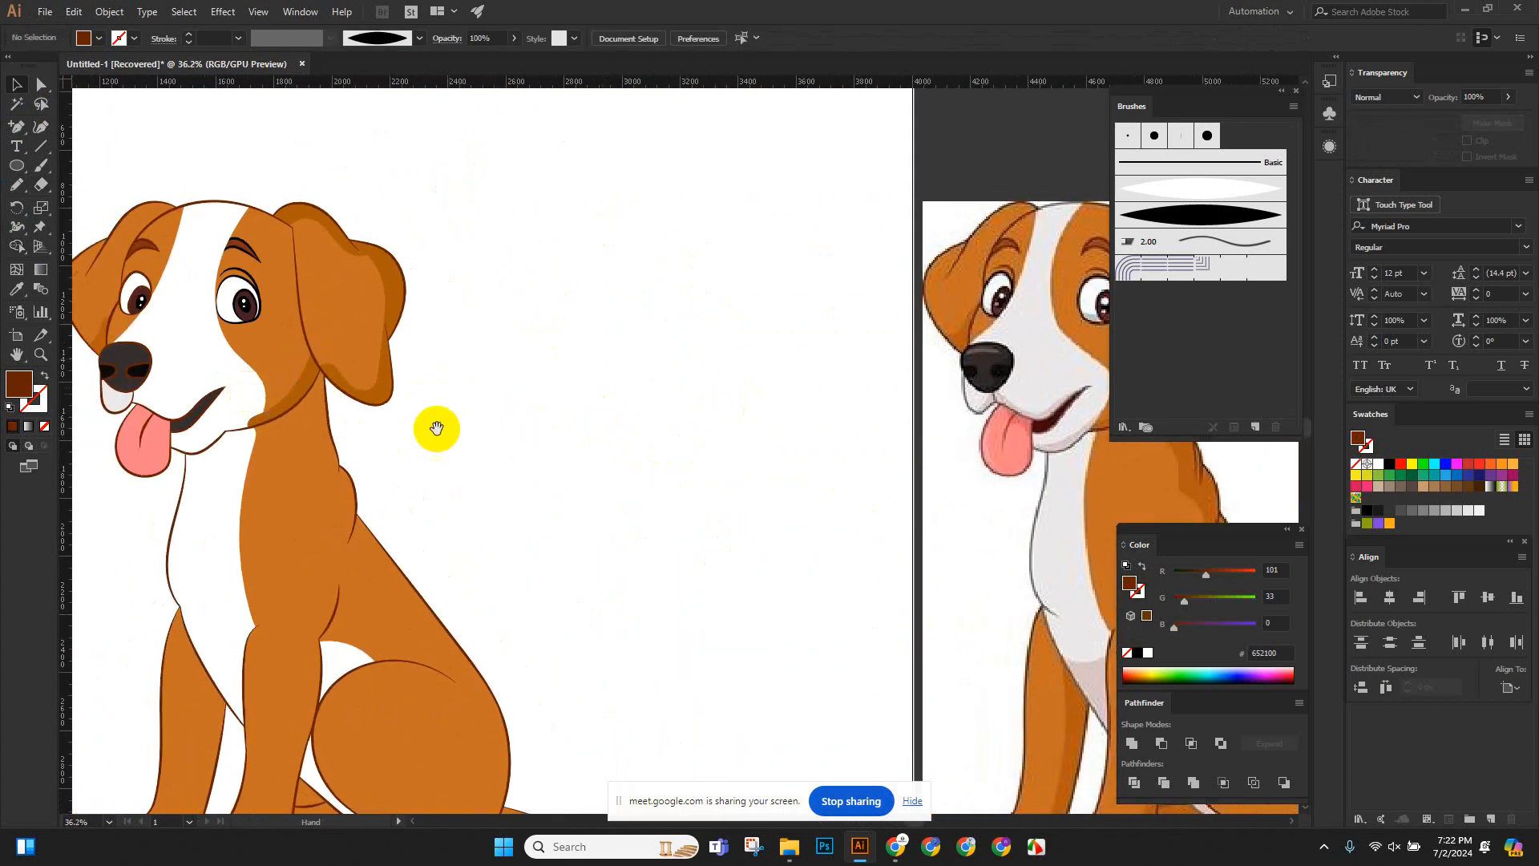
{"action": "scroll", "coordinate": [545, 425], "scroll_direction": "down", "scroll_amount": 1}
{"action": "scroll", "coordinate": [561, 437], "scroll_direction": "right", "scroll_amount": 1}
{"action": "left_click", "coordinate": [942, 420]}
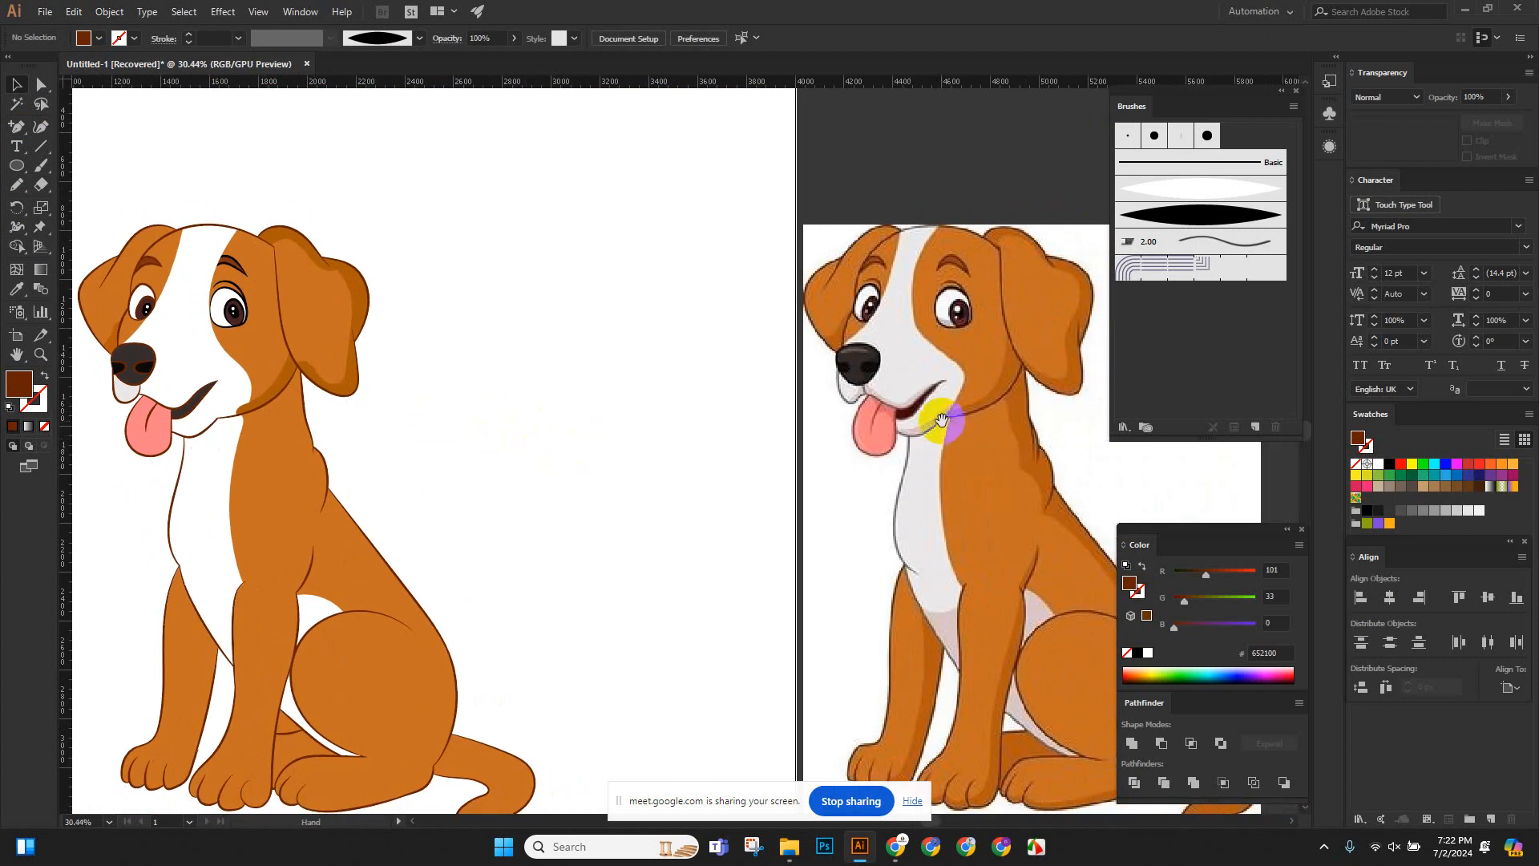
Try to remove the end of the jaw shade that overlaps the white muzzle with the Shape Builder.
{"action": "scroll", "coordinate": [316, 449], "scroll_direction": "up", "scroll_amount": 7}
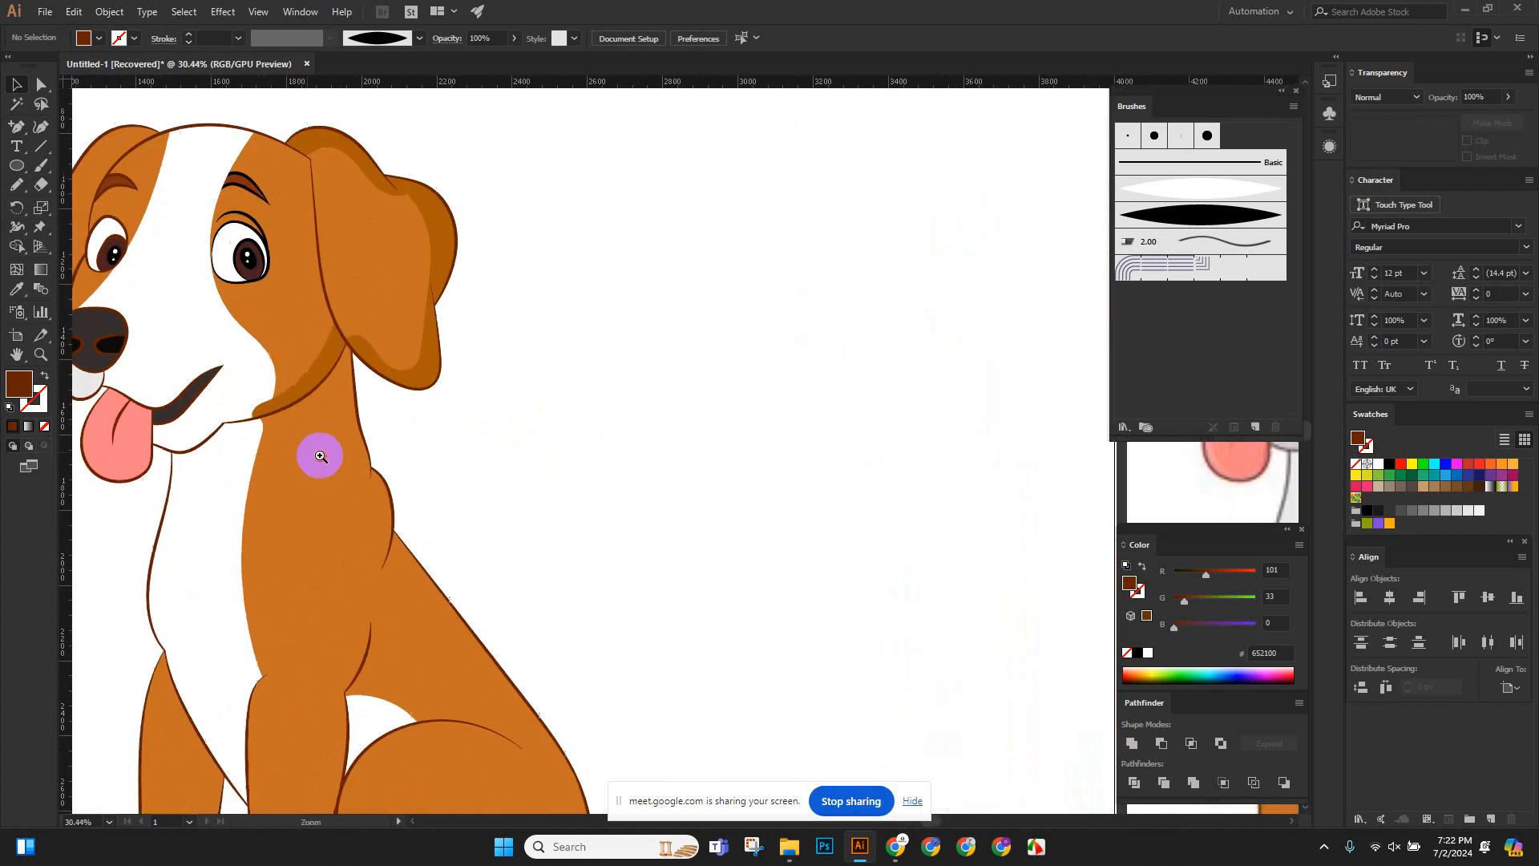
{"action": "scroll", "coordinate": [533, 419], "scroll_direction": "up", "scroll_amount": 3}
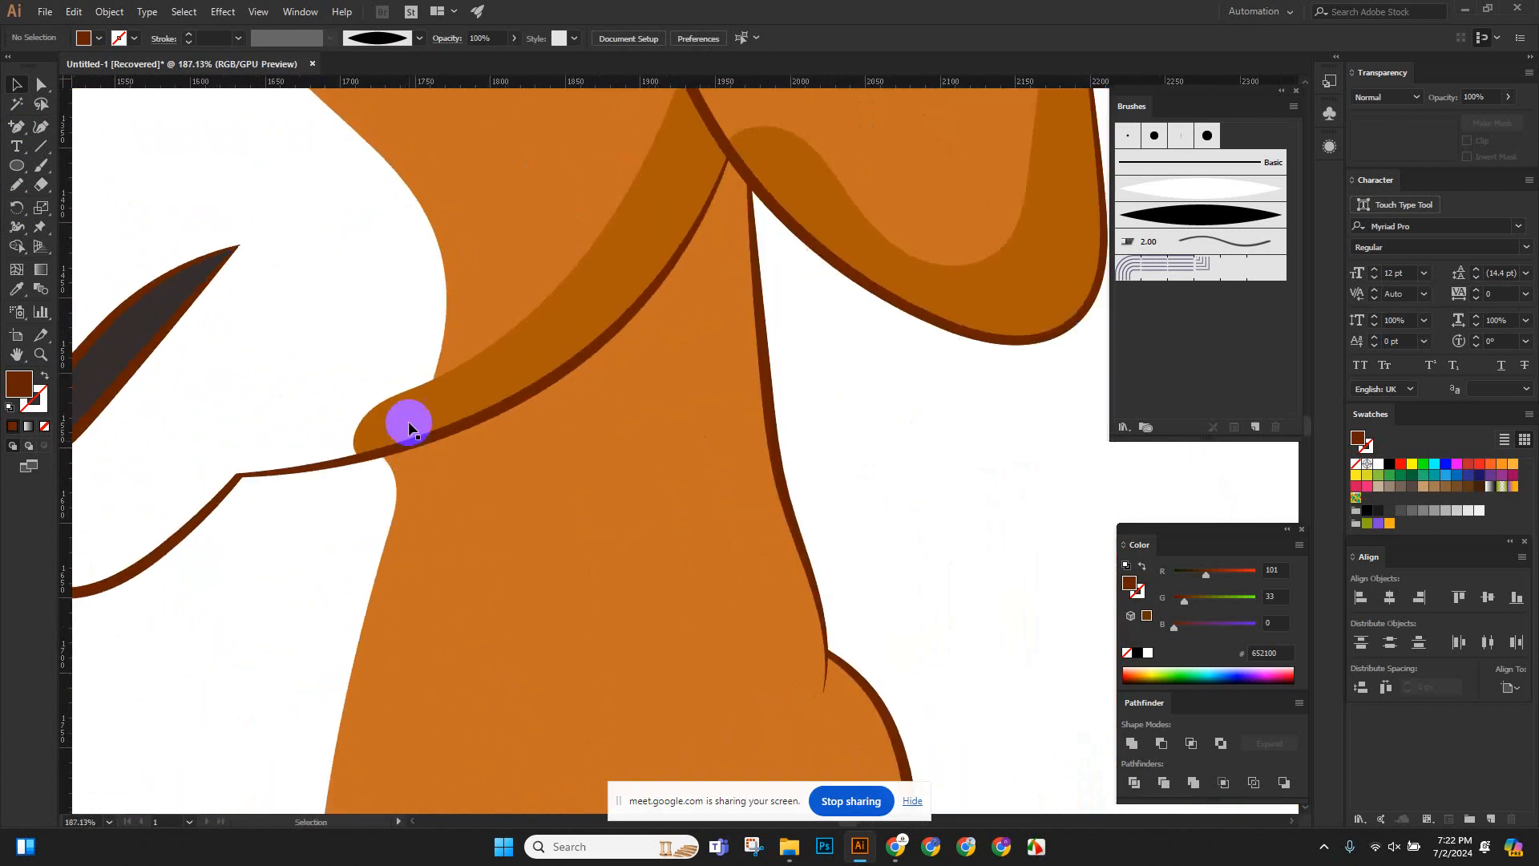
{"action": "left_click", "coordinate": [398, 402]}
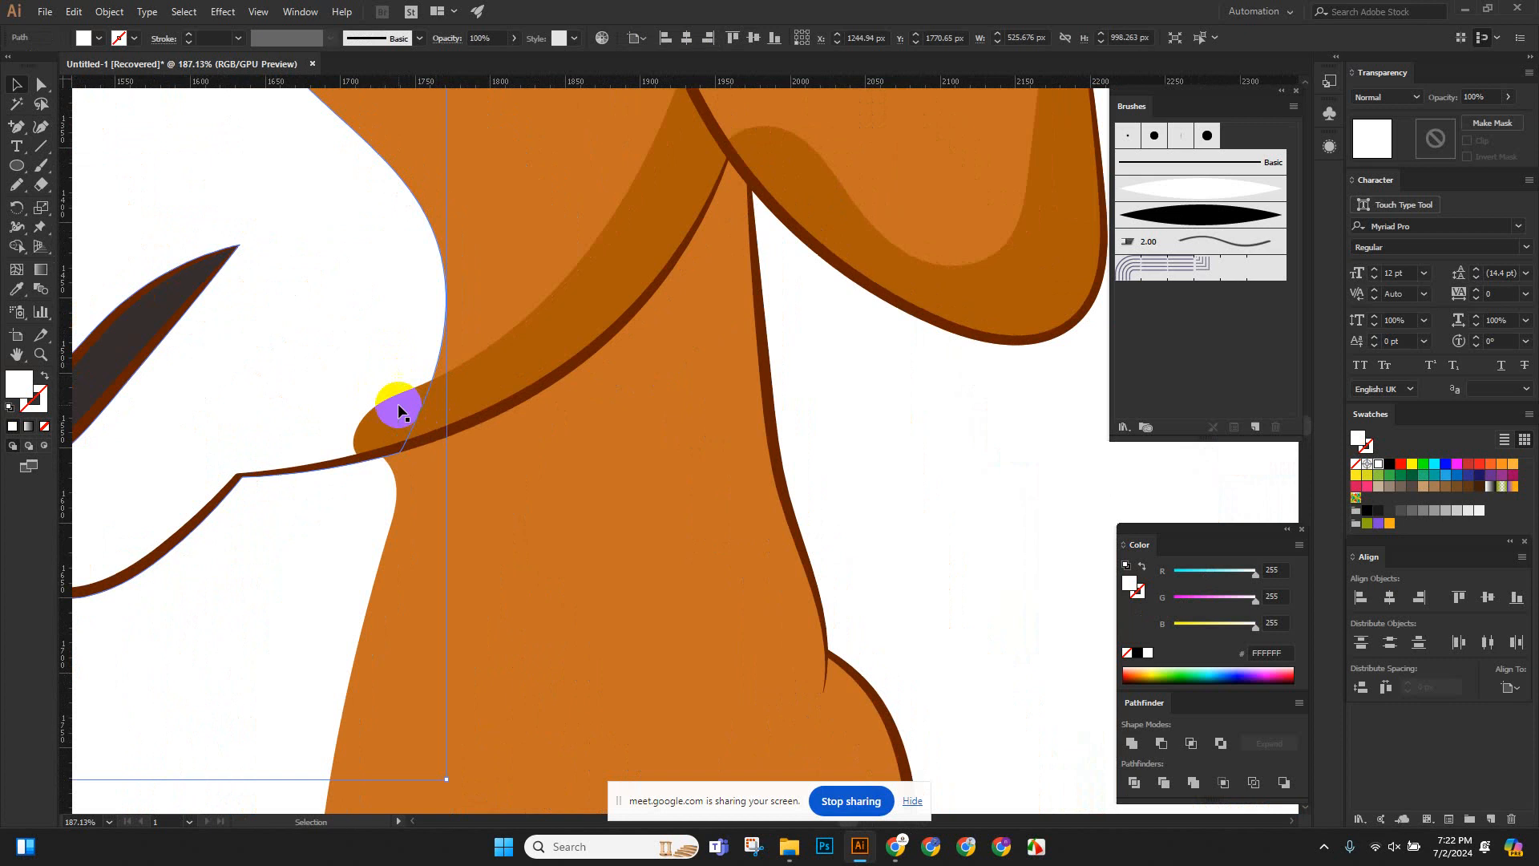
{"action": "left_click", "coordinate": [485, 402]}
{"action": "left_click", "coordinate": [807, 433]}
{"action": "left_click", "coordinate": [457, 392]}
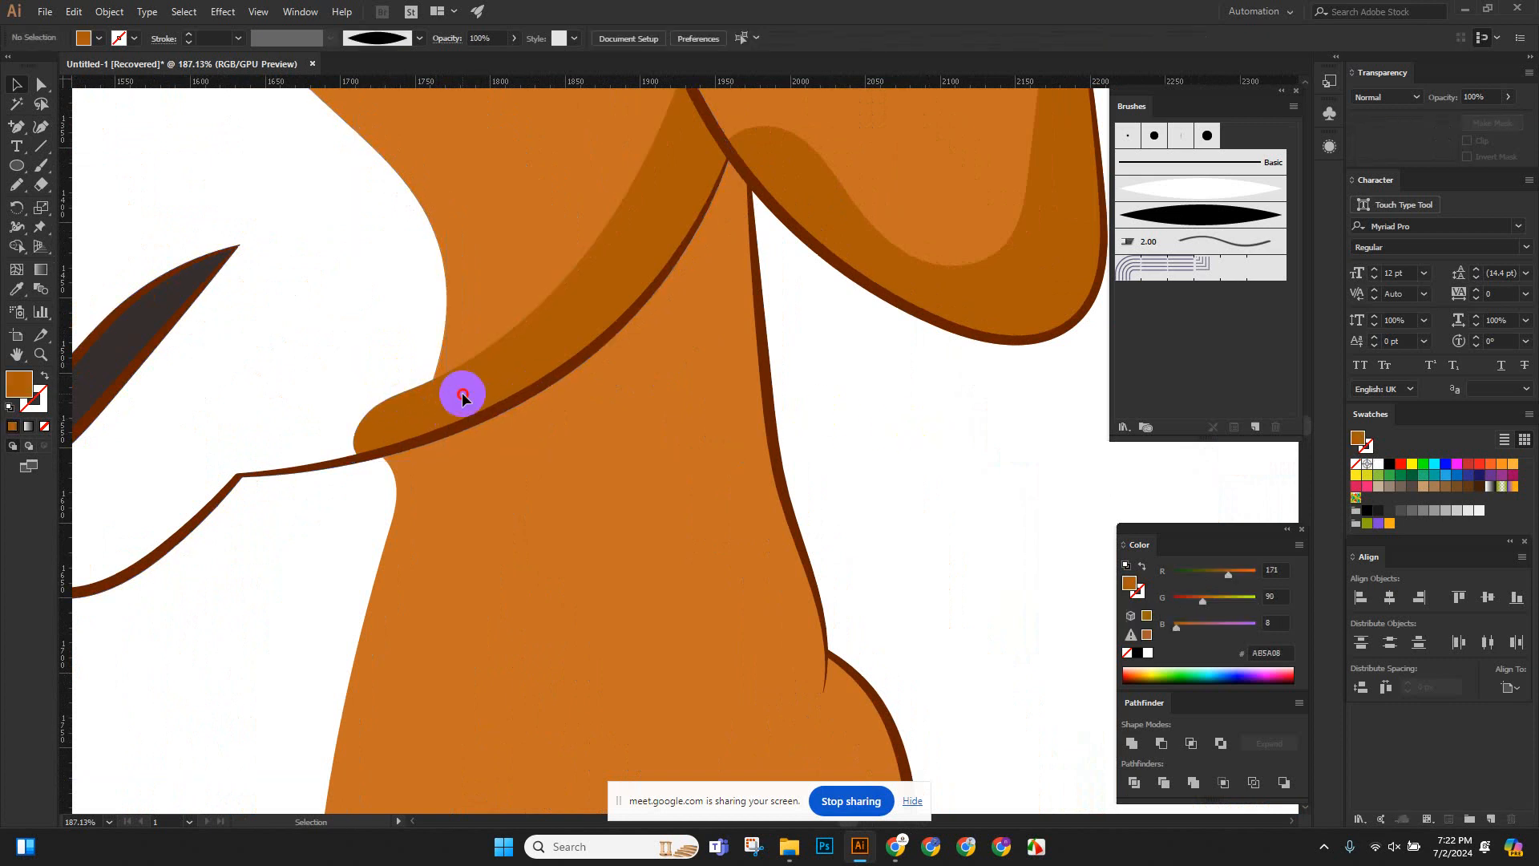
{"action": "left_click", "coordinate": [377, 351], "text": "shift"}
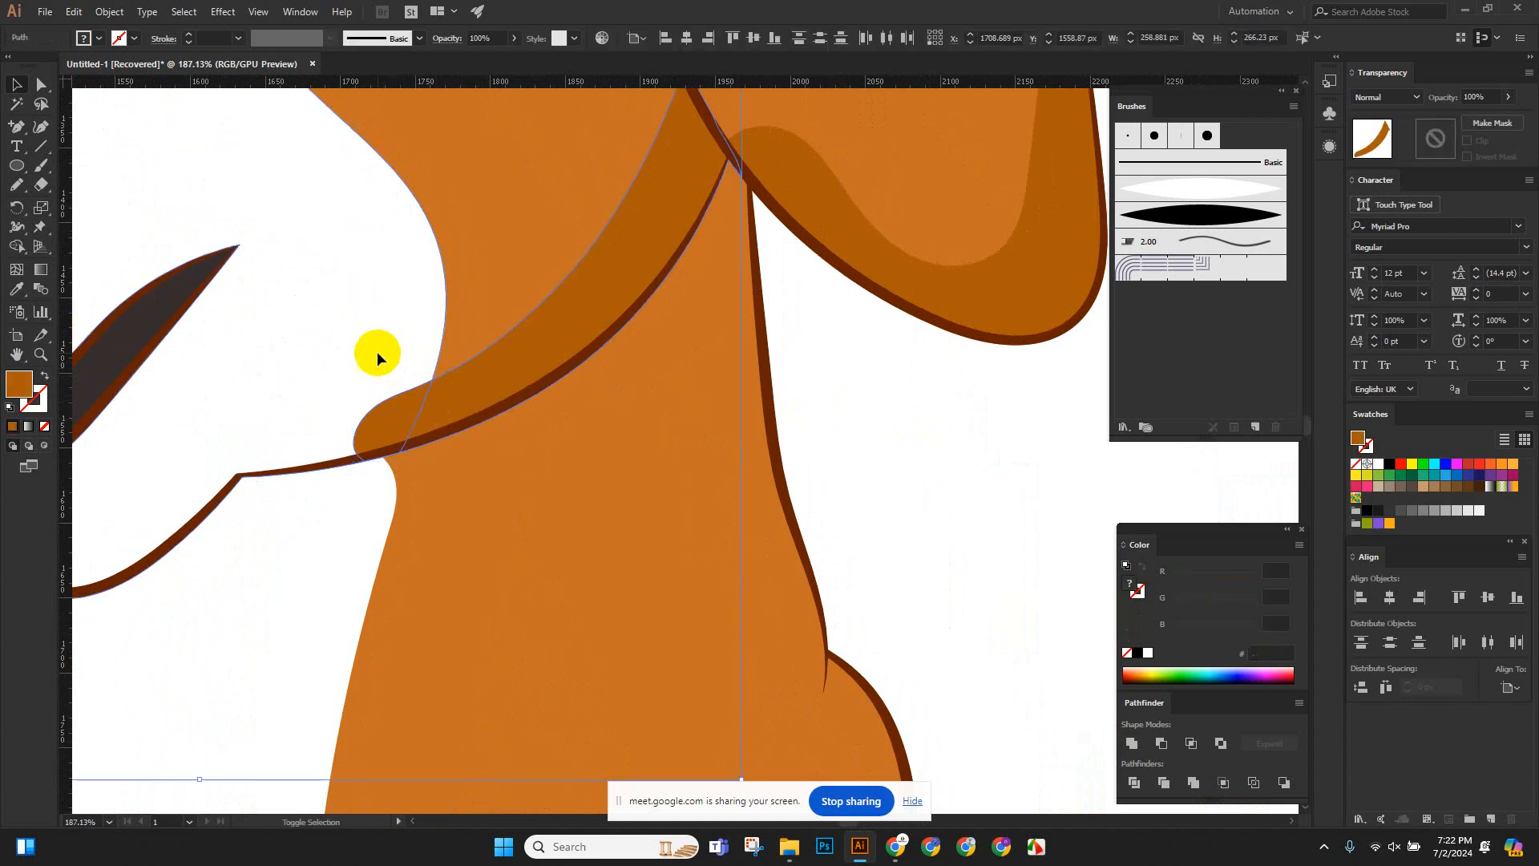
{"action": "left_click", "coordinate": [16, 246]}
{"action": "left_click", "coordinate": [386, 423]}
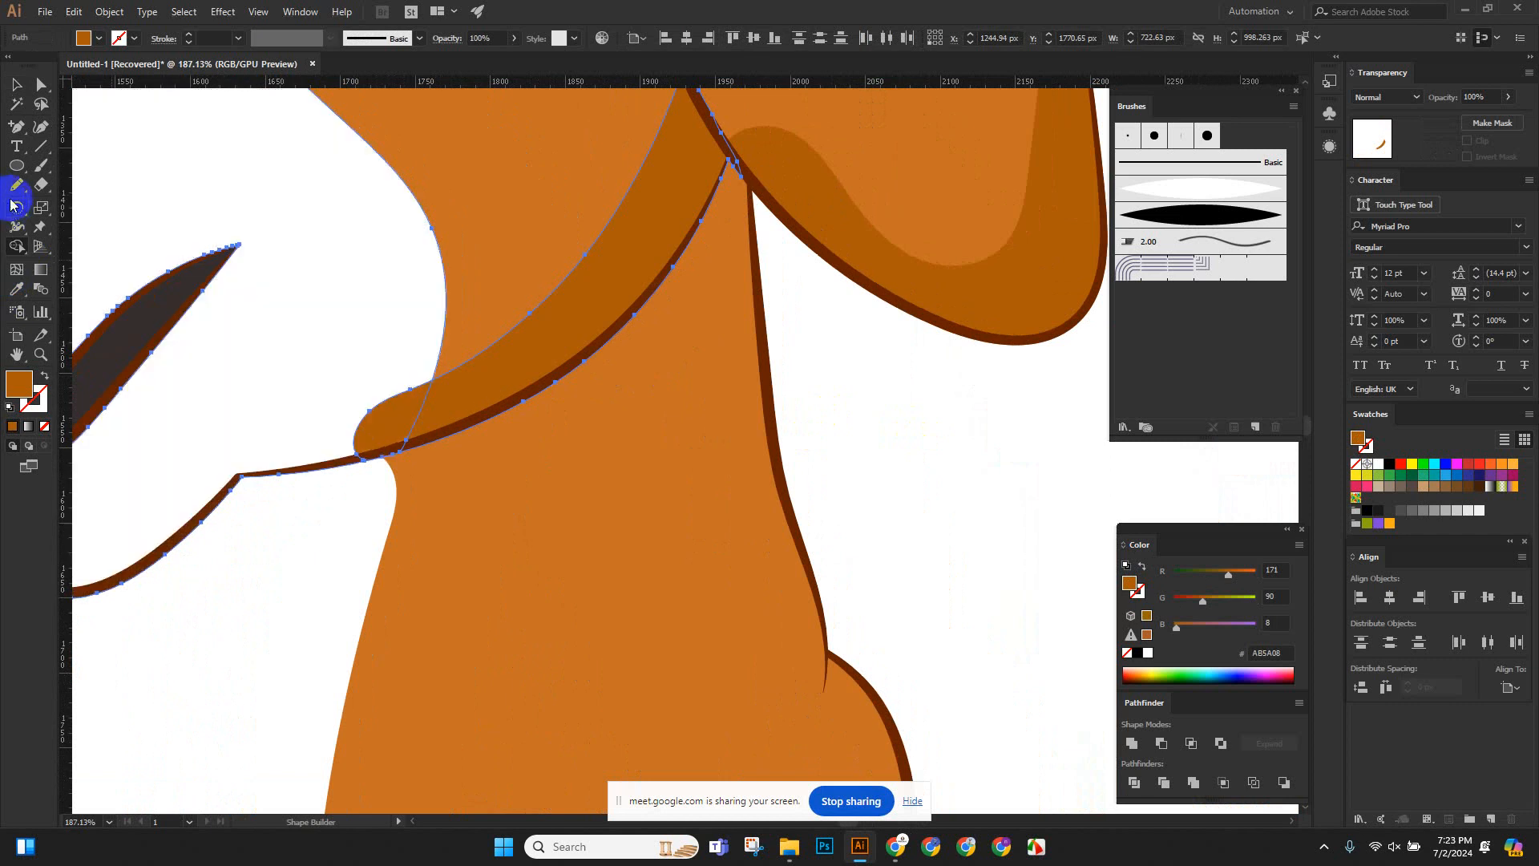
{"action": "left_click", "coordinate": [16, 90]}
{"action": "left_click", "coordinate": [880, 460]}
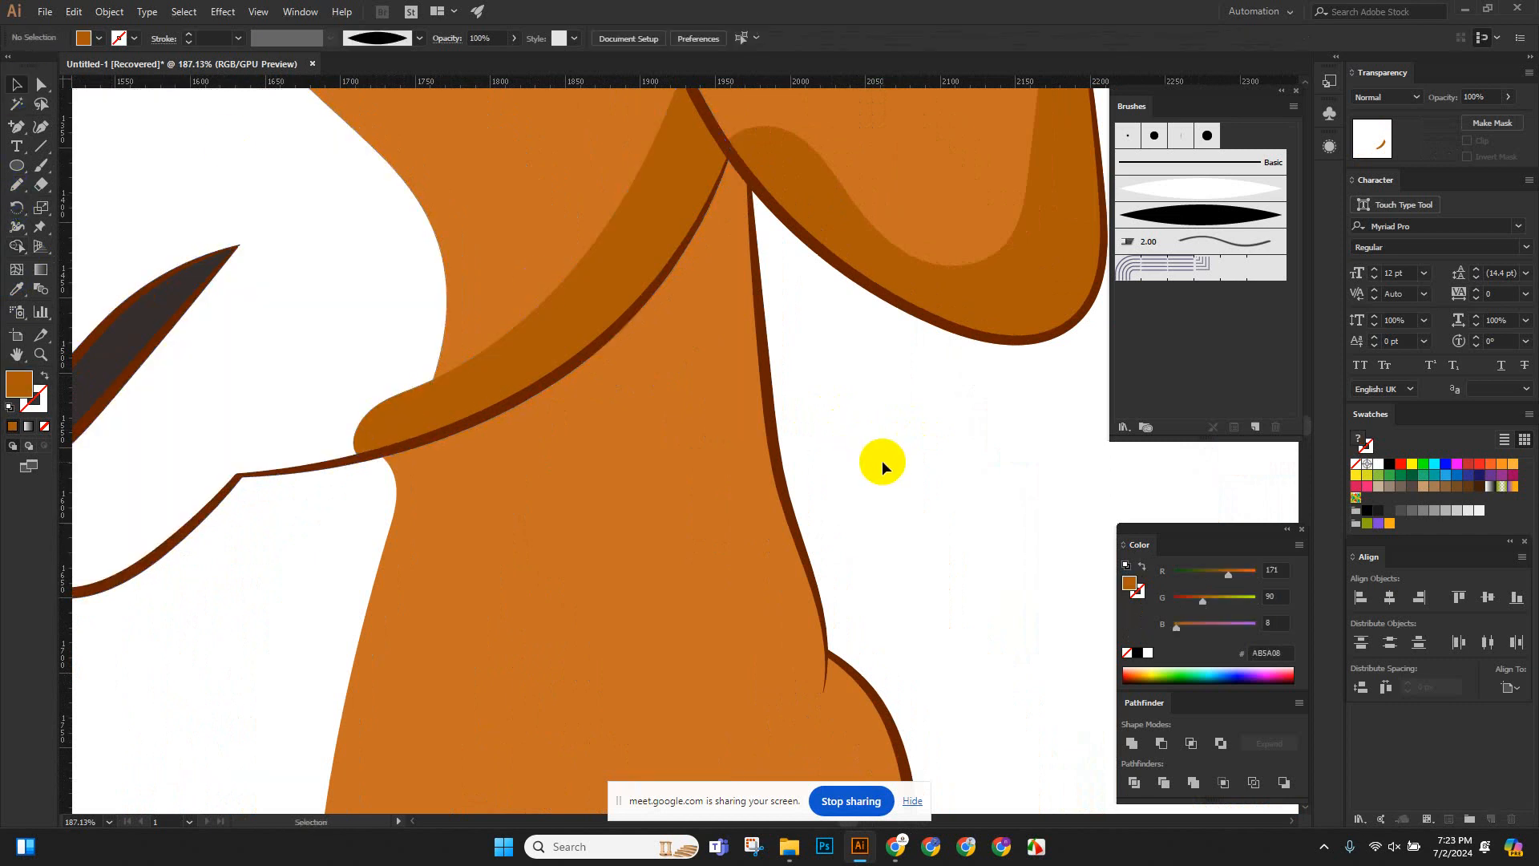
{"action": "scroll", "coordinate": [880, 460], "scroll_direction": "down", "scroll_amount": 3}
{"action": "left_click_drag", "start_coordinate": [769, 460], "coordinate": [578, 499]}
{"action": "scroll", "coordinate": [464, 320], "scroll_direction": "down", "scroll_amount": 3}
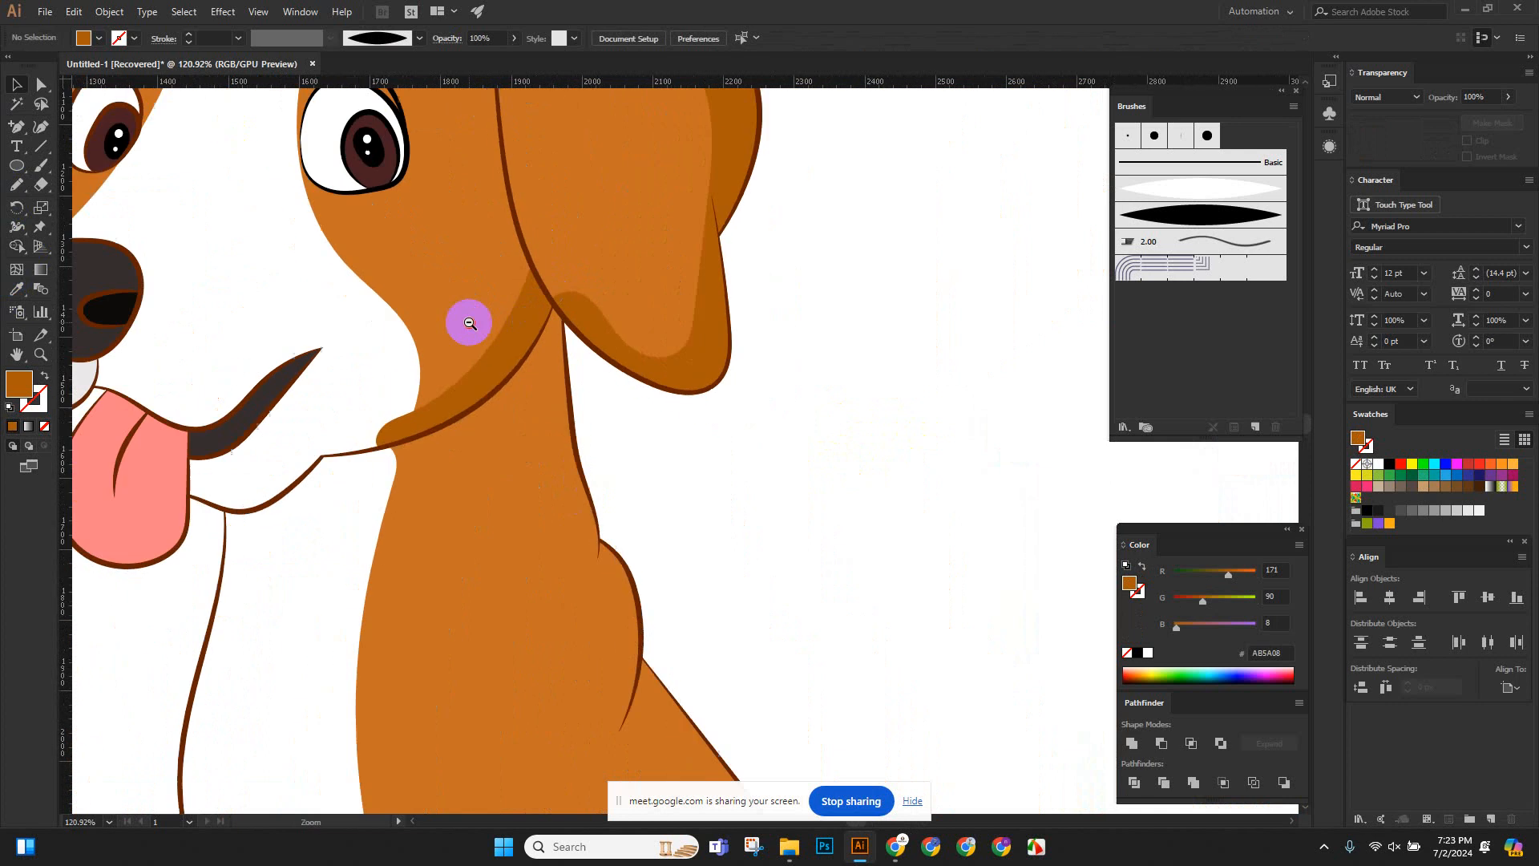
{"action": "scroll", "coordinate": [545, 342], "scroll_direction": "left", "scroll_amount": 3}
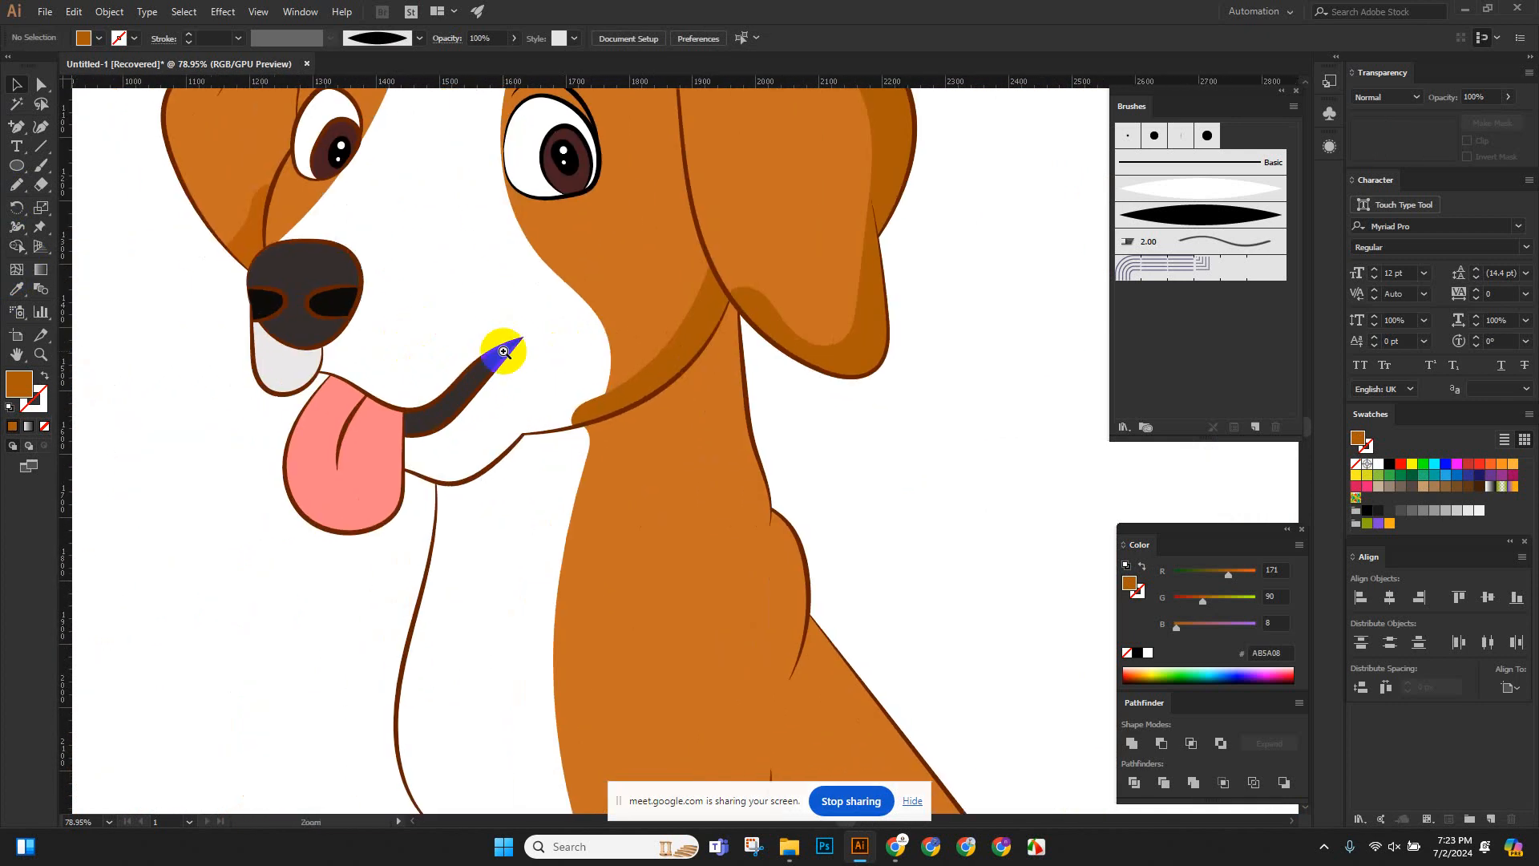
Bring the white face shape in front of the jaw shade, and the brown outline in front of both.
{"action": "scroll", "coordinate": [611, 388], "scroll_direction": "down", "scroll_amount": 2}
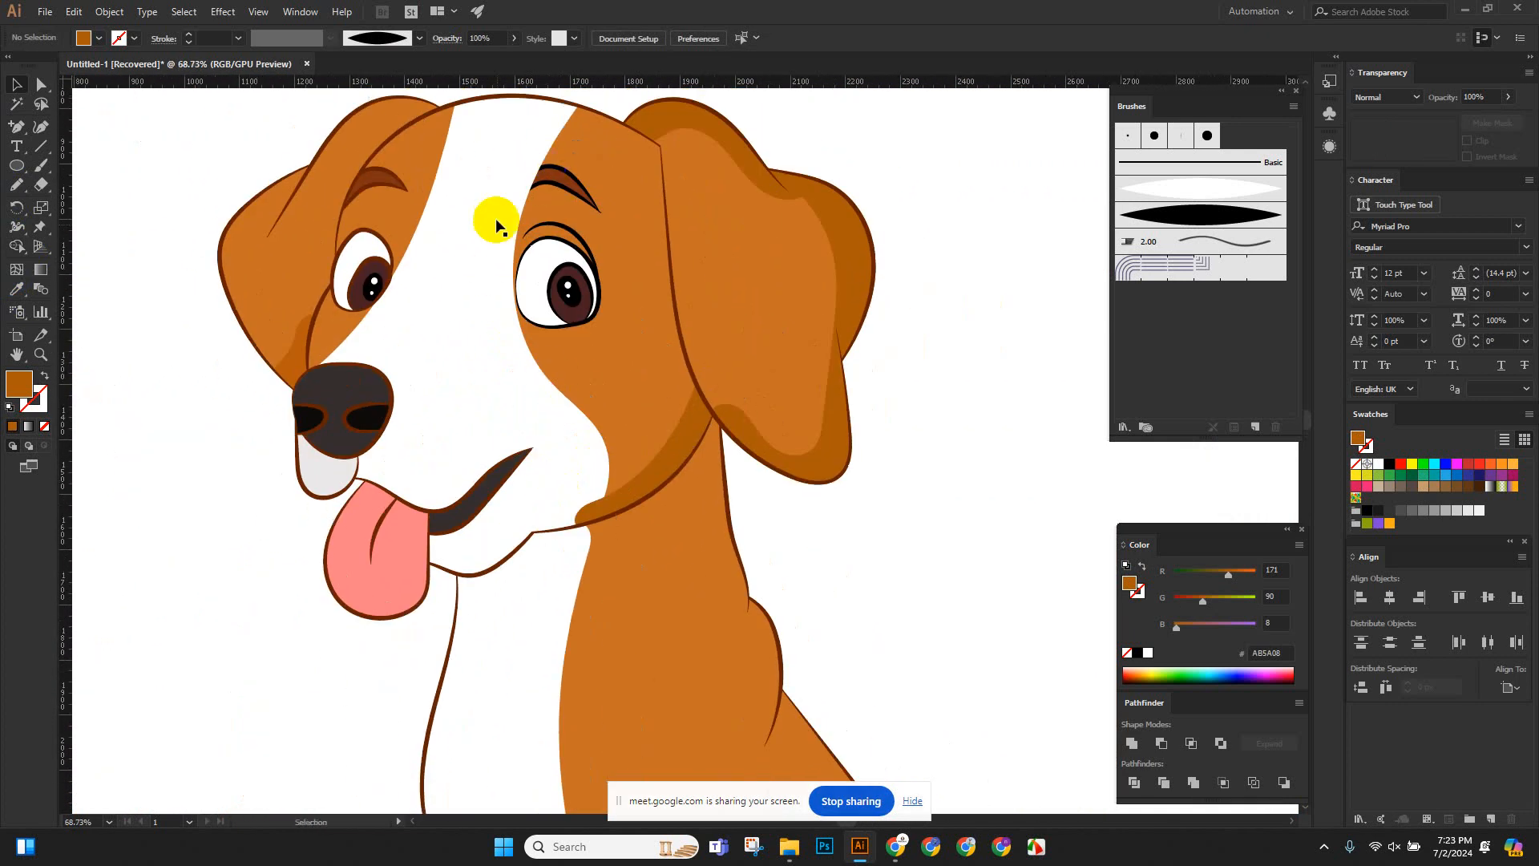
{"action": "left_click", "coordinate": [460, 266]}
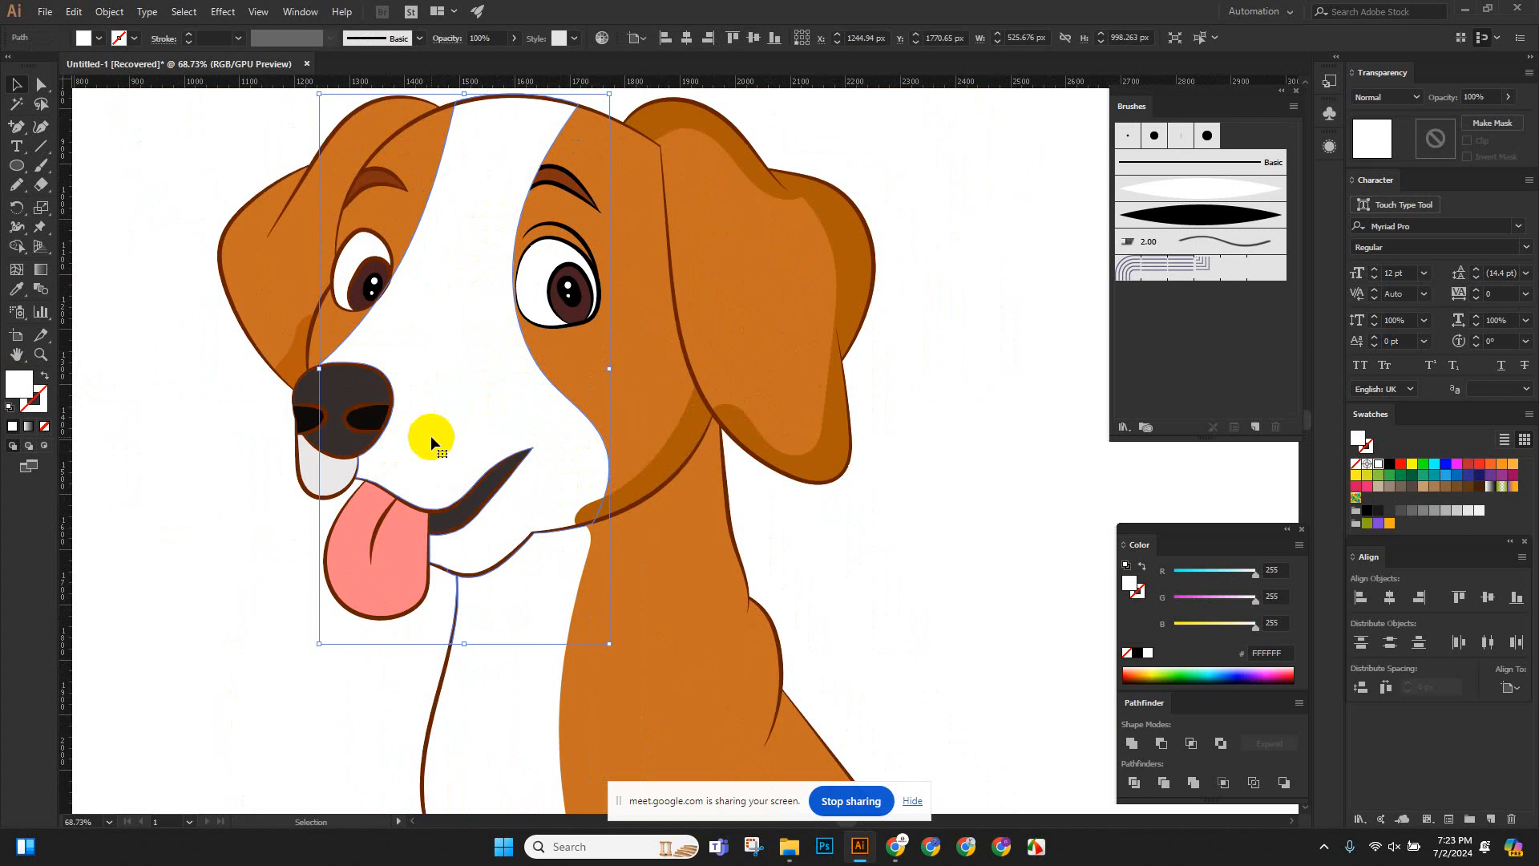
{"action": "key", "text": "ctrl+x"}
{"action": "key", "text": "ctrl+f"}
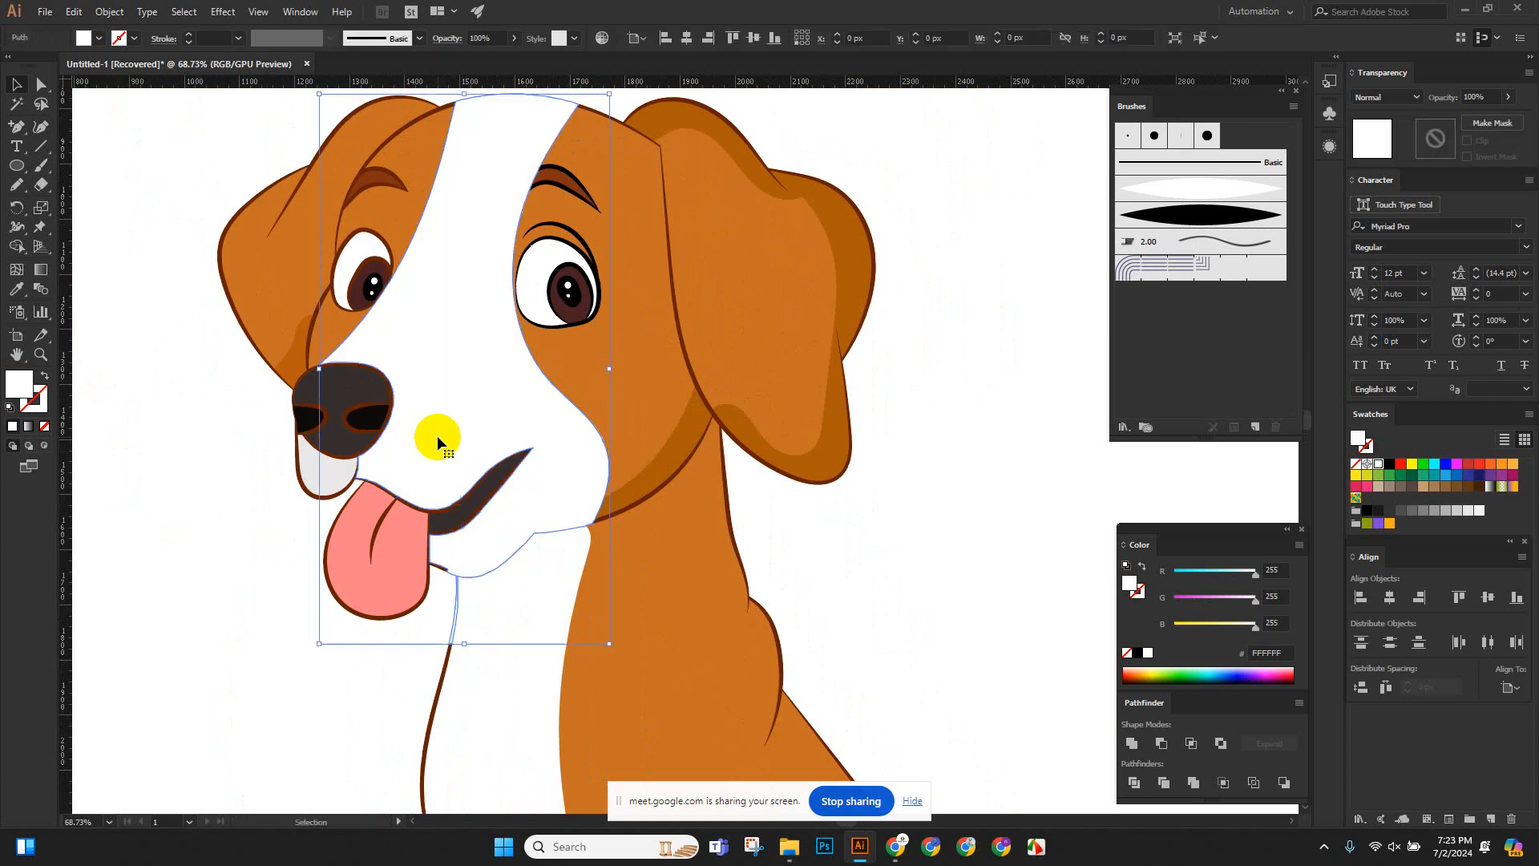
{"action": "left_click", "coordinate": [184, 459]}
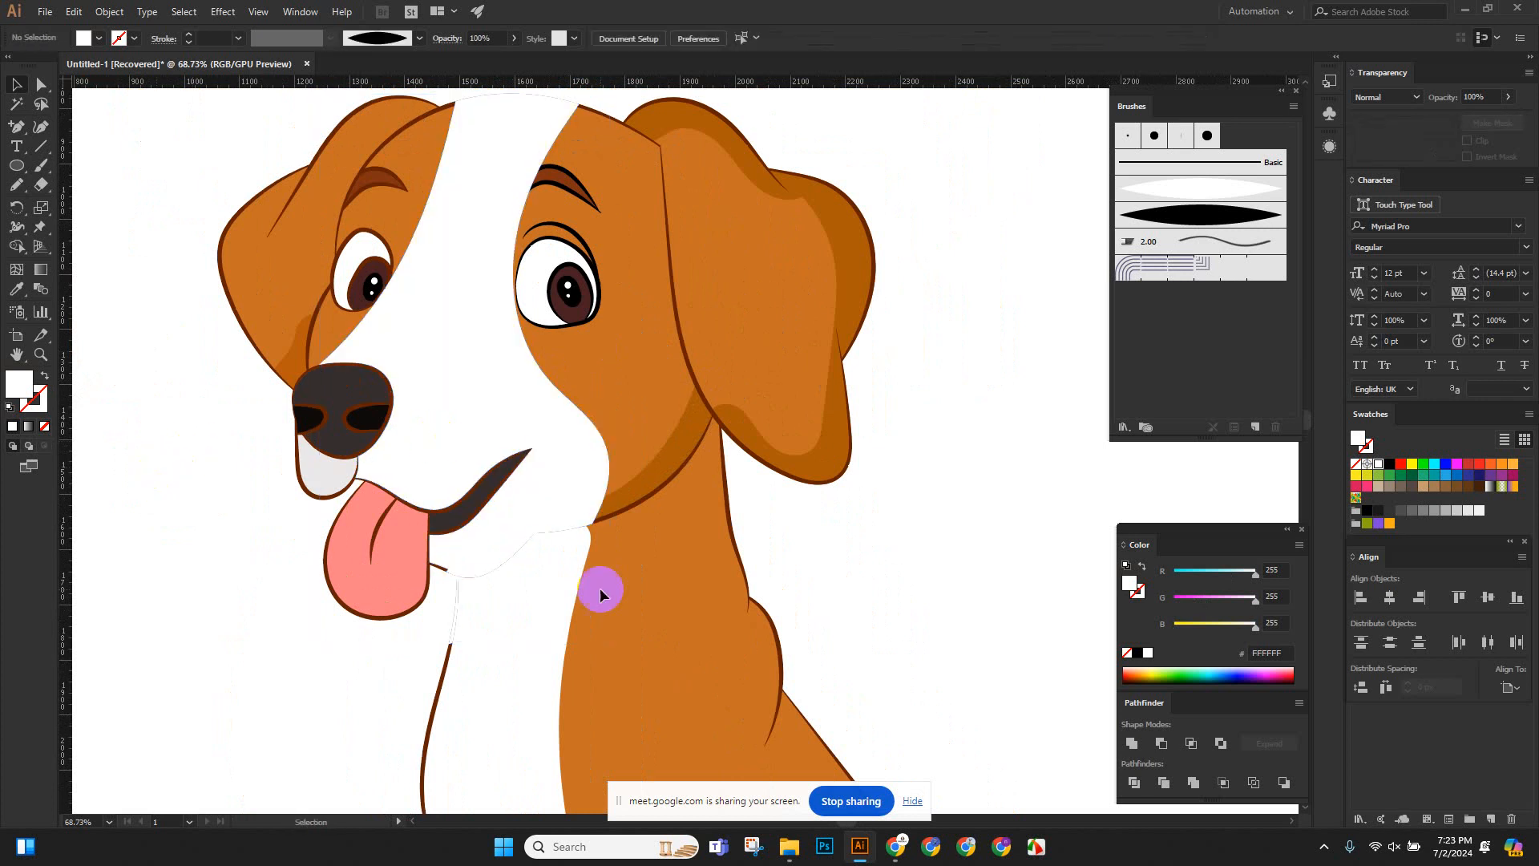
{"action": "left_click", "coordinate": [650, 499]}
{"action": "key", "text": "a"}
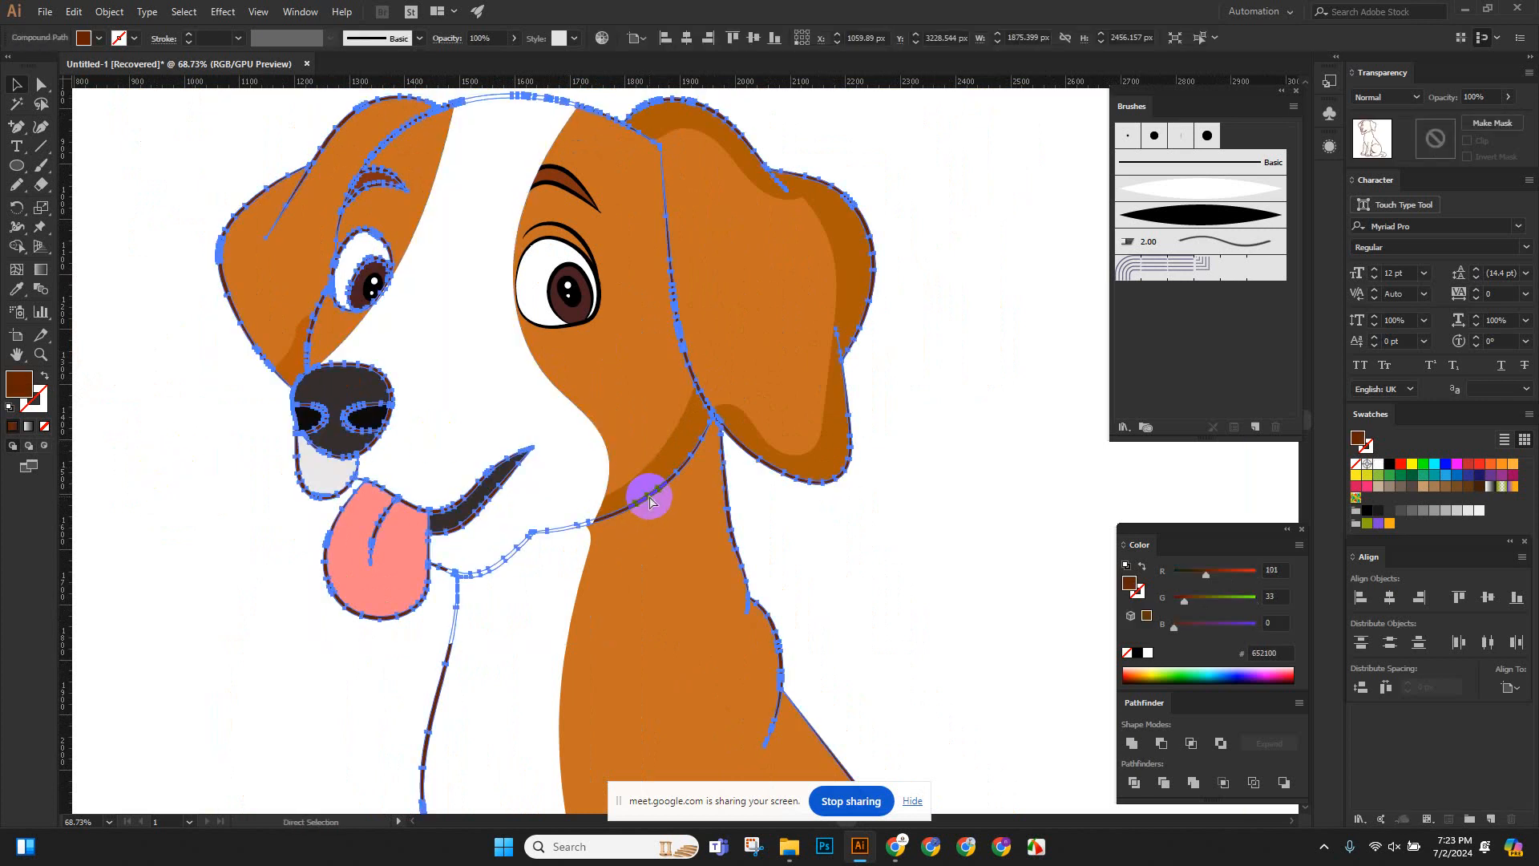
{"action": "left_click", "coordinate": [251, 560]}
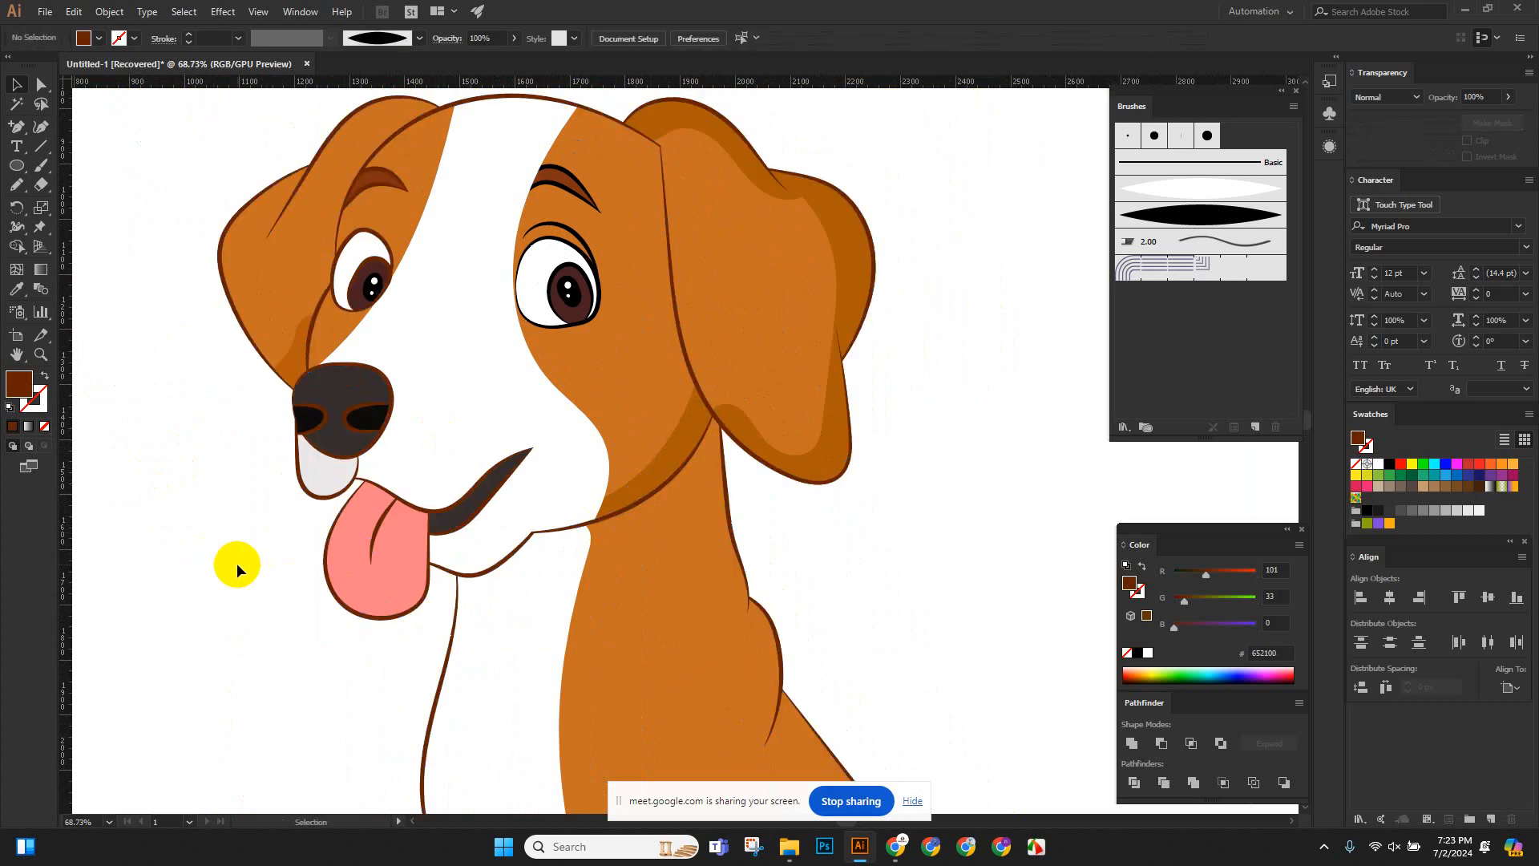
Compare the whole dog illustration with the reference image to examine where its body is shaded.
{"action": "key", "text": "z"}
{"action": "left_click", "coordinate": [518, 488], "text": "alt"}
{"action": "left_click", "coordinate": [517, 487], "text": "alt"}
{"action": "left_click_drag", "start_coordinate": [618, 509], "coordinate": [481, 489]}
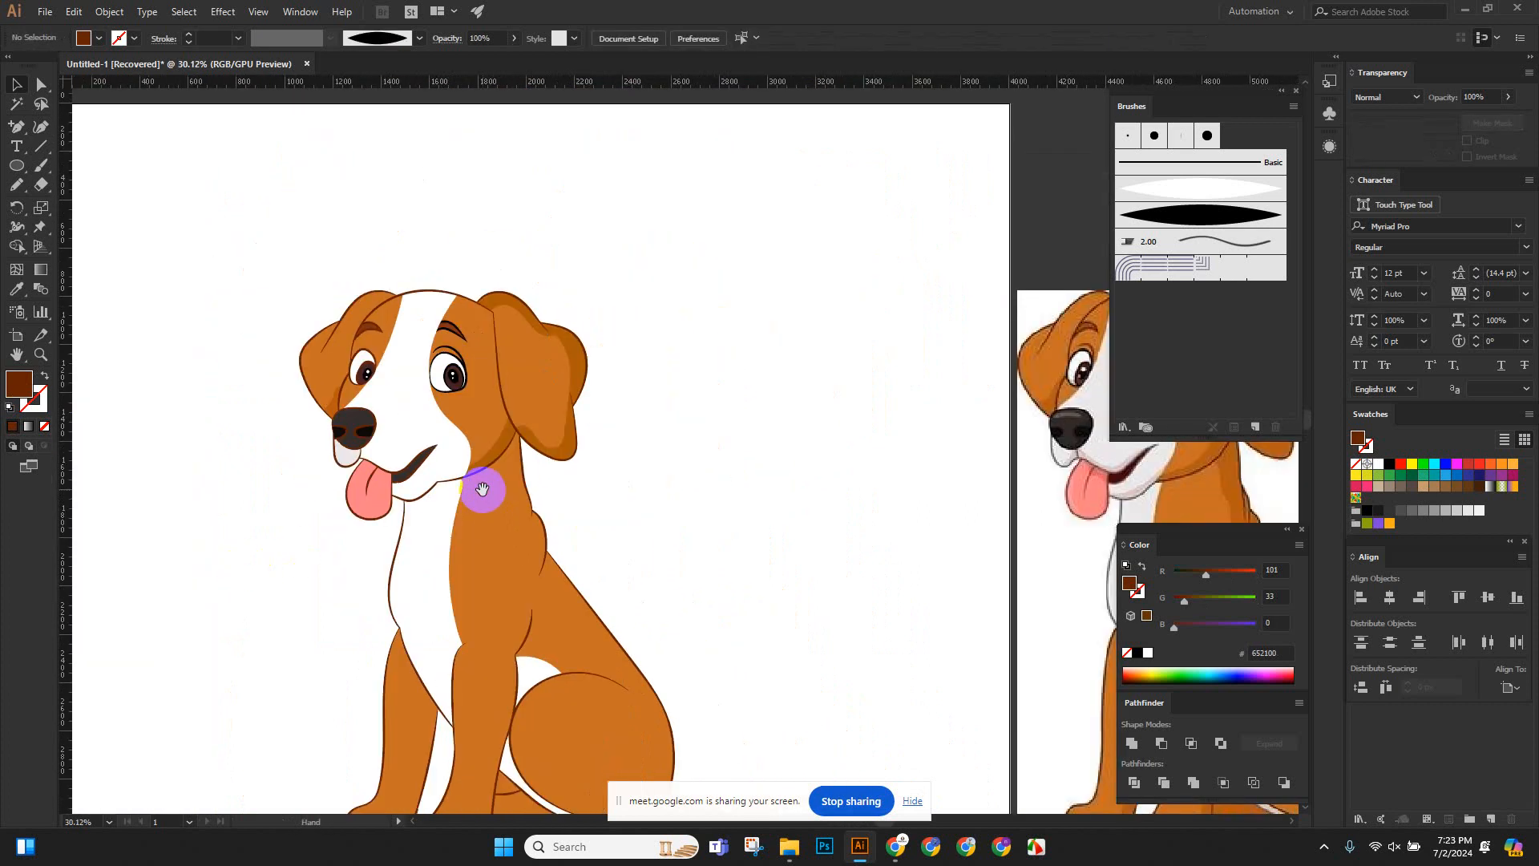
{"action": "left_click", "coordinate": [749, 473], "text": "alt"}
{"action": "left_click_drag", "start_coordinate": [739, 526], "coordinate": [641, 474]}
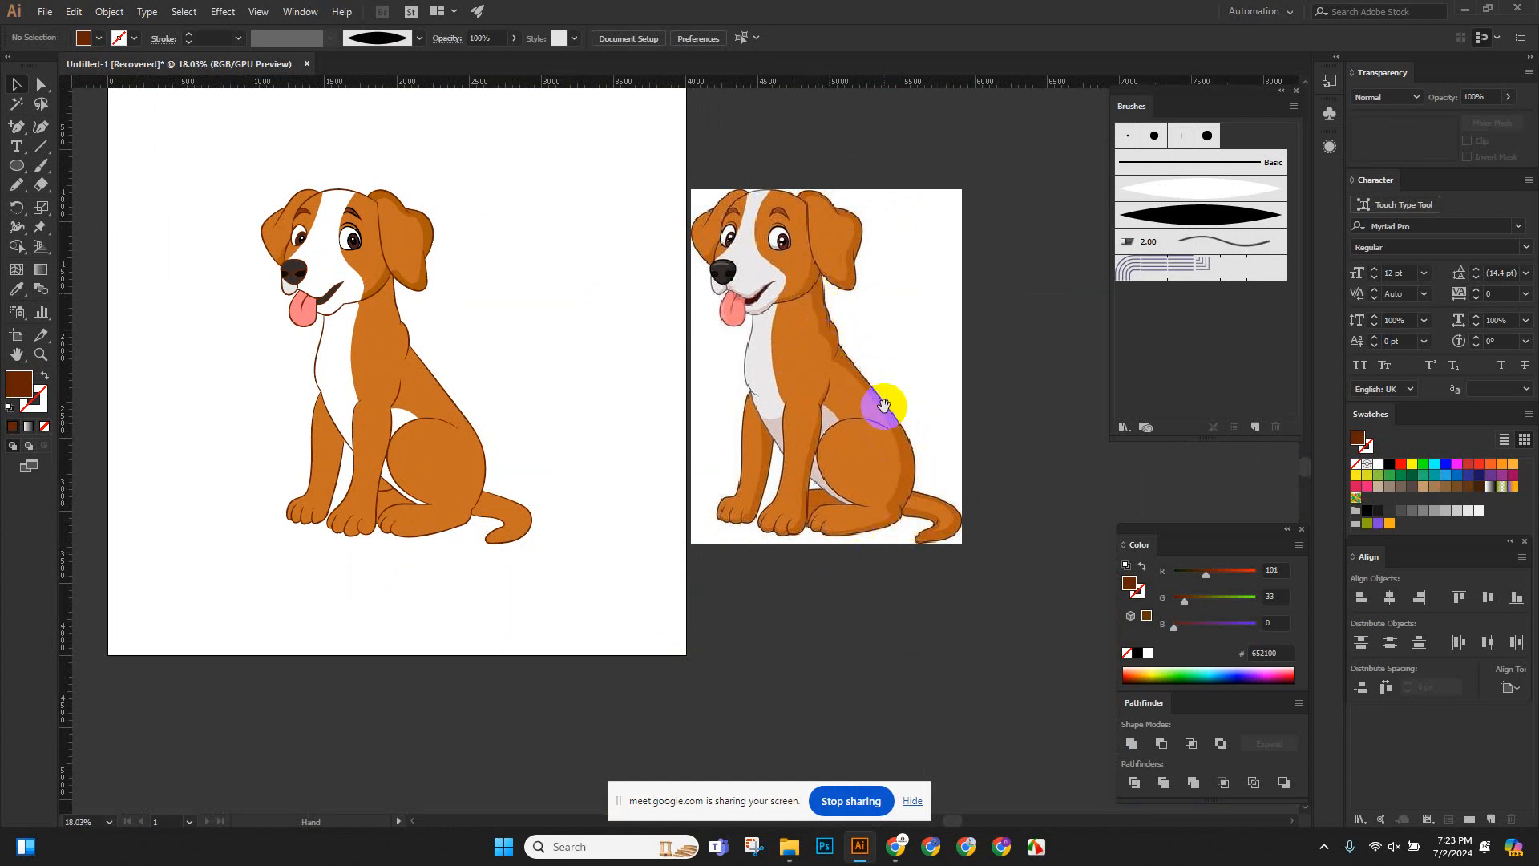
{"action": "left_click_drag", "start_coordinate": [526, 414], "coordinate": [551, 452]}
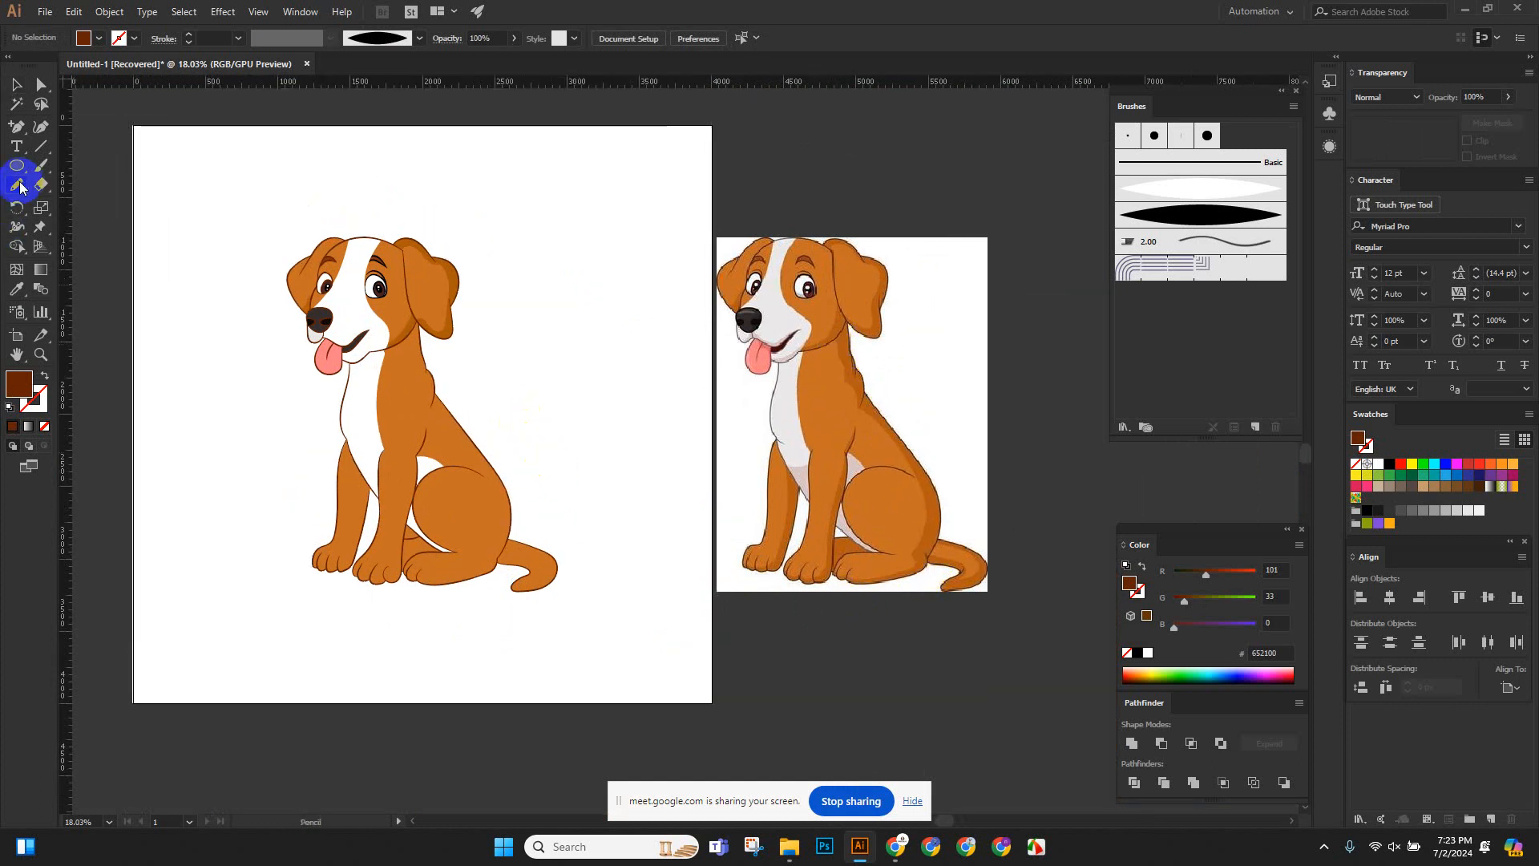
{"action": "left_click_drag", "start_coordinate": [405, 322], "coordinate": [437, 338]}
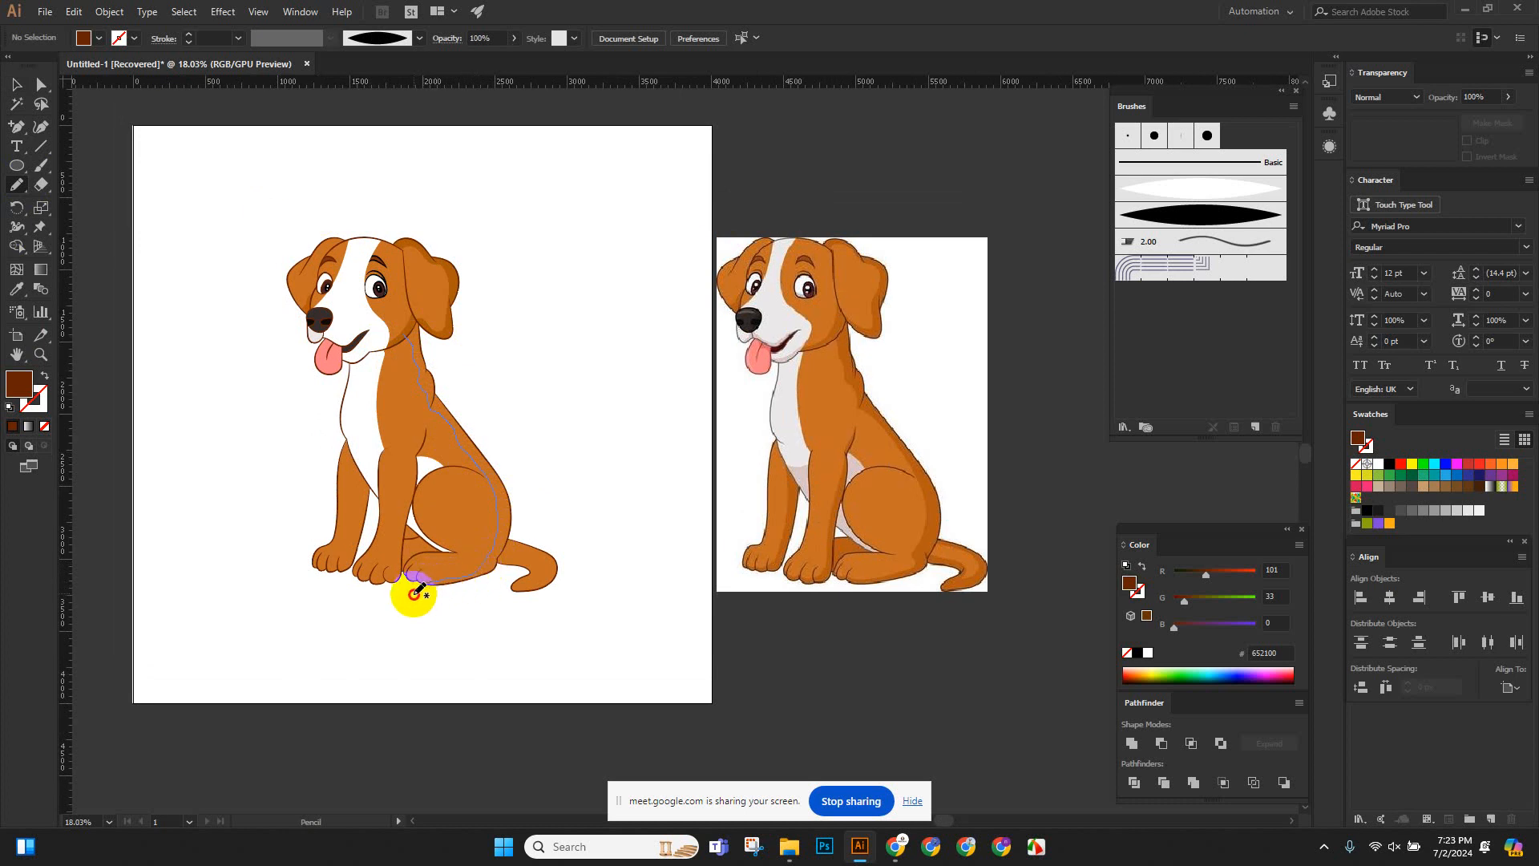
{"action": "mouse_move", "coordinate": [416, 602]}
{"action": "left_mouse_down"}
{"action": "mouse_move", "coordinate": [503, 573]}
{"action": "mouse_move", "coordinate": [525, 466]}
{"action": "mouse_move", "coordinate": [507, 420]}
{"action": "mouse_move", "coordinate": [419, 327]}
{"action": "mouse_move", "coordinate": [405, 334]}
{"action": "mouse_move", "coordinate": [407, 309]}
{"action": "mouse_move", "coordinate": [578, 448]}
{"action": "mouse_move", "coordinate": [815, 518]}
{"action": "left_mouse_up"}
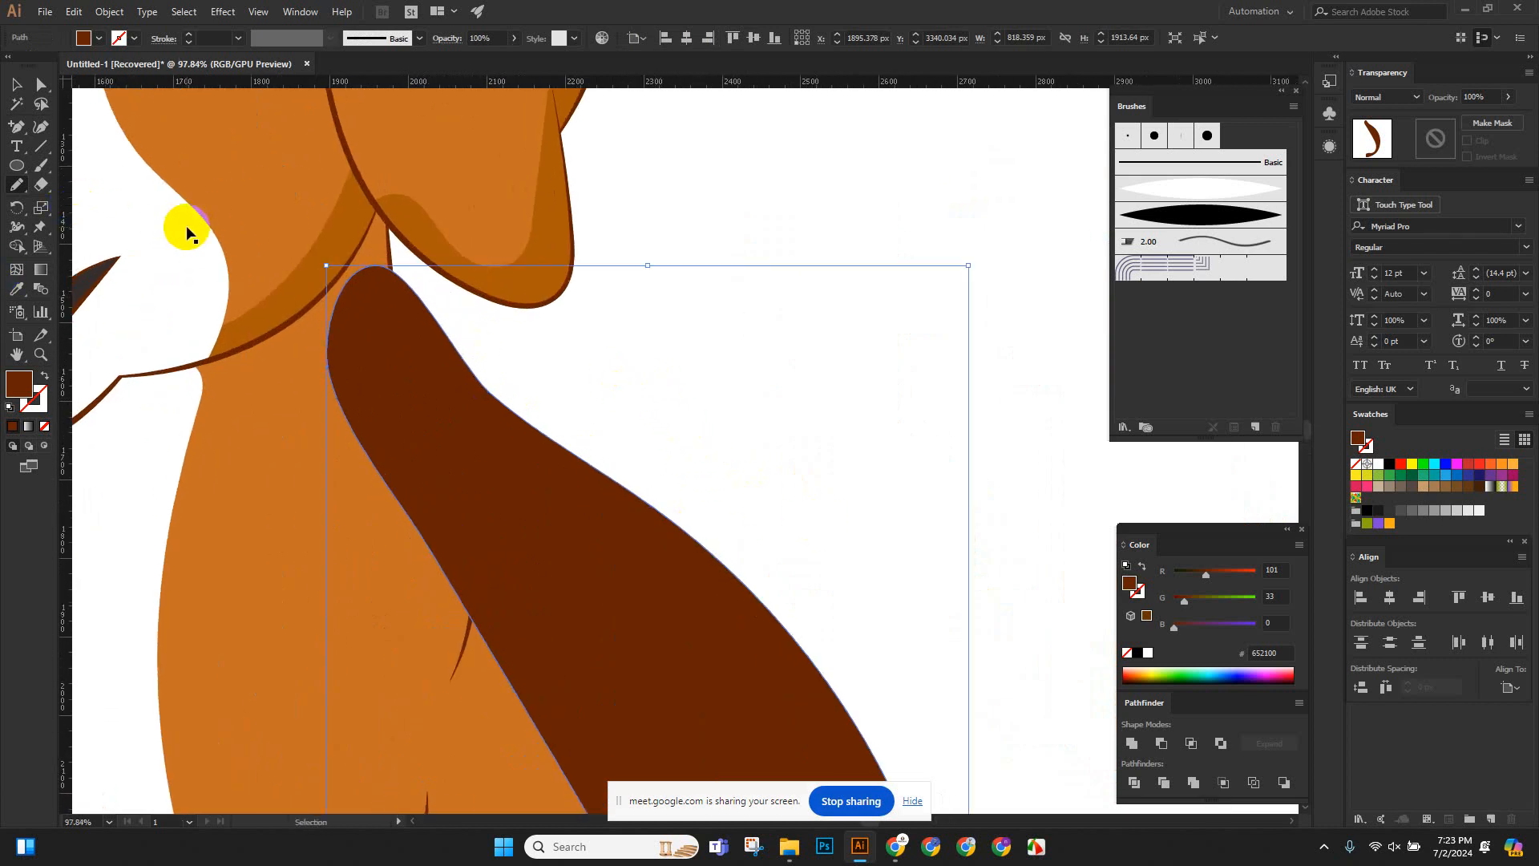
{"action": "key", "text": "ctrl+z"}
Draw a closed Pencil shade about 802 by 1946 px from the neck down the back and hip to the hind paw.
{"action": "mouse_move", "coordinate": [858, 404]}
{"action": "left_mouse_down"}
{"action": "mouse_move", "coordinate": [776, 448]}
{"action": "mouse_move", "coordinate": [577, 377]}
{"action": "mouse_move", "coordinate": [540, 447]}
{"action": "mouse_move", "coordinate": [488, 448]}
{"action": "mouse_move", "coordinate": [461, 430]}
{"action": "left_mouse_up"}
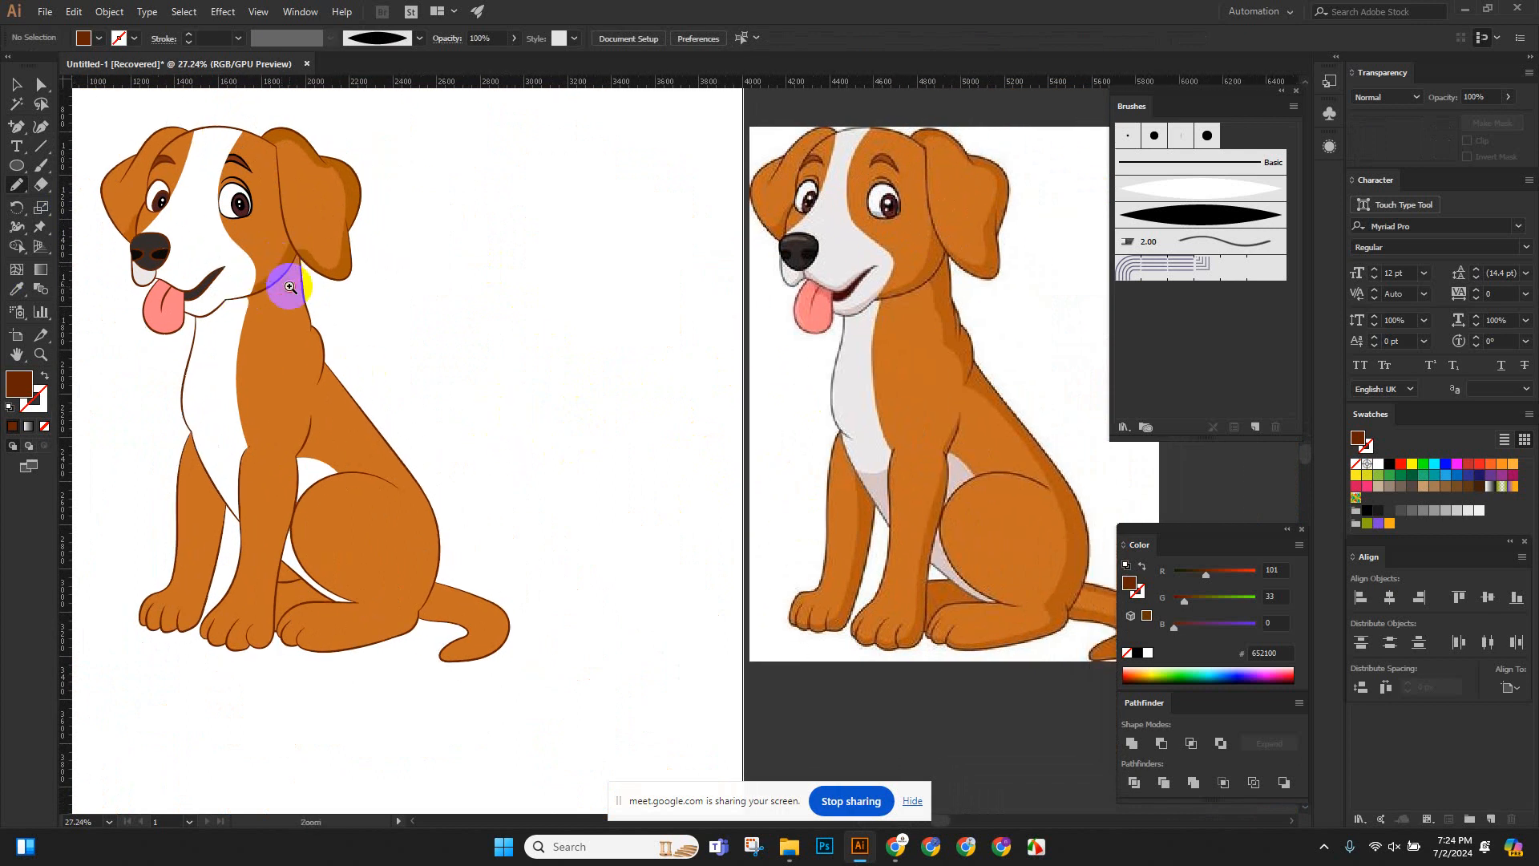
{"action": "mouse_move", "coordinate": [292, 283]}
{"action": "left_mouse_down"}
{"action": "mouse_move", "coordinate": [341, 340]}
{"action": "mouse_move", "coordinate": [391, 350]}
{"action": "left_mouse_up"}
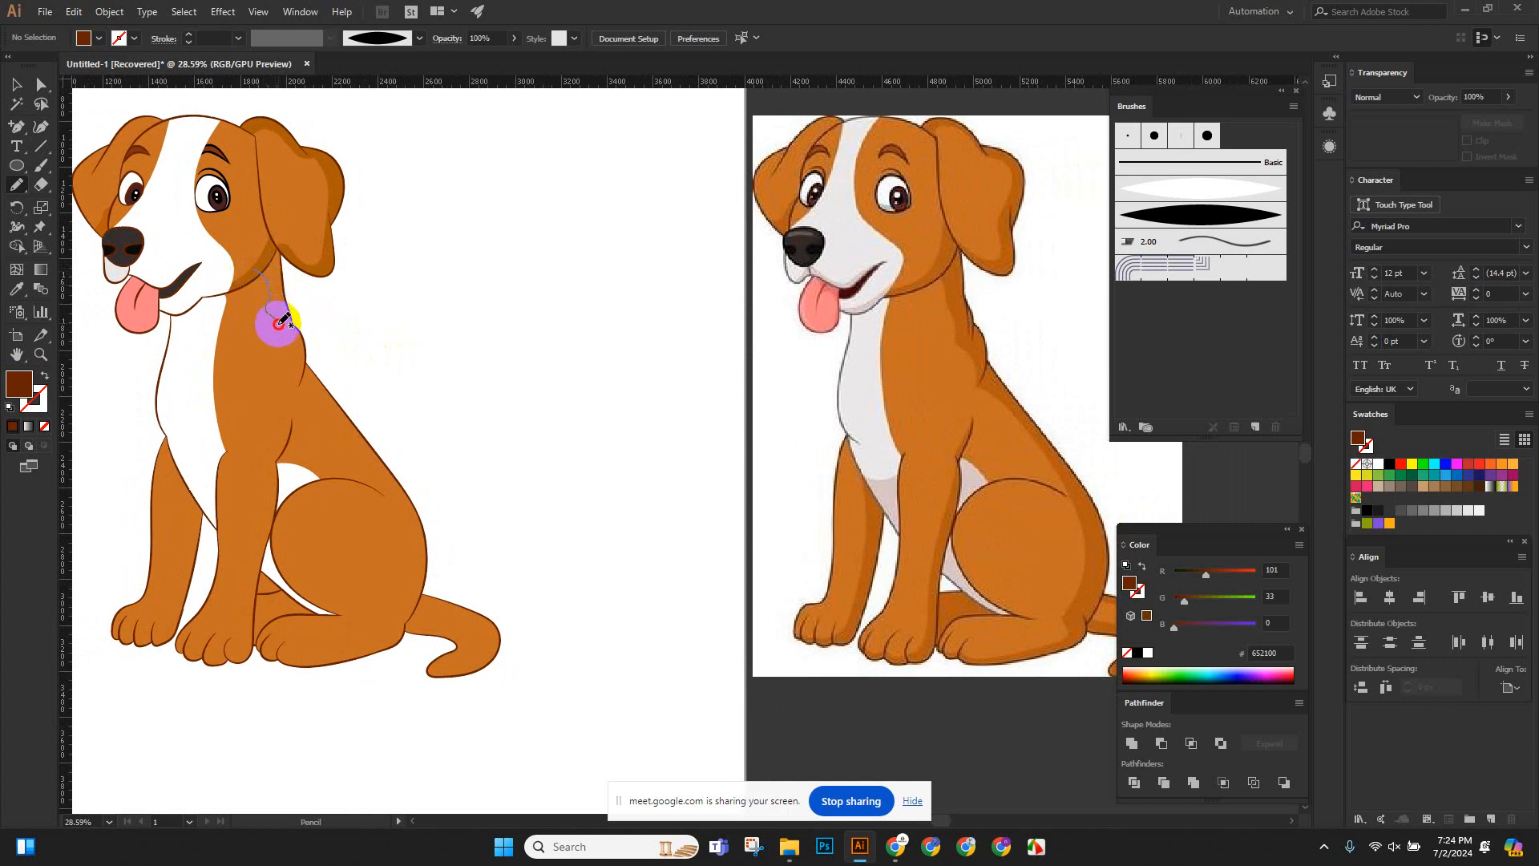
{"action": "left_click_drag", "start_coordinate": [284, 346], "coordinate": [319, 404]}
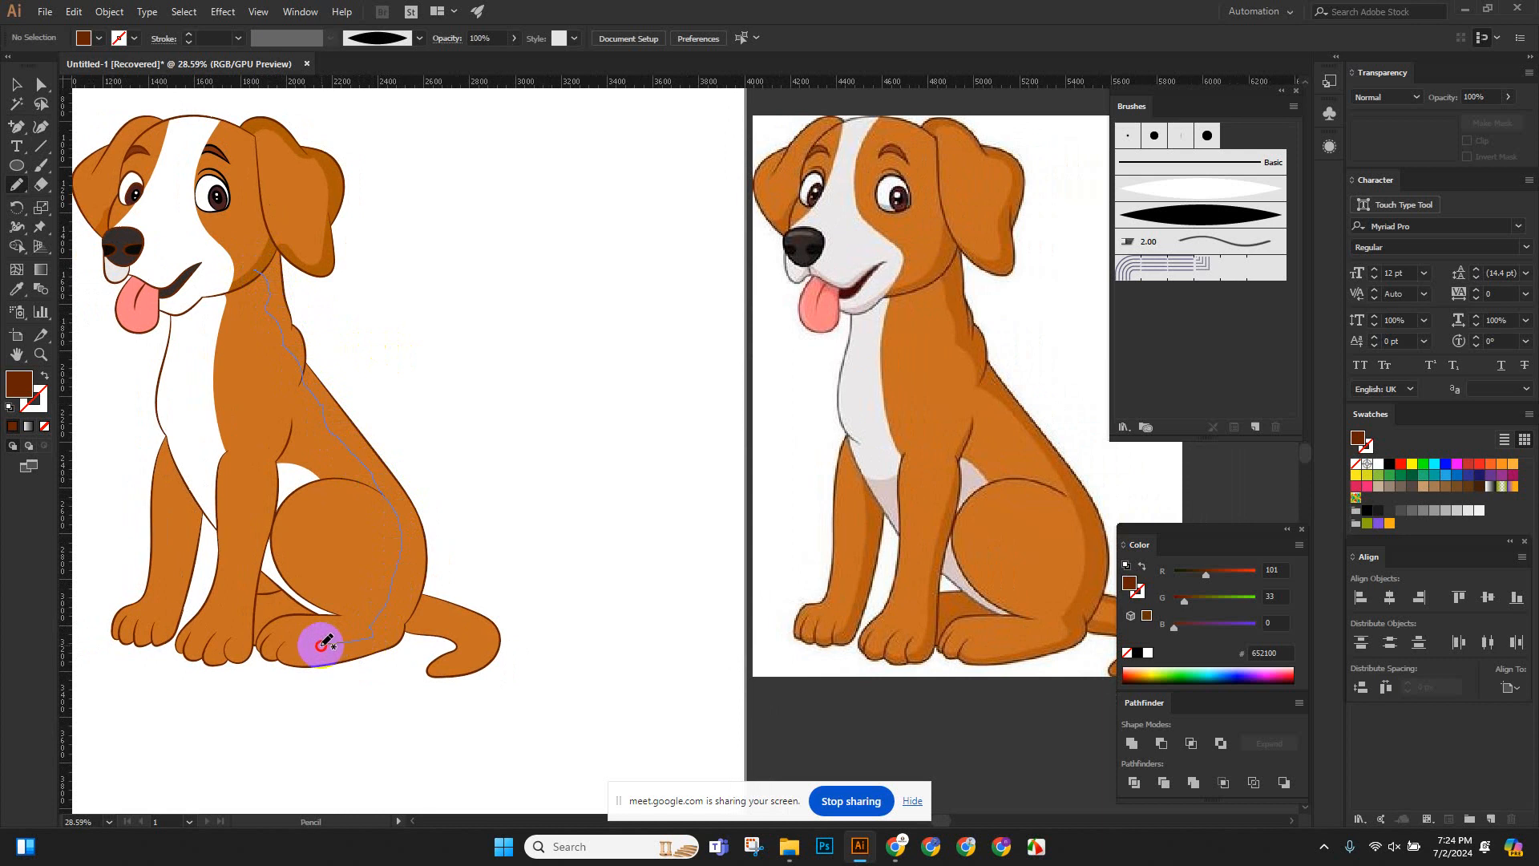
{"action": "mouse_move", "coordinate": [299, 653]}
{"action": "left_mouse_down"}
{"action": "mouse_move", "coordinate": [274, 687]}
{"action": "mouse_move", "coordinate": [417, 643]}
{"action": "mouse_move", "coordinate": [438, 509]}
{"action": "mouse_move", "coordinate": [403, 375]}
{"action": "mouse_move", "coordinate": [292, 273]}
{"action": "mouse_move", "coordinate": [278, 238]}
{"action": "mouse_move", "coordinate": [260, 267]}
{"action": "left_mouse_up"}
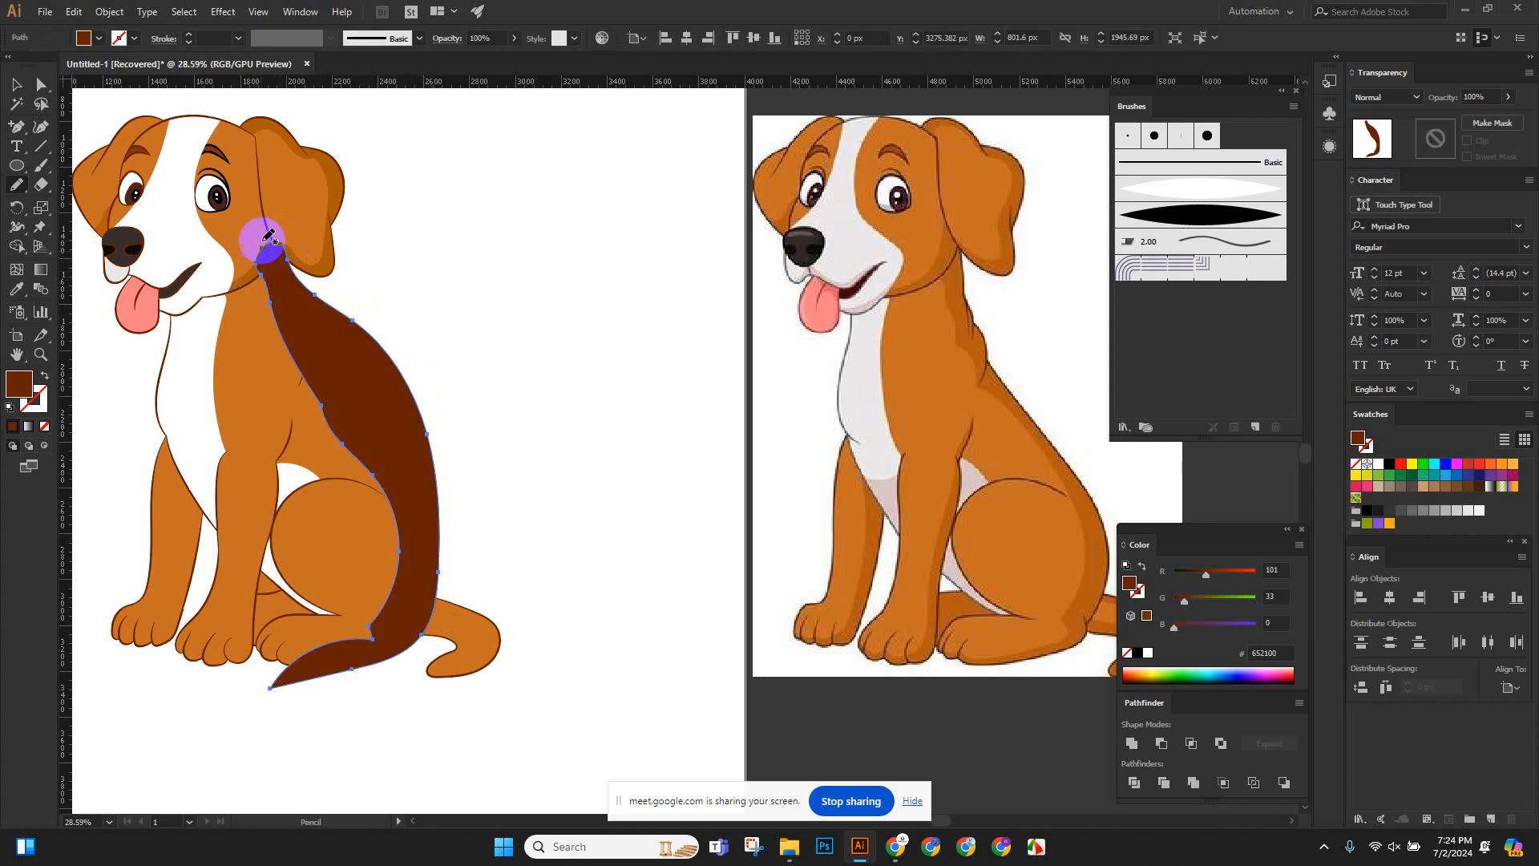
Fill the back shade with the darker orange B25A10 sampled from the reference dog's hip and deselect it.
{"action": "left_click", "coordinate": [16, 290]}
{"action": "left_click", "coordinate": [1075, 500]}
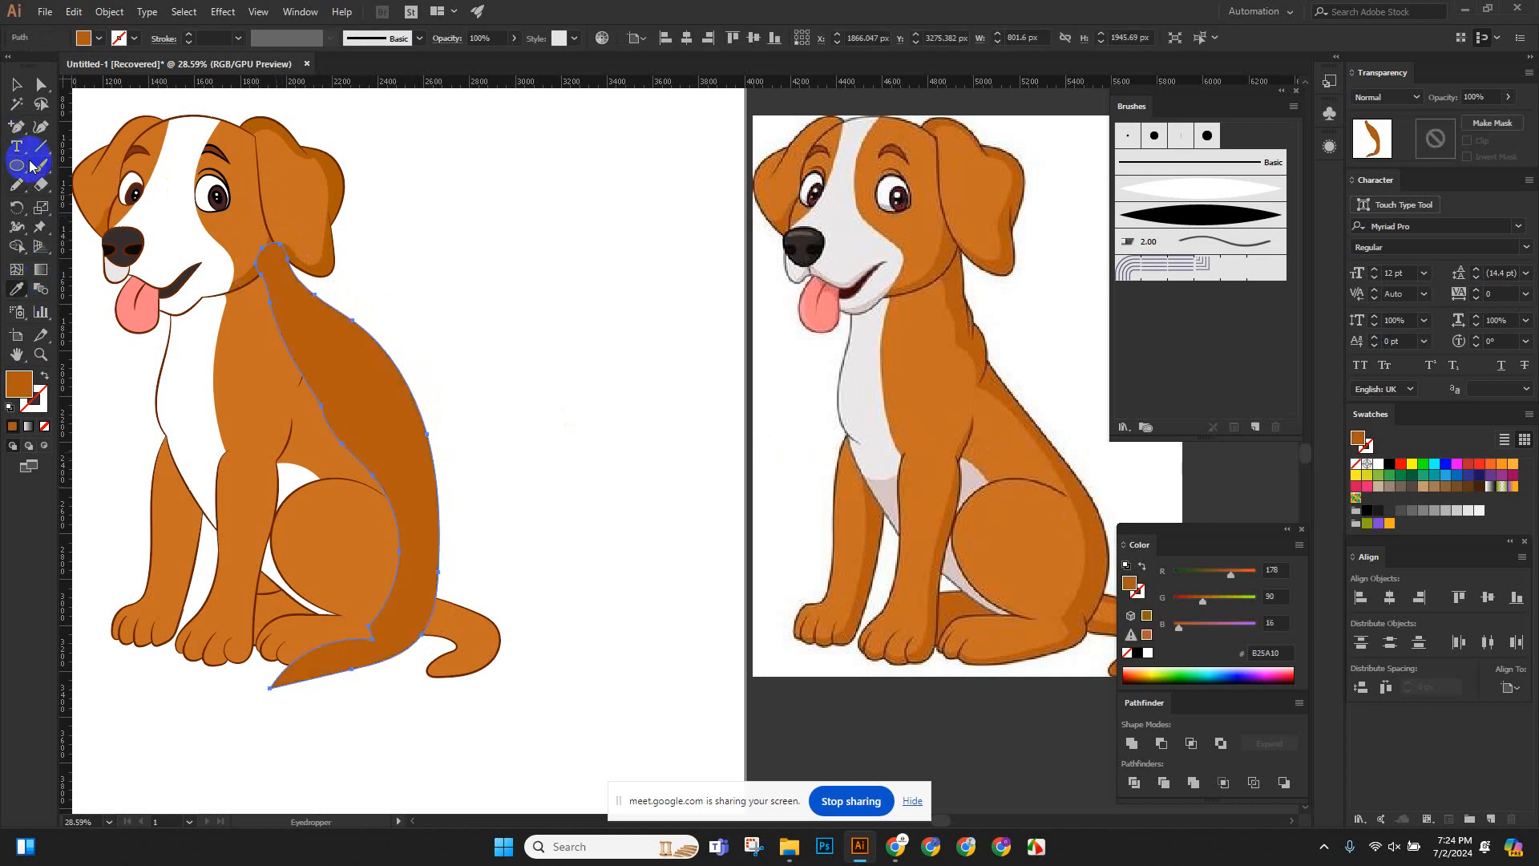
{"action": "left_click", "coordinate": [16, 83]}
{"action": "left_click", "coordinate": [599, 237]}
Select the back shade with the brown outline and remove its parts overlapping the ear and jaw with the Shape Builder.
{"action": "scroll", "coordinate": [301, 391], "scroll_direction": "up", "scroll_amount": 3}
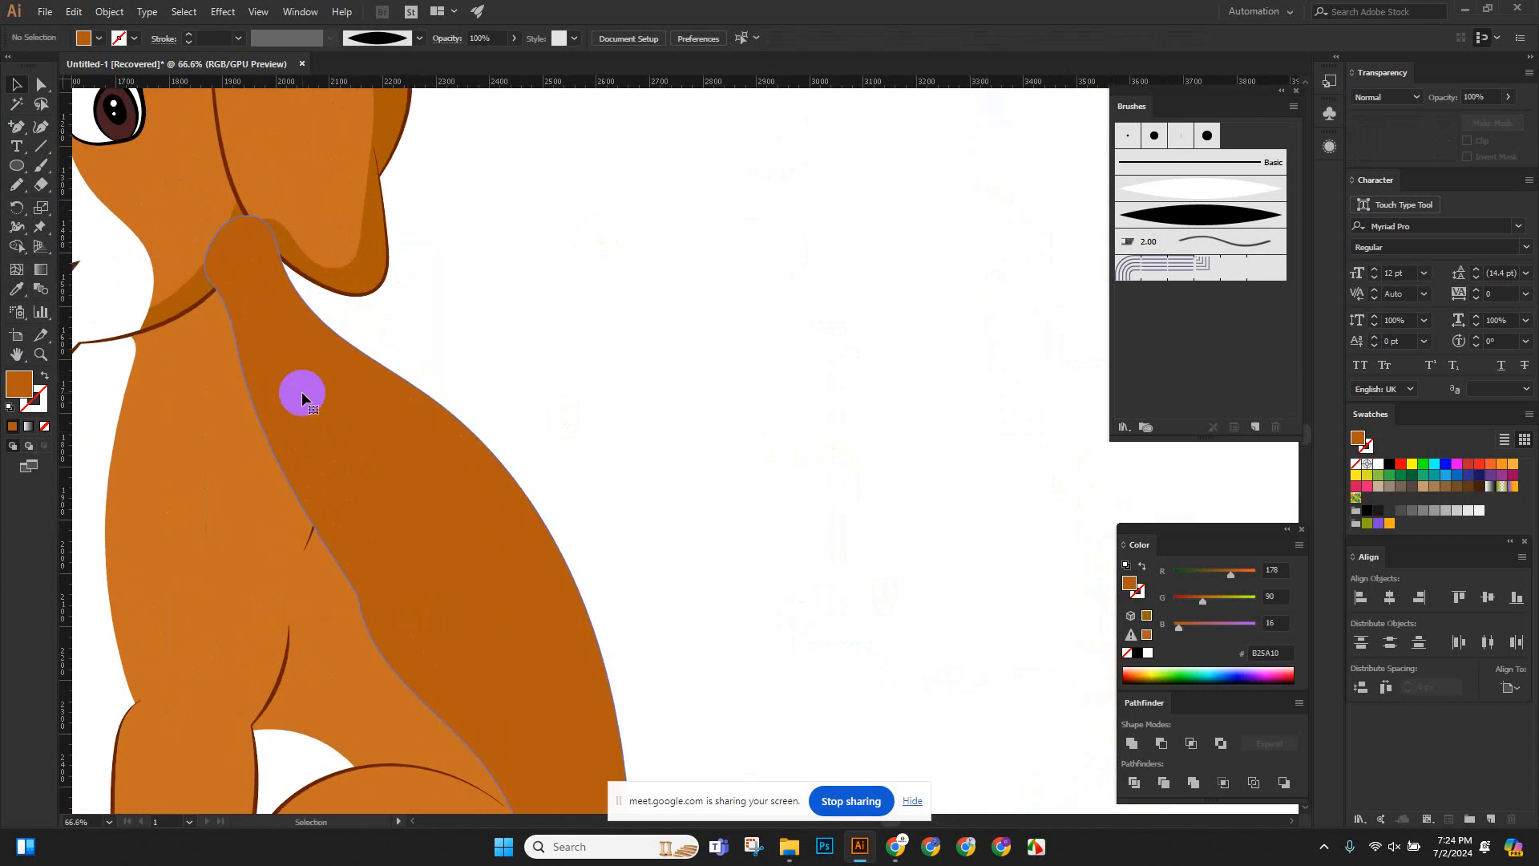
{"action": "left_click", "coordinate": [302, 391]}
{"action": "key", "text": "ctrl+a"}
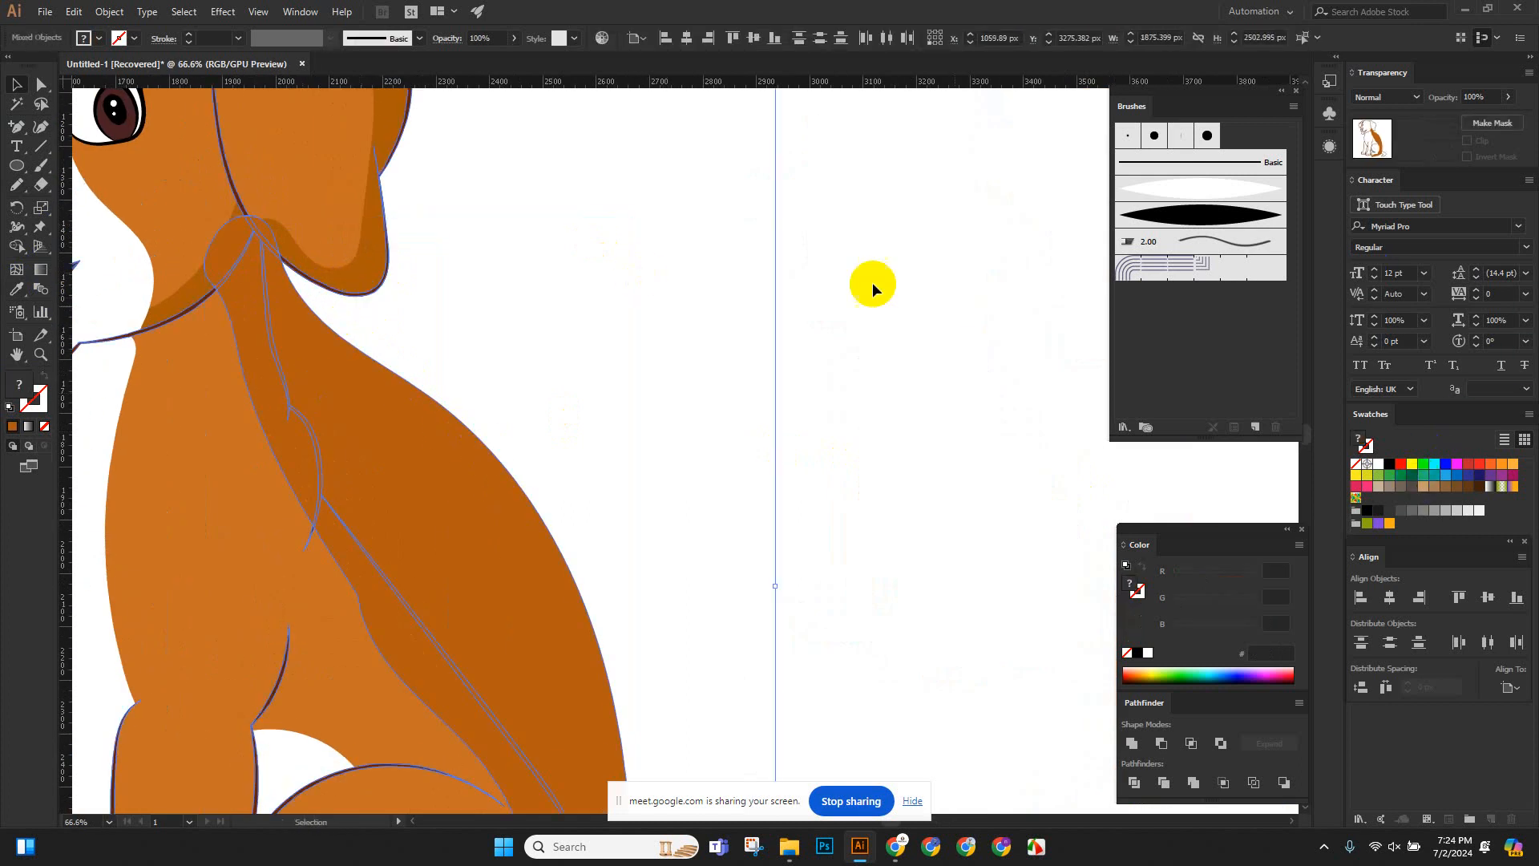
{"action": "left_click", "coordinate": [14, 248]}
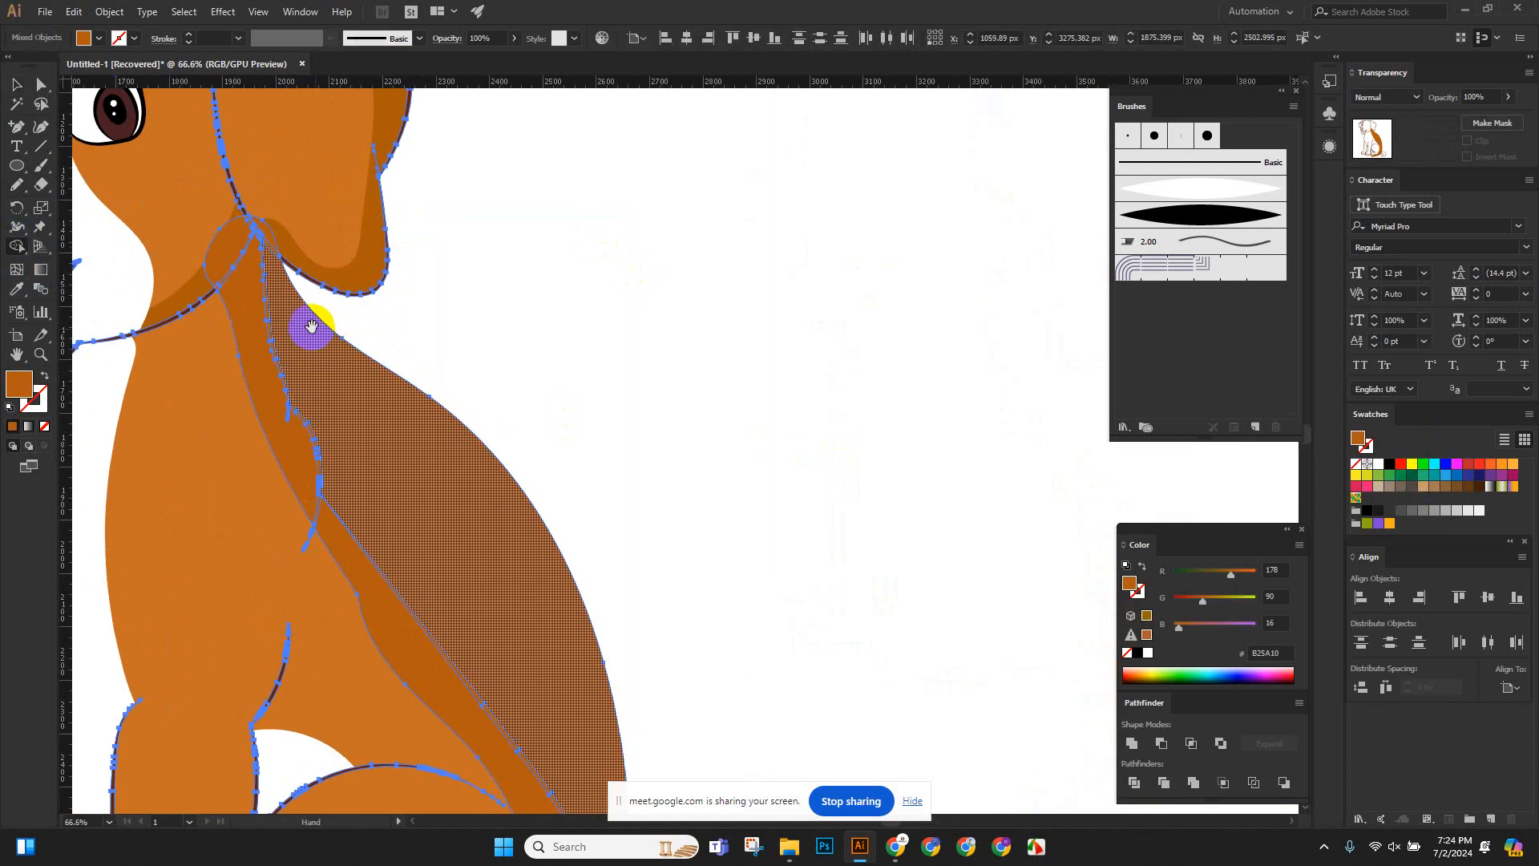
{"action": "scroll", "coordinate": [309, 327], "scroll_direction": "up", "scroll_amount": 4}
{"action": "left_click_drag", "start_coordinate": [398, 310], "coordinate": [382, 314]}
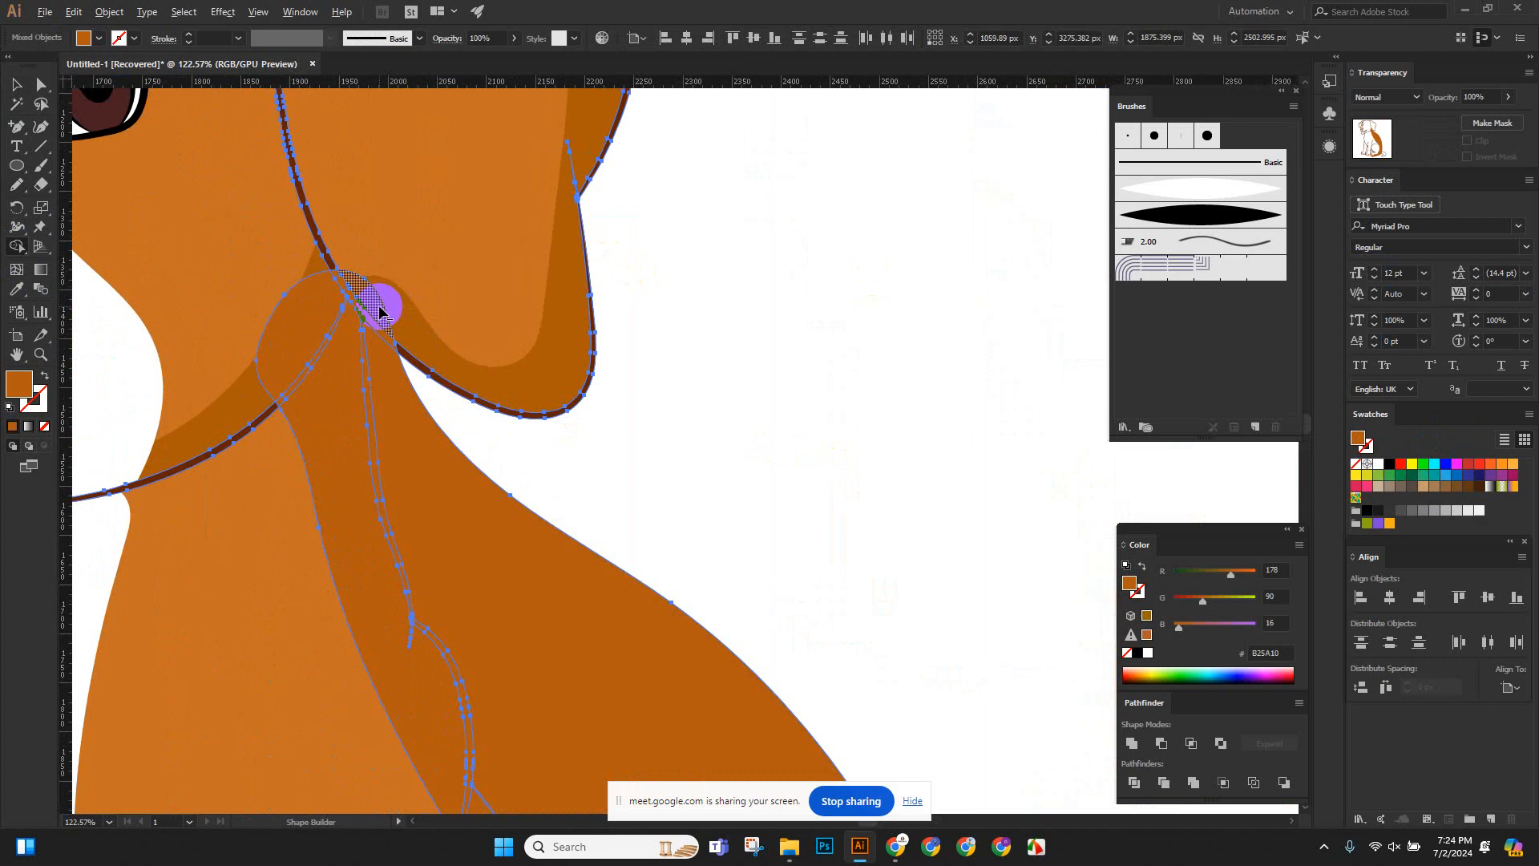
{"action": "left_click", "coordinate": [380, 311], "text": "alt"}
{"action": "left_click", "coordinate": [310, 310], "text": "alt"}
Remove the part of the shade outside the neck and back outline with the Shape Builder.
{"action": "left_click_drag", "start_coordinate": [521, 490], "coordinate": [490, 357]}
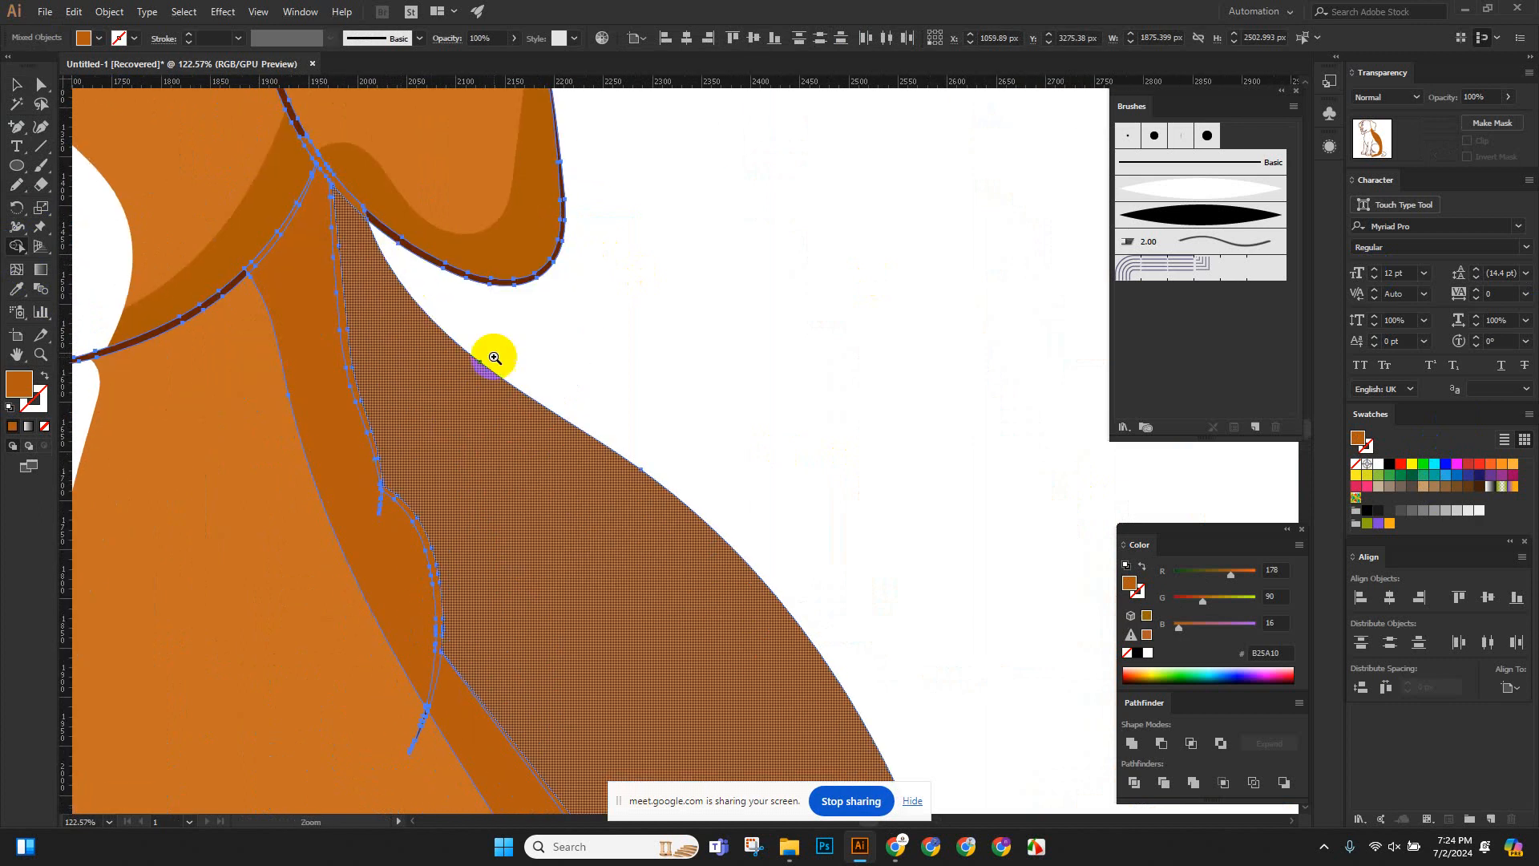
{"action": "scroll", "coordinate": [494, 357], "scroll_direction": "down", "scroll_amount": 5}
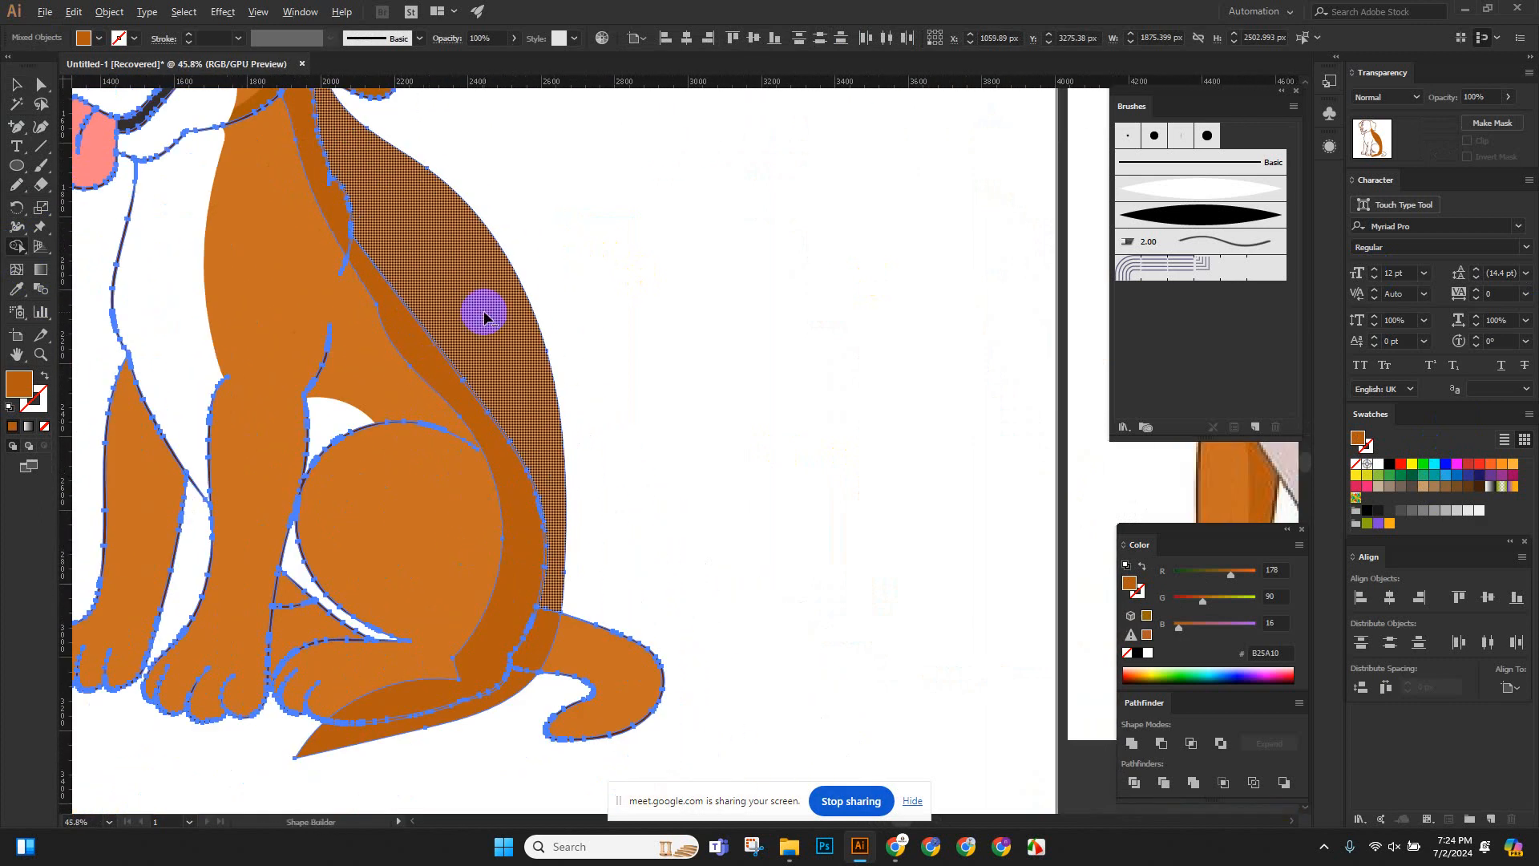
{"action": "left_click", "coordinate": [483, 317]}
Remove the parts of the shade below the hind foot and over the tail with the Shape Builder.
{"action": "scroll", "coordinate": [487, 323], "scroll_direction": "up", "scroll_amount": 1}
{"action": "left_click_drag", "start_coordinate": [375, 388], "coordinate": [468, 469]}
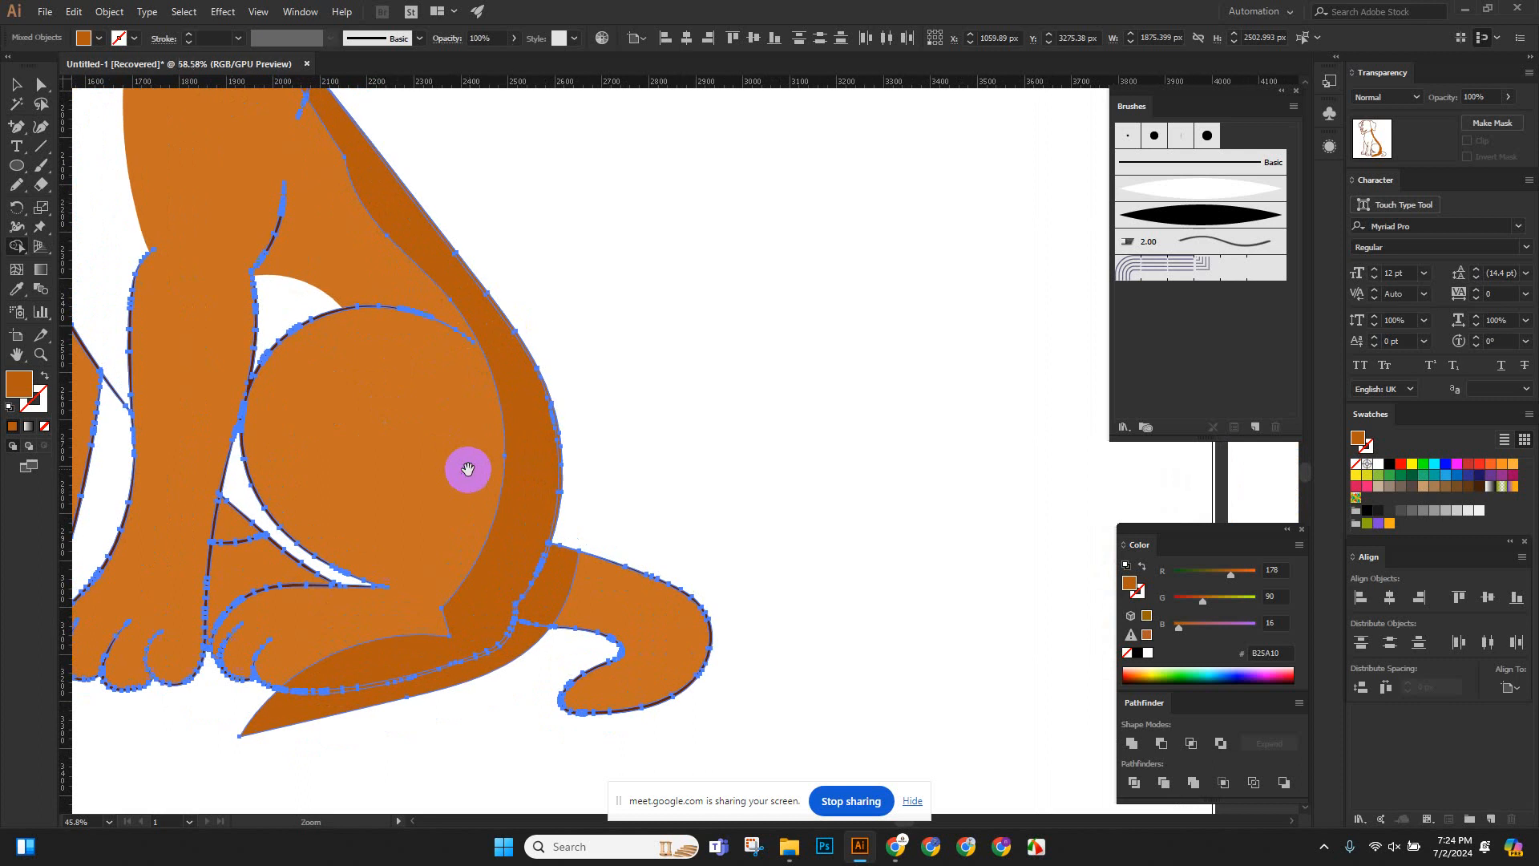
{"action": "scroll", "coordinate": [433, 441], "scroll_direction": "down", "scroll_amount": 3}
{"action": "scroll", "coordinate": [417, 513], "scroll_direction": "up", "scroll_amount": 3}
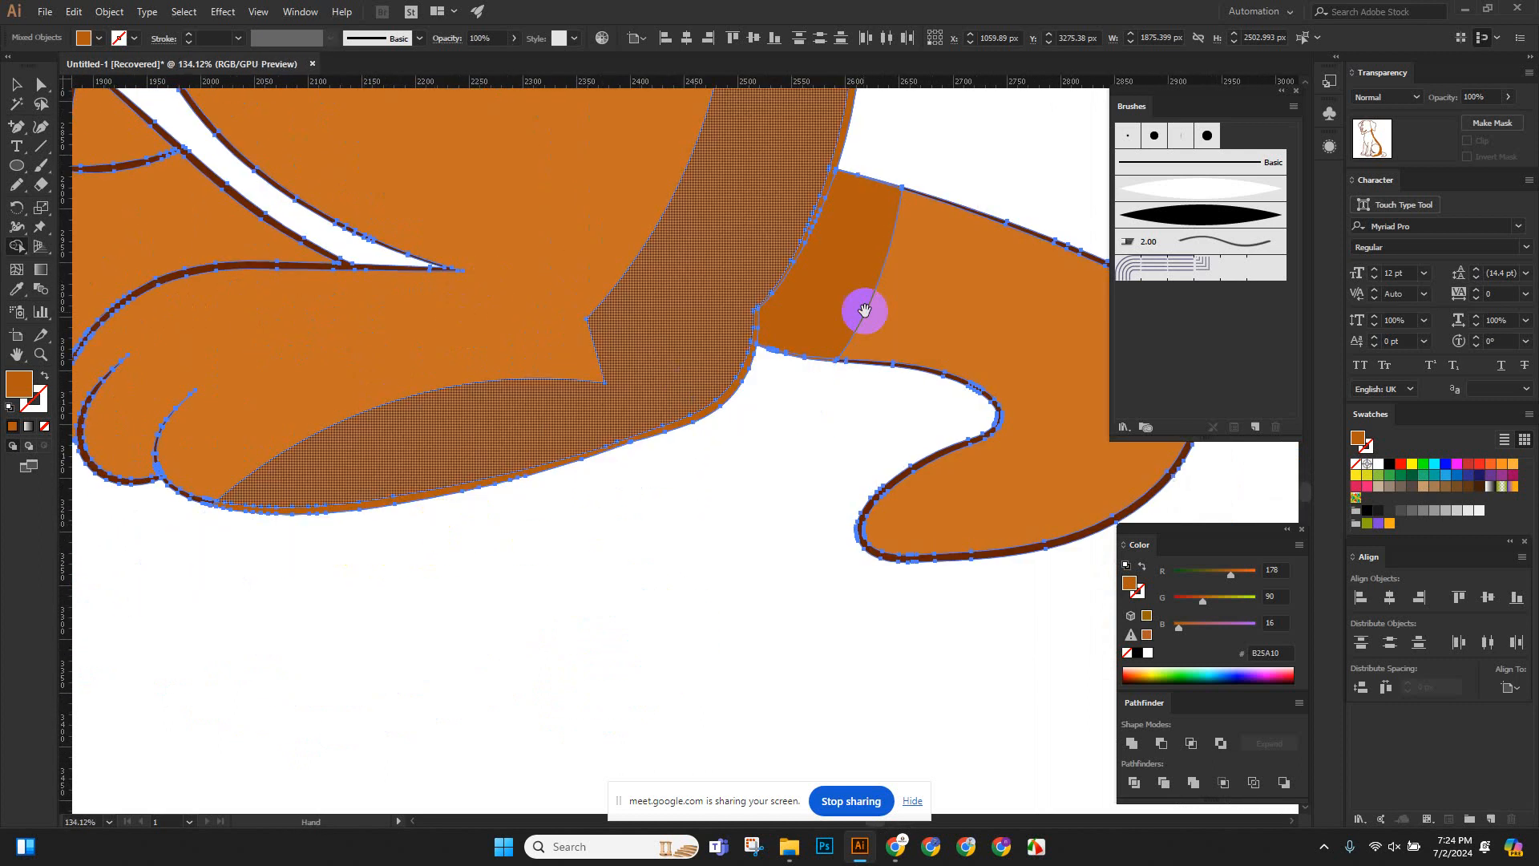
{"action": "left_click_drag", "start_coordinate": [864, 311], "coordinate": [505, 474]}
{"action": "scroll", "coordinate": [560, 473], "scroll_direction": "up", "scroll_amount": 1}
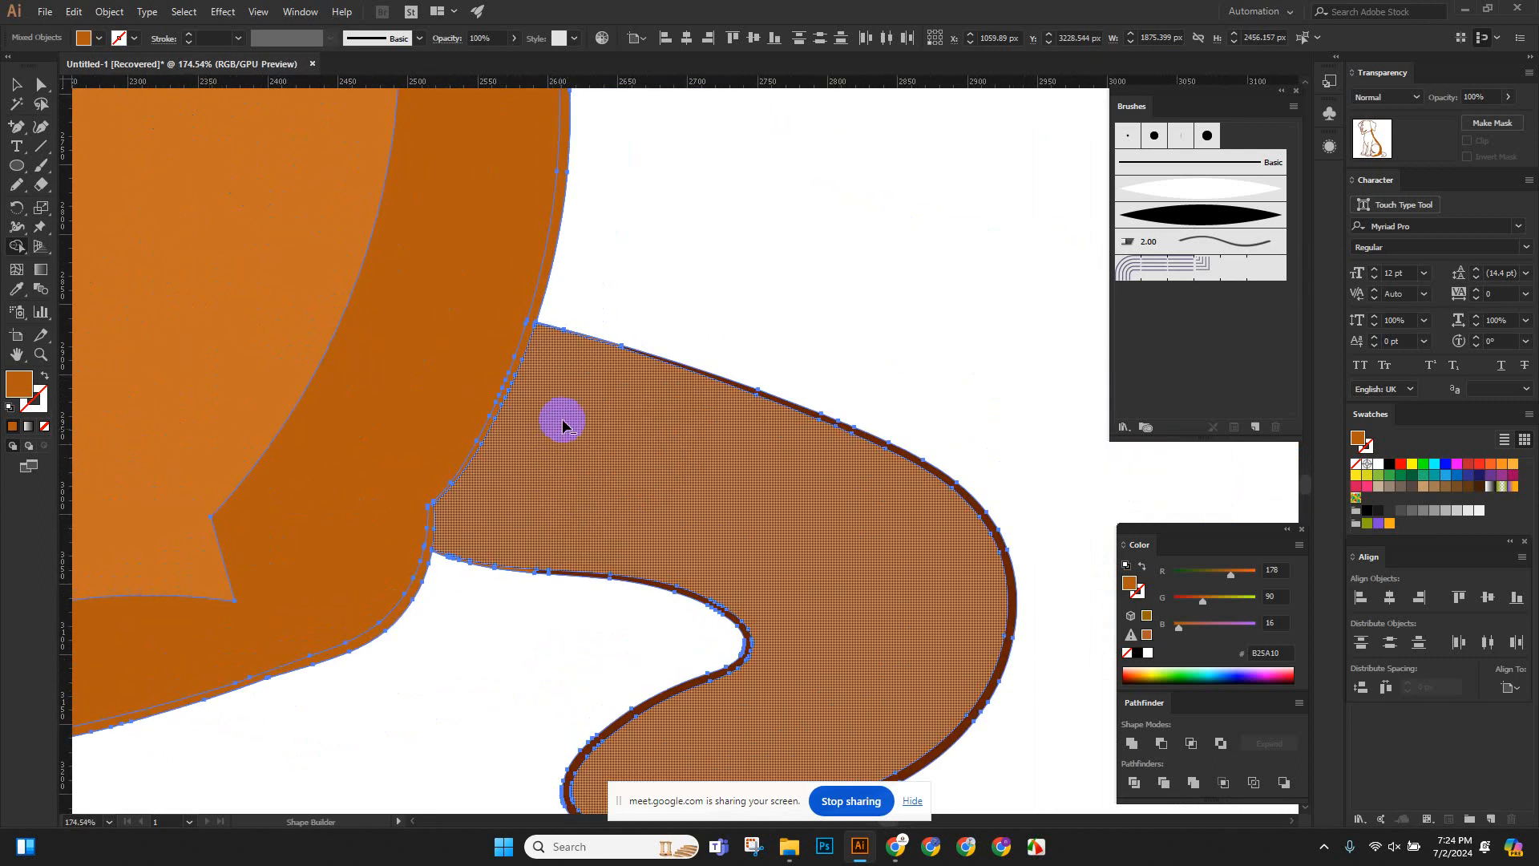
Bring the dog's brown outline in front of the trimmed back shade and deselect it.
{"action": "scroll", "coordinate": [563, 424], "scroll_direction": "down", "scroll_amount": 9}
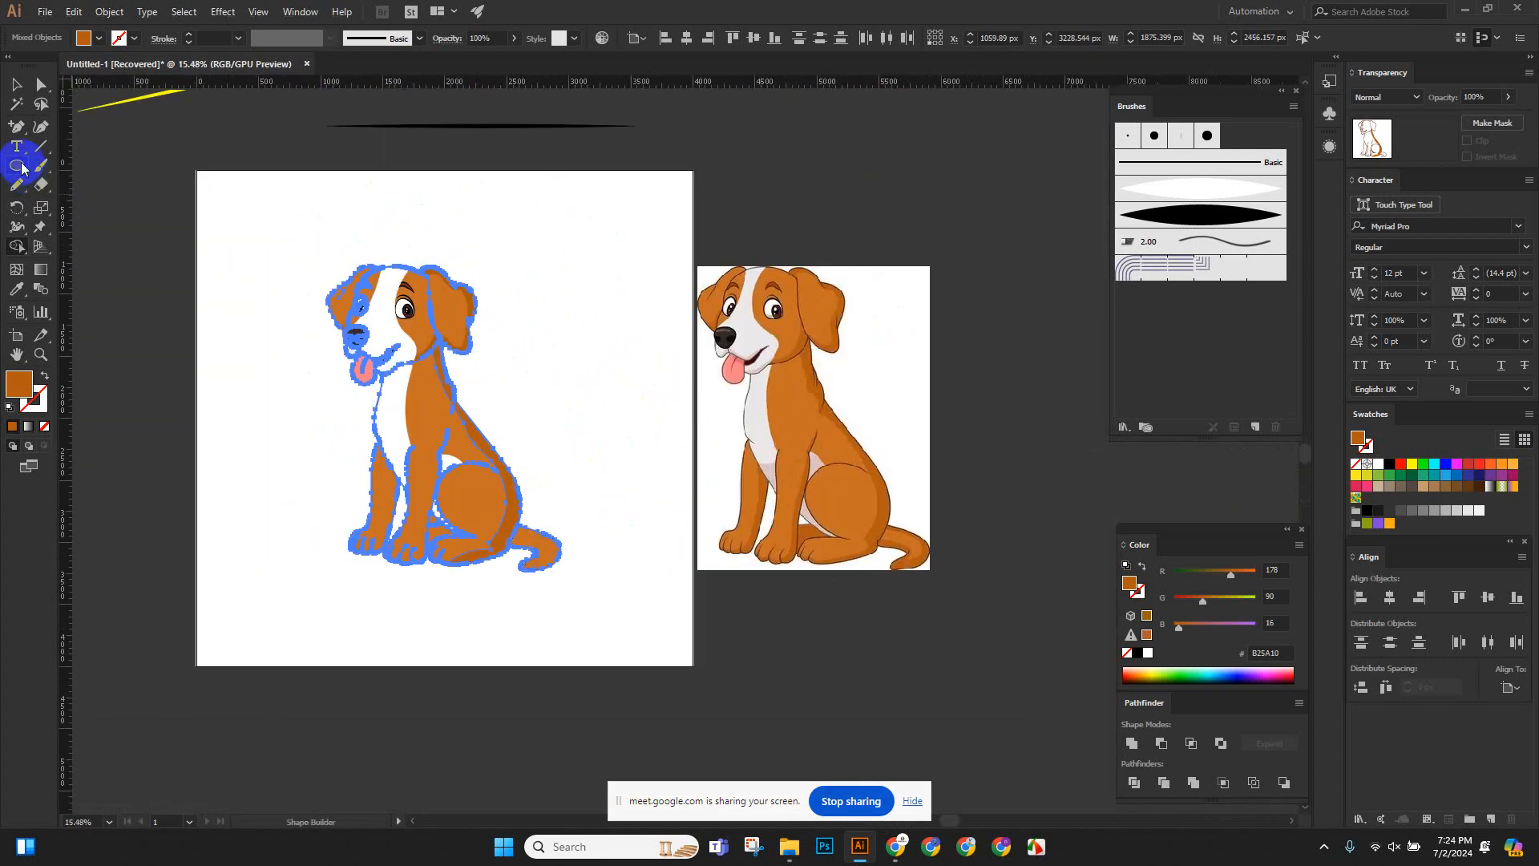
{"action": "left_click_drag", "start_coordinate": [456, 404], "coordinate": [916, 490]}
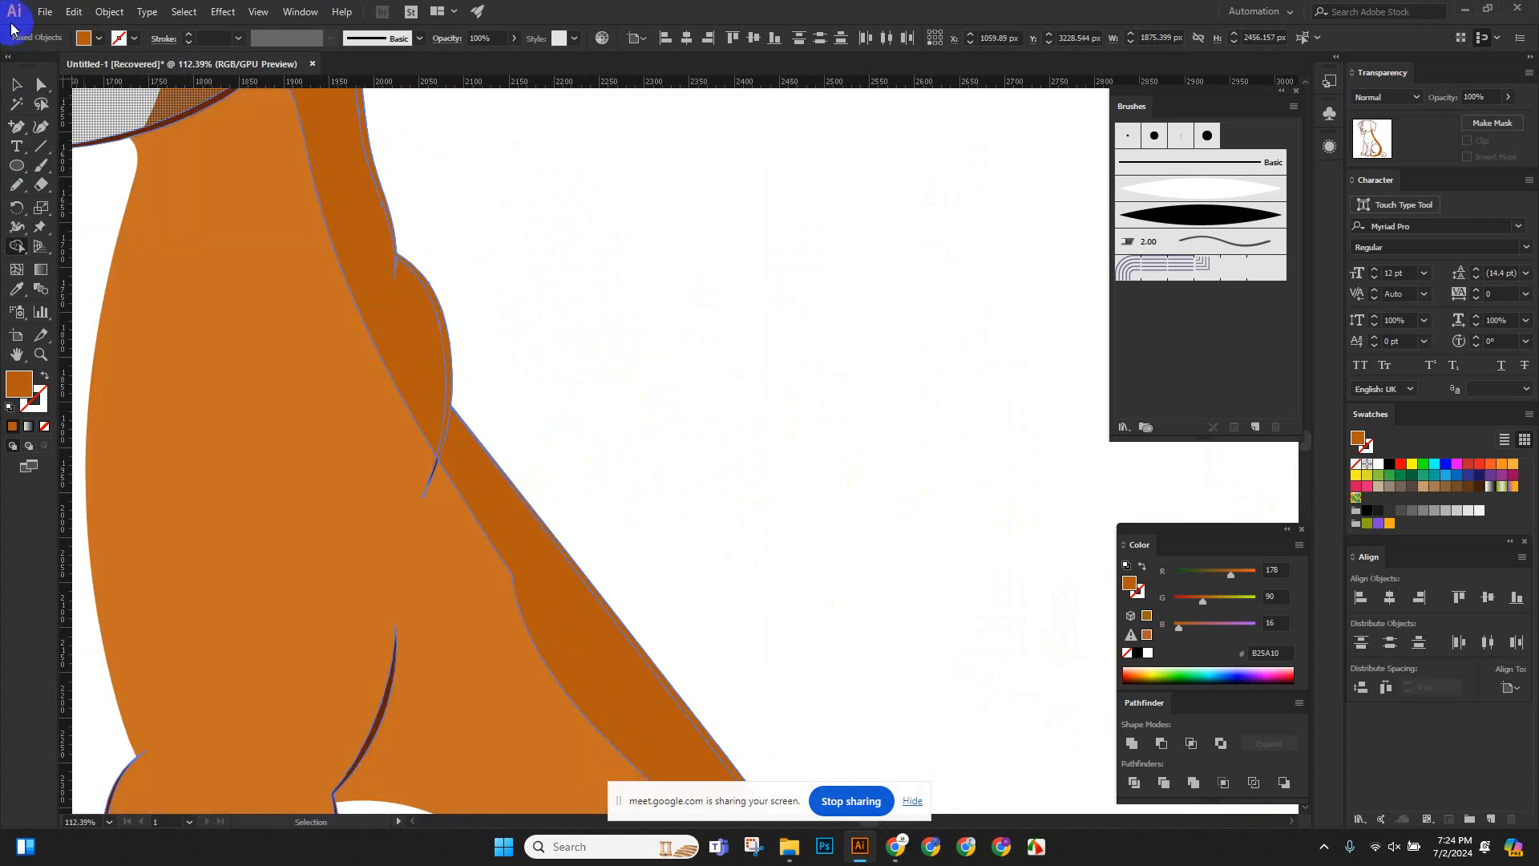
{"action": "left_click", "coordinate": [16, 83]}
{"action": "left_click", "coordinate": [771, 277]}
{"action": "left_click_drag", "start_coordinate": [722, 316], "coordinate": [432, 320]}
{"action": "left_click_drag", "start_coordinate": [863, 441], "coordinate": [698, 454]}
{"action": "left_click", "coordinate": [594, 262]}
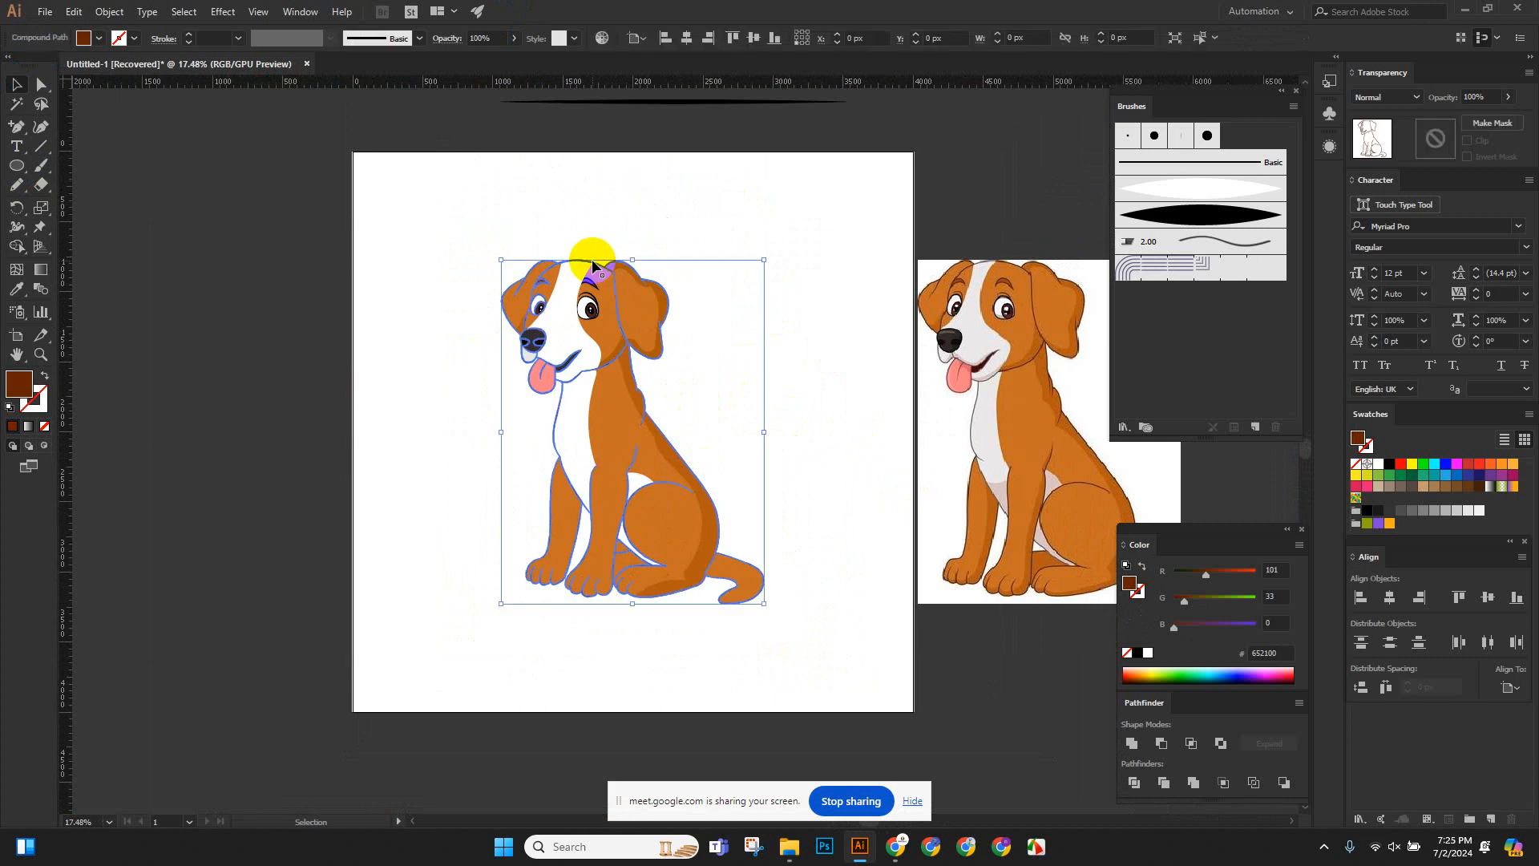
{"action": "key", "text": "ctrl+x"}
{"action": "key", "text": "ctrl+f"}
{"action": "left_click", "coordinate": [801, 385]}
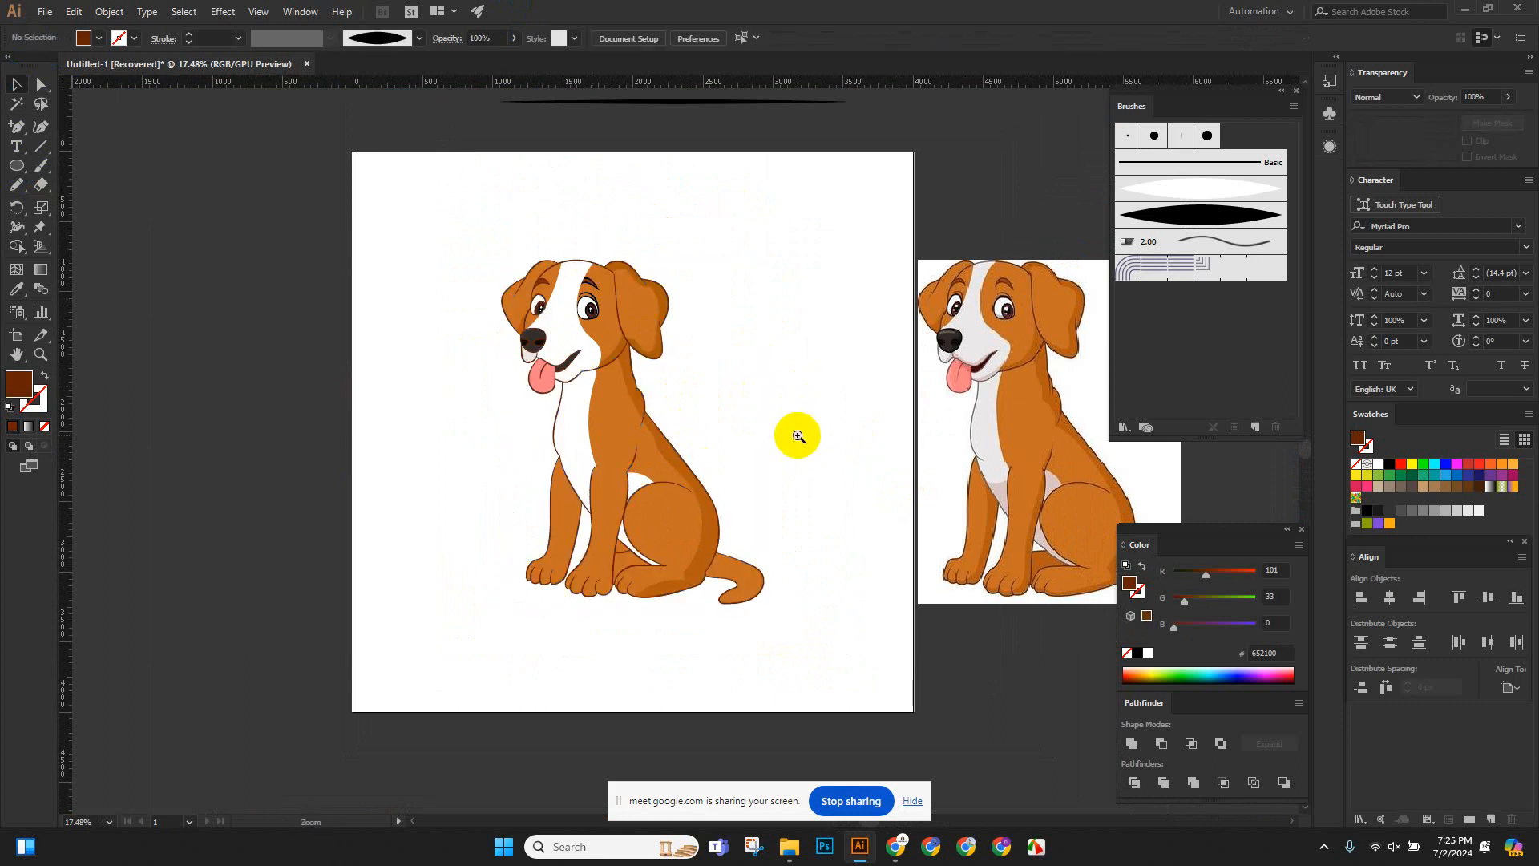
Draw a closed Pencil shade about 555 by 573 px around the tail, covering its edges and leaving its middle clear.
{"action": "left_click_drag", "start_coordinate": [797, 441], "coordinate": [495, 388]}
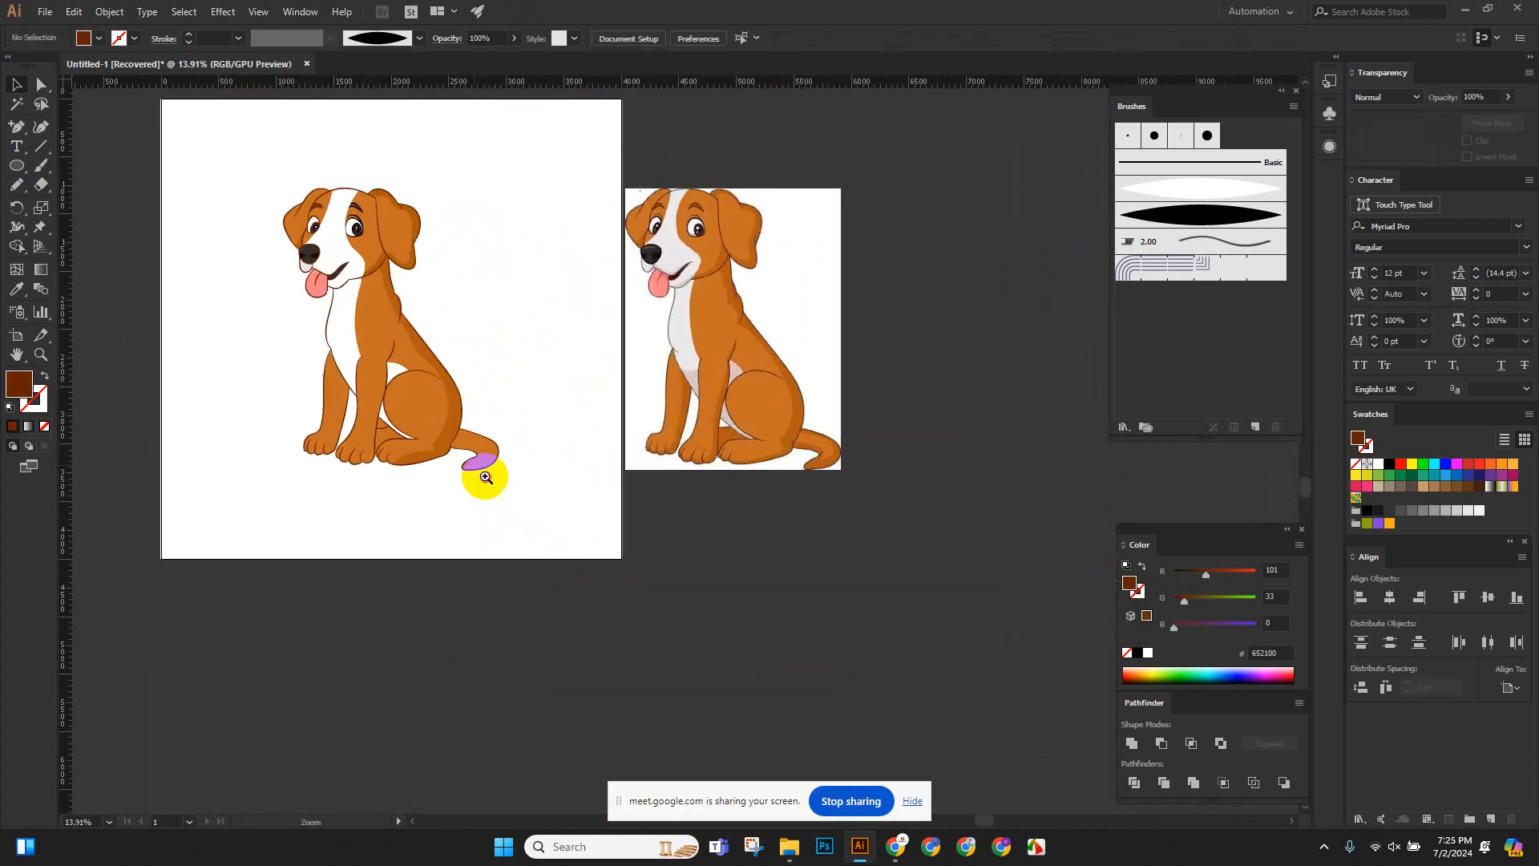
{"action": "left_click_drag", "start_coordinate": [481, 470], "coordinate": [746, 629]}
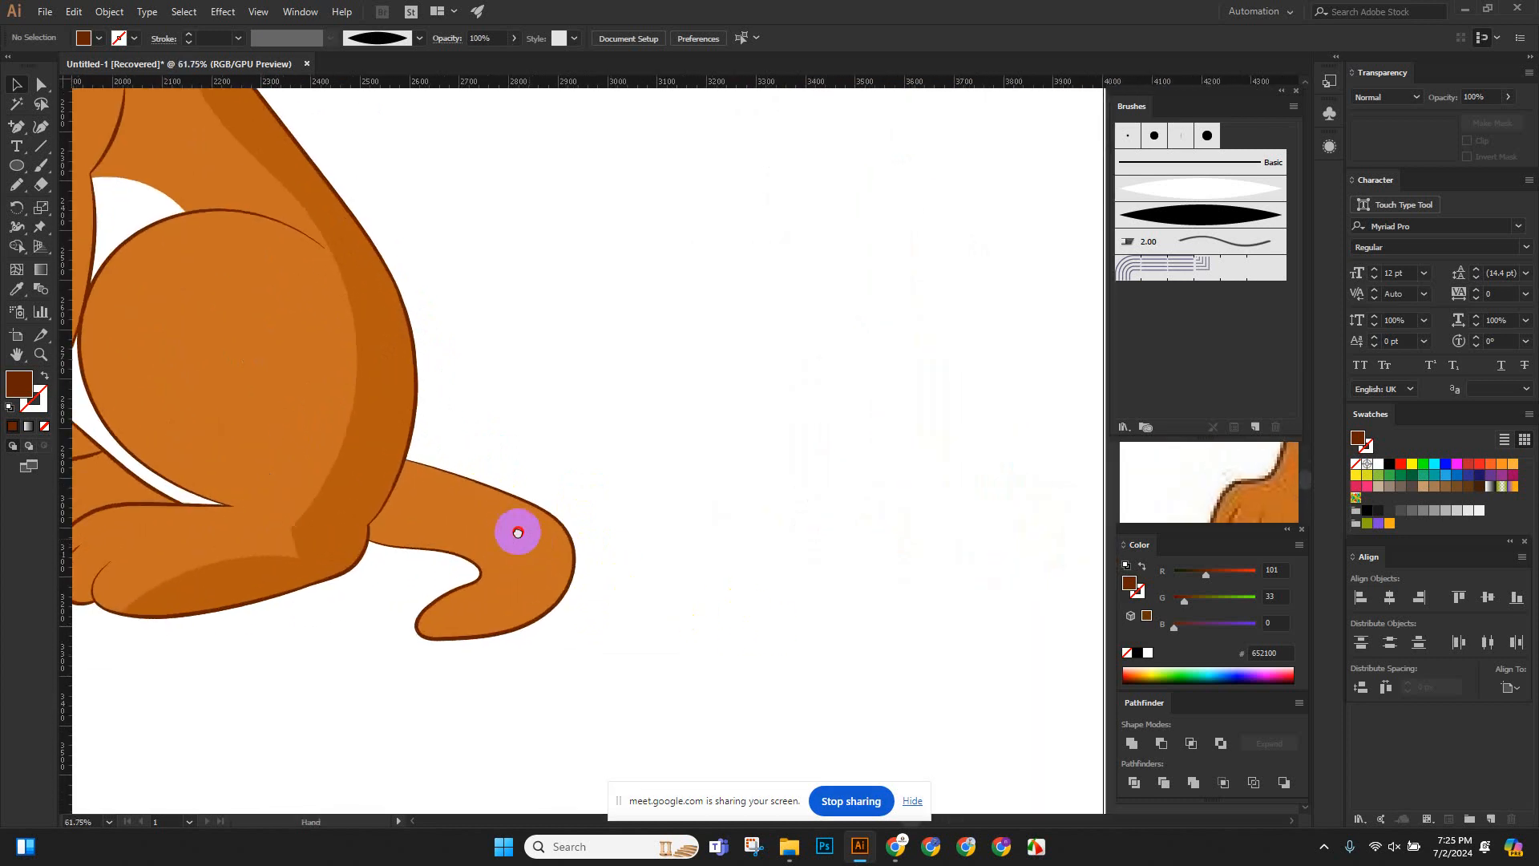
{"action": "left_click_drag", "start_coordinate": [516, 532], "coordinate": [516, 553]}
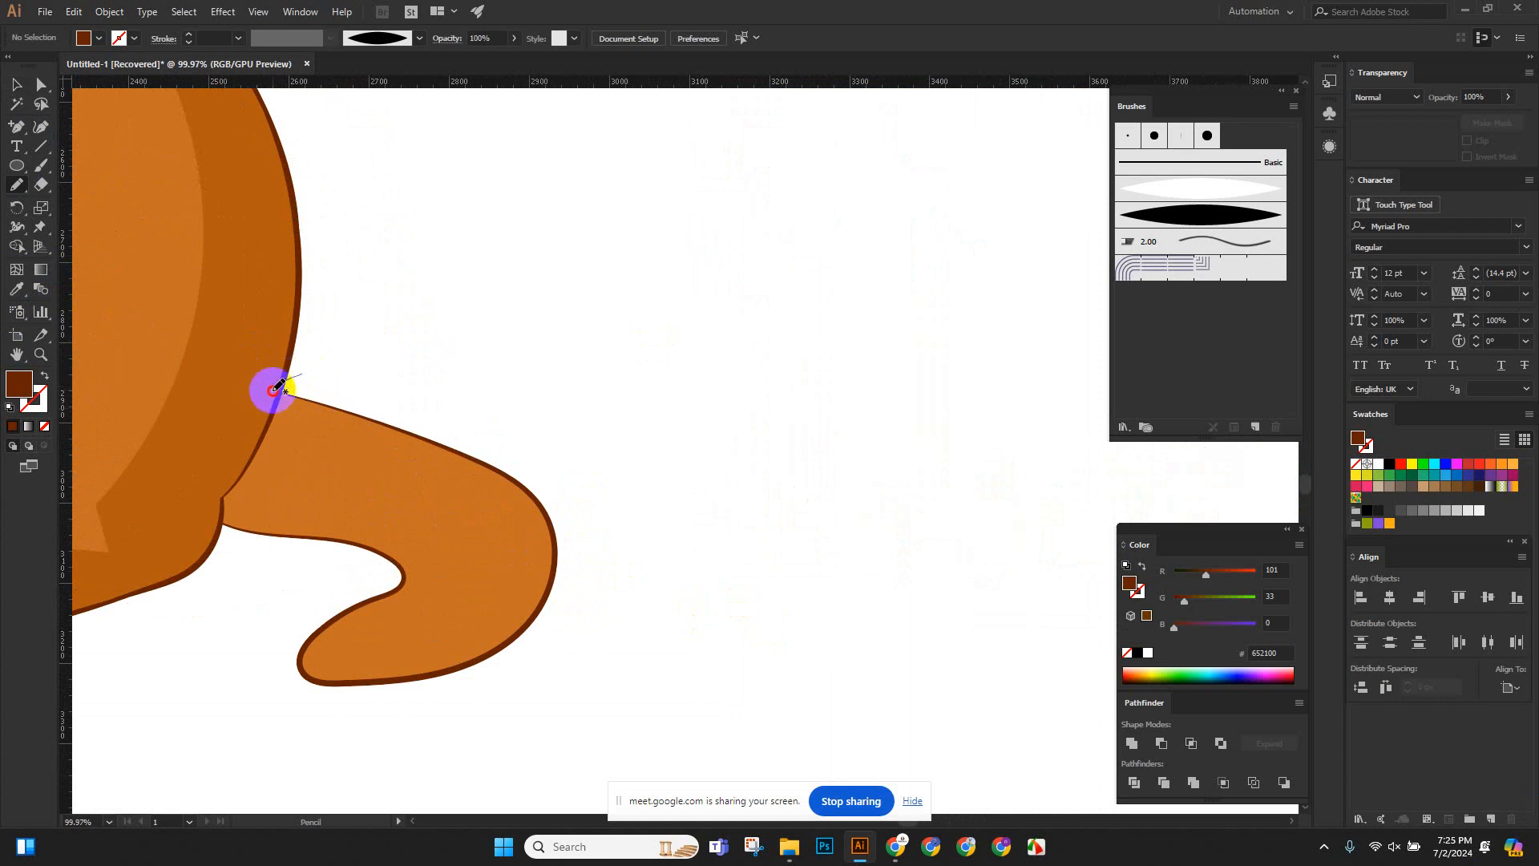
{"action": "mouse_move", "coordinate": [275, 417]}
{"action": "left_mouse_down"}
{"action": "mouse_move", "coordinate": [475, 488]}
{"action": "mouse_move", "coordinate": [529, 544]}
{"action": "mouse_move", "coordinate": [508, 628]}
{"action": "mouse_move", "coordinate": [481, 652]}
{"action": "mouse_move", "coordinate": [392, 668]}
{"action": "mouse_move", "coordinate": [352, 648]}
{"action": "mouse_move", "coordinate": [411, 591]}
{"action": "mouse_move", "coordinate": [417, 557]}
{"action": "mouse_move", "coordinate": [400, 536]}
{"action": "mouse_move", "coordinate": [334, 511]}
{"action": "mouse_move", "coordinate": [205, 516]}
{"action": "mouse_move", "coordinate": [225, 571]}
{"action": "mouse_move", "coordinate": [269, 578]}
{"action": "mouse_move", "coordinate": [244, 632]}
{"action": "mouse_move", "coordinate": [253, 748]}
{"action": "mouse_move", "coordinate": [534, 710]}
{"action": "mouse_move", "coordinate": [643, 575]}
{"action": "mouse_move", "coordinate": [478, 334]}
{"action": "mouse_move", "coordinate": [340, 335]}
{"action": "mouse_move", "coordinate": [297, 376]}
{"action": "left_mouse_up"}
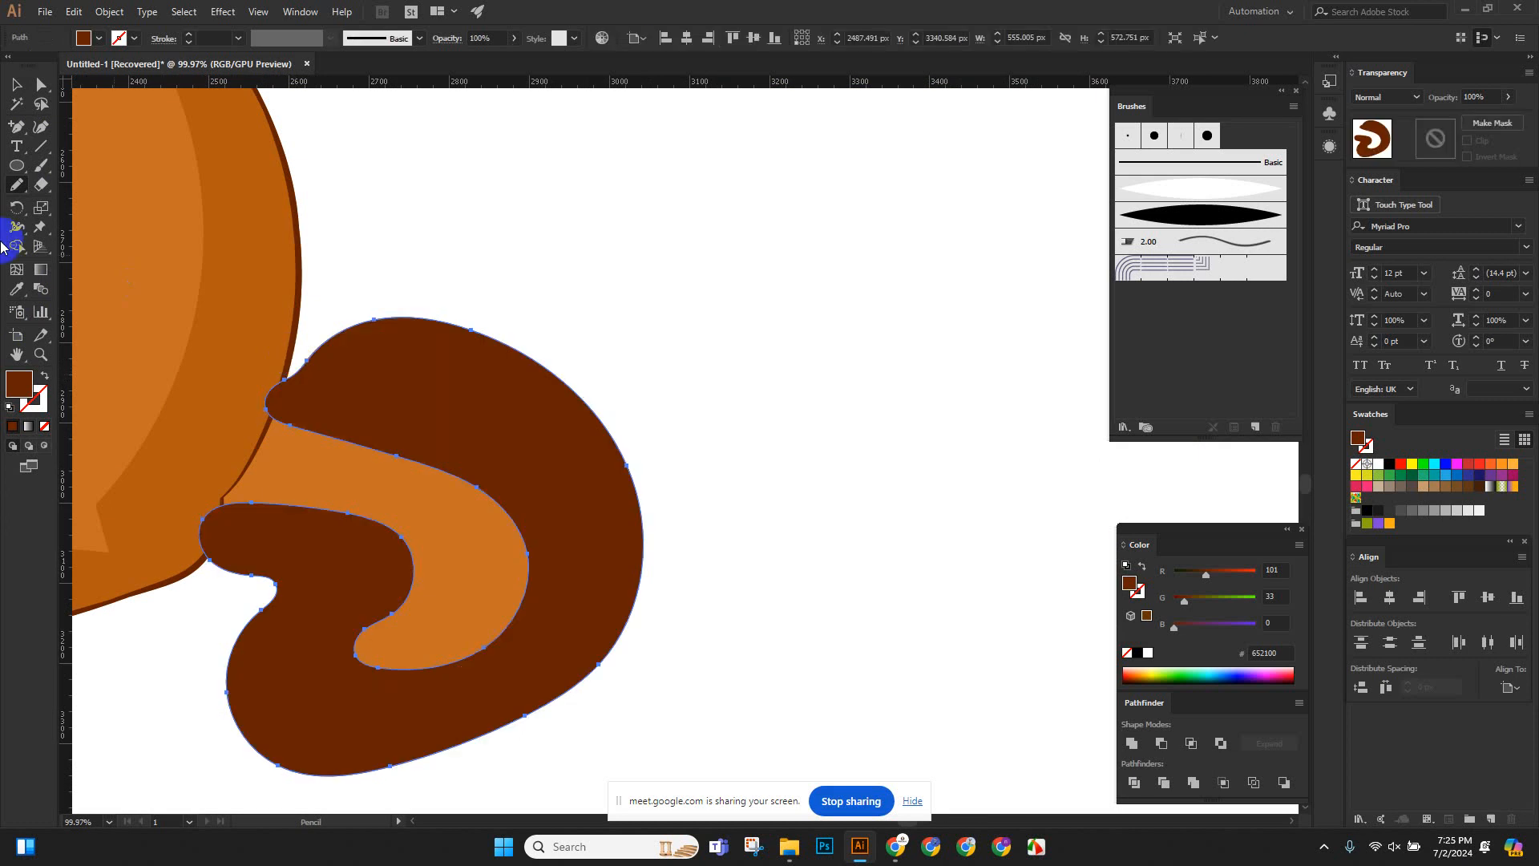
Fill the tail shade with the darker orange B25A10 sampled from the back shade.
{"action": "left_click", "coordinate": [16, 289]}
{"action": "left_click", "coordinate": [241, 311]}
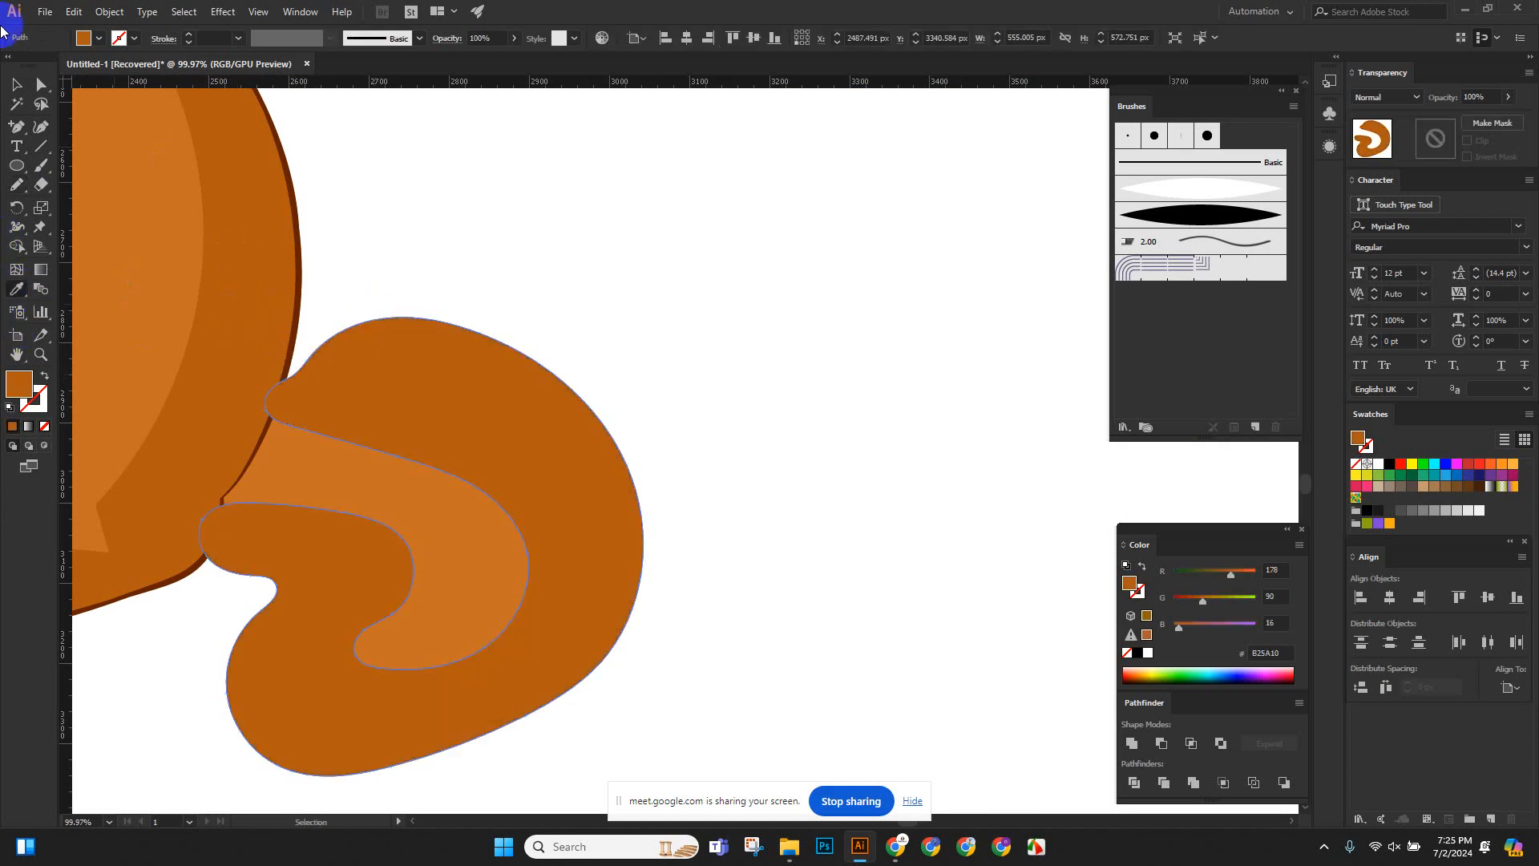
{"action": "left_click", "coordinate": [15, 87]}
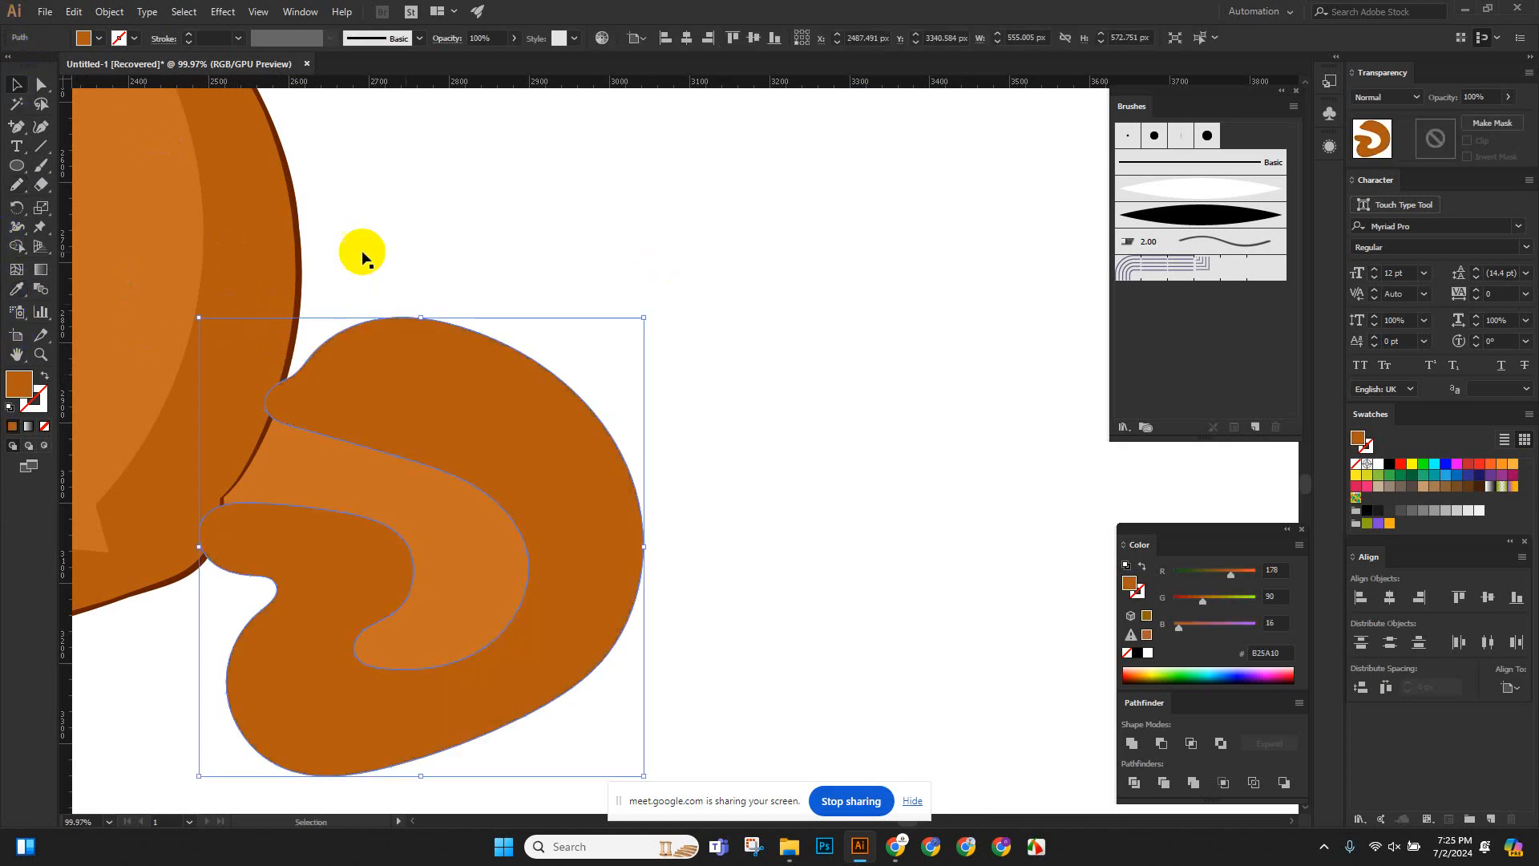
Remove the parts of the tail shade outside the tail and over the dog's body with the Shape Builder.
{"action": "left_click", "coordinate": [299, 273], "text": "shift"}
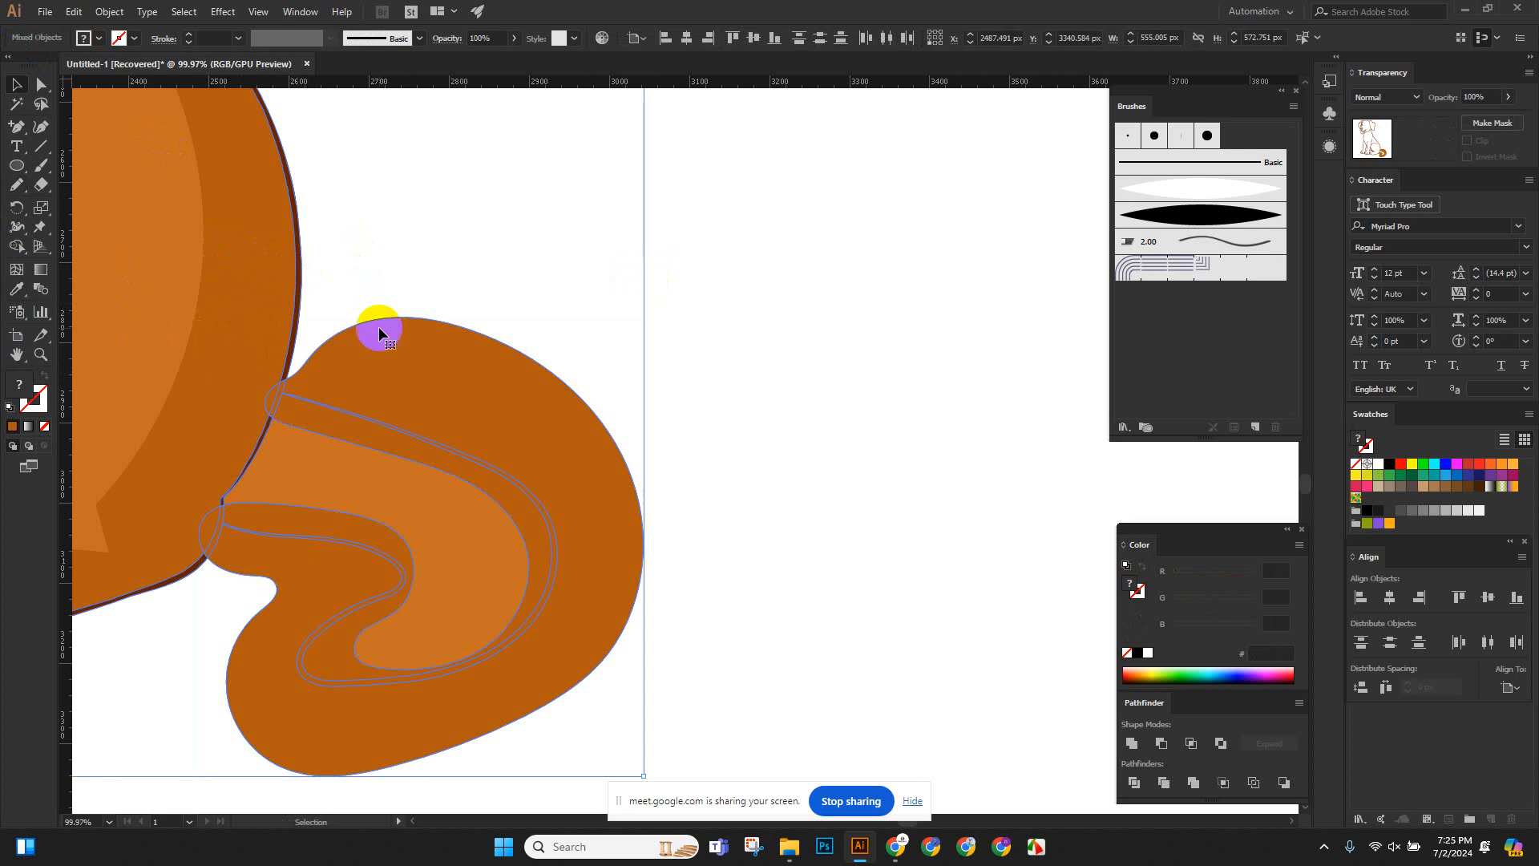
{"action": "left_click", "coordinate": [17, 247]}
{"action": "left_click", "coordinate": [434, 386], "text": "alt"}
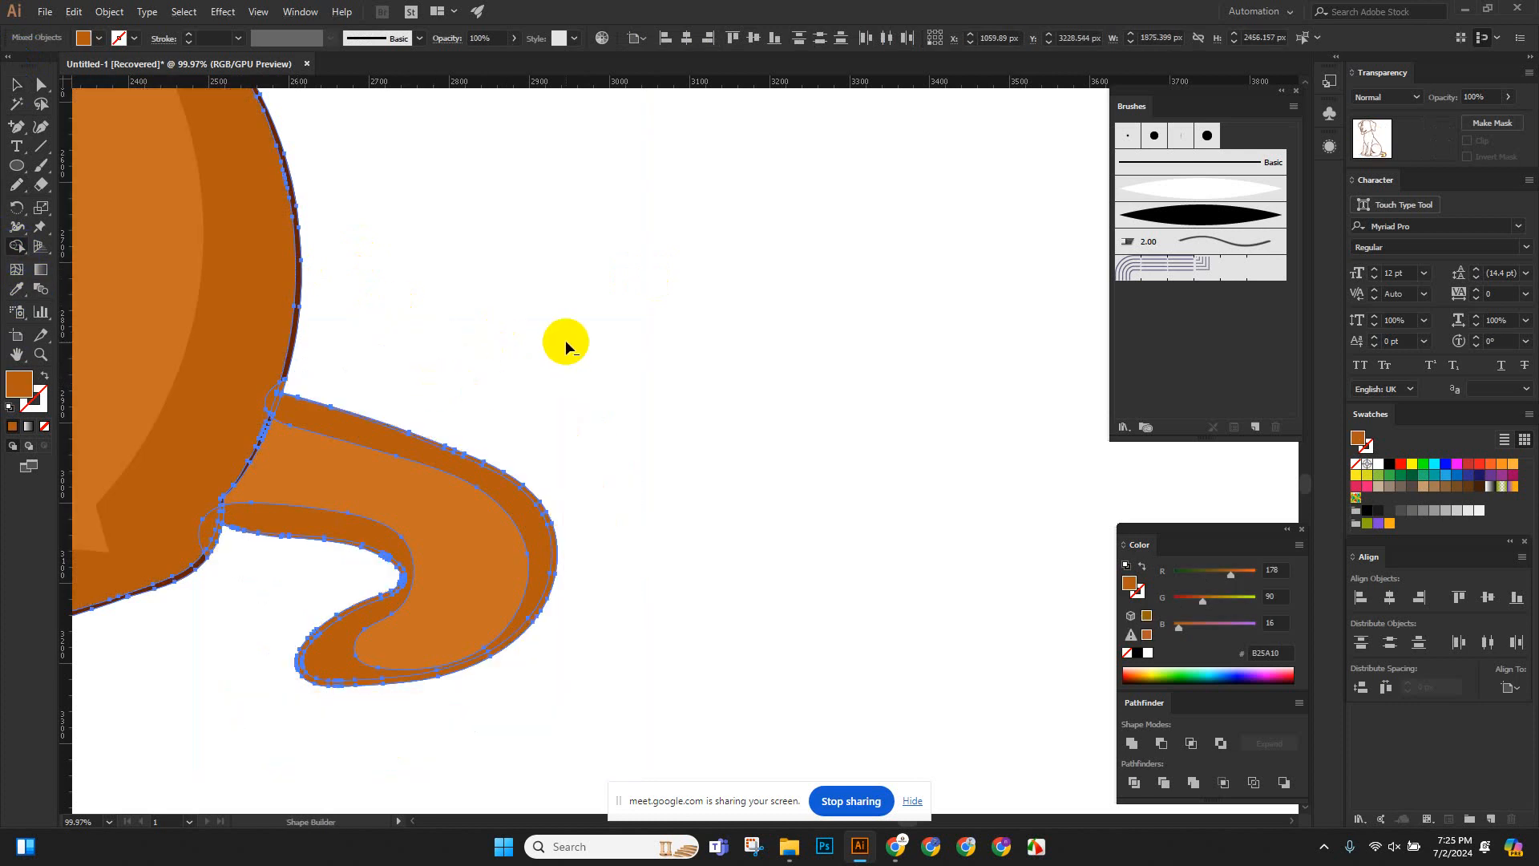
{"action": "scroll", "coordinate": [340, 335], "scroll_direction": "up", "scroll_amount": 5}
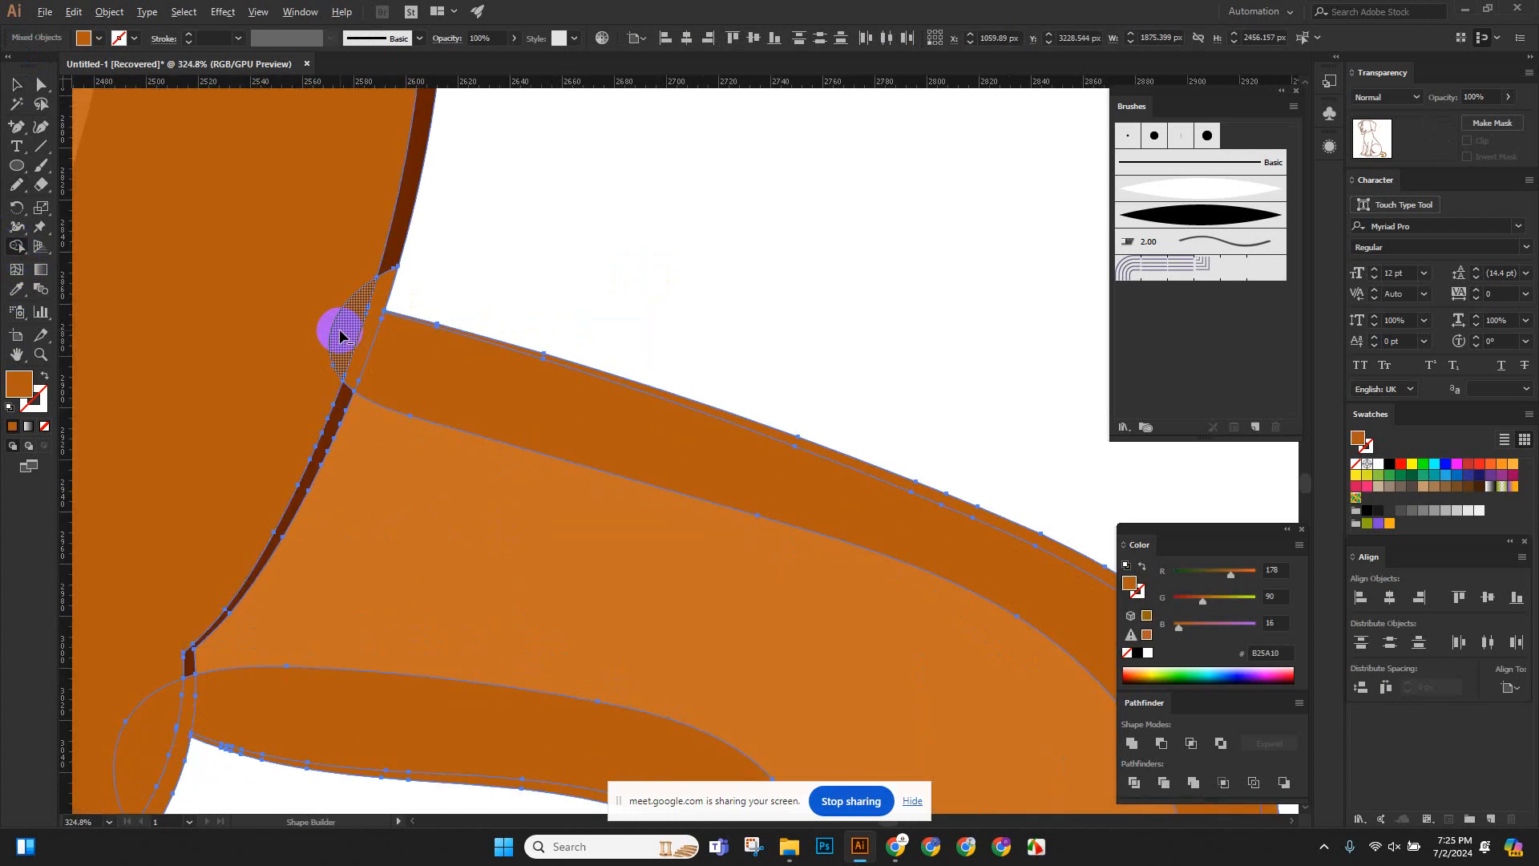
{"action": "left_click", "coordinate": [340, 331], "text": "alt"}
{"action": "left_click_drag", "start_coordinate": [313, 478], "coordinate": [466, 260]}
{"action": "left_click", "coordinate": [305, 506], "text": "alt"}
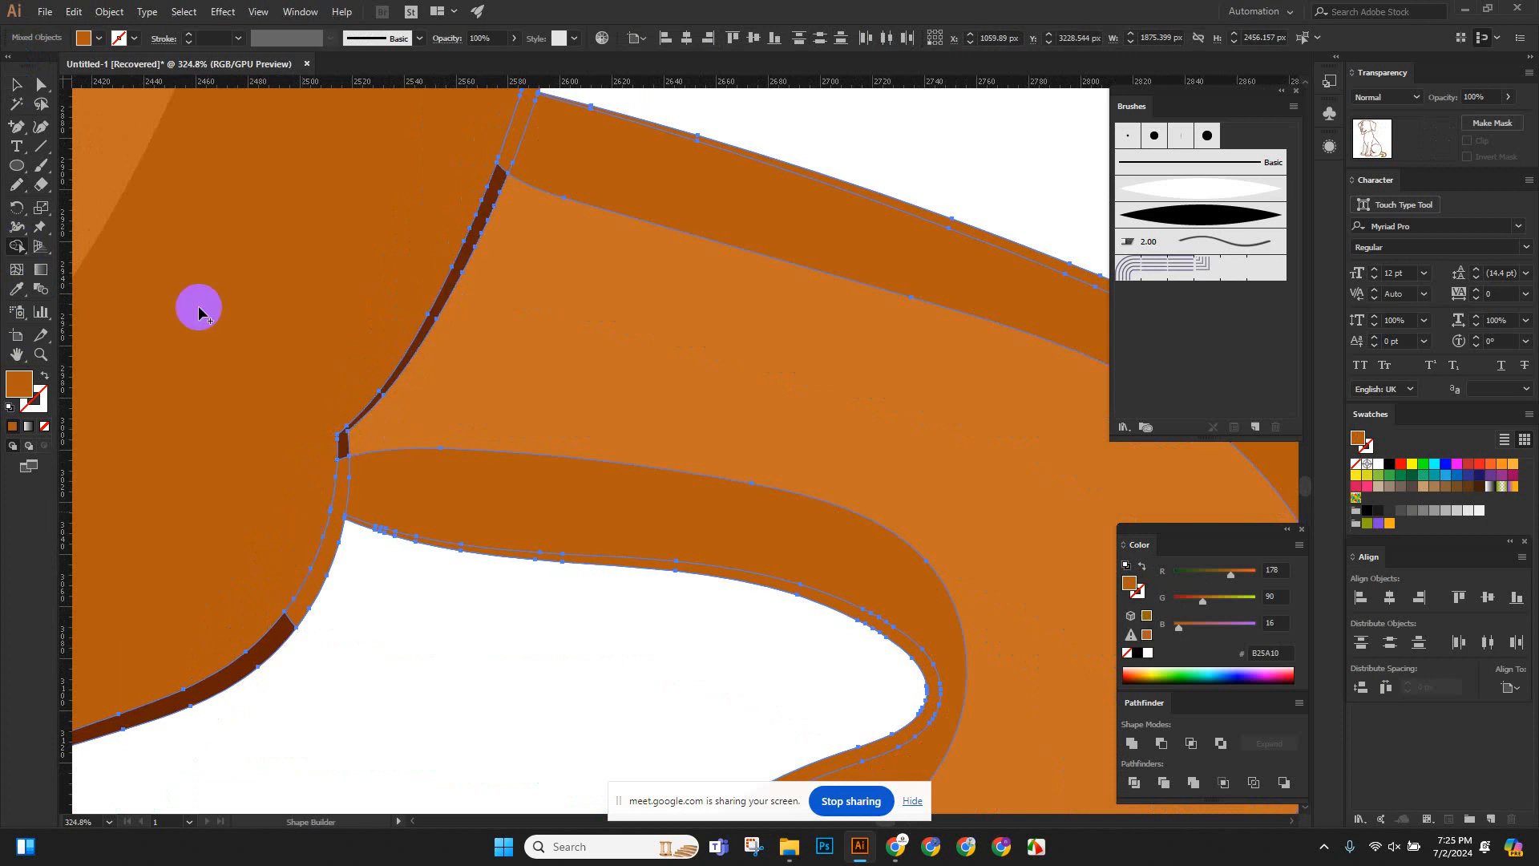
Bring the dog's brown outline in front of the trimmed tail shade and deselect it.
{"action": "left_click", "coordinate": [14, 90]}
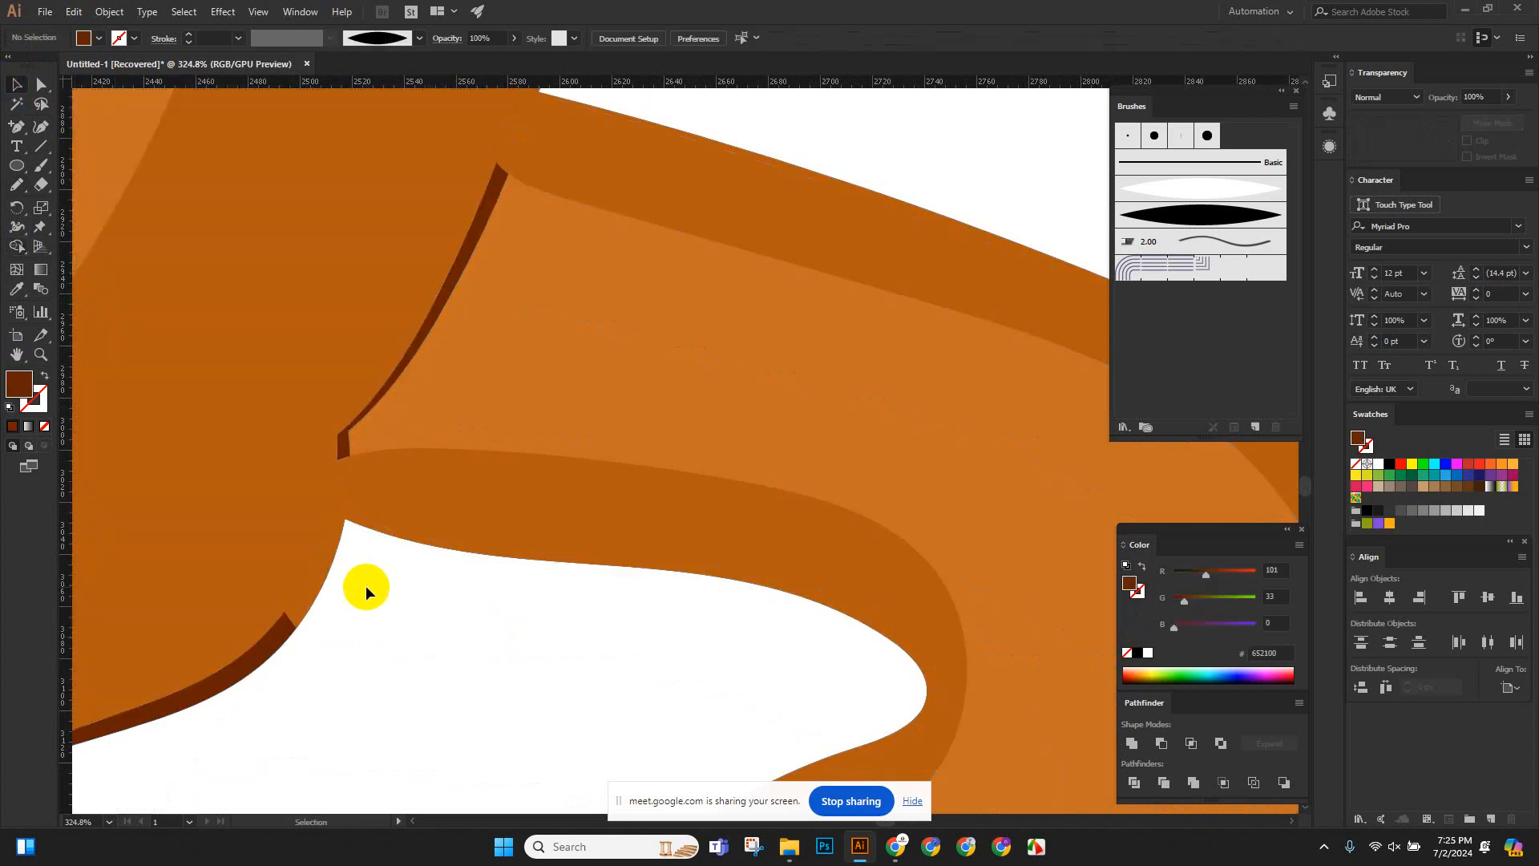
{"action": "left_click", "coordinate": [257, 661]}
{"action": "left_click", "coordinate": [417, 744]}
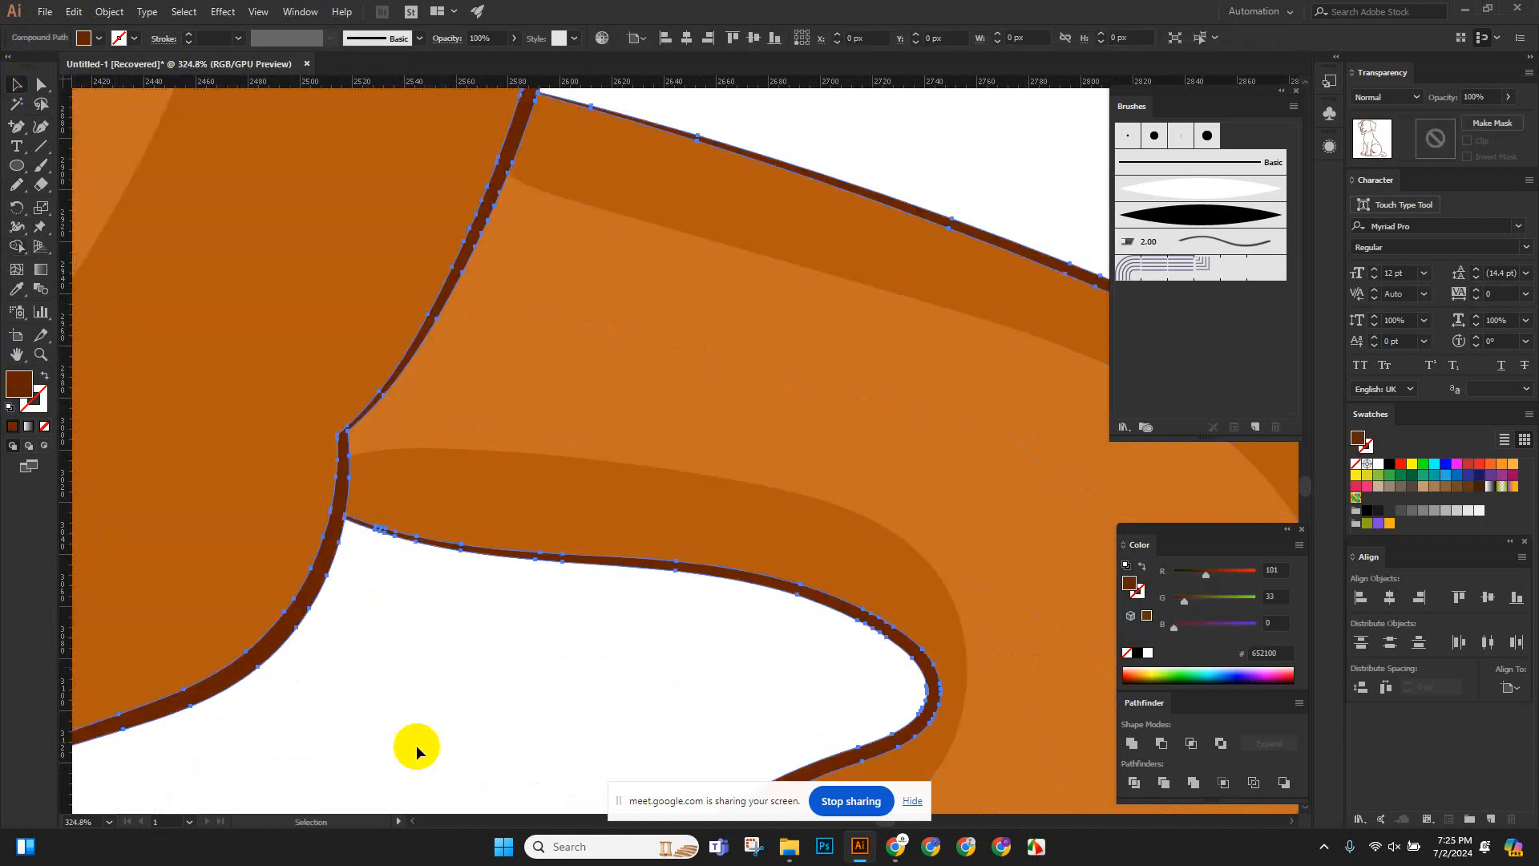
{"action": "key", "text": "z"}
{"action": "left_click_drag", "start_coordinate": [725, 656], "coordinate": [498, 584]}
{"action": "left_click_drag", "start_coordinate": [782, 568], "coordinate": [601, 508]}
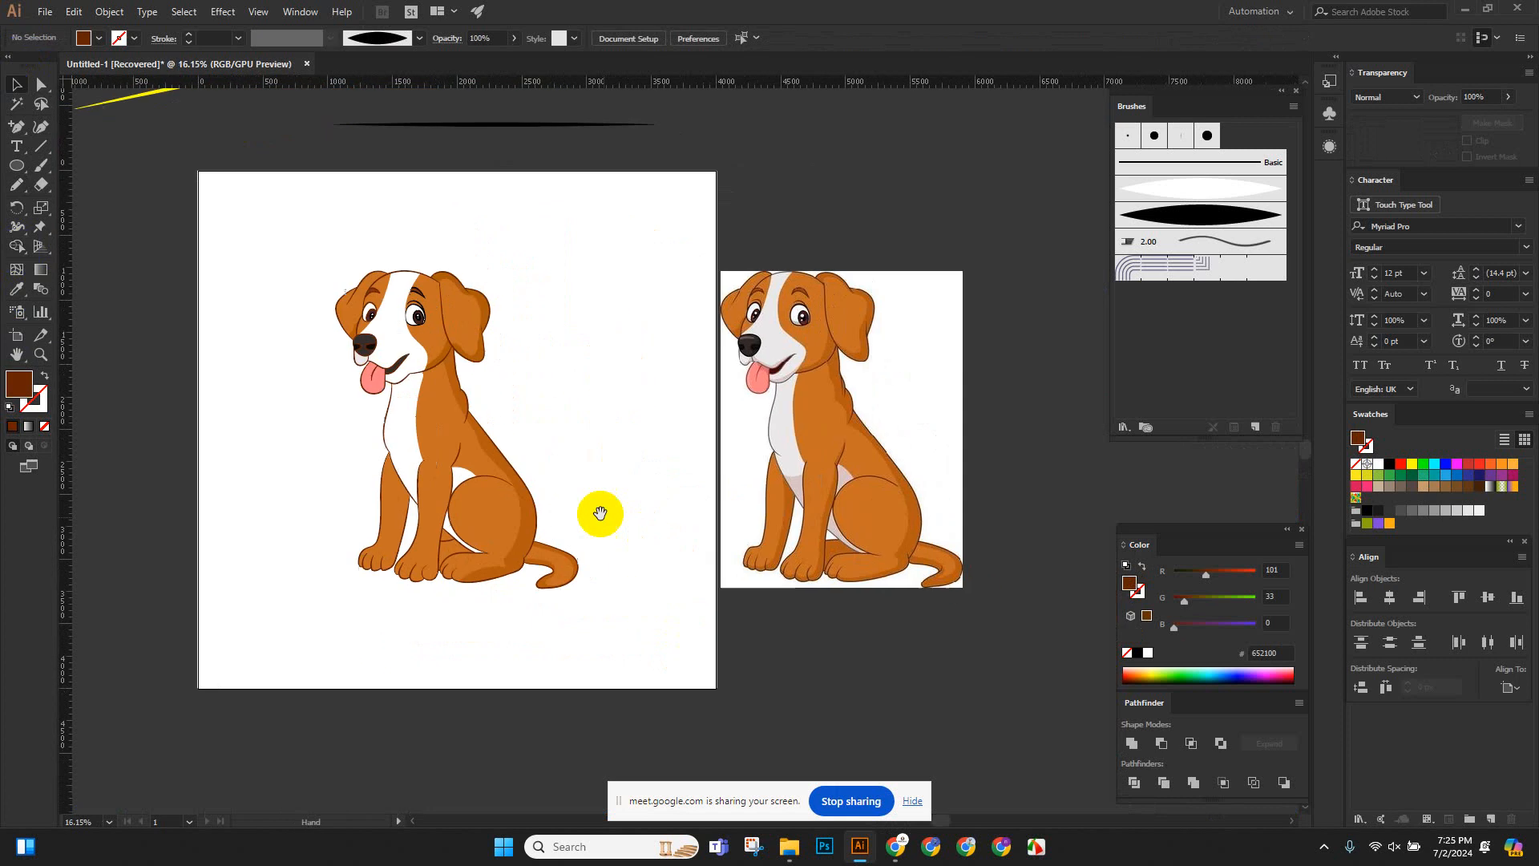
{"action": "left_click_drag", "start_coordinate": [685, 399], "coordinate": [684, 458]}
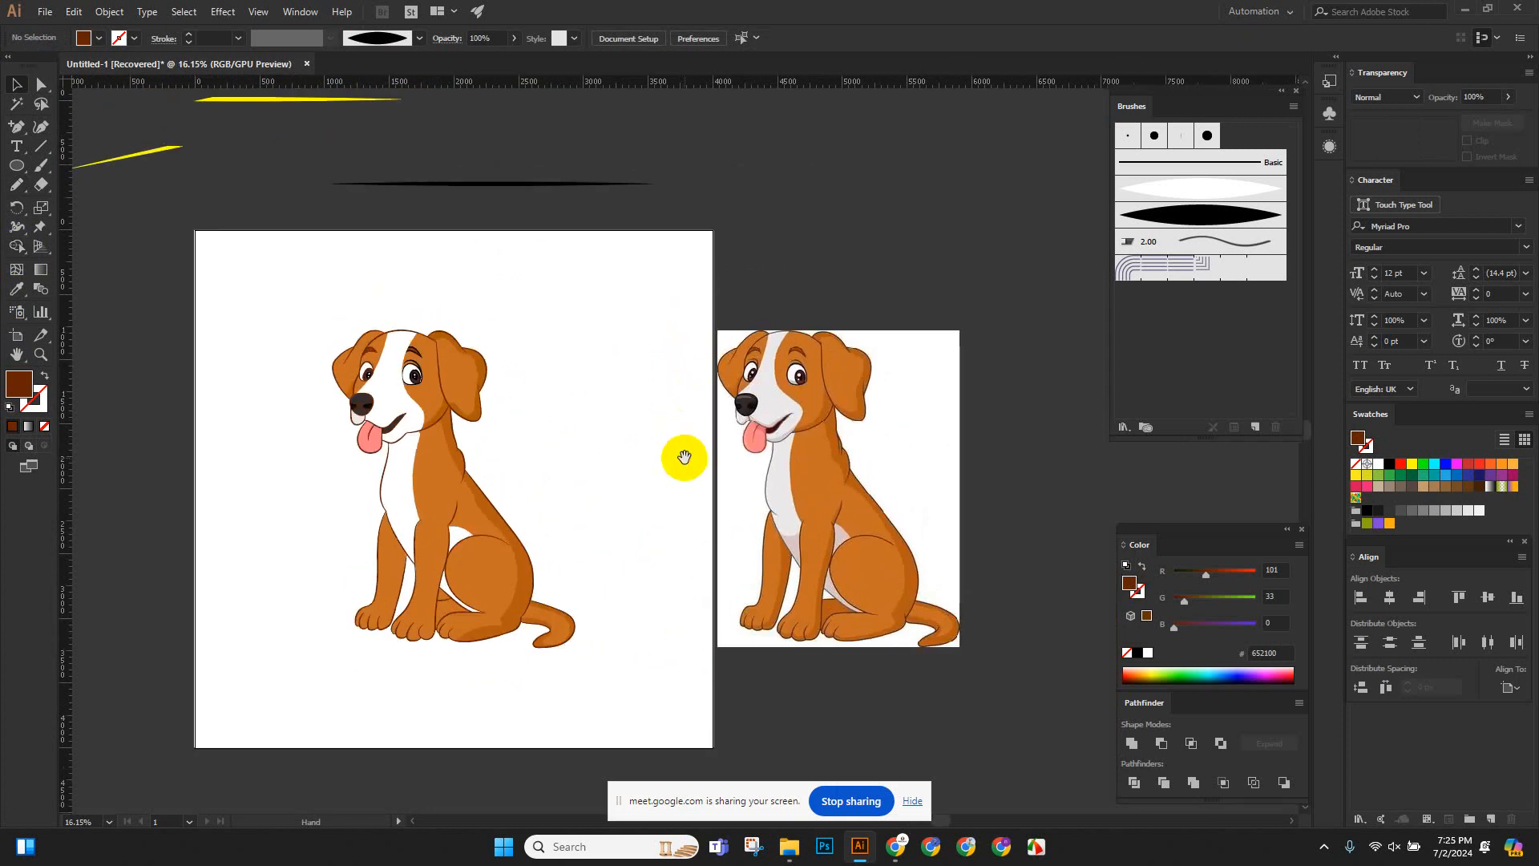
Draw a closed Pencil shade about 279 by 414 px across the lower white chest between the front legs.
{"action": "left_click_drag", "start_coordinate": [409, 525], "coordinate": [613, 439]}
{"action": "left_click", "coordinate": [15, 186]}
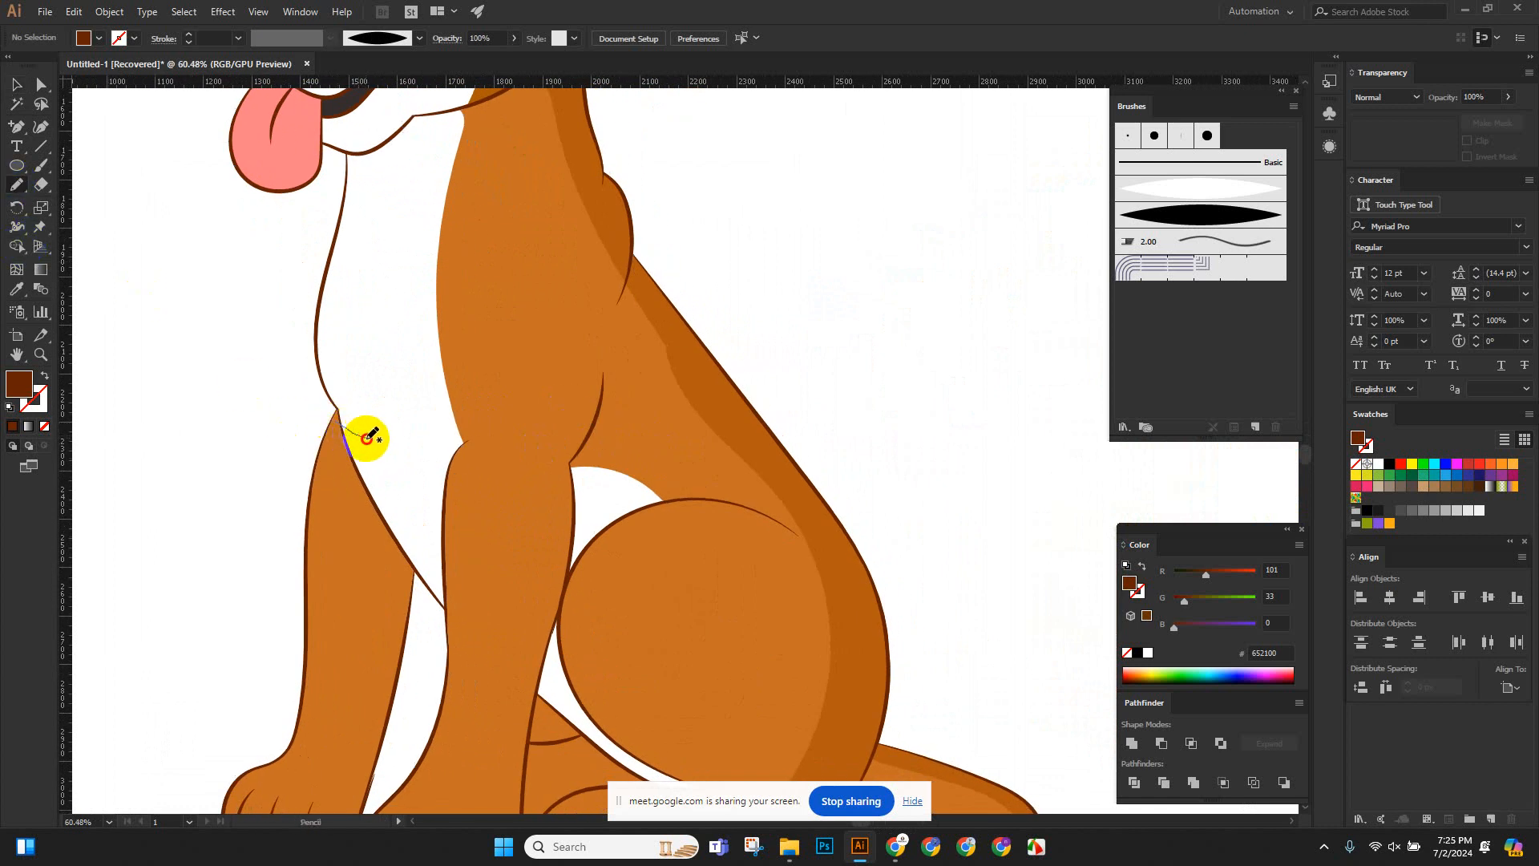
{"action": "mouse_move", "coordinate": [368, 437]}
{"action": "left_mouse_down"}
{"action": "mouse_move", "coordinate": [415, 450]}
{"action": "mouse_move", "coordinate": [468, 550]}
{"action": "mouse_move", "coordinate": [464, 618]}
{"action": "mouse_move", "coordinate": [378, 556]}
{"action": "mouse_move", "coordinate": [344, 425]}
{"action": "left_mouse_up"}
{"action": "left_click_drag", "start_coordinate": [497, 449], "coordinate": [330, 416]}
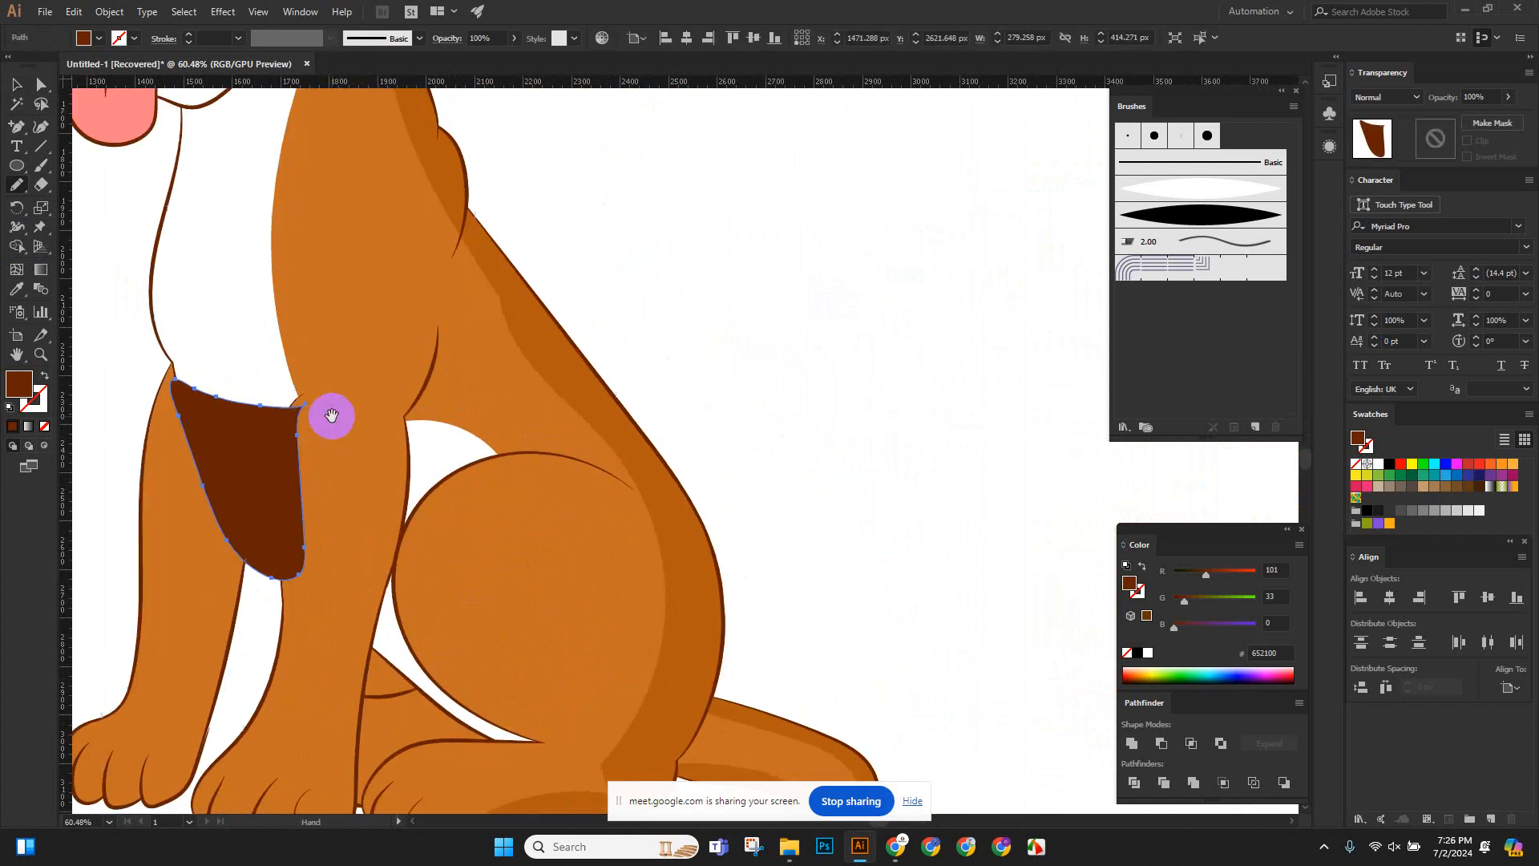
Fill the chest shade with the light greyish pink D5C2C4 sampled from the reference dog's lower chest.
{"action": "left_click", "coordinate": [18, 297]}
{"action": "scroll", "coordinate": [535, 447], "scroll_direction": "down", "scroll_amount": 5}
{"action": "left_click_drag", "start_coordinate": [770, 542], "coordinate": [588, 520]}
{"action": "scroll", "coordinate": [962, 513], "scroll_direction": "up", "scroll_amount": 5}
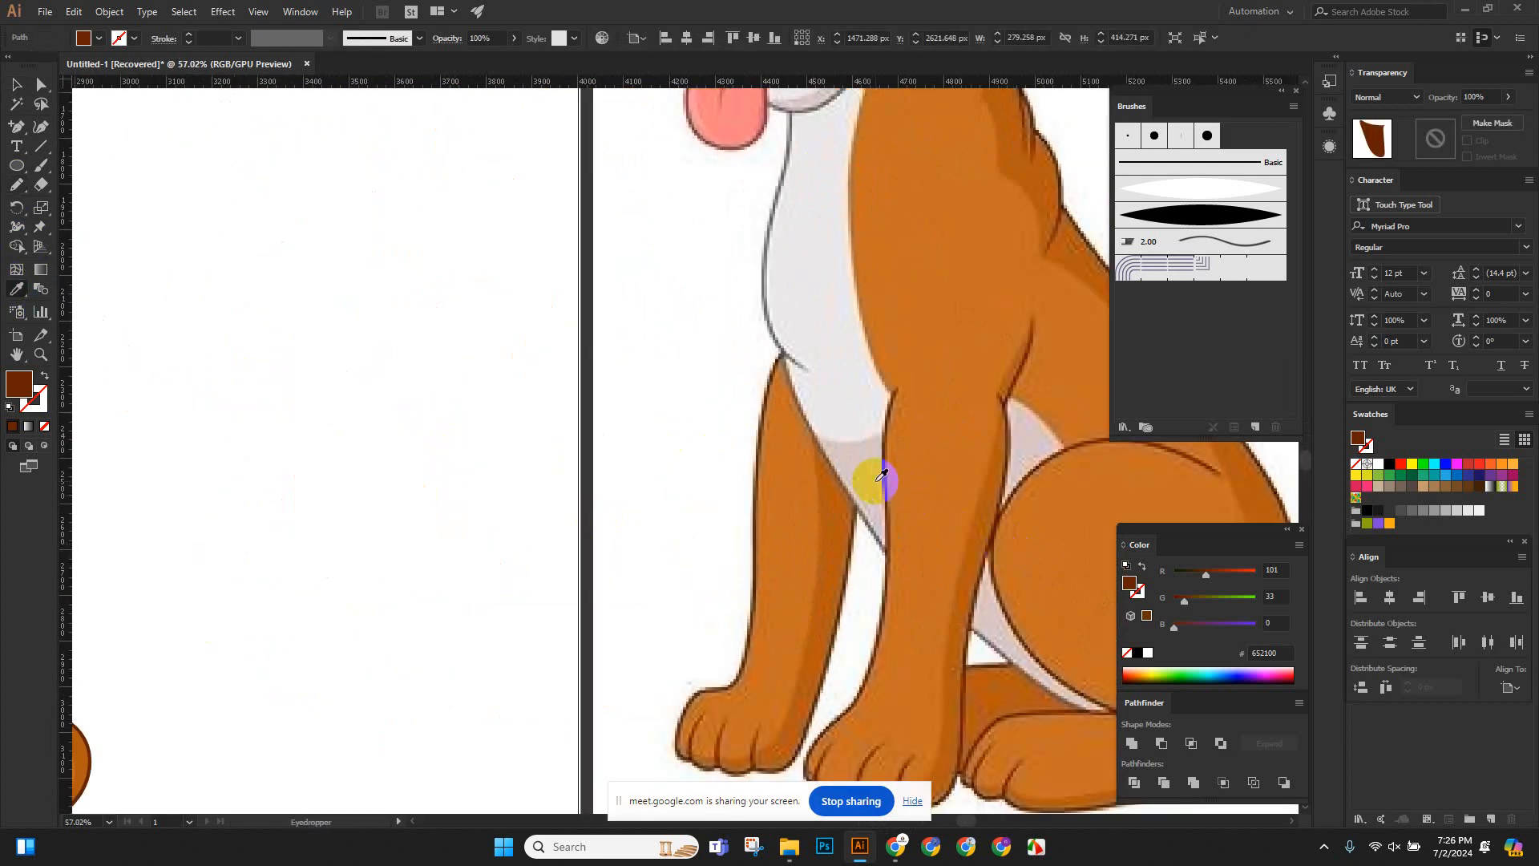
{"action": "left_click", "coordinate": [882, 476]}
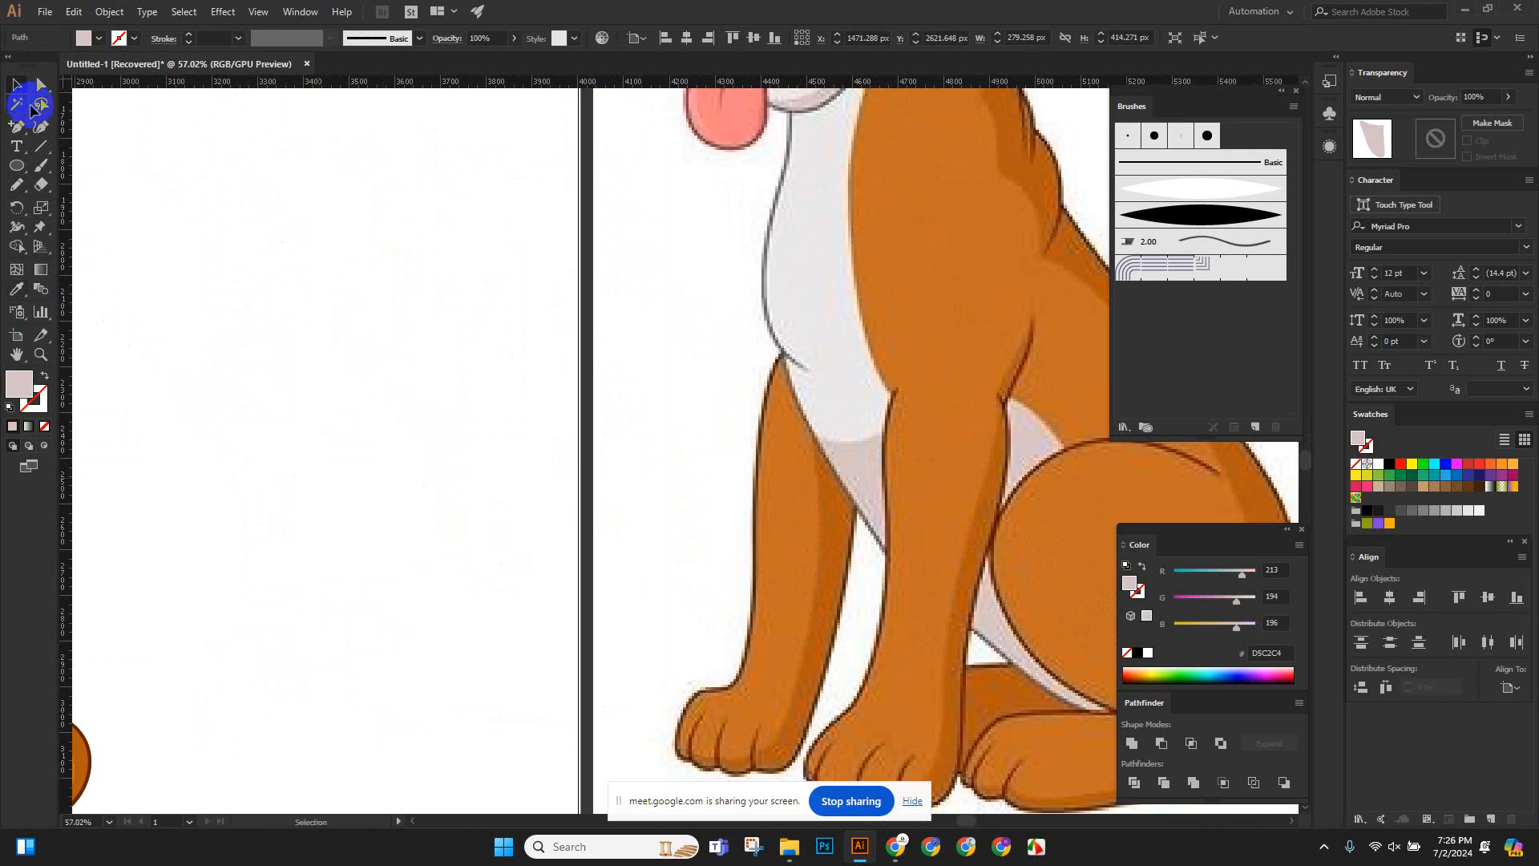
{"action": "scroll", "coordinate": [464, 419], "scroll_direction": "down", "scroll_amount": 5}
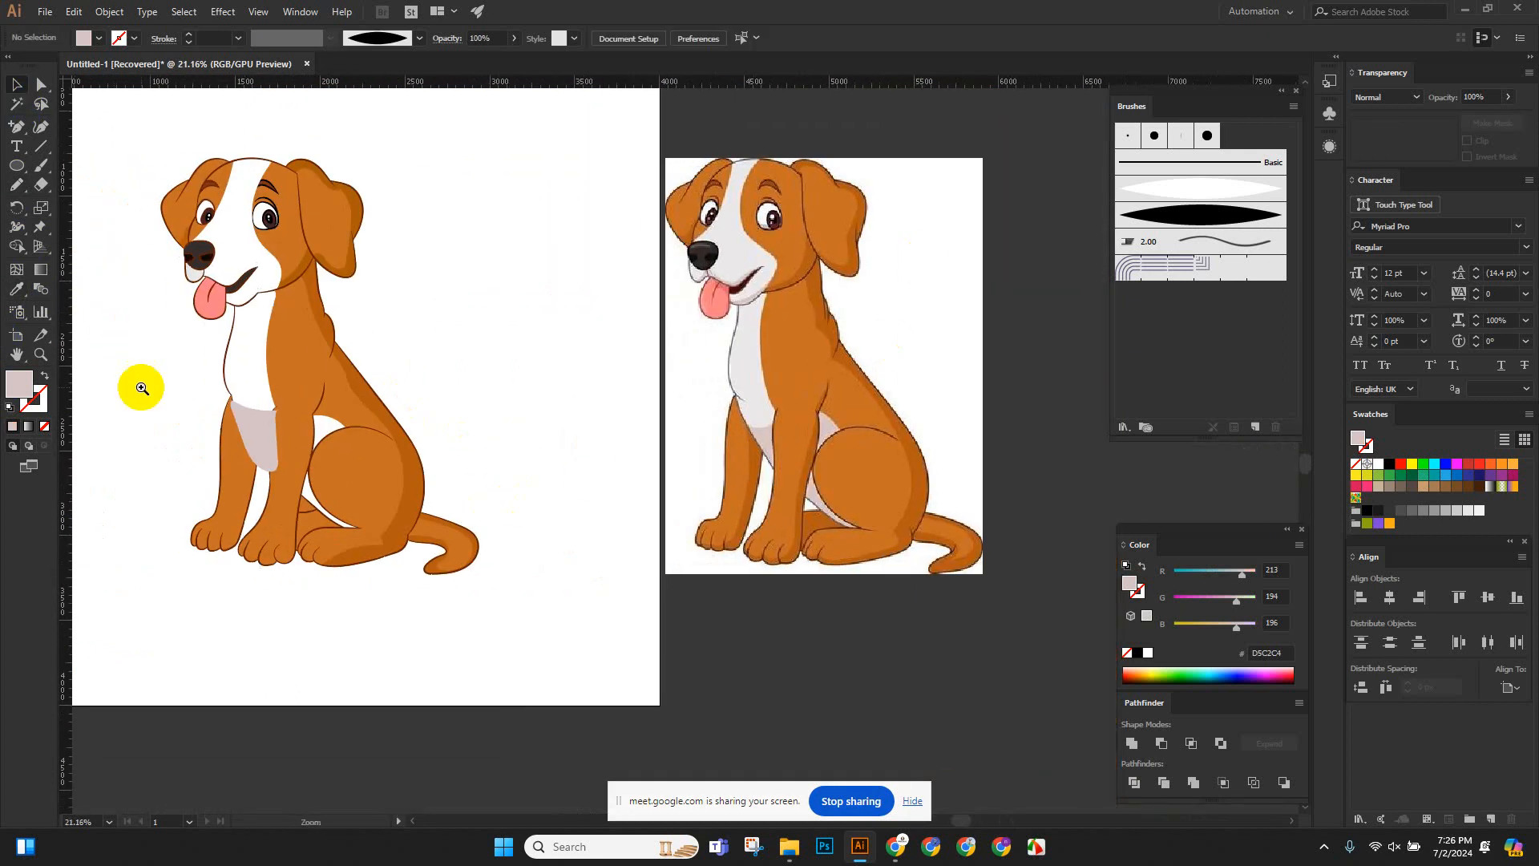
{"action": "scroll", "coordinate": [396, 473], "scroll_direction": "up", "scroll_amount": 5}
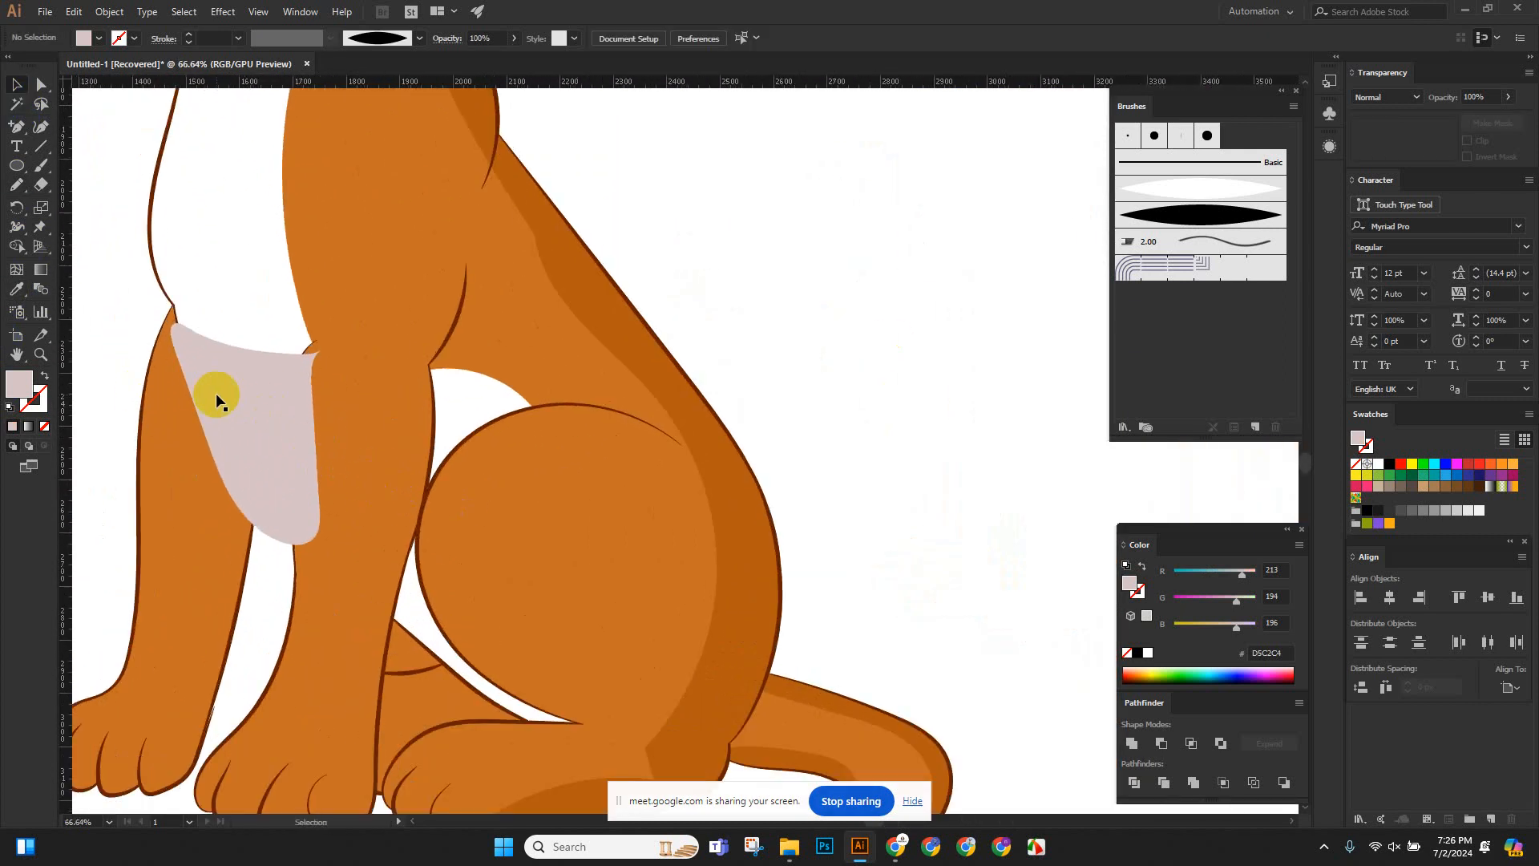
{"action": "left_click", "coordinate": [215, 393]}
{"action": "scroll", "coordinate": [161, 329], "scroll_direction": "up", "scroll_amount": 2}
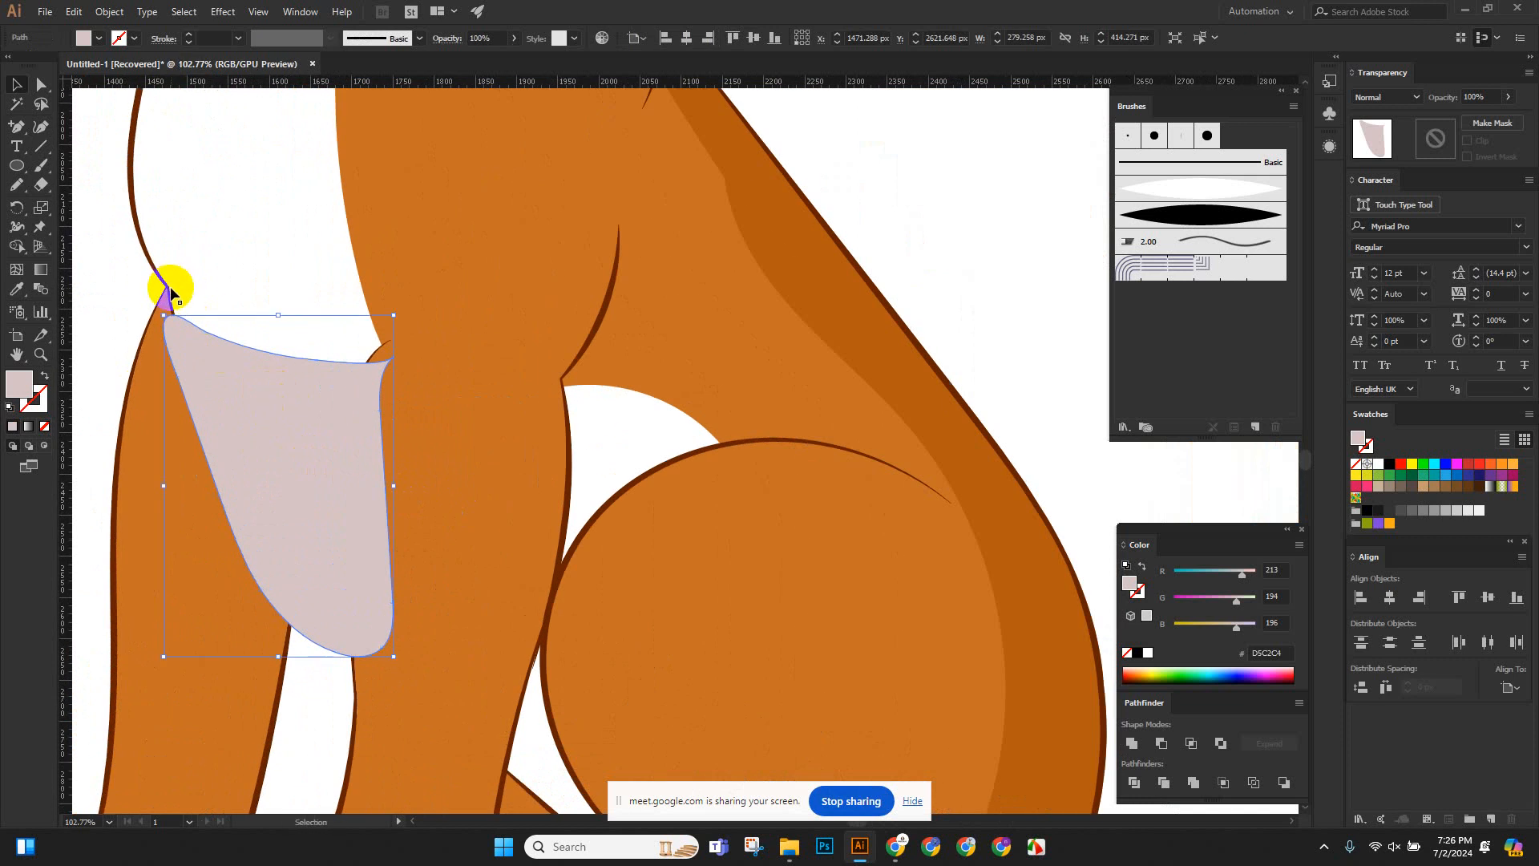
{"action": "left_click", "coordinate": [171, 303], "text": "shift"}
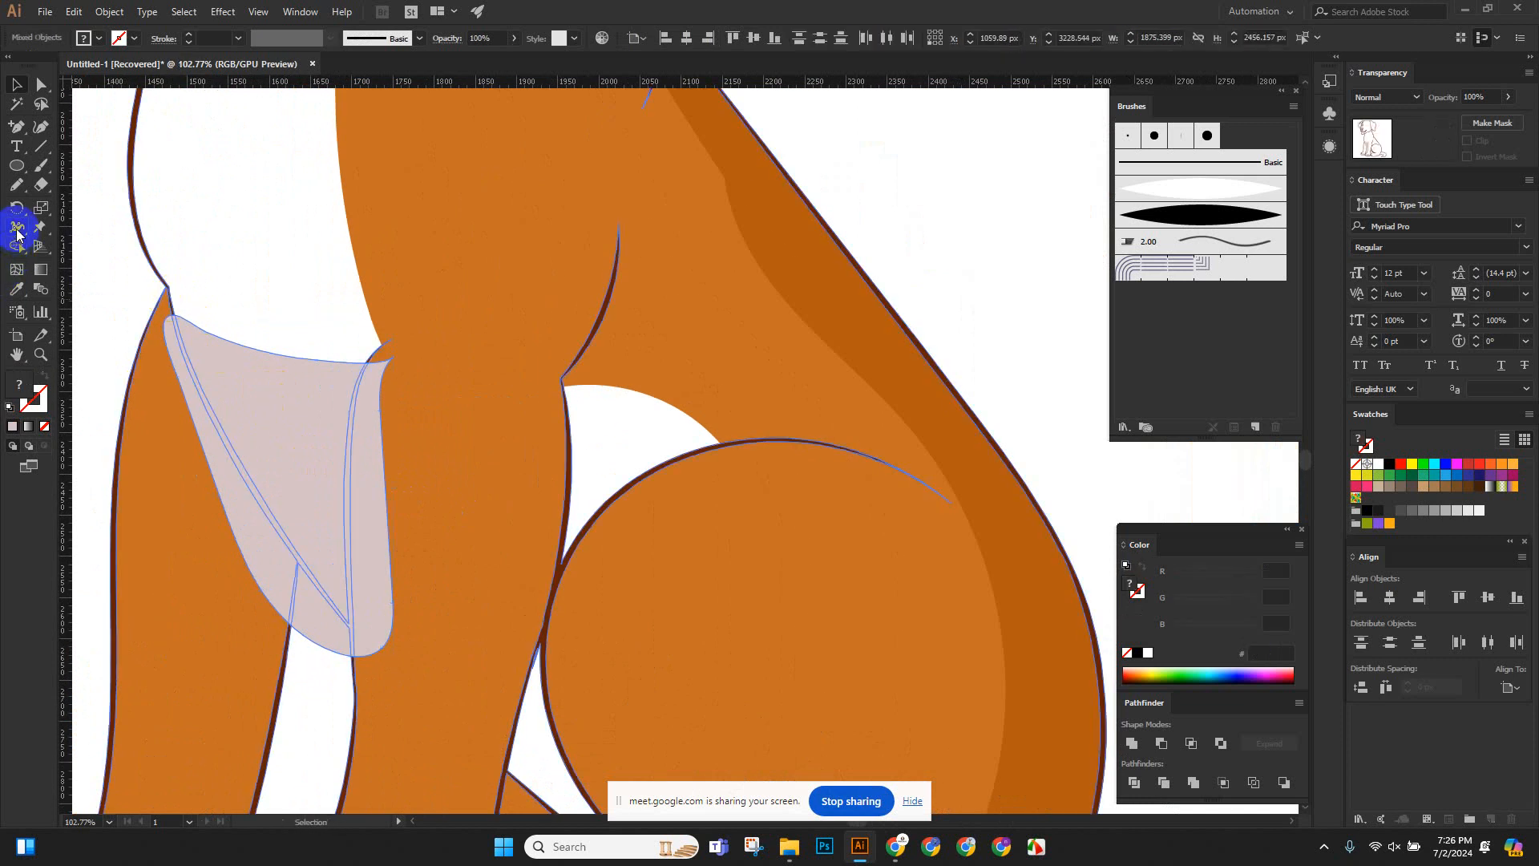
{"action": "left_click", "coordinate": [243, 566]}
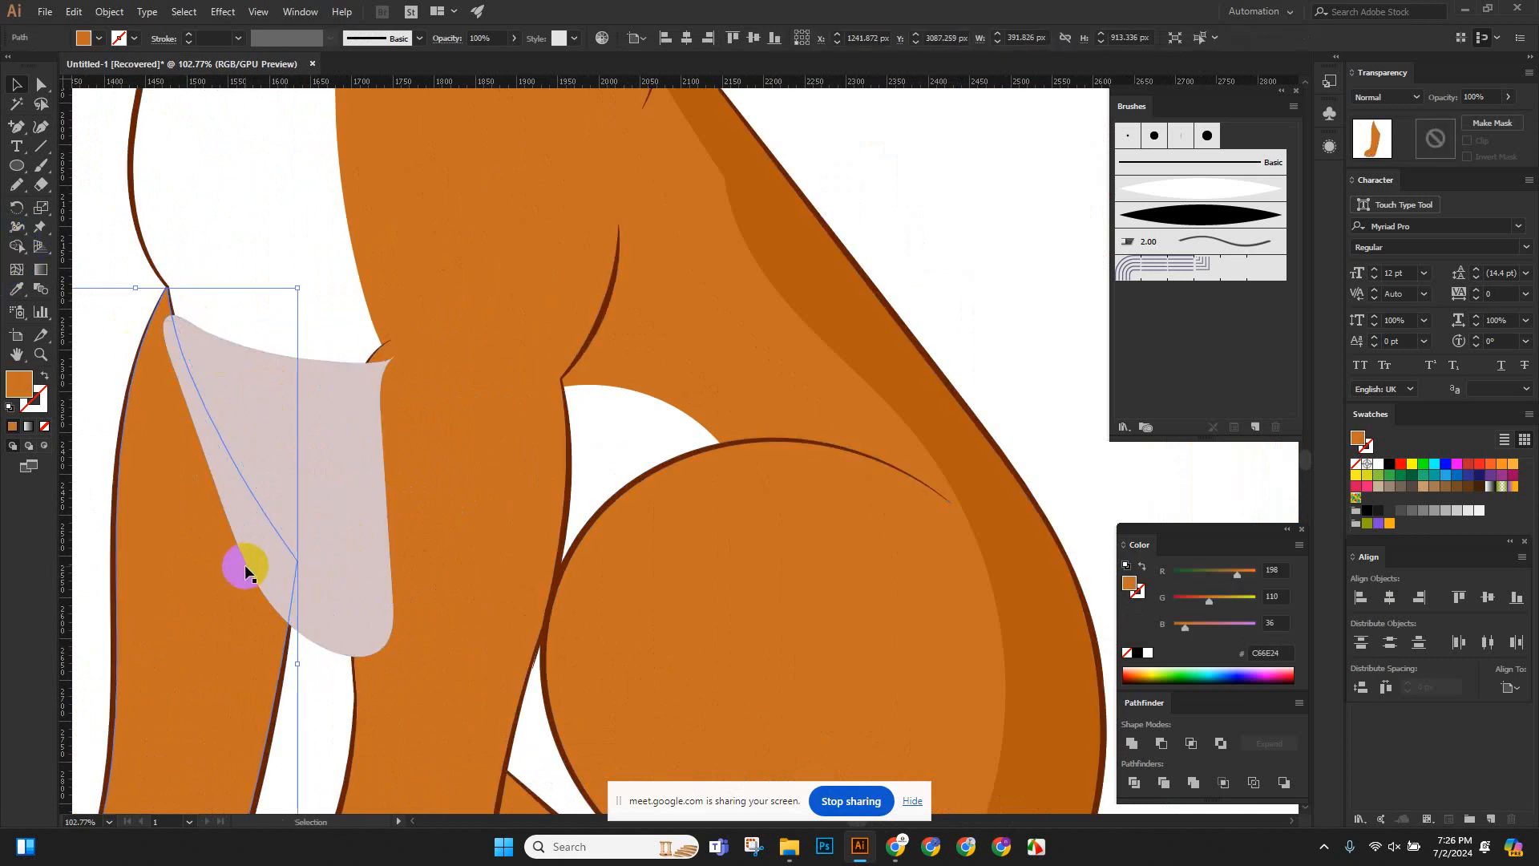
{"action": "key", "text": "a"}
{"action": "key", "text": "v"}
{"action": "left_click", "coordinate": [248, 569]}
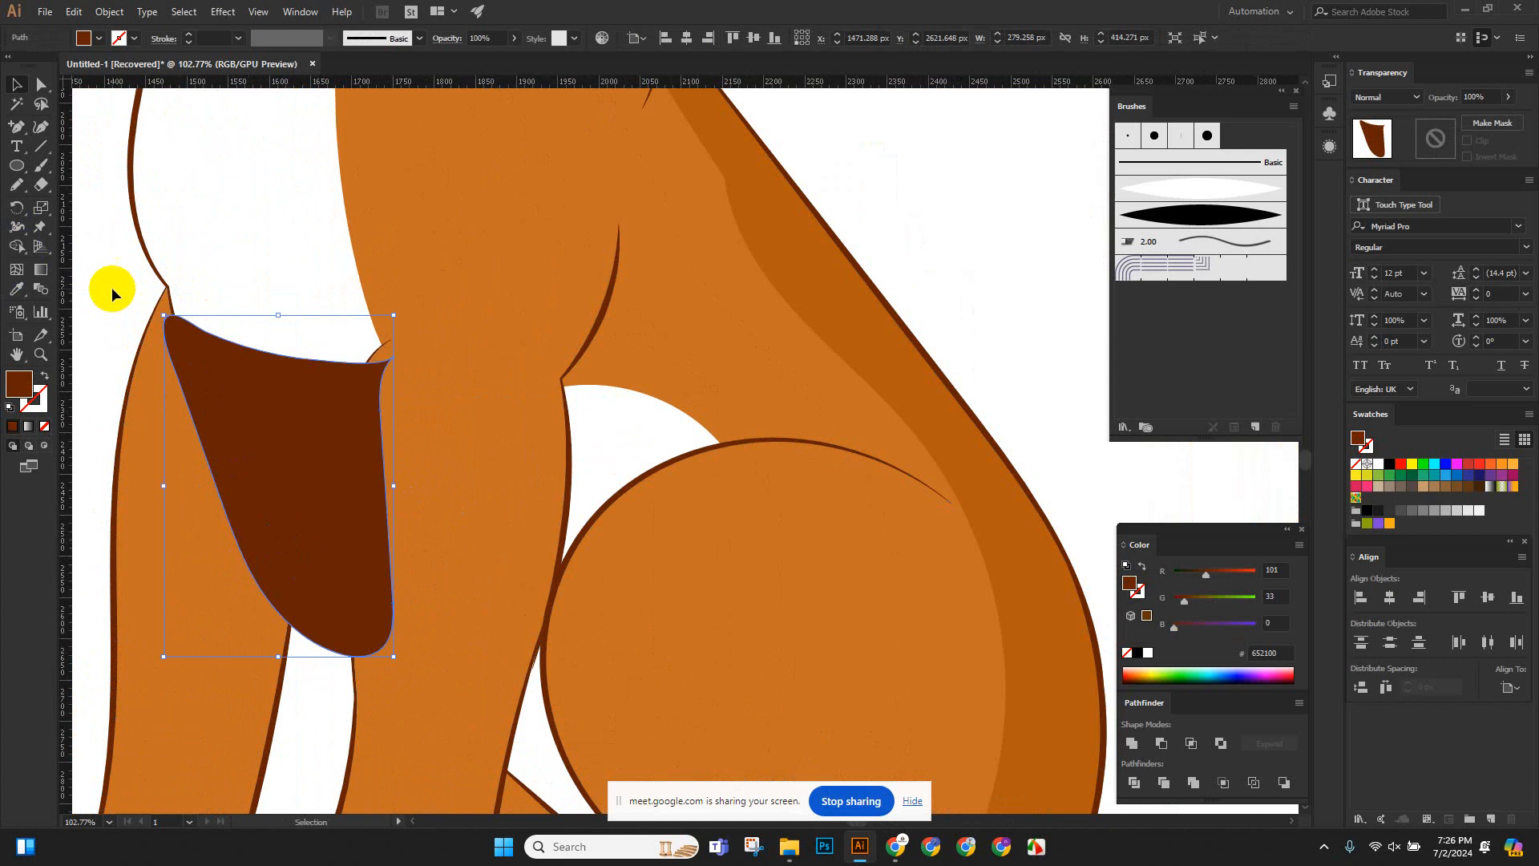
{"action": "left_click", "coordinate": [112, 287]}
Move the chest shade about 12 px right and 40 px down and fill it with D4C4C7 sampled from the reference.
{"action": "left_click_drag", "start_coordinate": [936, 618], "coordinate": [584, 542]}
{"action": "left_click_drag", "start_coordinate": [949, 650], "coordinate": [622, 574]}
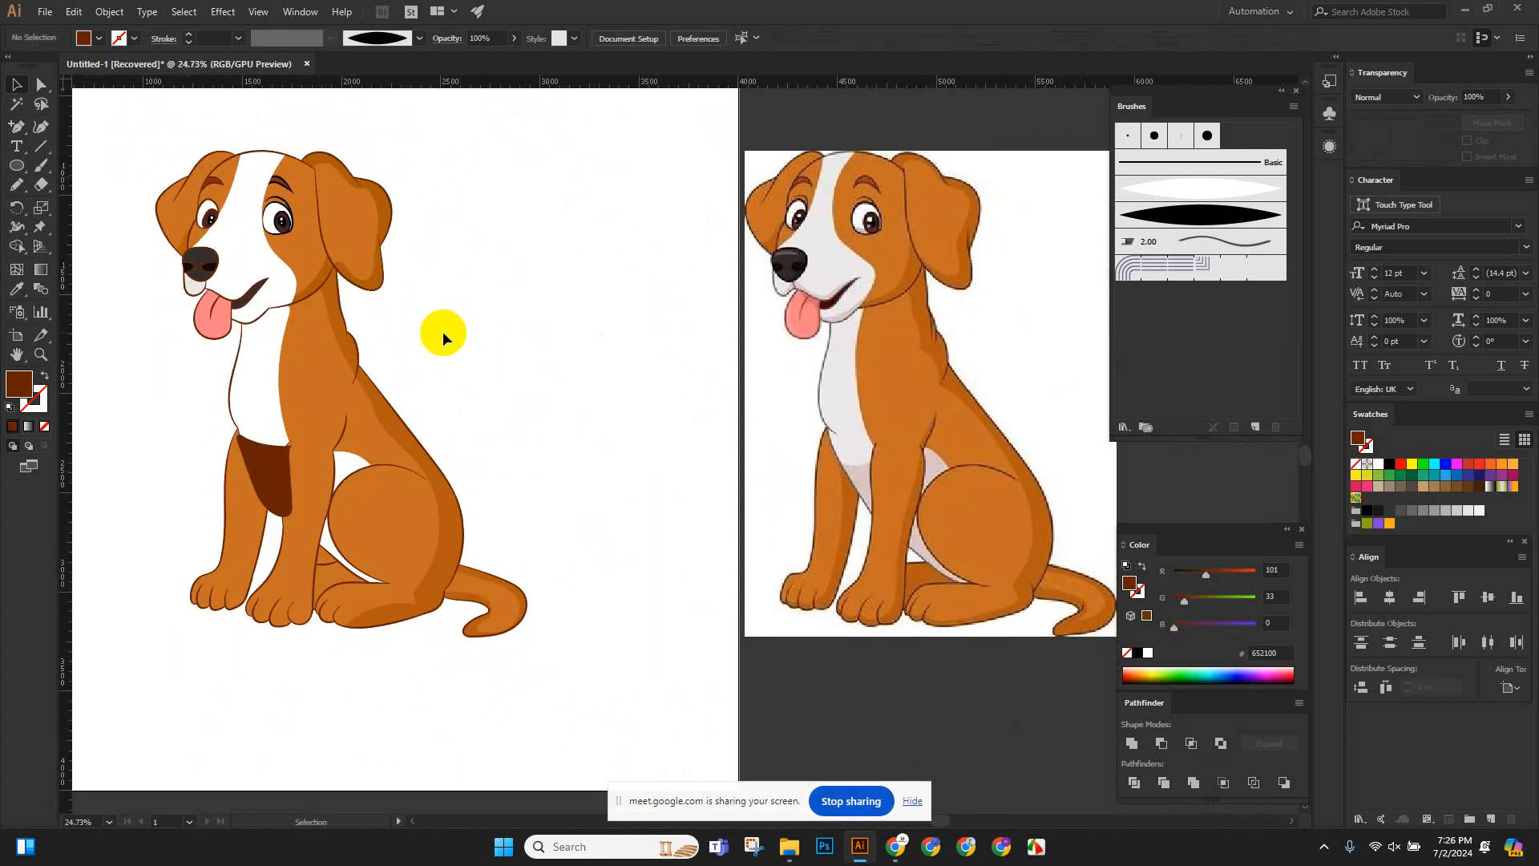
{"action": "left_click", "coordinate": [283, 463]}
{"action": "left_click", "coordinate": [274, 468]}
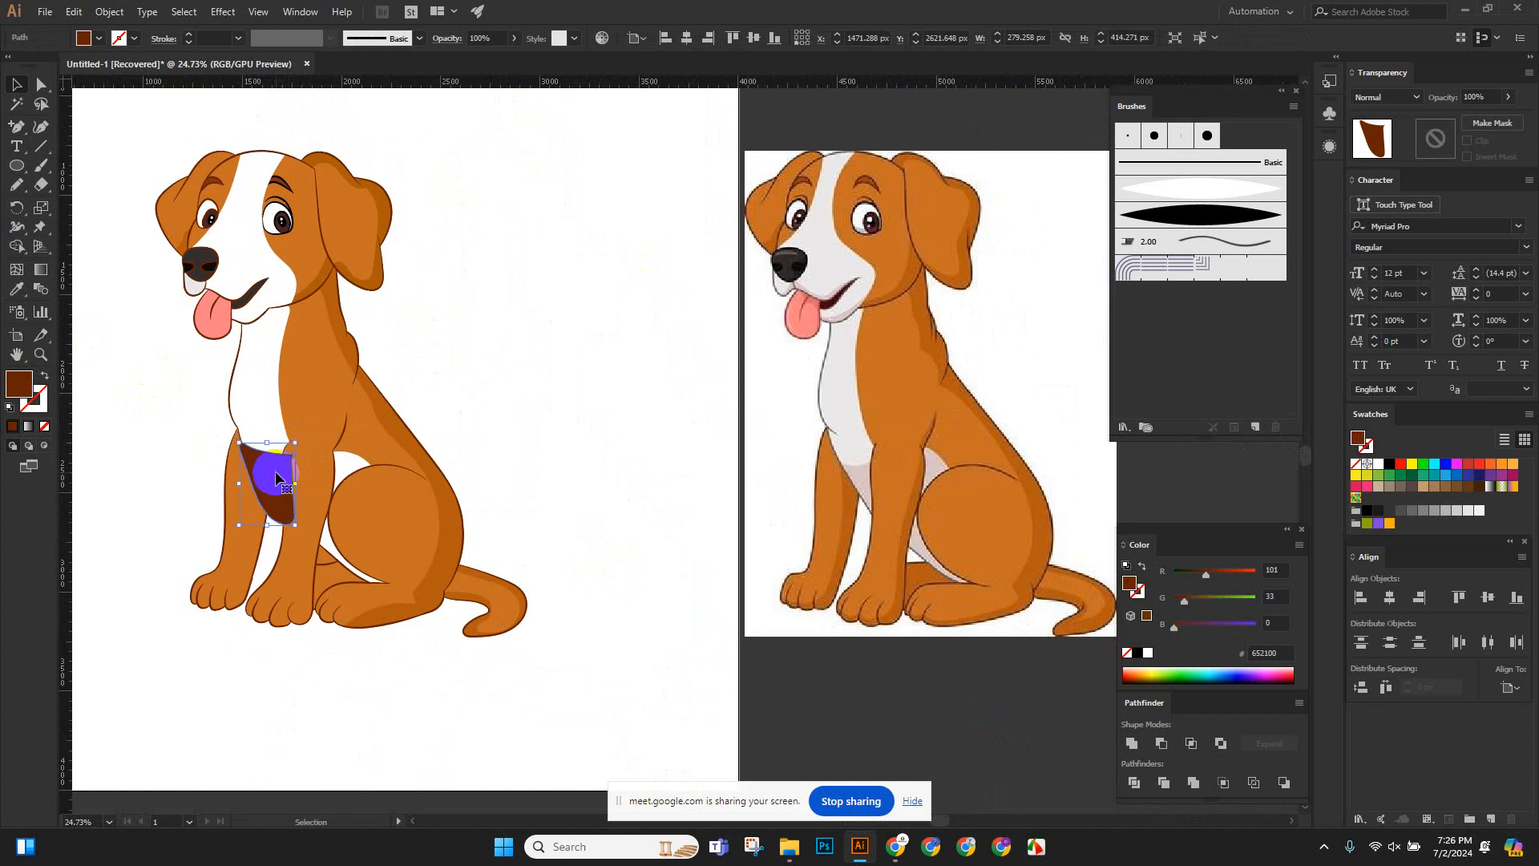
{"action": "left_click_drag", "start_coordinate": [272, 471], "coordinate": [275, 479]}
{"action": "left_click", "coordinate": [15, 297]}
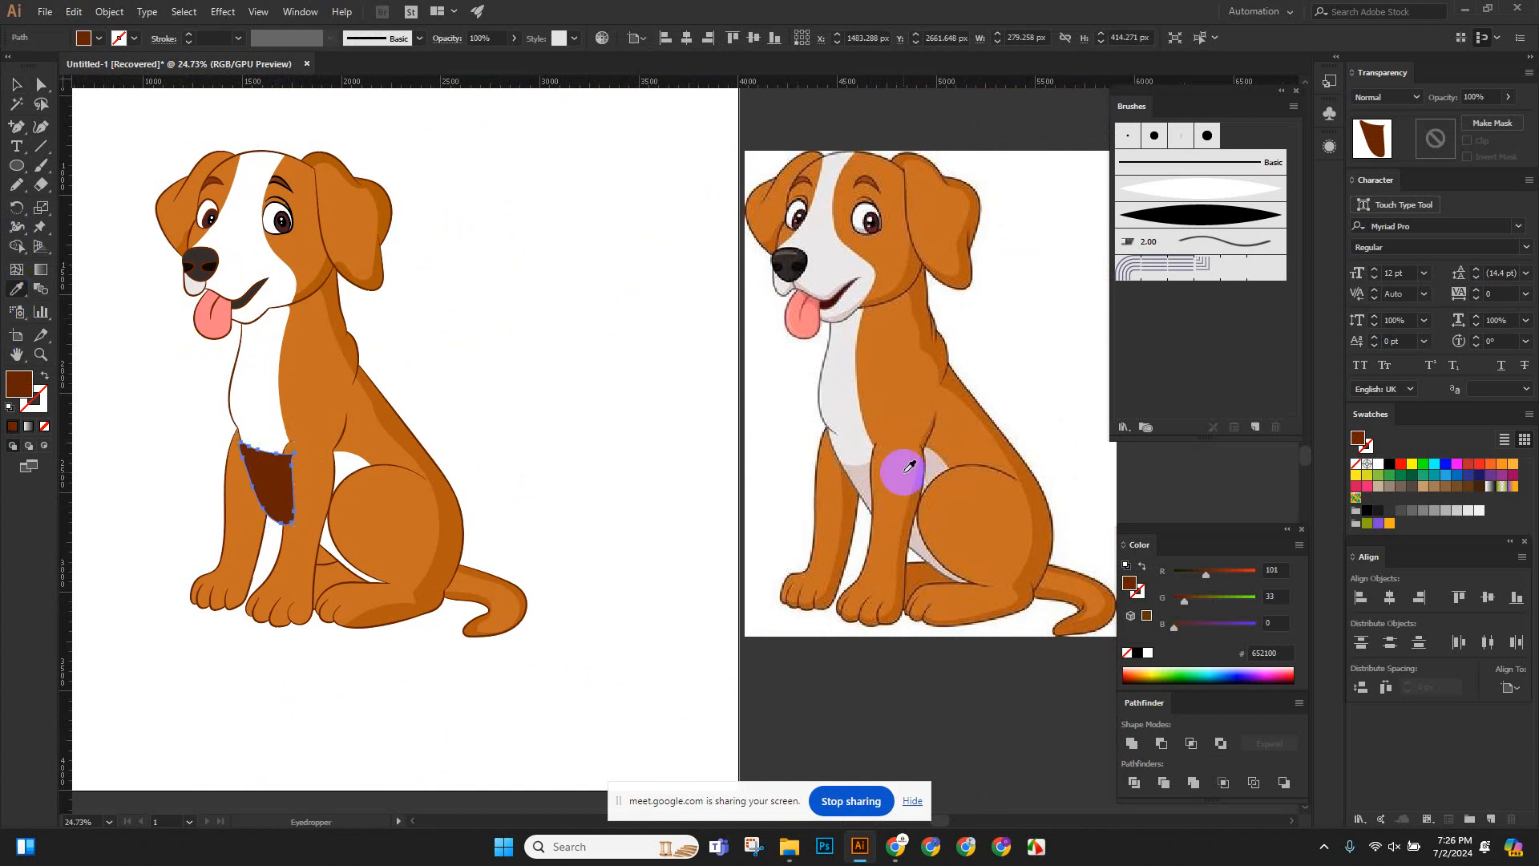
{"action": "left_click", "coordinate": [853, 461]}
{"action": "left_click", "coordinate": [138, 320]}
Remove the parts of the chest shade beyond the white chest and over the front legs with the Shape Builder, and deselect the artwork.
{"action": "scroll", "coordinate": [211, 320], "scroll_direction": "down", "scroll_amount": 3}
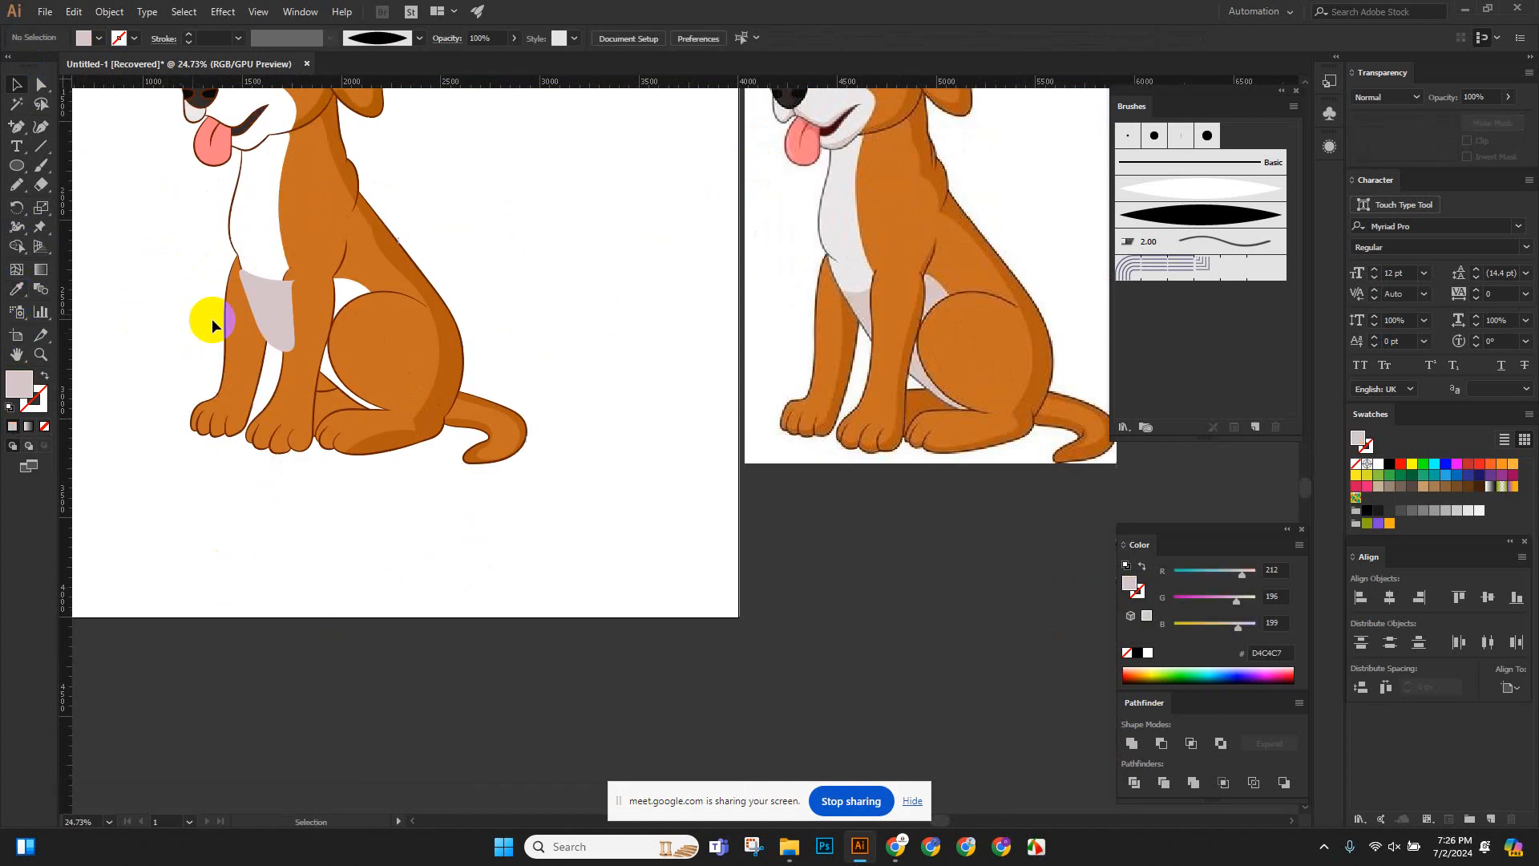
{"action": "left_click_drag", "start_coordinate": [204, 240], "coordinate": [505, 388]}
{"action": "key", "text": "v"}
{"action": "left_click", "coordinate": [388, 423]}
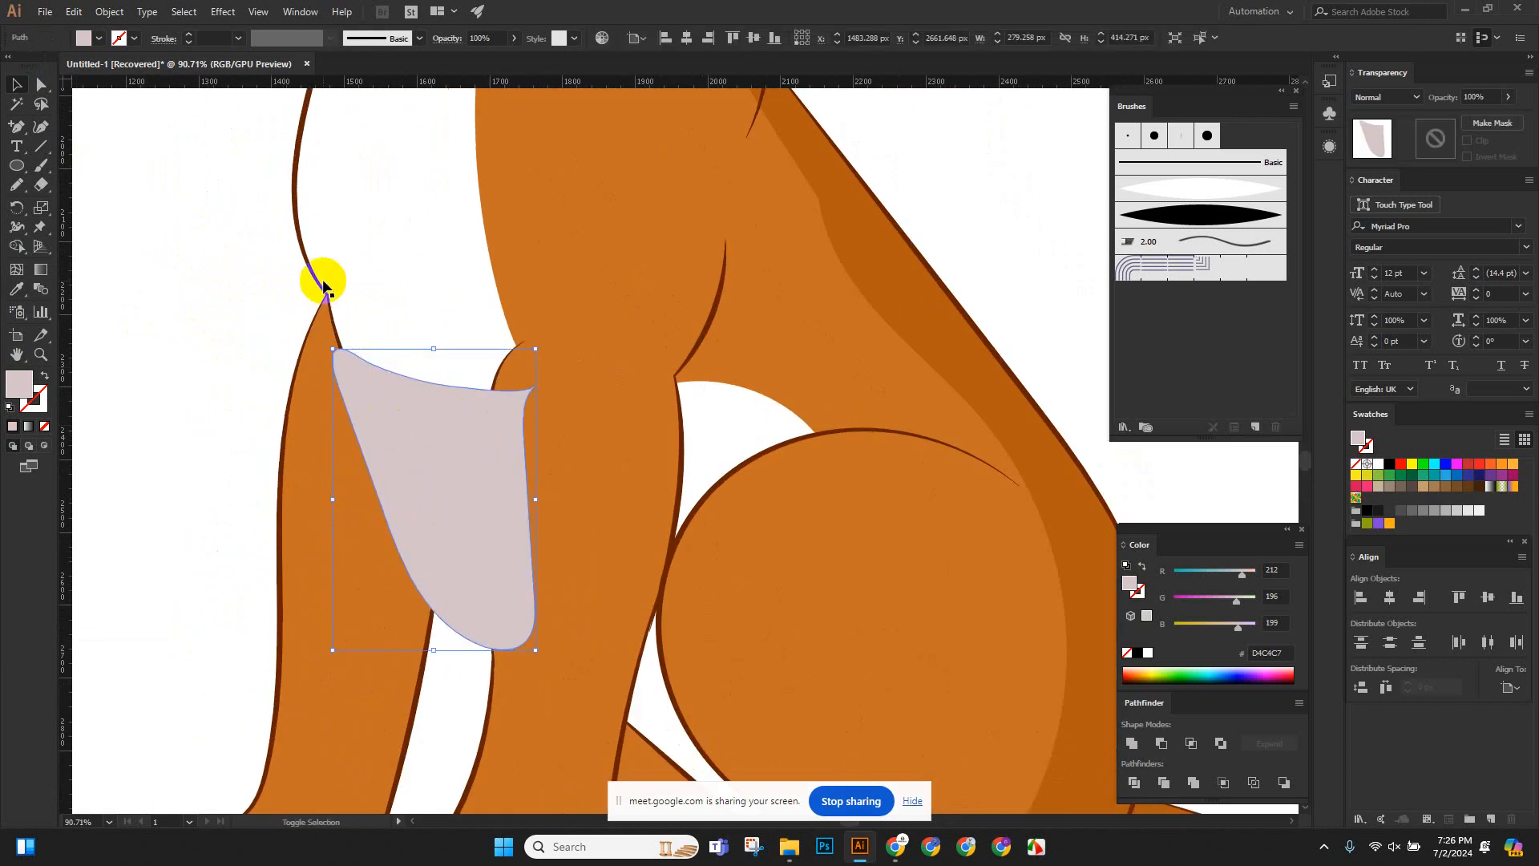
{"action": "left_click", "coordinate": [322, 288], "text": "shift"}
{"action": "scroll", "coordinate": [420, 433], "scroll_direction": "up", "scroll_amount": 3}
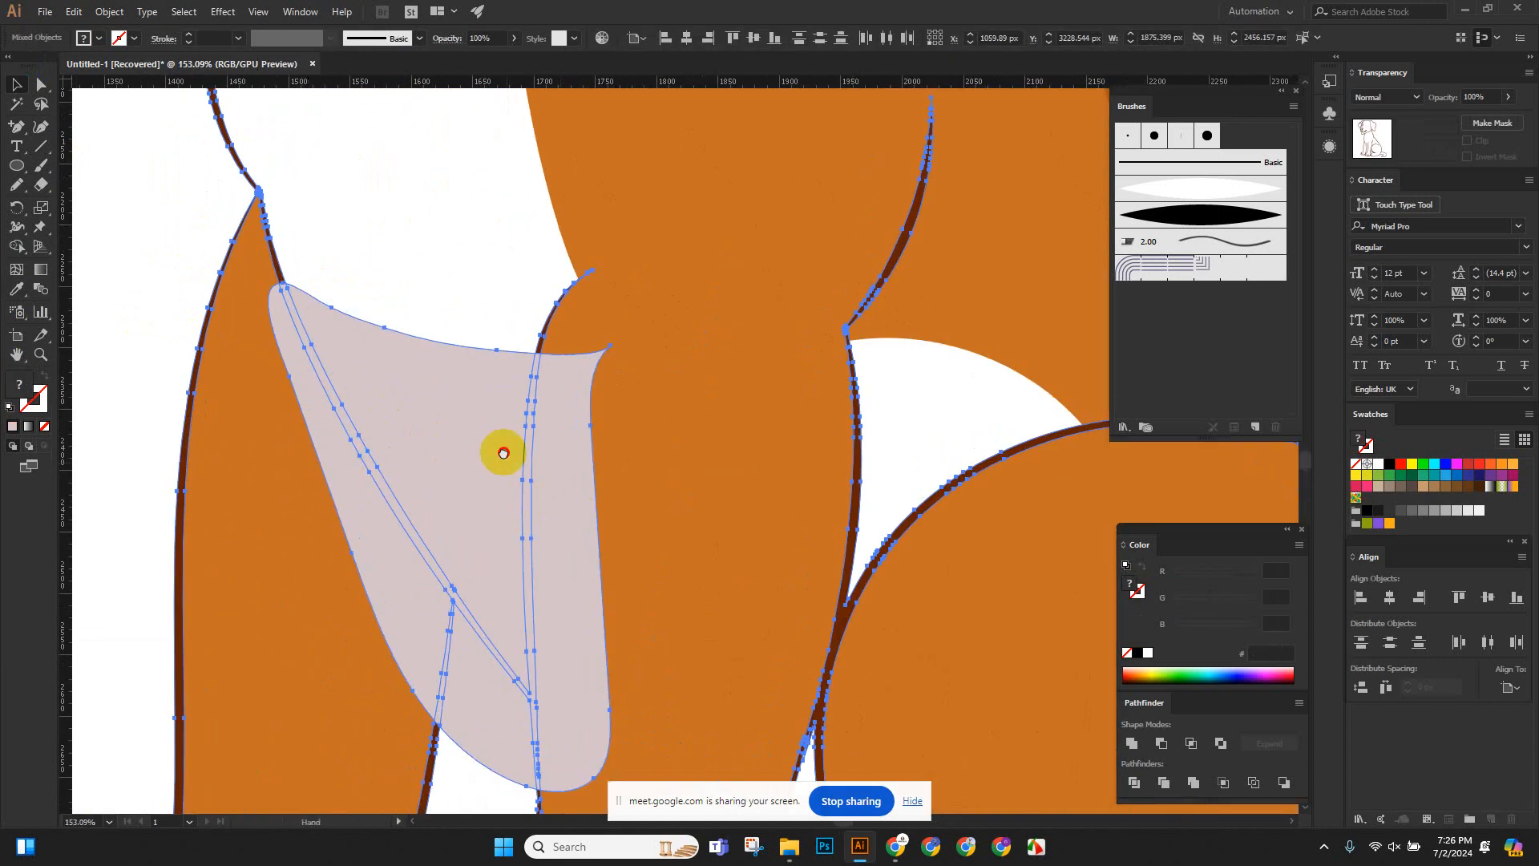
{"action": "scroll", "coordinate": [502, 449], "scroll_direction": "down", "scroll_amount": 3}
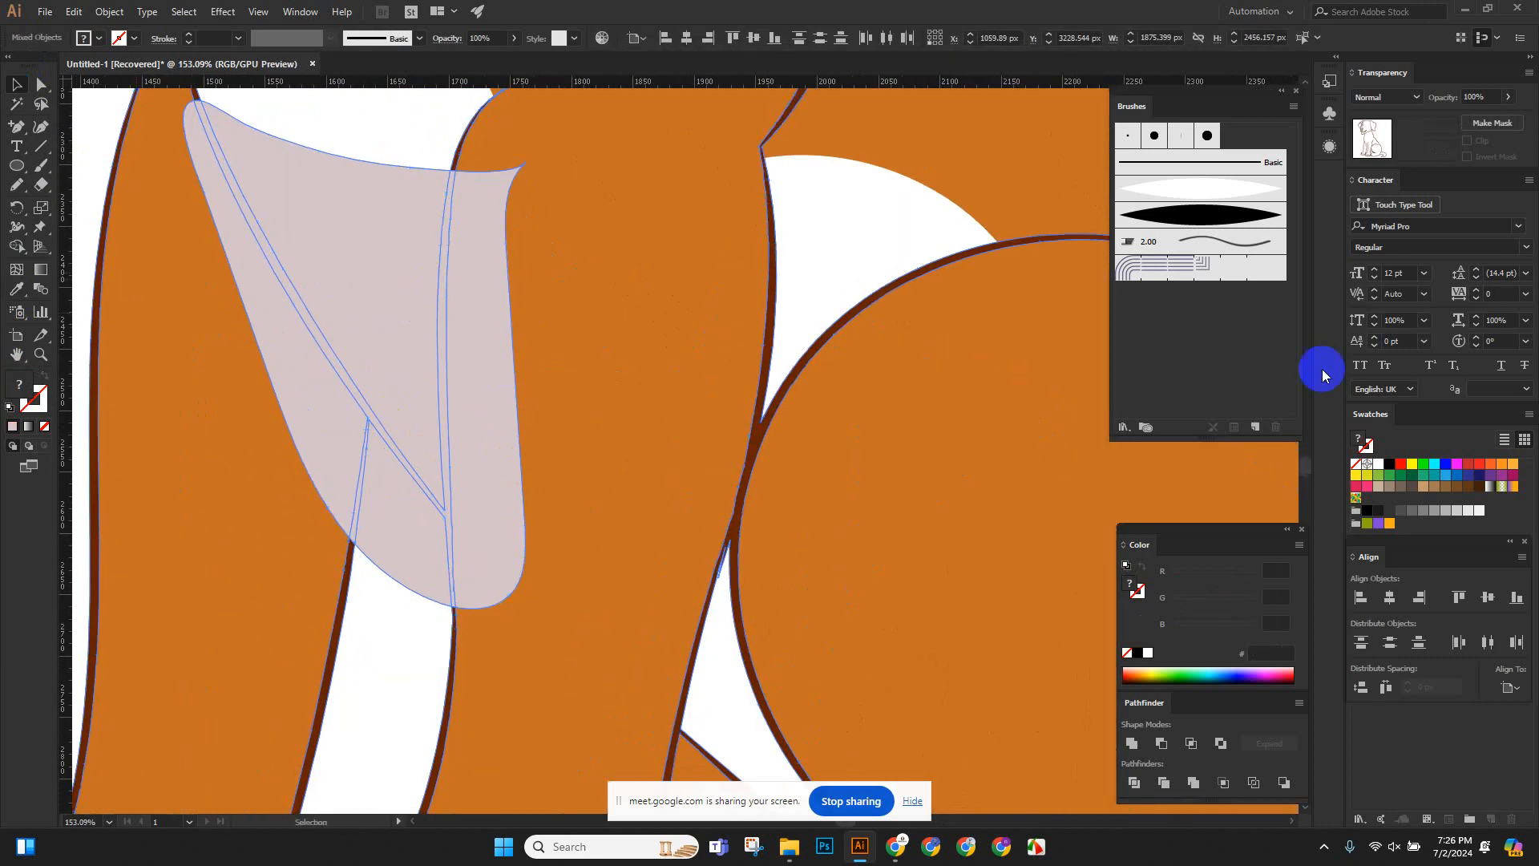
{"action": "left_click", "coordinate": [18, 254]}
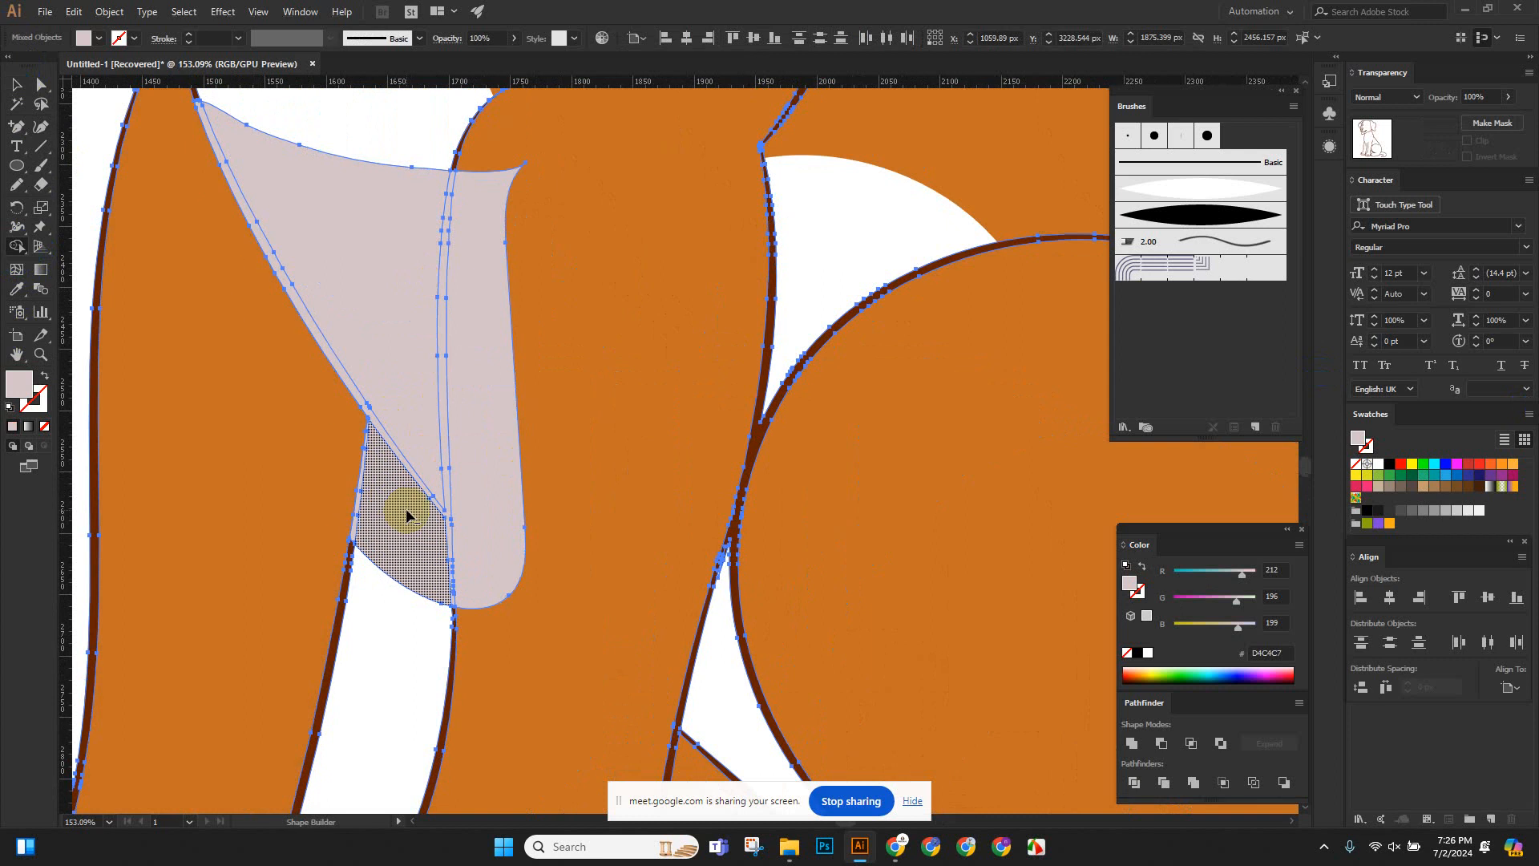
{"action": "left_click", "coordinate": [406, 517], "text": "alt"}
{"action": "left_click", "coordinate": [488, 521], "text": "alt"}
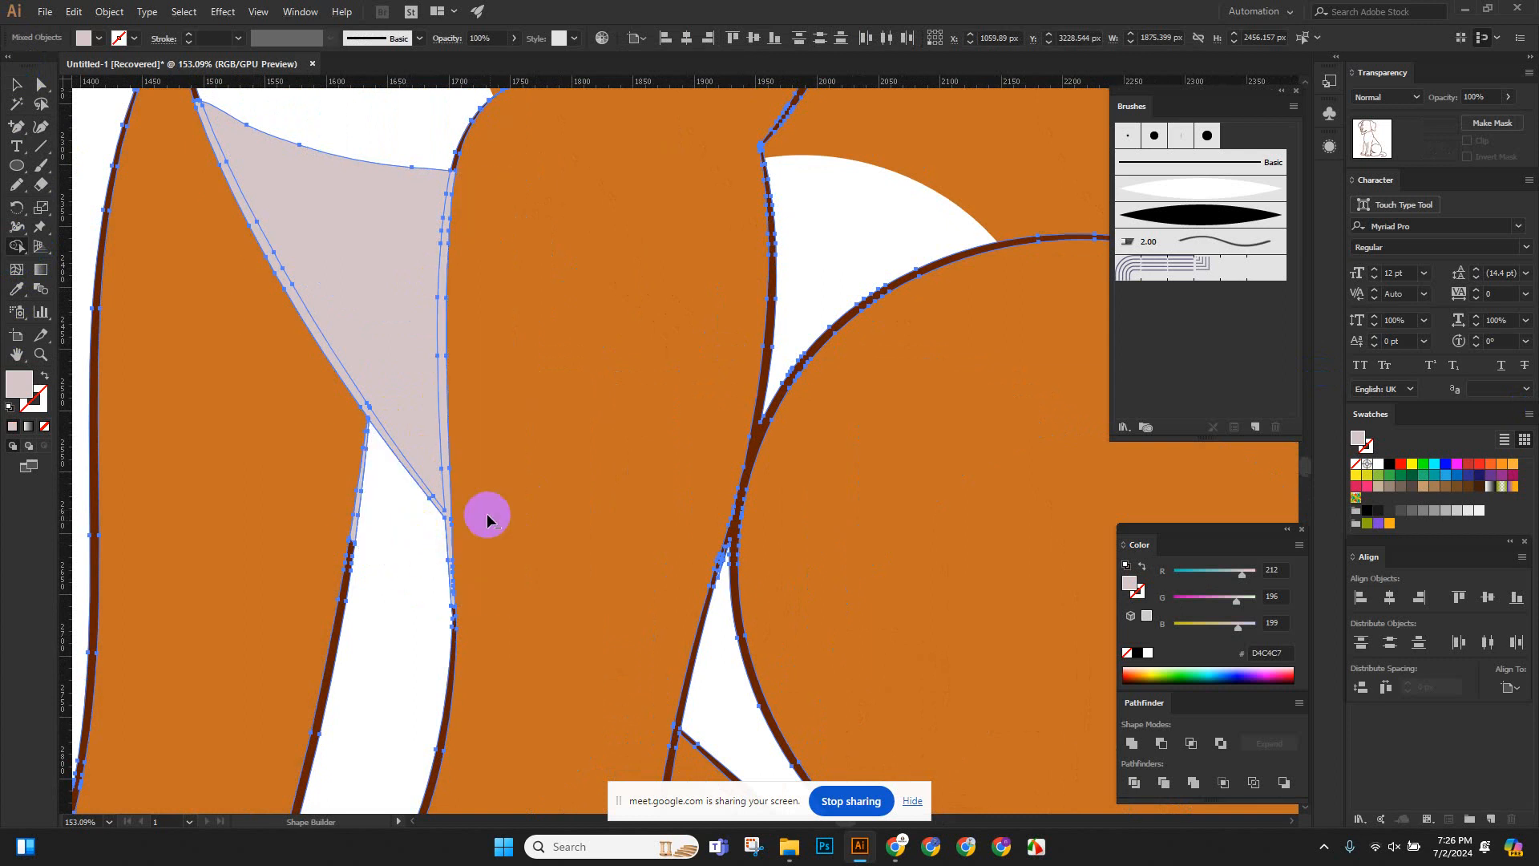
{"action": "left_click", "coordinate": [16, 83]}
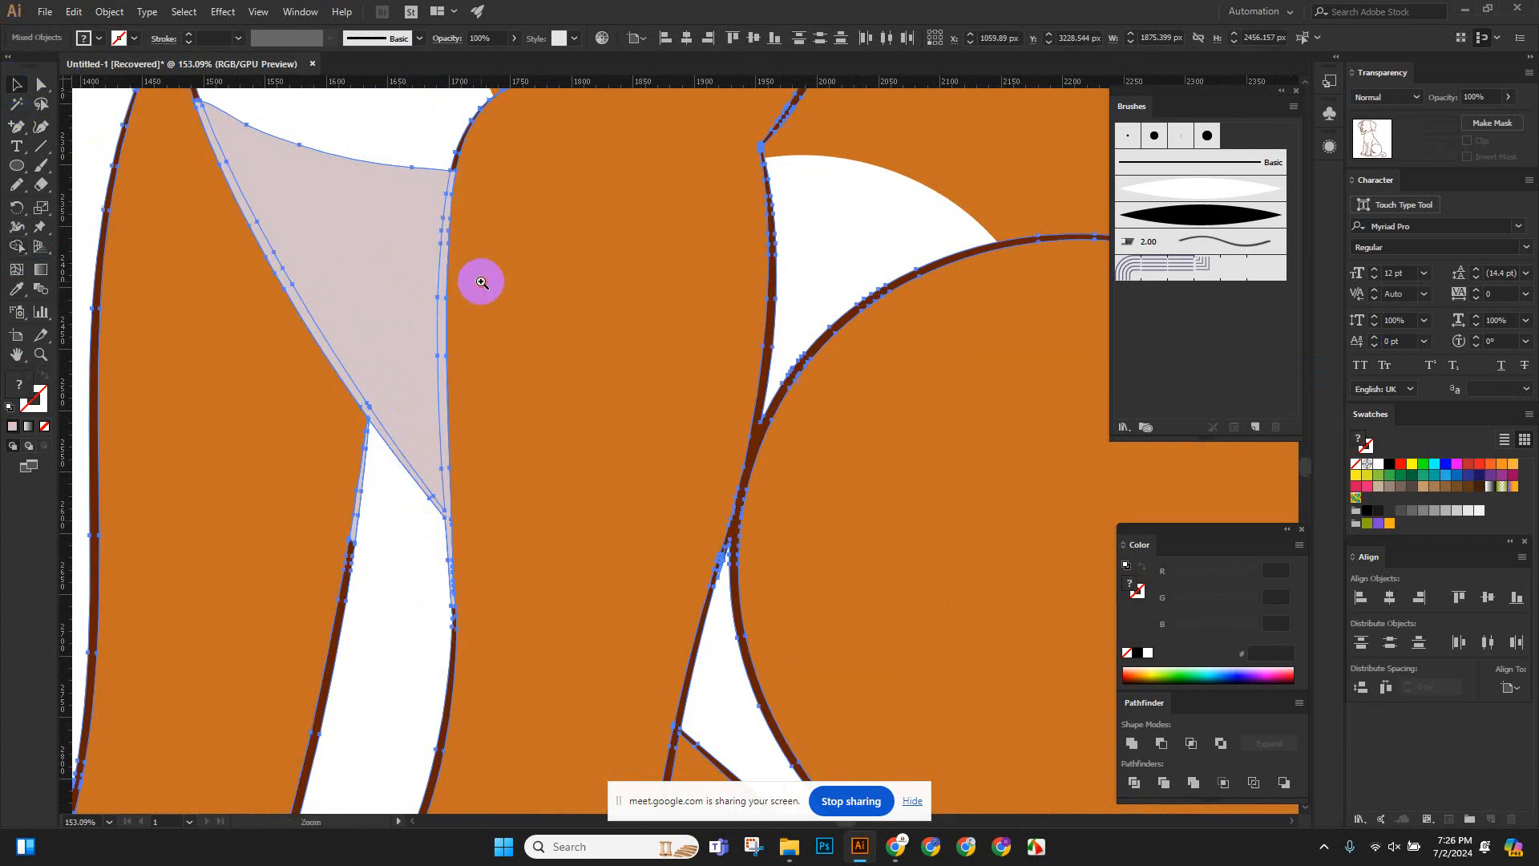
{"action": "scroll", "coordinate": [336, 463], "scroll_direction": "down", "scroll_amount": 3}
{"action": "left_click", "coordinate": [155, 333]}
Fill the white belly patch above the thigh with the greyish pink D4C4C7 sampled from the chest shade.
{"action": "scroll", "coordinate": [556, 370], "scroll_direction": "down", "scroll_amount": 2}
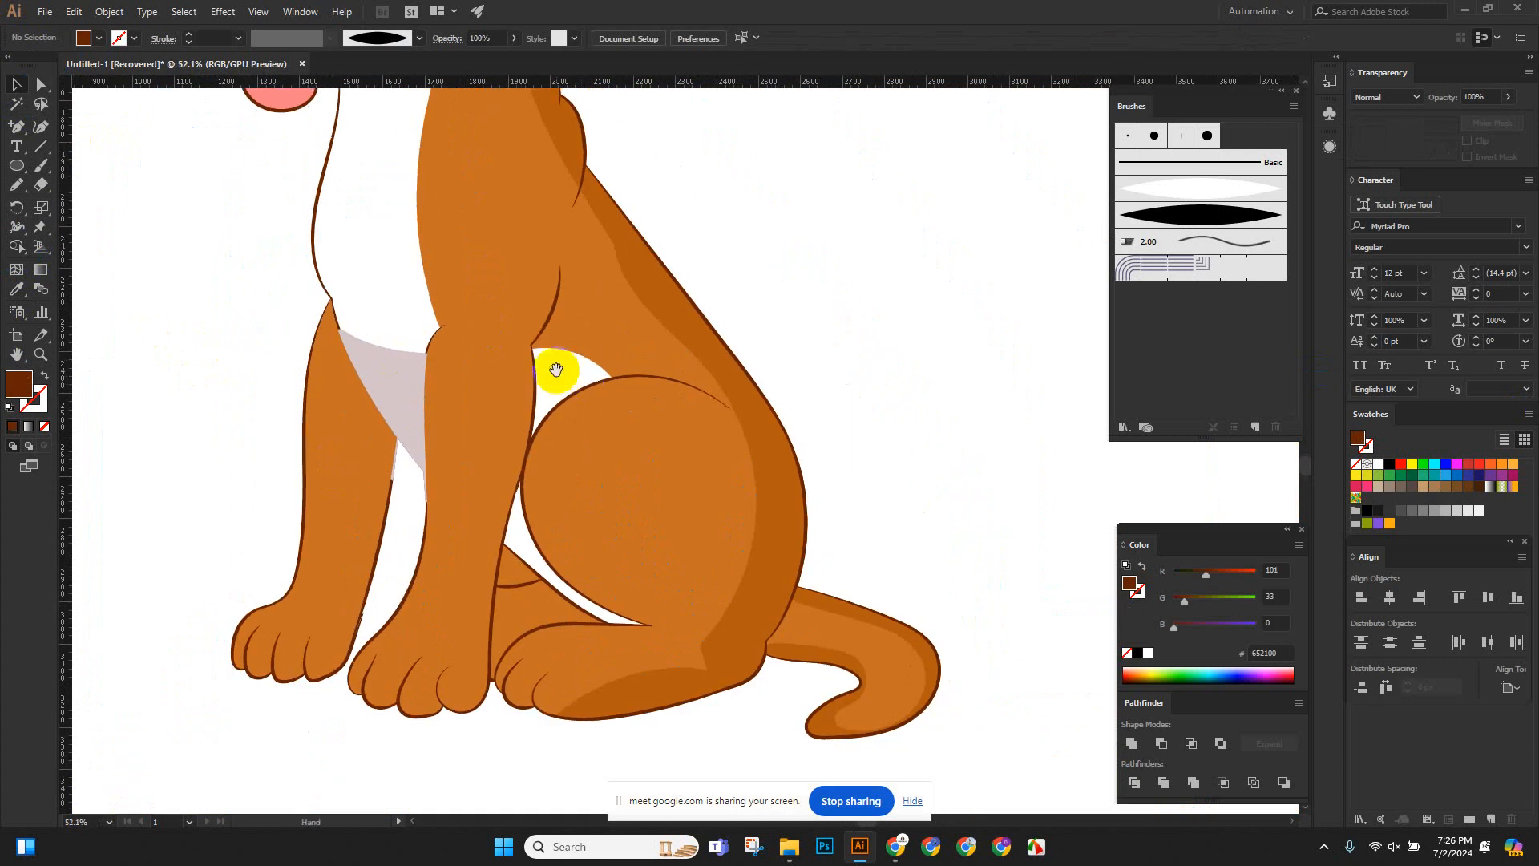
{"action": "left_click", "coordinate": [563, 378]}
{"action": "left_click", "coordinate": [16, 290]}
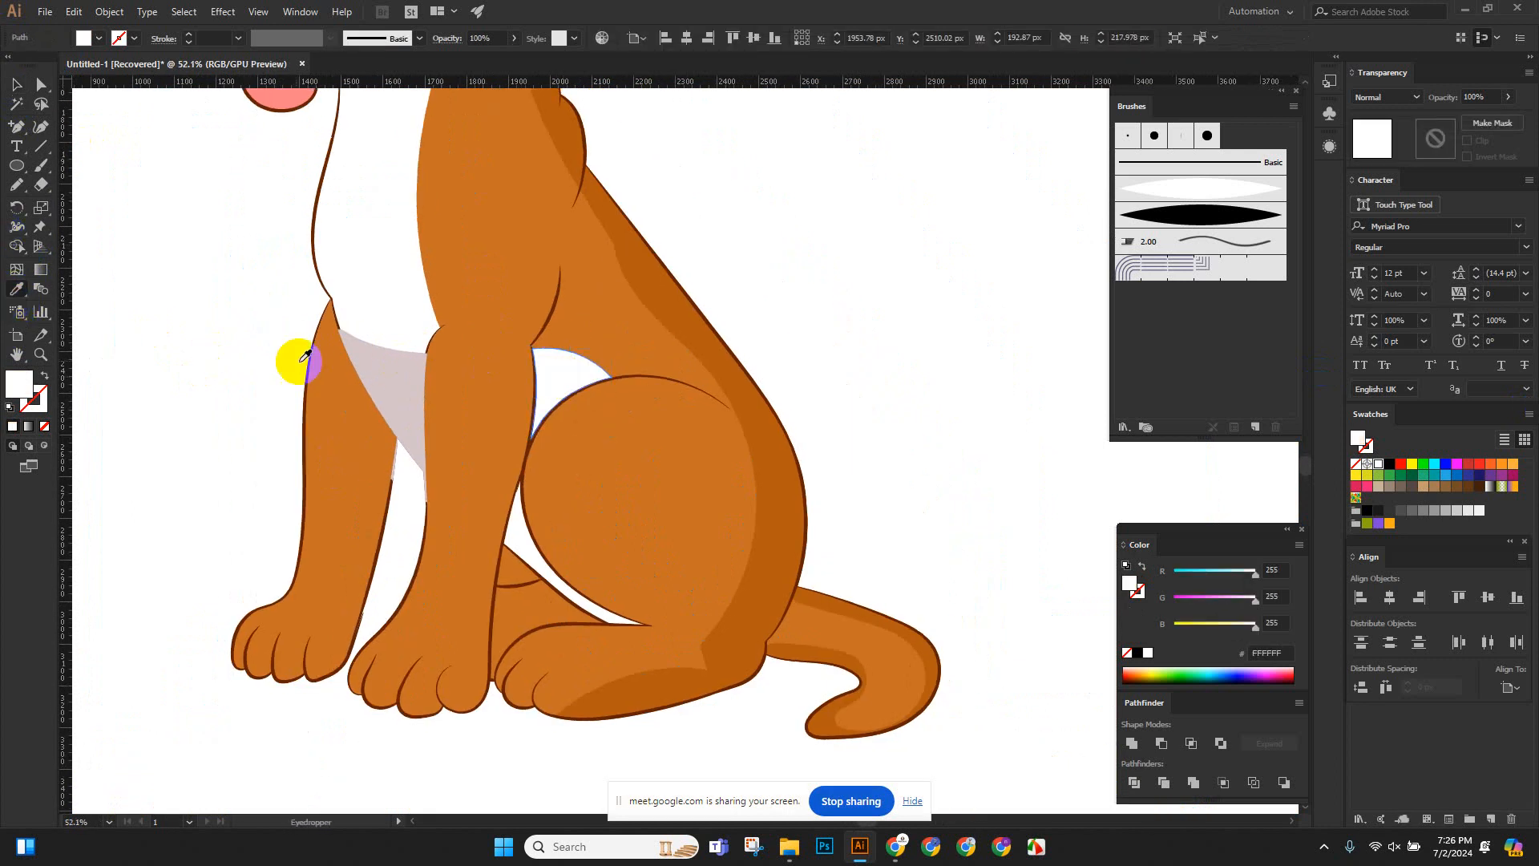
{"action": "left_click", "coordinate": [363, 351]}
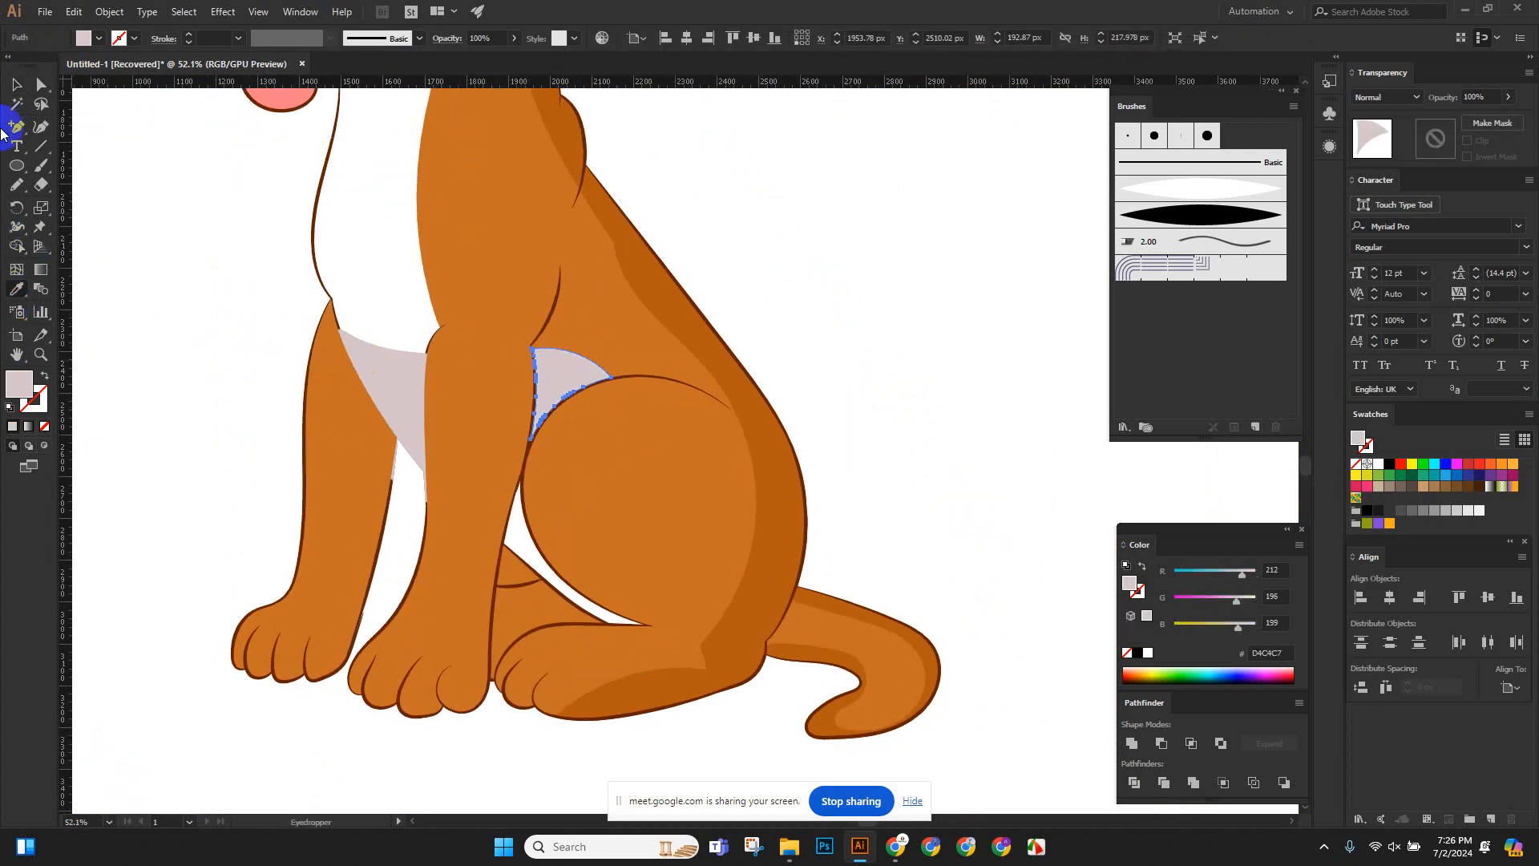
{"action": "left_click", "coordinate": [132, 262]}
Fill the thin white belly sliver between the front leg and the thigh's lower edge with D4C4C7 from the chest shade.
{"action": "scroll", "coordinate": [329, 326], "scroll_direction": "down", "scroll_amount": 3}
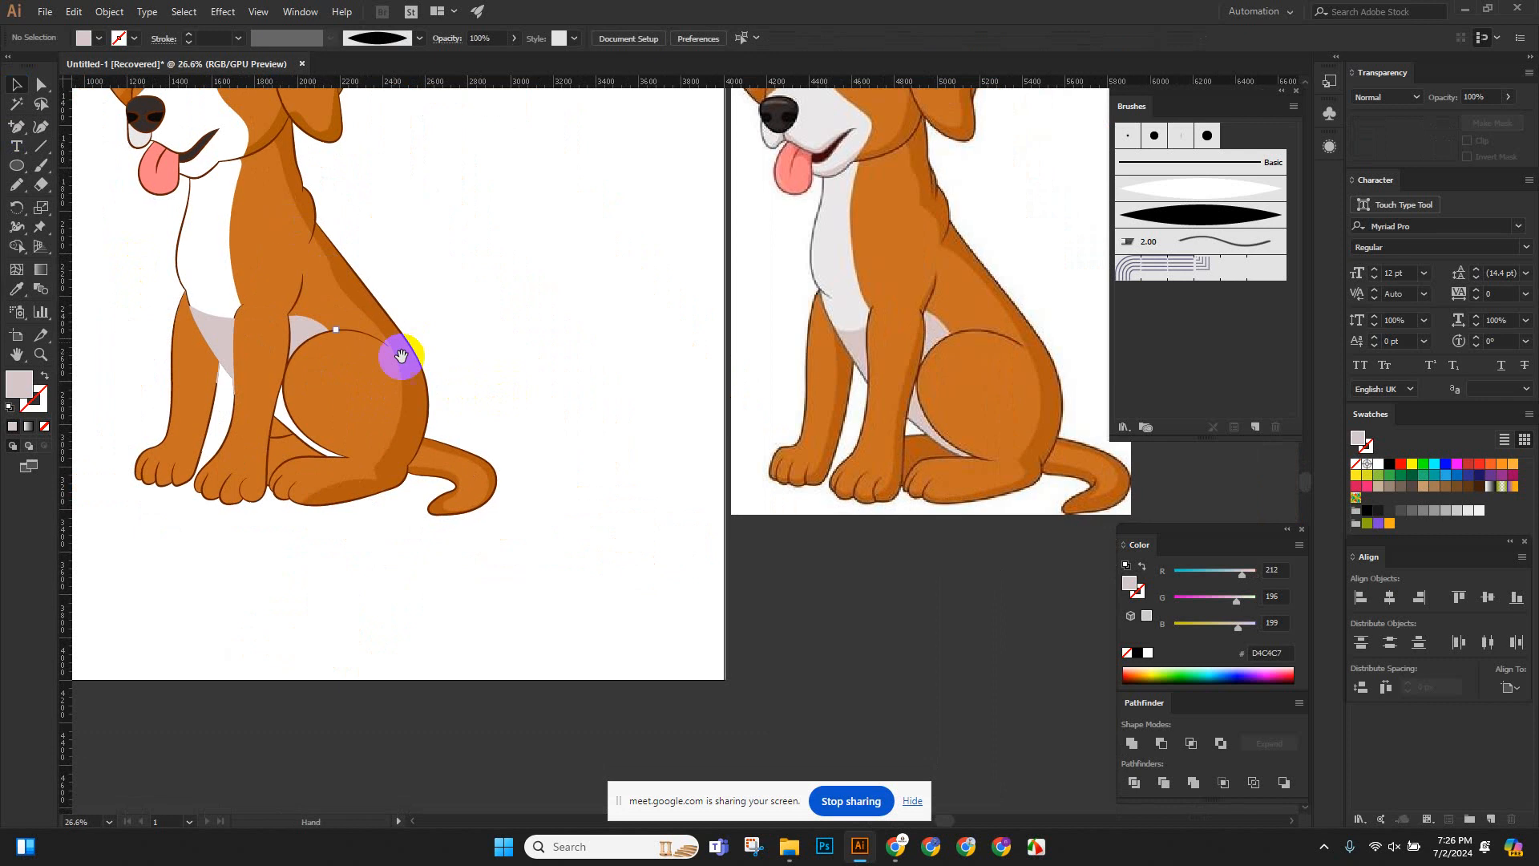
{"action": "scroll", "coordinate": [401, 355], "scroll_direction": "up", "scroll_amount": 5}
{"action": "left_click", "coordinate": [493, 519]}
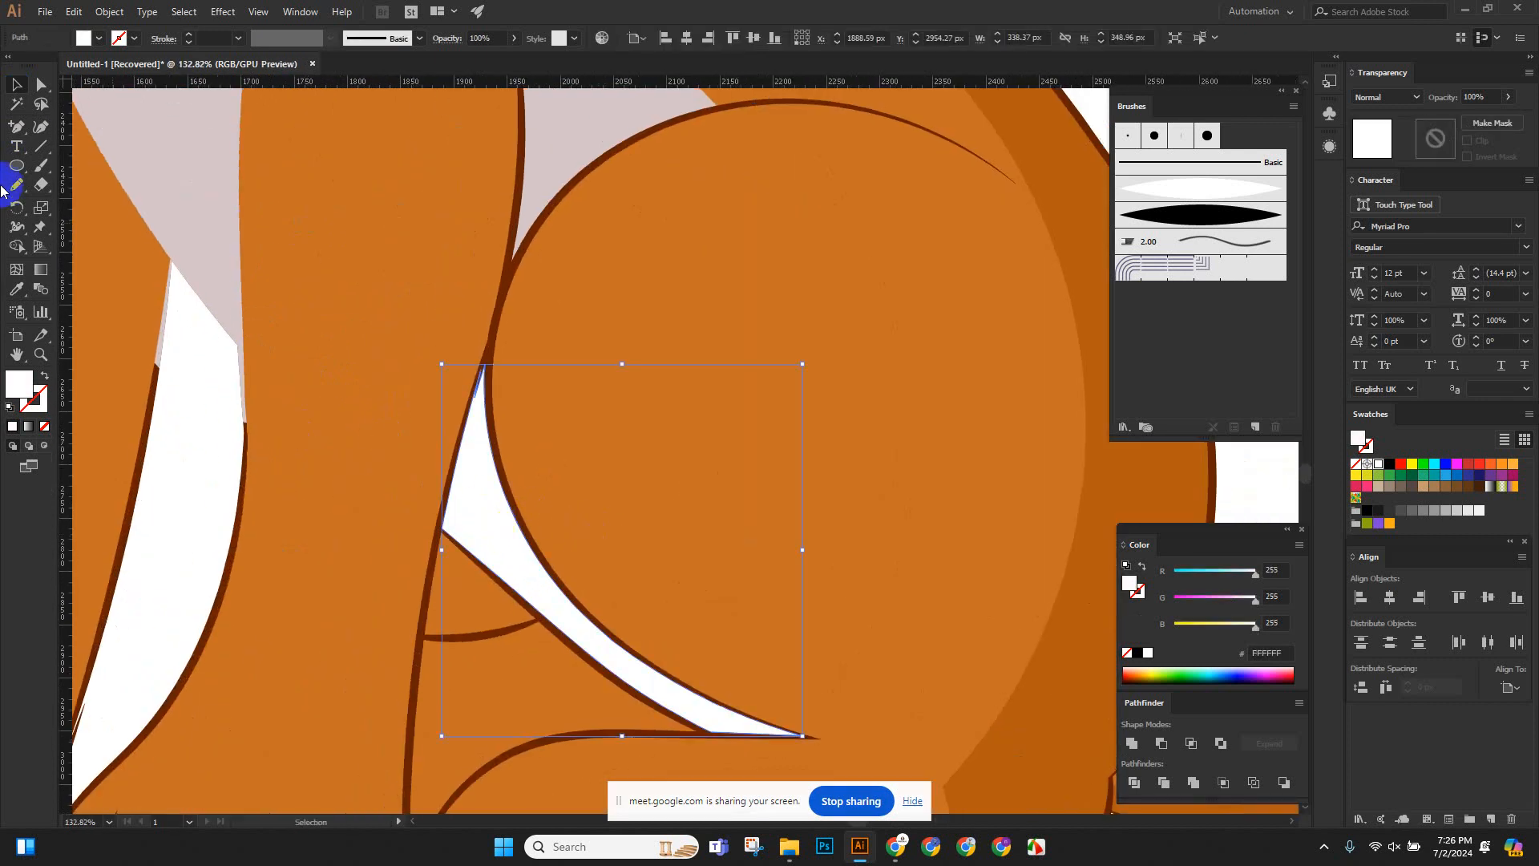
{"action": "left_click", "coordinate": [144, 137]}
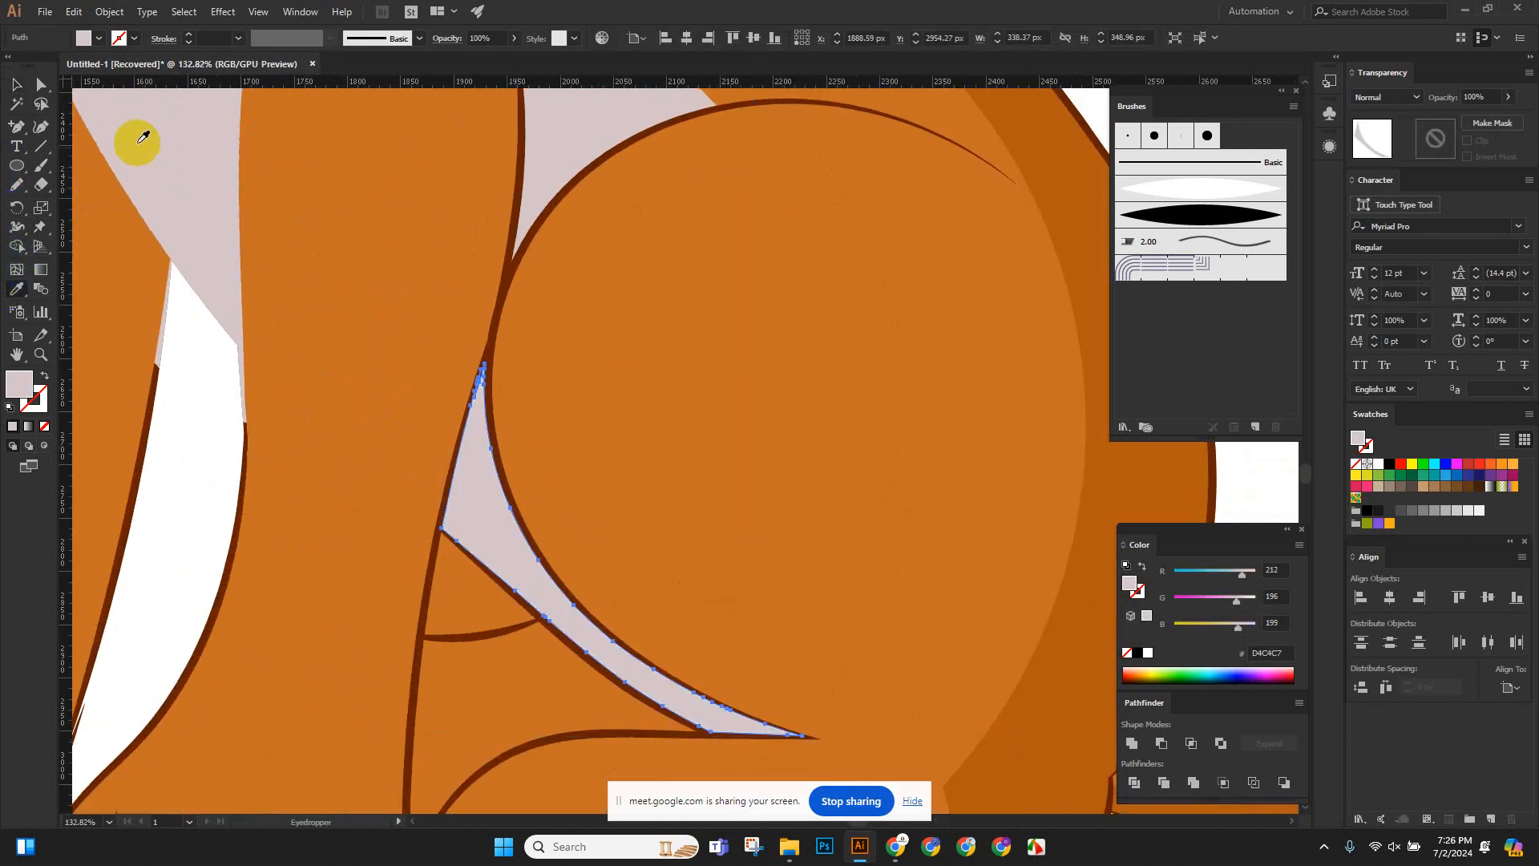
{"action": "left_click", "coordinate": [14, 88]}
{"action": "scroll", "coordinate": [615, 299], "scroll_direction": "down", "scroll_amount": 8}
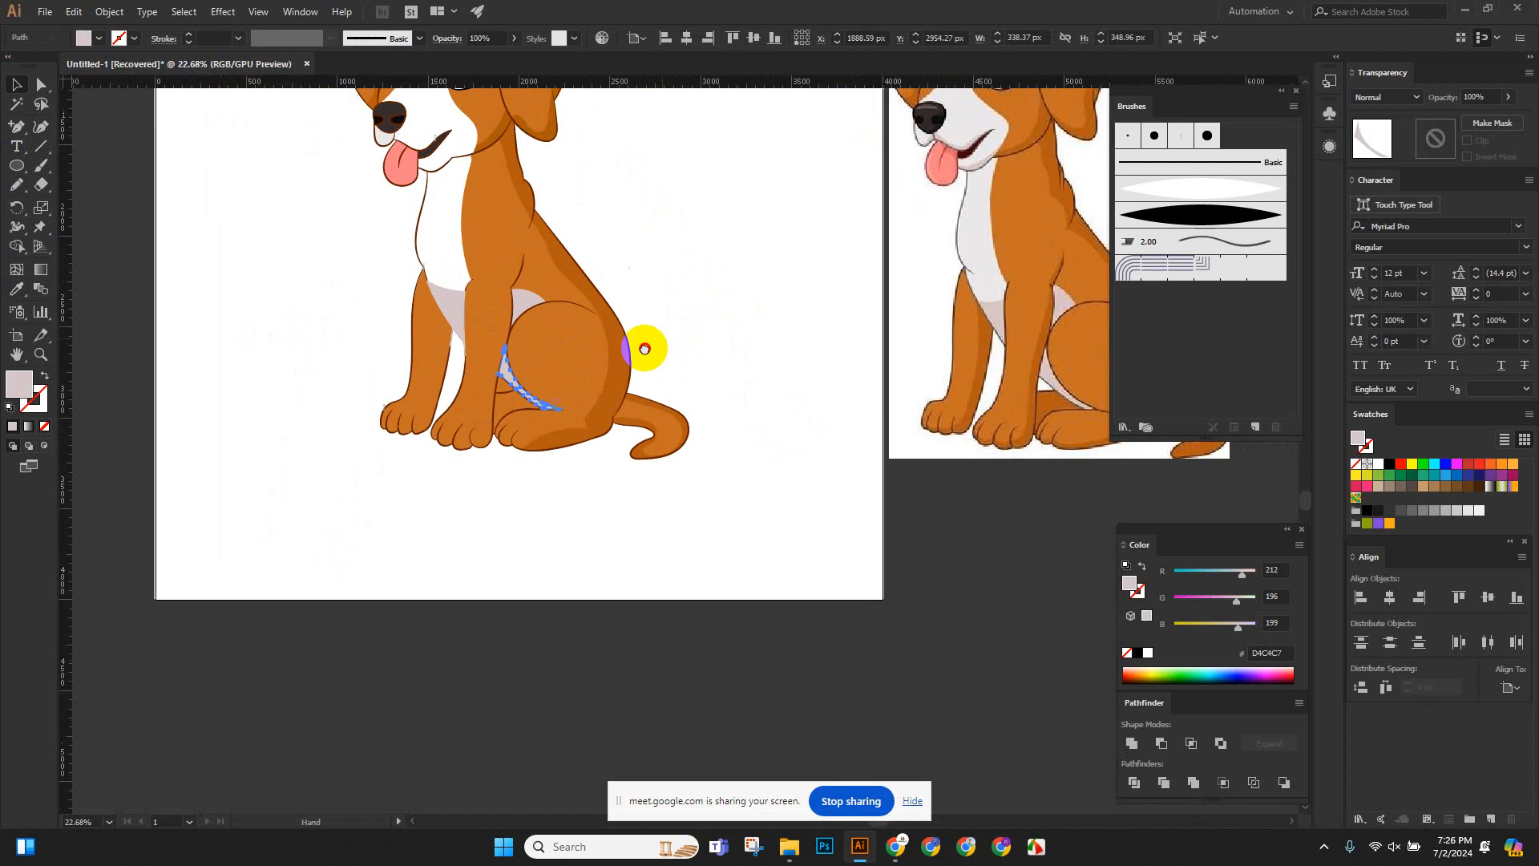
Compare the illustration's mouth, chest and leg shading with the reference dog.
{"action": "scroll", "coordinate": [593, 368], "scroll_direction": "up", "scroll_amount": 3}
{"action": "left_click", "coordinate": [610, 418]}
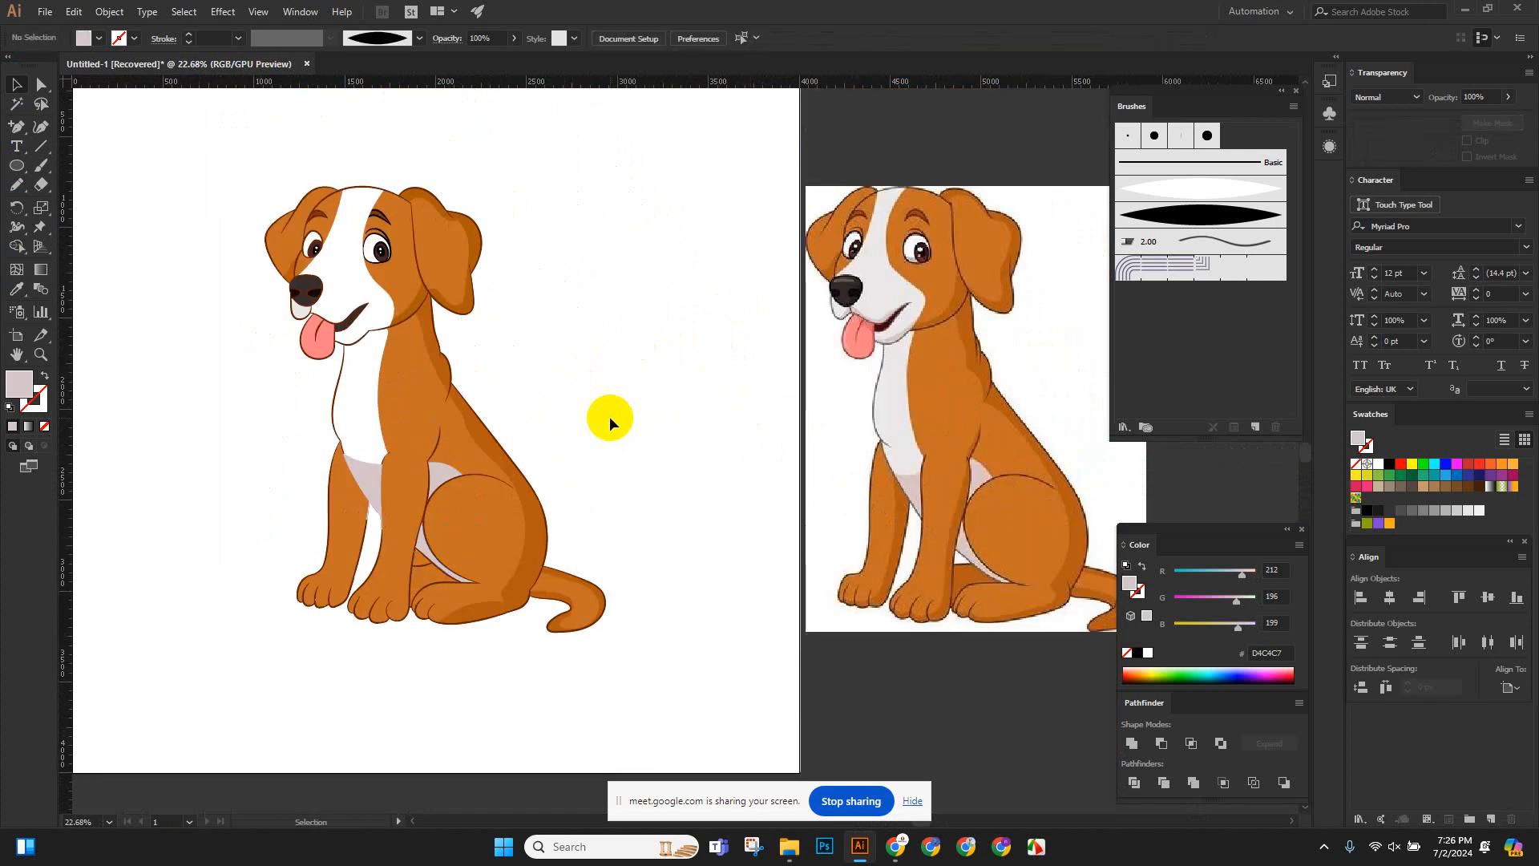
{"action": "scroll", "coordinate": [864, 313], "scroll_direction": "up", "scroll_amount": 10}
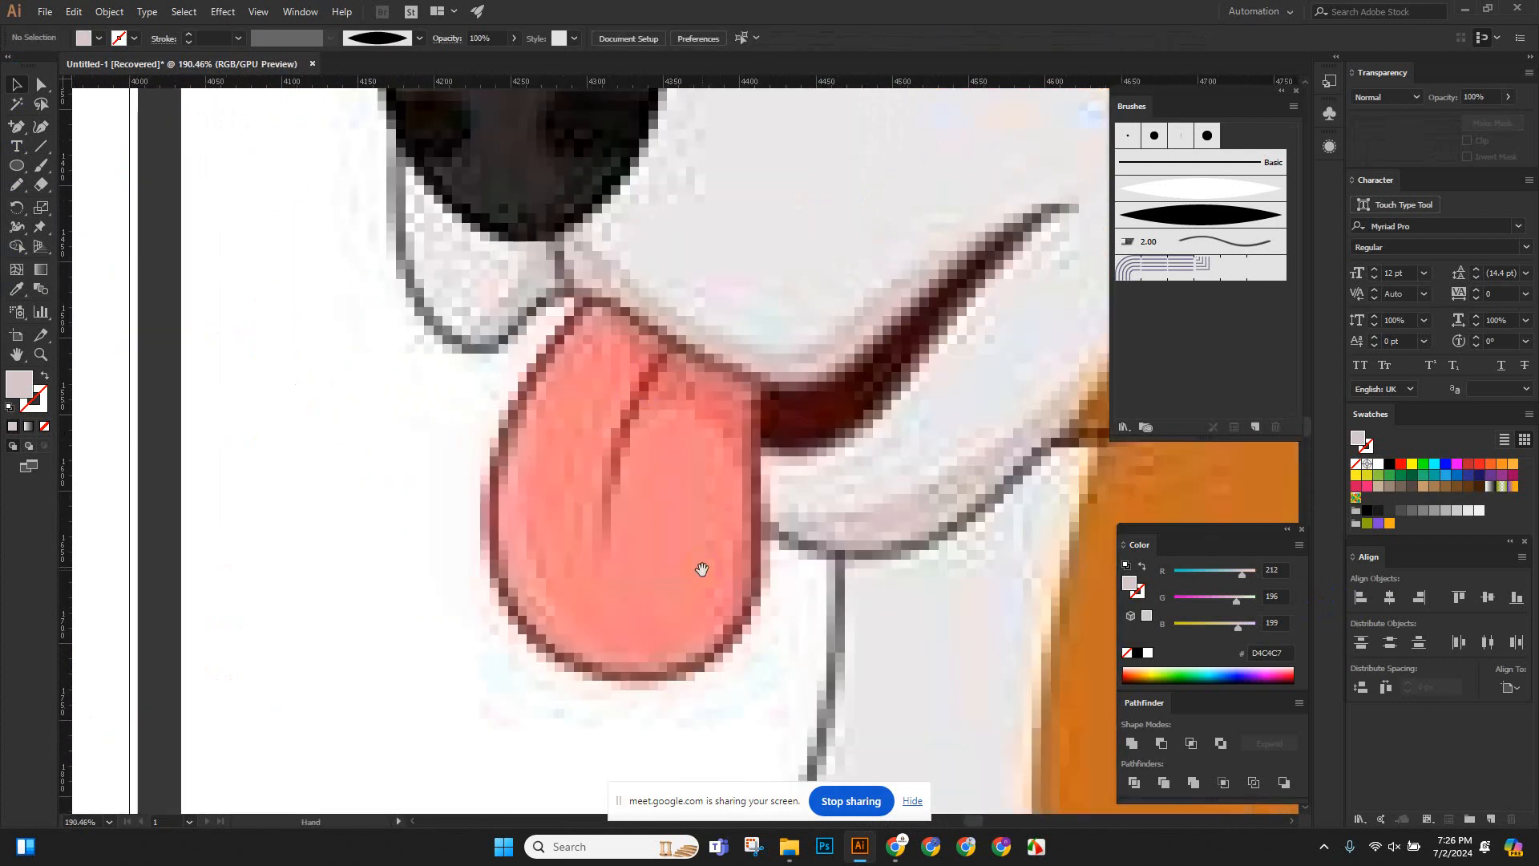
{"action": "scroll", "coordinate": [652, 388], "scroll_direction": "down", "scroll_amount": 10}
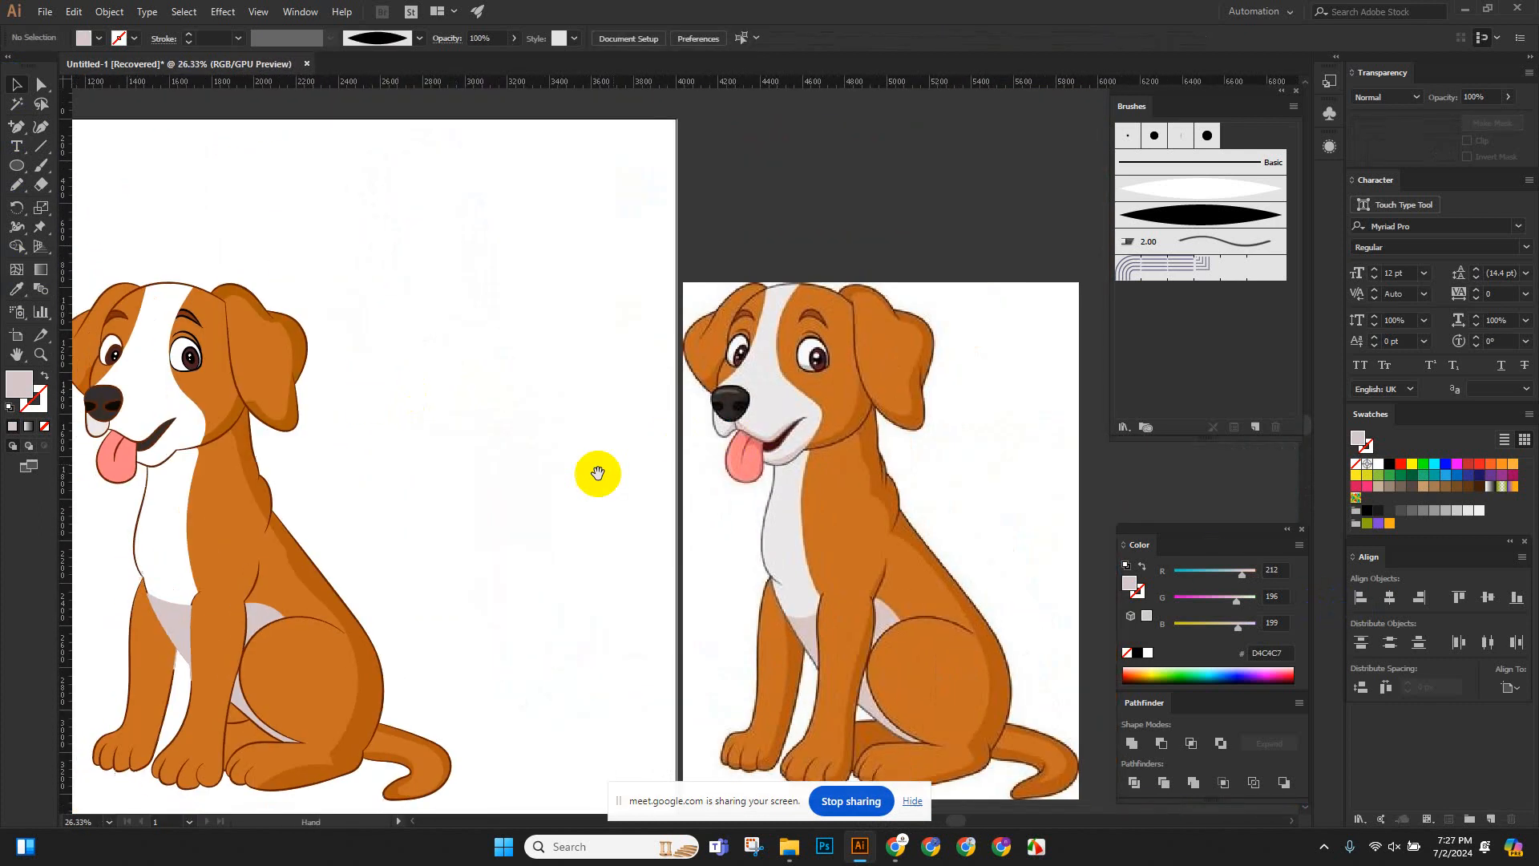
{"action": "scroll", "coordinate": [532, 464], "scroll_direction": "up", "scroll_amount": 3}
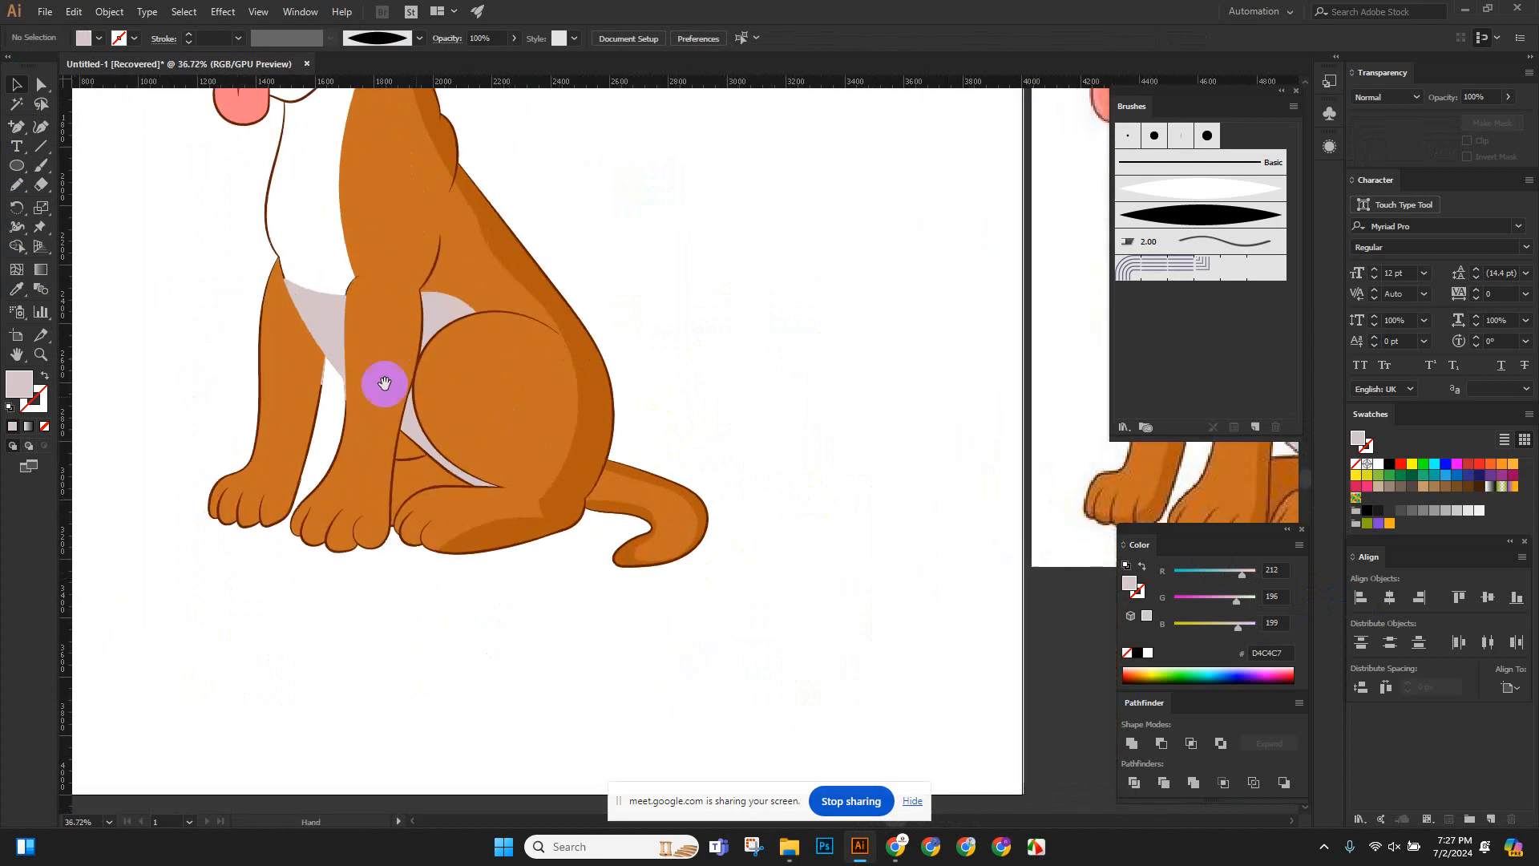
{"action": "left_click", "coordinate": [423, 305]}
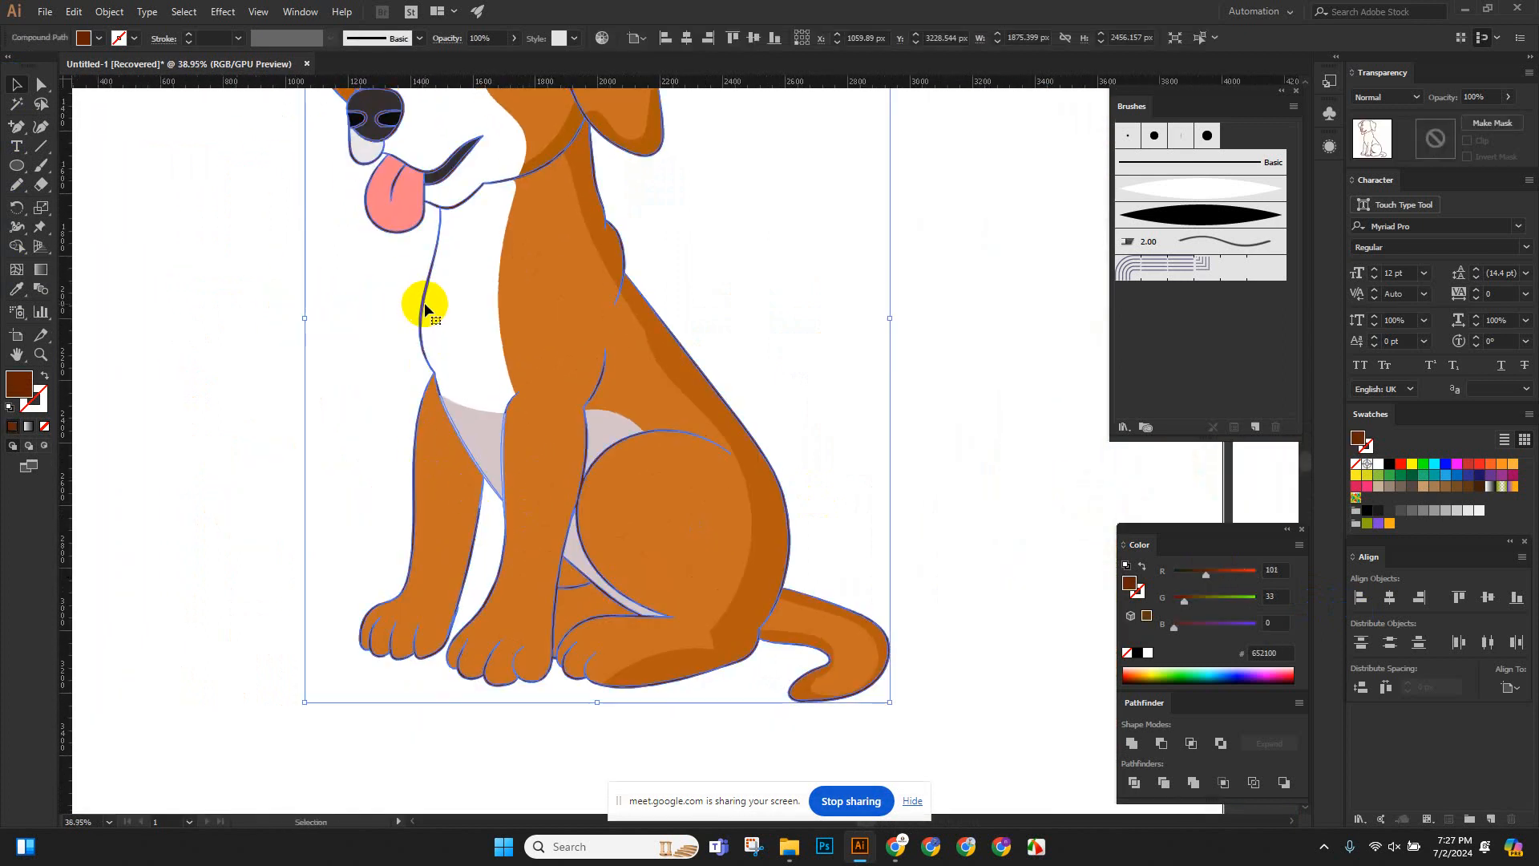
{"action": "left_click", "coordinate": [328, 301]}
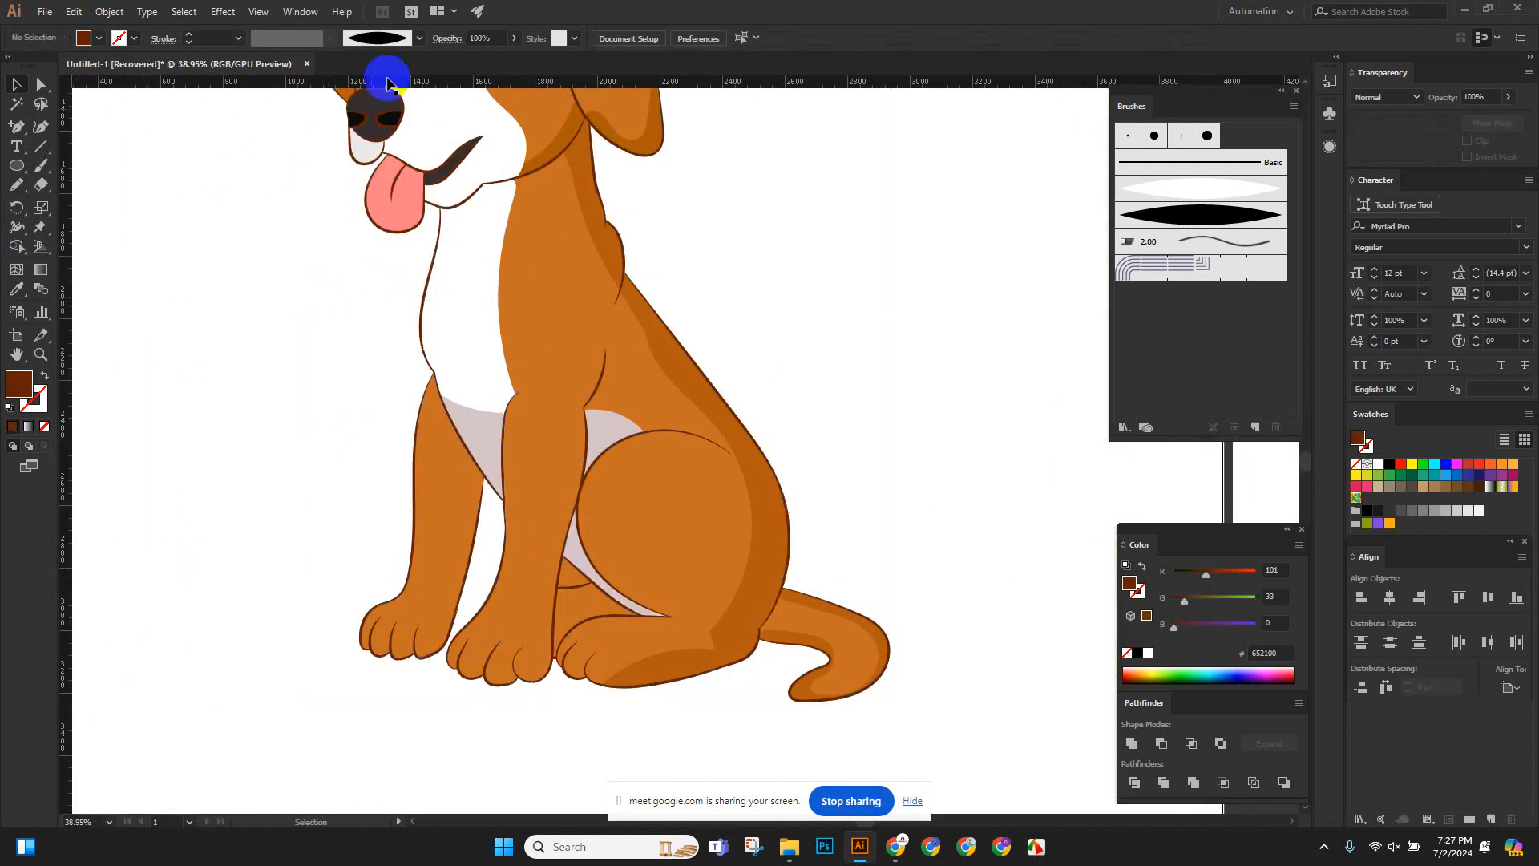
{"action": "scroll", "coordinate": [780, 433], "scroll_direction": "down", "scroll_amount": 5}
{"action": "left_click_drag", "start_coordinate": [821, 522], "coordinate": [588, 577]}
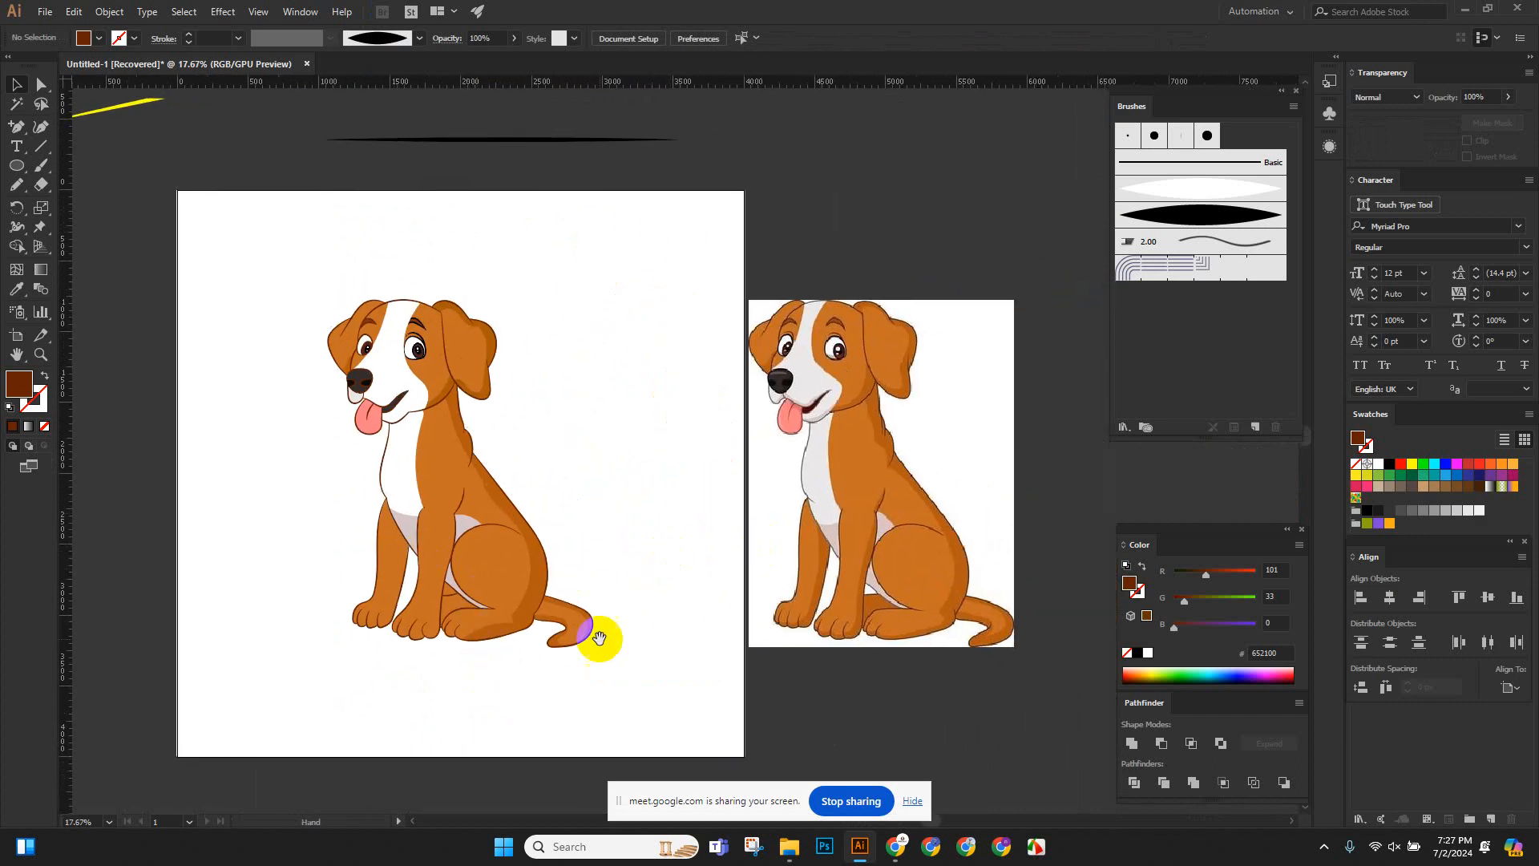
{"action": "scroll", "coordinate": [835, 618], "scroll_direction": "up", "scroll_amount": 1}
{"action": "left_click_drag", "start_coordinate": [877, 628], "coordinate": [754, 593]}
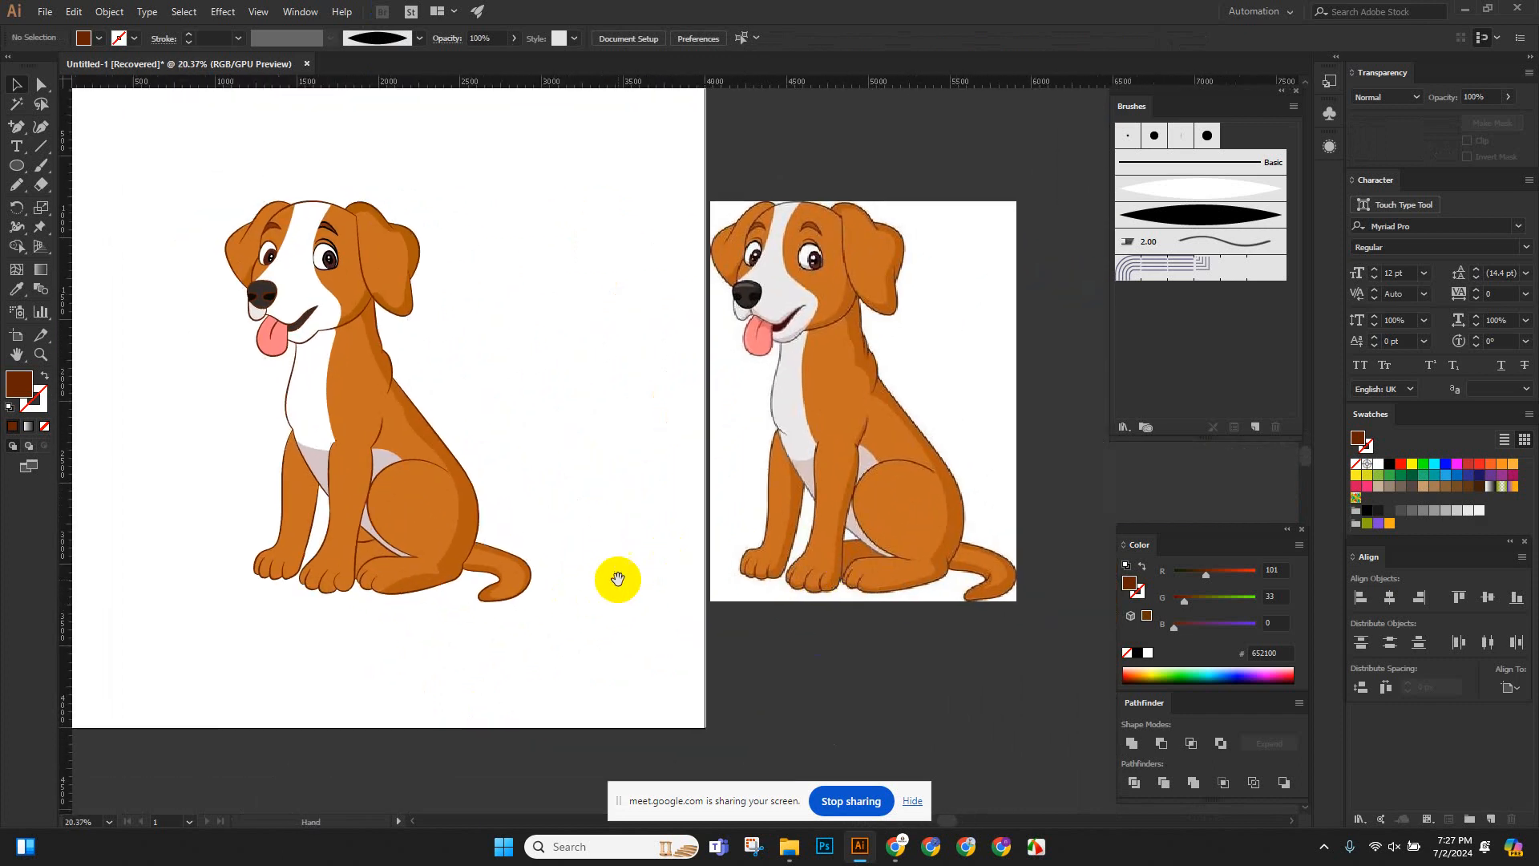
{"action": "scroll", "coordinate": [437, 561], "scroll_direction": "up", "scroll_amount": 2}
{"action": "left_click_drag", "start_coordinate": [615, 587], "coordinate": [591, 587]}
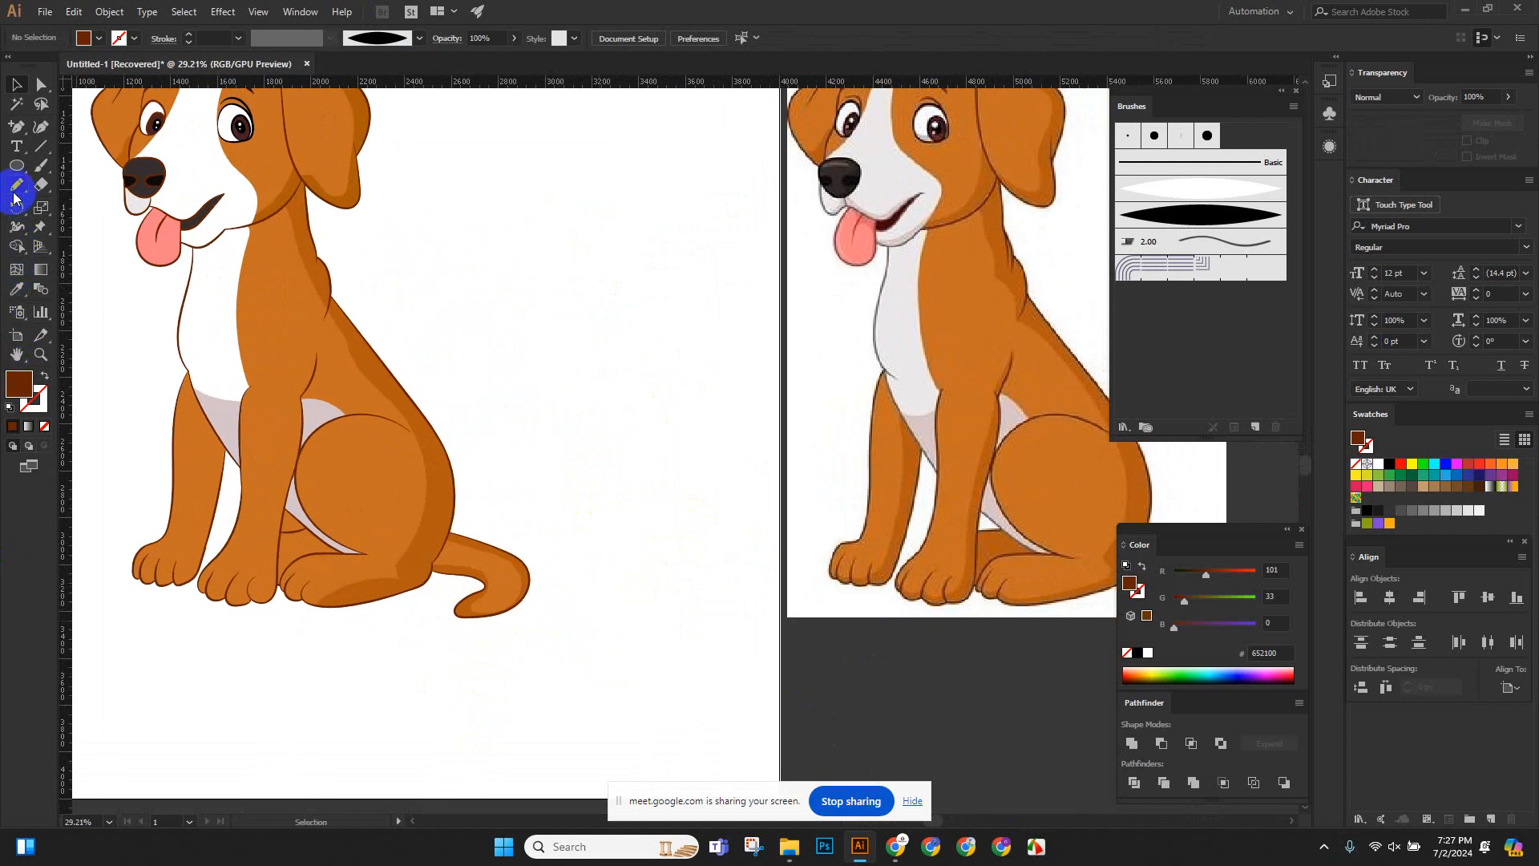
Draw a shade about 570 by 1130 px down the front leg's rear edge and under its paw with the Pencil, filled B25A10 sampled from the back shade.
{"action": "left_click_drag", "start_coordinate": [305, 383], "coordinate": [311, 365]}
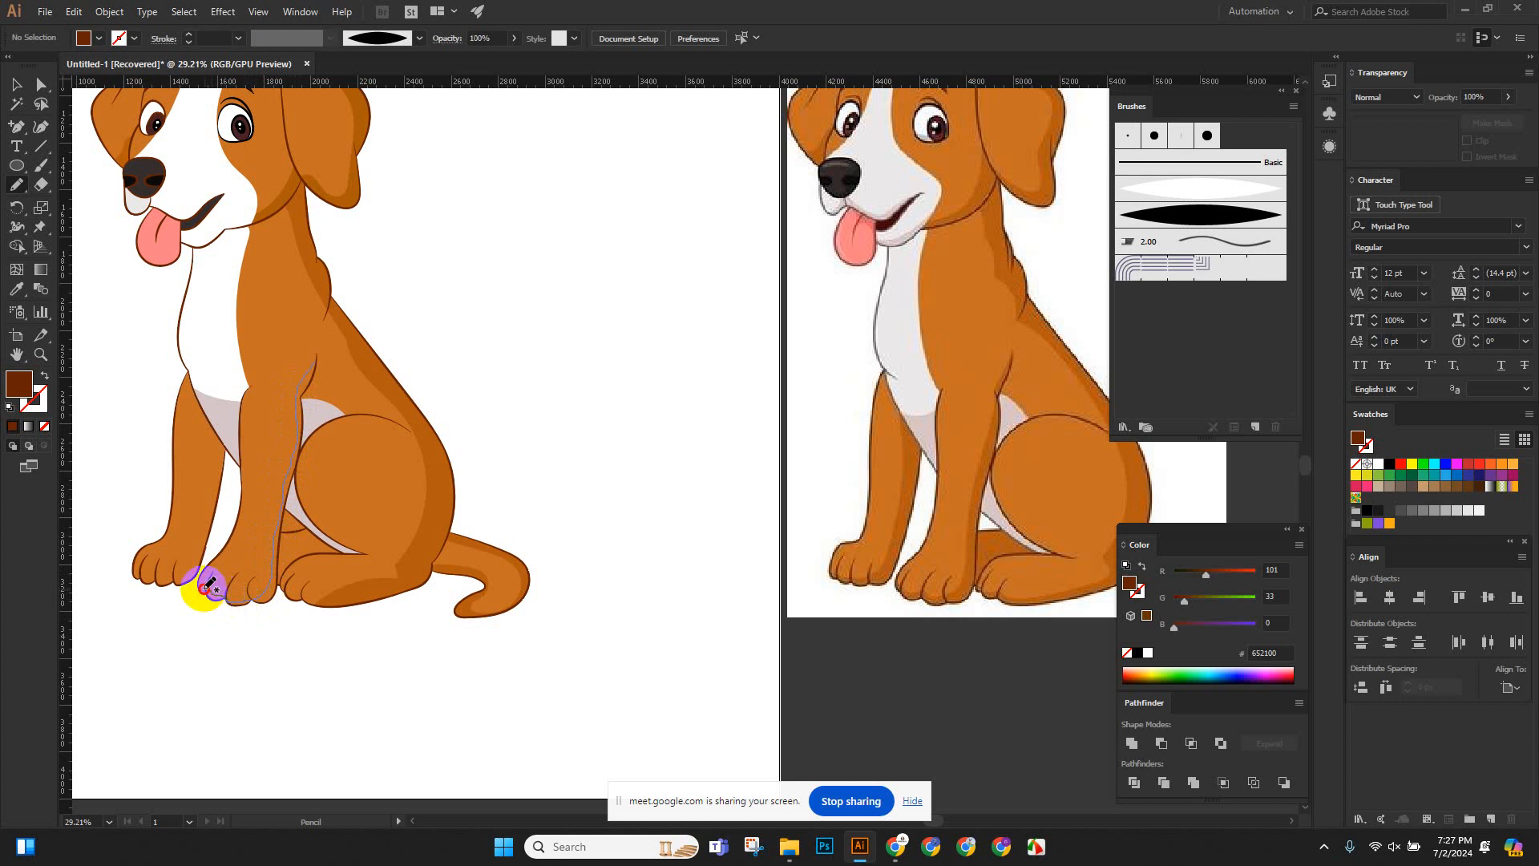
{"action": "mouse_move", "coordinate": [193, 600]}
{"action": "left_mouse_down"}
{"action": "mouse_move", "coordinate": [230, 628]}
{"action": "mouse_move", "coordinate": [279, 615]}
{"action": "mouse_move", "coordinate": [325, 365]}
{"action": "left_mouse_up"}
{"action": "scroll", "coordinate": [113, 227], "scroll_direction": "down", "scroll_amount": 3}
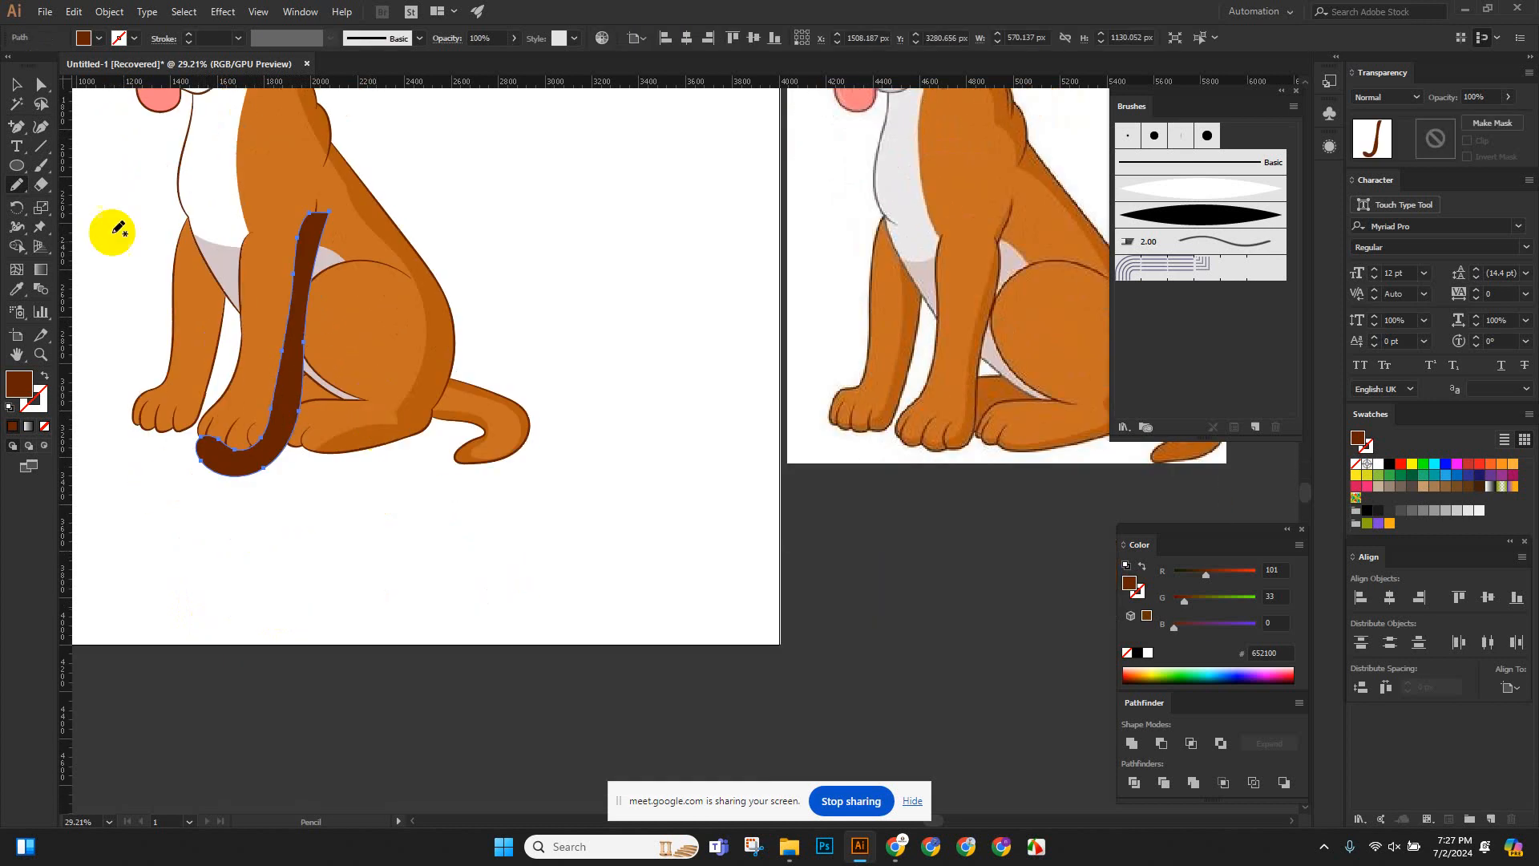
{"action": "left_click", "coordinate": [18, 290]}
{"action": "left_click", "coordinate": [371, 216]}
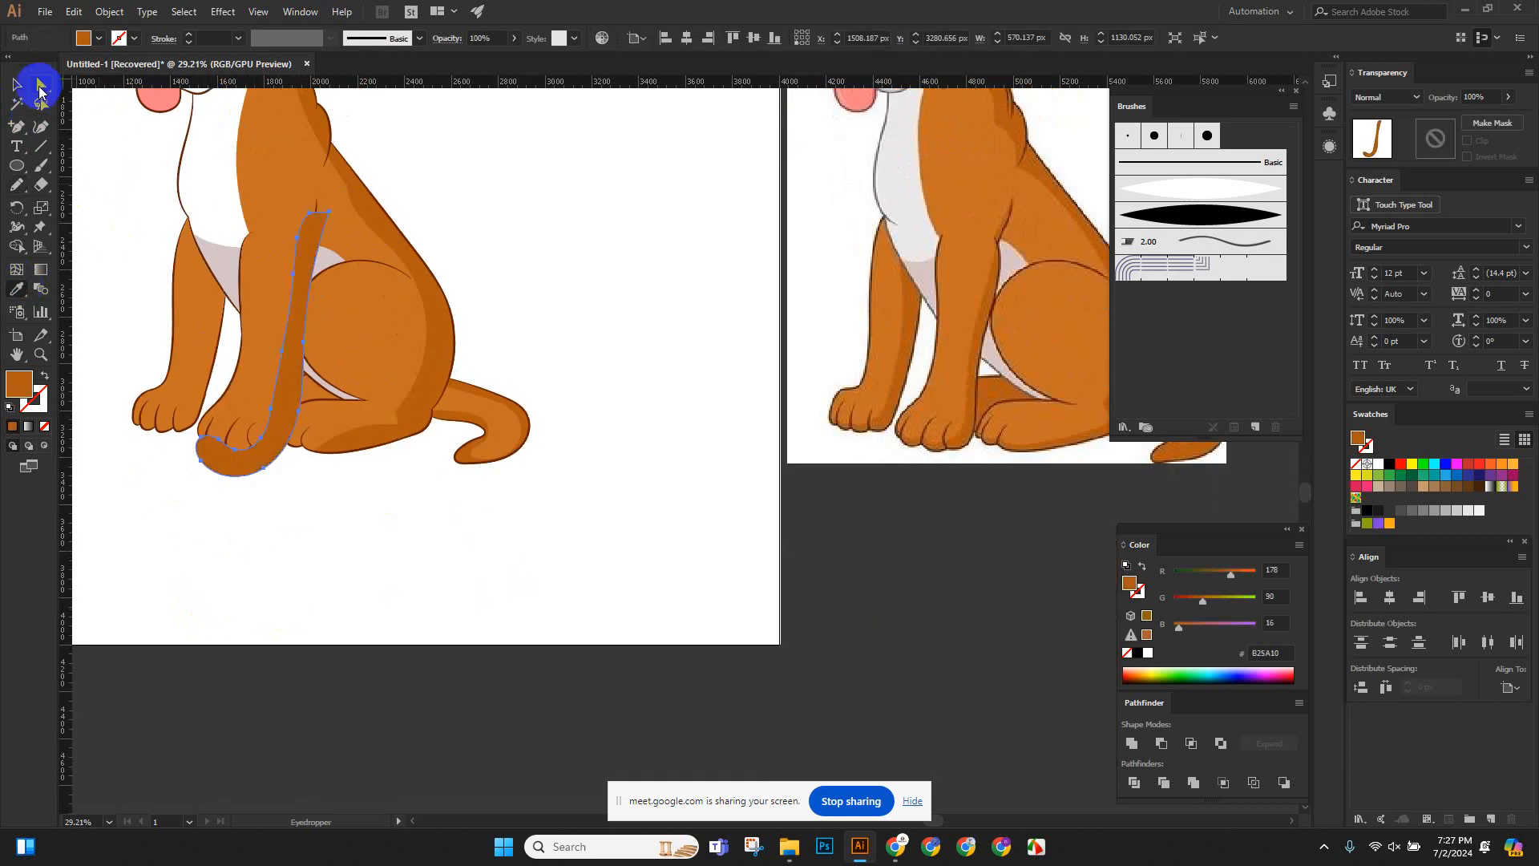
Remove the parts of the front leg shade overlapping the belly, thigh and hind paw with the Shape Builder, using the dog's line art as boundary.
{"action": "key", "text": "v"}
{"action": "scroll", "coordinate": [208, 232], "scroll_direction": "up", "scroll_amount": 6}
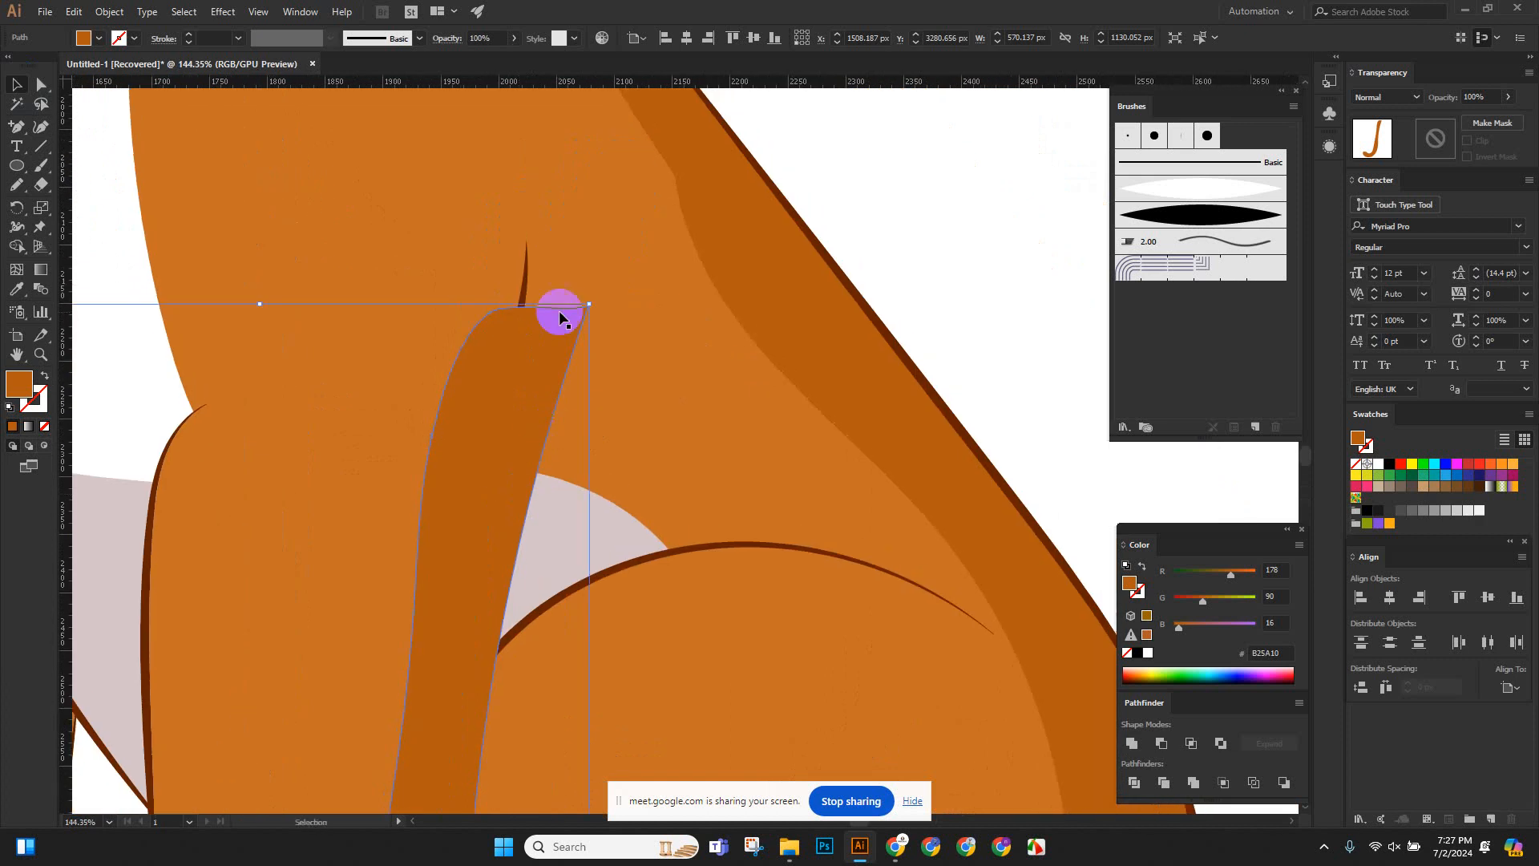
{"action": "left_click", "coordinate": [521, 290], "text": "shift"}
{"action": "scroll", "coordinate": [533, 293], "scroll_direction": "down", "scroll_amount": 3}
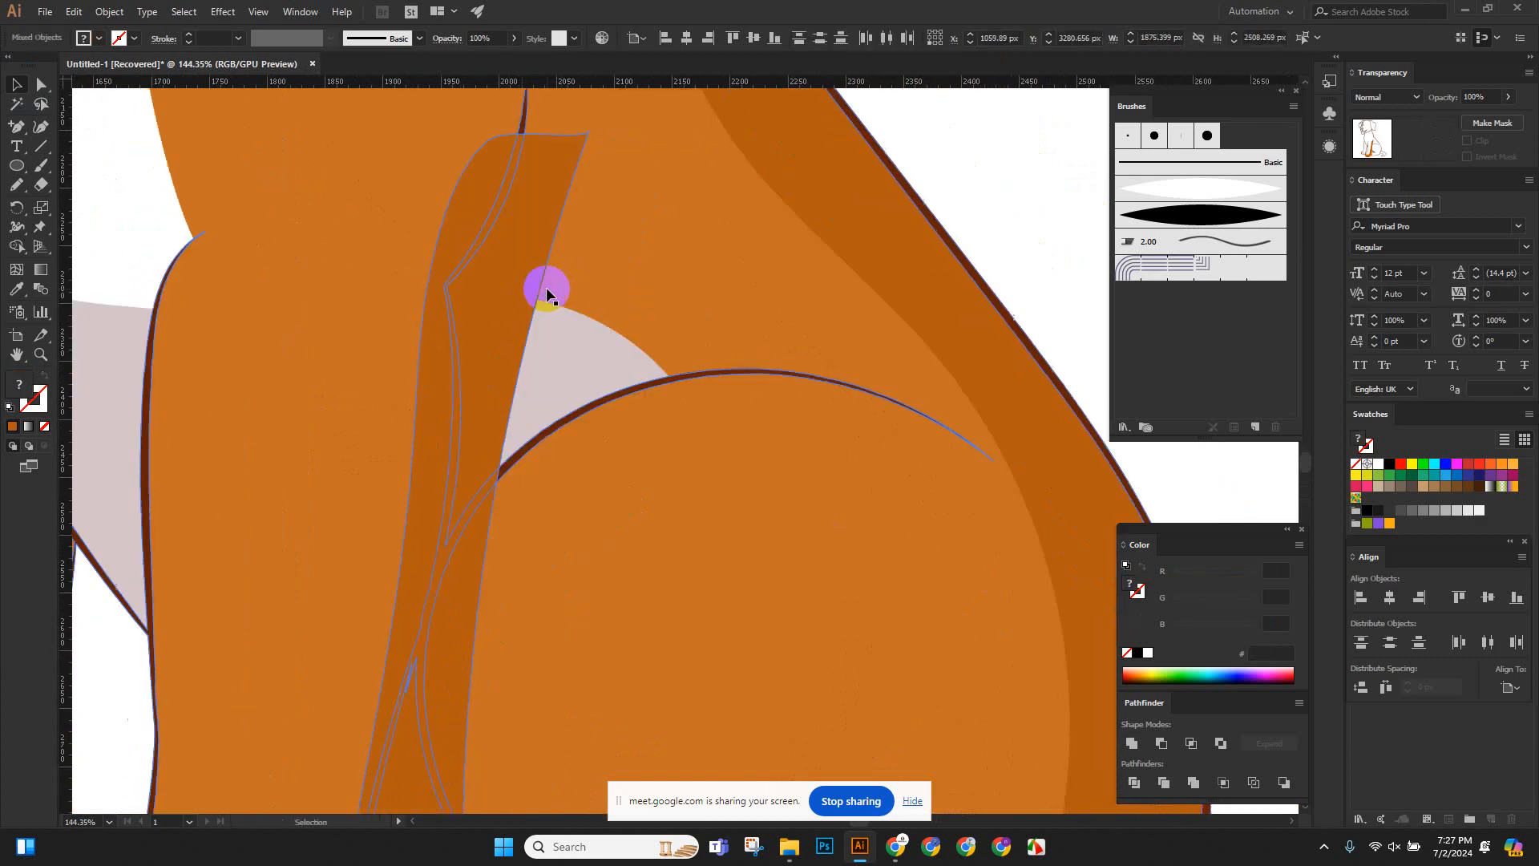
{"action": "left_click", "coordinate": [20, 254]}
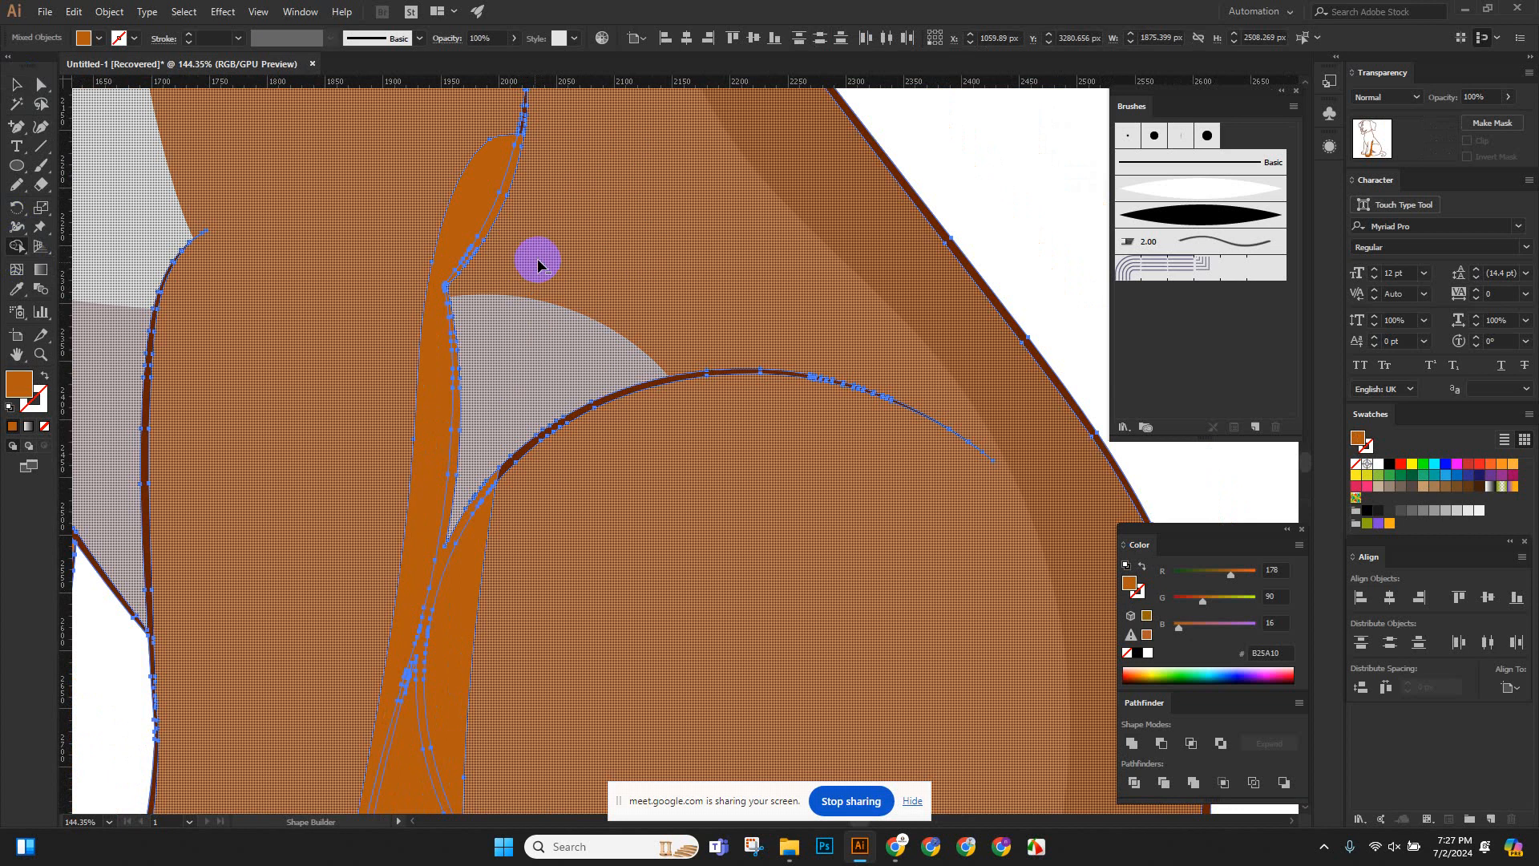
{"action": "scroll", "coordinate": [537, 264], "scroll_direction": "up", "scroll_amount": 5}
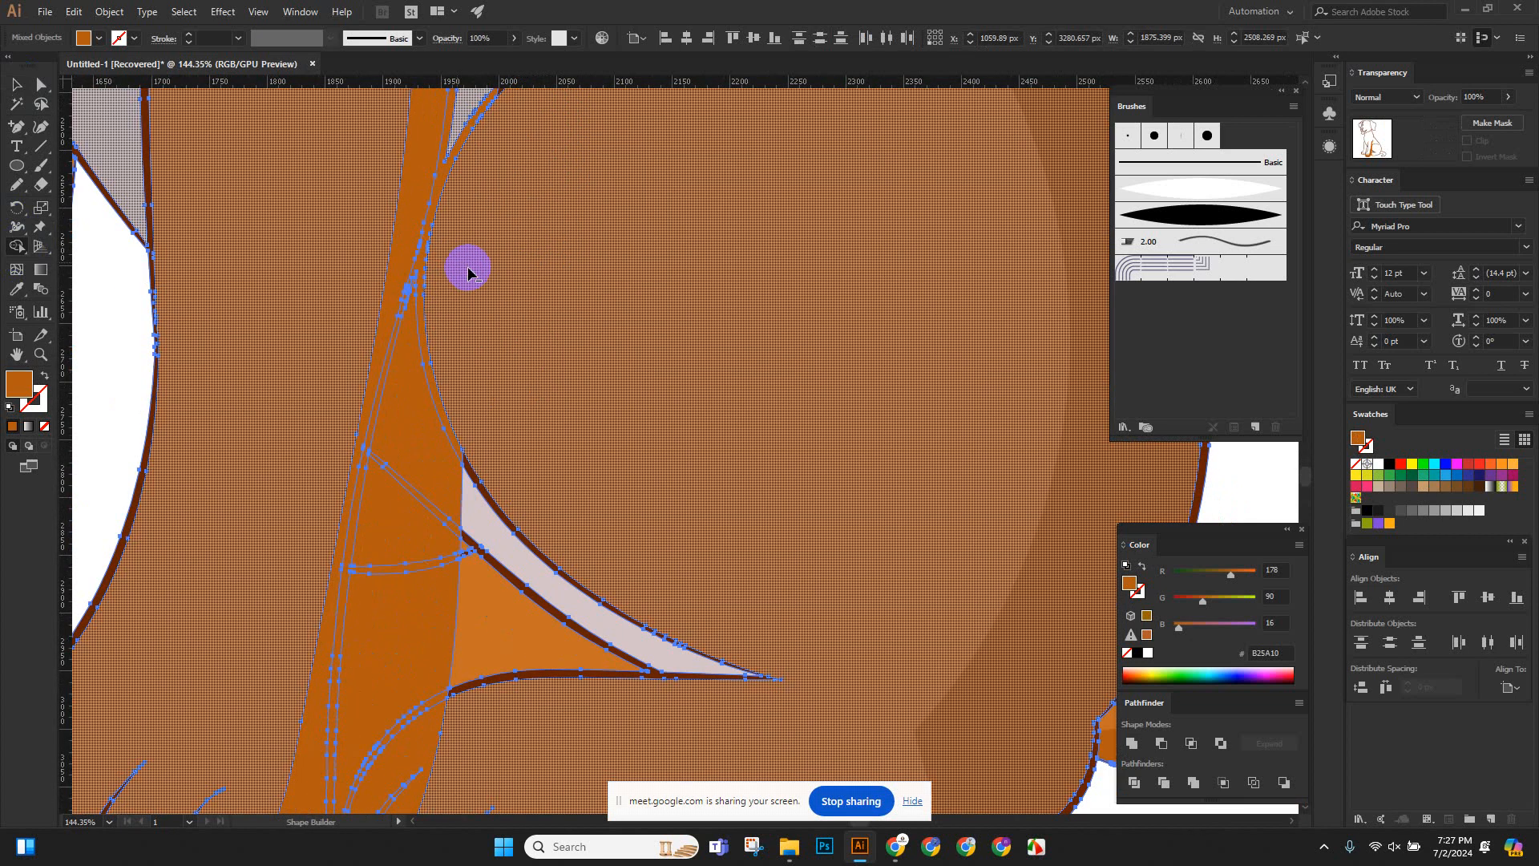
{"action": "scroll", "coordinate": [412, 431], "scroll_direction": "down", "scroll_amount": 5}
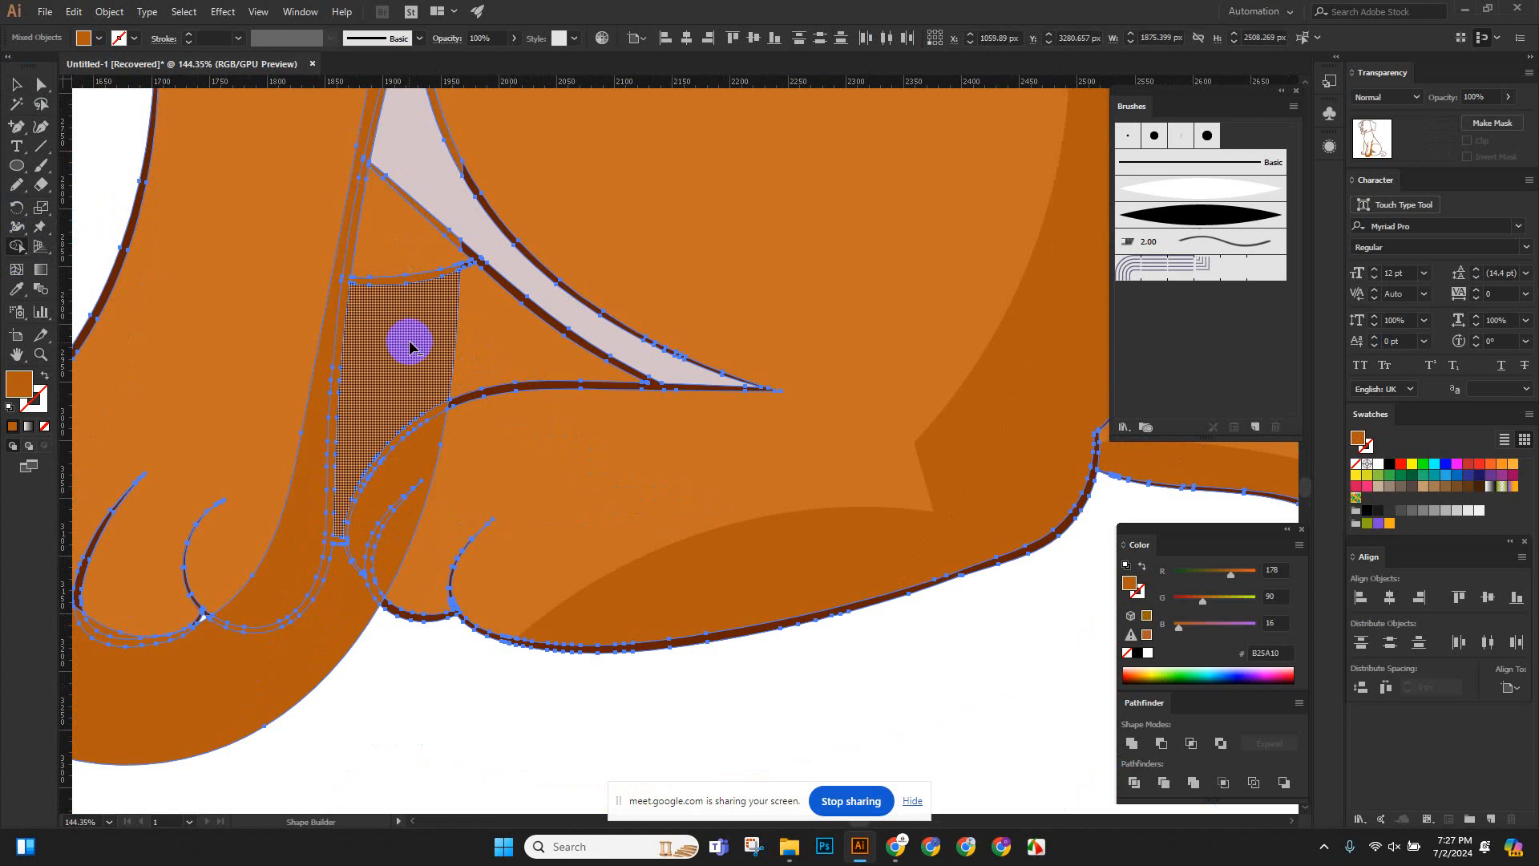
{"action": "scroll", "coordinate": [409, 346], "scroll_direction": "down", "scroll_amount": 2}
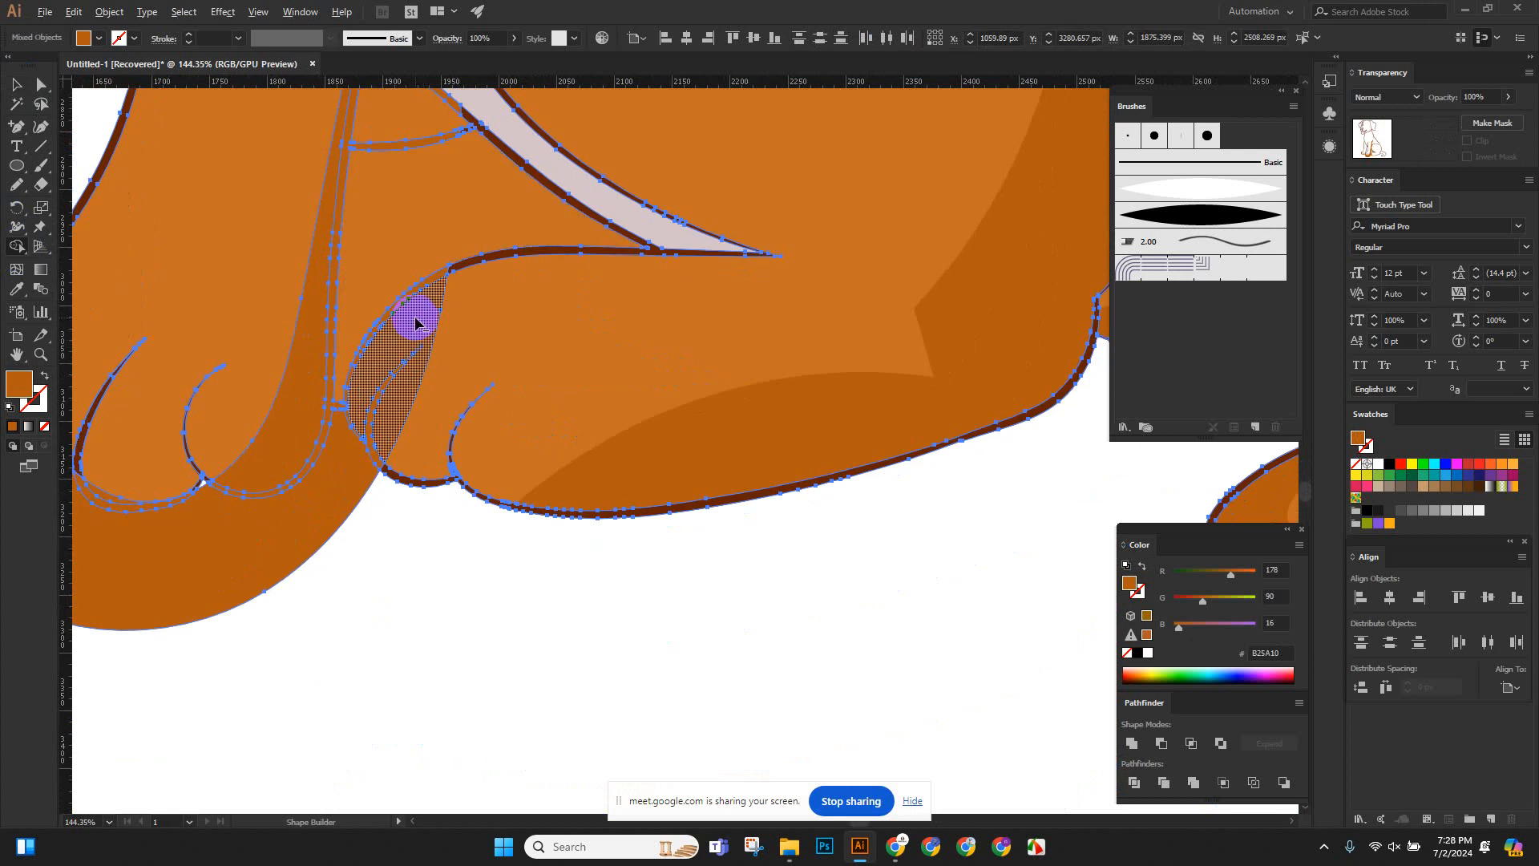
{"action": "mouse_move", "coordinate": [415, 321]}
{"action": "left_mouse_down"}
{"action": "mouse_move", "coordinate": [401, 399]}
{"action": "mouse_move", "coordinate": [354, 436]}
{"action": "left_mouse_up"}
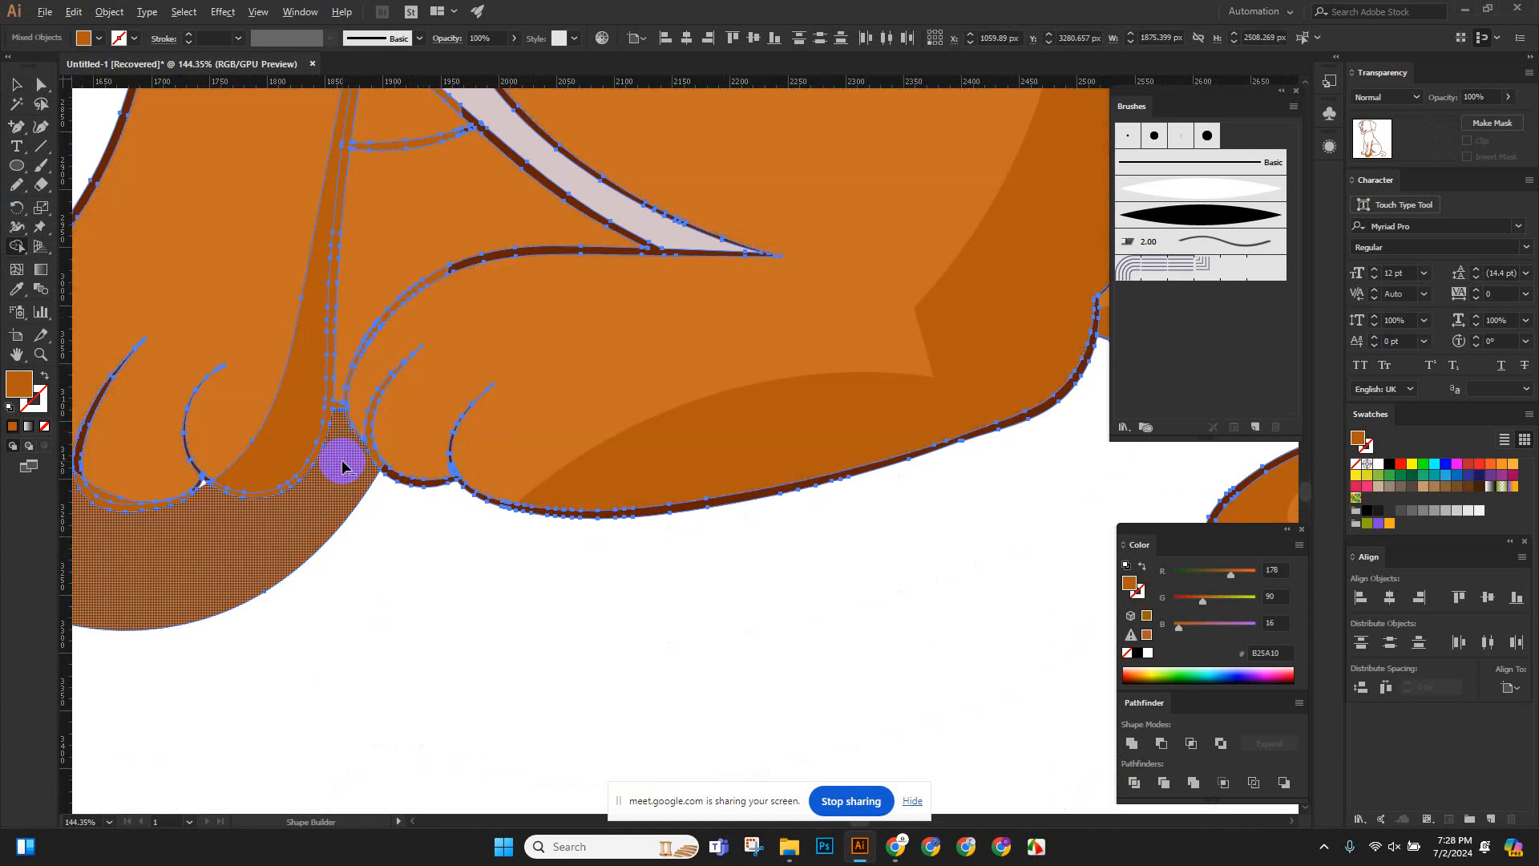
Remove the part of the leg shade extending below the front paw with the Shape Builder, and deselect the artwork.
{"action": "left_click", "coordinate": [292, 521], "text": "ctrl+alt"}
{"action": "left_click", "coordinate": [371, 626], "text": "ctrl+alt"}
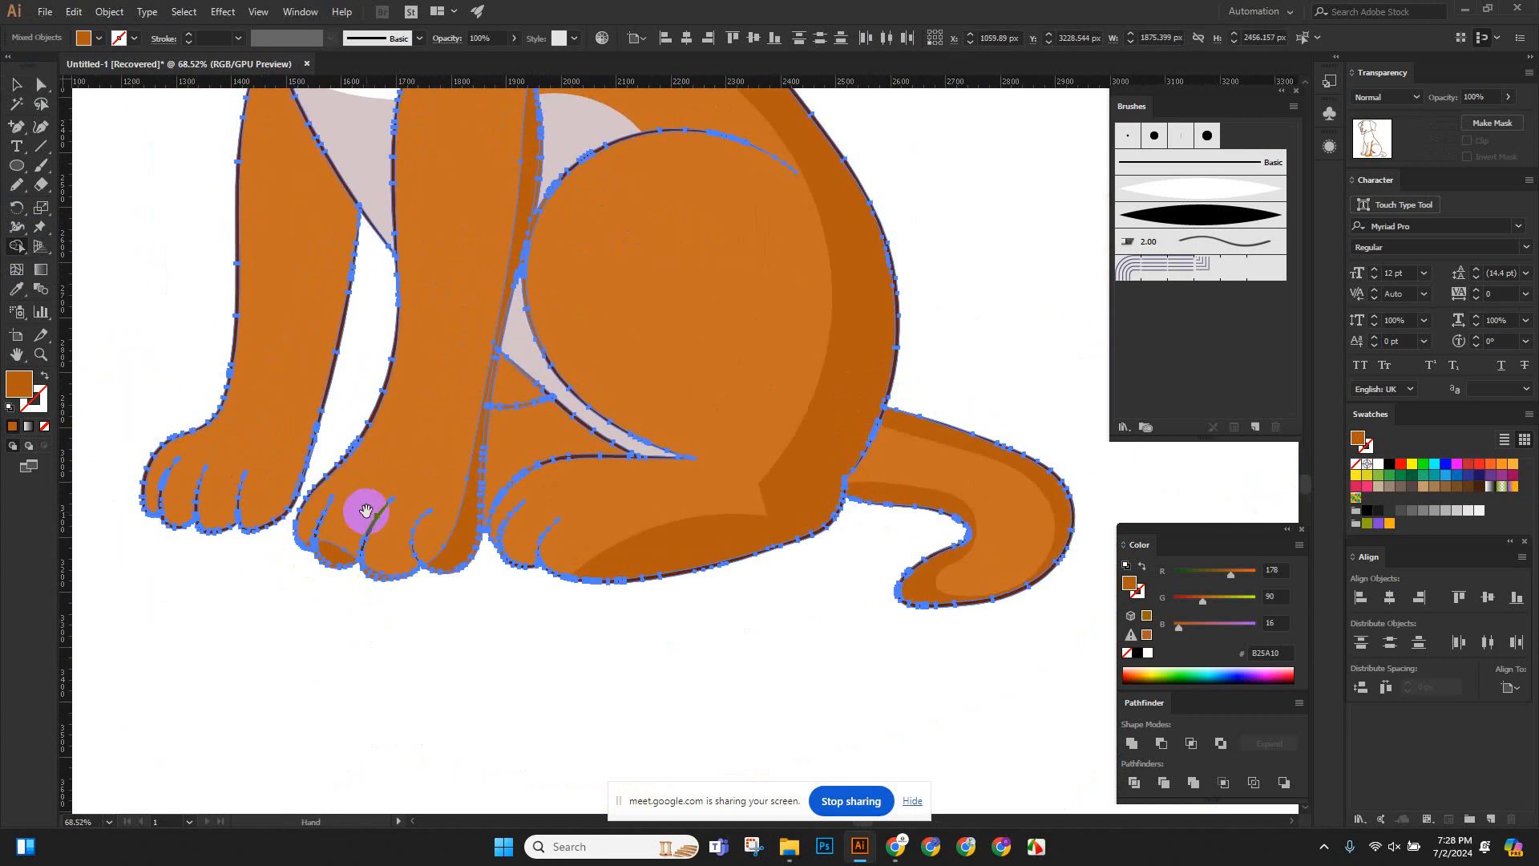
{"action": "left_click_drag", "start_coordinate": [417, 553], "coordinate": [550, 635]}
{"action": "left_click_drag", "start_coordinate": [801, 606], "coordinate": [622, 620]}
{"action": "left_click_drag", "start_coordinate": [622, 619], "coordinate": [591, 591]}
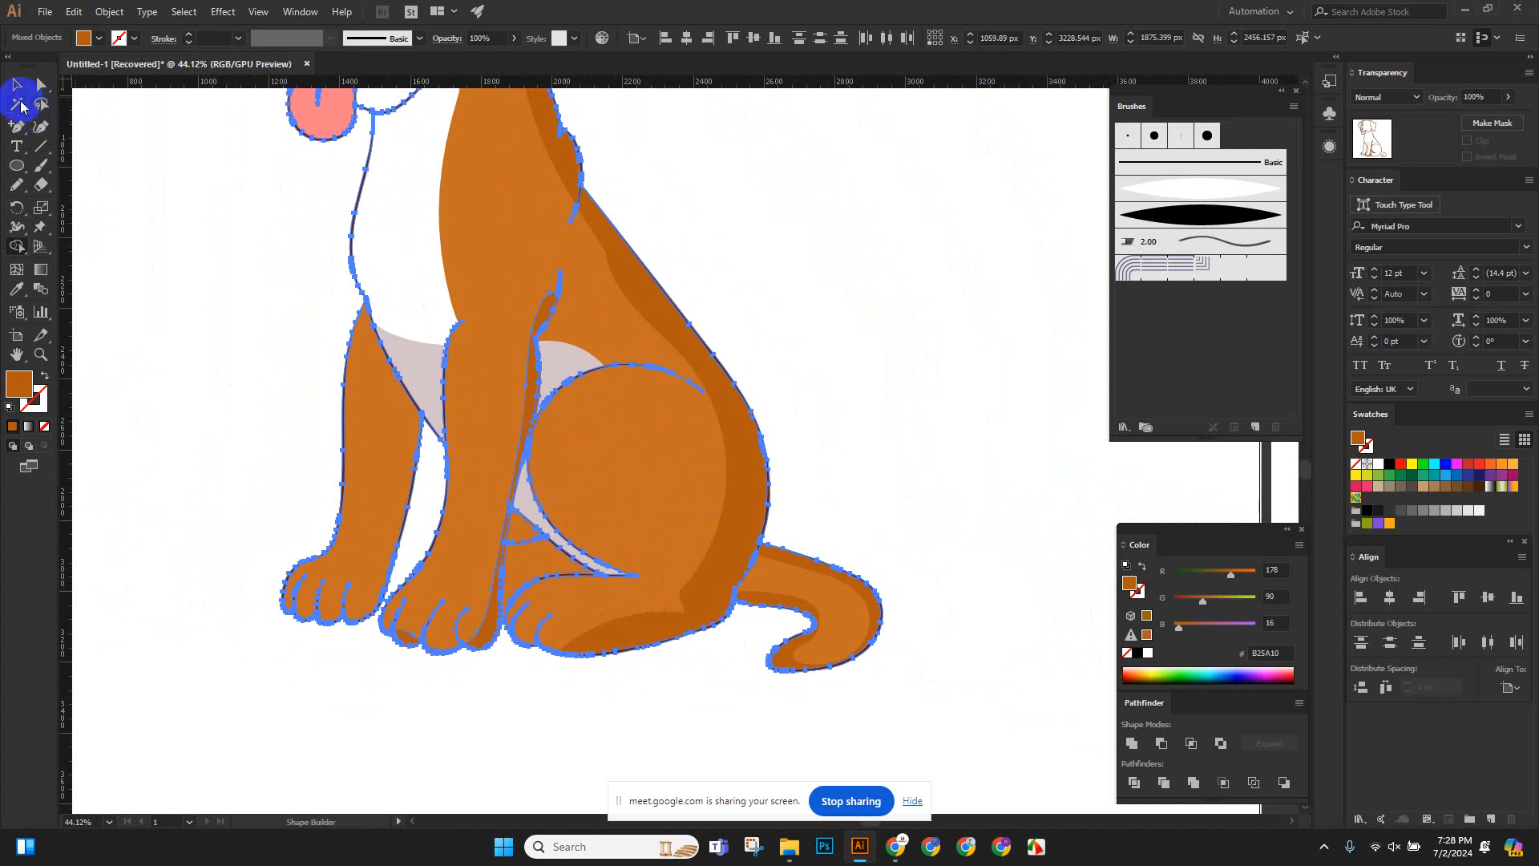
{"action": "left_click", "coordinate": [20, 104]}
{"action": "left_click", "coordinate": [20, 85]}
{"action": "left_click", "coordinate": [198, 242]}
{"action": "scroll", "coordinate": [201, 237], "scroll_direction": "up", "scroll_amount": 3}
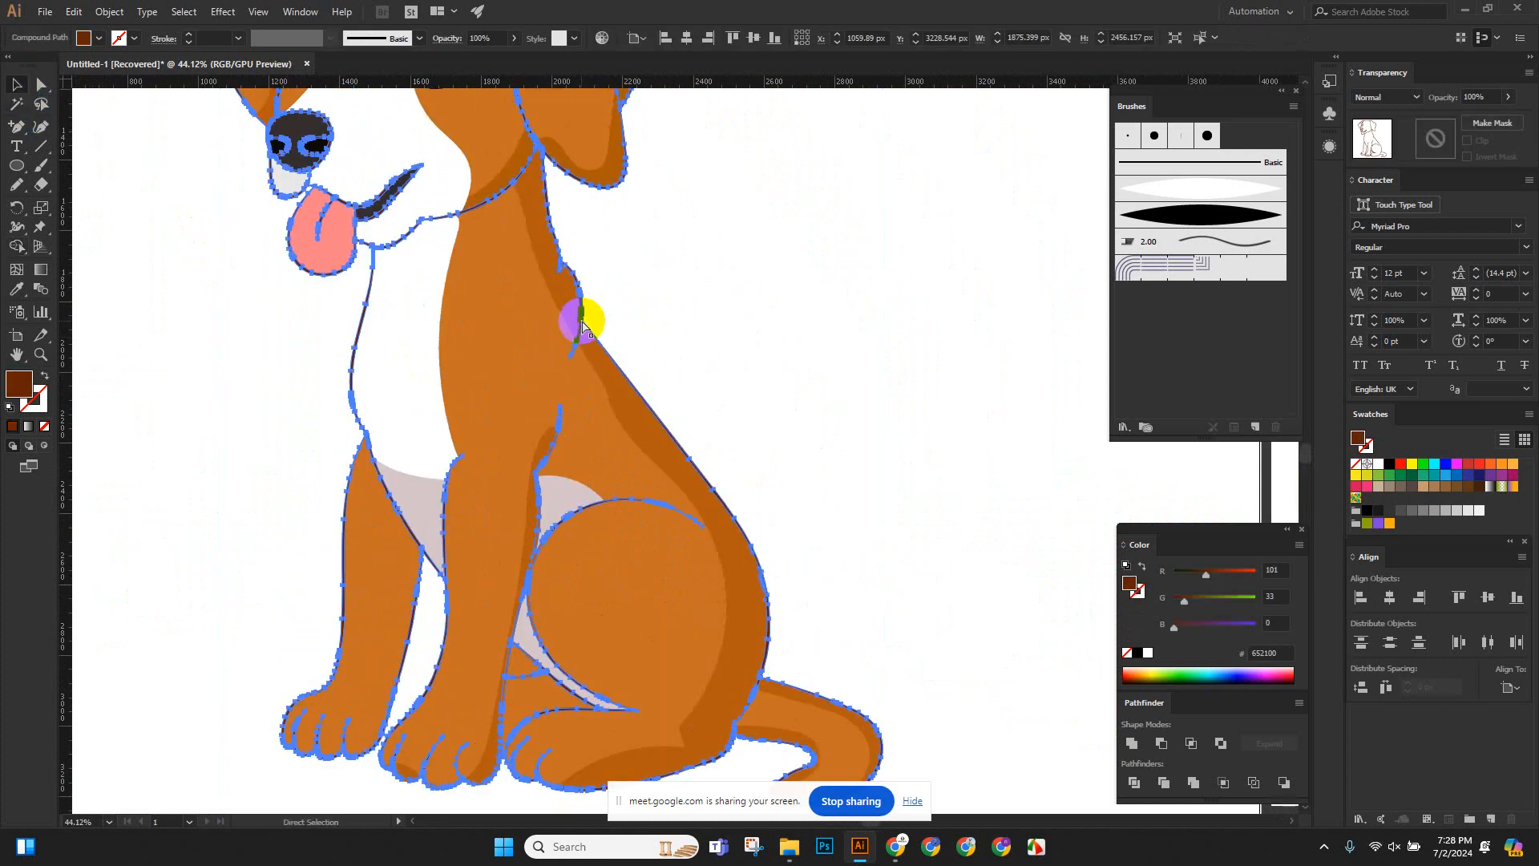
{"action": "left_click", "coordinate": [722, 345]}
Delete the dark shade strip along the front leg and the leftover shade on the front paw's toes.
{"action": "left_click_drag", "start_coordinate": [724, 353], "coordinate": [559, 351]}
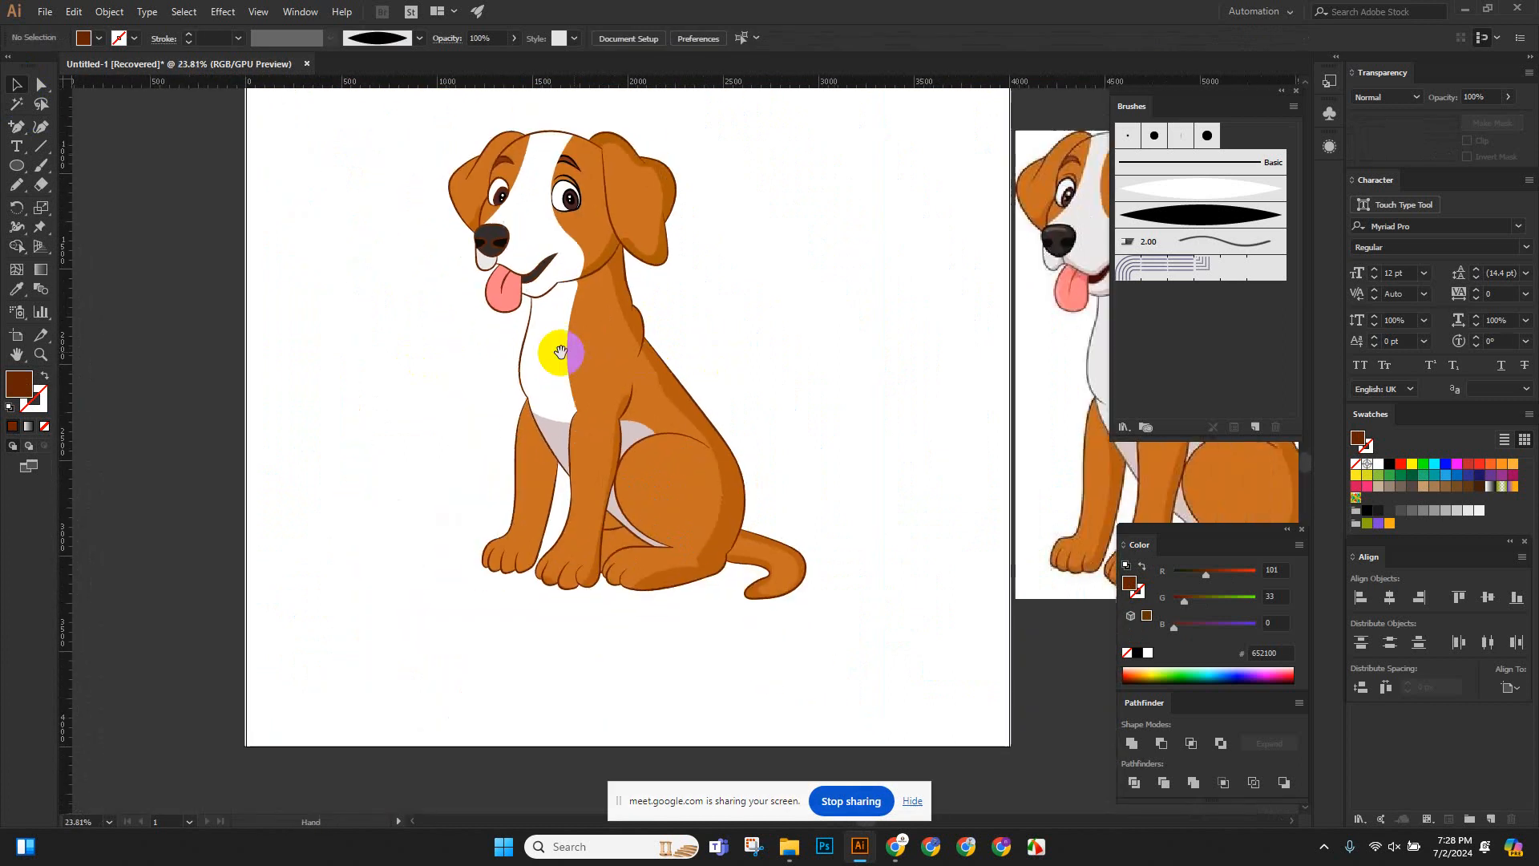
{"action": "left_click_drag", "start_coordinate": [747, 459], "coordinate": [464, 440]}
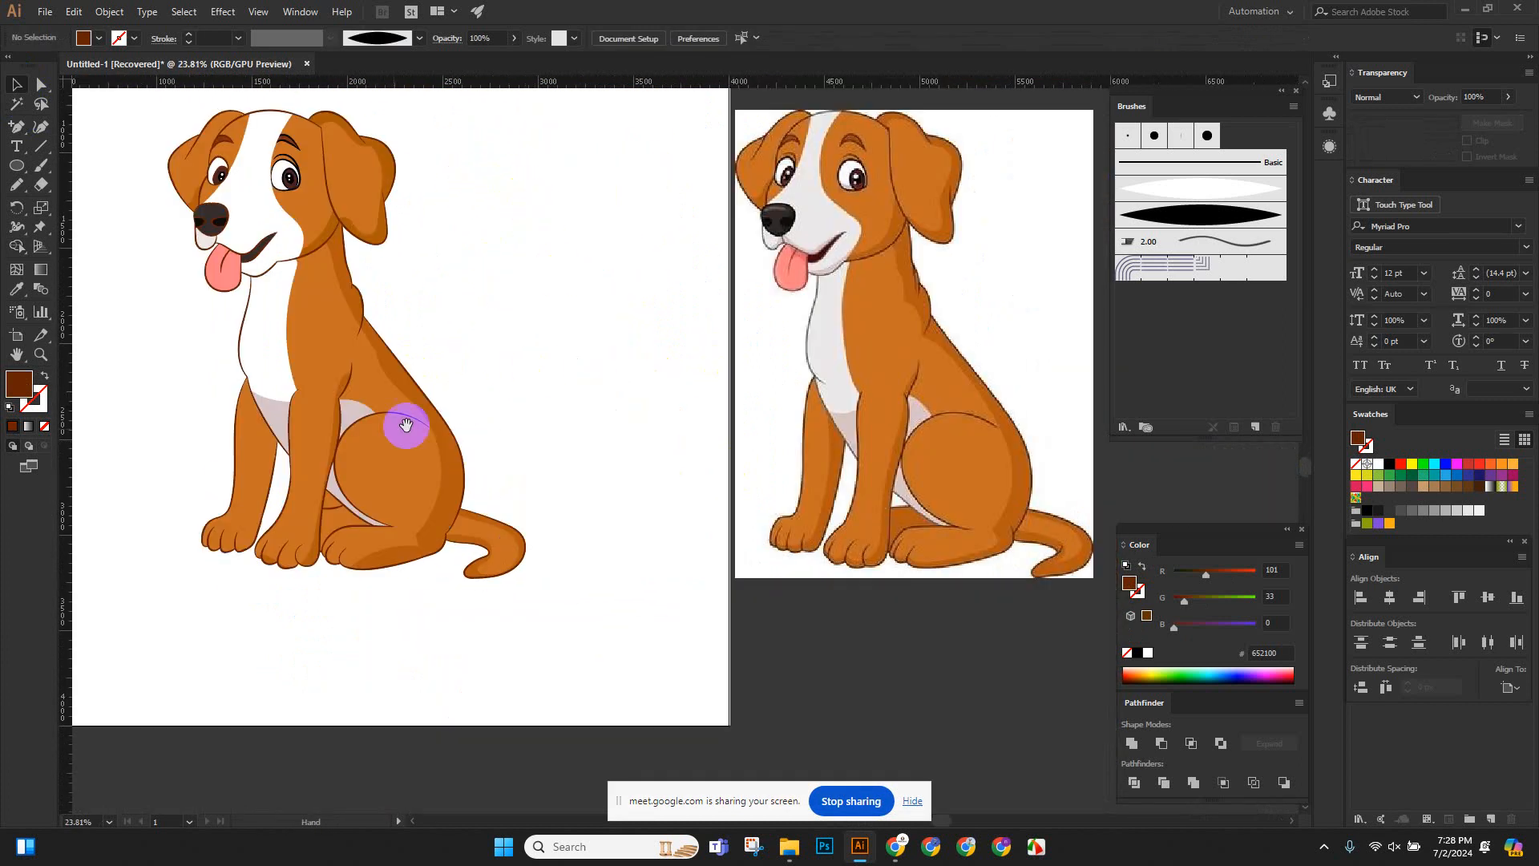
{"action": "left_click_drag", "start_coordinate": [300, 489], "coordinate": [642, 553]}
{"action": "left_click_drag", "start_coordinate": [416, 571], "coordinate": [492, 534]}
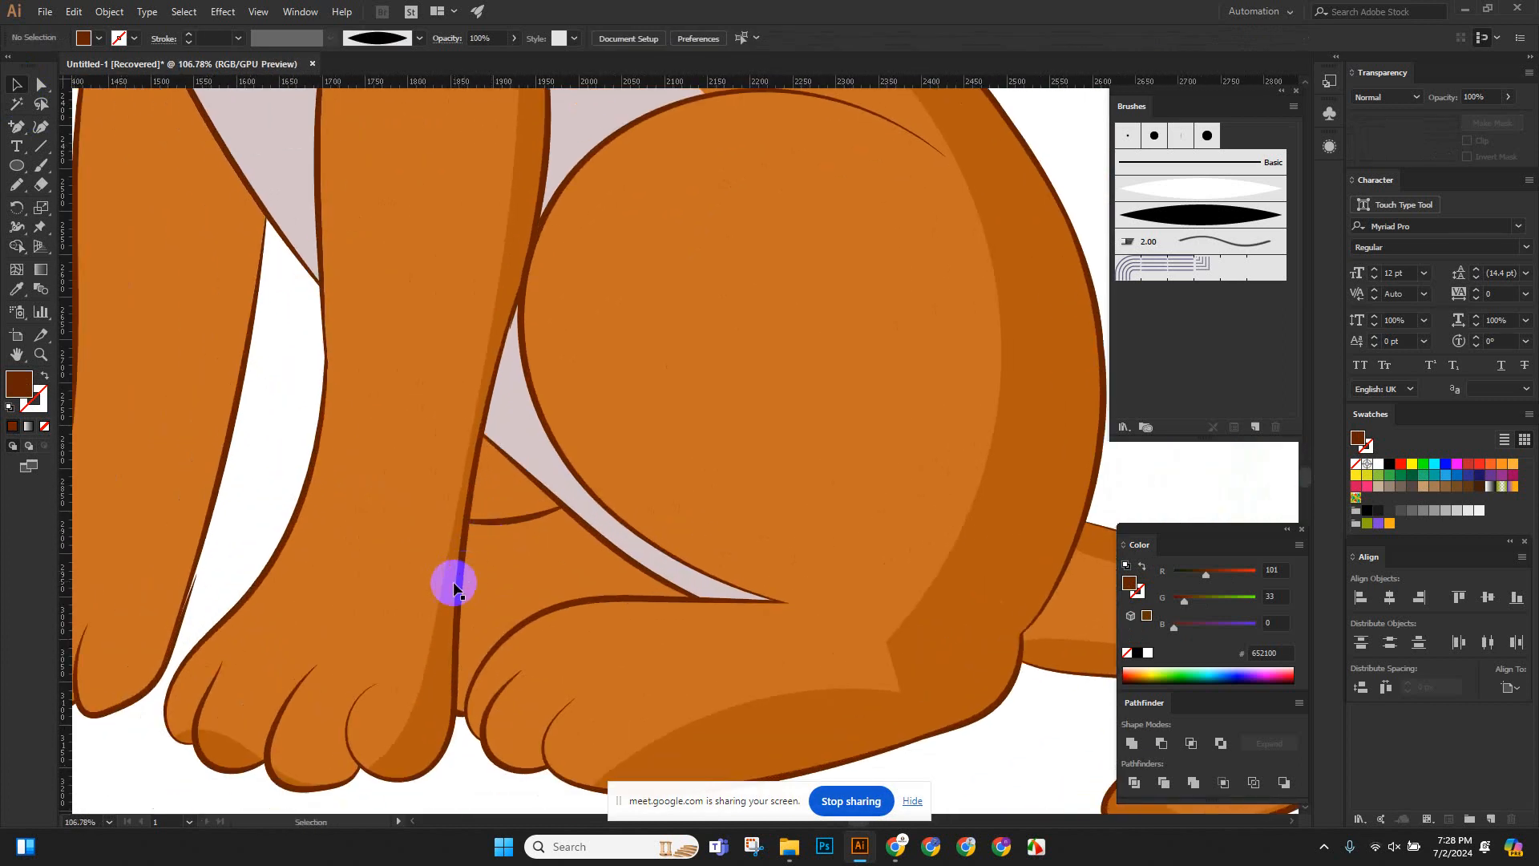
{"action": "left_click", "coordinate": [537, 526]}
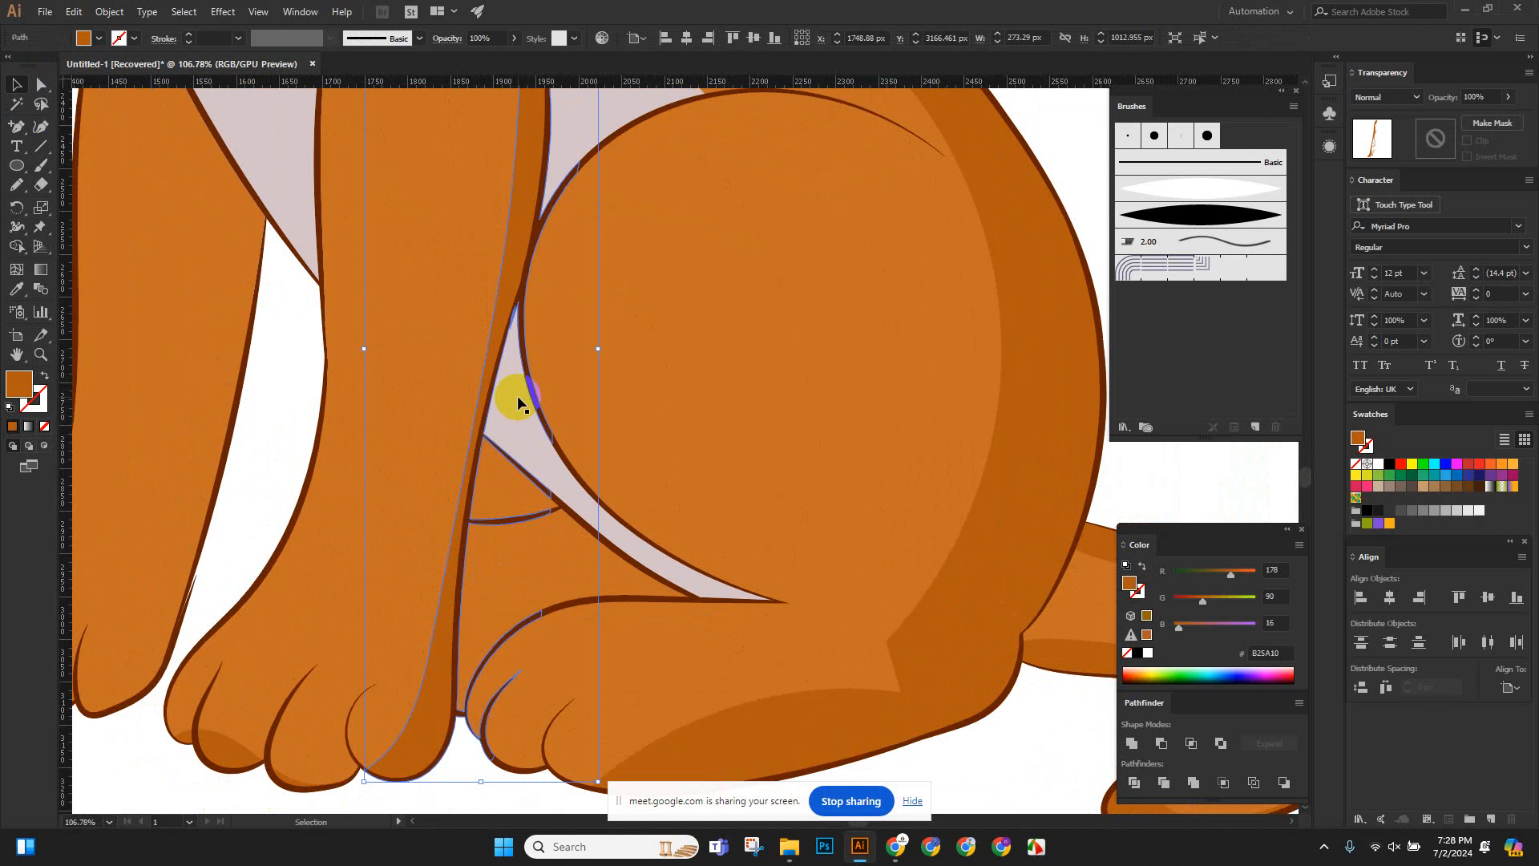
{"action": "key", "text": "Delete"}
{"action": "scroll", "coordinate": [344, 710], "scroll_direction": "down", "scroll_amount": 3}
{"action": "left_click", "coordinate": [229, 641]}
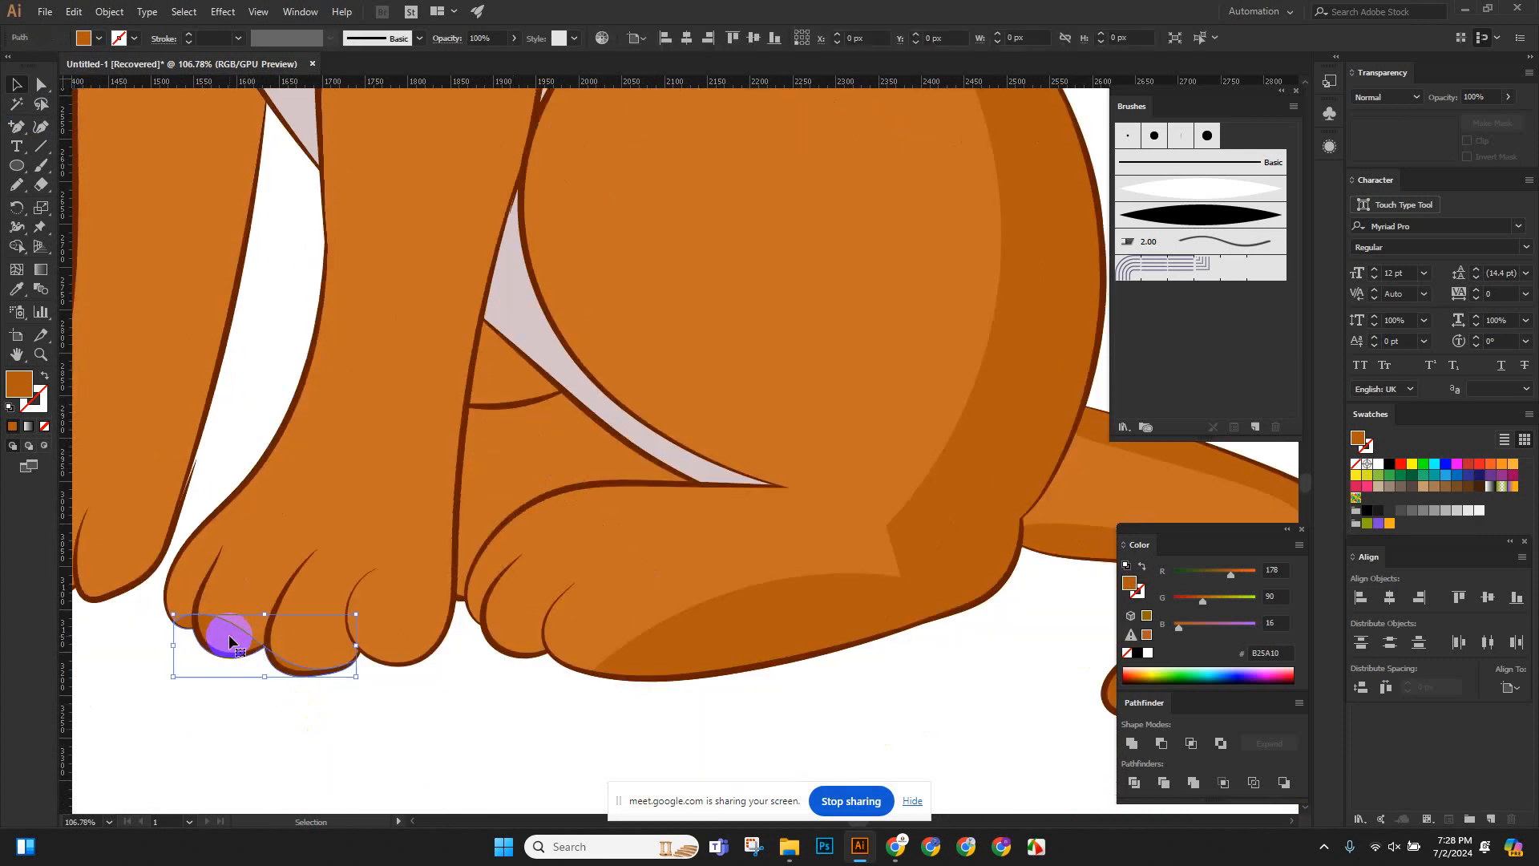
{"action": "key", "text": "Delete"}
Delete the small orange triangle between the front leg and the belly sliver, above the hind leg.
{"action": "scroll", "coordinate": [311, 611], "scroll_direction": "up", "scroll_amount": 3}
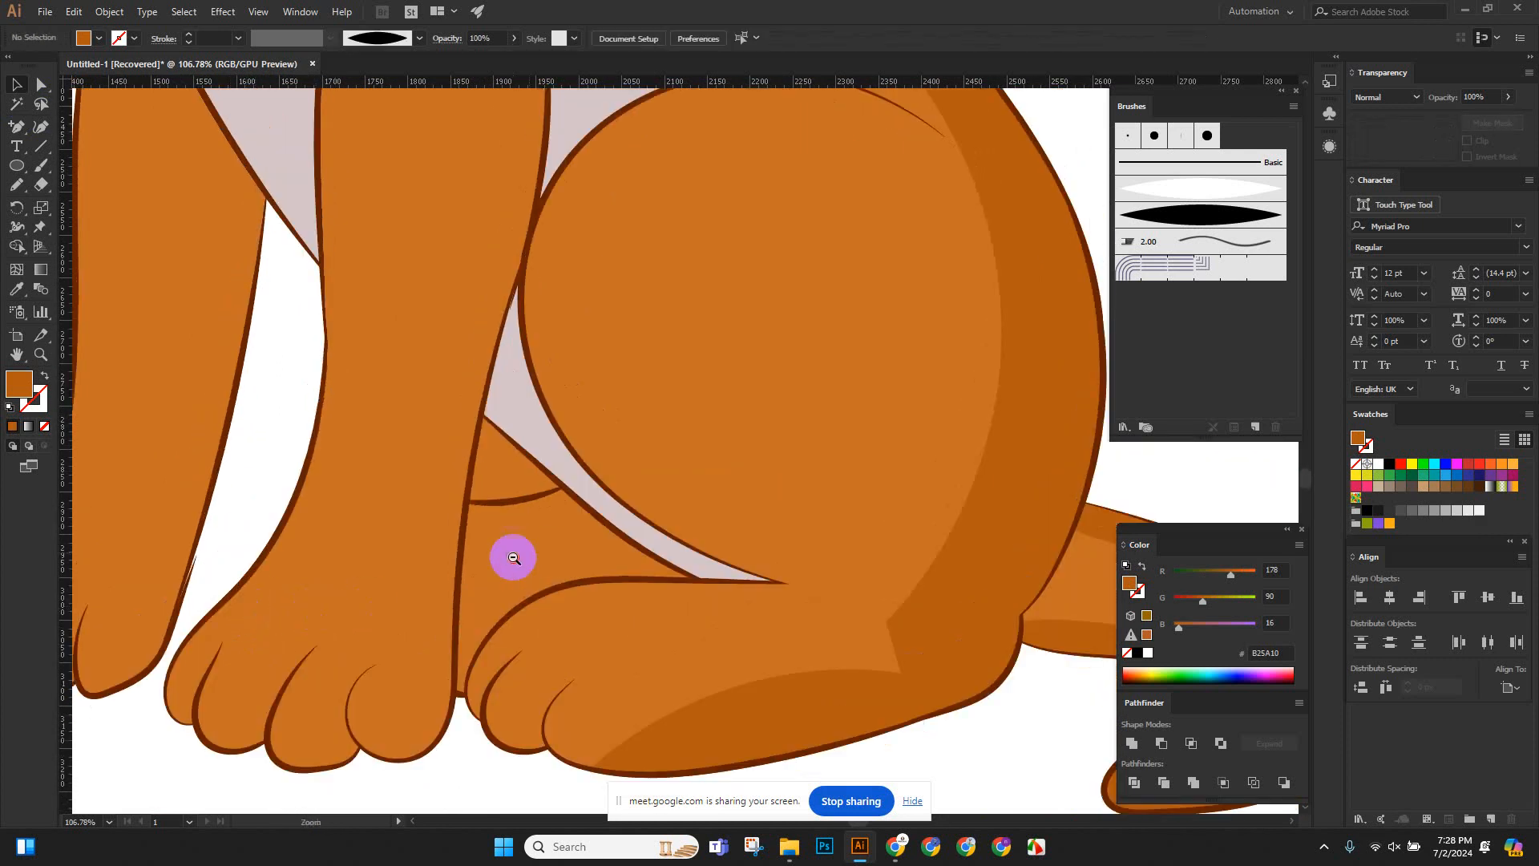
{"action": "left_click_drag", "start_coordinate": [513, 557], "coordinate": [323, 601]}
{"action": "left_click_drag", "start_coordinate": [694, 519], "coordinate": [442, 632]}
{"action": "left_click_drag", "start_coordinate": [555, 563], "coordinate": [440, 597]}
{"action": "left_click_drag", "start_coordinate": [735, 546], "coordinate": [669, 538]}
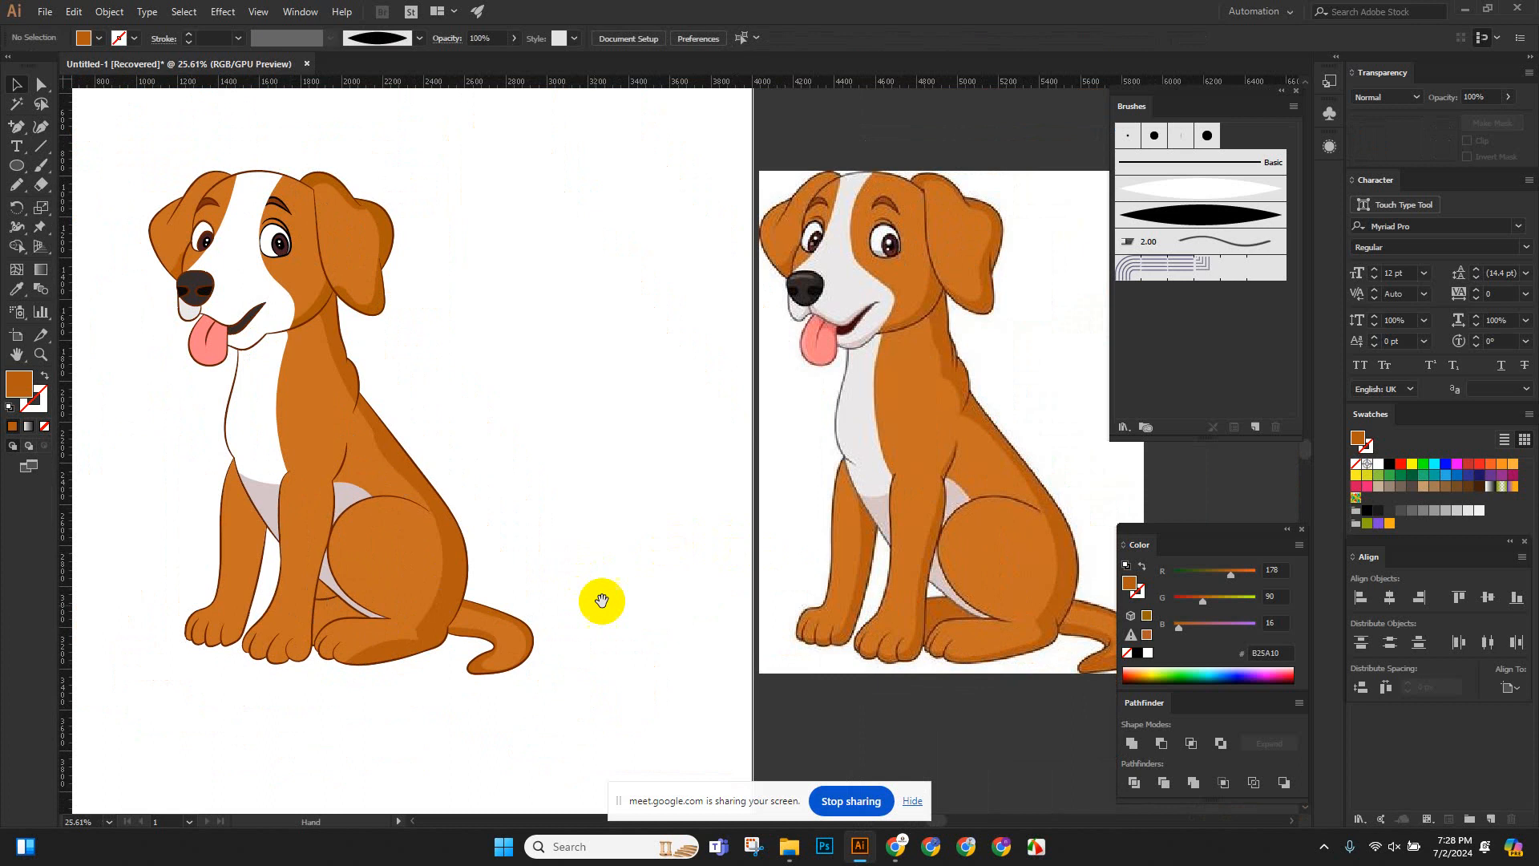
{"action": "left_click_drag", "start_coordinate": [523, 632], "coordinate": [539, 587]}
{"action": "left_click_drag", "start_coordinate": [387, 602], "coordinate": [433, 608]}
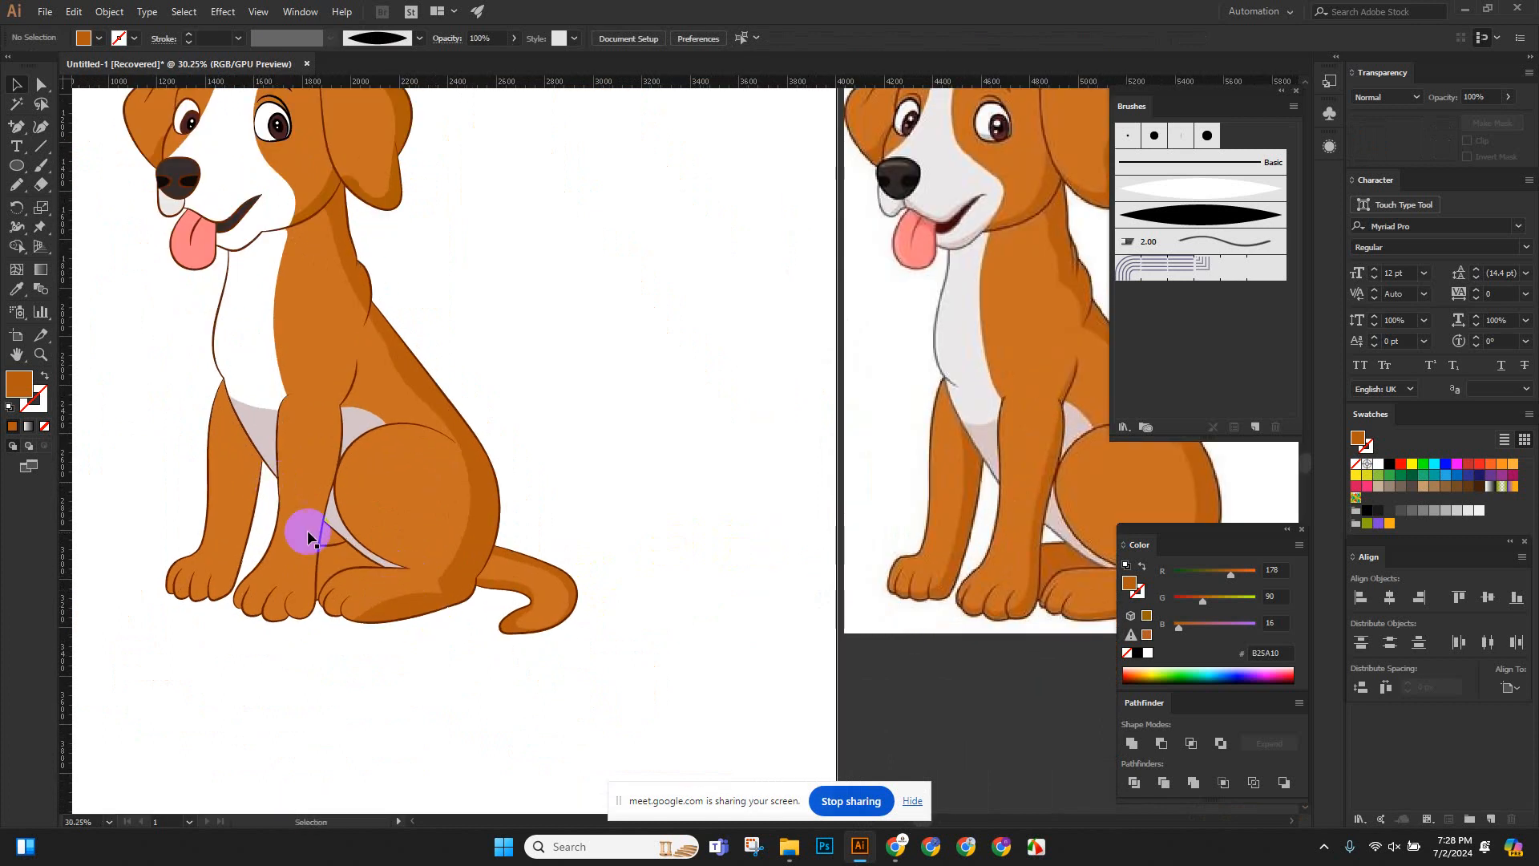
{"action": "left_click", "coordinate": [331, 535]}
{"action": "key", "text": "Delete"}
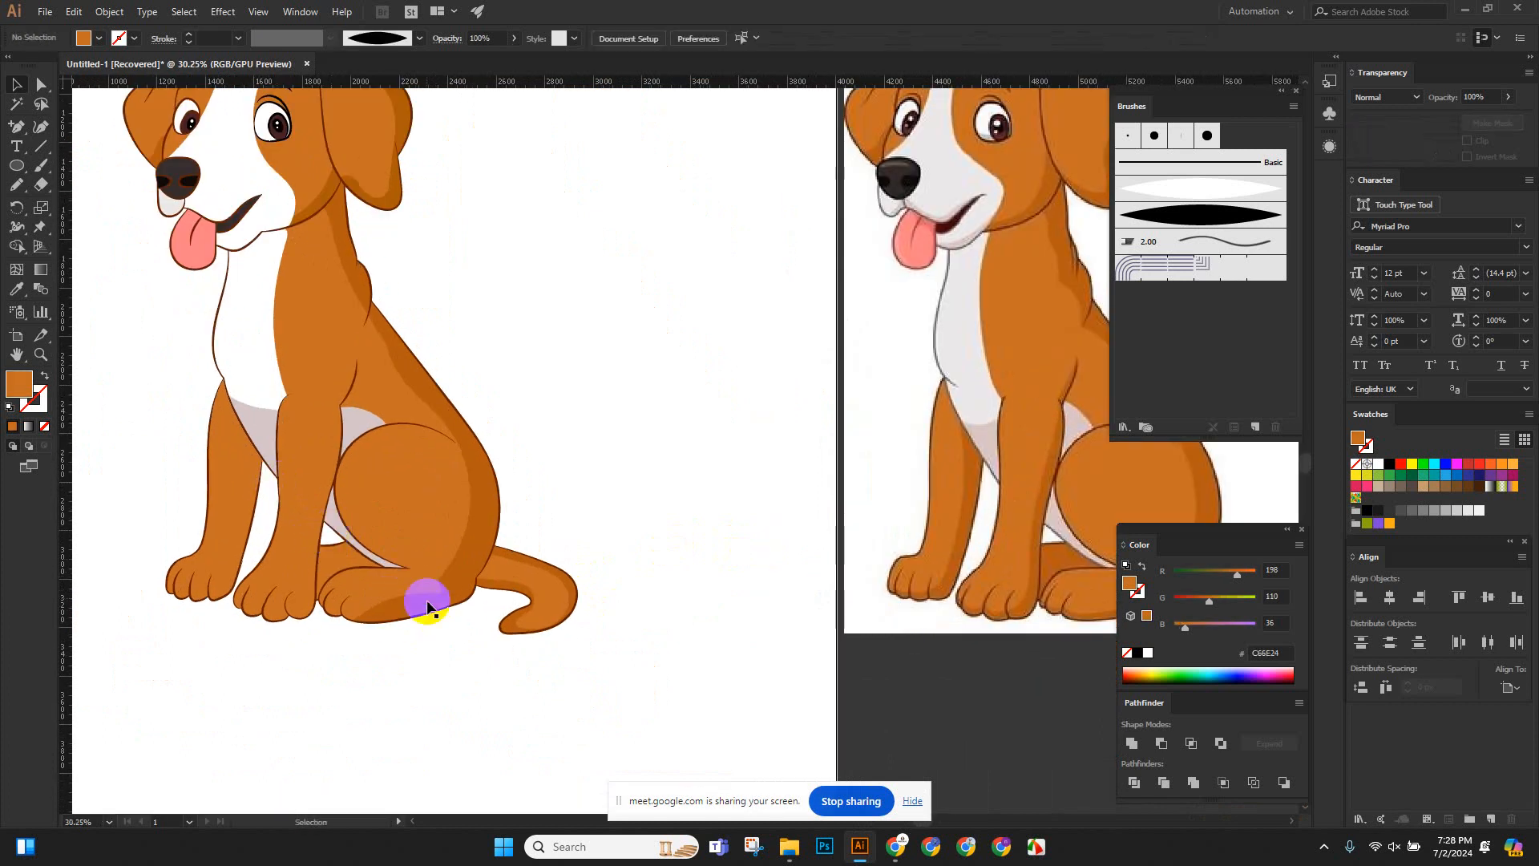
Fill the inner hind leg piece between the front leg and the hind paw with B25A10 sampled from the hindquarter shade, and deselect it.
{"action": "key", "text": "space"}
{"action": "left_click_drag", "start_coordinate": [473, 646], "coordinate": [403, 624]}
{"action": "left_click", "coordinate": [261, 526]}
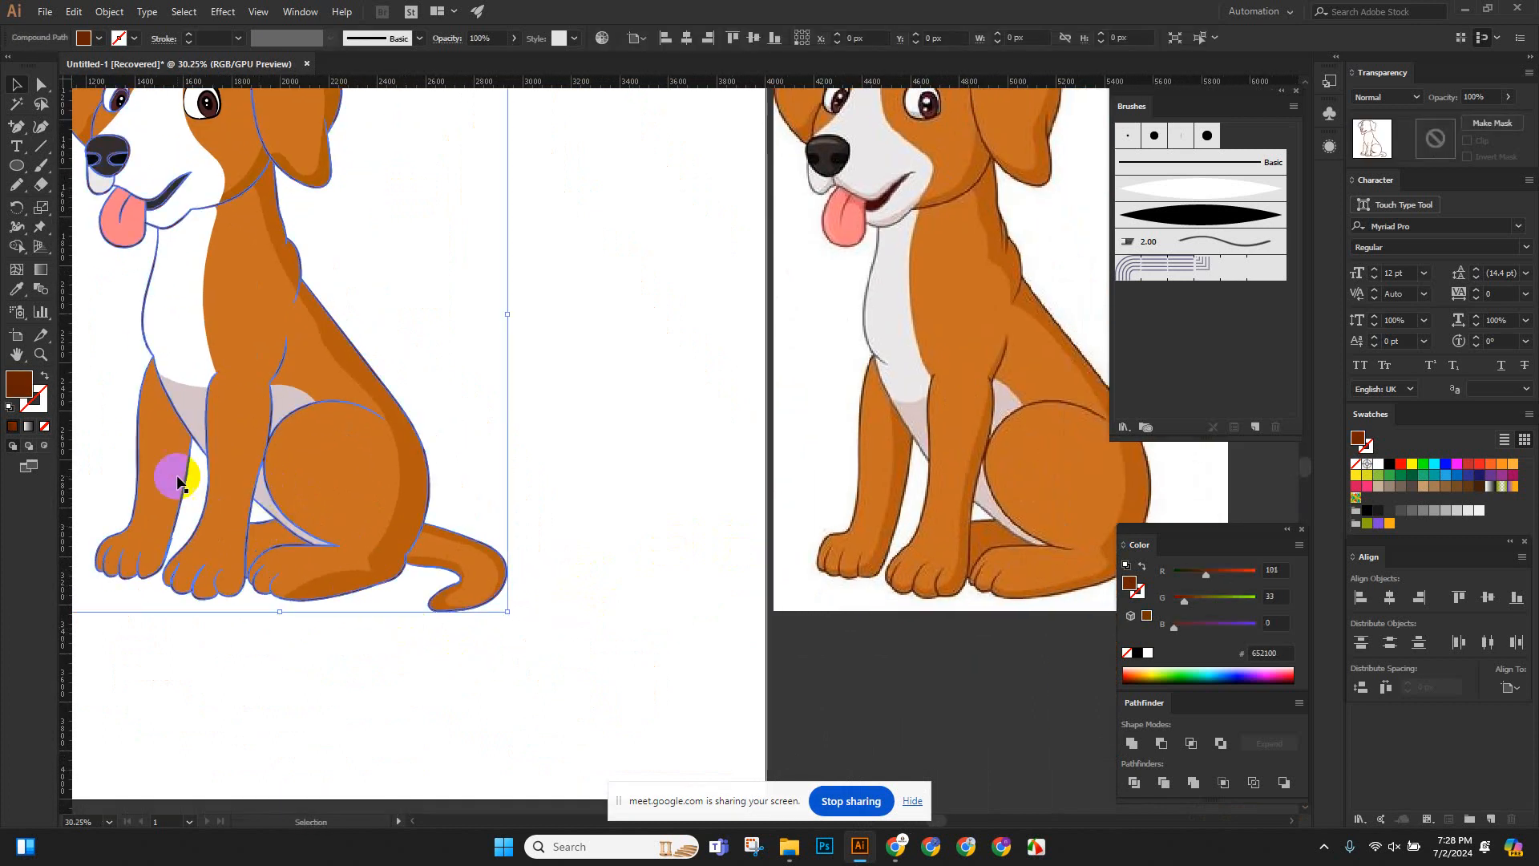
{"action": "left_click", "coordinate": [260, 608]}
{"action": "left_click", "coordinate": [267, 535]}
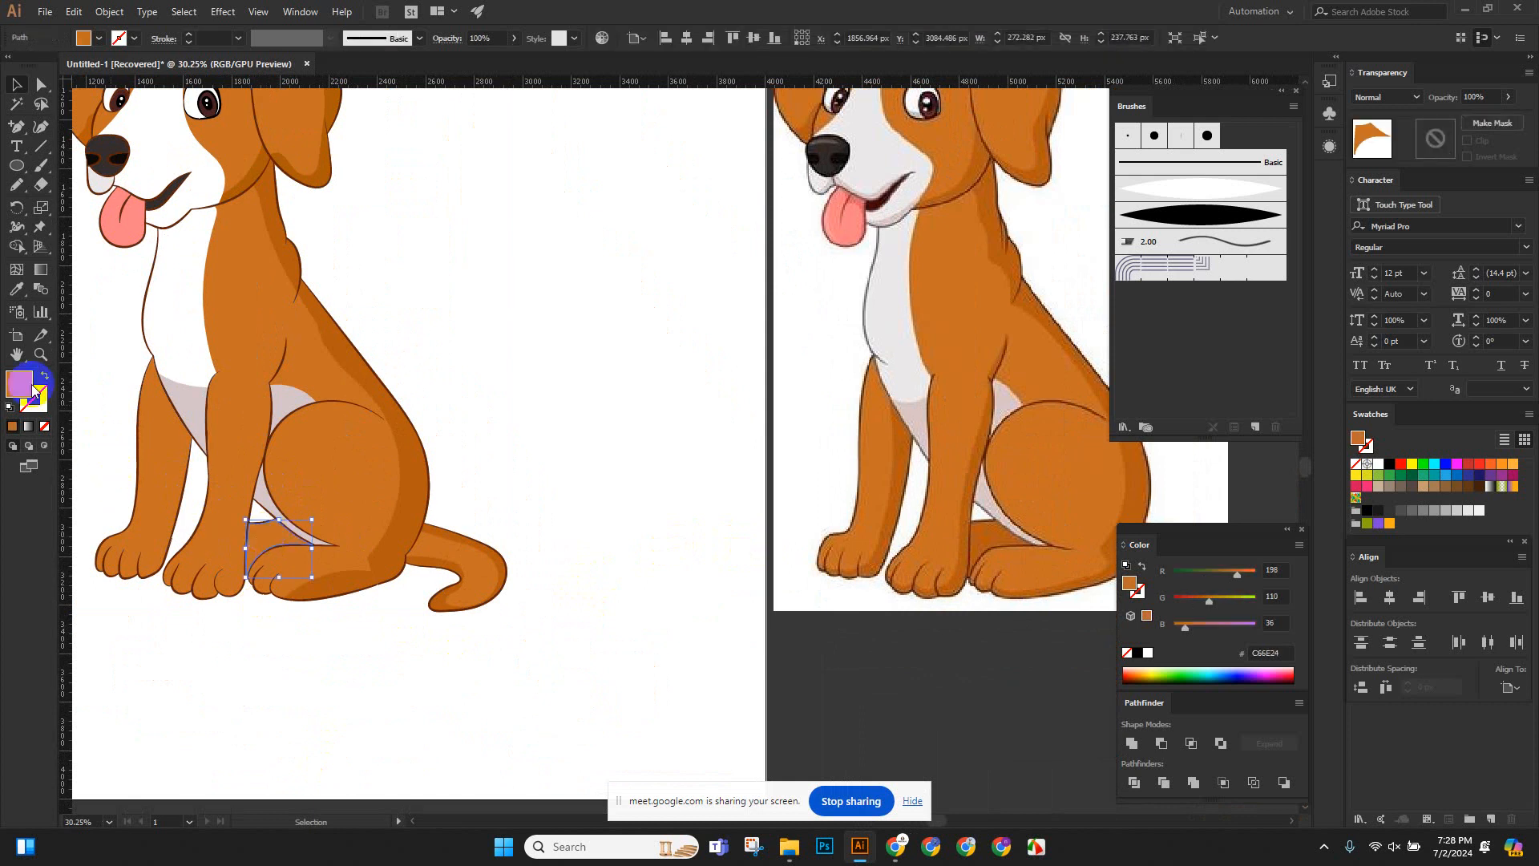
{"action": "left_click", "coordinate": [21, 294]}
{"action": "left_click", "coordinate": [388, 543]}
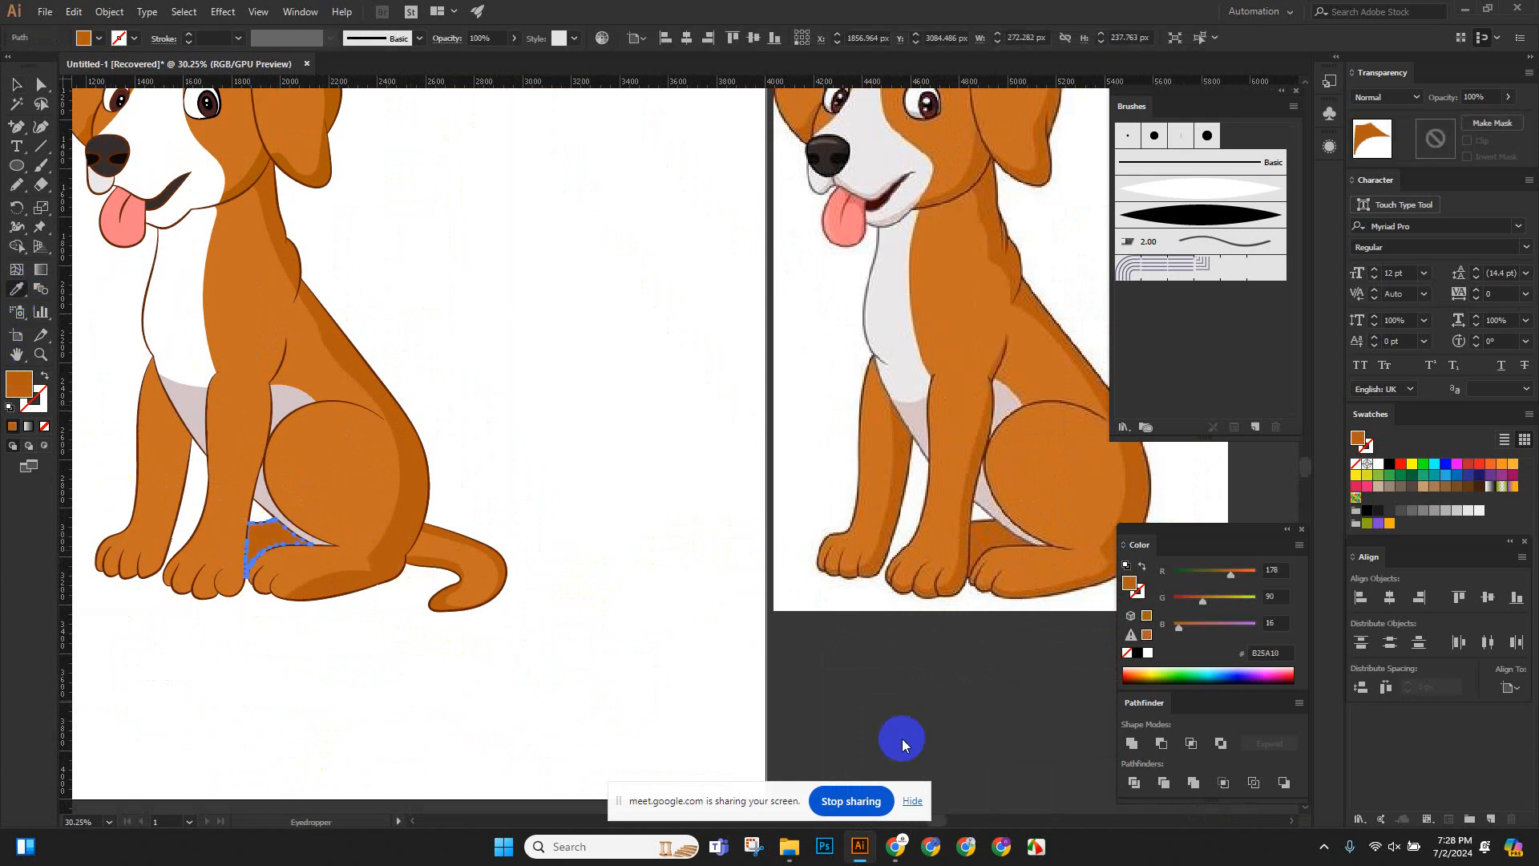
{"action": "left_click", "coordinate": [450, 265]}
{"action": "scroll", "coordinate": [482, 271], "scroll_direction": "up", "scroll_amount": 3}
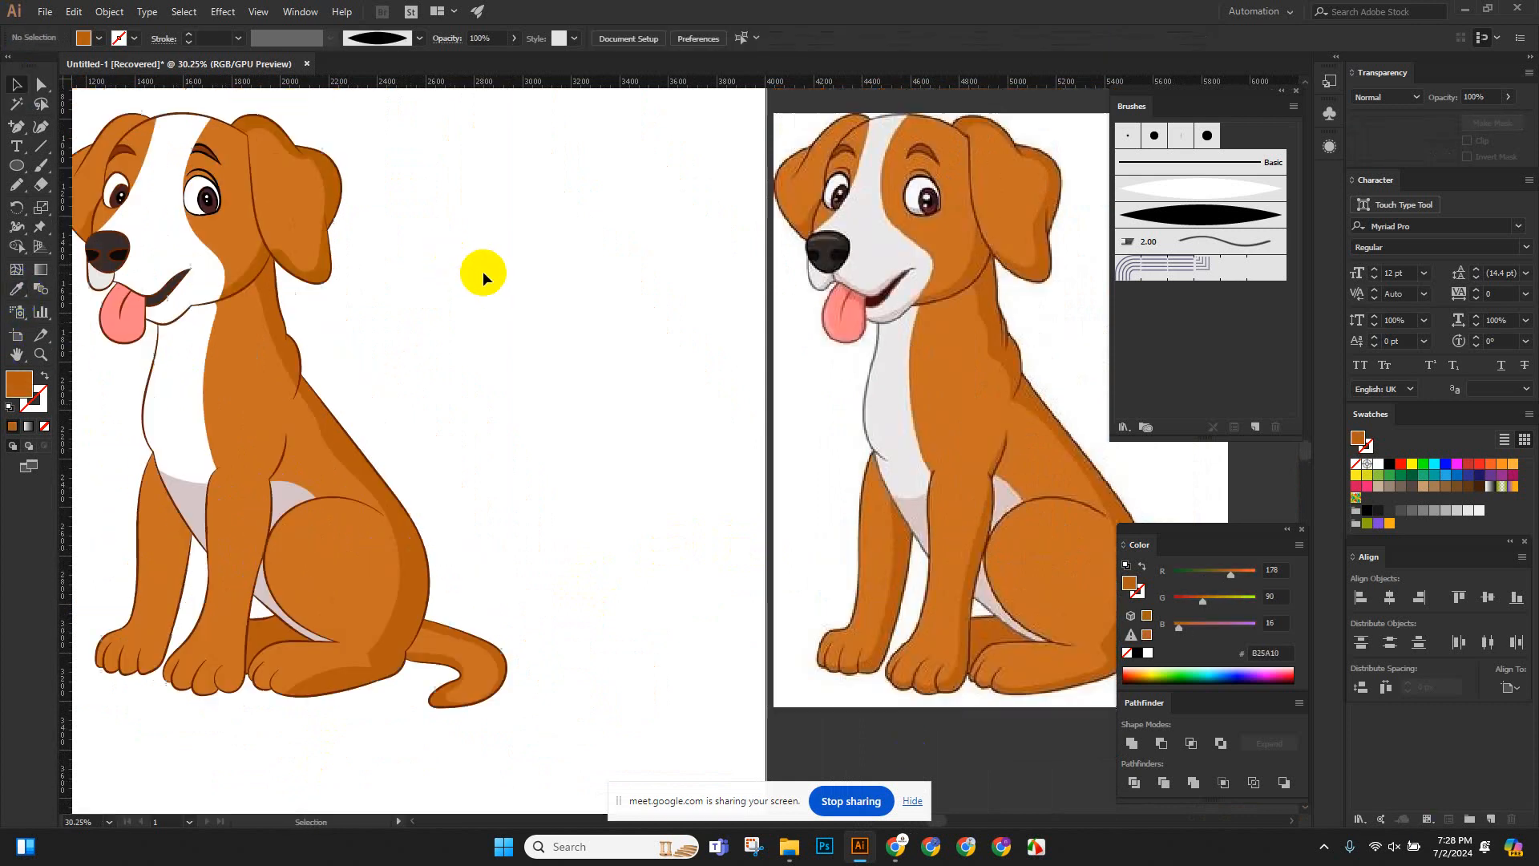
Draw a closed dark orange shade with the Pencil tool along the left front leg's inner edge and under its paw, about 486 by 736 px.
{"action": "left_click_drag", "start_coordinate": [437, 500], "coordinate": [533, 404]}
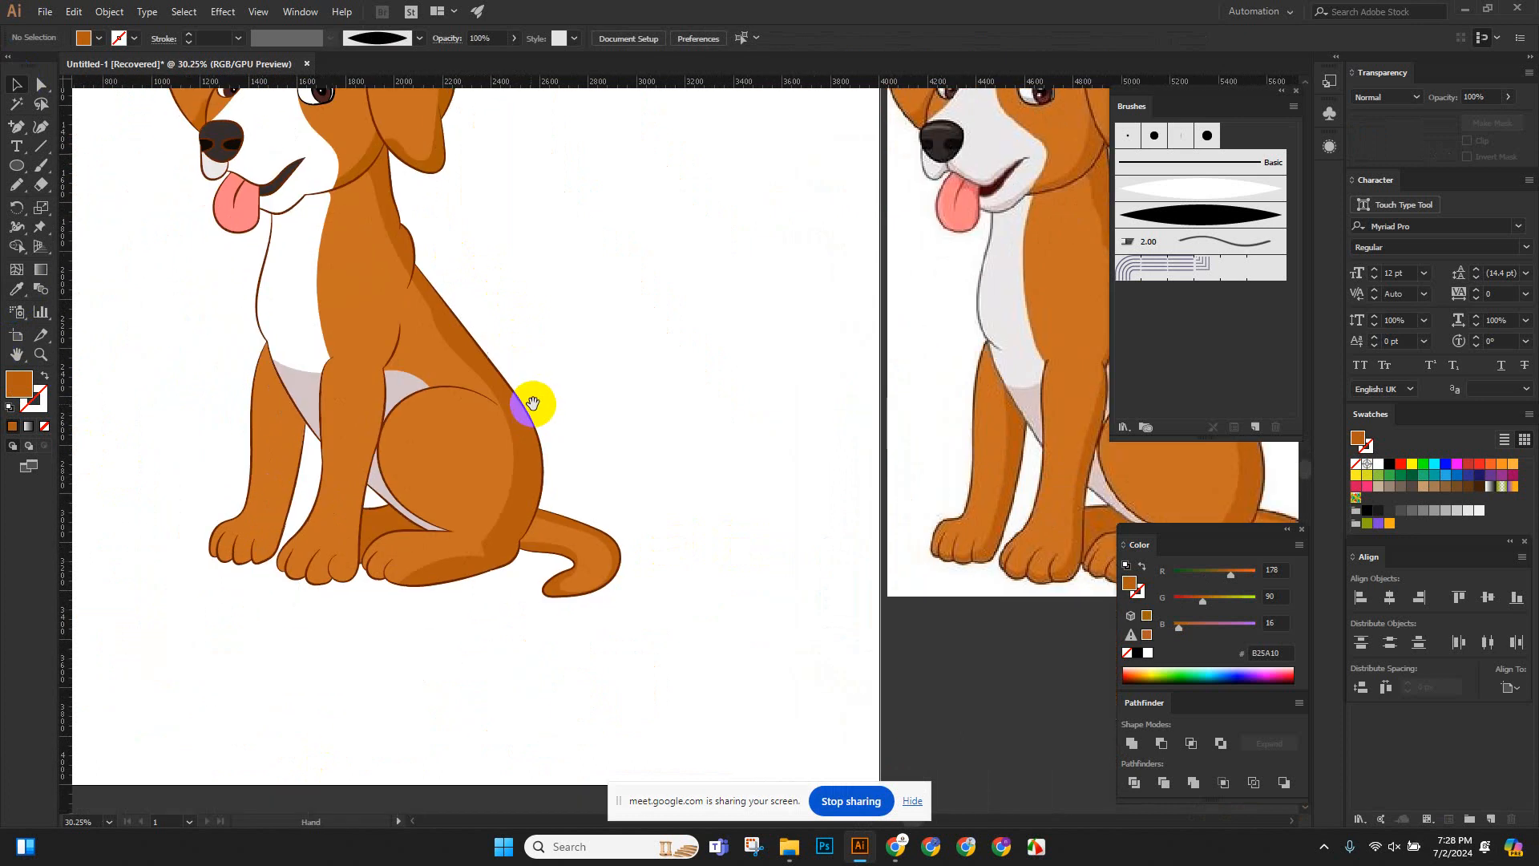
{"action": "left_click_drag", "start_coordinate": [273, 452], "coordinate": [303, 472]}
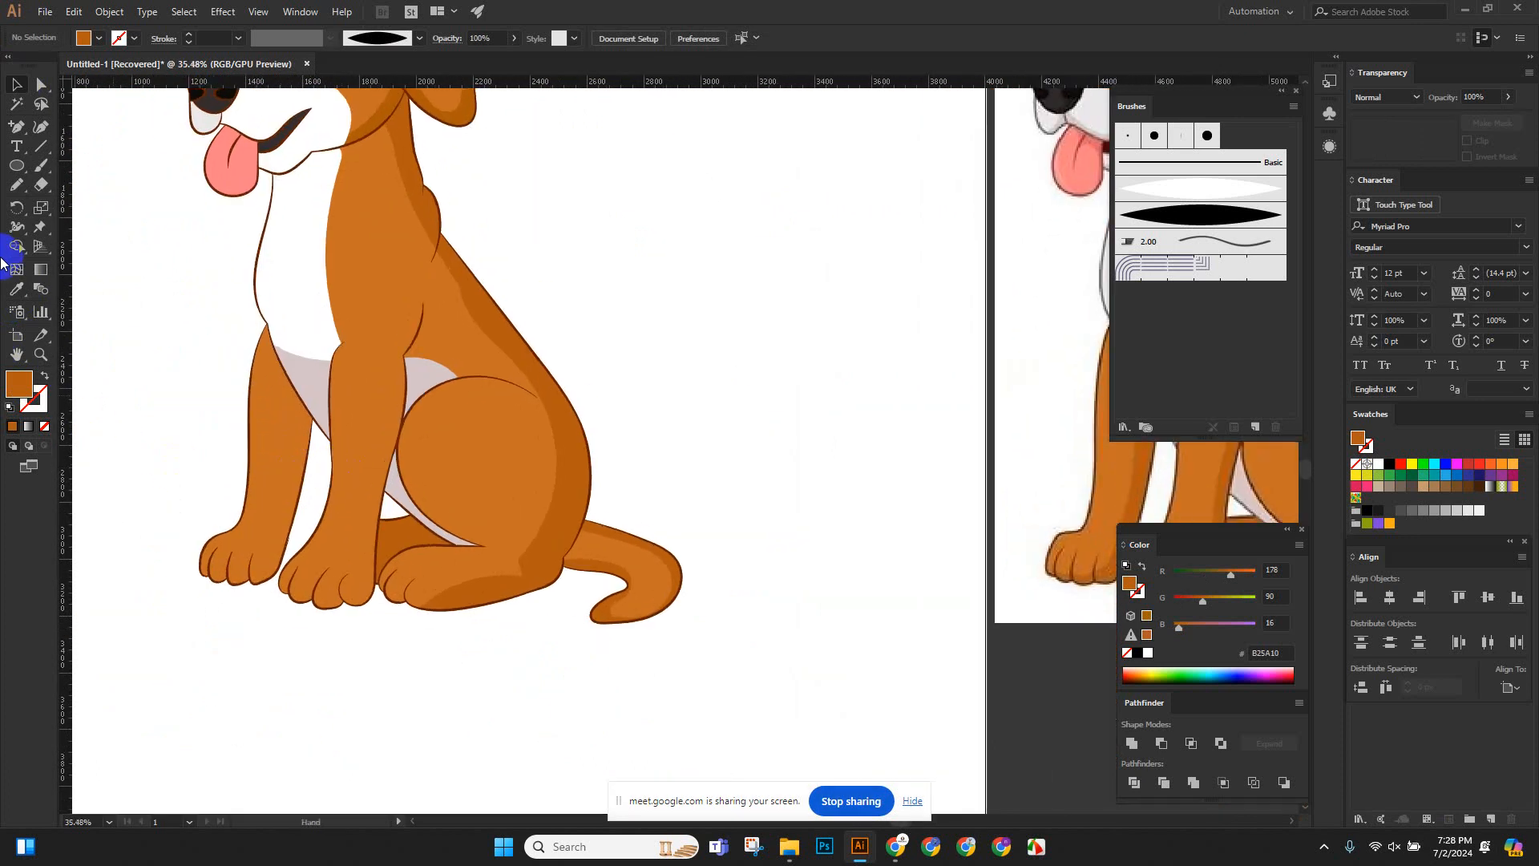
{"action": "left_click", "coordinate": [14, 190]}
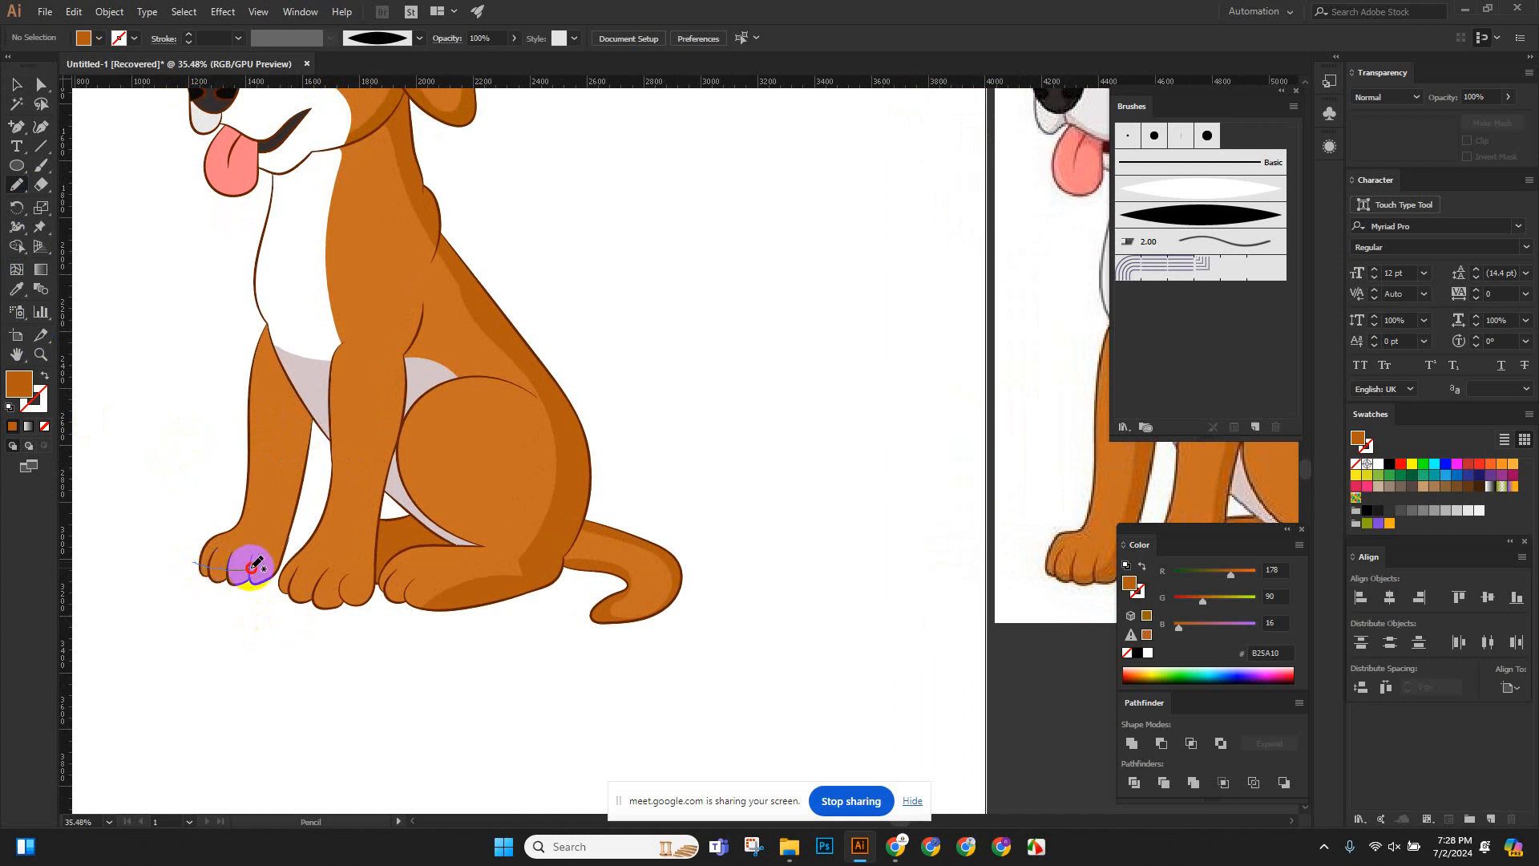
{"action": "left_click_drag", "start_coordinate": [270, 559], "coordinate": [285, 517]}
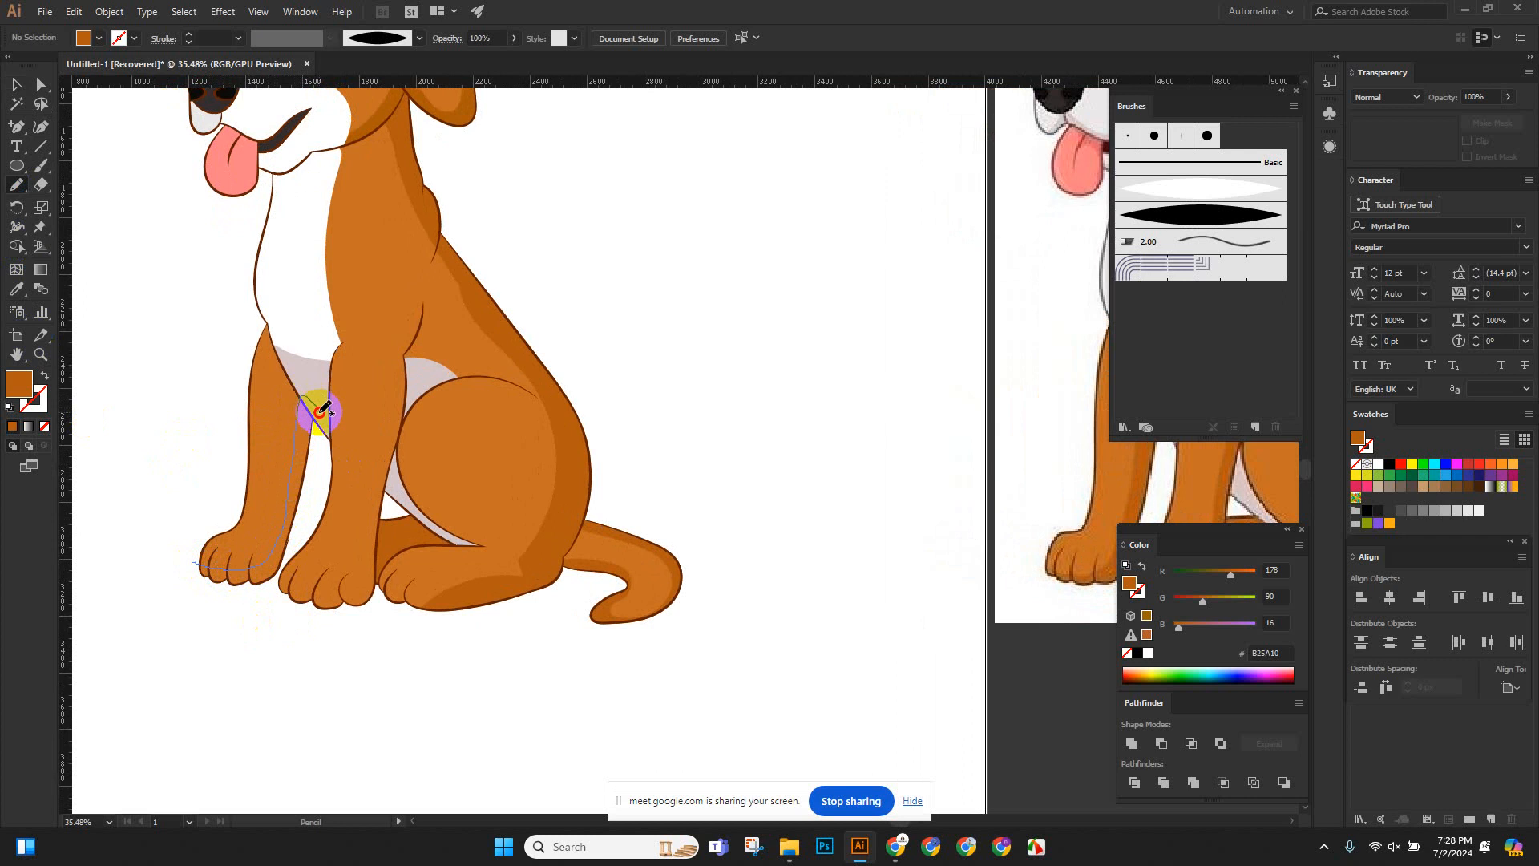
{"action": "mouse_move", "coordinate": [320, 411]}
{"action": "left_mouse_down"}
{"action": "mouse_move", "coordinate": [298, 544]}
{"action": "mouse_move", "coordinate": [260, 599]}
{"action": "mouse_move", "coordinate": [213, 603]}
{"action": "mouse_move", "coordinate": [185, 588]}
{"action": "mouse_move", "coordinate": [182, 550]}
{"action": "left_mouse_up"}
{"action": "left_click", "coordinate": [24, 389]}
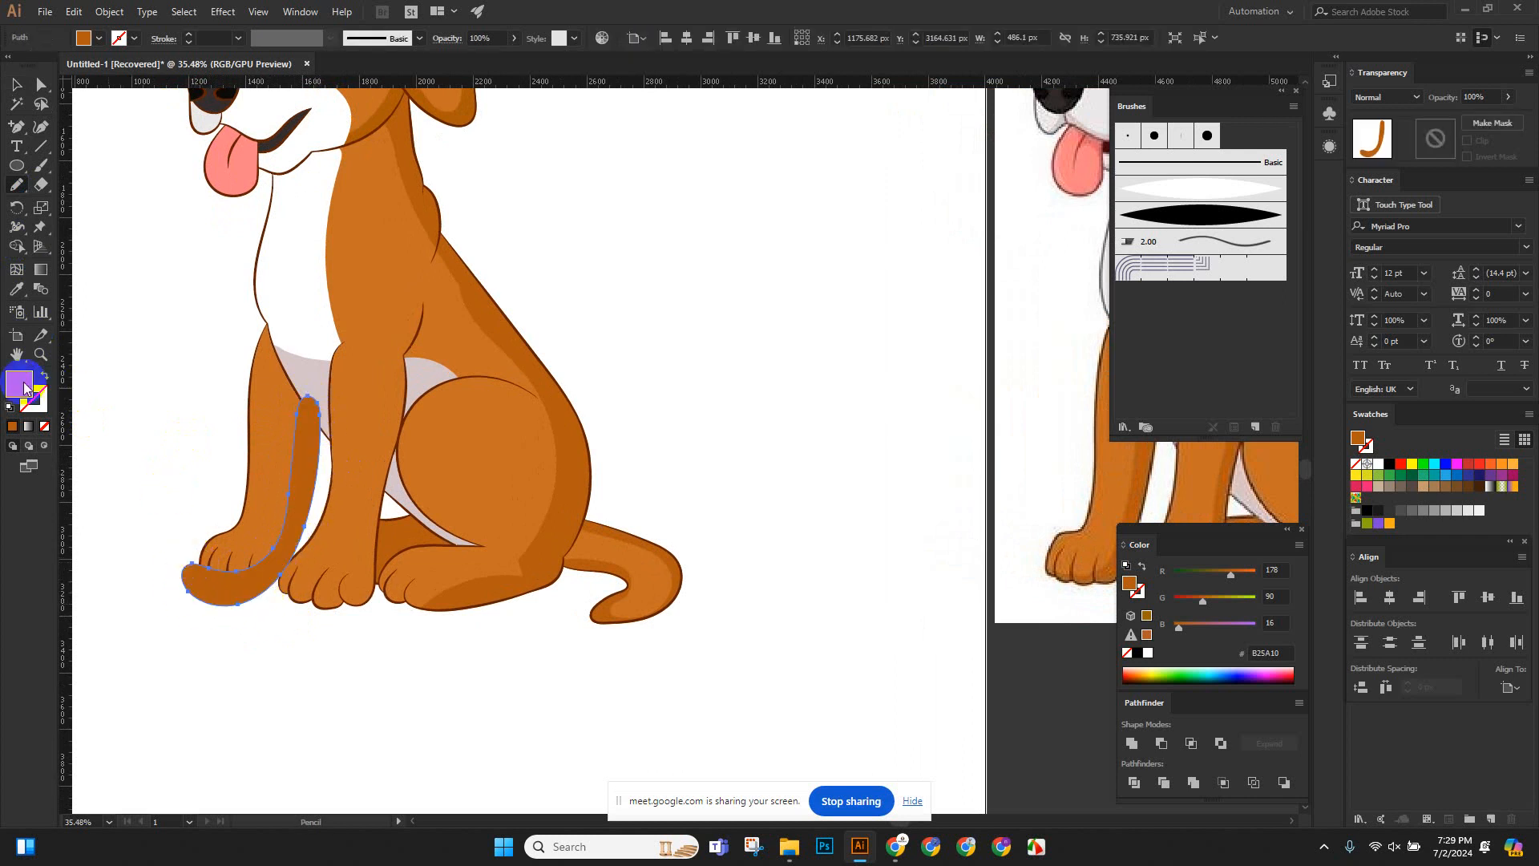
{"action": "left_click", "coordinate": [14, 249]}
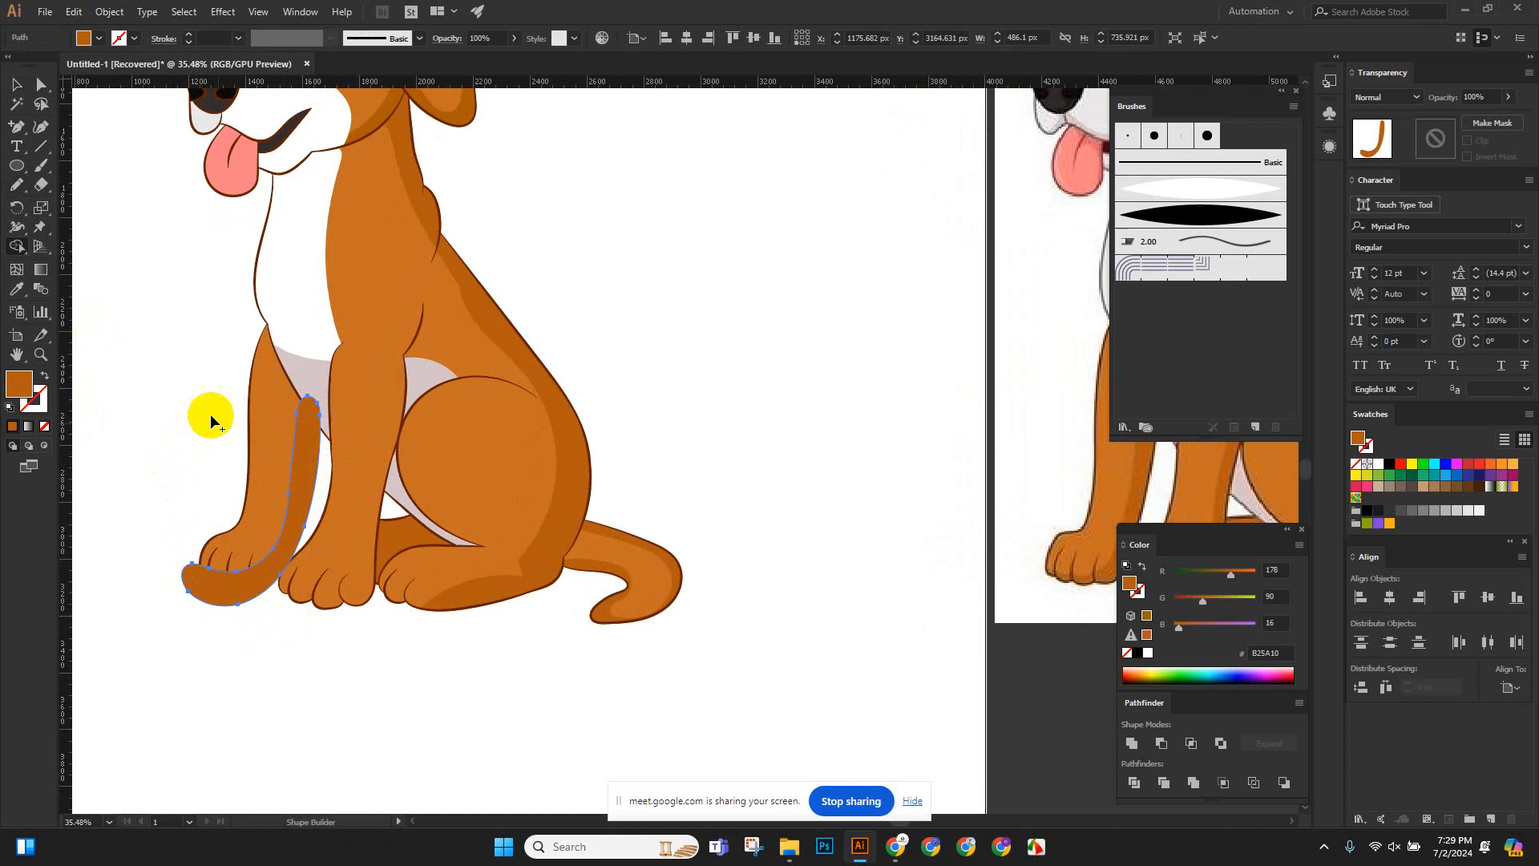
{"action": "scroll", "coordinate": [210, 433], "scroll_direction": "up", "scroll_amount": 2}
{"action": "left_click_drag", "start_coordinate": [440, 487], "coordinate": [391, 461]}
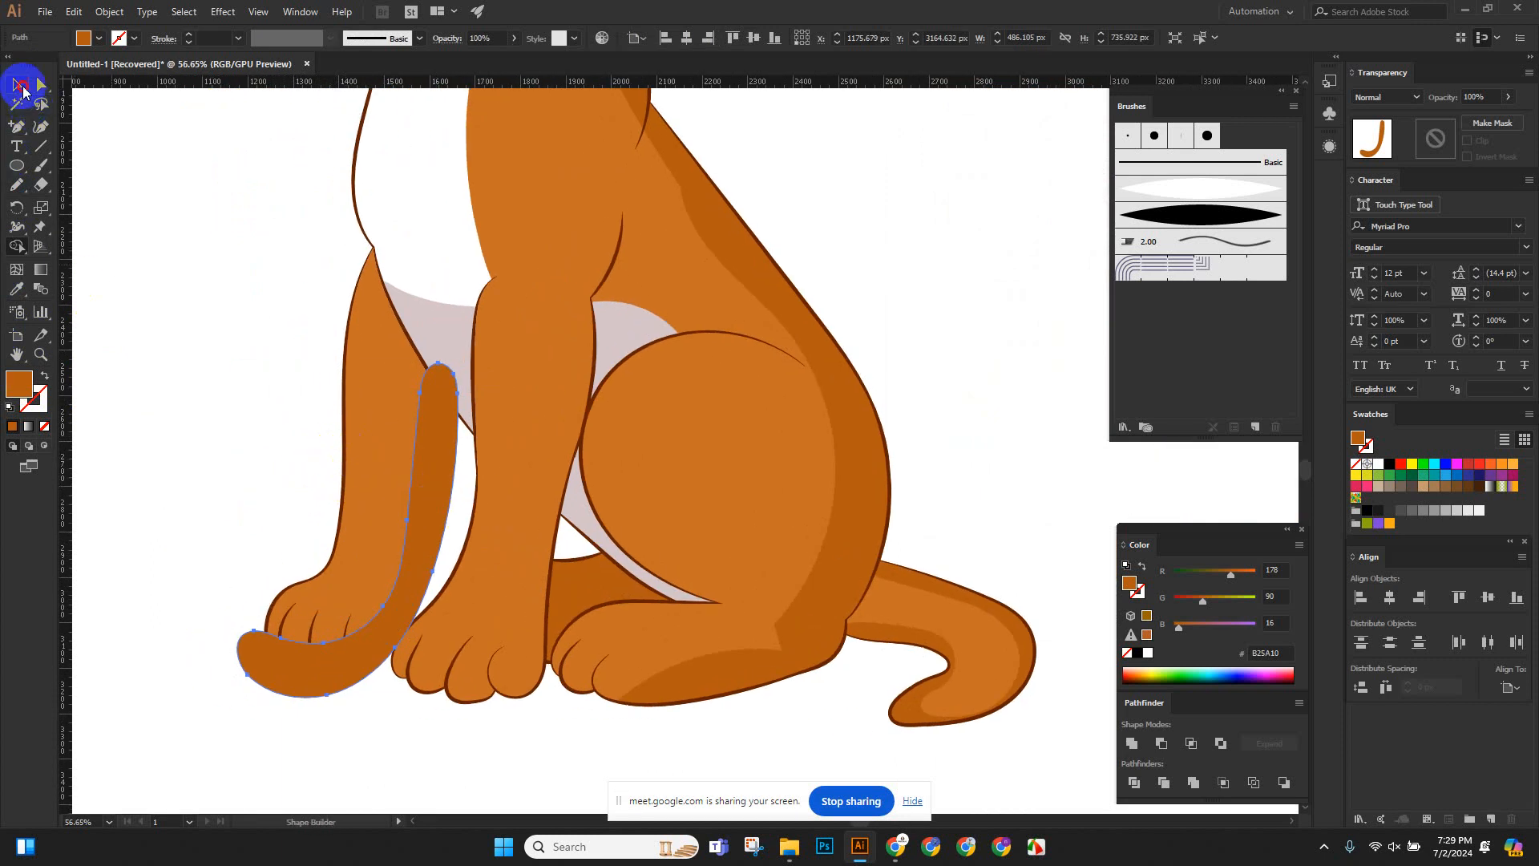
{"action": "left_click", "coordinate": [19, 85]}
{"action": "left_click", "coordinate": [194, 358]}
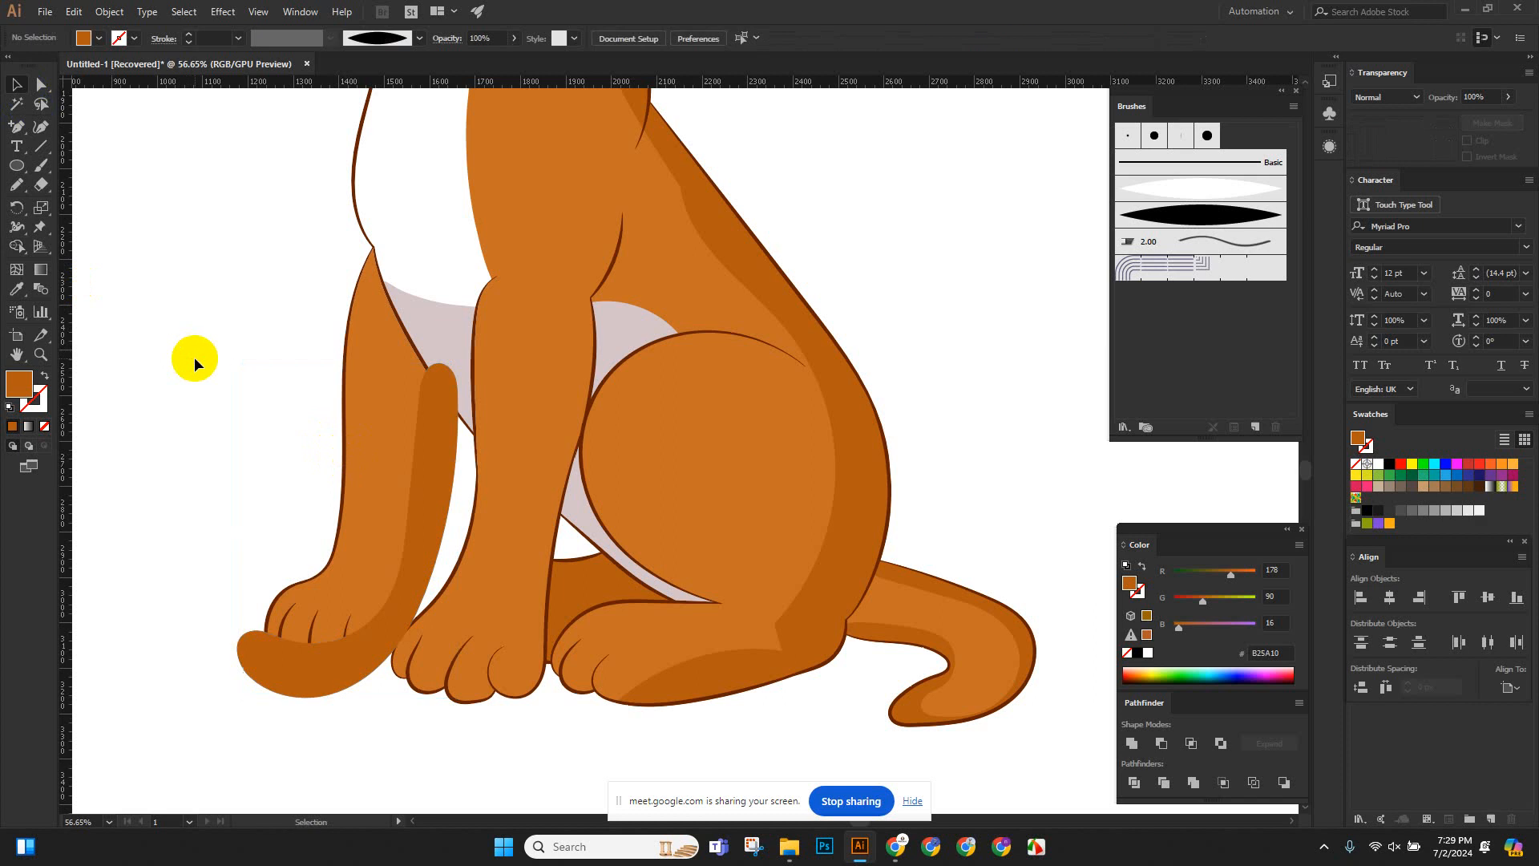
Remove the part of the left front leg's shade extending below the paw, using the Shape Builder with the dog's outline.
{"action": "left_click", "coordinate": [343, 479]}
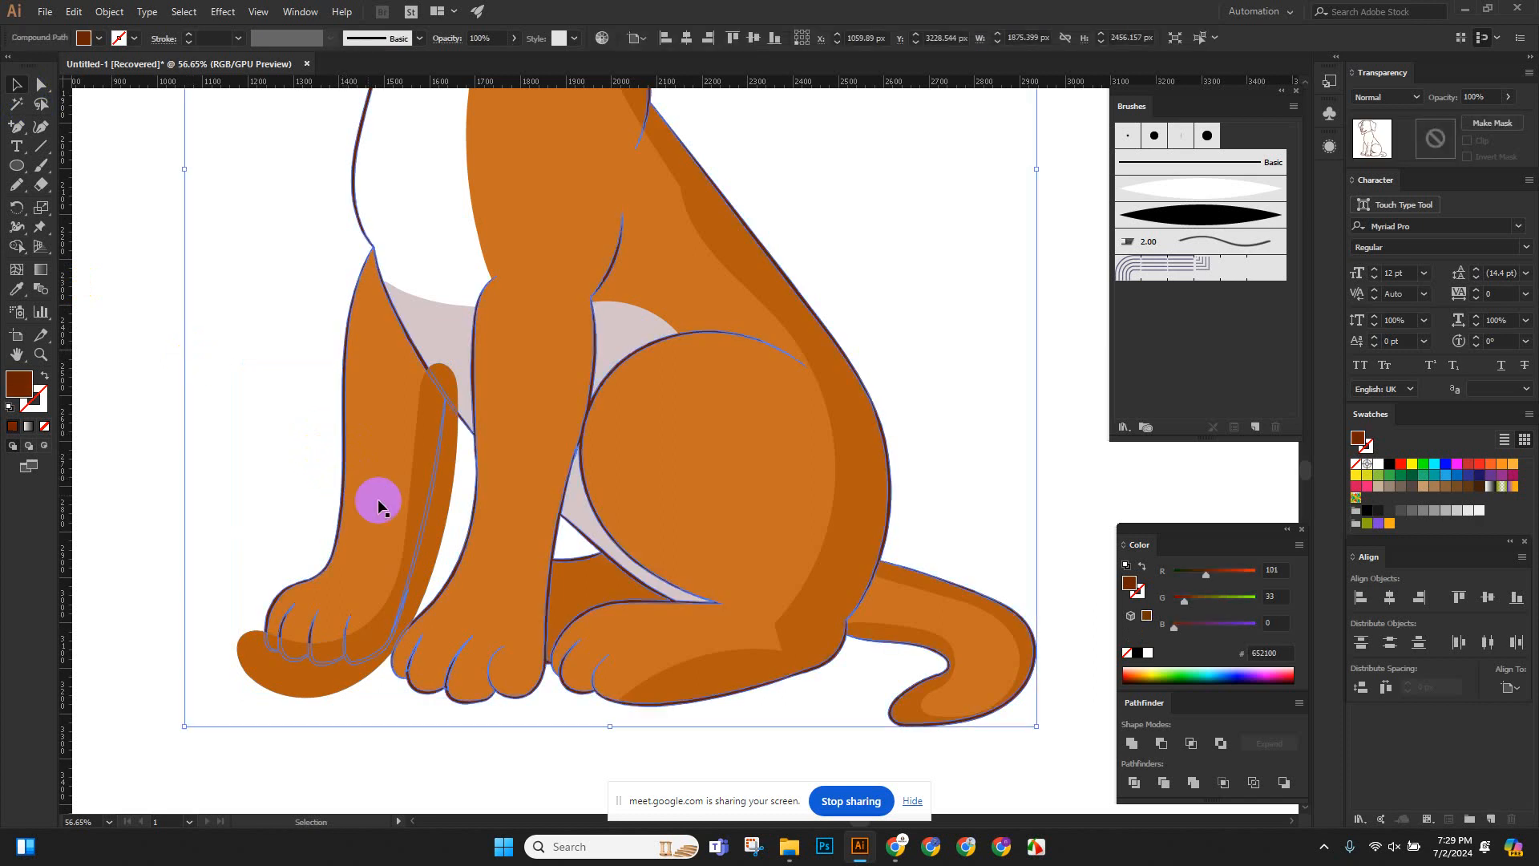
{"action": "left_click", "coordinate": [444, 503], "text": "shift"}
{"action": "scroll", "coordinate": [310, 388], "scroll_direction": "down", "scroll_amount": 3}
{"action": "scroll", "coordinate": [465, 539], "scroll_direction": "up", "scroll_amount": 3}
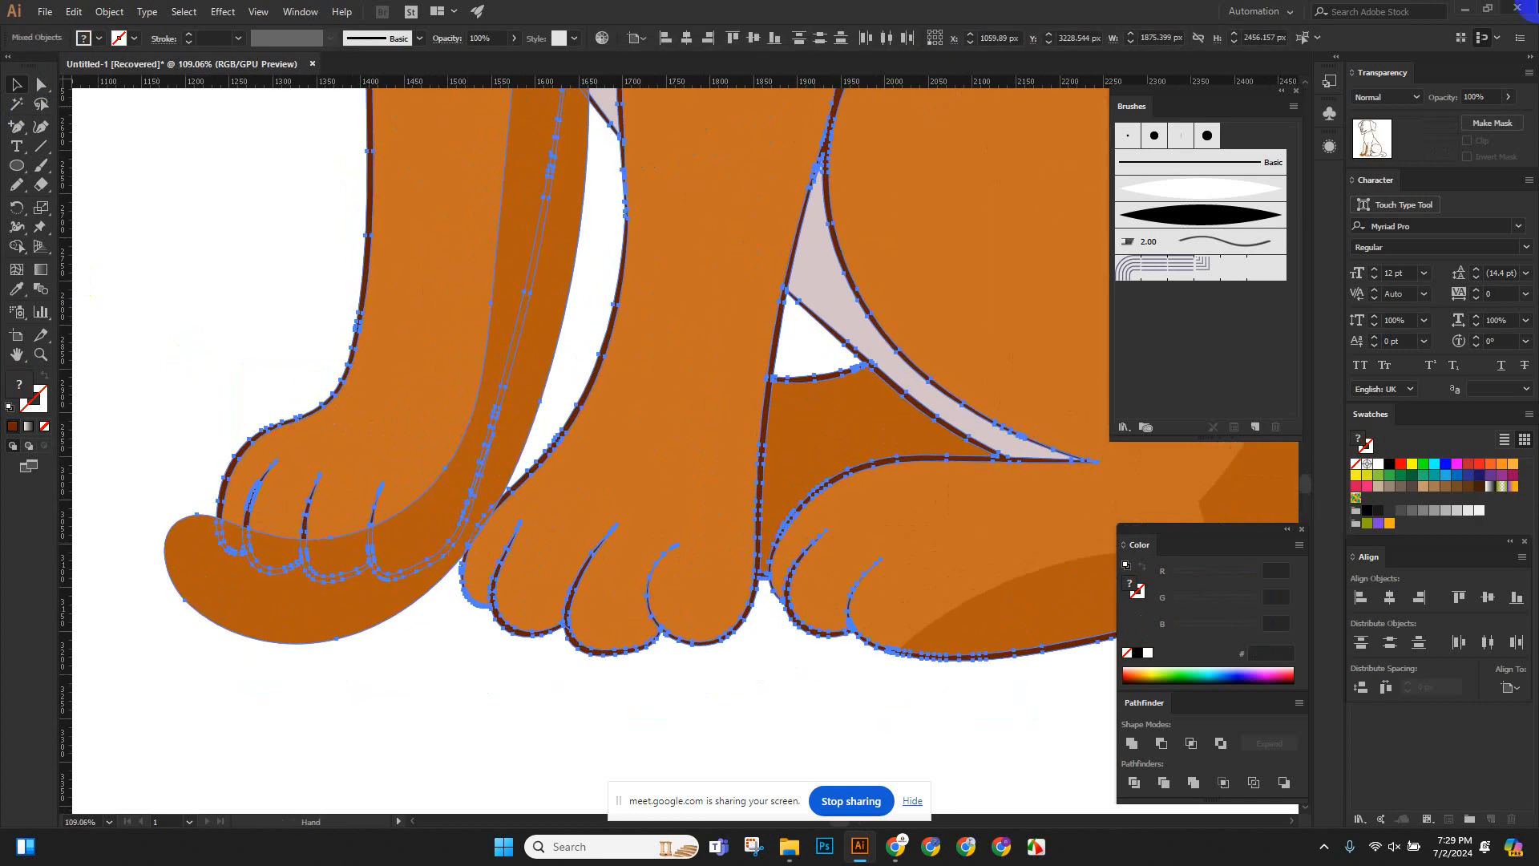
{"action": "scroll", "coordinate": [203, 189], "scroll_direction": "up", "scroll_amount": 4}
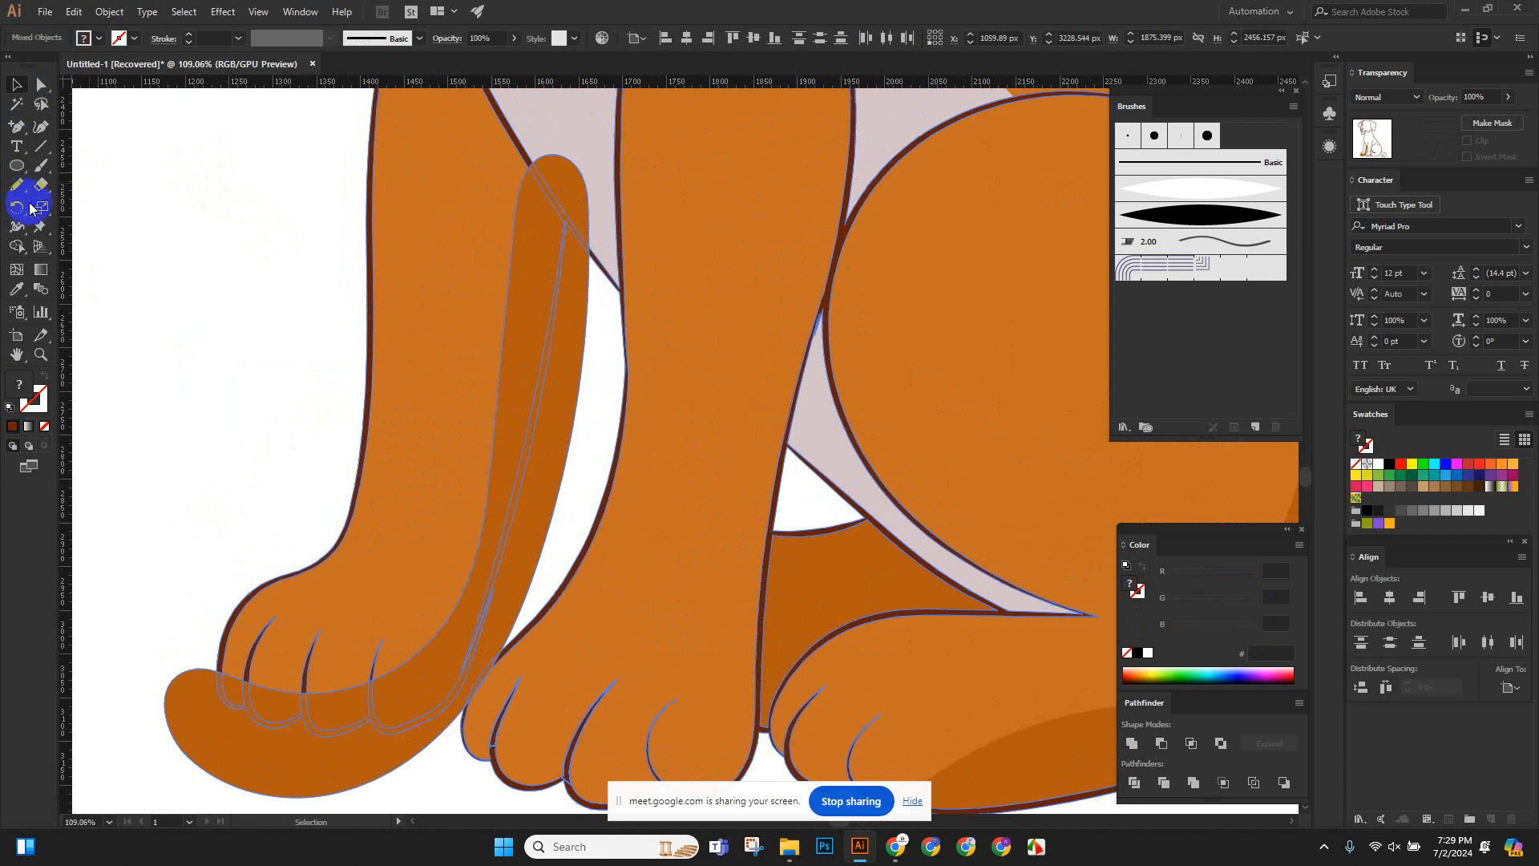
{"action": "left_click", "coordinate": [17, 247]}
{"action": "scroll", "coordinate": [286, 475], "scroll_direction": "down", "scroll_amount": 3}
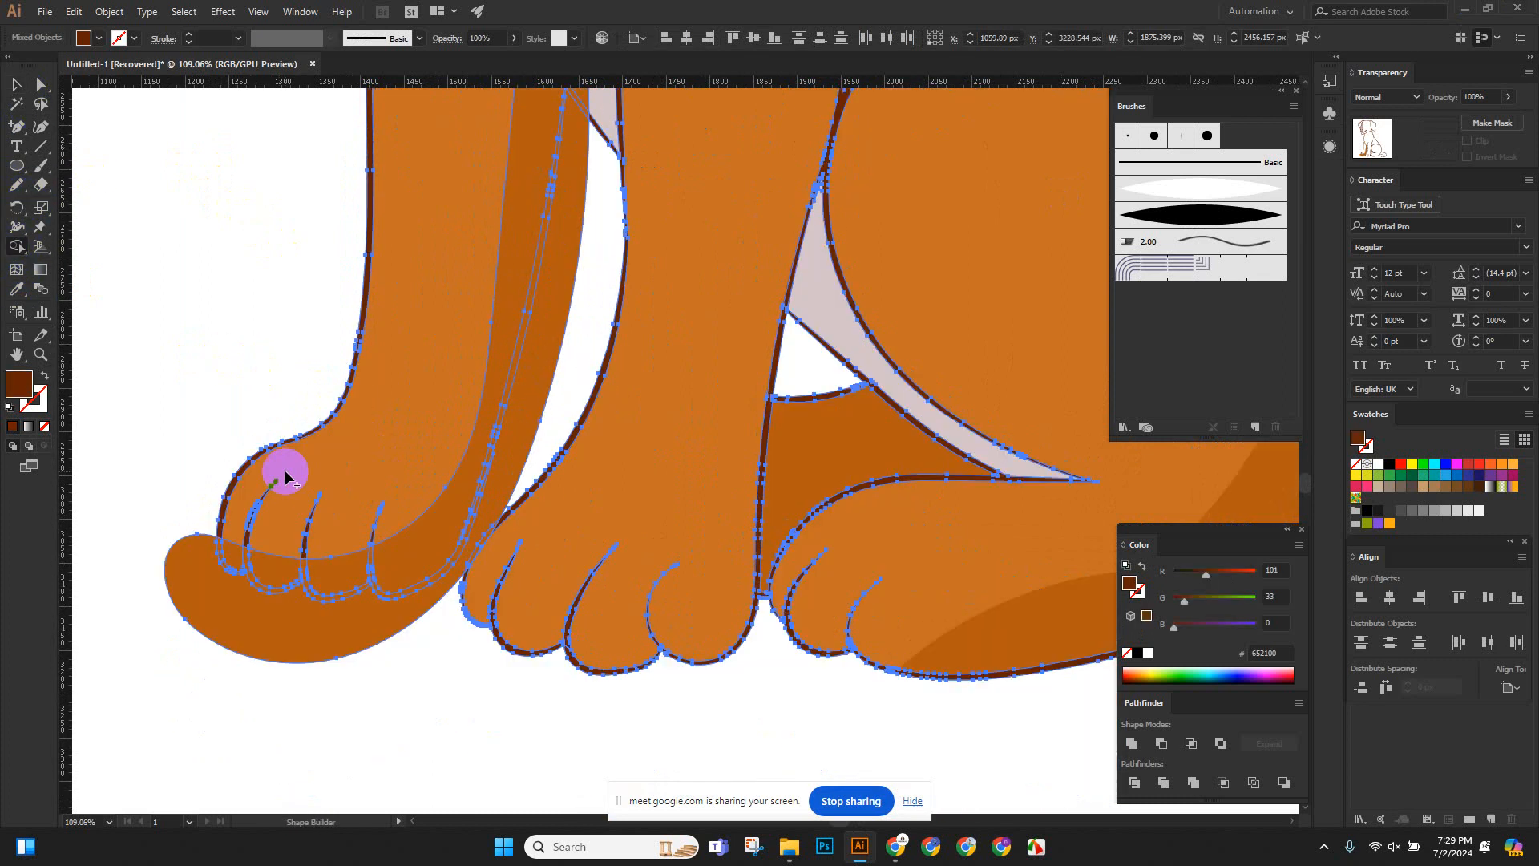
{"action": "left_click", "coordinate": [239, 630], "text": "alt"}
Remove the excess left leg shade beyond the leg's inner edge and over the belly with the Shape Builder, and deselect the artwork.
{"action": "scroll", "coordinate": [429, 525], "scroll_direction": "up", "scroll_amount": 3}
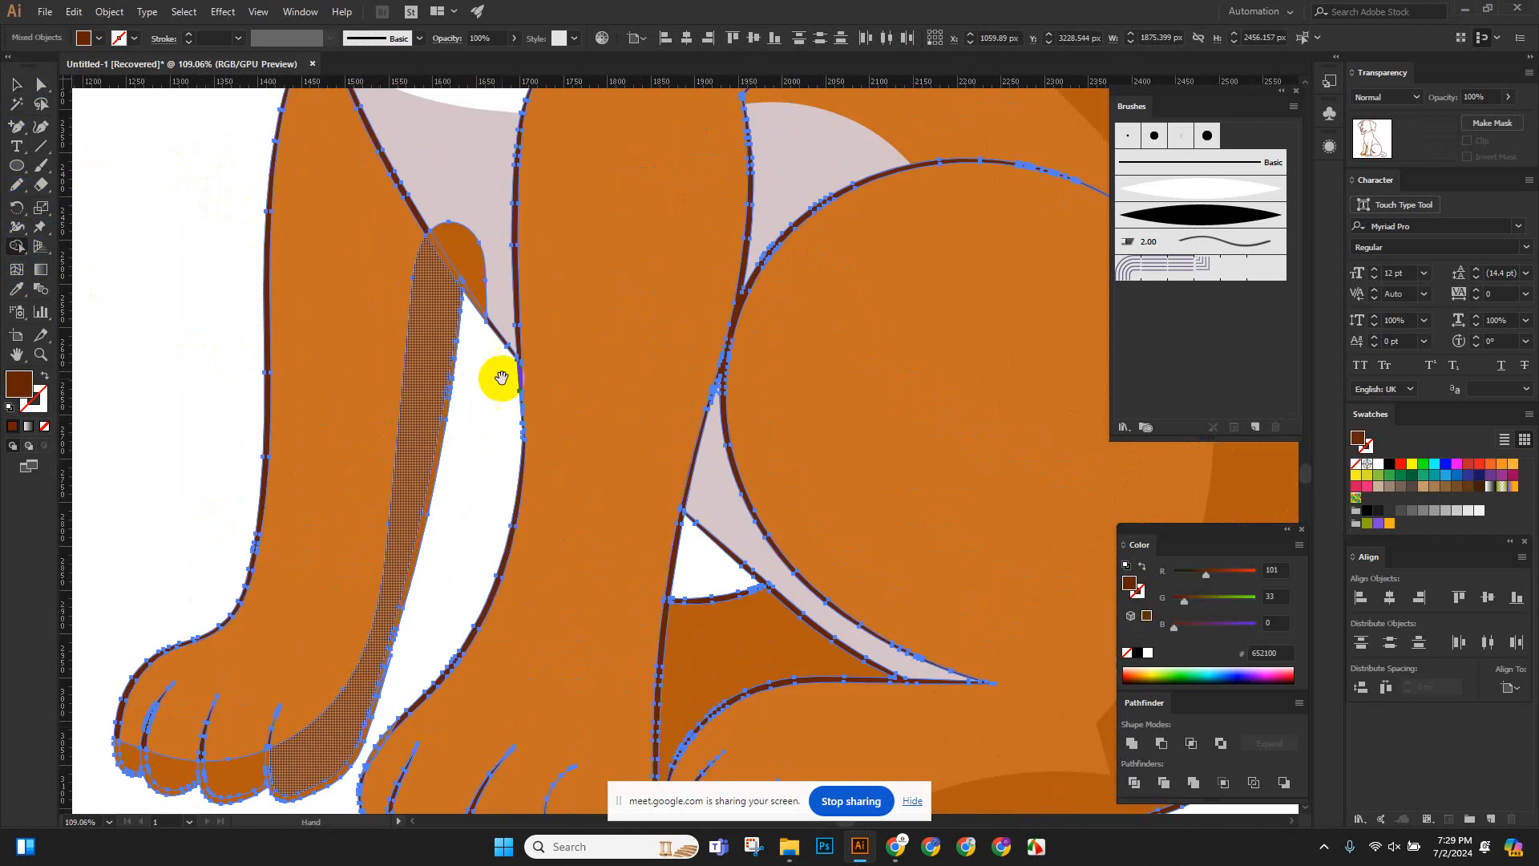
{"action": "left_click", "coordinate": [517, 447]}
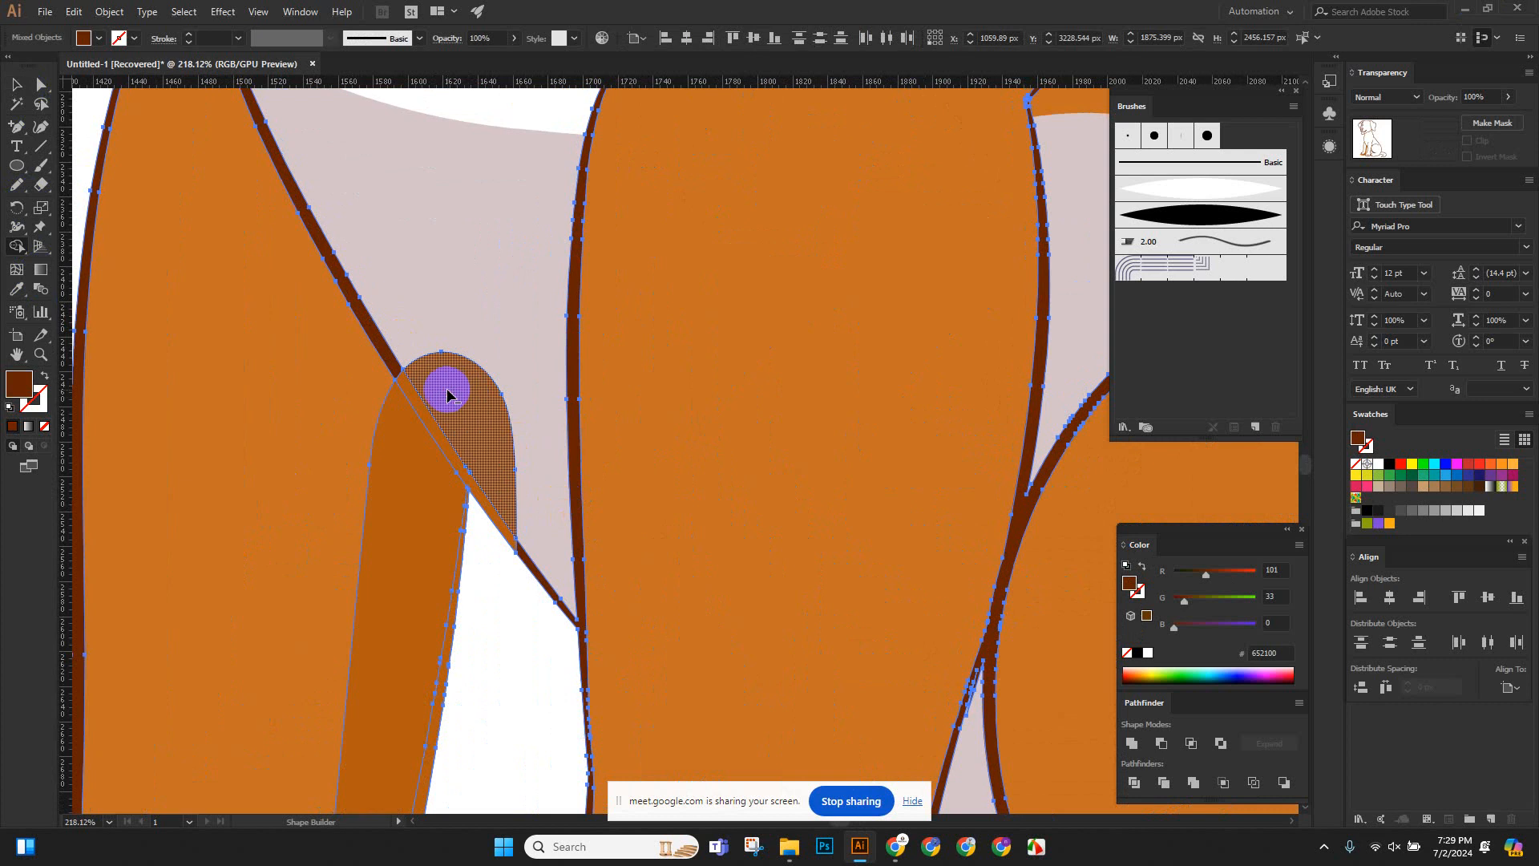
{"action": "scroll", "coordinate": [571, 440], "scroll_direction": "down", "scroll_amount": 6}
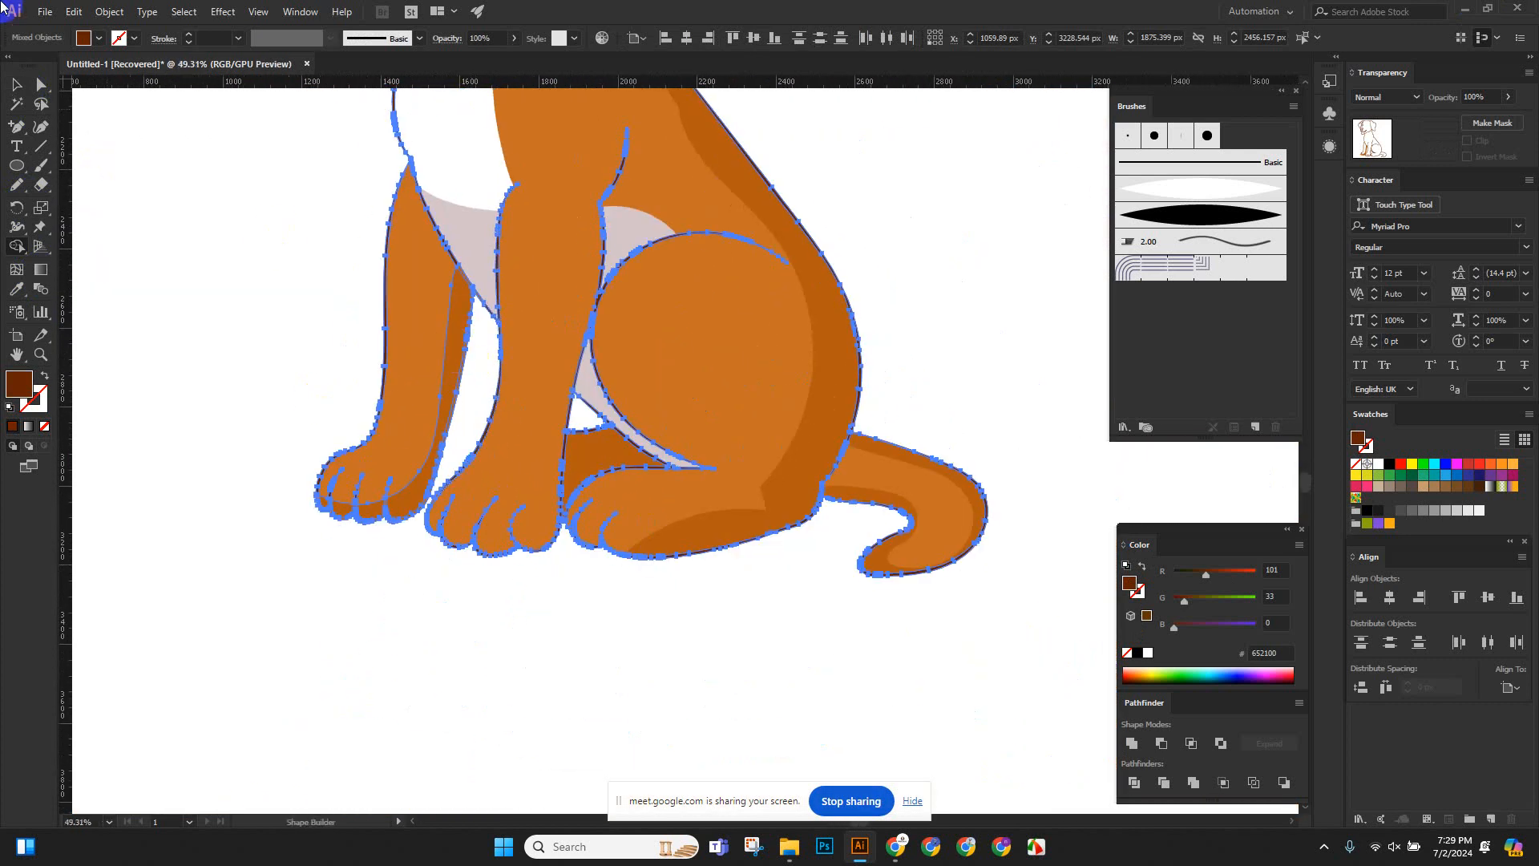
{"action": "left_click", "coordinate": [18, 87]}
{"action": "left_click", "coordinate": [178, 249]}
{"action": "scroll", "coordinate": [392, 361], "scroll_direction": "up", "scroll_amount": 5}
{"action": "scroll", "coordinate": [455, 385], "scroll_direction": "down", "scroll_amount": 6}
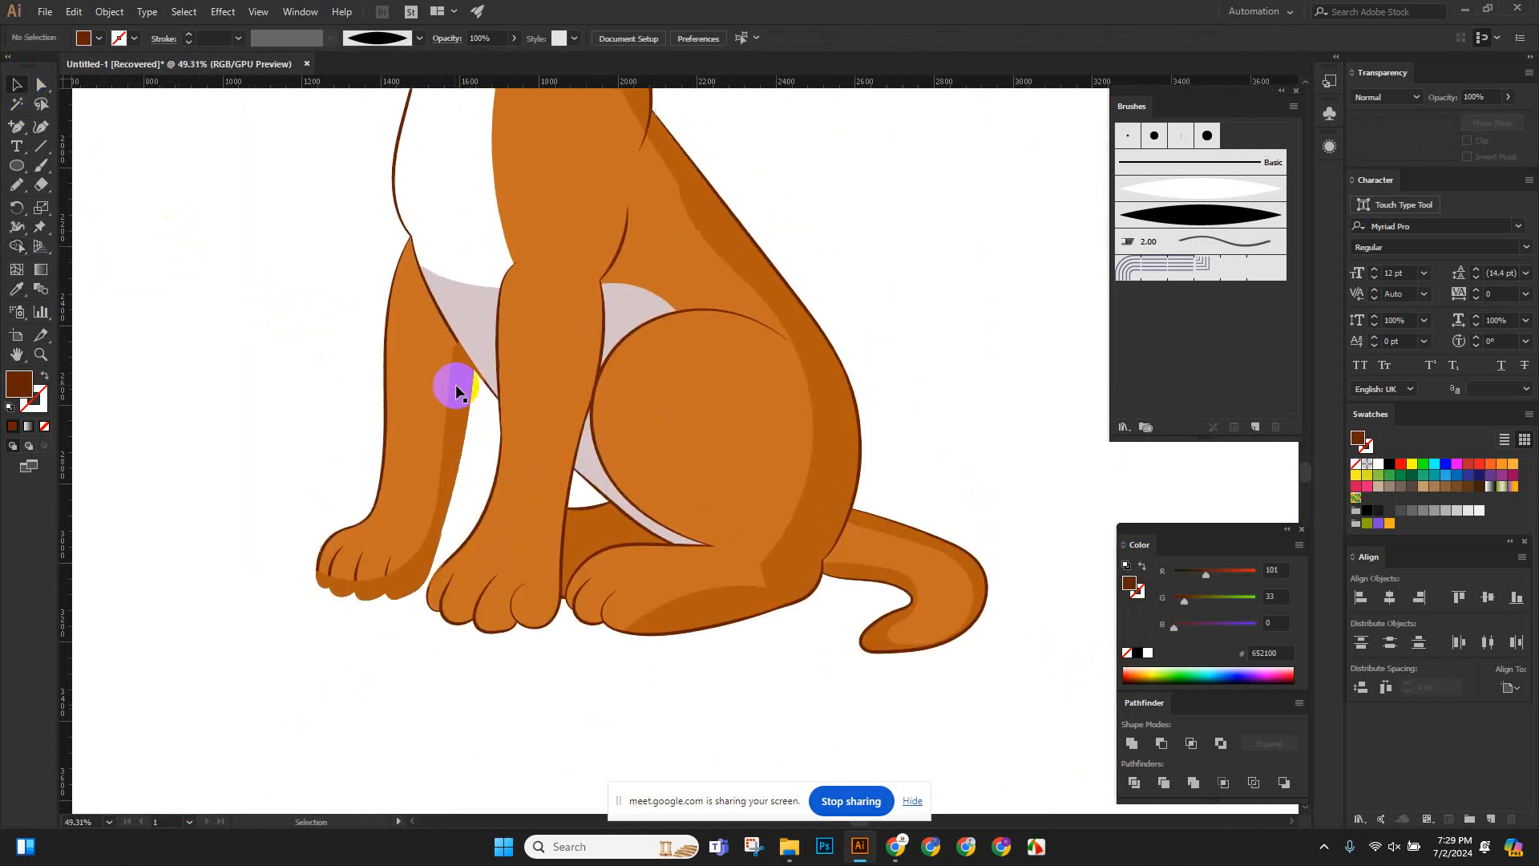
{"action": "scroll", "coordinate": [467, 505], "scroll_direction": "up", "scroll_amount": 7}
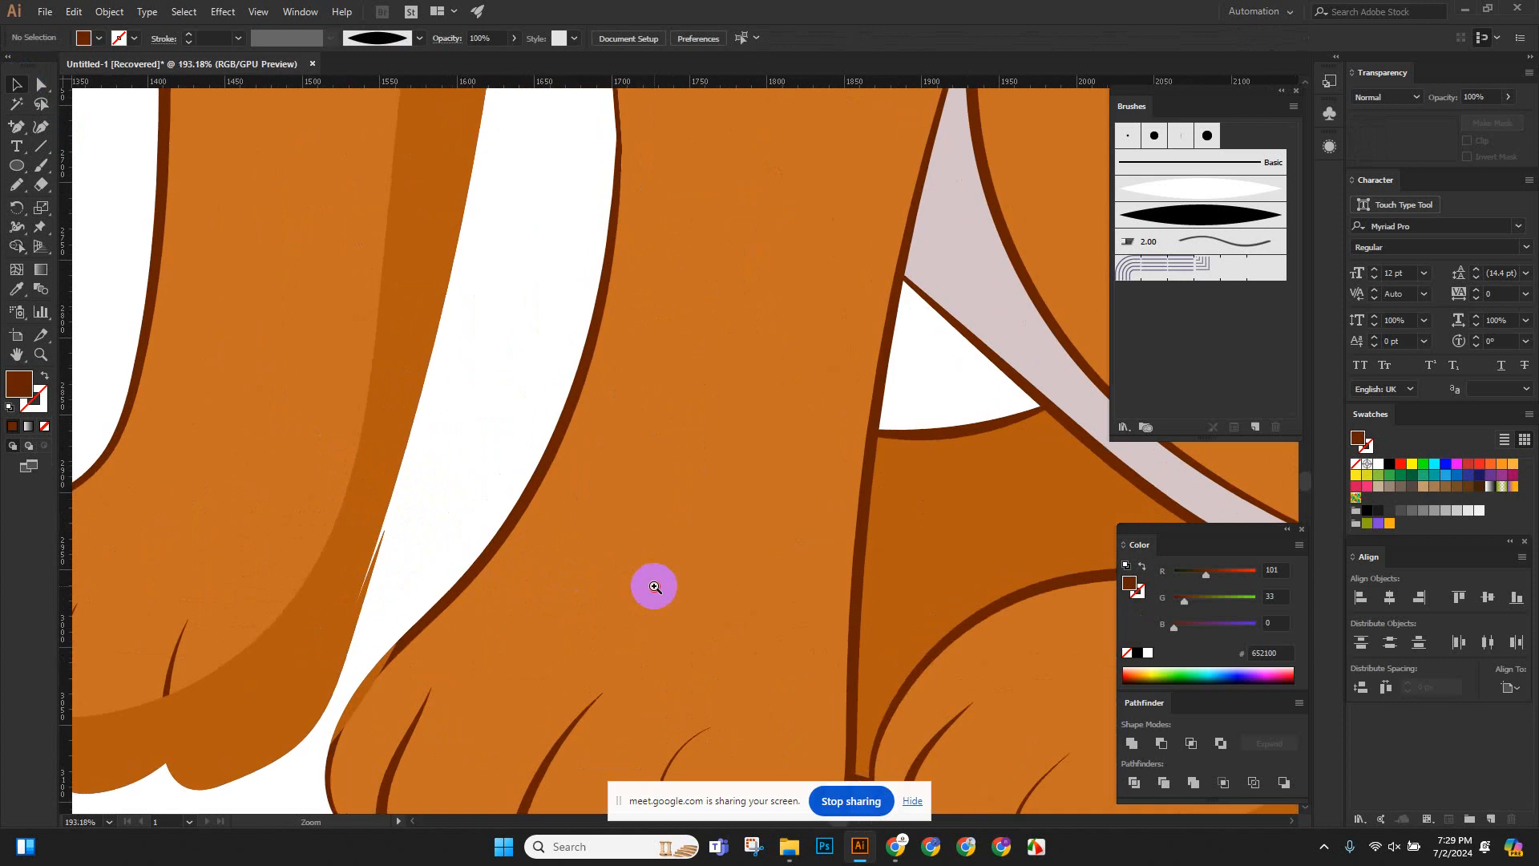
{"action": "left_click_drag", "start_coordinate": [392, 581], "coordinate": [550, 481]}
{"action": "key", "text": "ctrl+a"}
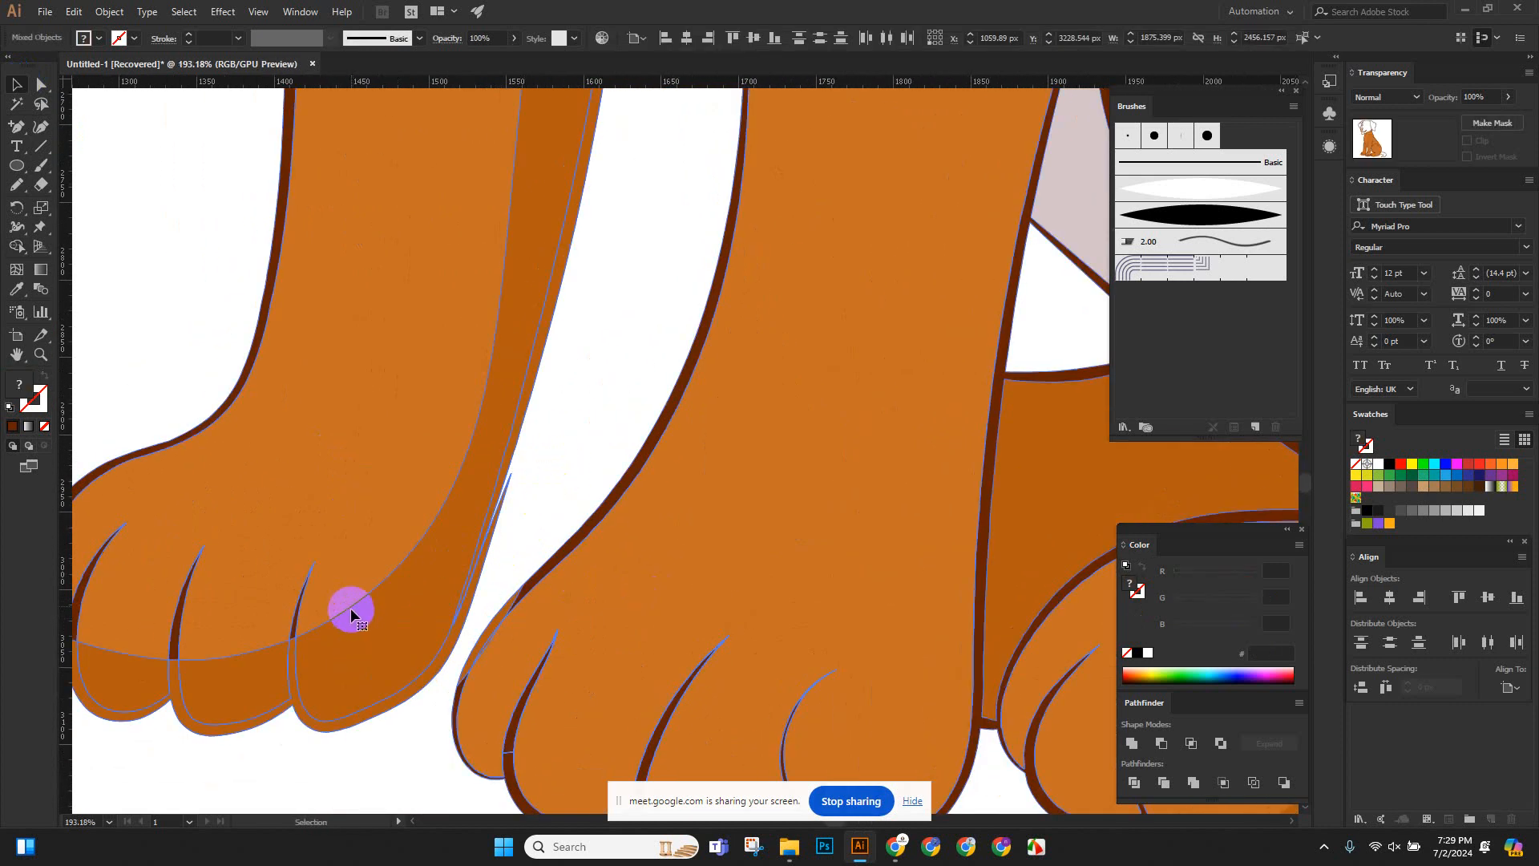
{"action": "left_click", "coordinate": [343, 591]}
{"action": "scroll", "coordinate": [385, 641], "scroll_direction": "left", "scroll_amount": 4}
{"action": "scroll", "coordinate": [457, 632], "scroll_direction": "up", "scroll_amount": 1}
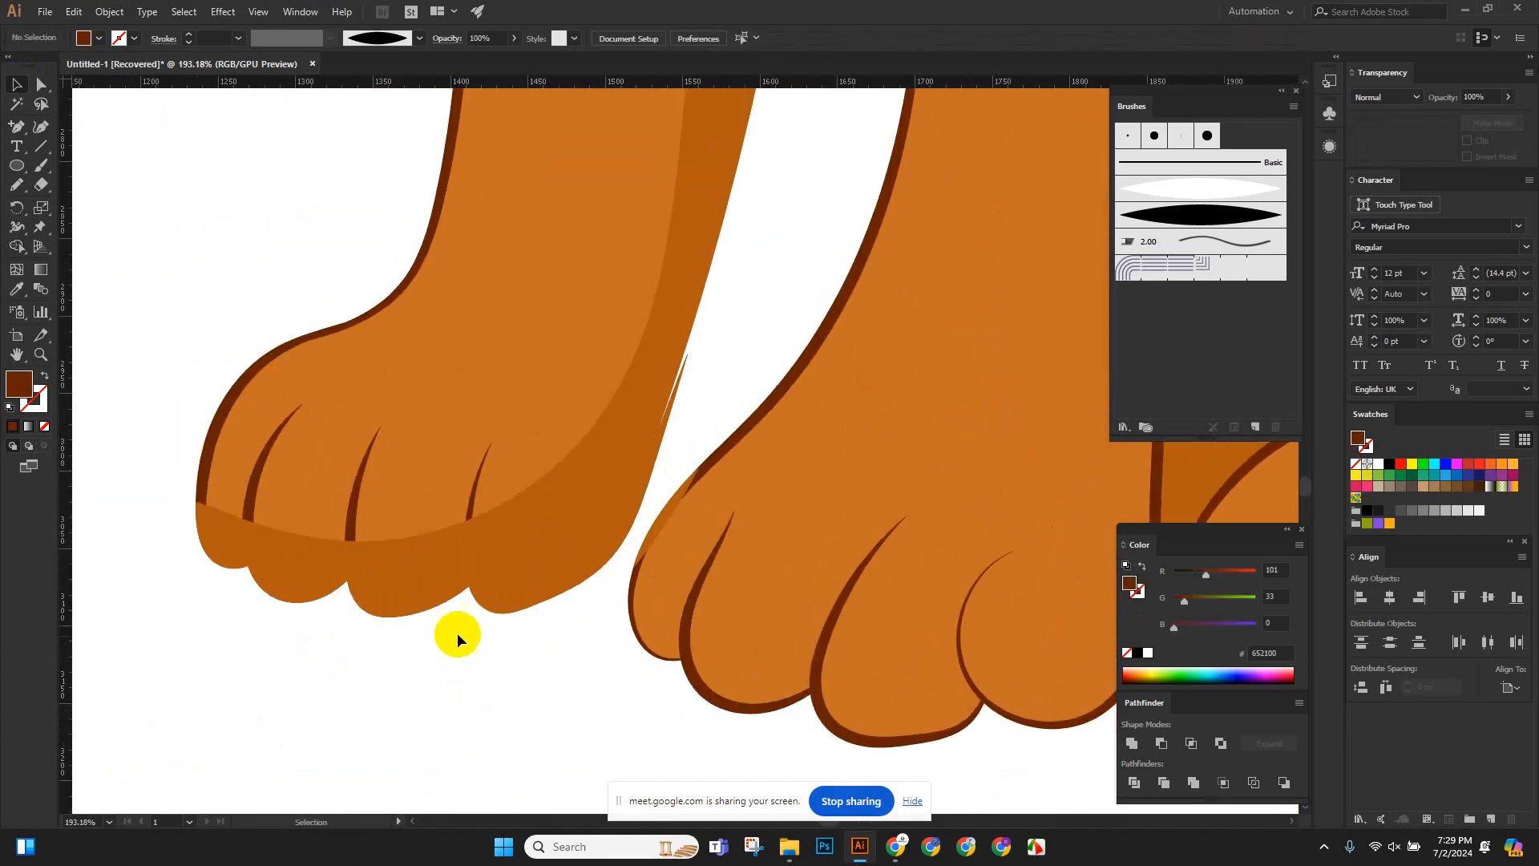
Try to clean up the shade and outline pieces along the left front paw with the Shape Builder, and undo the edit.
{"action": "left_click", "coordinate": [420, 568]}
{"action": "key", "text": "ctrl+a"}
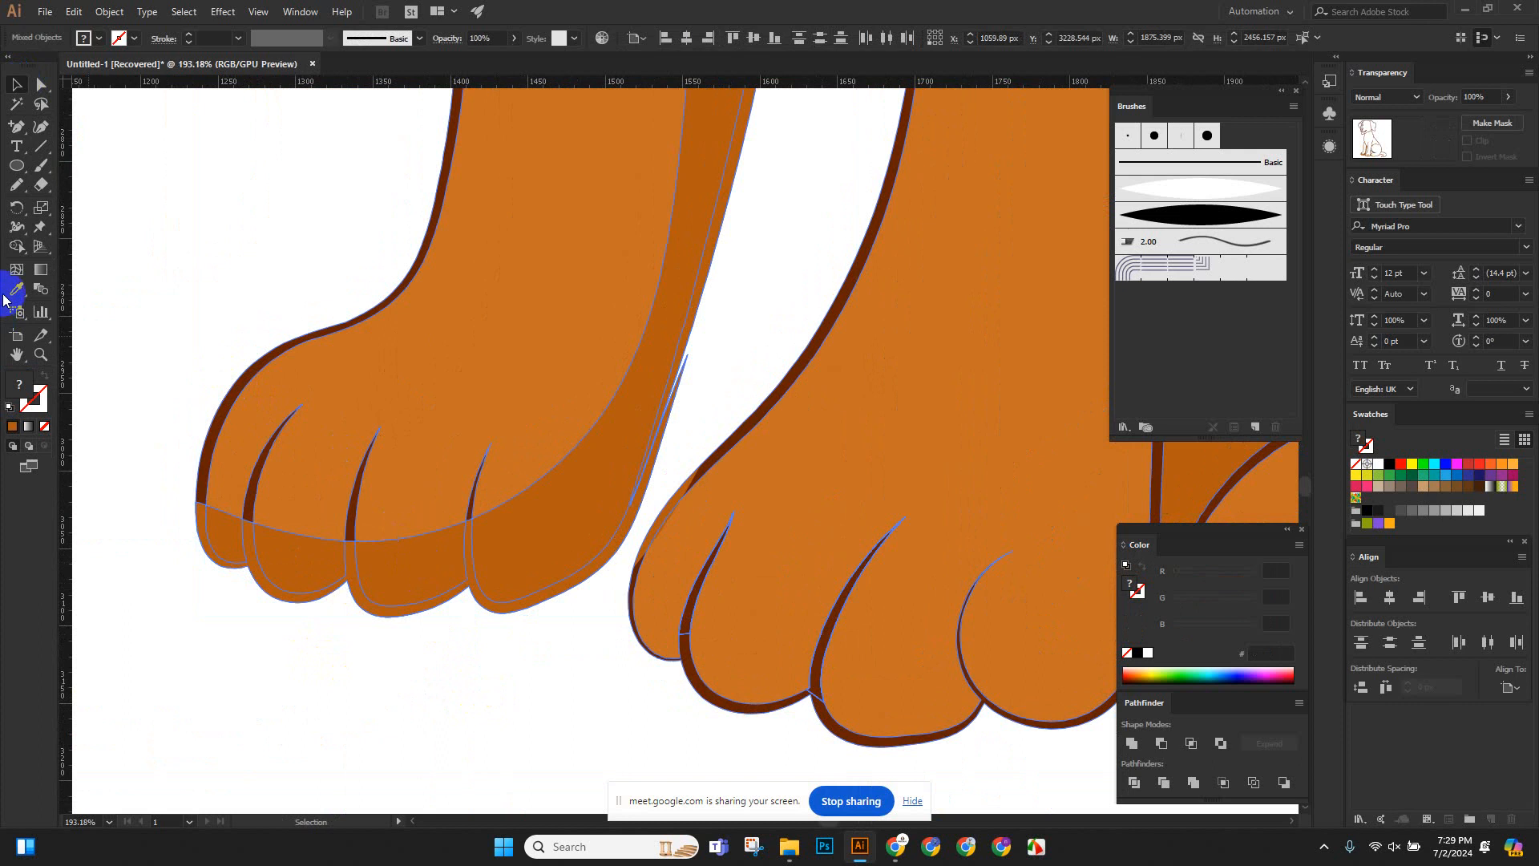
{"action": "left_click", "coordinate": [18, 250]}
{"action": "scroll", "coordinate": [570, 591], "scroll_direction": "up", "scroll_amount": 3}
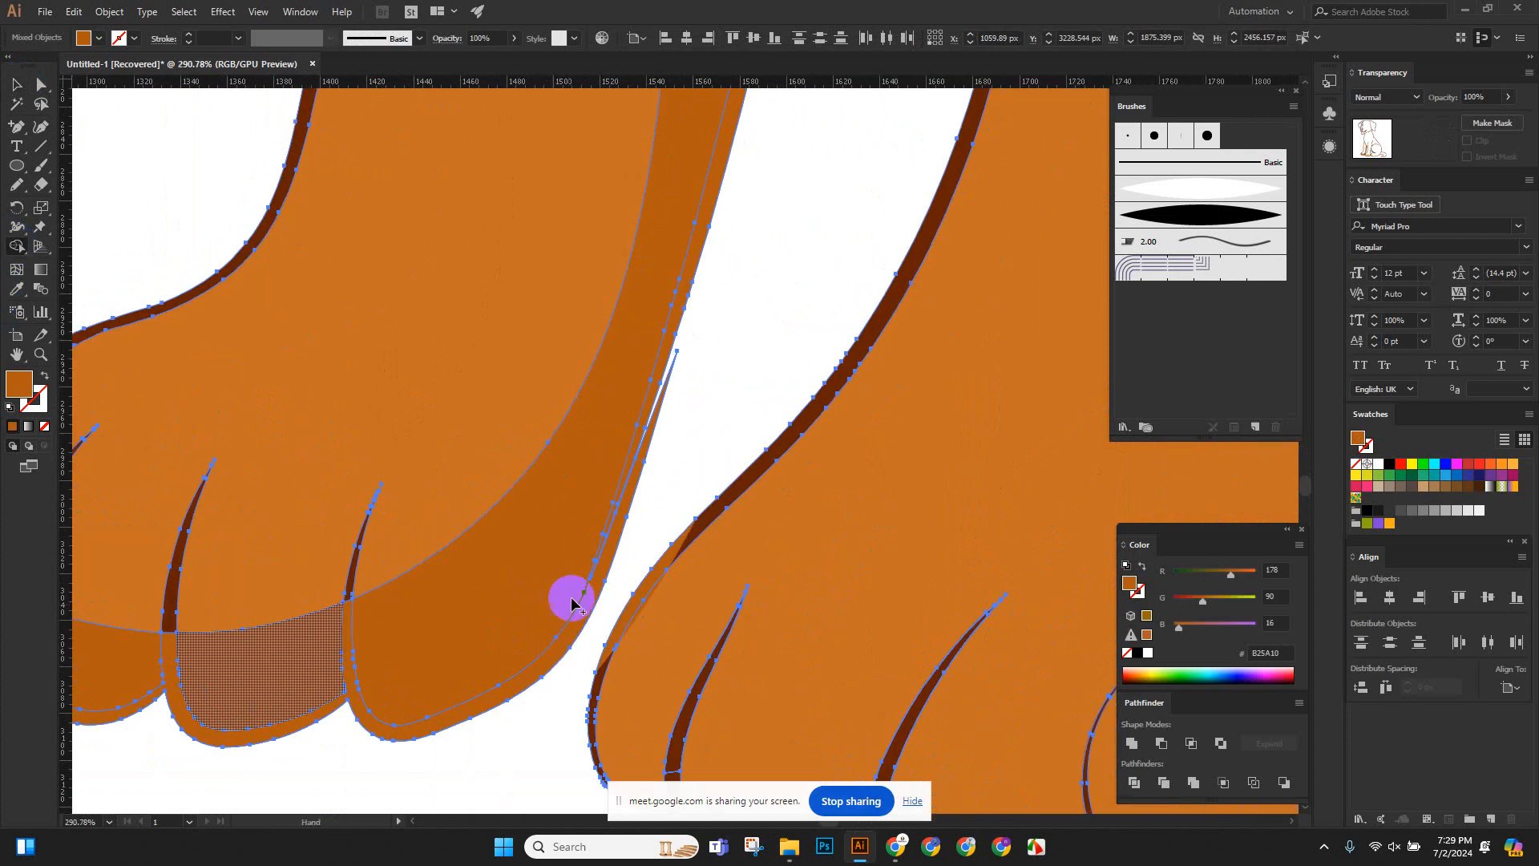
{"action": "left_click_drag", "start_coordinate": [630, 507], "coordinate": [629, 507]}
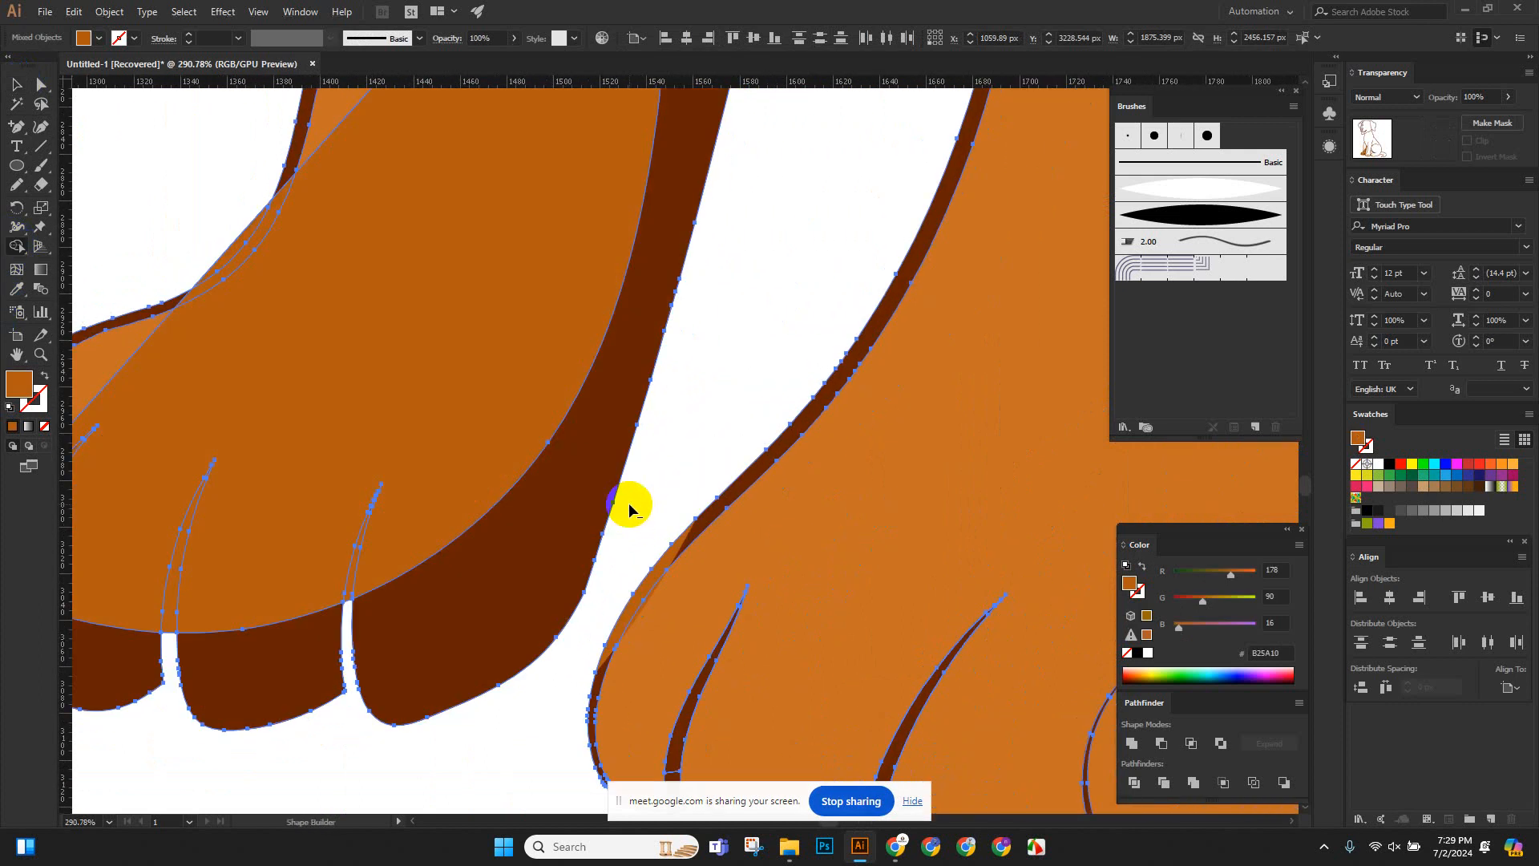
{"action": "key", "text": "ctrl+z"}
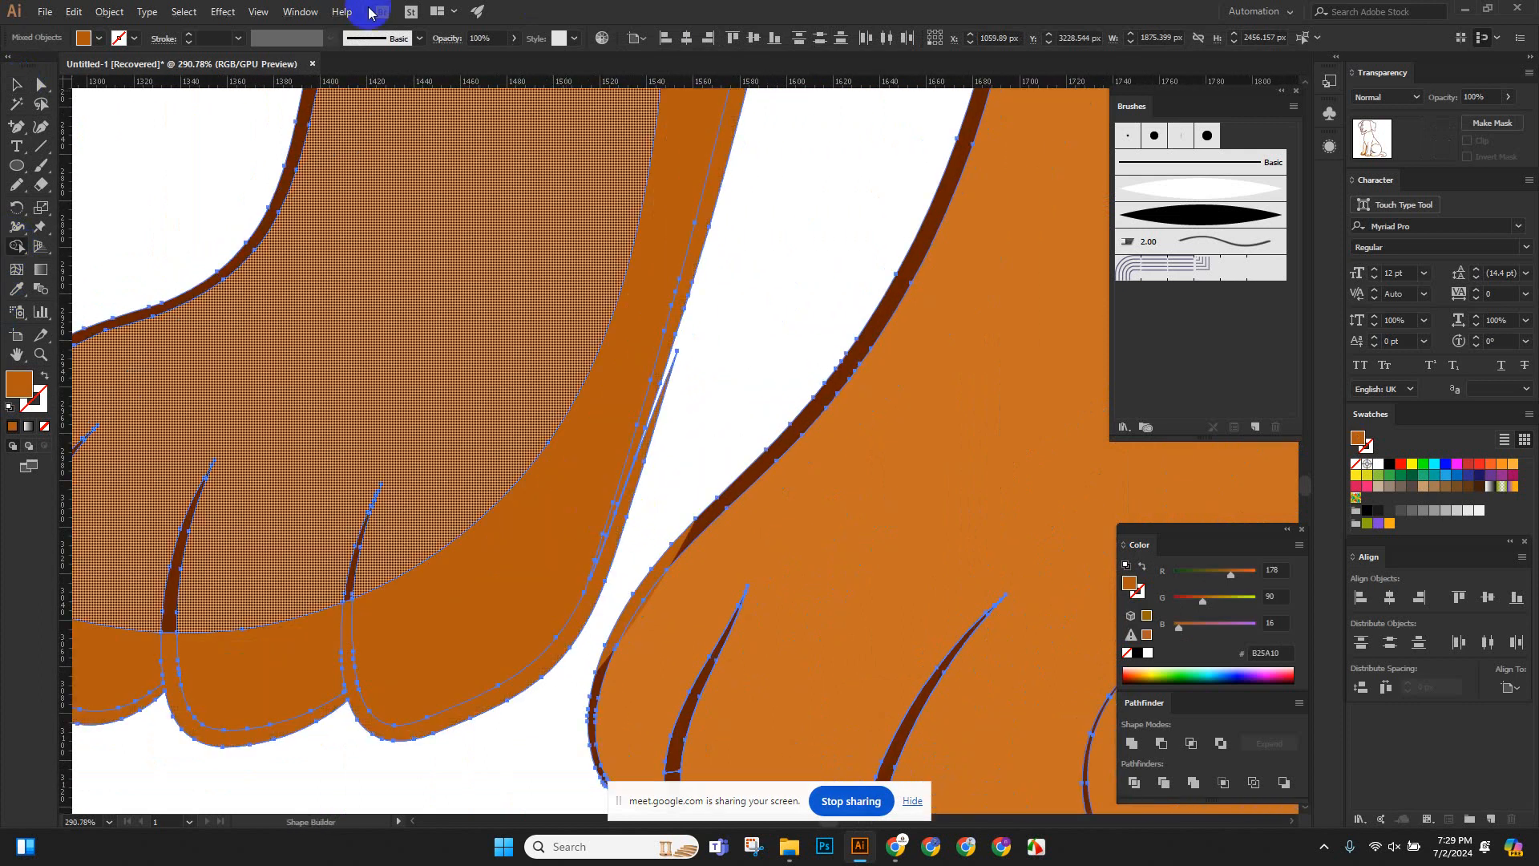
{"action": "left_click", "coordinate": [22, 85]}
{"action": "left_click", "coordinate": [125, 139]}
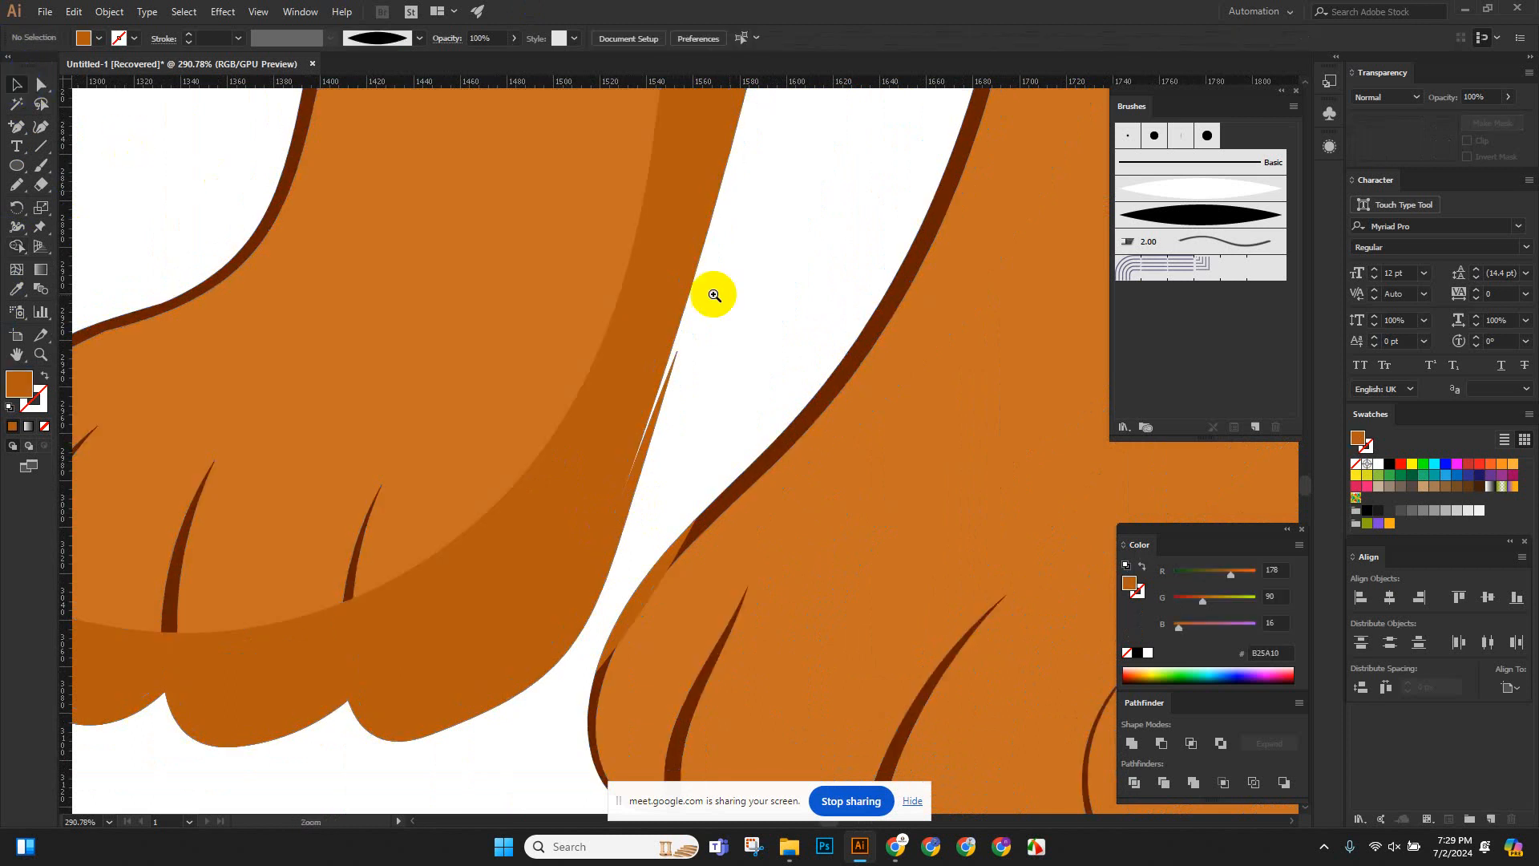
Try moving the shade off the left front leg and paw, and undo the move.
{"action": "mouse_move", "coordinate": [737, 306]}
{"action": "left_mouse_down"}
{"action": "mouse_move", "coordinate": [558, 420]}
{"action": "mouse_move", "coordinate": [427, 440]}
{"action": "left_mouse_up"}
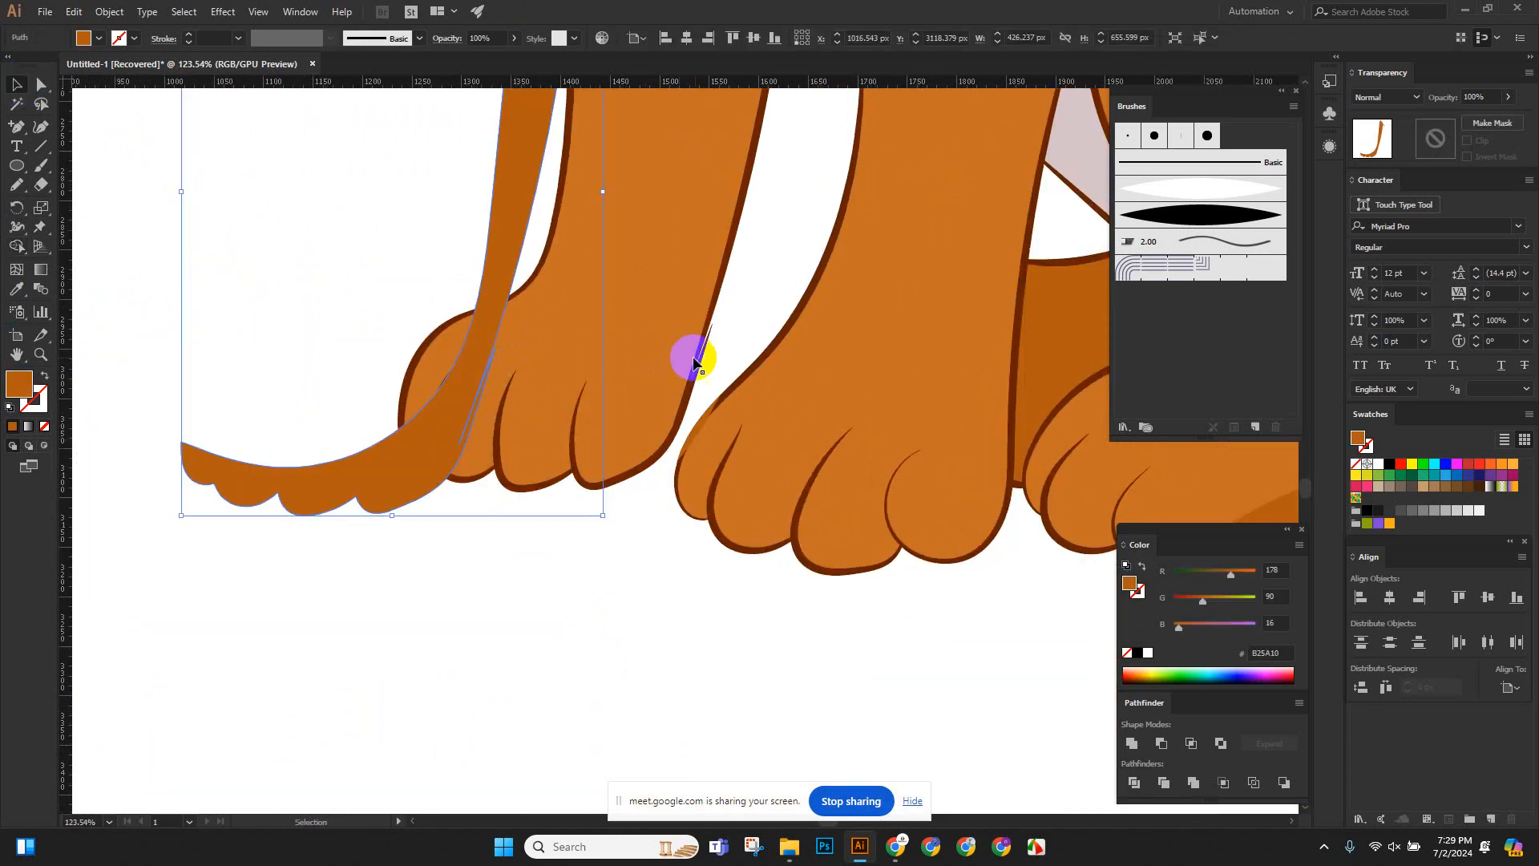
{"action": "scroll", "coordinate": [689, 355], "scroll_direction": "up", "scroll_amount": 3}
{"action": "key", "text": "ctrl+z"}
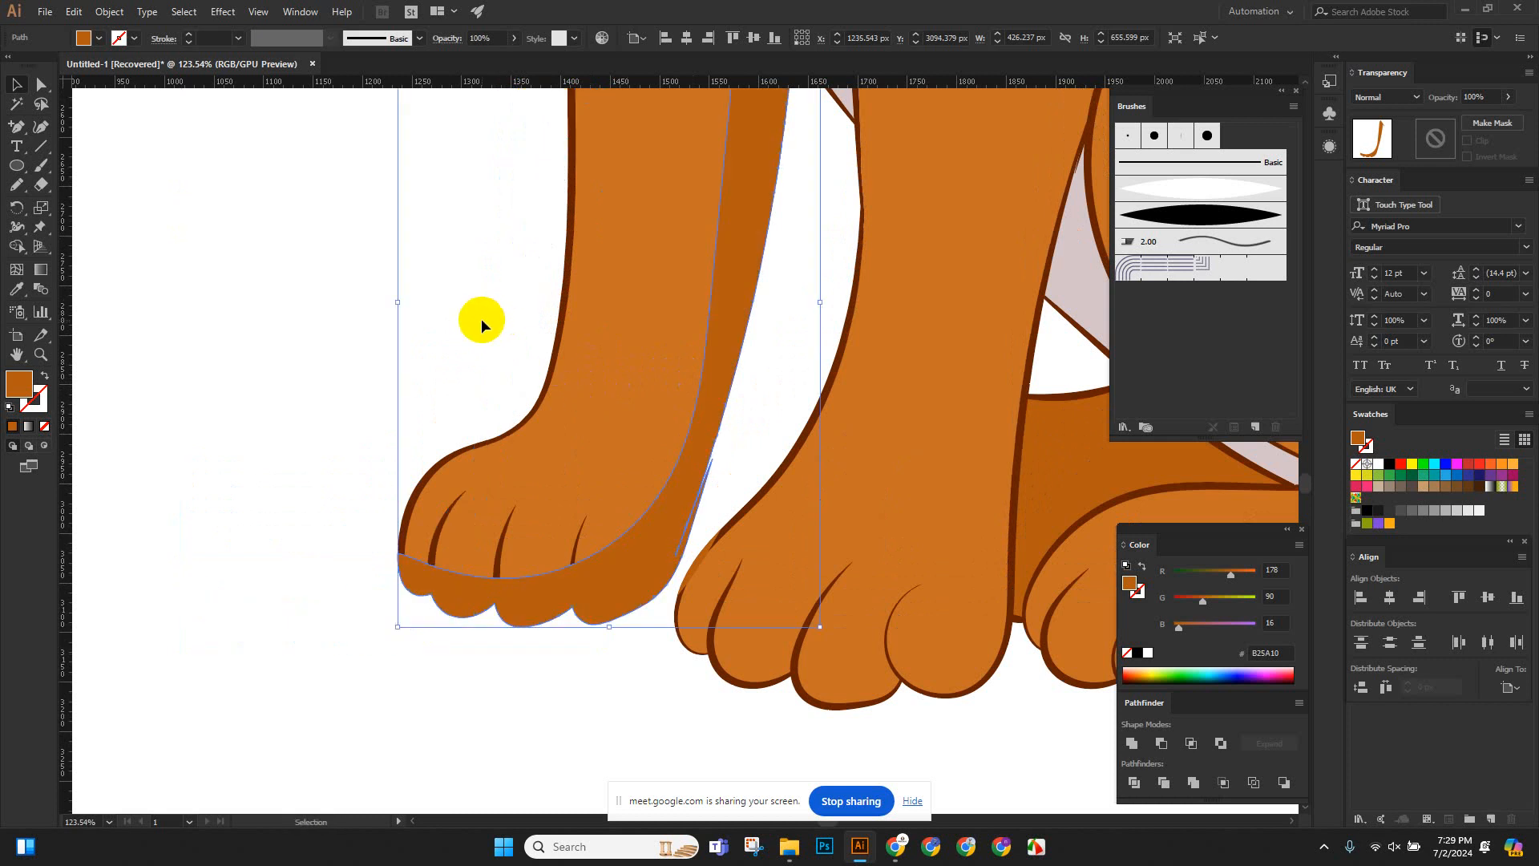
Bring the dog's dark brown outline in front of the left front leg's shade, and deselect it.
{"action": "left_click", "coordinate": [481, 319]}
{"action": "left_click", "coordinate": [536, 406]}
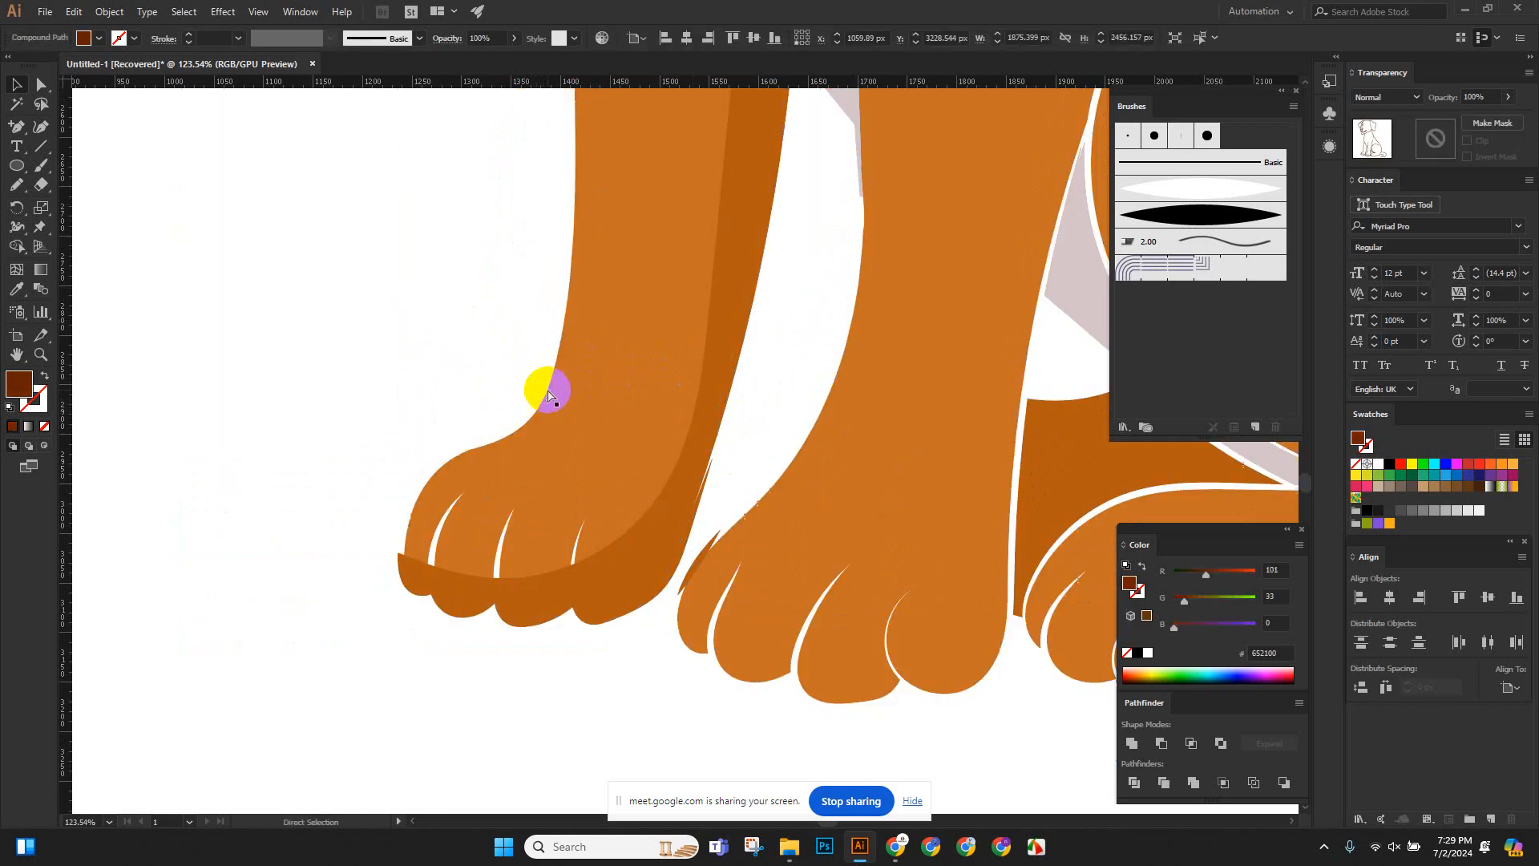
{"action": "left_click", "coordinate": [429, 296]}
Draw a closed shade with the Pencil tool down the right front leg's rear edge and under its toes, about 564 by 1083 px.
{"action": "left_click_drag", "start_coordinate": [754, 368], "coordinate": [615, 457]}
{"action": "left_click_drag", "start_coordinate": [738, 525], "coordinate": [601, 591]}
{"action": "left_click_drag", "start_coordinate": [577, 487], "coordinate": [449, 497]}
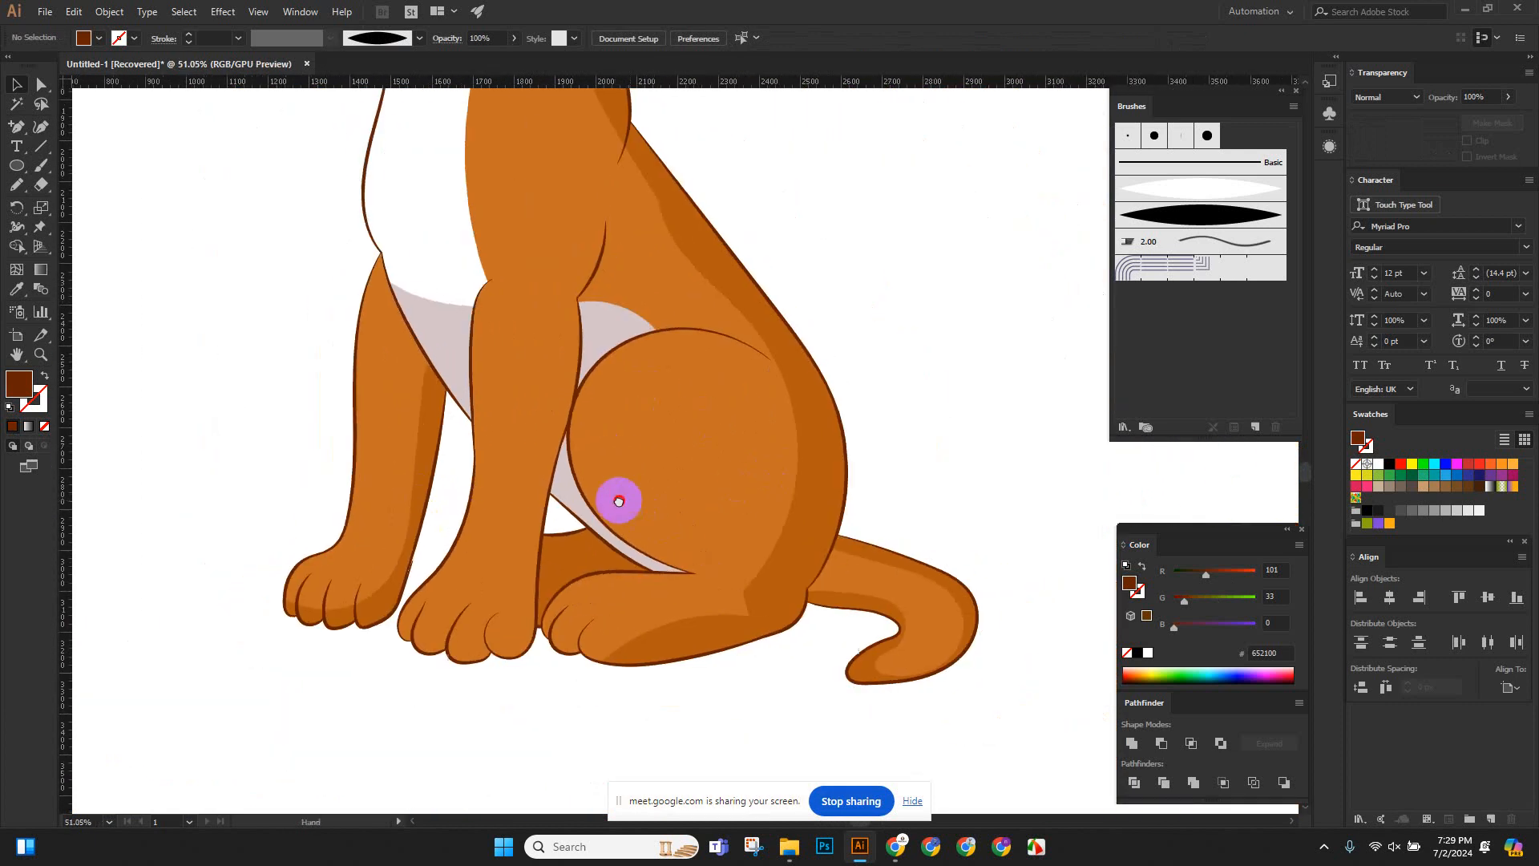
{"action": "left_click_drag", "start_coordinate": [618, 502], "coordinate": [492, 505]}
{"action": "left_click_drag", "start_coordinate": [832, 561], "coordinate": [399, 613]}
{"action": "left_click_drag", "start_coordinate": [561, 601], "coordinate": [464, 587]}
{"action": "mouse_move", "coordinate": [910, 377]}
{"action": "left_mouse_down"}
{"action": "mouse_move", "coordinate": [354, 481]}
{"action": "mouse_move", "coordinate": [683, 637]}
{"action": "mouse_move", "coordinate": [677, 566]}
{"action": "mouse_move", "coordinate": [626, 626]}
{"action": "left_mouse_up"}
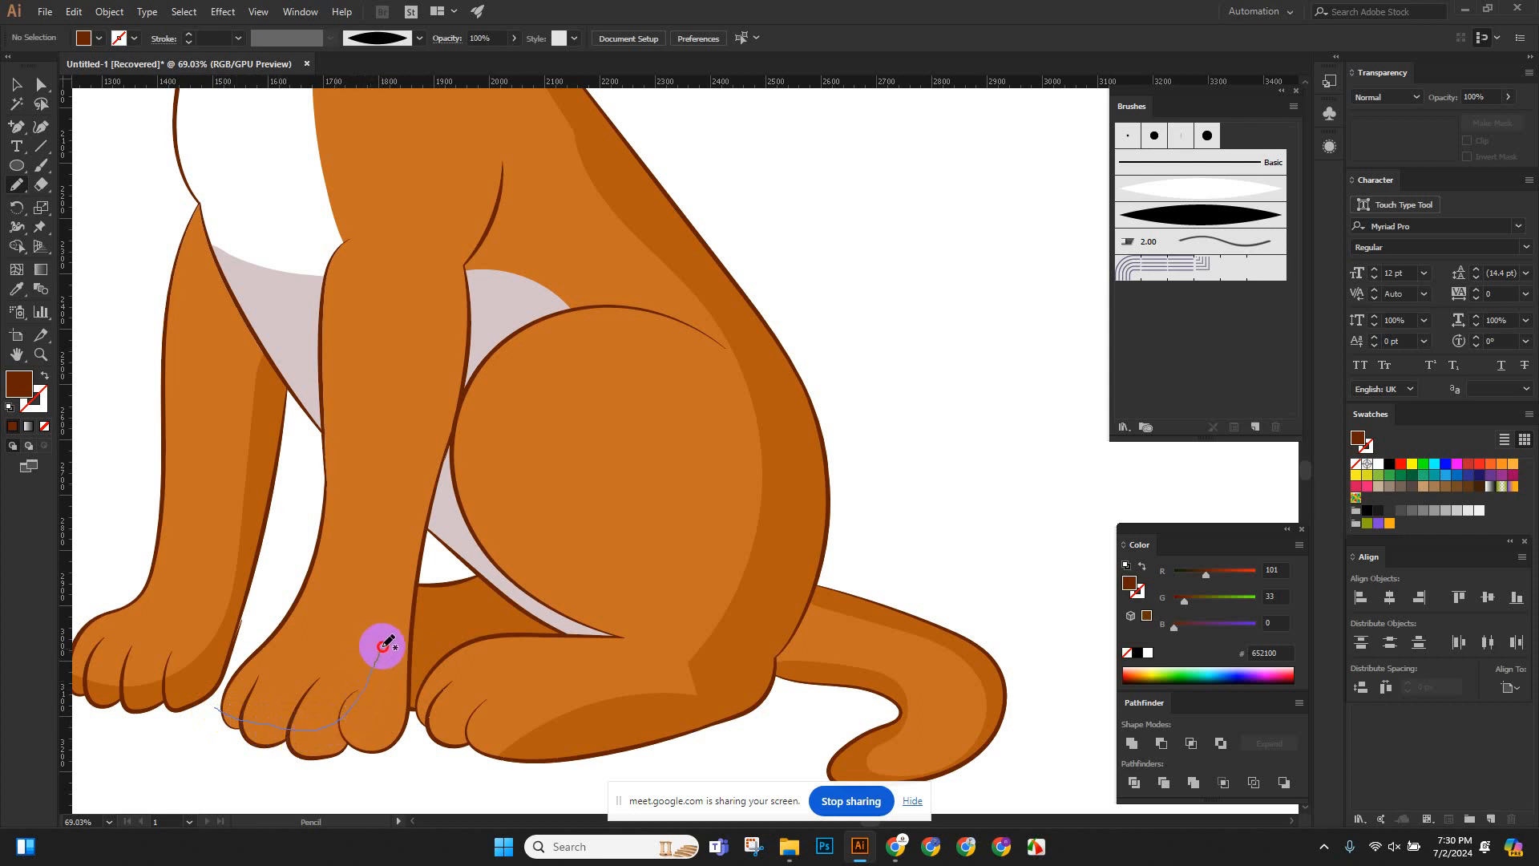
{"action": "mouse_move", "coordinate": [393, 571]}
{"action": "left_mouse_down"}
{"action": "mouse_move", "coordinate": [444, 320]}
{"action": "mouse_move", "coordinate": [443, 249]}
{"action": "mouse_move", "coordinate": [473, 199]}
{"action": "mouse_move", "coordinate": [514, 188]}
{"action": "mouse_move", "coordinate": [500, 290]}
{"action": "left_mouse_up"}
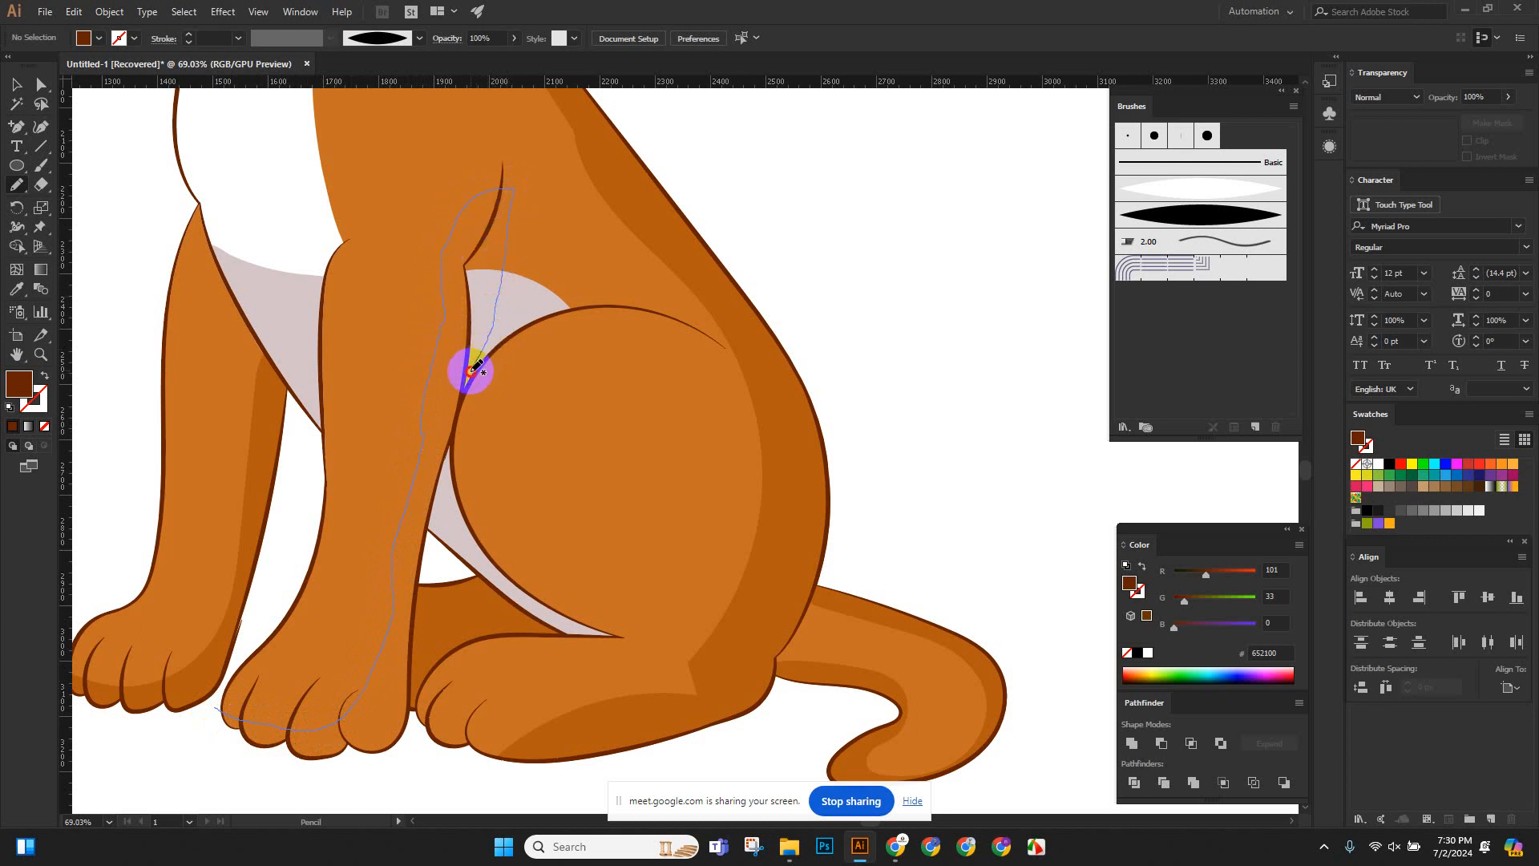
{"action": "mouse_move", "coordinate": [467, 398]}
{"action": "left_mouse_down"}
{"action": "mouse_move", "coordinate": [393, 763]}
{"action": "mouse_move", "coordinate": [280, 782]}
{"action": "mouse_move", "coordinate": [218, 772]}
{"action": "left_mouse_up"}
{"action": "left_click_drag", "start_coordinate": [230, 703], "coordinate": [226, 705]}
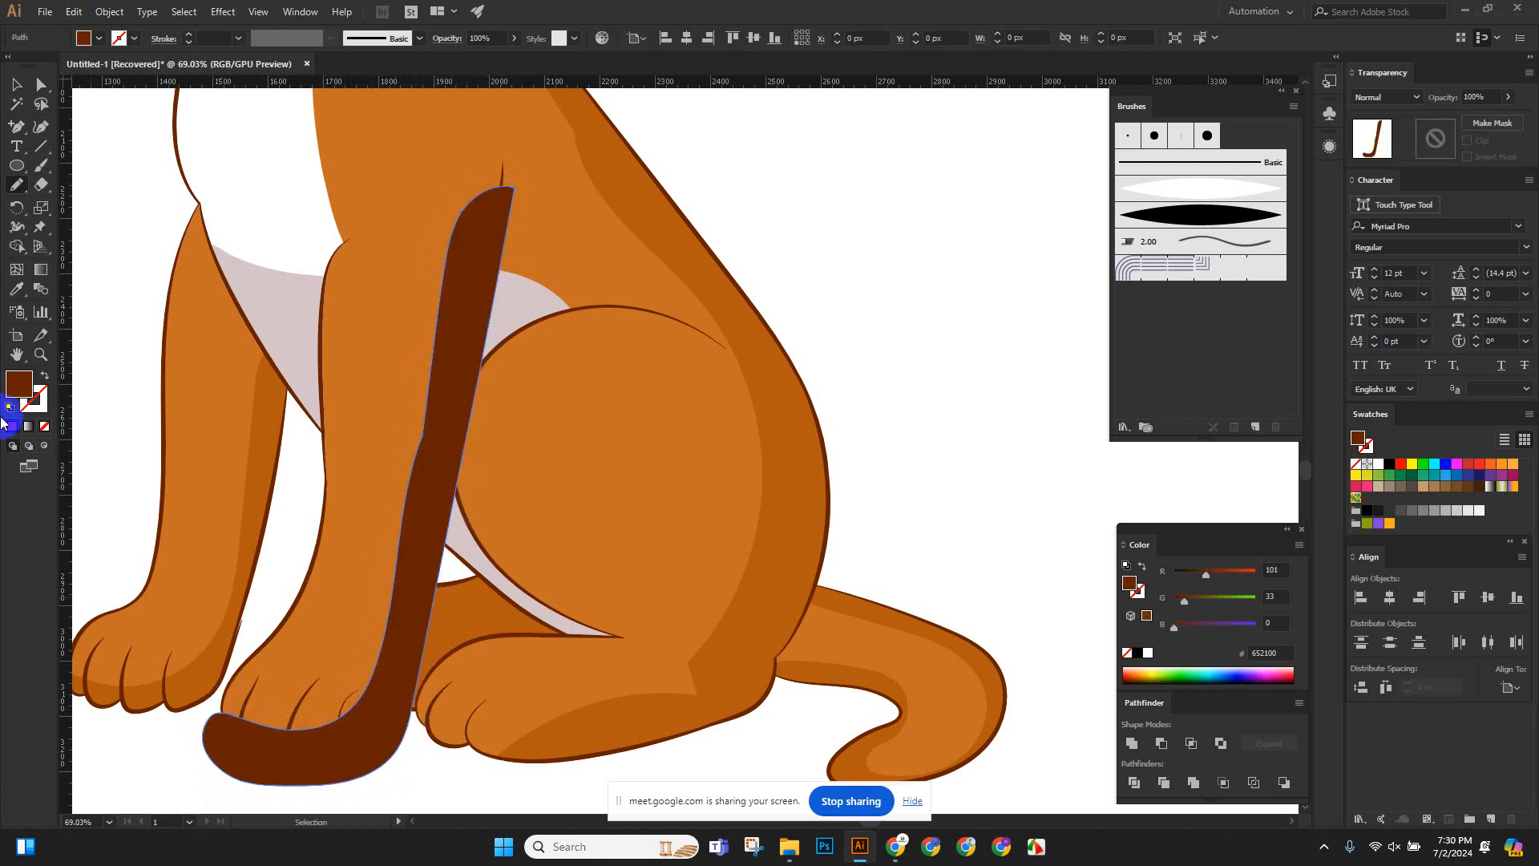
Fill the right front leg's shade with B25A10 sampled from the left front leg's shade, and deselect it.
{"action": "left_click", "coordinate": [207, 641]}
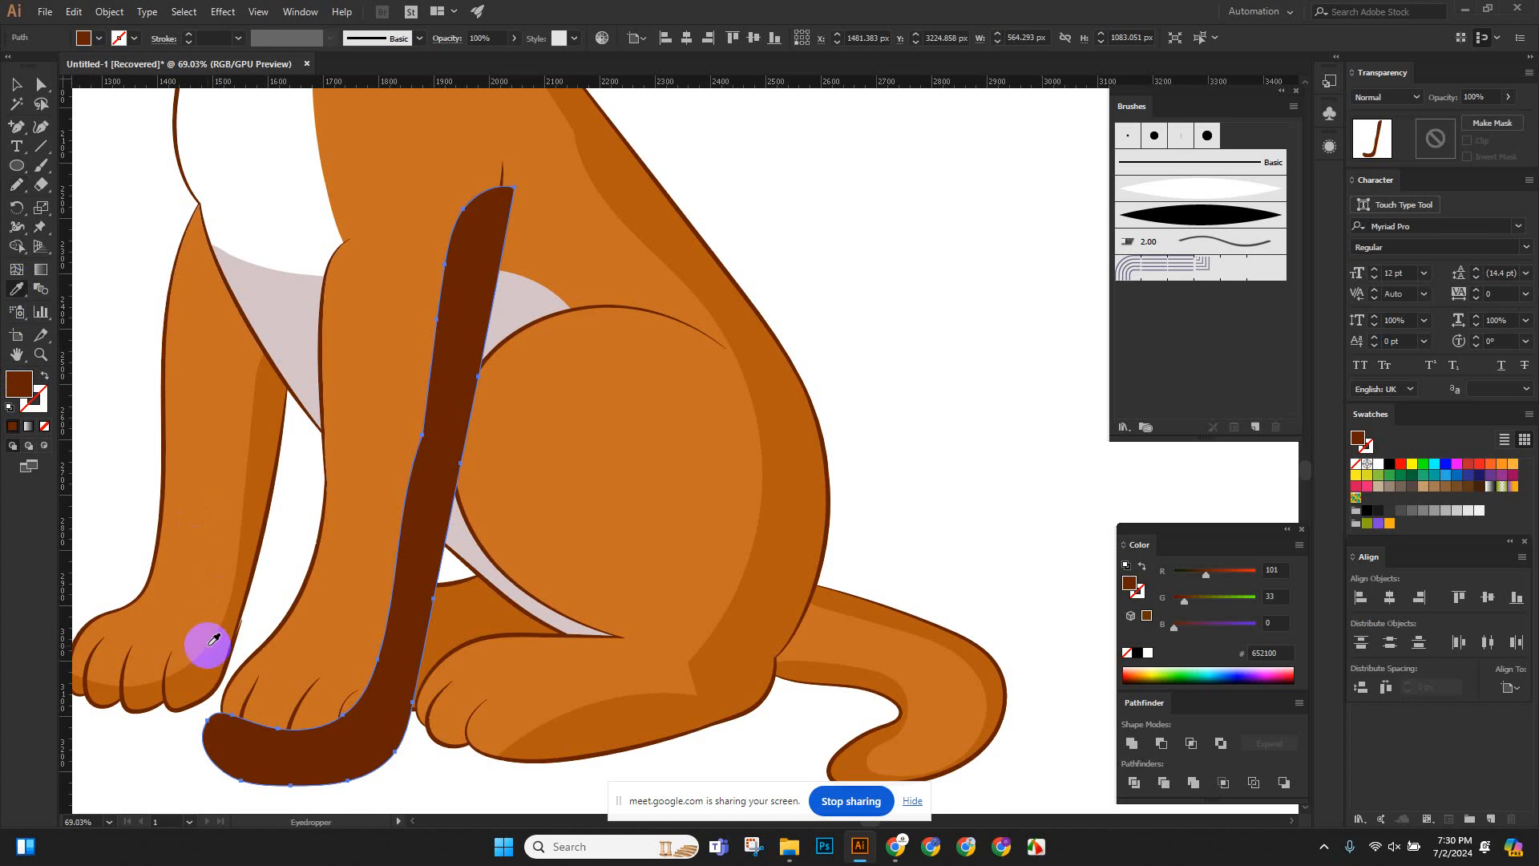
{"action": "left_click", "coordinate": [17, 85]}
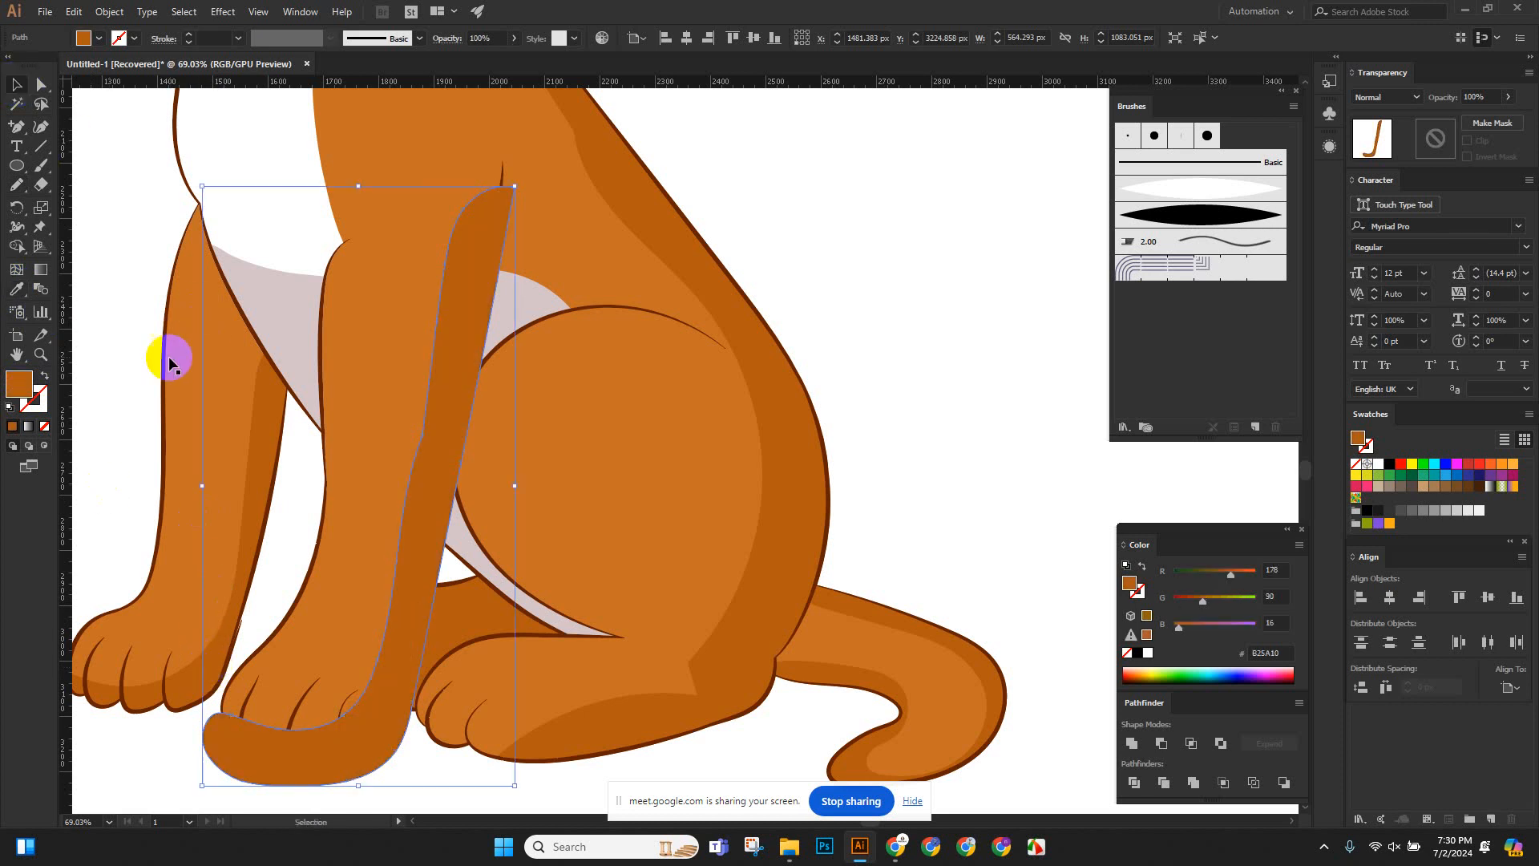
{"action": "left_click", "coordinate": [129, 364]}
Remove the parts of the right front leg's shade that spill past the leg's rear outline onto the belly and gap, using the Shape Builder.
{"action": "scroll", "coordinate": [505, 207], "scroll_direction": "up", "scroll_amount": 1}
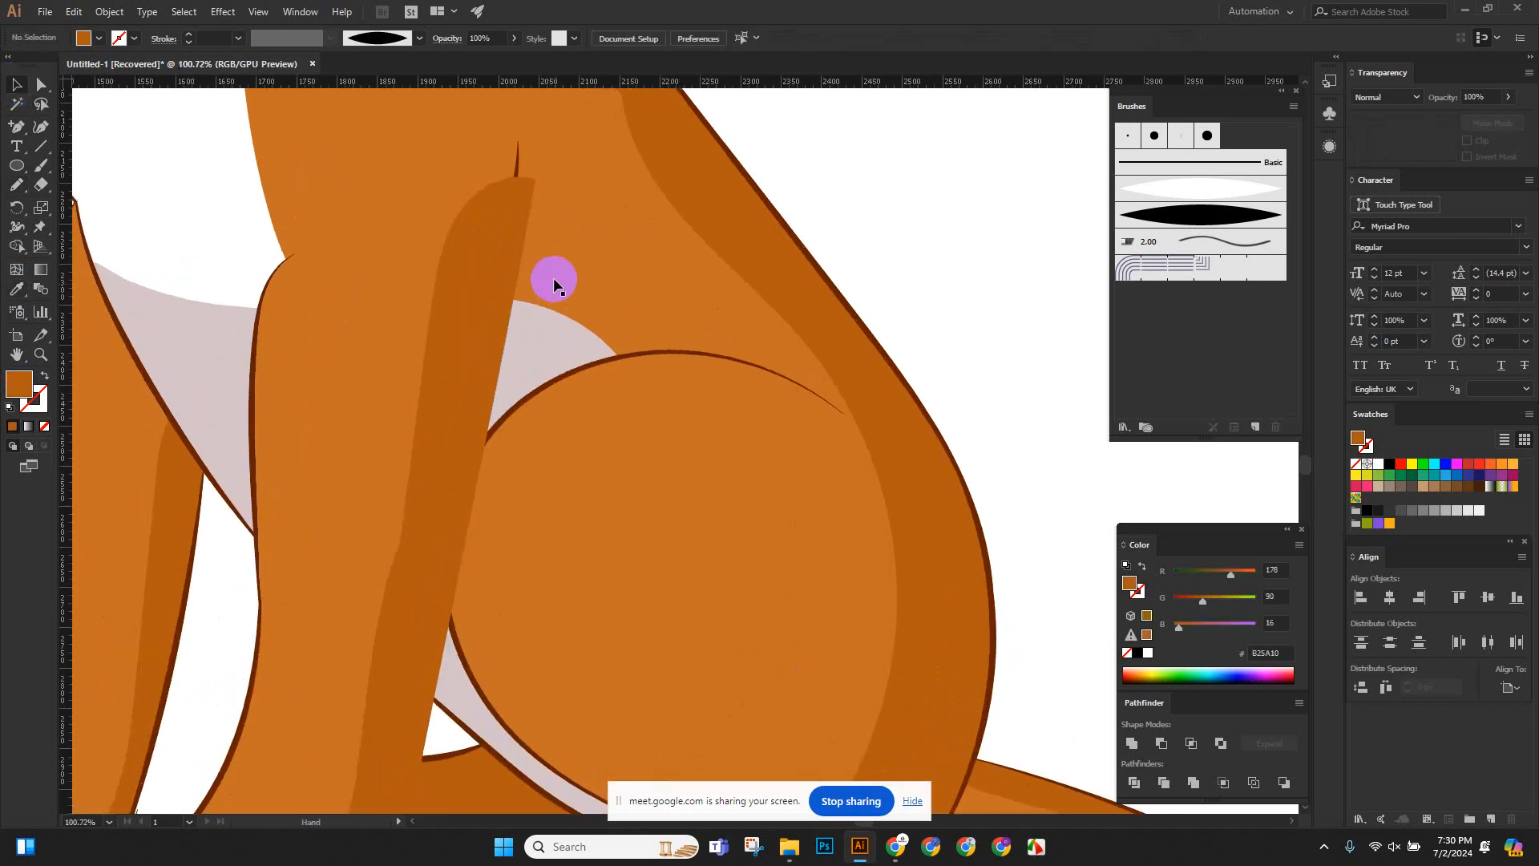
{"action": "left_click", "coordinate": [481, 236]}
{"action": "left_click", "coordinate": [517, 154], "text": "shift"}
{"action": "scroll", "coordinate": [543, 166], "scroll_direction": "down", "scroll_amount": 2}
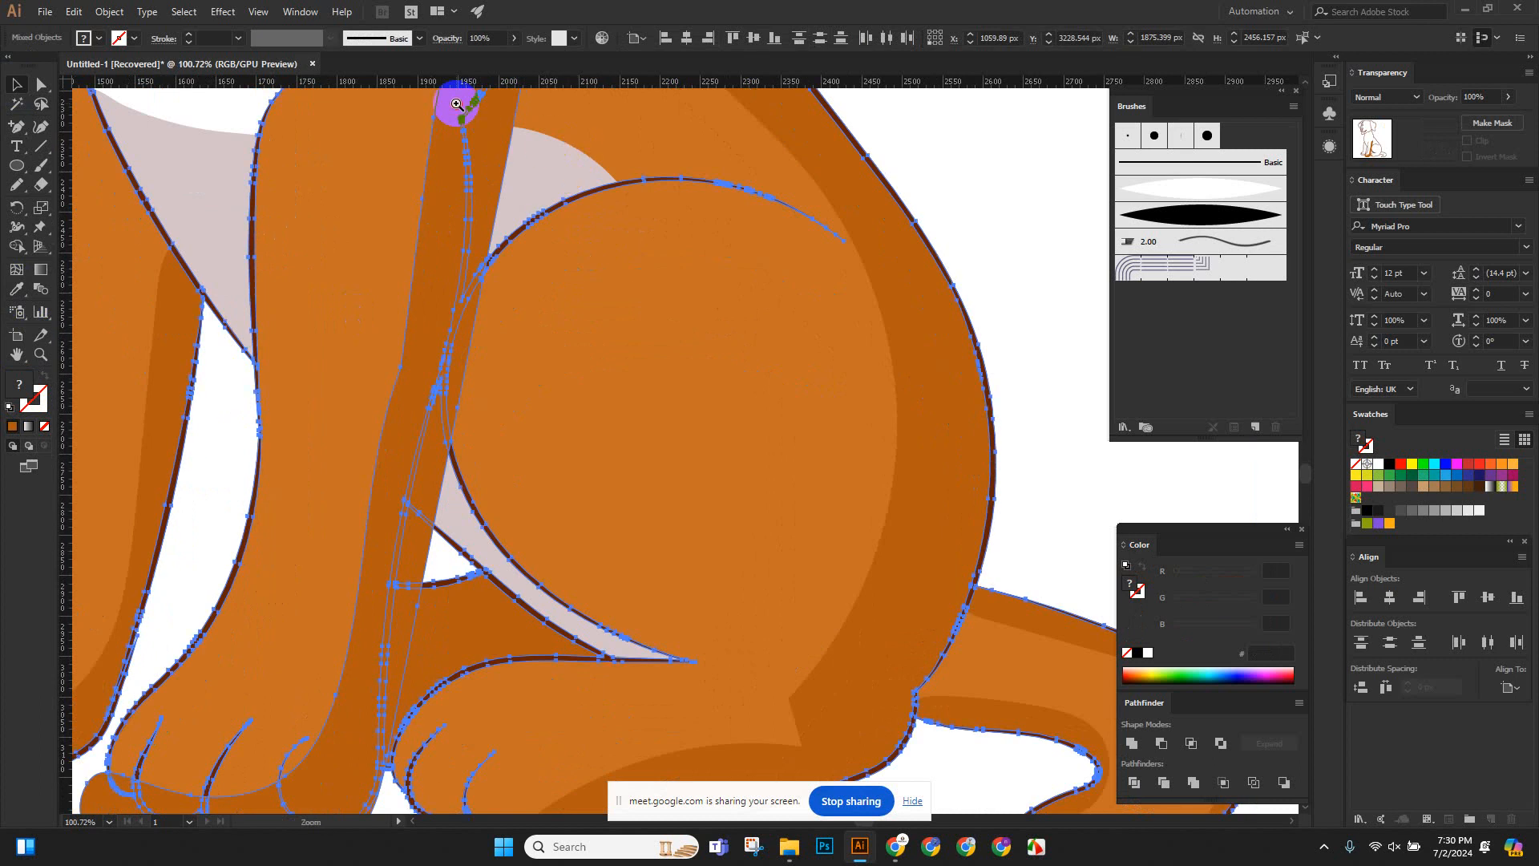
{"action": "scroll", "coordinate": [652, 268], "scroll_direction": "up", "scroll_amount": 3}
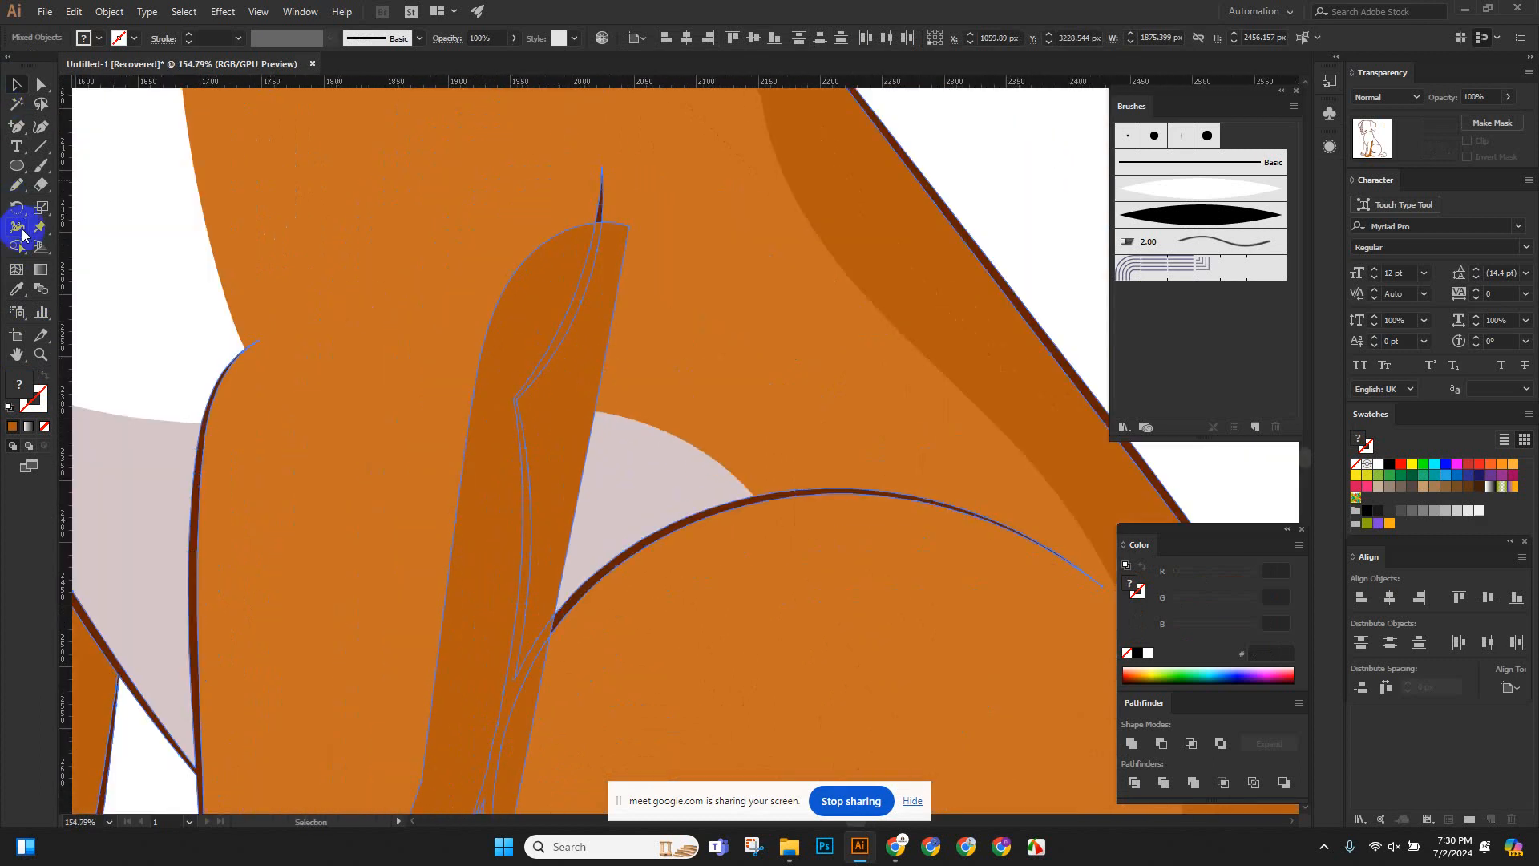
{"action": "left_click", "coordinate": [17, 248]}
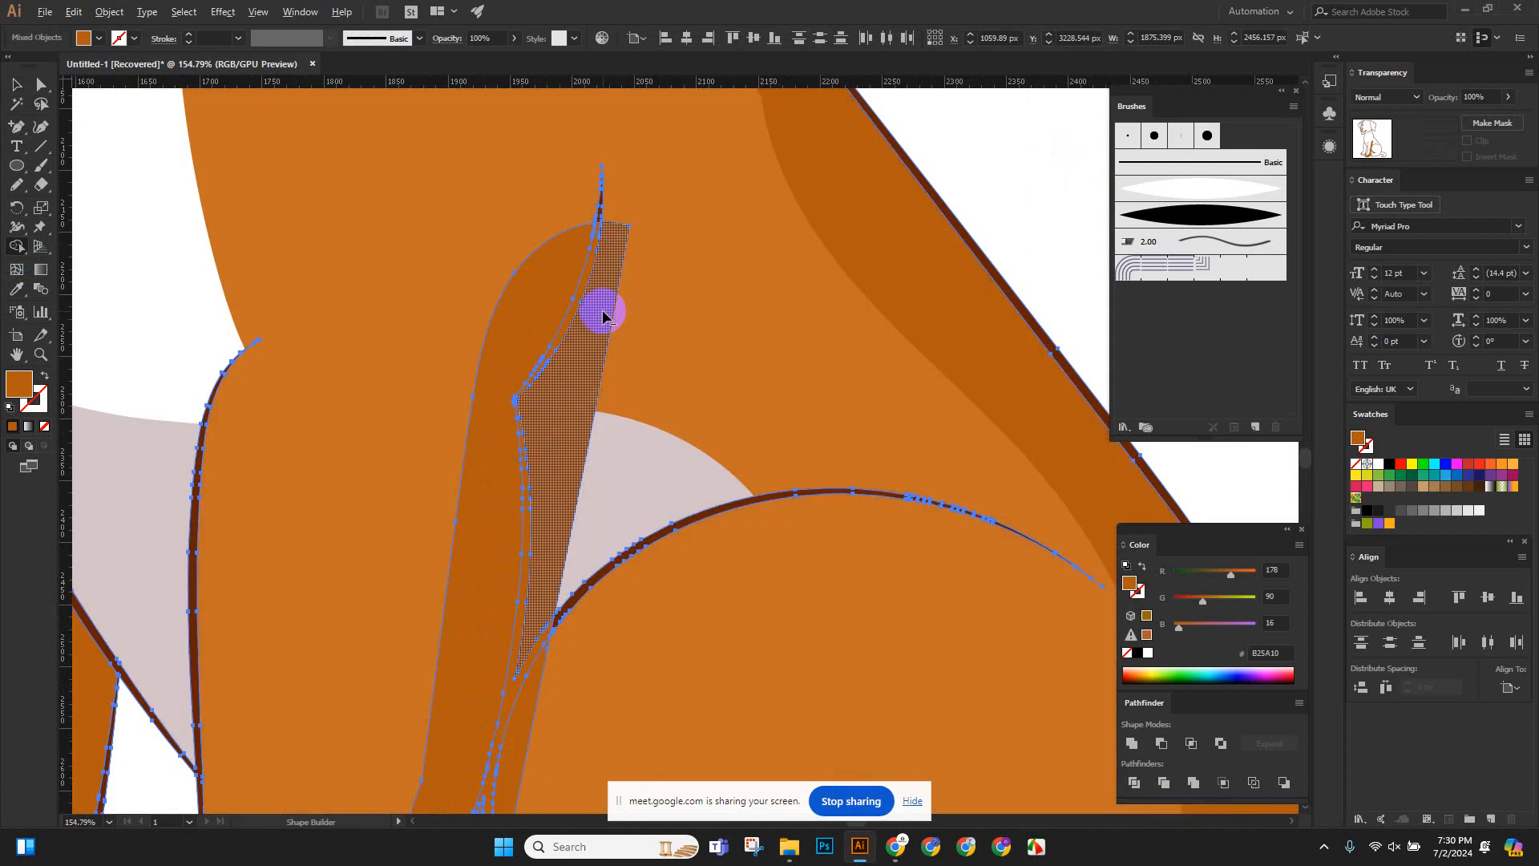
{"action": "scroll", "coordinate": [612, 313], "scroll_direction": "up", "scroll_amount": 5}
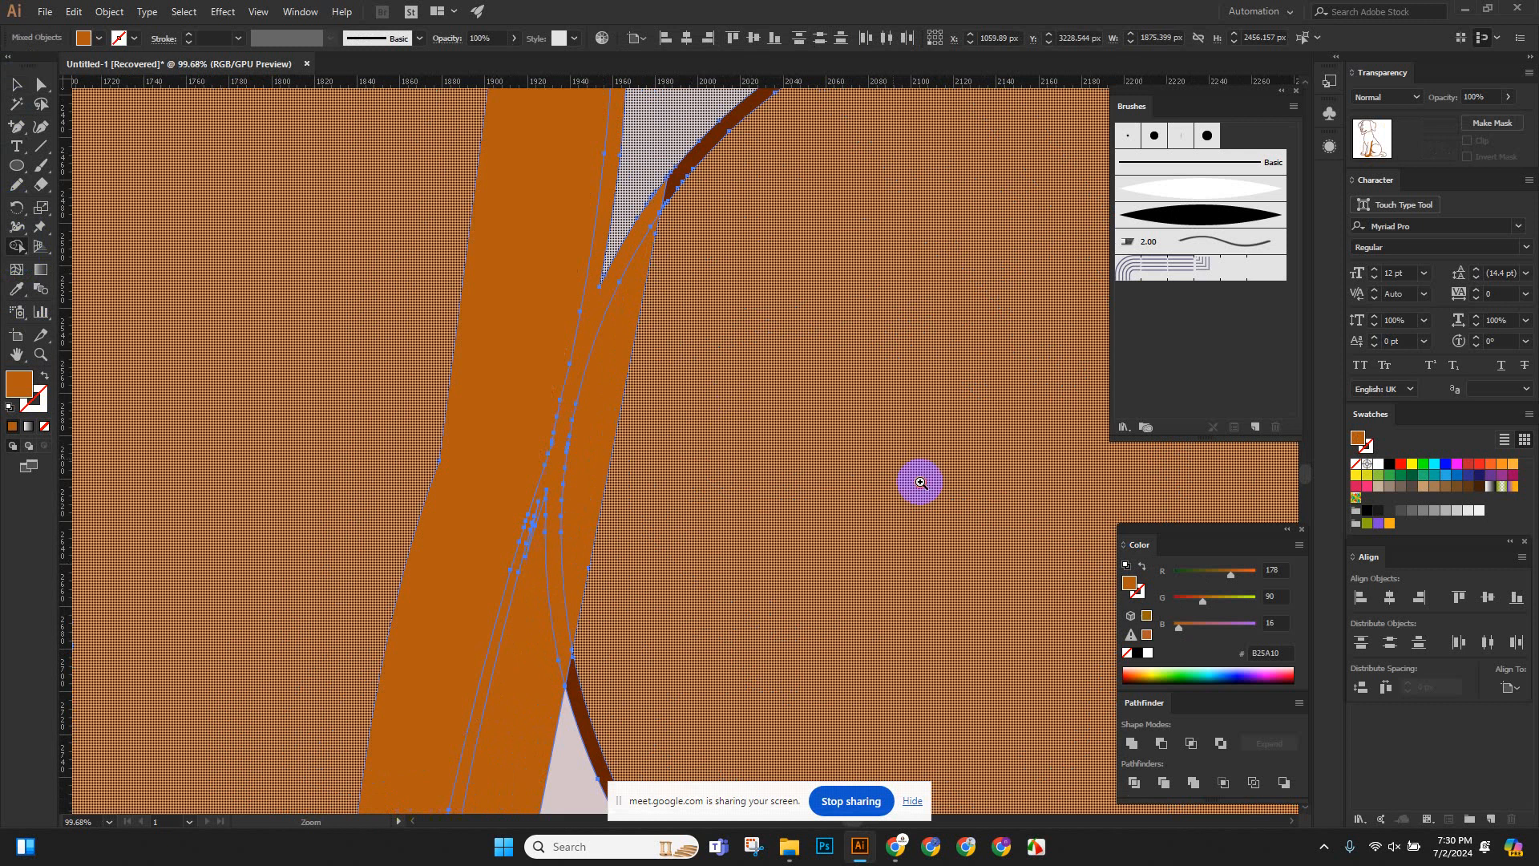
{"action": "scroll", "coordinate": [584, 416], "scroll_direction": "down", "scroll_amount": 5}
{"action": "scroll", "coordinate": [498, 450], "scroll_direction": "up", "scroll_amount": 4}
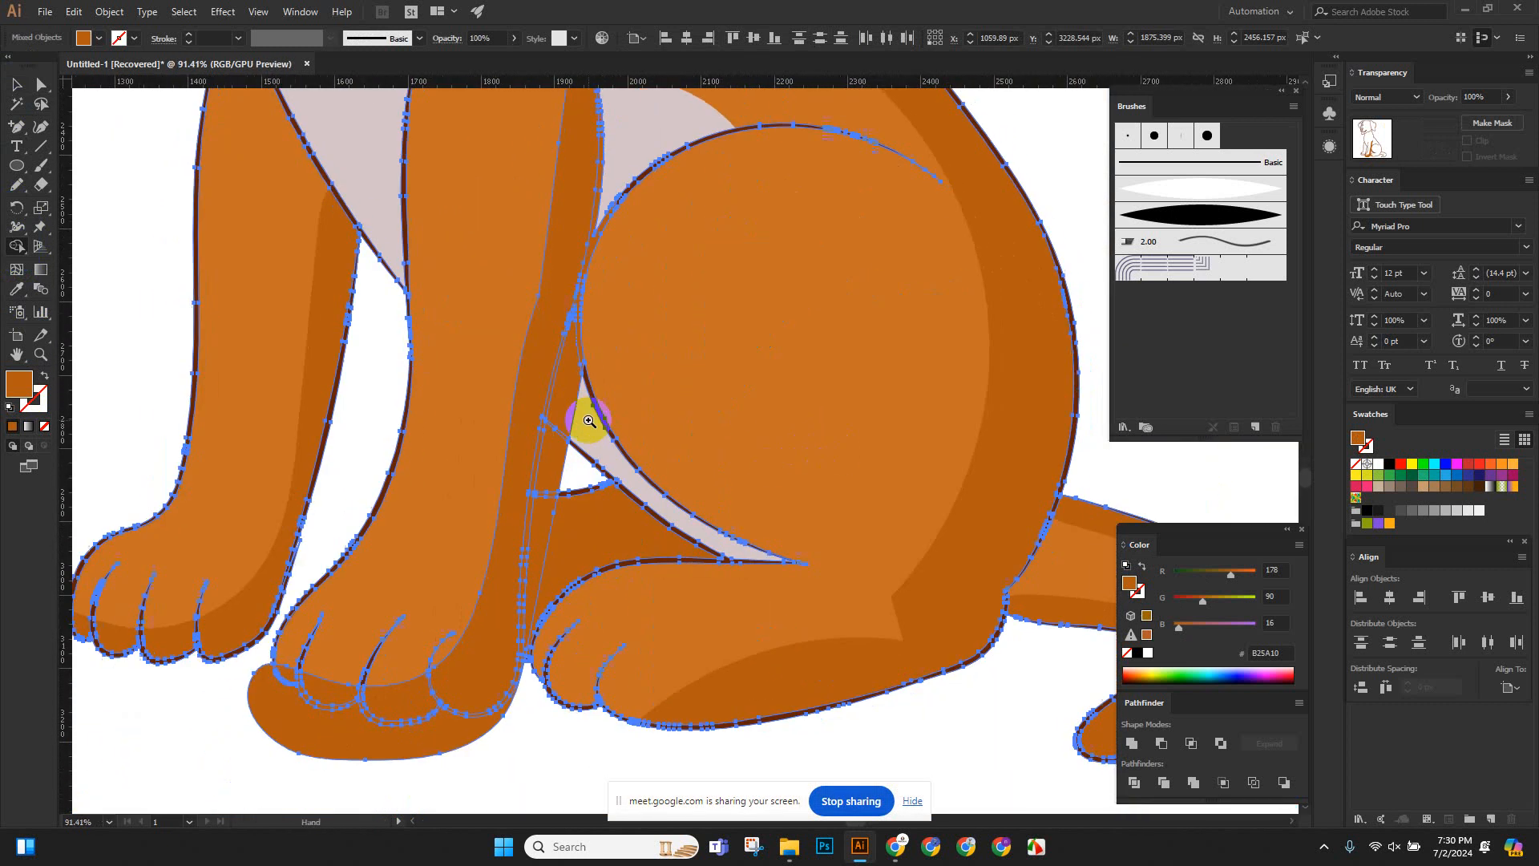
{"action": "left_click_drag", "start_coordinate": [550, 385], "coordinate": [553, 392]}
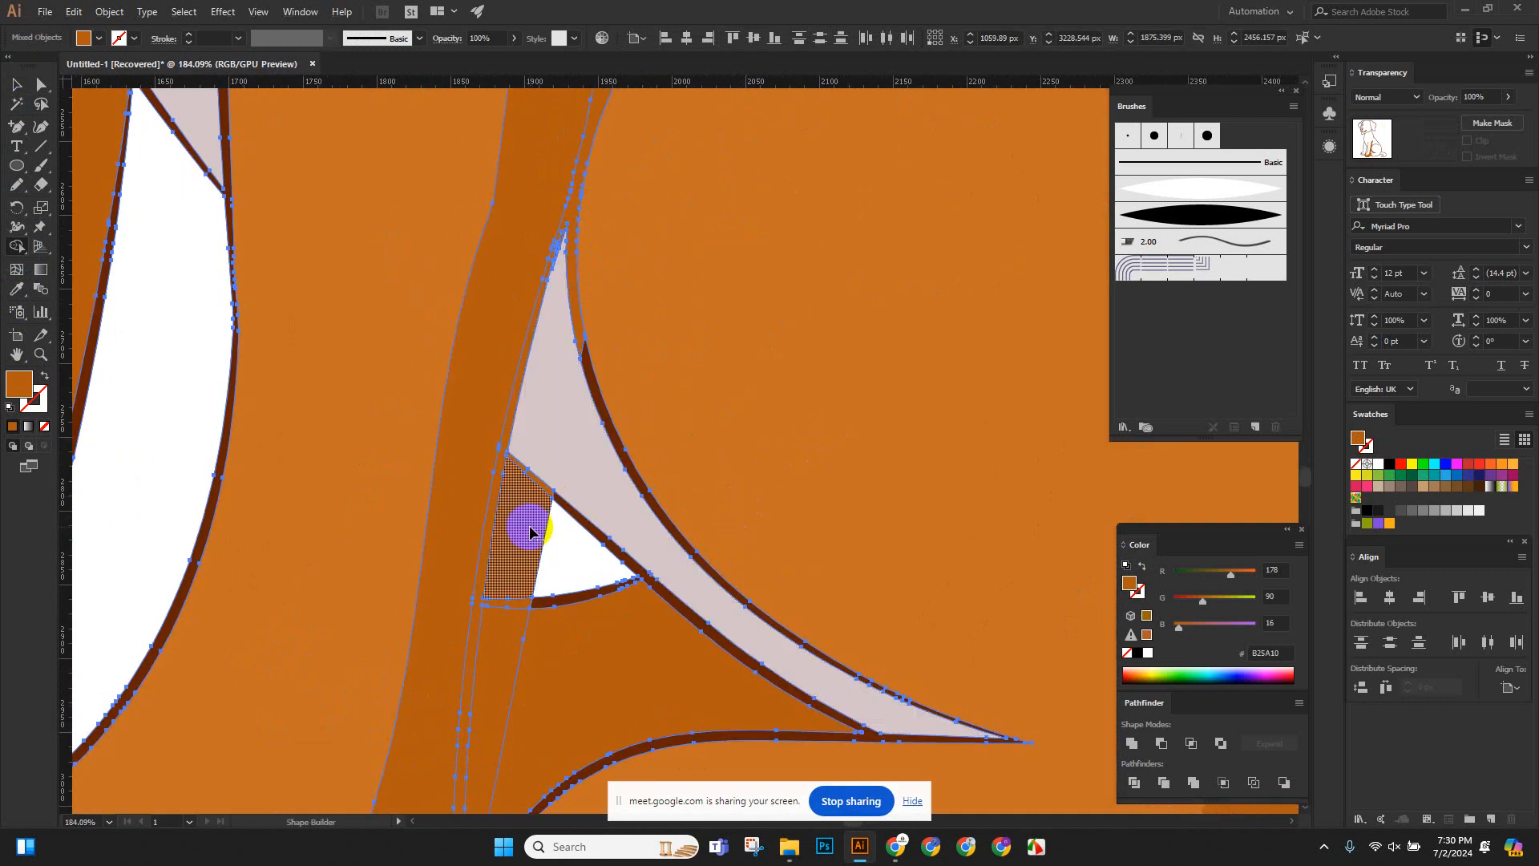
{"action": "left_click_drag", "start_coordinate": [525, 525], "coordinate": [532, 530]}
Trim the right front leg's shade where it overlaps the hind leg and paw and where it extends below the front toes.
{"action": "scroll", "coordinate": [561, 481], "scroll_direction": "down", "scroll_amount": 5}
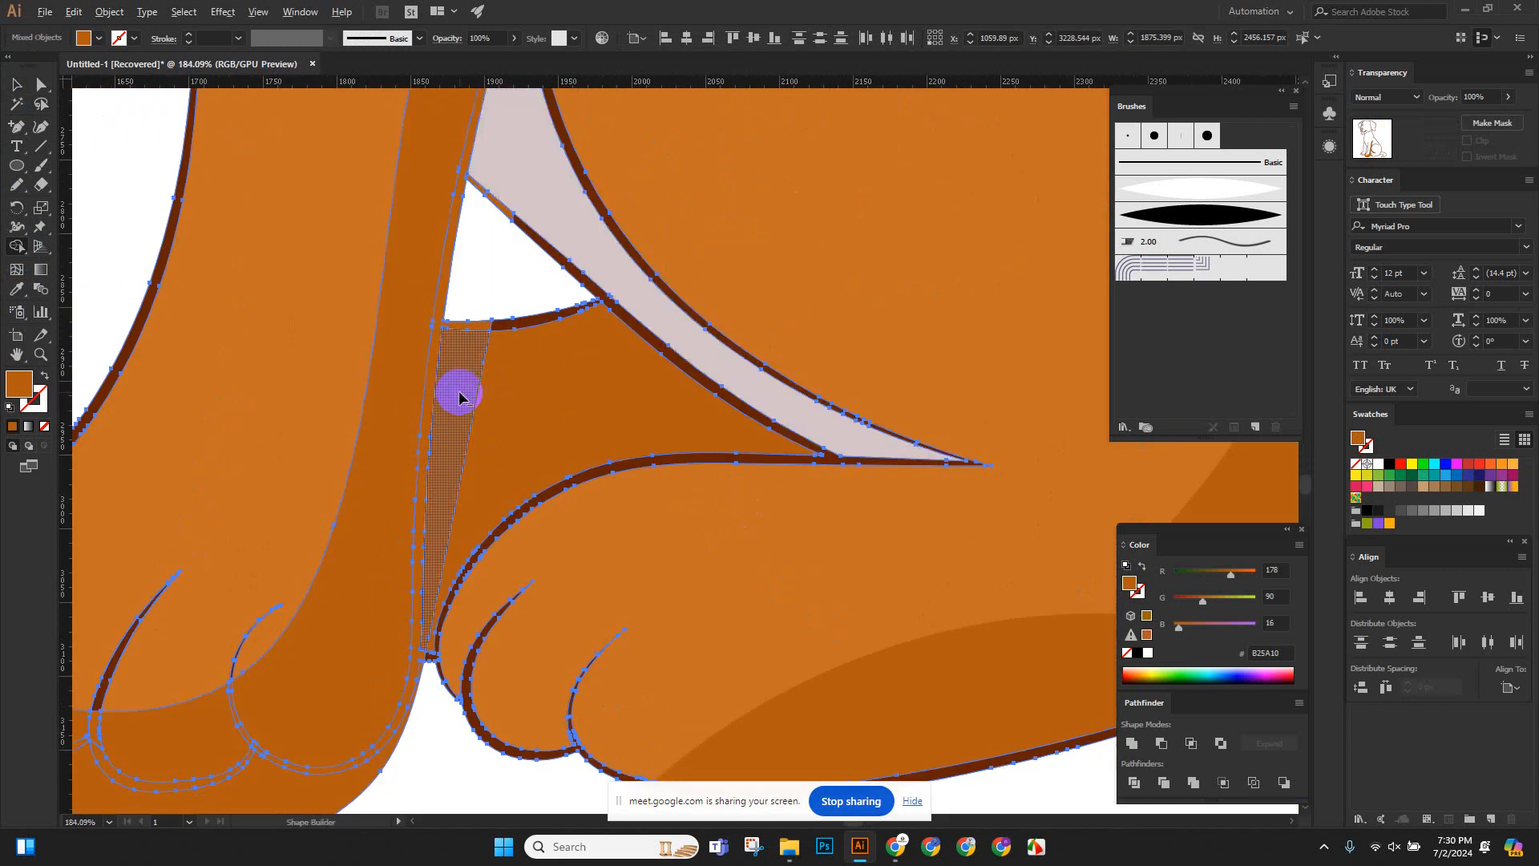
{"action": "scroll", "coordinate": [625, 361], "scroll_direction": "down", "scroll_amount": 3}
{"action": "scroll", "coordinate": [681, 402], "scroll_direction": "left", "scroll_amount": 4}
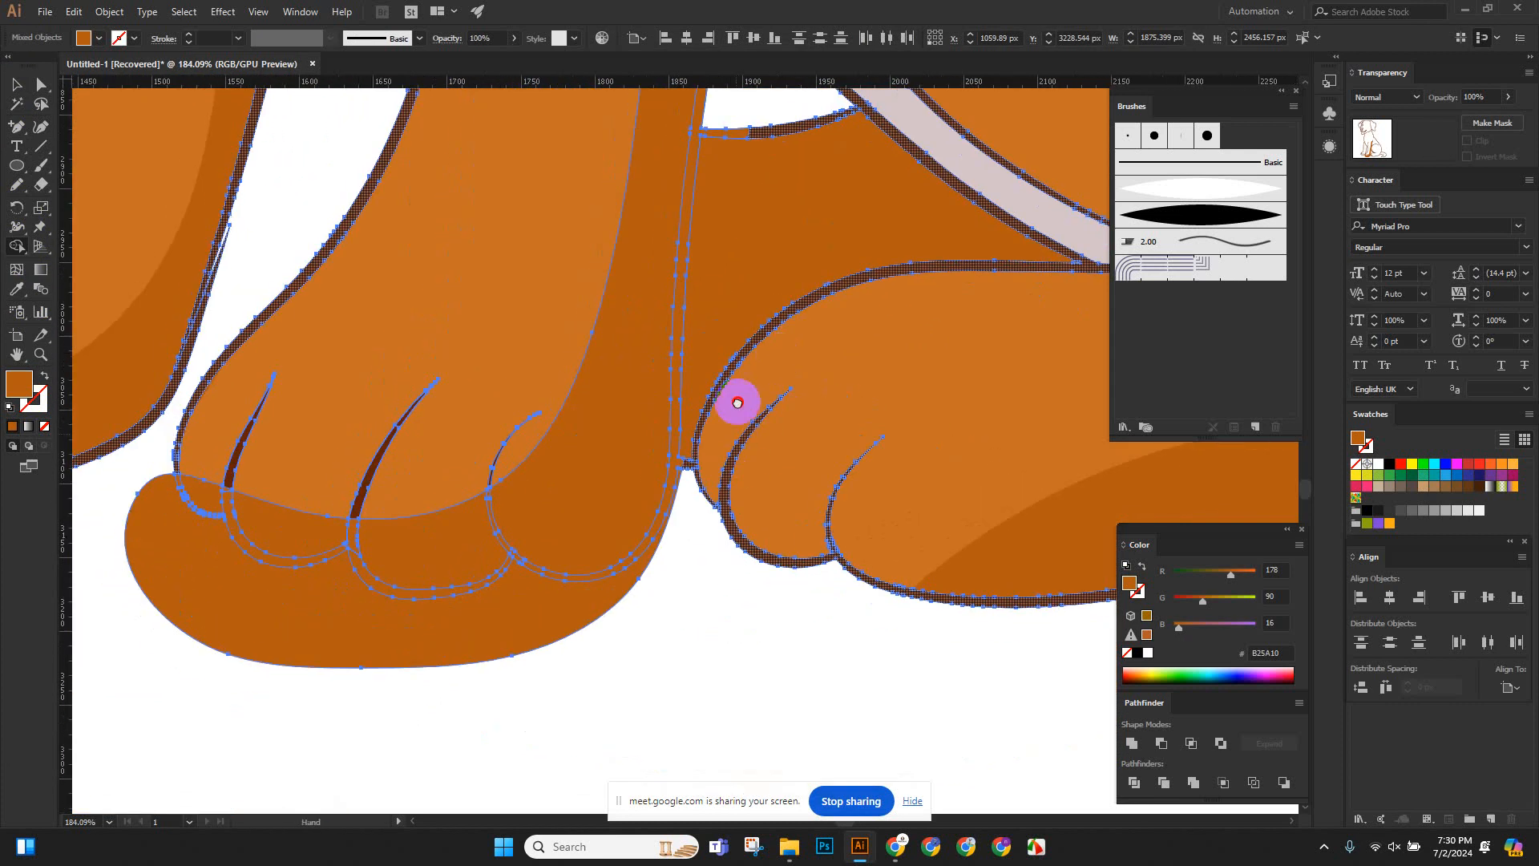
{"action": "scroll", "coordinate": [666, 465], "scroll_direction": "down", "scroll_amount": 2}
{"action": "scroll", "coordinate": [693, 389], "scroll_direction": "up", "scroll_amount": 6}
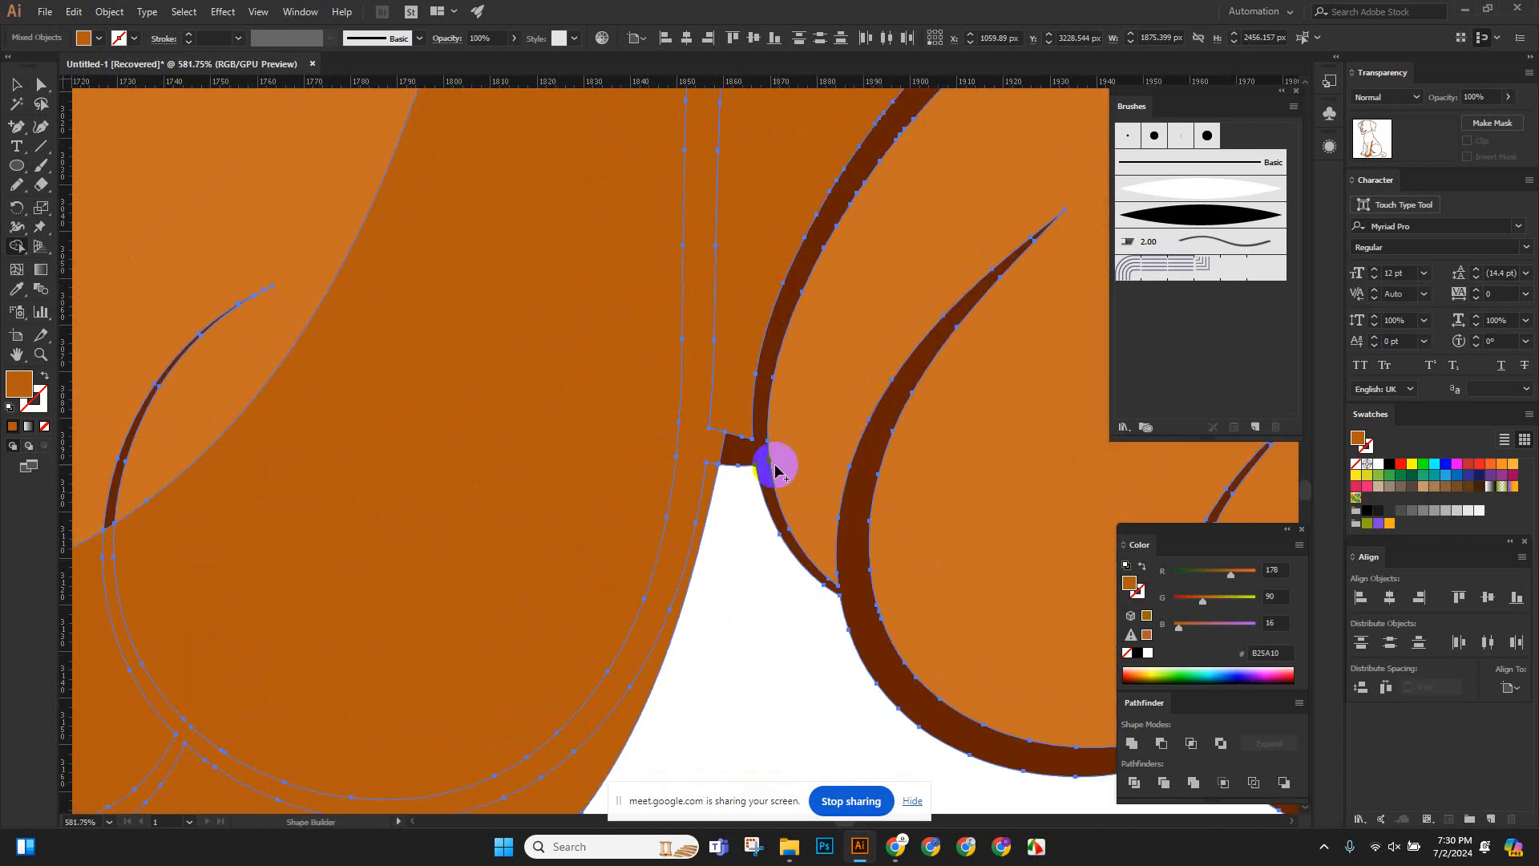
{"action": "left_click", "coordinate": [719, 459], "text": "alt"}
{"action": "mouse_move", "coordinate": [866, 554]}
{"action": "left_mouse_down"}
{"action": "mouse_move", "coordinate": [806, 526]}
{"action": "mouse_move", "coordinate": [510, 494]}
{"action": "mouse_move", "coordinate": [378, 440]}
{"action": "left_mouse_up"}
{"action": "key", "text": "shift+m"}
{"action": "scroll", "coordinate": [446, 457], "scroll_direction": "down", "scroll_amount": 2}
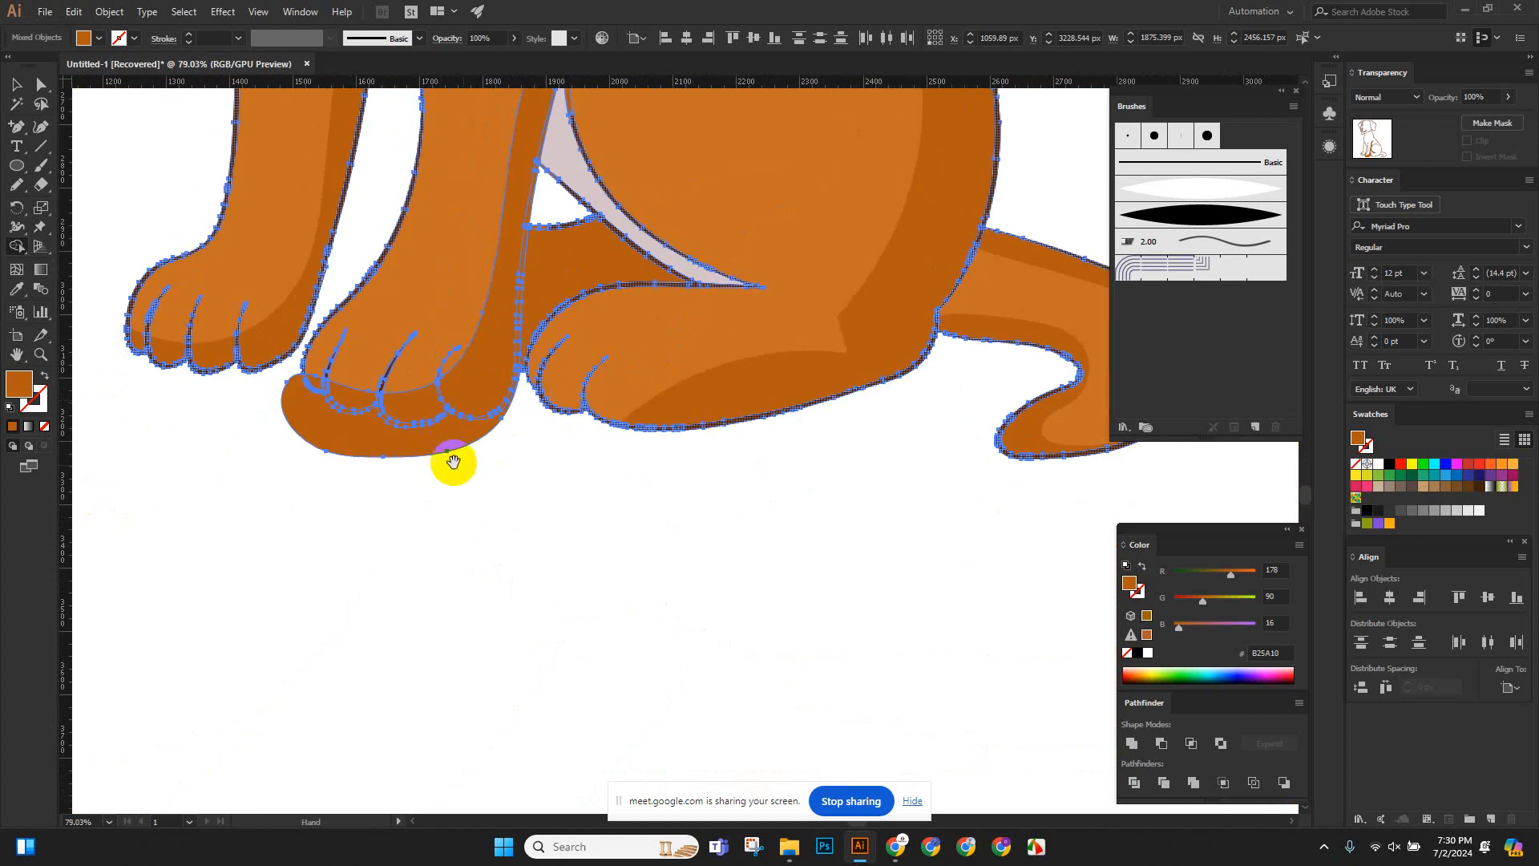
{"action": "left_click", "coordinate": [388, 440], "text": "alt"}
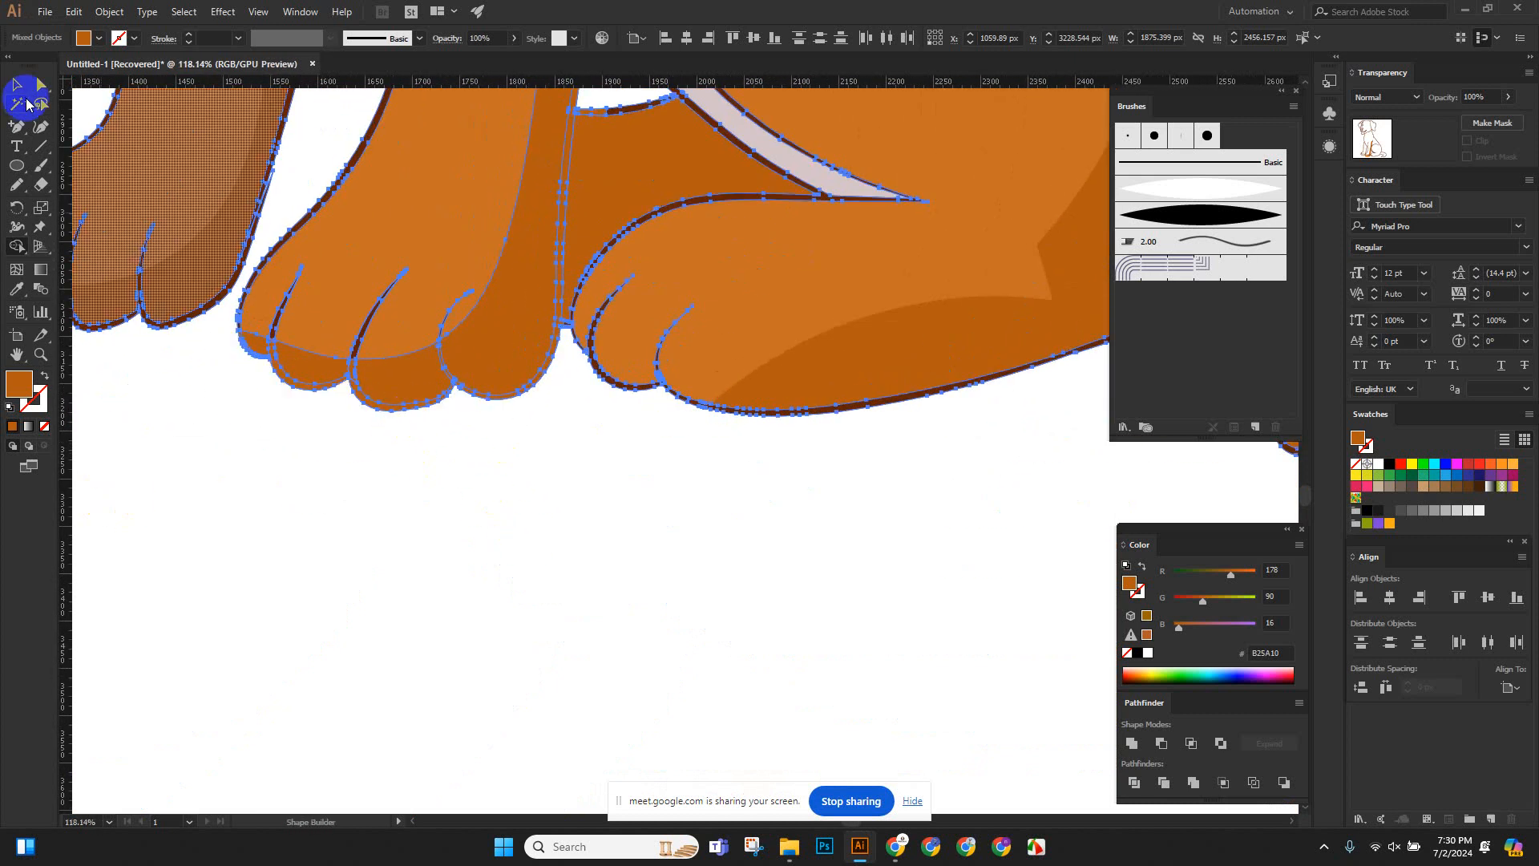
Bring the dog's dark brown outline in front of the right front leg's shade, and deselect it.
{"action": "left_click", "coordinate": [19, 88]}
{"action": "scroll", "coordinate": [623, 313], "scroll_direction": "up", "scroll_amount": 4}
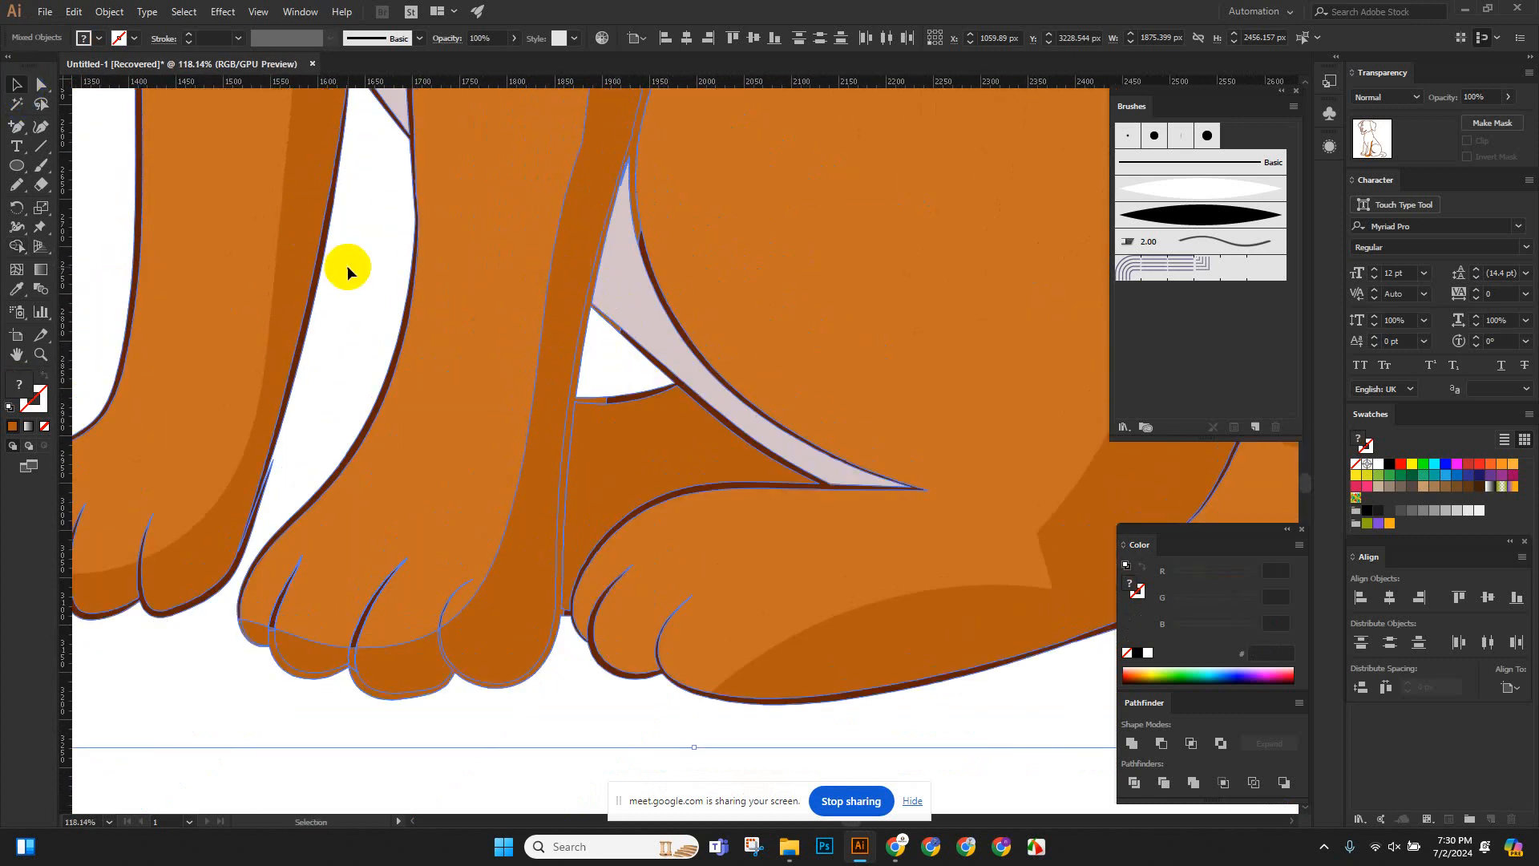
{"action": "left_click", "coordinate": [325, 263]}
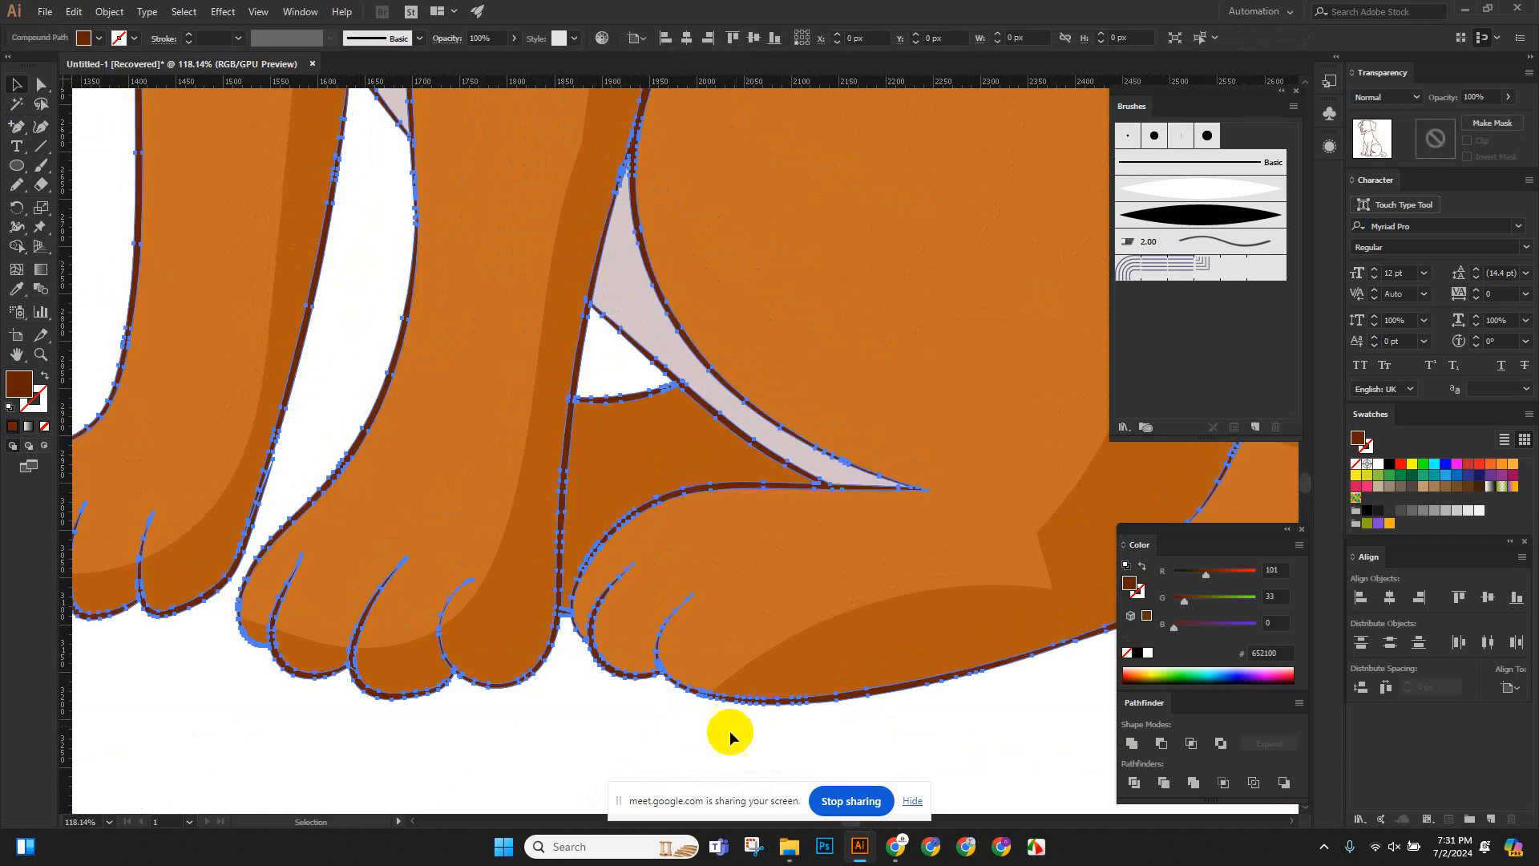
{"action": "left_click", "coordinate": [614, 745]}
Draw a closed shade with the Pencil tool across the upper tongue and over the mouth line, about 132 by 116 px.
{"action": "scroll", "coordinate": [824, 622], "scroll_direction": "down", "scroll_amount": 10}
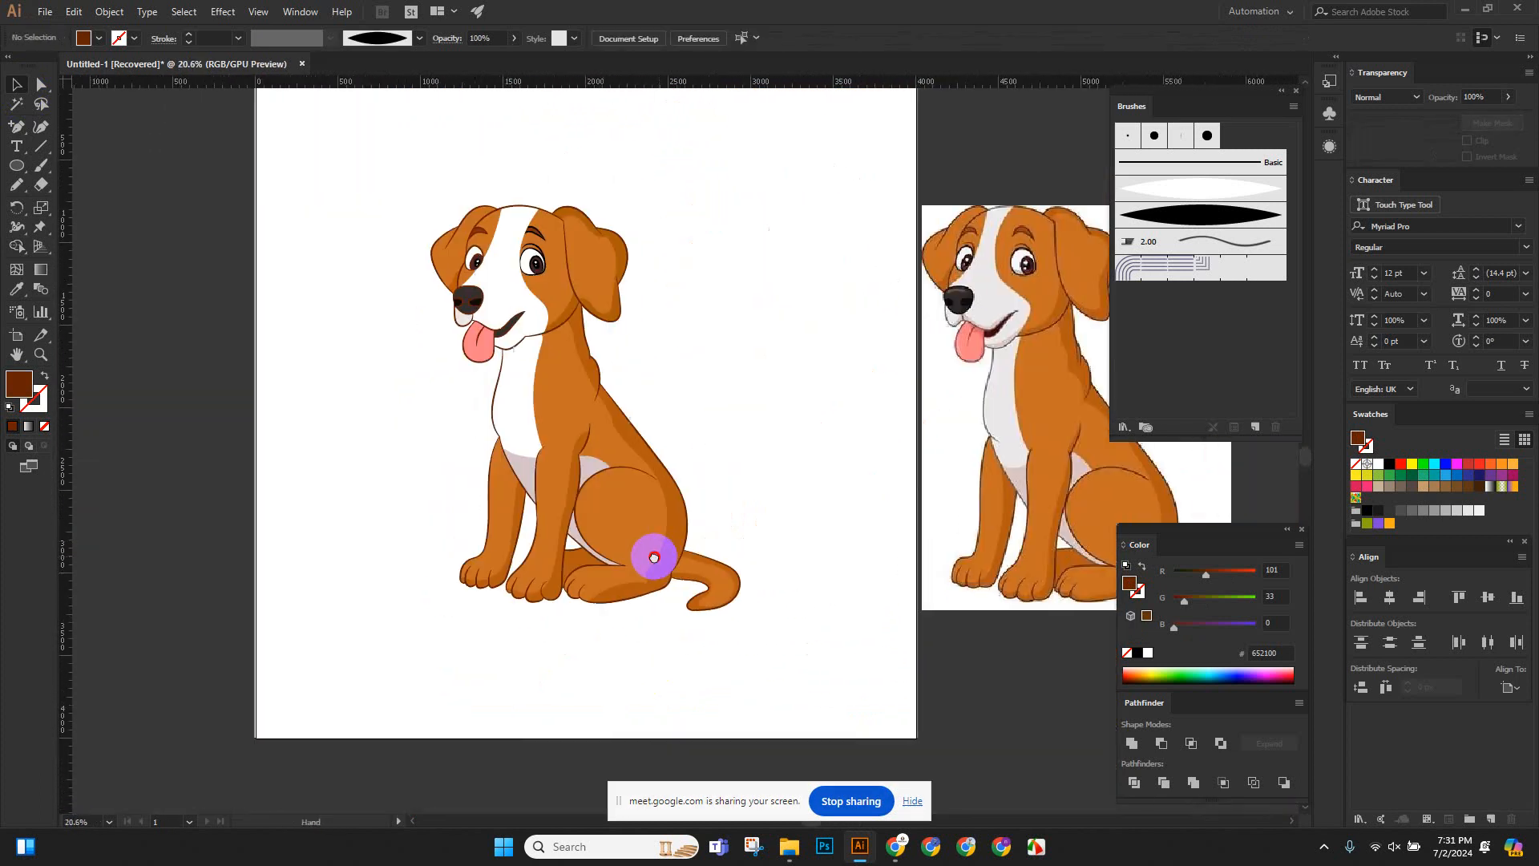
{"action": "left_click_drag", "start_coordinate": [654, 557], "coordinate": [644, 557]}
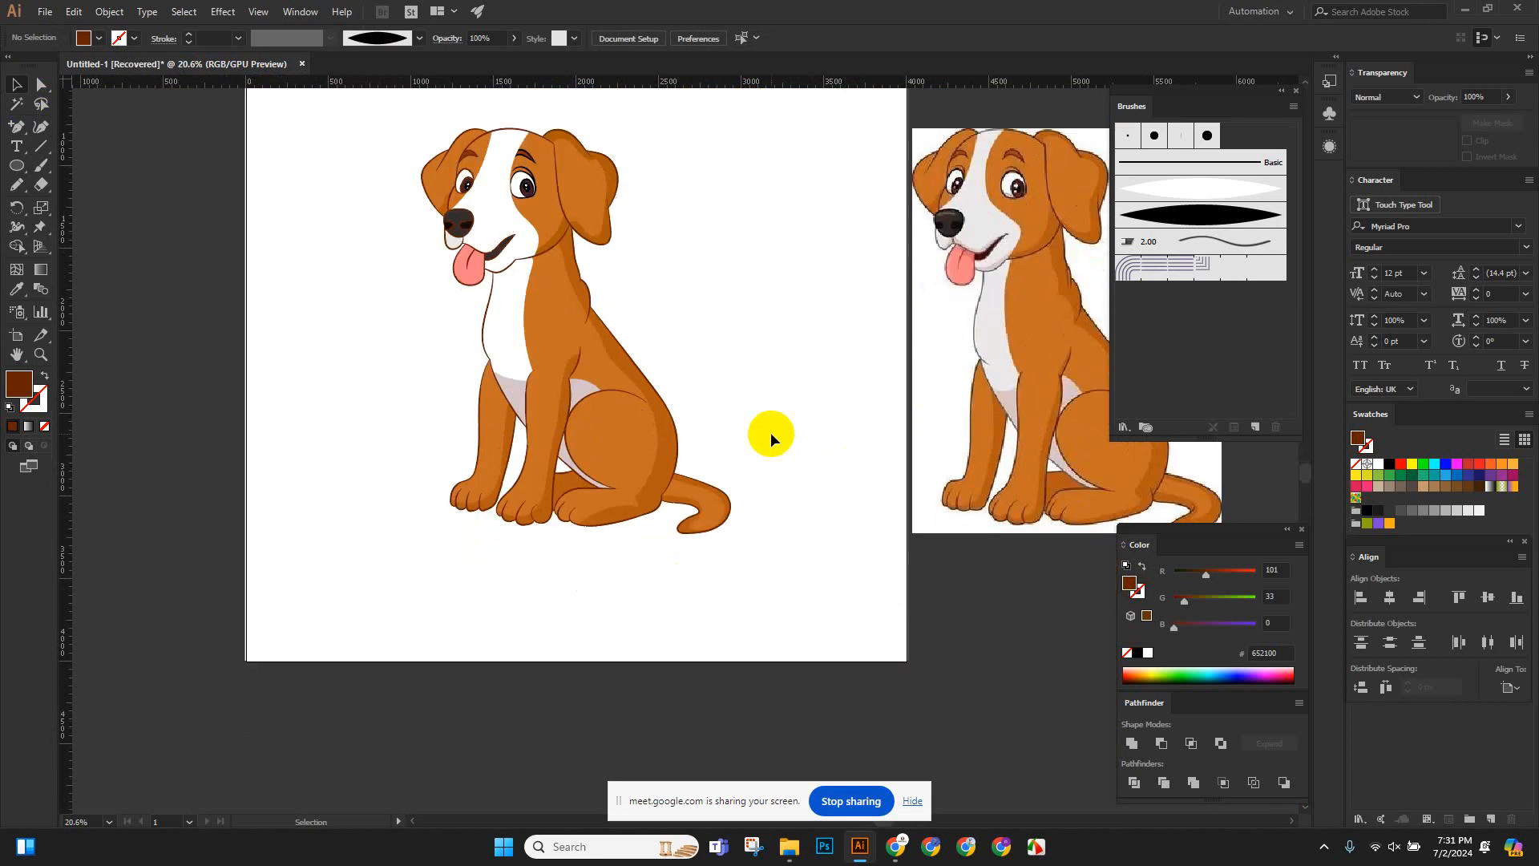
{"action": "left_click_drag", "start_coordinate": [772, 423], "coordinate": [664, 484]}
{"action": "scroll", "coordinate": [553, 372], "scroll_direction": "up", "scroll_amount": 2}
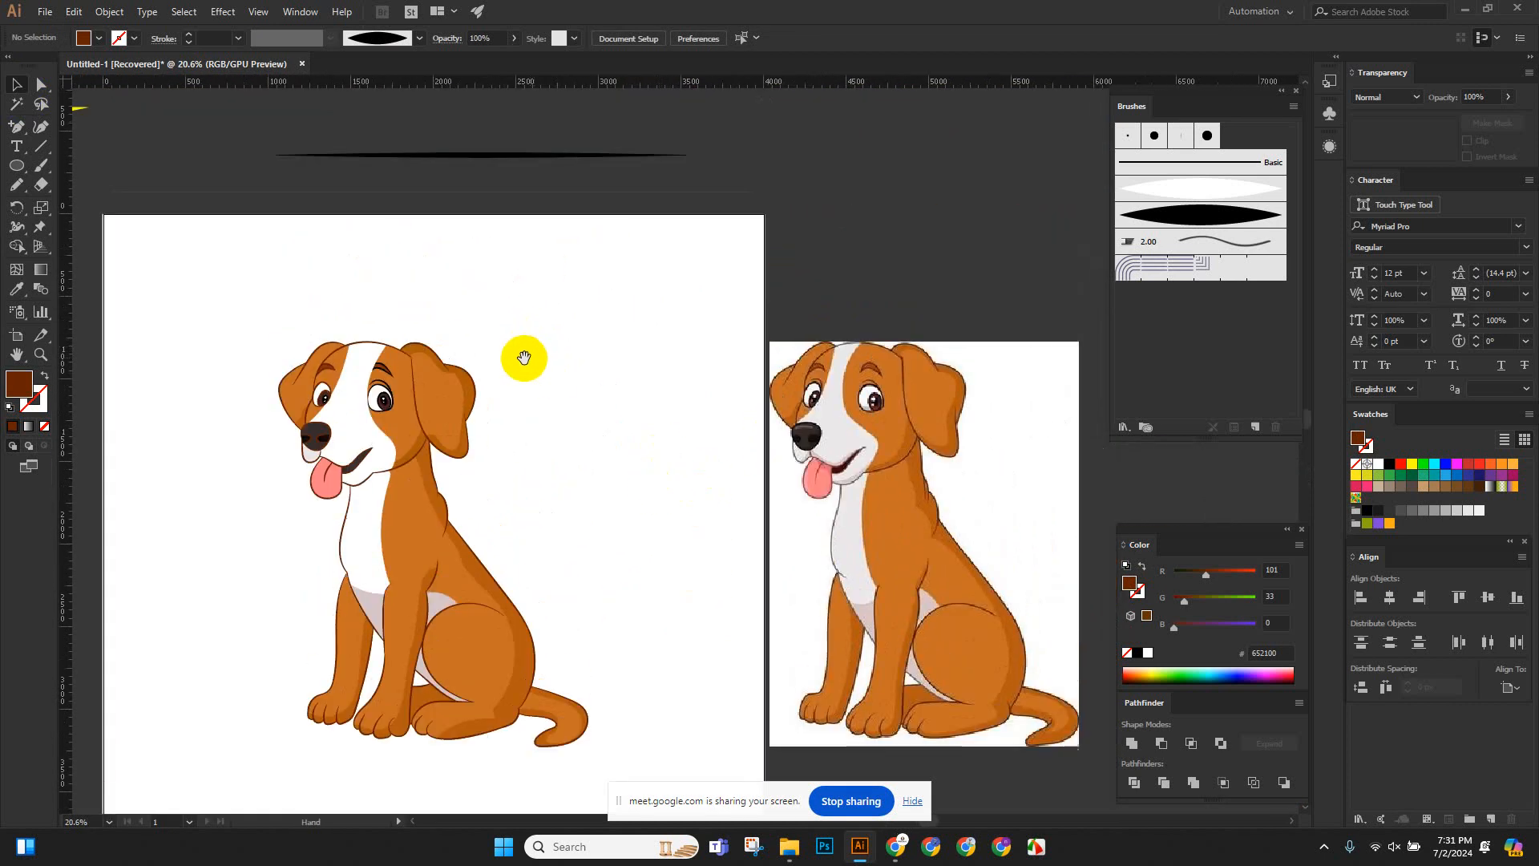
{"action": "left_click_drag", "start_coordinate": [823, 469], "coordinate": [917, 528]}
{"action": "left_click_drag", "start_coordinate": [528, 555], "coordinate": [814, 542]}
{"action": "left_click_drag", "start_coordinate": [328, 411], "coordinate": [725, 669]}
{"action": "left_click_drag", "start_coordinate": [669, 517], "coordinate": [606, 385]}
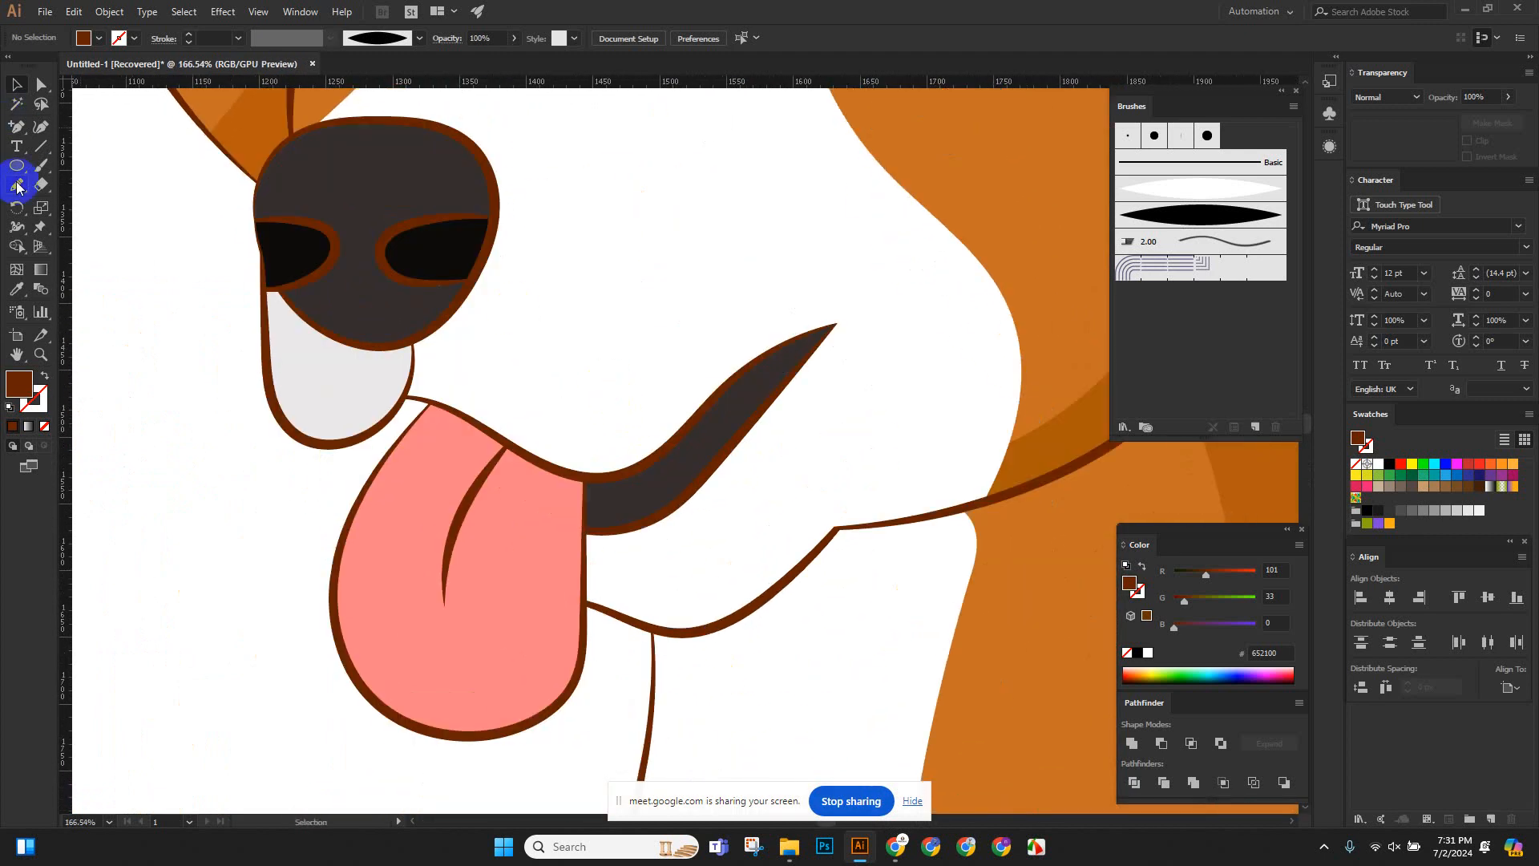
{"action": "left_click_drag", "start_coordinate": [406, 390], "coordinate": [384, 424]}
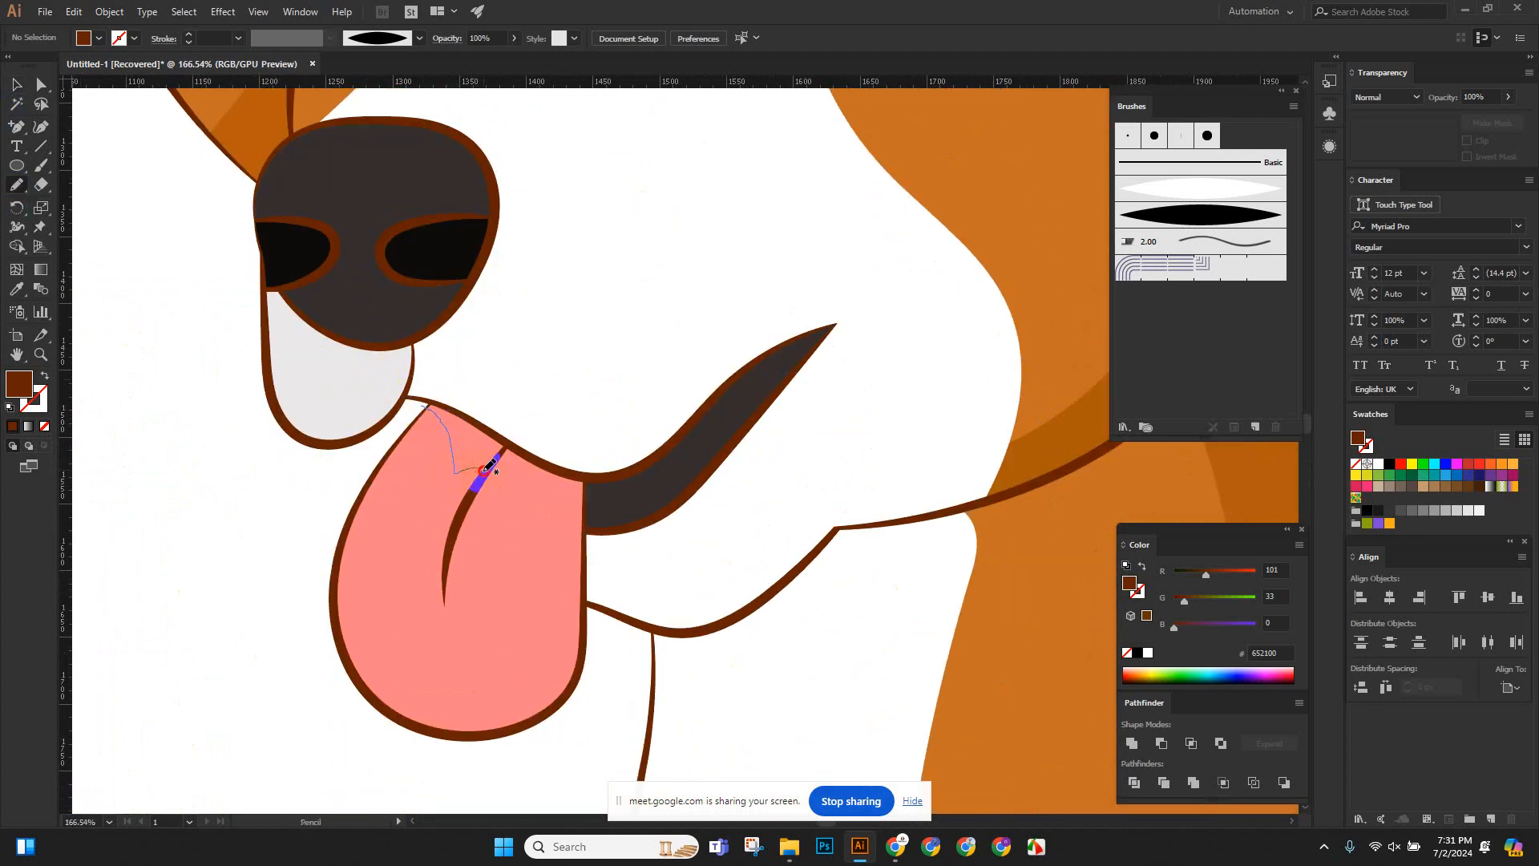
{"action": "mouse_move", "coordinate": [582, 515]}
{"action": "left_mouse_down"}
{"action": "mouse_move", "coordinate": [561, 425]}
{"action": "mouse_move", "coordinate": [503, 386]}
{"action": "mouse_move", "coordinate": [427, 403]}
{"action": "left_mouse_up"}
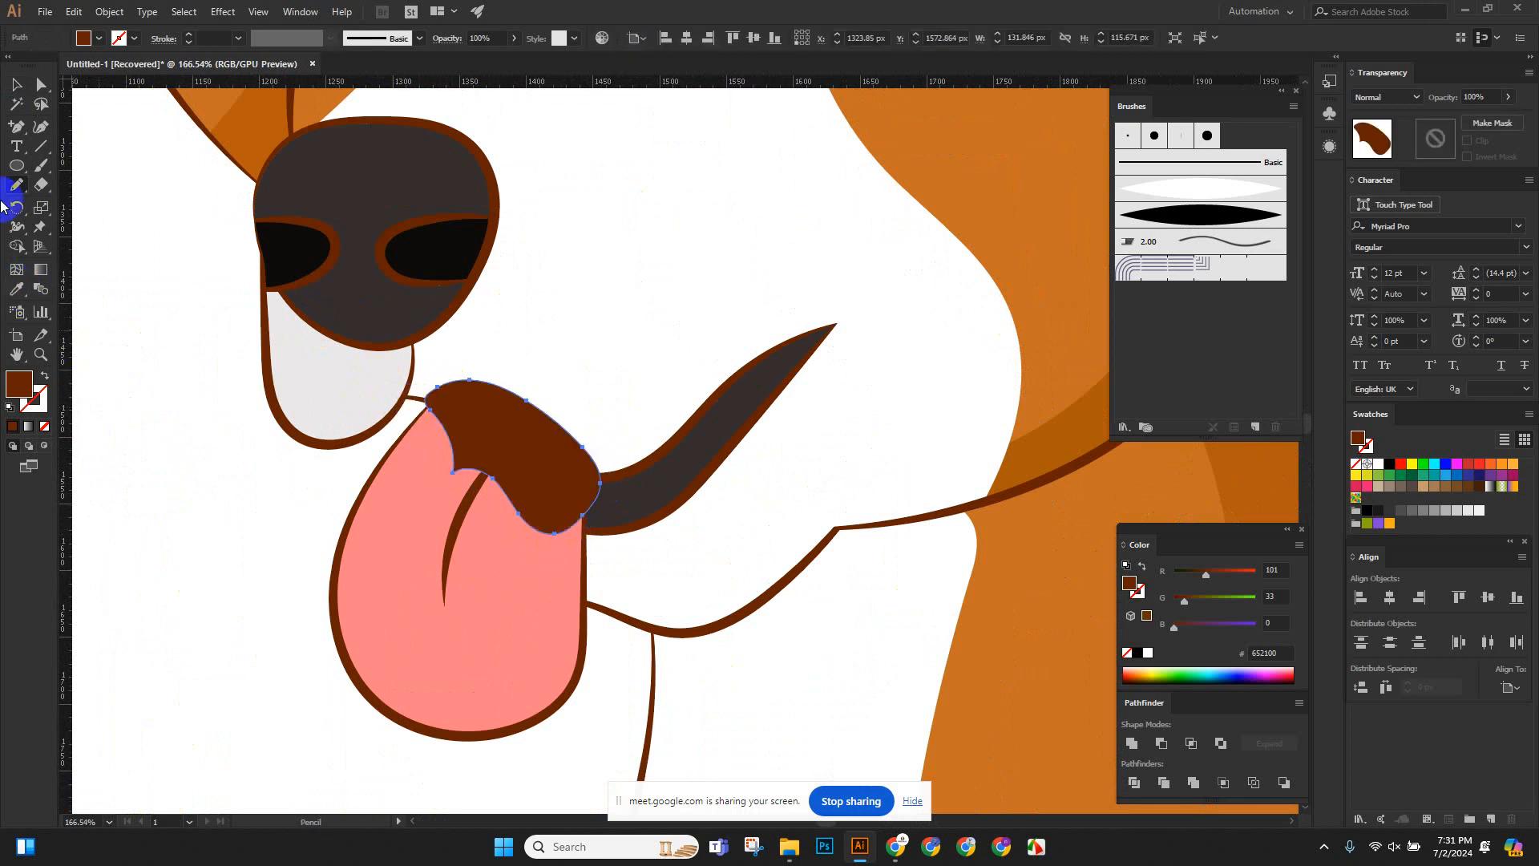
Fill the tongue's shade with the darker pink F45B6A, starting from the tongue's sampled colour, and deselect it.
{"action": "left_click", "coordinate": [416, 518]}
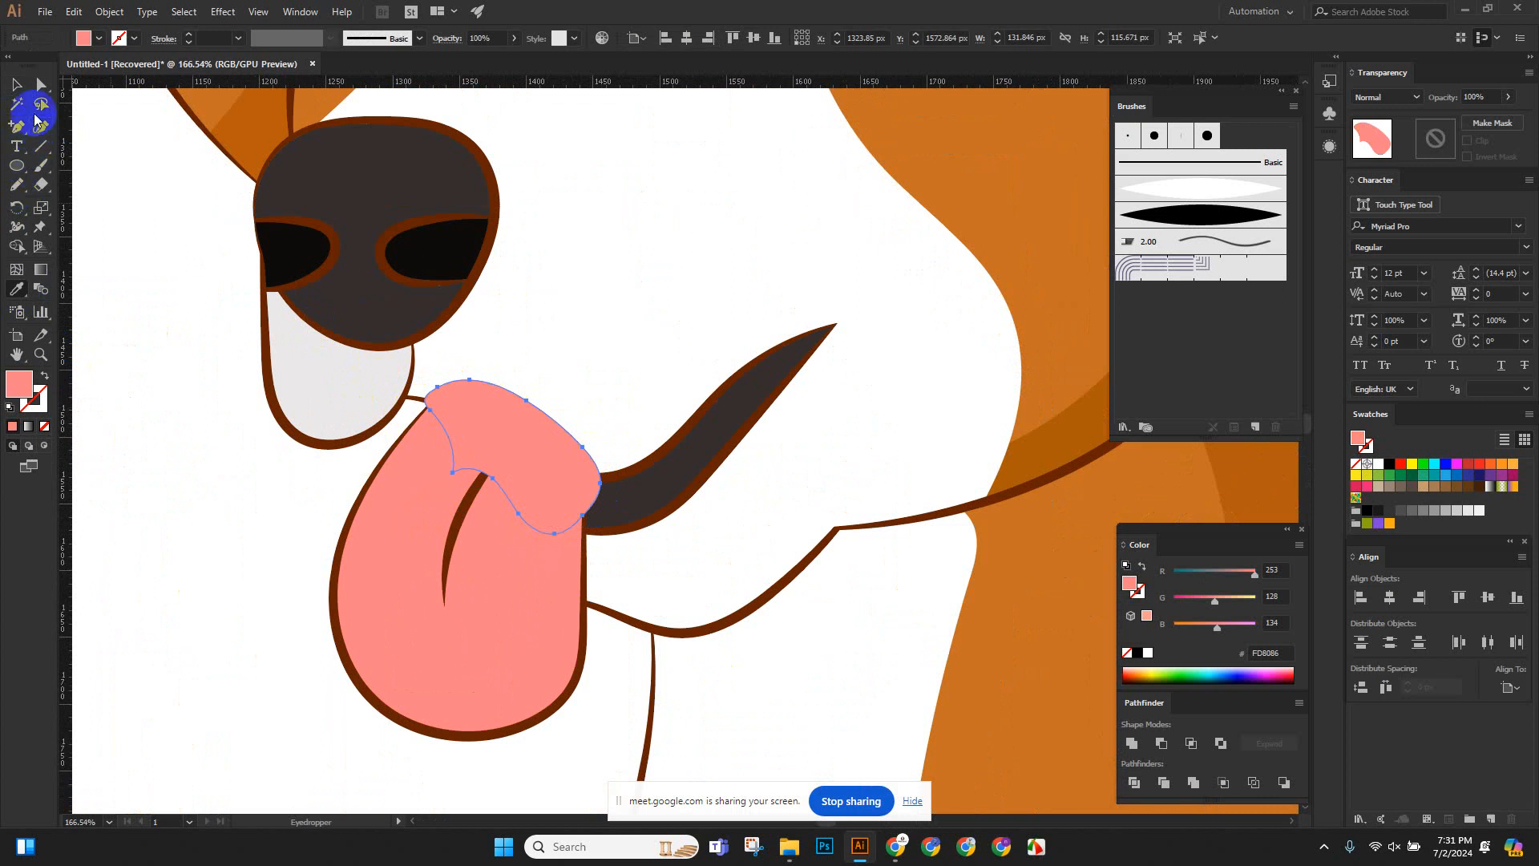
{"action": "left_click", "coordinate": [18, 86]}
{"action": "double_click", "coordinate": [21, 383]}
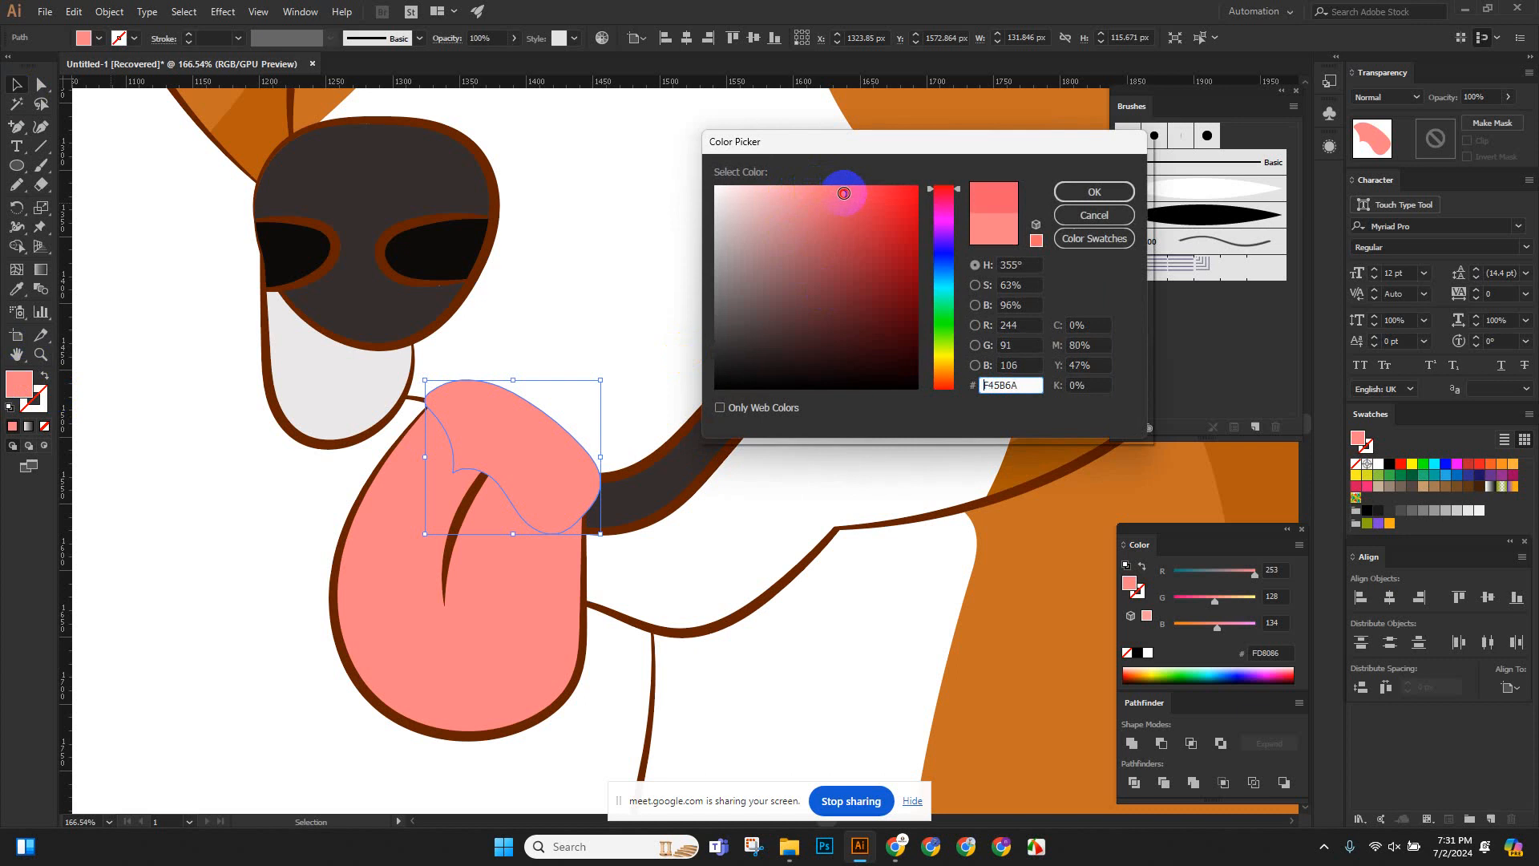
{"action": "left_click", "coordinate": [1094, 191]}
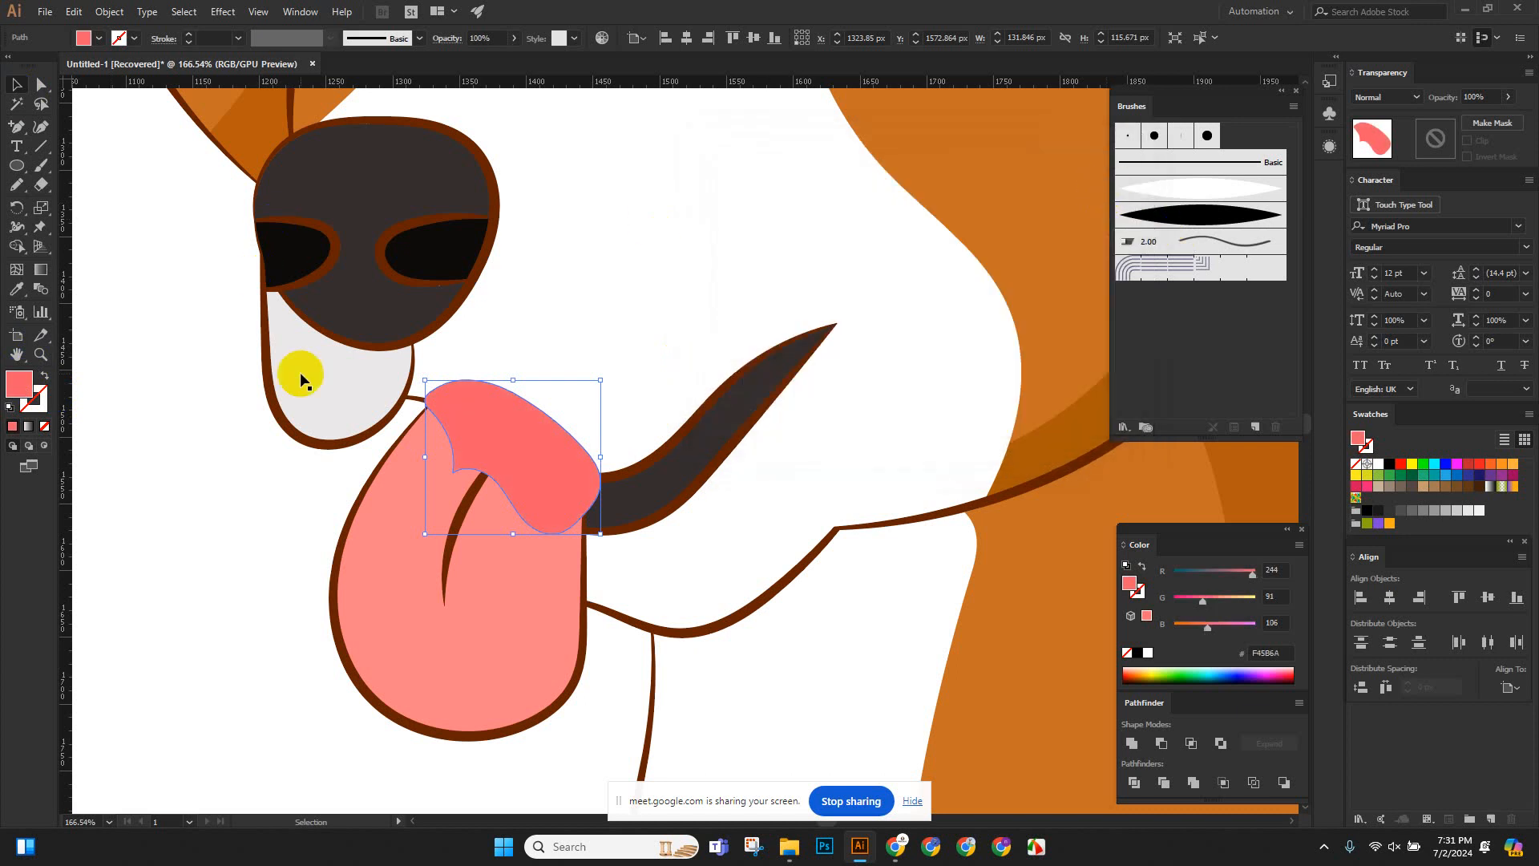
{"action": "key", "text": "ctrl+shift+a"}
Remove the parts of the tongue's shade above the mouth line and inside the dark mouth, using the Shape Builder.
{"action": "scroll", "coordinate": [457, 405], "scroll_direction": "up", "scroll_amount": 5}
{"action": "left_click", "coordinate": [561, 438]}
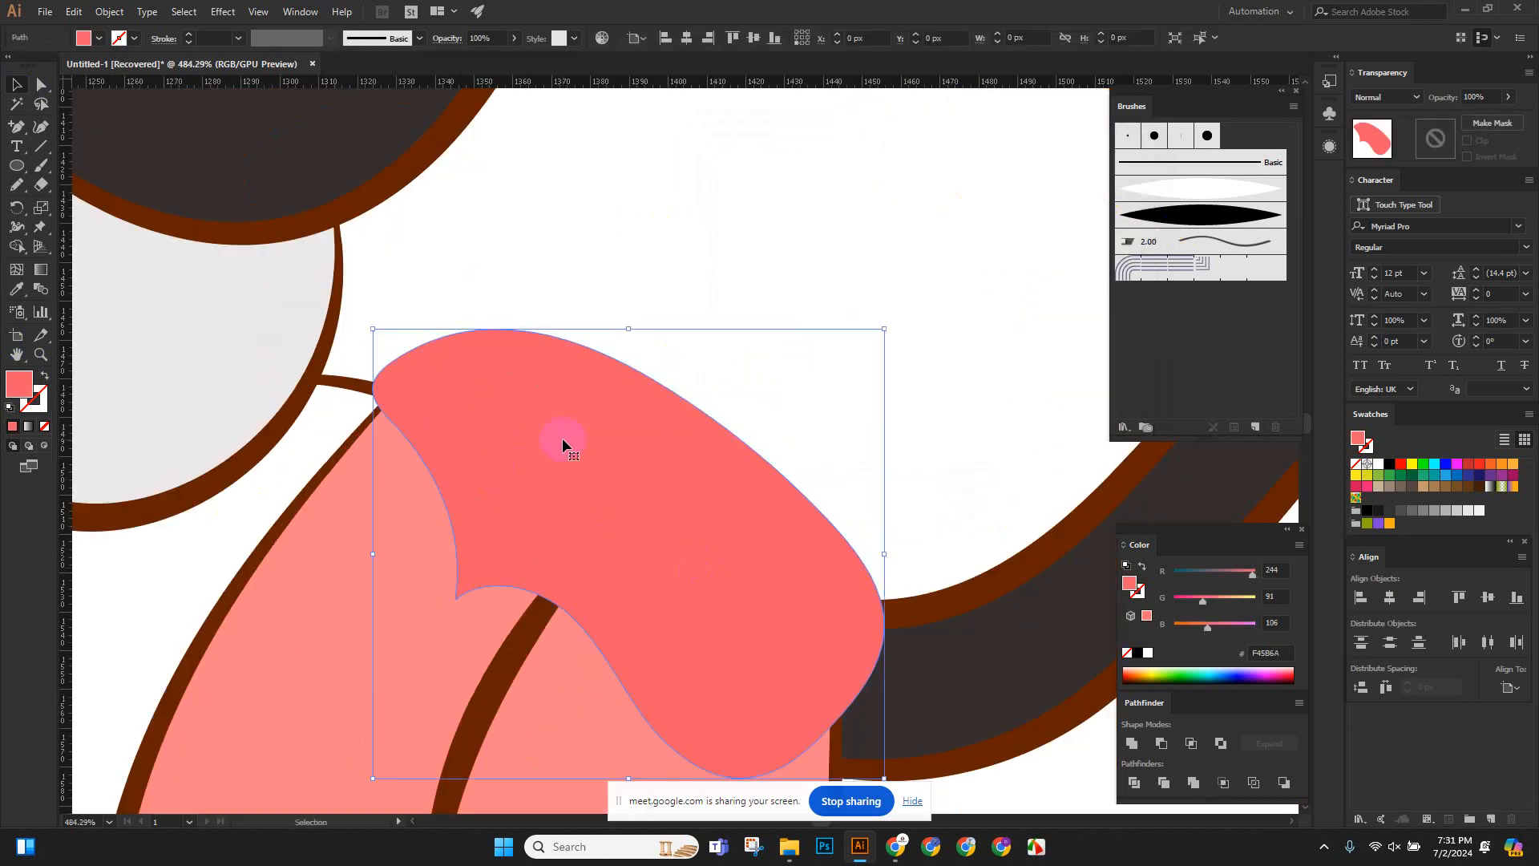
{"action": "left_click", "coordinate": [325, 465], "text": "shift"}
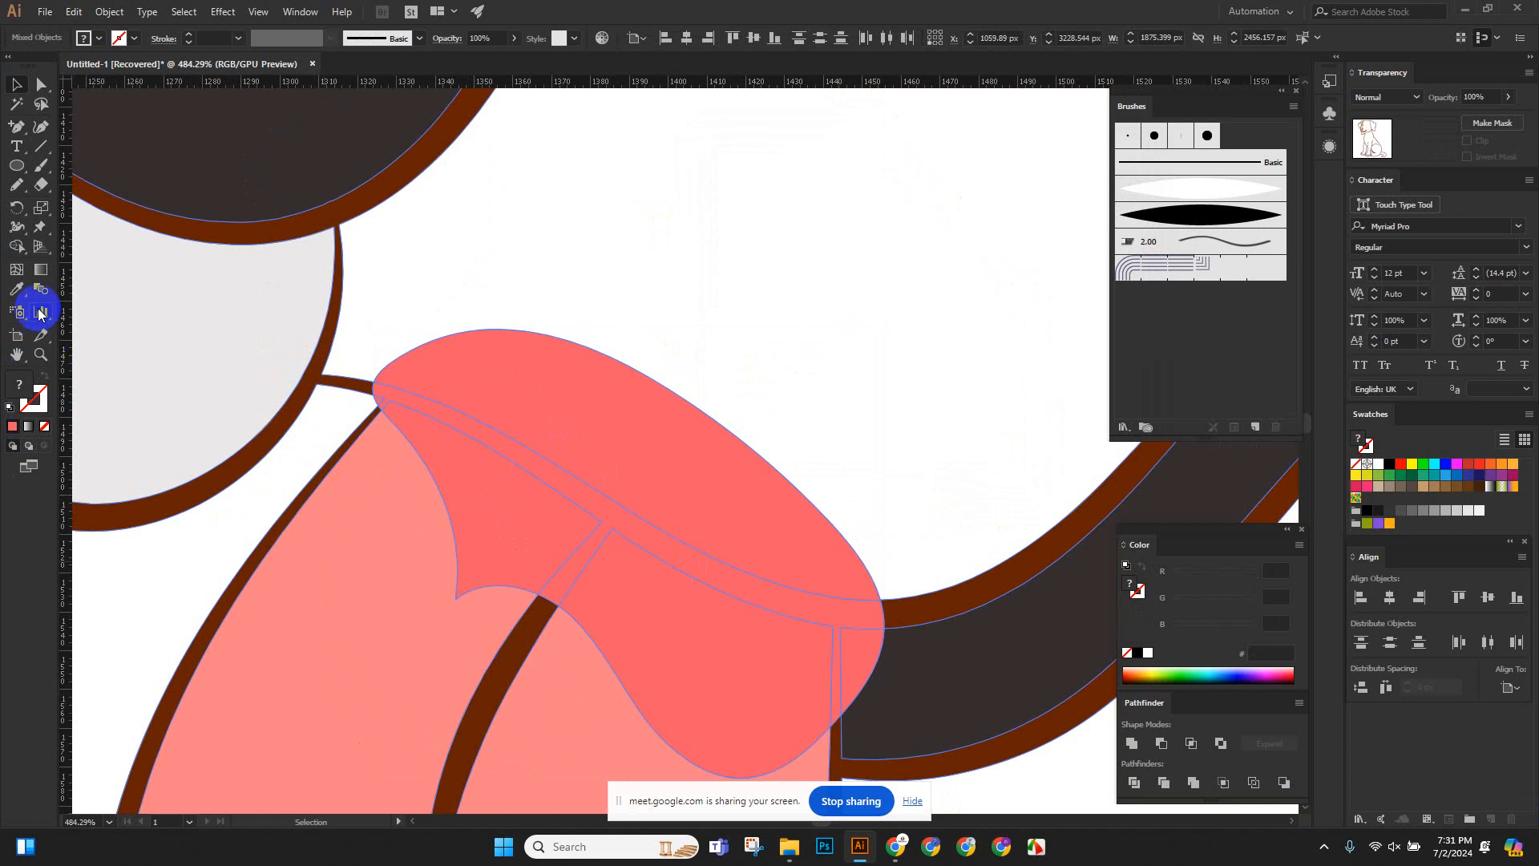
{"action": "left_click", "coordinate": [16, 247]}
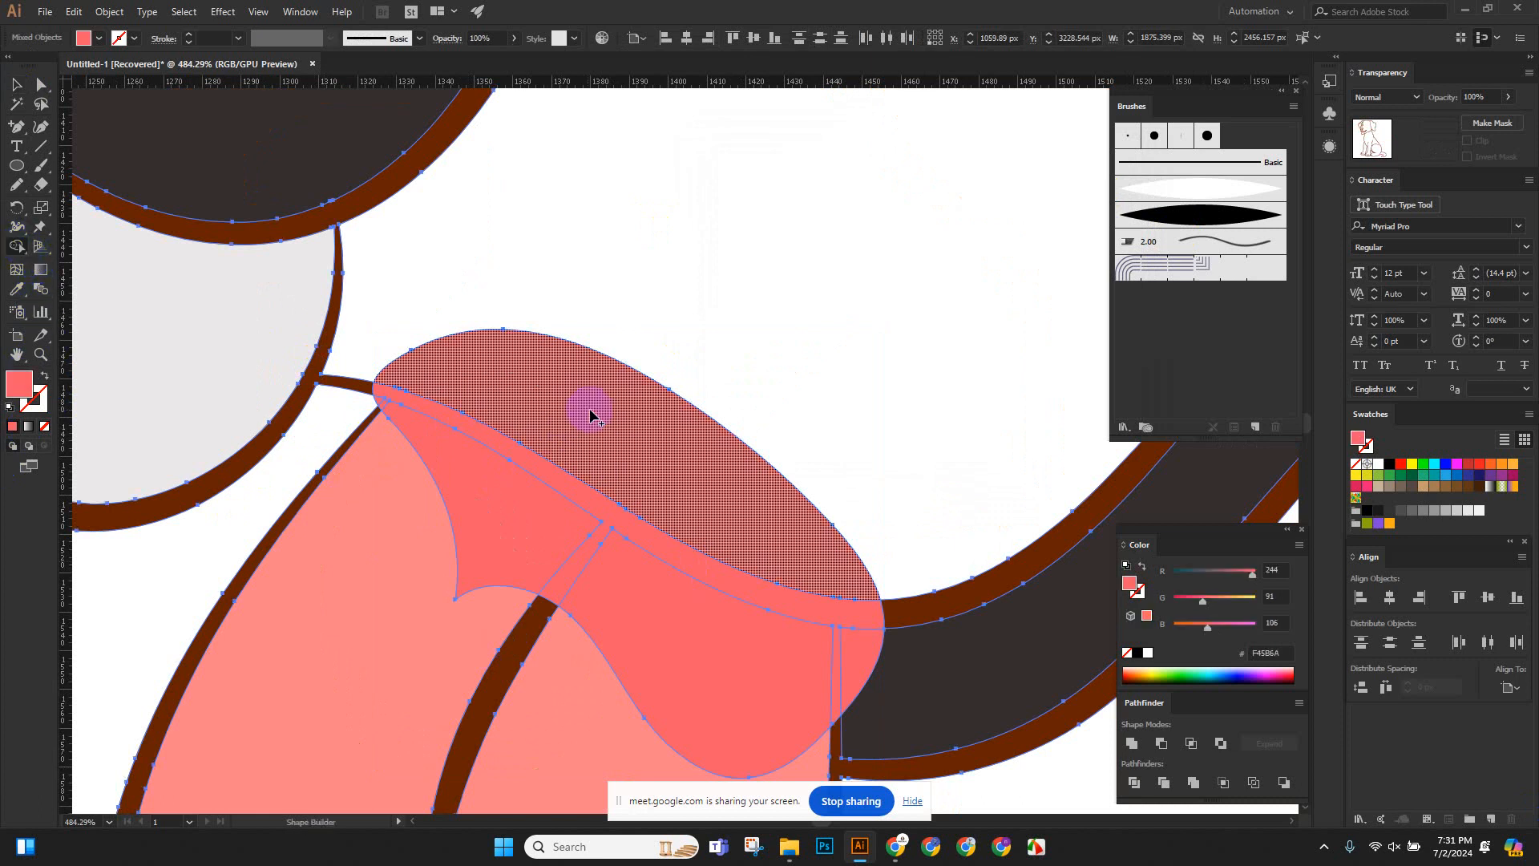
{"action": "left_click", "coordinate": [555, 380], "text": "alt"}
{"action": "scroll", "coordinate": [541, 436], "scroll_direction": "down", "scroll_amount": 3}
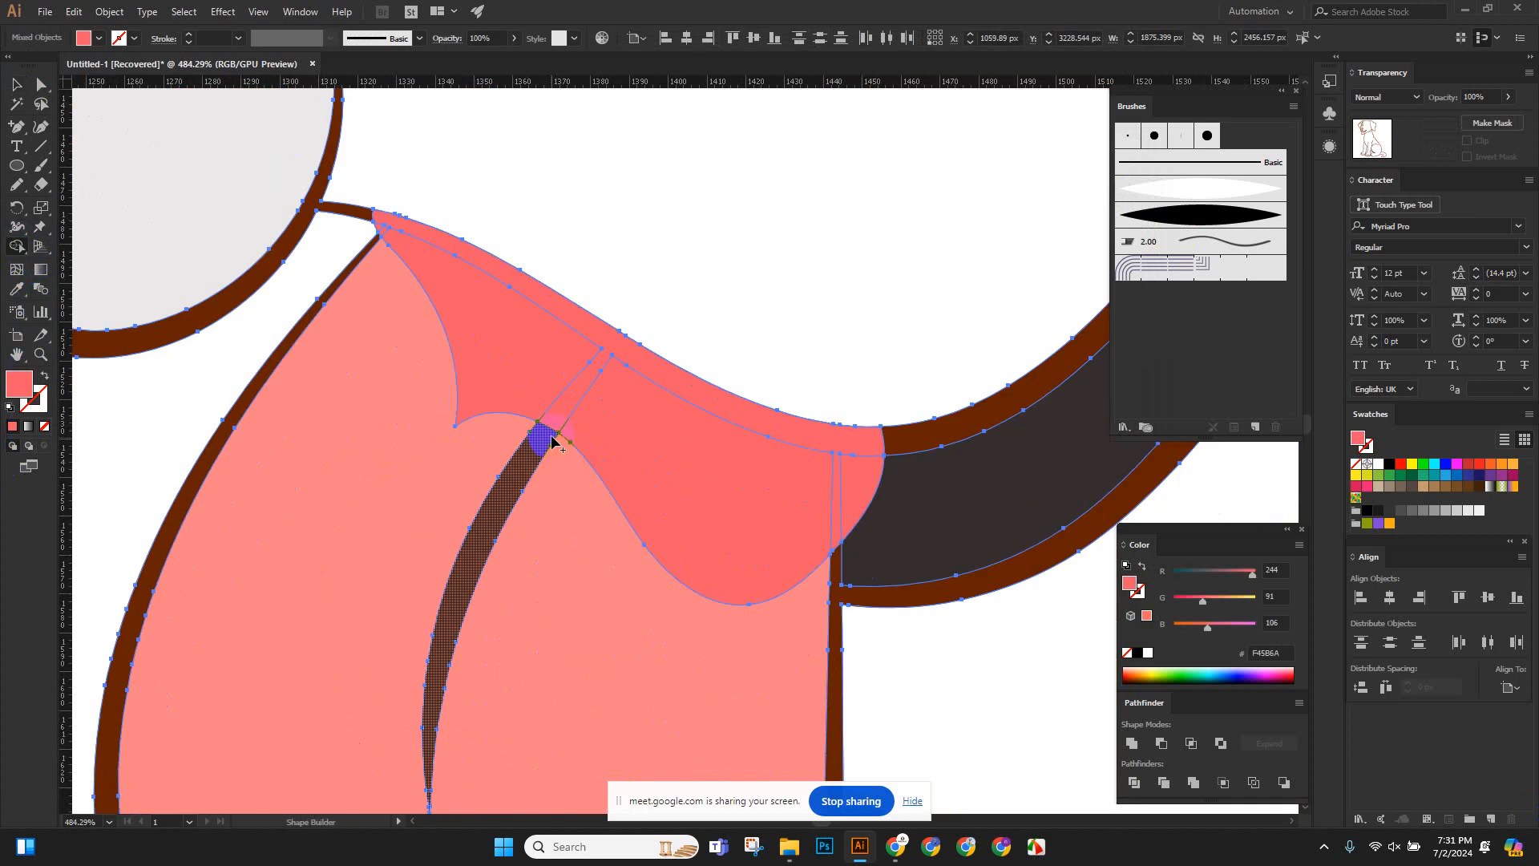
{"action": "left_click", "coordinate": [852, 499], "text": "alt"}
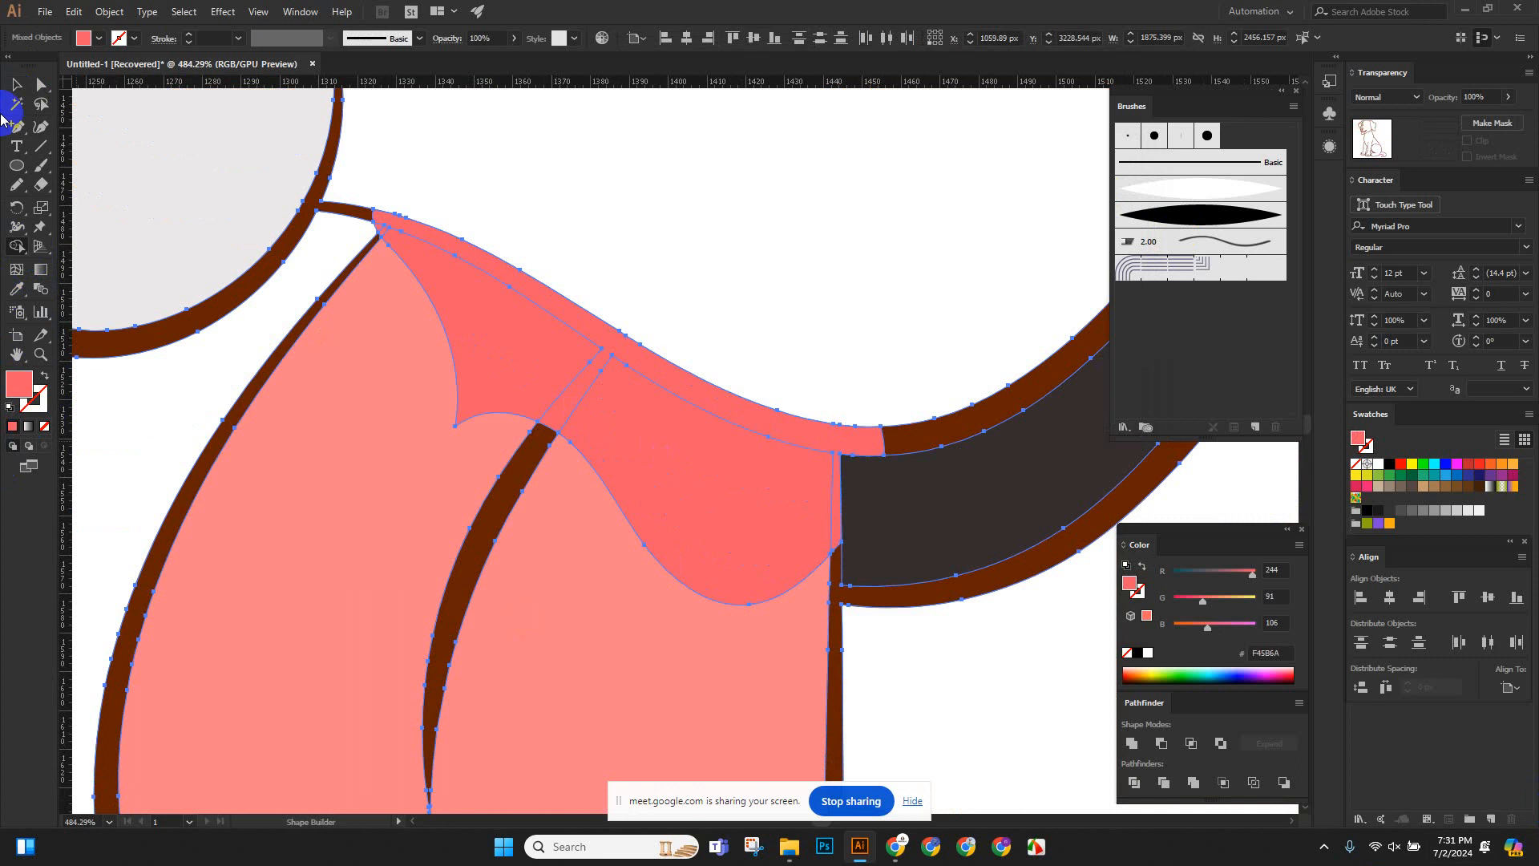
Bring the dog's dark brown outline in front of the tongue's shade, and deselect it.
{"action": "left_click", "coordinate": [16, 84]}
{"action": "left_click", "coordinate": [137, 422]}
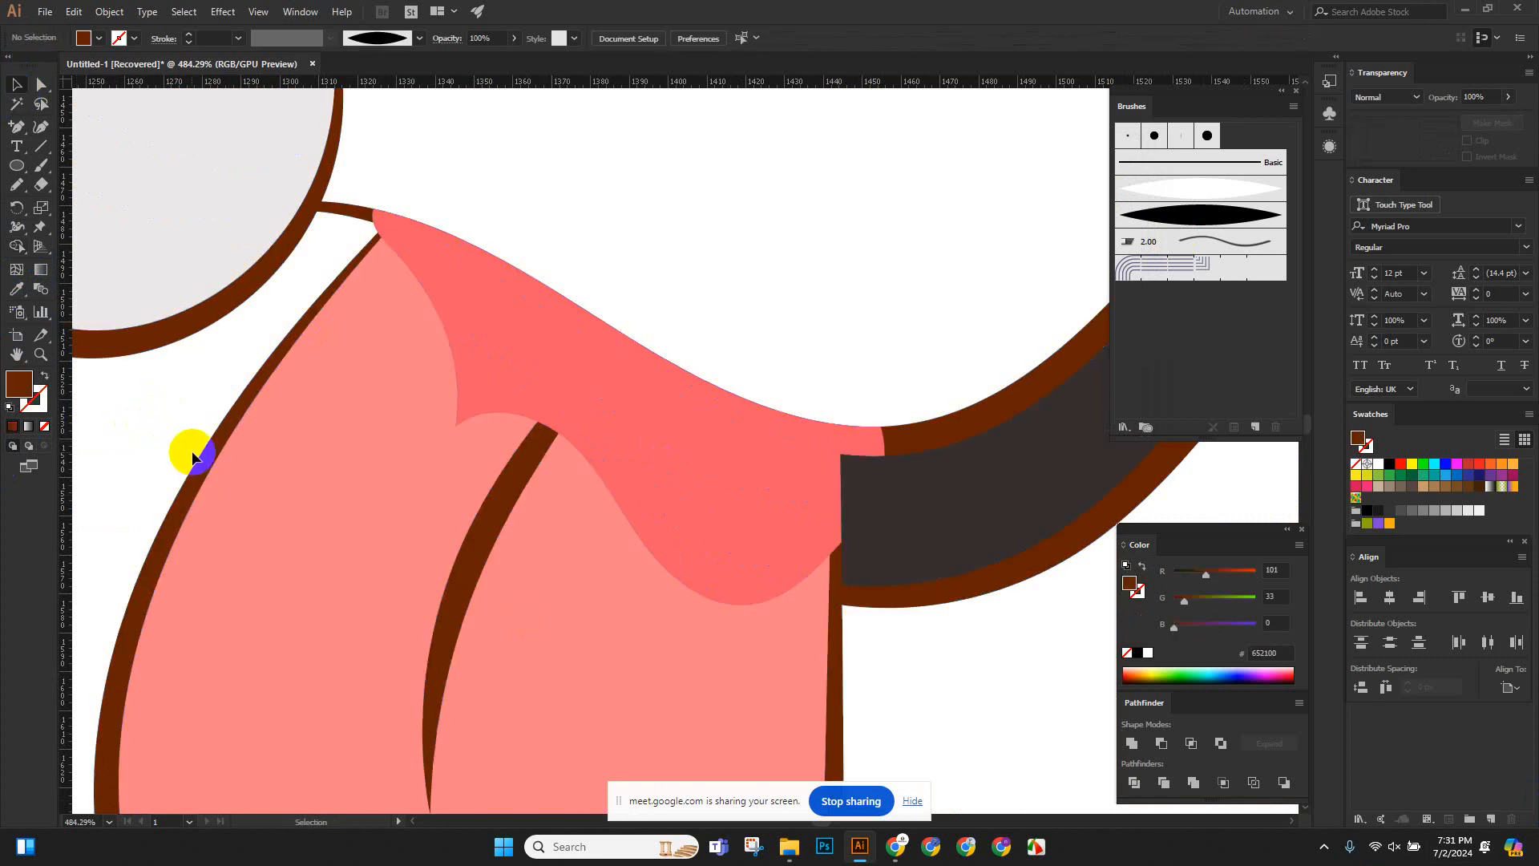
{"action": "left_click", "coordinate": [198, 459]}
{"action": "key", "text": "ctrl+shift+]"}
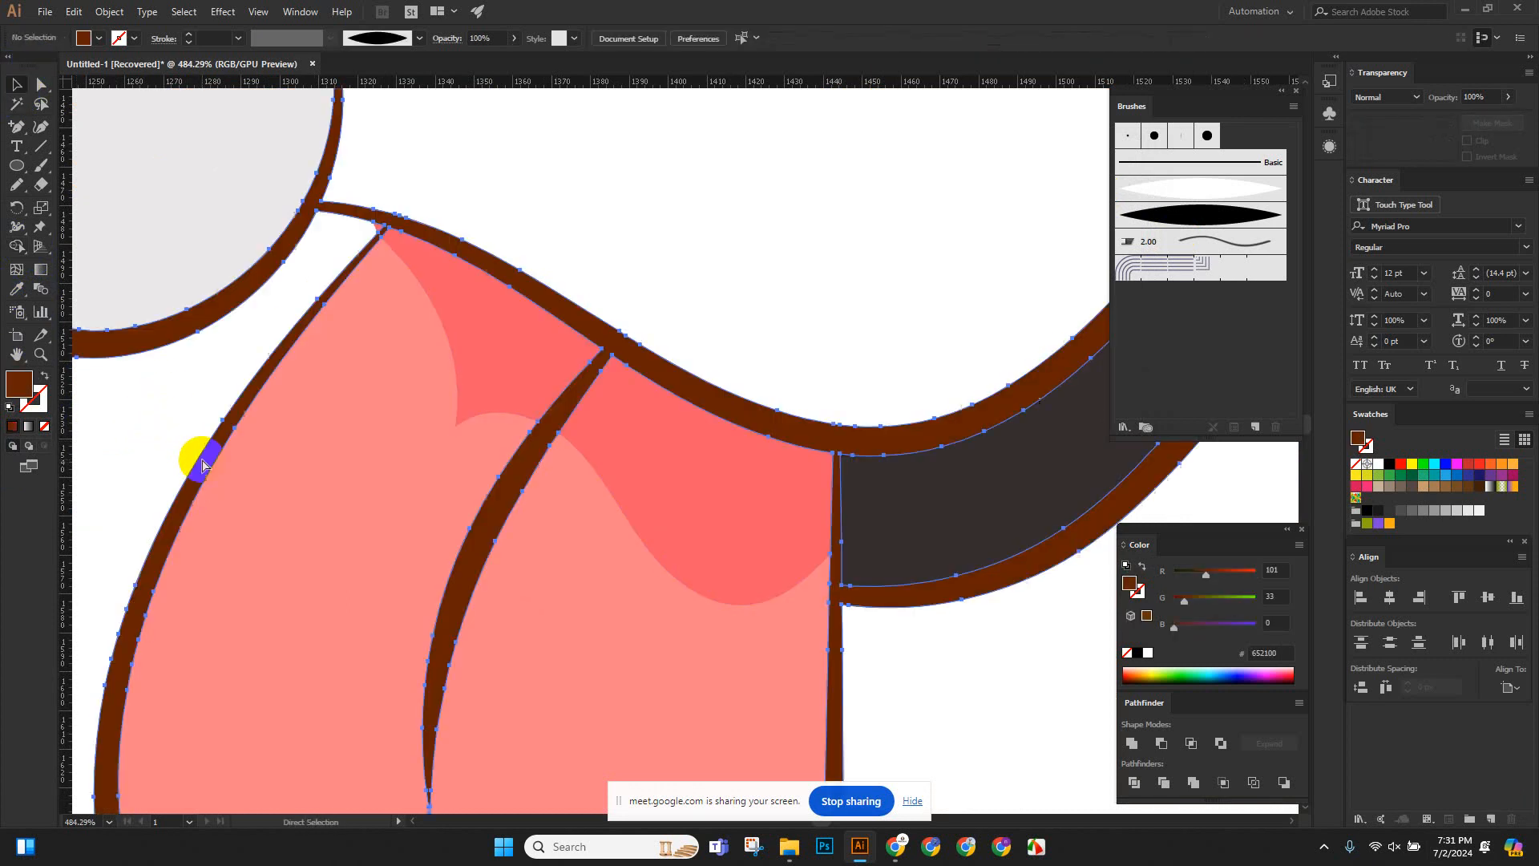
{"action": "left_click", "coordinate": [146, 423]}
Change the dog's outline fill to black, 000000, and deselect it.
{"action": "left_click_drag", "start_coordinate": [673, 437], "coordinate": [521, 455]}
{"action": "left_click_drag", "start_coordinate": [866, 423], "coordinate": [676, 454]}
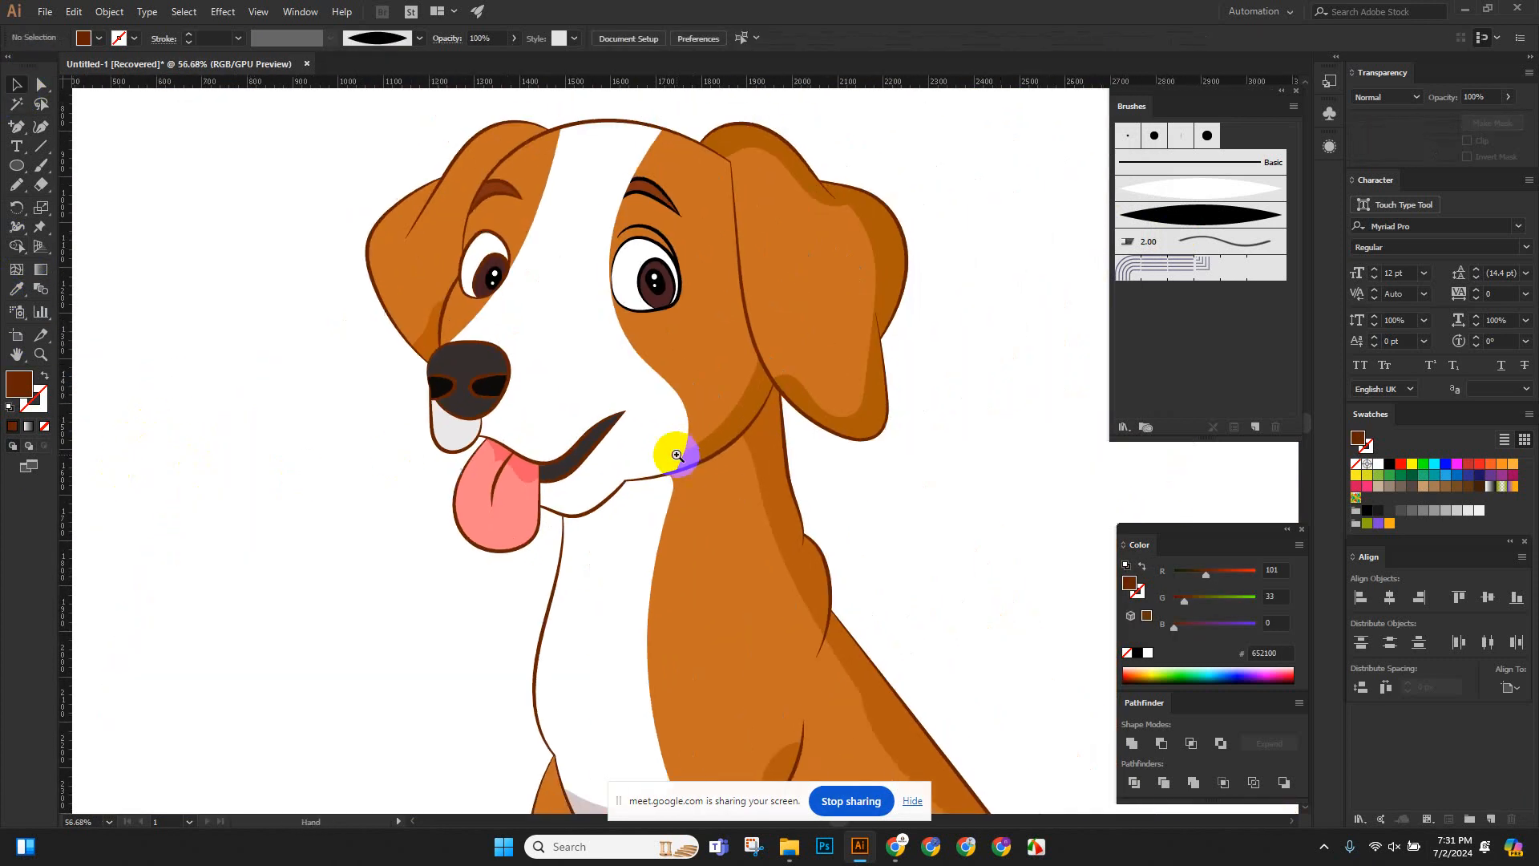
{"action": "left_click_drag", "start_coordinate": [392, 317], "coordinate": [792, 615]}
{"action": "left_click", "coordinate": [417, 370]}
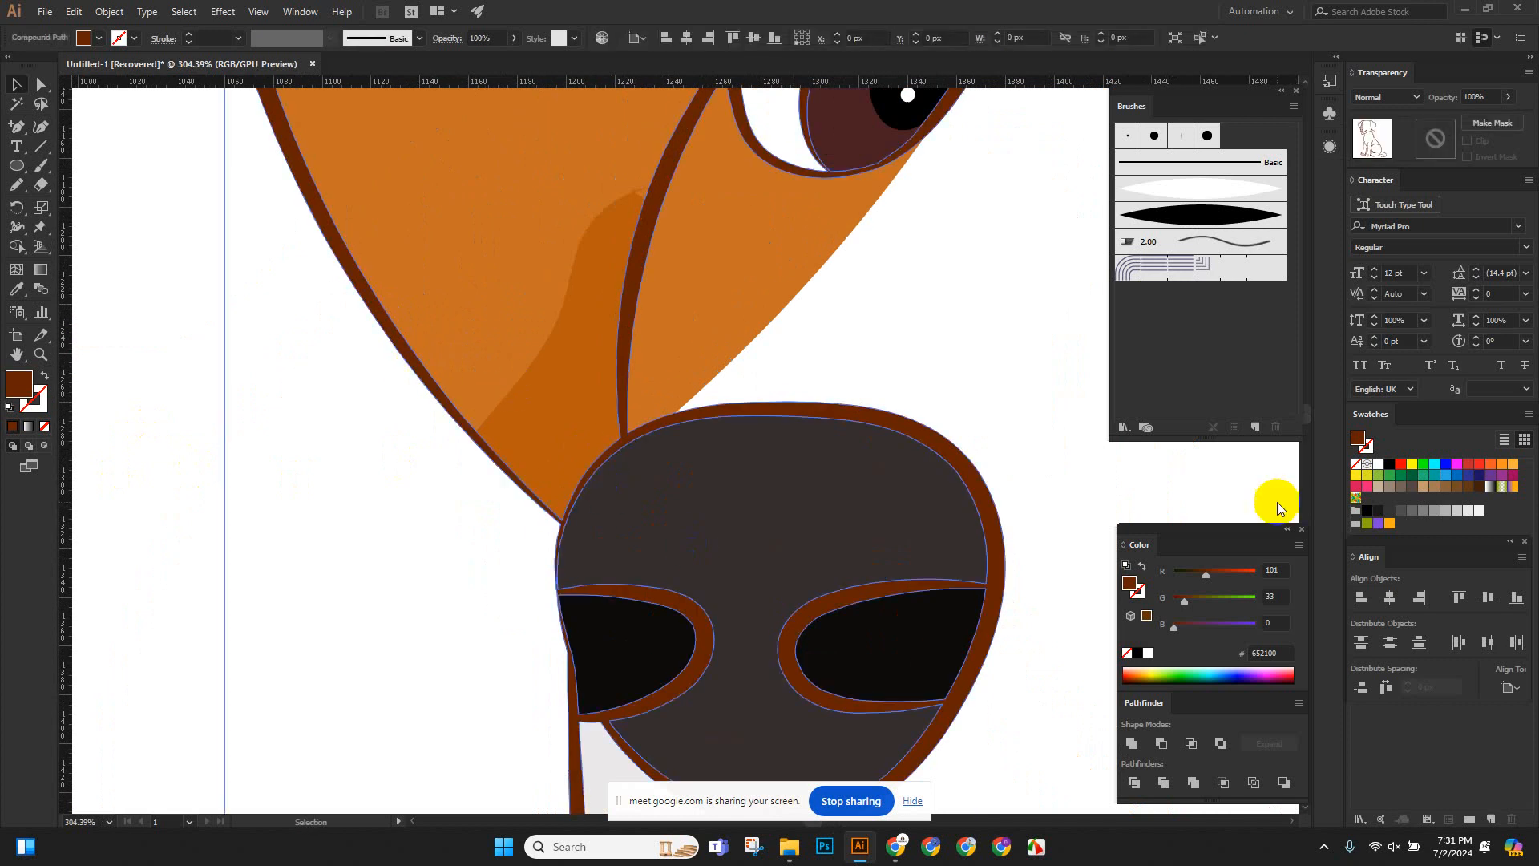
{"action": "left_click", "coordinate": [1138, 654]}
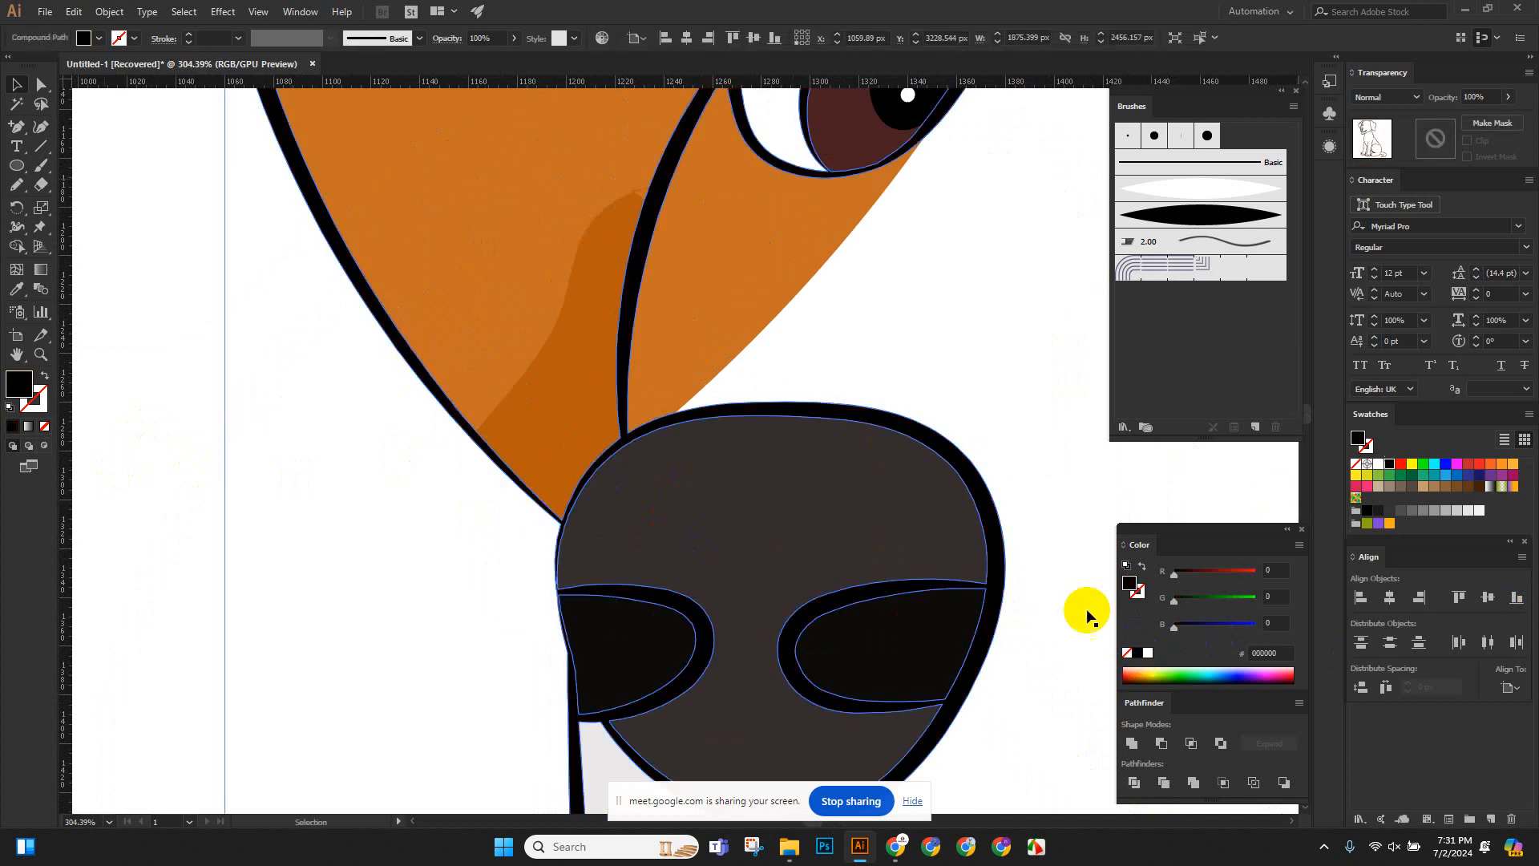
{"action": "left_click", "coordinate": [326, 536]}
{"action": "left_click_drag", "start_coordinate": [732, 570], "coordinate": [498, 539]}
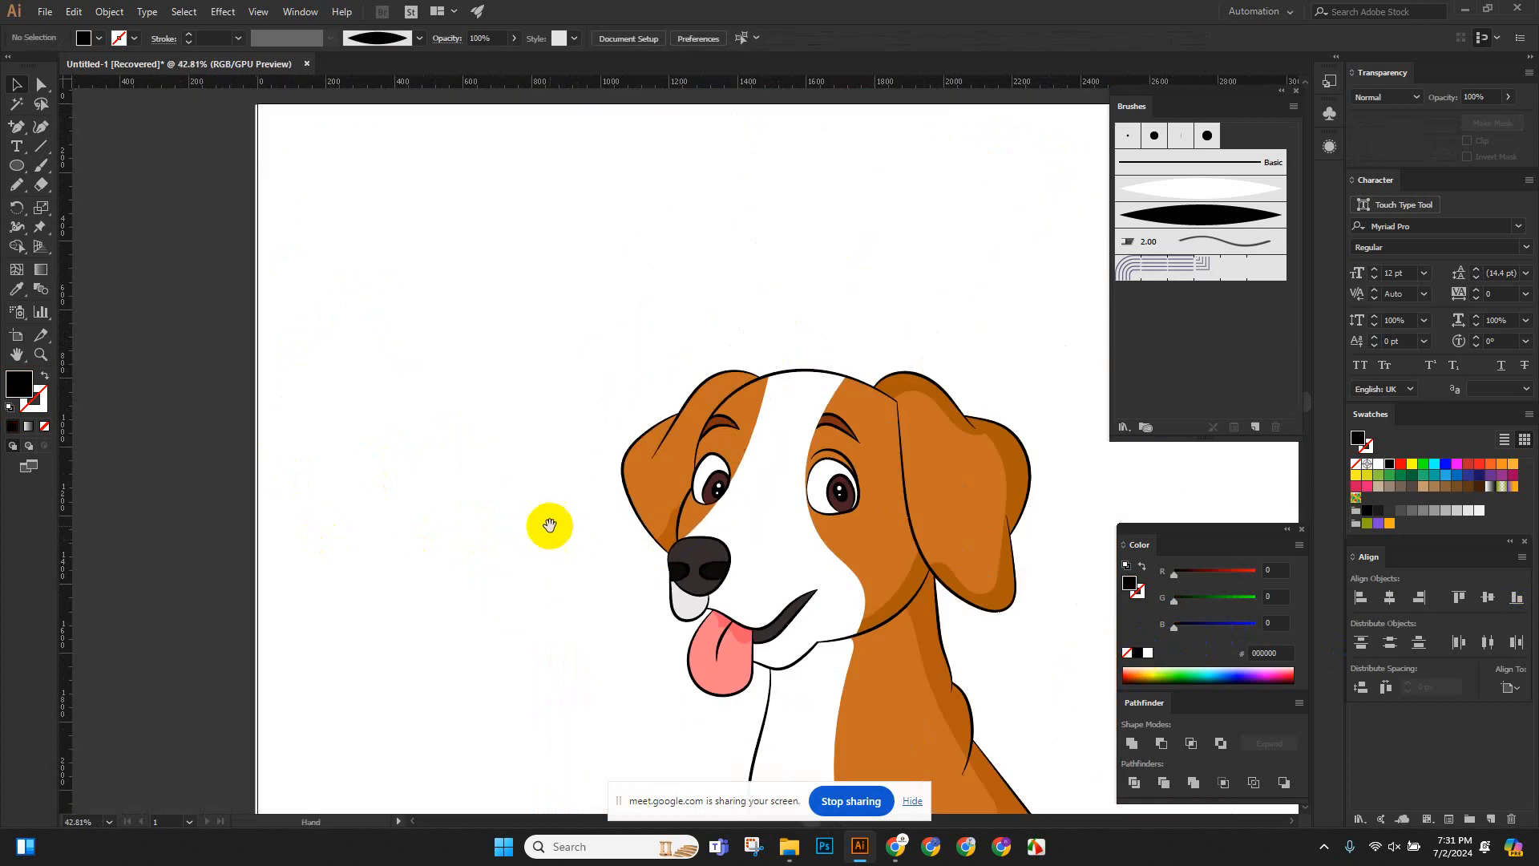
{"action": "left_click_drag", "start_coordinate": [835, 555], "coordinate": [689, 545]}
{"action": "left_click_drag", "start_coordinate": [878, 575], "coordinate": [664, 370]}
{"action": "left_click_drag", "start_coordinate": [771, 502], "coordinate": [687, 457]}
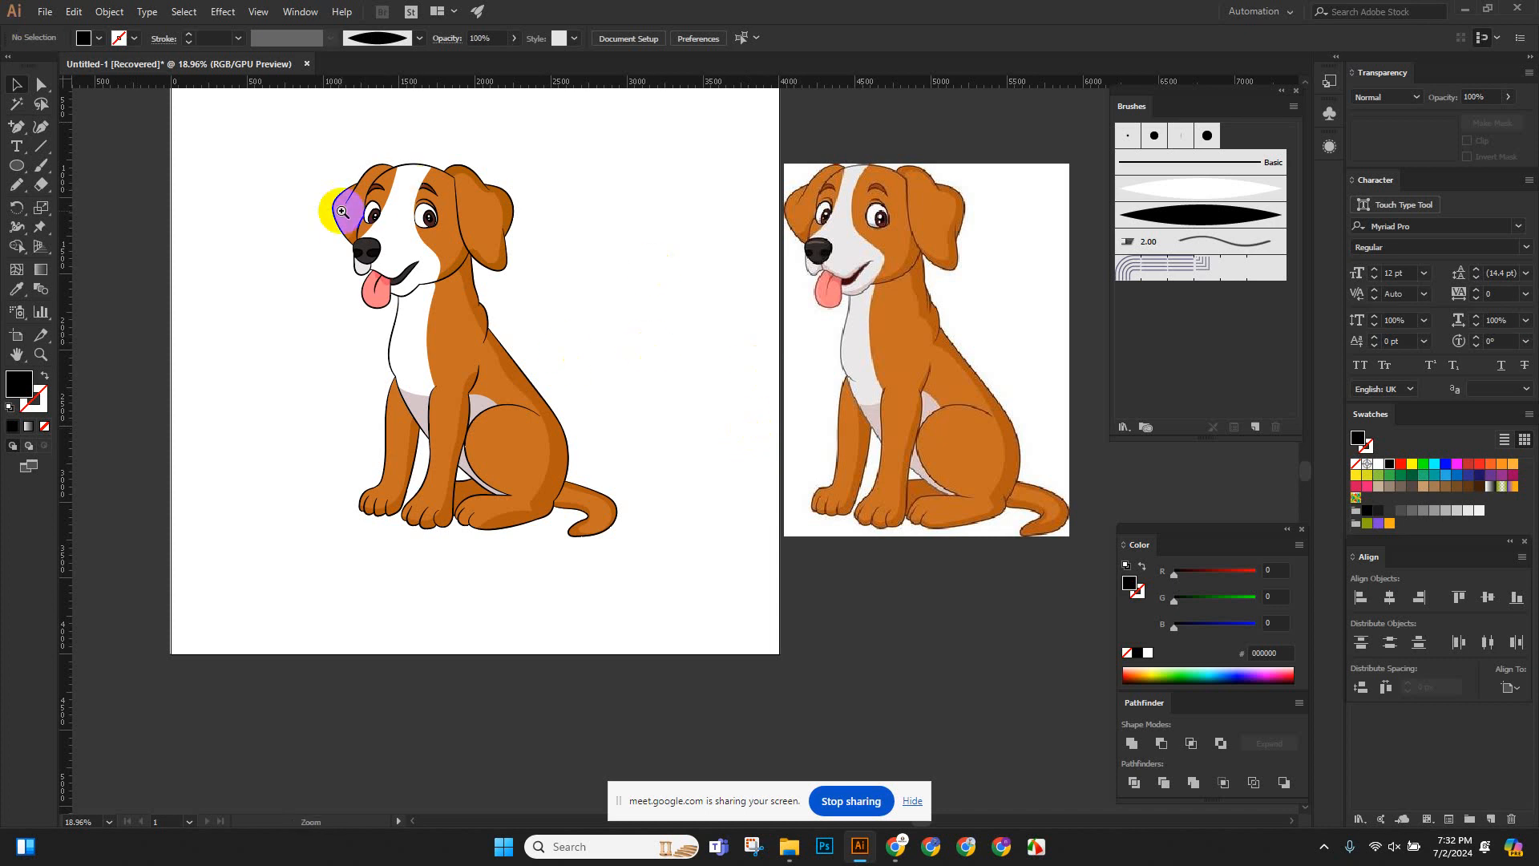
Add a thin horizontal ellipse across the upper part of the dog's nose and adjust it to 115 by 10 px.
{"action": "left_click_drag", "start_coordinate": [343, 206], "coordinate": [687, 241]}
{"action": "left_click", "coordinate": [12, 76]}
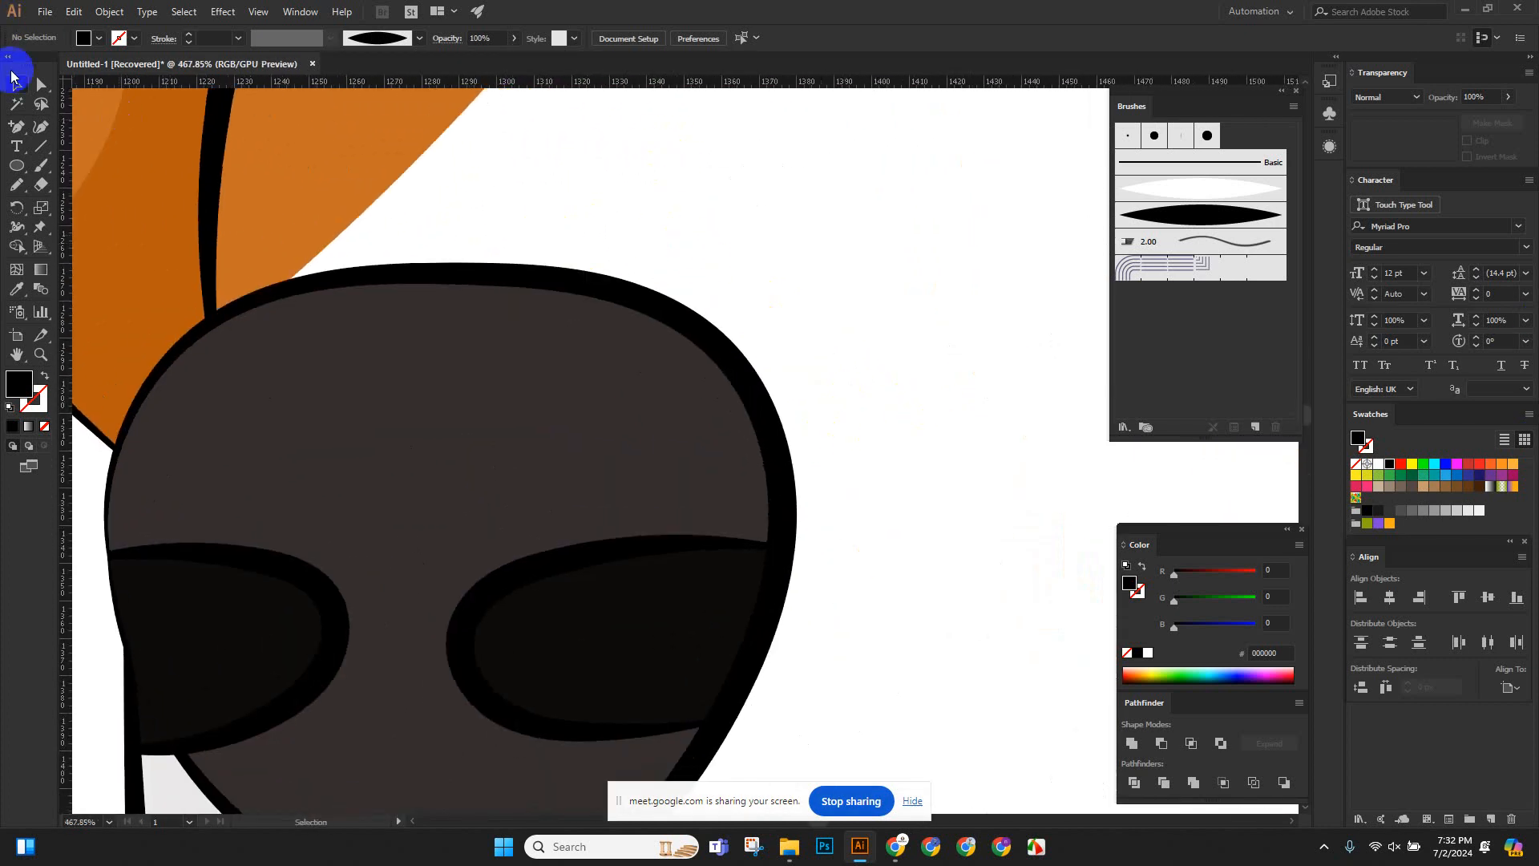
{"action": "left_click", "coordinate": [16, 165]}
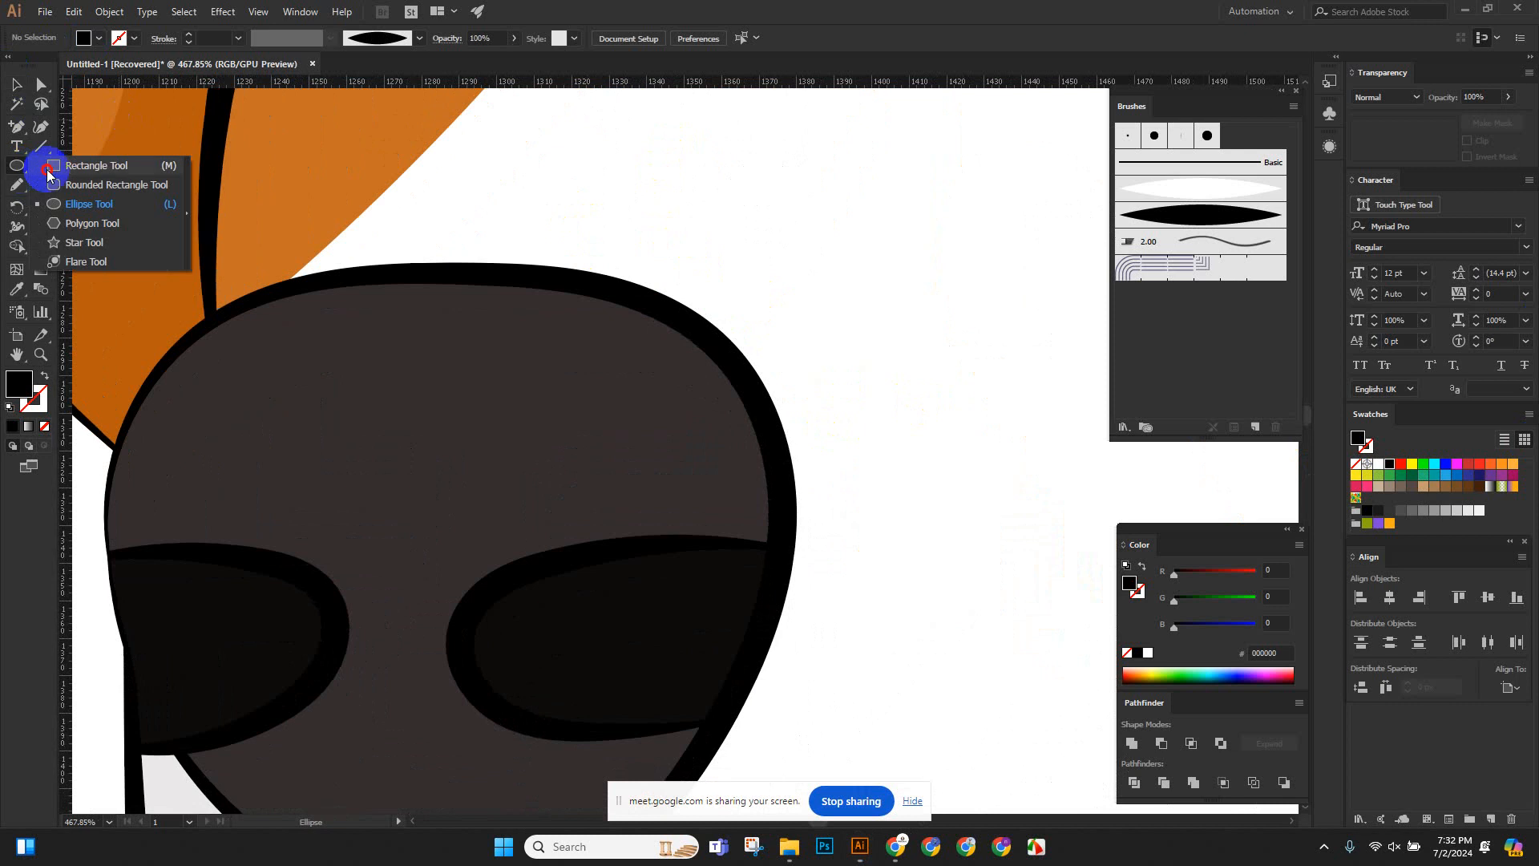
{"action": "left_click", "coordinate": [114, 203]}
{"action": "left_click_drag", "start_coordinate": [230, 377], "coordinate": [673, 423]}
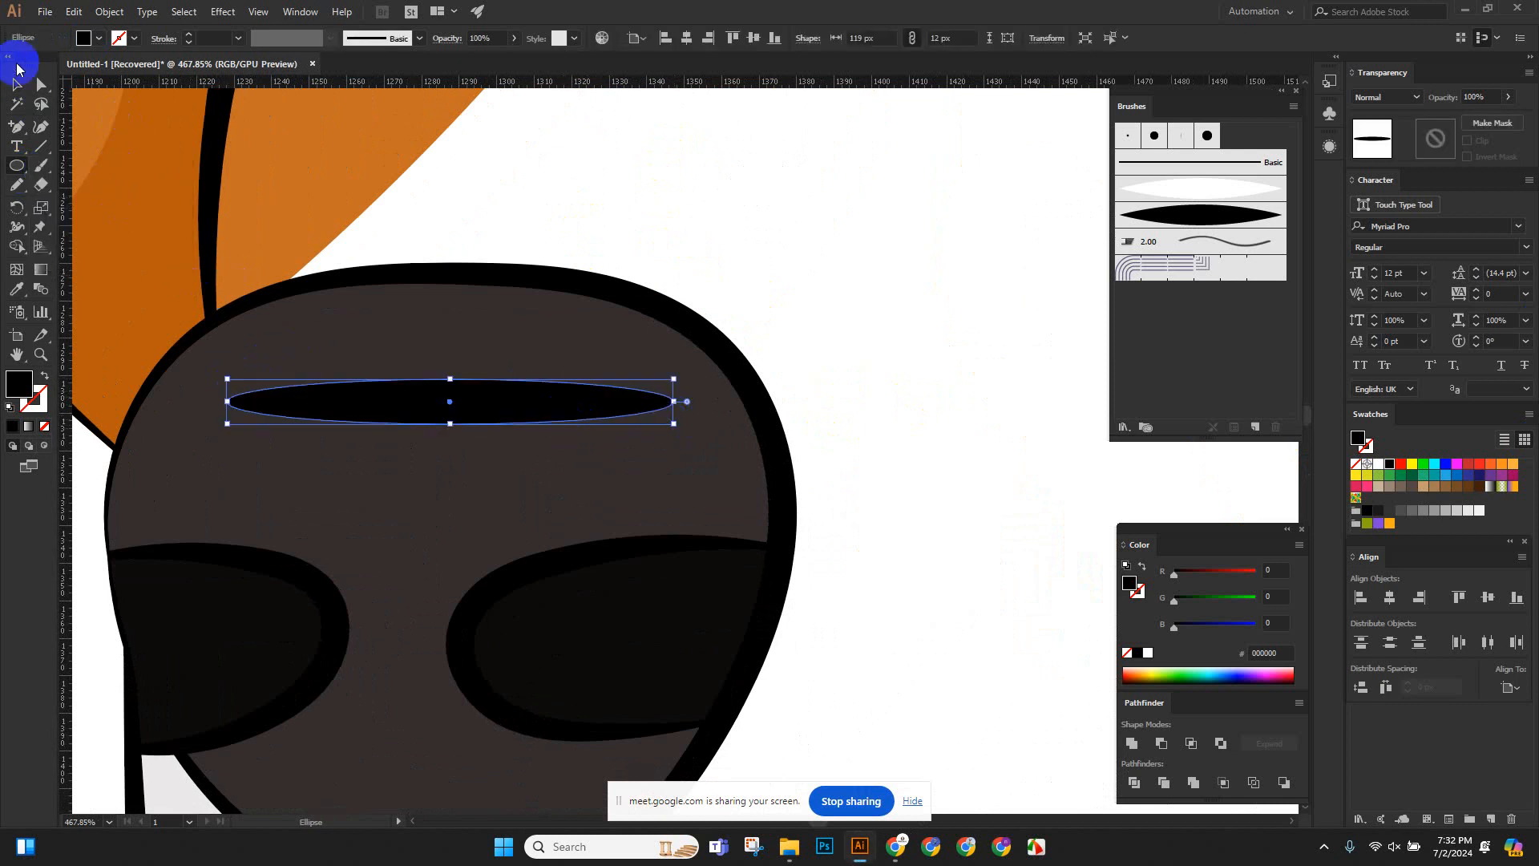
{"action": "left_click", "coordinate": [16, 87]}
{"action": "left_click_drag", "start_coordinate": [518, 405], "coordinate": [449, 402]}
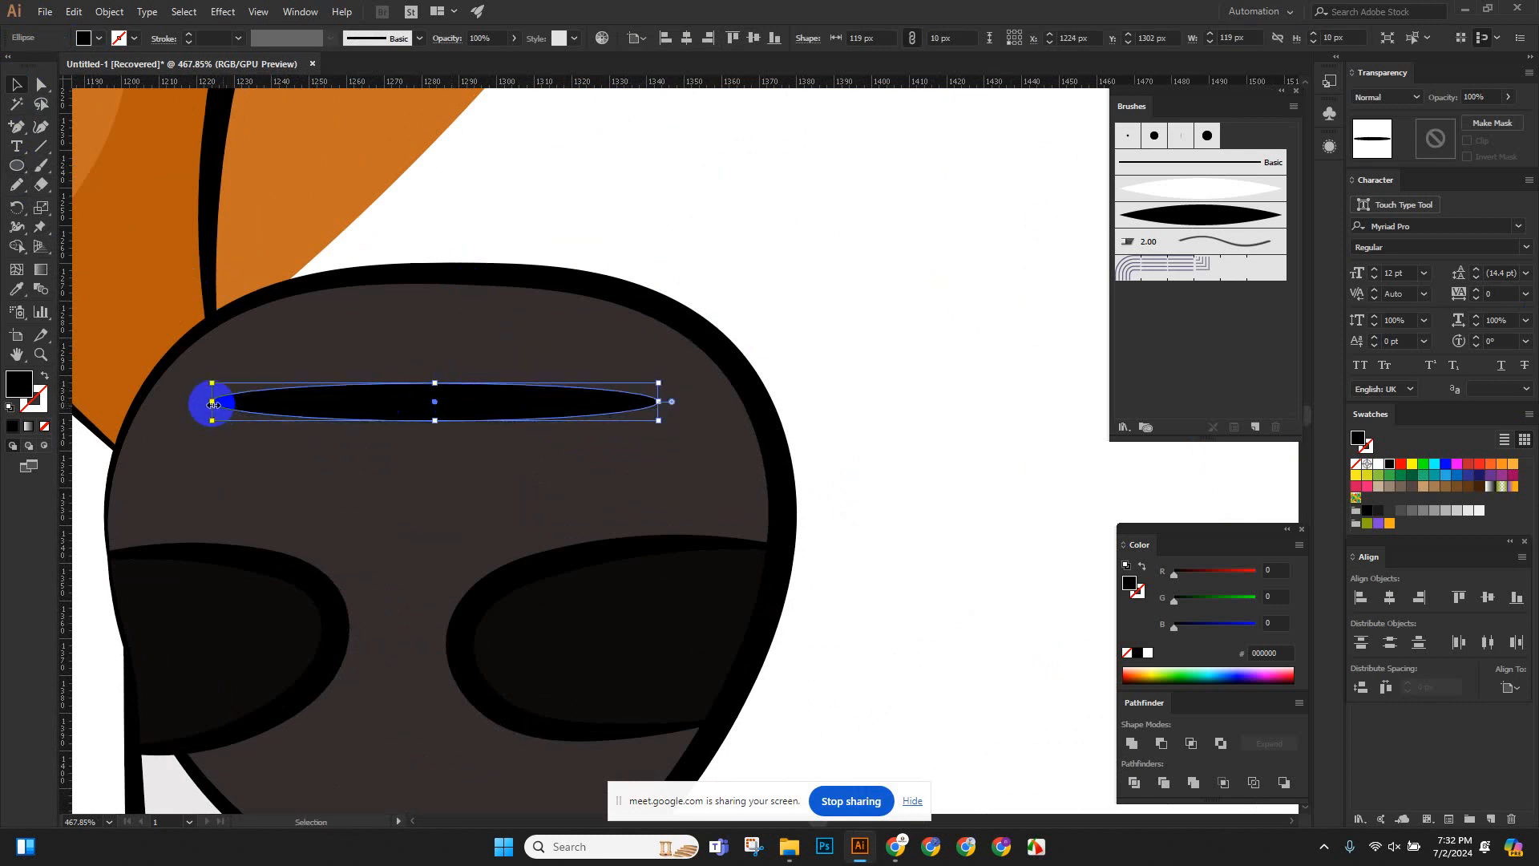
{"action": "left_click_drag", "start_coordinate": [212, 403], "coordinate": [227, 403]}
Fill the nose highlight with the grey-brown 665C50 sampled from the reference dog's nose, and deselect it.
{"action": "scroll", "coordinate": [512, 382], "scroll_direction": "down", "scroll_amount": 5}
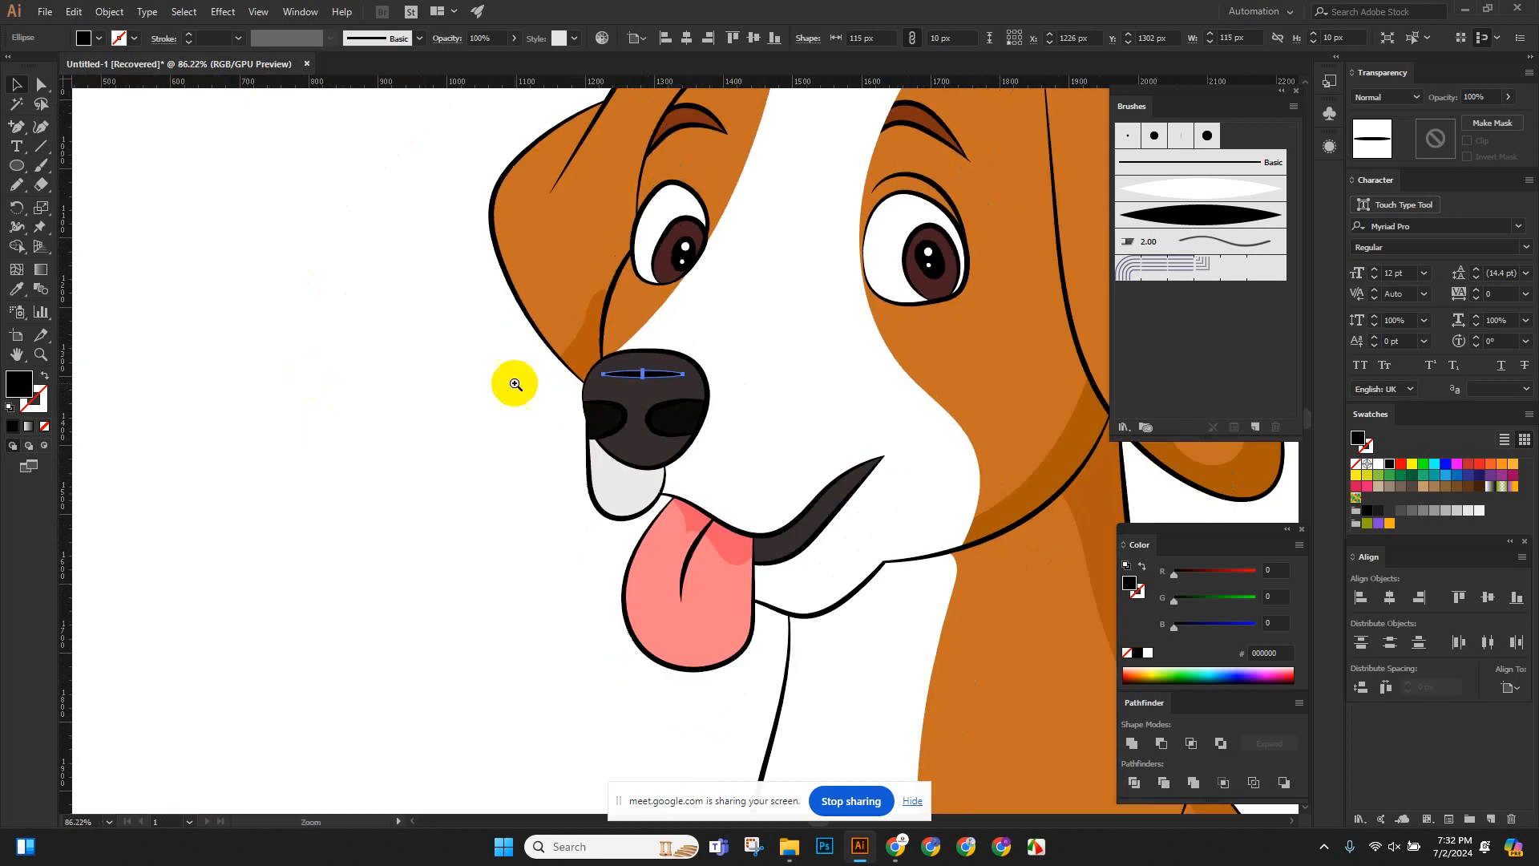
{"action": "left_click_drag", "start_coordinate": [512, 382], "coordinate": [184, 355]}
{"action": "left_click_drag", "start_coordinate": [407, 356], "coordinate": [289, 350]}
{"action": "left_click_drag", "start_coordinate": [892, 459], "coordinate": [407, 344]}
{"action": "left_click_drag", "start_coordinate": [1015, 196], "coordinate": [1347, 543]}
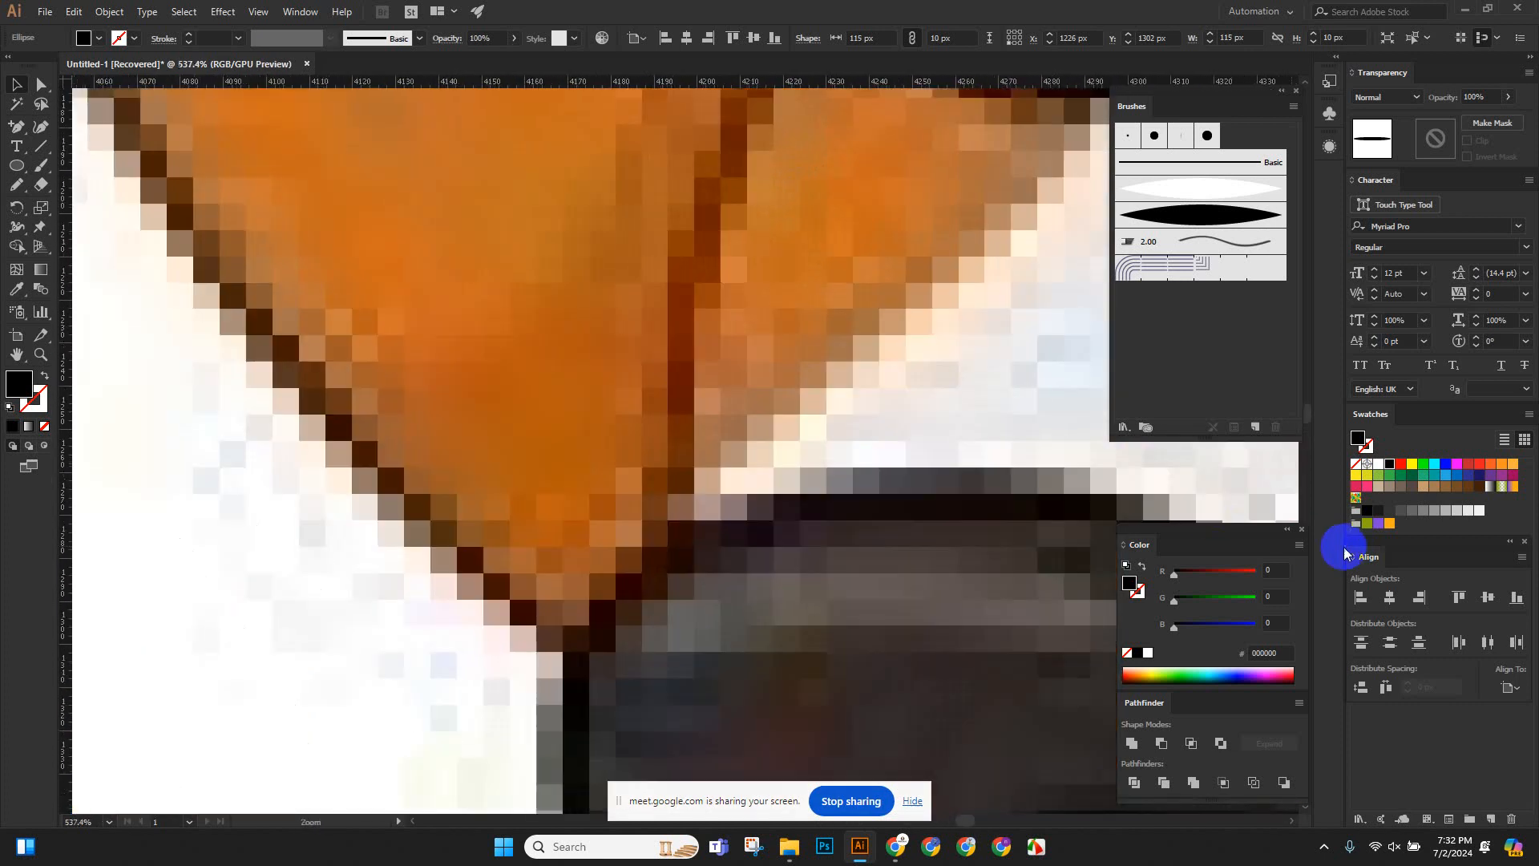
{"action": "left_click", "coordinate": [16, 291]}
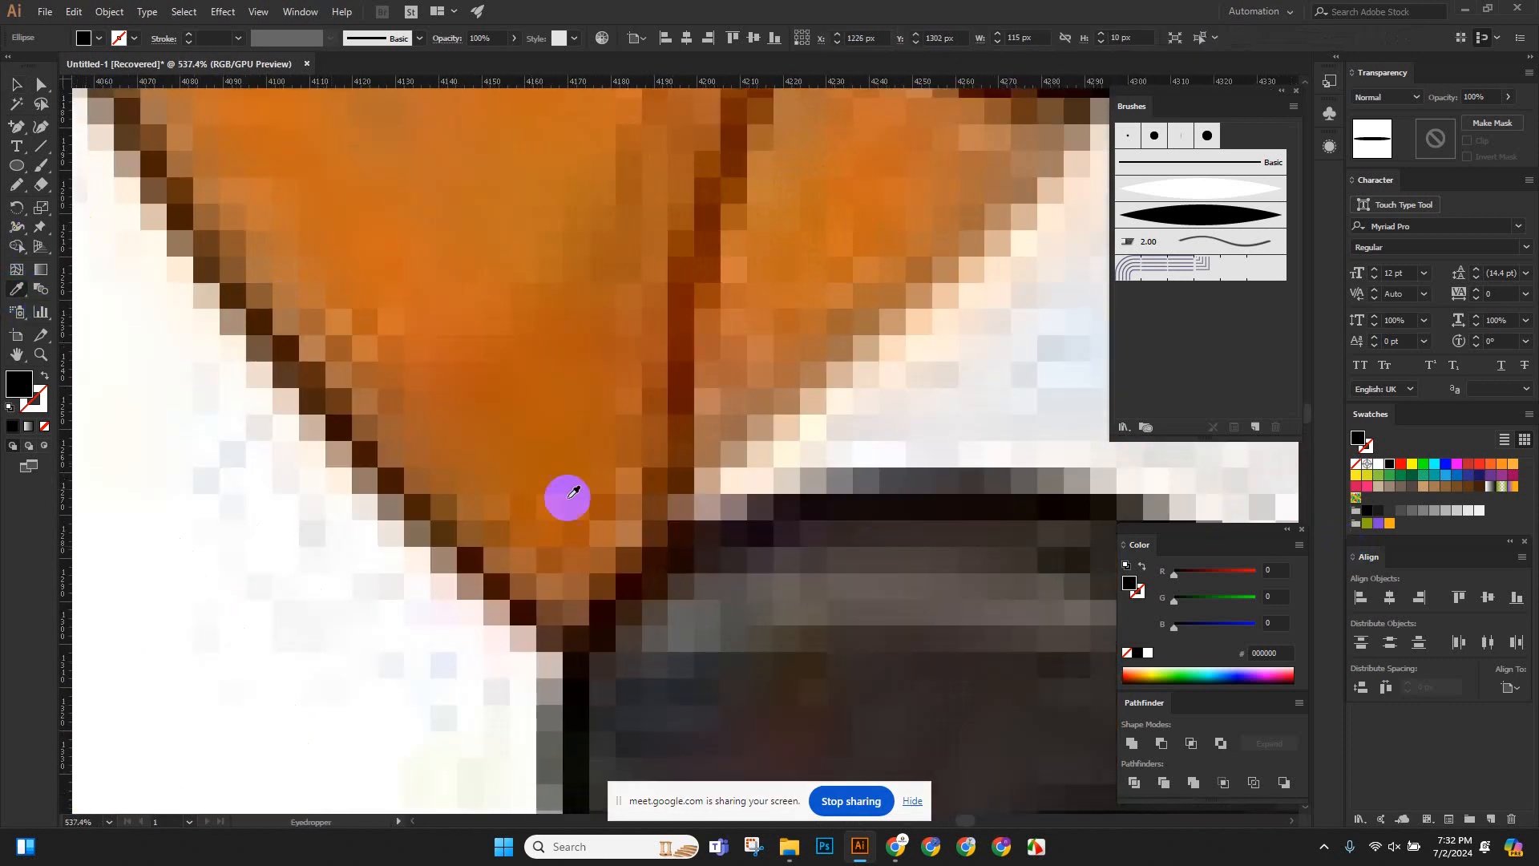
{"action": "left_click", "coordinate": [787, 578]}
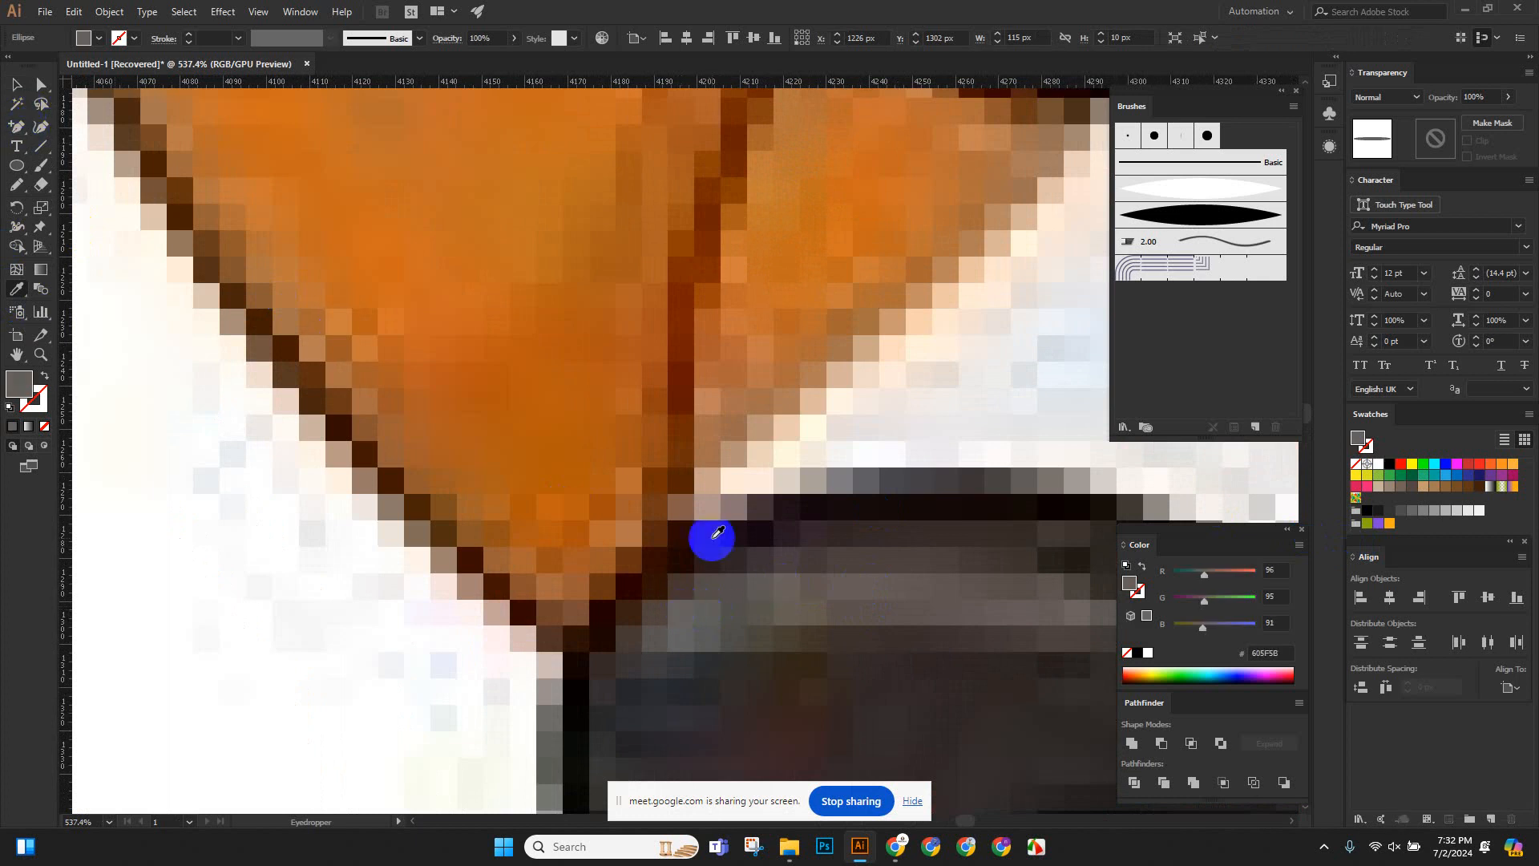
{"action": "left_click", "coordinate": [667, 654]}
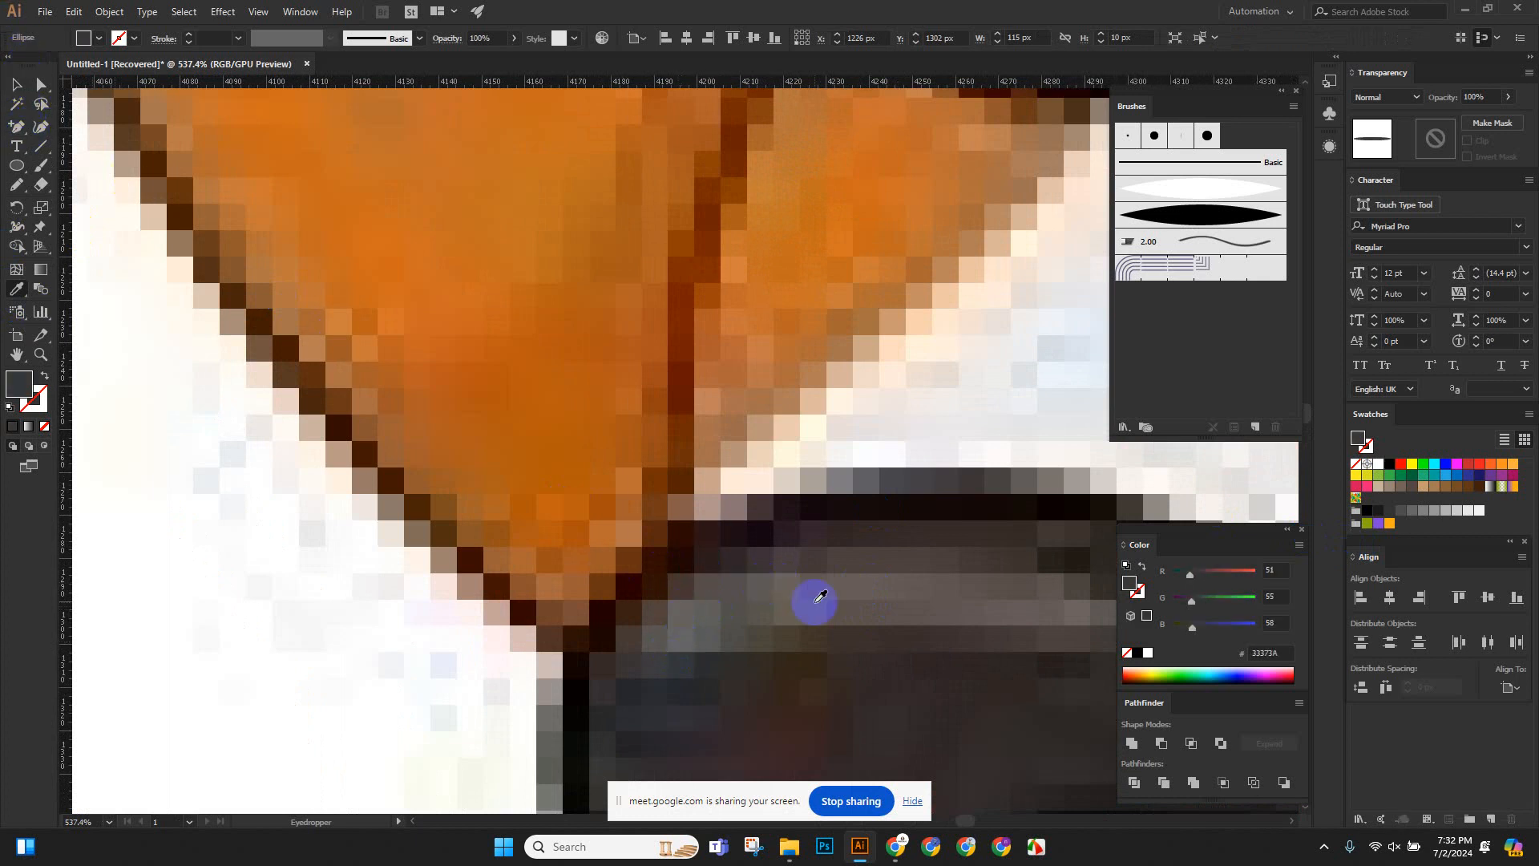
{"action": "left_click", "coordinate": [786, 585]}
{"action": "left_click", "coordinate": [16, 85]}
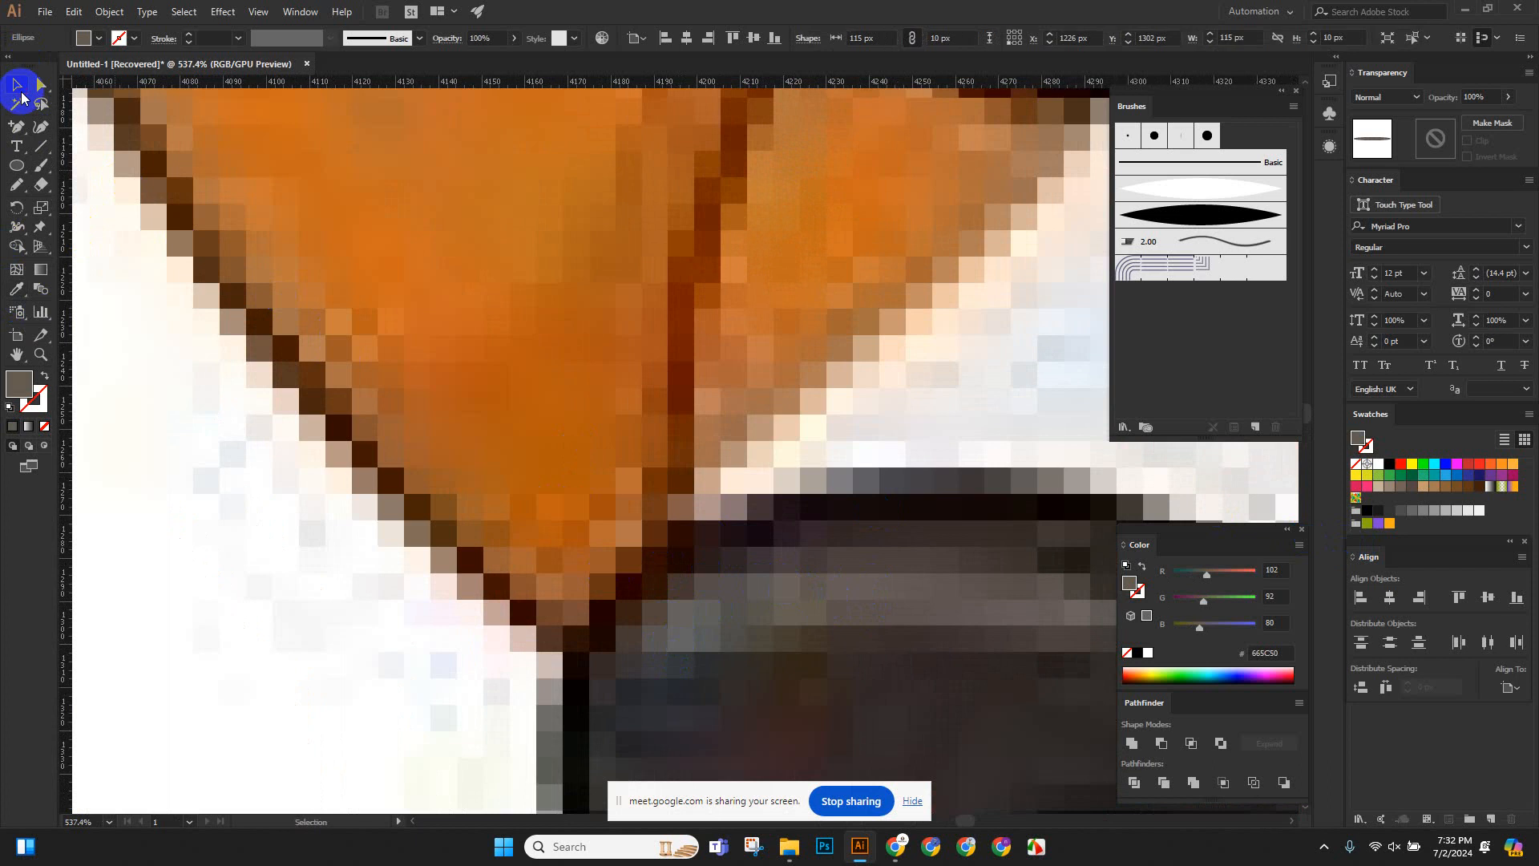
{"action": "key", "text": "ctrl+0"}
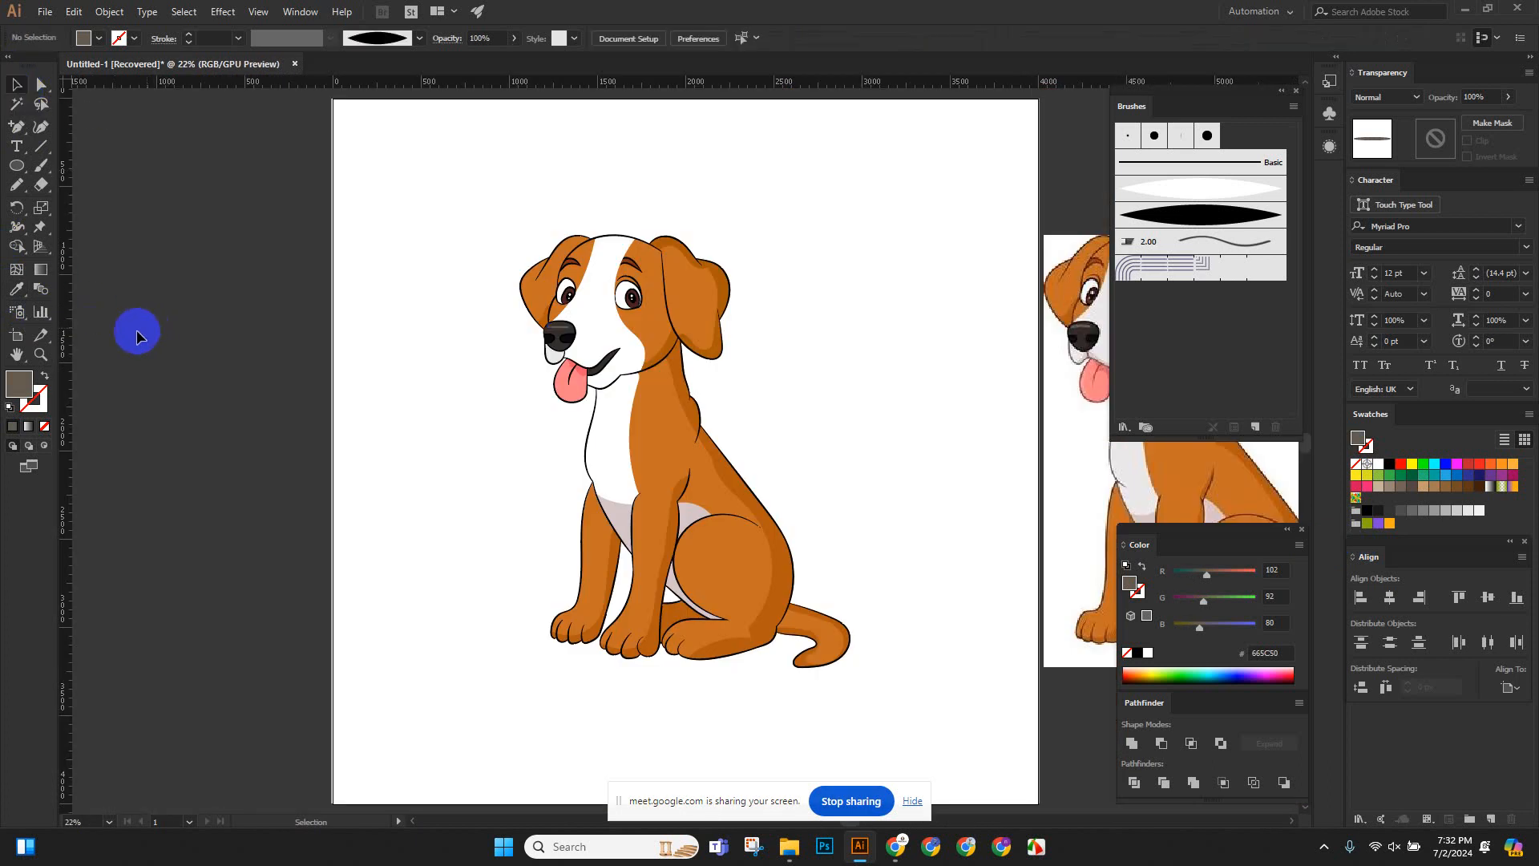
{"action": "key", "text": "space"}
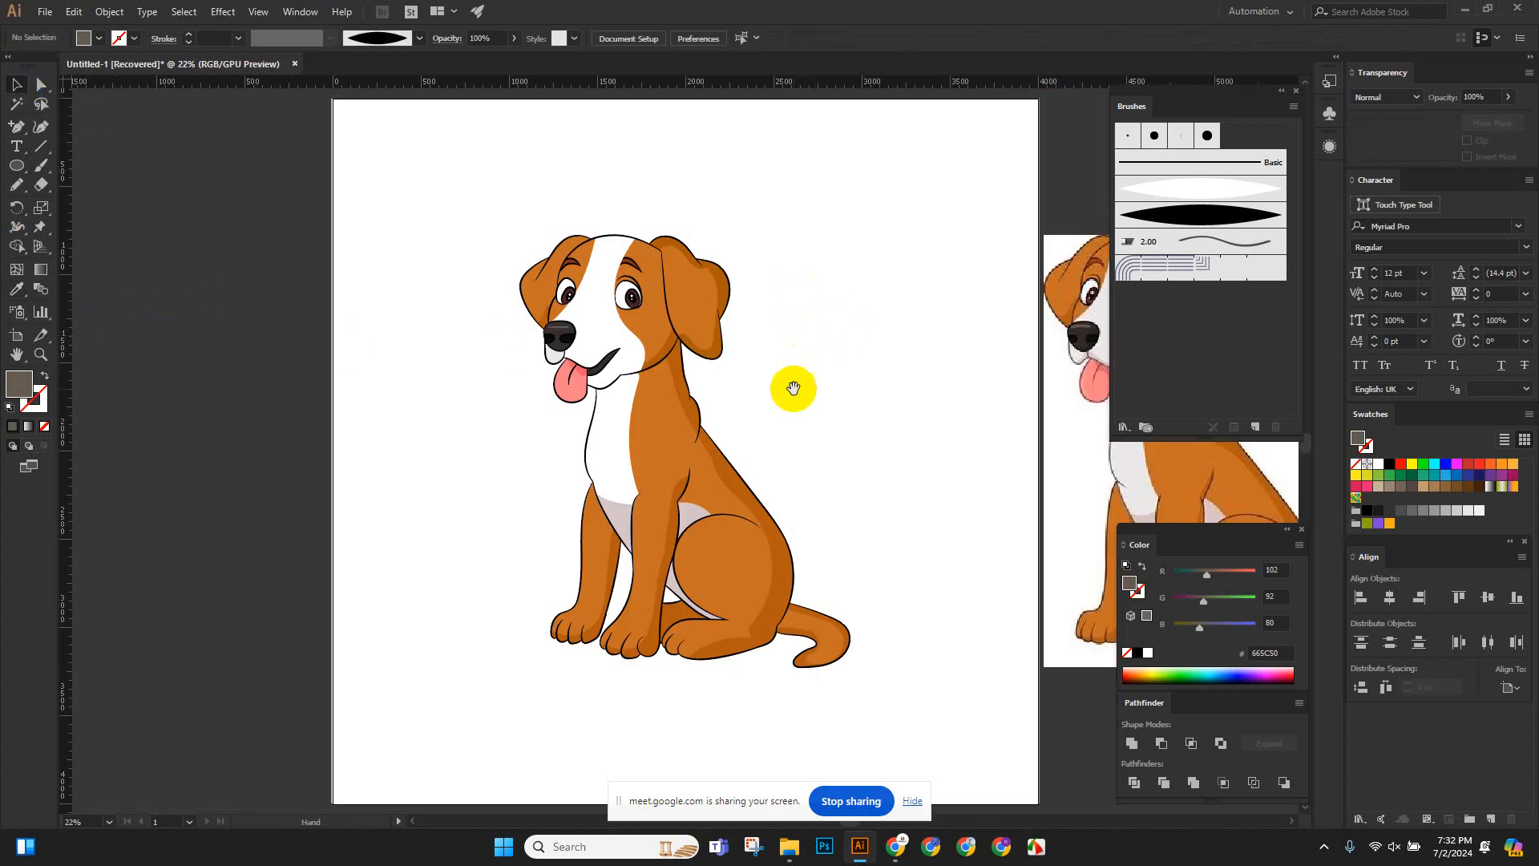
{"action": "scroll", "coordinate": [802, 389], "scroll_direction": "down", "scroll_amount": 2}
{"action": "left_click_drag", "start_coordinate": [801, 395], "coordinate": [557, 360]}
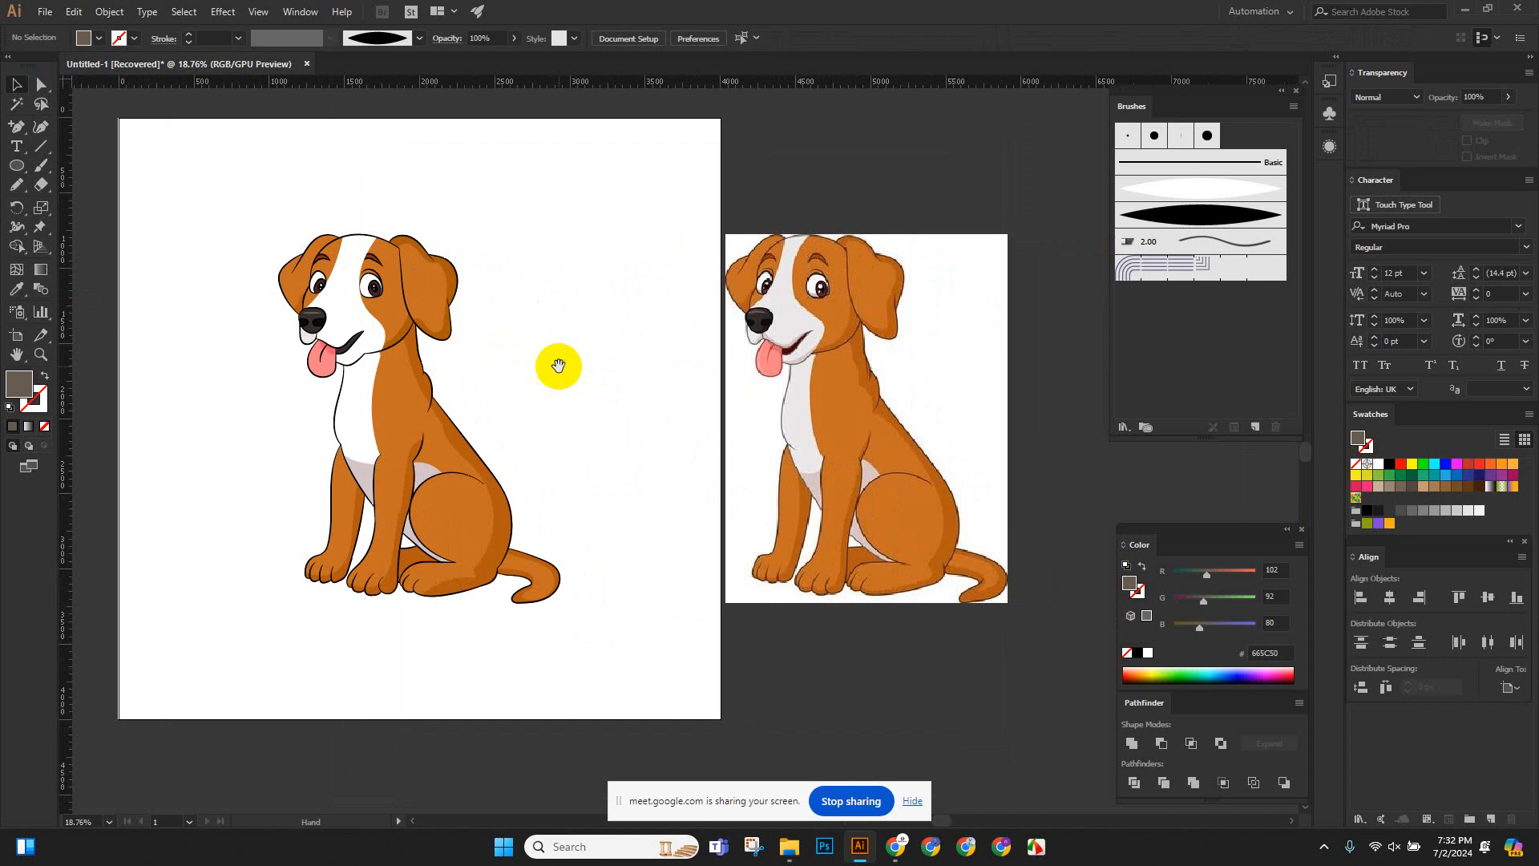
{"action": "scroll", "coordinate": [322, 224], "scroll_direction": "up", "scroll_amount": 1}
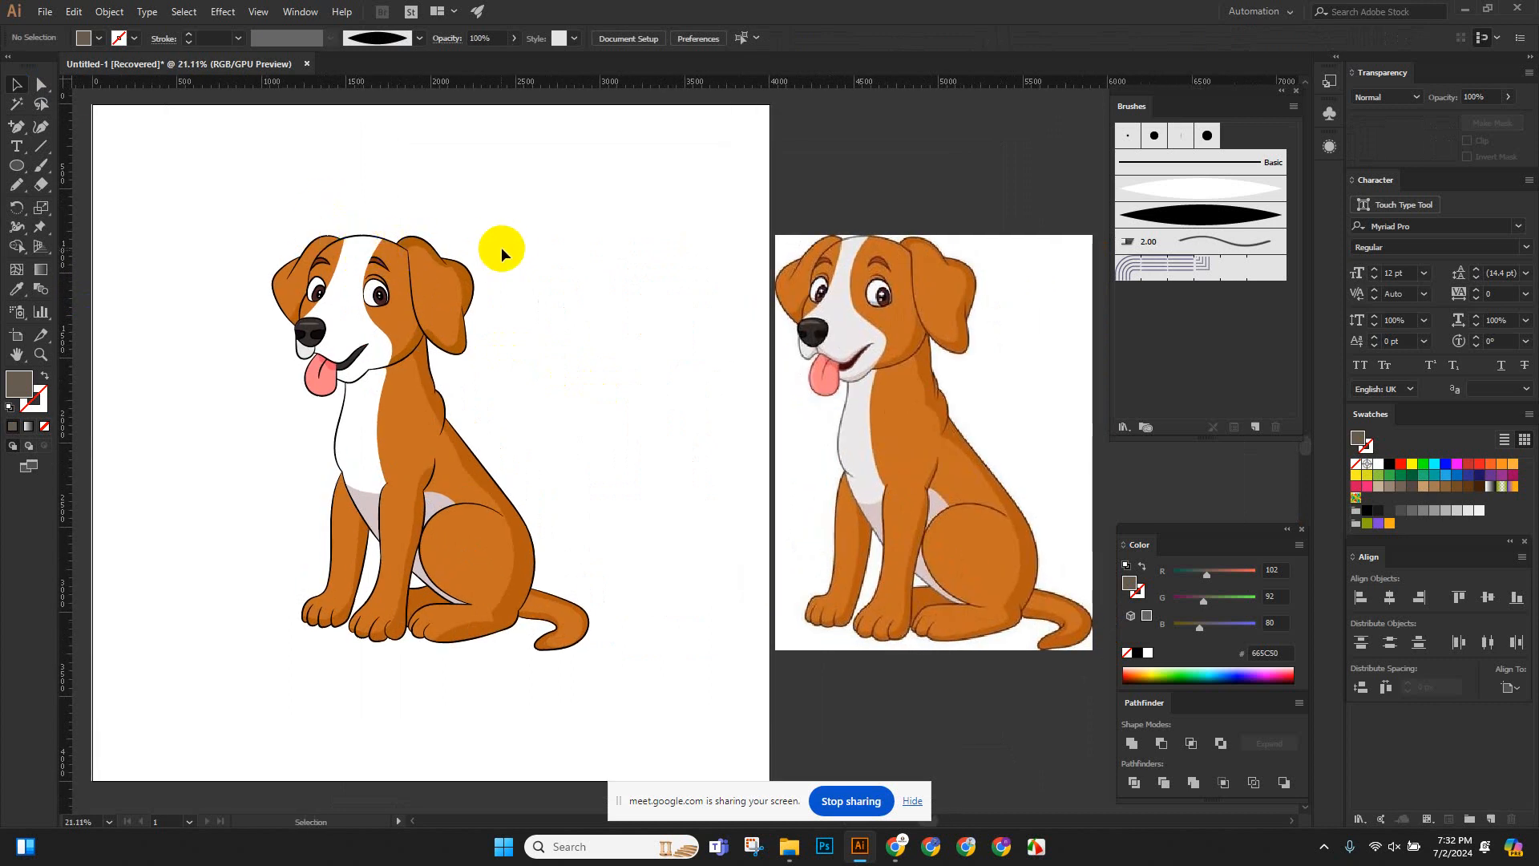
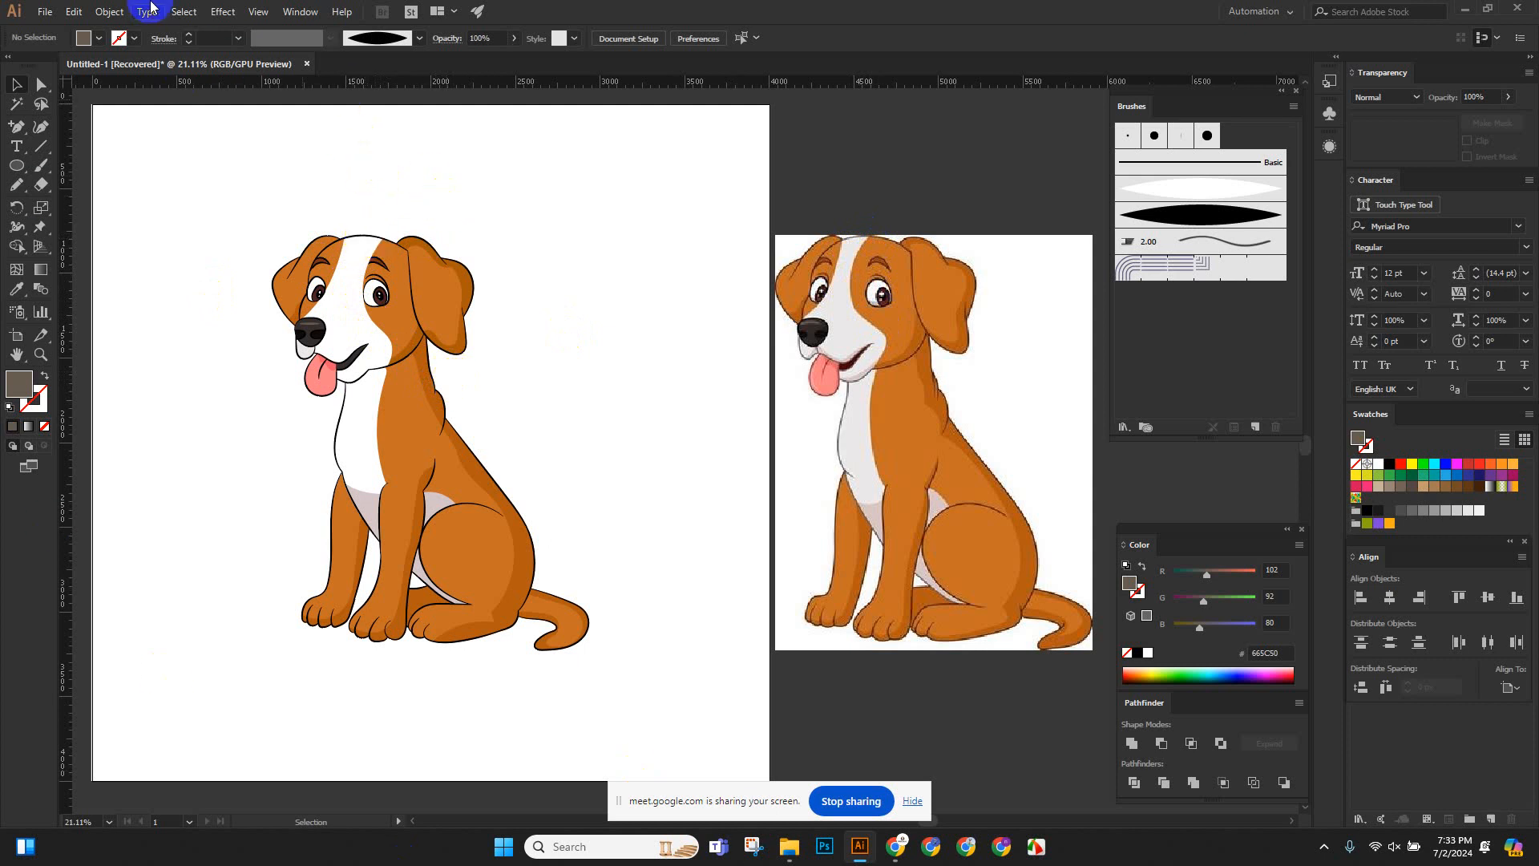
Draw a closed Pencil shape about 328 by 611 px over the eye beside the large ear, overlapping the white blaze, and fill it with green 09A200.
{"action": "scroll", "coordinate": [337, 160], "scroll_direction": "down", "scroll_amount": 3}
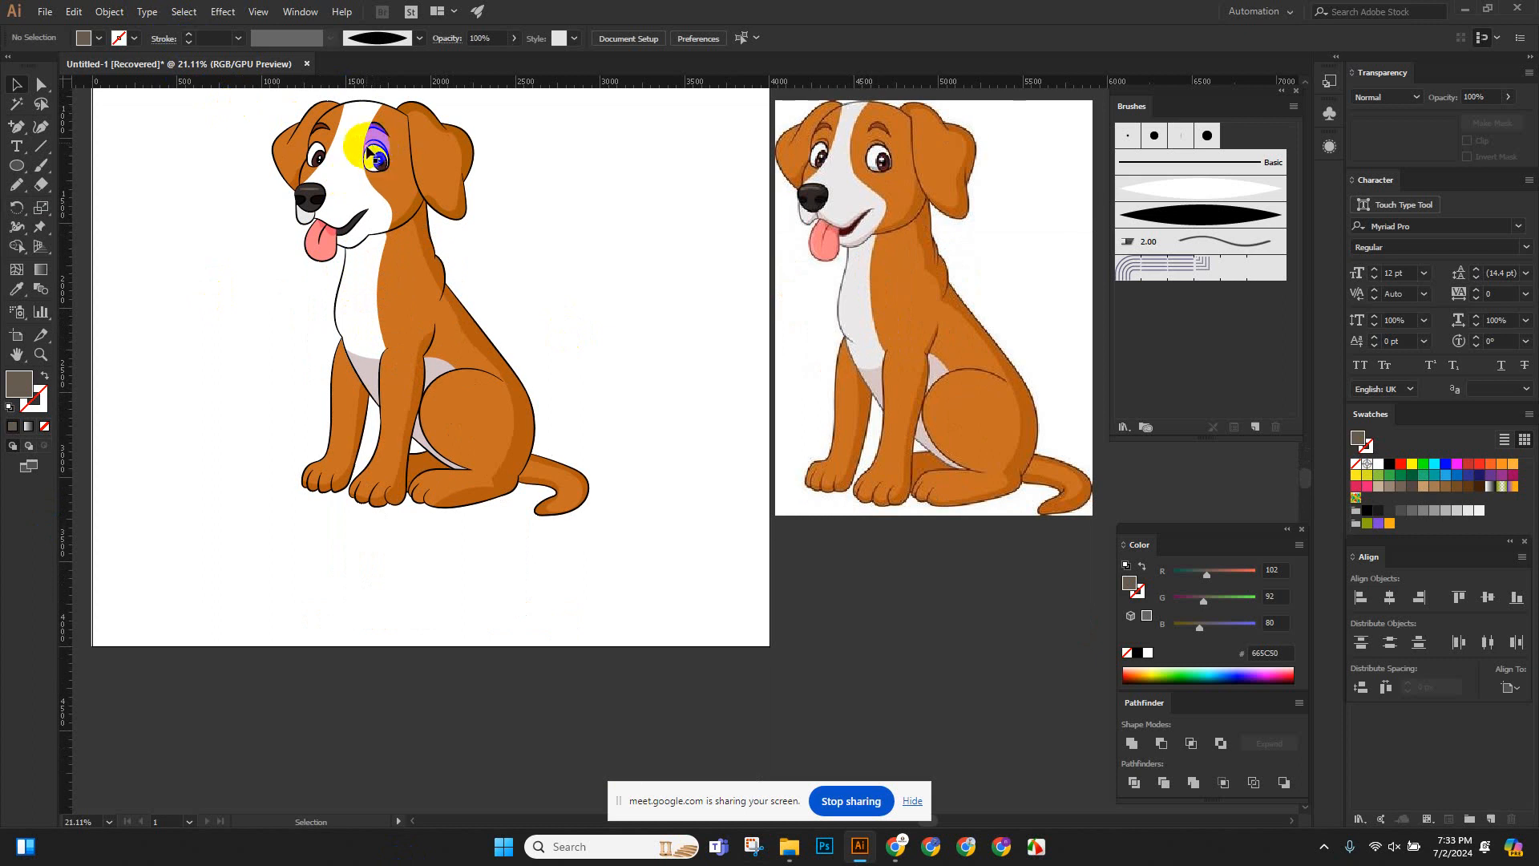
{"action": "scroll", "coordinate": [349, 128], "scroll_direction": "up", "scroll_amount": 2}
{"action": "left_click_drag", "start_coordinate": [392, 165], "coordinate": [317, 337]}
{"action": "left_click_drag", "start_coordinate": [243, 287], "coordinate": [298, 360]}
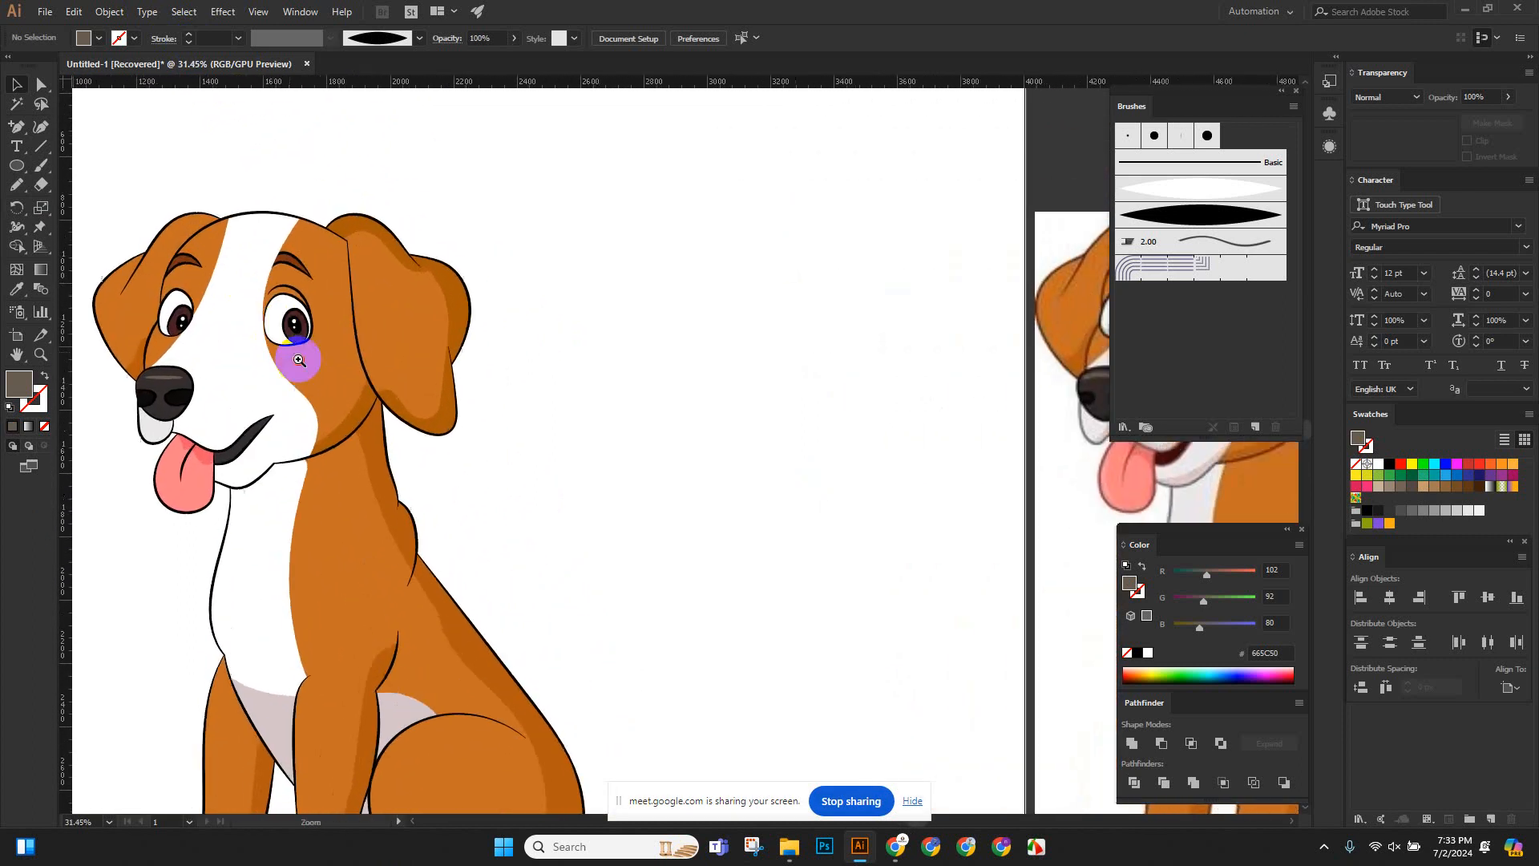
{"action": "left_click", "coordinate": [244, 282]}
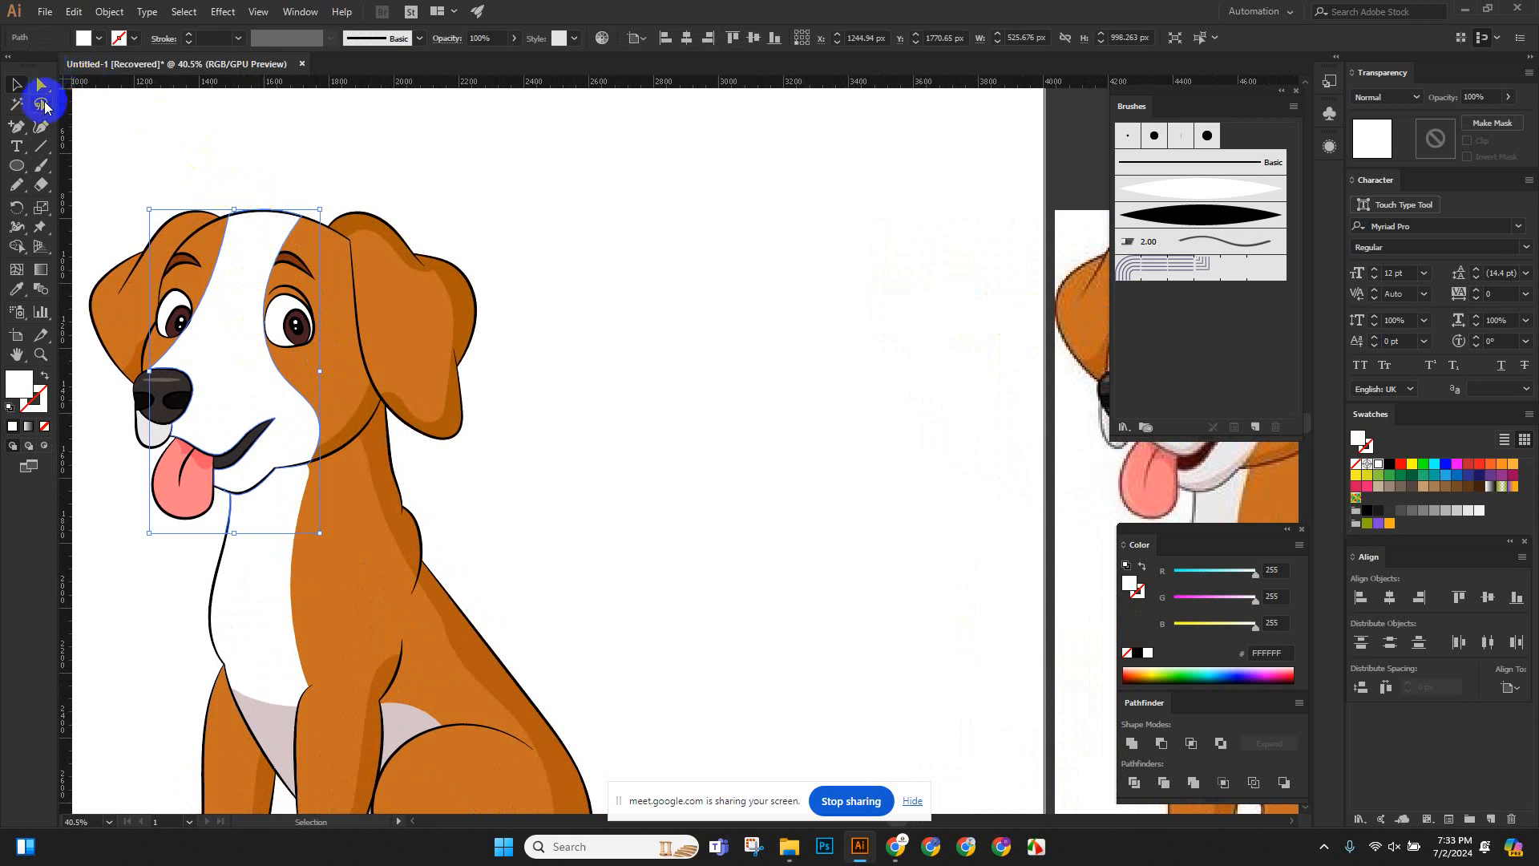
{"action": "left_click", "coordinate": [18, 188]}
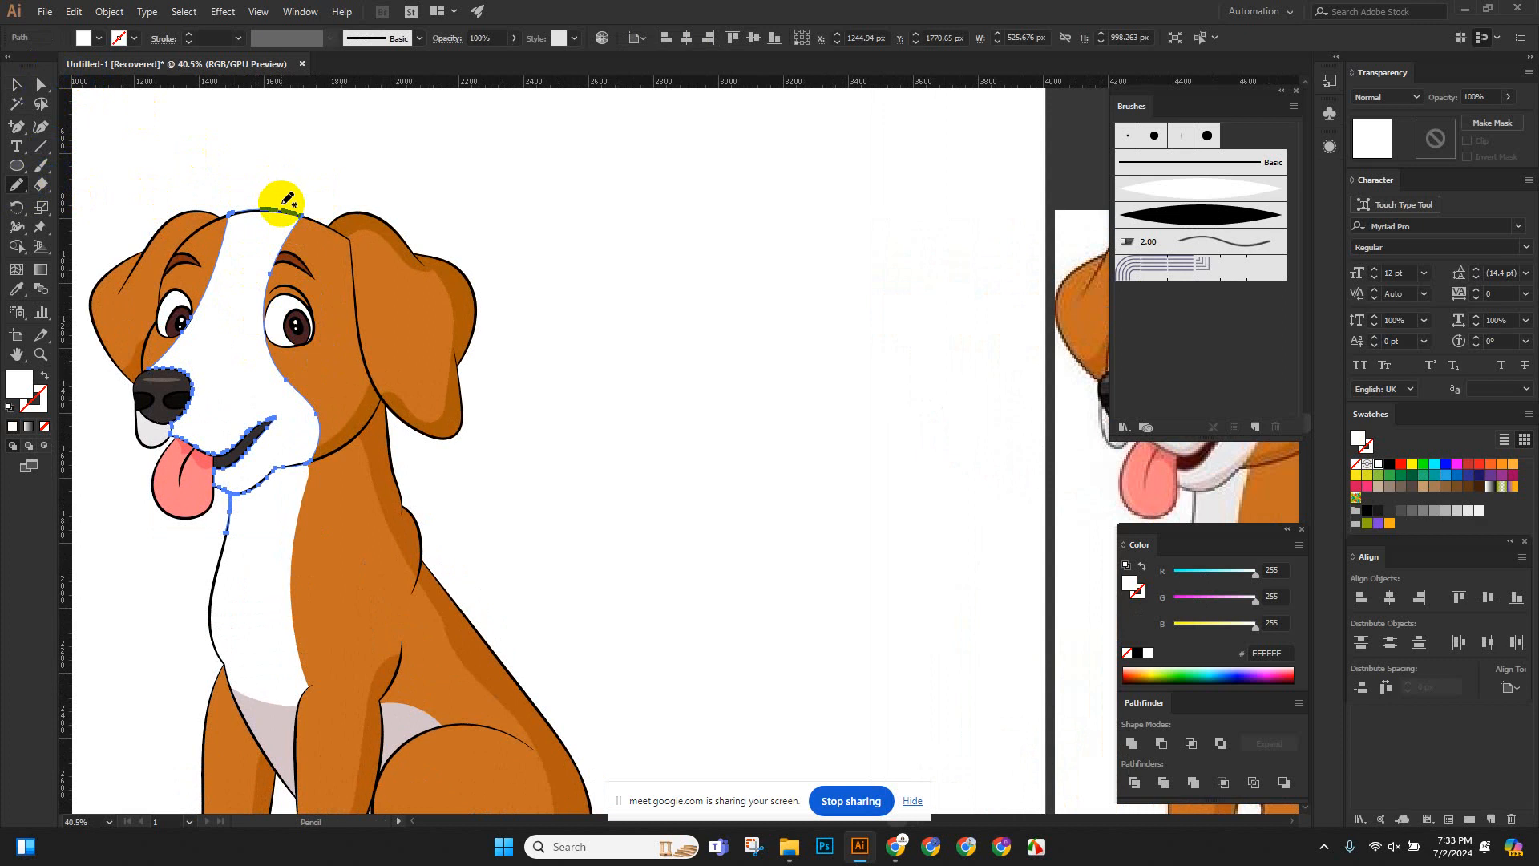
{"action": "scroll", "coordinate": [363, 235], "scroll_direction": "down", "scroll_amount": 2}
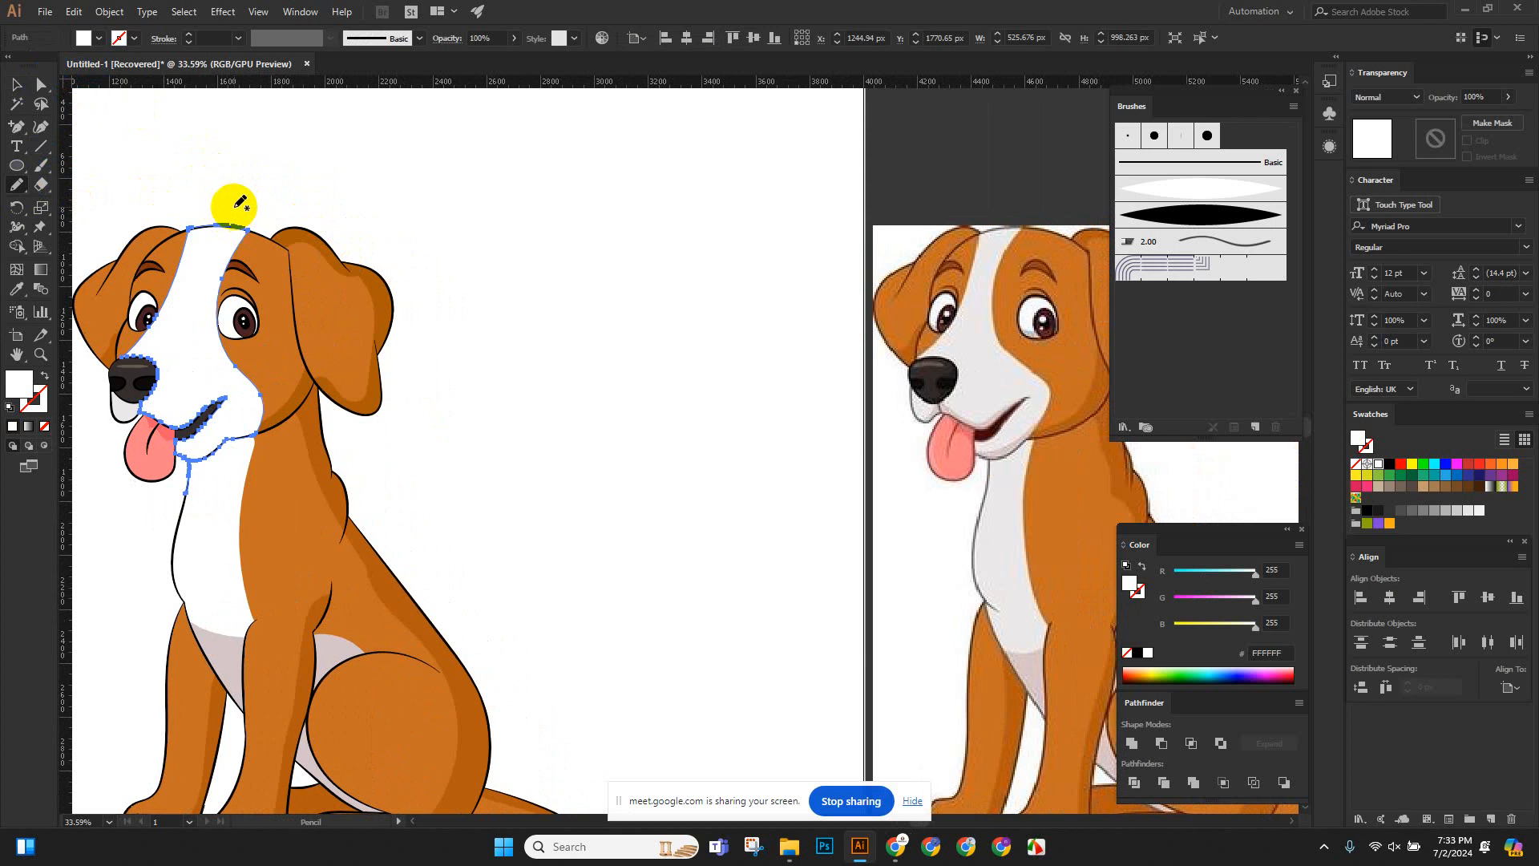
{"action": "mouse_move", "coordinate": [257, 224]}
{"action": "left_mouse_down"}
{"action": "mouse_move", "coordinate": [286, 292]}
{"action": "mouse_move", "coordinate": [251, 265]}
{"action": "mouse_move", "coordinate": [255, 210]}
{"action": "left_mouse_up"}
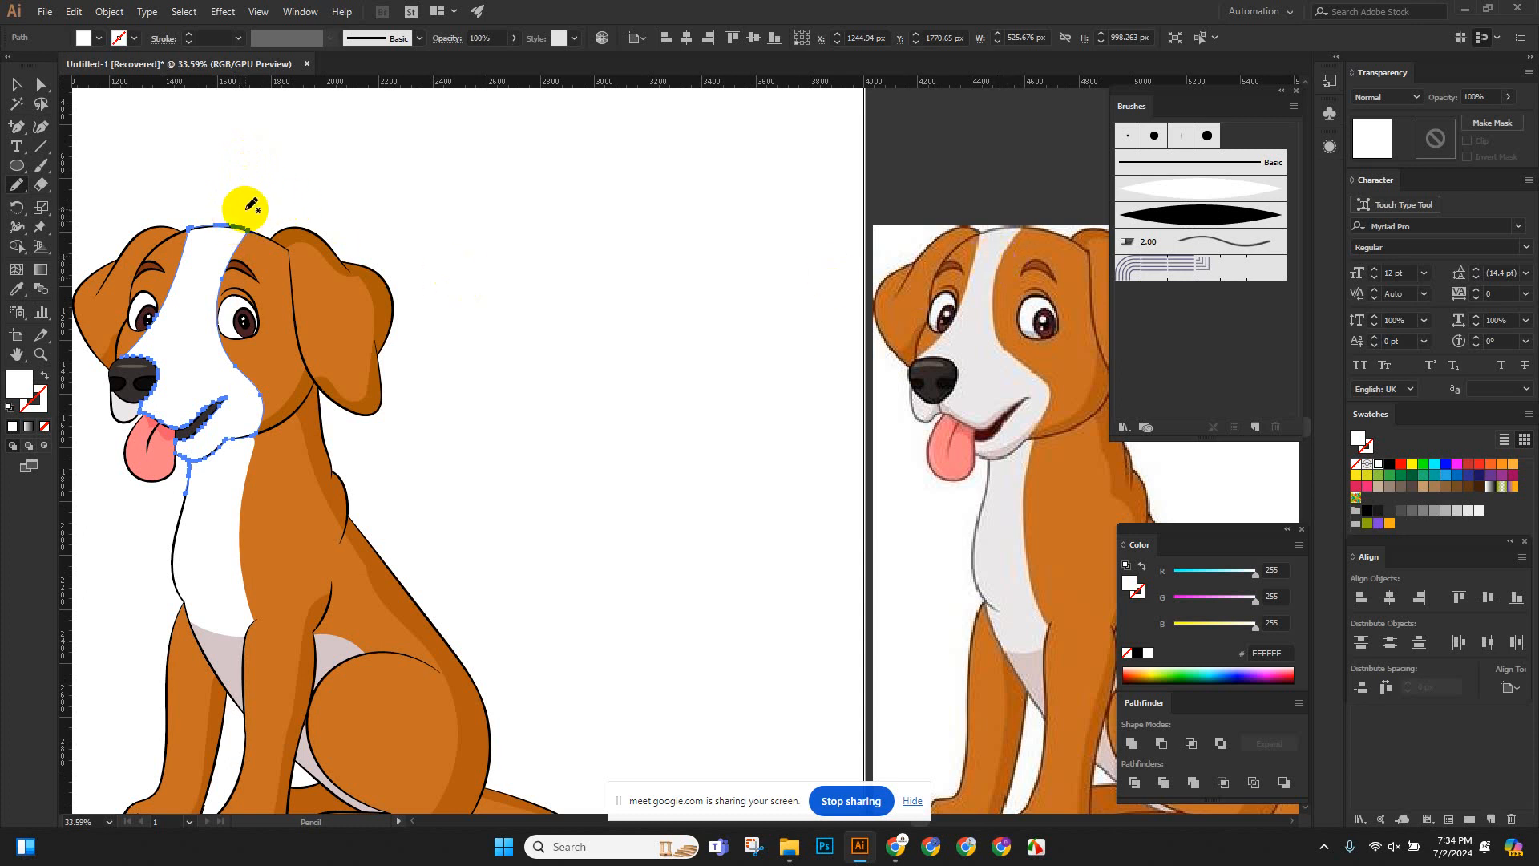
{"action": "mouse_move", "coordinate": [235, 213]}
{"action": "left_mouse_down"}
{"action": "mouse_move", "coordinate": [198, 300]}
{"action": "mouse_move", "coordinate": [204, 340]}
{"action": "mouse_move", "coordinate": [275, 374]}
{"action": "mouse_move", "coordinate": [289, 326]}
{"action": "mouse_move", "coordinate": [275, 251]}
{"action": "mouse_move", "coordinate": [255, 213]}
{"action": "mouse_move", "coordinate": [228, 214]}
{"action": "left_mouse_up"}
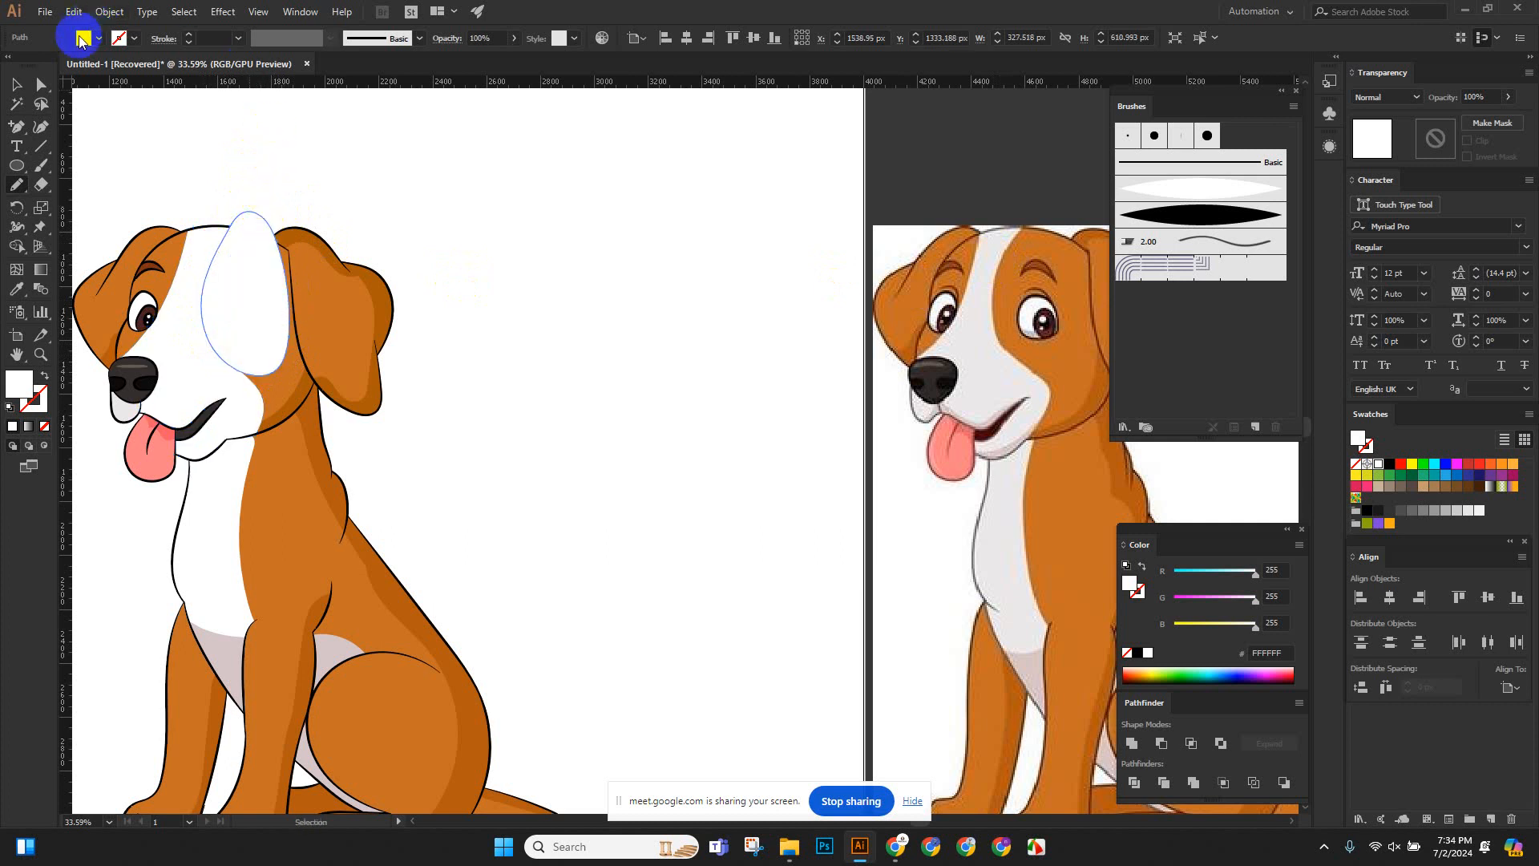
{"action": "left_click", "coordinate": [17, 85]}
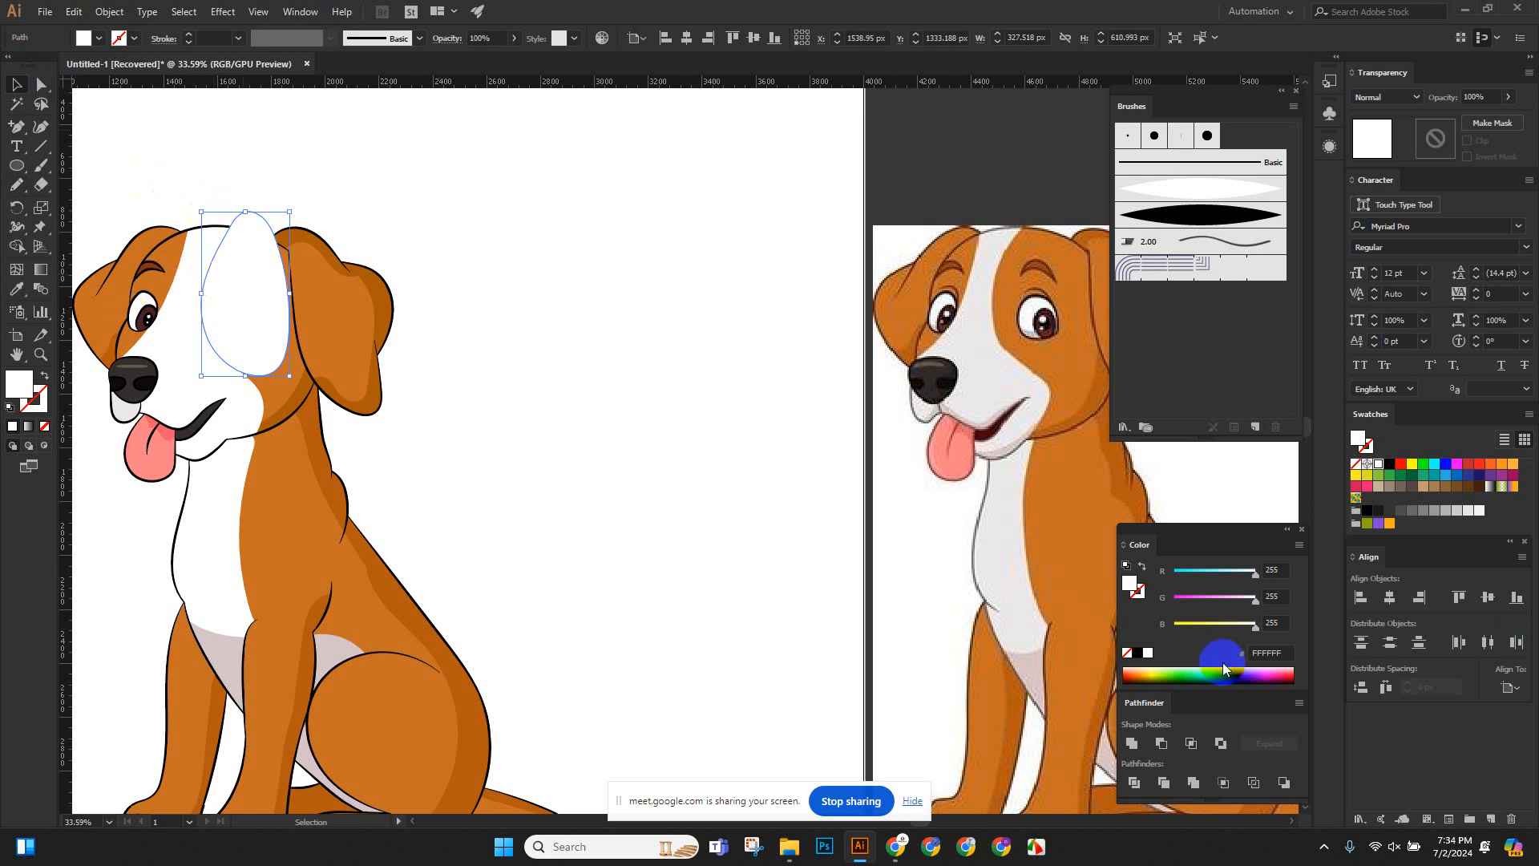
{"action": "left_click", "coordinate": [1176, 673]}
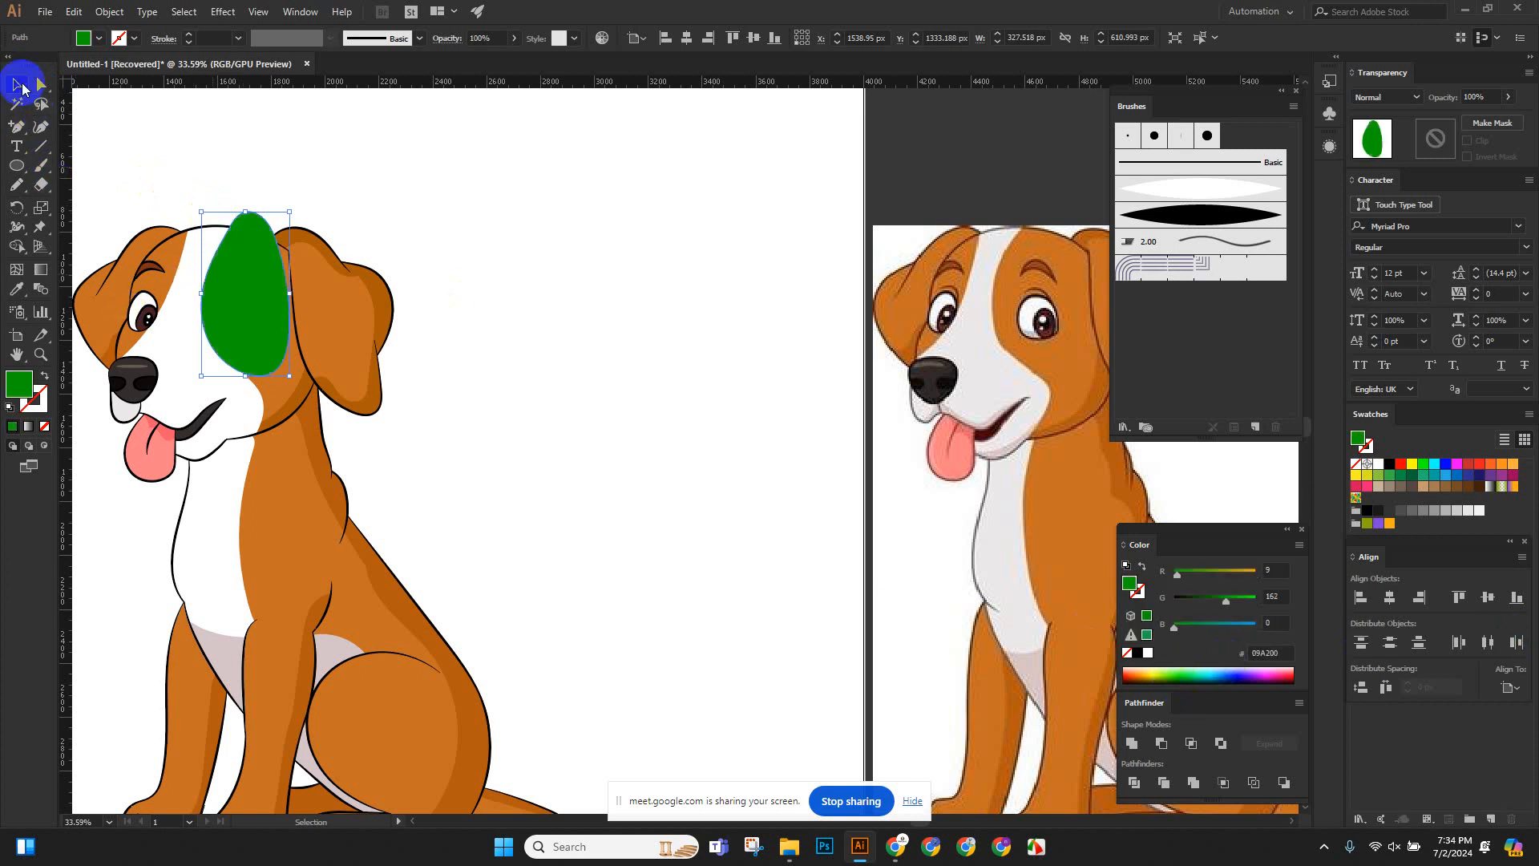
Trim the white face patch along the green shape with the Shape Builder, removing the green shape and the overlap, and deselect.
{"action": "left_click", "coordinate": [327, 202]}
{"action": "left_click_drag", "start_coordinate": [204, 214], "coordinate": [306, 320]}
{"action": "key", "text": "v"}
{"action": "left_click", "coordinate": [282, 316]}
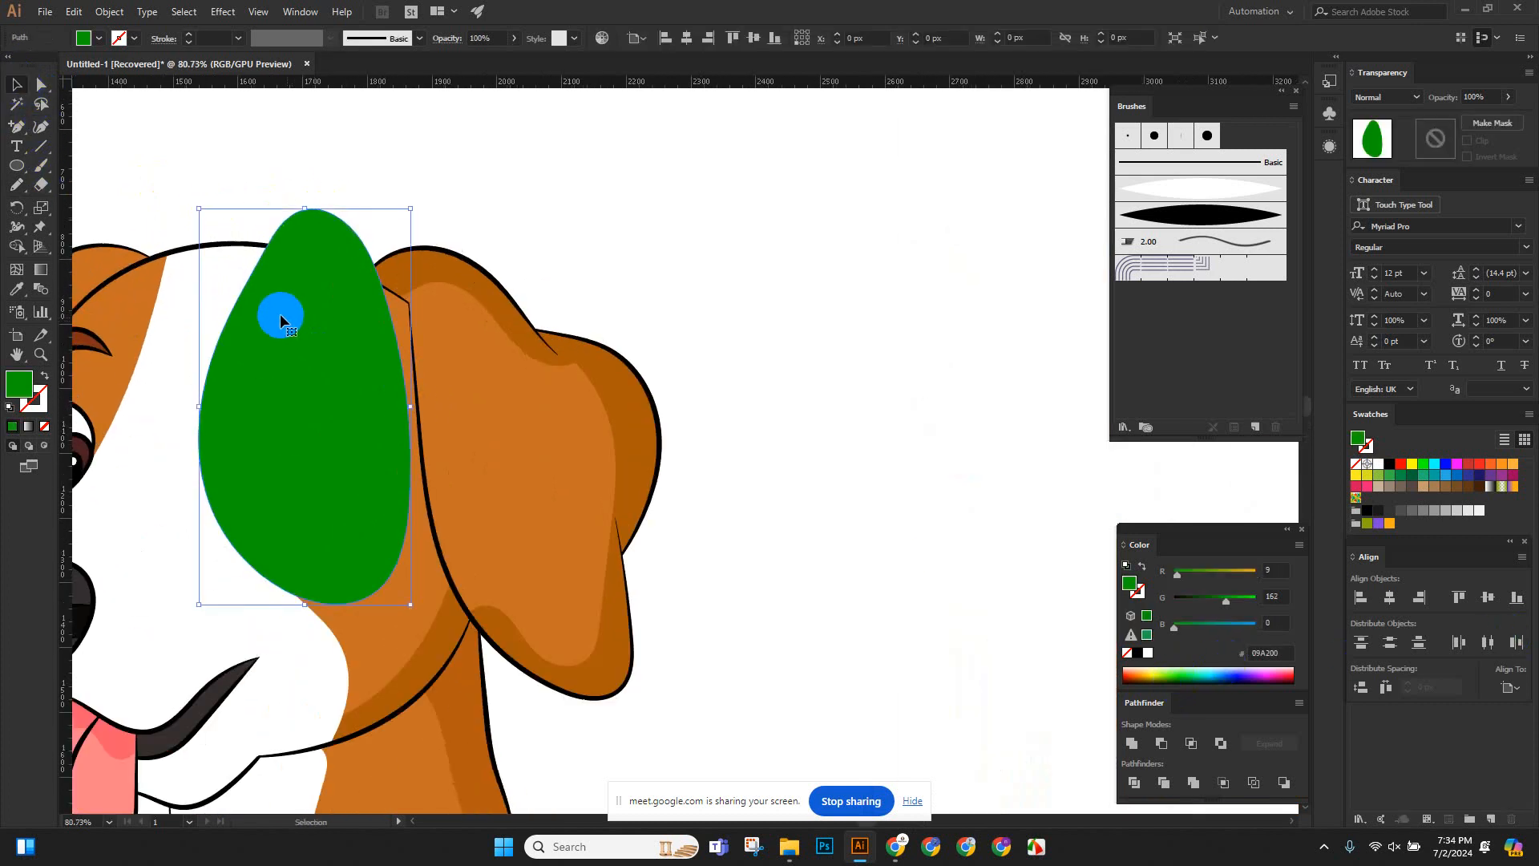
{"action": "left_click", "coordinate": [187, 299], "text": "shift"}
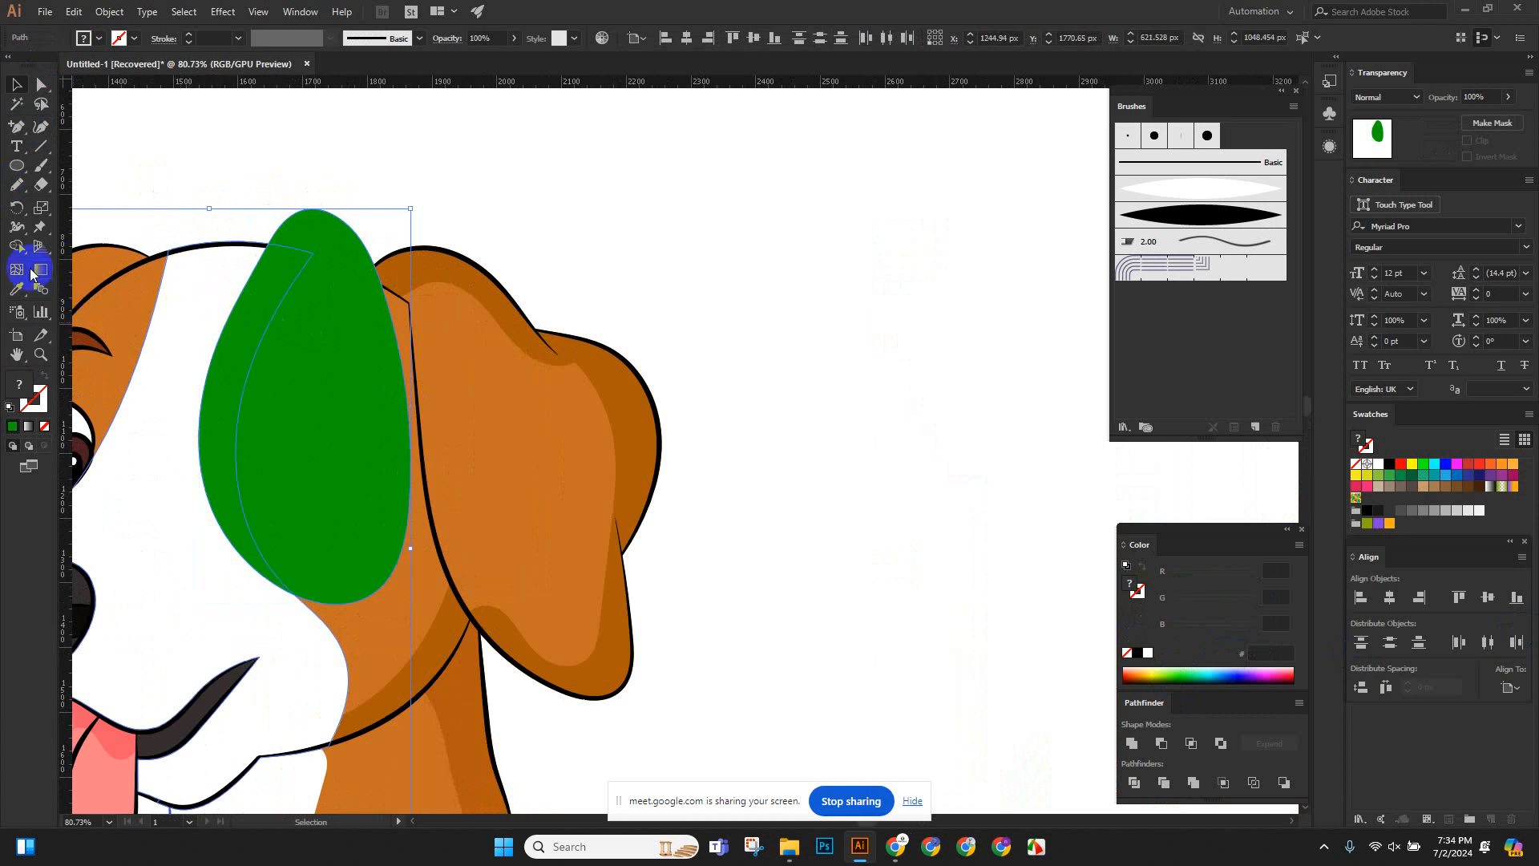
{"action": "left_click", "coordinate": [16, 248]}
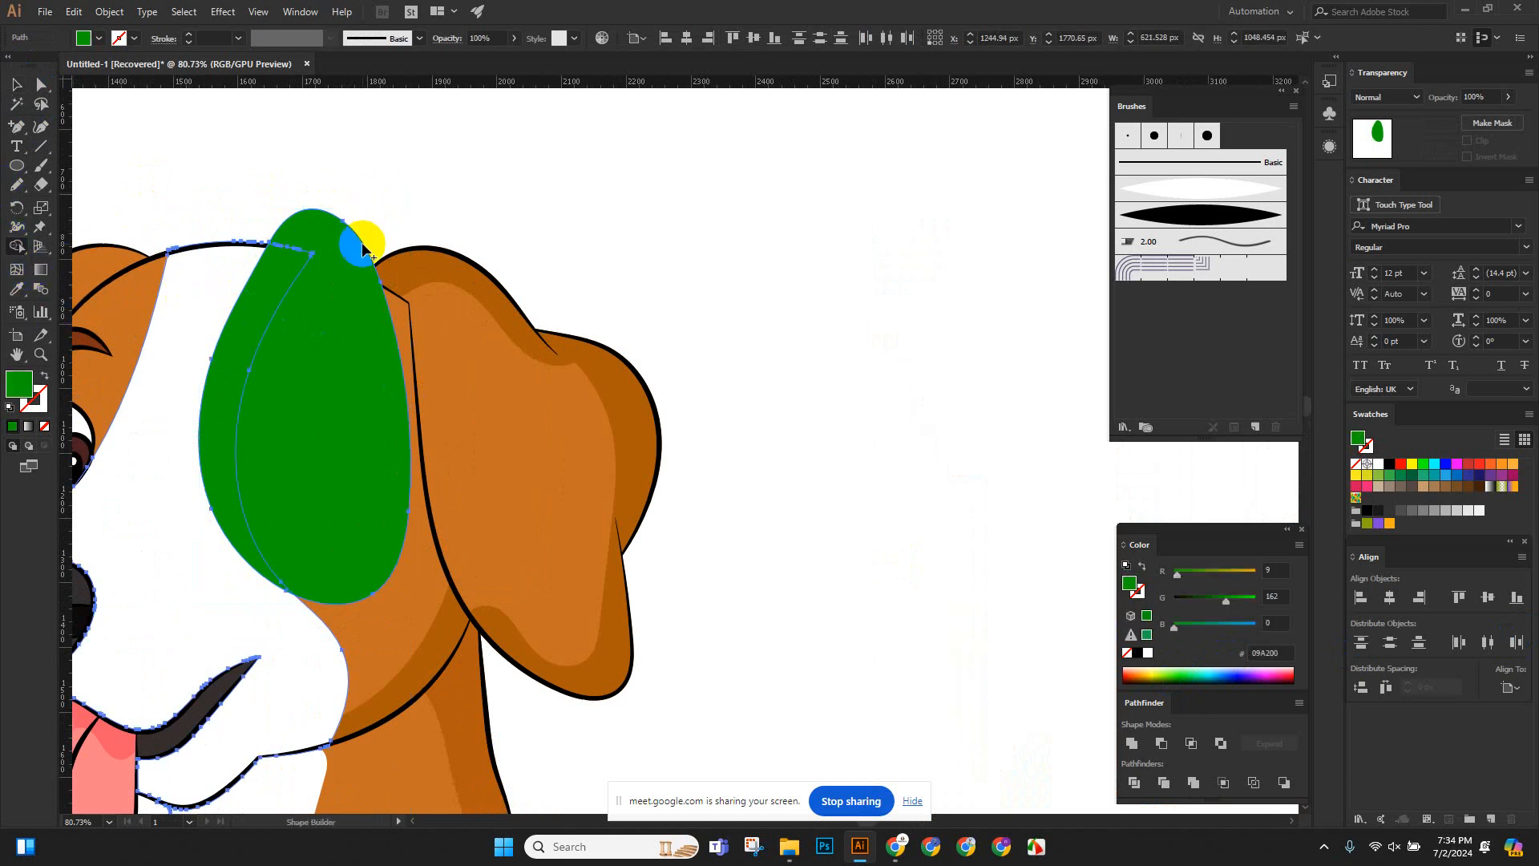
{"action": "left_click_drag", "start_coordinate": [314, 323], "coordinate": [354, 388]}
{"action": "left_click_drag", "start_coordinate": [229, 344], "coordinate": [229, 359]}
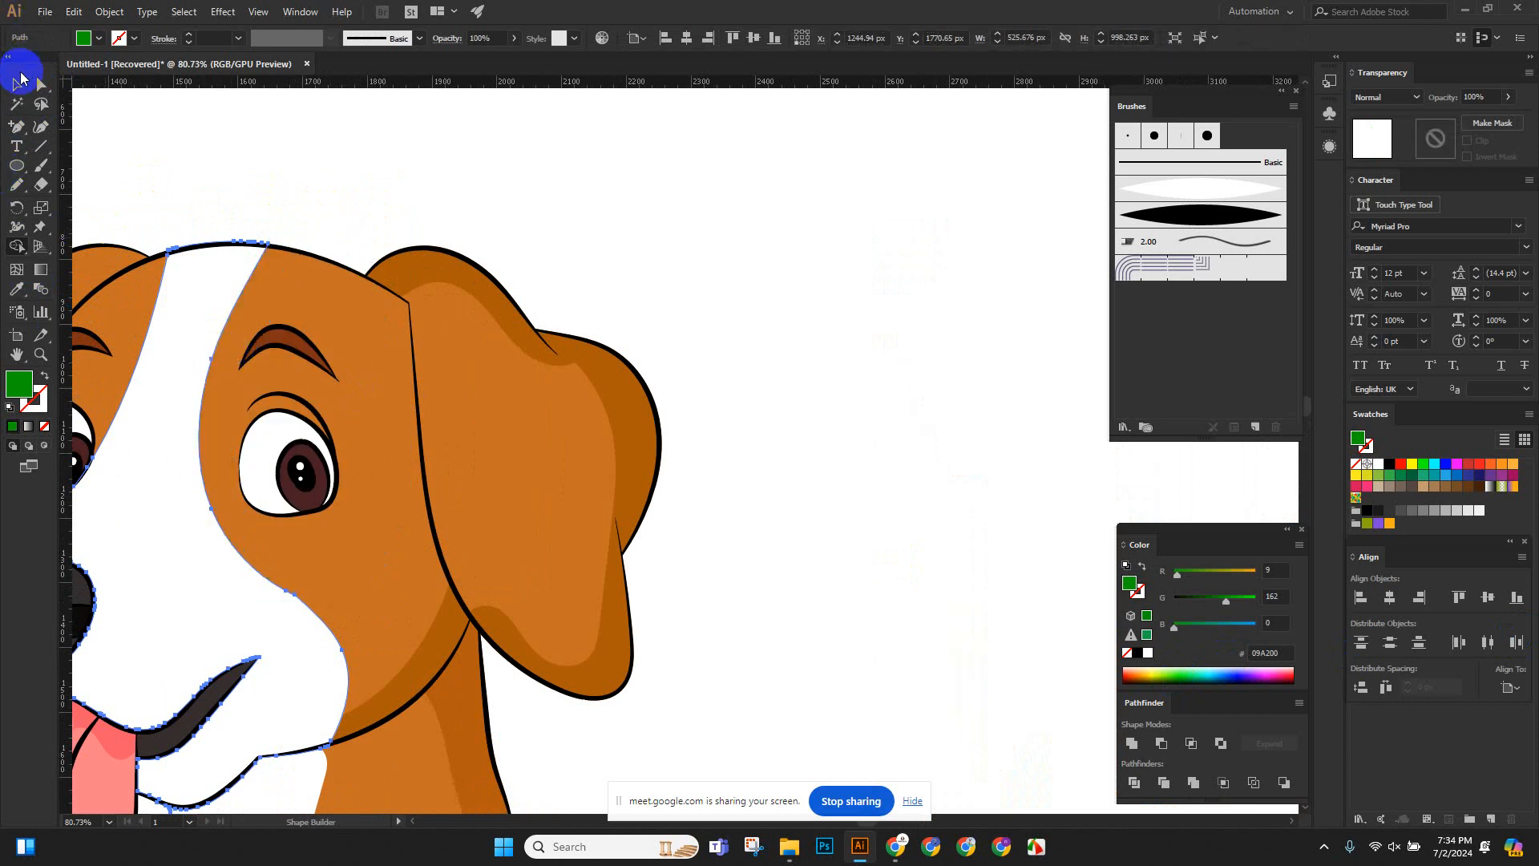
{"action": "left_click", "coordinate": [13, 81]}
{"action": "left_click", "coordinate": [250, 175]}
{"action": "scroll", "coordinate": [365, 203], "scroll_direction": "down", "scroll_amount": 5}
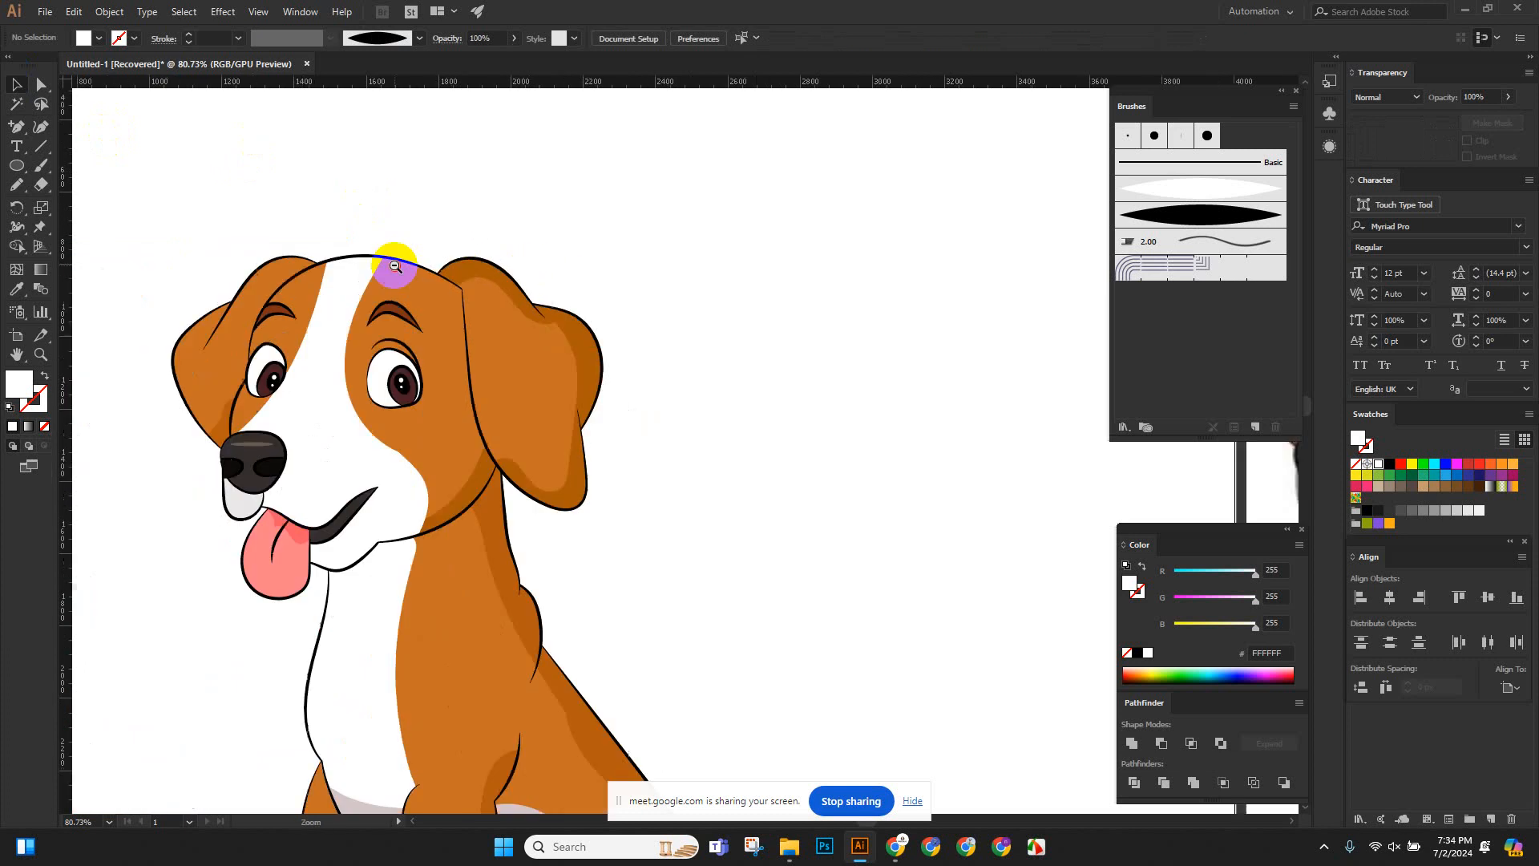
{"action": "left_click_drag", "start_coordinate": [648, 385], "coordinate": [539, 371]}
{"action": "scroll", "coordinate": [539, 371], "scroll_direction": "down", "scroll_amount": 2}
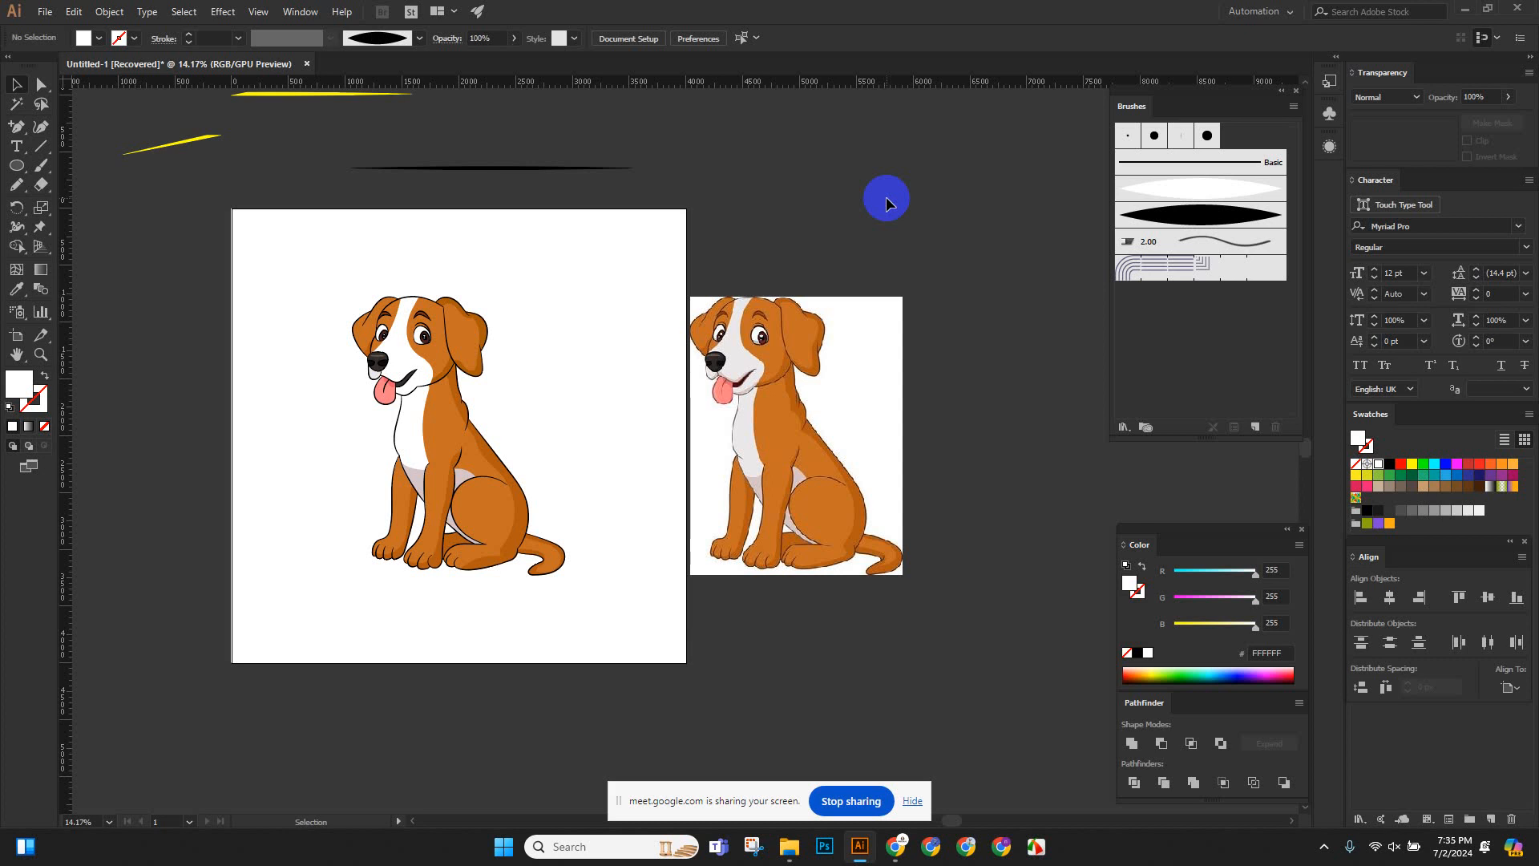
{"action": "left_click", "coordinate": [44, 12]}
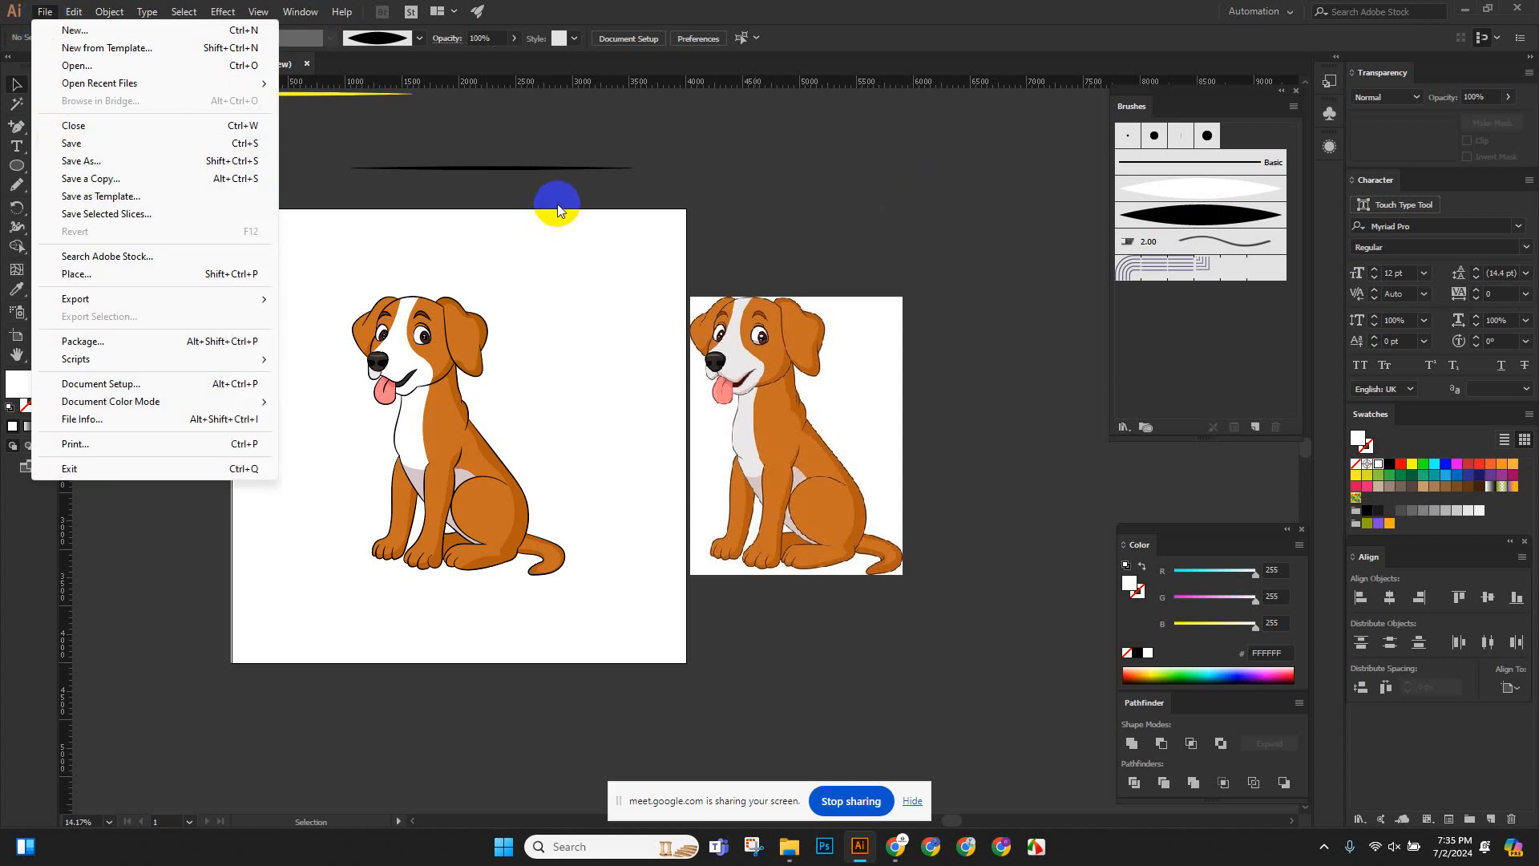
{"action": "left_click", "coordinate": [647, 241]}
{"action": "scroll", "coordinate": [535, 282], "scroll_direction": "down", "scroll_amount": 2}
{"action": "scroll", "coordinate": [535, 283], "scroll_direction": "up", "scroll_amount": 2}
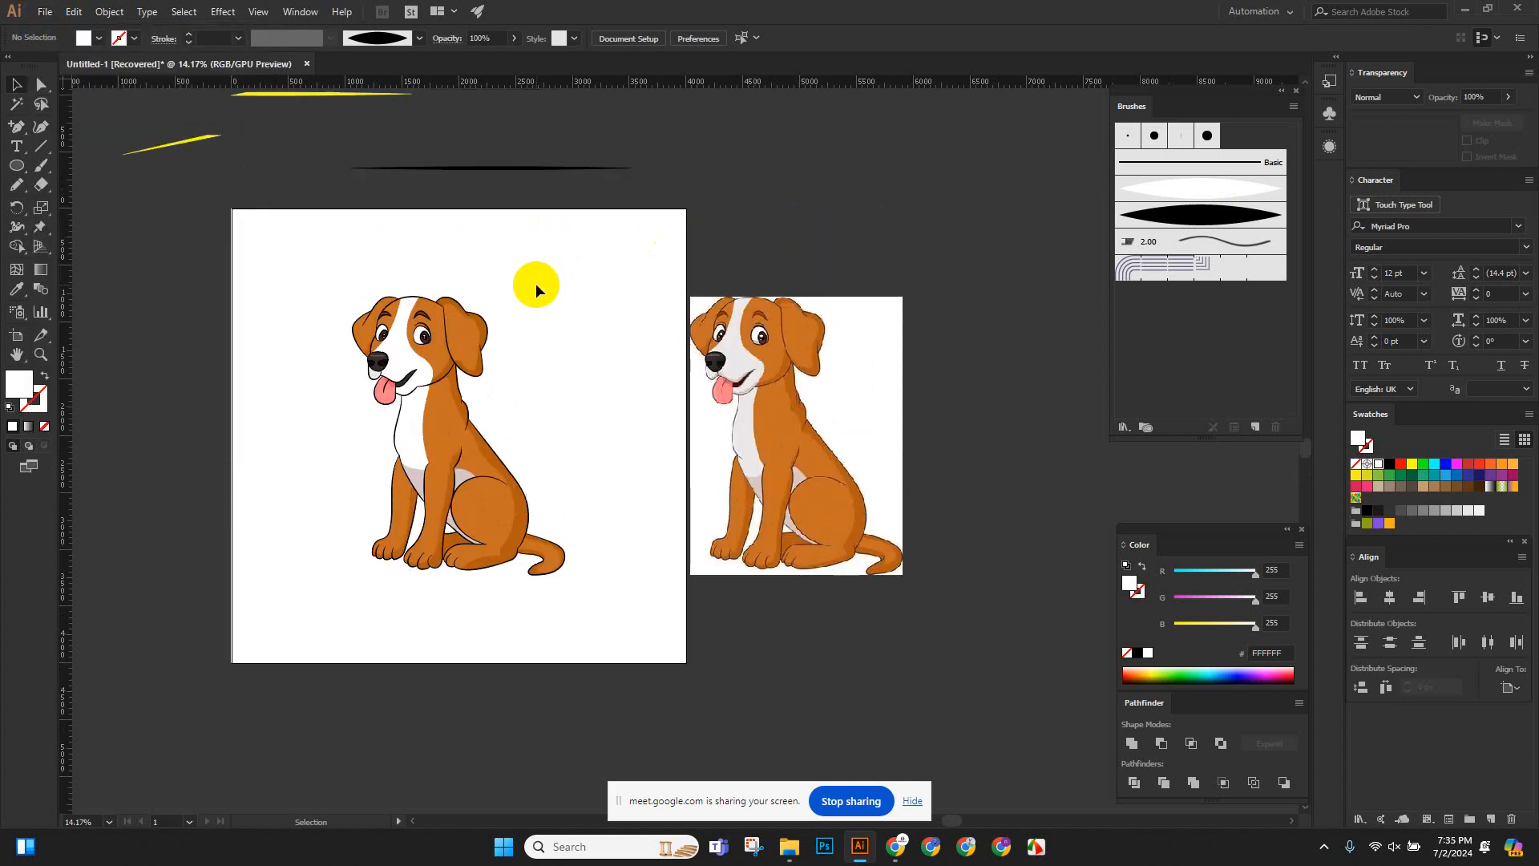
Group all of the dog's shapes, enlarge the group proportionally about its centre on the artboard, and deselect it.
{"action": "left_click_drag", "start_coordinate": [306, 240], "coordinate": [635, 639]}
{"action": "key", "text": "ctrl+g"}
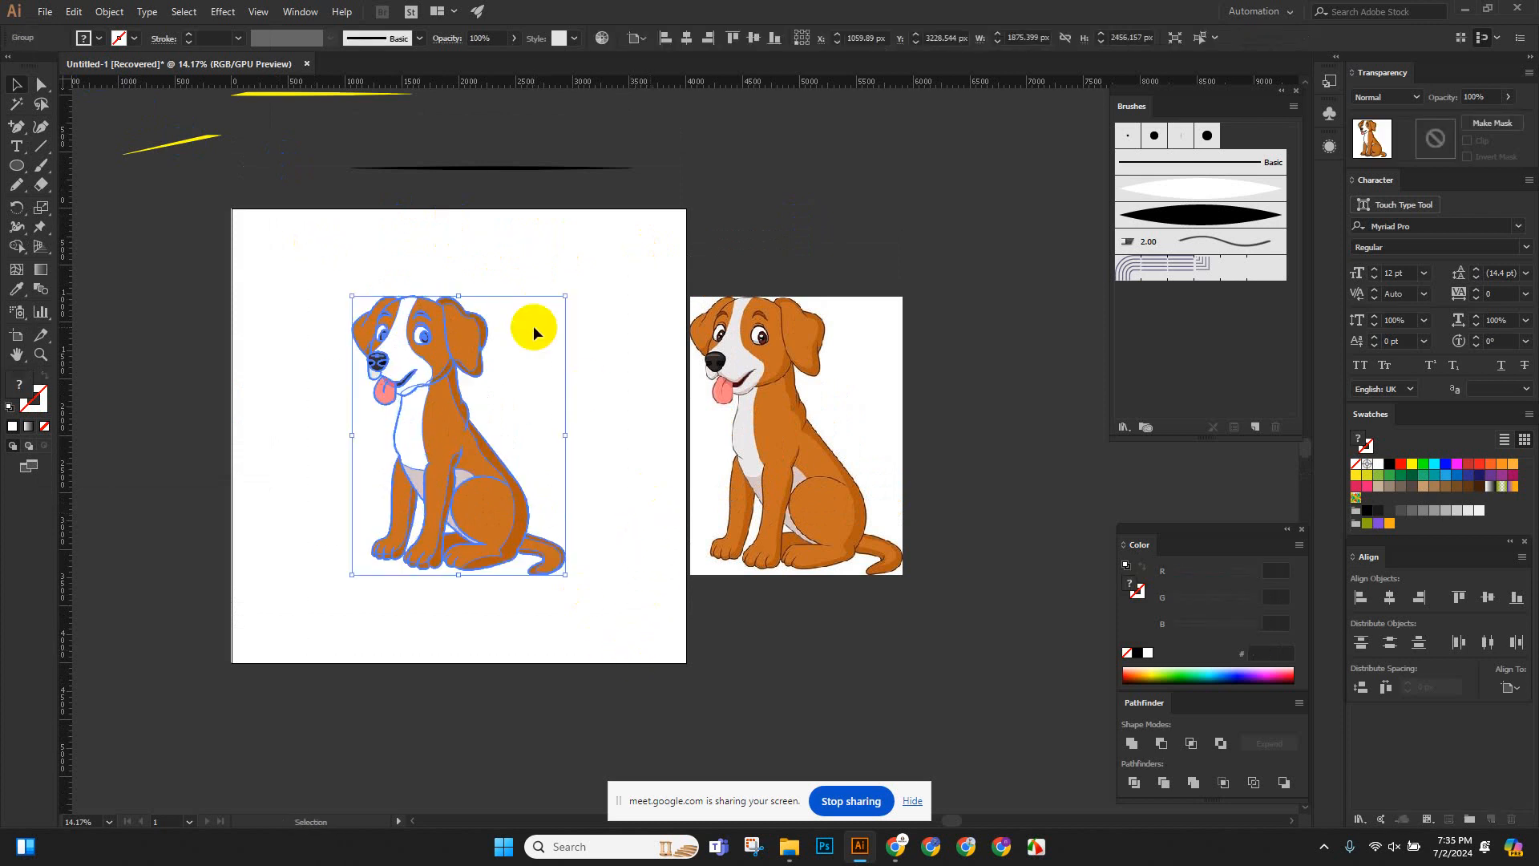
{"action": "left_click_drag", "start_coordinate": [329, 251], "coordinate": [540, 465]}
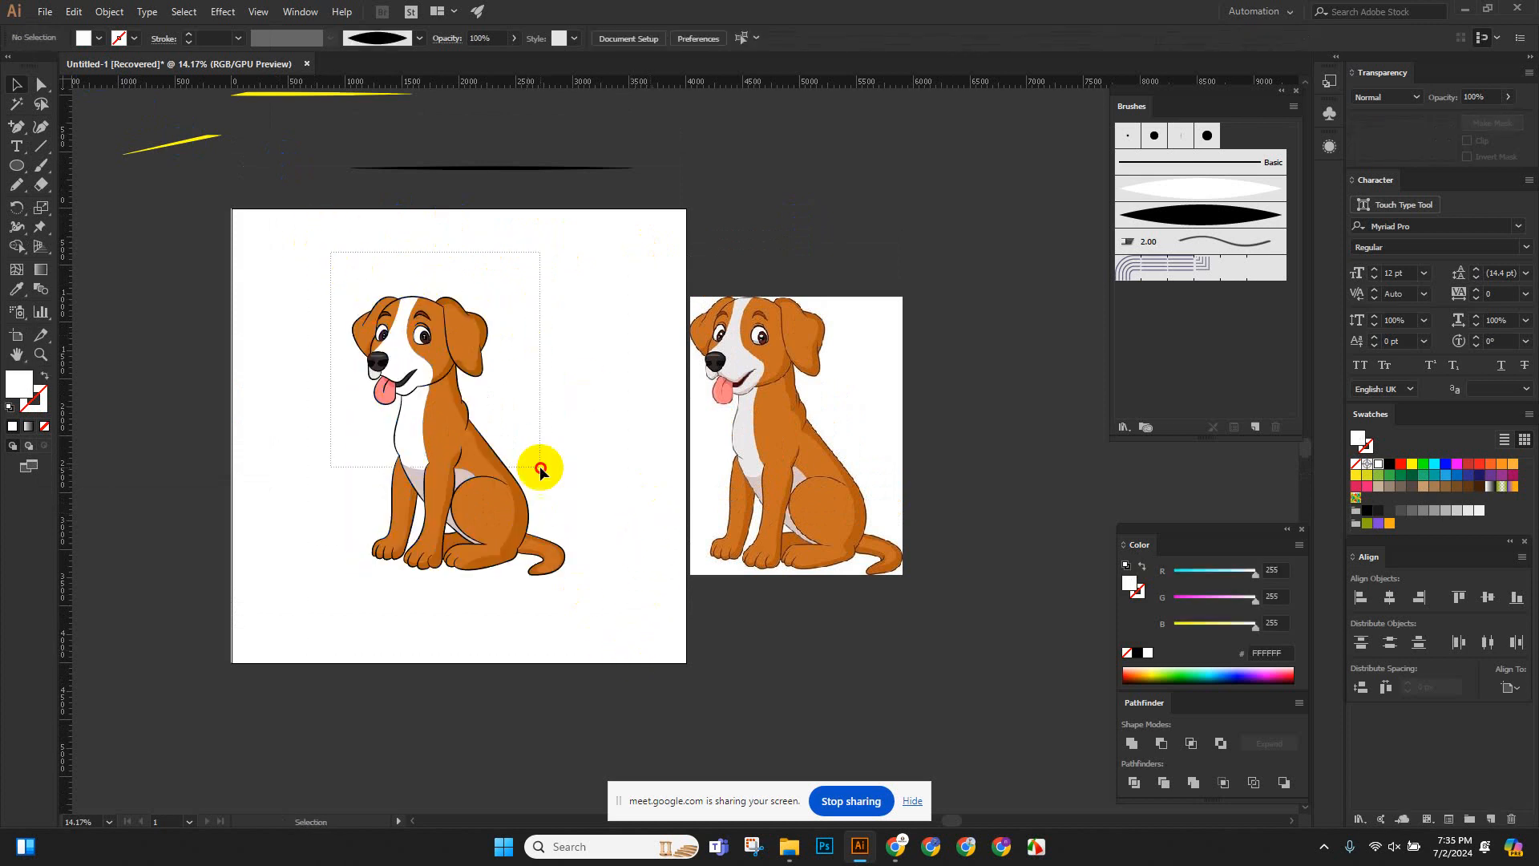
{"action": "left_click_drag", "start_coordinate": [349, 293], "coordinate": [268, 281]}
{"action": "left_click", "coordinate": [749, 344]}
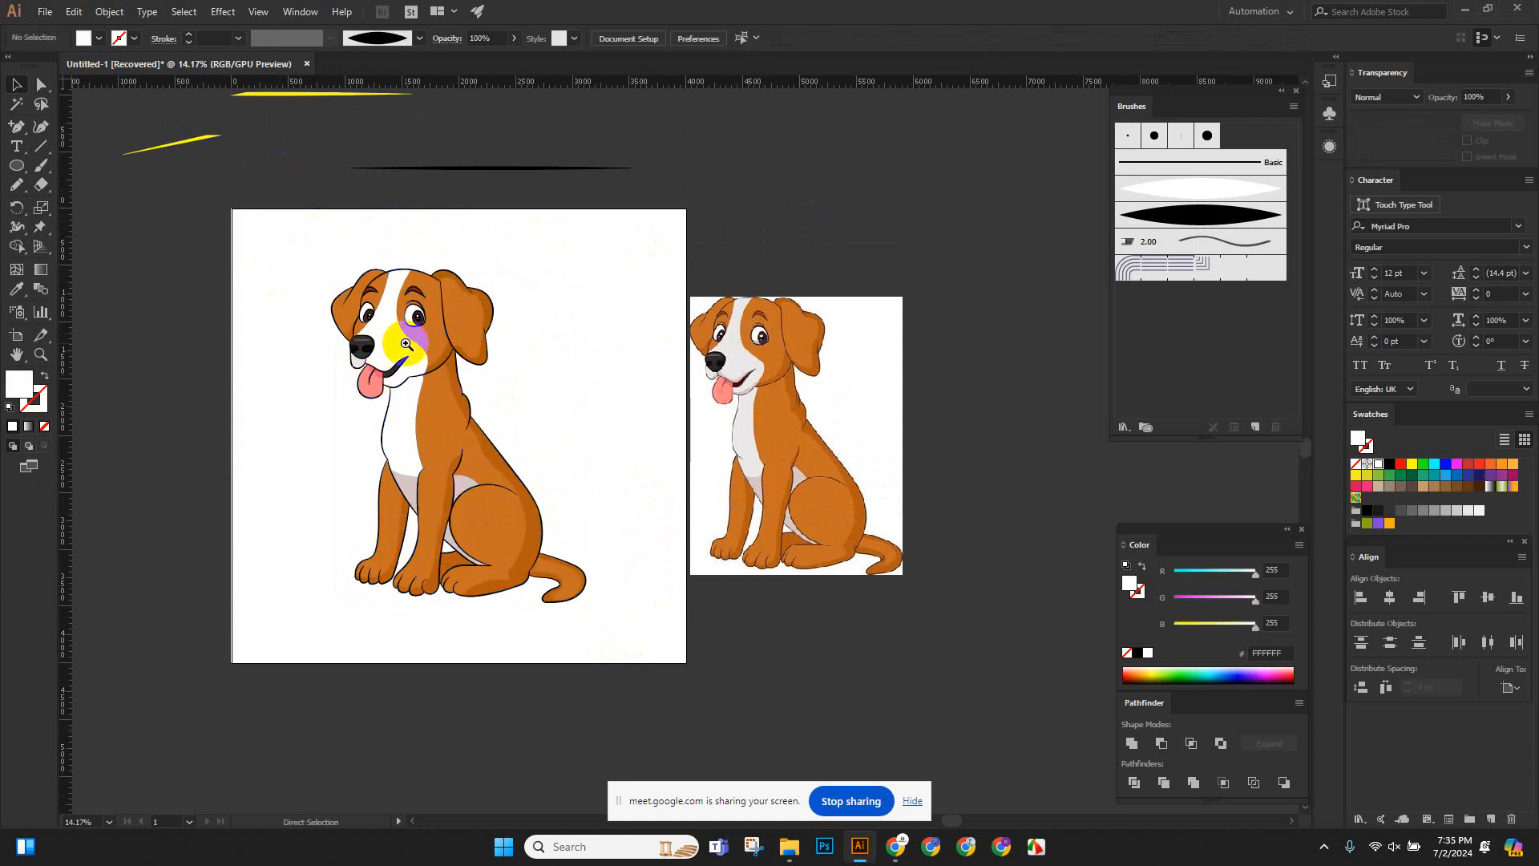
Examine the dog's brow, eyes, face and body up close, then compare the whole drawing with the reference image.
{"action": "left_click_drag", "start_coordinate": [419, 267], "coordinate": [941, 651]}
{"action": "scroll", "coordinate": [552, 478], "scroll_direction": "down", "scroll_amount": 3}
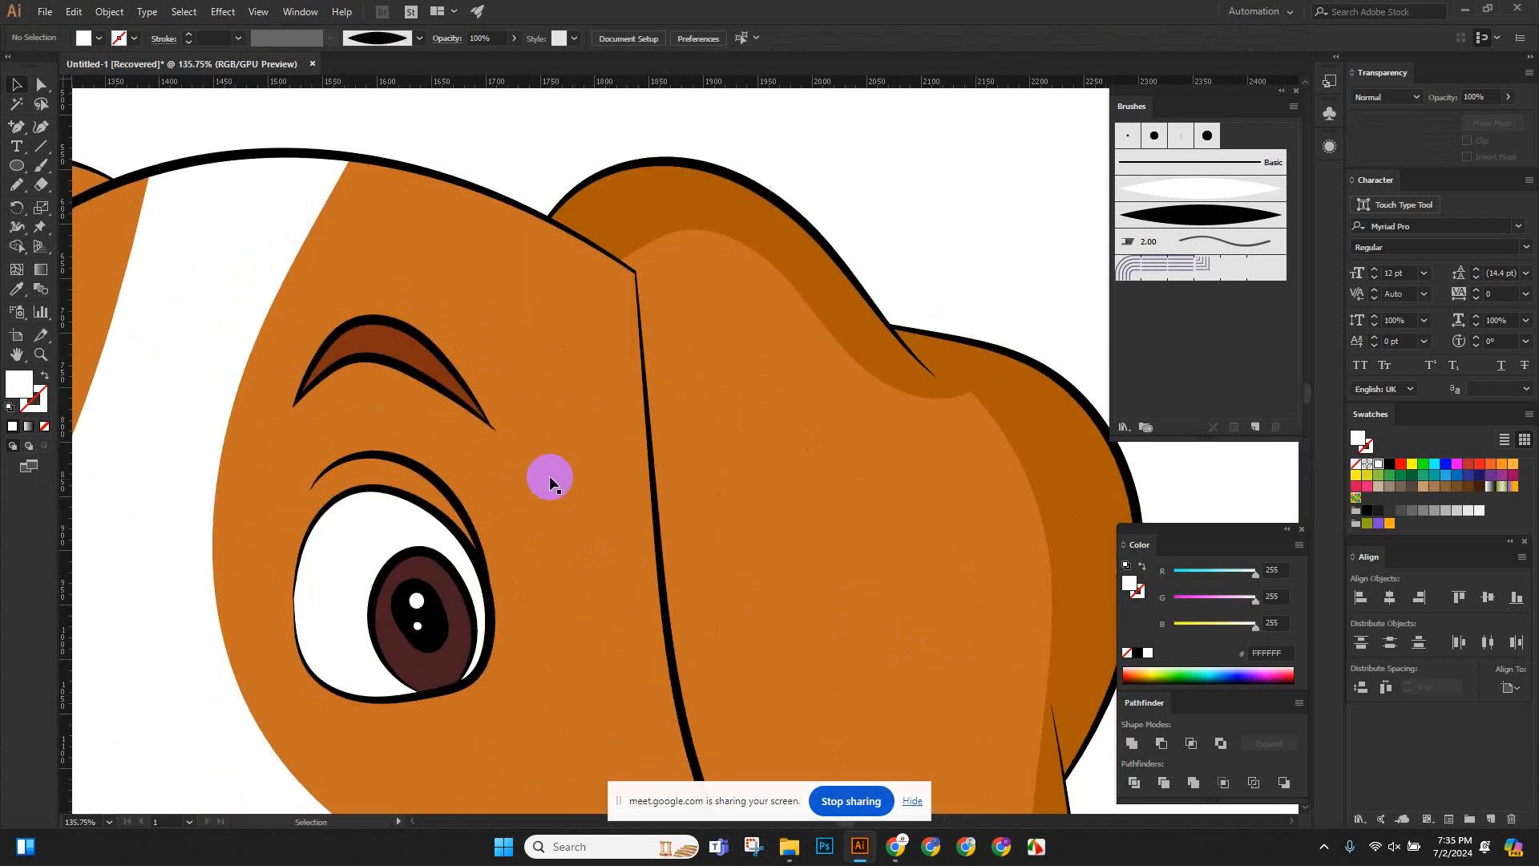
{"action": "left_click_drag", "start_coordinate": [402, 332], "coordinate": [651, 497]}
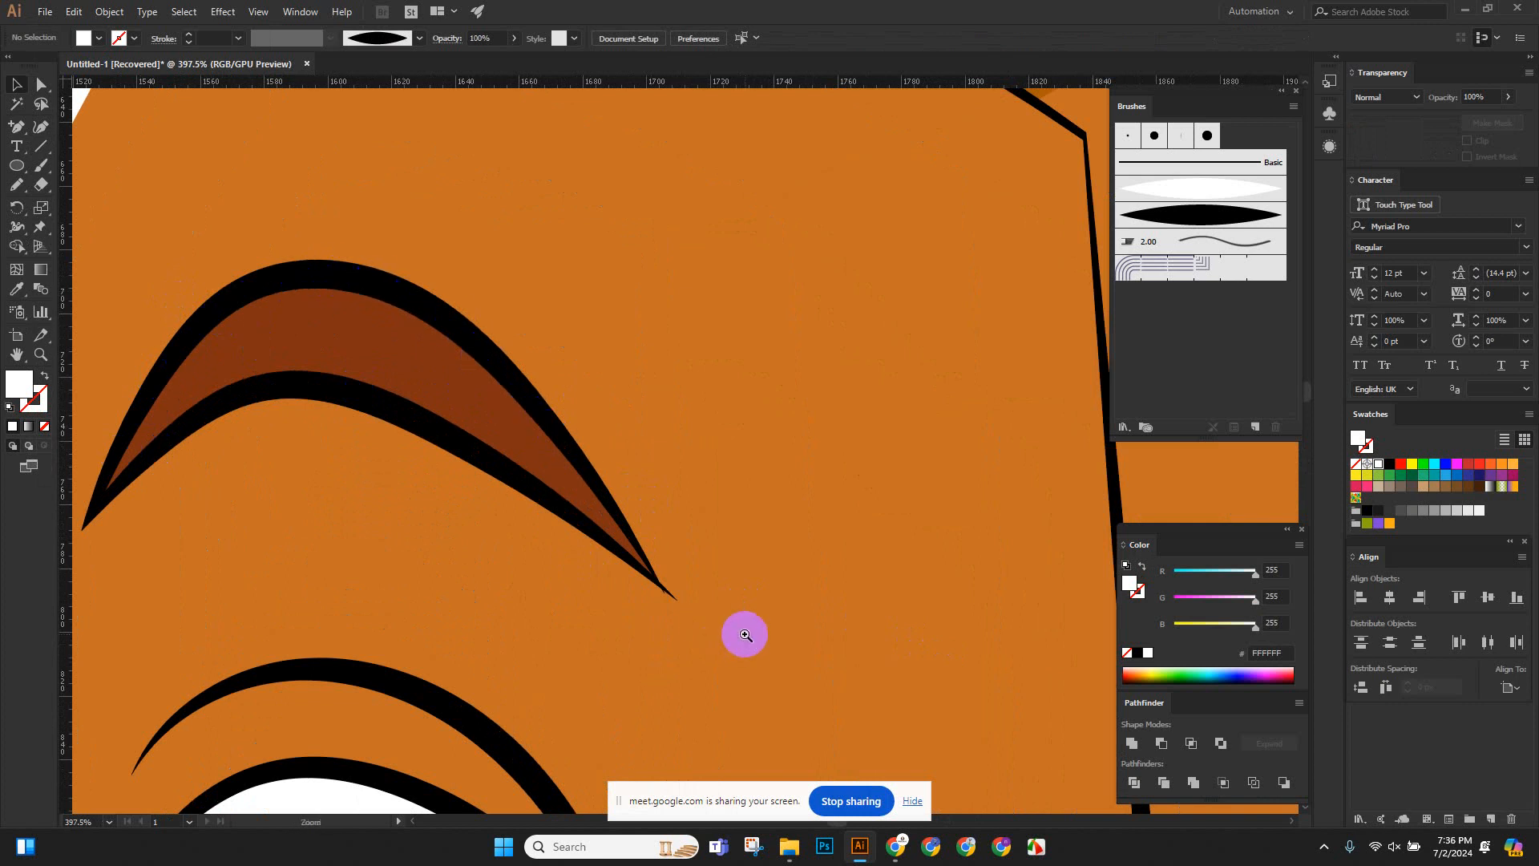
{"action": "left_click_drag", "start_coordinate": [743, 632], "coordinate": [259, 495]}
{"action": "scroll", "coordinate": [534, 465], "scroll_direction": "down", "scroll_amount": 2}
{"action": "scroll", "coordinate": [590, 518], "scroll_direction": "down", "scroll_amount": 5}
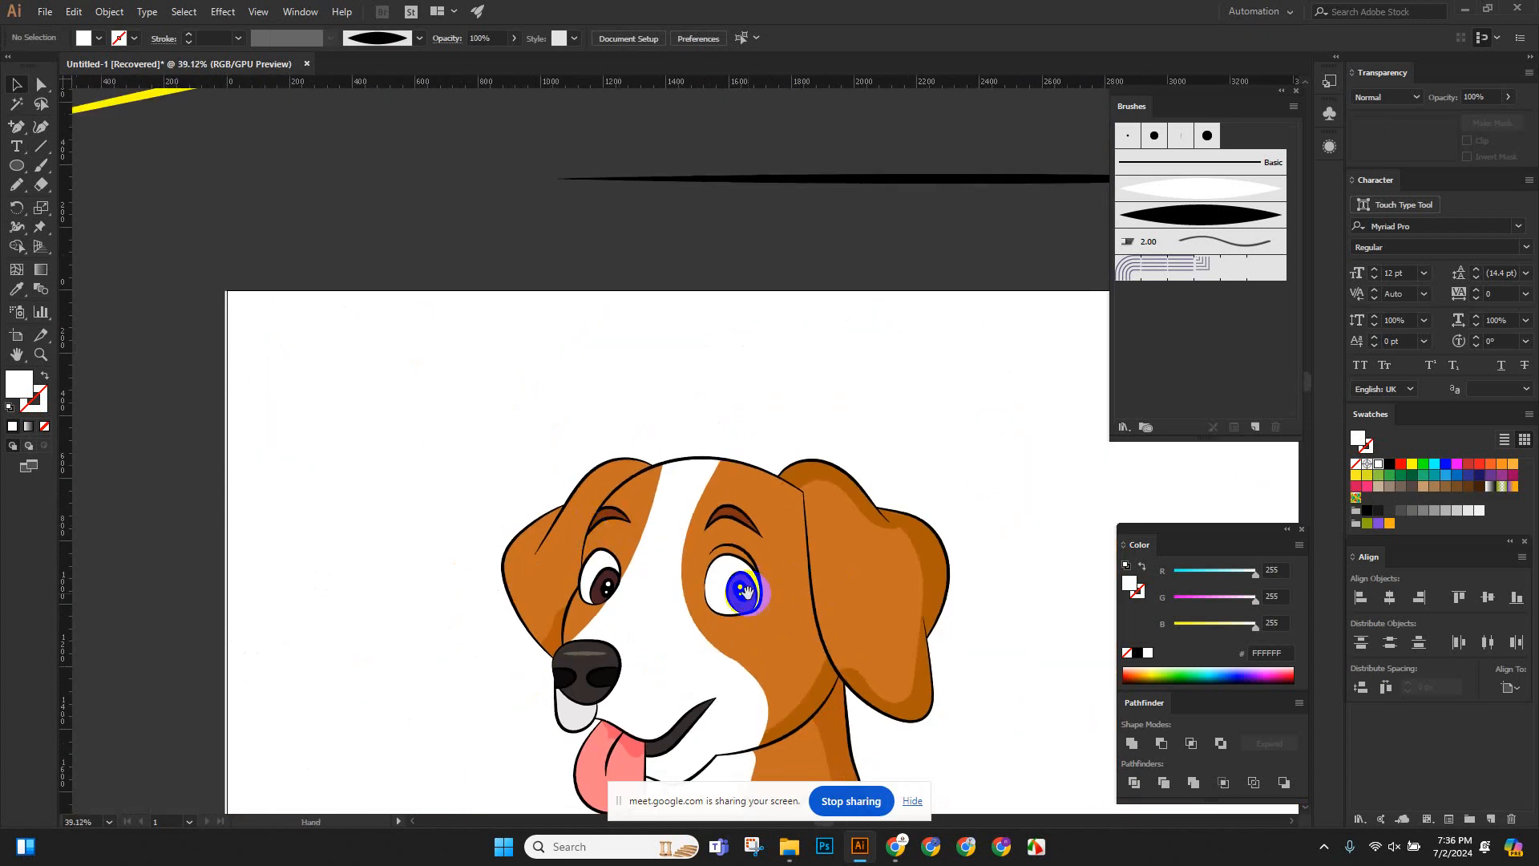
{"action": "left_click_drag", "start_coordinate": [748, 593], "coordinate": [548, 492]}
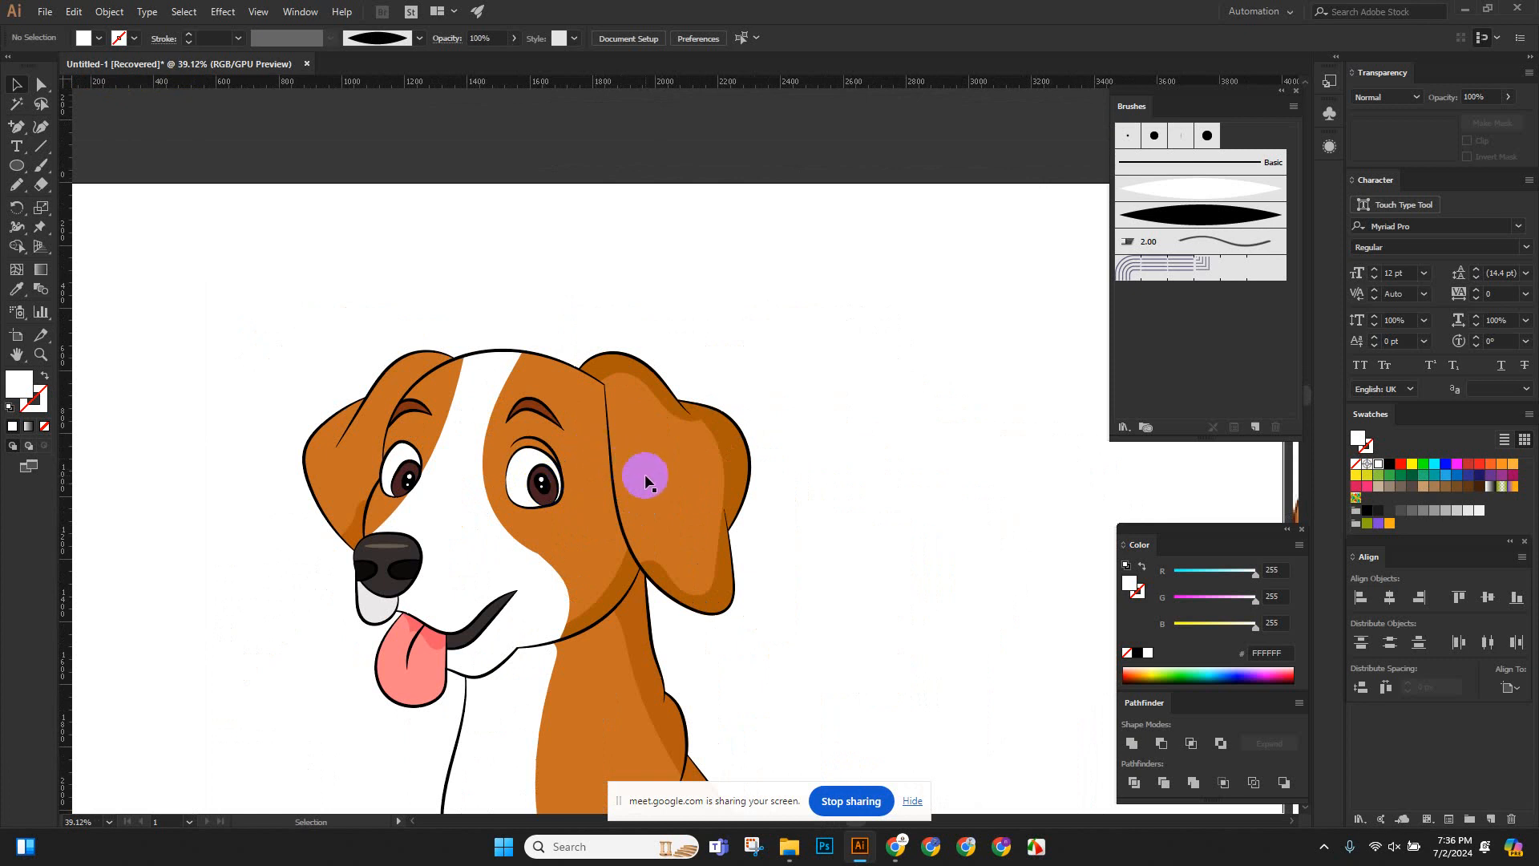
{"action": "scroll", "coordinate": [735, 545], "scroll_direction": "up", "scroll_amount": 3}
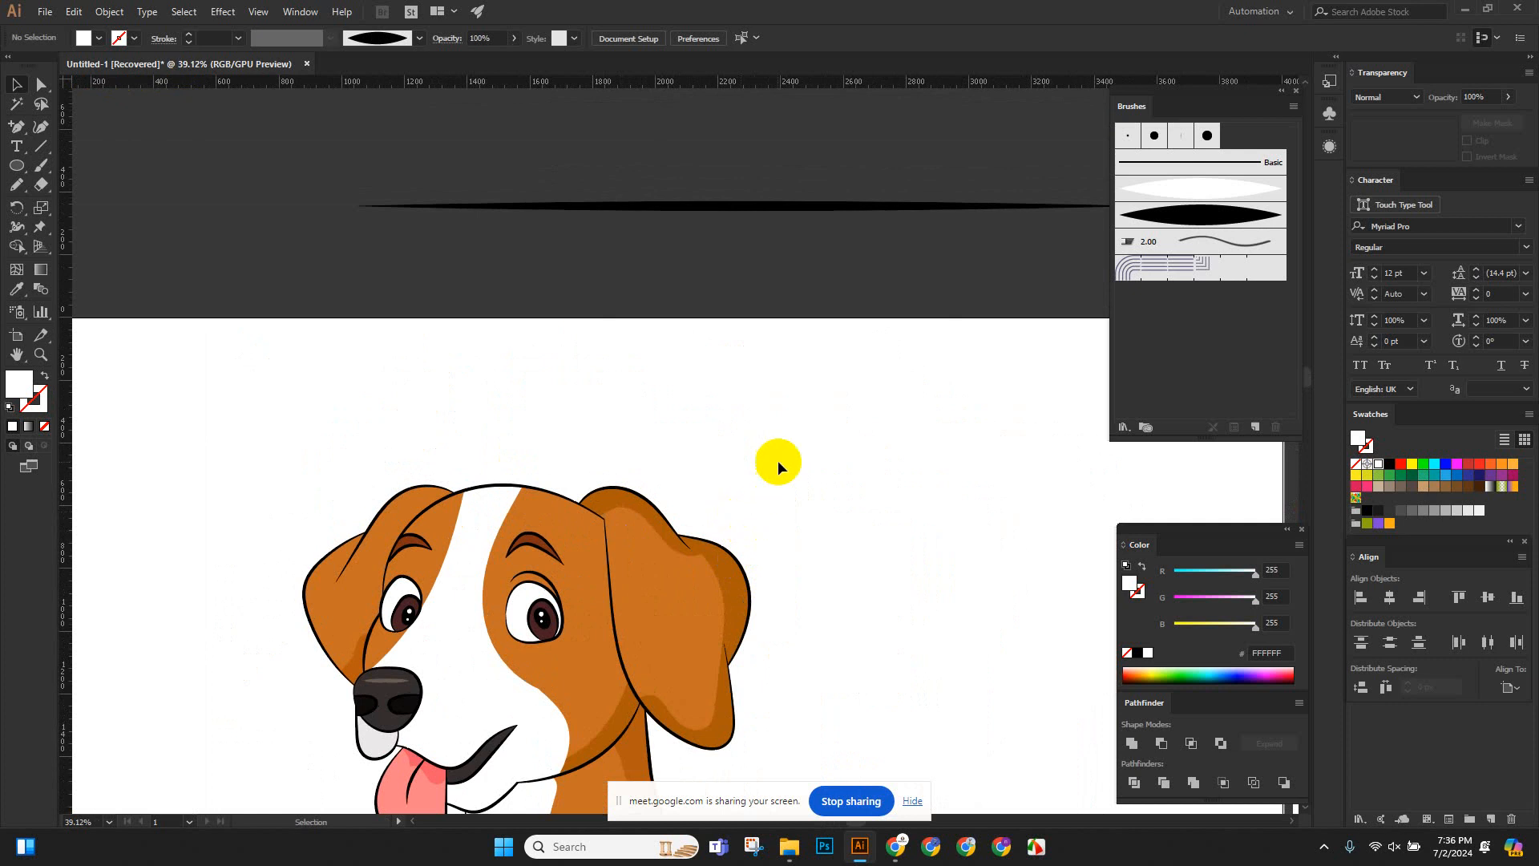
{"action": "scroll", "coordinate": [778, 463], "scroll_direction": "down", "scroll_amount": 6}
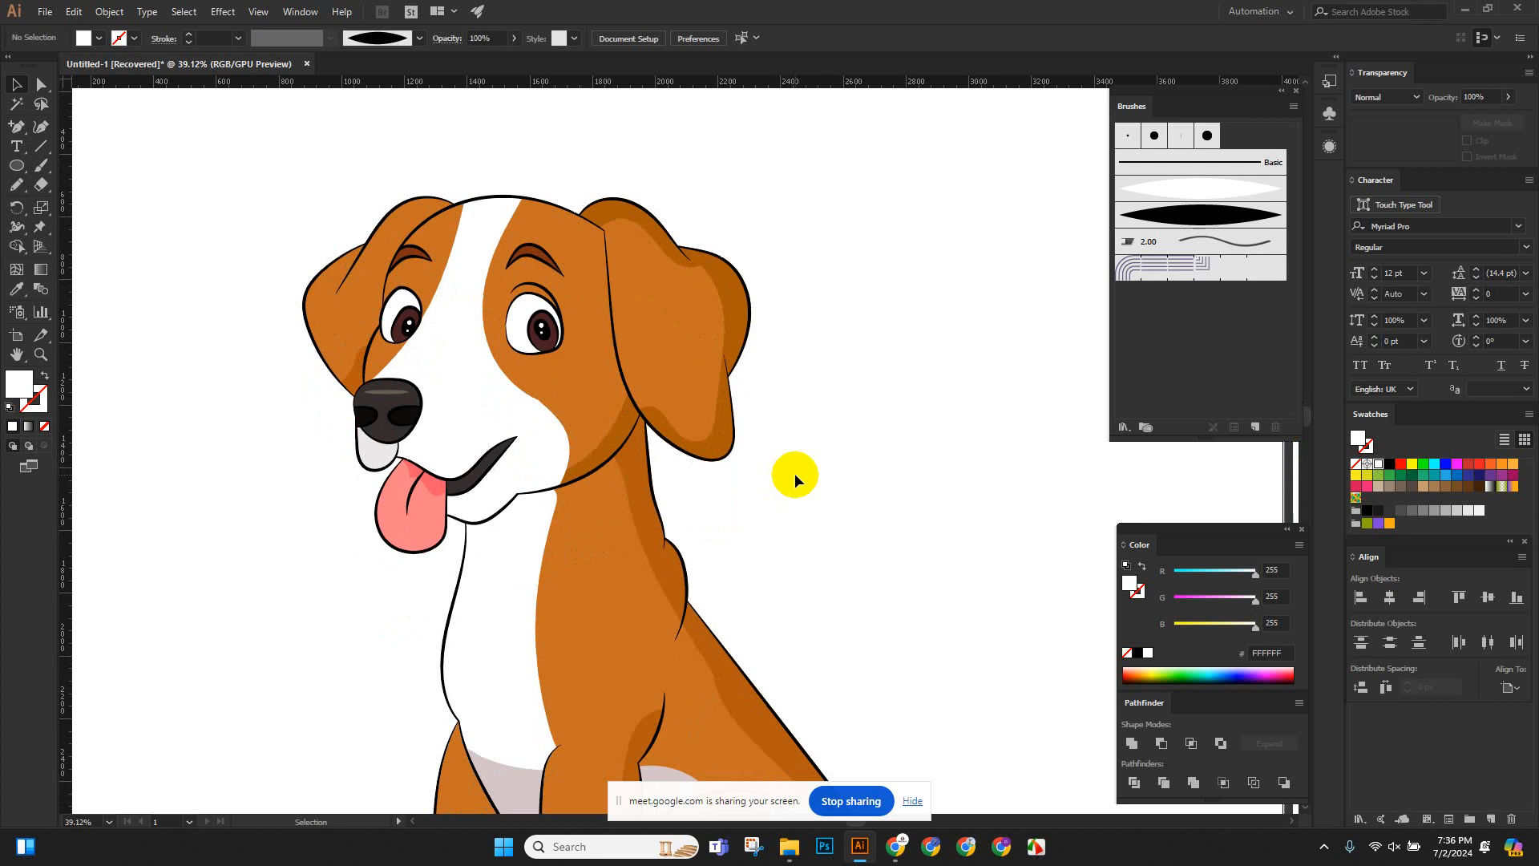
{"action": "scroll", "coordinate": [795, 475], "scroll_direction": "down", "scroll_amount": 4}
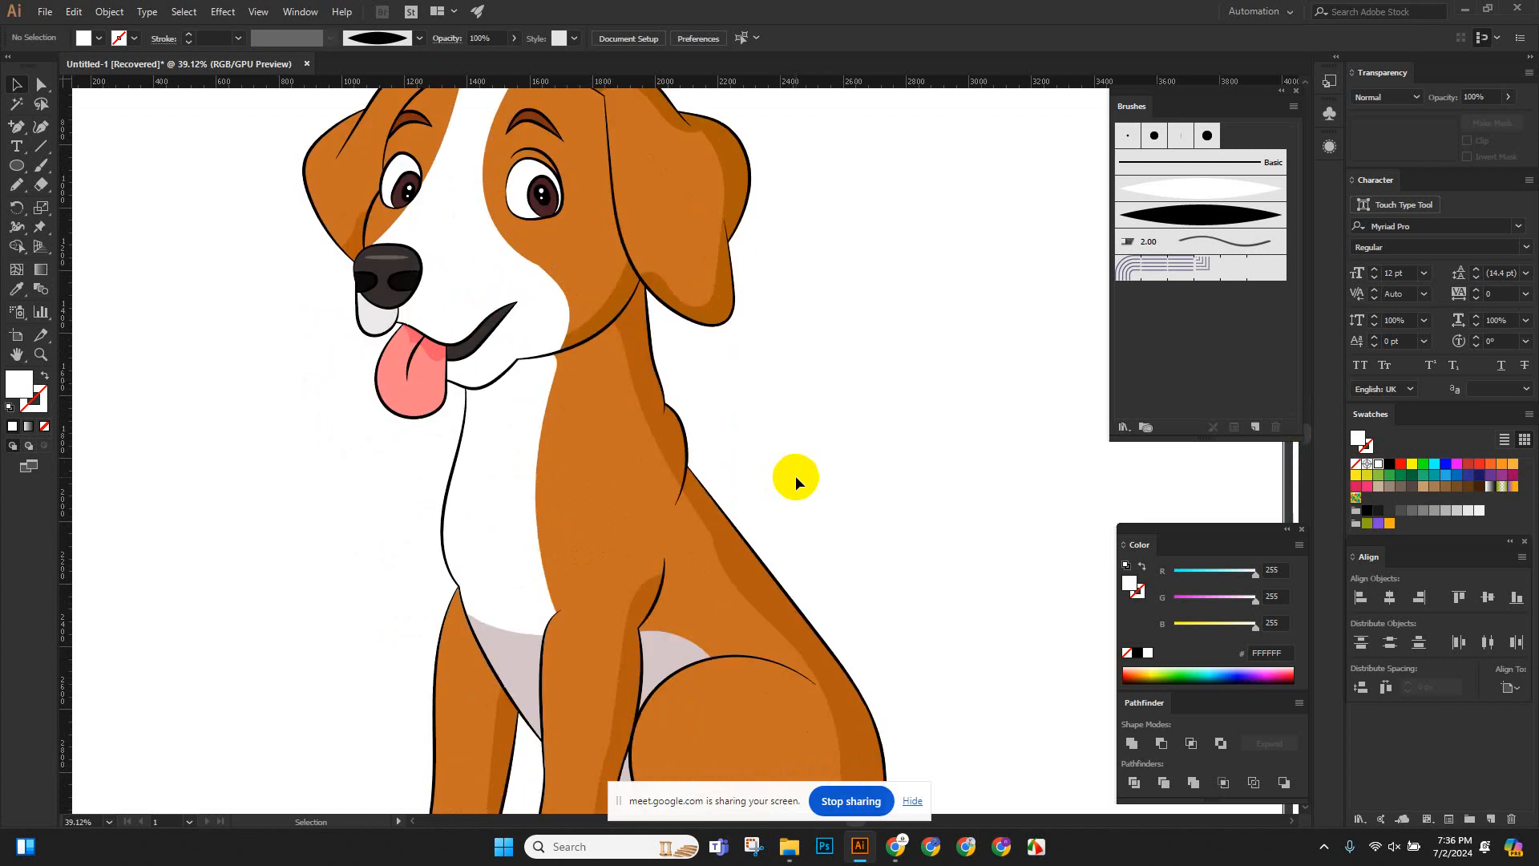
{"action": "scroll", "coordinate": [795, 473], "scroll_direction": "up", "scroll_amount": 3}
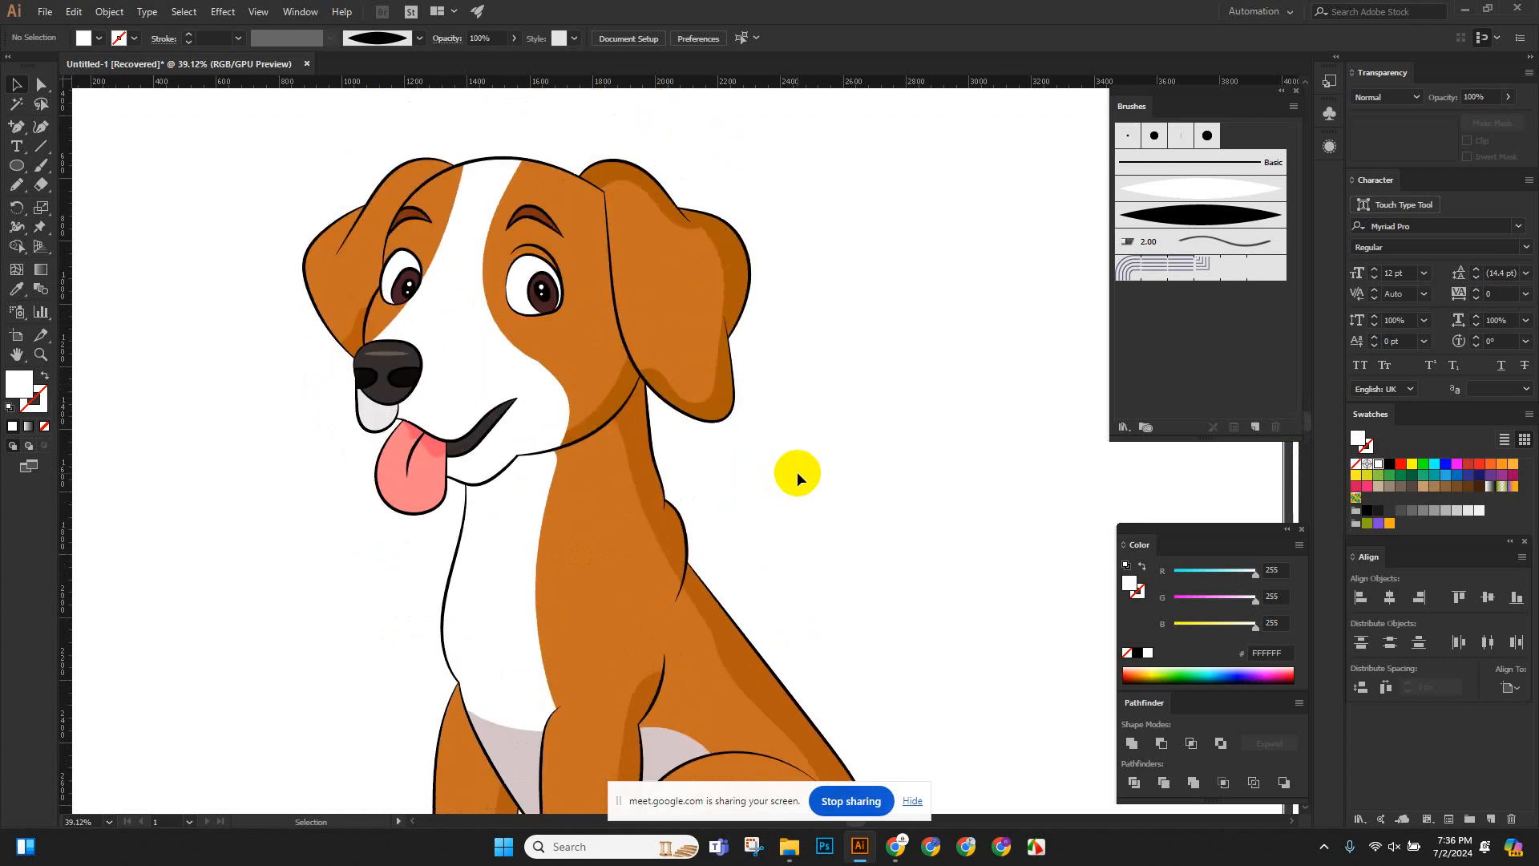
{"action": "scroll", "coordinate": [806, 463], "scroll_direction": "down", "scroll_amount": 5}
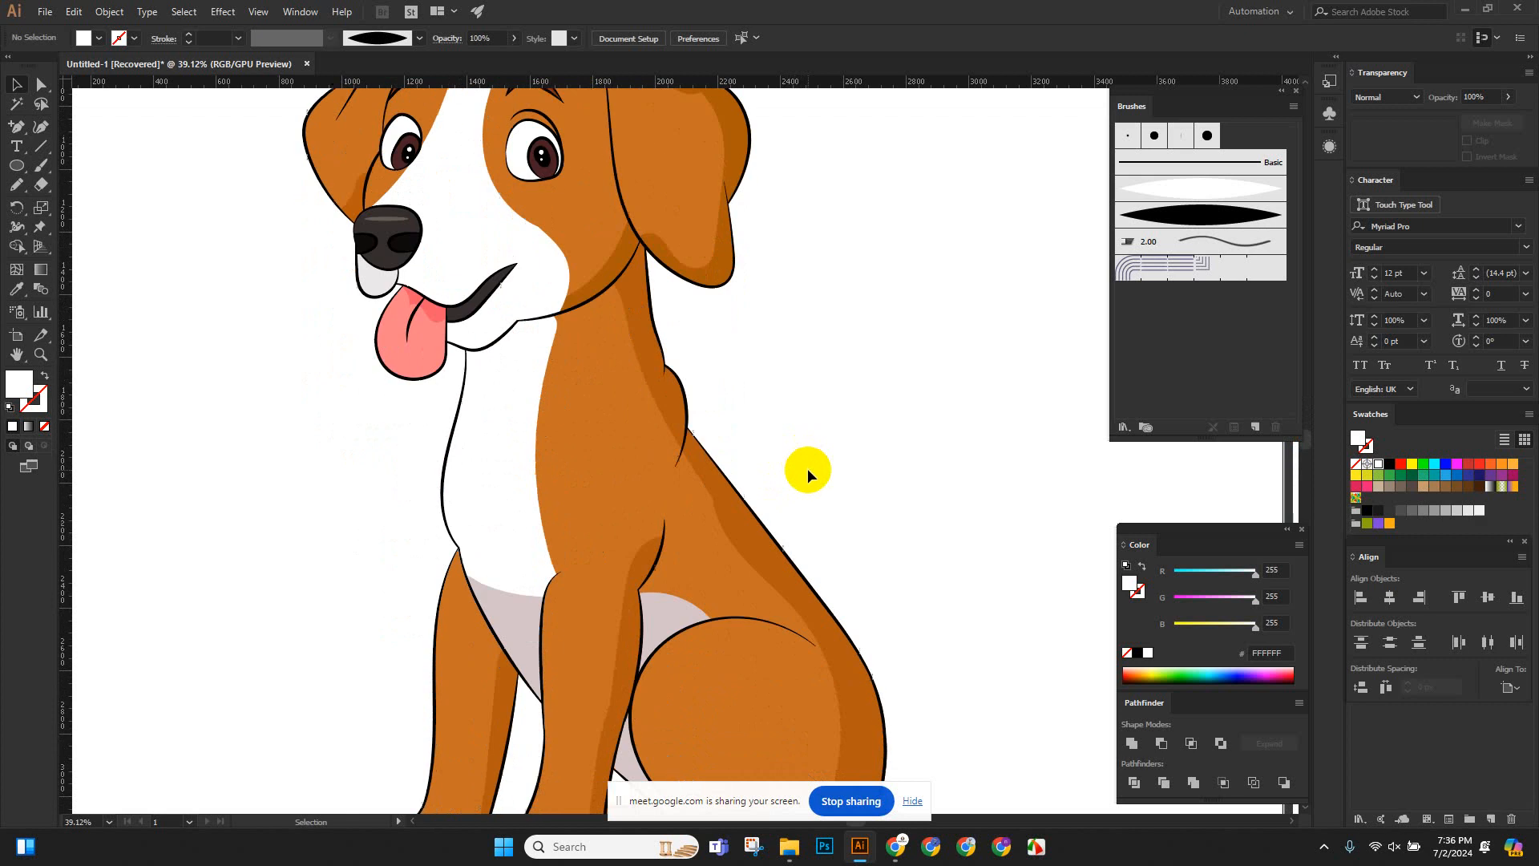
{"action": "key", "text": "ctrl+space"}
{"action": "scroll", "coordinate": [800, 450], "scroll_direction": "down", "scroll_amount": 3}
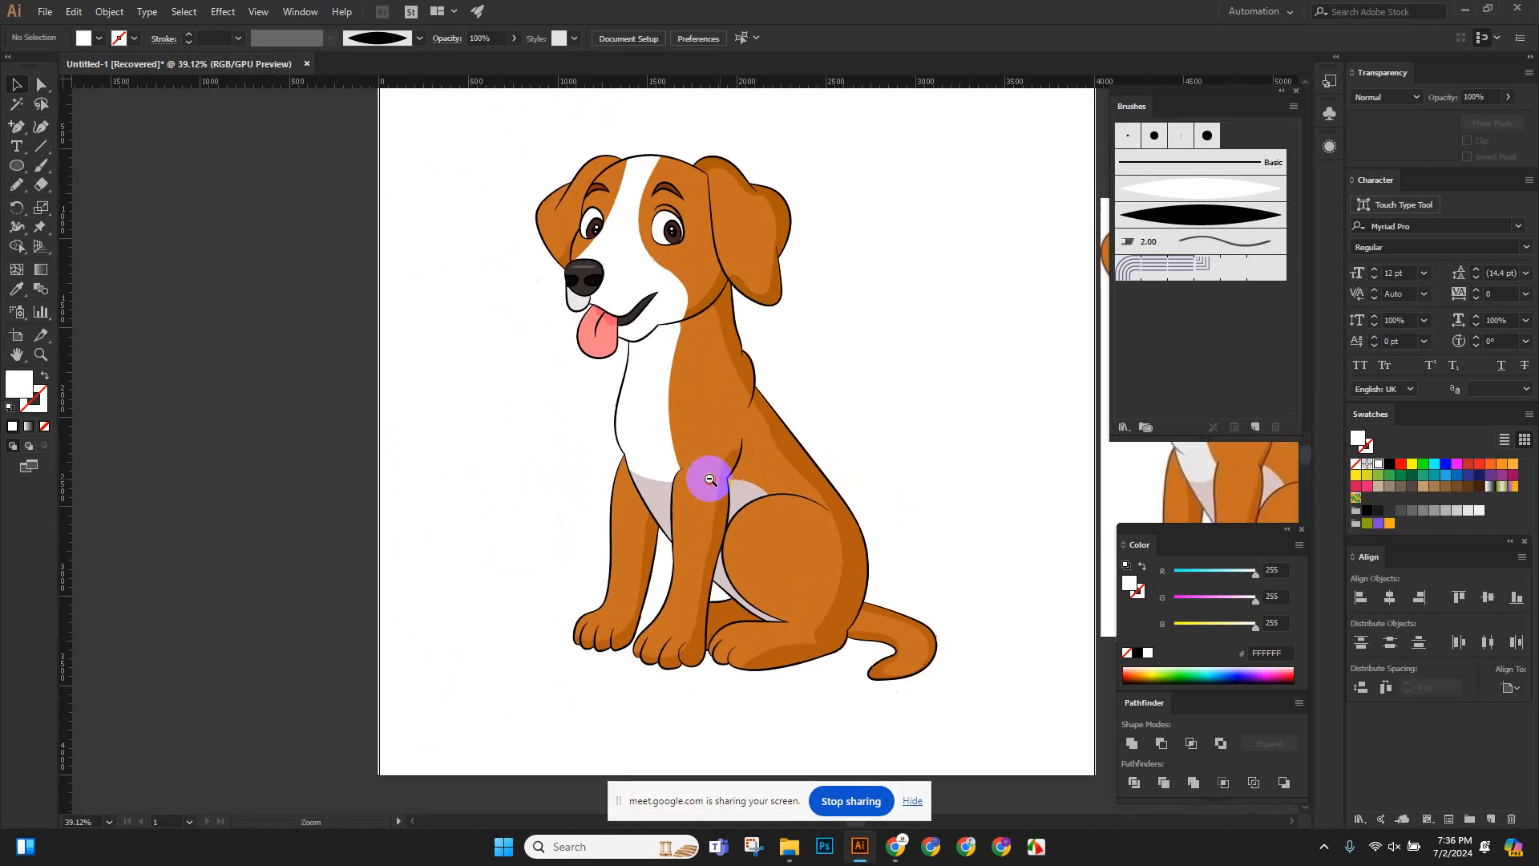
{"action": "left_click_drag", "start_coordinate": [705, 474], "coordinate": [741, 481]}
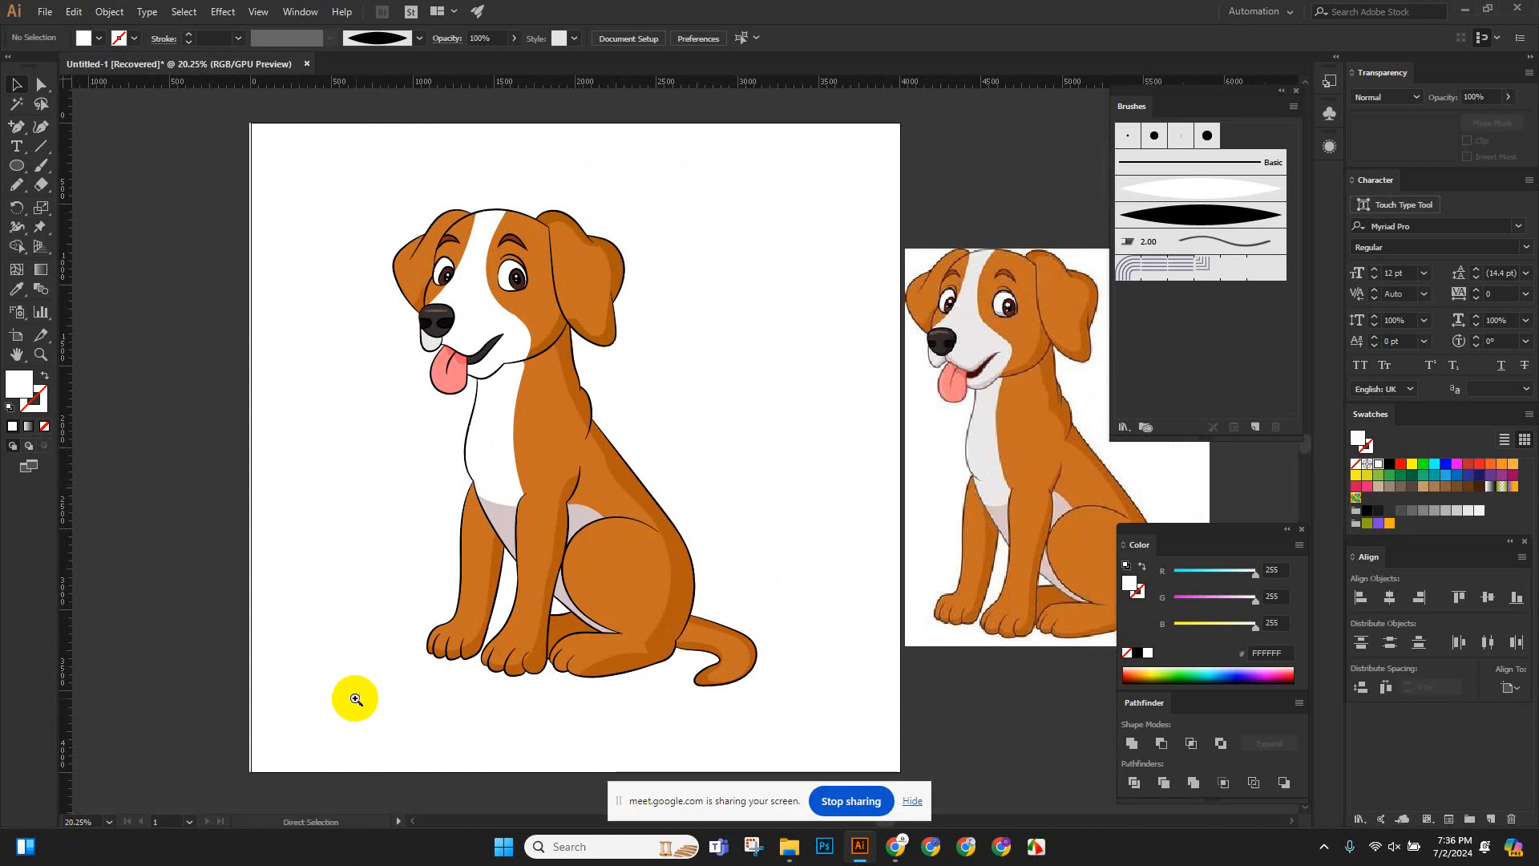
{"action": "key", "text": "z"}
{"action": "left_click", "coordinate": [504, 698], "text": "alt"}
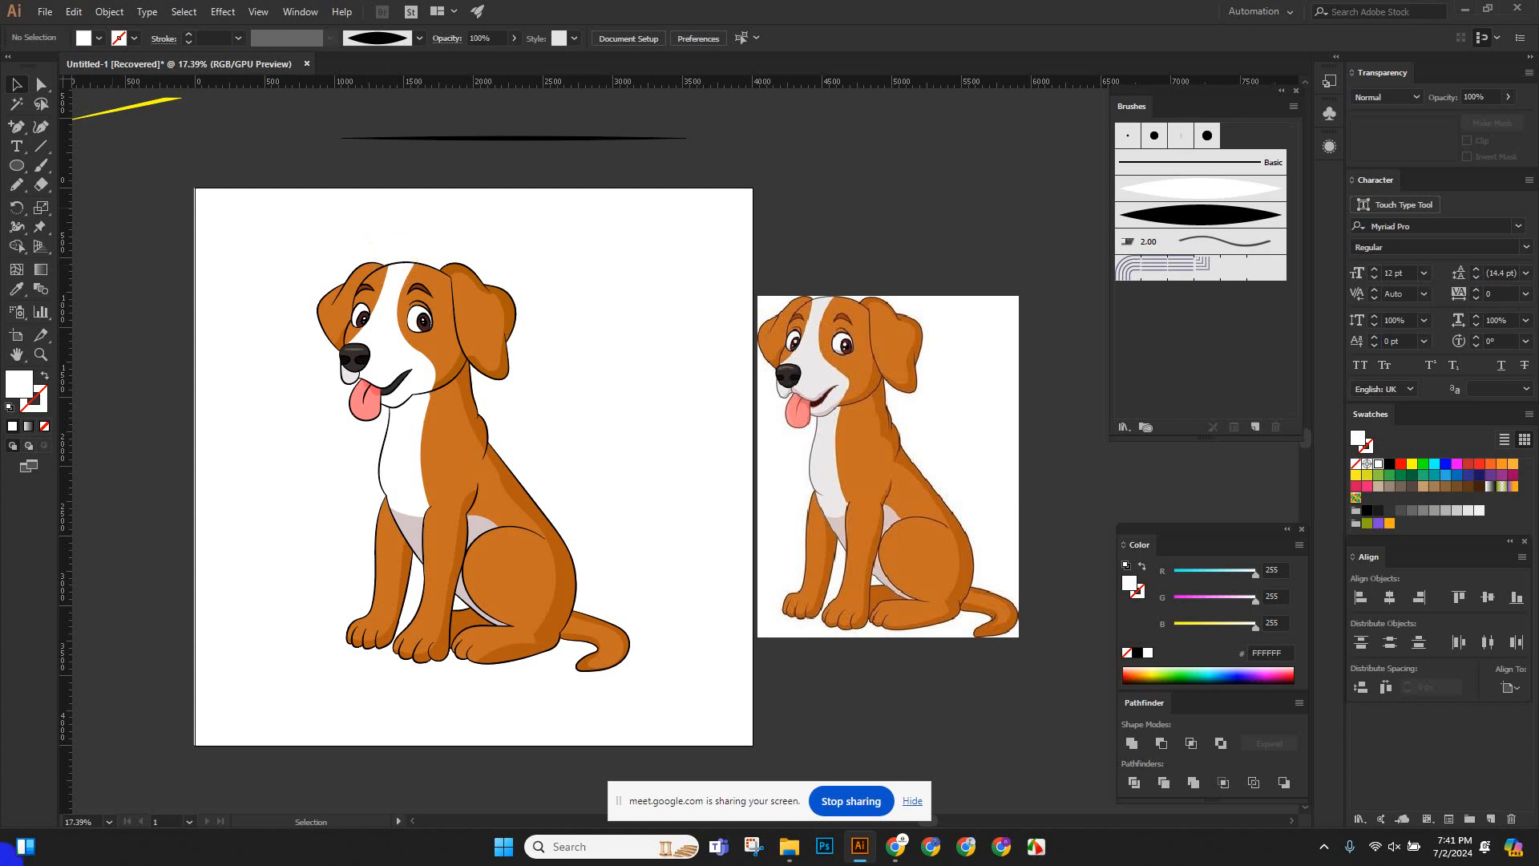
Start saving the document as a new file and browse to the Batch 25 folder on drive D:.
{"action": "left_click", "coordinate": [45, 11]}
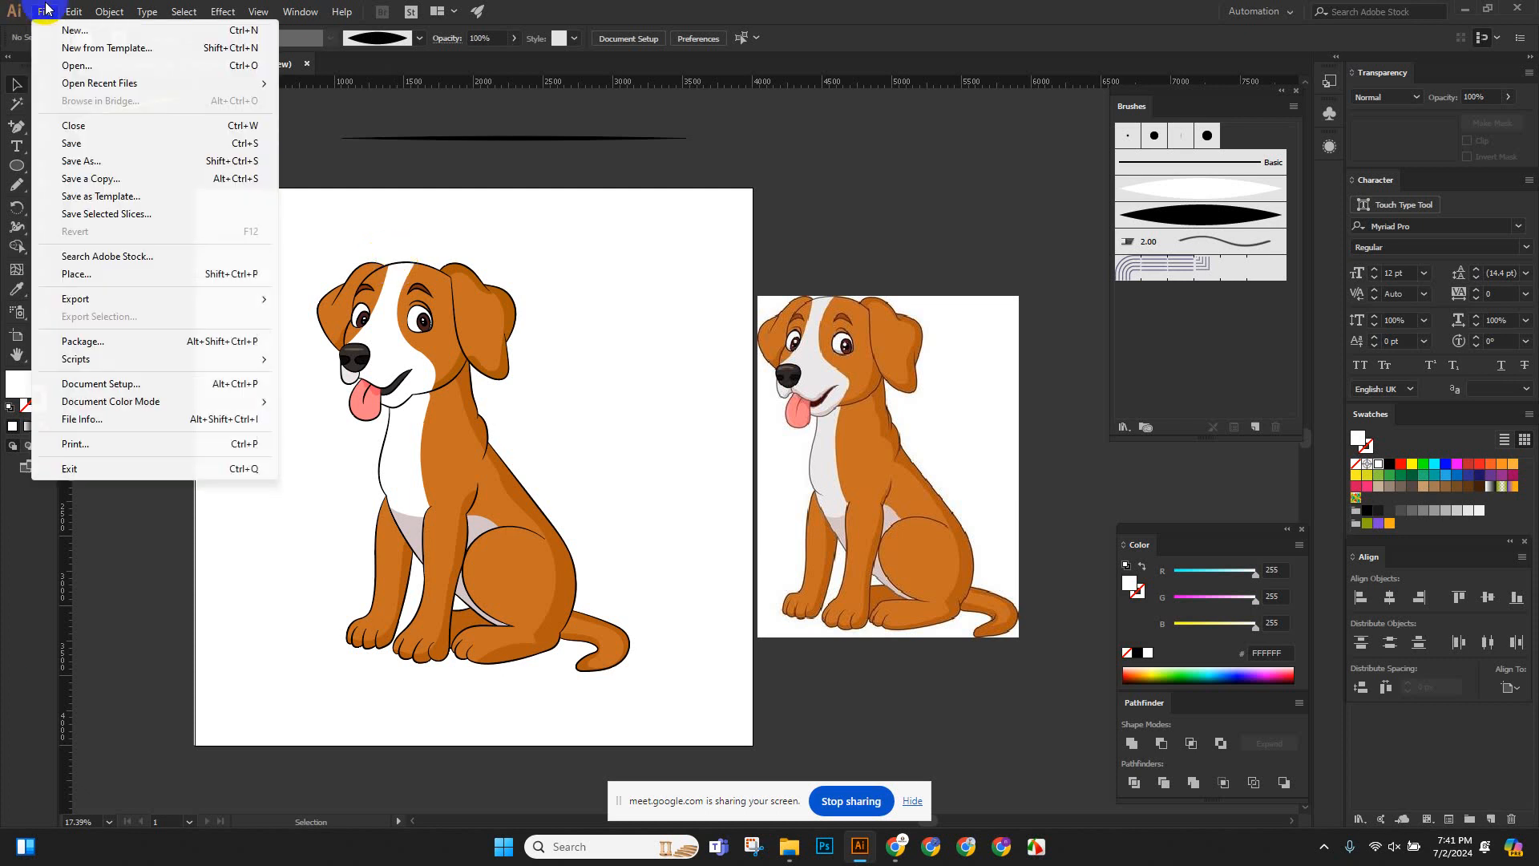
{"action": "left_click", "coordinate": [103, 160]}
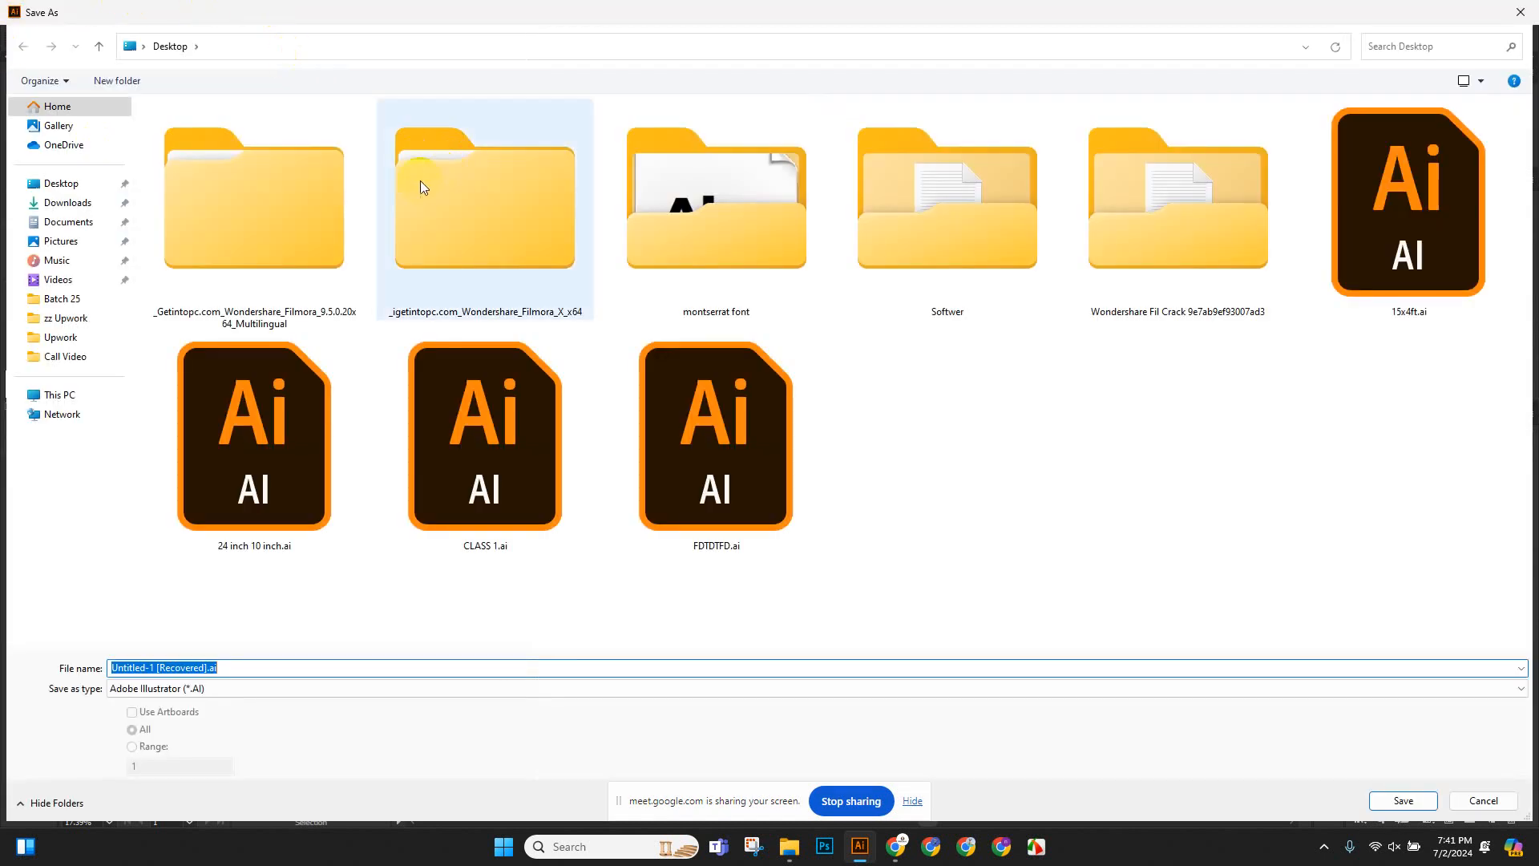
{"action": "left_click", "coordinate": [57, 394]}
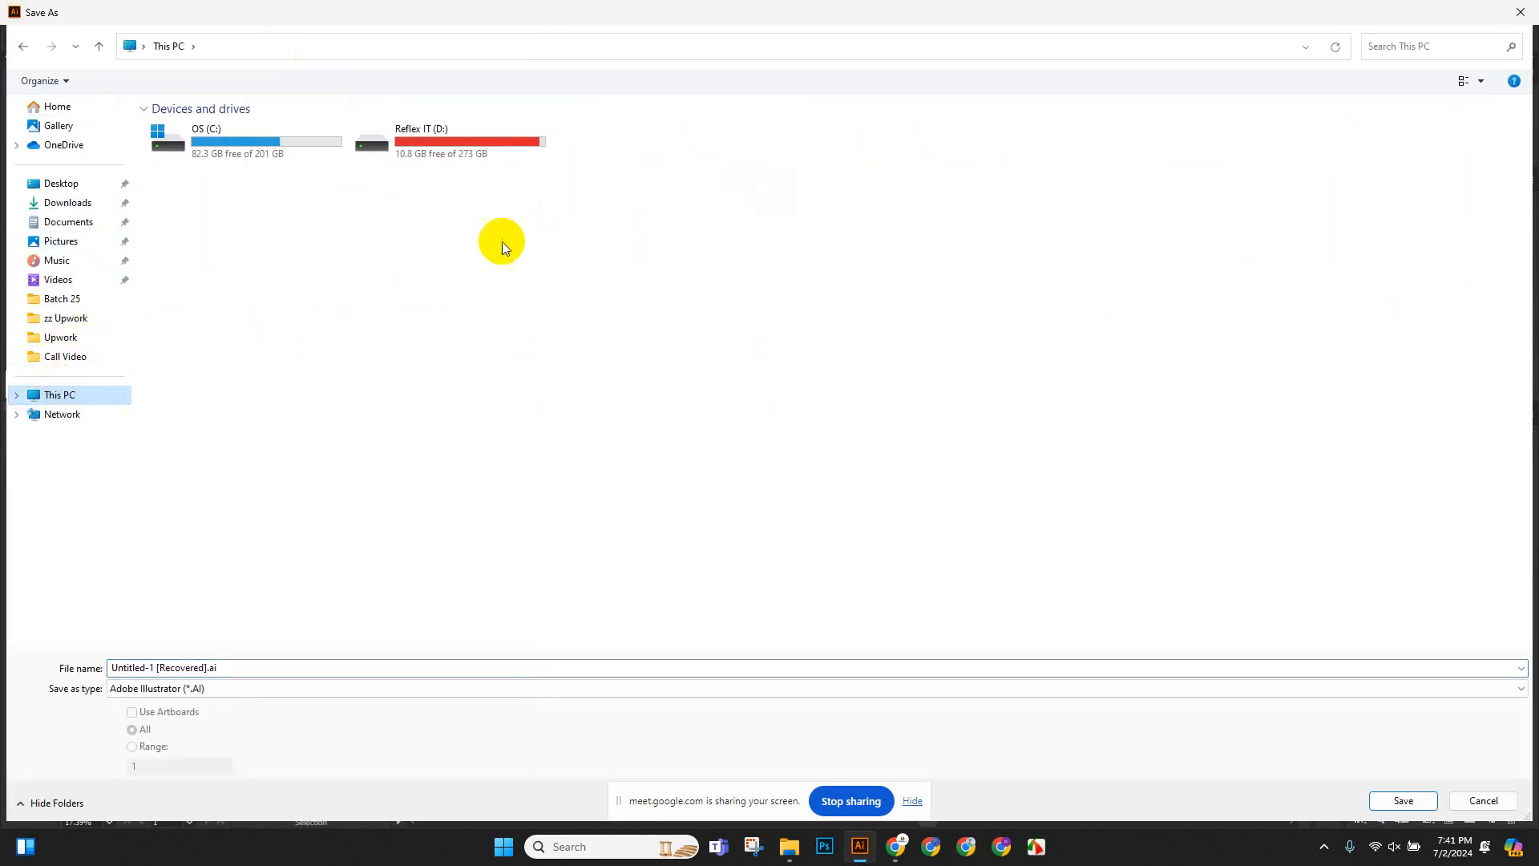
{"action": "left_click", "coordinate": [57, 189]}
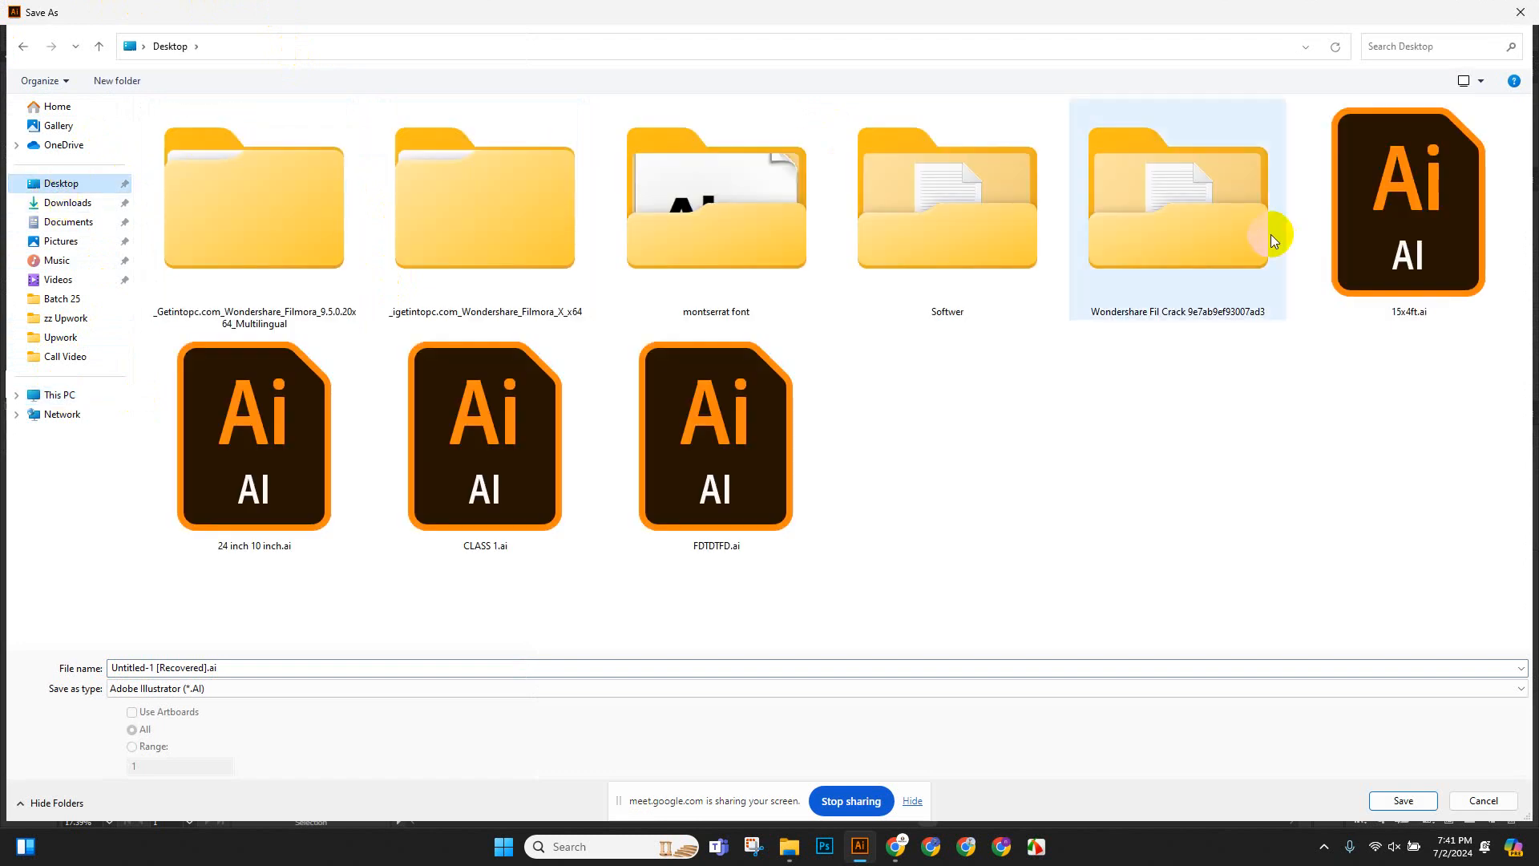
{"action": "left_click", "coordinate": [46, 397]}
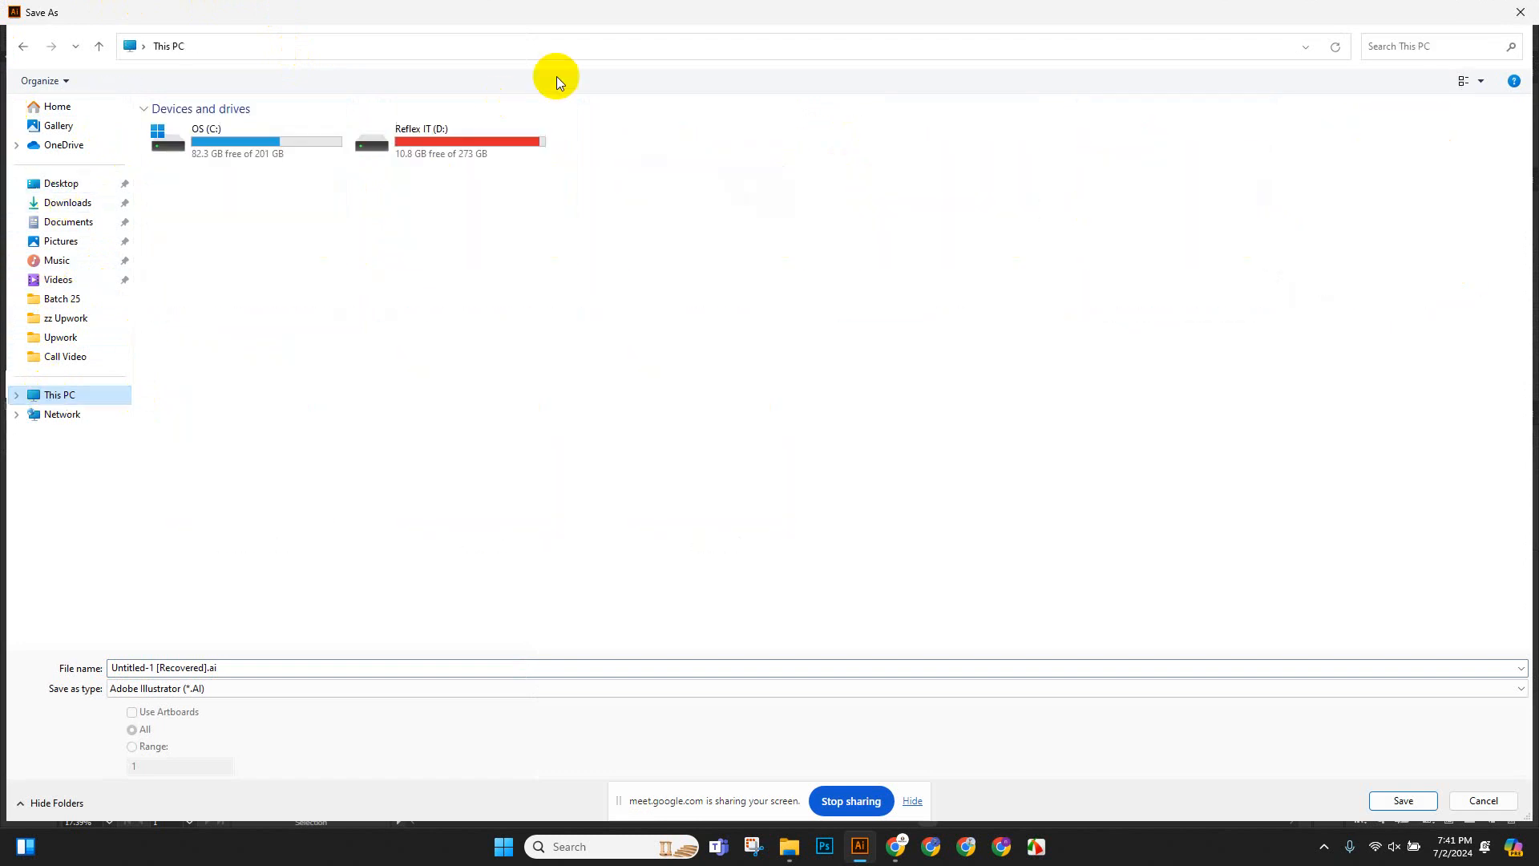
{"action": "double_click", "coordinate": [446, 128]}
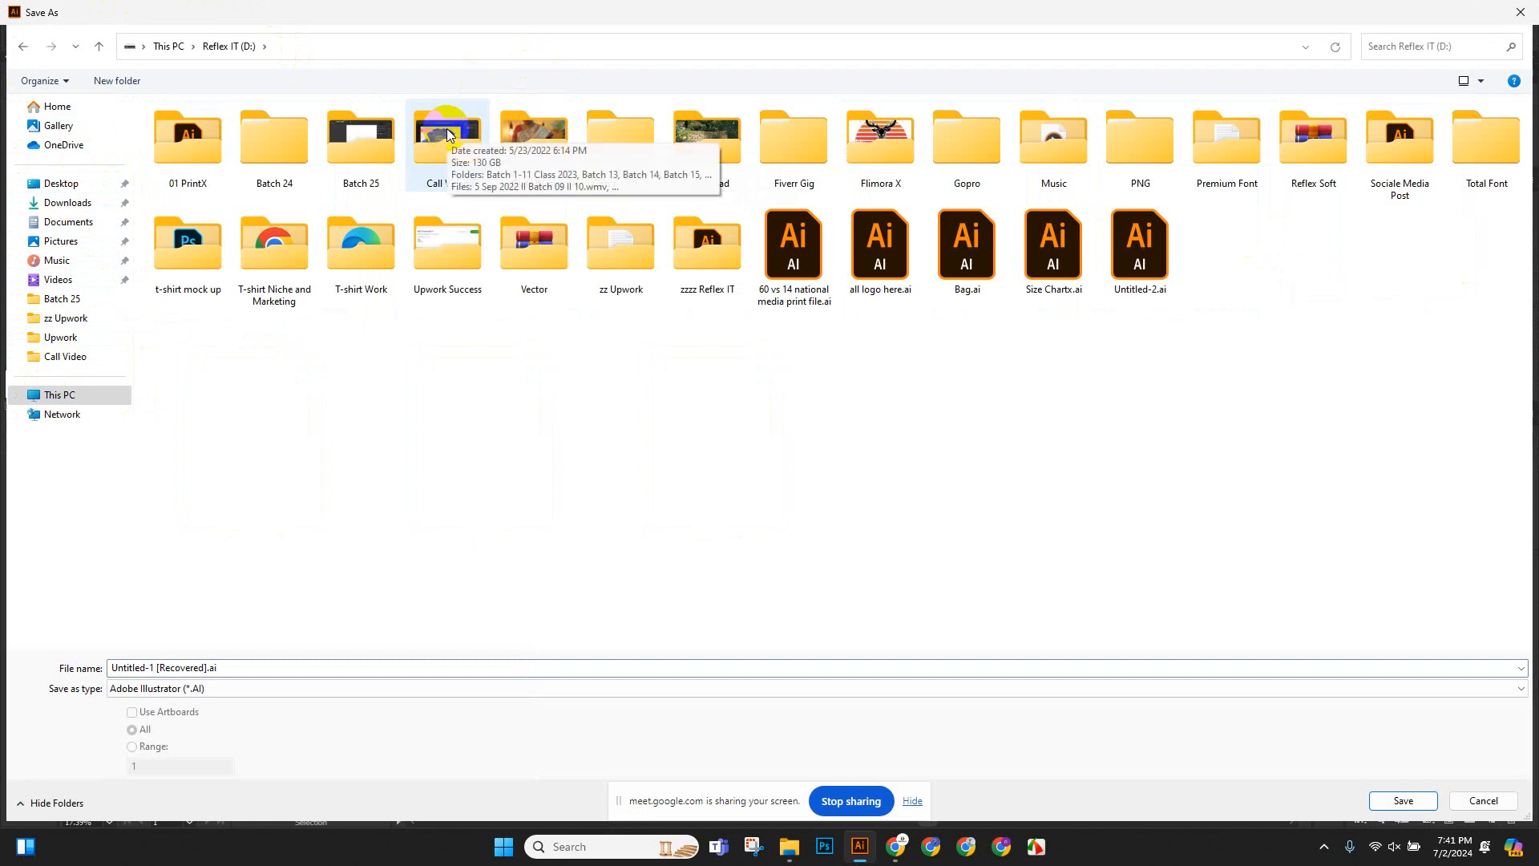
{"action": "left_click", "coordinate": [361, 159]}
{"action": "double_click", "coordinate": [360, 159]}
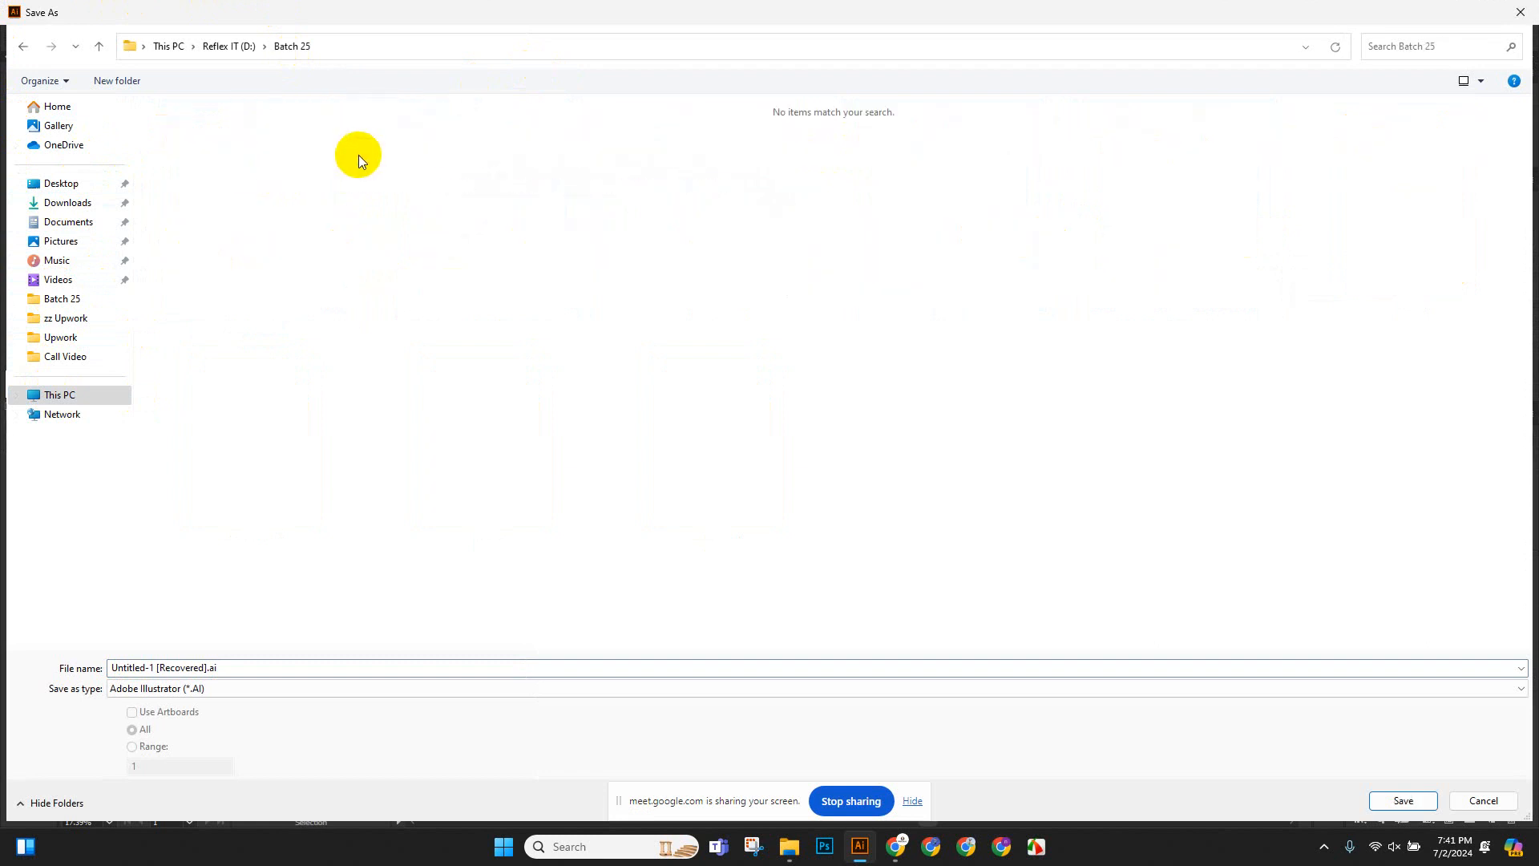
Create a folder named Drawing inside Batch 25 and open it as the save location.
{"action": "left_click", "coordinate": [125, 80]}
{"action": "type", "text": "Dr"}
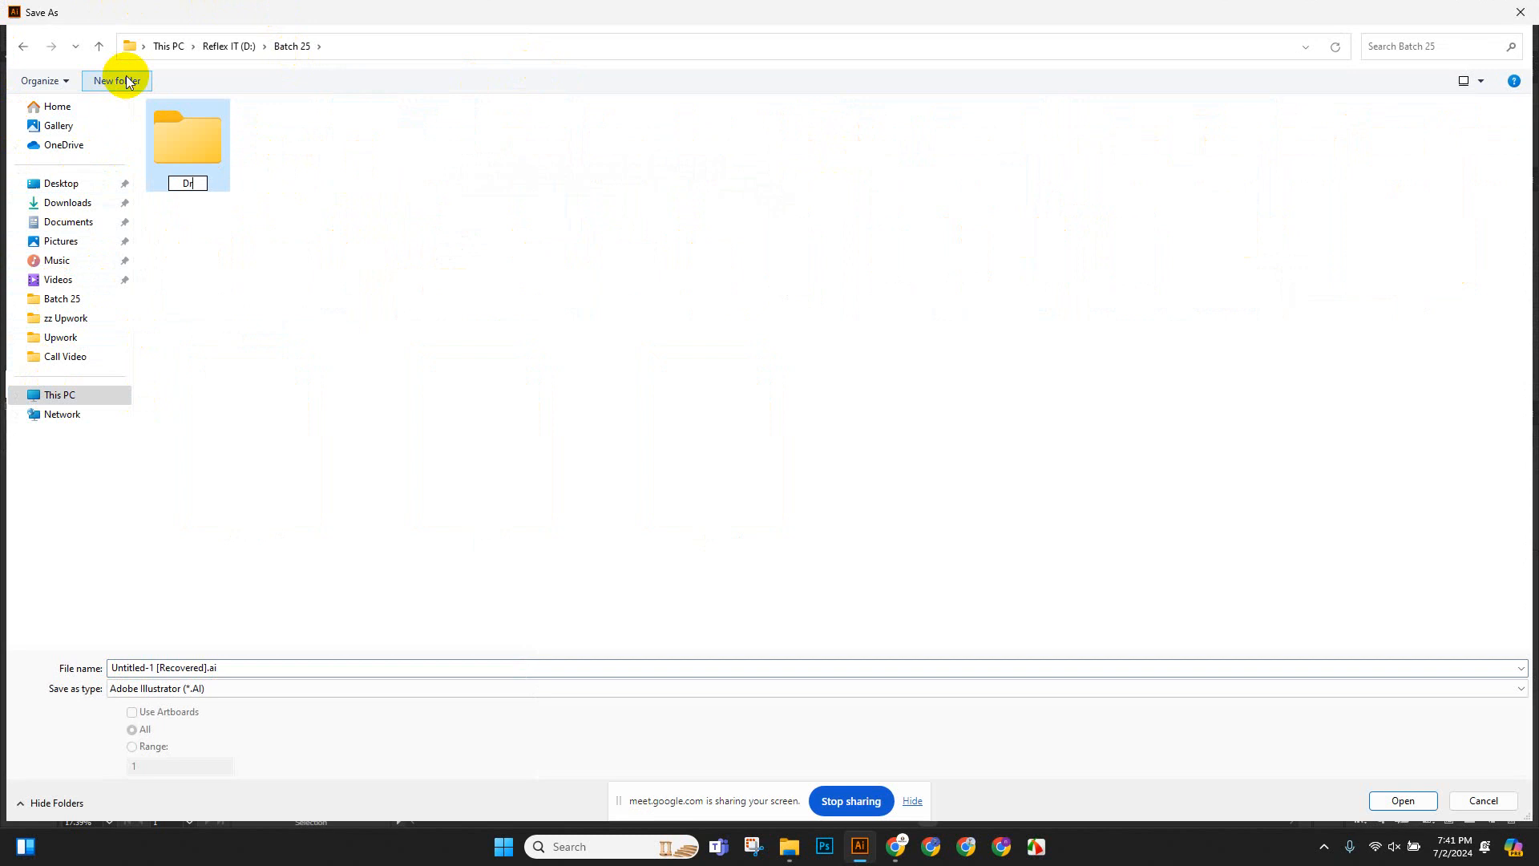
{"action": "type", "text": "awing"}
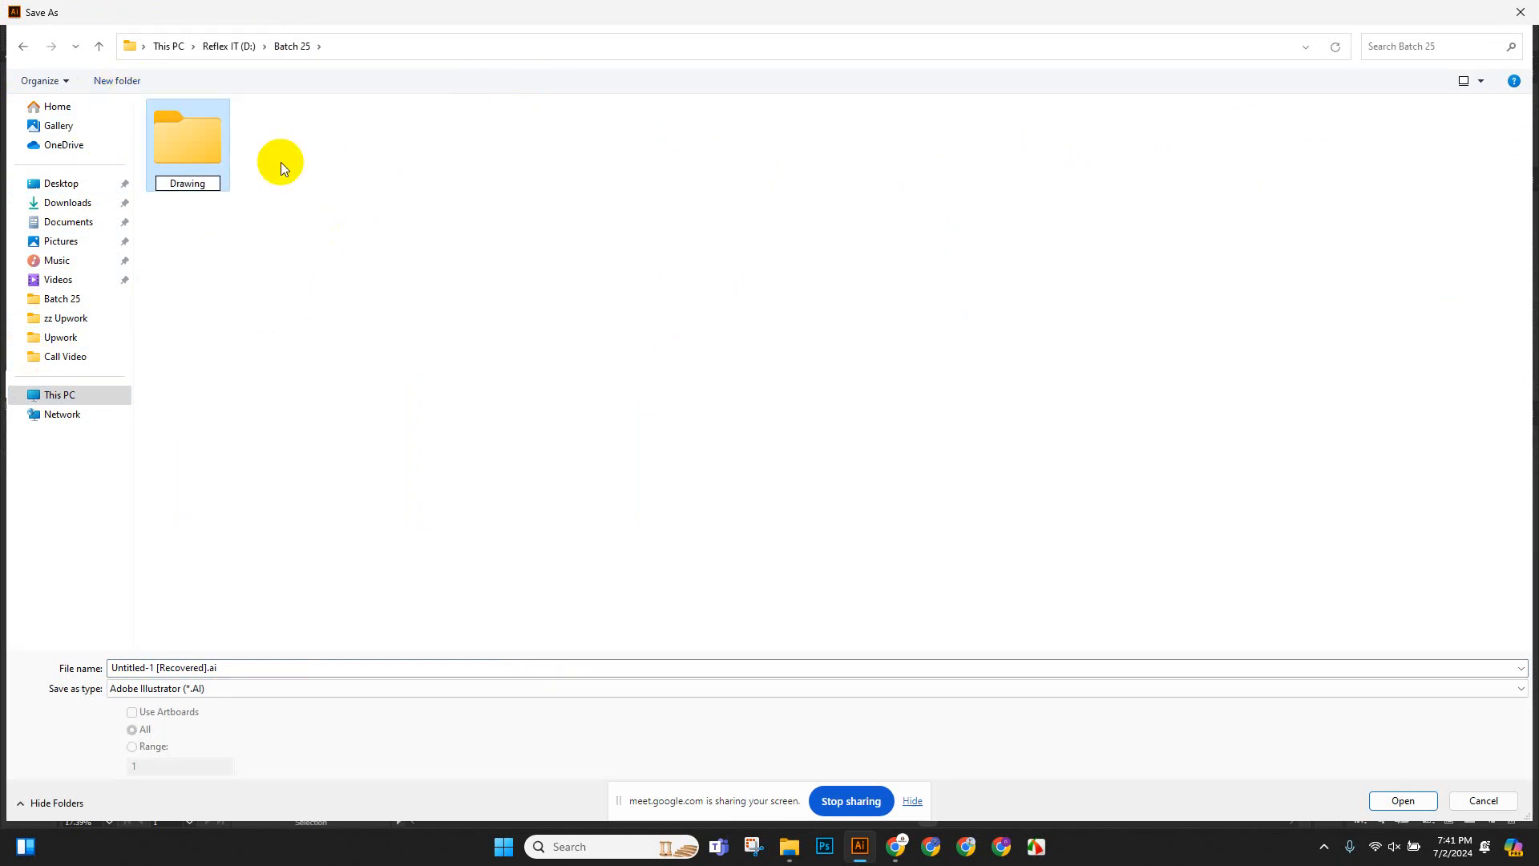
{"action": "double_click", "coordinate": [201, 161]}
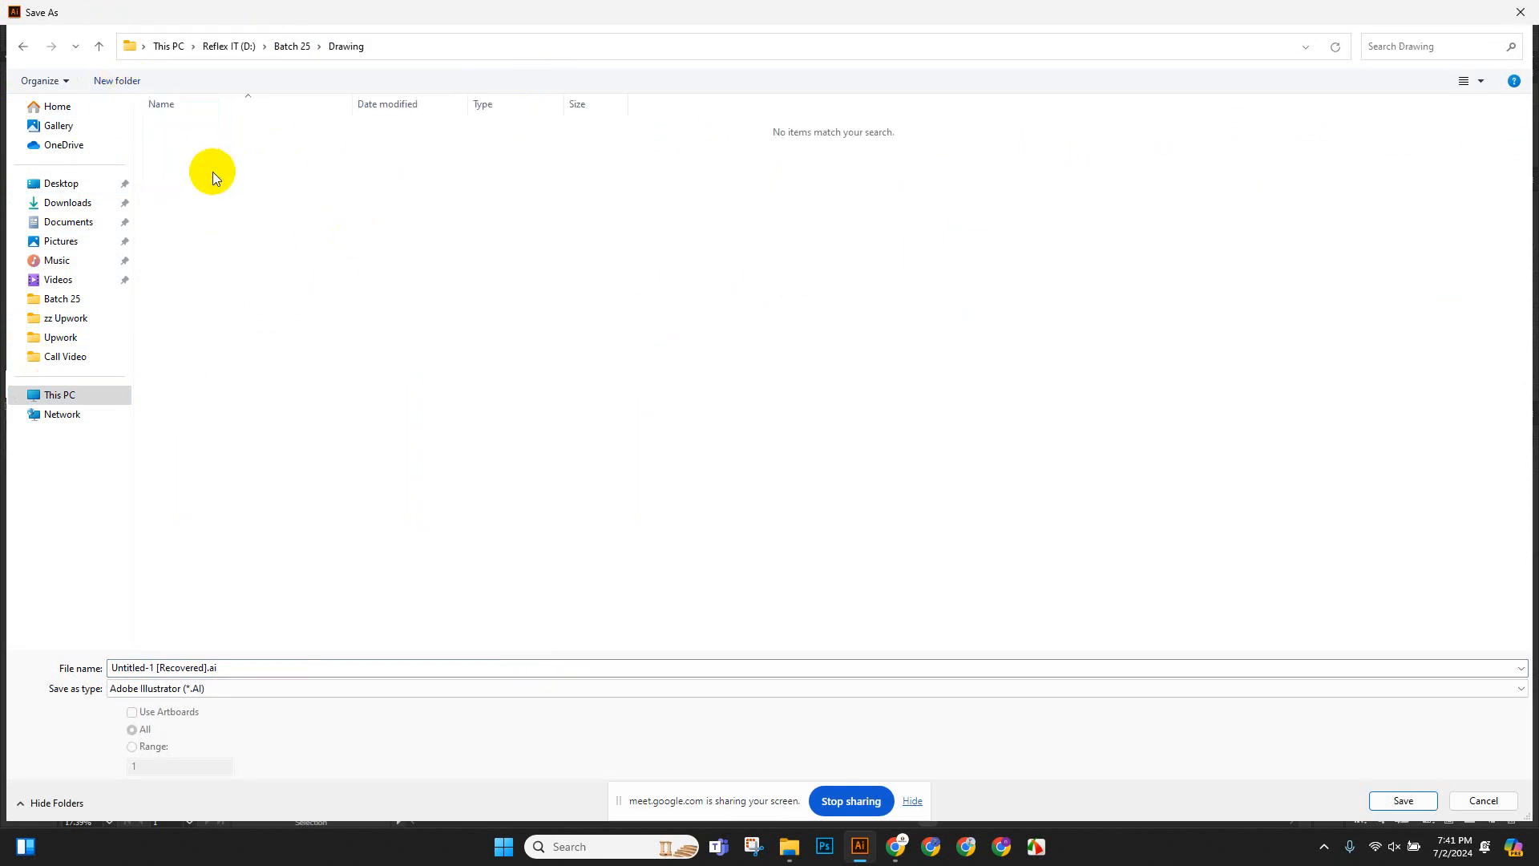
Save the illustration as Dog Drawing in Adobe Illustrator format, choosing the Illustrator 10 version.
{"action": "left_click", "coordinate": [664, 668]}
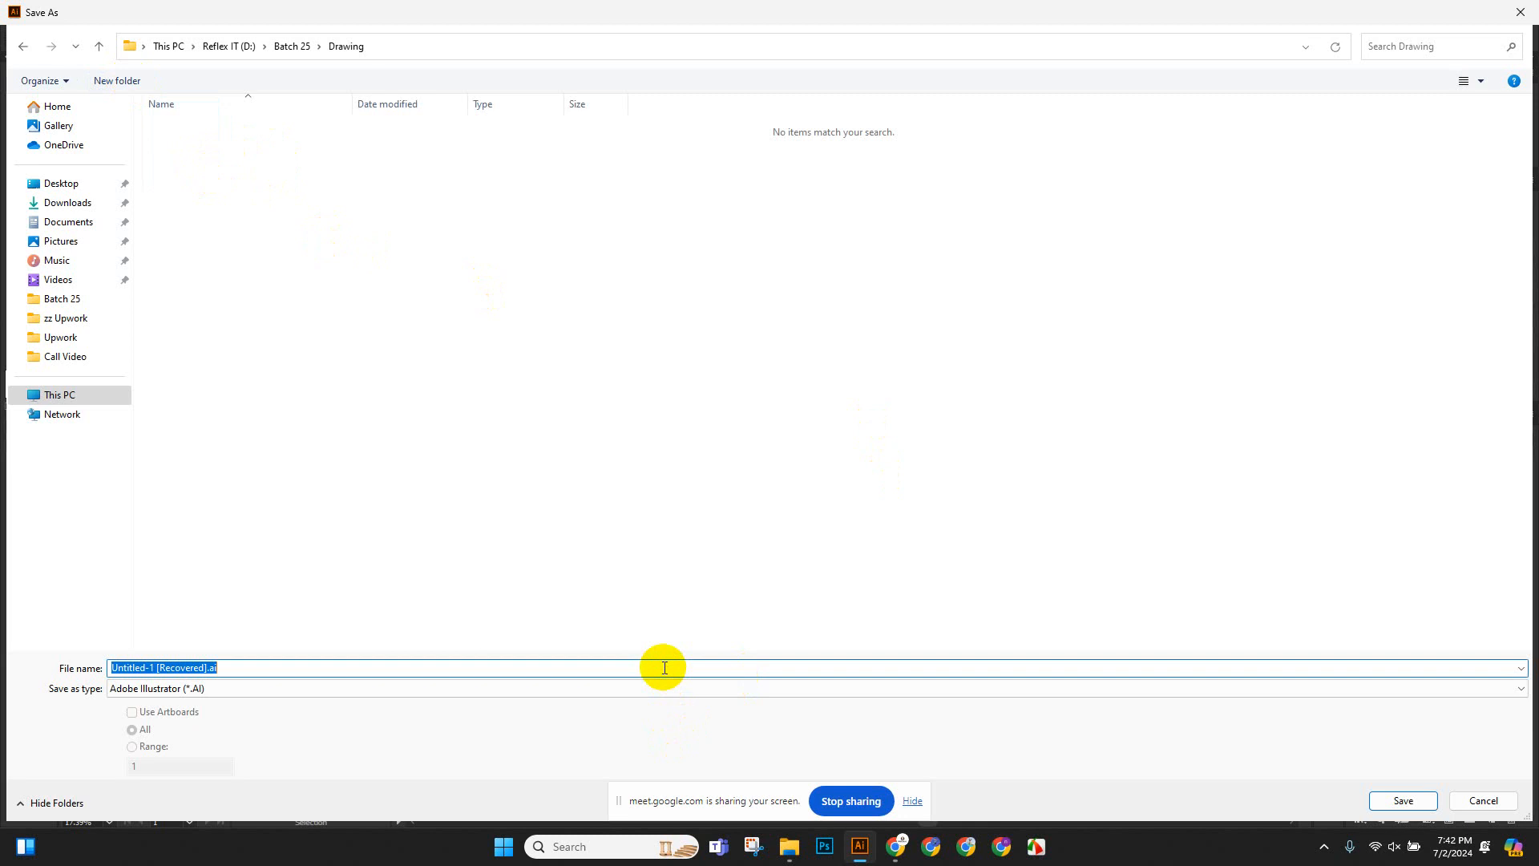
{"action": "type", "text": "Dog Drawing"}
{"action": "key", "text": "Return"}
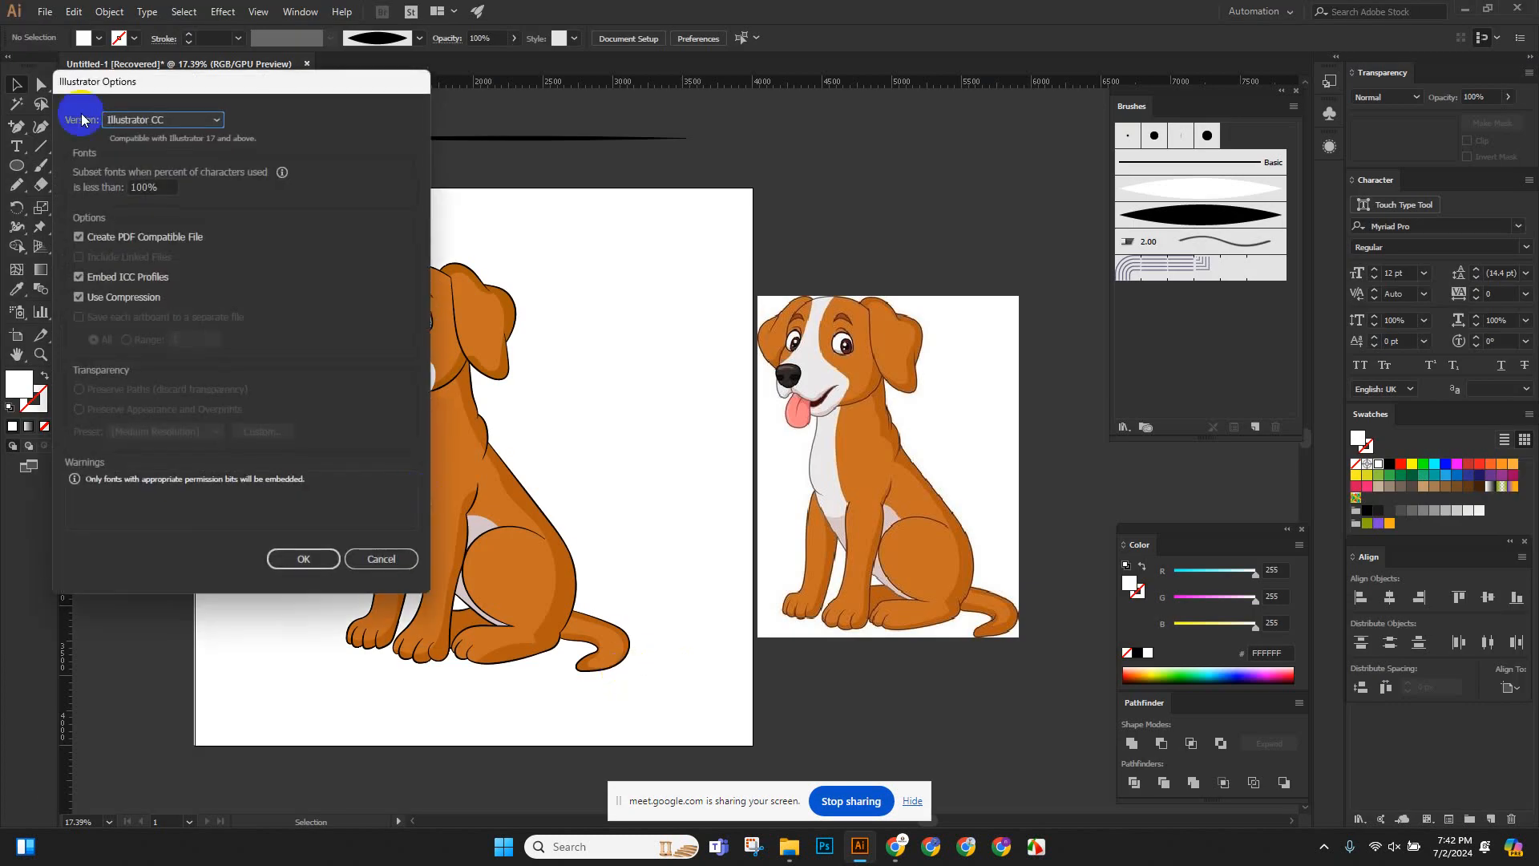
{"action": "left_click", "coordinate": [128, 119]}
{"action": "left_click", "coordinate": [128, 120]}
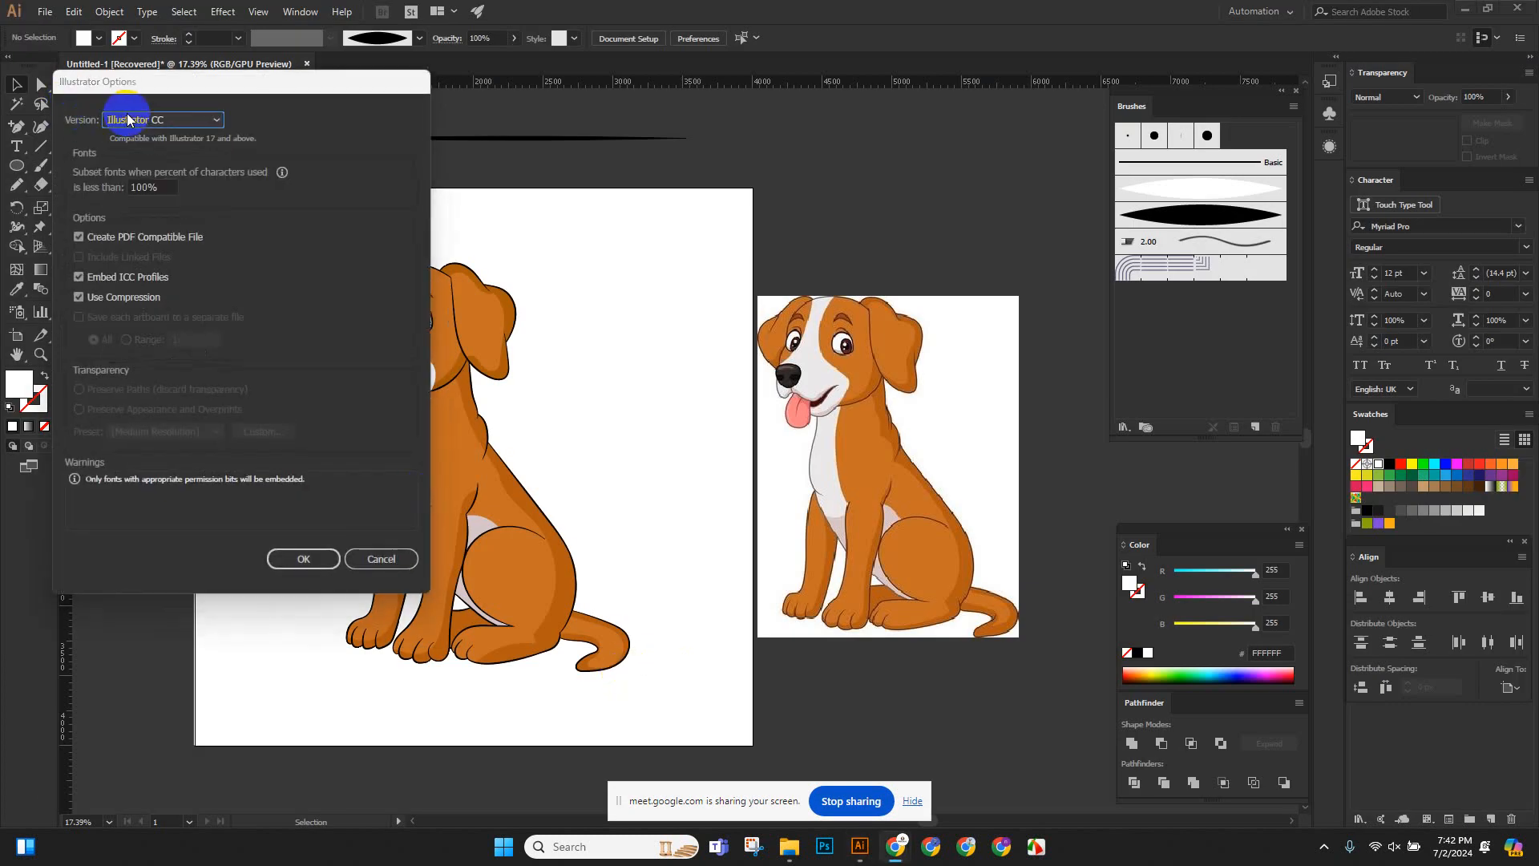
{"action": "left_click", "coordinate": [144, 118]}
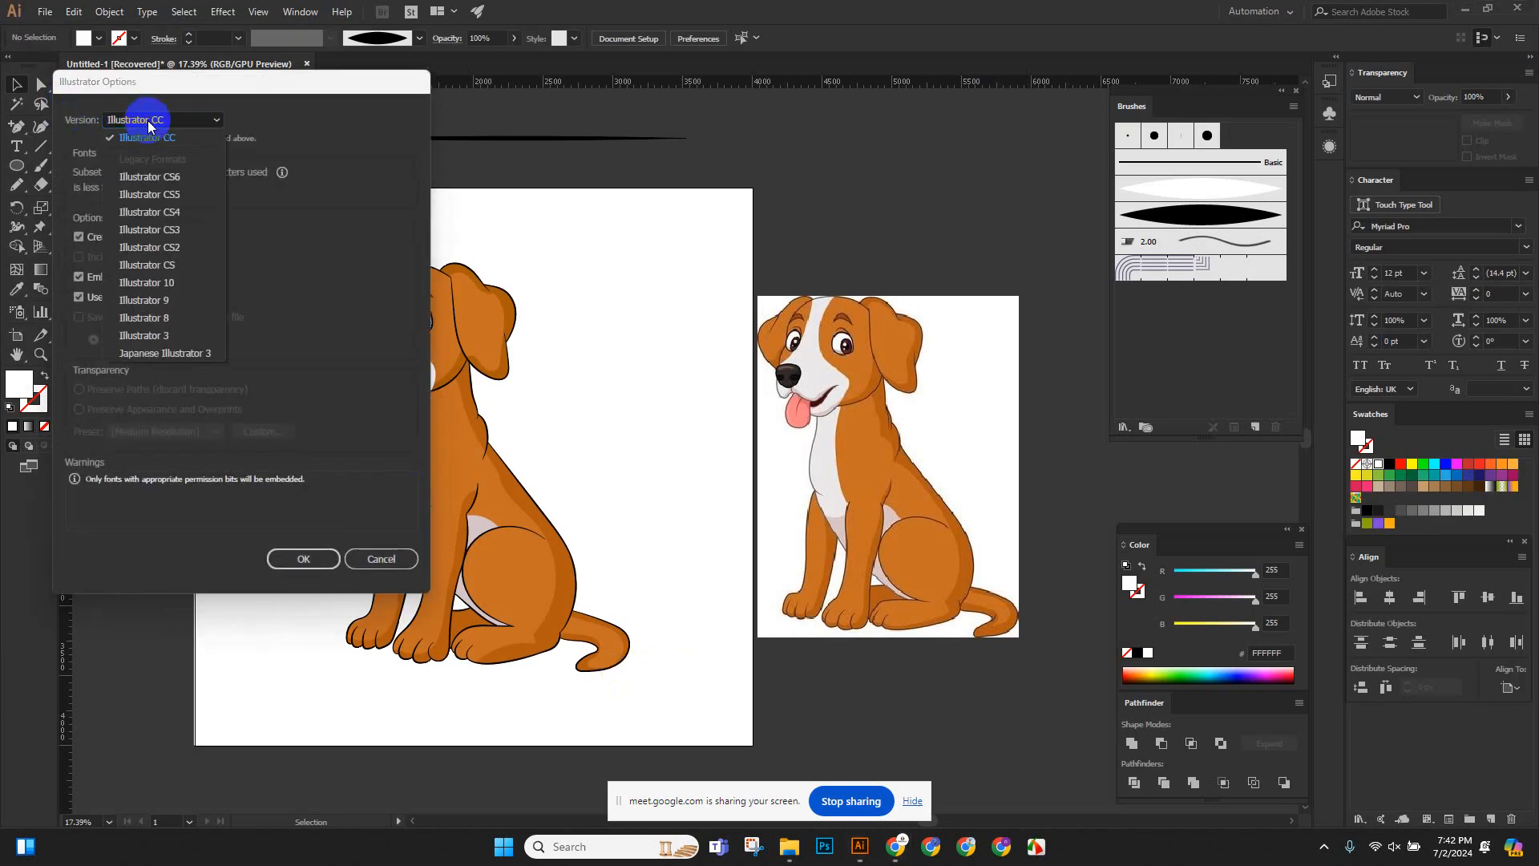
{"action": "left_click", "coordinate": [177, 283]}
{"action": "left_click", "coordinate": [303, 557]}
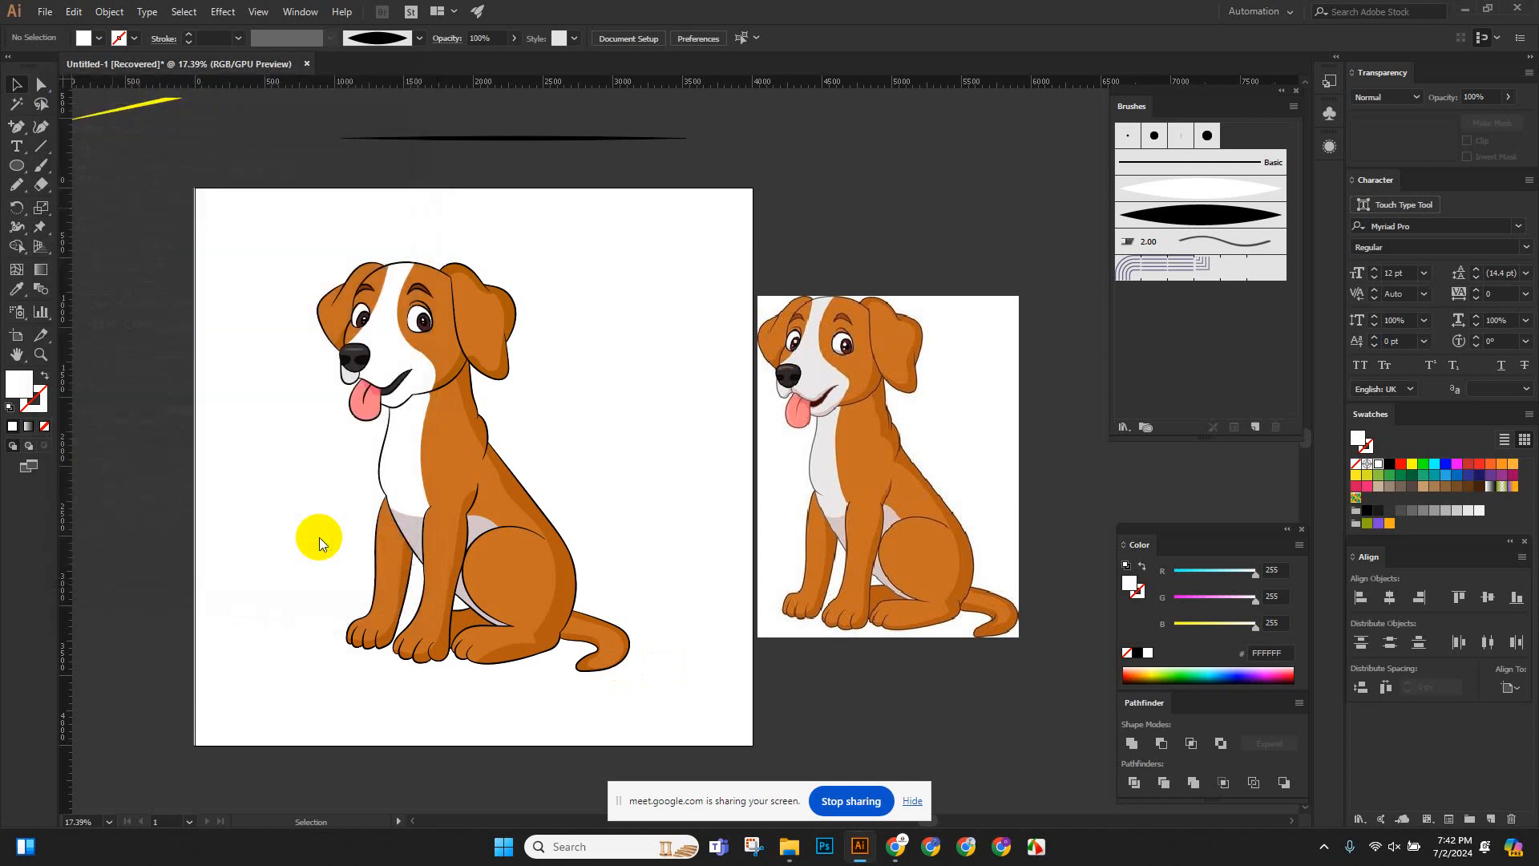
Start an Export As of the dog drawing and choose the Desktop as the destination.
{"action": "left_click", "coordinate": [45, 11]}
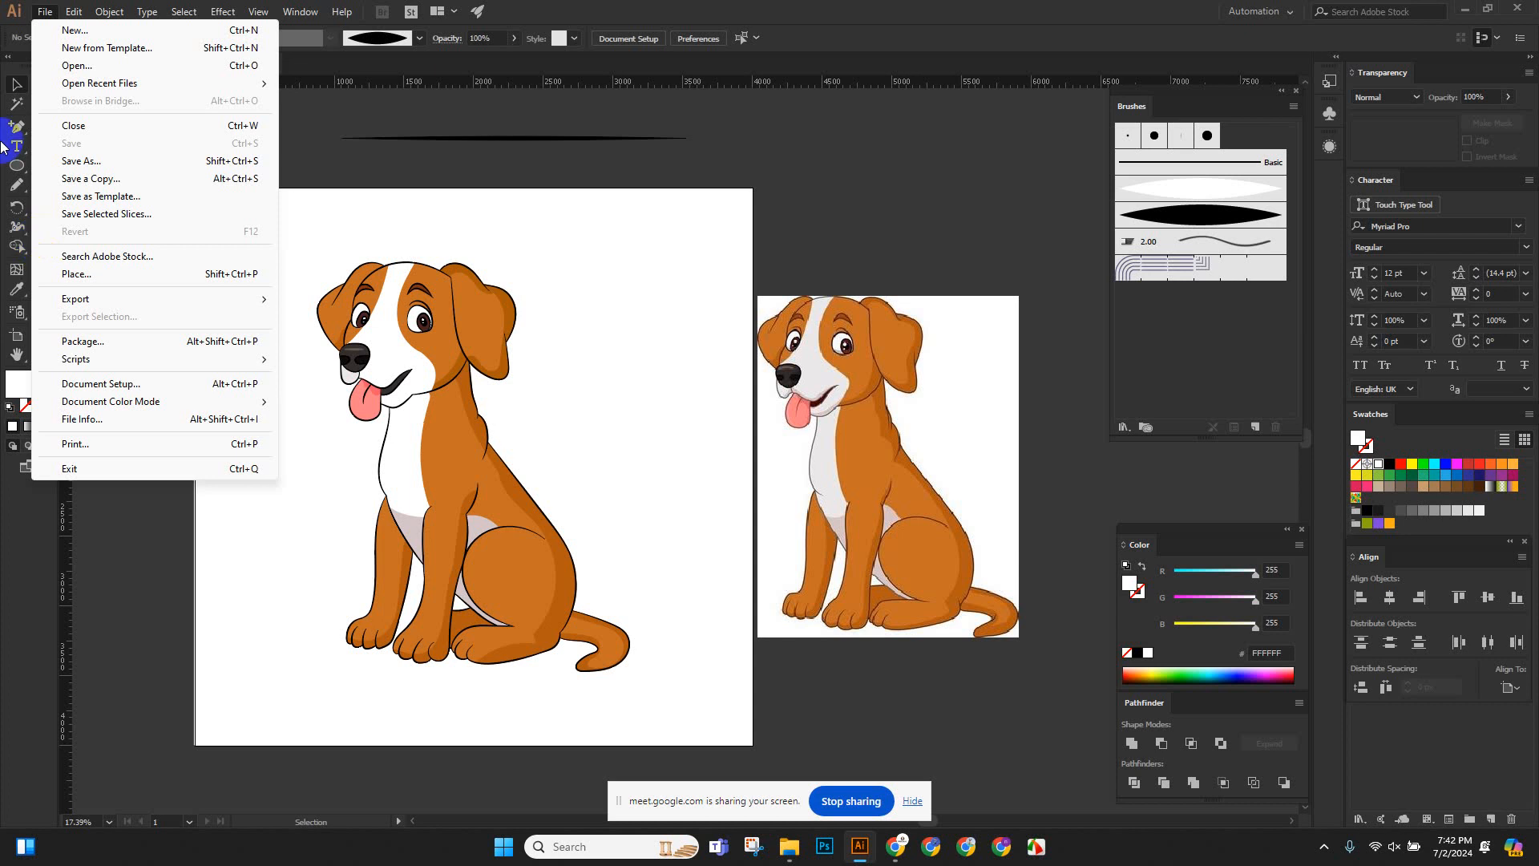
{"action": "mouse_move", "coordinate": [183, 11]}
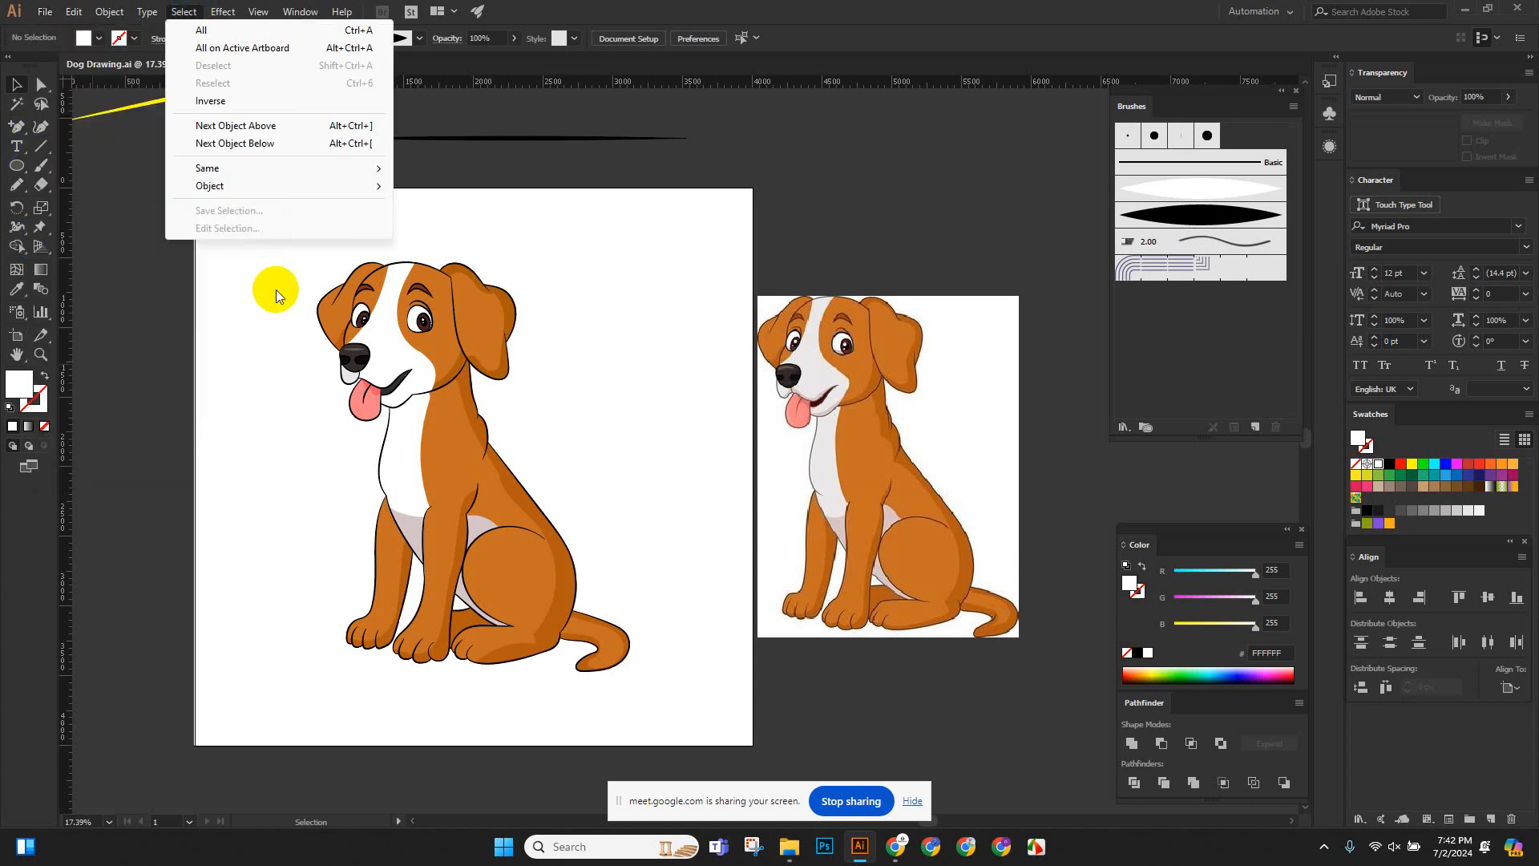
{"action": "left_click", "coordinate": [45, 11]}
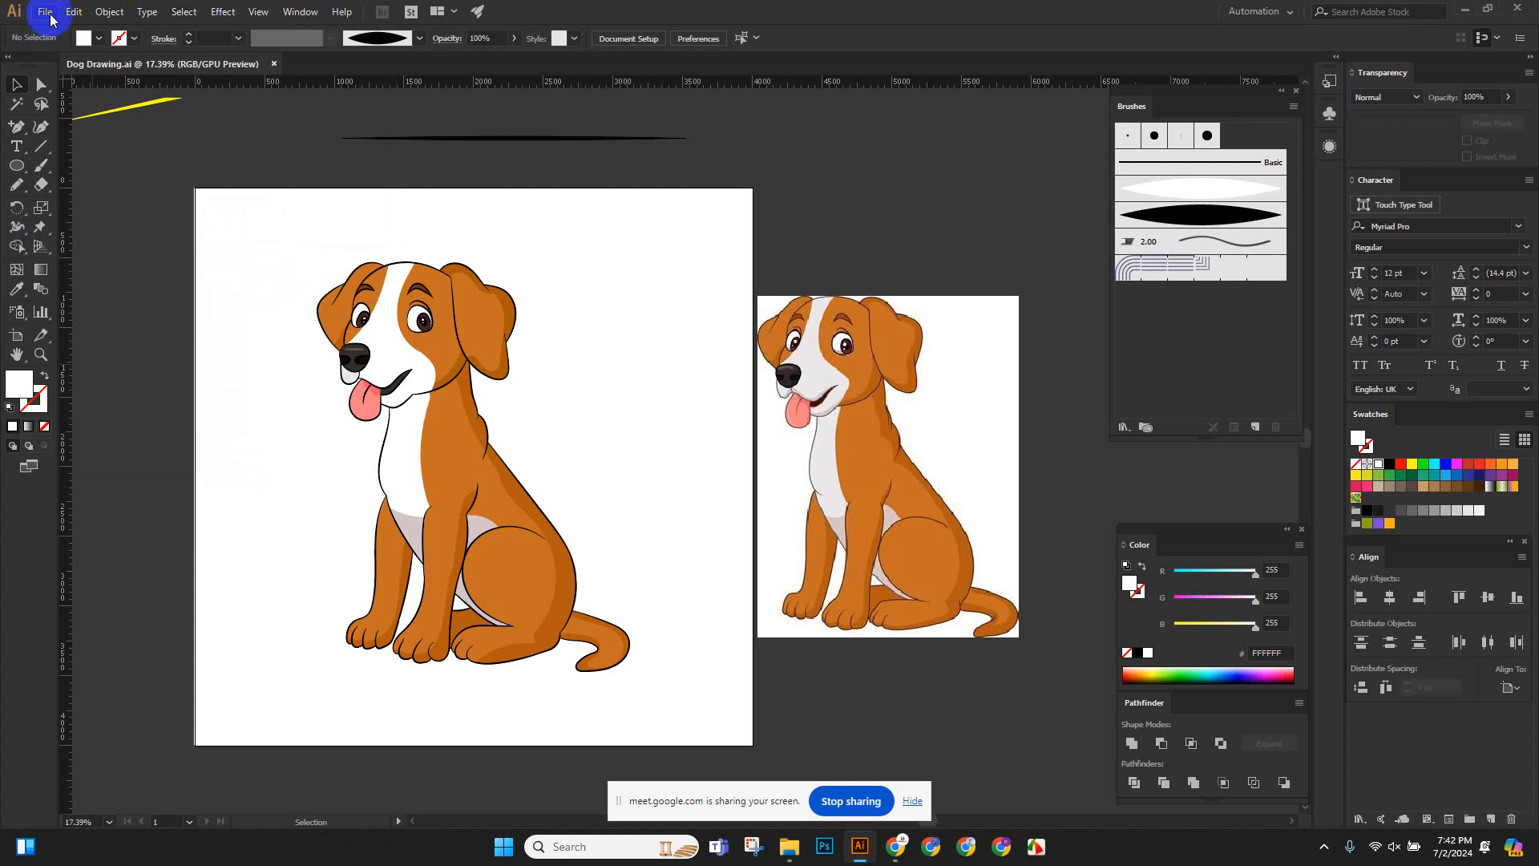
{"action": "left_click", "coordinate": [45, 11]}
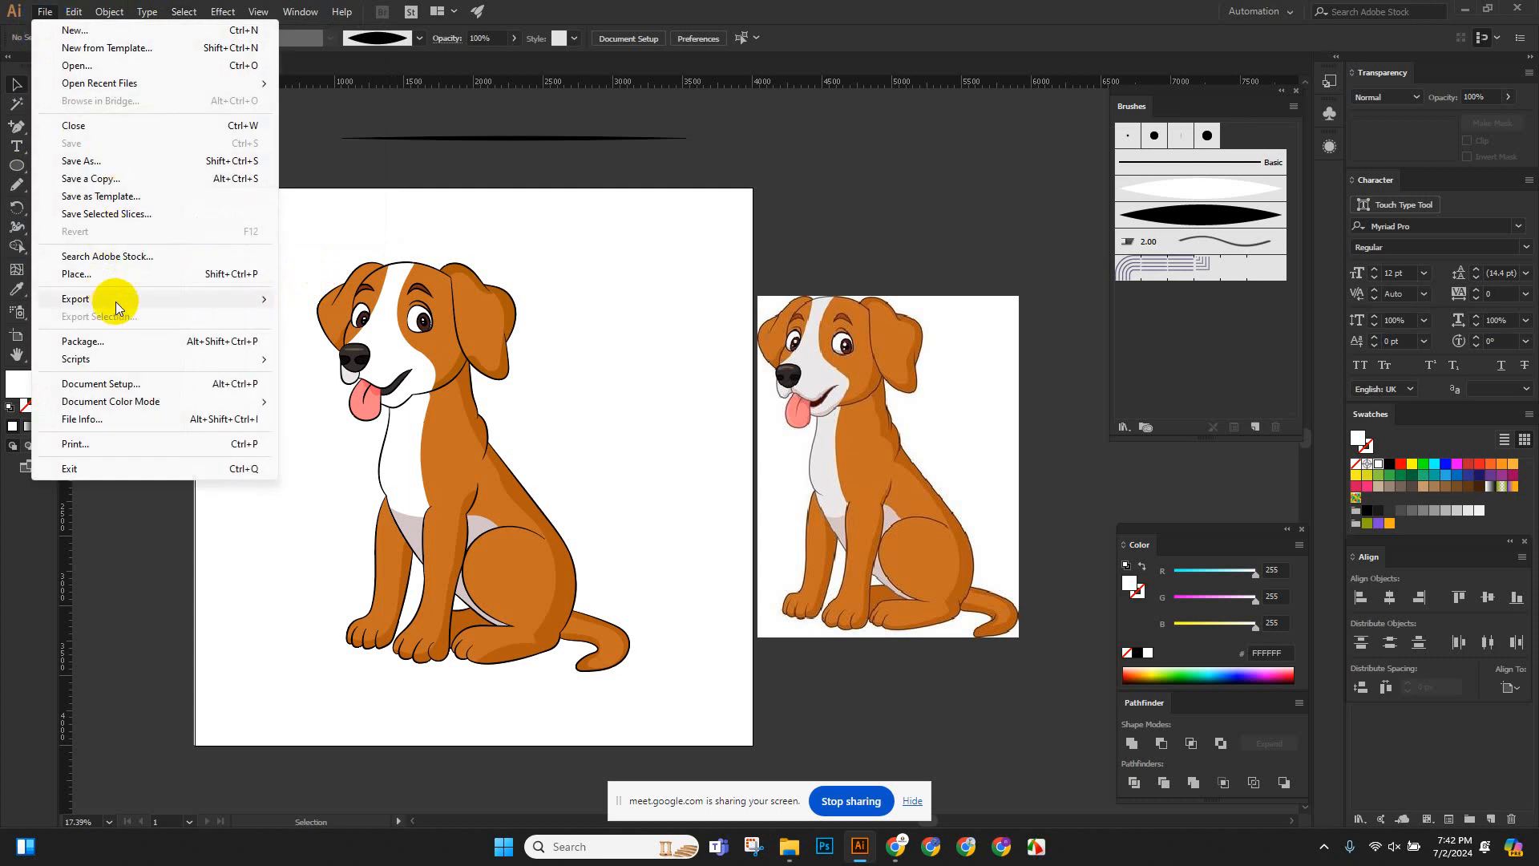
{"action": "mouse_move", "coordinate": [117, 300]}
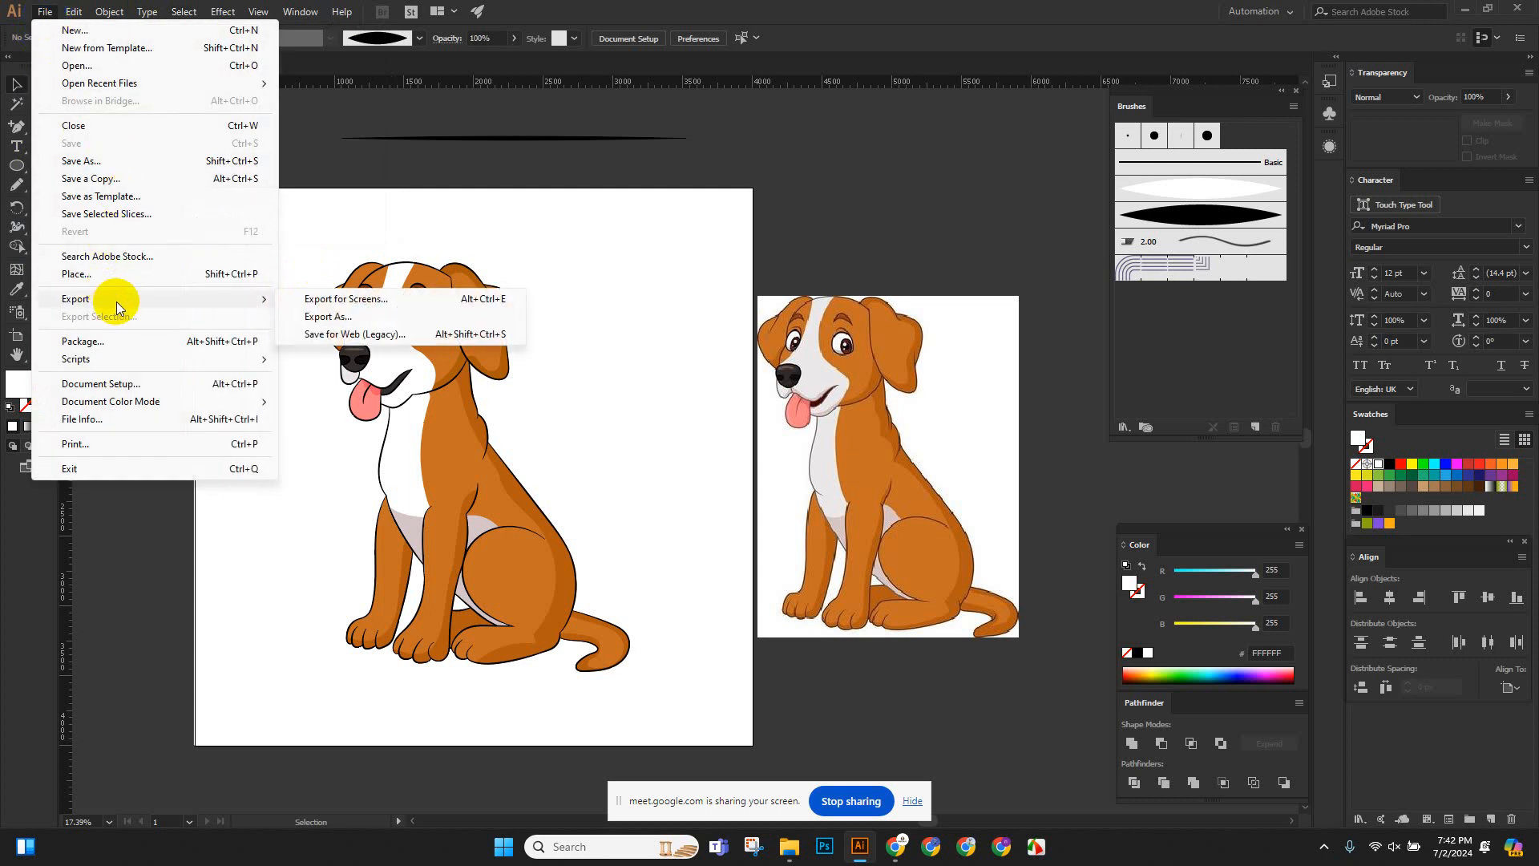
{"action": "left_click", "coordinate": [377, 316]}
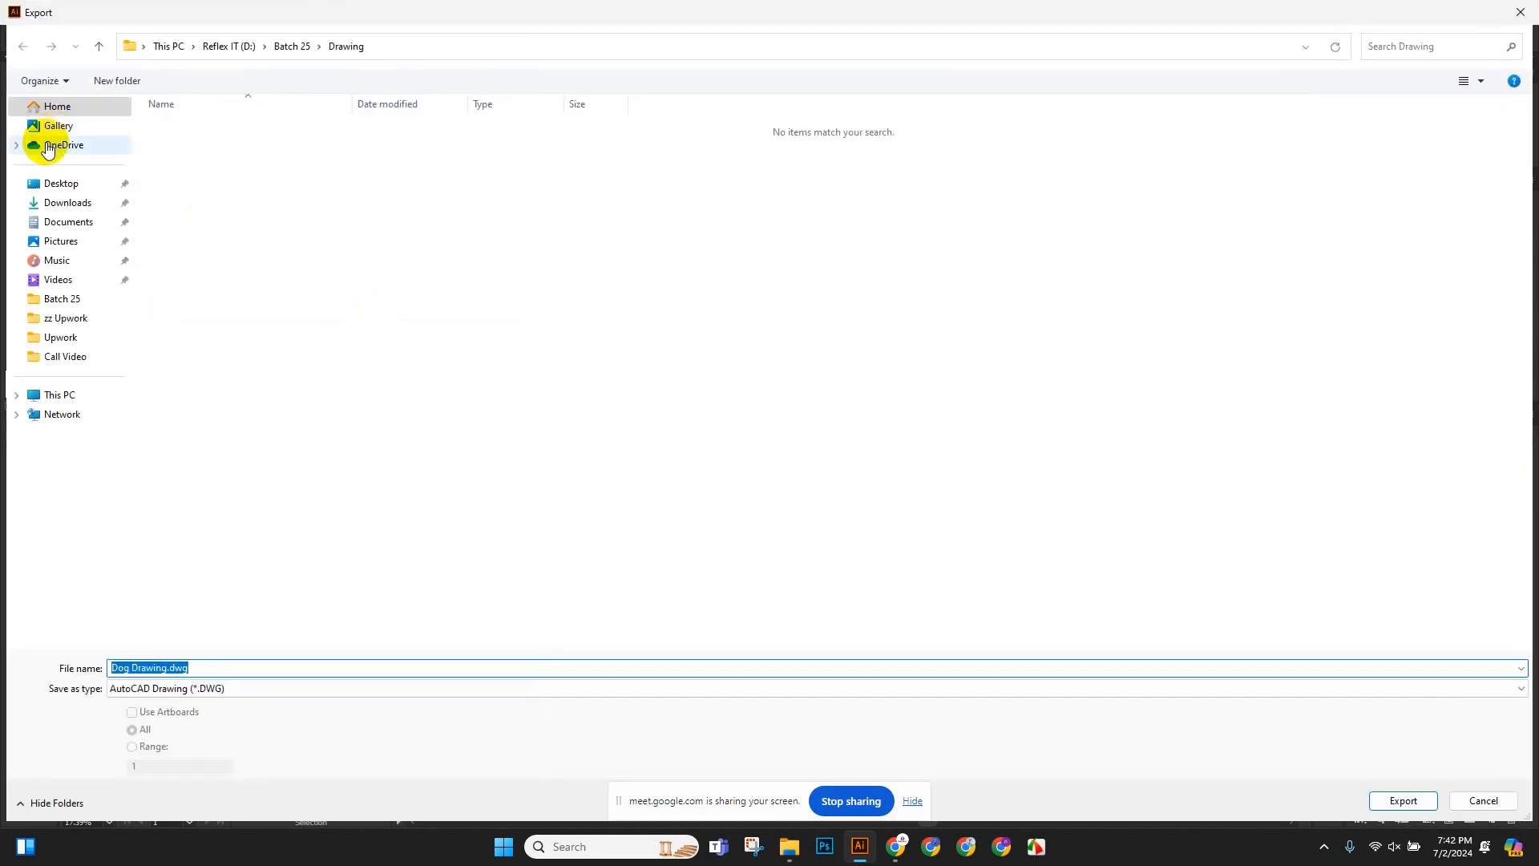
{"action": "left_click", "coordinate": [51, 185]}
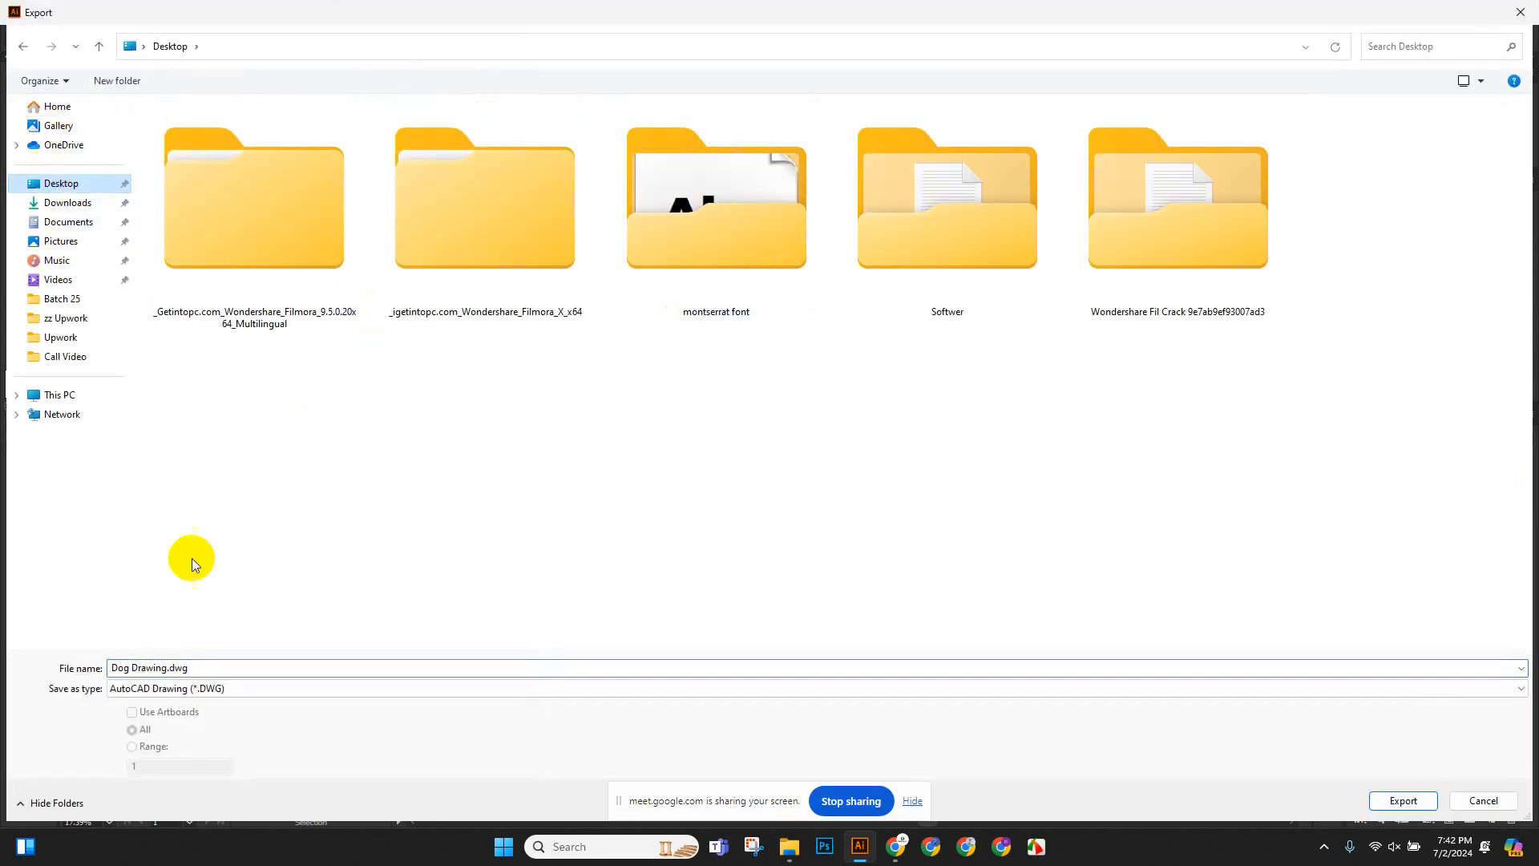
Export Dog Drawing as a JPEG using all artboards, accepting RGB colour, maximum quality 10 and 300 ppi resolution.
{"action": "left_click", "coordinate": [161, 688]}
{"action": "left_click", "coordinate": [138, 576]}
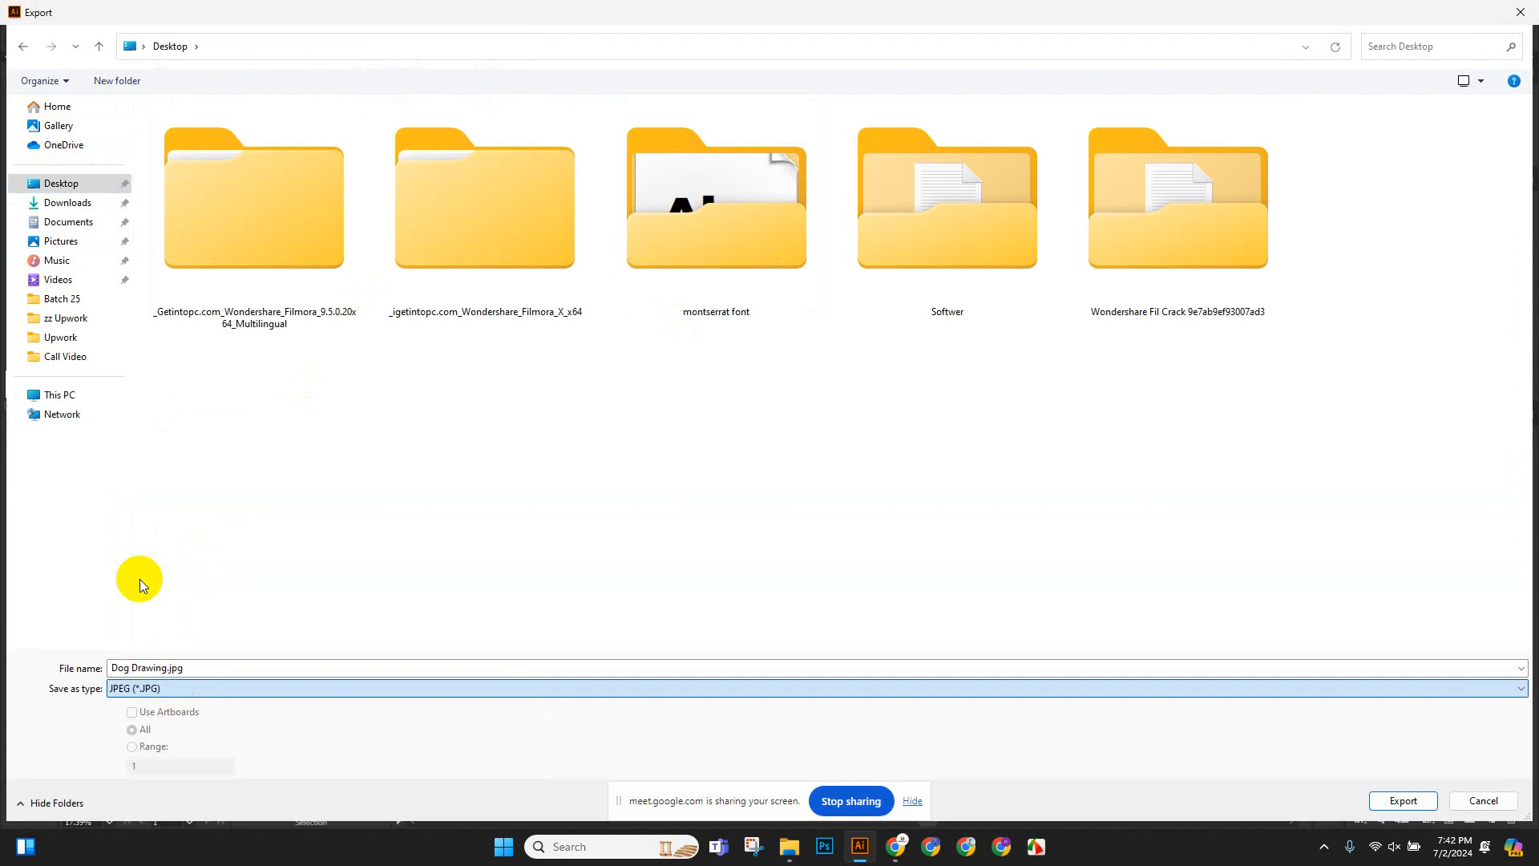
{"action": "left_click", "coordinate": [150, 713]}
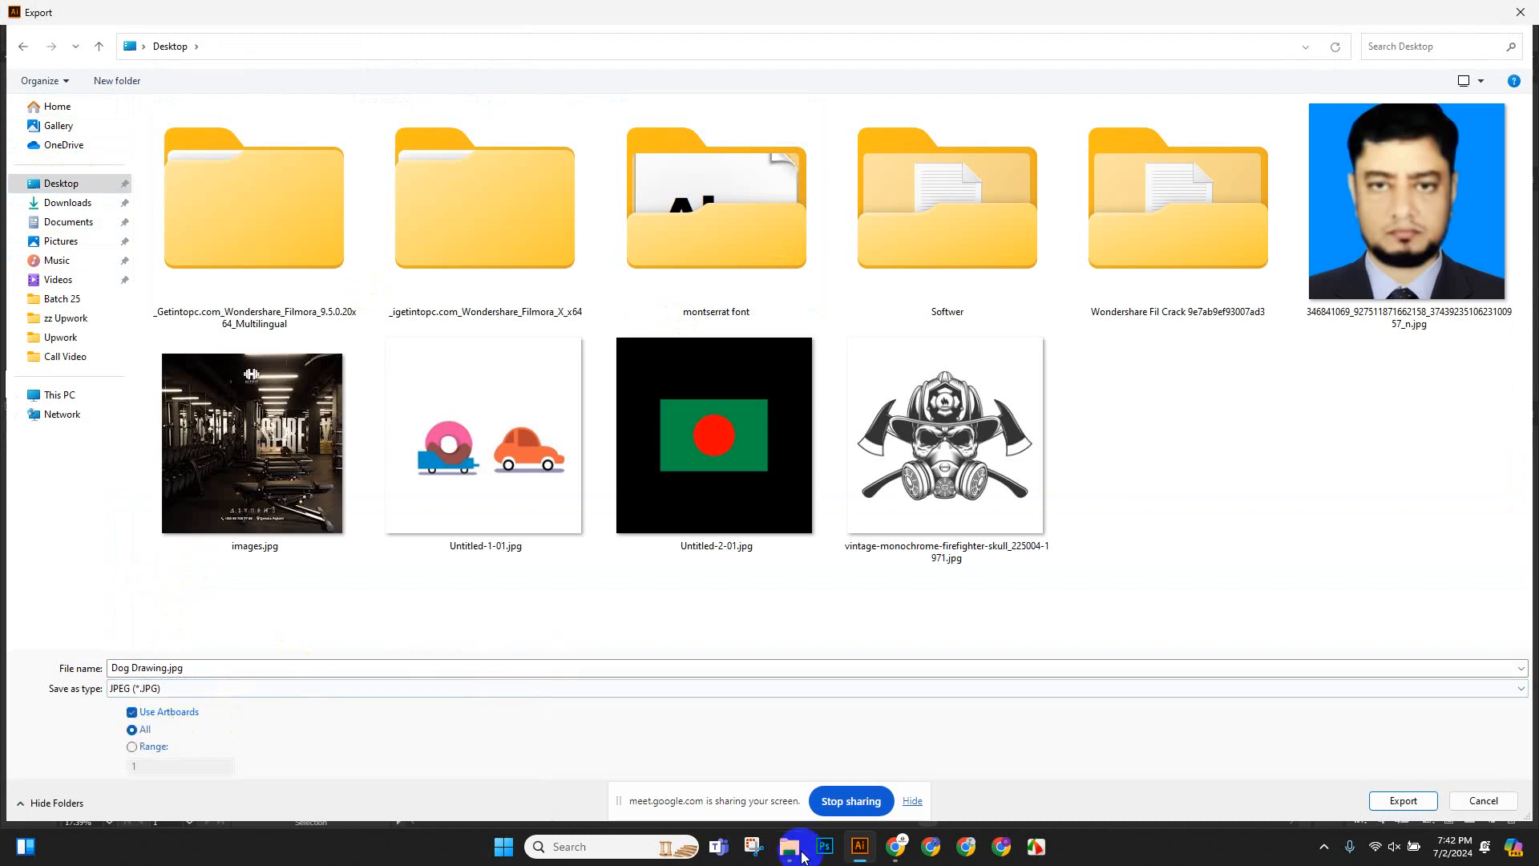
{"action": "left_click", "coordinate": [1403, 800]}
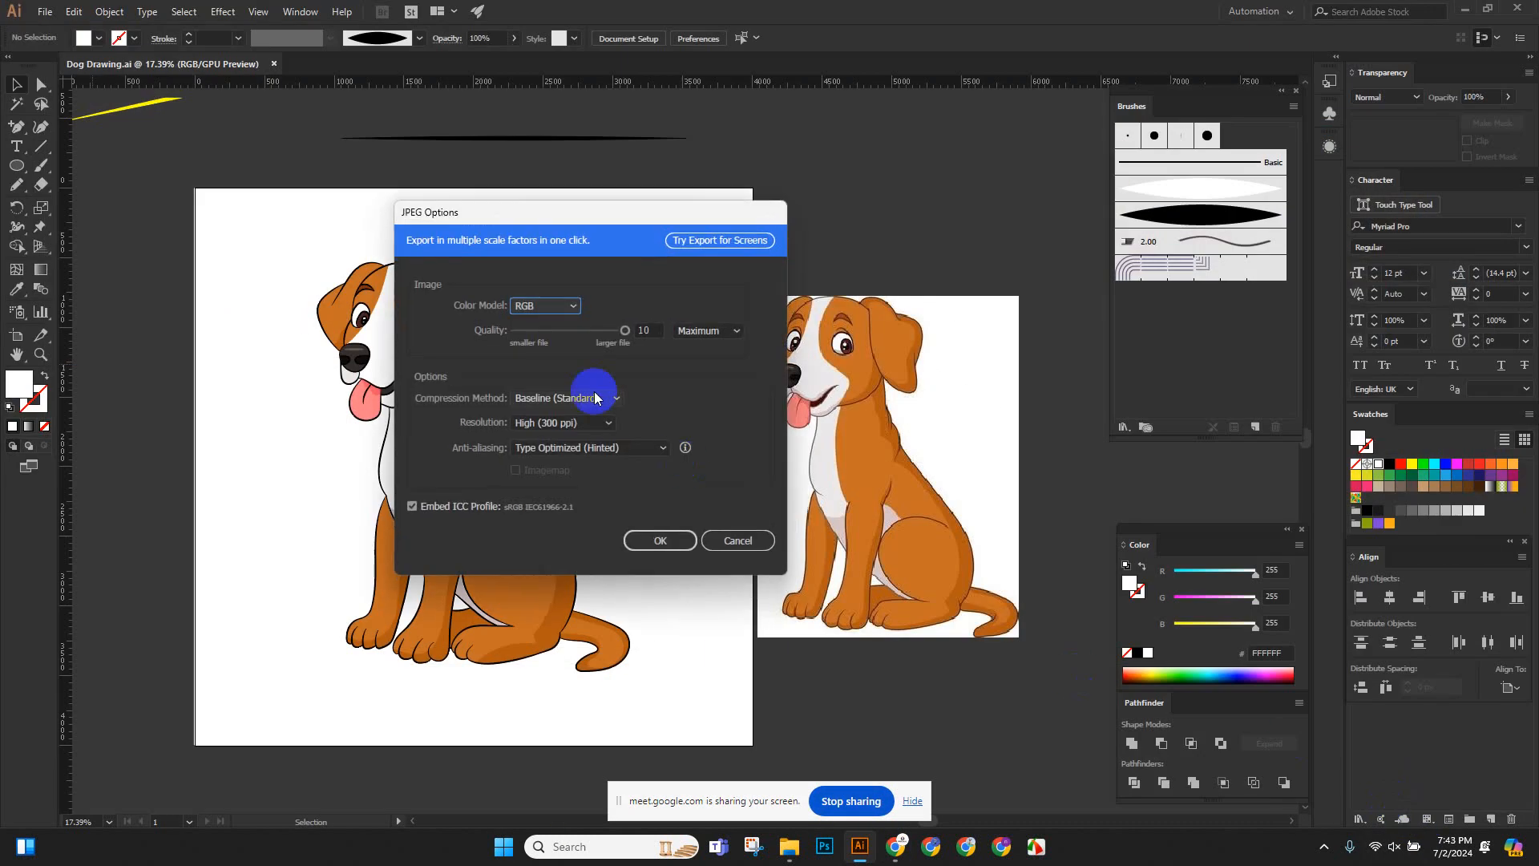
{"action": "left_click", "coordinate": [651, 540]}
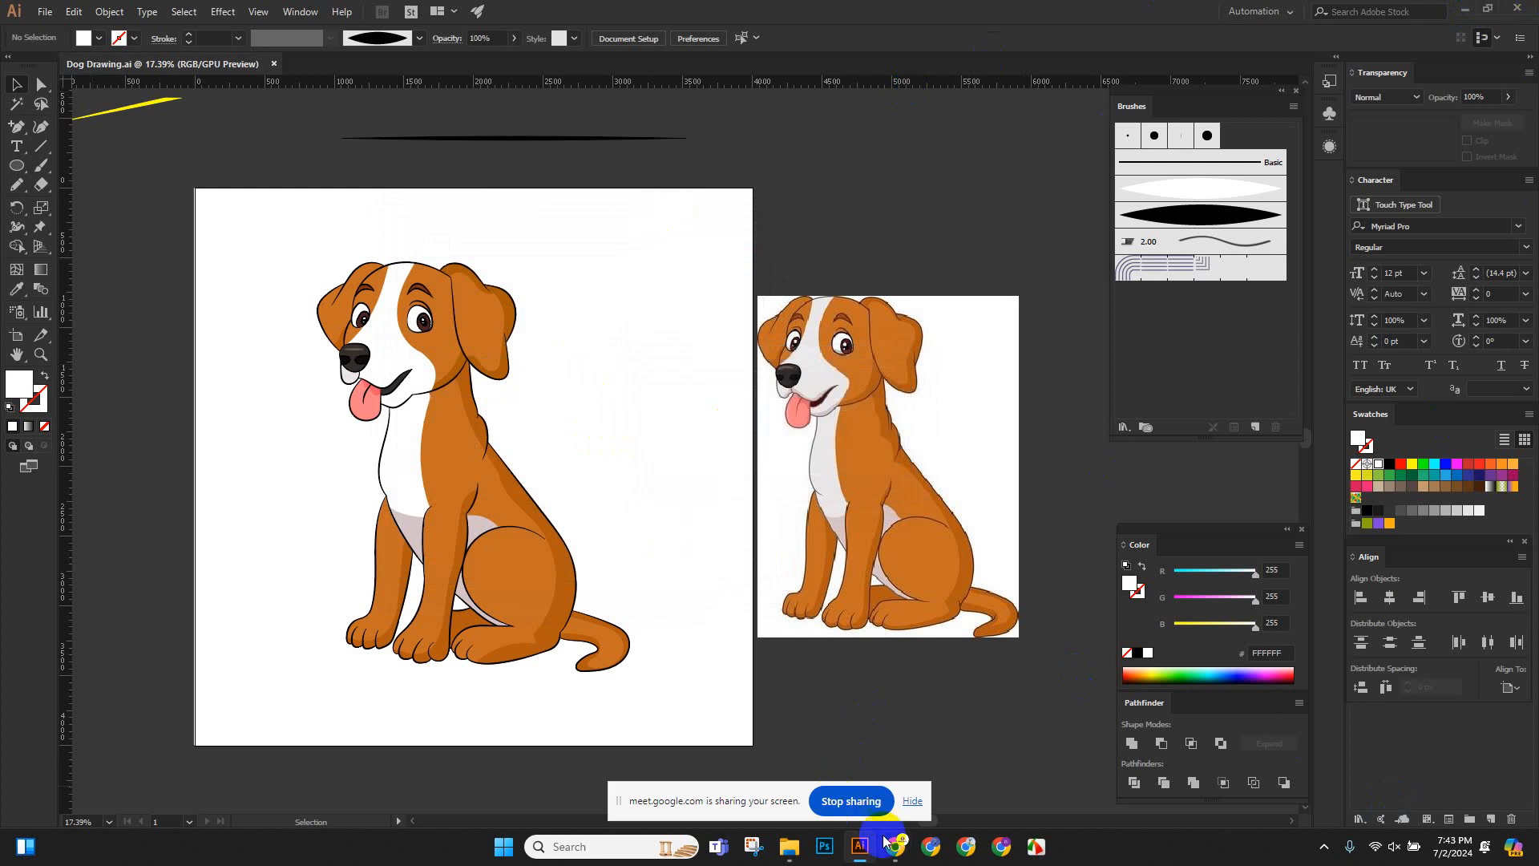
{"action": "mouse_move", "coordinate": [891, 858]}
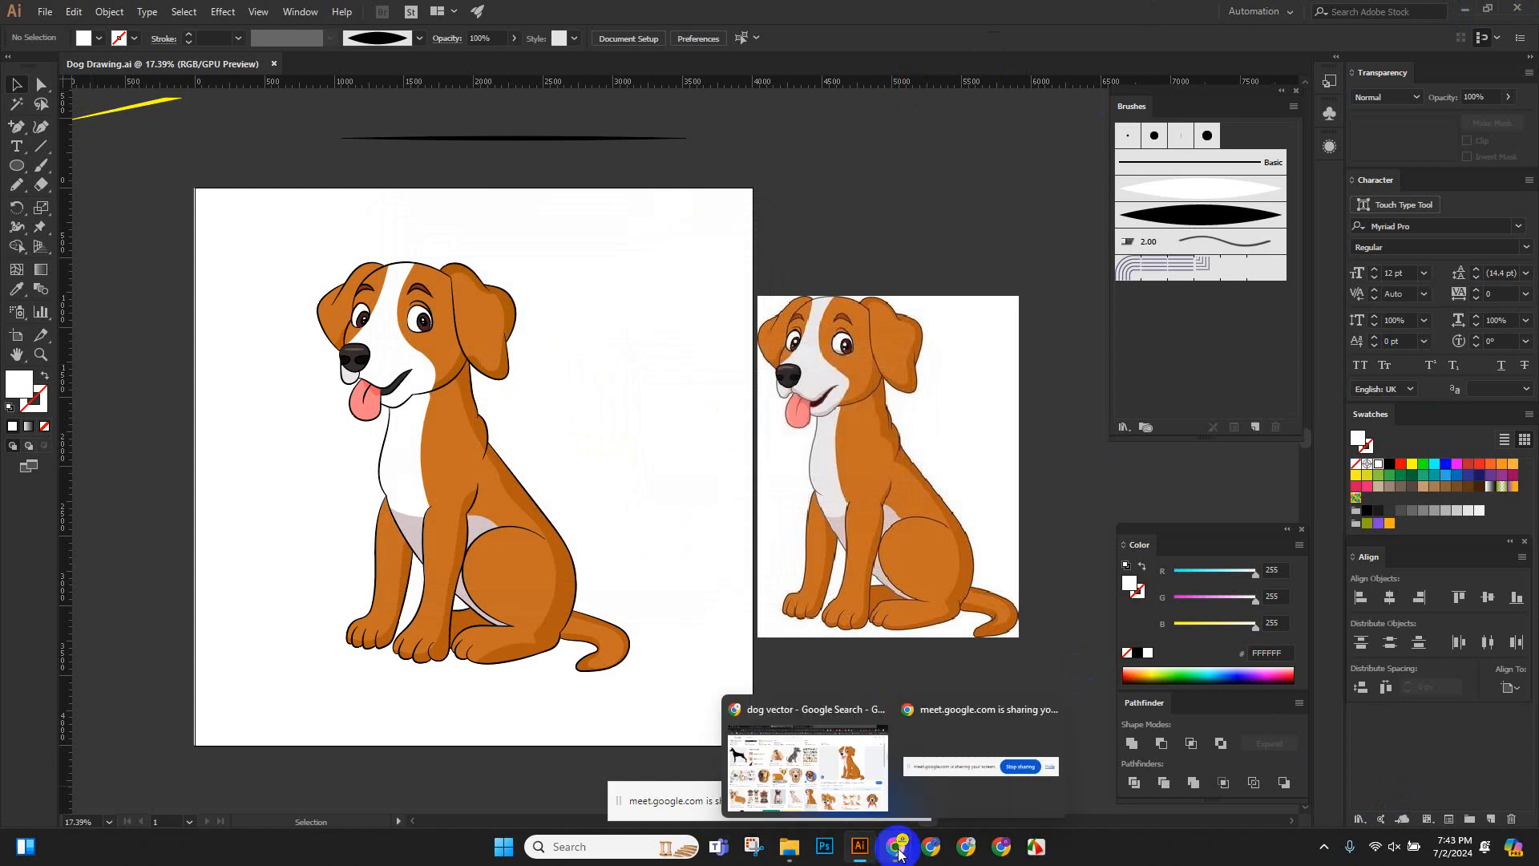